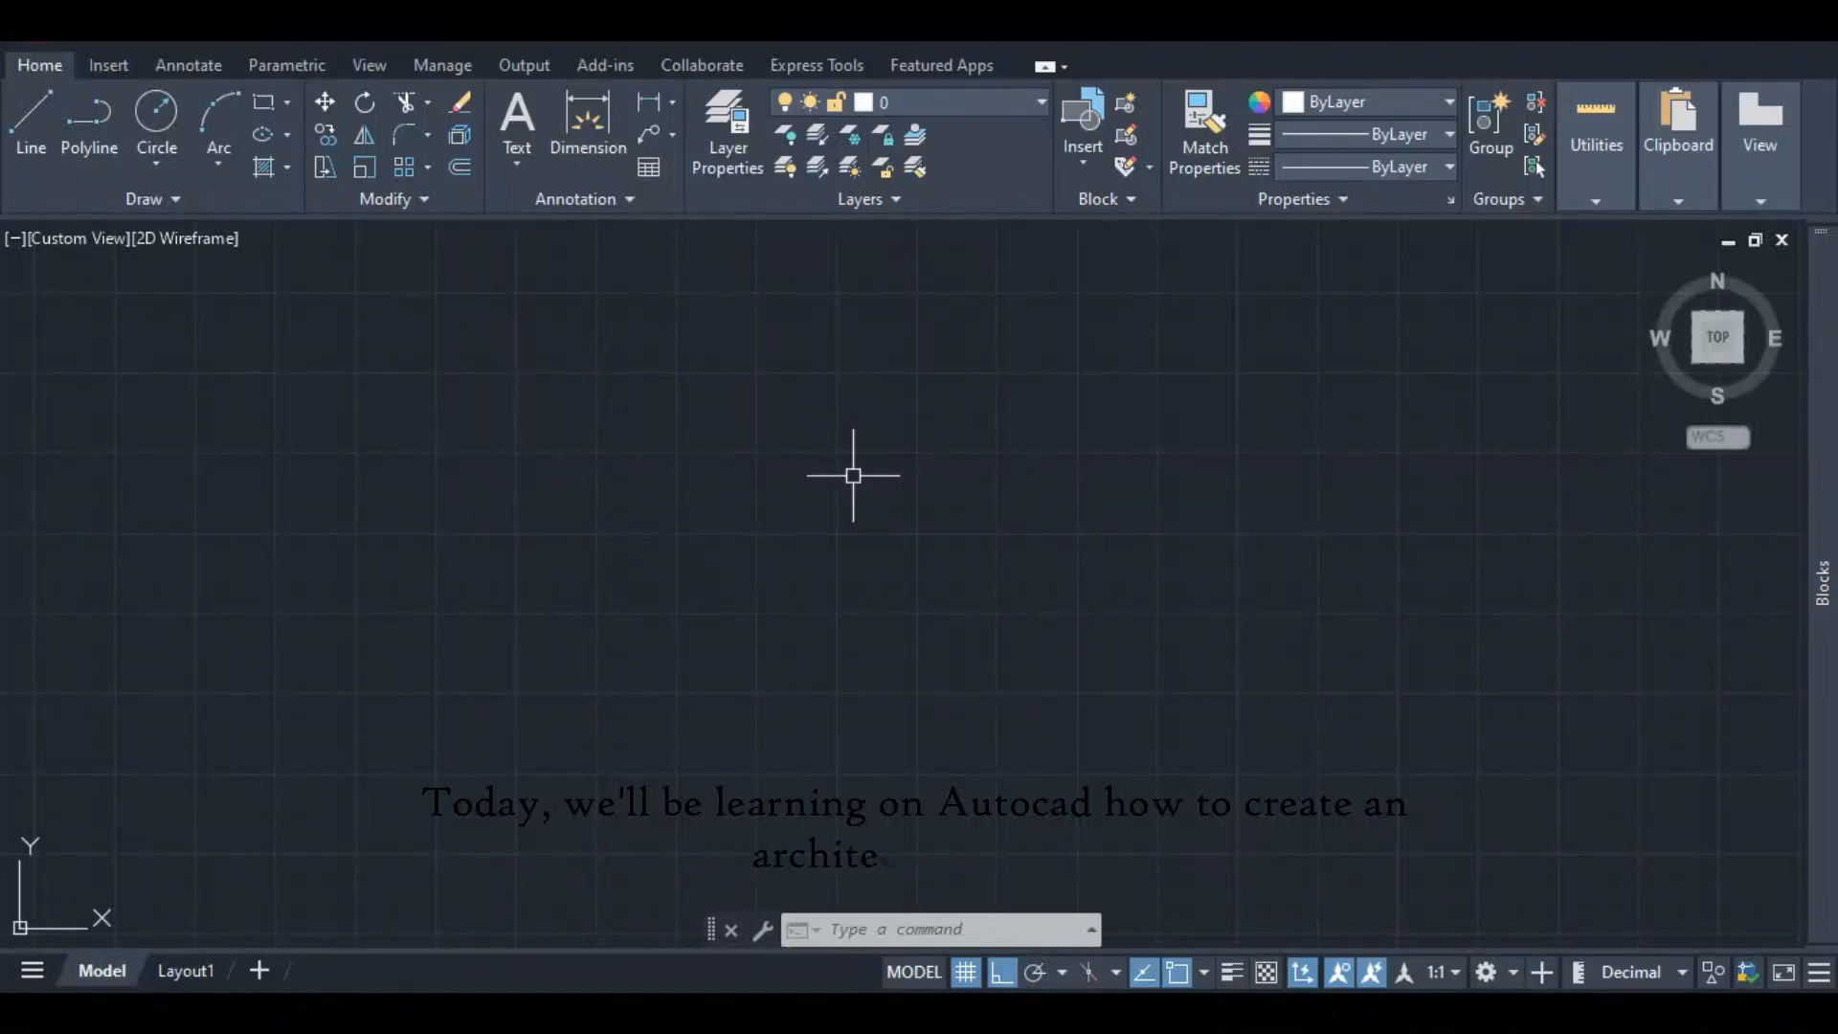
- Examine the reference floor plan in Archi demo youtube.pdf, then return to the empty AutoCAD drawing
mouse_move(1034, 1015)
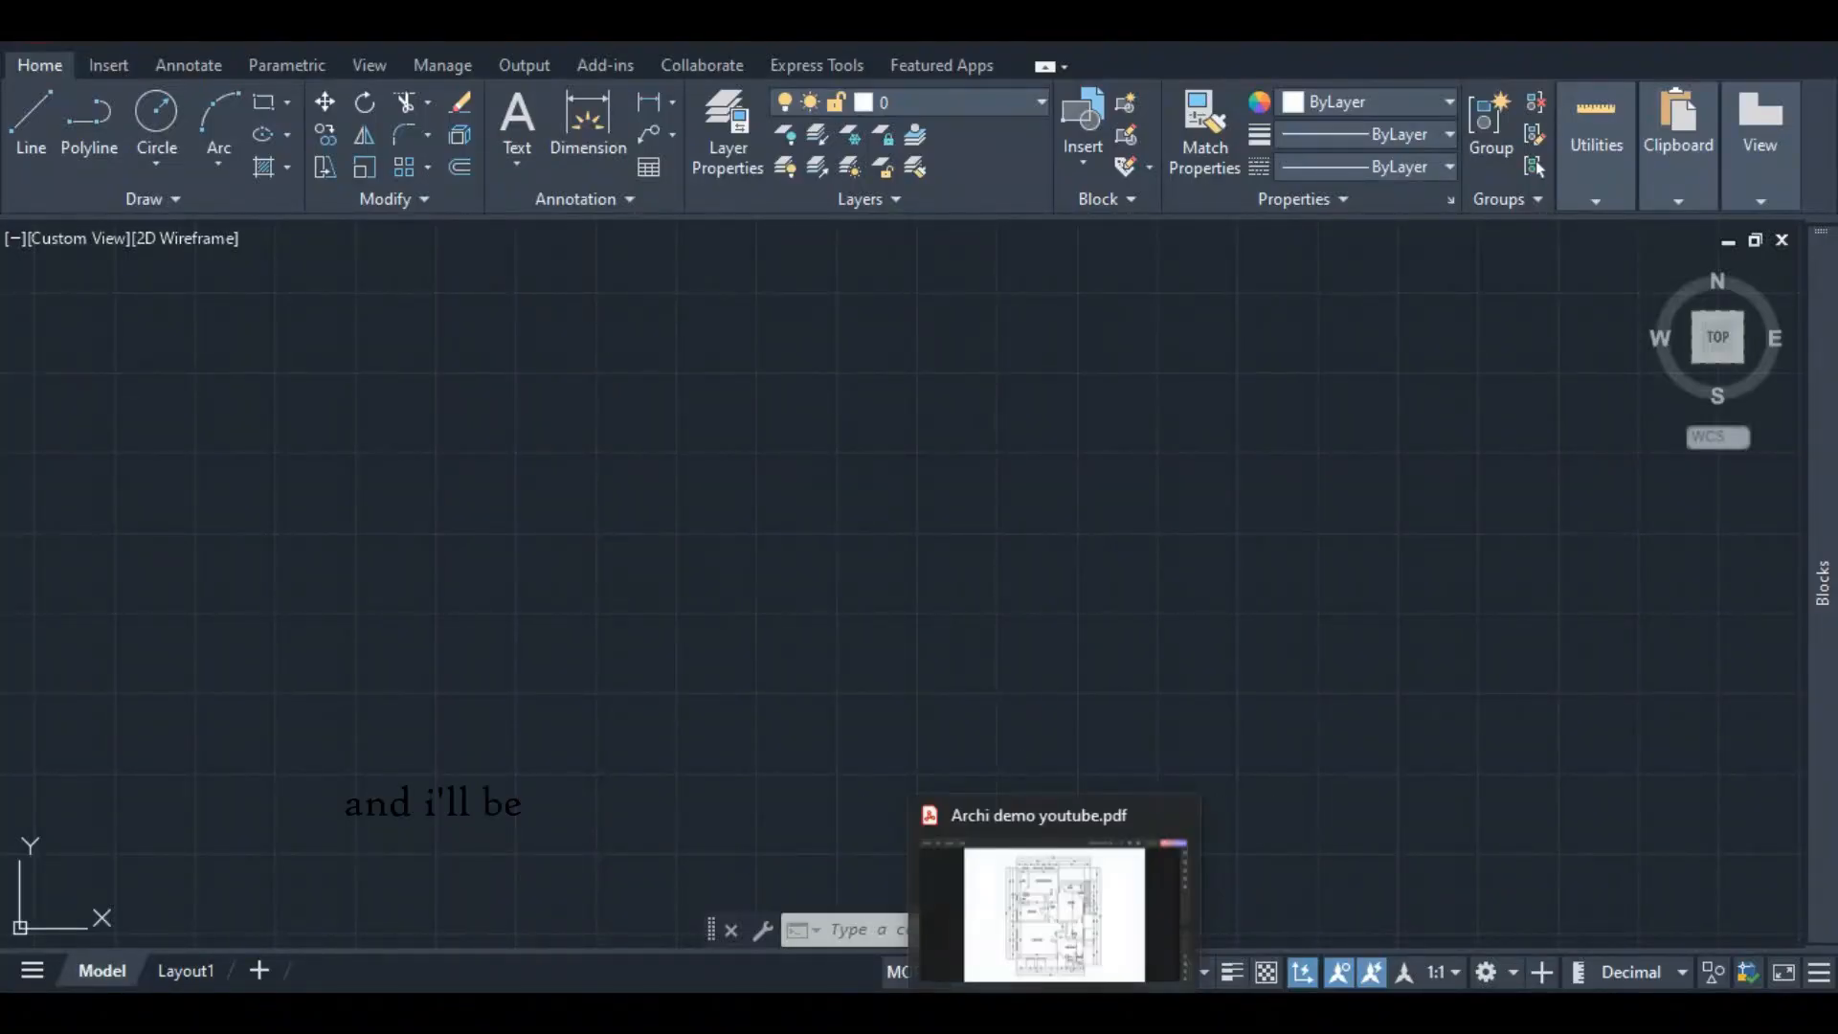
click(1048, 914)
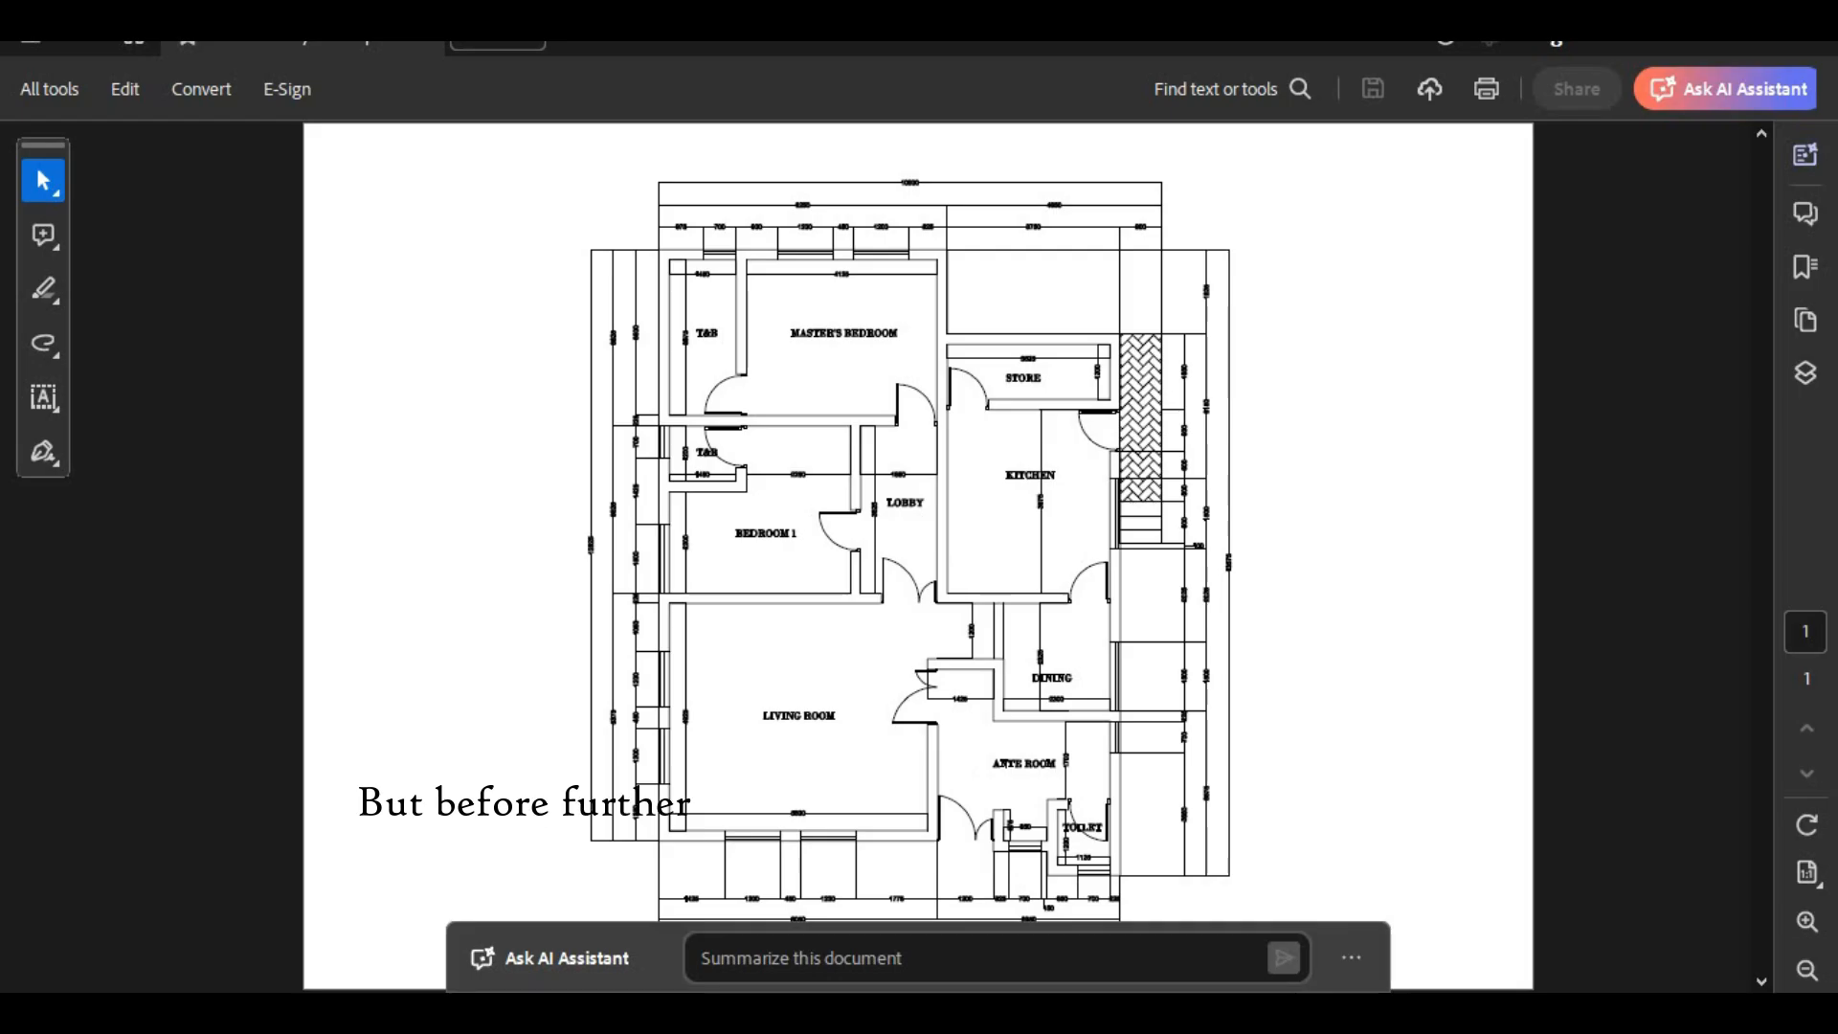
click(986, 890)
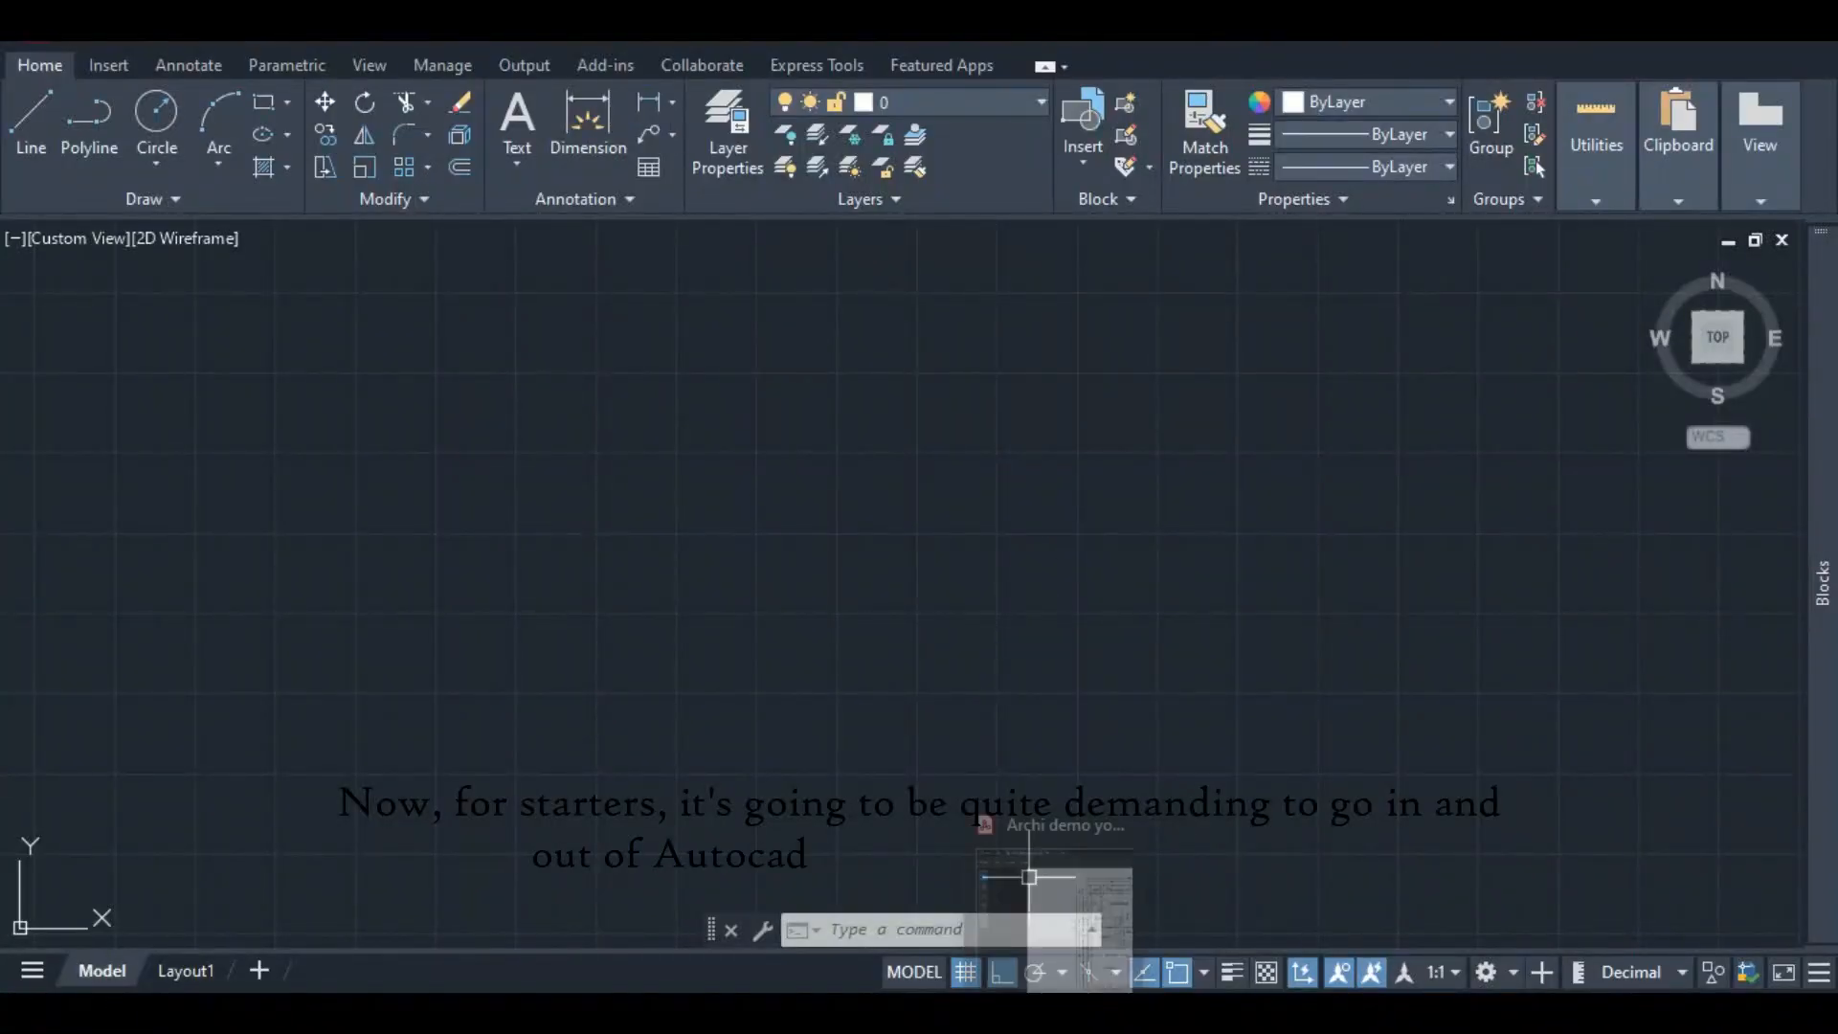
click(1052, 1013)
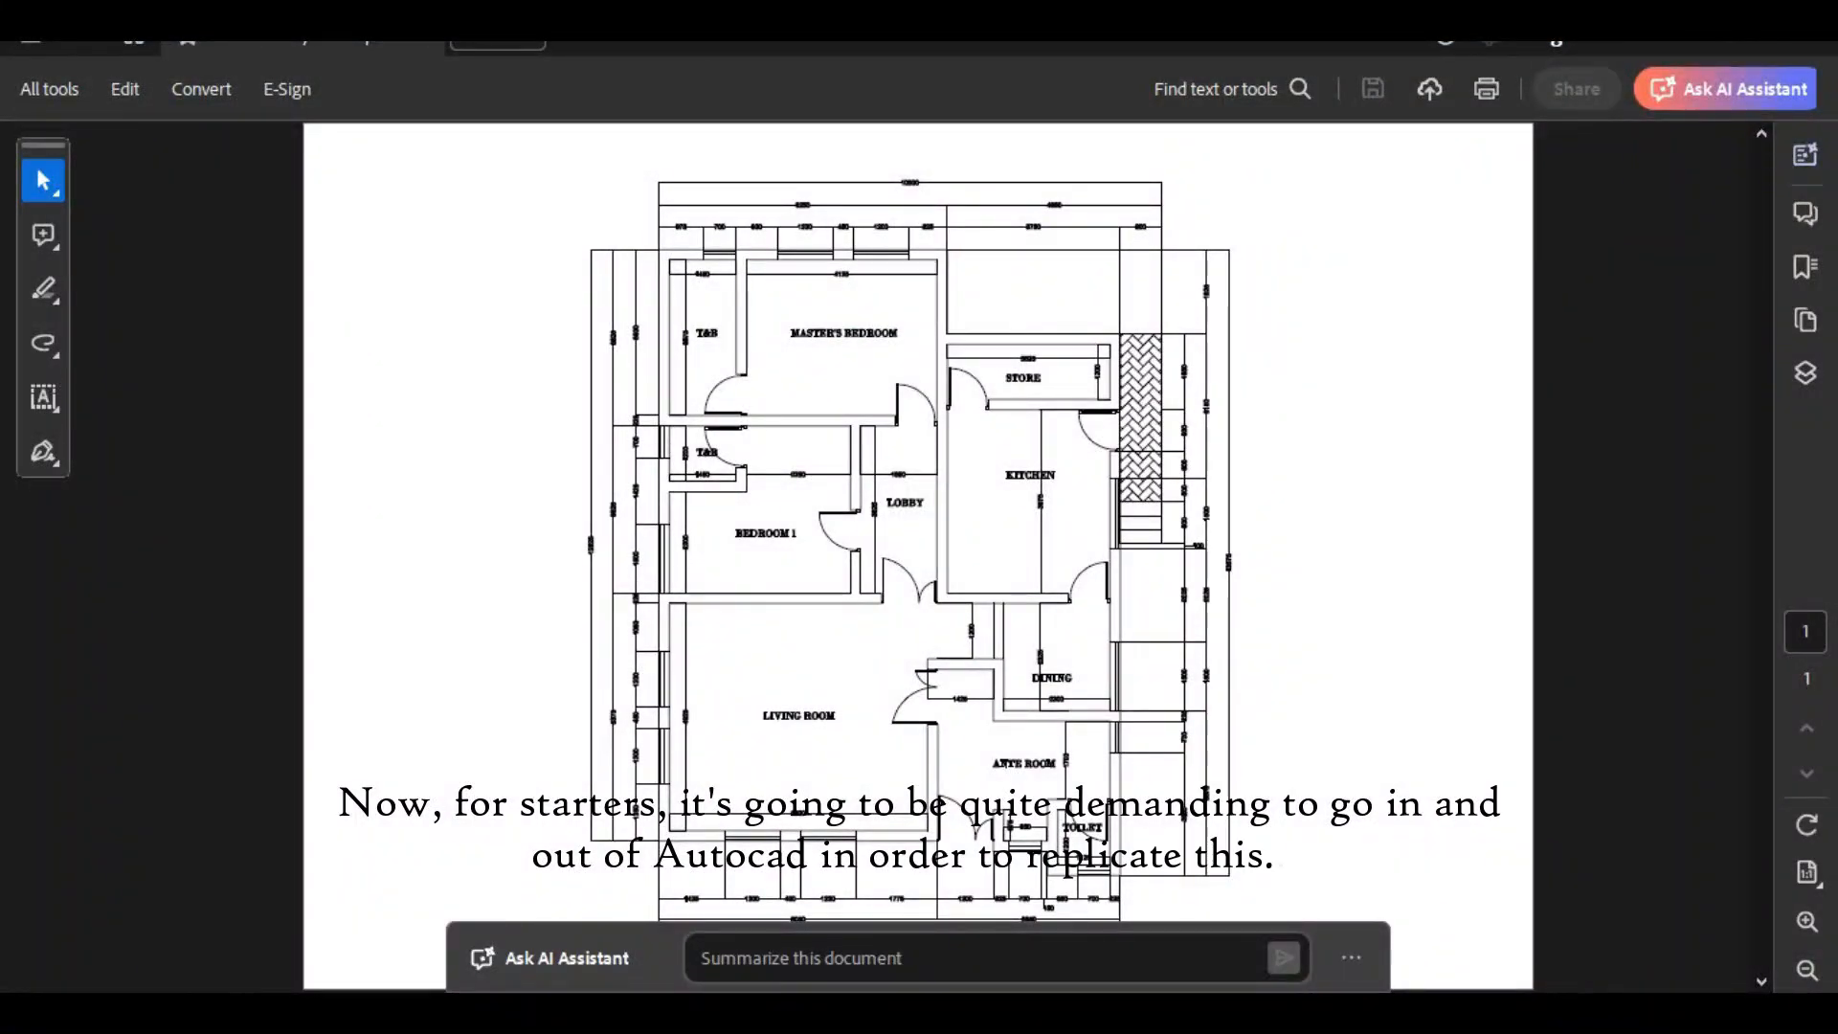
mouse_move(988, 1013)
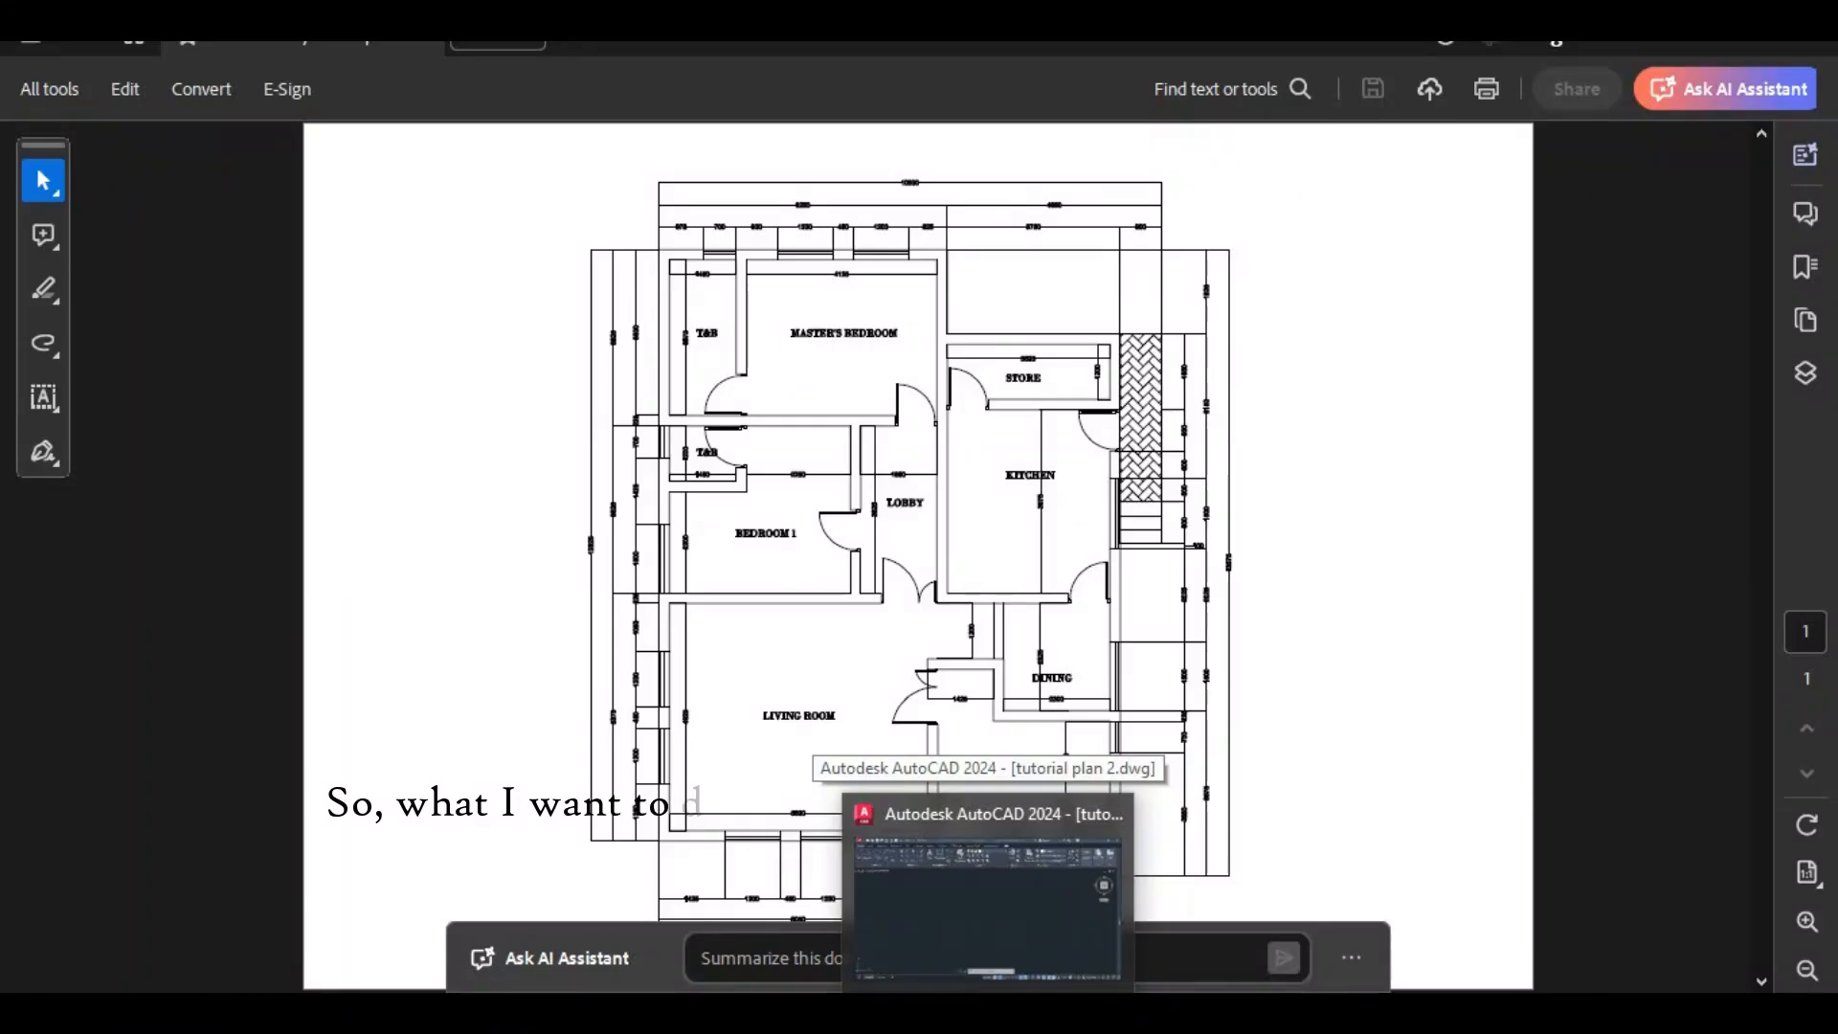
click(990, 900)
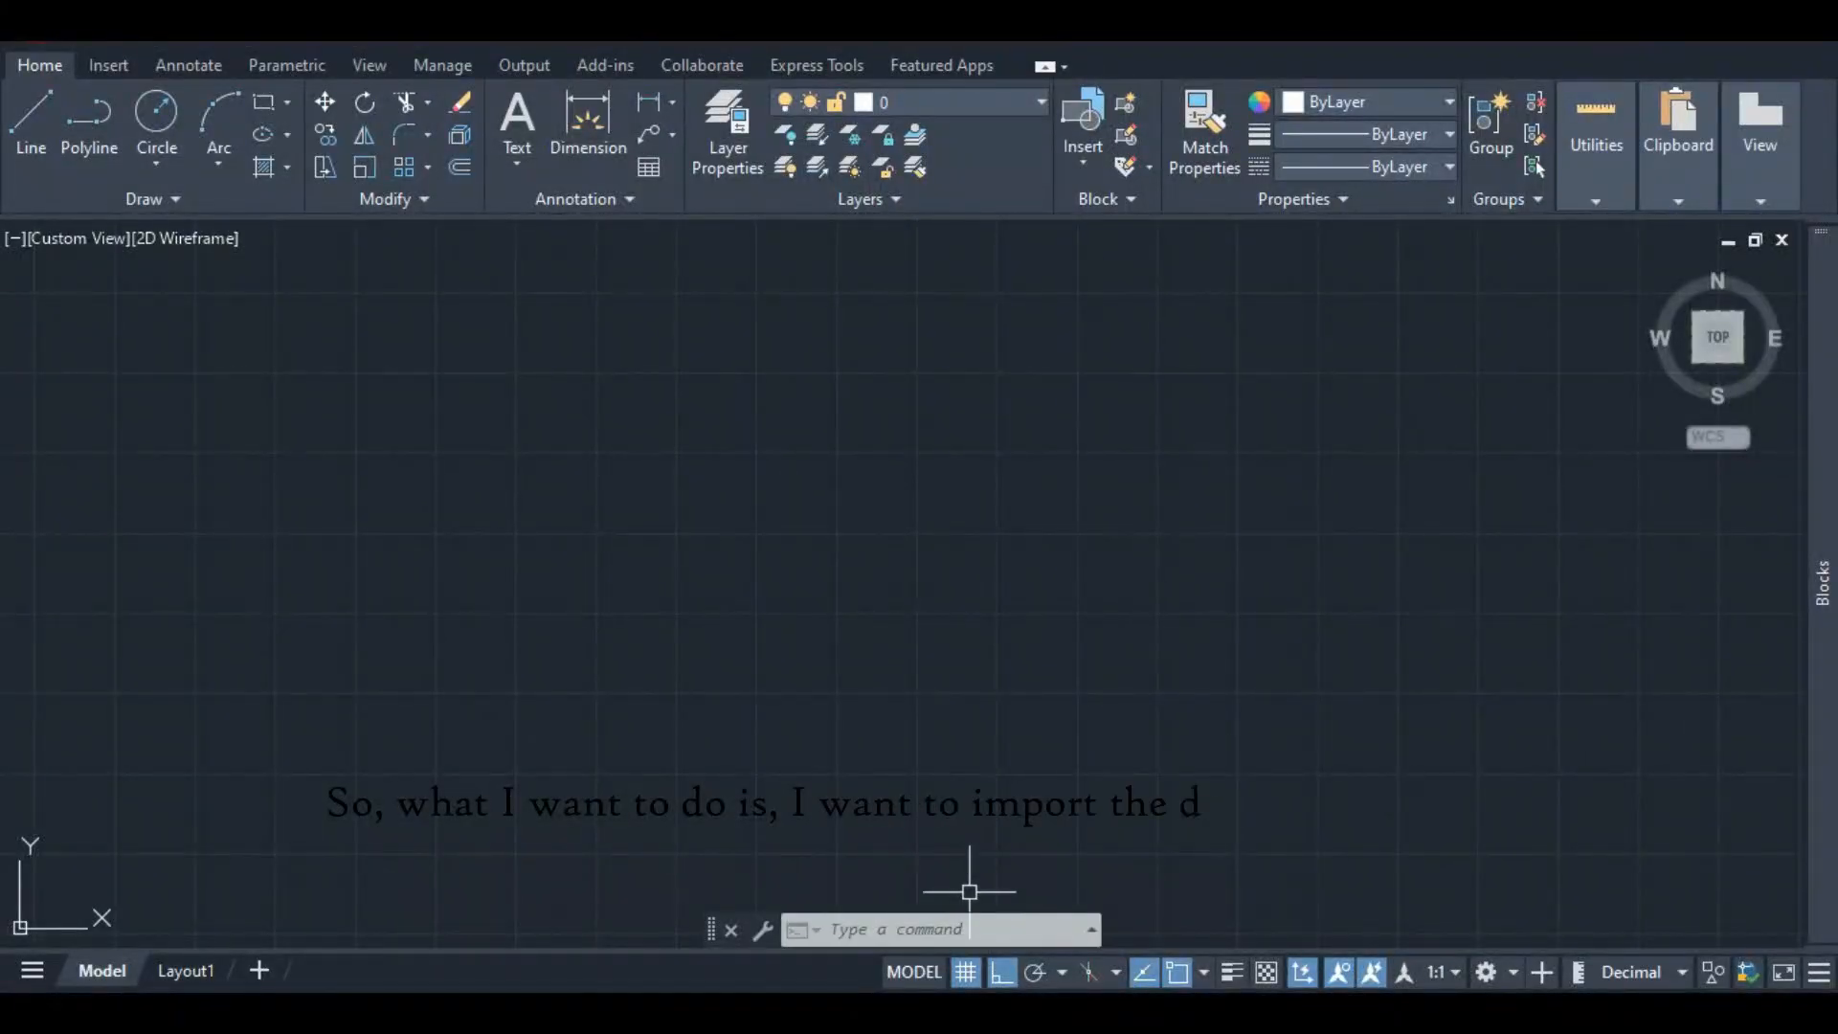
click(1052, 1012)
click(987, 1013)
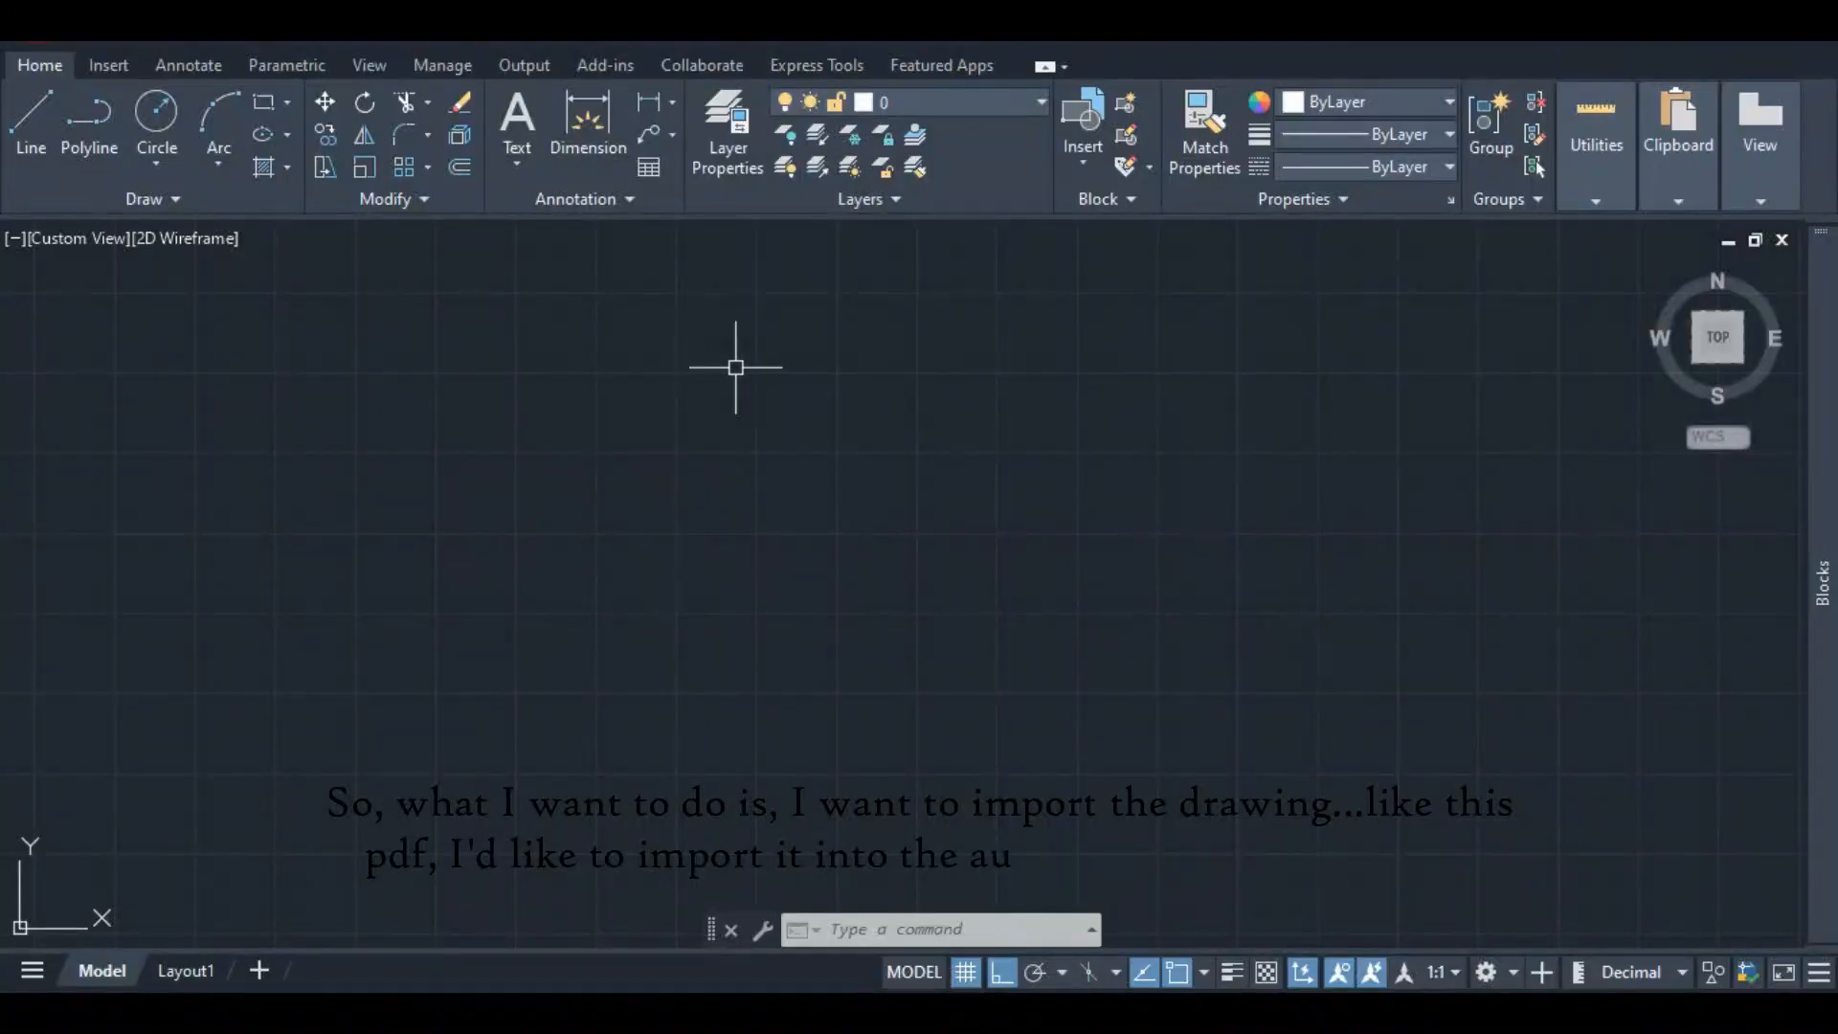
click(1052, 1013)
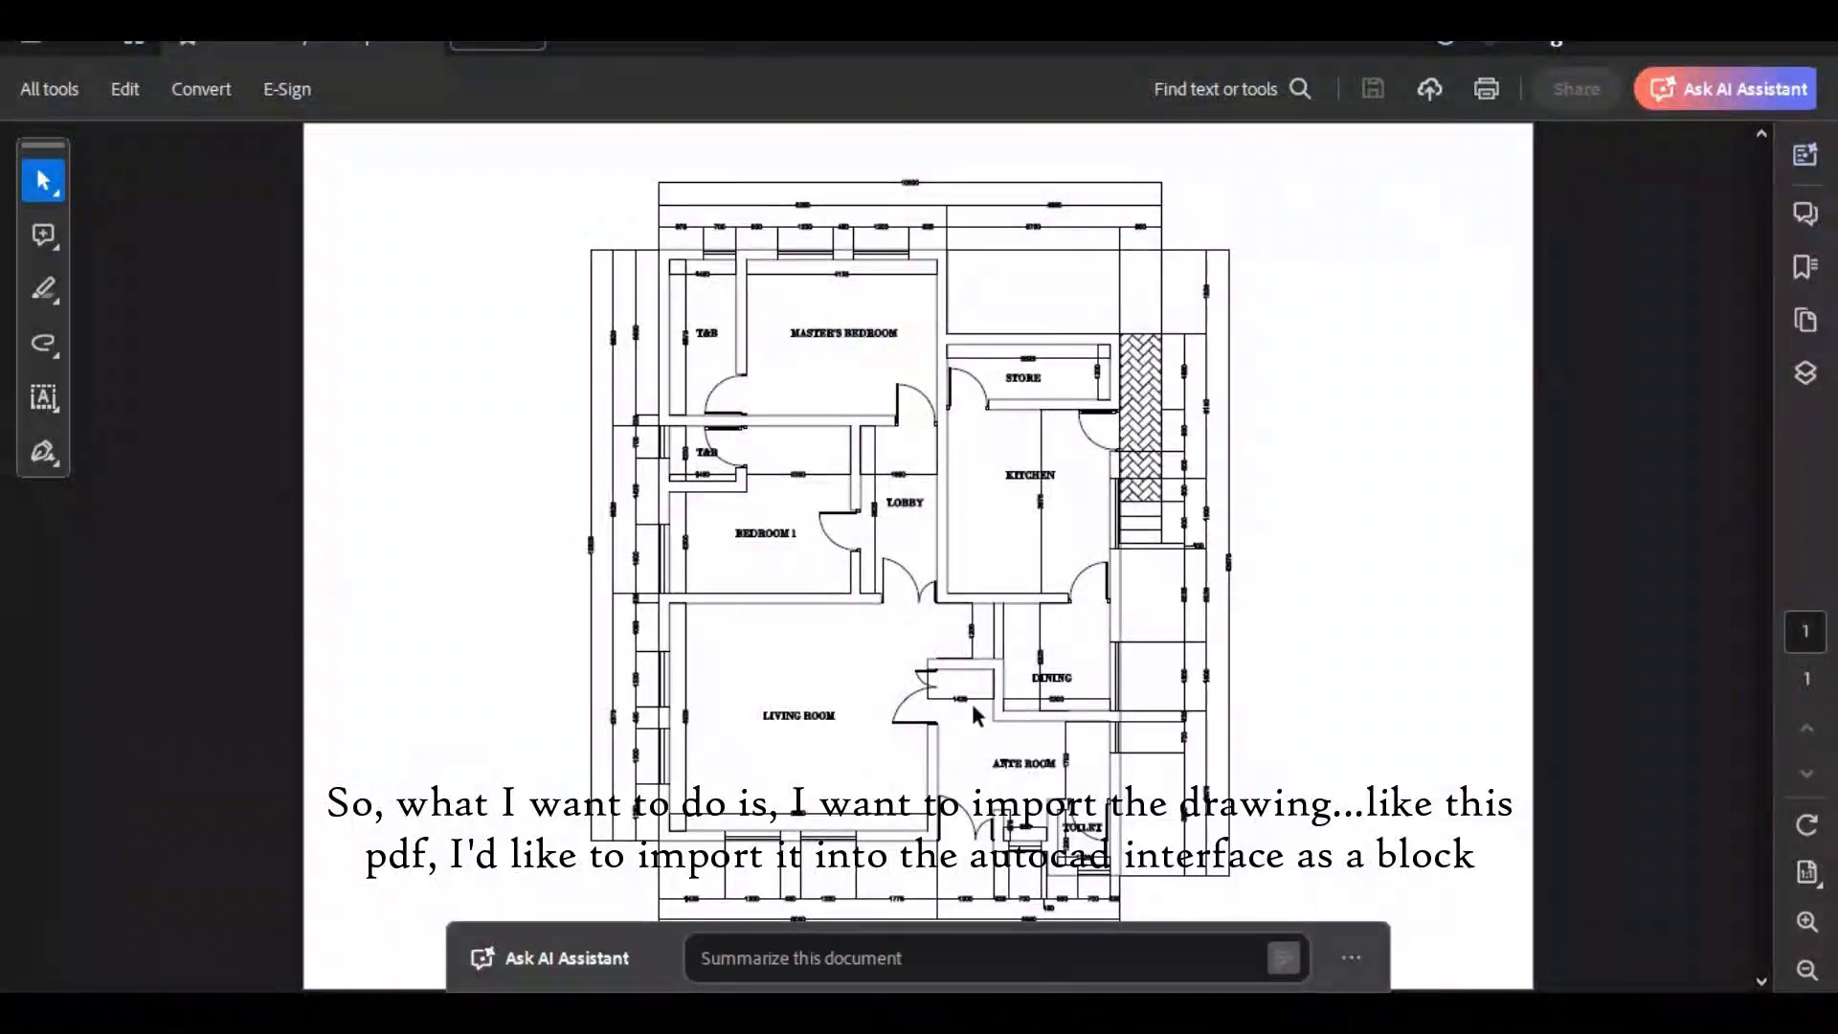
click(987, 1013)
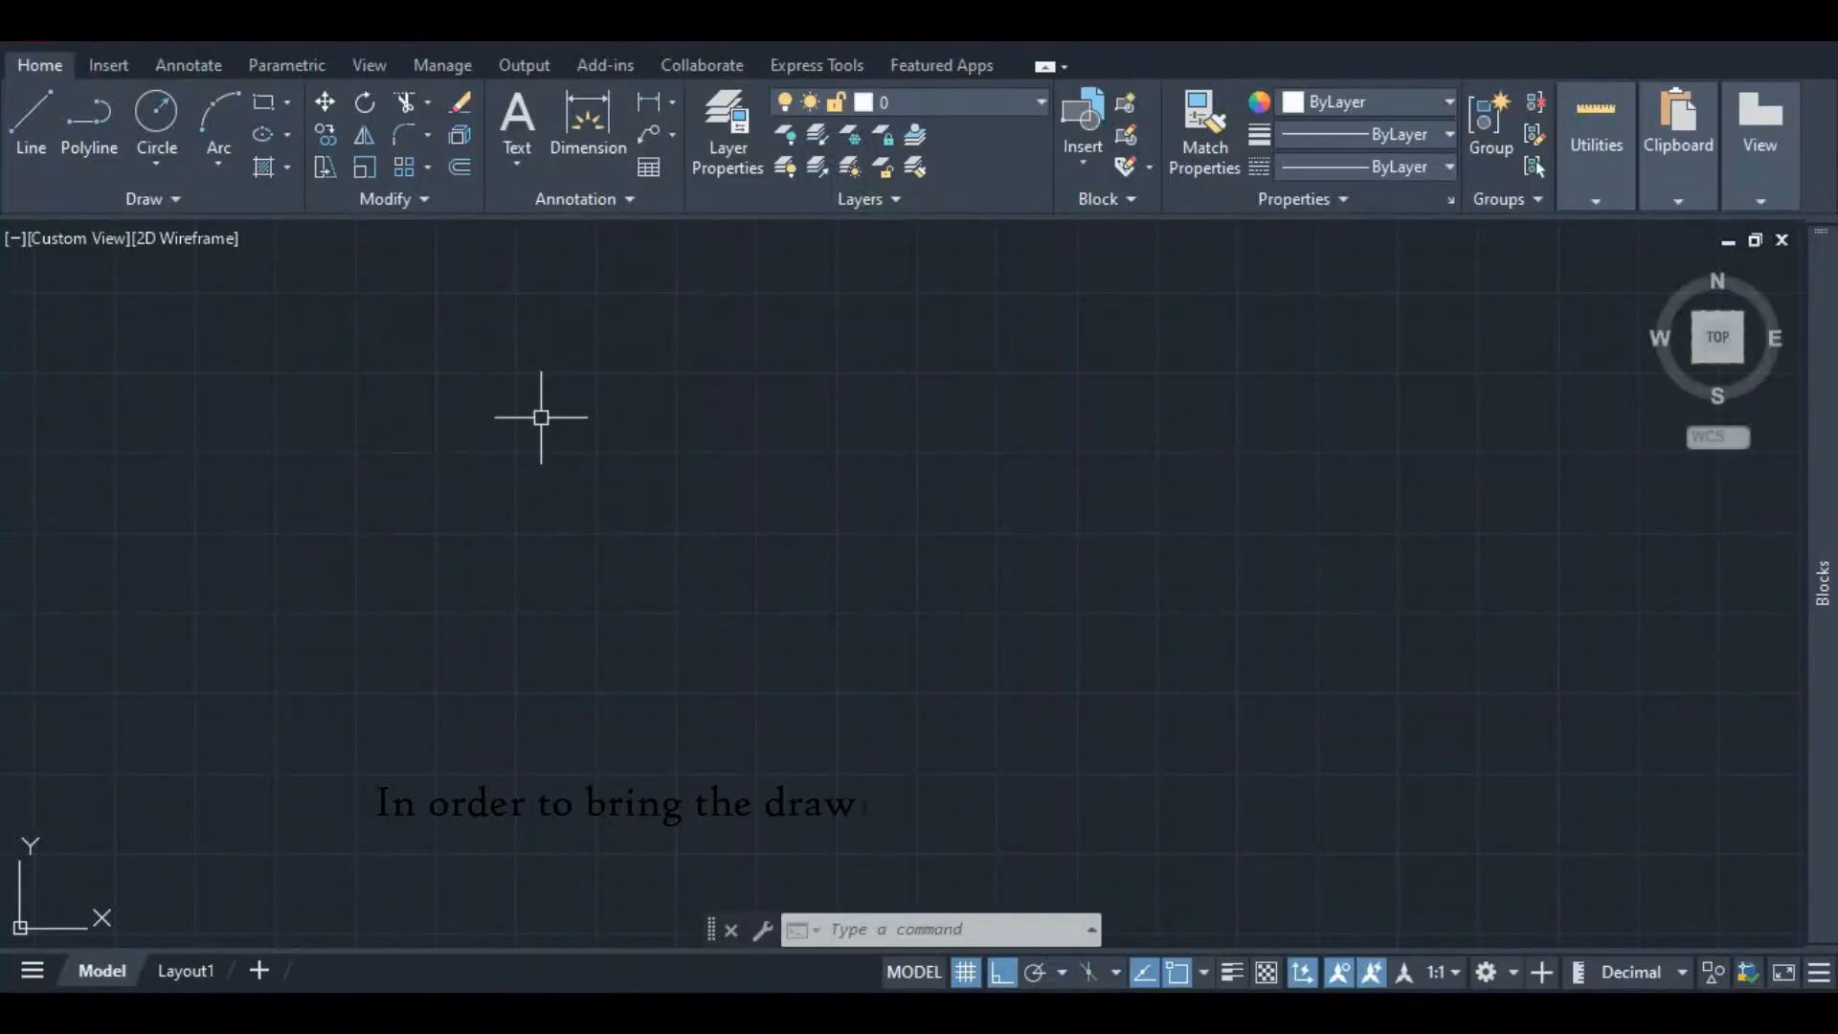
- Import Archi demo youtube.pdf as a block at scale 1 and place it in the drawing area
click(109, 64)
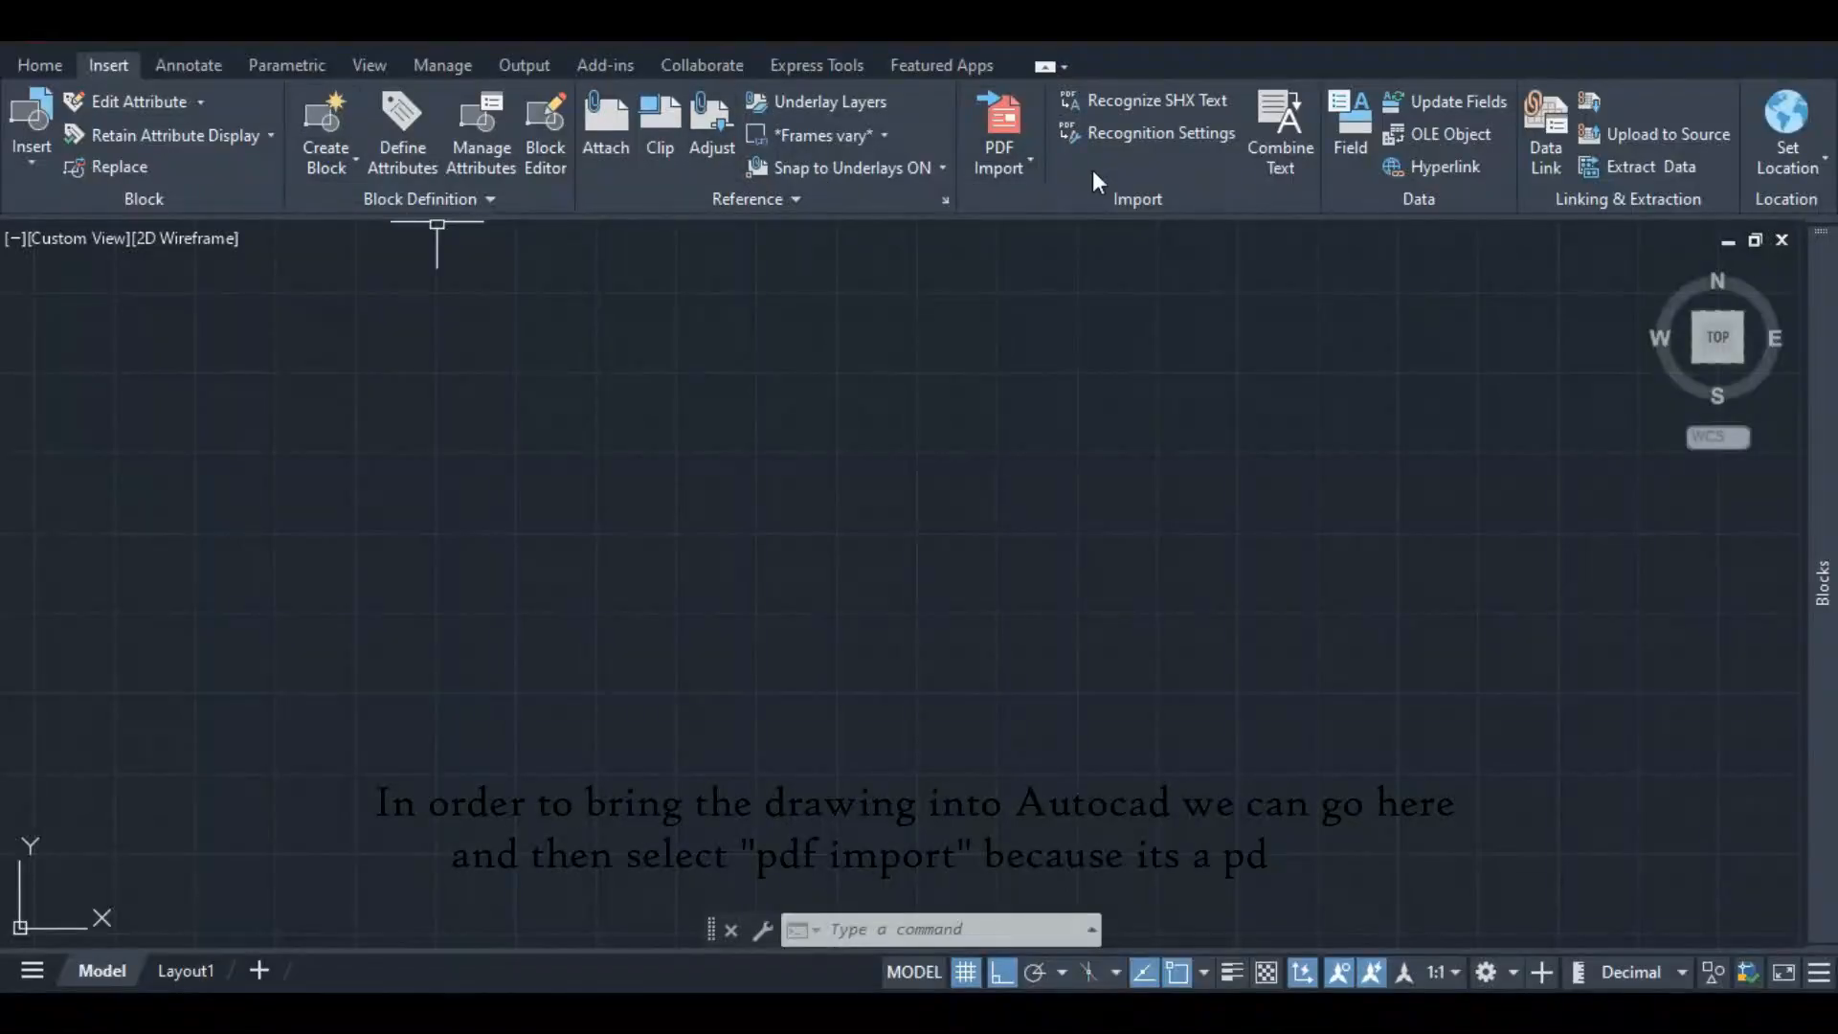
click(1032, 160)
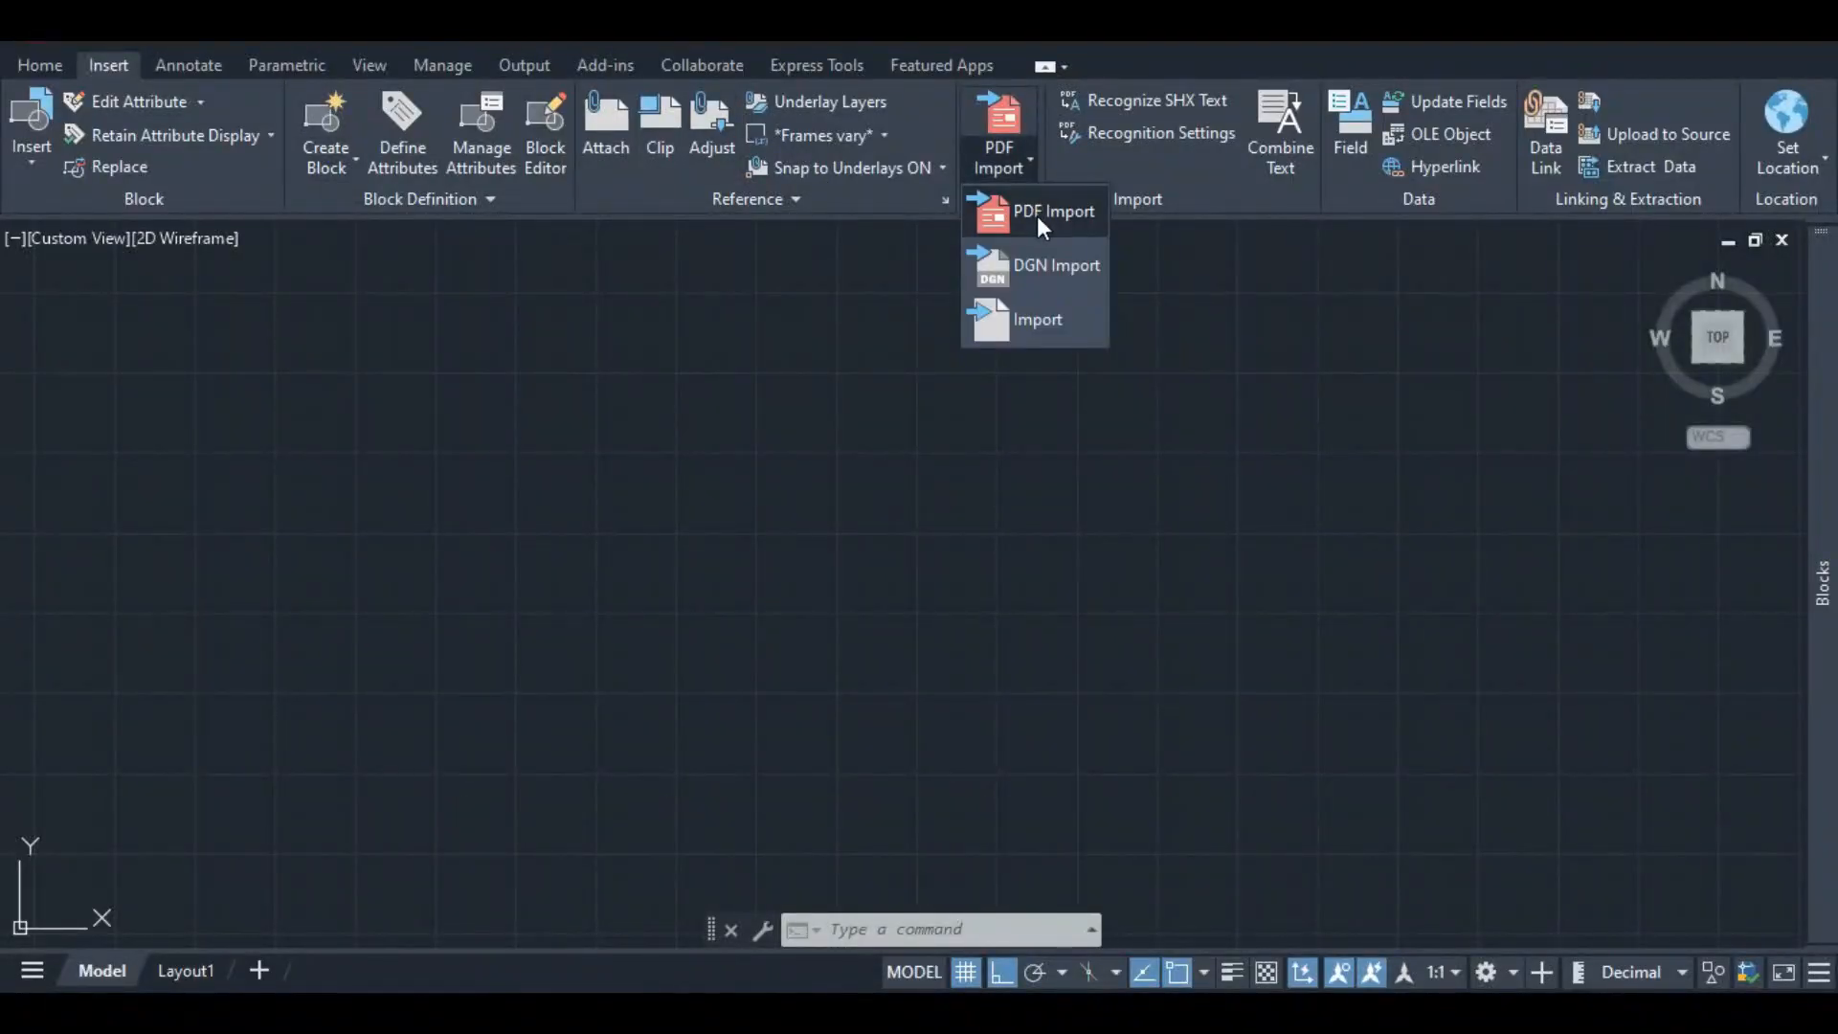
click(1036, 215)
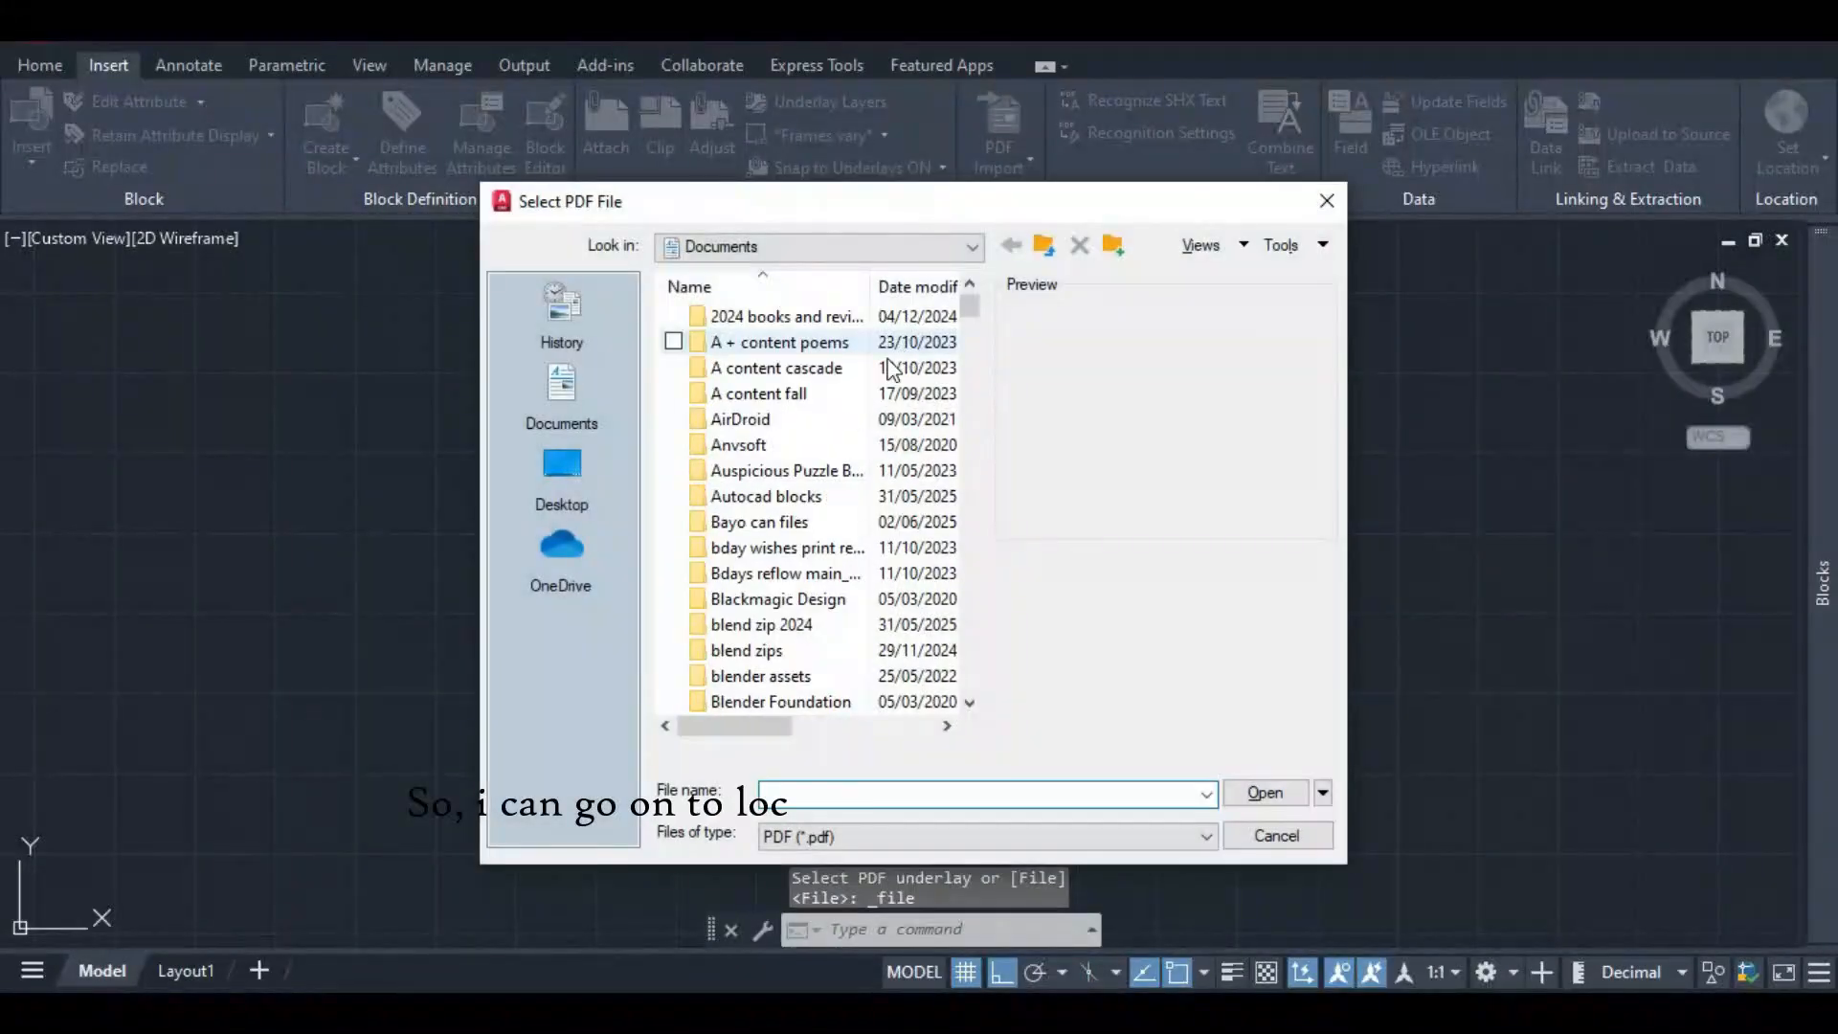
scroll(866, 431, down, 10)
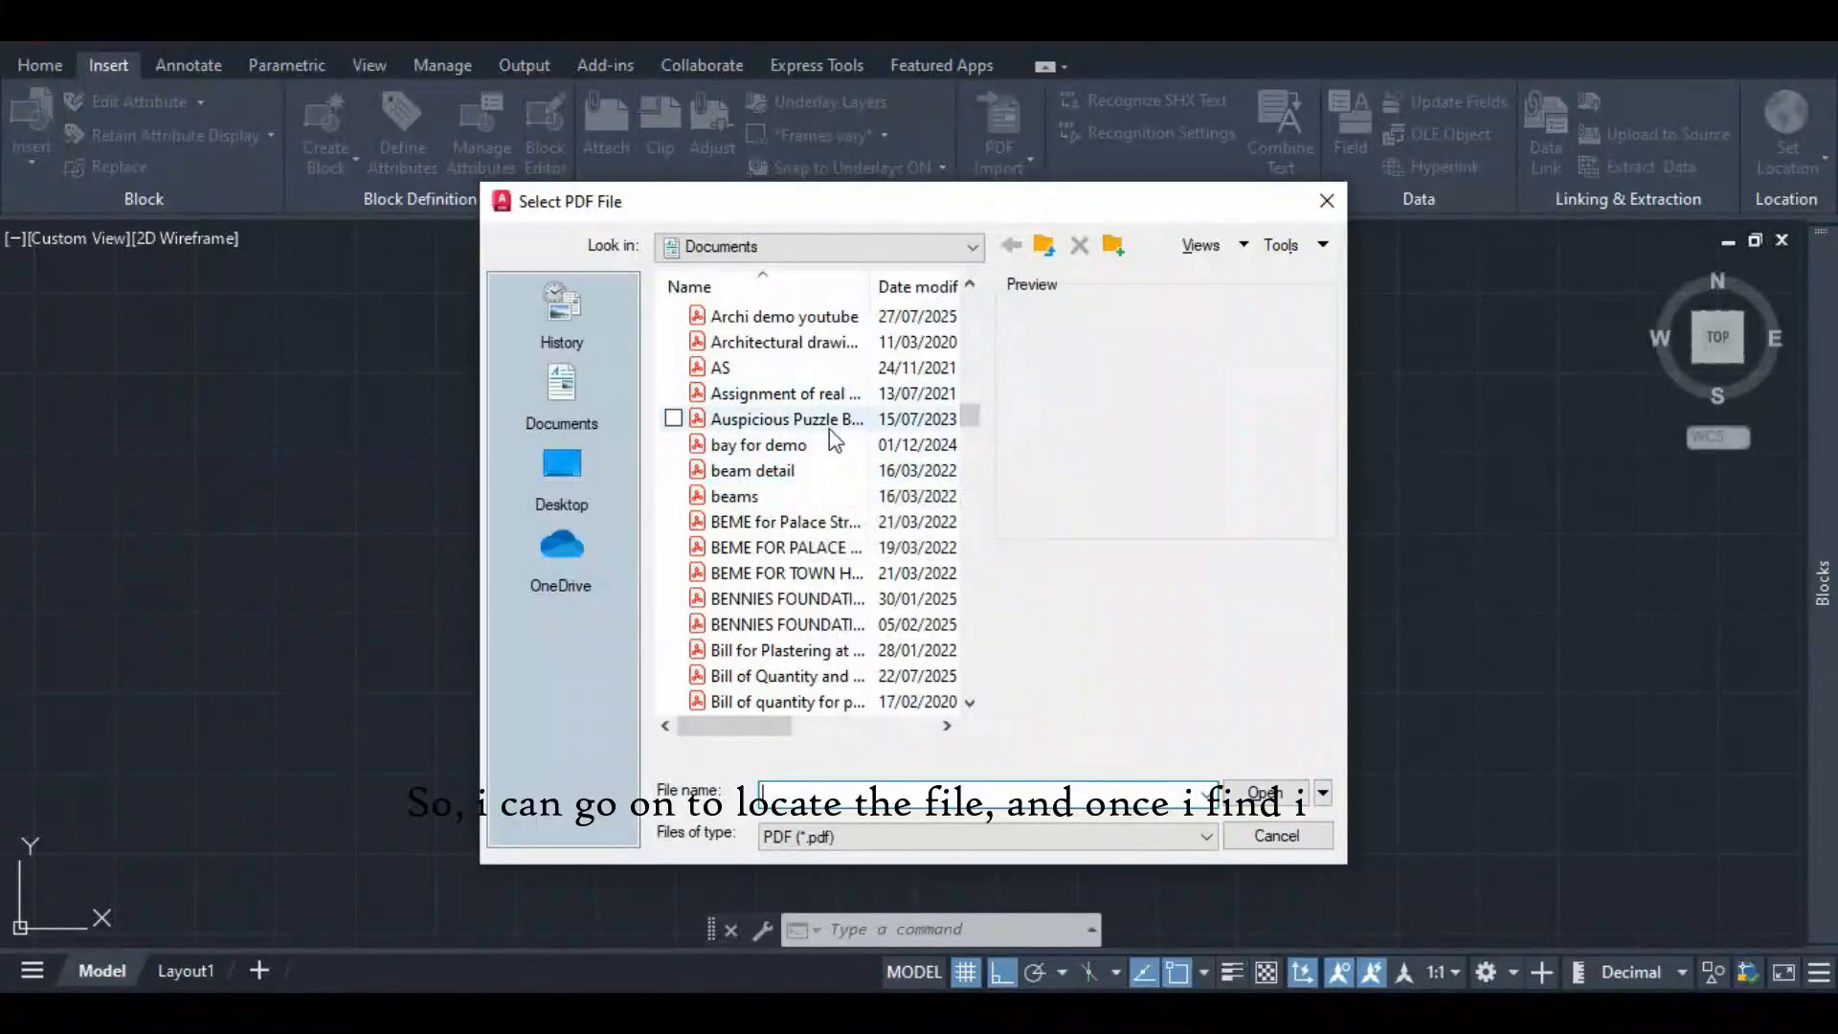
scroll(833, 439, up, 1)
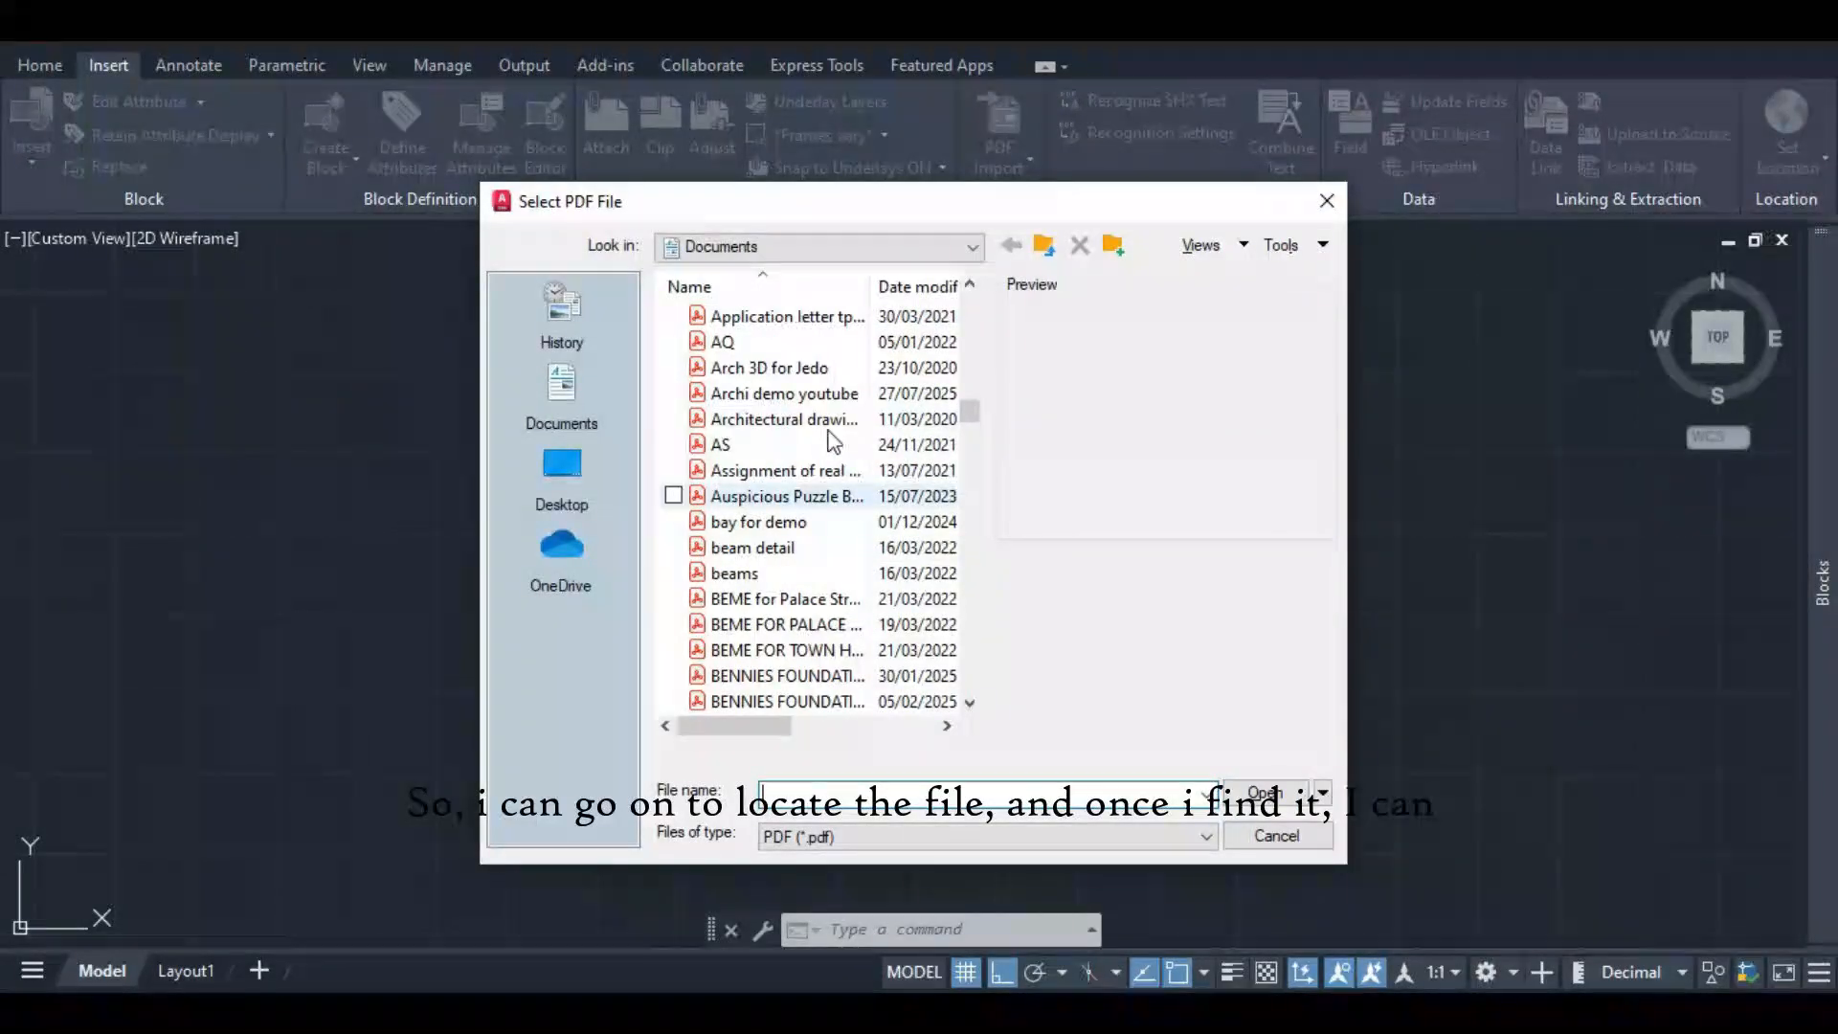
double_click(799, 394)
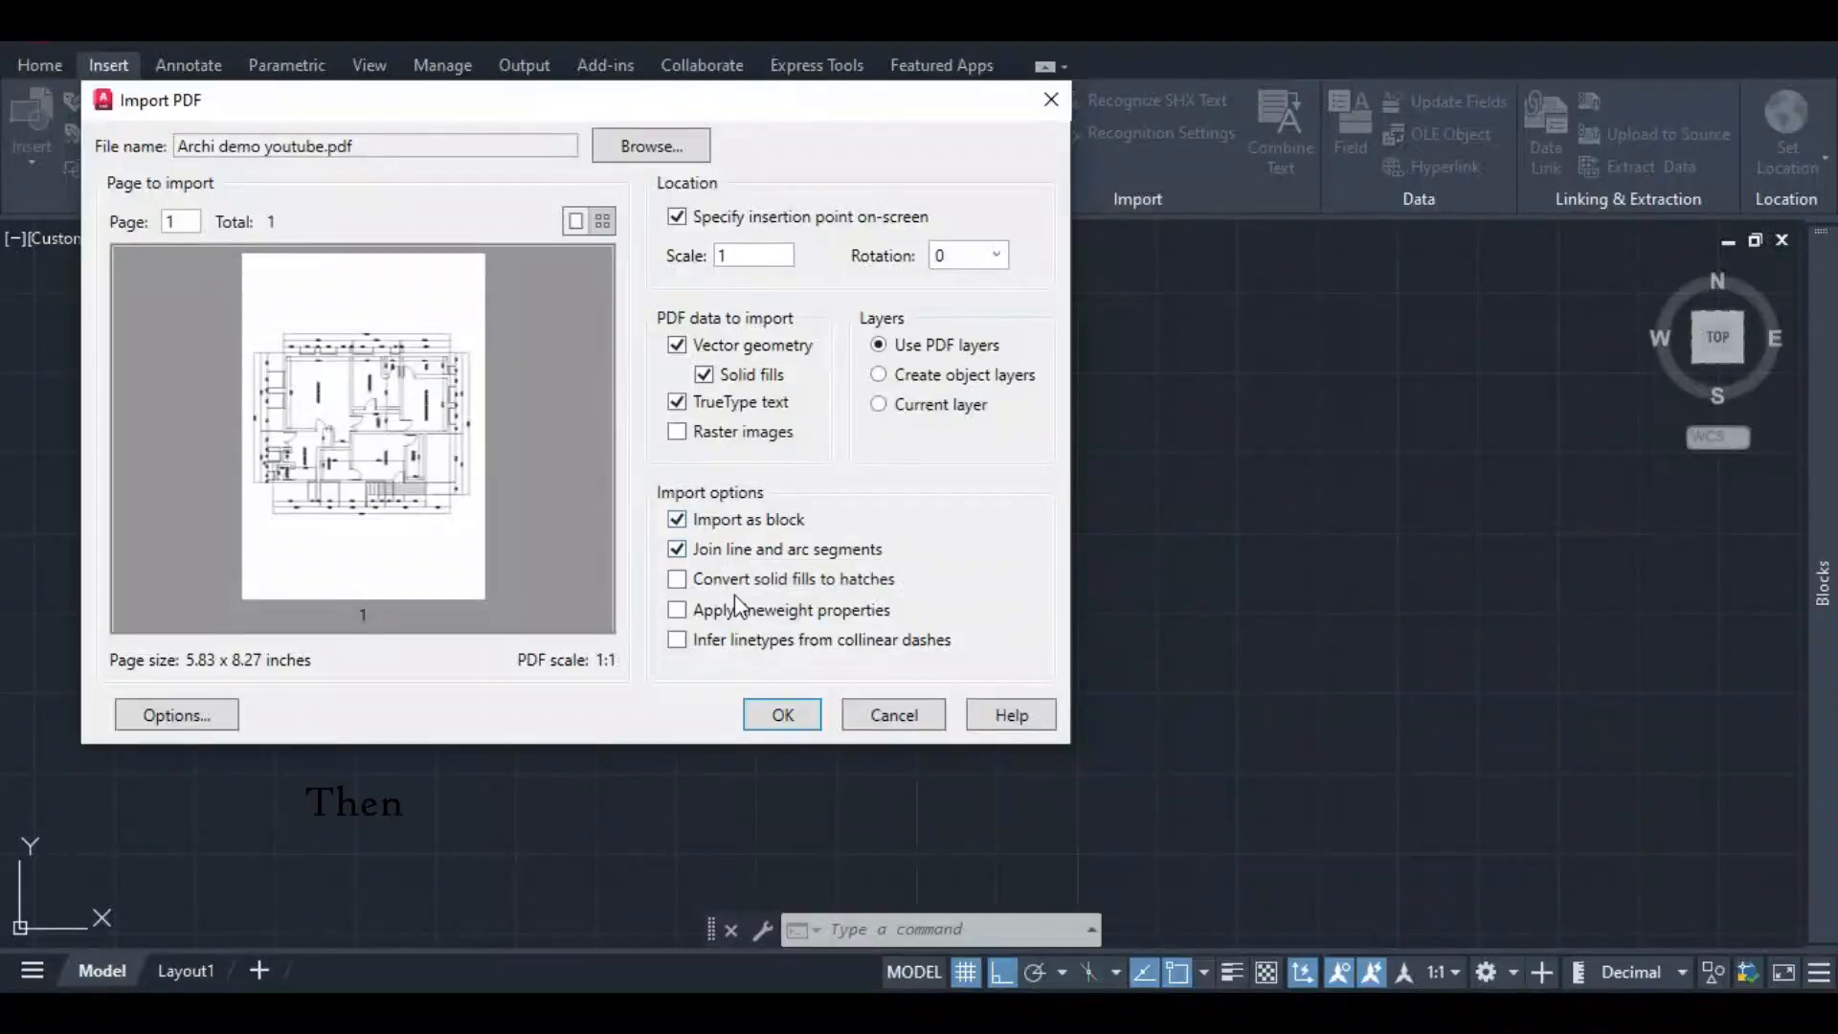
click(782, 715)
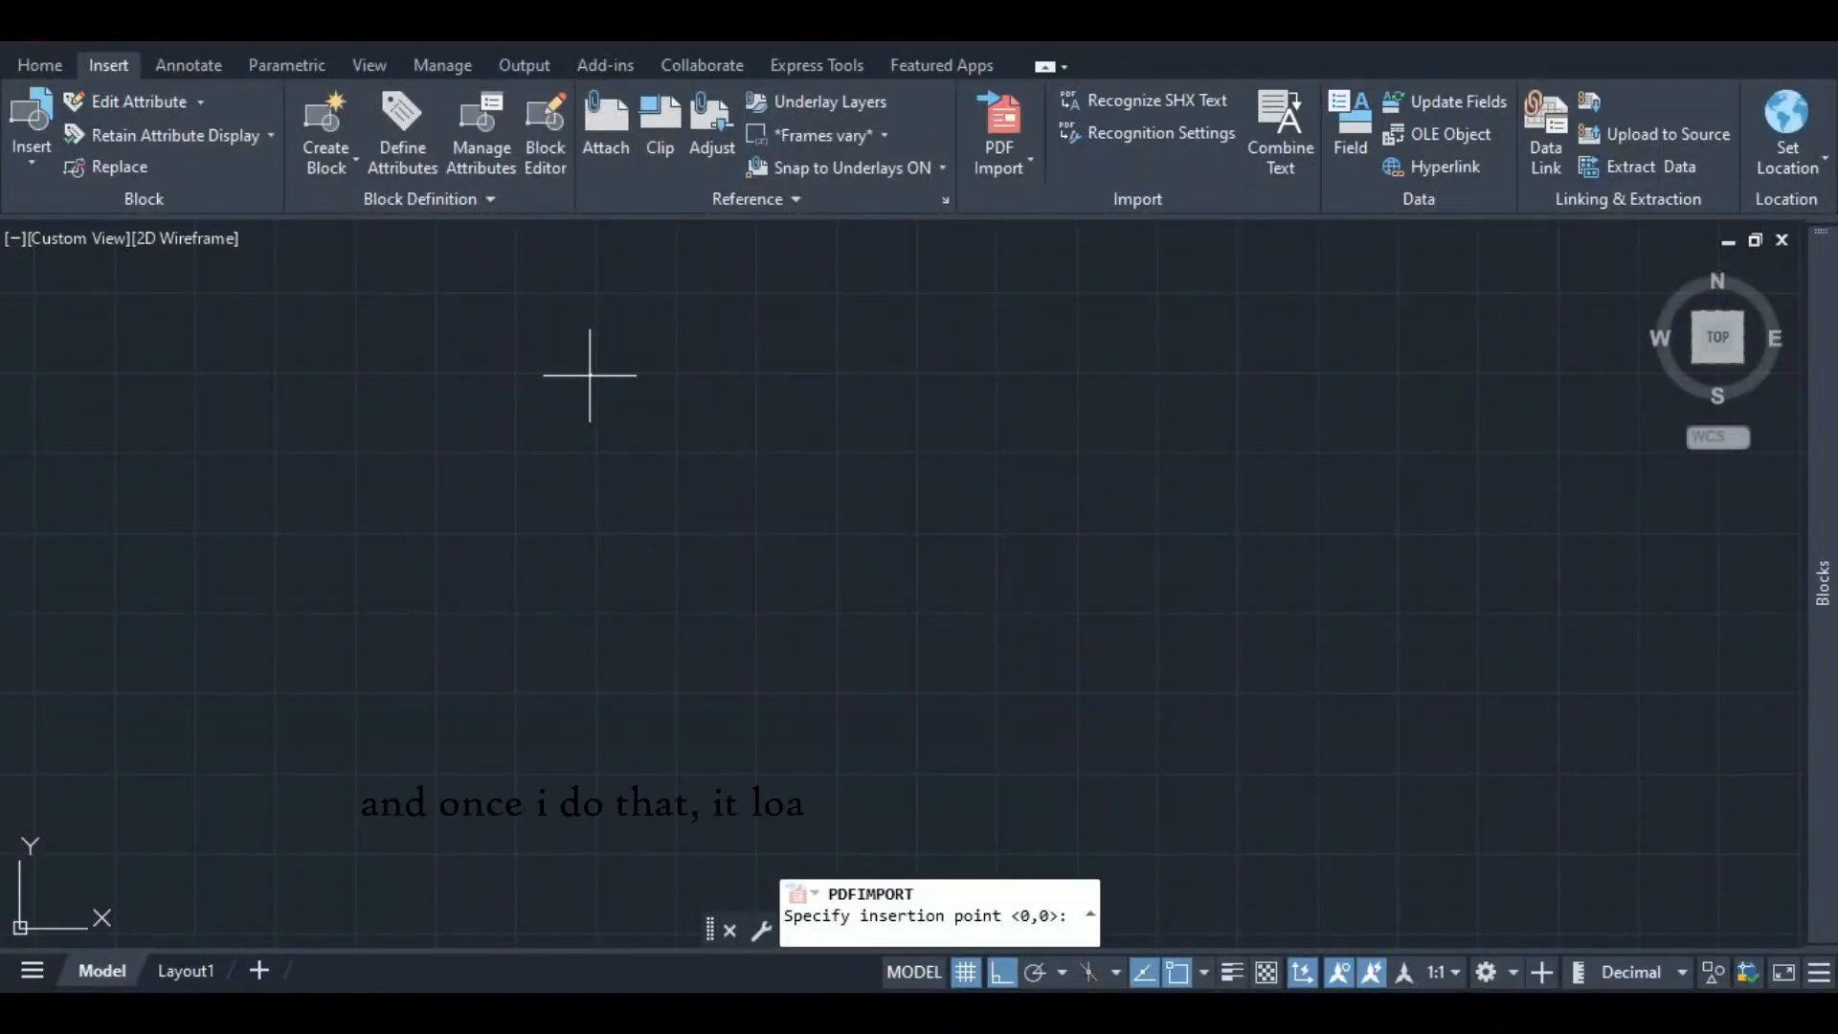
click(517, 373)
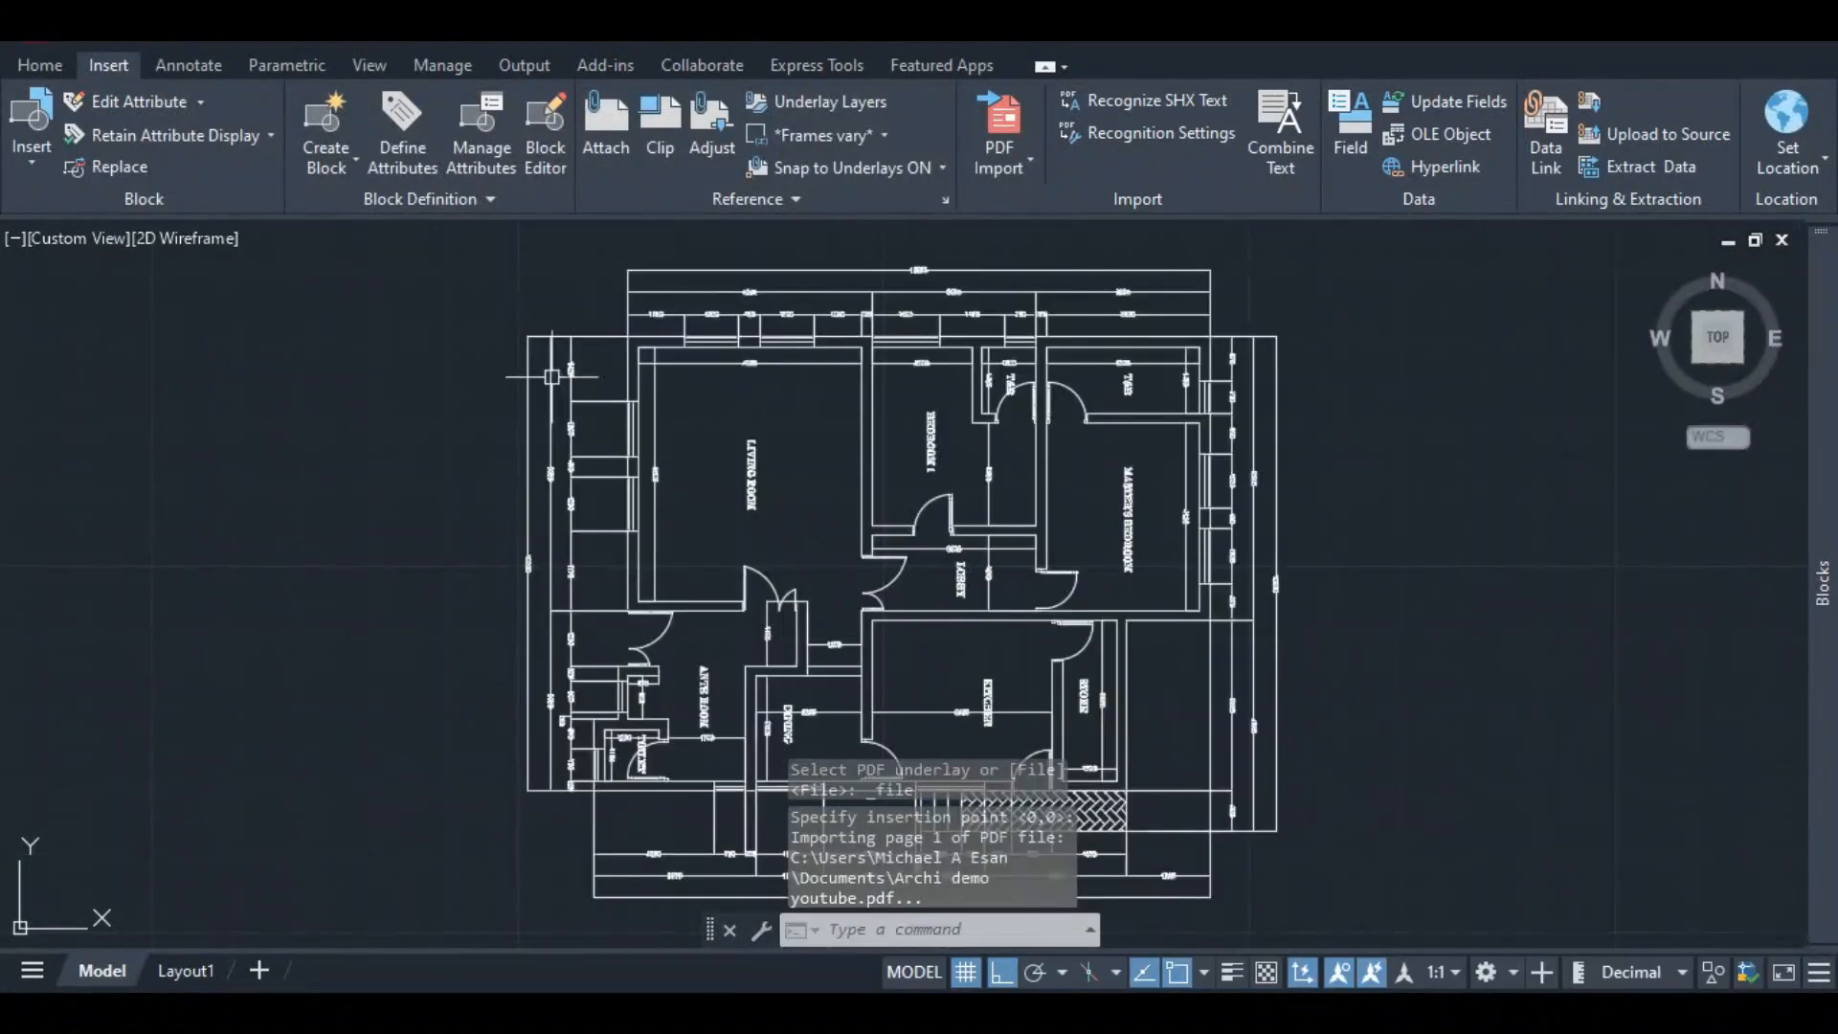
- Rotate the imported floor plan block by 90 degrees, using the wall corner beside the toilet window as base point
scroll(555, 371, down, 3)
click(686, 539)
scroll(682, 546, up, 5)
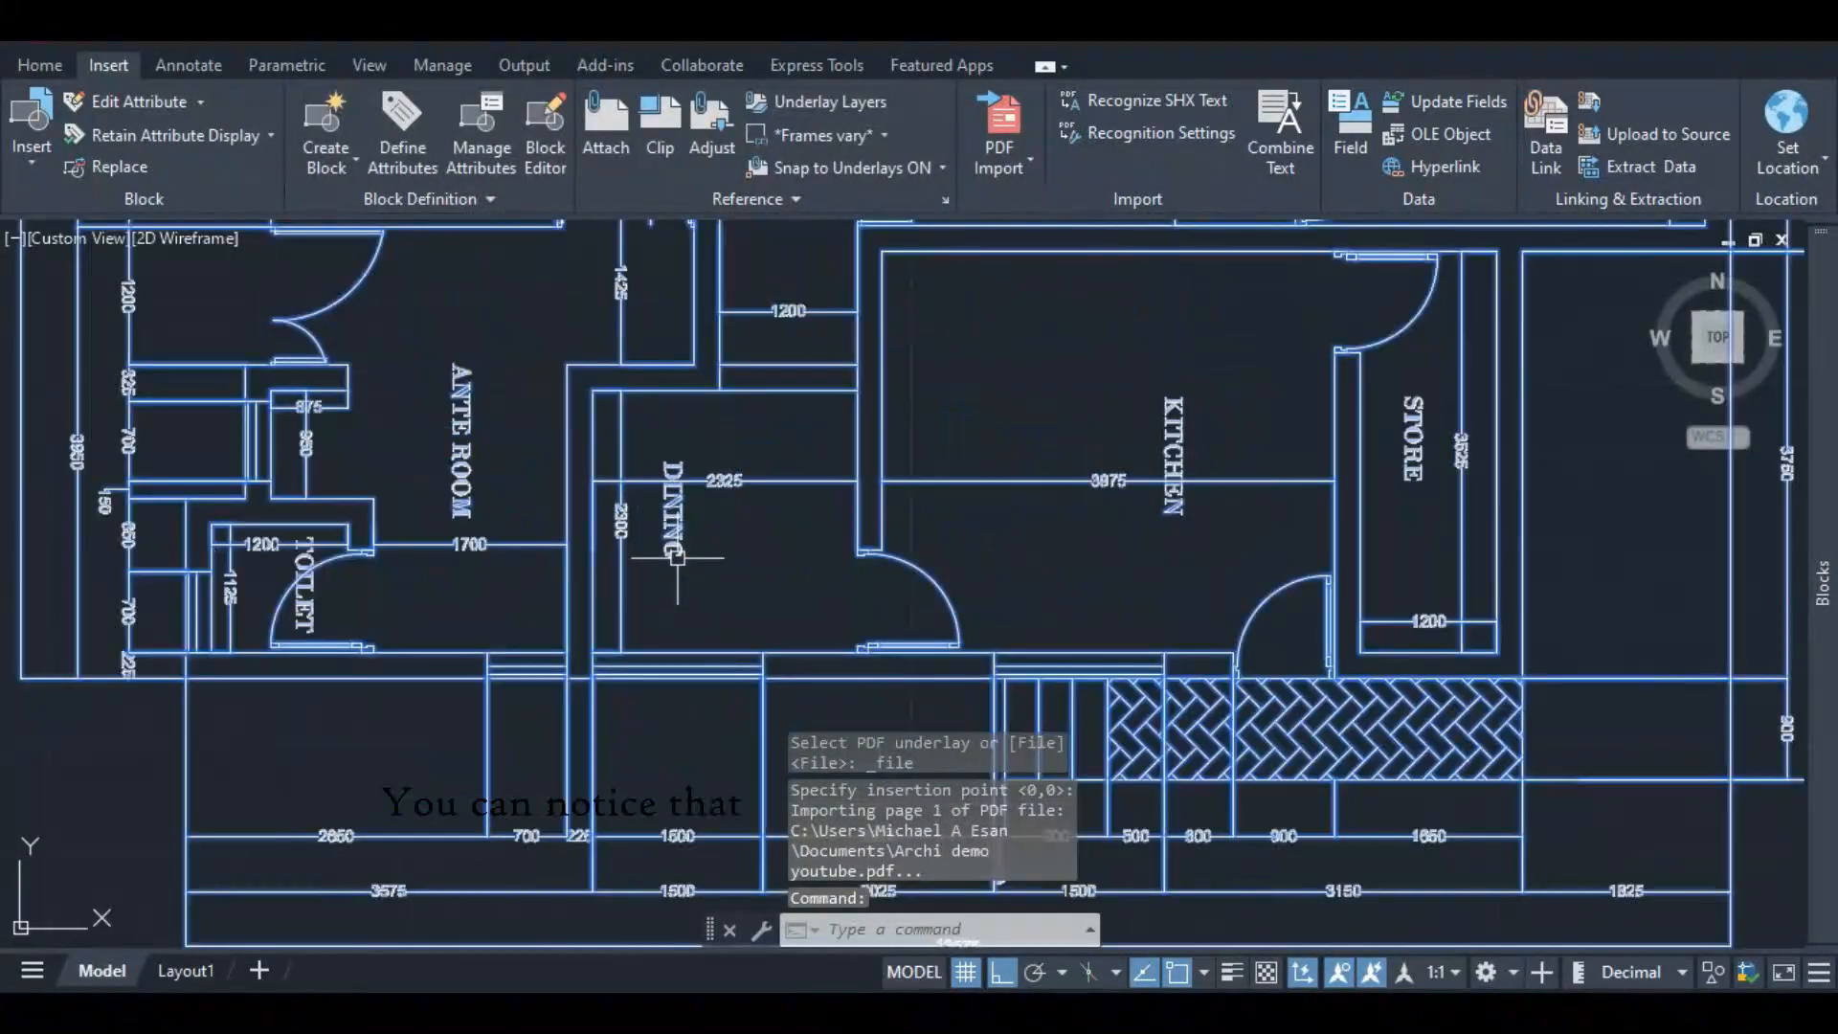
scroll(676, 553, down, 2)
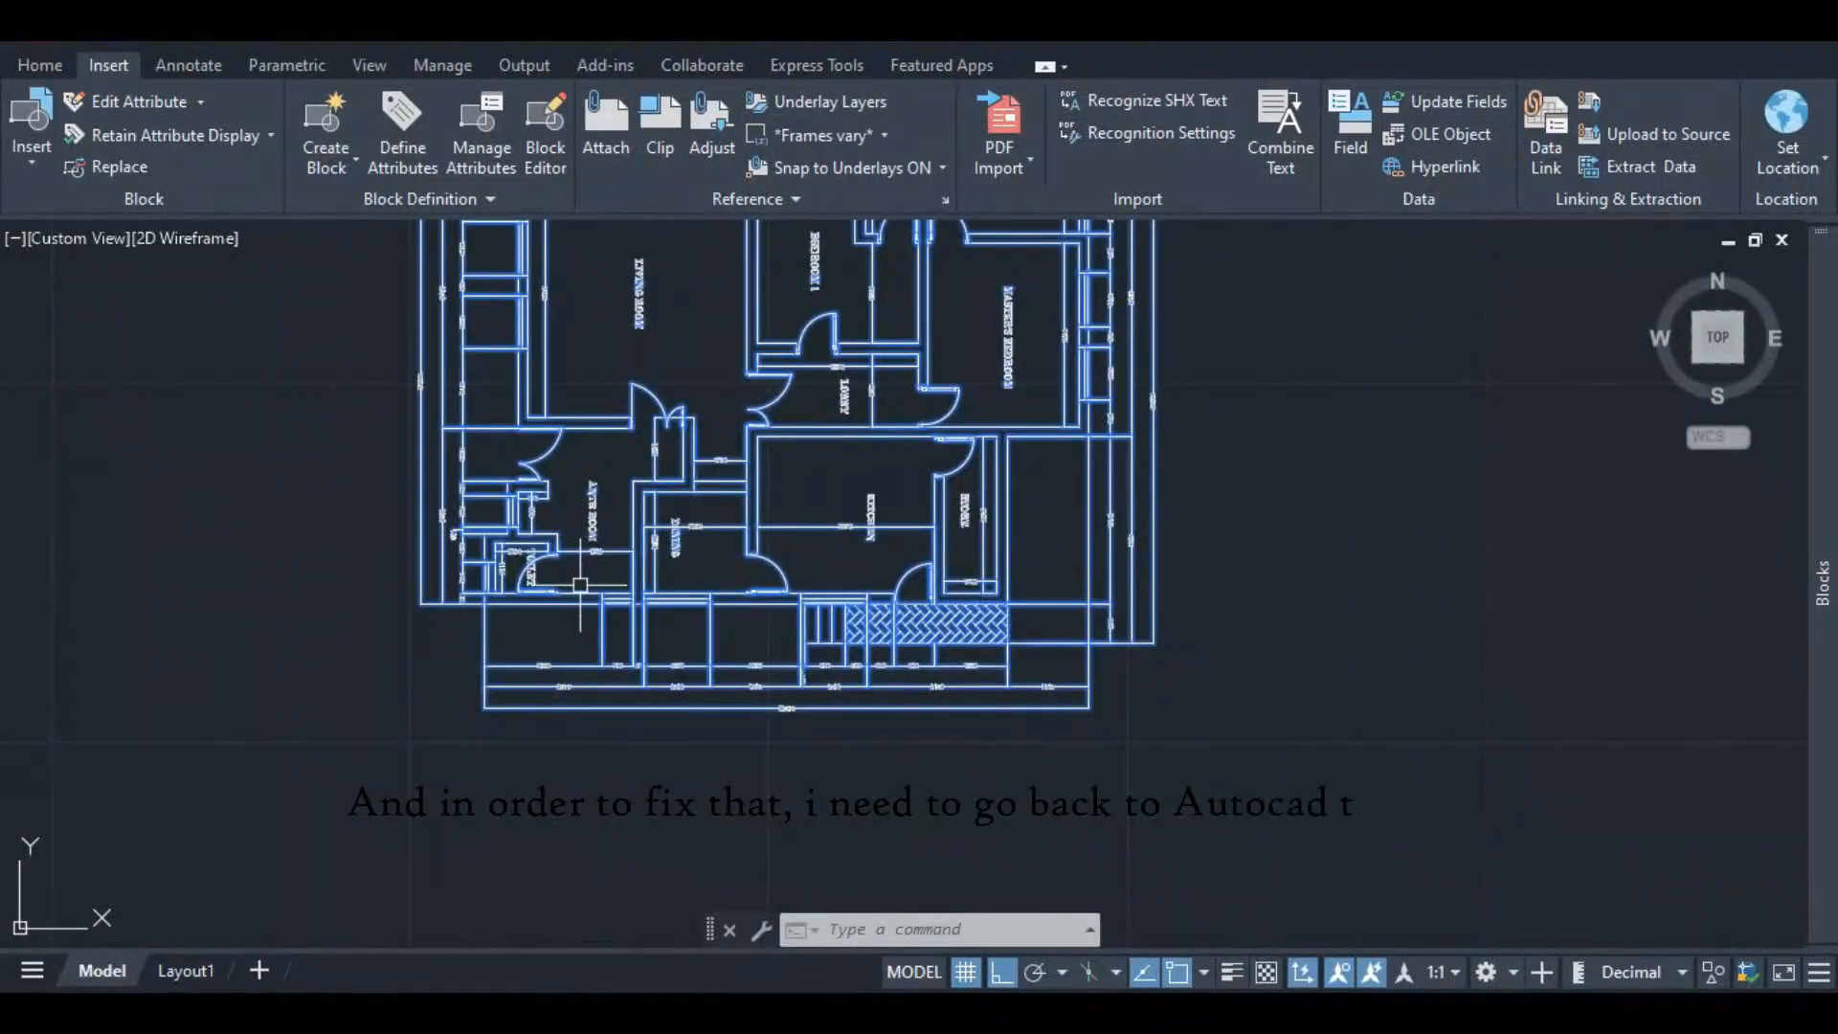
right_click(478, 575)
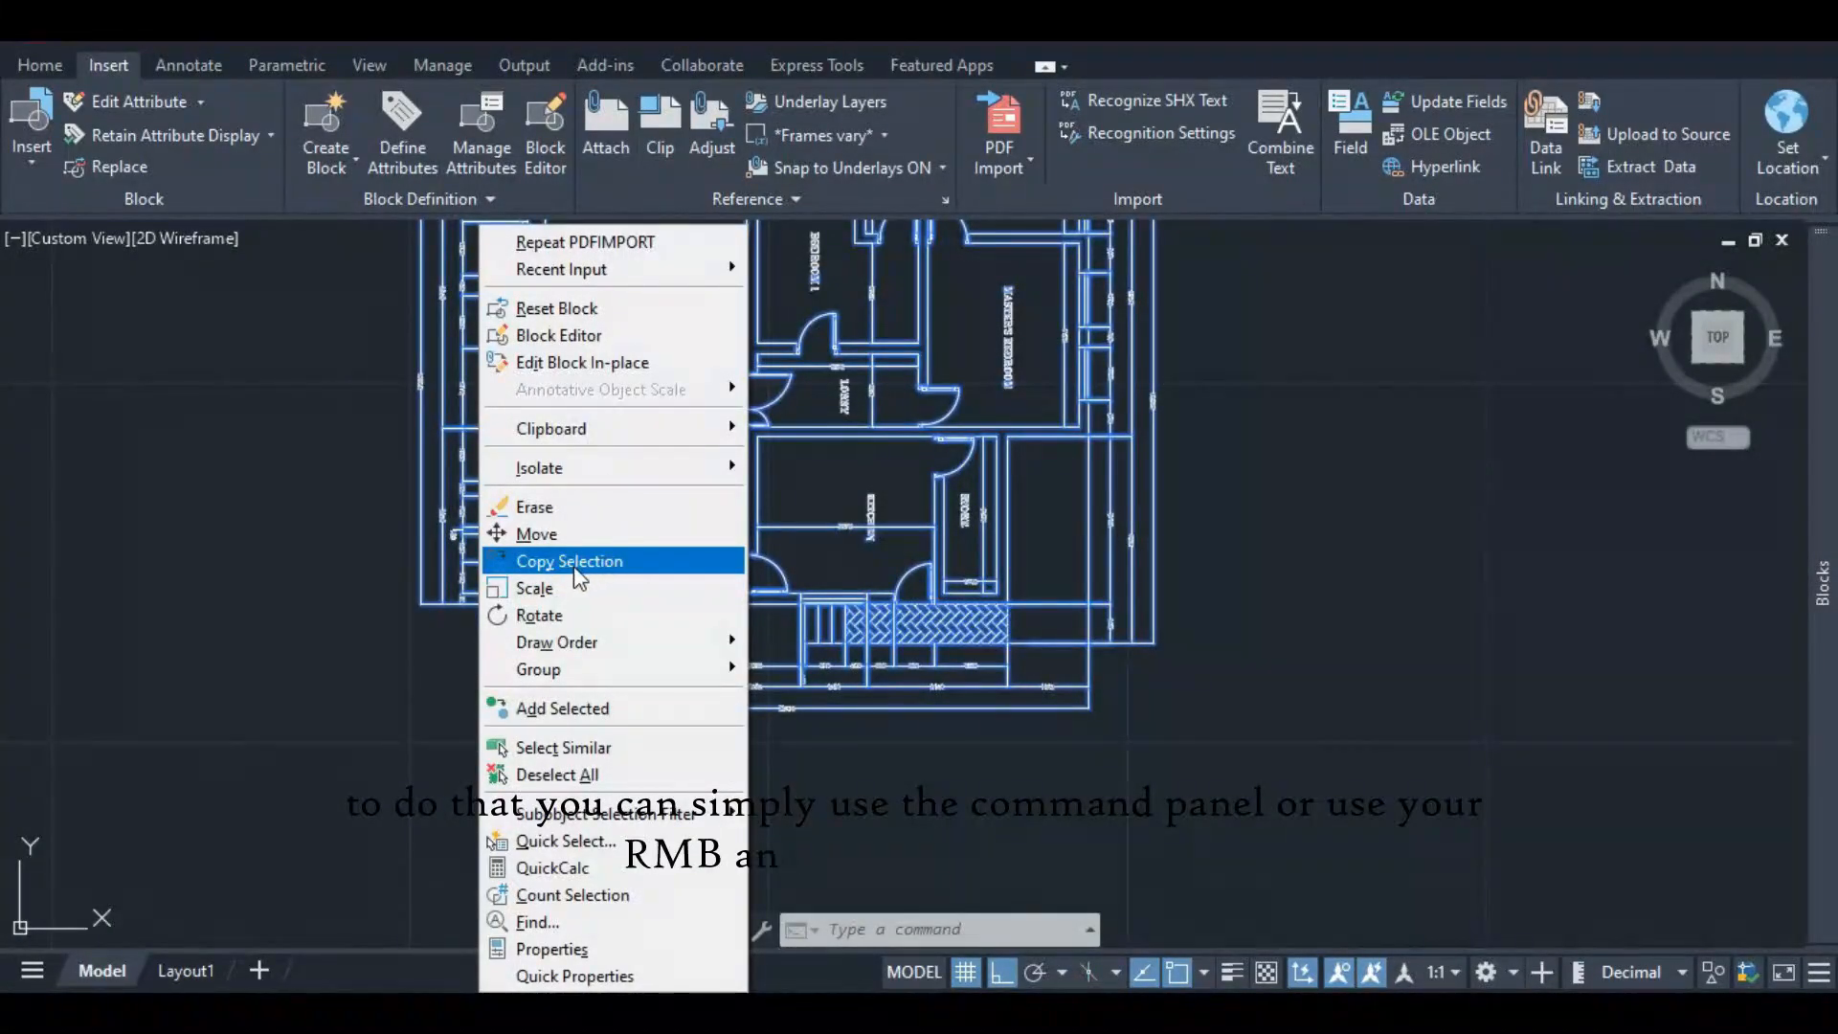
click(551, 614)
scroll(464, 595, up, 5)
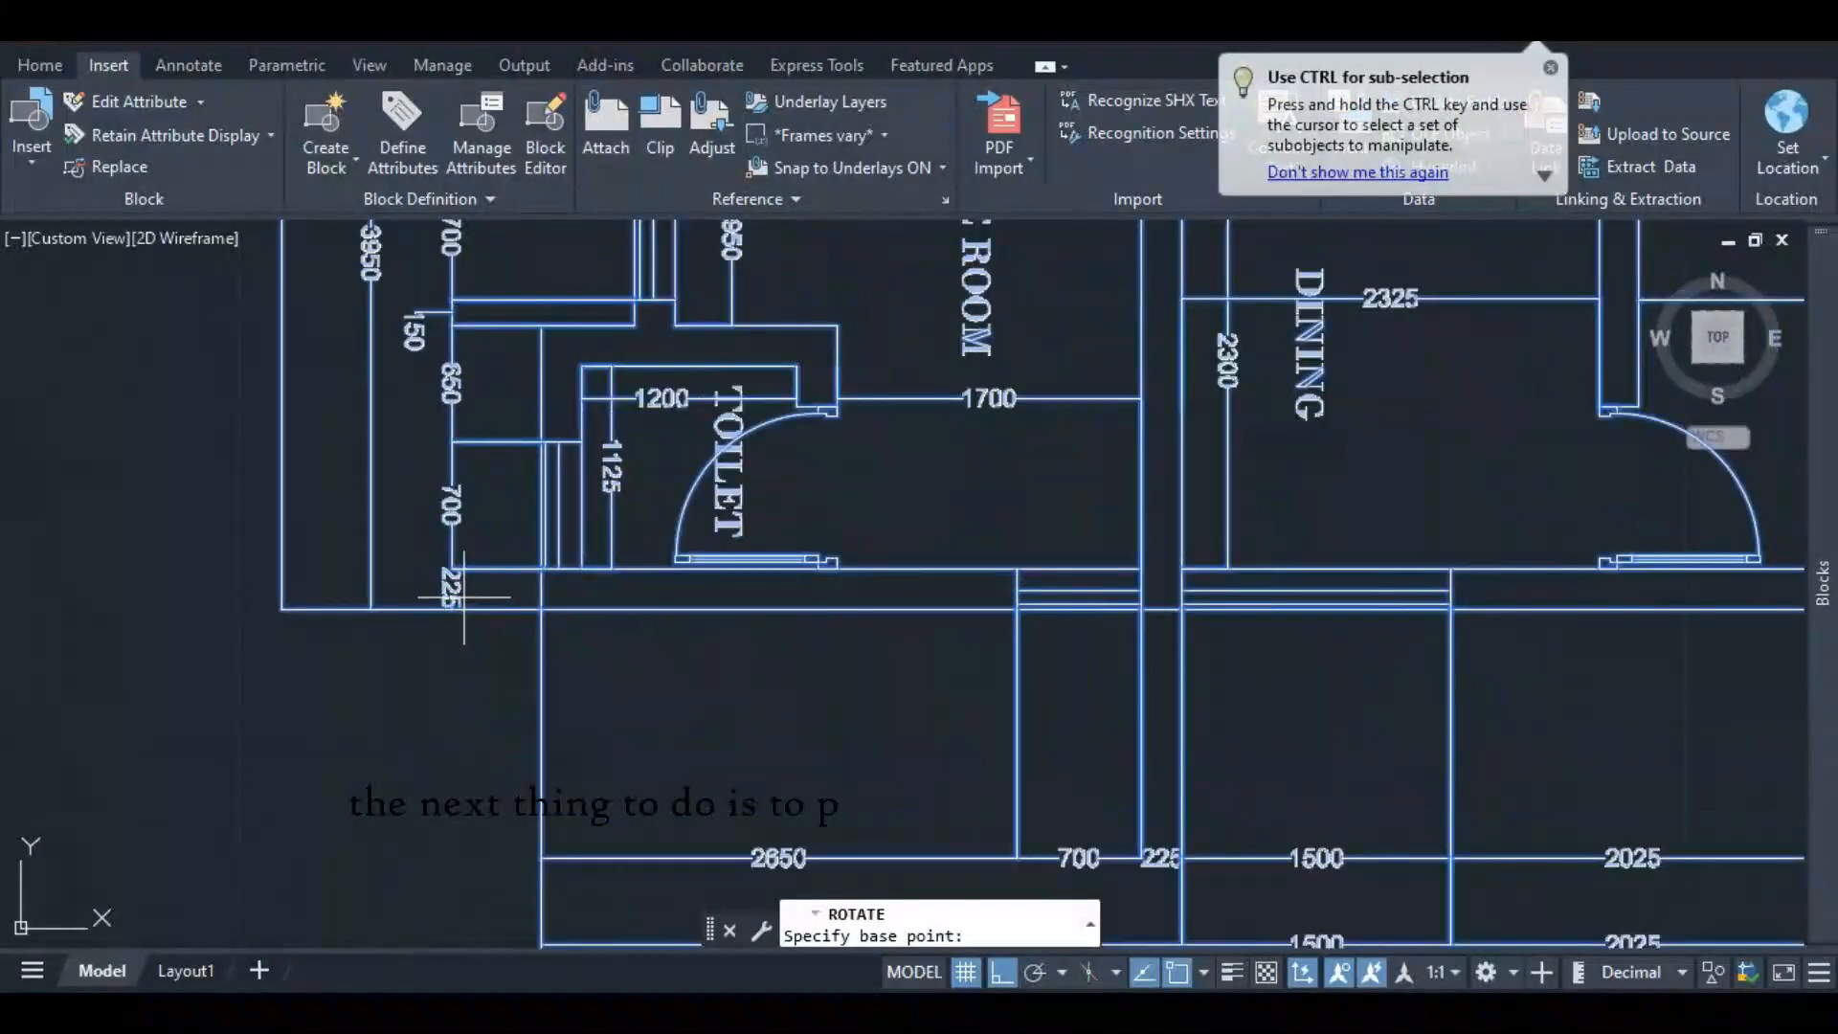
scroll(549, 574, up, 4)
scroll(550, 584, down, 2)
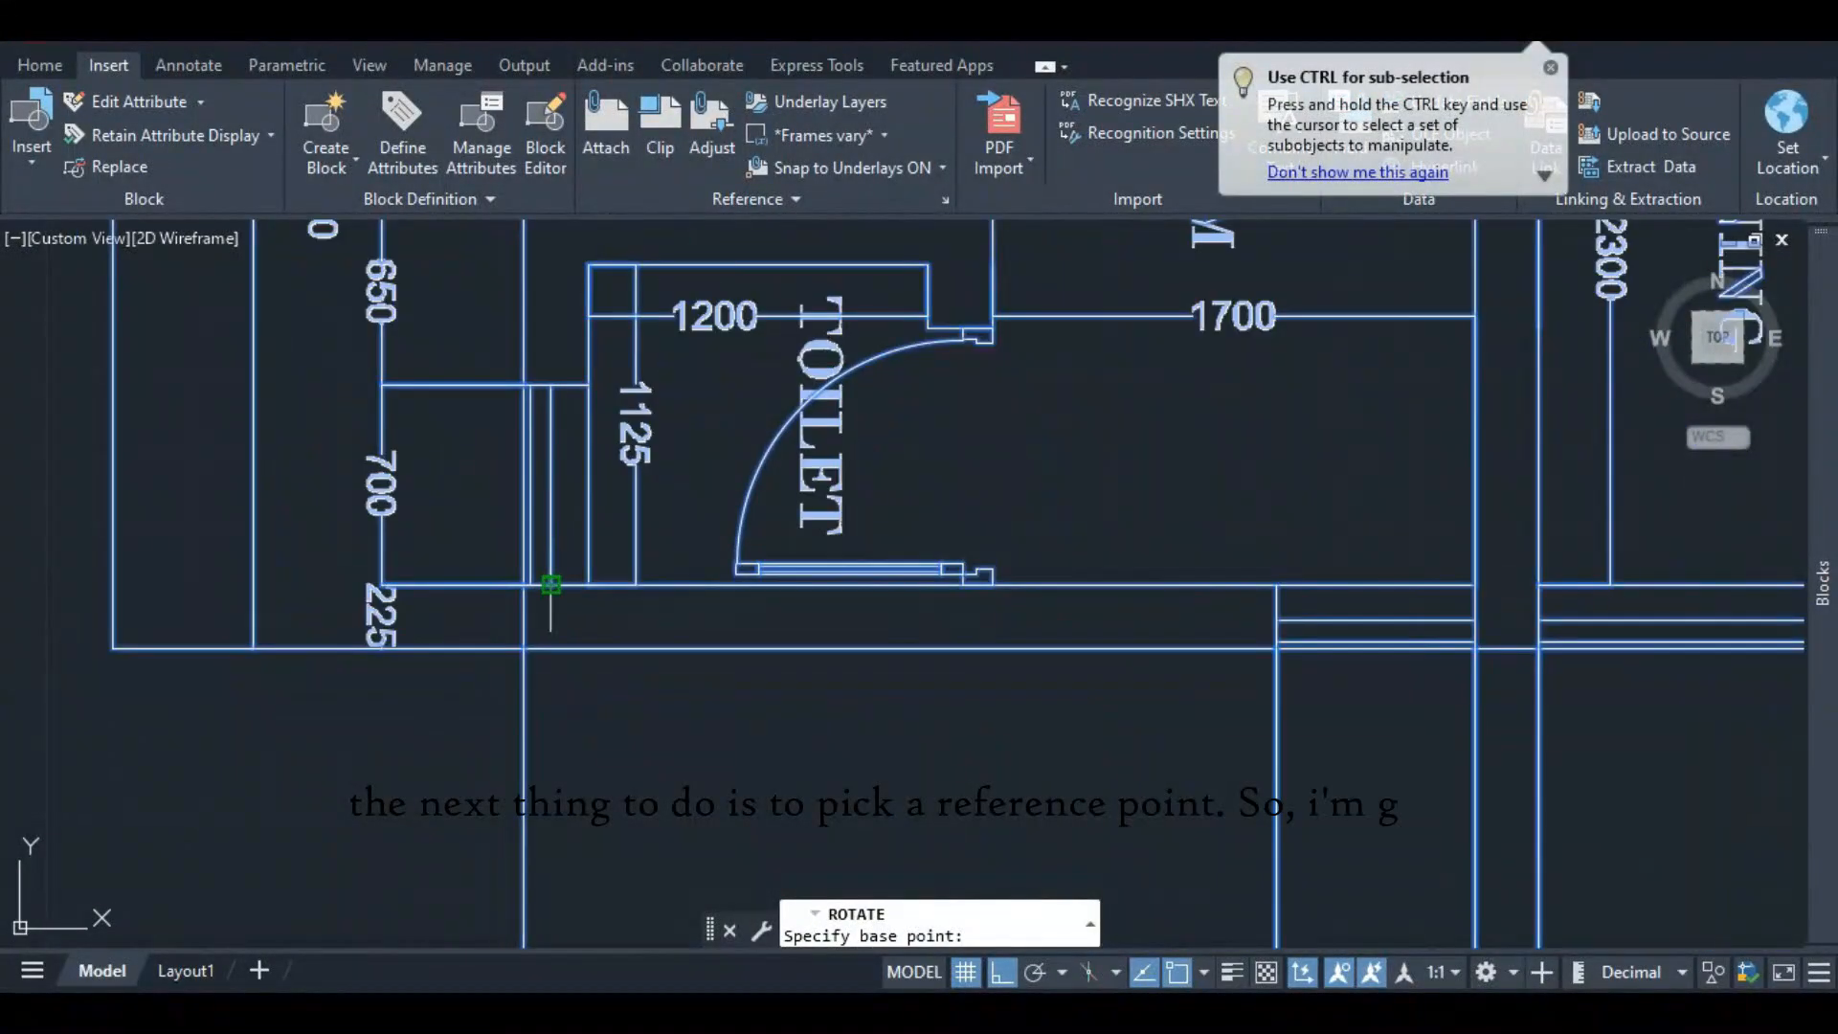
scroll(551, 584, down, 3)
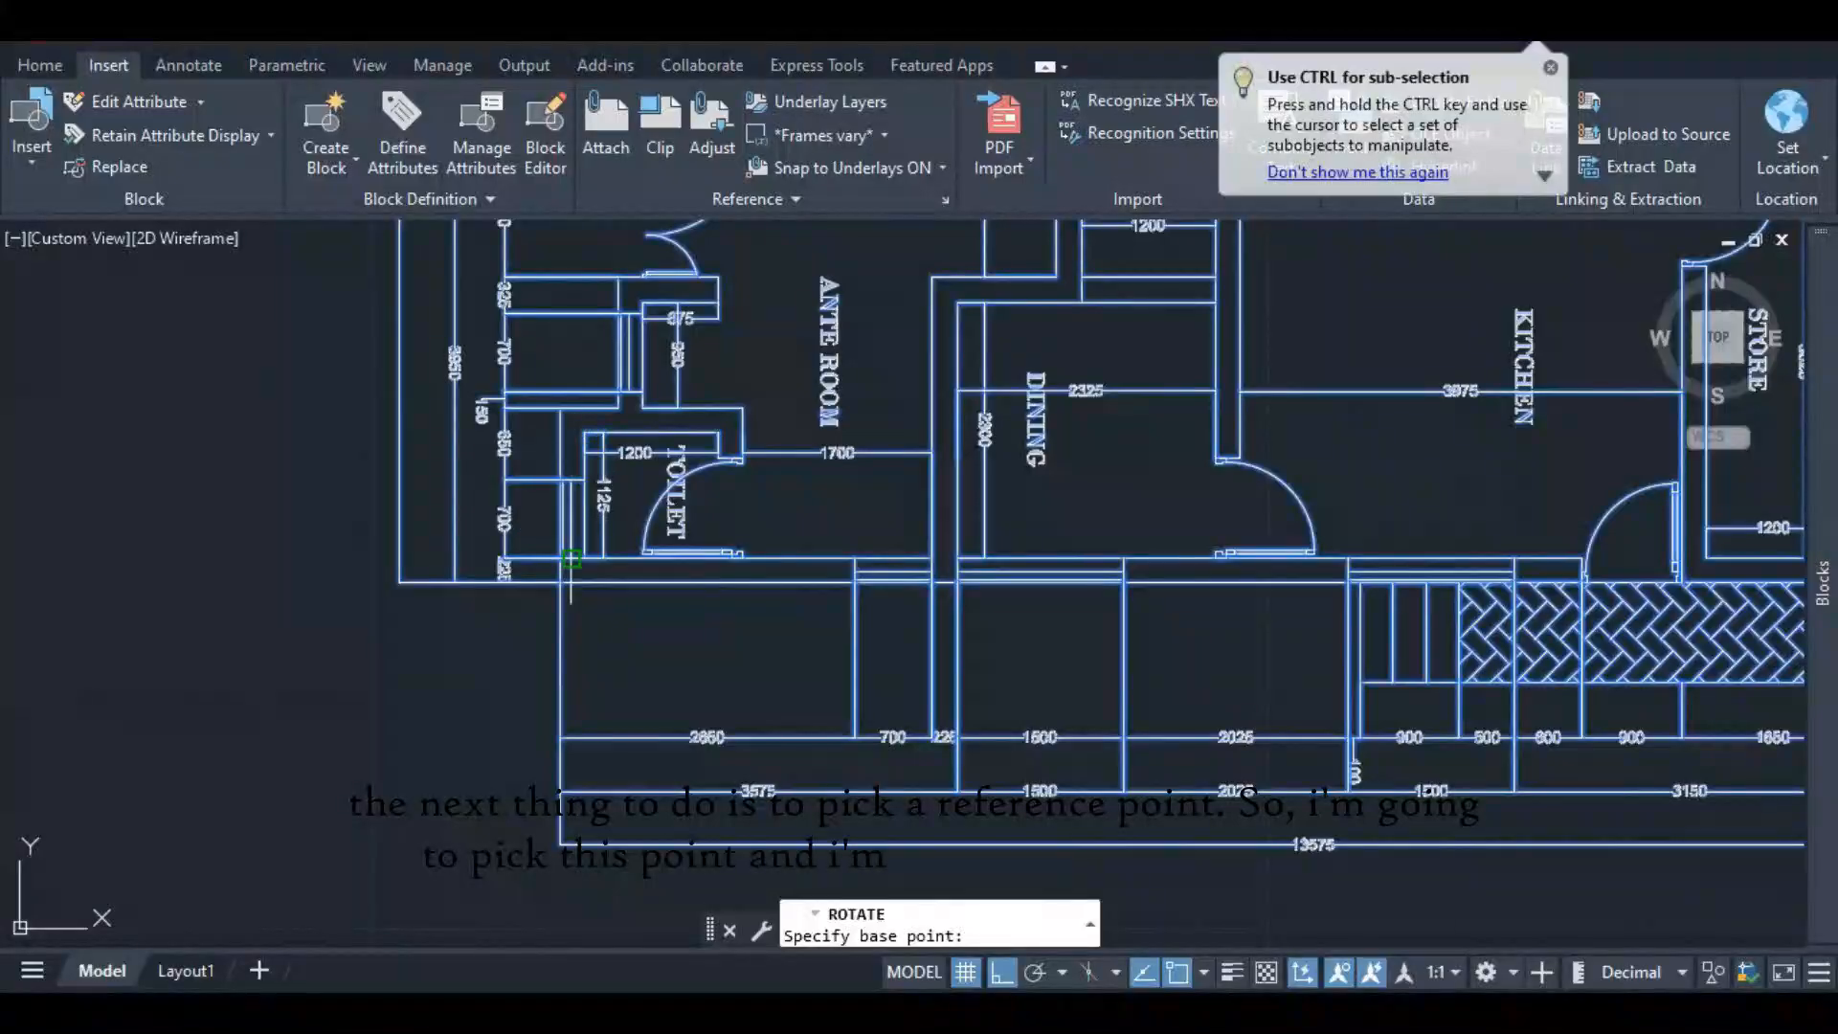
scroll(571, 559, up, 4)
click(513, 556)
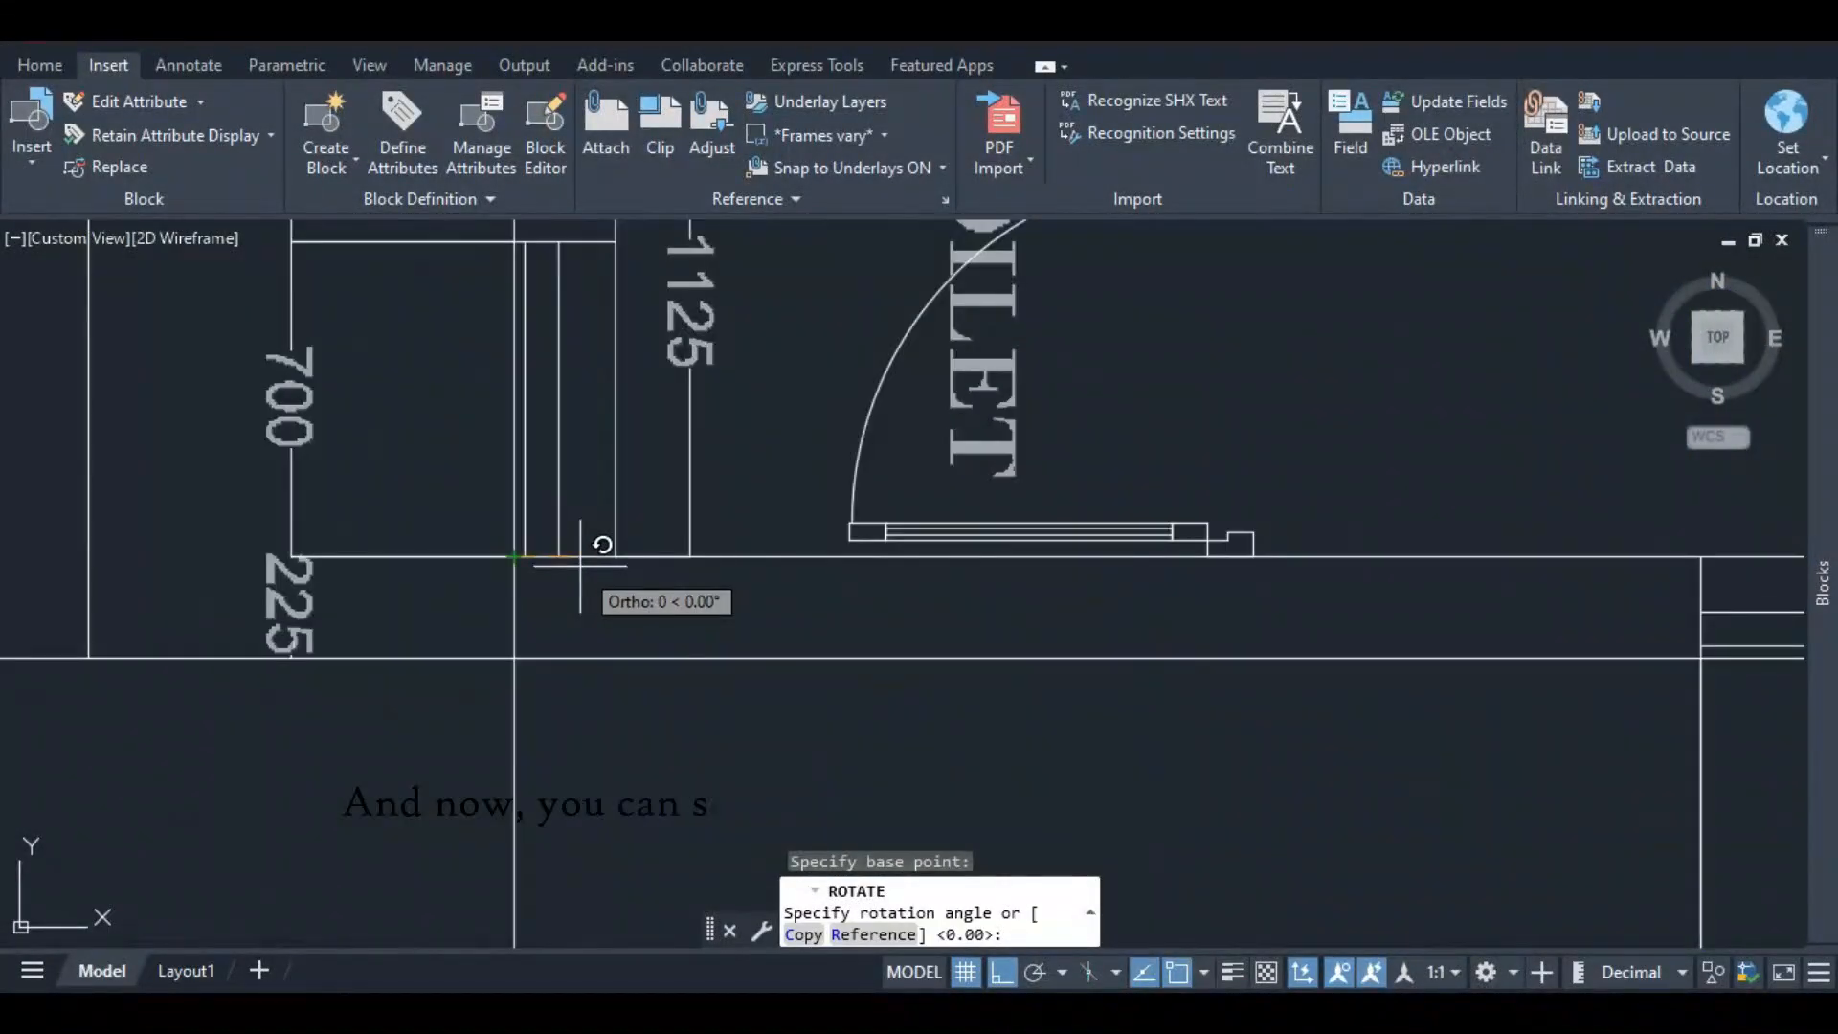
key(Return)
- Examine the rotated floor plan, checking the orientation of its rooms and labels against the reference PDF
scroll(607, 521, down, 8)
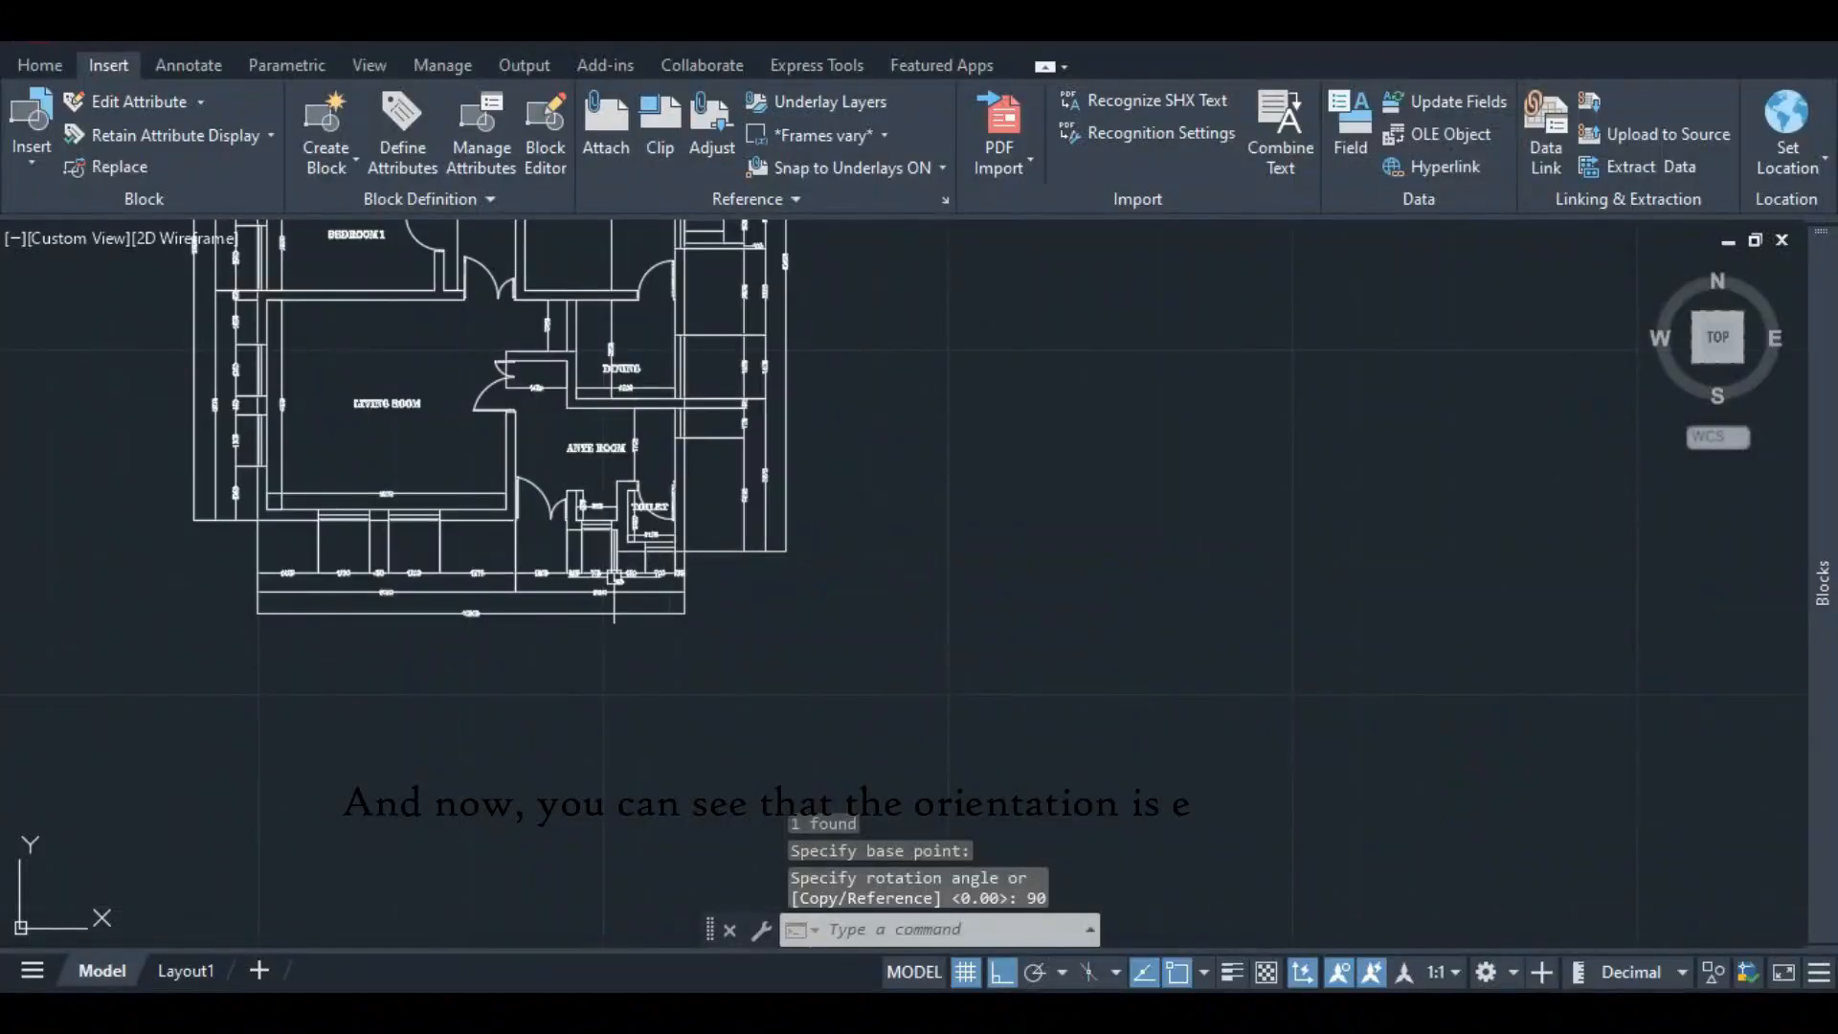
scroll(447, 443, up, 4)
scroll(919, 509, up, 2)
scroll(962, 659, down, 6)
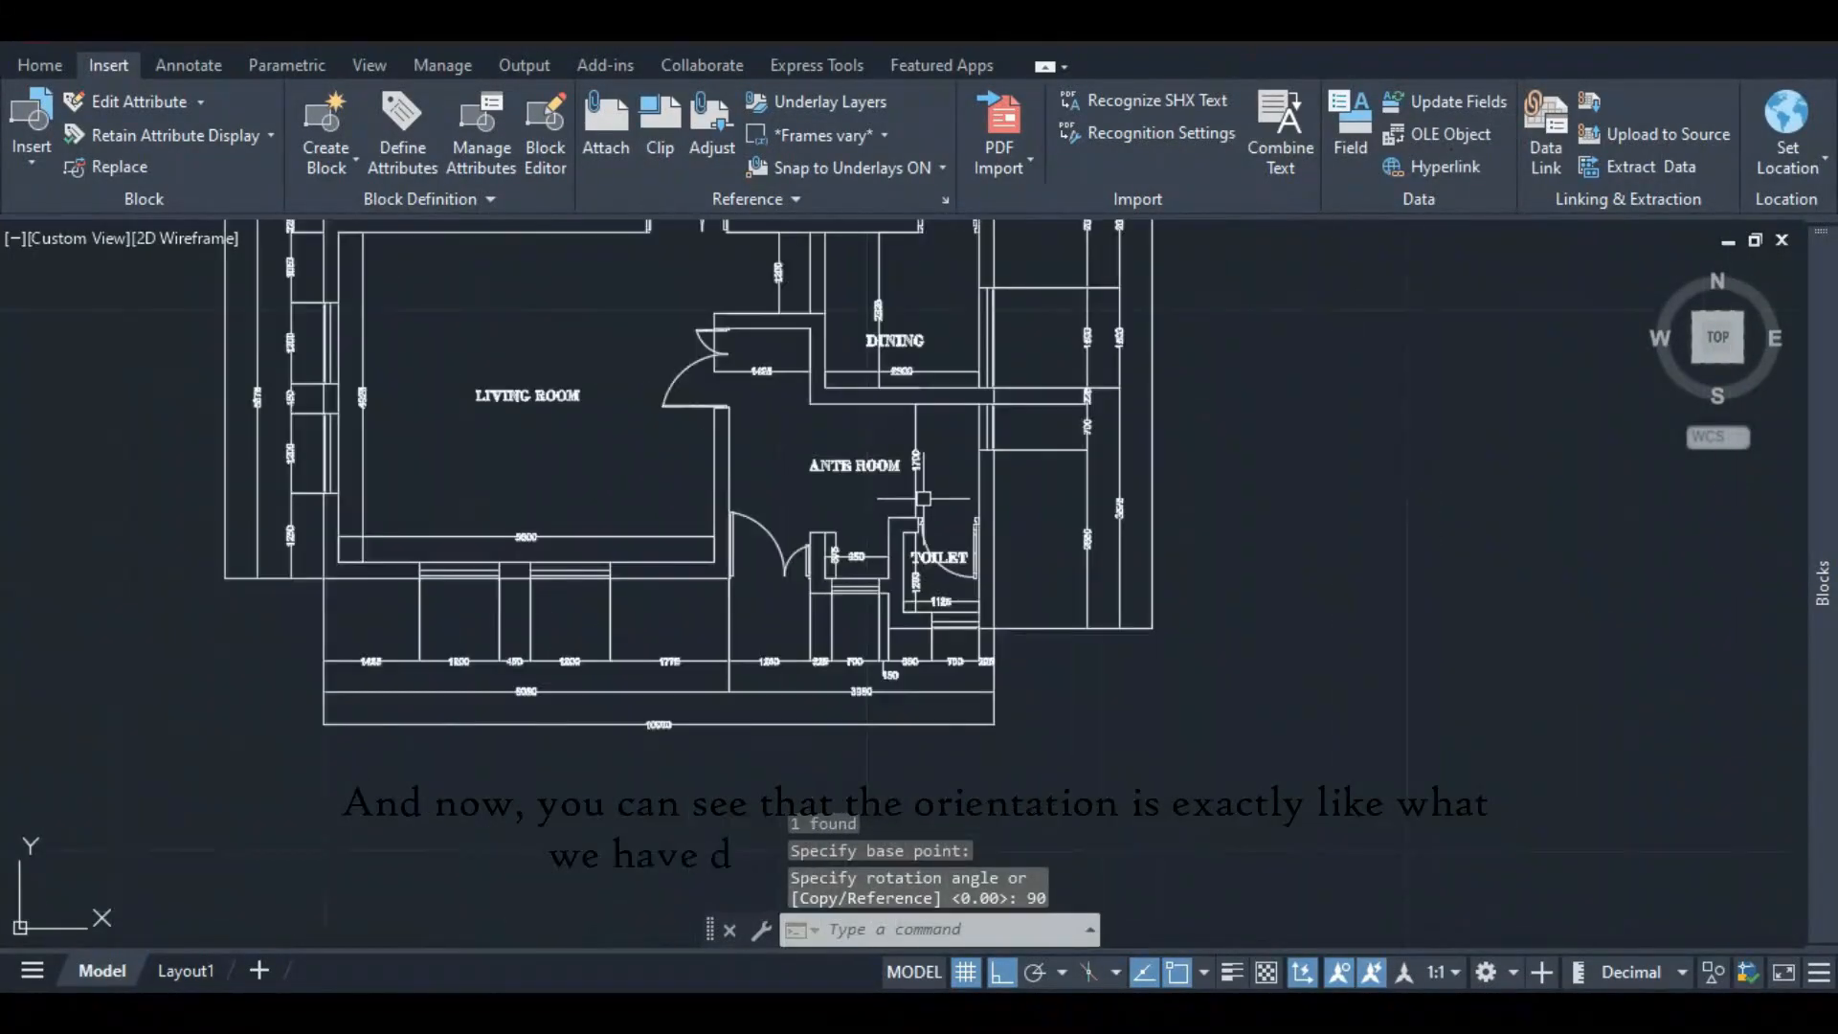
scroll(961, 660, down, 5)
scroll(696, 604, up, 5)
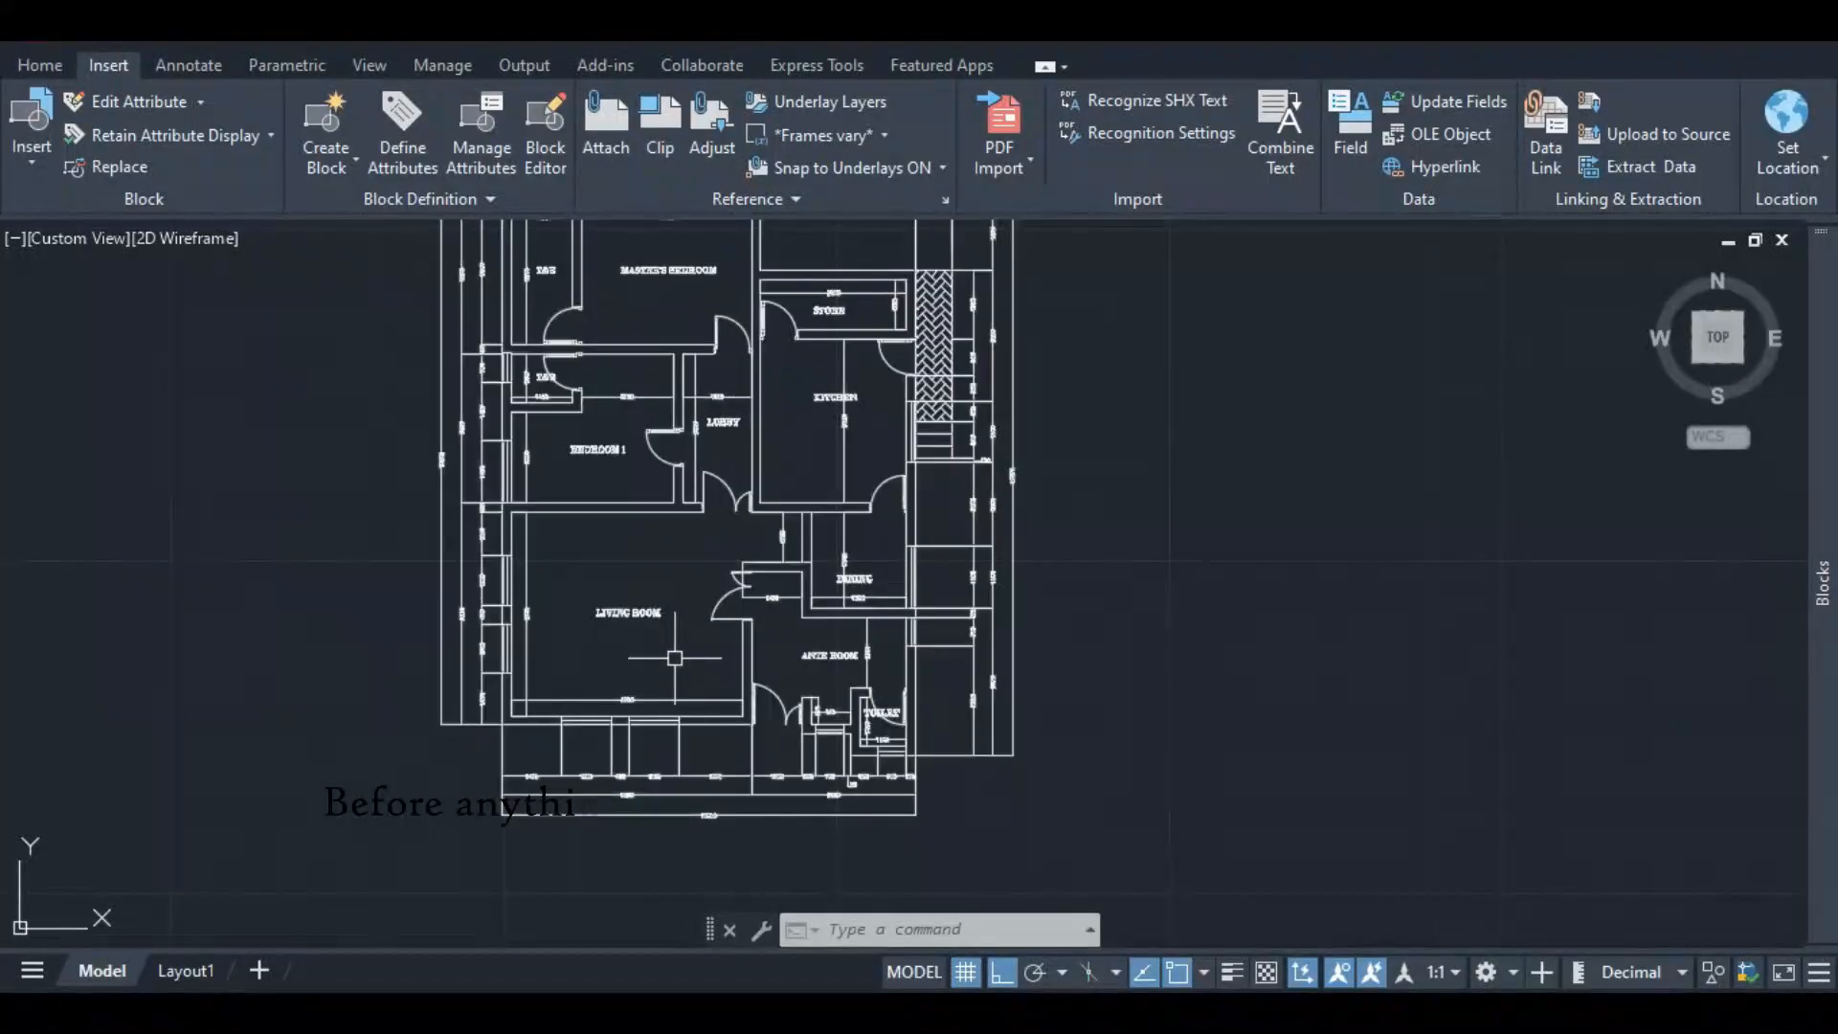
scroll(657, 641, down, 4)
scroll(626, 555, up, 2)
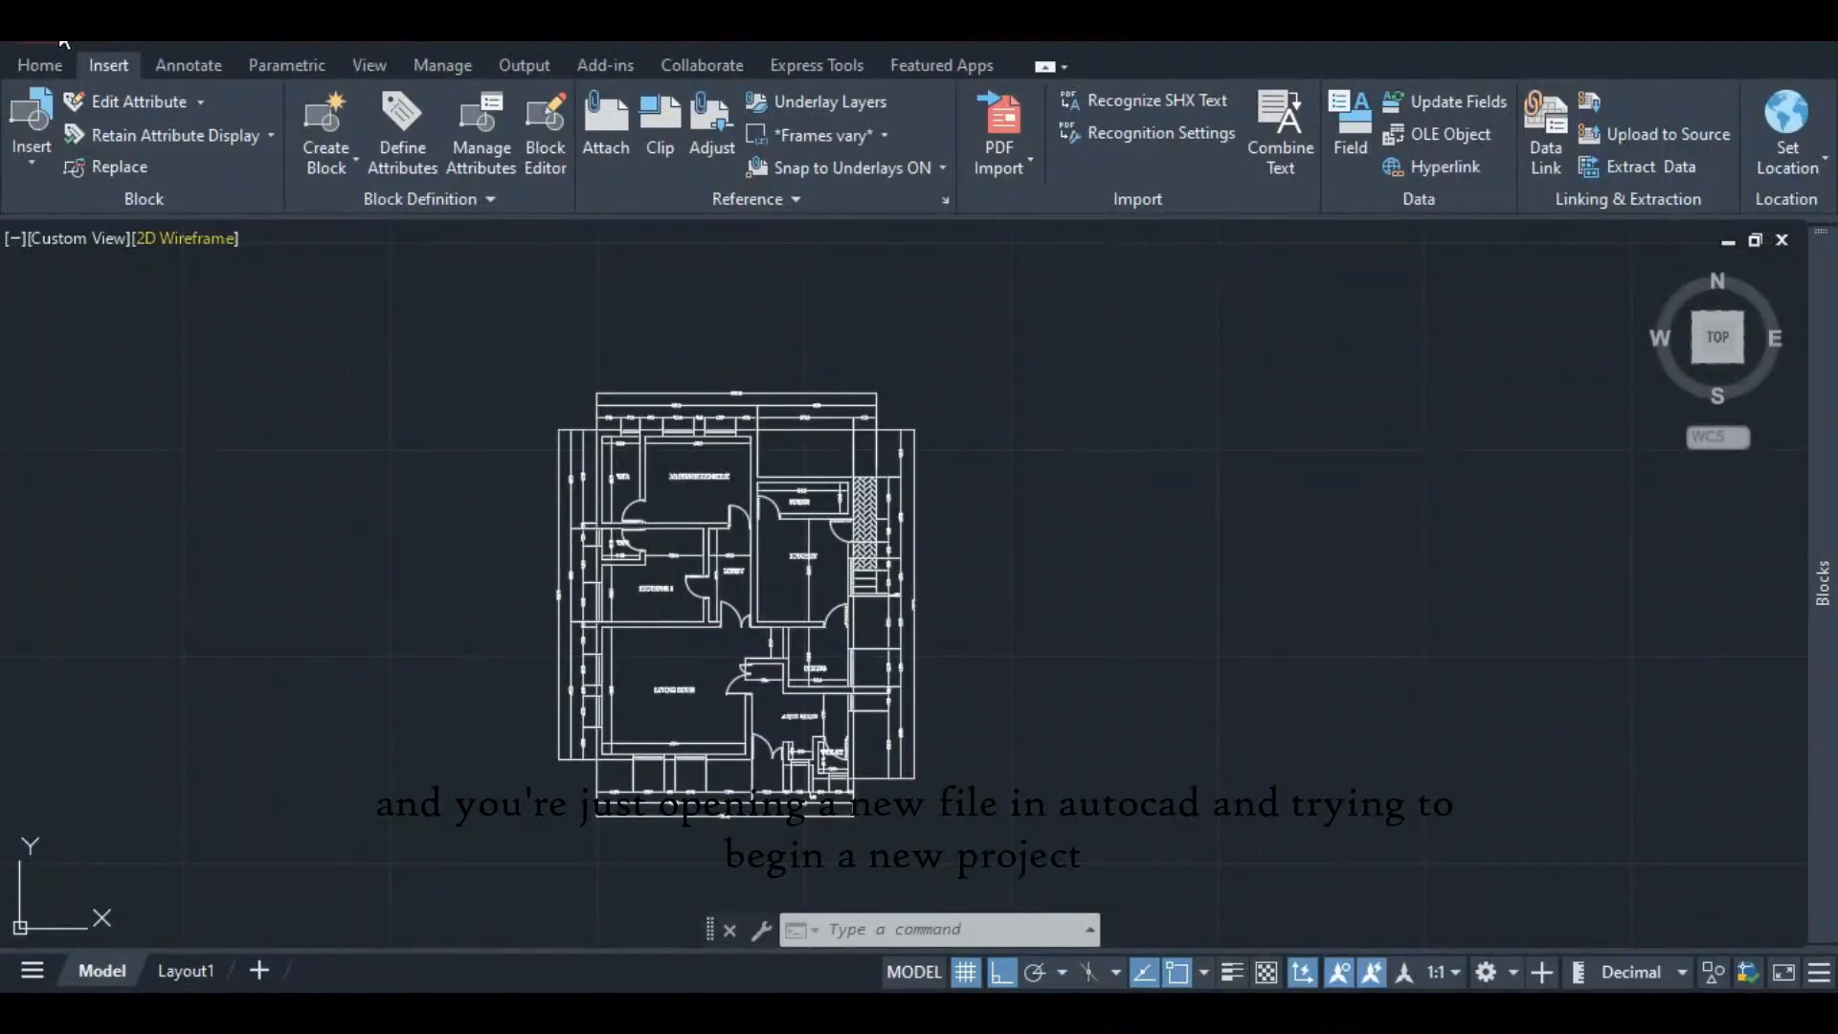
- Open the drawing units settings and use the Decimal length type with a precision of 0
click(63, 43)
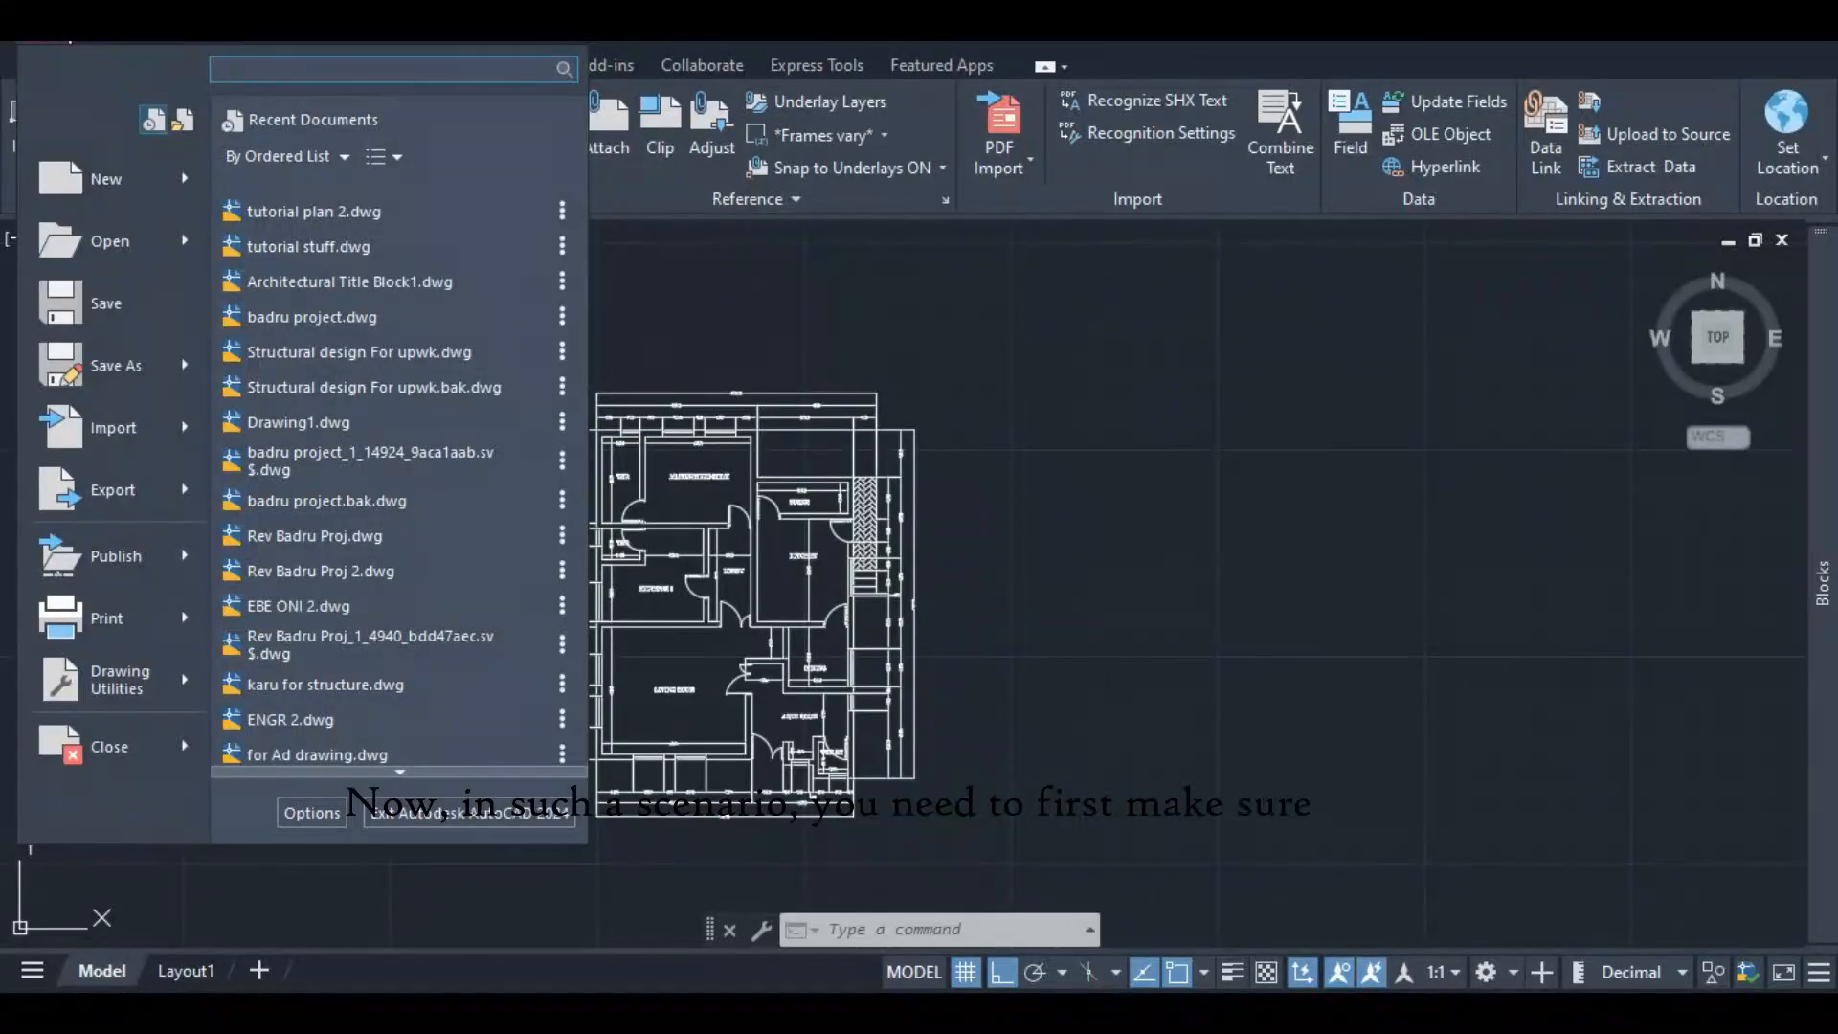
click(66, 40)
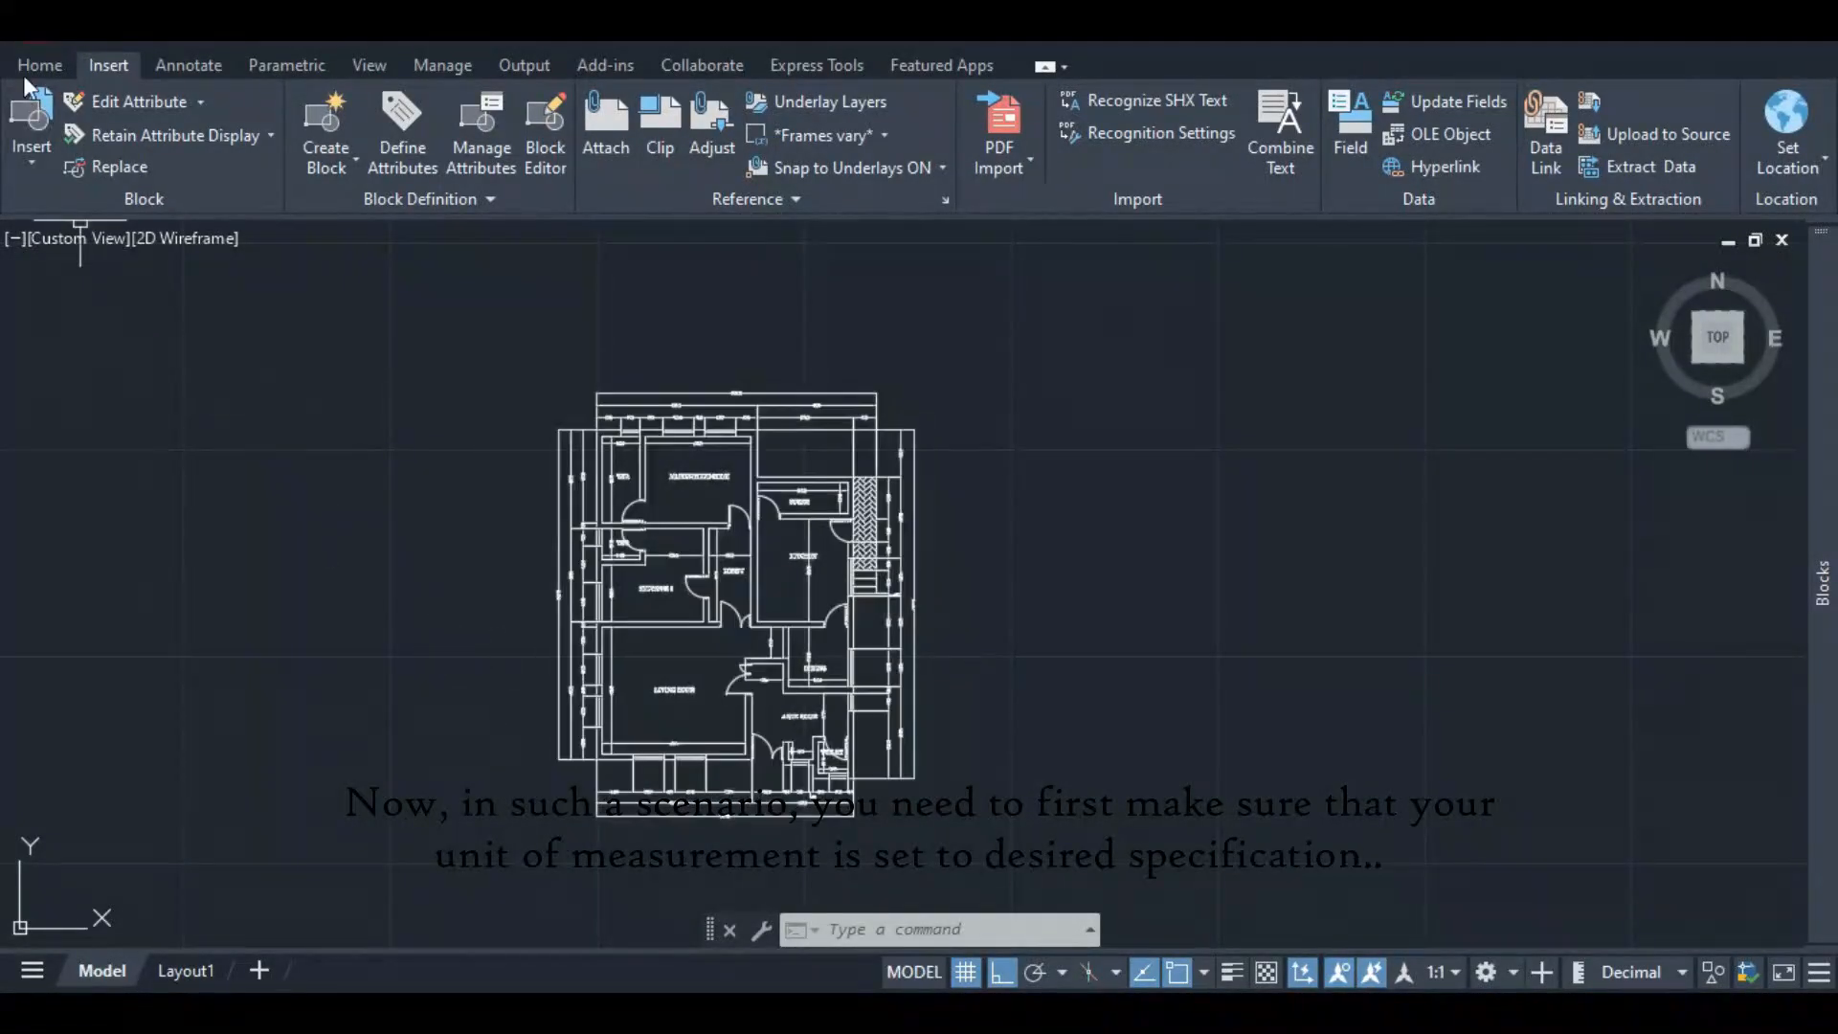
click(69, 40)
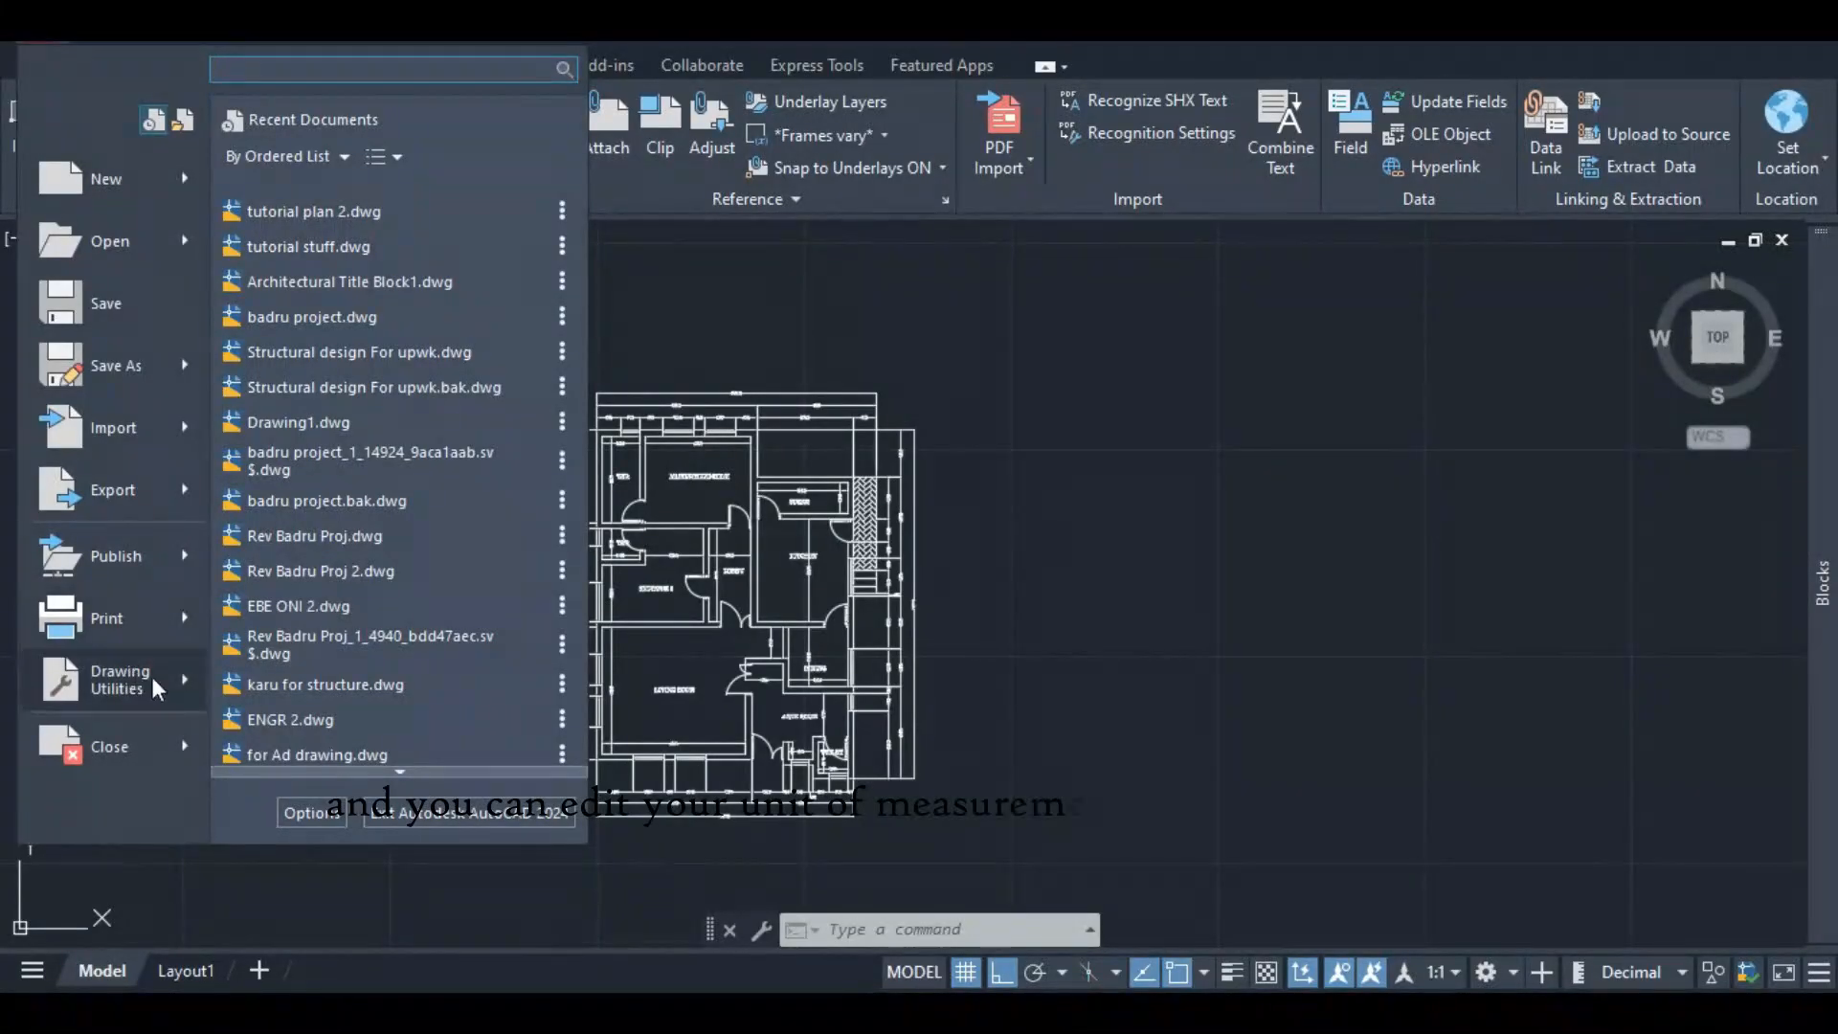
mouse_move(173, 689)
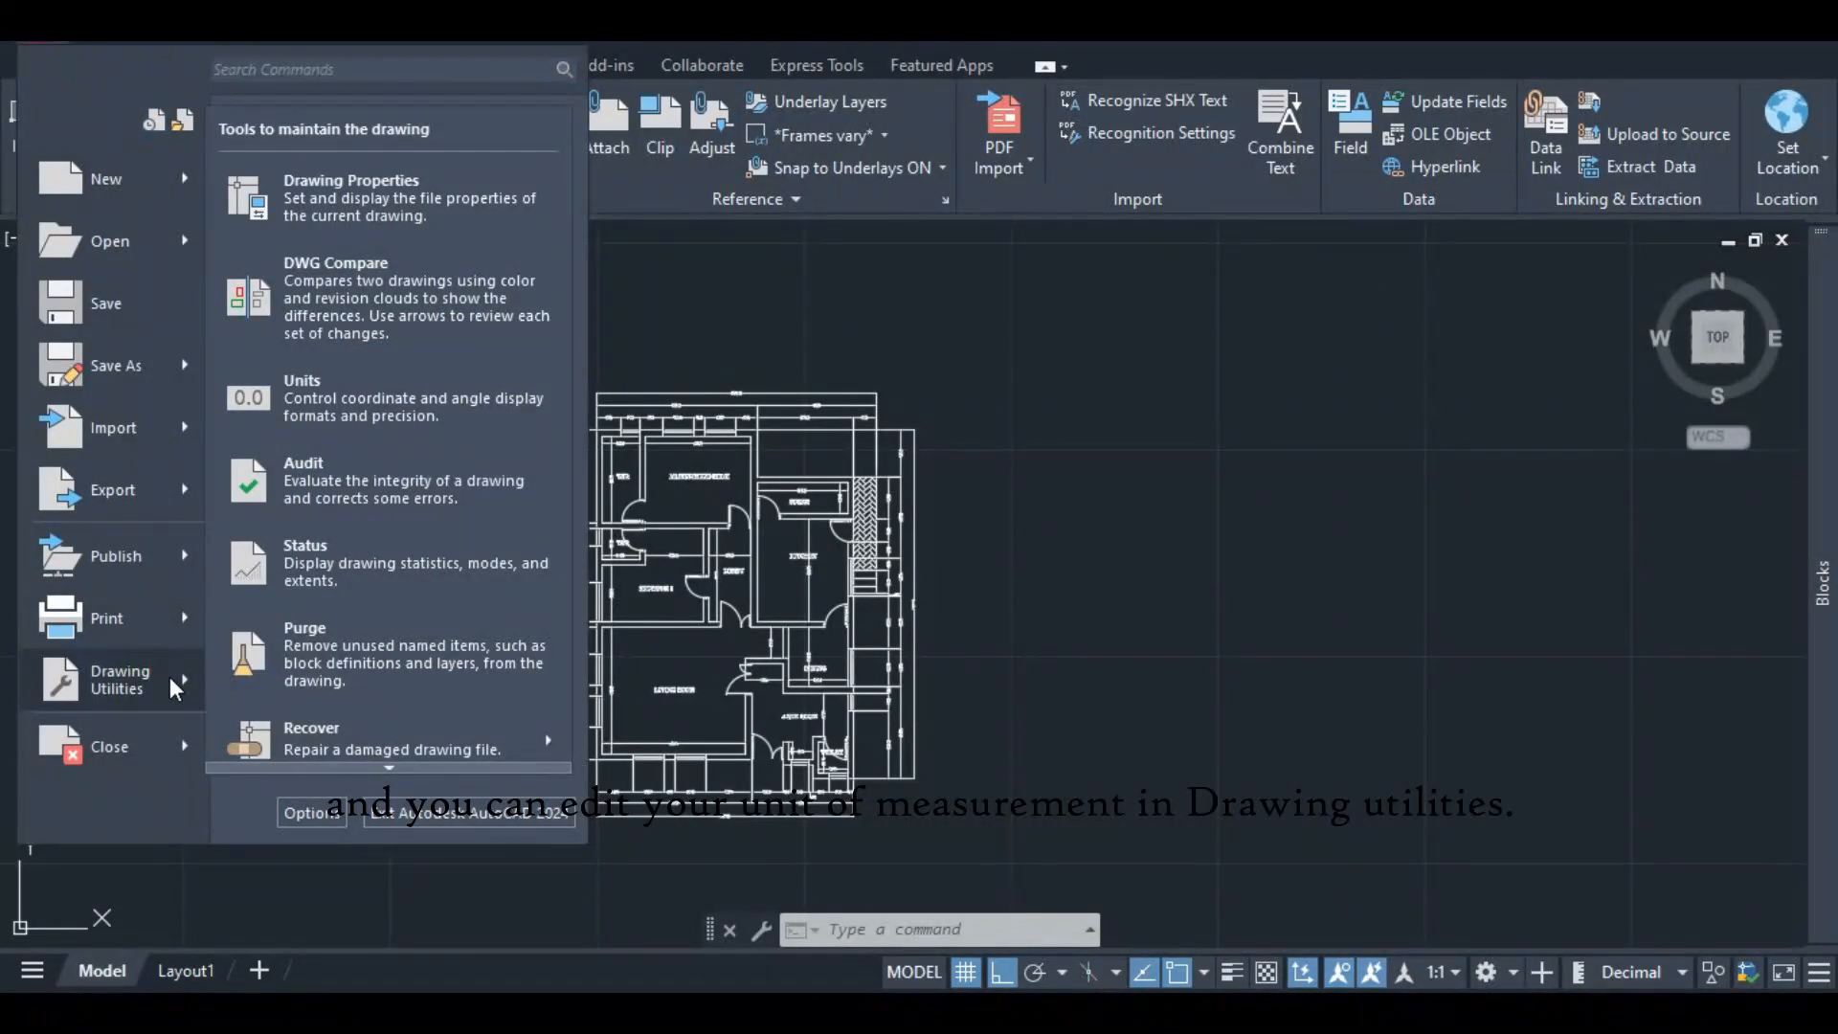
click(348, 402)
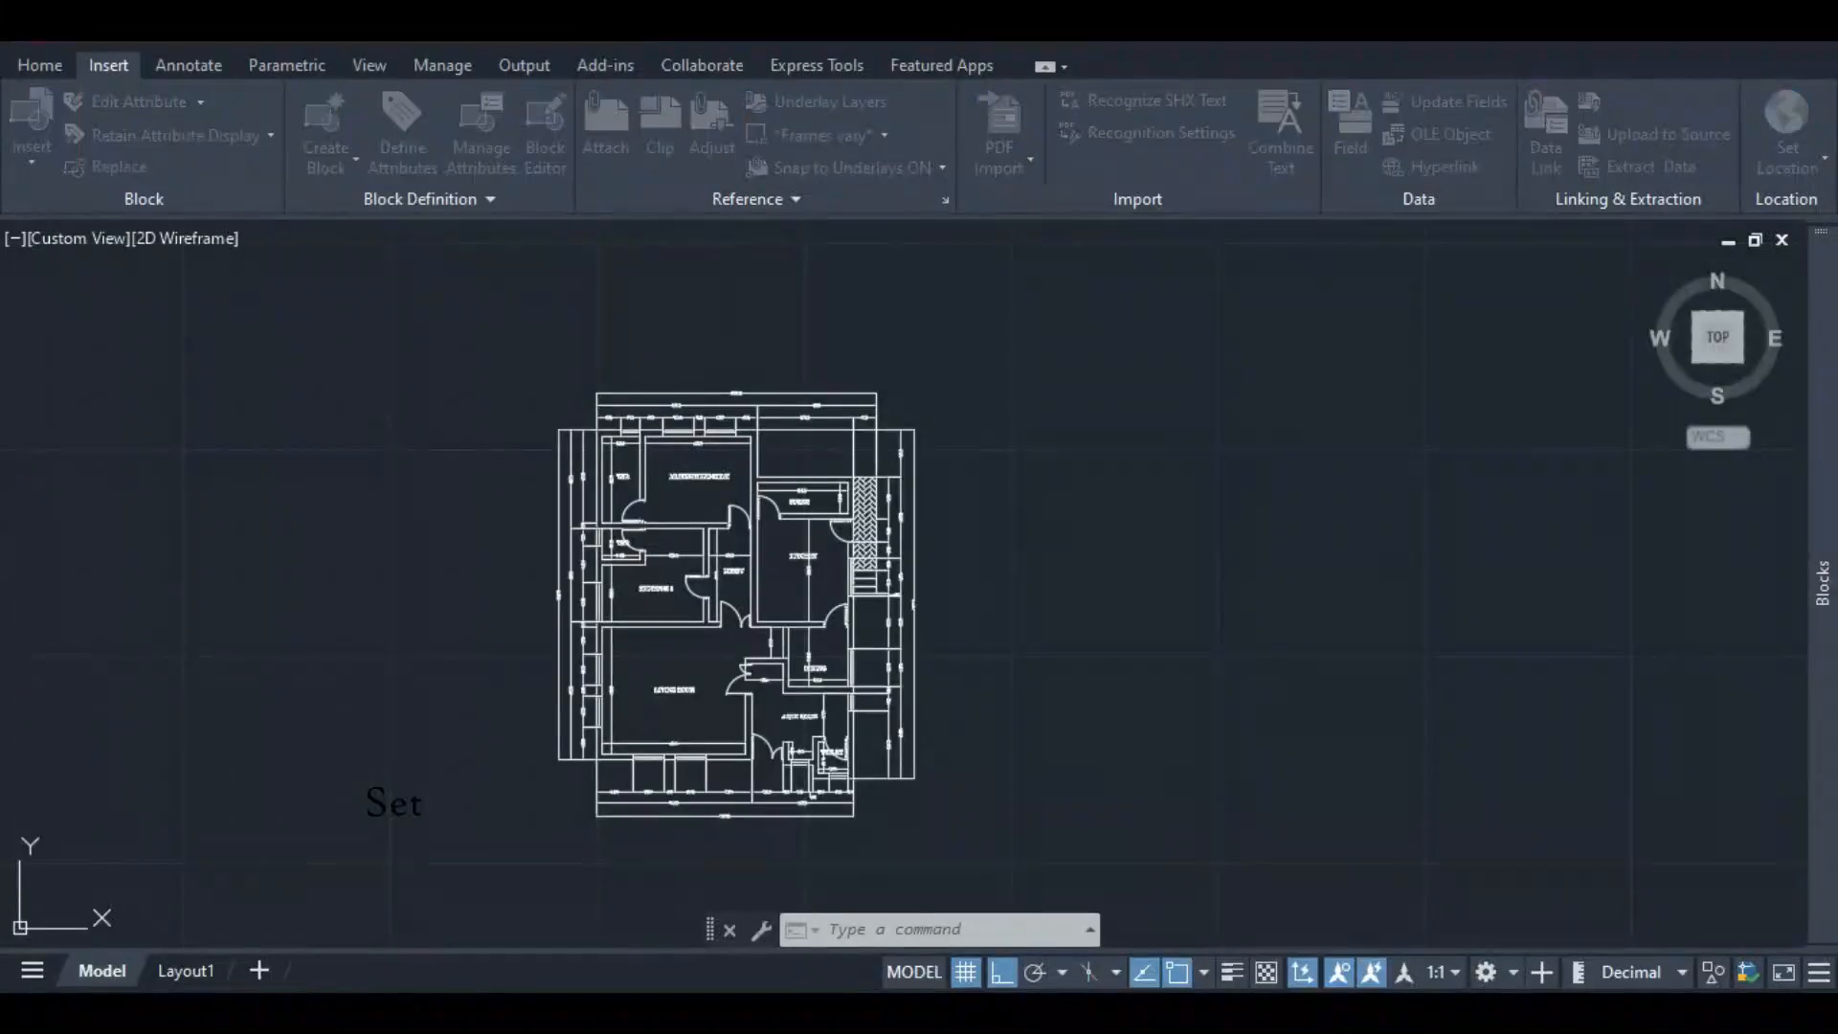
click(444, 350)
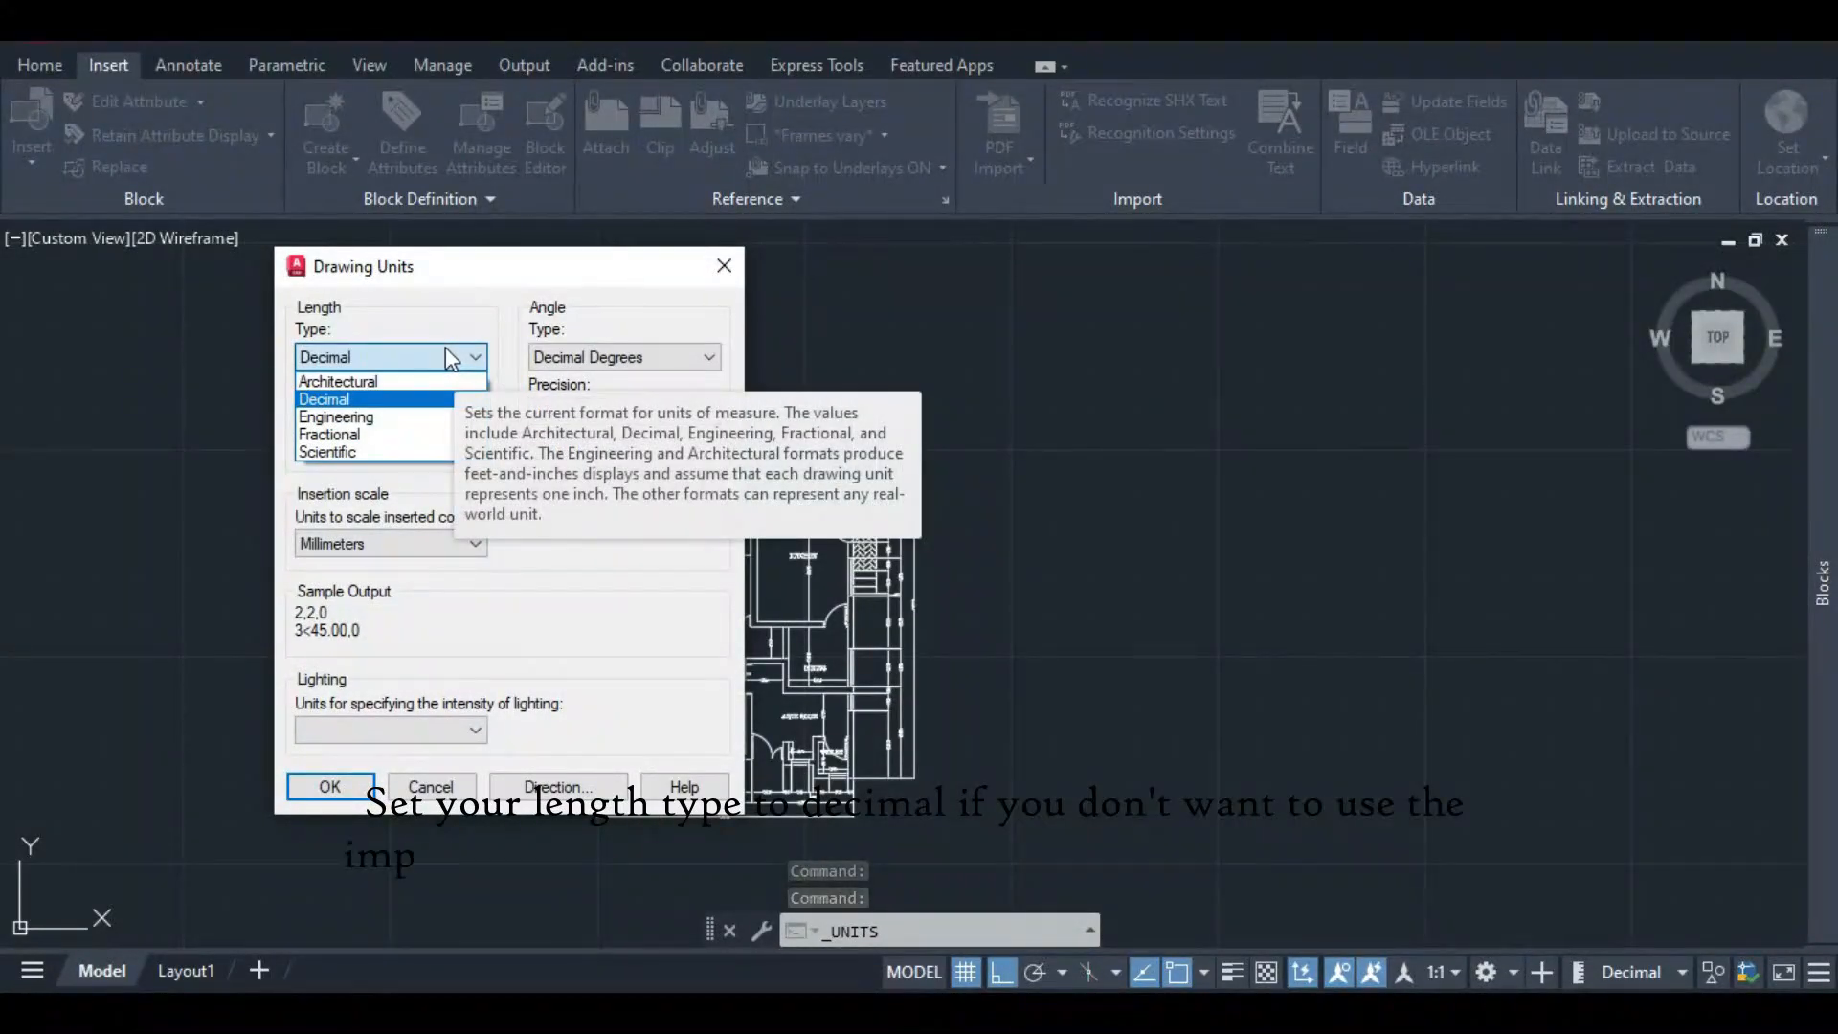
click(445, 358)
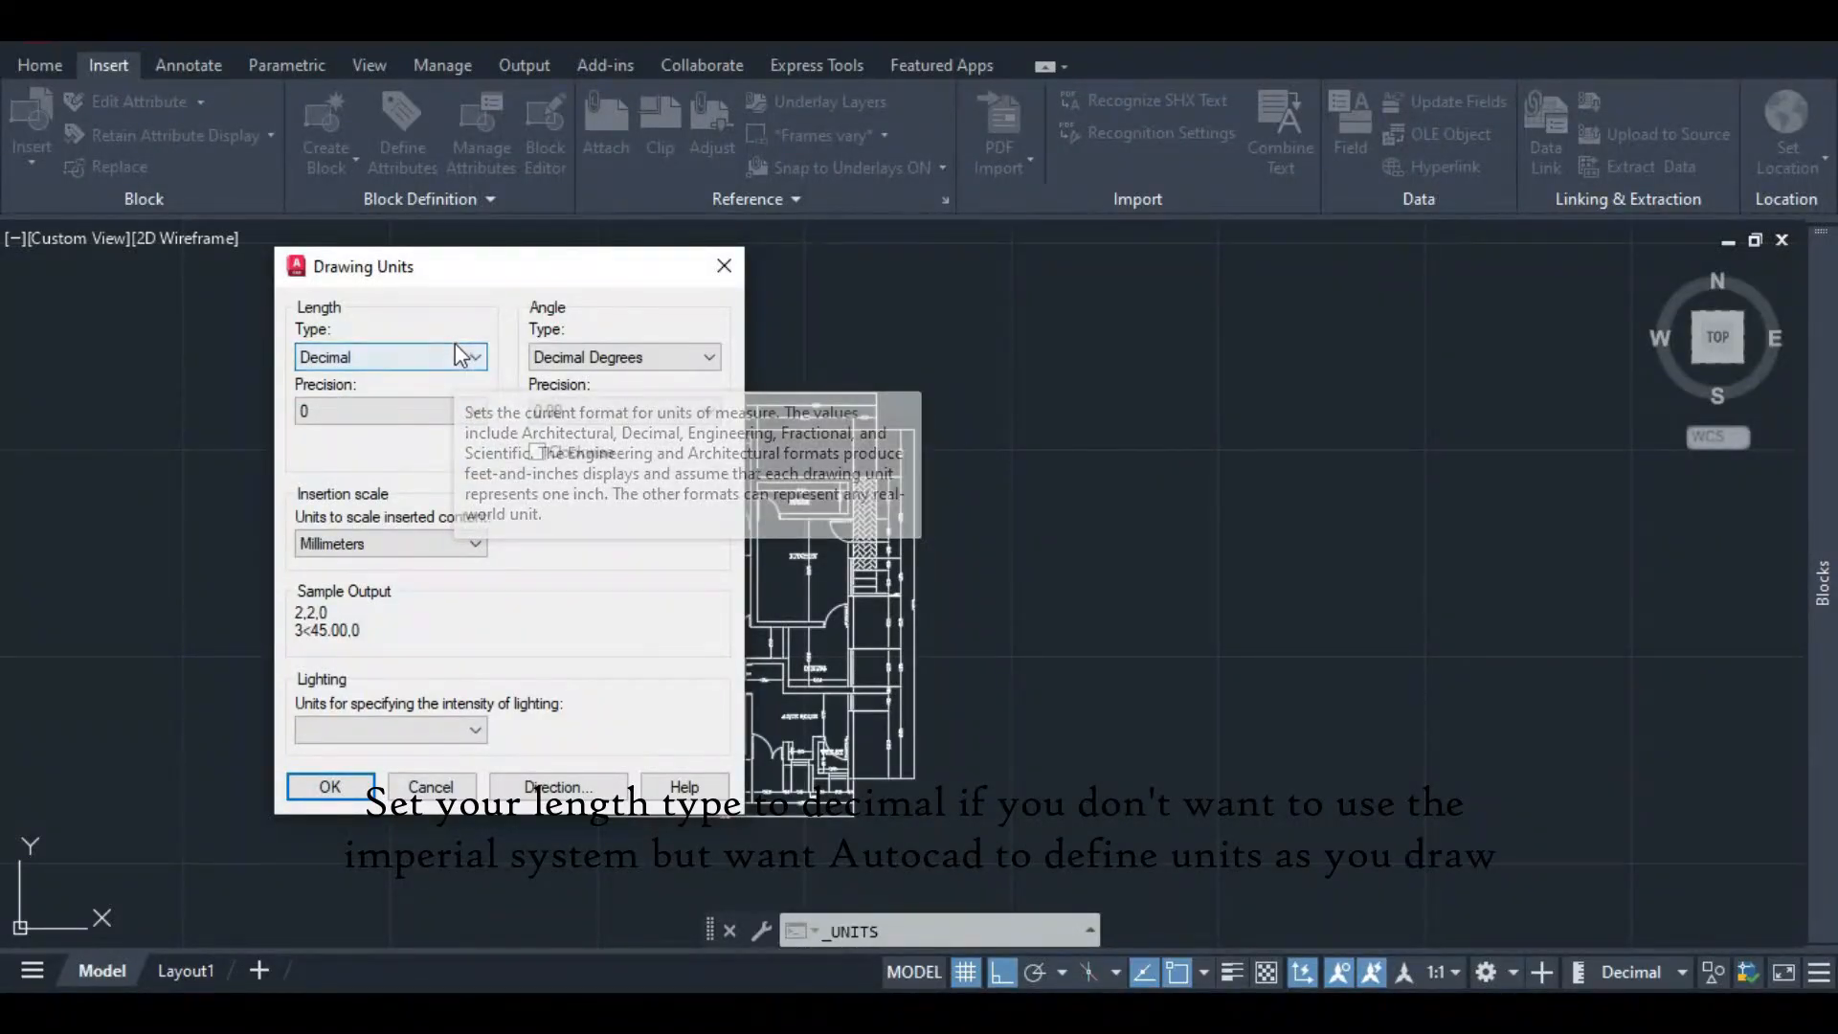
click(452, 358)
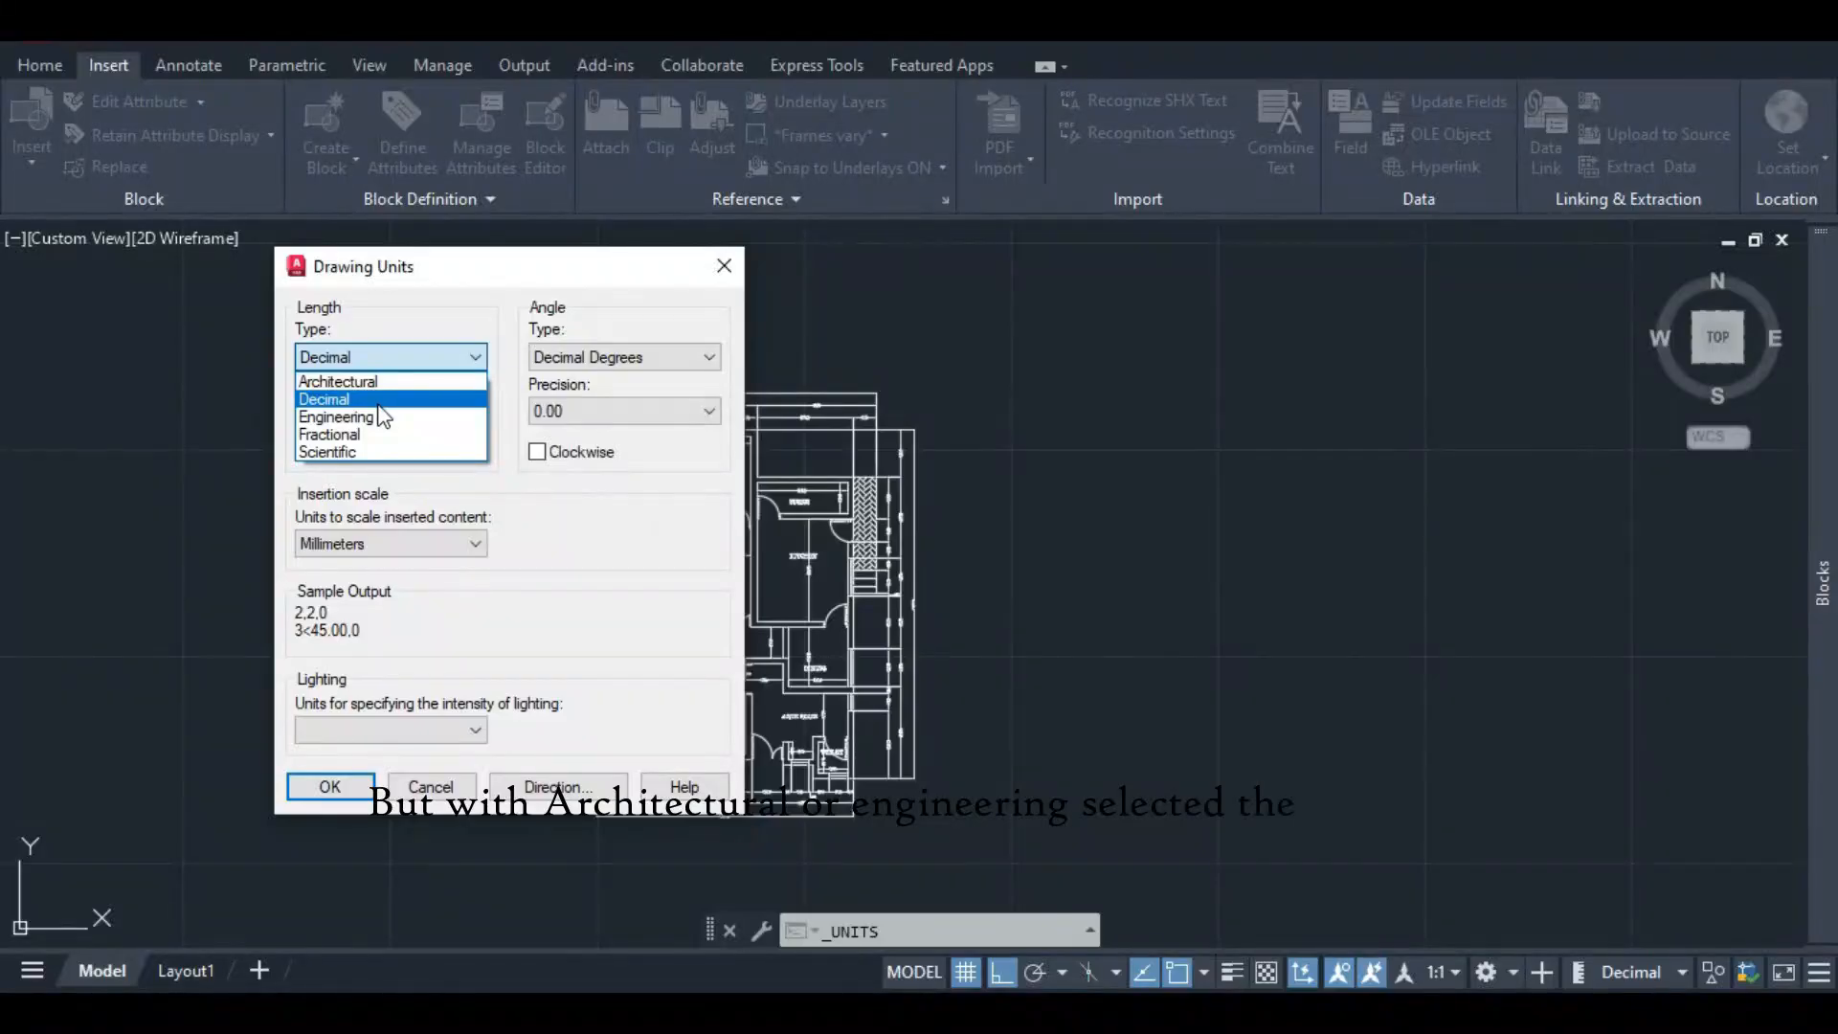
click(473, 355)
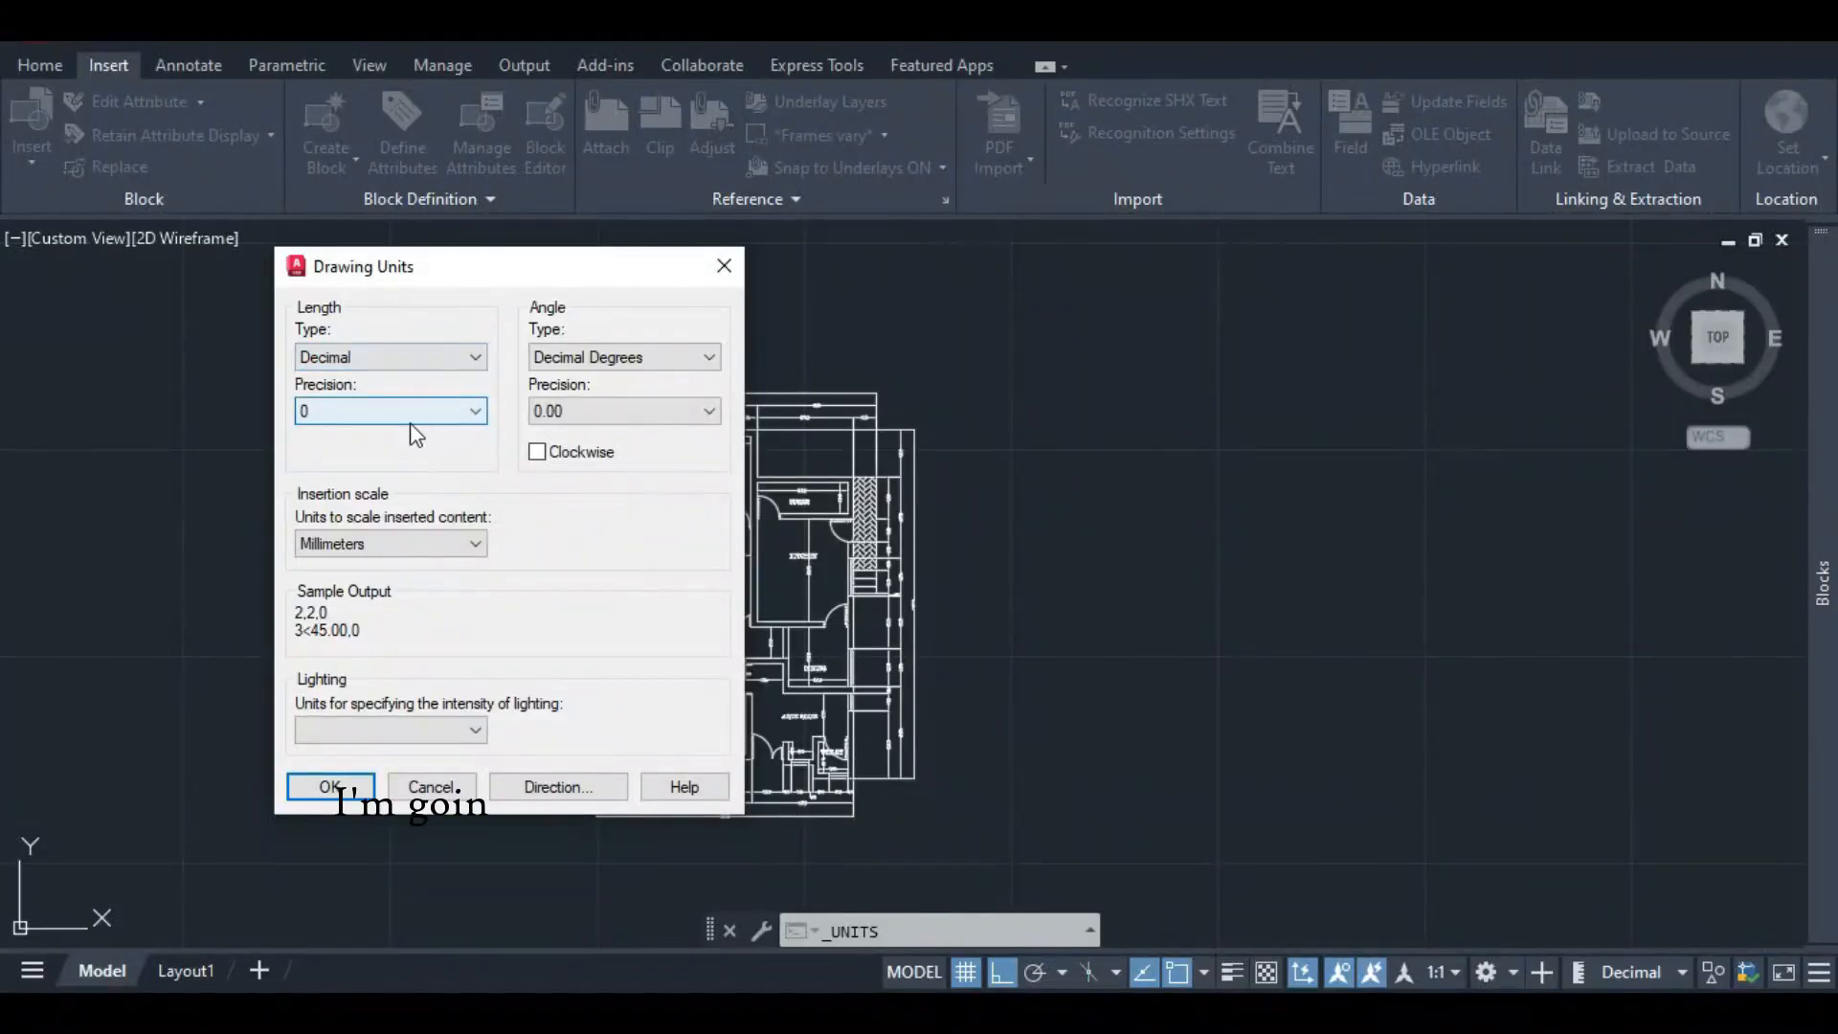
click(468, 414)
click(470, 414)
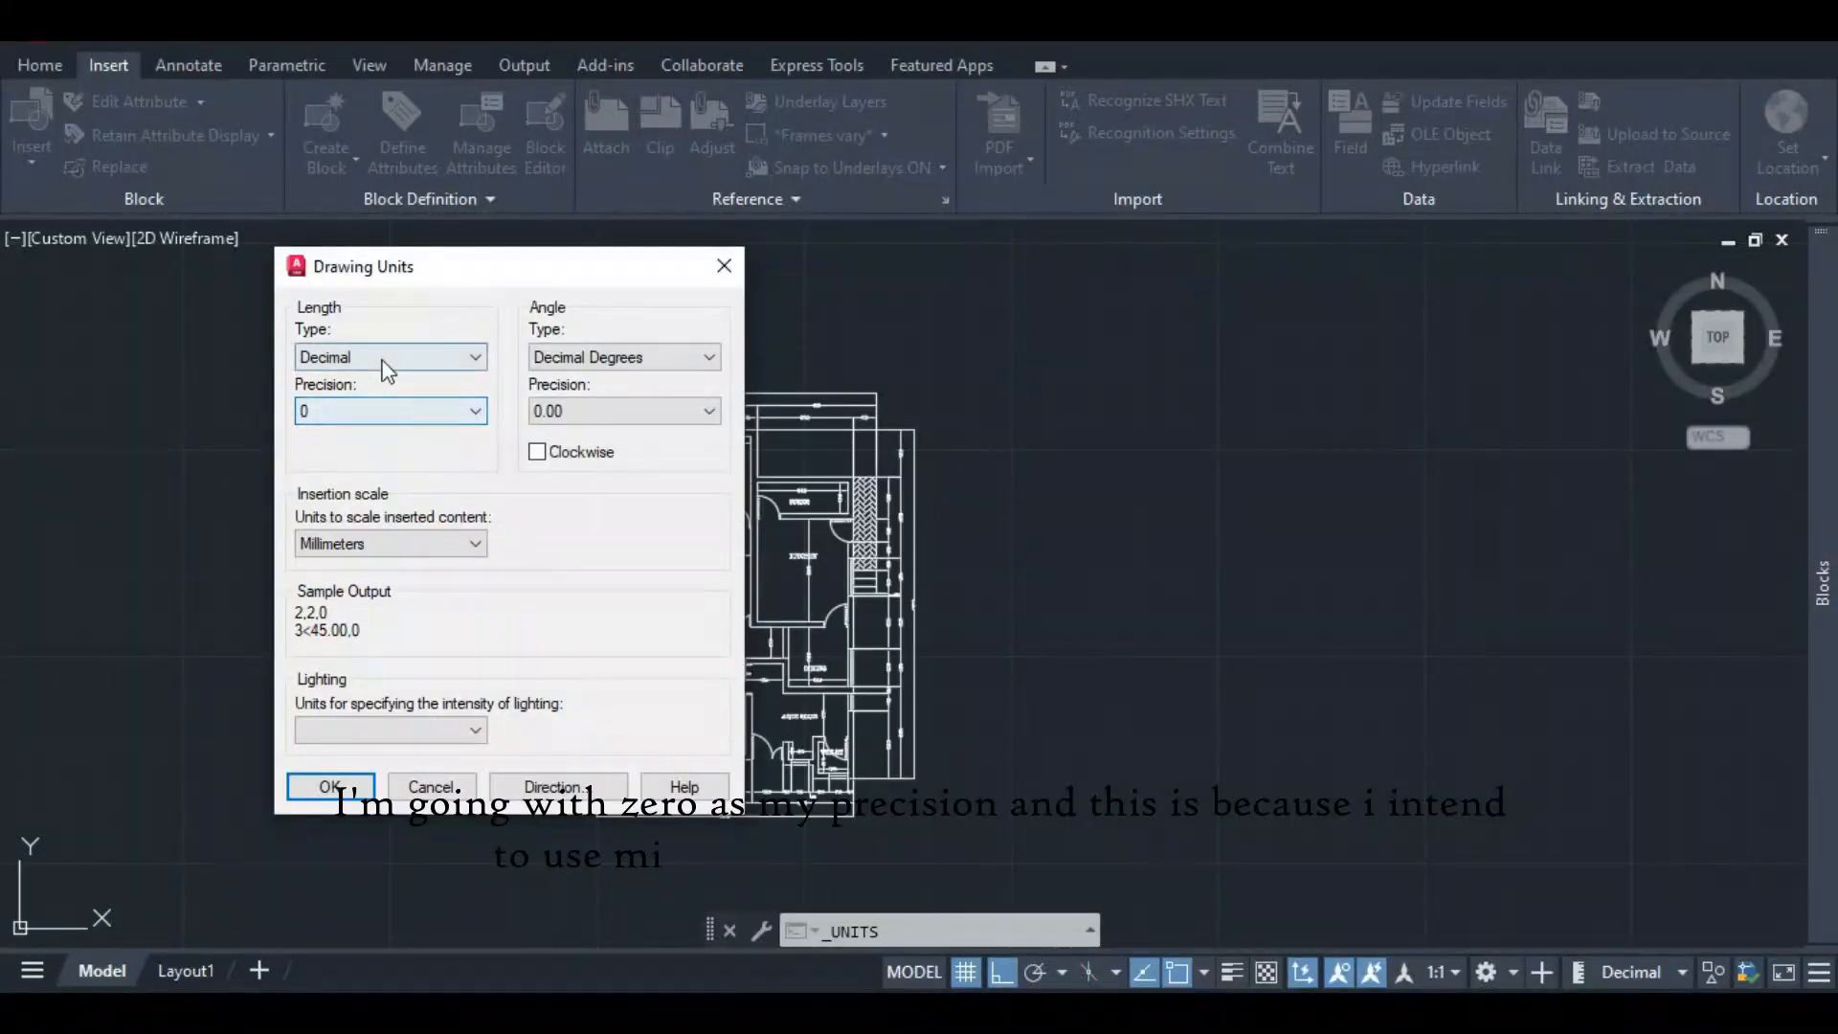
- Keep Millimeters as the insertion scale, review the base angle directions, and accept the drawing units
click(439, 545)
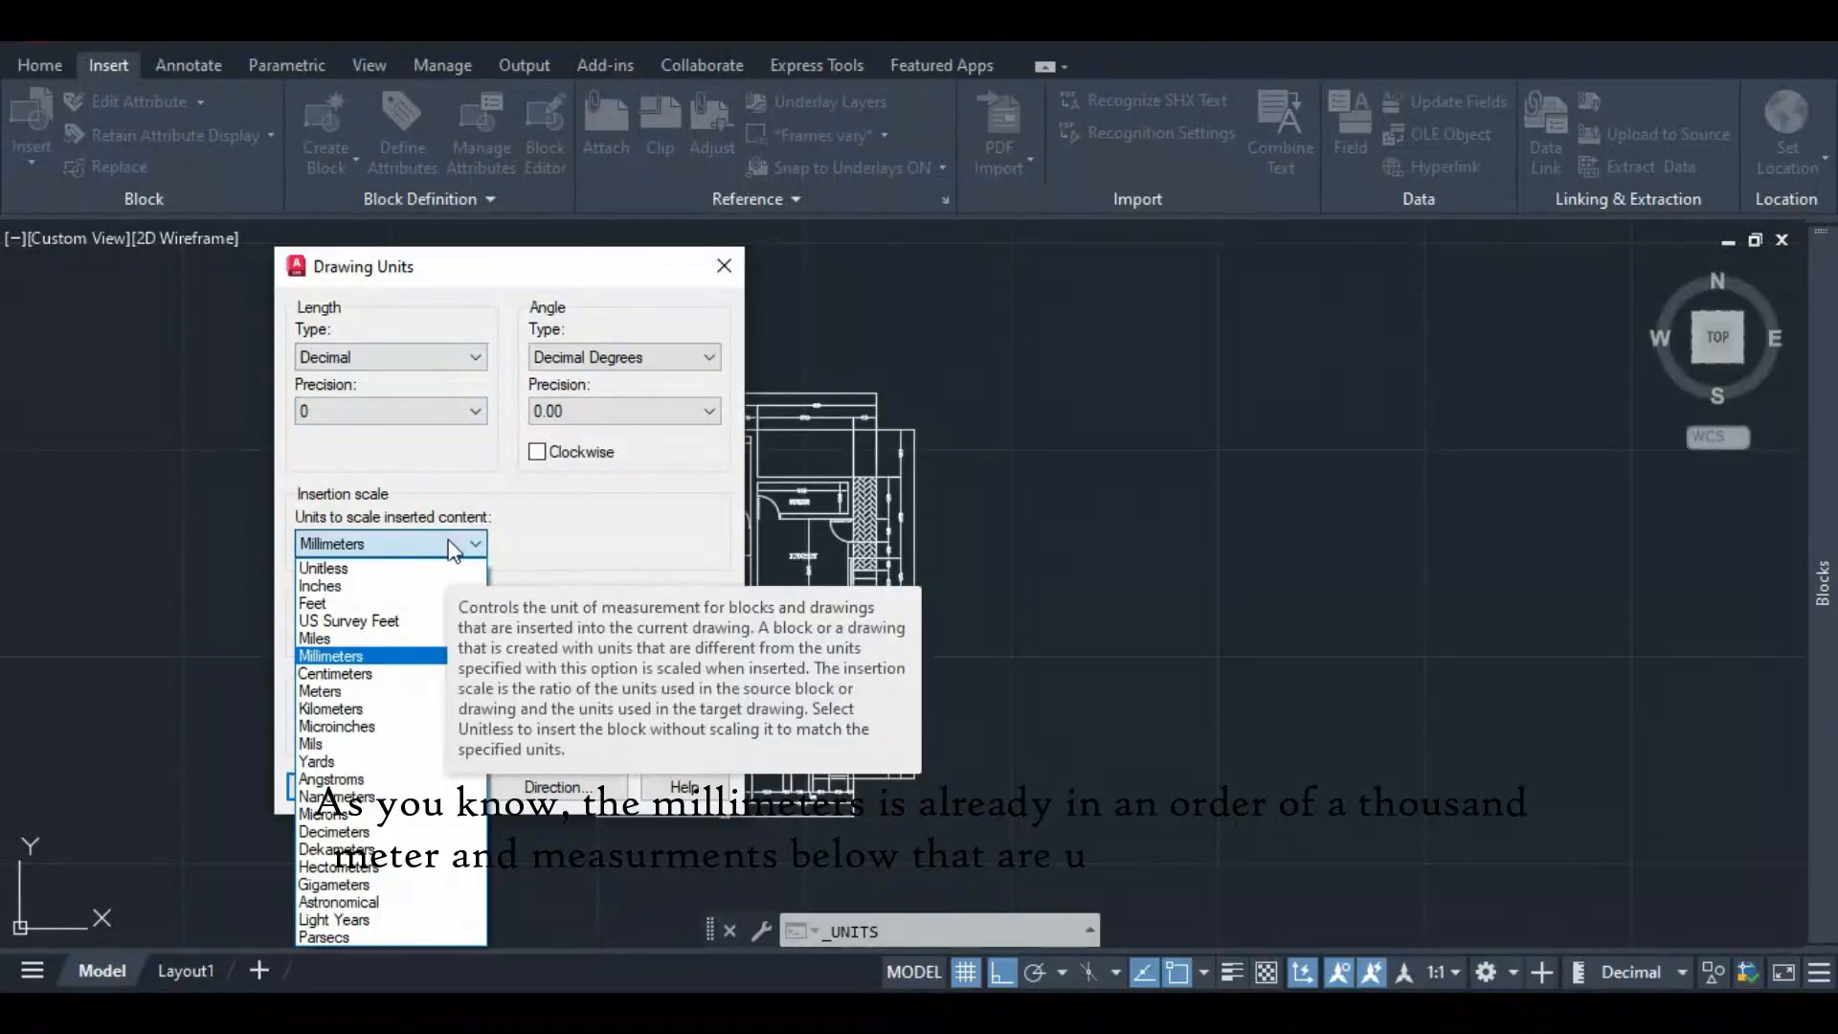
click(449, 537)
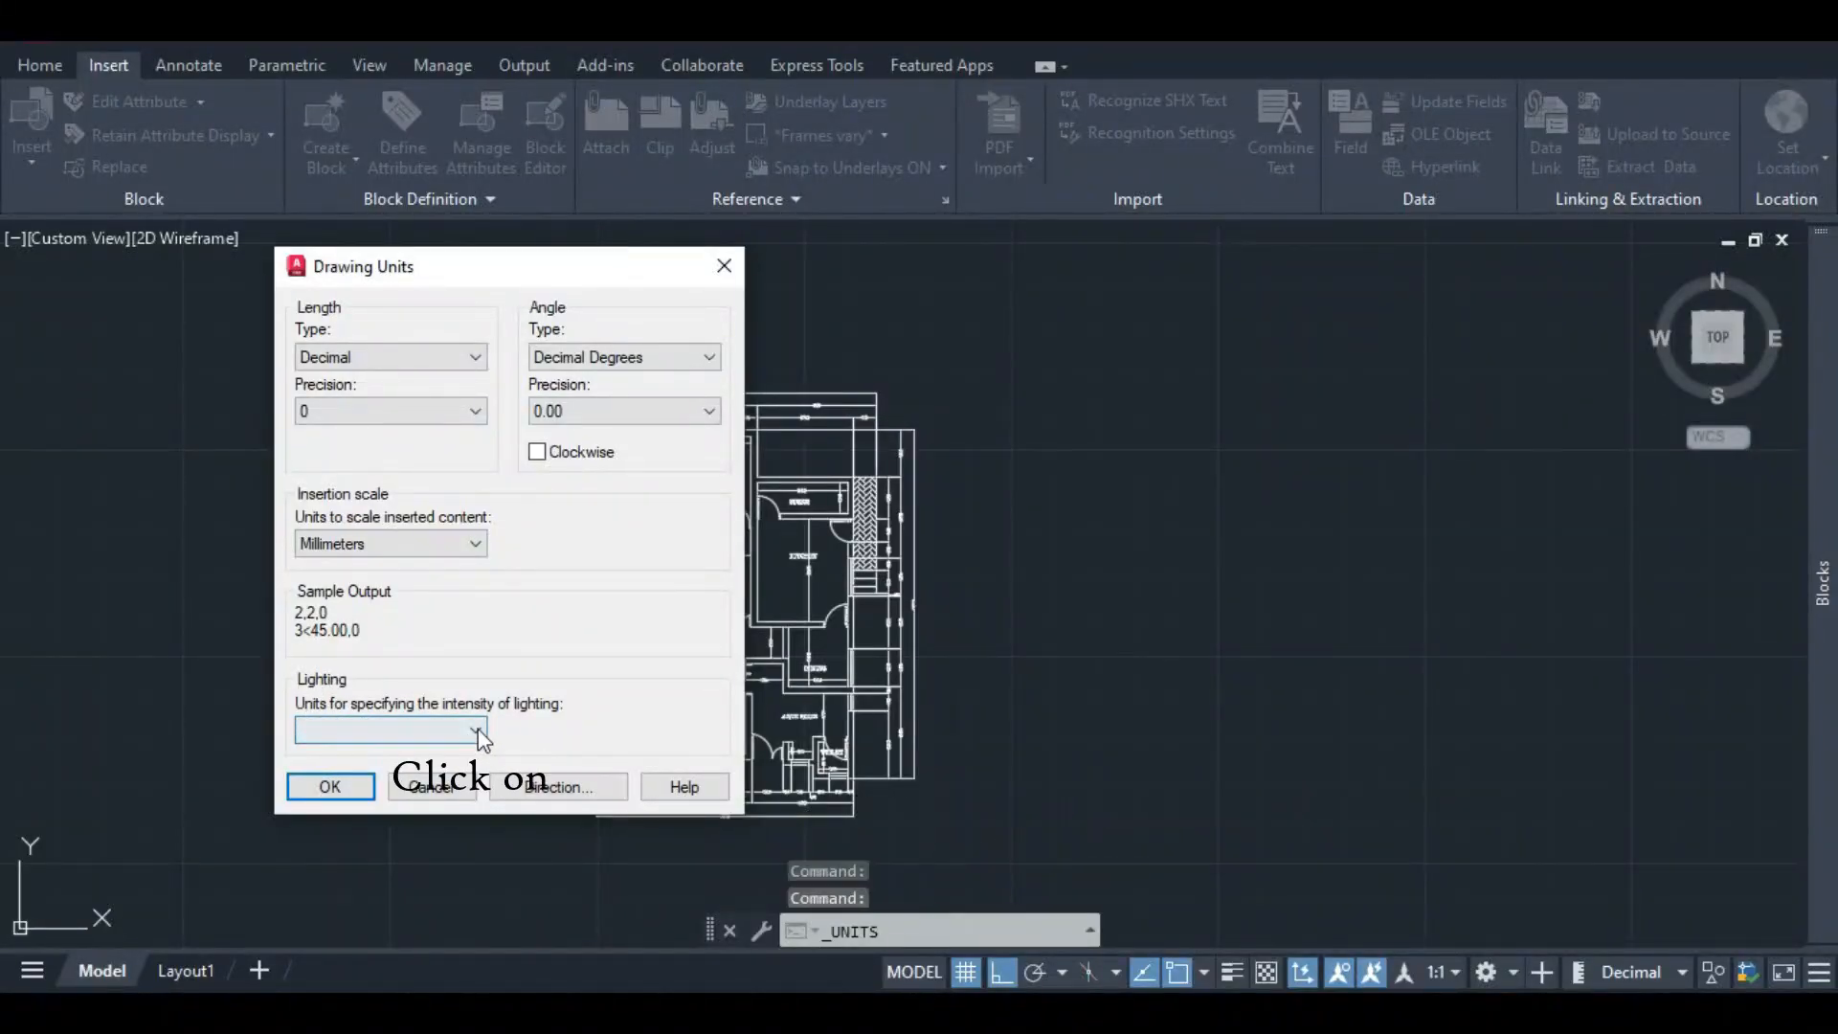
click(572, 787)
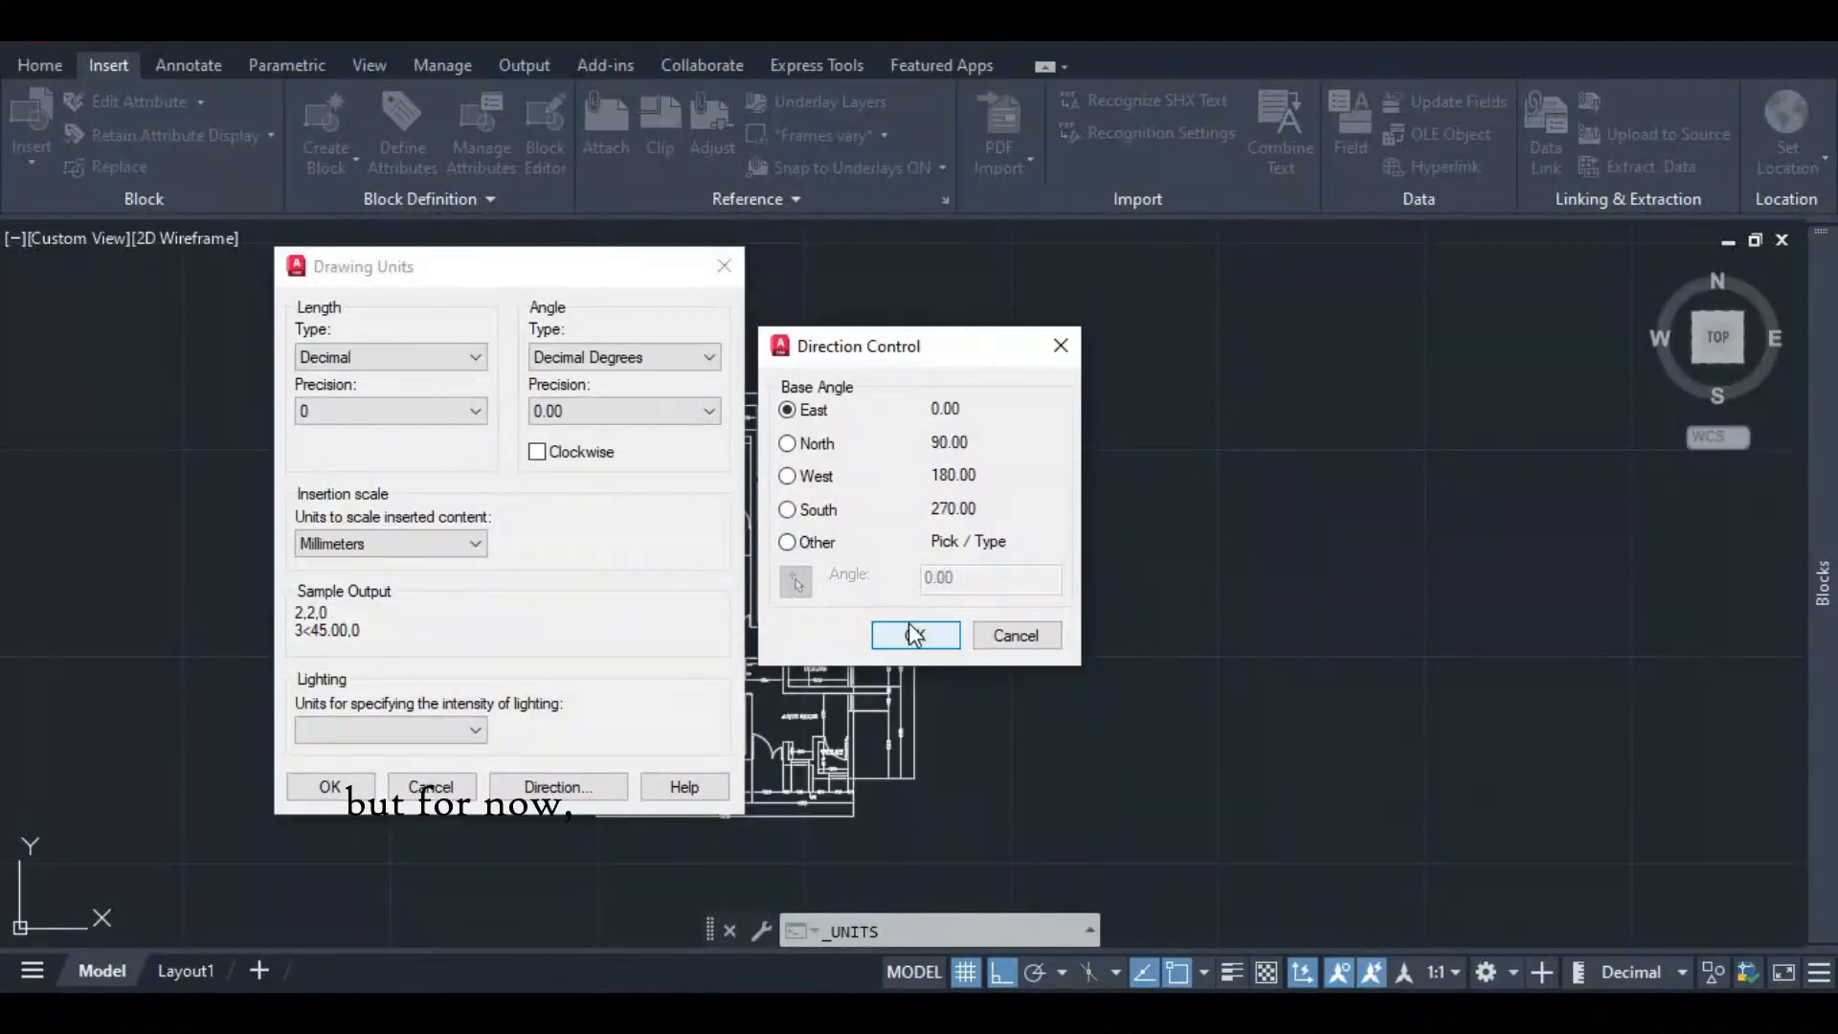
click(1060, 345)
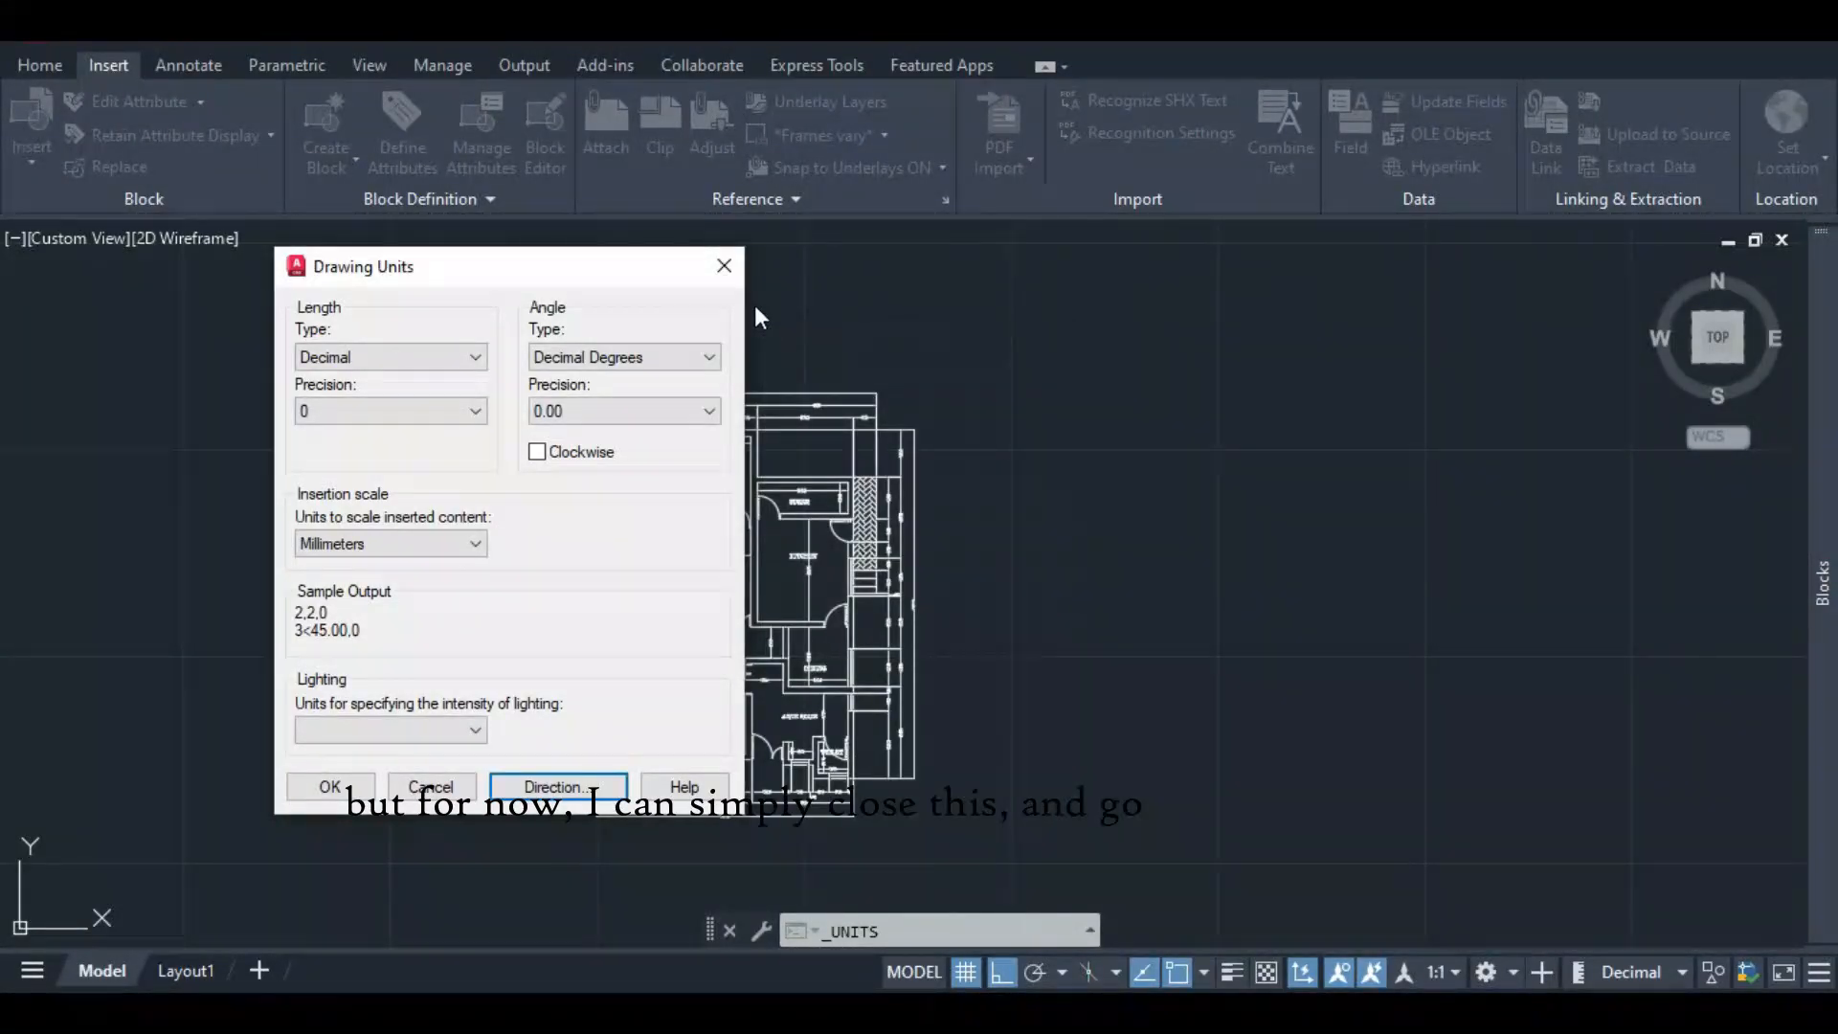
click(354, 789)
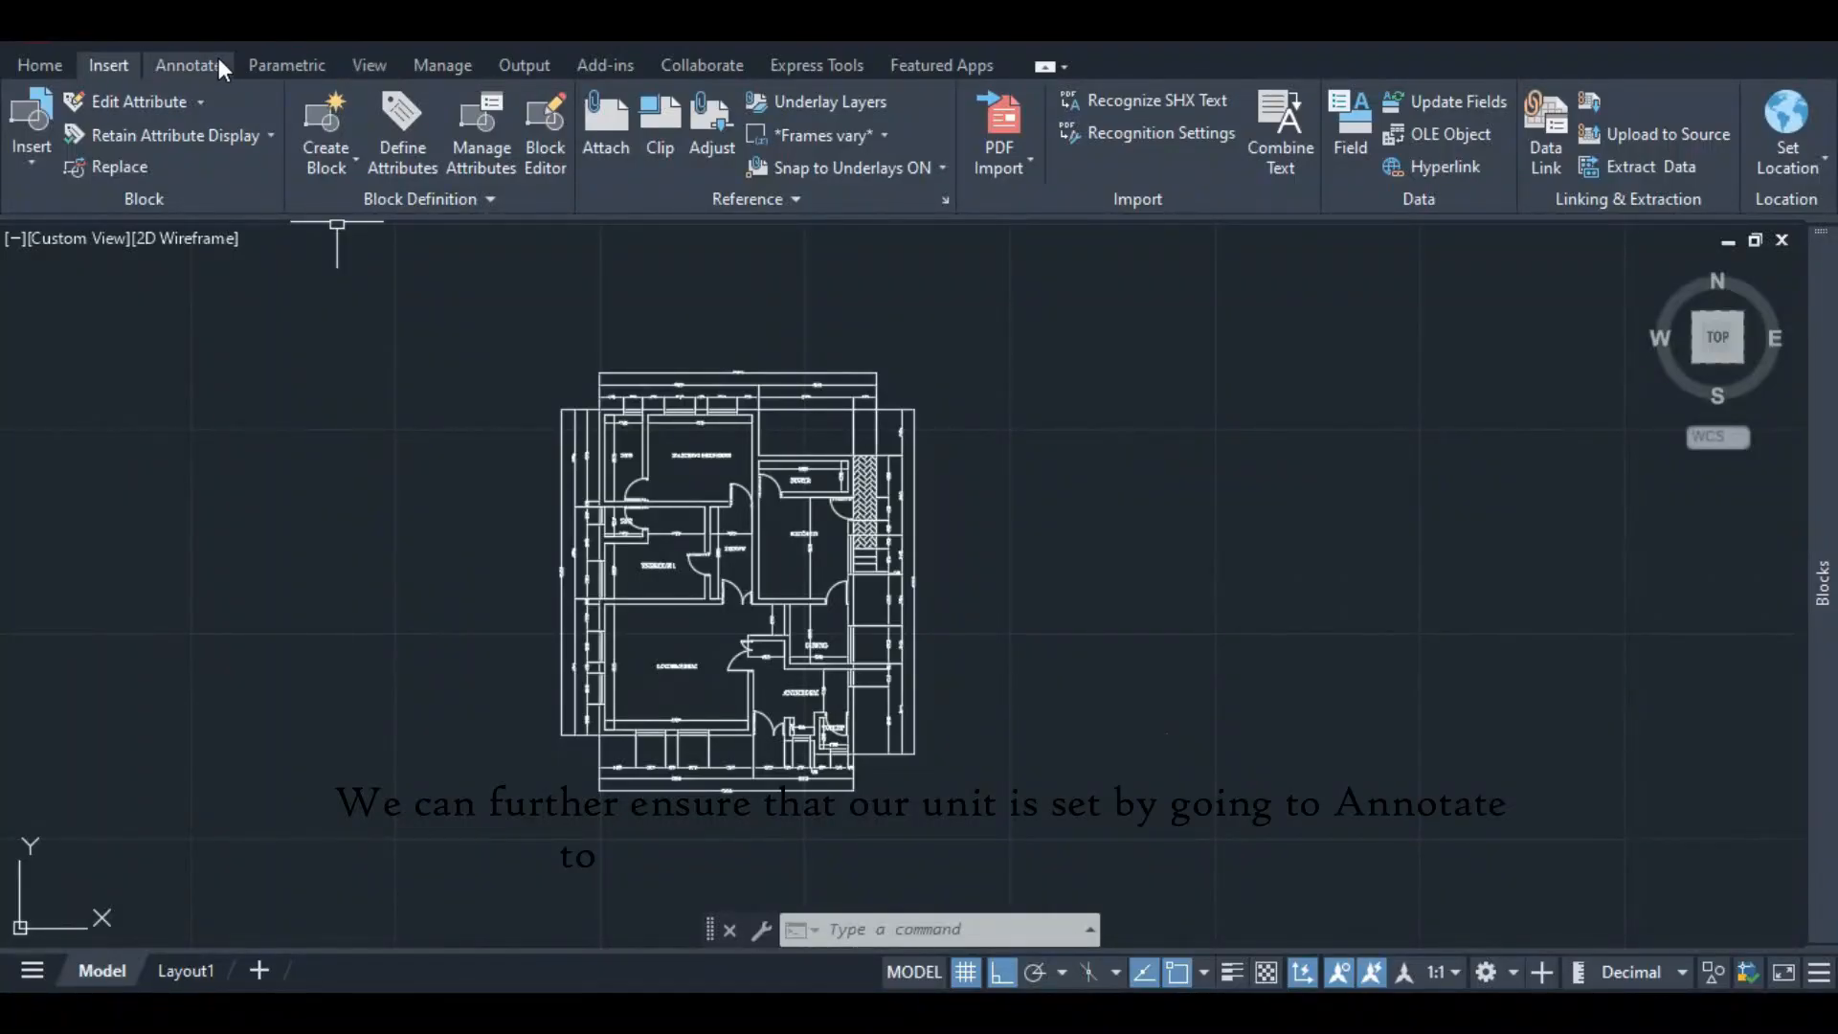
- Modify the Standard dimension style, choosing Decimal as the unit format of its primary units and leaving the suffix empty
click(191, 65)
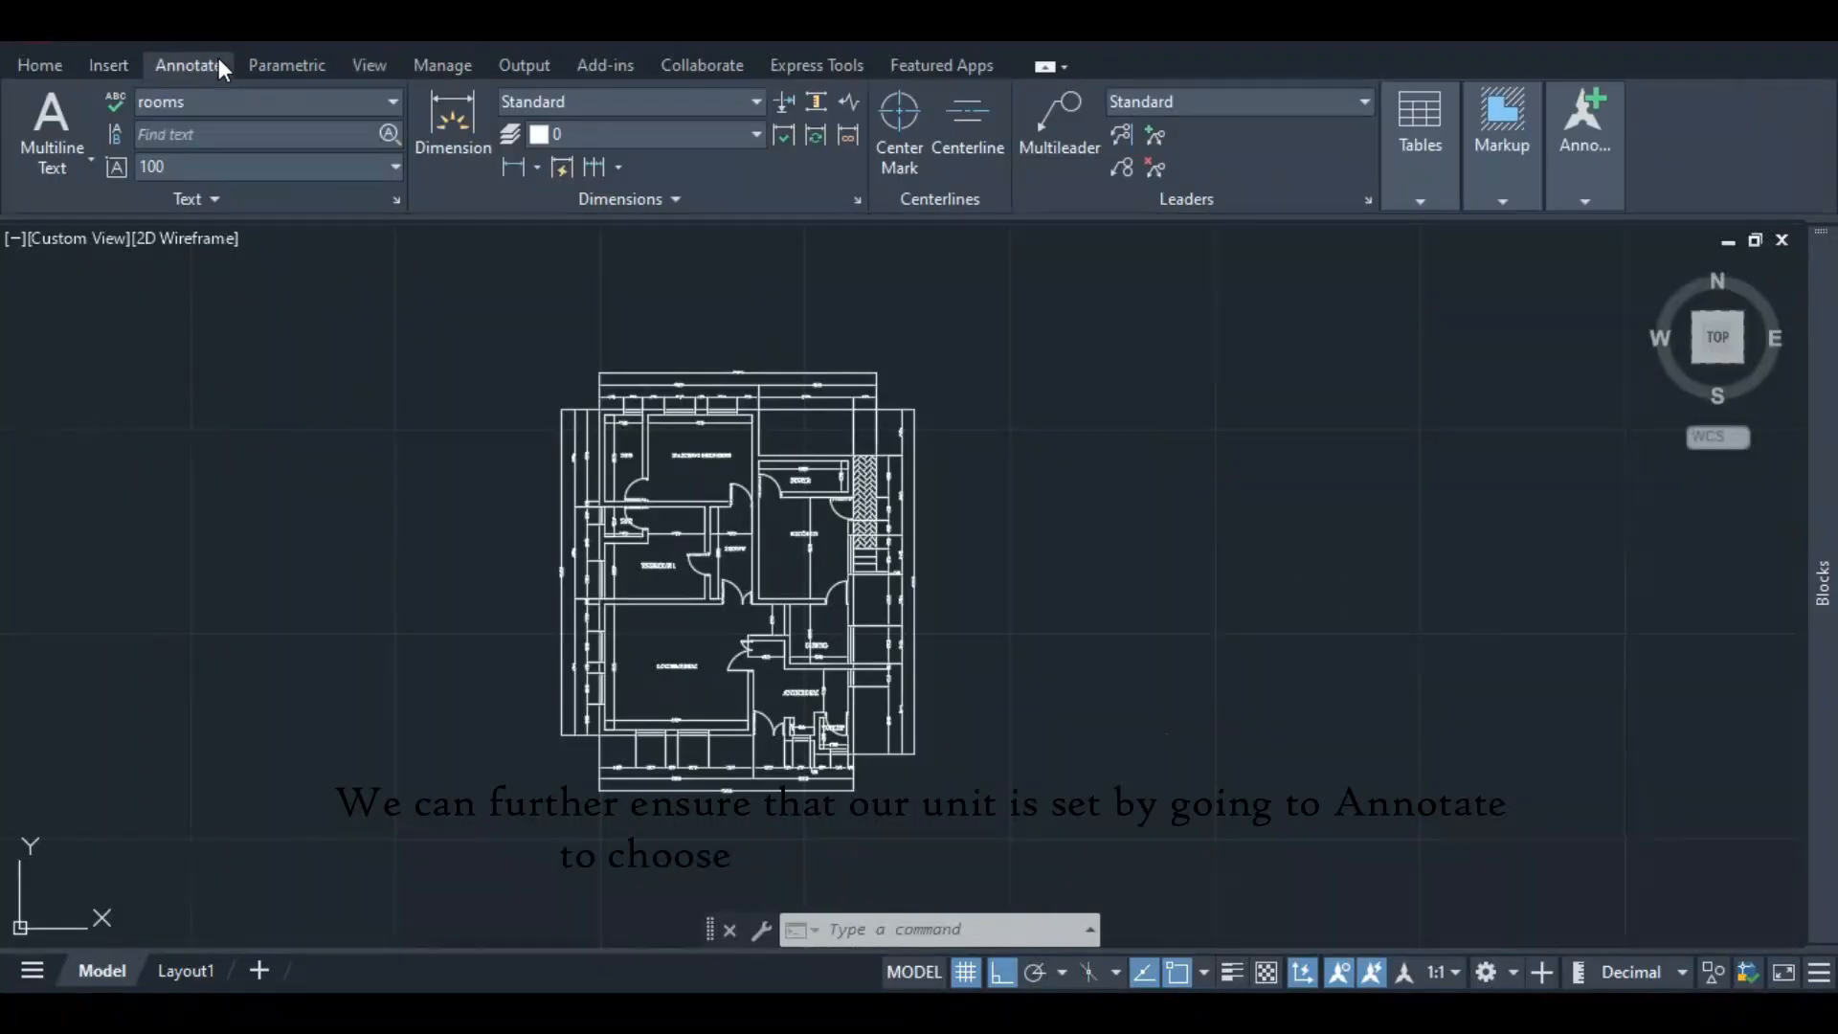
click(664, 101)
click(665, 268)
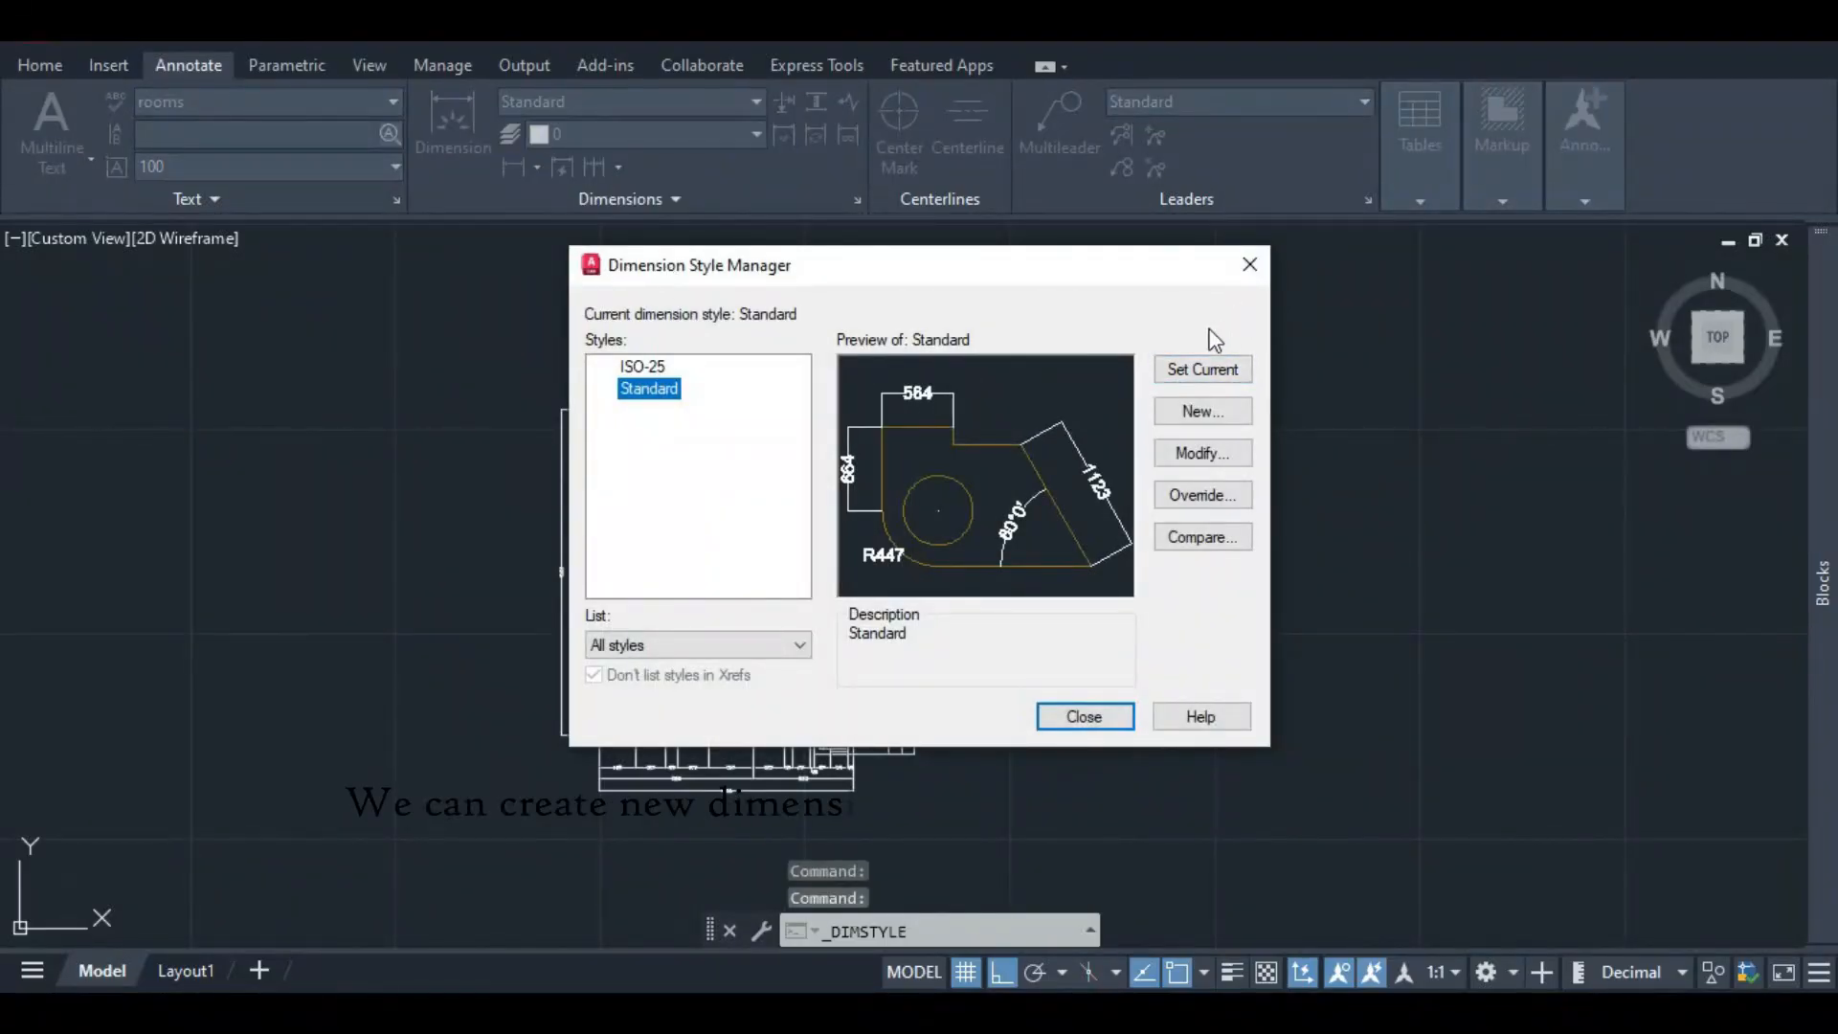
click(1202, 453)
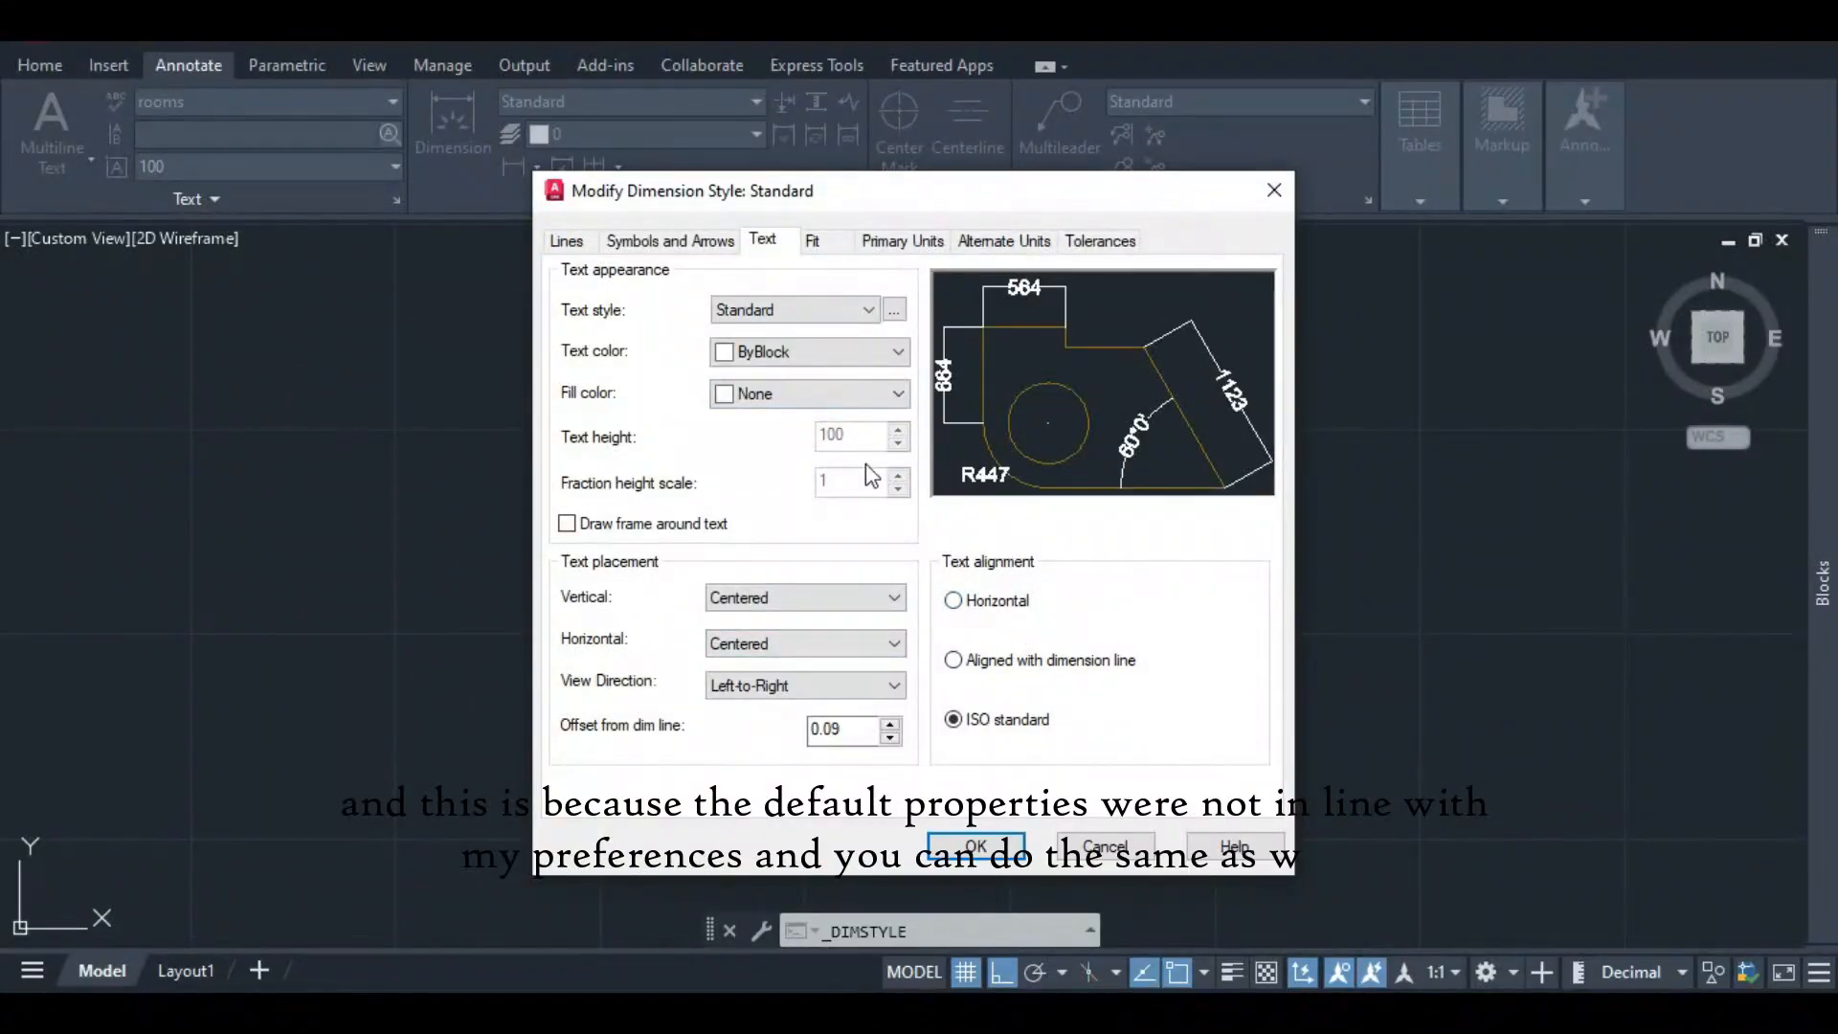
click(903, 243)
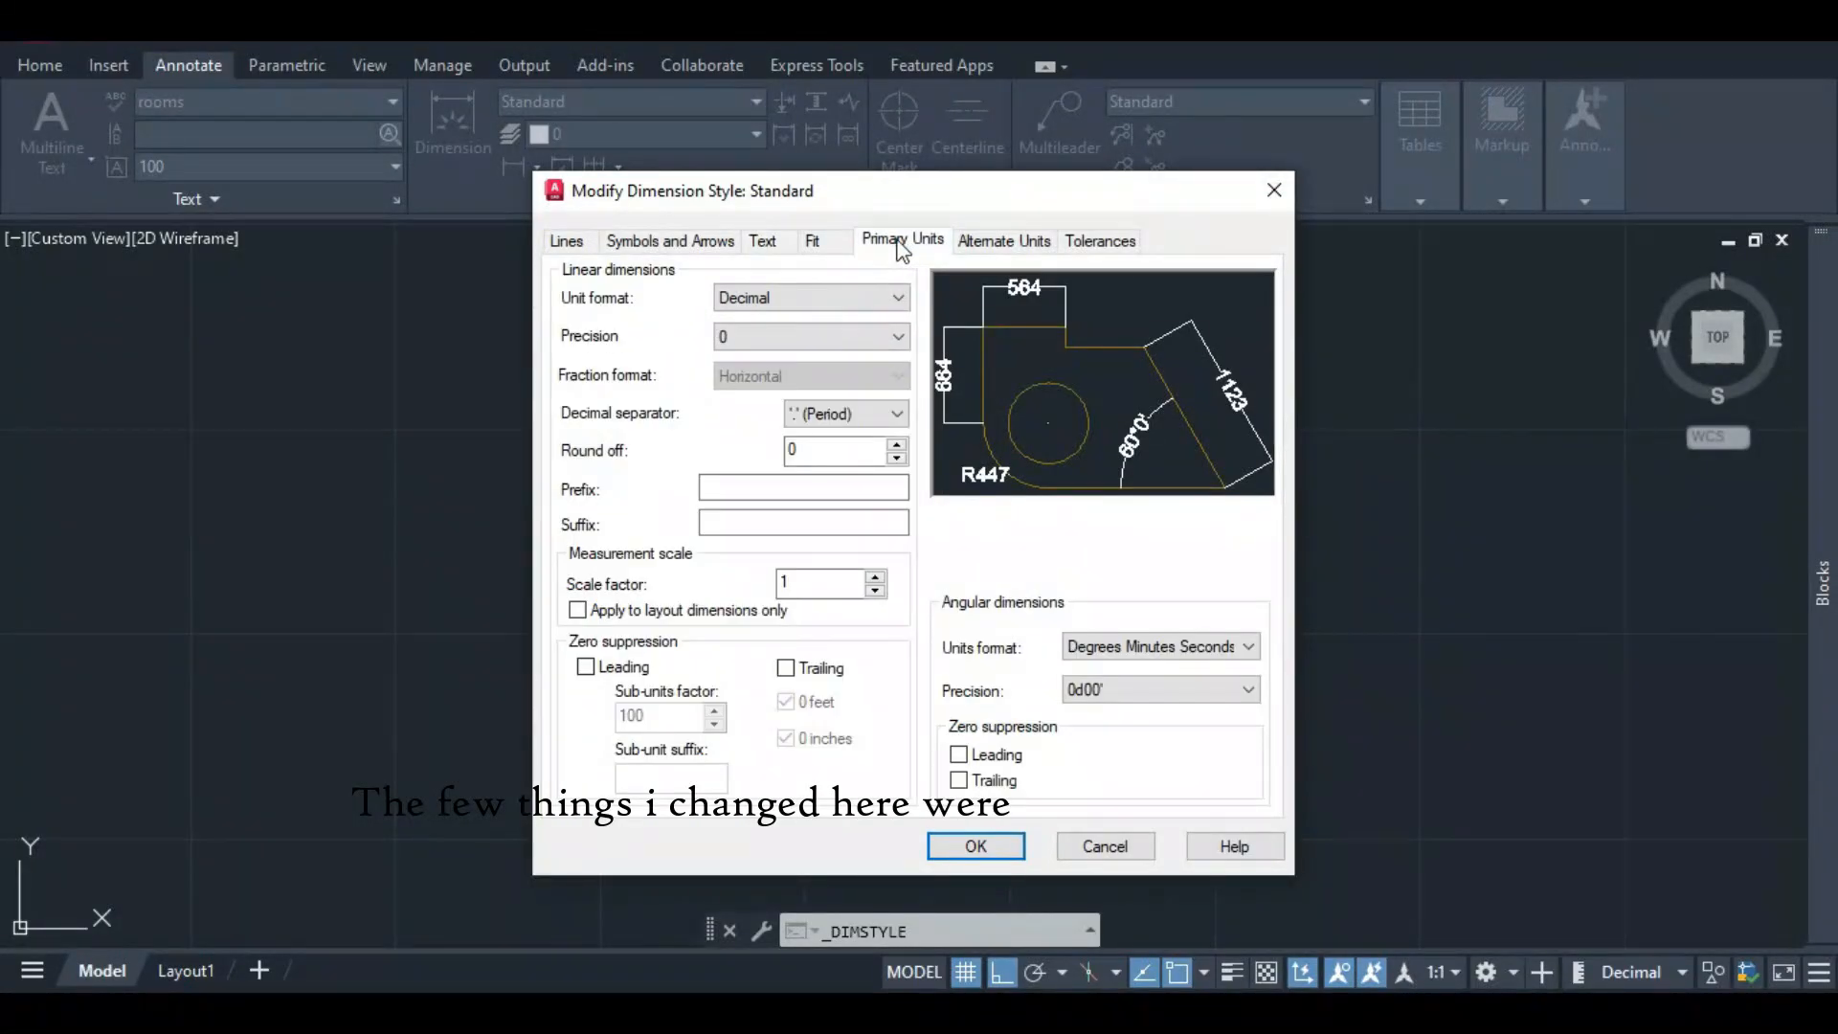
click(864, 301)
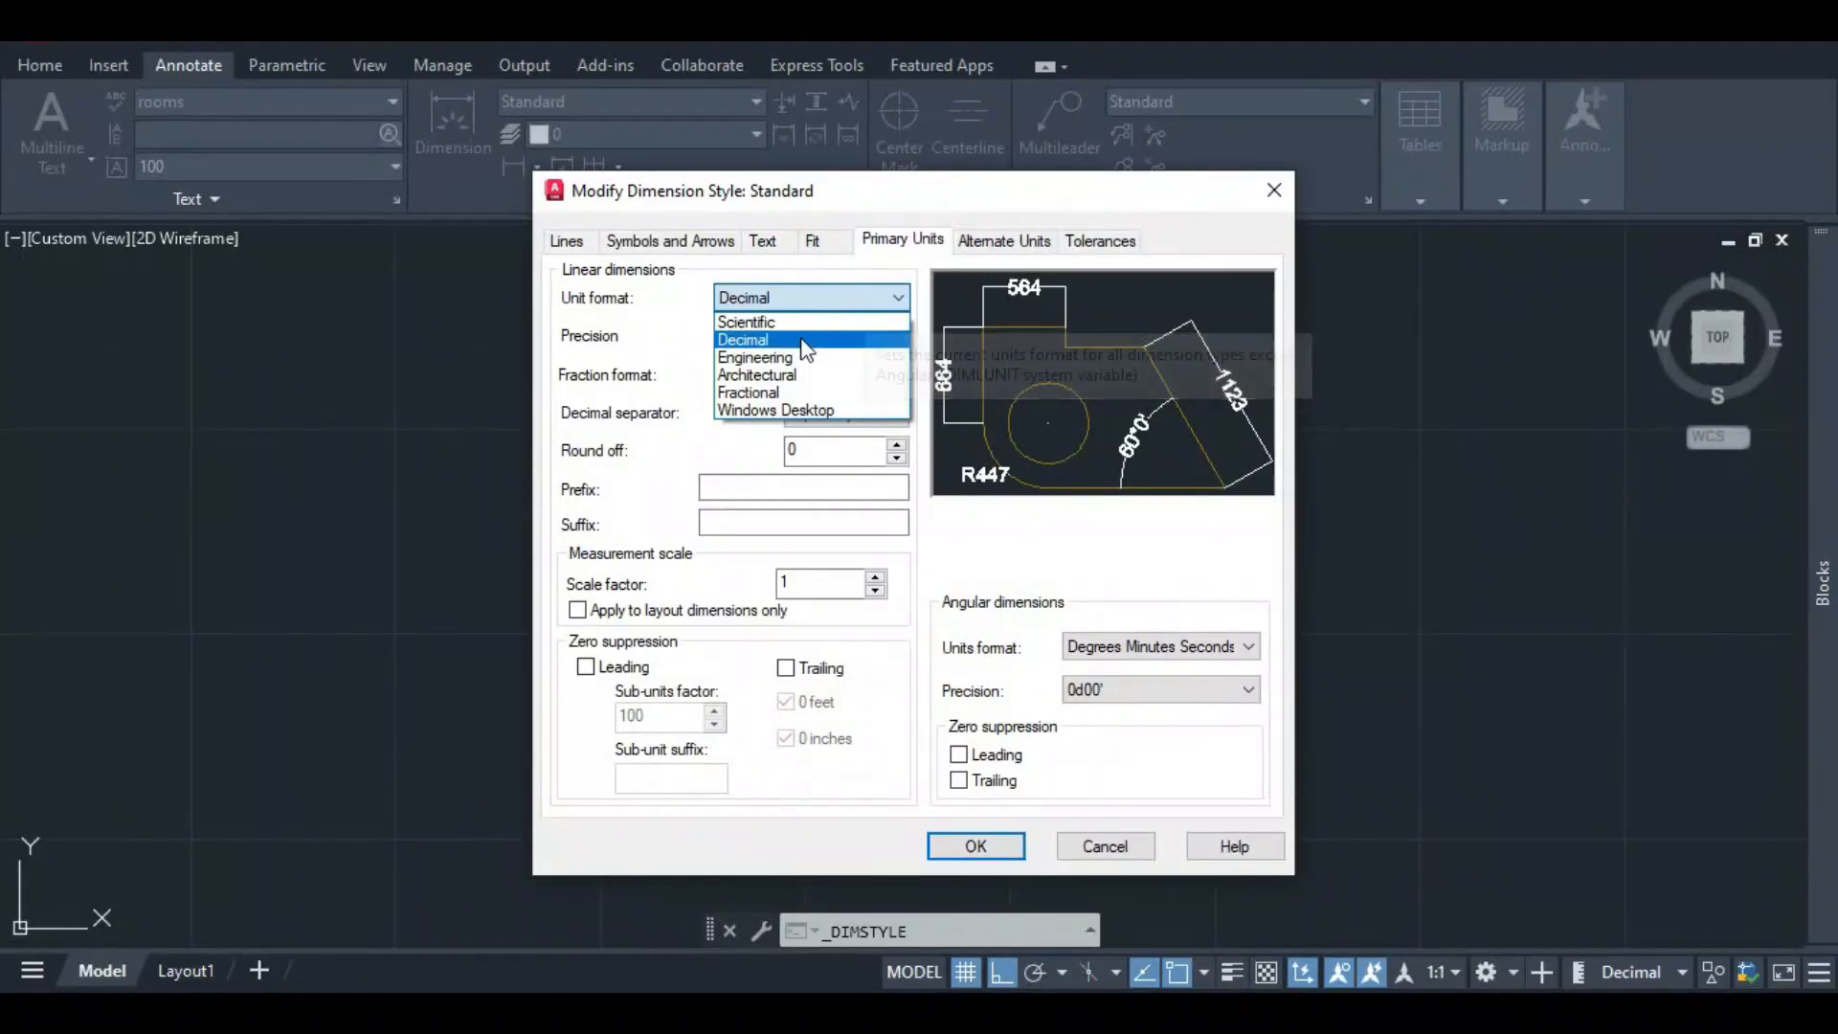
click(831, 340)
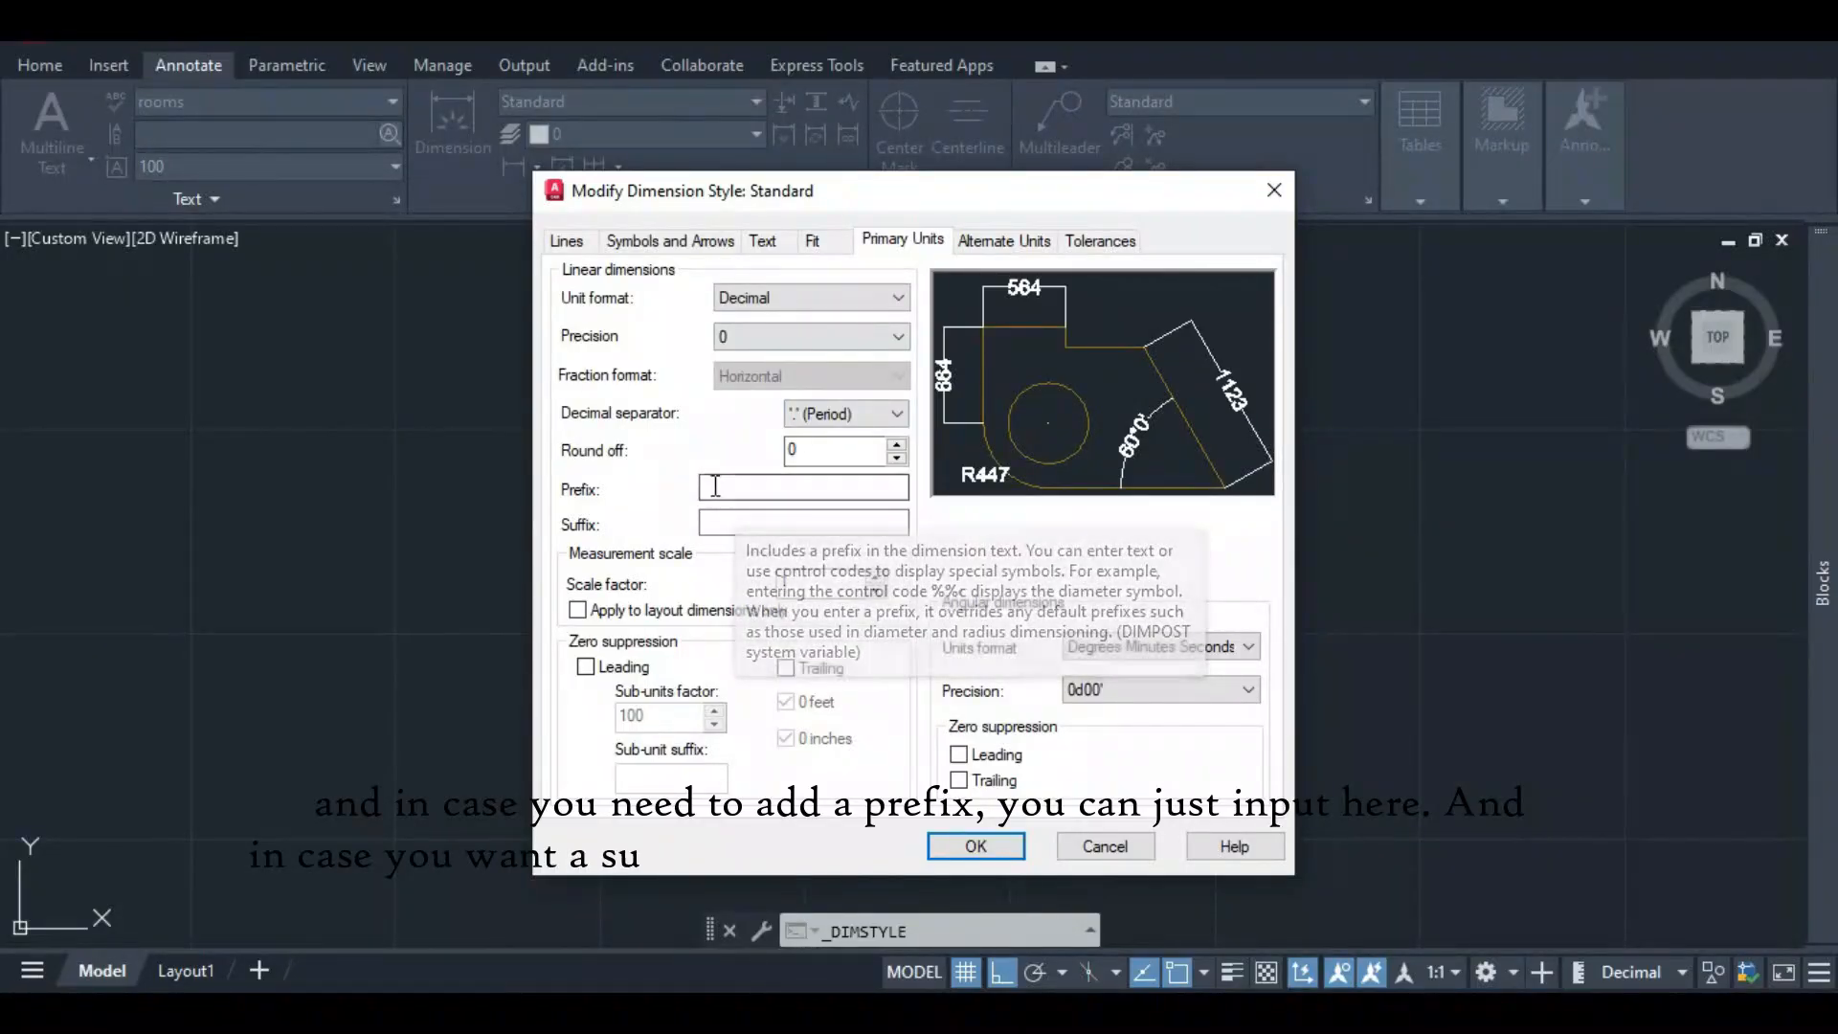
click(716, 526)
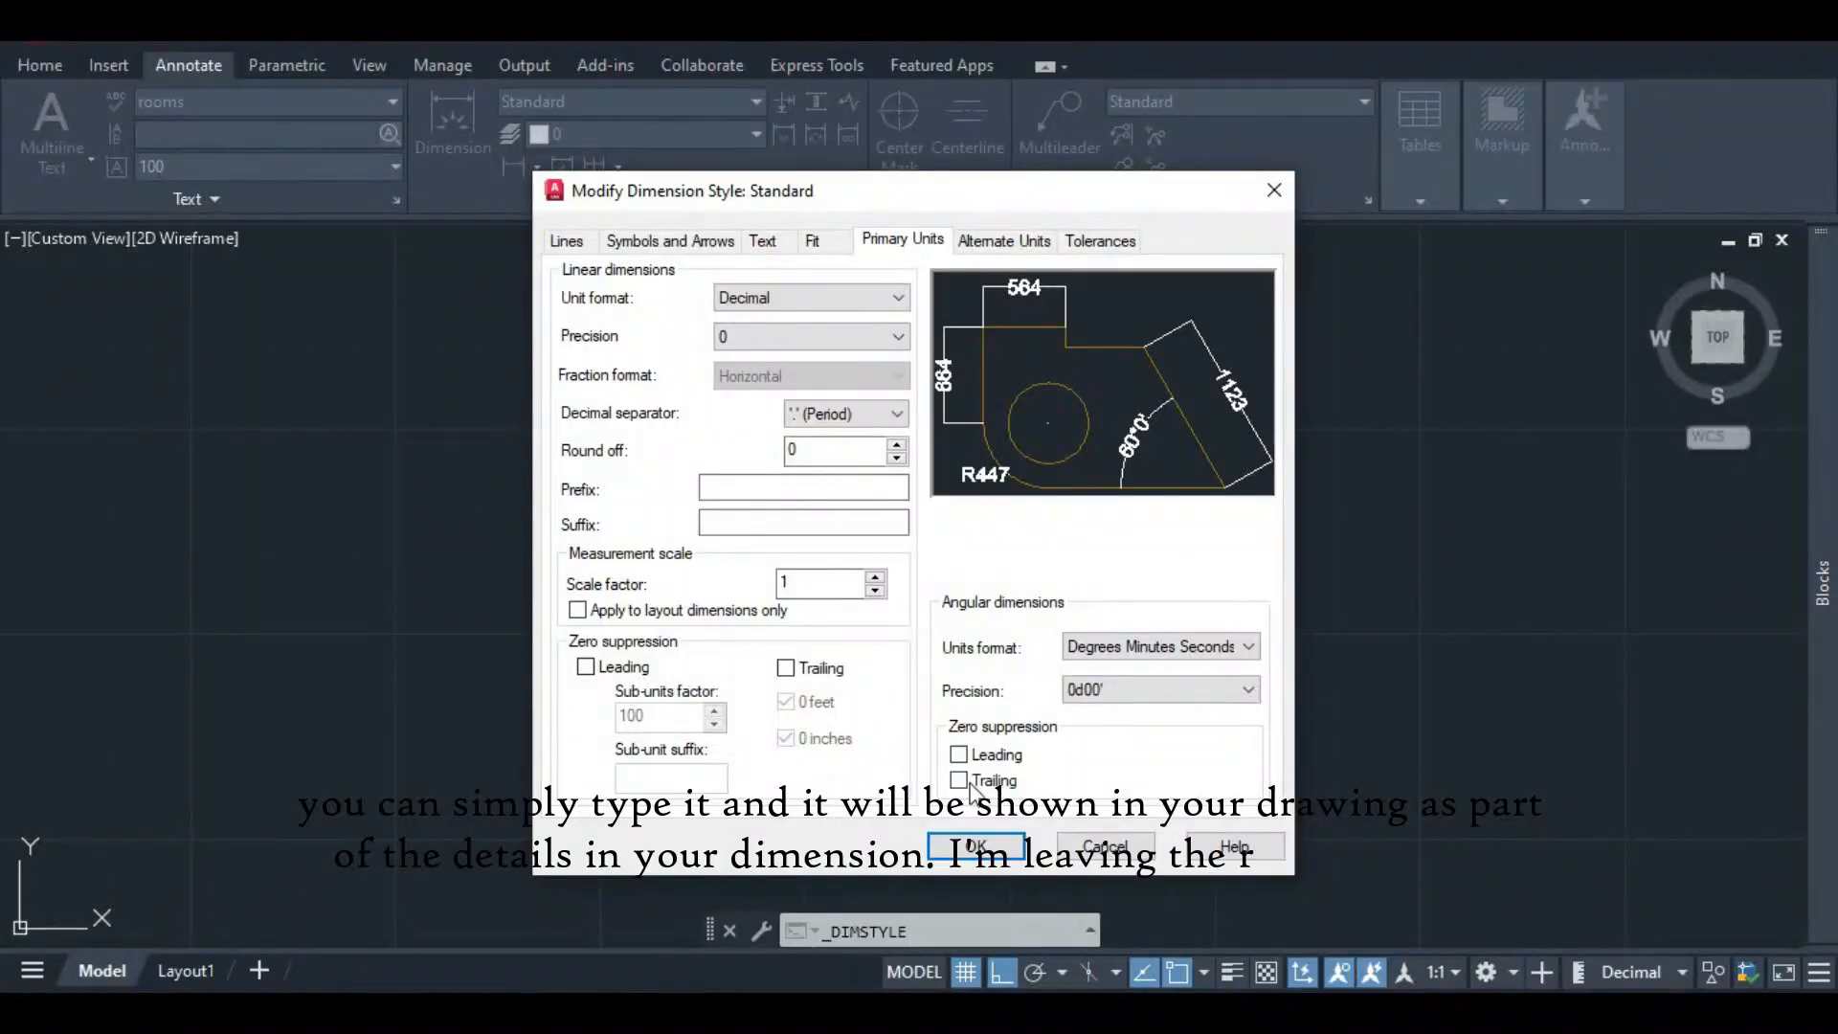
- Keep the dimension text on the Standard text style, ByBlock color and ISO standard alignment, then save the dimension style
click(758, 242)
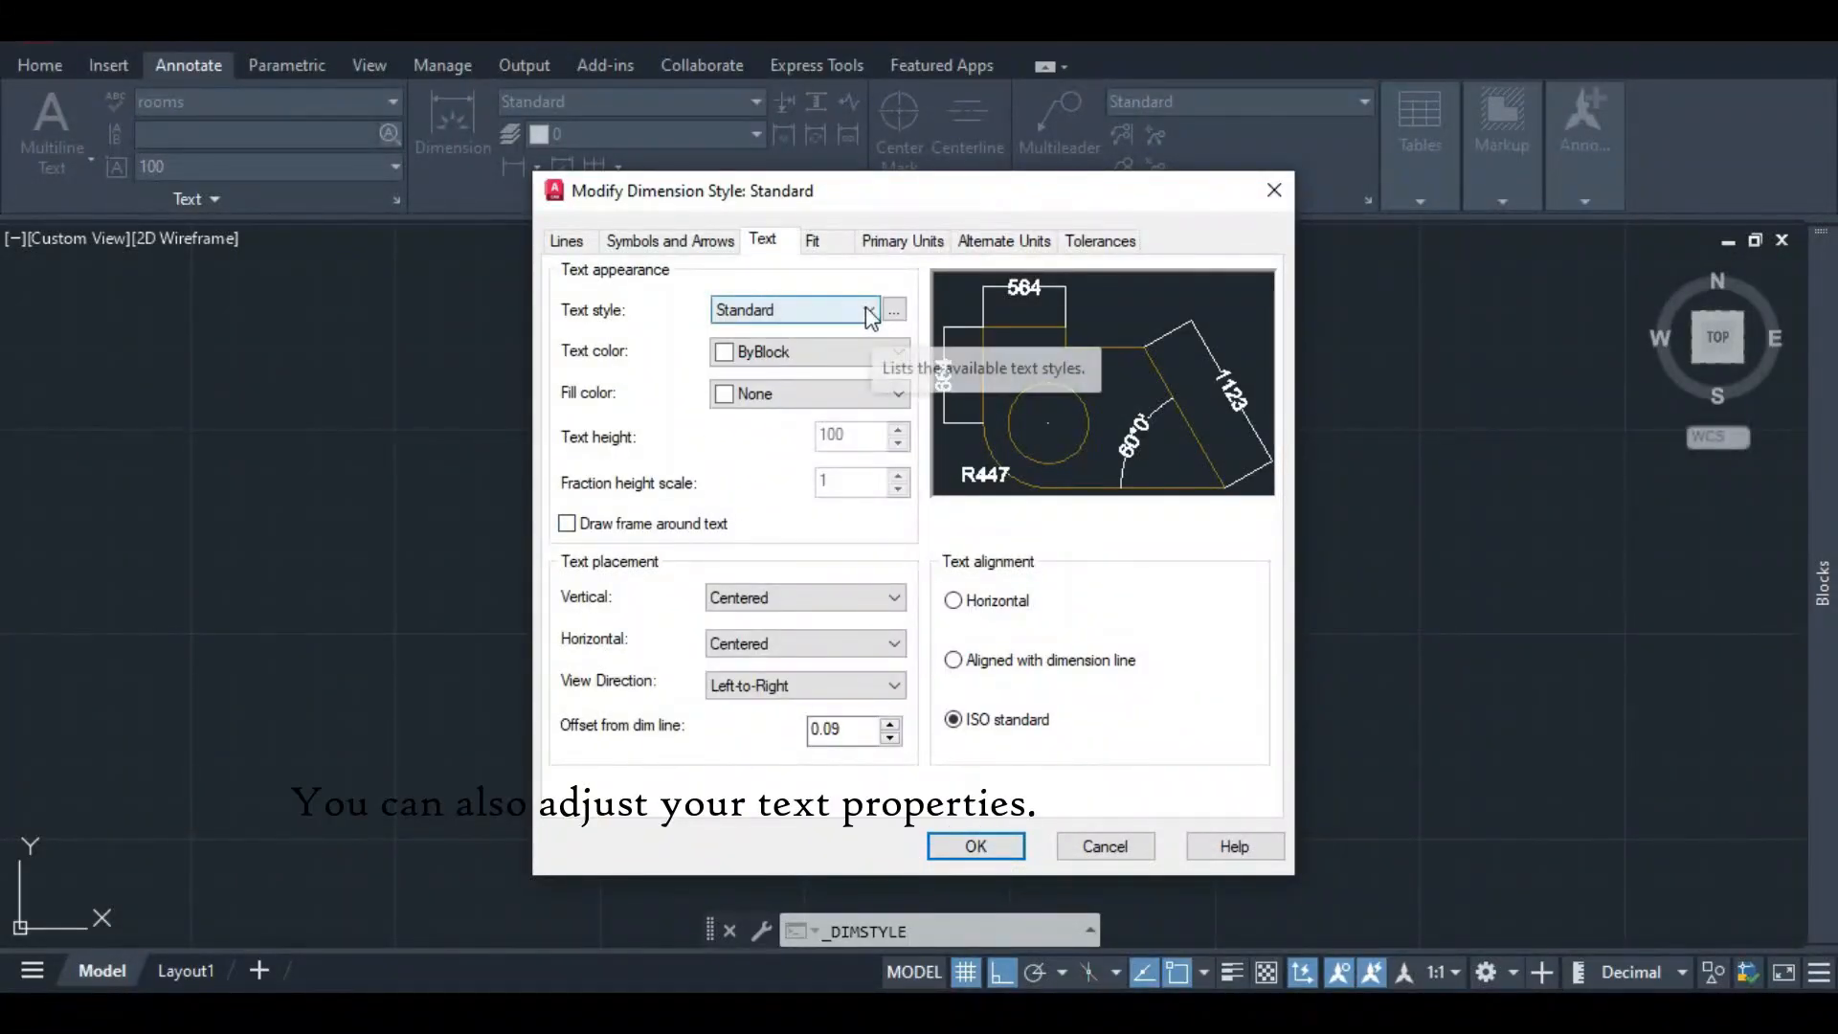
click(868, 310)
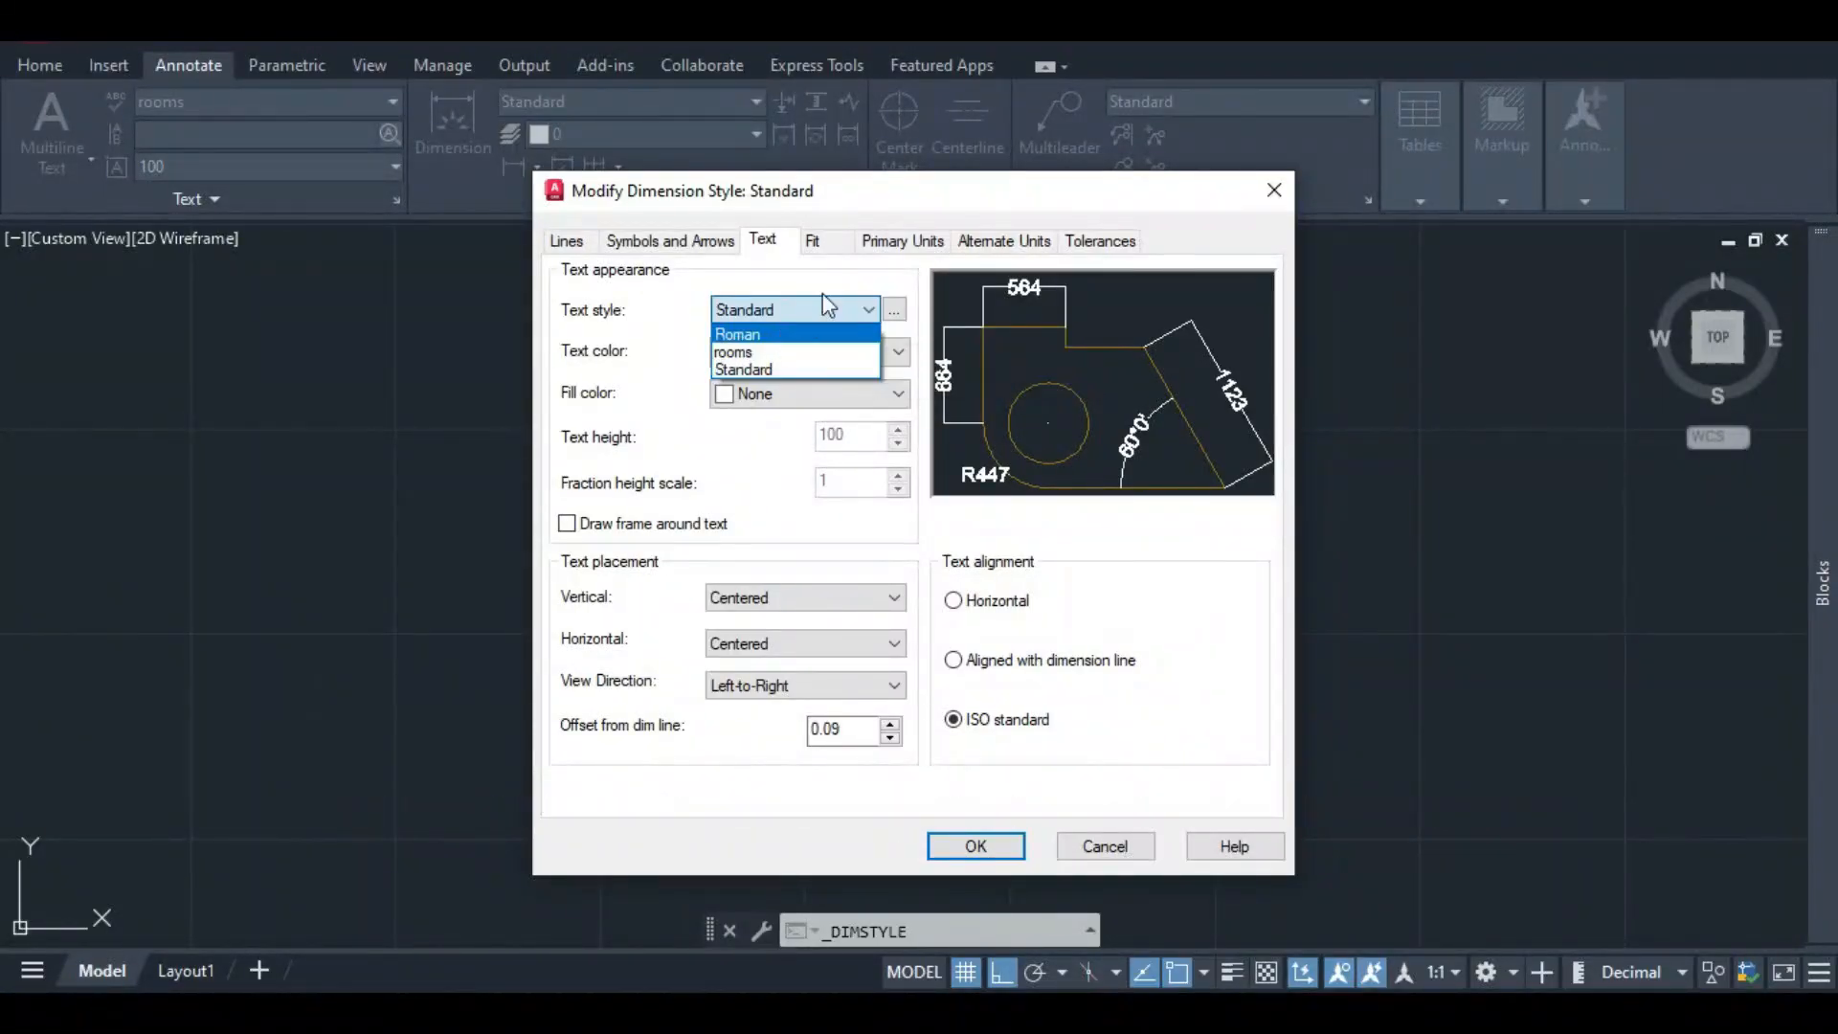
click(839, 308)
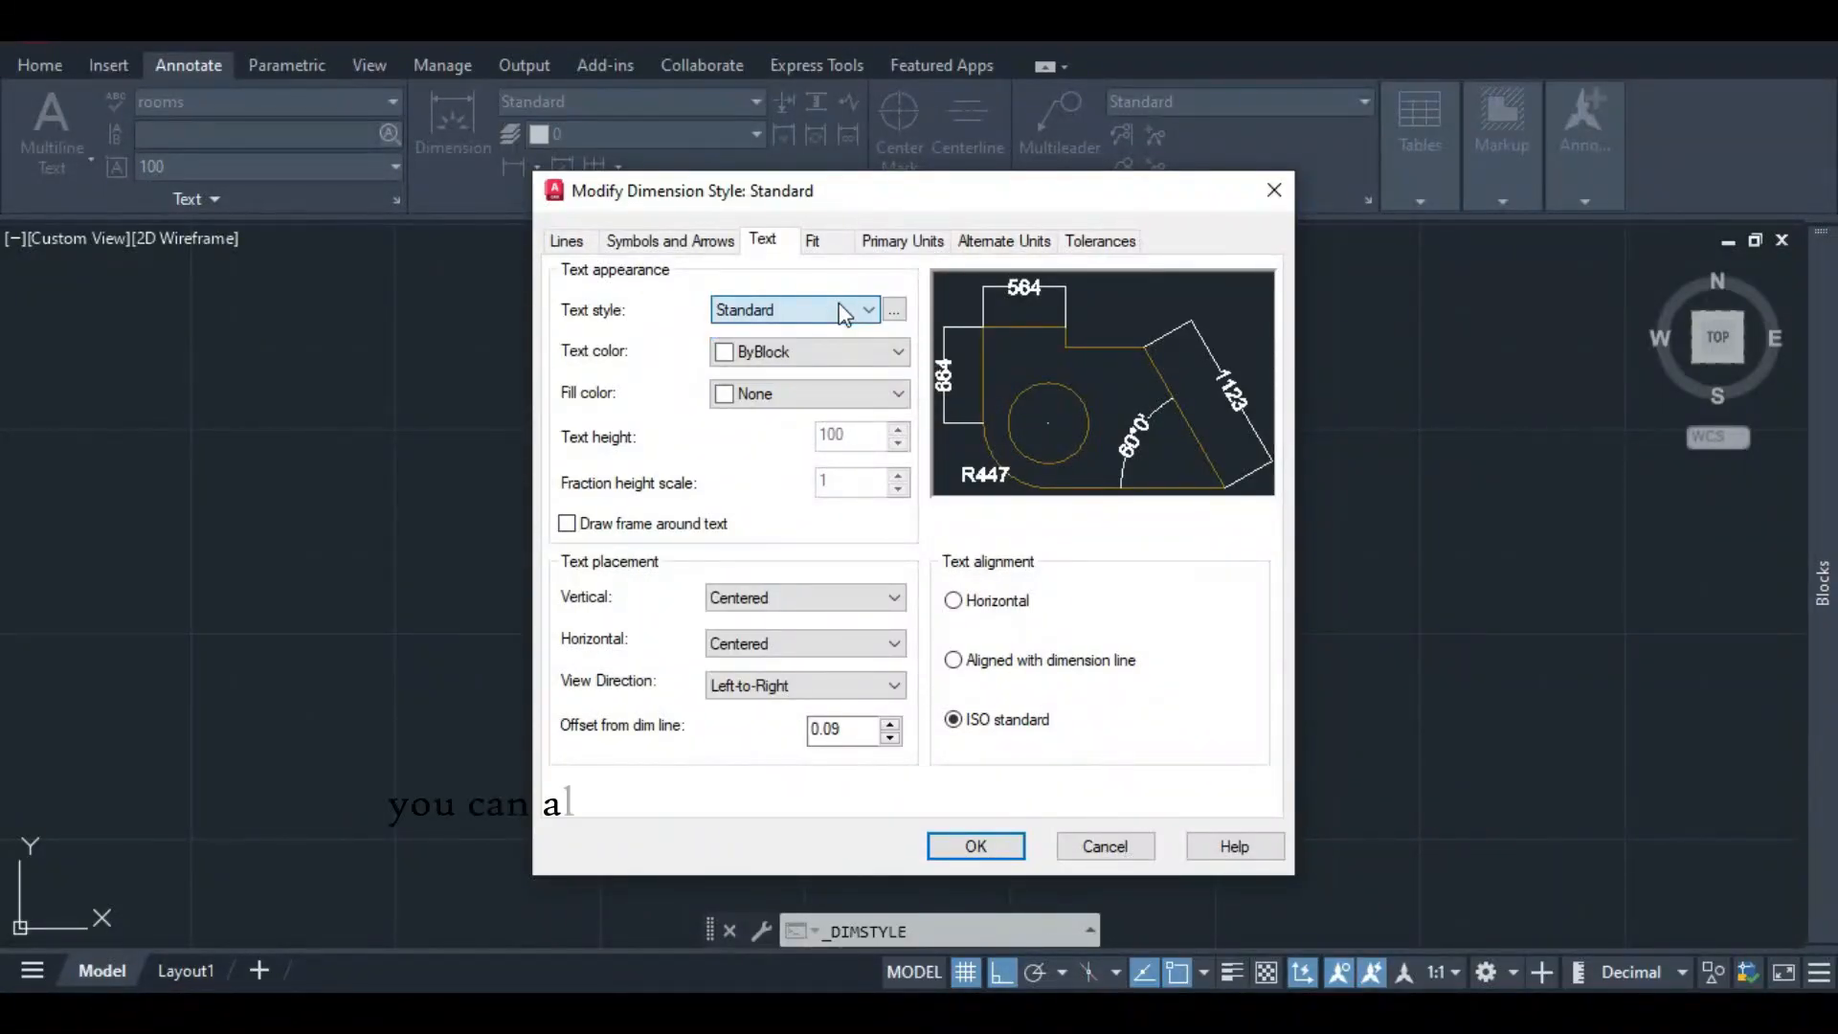
click(881, 356)
click(884, 356)
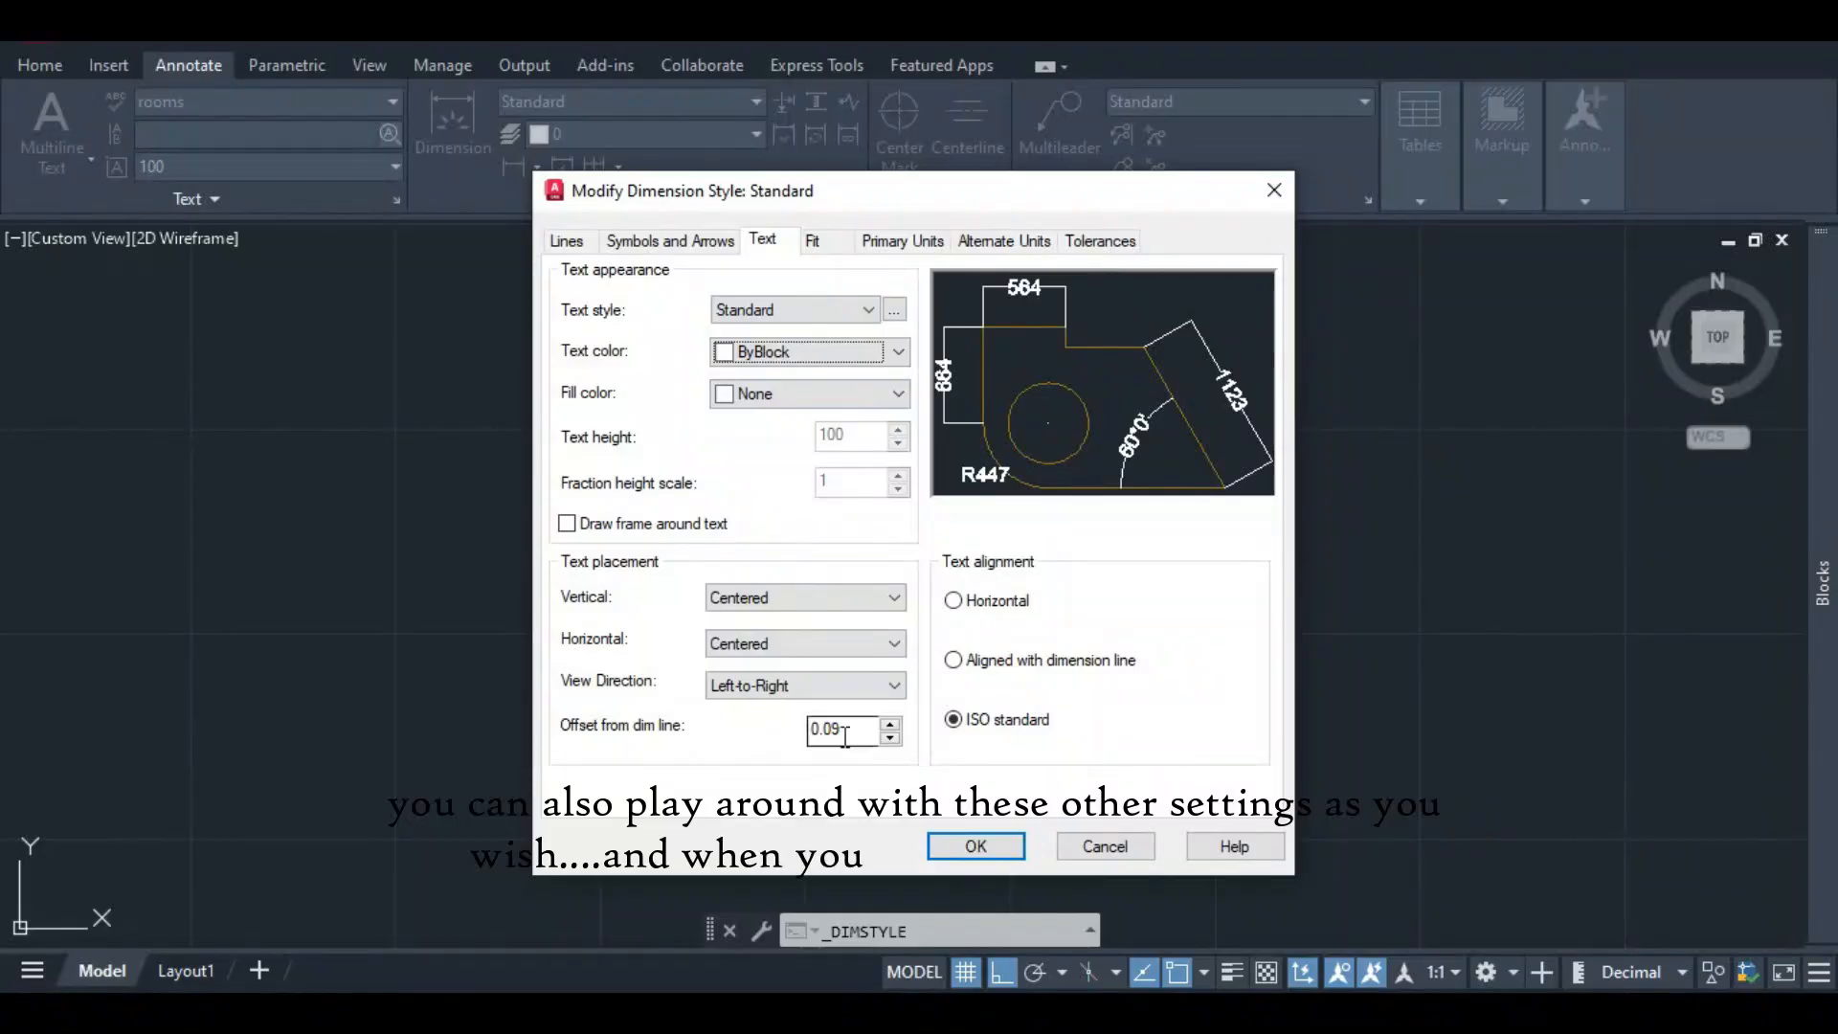
click(995, 603)
click(953, 719)
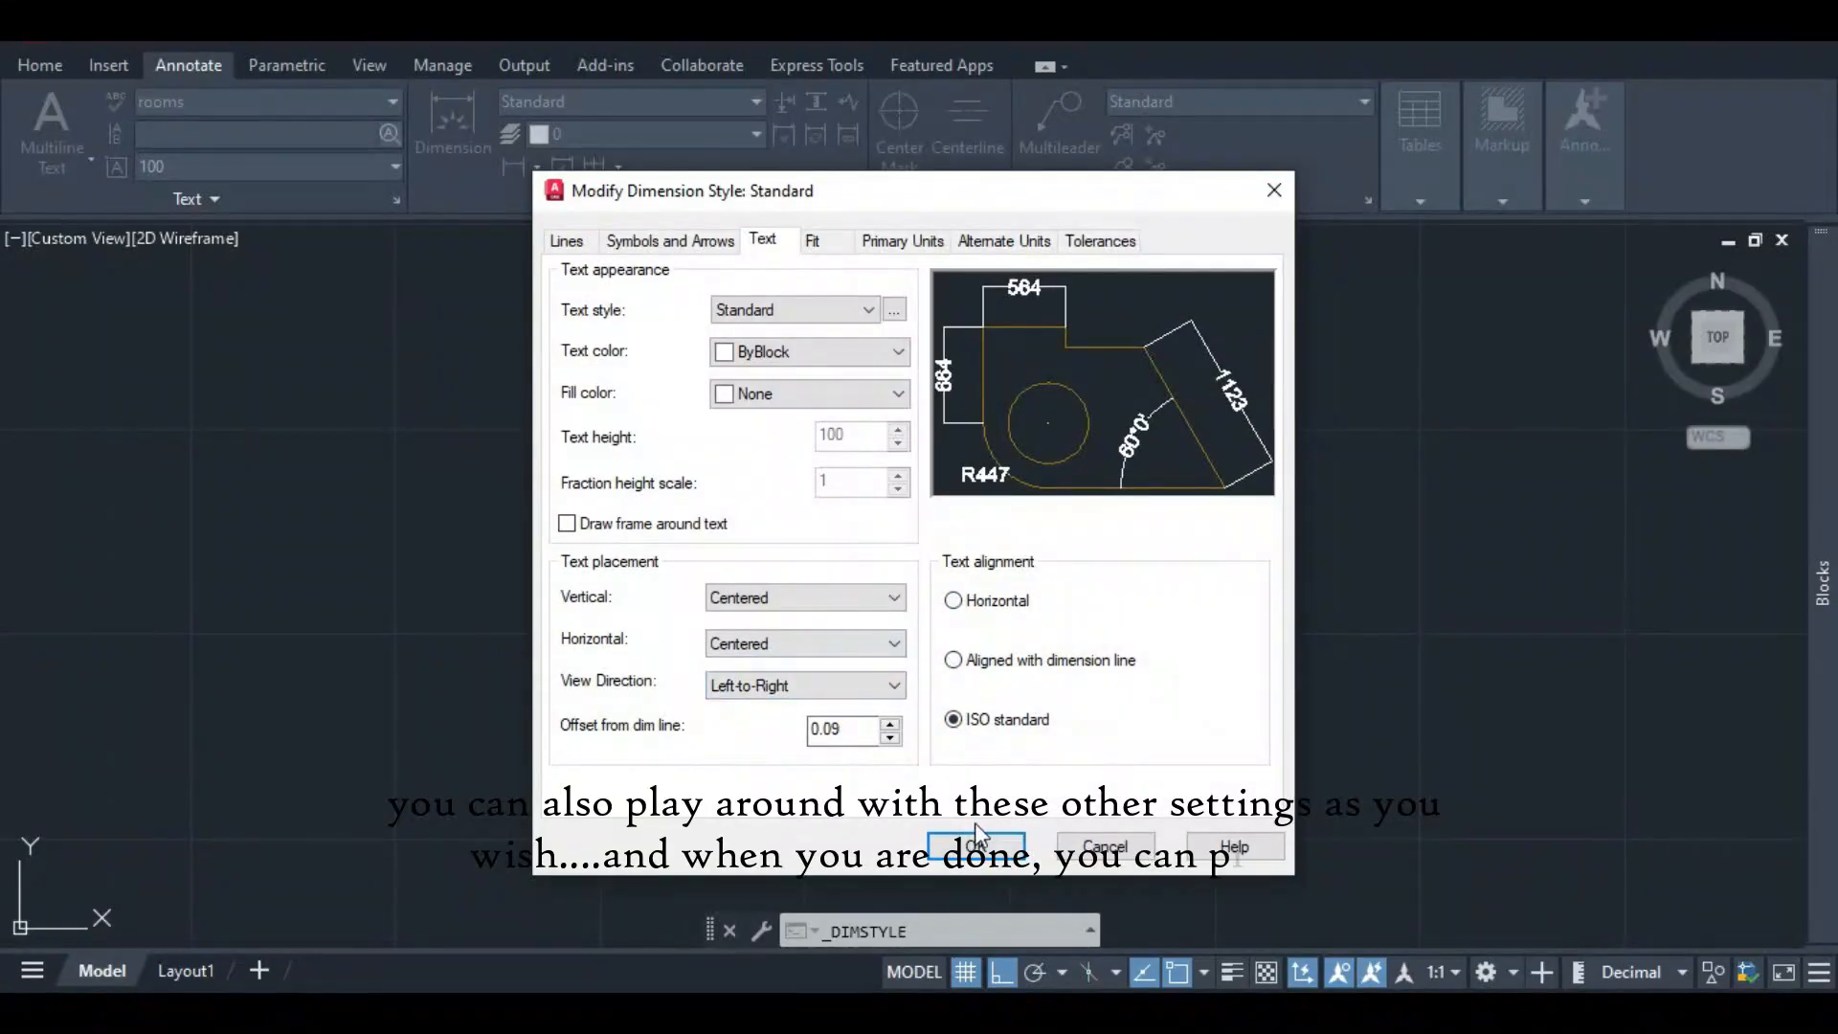
click(976, 847)
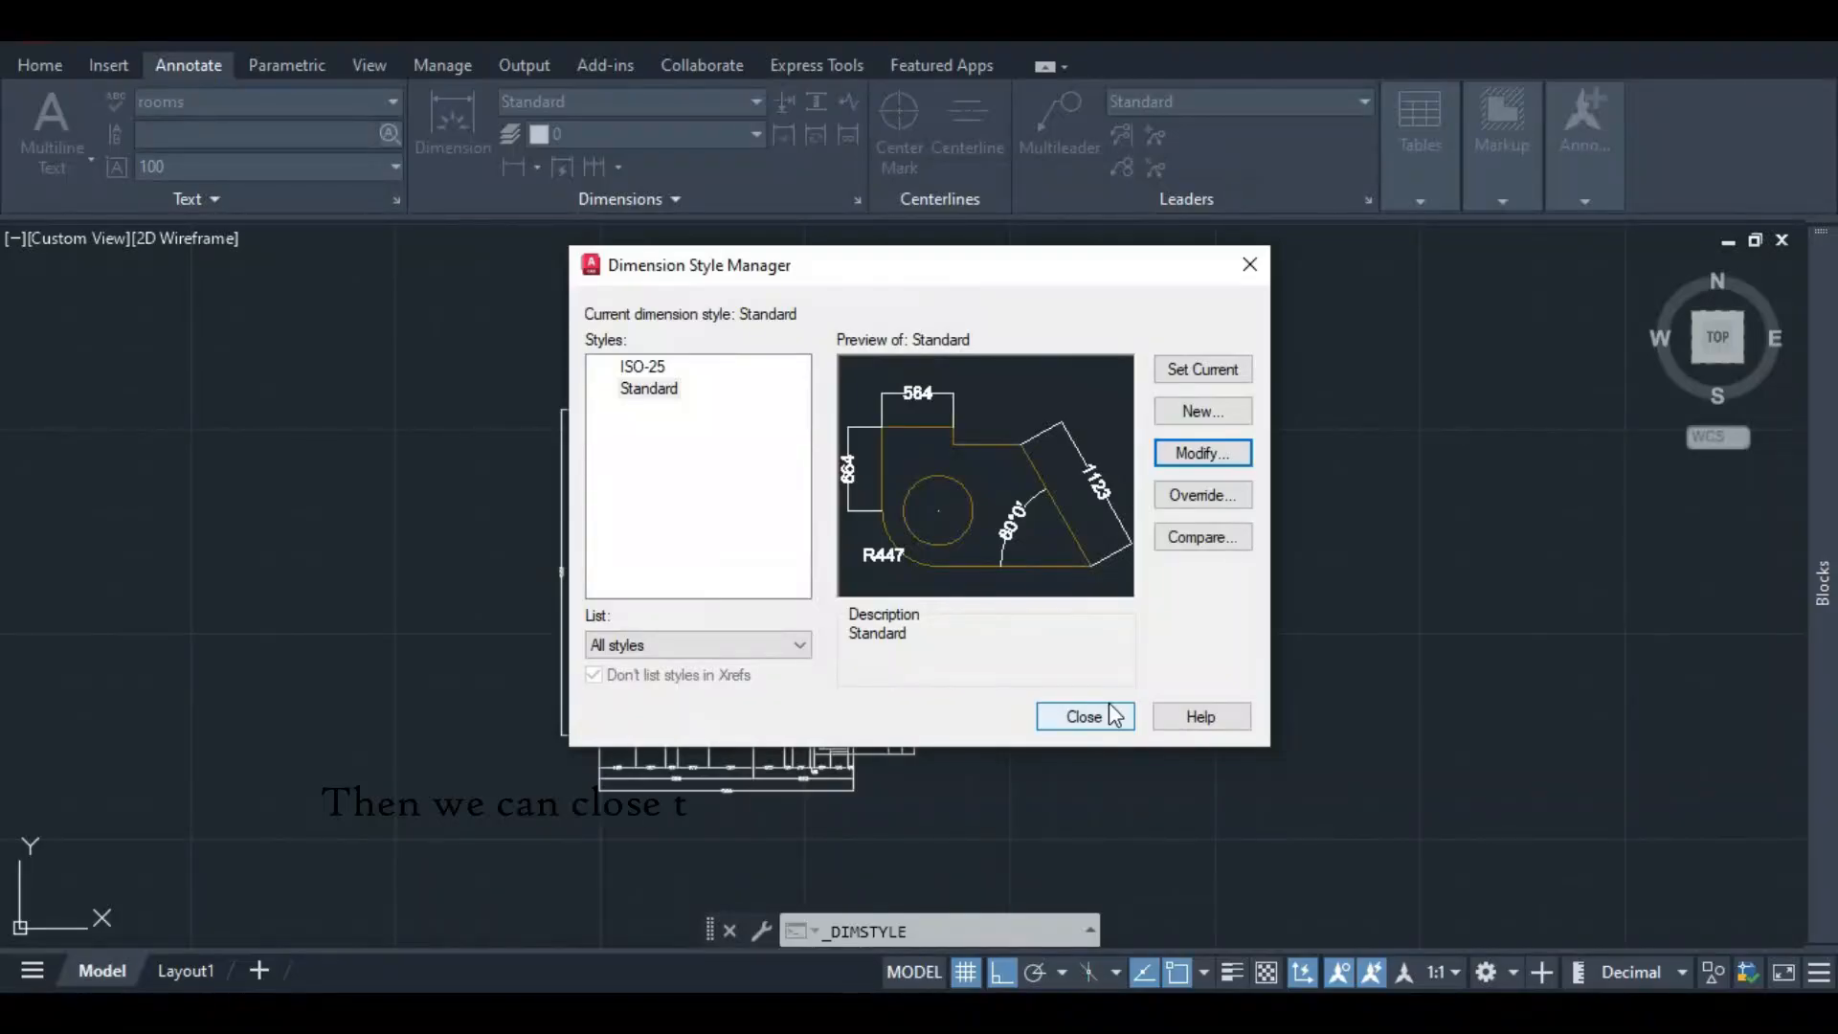
click(1108, 714)
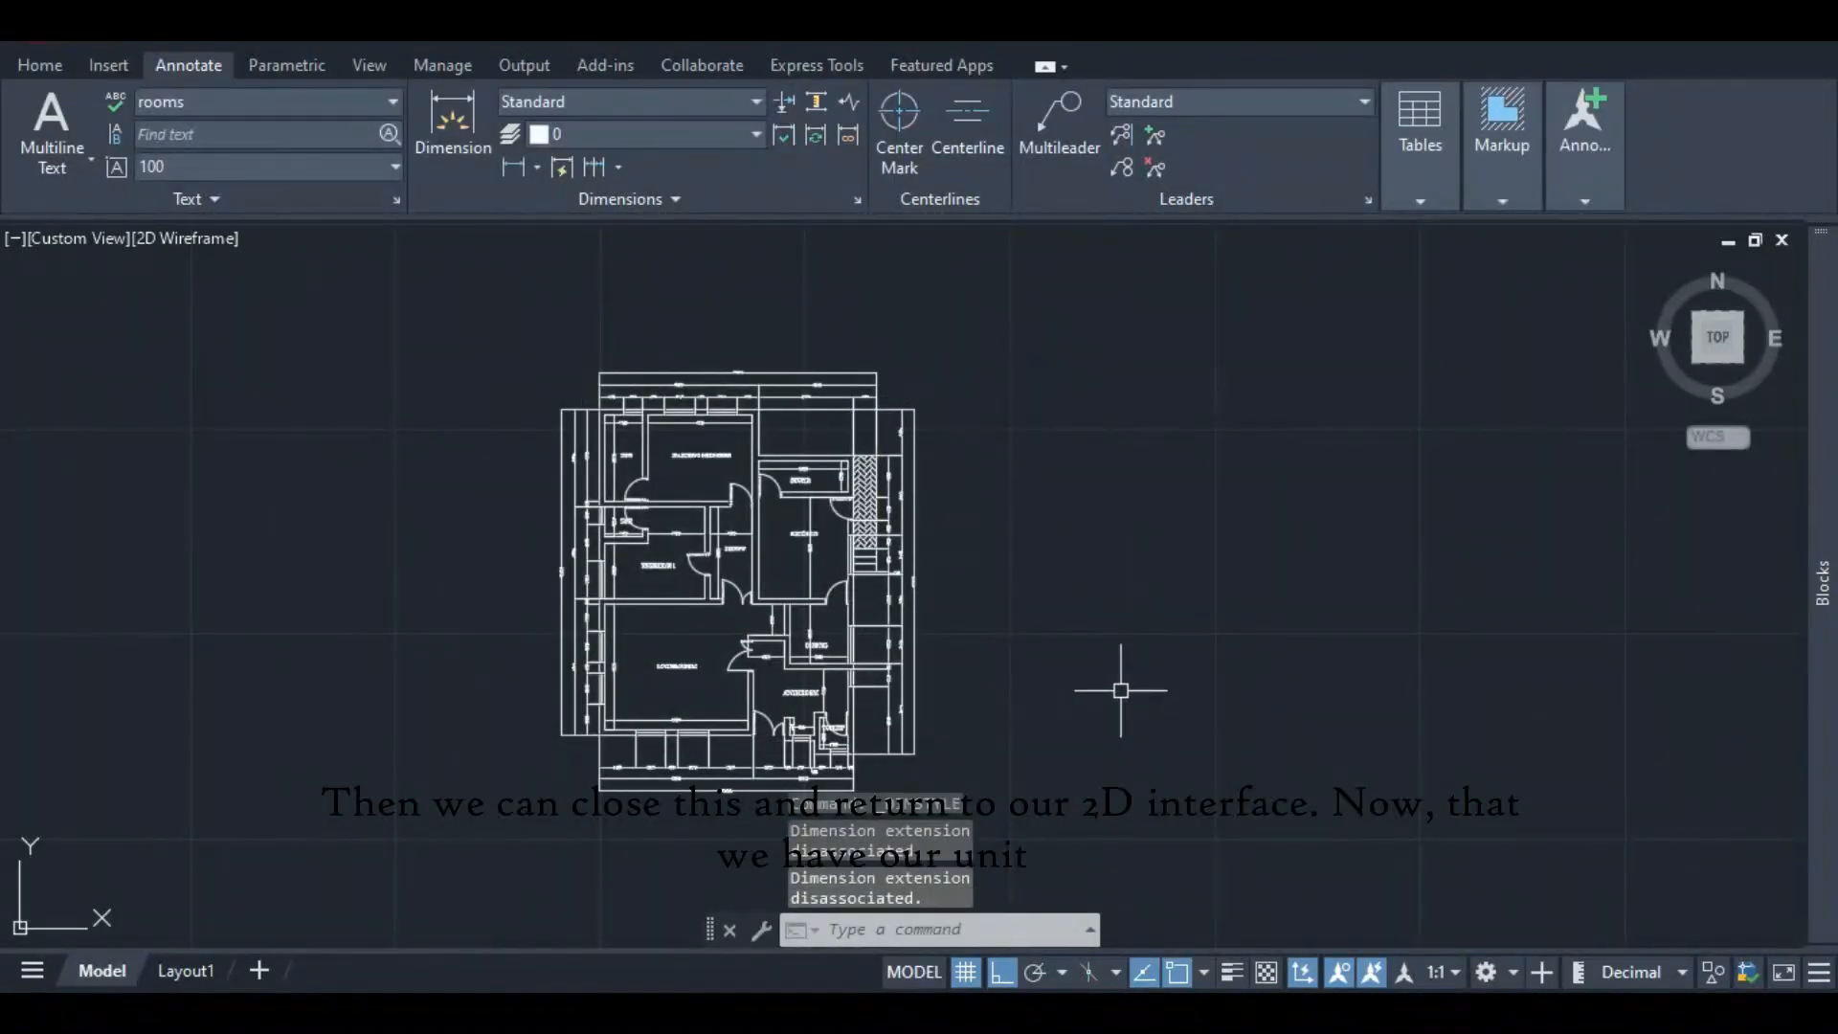
- Check that the drawing grid and ortho mode are on
key(Escape)
scroll(647, 447, down, 2)
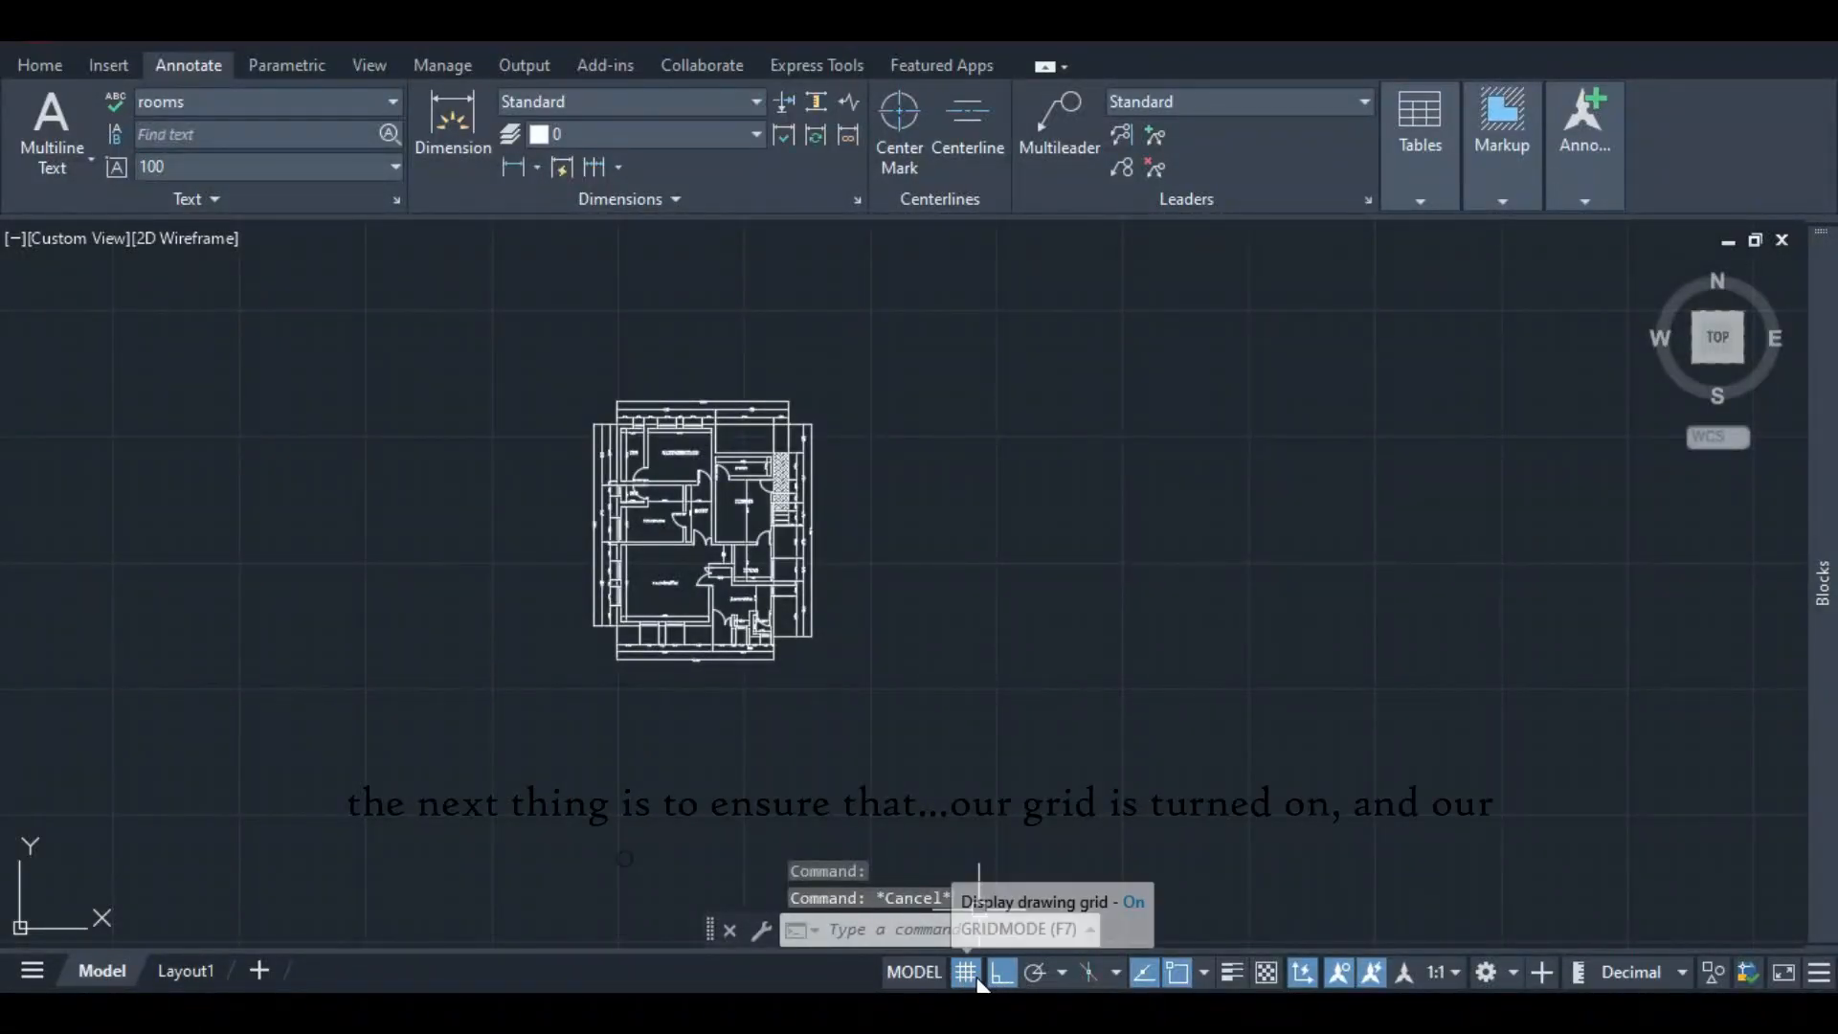
click(999, 971)
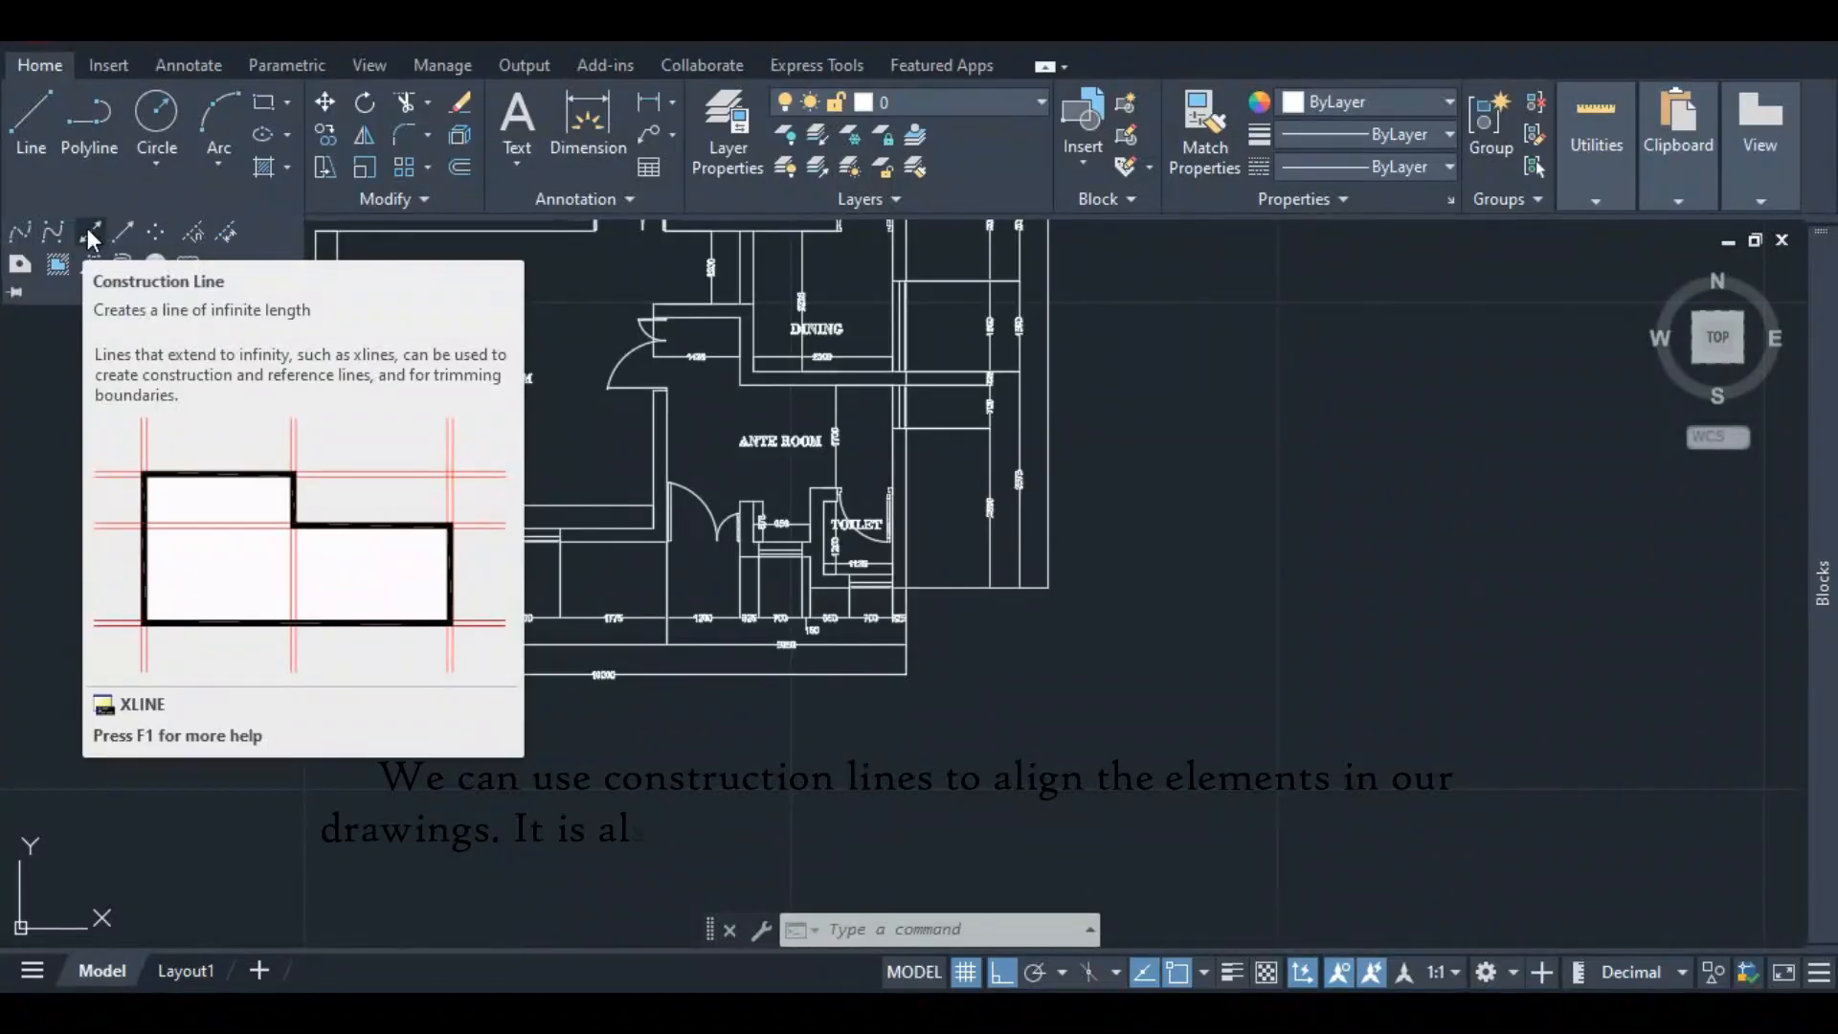
- Draw a horizontal and a vertical construction line through the lower-left outer wall corner of the reference floor plan
click(97, 237)
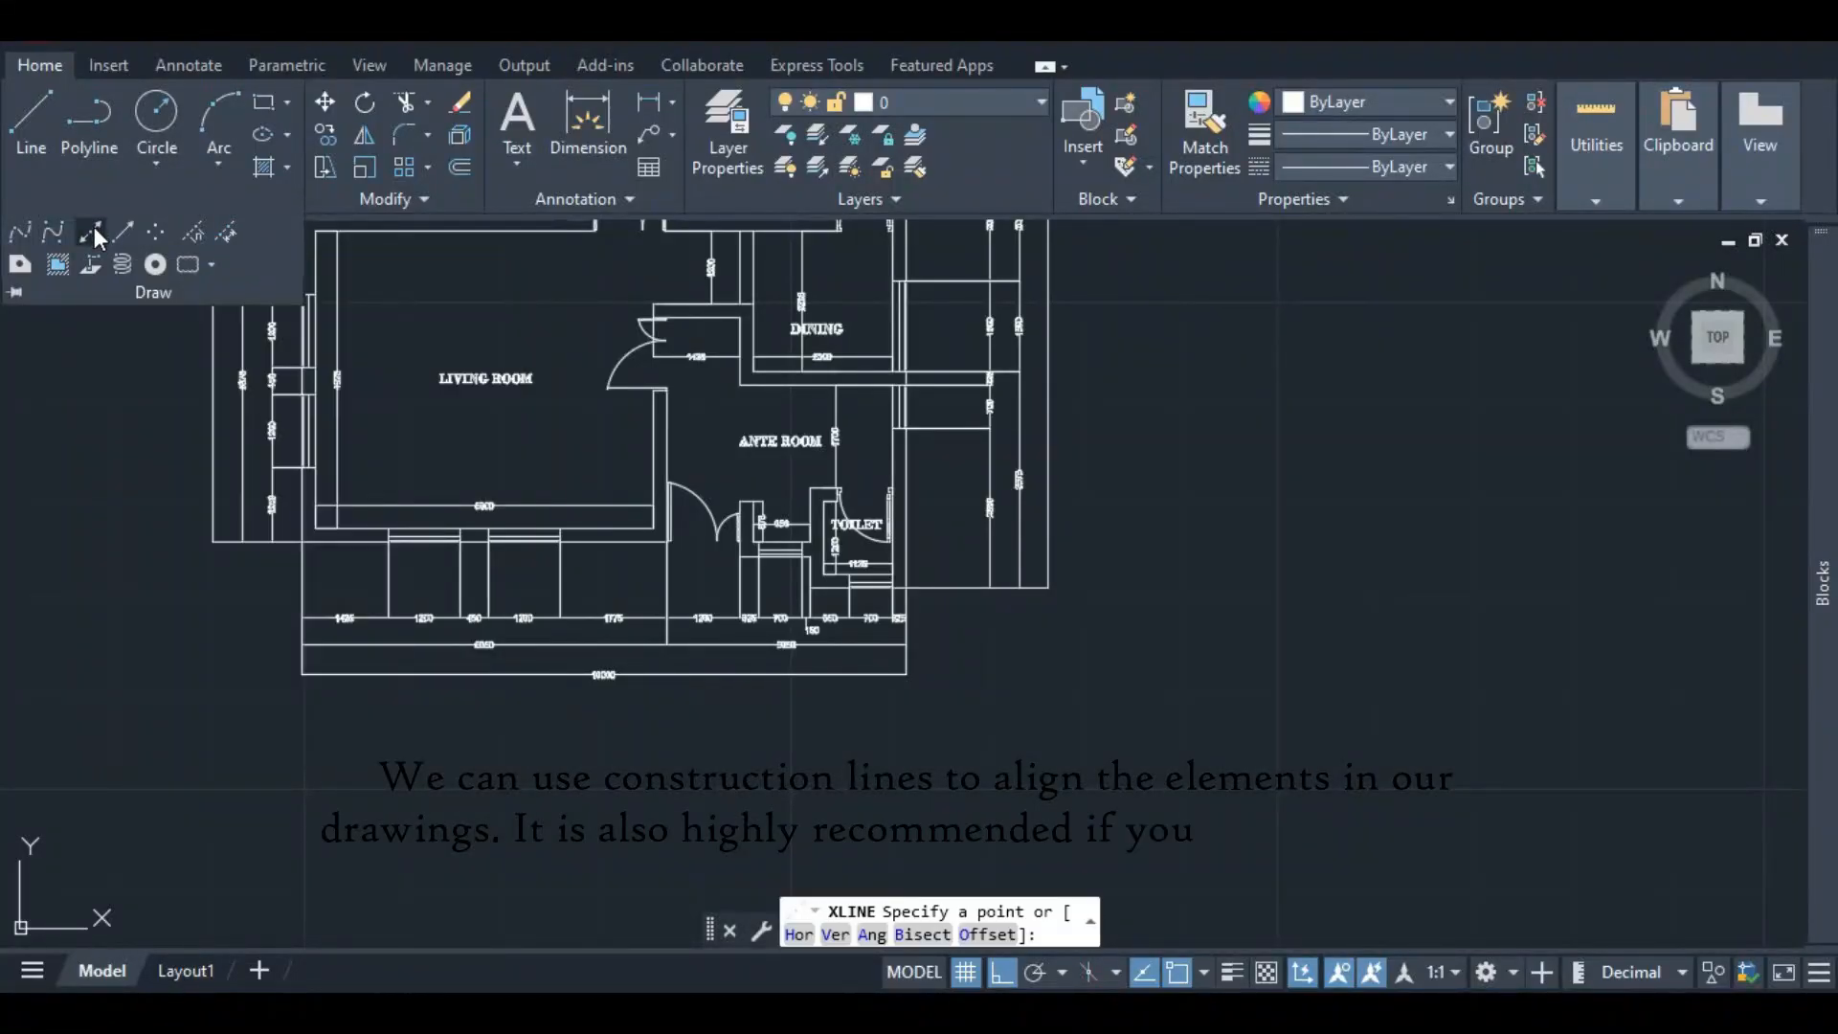
scroll(292, 537, up, 2)
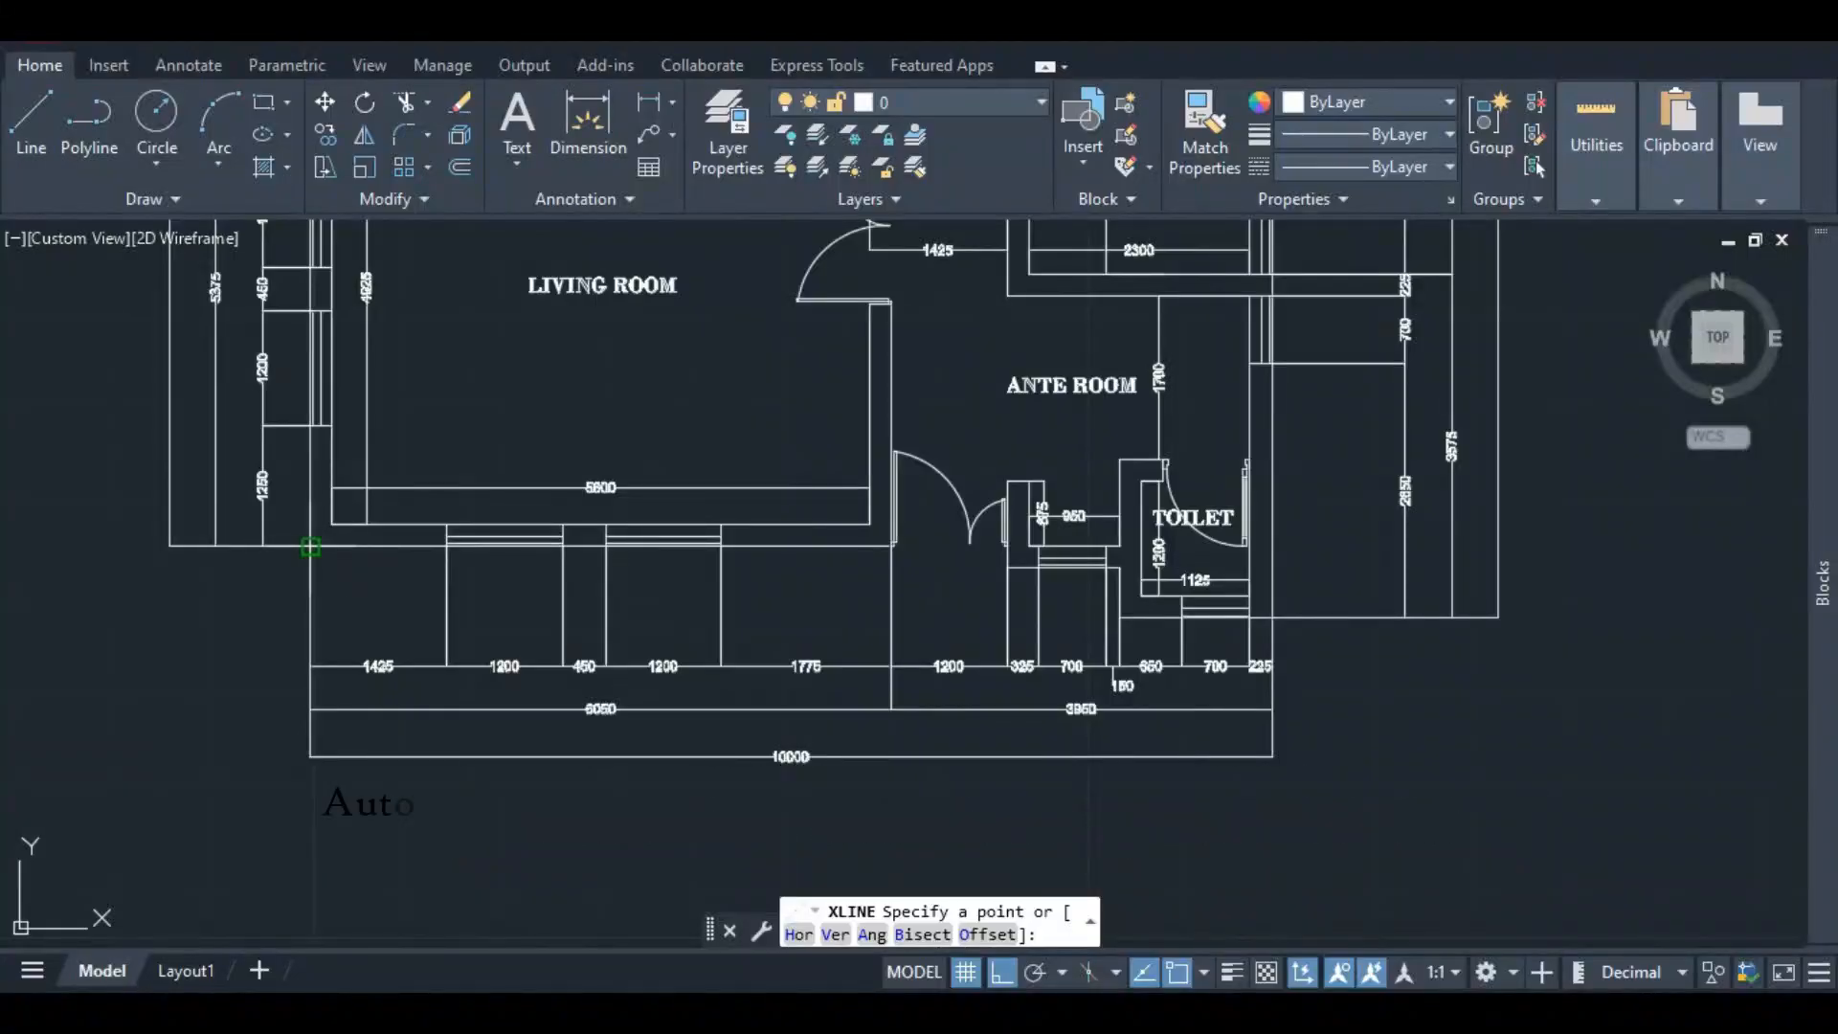
scroll(293, 538, up, 2)
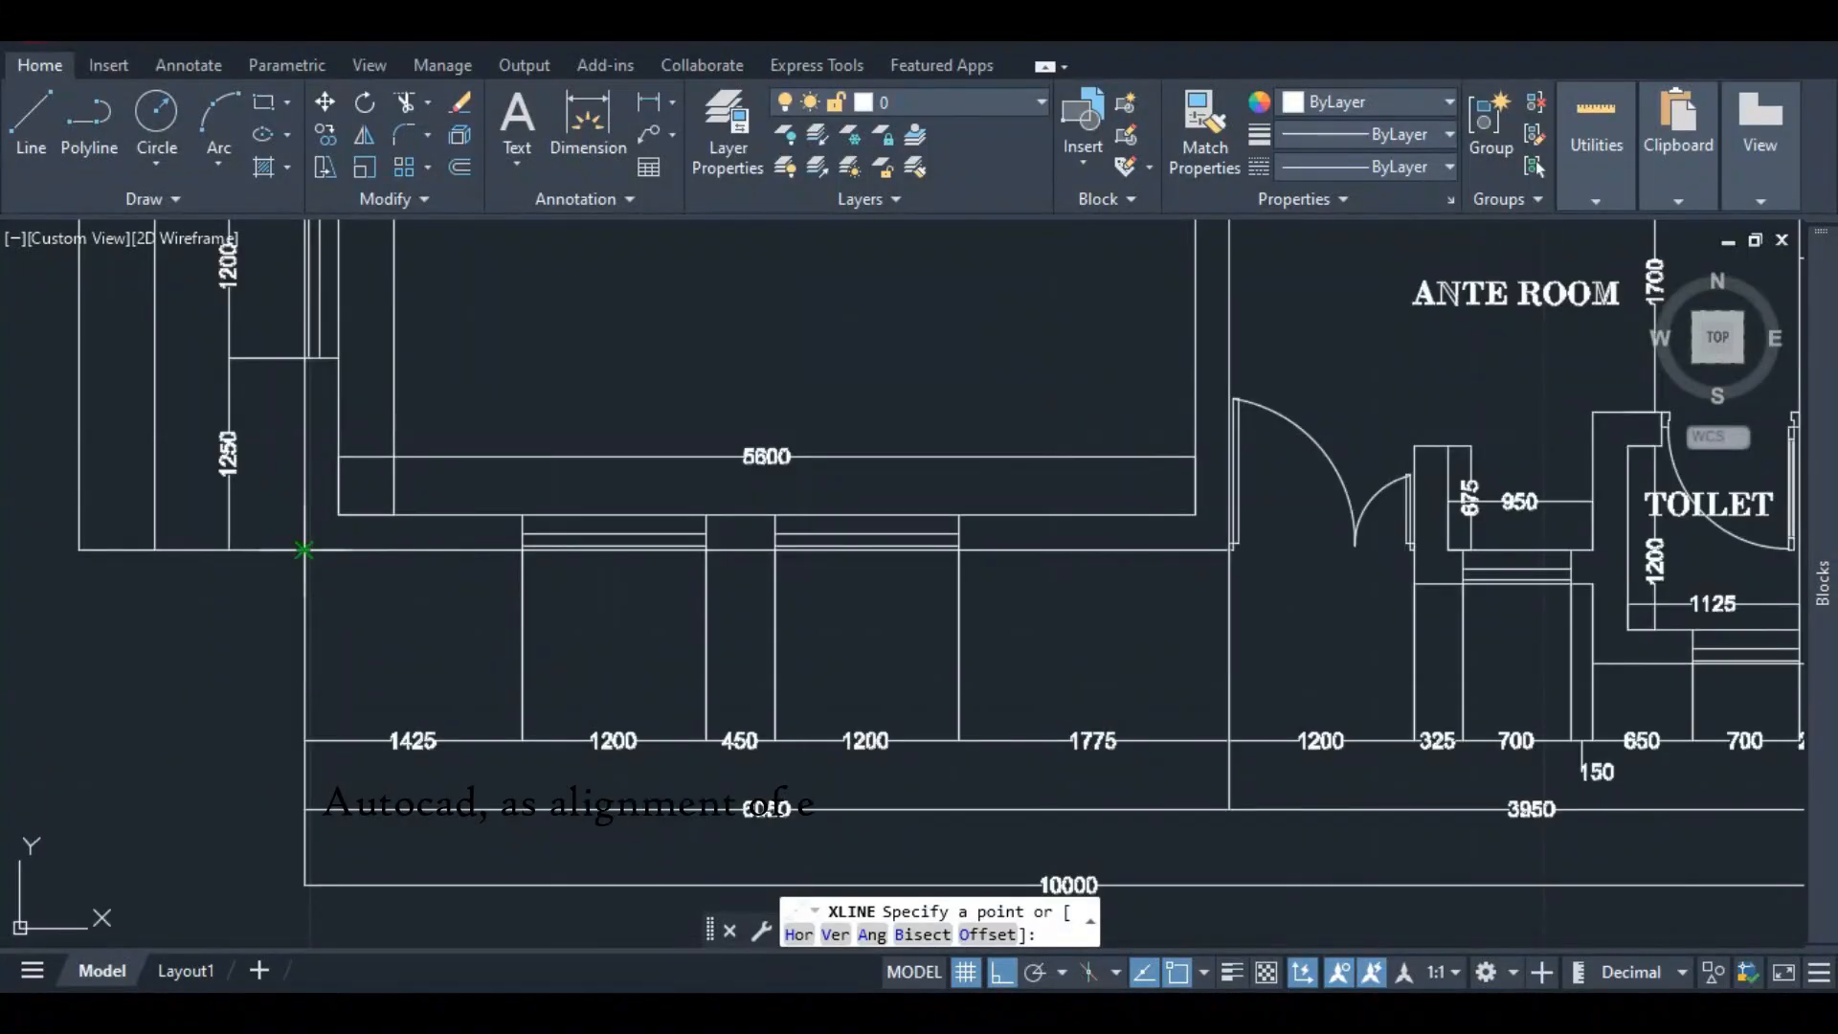
click(304, 549)
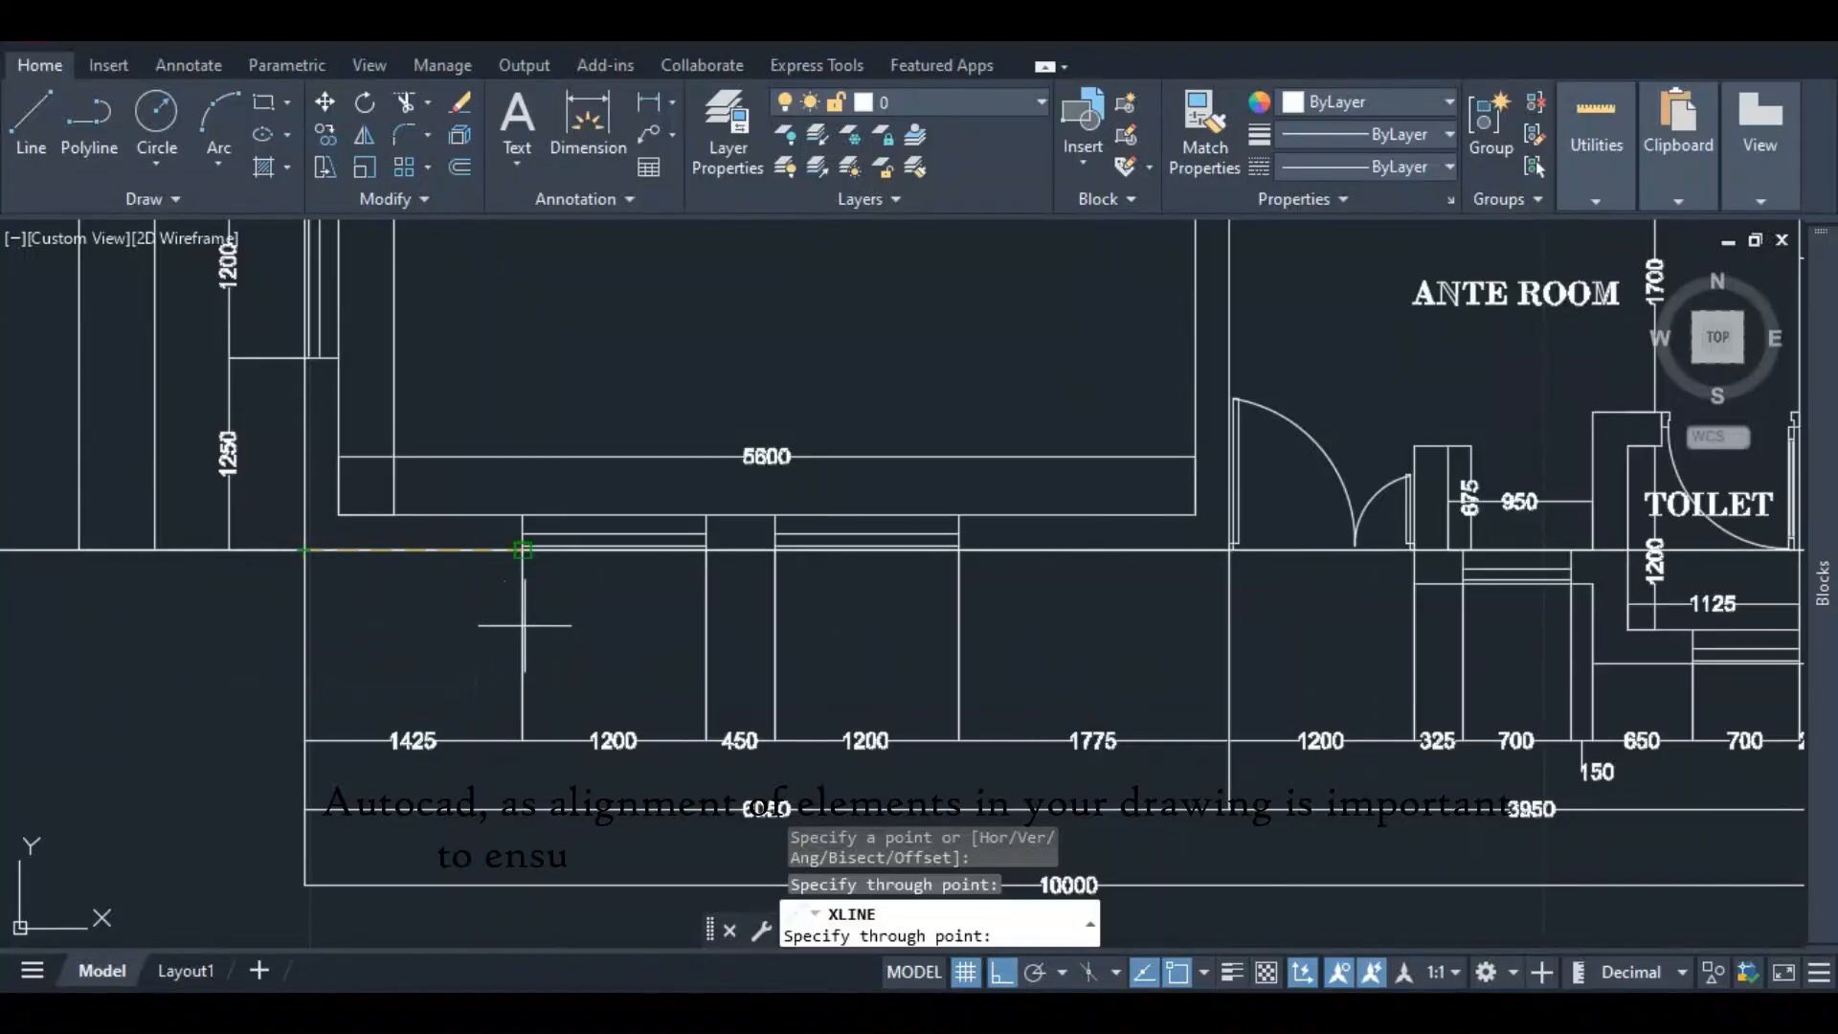
scroll(334, 609, down, 4)
click(323, 610)
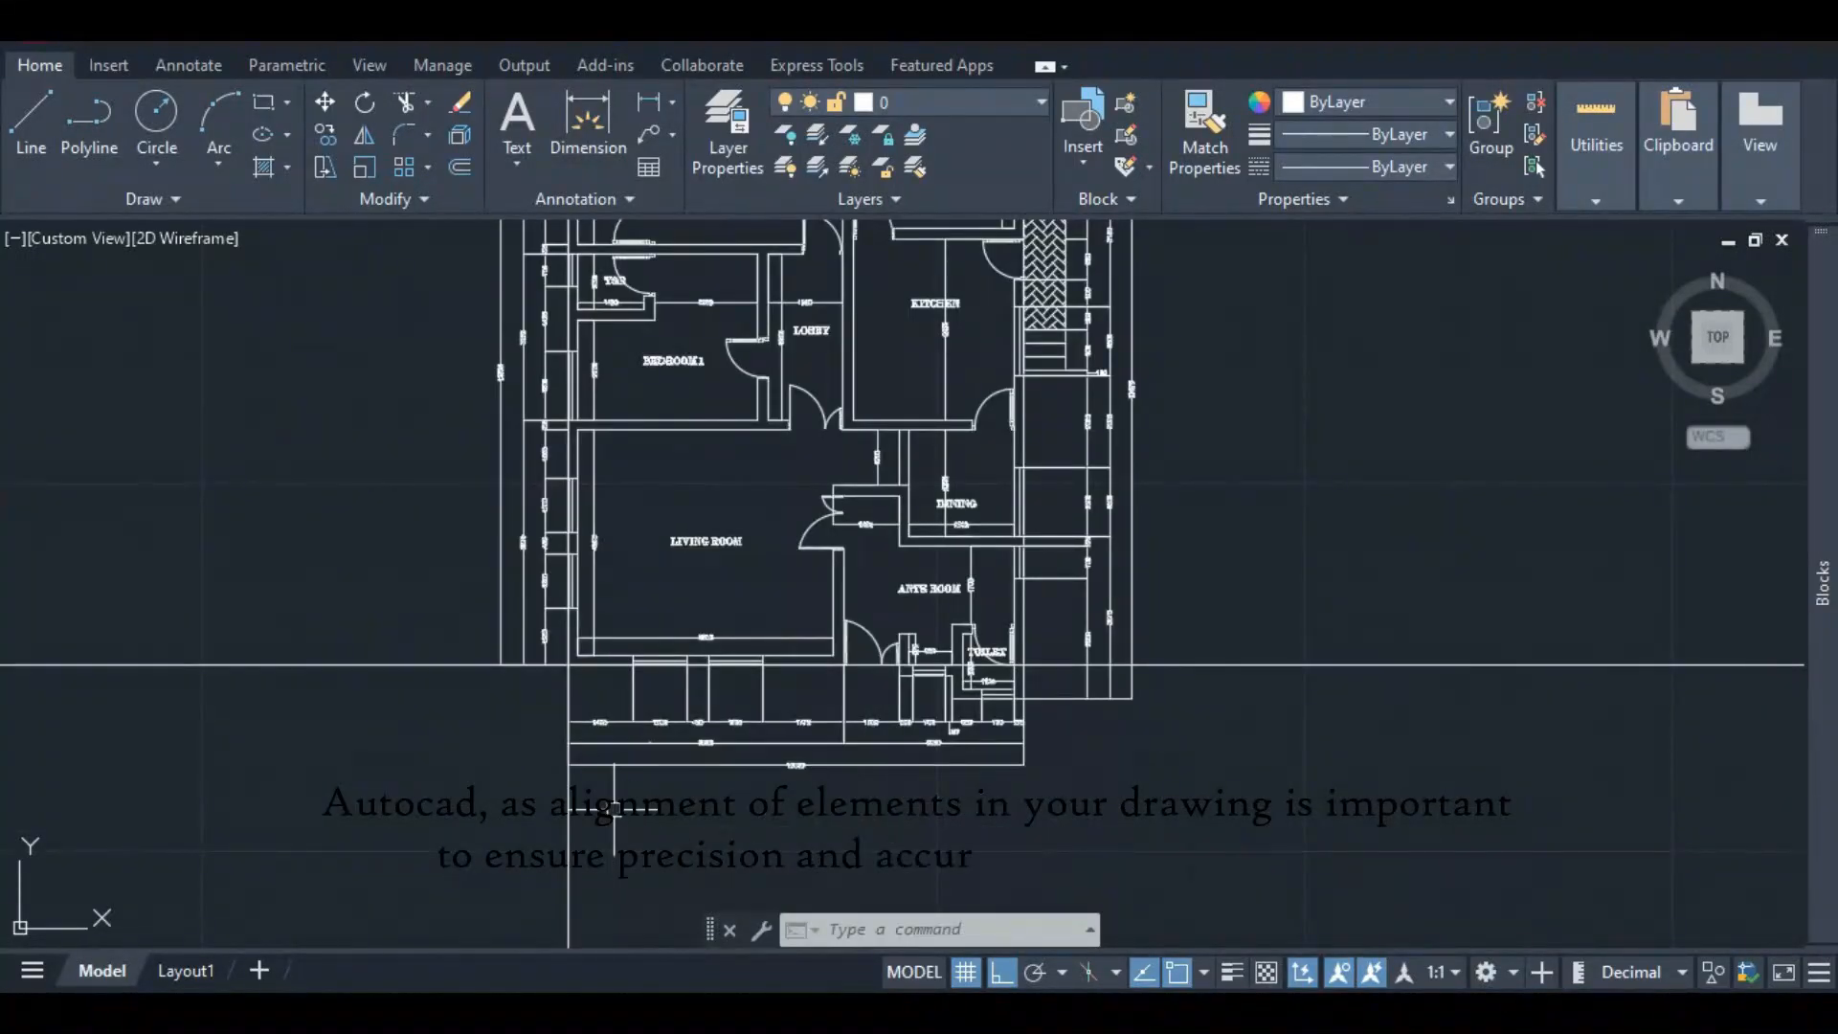
- Examine how the plan's outer walls and dimension lines align with the two construction lines, from the living room up to the master's bedroom
scroll(599, 644, up, 4)
scroll(521, 660, up, 2)
scroll(512, 679, down, 4)
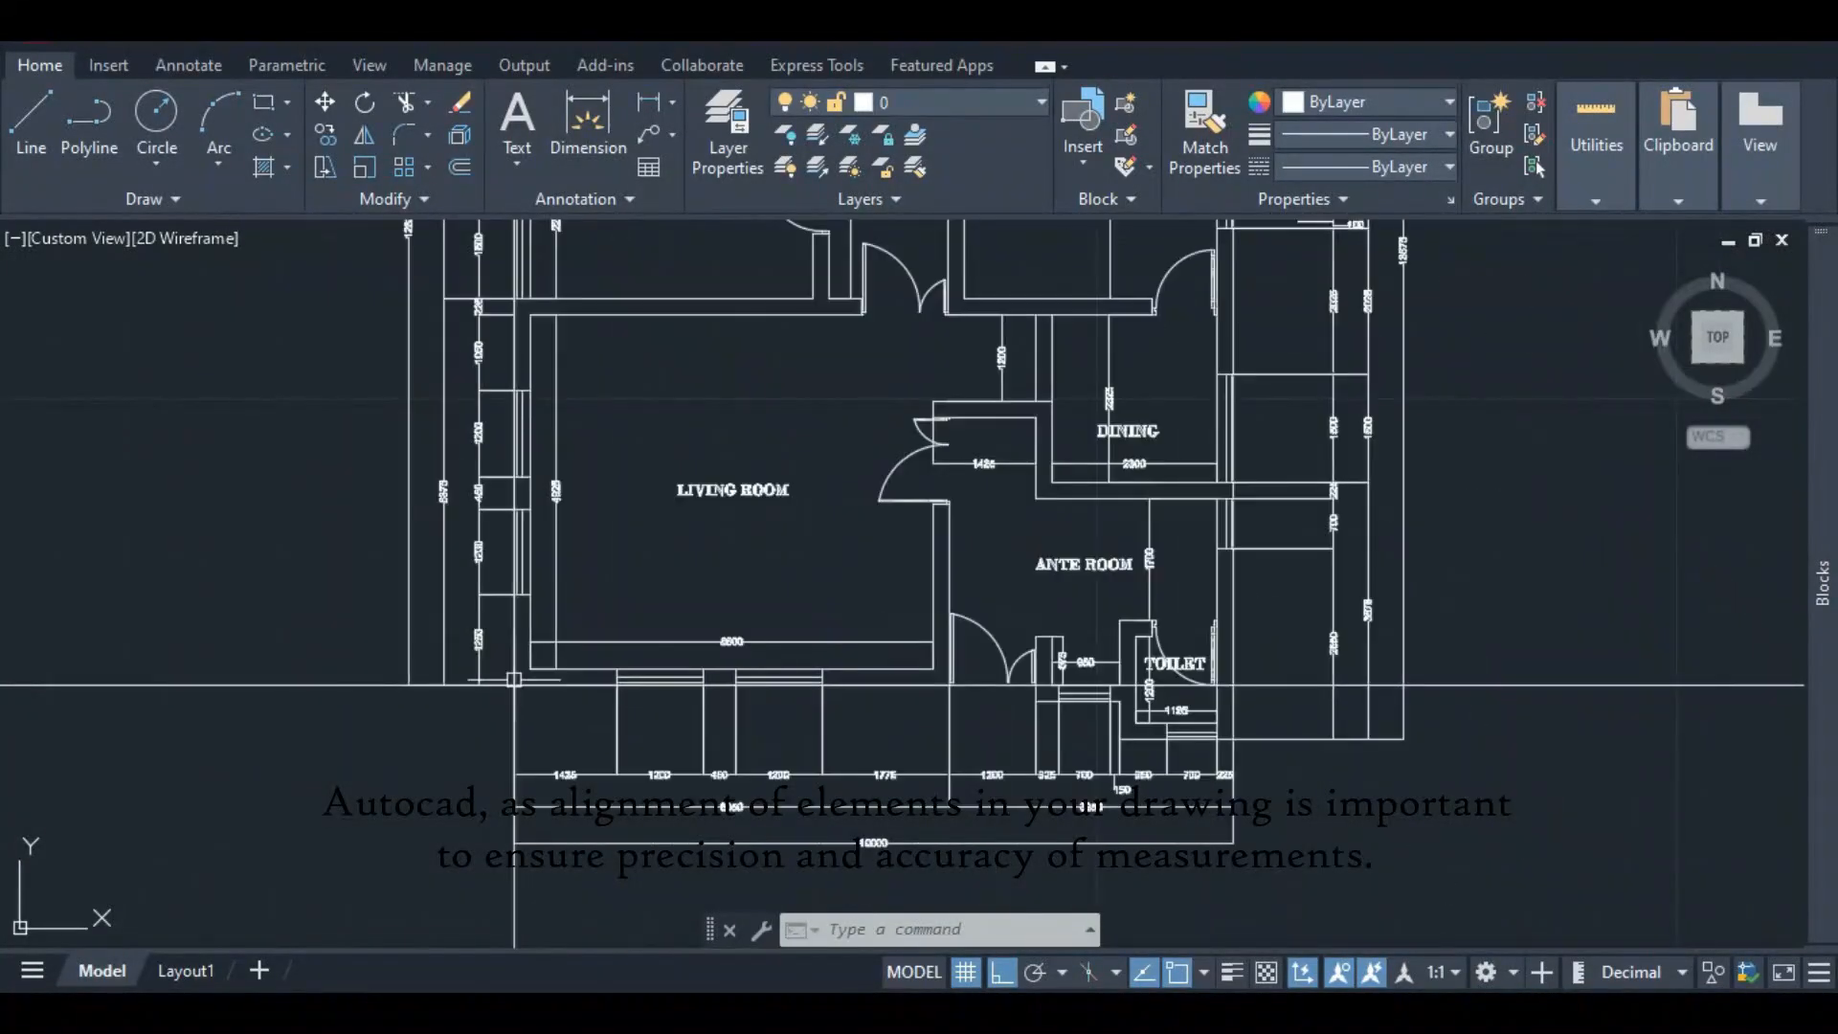
scroll(469, 392, up, 4)
scroll(554, 323, up, 2)
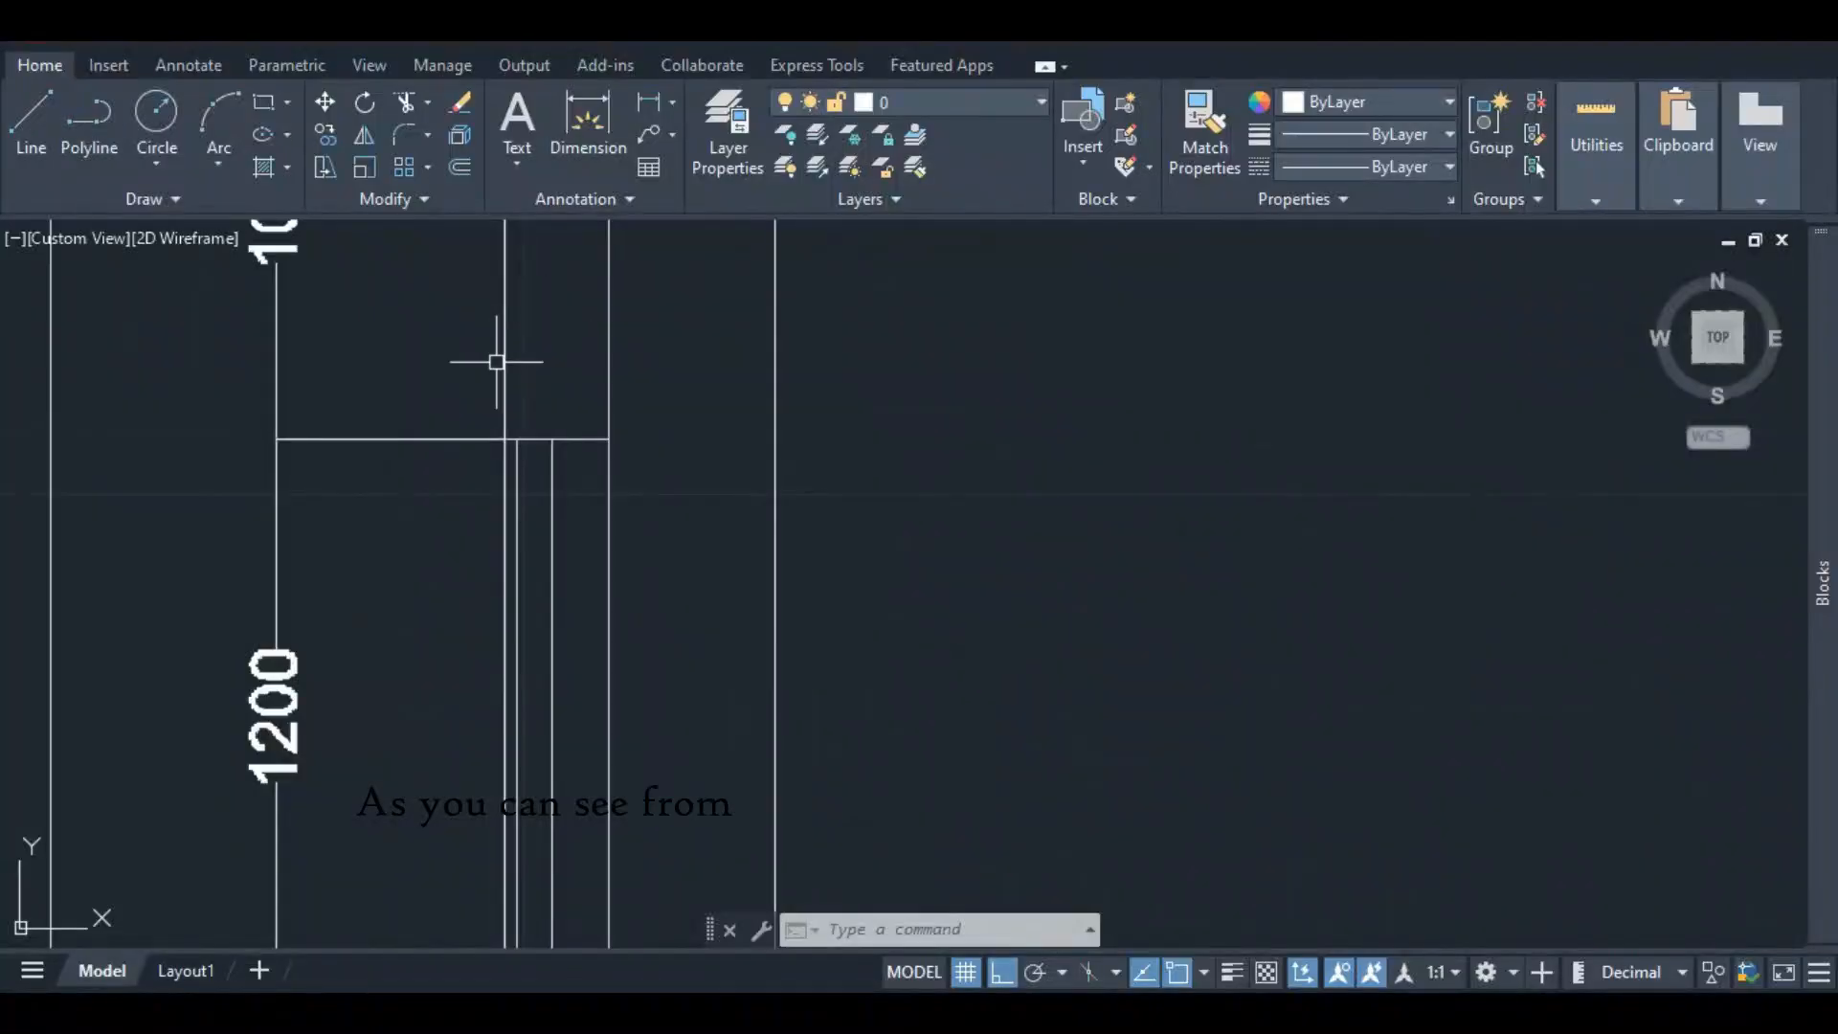
scroll(488, 746, down, 5)
scroll(496, 763, down, 5)
scroll(469, 546, up, 9)
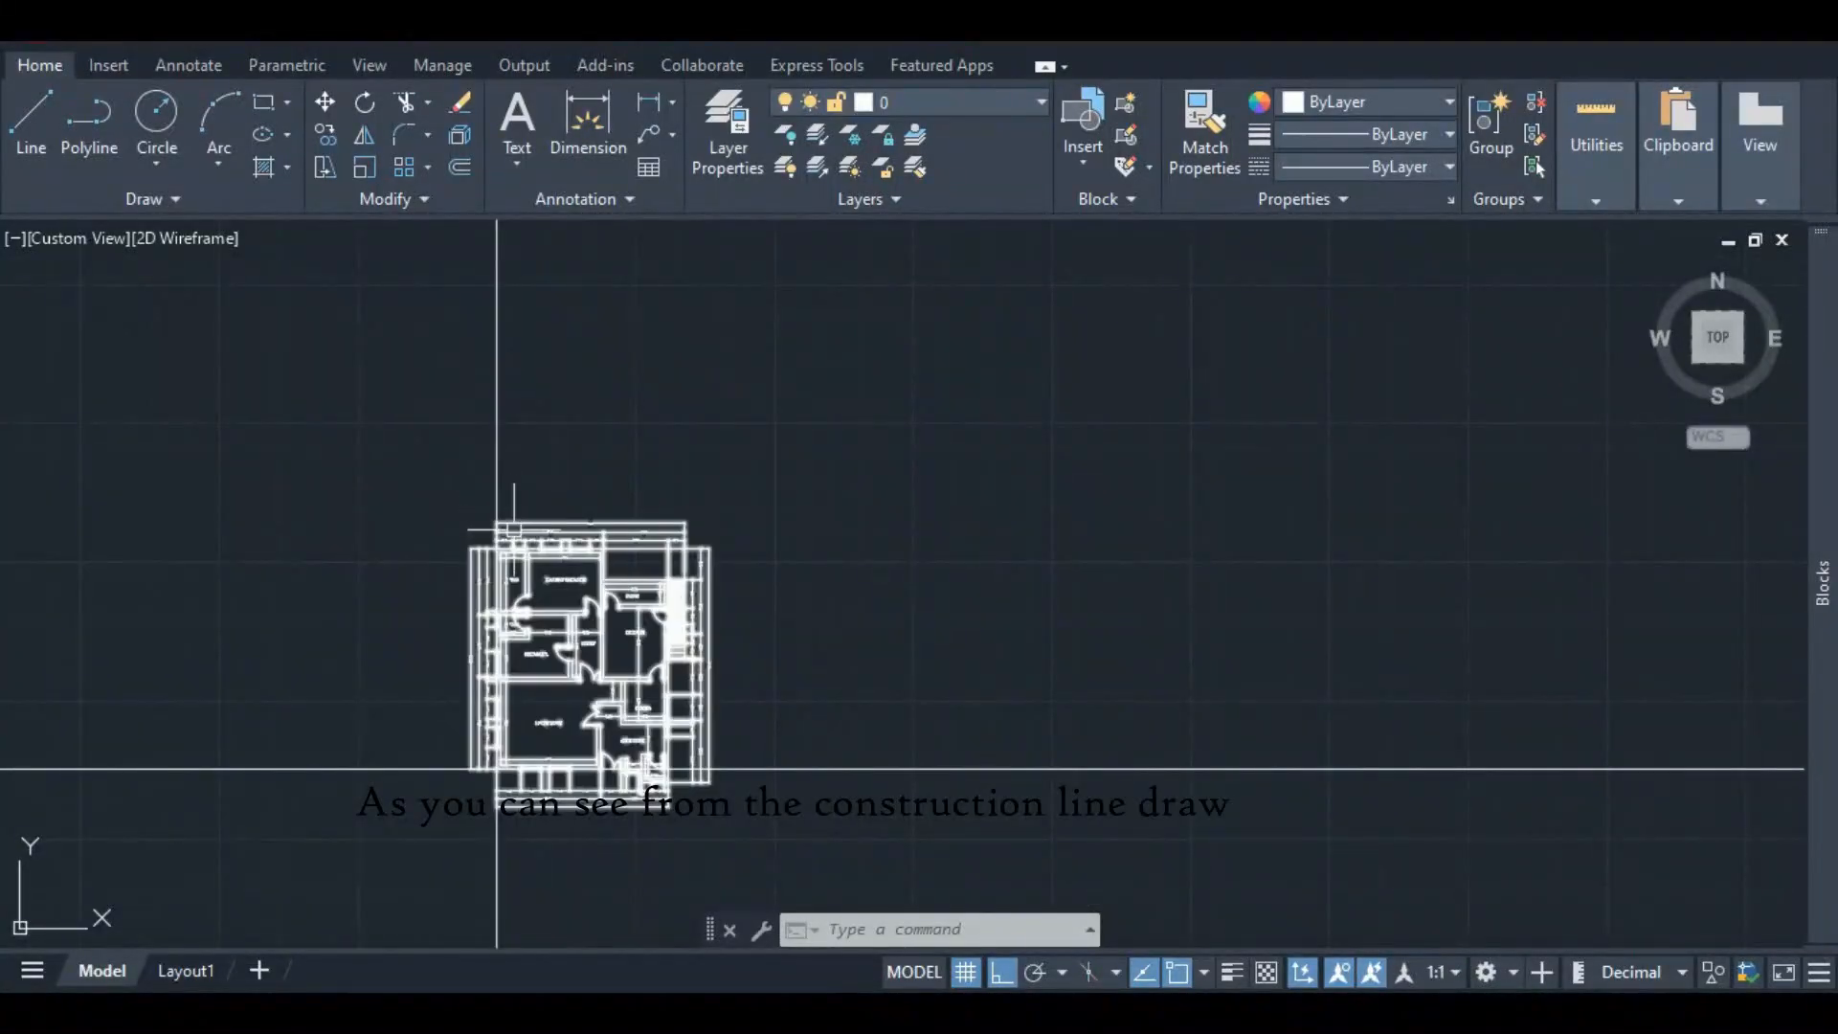
scroll(470, 470, down, 3)
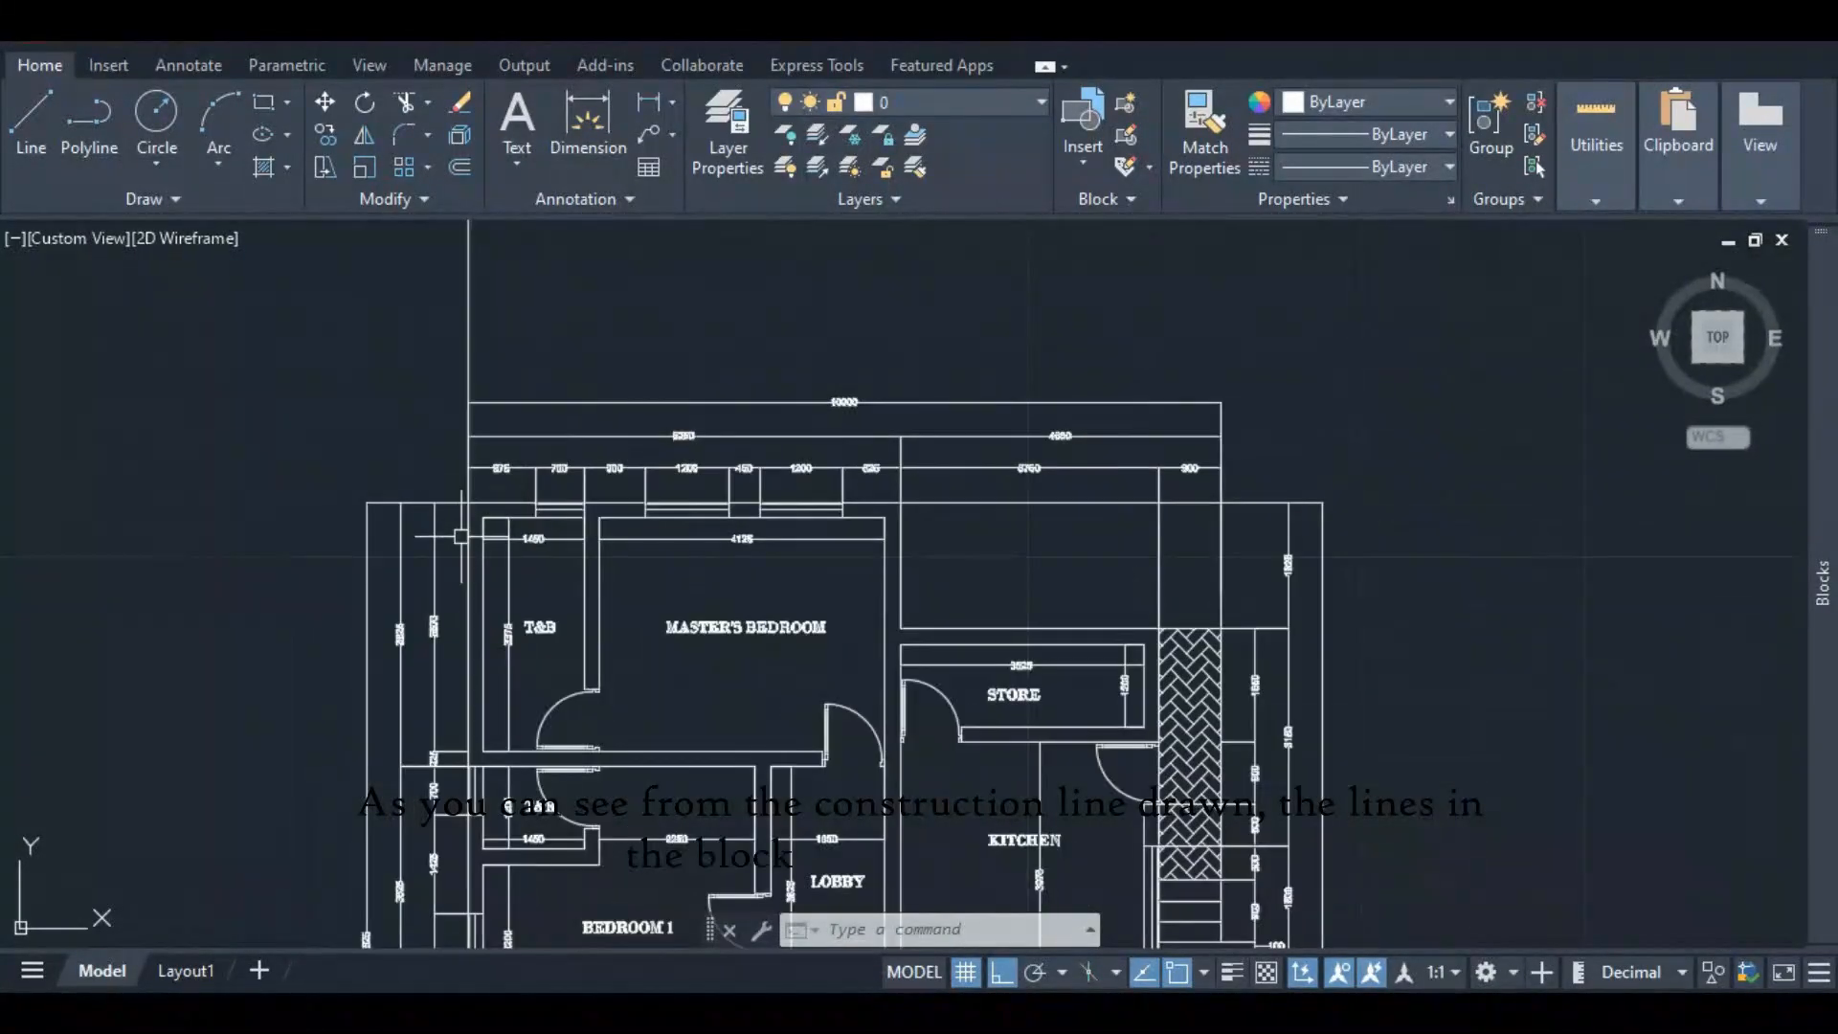
scroll(472, 497, up, 4)
scroll(489, 448, down, 2)
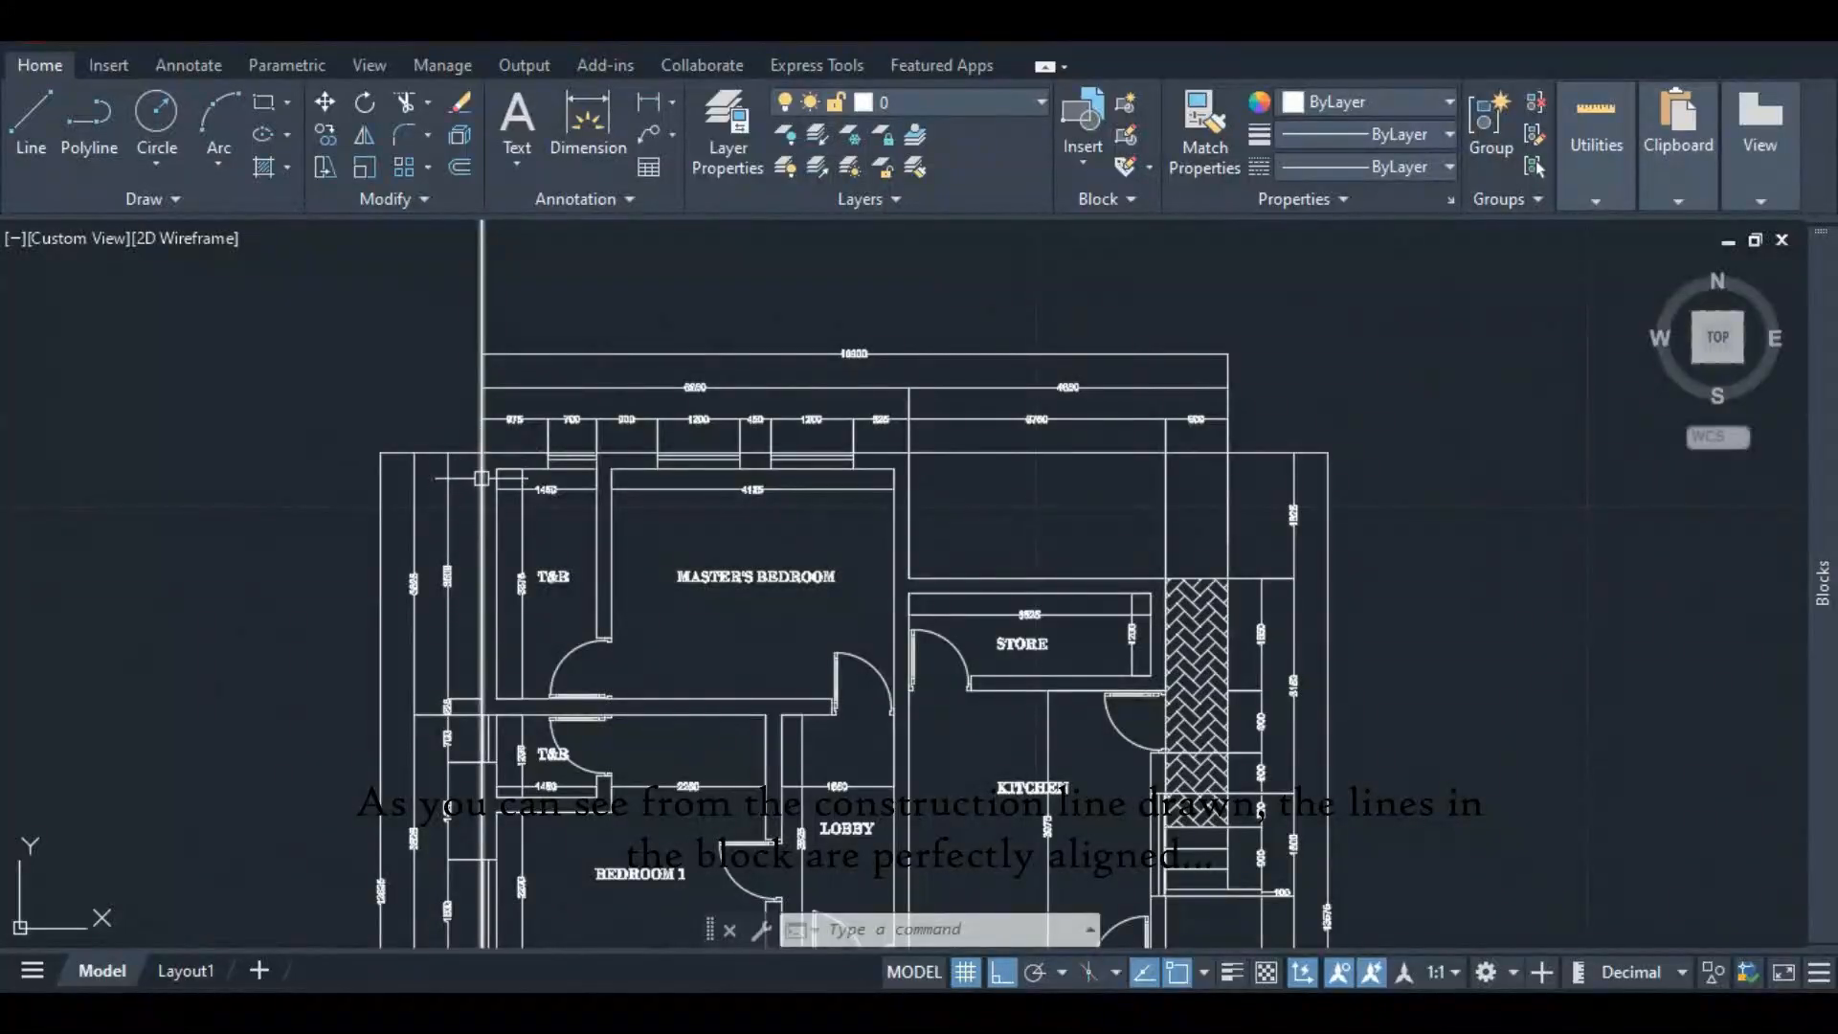
scroll(489, 448, down, 2)
scroll(432, 710, up, 3)
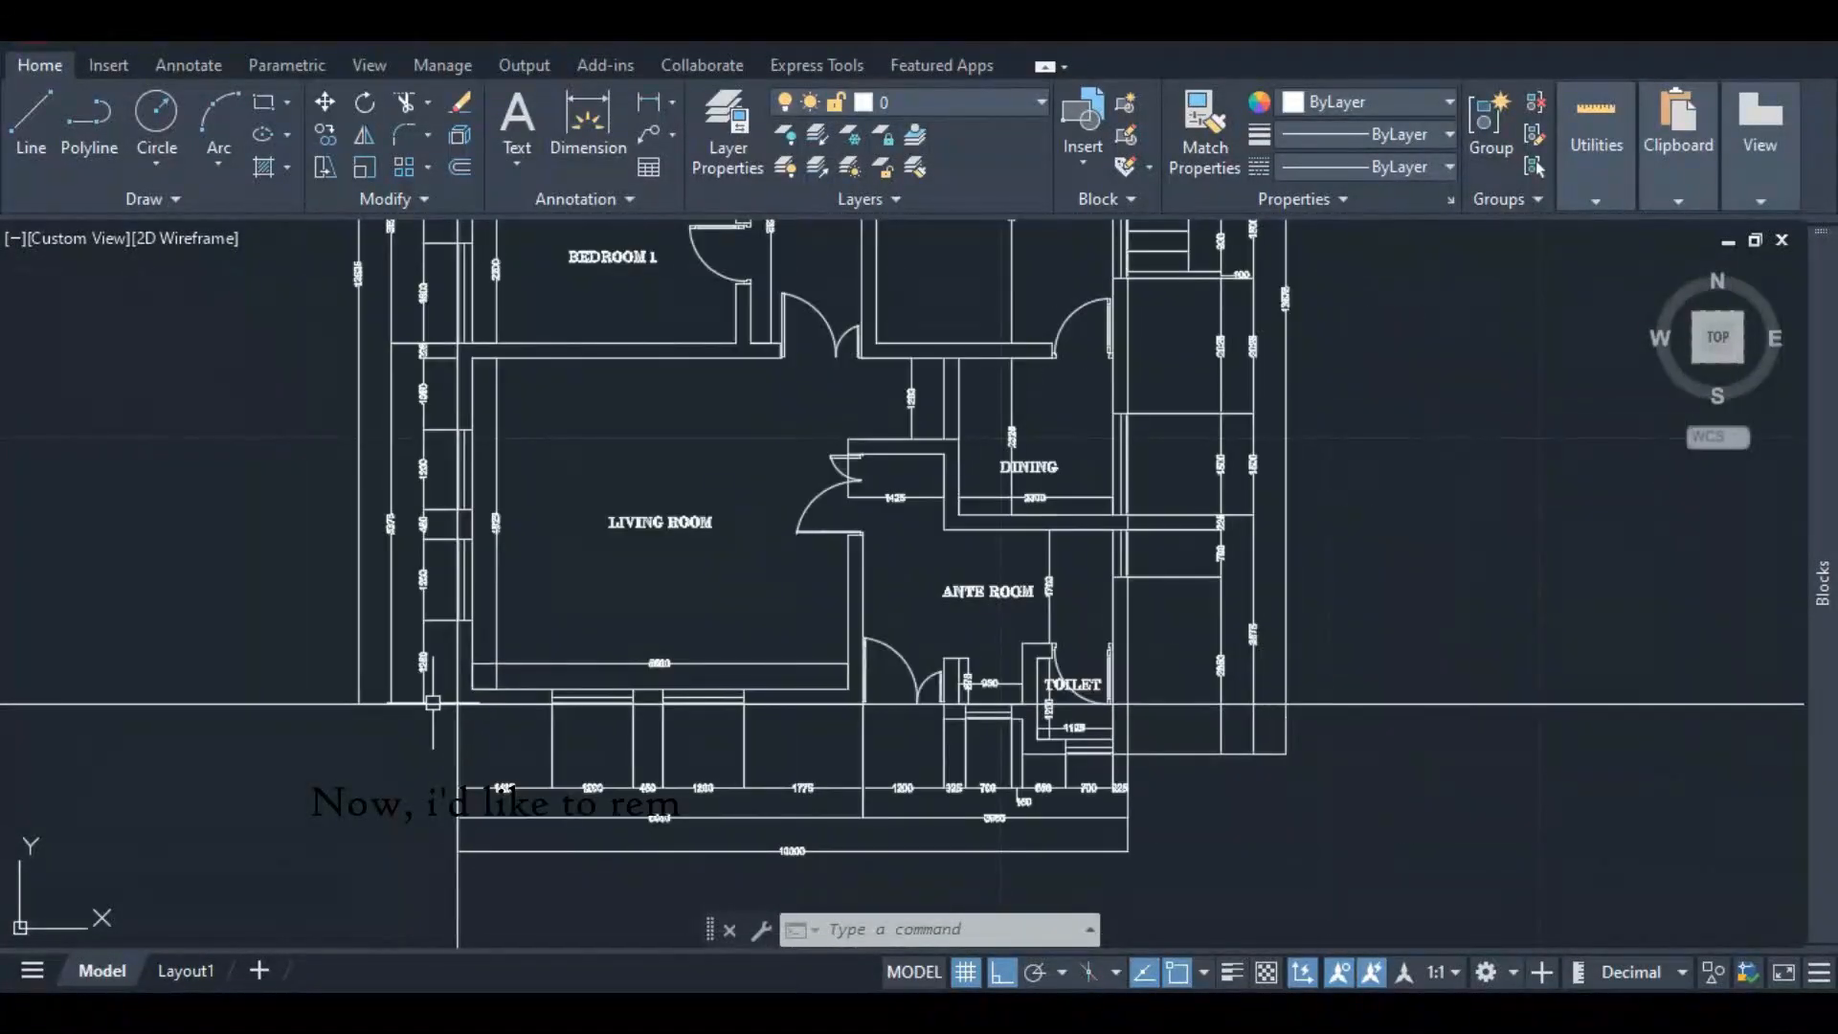
scroll(574, 608, down, 2)
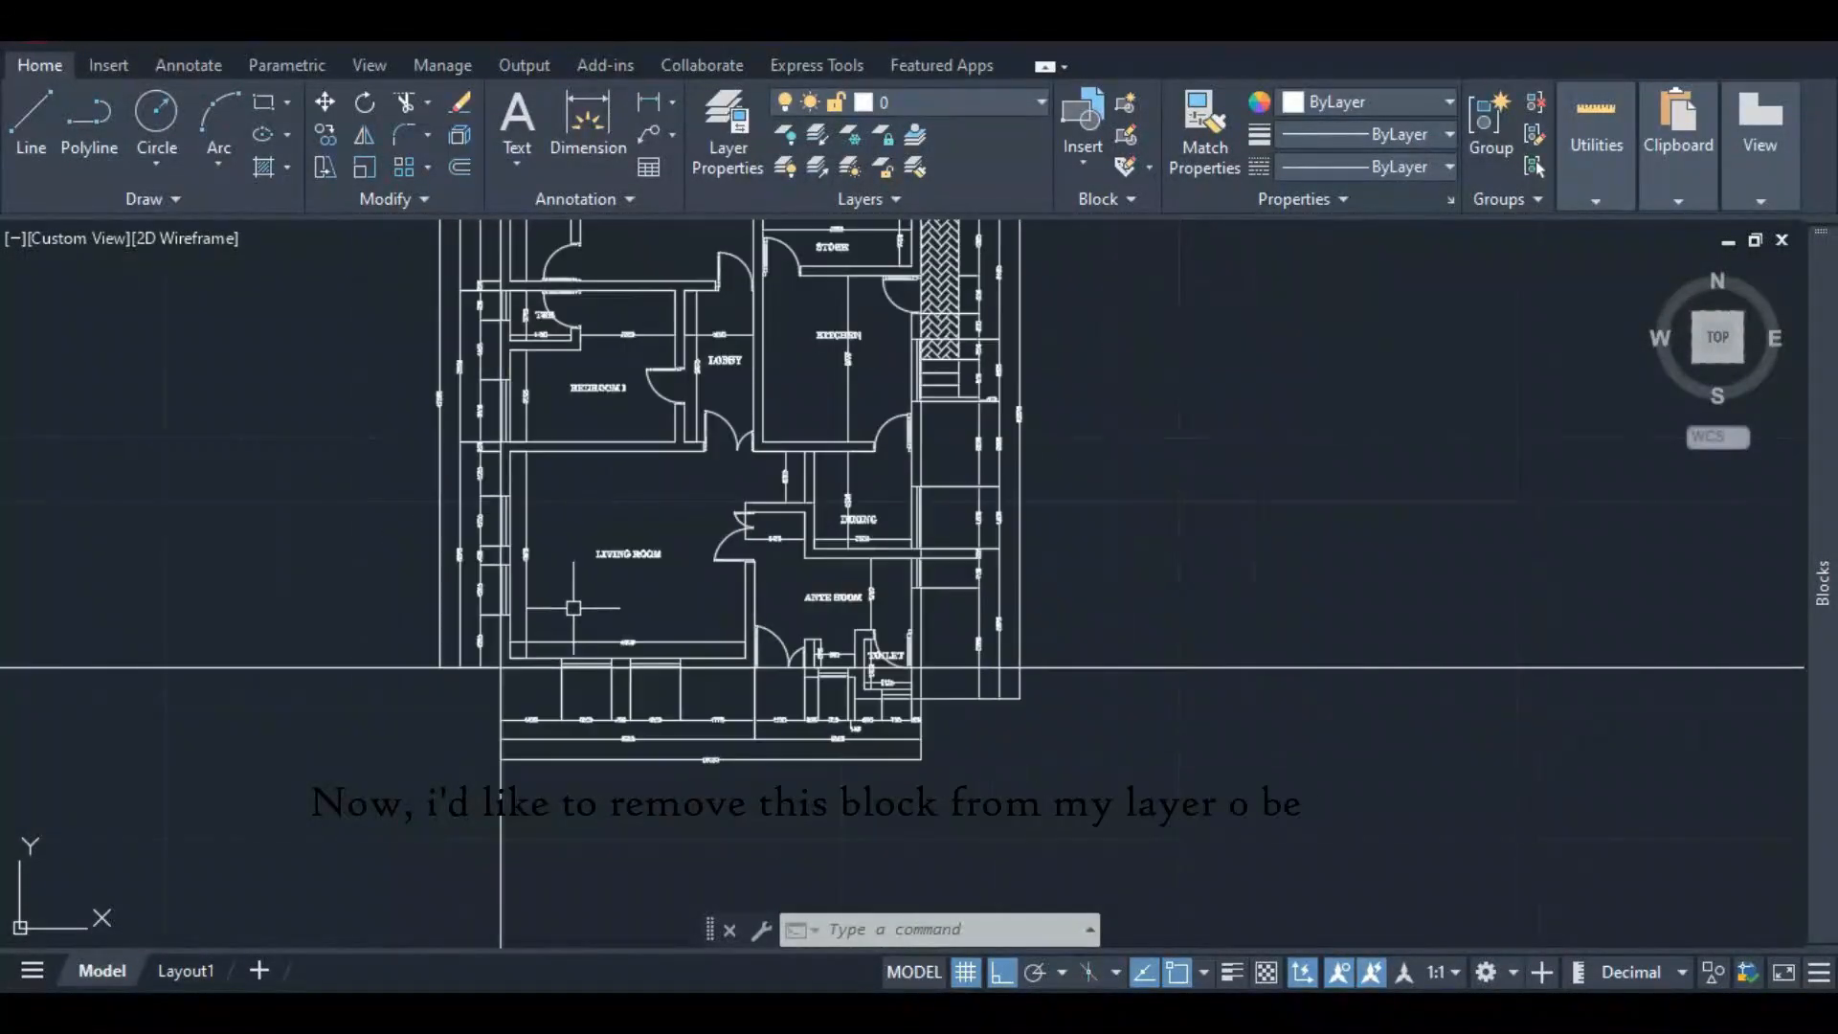
- Select the reference floor plan block and check which layer it is on
click(777, 430)
click(758, 437)
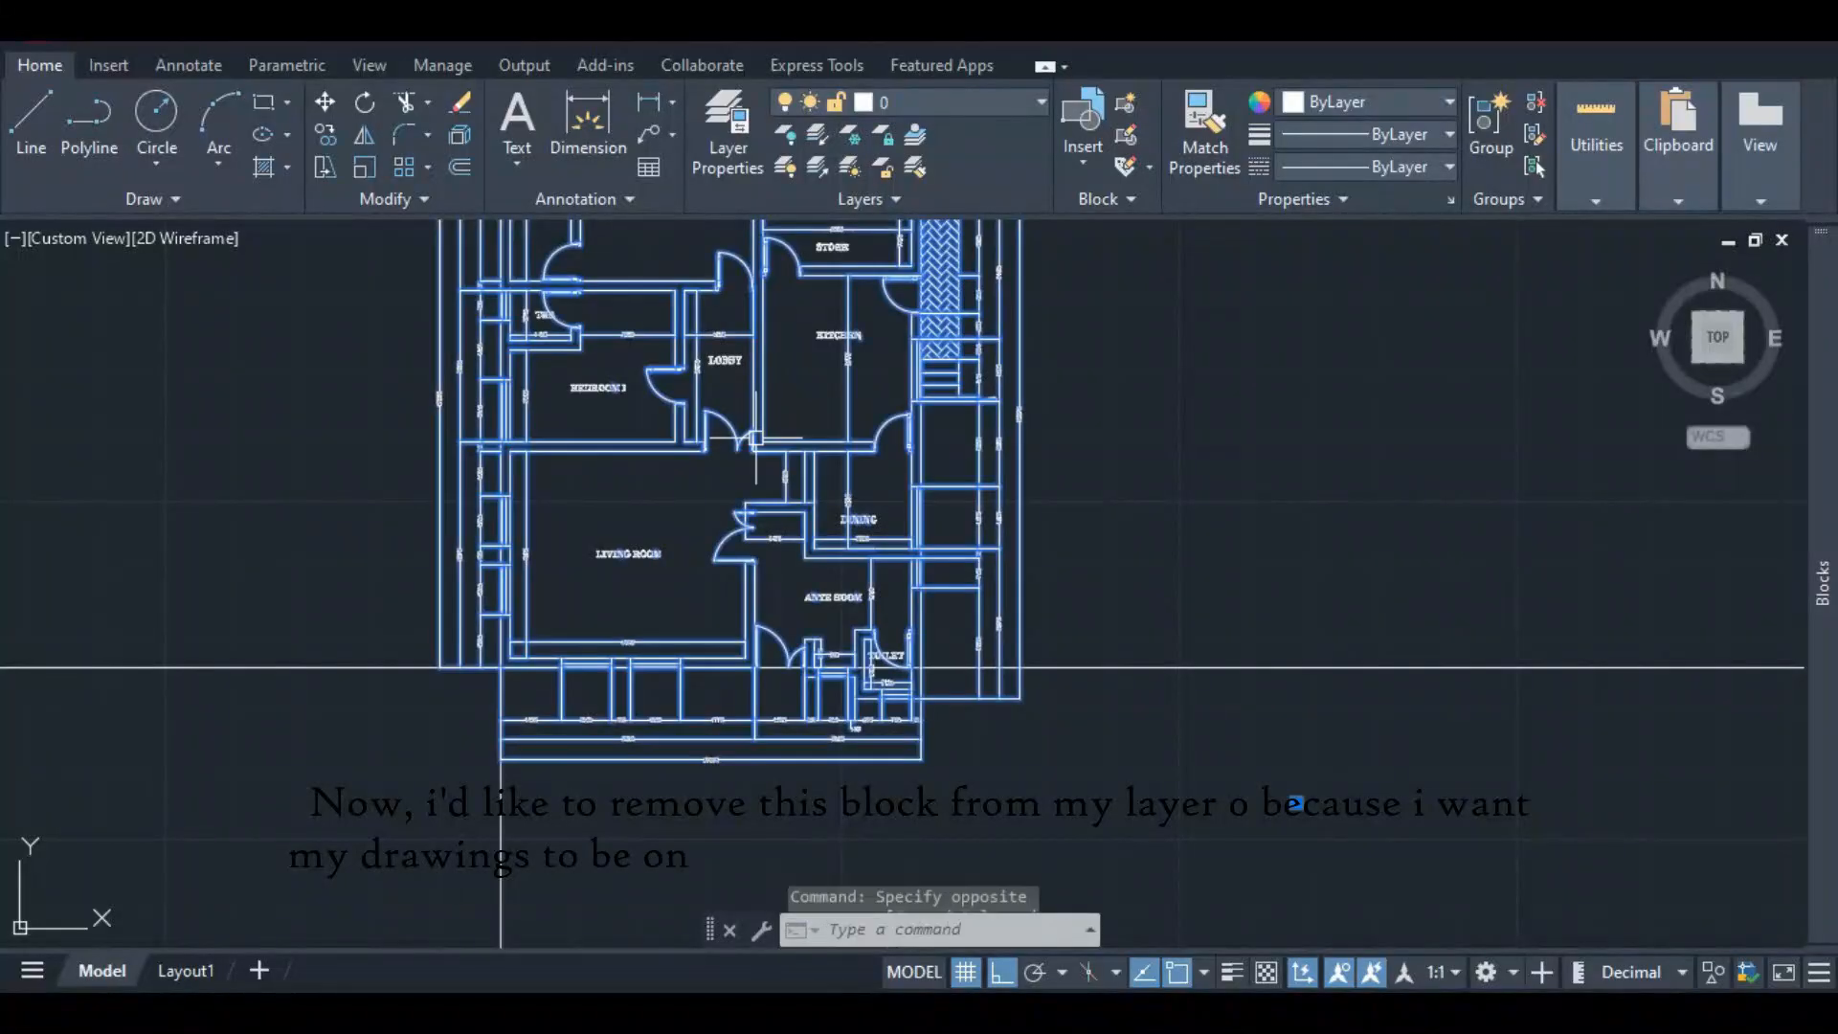
click(909, 105)
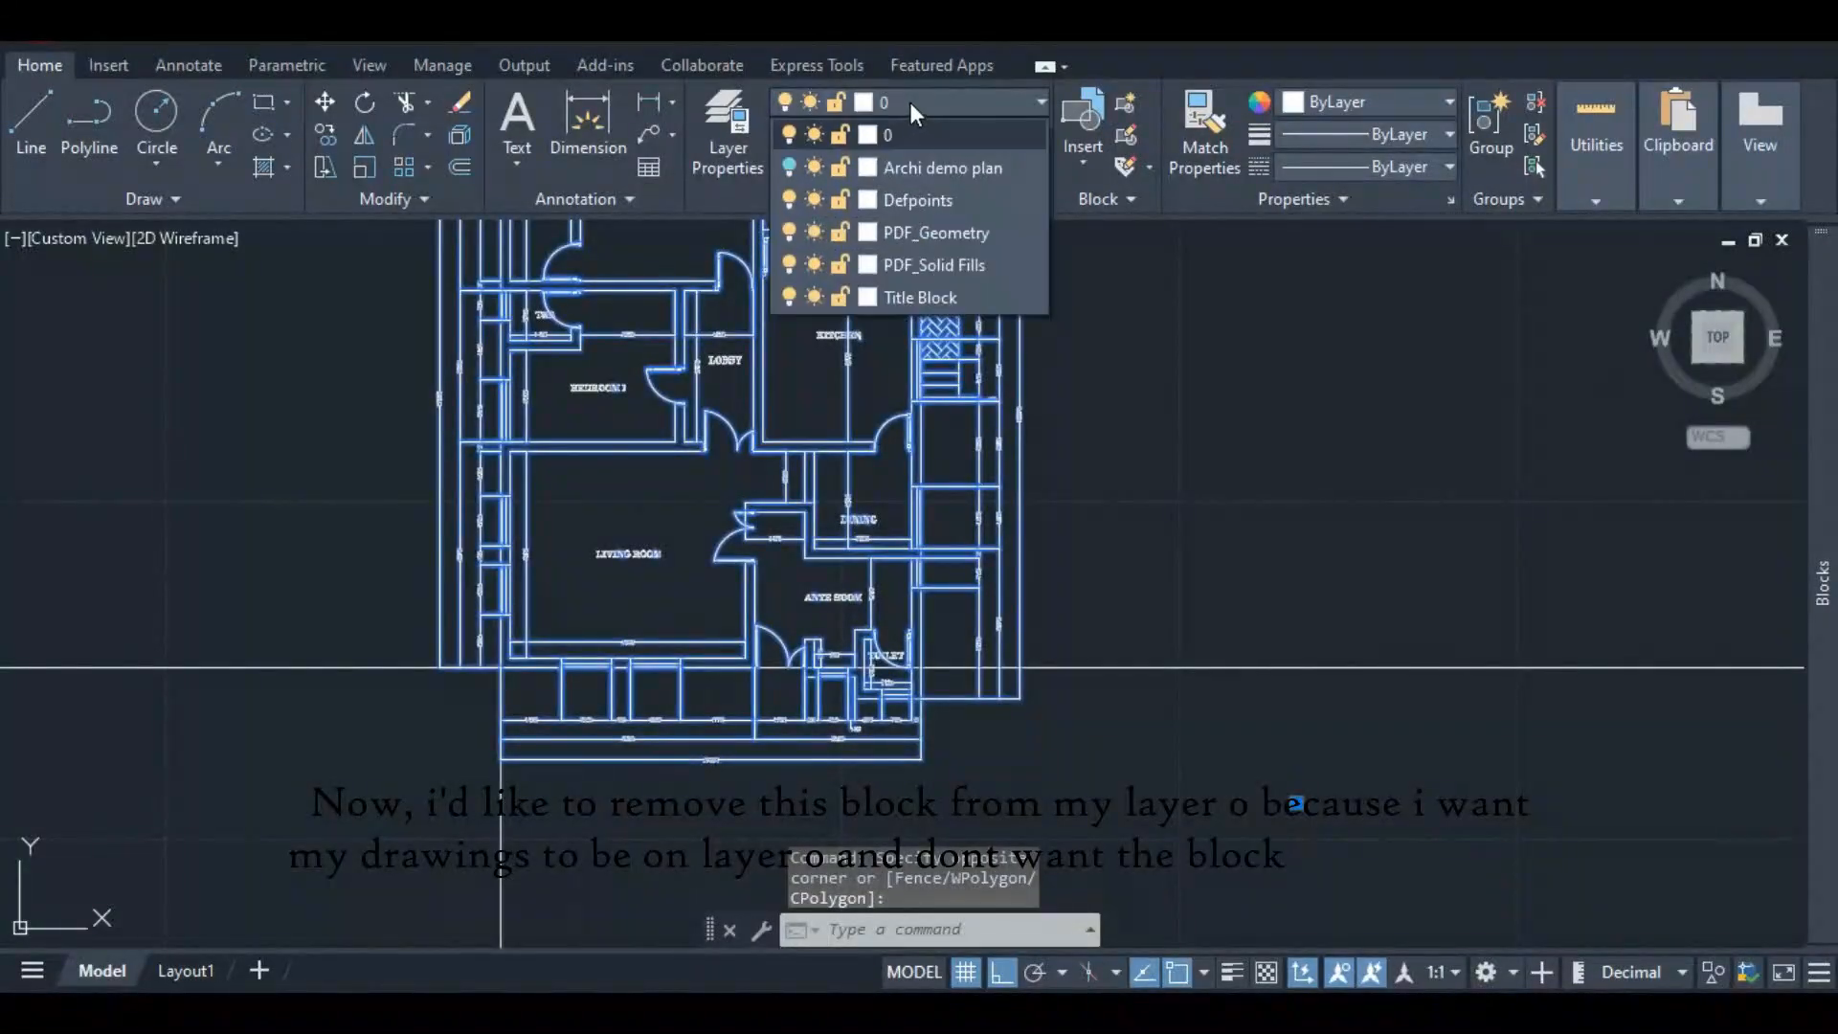
click(850, 127)
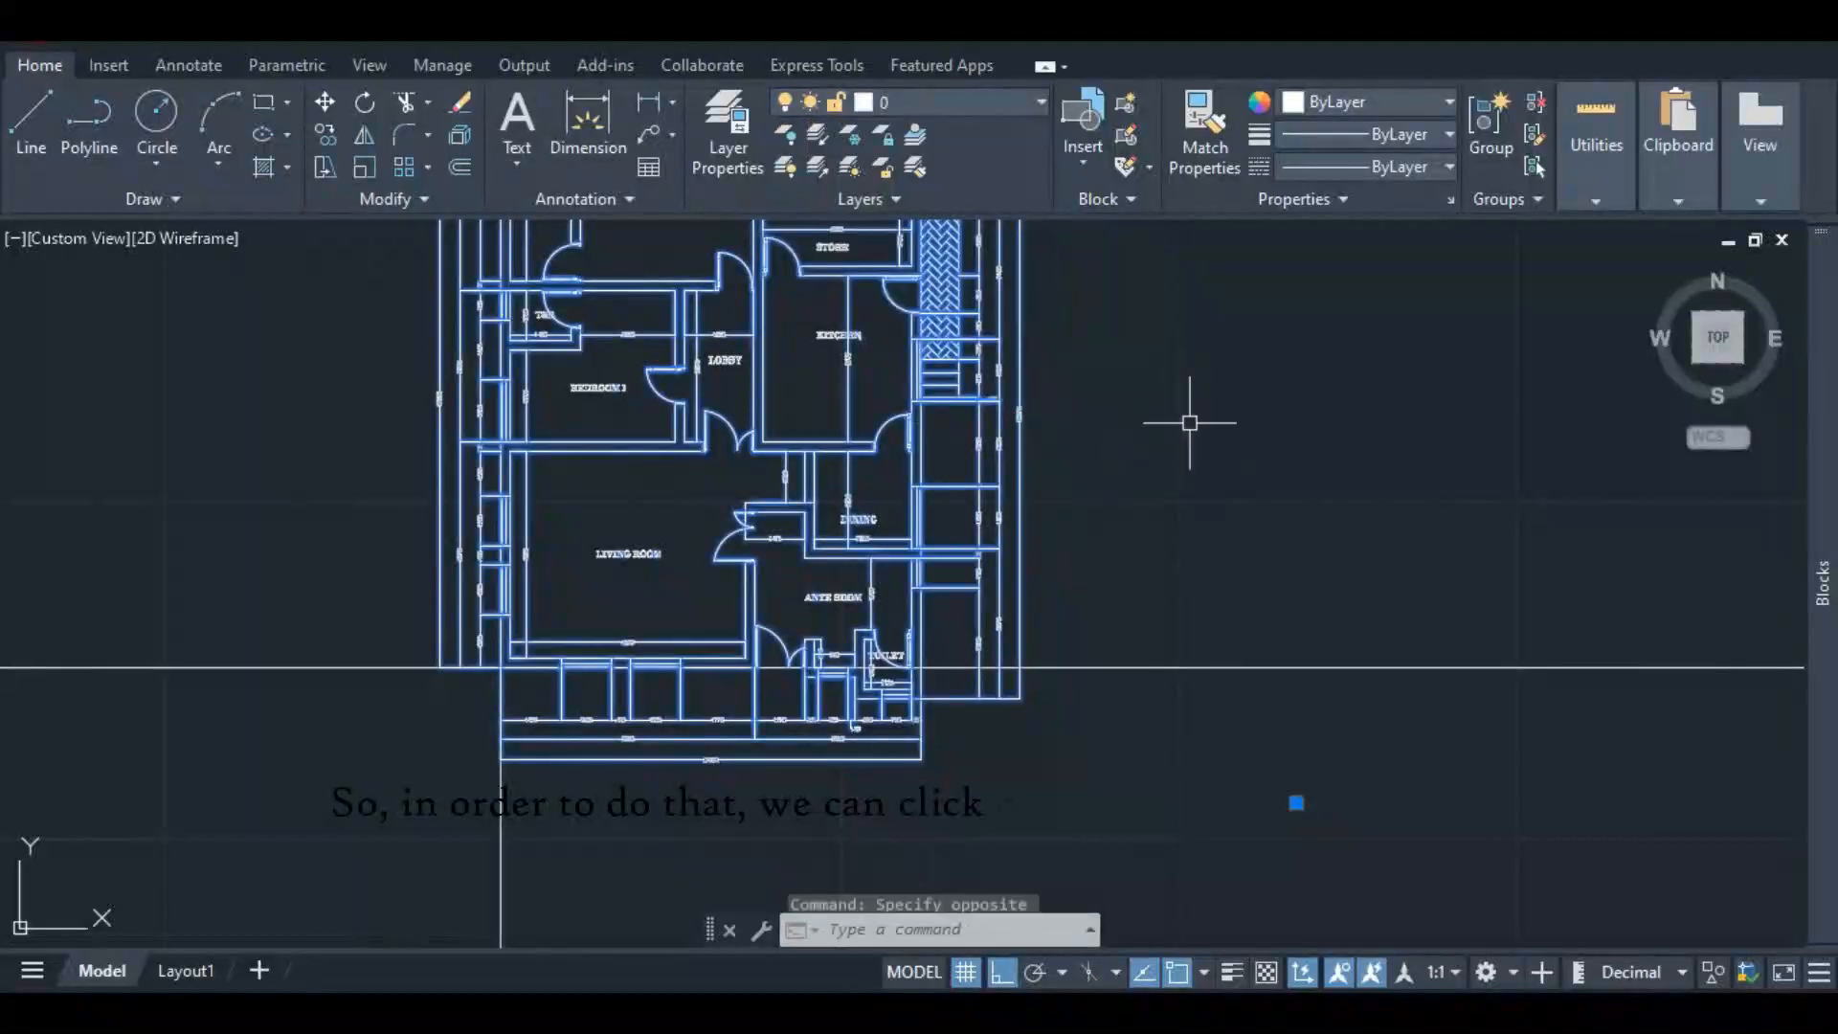
- Create a new layer named "demo block" for the reference plan
click(731, 120)
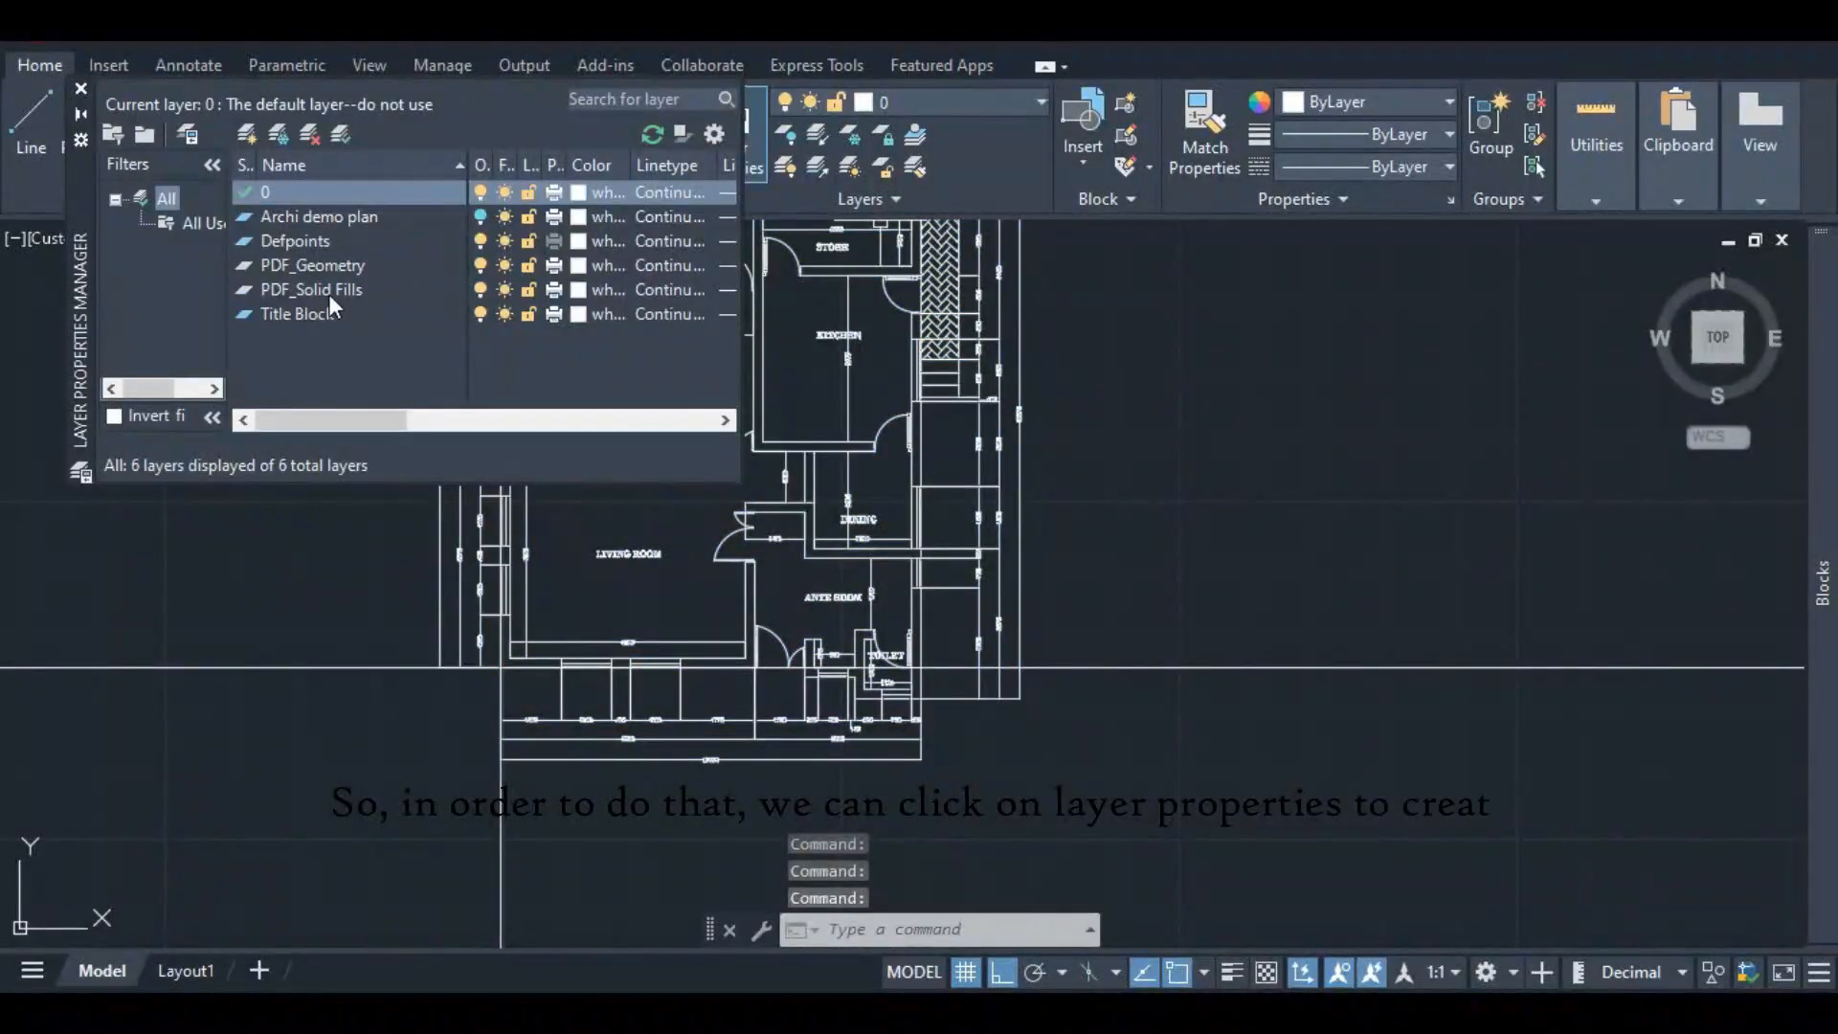
right_click(329, 335)
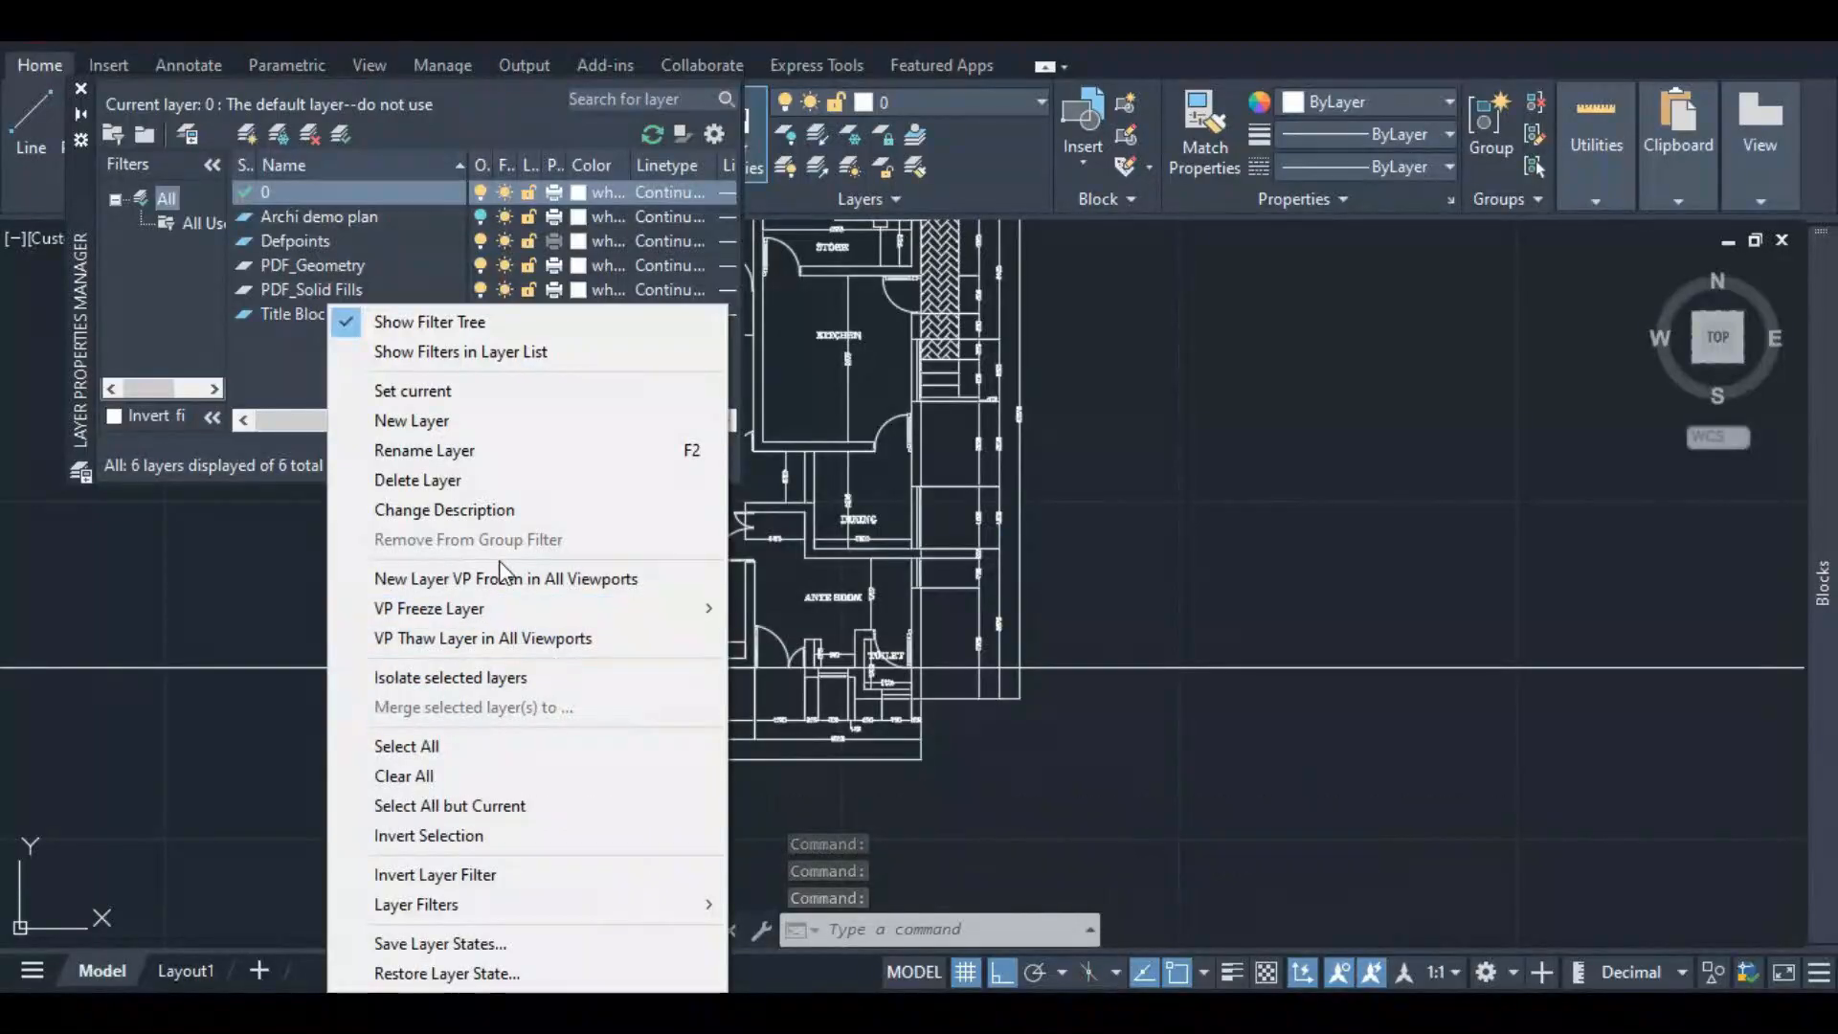
click(493, 419)
text(demo)
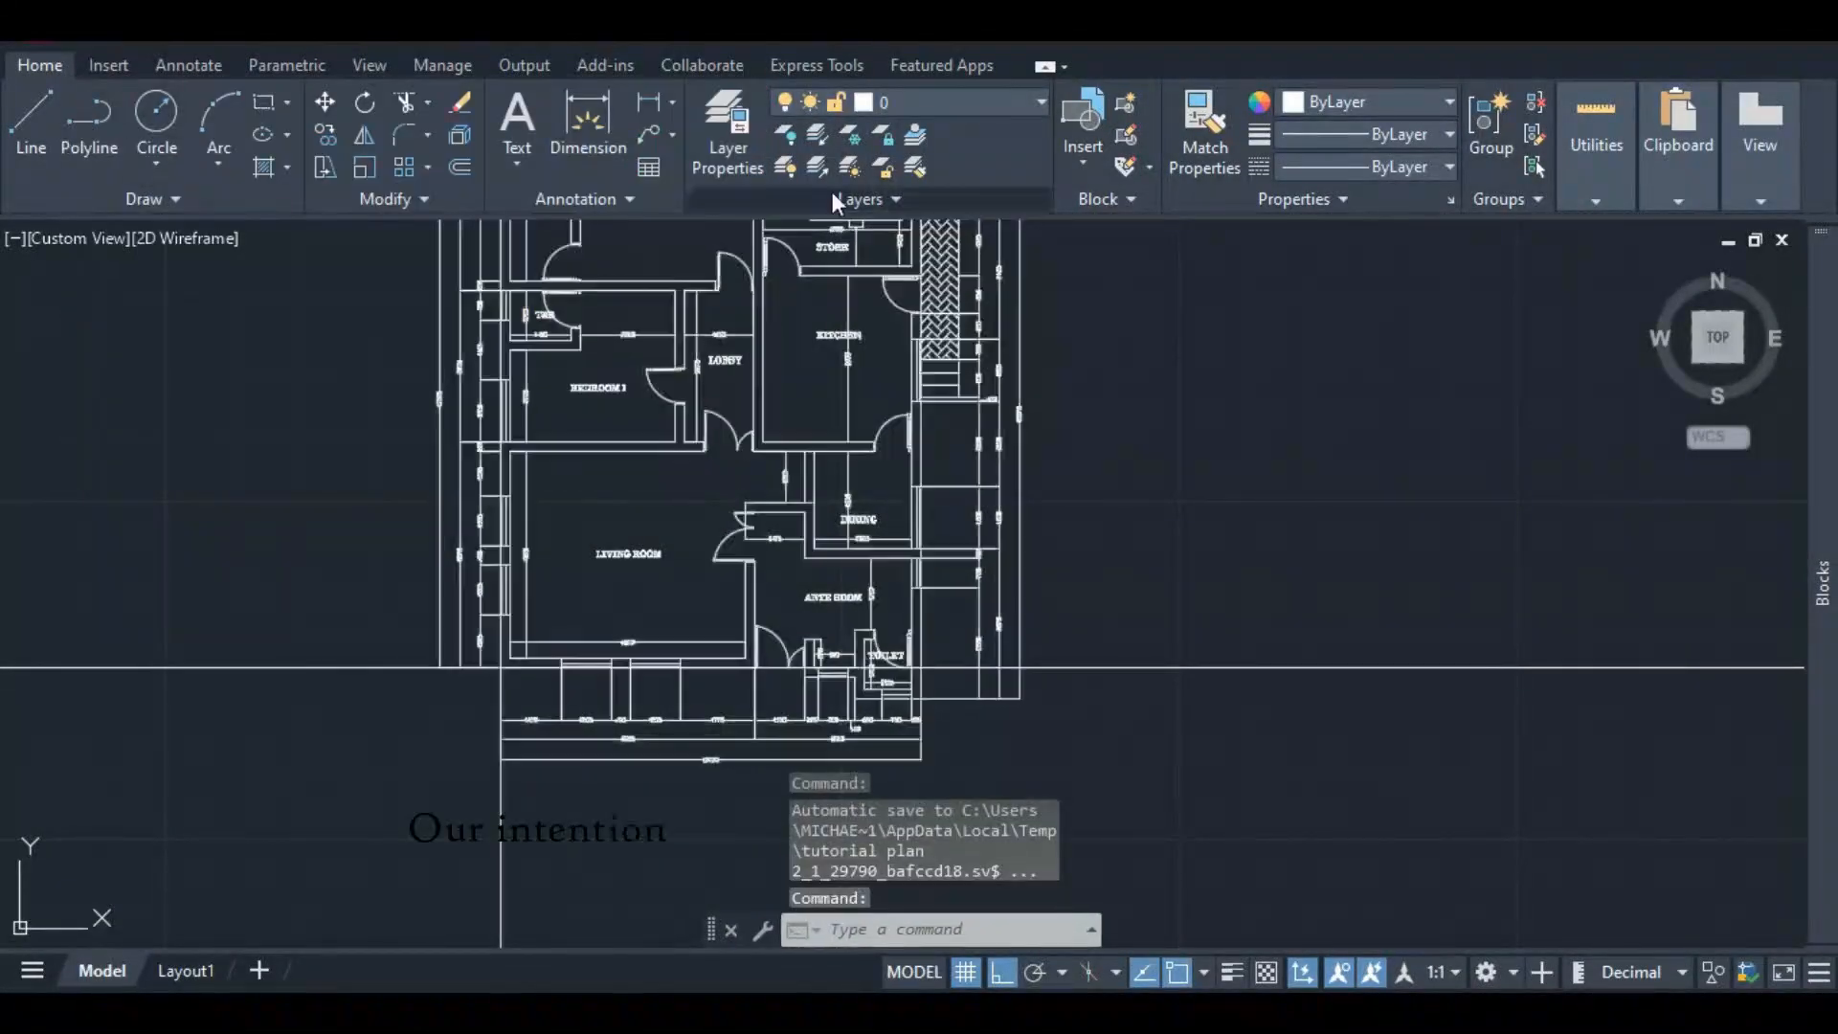
- Move the reference floor plan block from layer 0 to the demo block layer
click(872, 103)
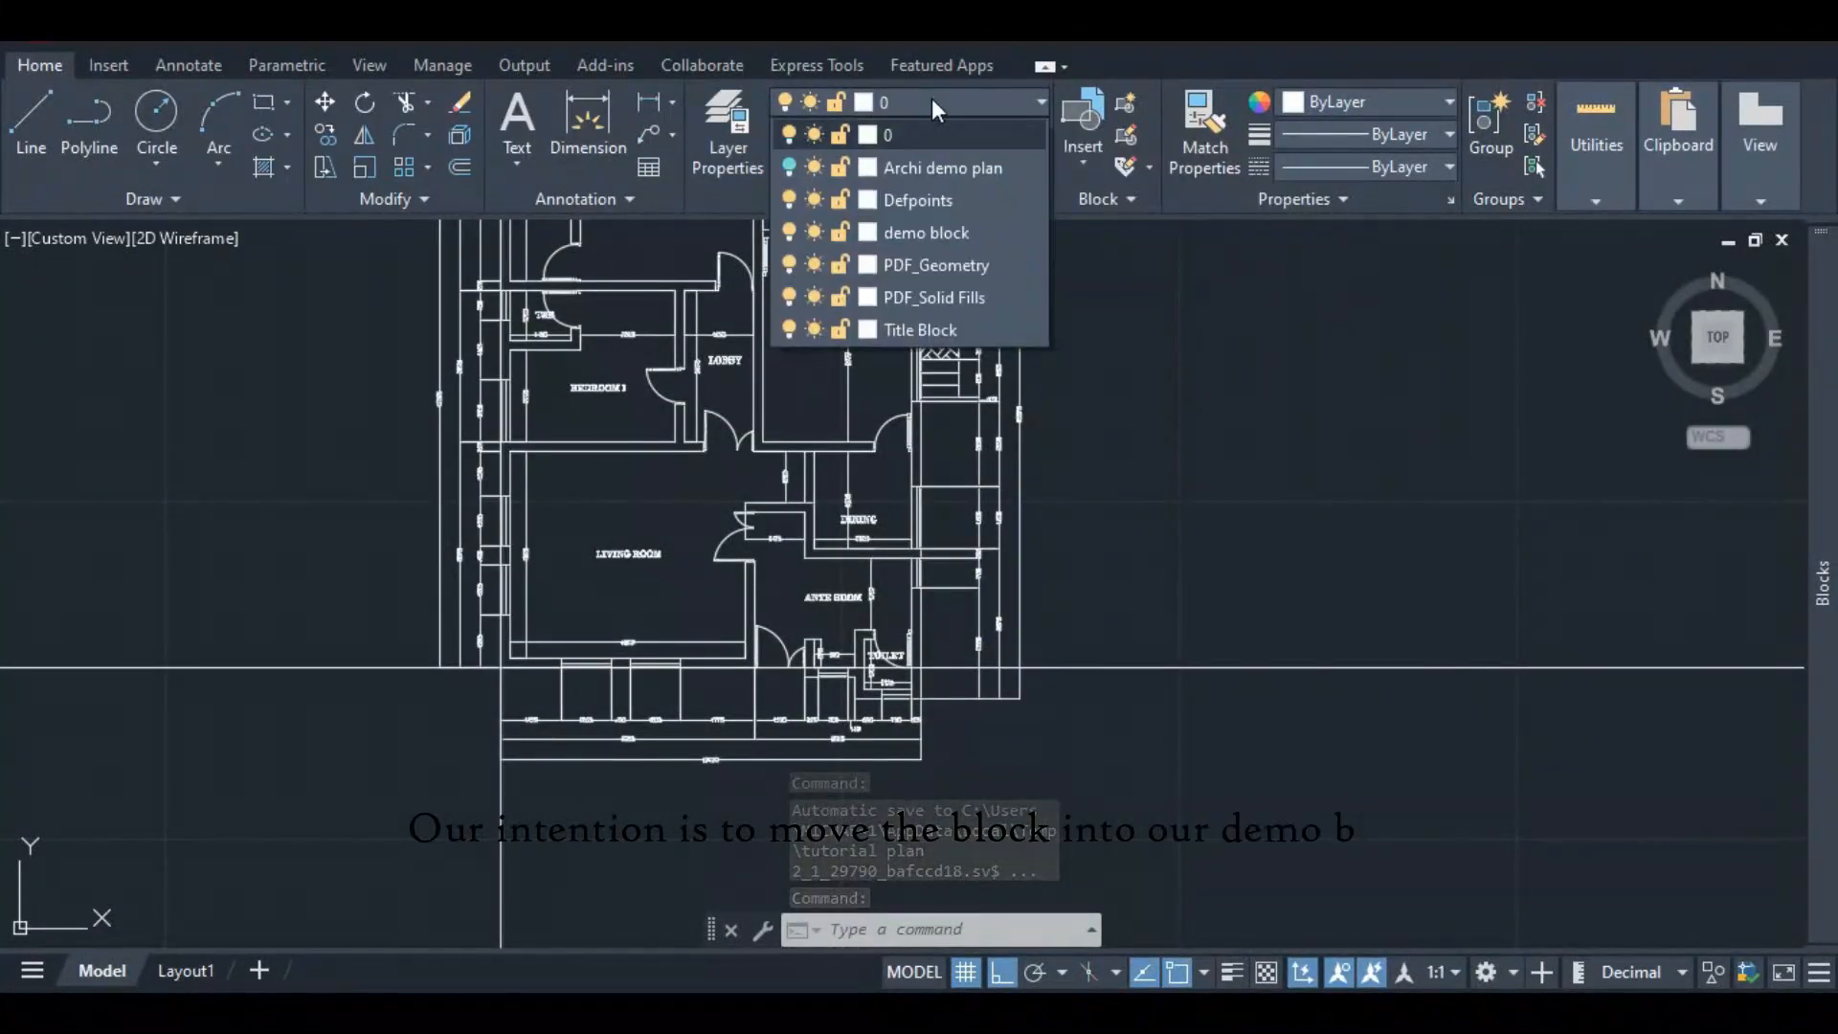
click(897, 474)
click(897, 418)
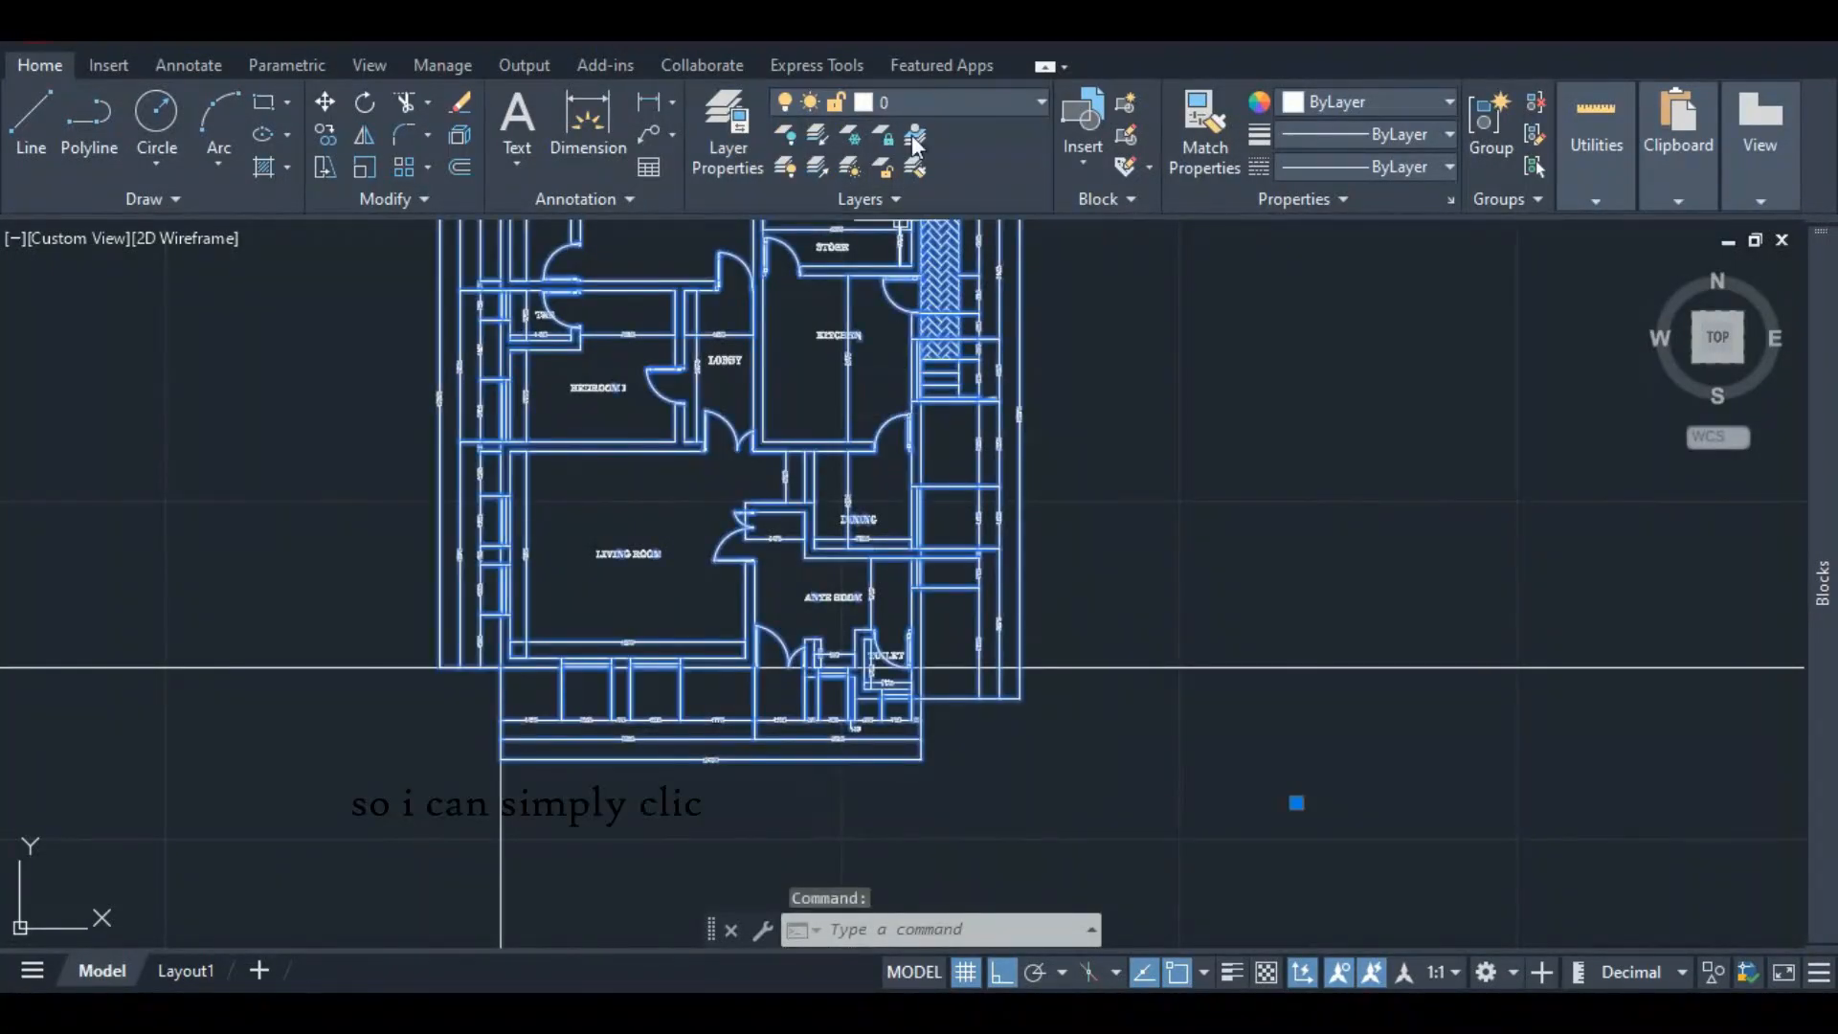
click(922, 99)
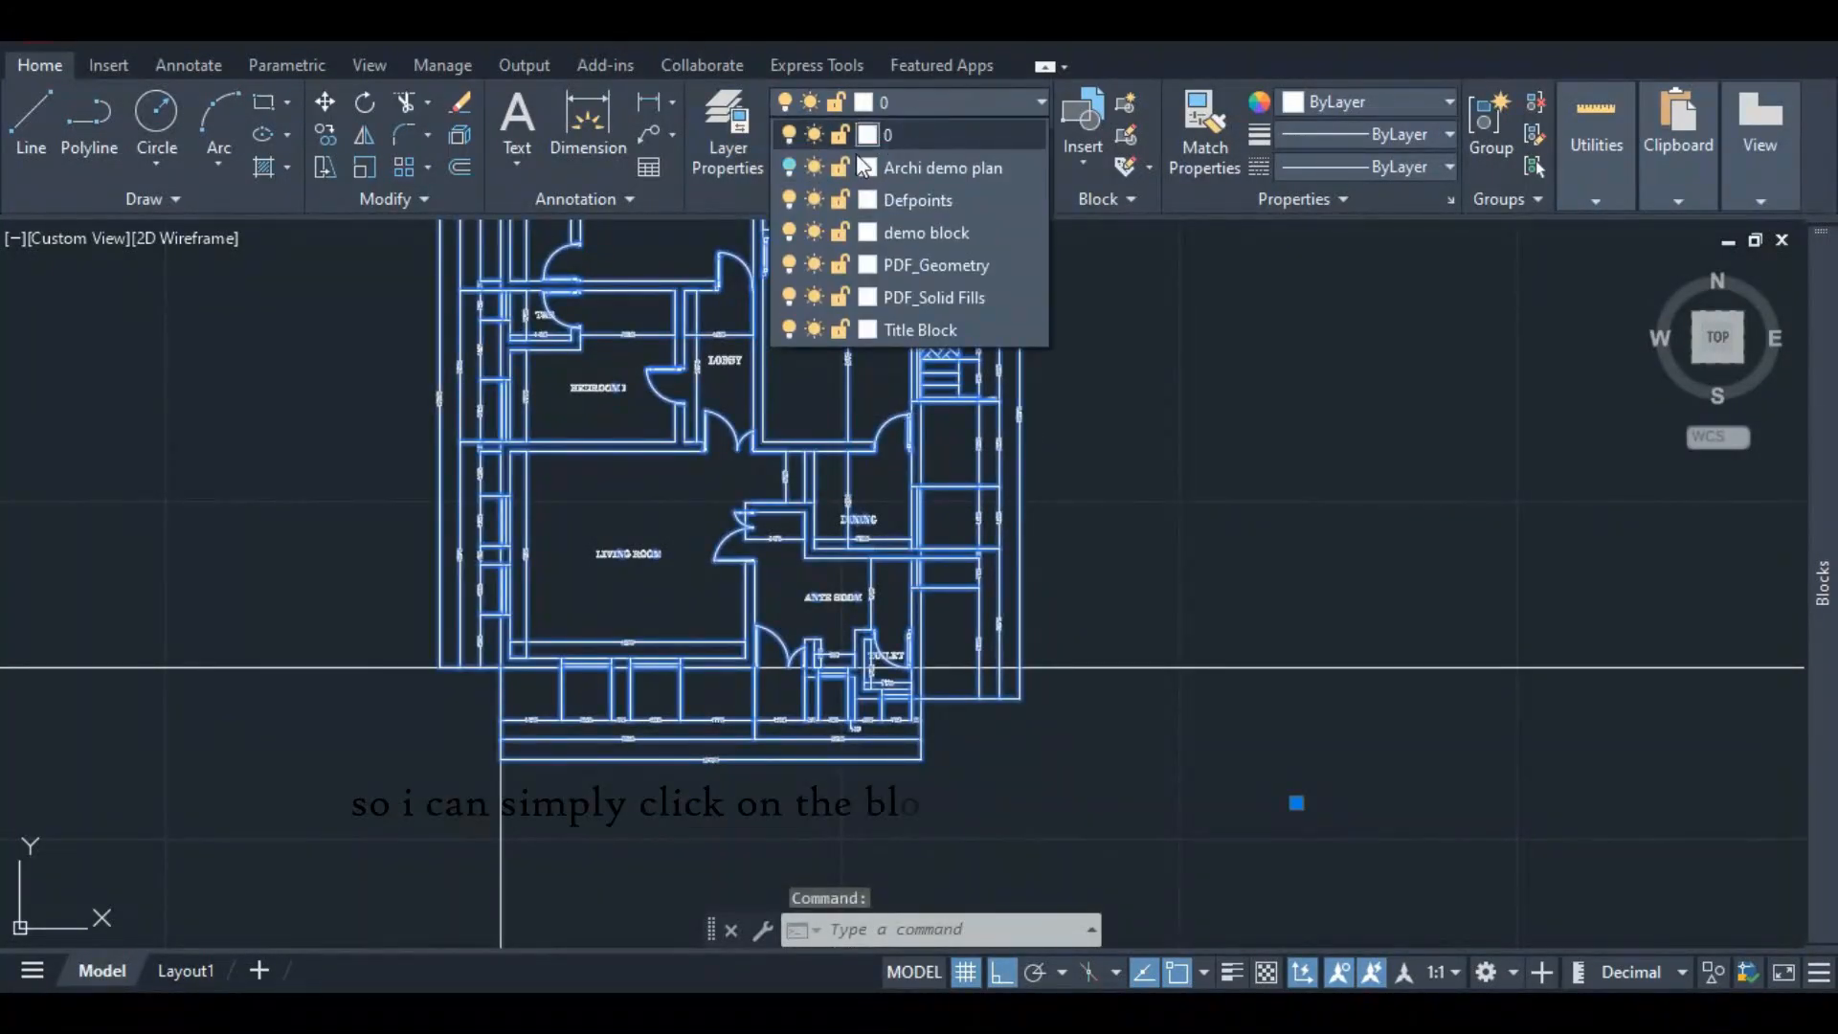
click(911, 229)
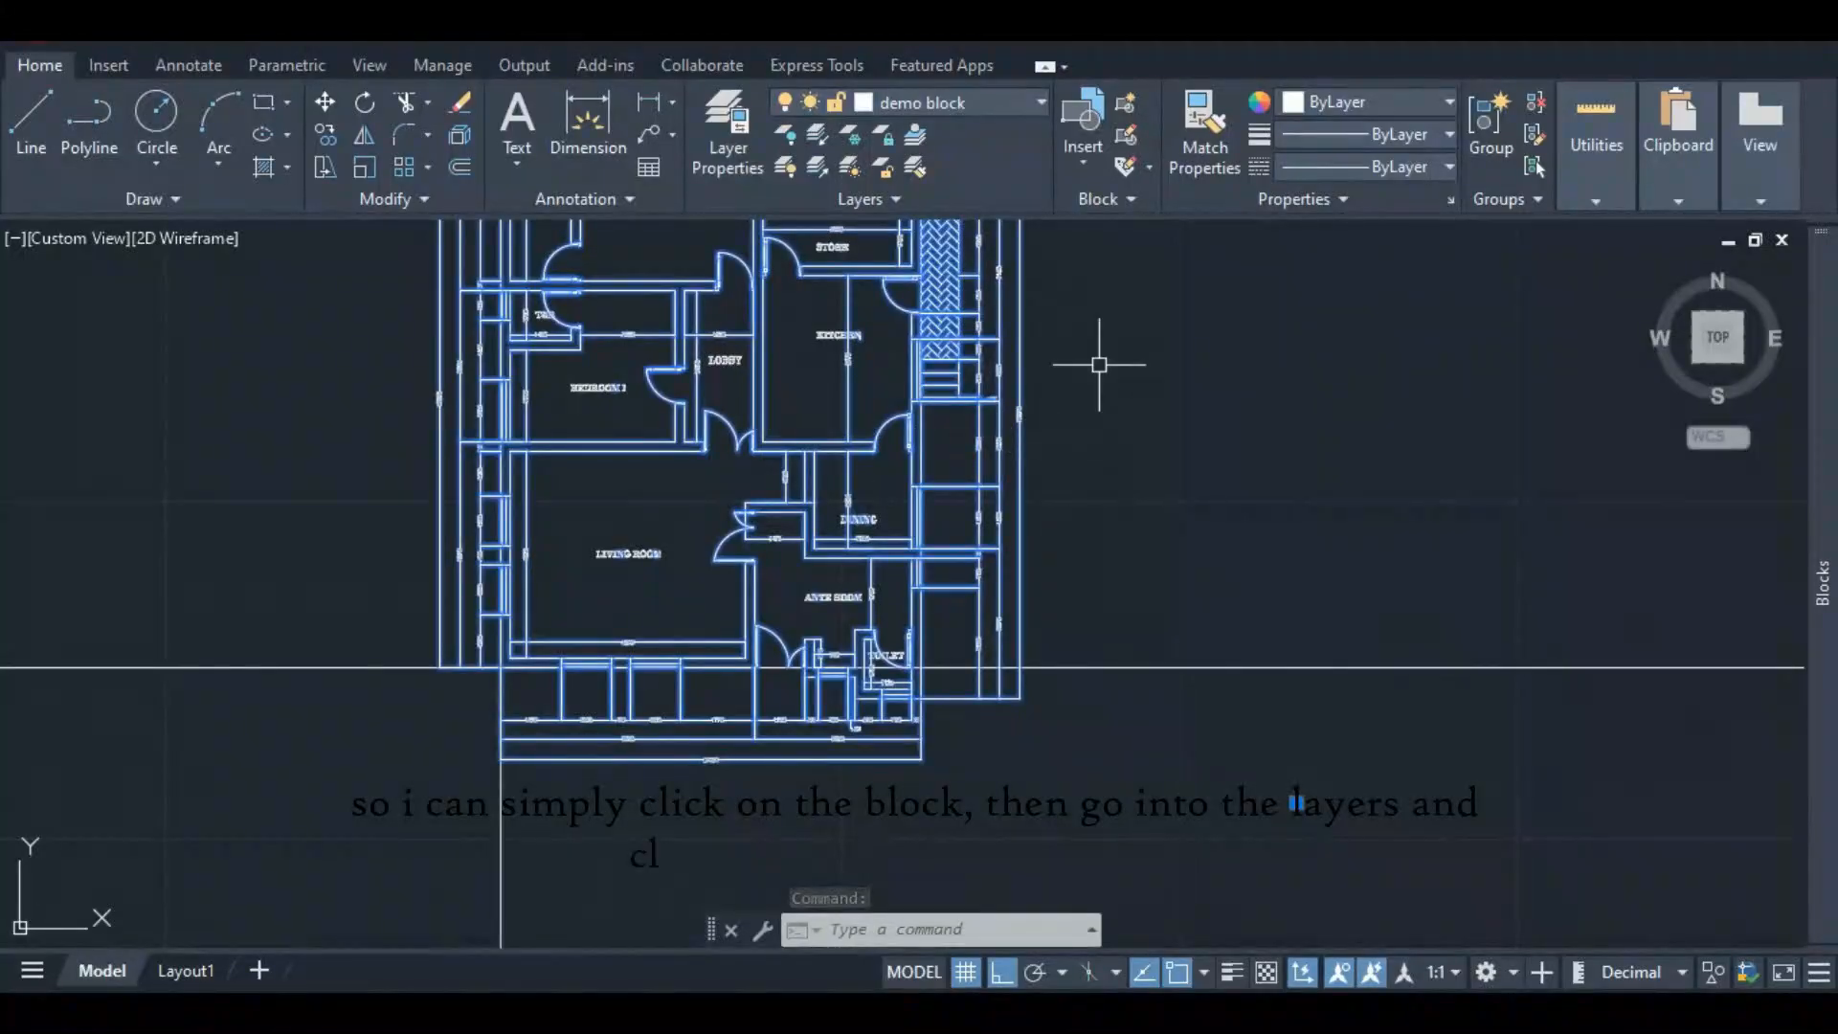
- Review the layer list and look over the whole reference floor plan block, then clear its selection
click(932, 100)
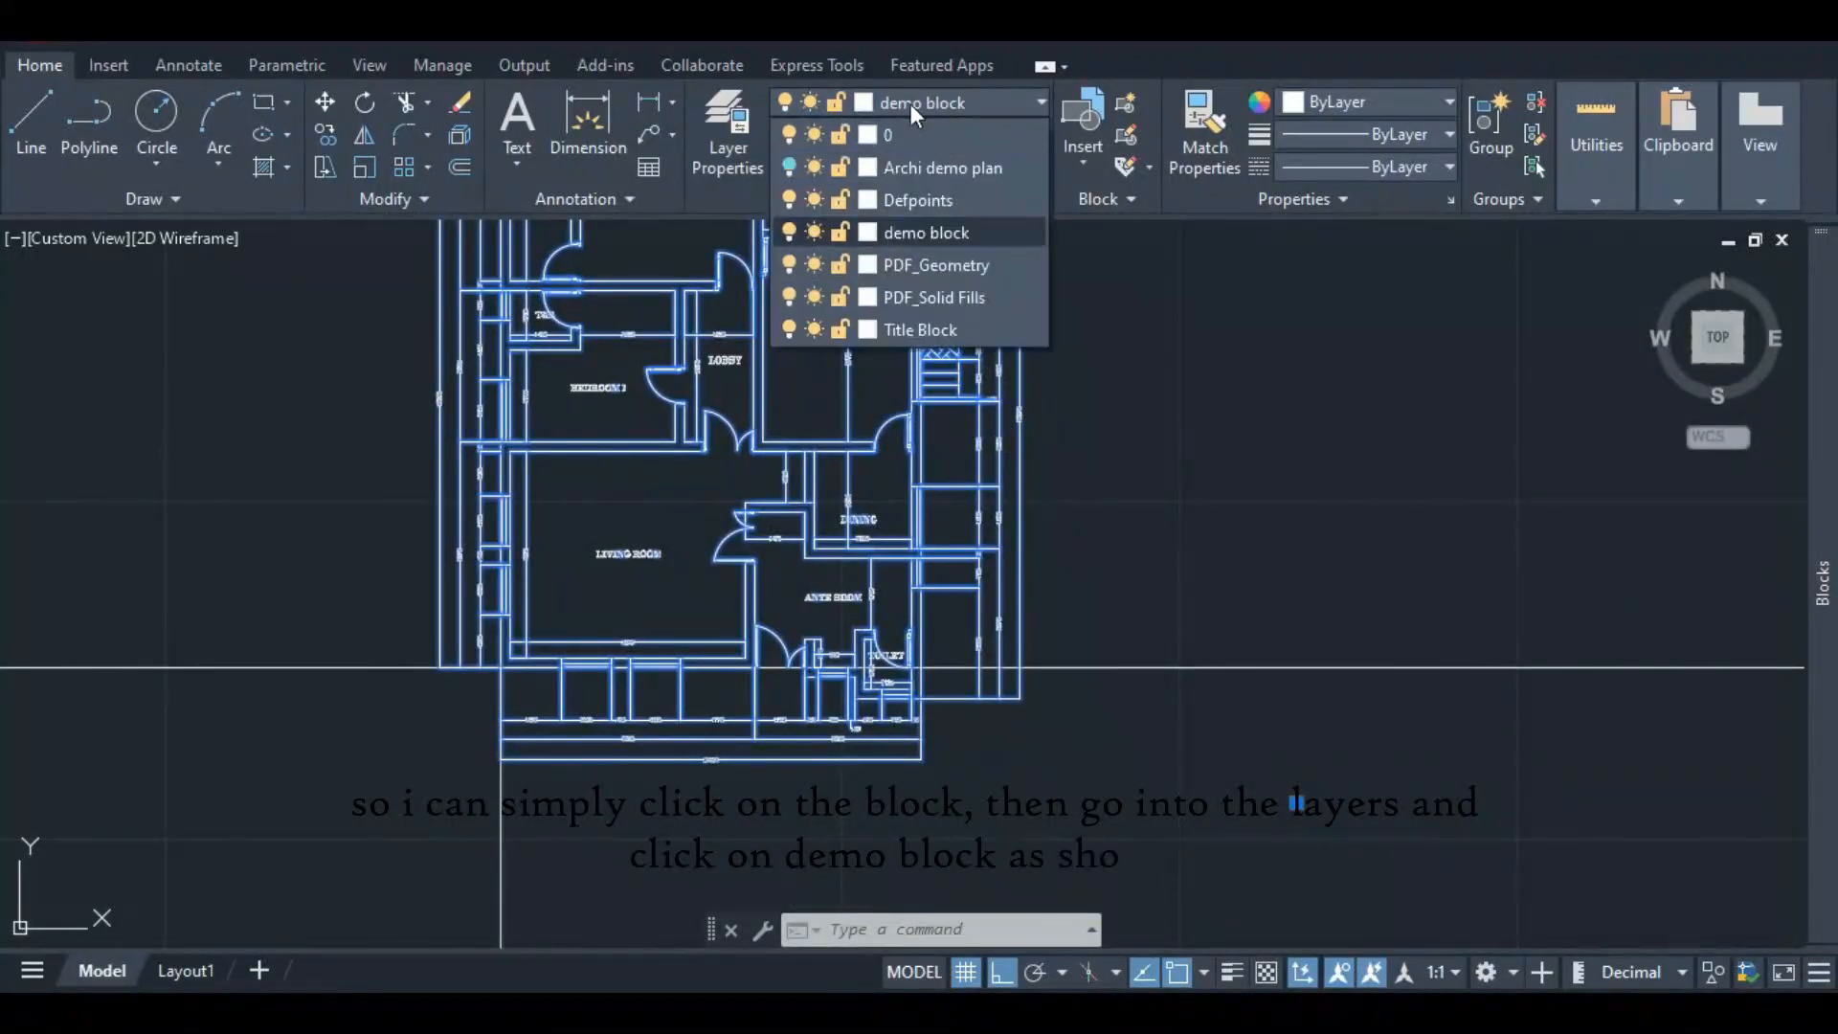
click(914, 139)
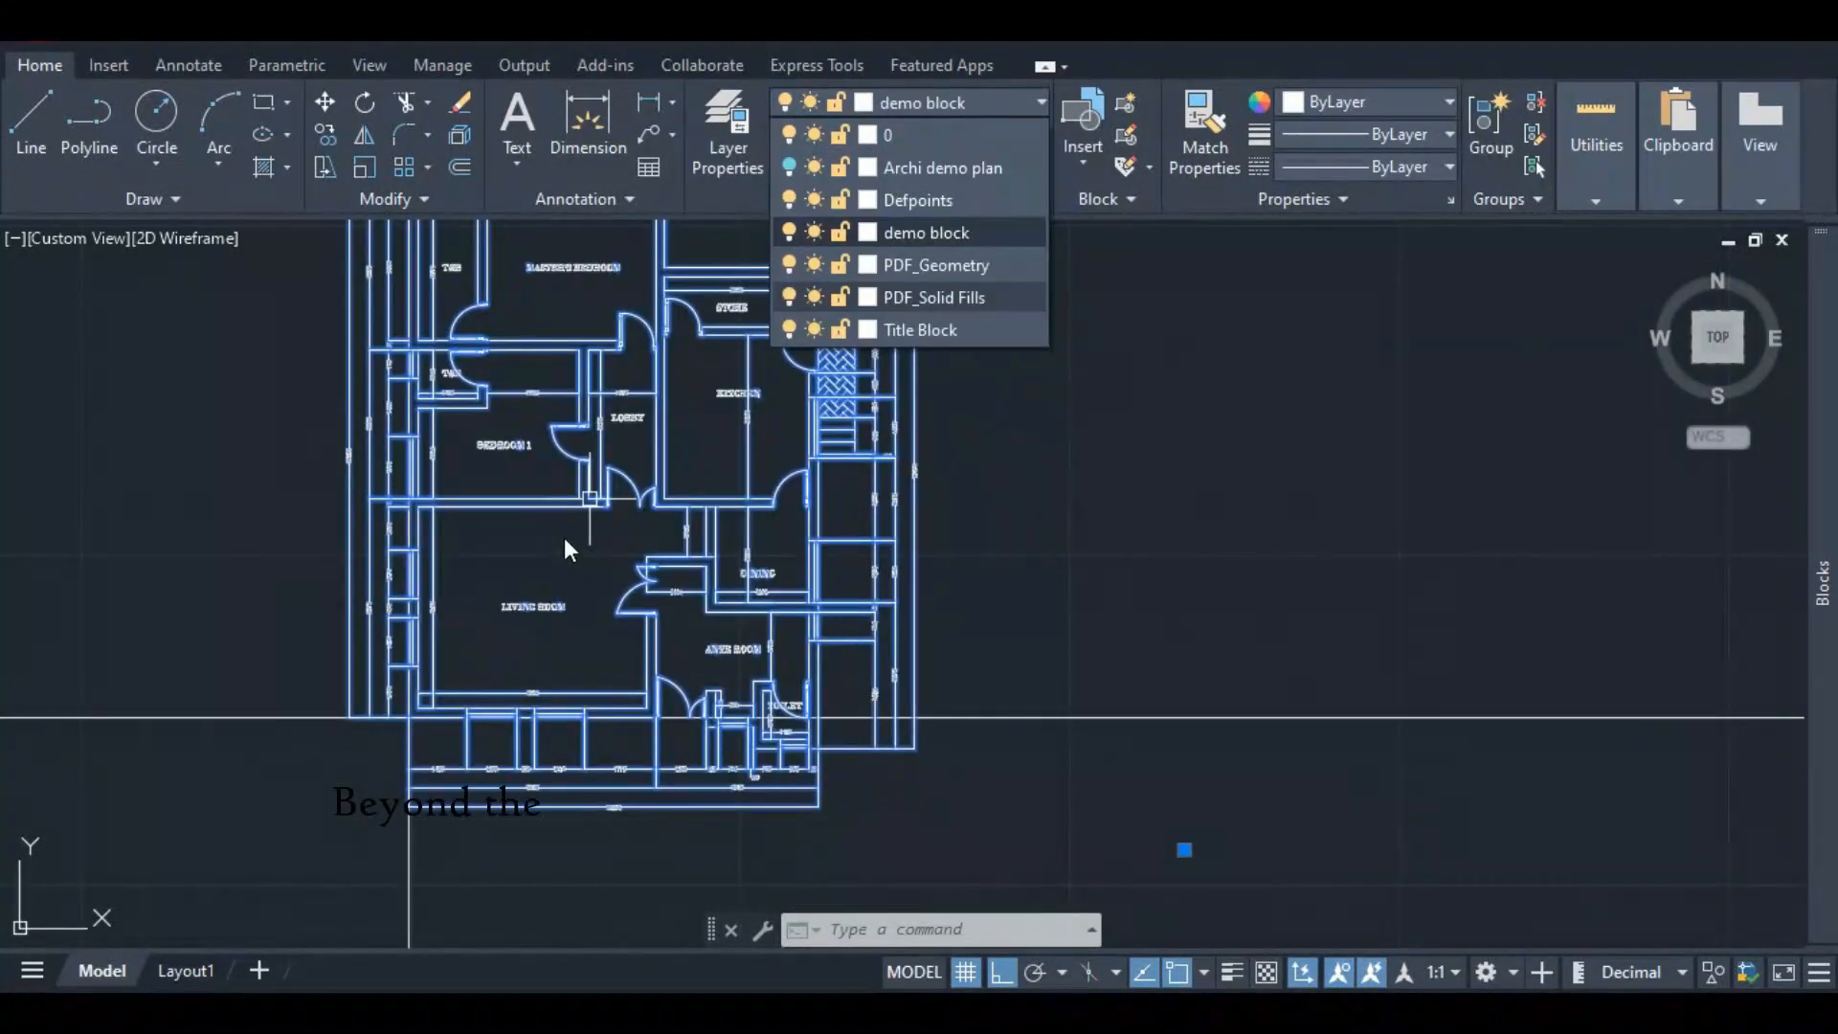
scroll(629, 635, down, 2)
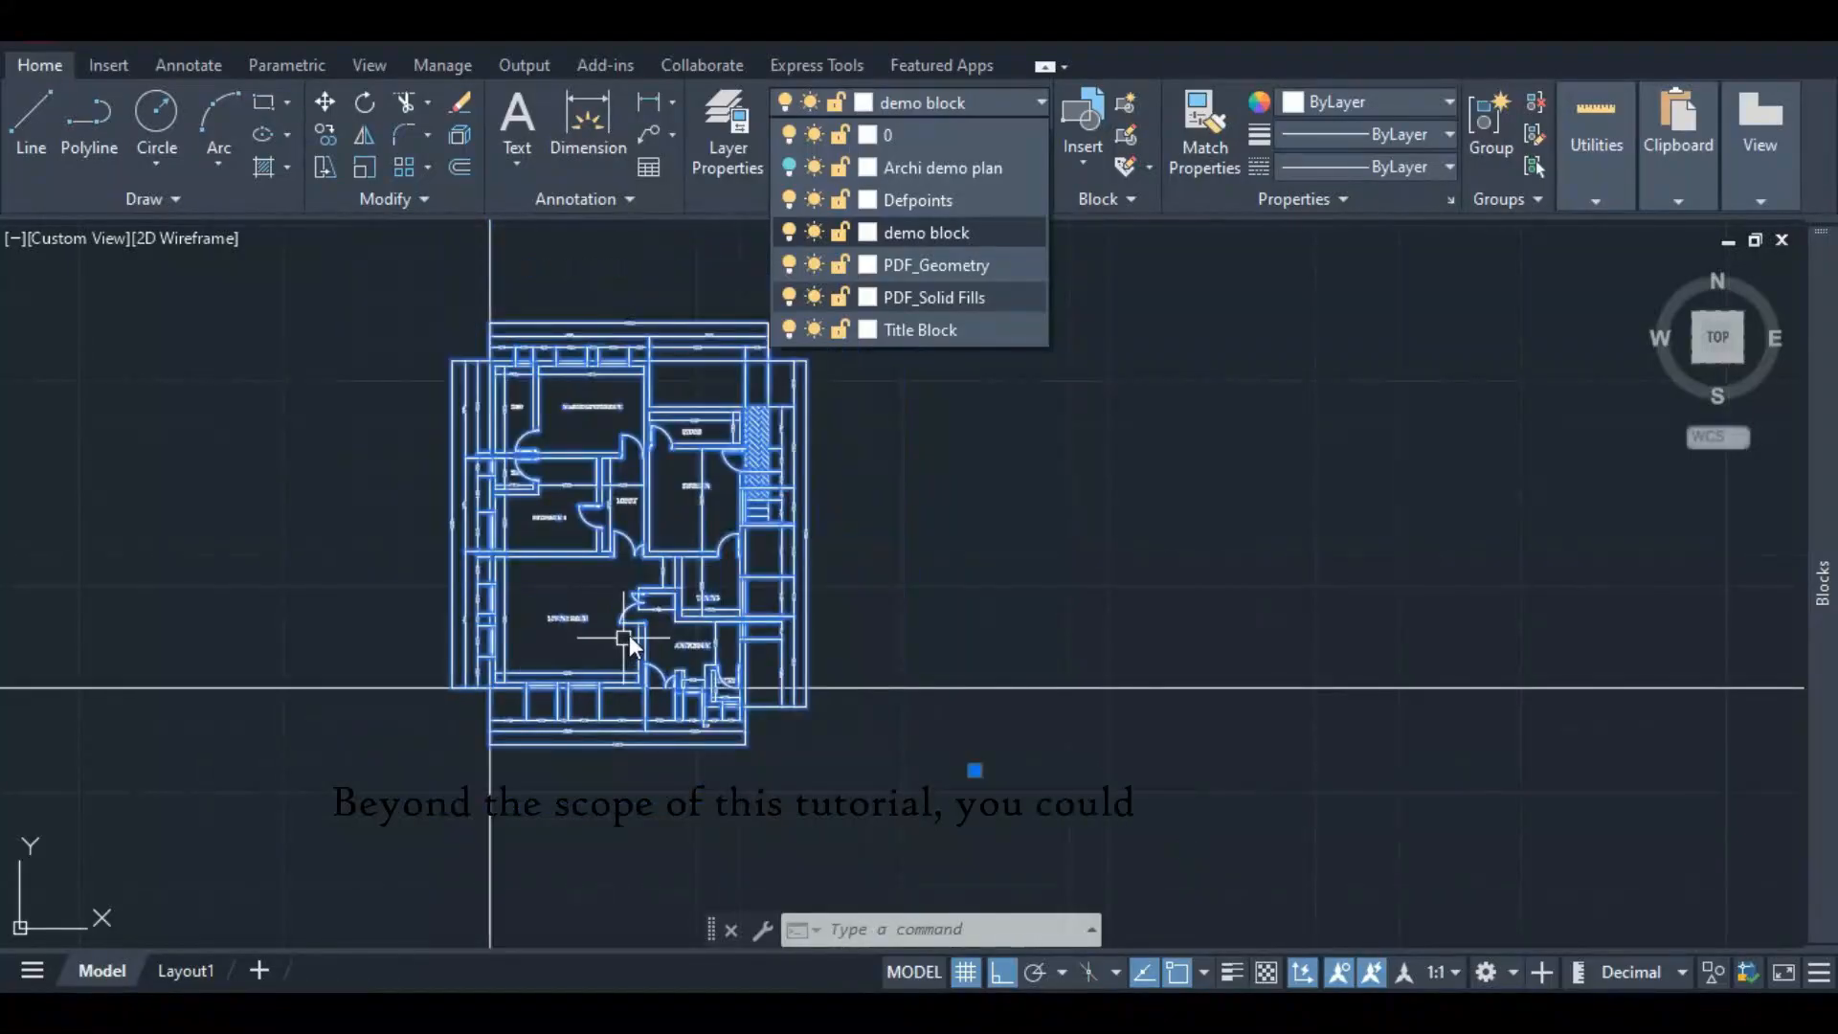
scroll(553, 296, up, 2)
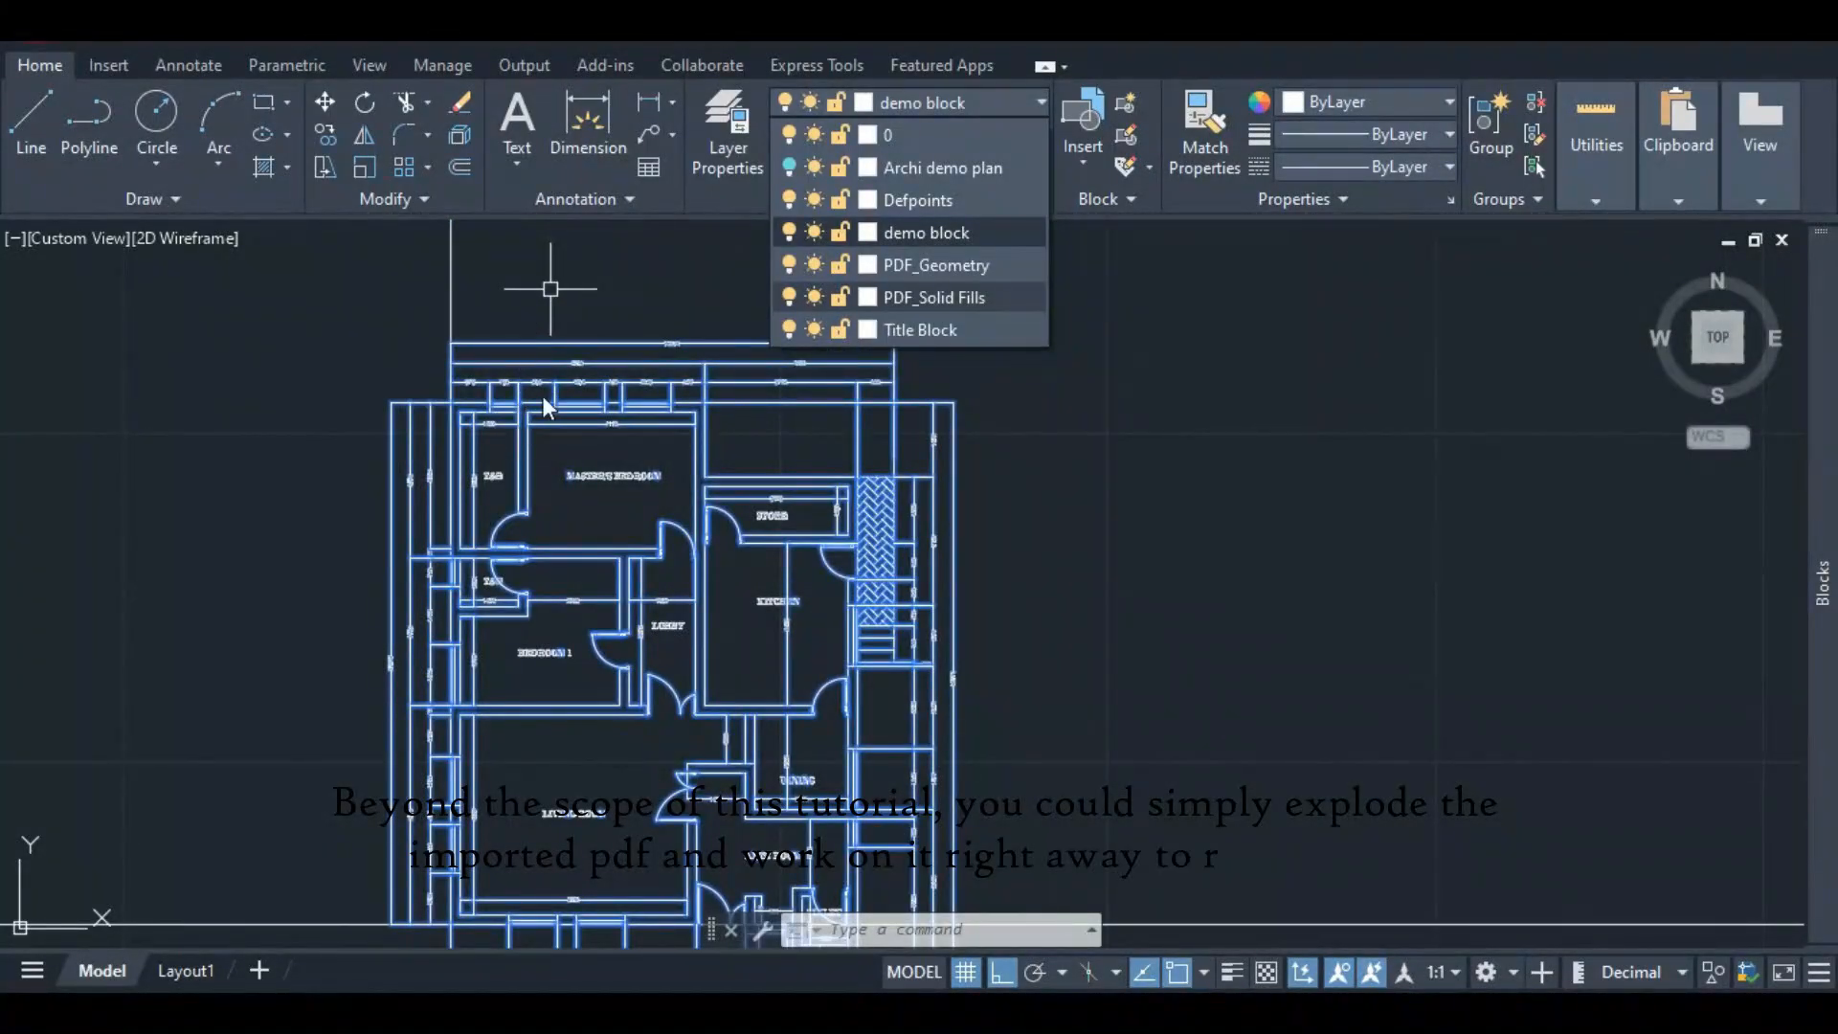
scroll(563, 395, down, 2)
scroll(574, 408, up, 2)
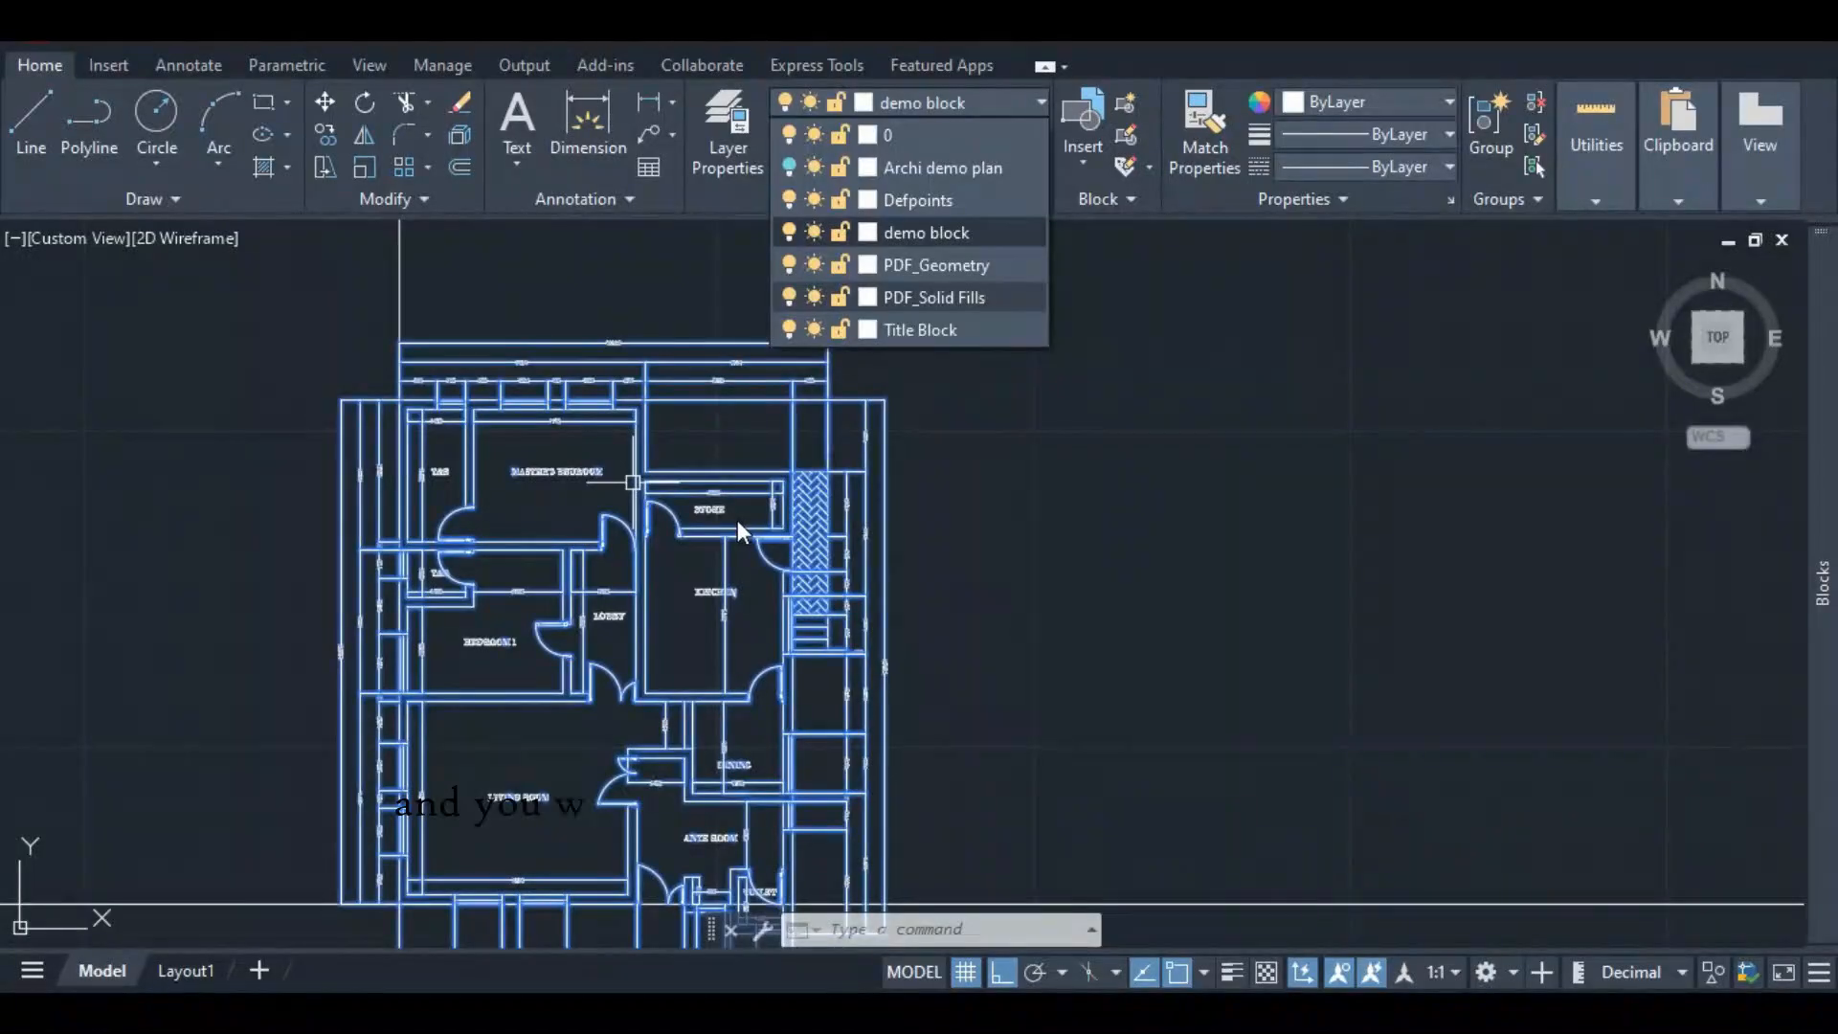
click(685, 279)
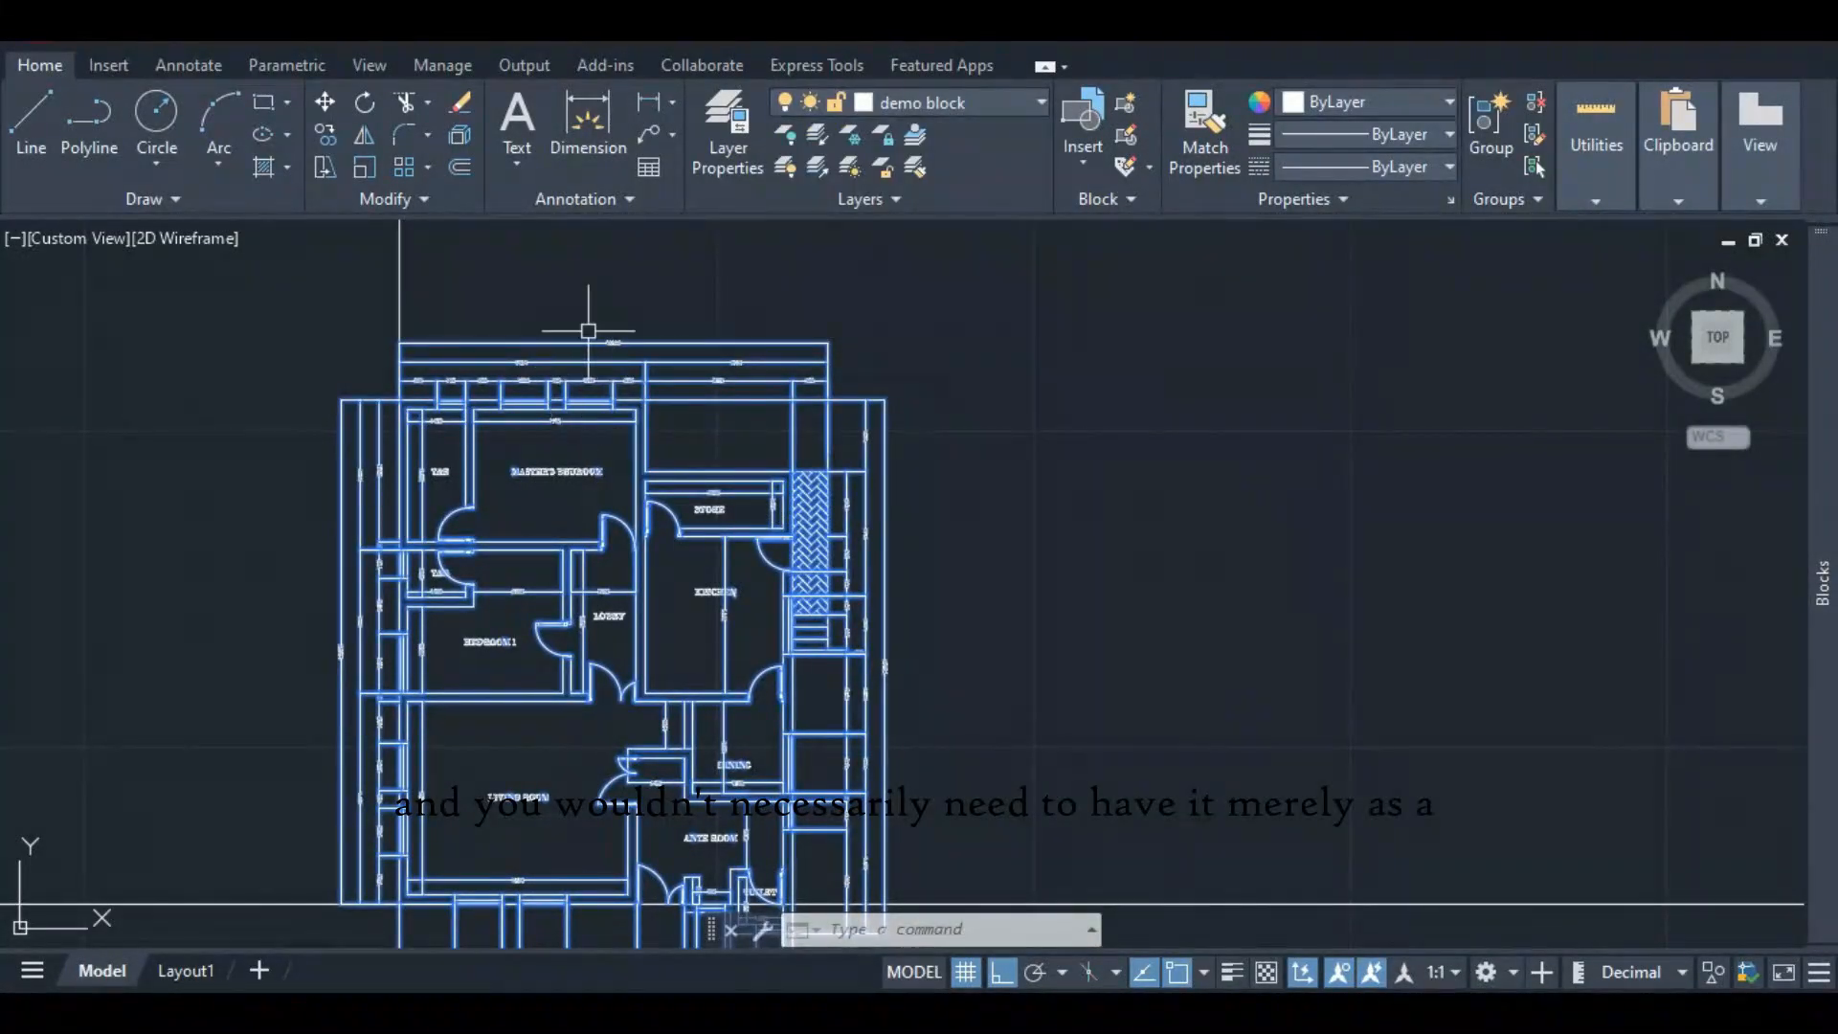
scroll(588, 331, down, 2)
scroll(572, 701, up, 4)
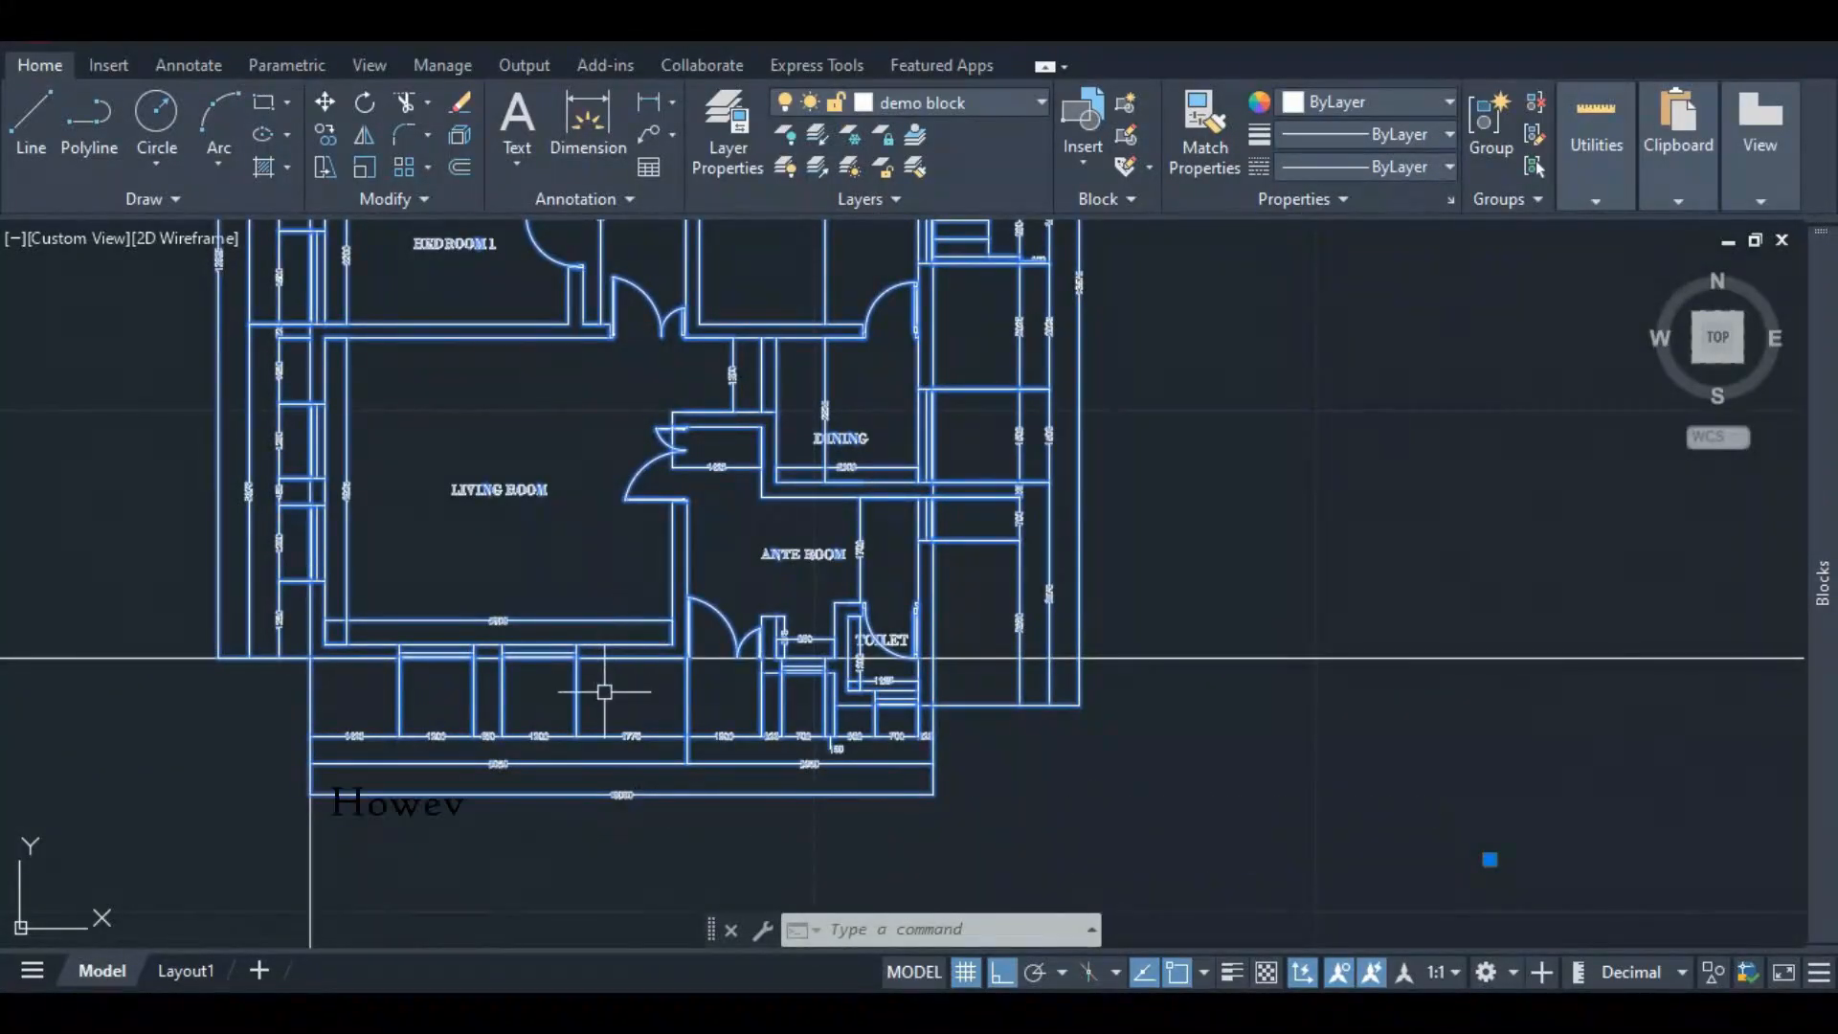
scroll(592, 679, down, 2)
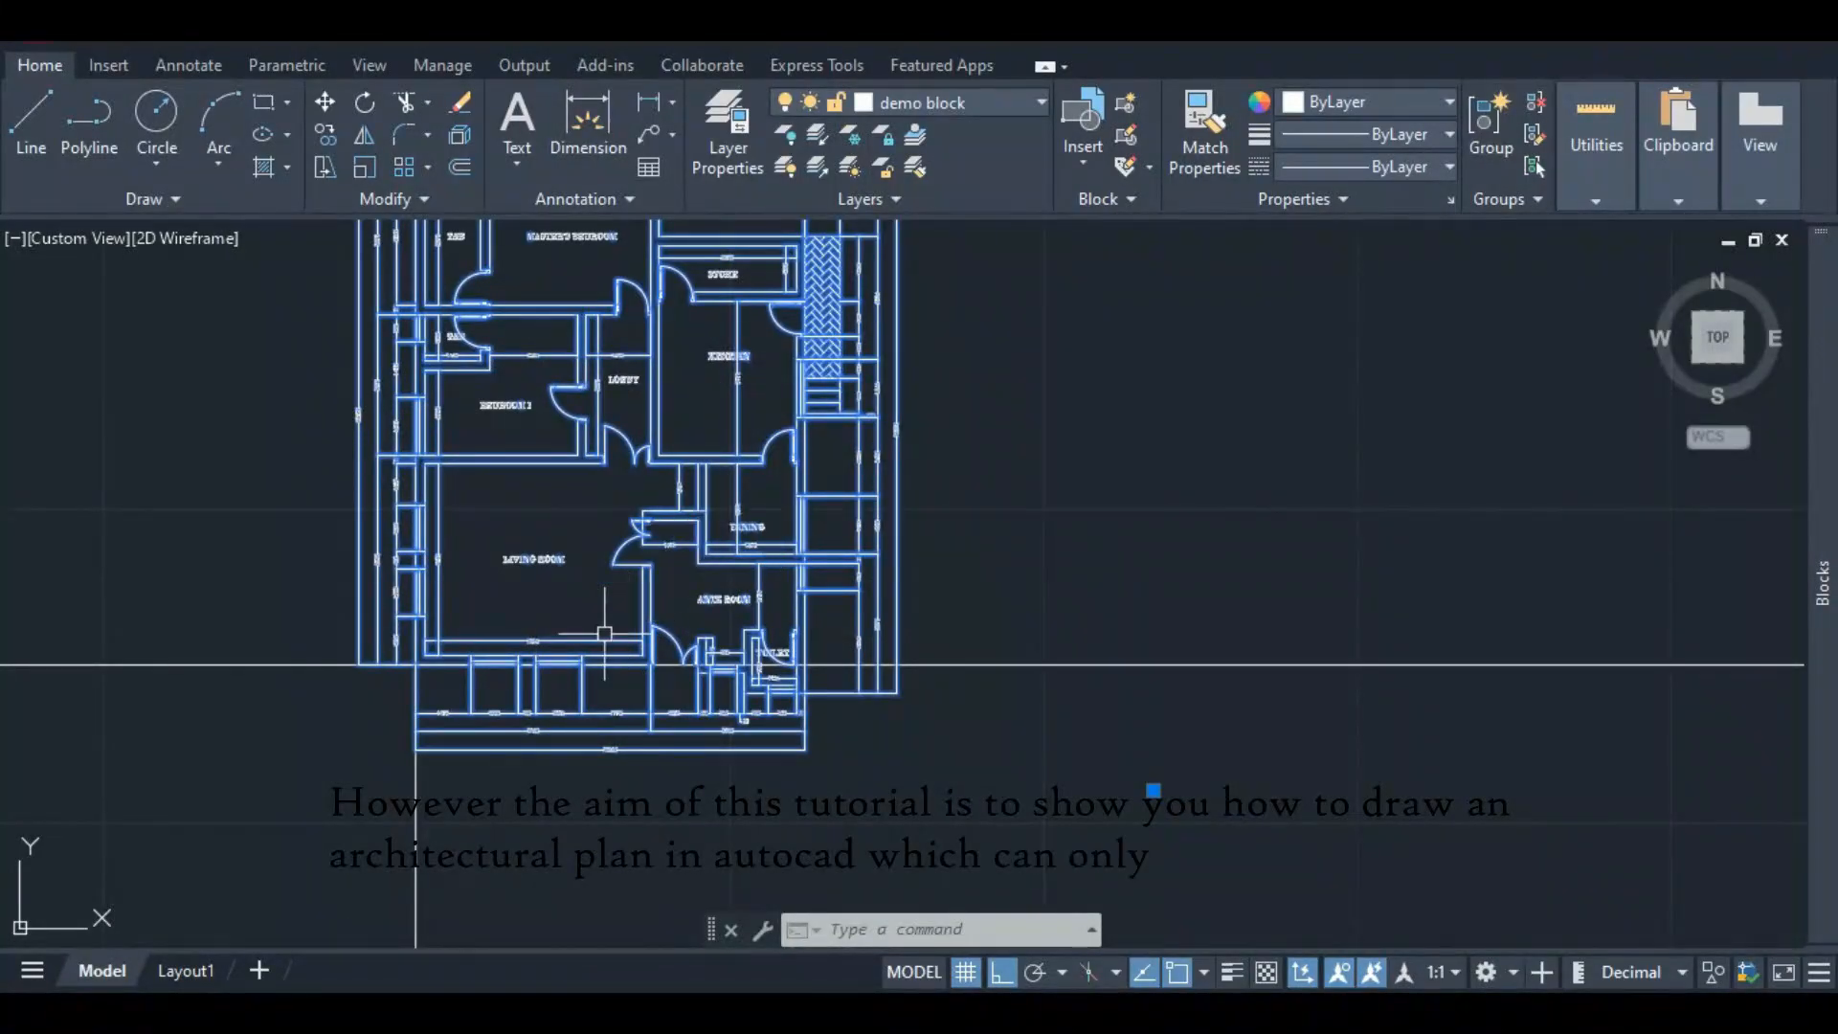
scroll(560, 684, down, 2)
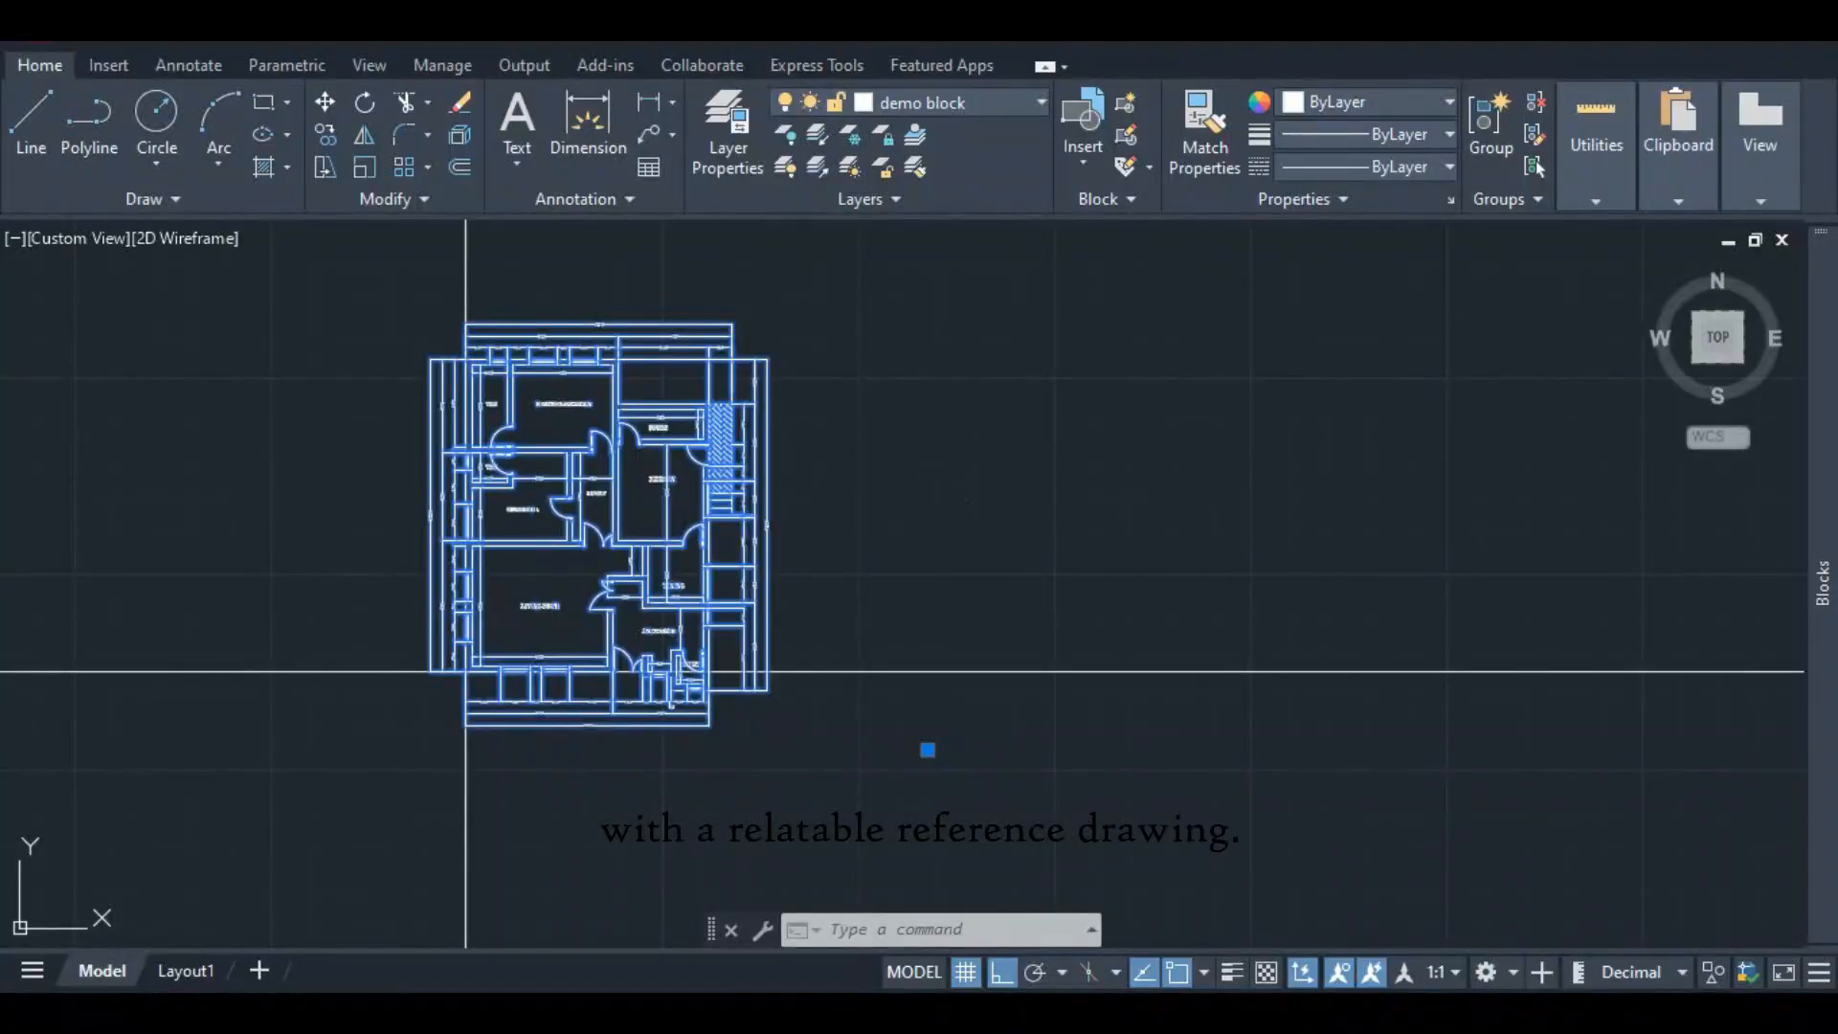
key(Escape)
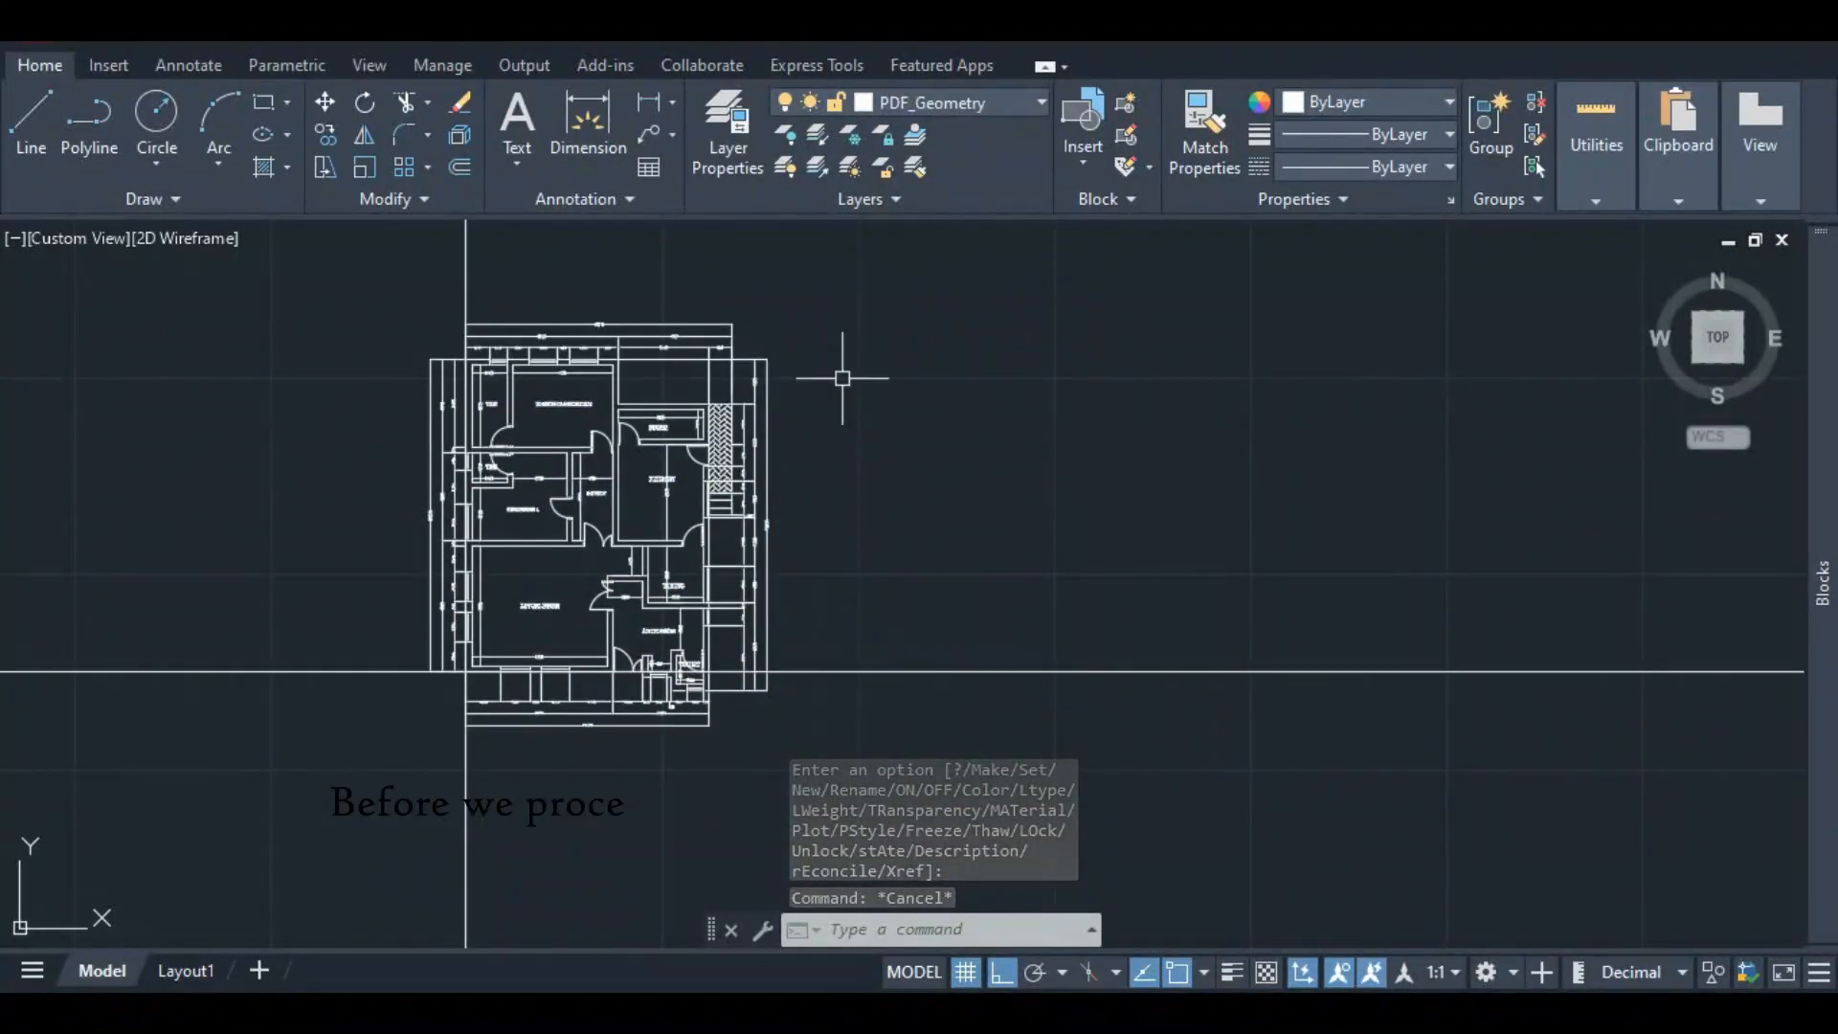
- Create another layer named "construction line" for the construction lines
click(744, 122)
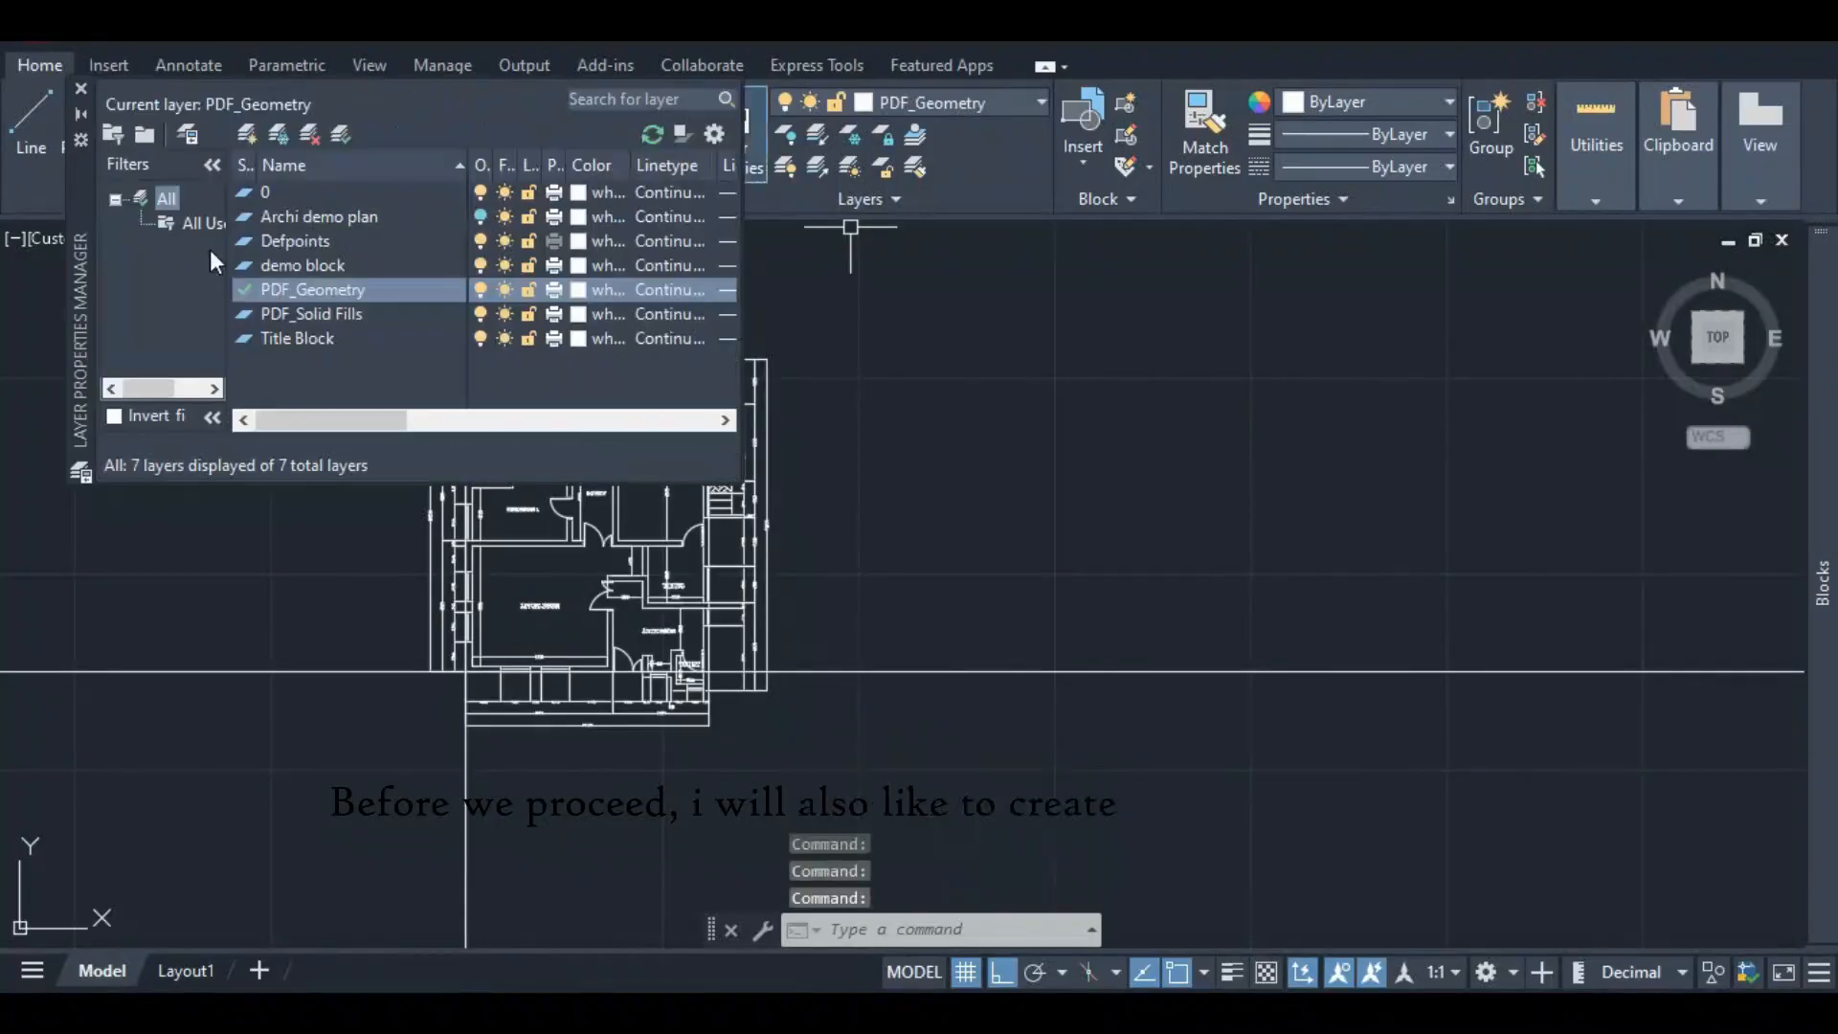
right_click(296, 359)
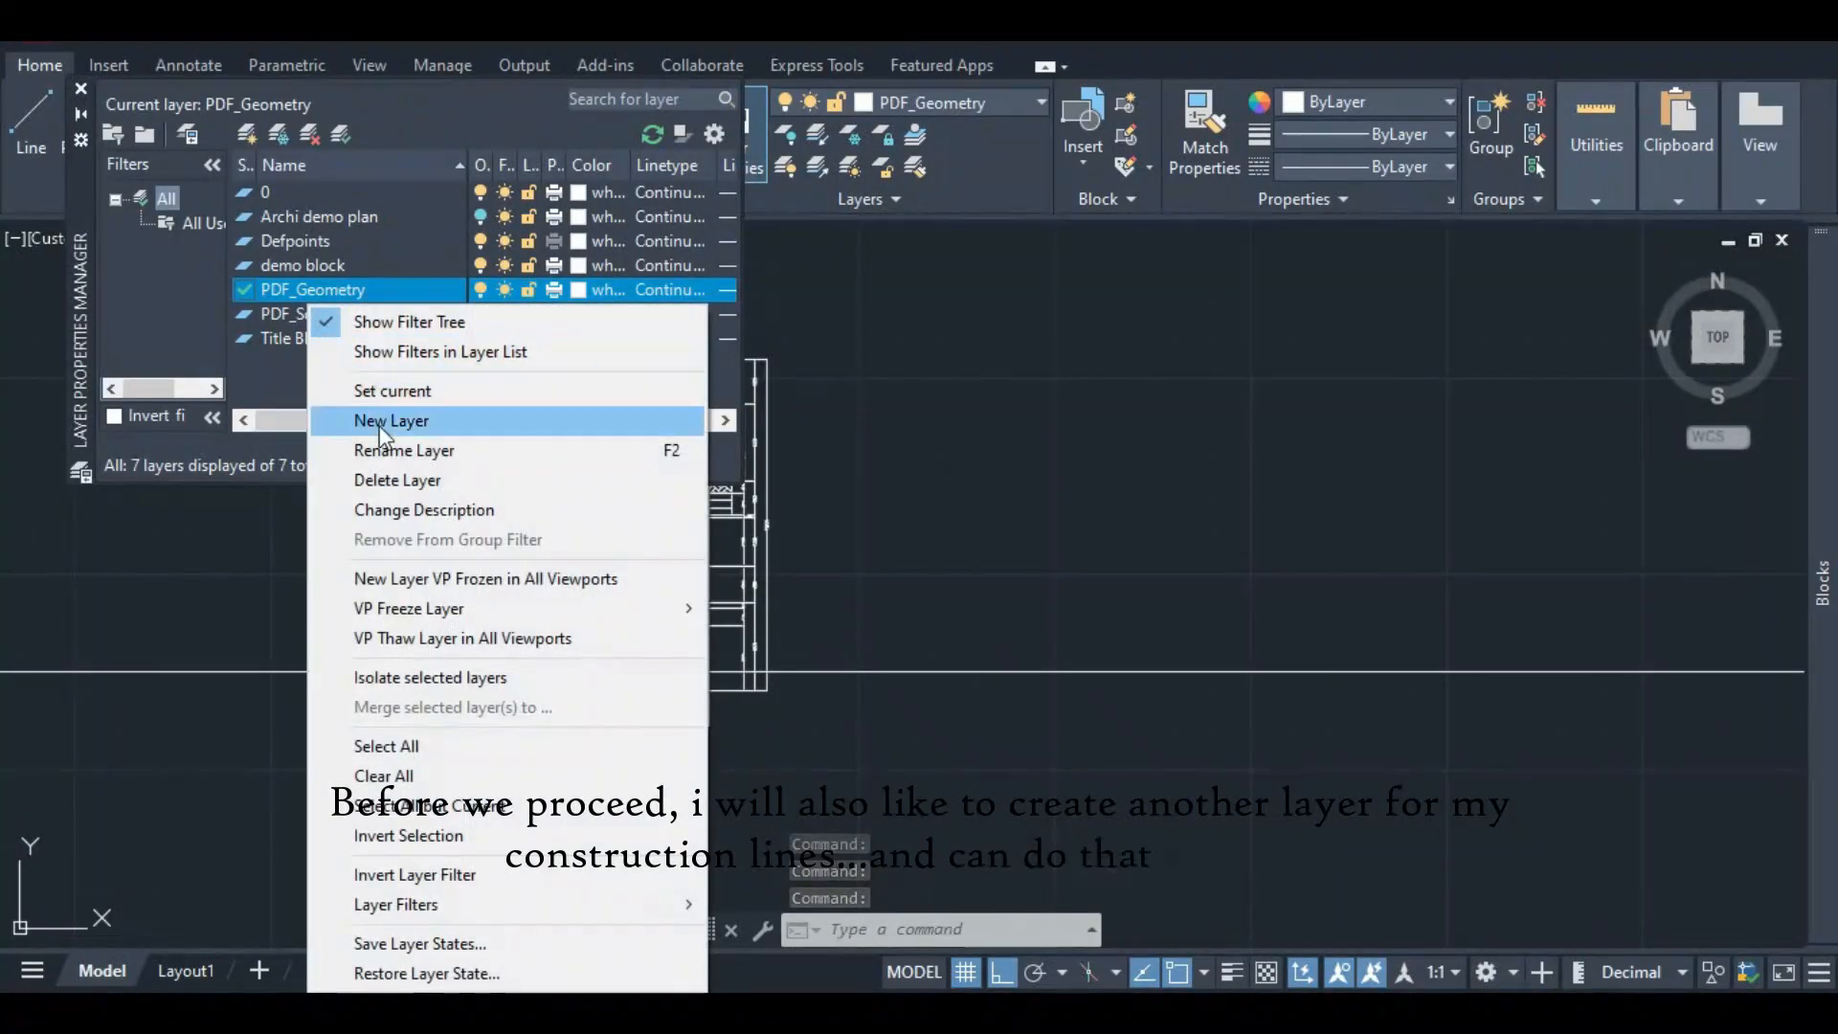
click(479, 422)
text(construction line)
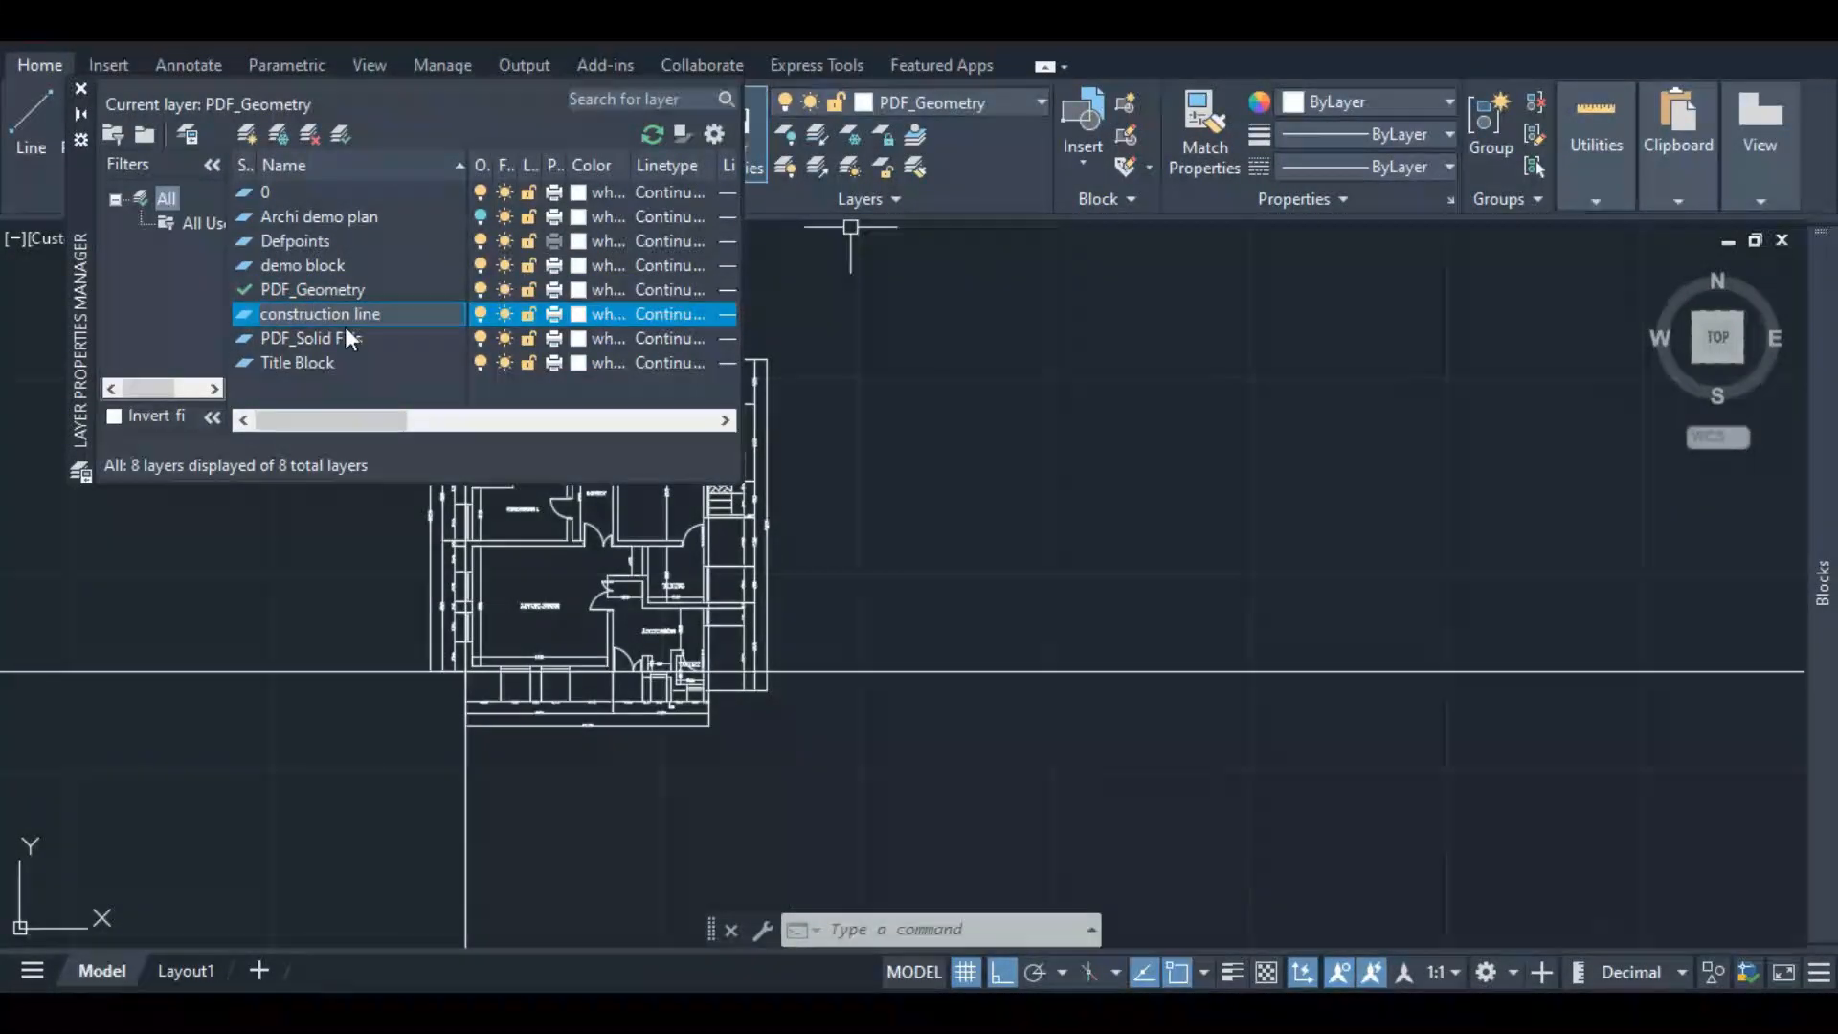
- Move the horizontal and vertical construction lines from layer 0 to the construction line layer
click(315, 362)
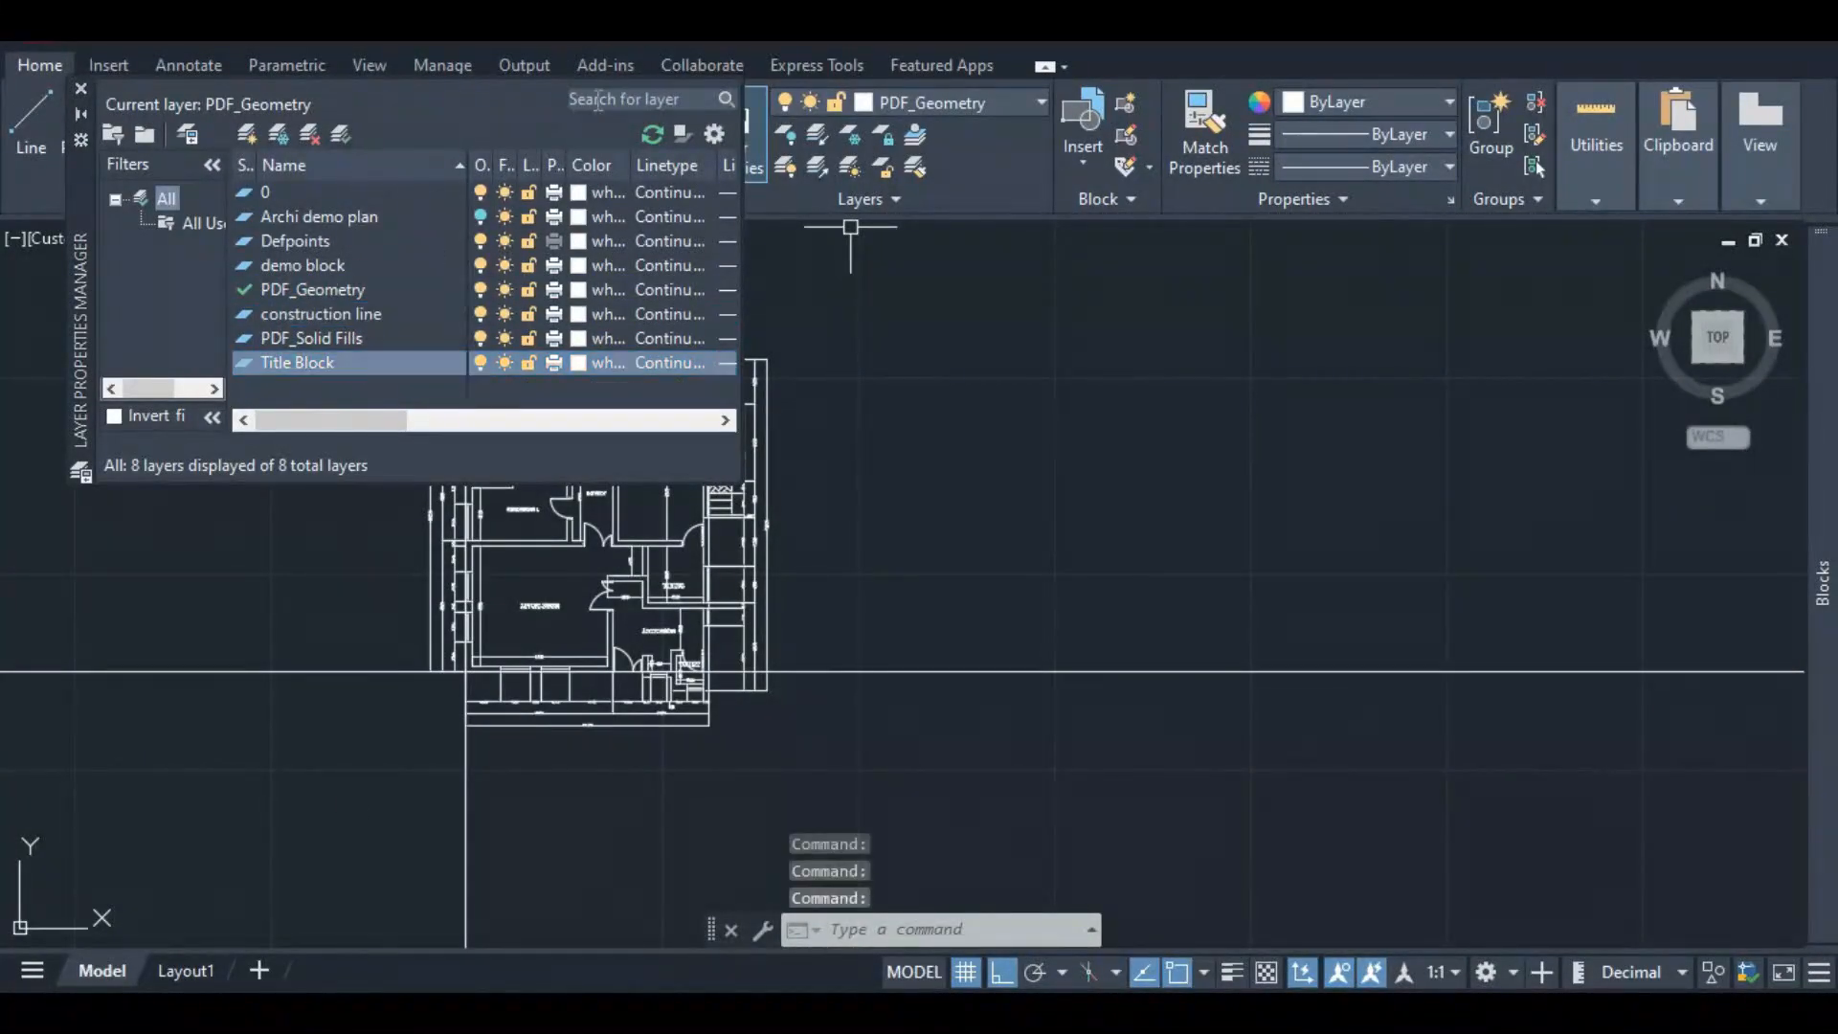
click(82, 89)
click(1051, 670)
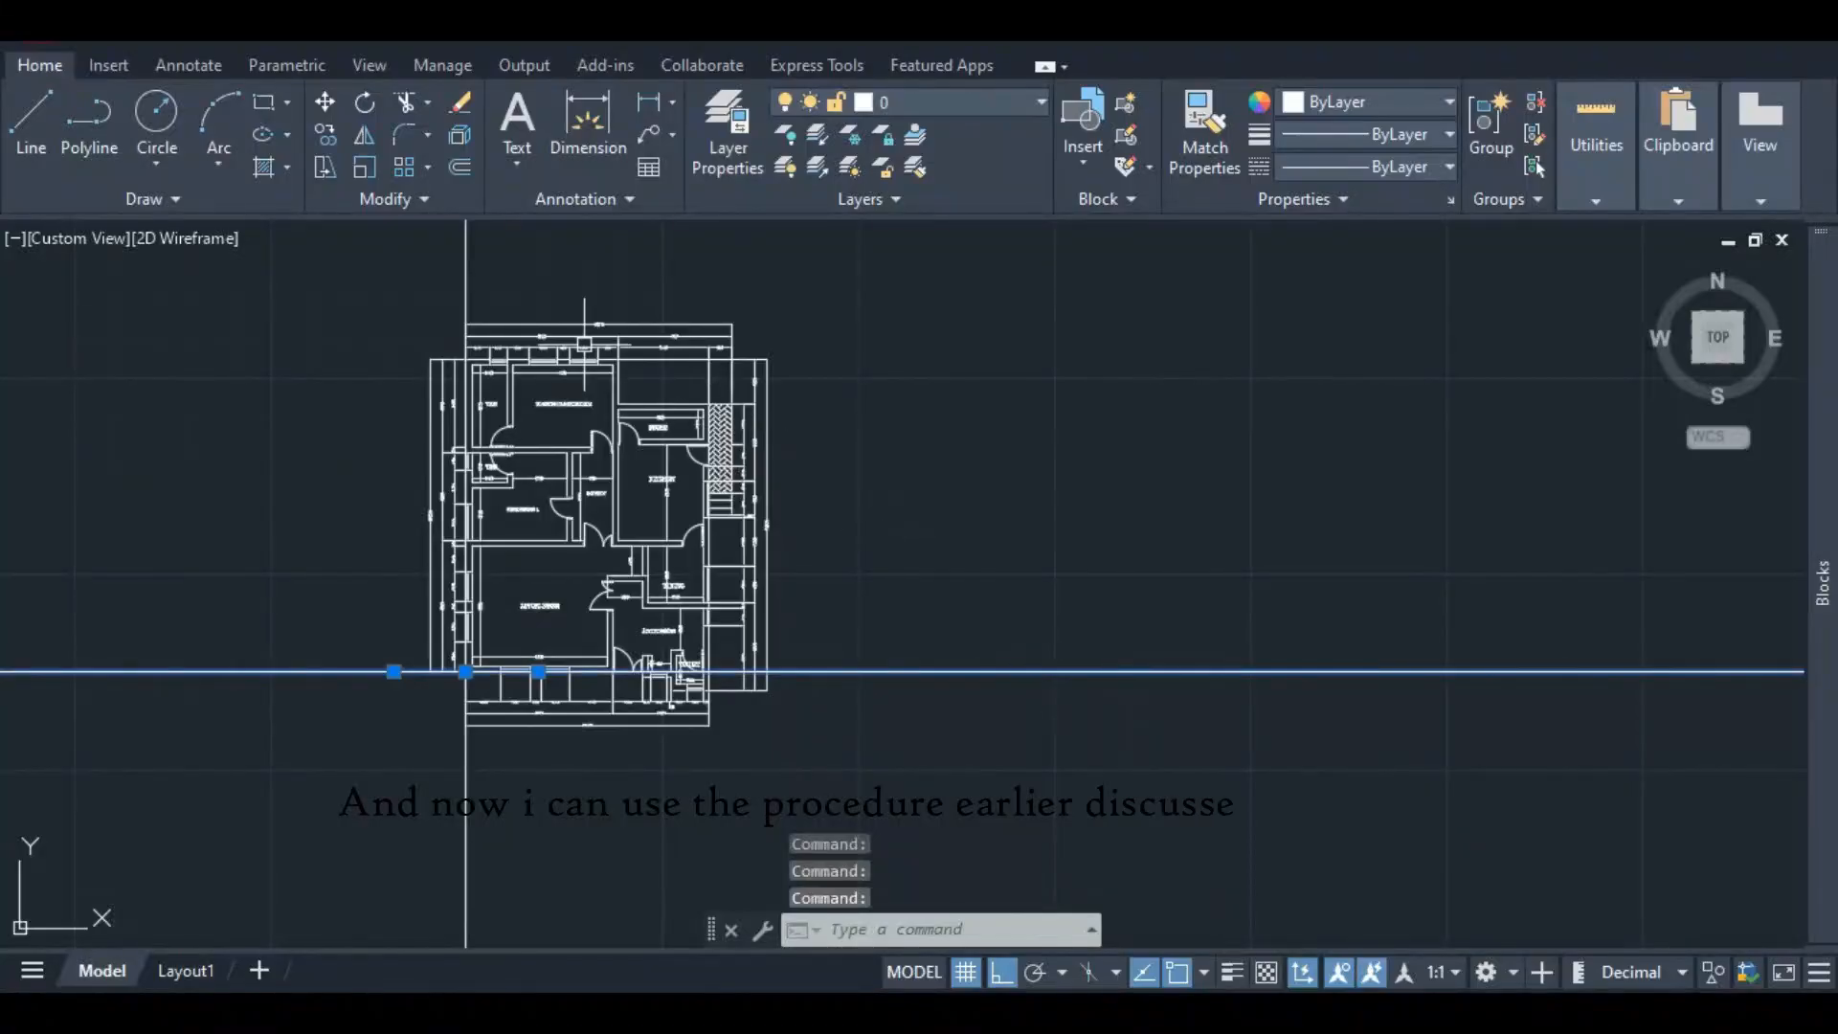
click(467, 270)
click(954, 101)
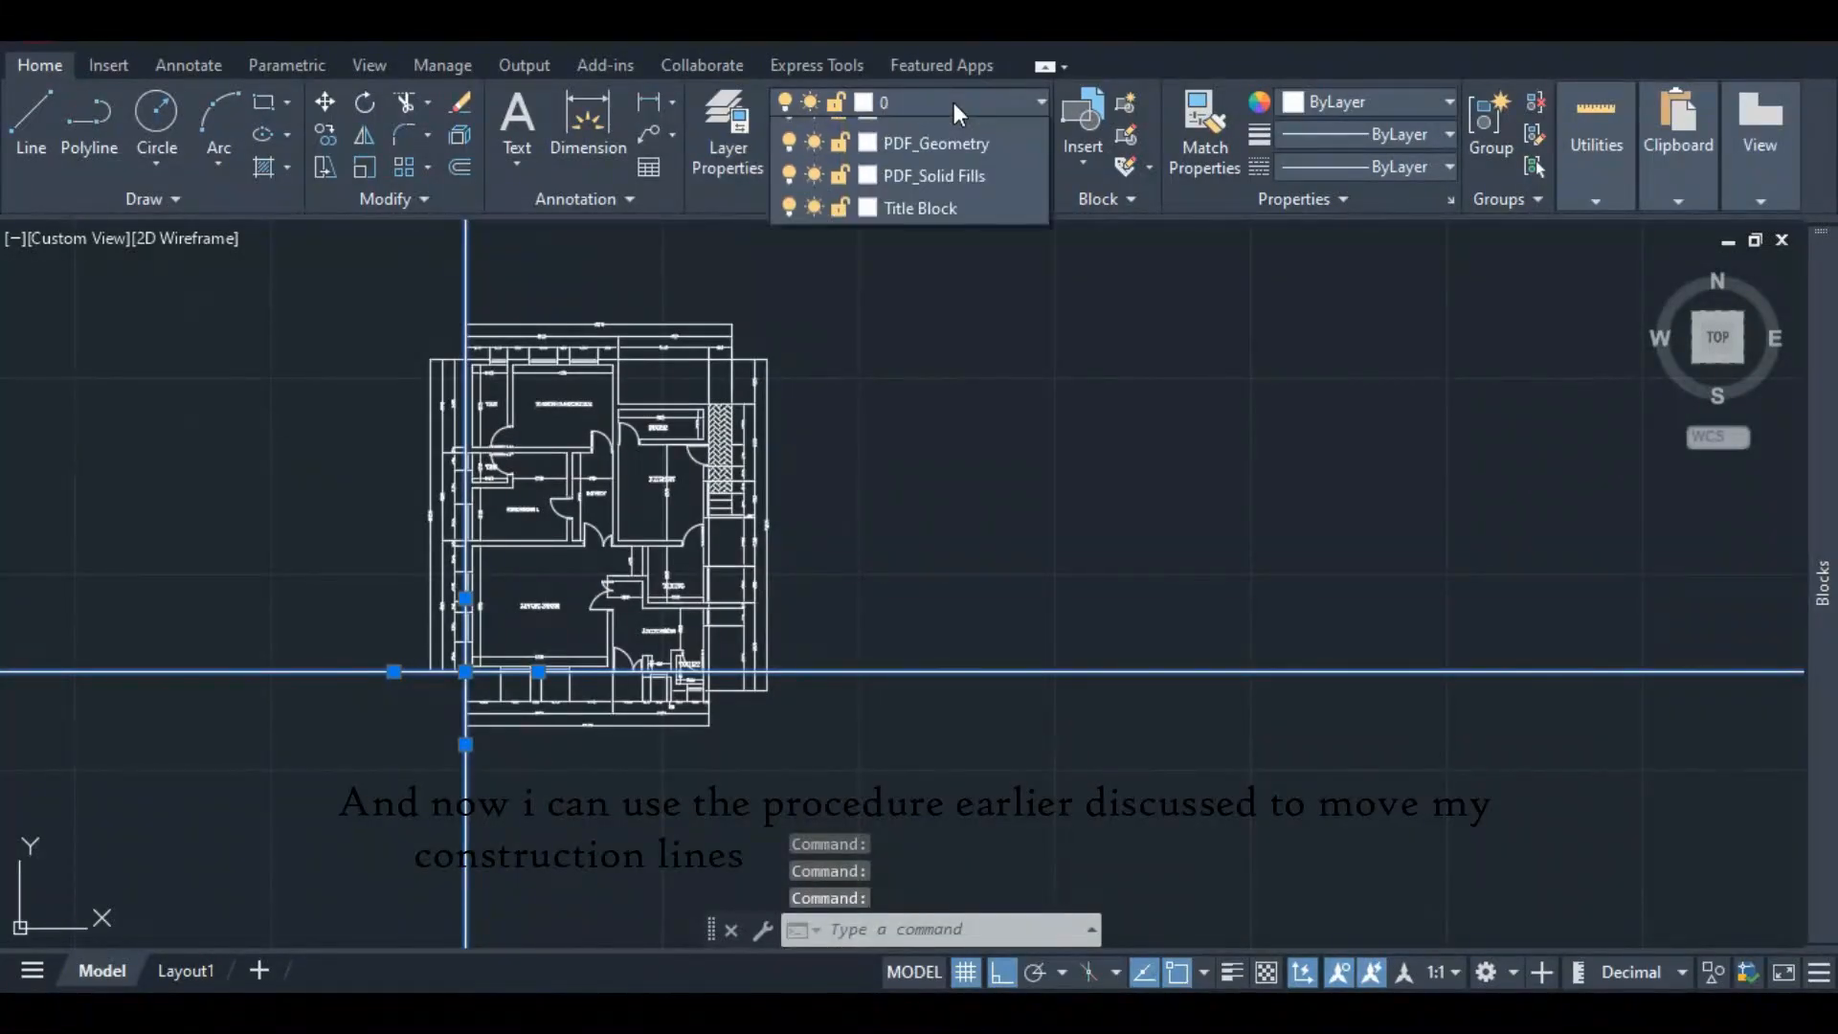
click(910, 197)
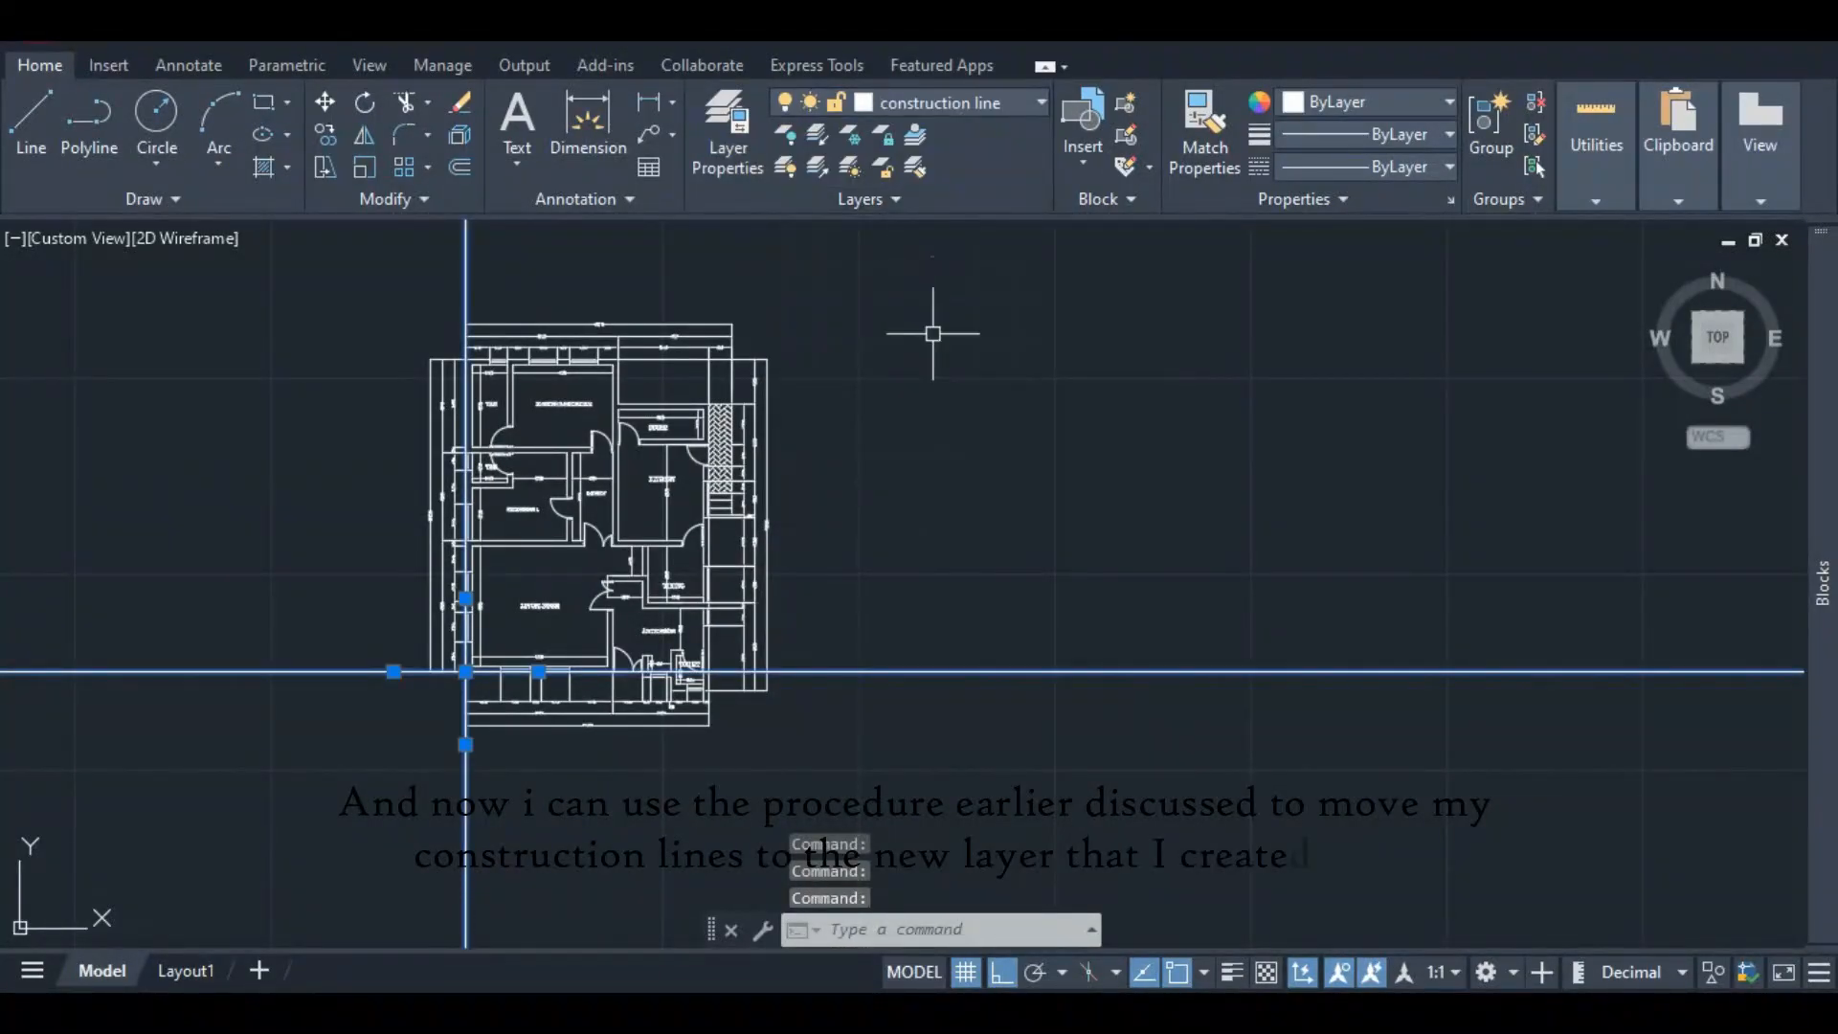
- Set the construction line layer's color to green, index color 102
click(914, 101)
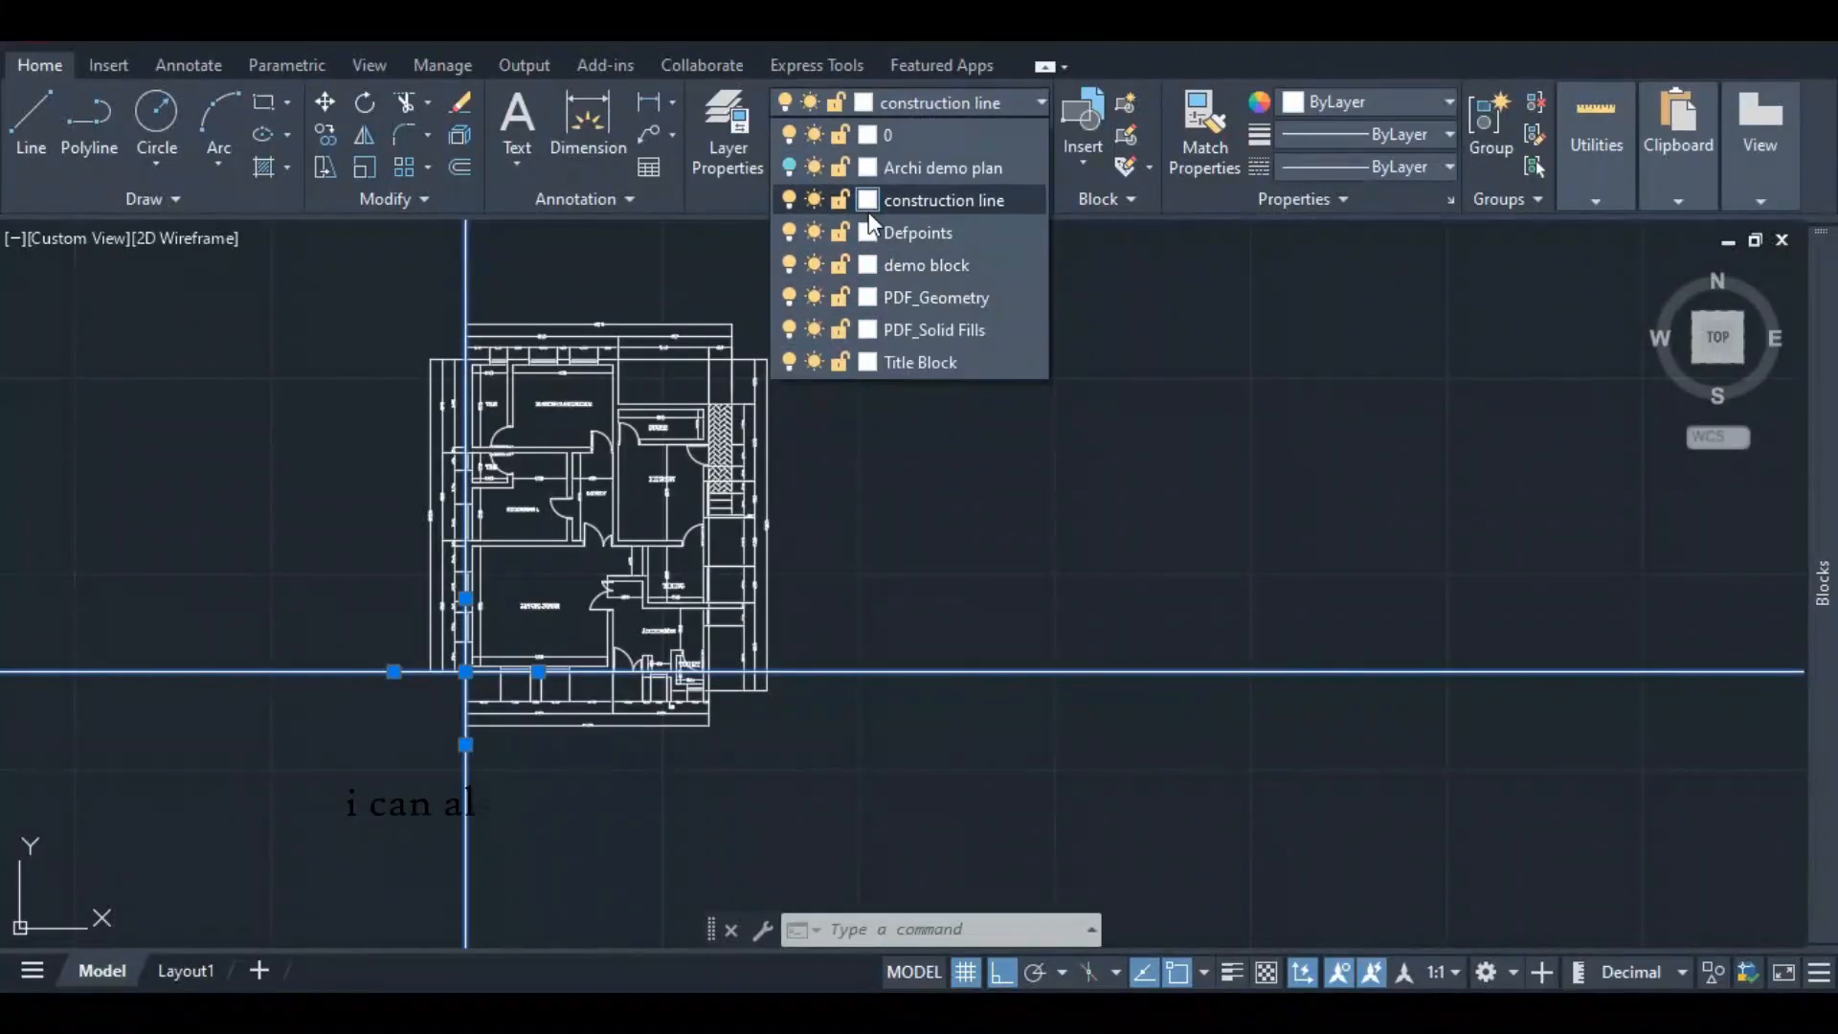
click(868, 200)
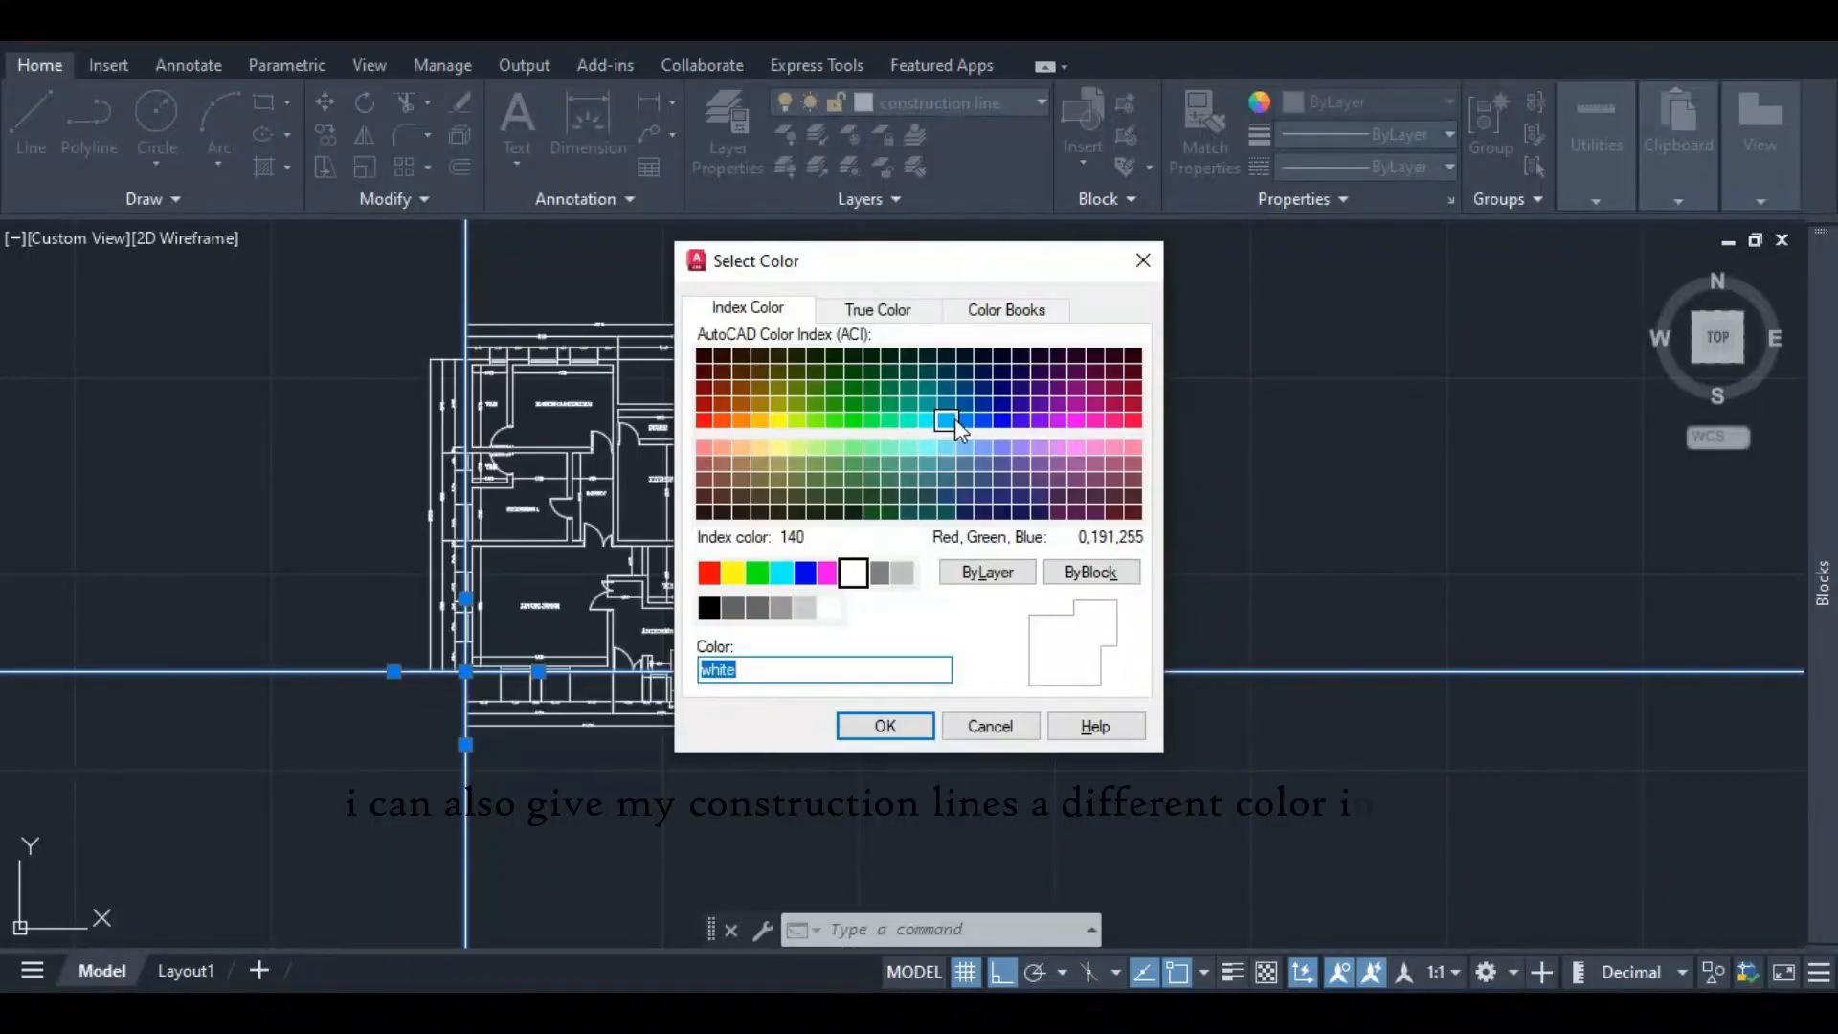
click(873, 406)
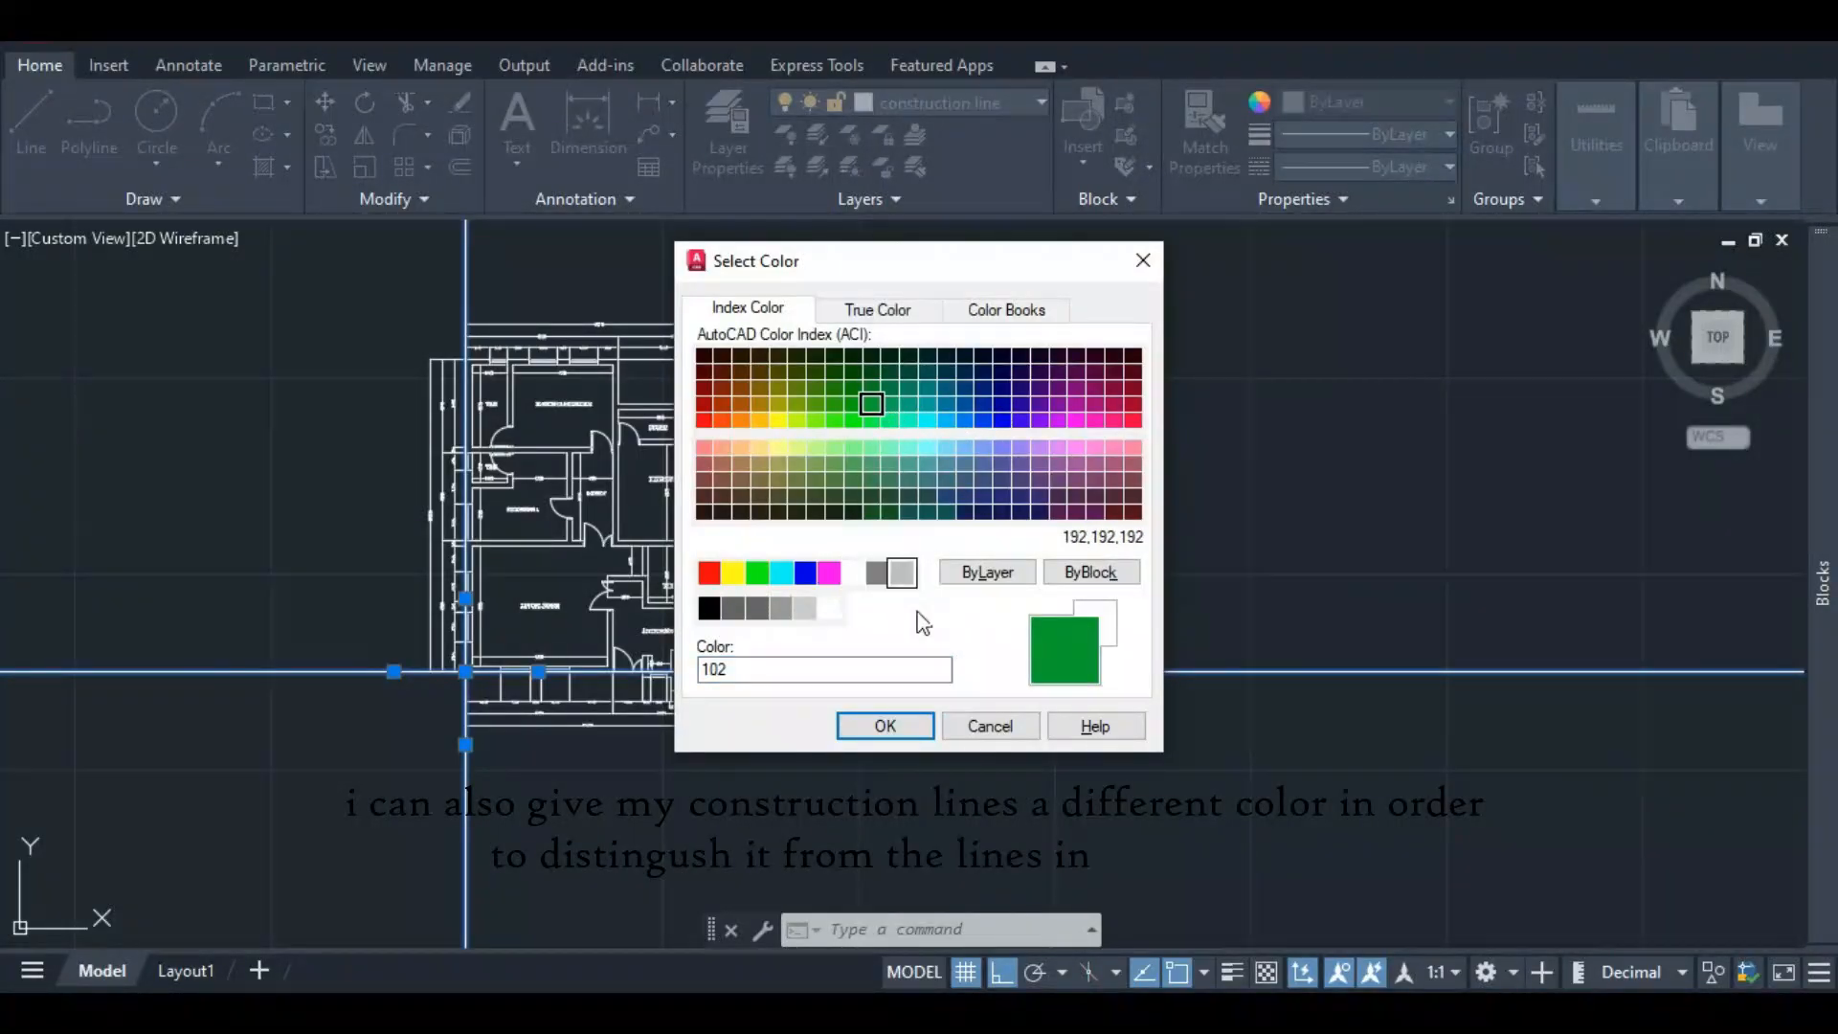
click(885, 727)
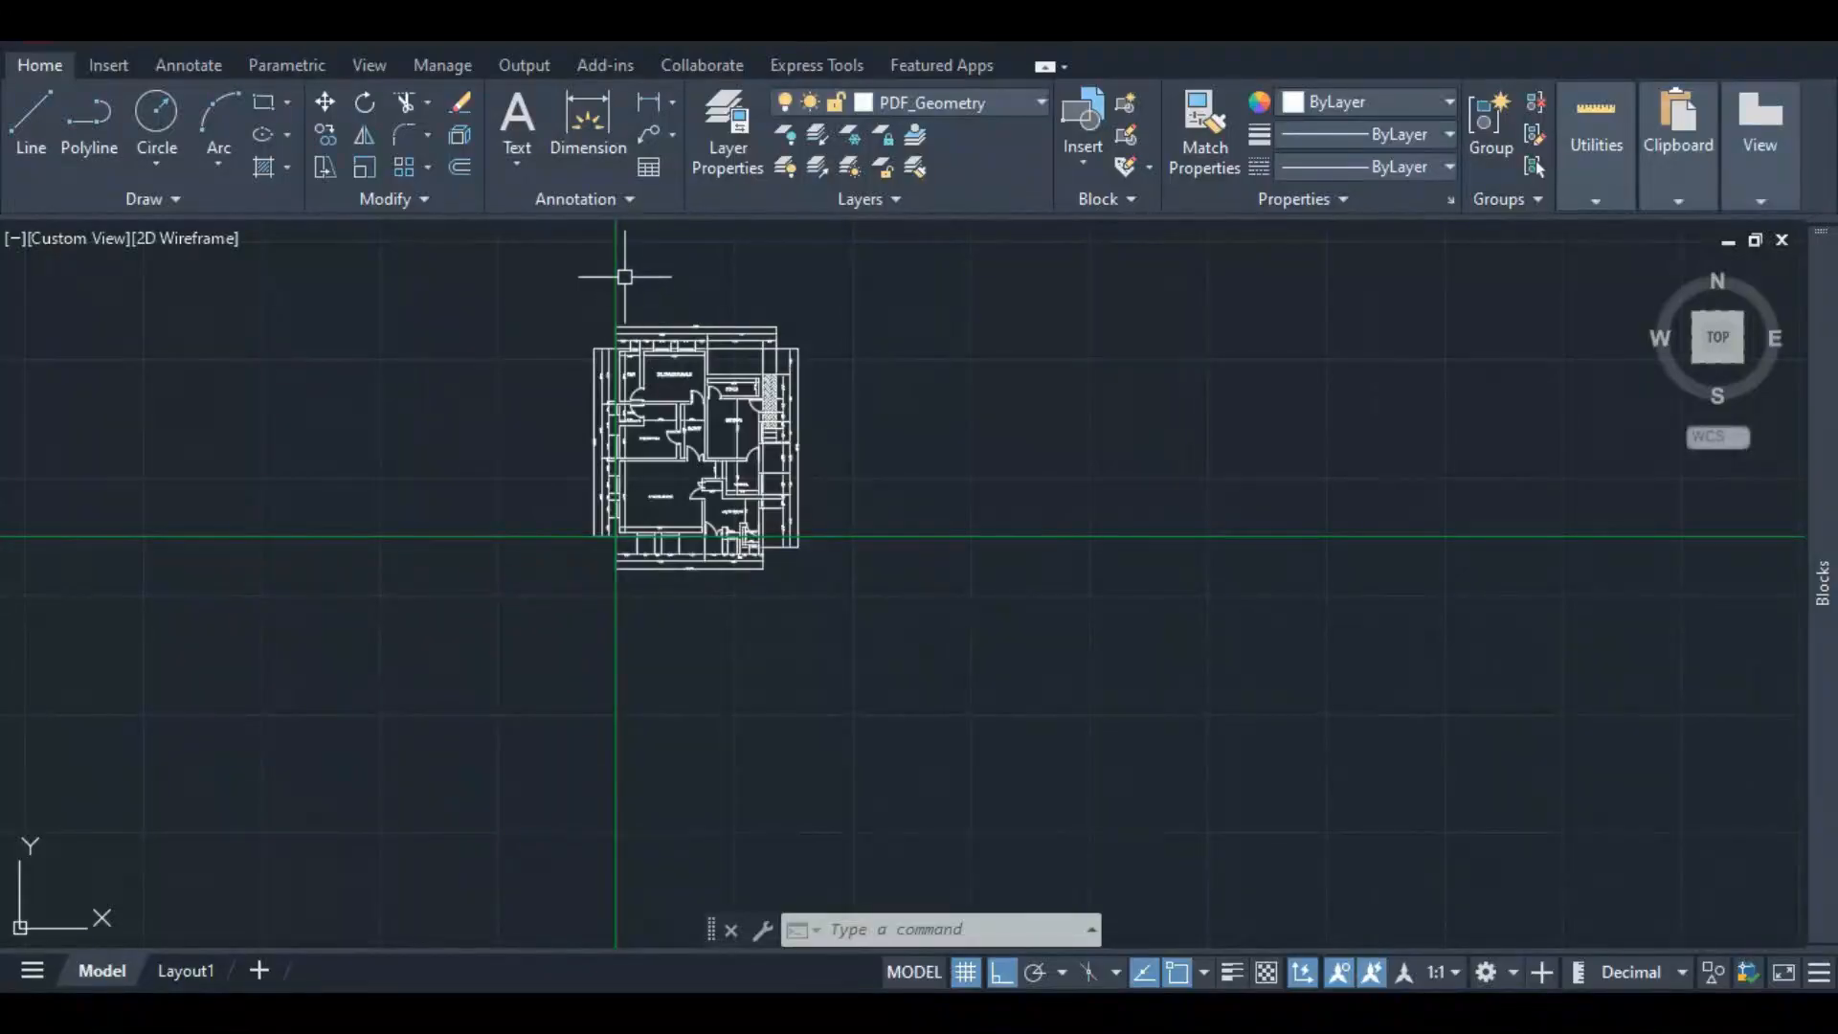
- Copy the vertical construction line about 16 units horizontally from its intersection with the horizontal one into the empty area beside the reference plan
click(618, 276)
right_click(627, 289)
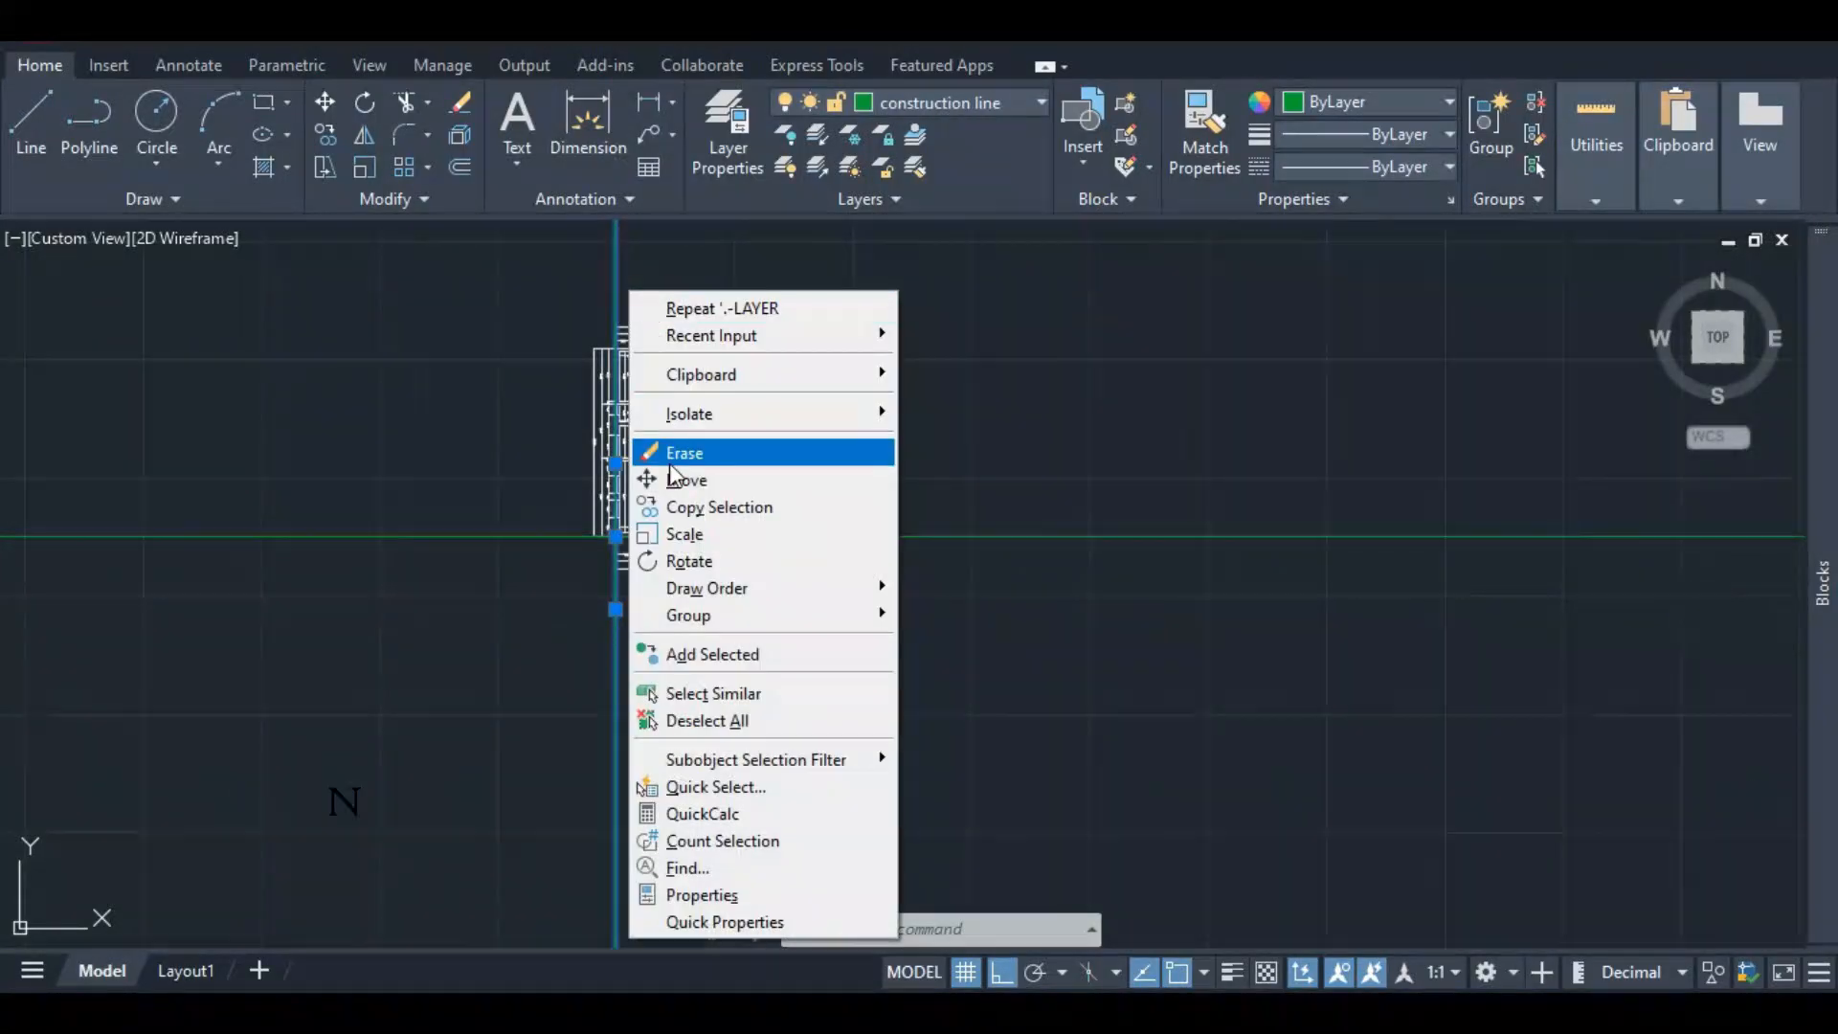
click(709, 503)
scroll(603, 496, up, 5)
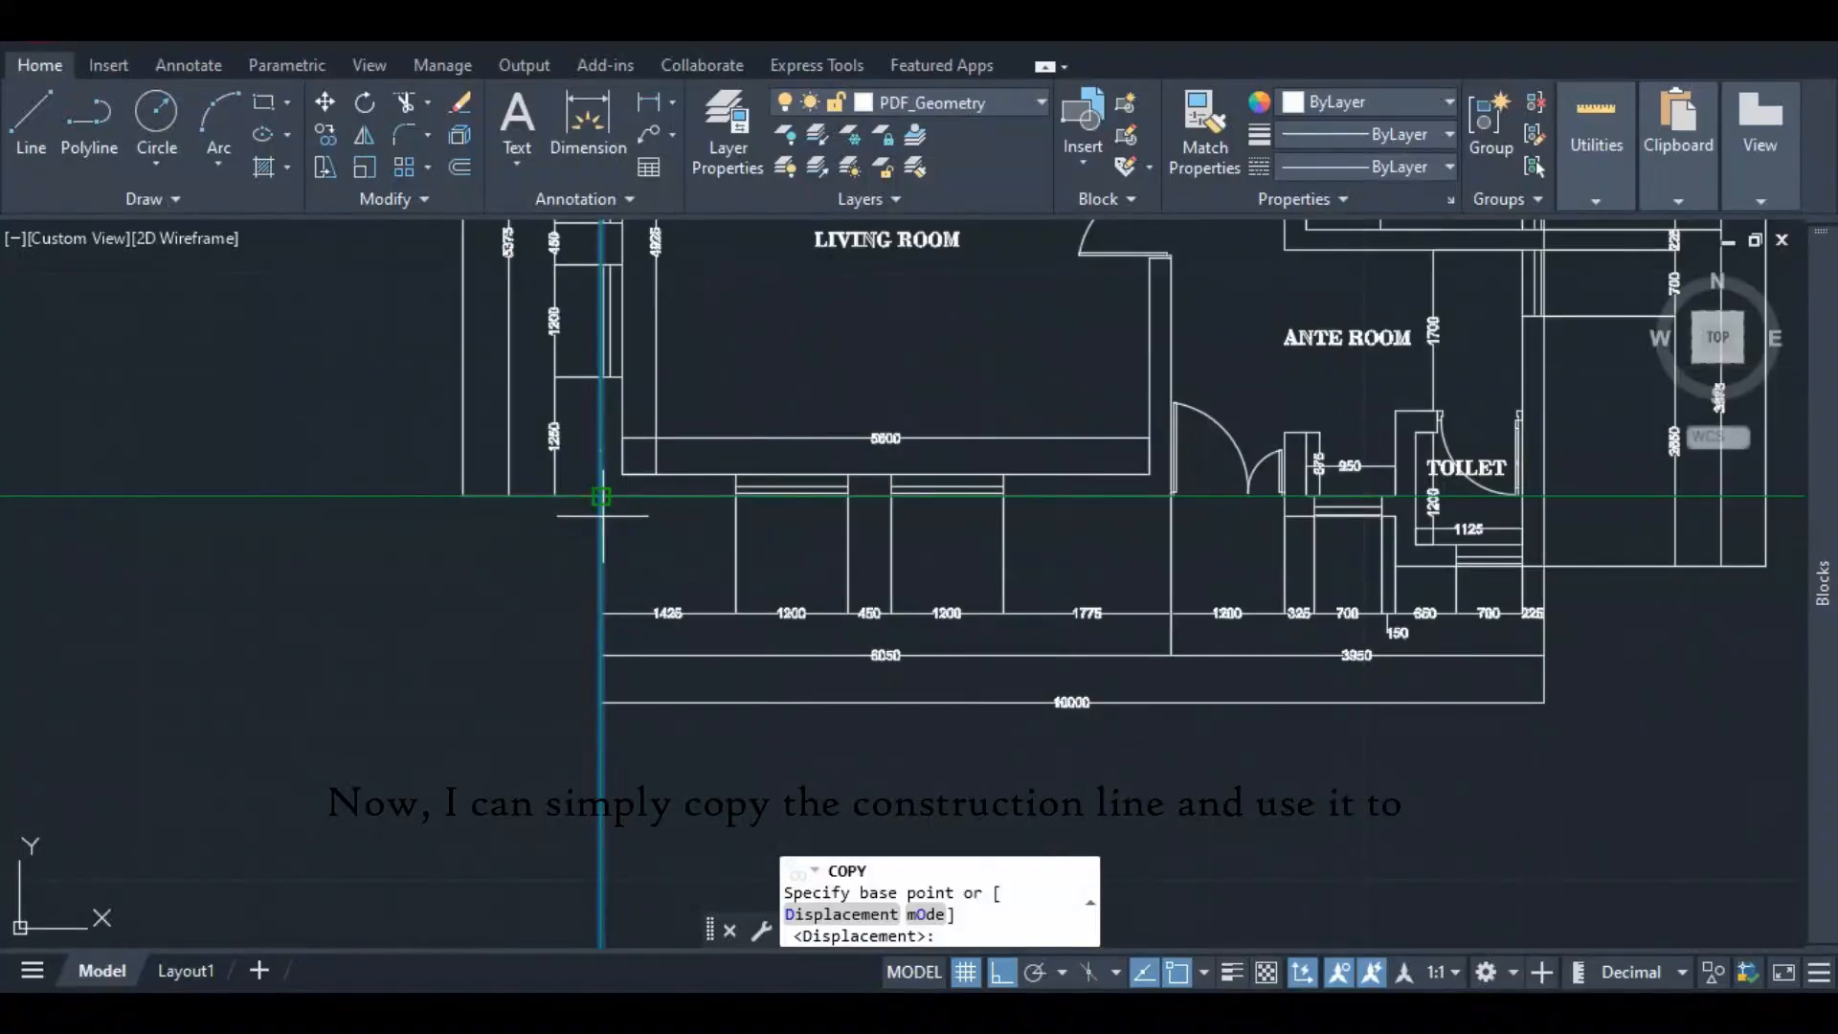
click(602, 495)
scroll(574, 503, down, 5)
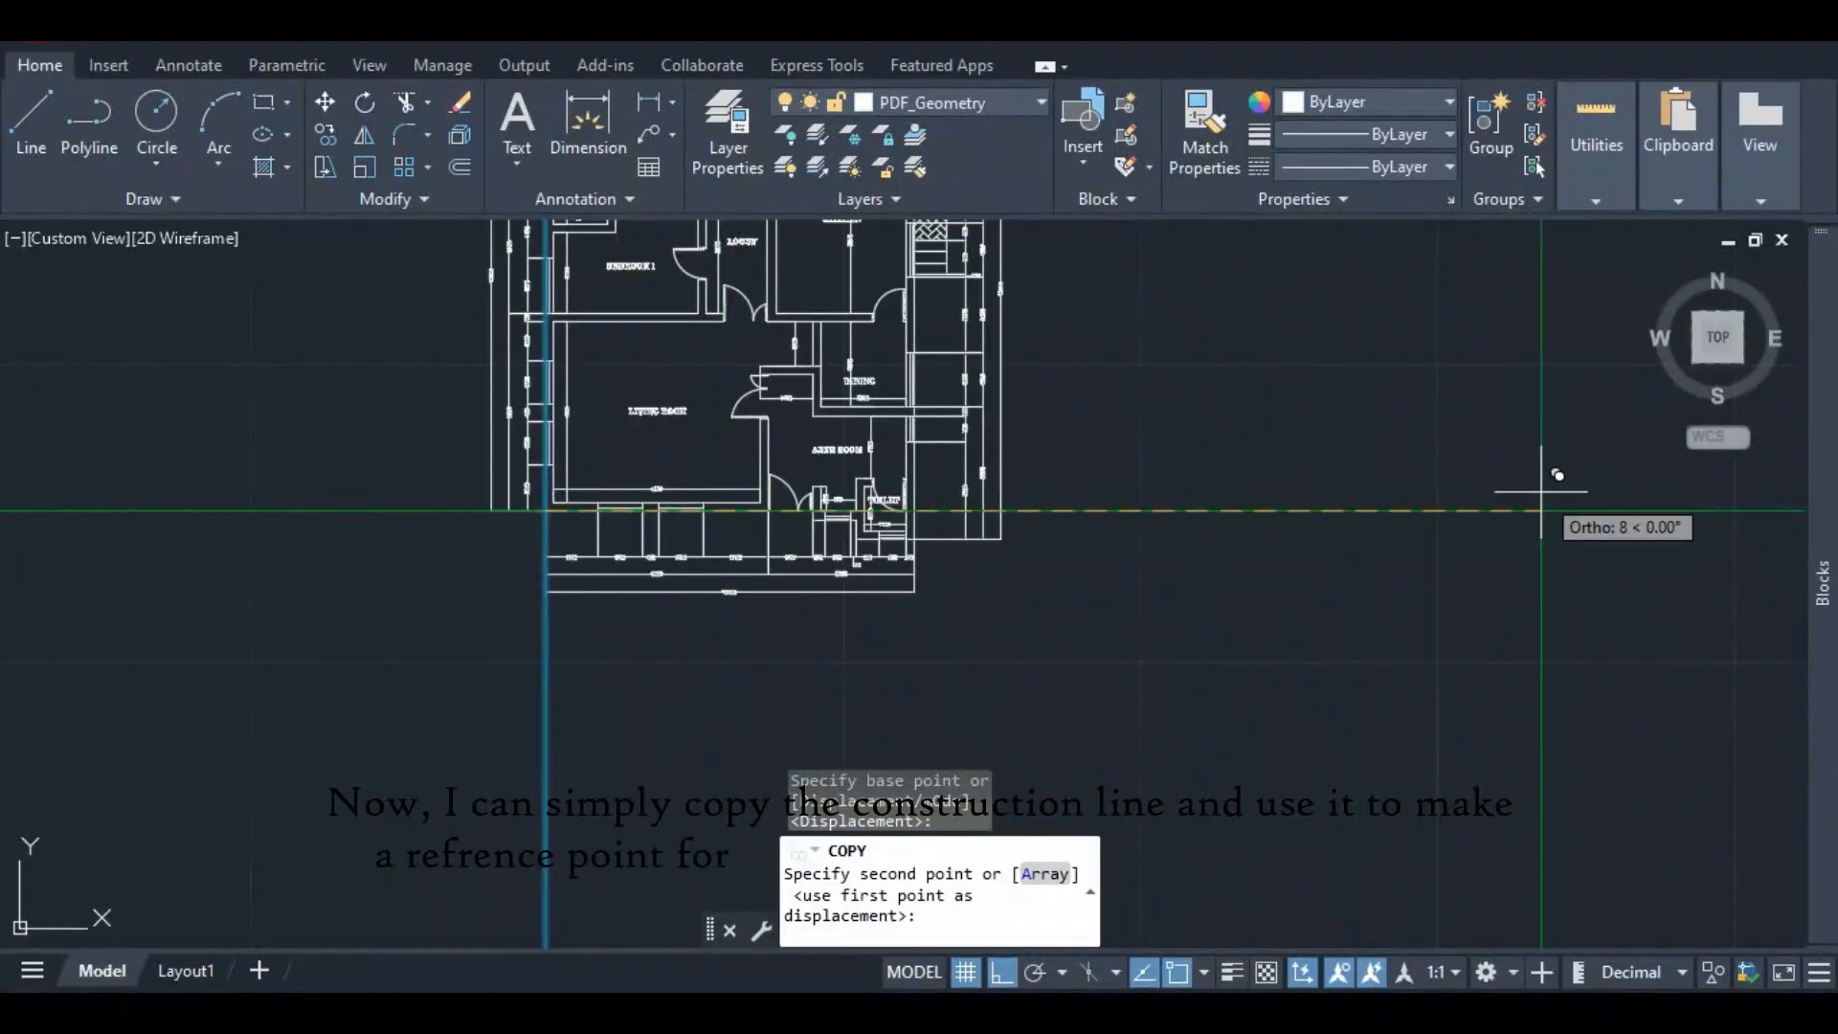
scroll(675, 499, down, 4)
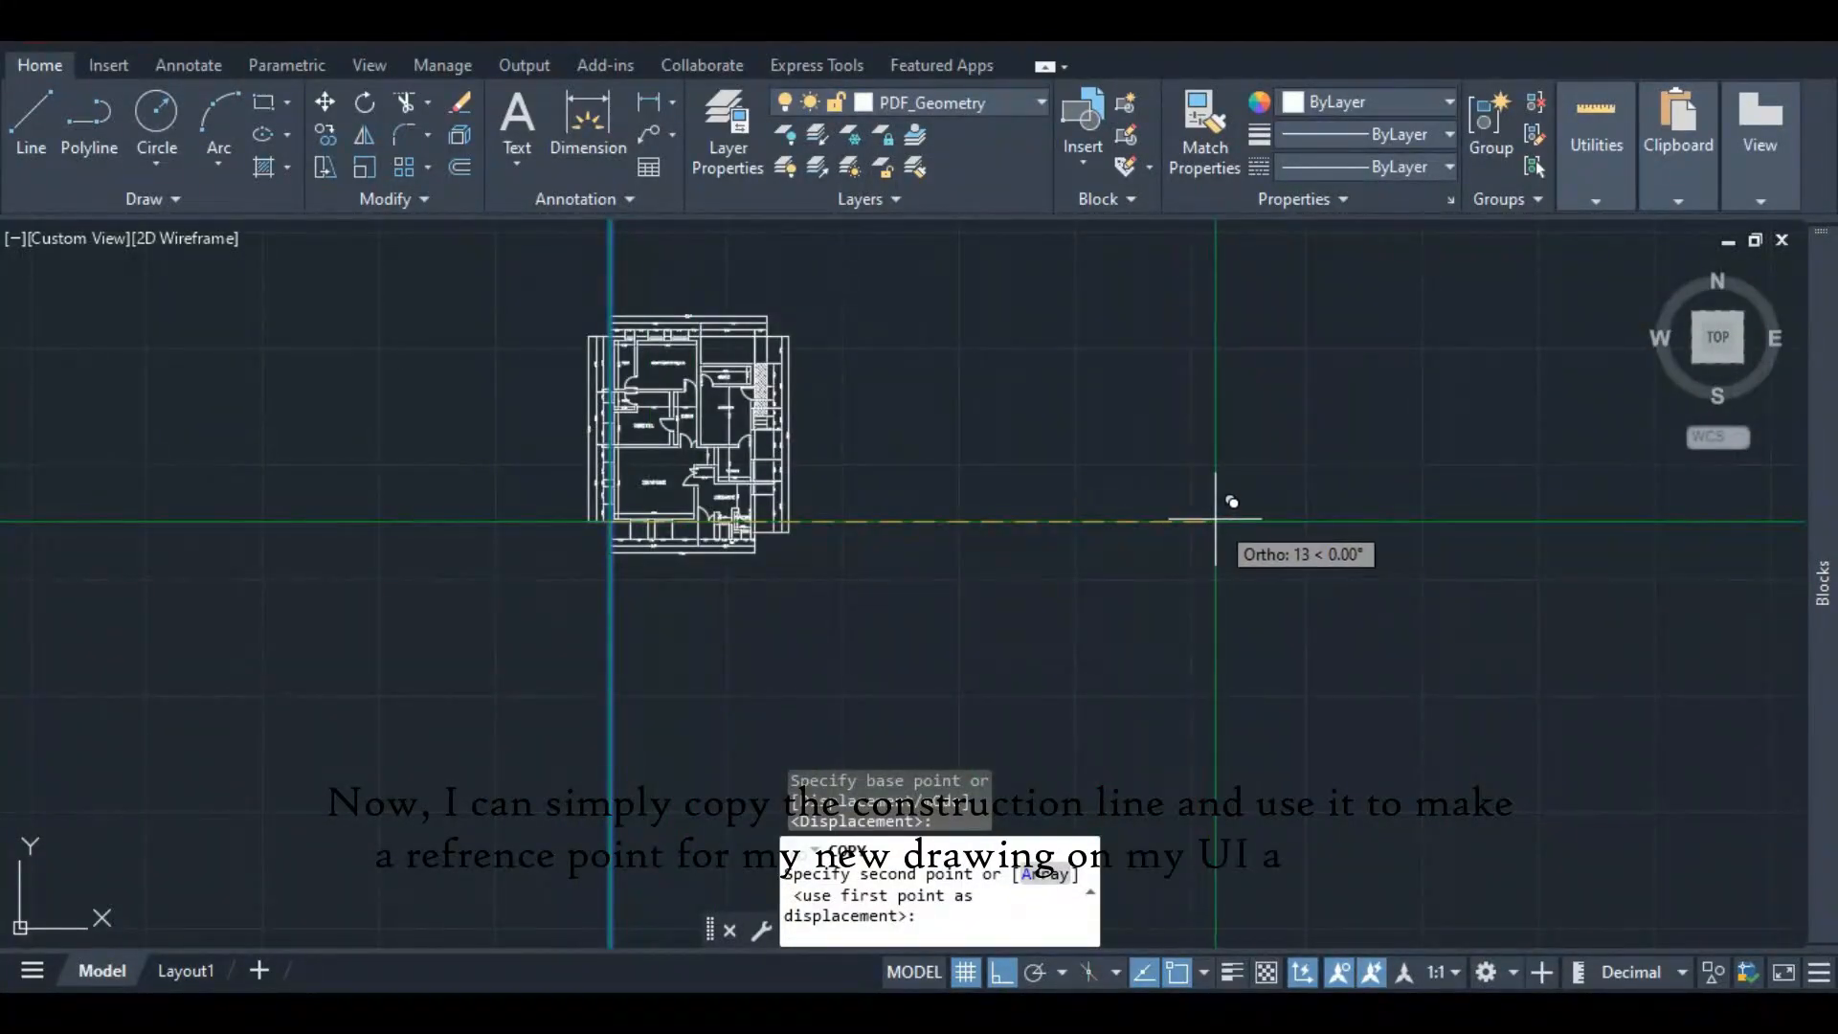
scroll(566, 507, down, 2)
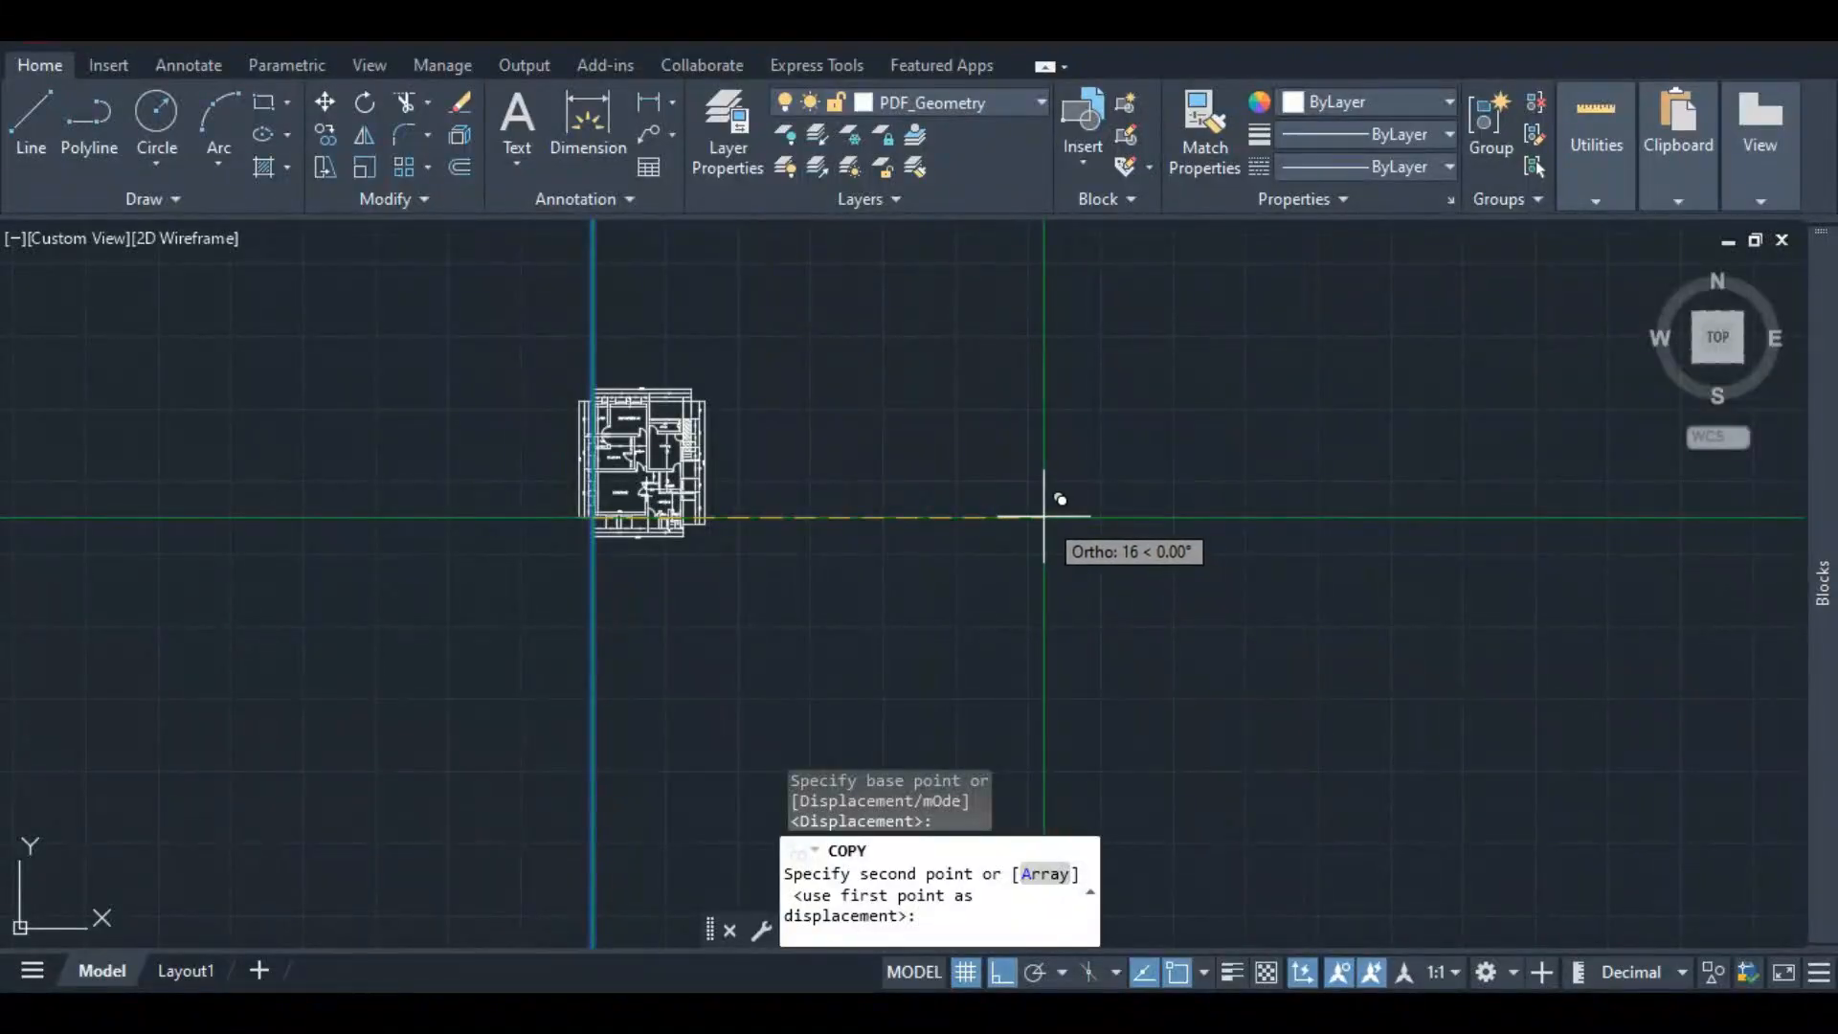
click(1044, 517)
key(Escape)
scroll(1107, 492, up, 6)
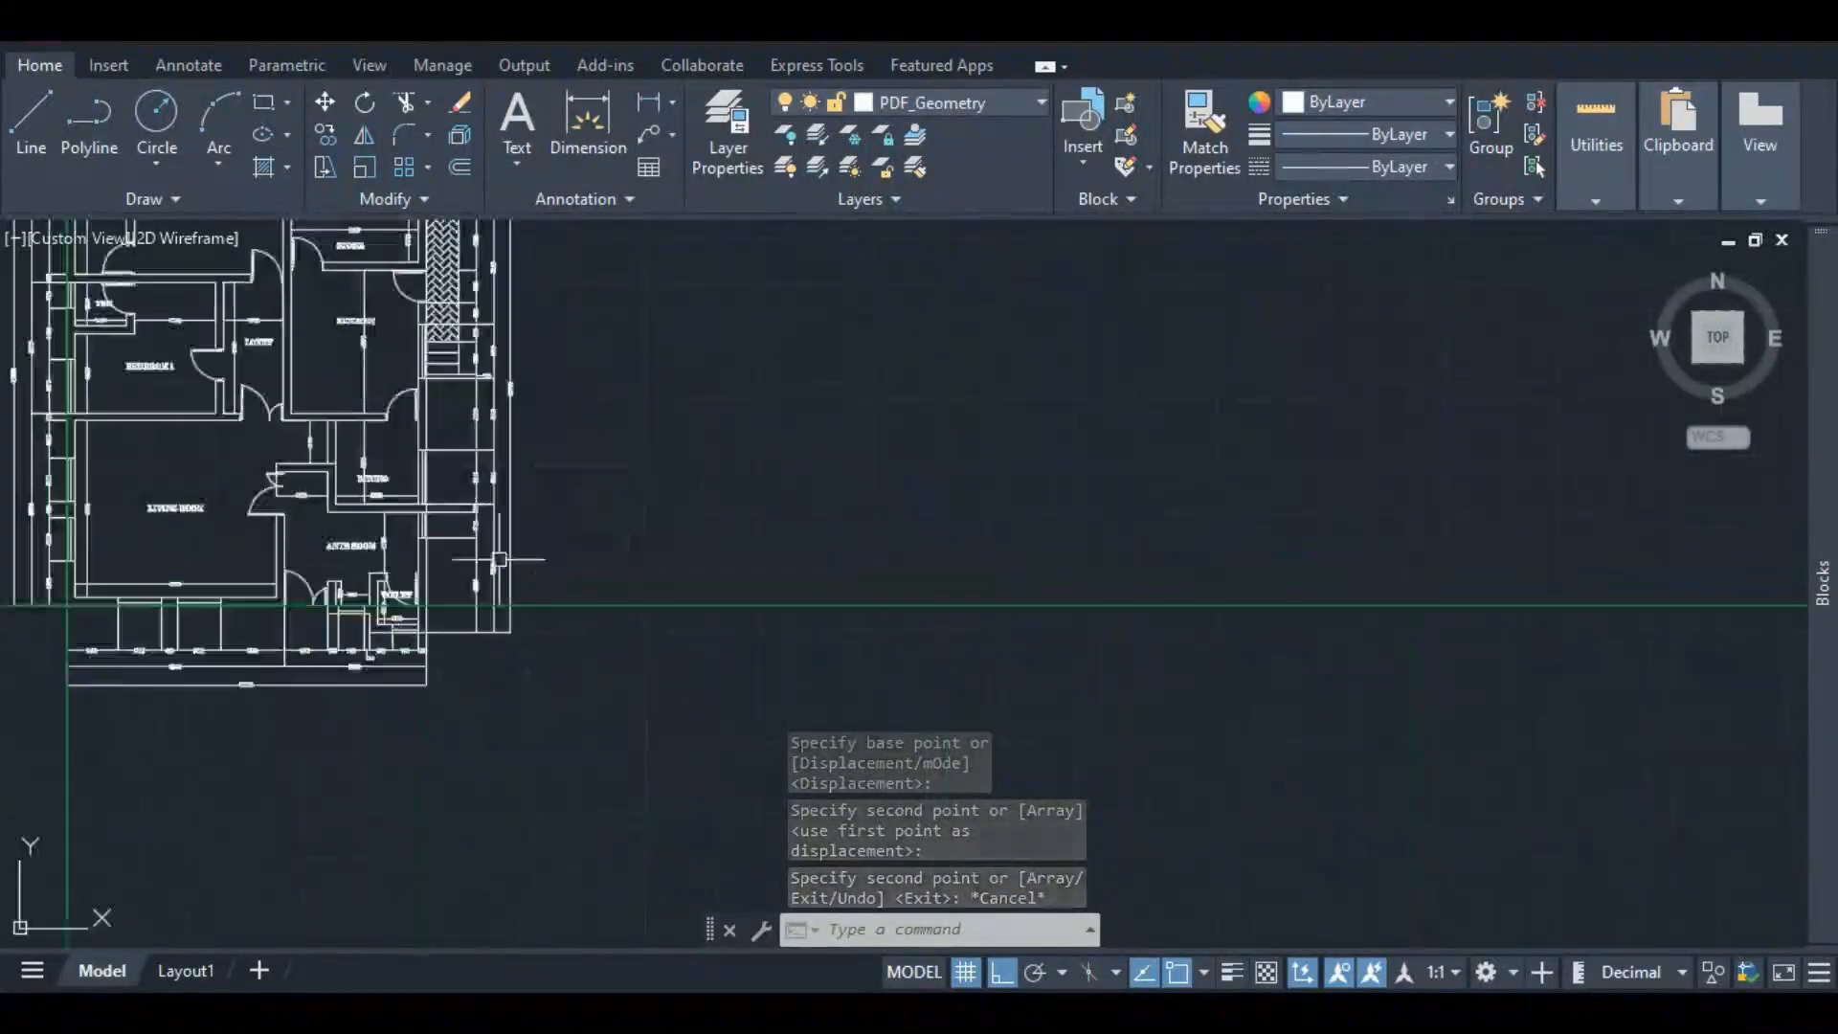
scroll(595, 608, down, 2)
scroll(107, 630, up, 4)
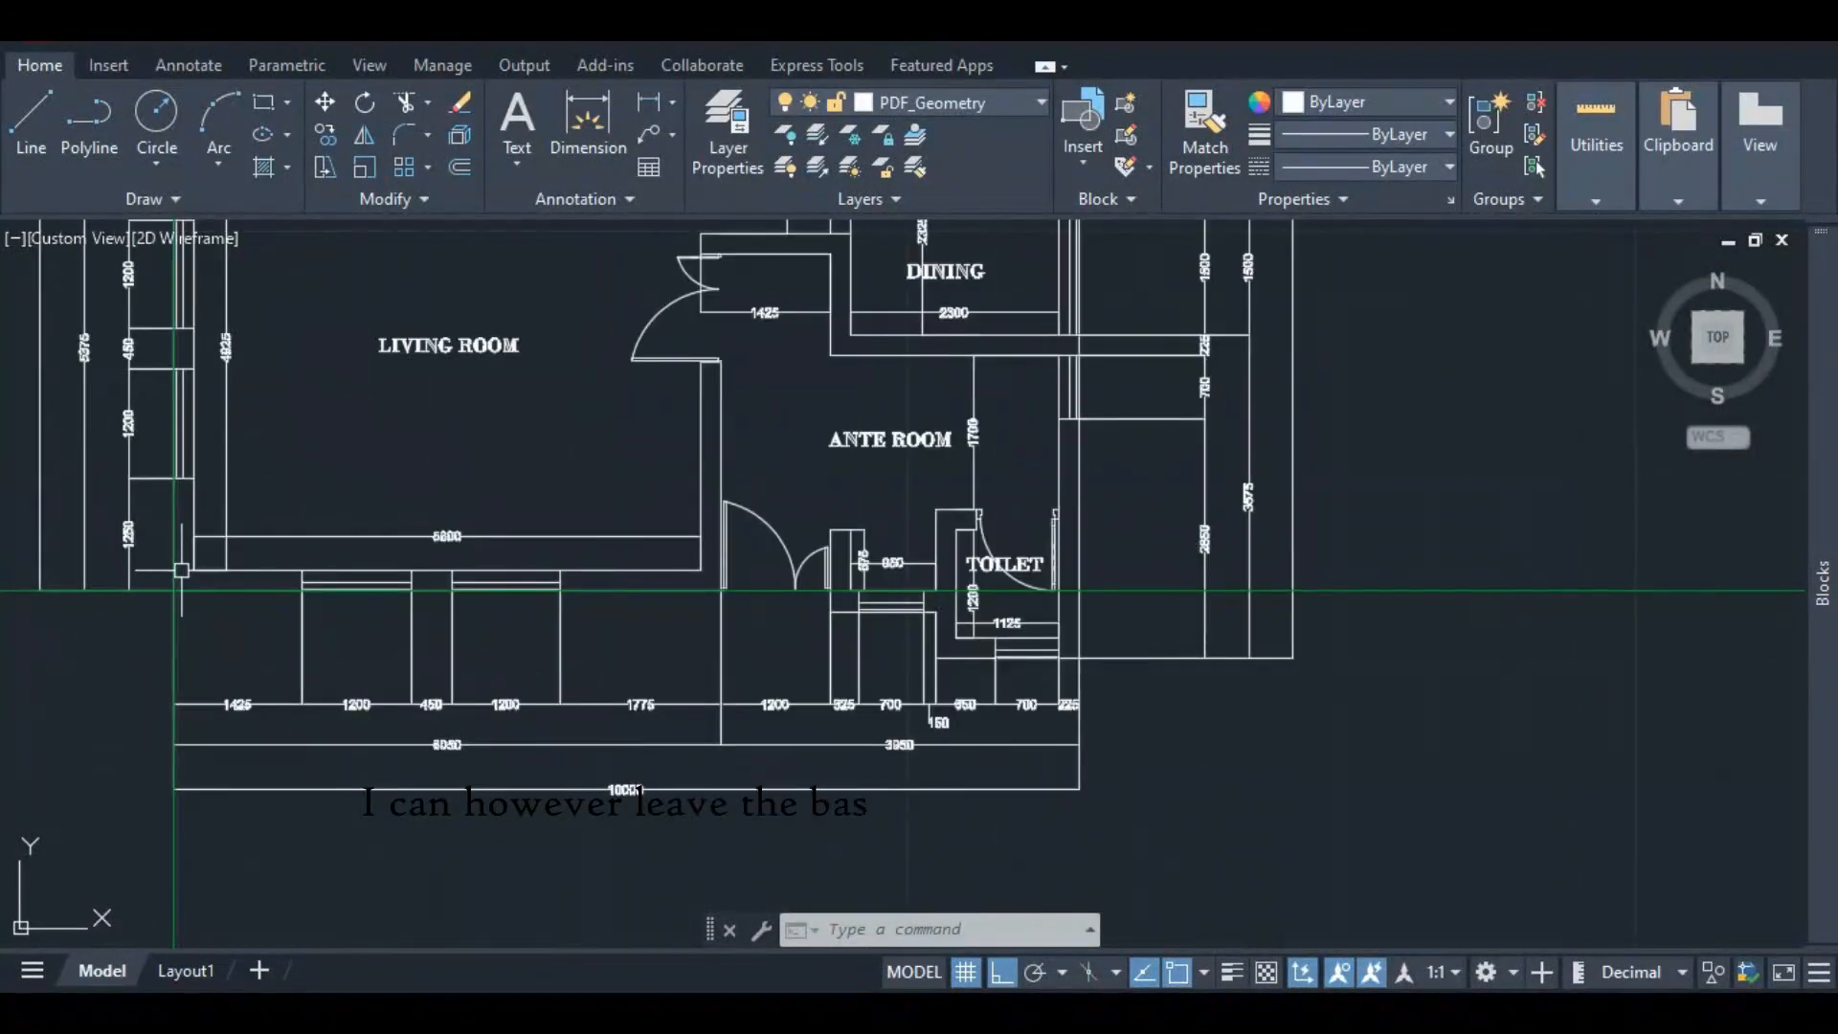
scroll(181, 572, down, 4)
scroll(550, 594, down, 4)
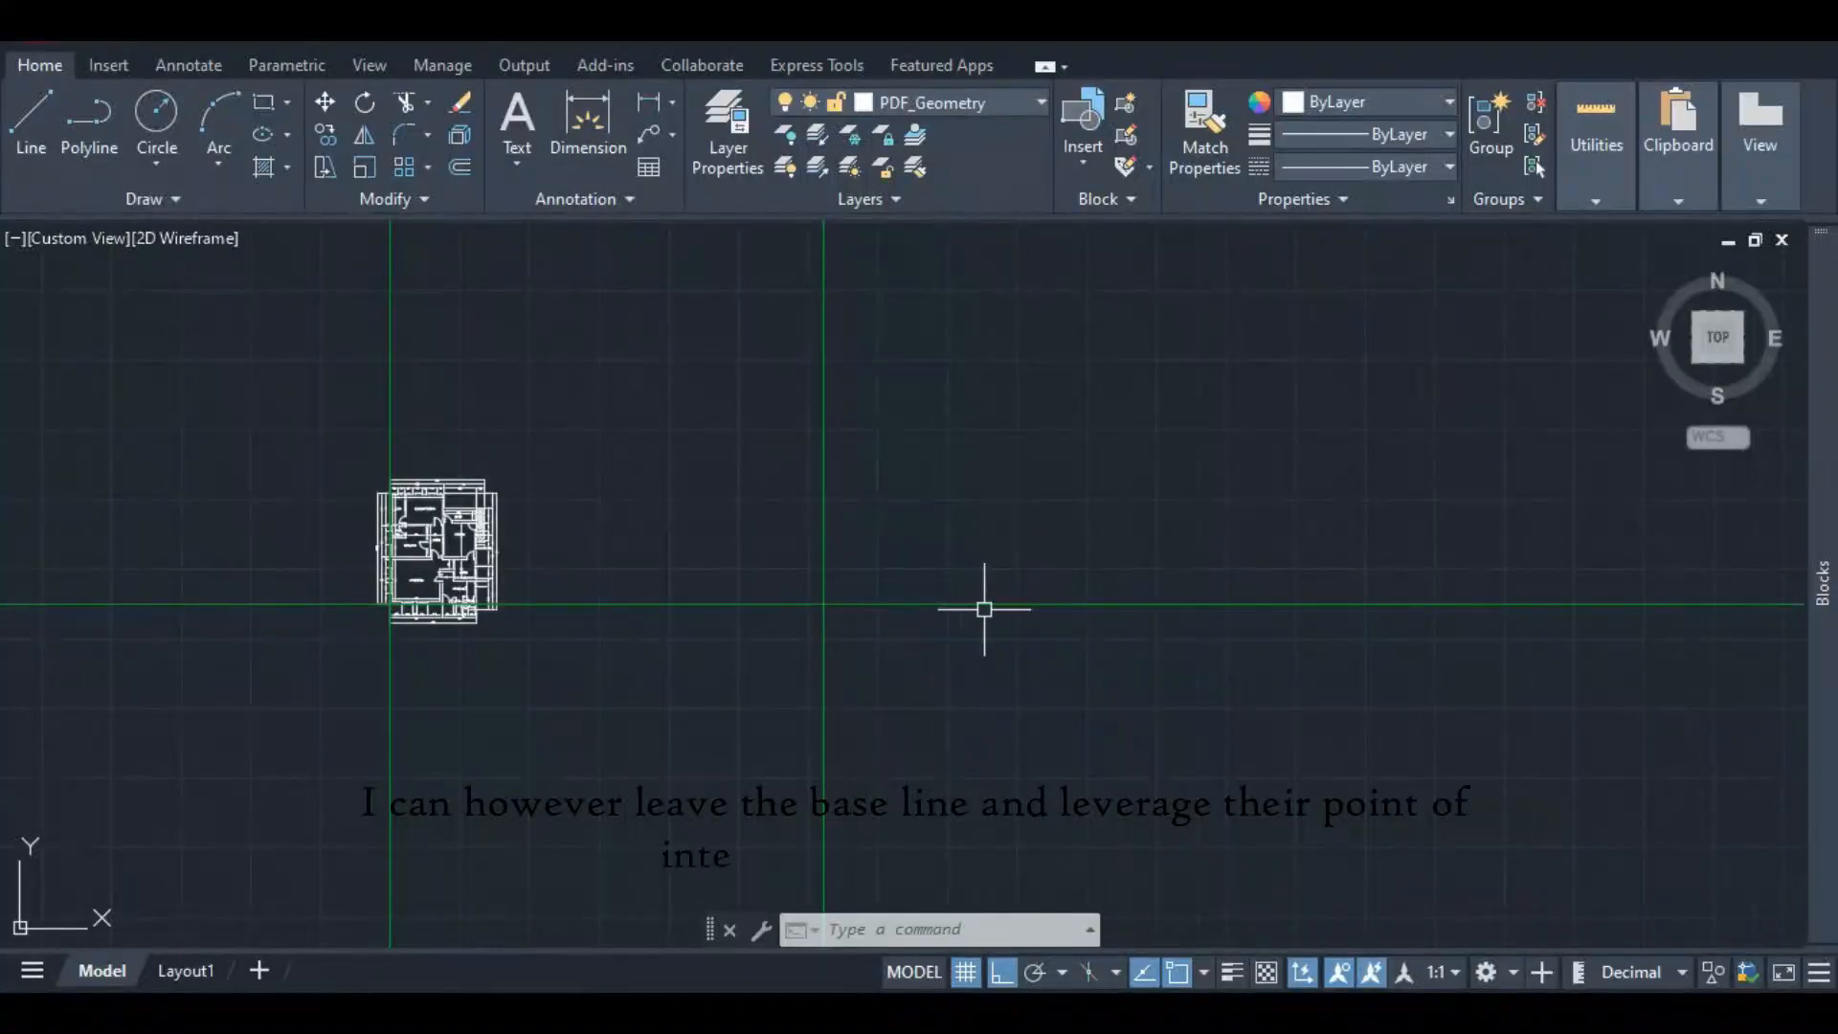
- Send the horizontal construction line and the vertical one along the reference plan's edge to the back of the draw order
scroll(383, 617, up, 7)
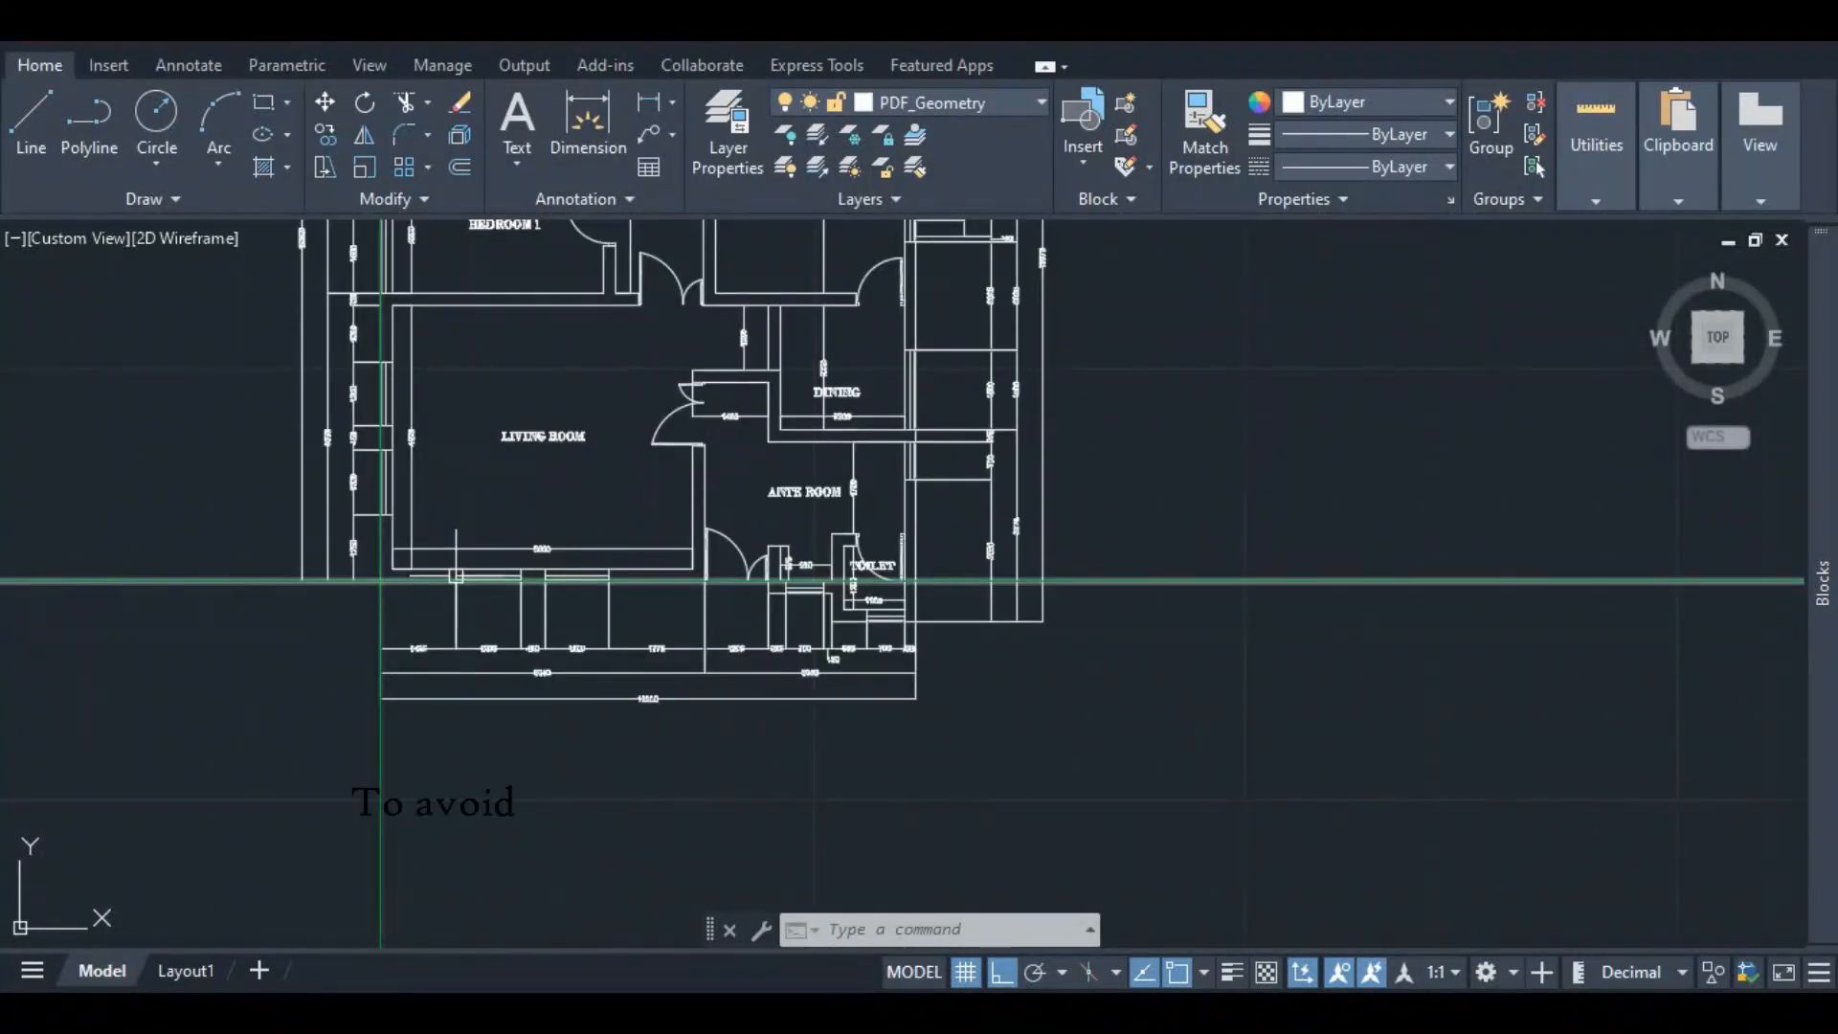
scroll(385, 621, up, 1)
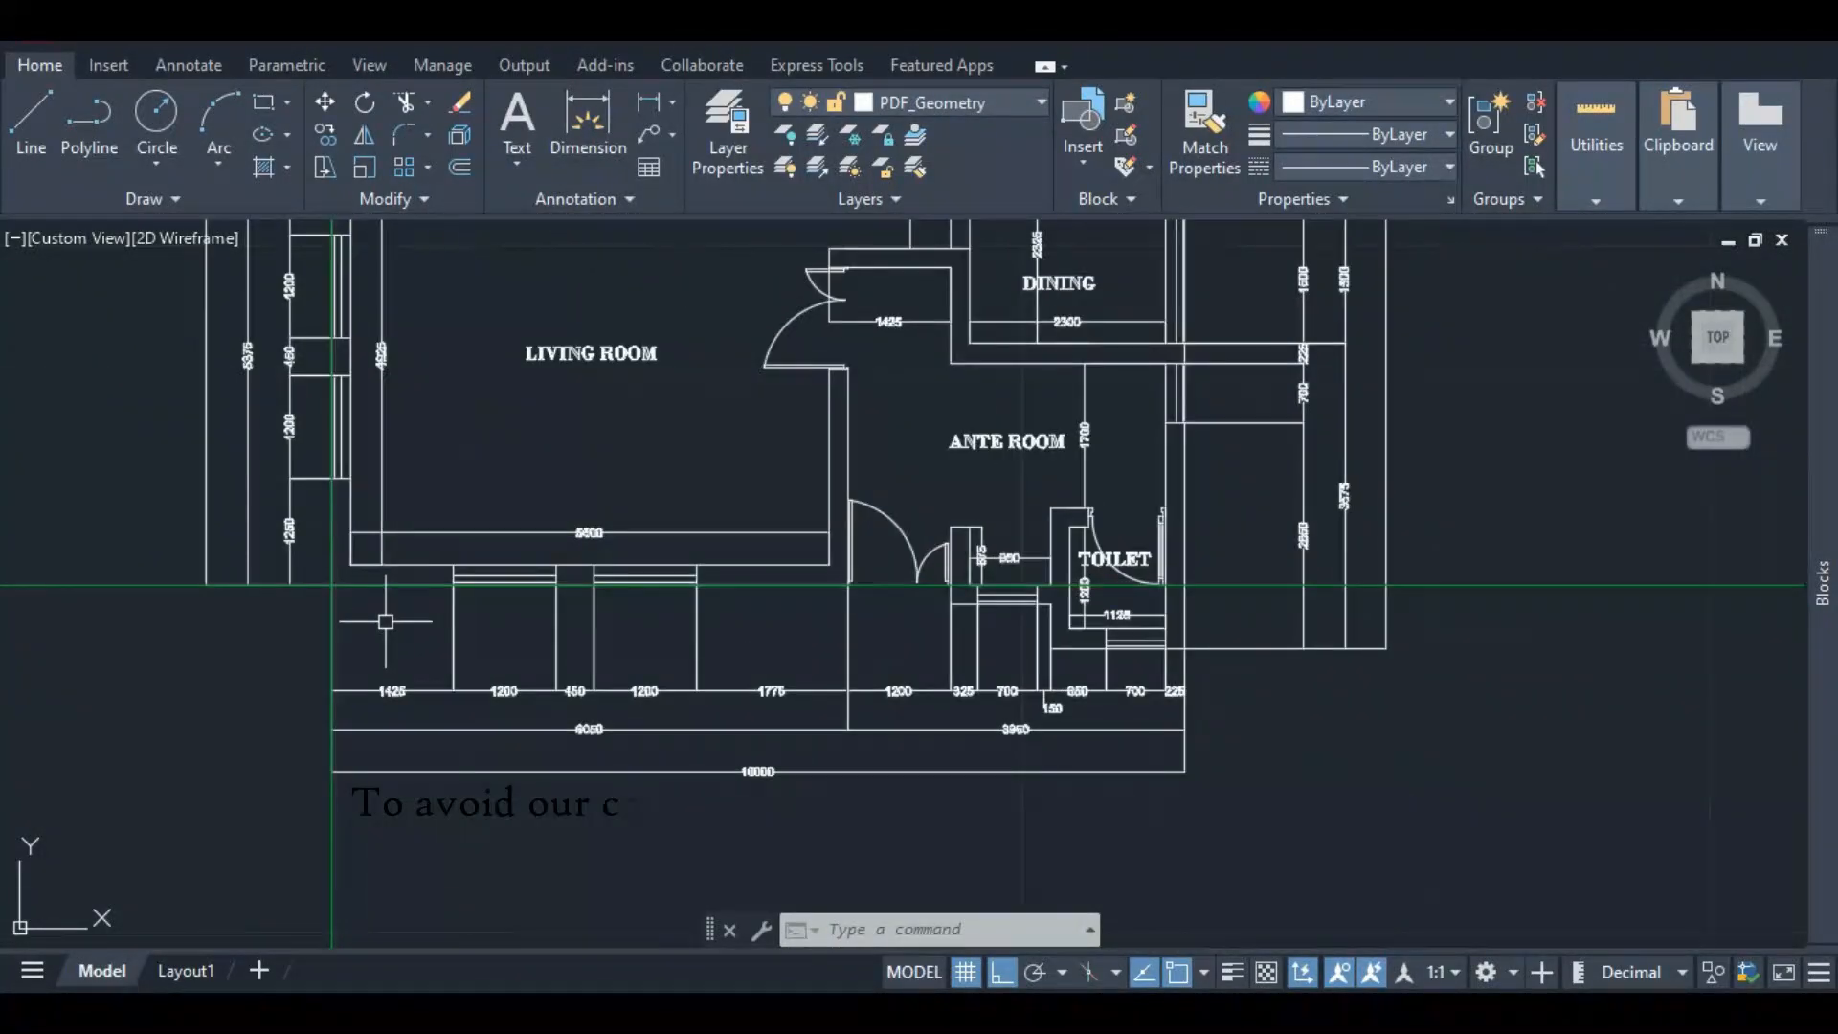
click(141, 587)
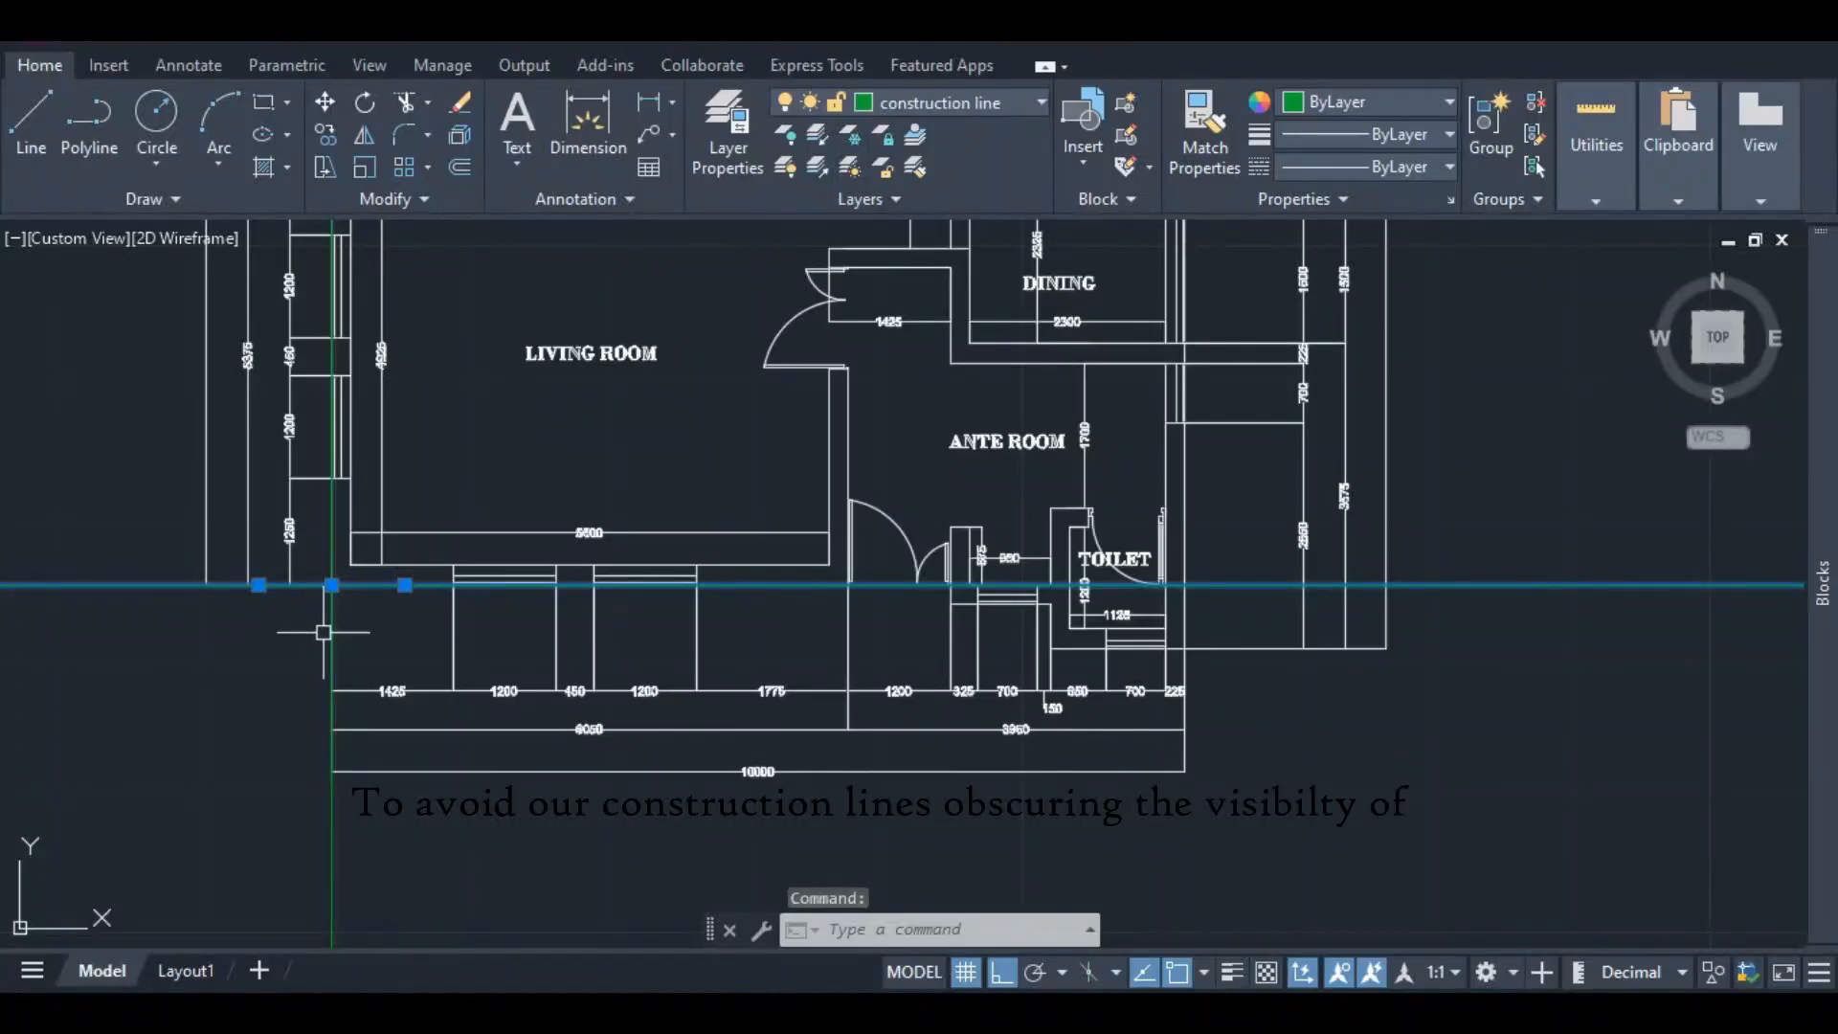
click(327, 631)
right_click(330, 646)
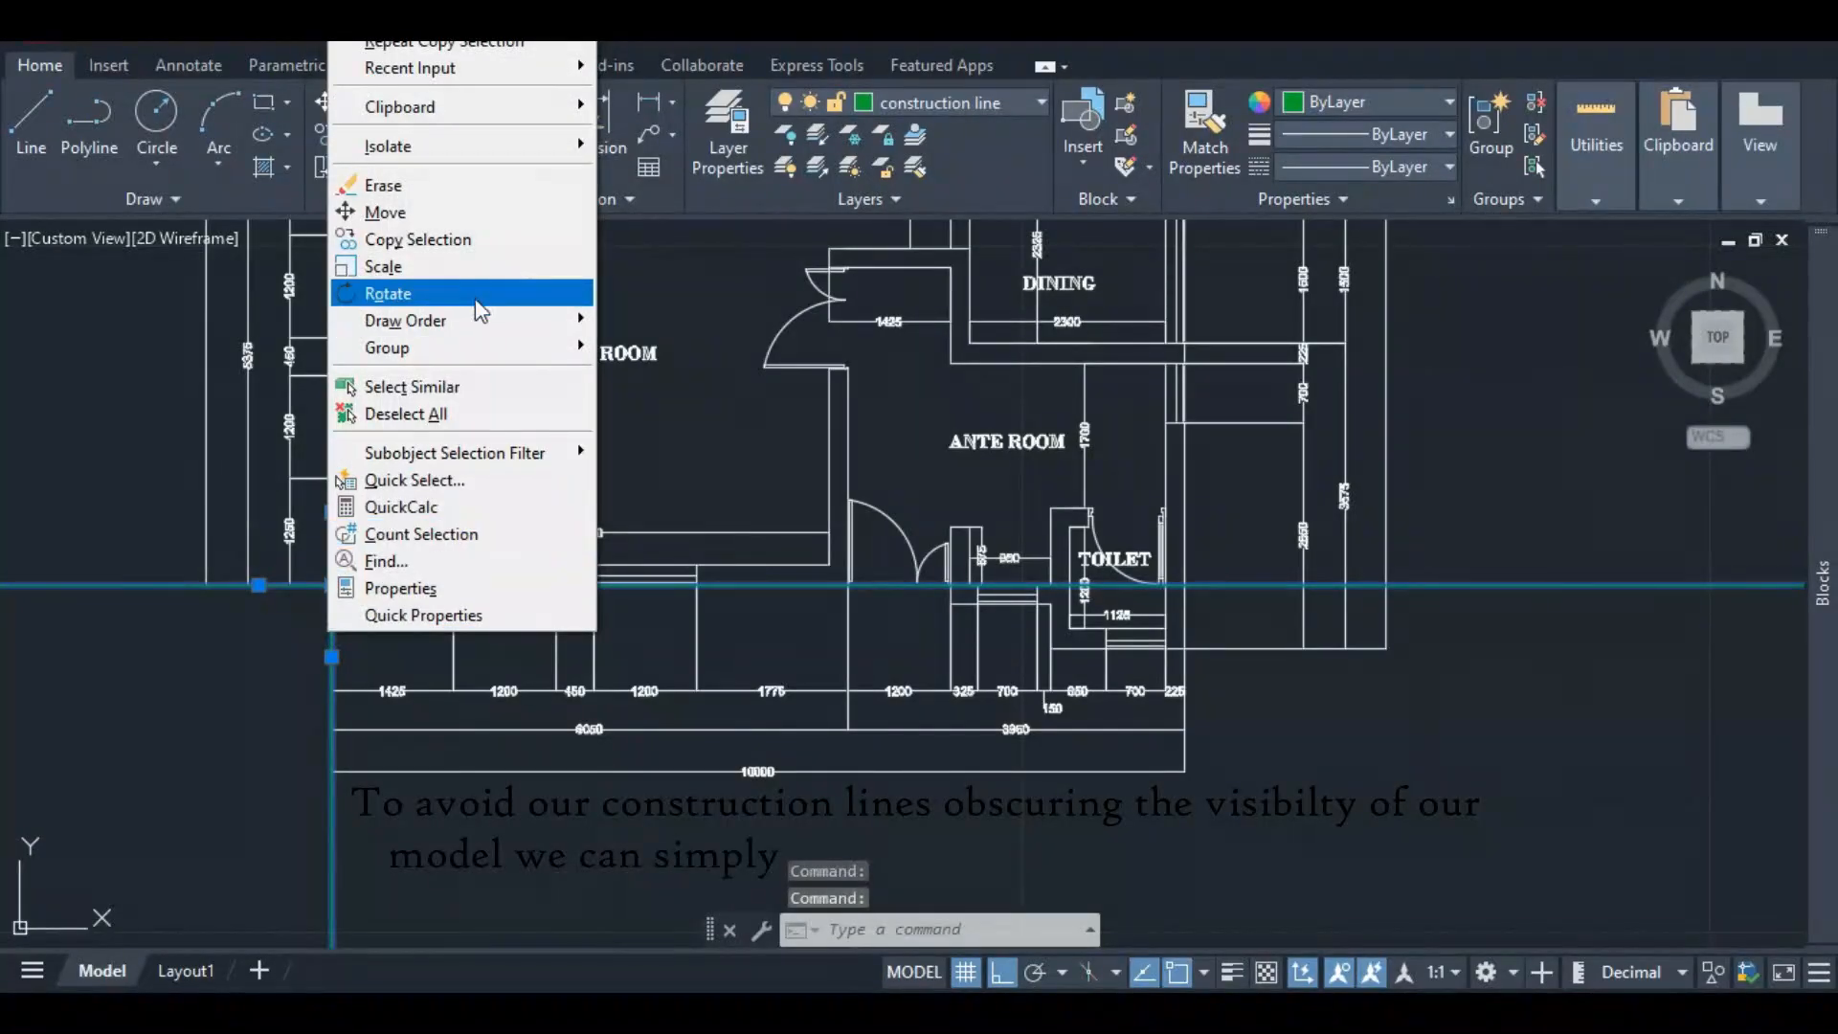
mouse_move(480, 321)
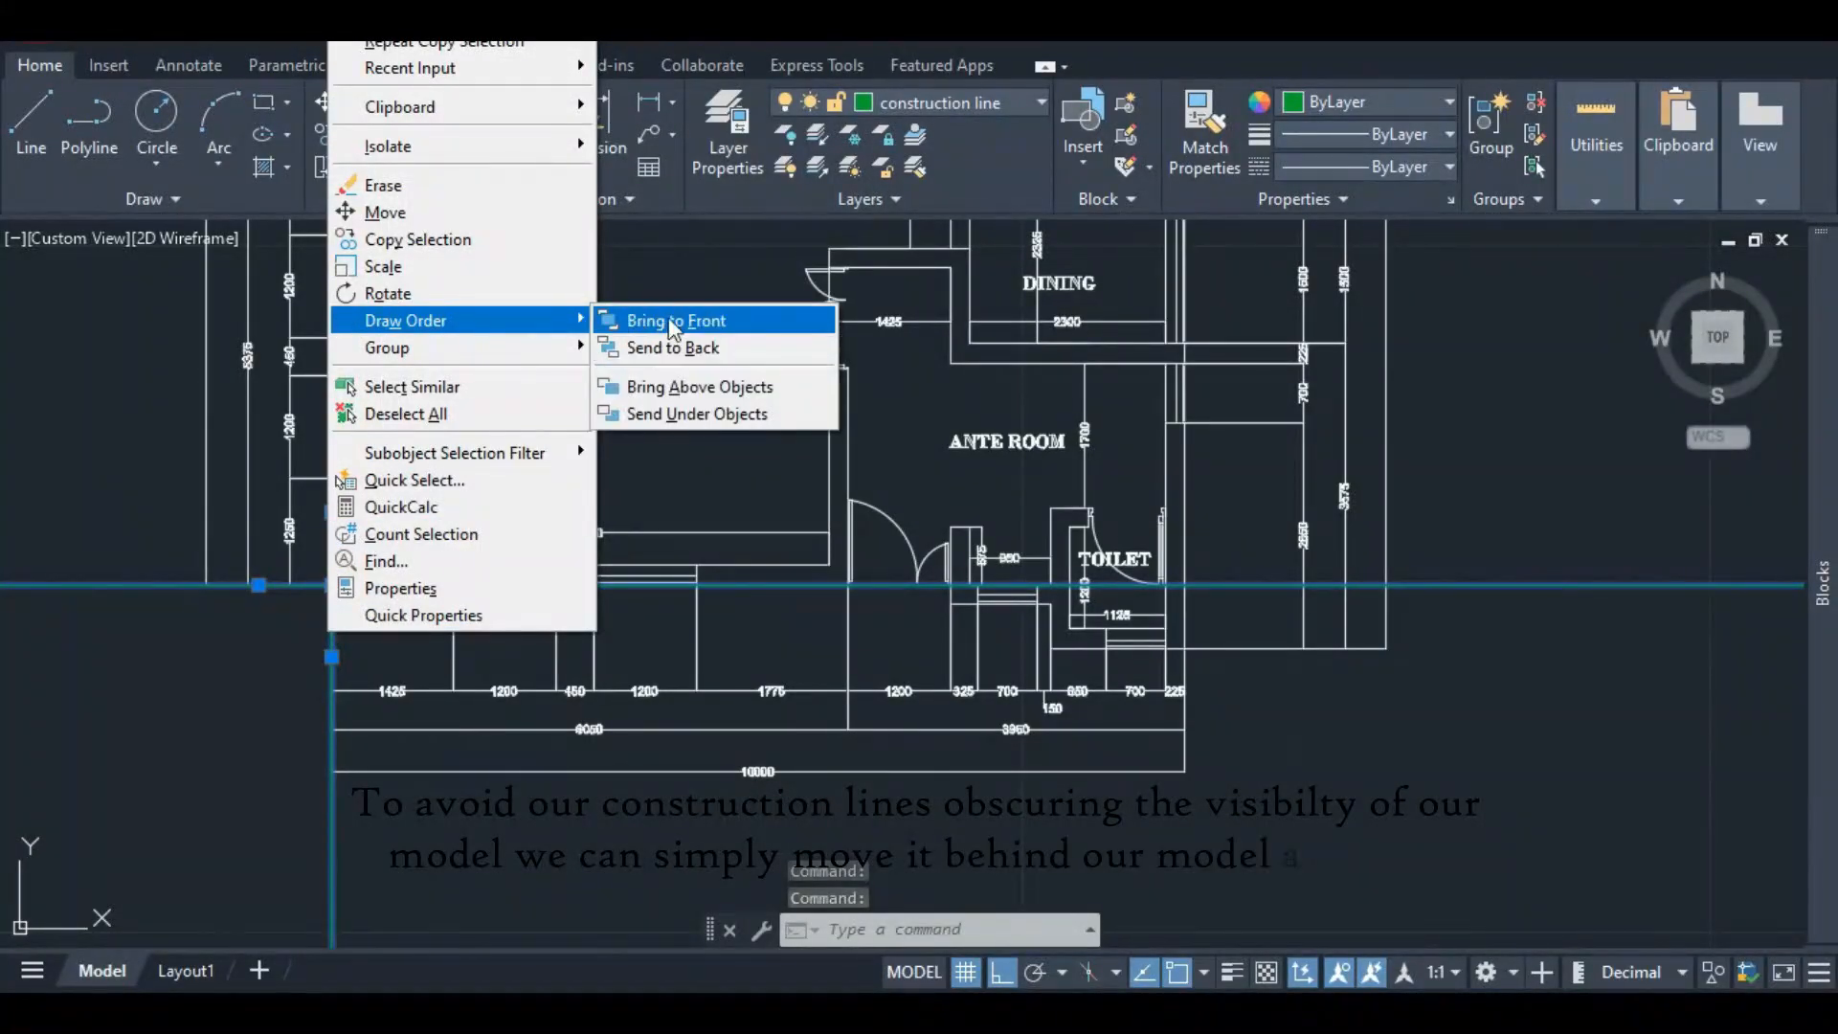
click(660, 349)
key(Escape)
scroll(326, 579, up, 3)
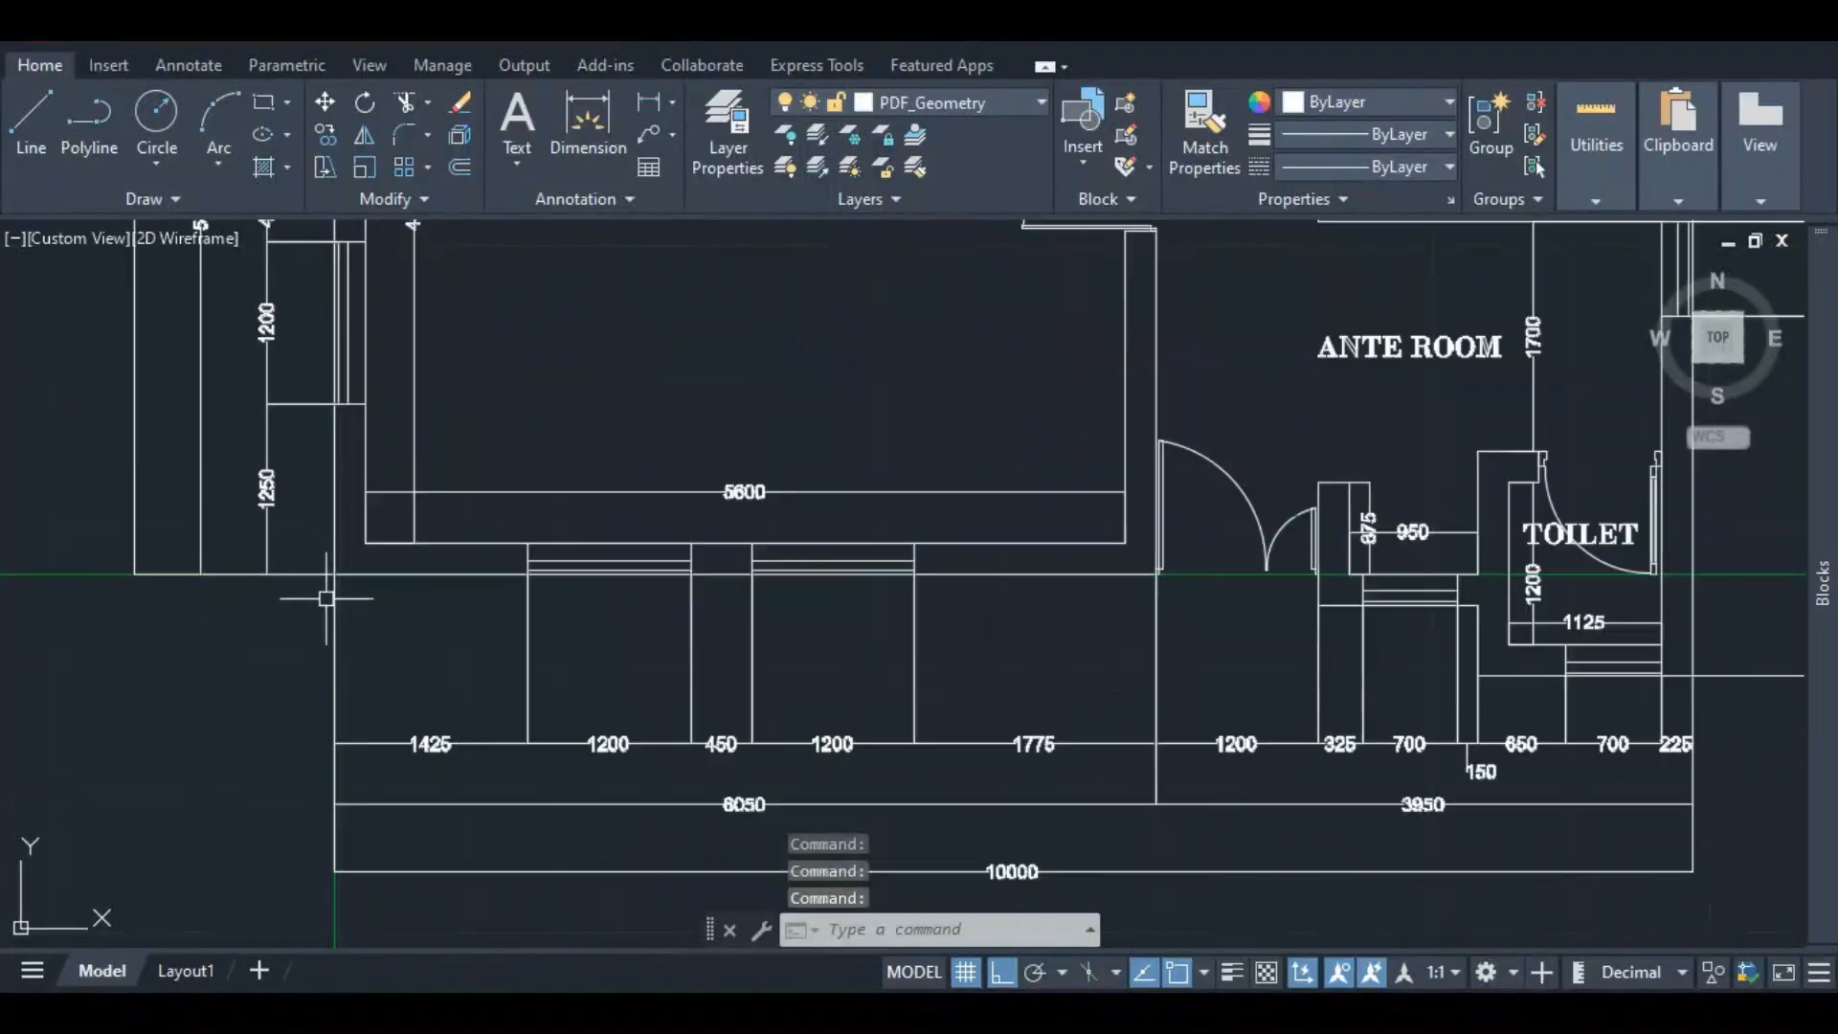
- Read the dimensions of the living room's external wall along the lower edge of the reference plan
scroll(393, 560, down, 3)
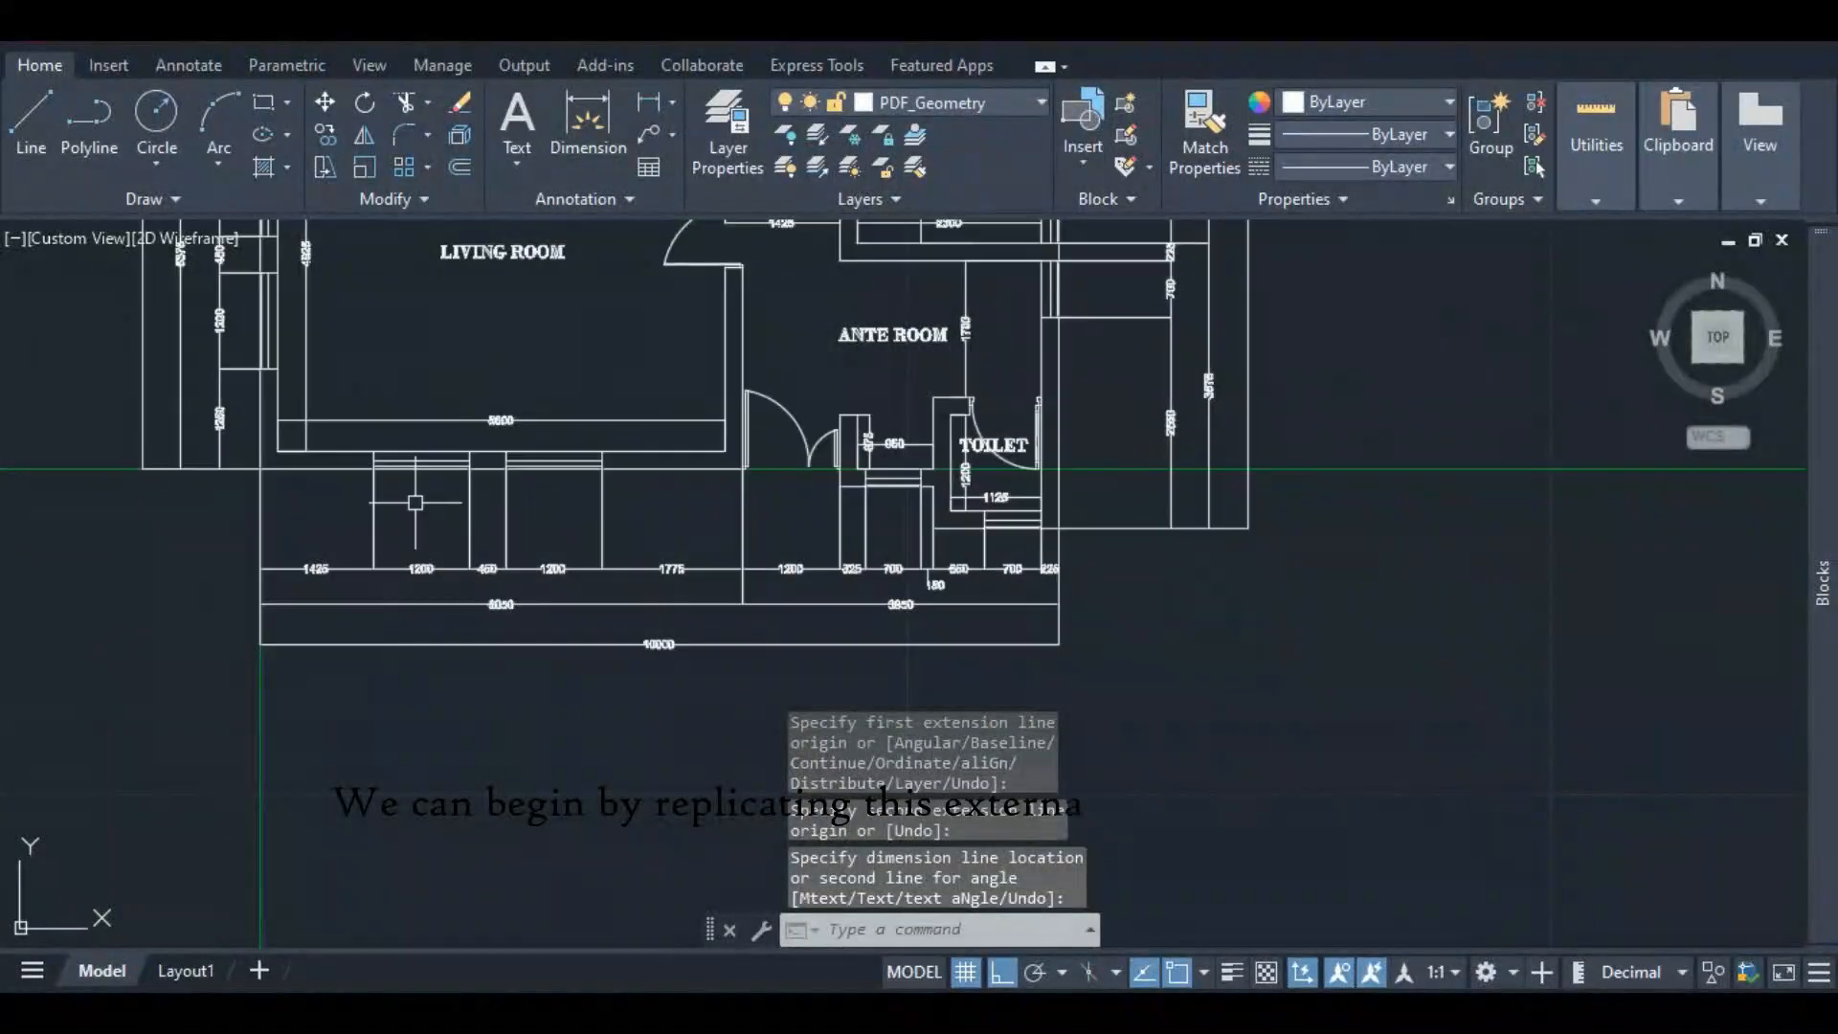
scroll(415, 502, up, 3)
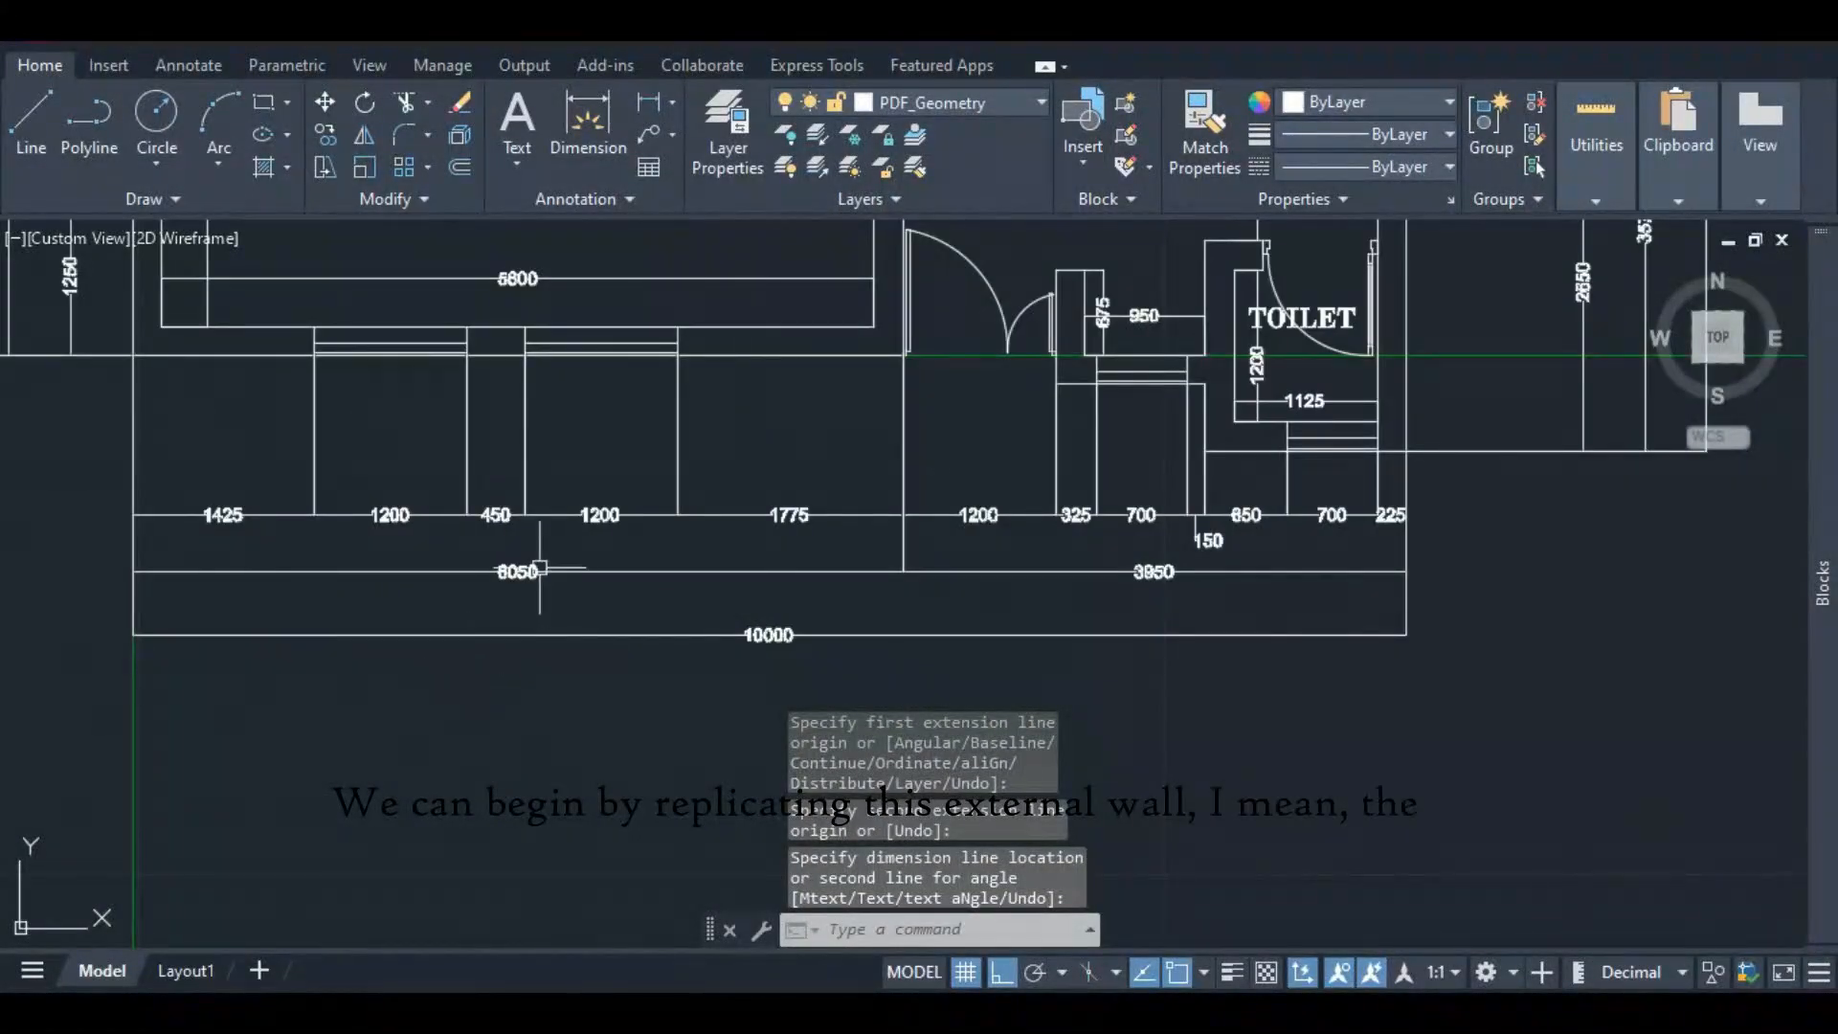
scroll(488, 572, up, 1)
scroll(488, 572, up, 2)
scroll(635, 525, down, 10)
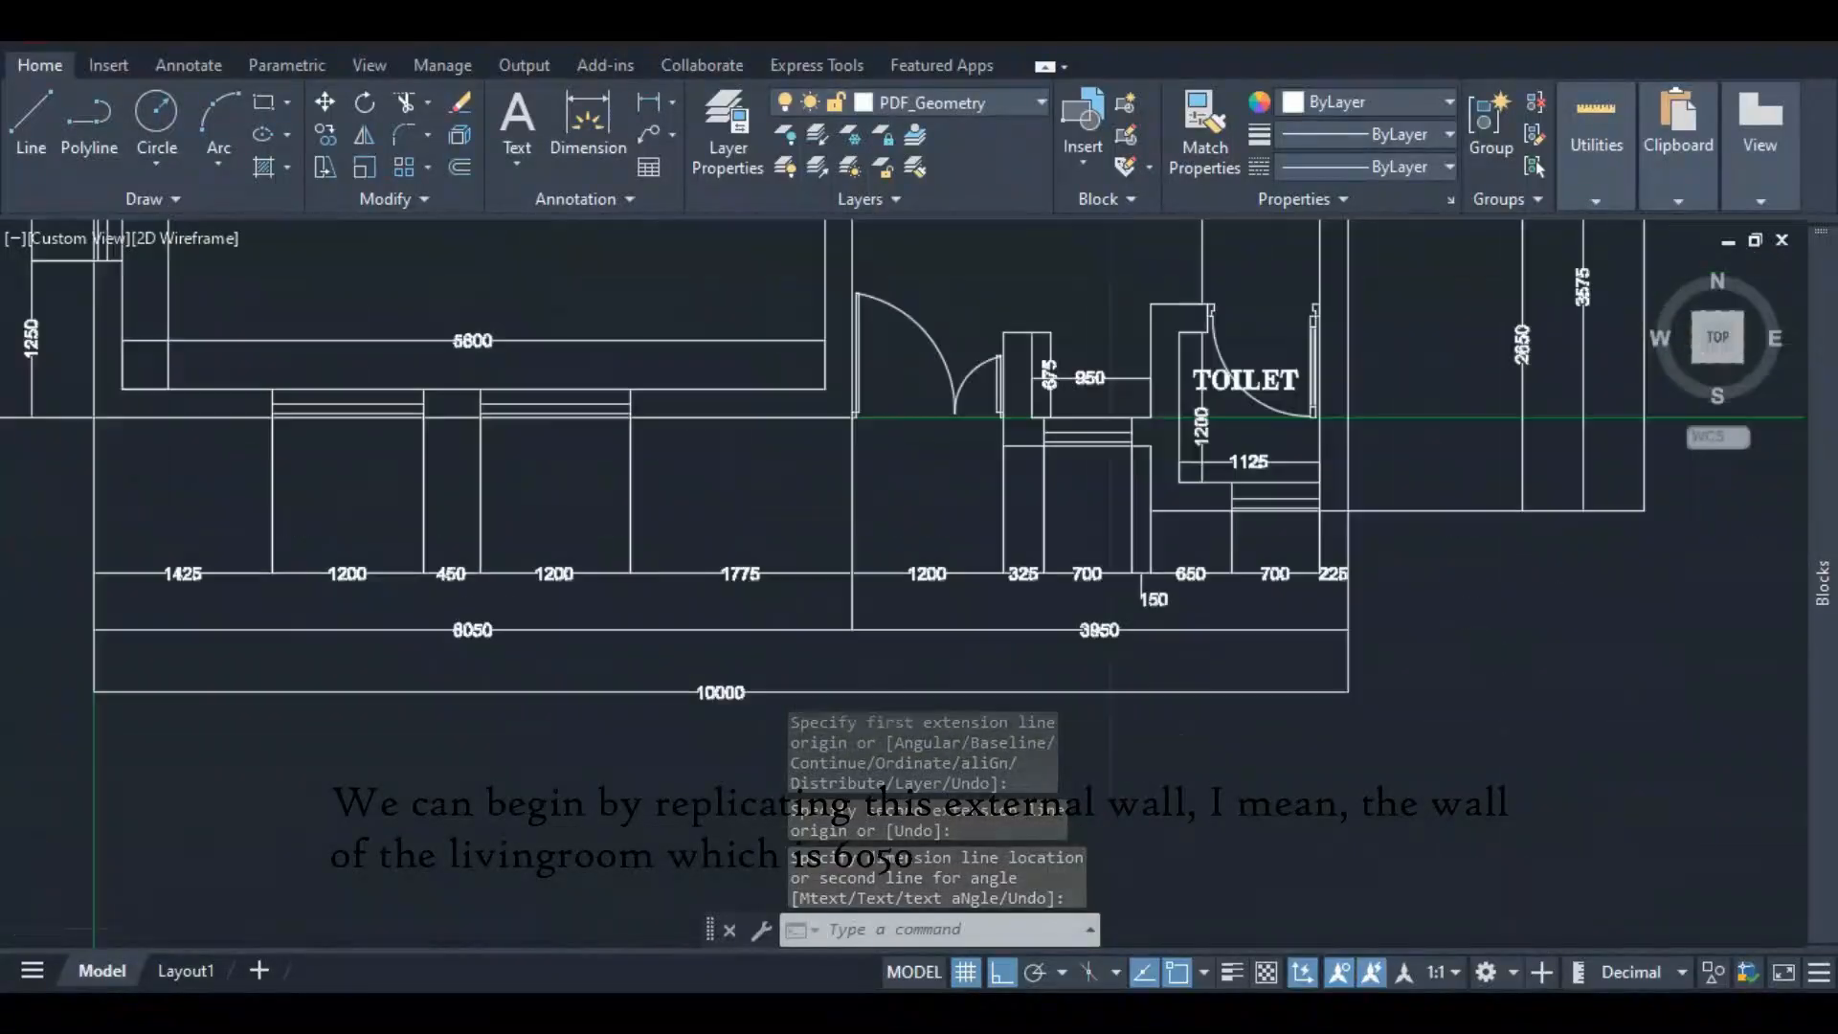
- Draw a horizontal line 6050 long from the intersection of the copied vertical and the horizontal construction lines for the living room's external wall
click(32, 119)
scroll(256, 593, down, 2)
scroll(436, 587, down, 2)
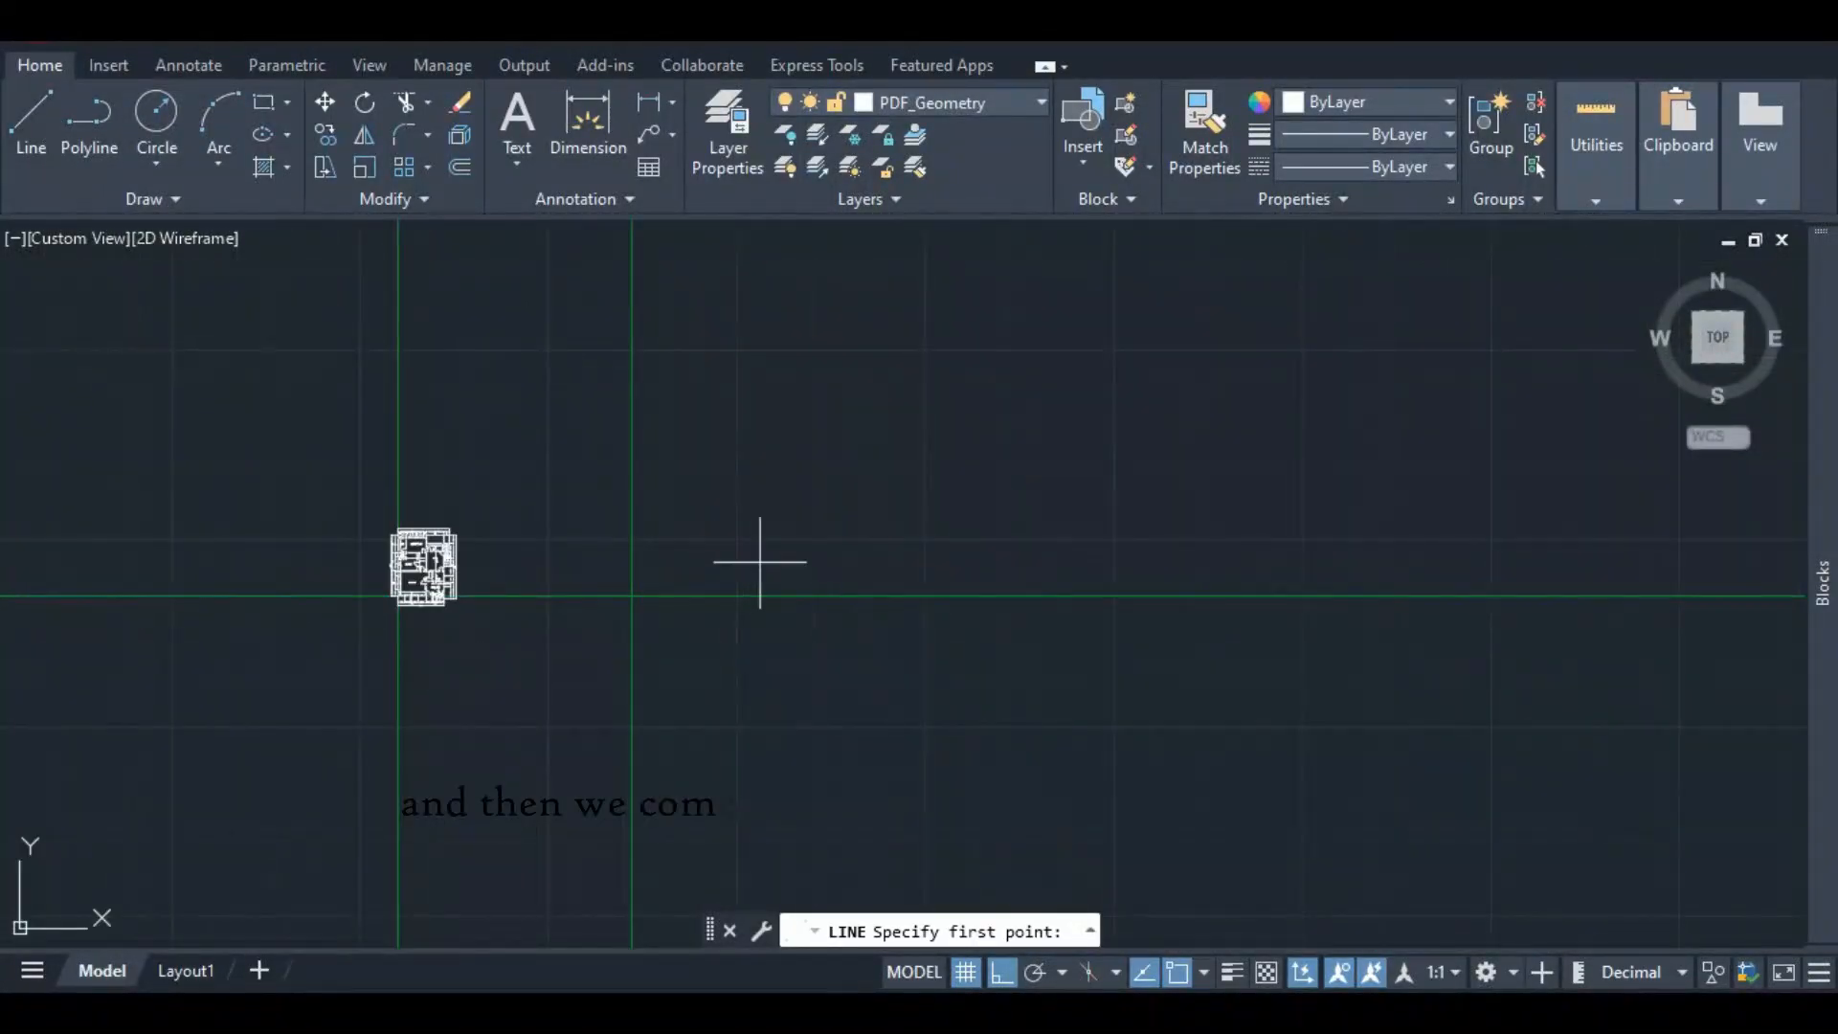
scroll(649, 572, up, 3)
scroll(607, 648, down, 2)
scroll(560, 639, up, 4)
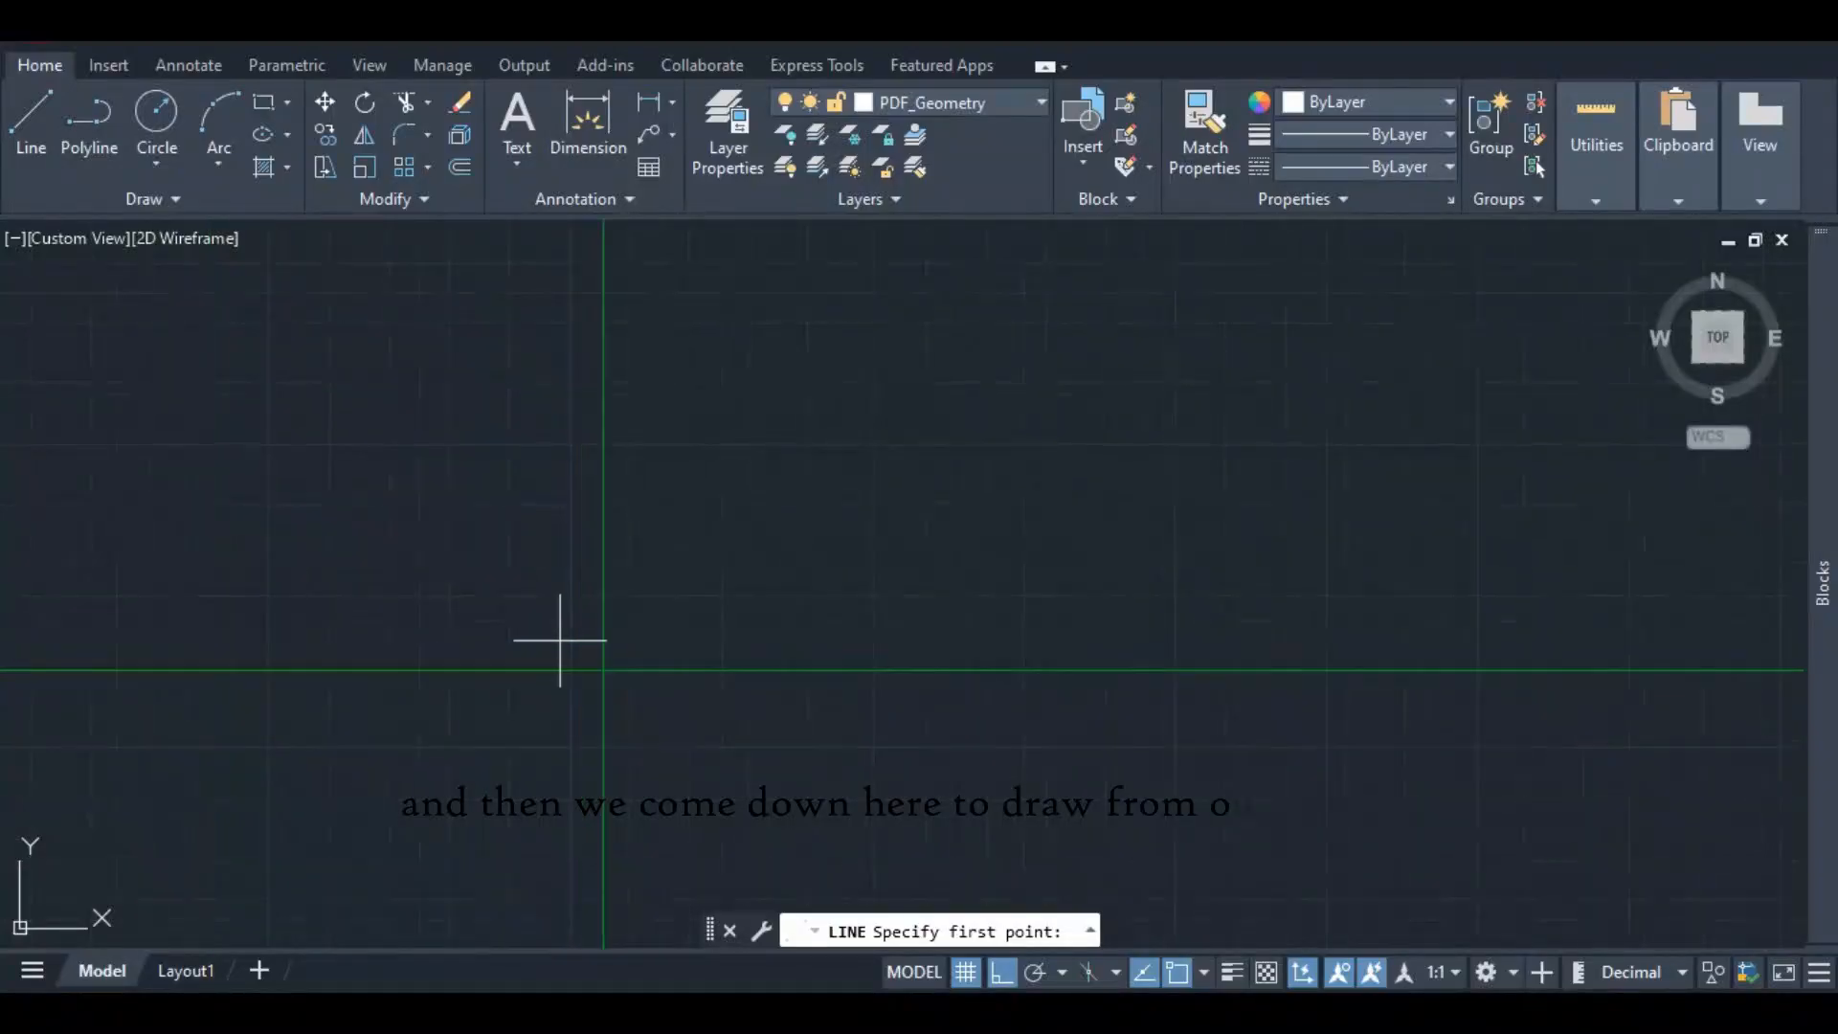
click(603, 670)
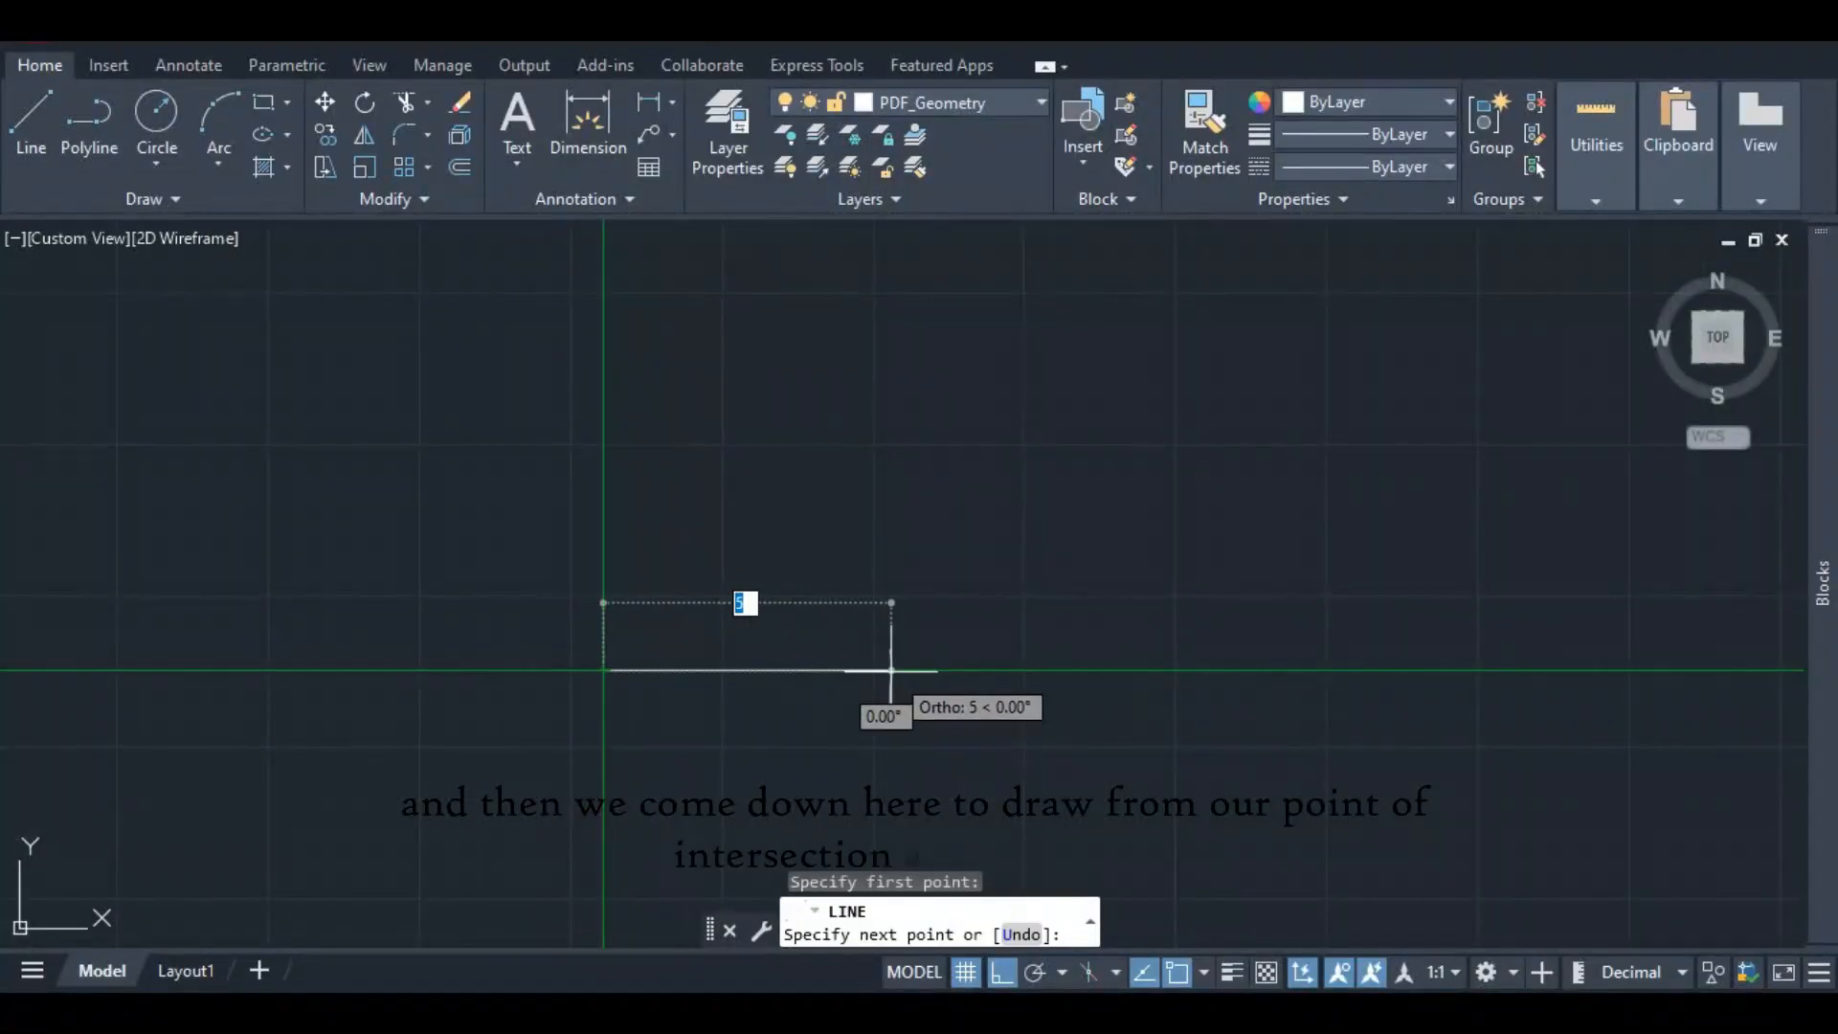
text(6050)
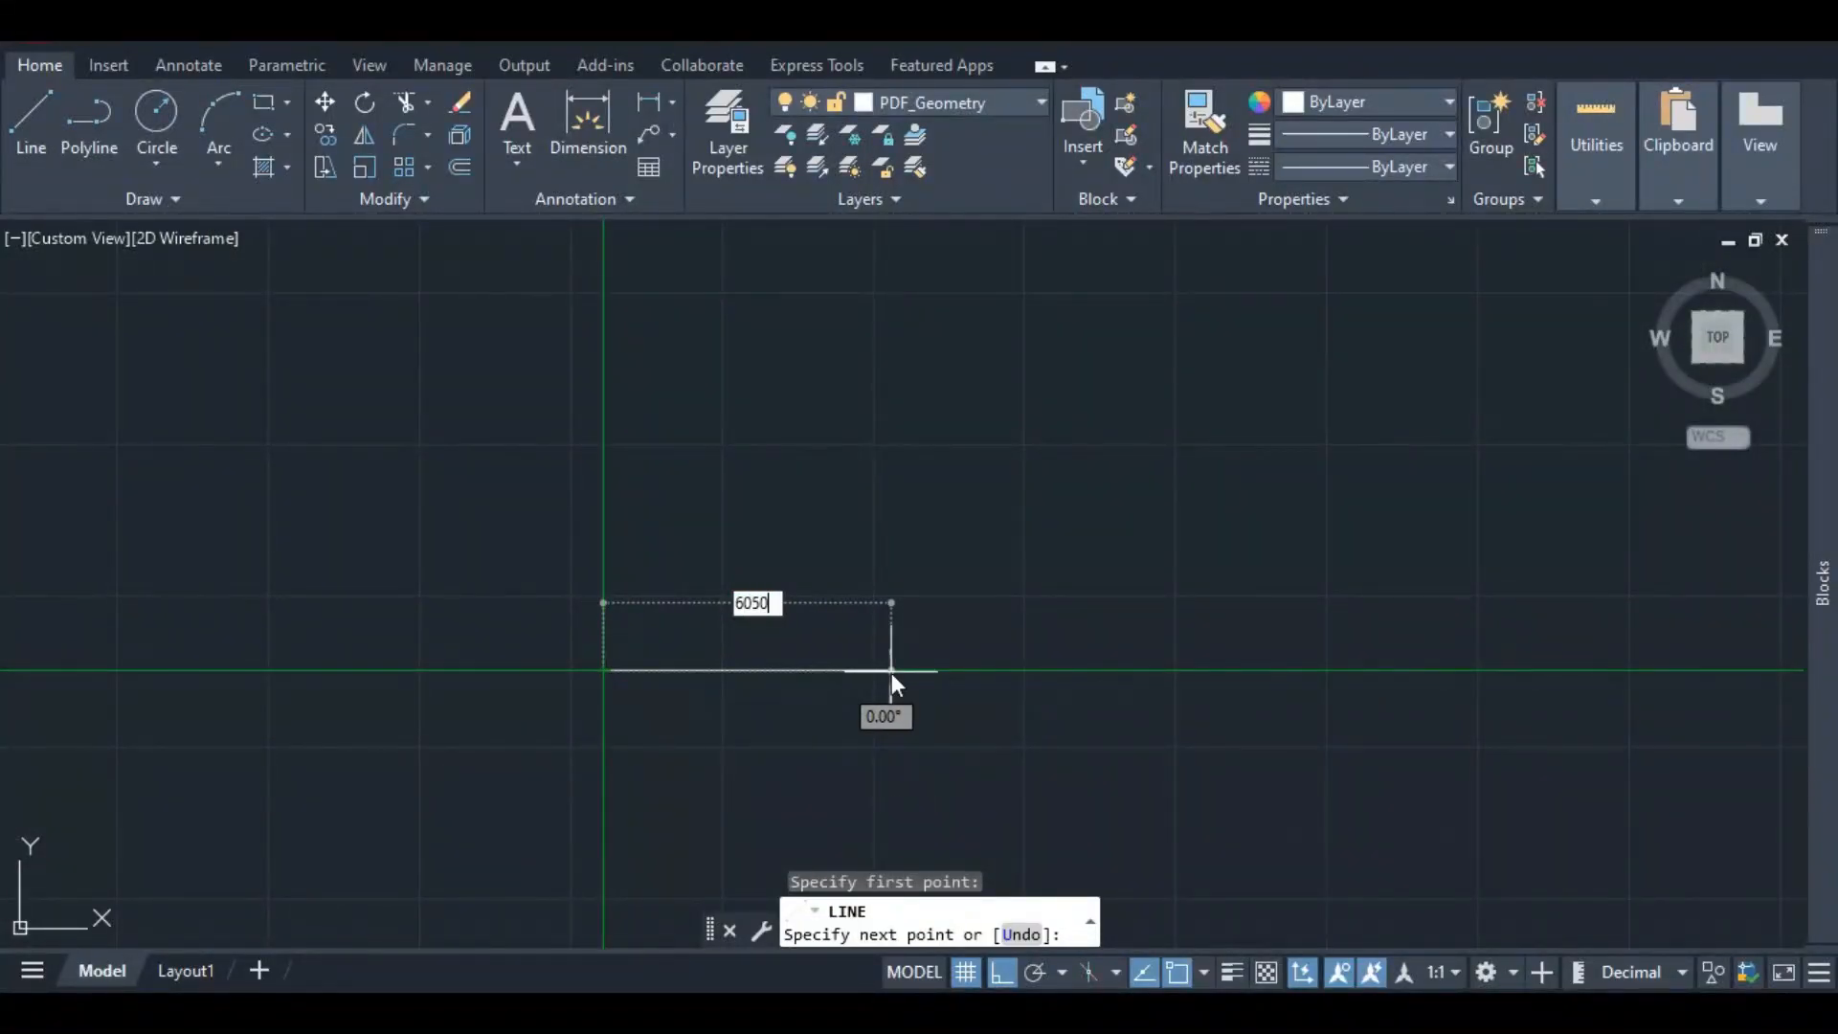
key(Return)
scroll(917, 724, down, 5)
key(Escape)
- Compare the size of the new wall line with the size of the imported reference plan block
scroll(471, 706, up, 4)
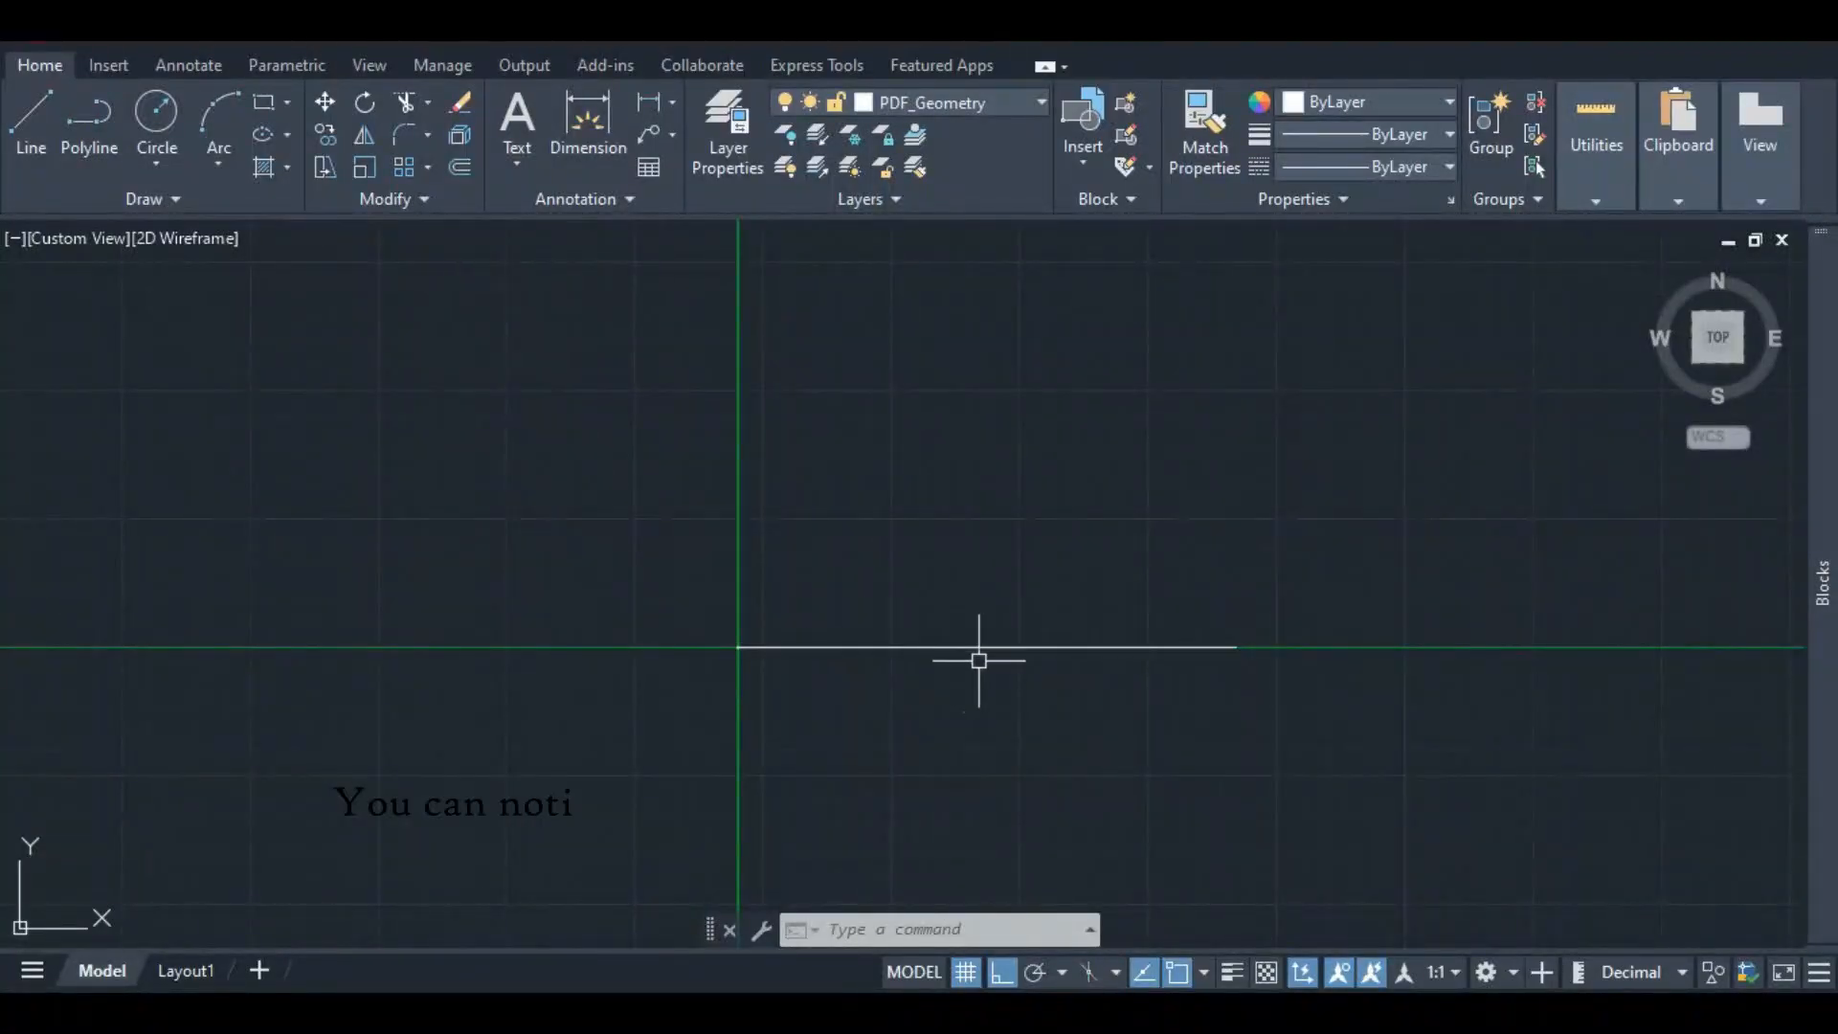
scroll(978, 659, up, 5)
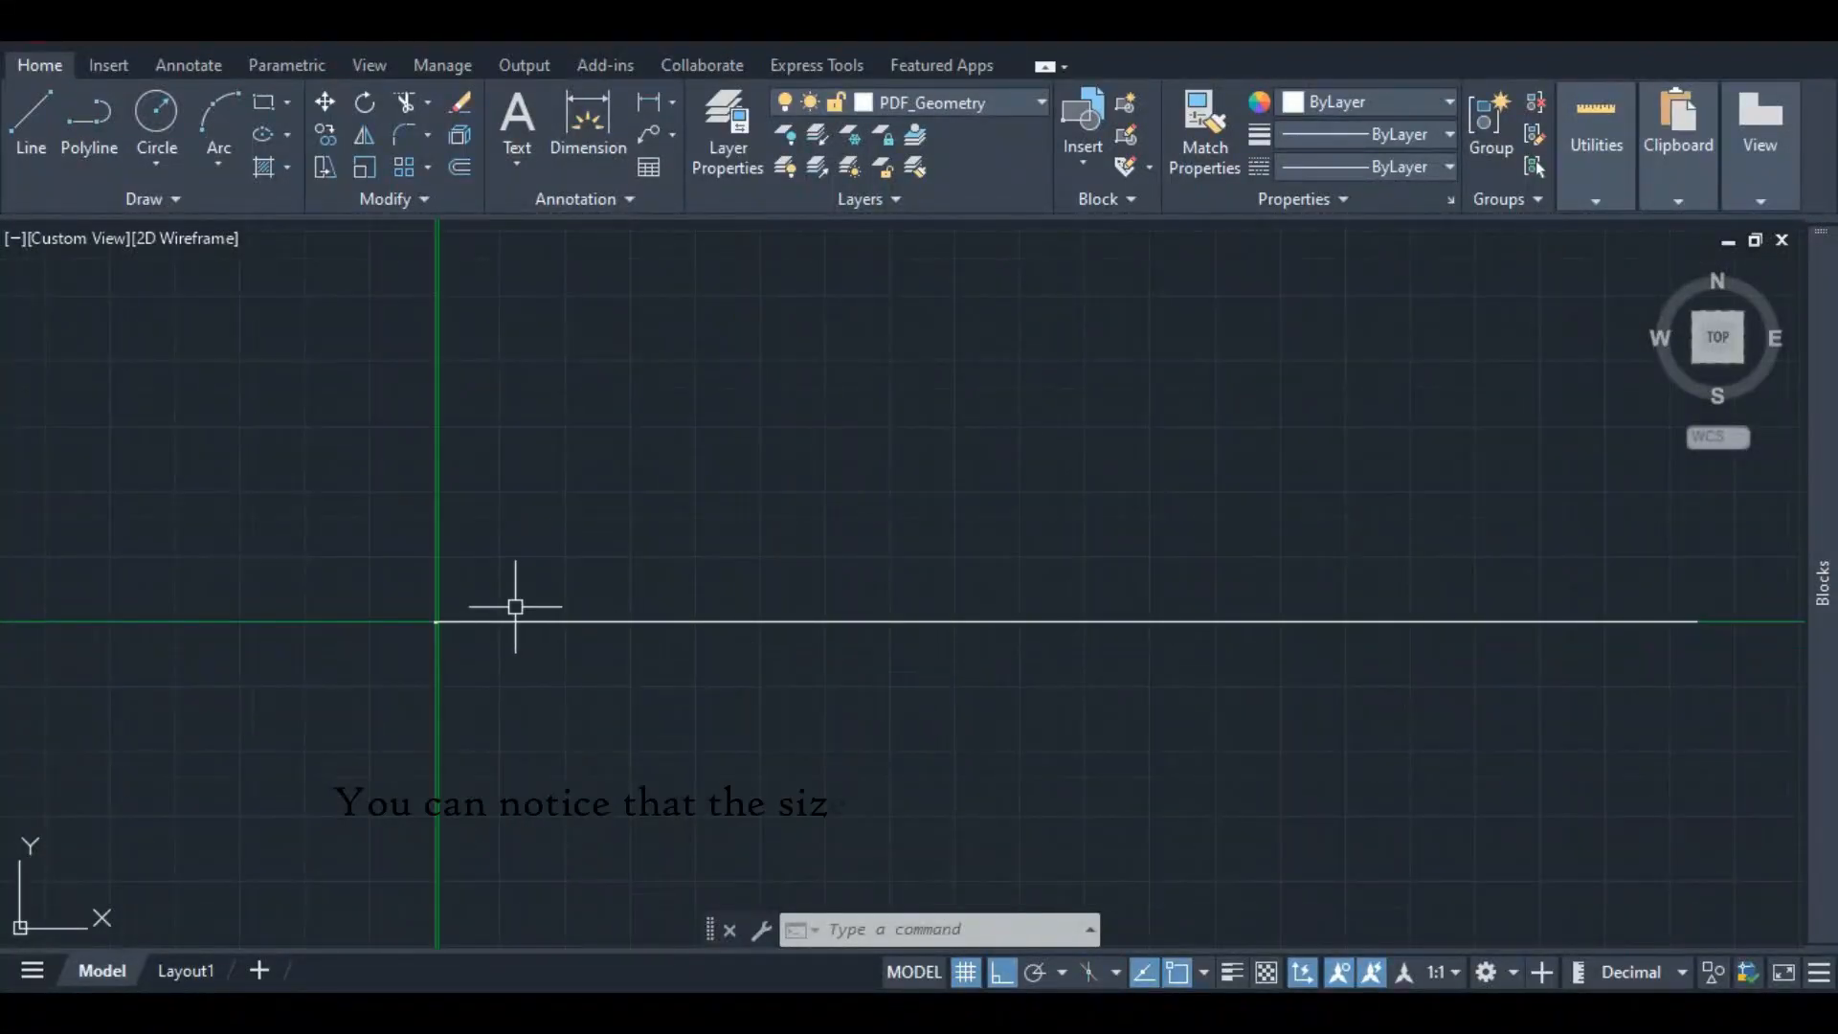
scroll(475, 647, up, 4)
scroll(509, 626, down, 4)
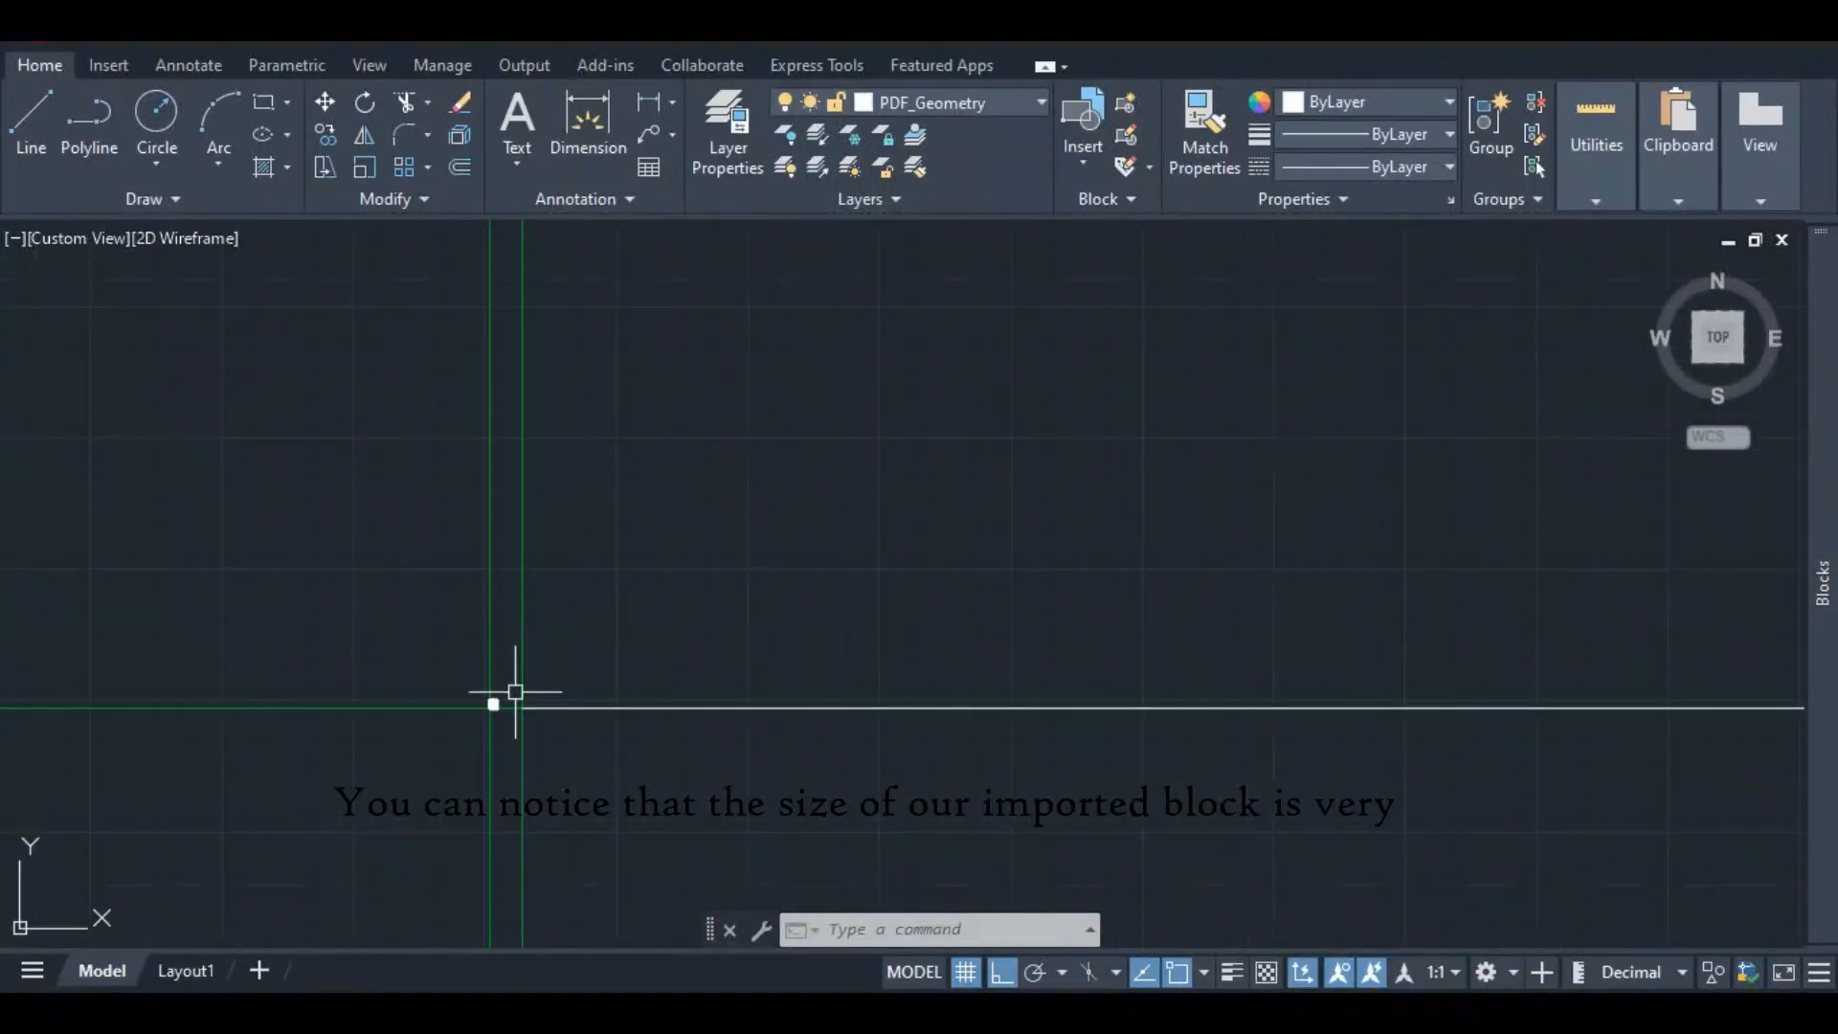
scroll(515, 744, up, 4)
scroll(428, 585, up, 4)
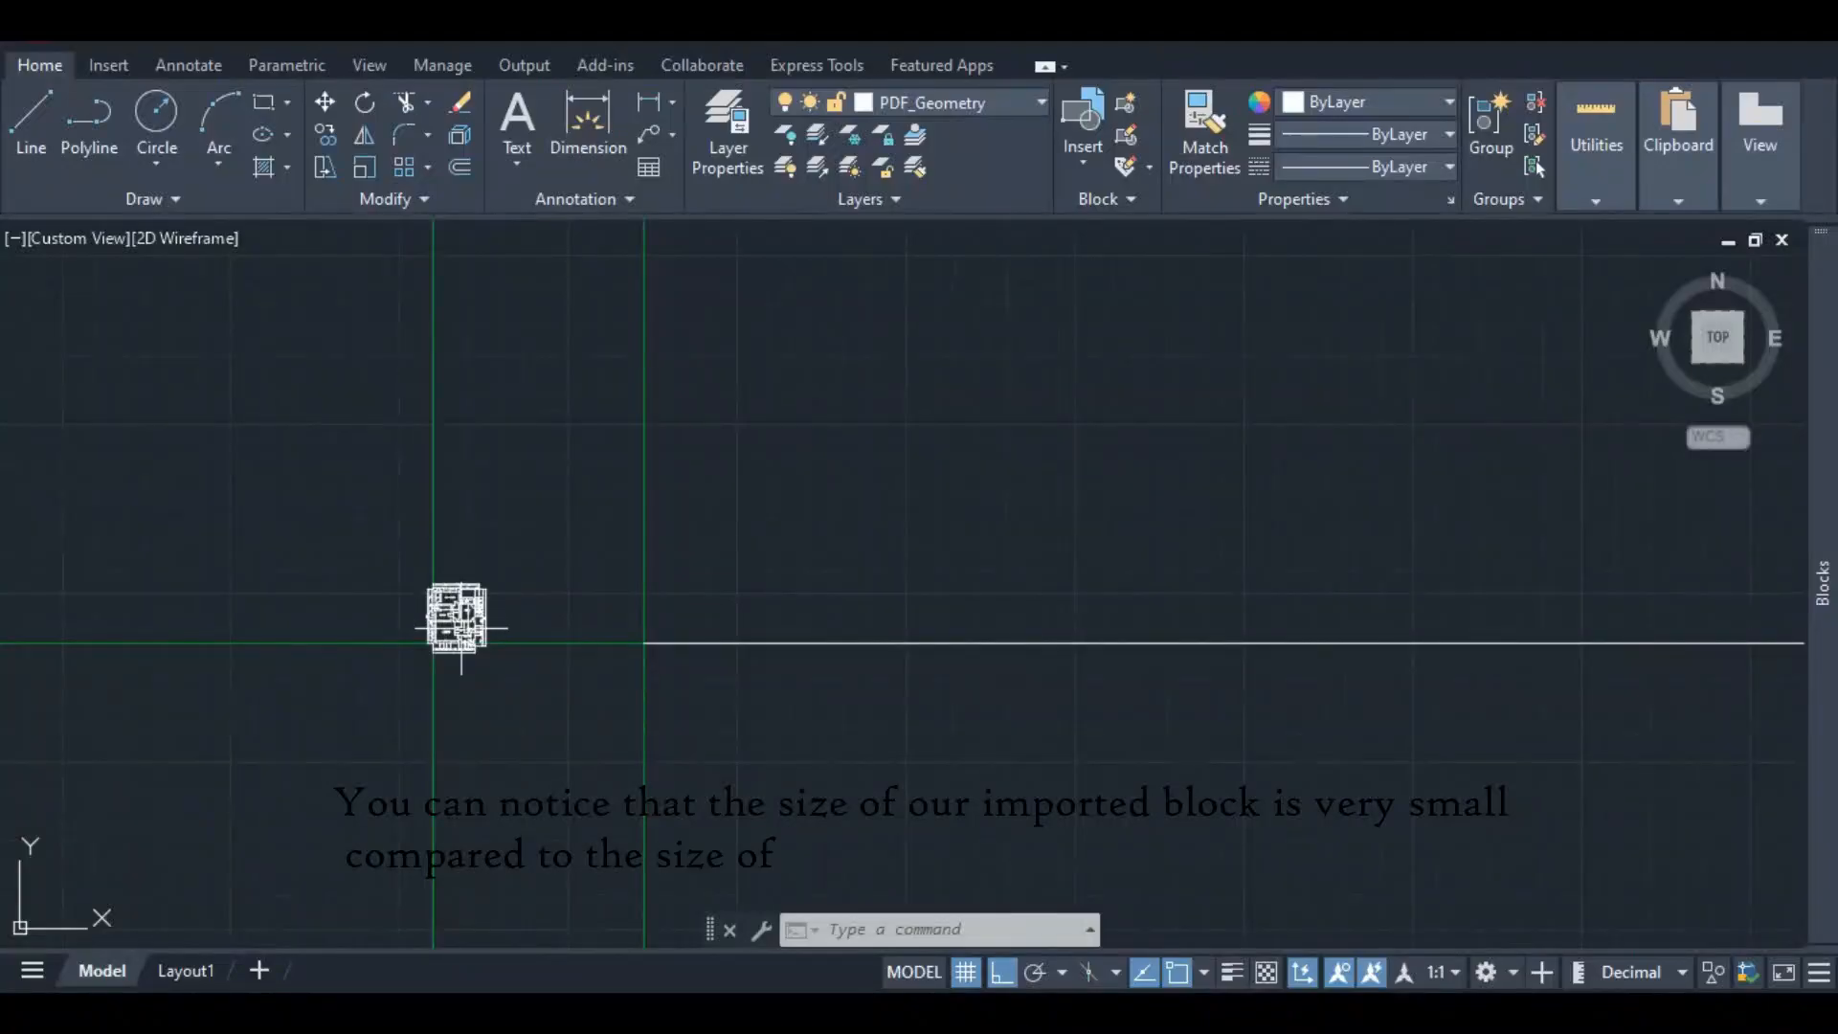
- Scale up the imported reference plan block from a base point on the wall between Bedroom 1 and the lobby, picking the scale factor freehand
scroll(461, 627, up, 8)
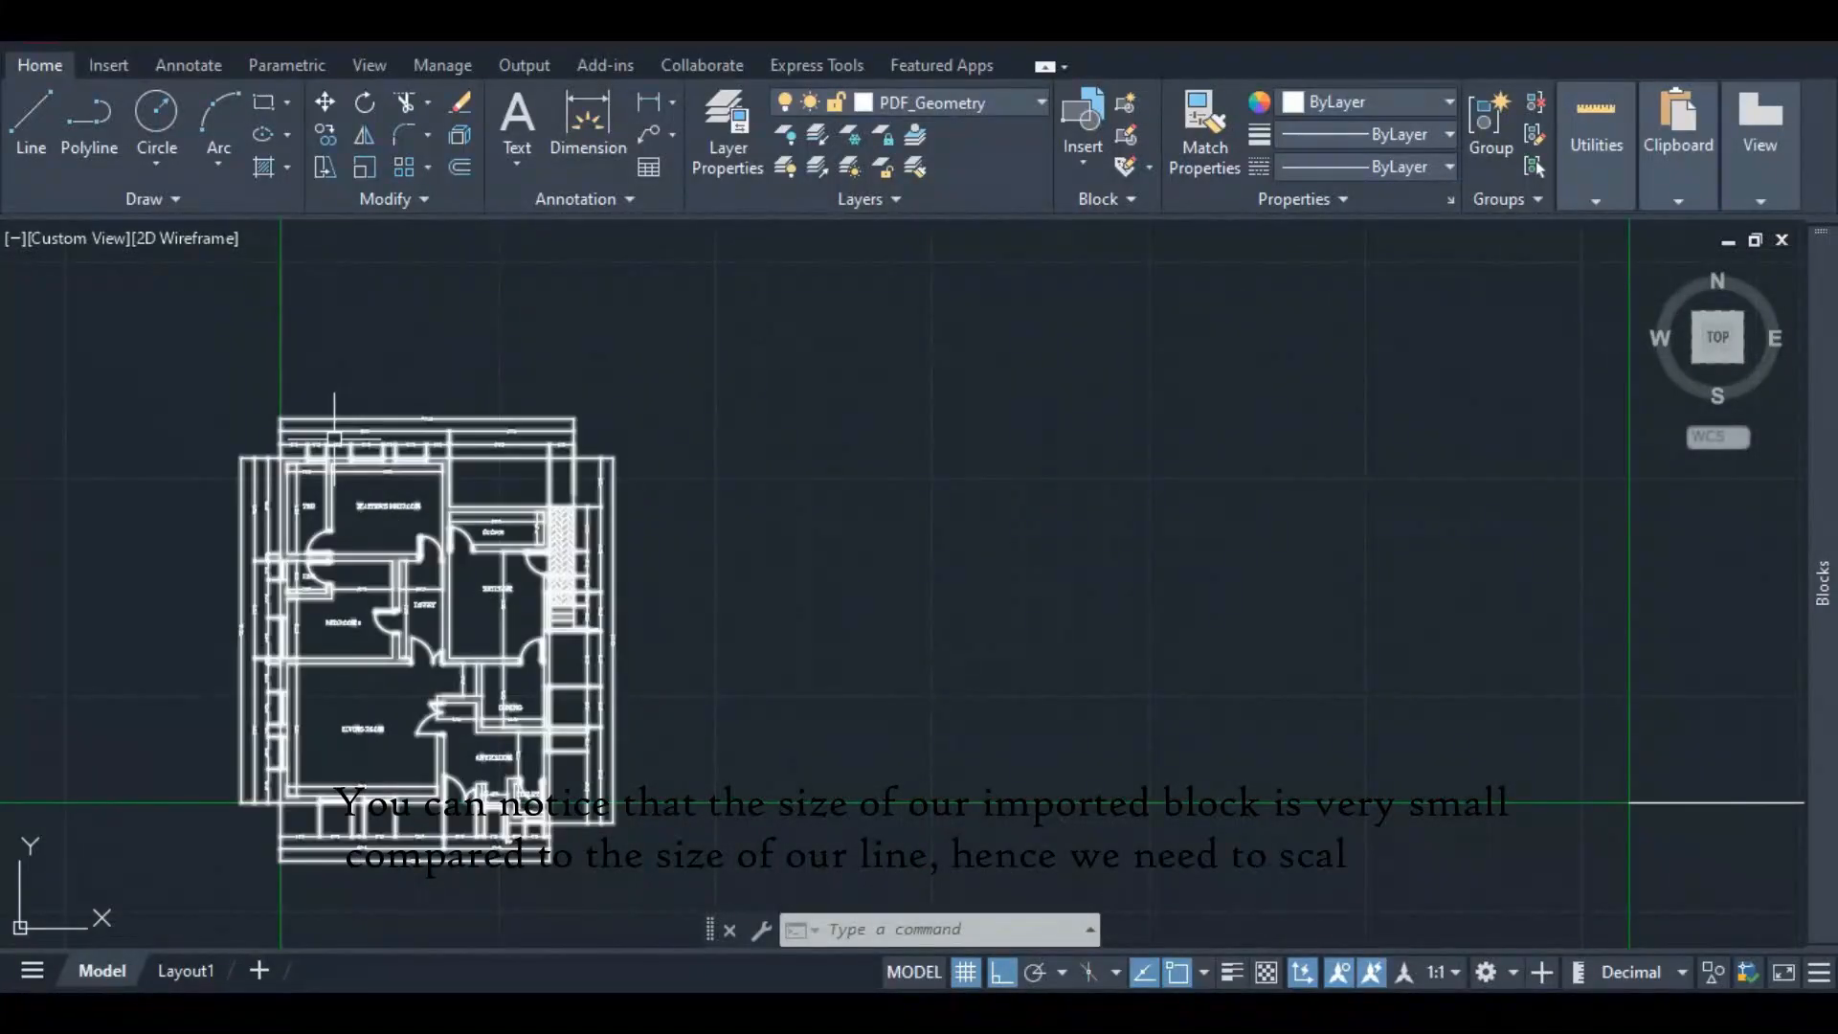
click(349, 459)
scroll(411, 536, down, 6)
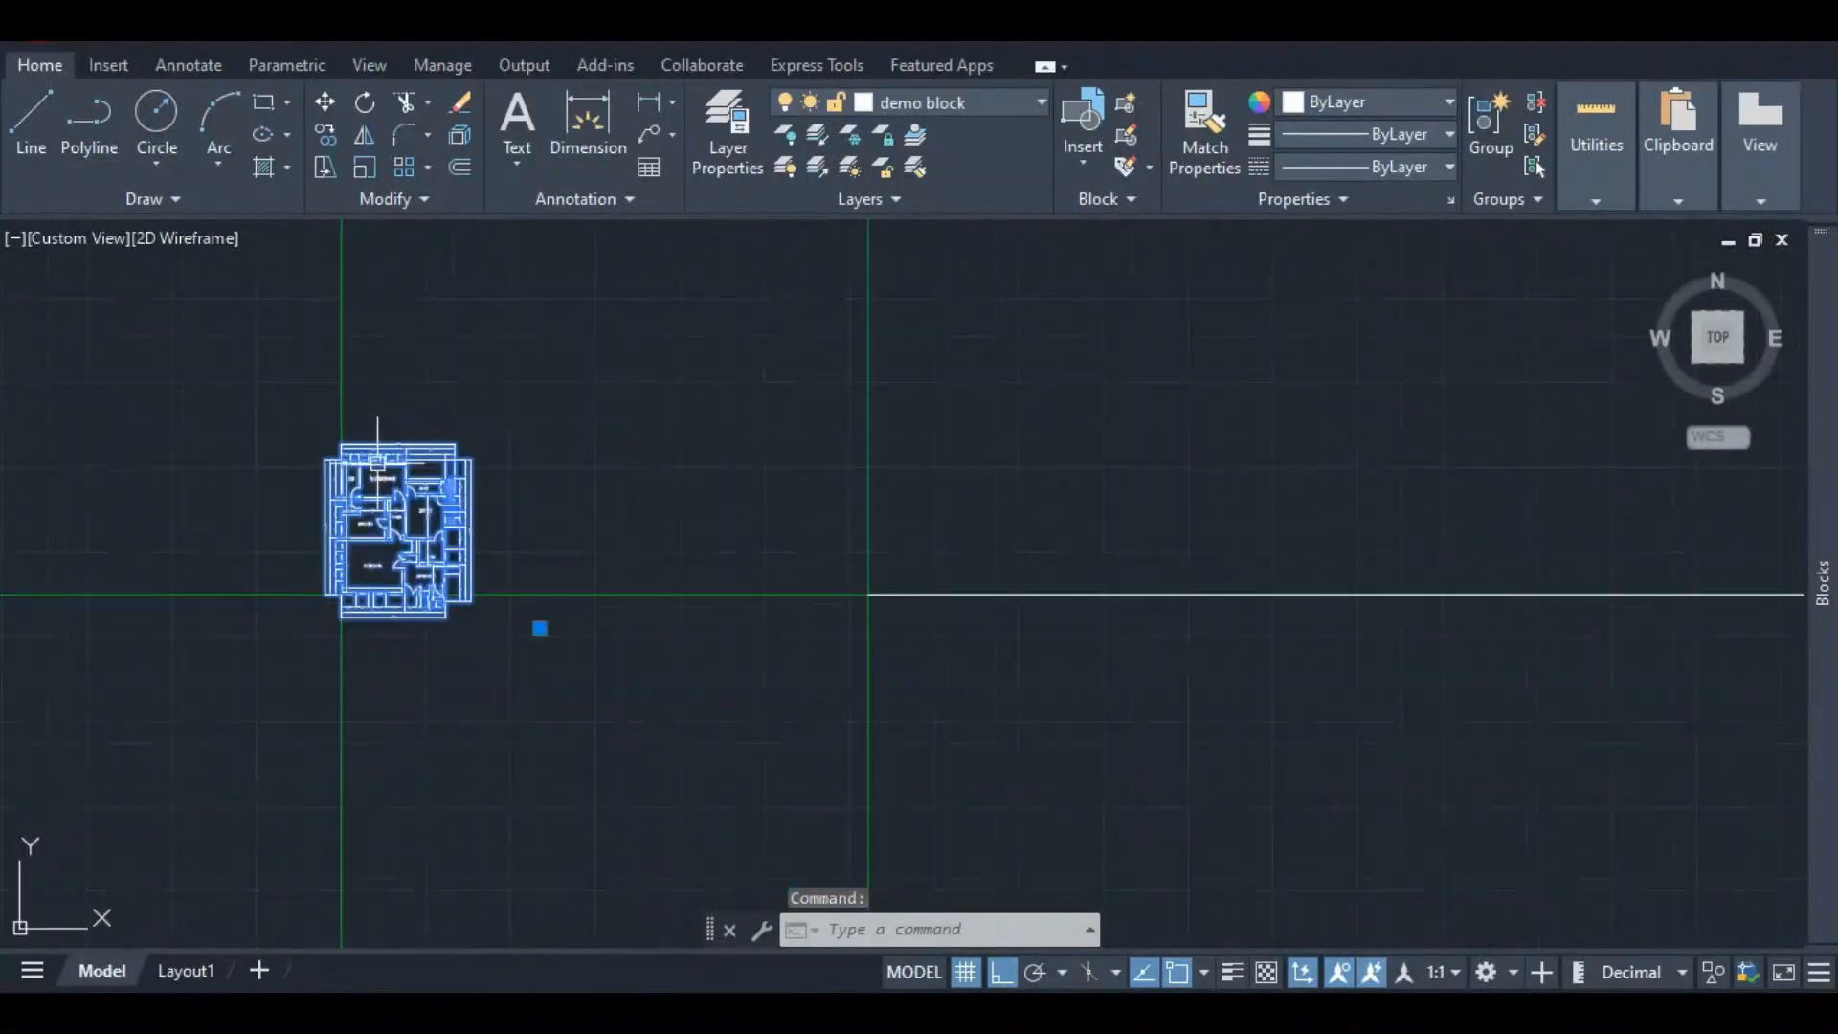
scroll(416, 616, up, 4)
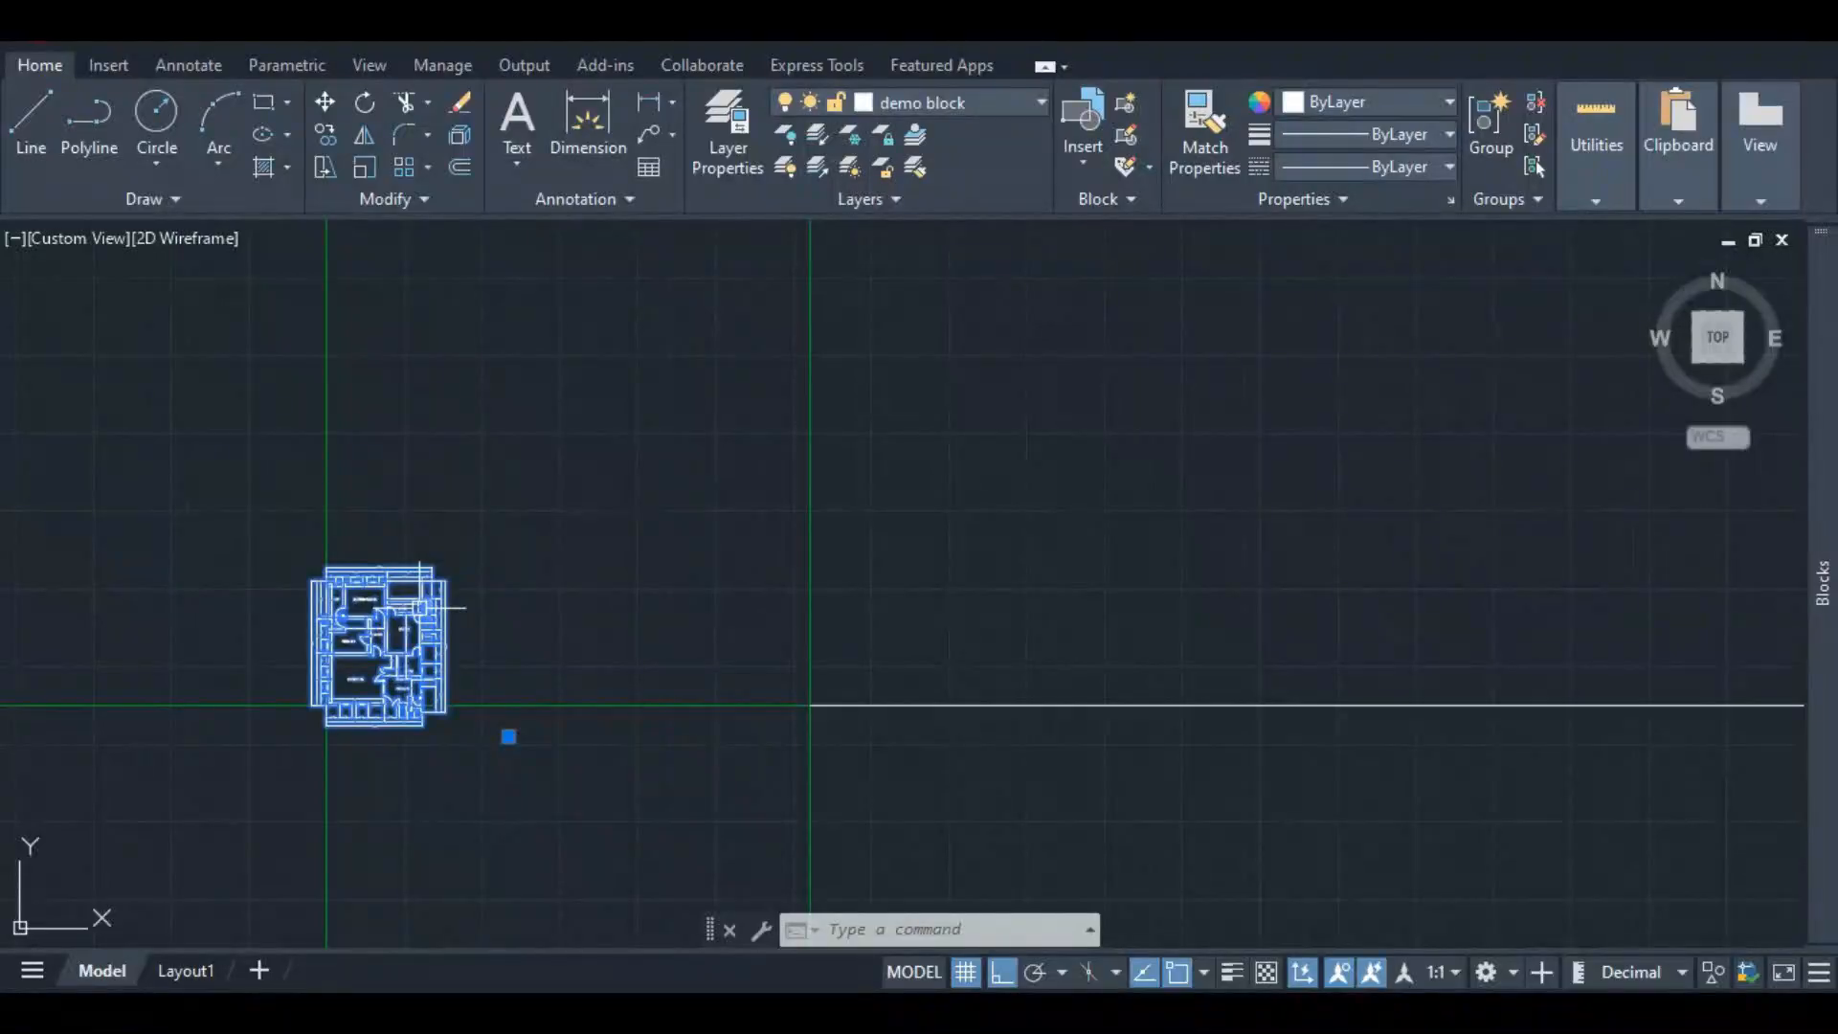
right_click(420, 608)
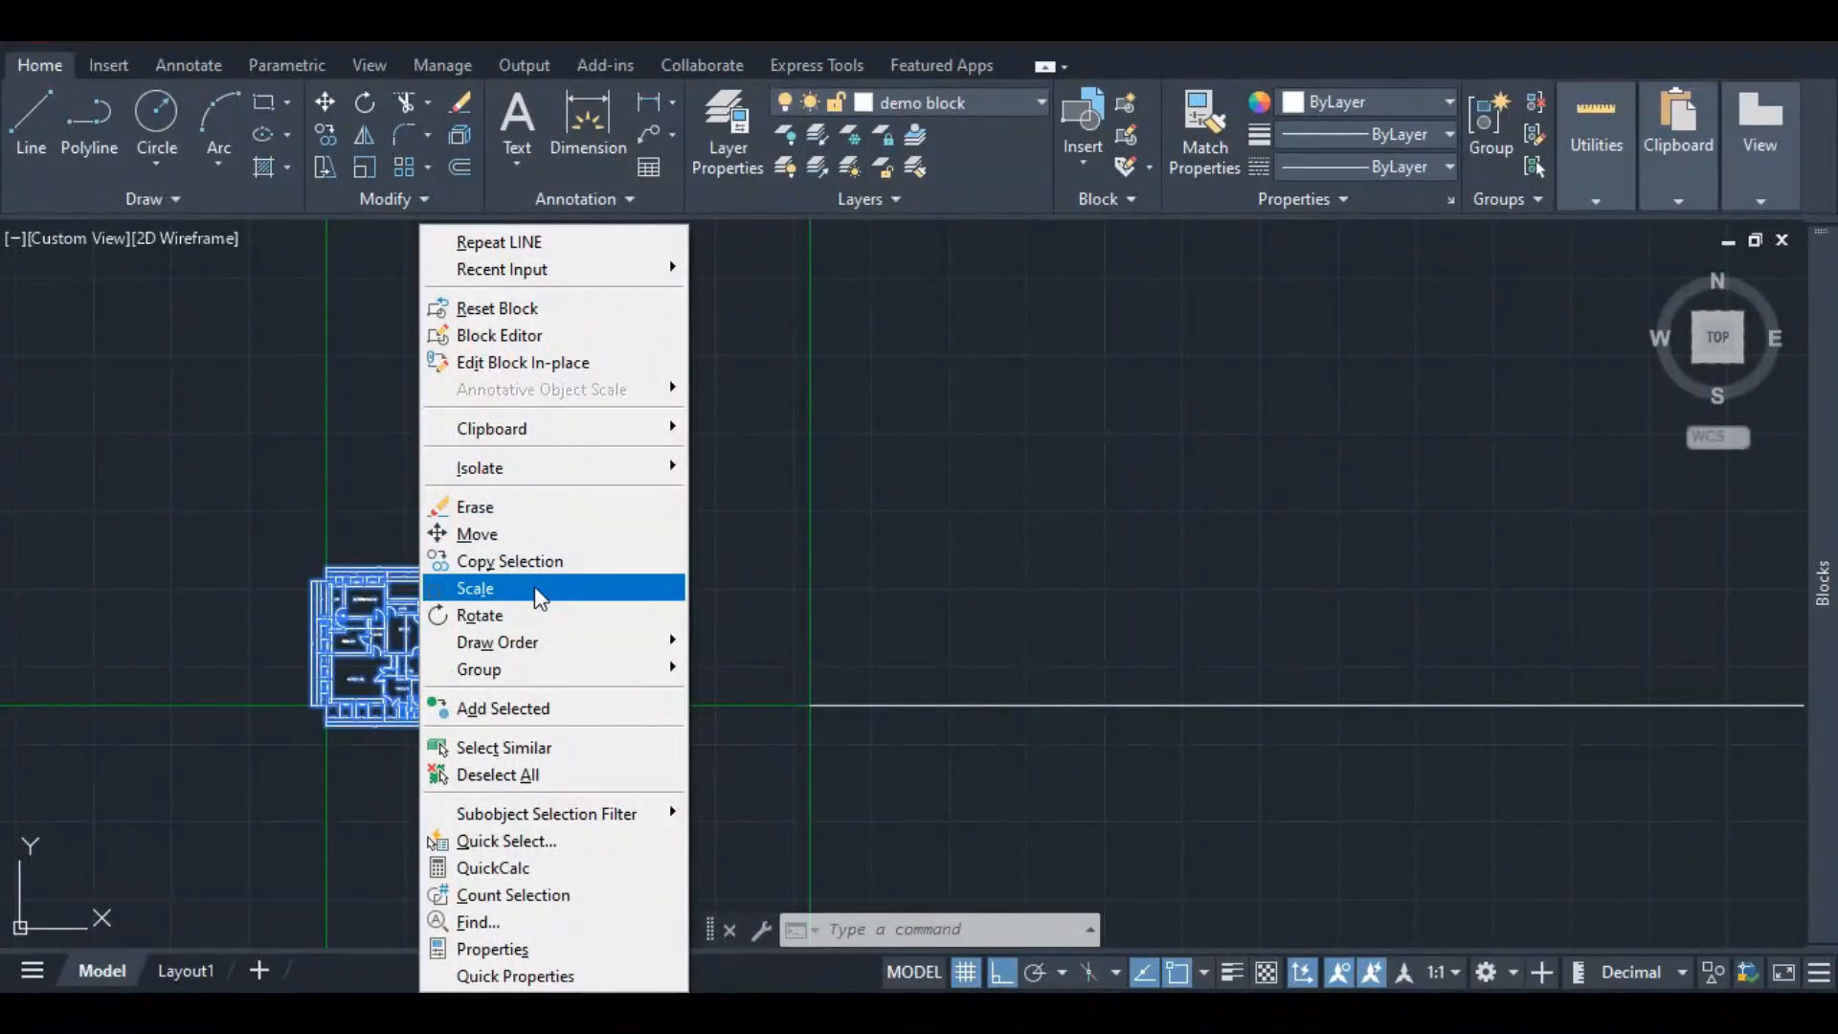
click(534, 587)
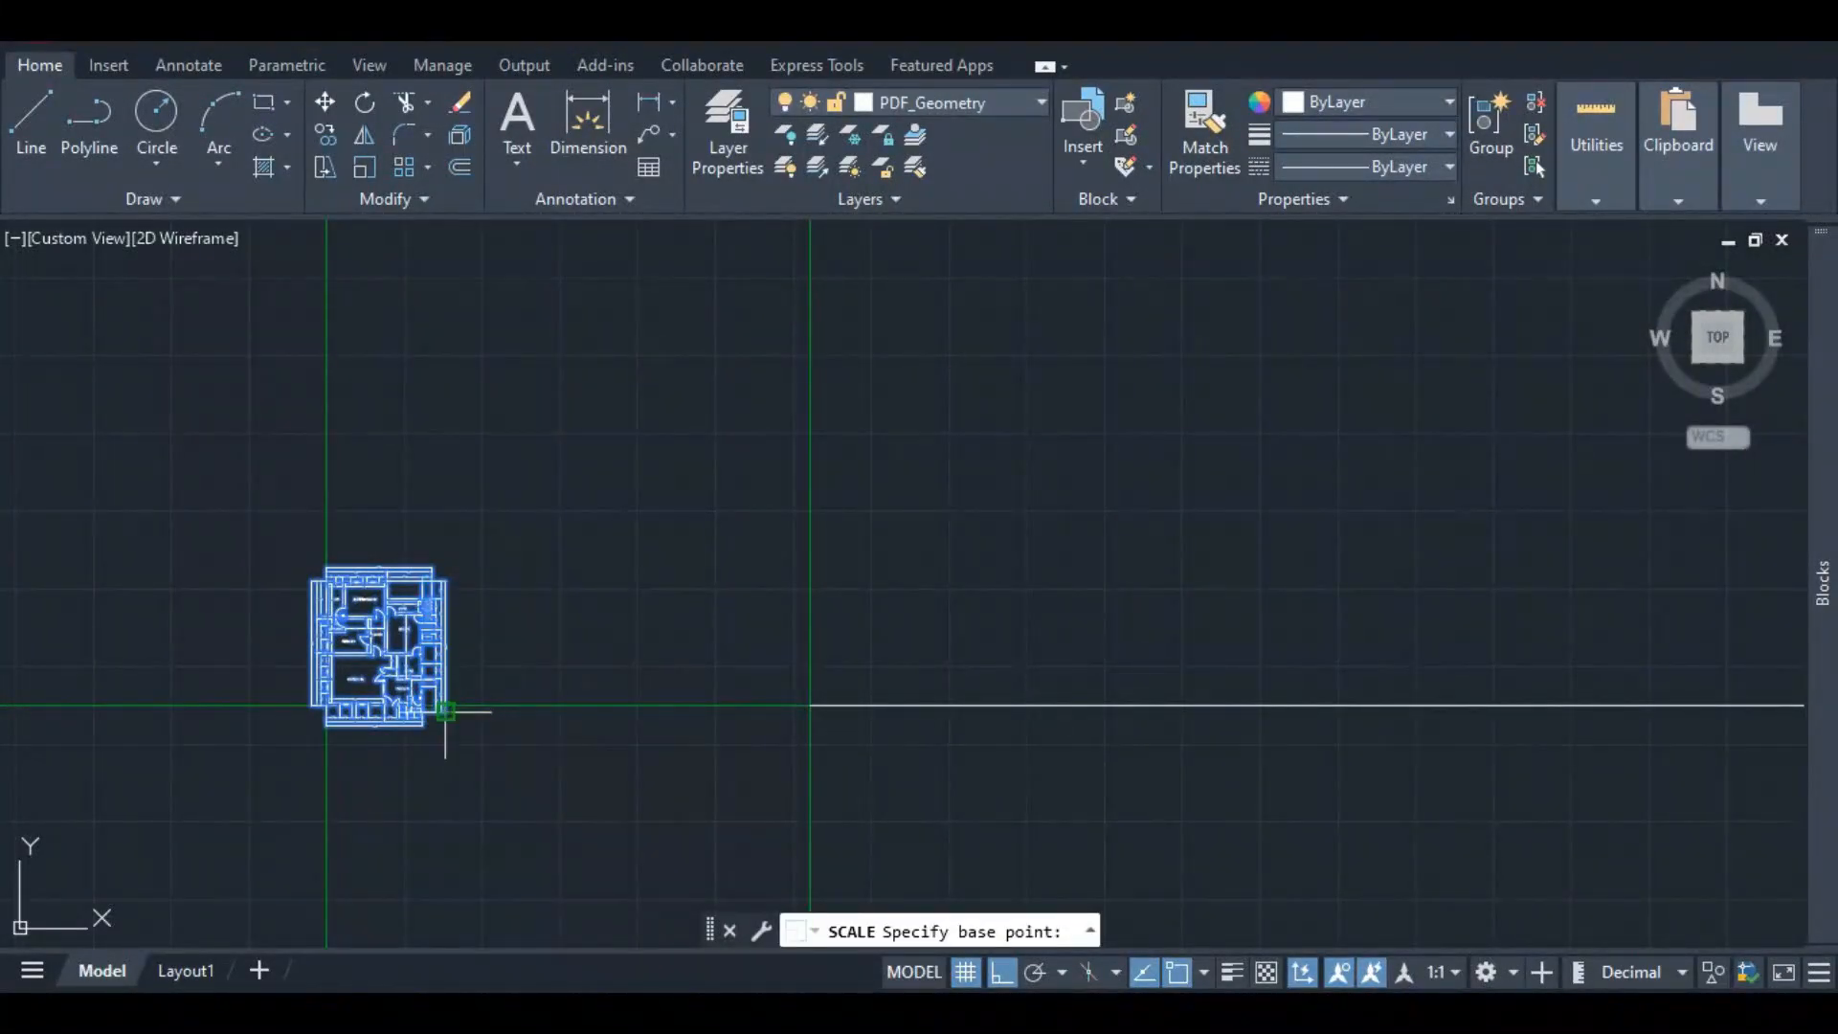
scroll(366, 651, up, 6)
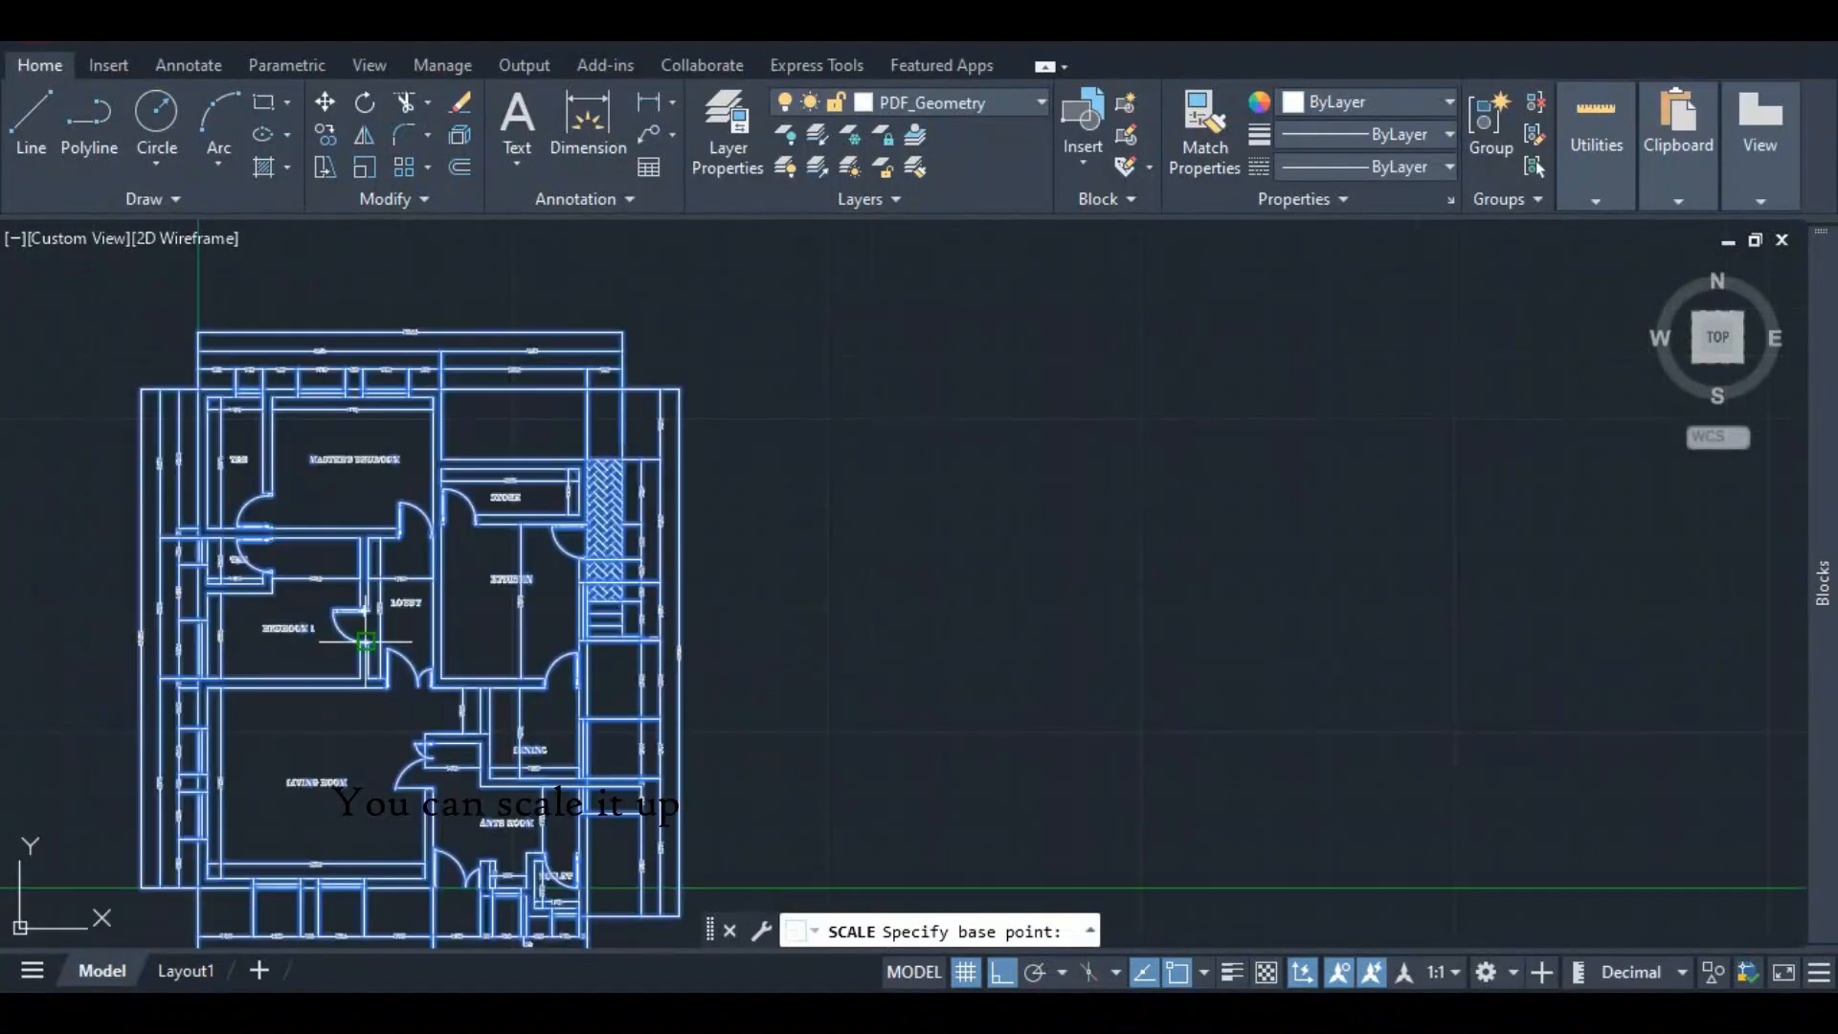
click(372, 627)
scroll(406, 642, down, 5)
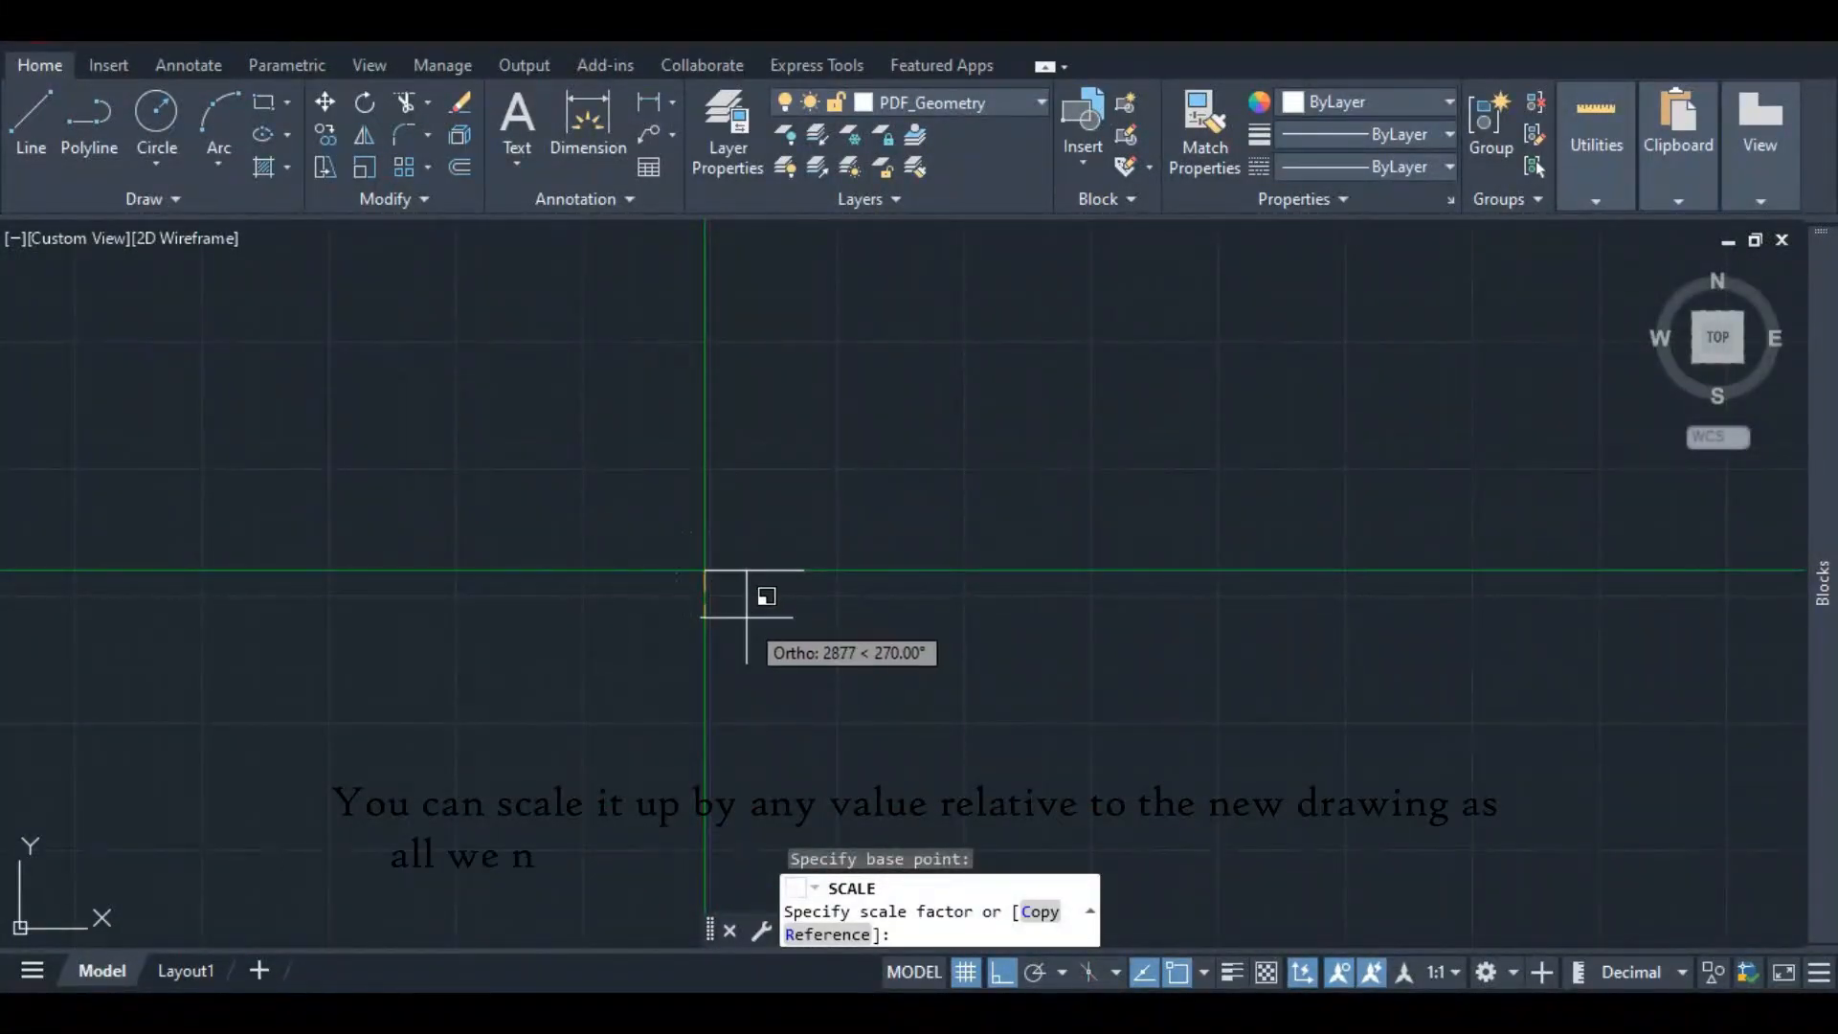
click(752, 589)
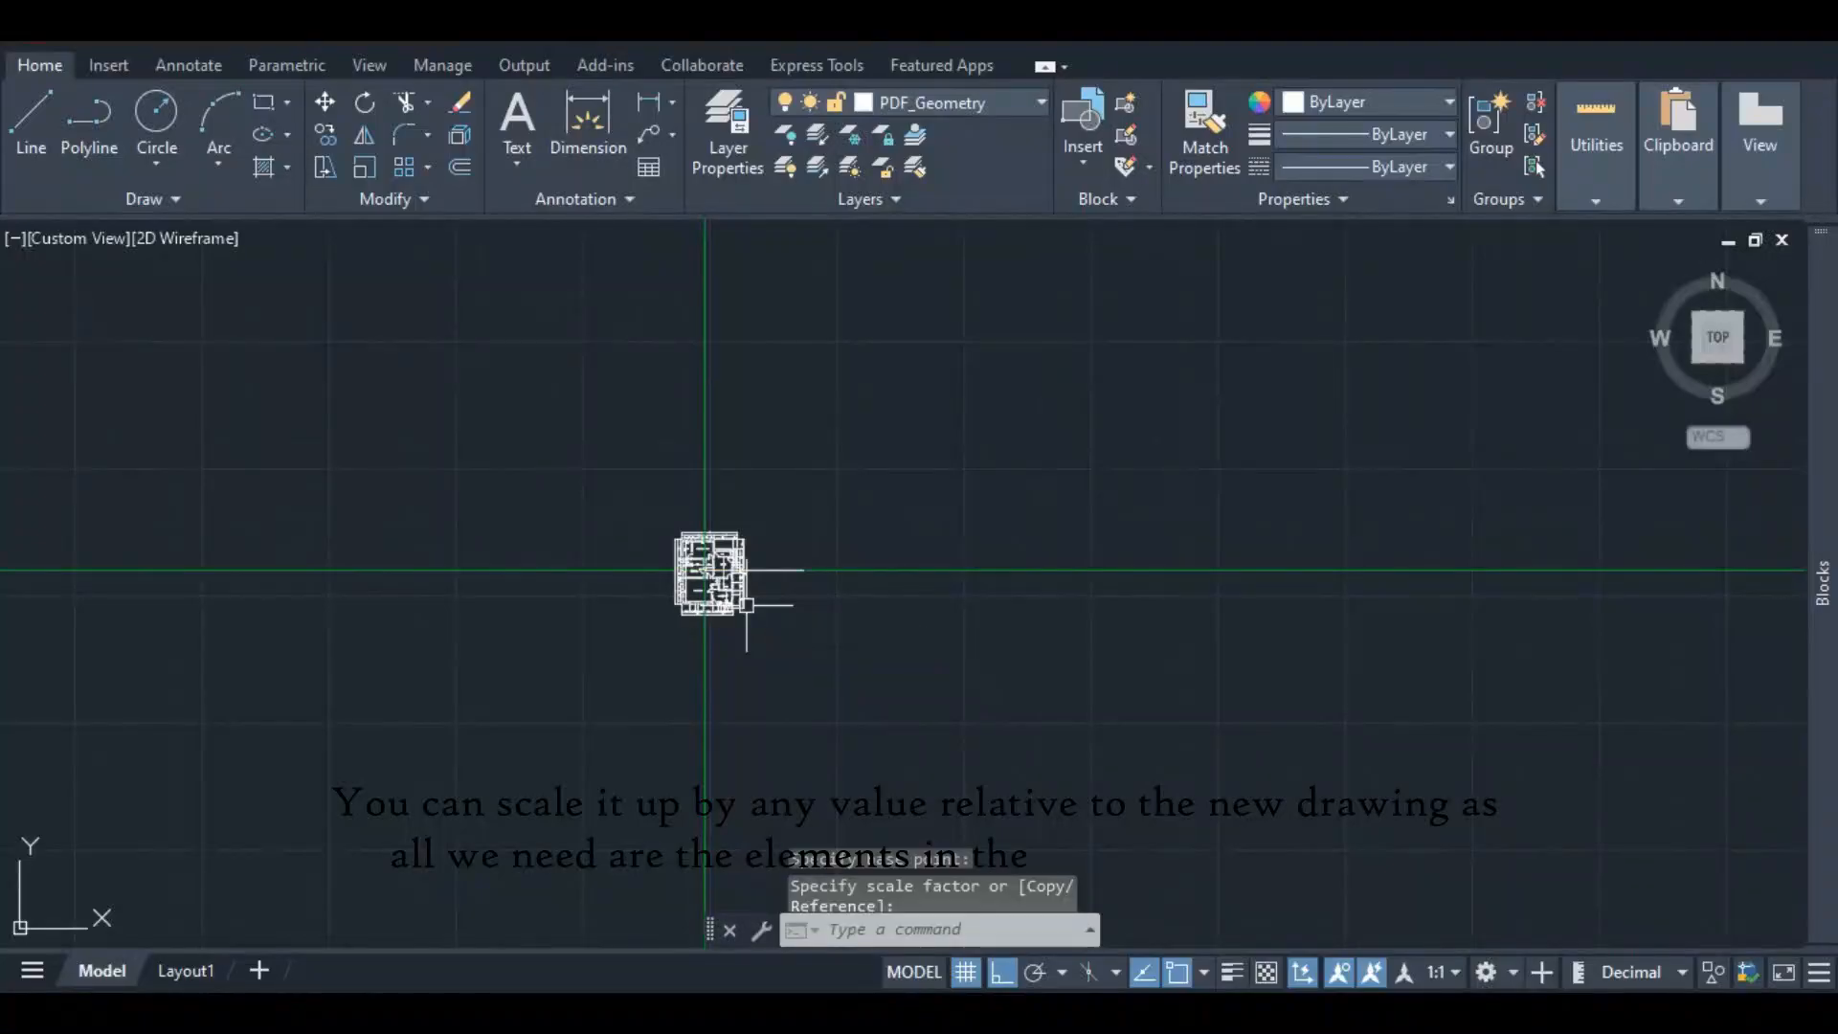
- Move the scaled reference block clear of the new drawing, from the copied vertical's intersection with the horizontal construction line to the original vertical's intersection
scroll(732, 571, up, 6)
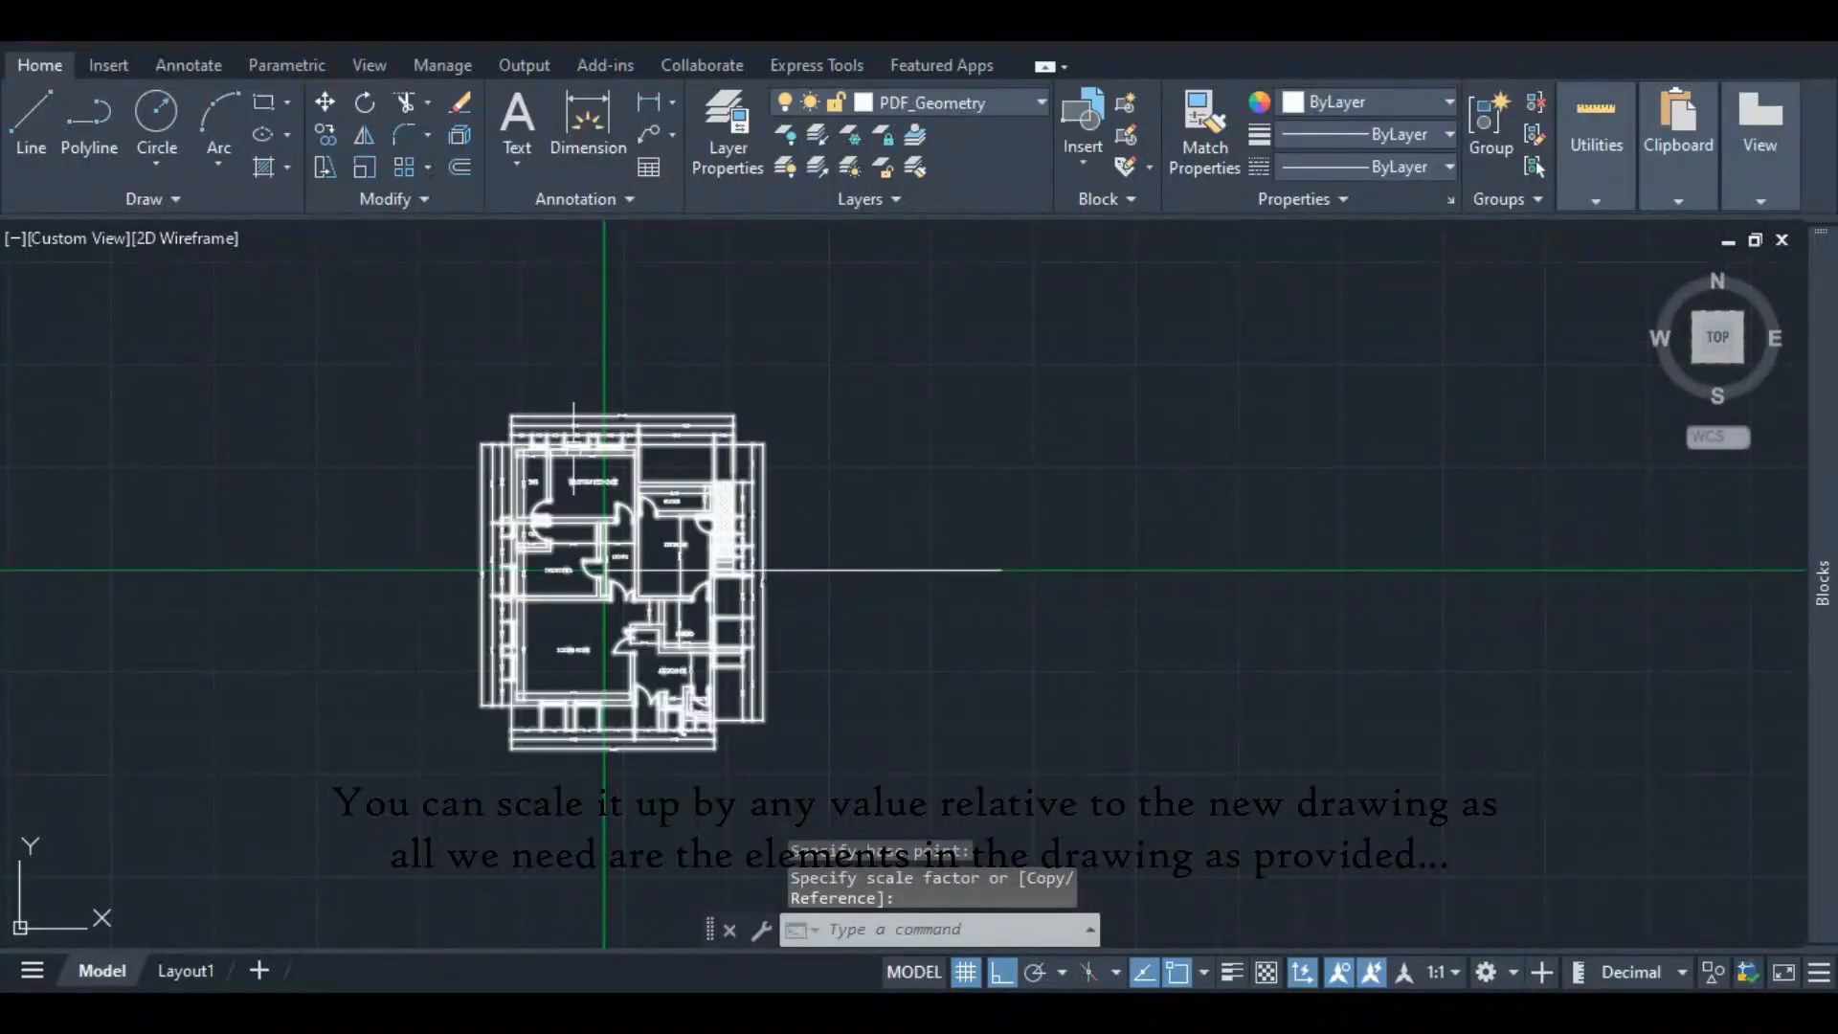
click(573, 449)
scroll(560, 558, up, 5)
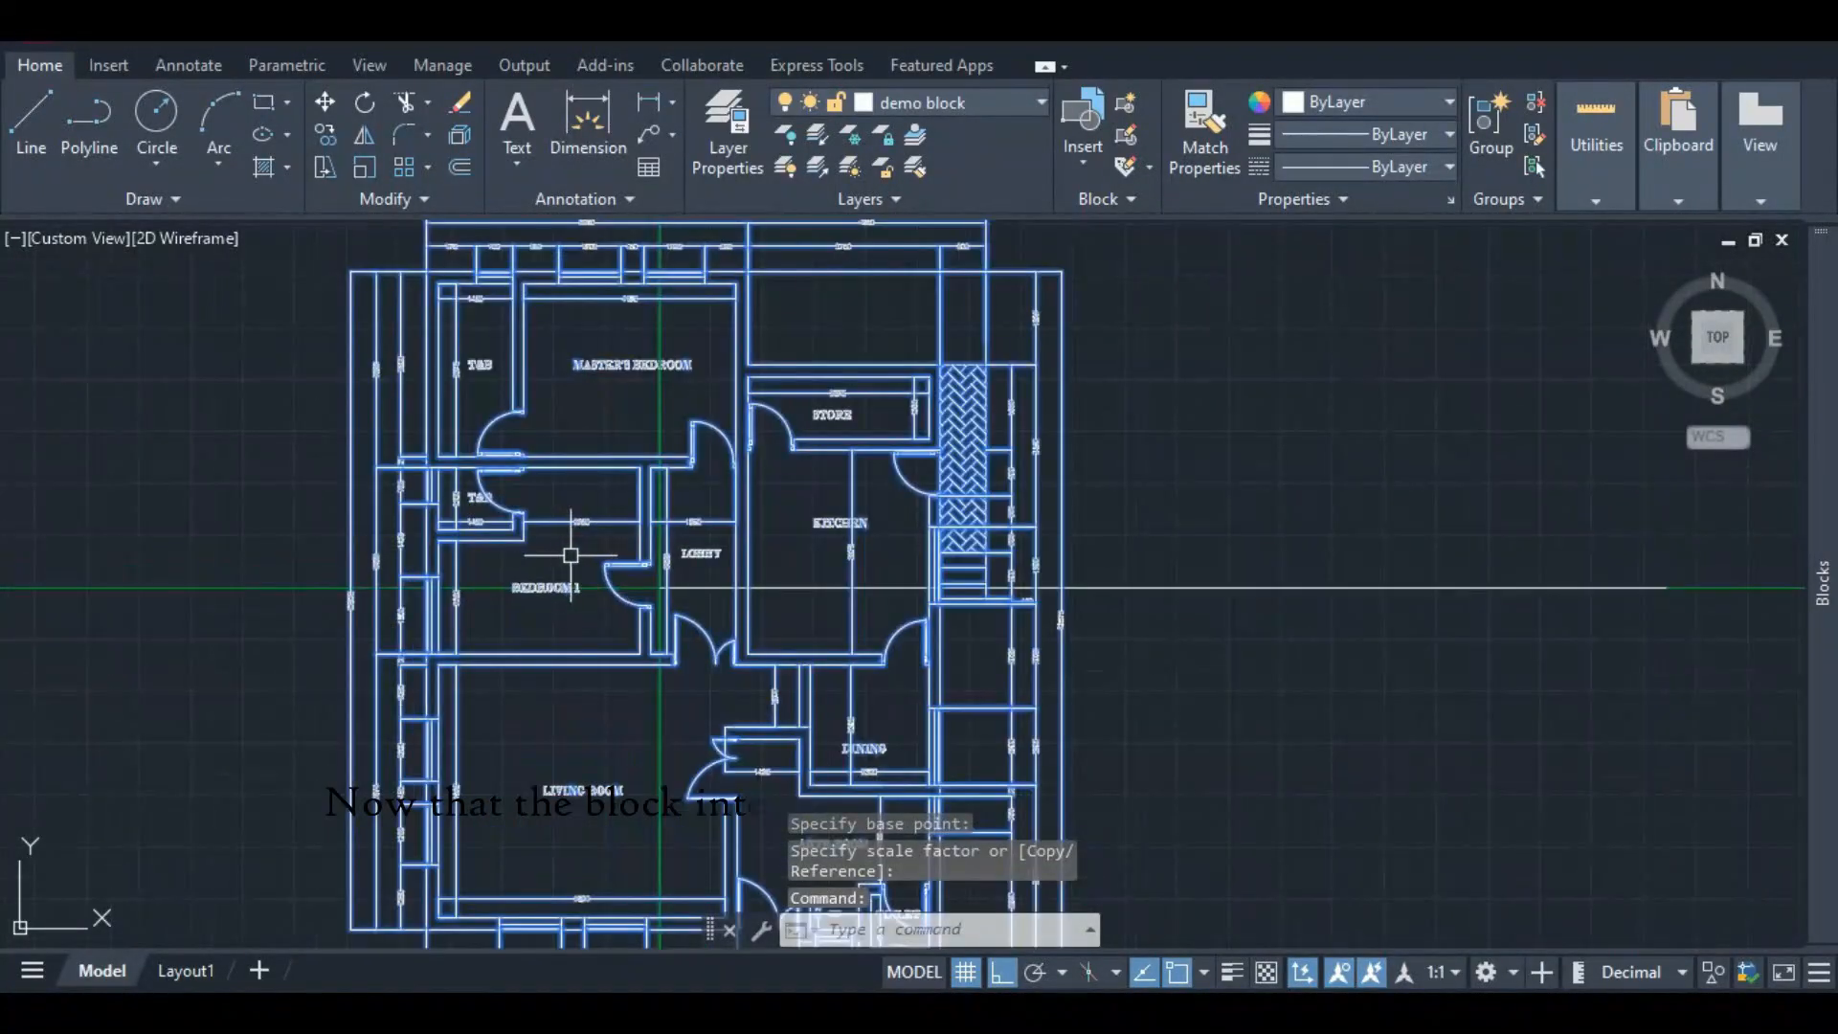
scroll(555, 574, down, 5)
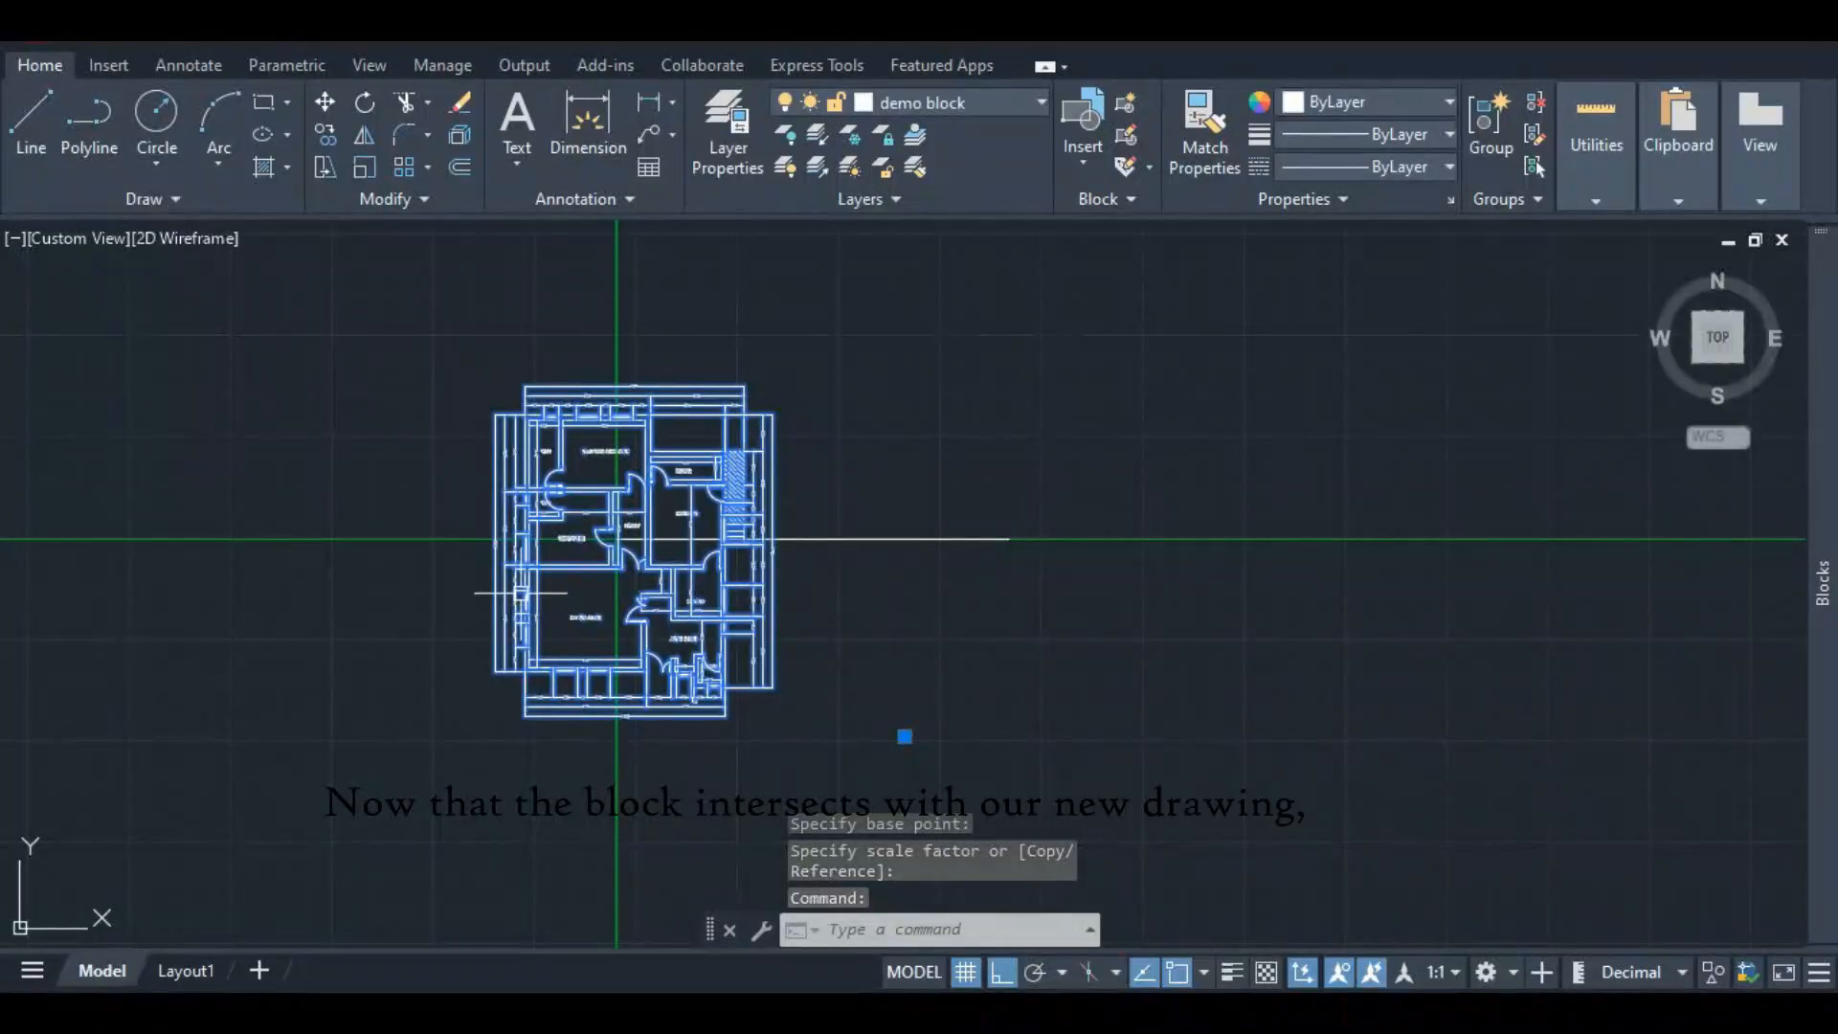
scroll(569, 642, down, 3)
scroll(642, 670, up, 4)
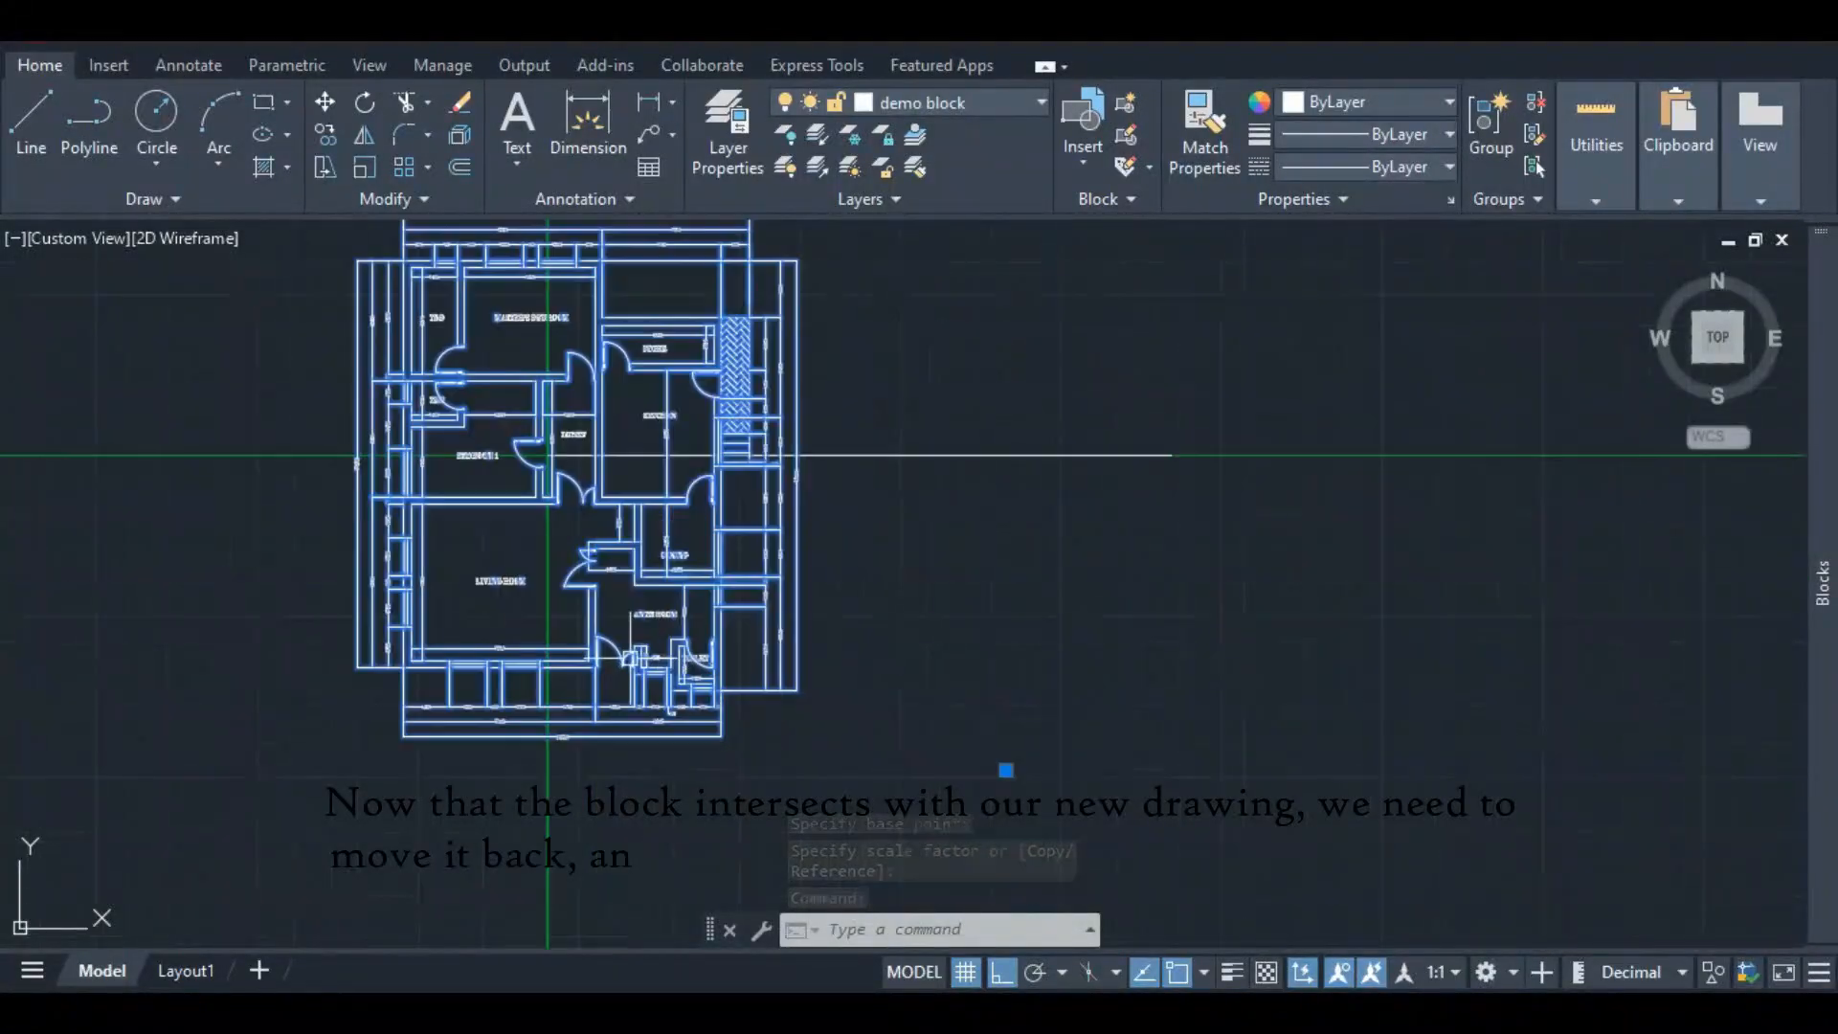
scroll(915, 718, down, 4)
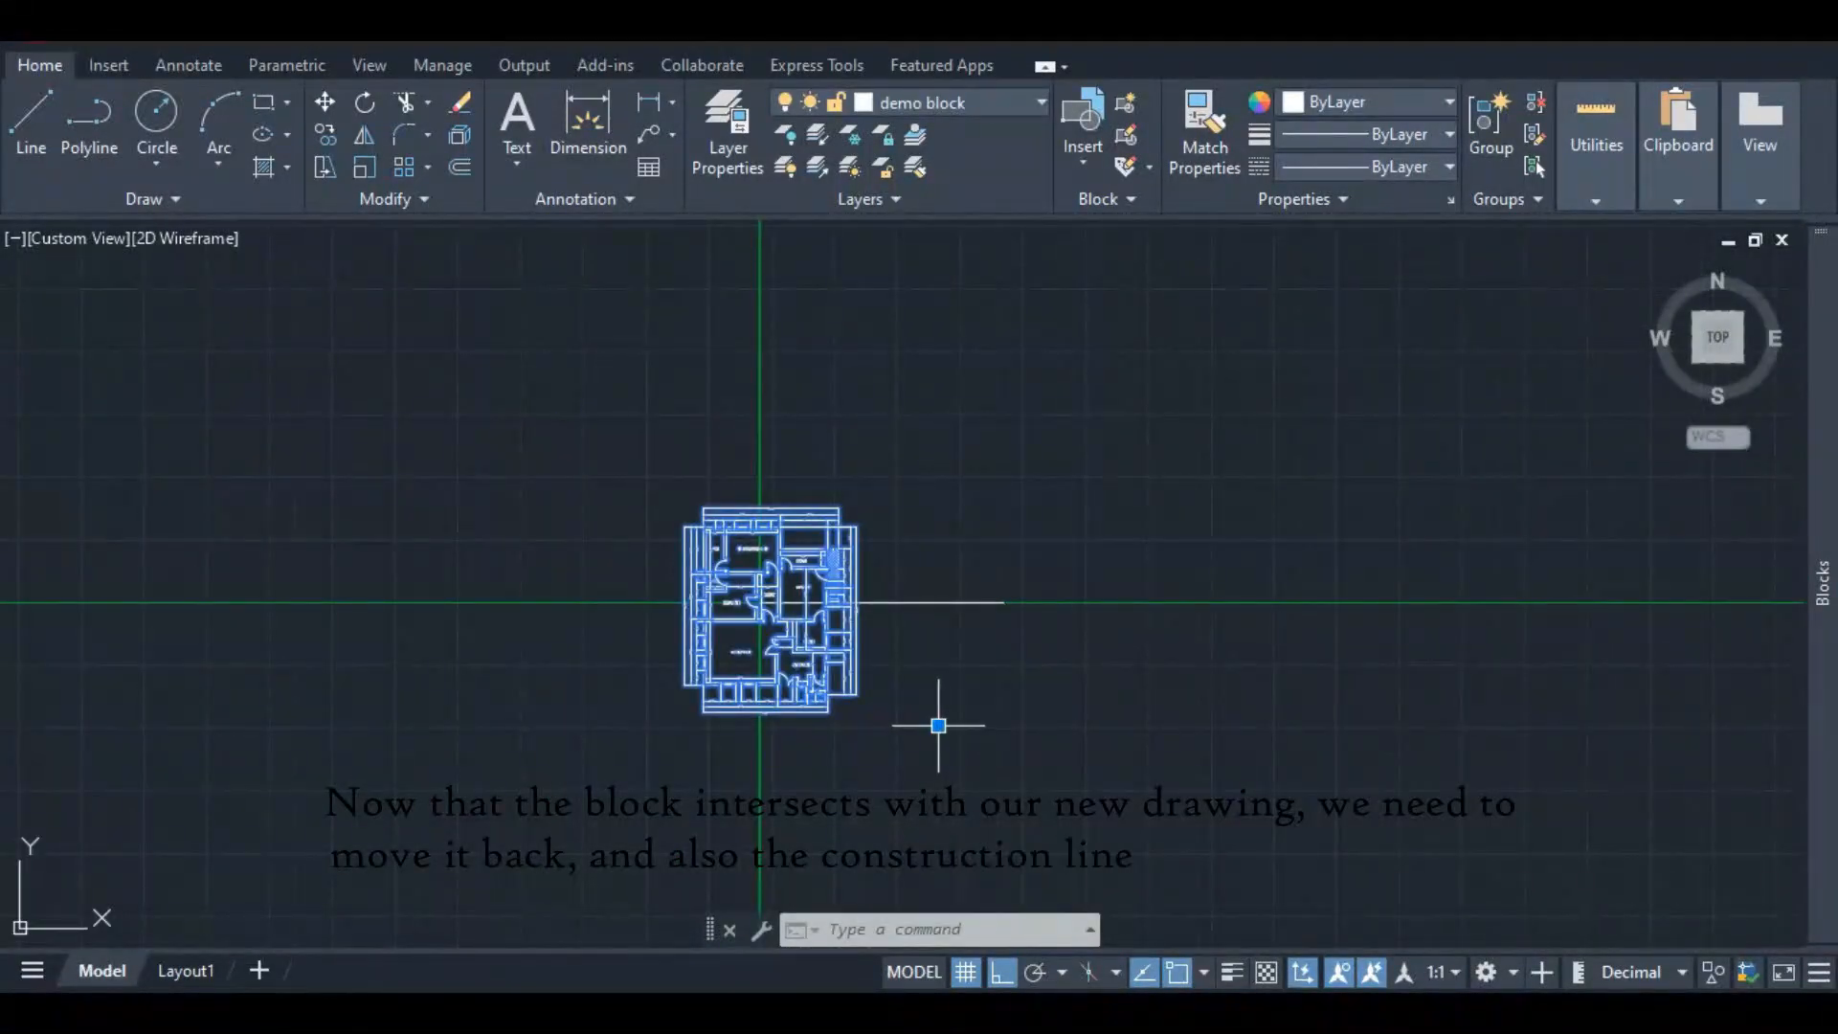
click(938, 724)
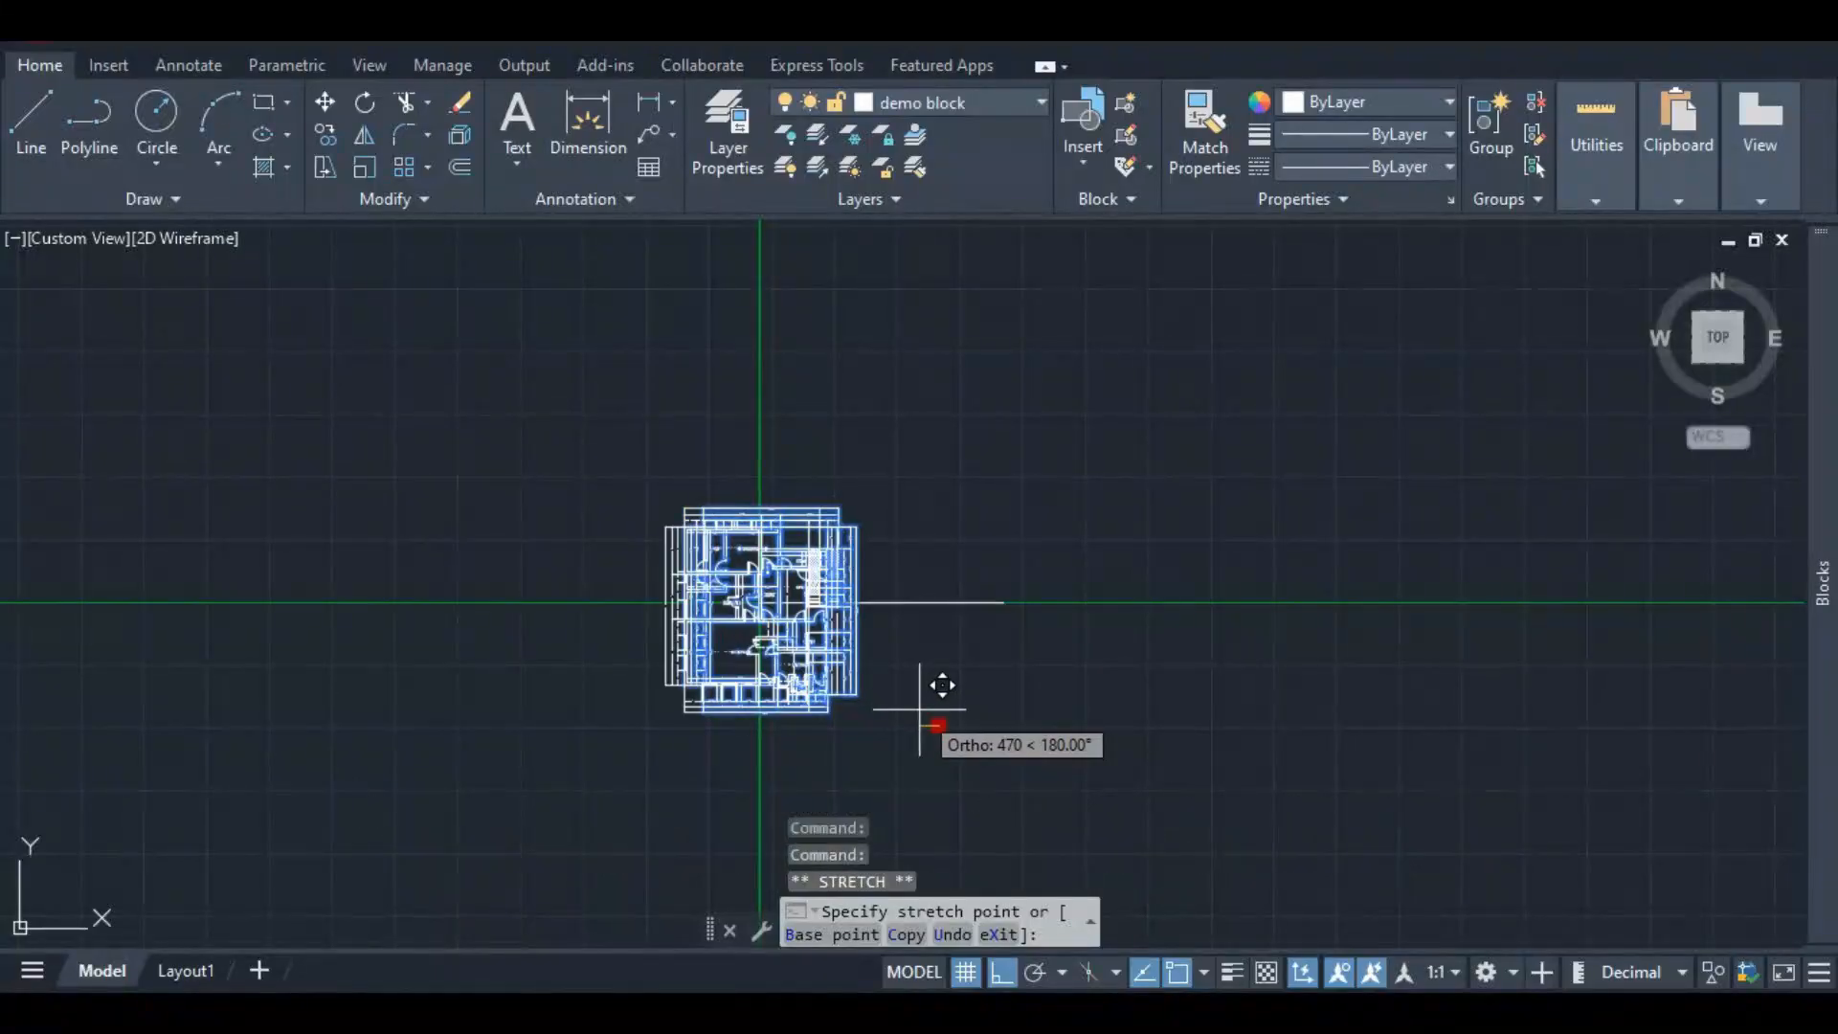
key(Escape)
scroll(735, 582, up, 6)
scroll(735, 582, up, 4)
right_click(745, 504)
click(827, 576)
middle_drag(852, 813, 879, 374)
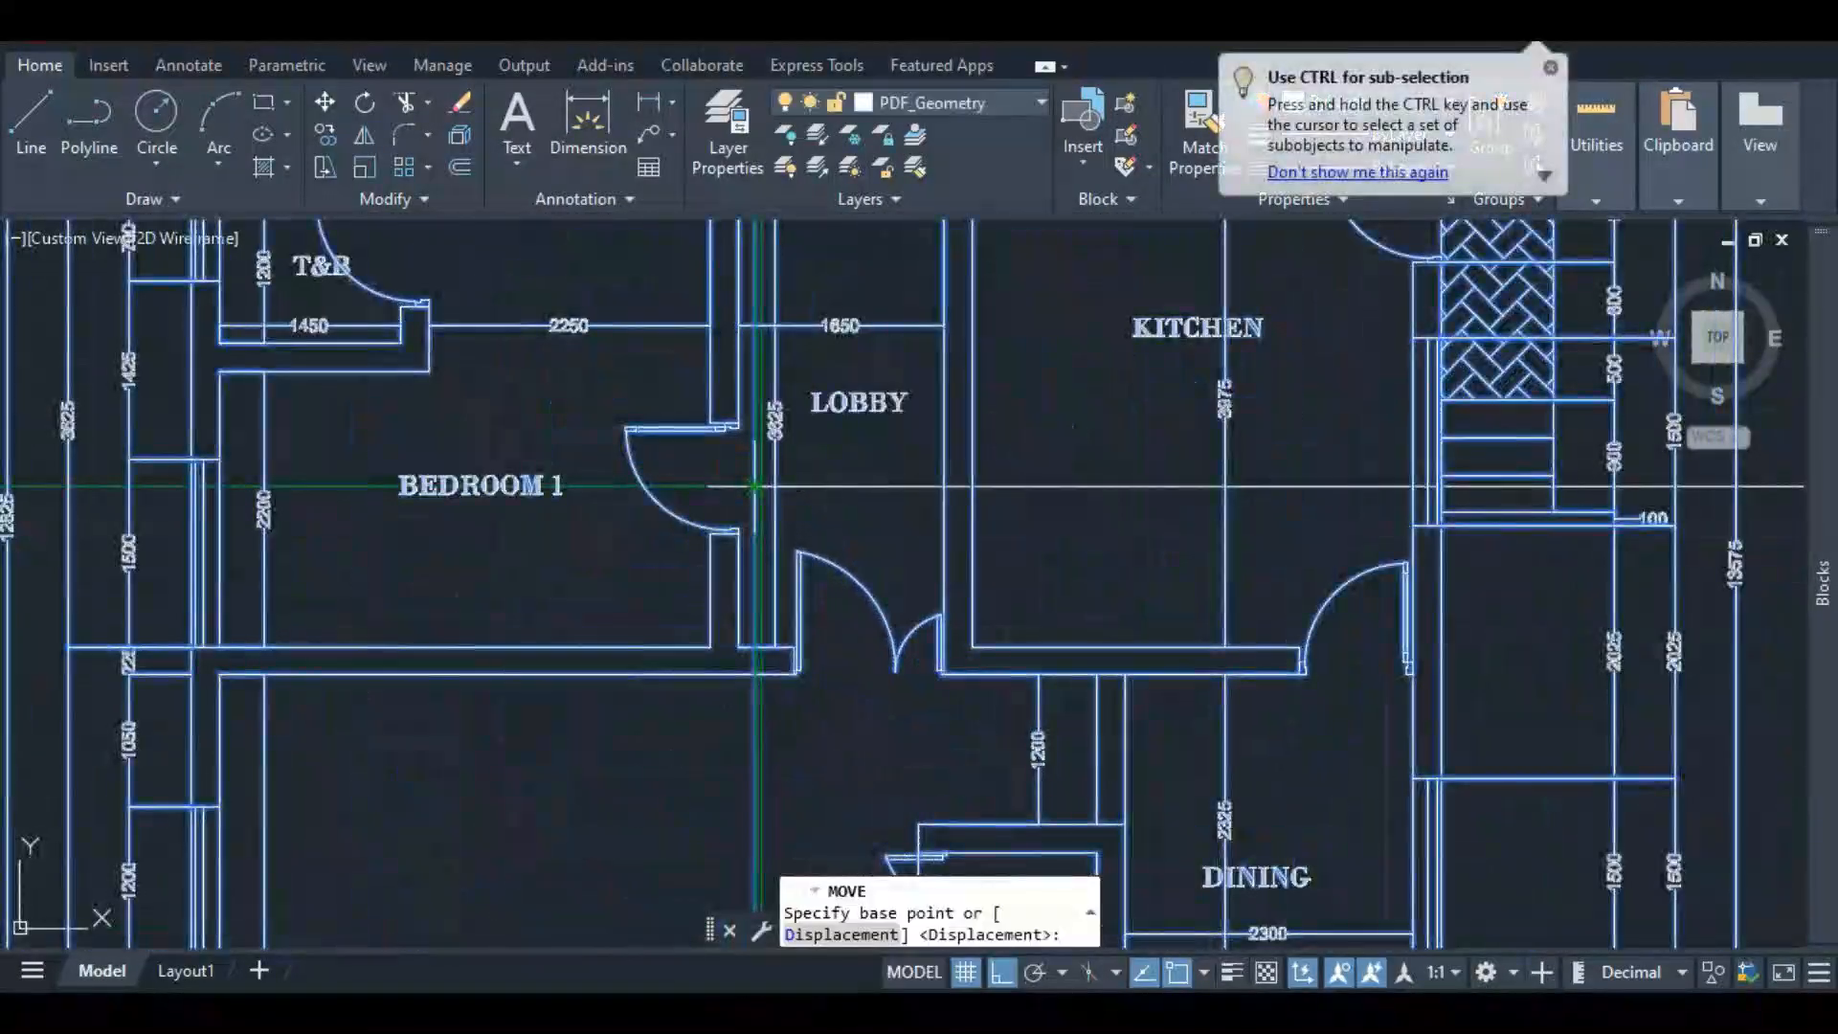
click(752, 486)
scroll(741, 504, down, 8)
click(246, 507)
scroll(181, 513, up, 2)
middle_drag(181, 513, 382, 492)
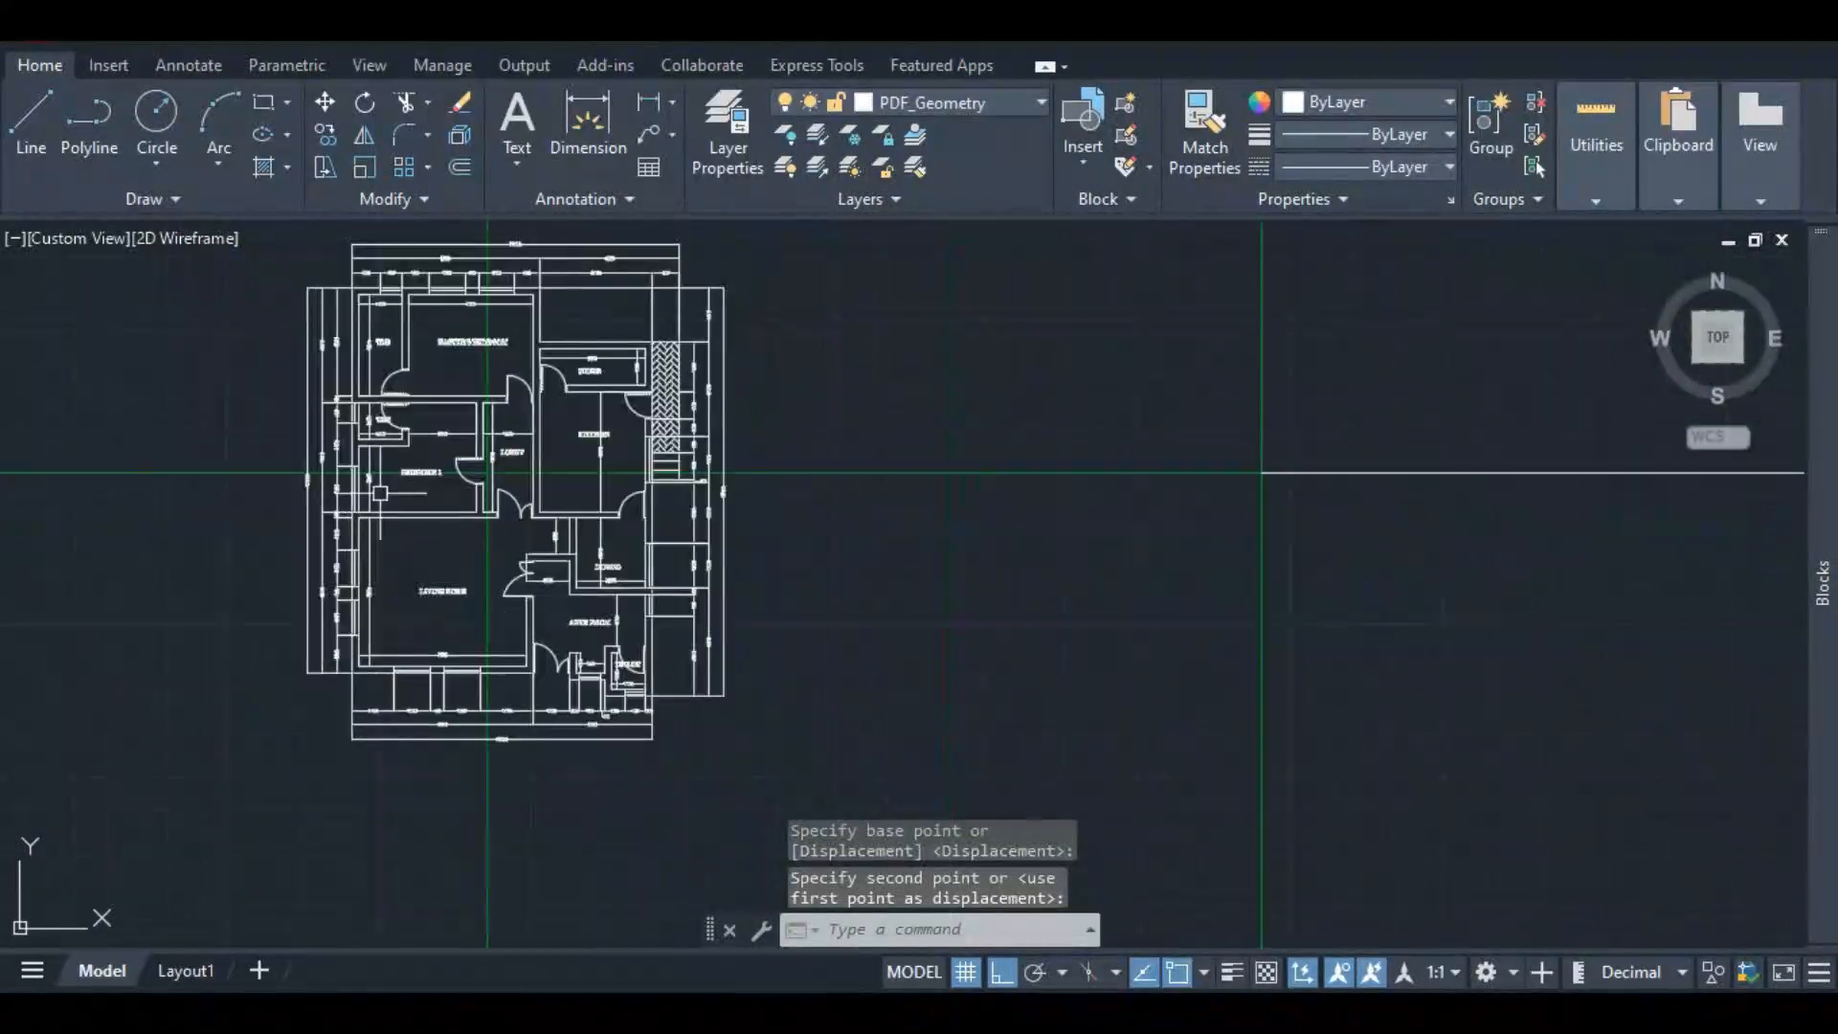
- Move the vertical construction line crossing the reference block to the plan's outer edge on the living room's window side
scroll(450, 527, down, 2)
click(473, 576)
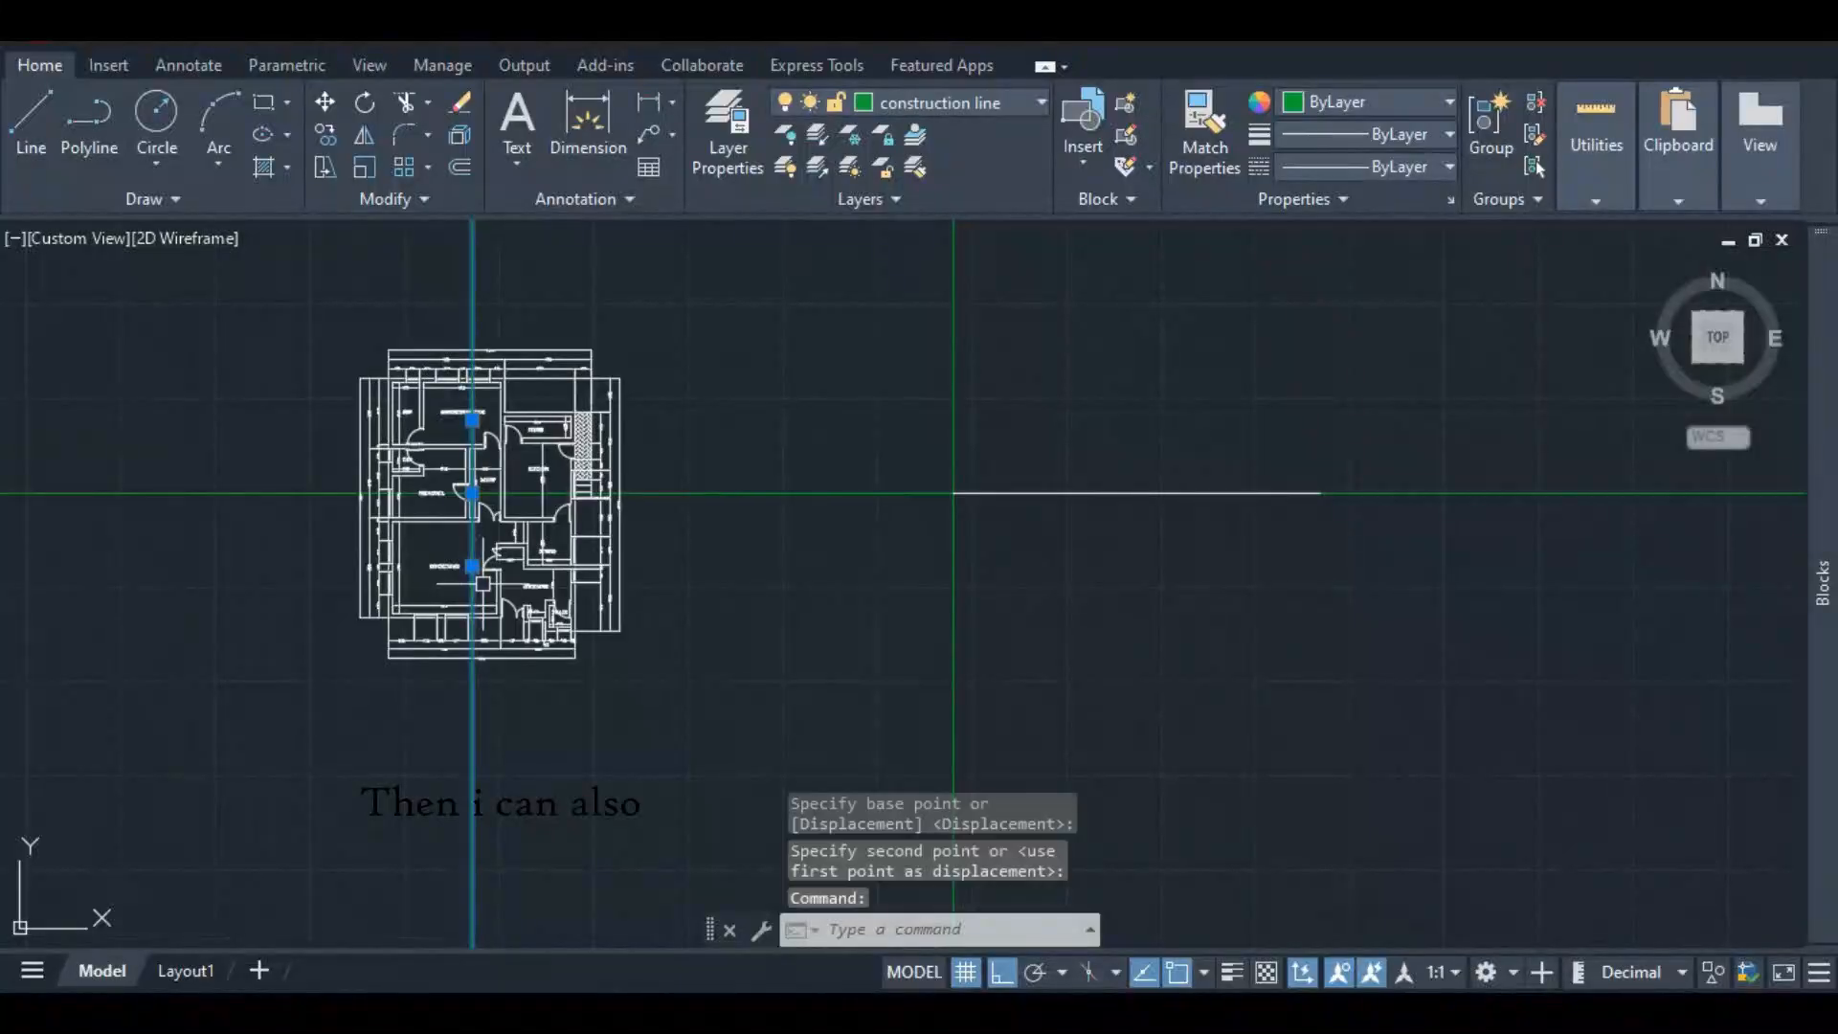
right_click(491, 598)
click(536, 529)
scroll(497, 613, up, 5)
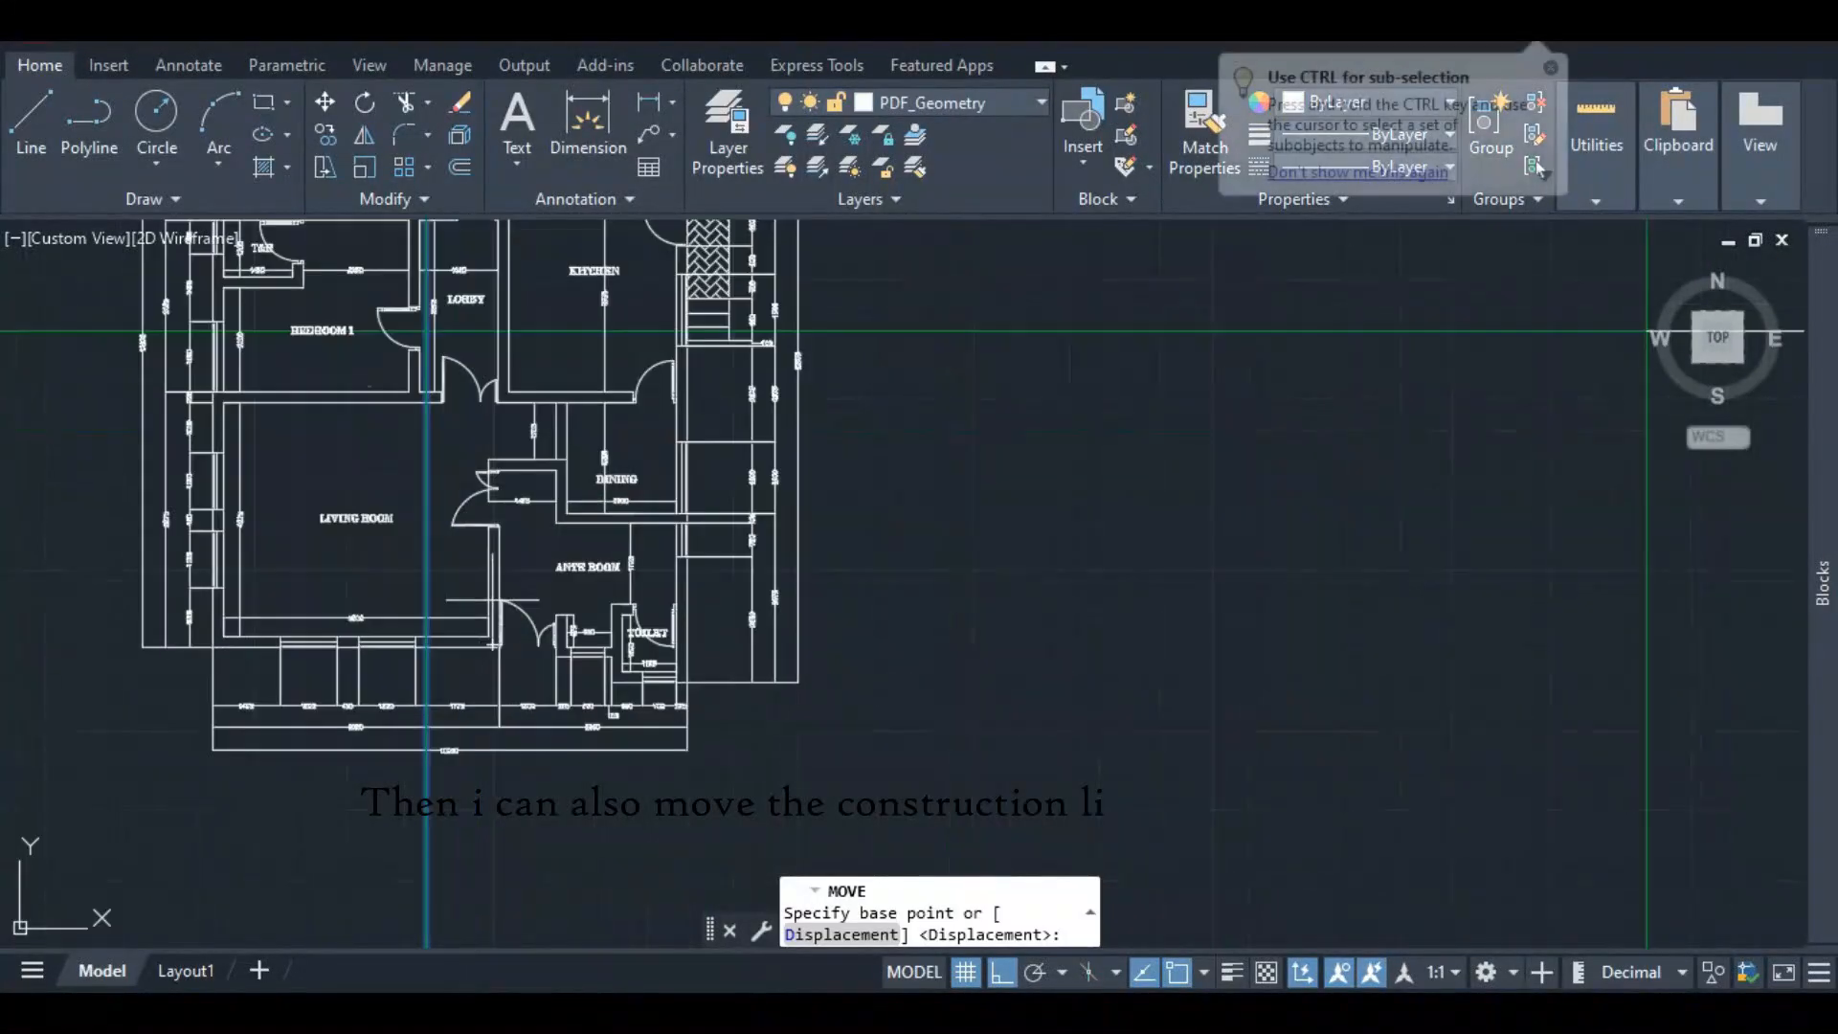
click(426, 647)
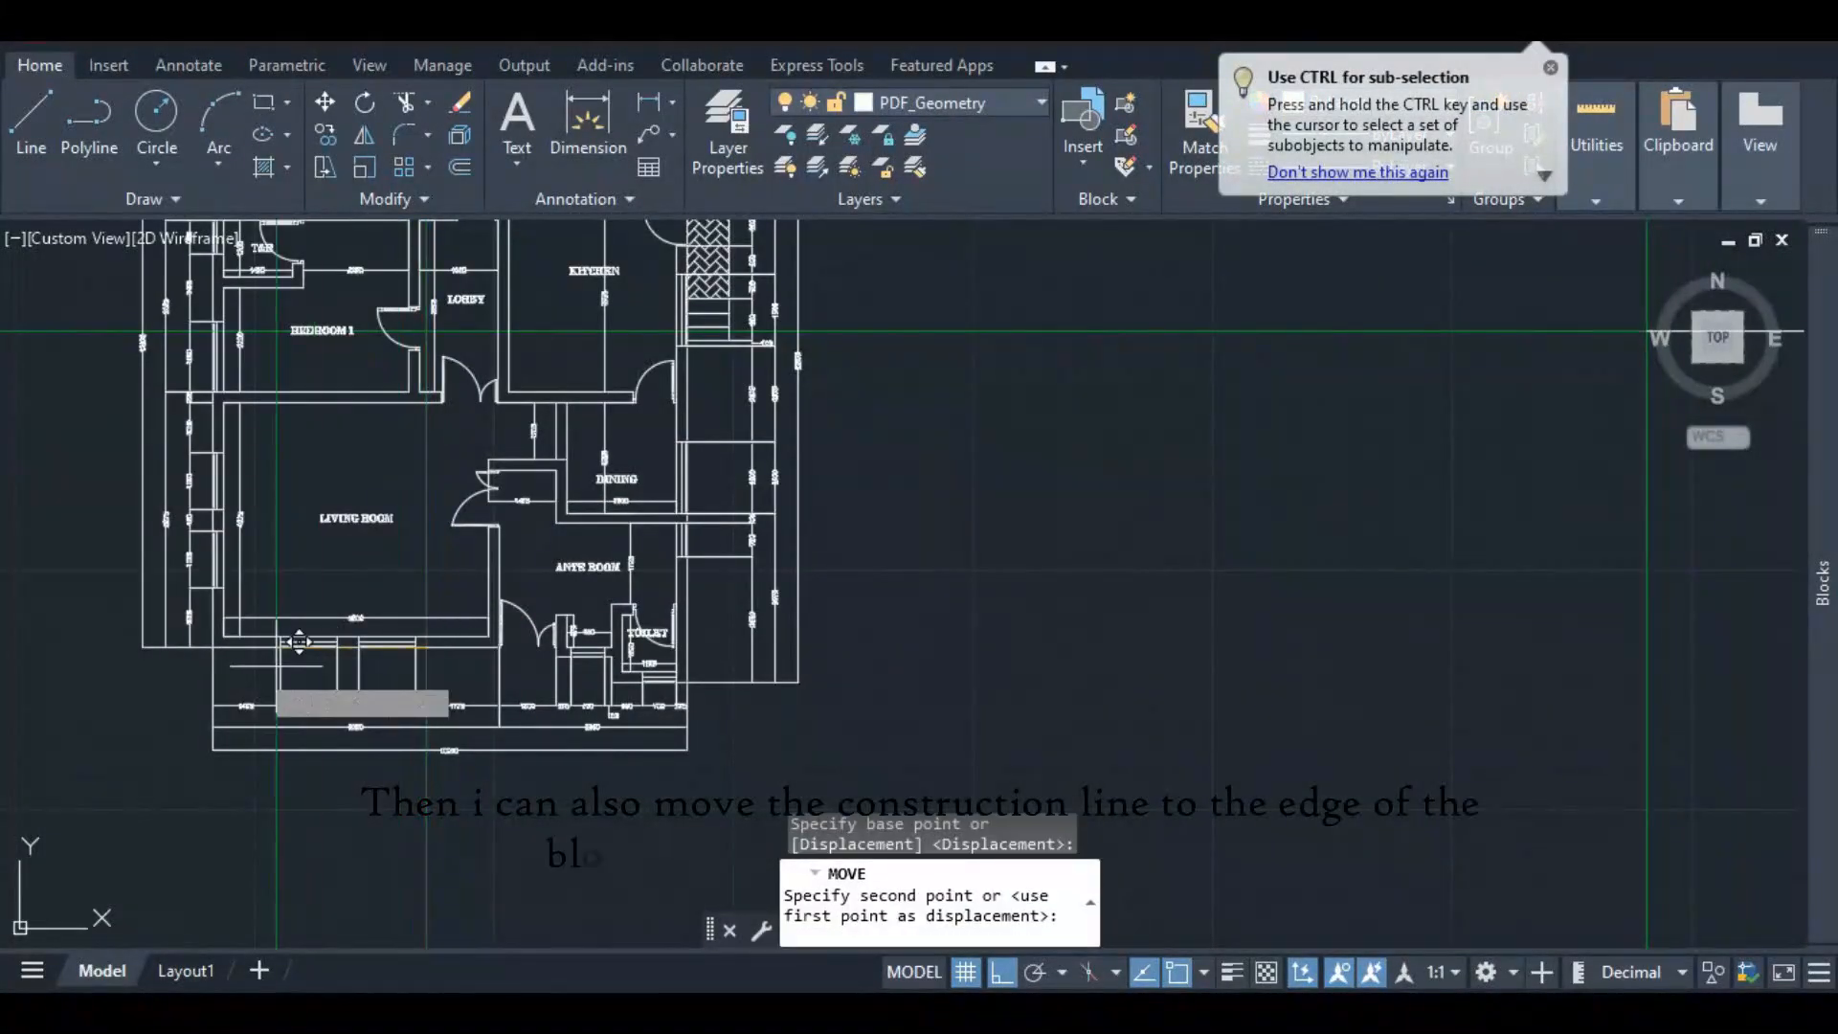
click(214, 646)
scroll(364, 647, down, 3)
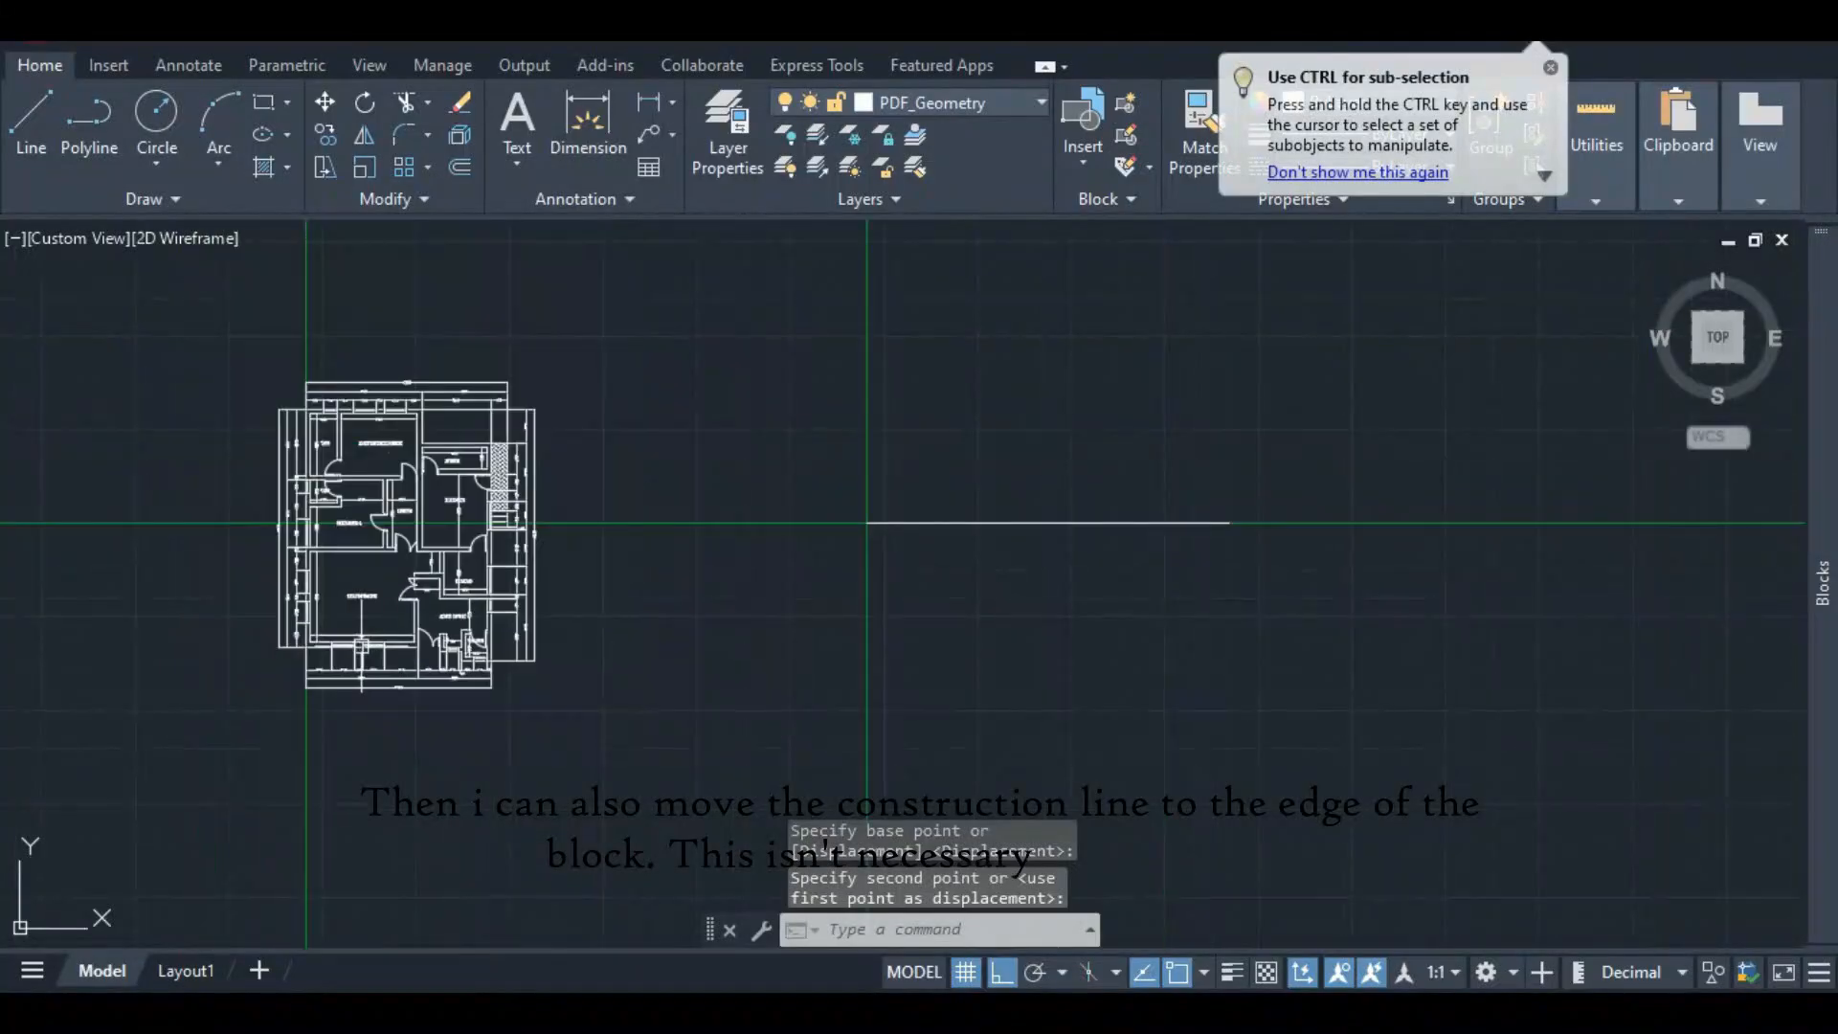
key(Escape)
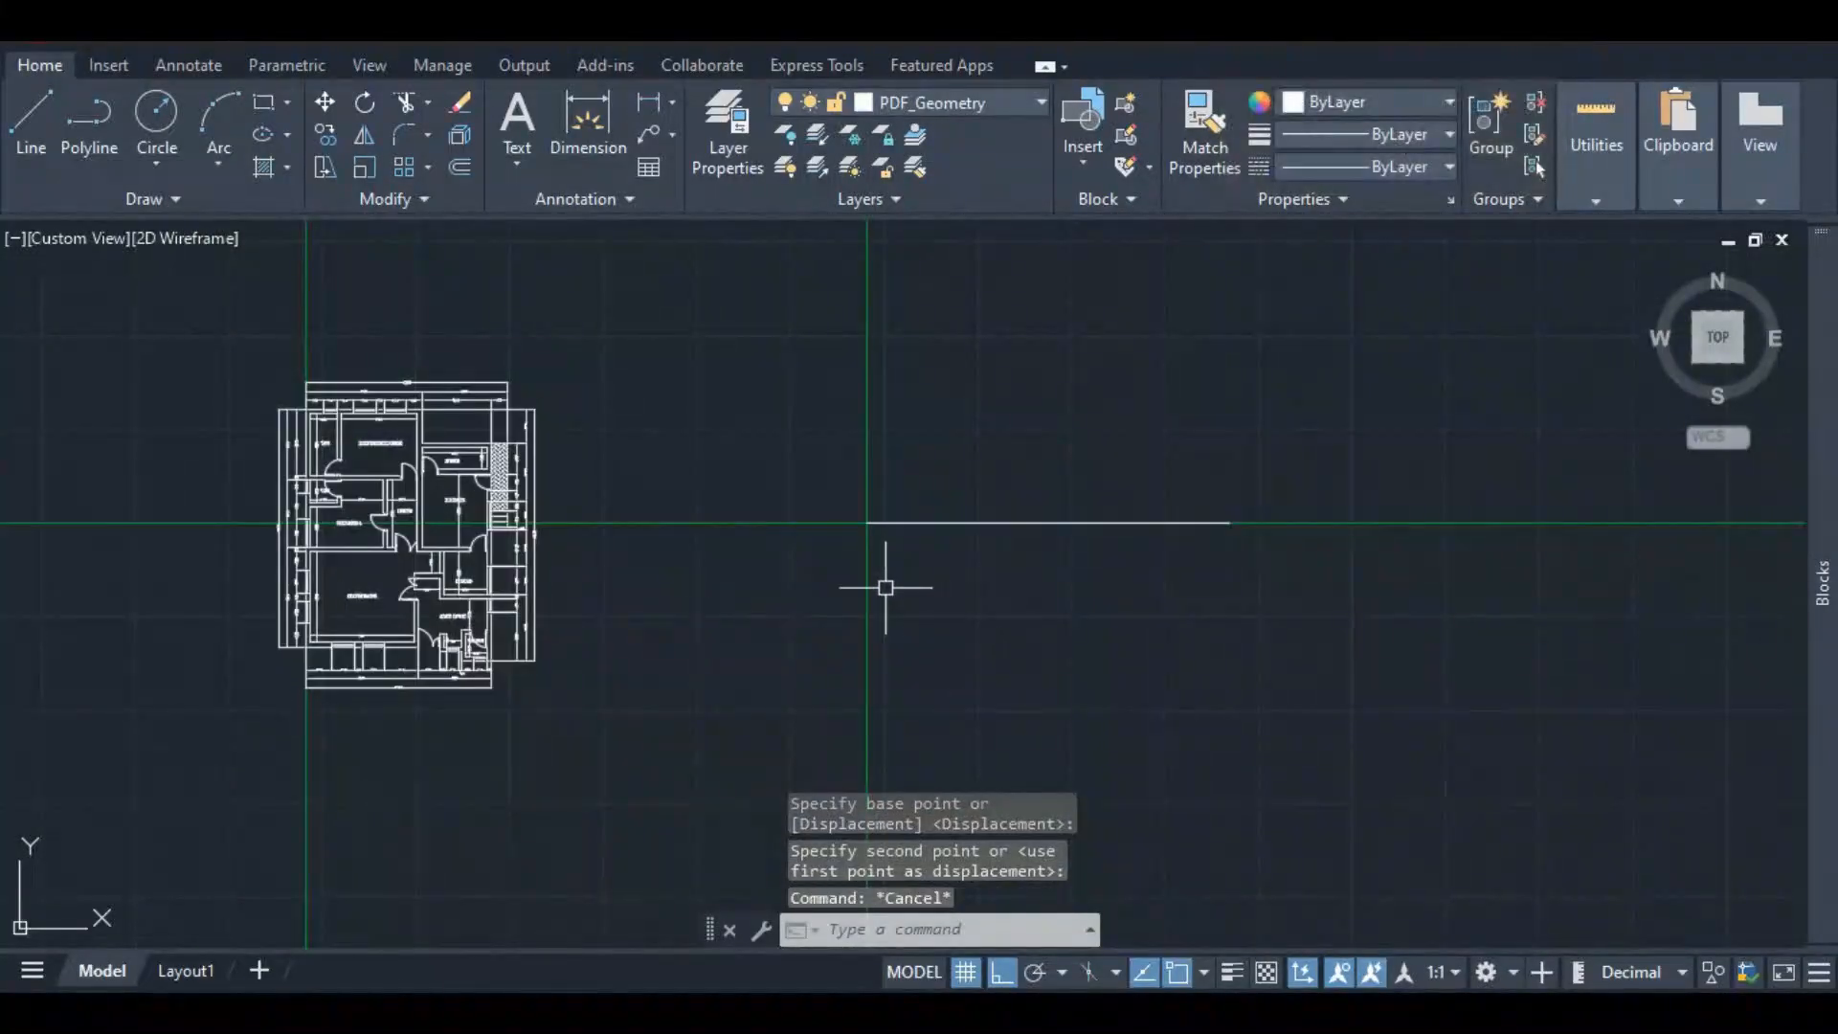
- Compare the repositioned reference plan with the wall line drawn for the front wall
scroll(586, 574, up, 3)
scroll(675, 528, down, 4)
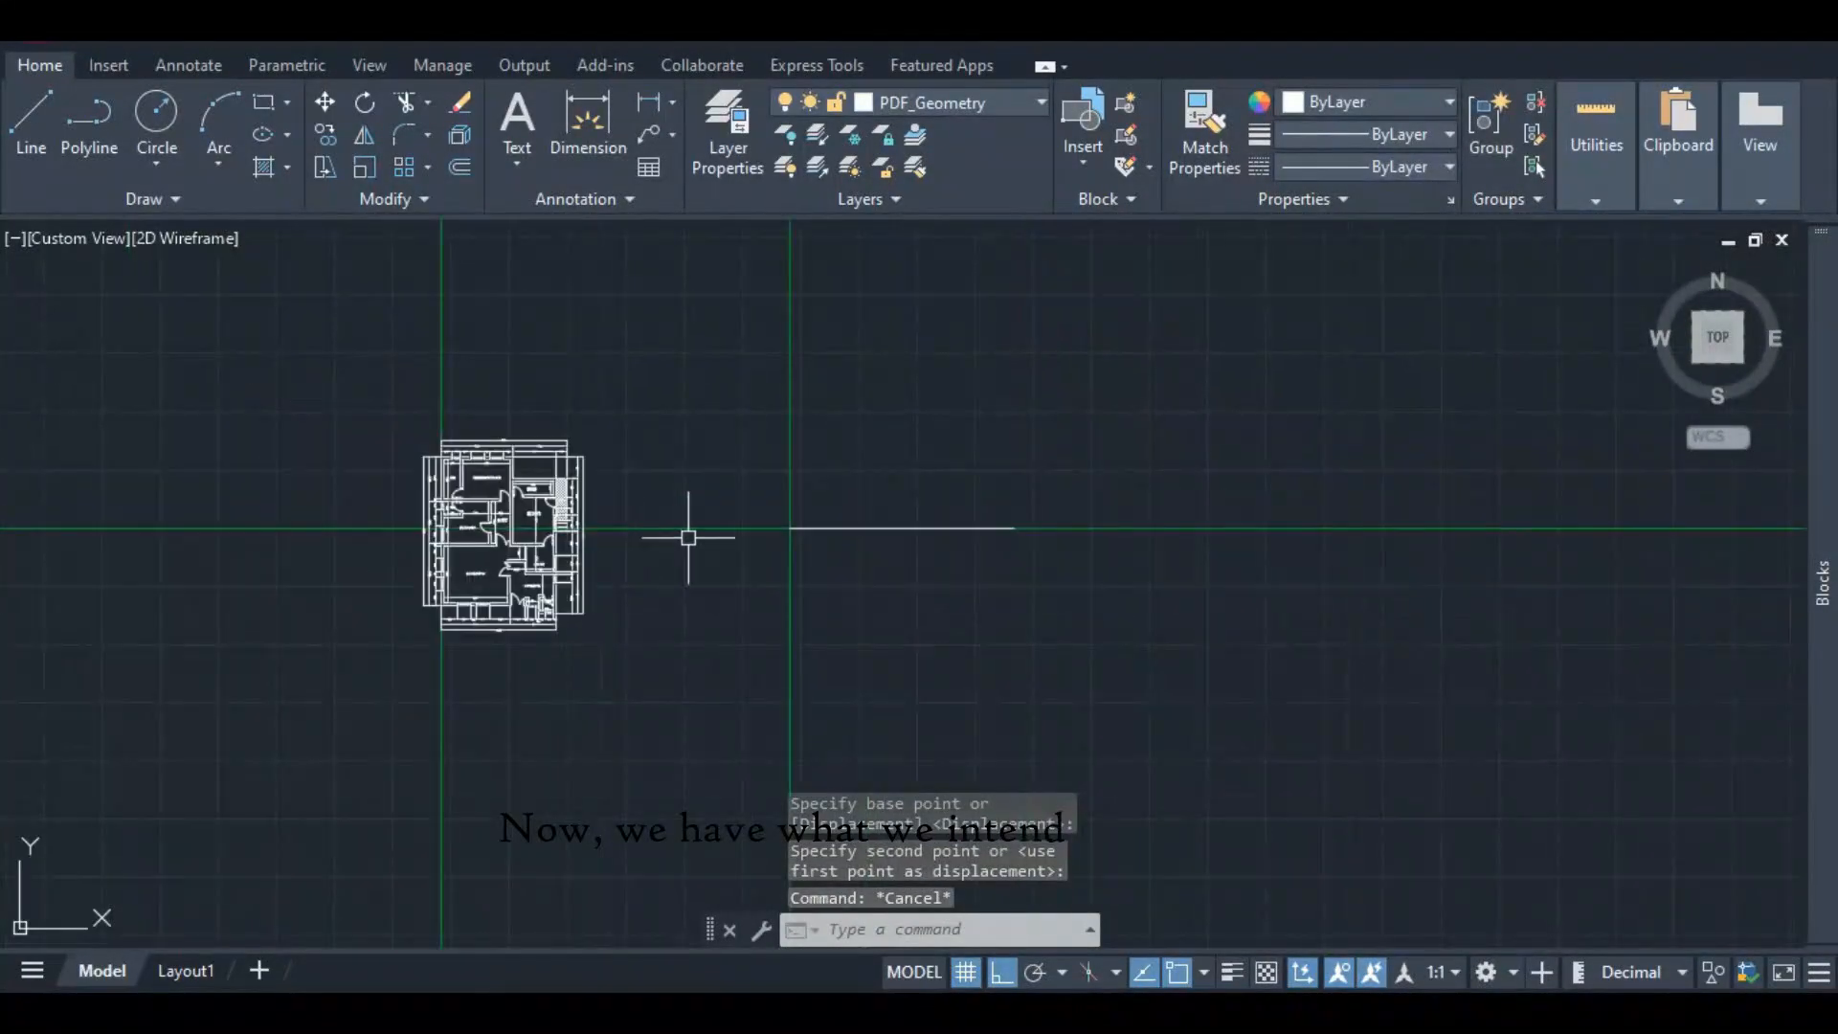
scroll(751, 525, down, 2)
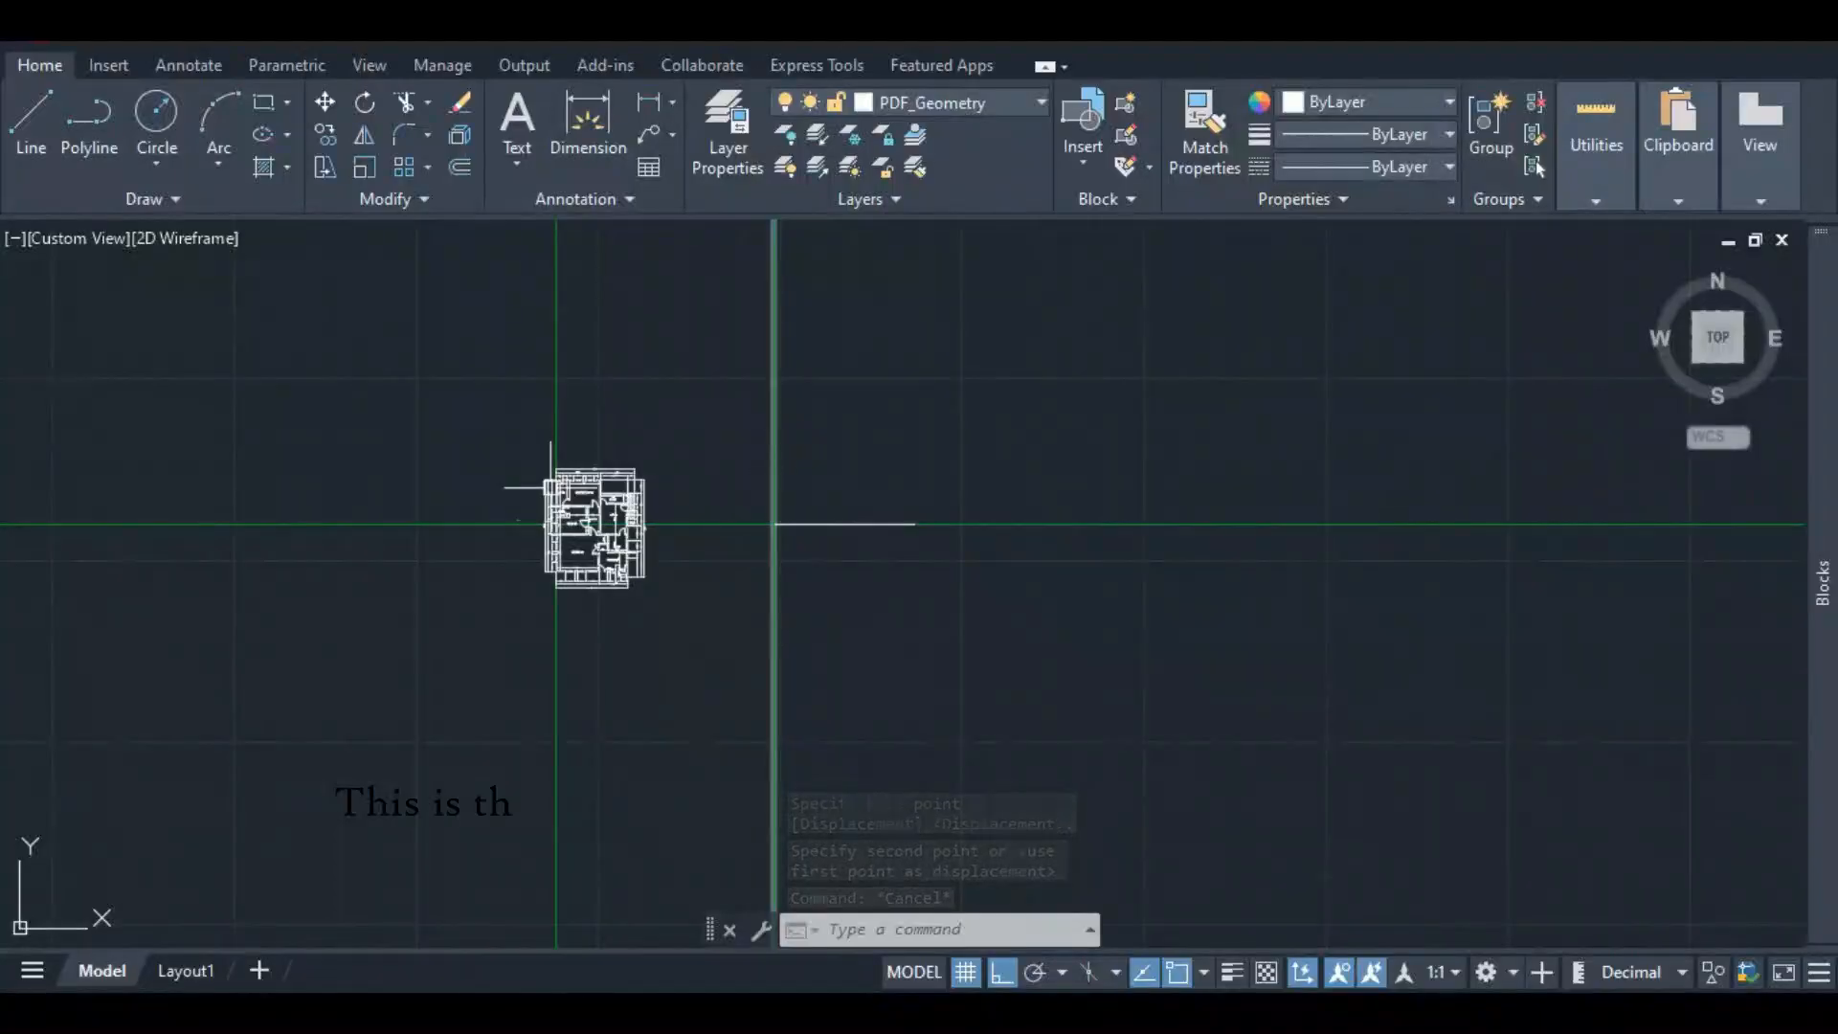
scroll(617, 504, up, 4)
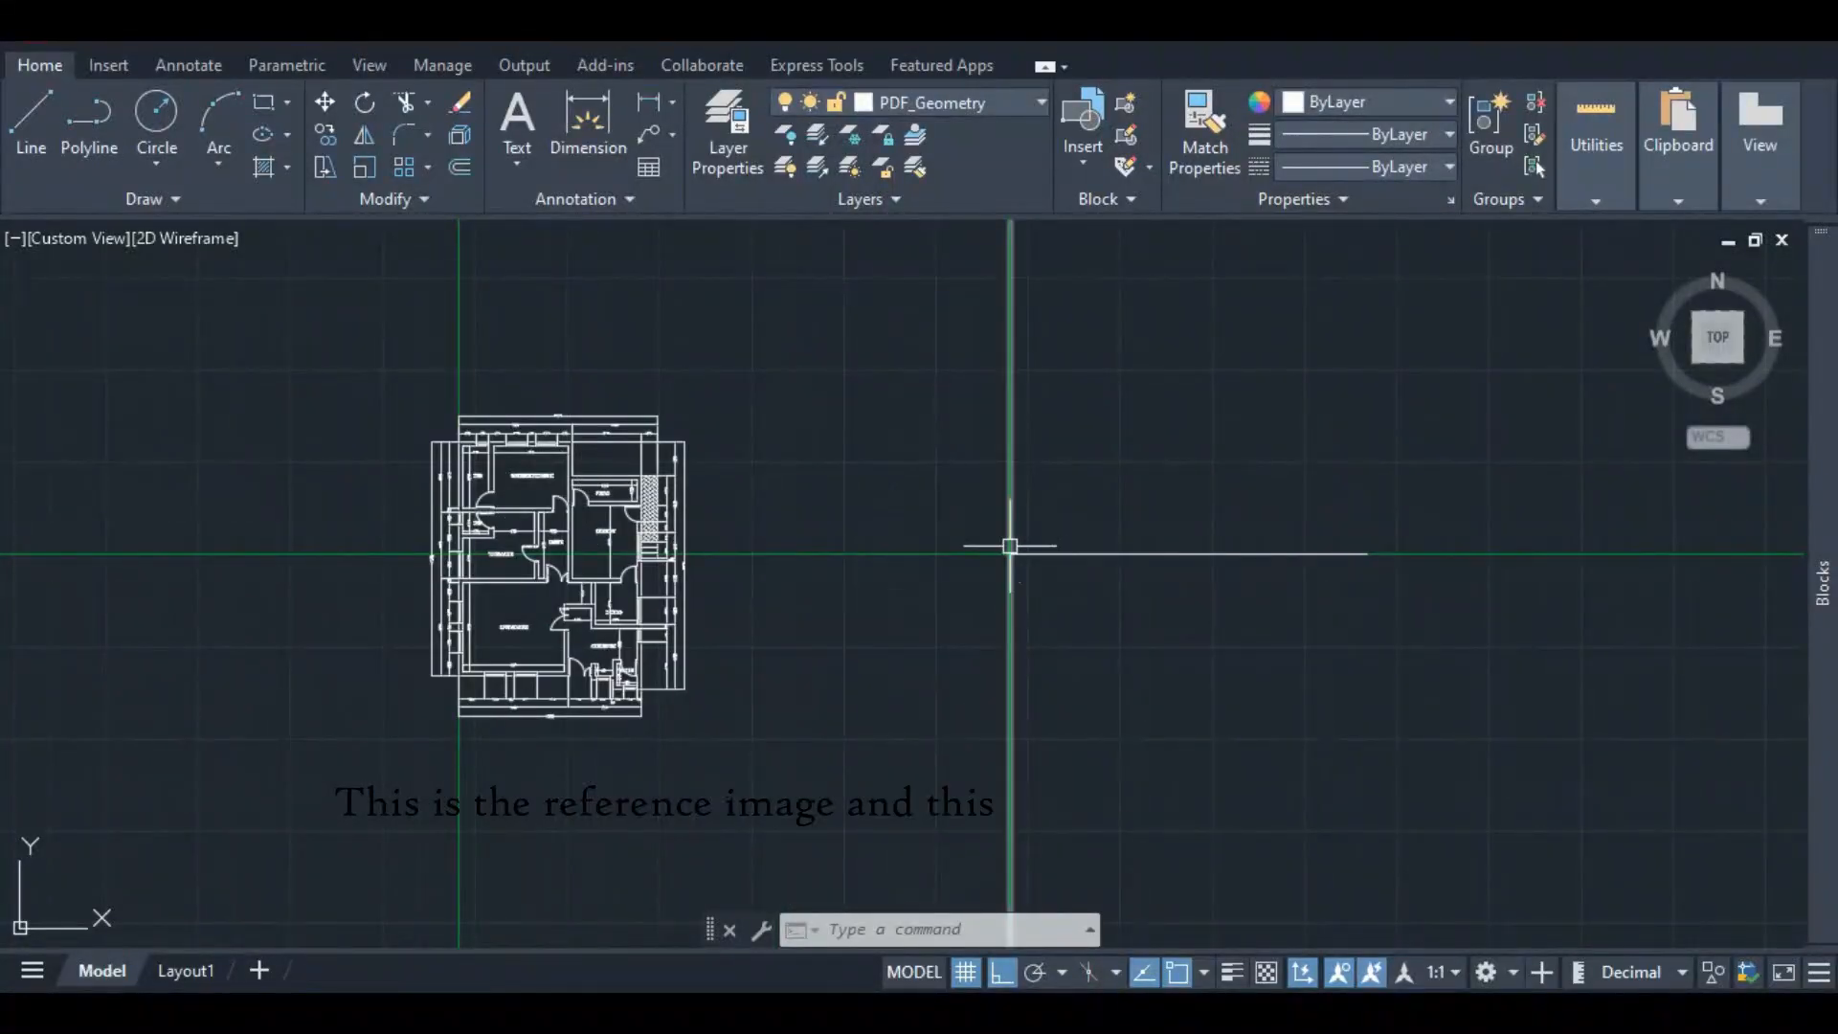
scroll(1079, 546, up, 4)
scroll(843, 519, down, 4)
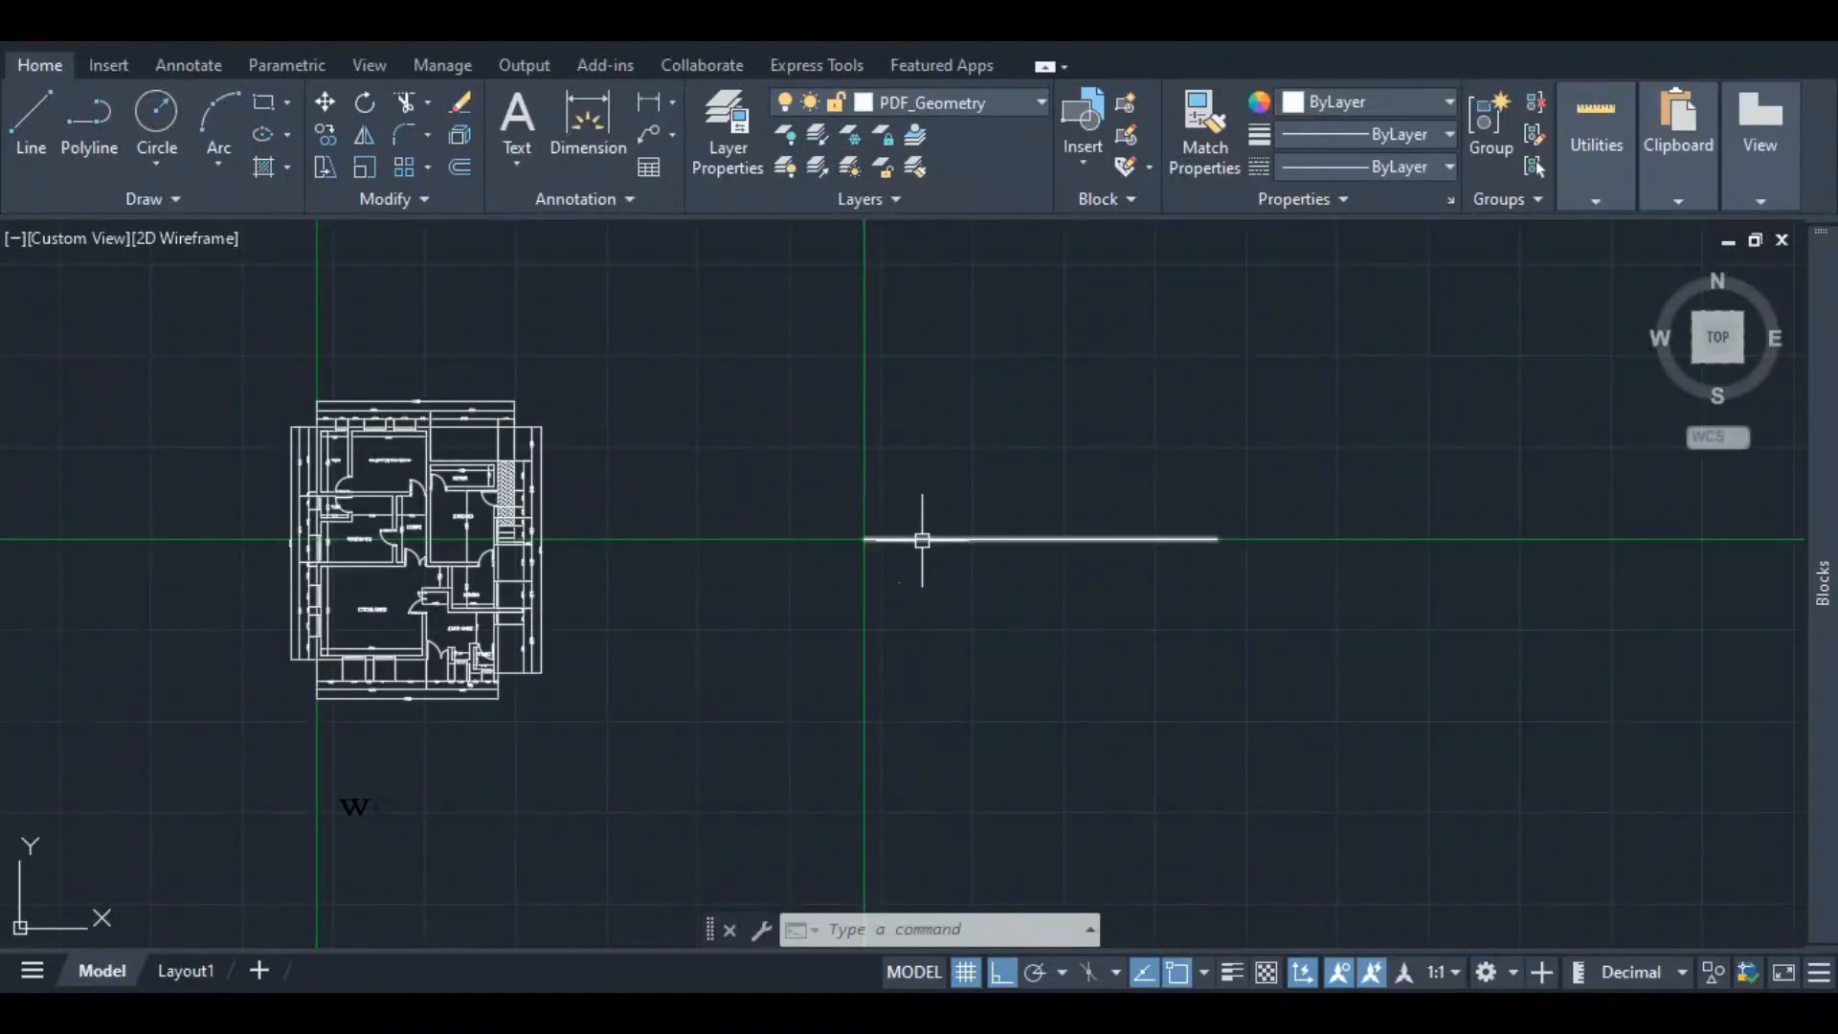
scroll(939, 546, up, 4)
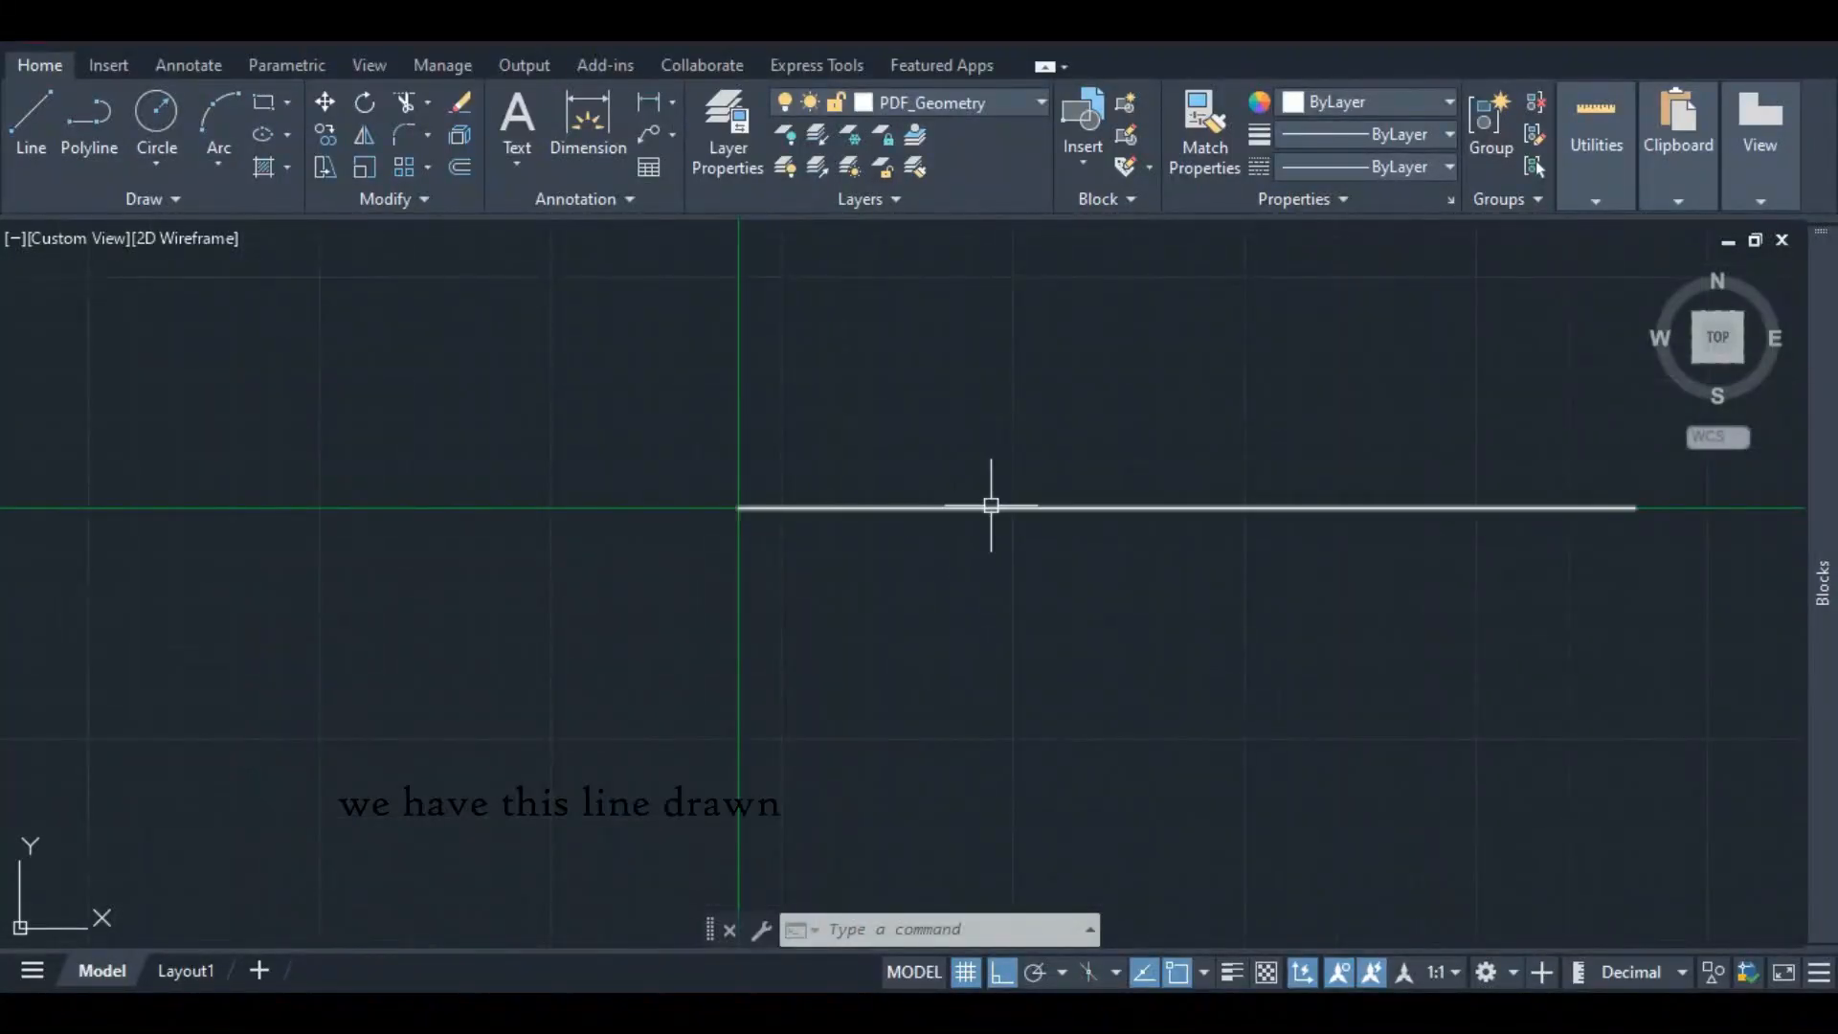
scroll(916, 495, down, 2)
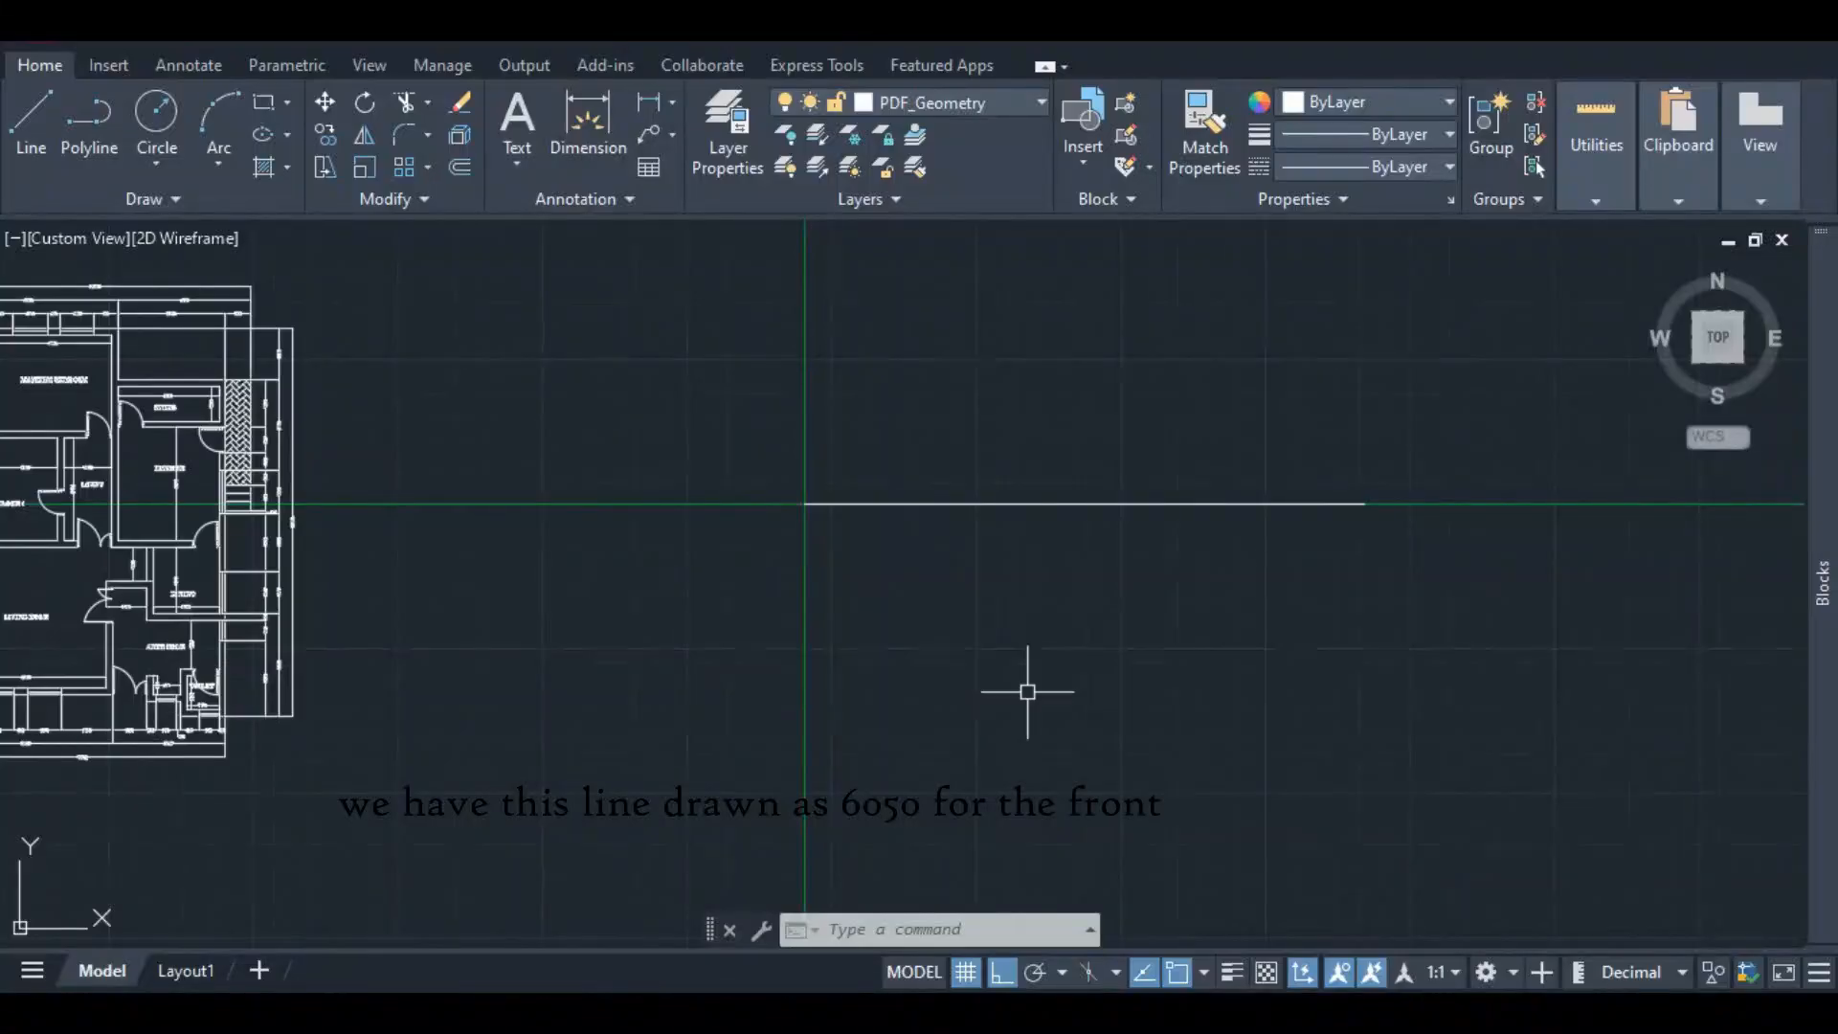
- Draw a vertical line 12825 long upward from the start of the front wall line for the side wall
scroll(1027, 691, down, 4)
scroll(402, 717, up, 6)
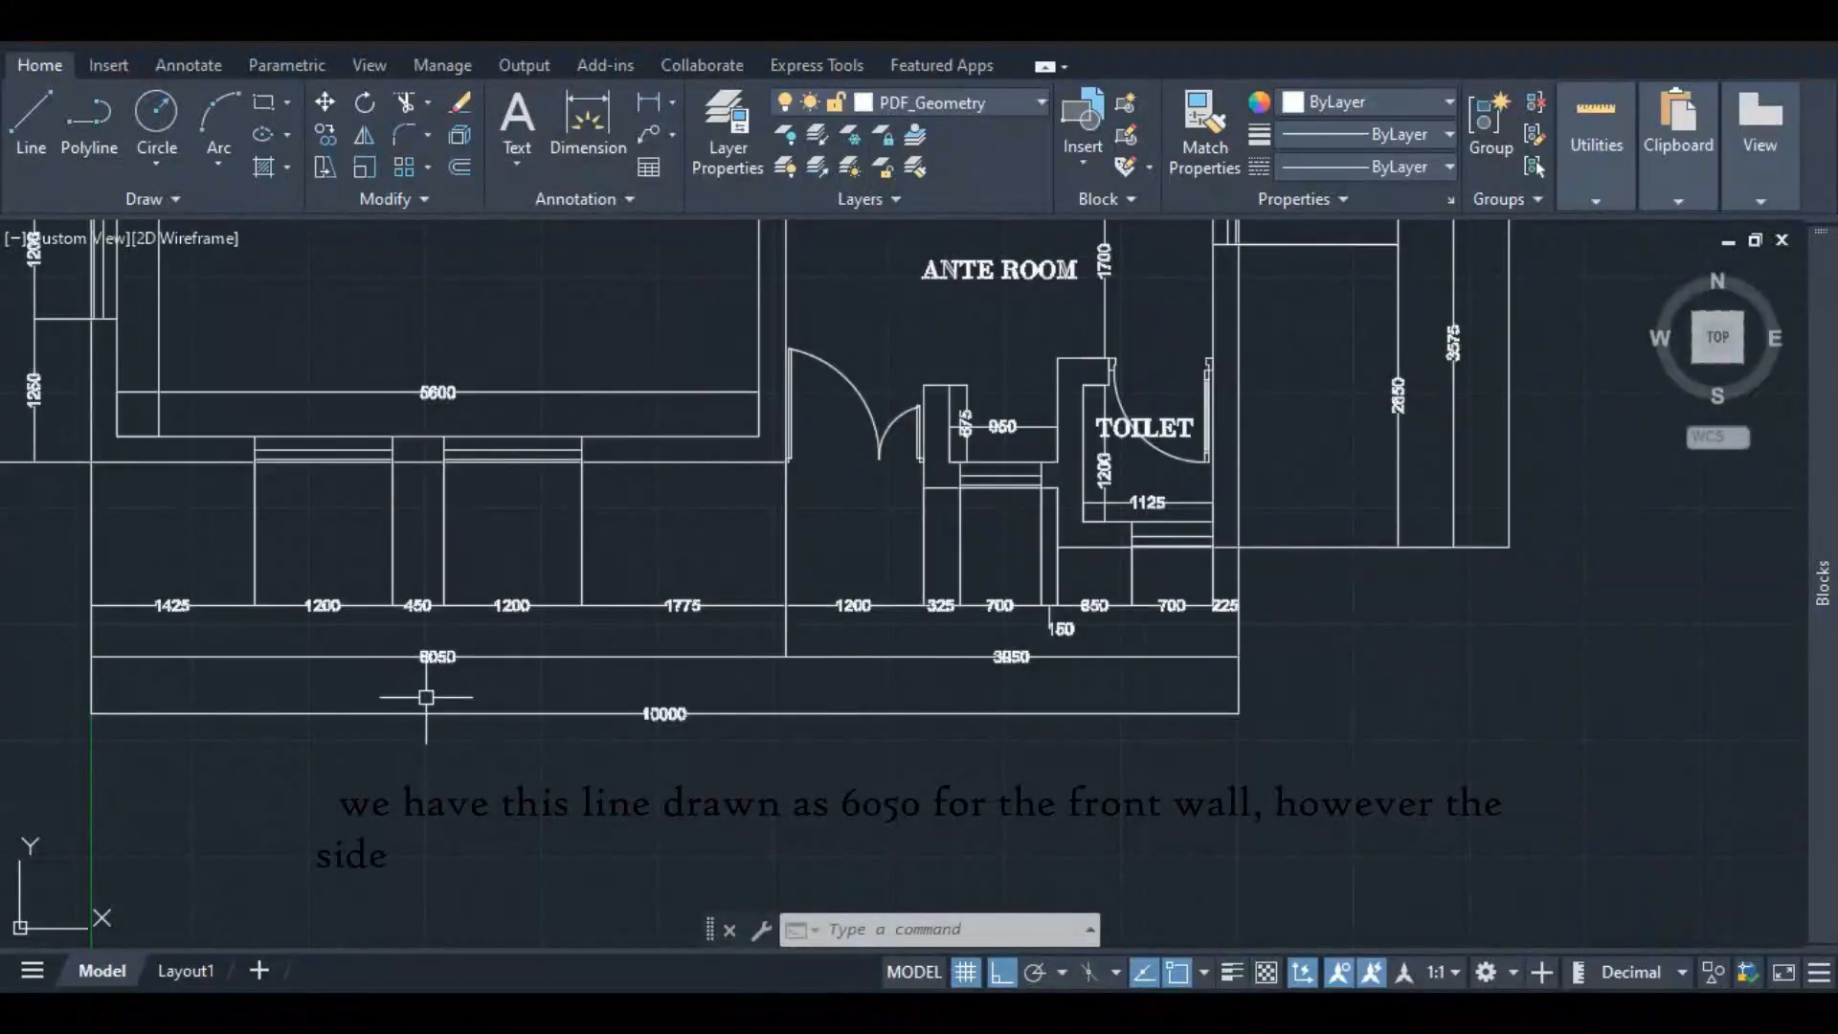
scroll(426, 697, up, 2)
scroll(440, 685, down, 10)
click(31, 120)
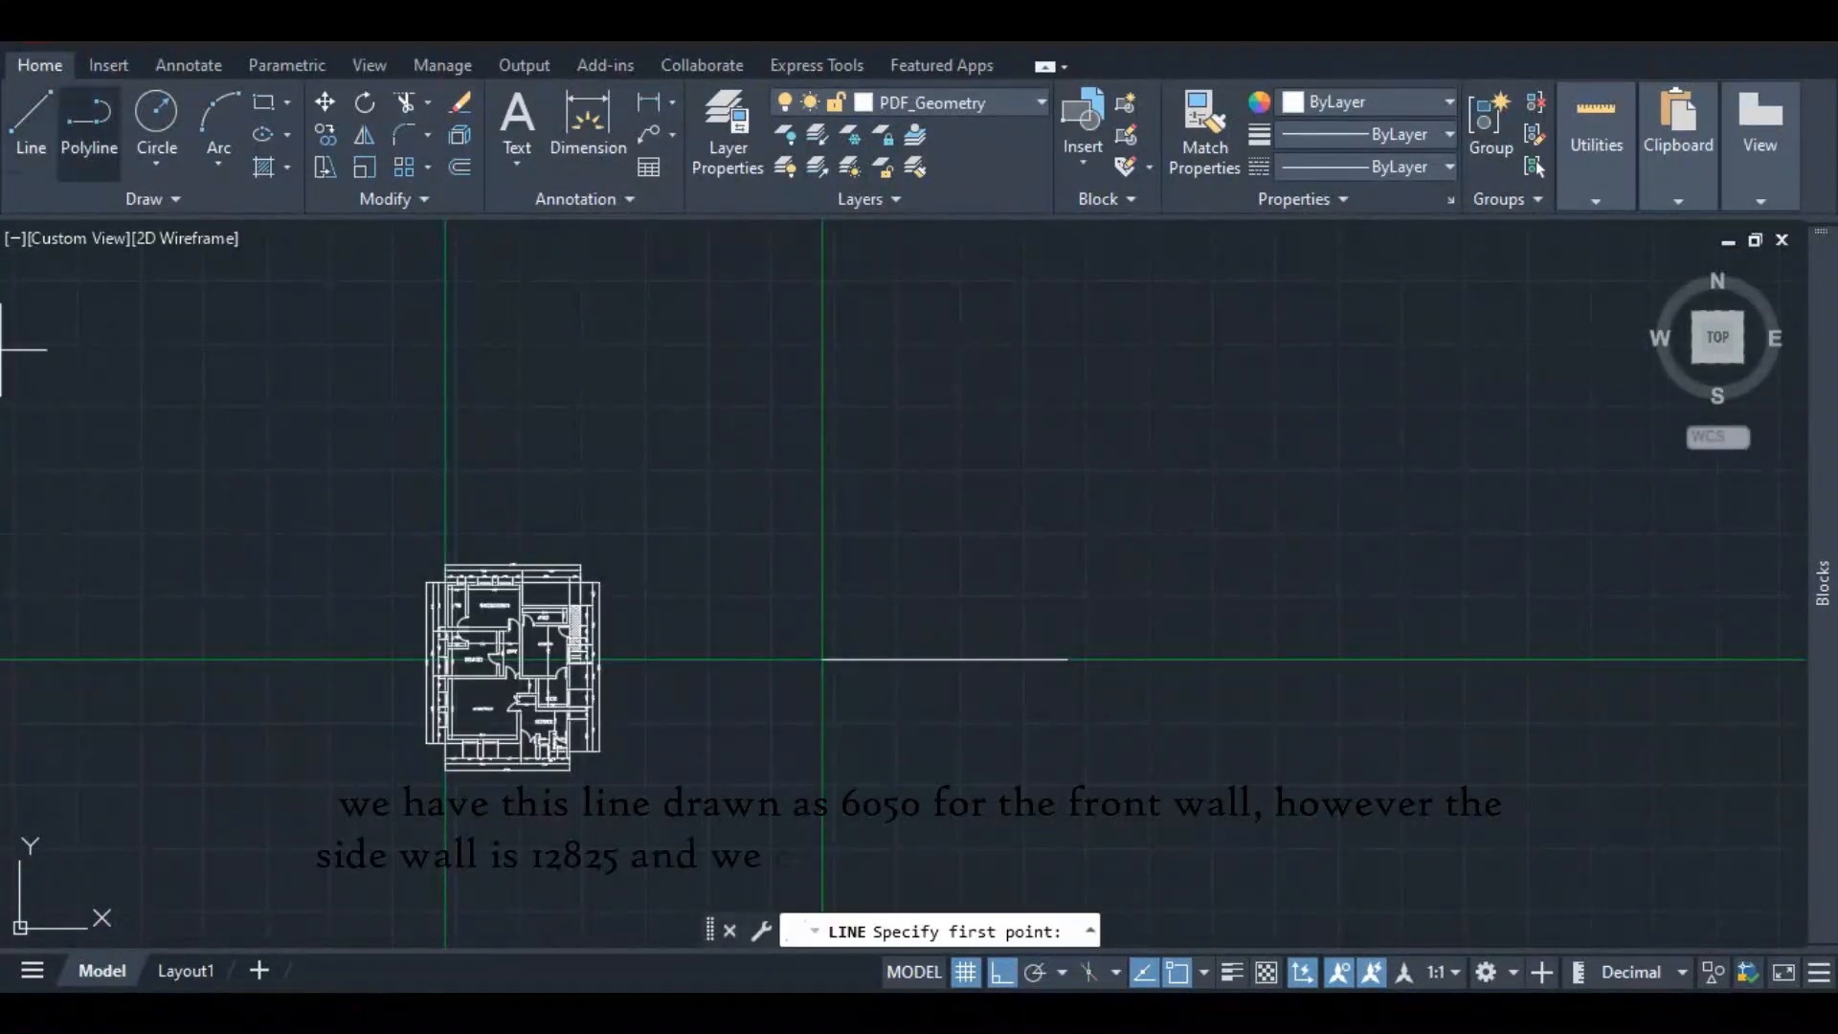
click(822, 659)
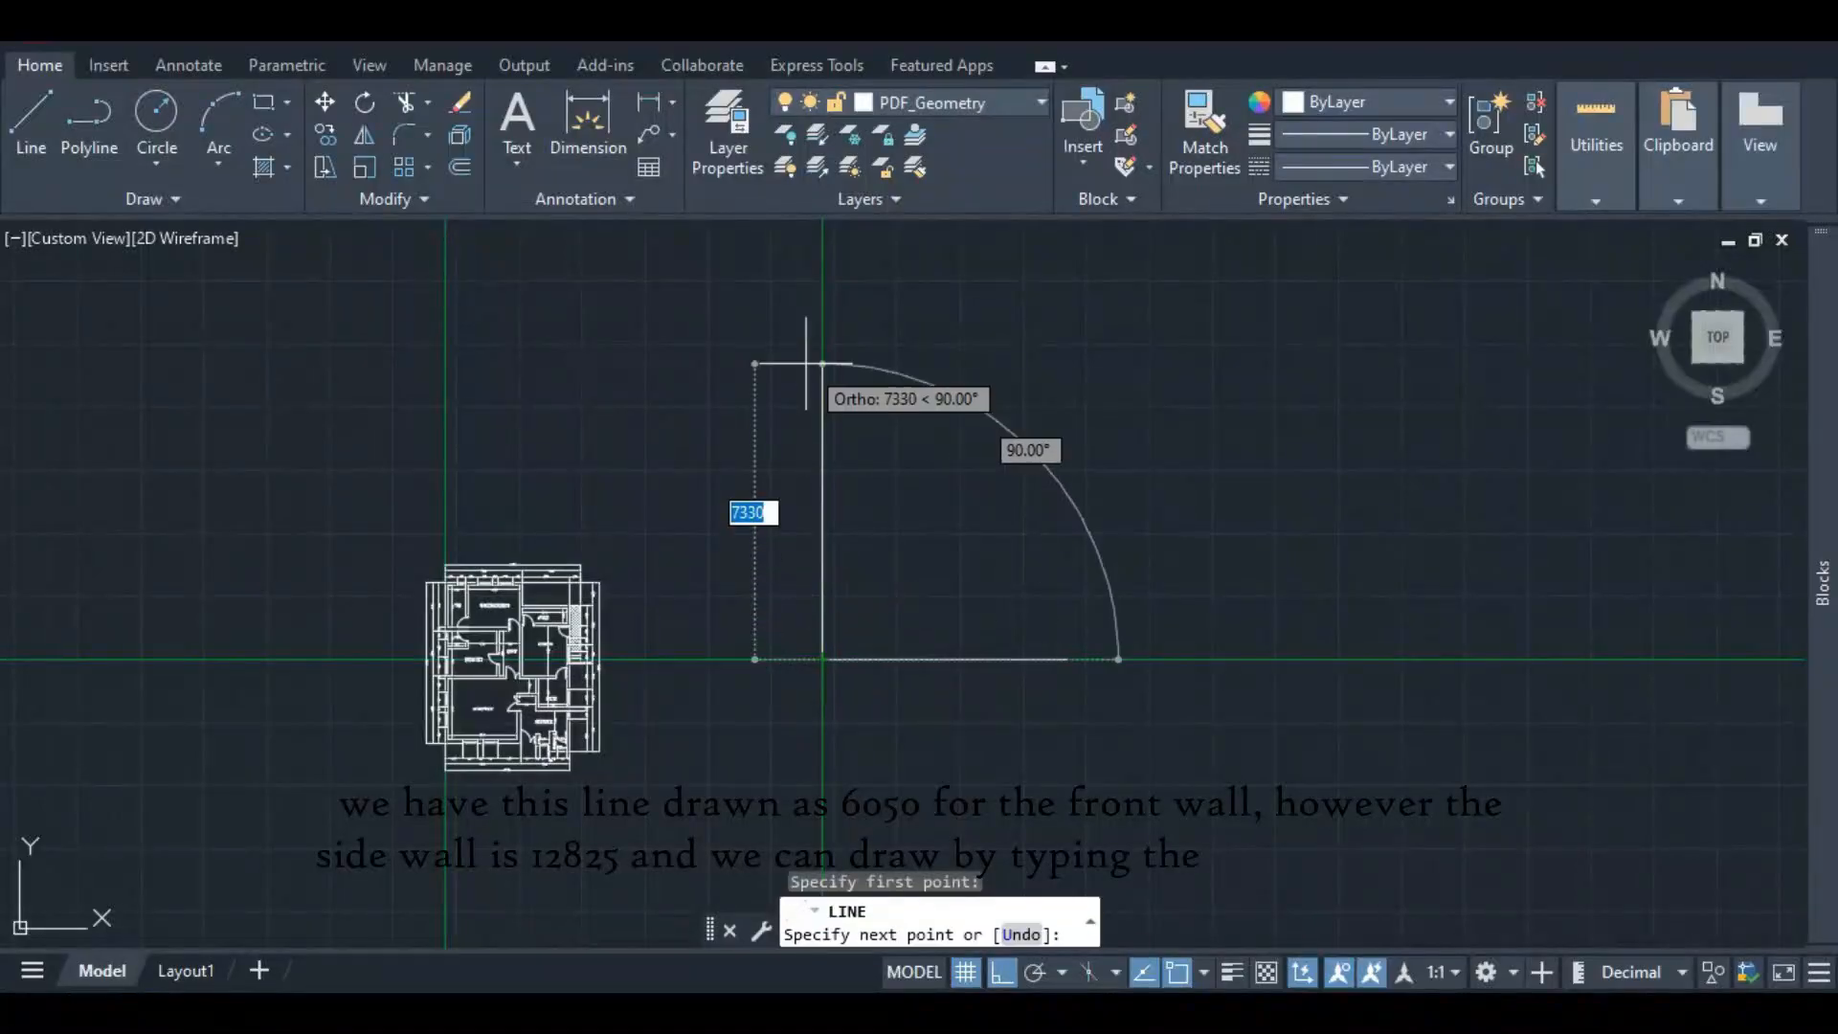
text(12825)
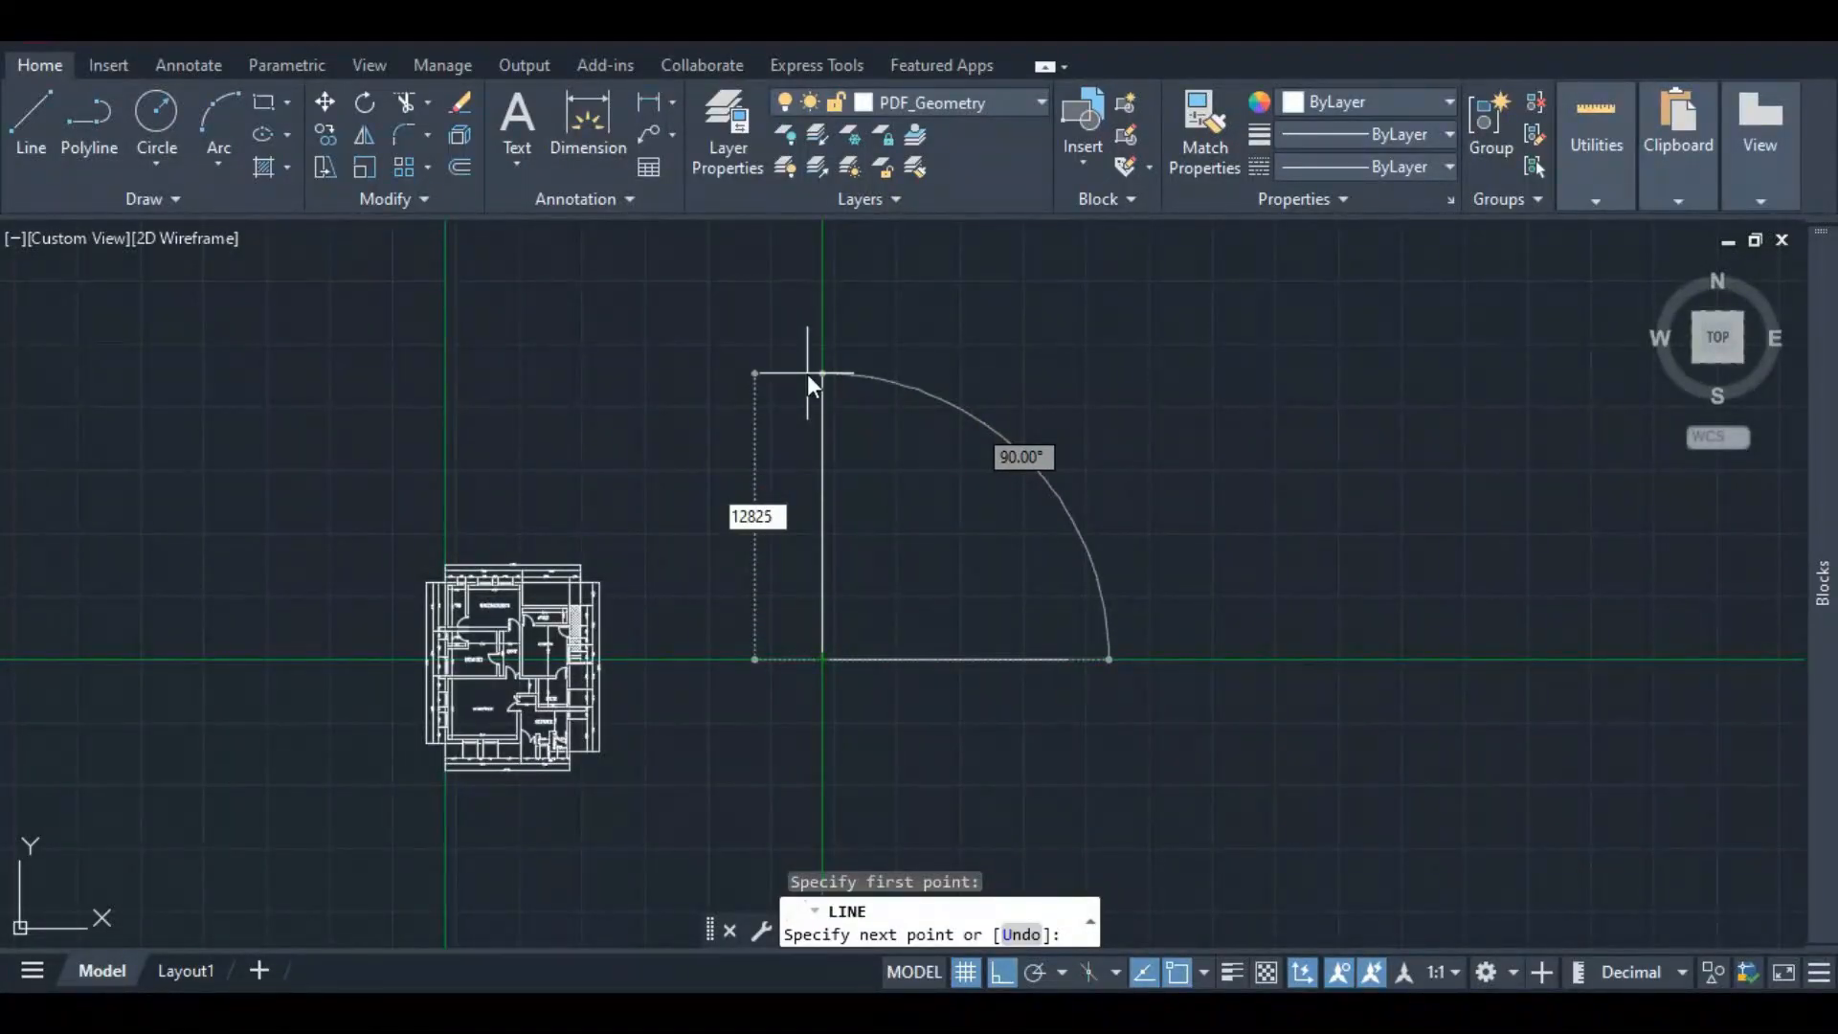
key(Return)
scroll(941, 485, down, 4)
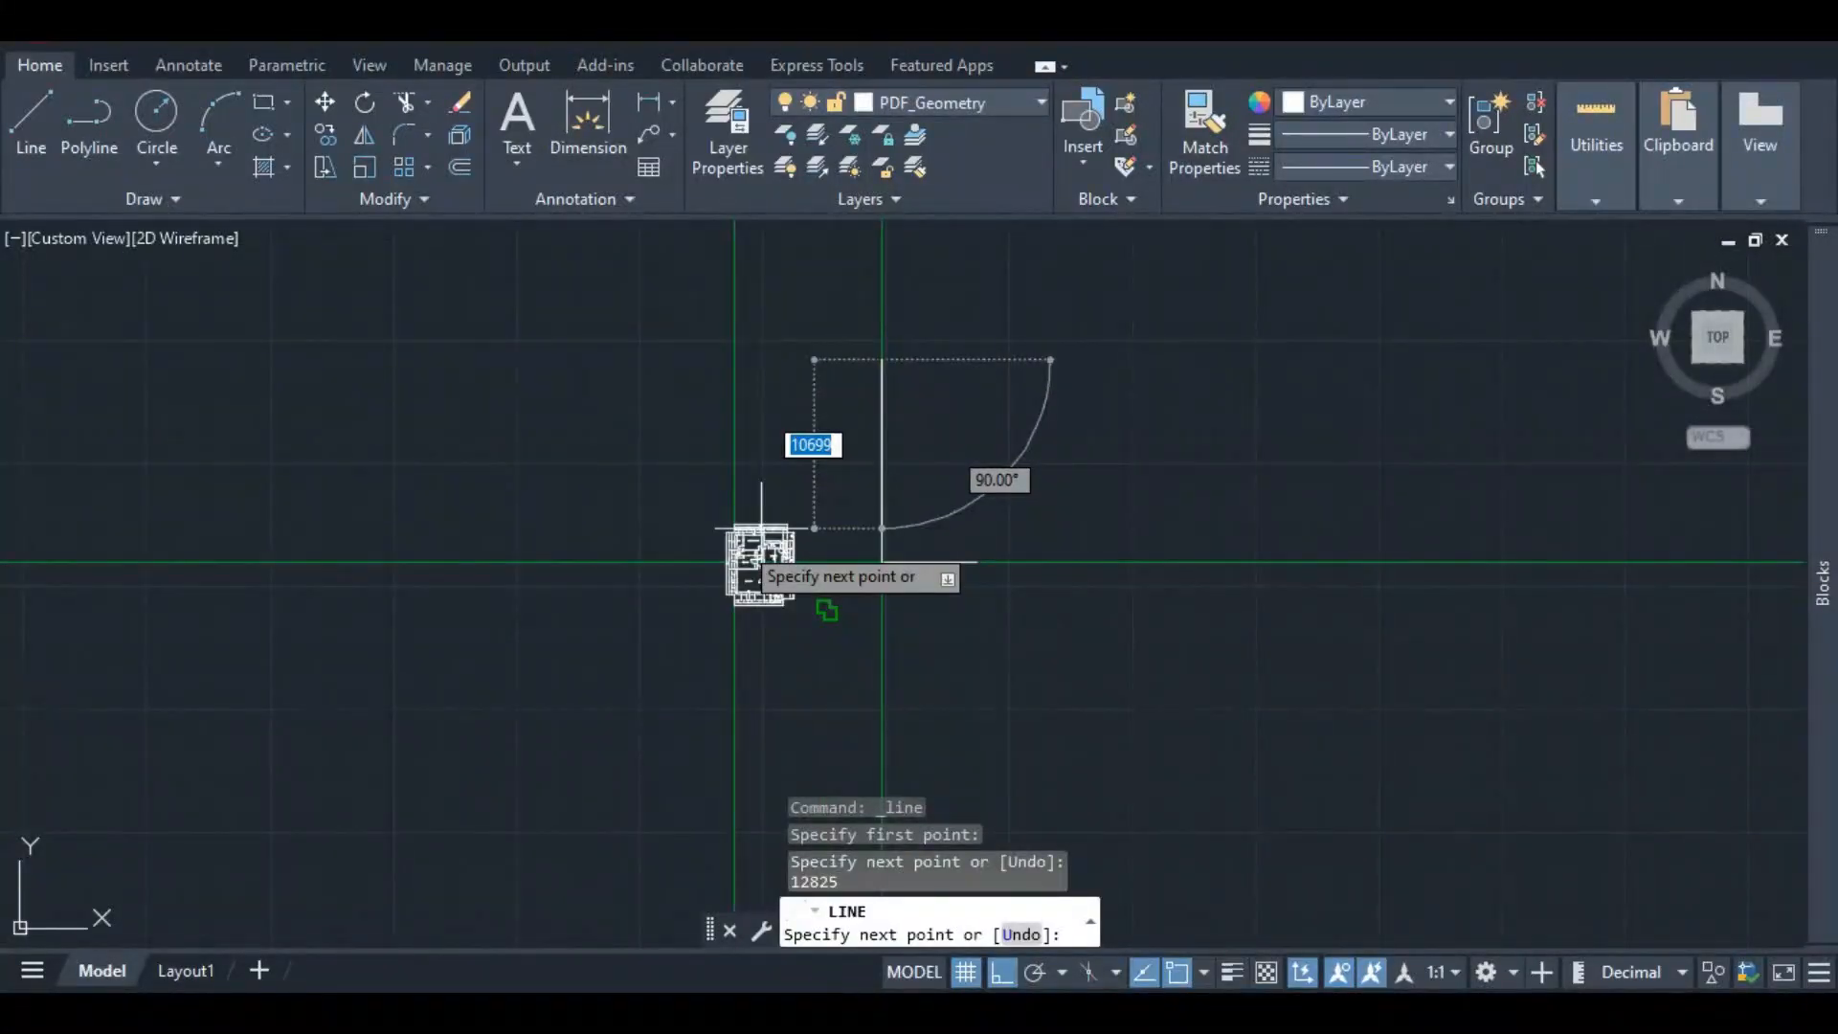
- Draw the back wall line 10900 long horizontally from the top of the side wall, using the reference plan's overall rear dimension
scroll(761, 527, up, 10)
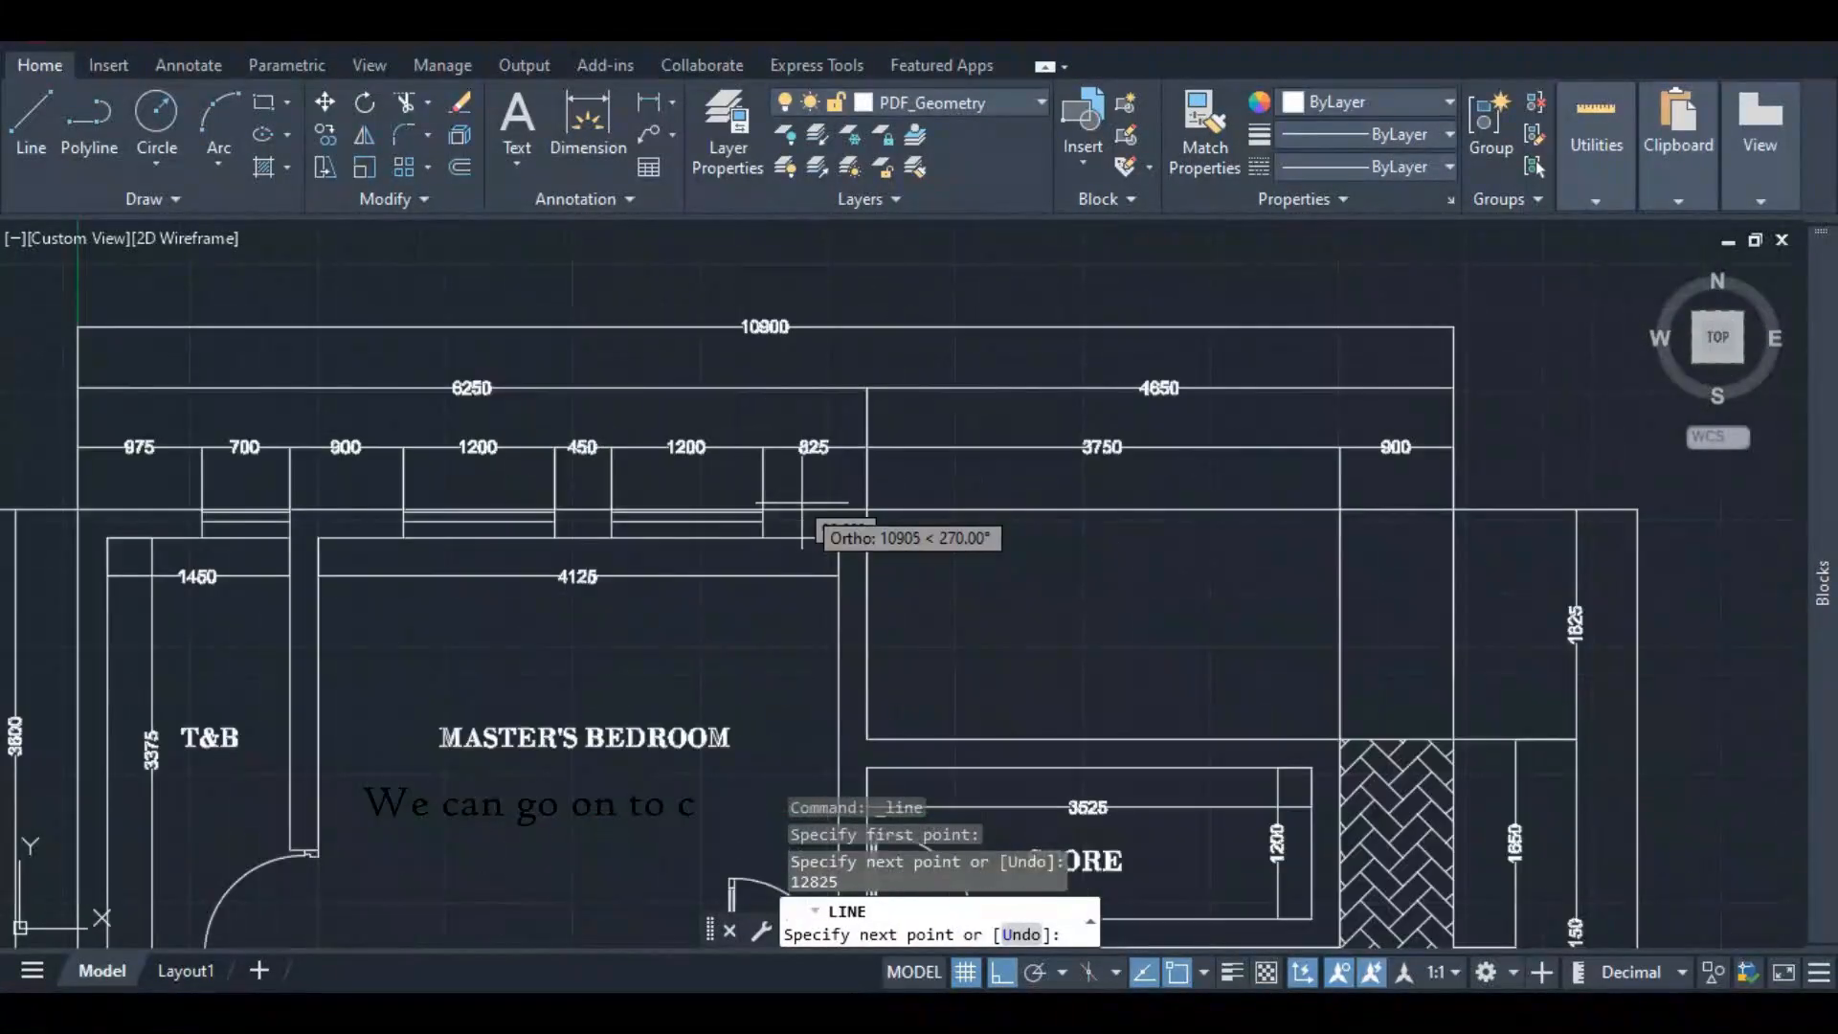
scroll(802, 502, down, 3)
scroll(421, 550, up, 3)
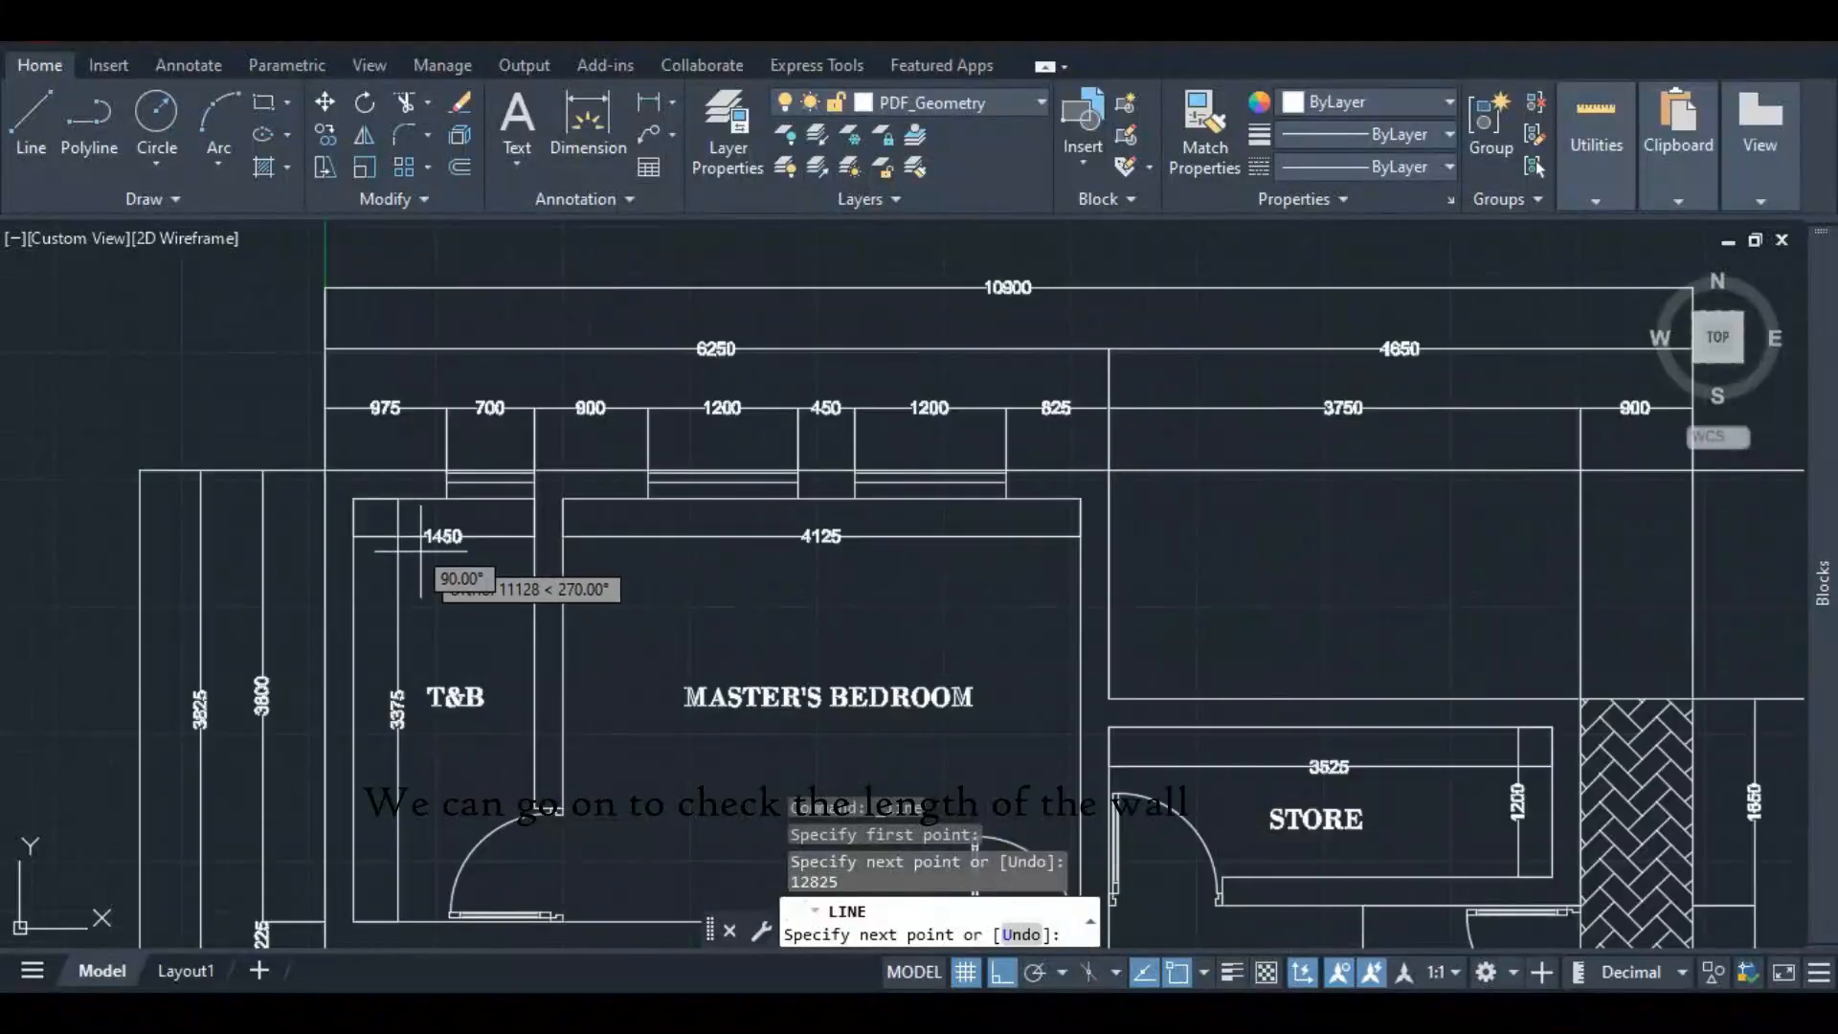
scroll(427, 550, down, 2)
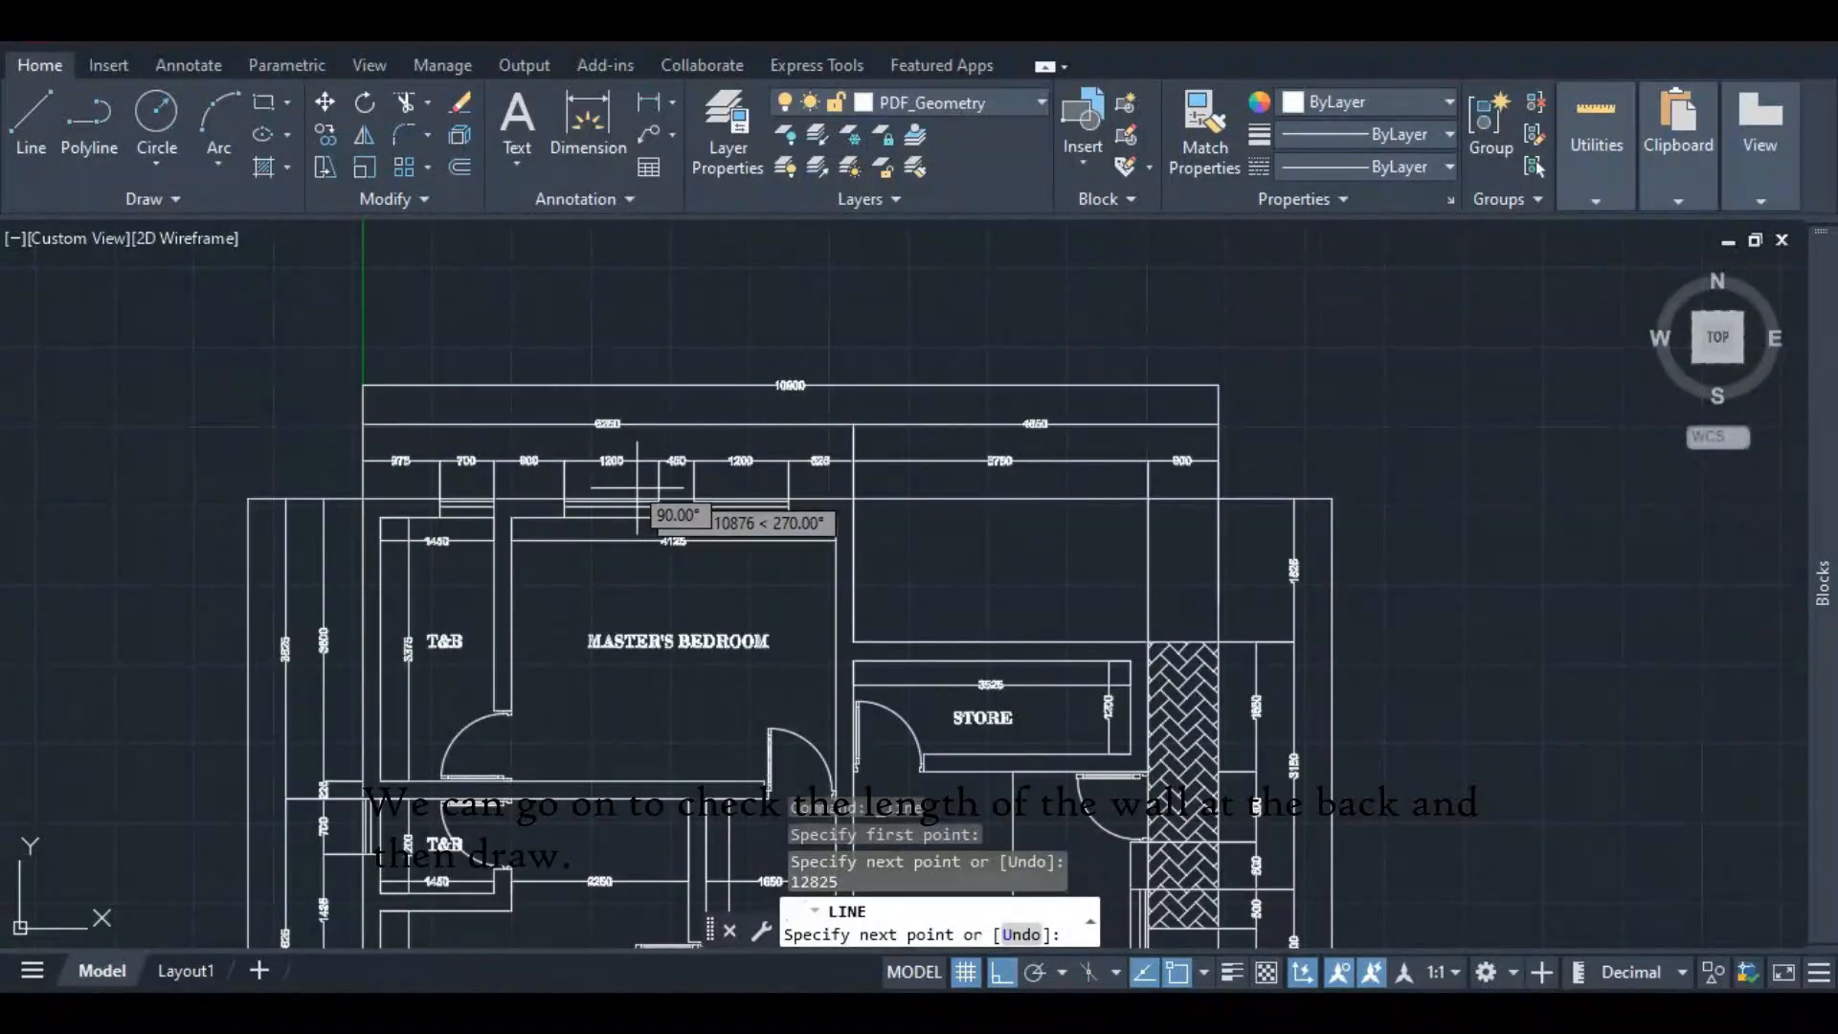
scroll(641, 490, down, 12)
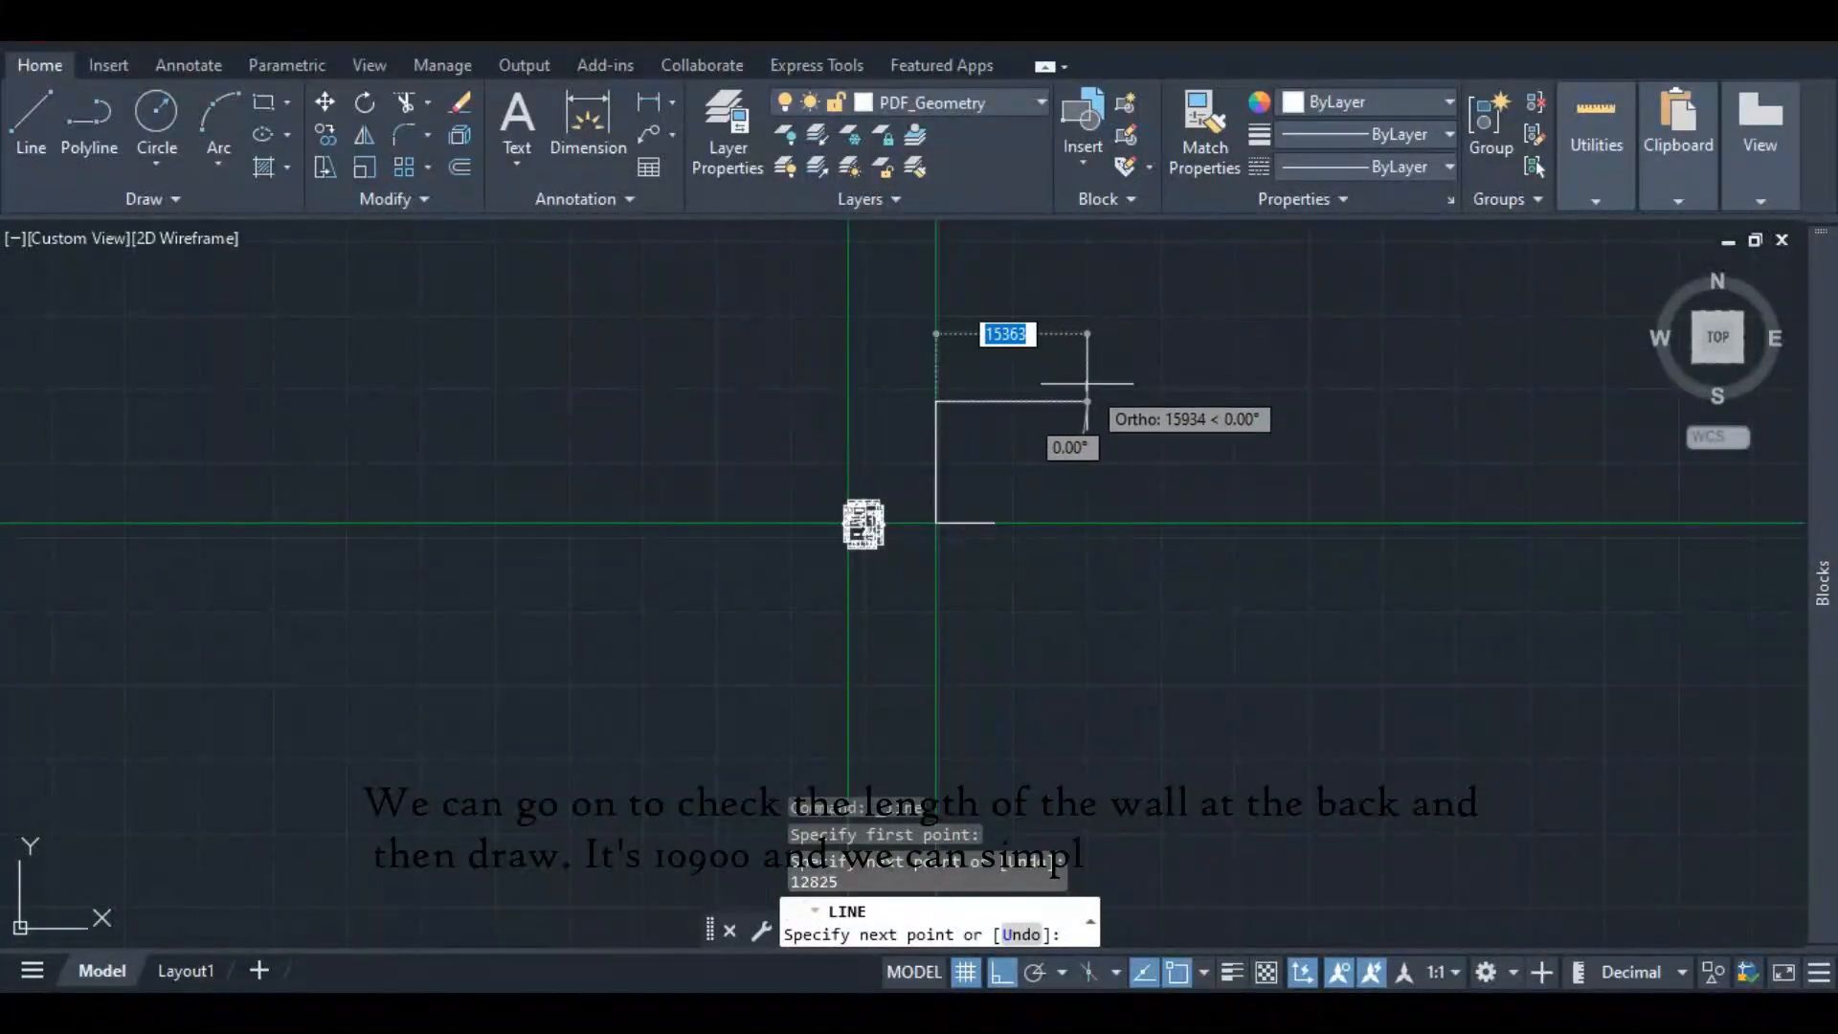
text(1)
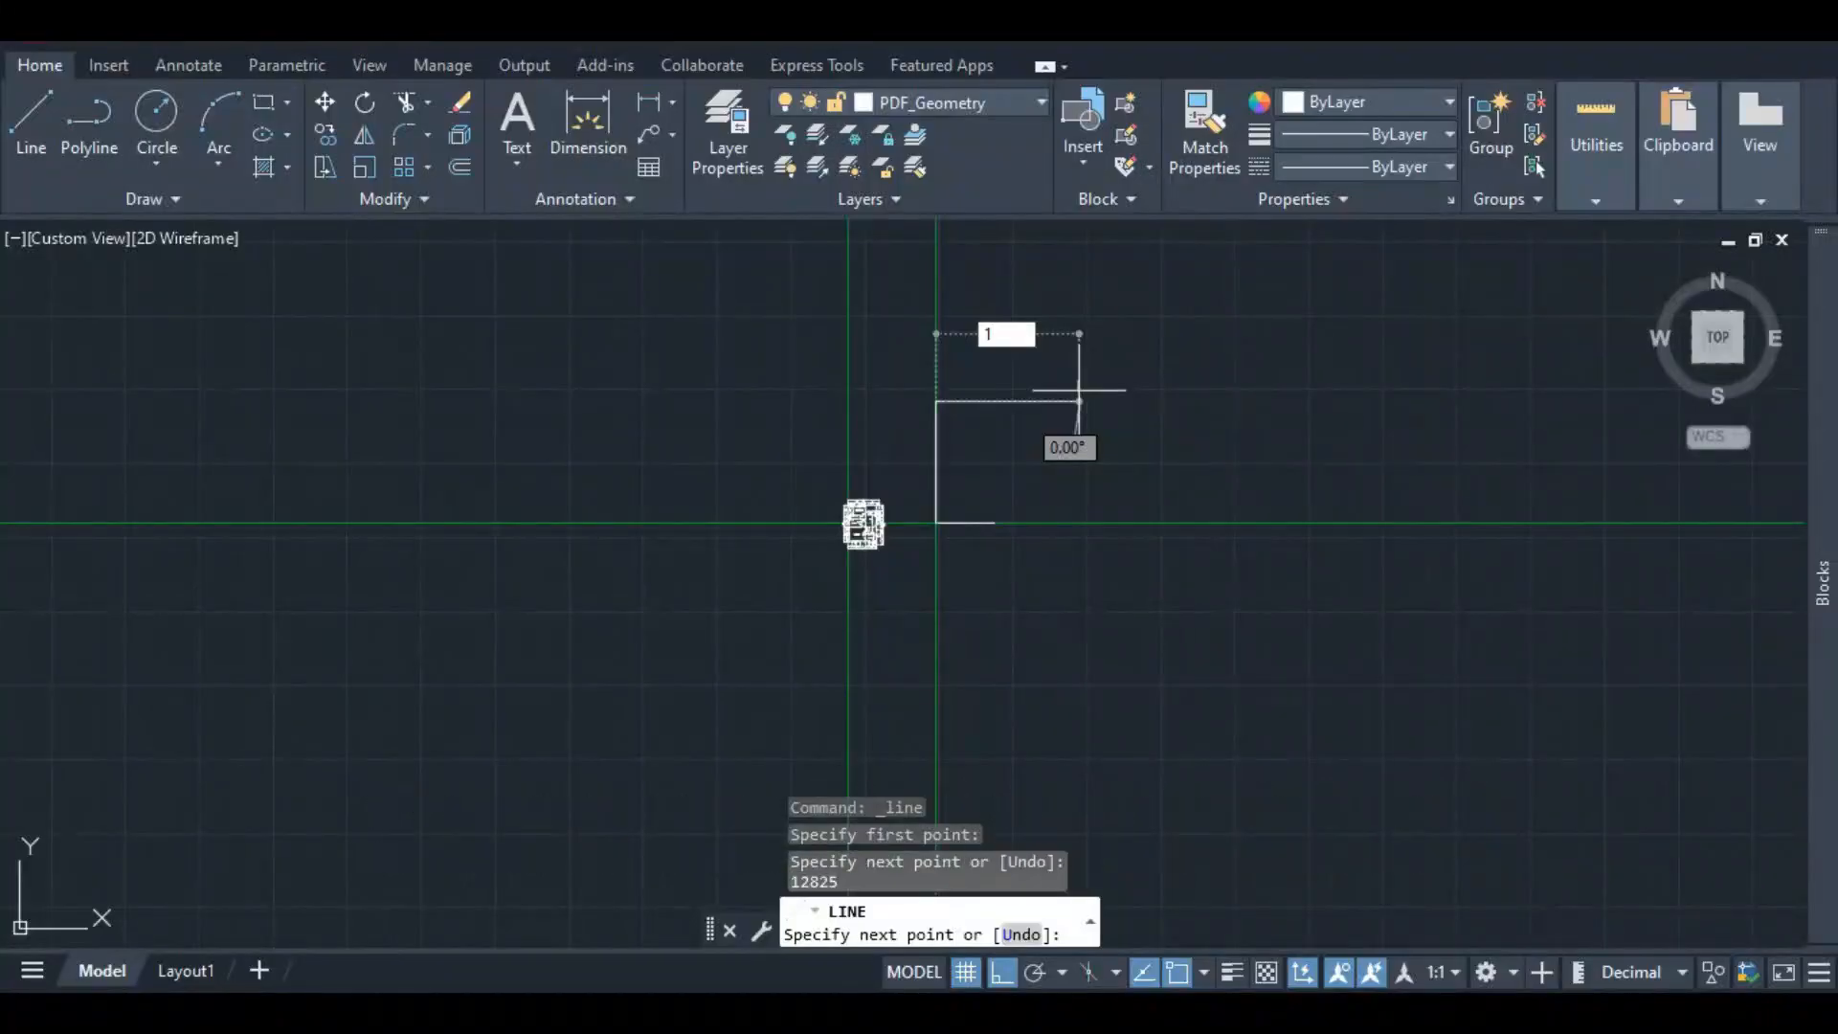
text(0900)
key(Return)
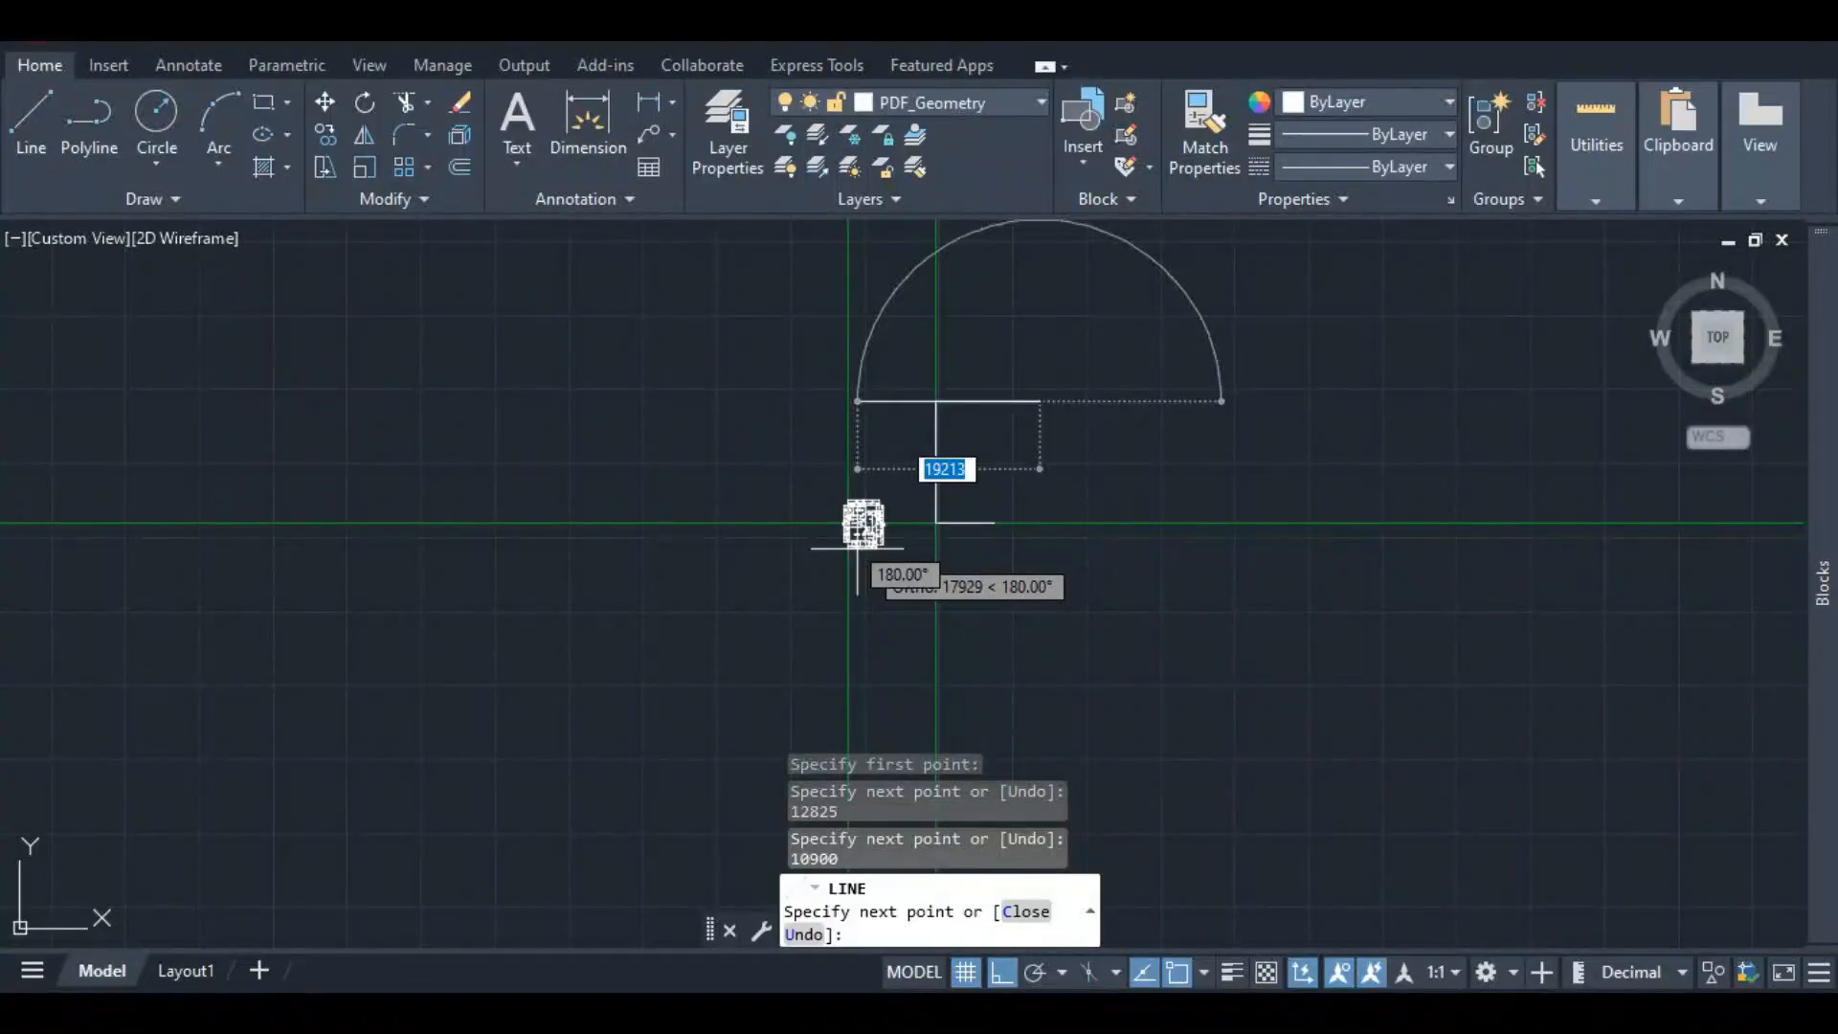
- Draw the opposite side wall 13575 long downward from the back wall's end, using the reference plan's overall kitchen-side dimension
scroll(862, 524, up, 5)
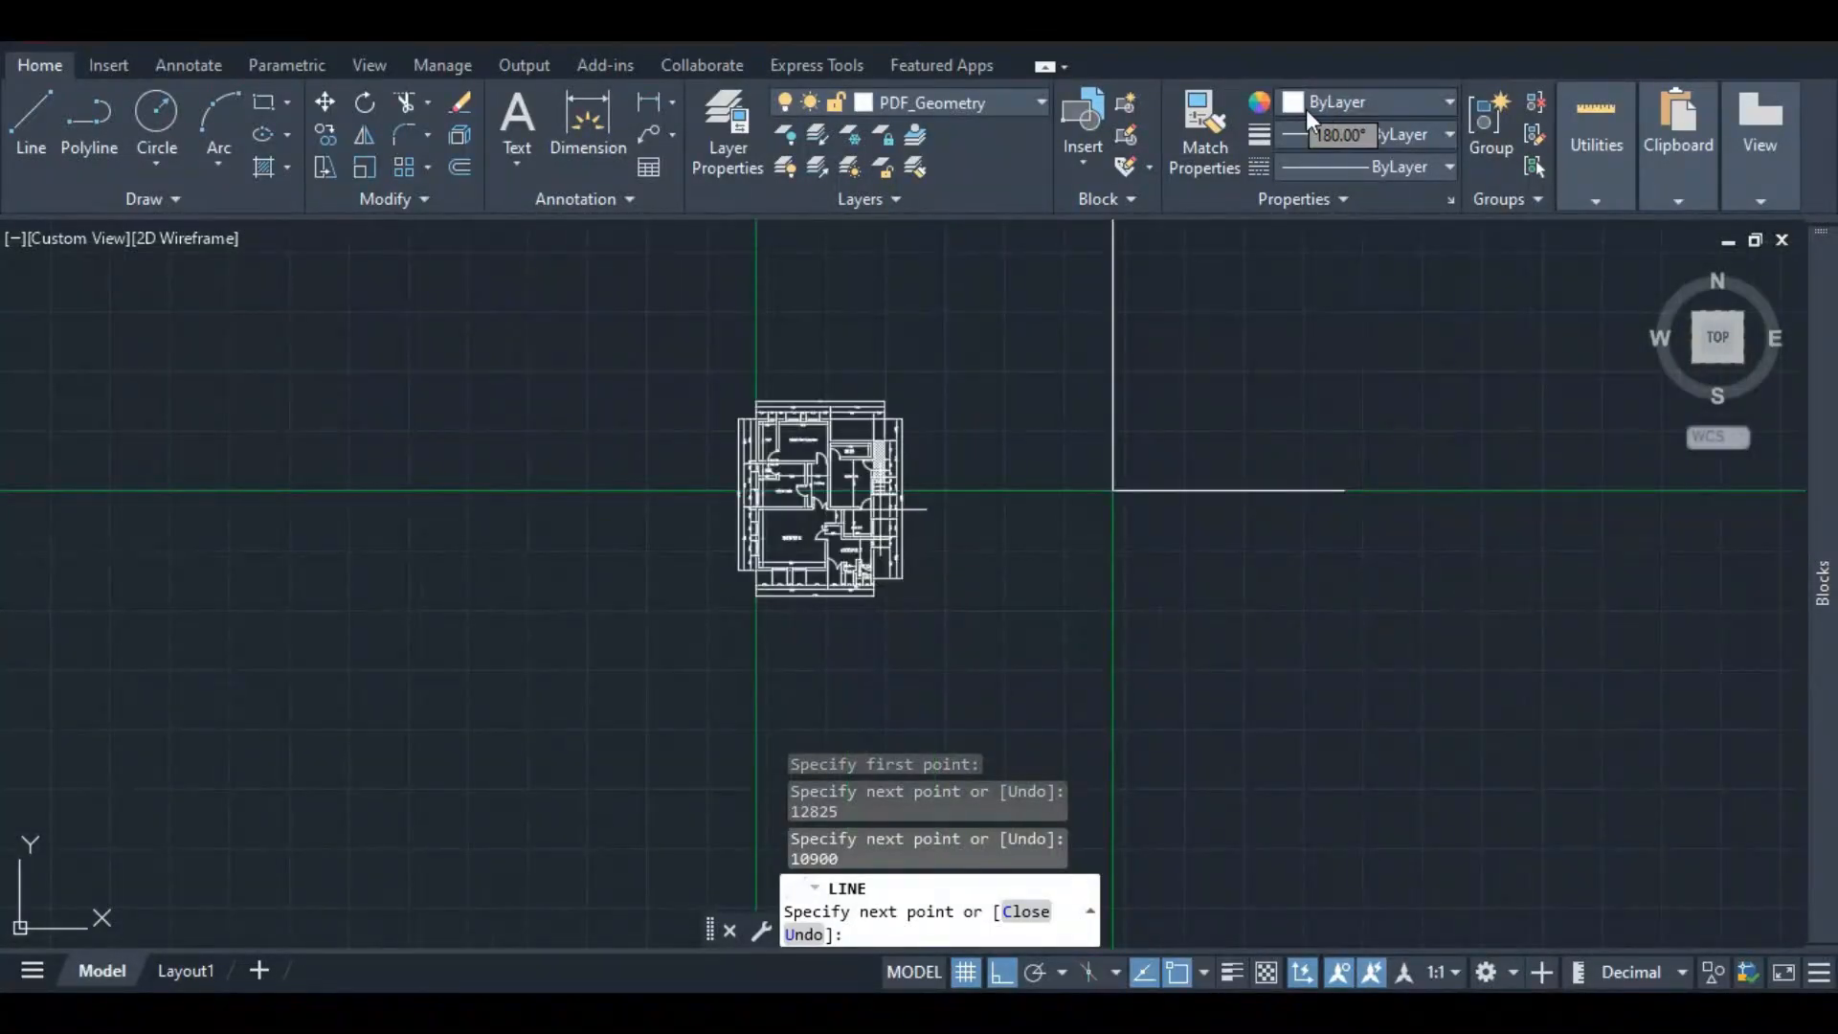
scroll(895, 414, up, 5)
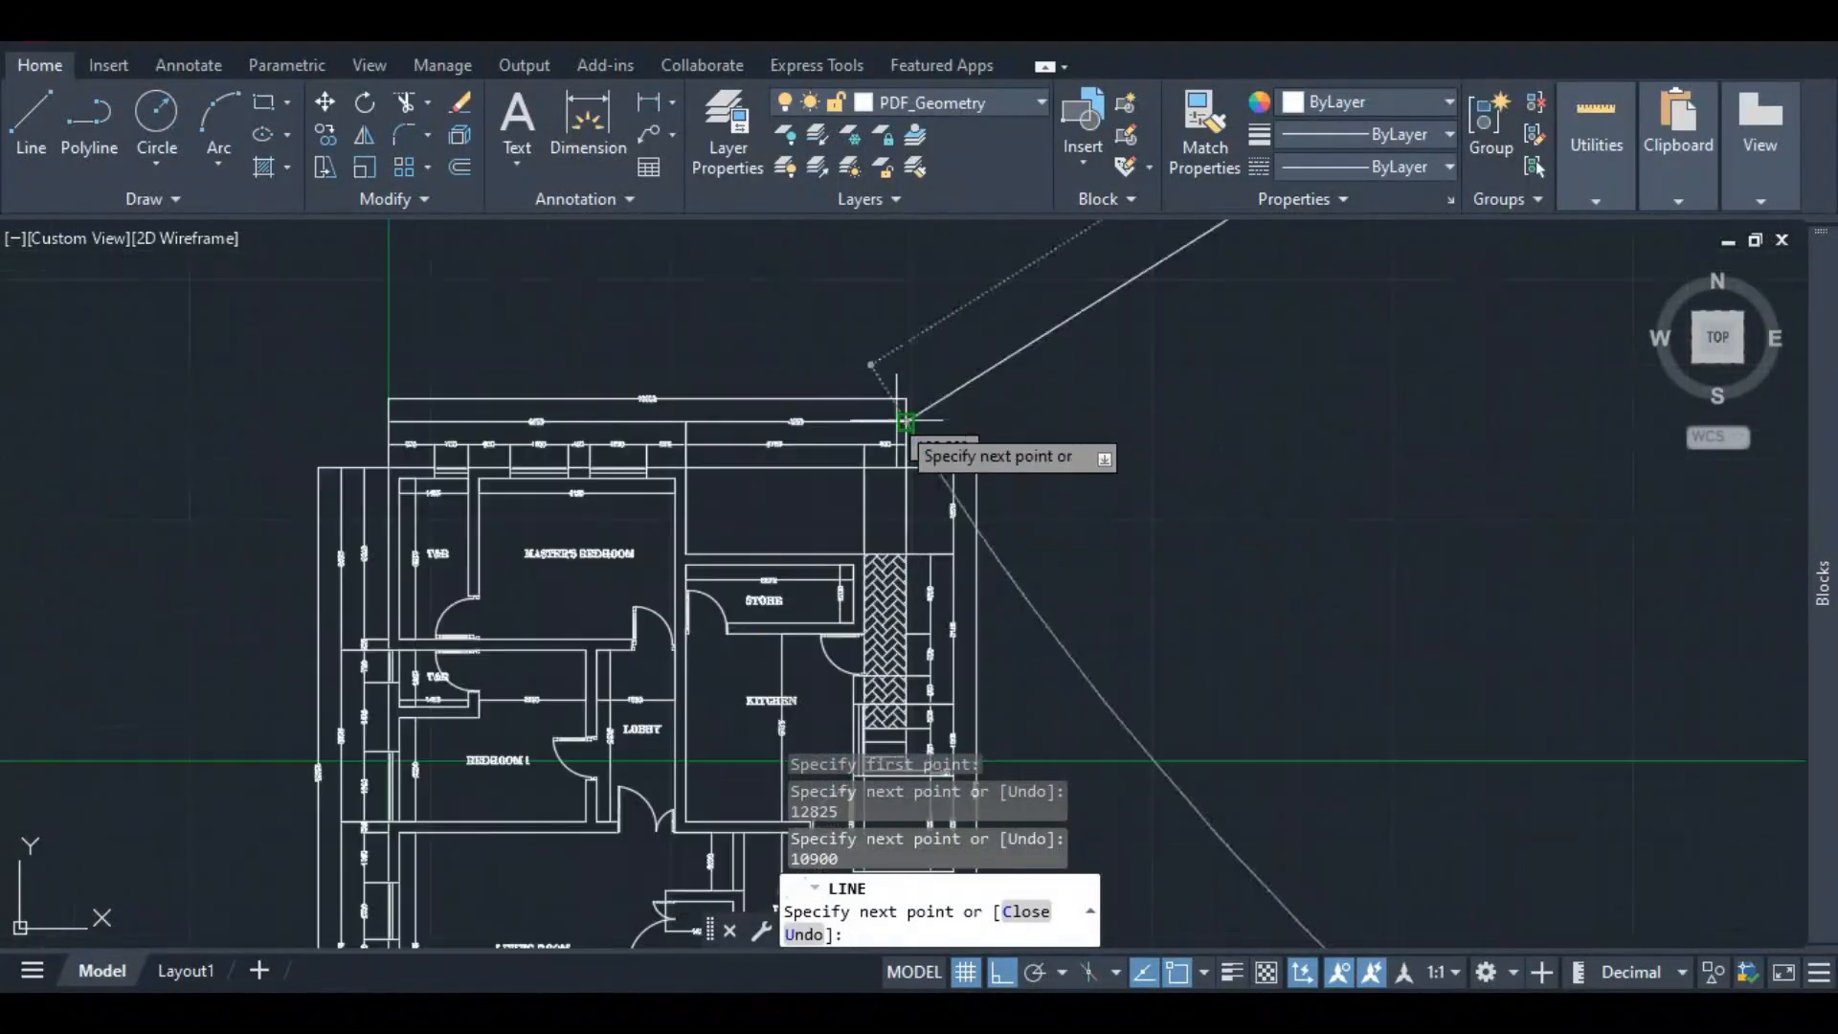
scroll(905, 422, up, 3)
scroll(936, 373, down, 3)
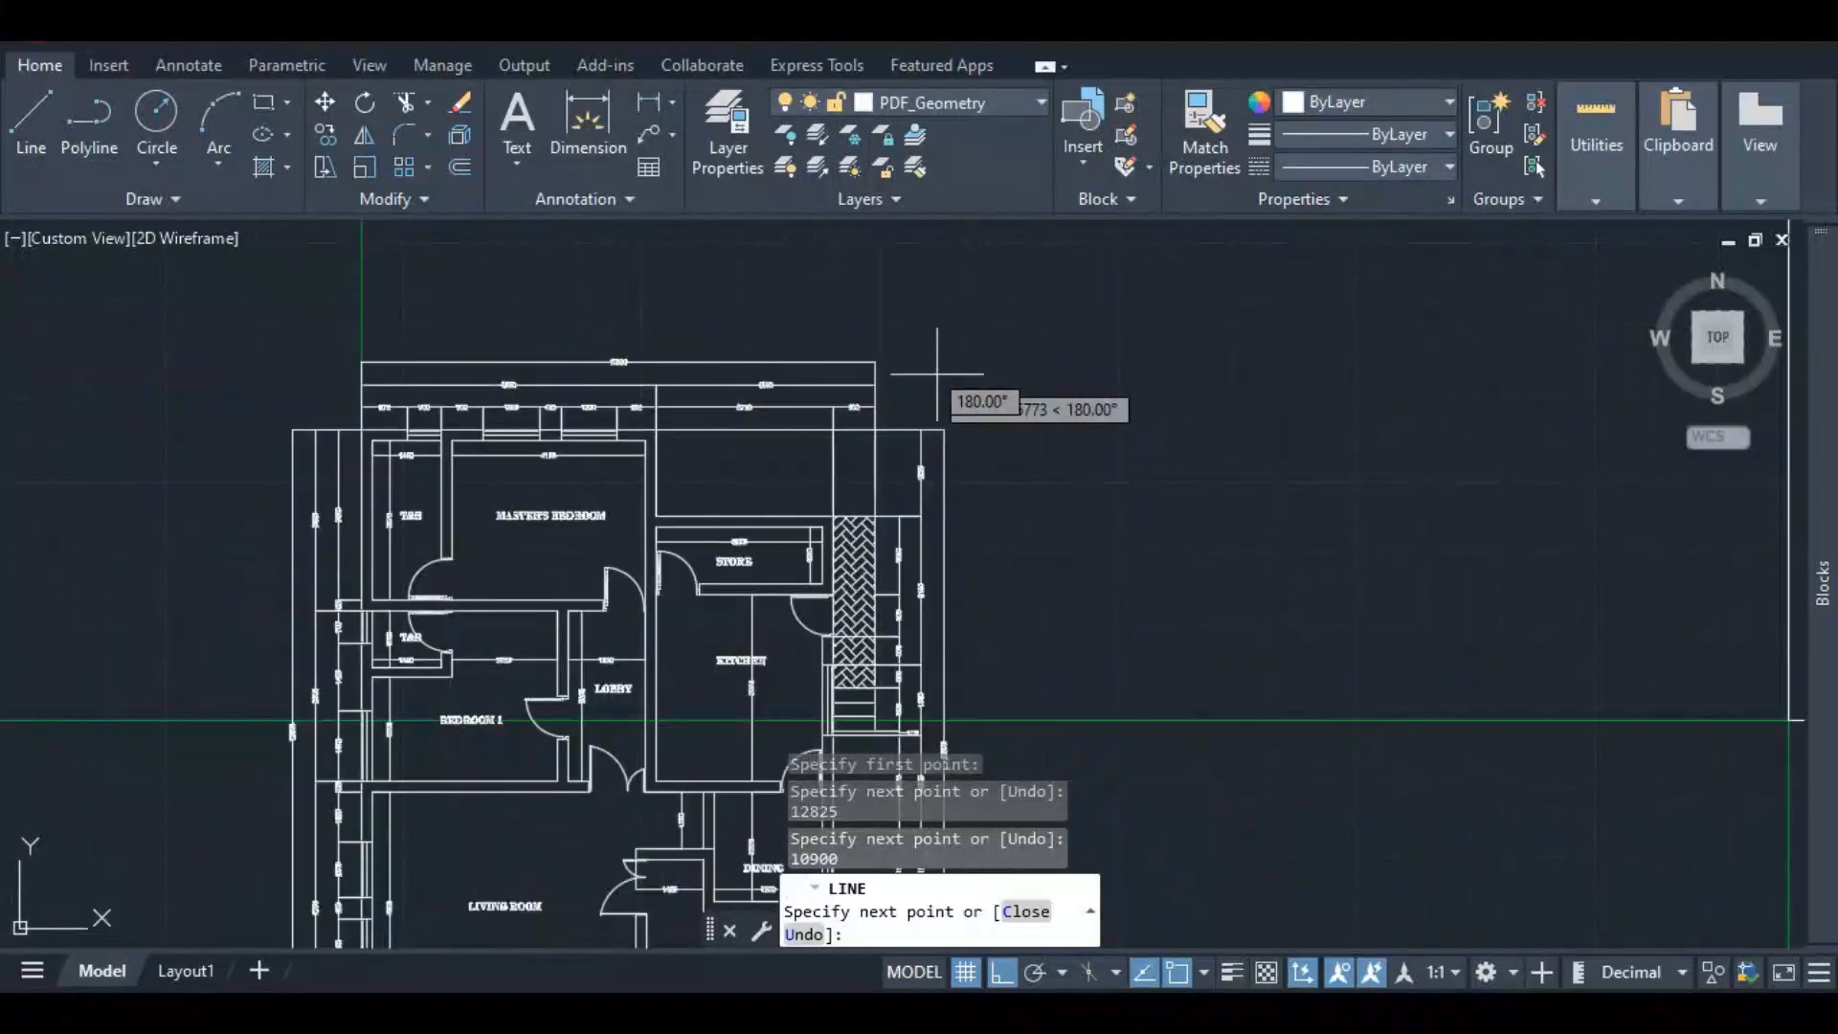
scroll(885, 469, up, 2)
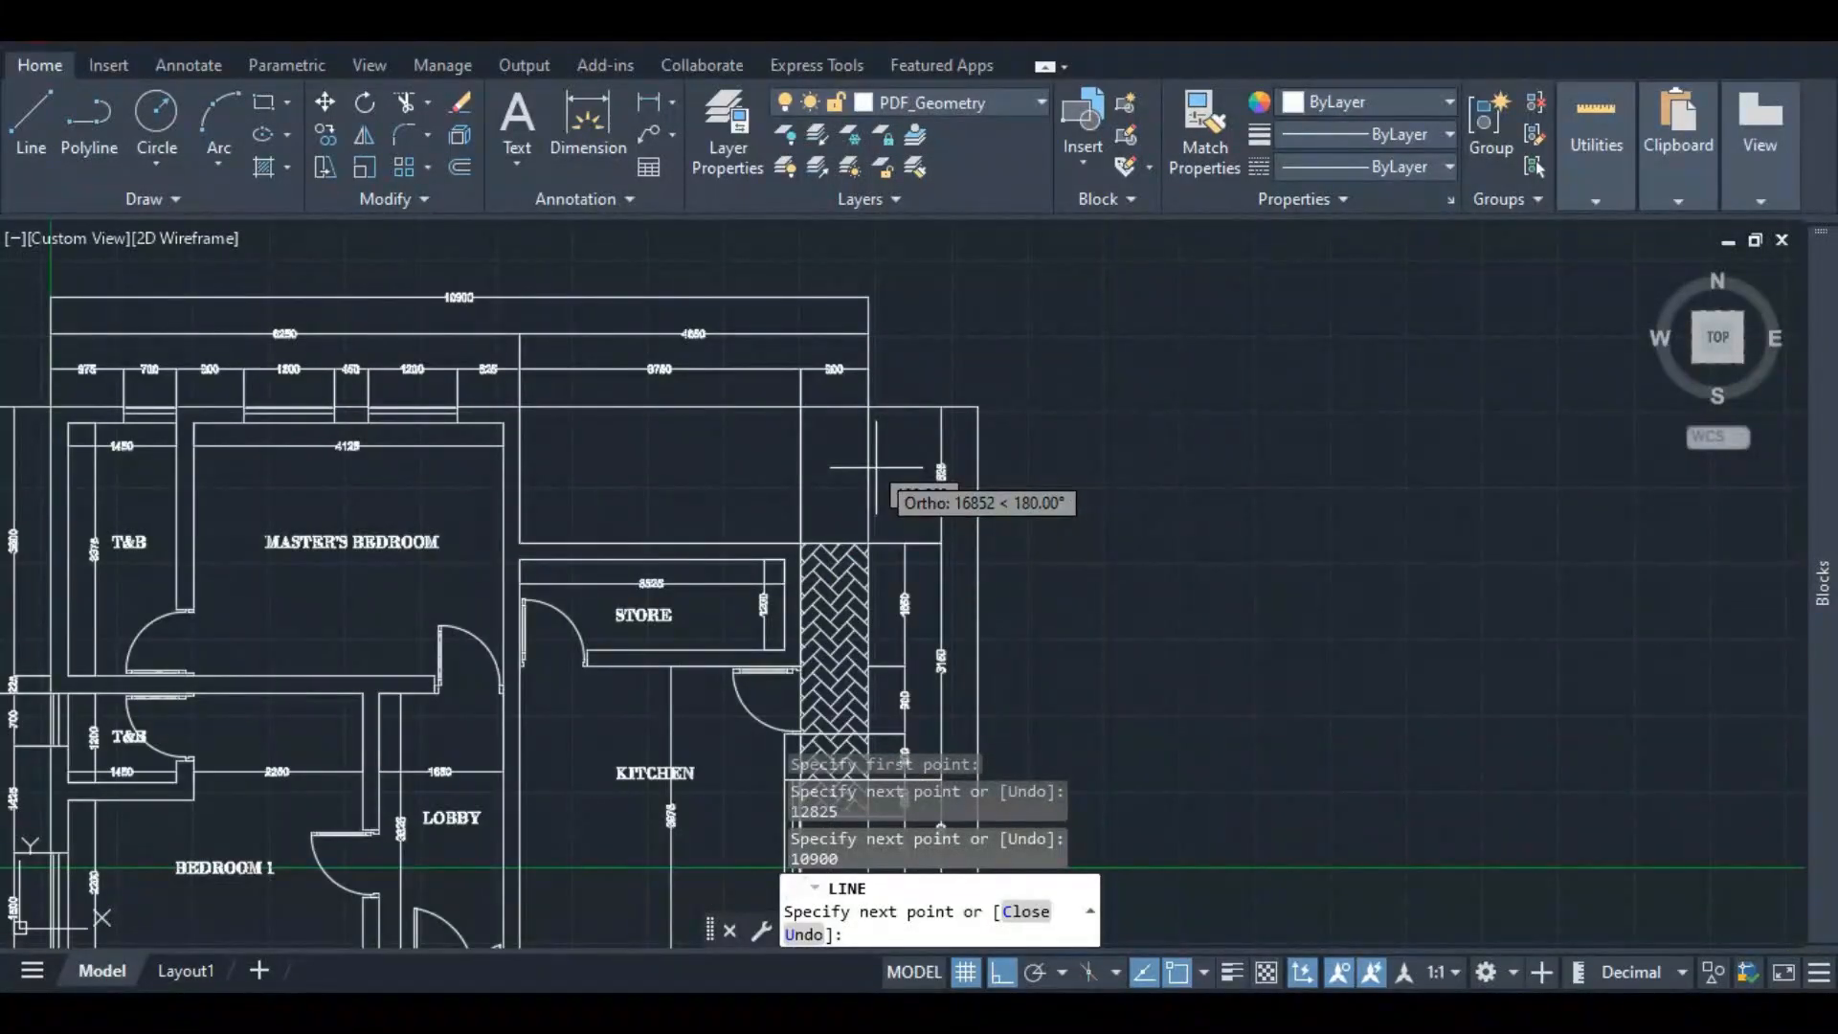
scroll(905, 521, down, 3)
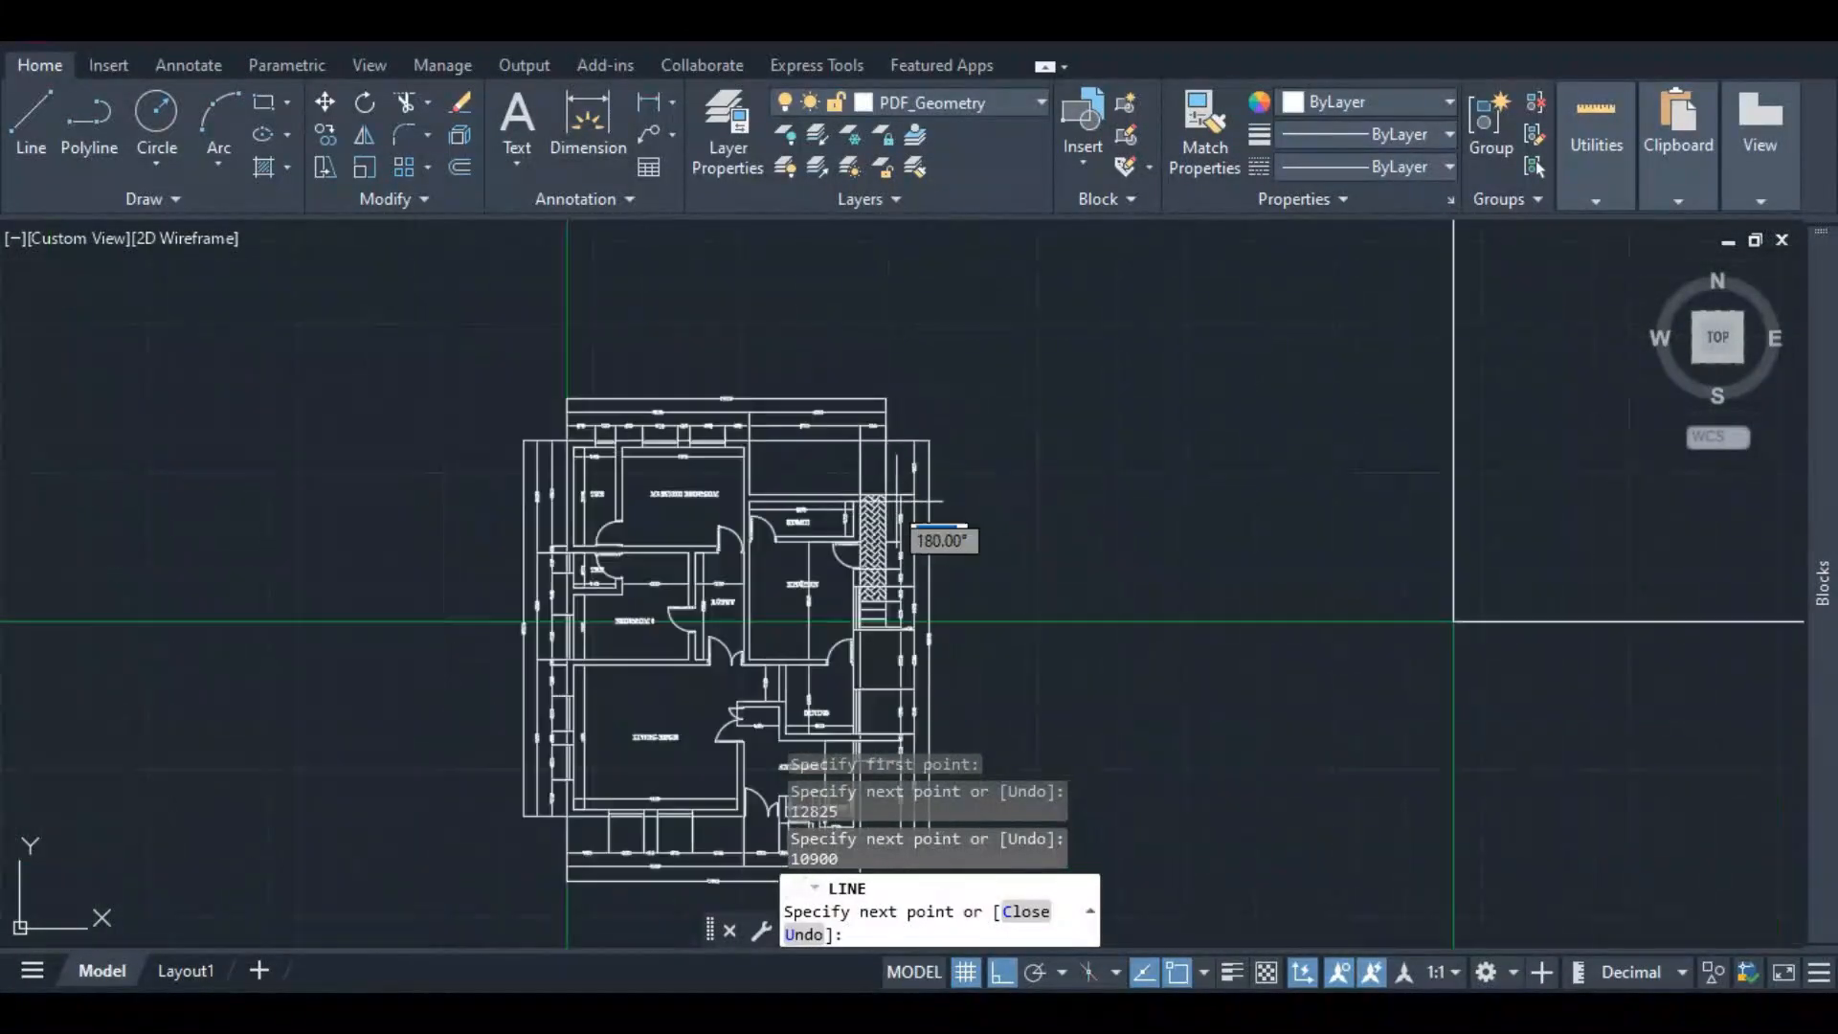
scroll(866, 536, up, 3)
scroll(862, 498, down, 3)
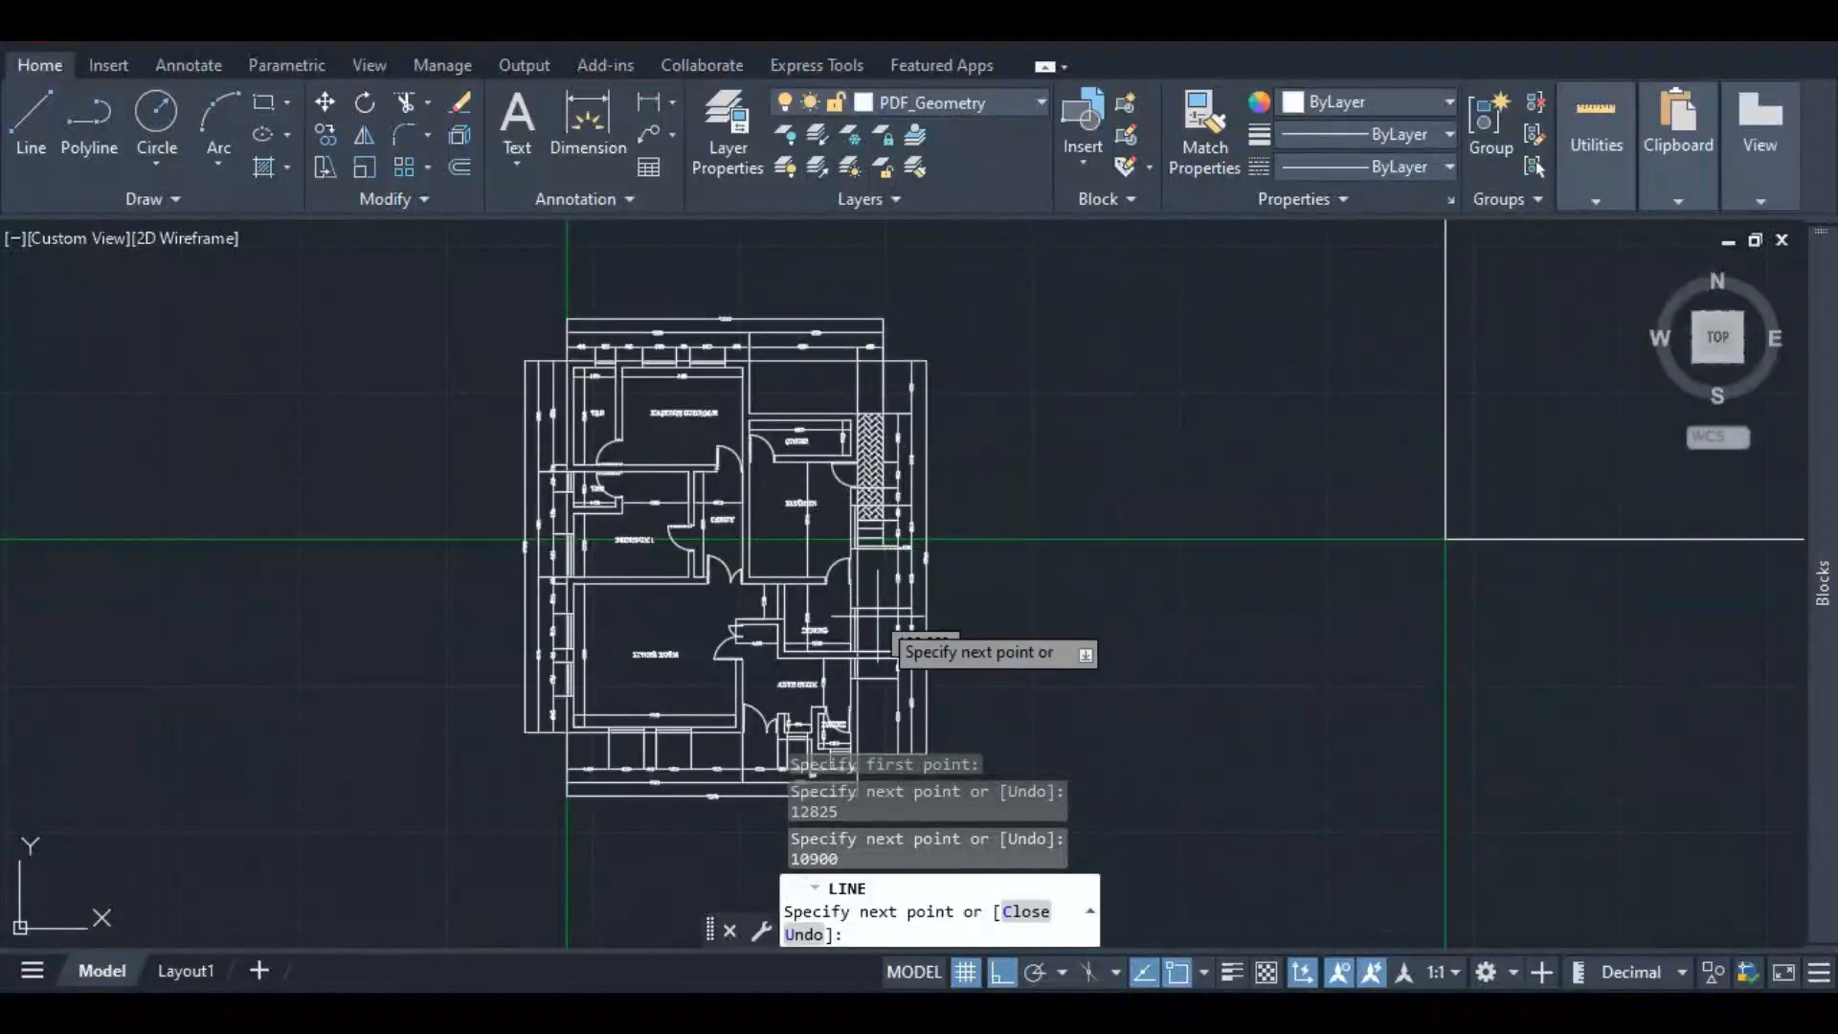
scroll(891, 617, up, 3)
scroll(962, 512, up, 4)
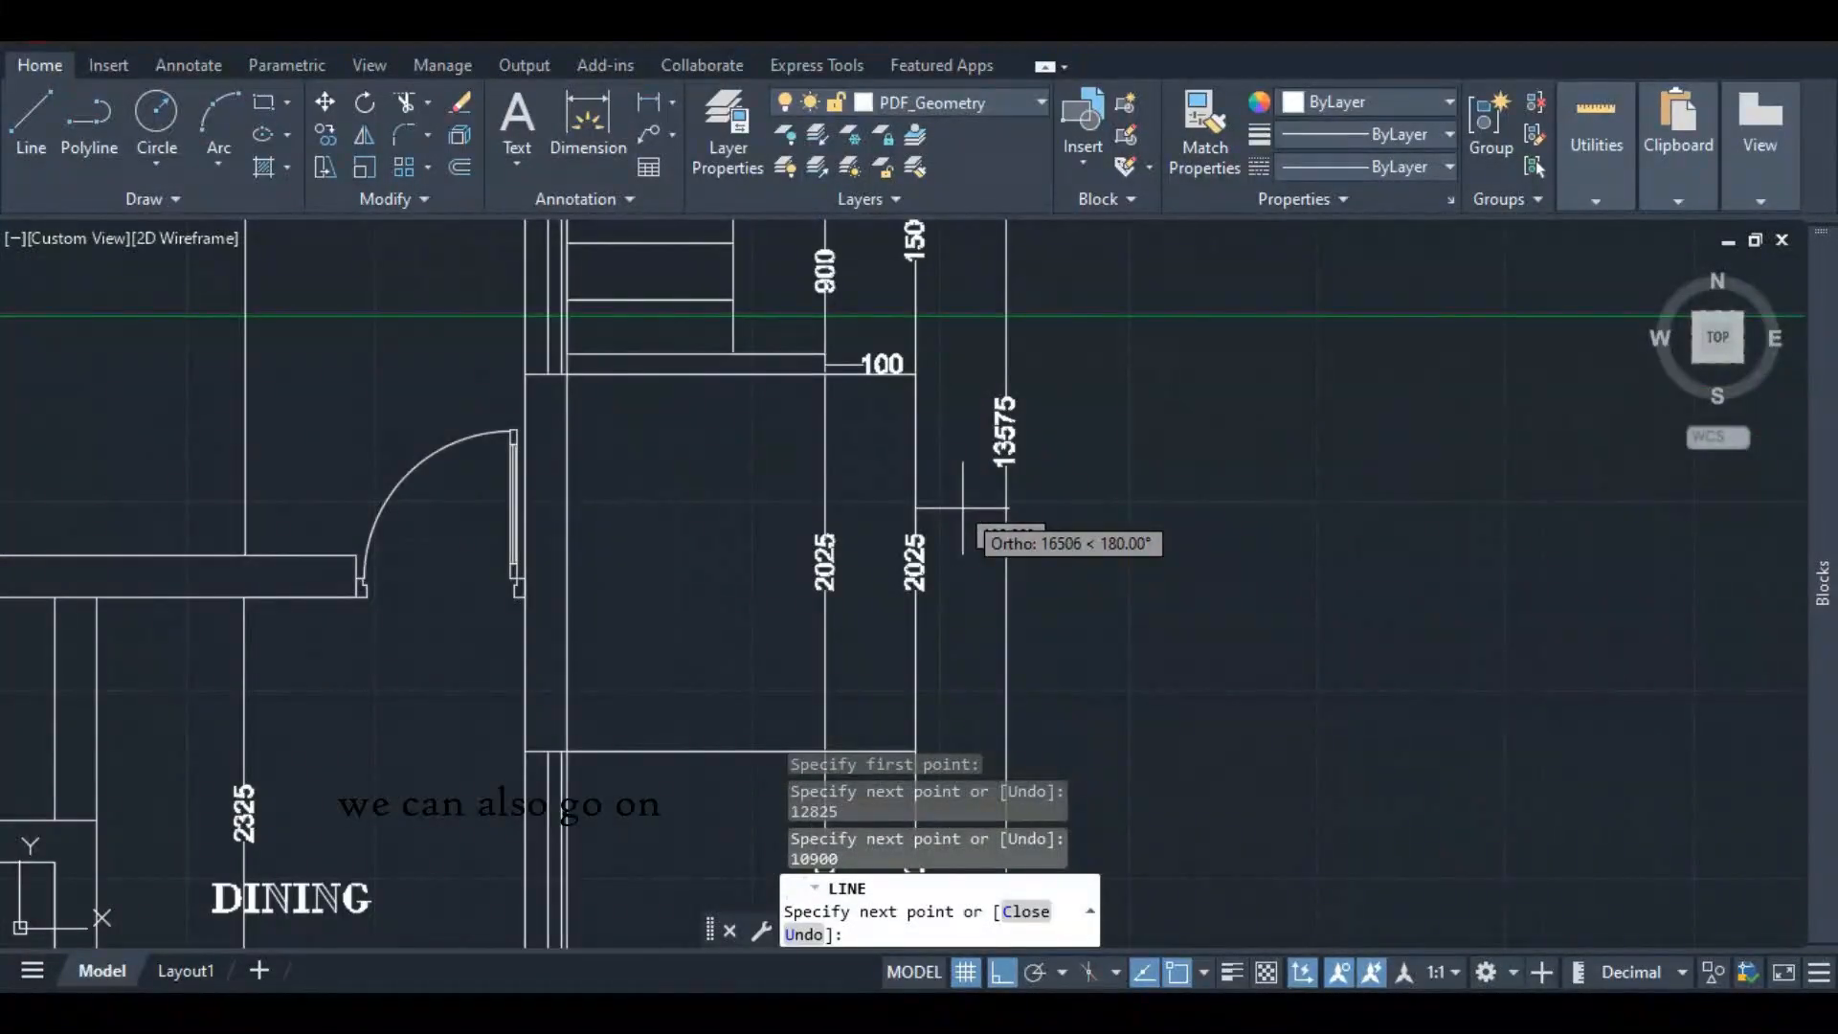
scroll(962, 521, down, 4)
scroll(904, 565, up, 4)
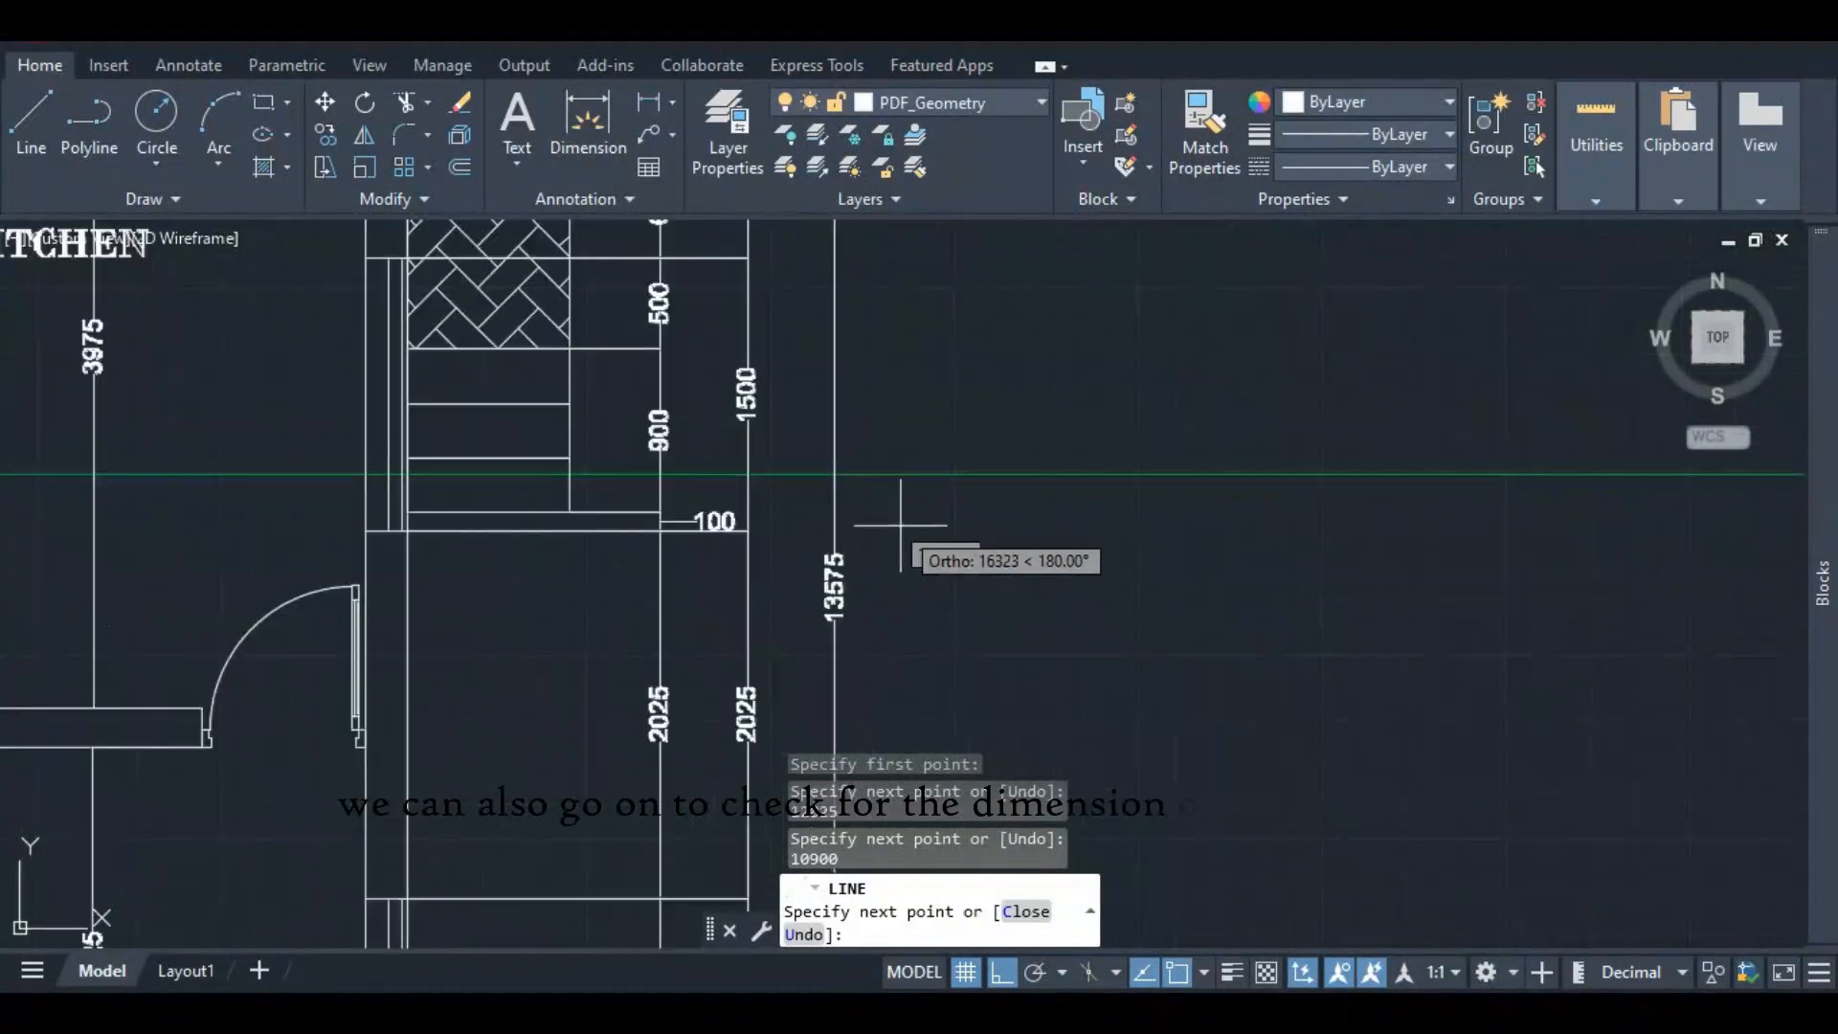
scroll(800, 608, down, 3)
scroll(799, 620, up, 5)
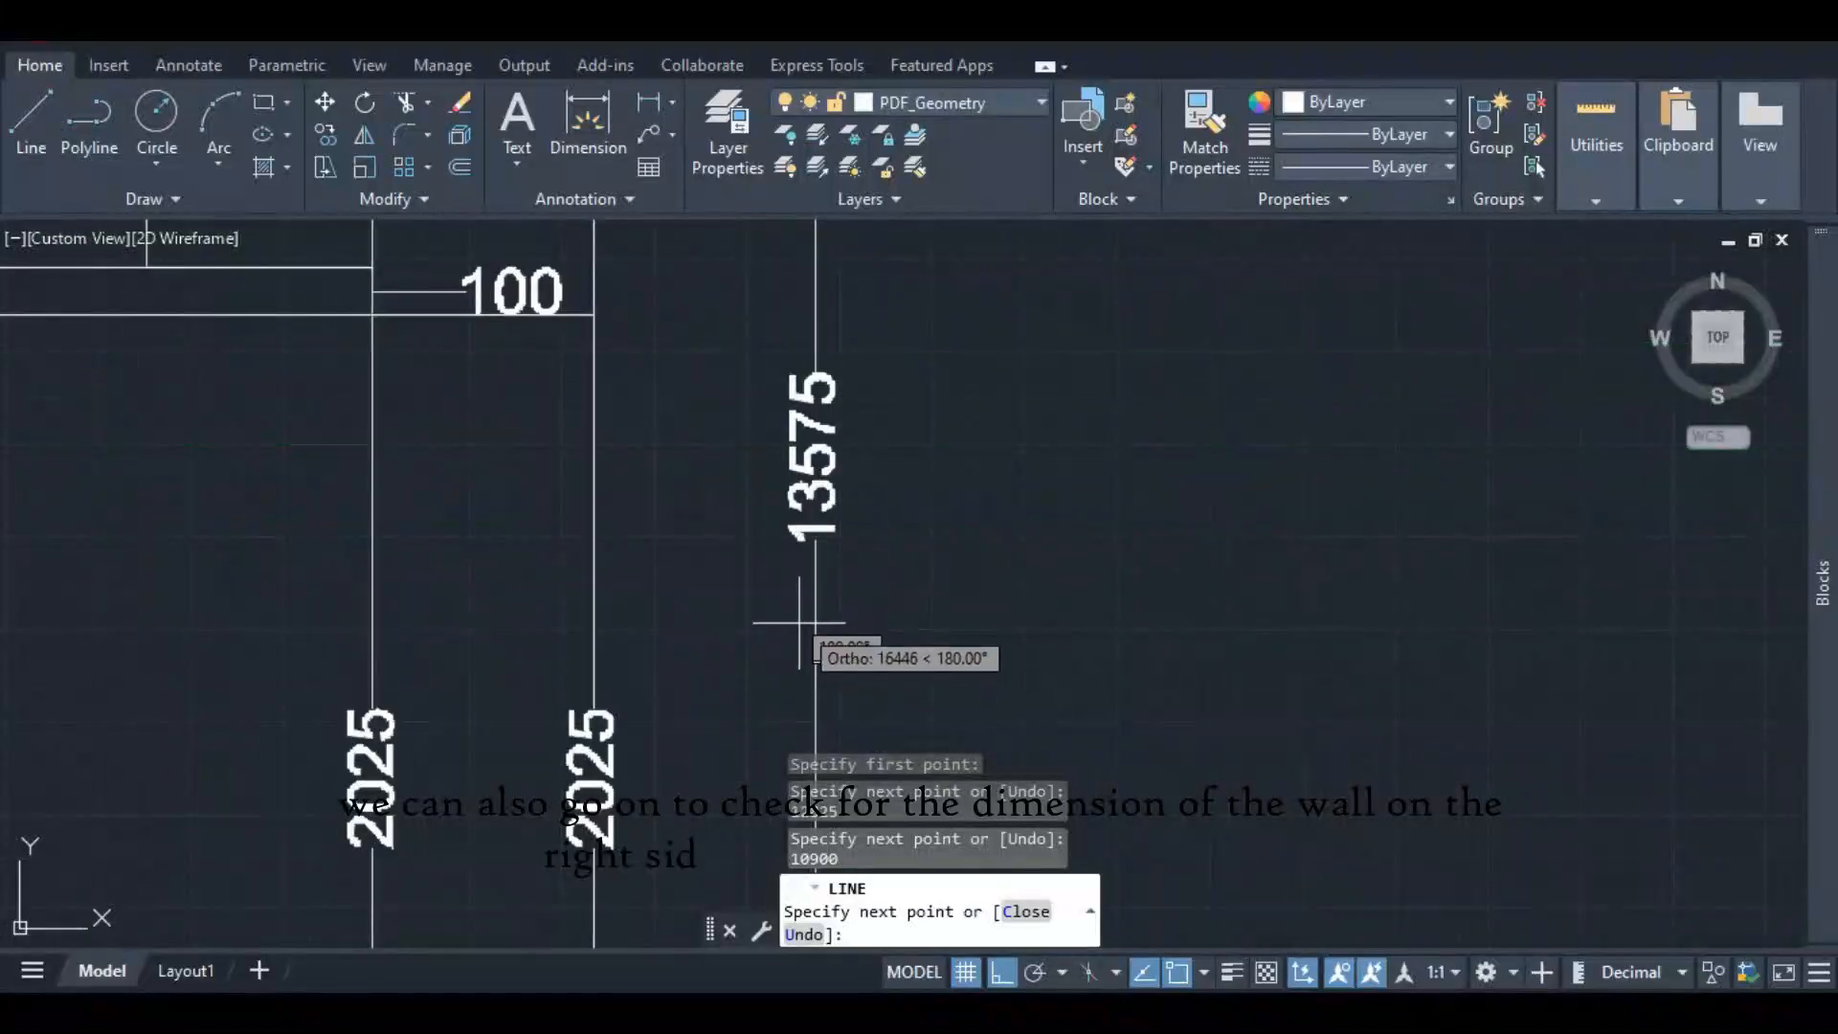
scroll(779, 607, down, 6)
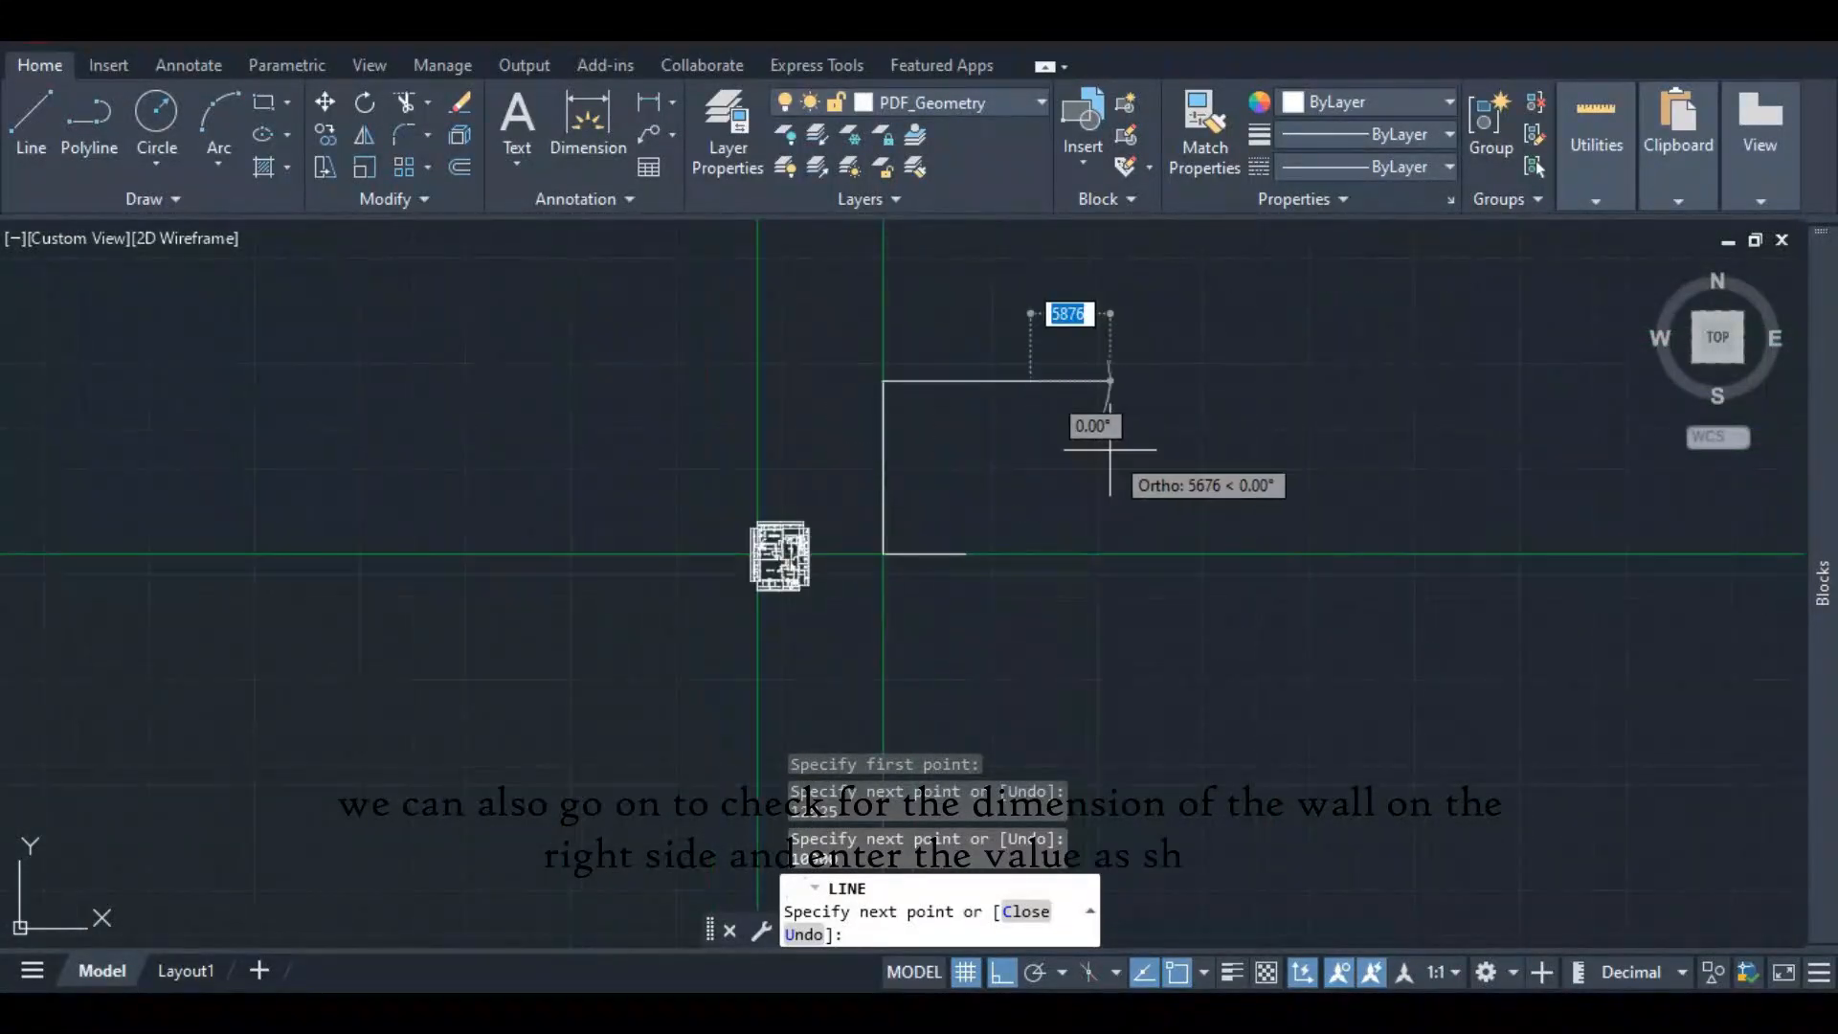
text(13)
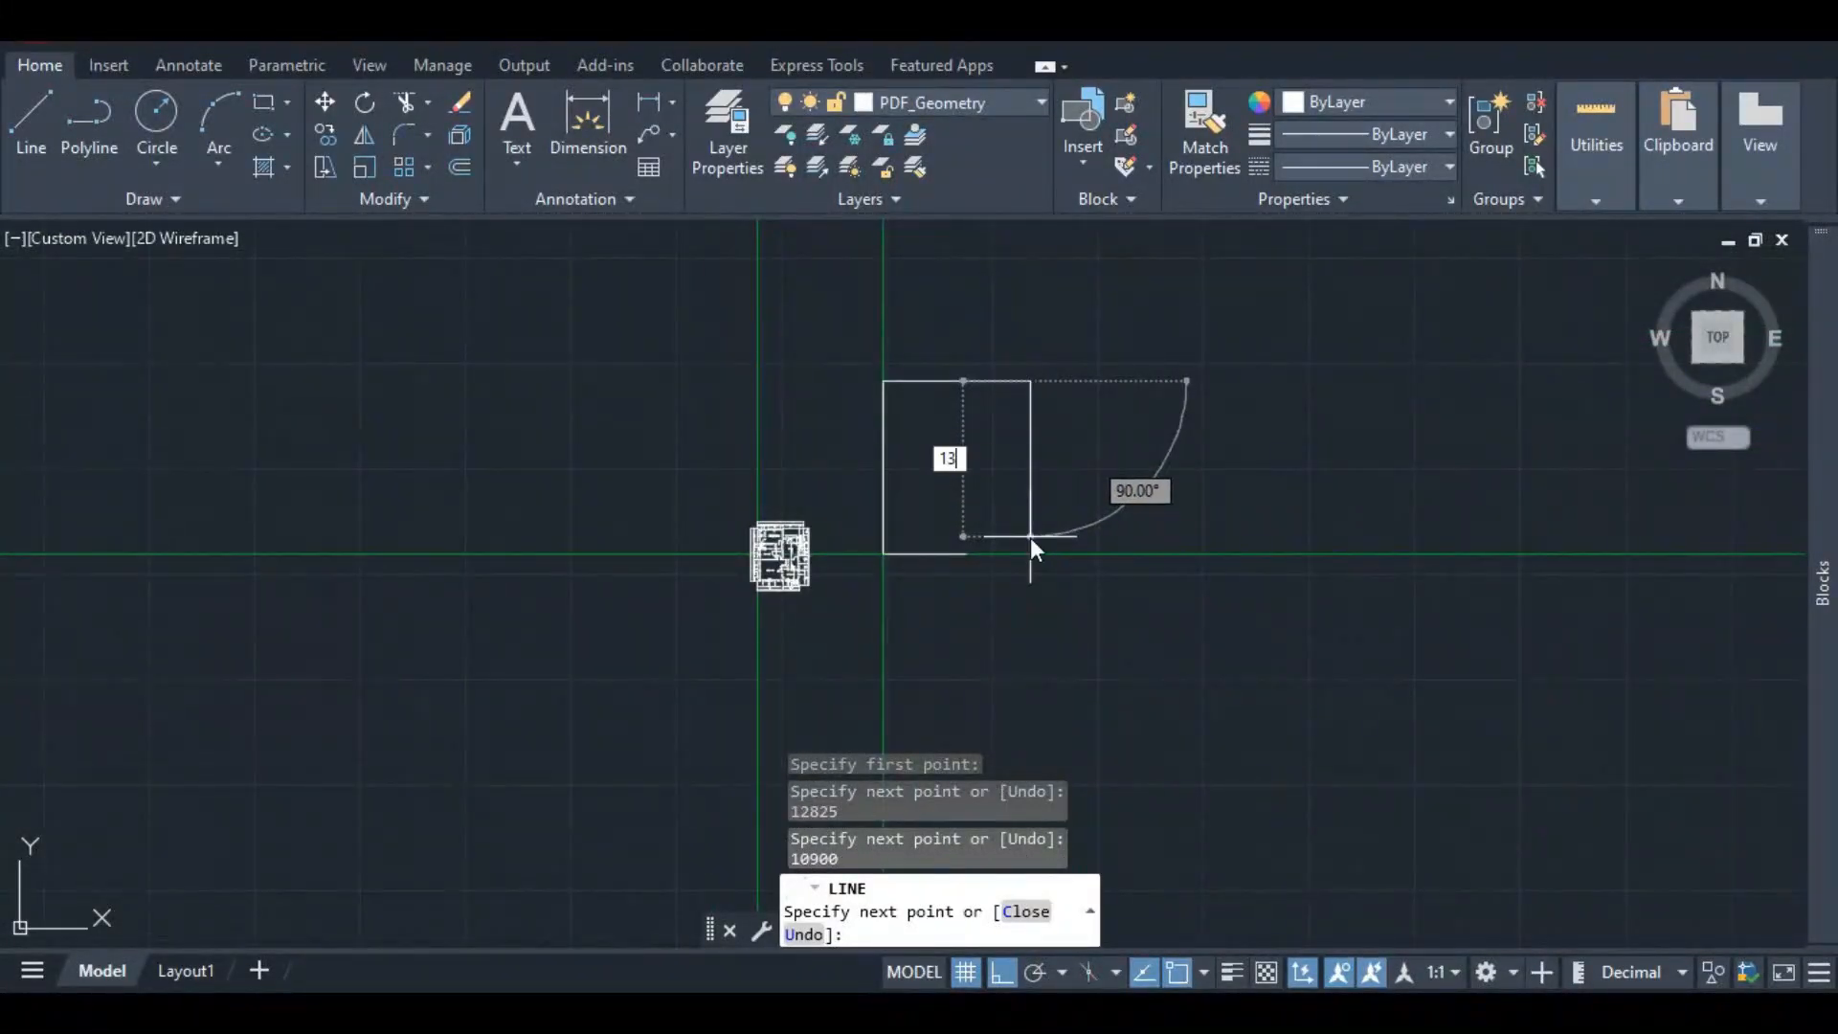
text(575)
key(Return)
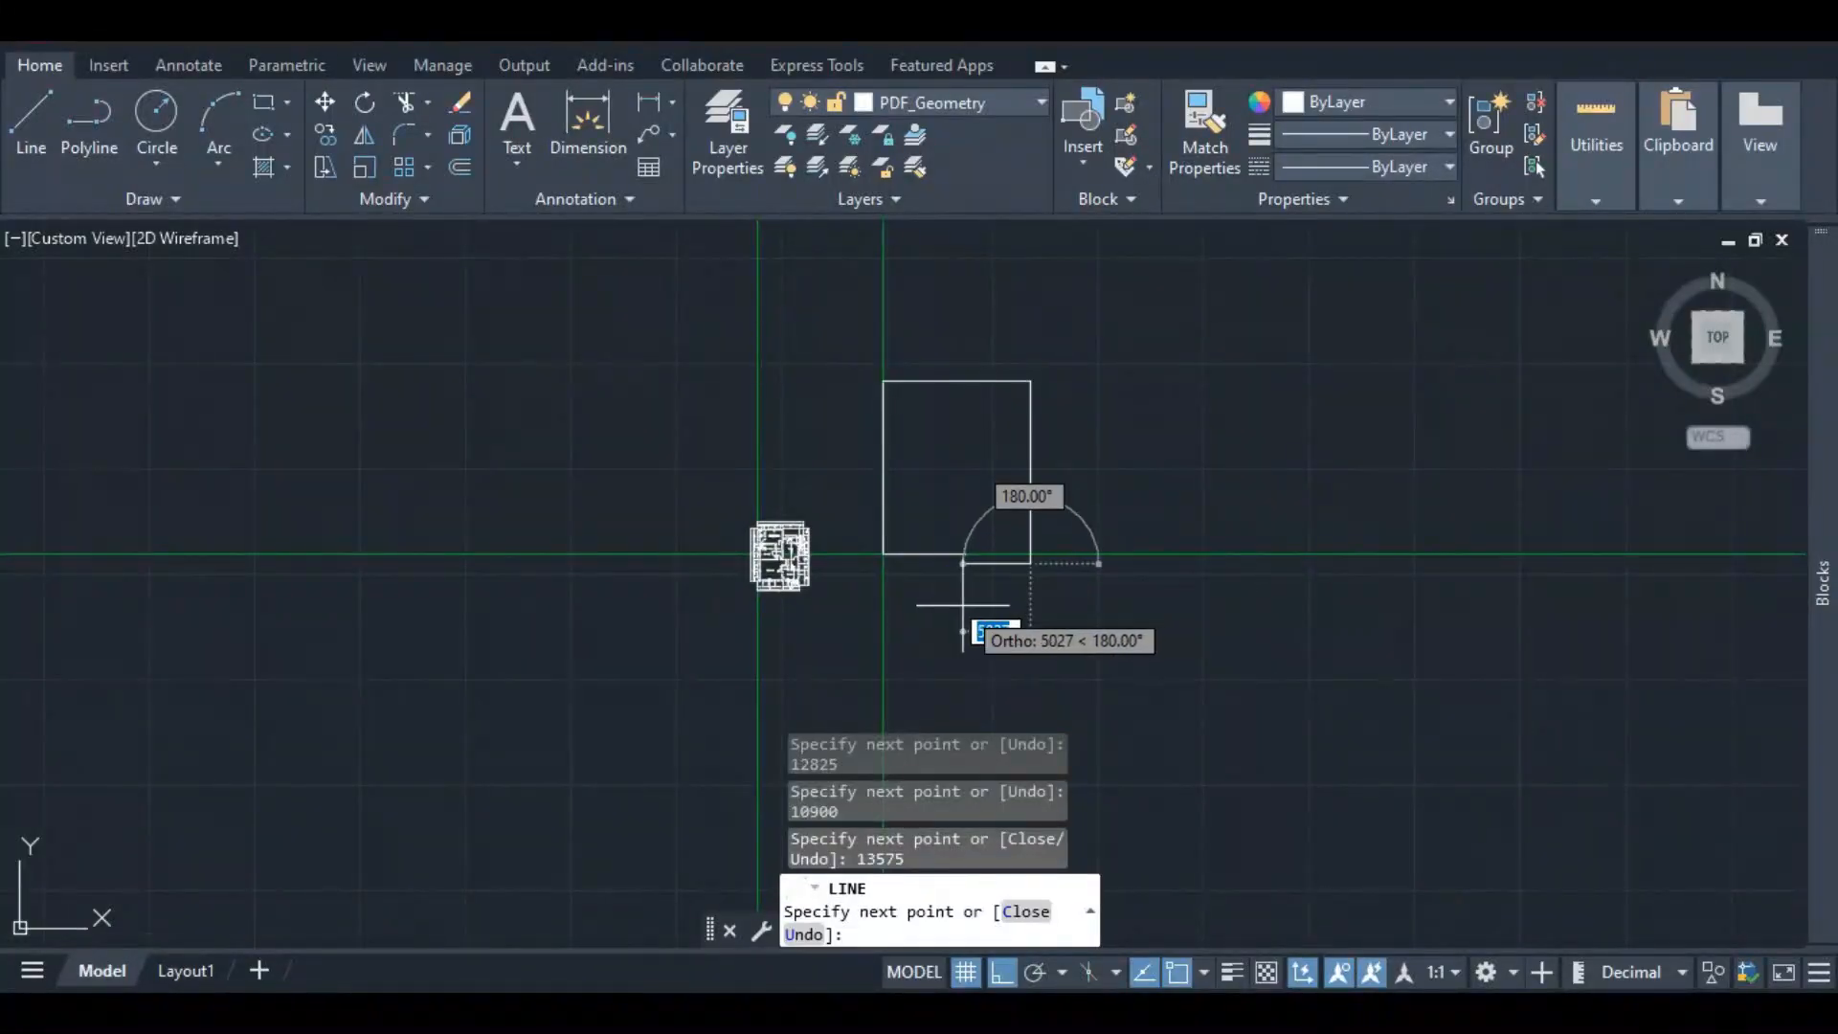
- Draw the ante room's front wall line 3950 long inward from the lower end of the kitchen-side wall, using the reference plan's front dimension
scroll(852, 613, up, 5)
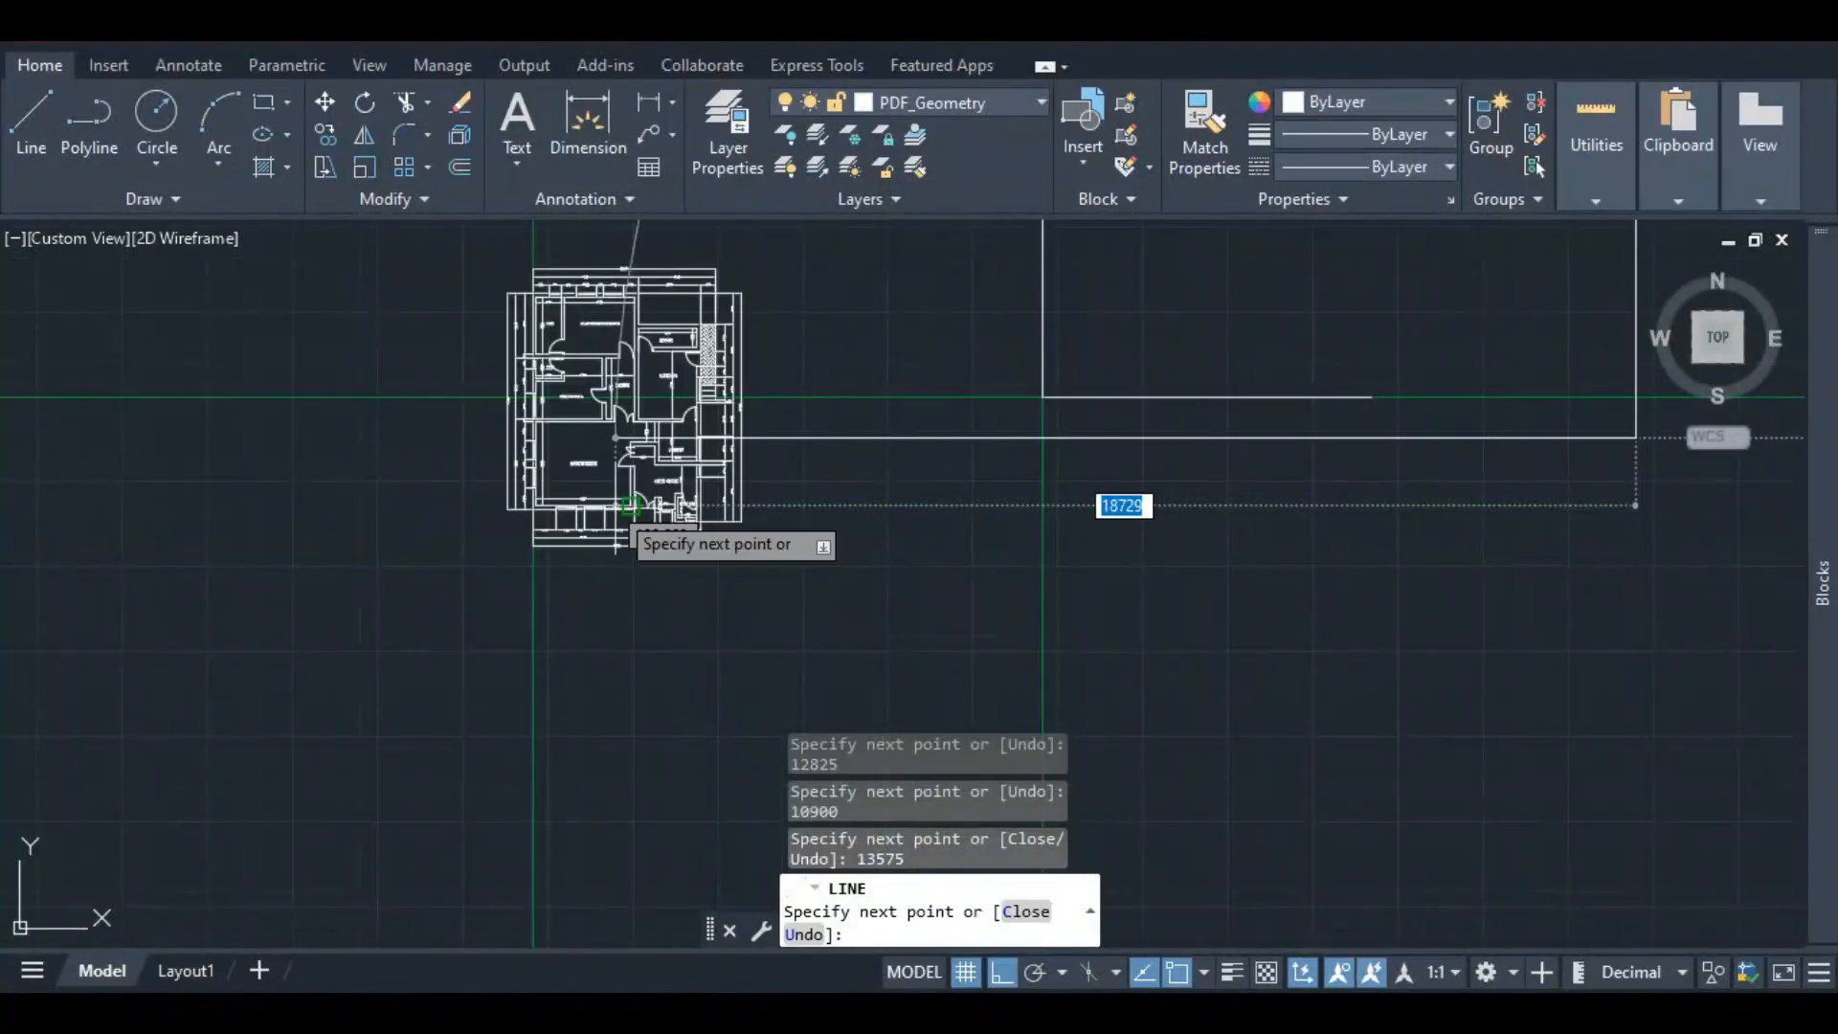
scroll(620, 542, up, 6)
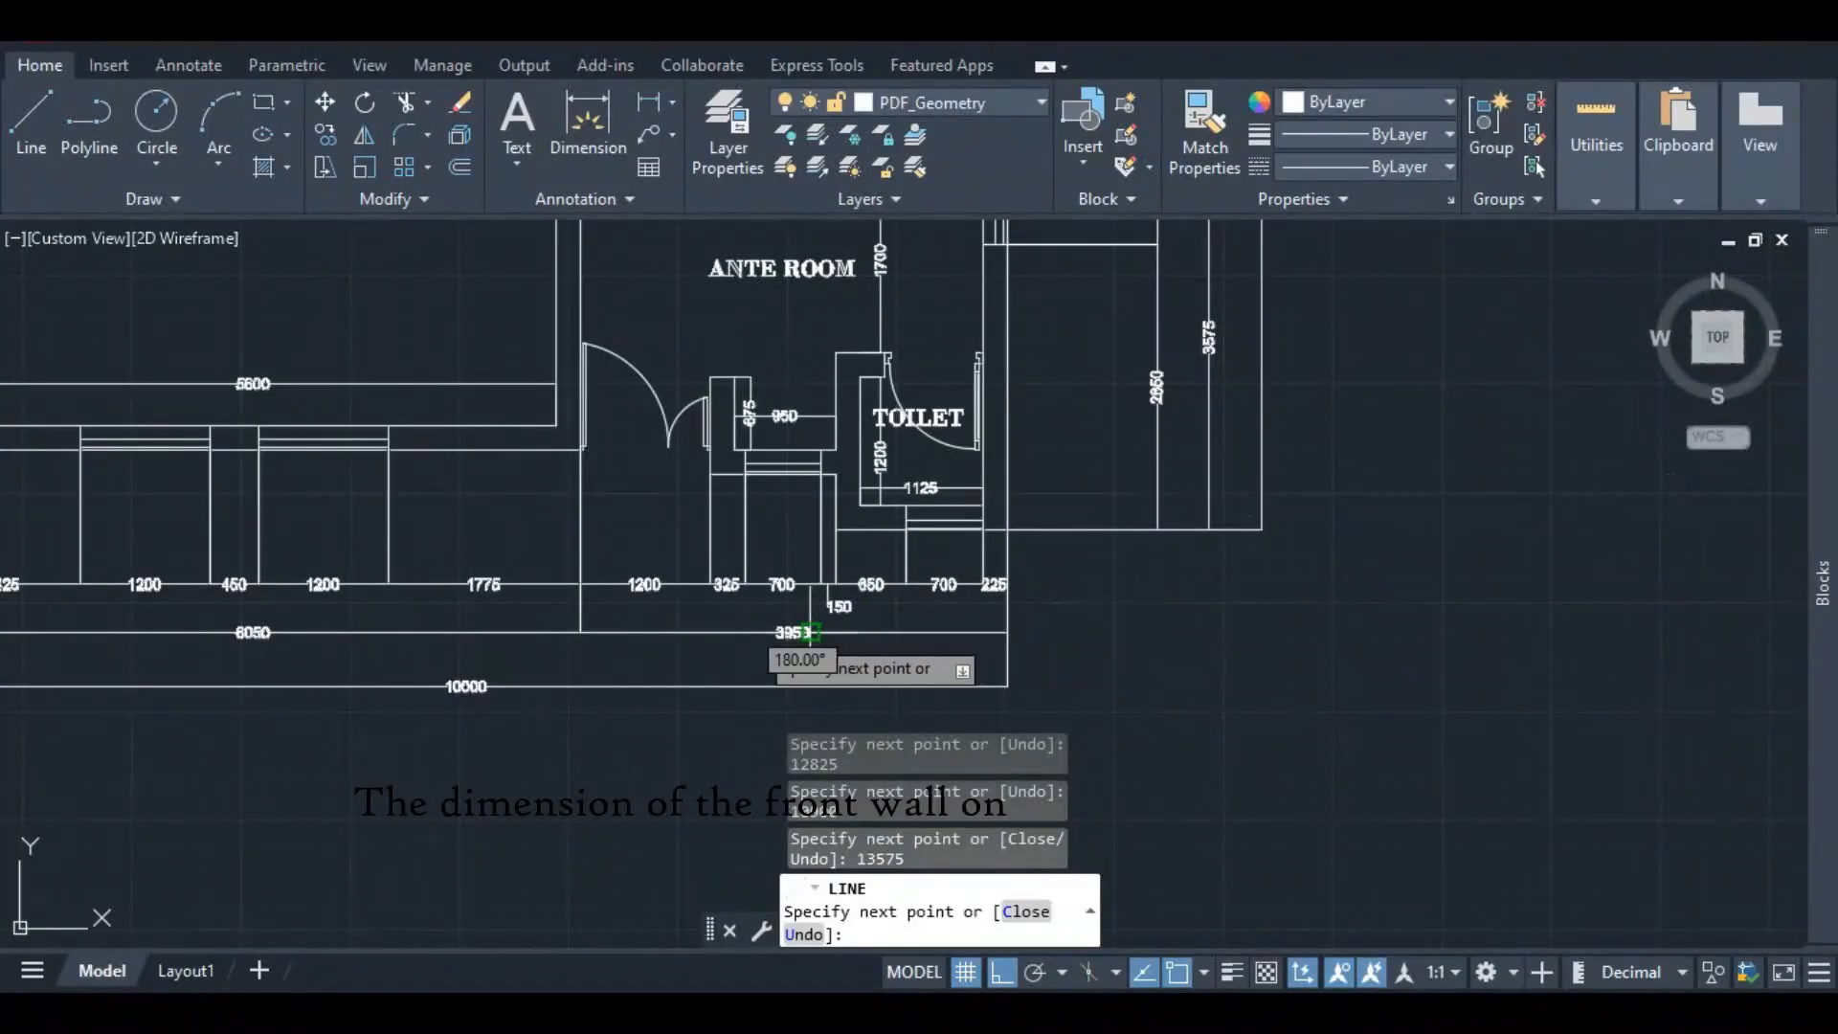
scroll(809, 632, down, 2)
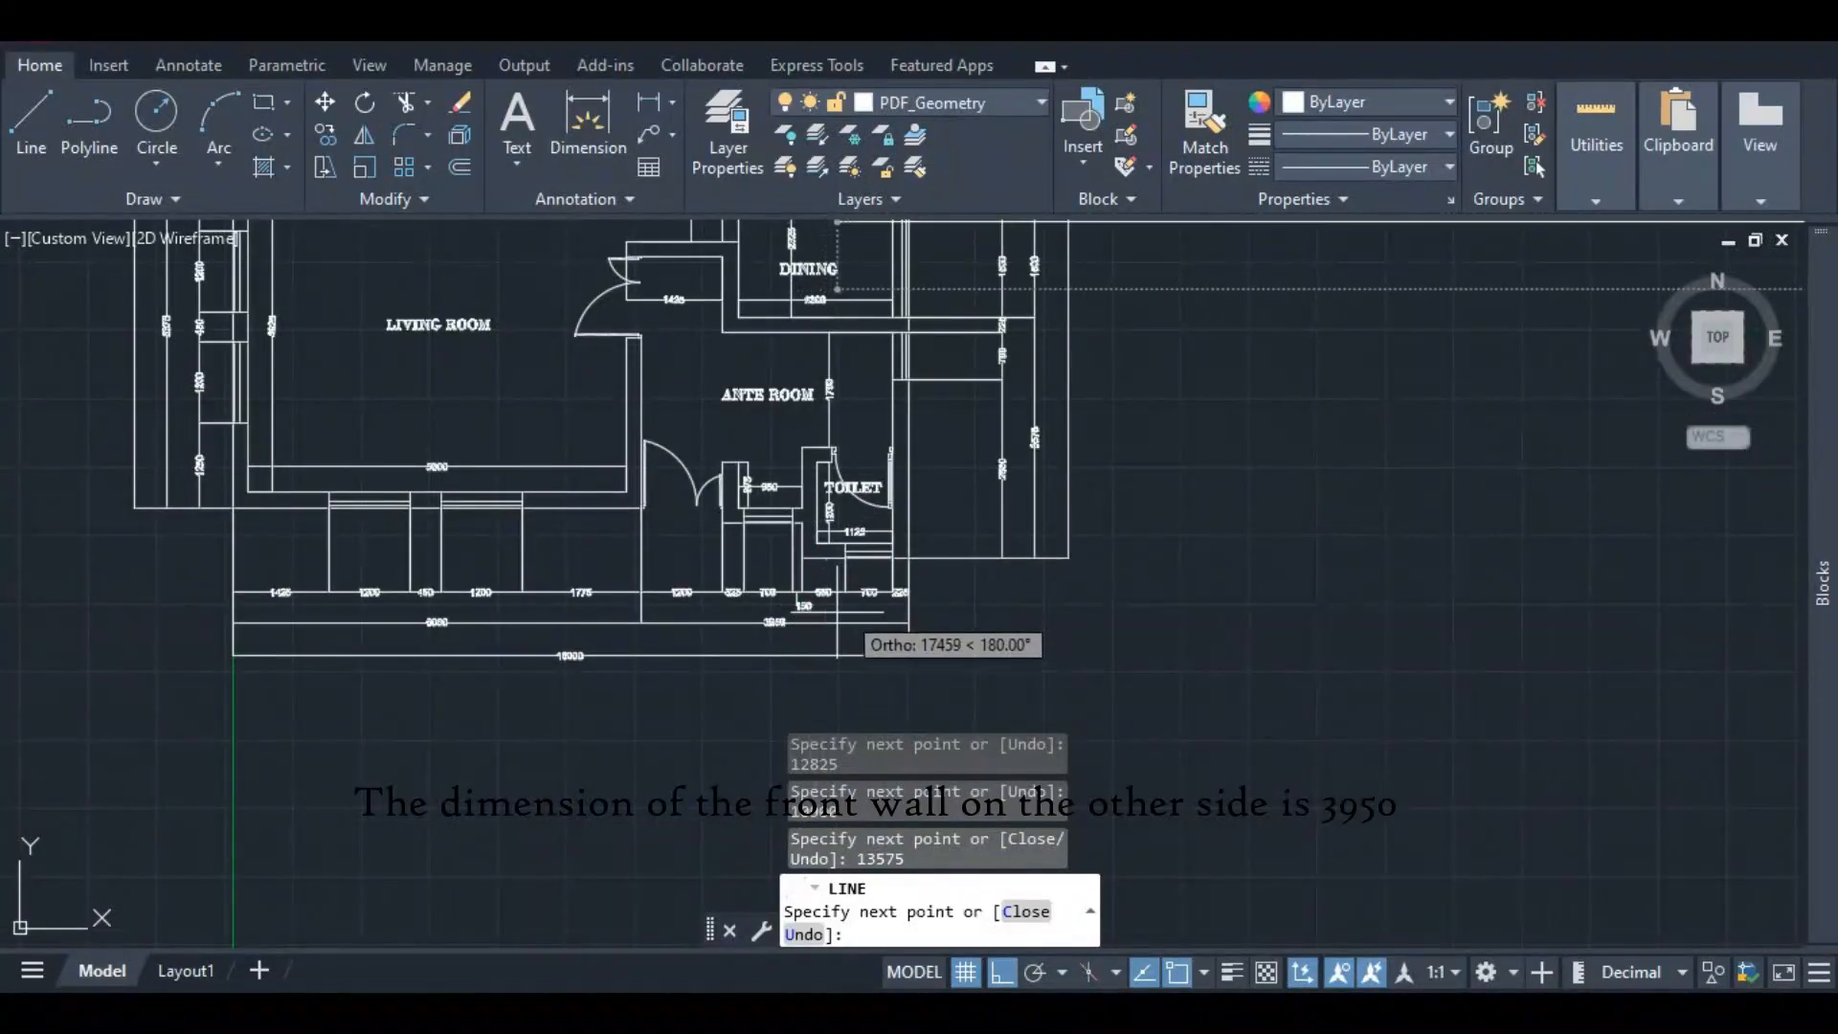
scroll(670, 627, up, 2)
scroll(675, 622, down, 5)
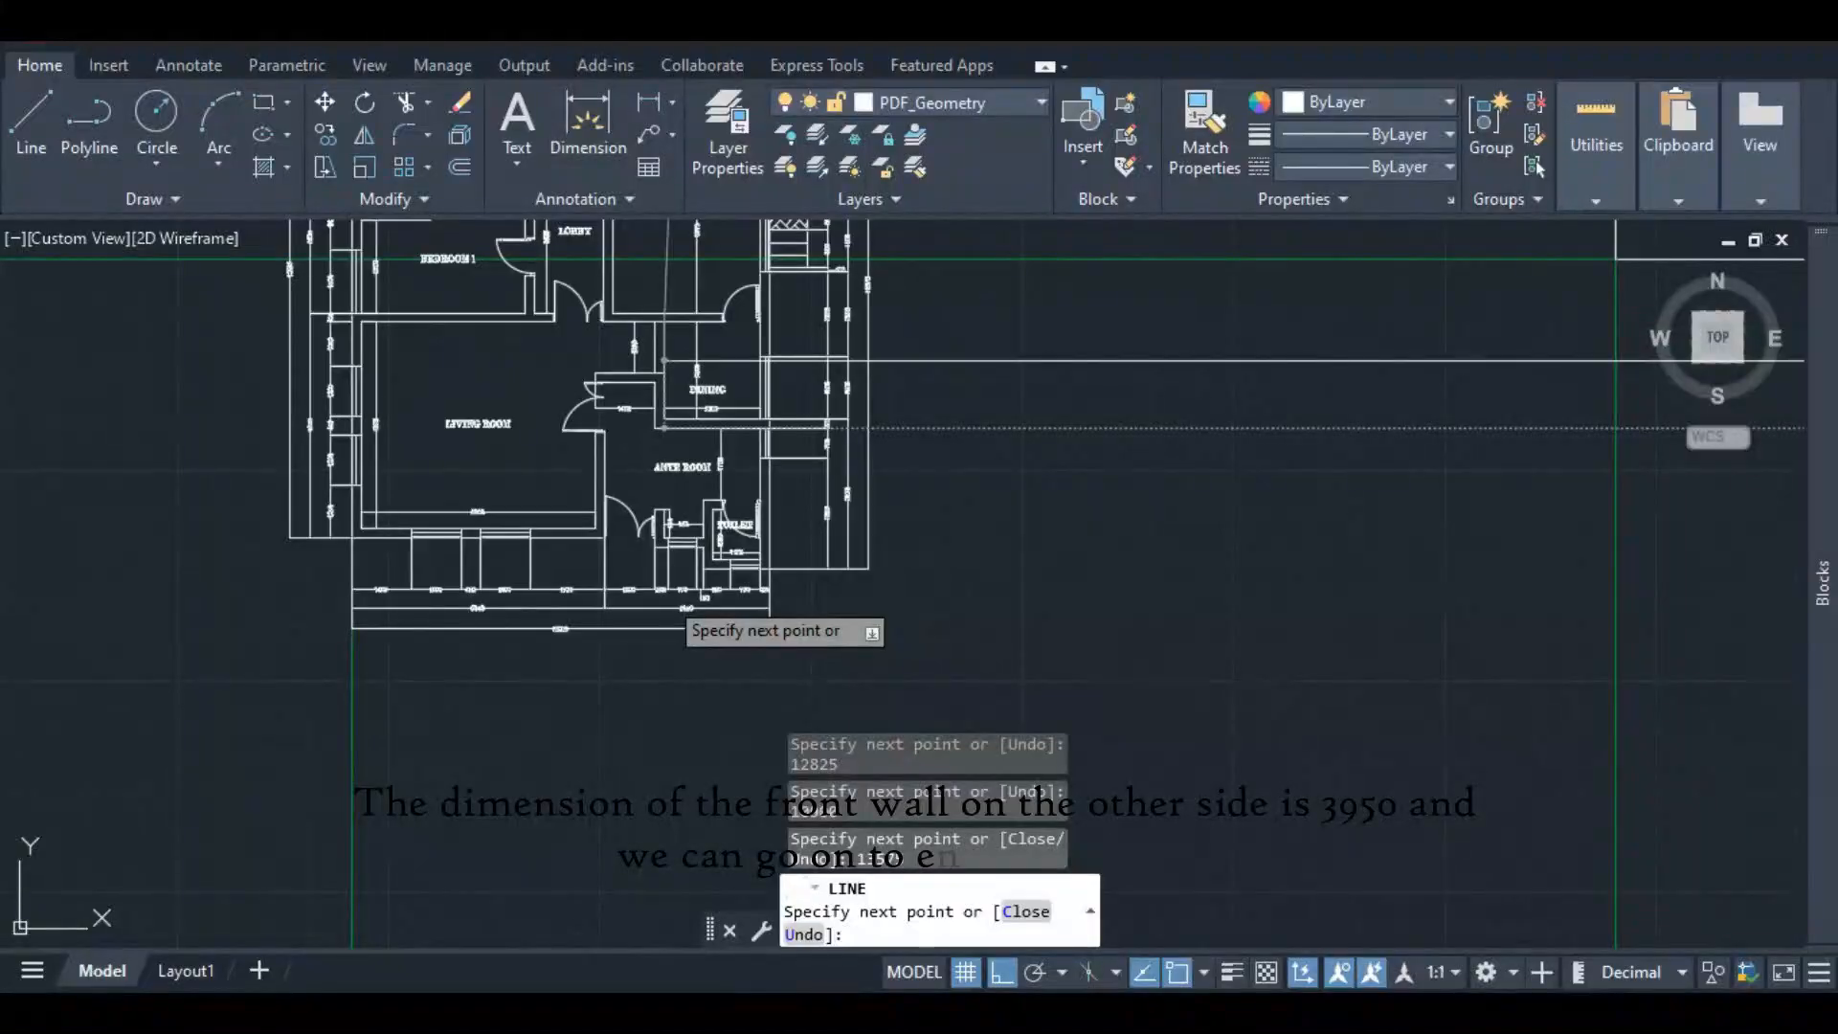
scroll(679, 620, down, 3)
scroll(744, 552, down, 5)
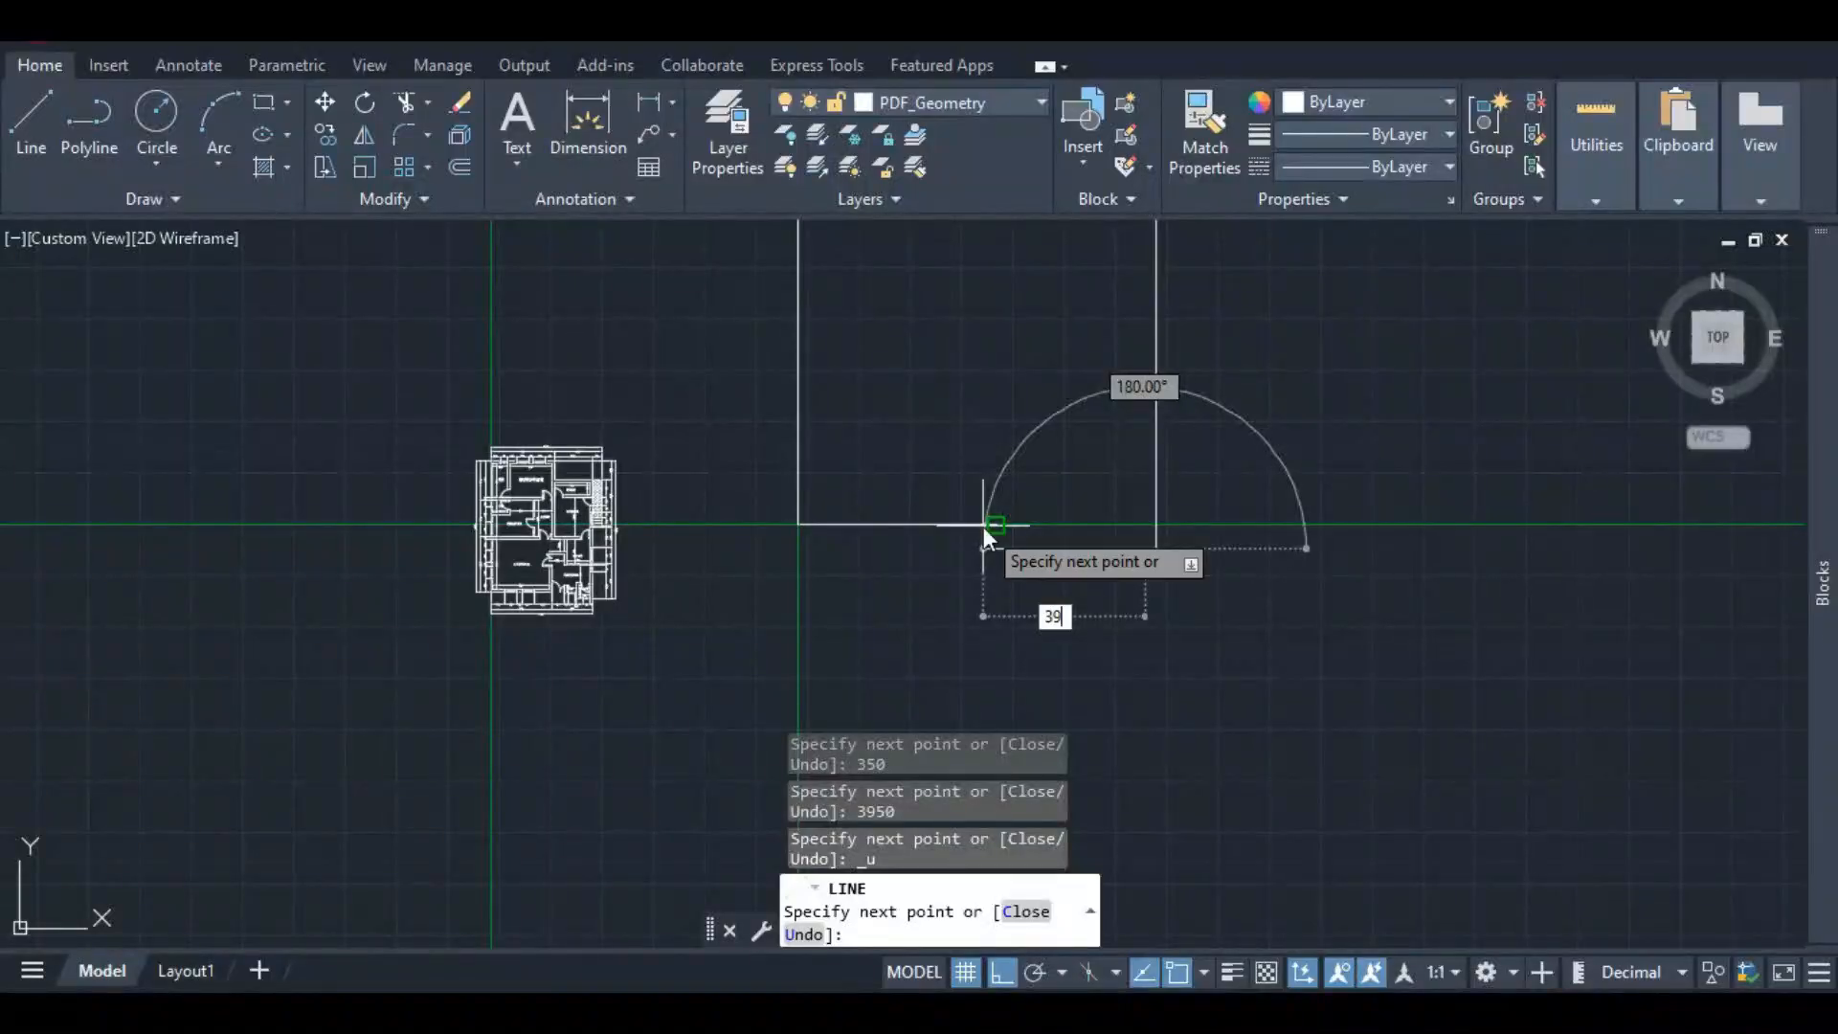
text(950)
key(Return)
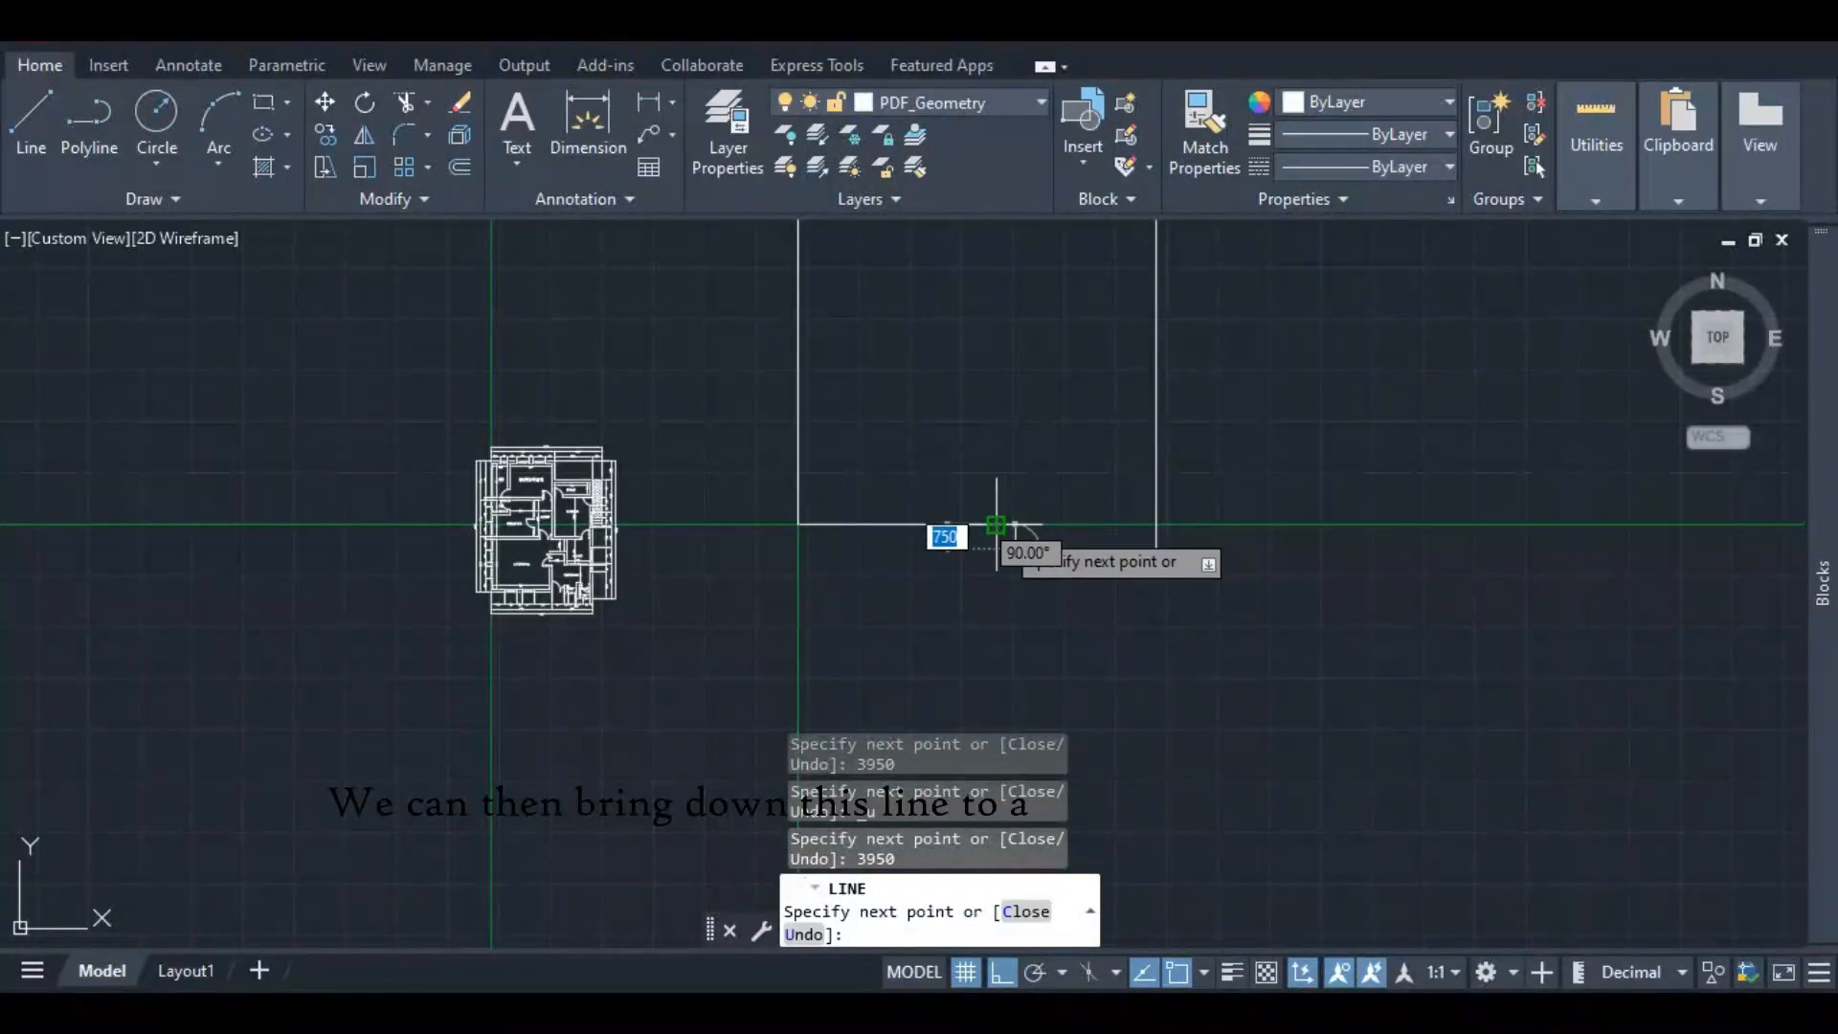
- Draw a short vertical up to the horizontal construction line and stretch the living room's front wall line to meet it, closing the outline
key(ctrl+z)
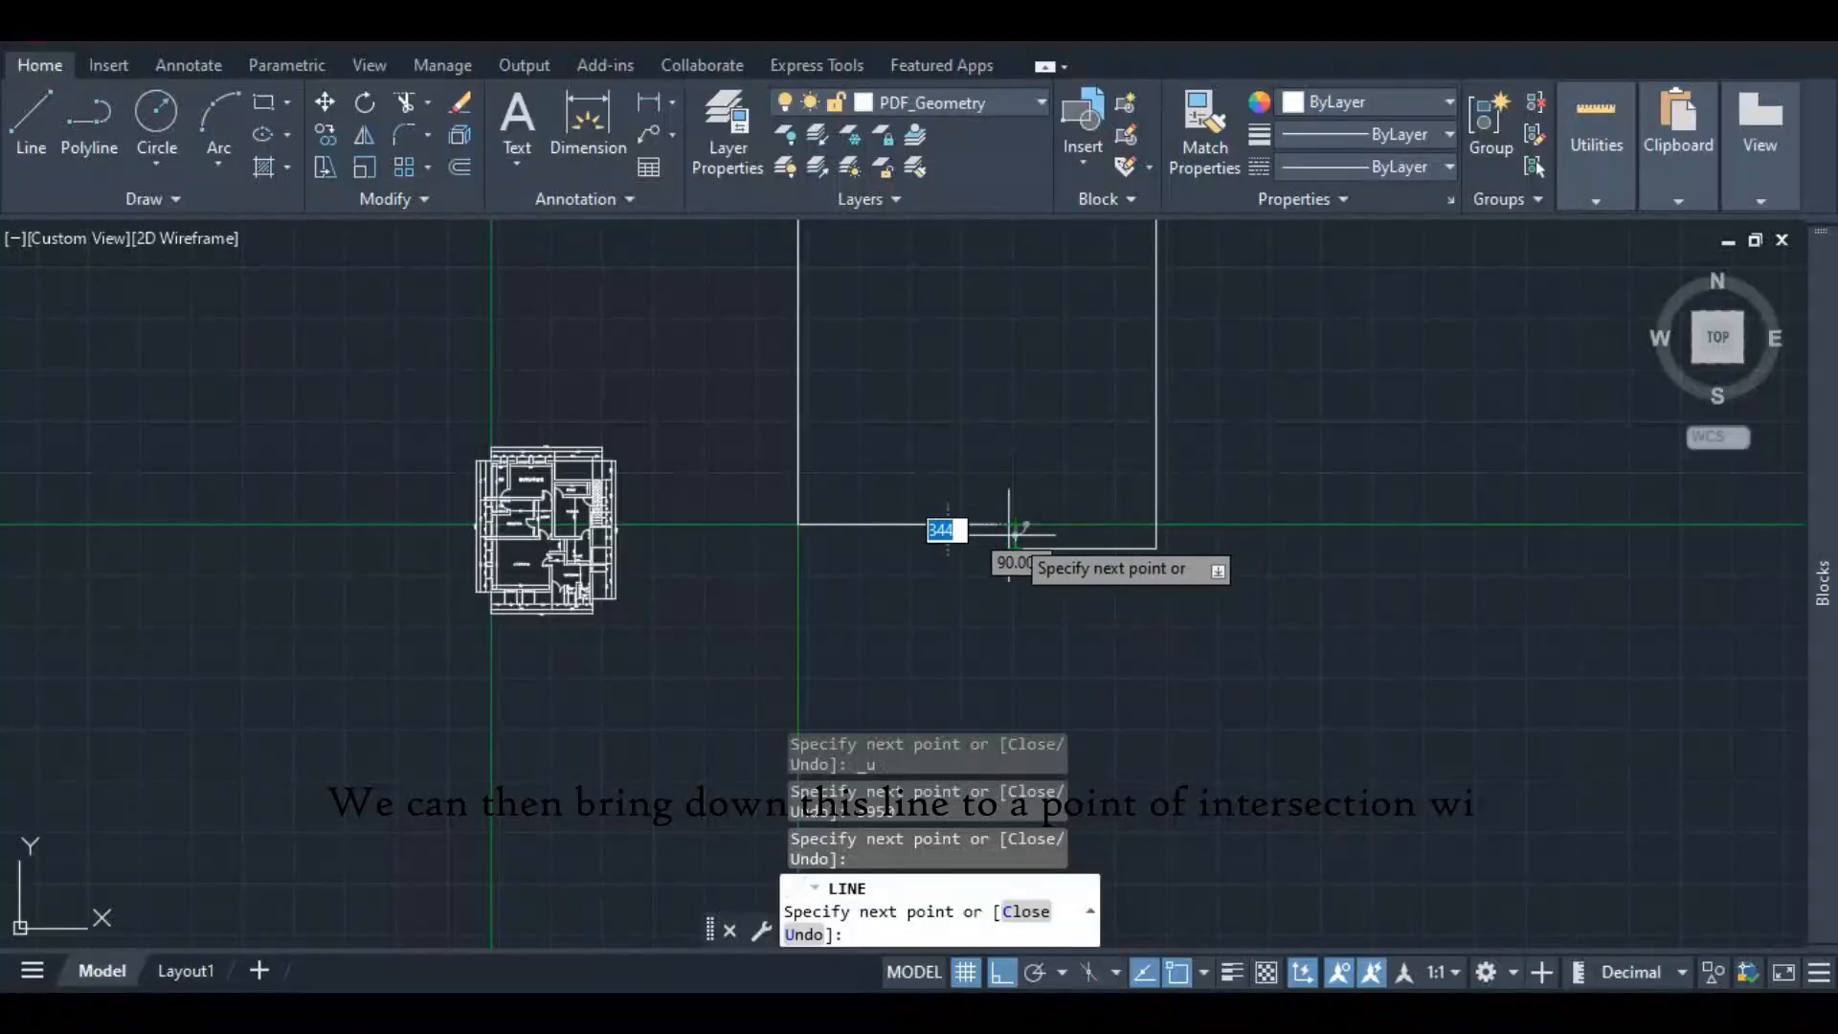
key(Escape)
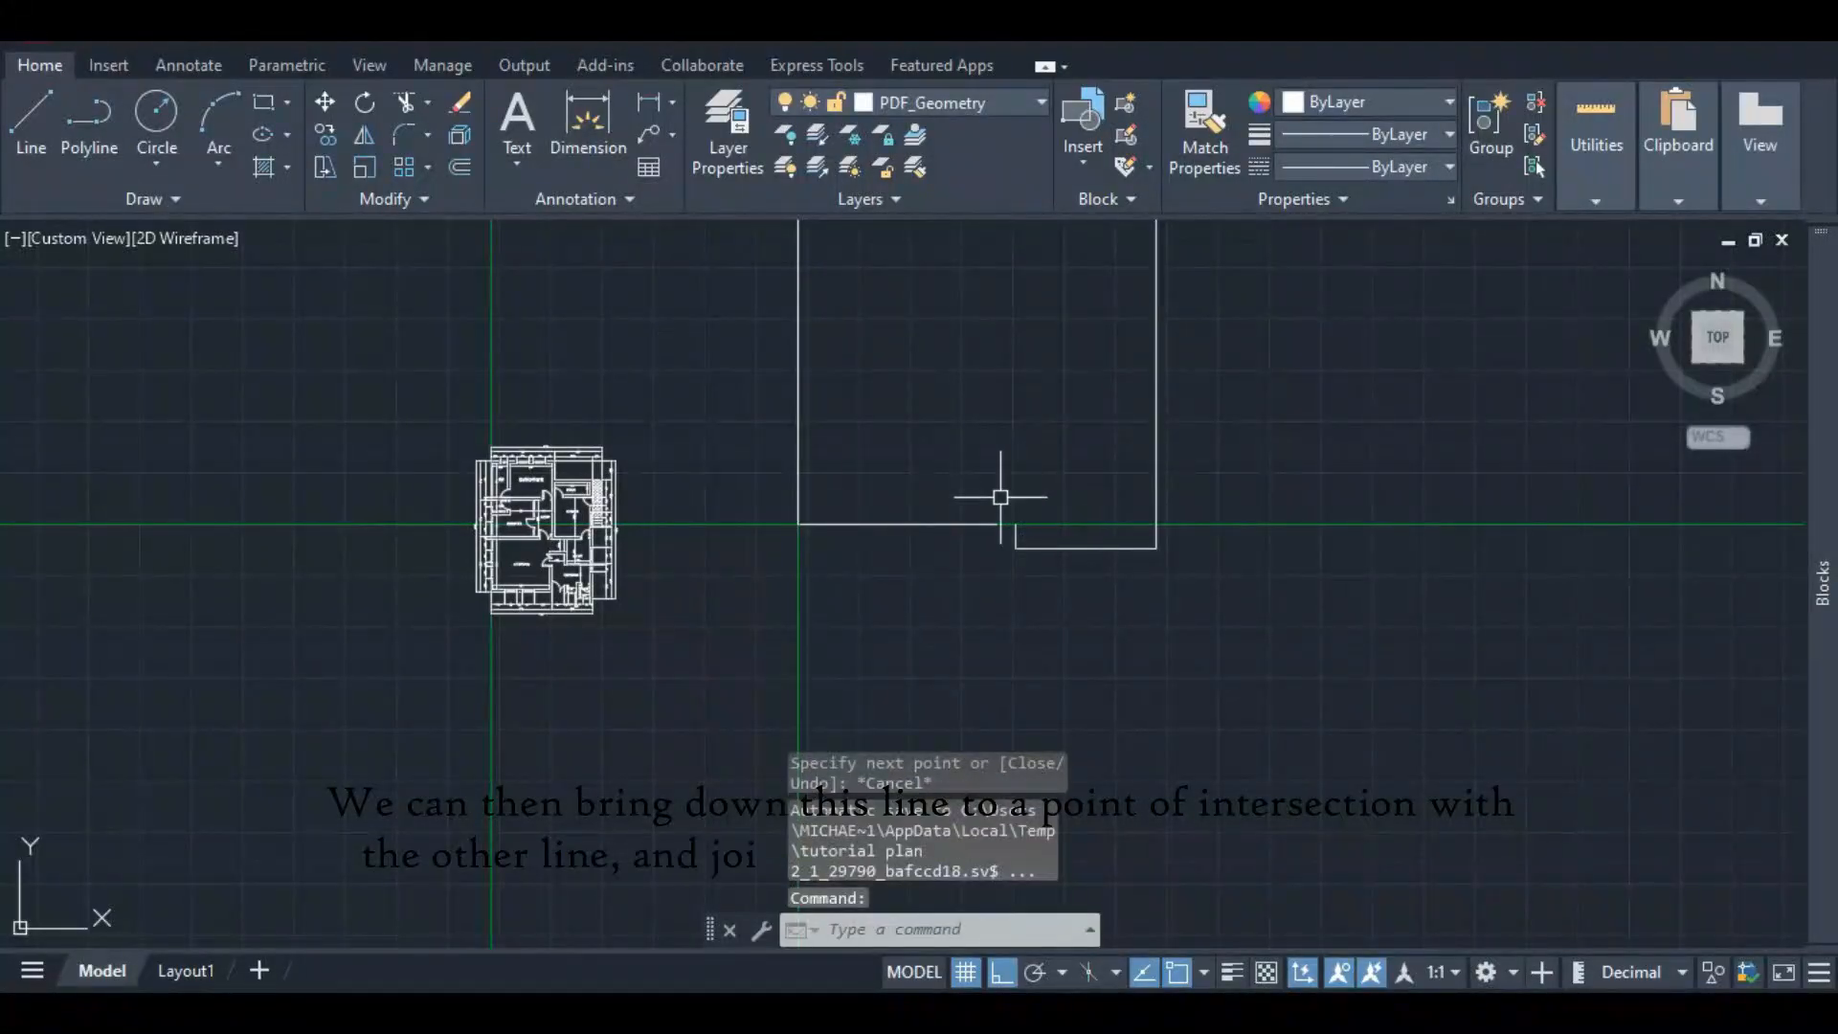
scroll(1000, 497, up, 4)
click(961, 541)
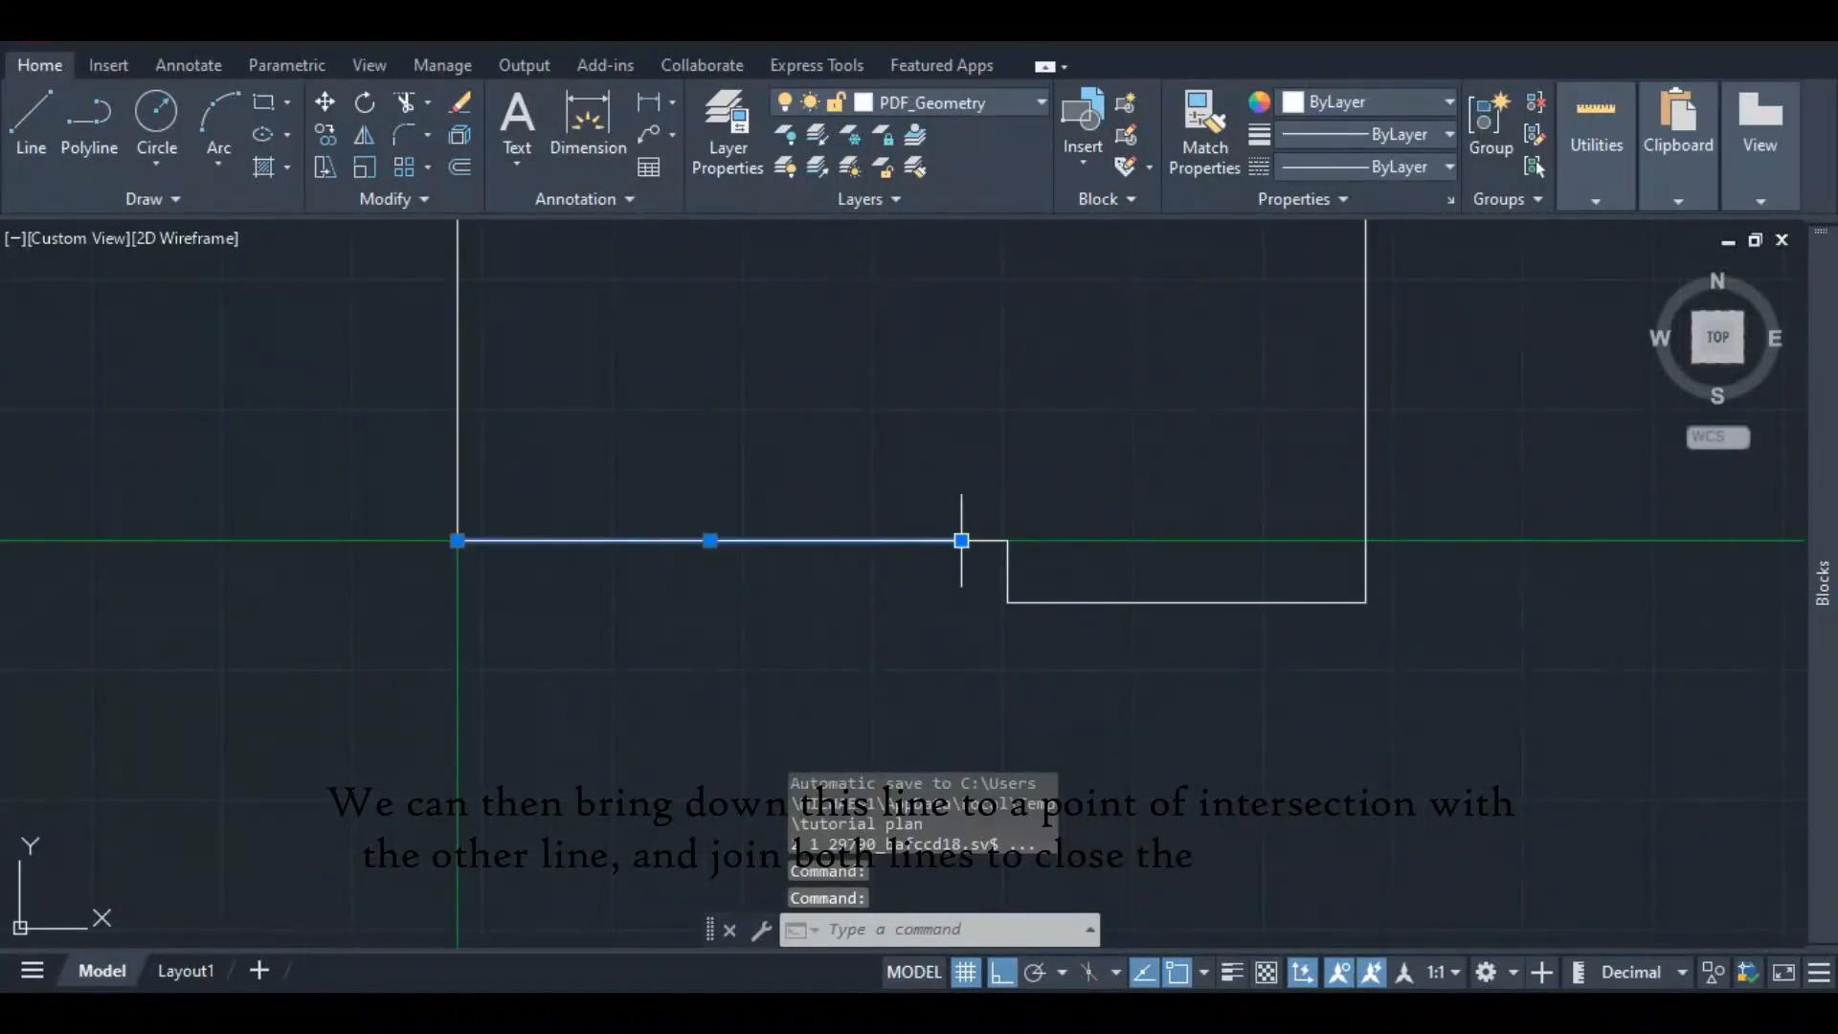
click(961, 541)
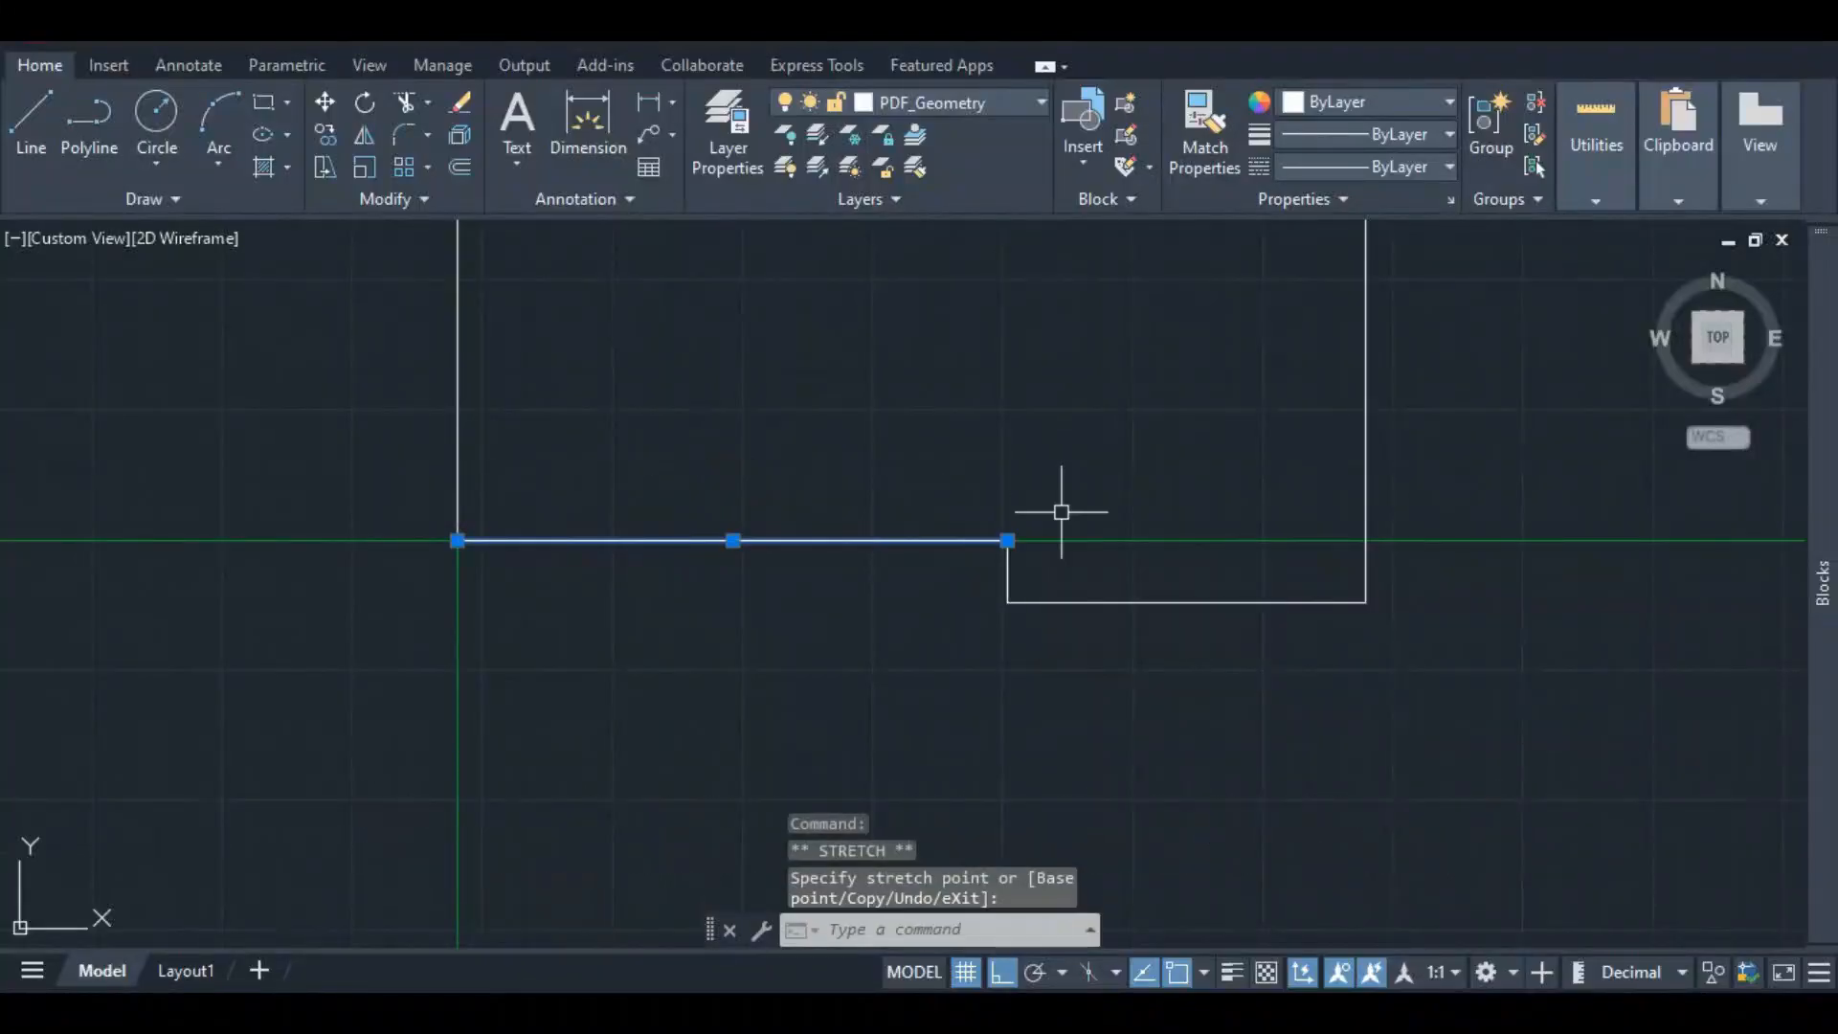
- Examine the closed external wall outline beside the reference plan, and clear the selection
scroll(927, 607, down, 4)
scroll(924, 595, down, 4)
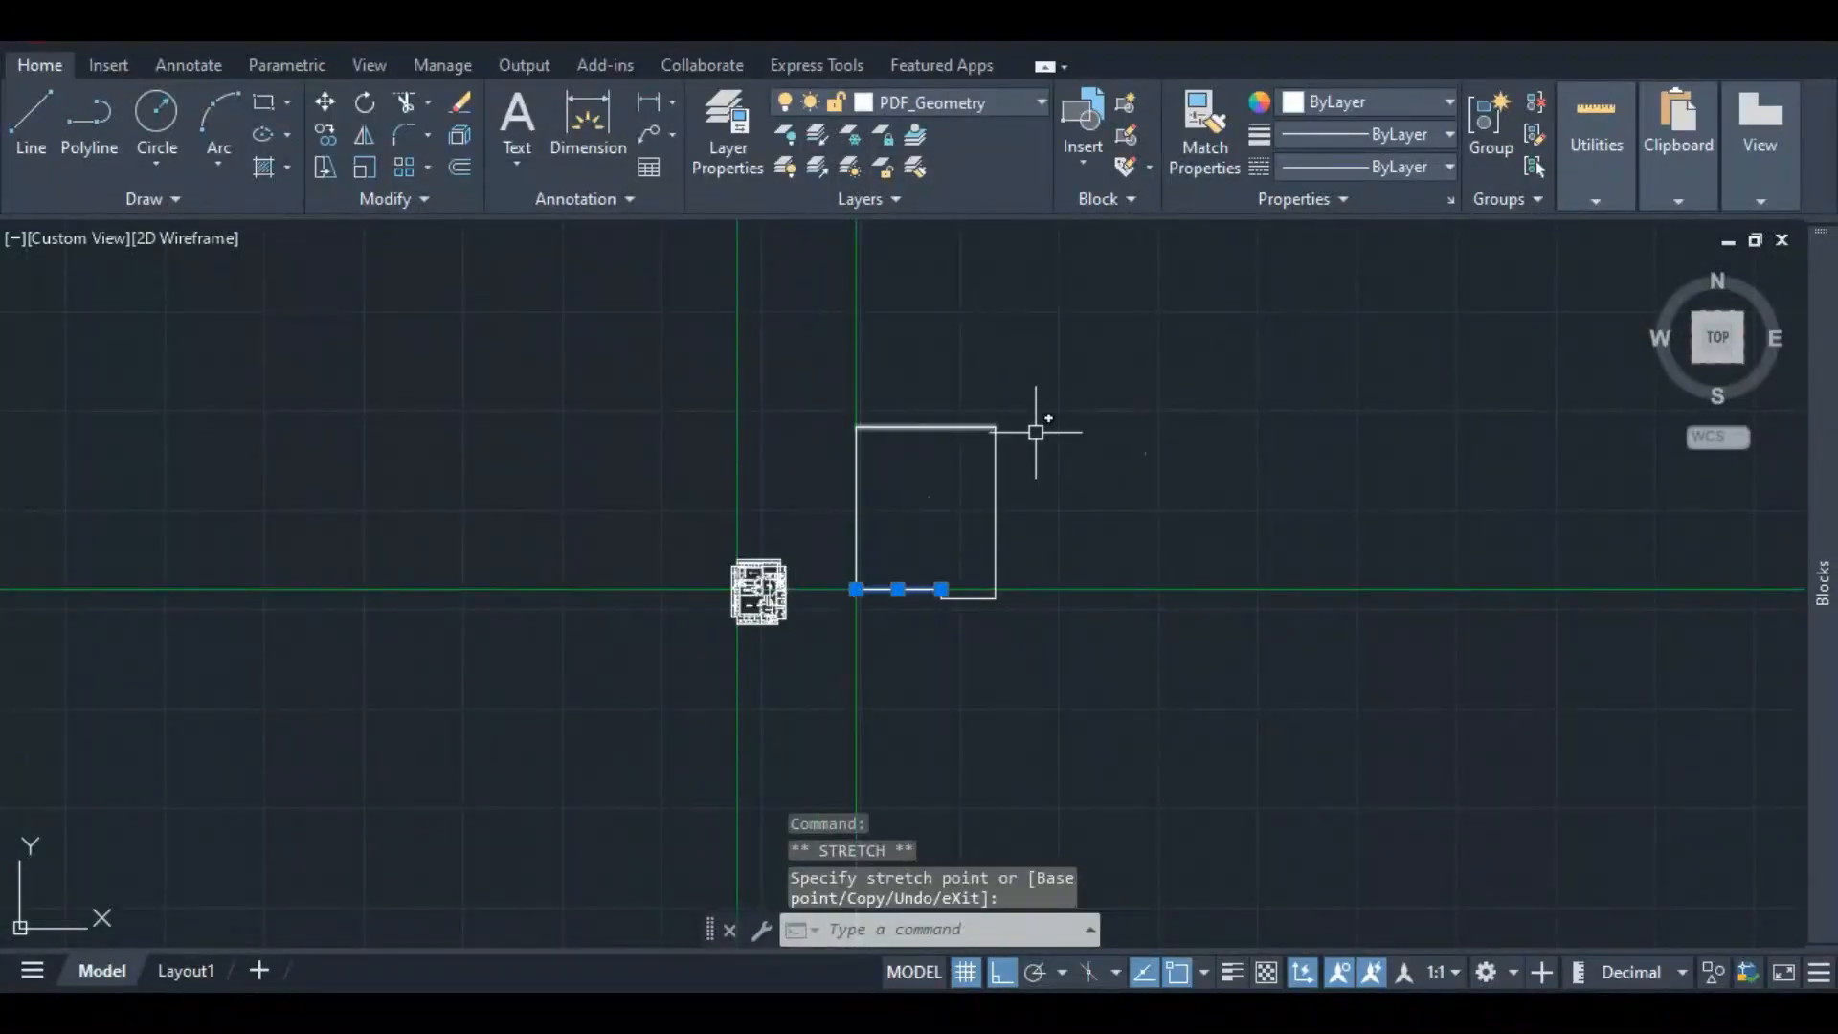
scroll(852, 534, up, 4)
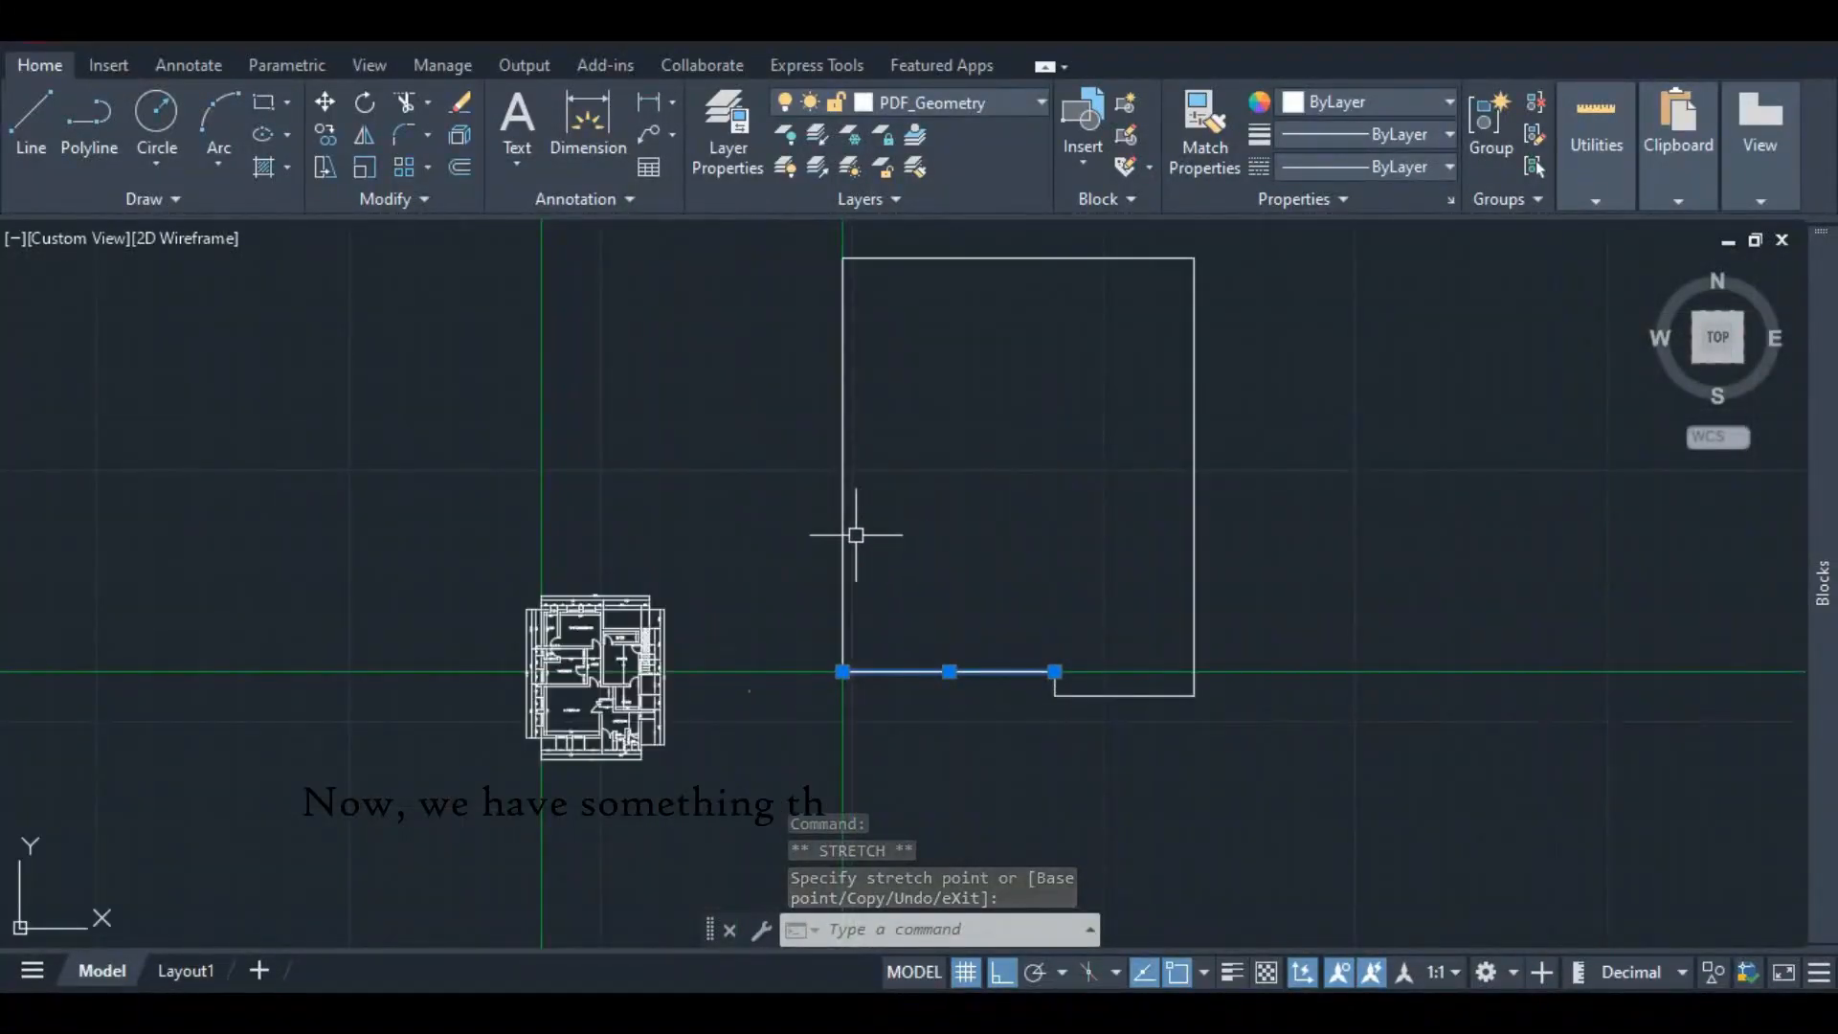
scroll(602, 629, up, 4)
scroll(630, 593, down, 4)
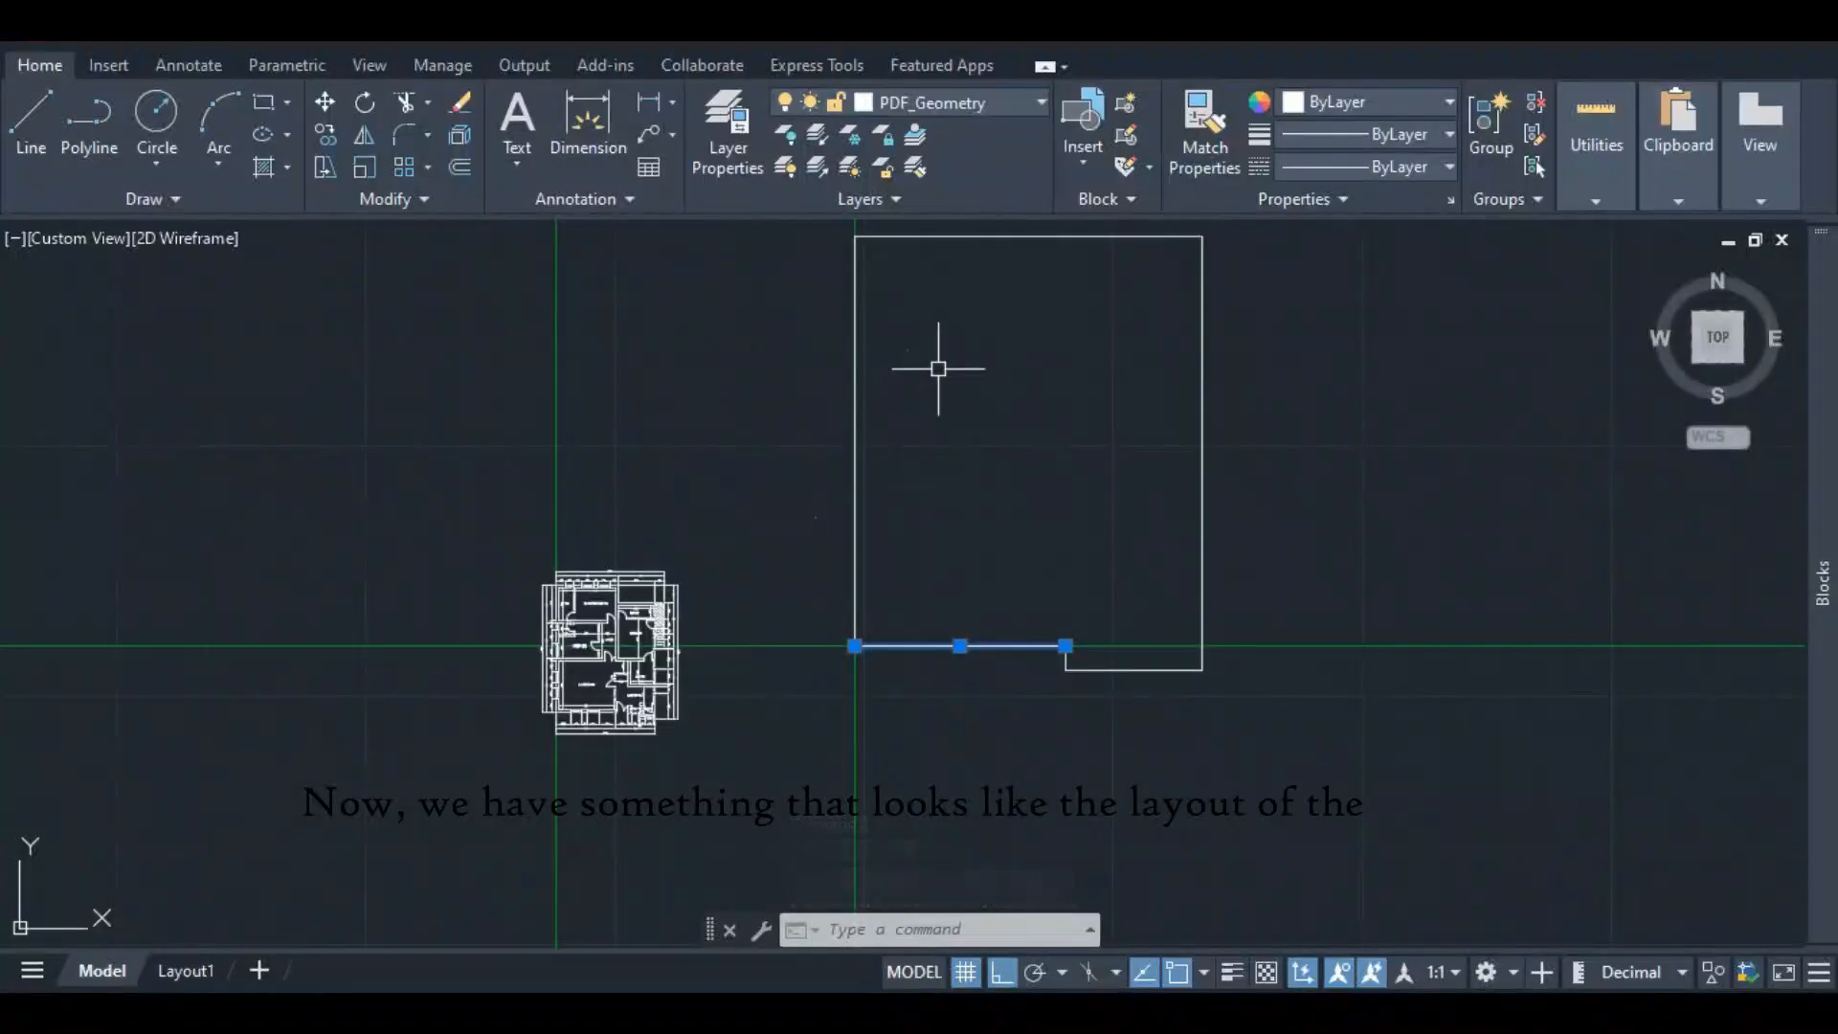
scroll(834, 532, down, 4)
scroll(933, 388, up, 2)
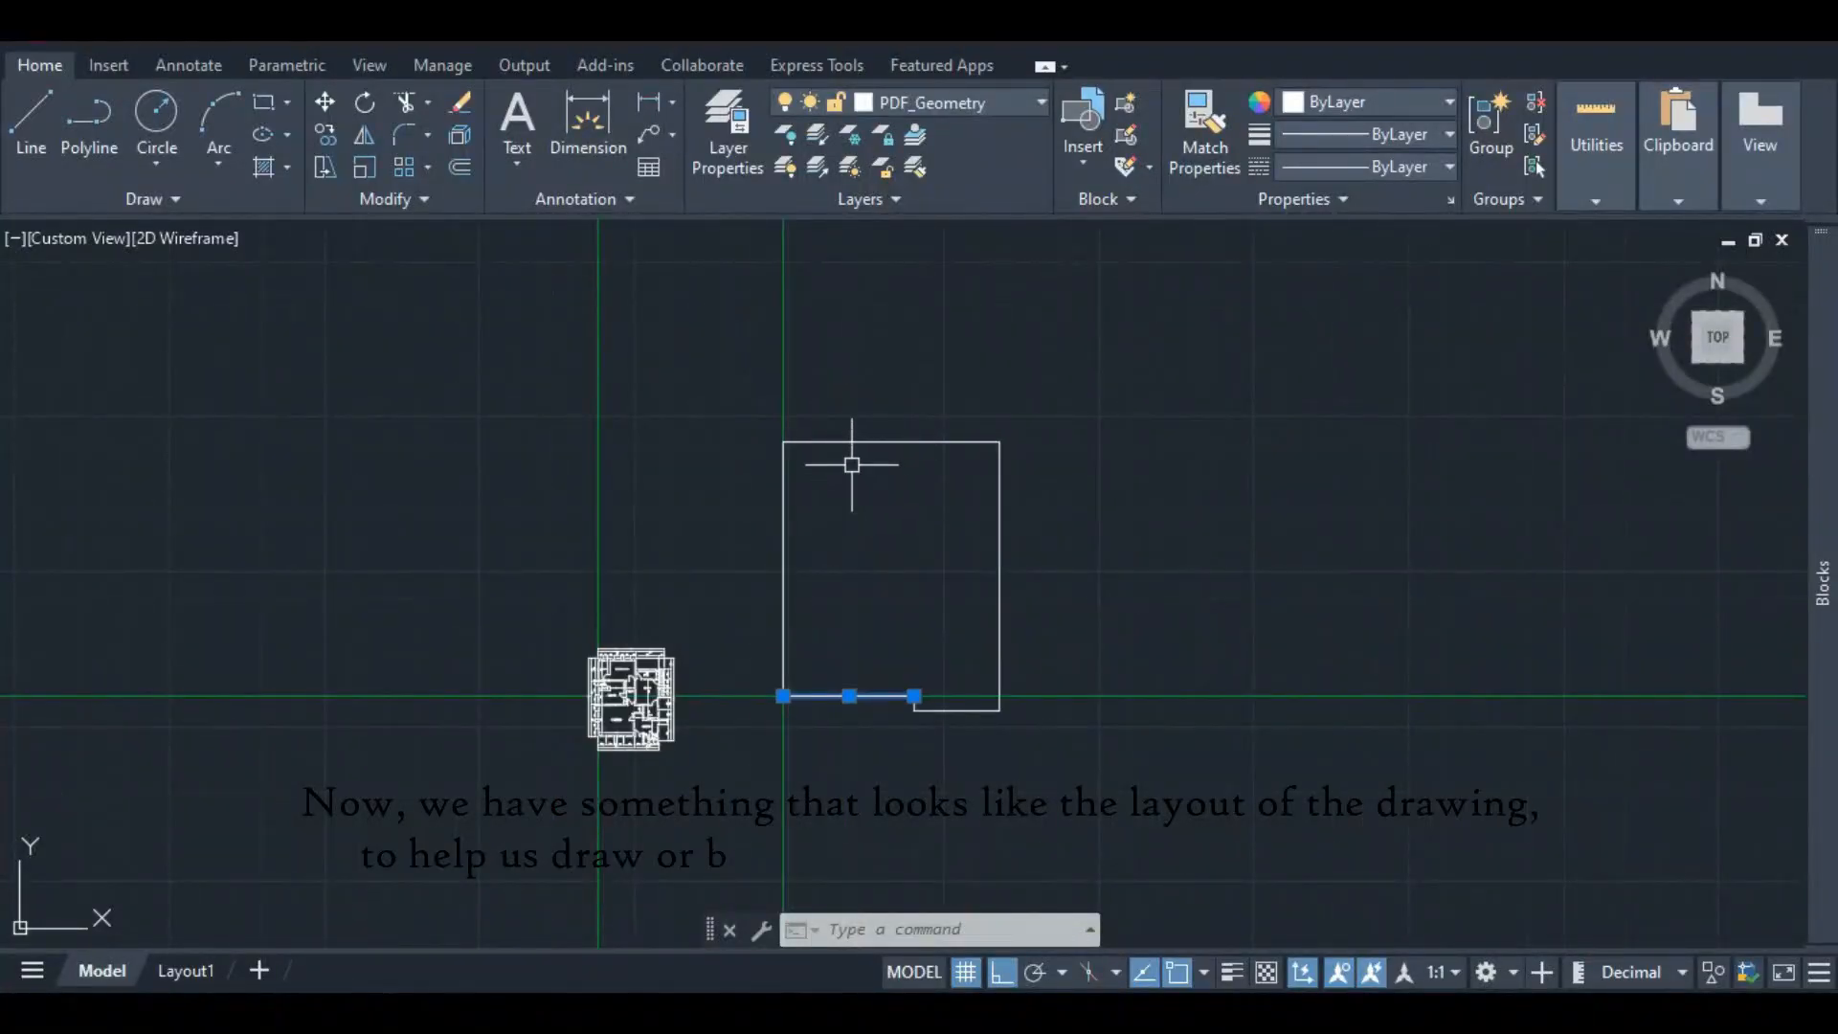
key(Escape)
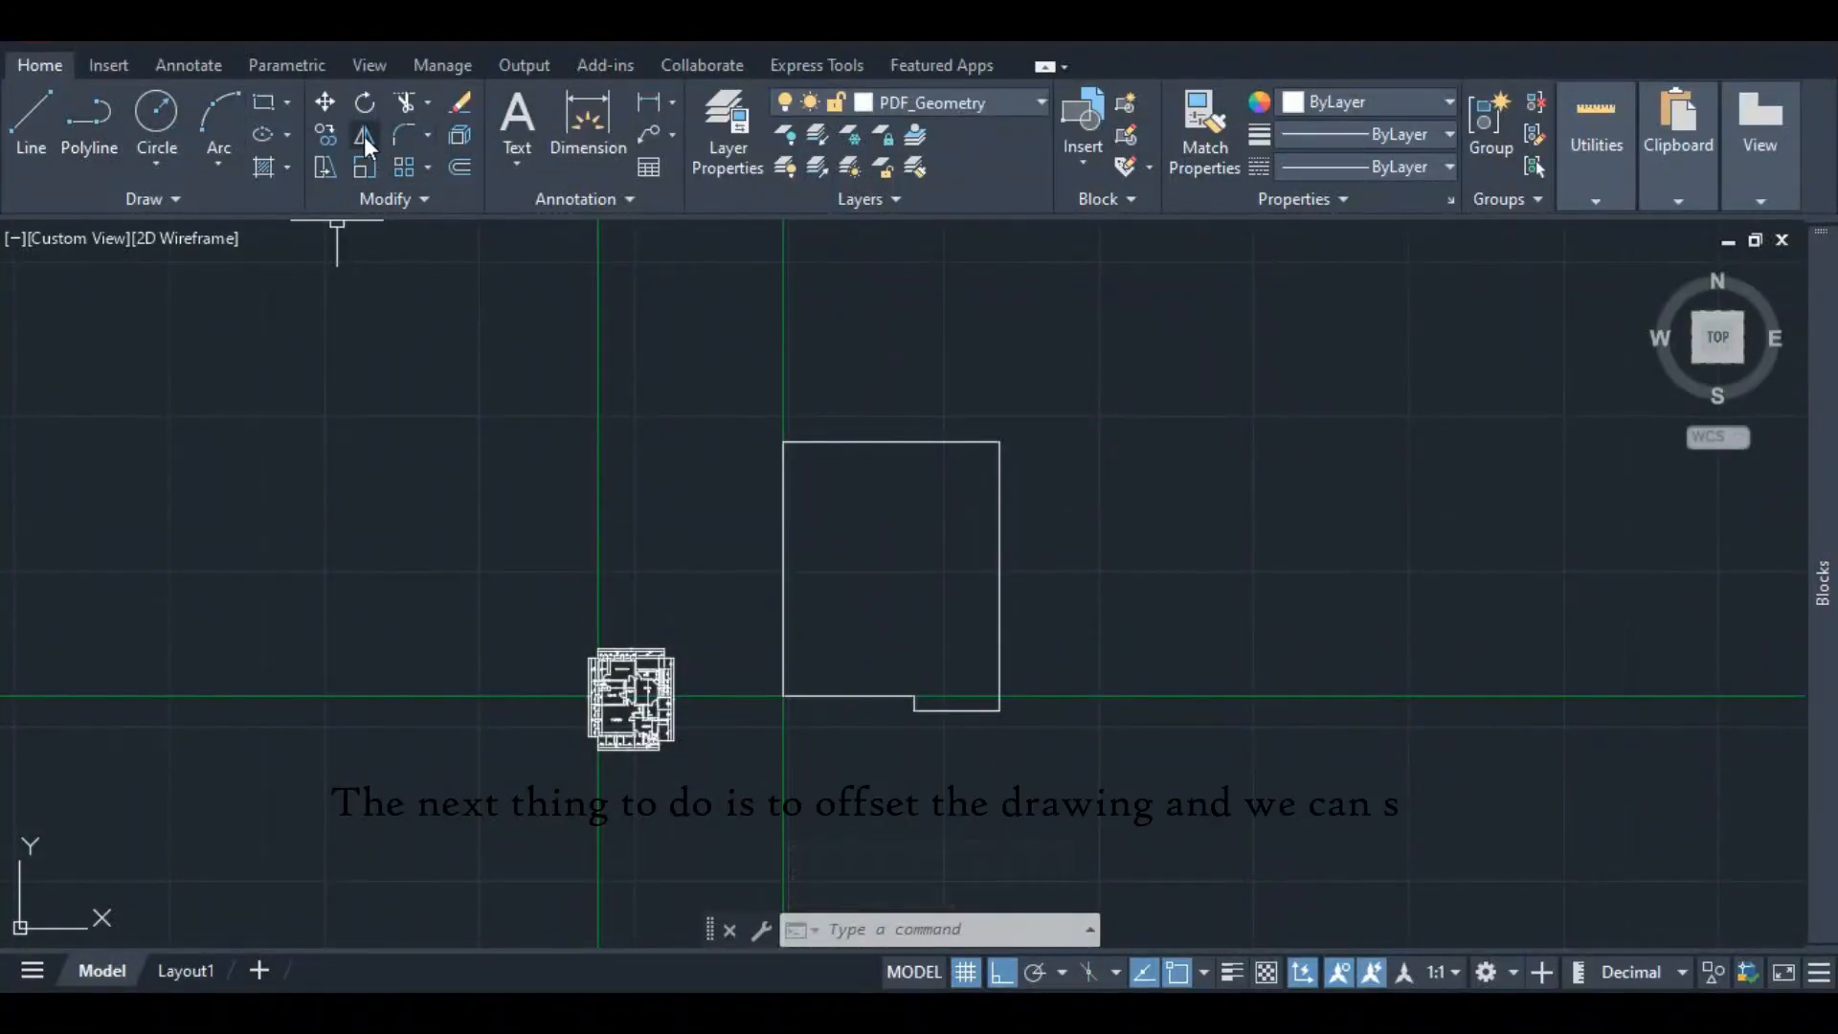
- Offset the back wall line of the new outline inward by 225
click(459, 166)
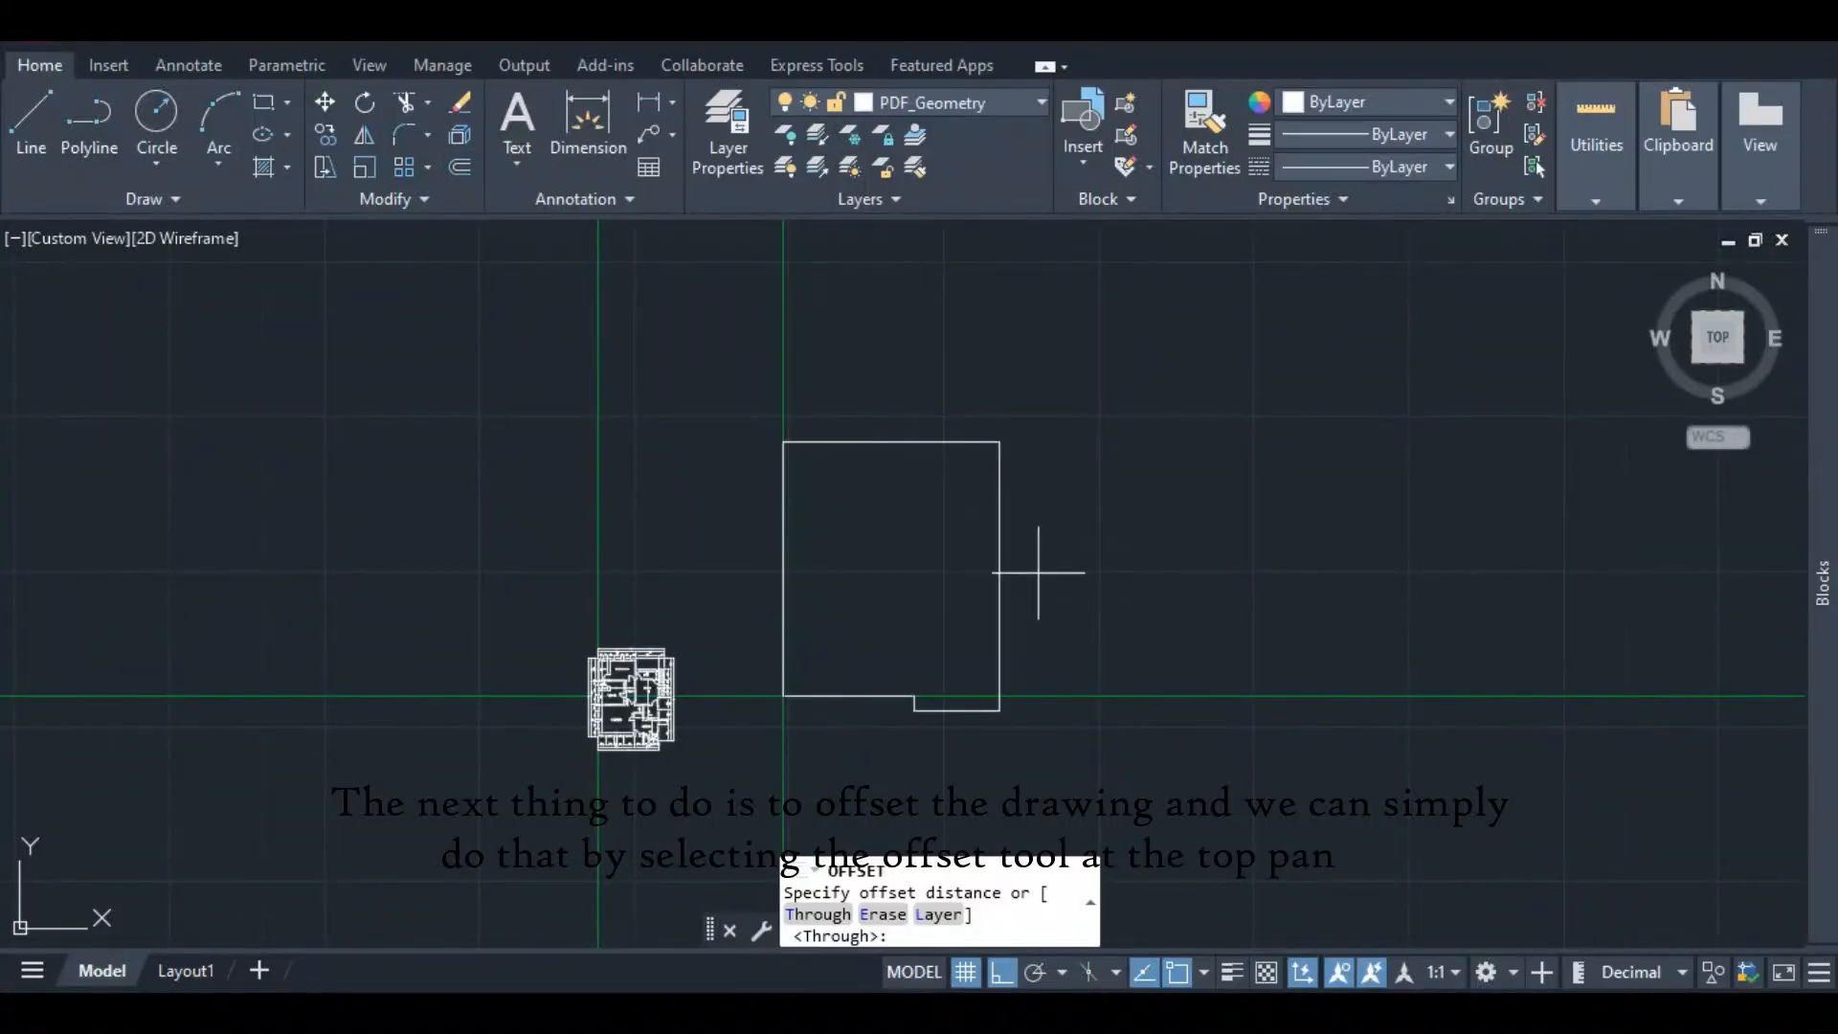
scroll(846, 457, up, 4)
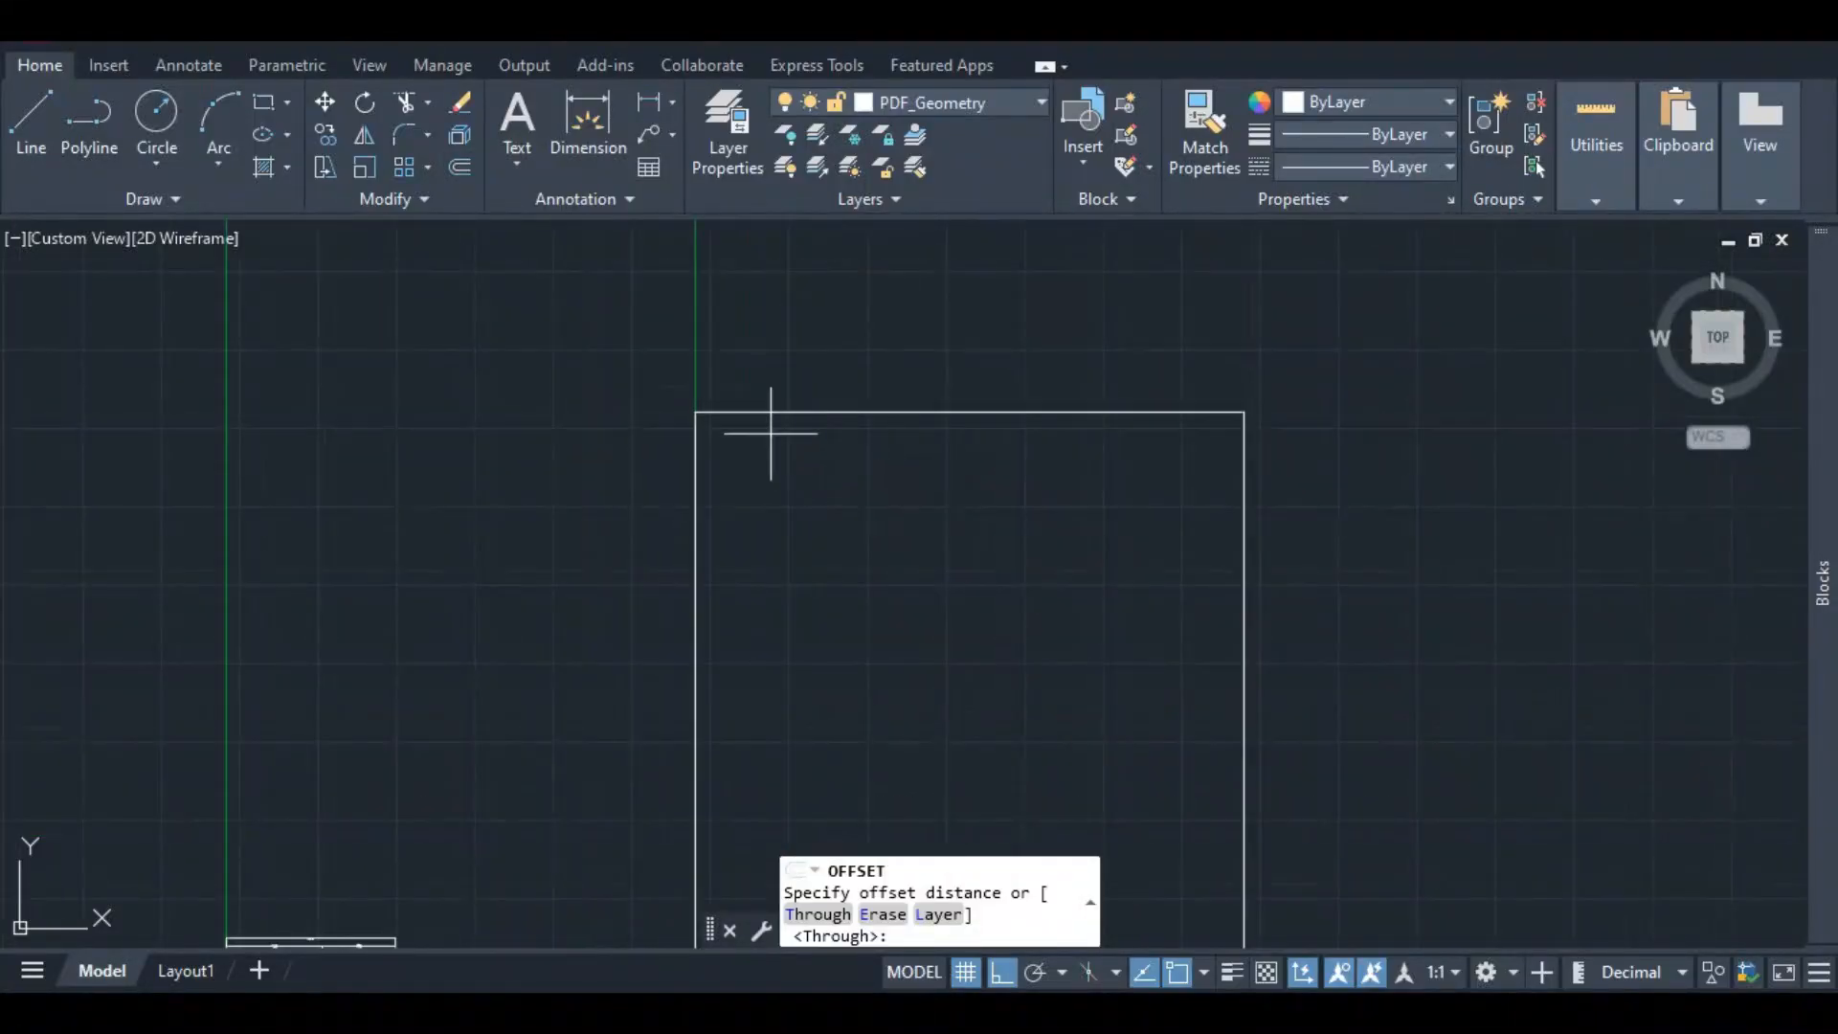
click(696, 413)
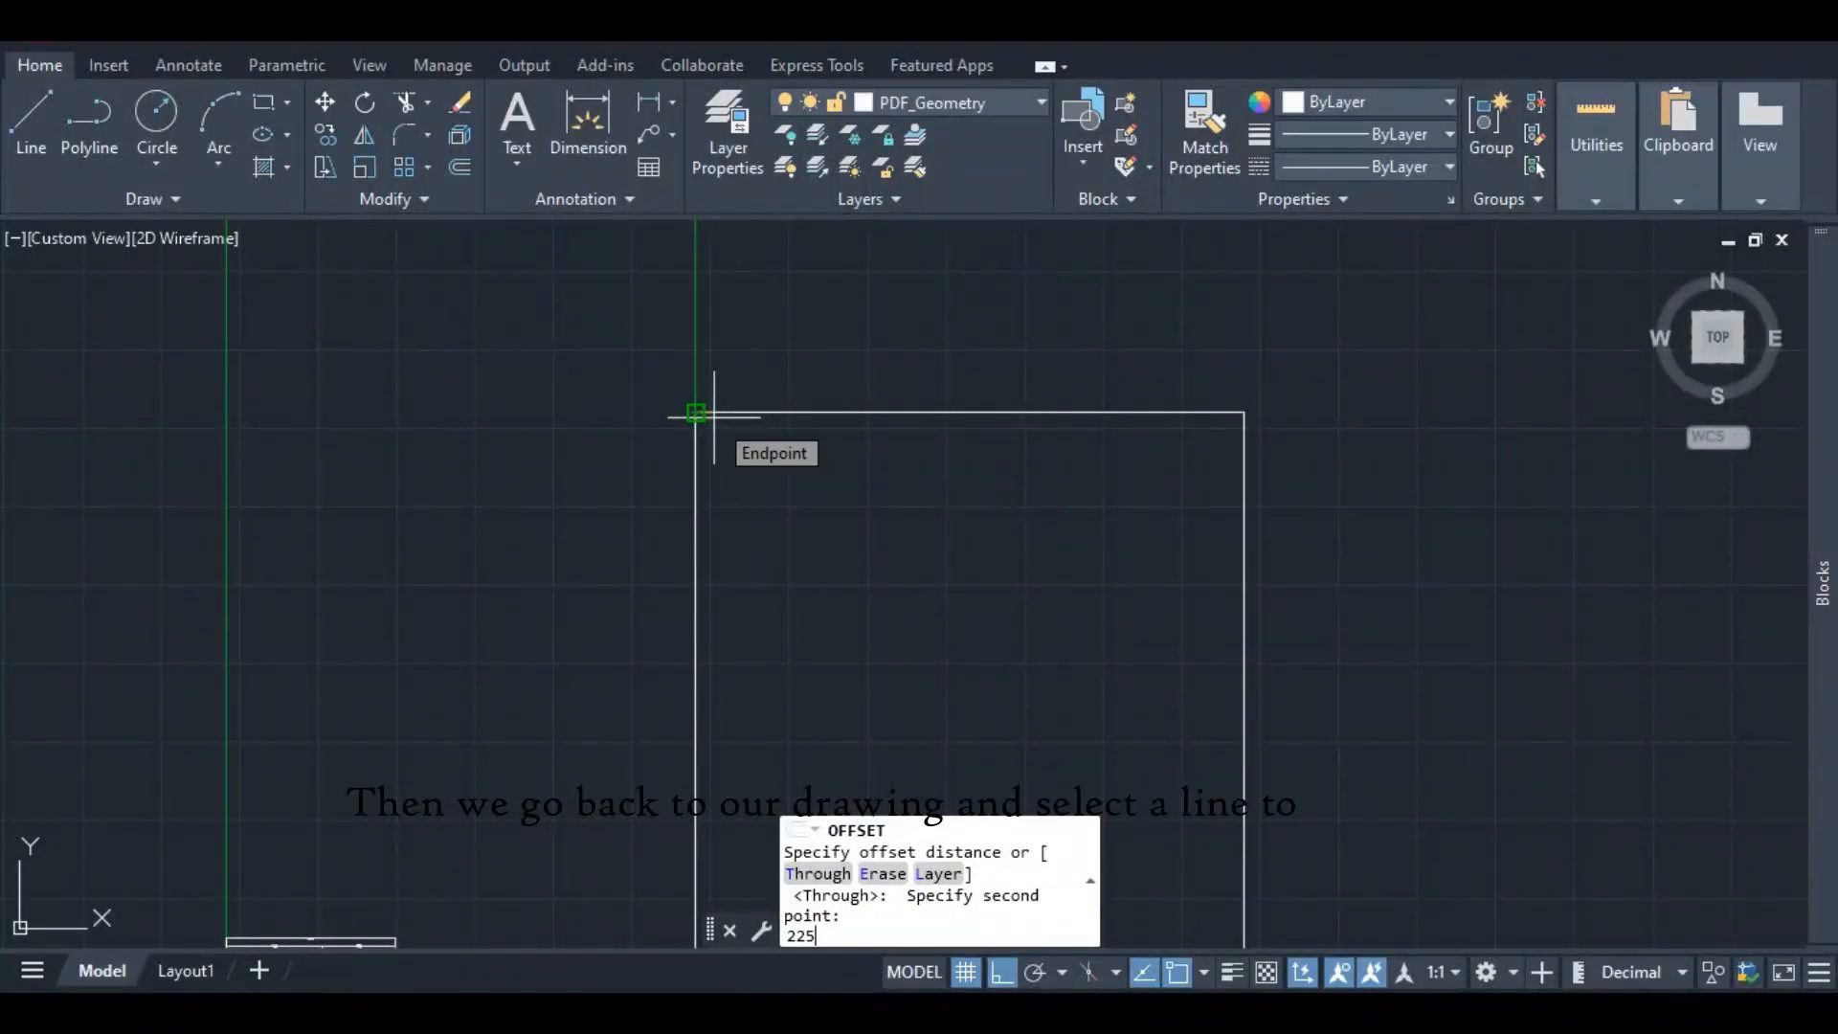
key(Return)
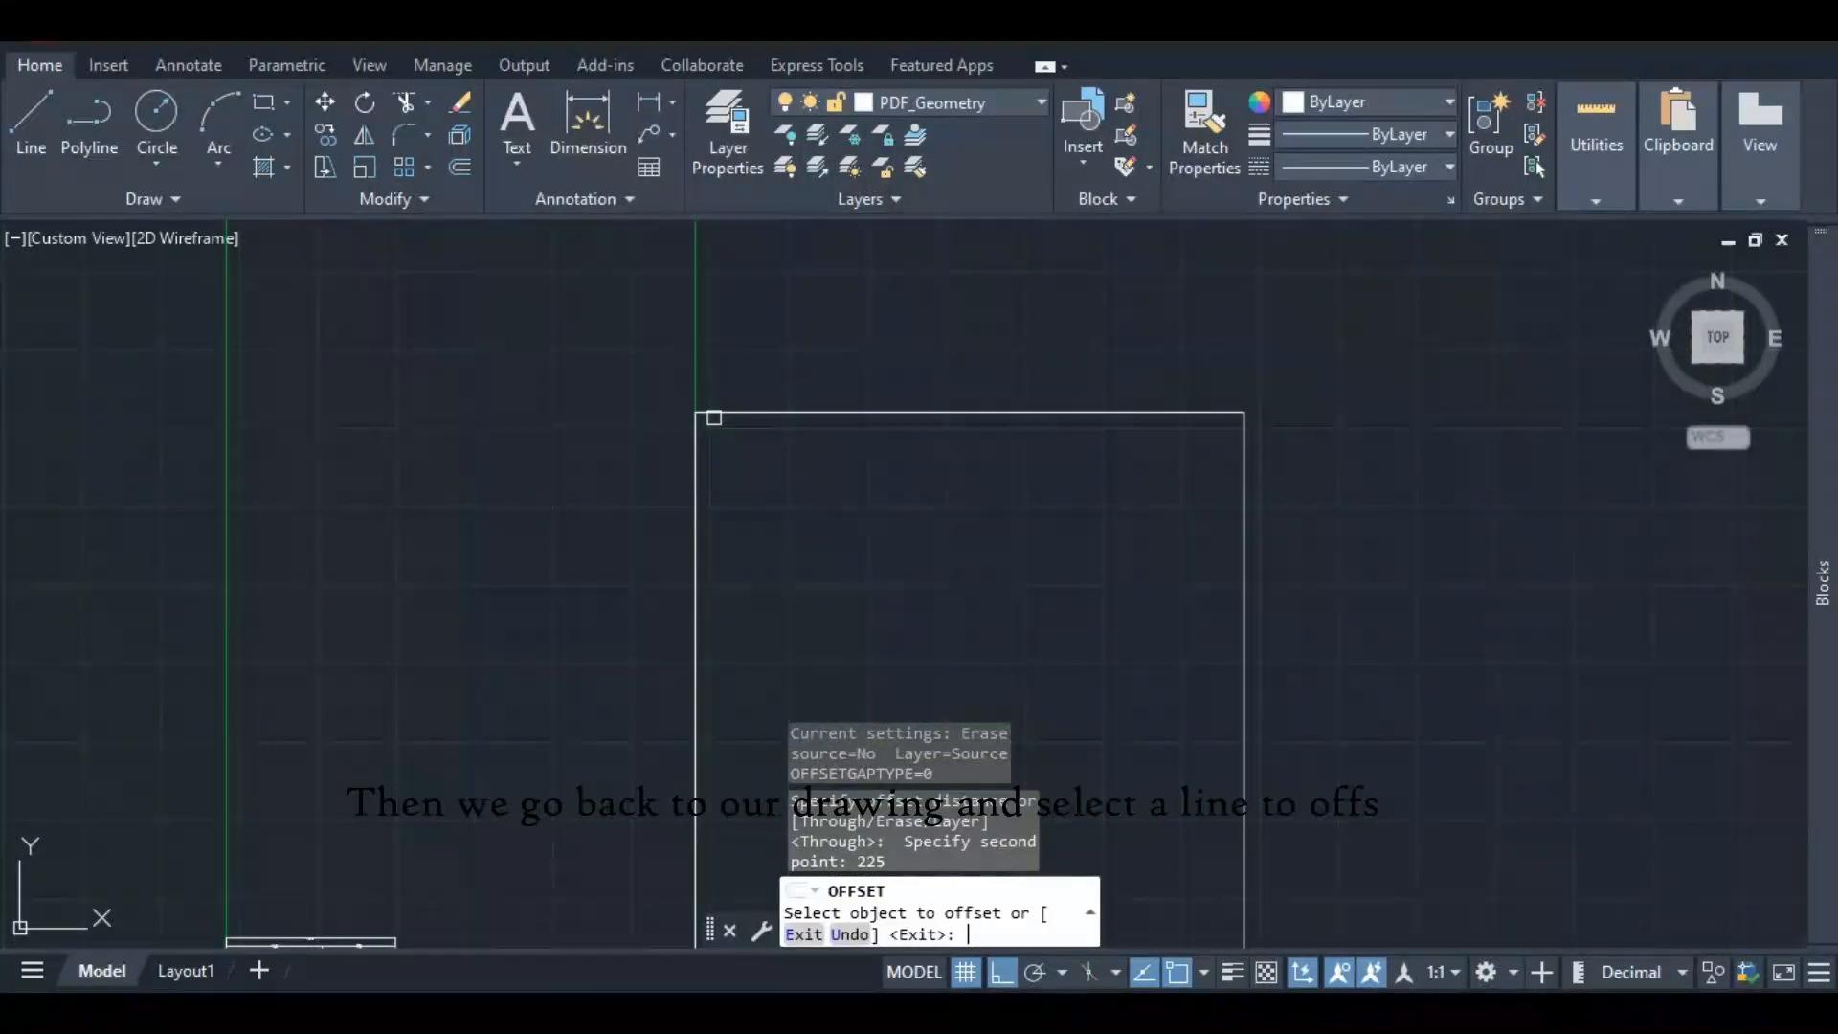
click(832, 413)
click(834, 423)
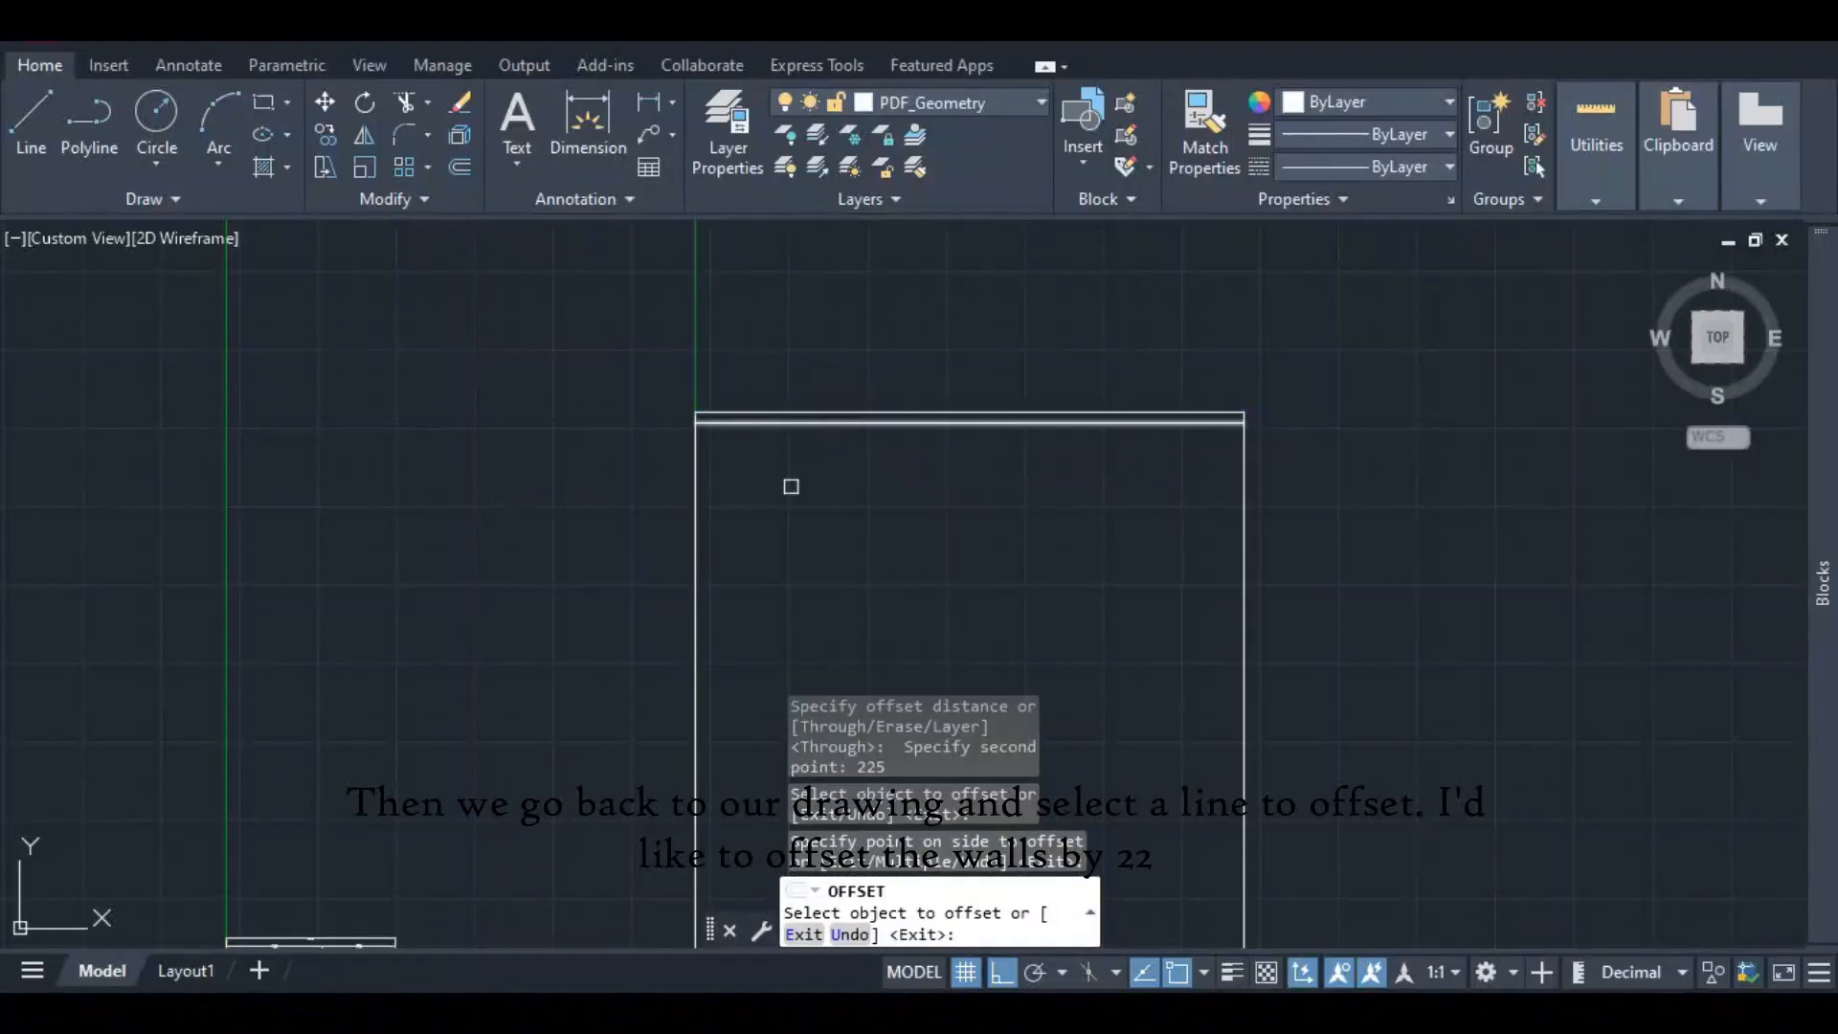
- Offset both side wall lines inward by the same 225 distance
click(694, 517)
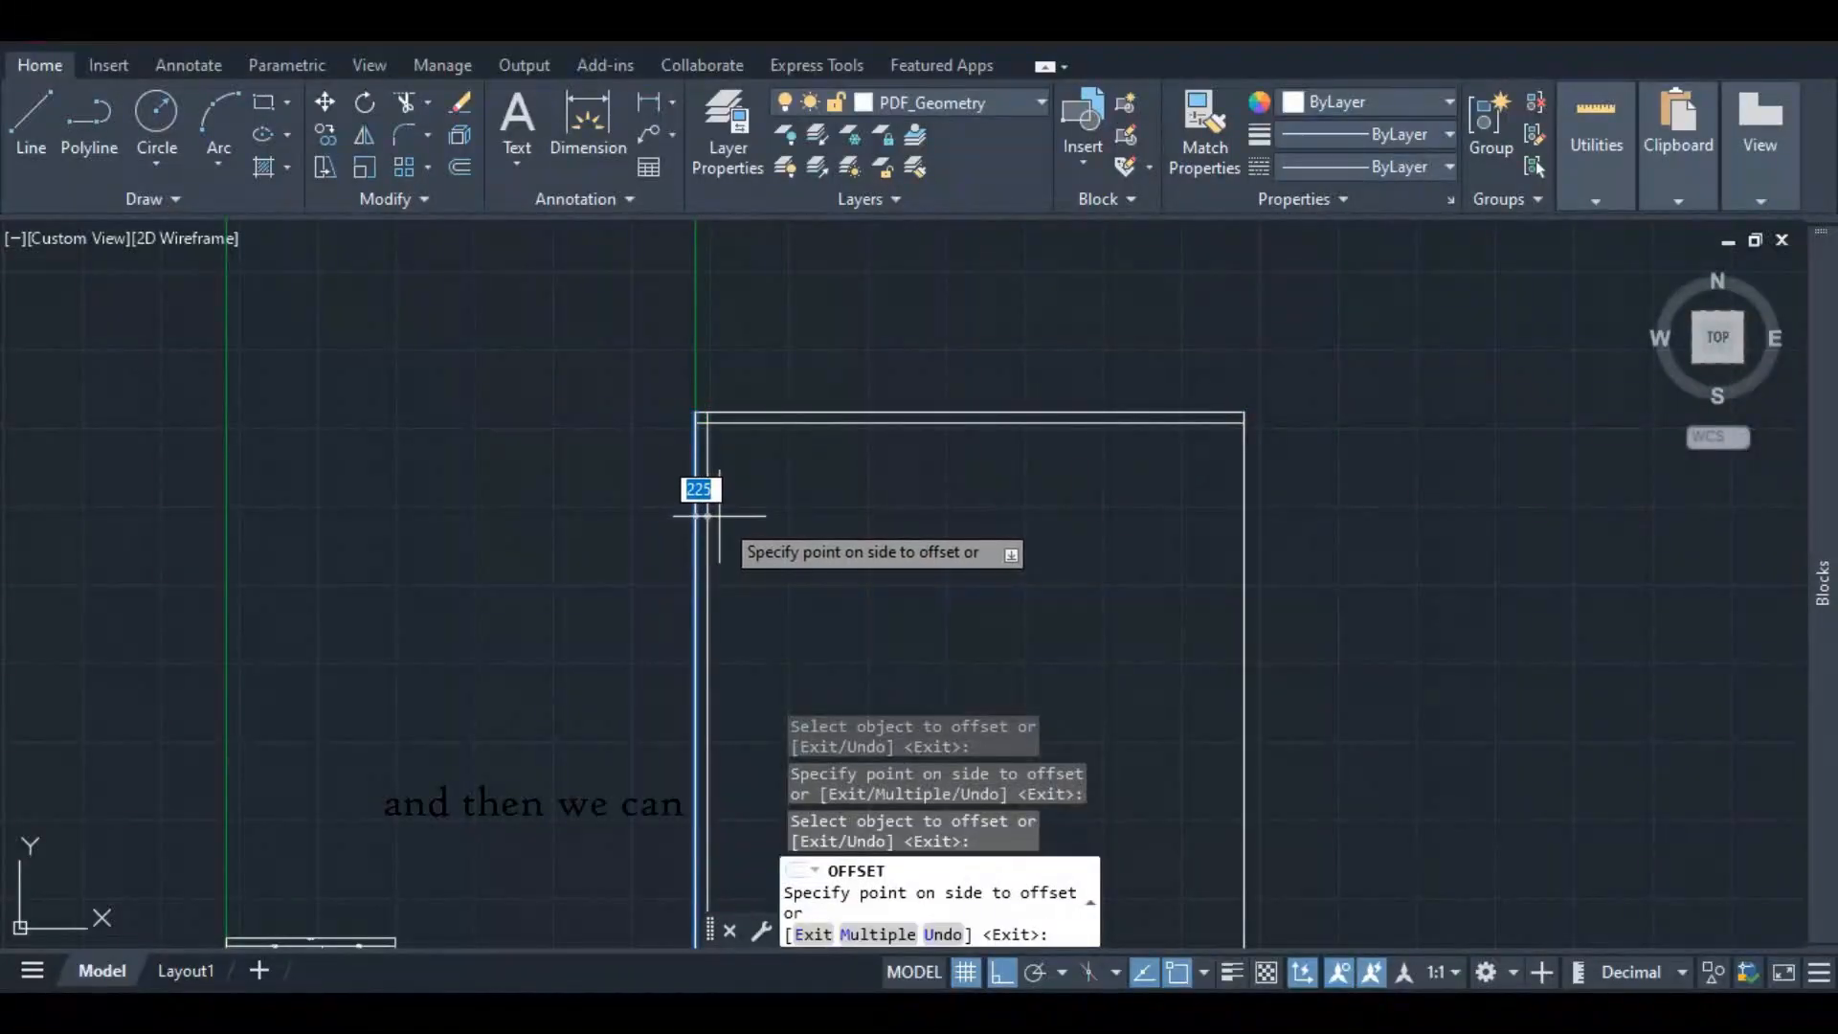
click(716, 493)
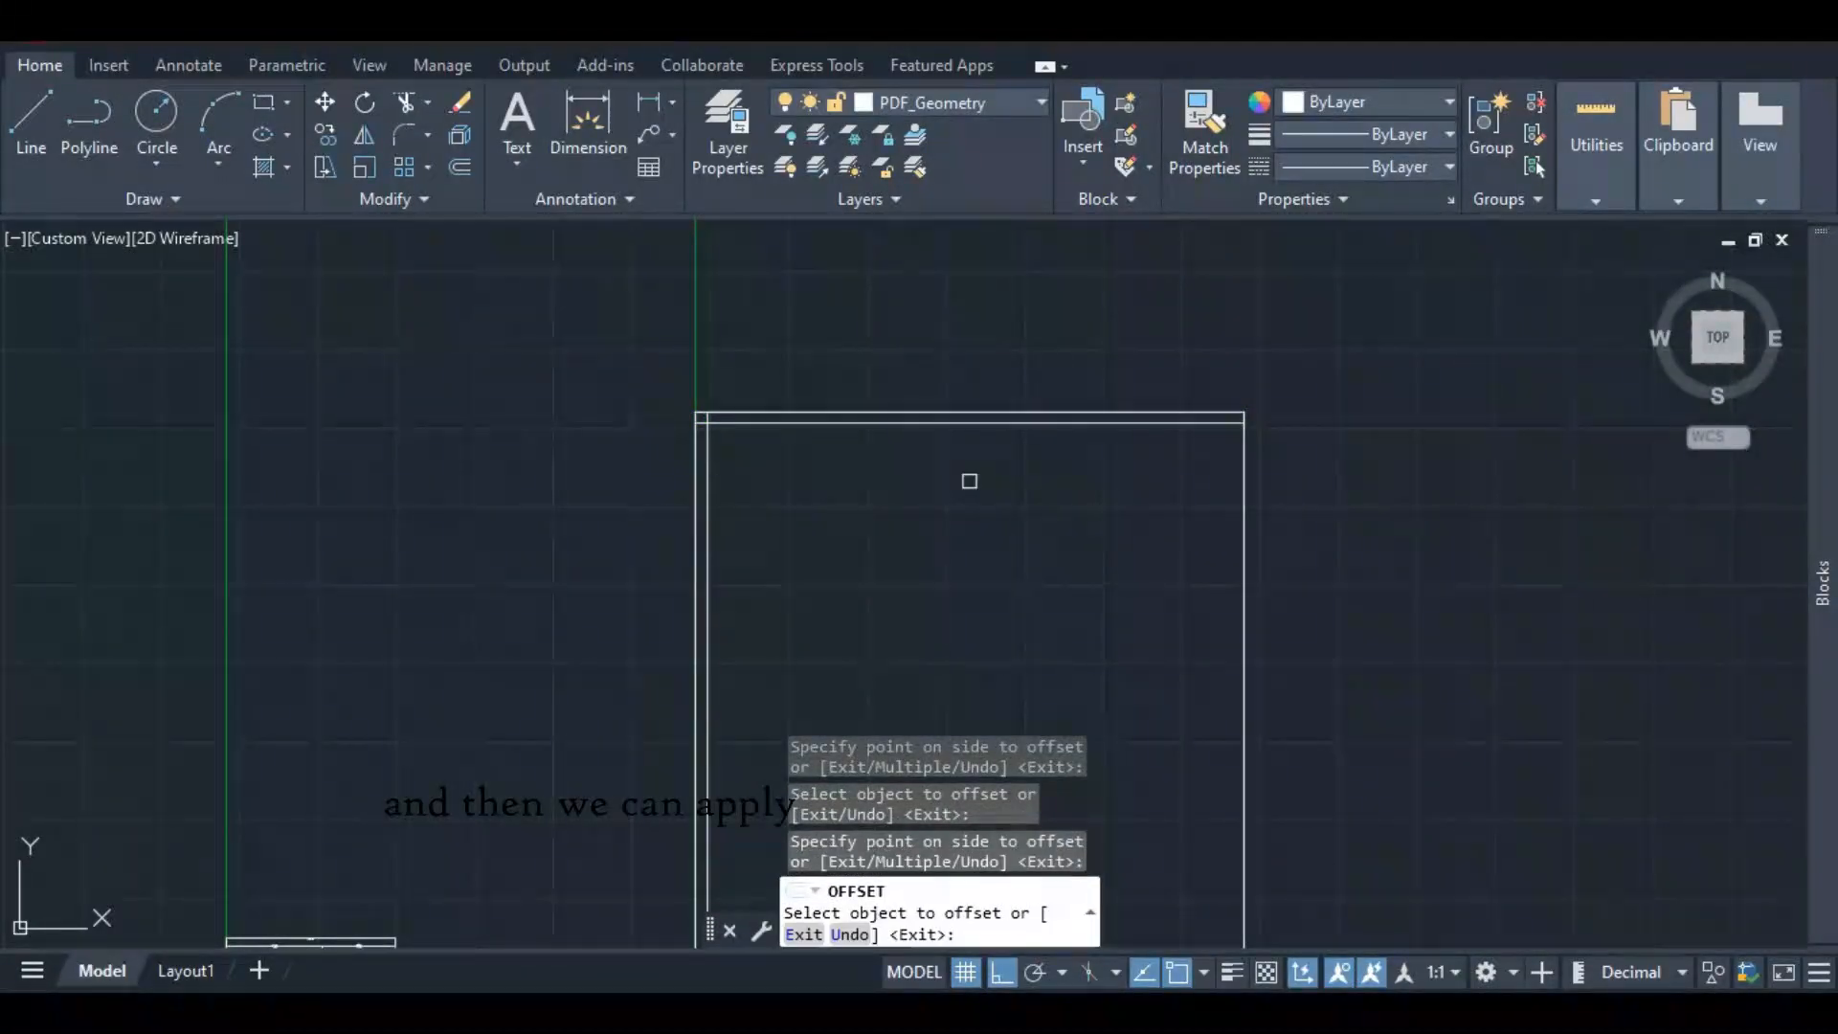
click(1242, 517)
click(1231, 484)
- Offset the ante room's and living room's front wall lines inward by 225, and end the Offset command
scroll(1160, 388, down, 1)
scroll(1160, 389, down, 1)
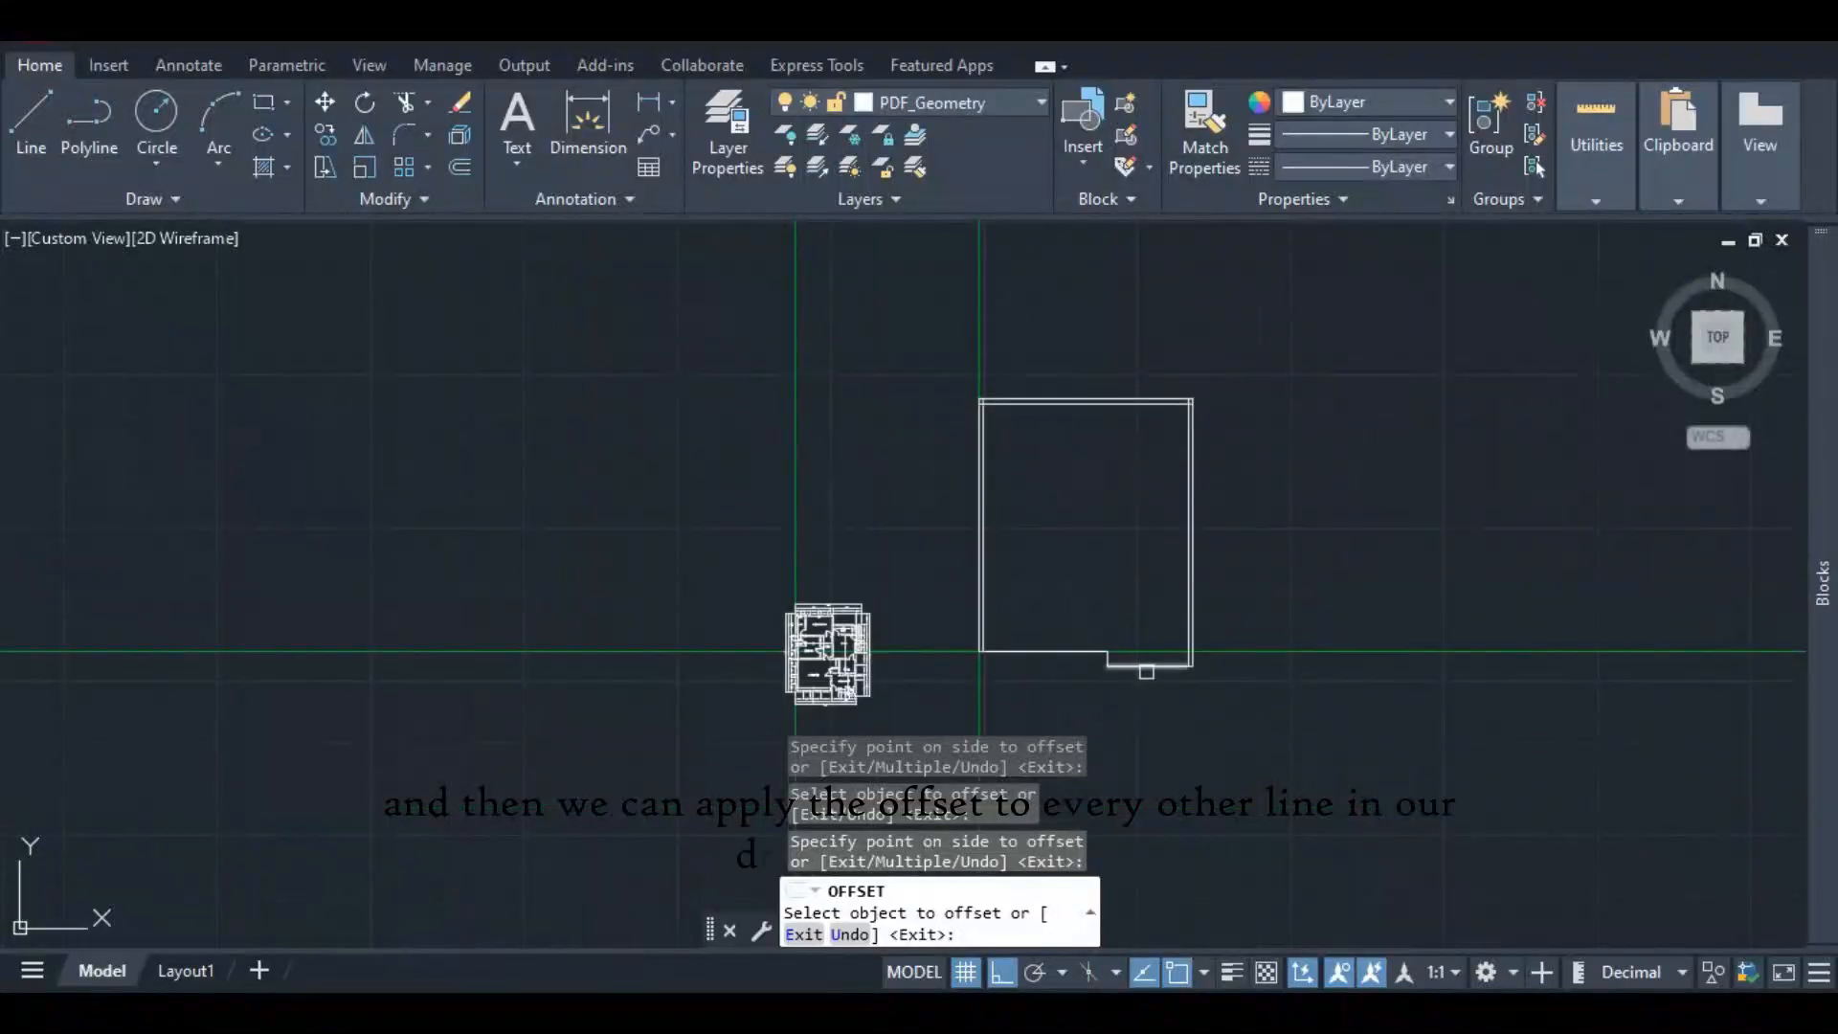
scroll(1149, 690, up, 2)
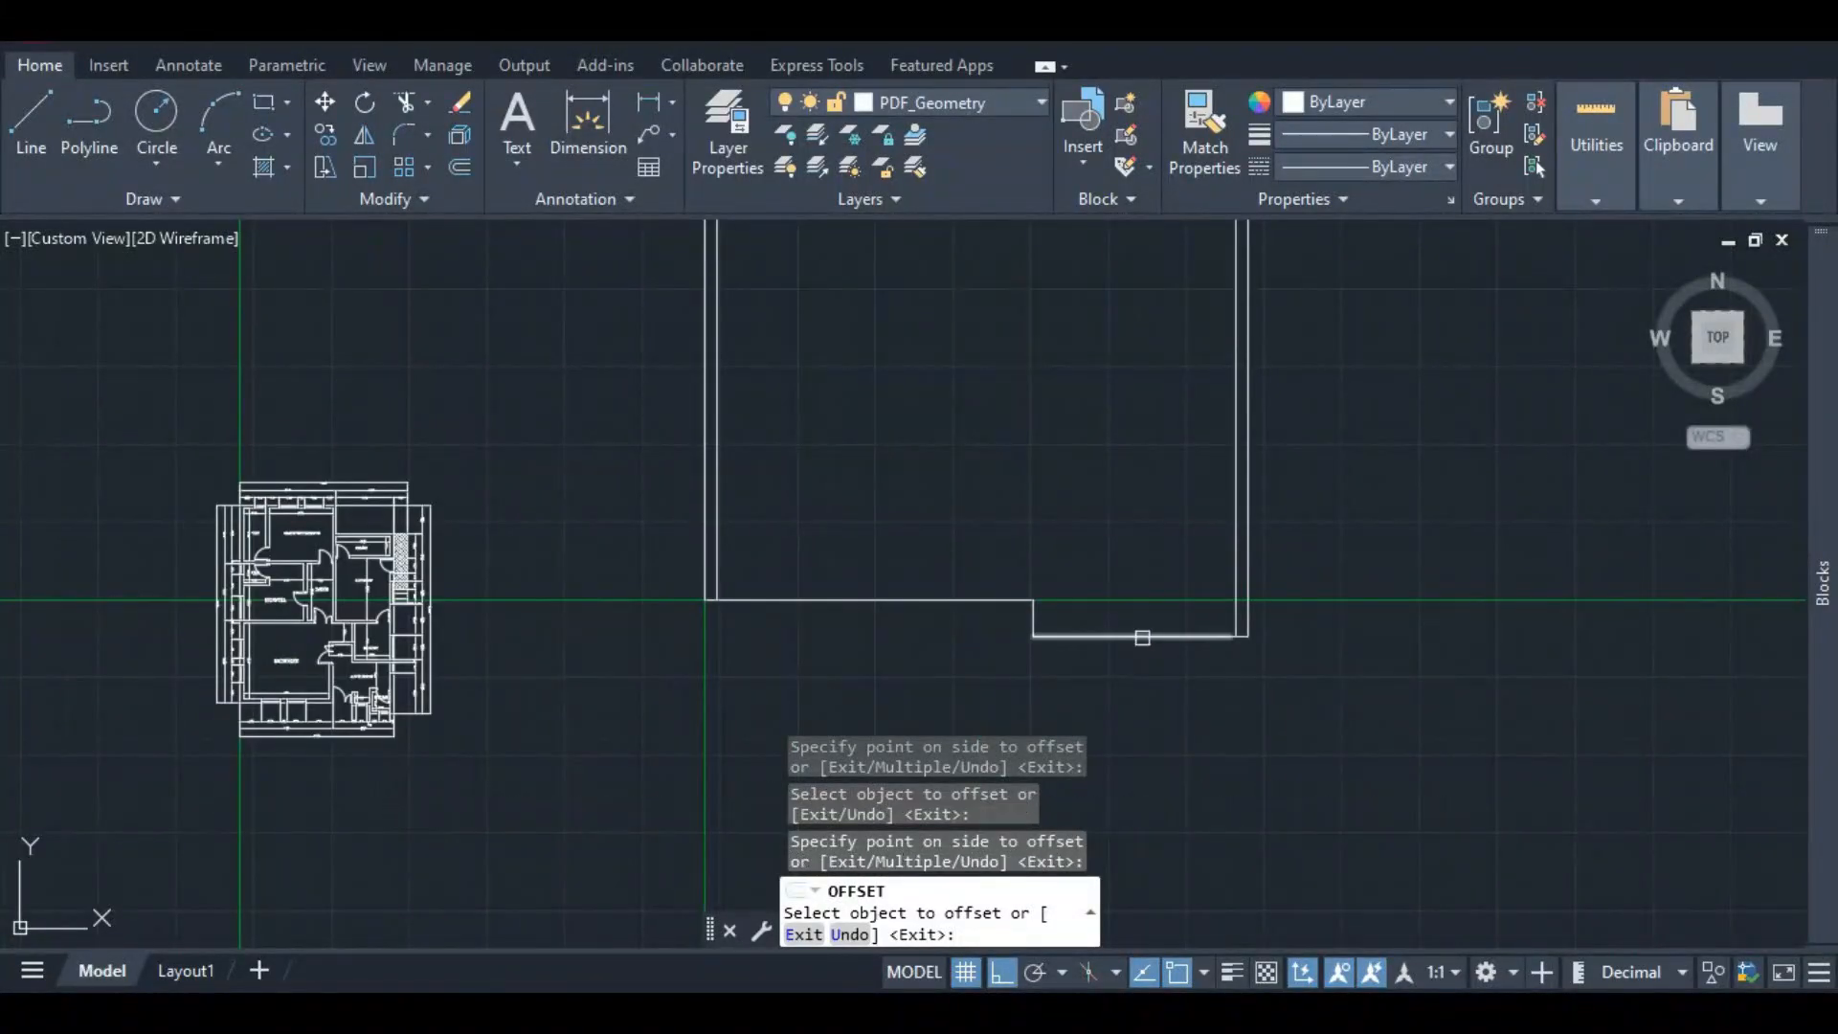
click(1141, 634)
click(1139, 605)
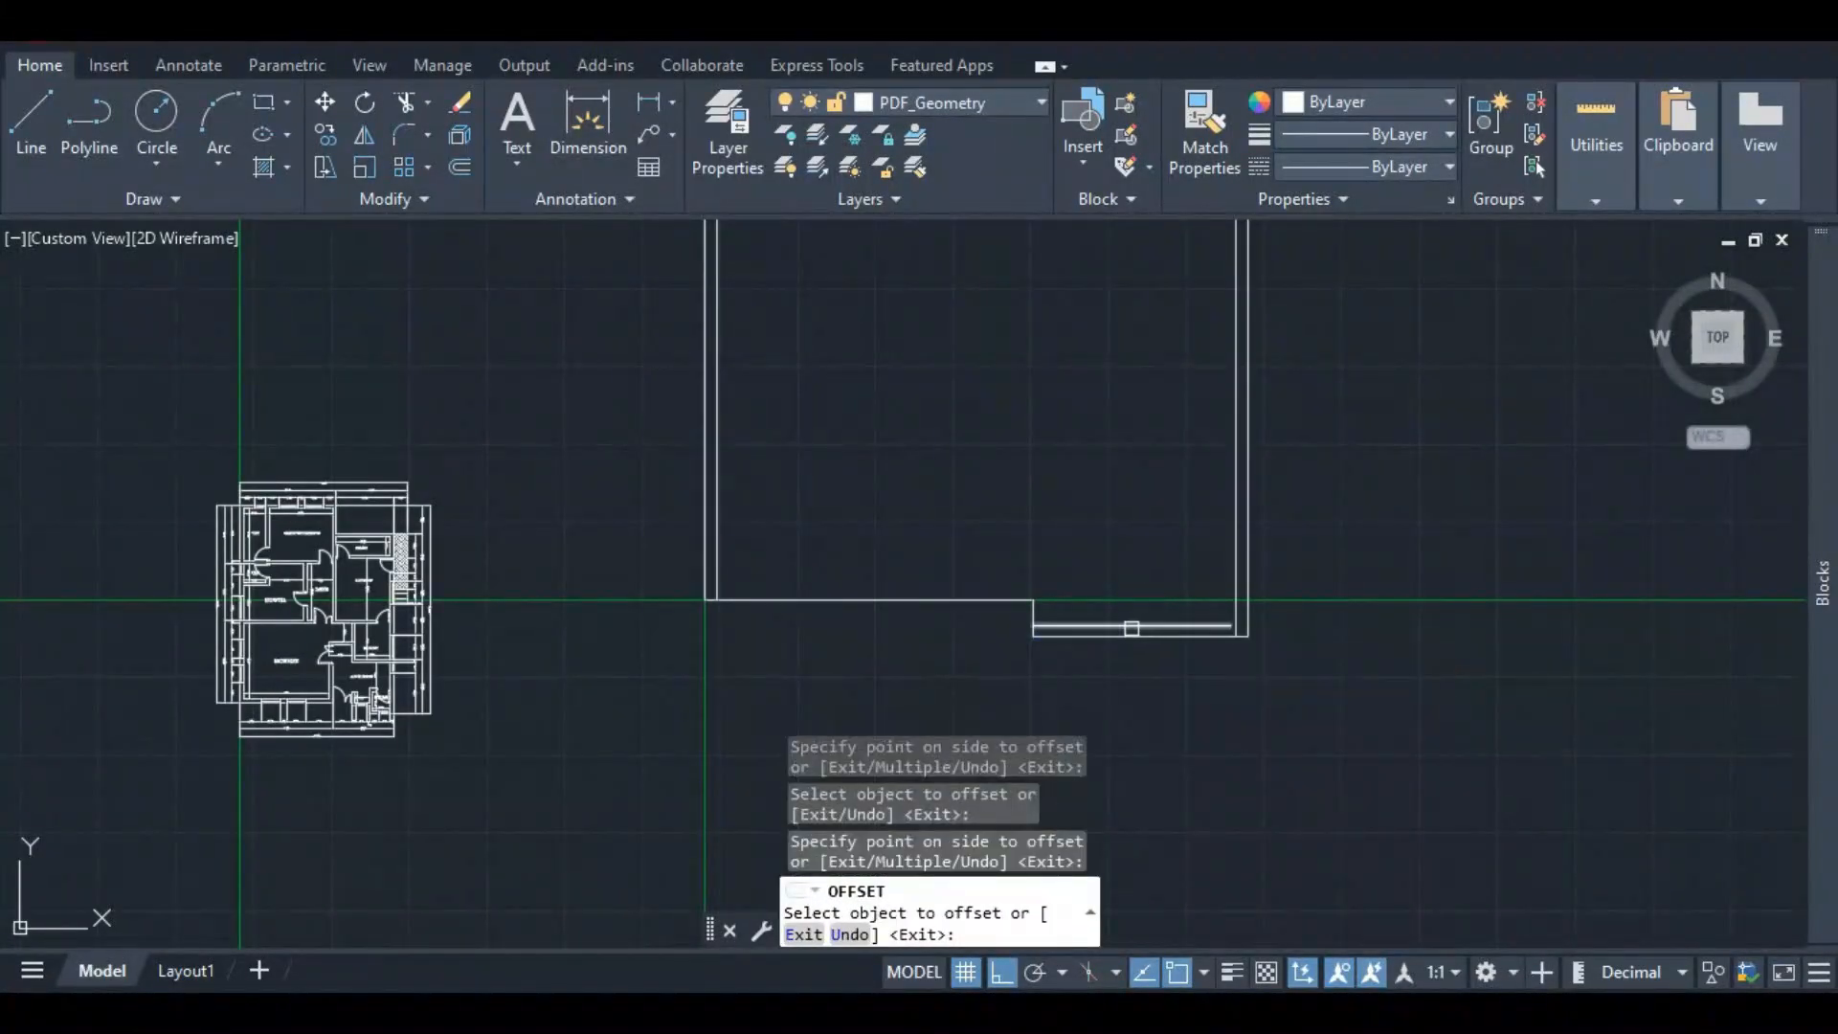
click(957, 599)
click(957, 575)
scroll(1032, 565, up, 2)
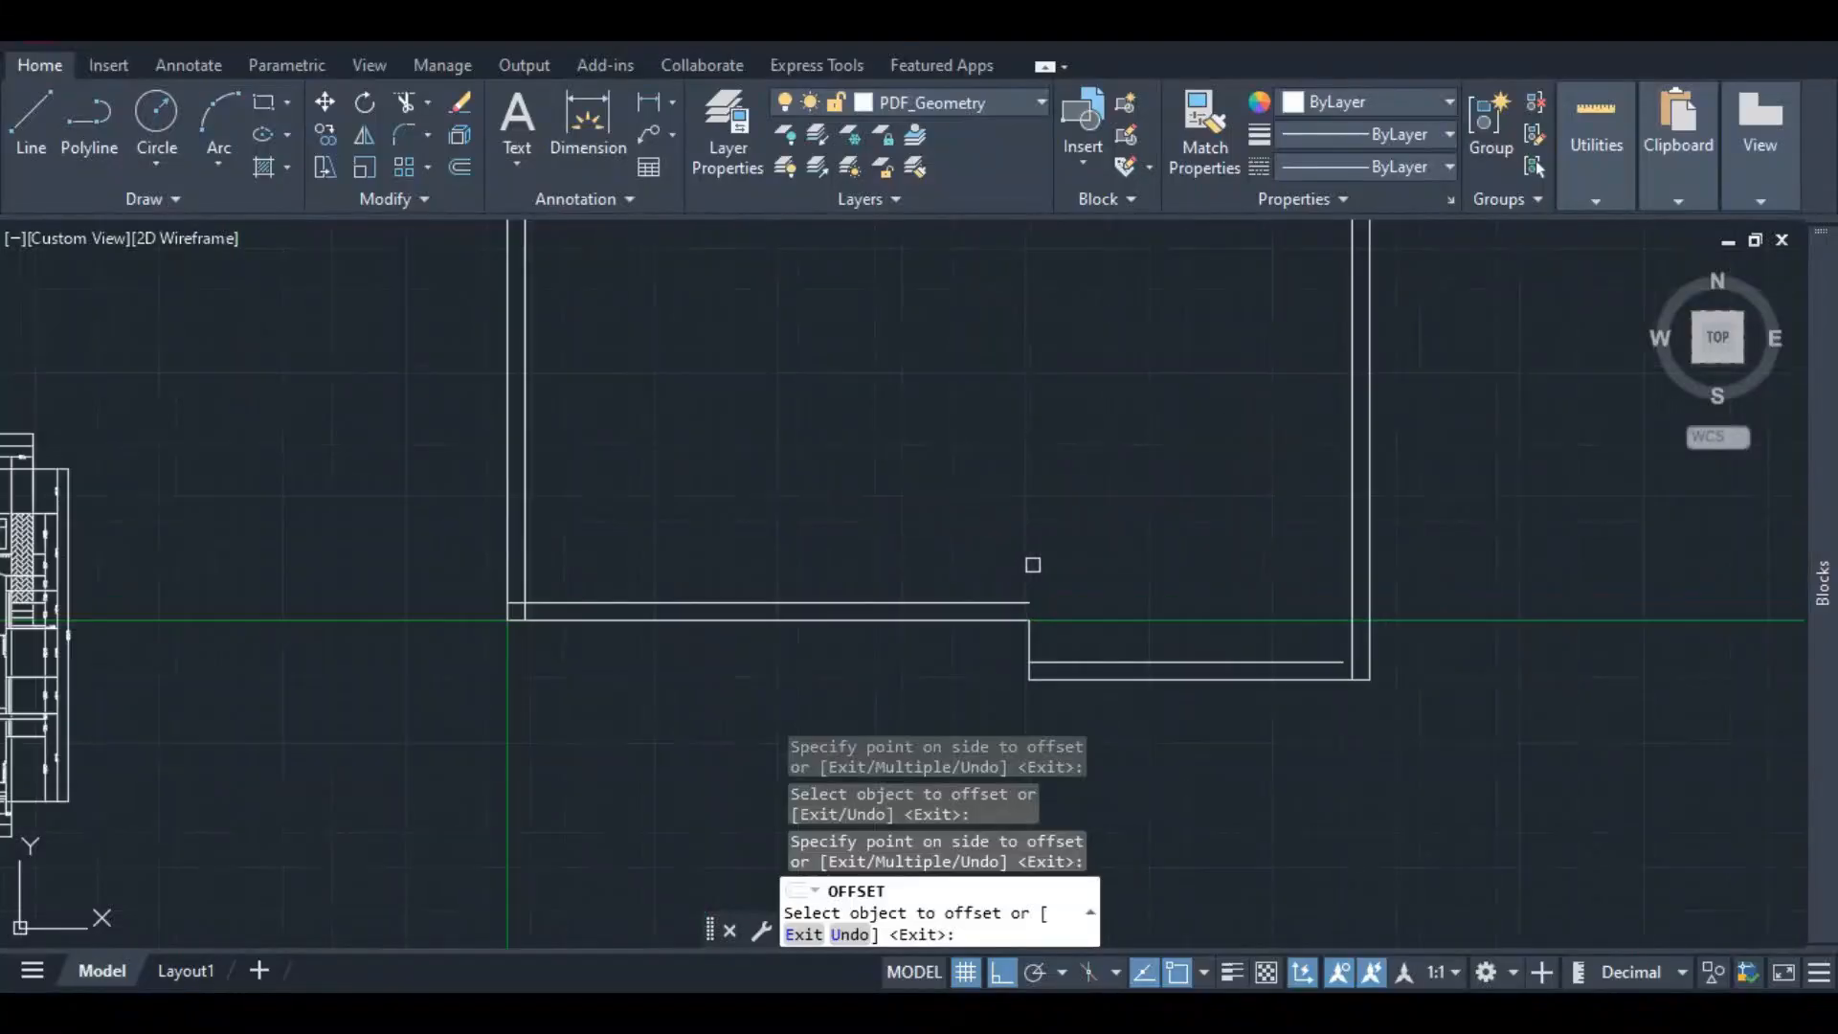
scroll(976, 643, down, 4)
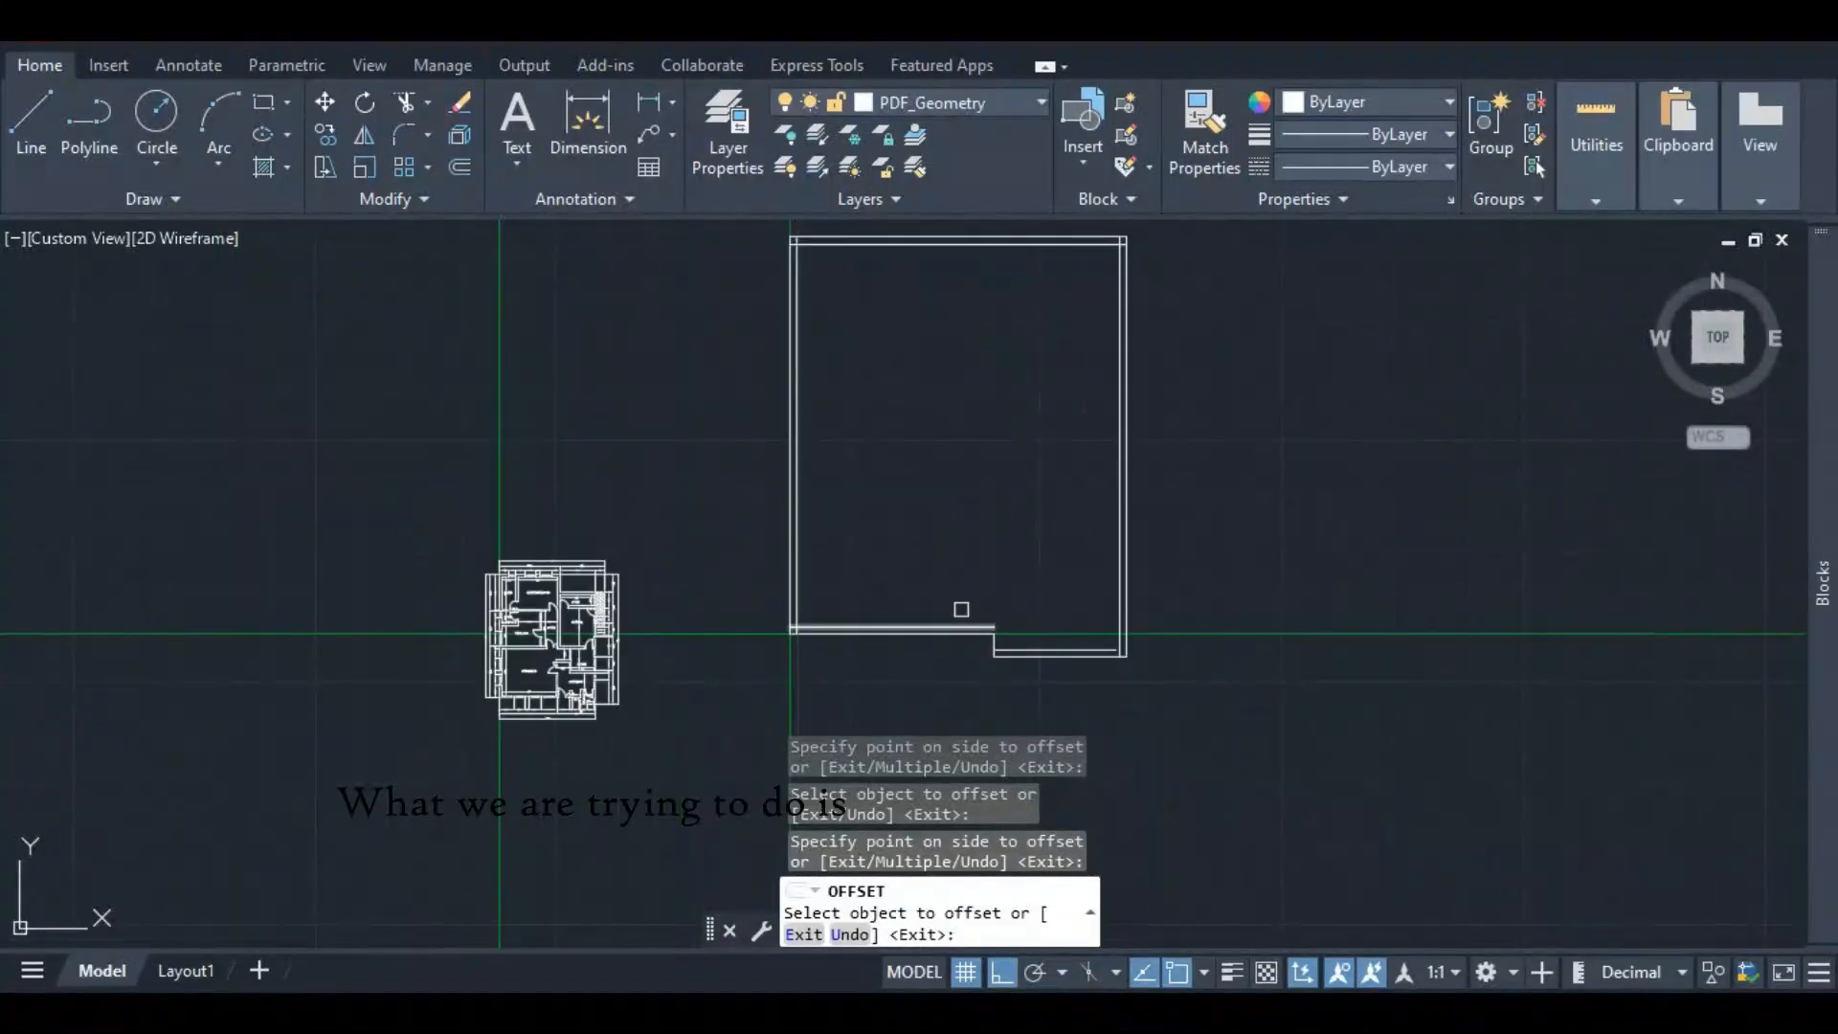
scroll(677, 623, up, 4)
key(Escape)
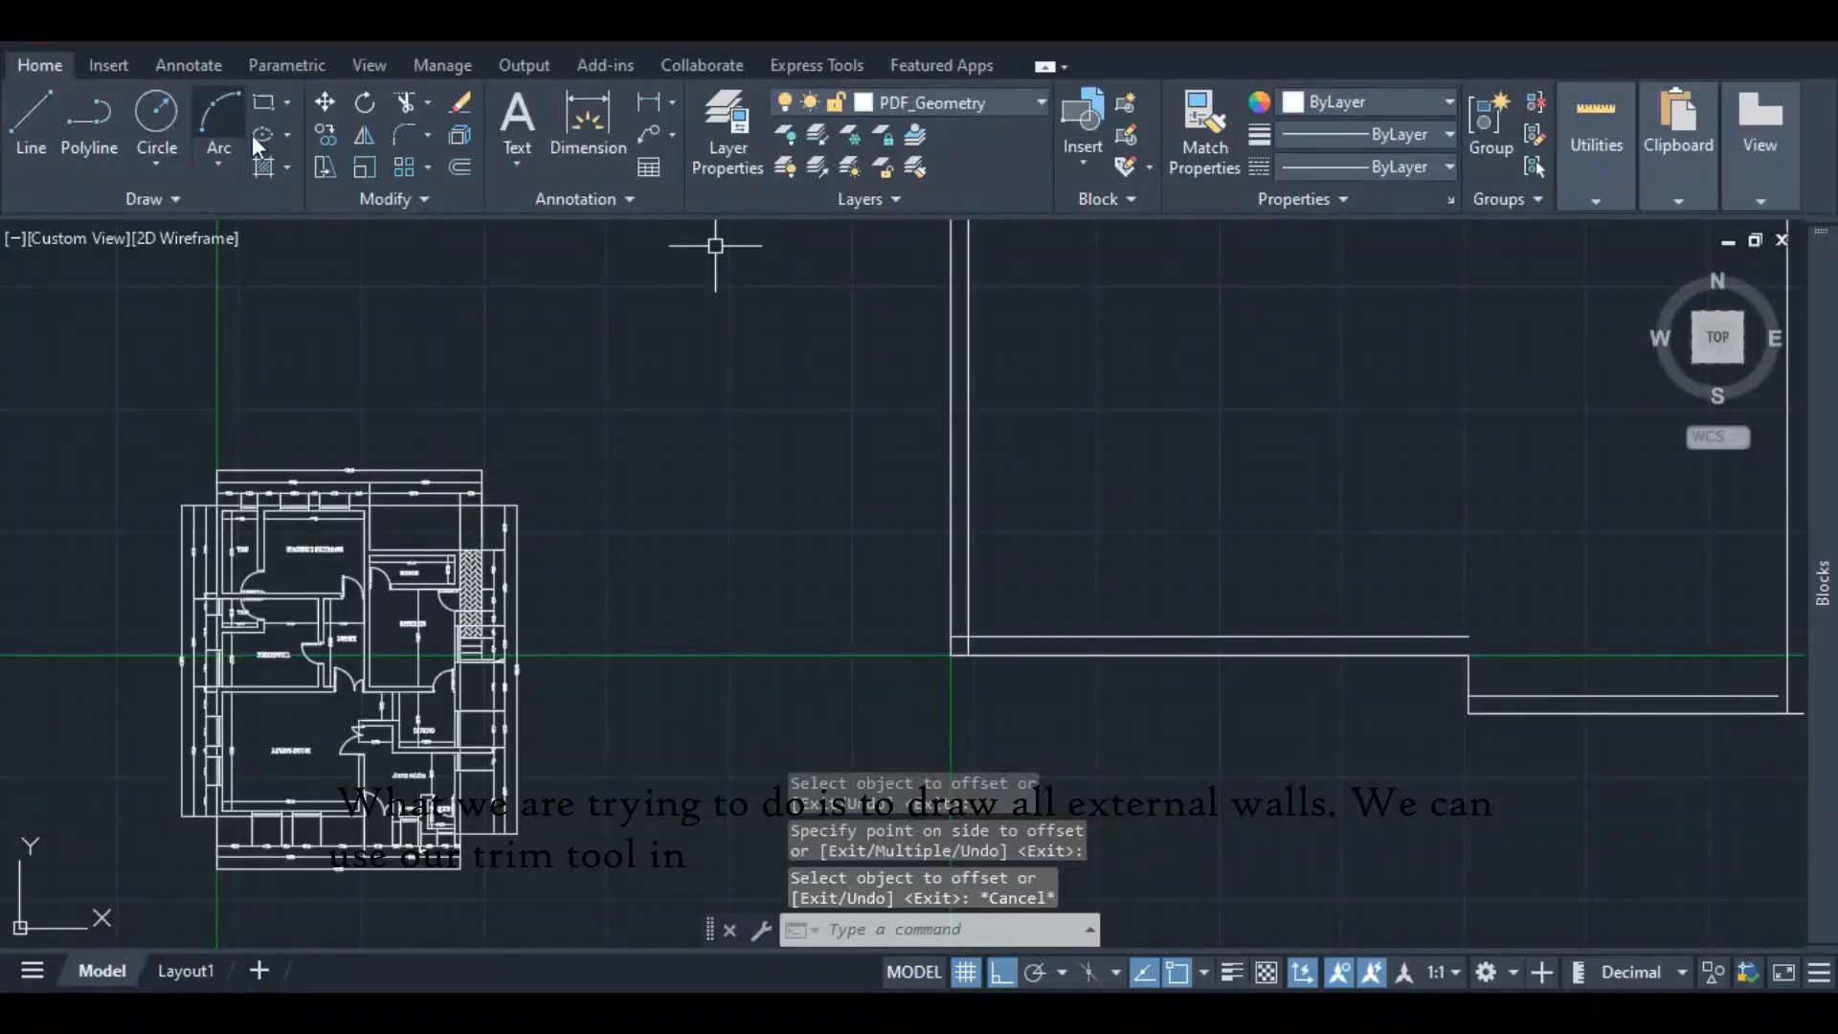
- Trim the overlapping inner wall lines where the living room's front wall meets the side wall
click(406, 103)
scroll(1000, 677, up, 3)
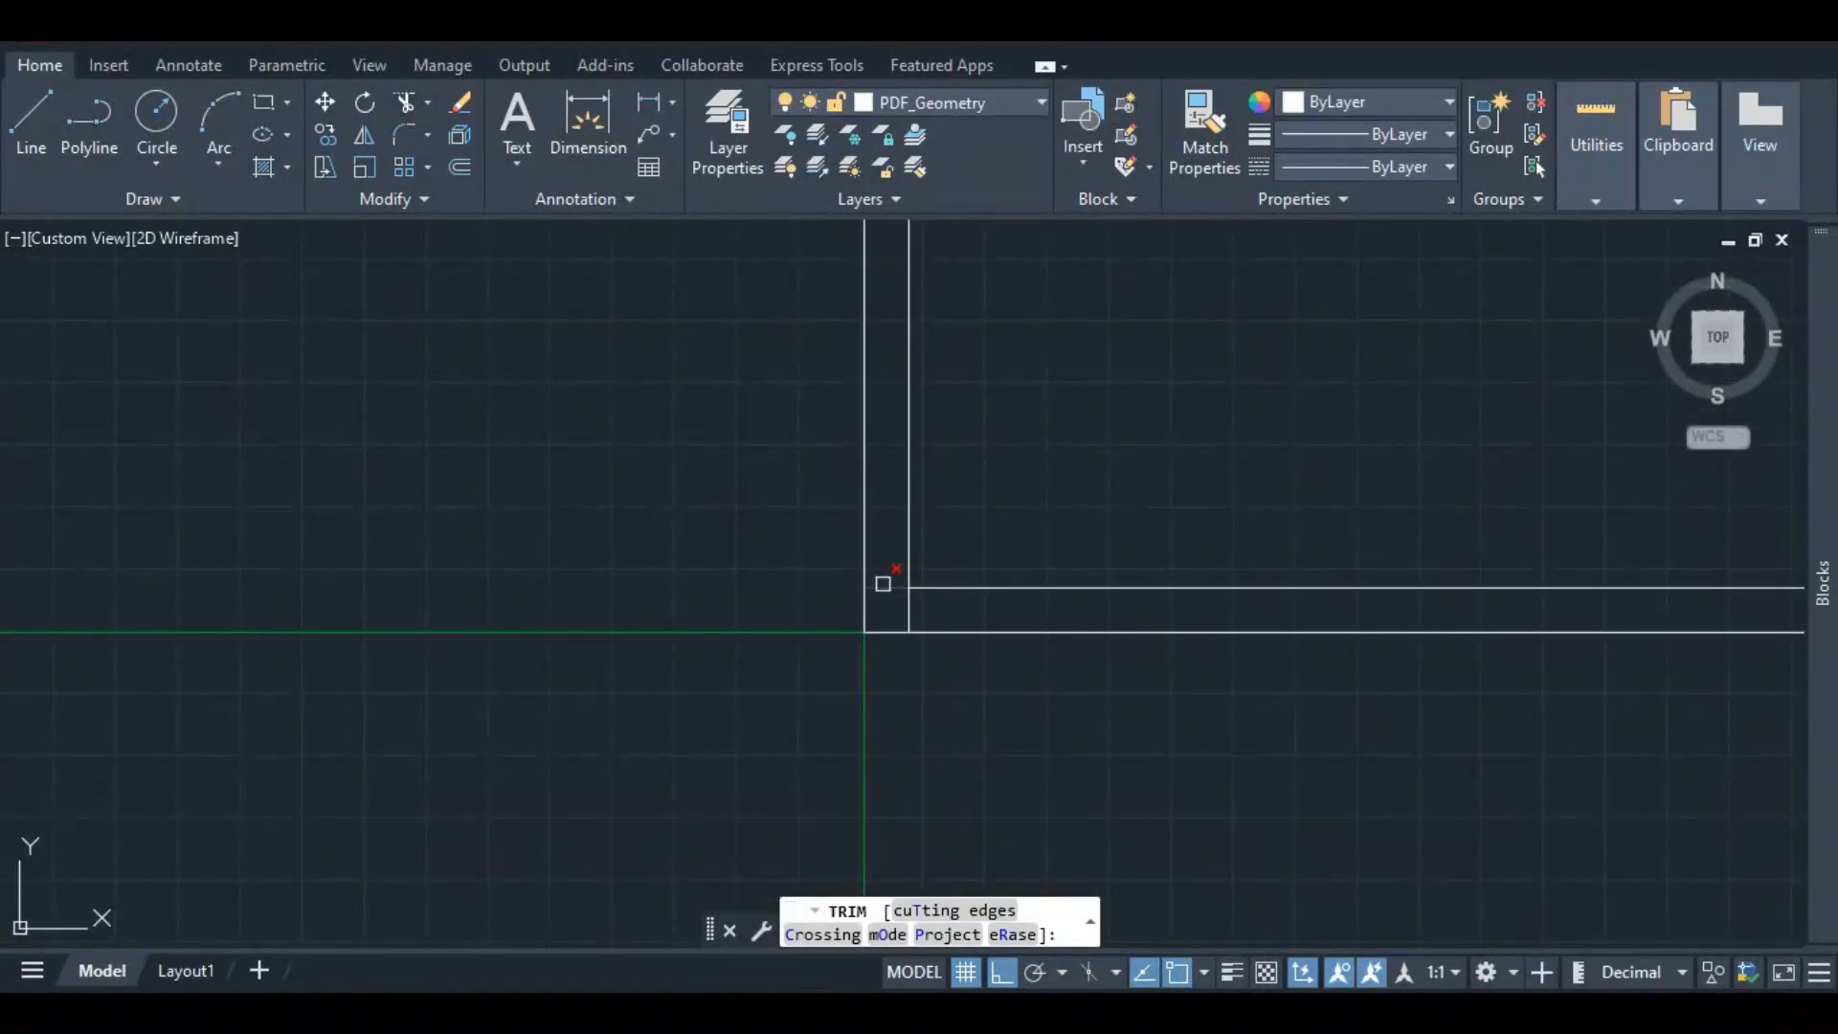
click(904, 605)
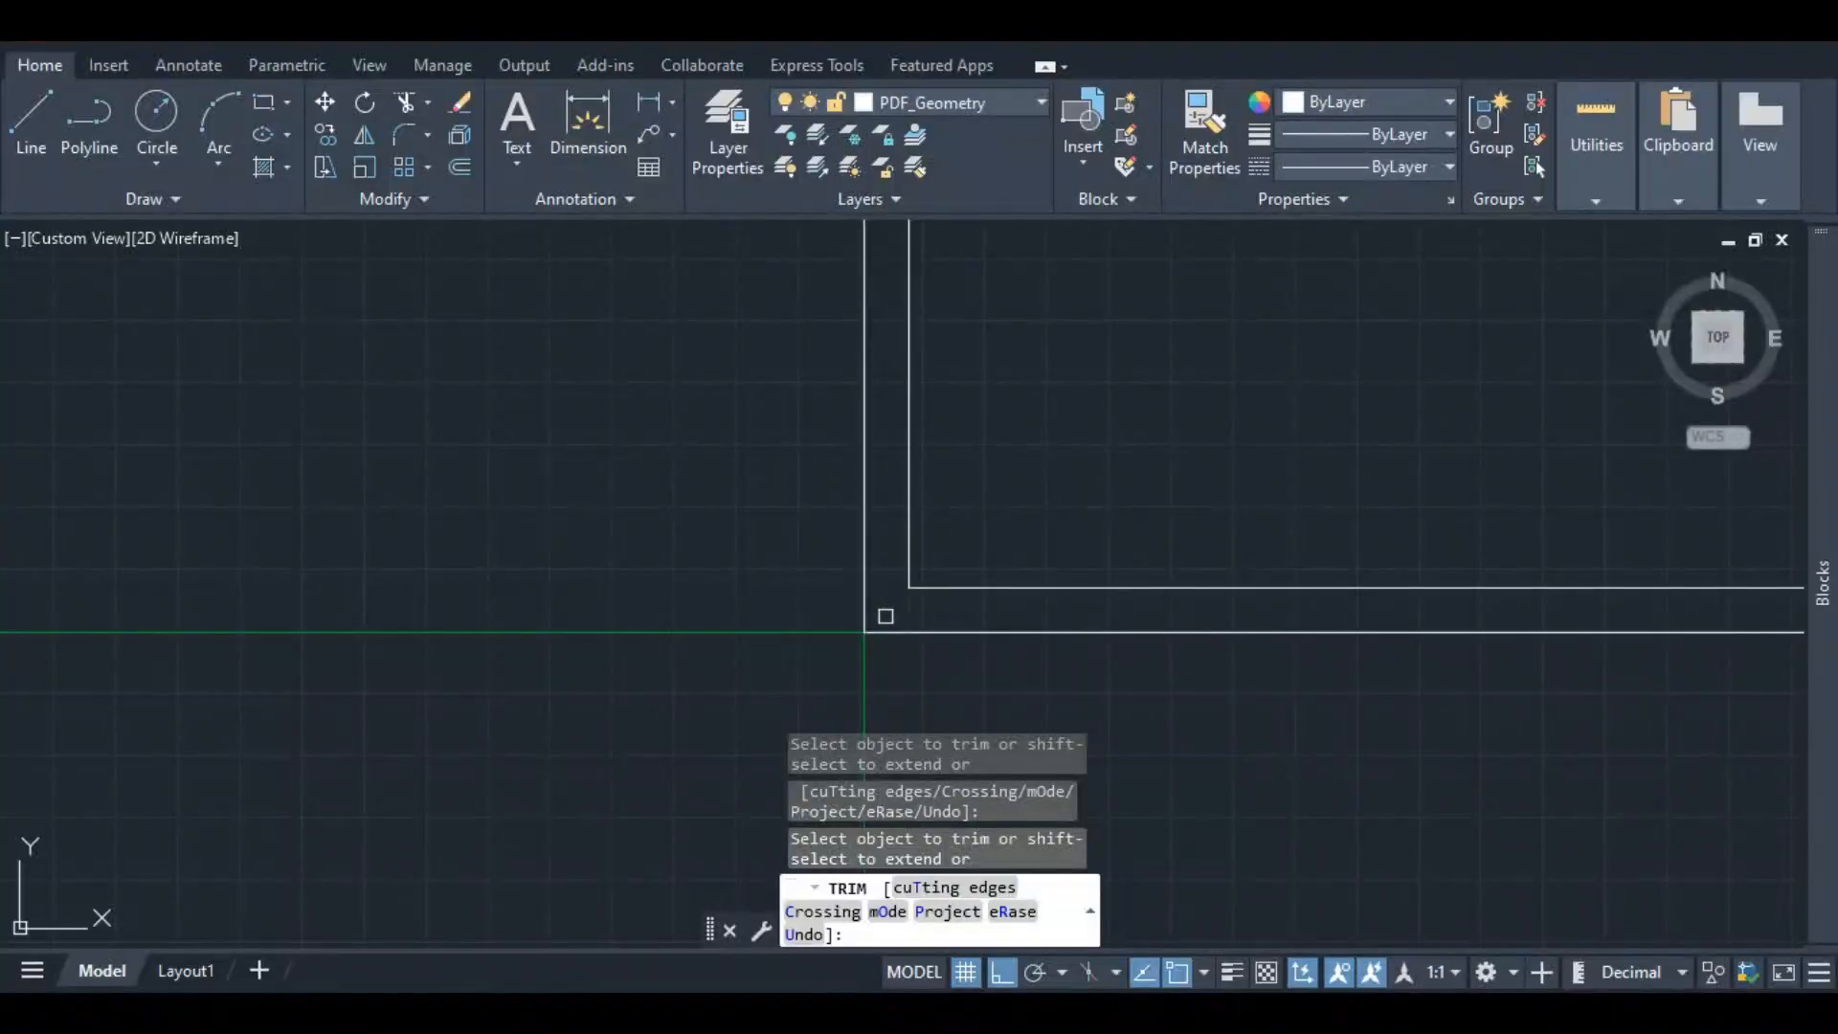
- Trim the overlapping inner wall lines at both back corners of the outline, and end the Trim command
scroll(885, 616, down, 6)
scroll(813, 359, up, 6)
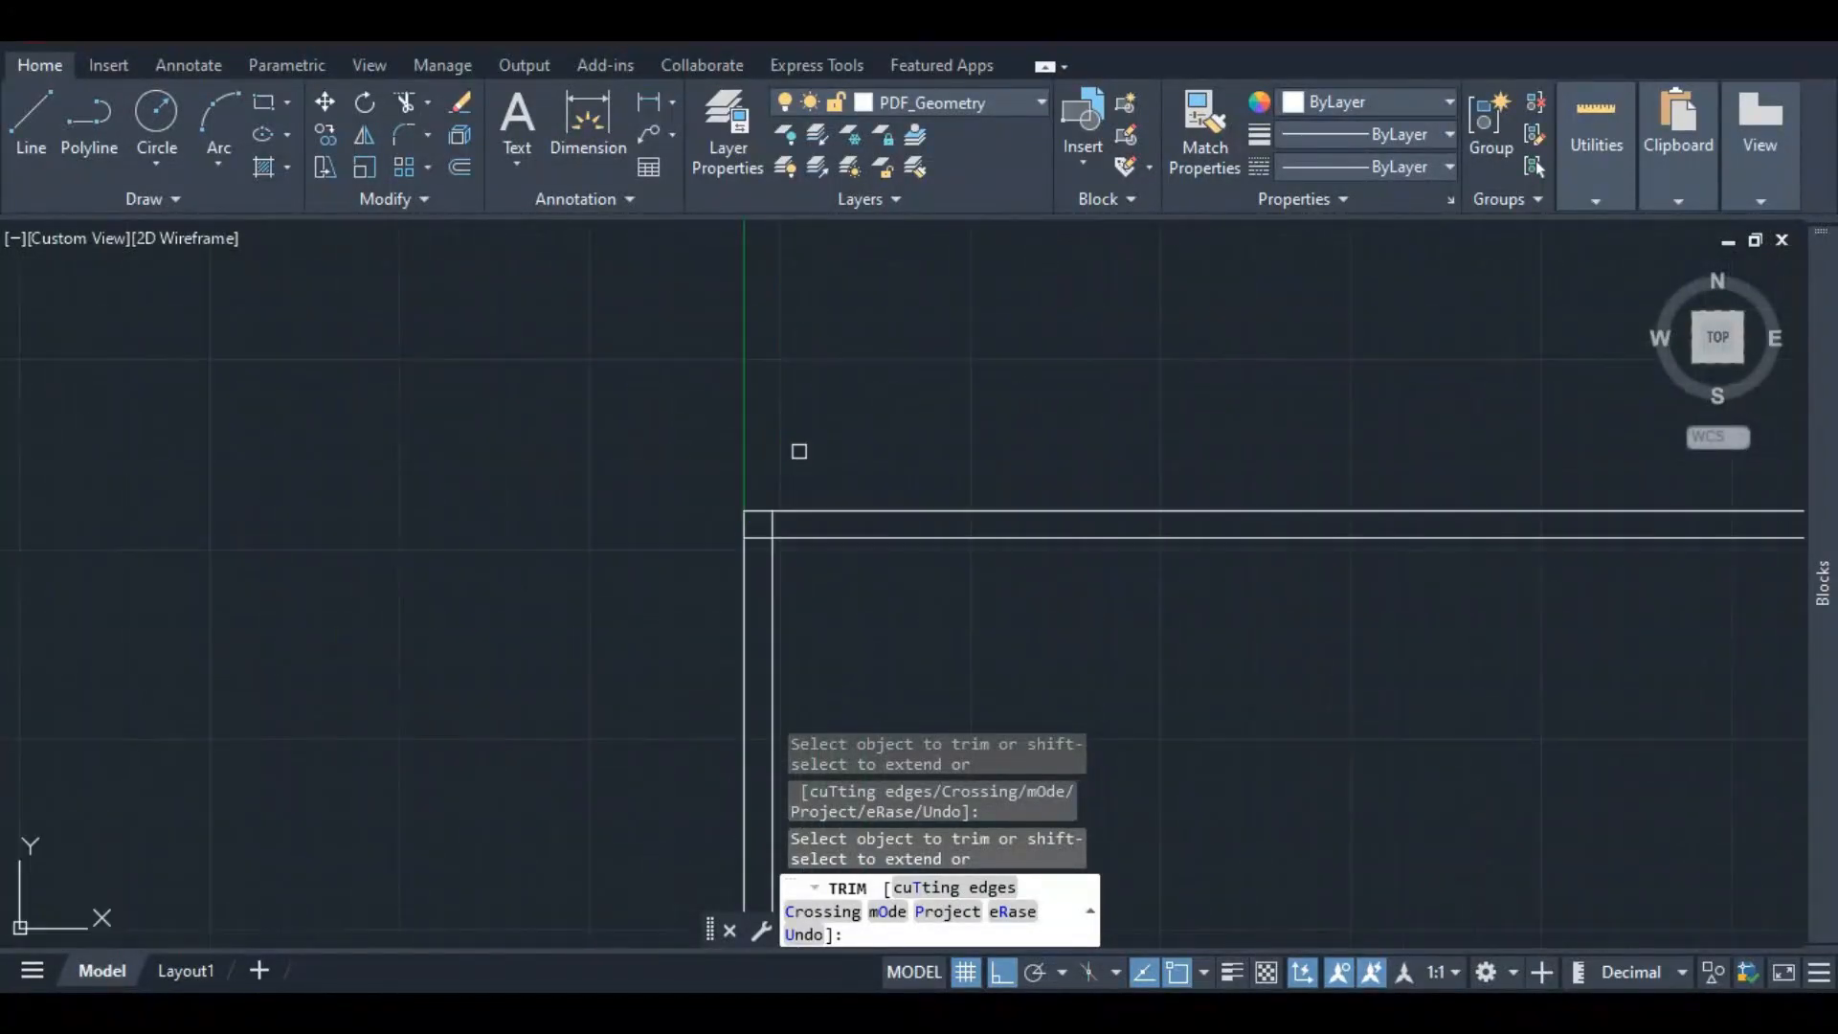
scroll(745, 516, up, 2)
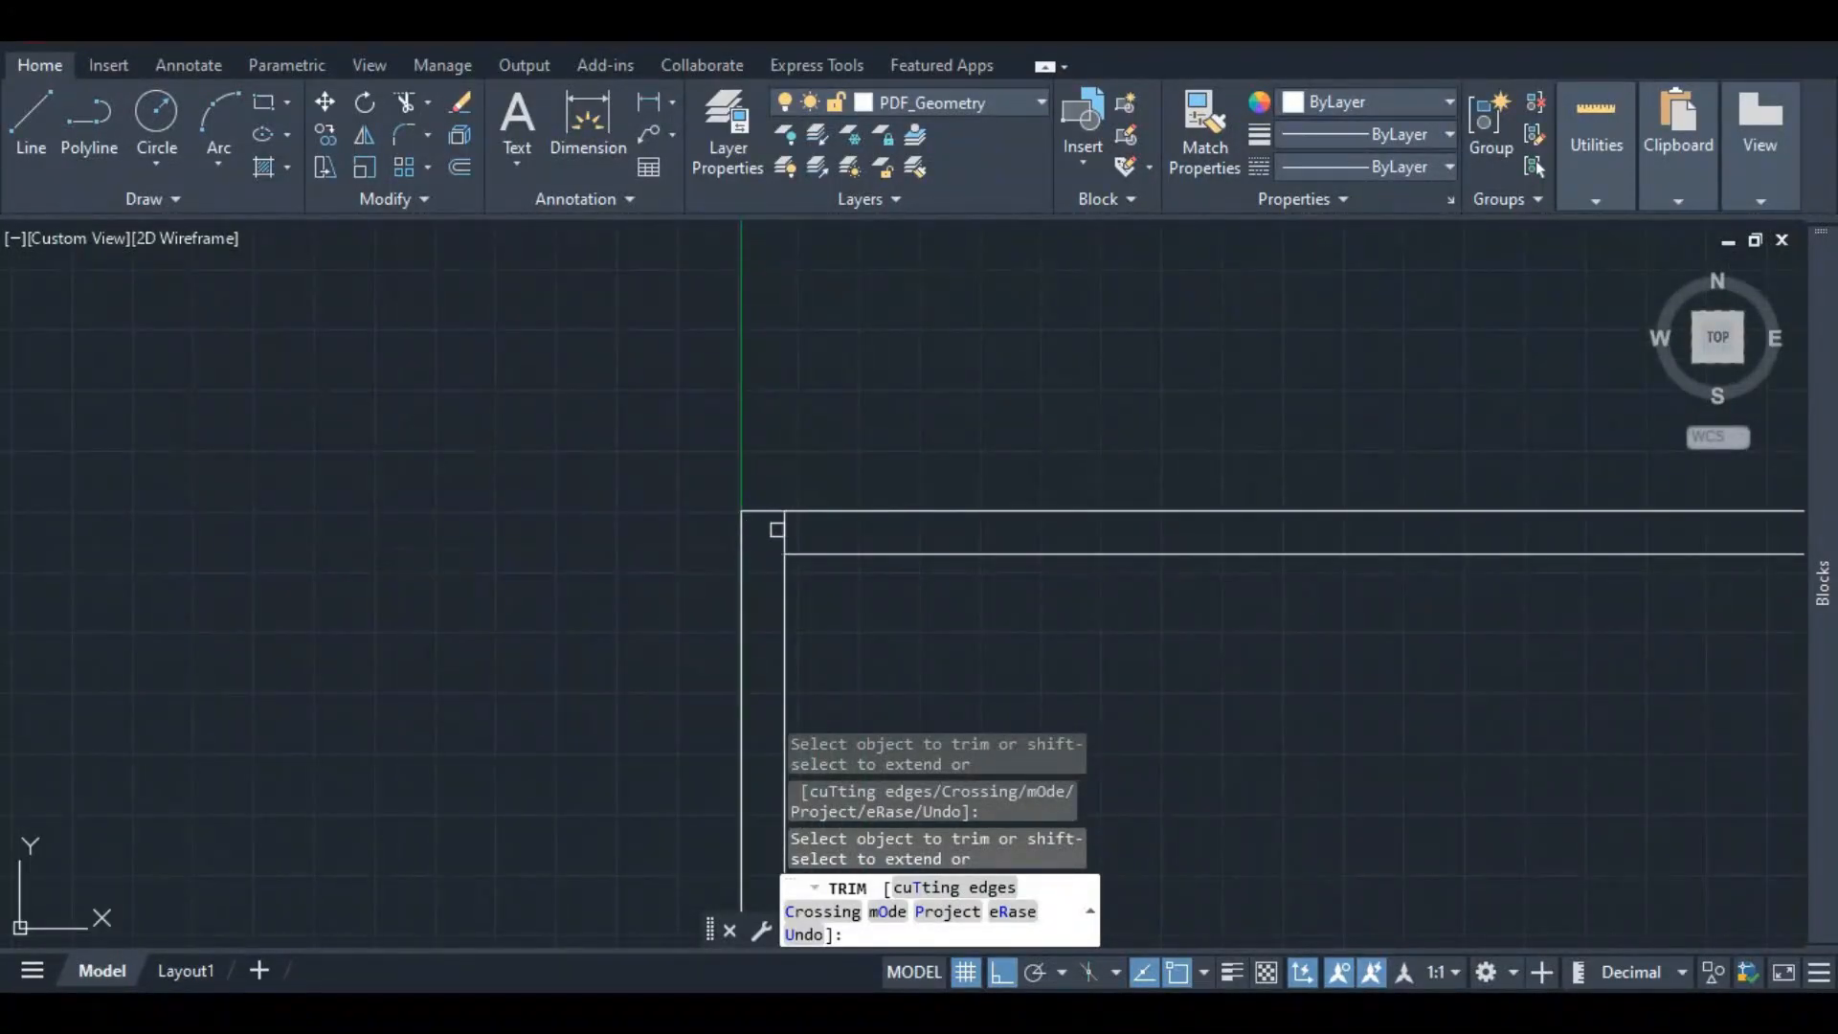
scroll(578, 446, down, 5)
scroll(1167, 472, up, 7)
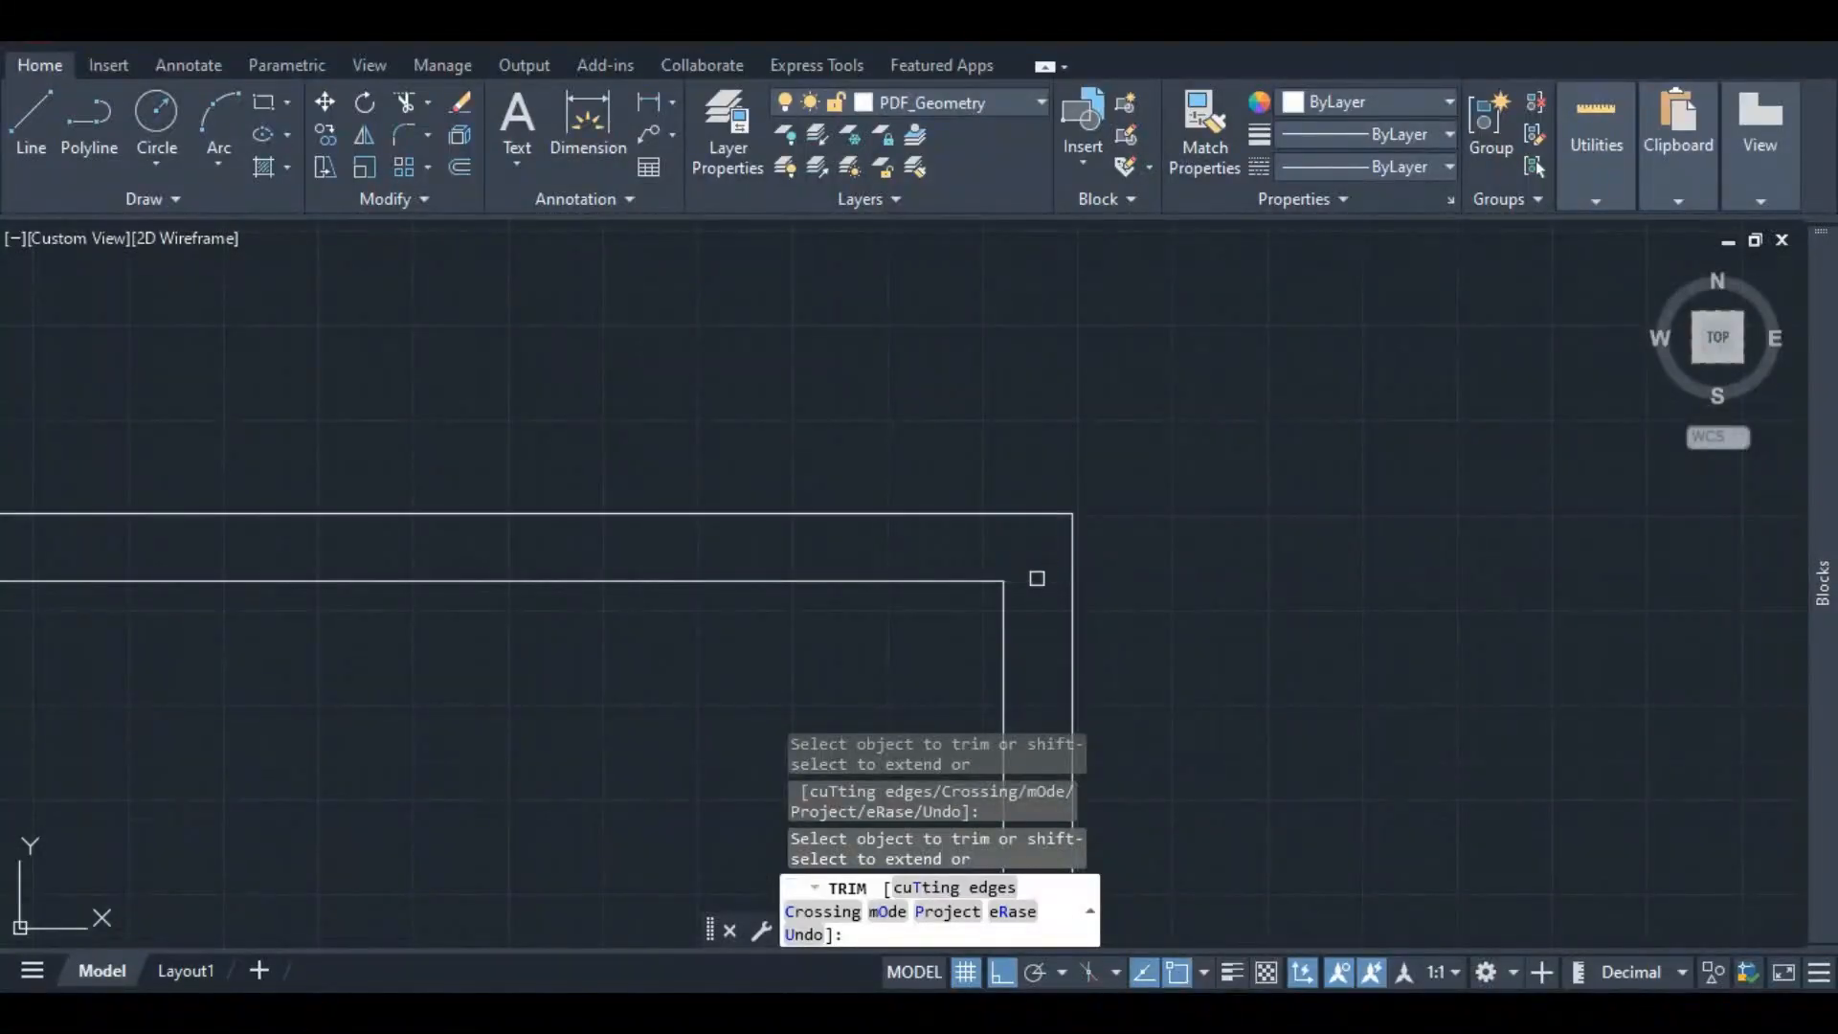
scroll(996, 383, down, 8)
scroll(1005, 636, up, 8)
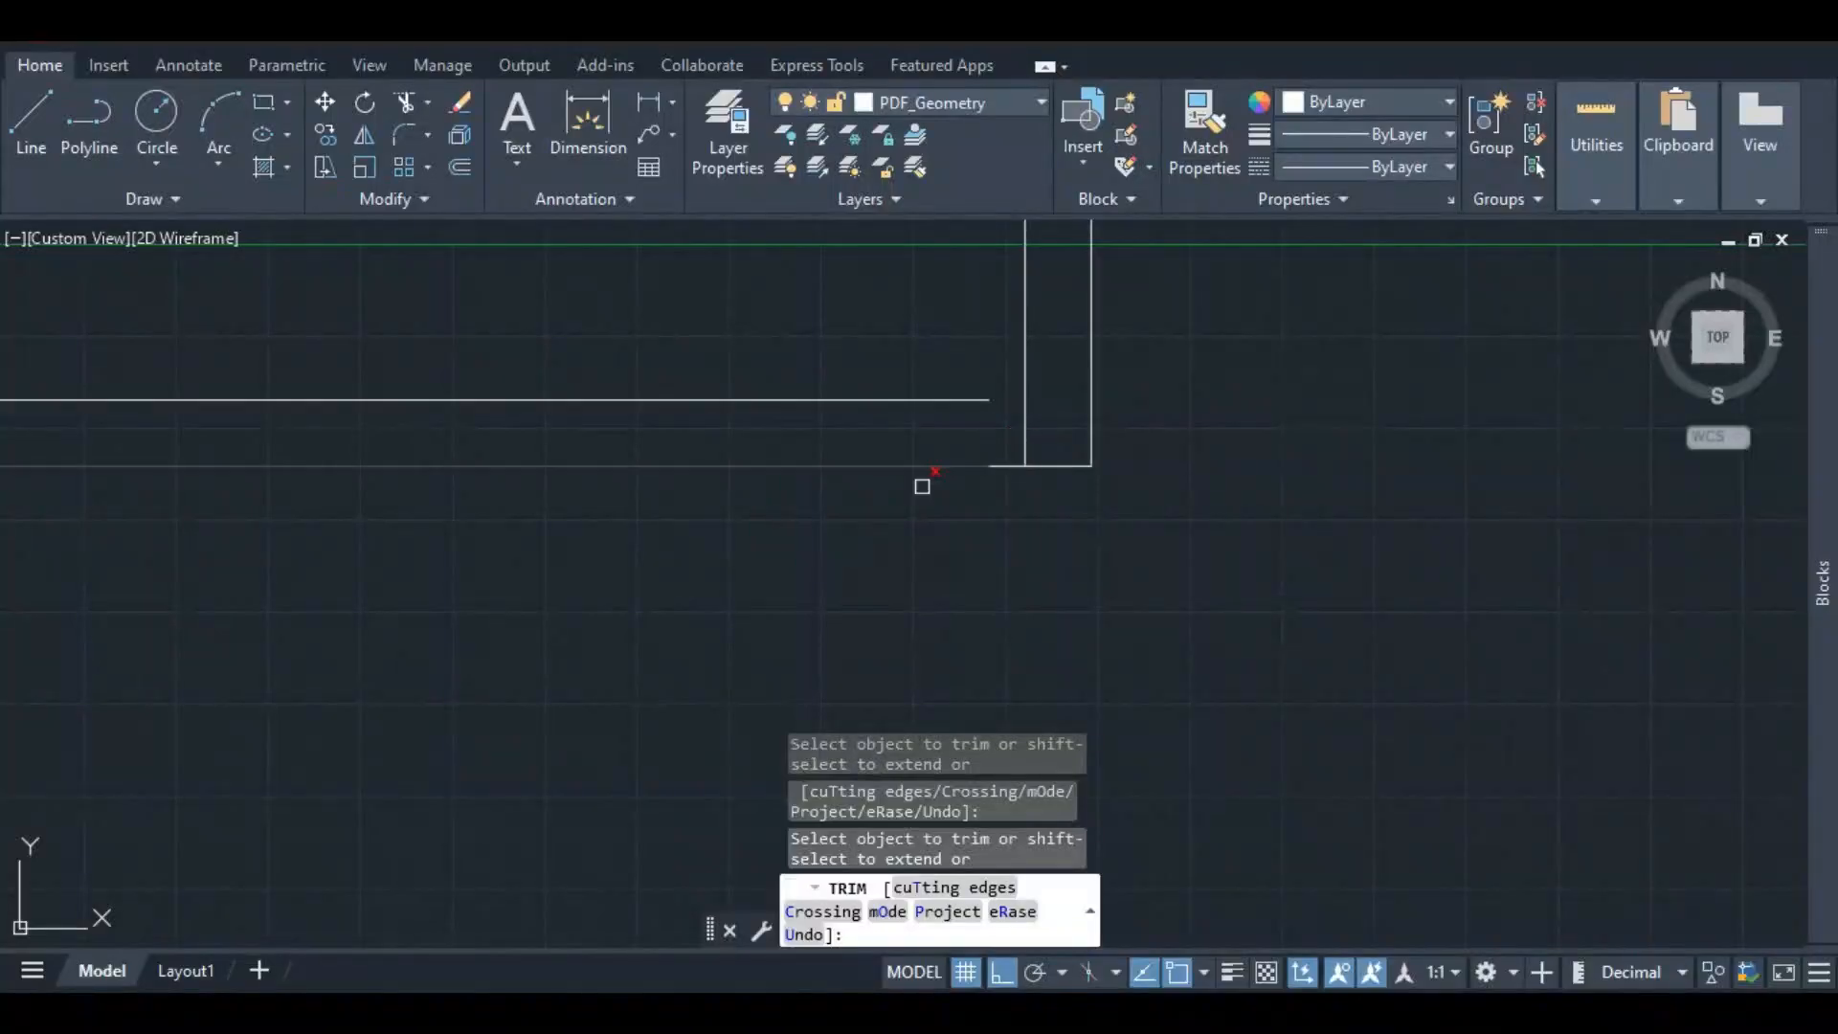
key(Escape)
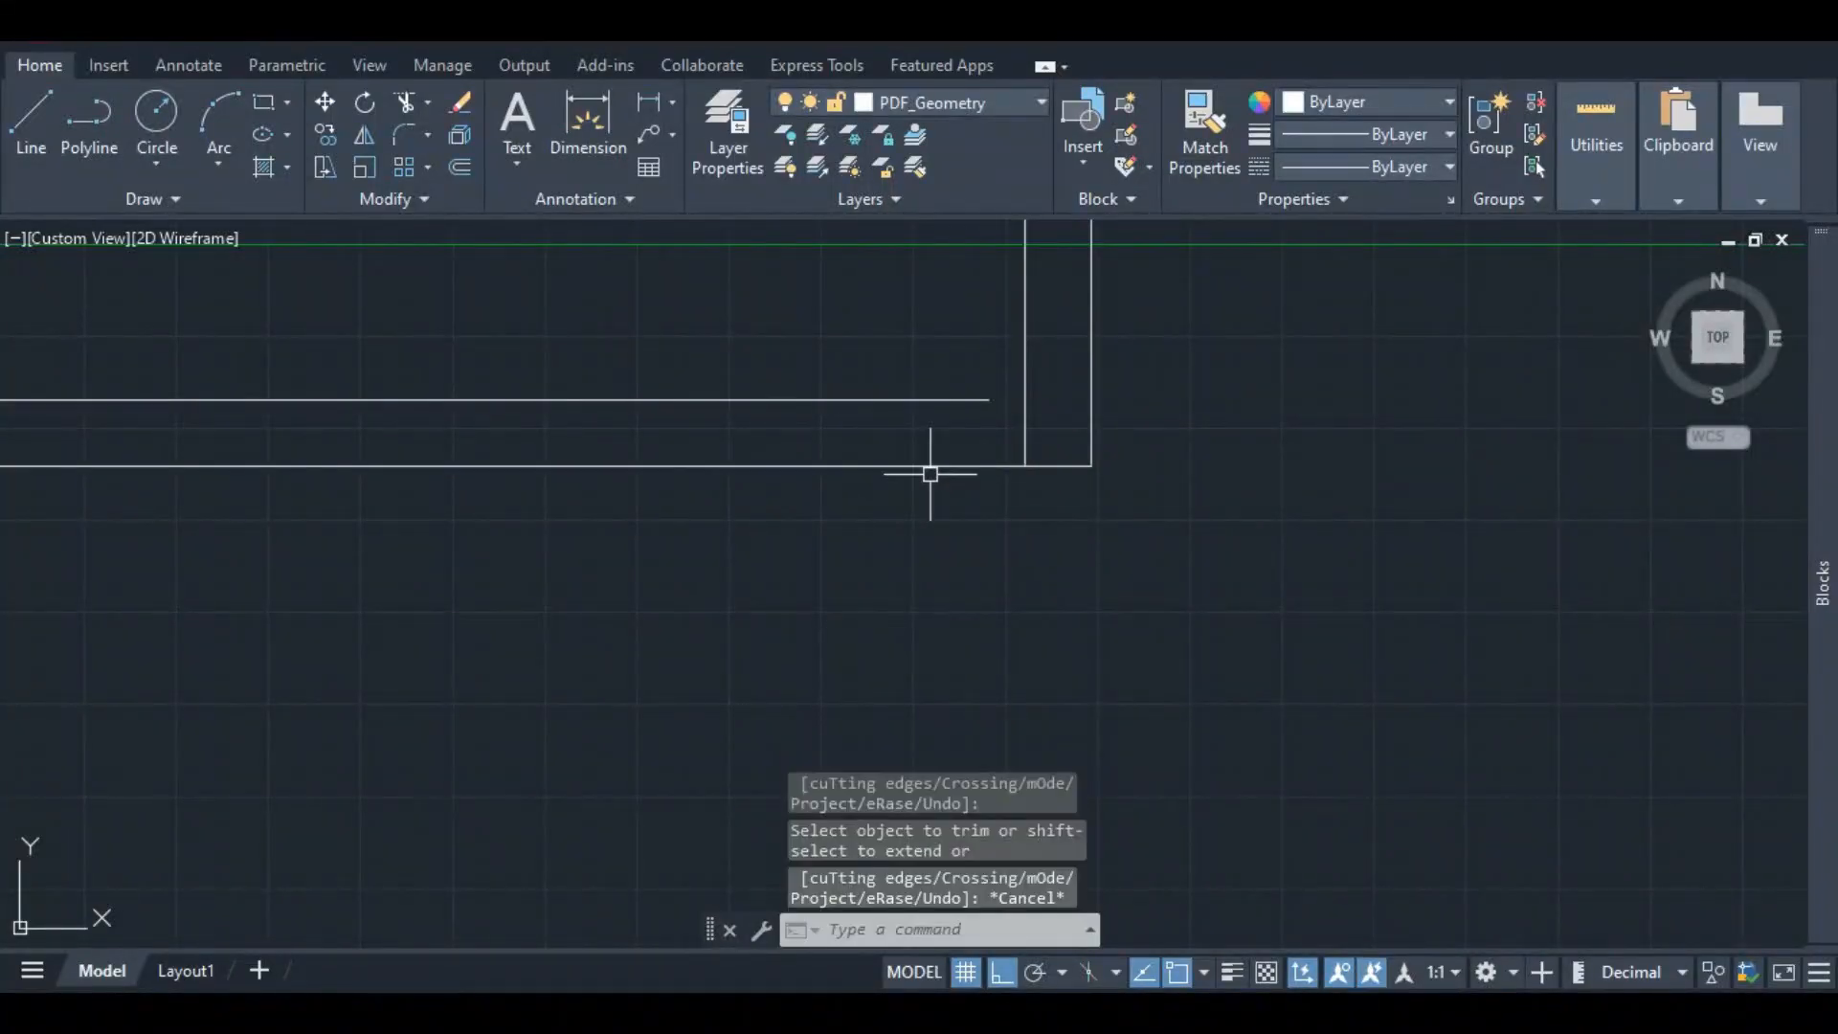
- Stretch the ante room's inner front wall line to the inner side wall line, and trim the side wall's excess below it
click(950, 397)
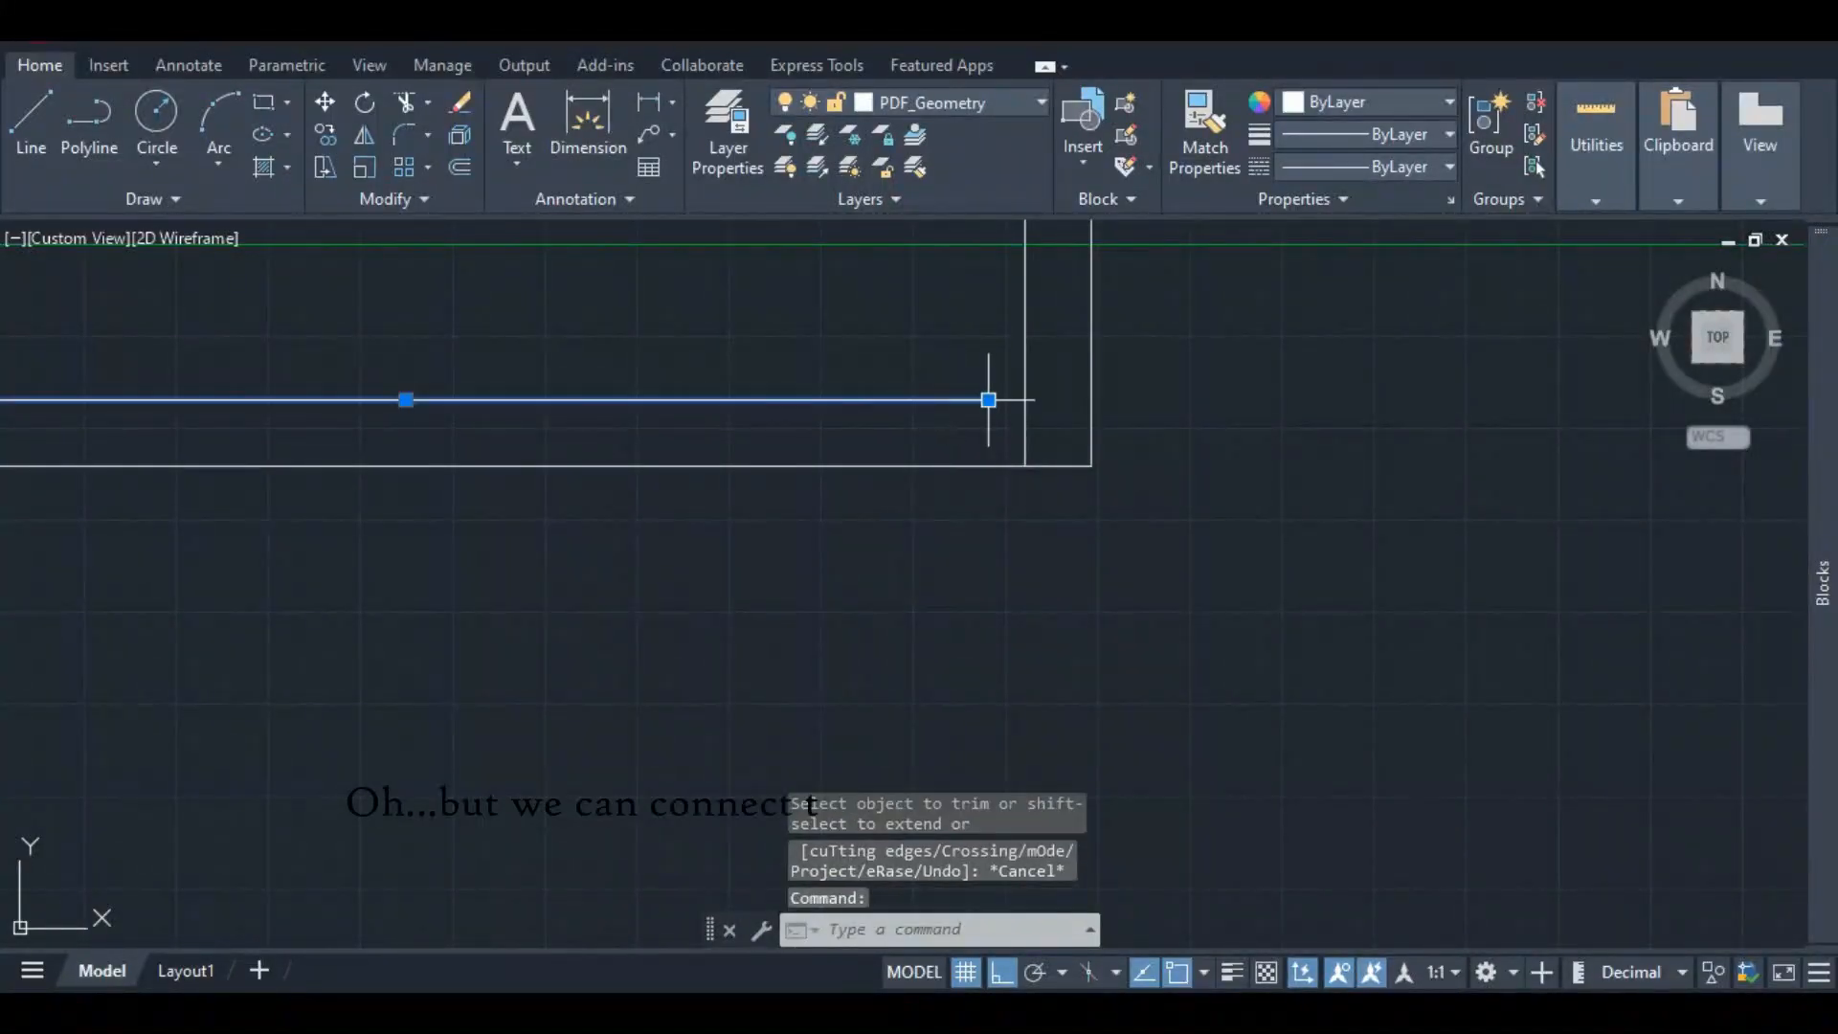
click(989, 399)
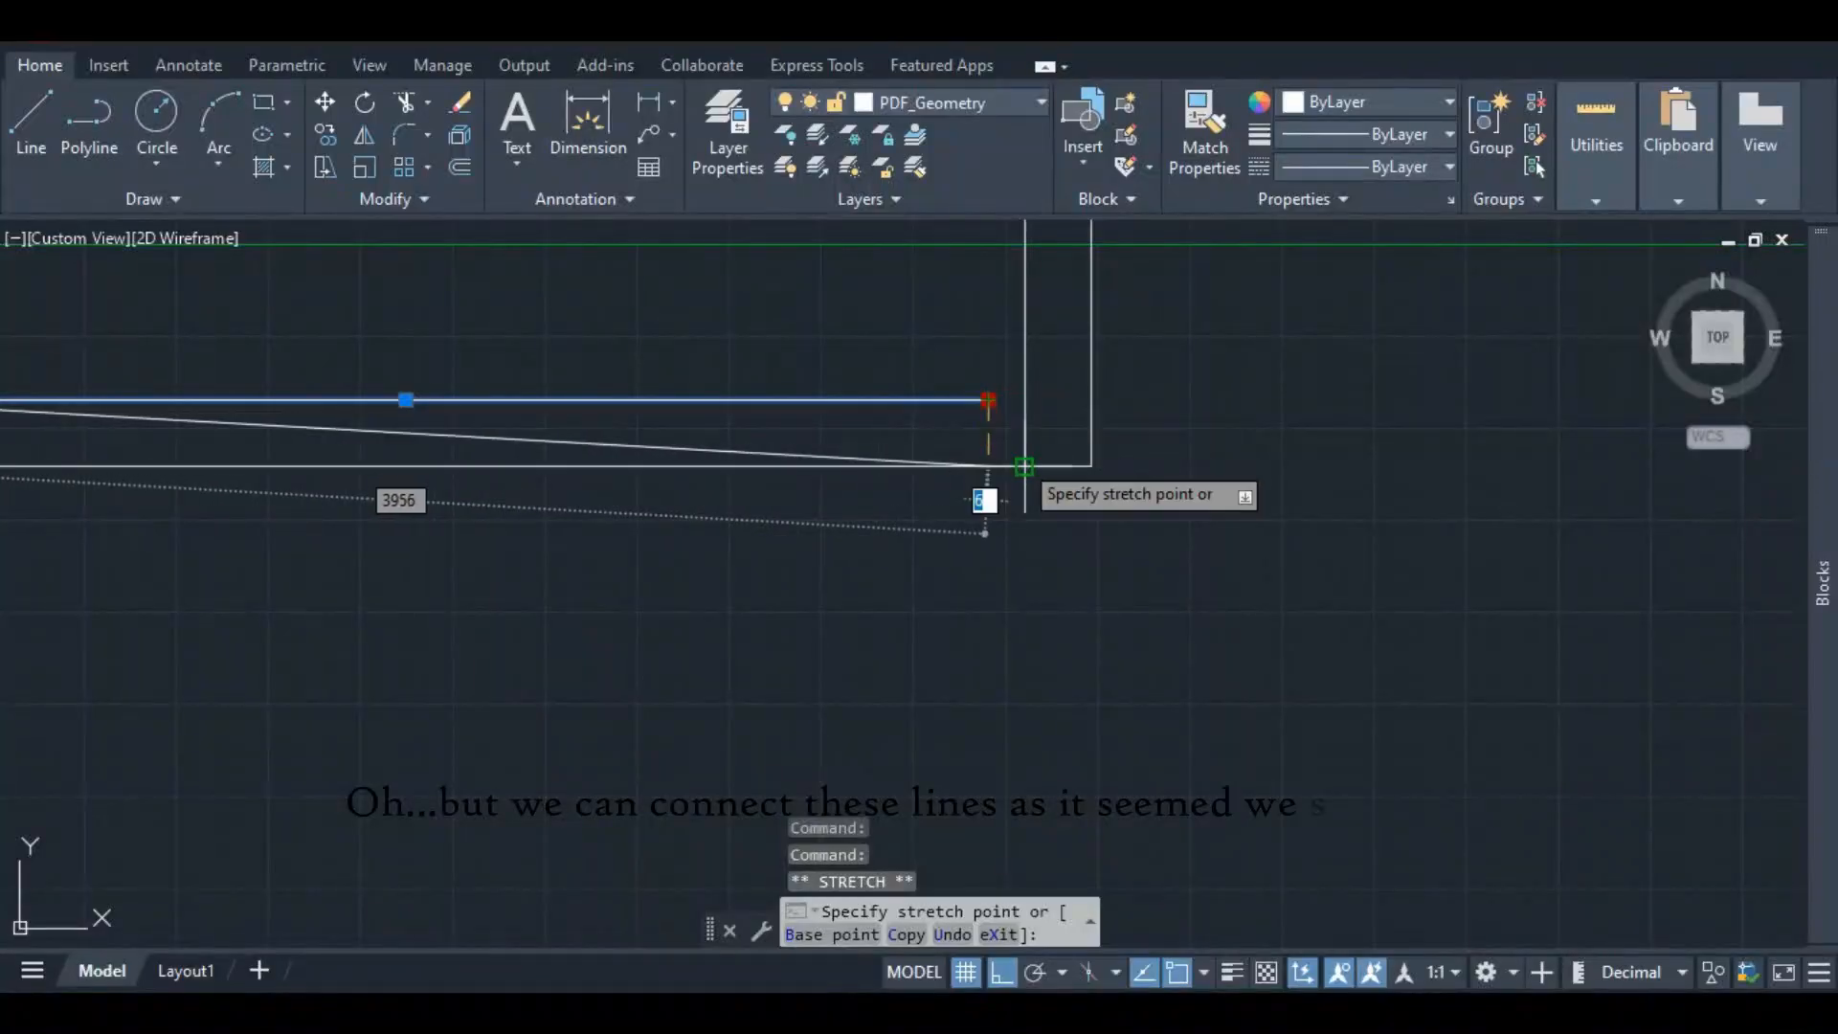
click(1024, 399)
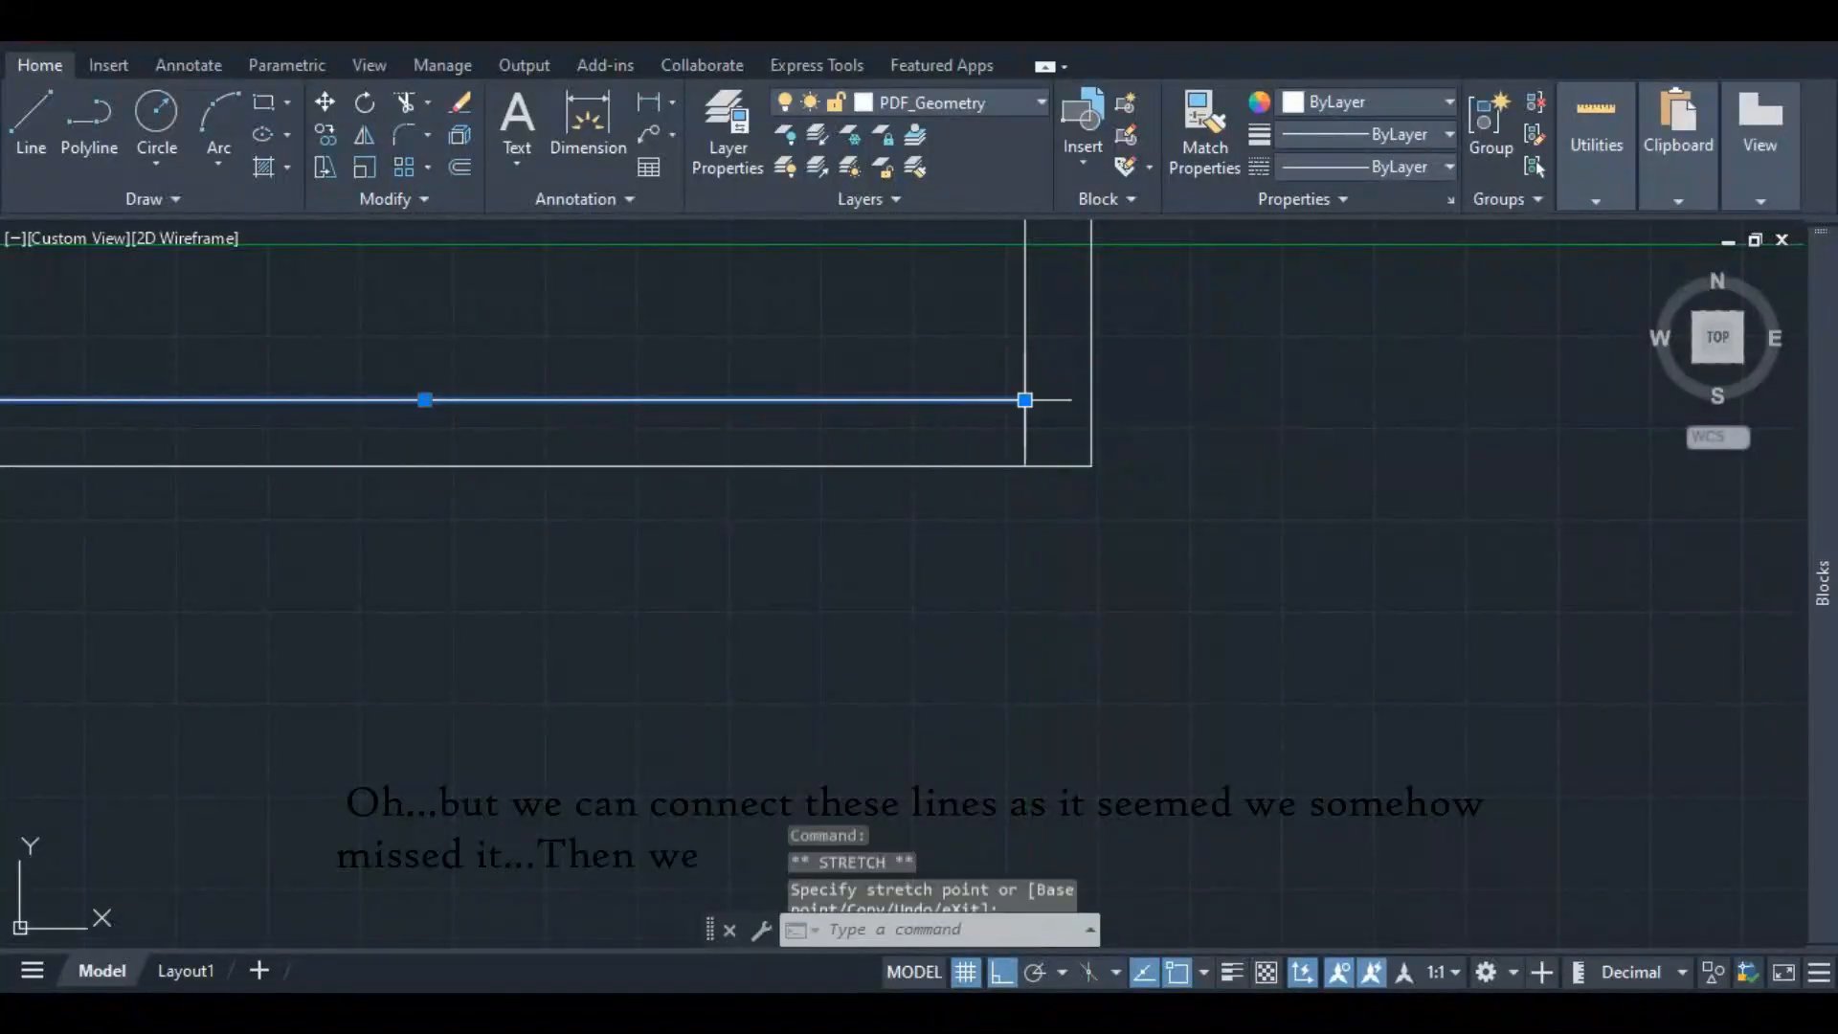
click(400, 105)
click(1023, 419)
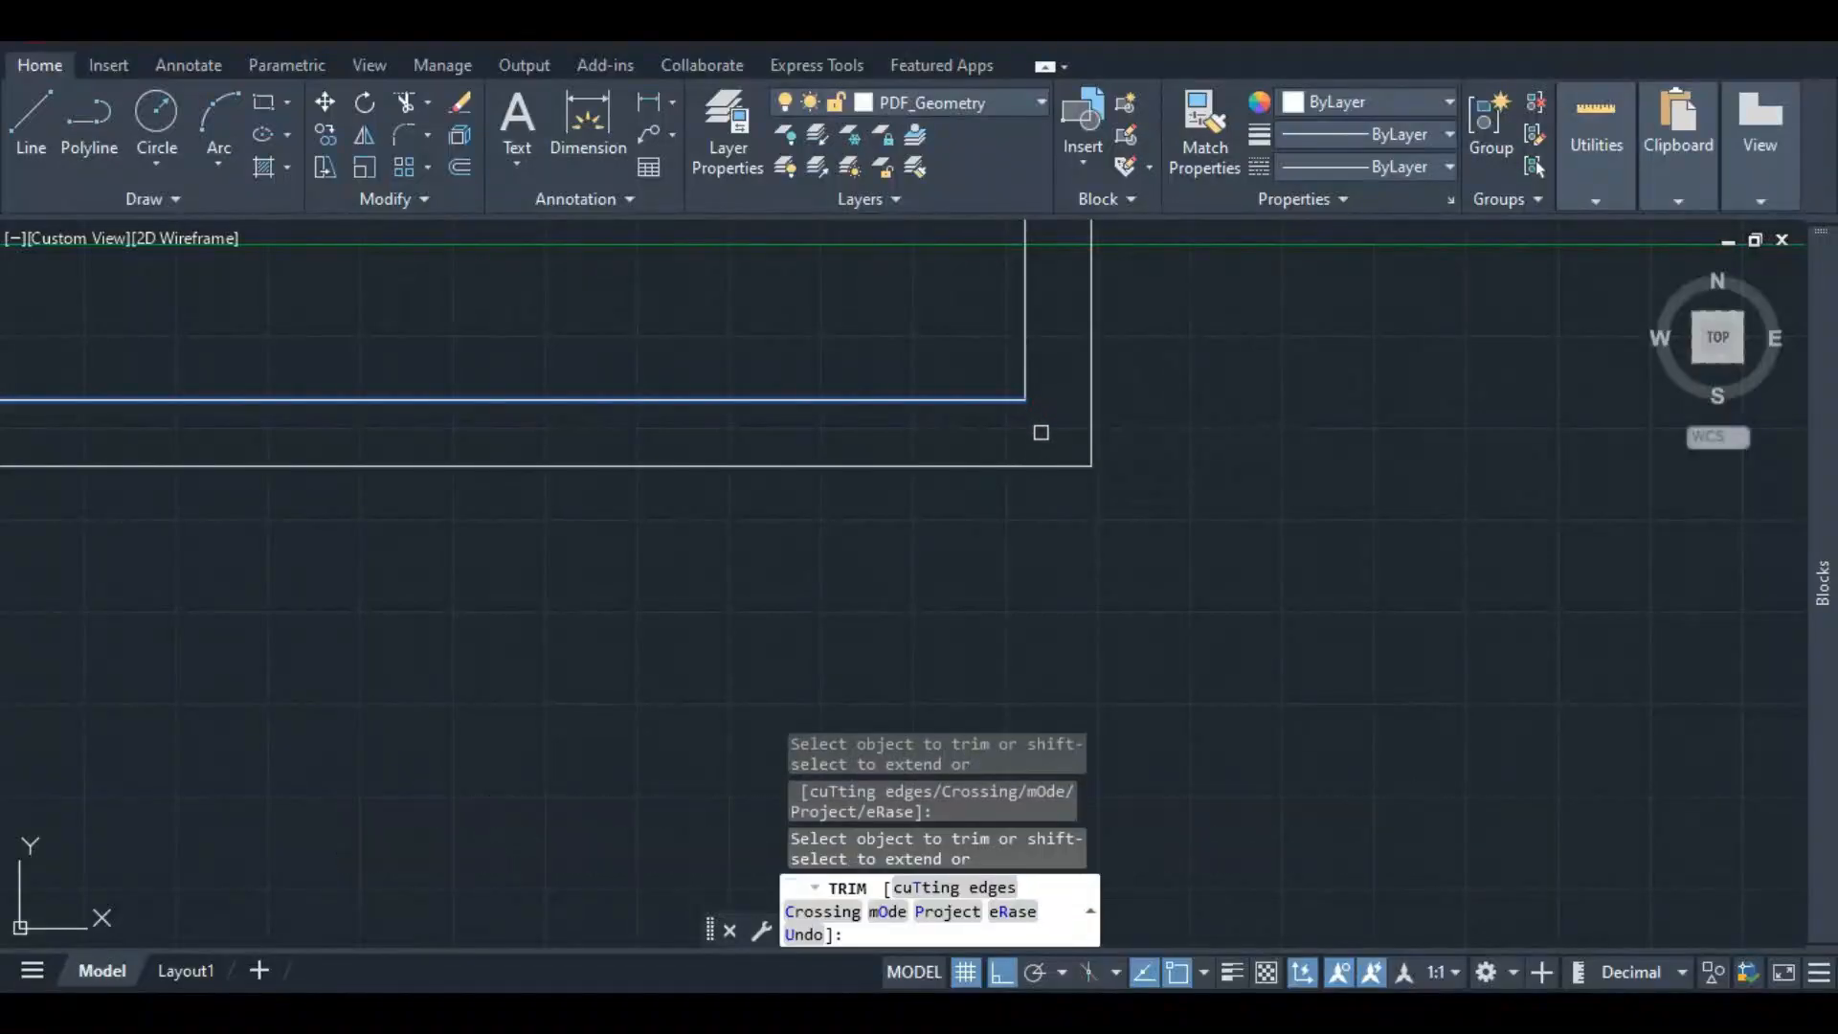
scroll(1038, 534, down, 3)
scroll(581, 545, up, 2)
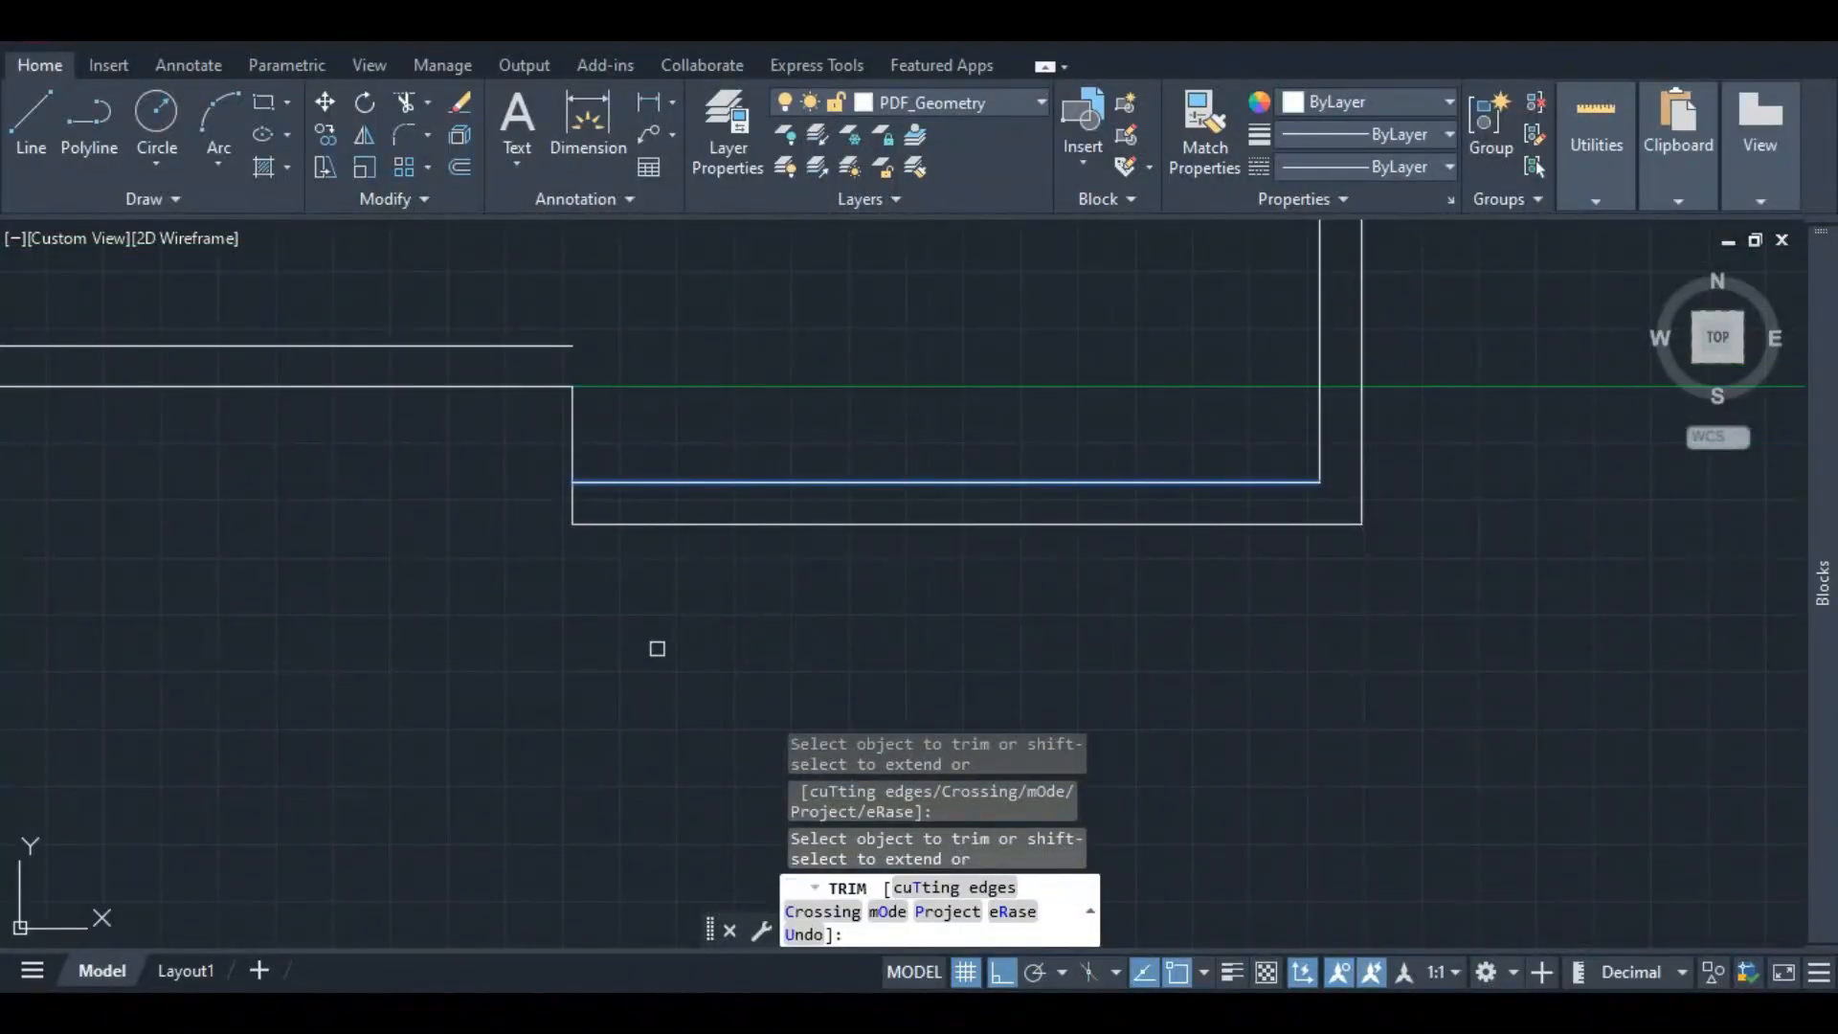
key(Escape)
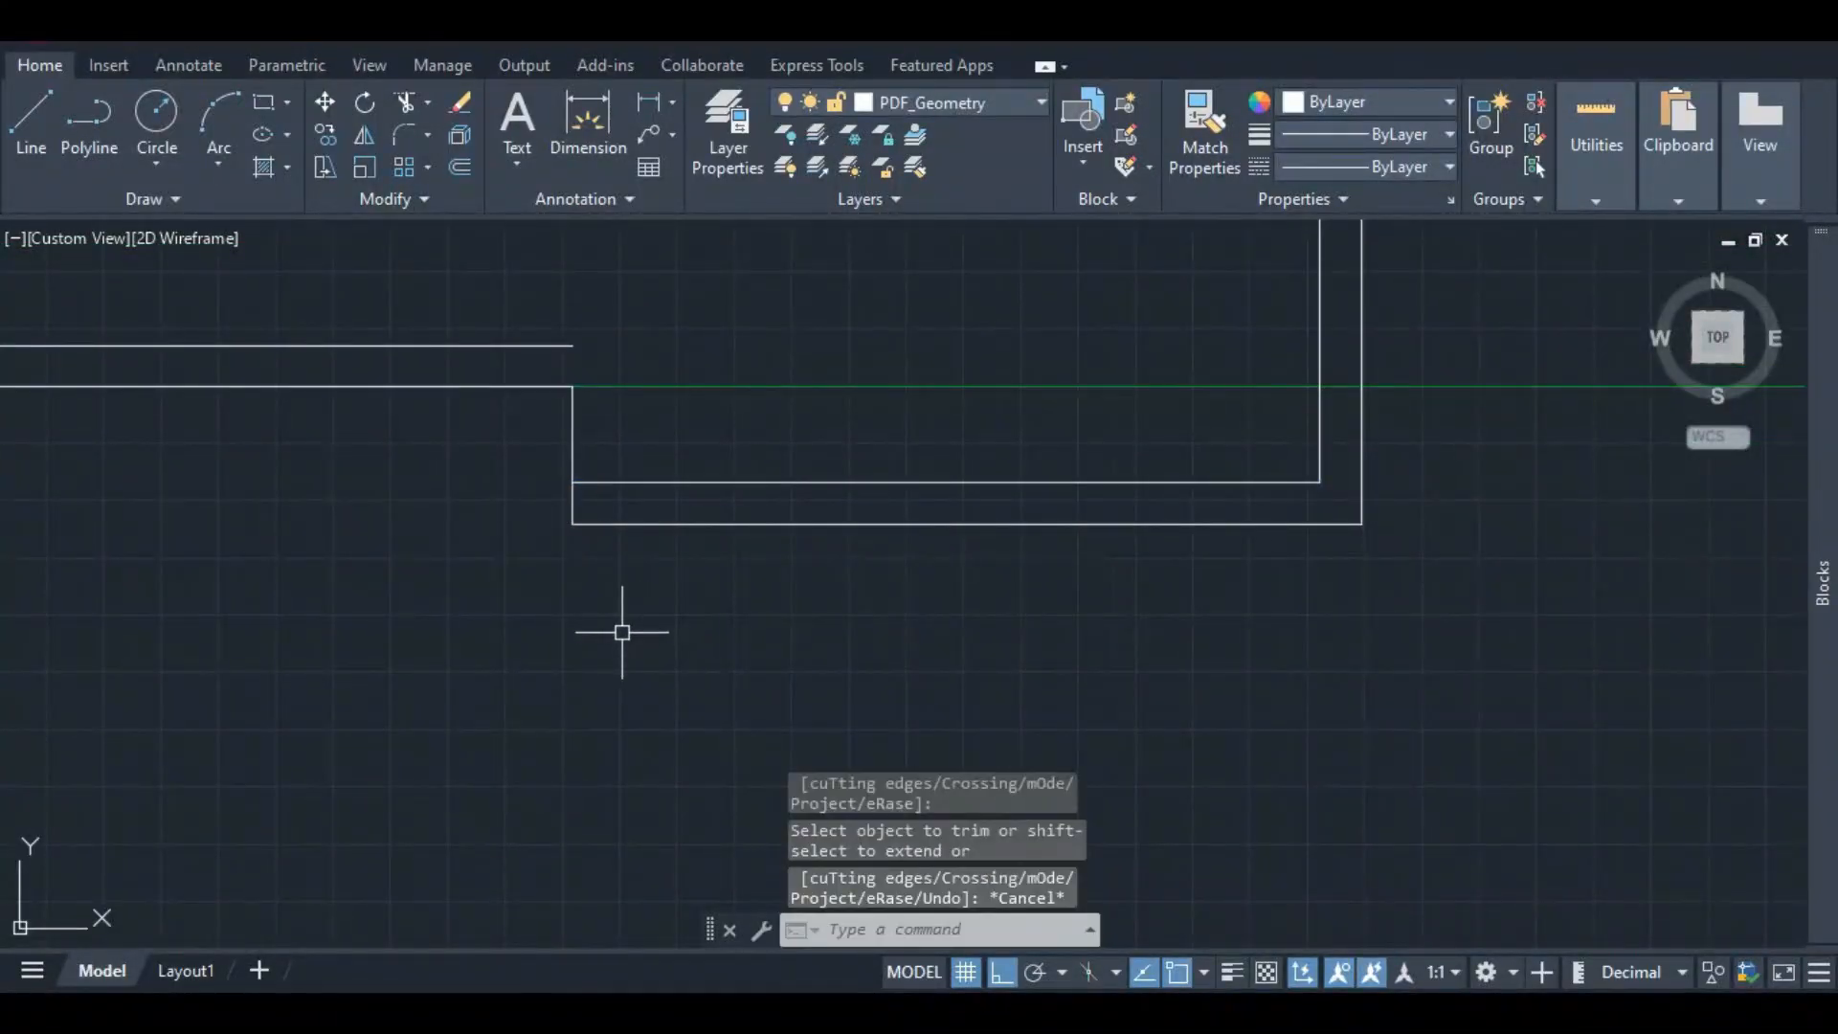
- Shorten the short vertical at the front step so its upper end meets the ante room's inner front wall line, capping that wall
scroll(1431, 457, down, 3)
scroll(86, 555, up, 2)
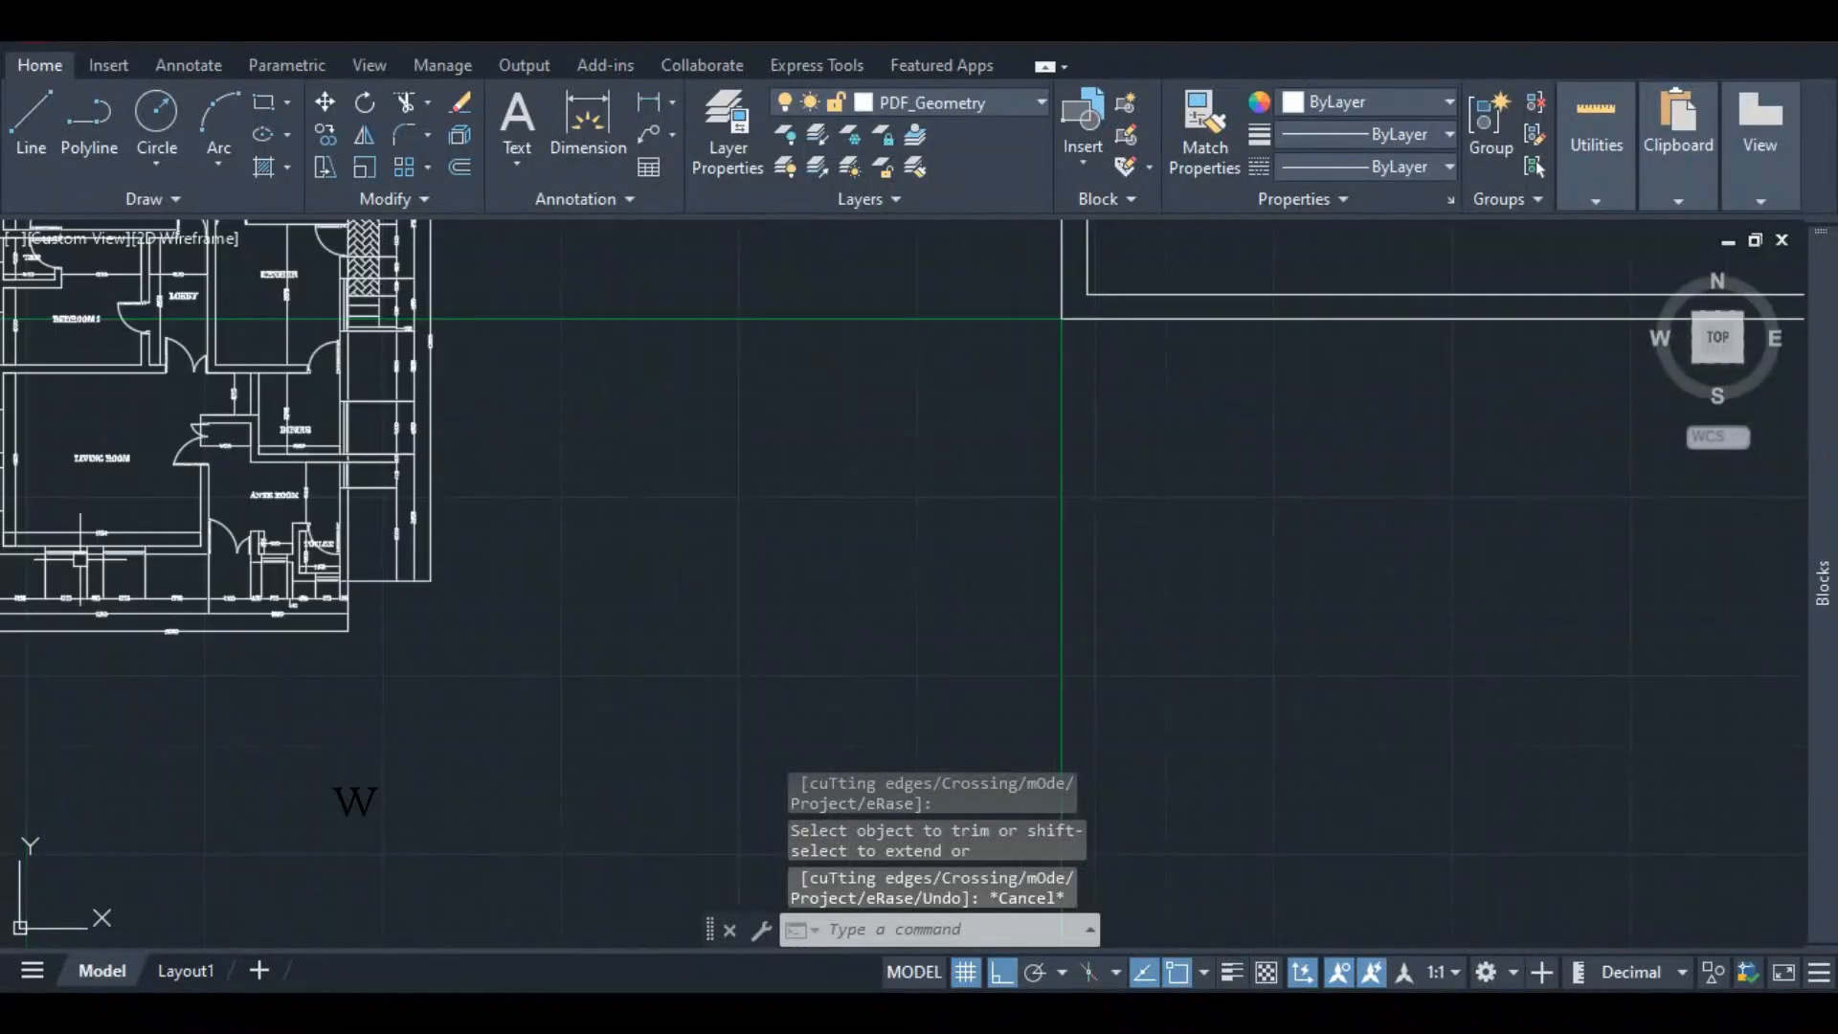
scroll(124, 536, down, 2)
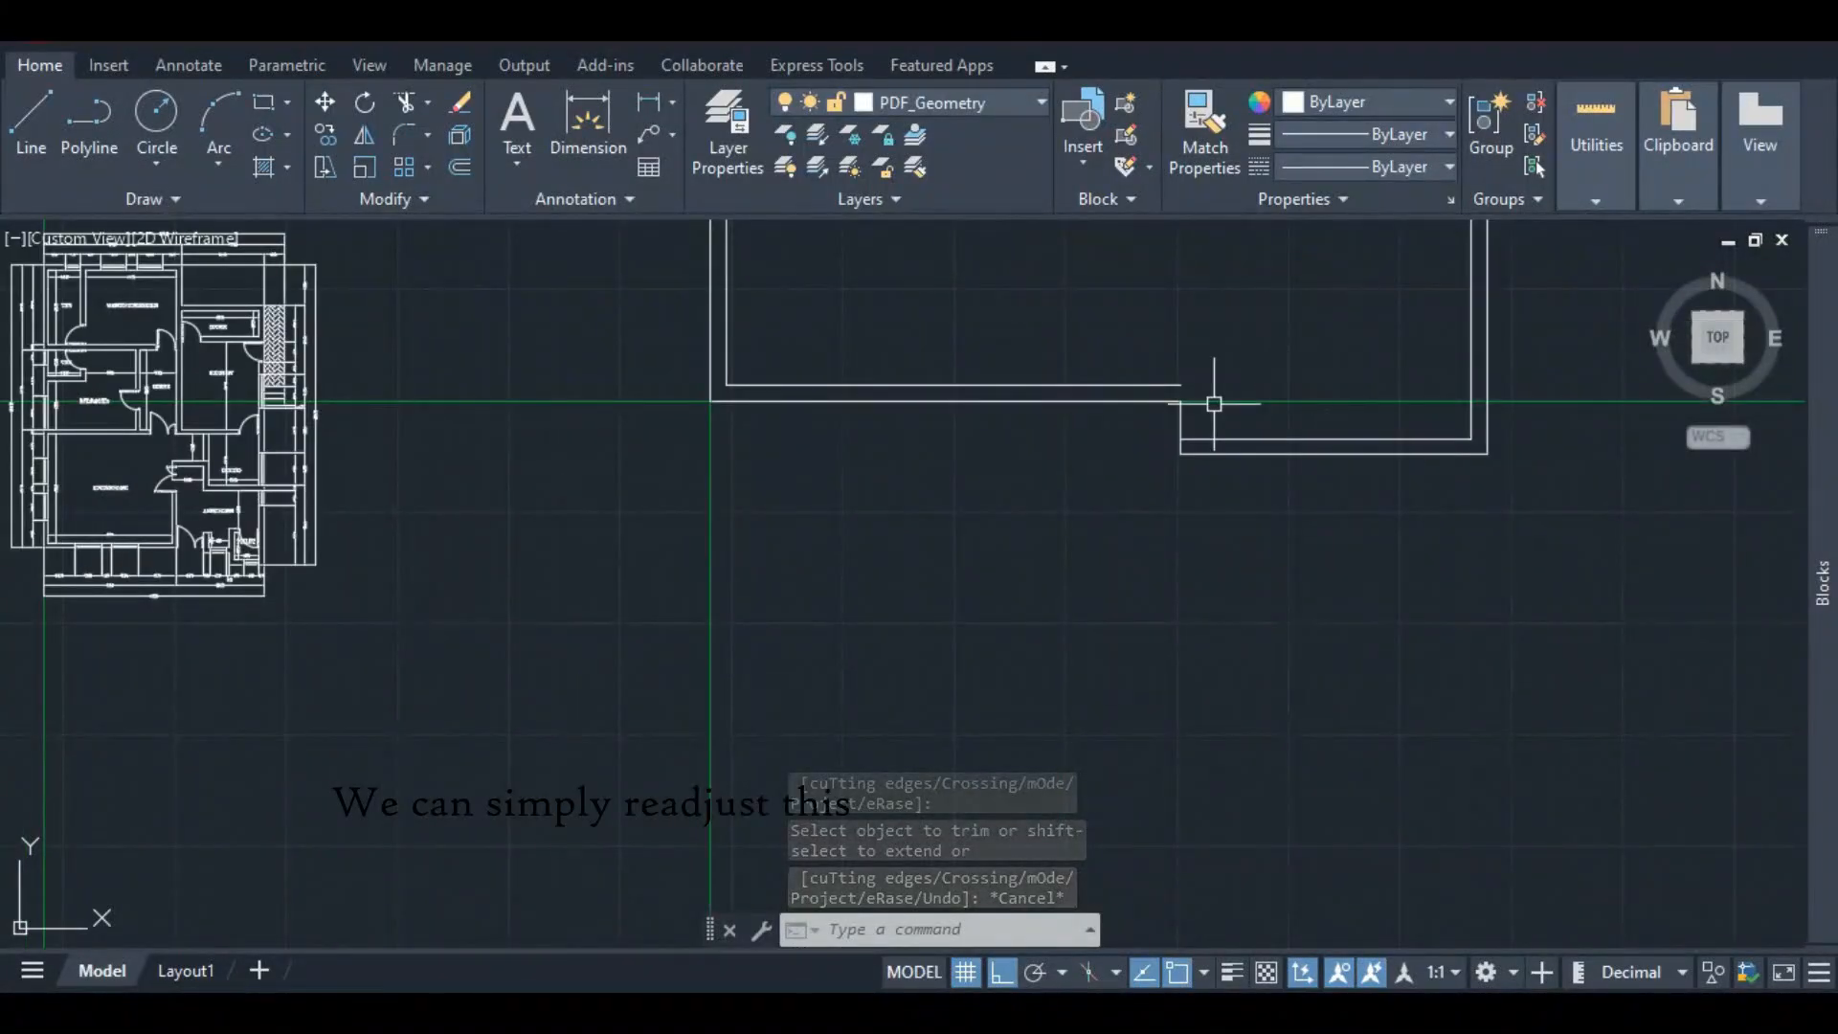
click(1181, 416)
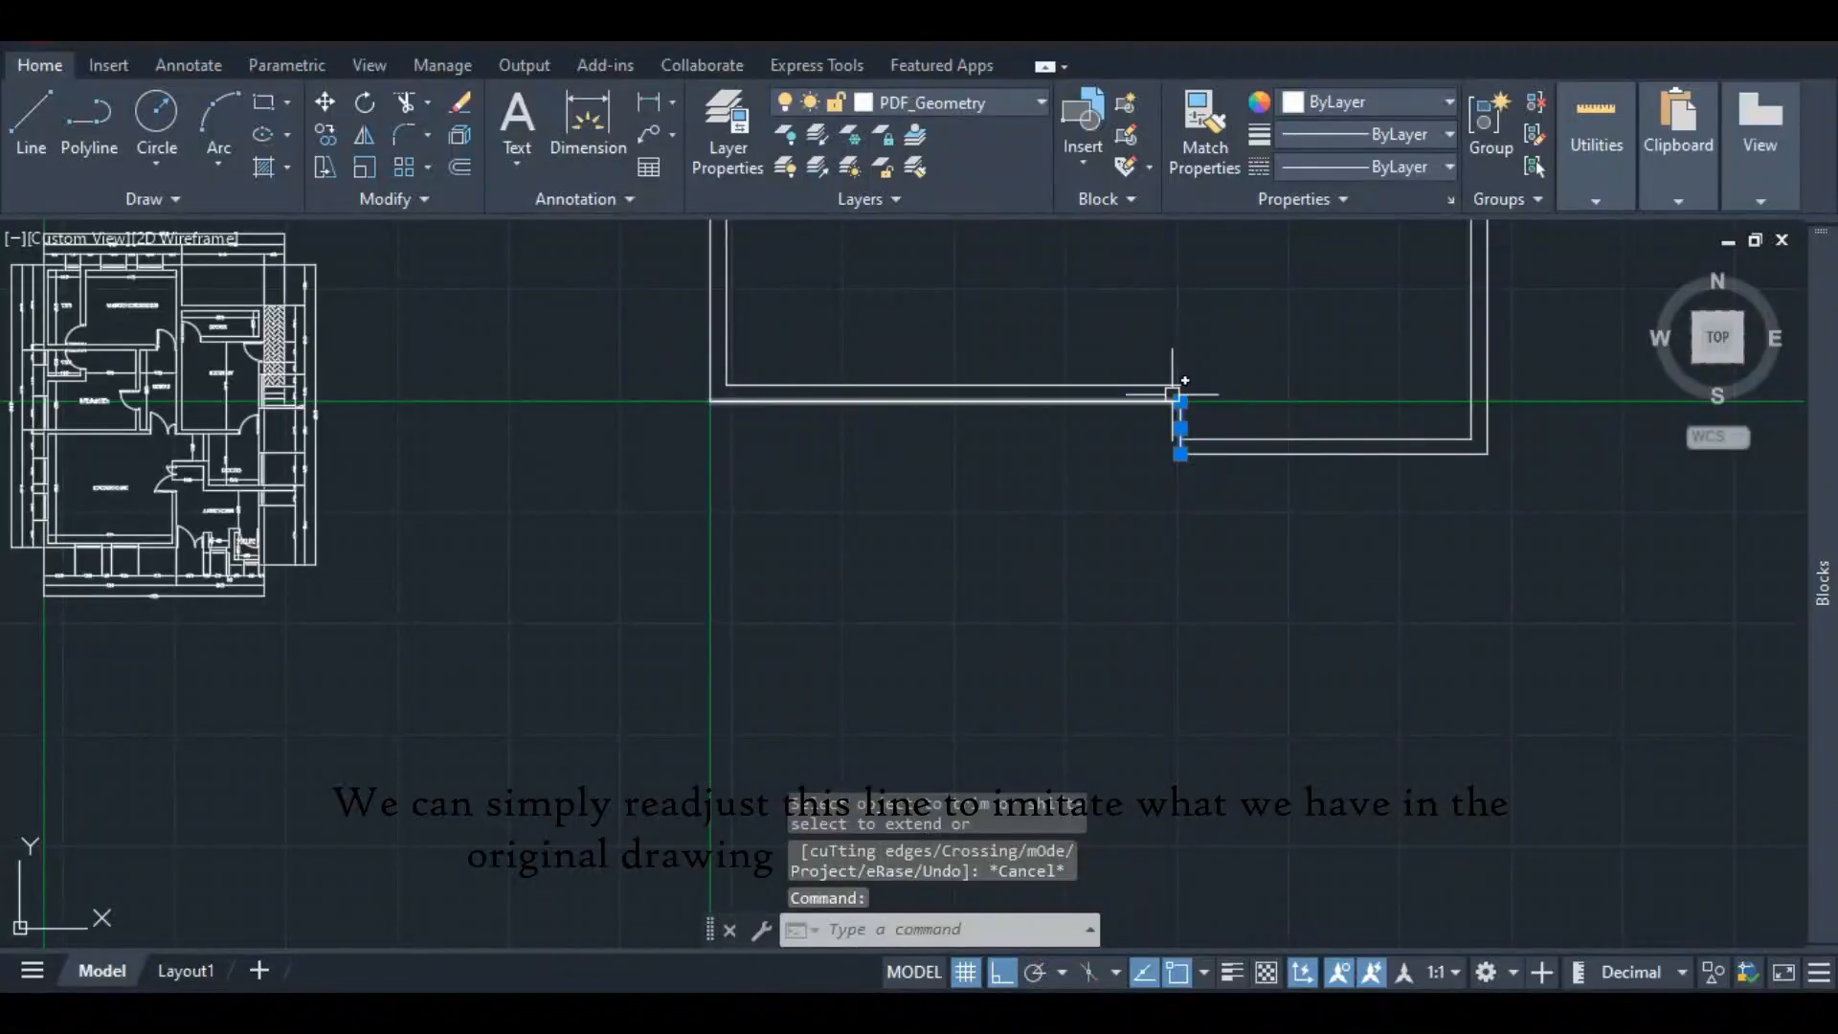
scroll(1179, 400, up, 3)
click(1184, 411)
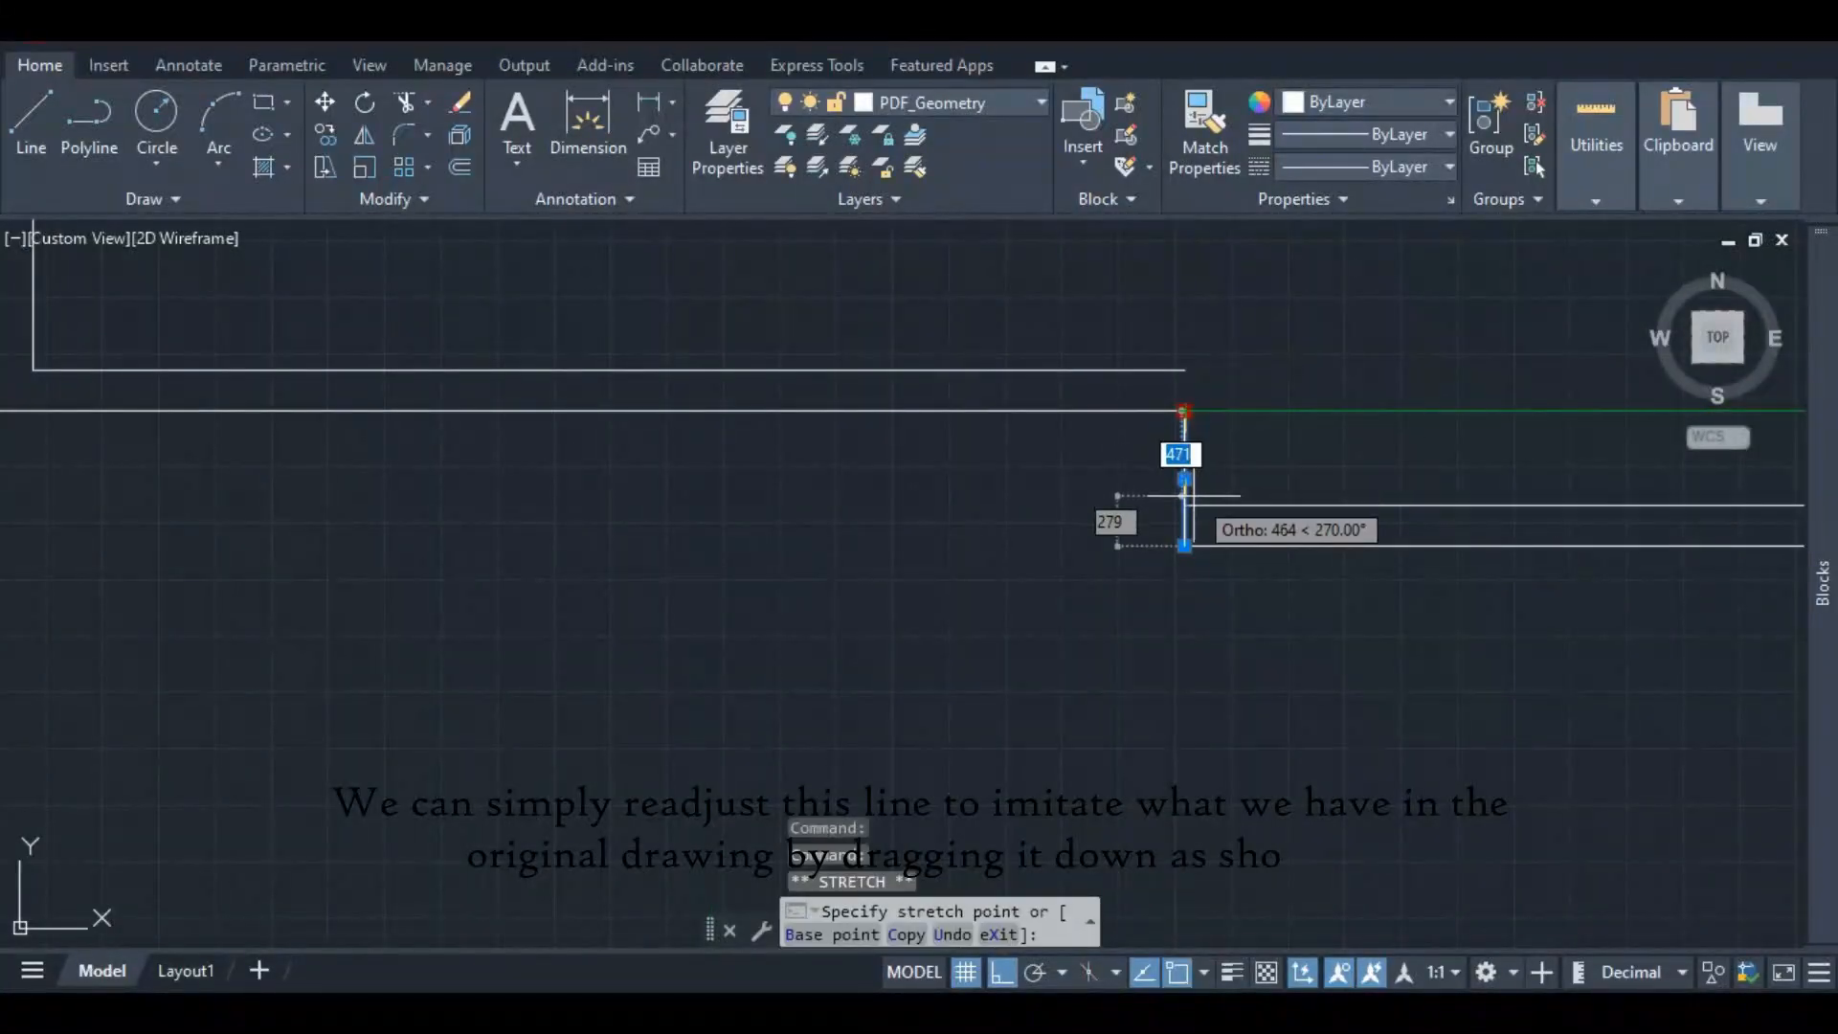
click(1184, 504)
scroll(1186, 437, down, 4)
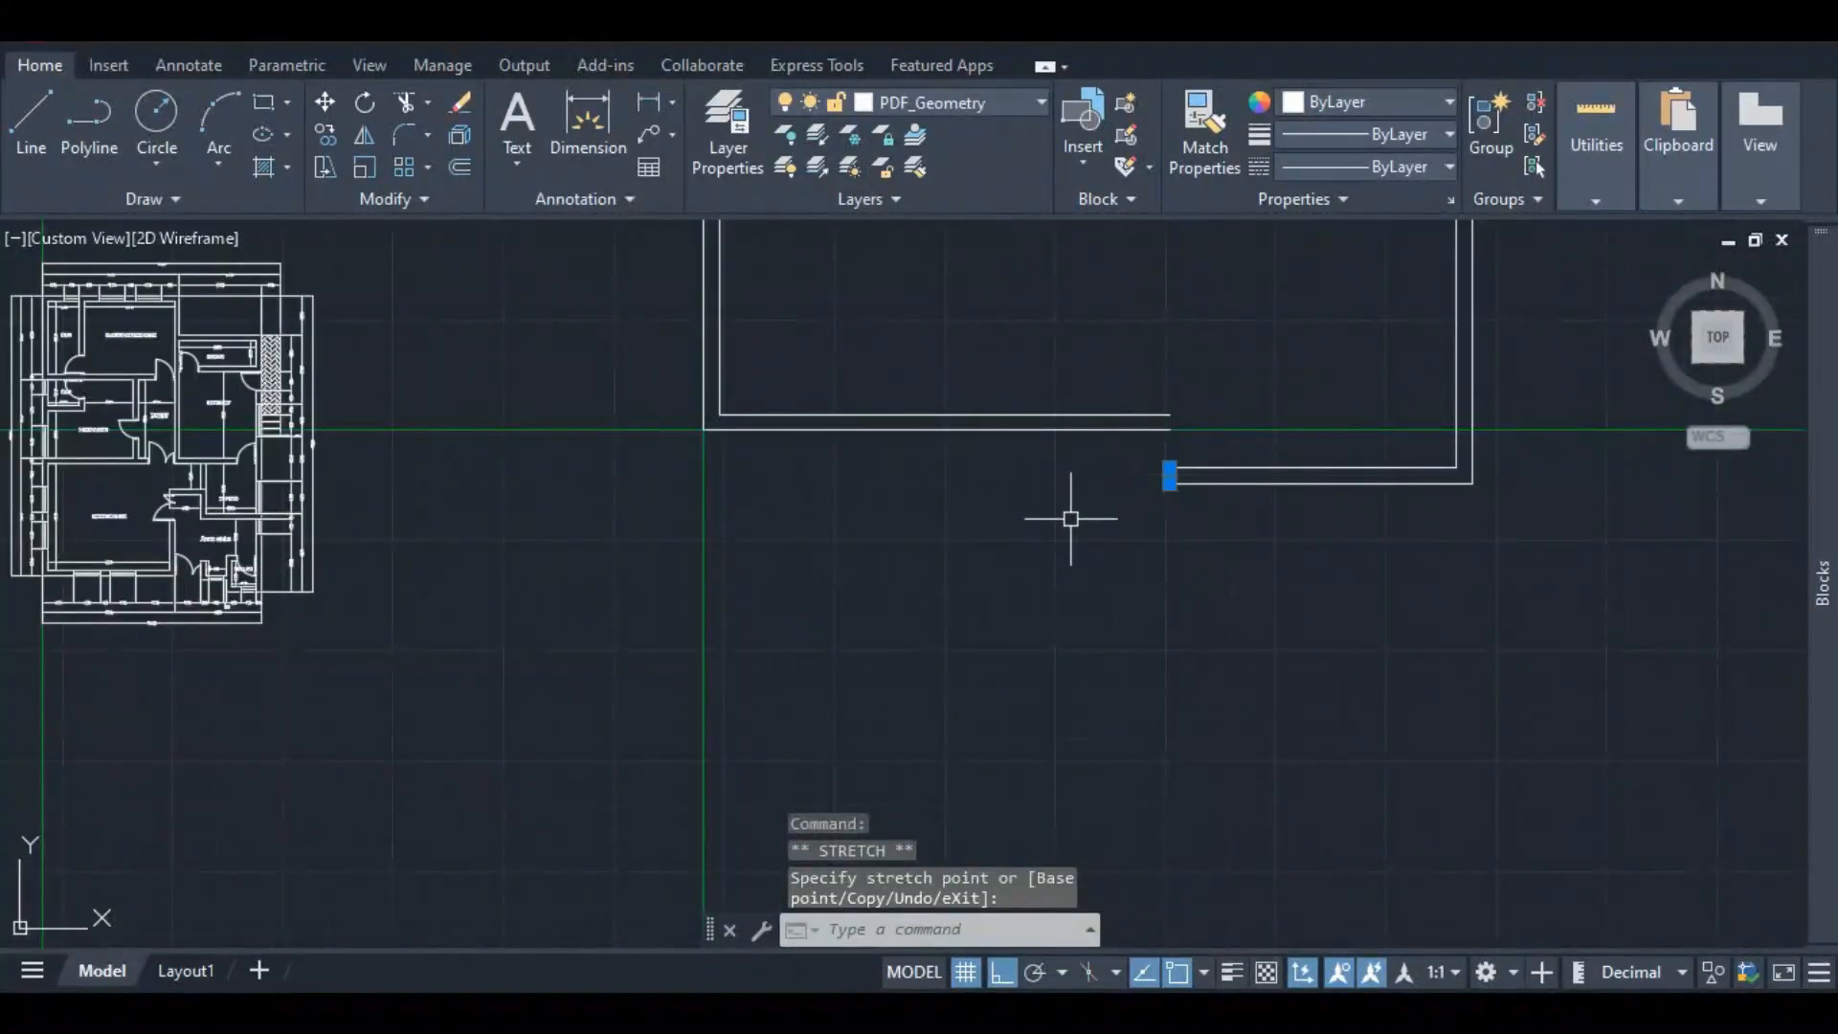
key(Escape)
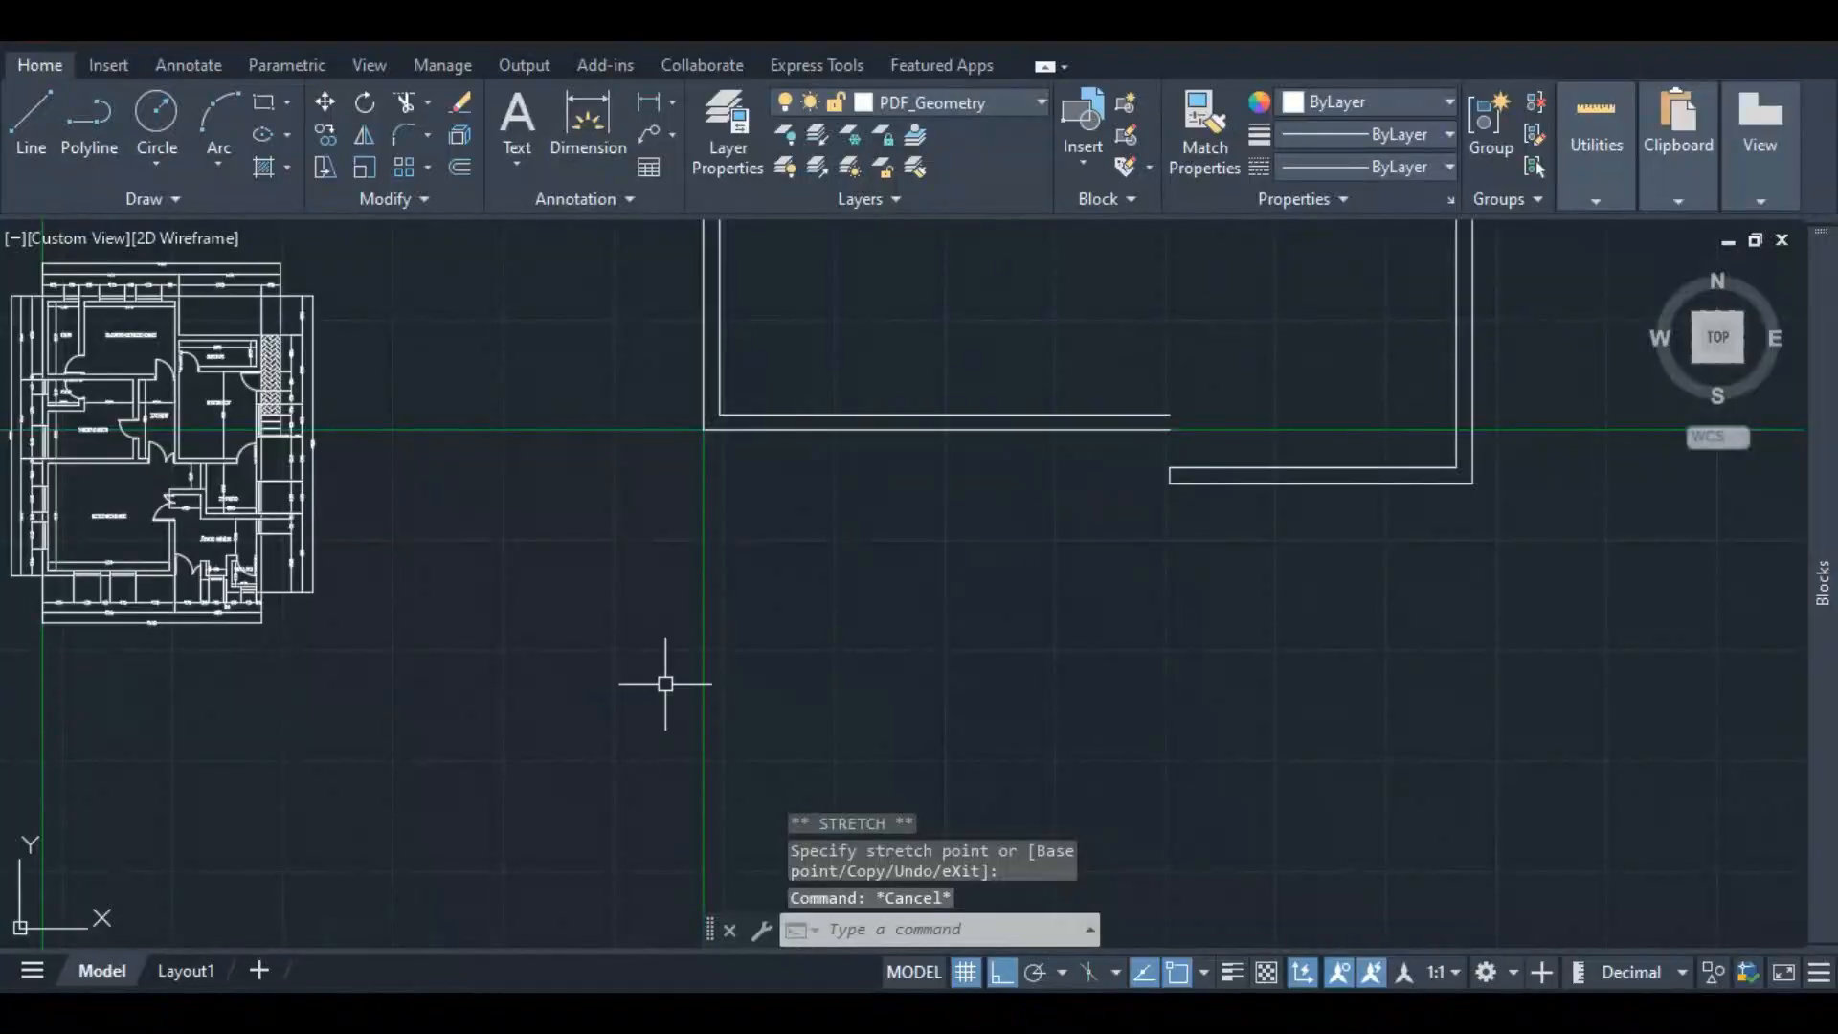
scroll(191, 613, up, 3)
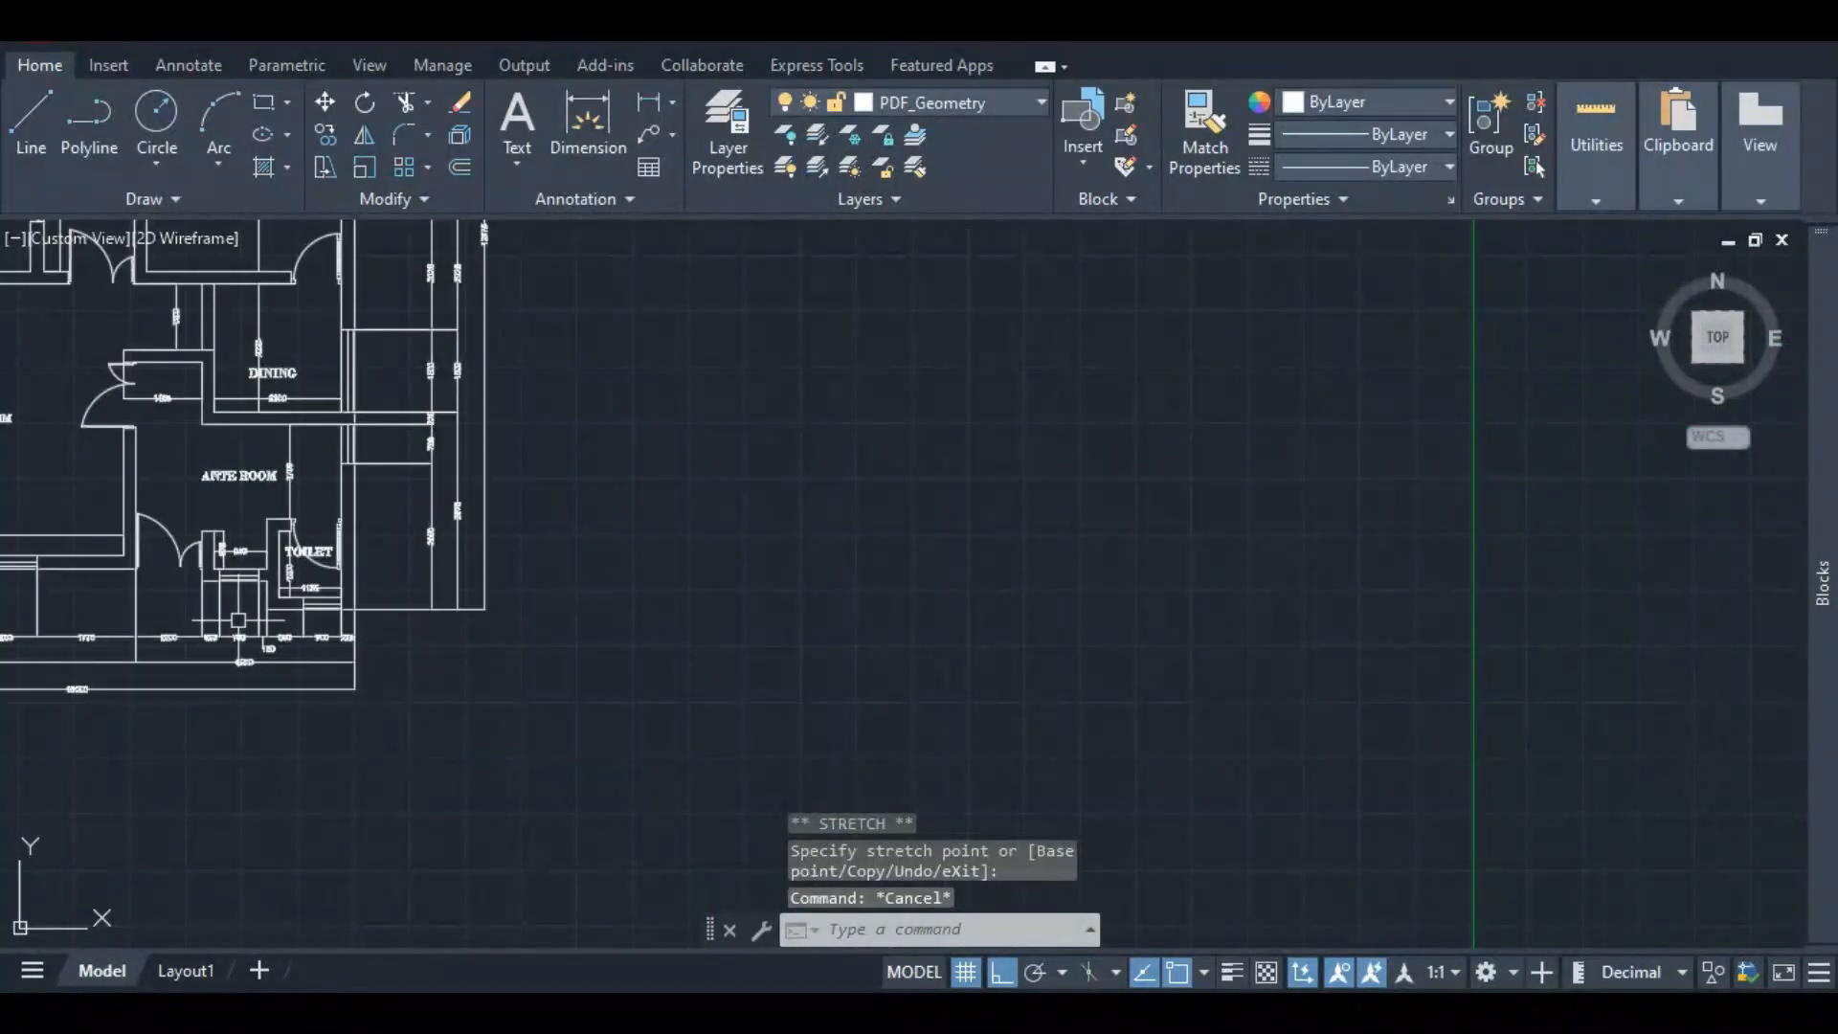
scroll(374, 661, down, 3)
scroll(374, 660, down, 4)
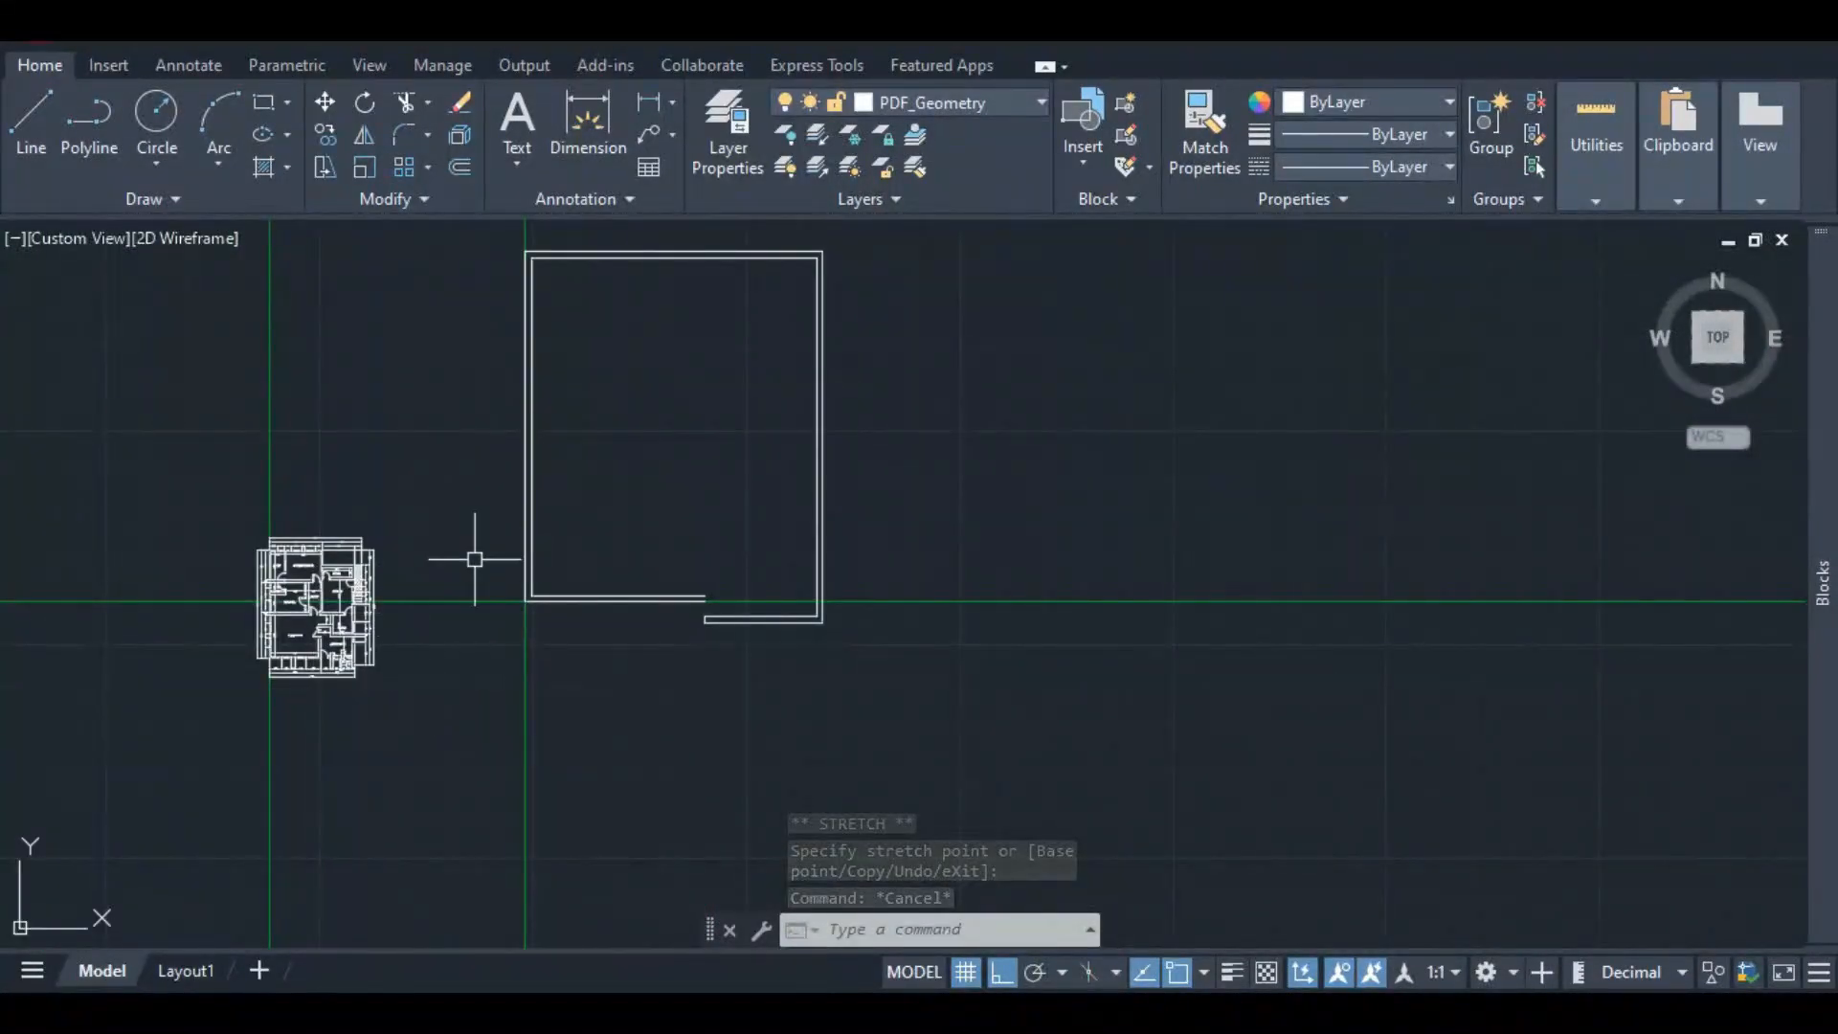
scroll(477, 565, up, 2)
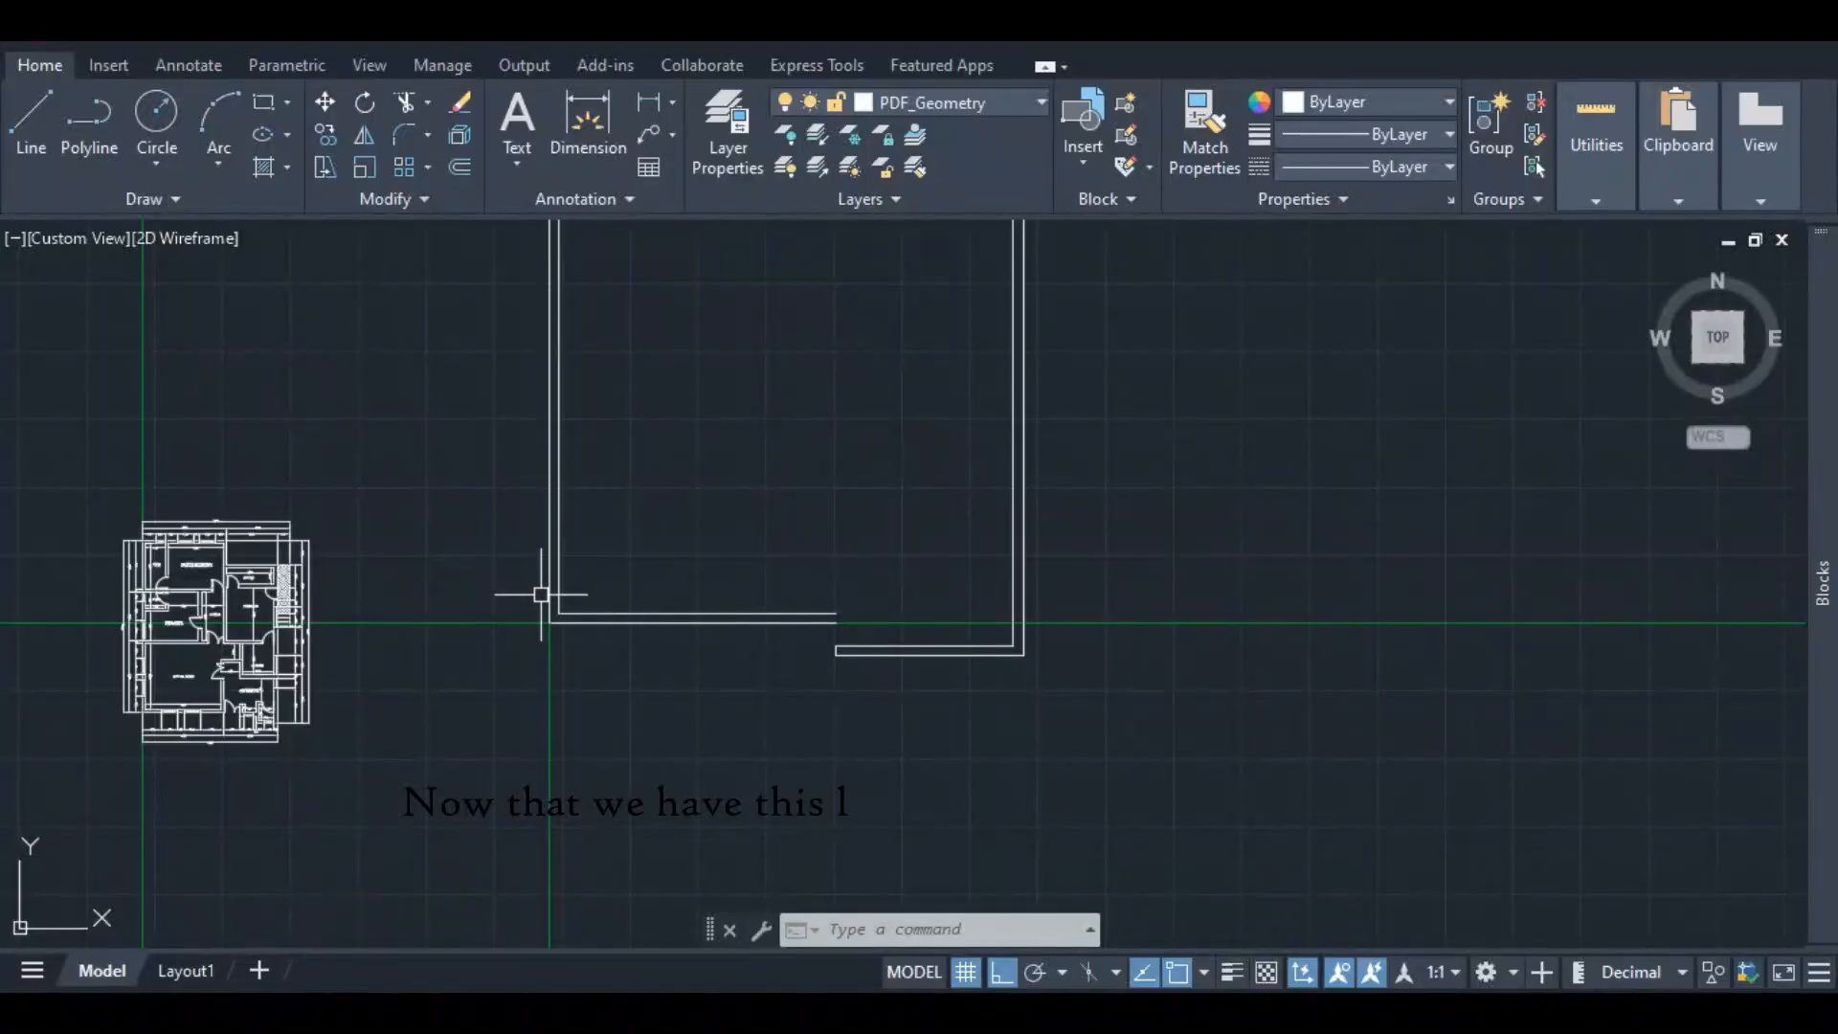
- Save the drawing and review the living room and ante room front walls in the reference plan
scroll(541, 594, up, 2)
key(ctrl+s)
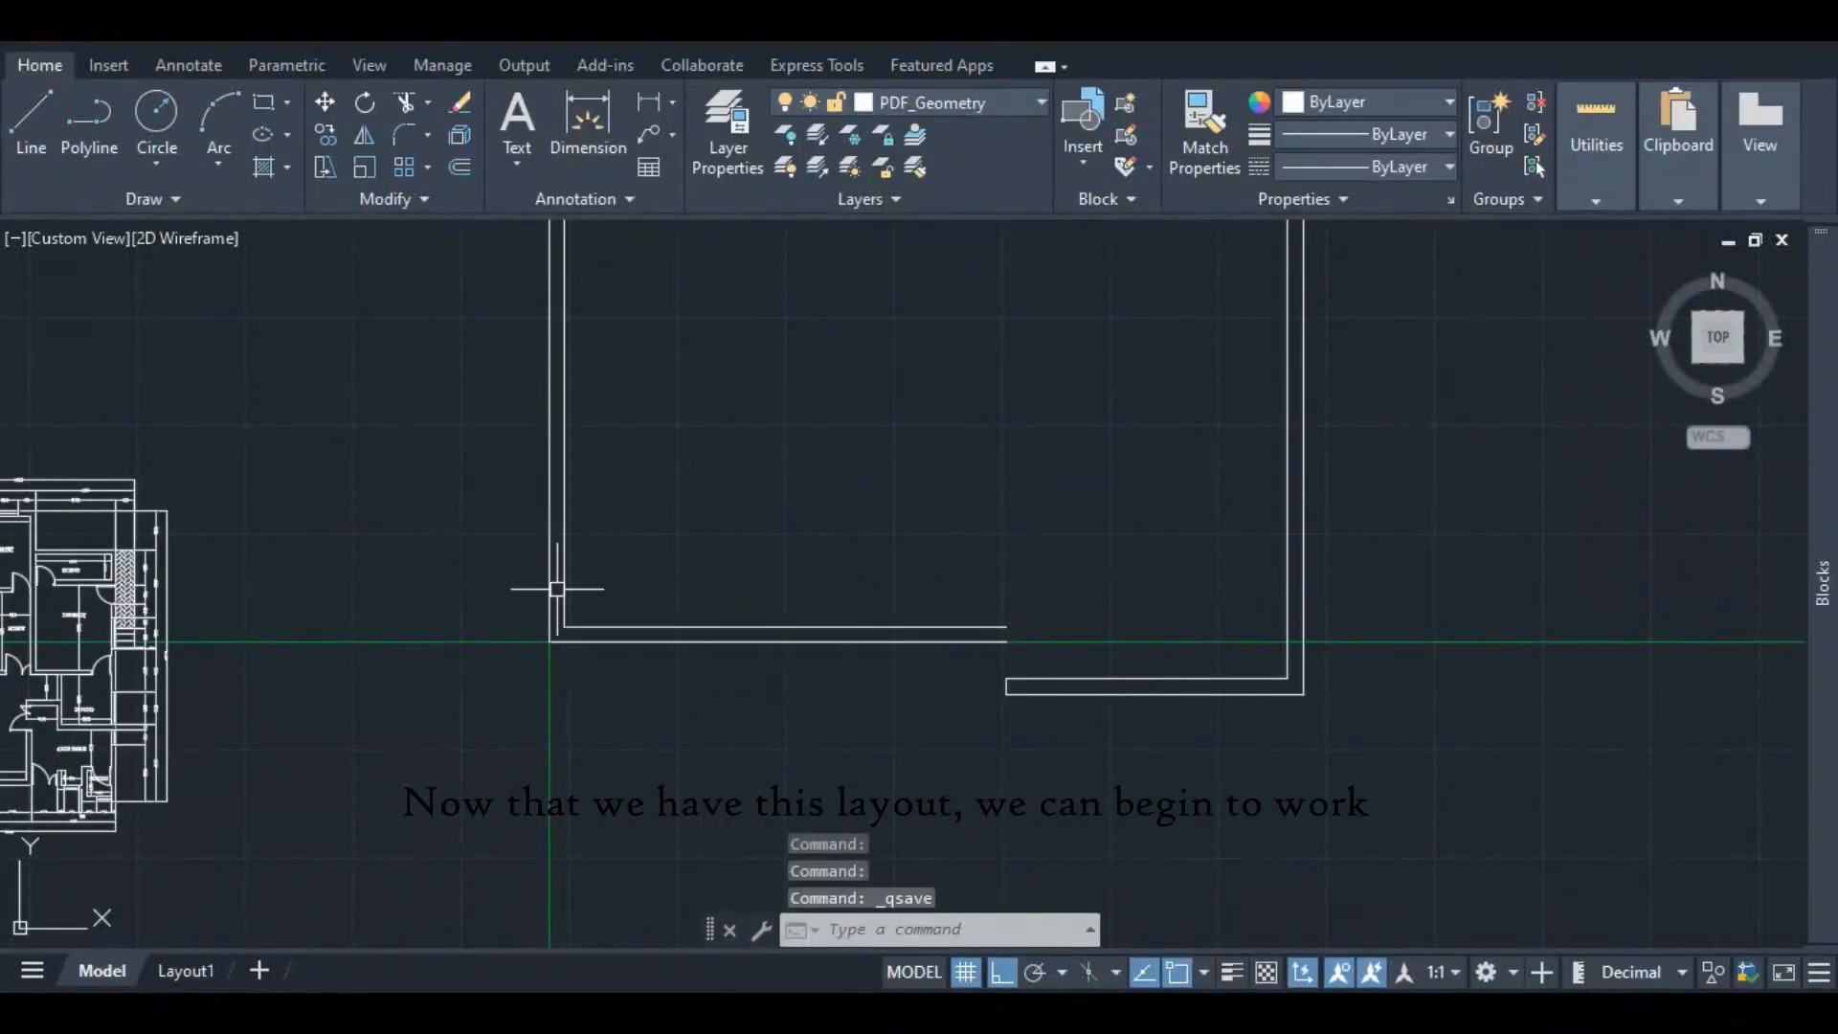
scroll(793, 676, down, 2)
scroll(412, 759, up, 6)
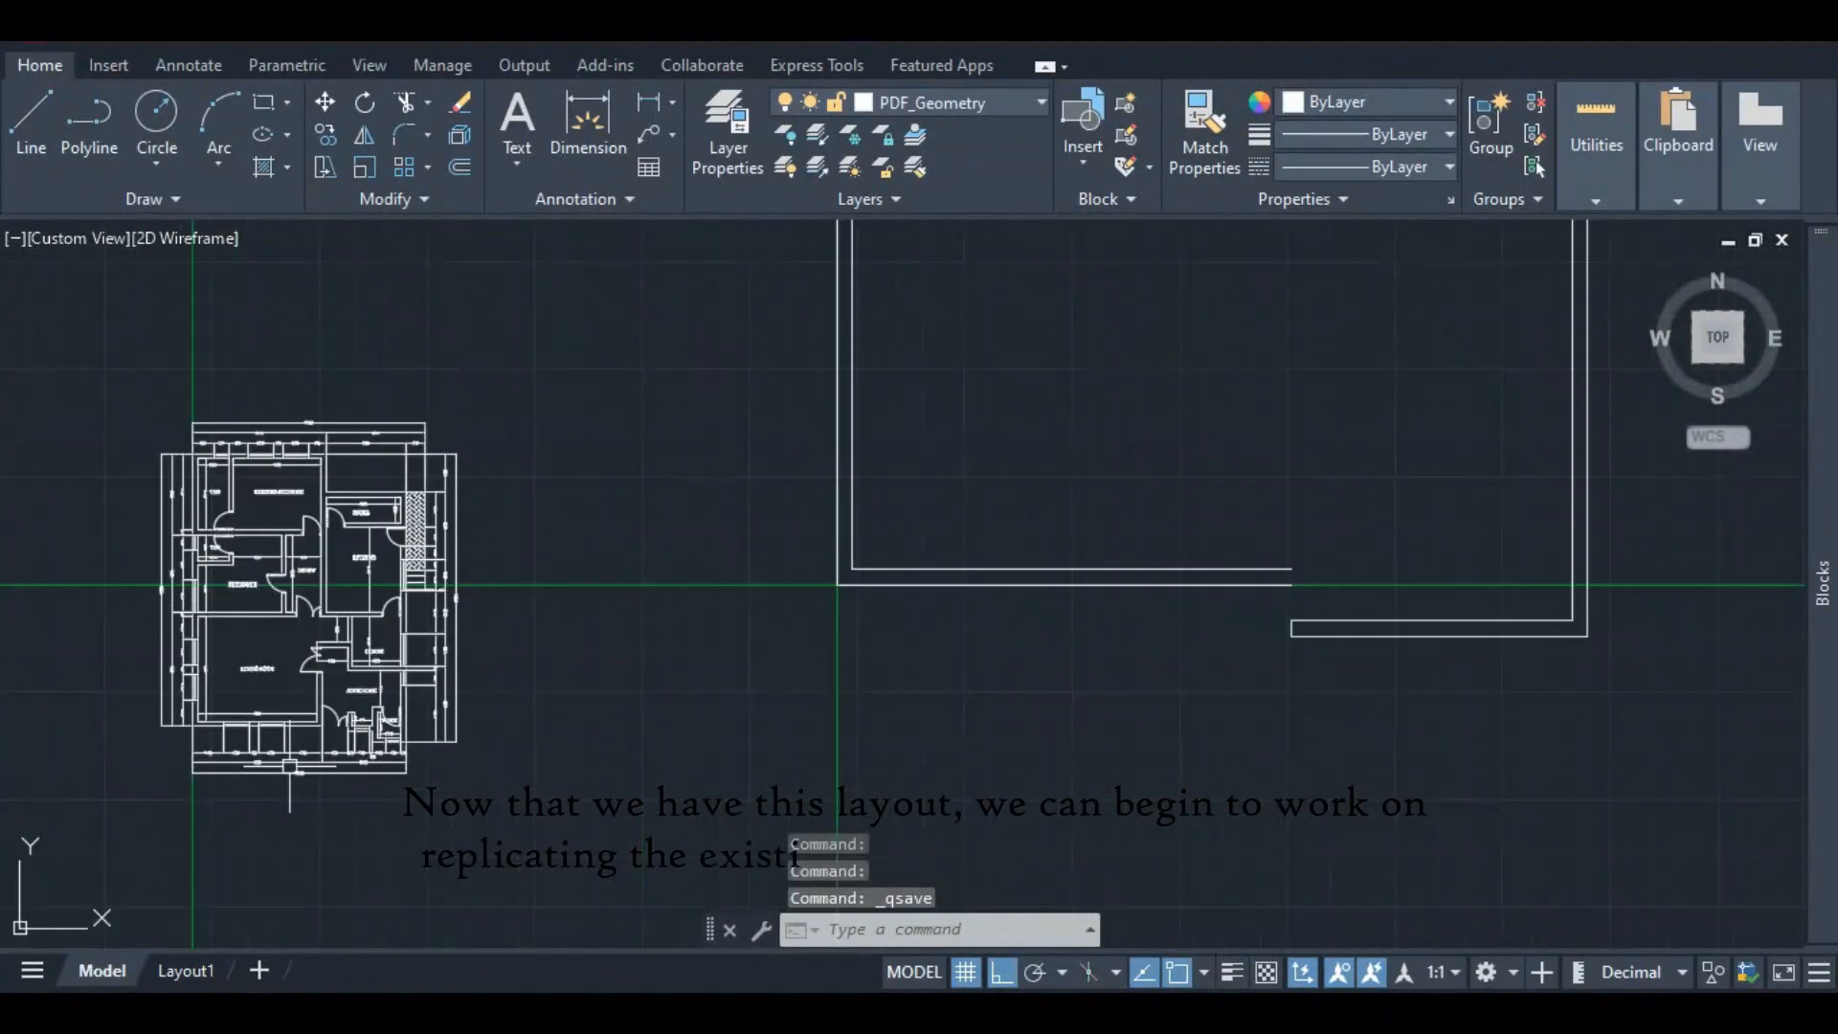
scroll(160, 745, up, 3)
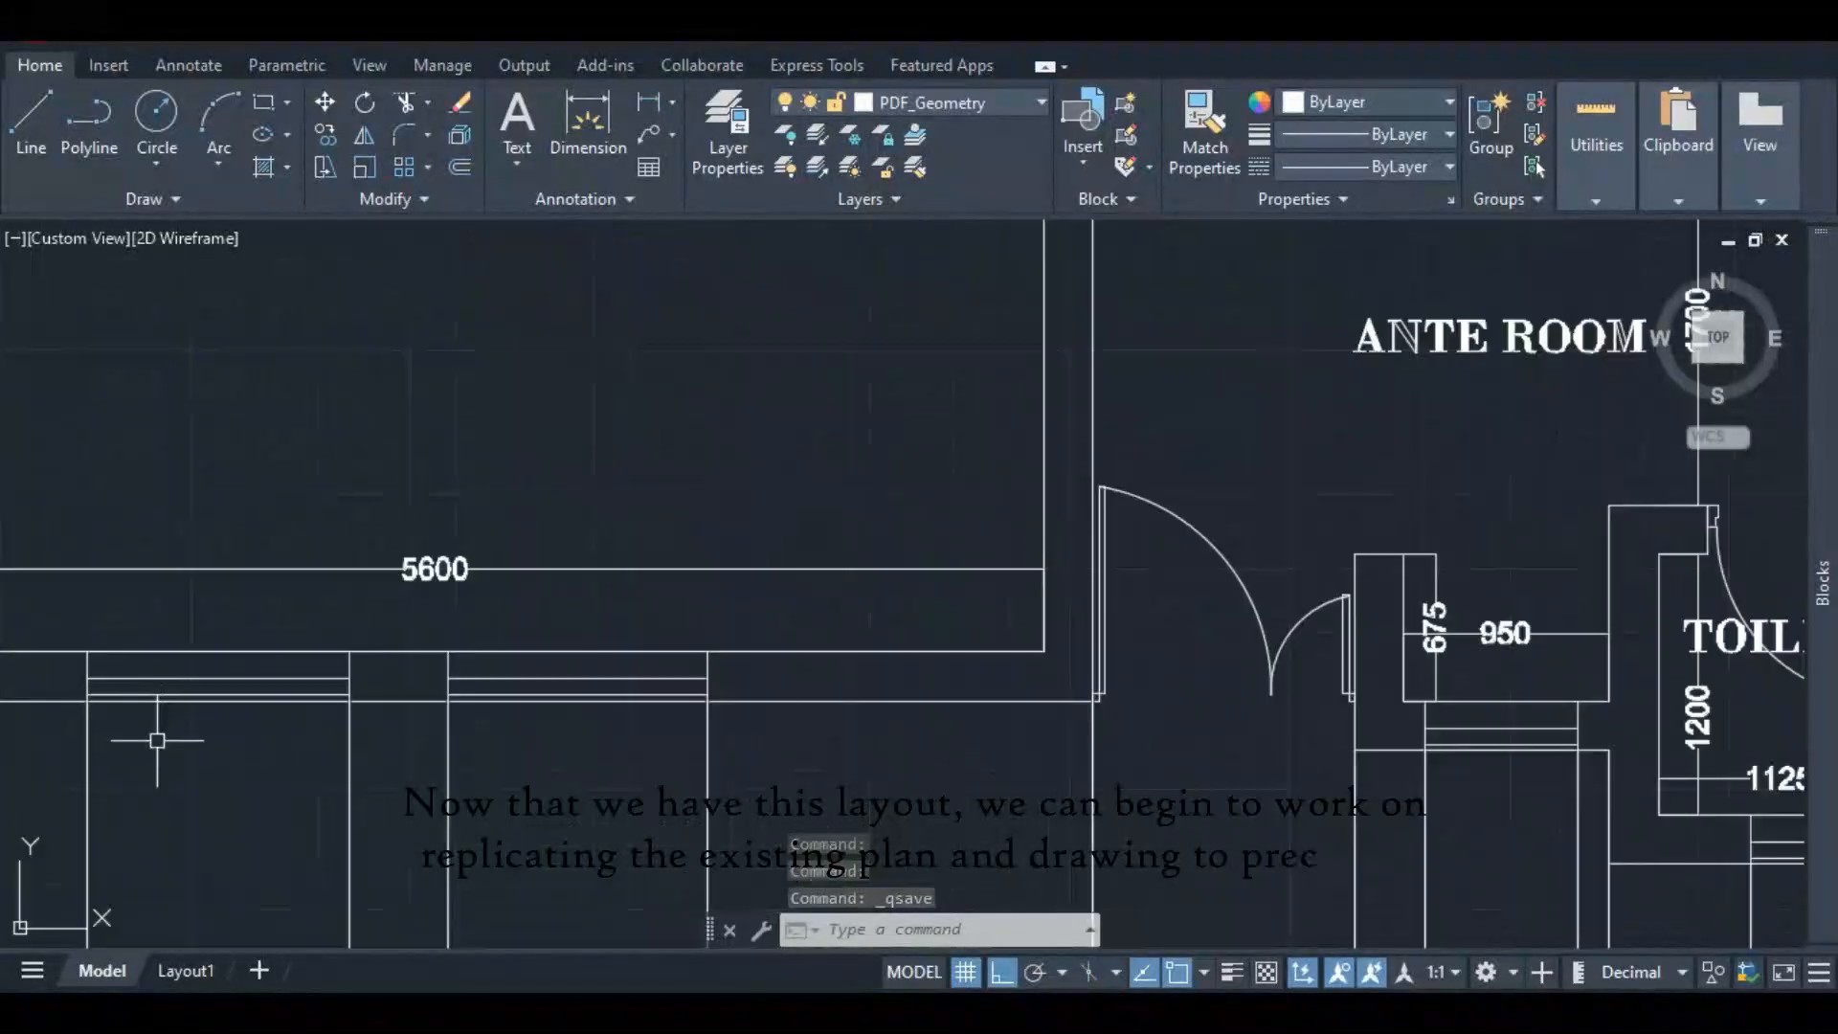
scroll(287, 677, down, 4)
scroll(336, 789, up, 2)
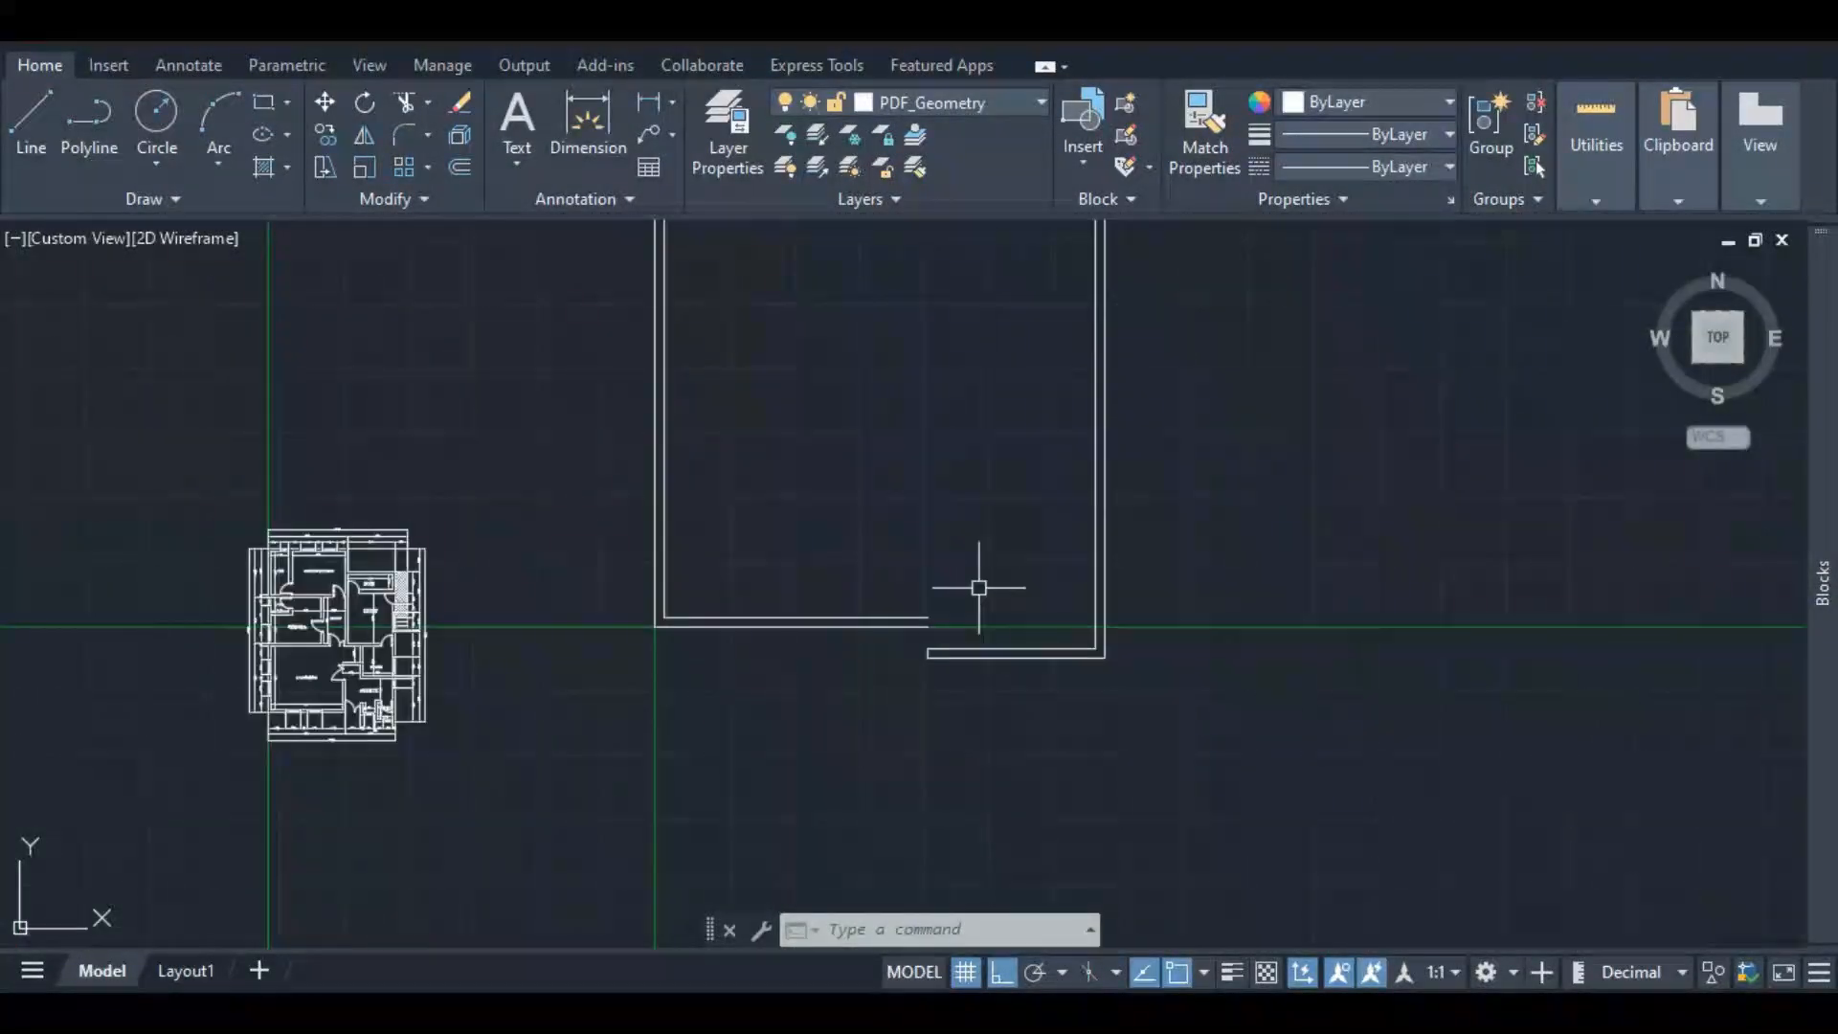
- Draw a 2000 line straight up from the right end of the living room's outer front wall line
scroll(914, 618, up, 3)
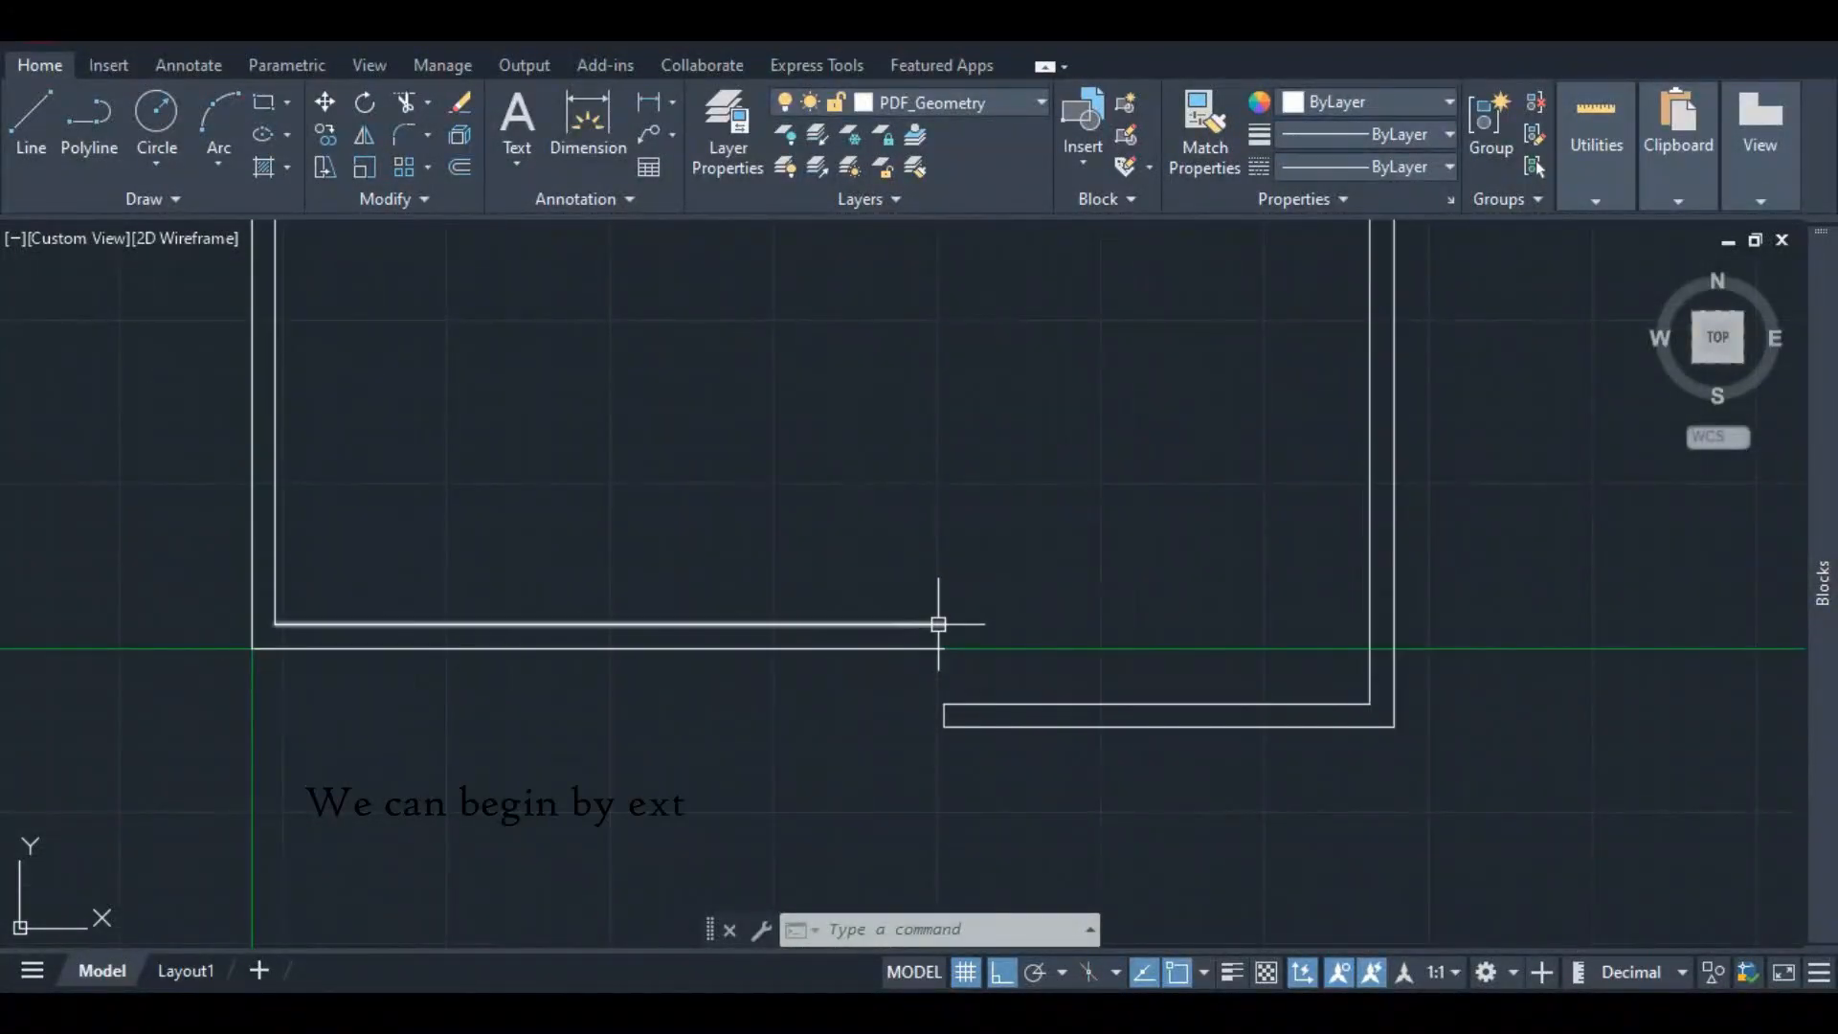
click(34, 115)
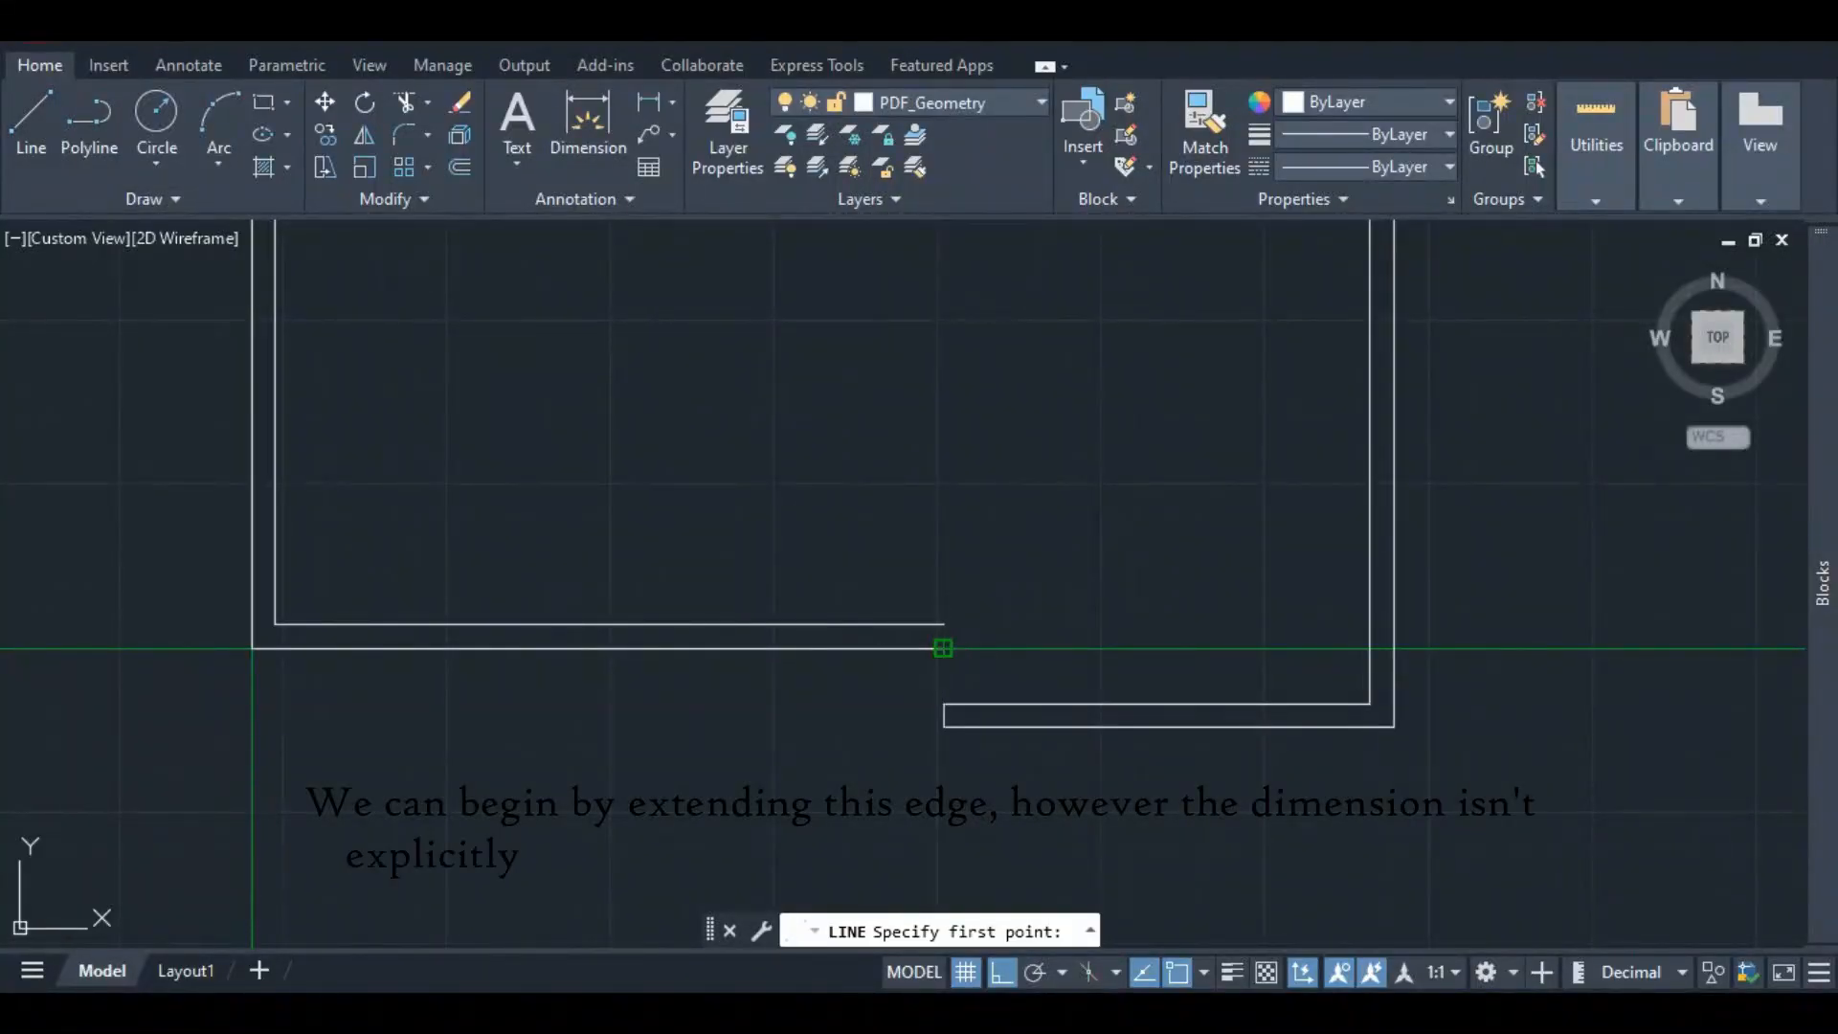
click(943, 648)
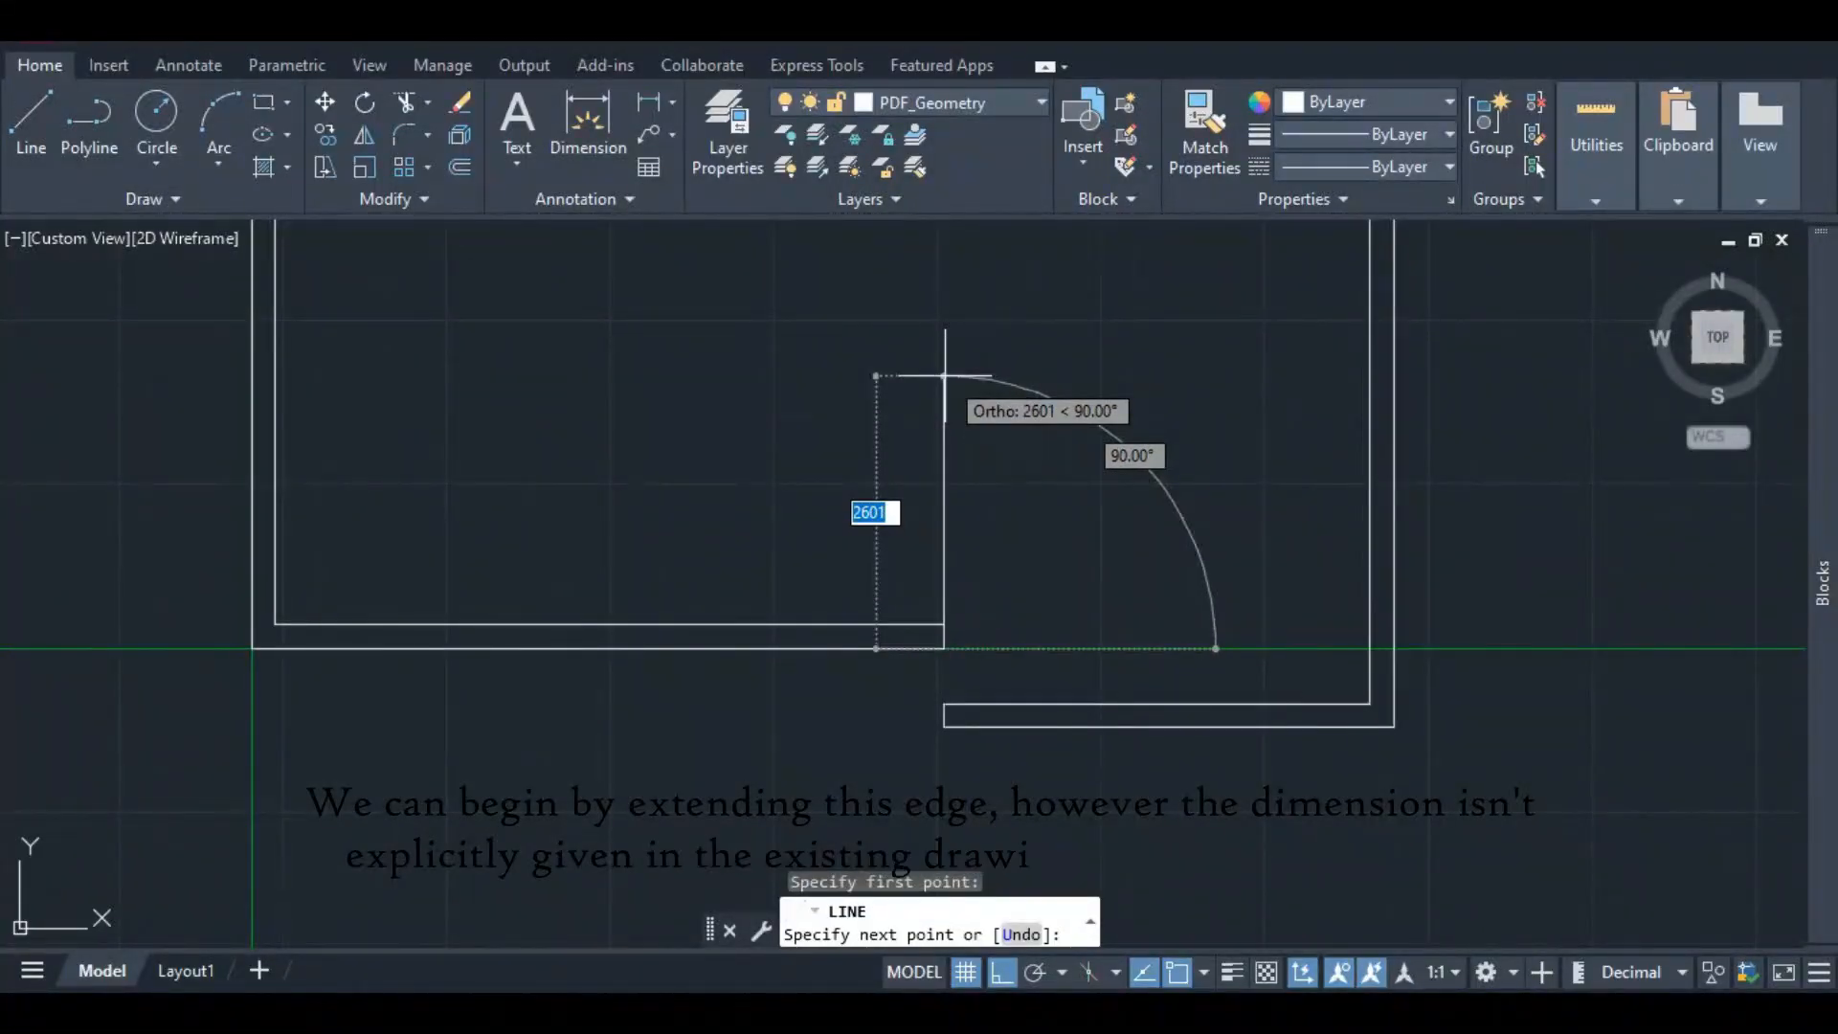
text(2000)
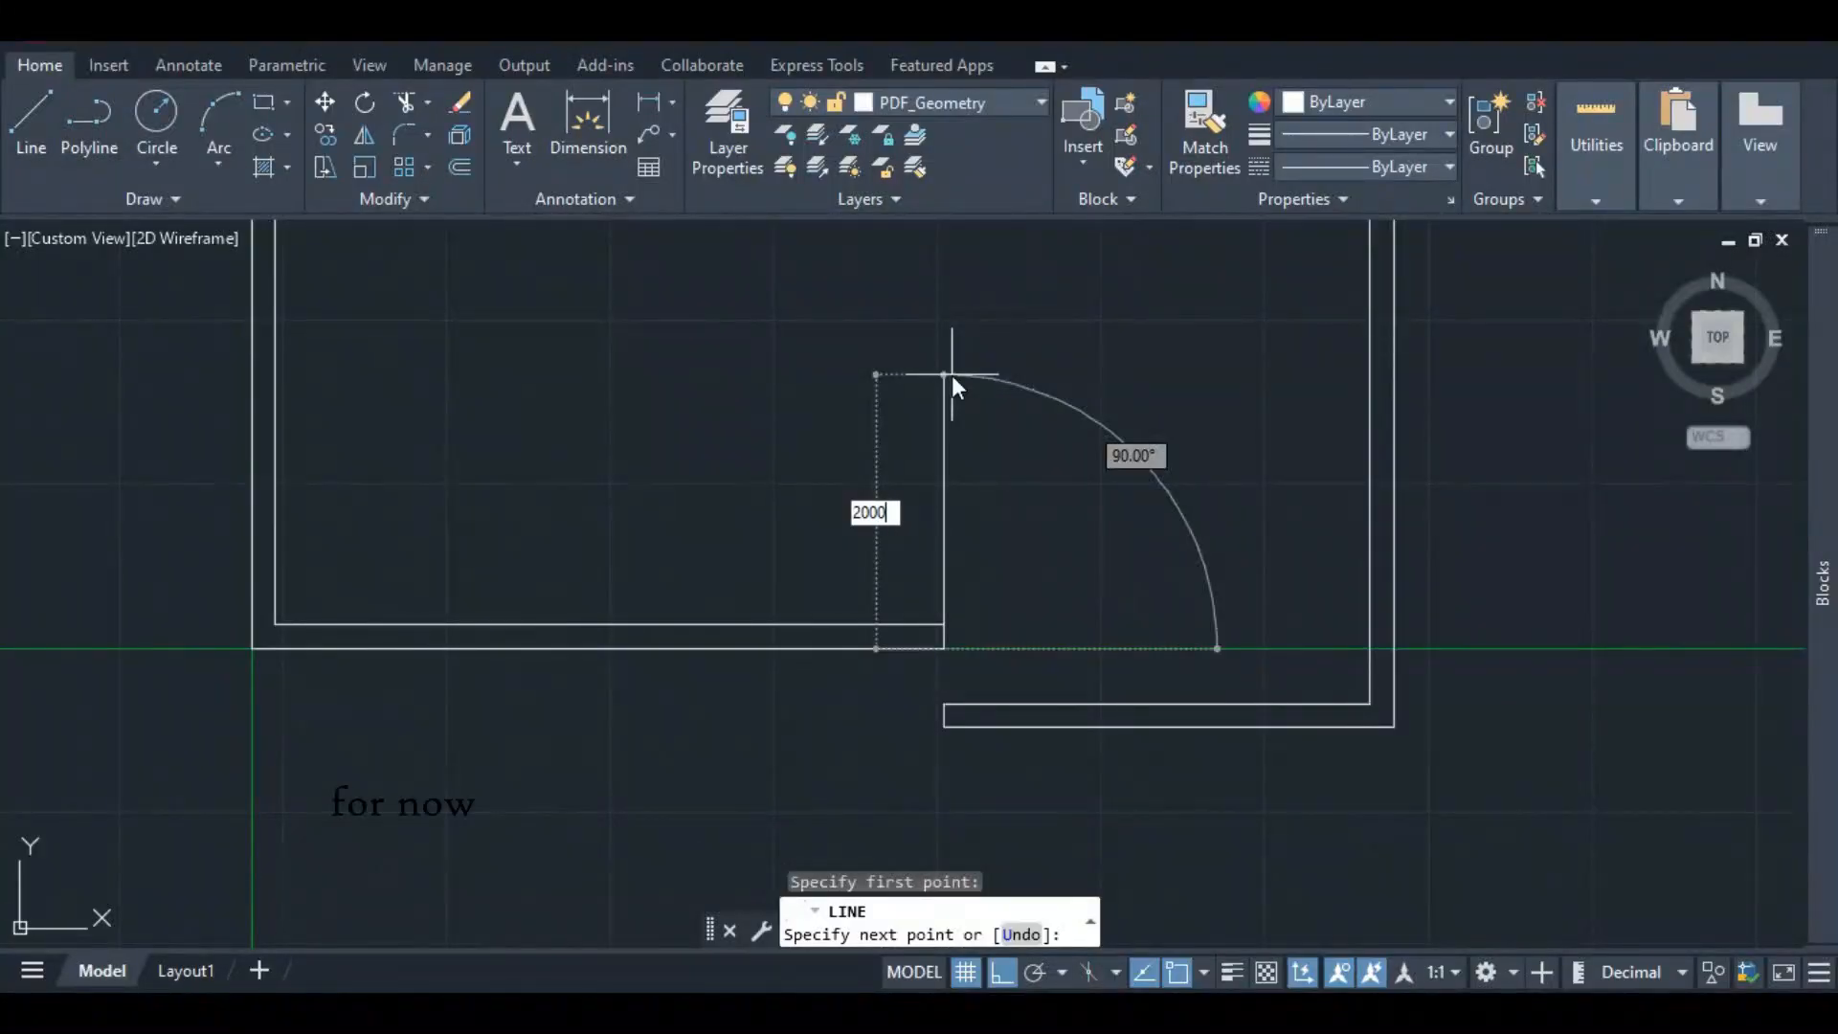
key(Return)
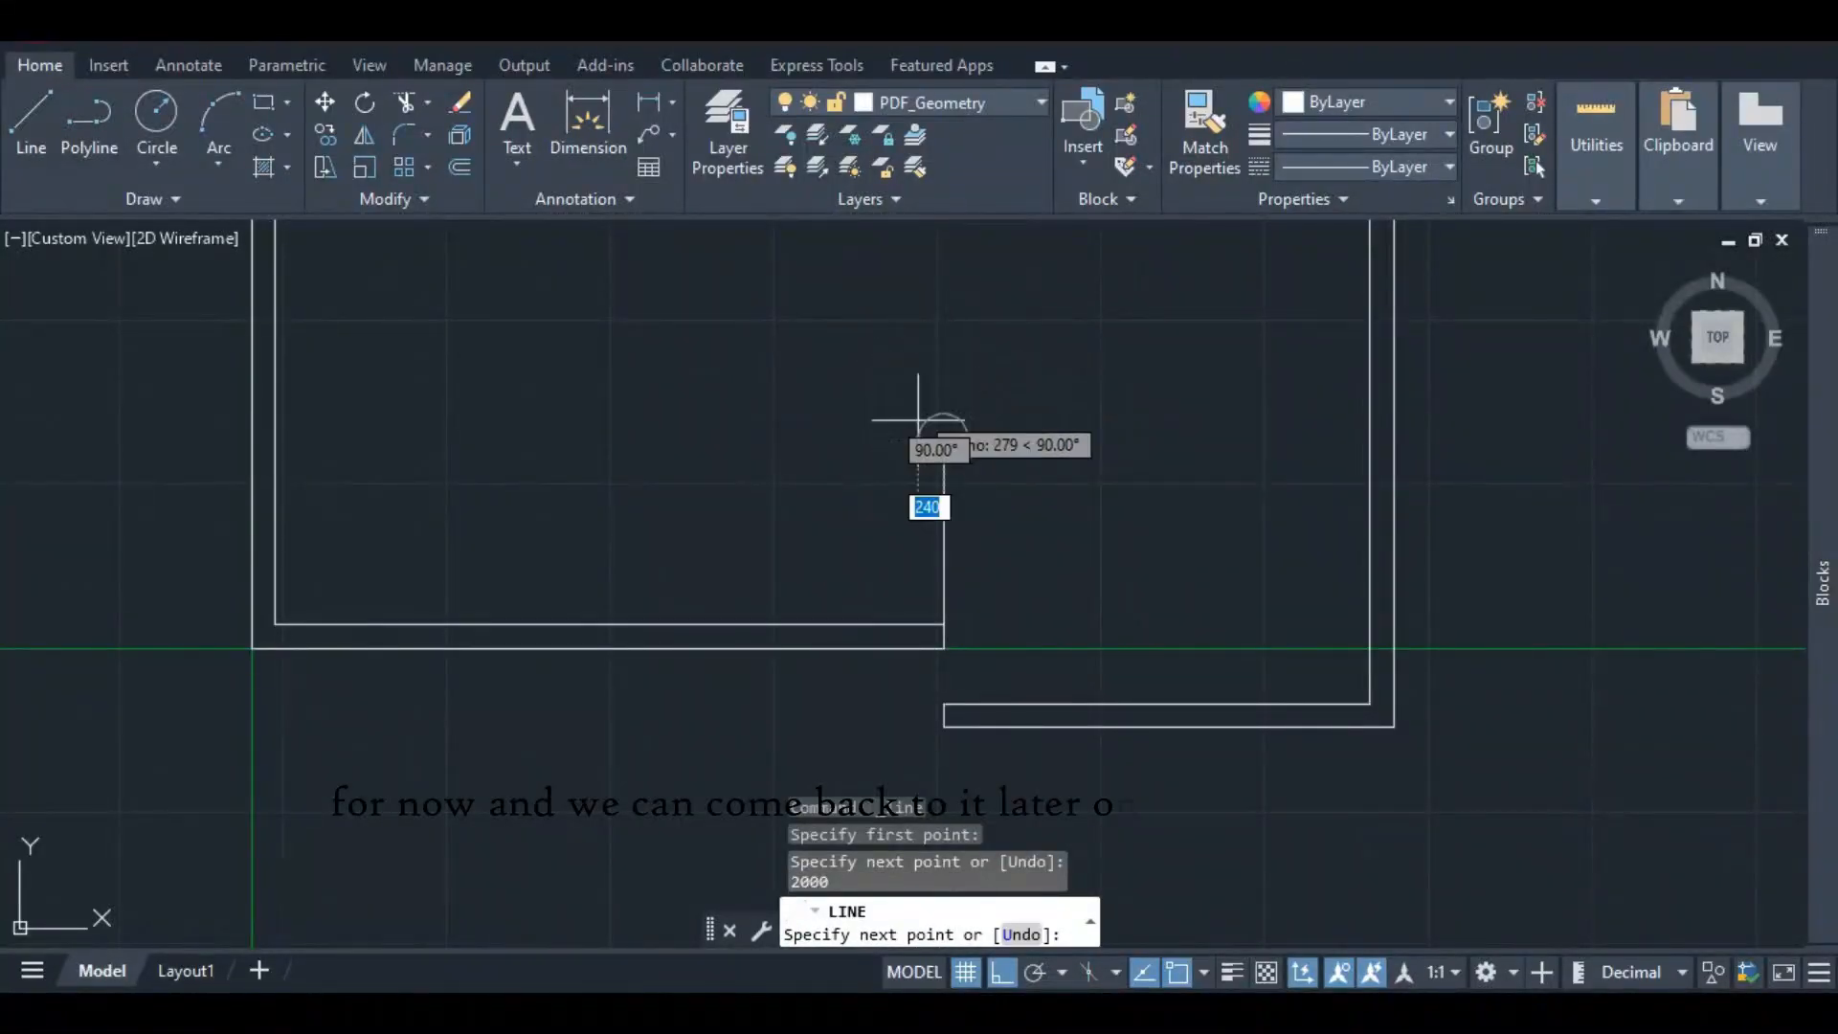
key(Escape)
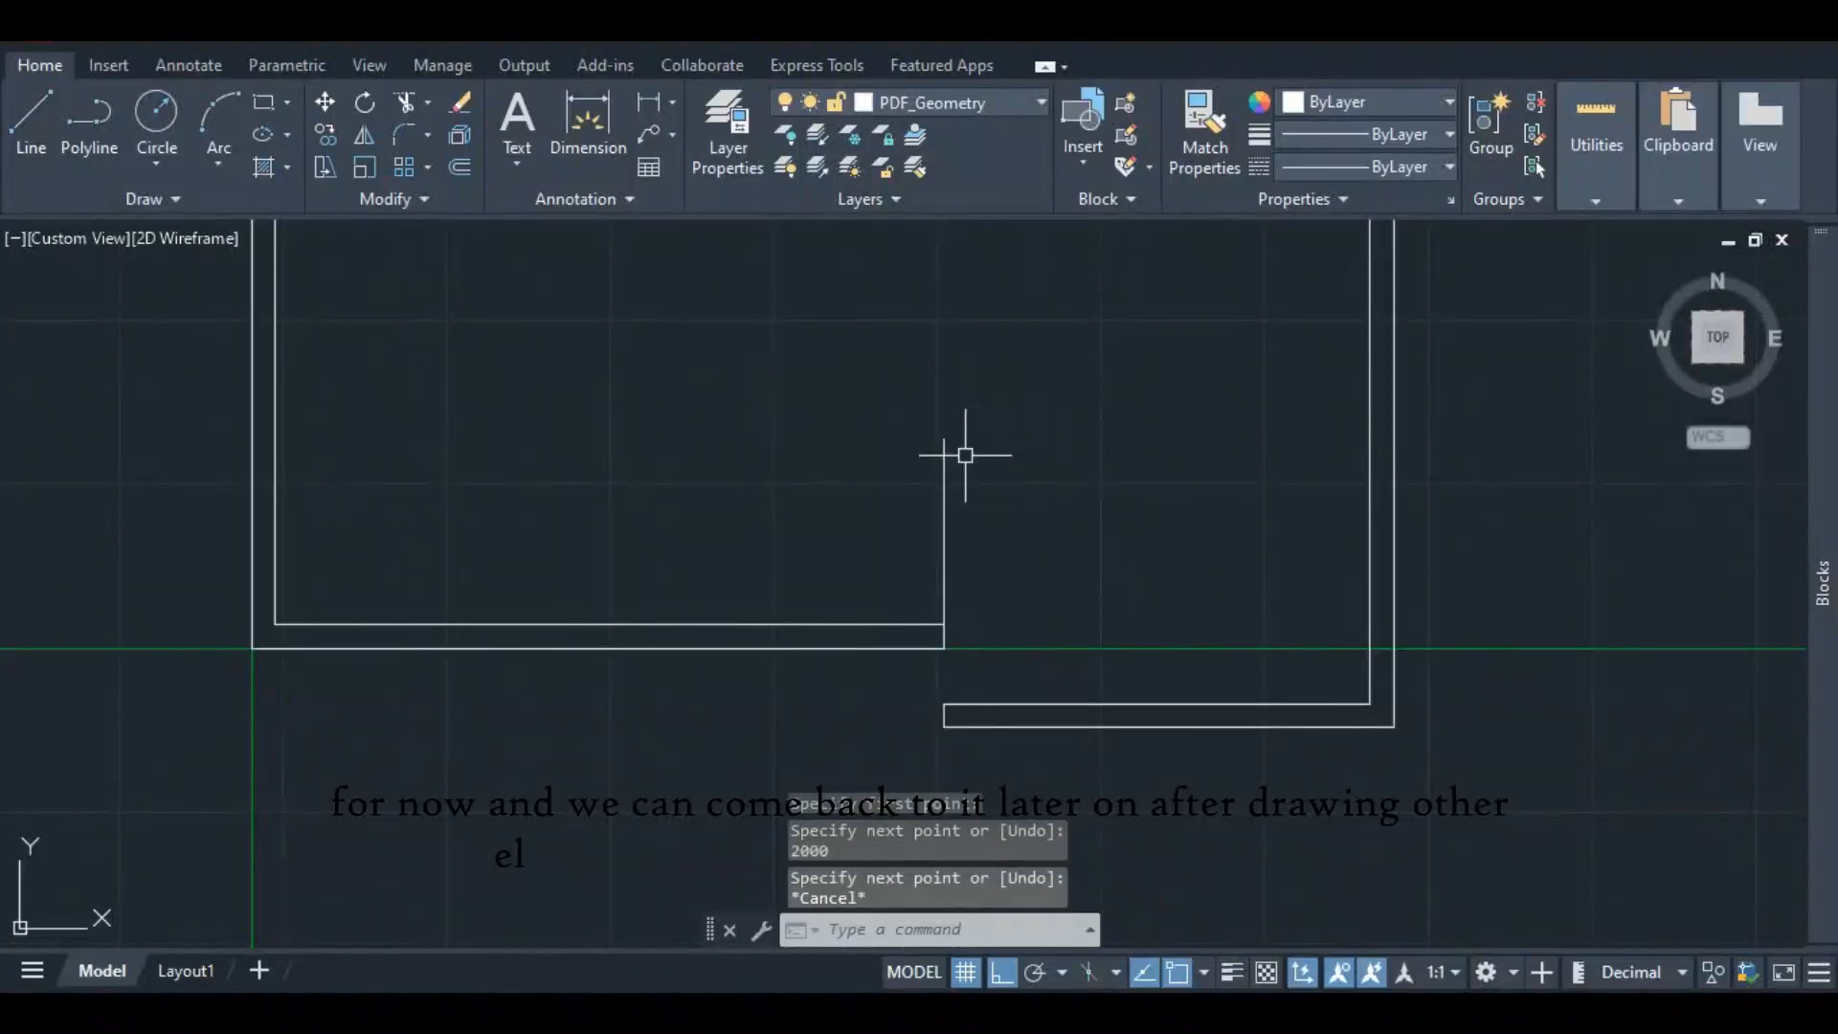
- Copy the new vertical line 225 towards the living room interior to form the wall beside the ante room
click(944, 524)
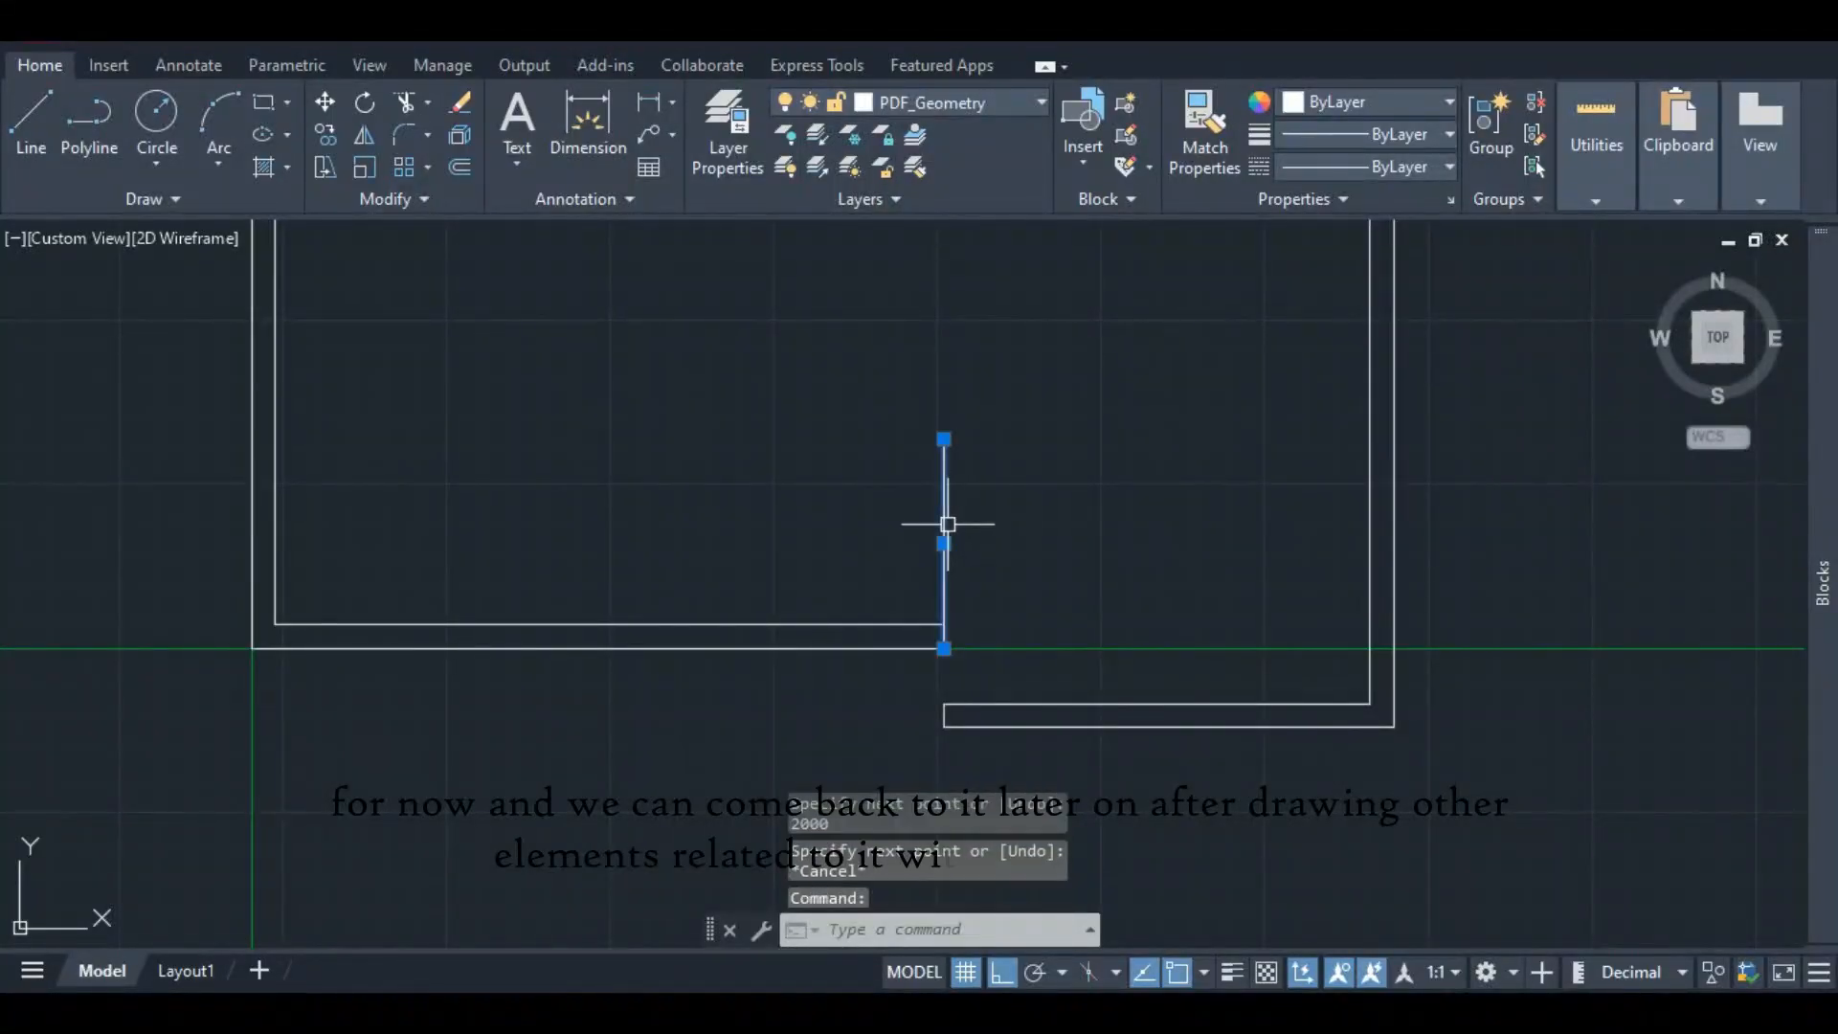
right_click(946, 526)
click(1014, 561)
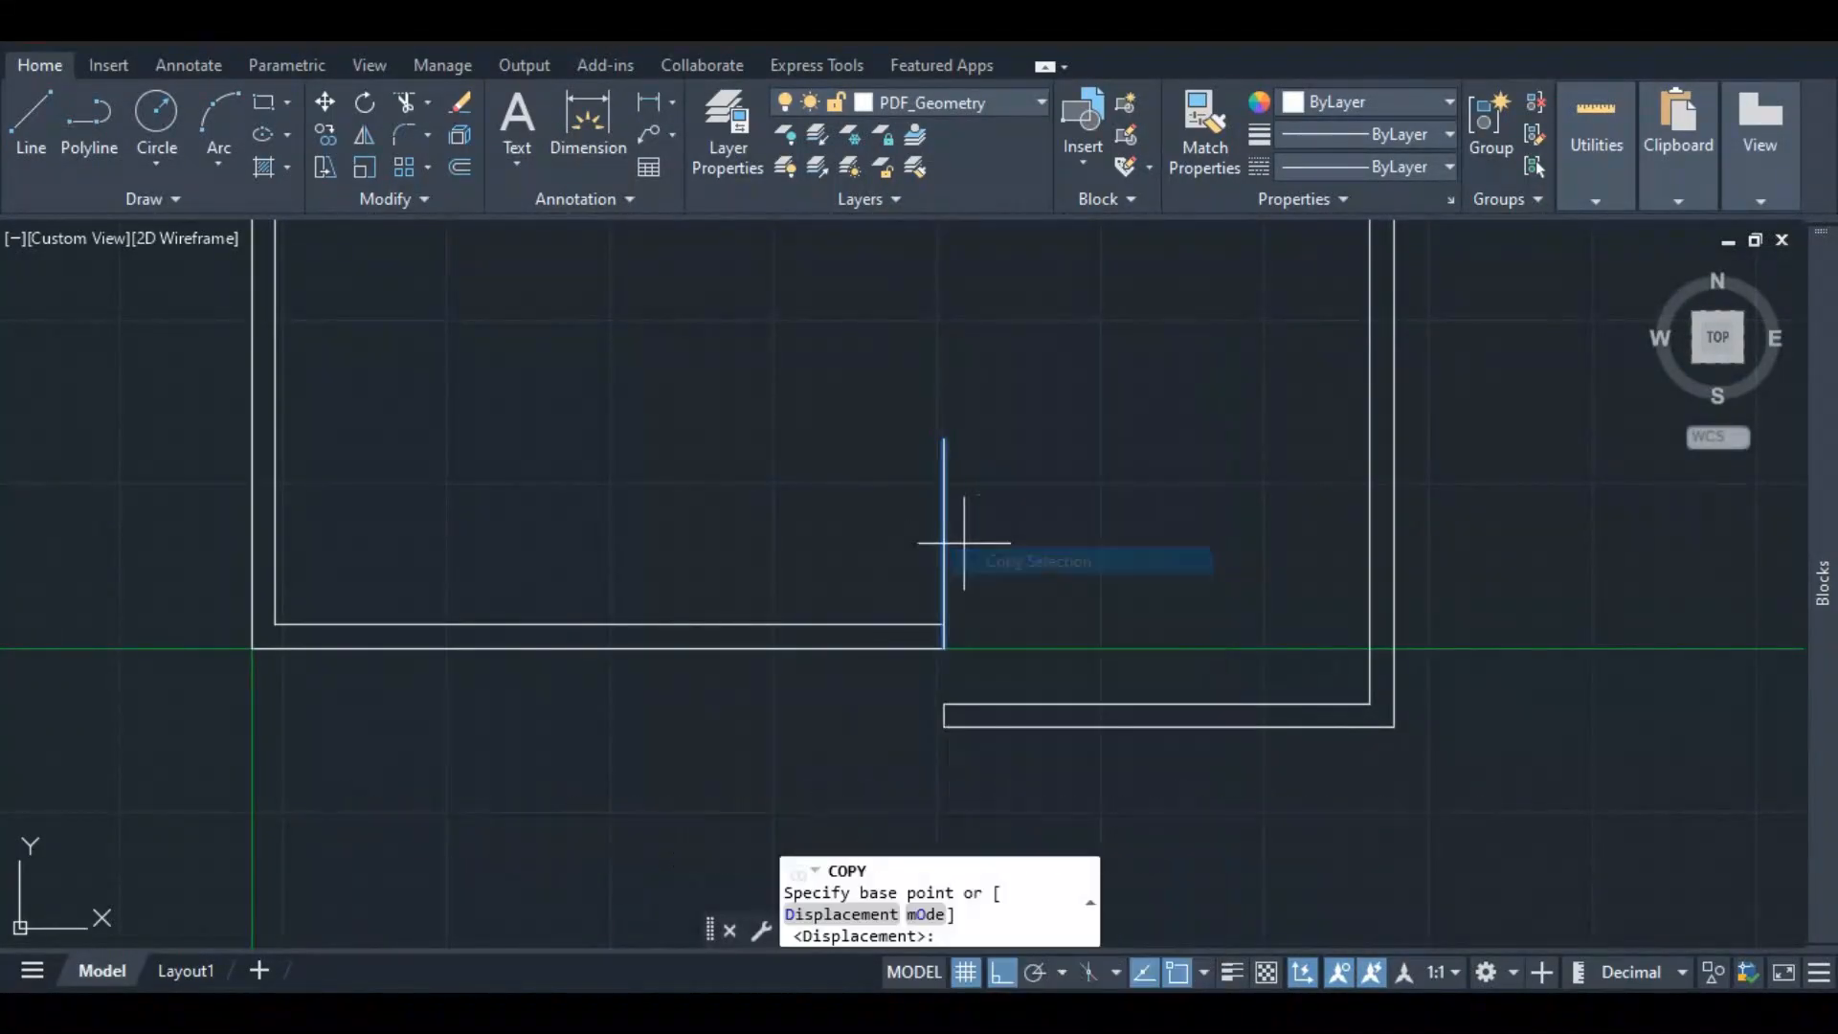
click(945, 649)
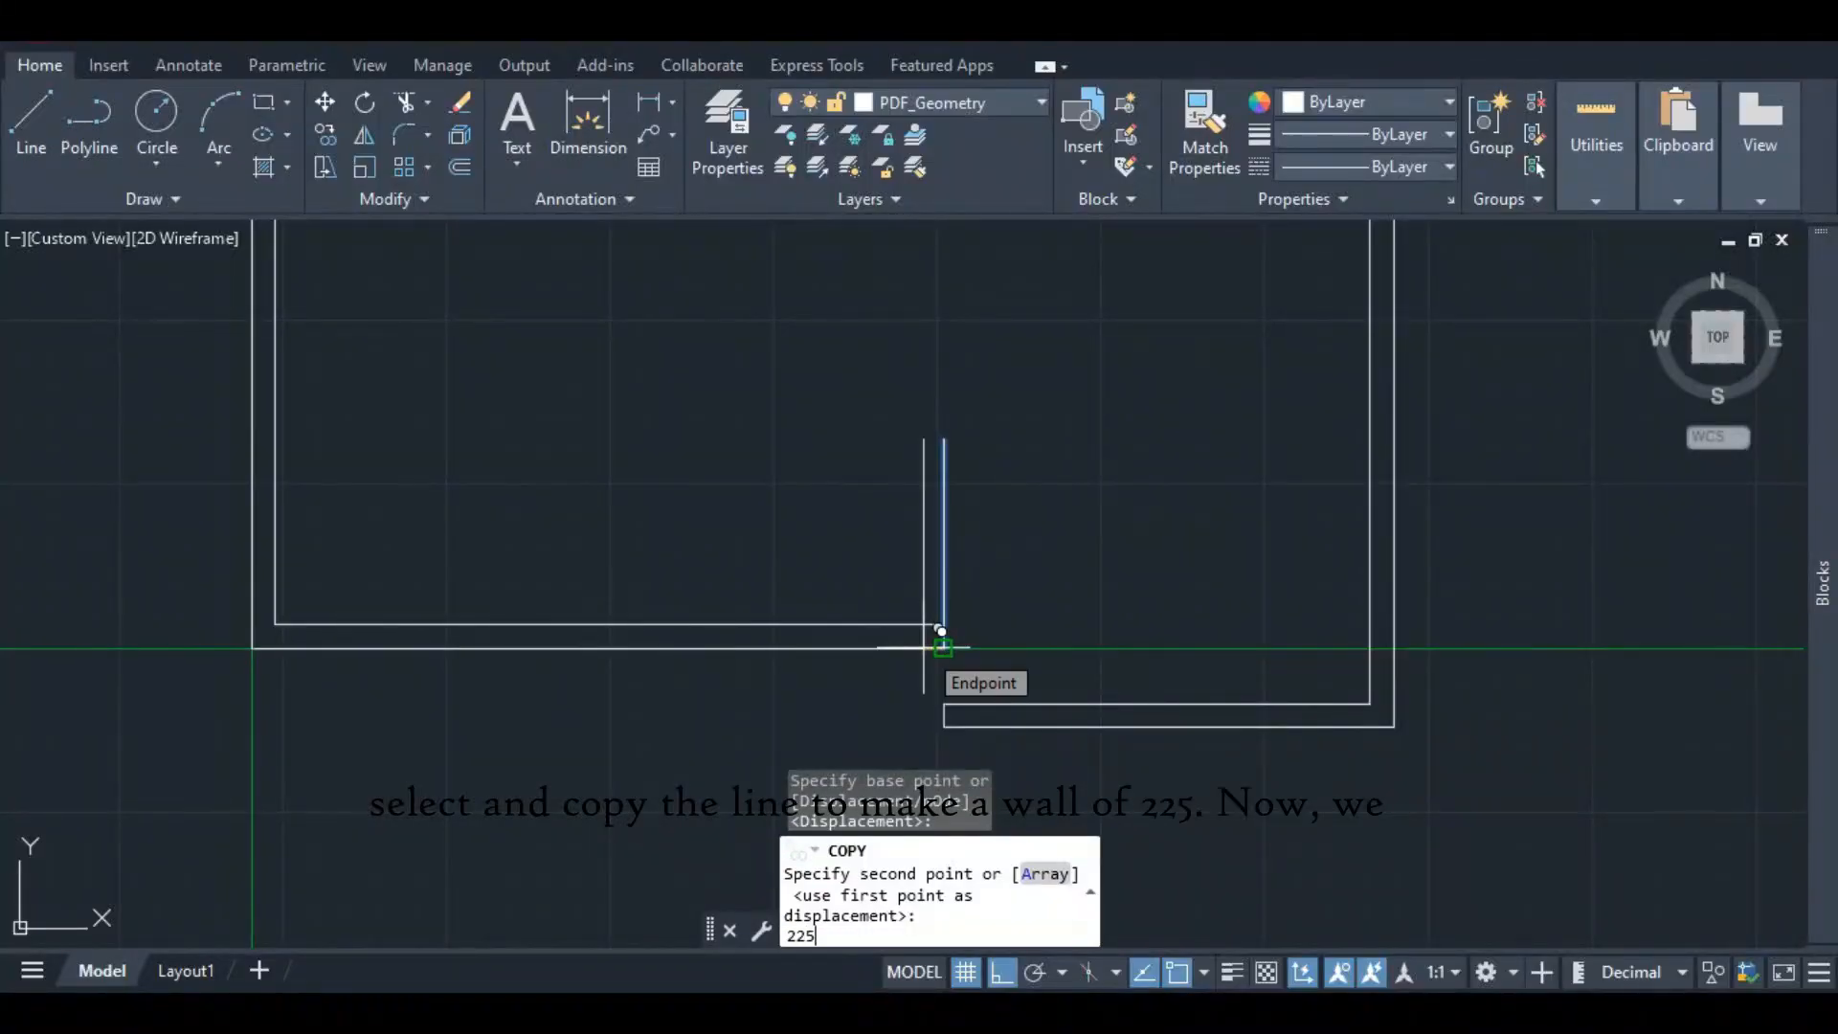
text(225)
key(Return)
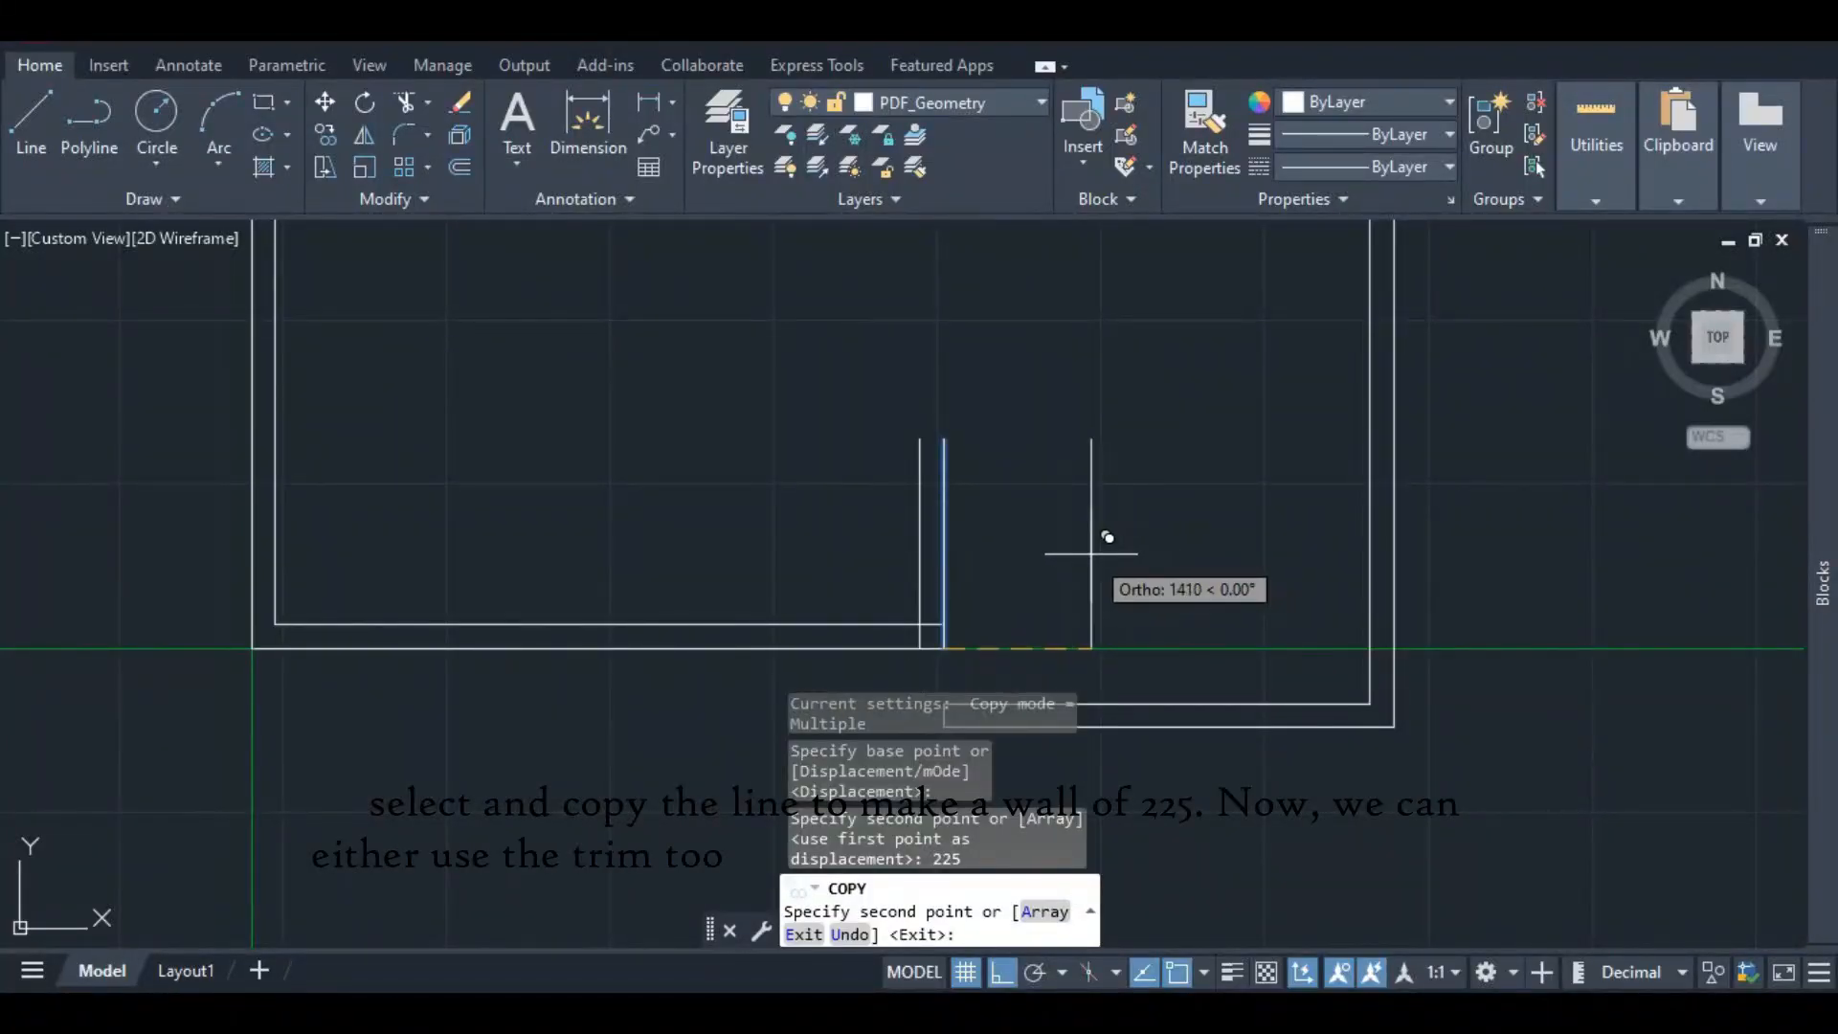
key(Escape)
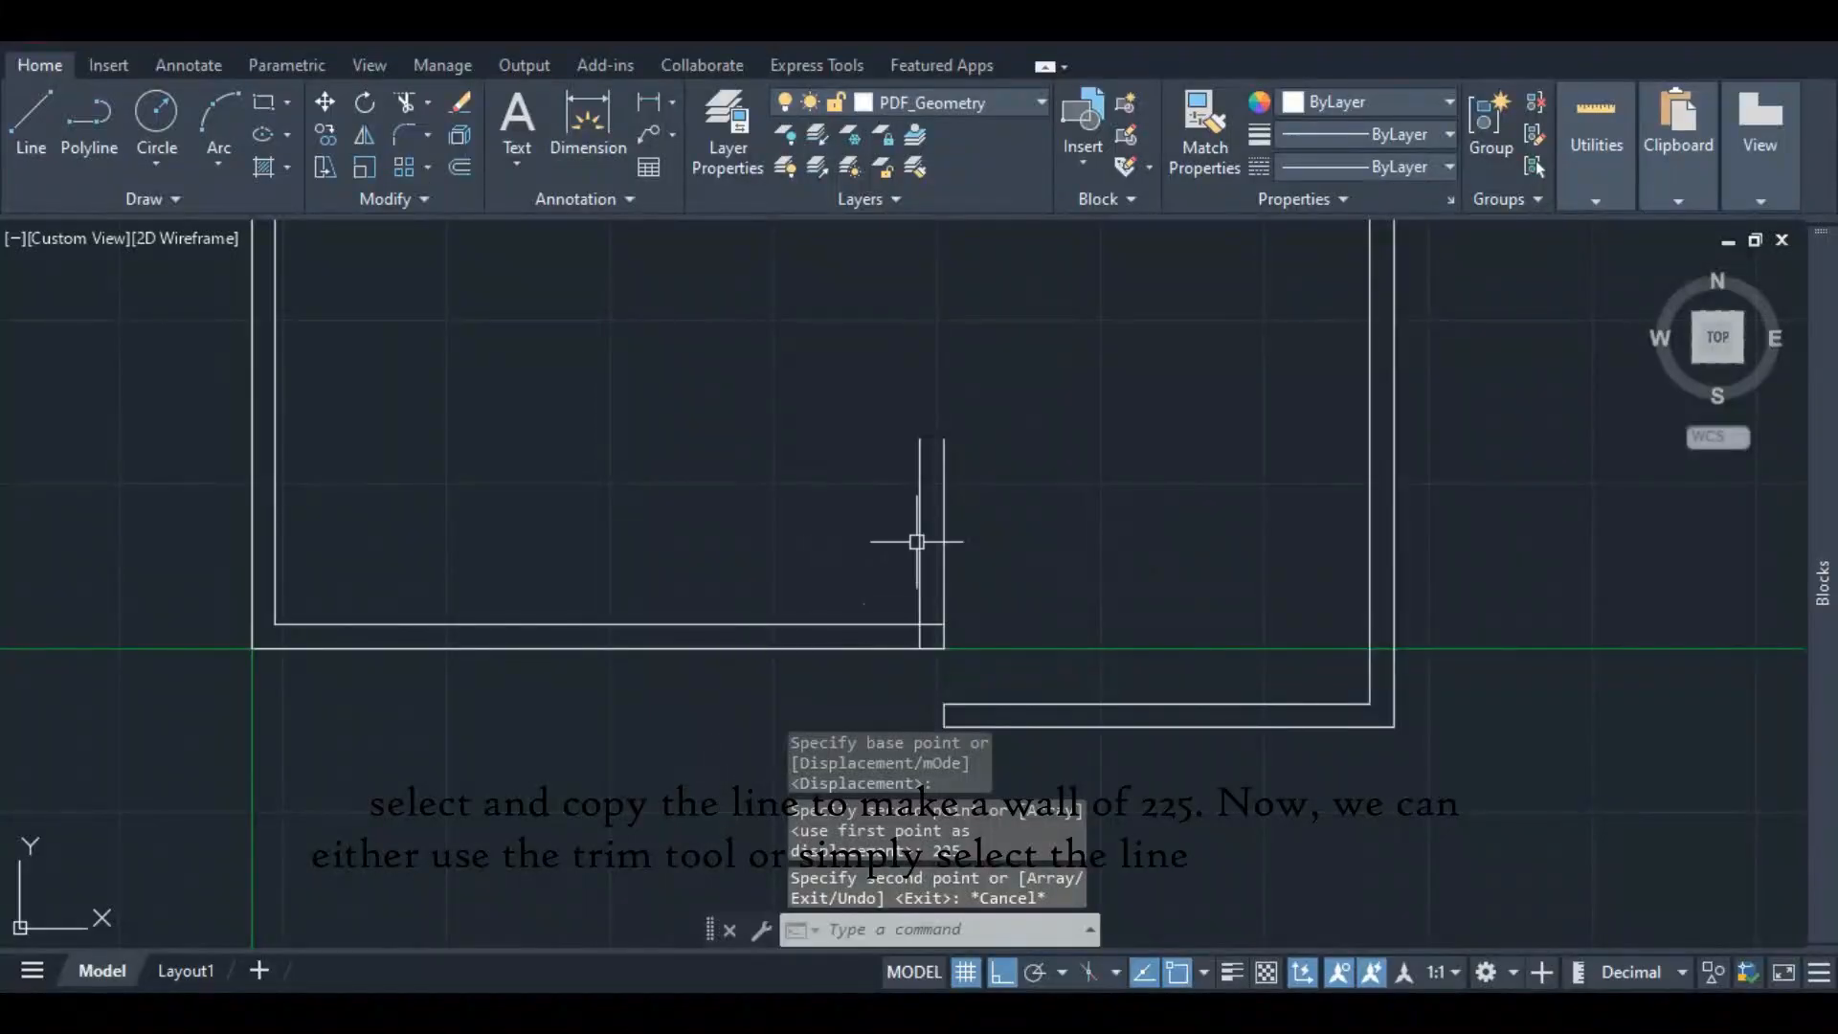
- Shorten the inner front wall line and the copied vertical so they meet at the living room's inner corner, and save the drawing
scroll(934, 610, up, 4)
click(914, 635)
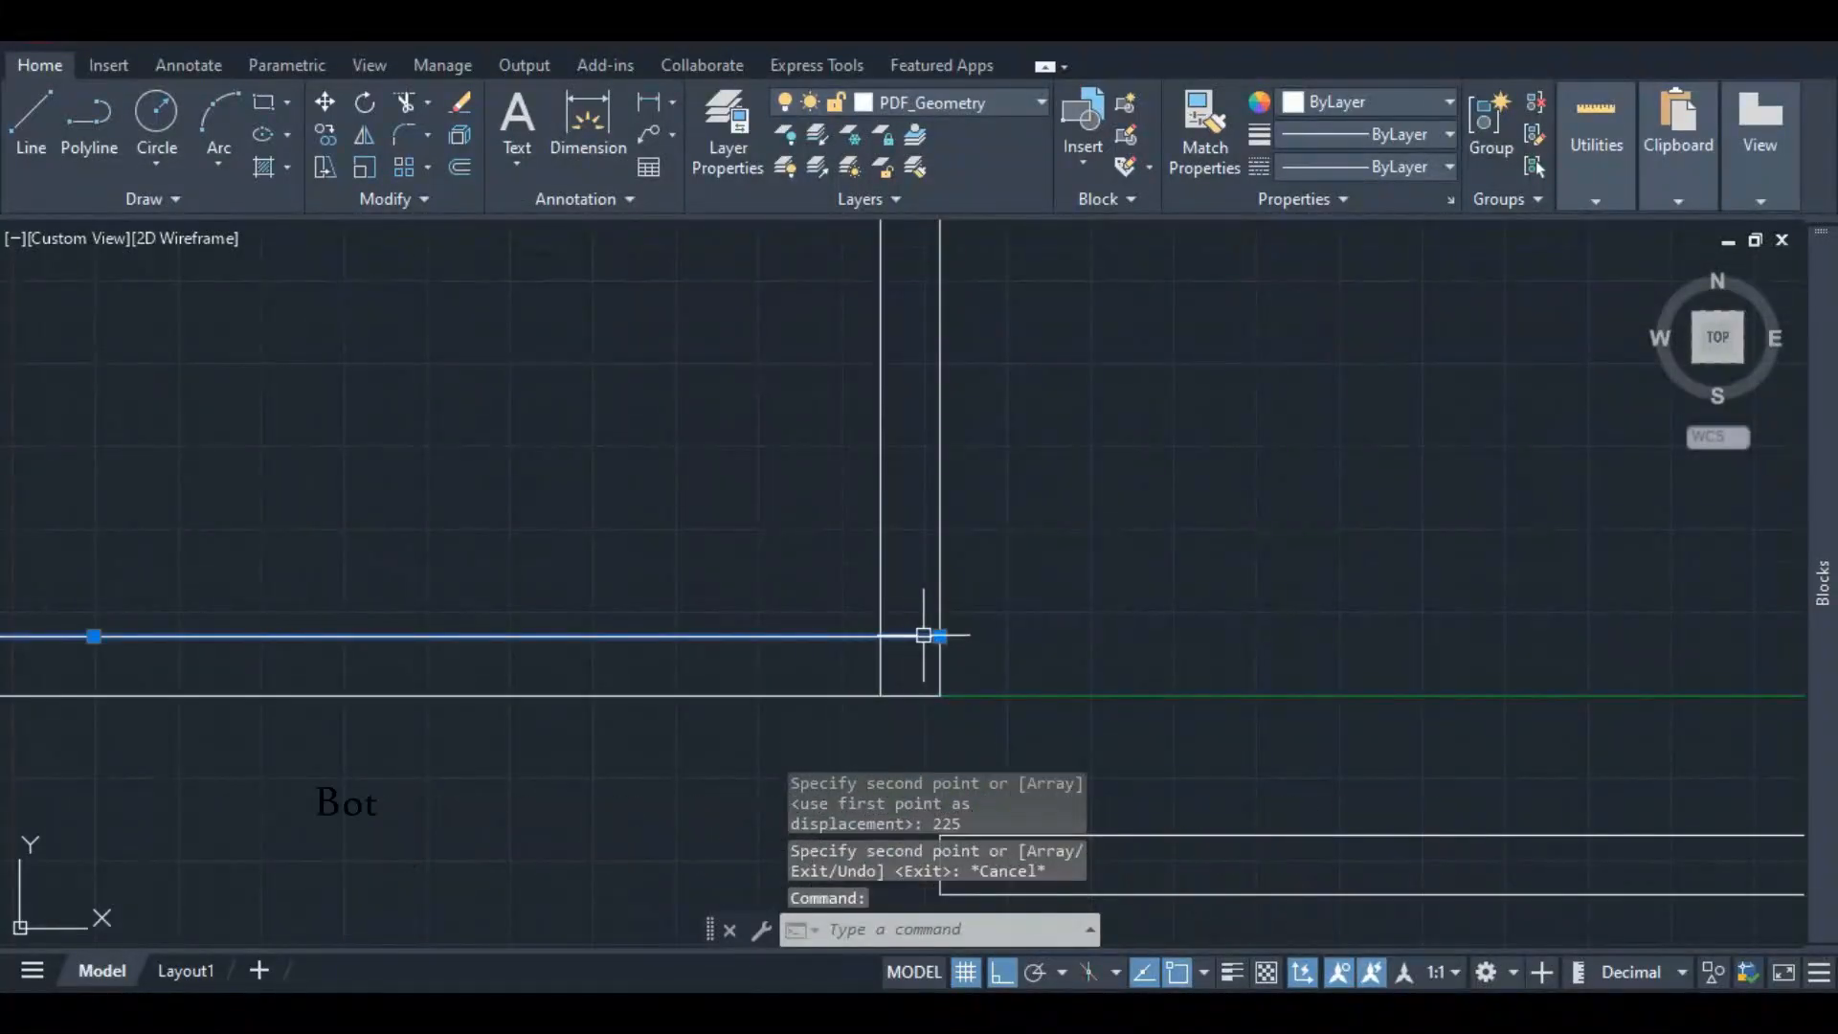
click(940, 636)
click(881, 637)
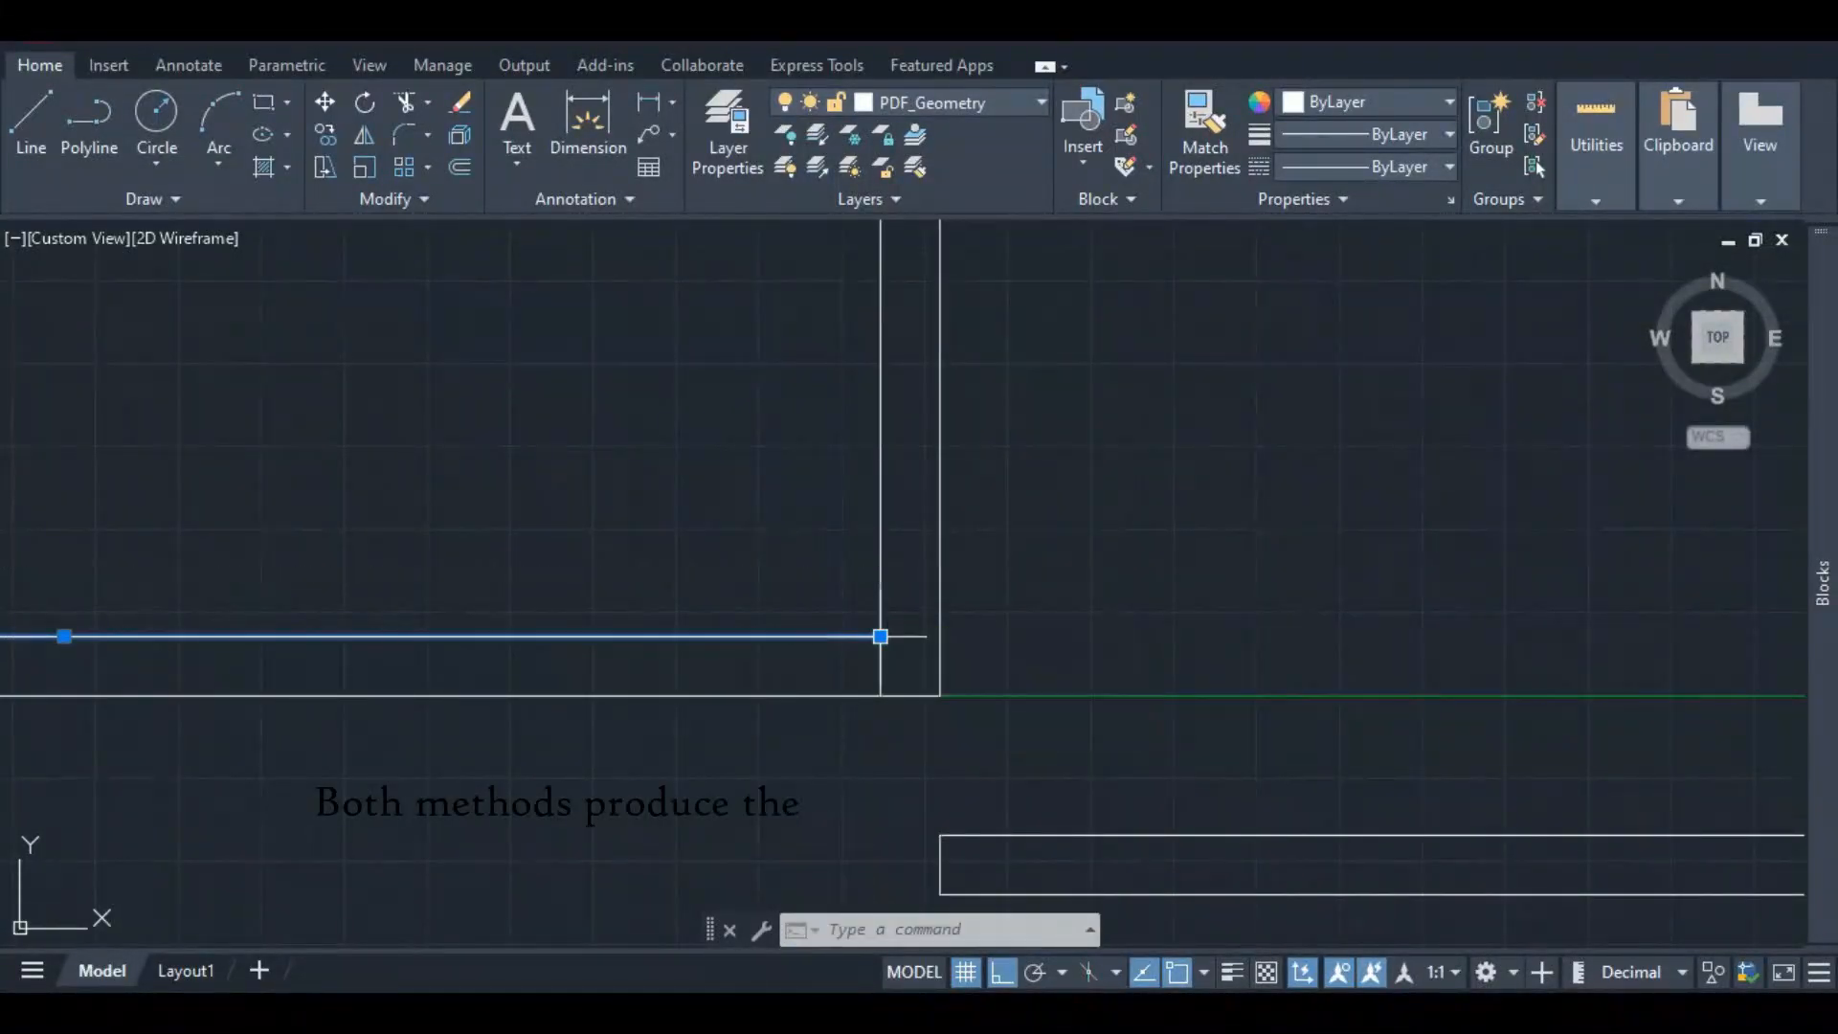
click(879, 670)
click(881, 694)
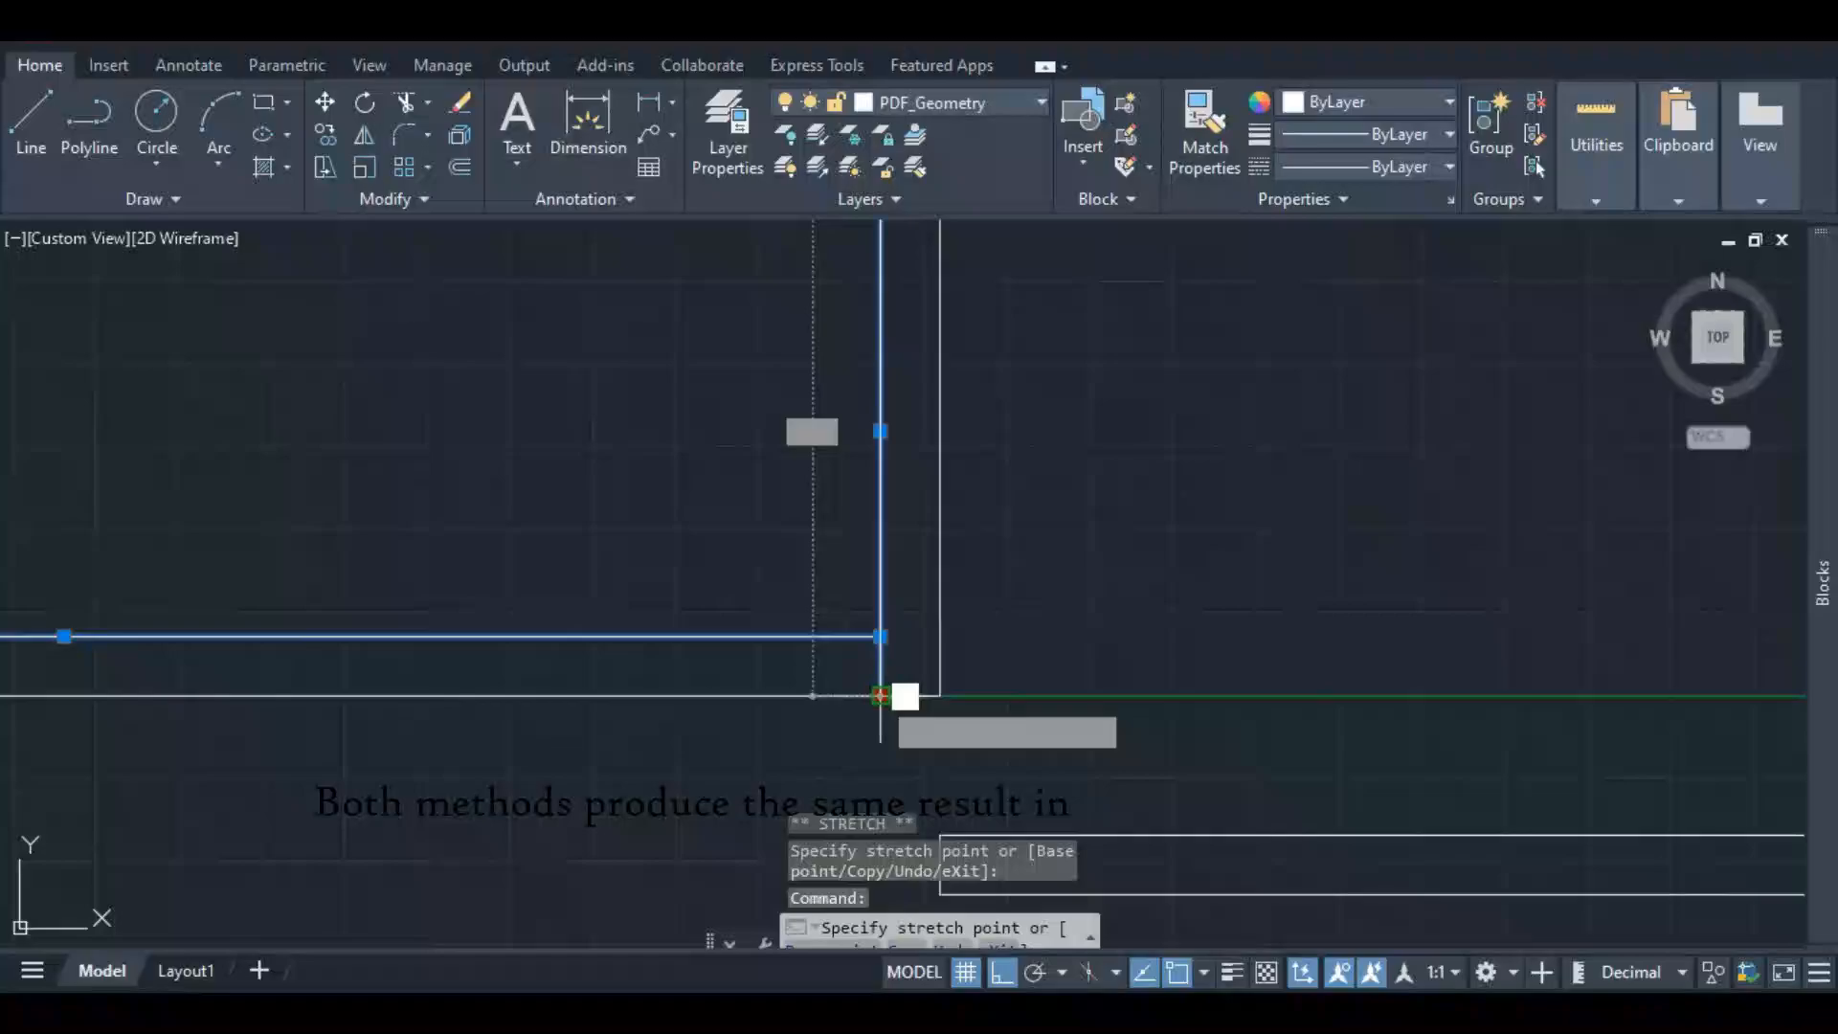
click(880, 635)
click(881, 635)
scroll(880, 636, down, 8)
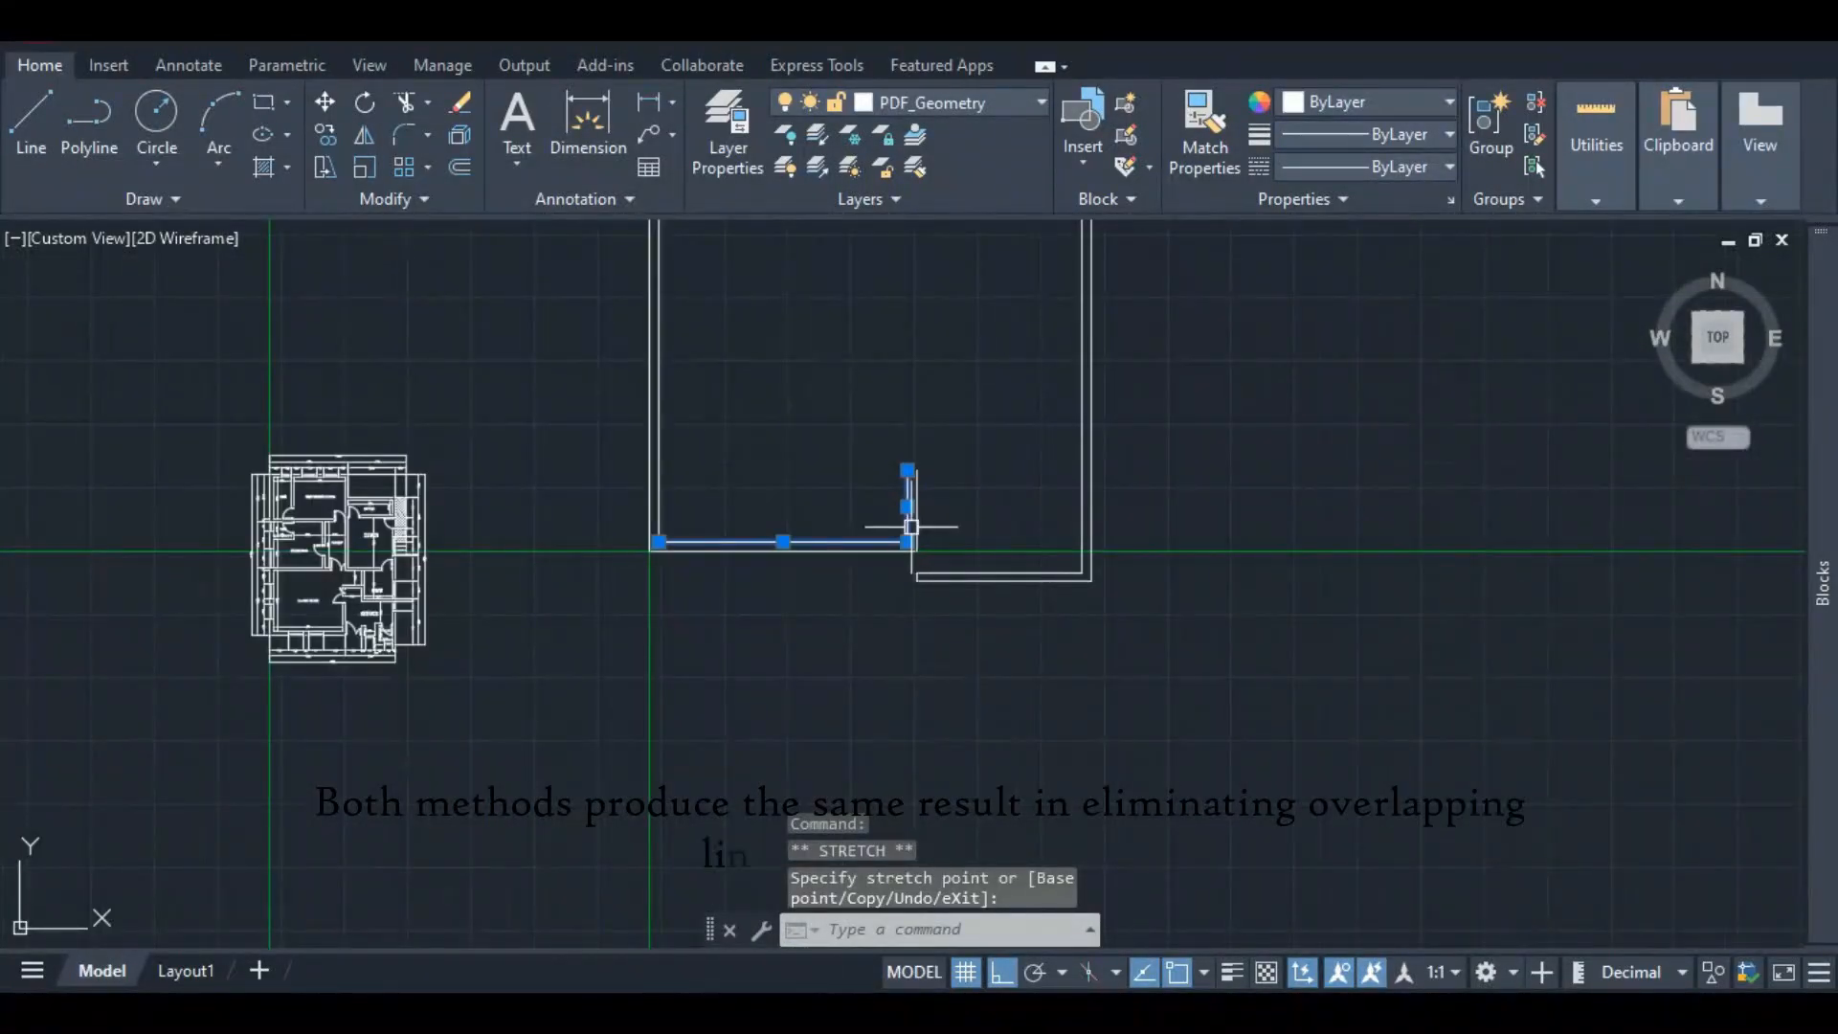
key(Escape)
key(Escape)
key(ctrl+s)
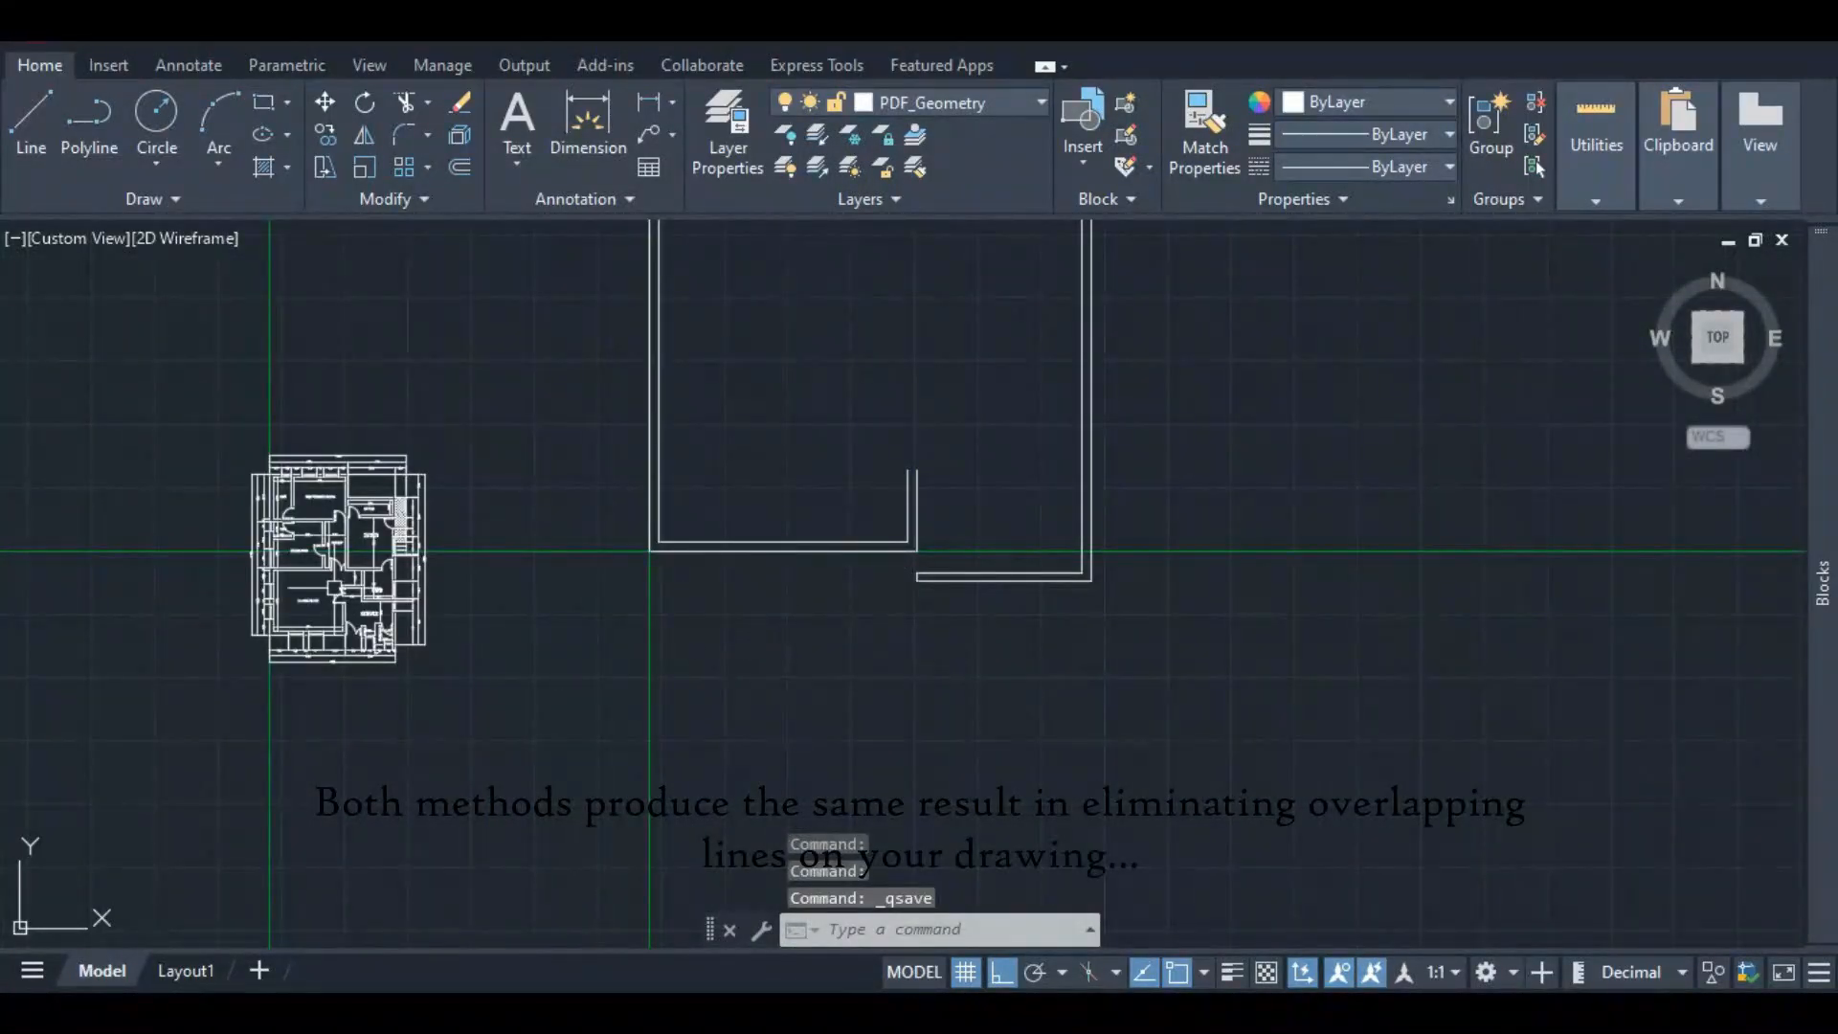
- Examine the wall between the living room and ante room and its surrounding dimensions in the reference plan
scroll(313, 630, up, 4)
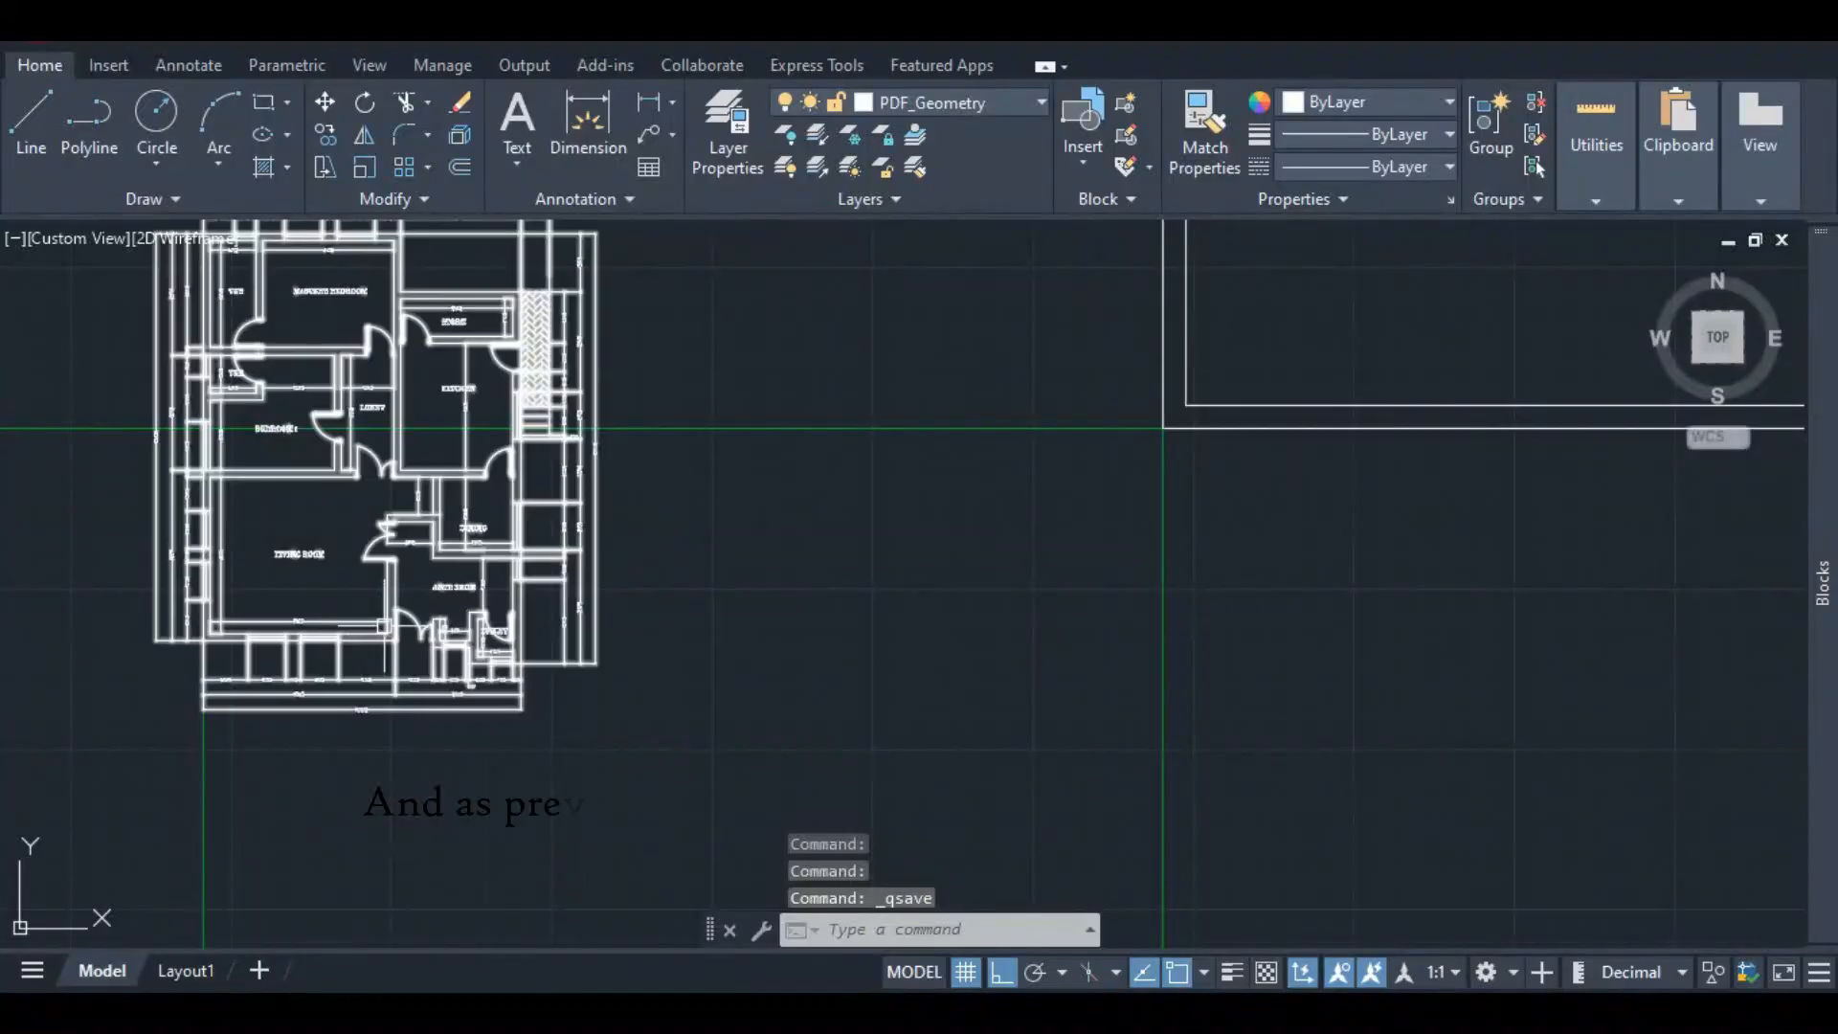
scroll(383, 627, up, 5)
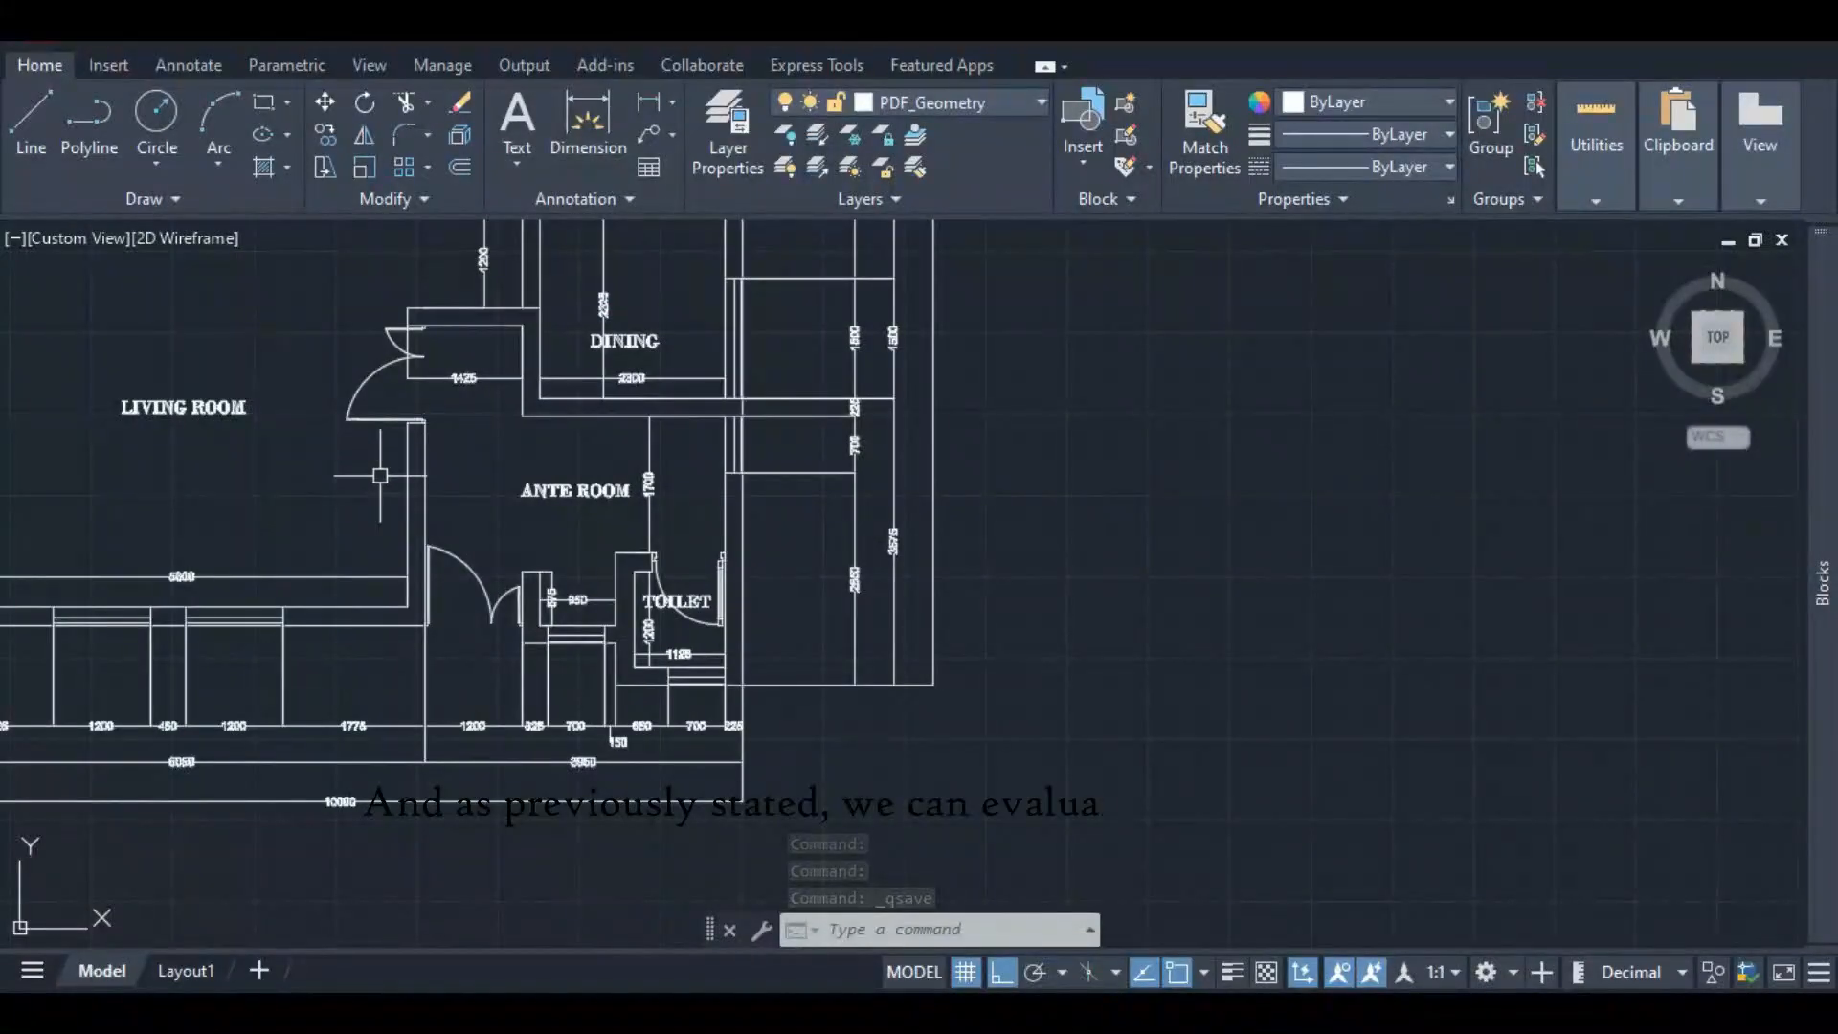
scroll(380, 474, down, 8)
scroll(459, 518, up, 4)
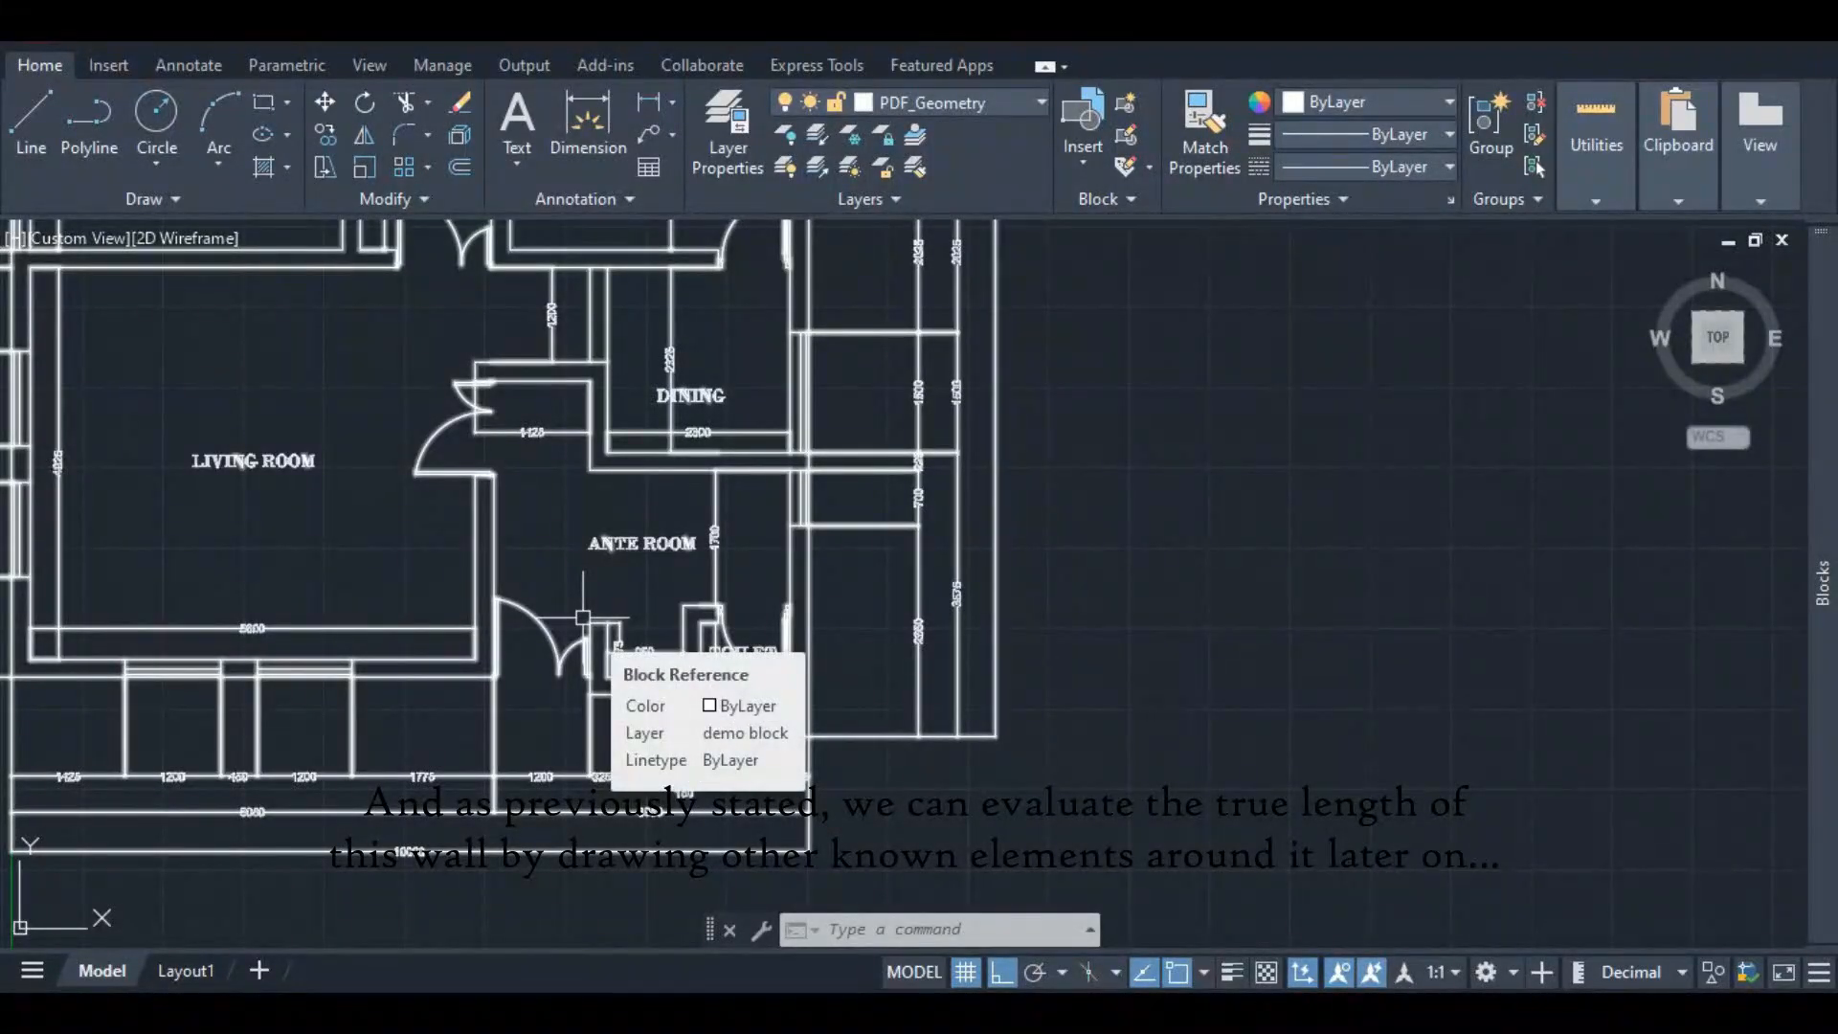
scroll(1293, 451, down, 4)
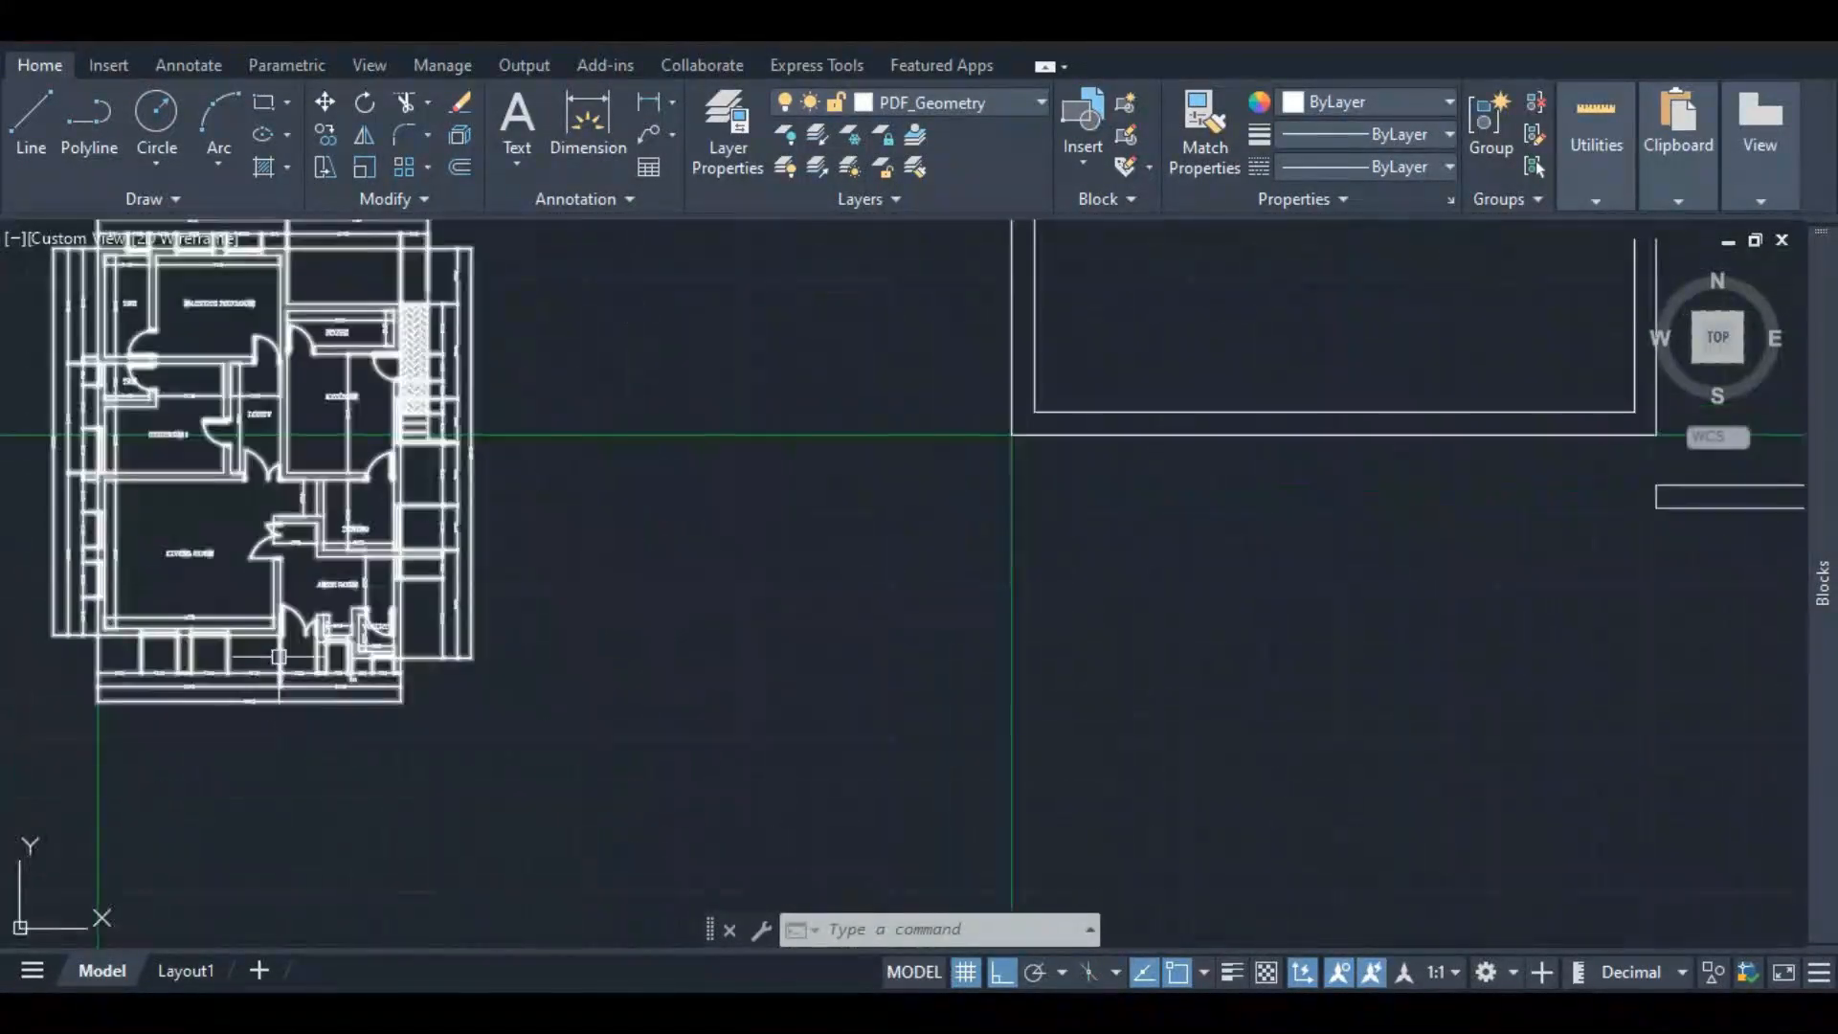
scroll(278, 655, down, 4)
scroll(820, 554, up, 2)
- Measure the living room's outer front wall length with a temporary Dimension between its two end corners
click(587, 125)
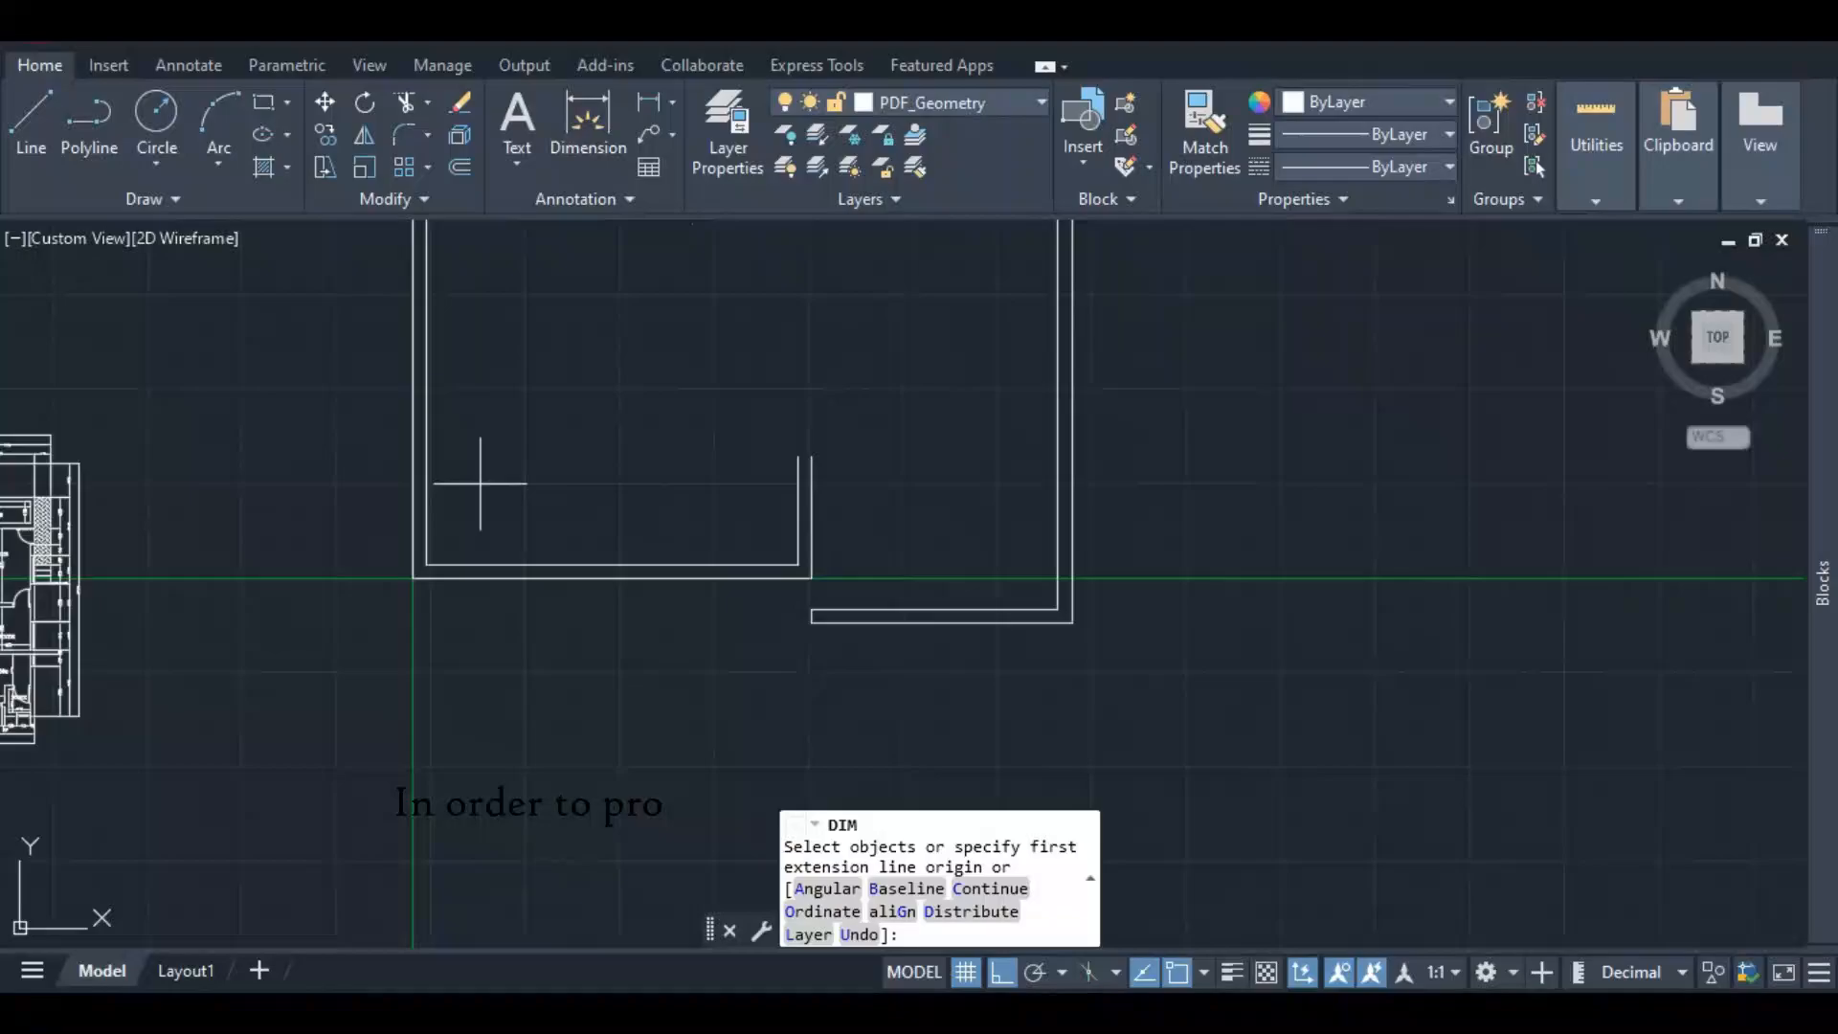
click(411, 577)
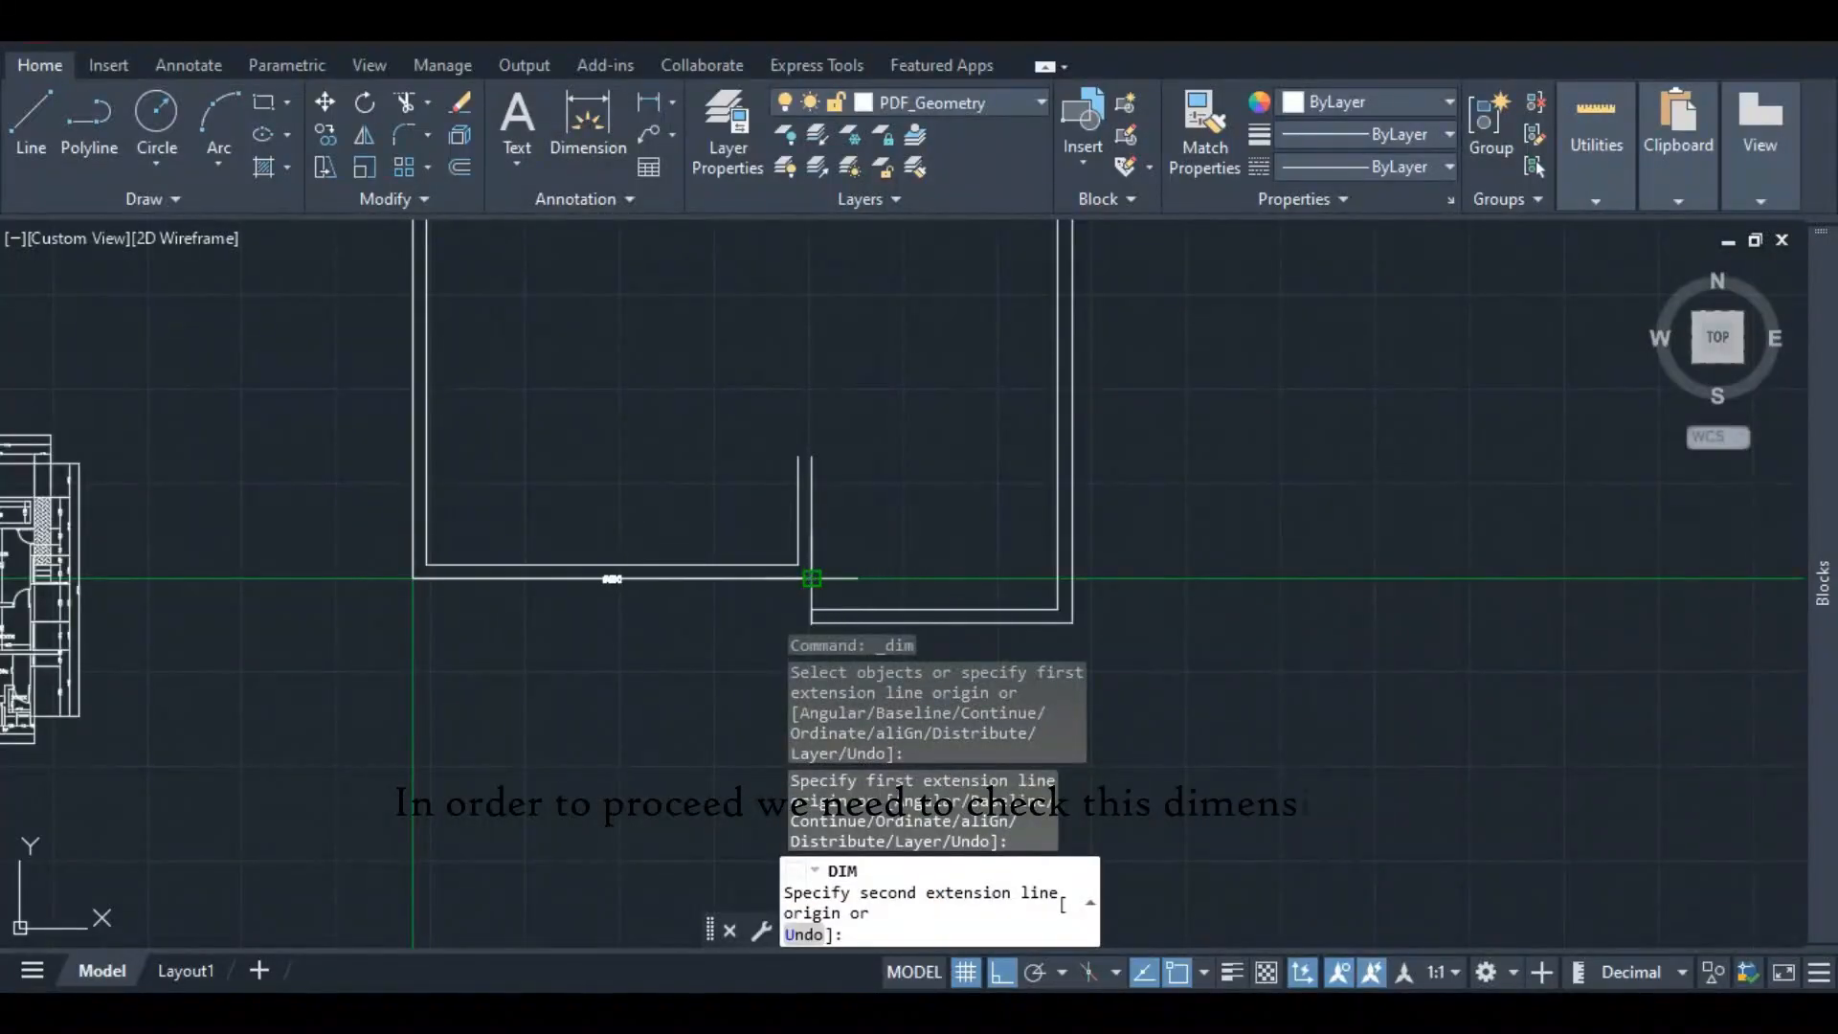
scroll(811, 578, up, 3)
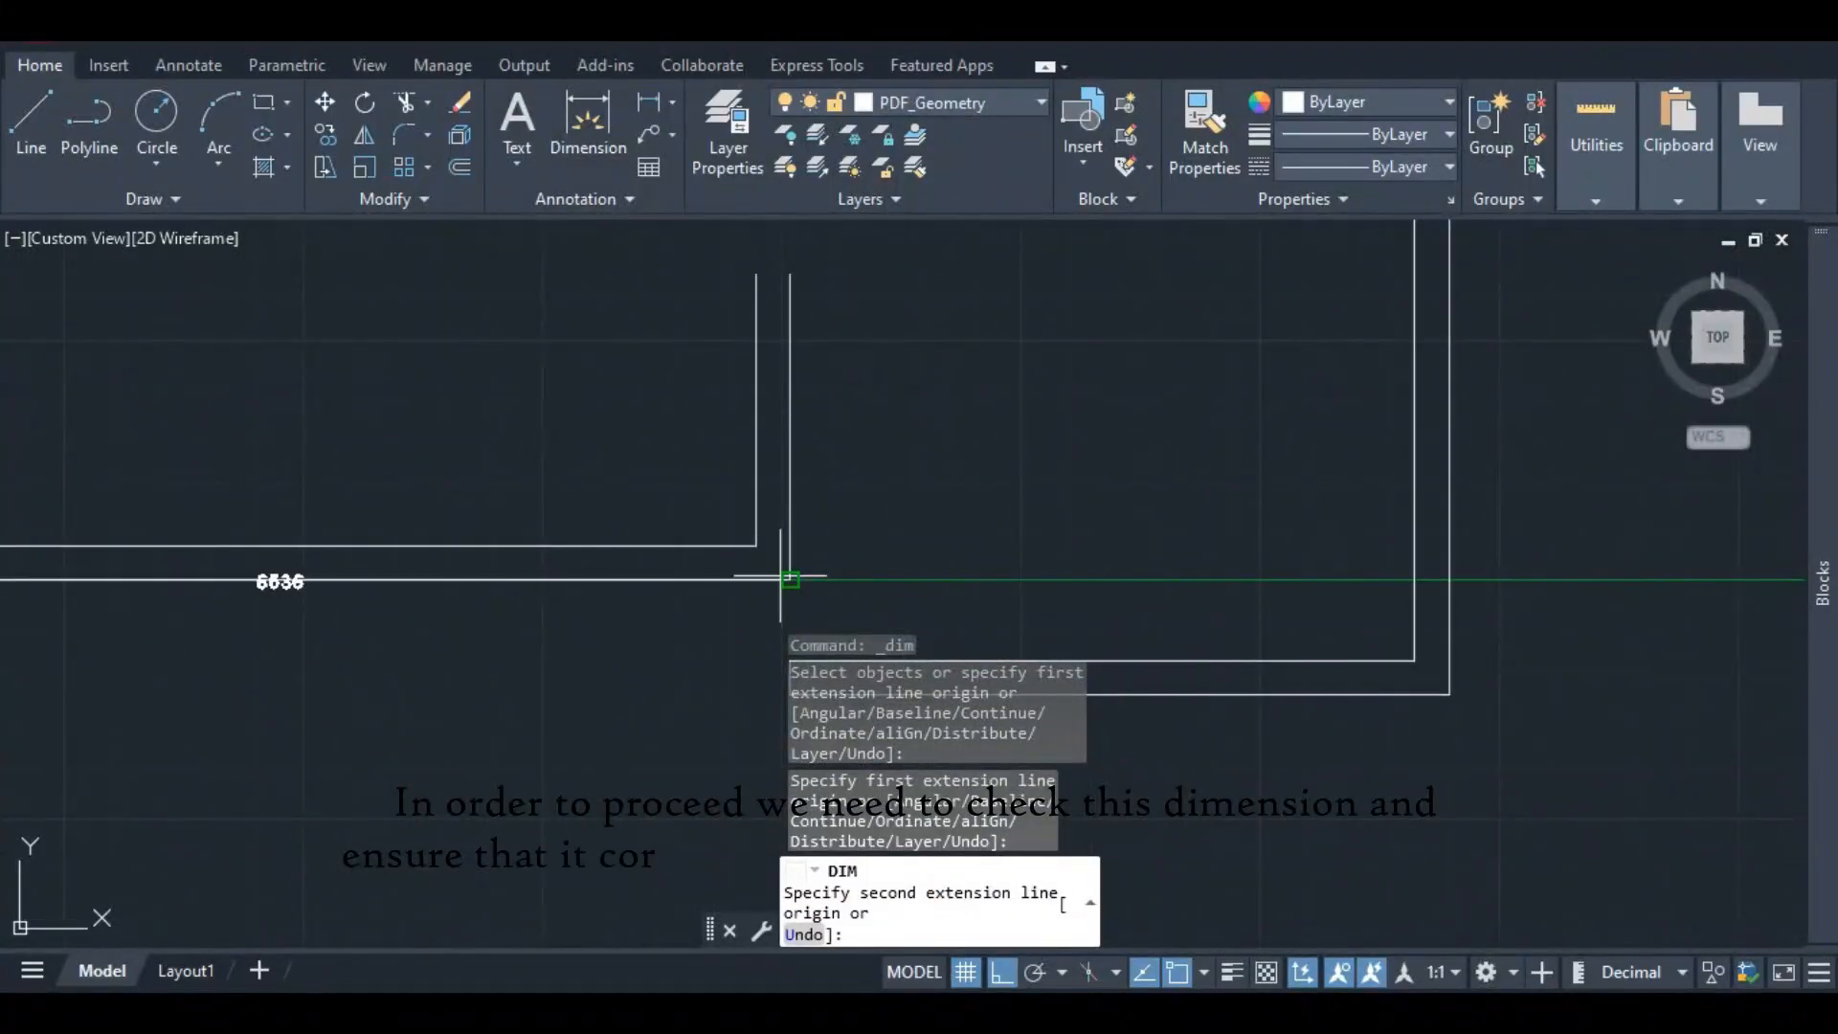
scroll(790, 579, up, 4)
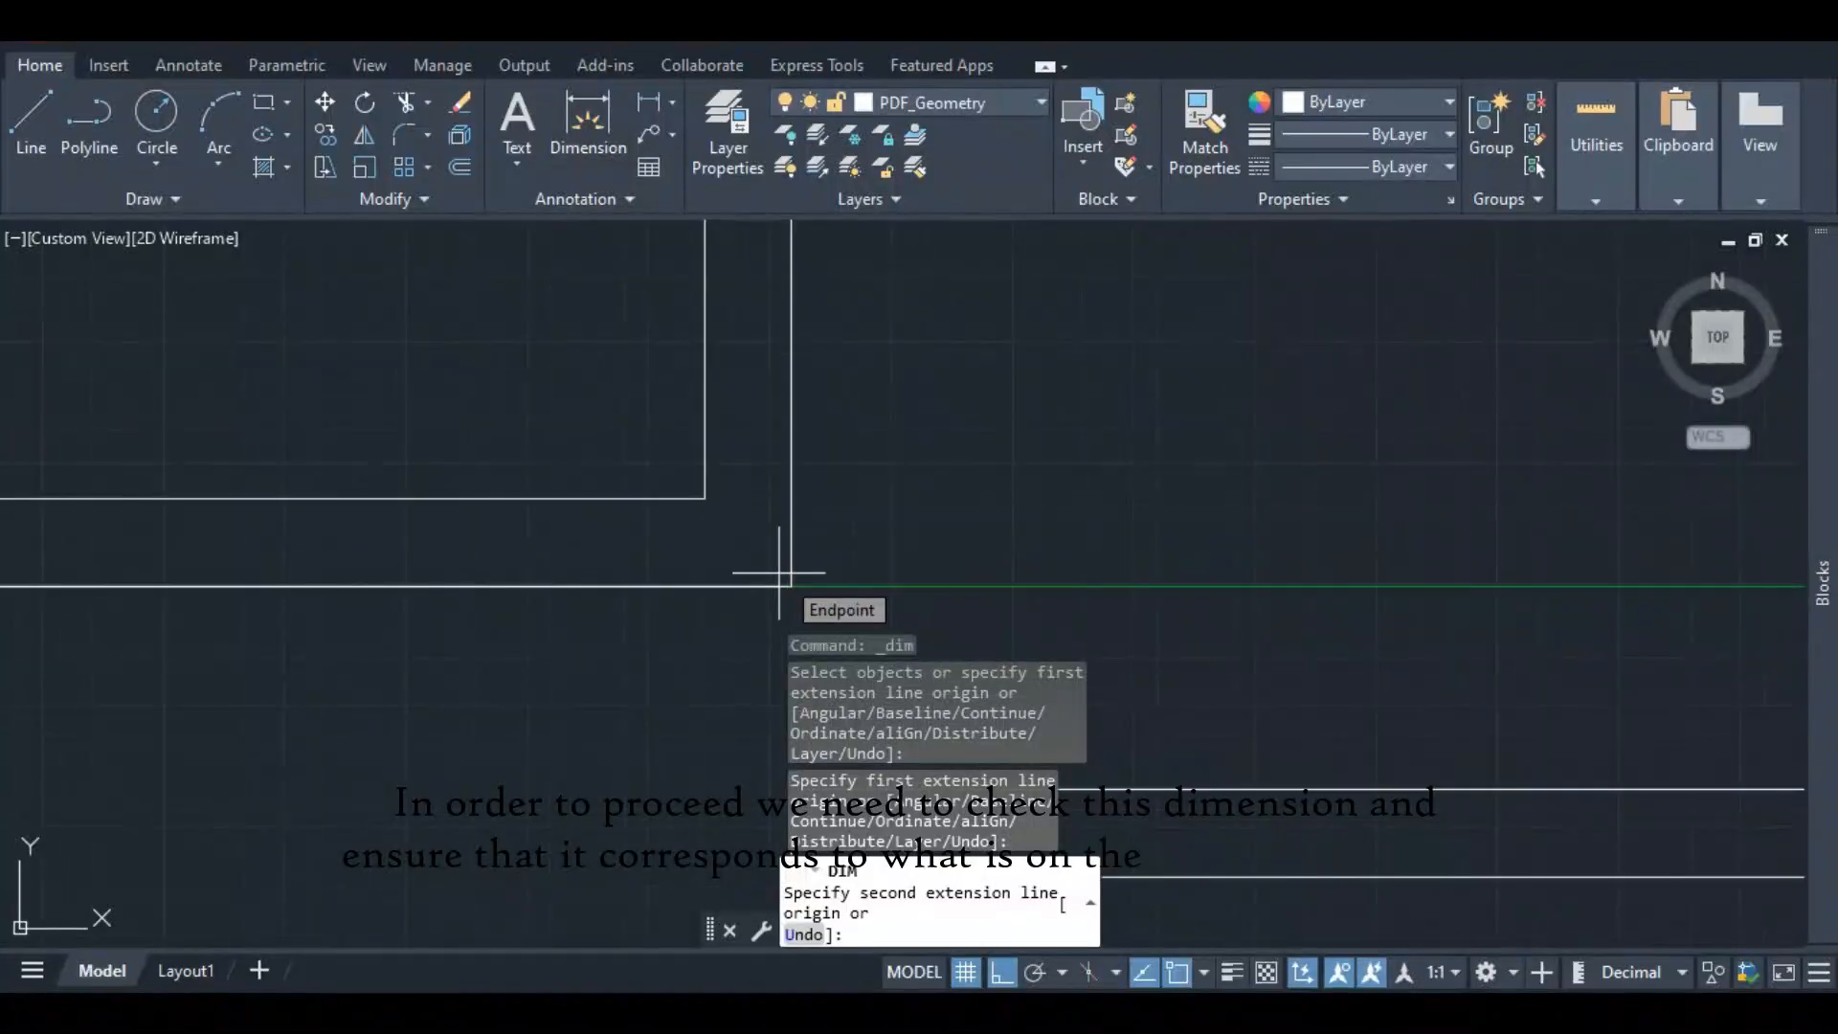
click(790, 585)
scroll(698, 622, down, 5)
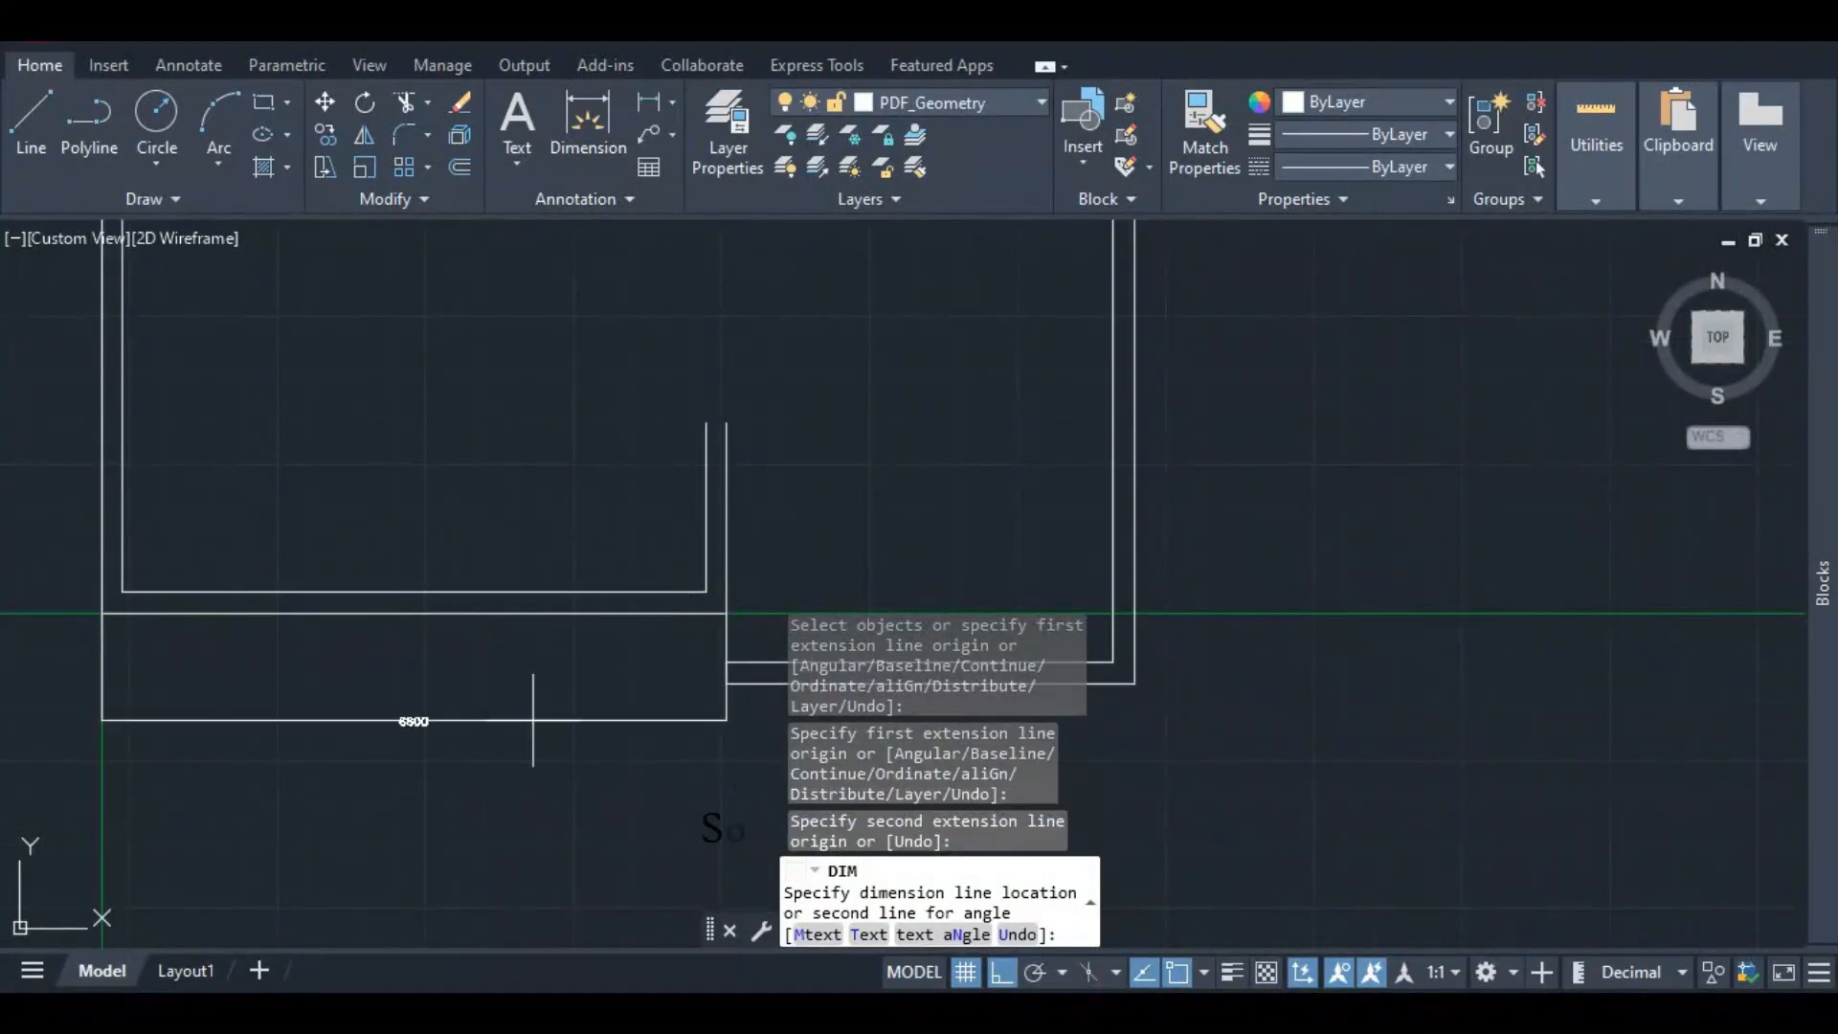
scroll(418, 740, up, 4)
scroll(383, 732, down, 3)
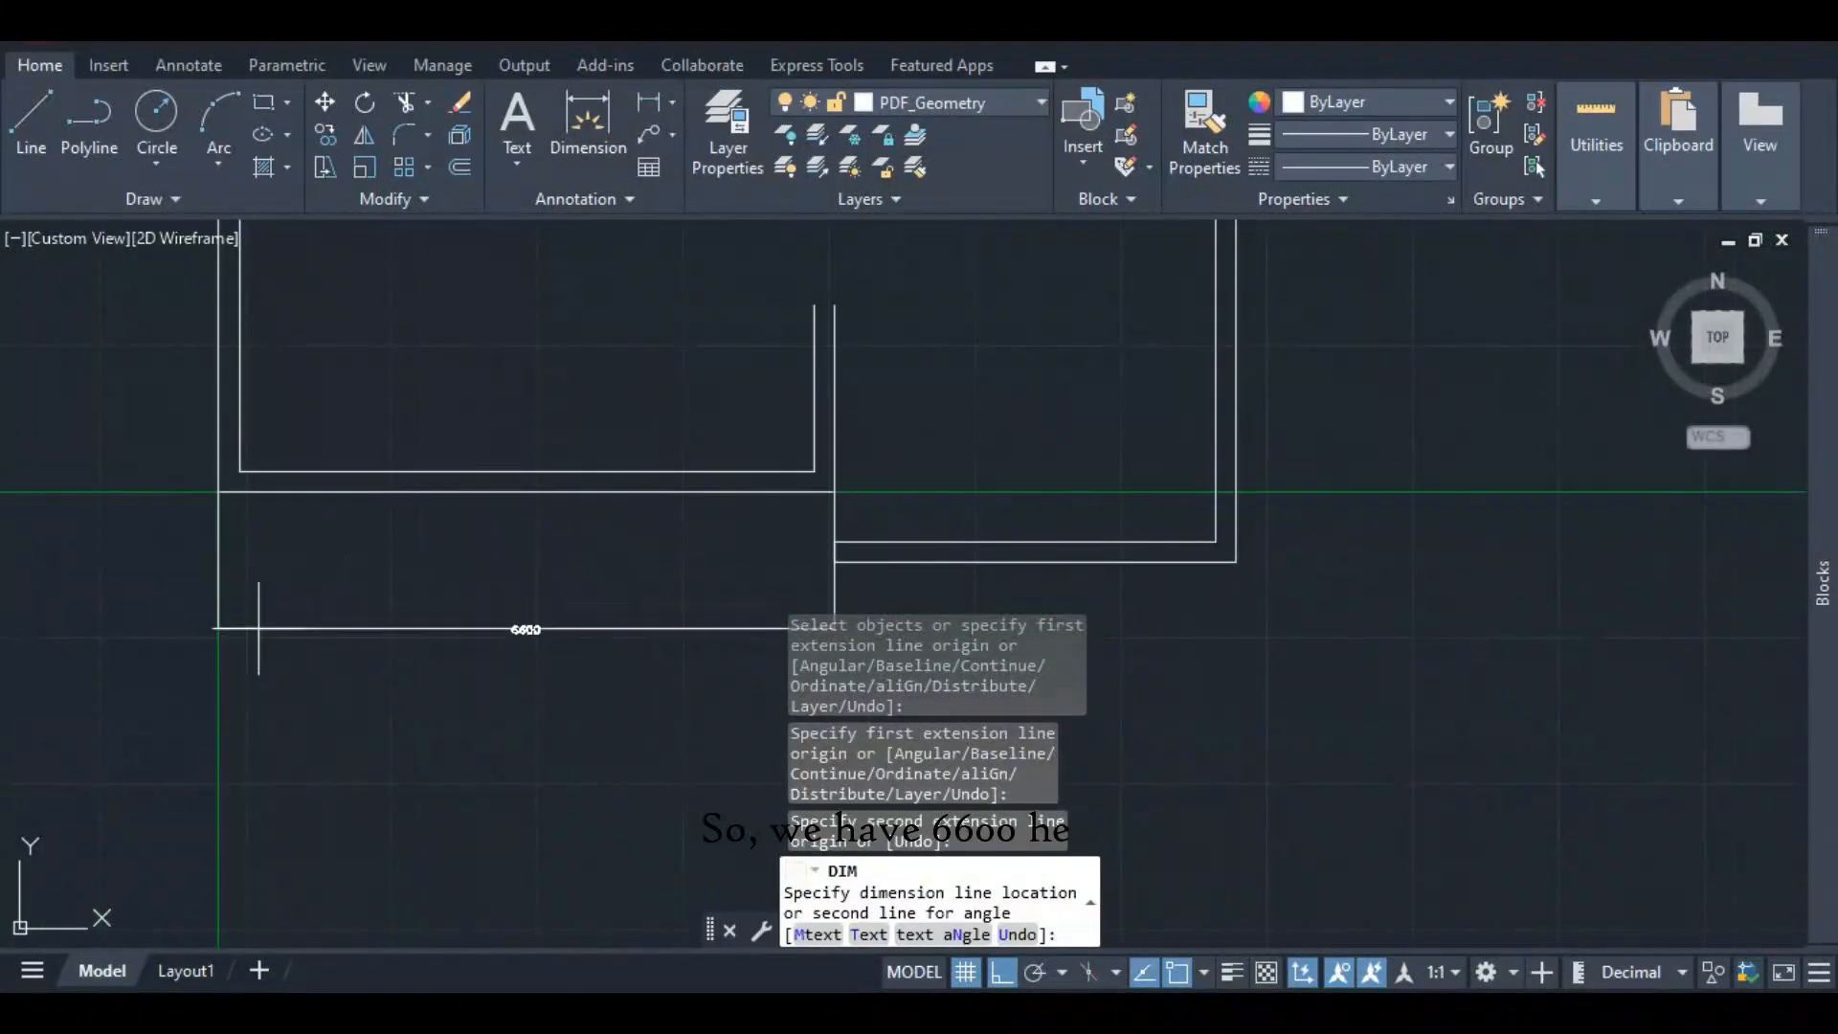
key(Escape)
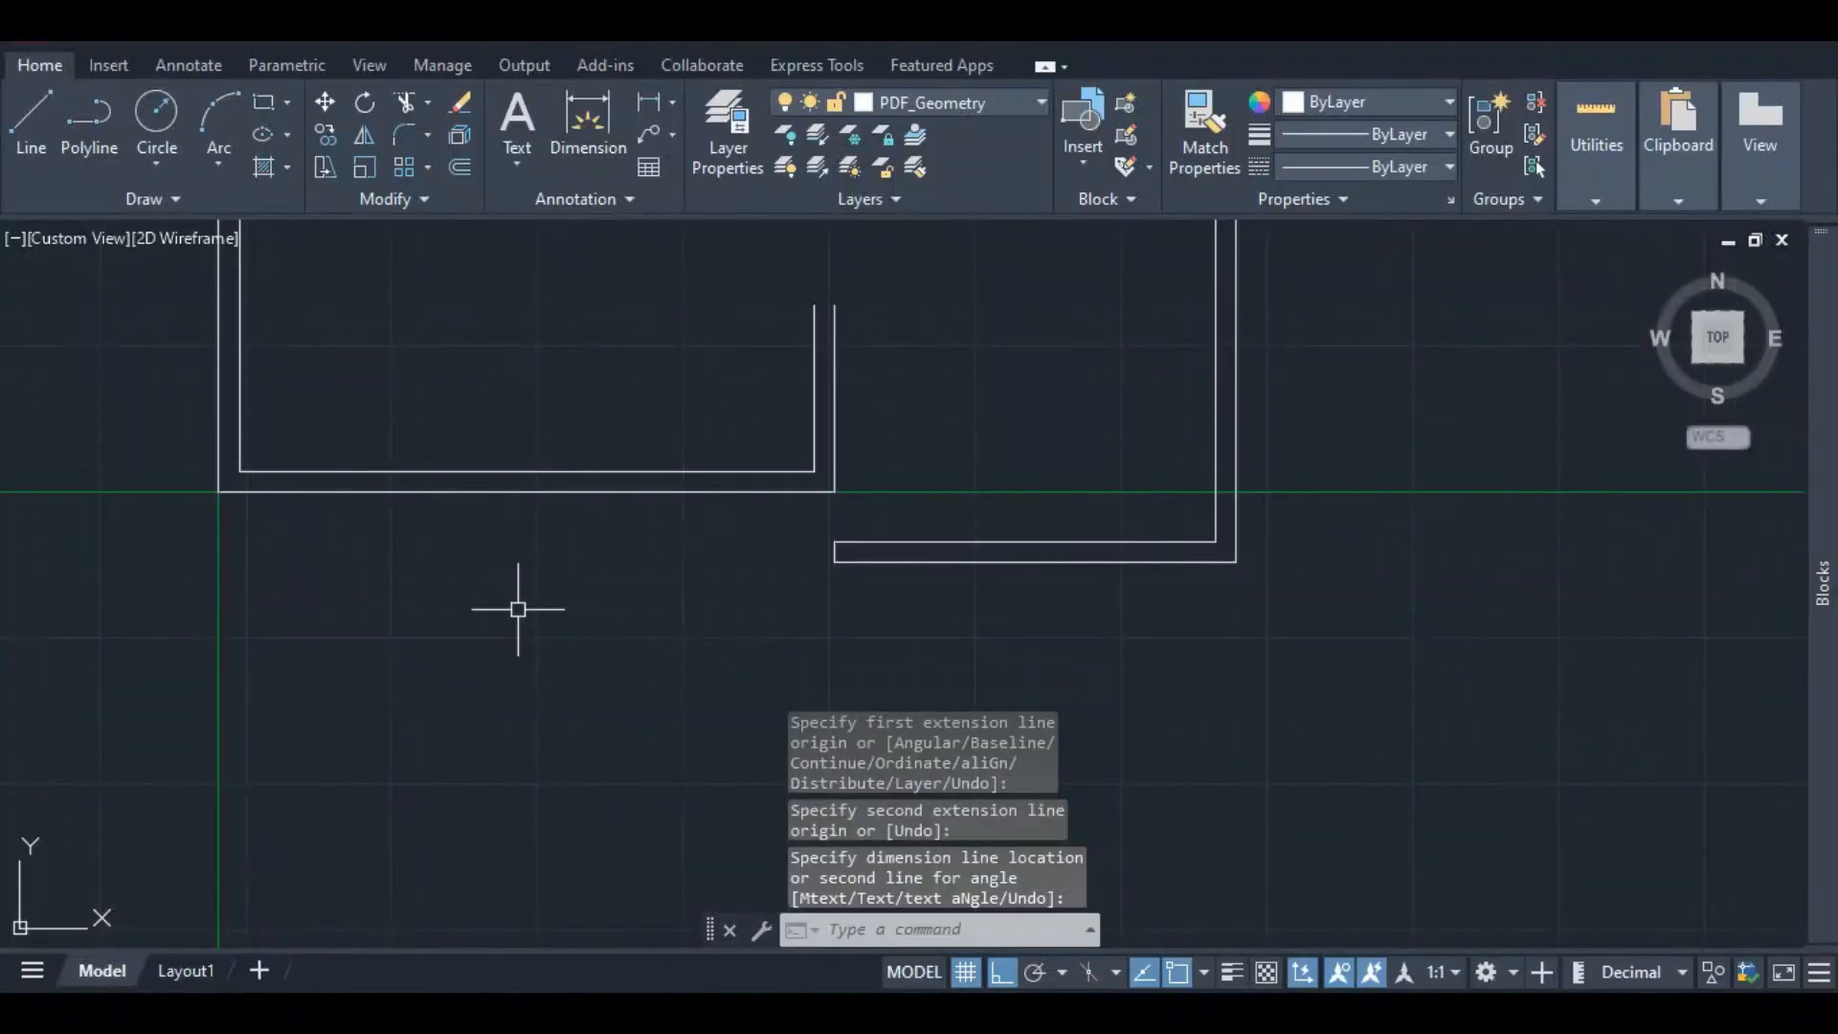
- Check the living room's overall front wall dimension and its part dimensions in the reference plan
scroll(911, 429, down, 4)
scroll(310, 532, up, 8)
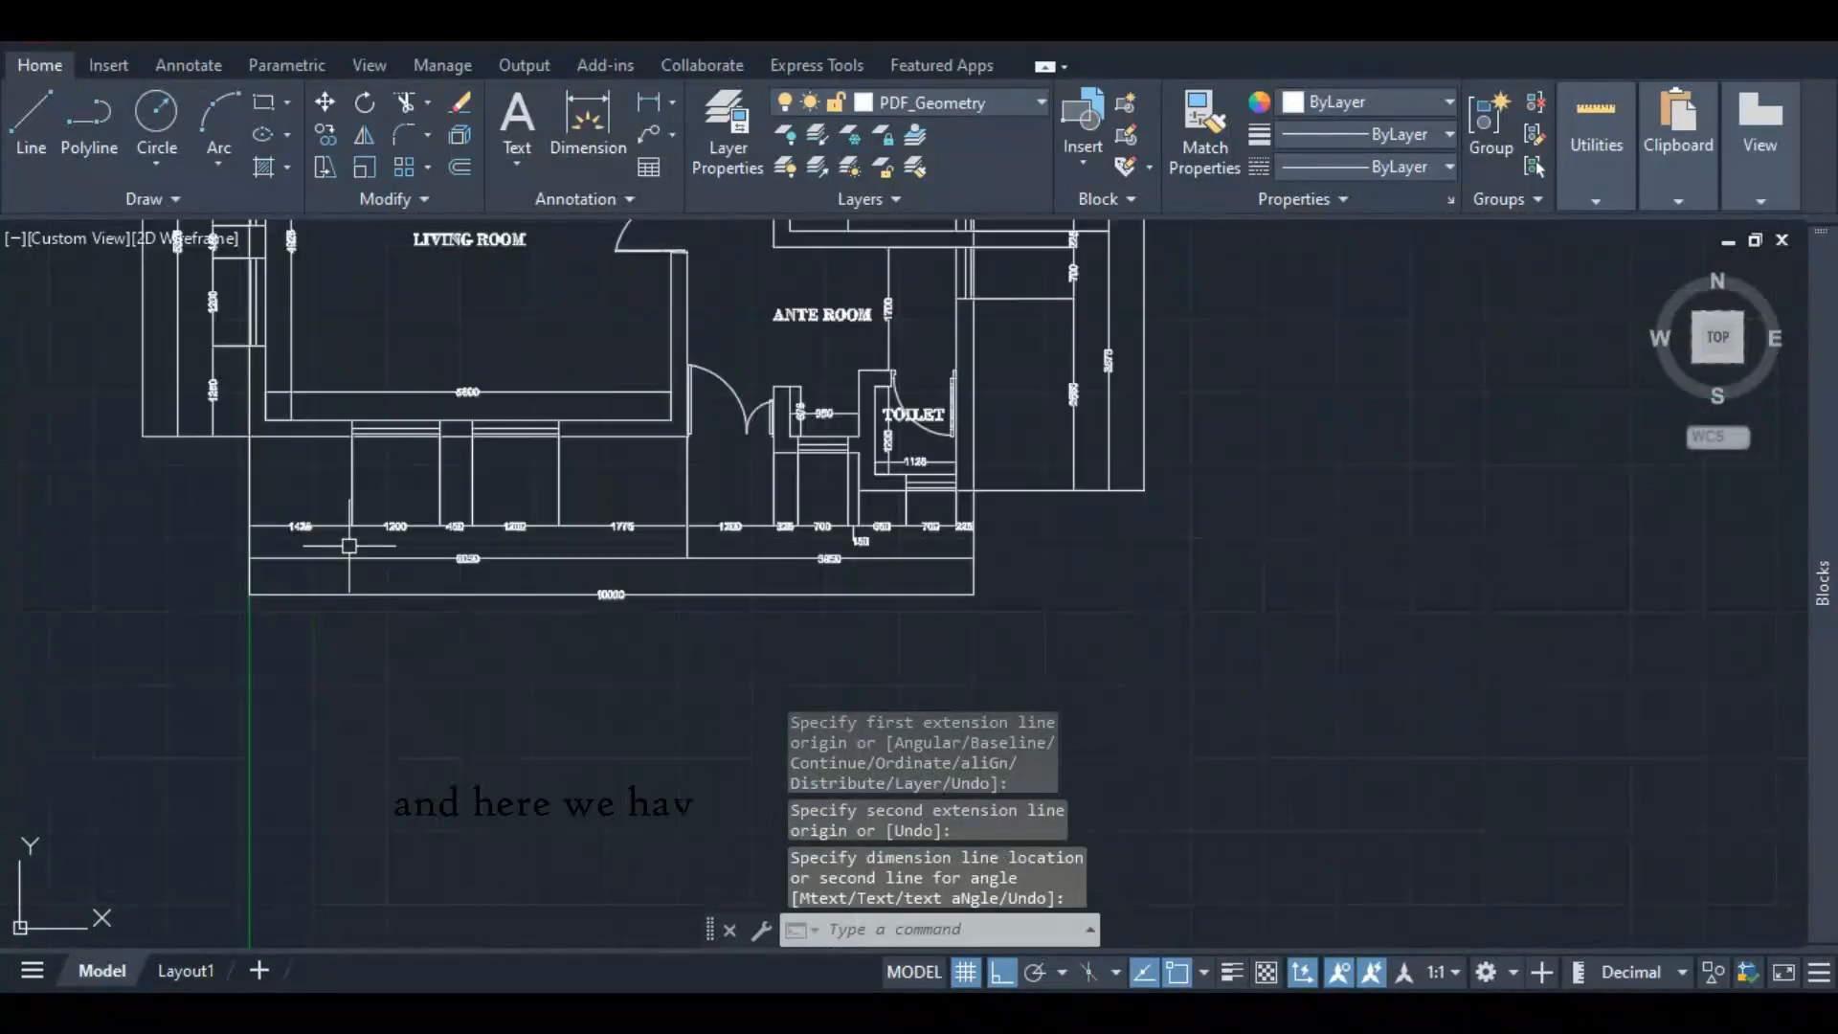
scroll(456, 579, up, 4)
scroll(452, 560, down, 4)
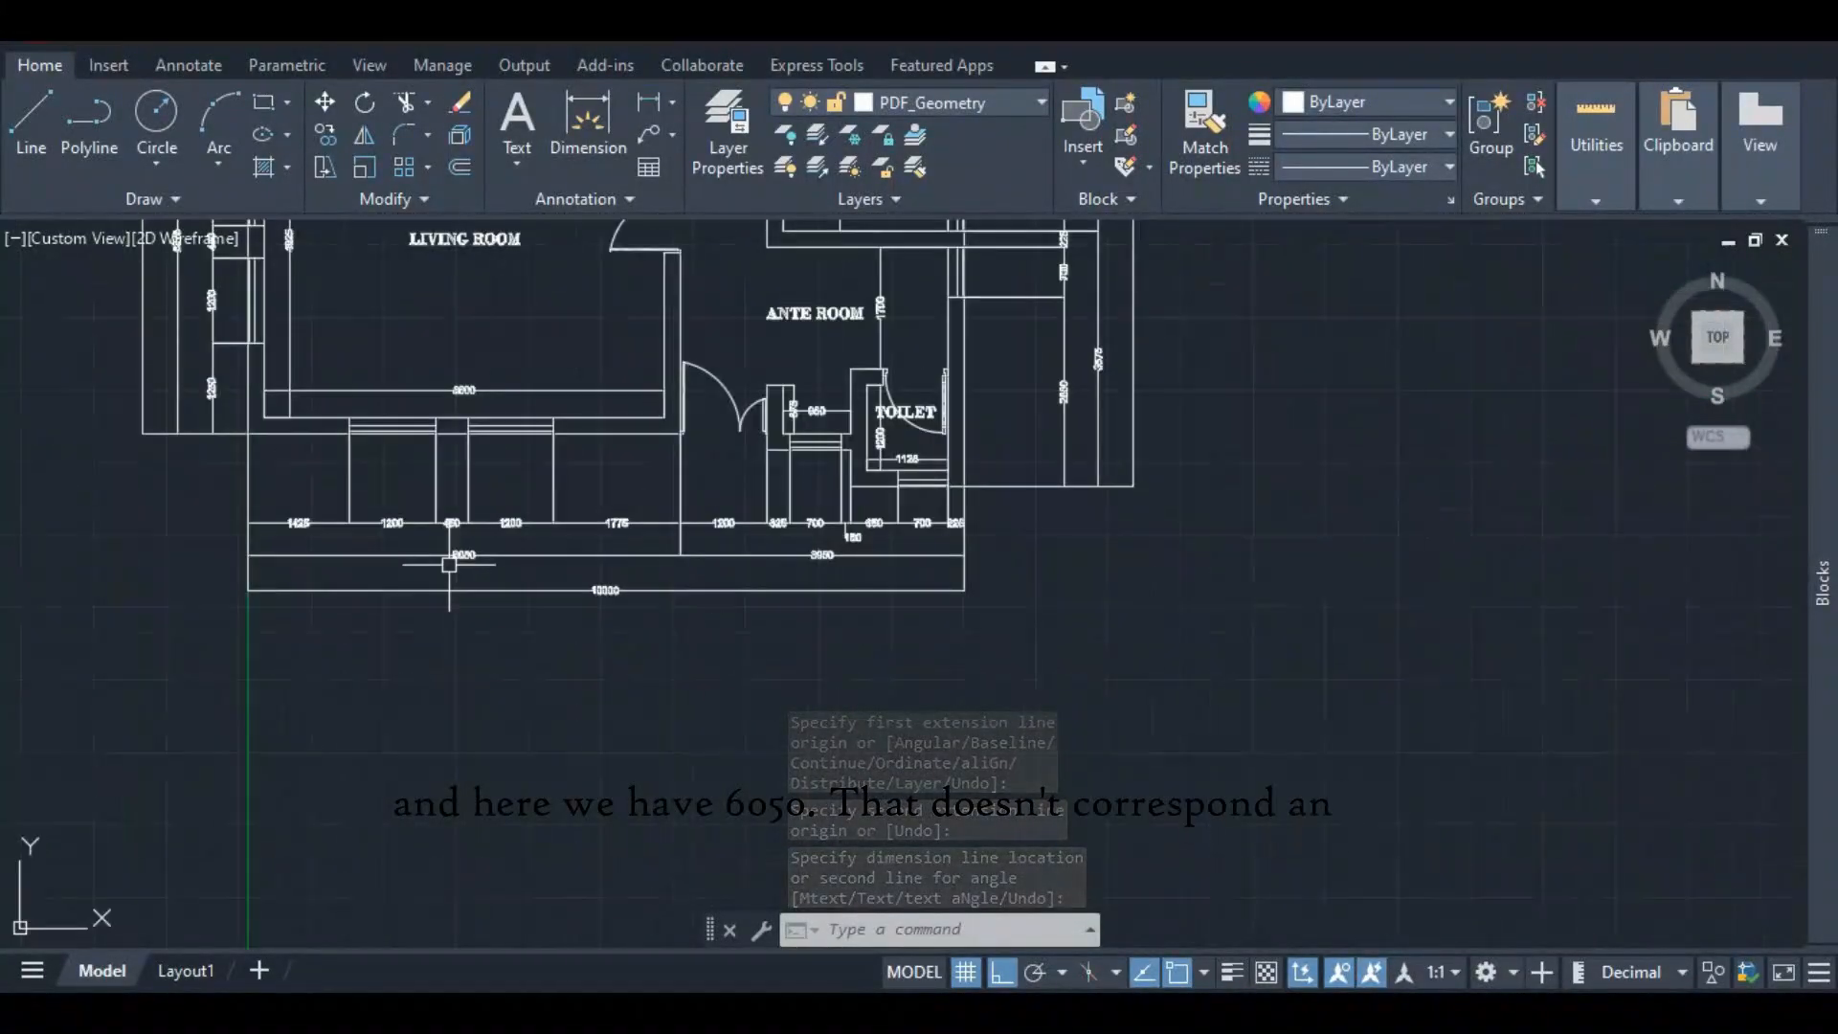
scroll(452, 553, down, 2)
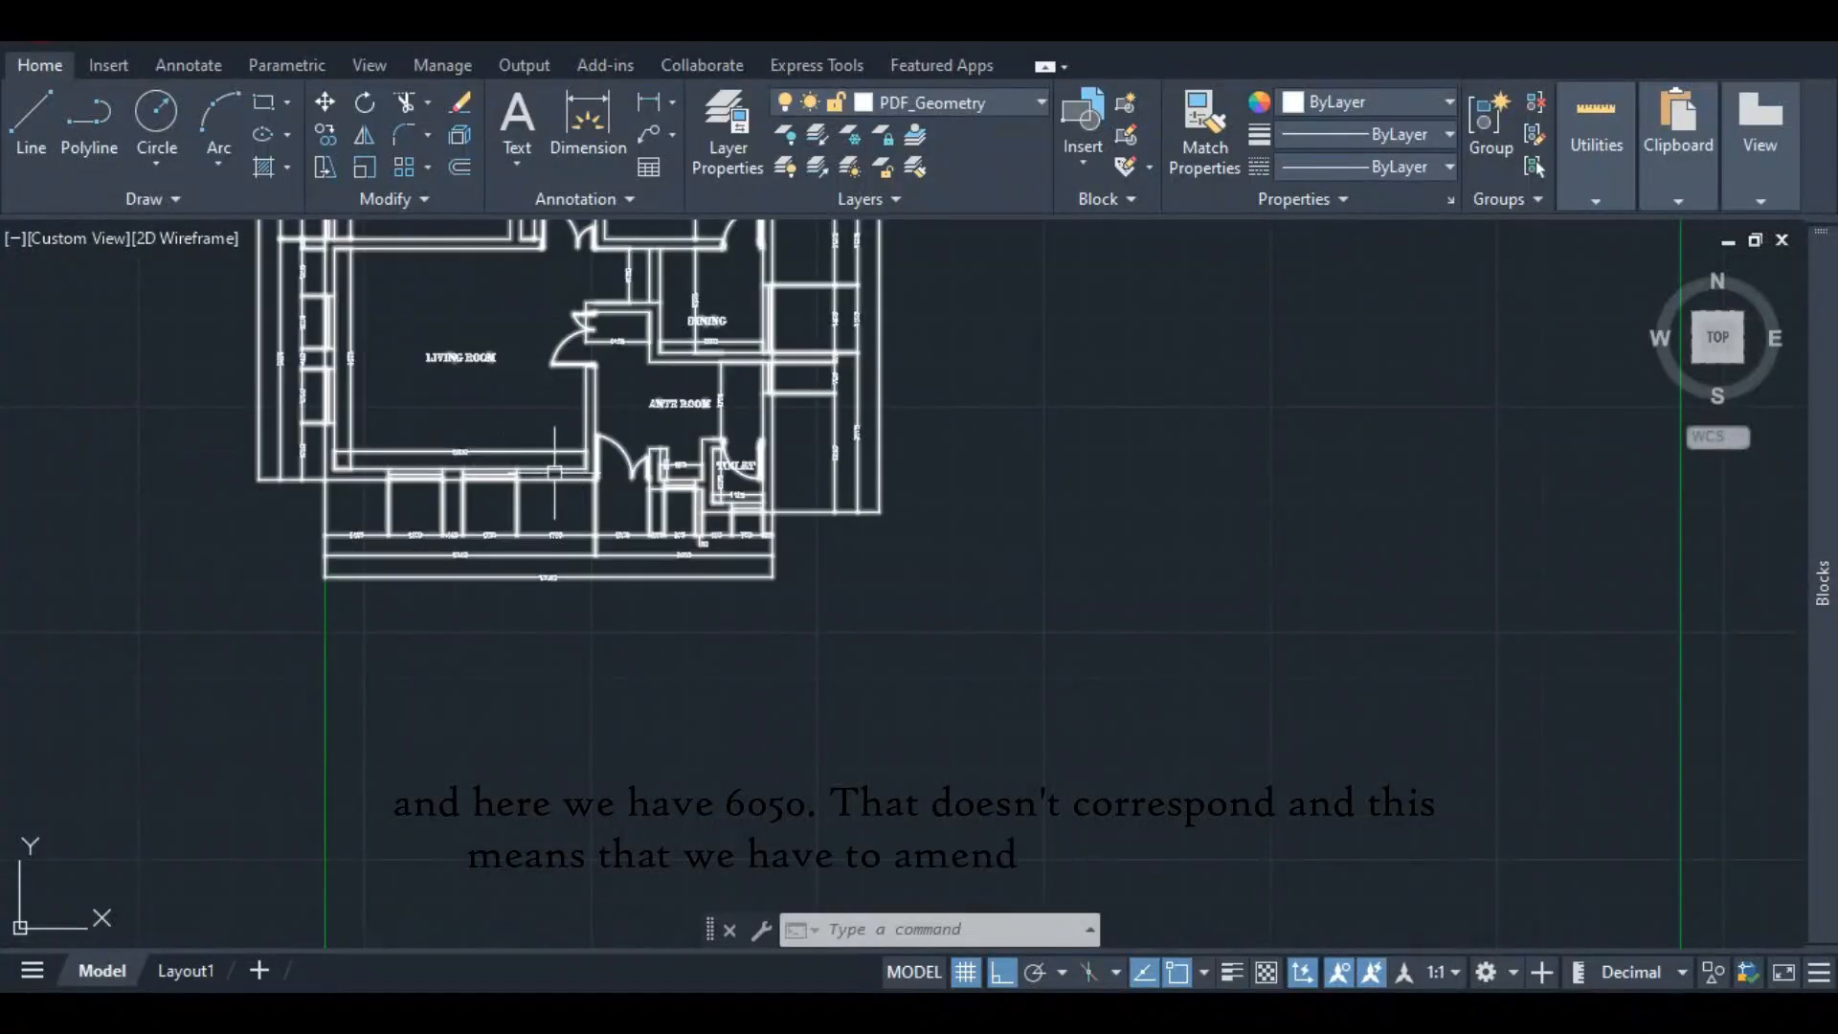
scroll(464, 563, up, 4)
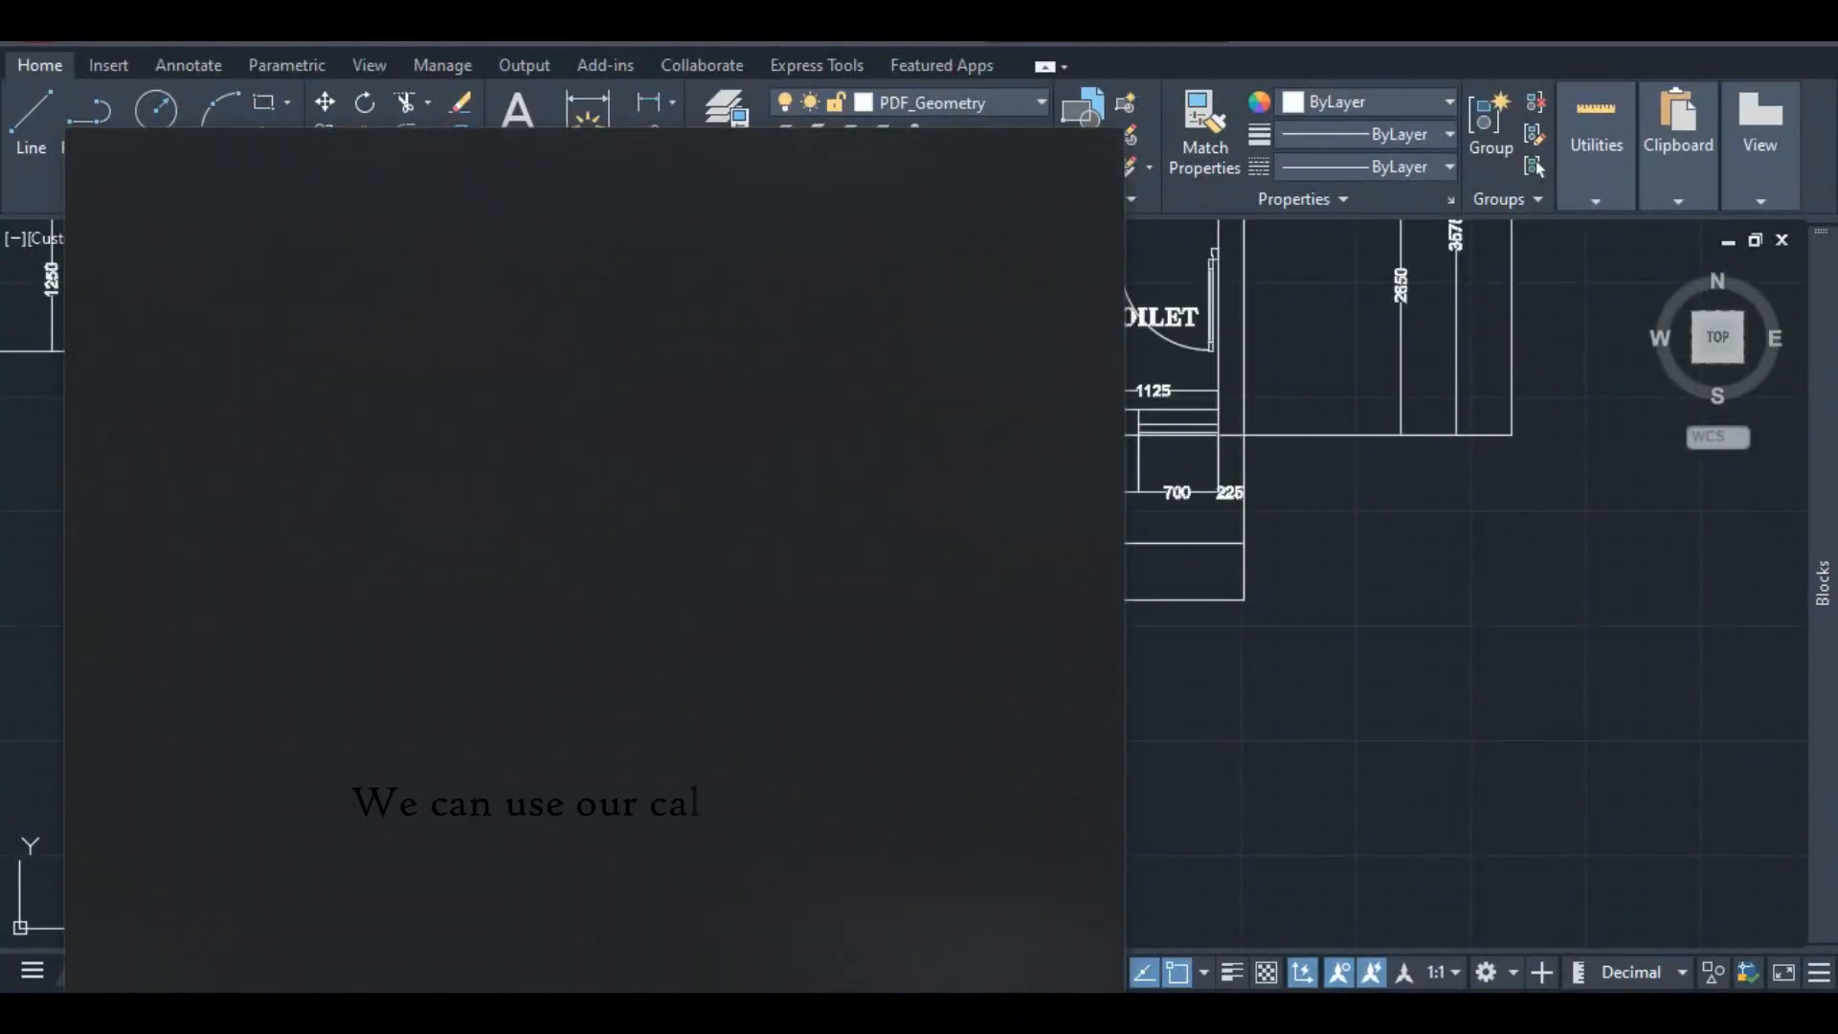
- Subtract 6050 from 6600 in the Calculator app, then return to the drawing
click(497, 283)
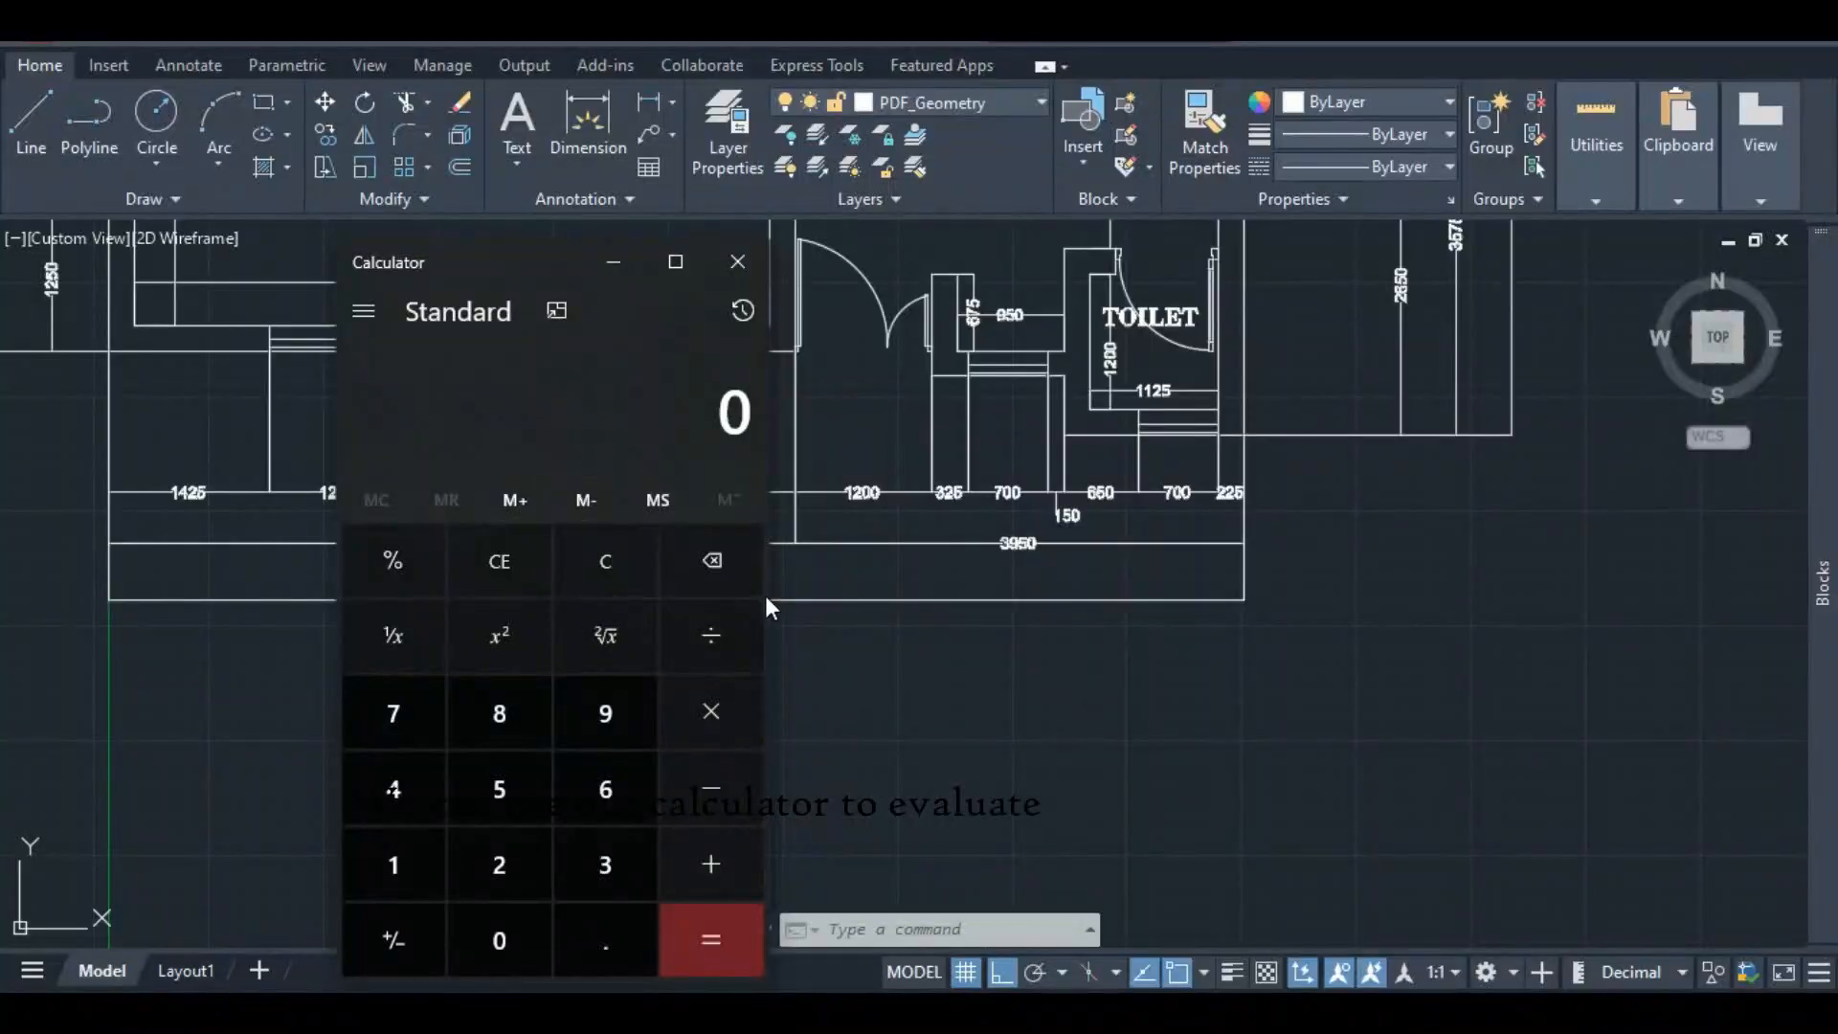
click(605, 788)
click(605, 789)
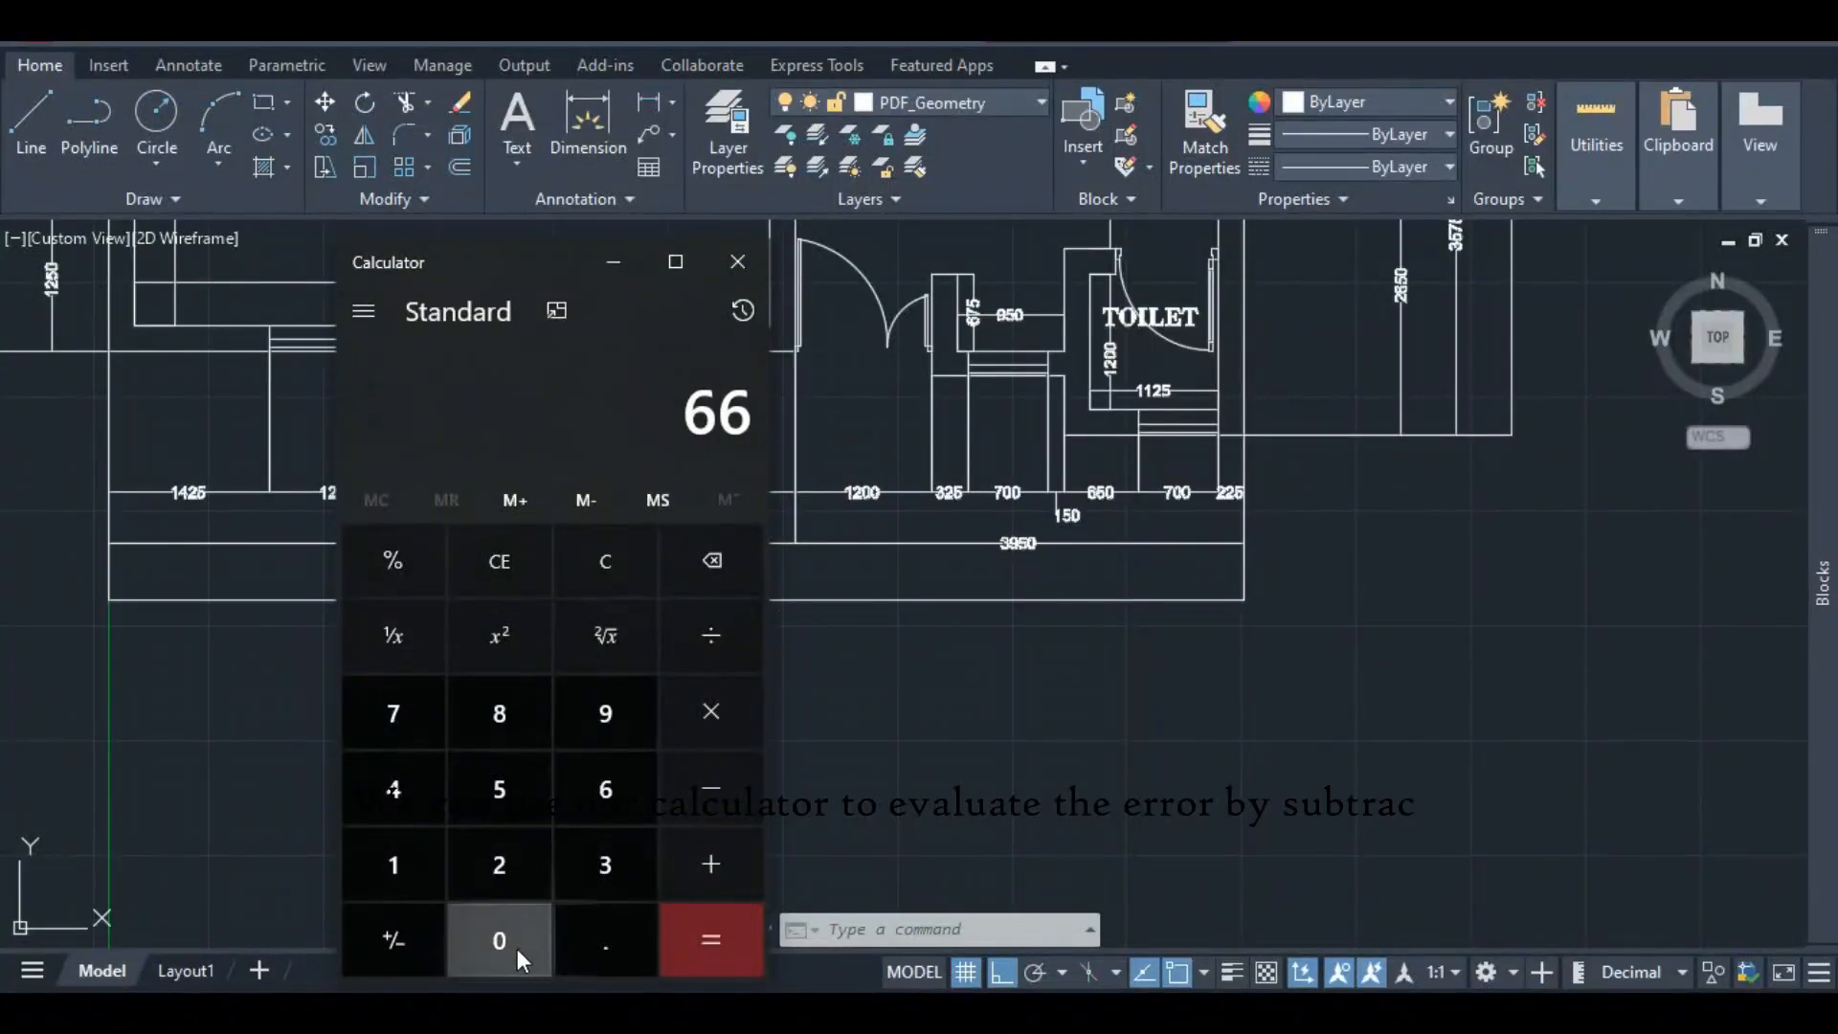
click(517, 957)
click(518, 957)
click(604, 788)
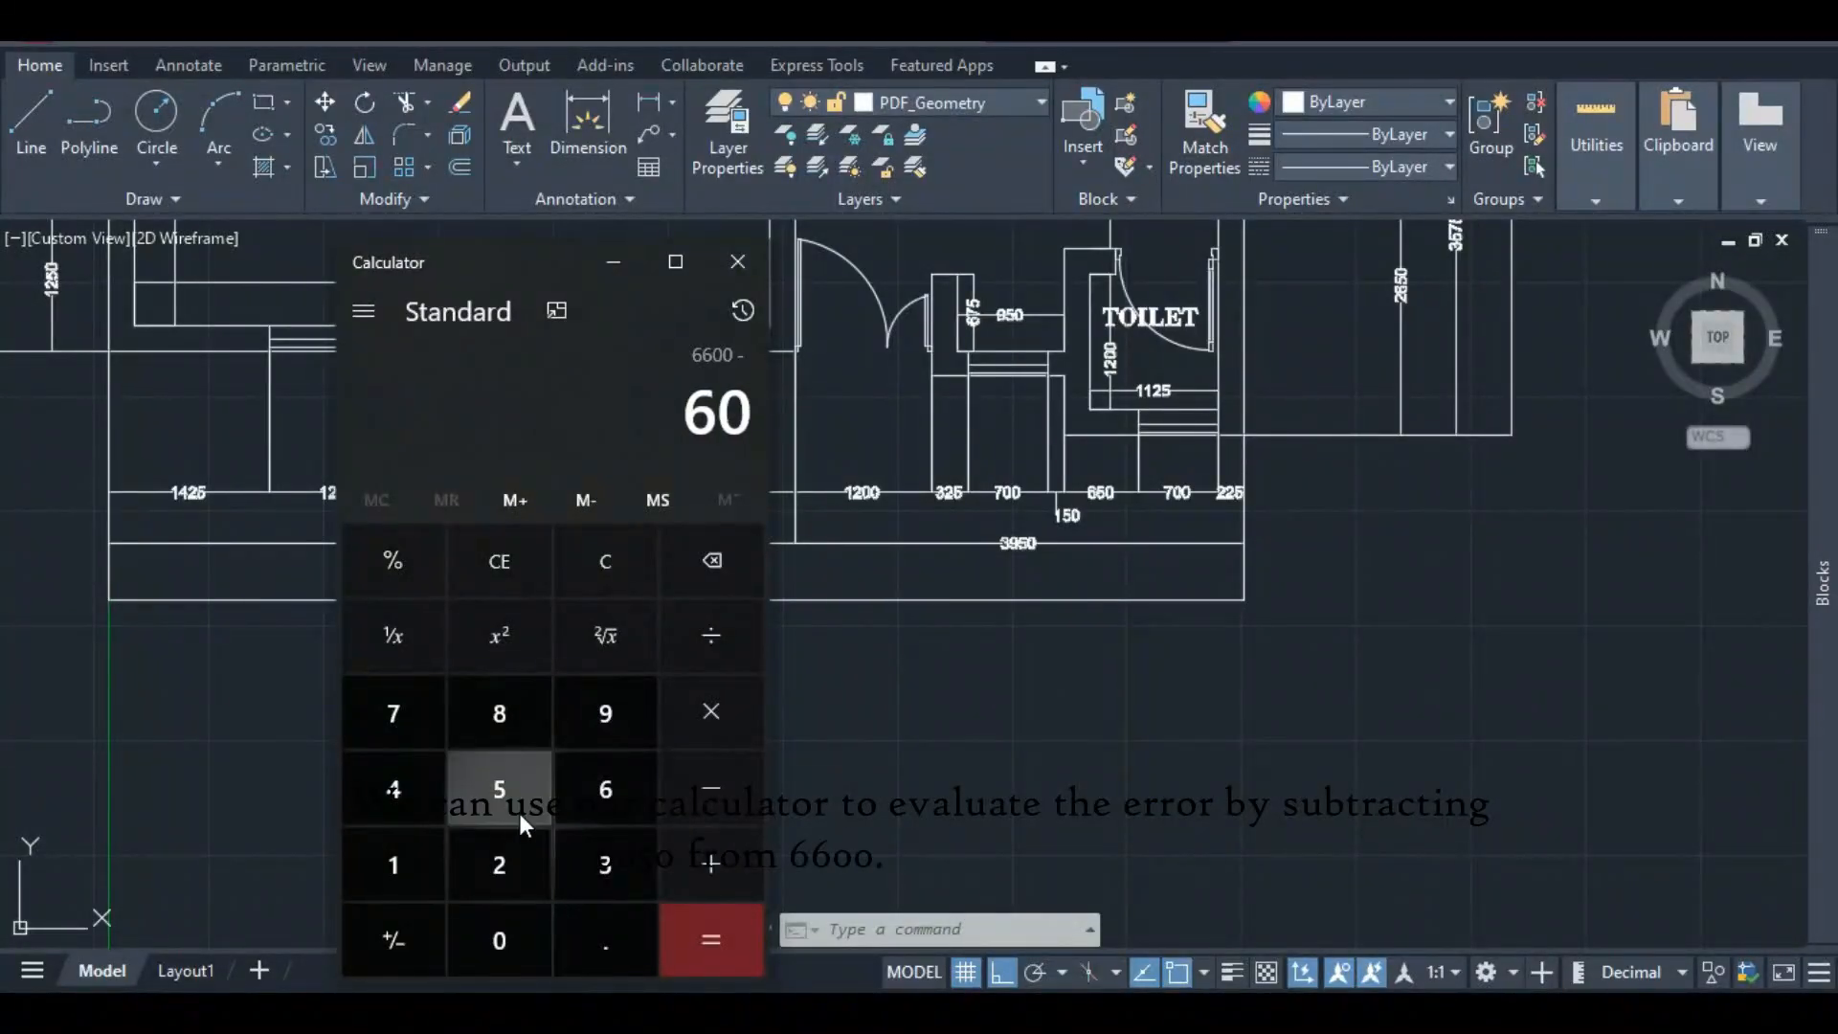
click(519, 812)
click(500, 936)
click(698, 924)
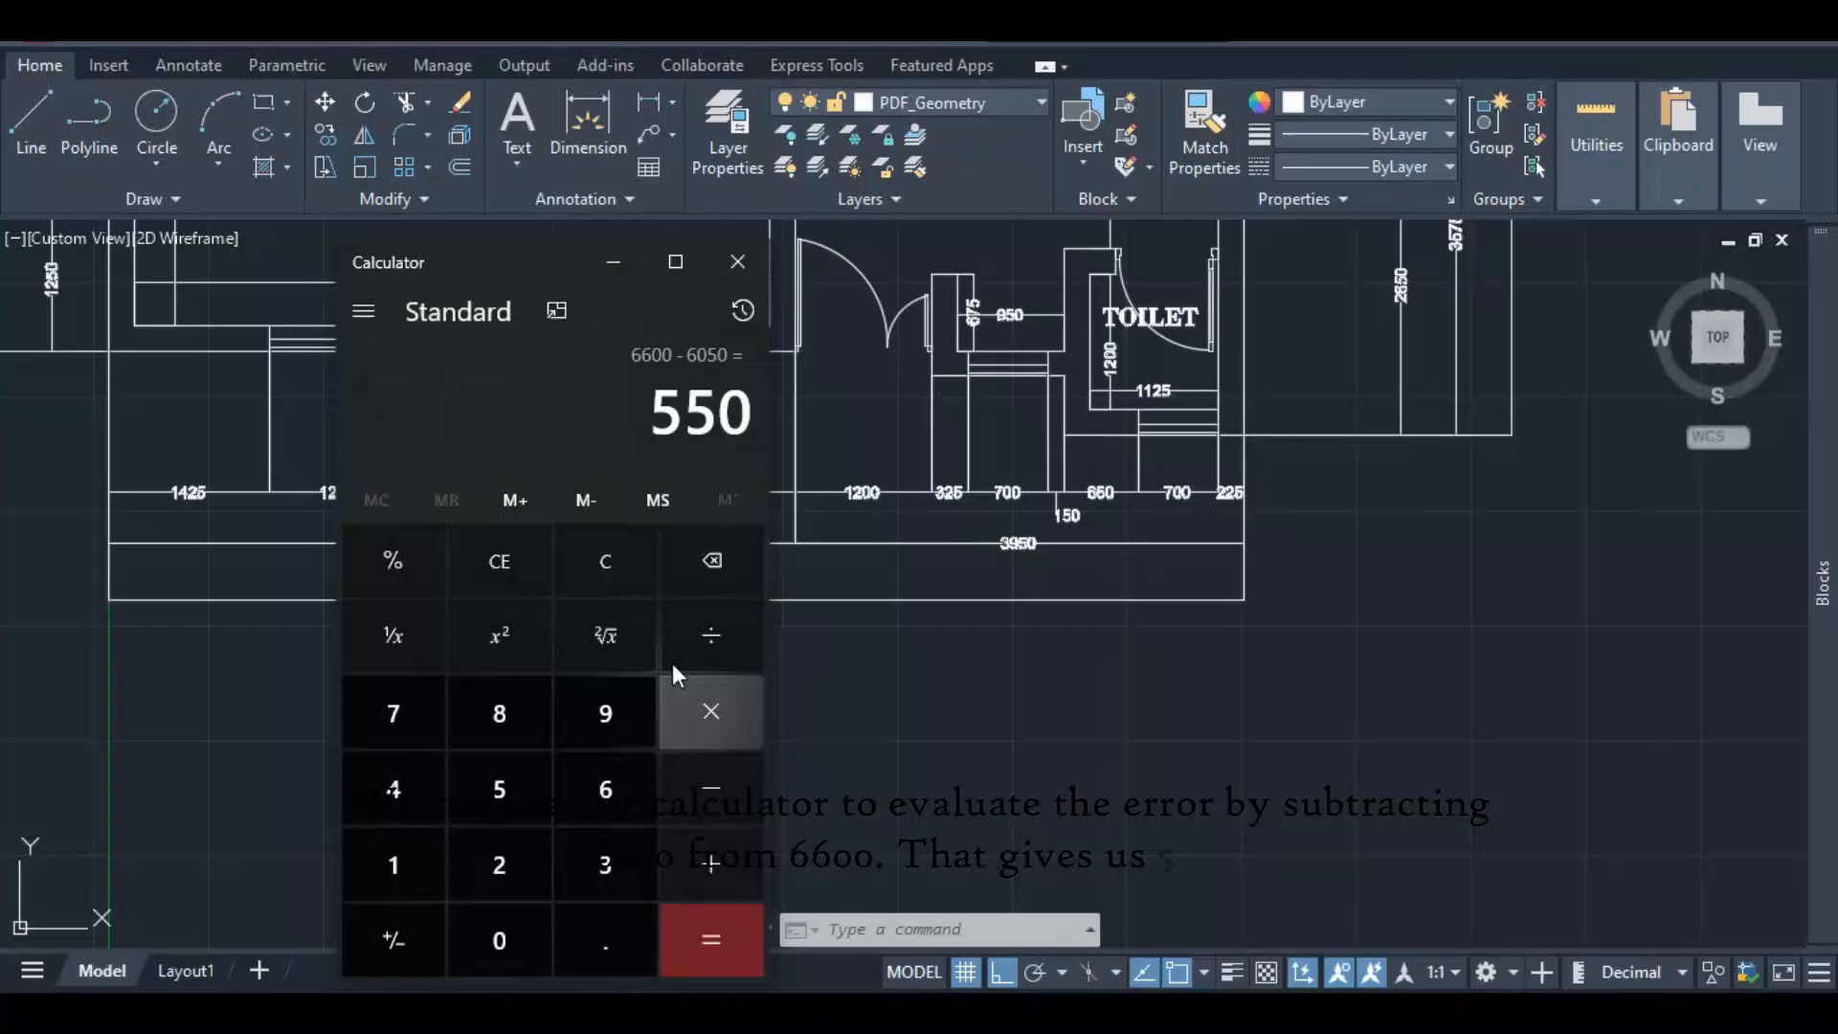
click(613, 264)
- Move the two short vertical wall lines at the living room's front corner 550 back towards the room along the front wall
scroll(233, 678, down, 2)
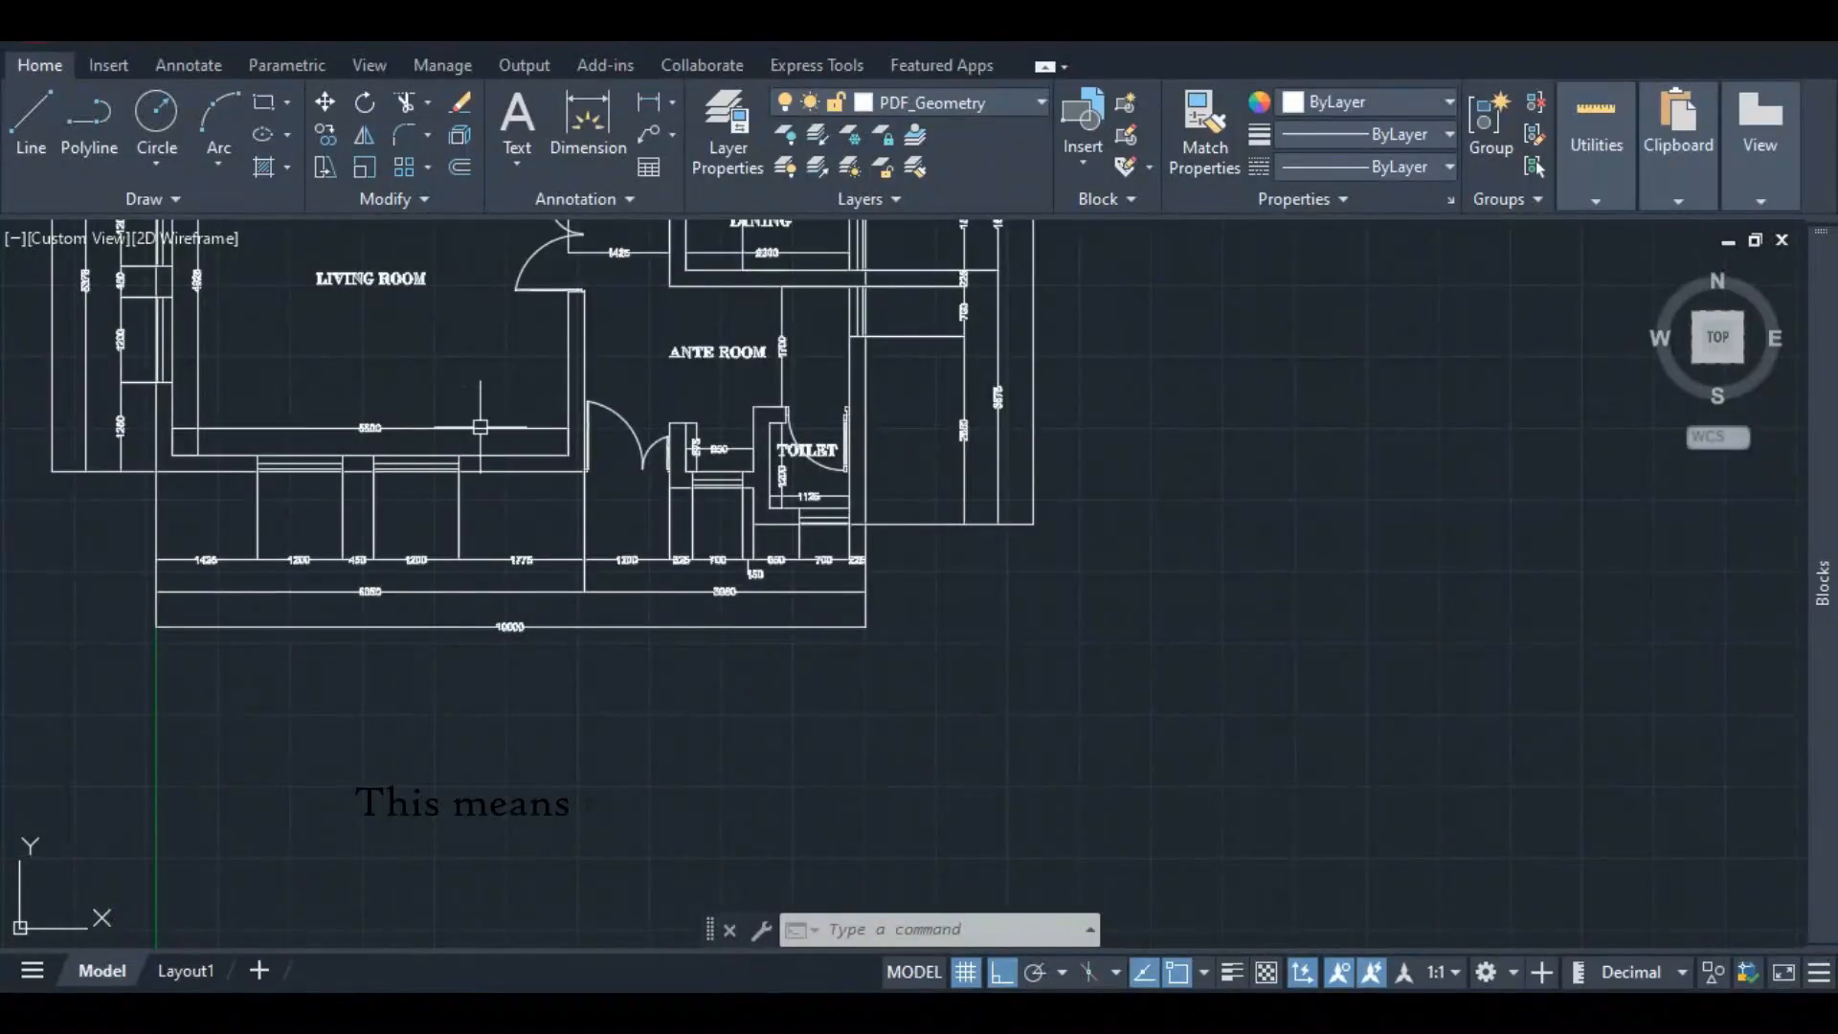
scroll(481, 427, up, 1)
scroll(316, 603, down, 3)
scroll(600, 574, down, 1)
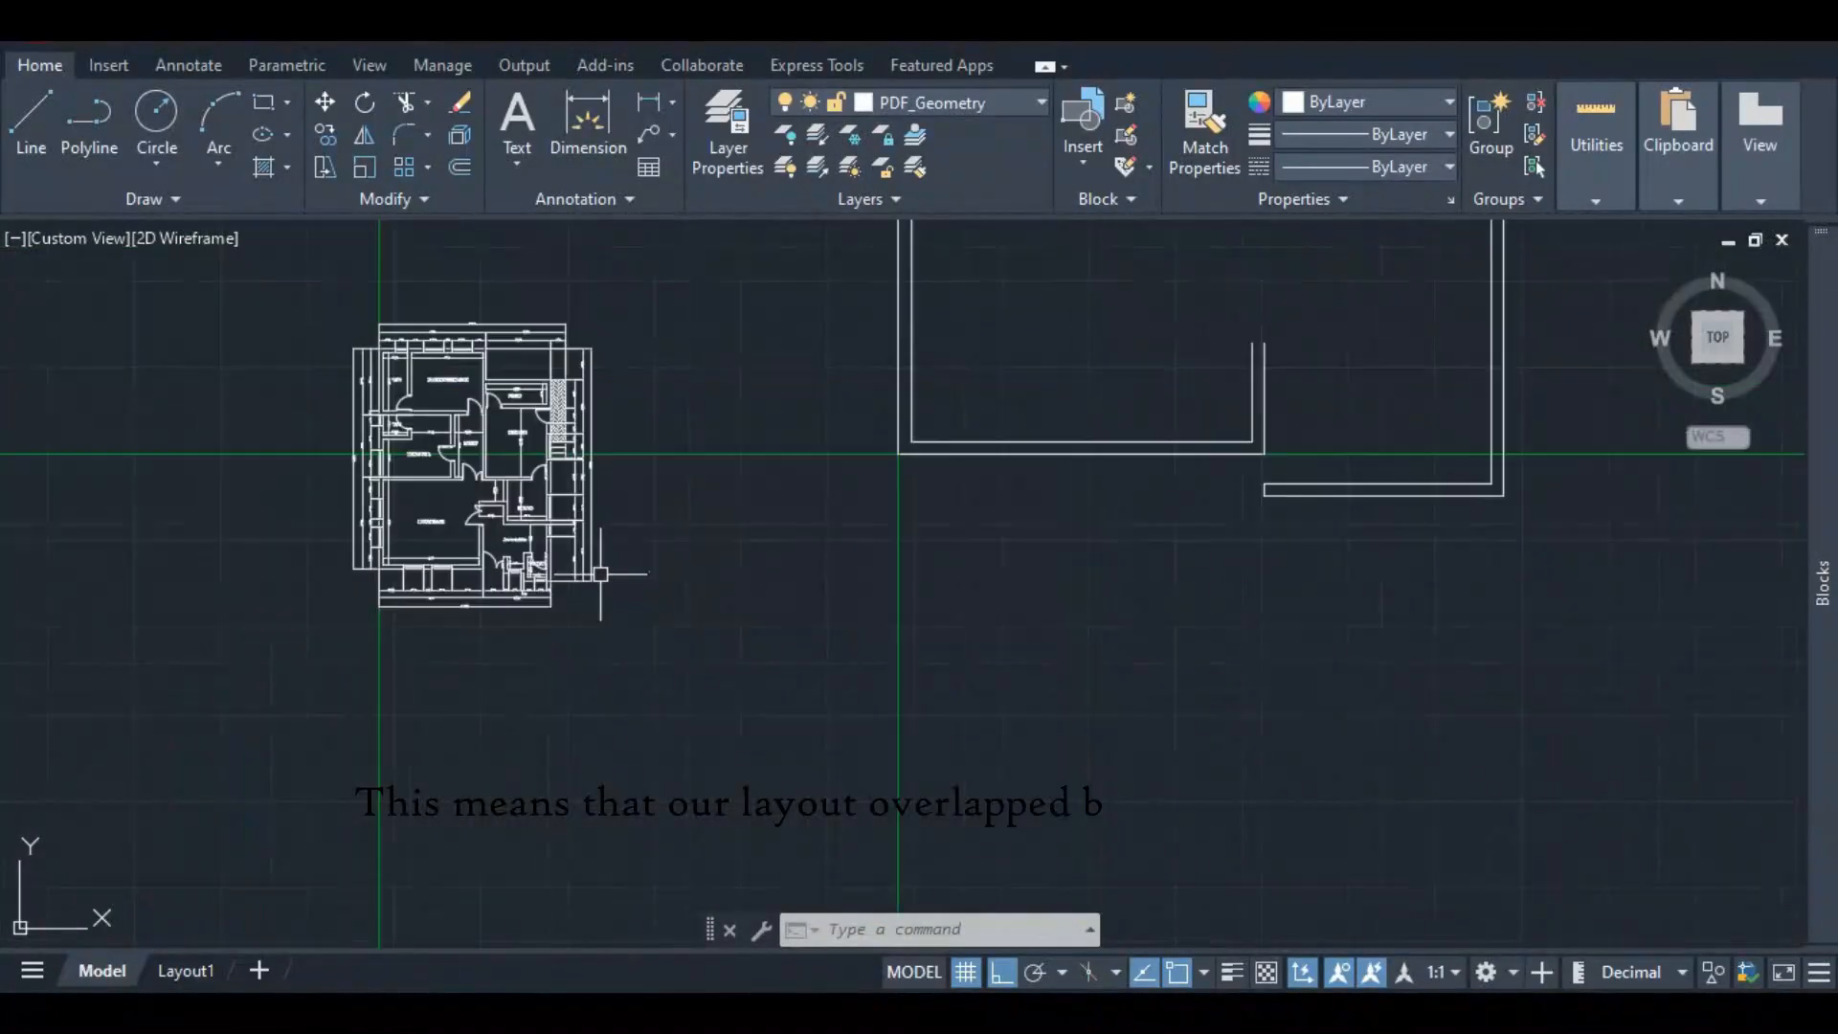
scroll(1245, 384, up, 4)
click(1198, 255)
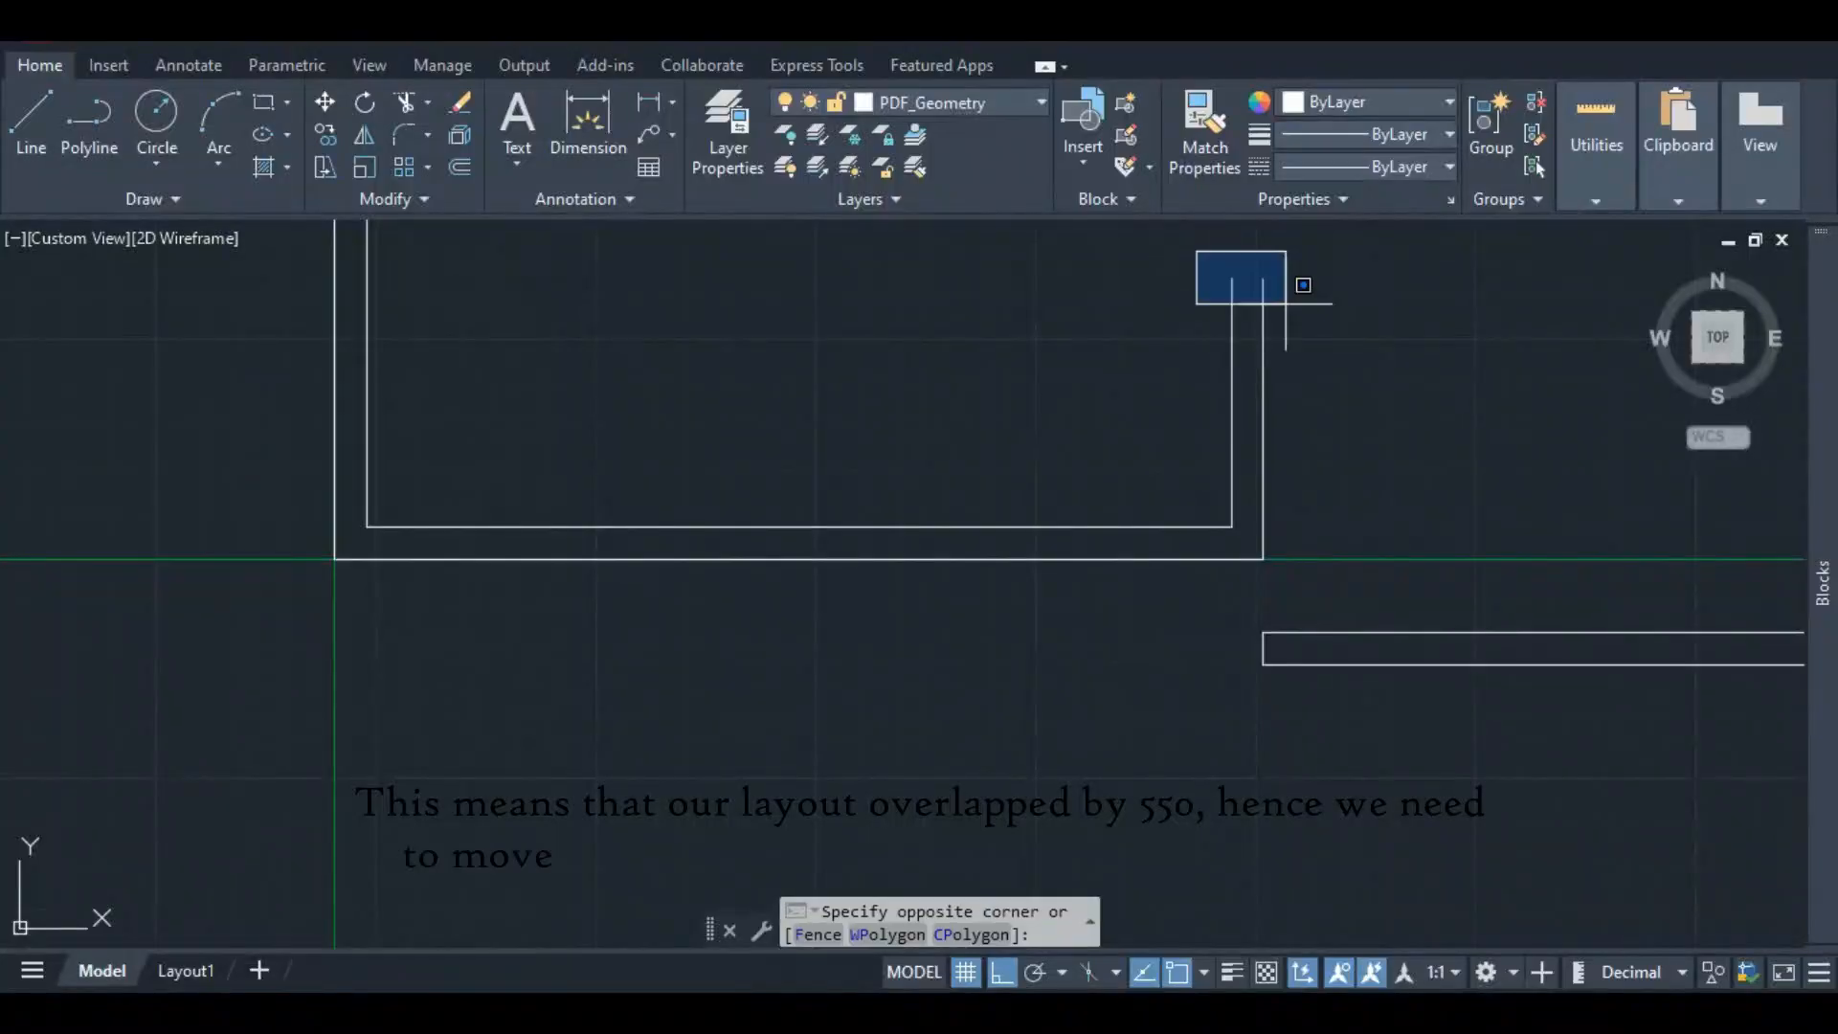
click(1347, 549)
right_click(1294, 506)
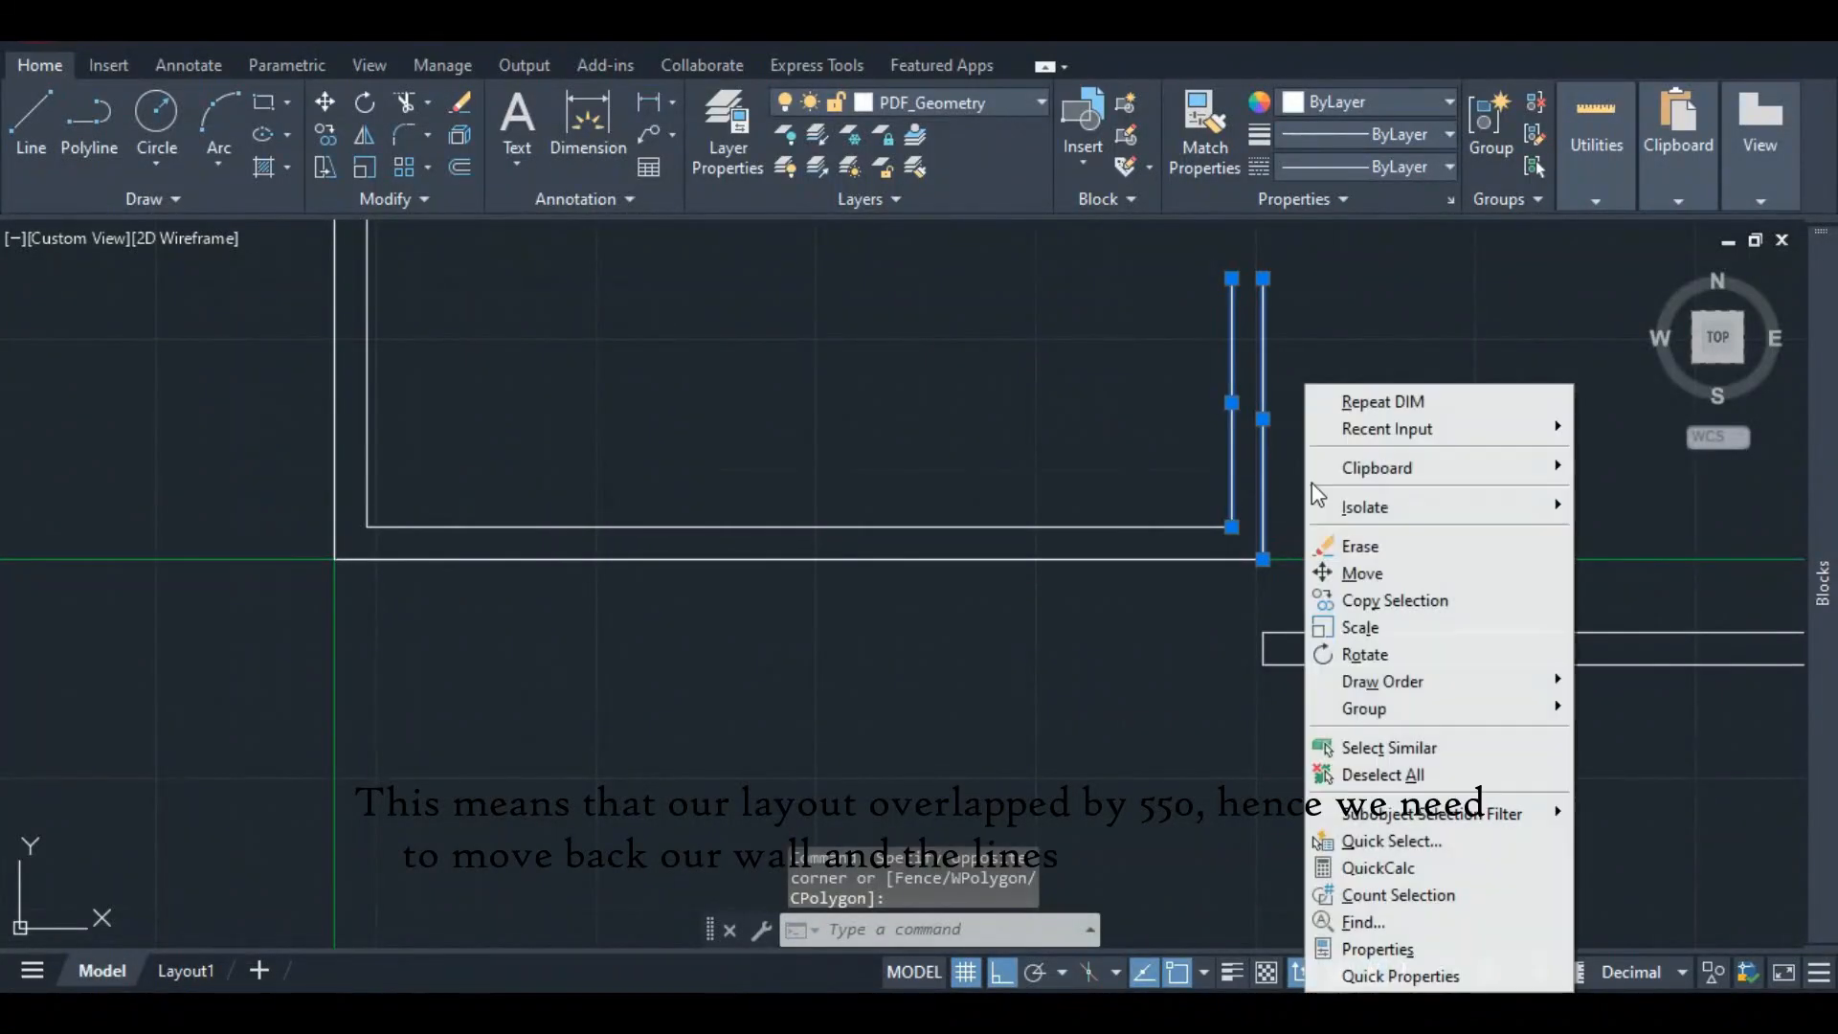
click(1381, 572)
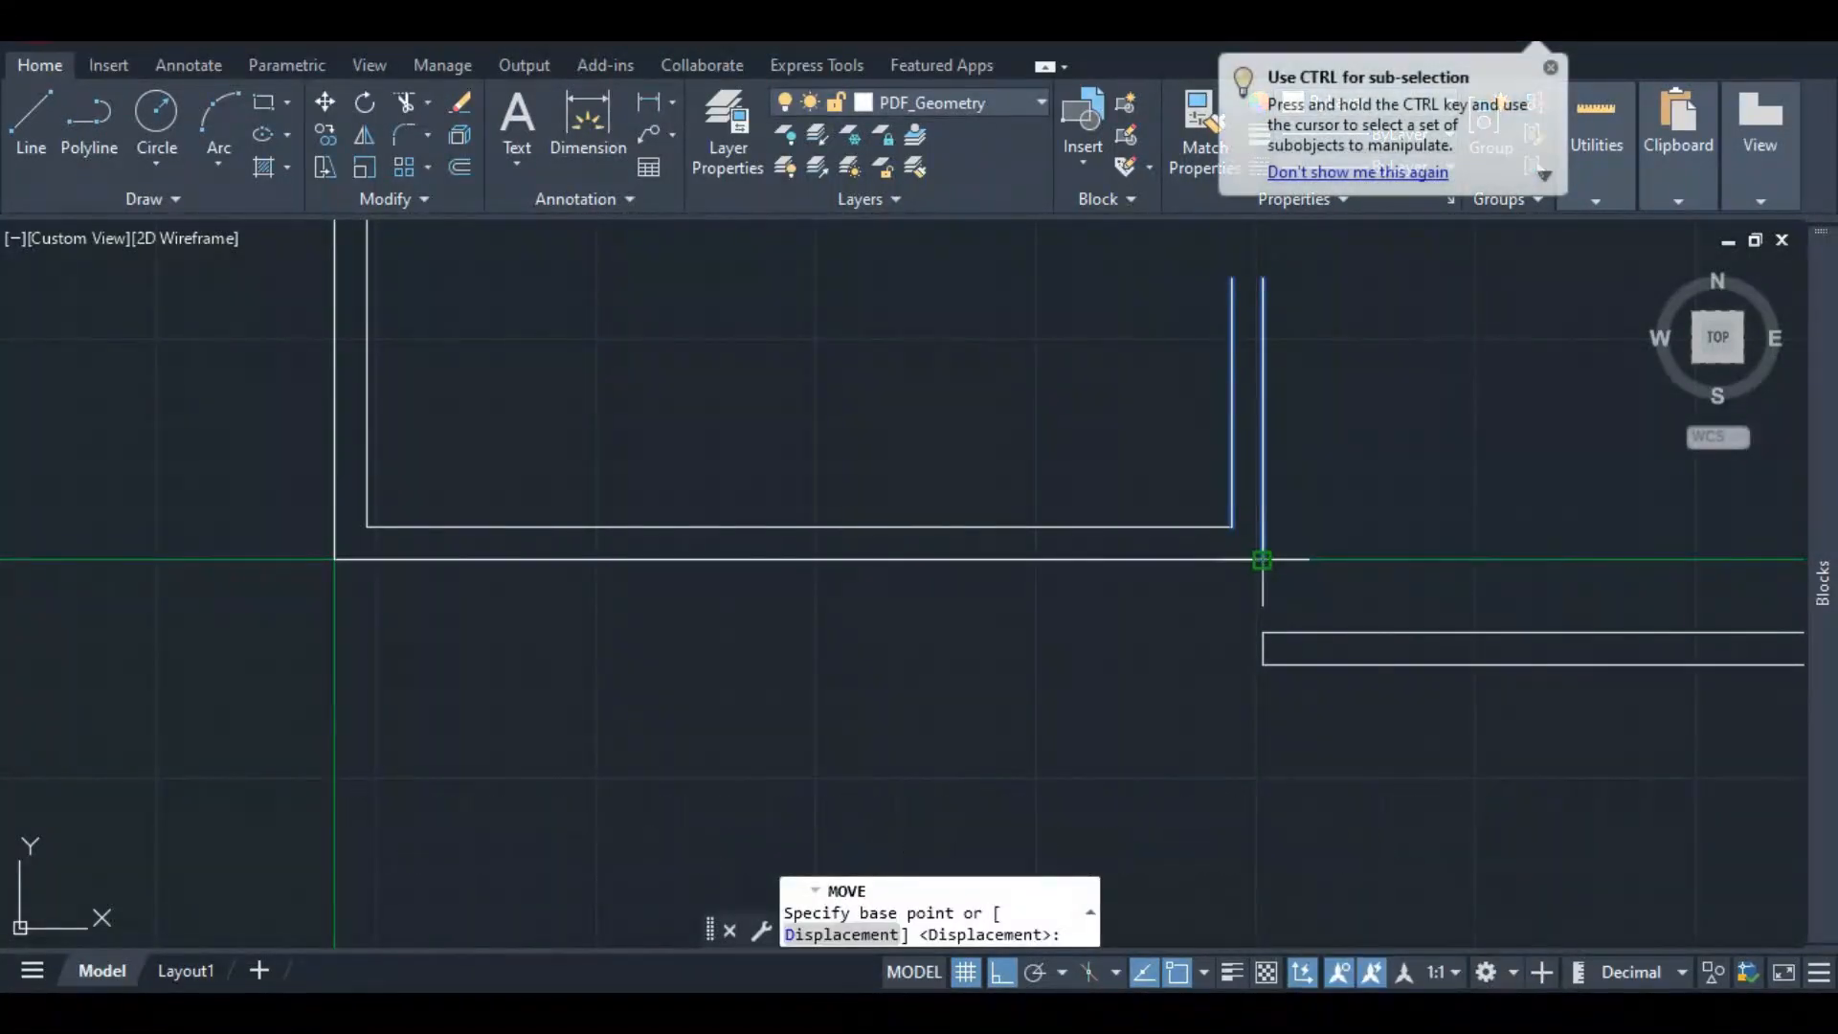
click(1263, 560)
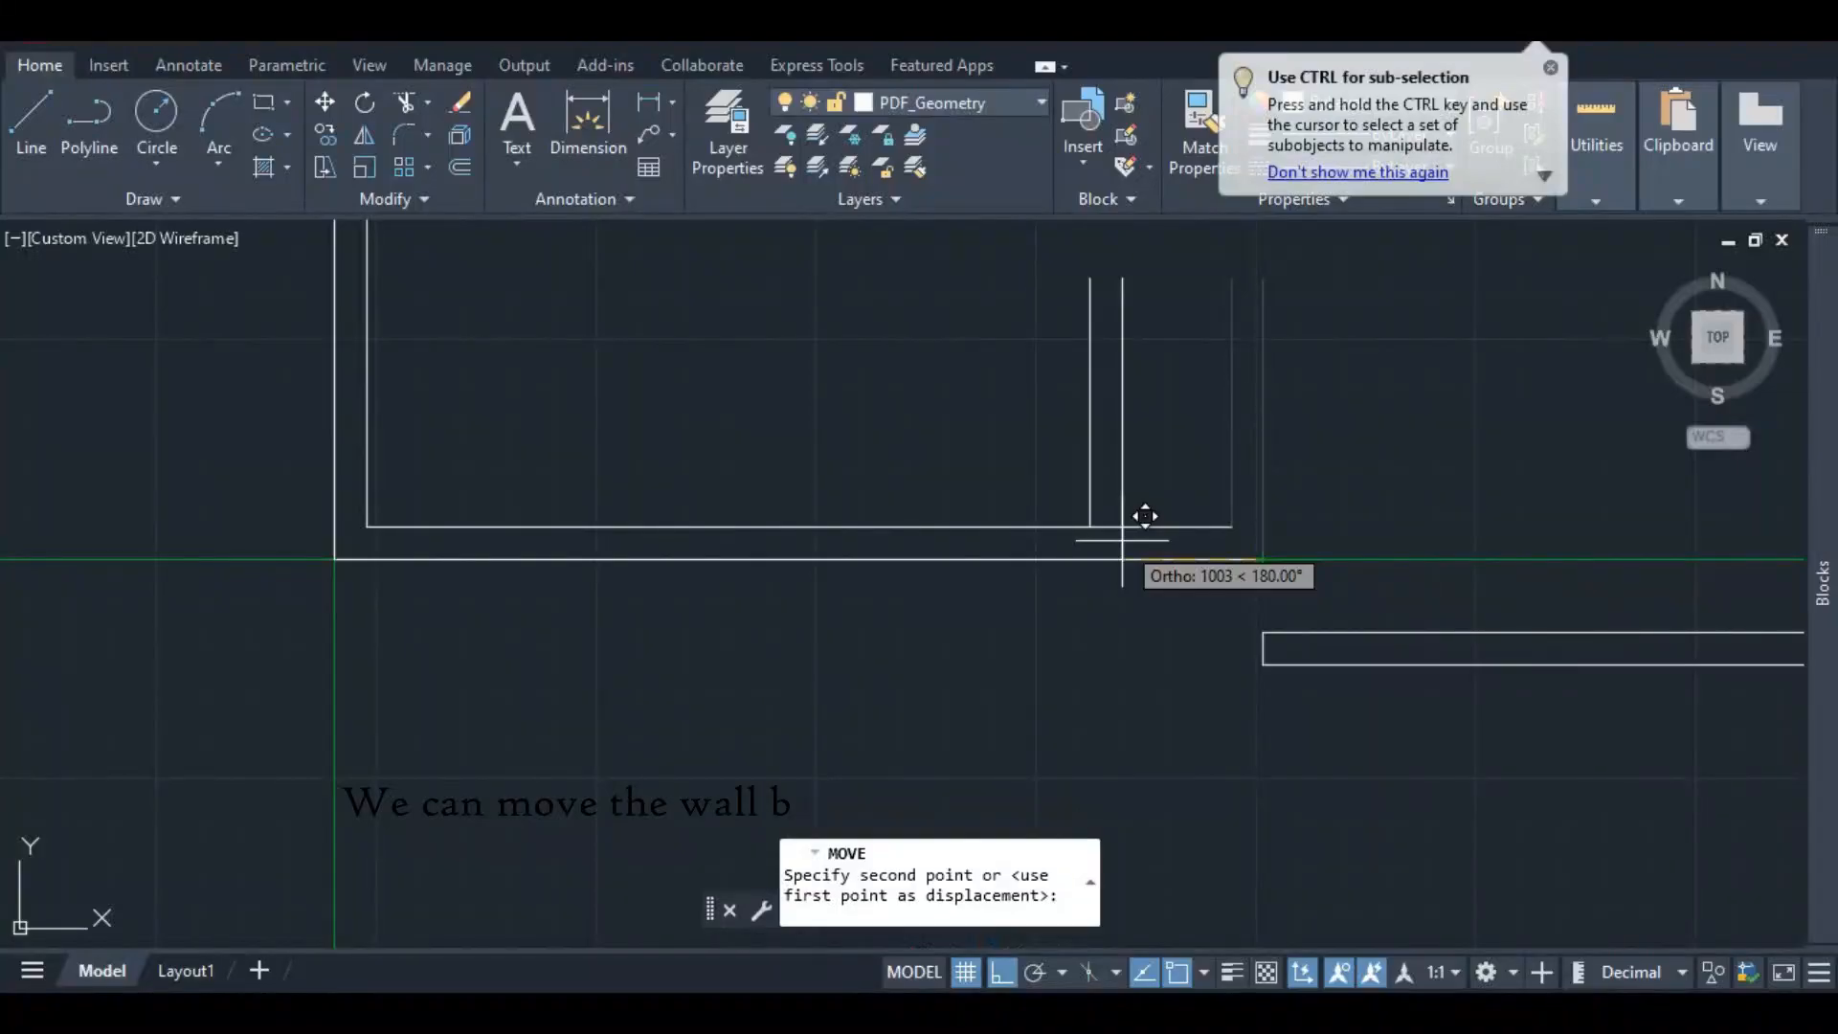
text(550)
key(Return)
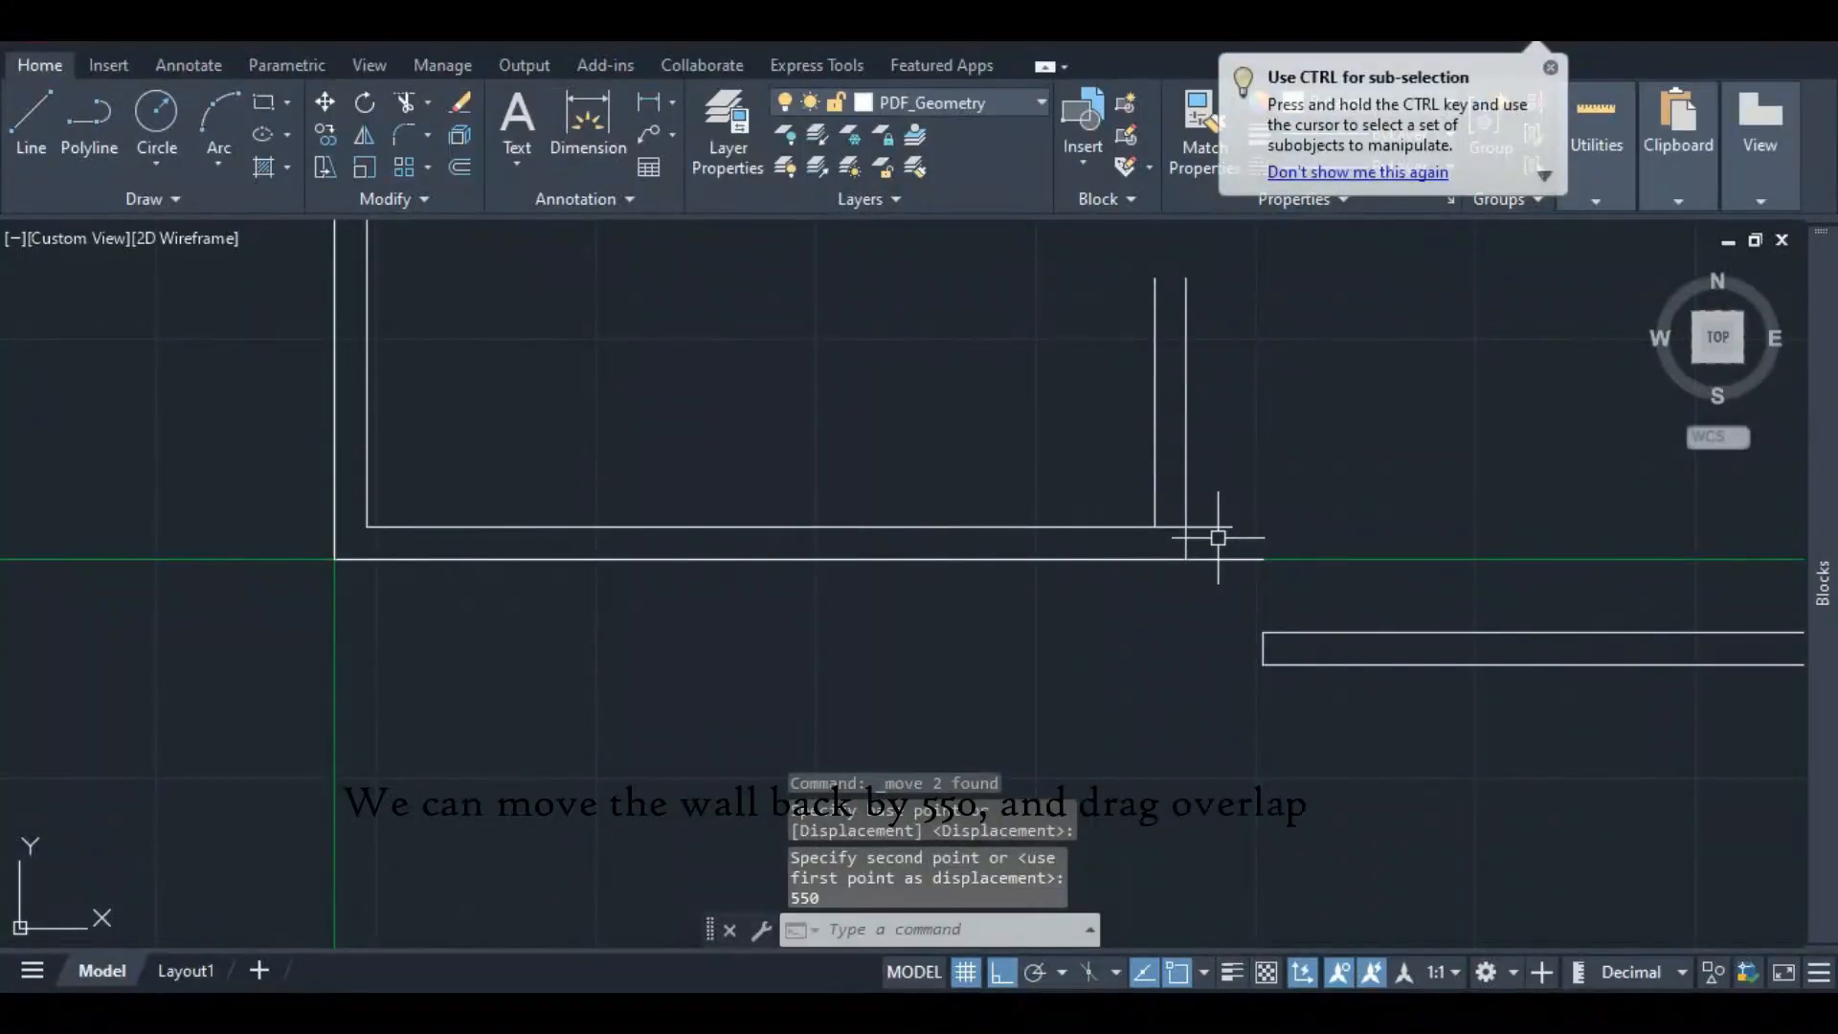
- Shorten the living room's inner and outer front wall lines to end at the lower endpoints of the moved vertical wall lines
click(1231, 526)
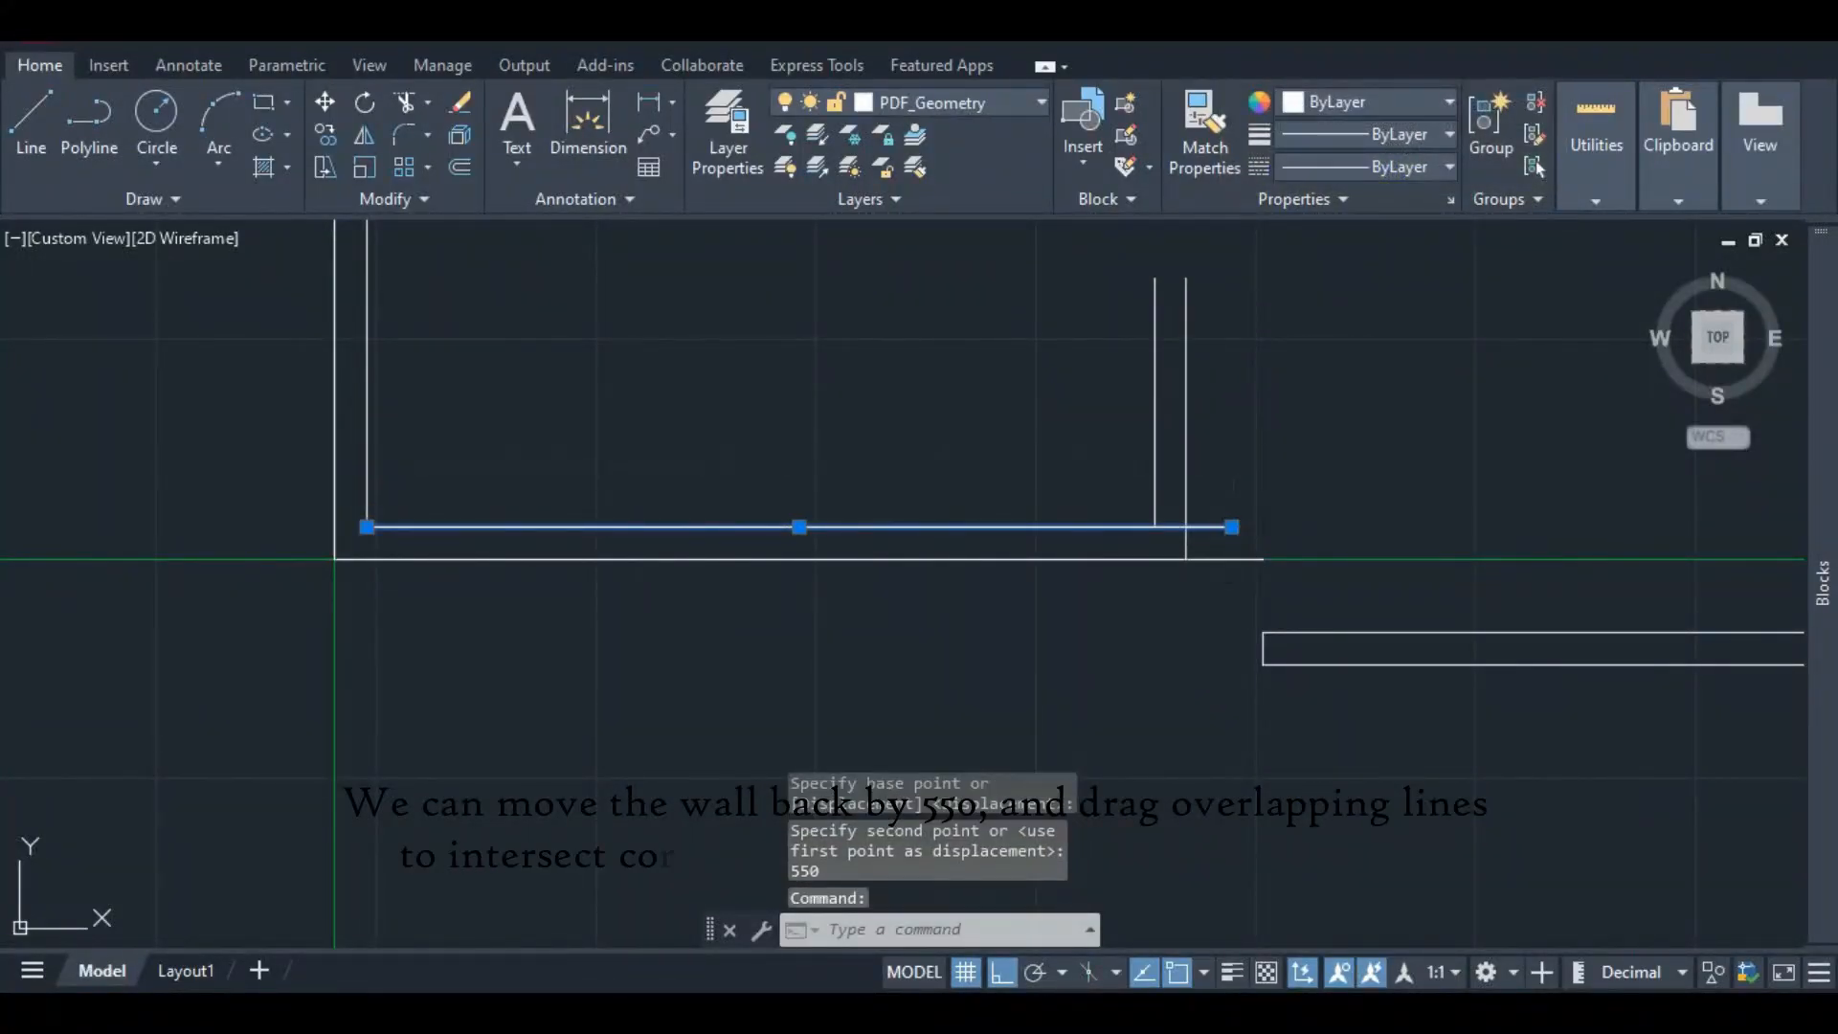
click(1232, 527)
click(1155, 527)
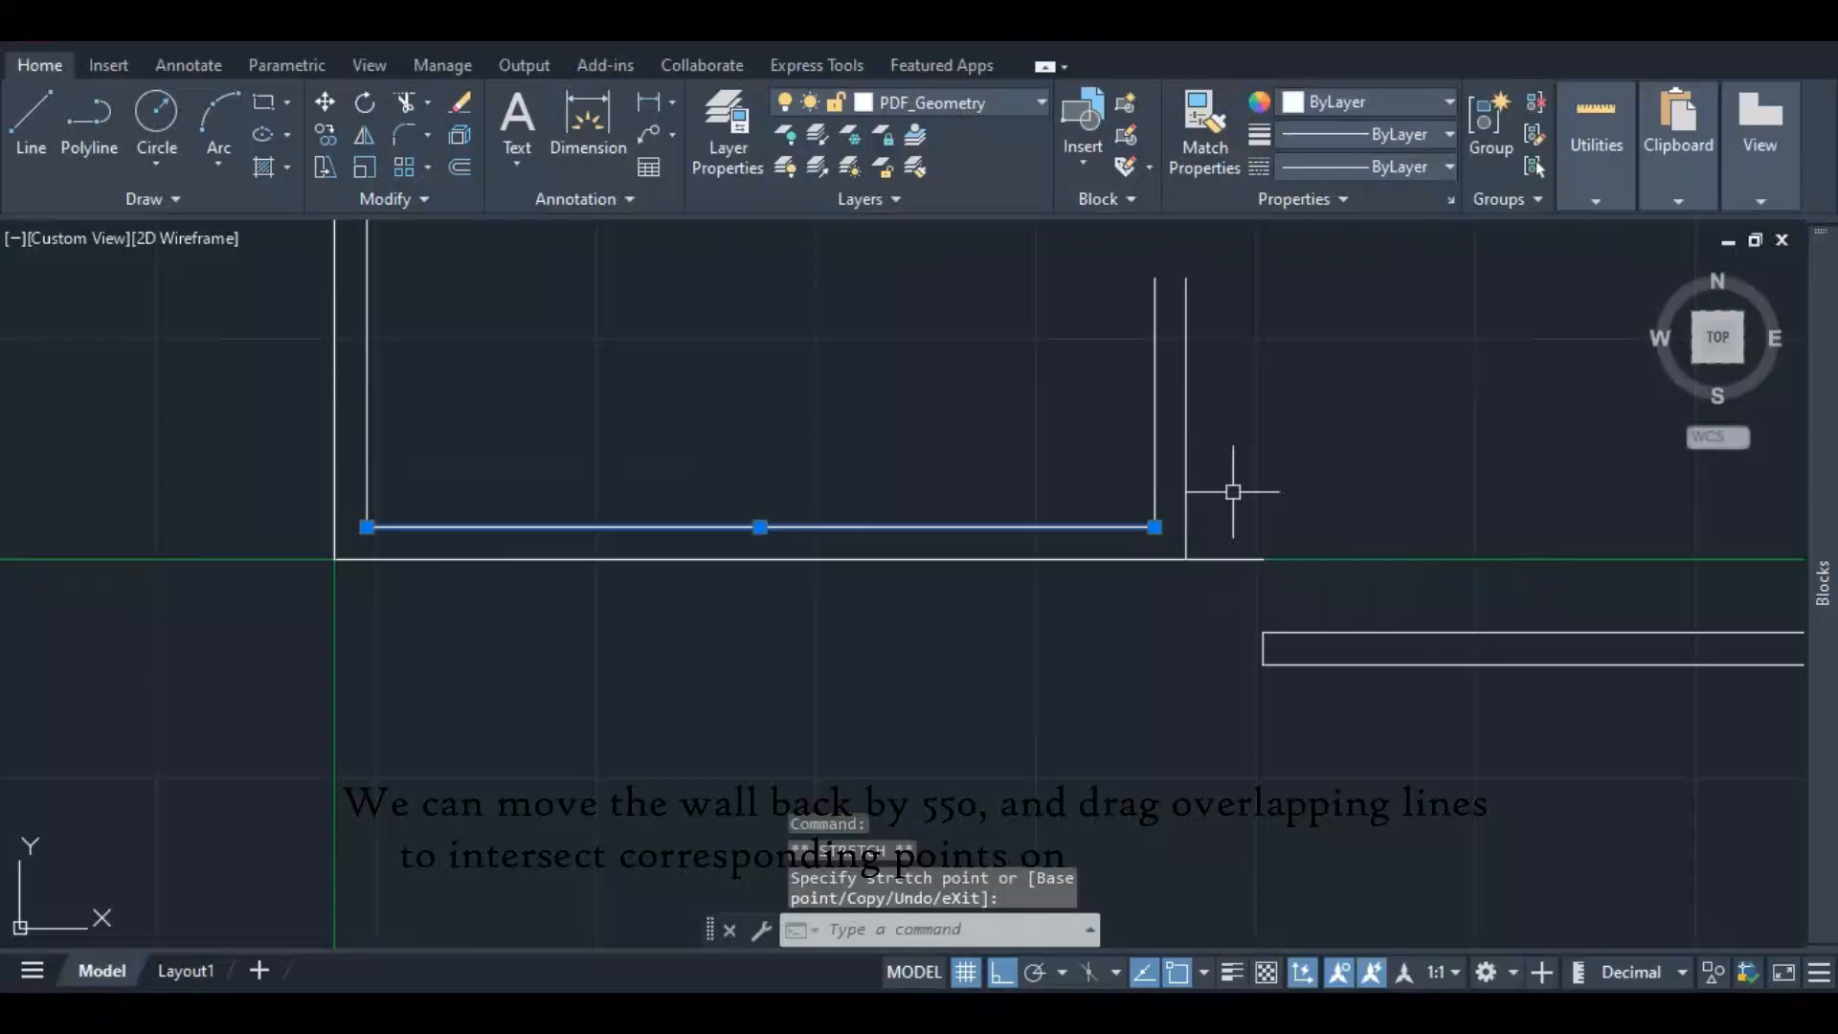
click(1253, 561)
click(1262, 559)
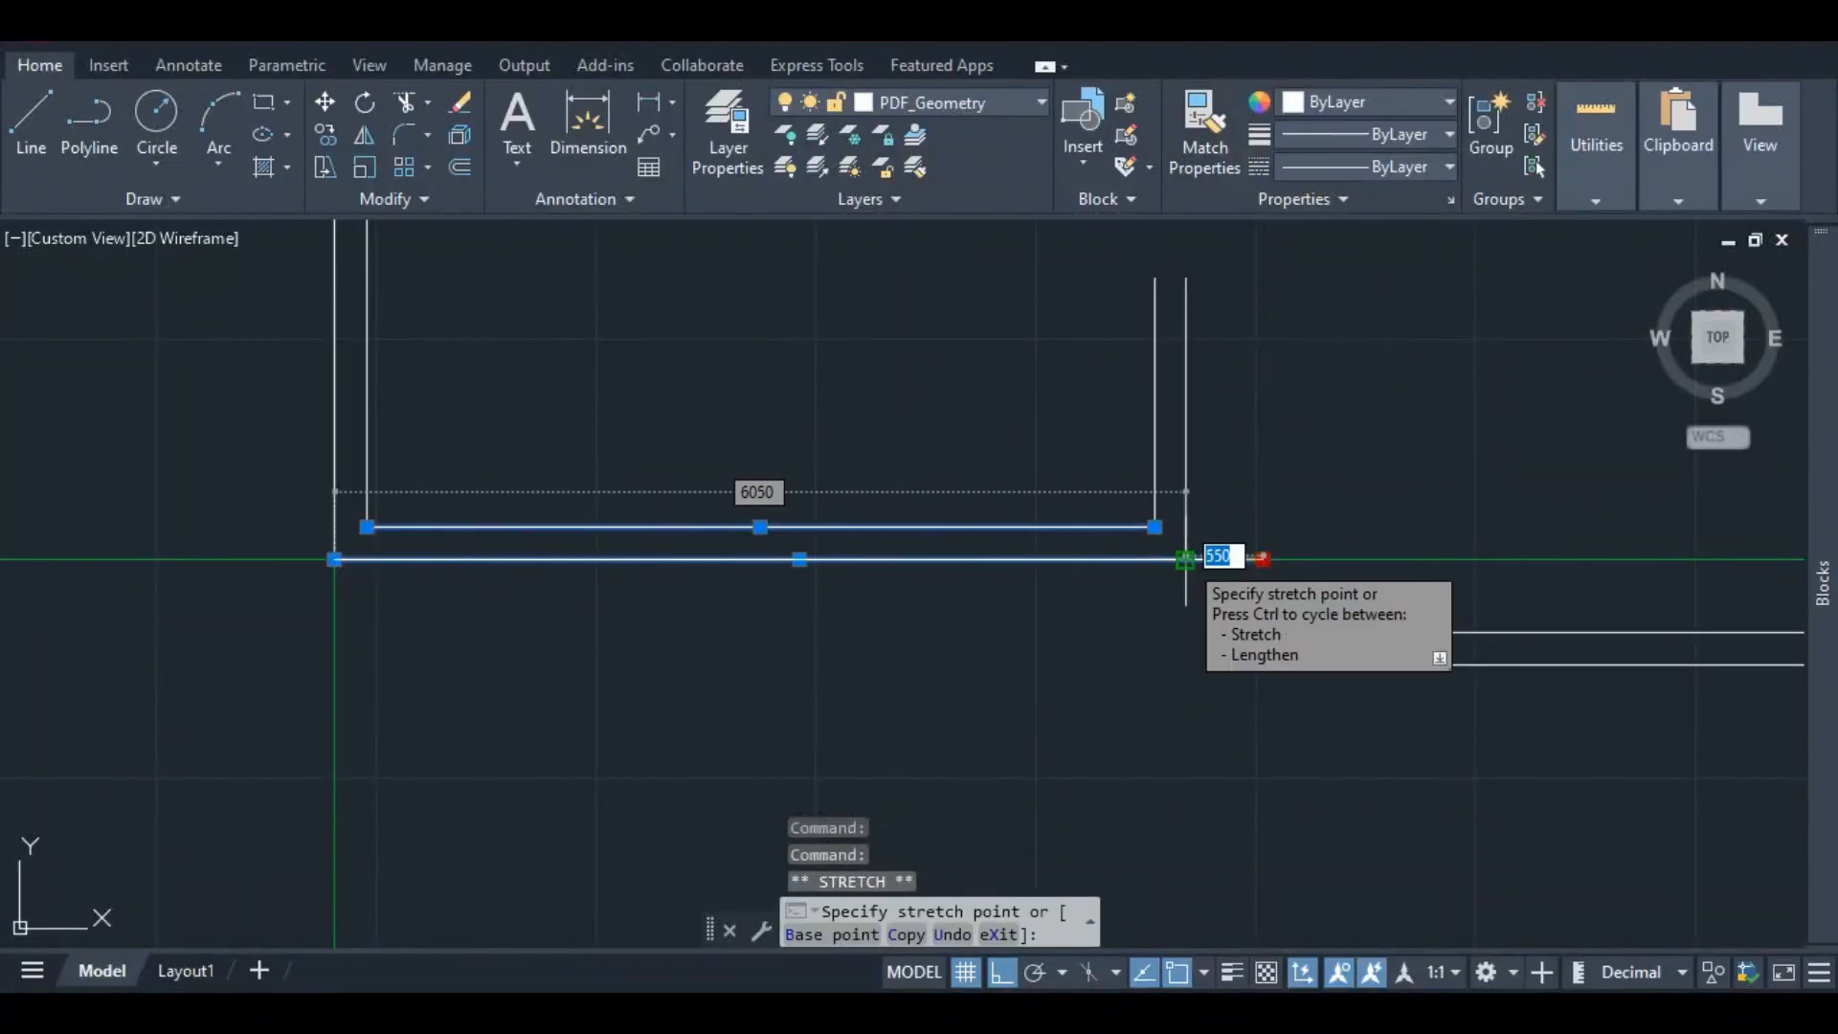
click(1185, 559)
scroll(1008, 491, down, 3)
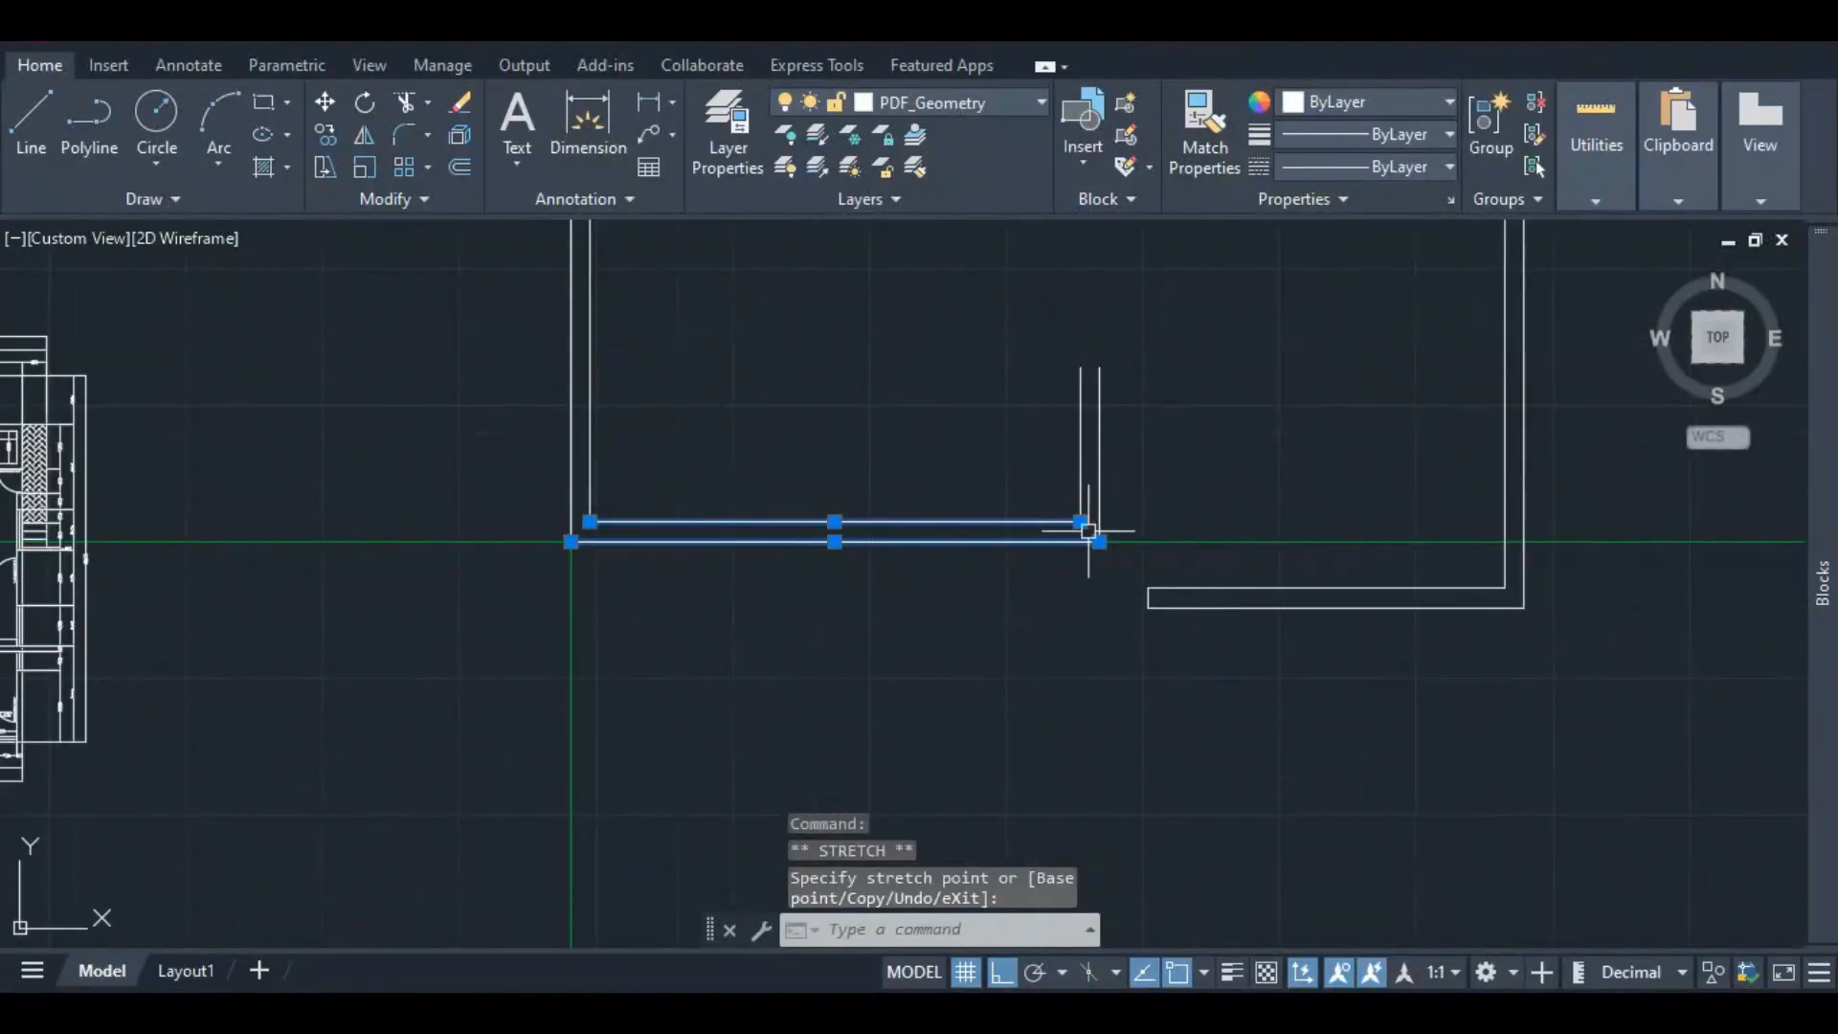
key(Escape)
scroll(1213, 399, up, 2)
scroll(943, 479, down, 2)
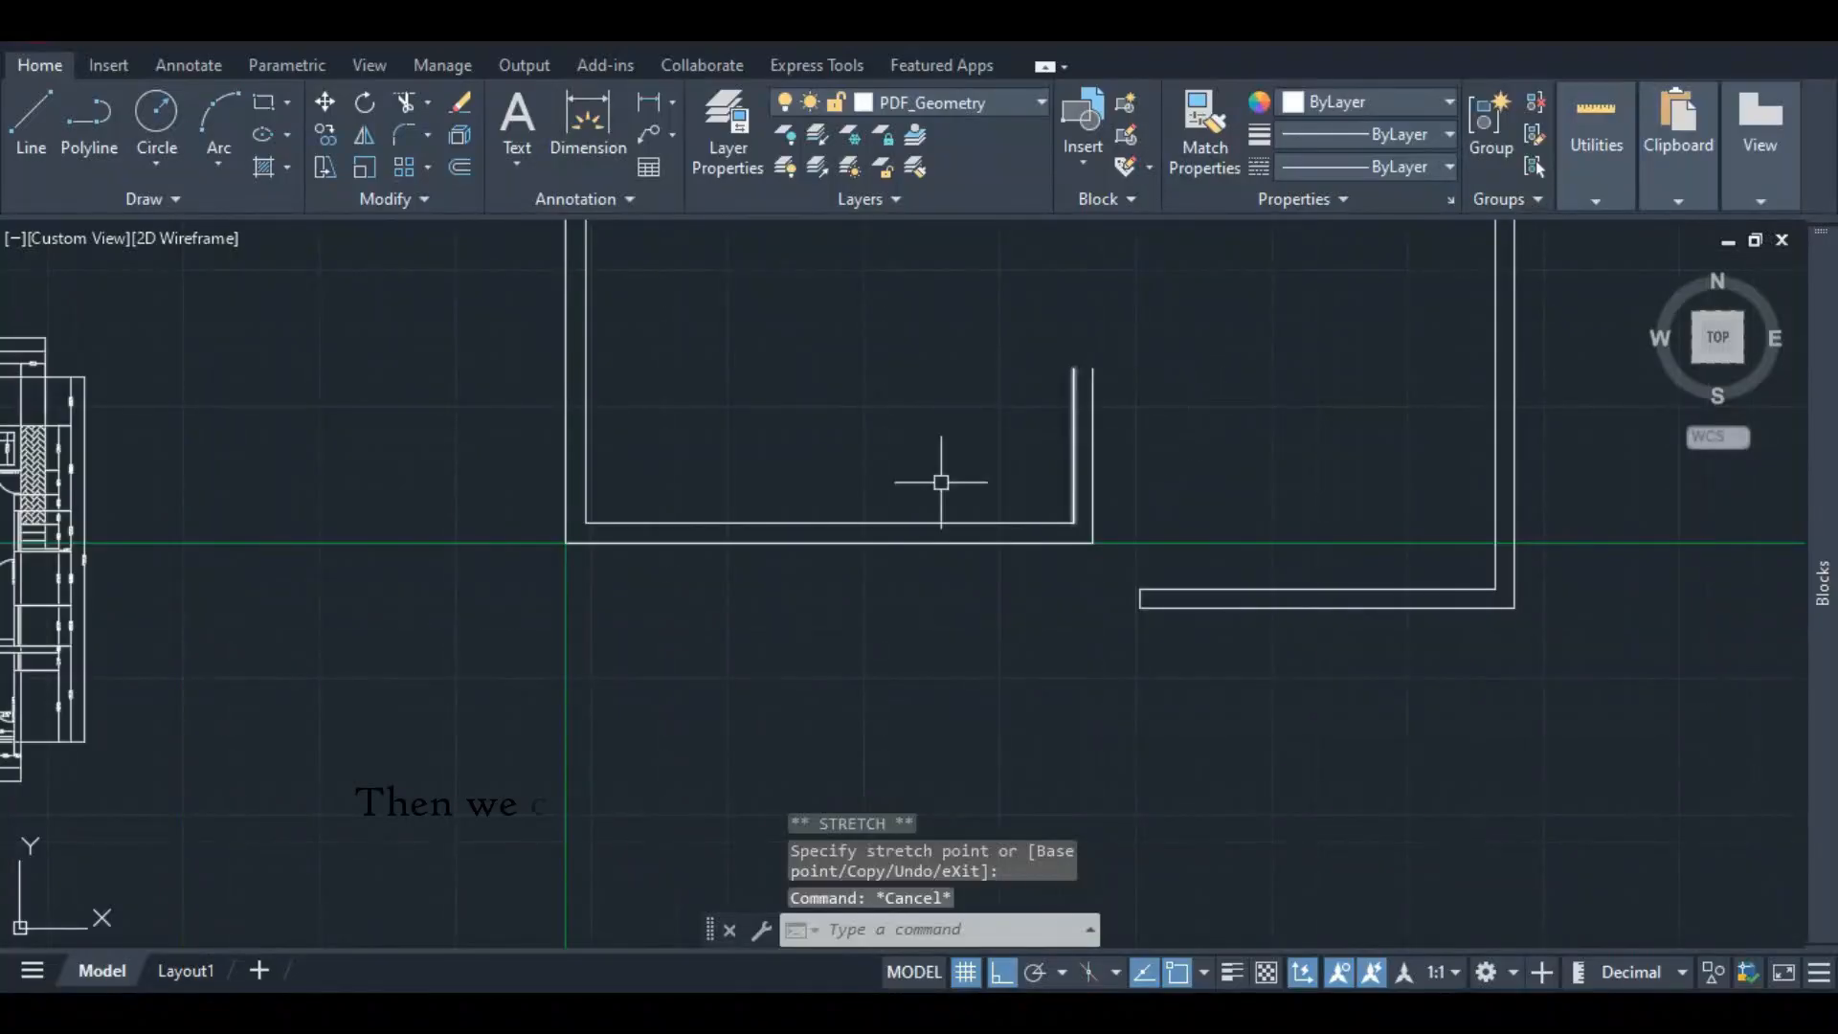
- Measure the living room's outer front wall with a temporary Dimension and compare it with the overall dimension in the reference plan
click(588, 119)
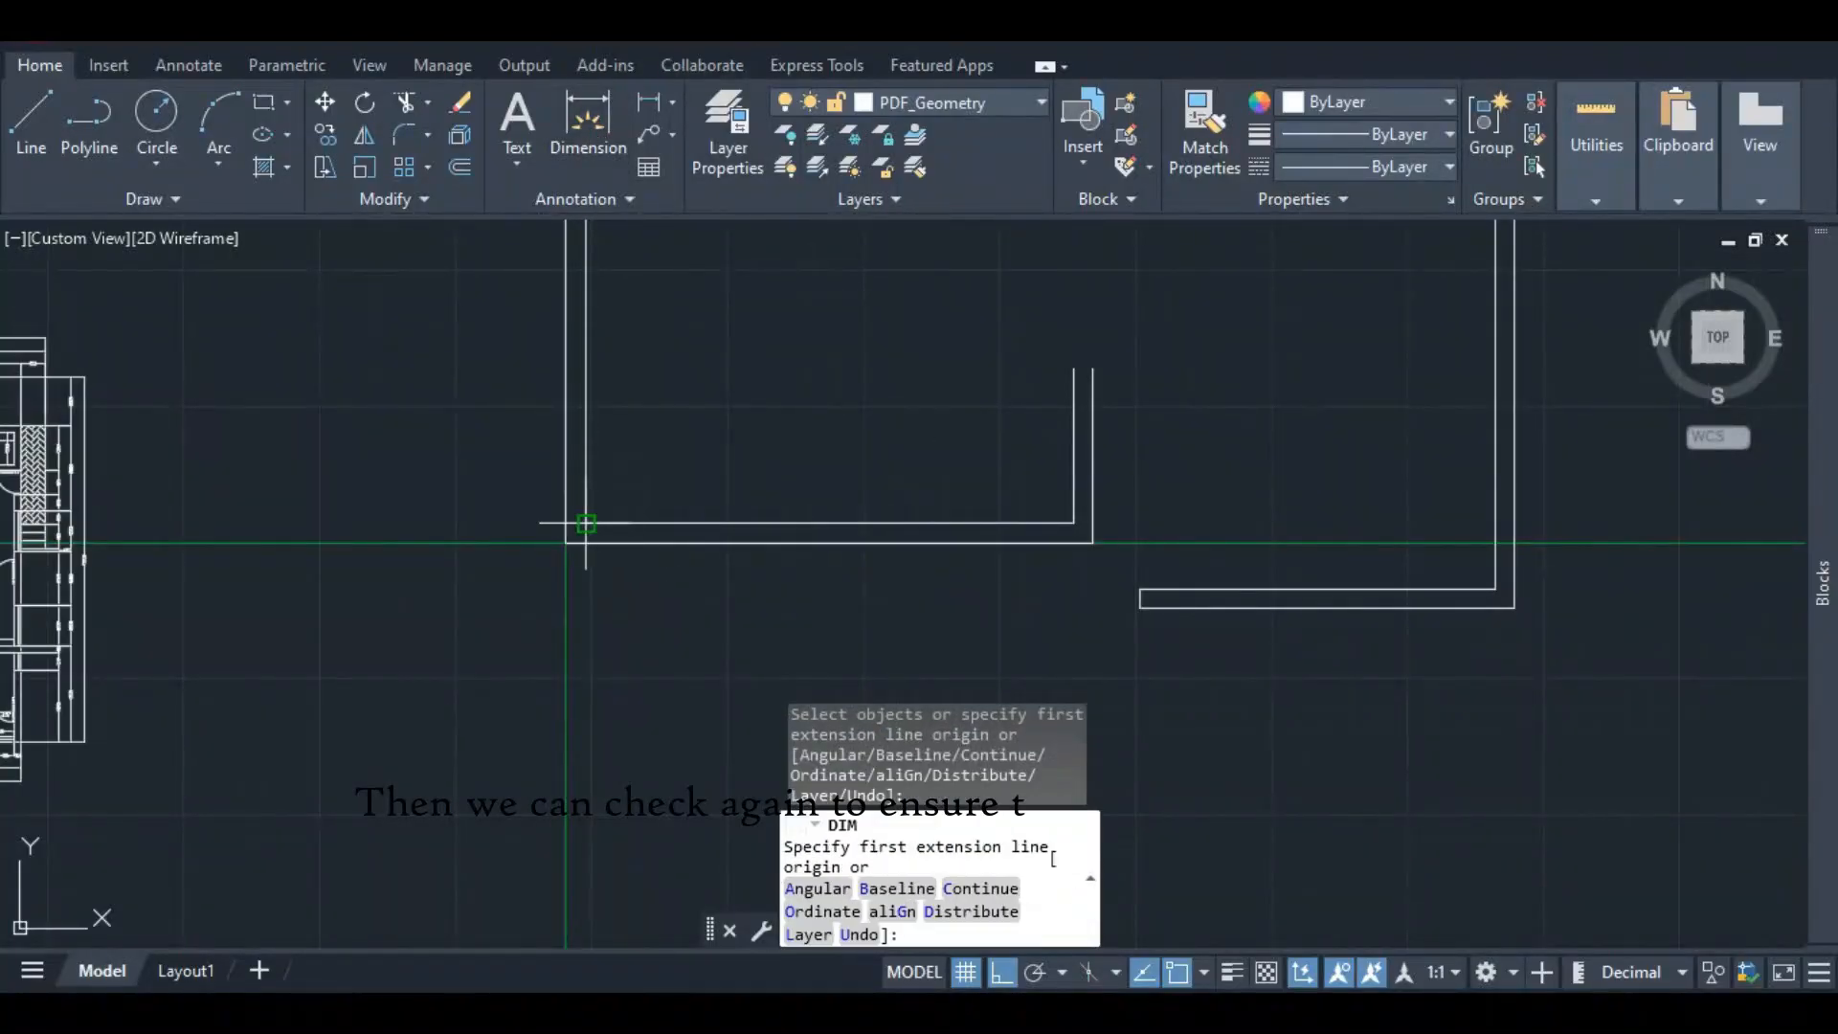
click(565, 544)
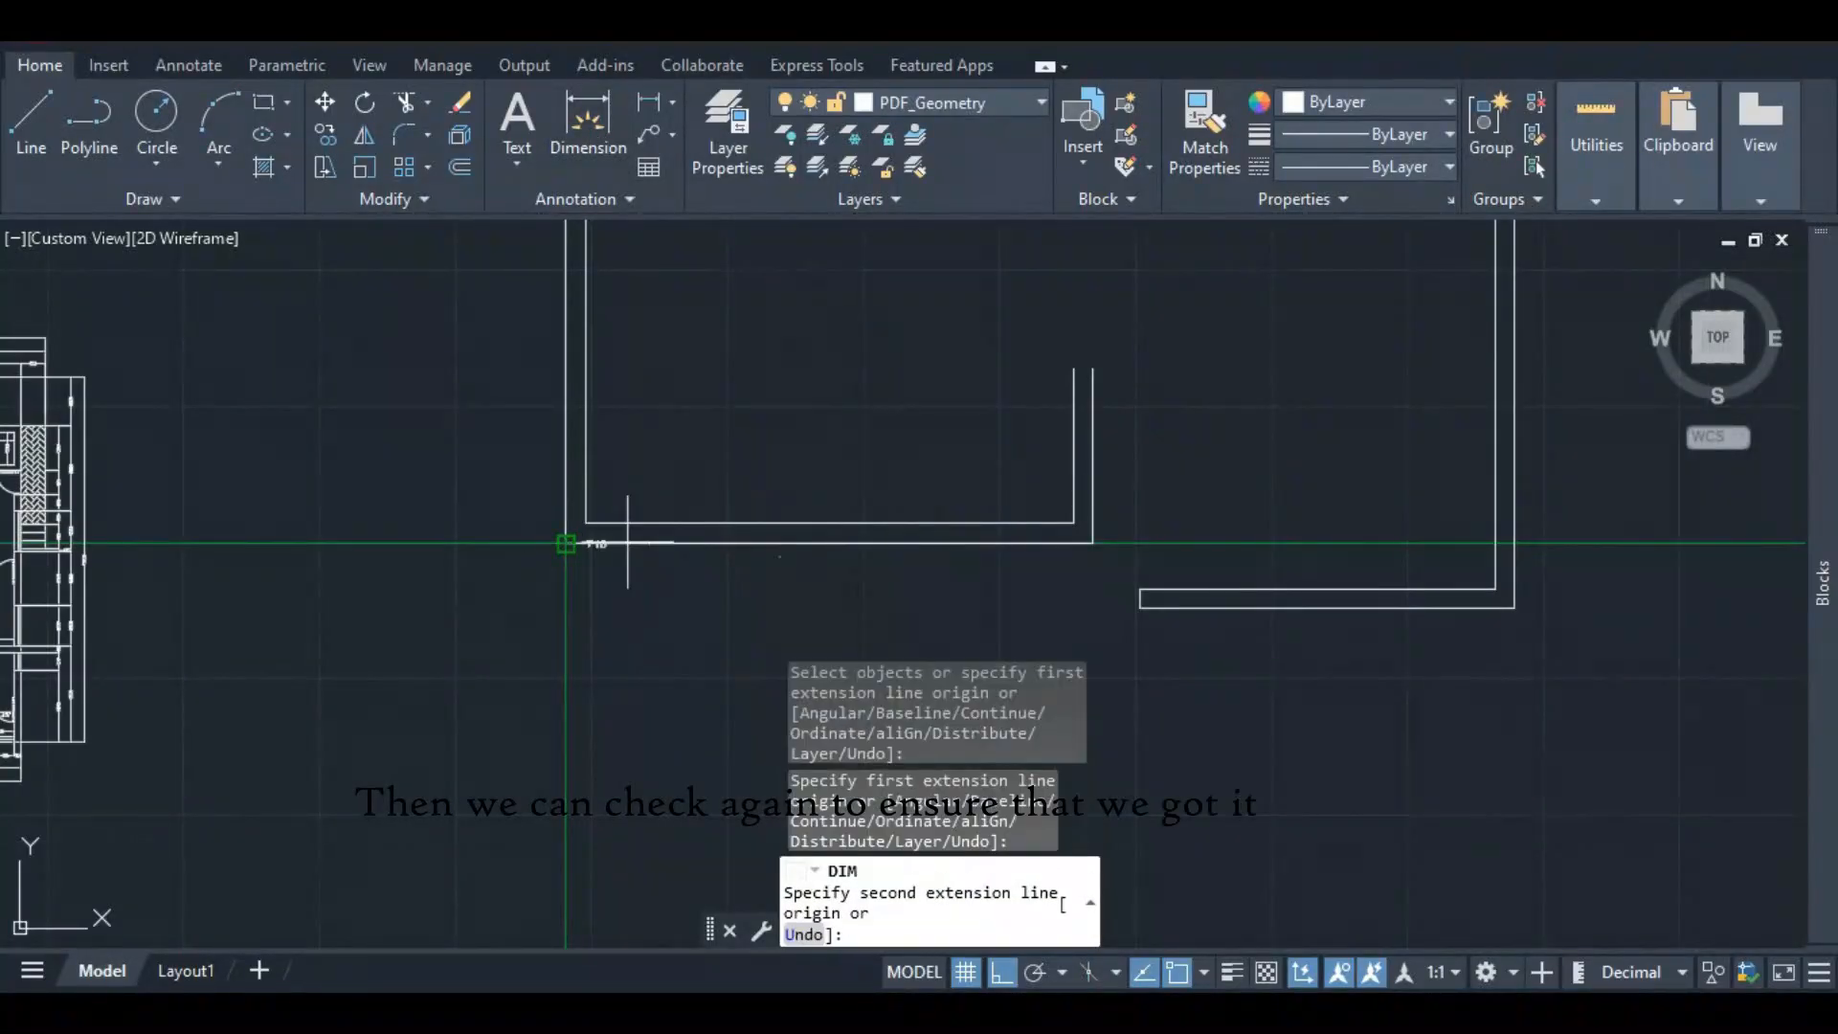
click(1091, 543)
scroll(826, 574, up, 4)
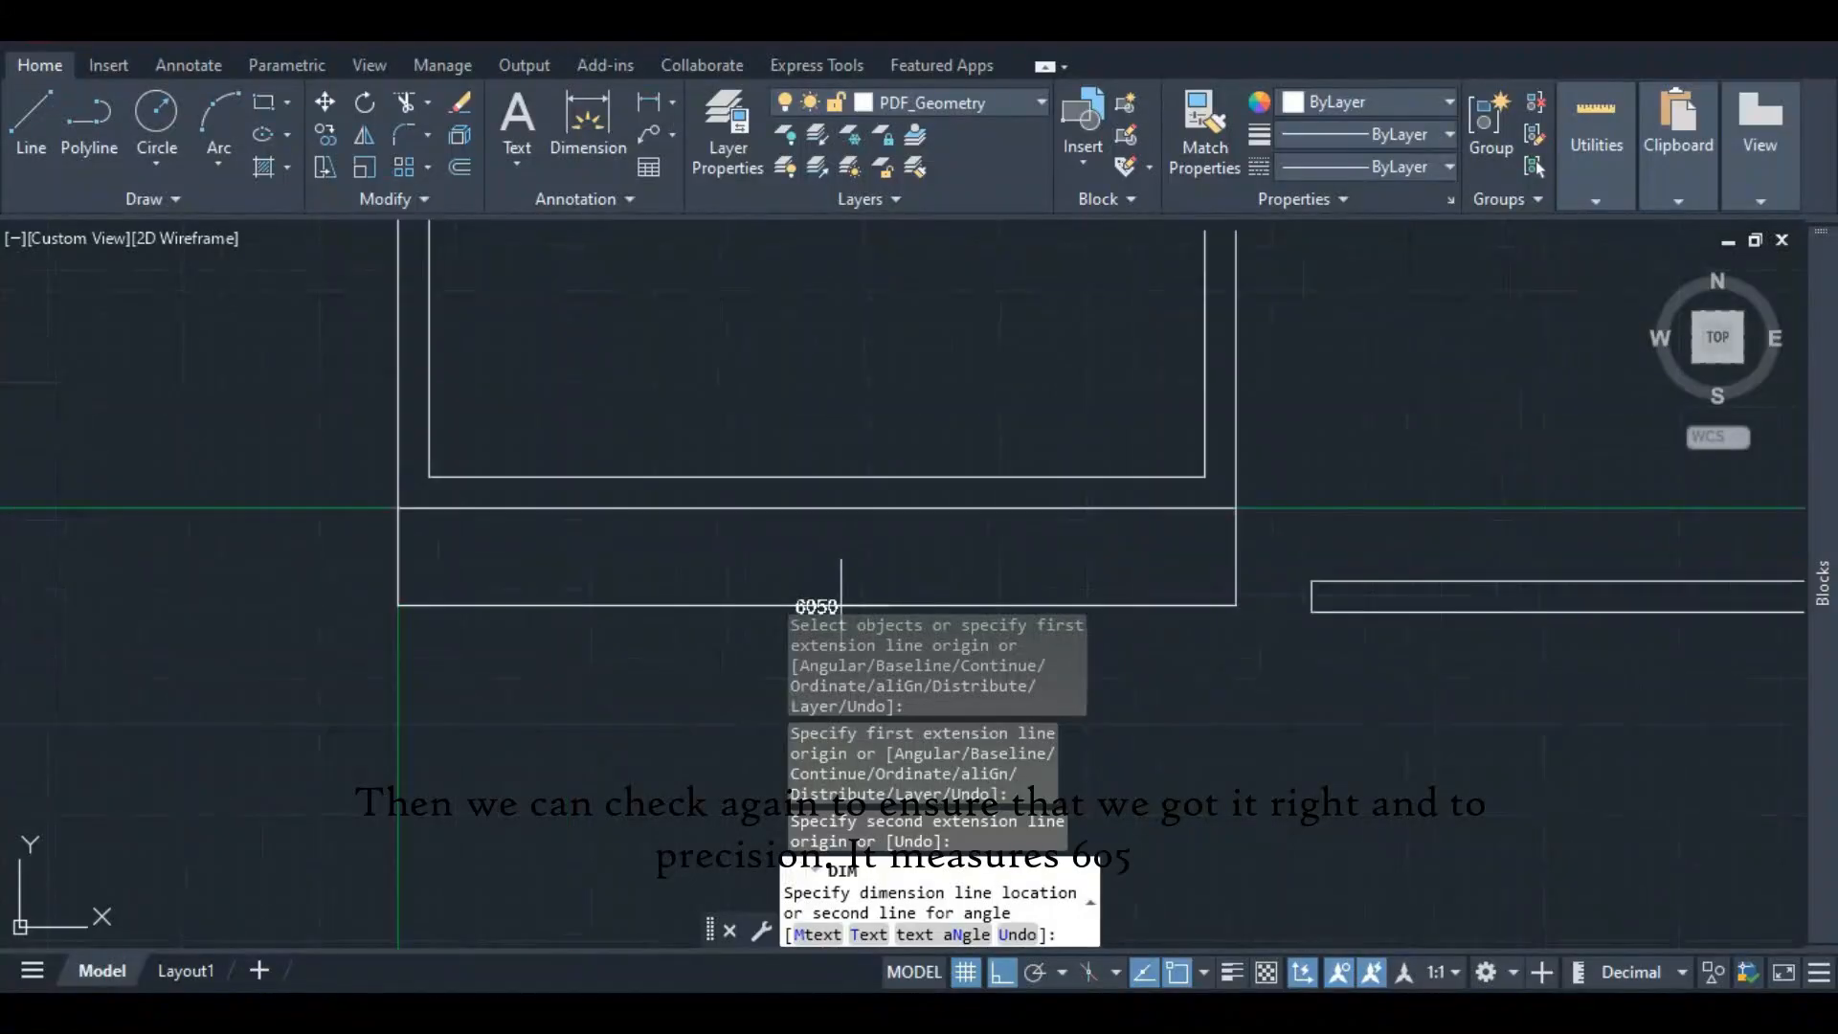
scroll(827, 577, down, 6)
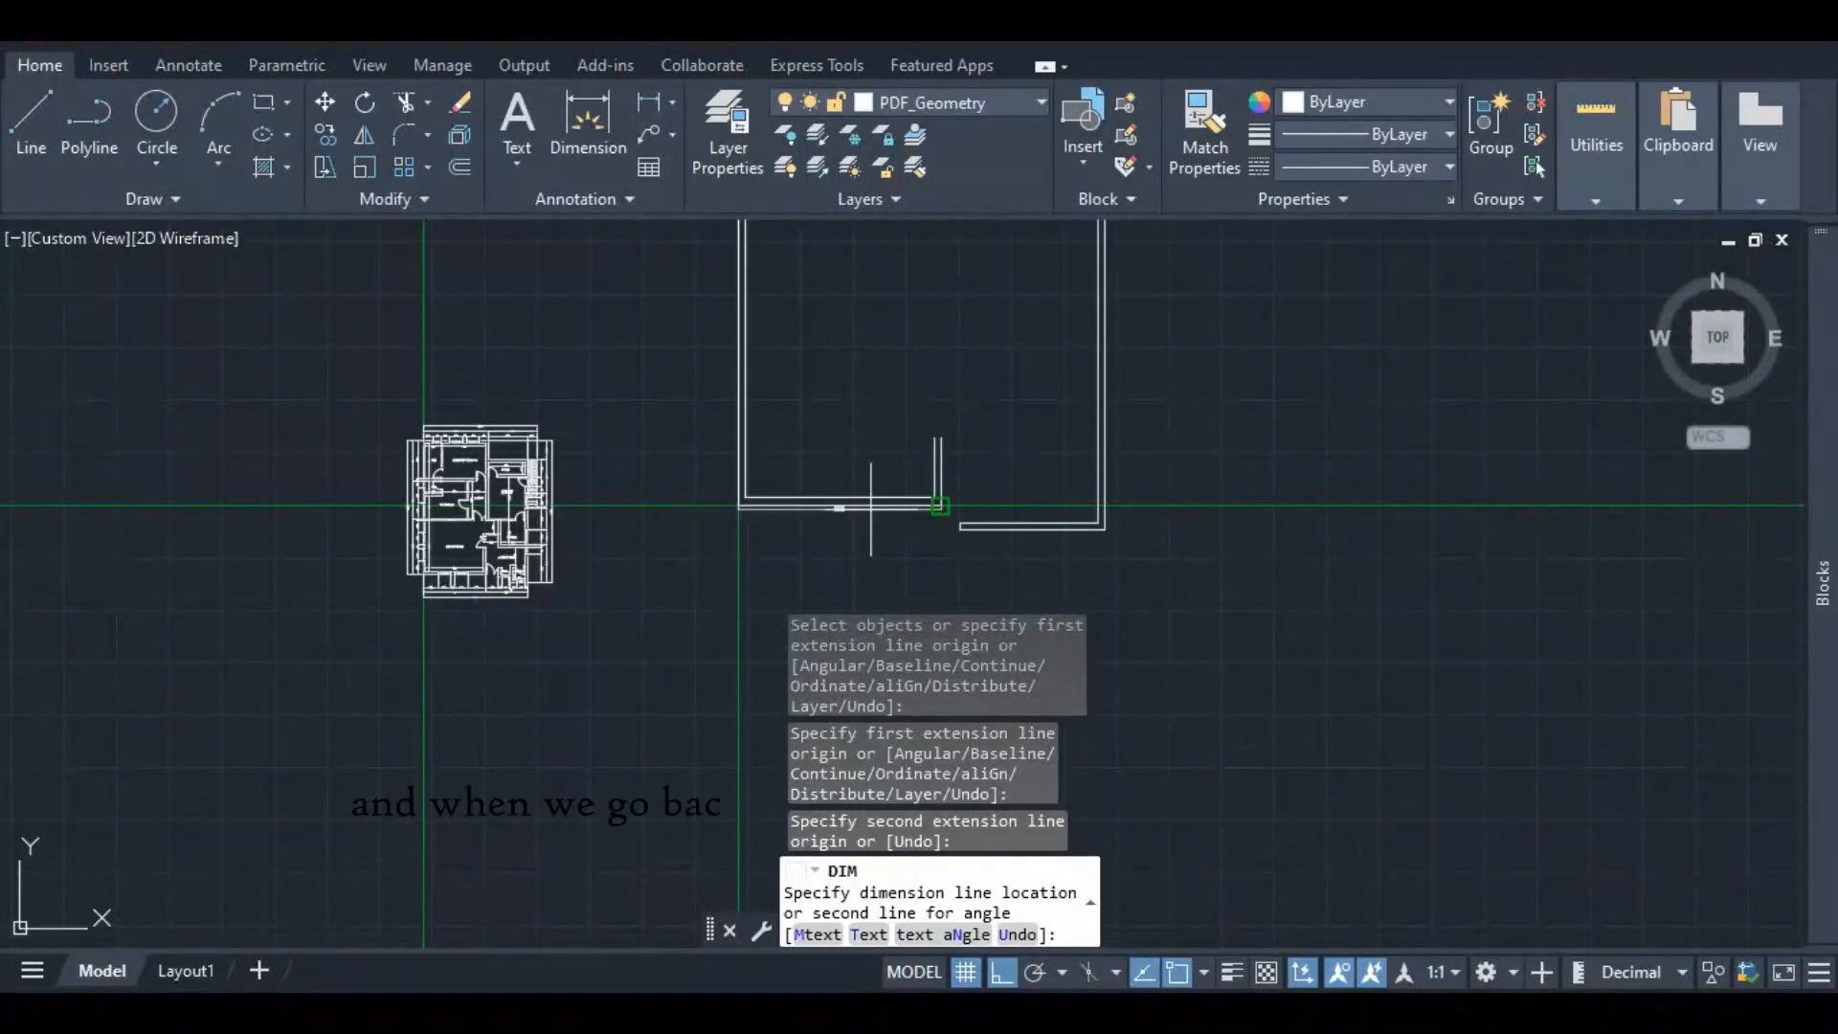
key(Escape)
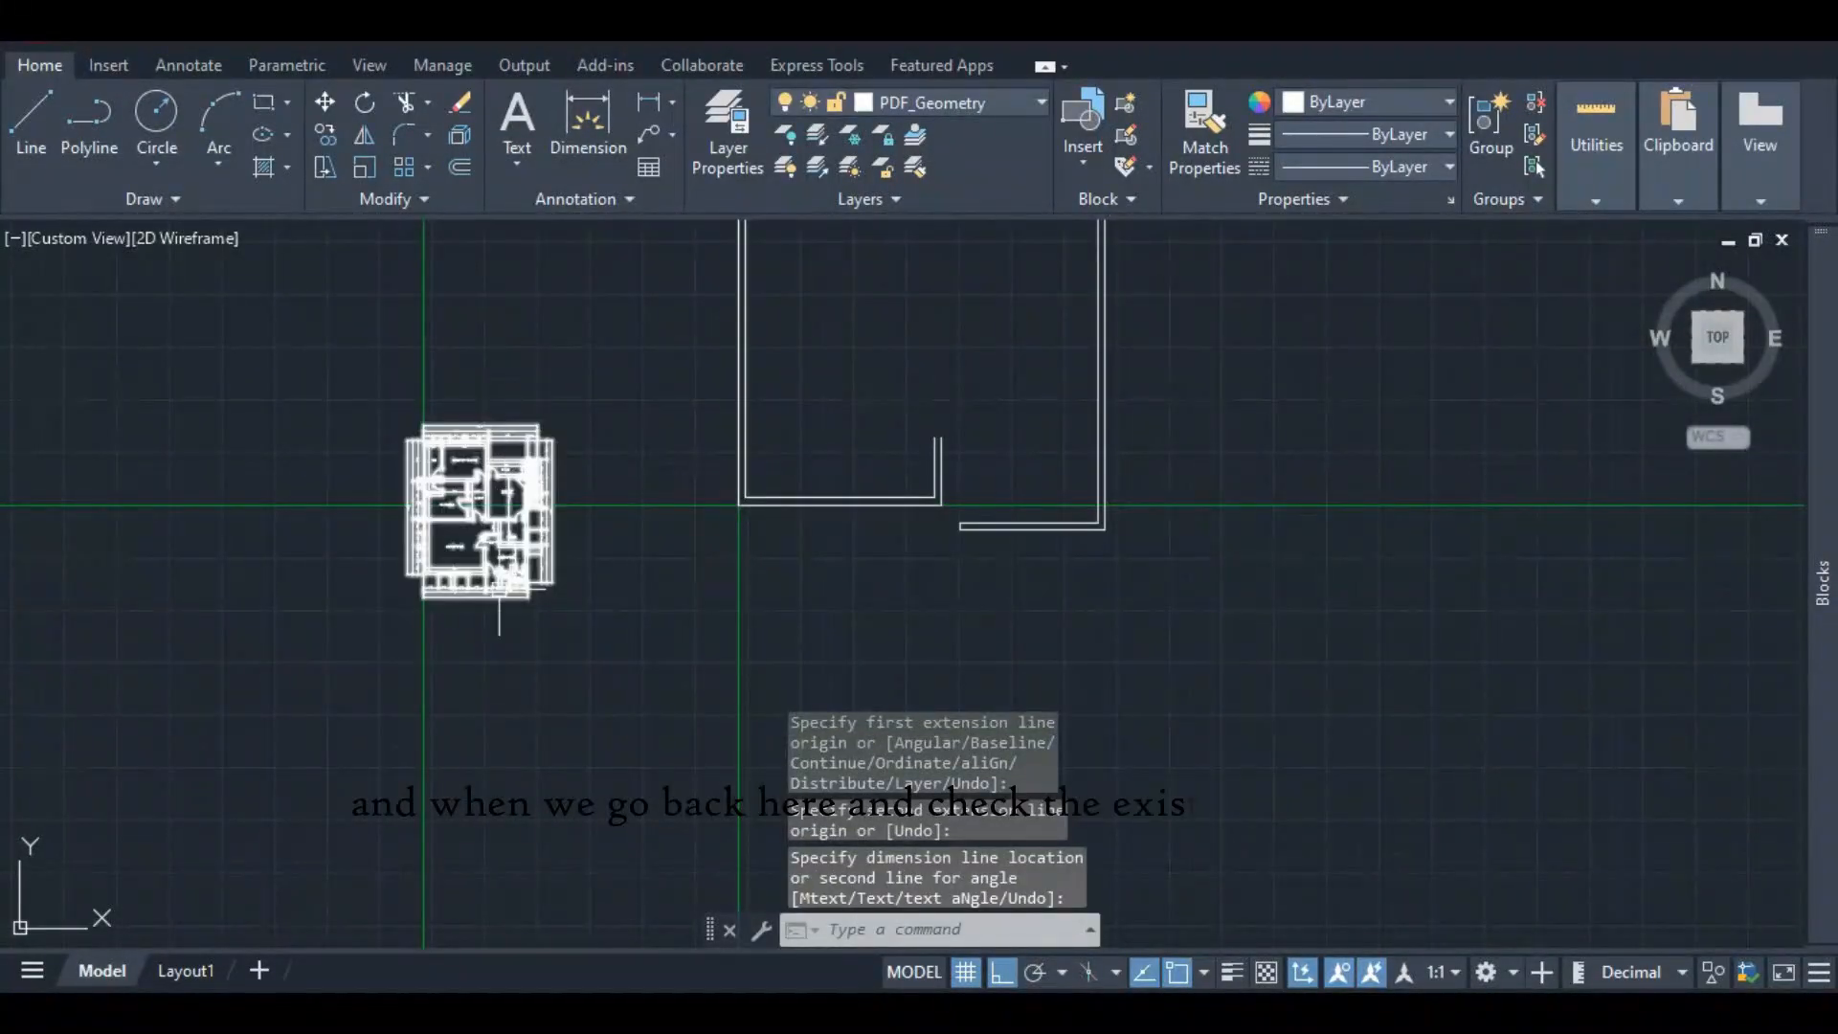
scroll(443, 573, up, 10)
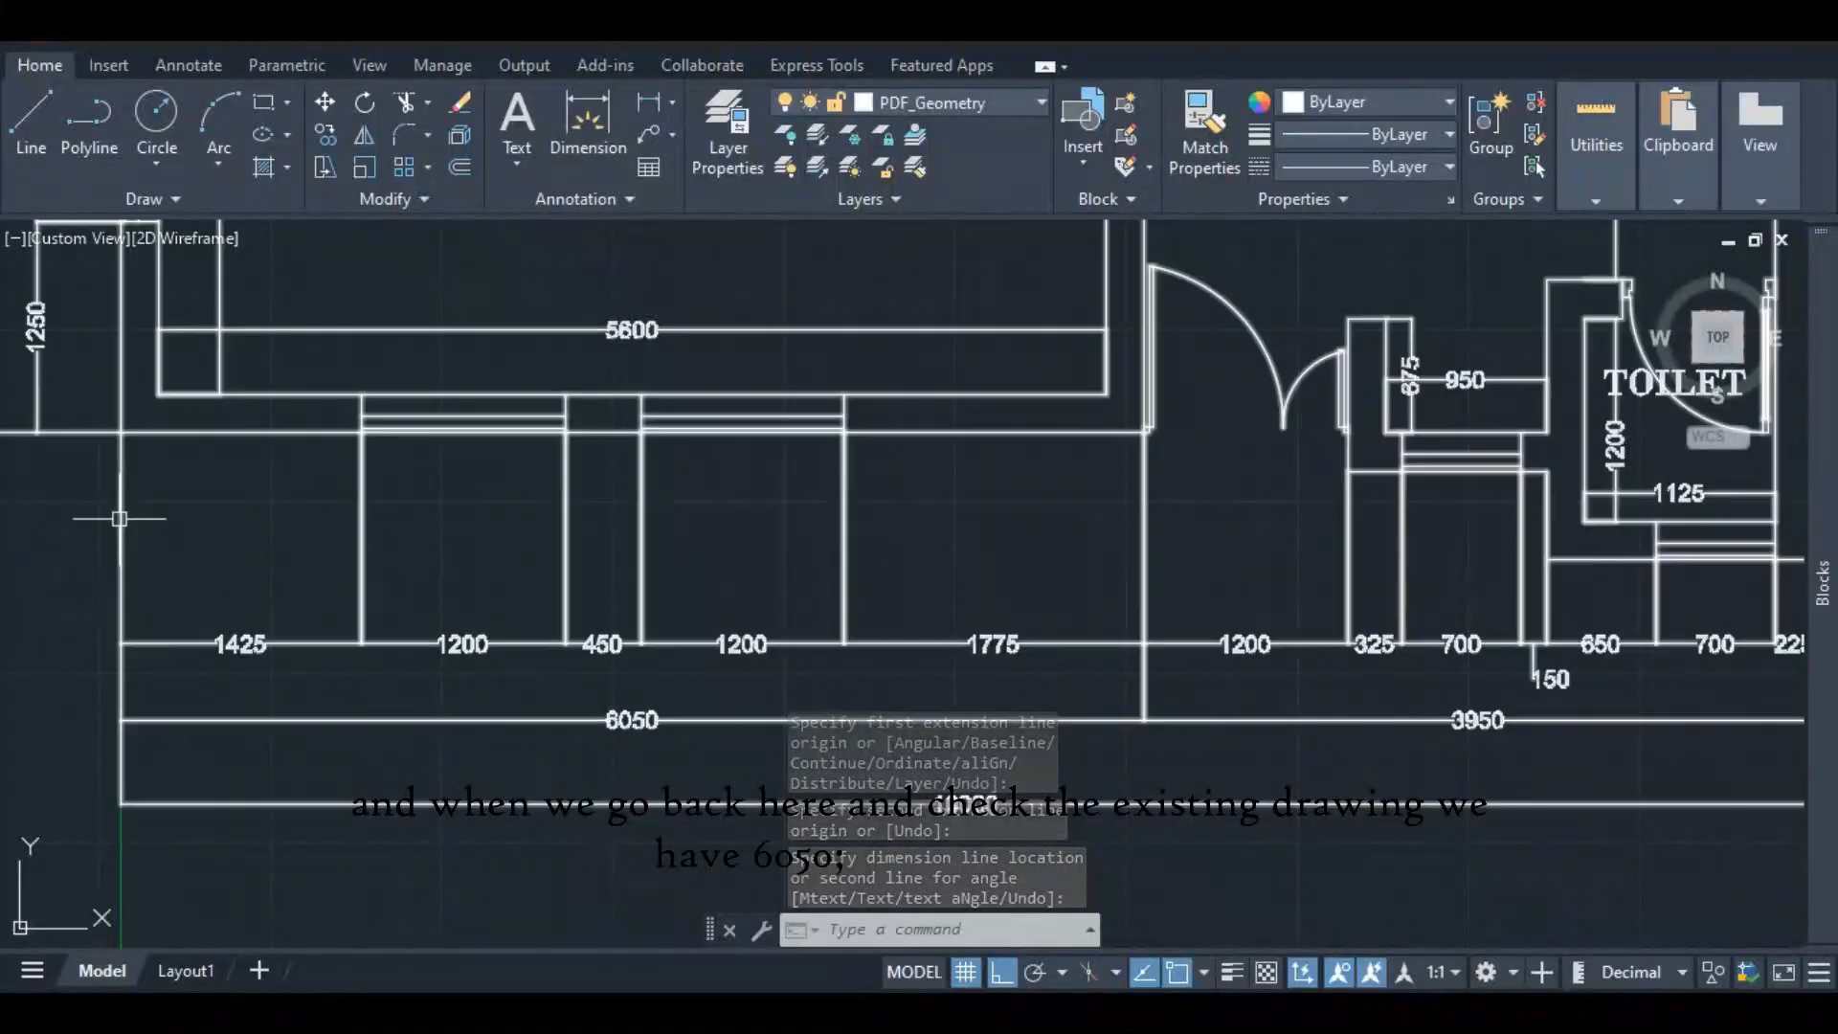
scroll(1006, 471, down, 10)
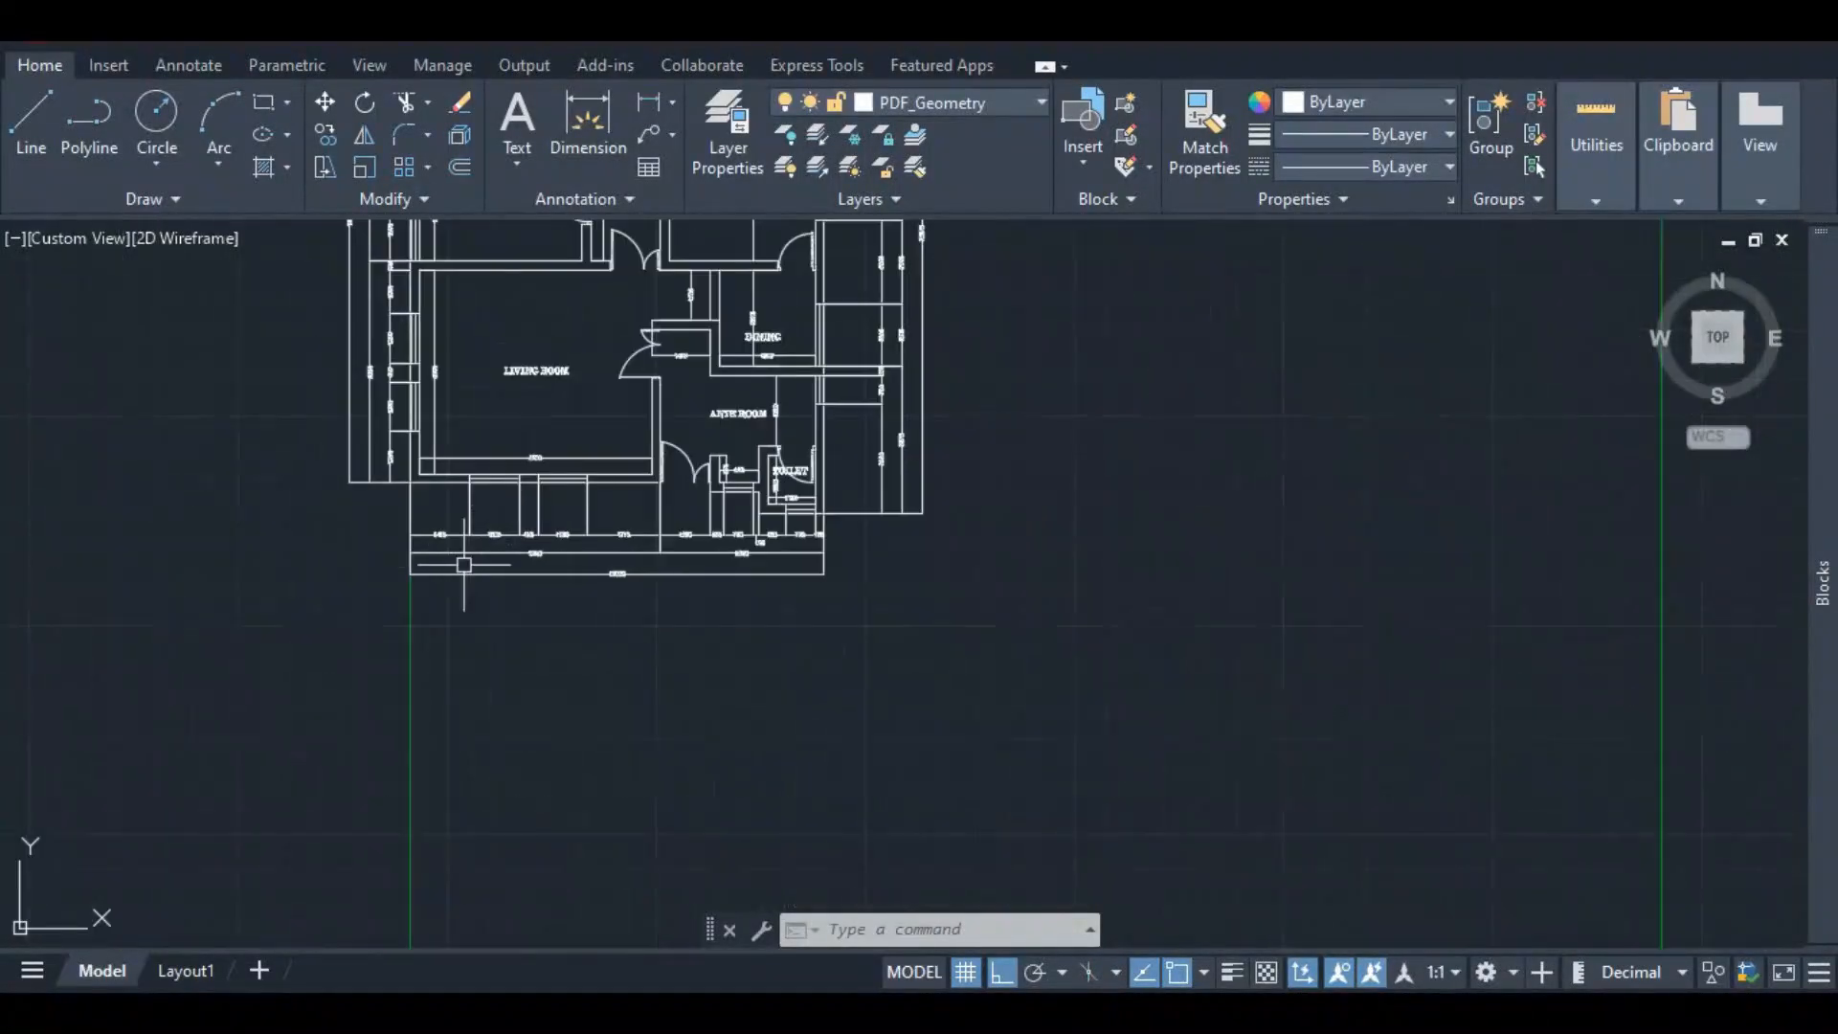
- Start a Line for the entrance at a point 1200 from the living room's outer front corner, along the front wall's extension
scroll(862, 526, up, 6)
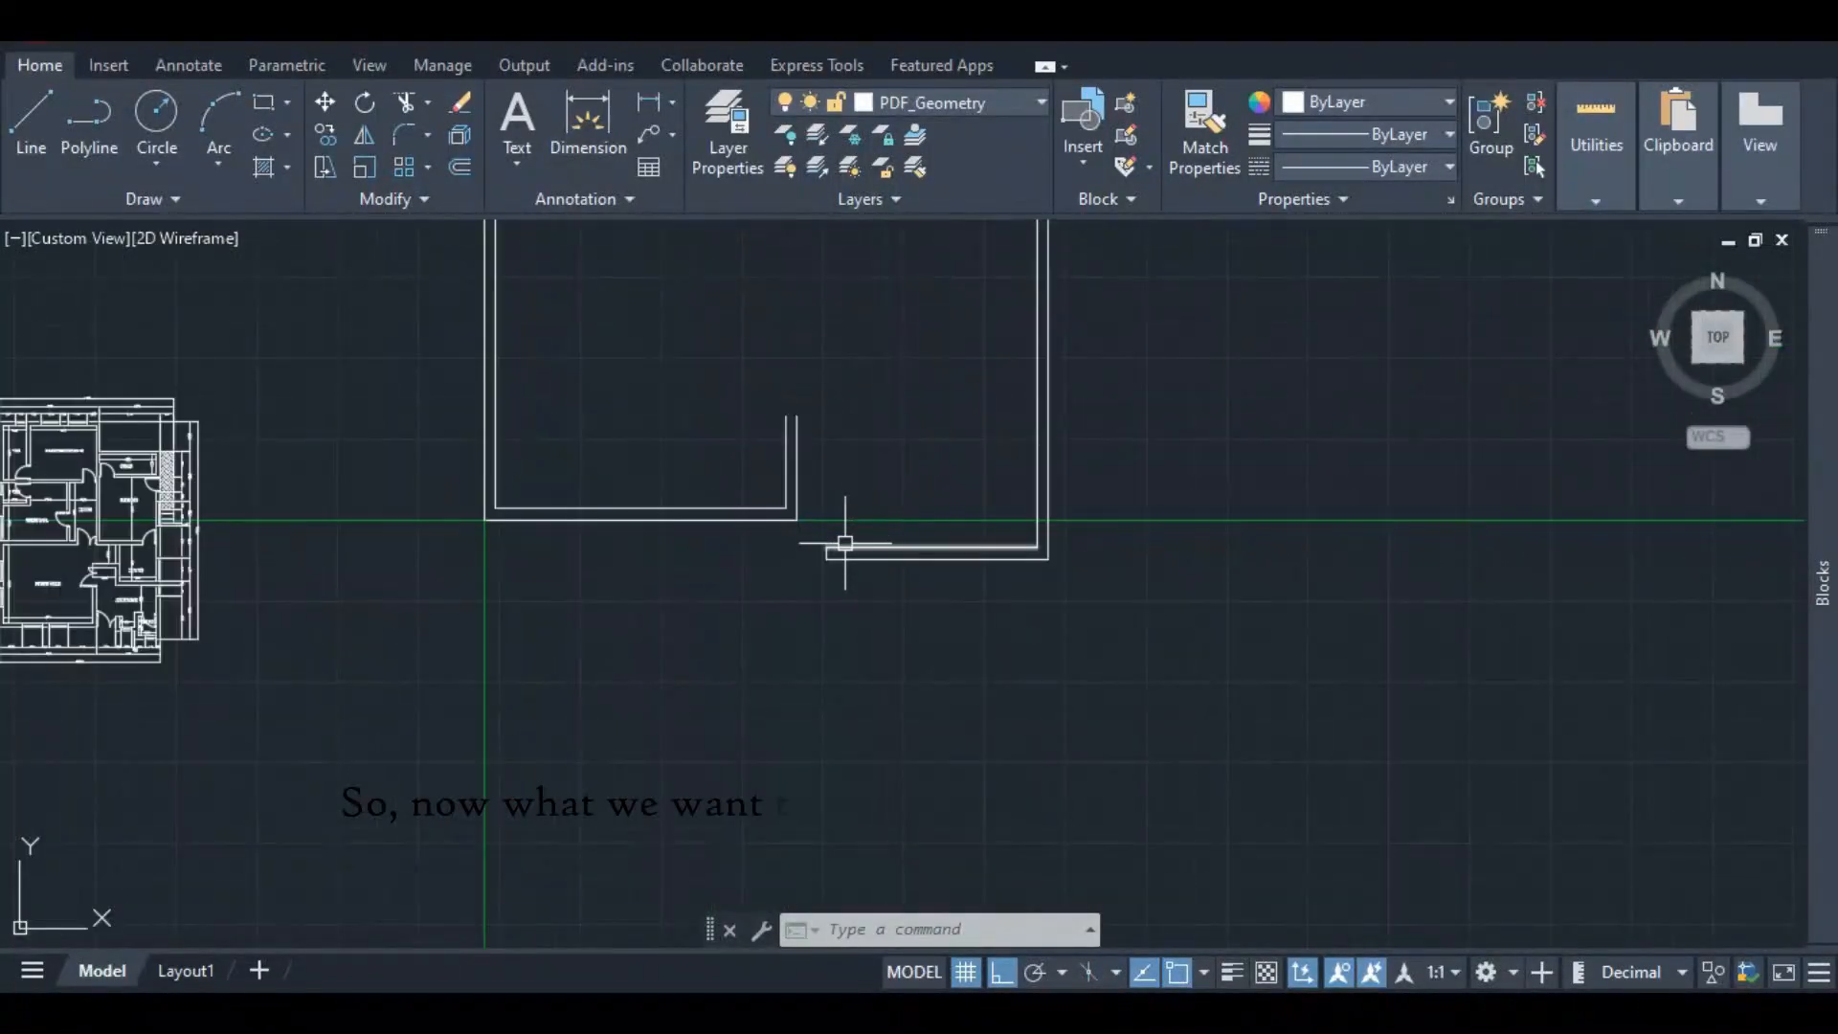
scroll(838, 536, down, 2)
scroll(789, 492, up, 2)
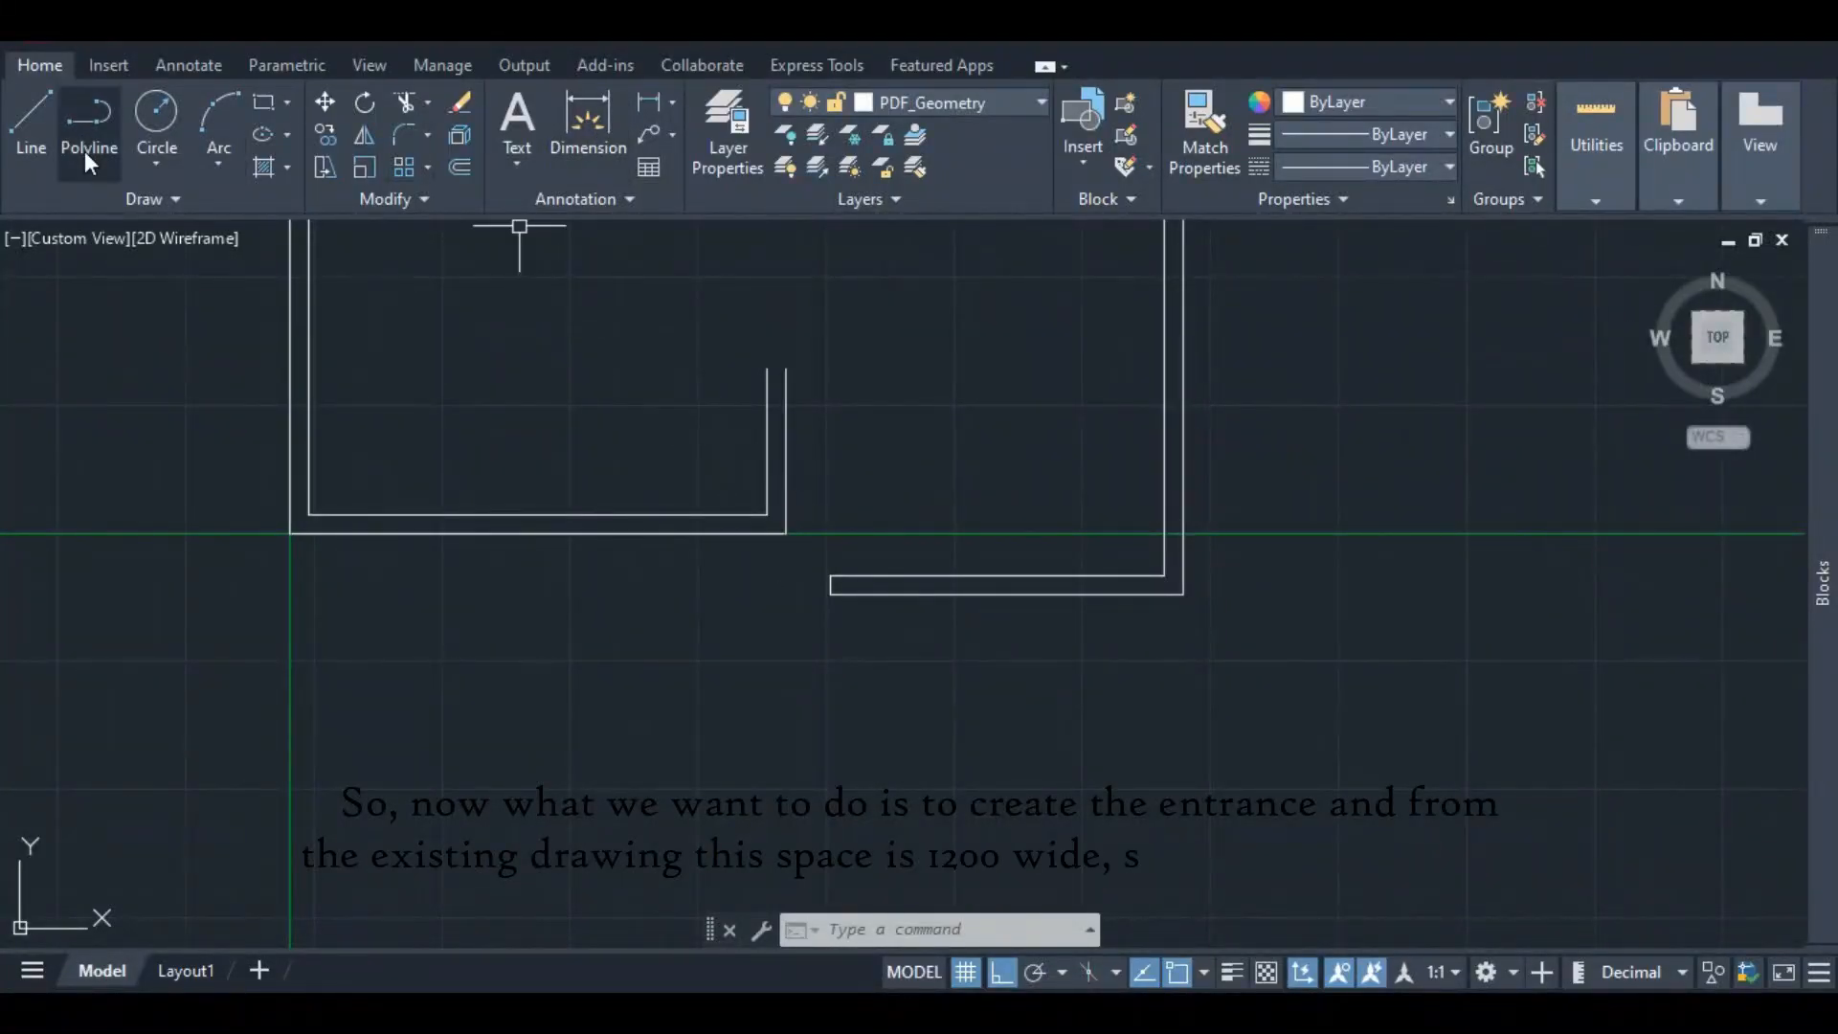
click(31, 119)
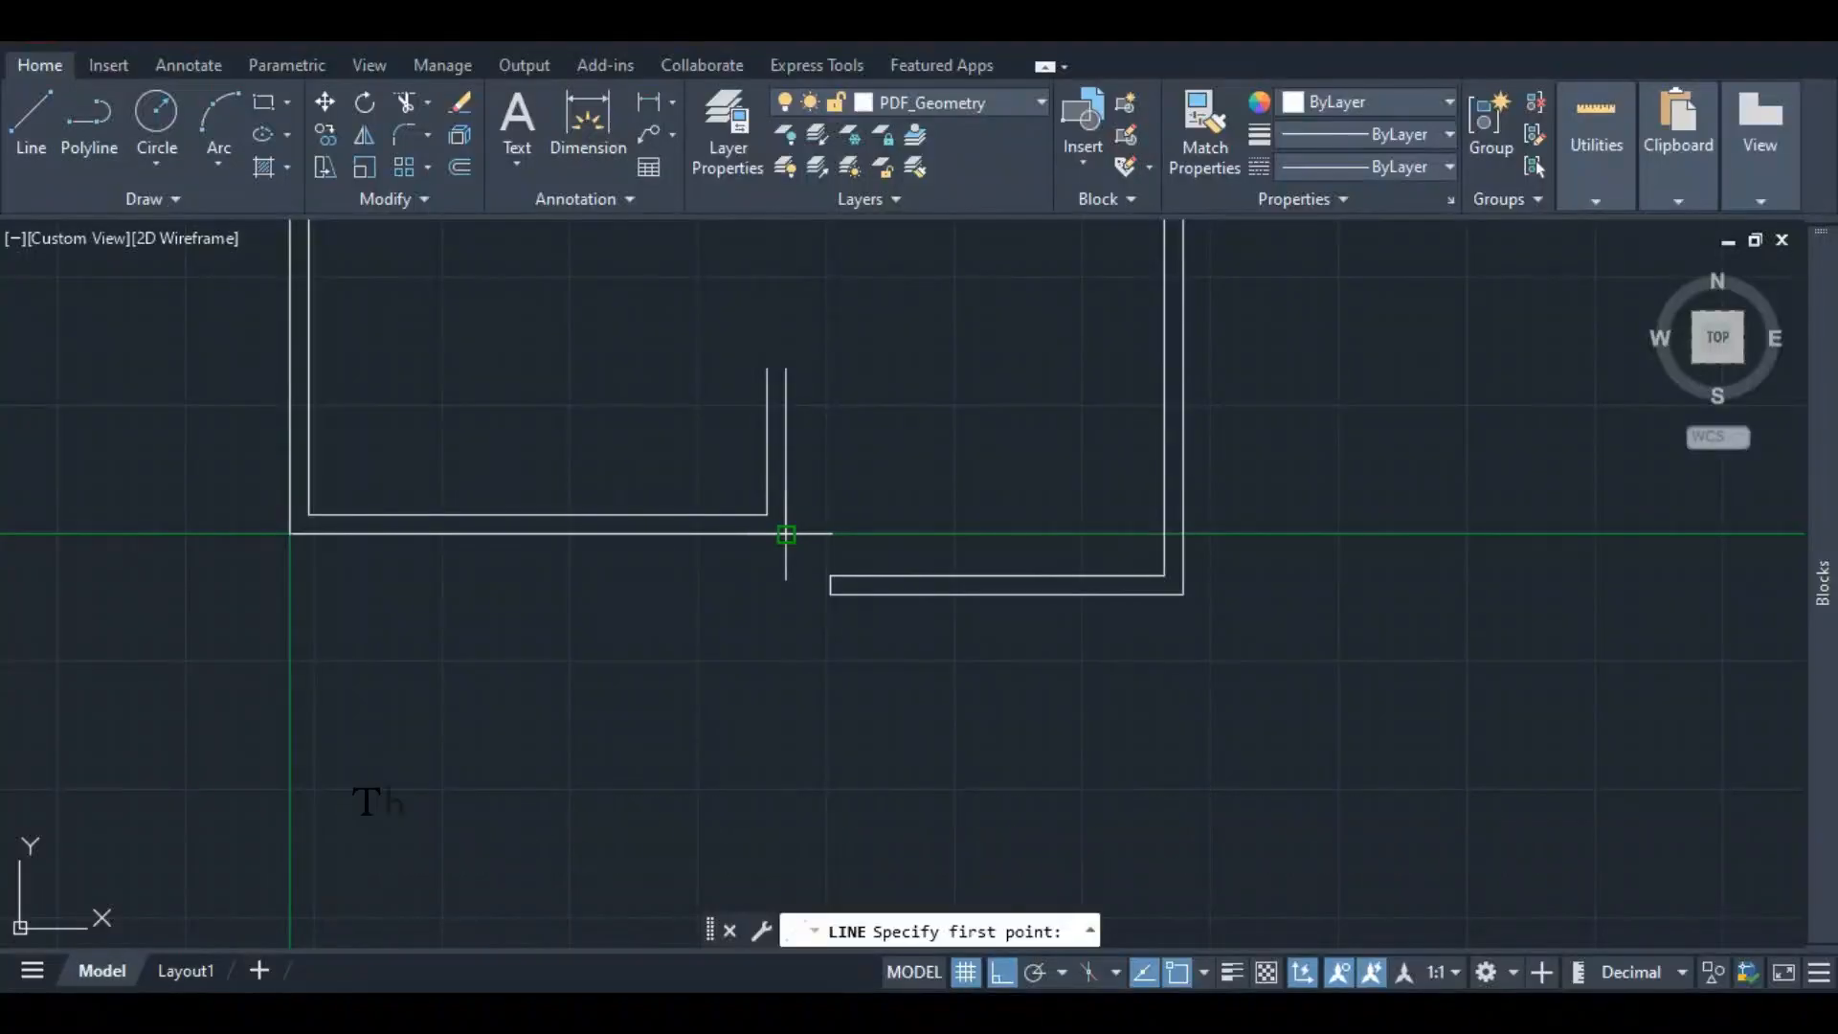
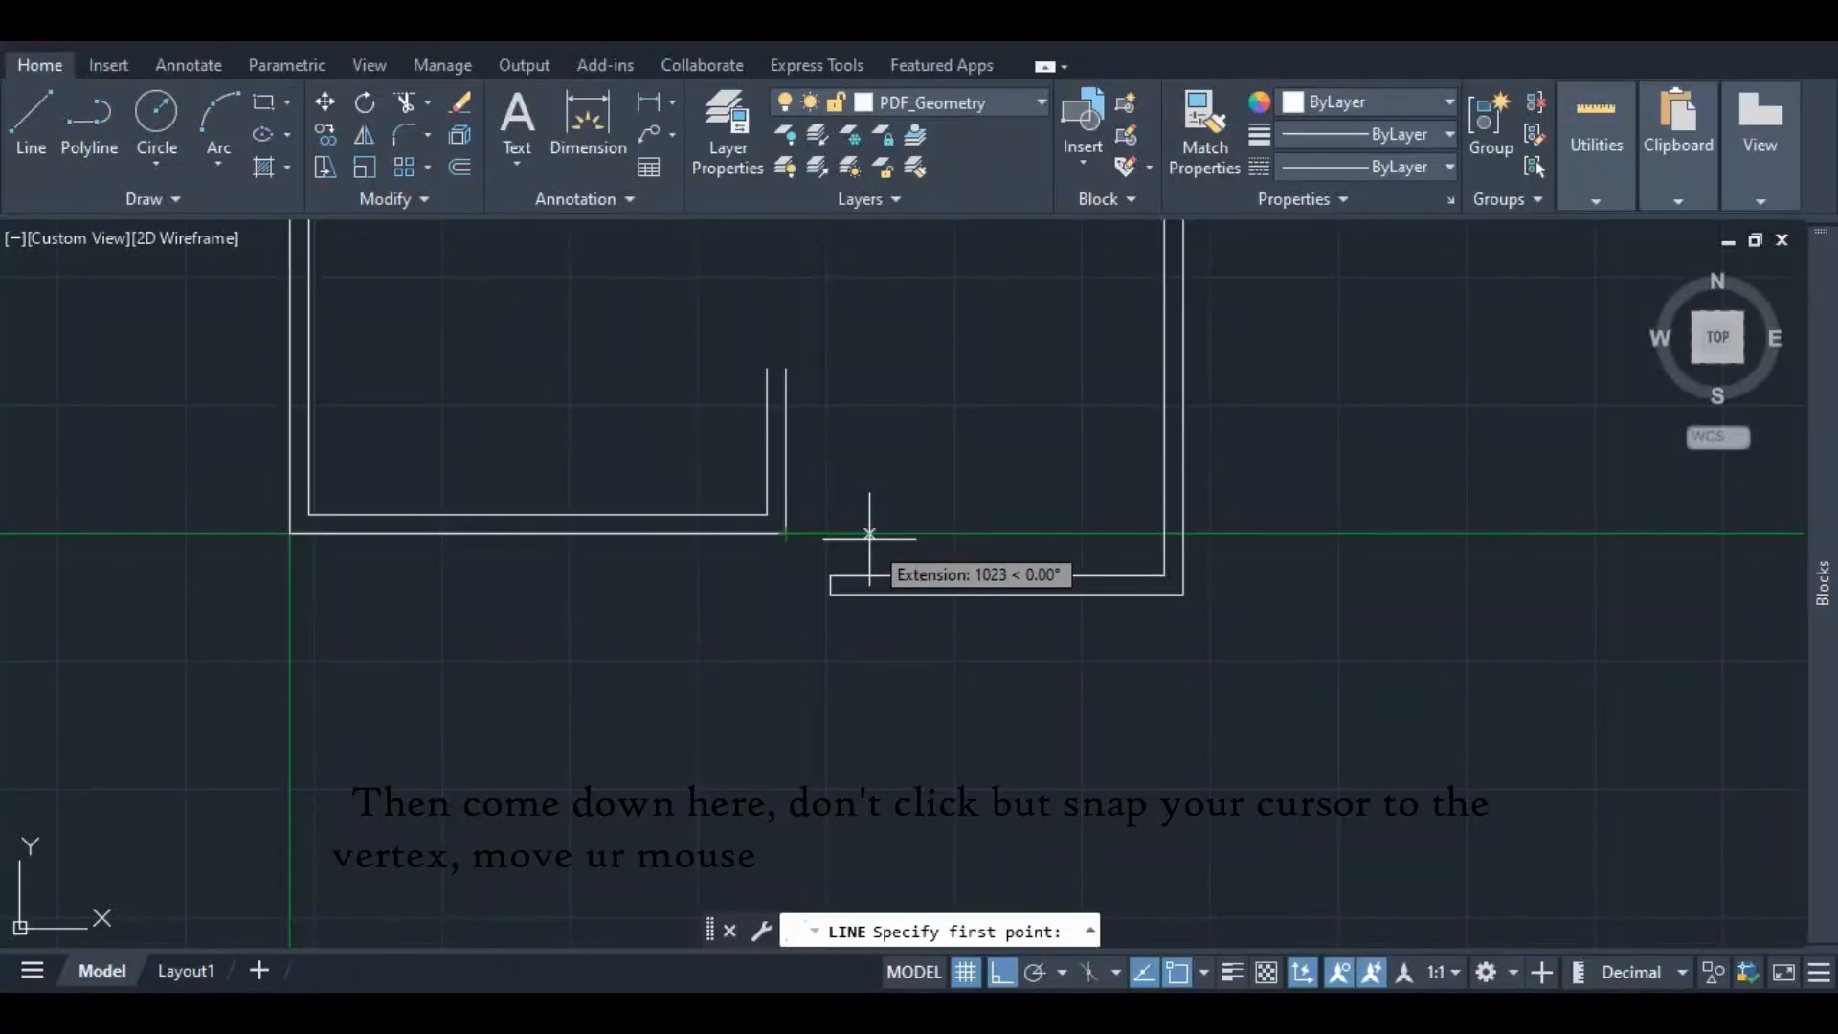
text(1200)
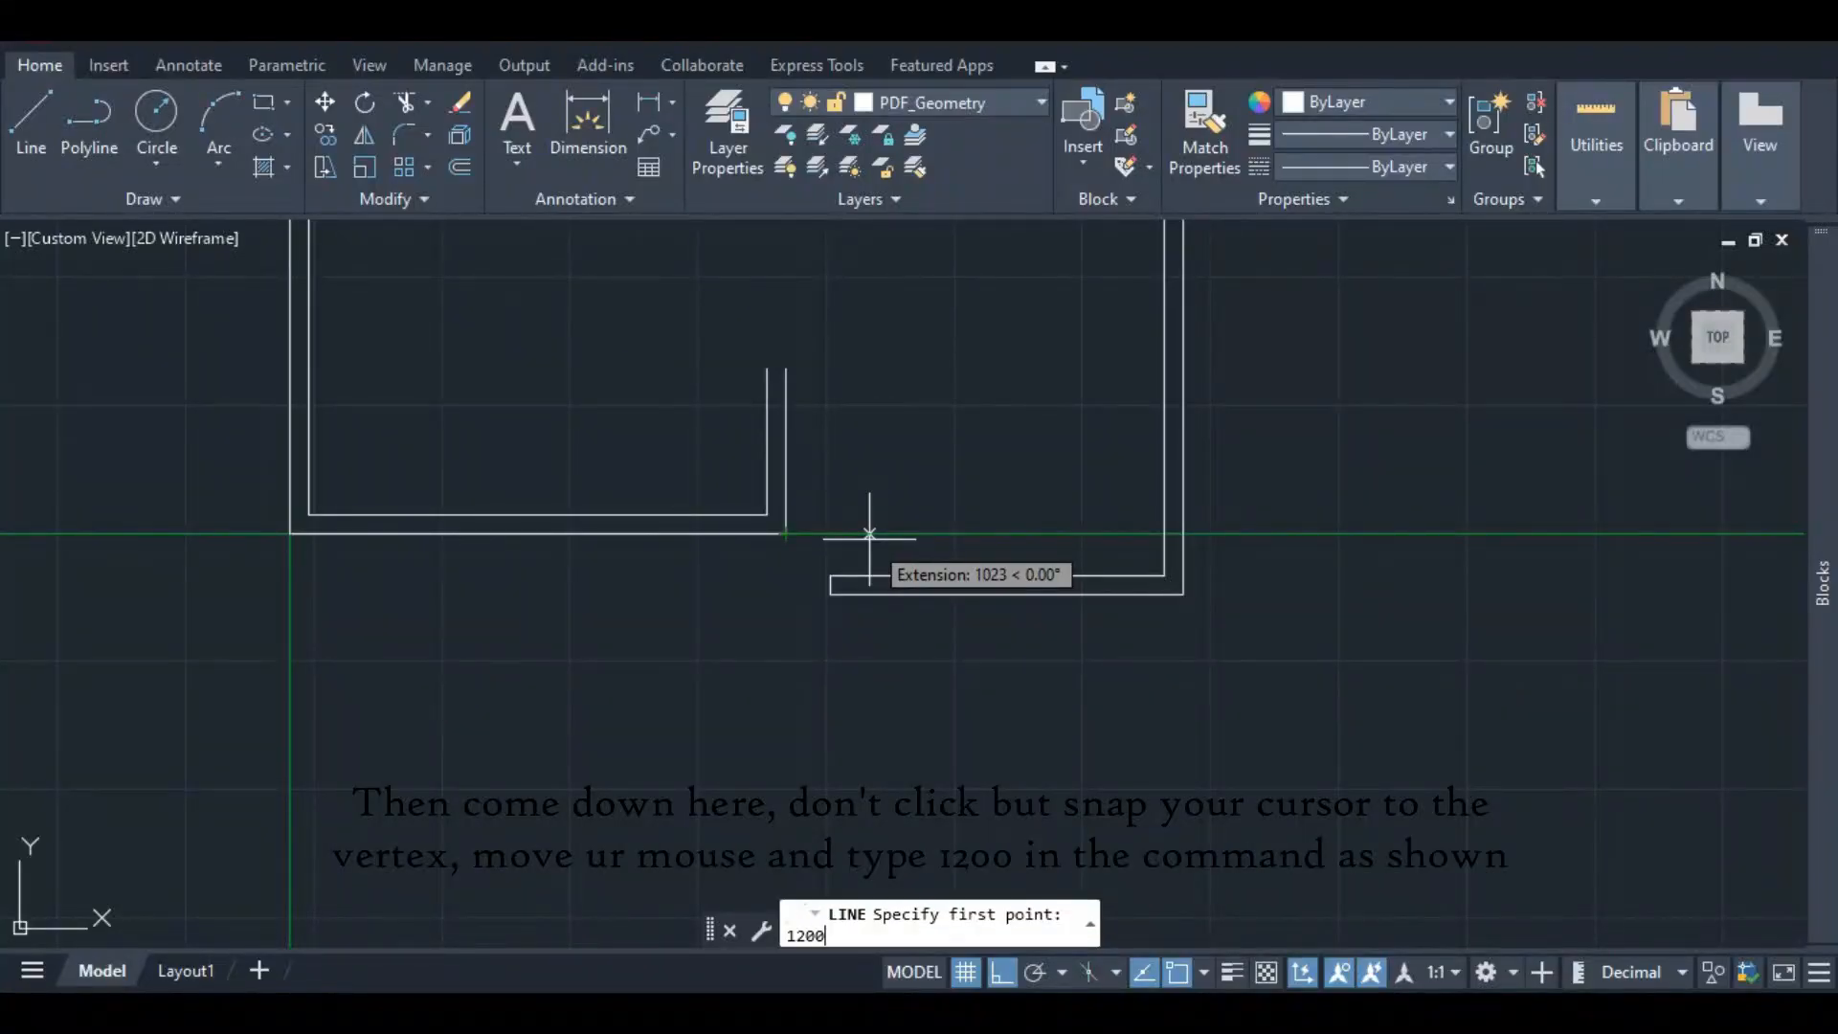
key(Return)
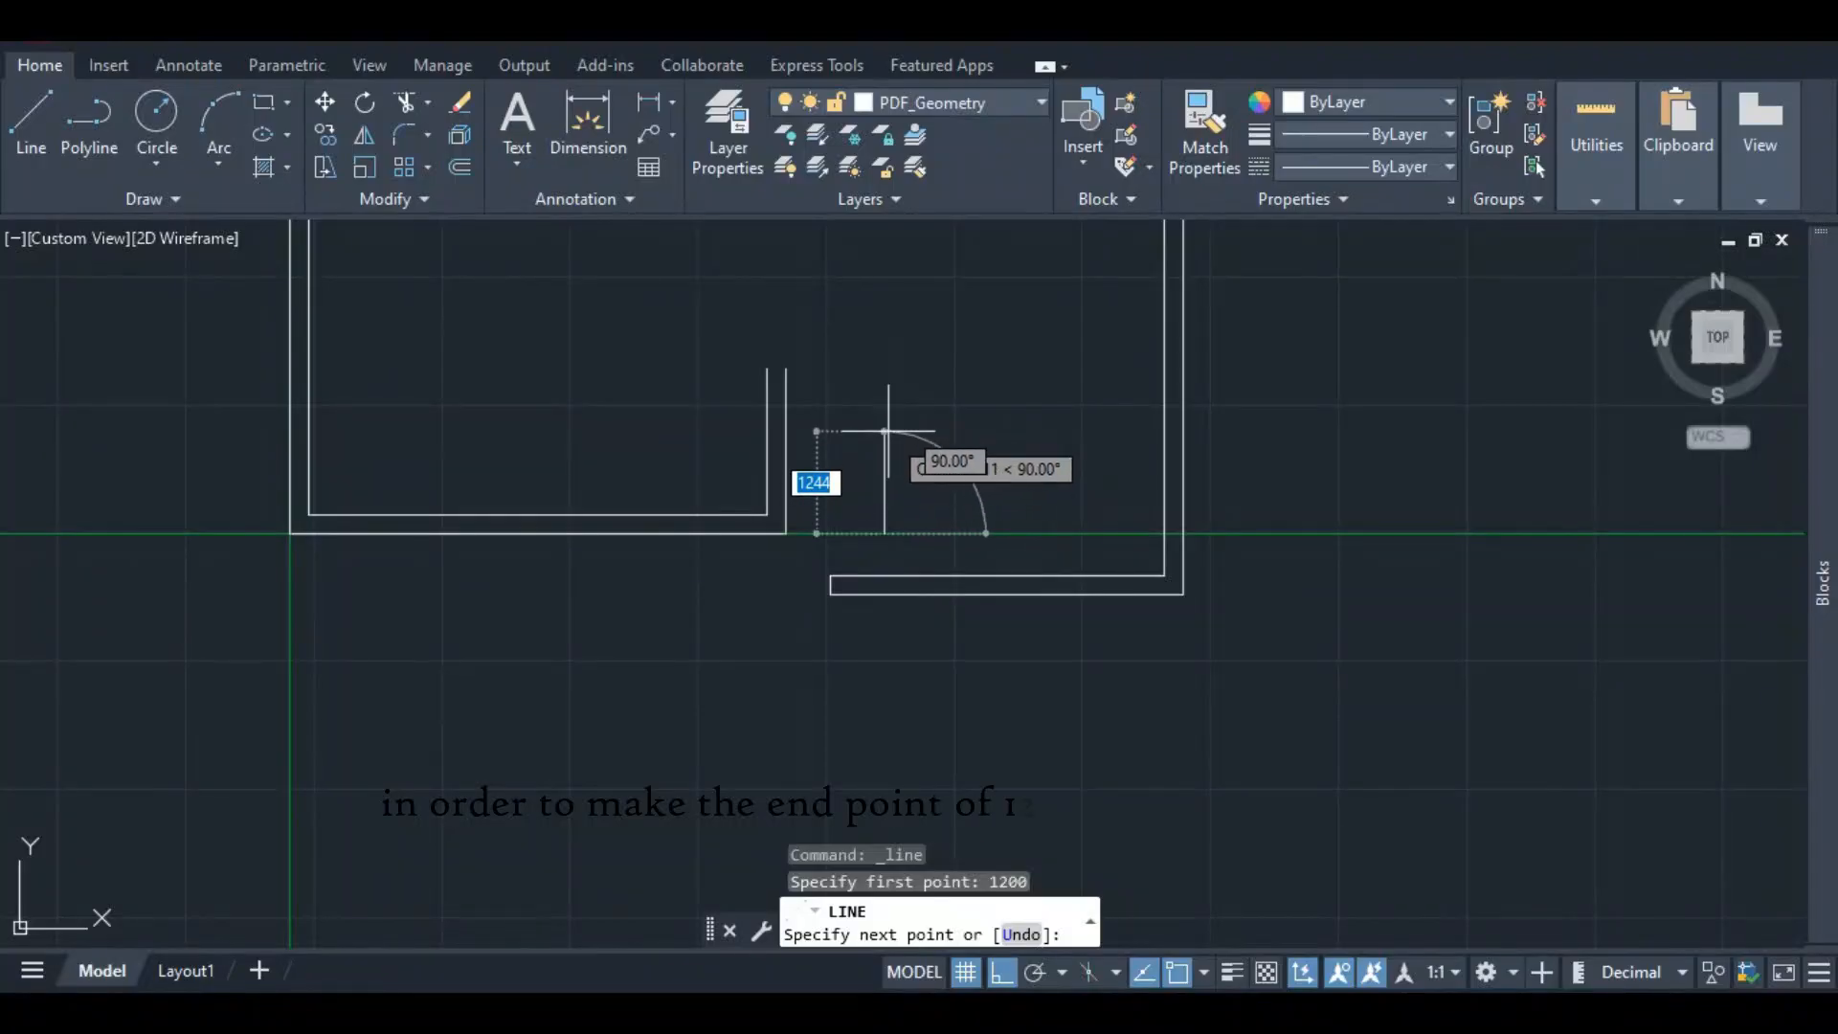
- Examine the short wall between the entrance door and the toilet and its dimensions in the reference plan
scroll(861, 416, down, 5)
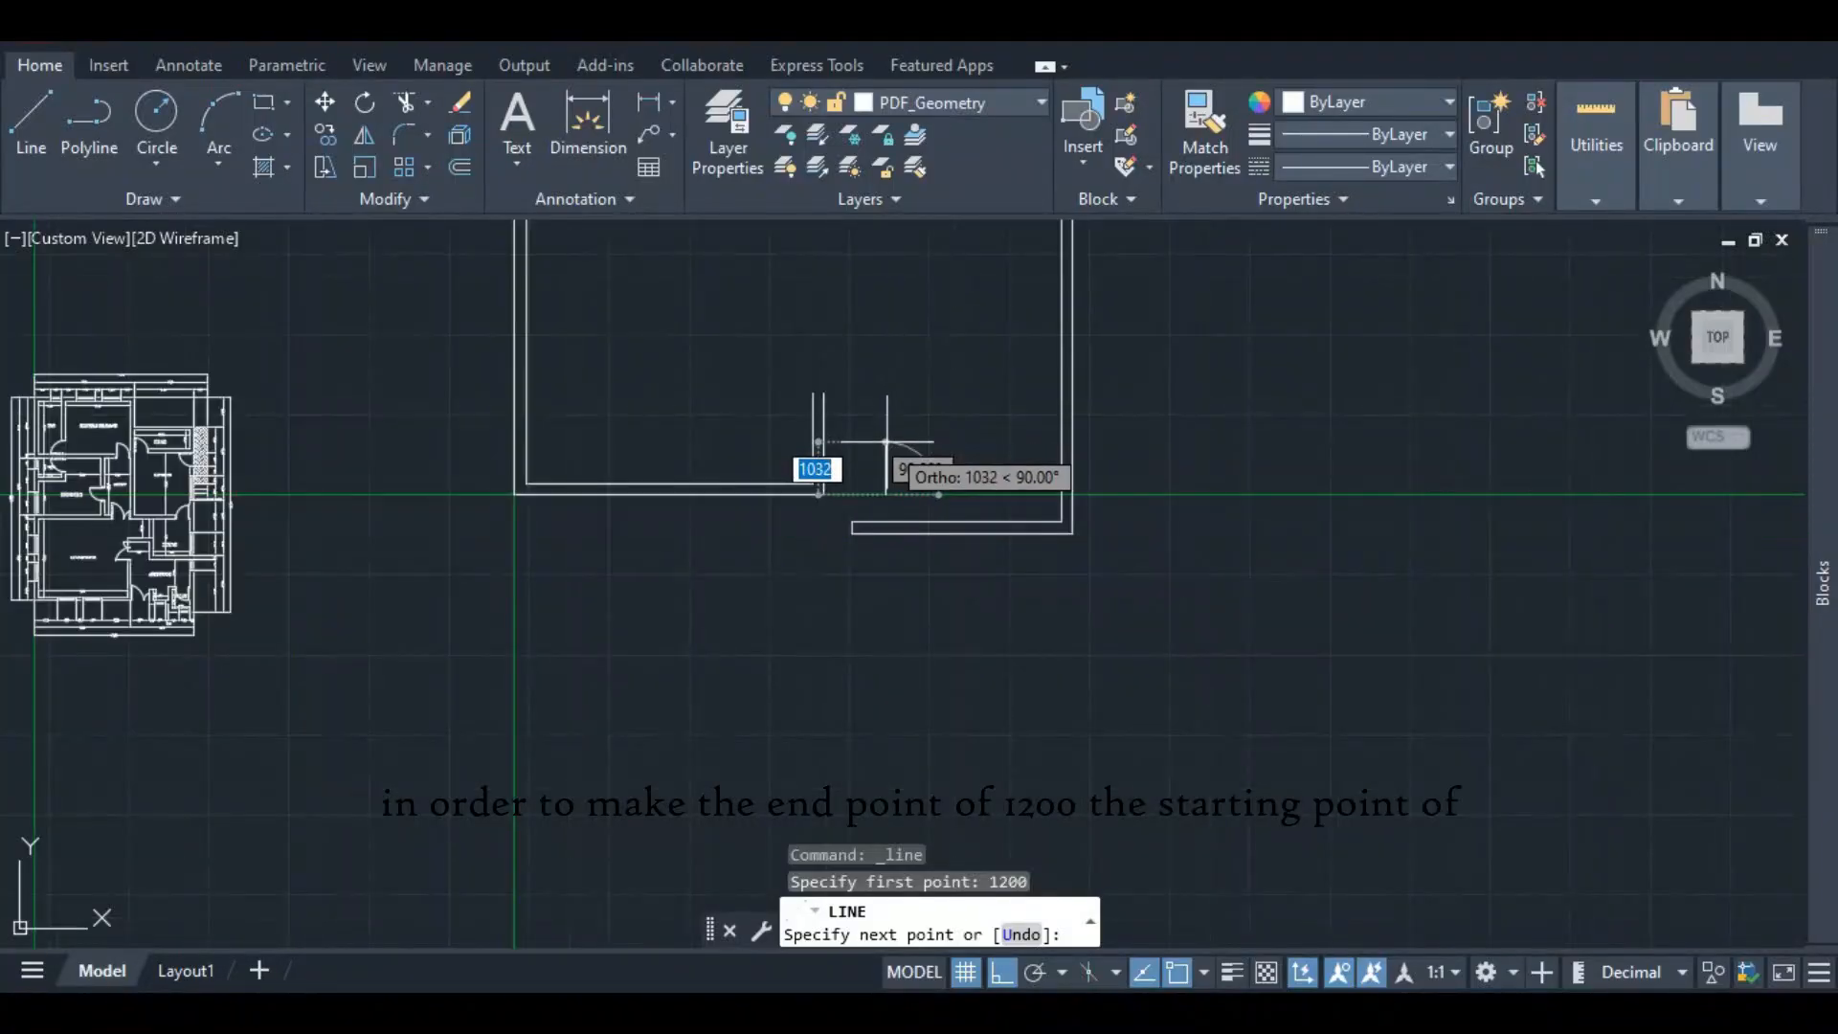
scroll(378, 564, up, 8)
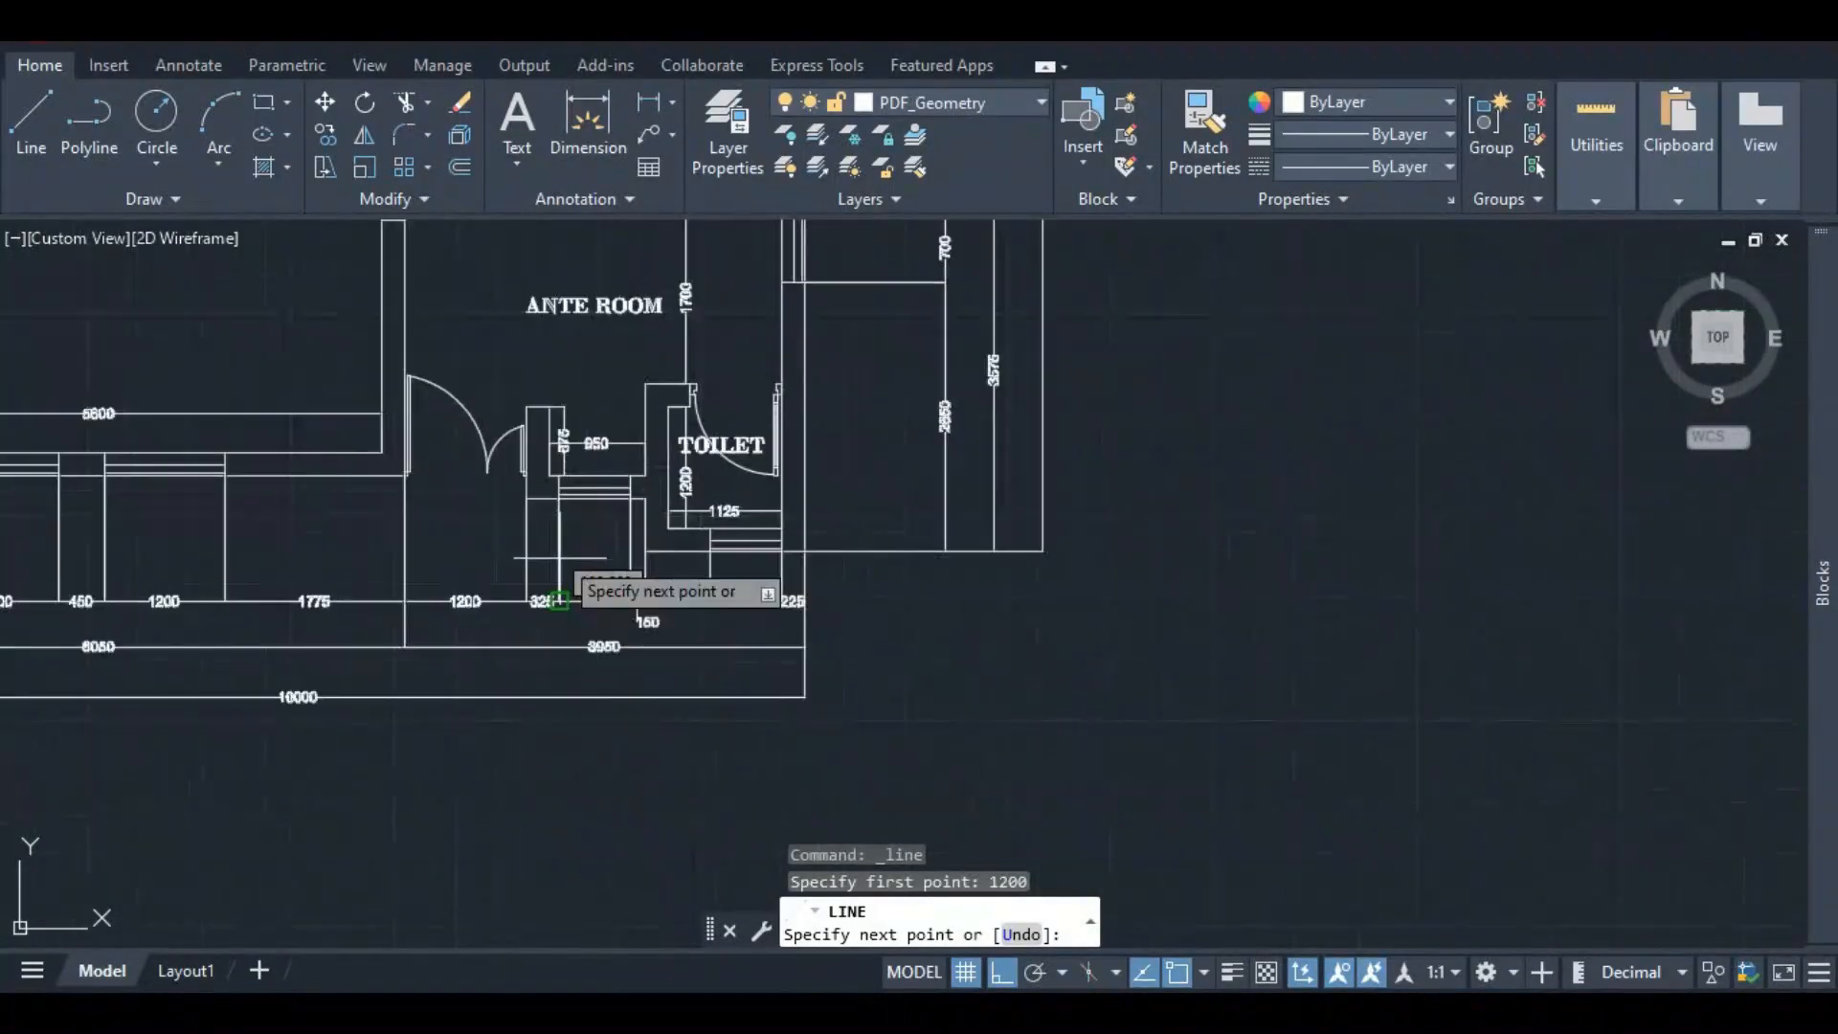
scroll(553, 463, up, 4)
scroll(554, 402, down, 4)
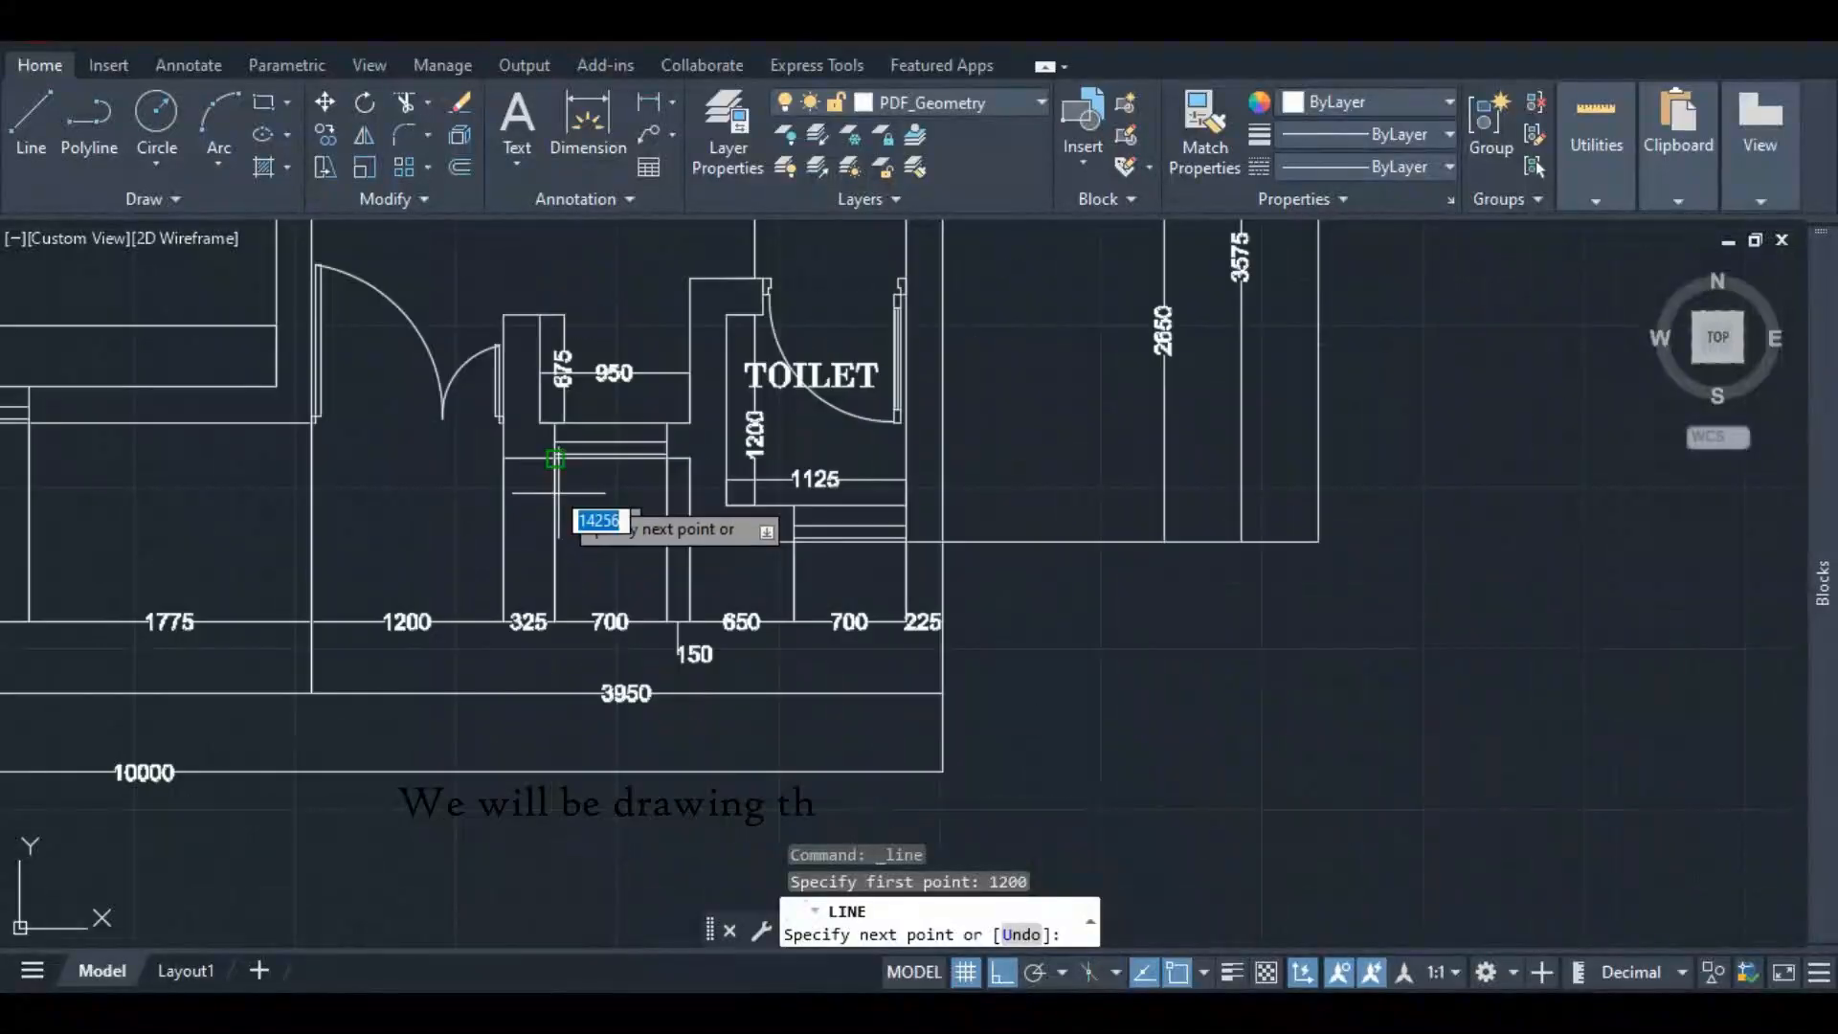
scroll(562, 459, up, 4)
scroll(567, 438, down, 2)
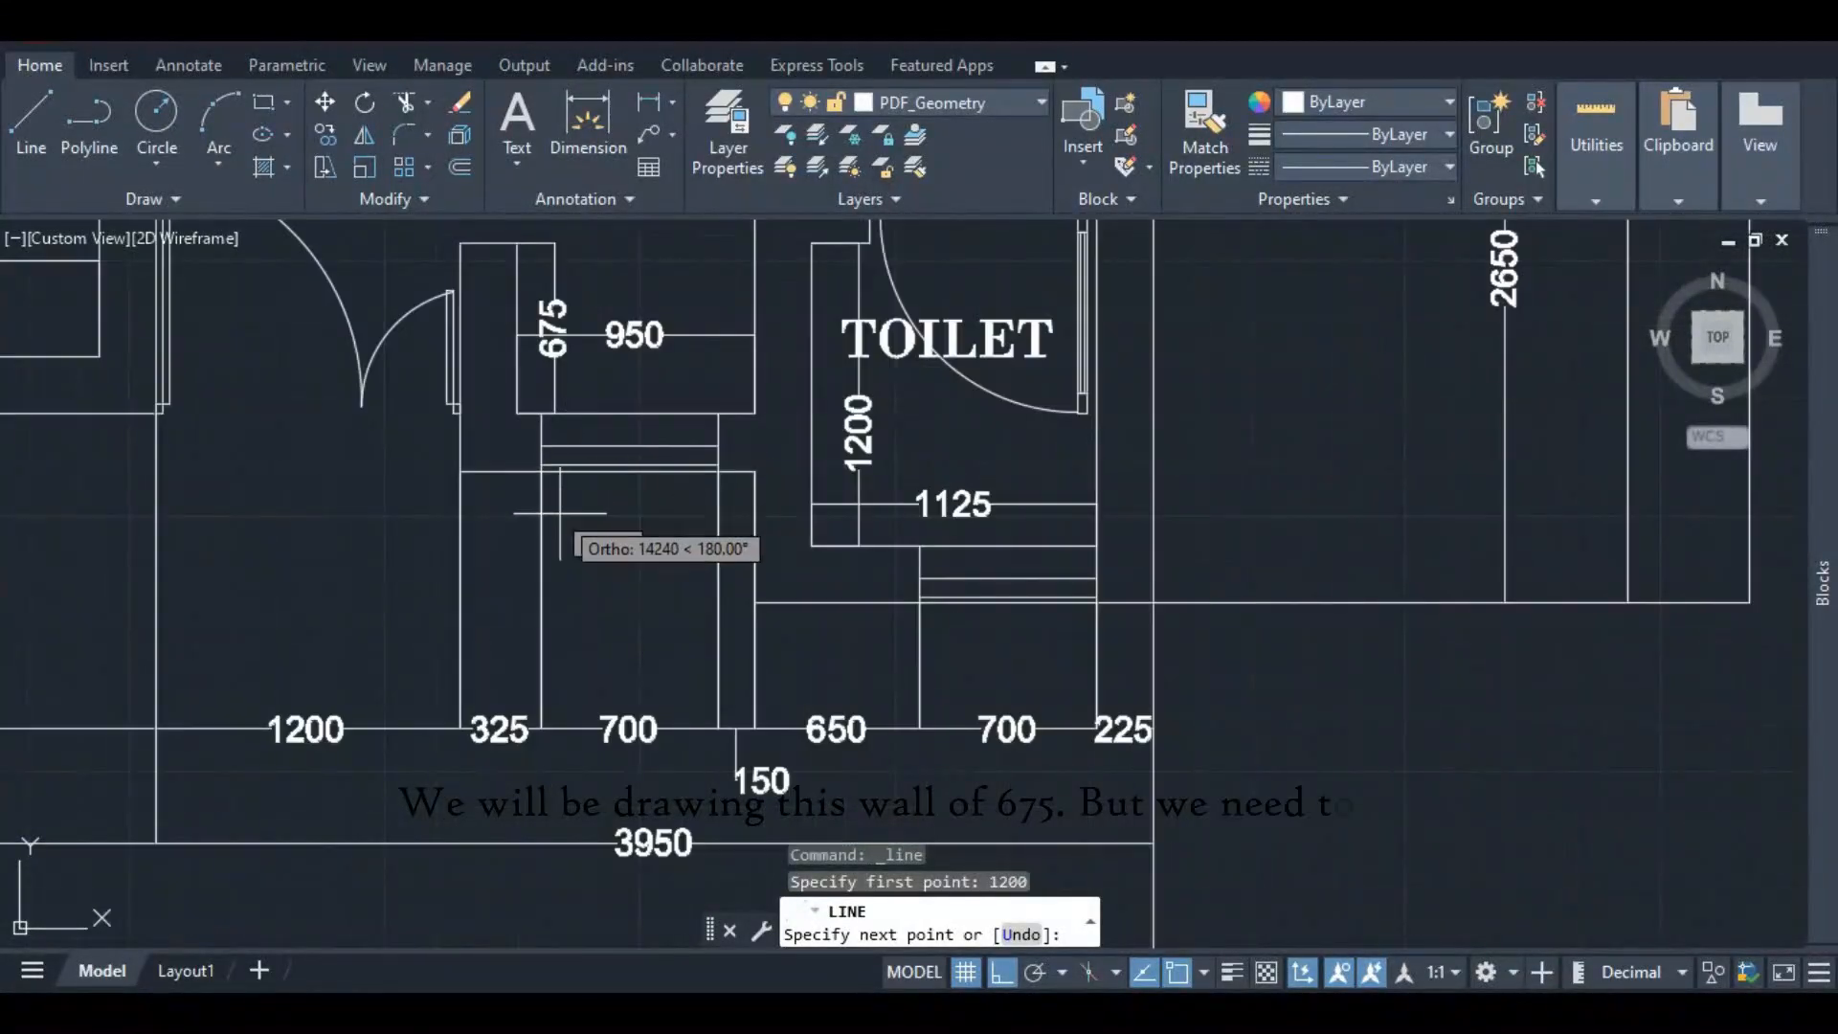
scroll(471, 534, down, 6)
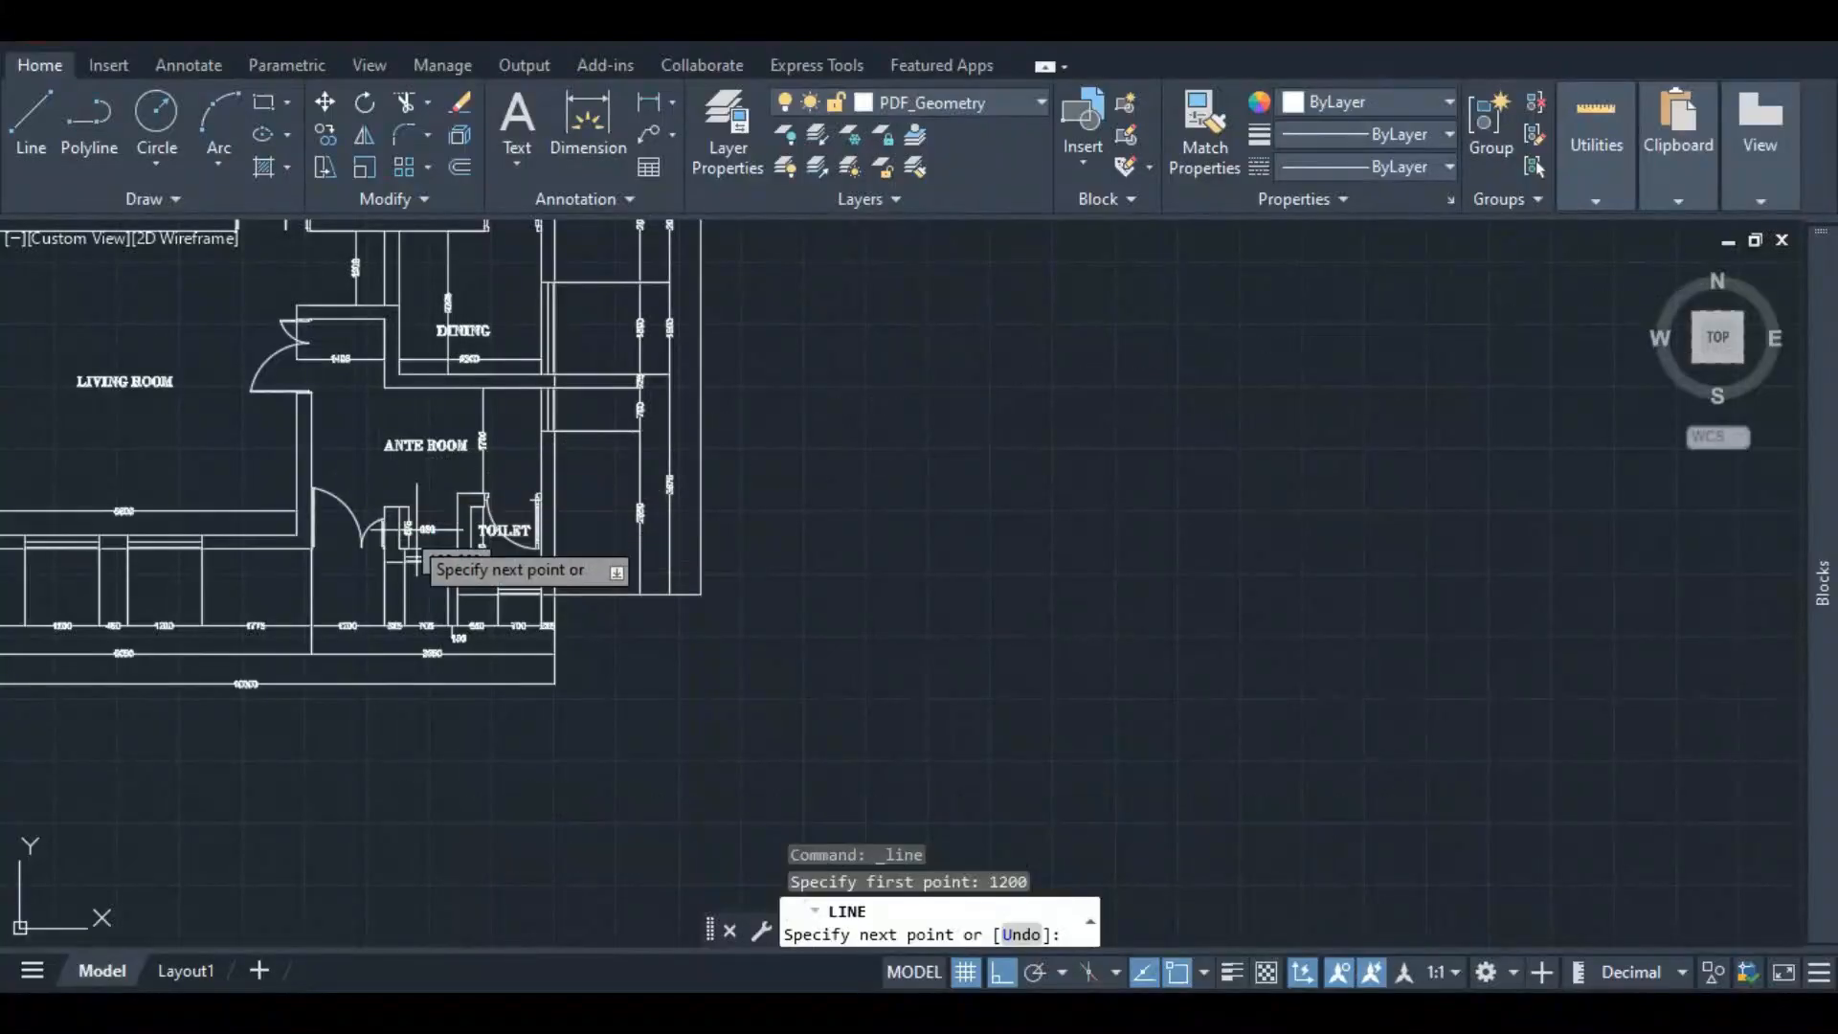
scroll(469, 560, down, 3)
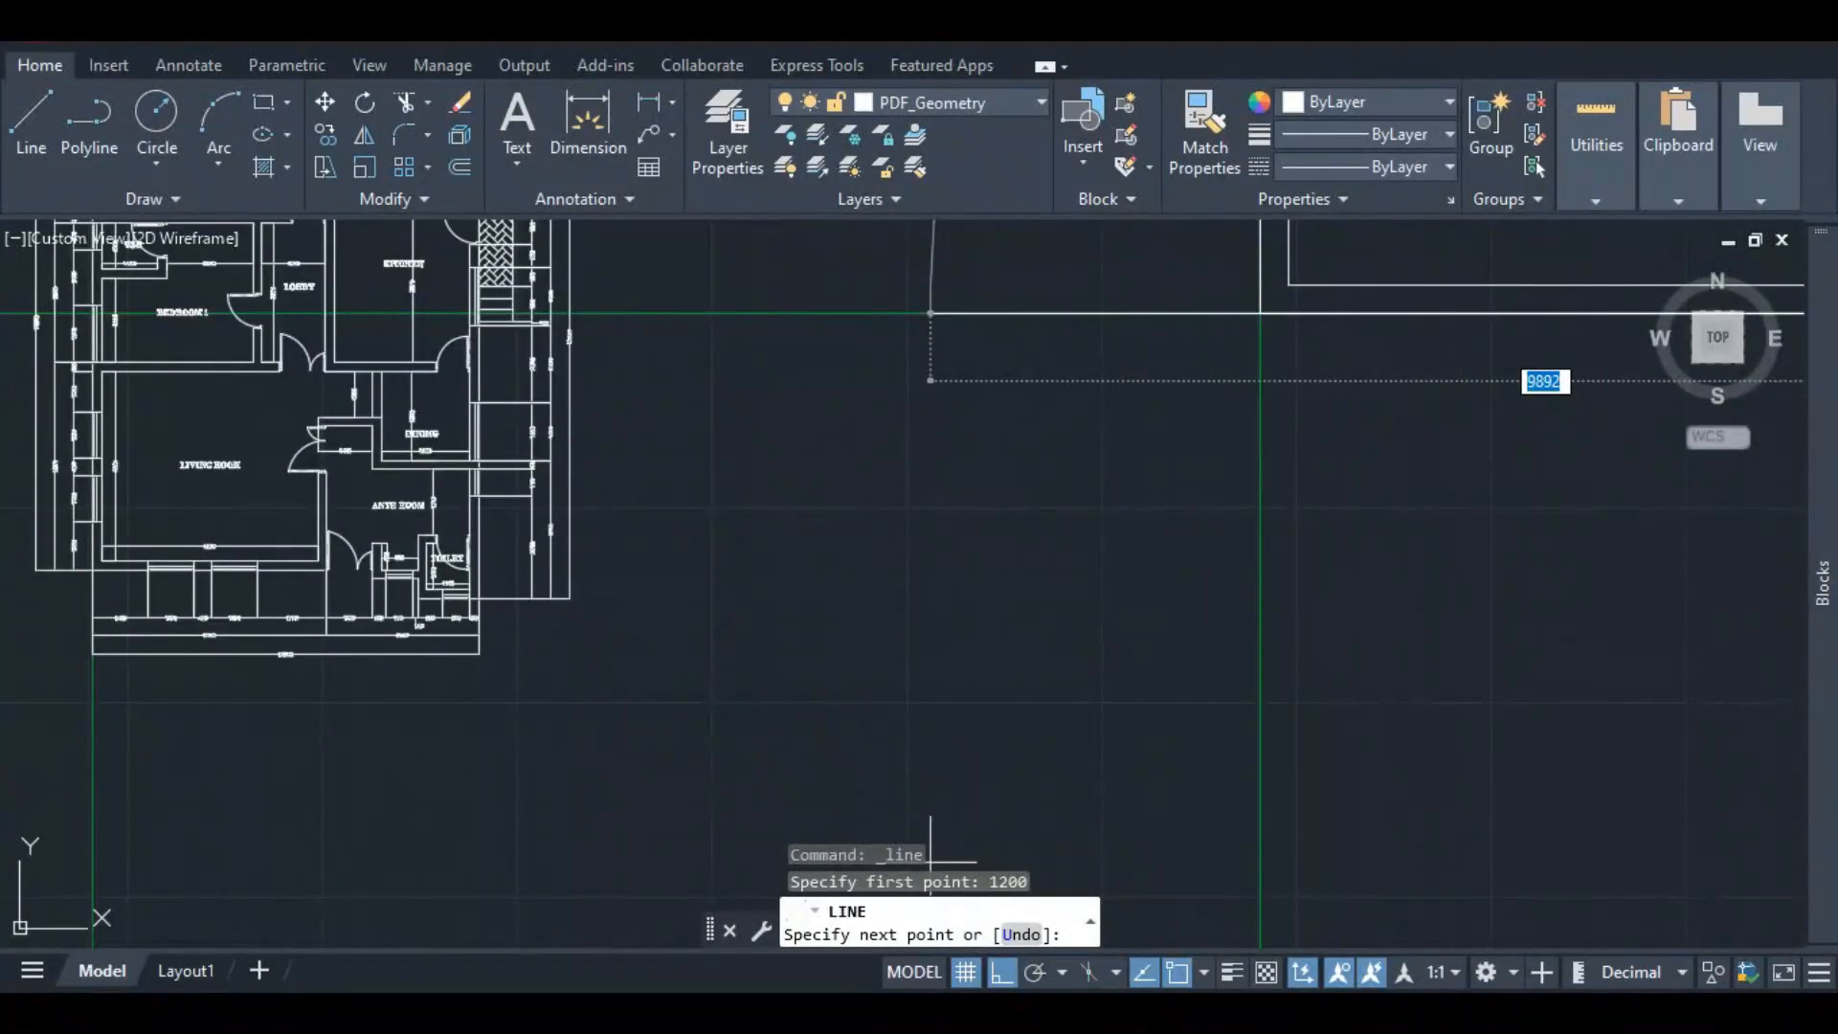
- Switch to Calculator and add 675 and 225 for the length of the short entrance wall, then return to the drawing
key(alt+Tab)
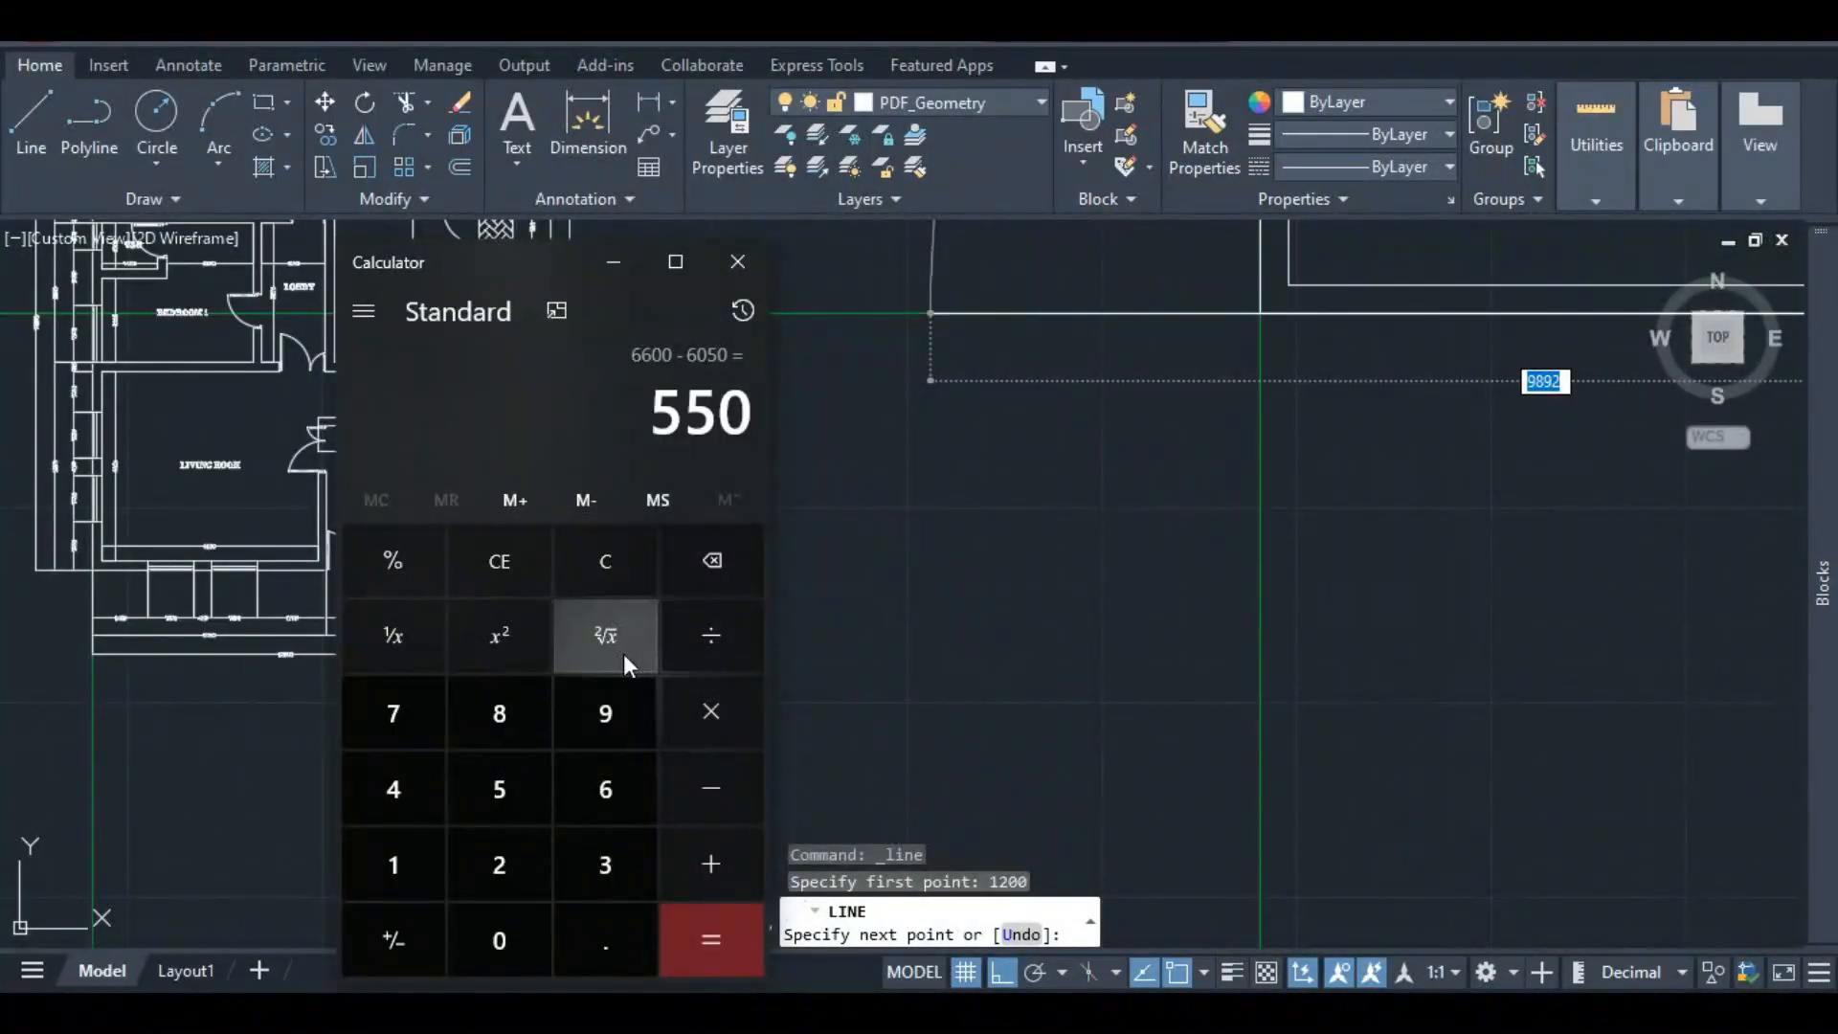
click(480, 785)
click(706, 852)
click(475, 873)
click(474, 873)
click(509, 799)
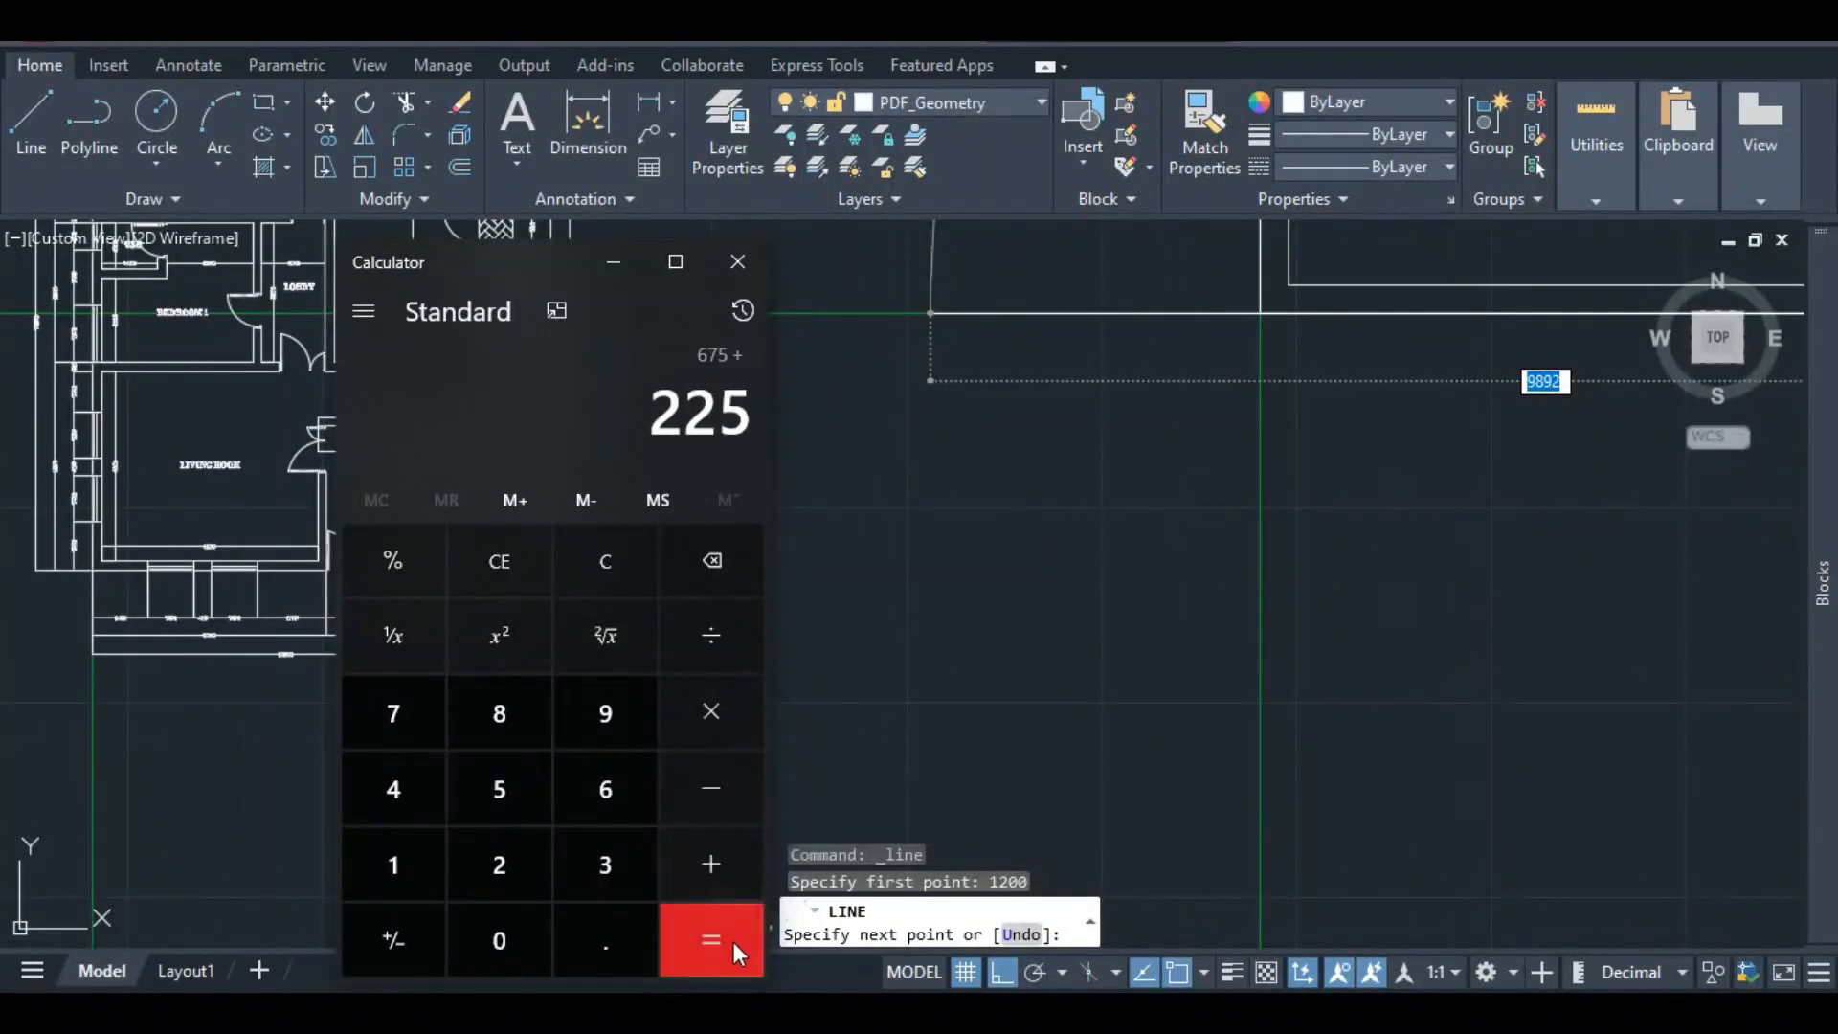
click(613, 261)
- Draw the short entrance wall from the started line's first point: 900 up, 225 across towards the toilet and 675 back down
scroll(464, 397, down, 3)
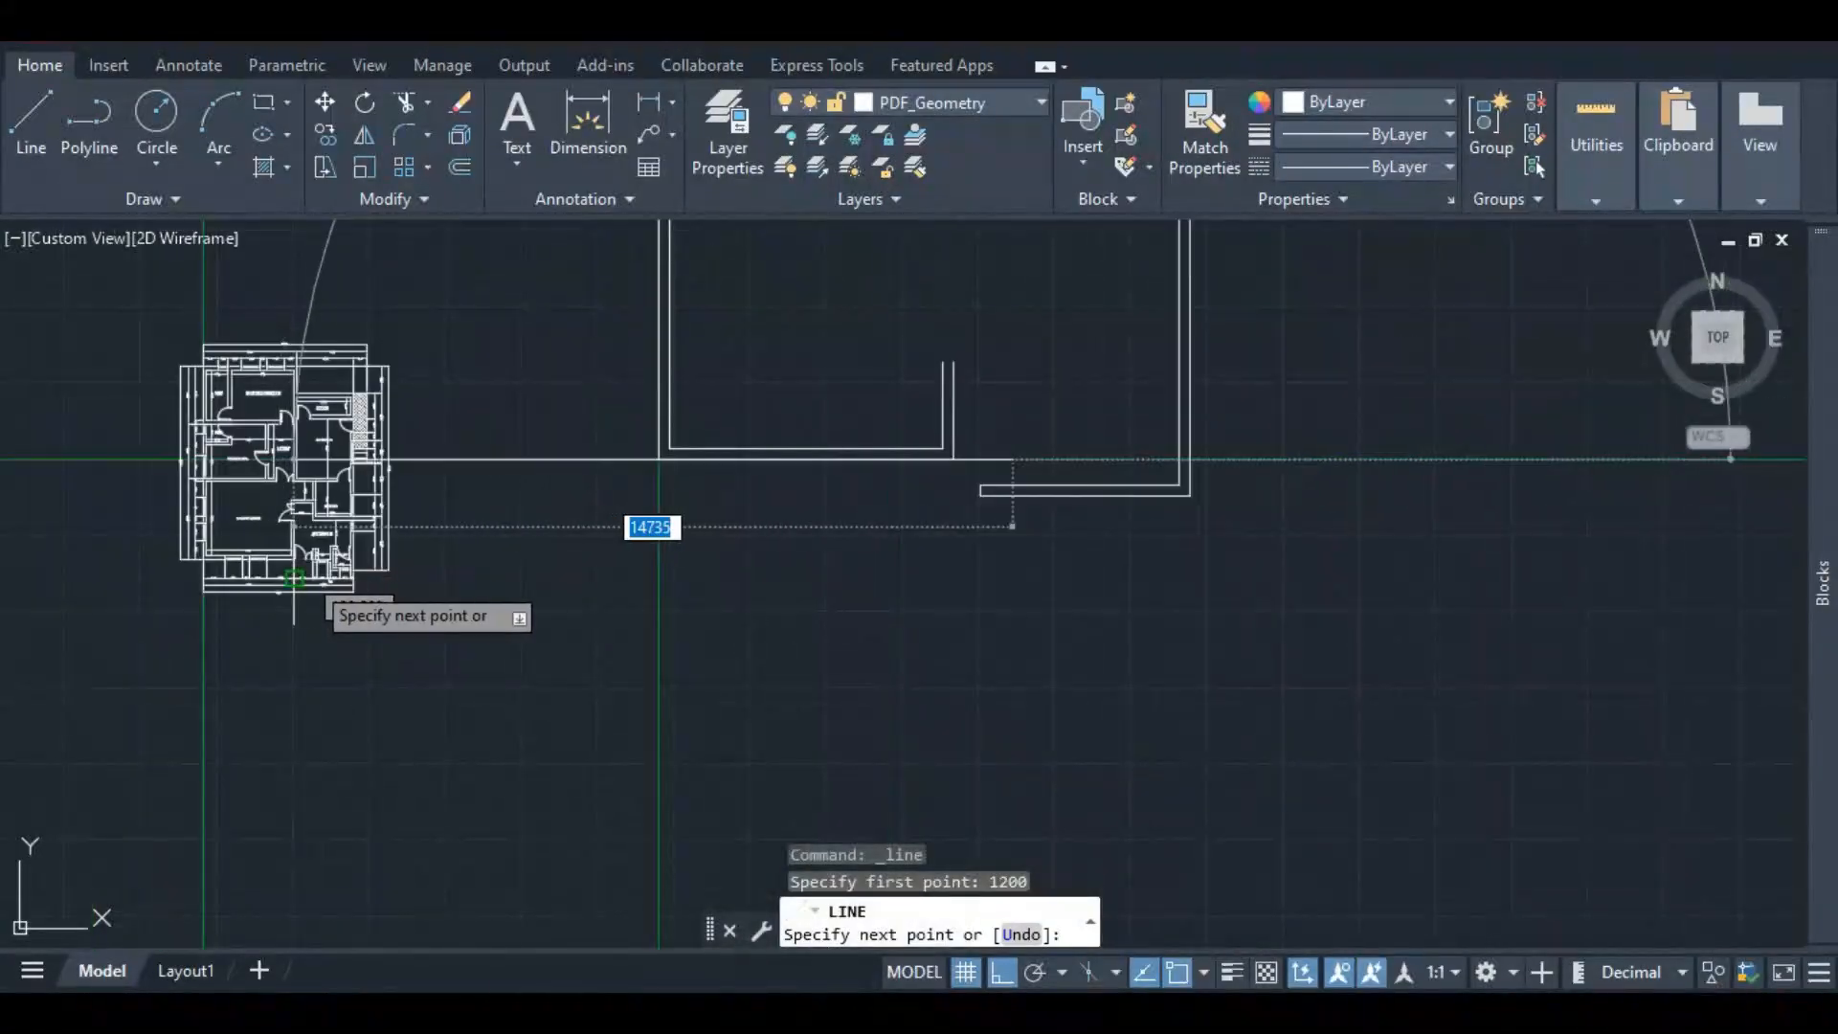
scroll(731, 450, up, 2)
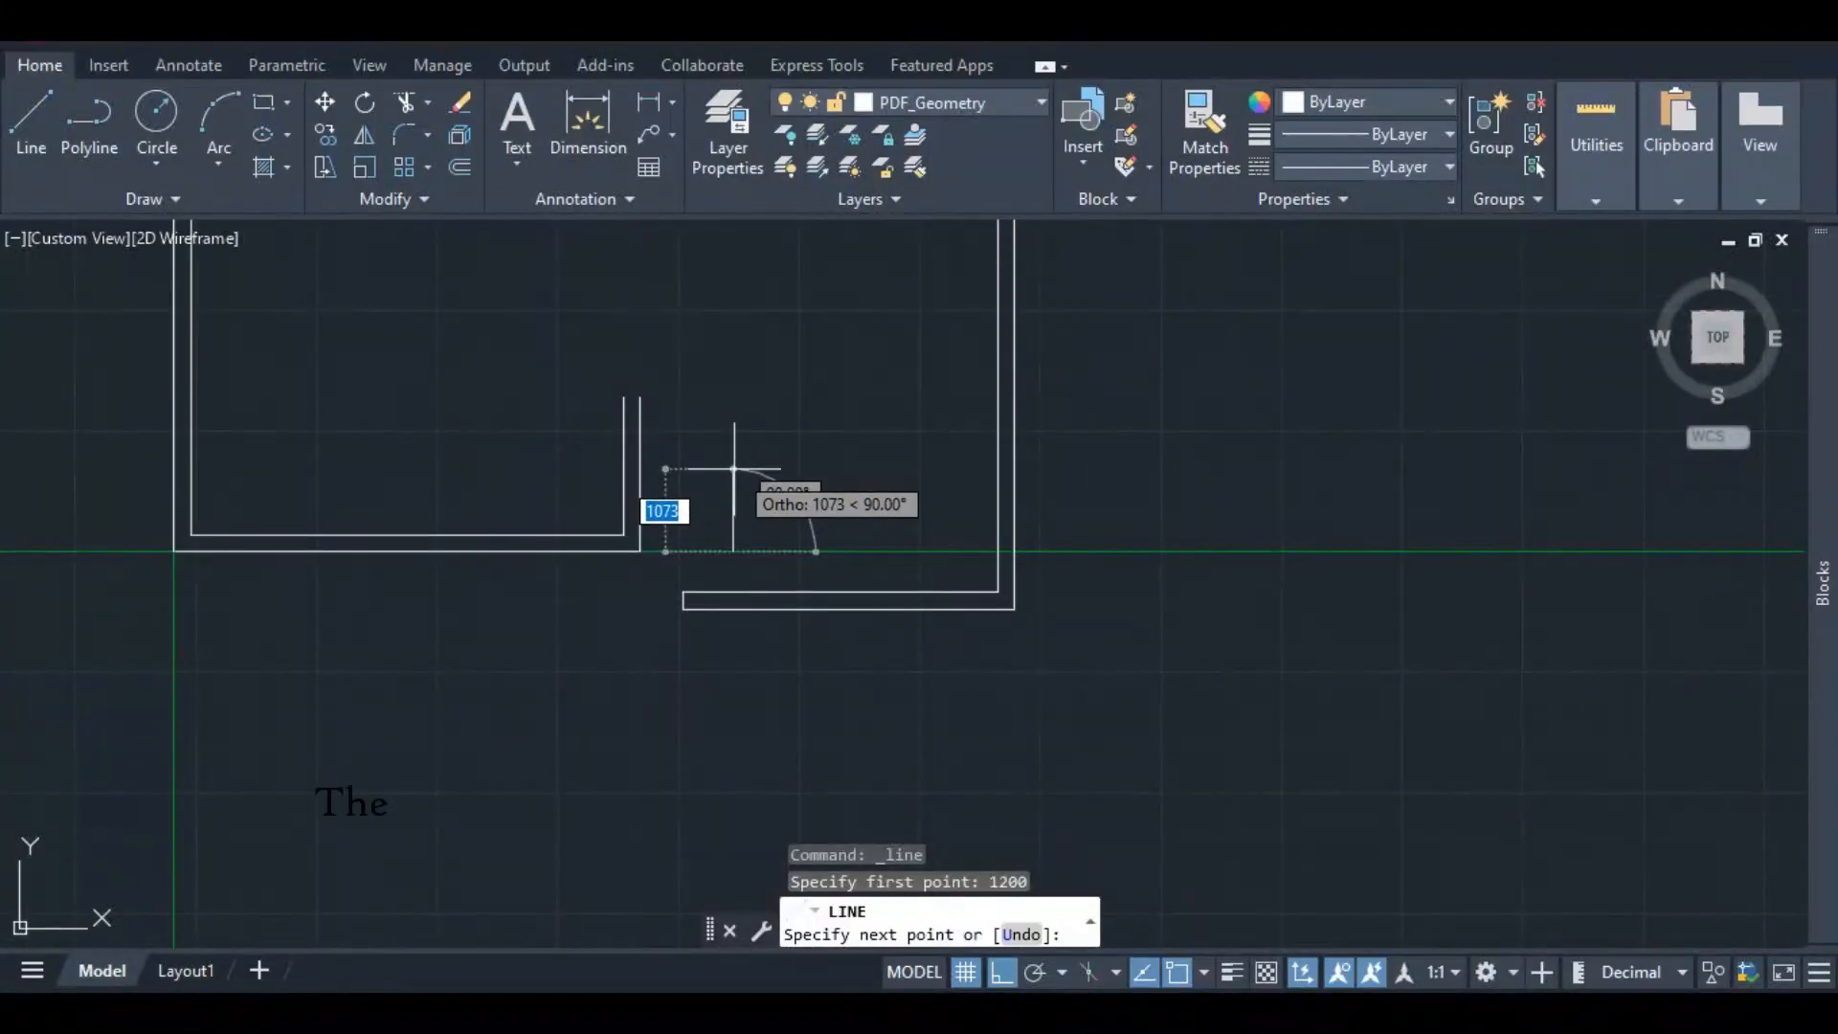
text(0)
key(Return)
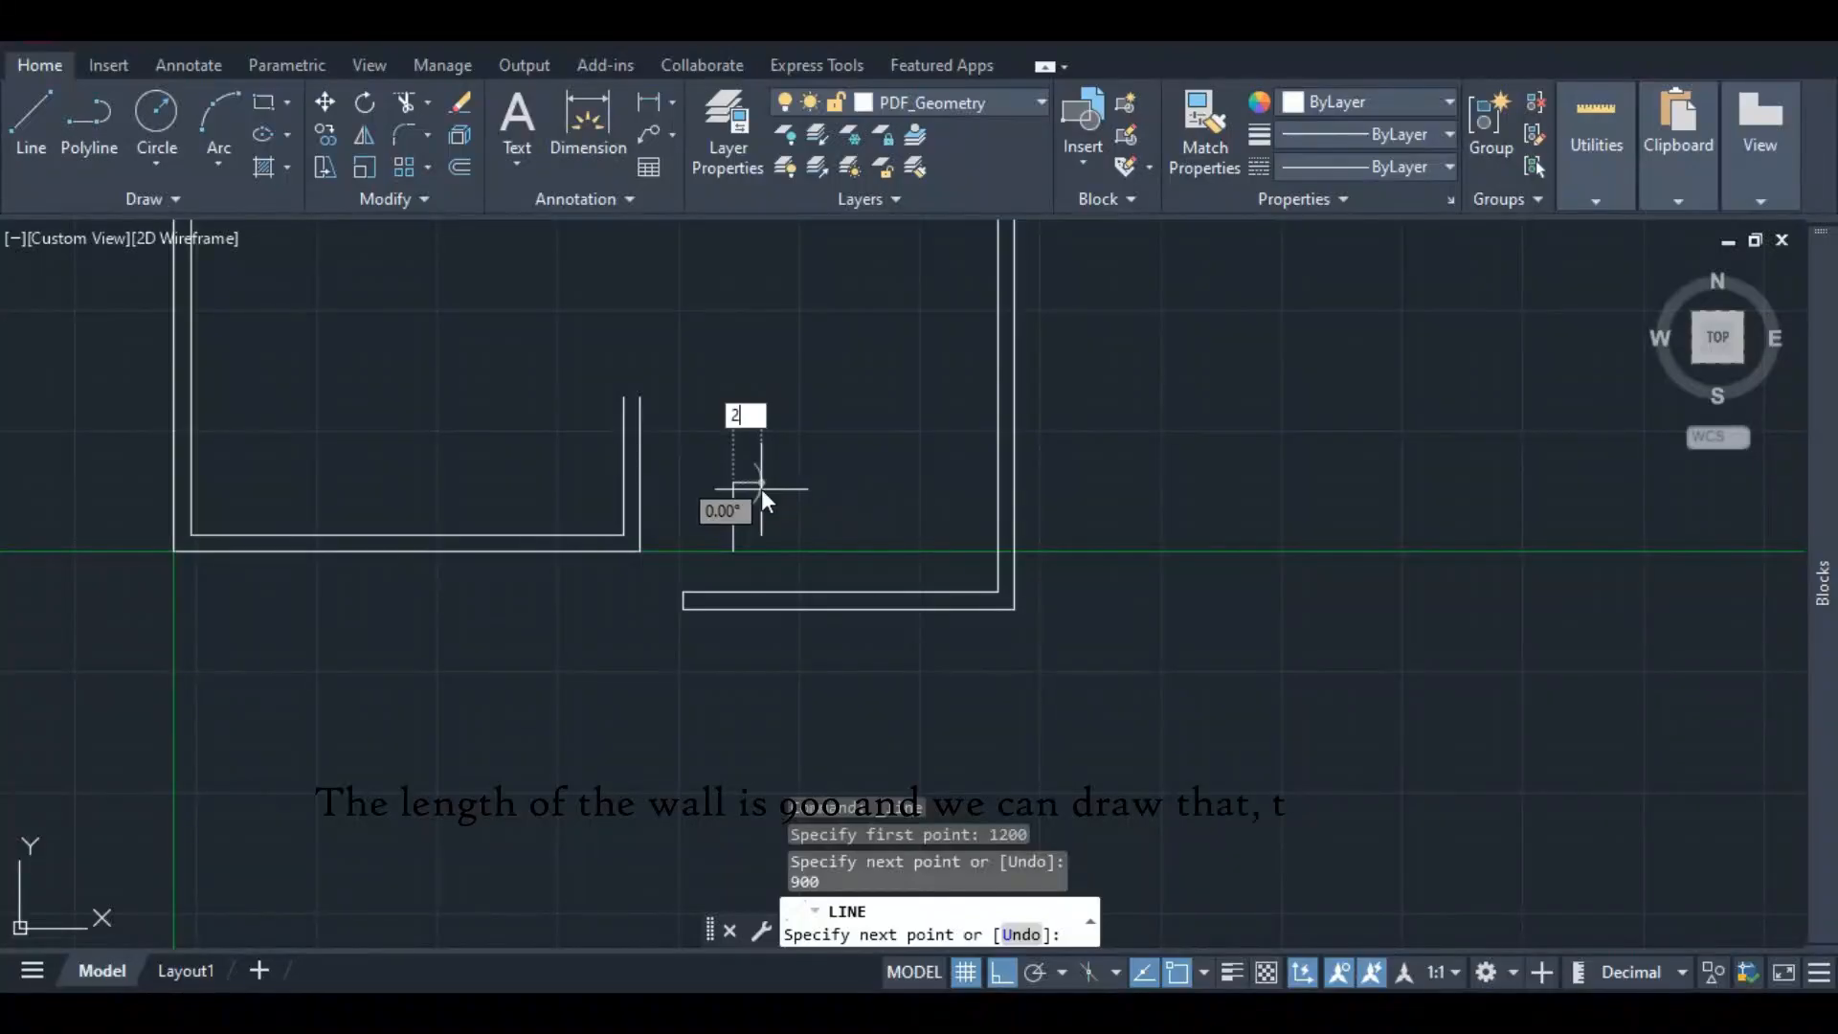
text(225)
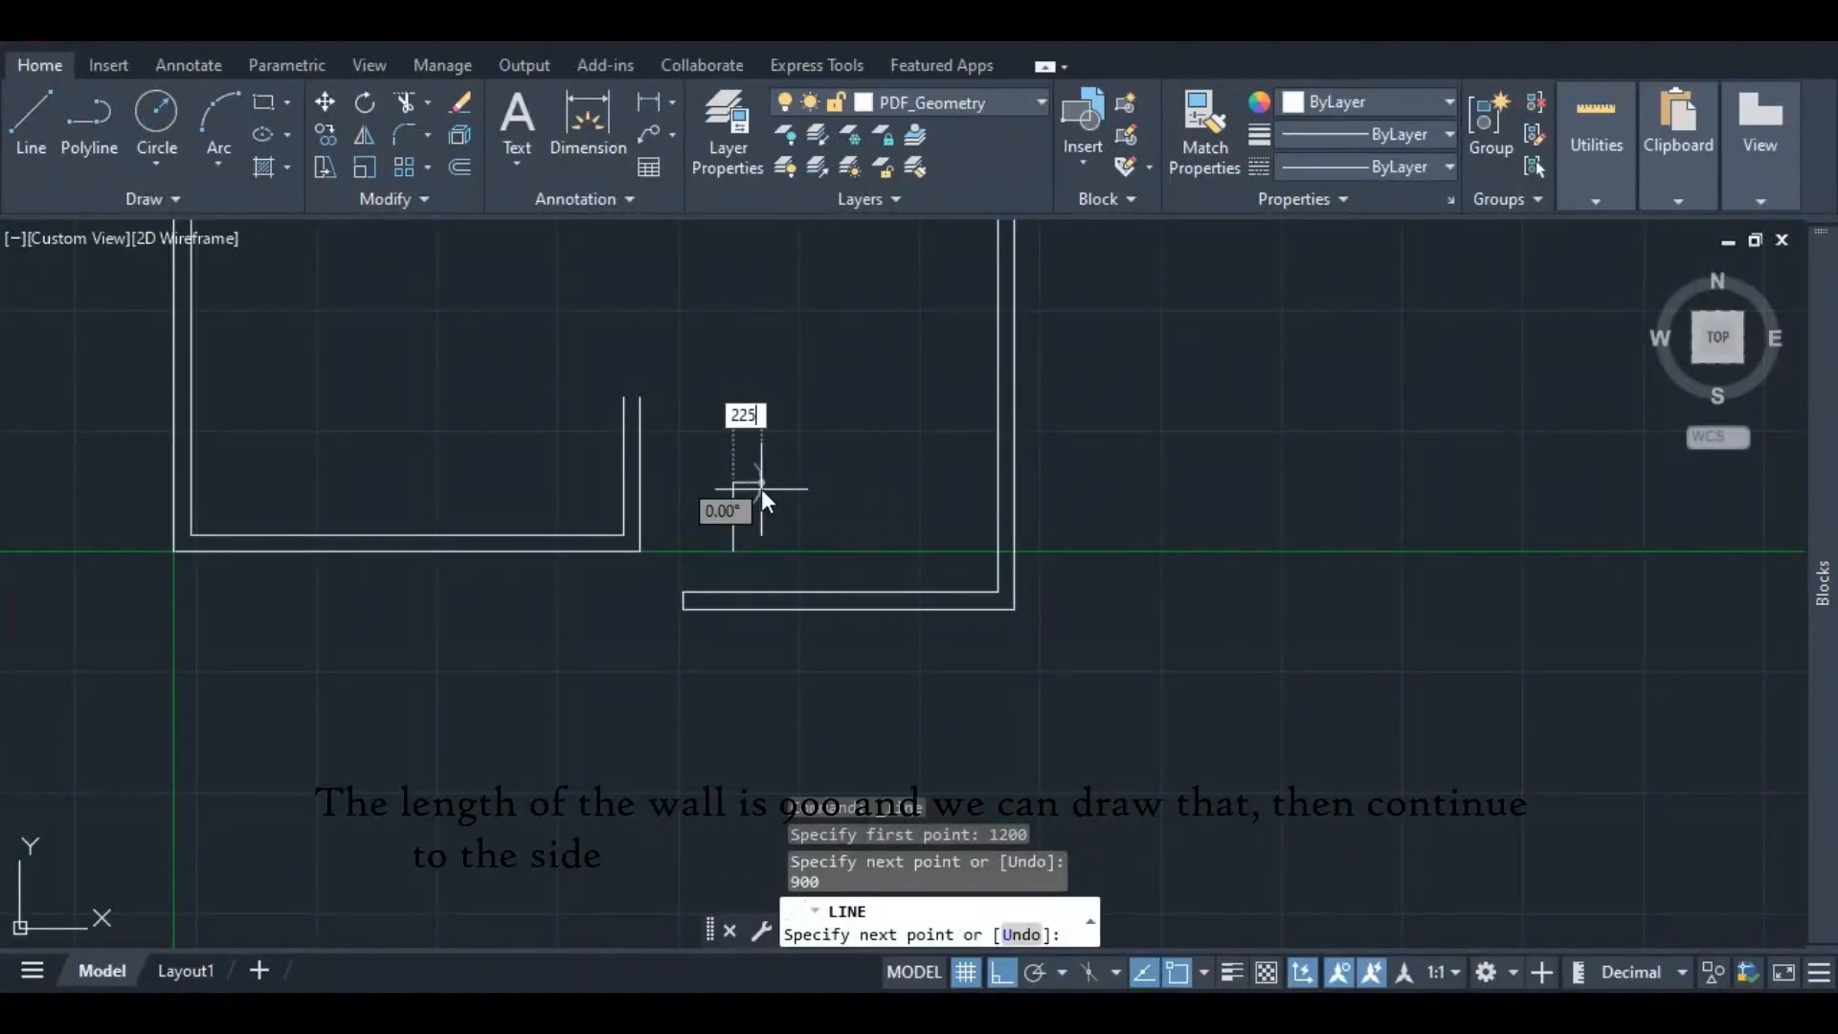
key(Return)
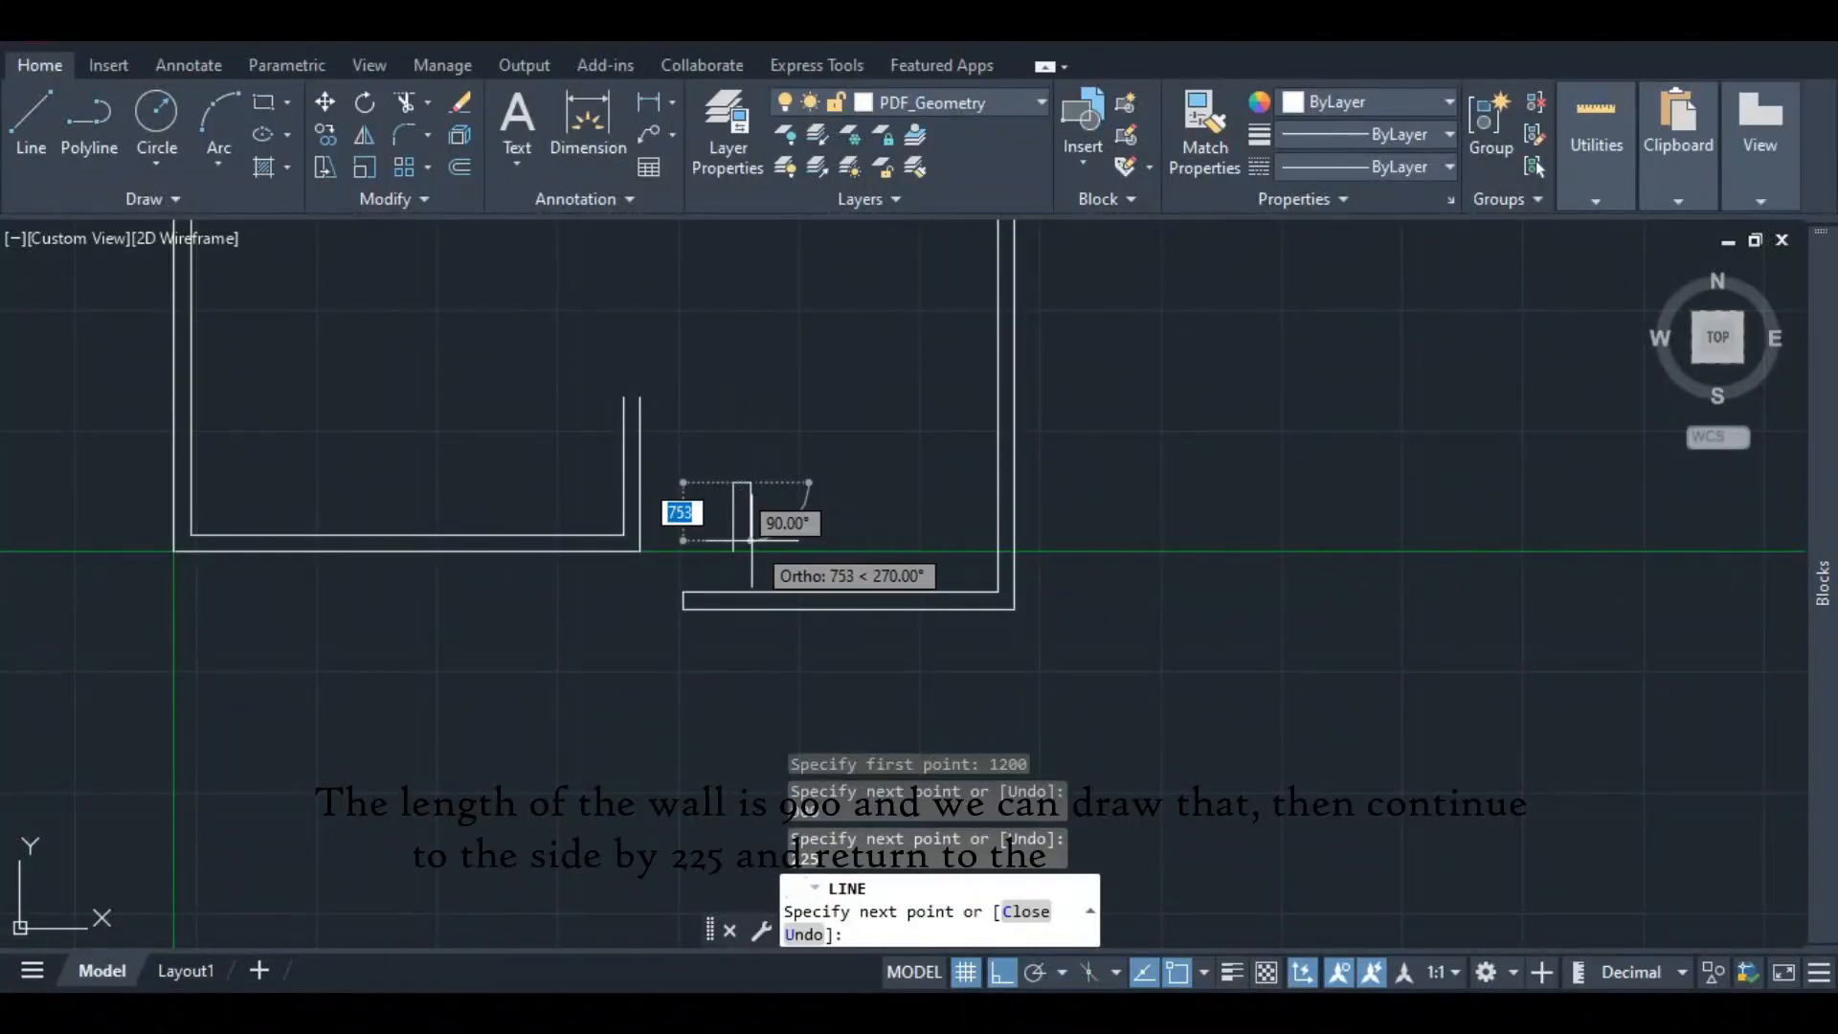
text(675)
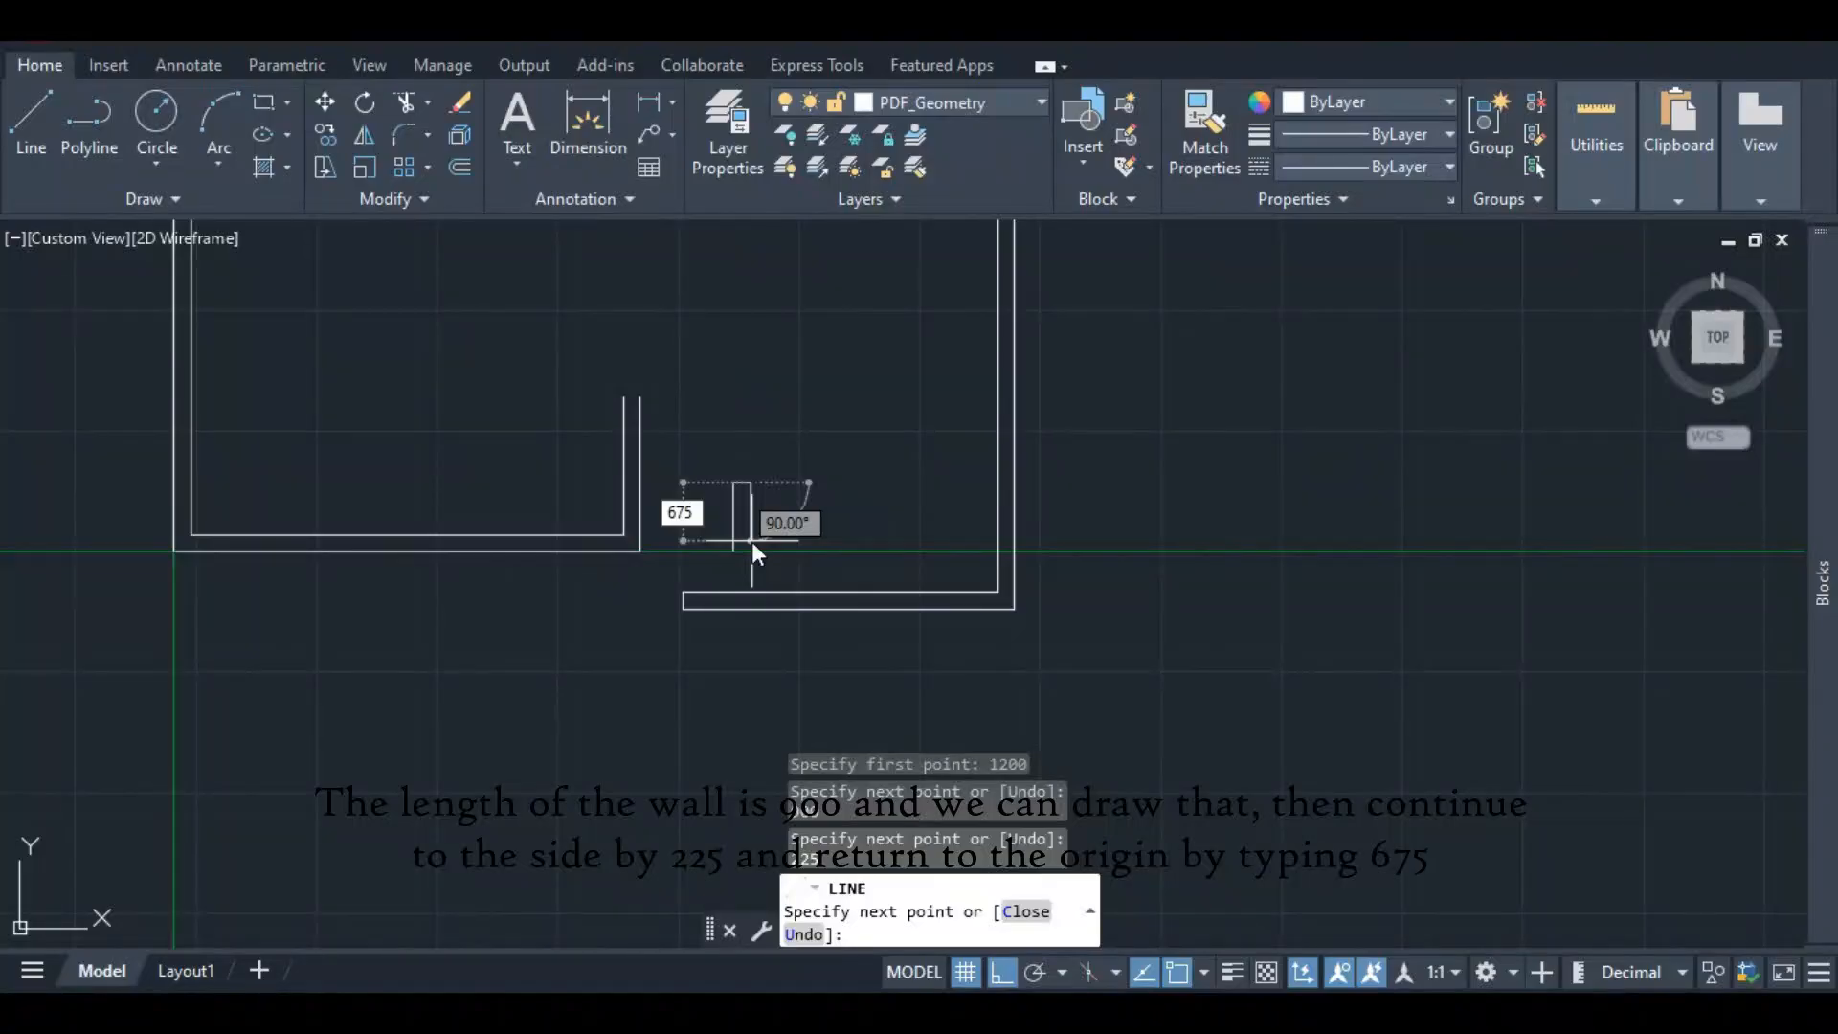
key(Return)
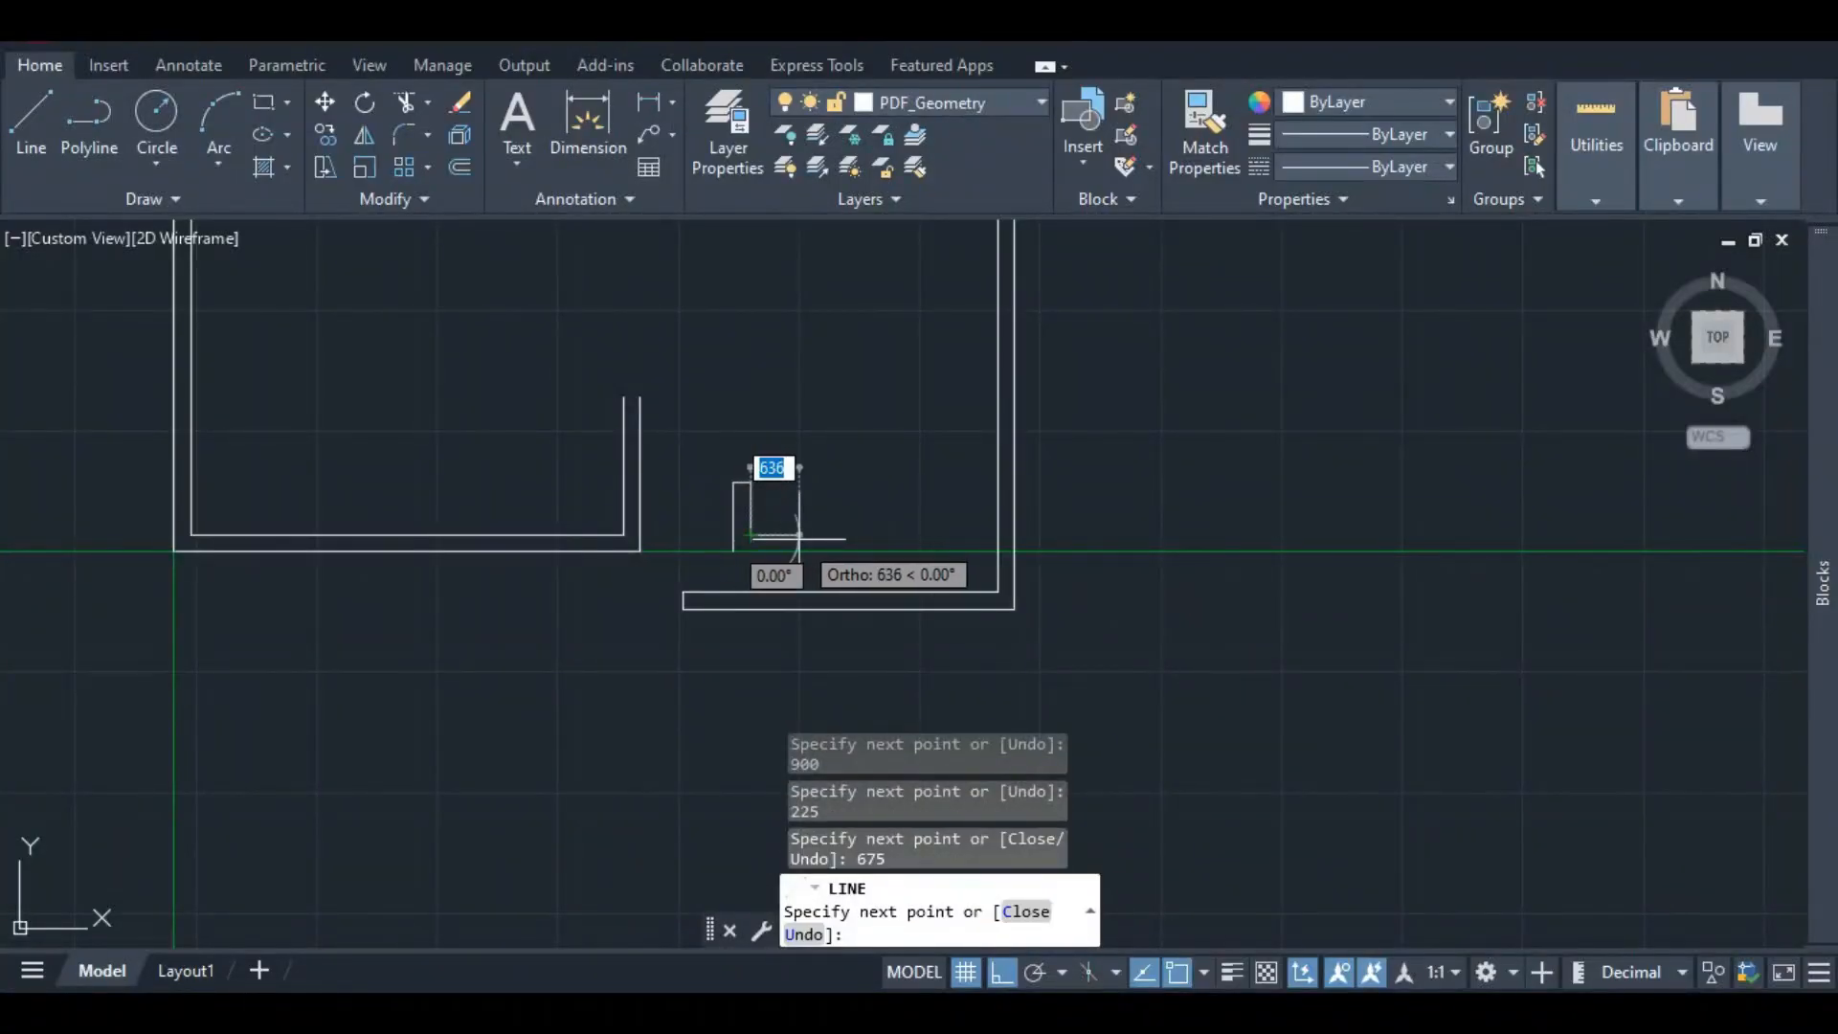
- Check the wall width in the reference plan and continue the line 950 horizontally towards the toilet
scroll(670, 593, down, 4)
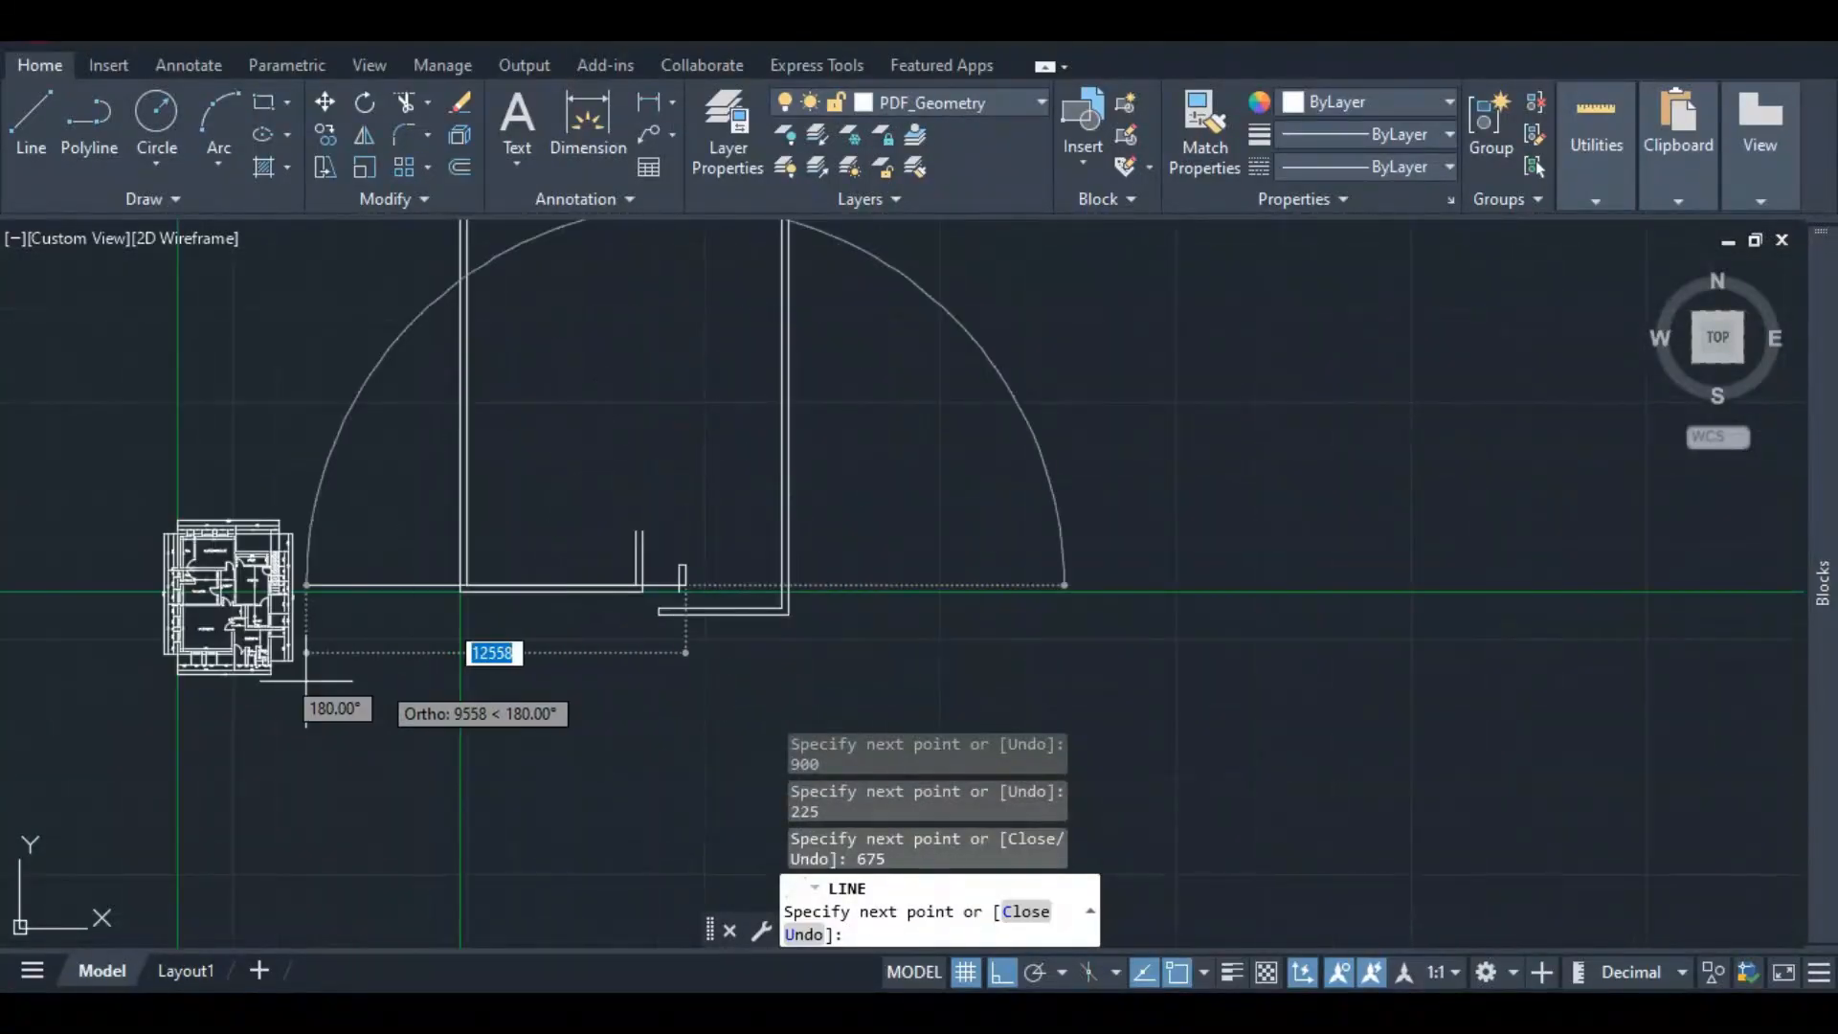
scroll(236, 660, up, 8)
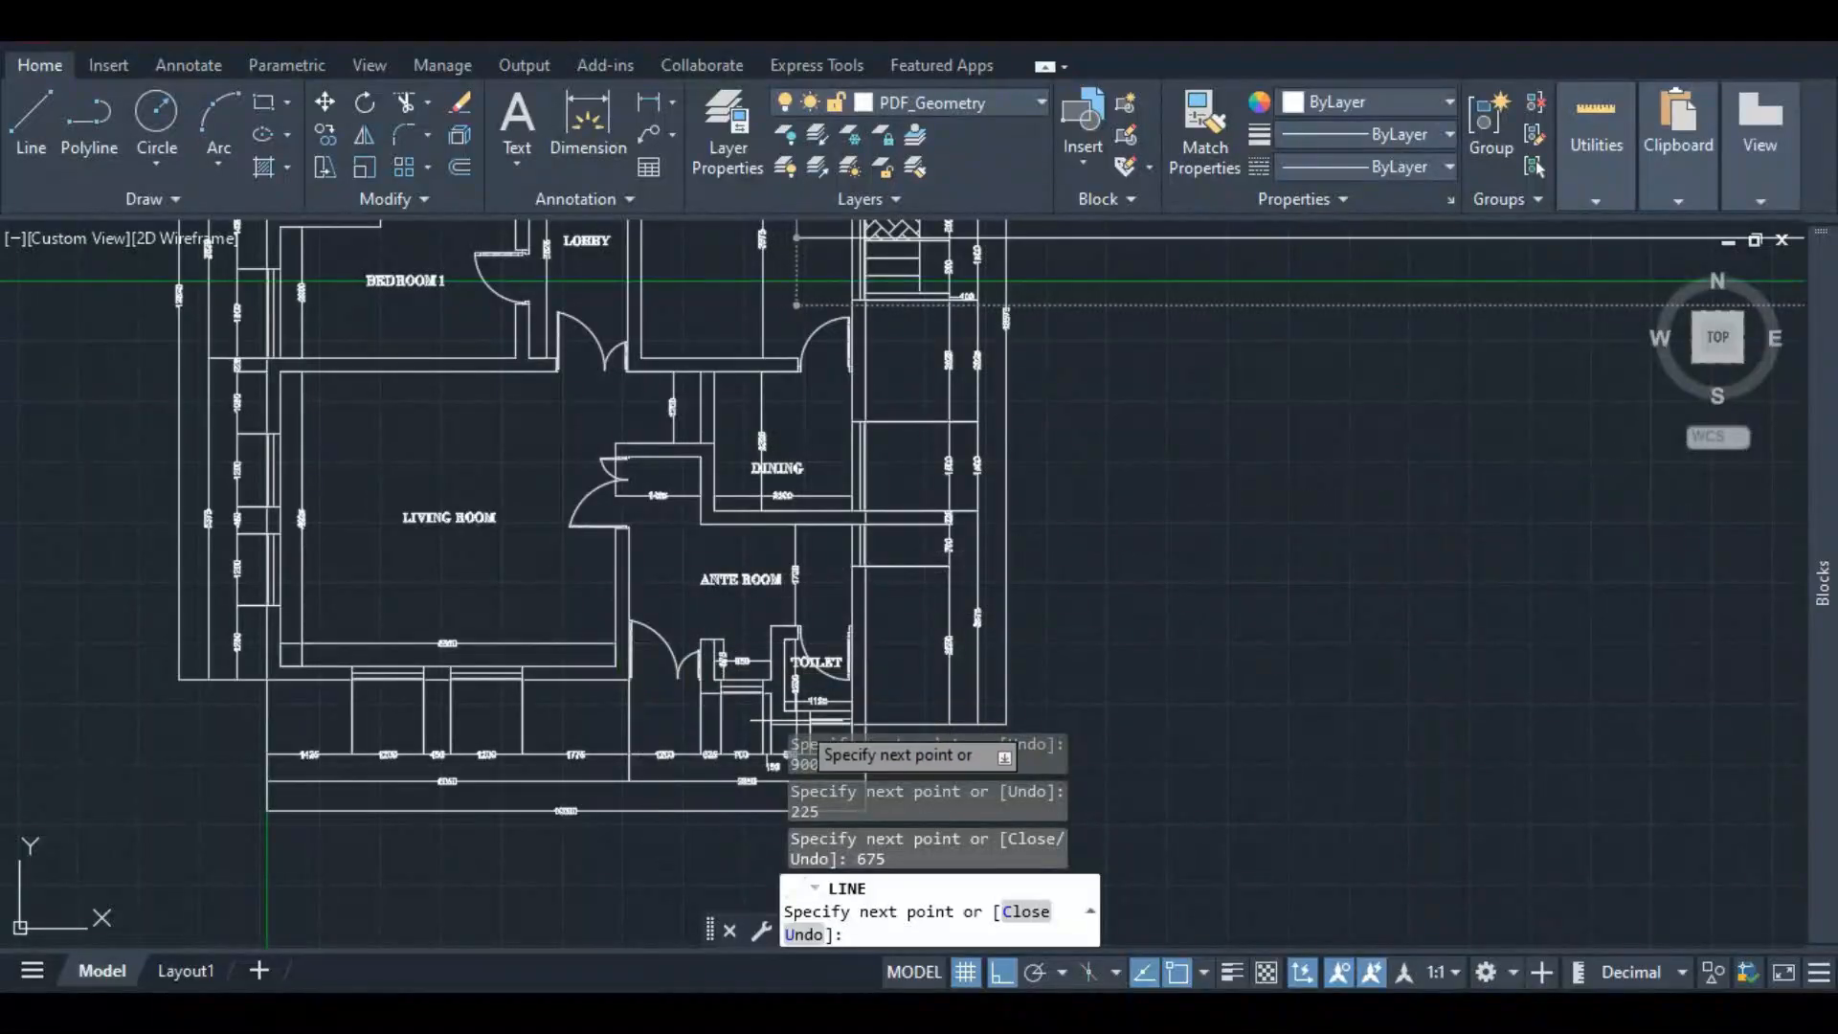
scroll(670, 622, down, 8)
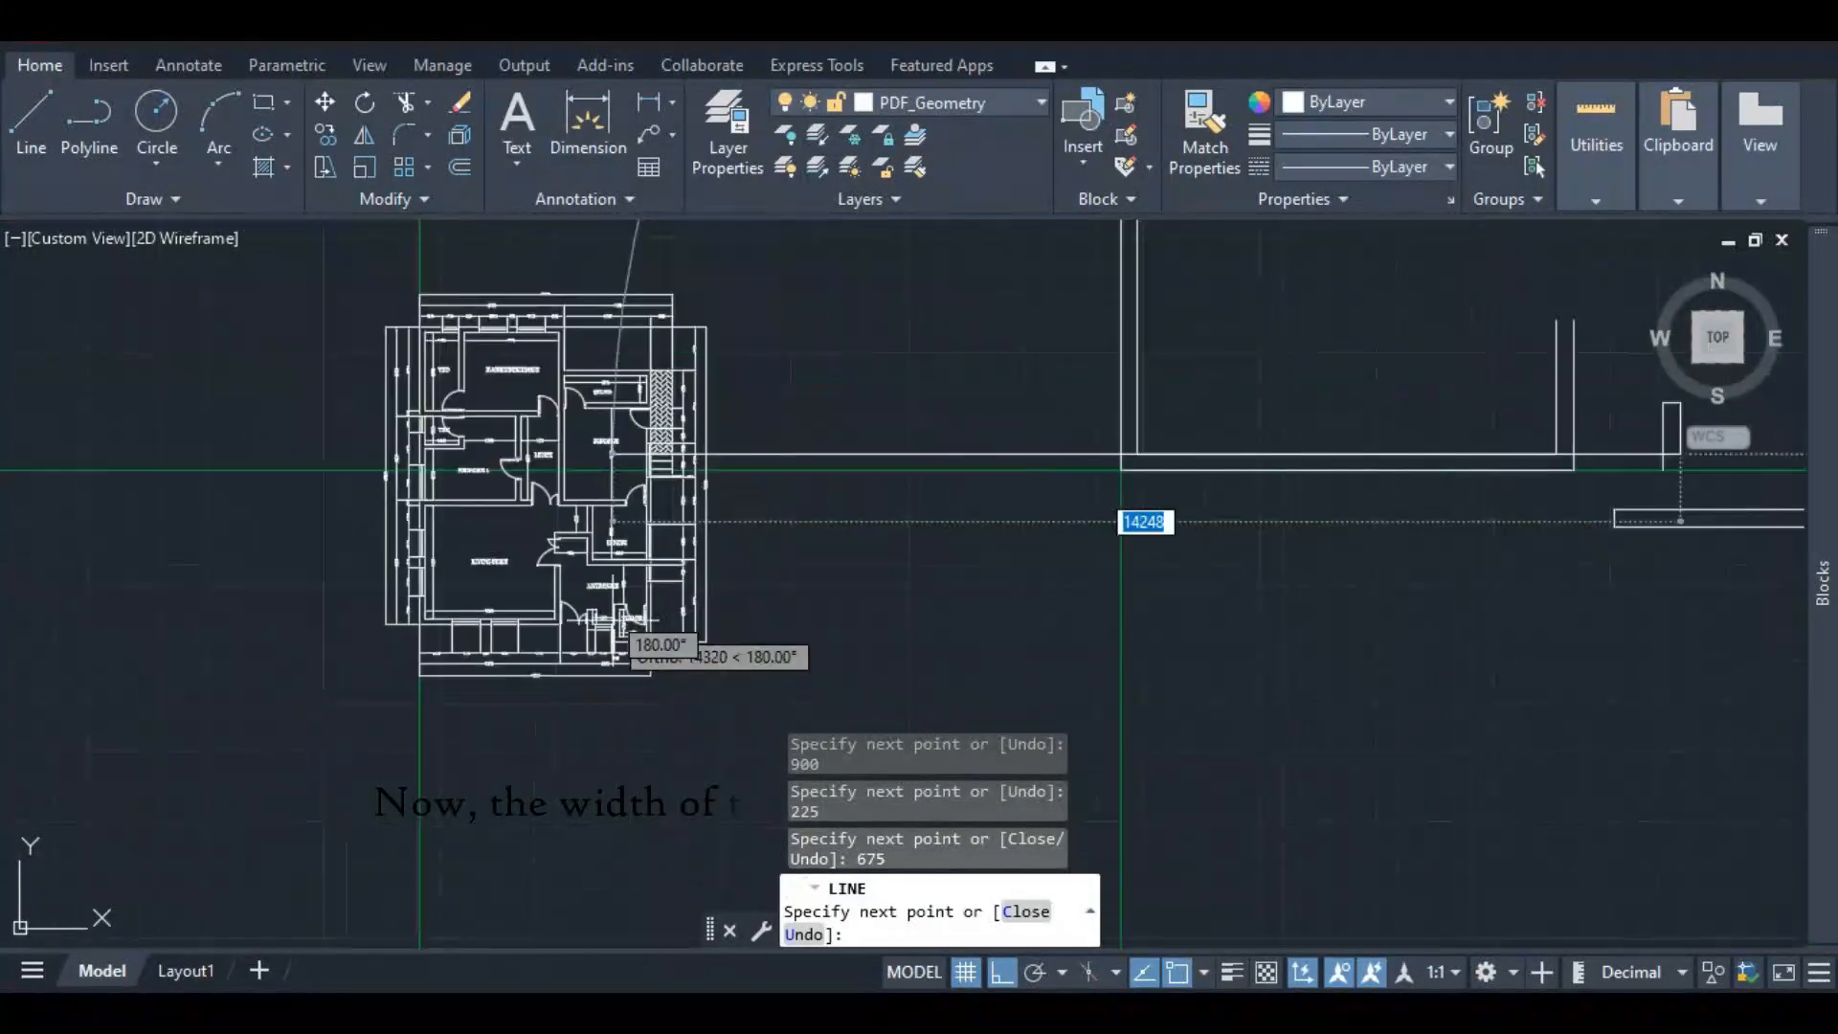
scroll(806, 567, down, 6)
mouse_move(1821, 582)
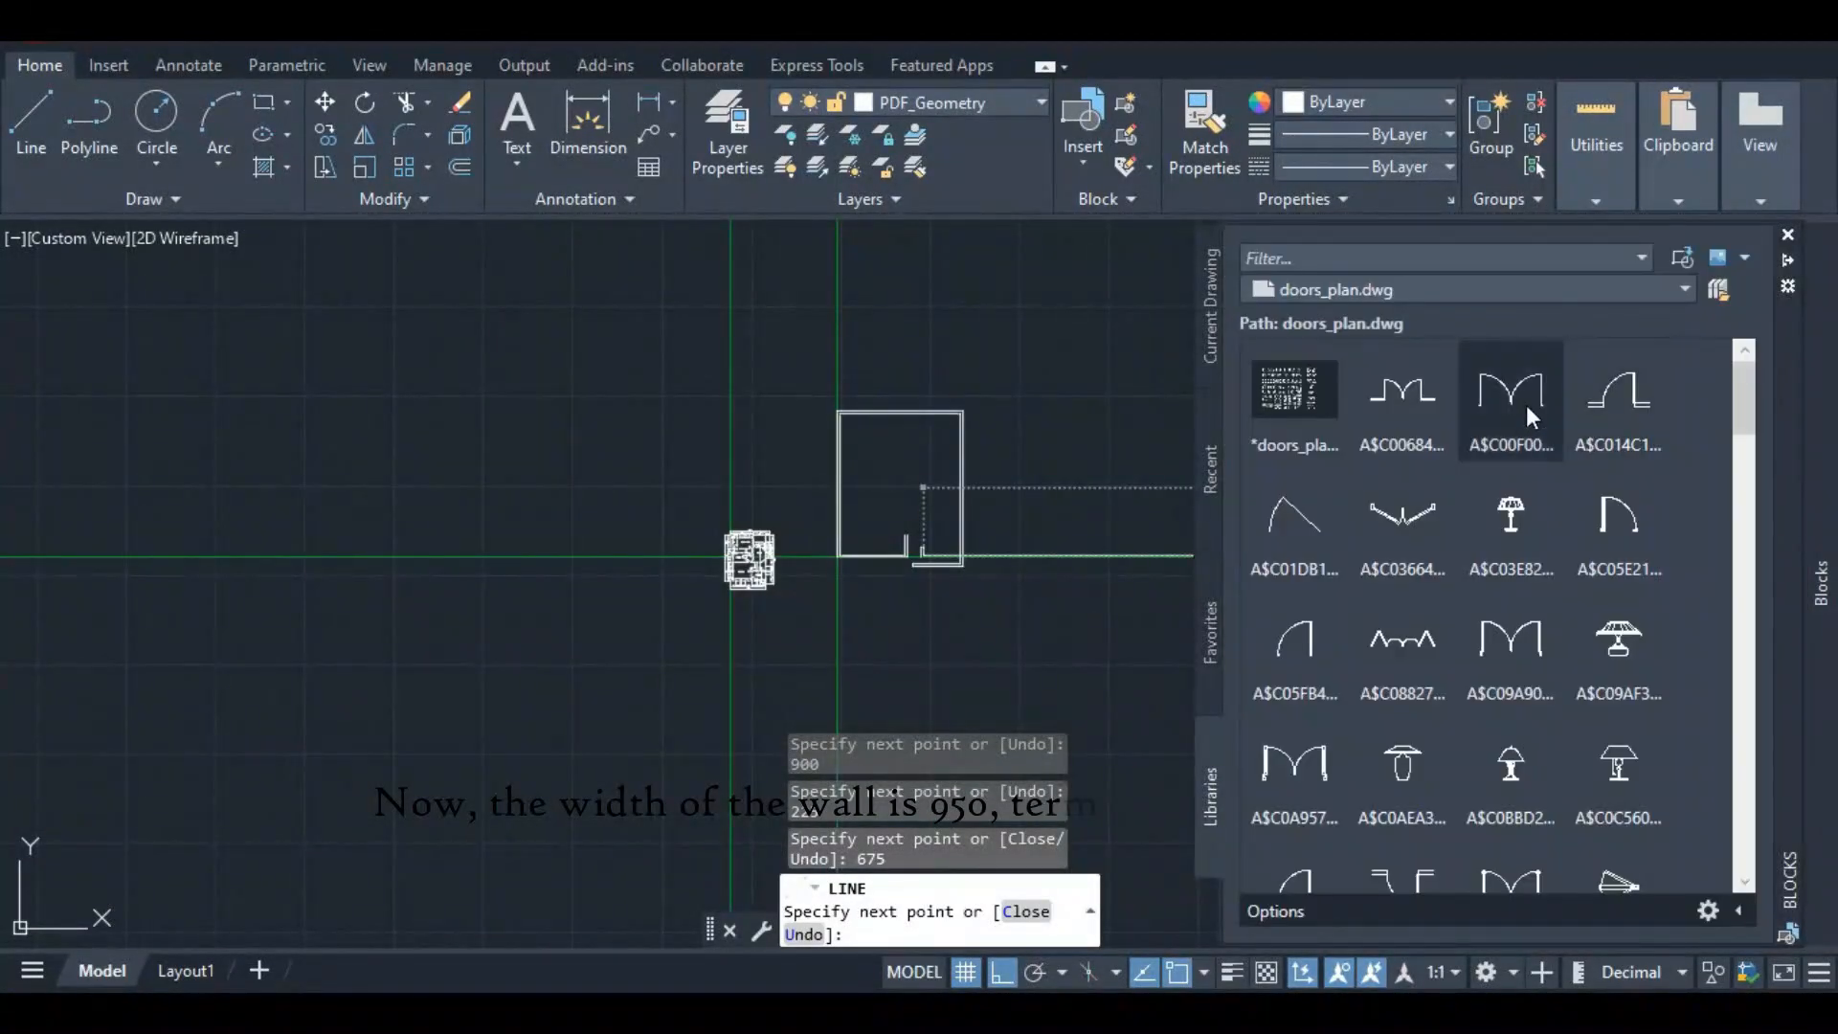
scroll(888, 563, up, 8)
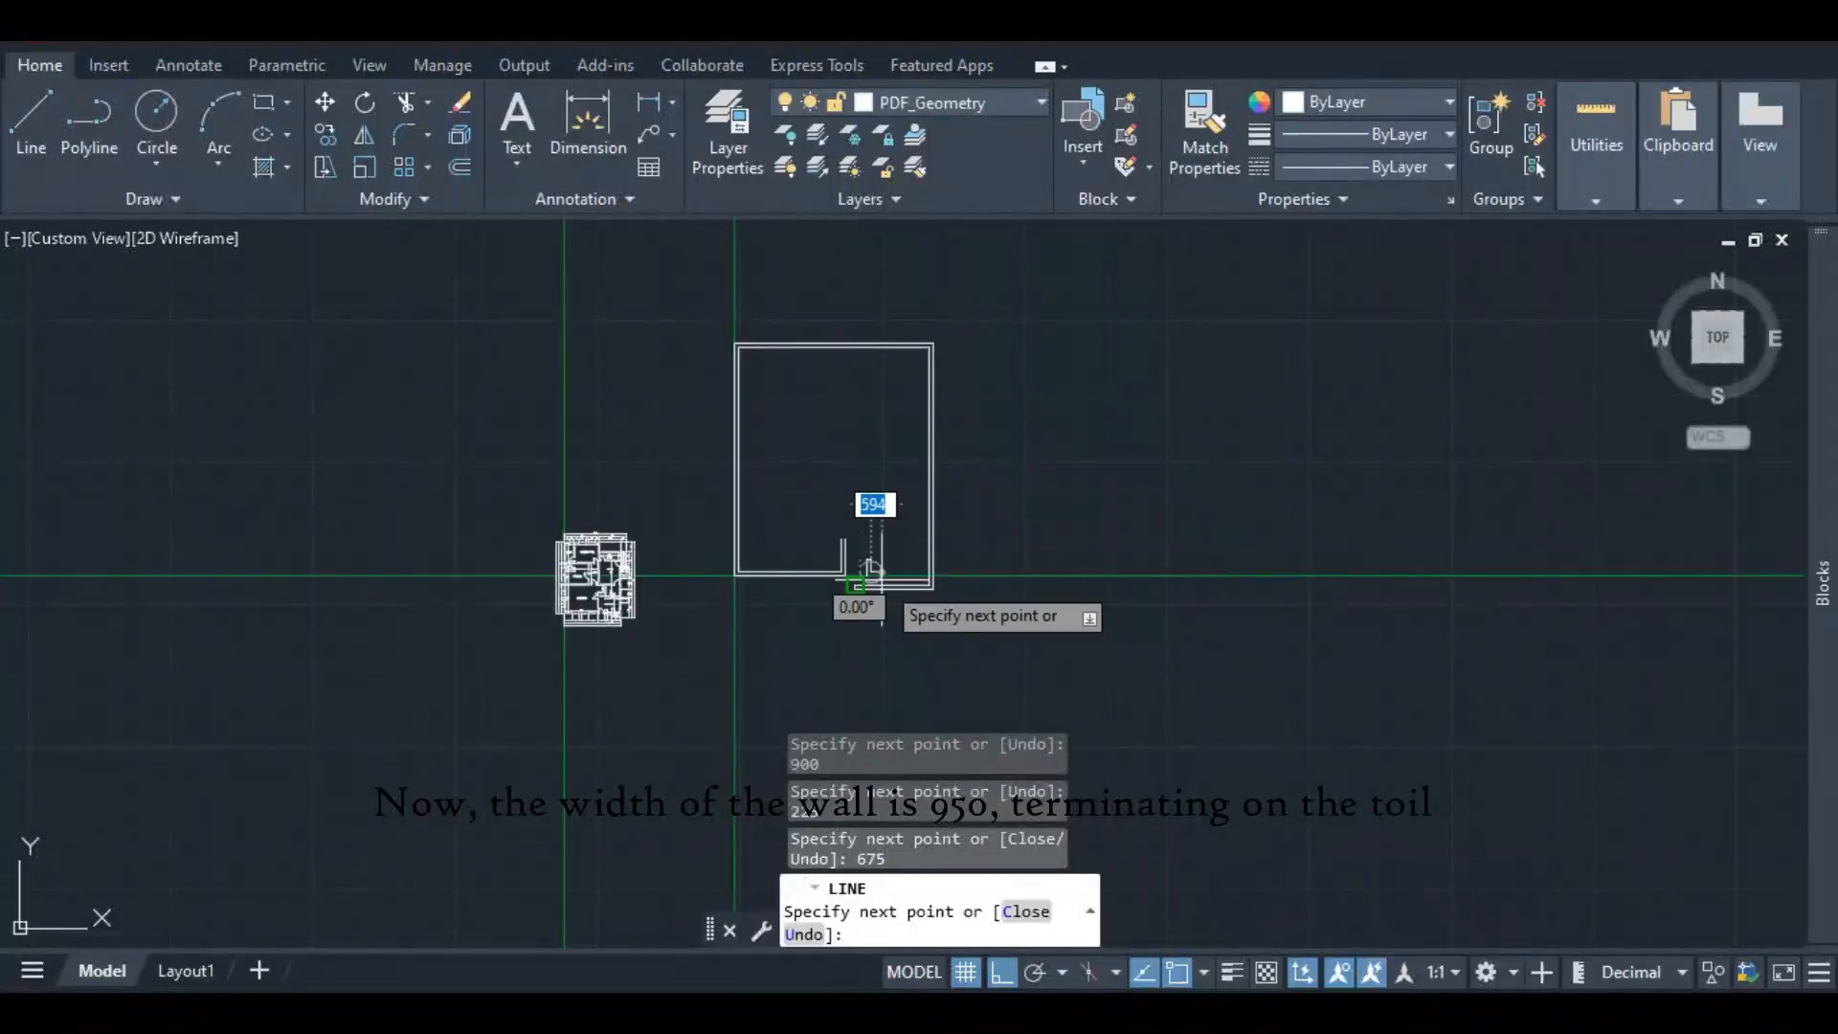
text(900)
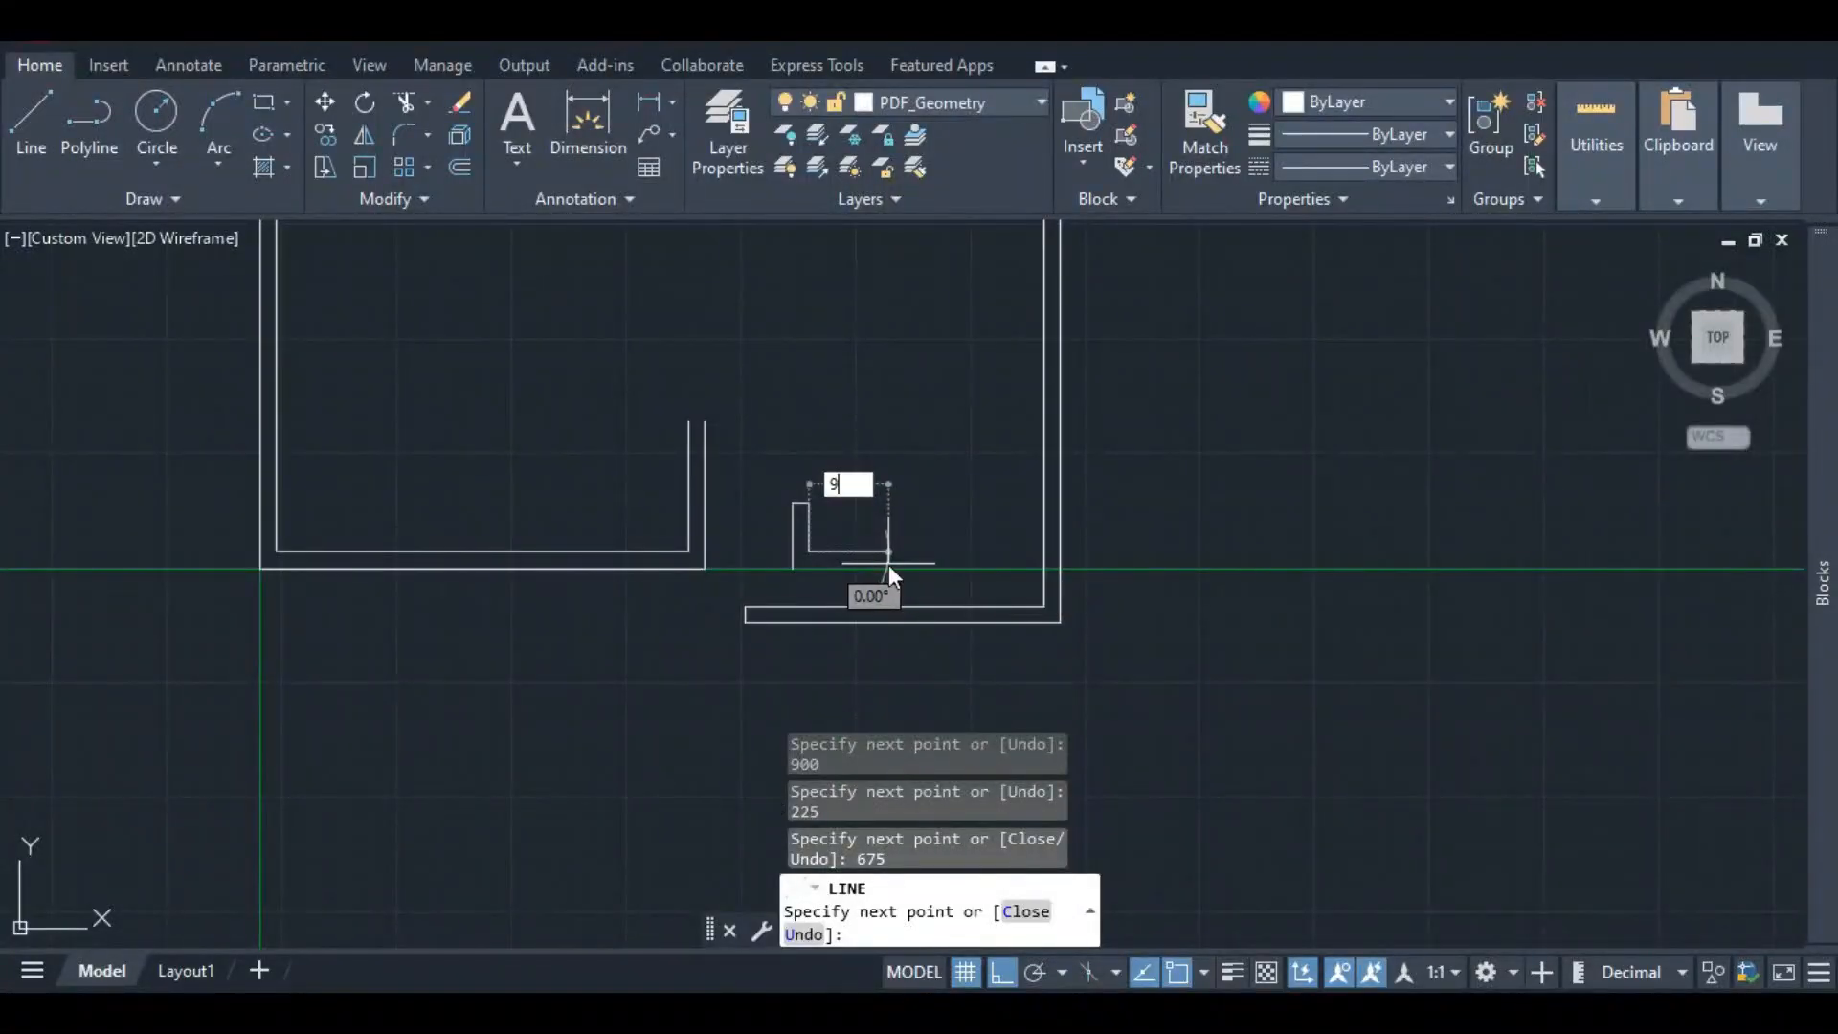
key(Return)
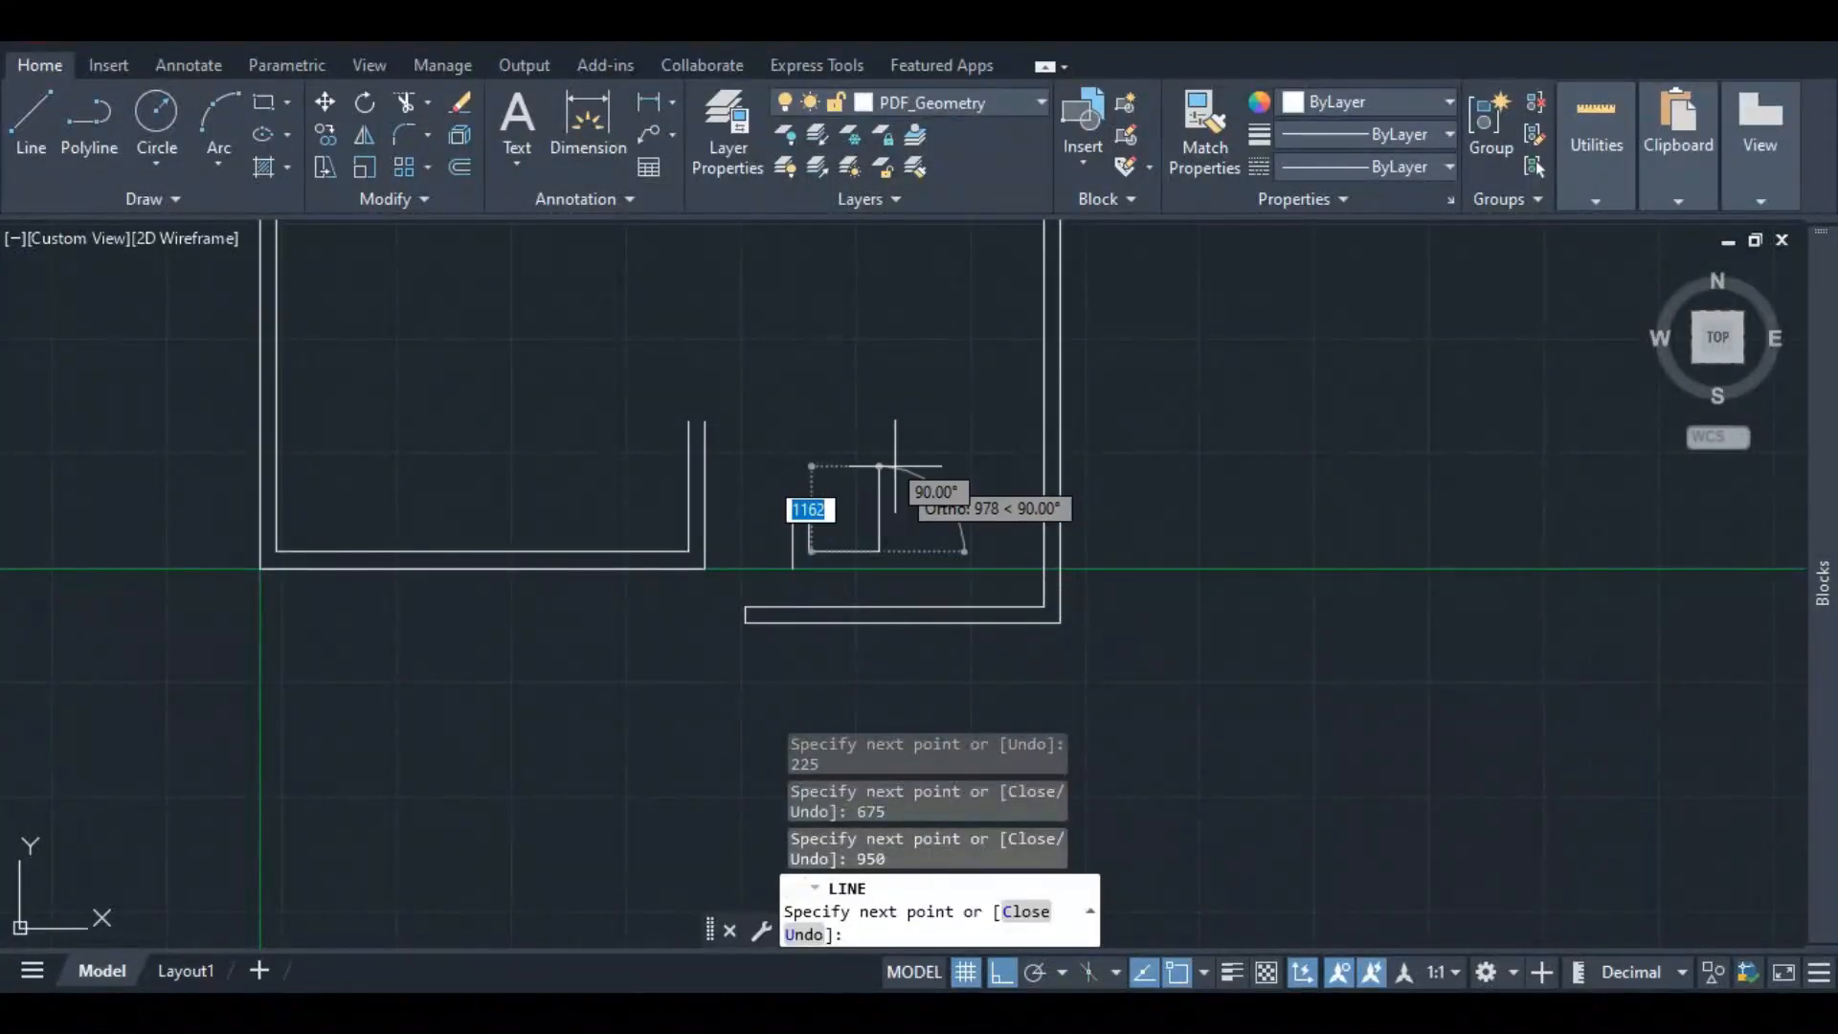
- Examine the toilet walls and their dimensions in the reference plan, and end the line at the 950 segment
scroll(884, 478, down, 2)
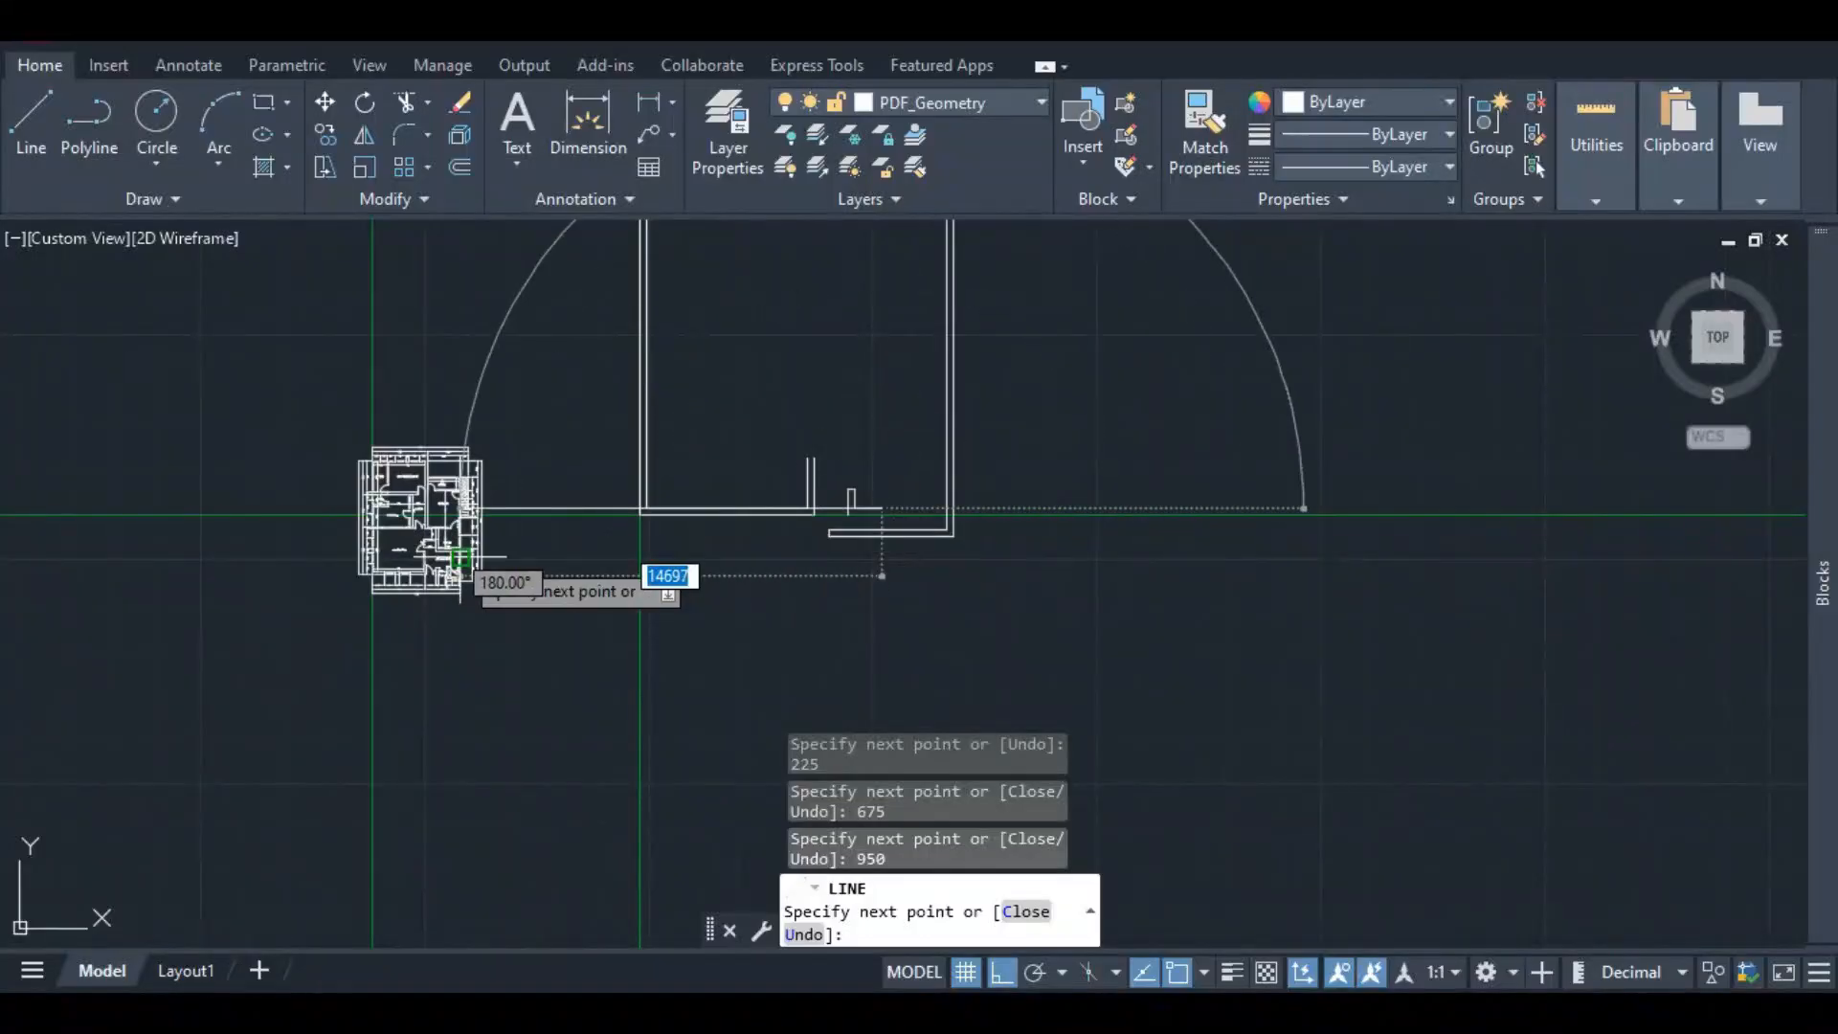
scroll(445, 569, up, 6)
scroll(416, 652, up, 4)
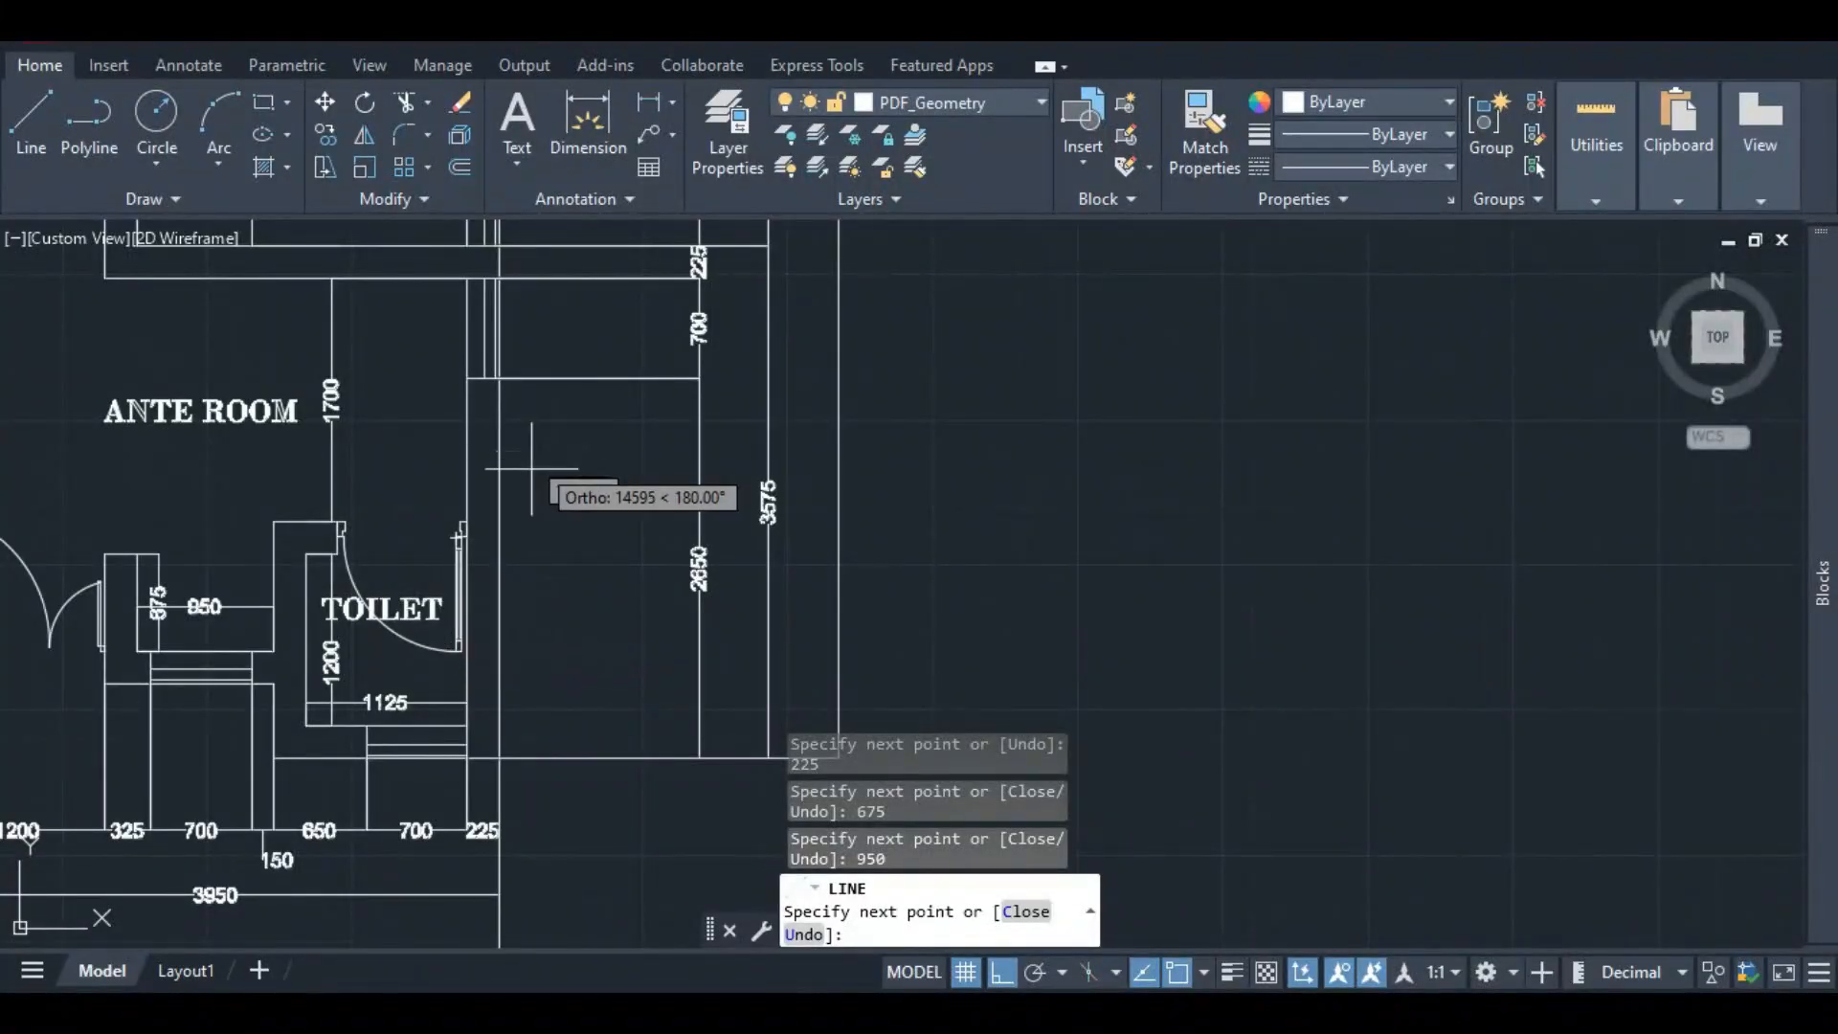
scroll(558, 547, down, 5)
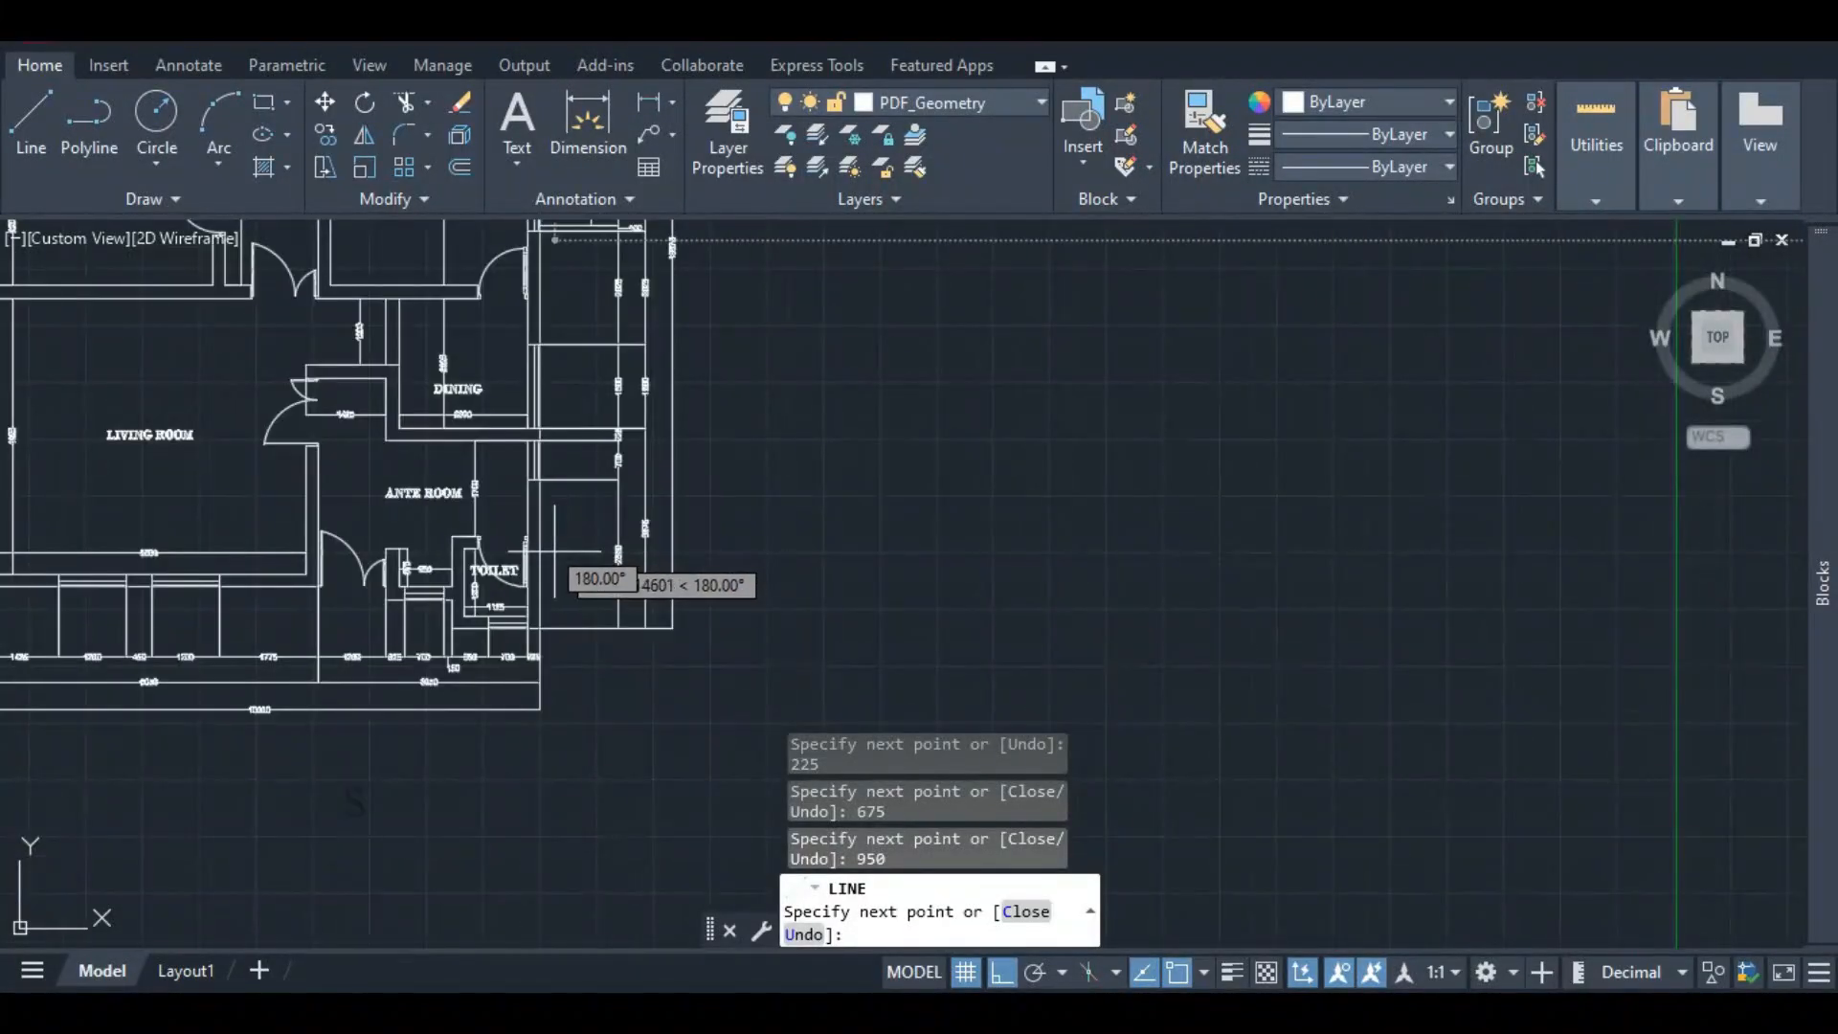
scroll(1053, 498, down, 8)
scroll(1080, 469, up, 3)
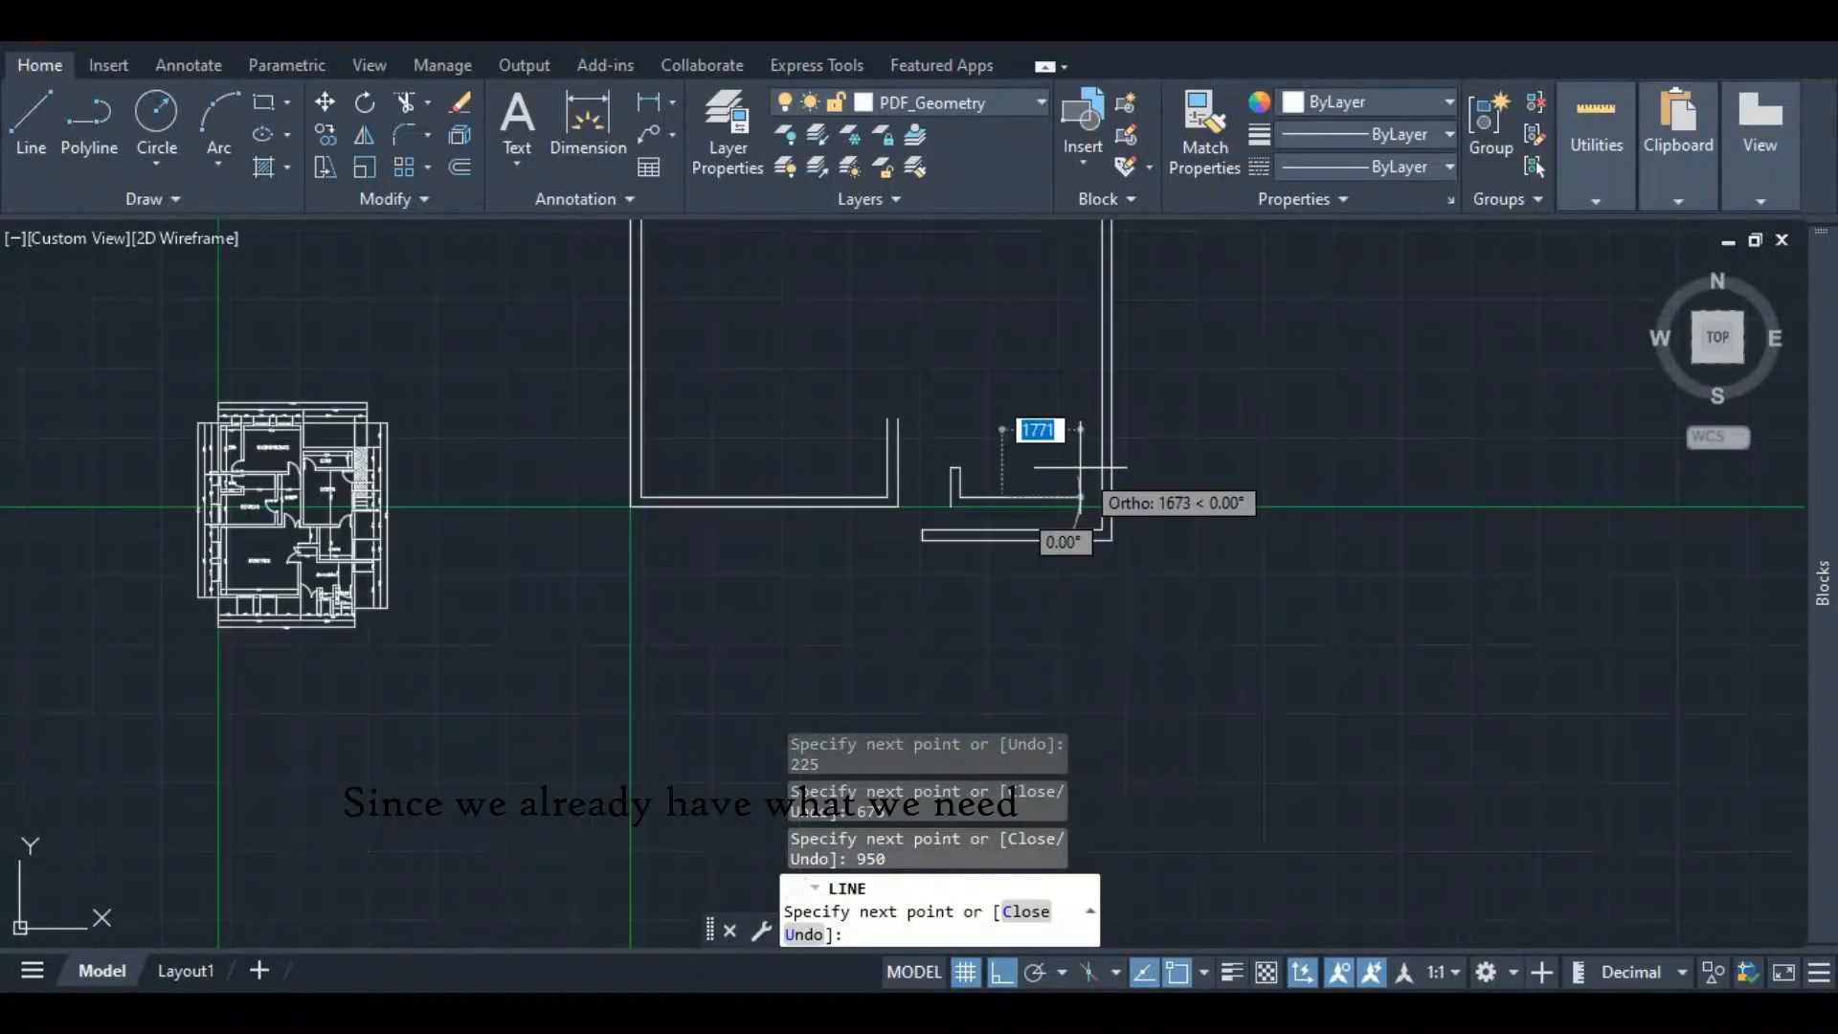
scroll(1080, 469, up, 2)
key(Escape)
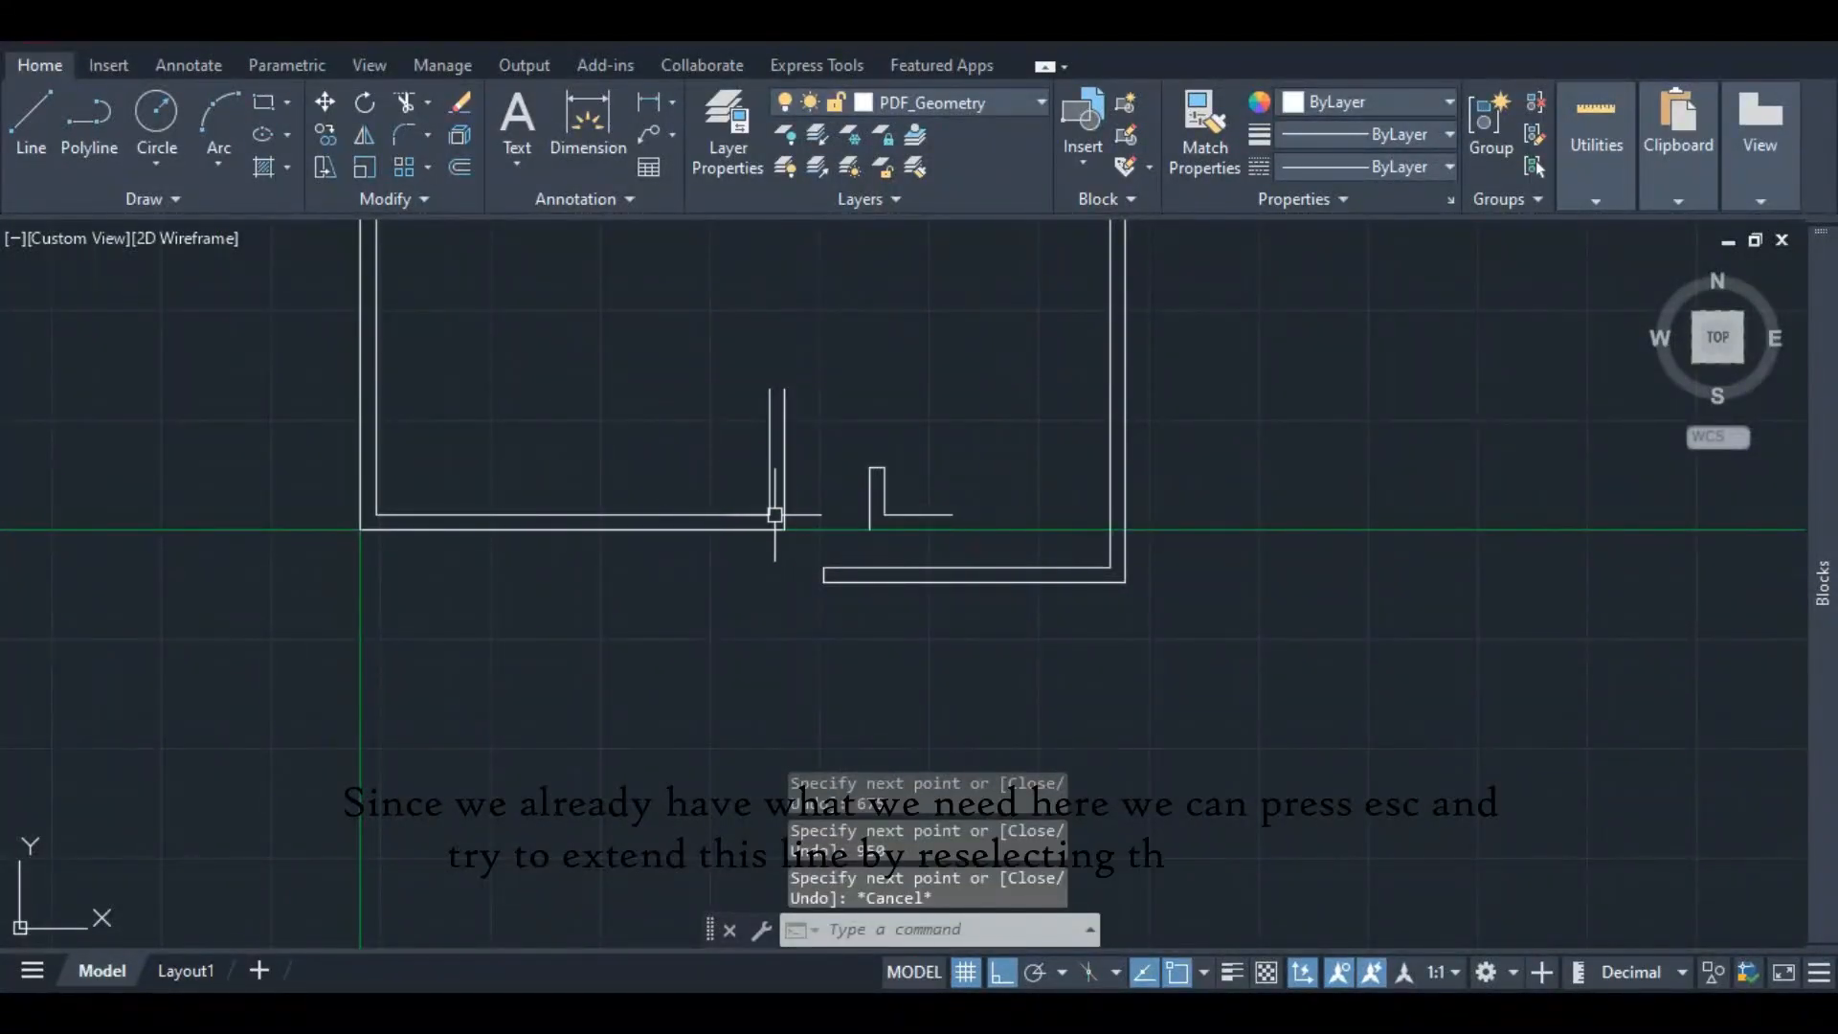
- Start a Line at the lower end of the short wall's 900 side and check the front wall dimensions up to the toilet in the reference plan
click(38, 119)
scroll(924, 550, up, 2)
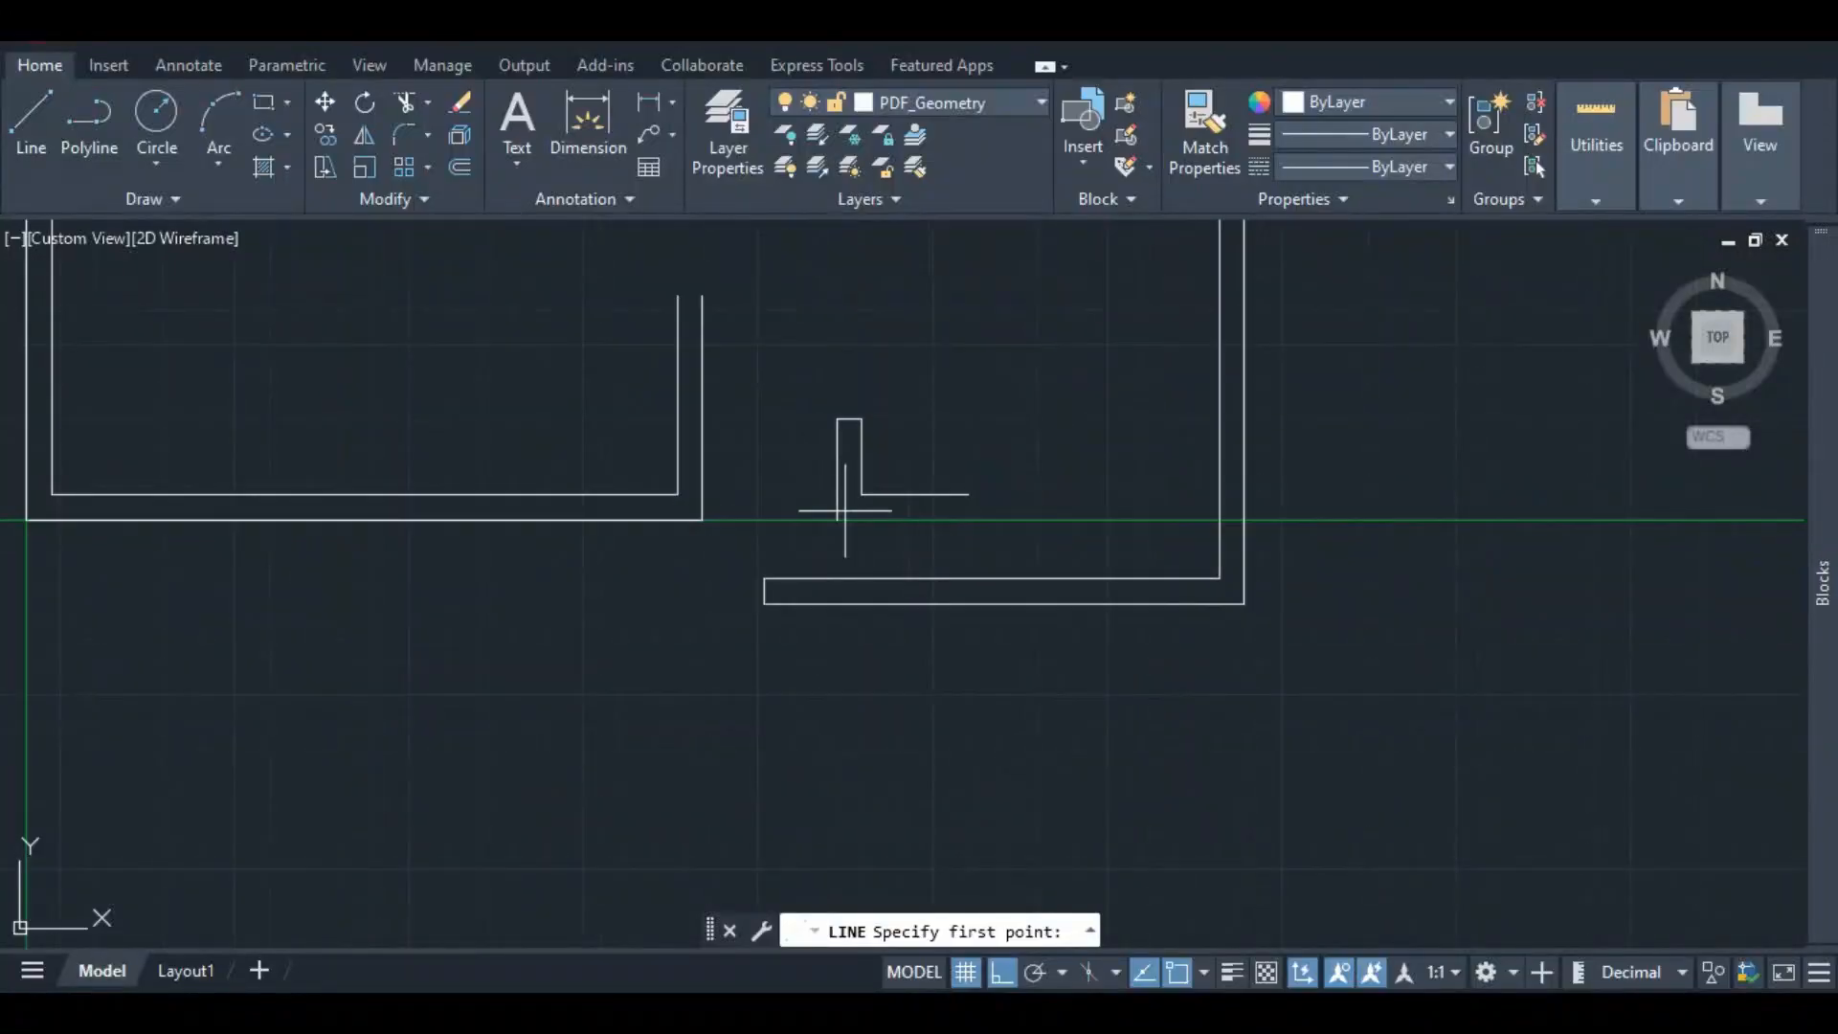
click(838, 521)
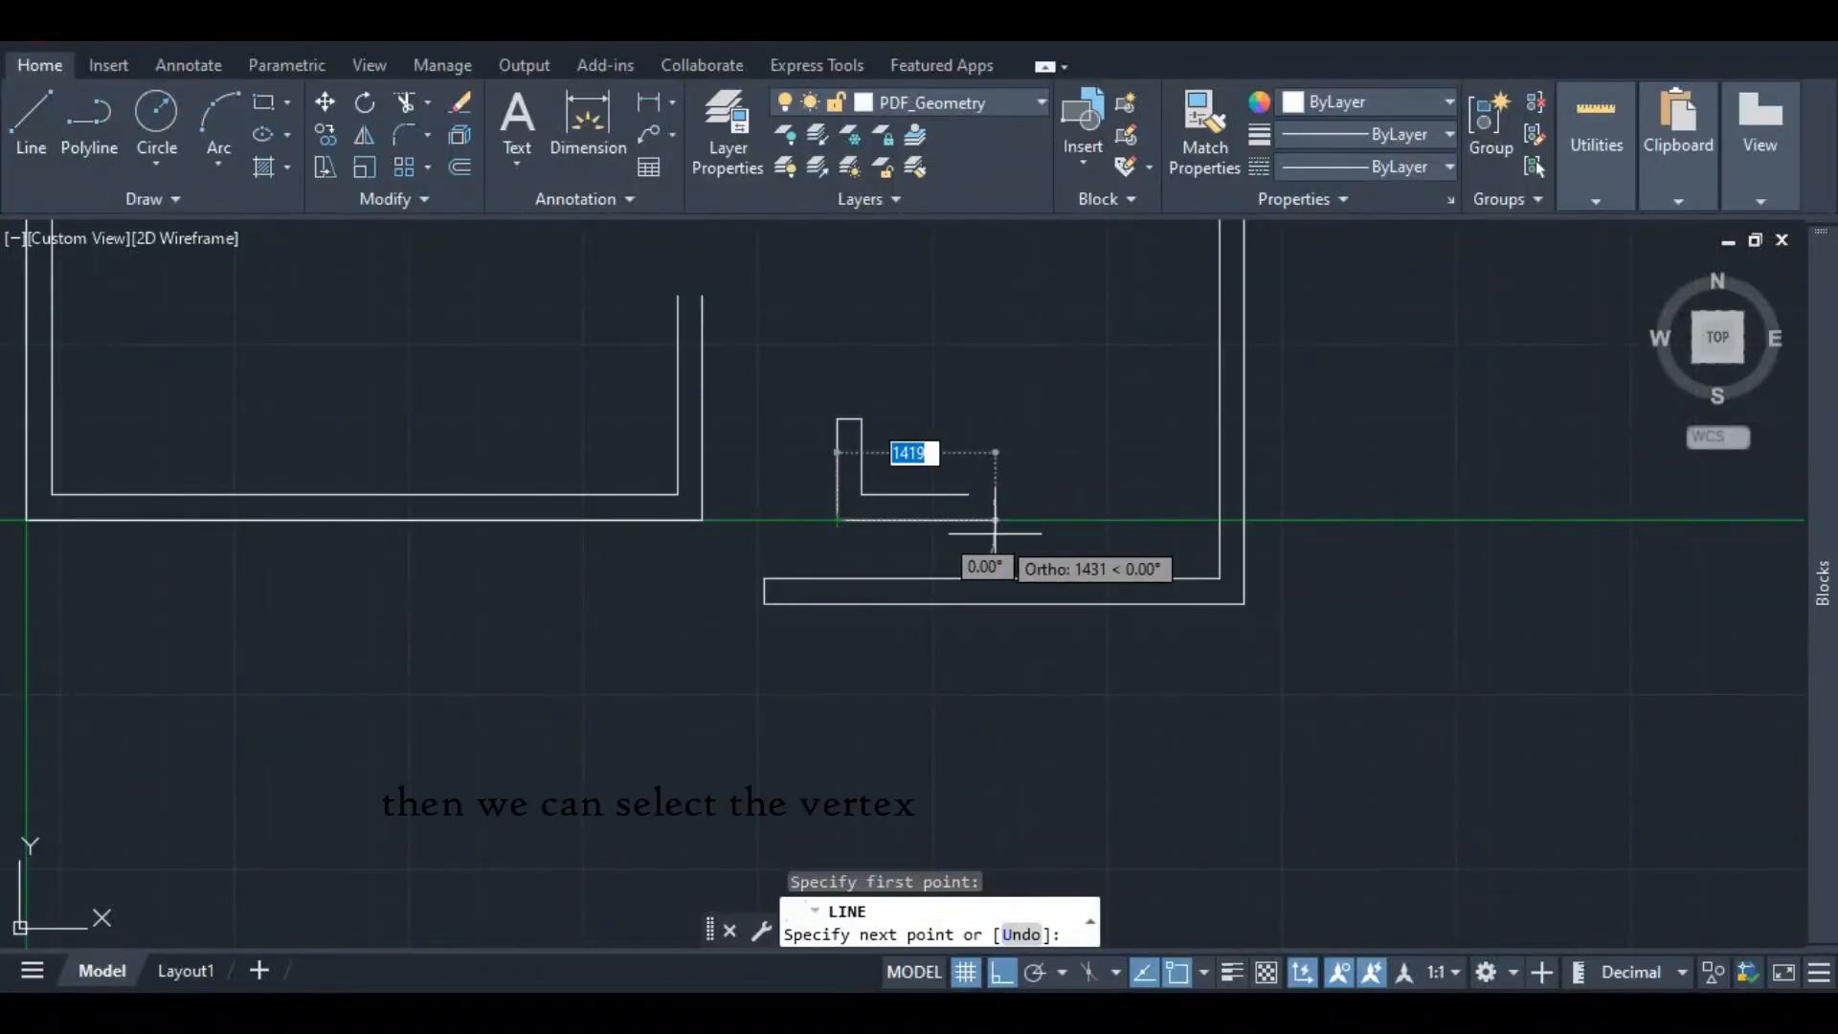
scroll(991, 533, down, 4)
scroll(364, 633, up, 8)
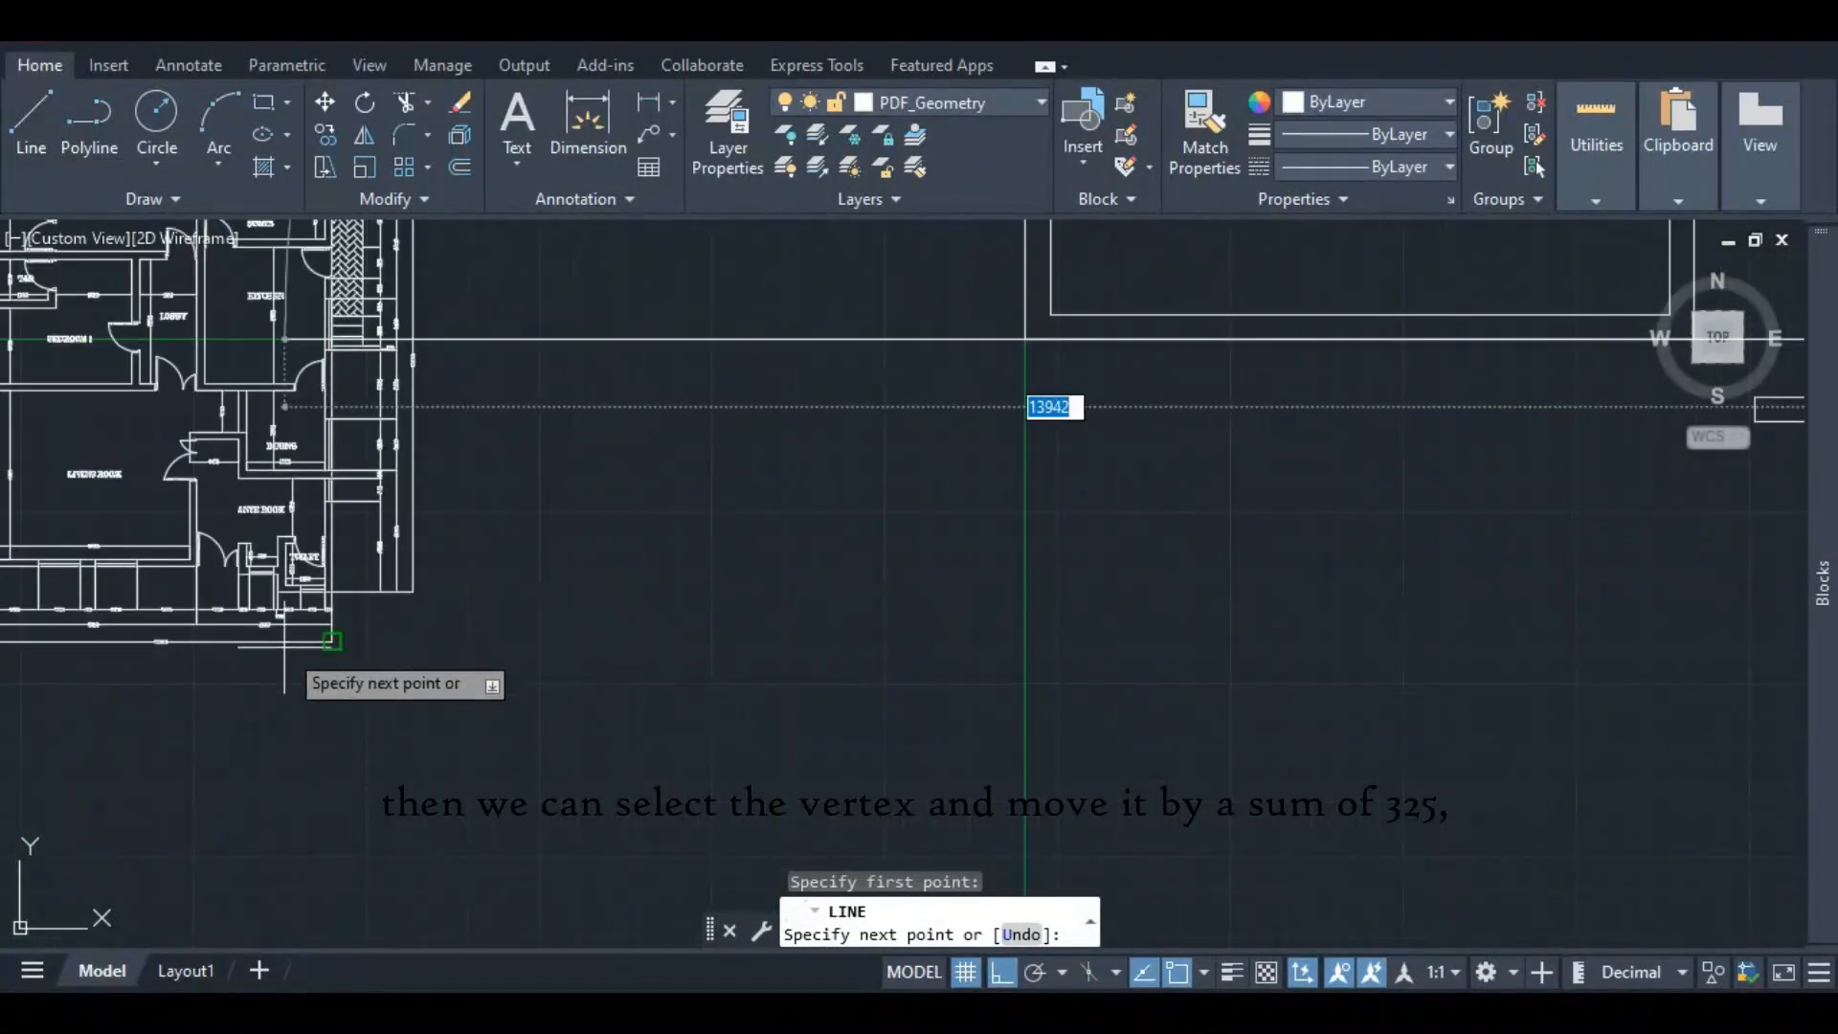
scroll(271, 633, up, 4)
scroll(345, 589, down, 4)
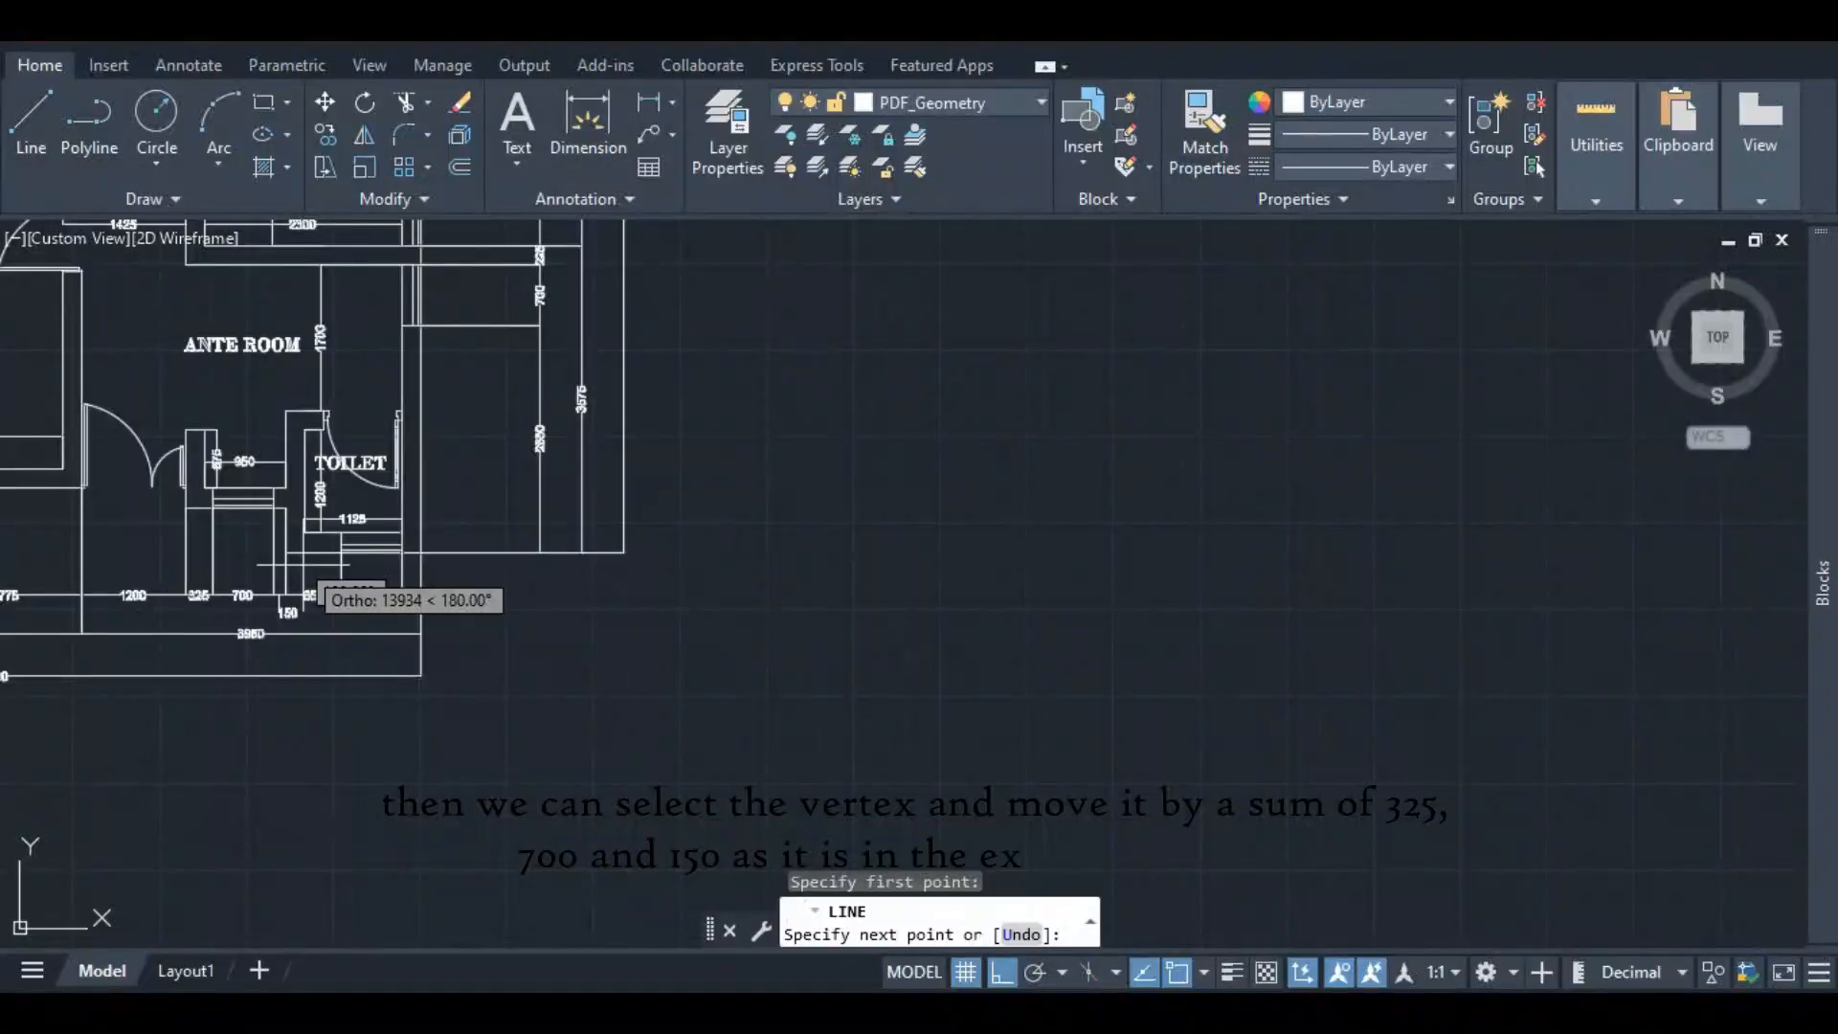
scroll(319, 591, up, 3)
scroll(311, 605, down, 2)
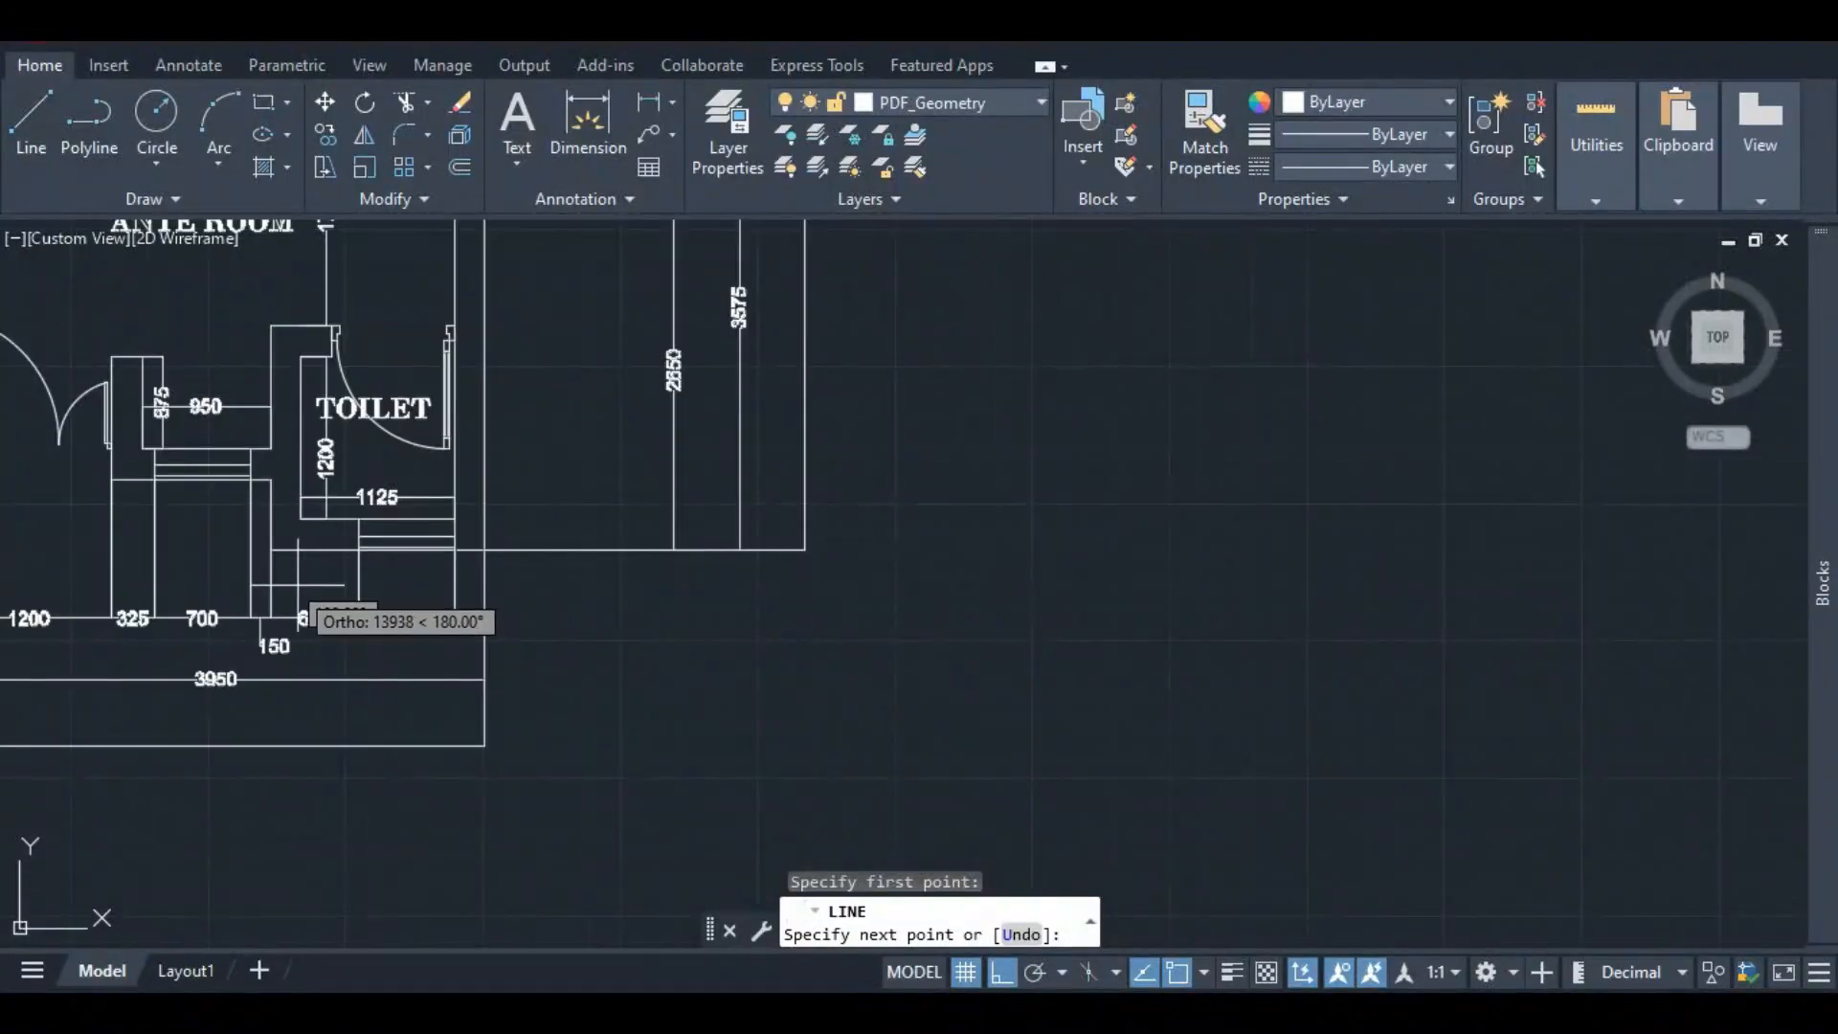
scroll(306, 617, up, 1)
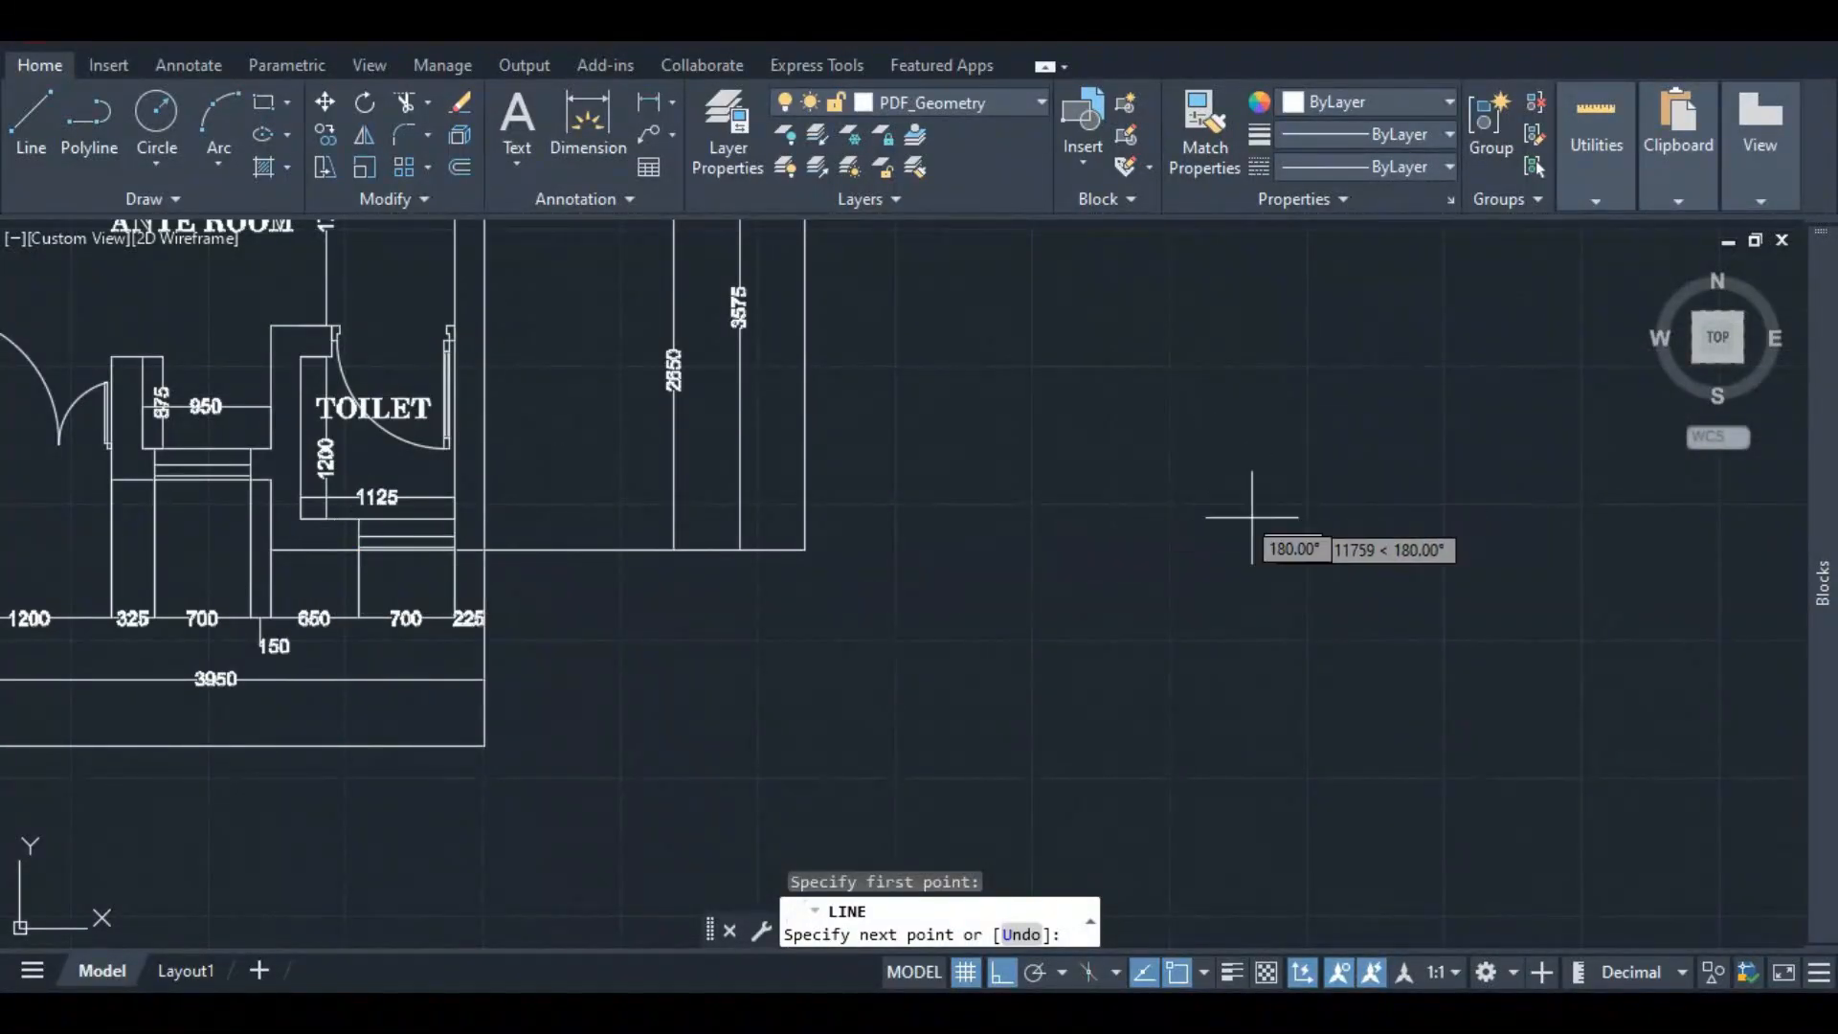
- Switch to Calculator and add 325, 700 and 150 for the outer front wall length, then return to the drawing
click(894, 1013)
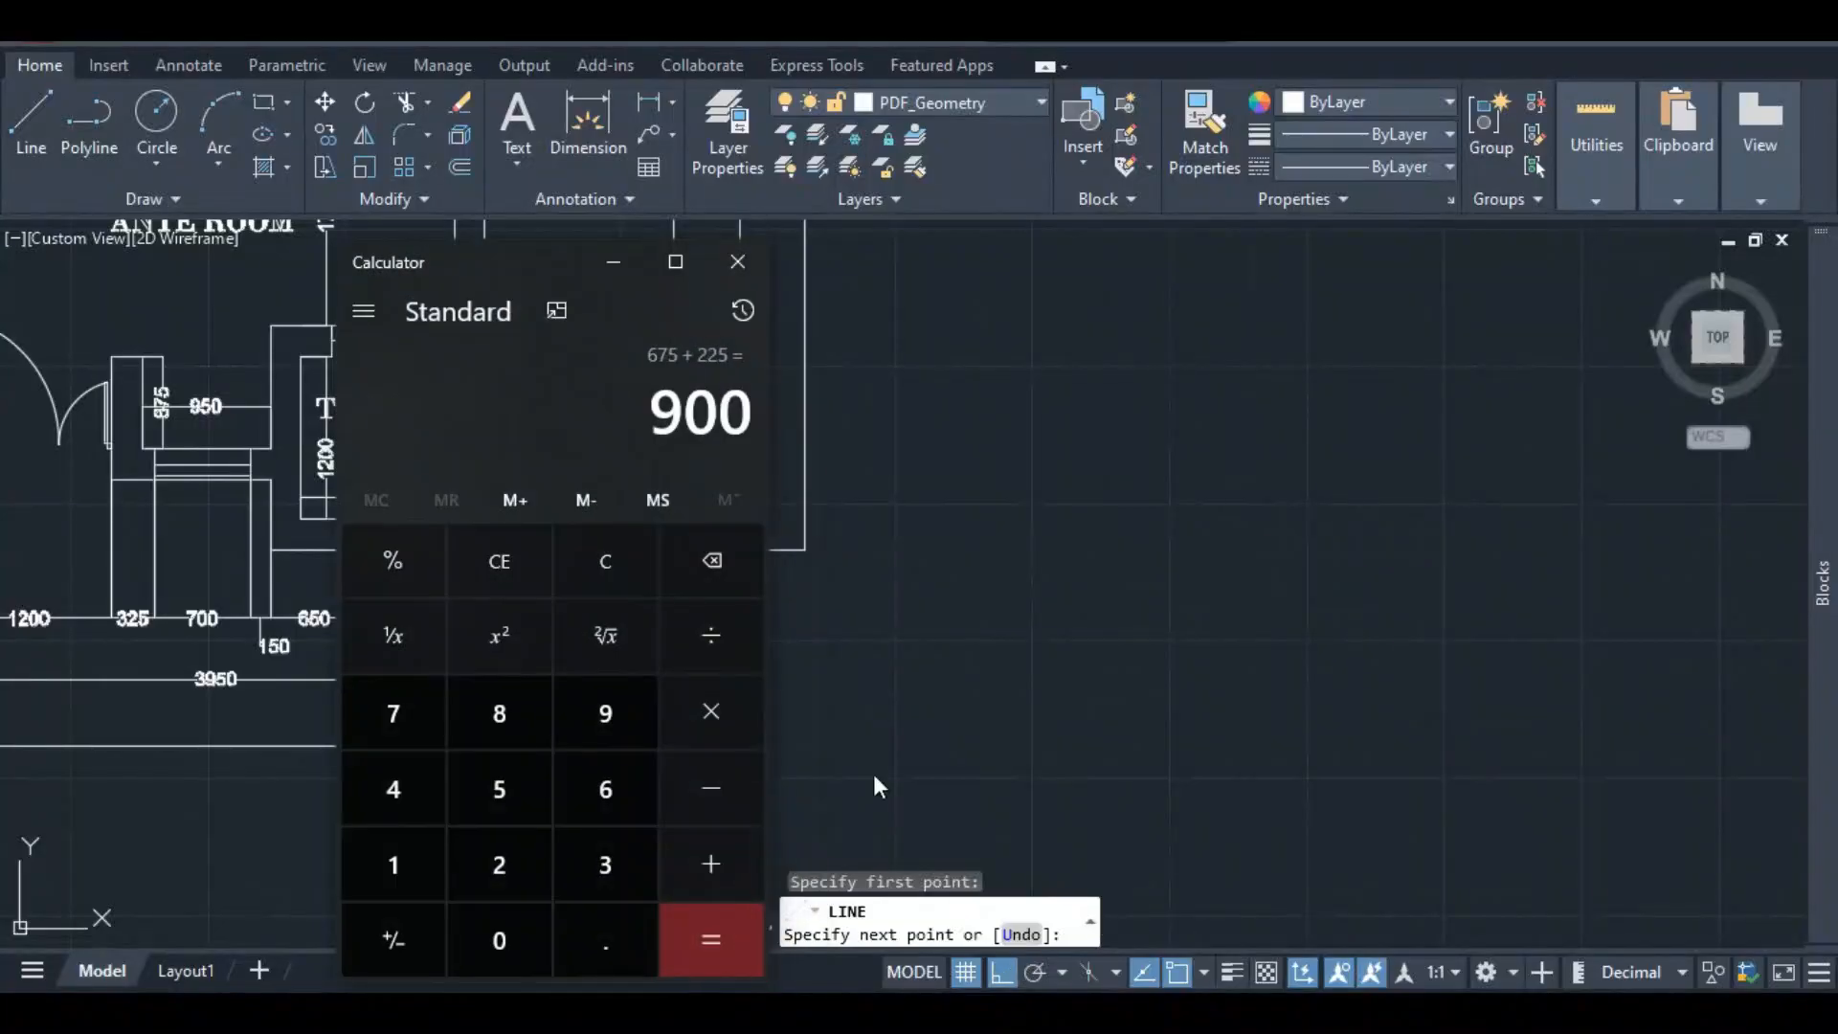
click(499, 790)
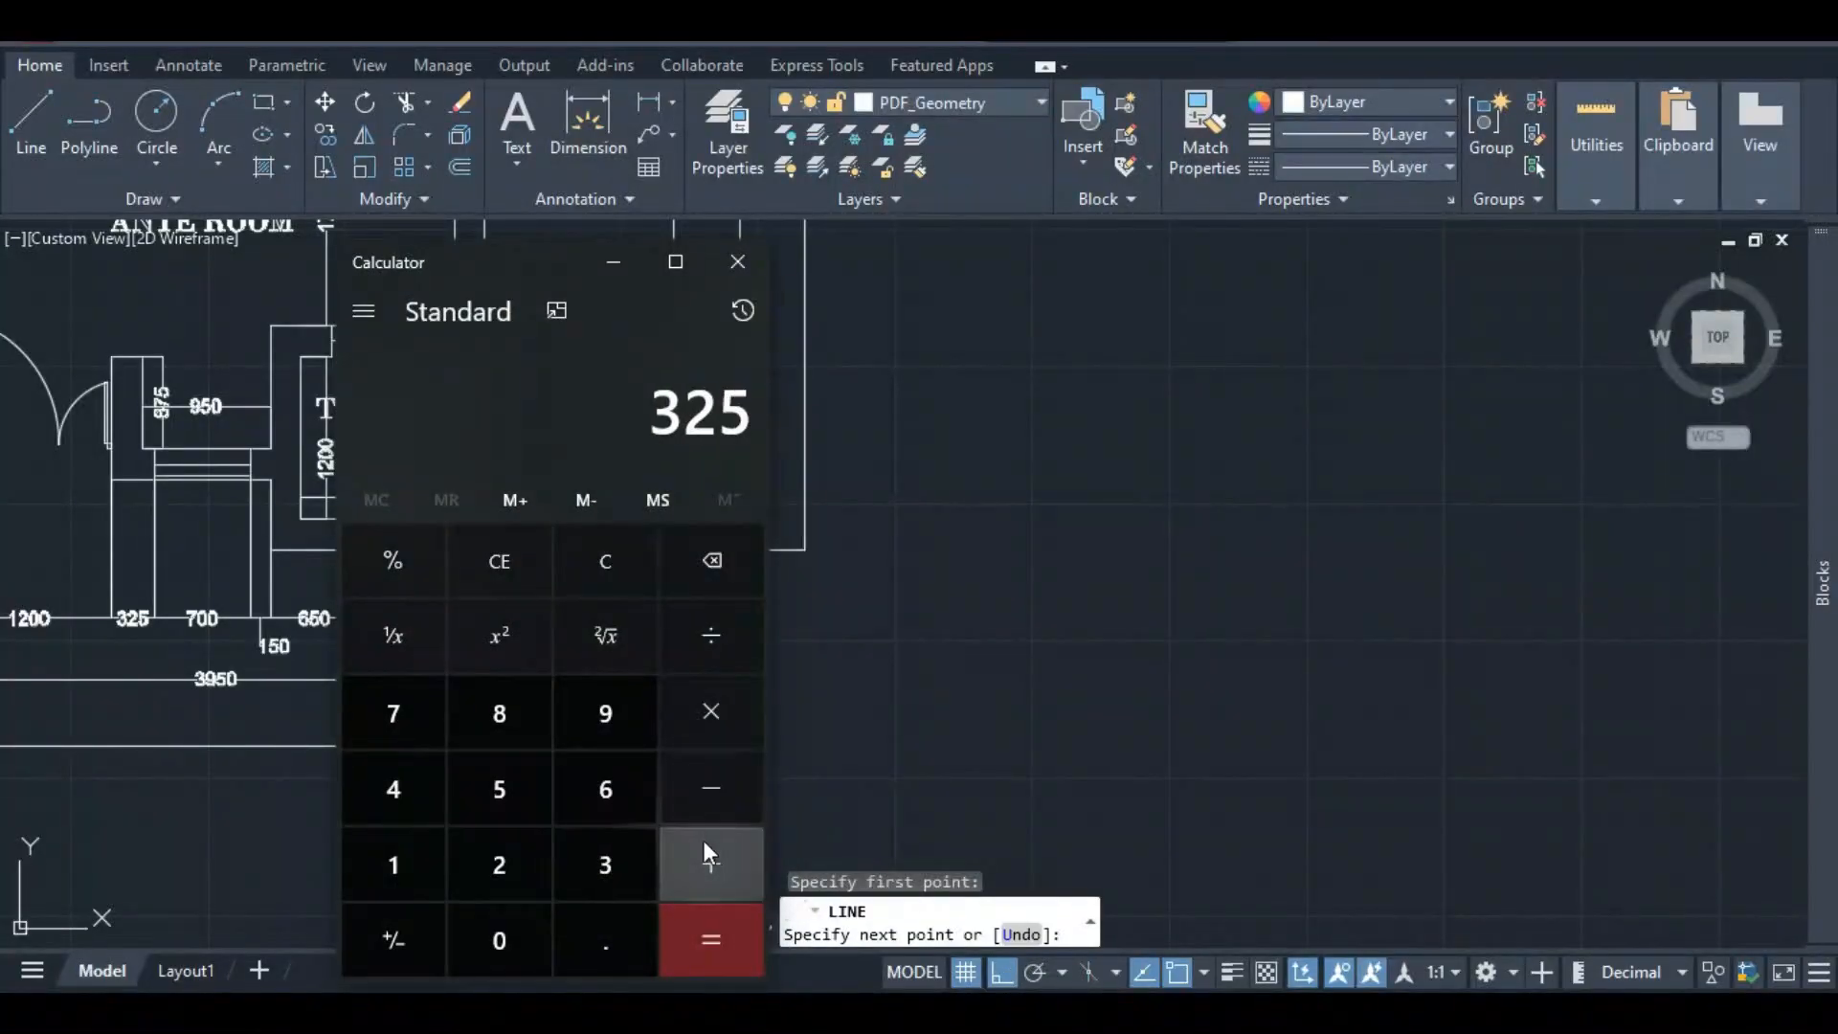
click(706, 851)
click(520, 928)
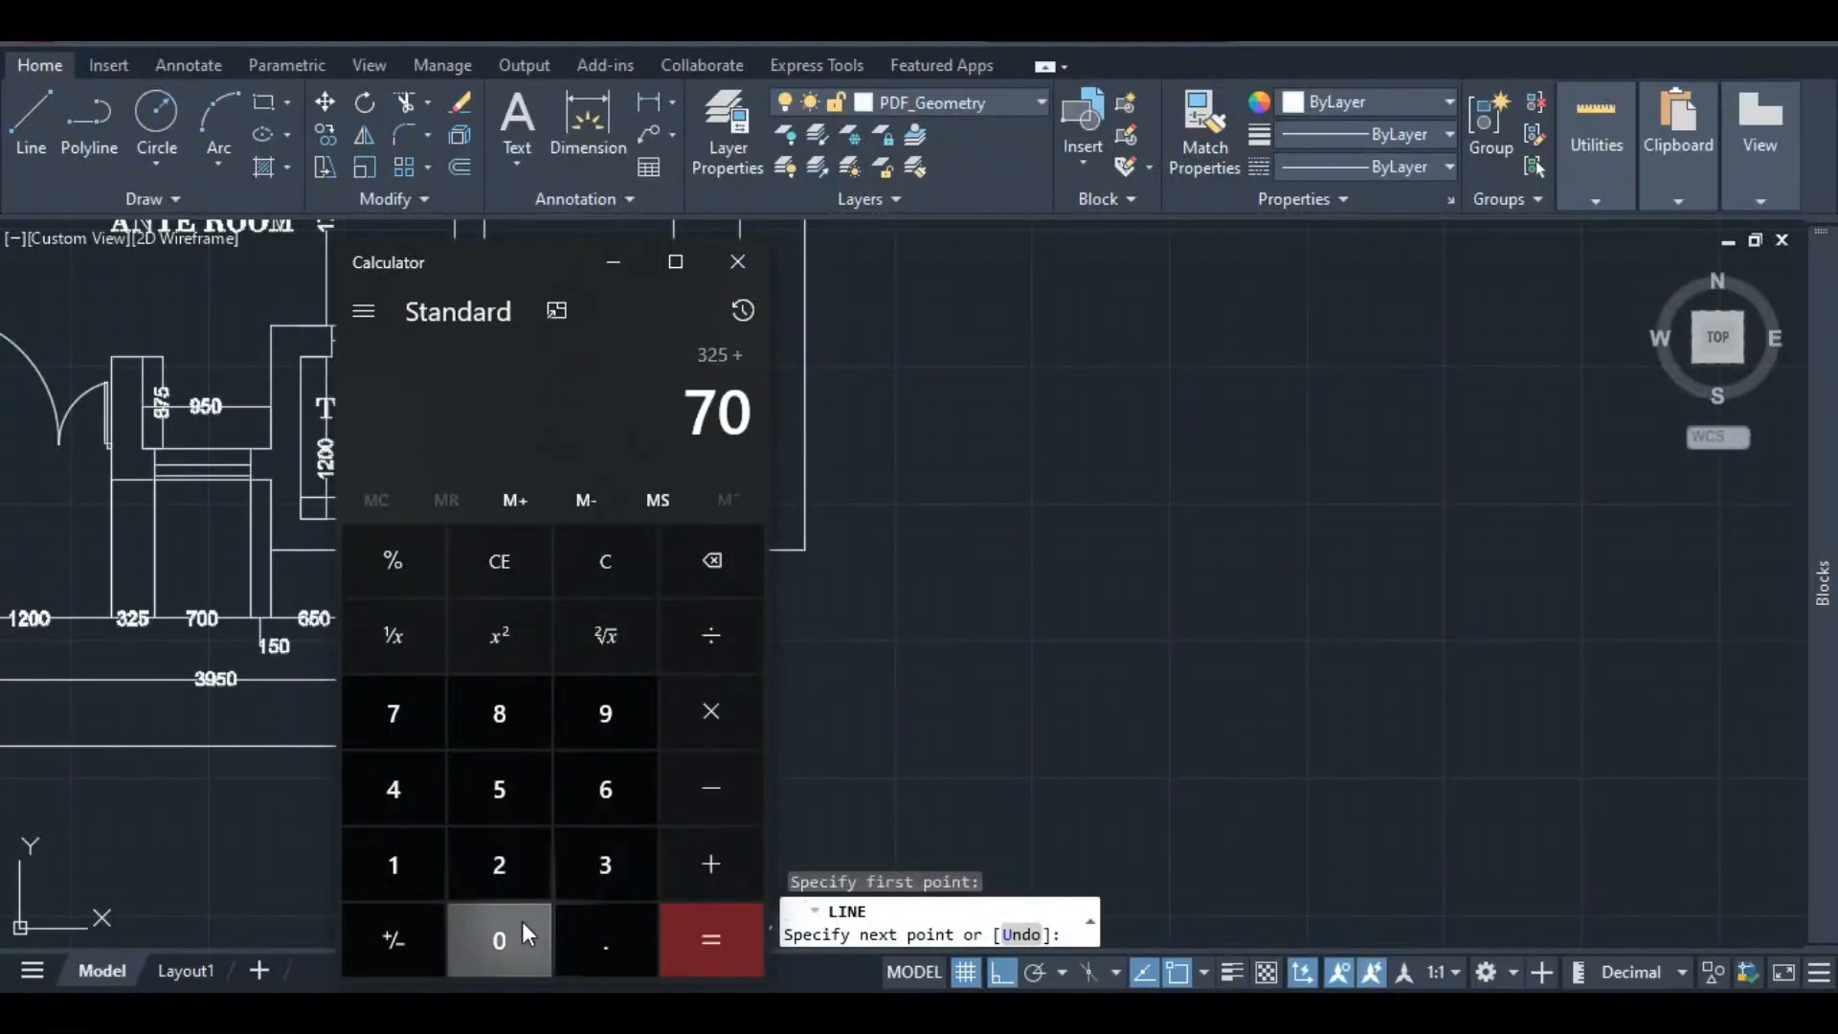
click(521, 928)
click(694, 851)
click(428, 858)
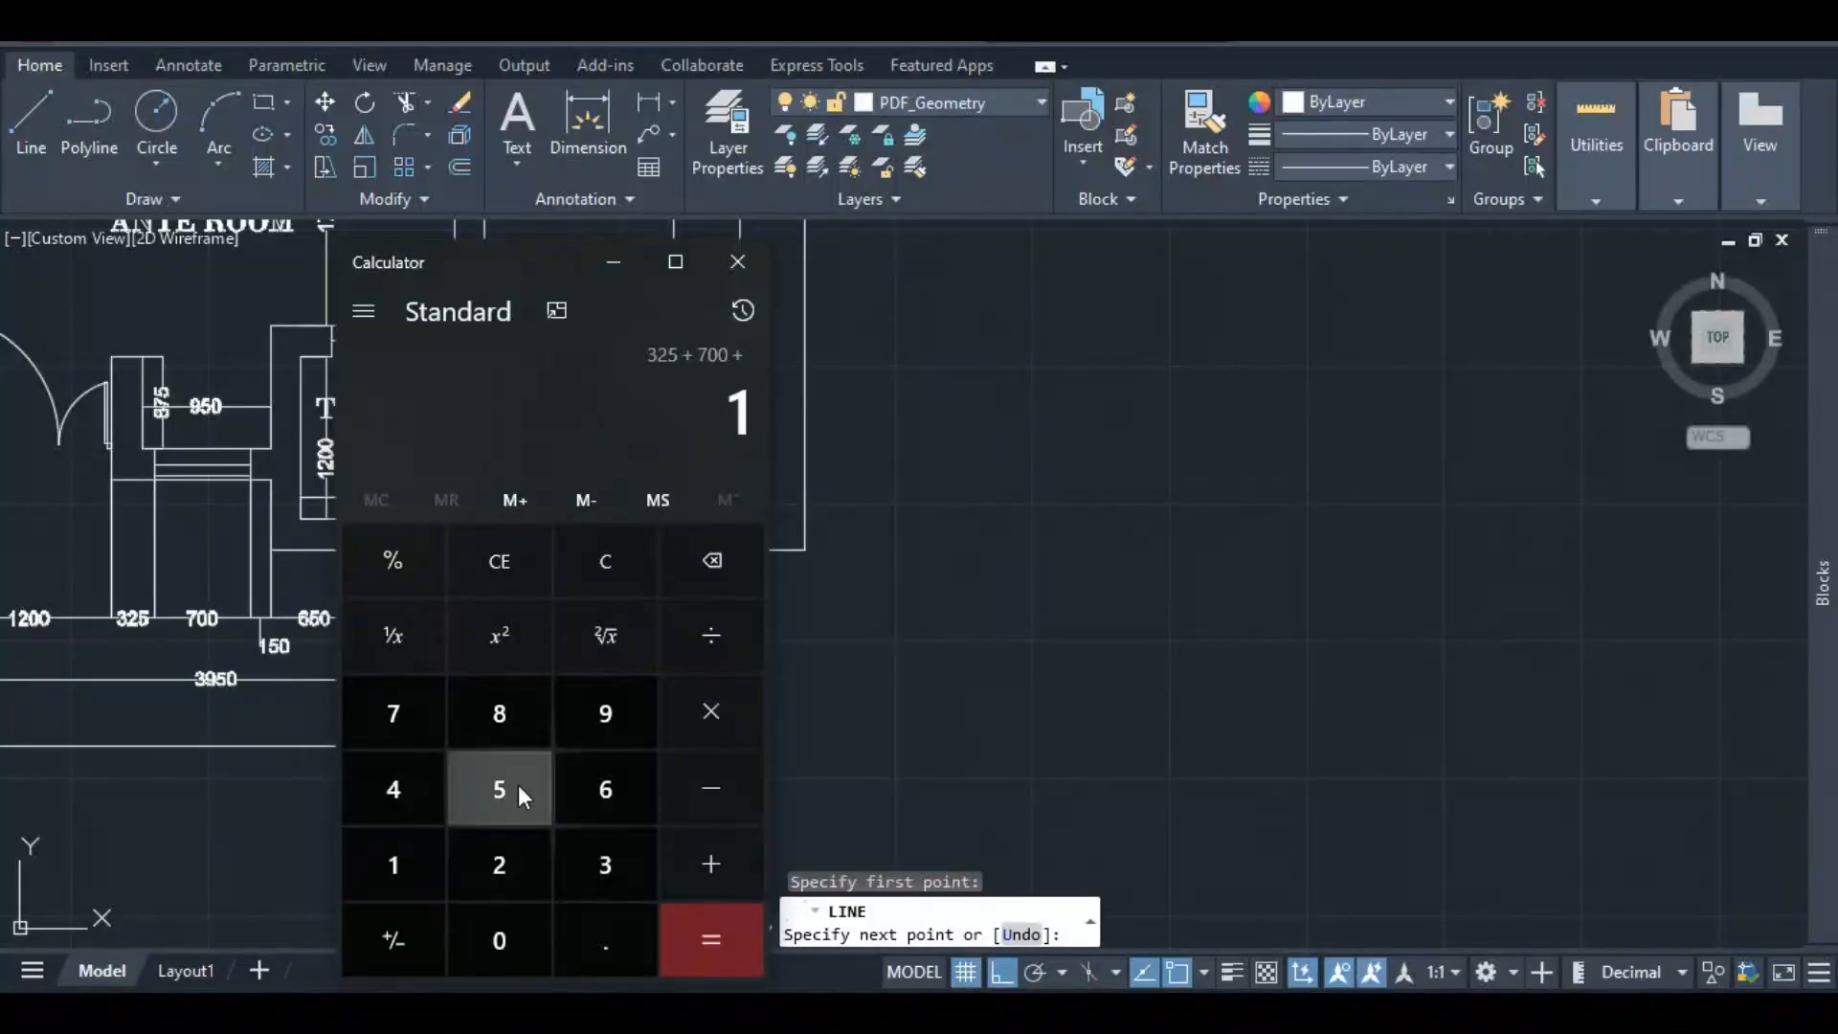
click(517, 787)
click(505, 923)
click(686, 935)
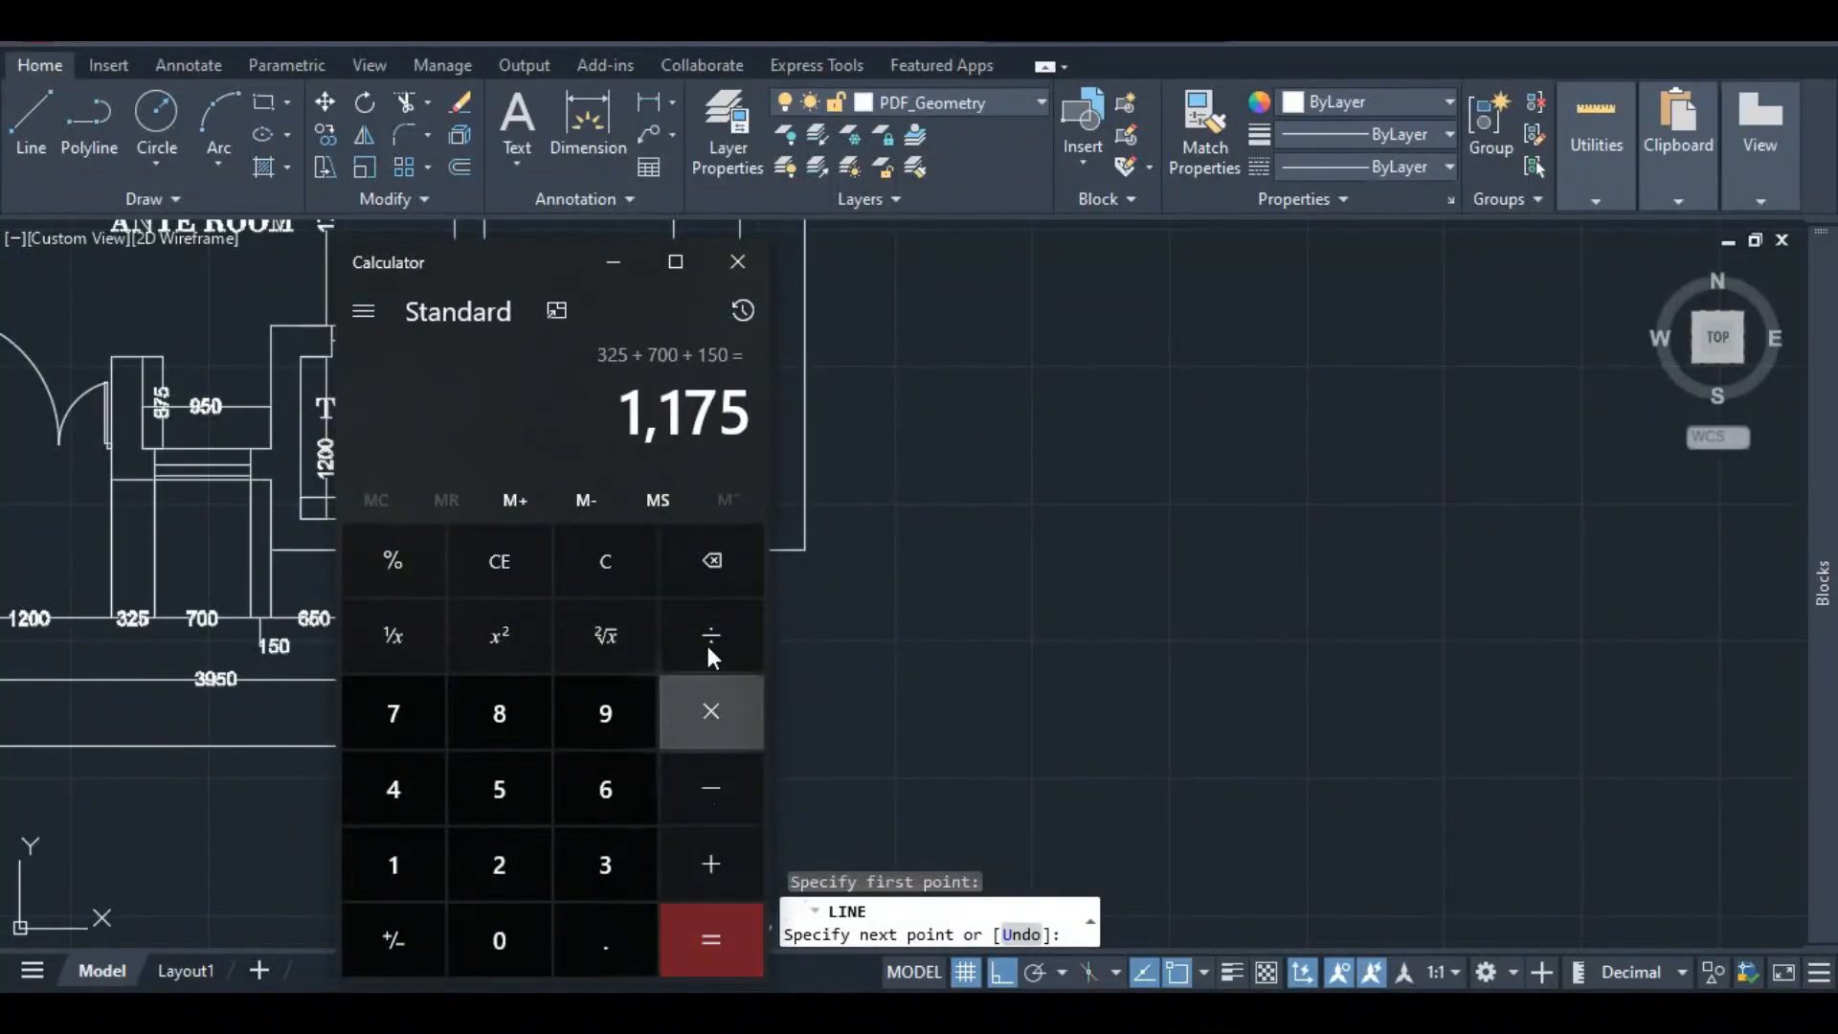
click(613, 261)
- Draw the outer front wall line 1175 horizontally towards the toilet and continue it straight down to the lower wall's inner line
scroll(581, 732, down, 2)
scroll(581, 733, down, 4)
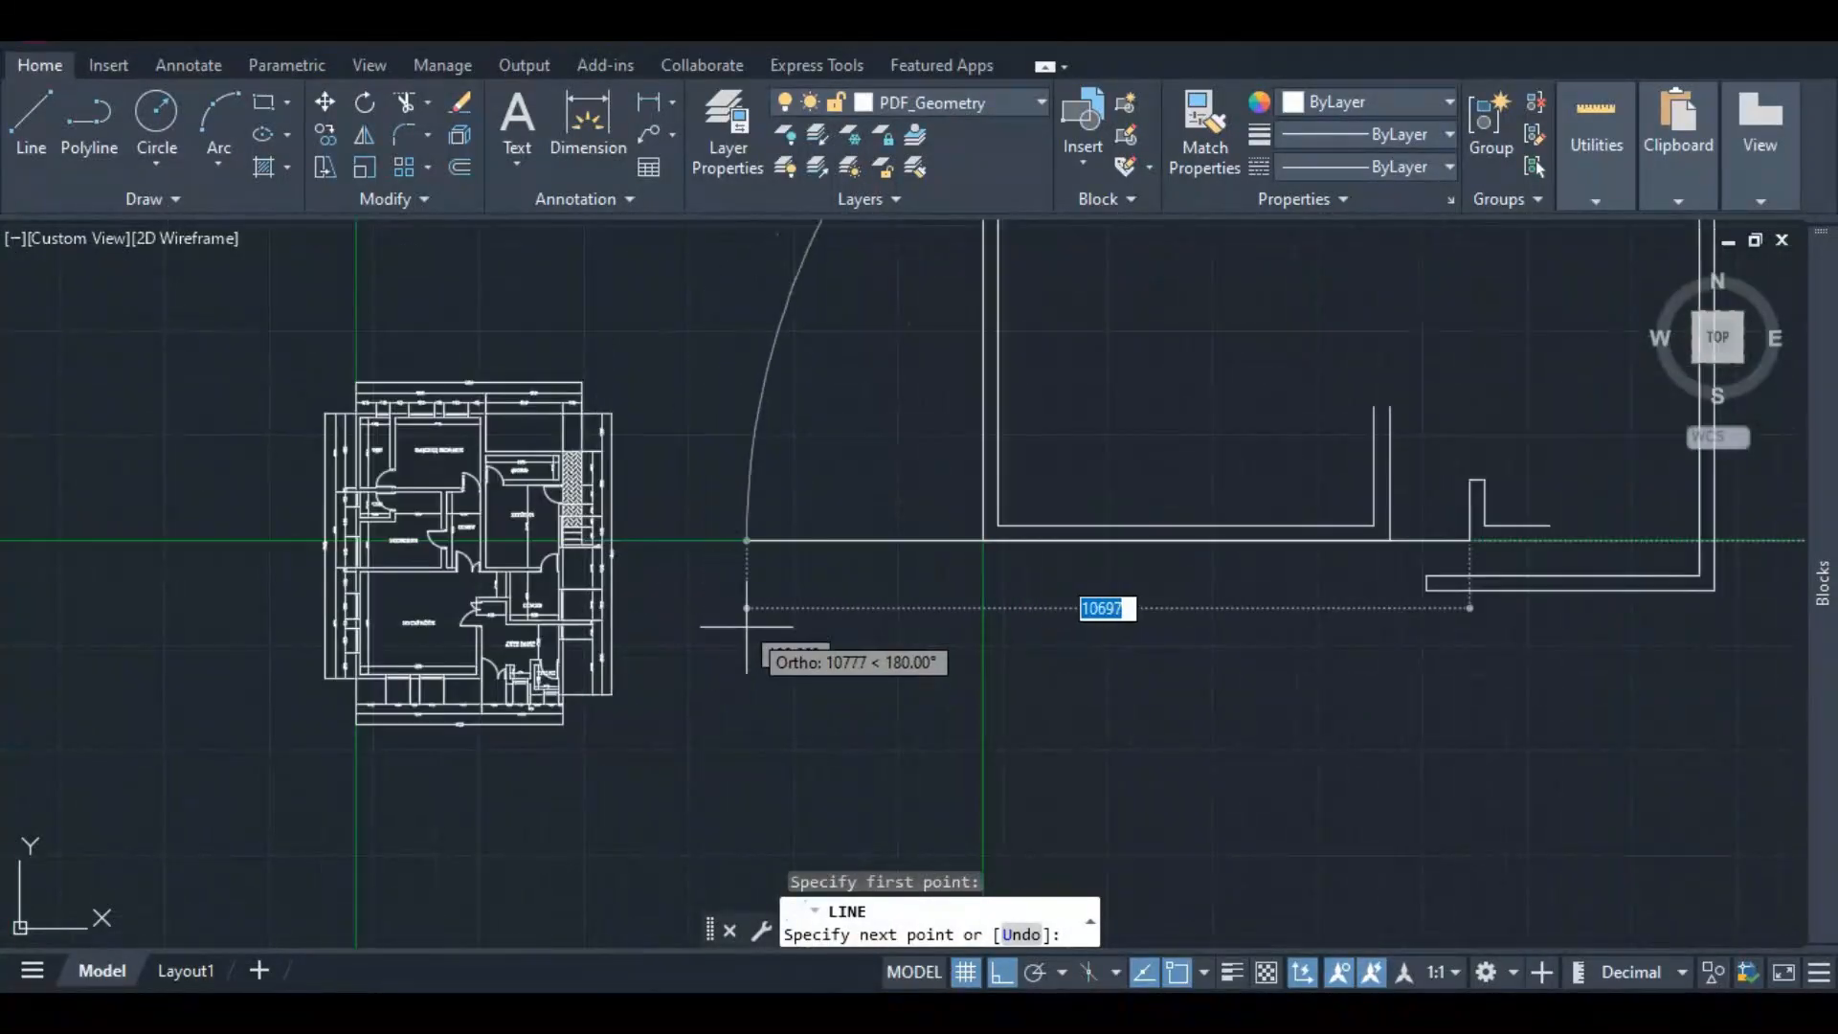
scroll(1387, 612, down, 2)
scroll(1419, 536, up, 2)
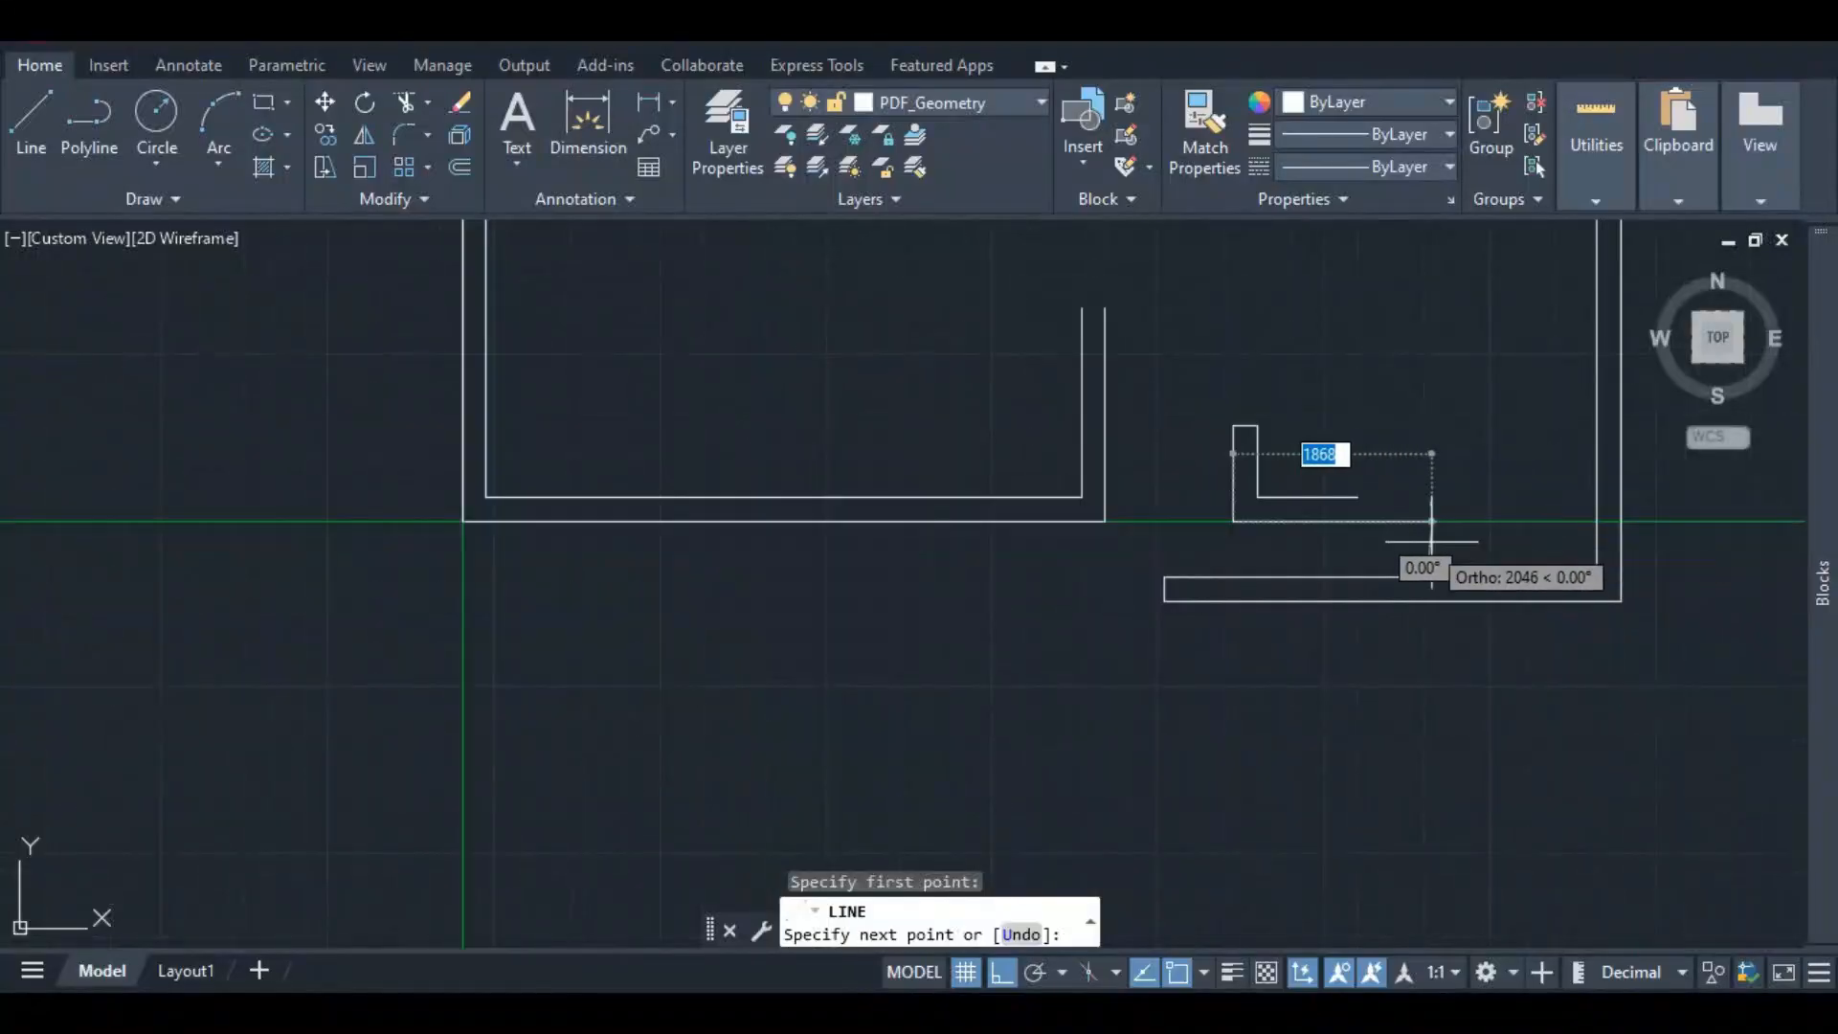
scroll(1417, 536, up, 2)
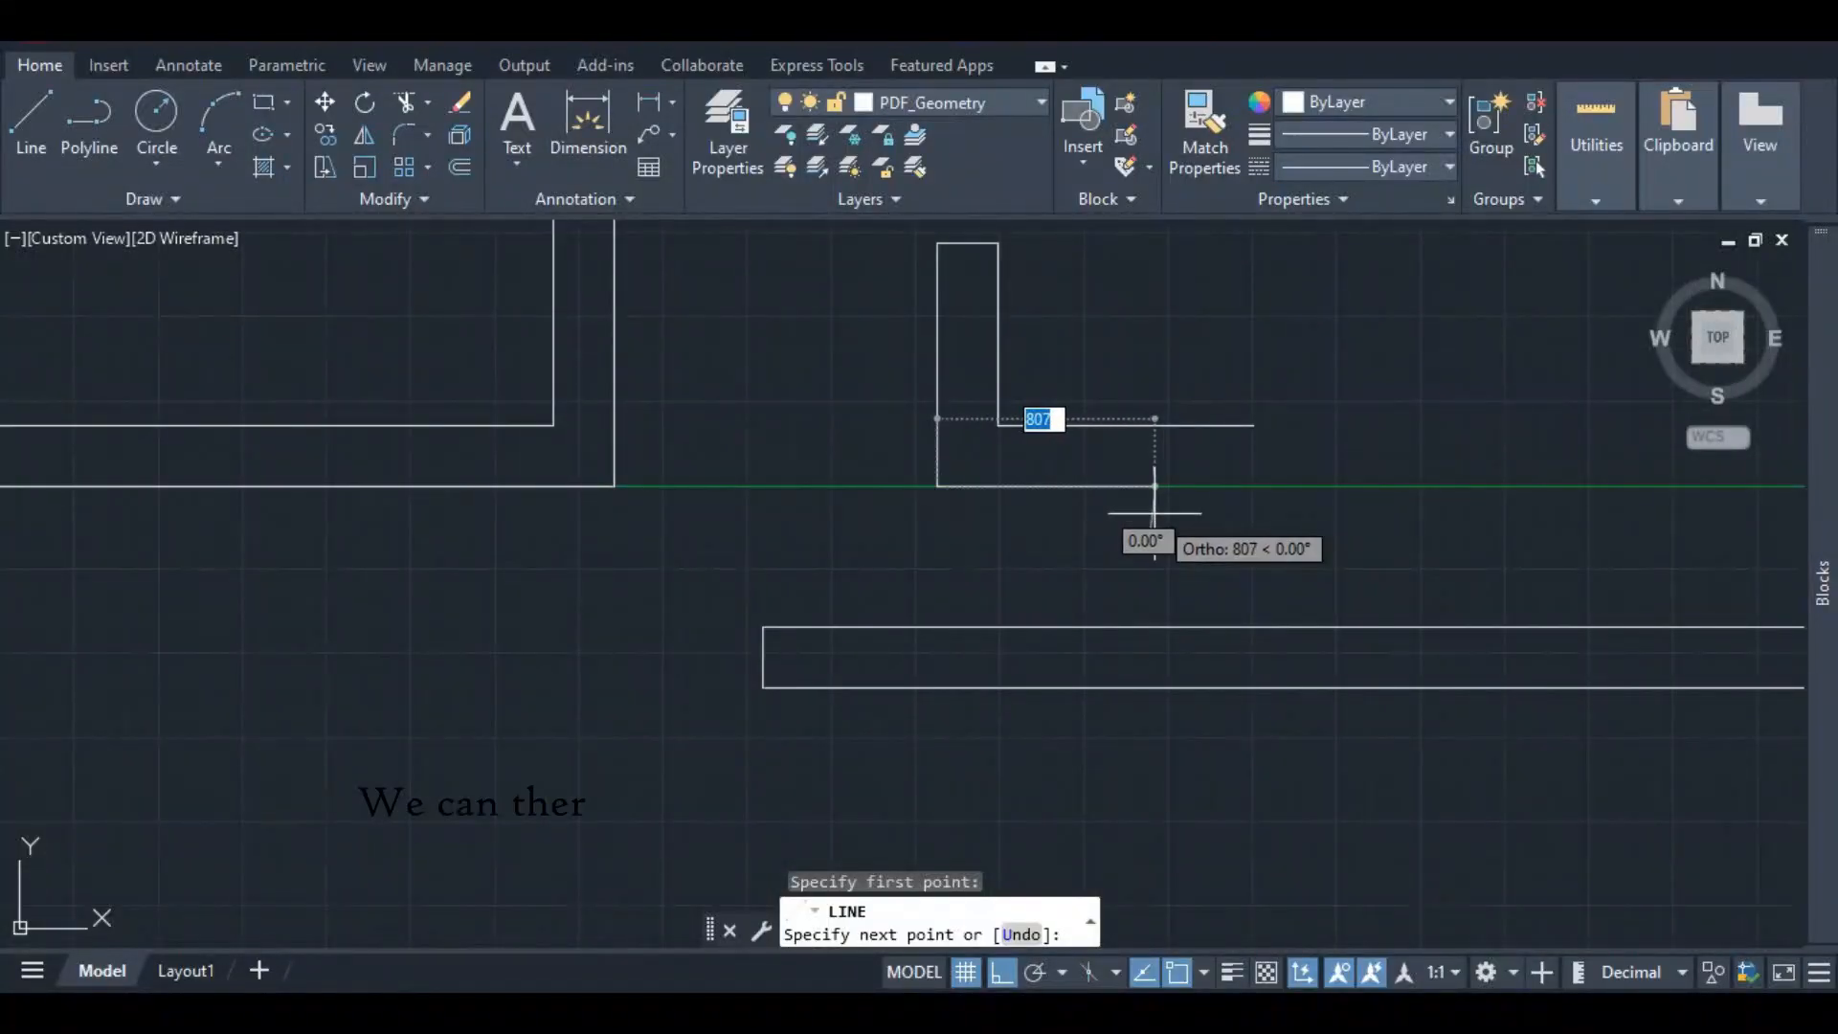
text(75)
key(Return)
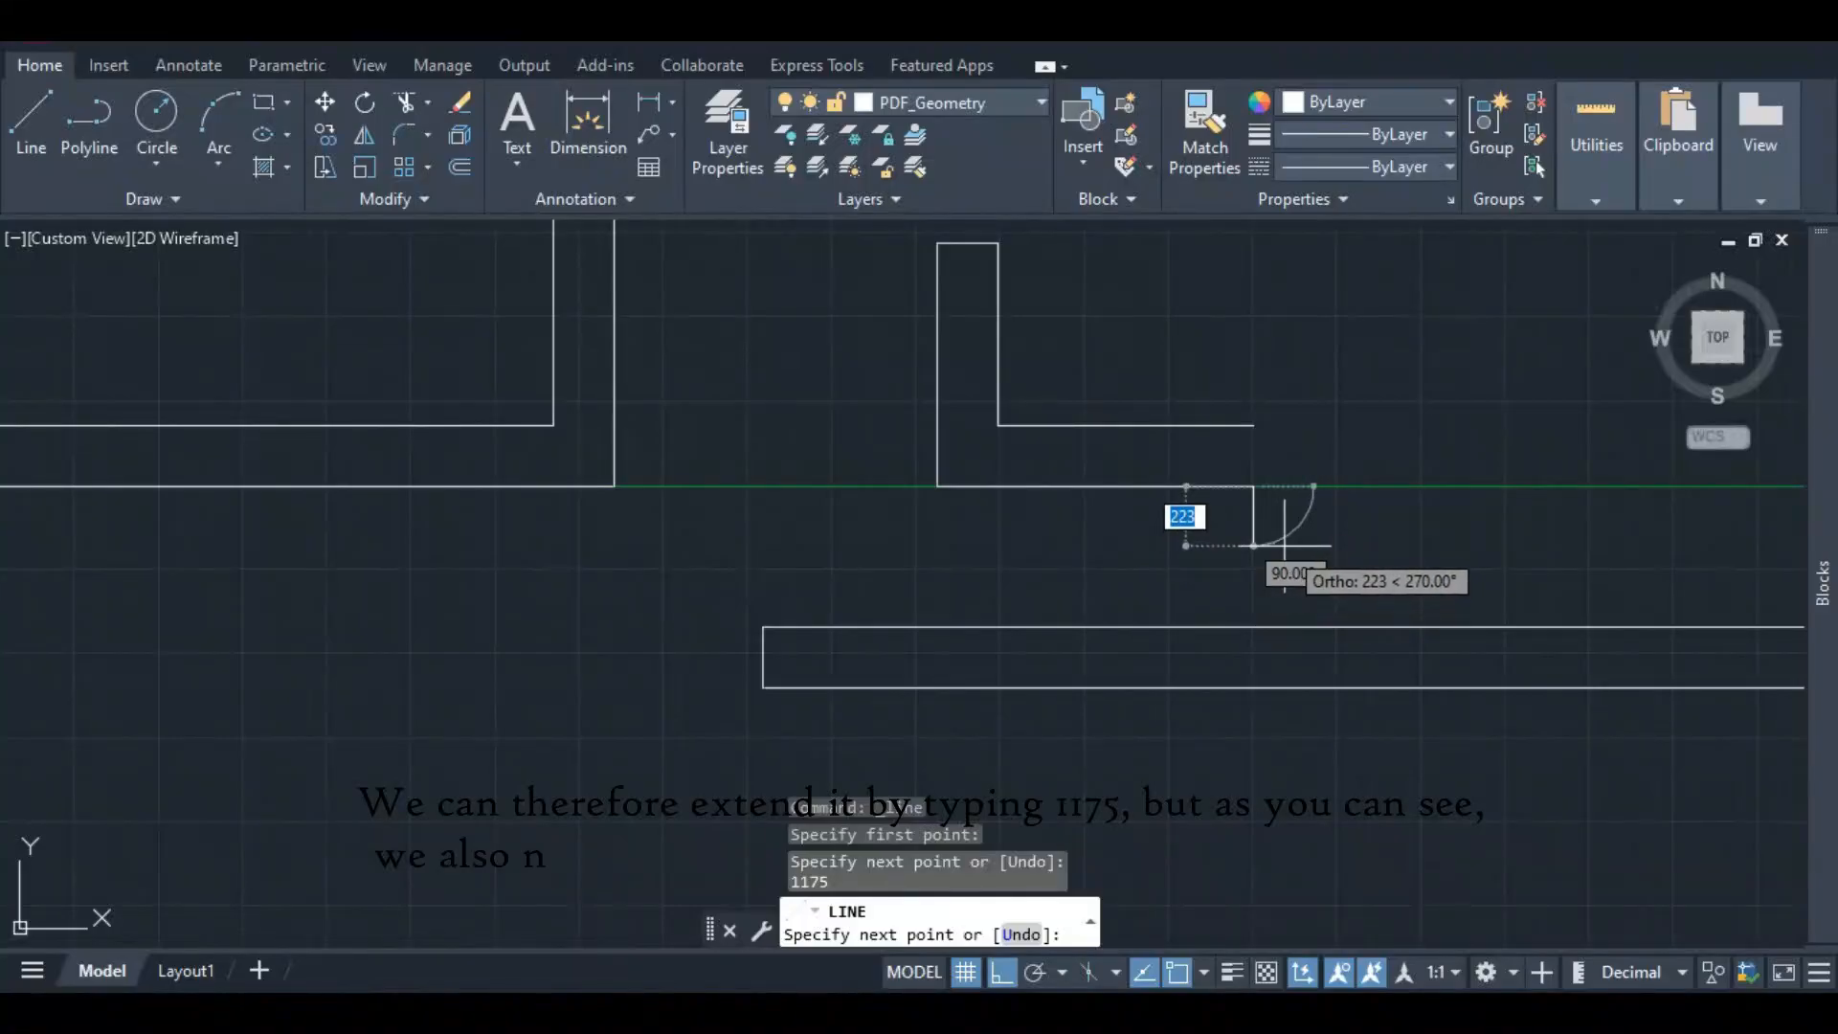
scroll(1273, 550, down, 2)
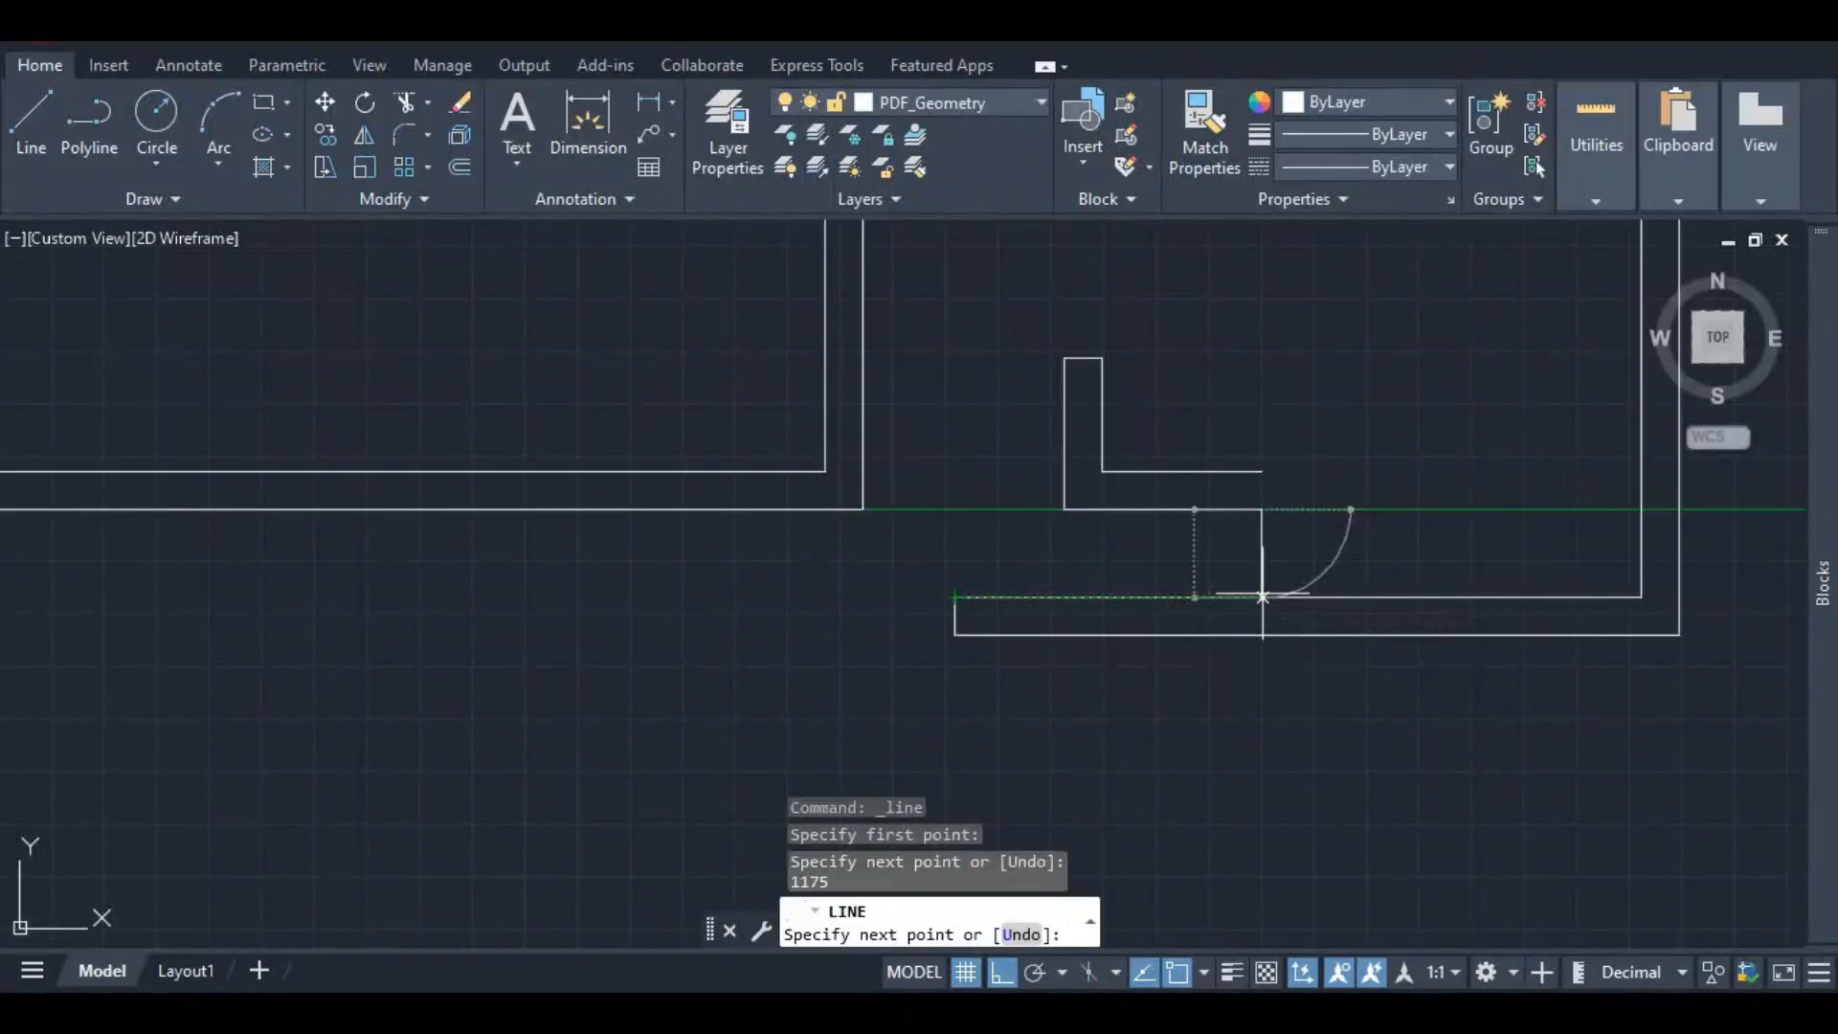
click(1262, 508)
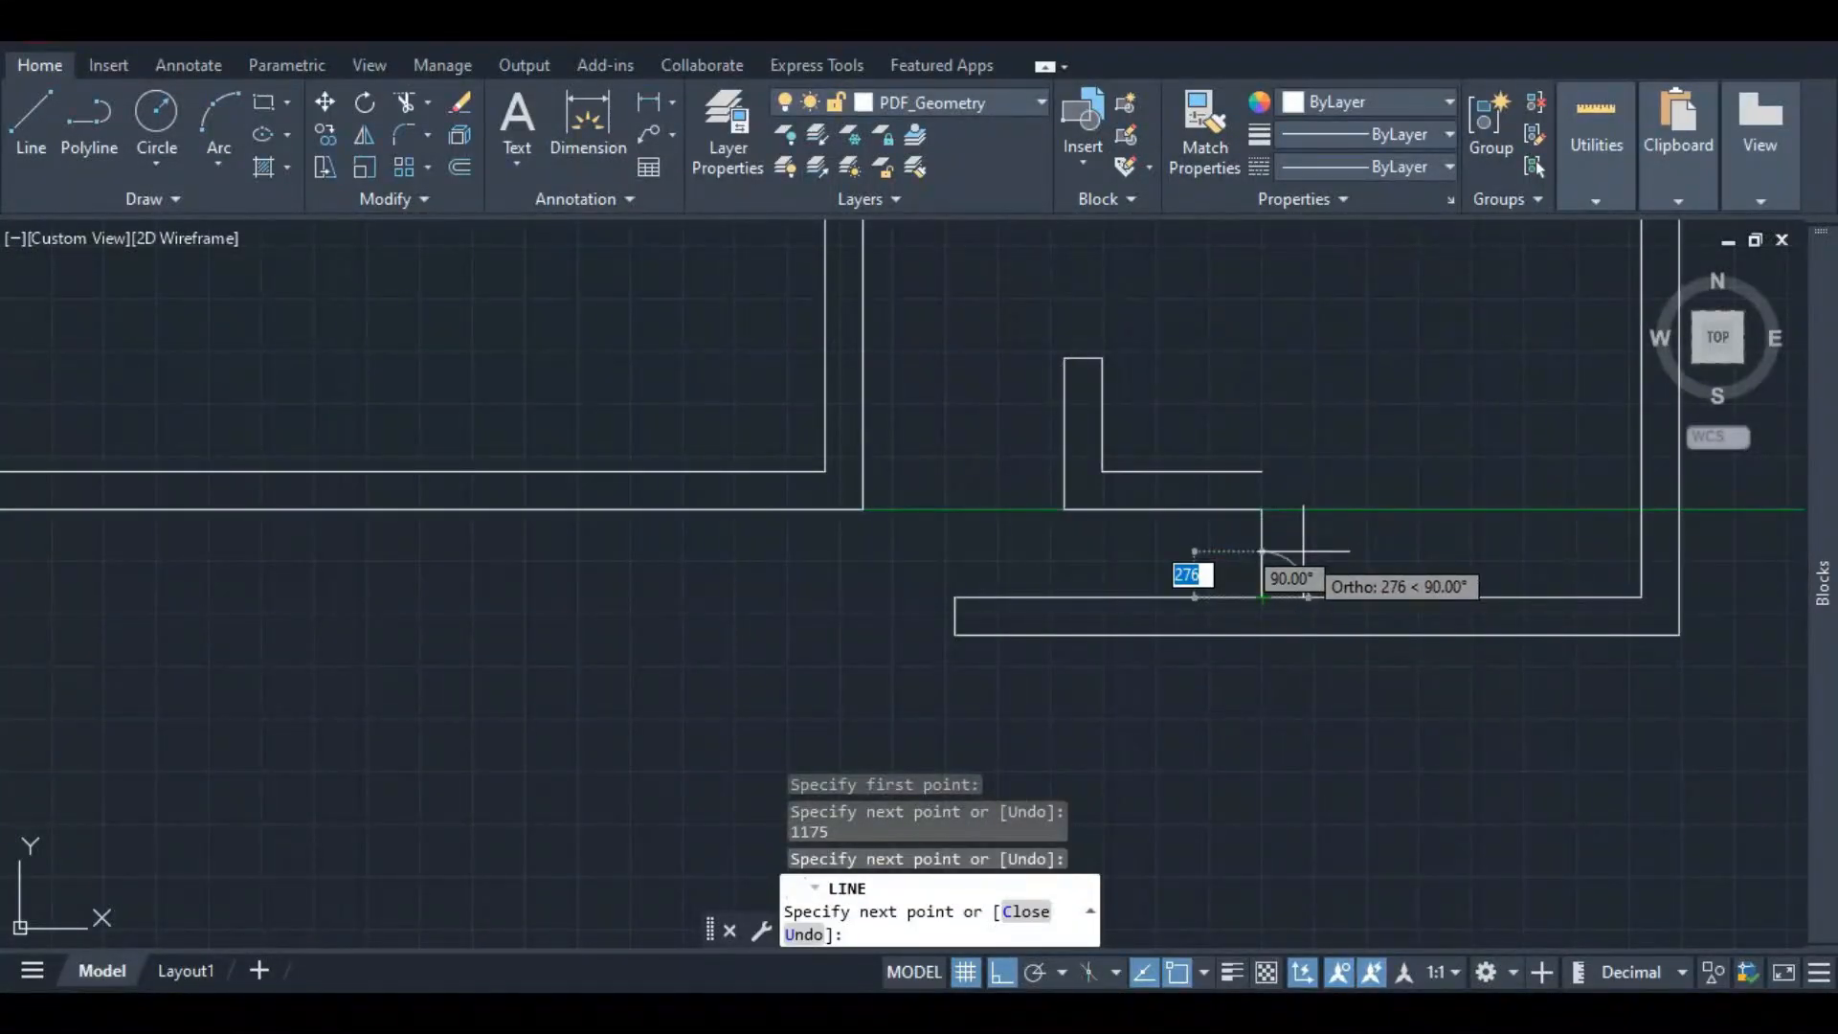
key(Escape)
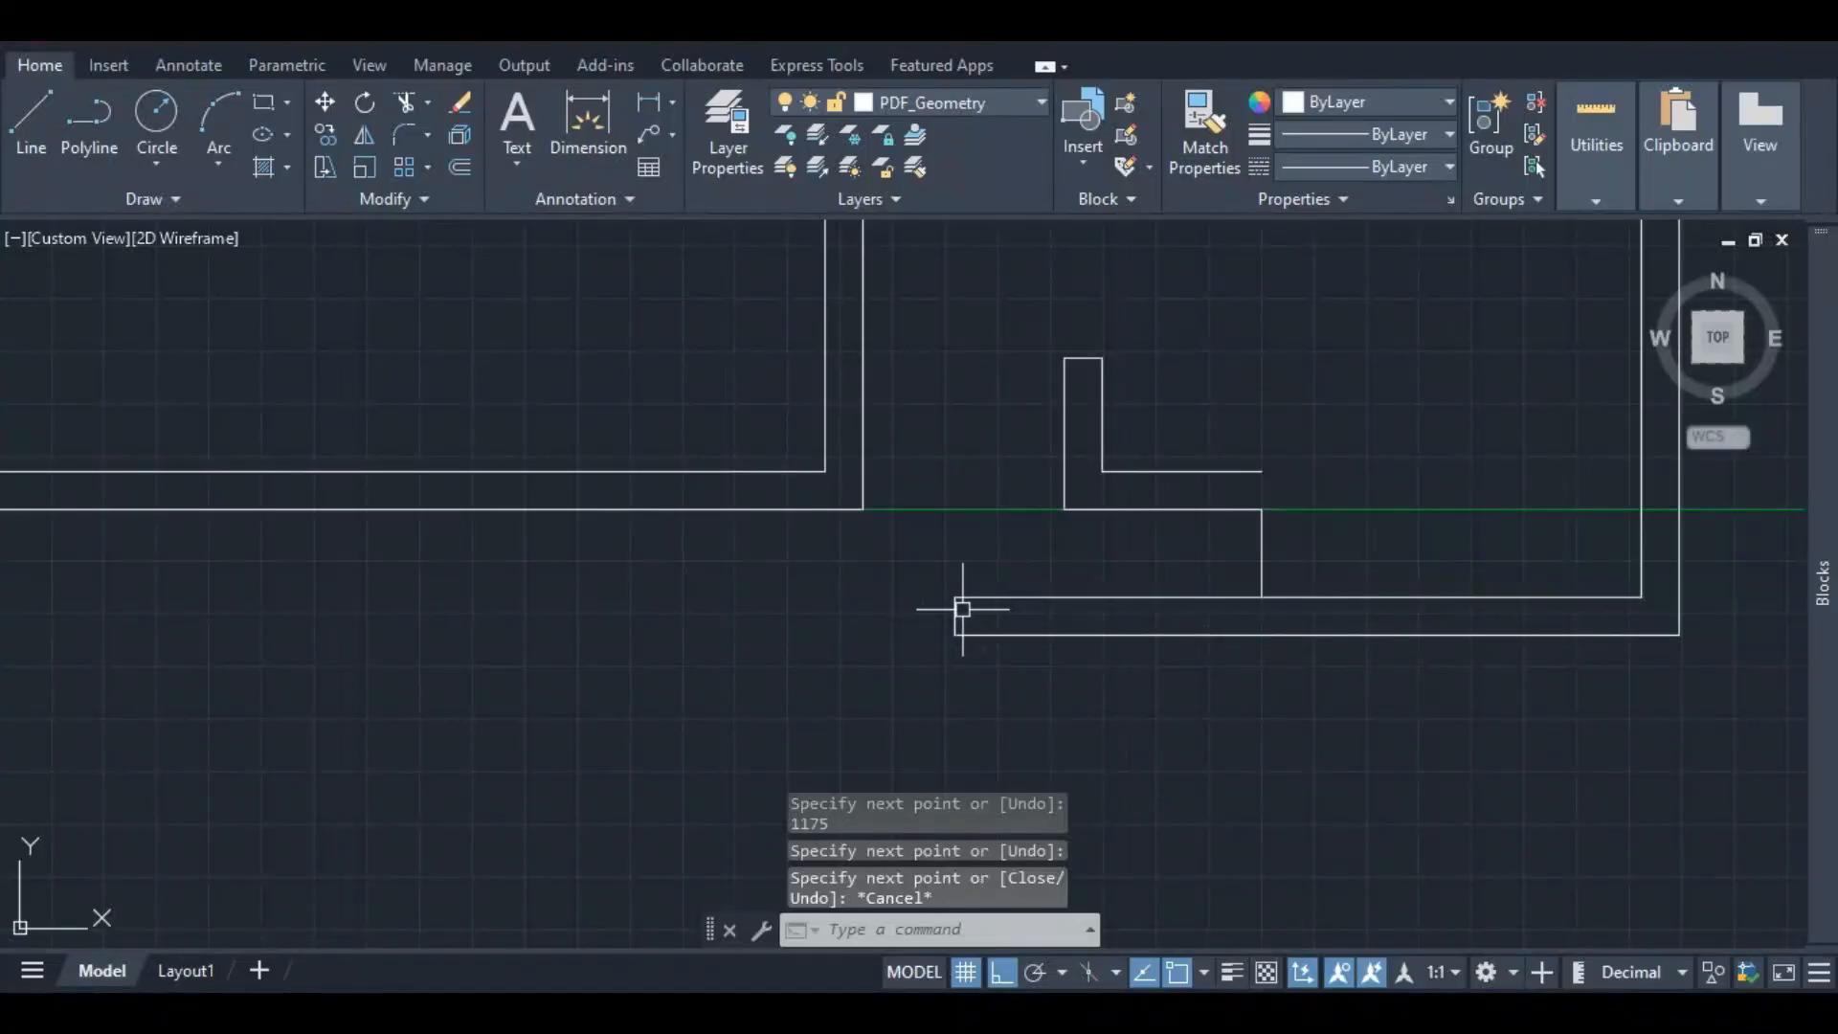
- Stretch both lines of the lower front wall back to the new vertical line and move the wall's short end line there
click(1019, 597)
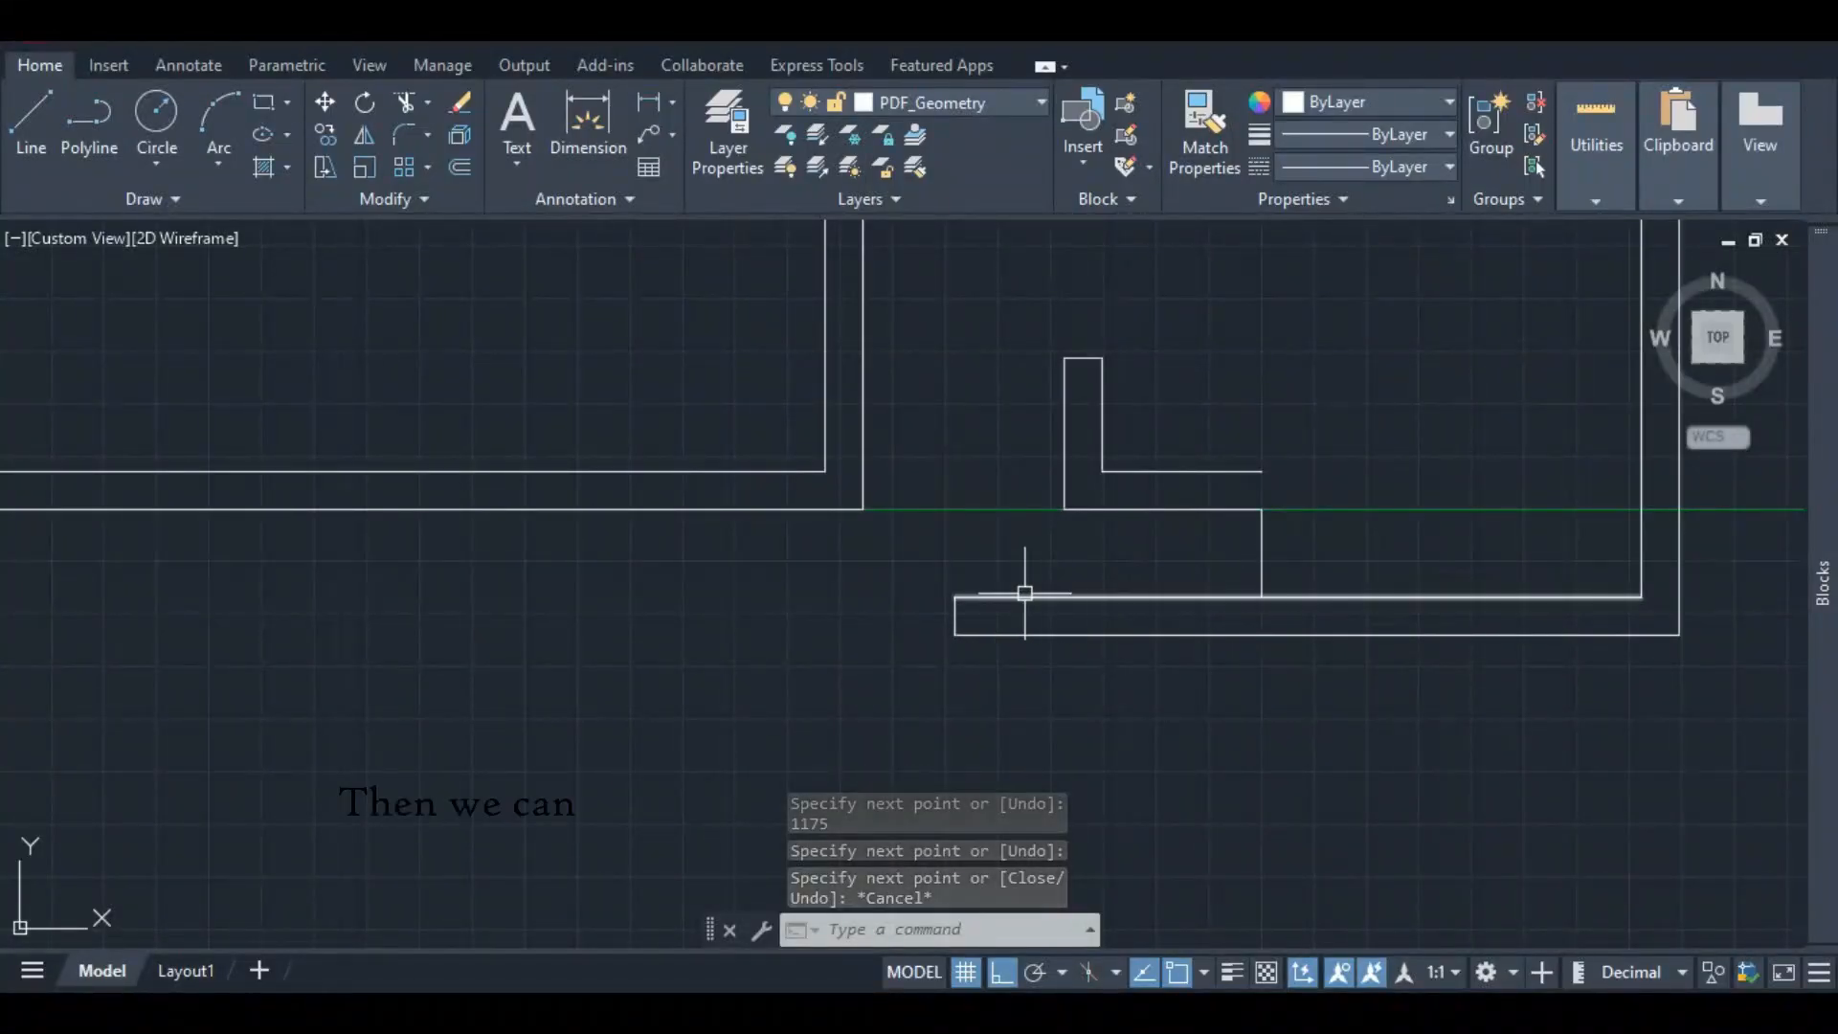
click(949, 597)
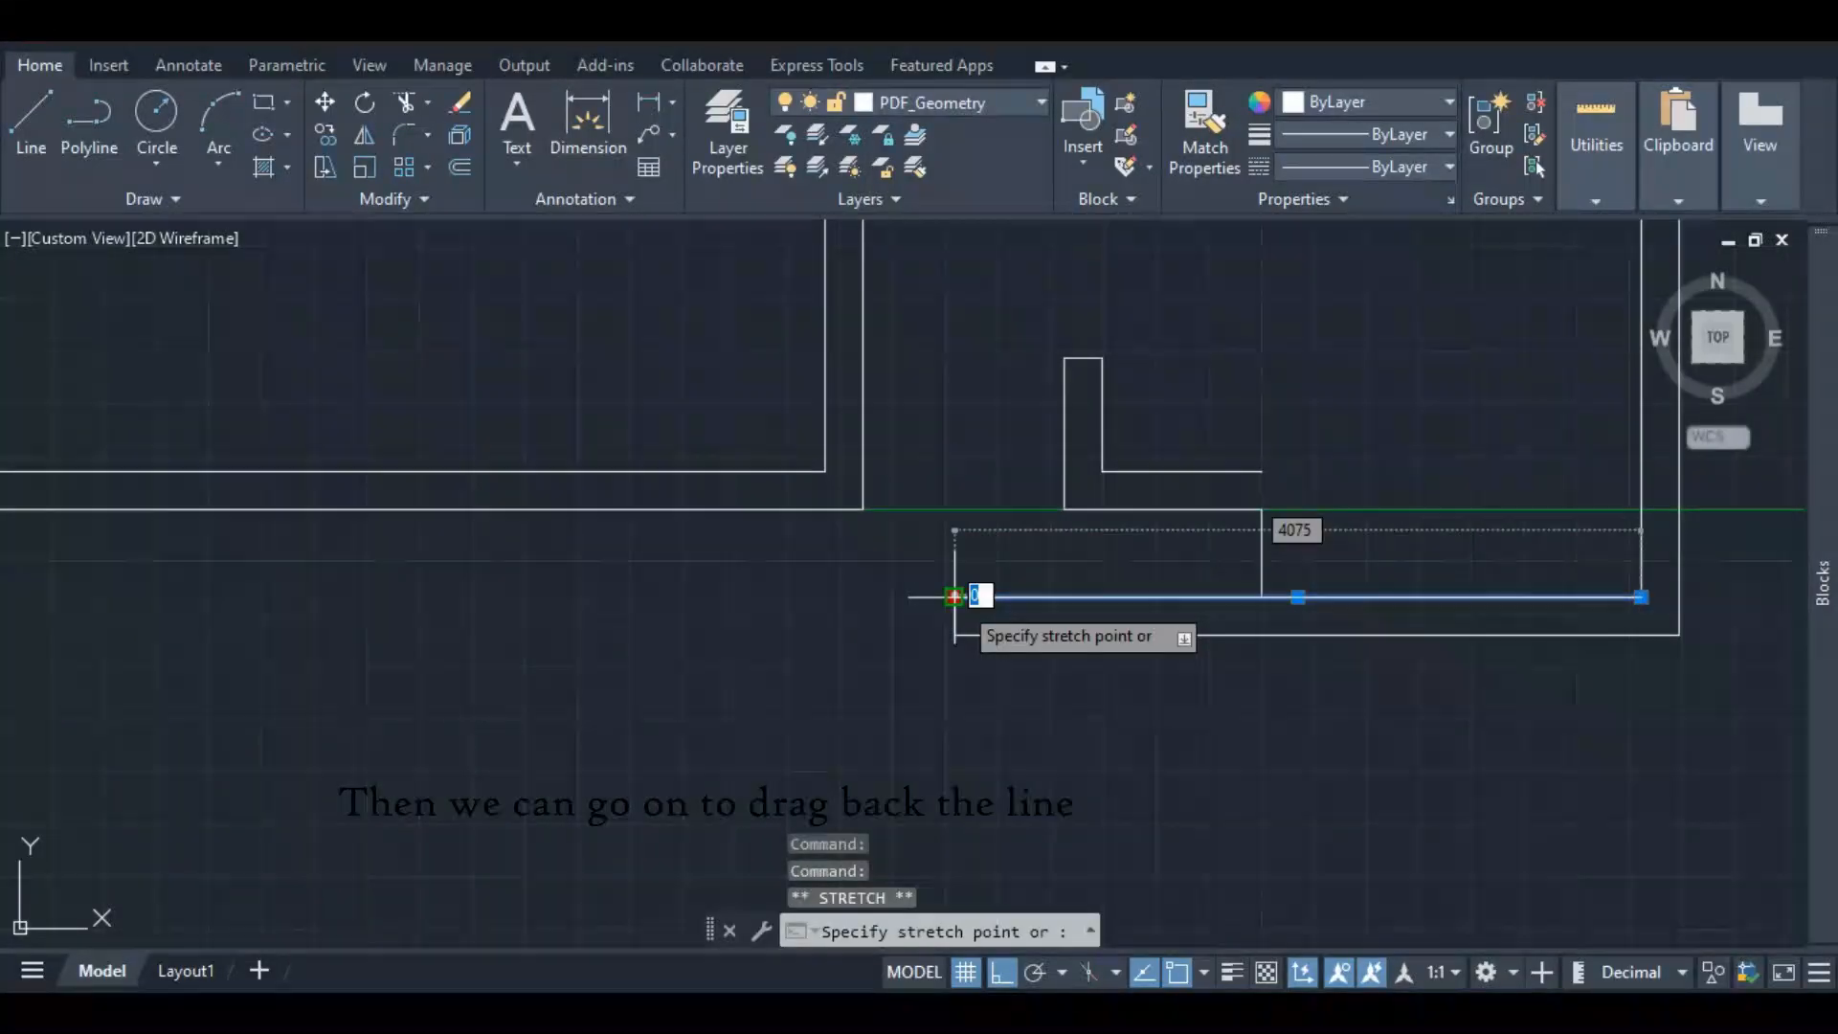
click(1261, 597)
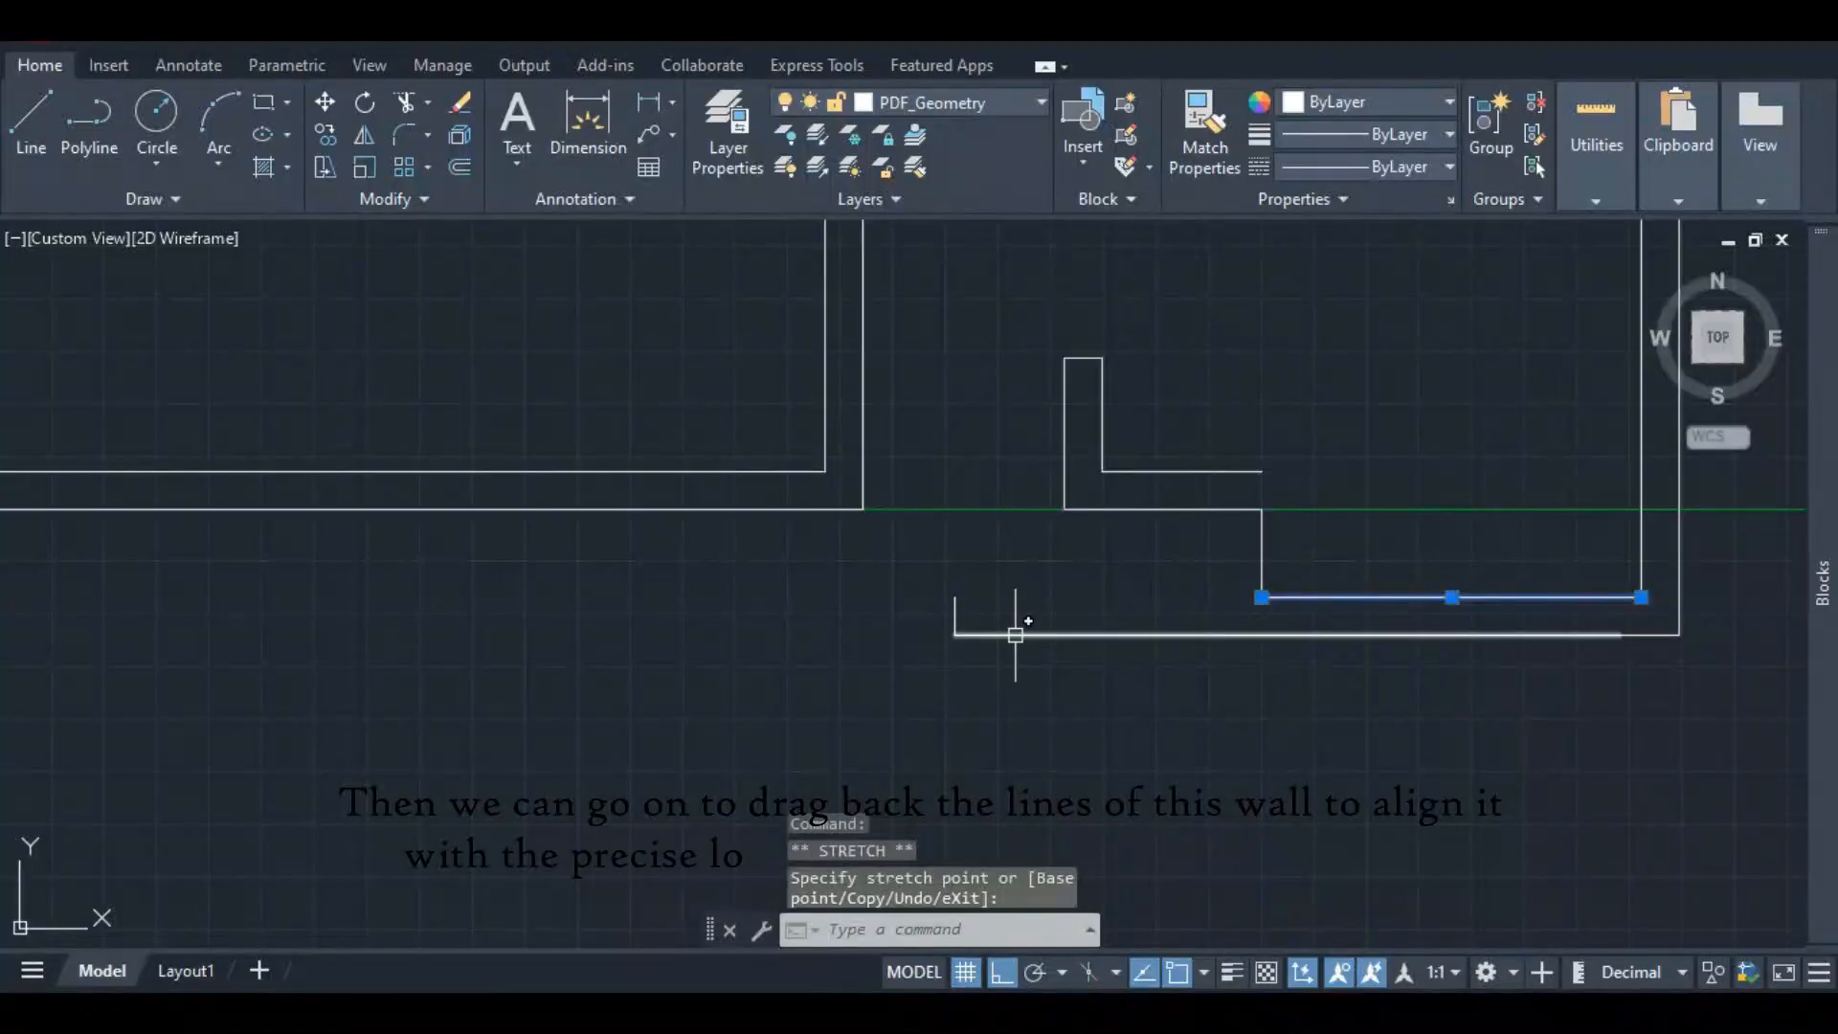
click(962, 634)
click(954, 634)
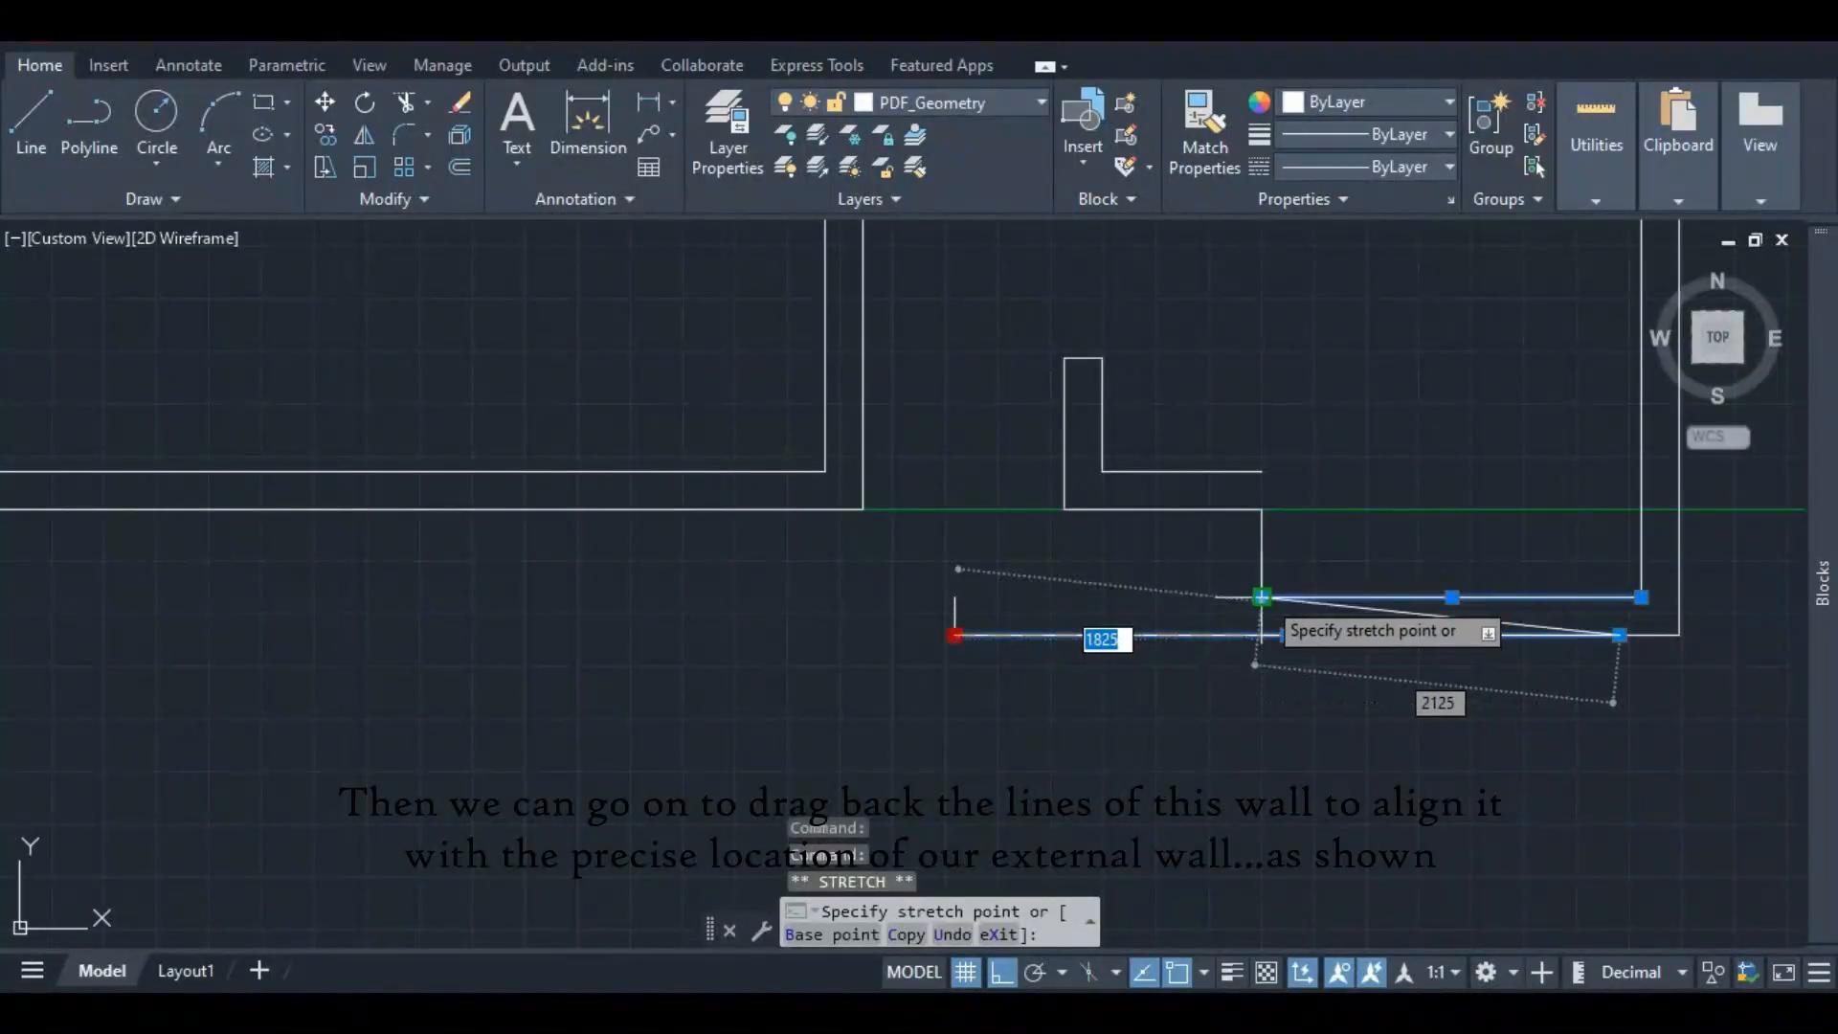
click(1262, 635)
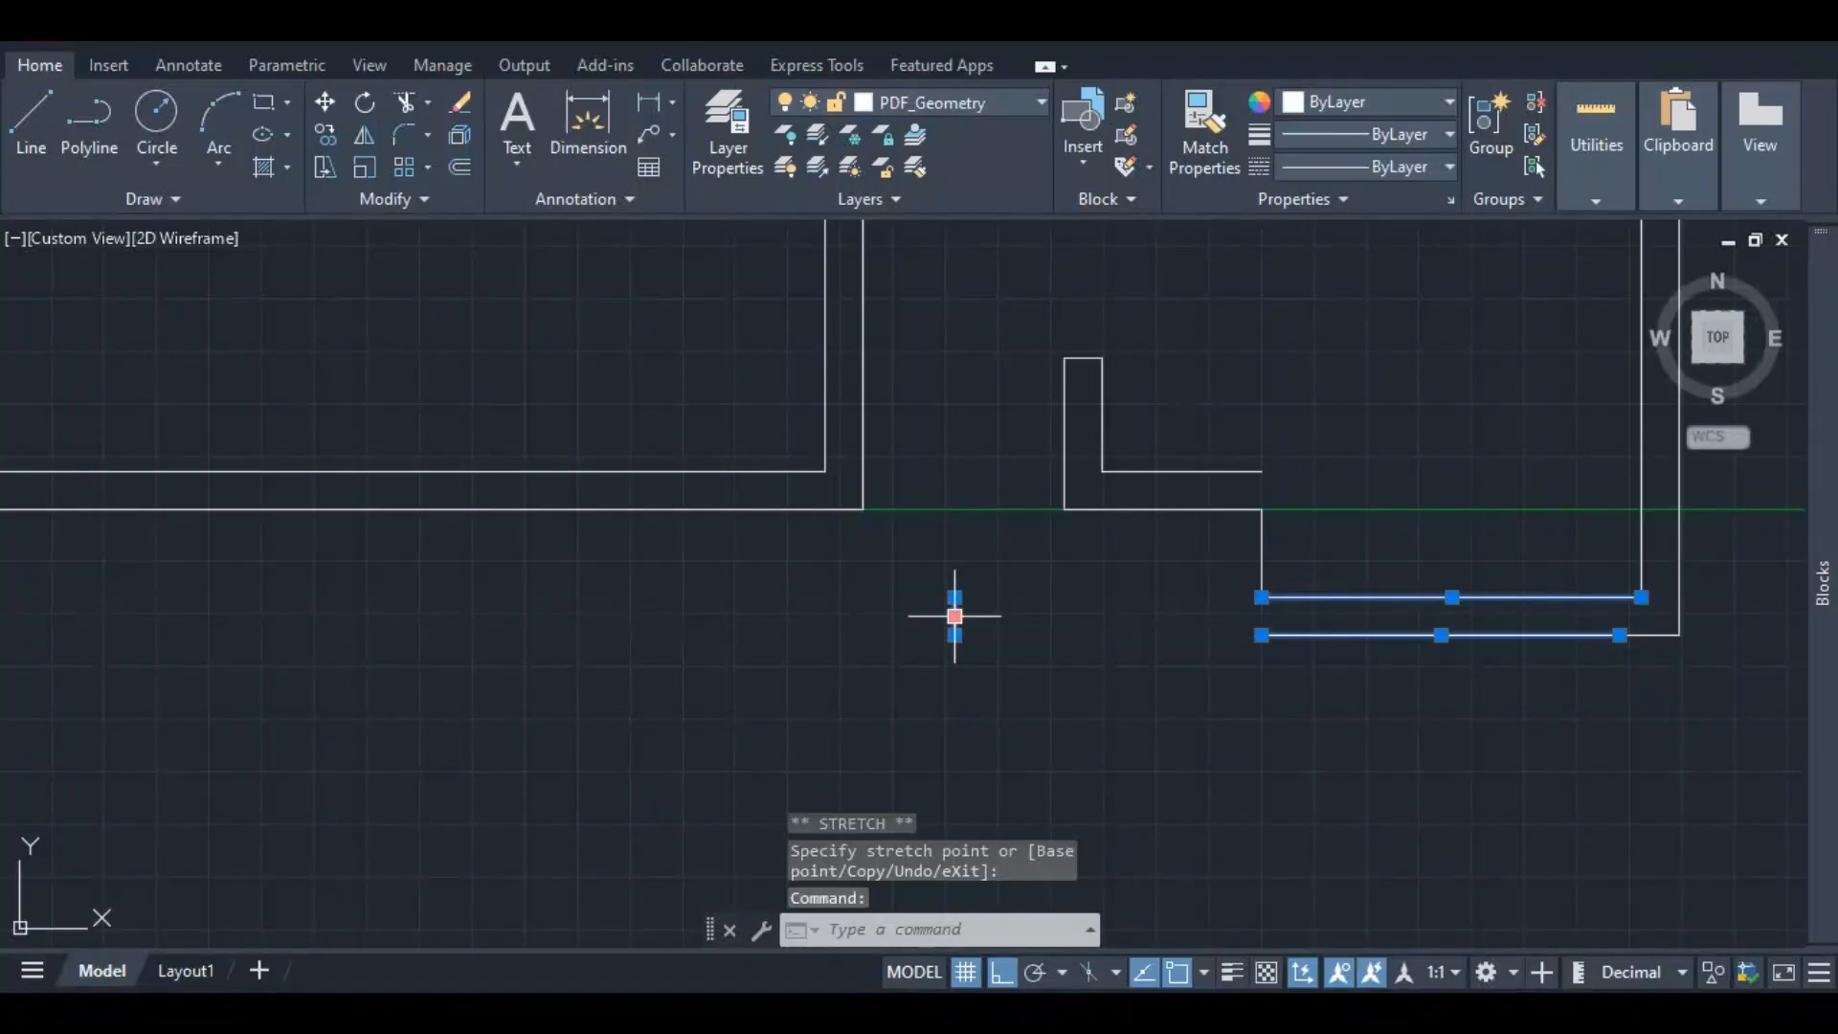
click(954, 615)
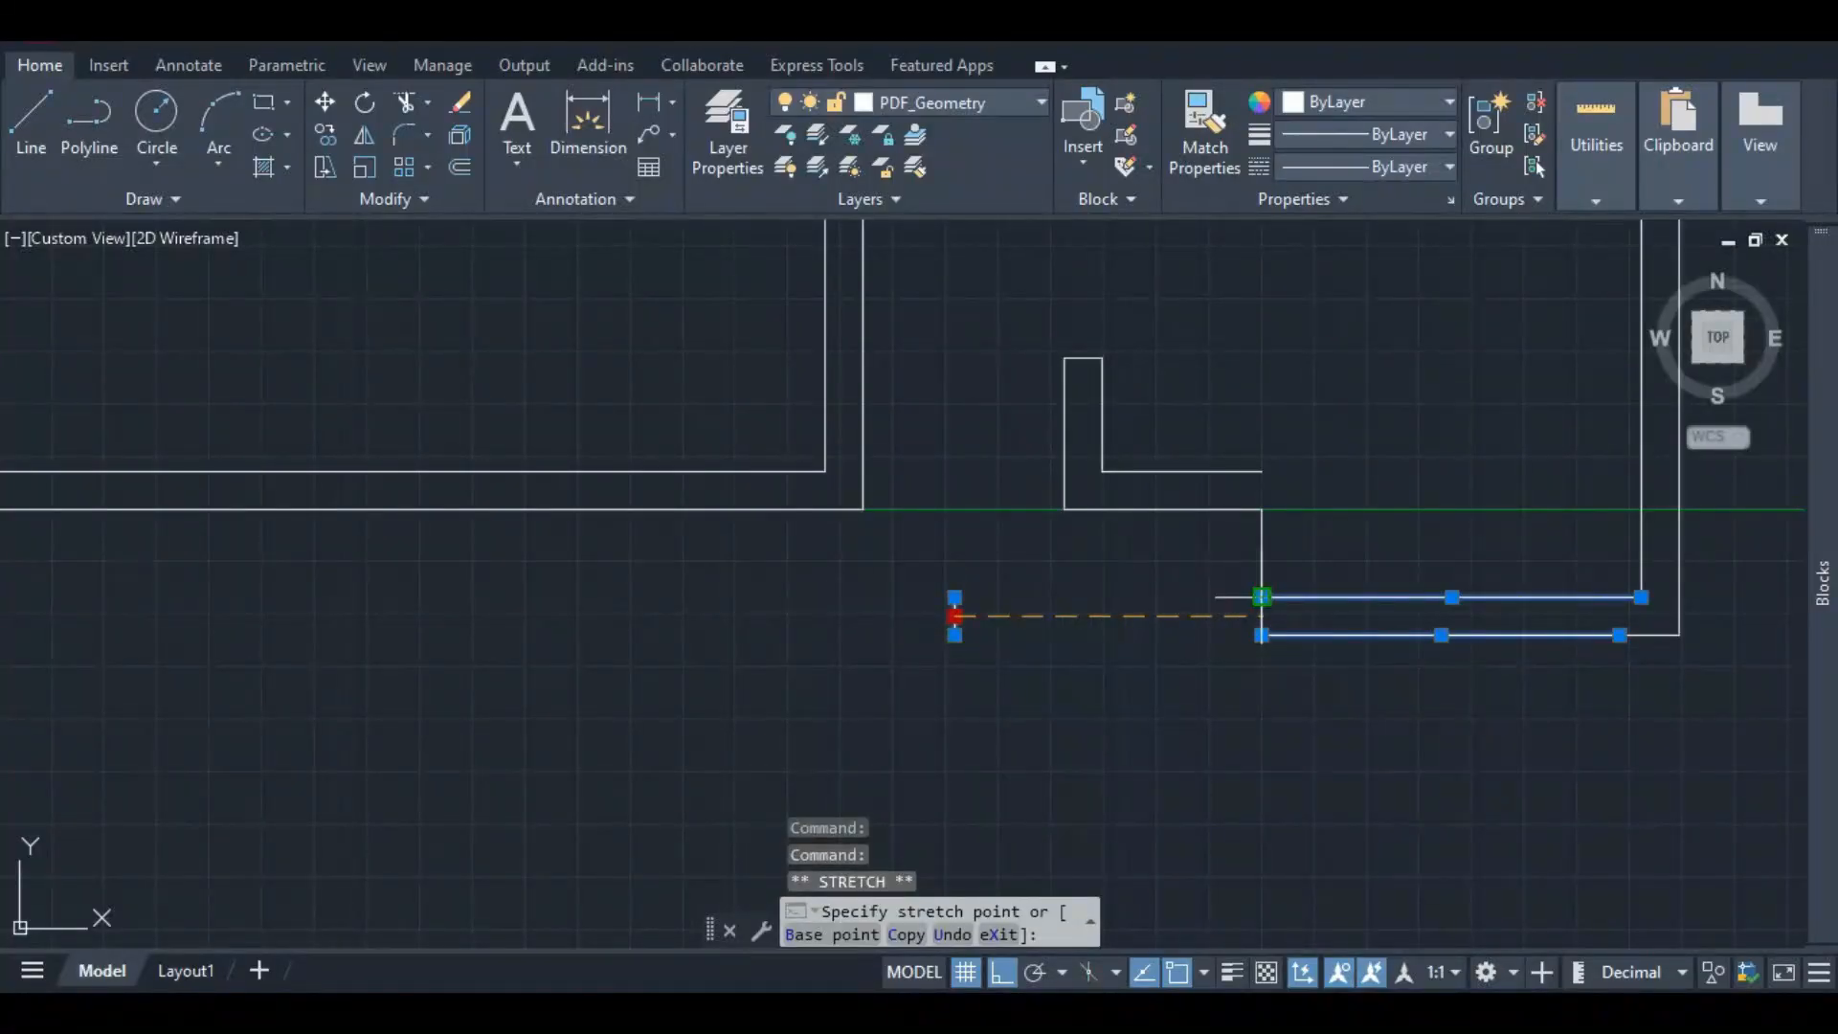
click(1261, 616)
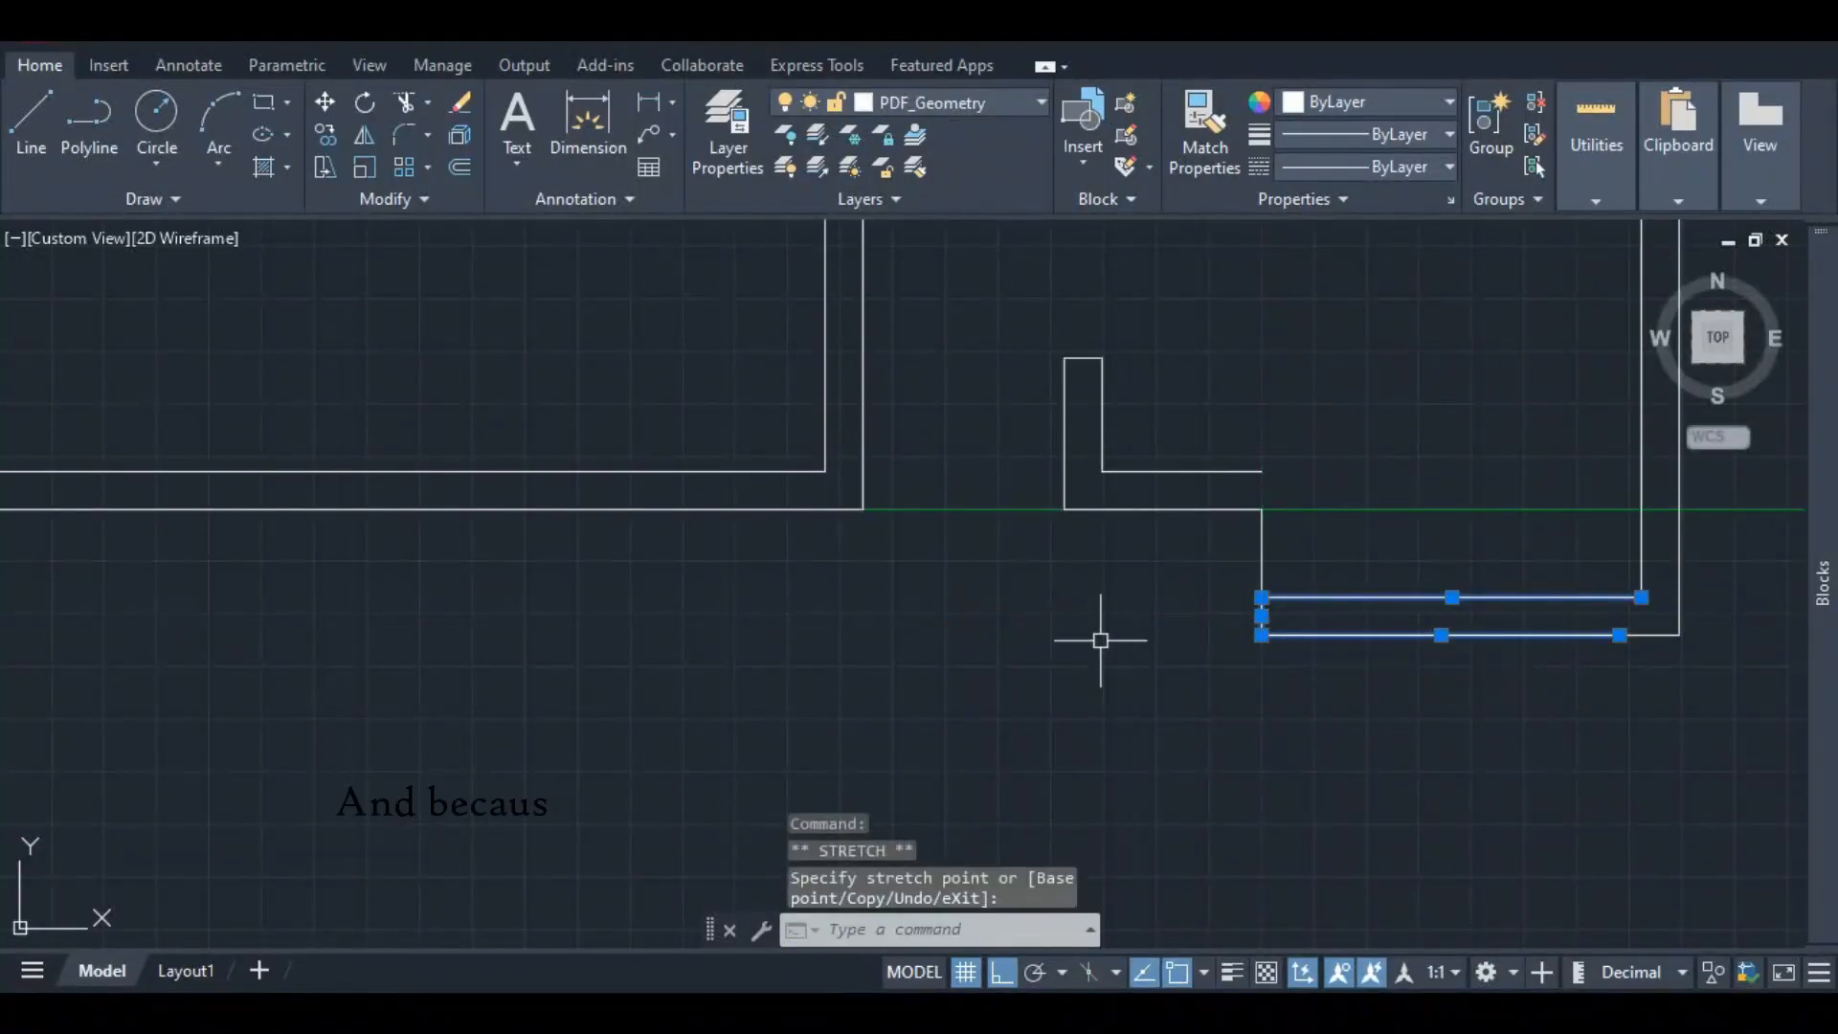
key(Escape)
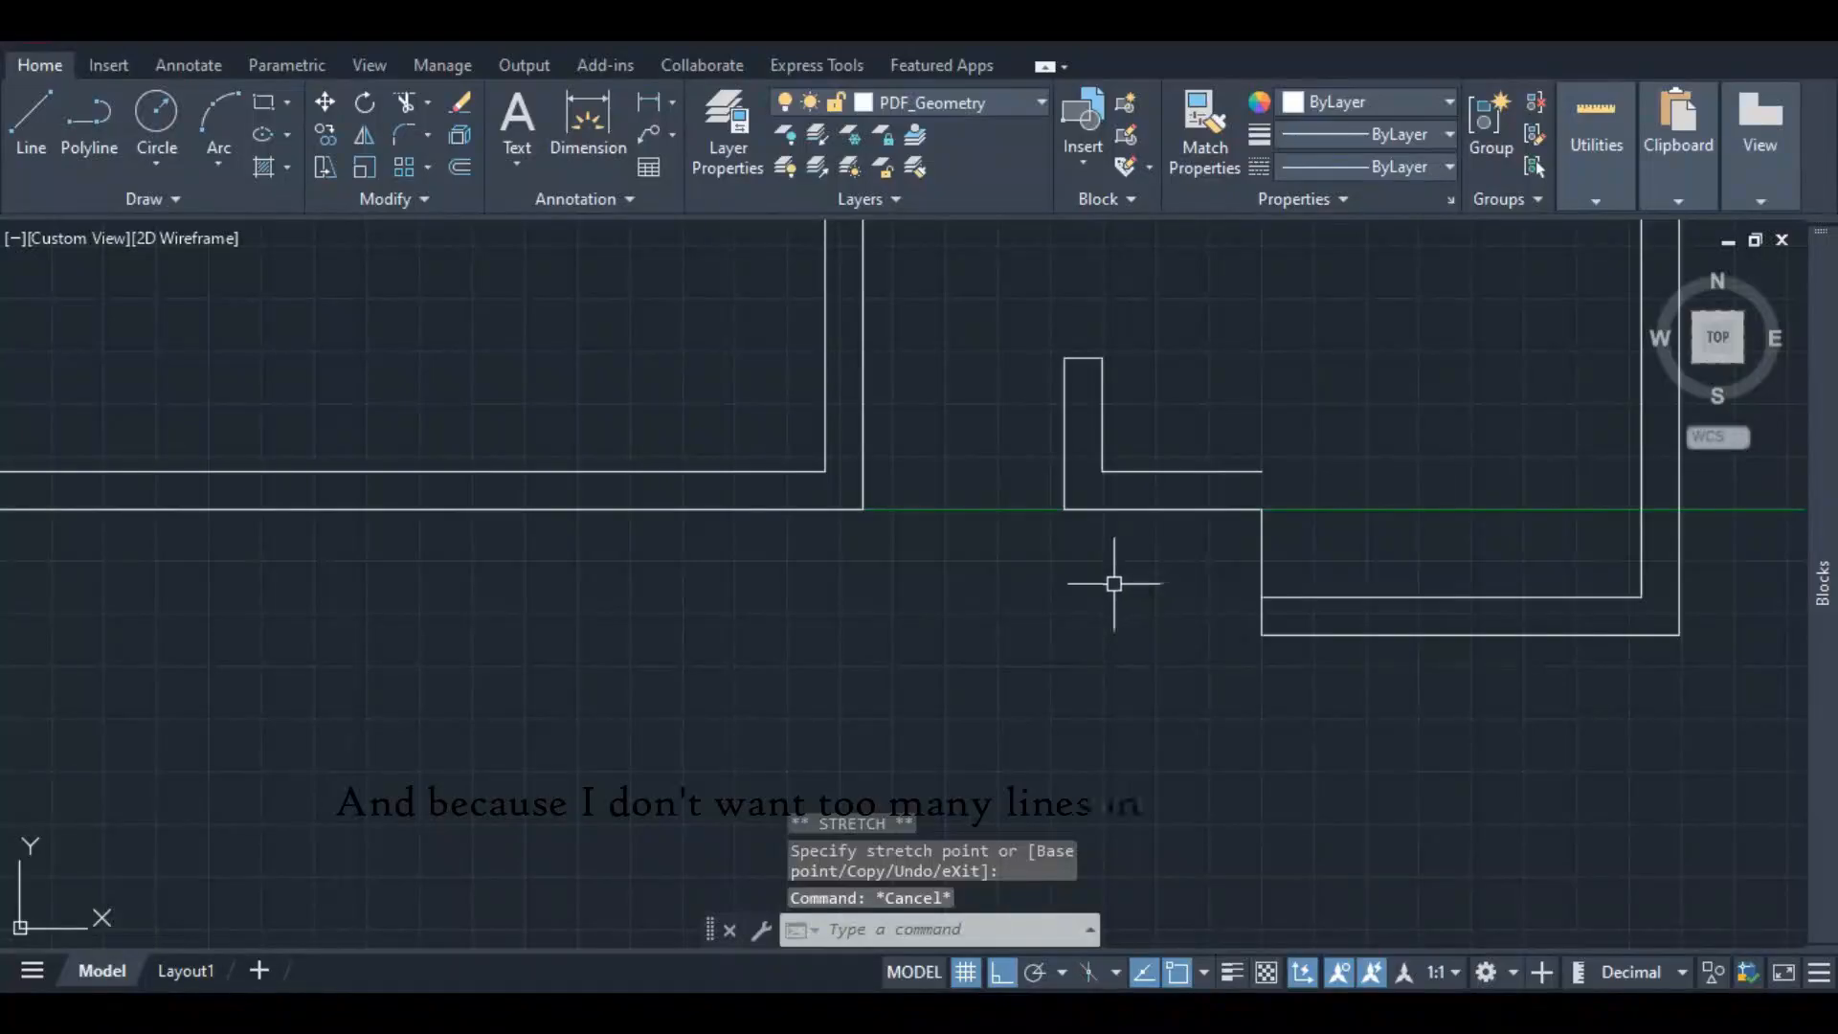
- Join the two collinear vertical segments at the toilet wall's outer side into one line and select it
click(1261, 571)
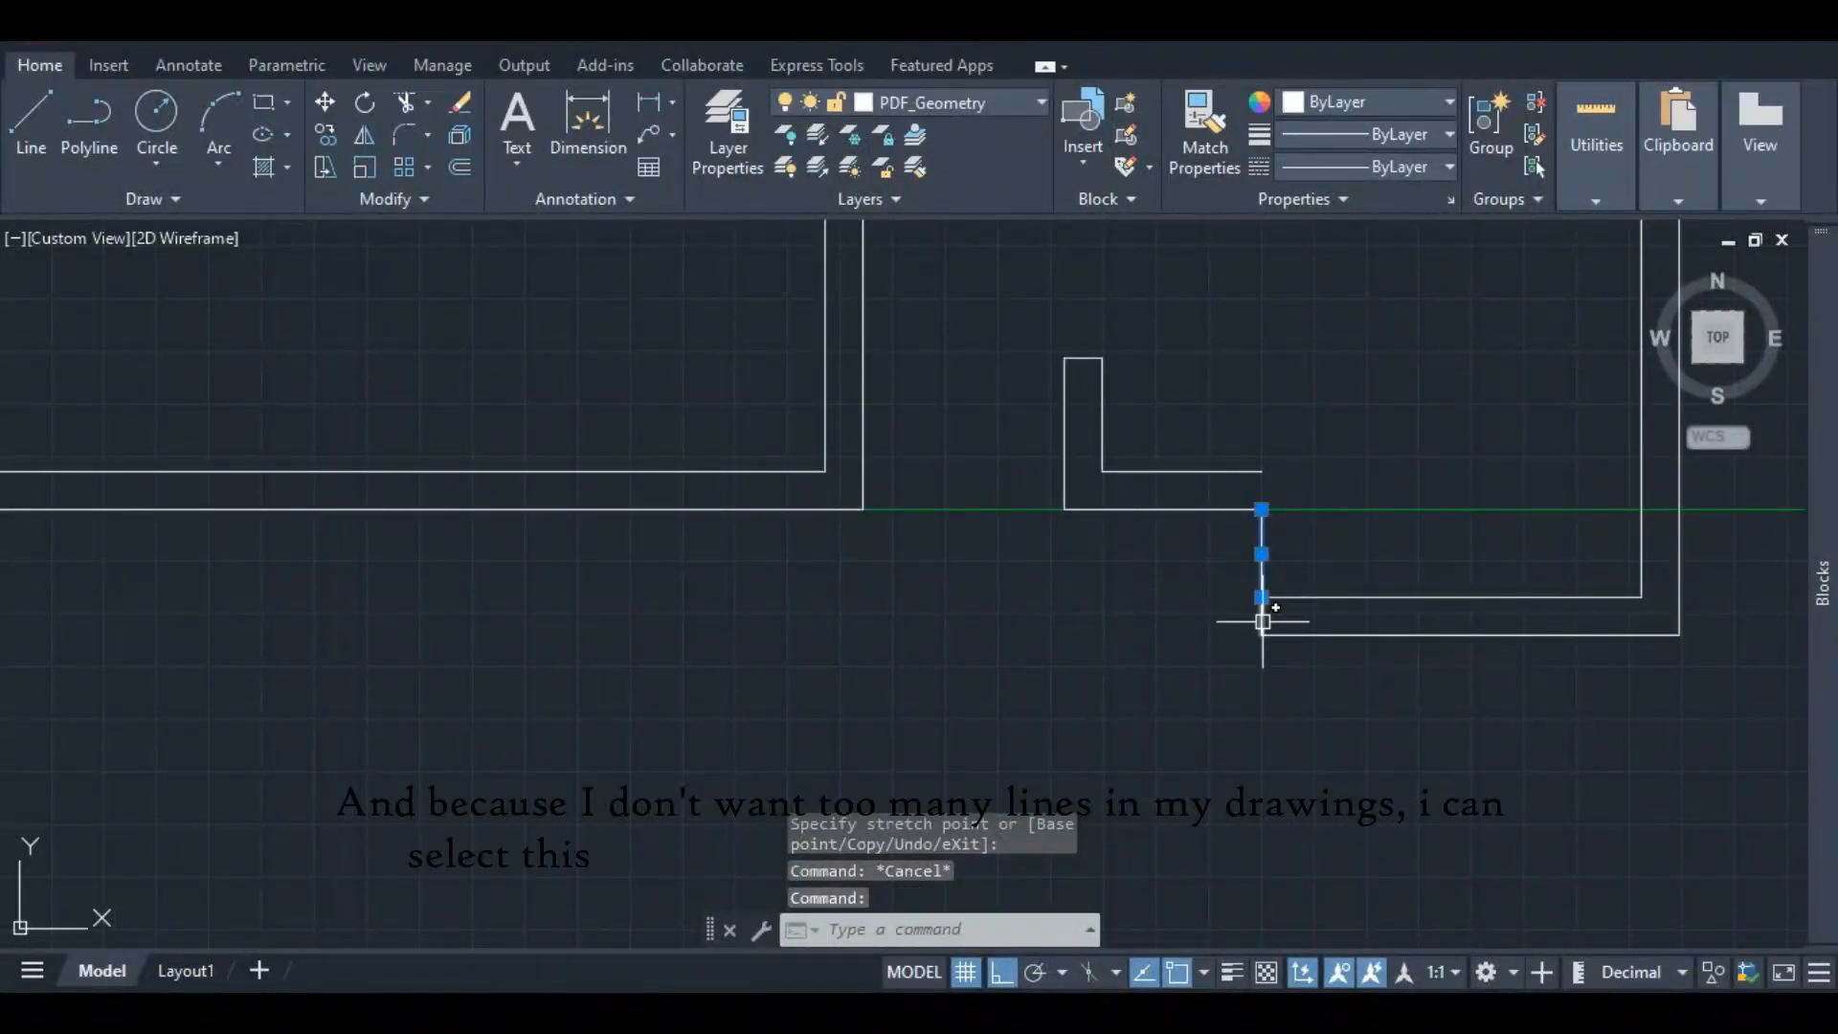
click(1262, 616)
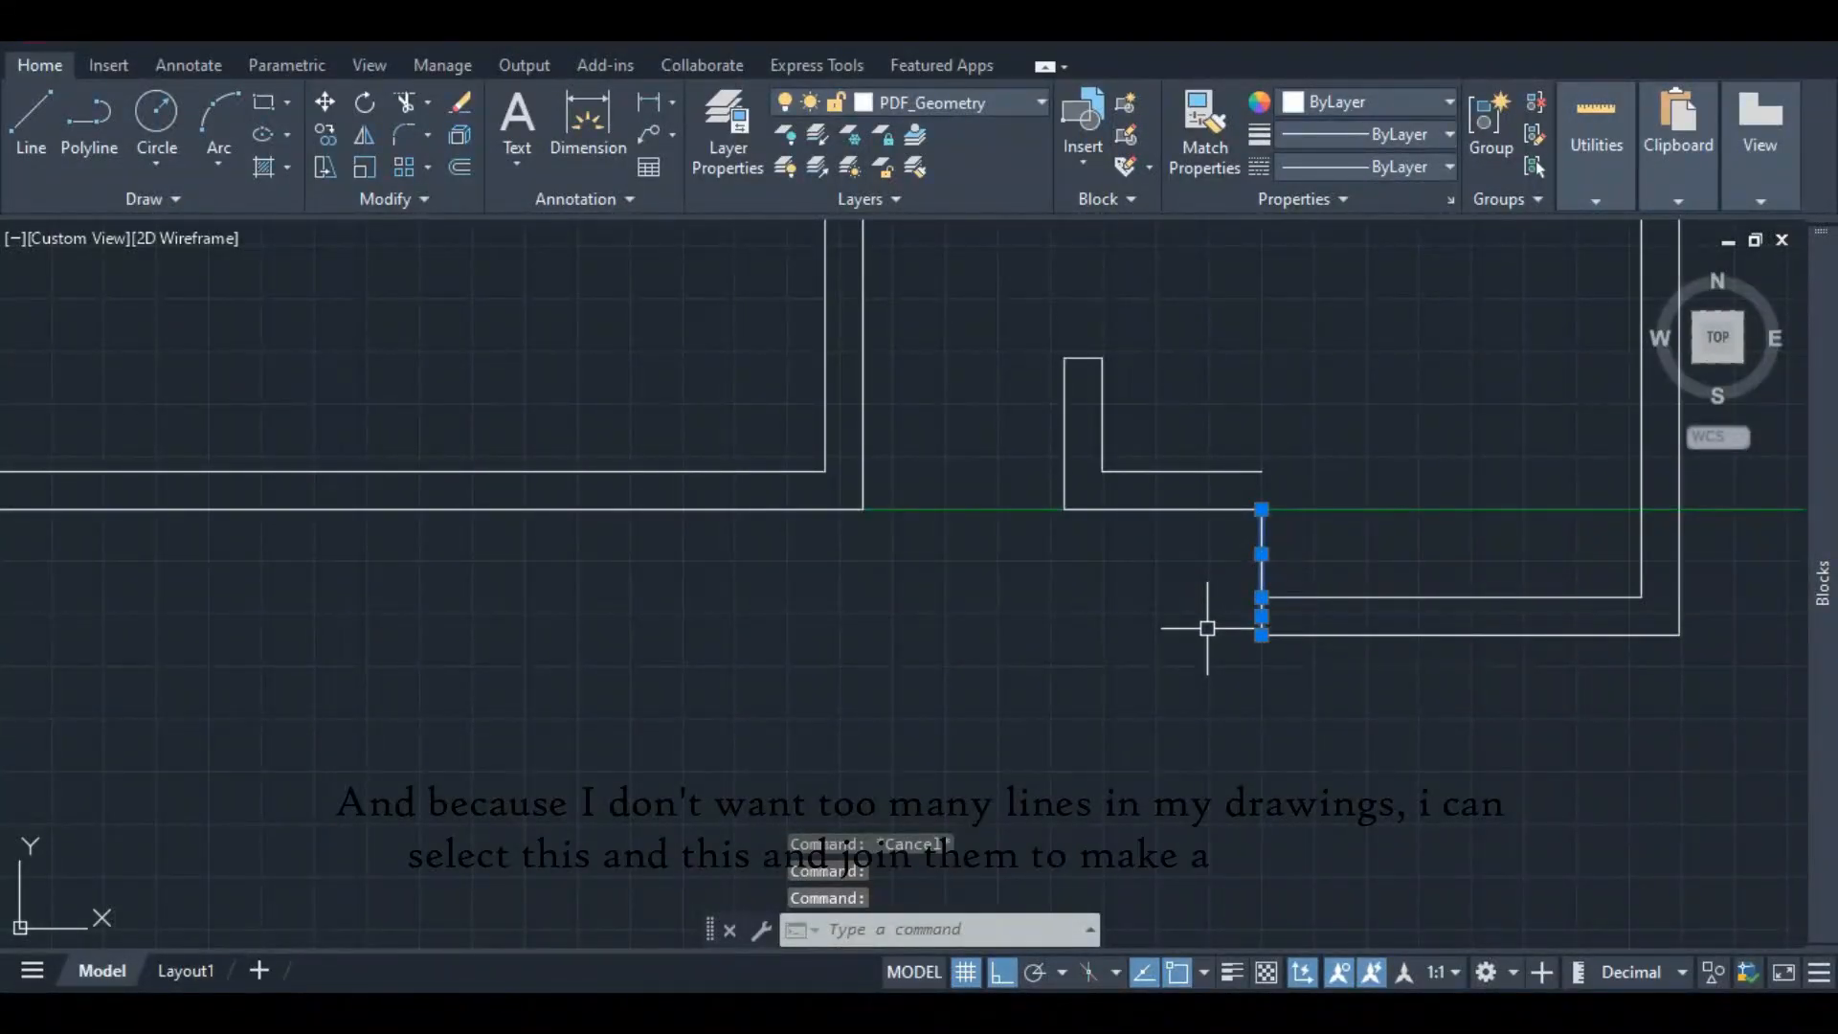
text(joi)
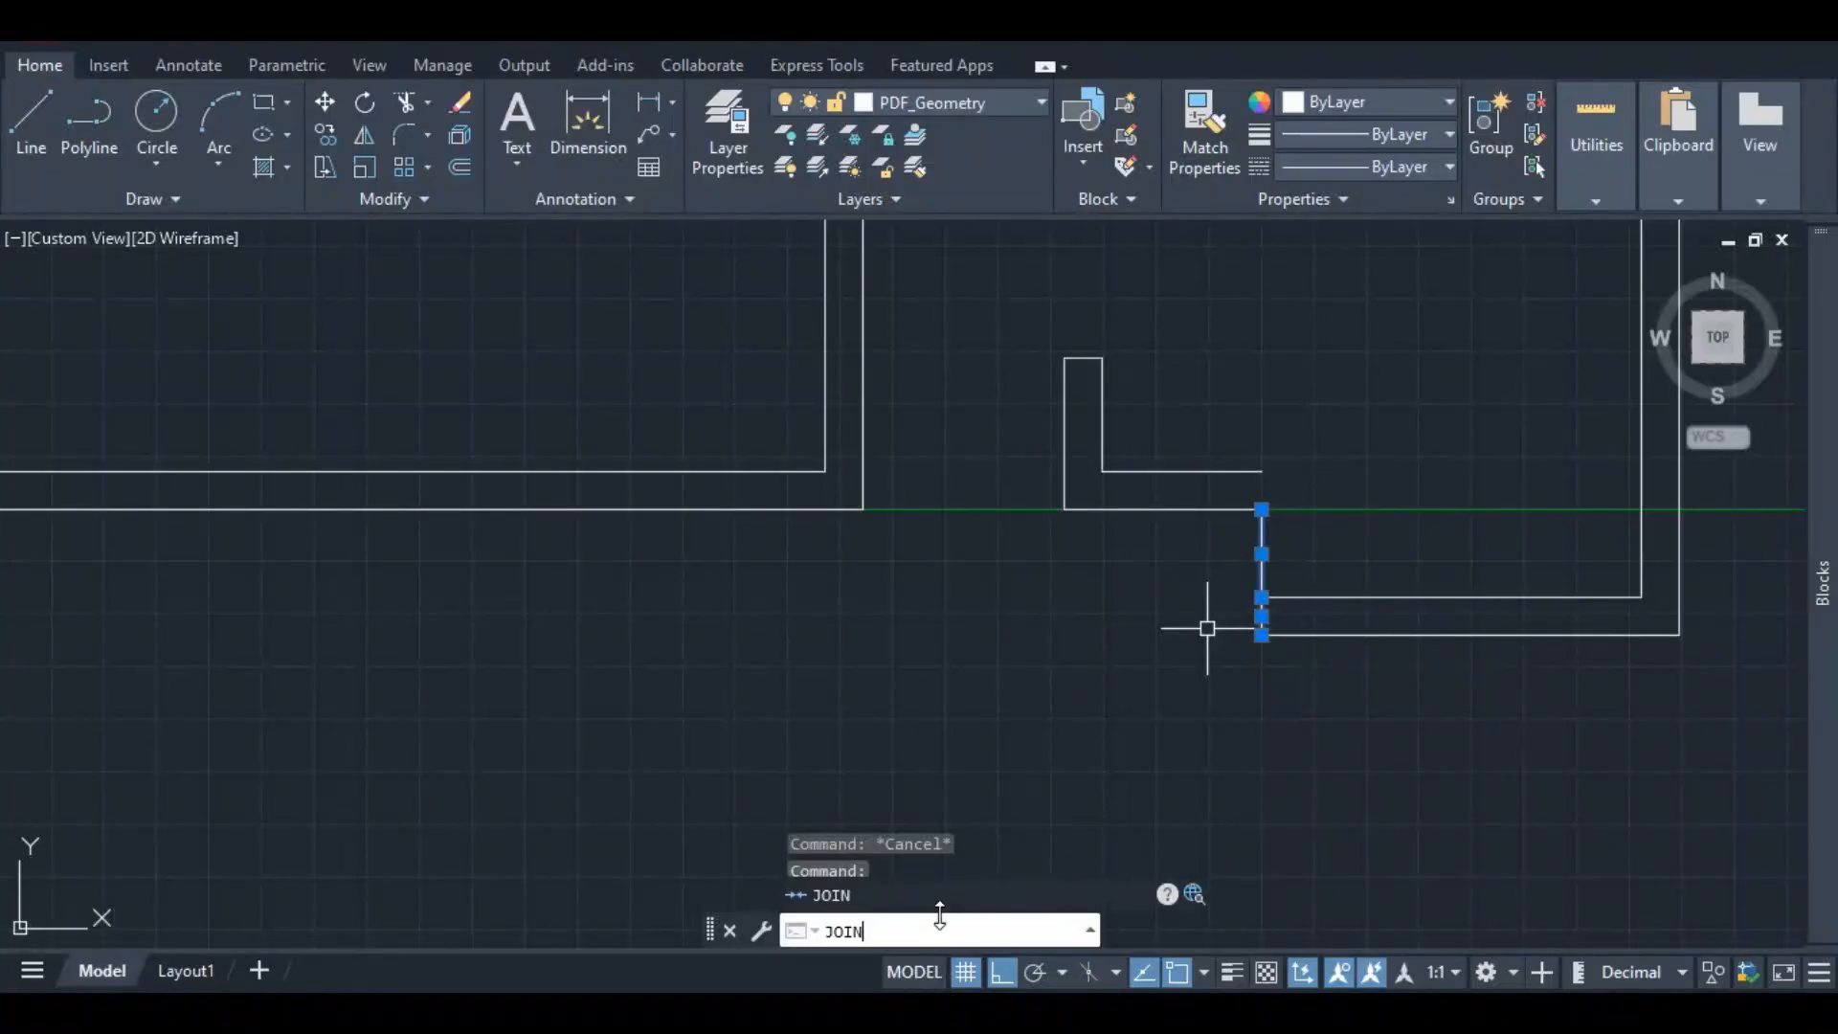
key(Return)
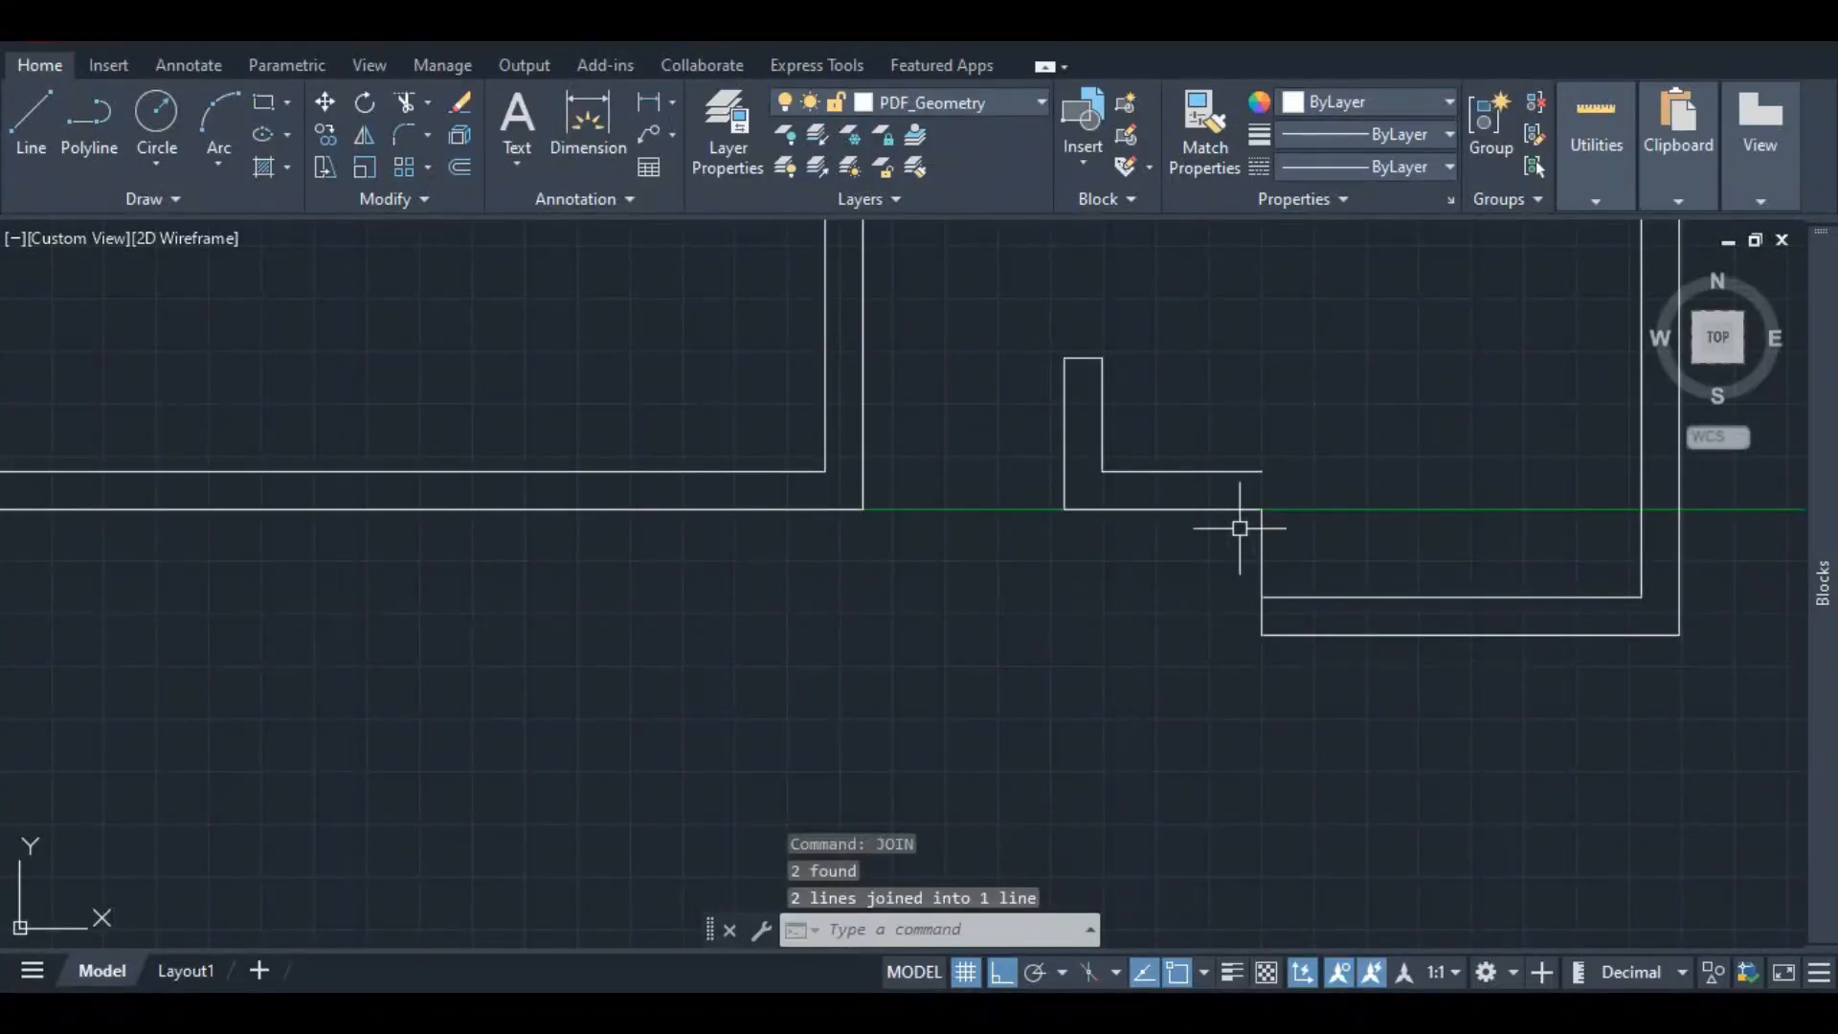
click(1261, 558)
- Shorten the toilet's inner front wall line by 225 at the end that meets the joined vertical line
scroll(1290, 536, up, 3)
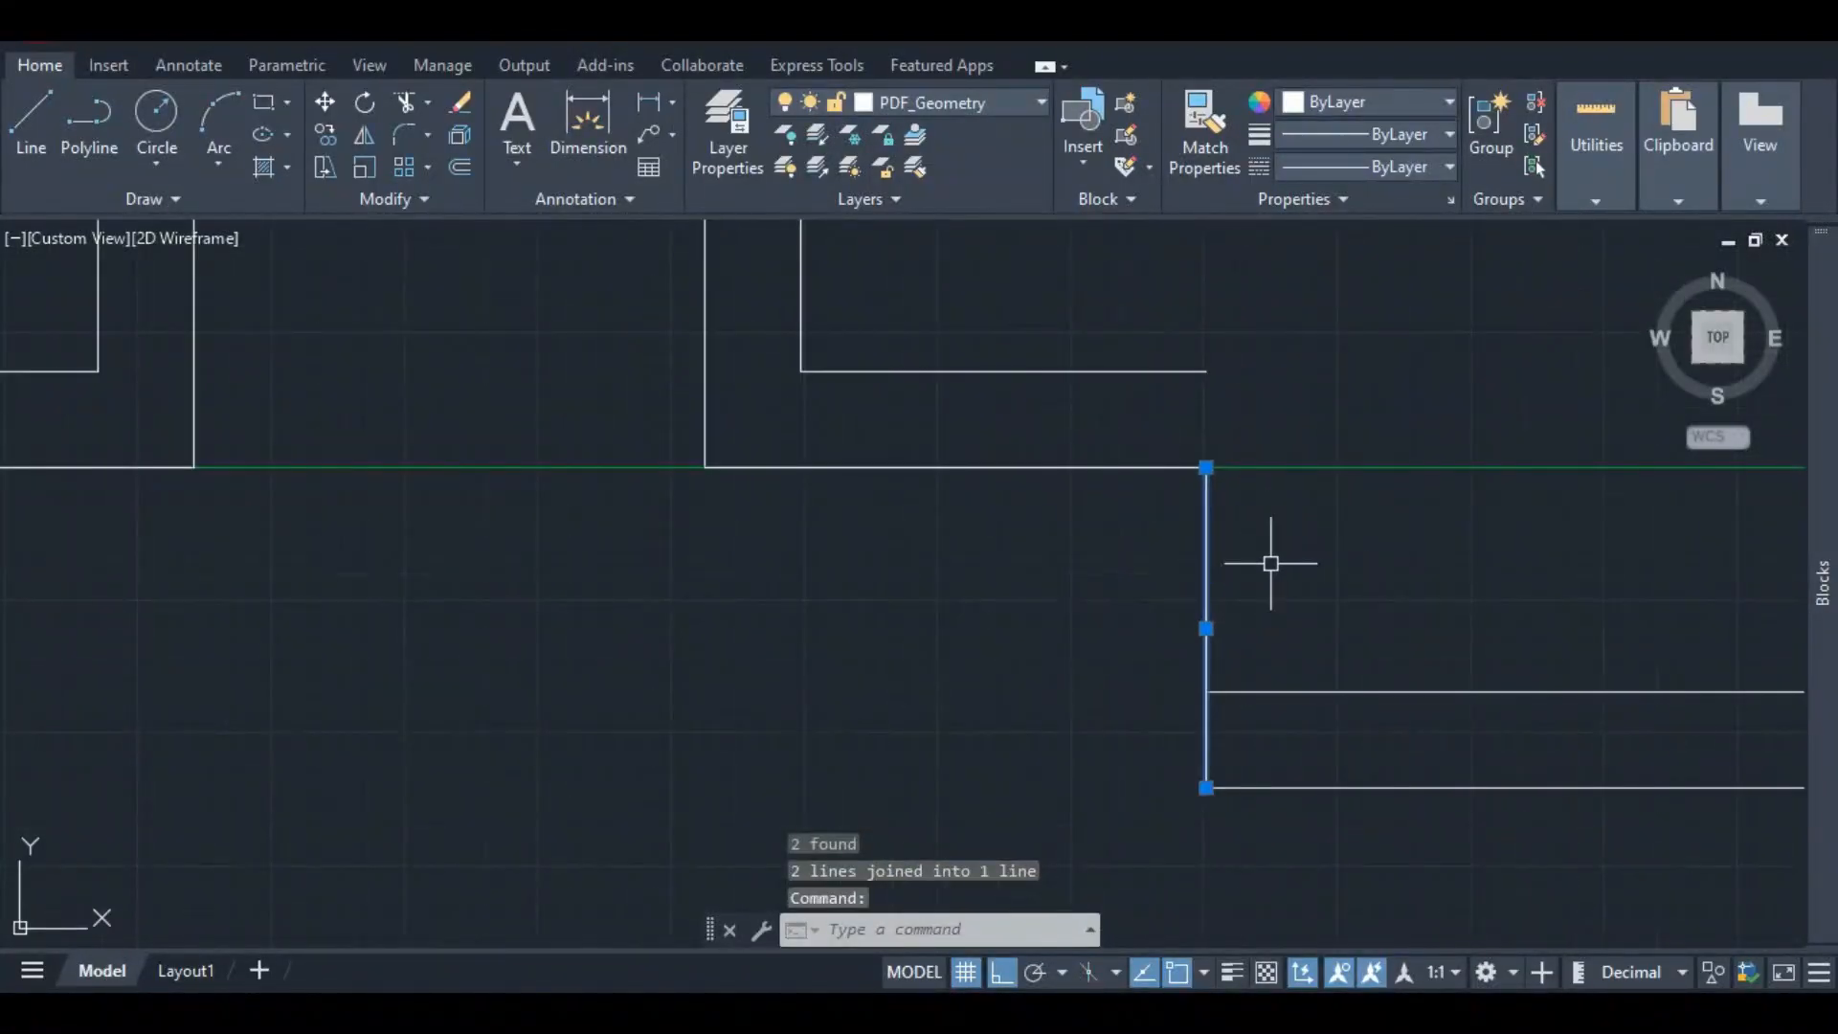
scroll(1264, 556, down, 2)
scroll(1192, 493, up, 2)
scroll(1206, 575, down, 2)
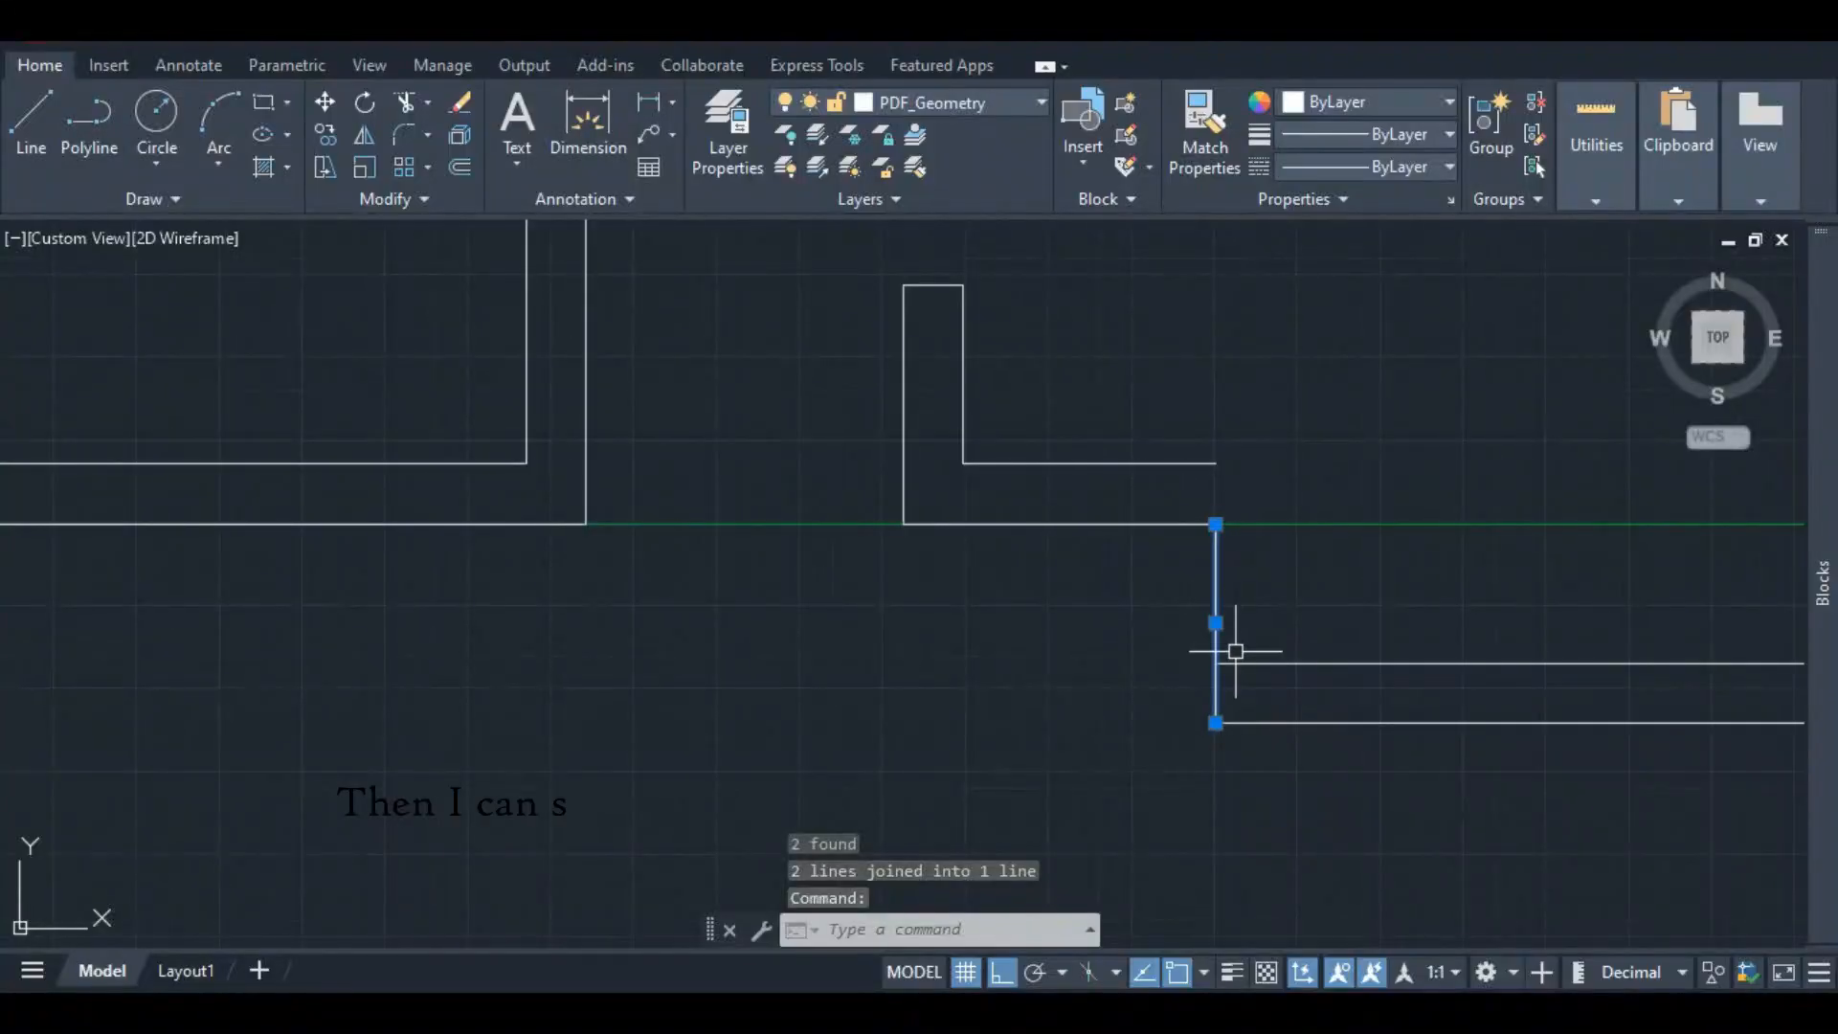
click(1237, 665)
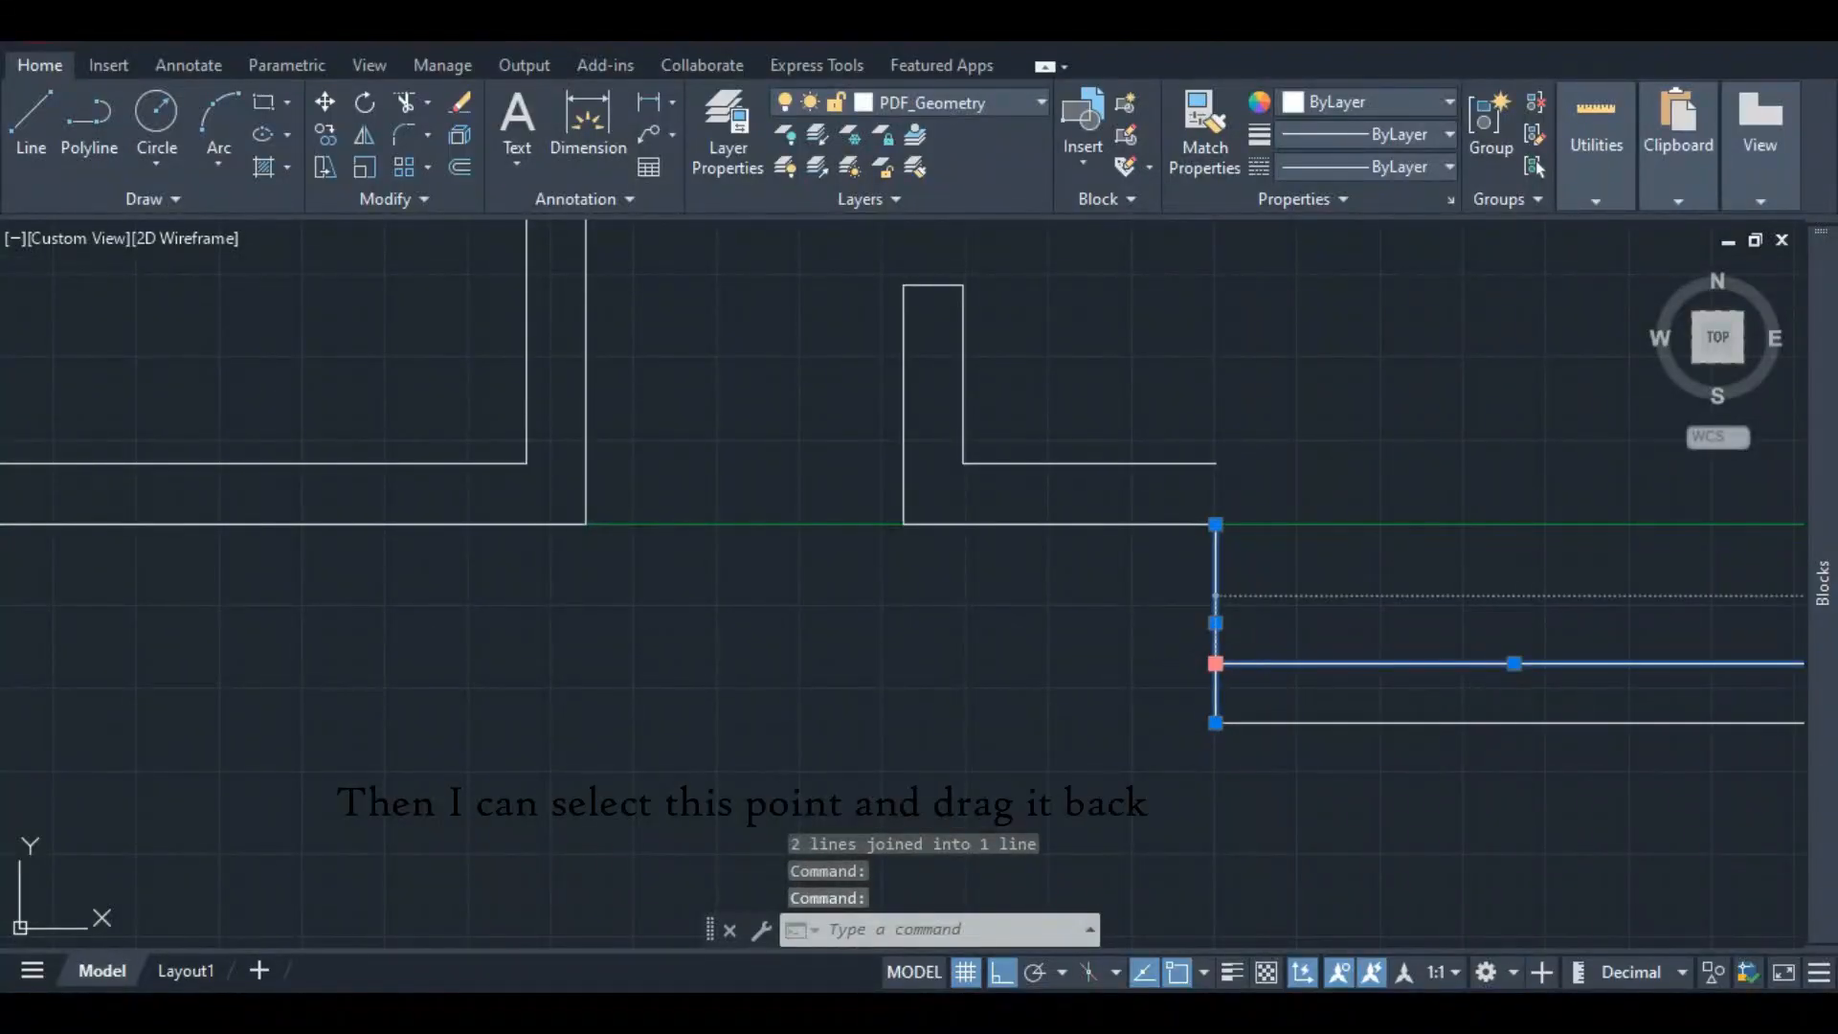
click(1214, 663)
text(225)
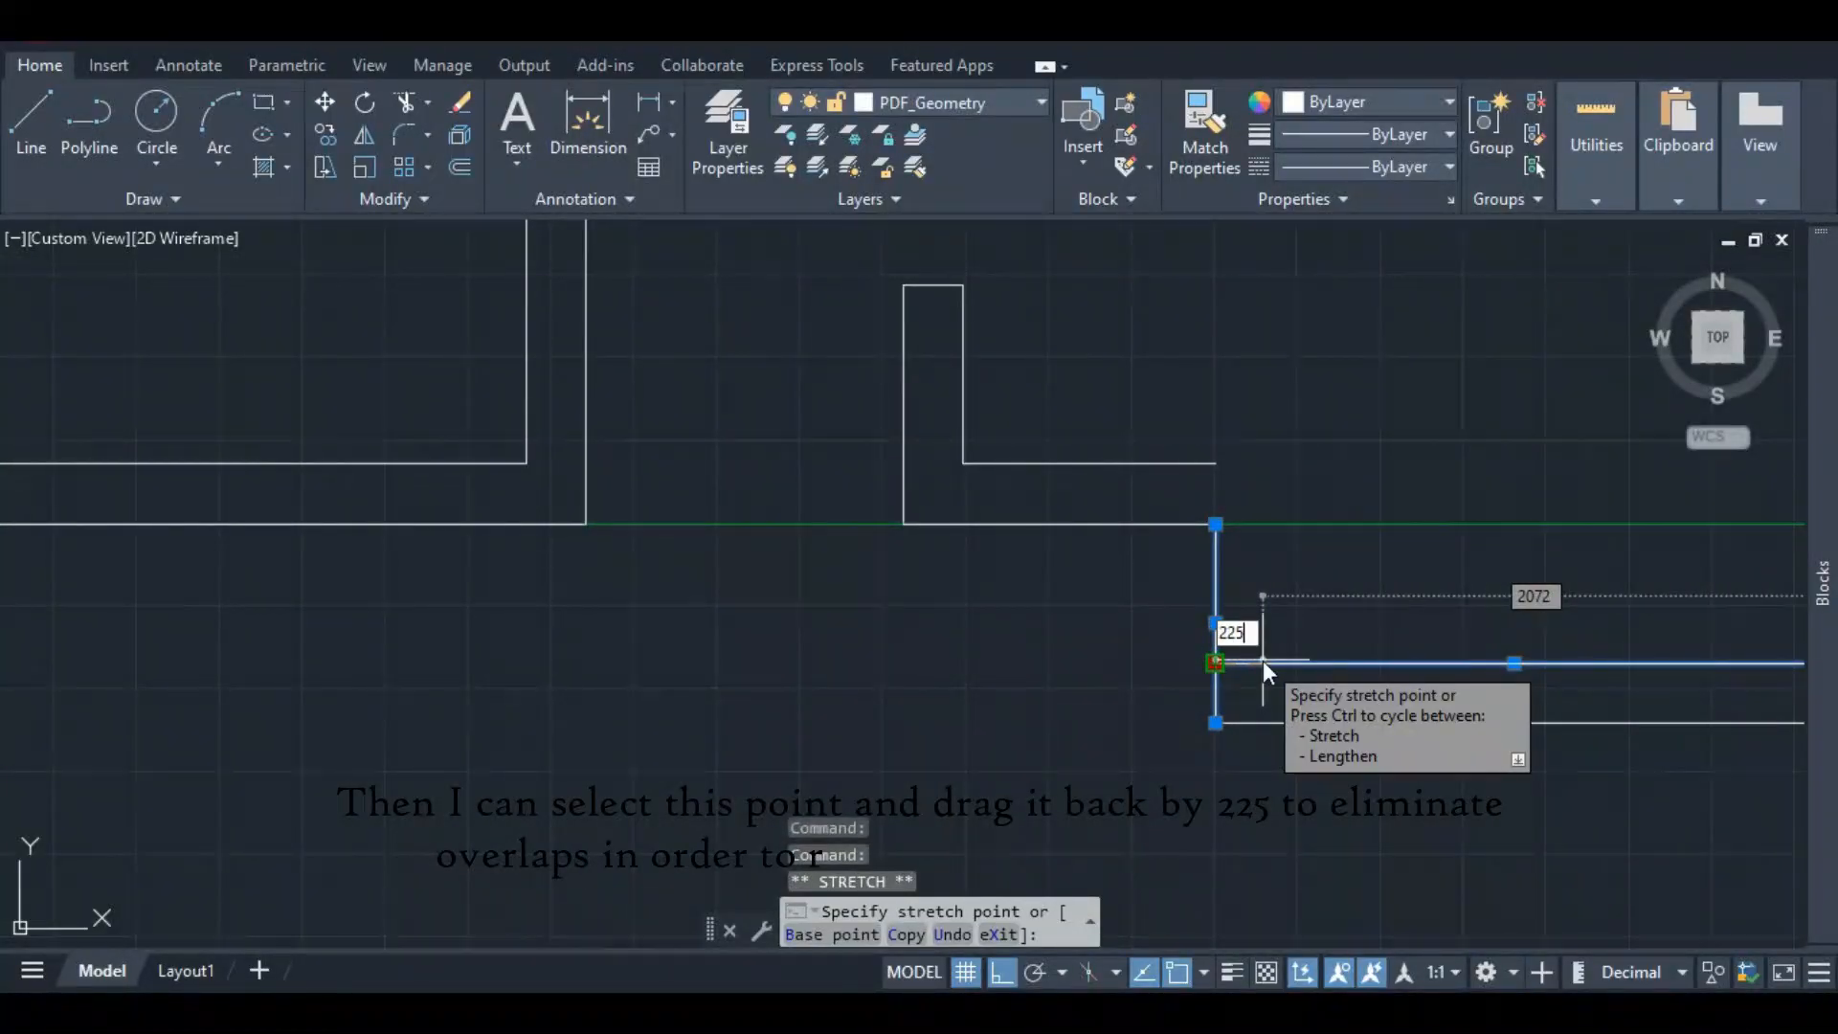
key(Return)
- Check the toilet wall dimensions in the reference plan and draw the inner side wall line 1200 upward from the shortened line's end
scroll(1247, 636, down, 4)
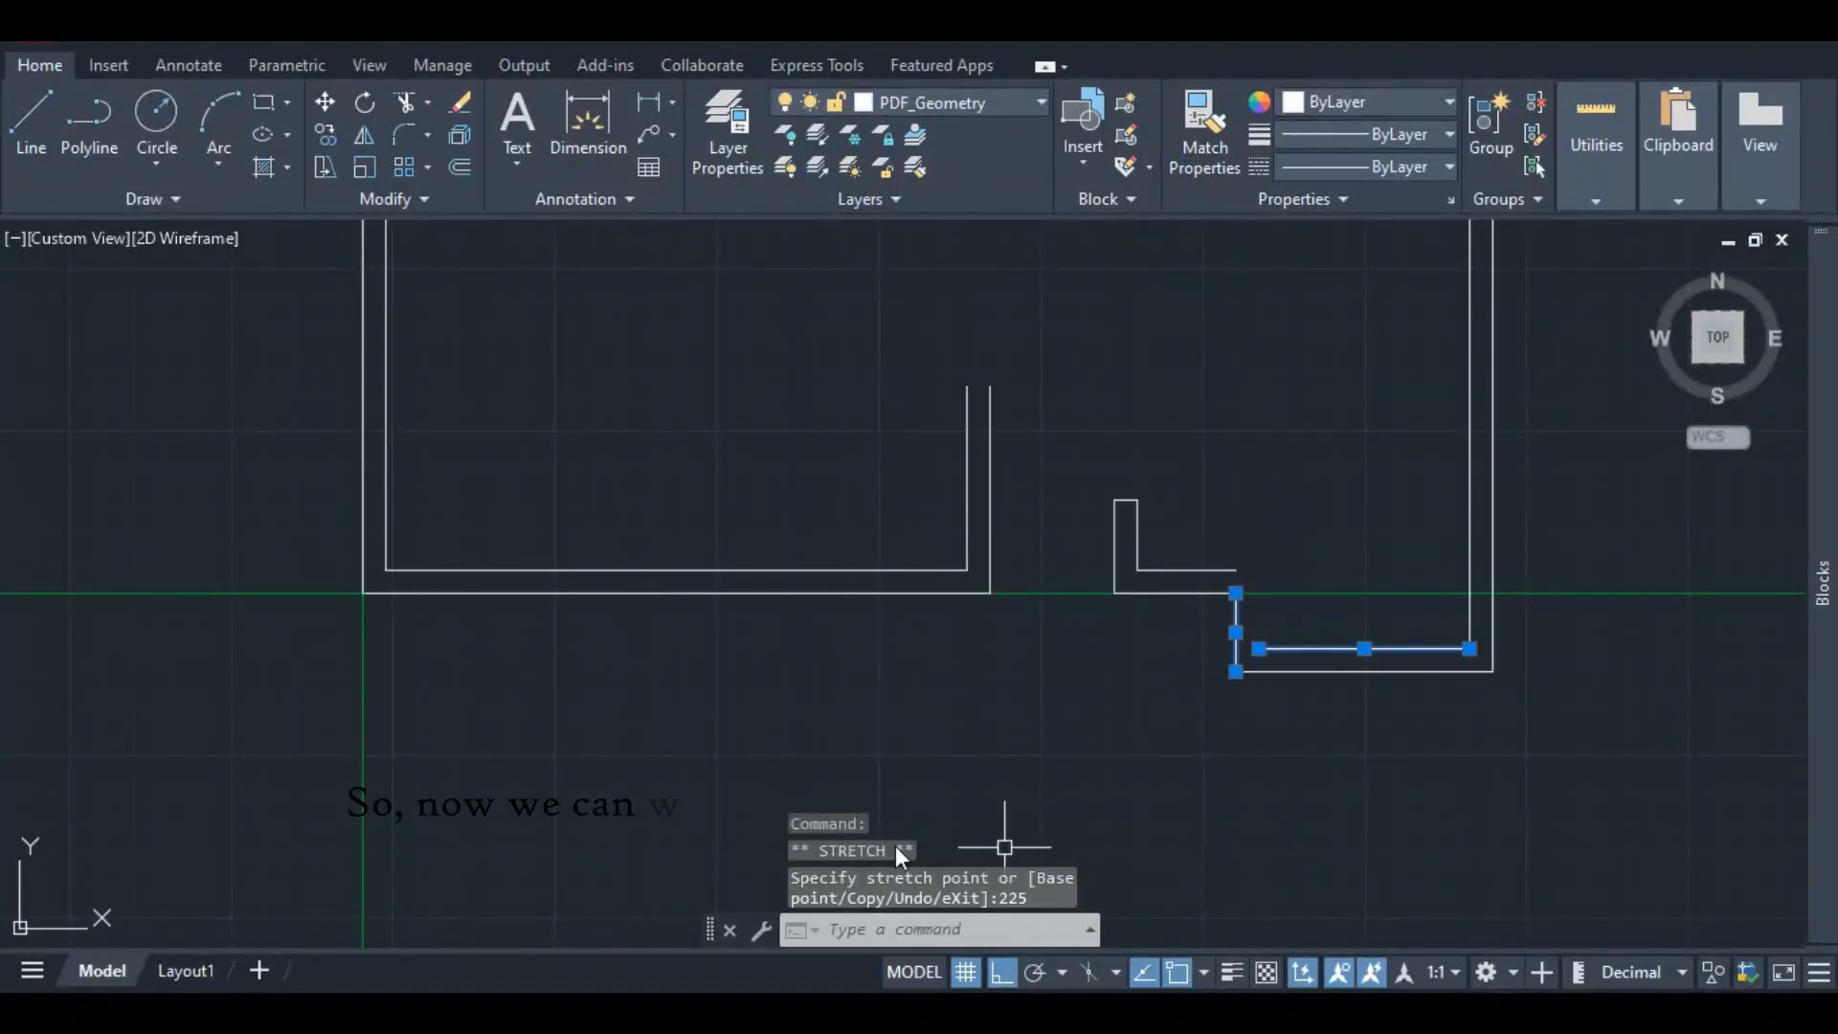
scroll(687, 664, down, 4)
scroll(228, 709, up, 5)
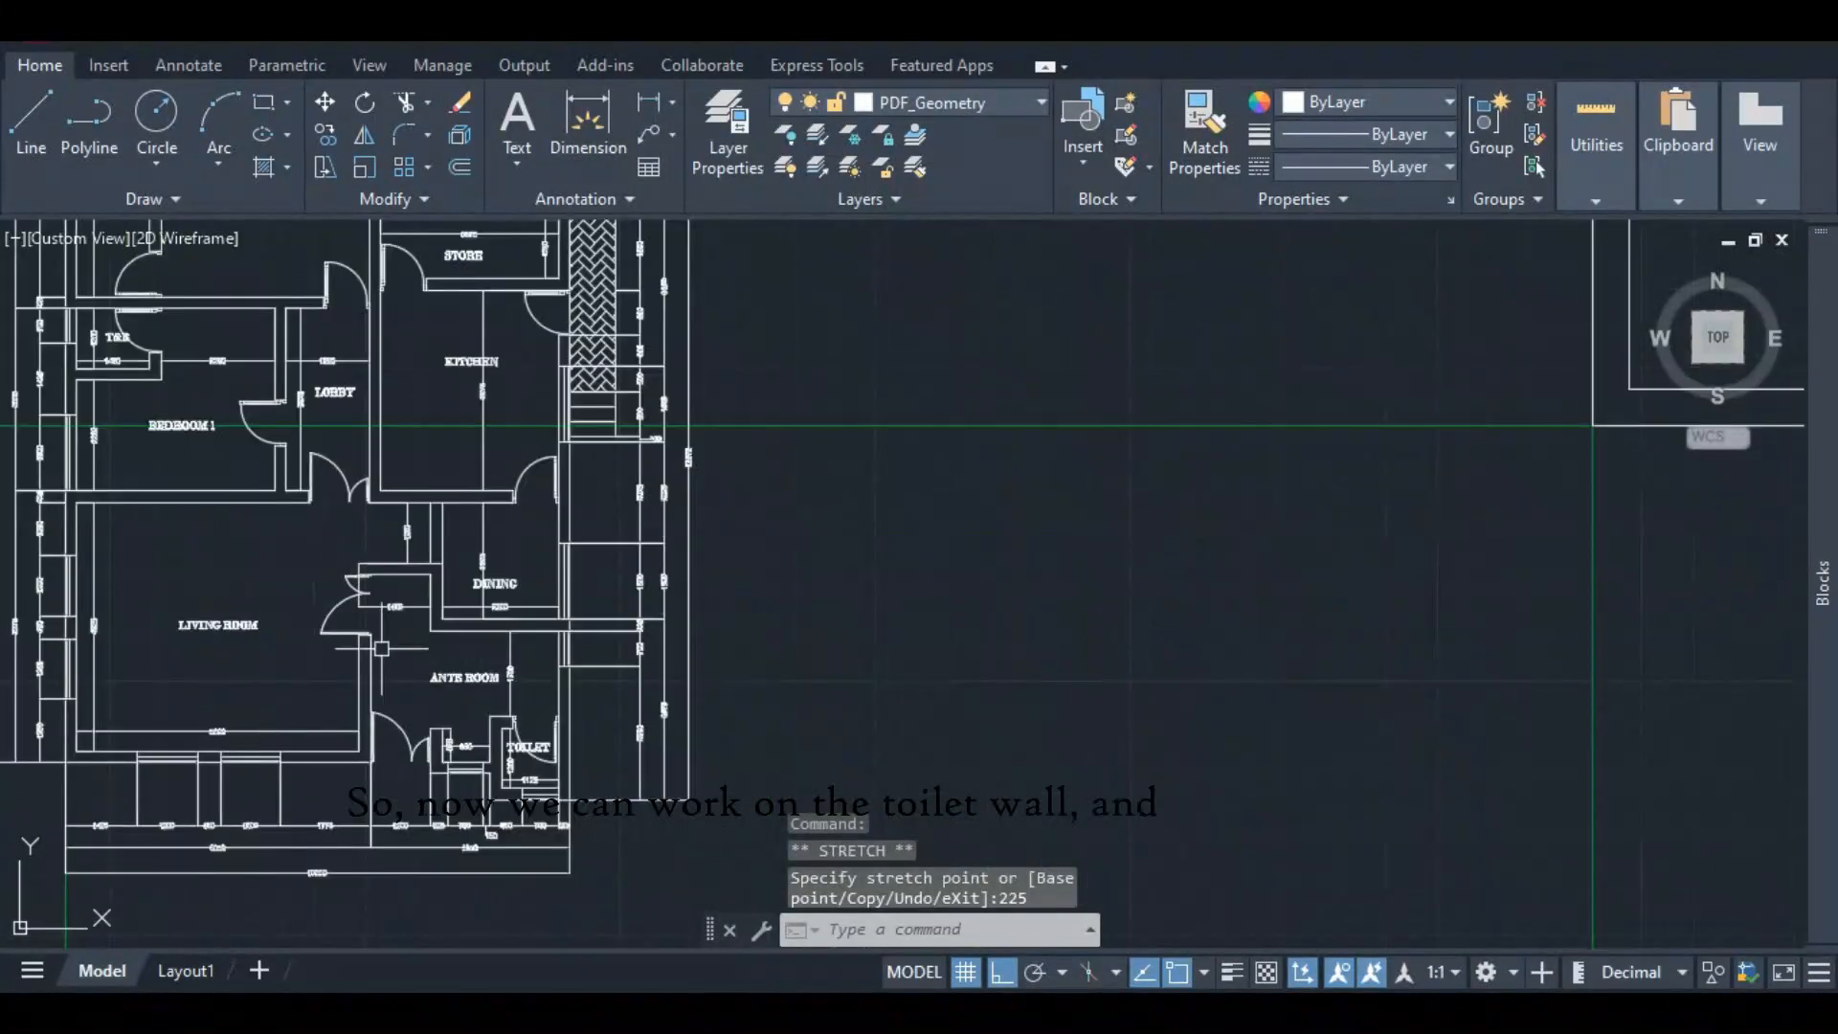
scroll(390, 777, up, 5)
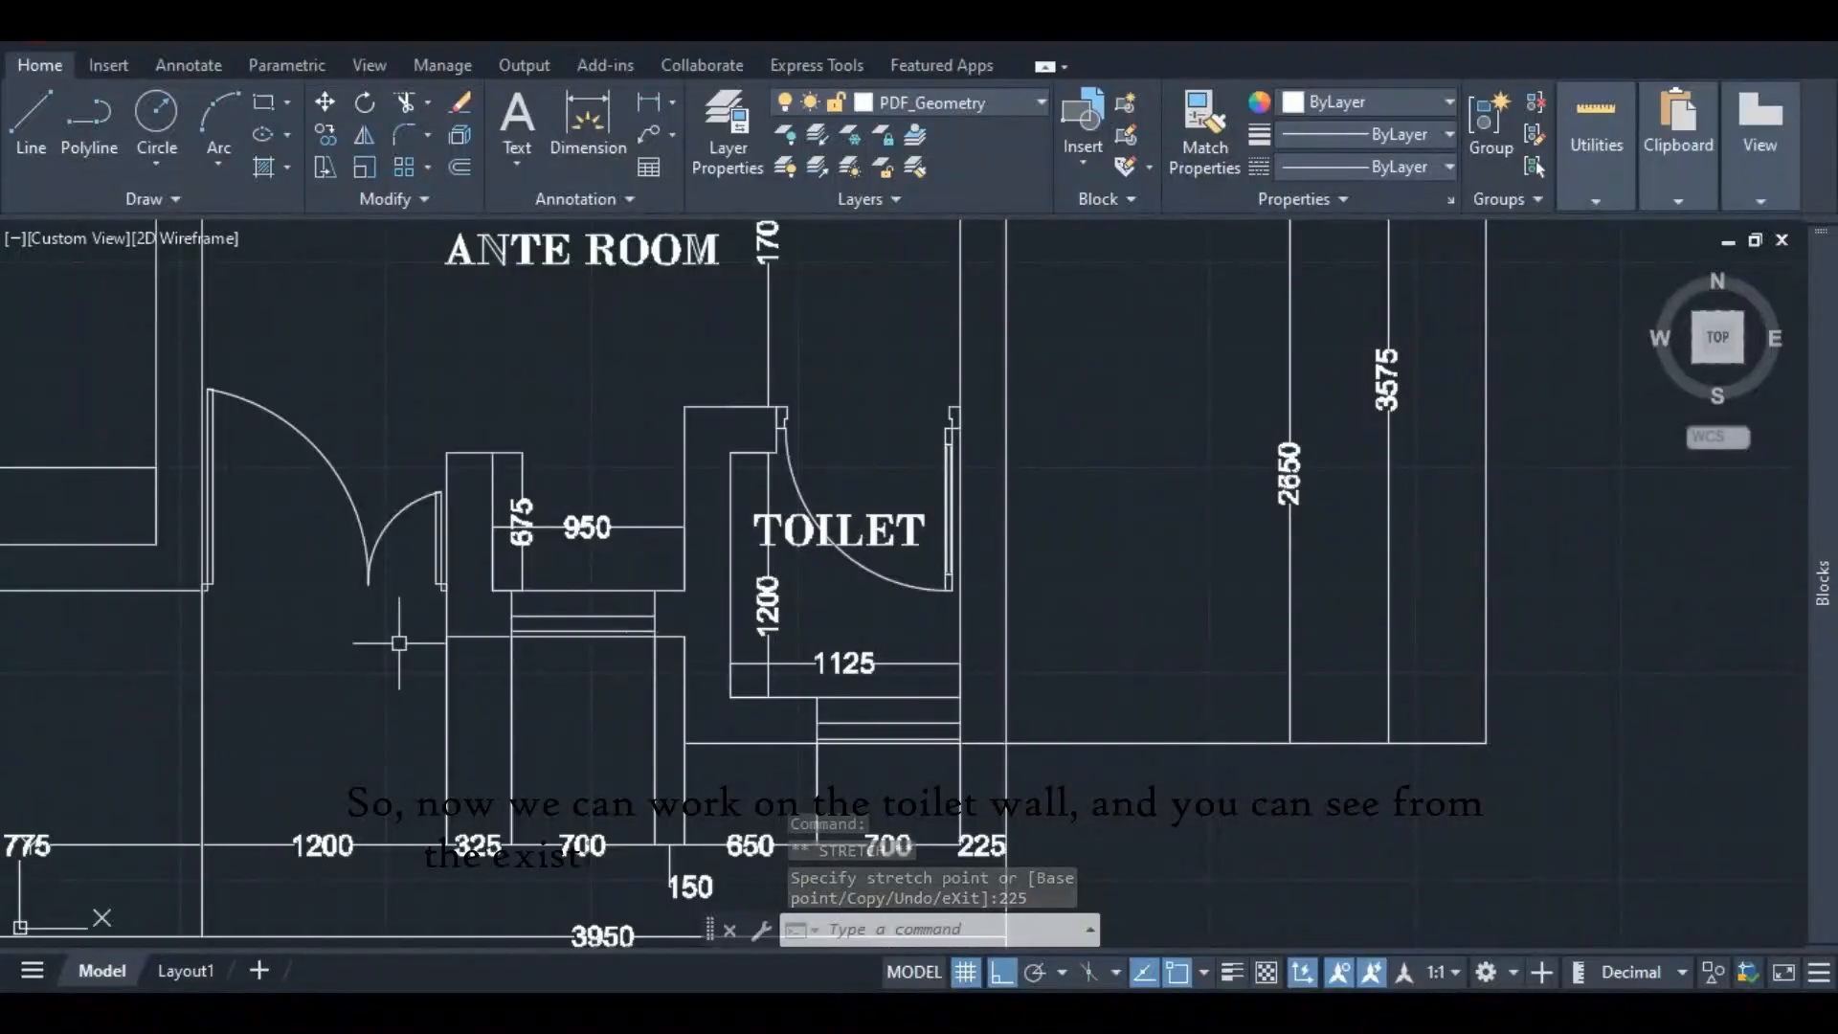
scroll(399, 643, down, 3)
scroll(523, 642, up, 3)
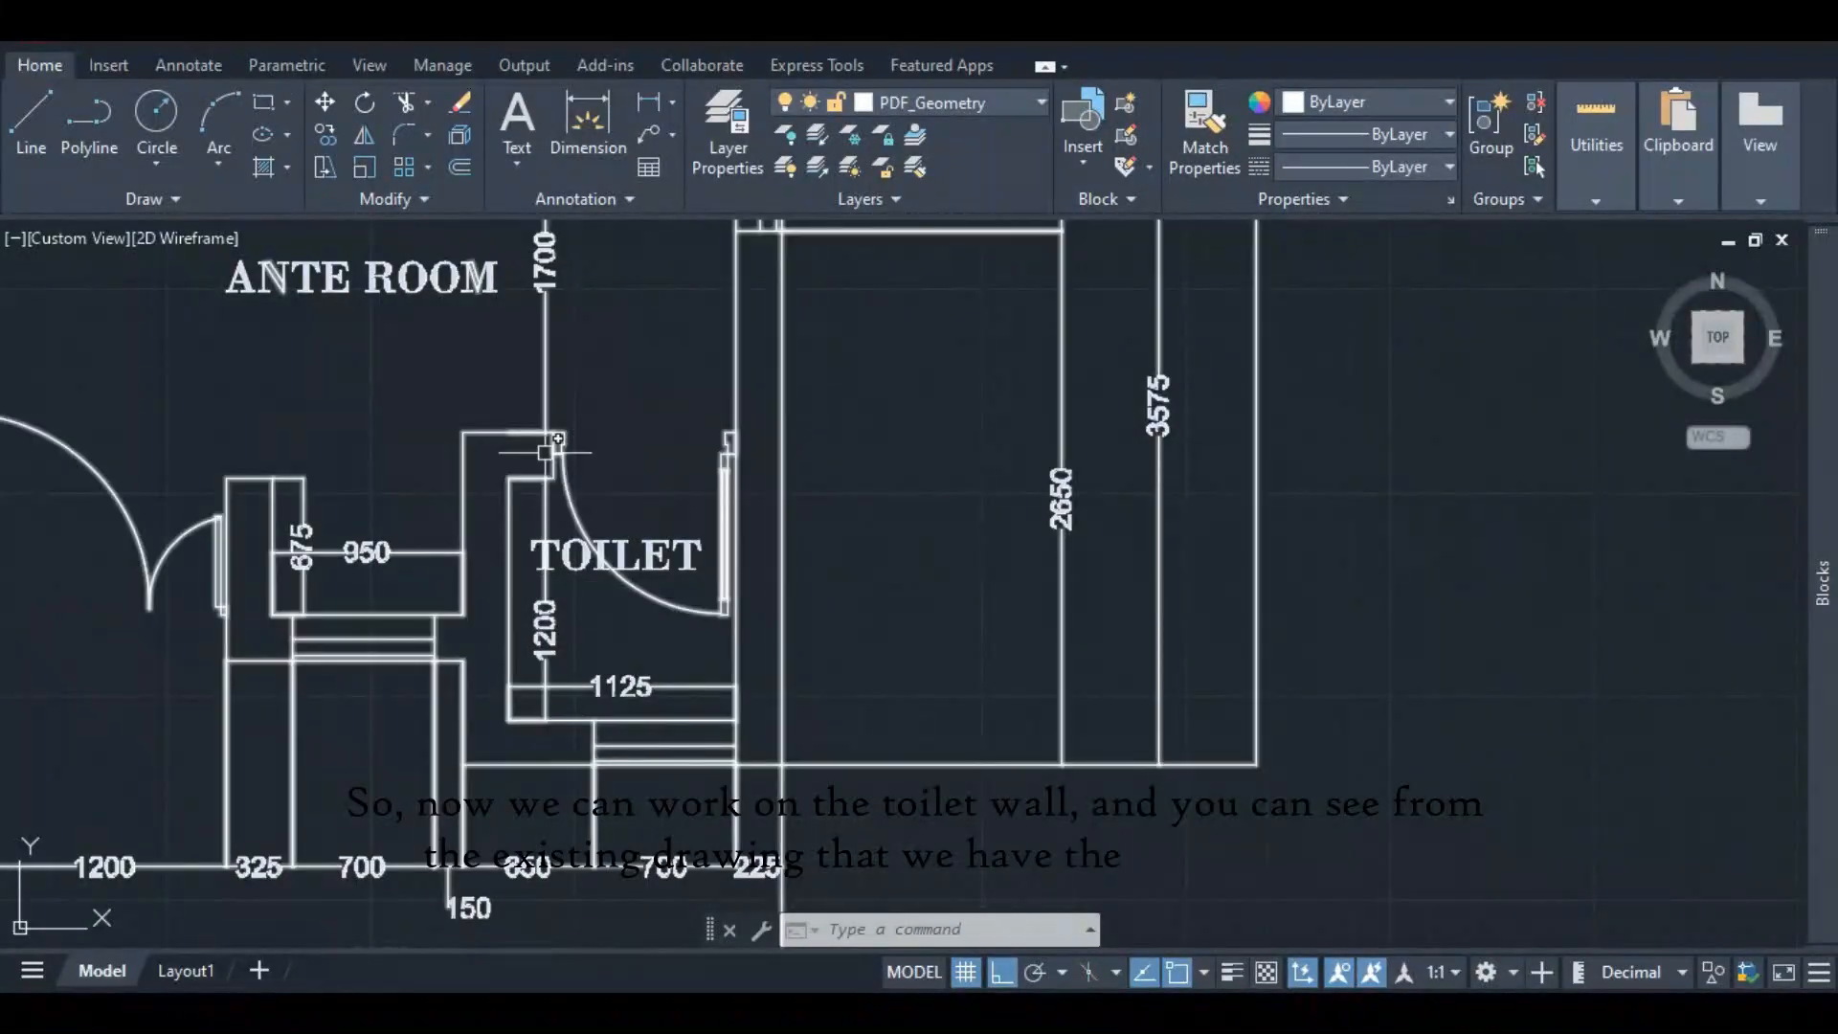
scroll(345, 659, down, 7)
scroll(1464, 576, up, 4)
key(Escape)
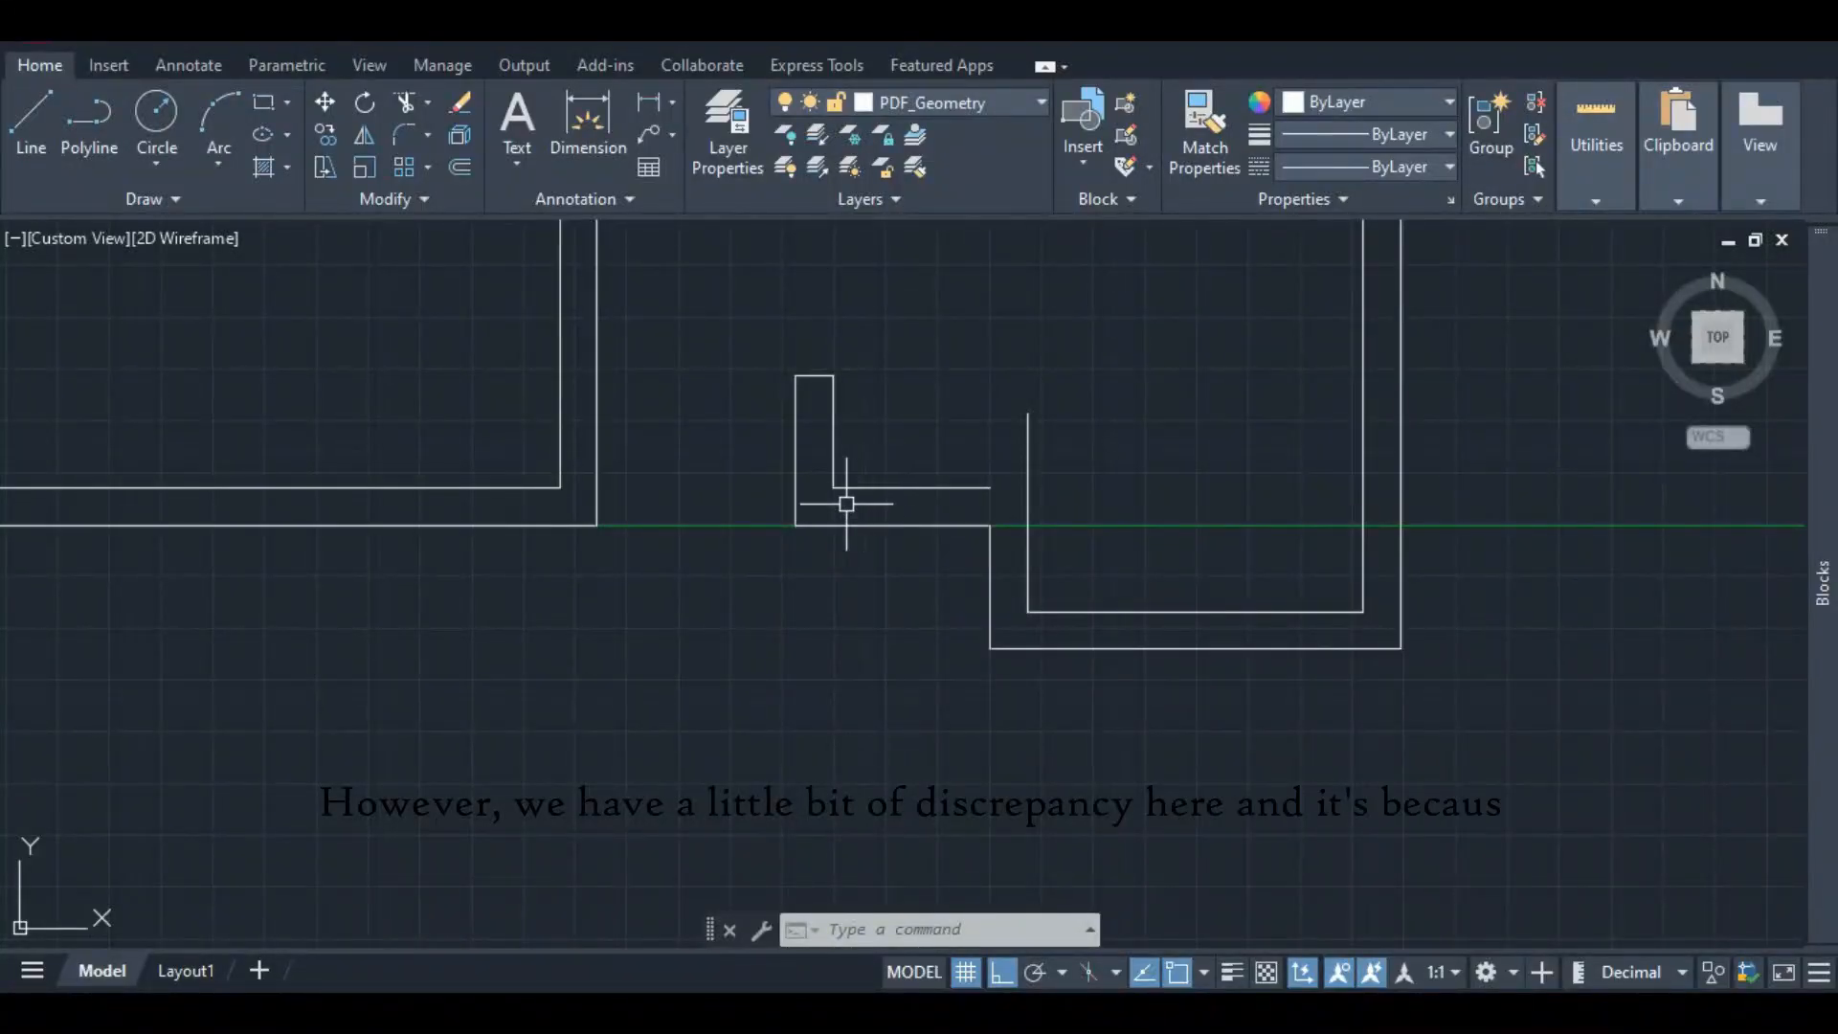
- Select the L-shaped entrance wall and compare its alignment with the front walls in the reference plan
click(784, 364)
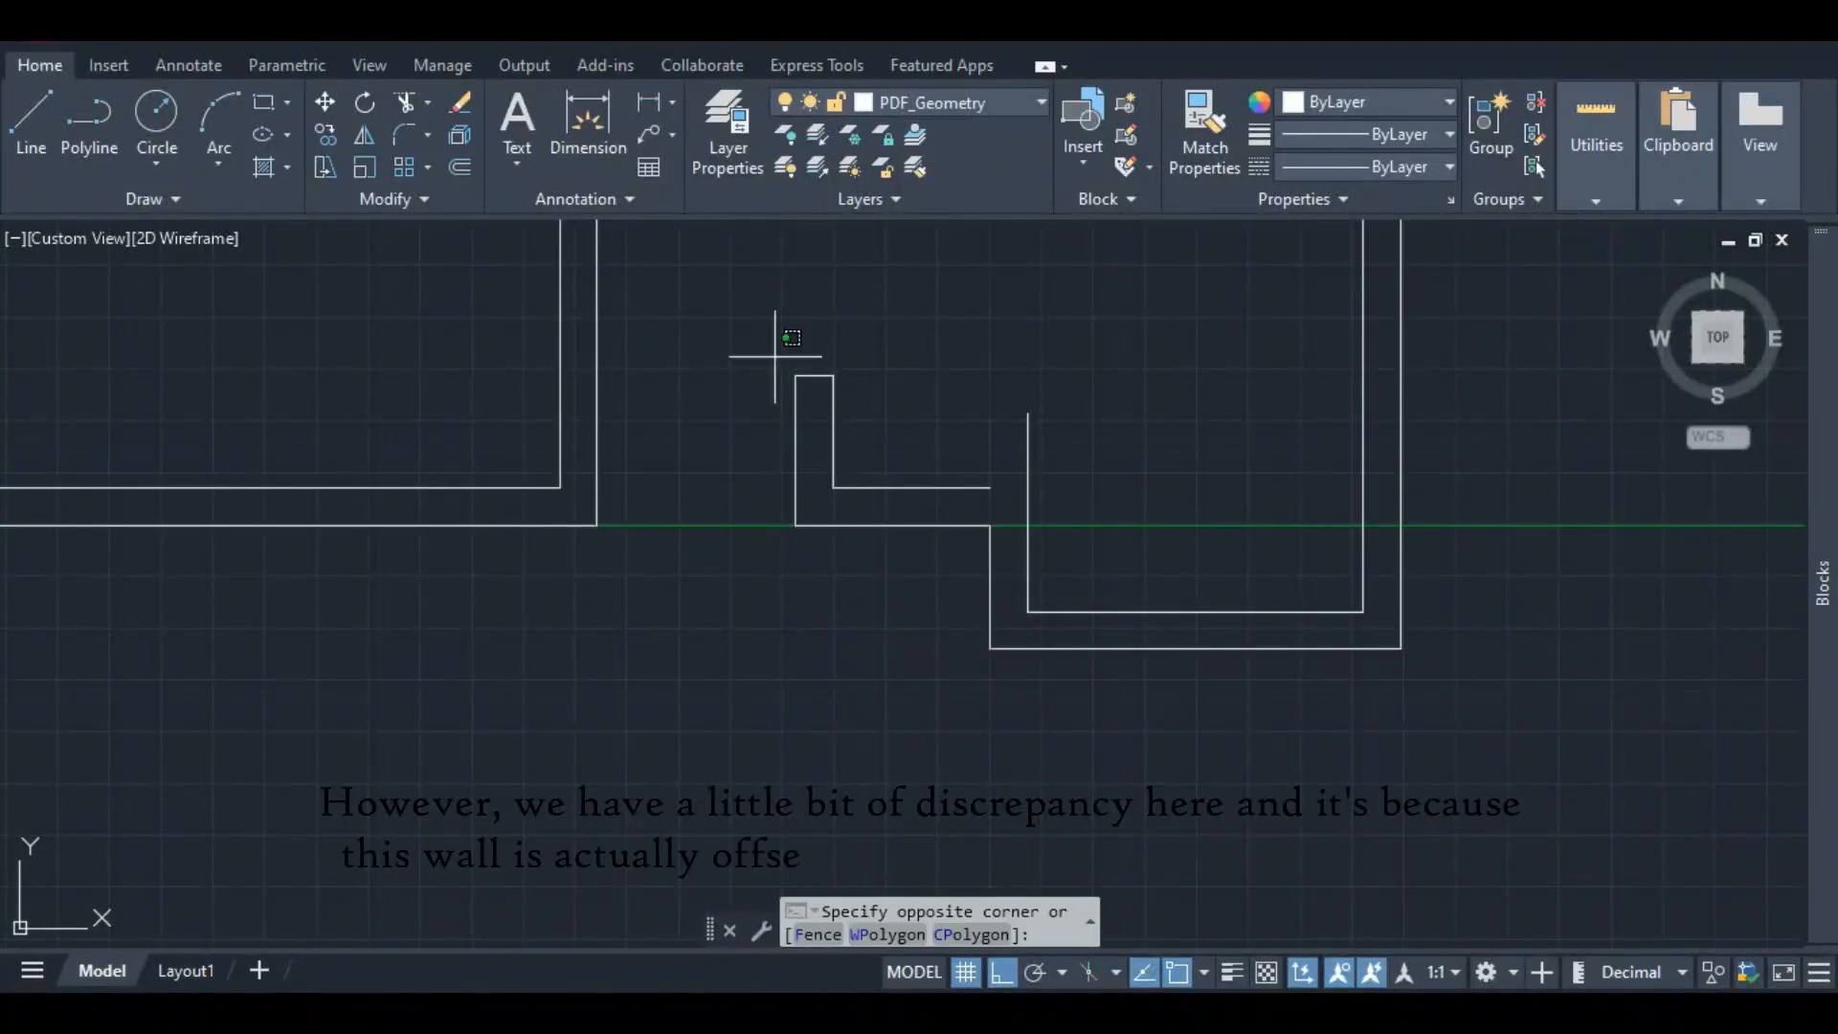
click(996, 559)
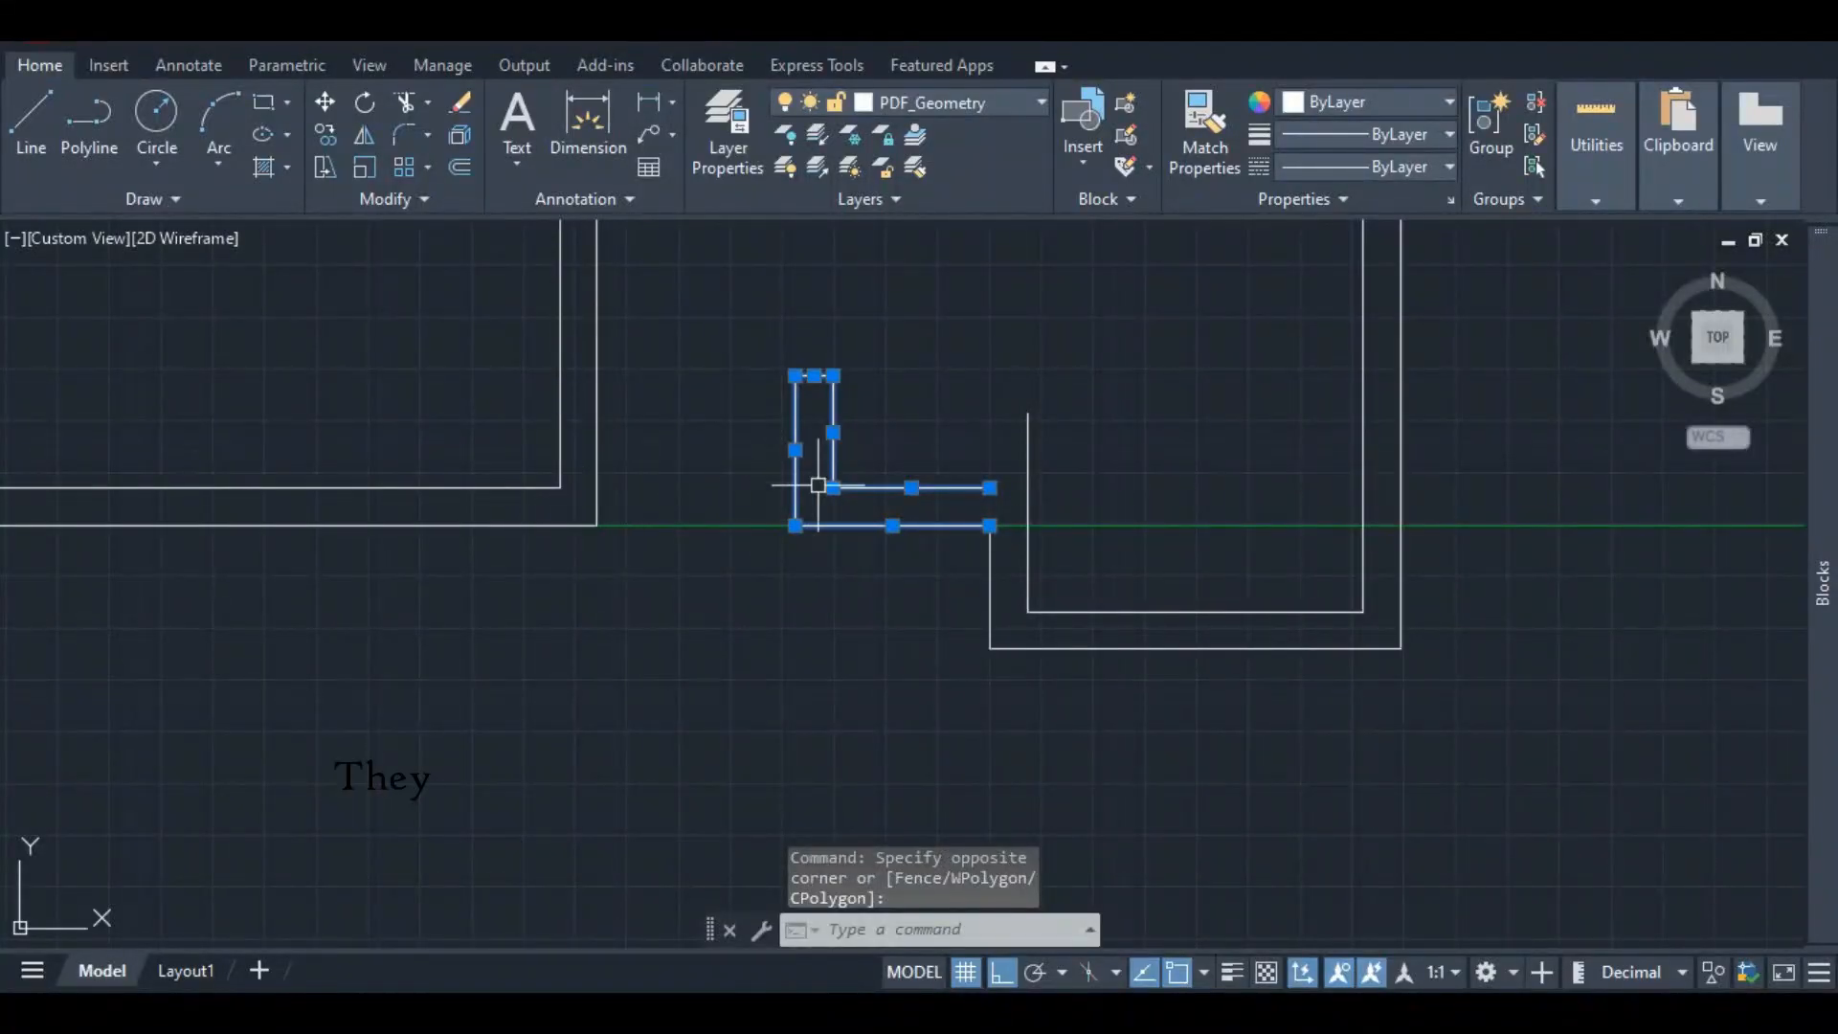
right_click(902, 386)
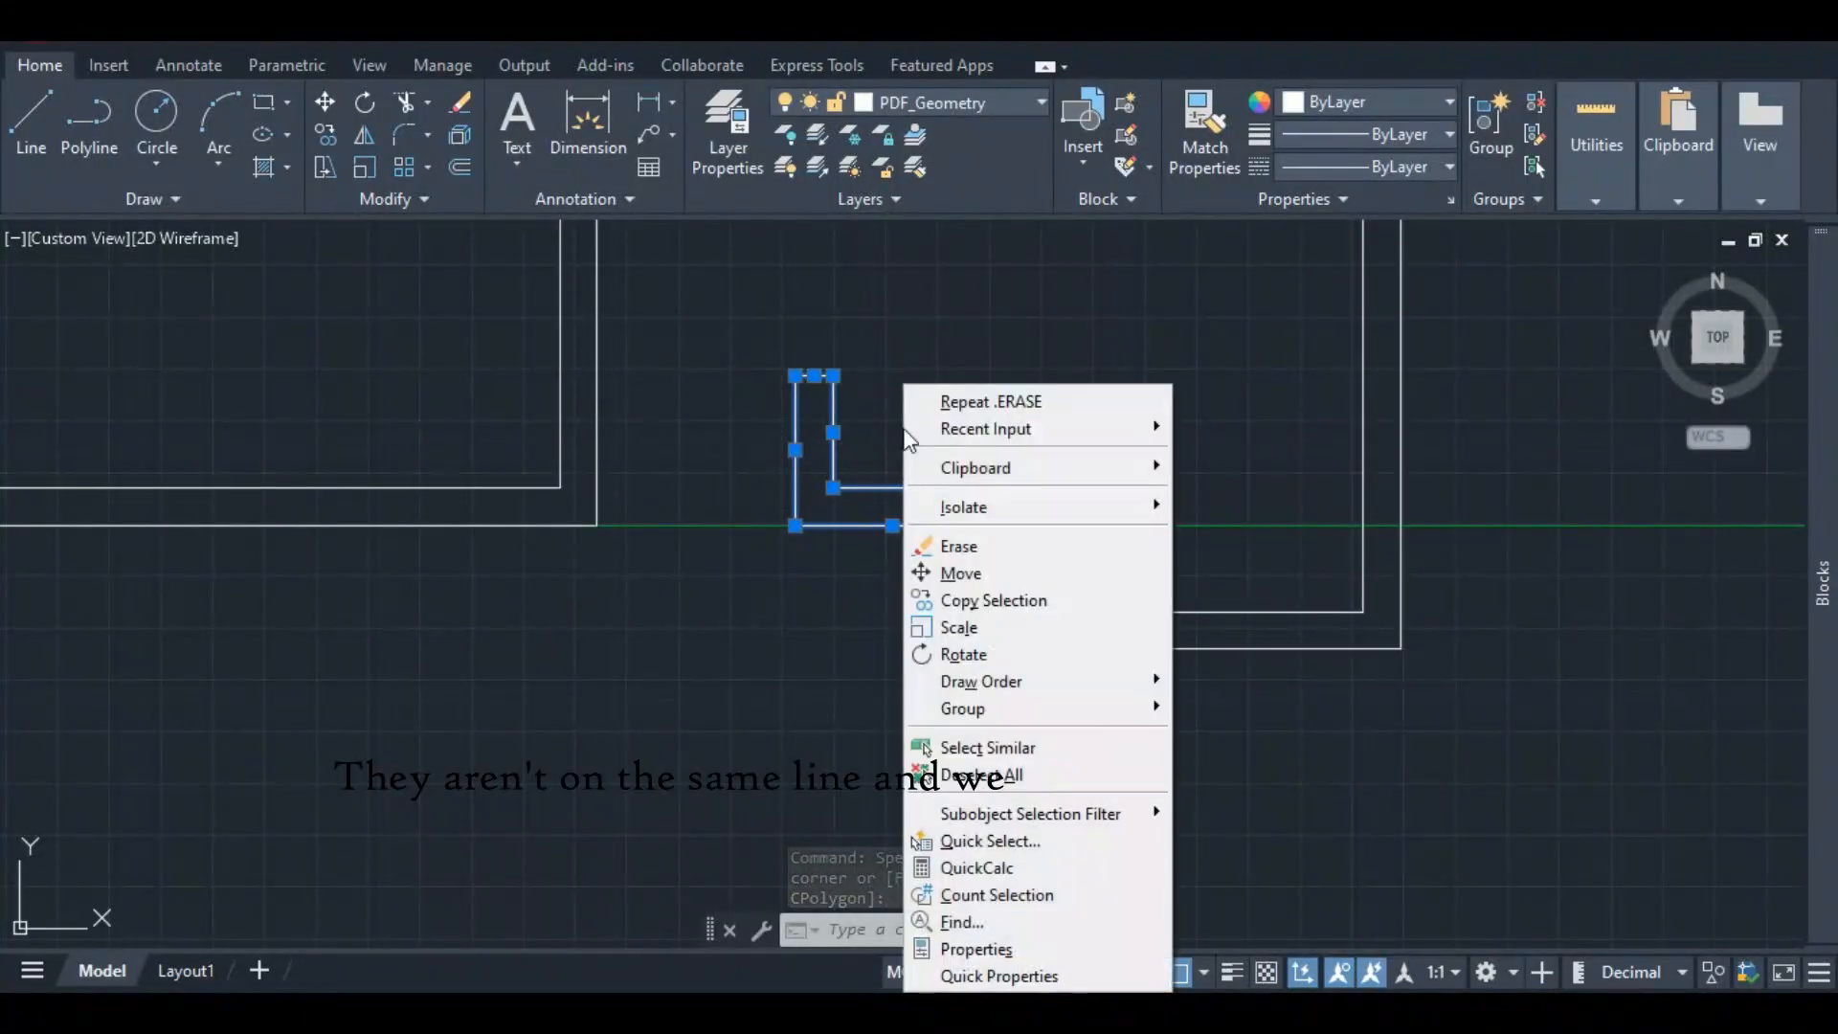
click(744, 594)
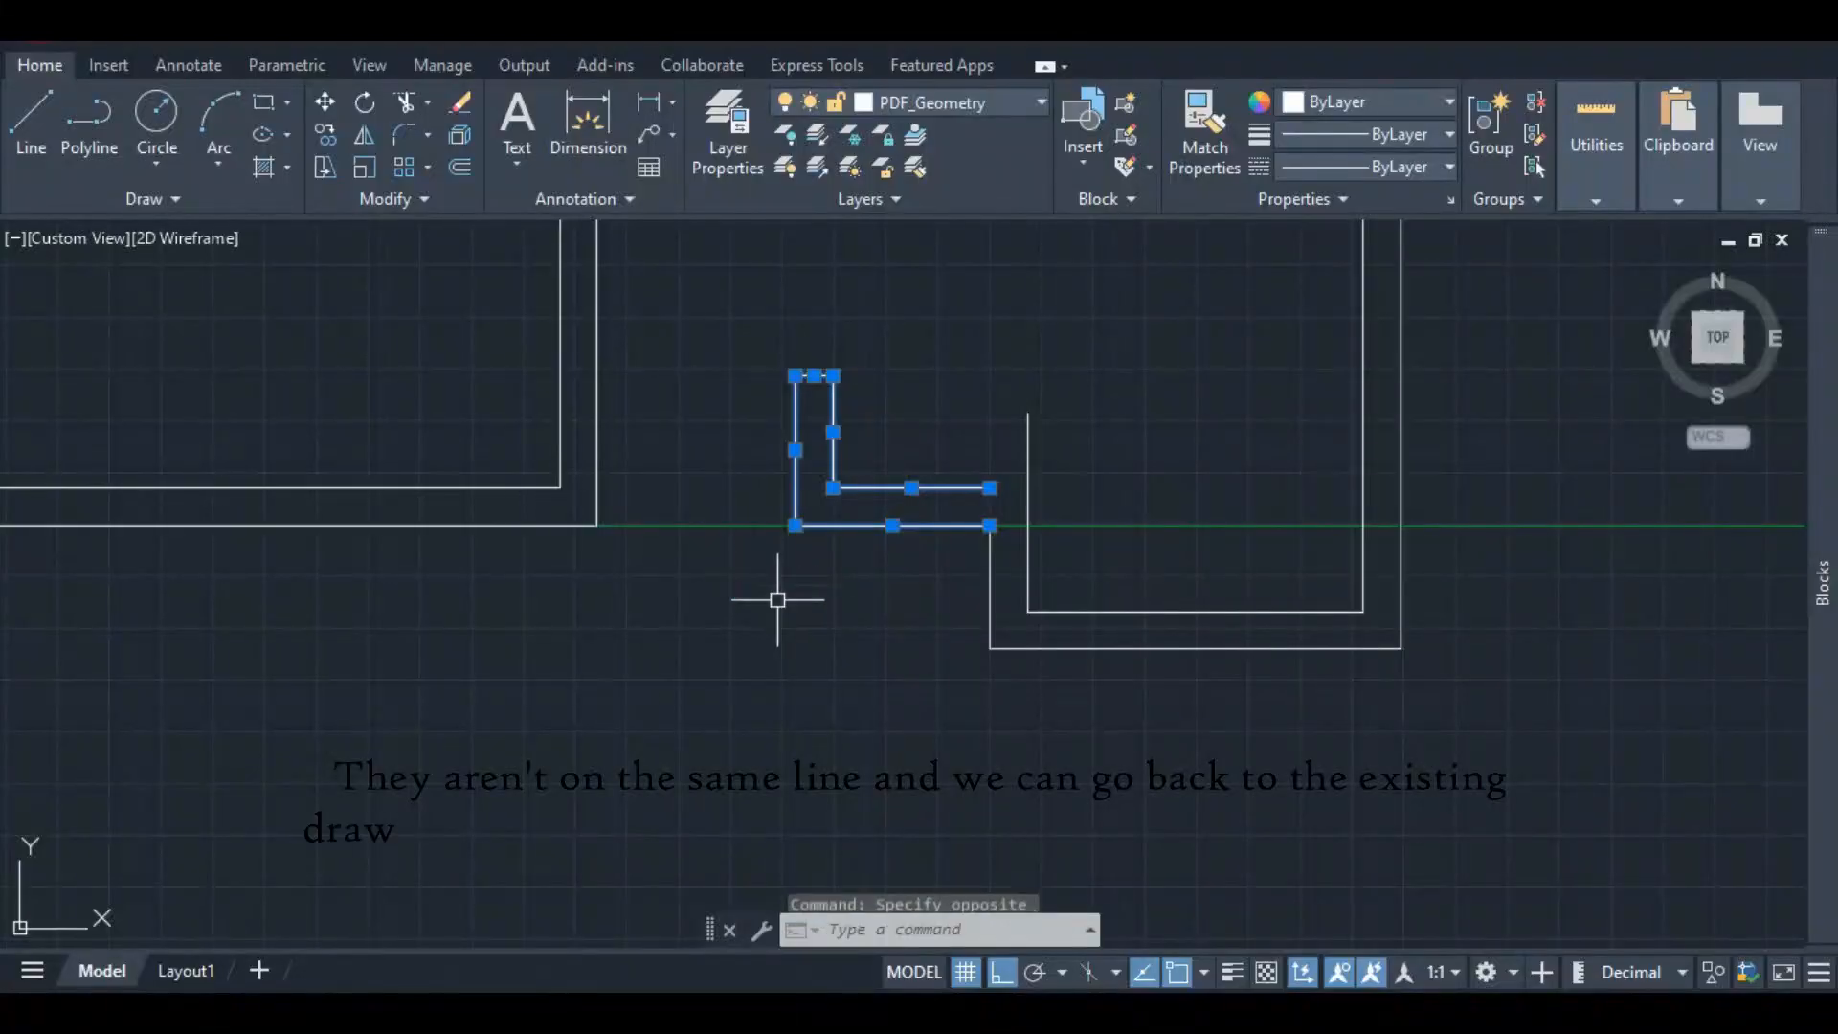
scroll(1025, 476, down, 5)
scroll(463, 572, up, 10)
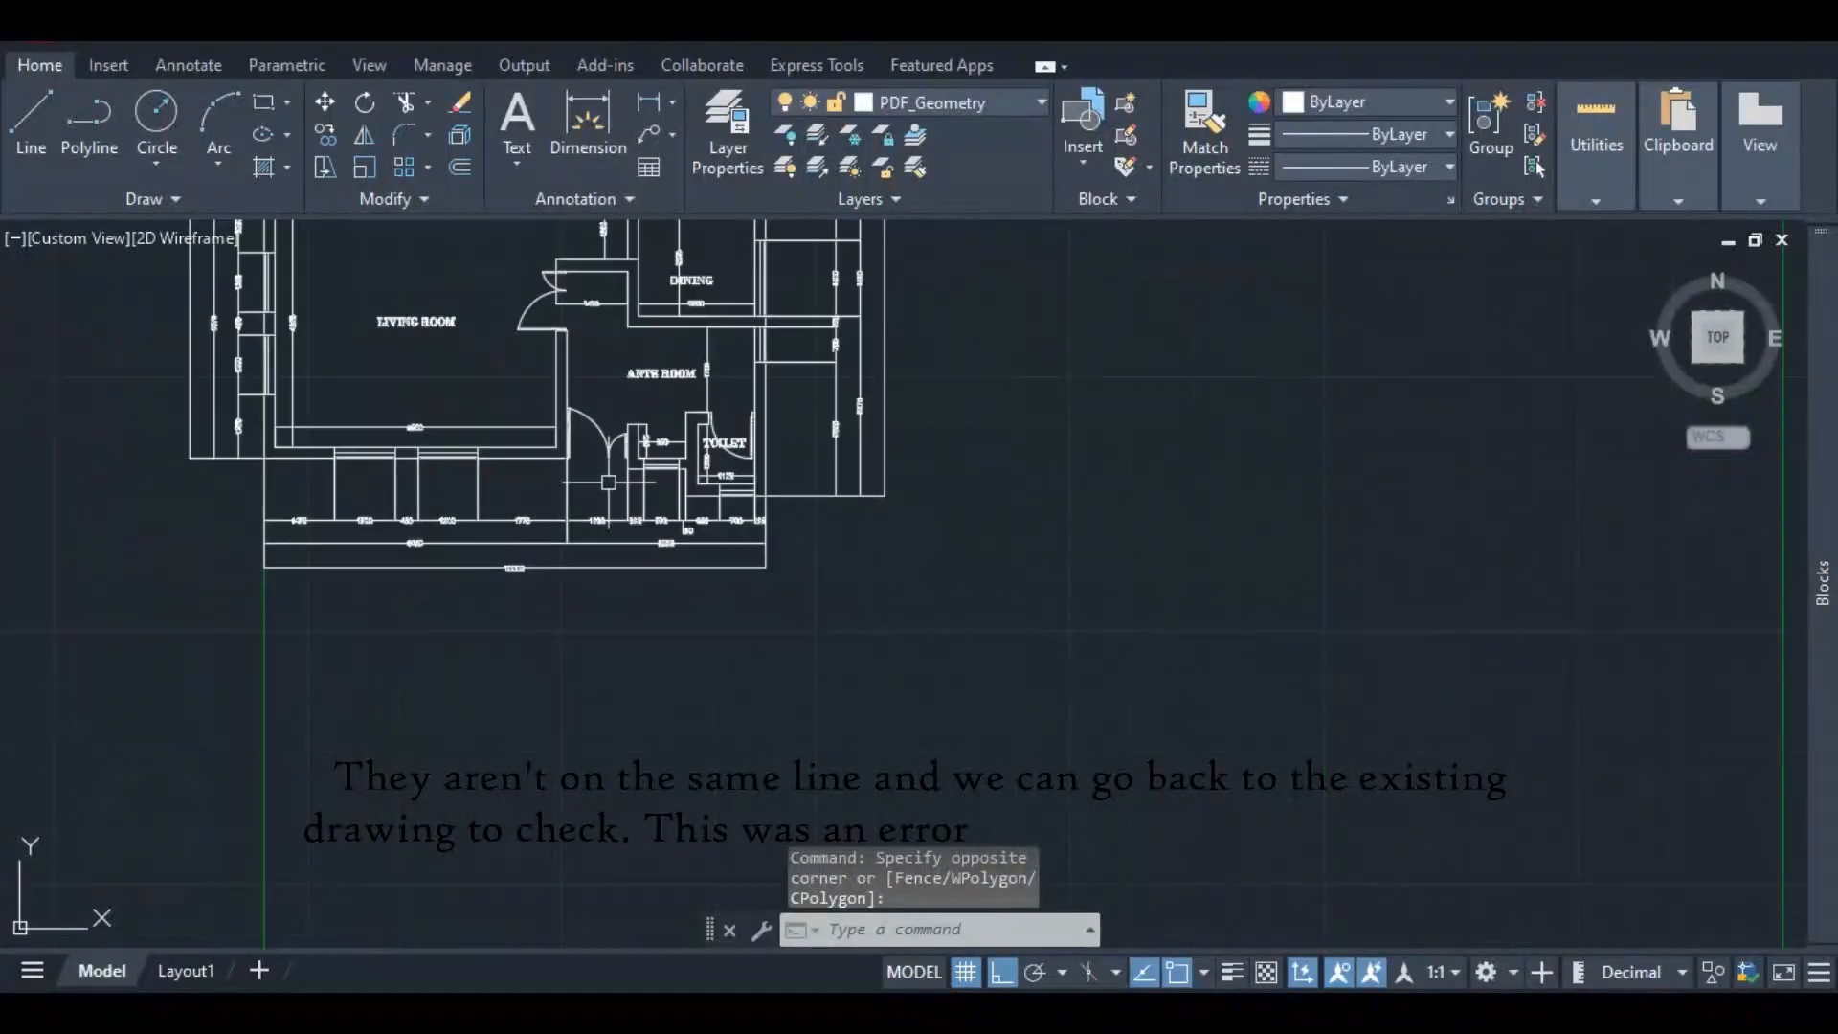
scroll(494, 501, down, 2)
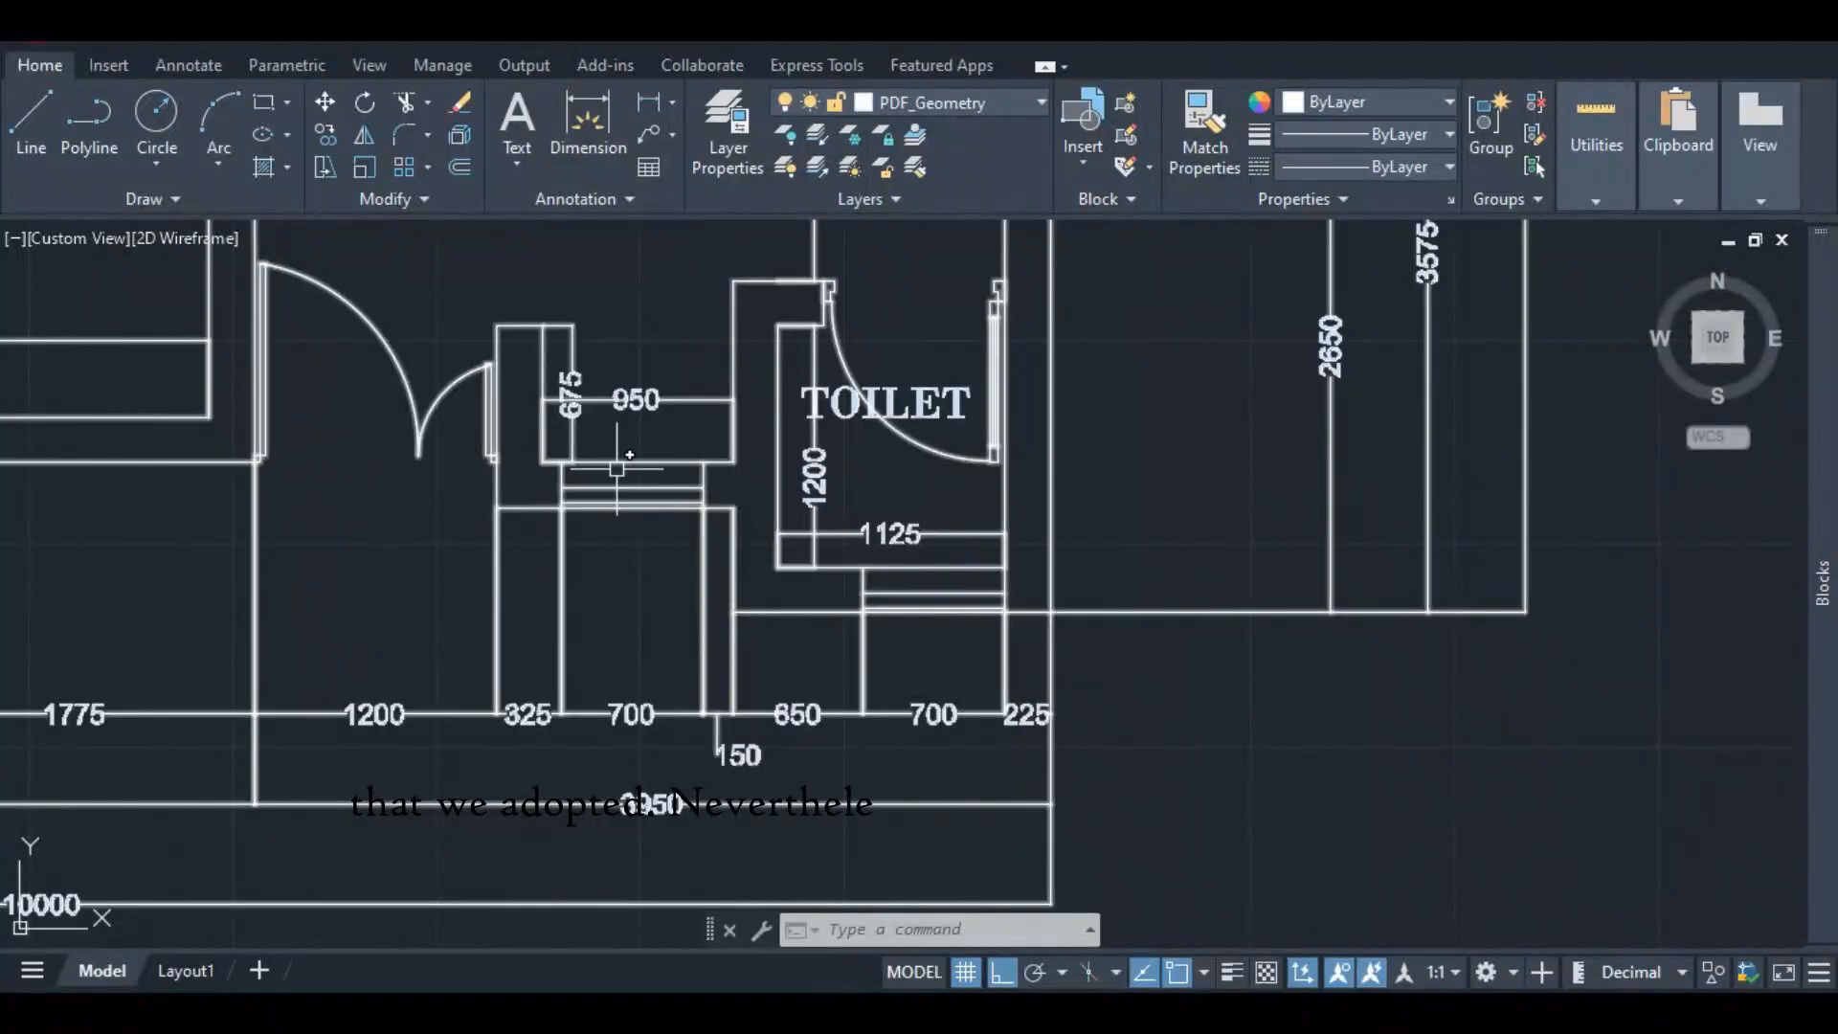
scroll(616, 469, down, 6)
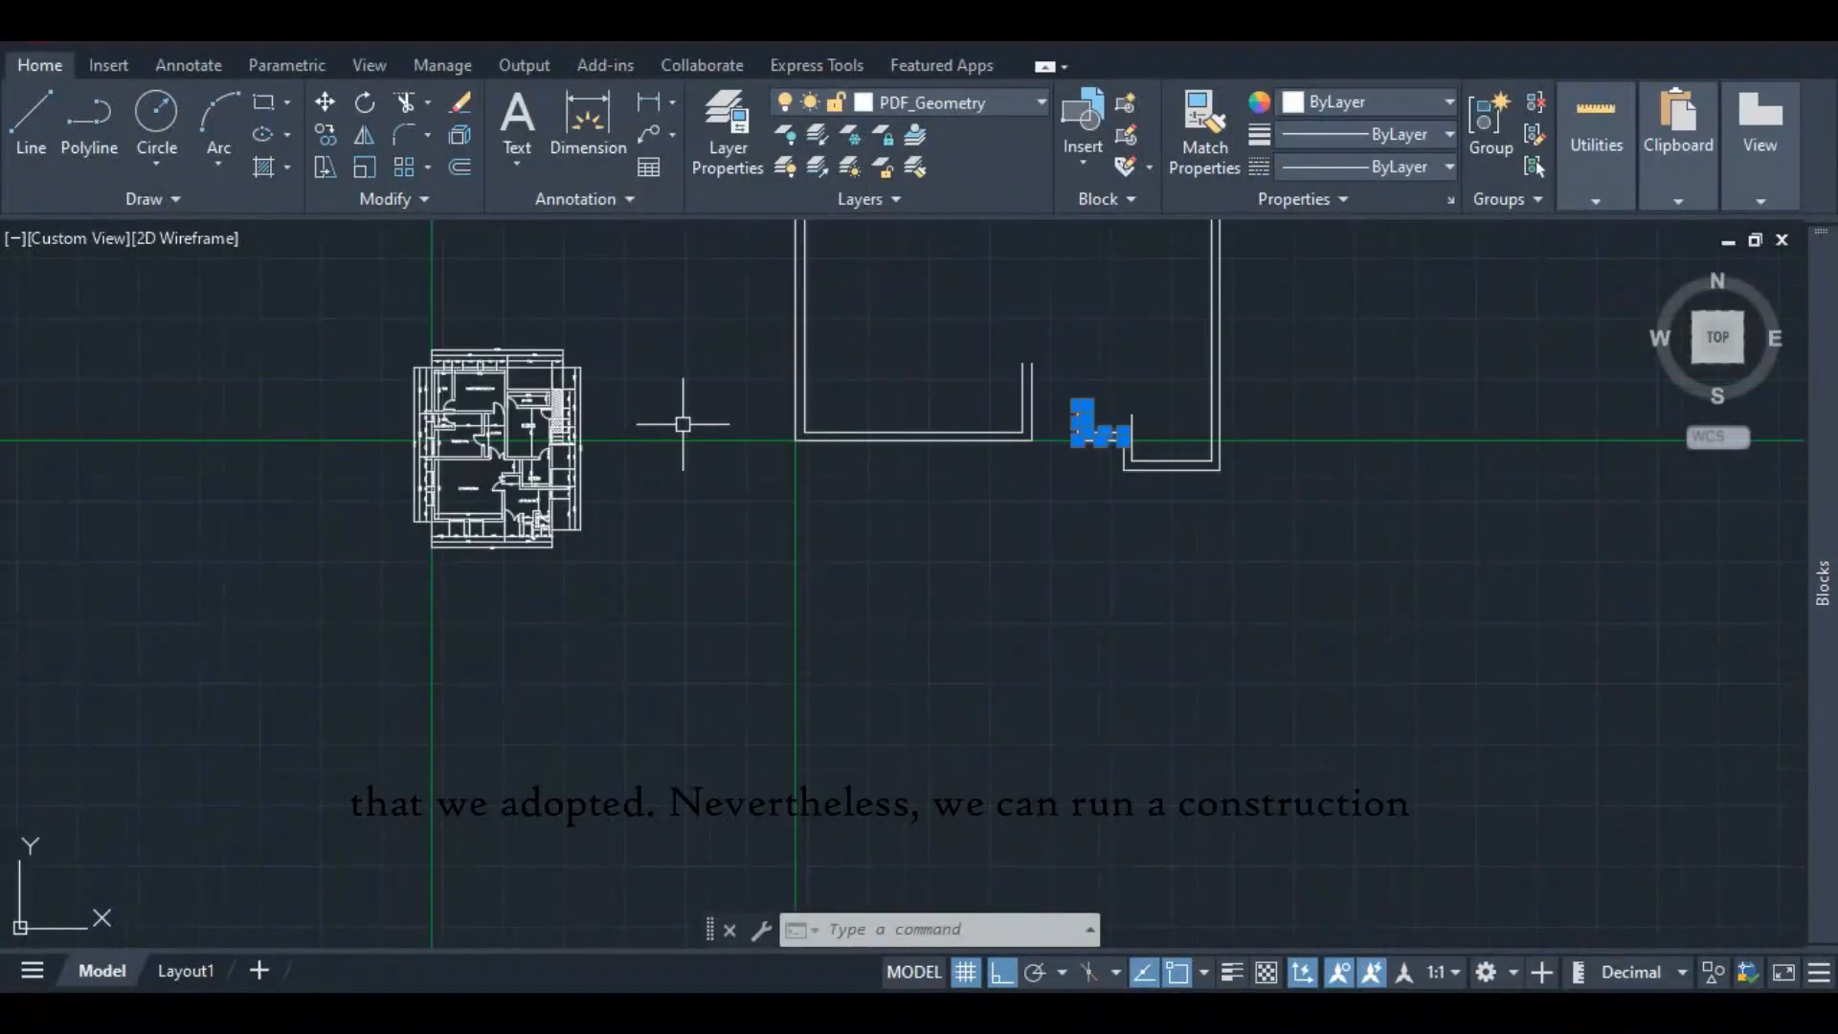
- Copy the horizontal construction line from its crossing with the kitchen's side wall down to the living room's outer front wall line in the reference plan
click(656, 440)
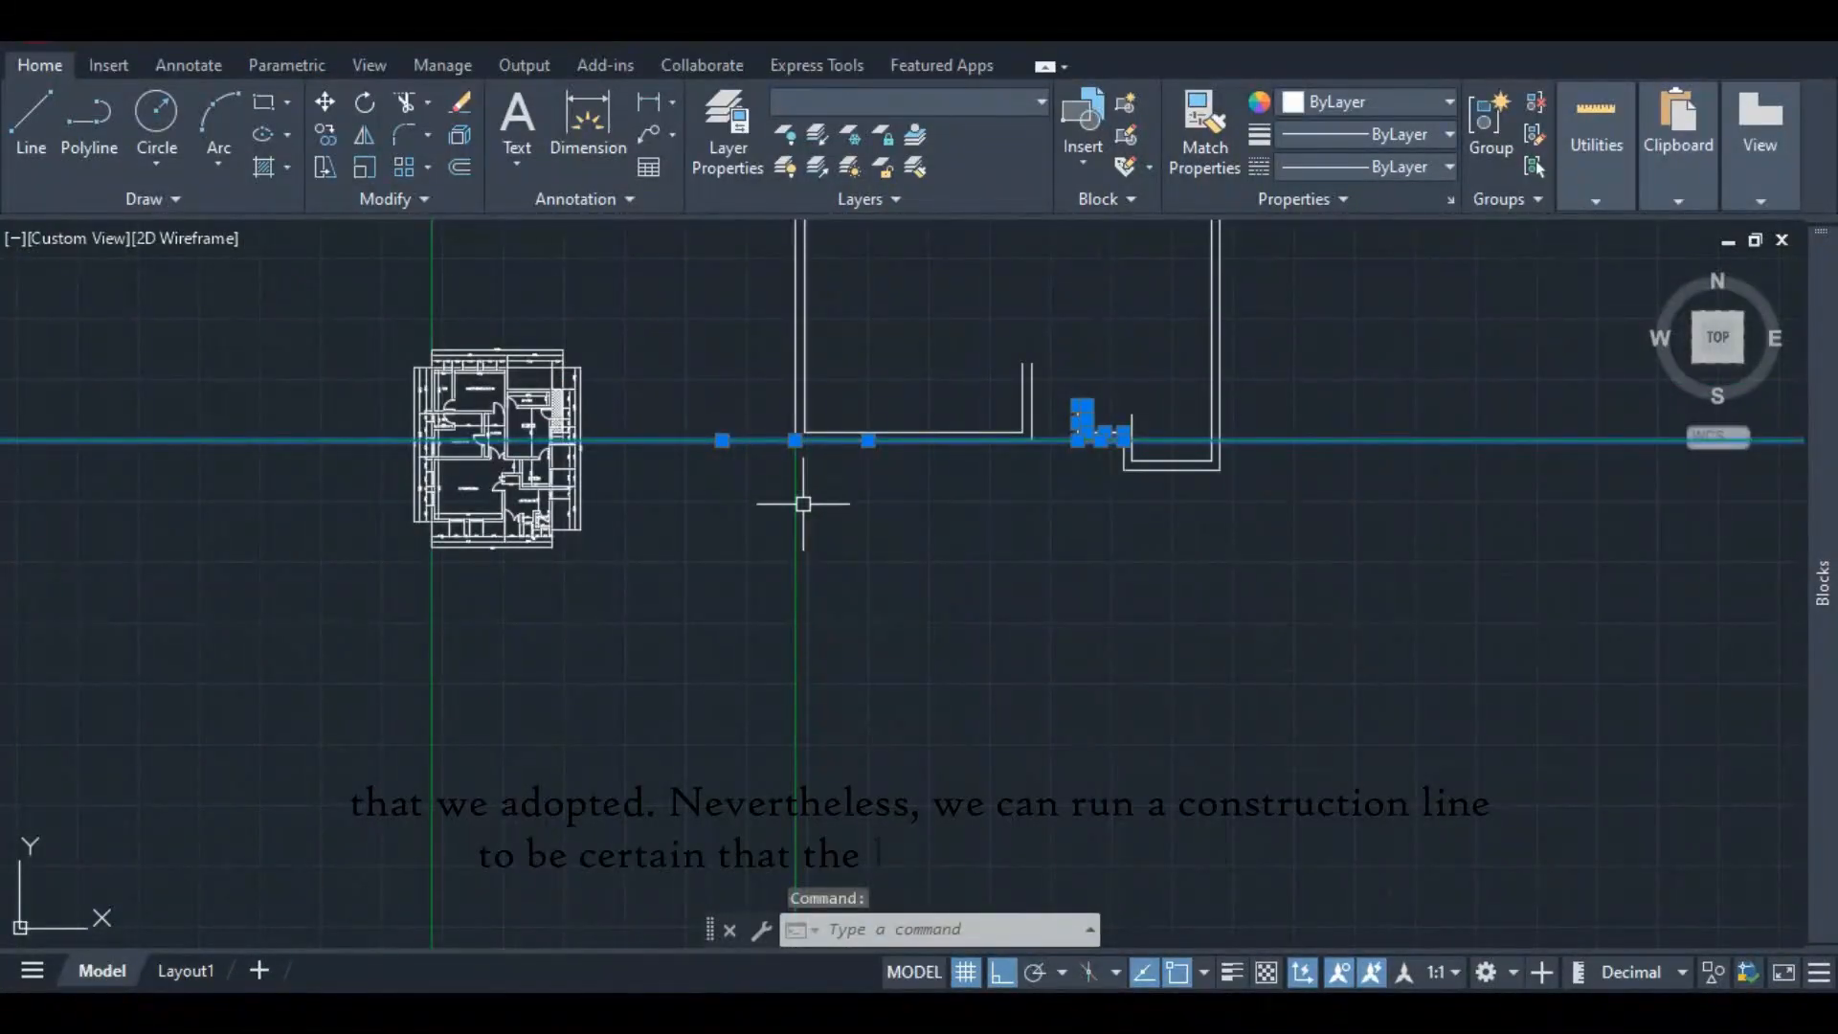
key(Escape)
scroll(630, 451, up, 5)
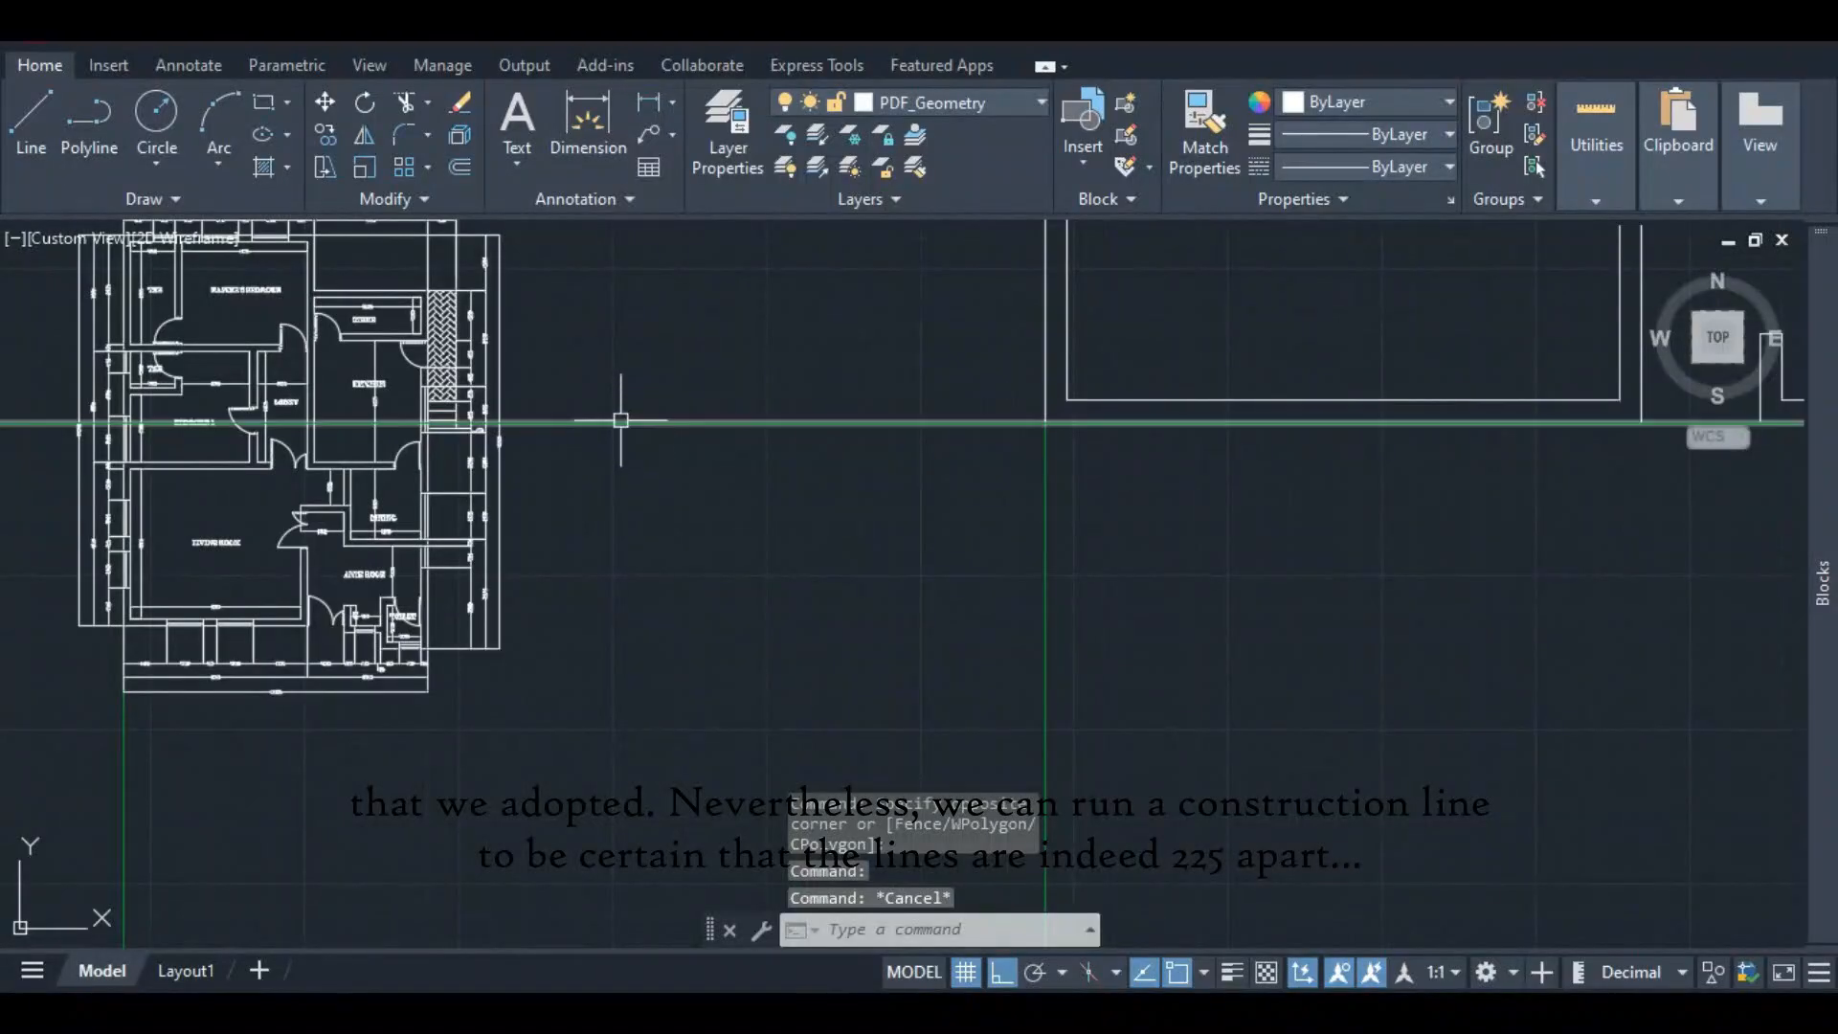
click(620, 421)
right_click(622, 421)
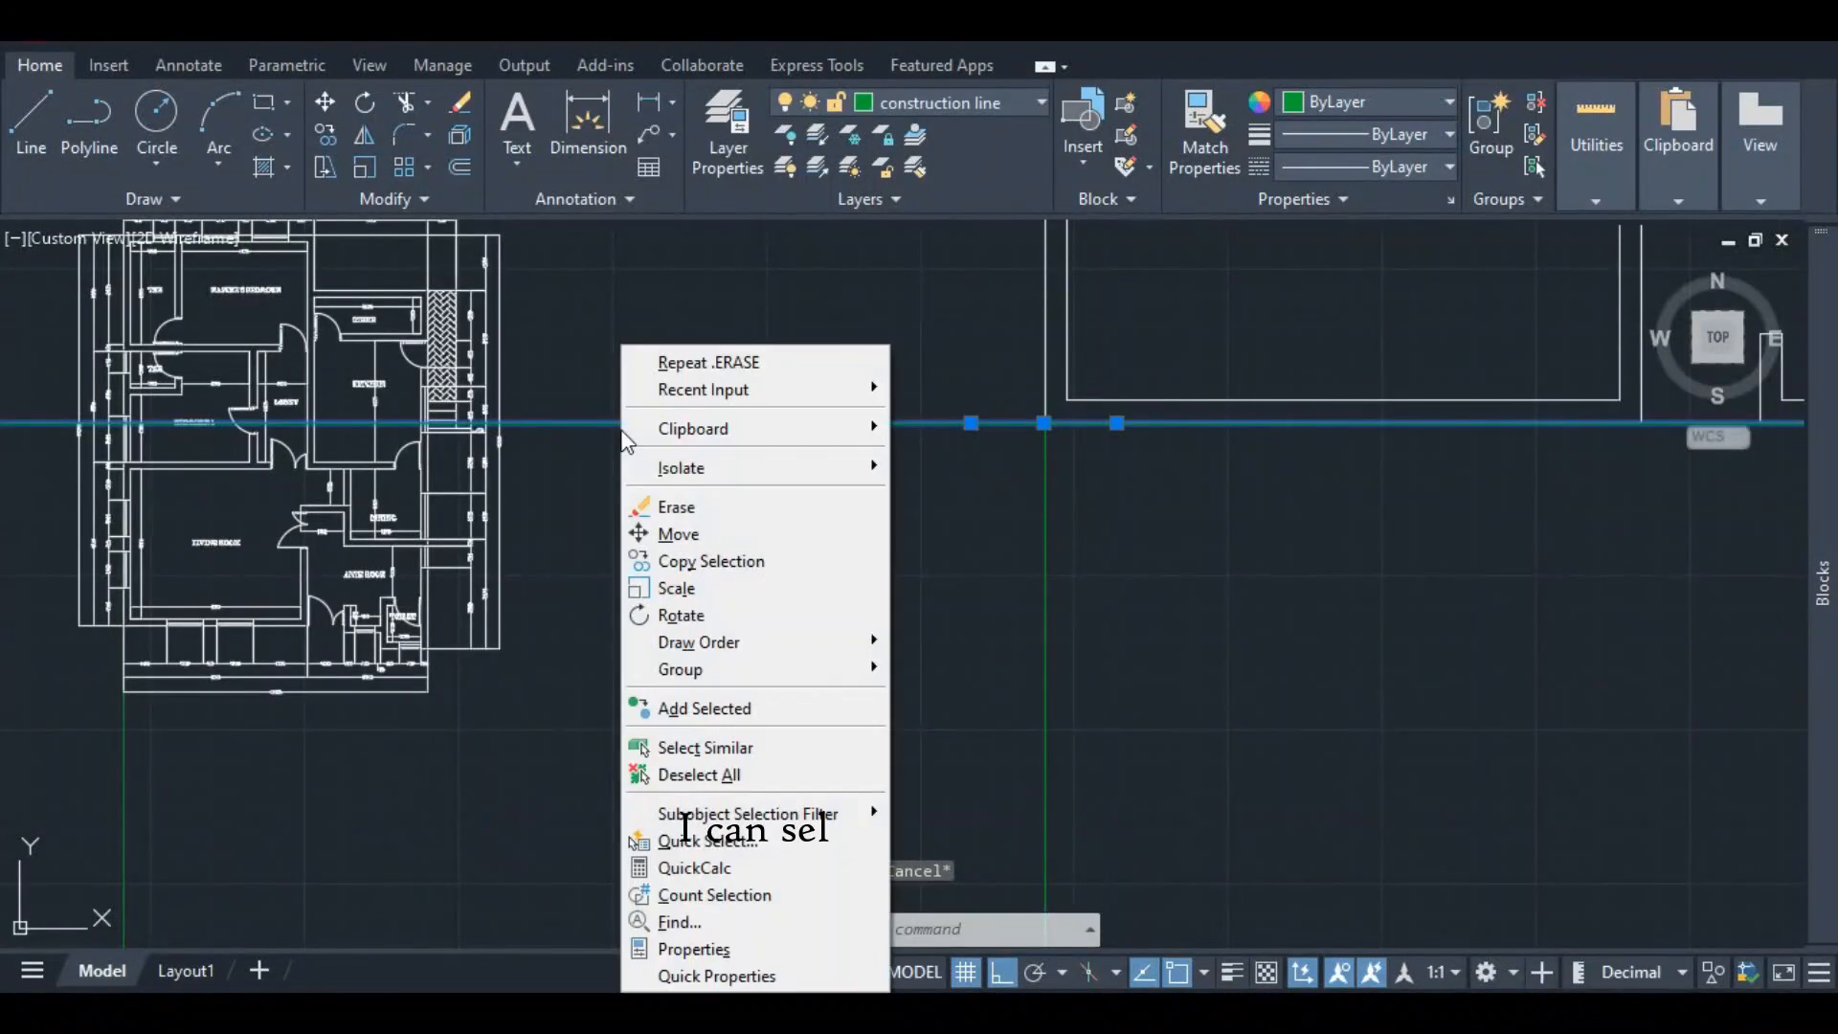
click(687, 563)
scroll(308, 698, up, 3)
scroll(502, 596, down, 5)
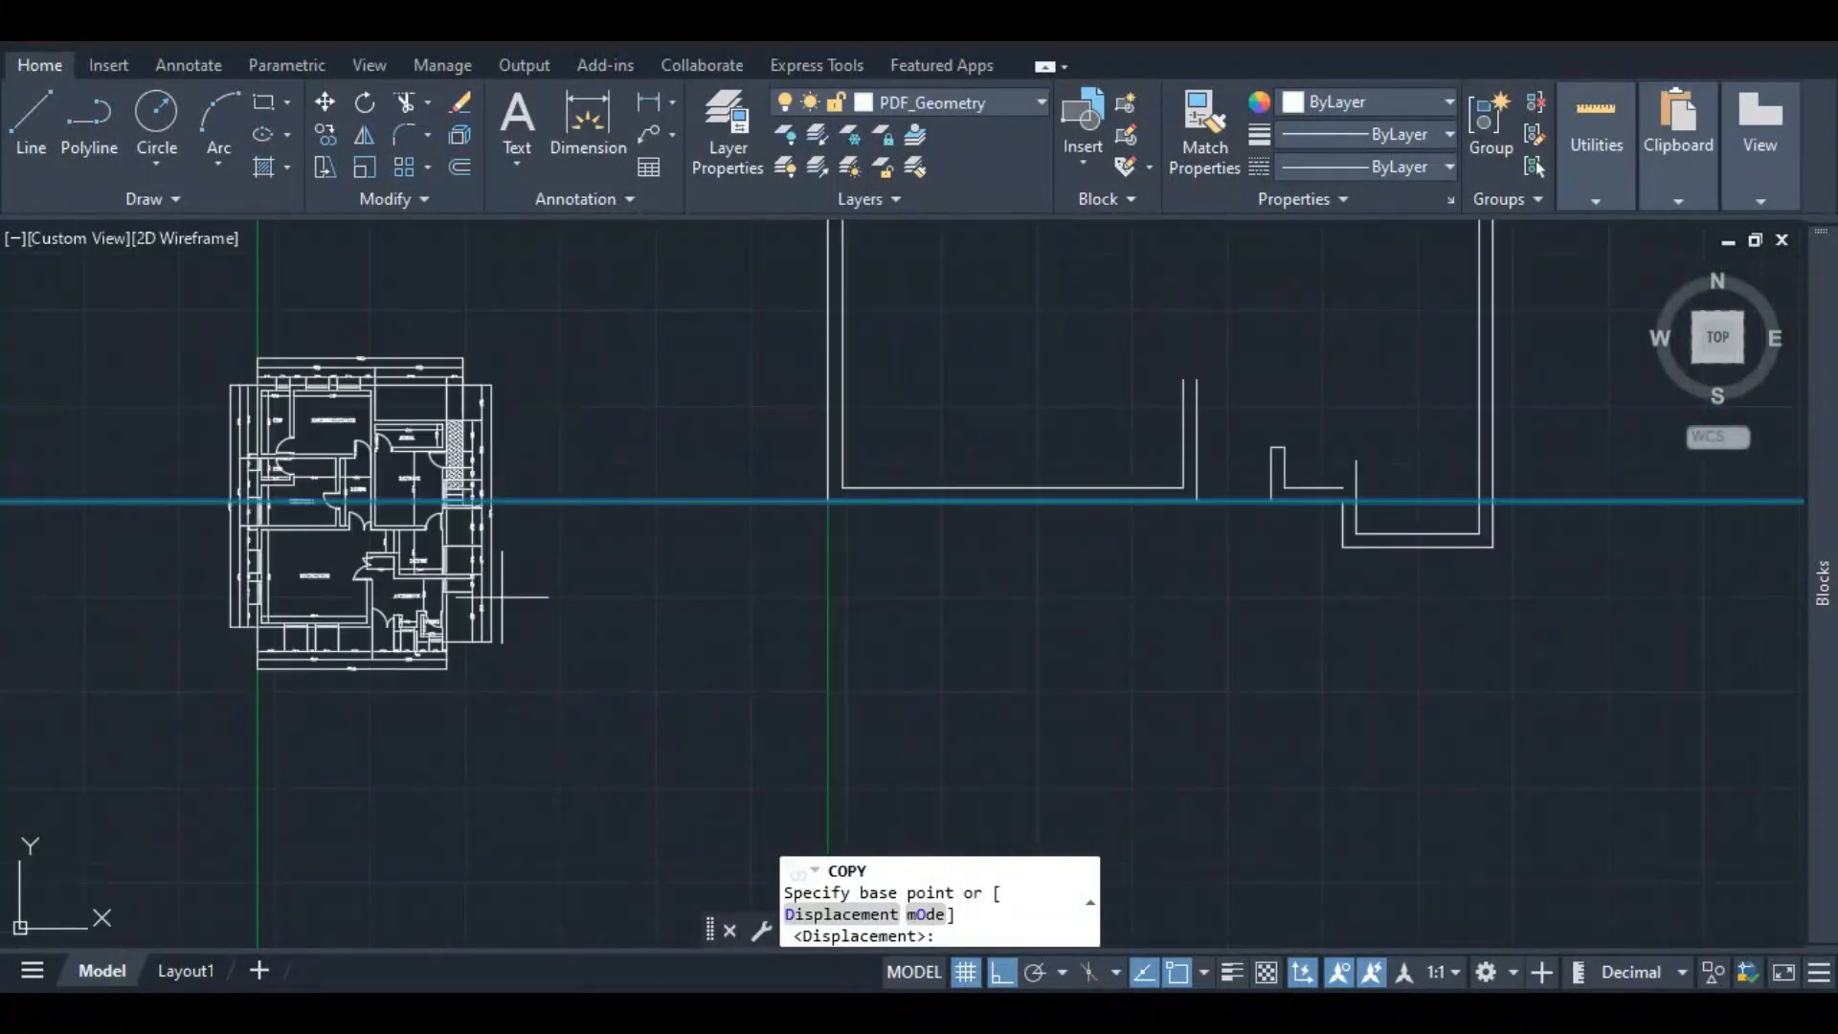
scroll(502, 597, up, 5)
scroll(421, 546, down, 6)
scroll(383, 542, up, 8)
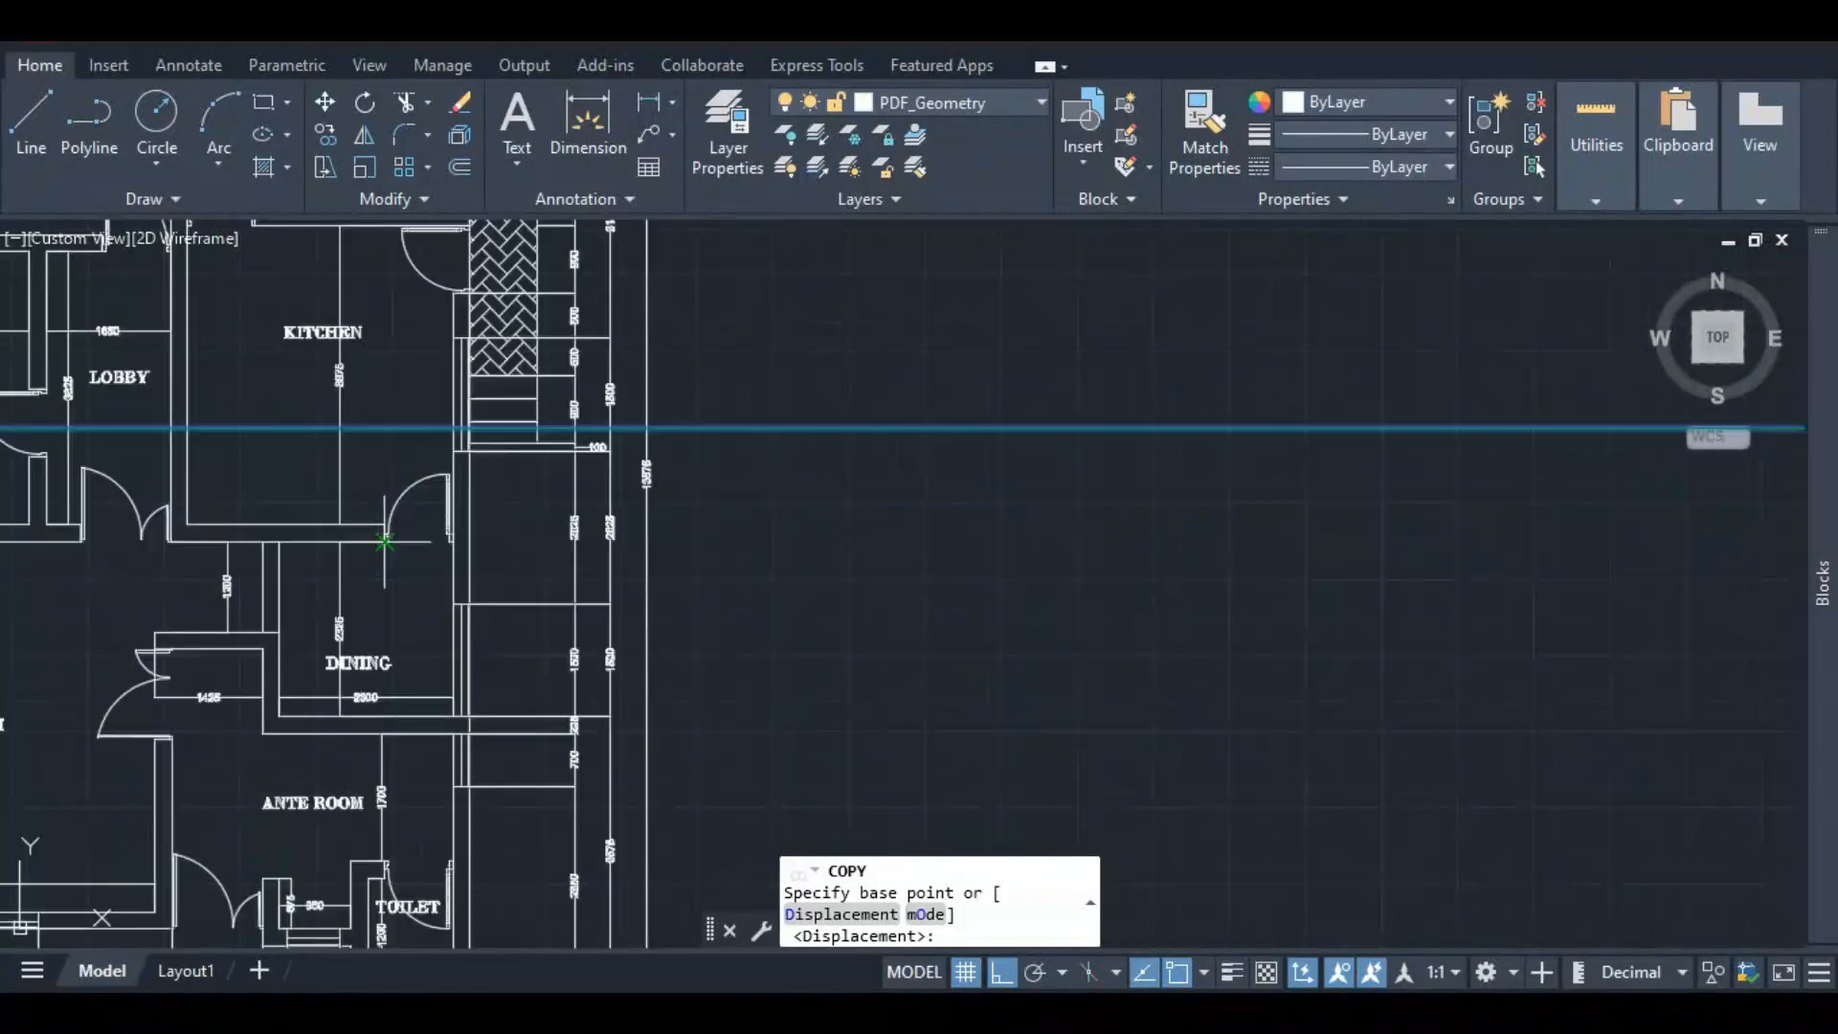
scroll(383, 541, up, 2)
click(494, 360)
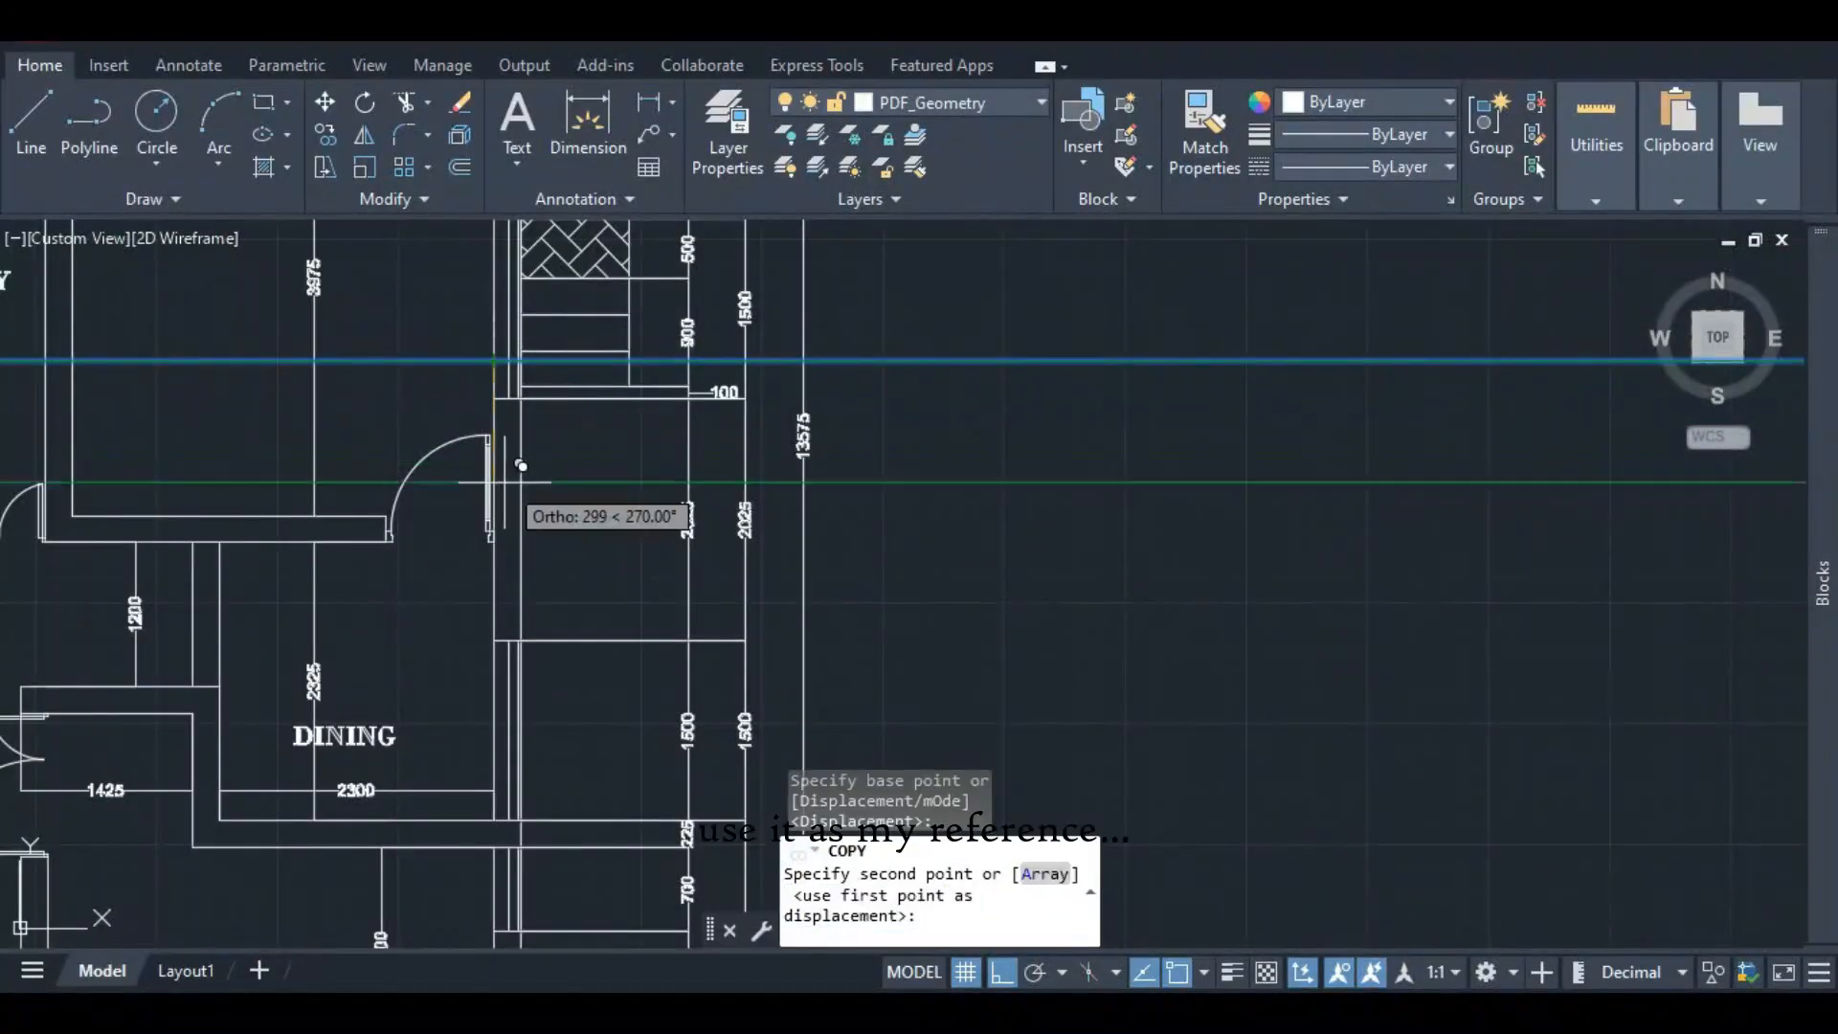
scroll(498, 489, down, 5)
scroll(440, 551, up, 4)
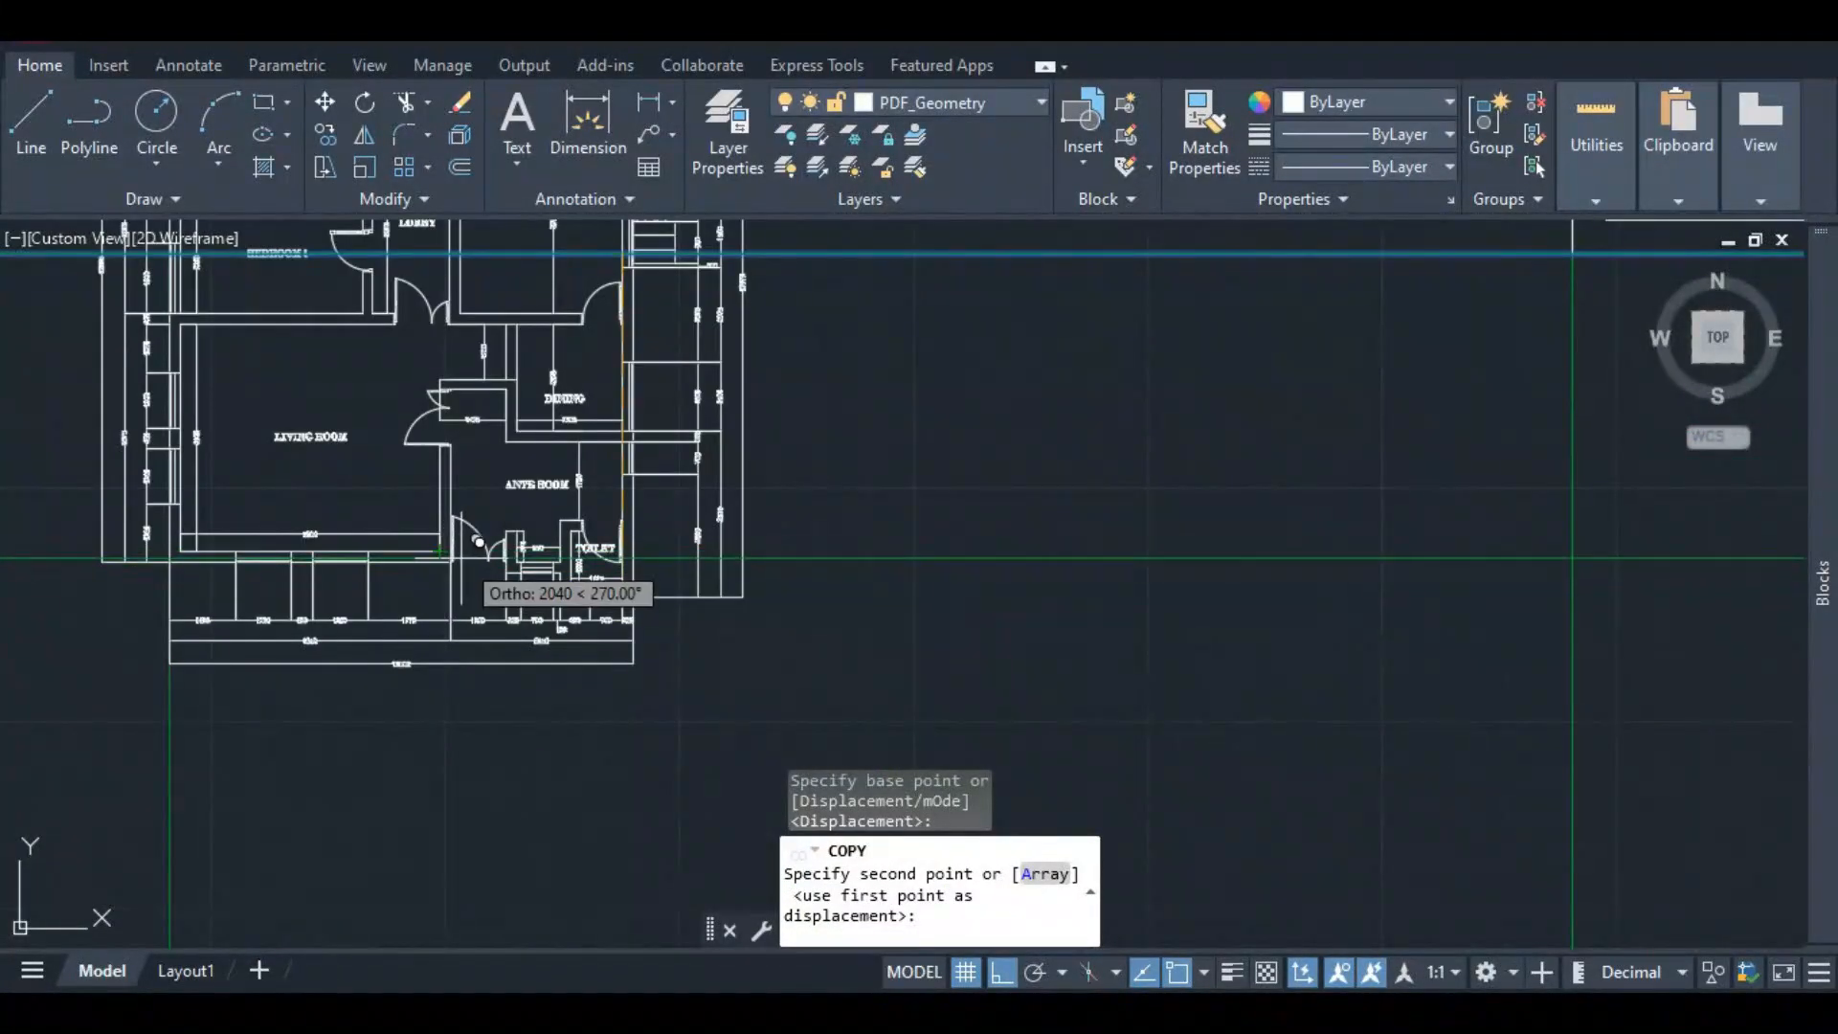
scroll(440, 551, up, 10)
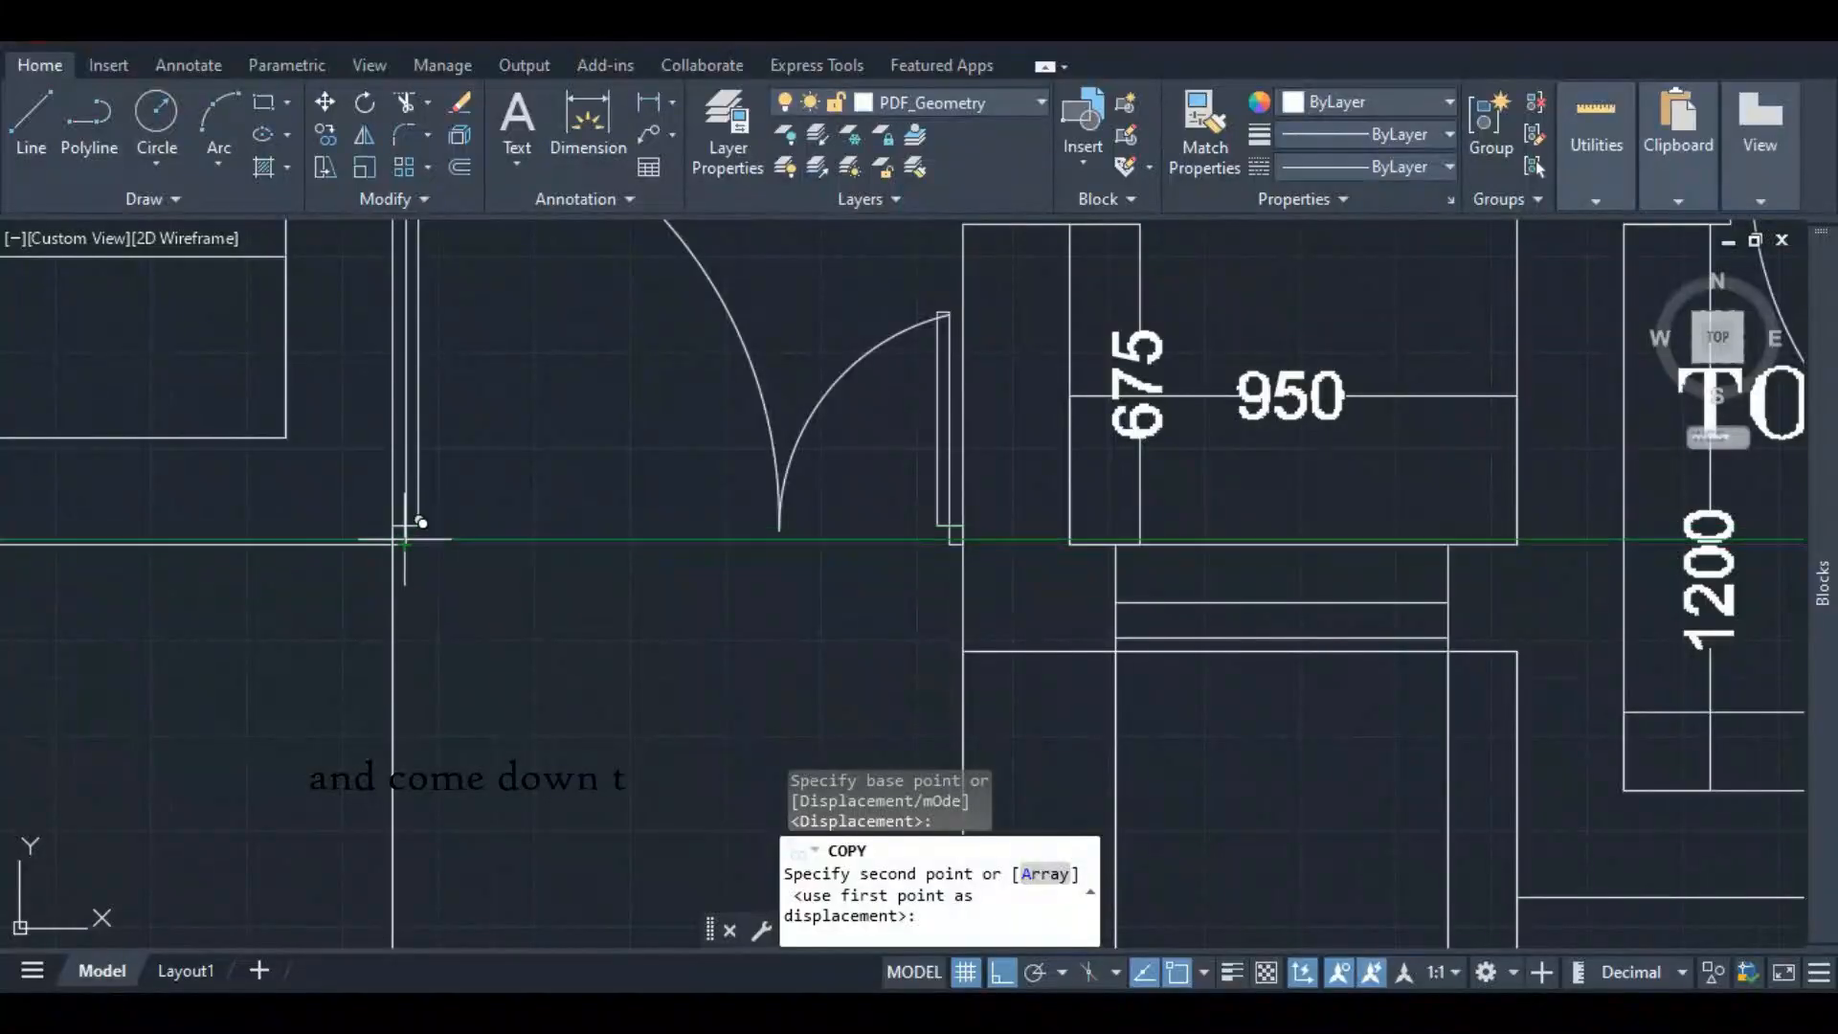
click(406, 544)
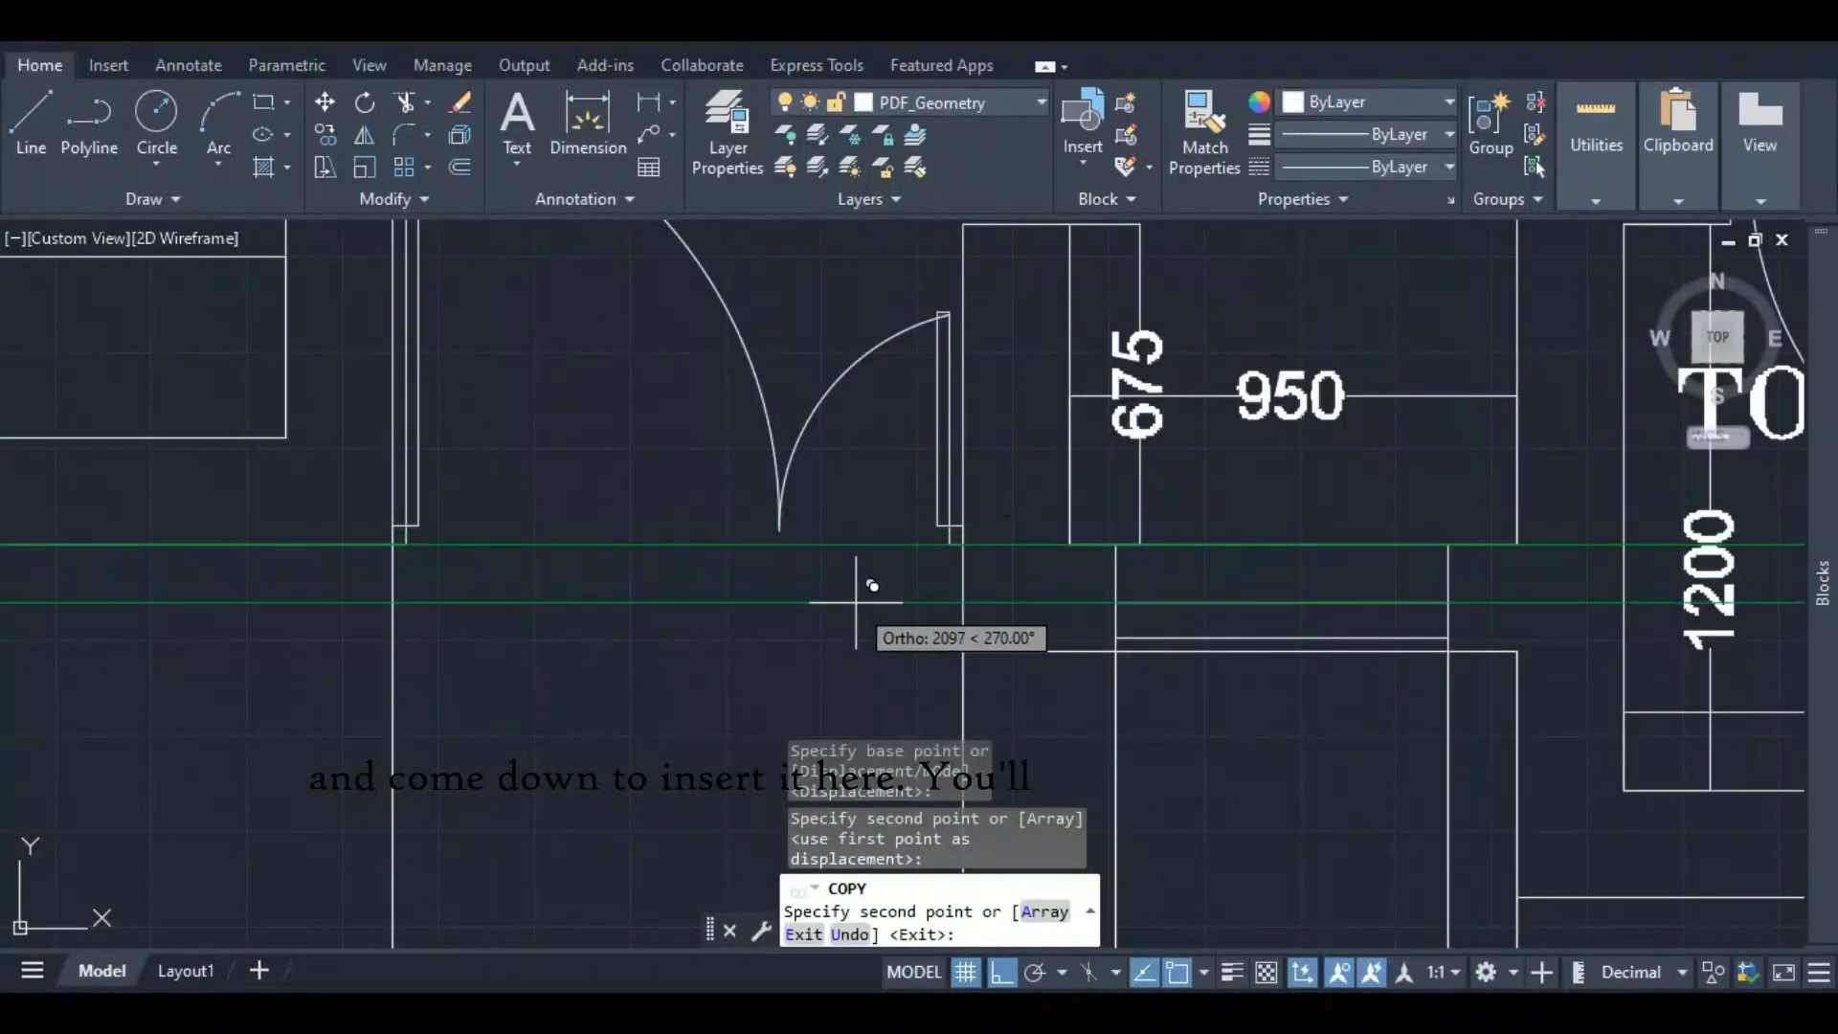
scroll(861, 613, down, 2)
key(Escape)
- Check the reference entrance walls against the copied construction line and select the L-shaped entrance wall in the new drawing
scroll(958, 569, up, 2)
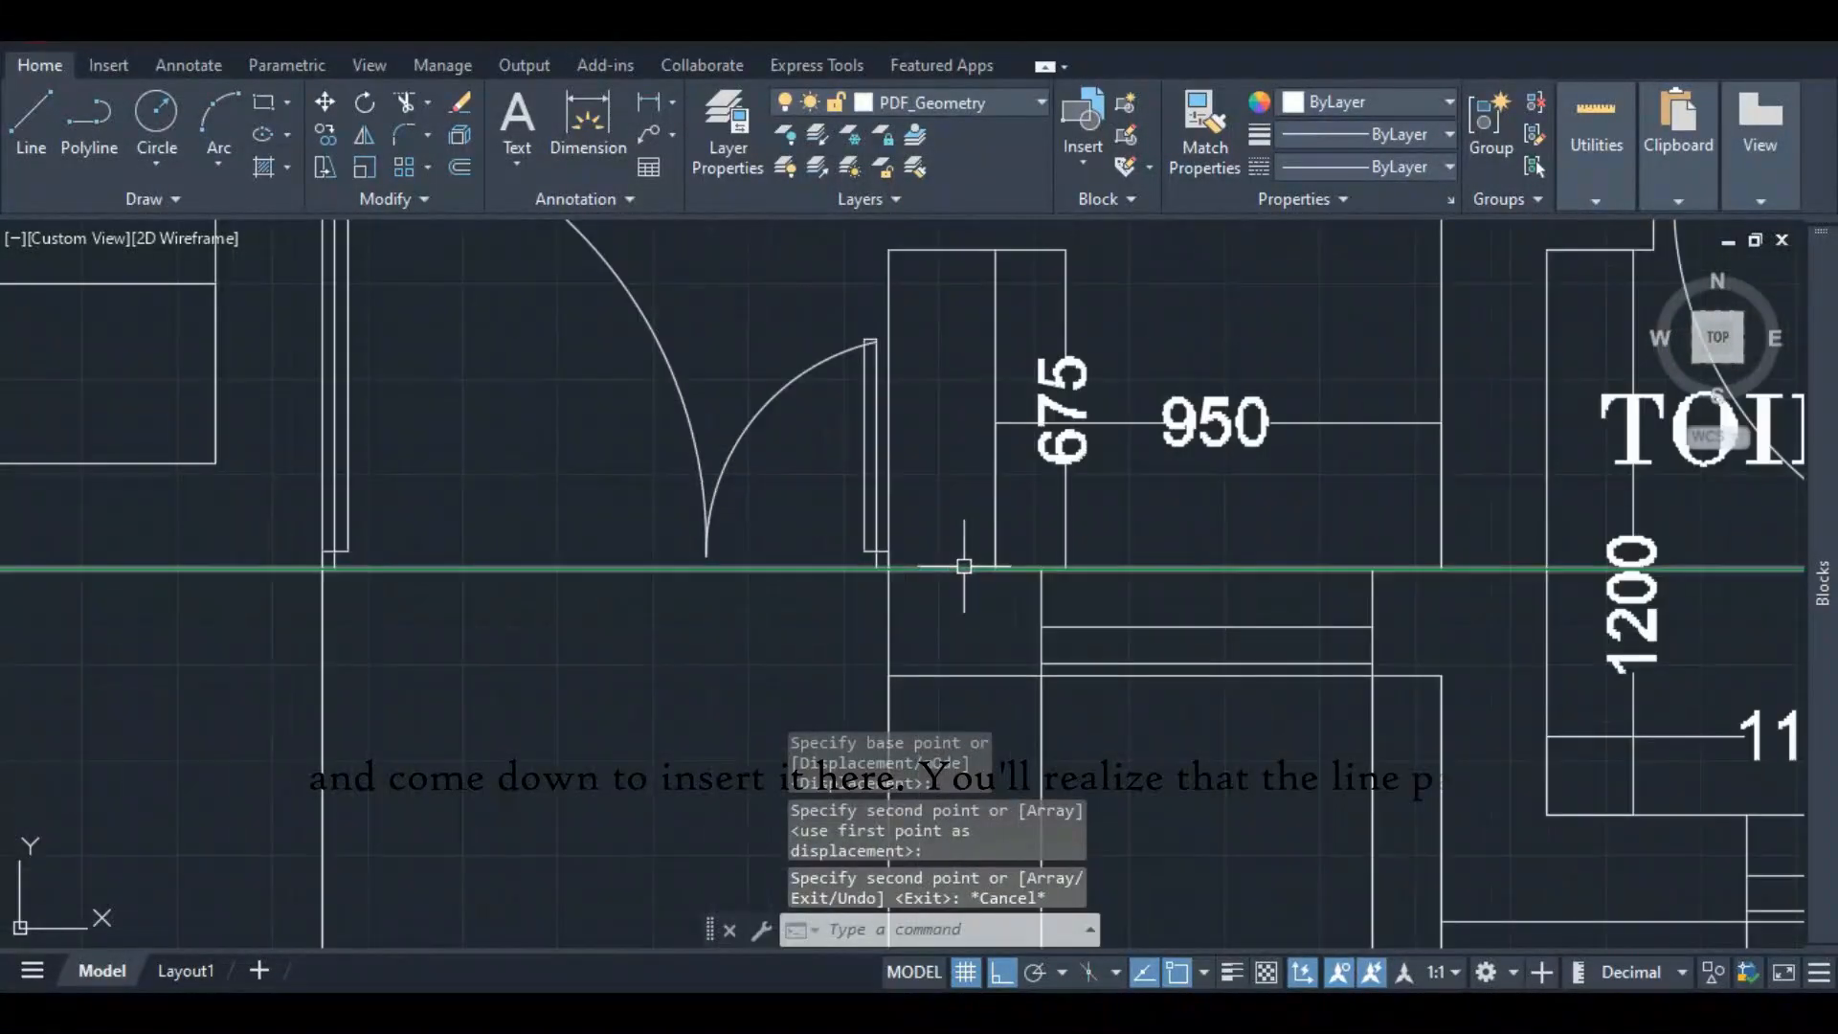
scroll(903, 578, down, 2)
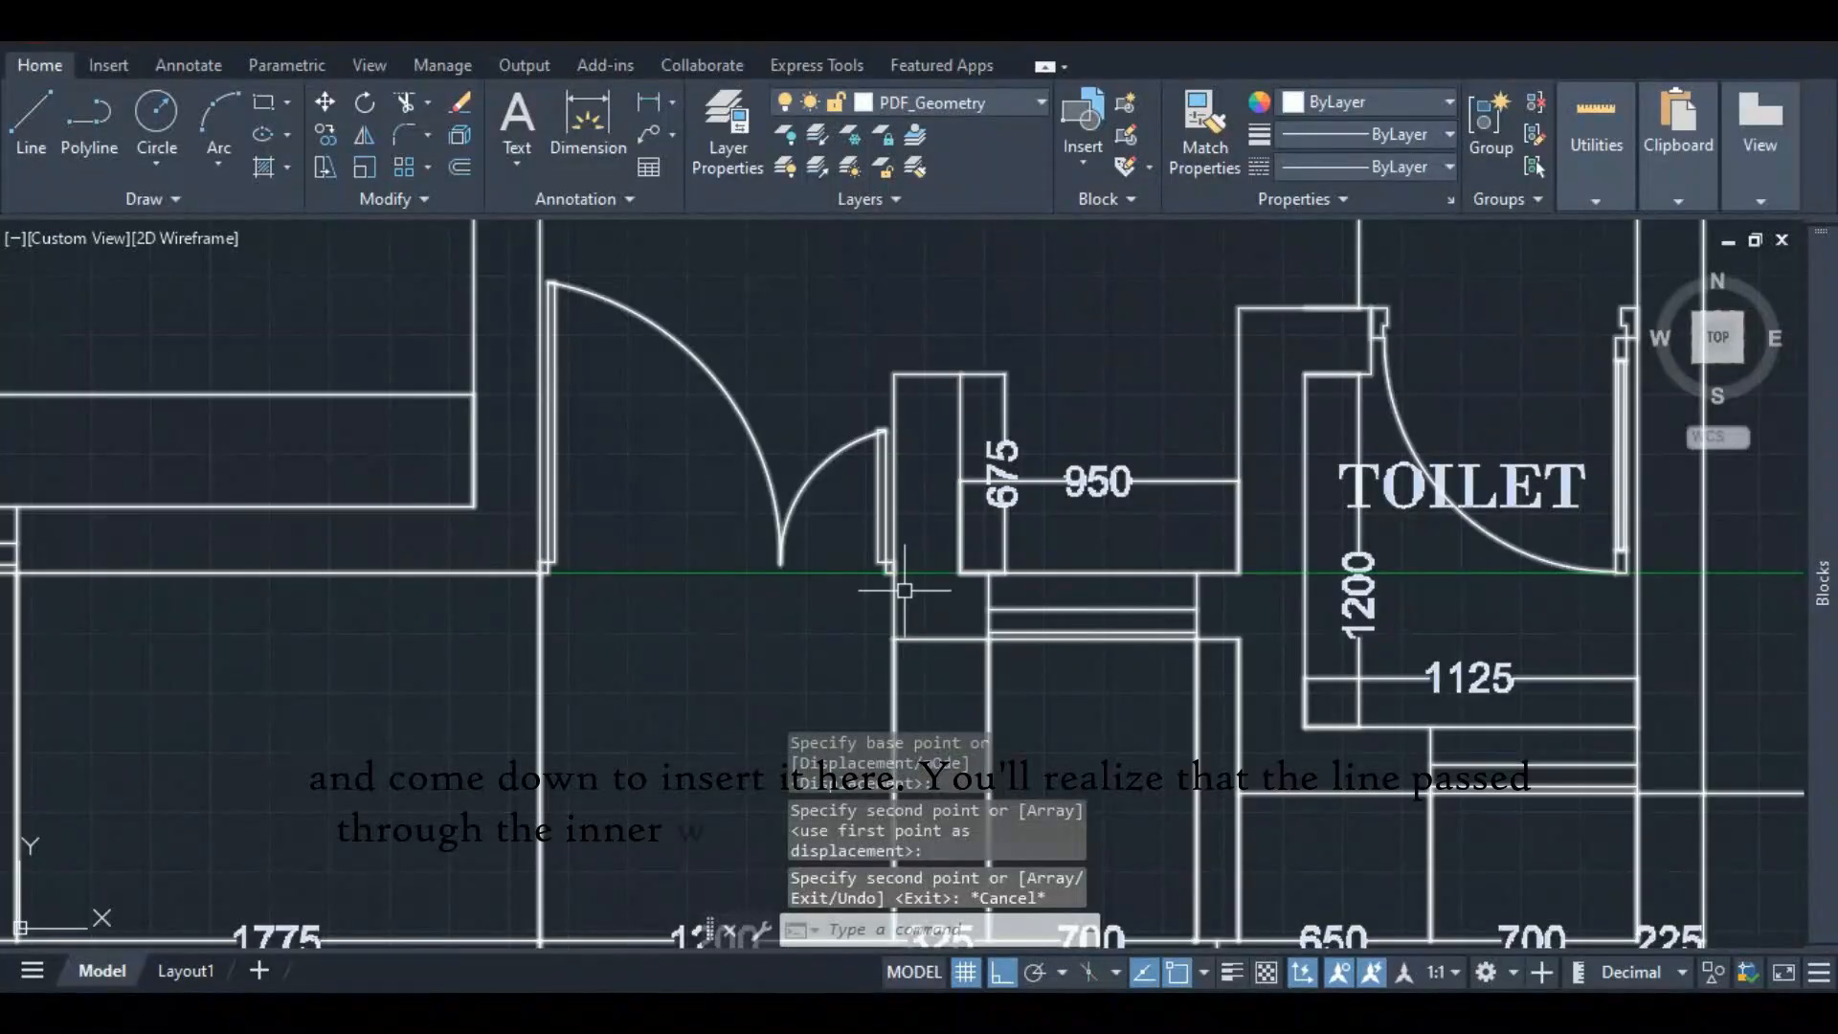
scroll(954, 613, up, 2)
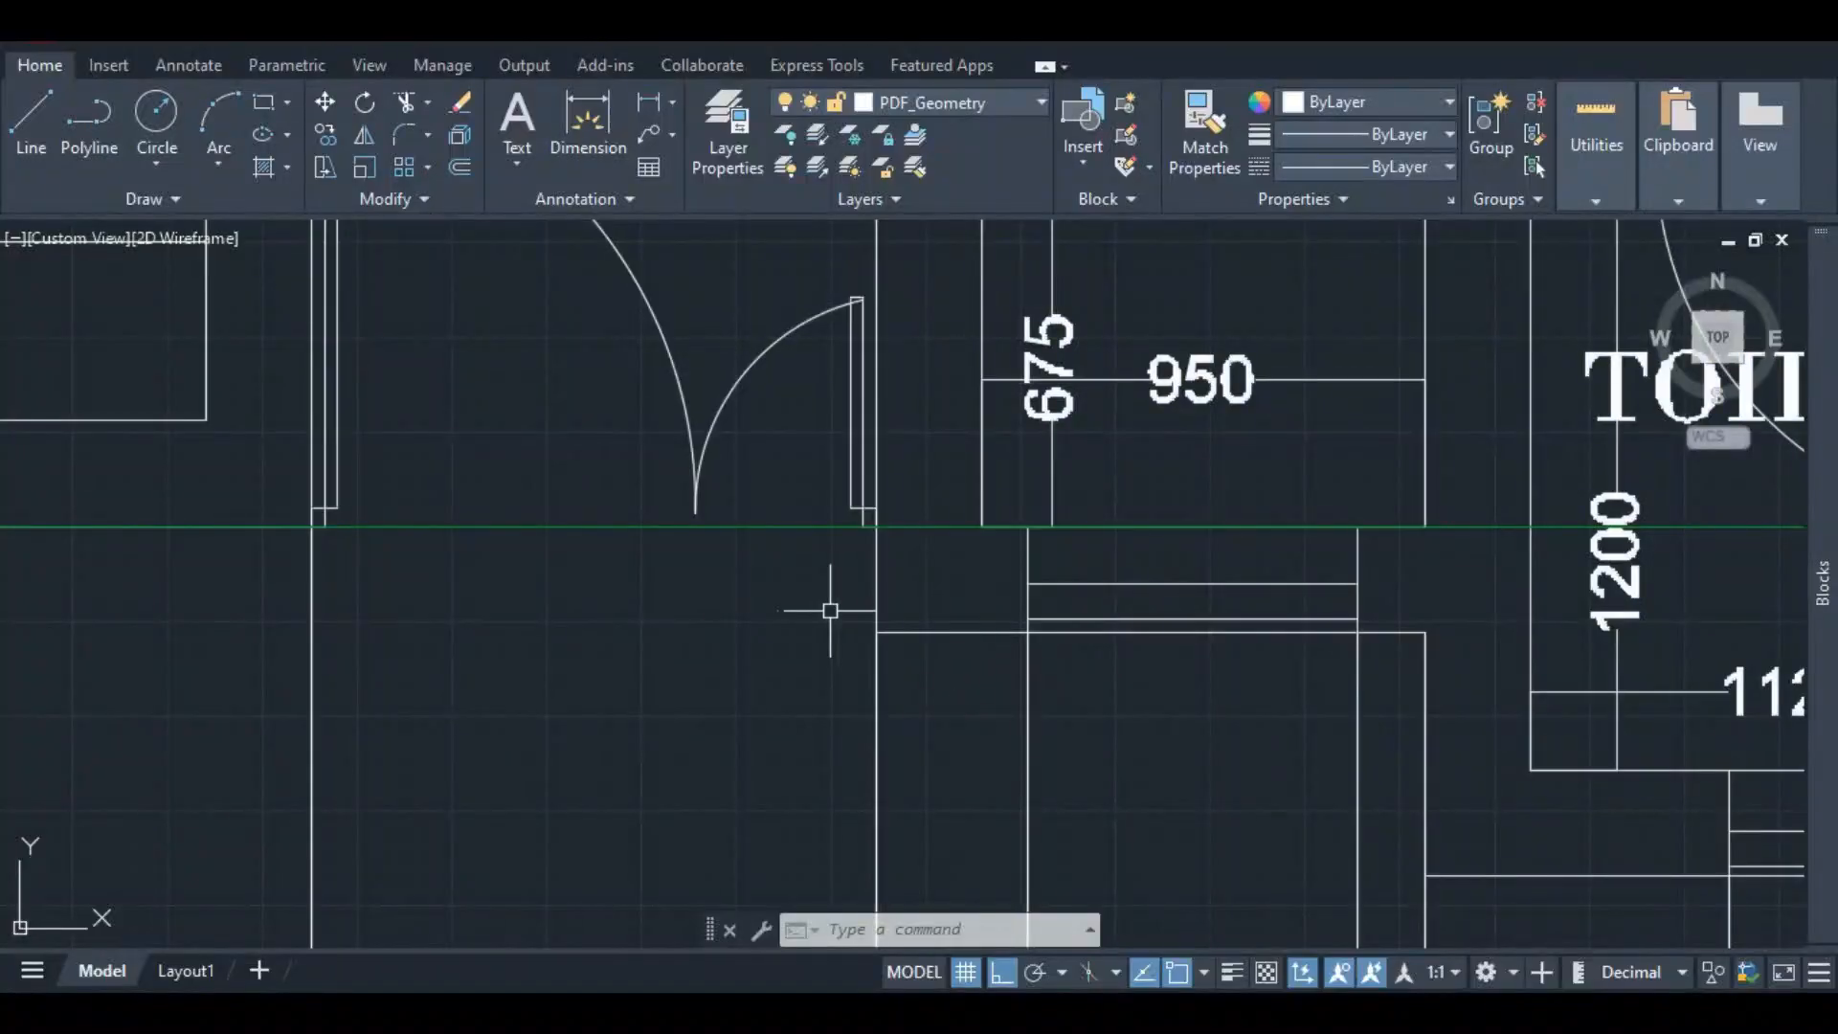
scroll(829, 607, down, 10)
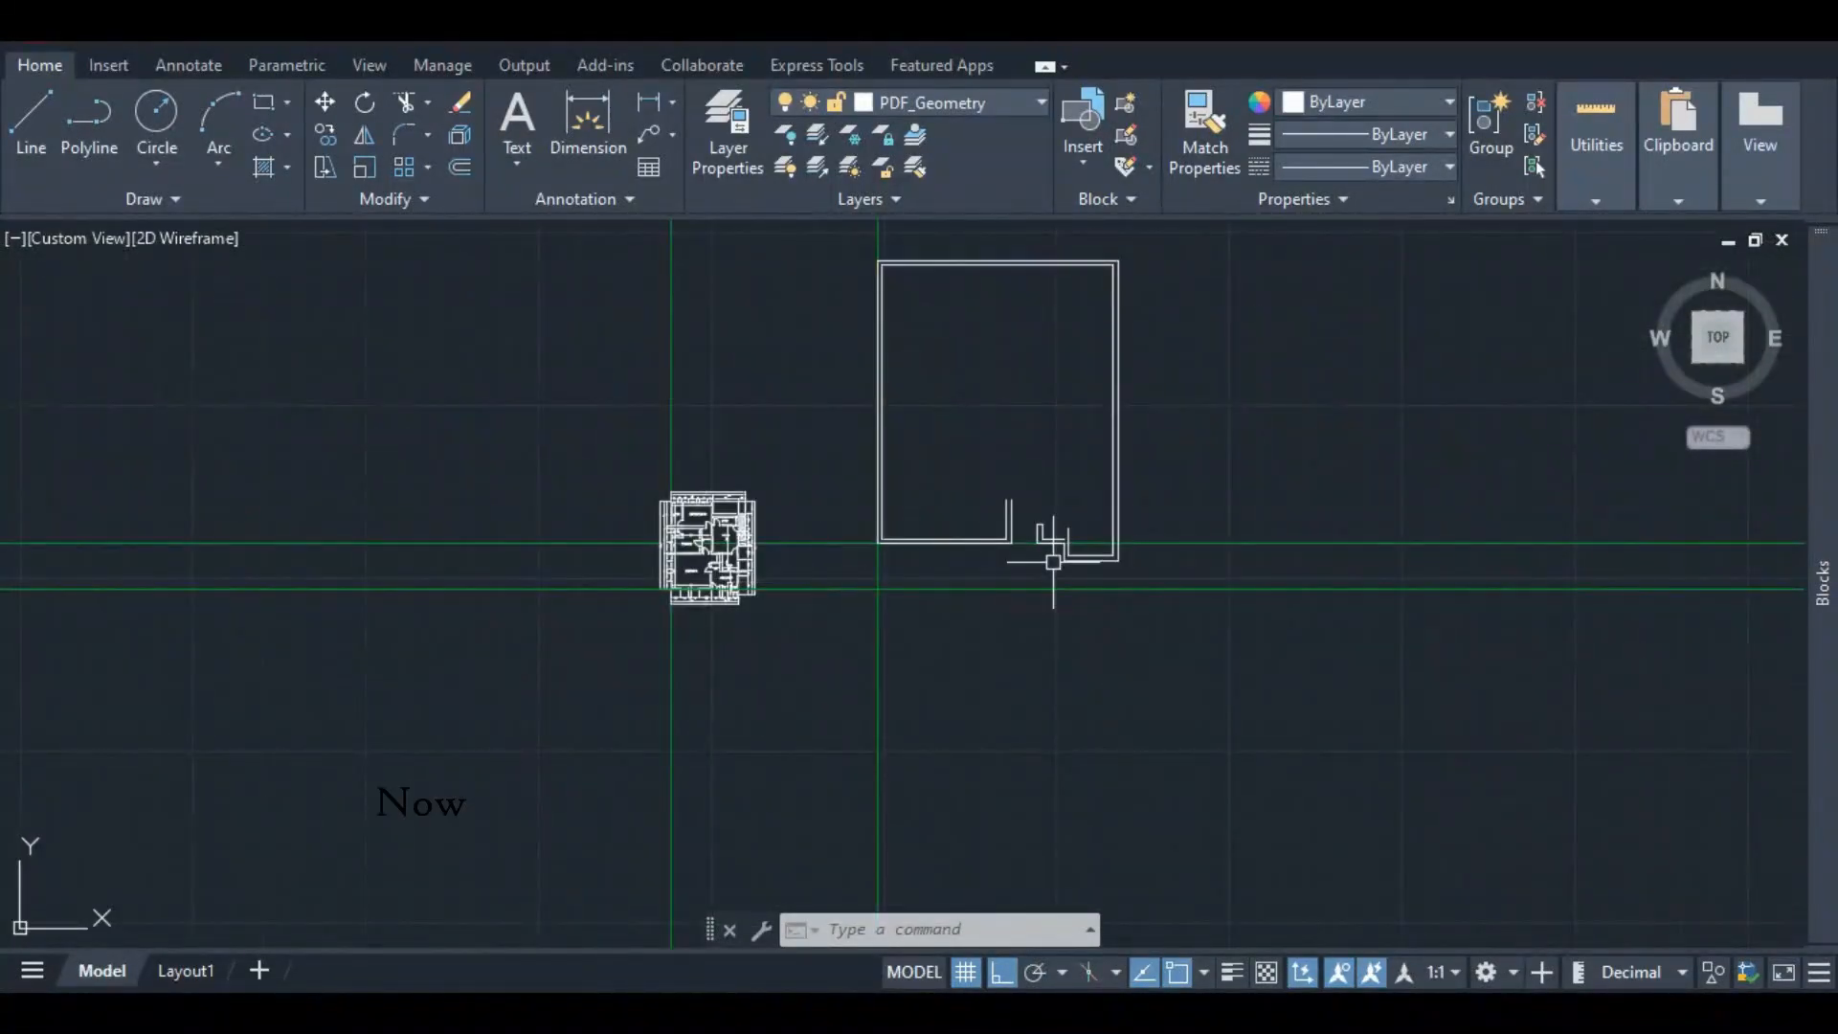
scroll(1052, 562, up, 8)
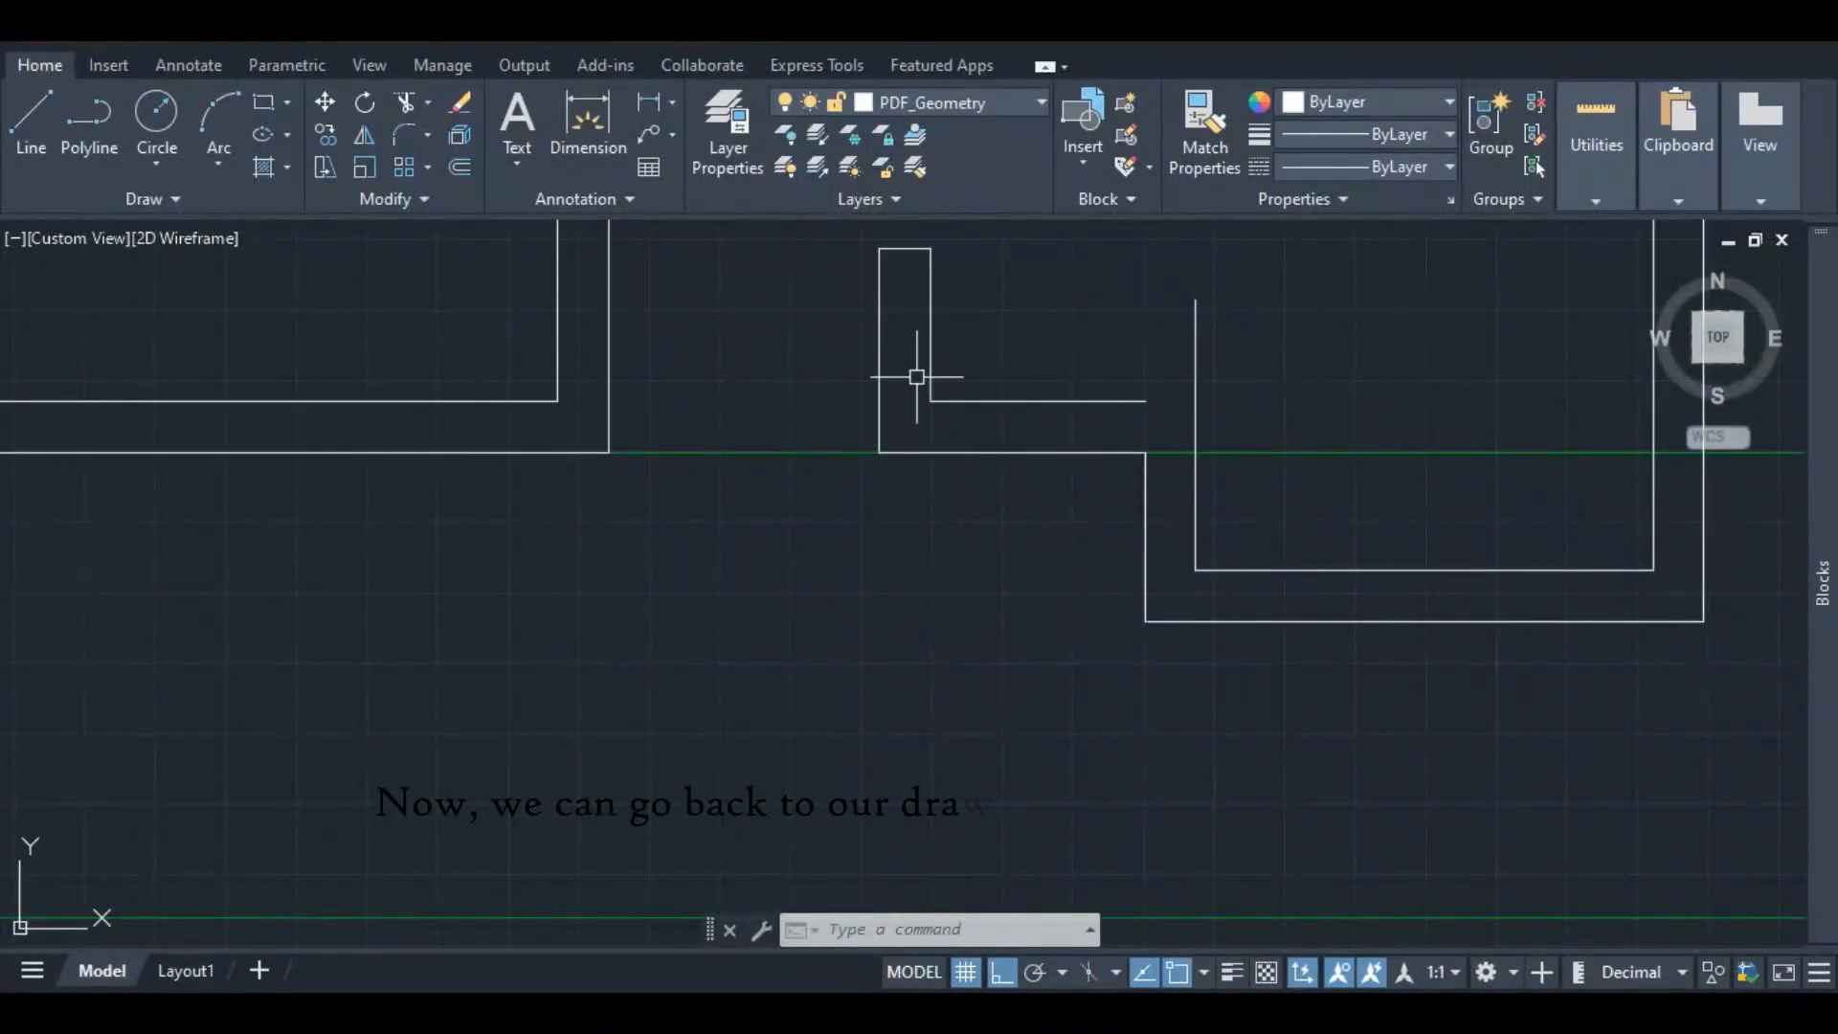
scroll(852, 279, down, 3)
click(836, 310)
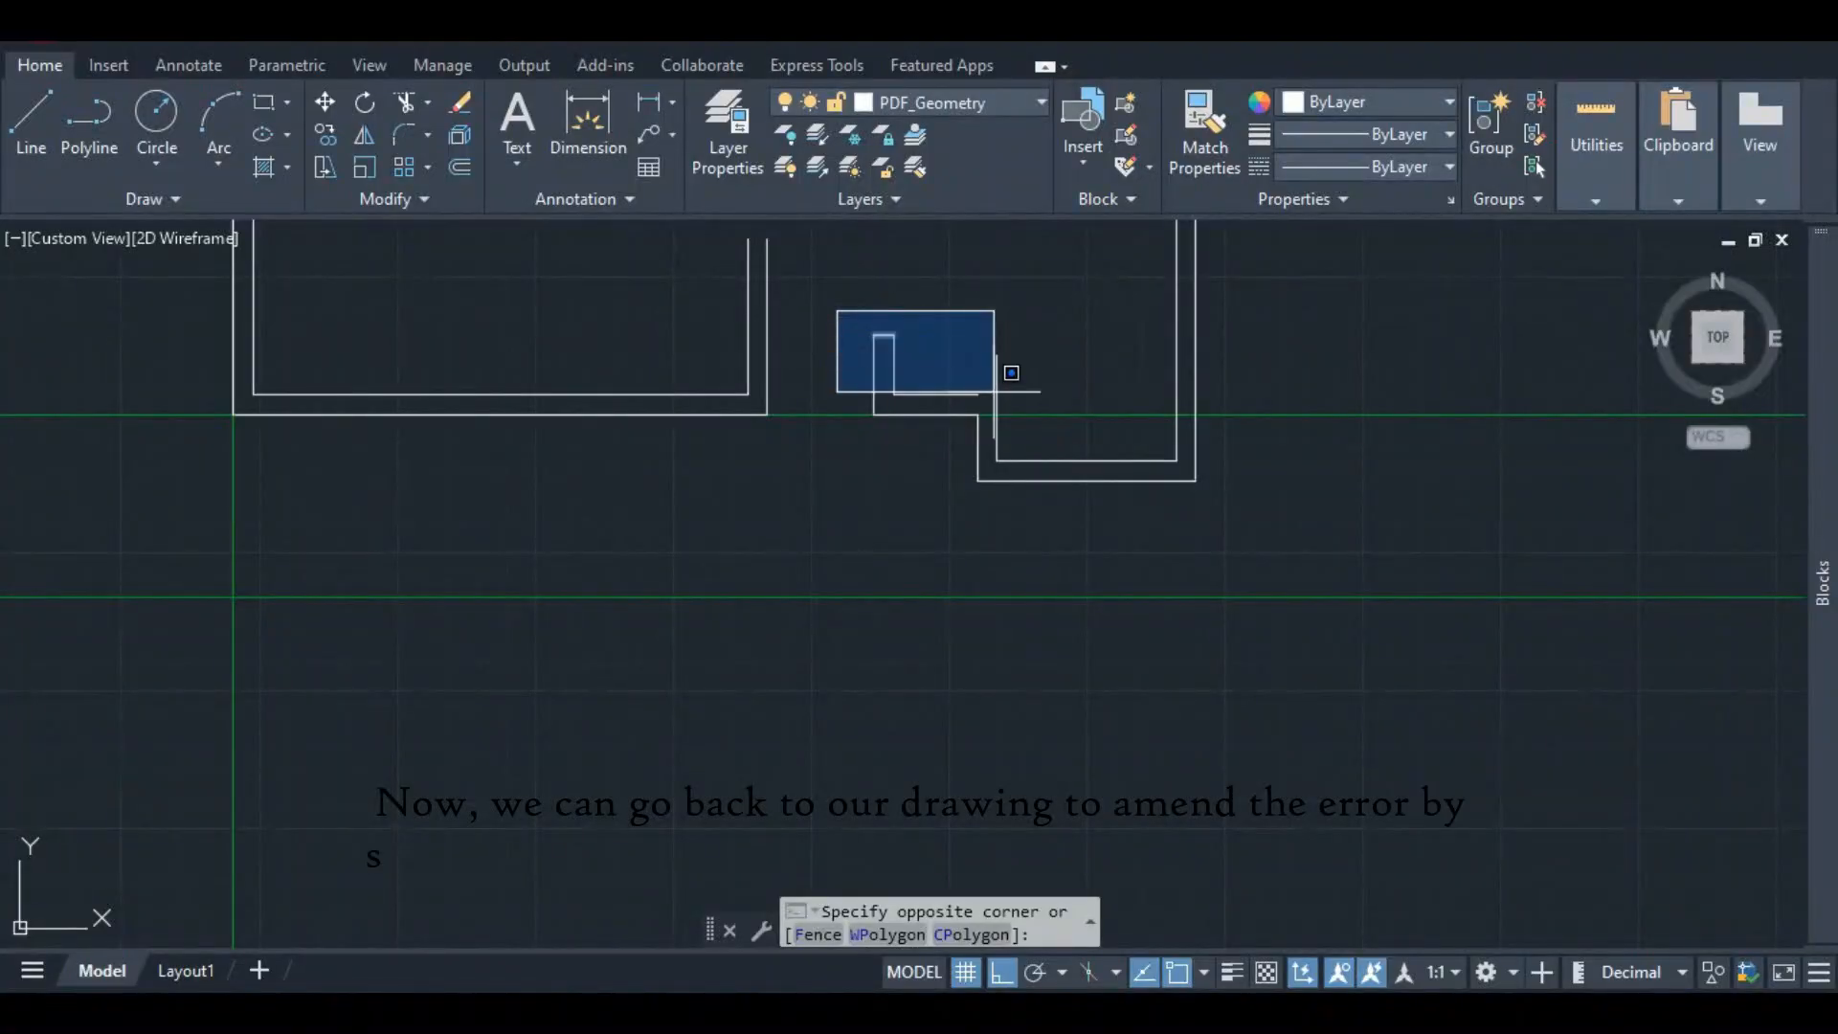
click(1002, 425)
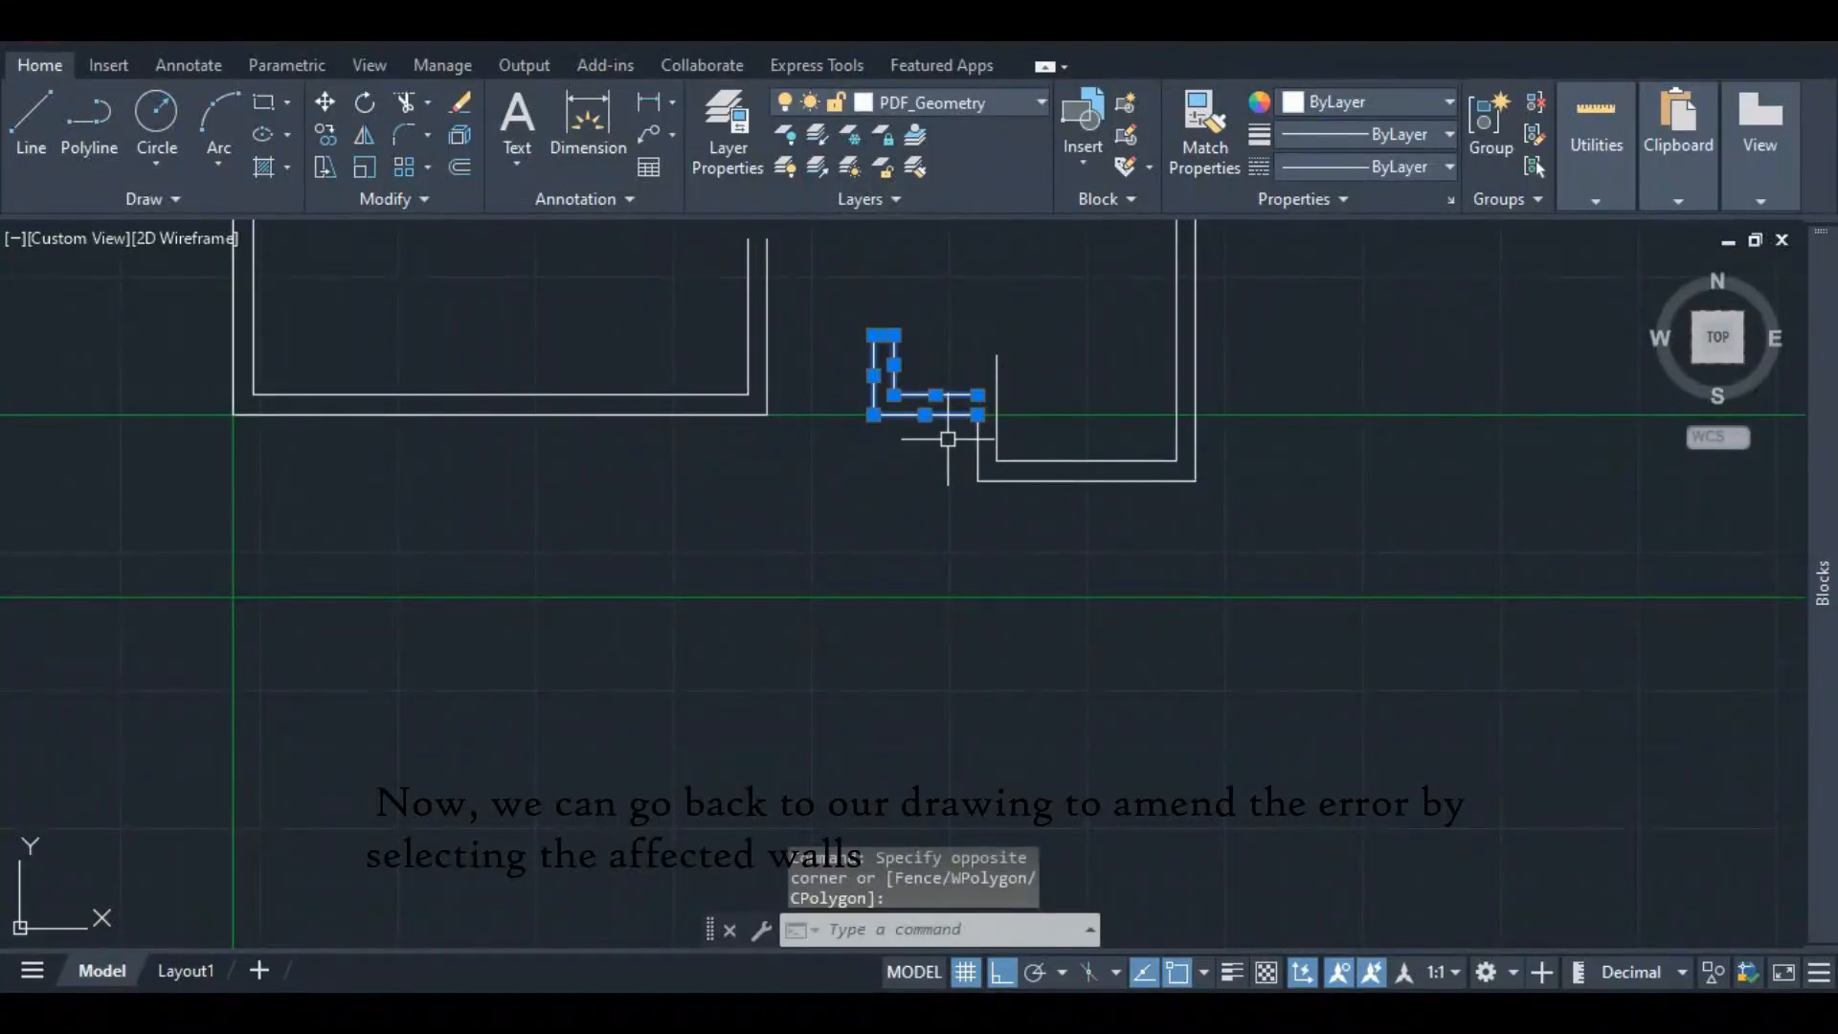
right_click(944, 431)
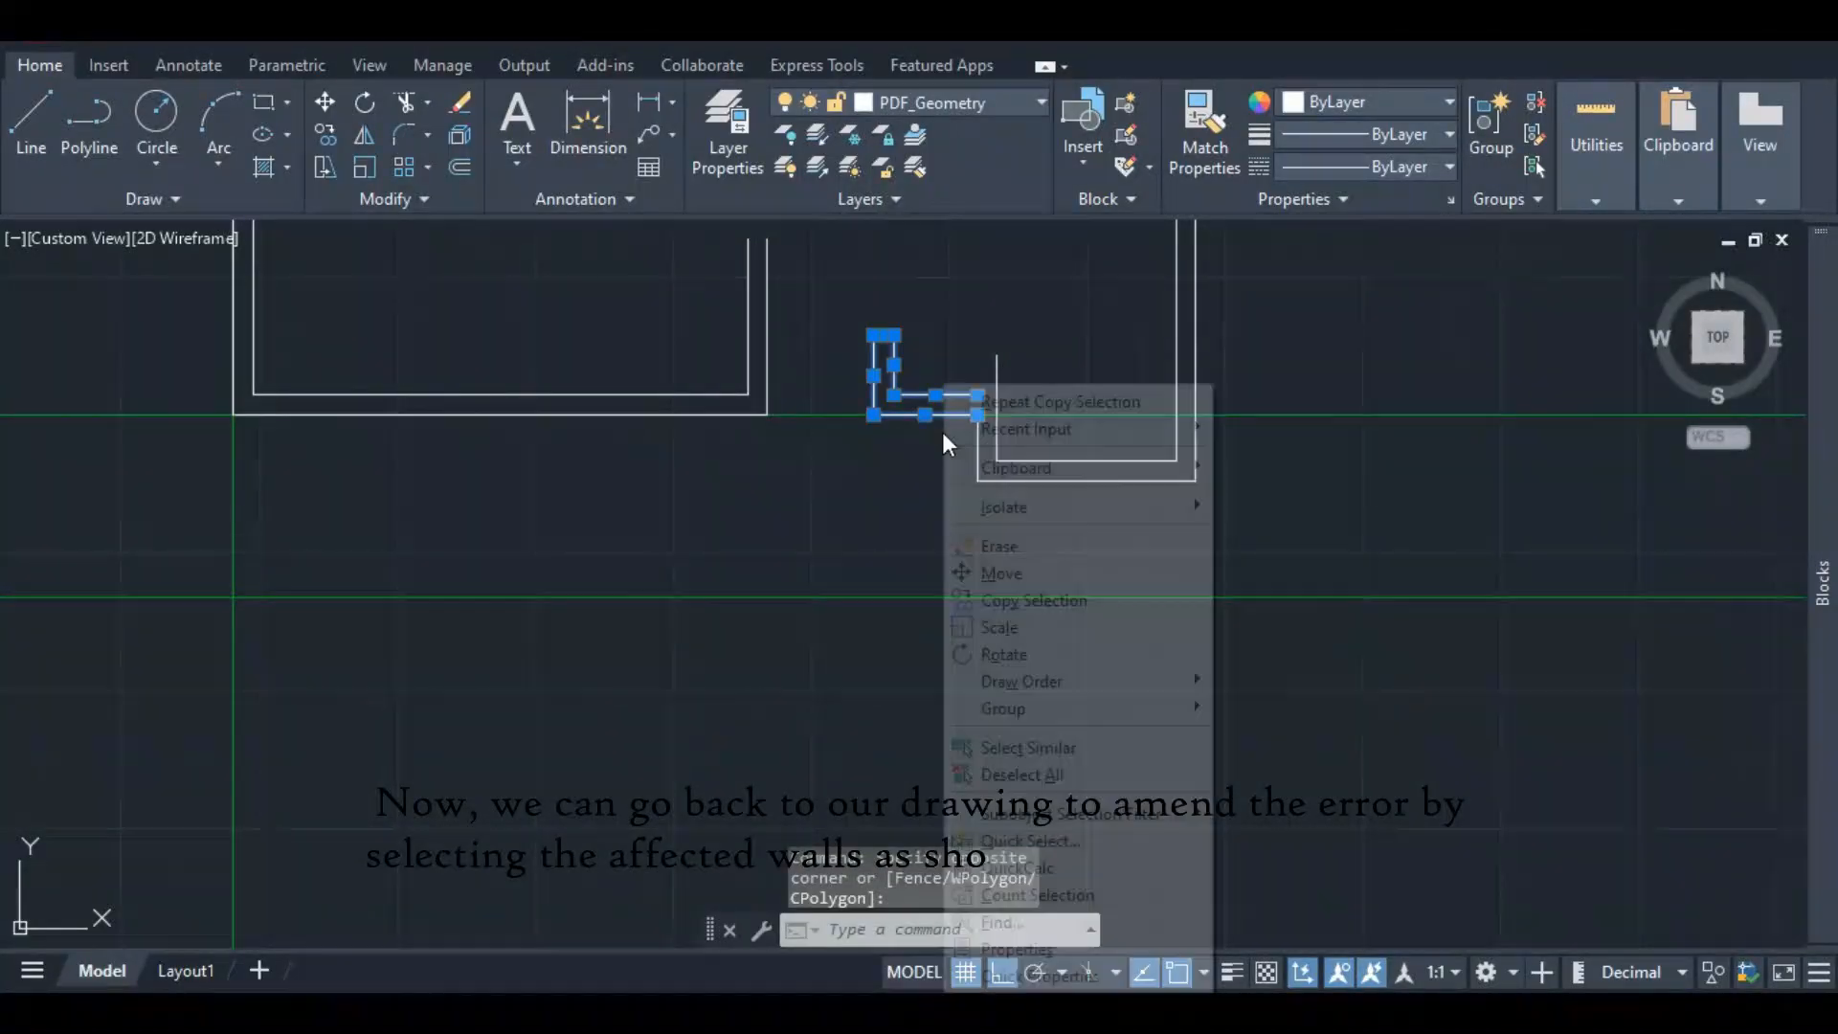
- Move the selected L-shaped wall section beside the toilet 225 straight down, using its lower outer corner as the base point
click(1027, 574)
scroll(976, 460, up, 5)
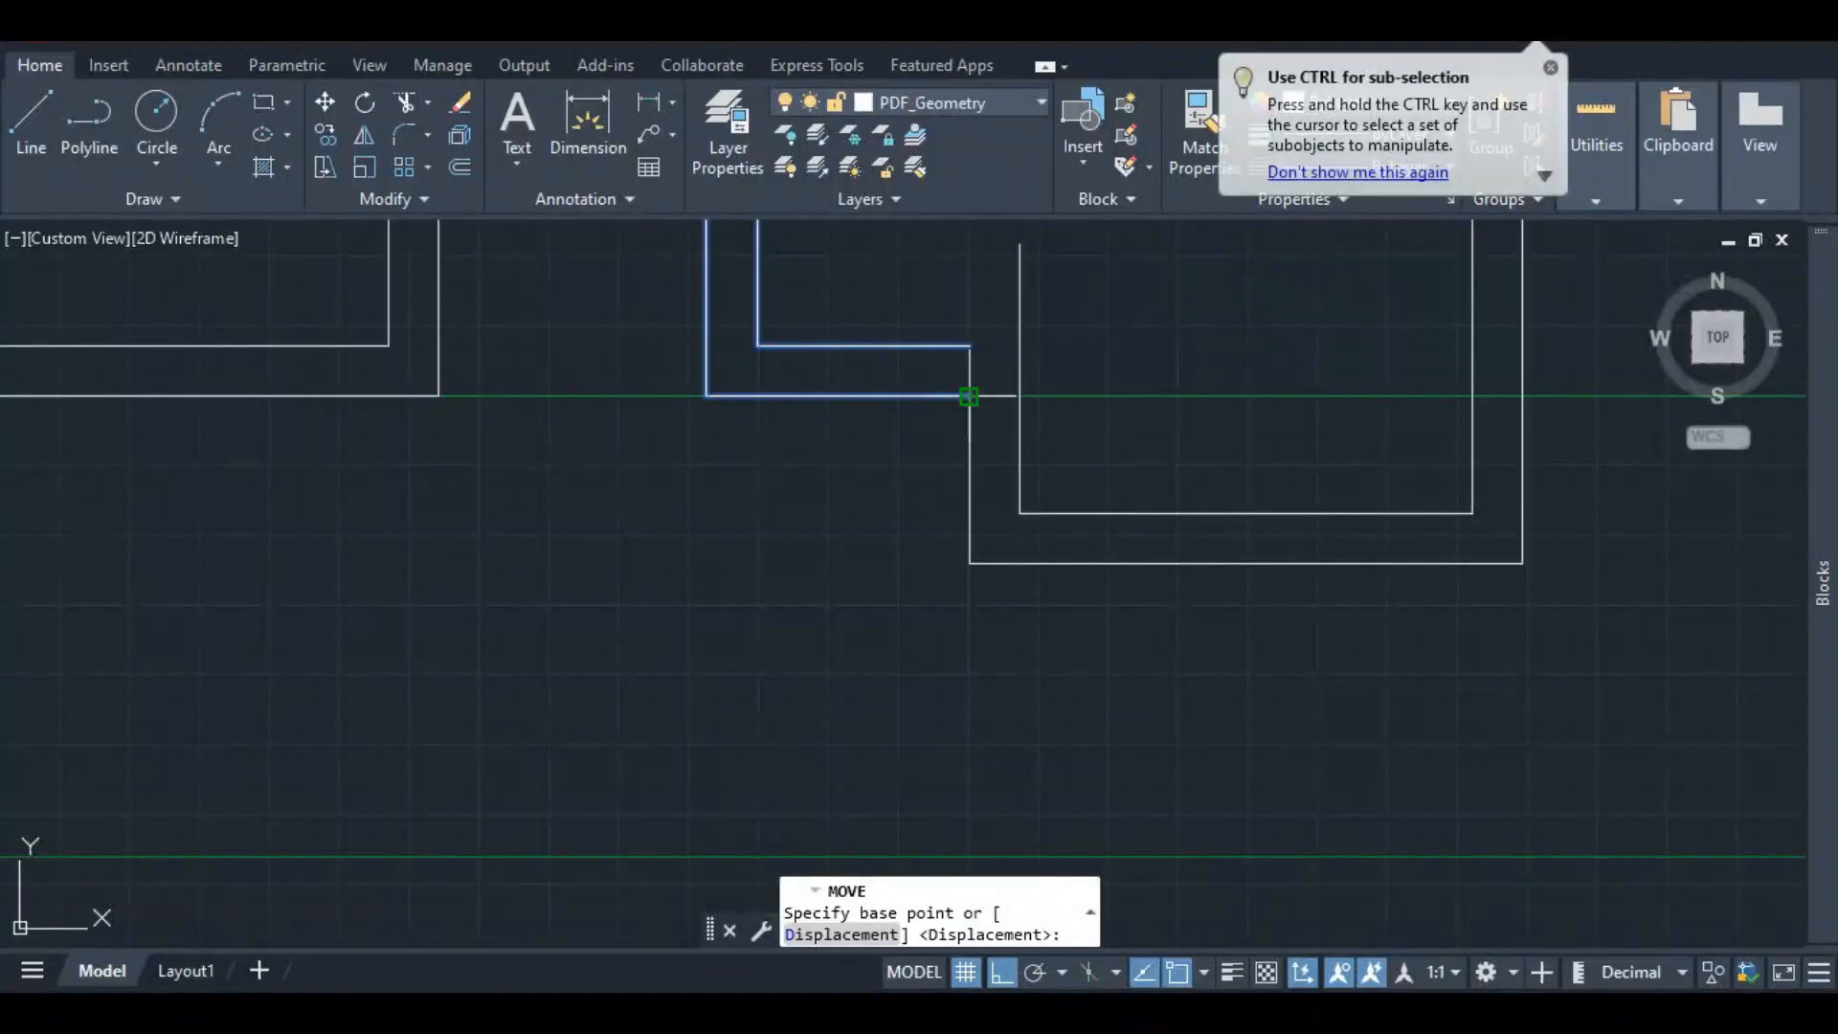
click(969, 396)
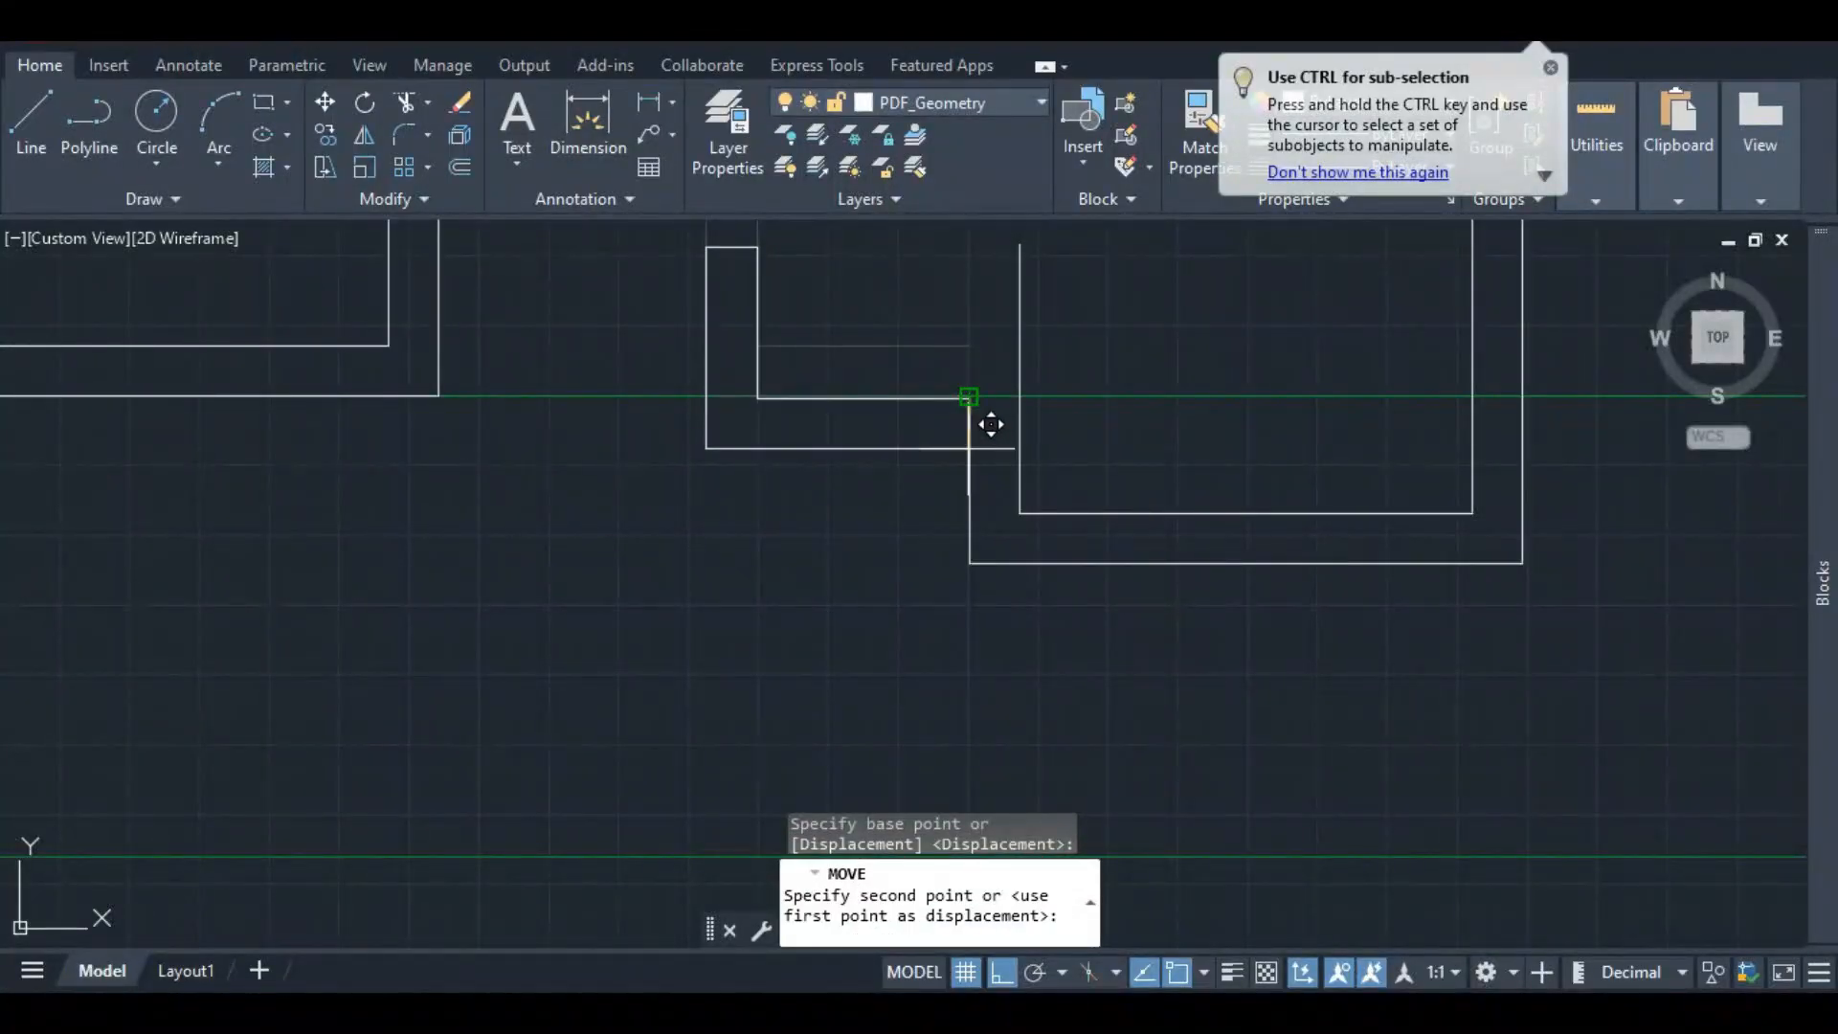
text(225)
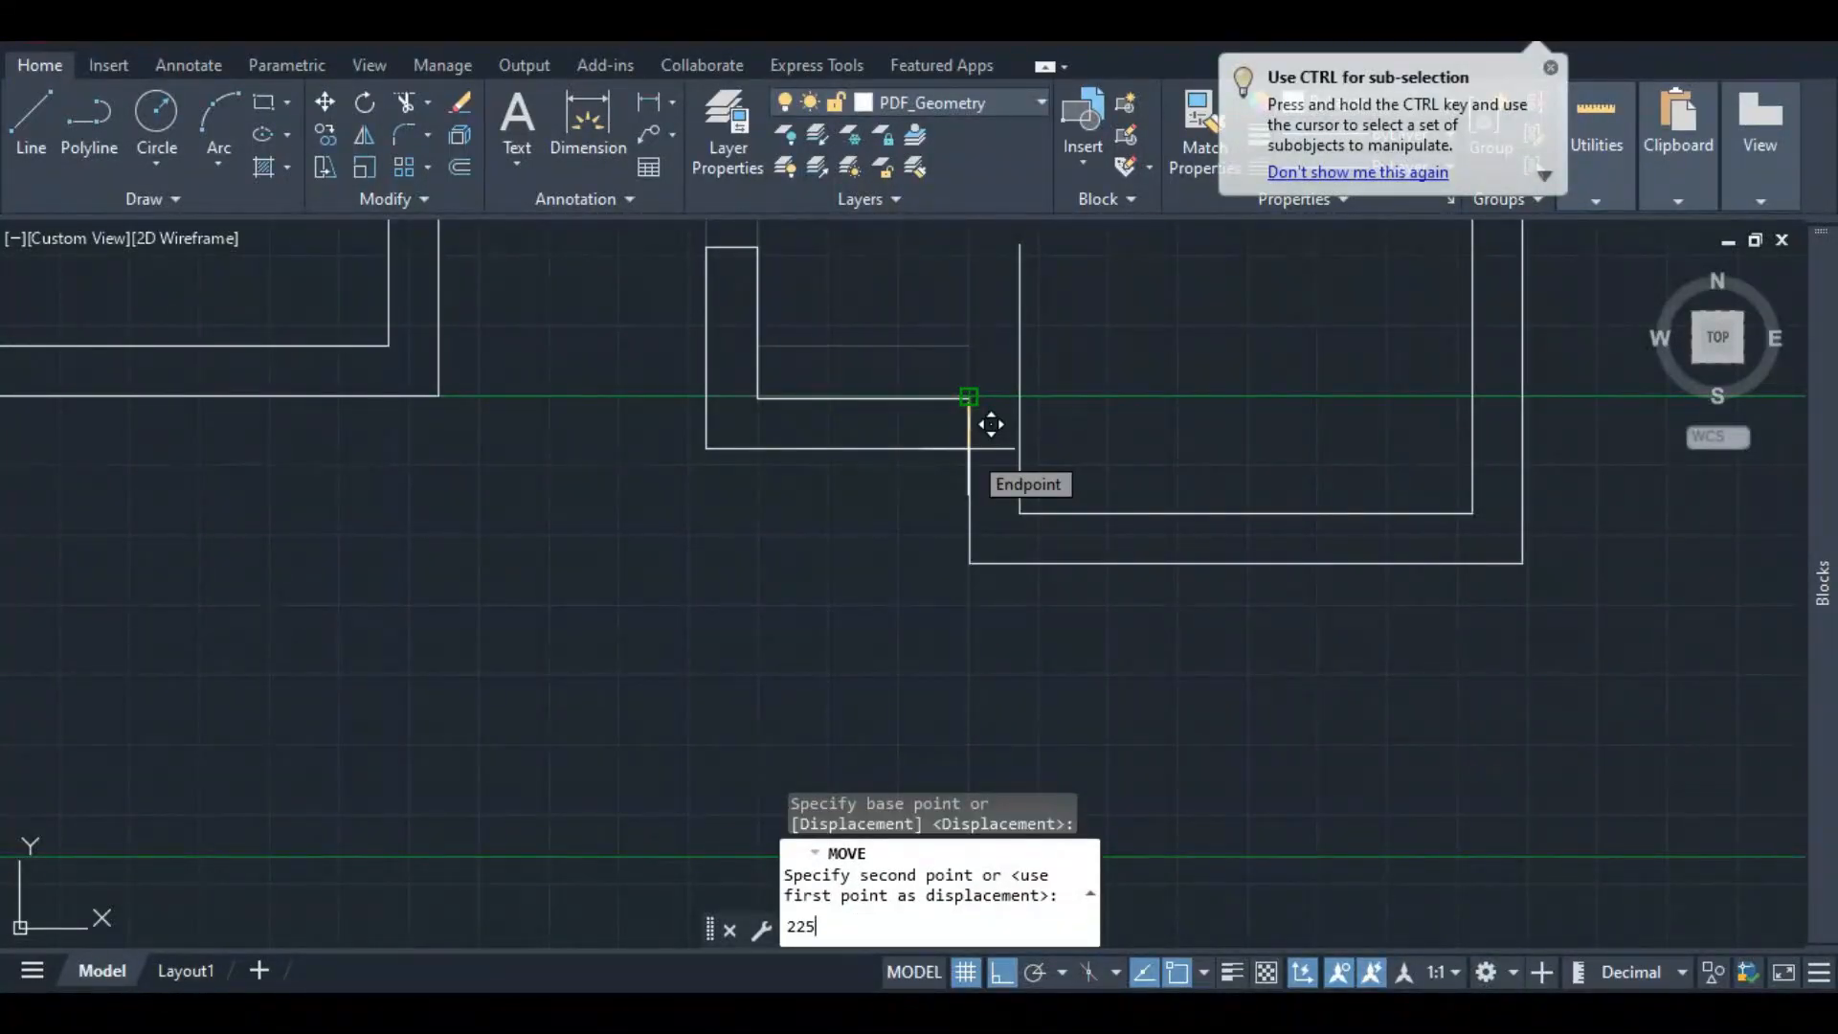
key(Return)
scroll(960, 390, up, 3)
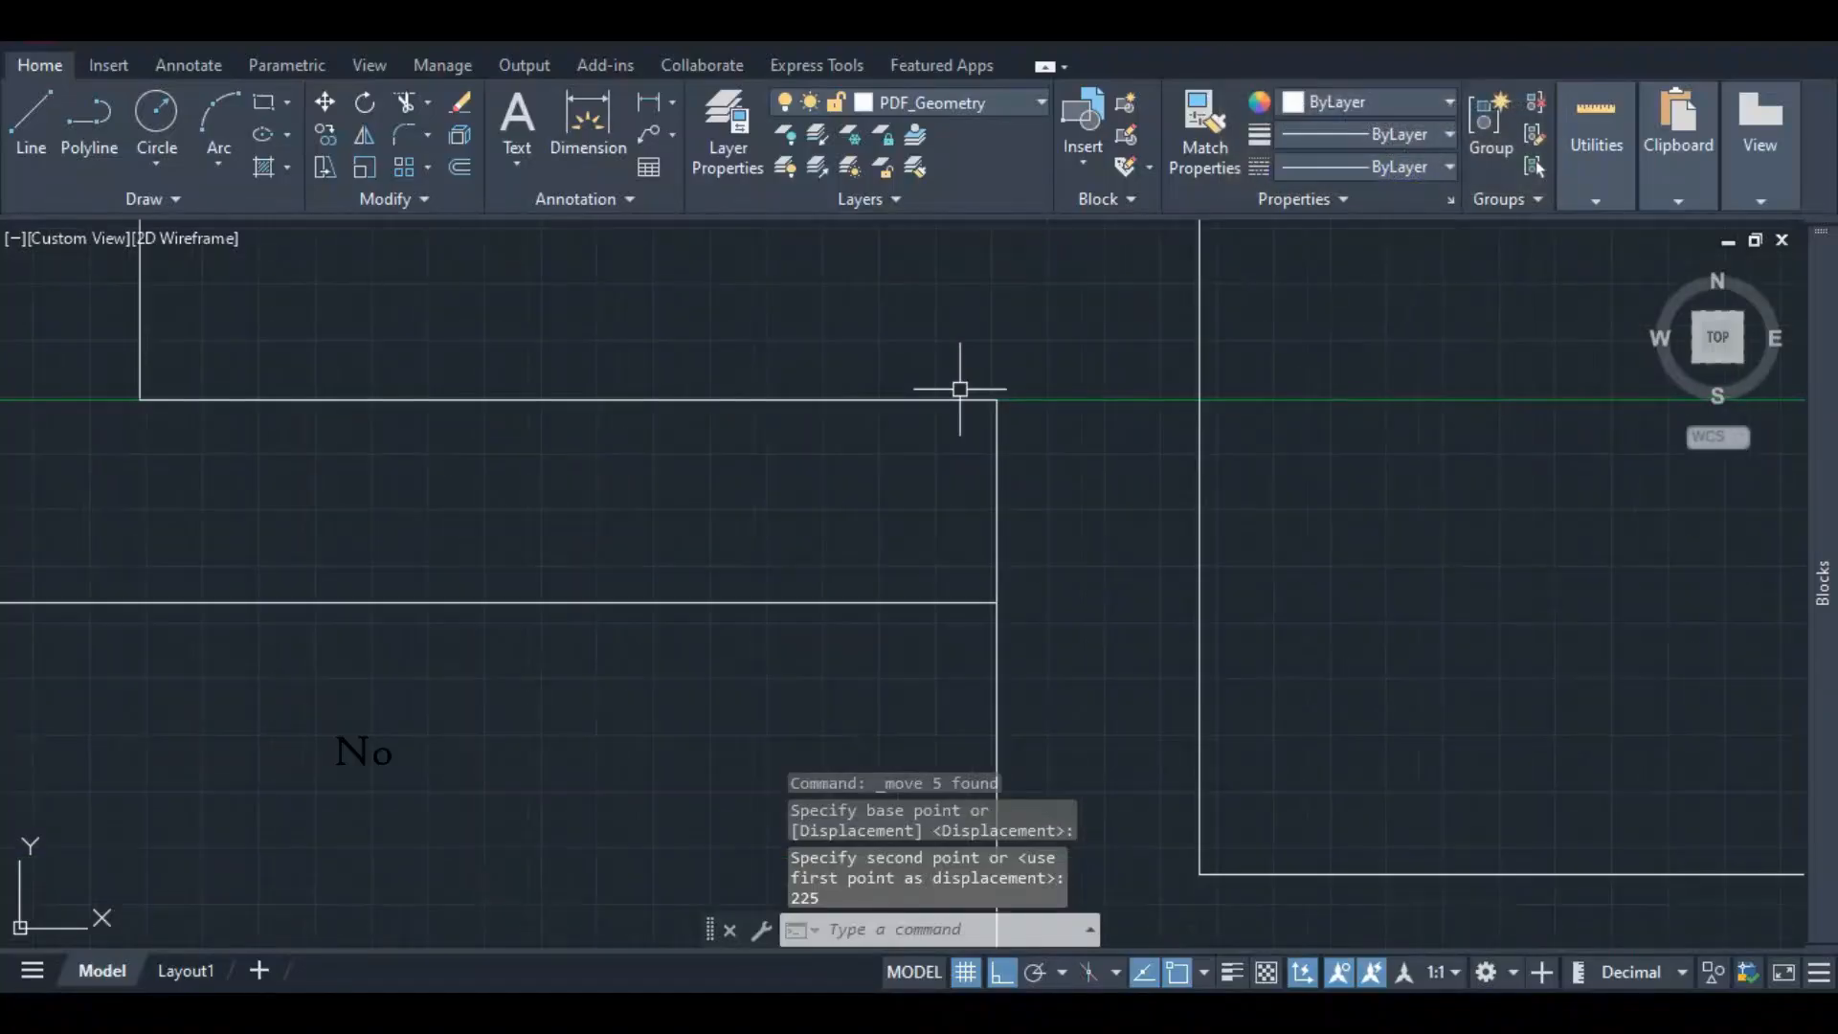
- Remove the wall overlap by stretching the upper end of the toilet's west outer line down to the endpoint of the short wall's lower line
scroll(1111, 399, down, 2)
scroll(989, 402, down, 2)
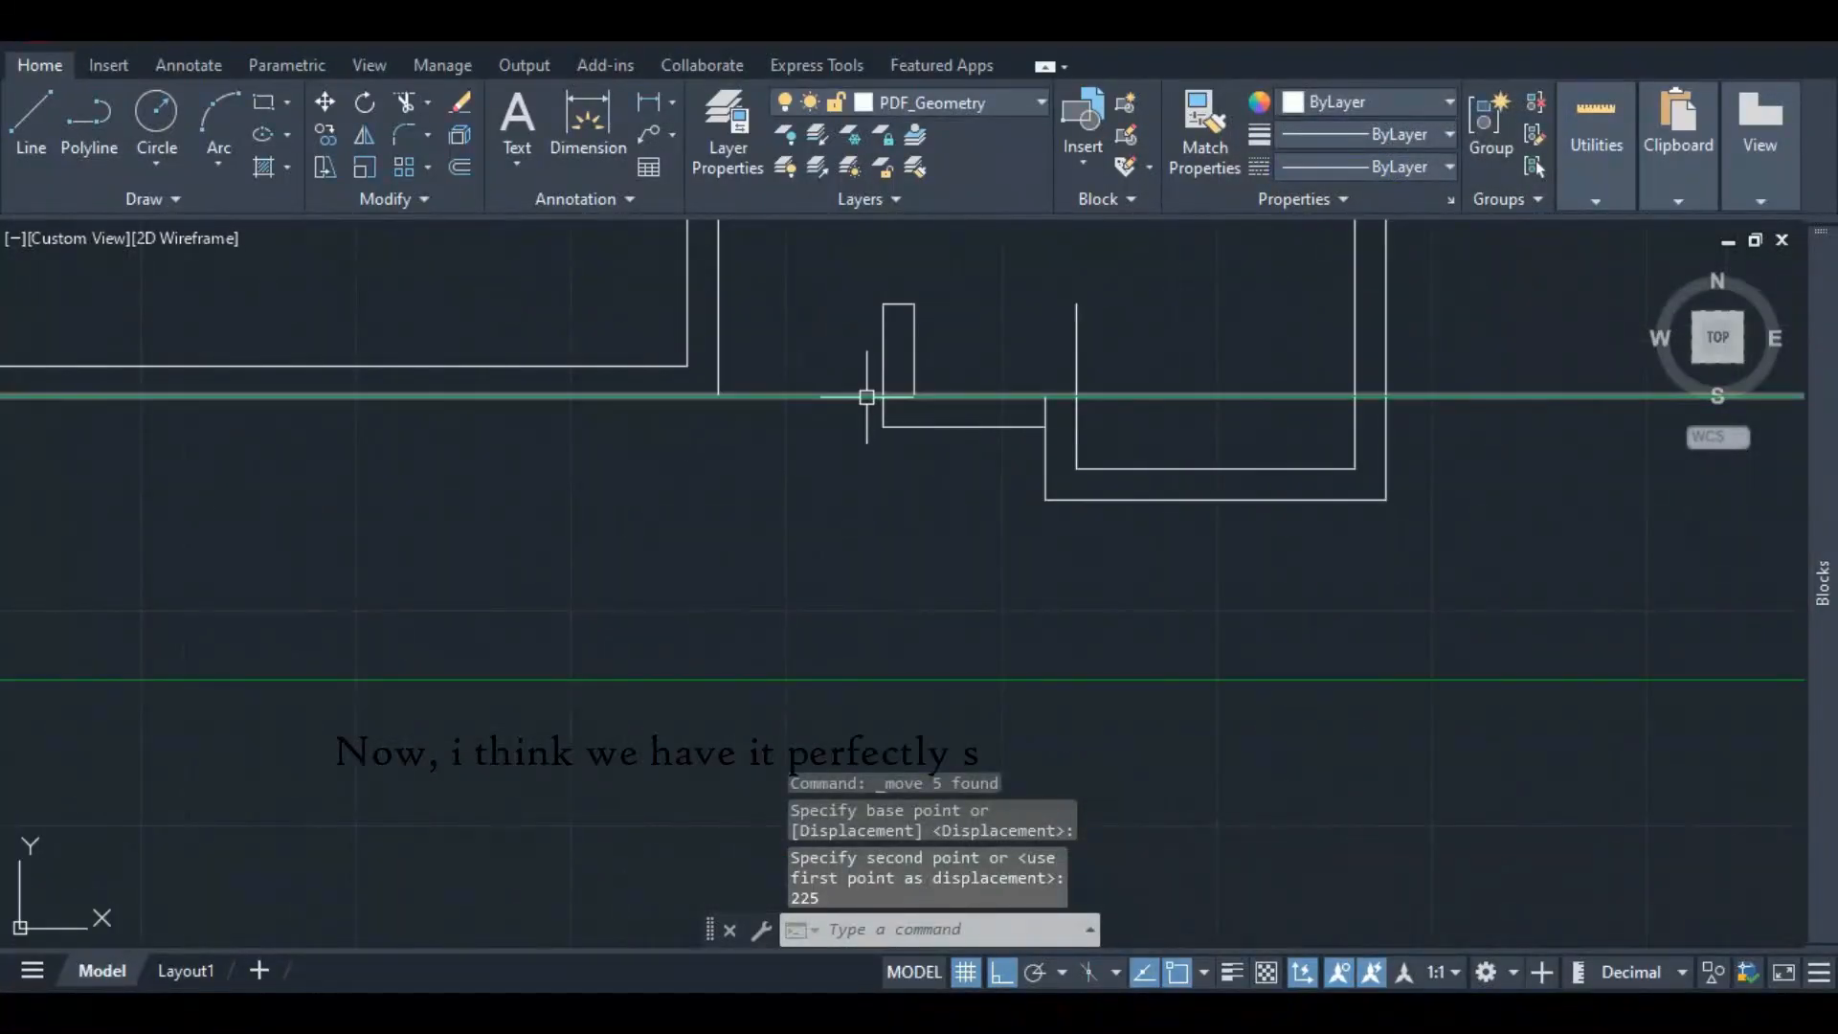
scroll(1015, 380, up, 3)
scroll(1014, 422, down, 1)
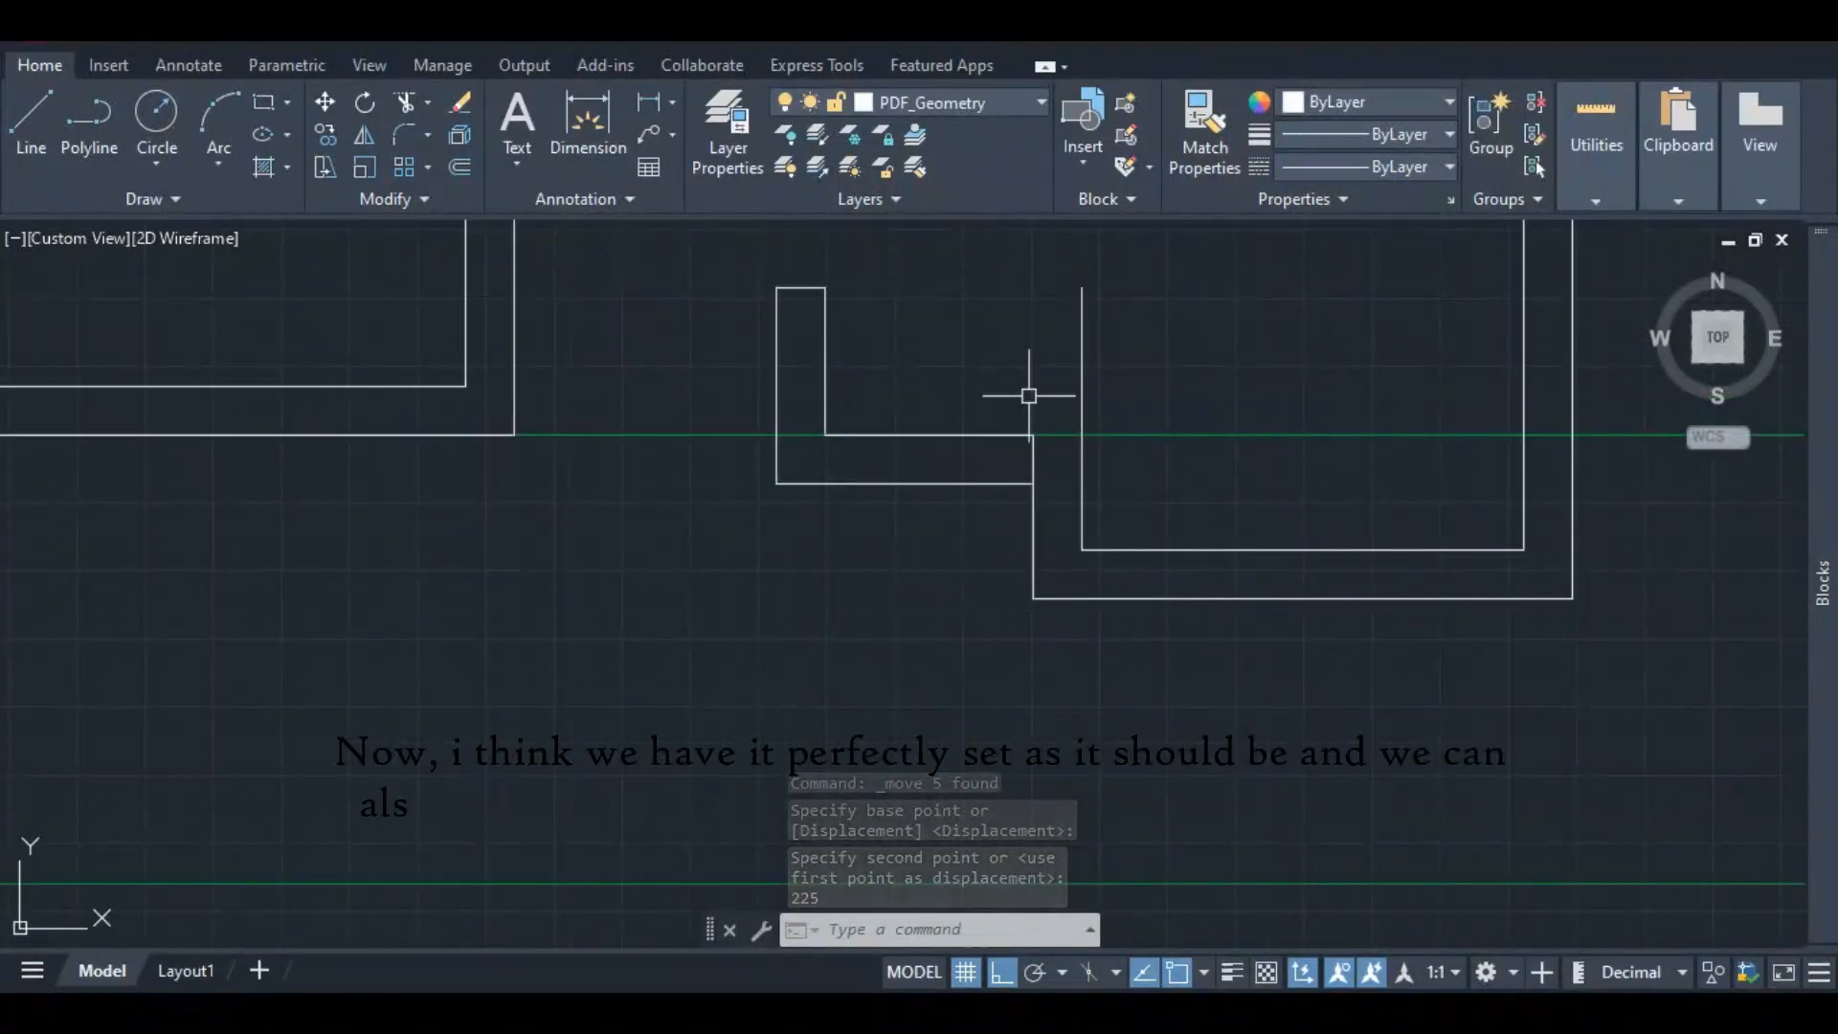
click(1034, 471)
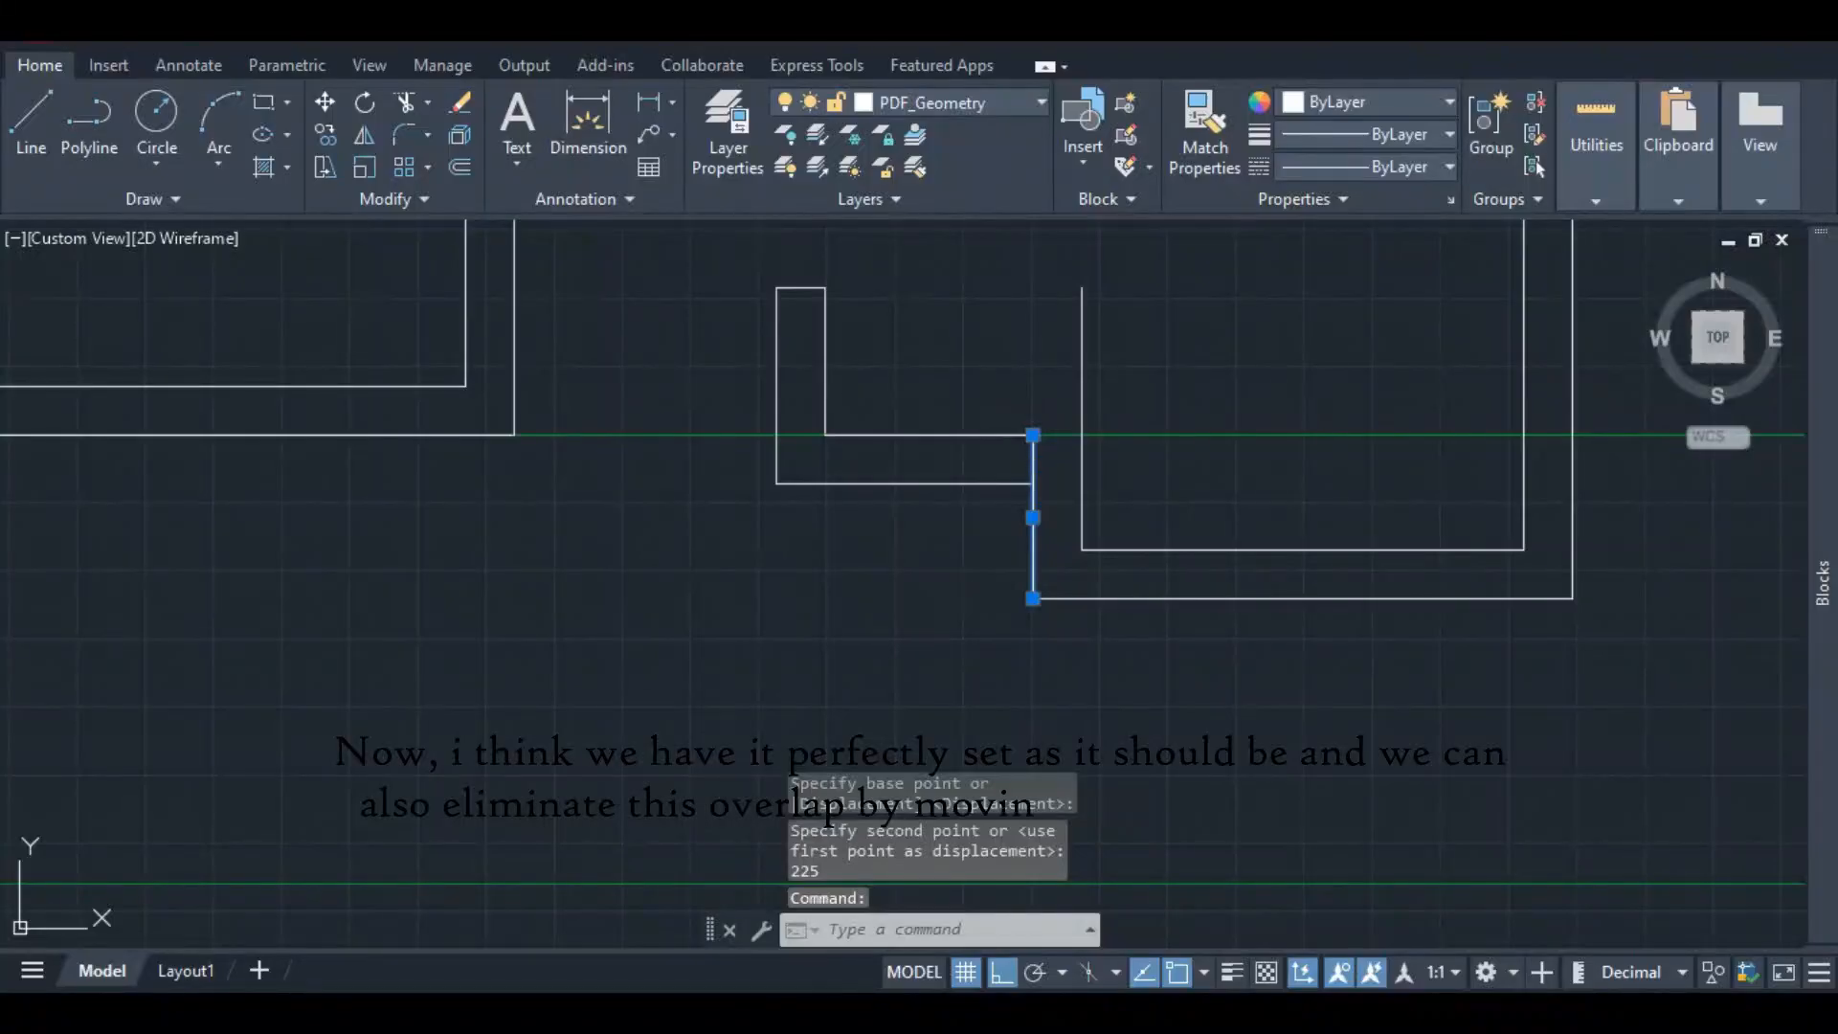
click(1033, 435)
click(1032, 484)
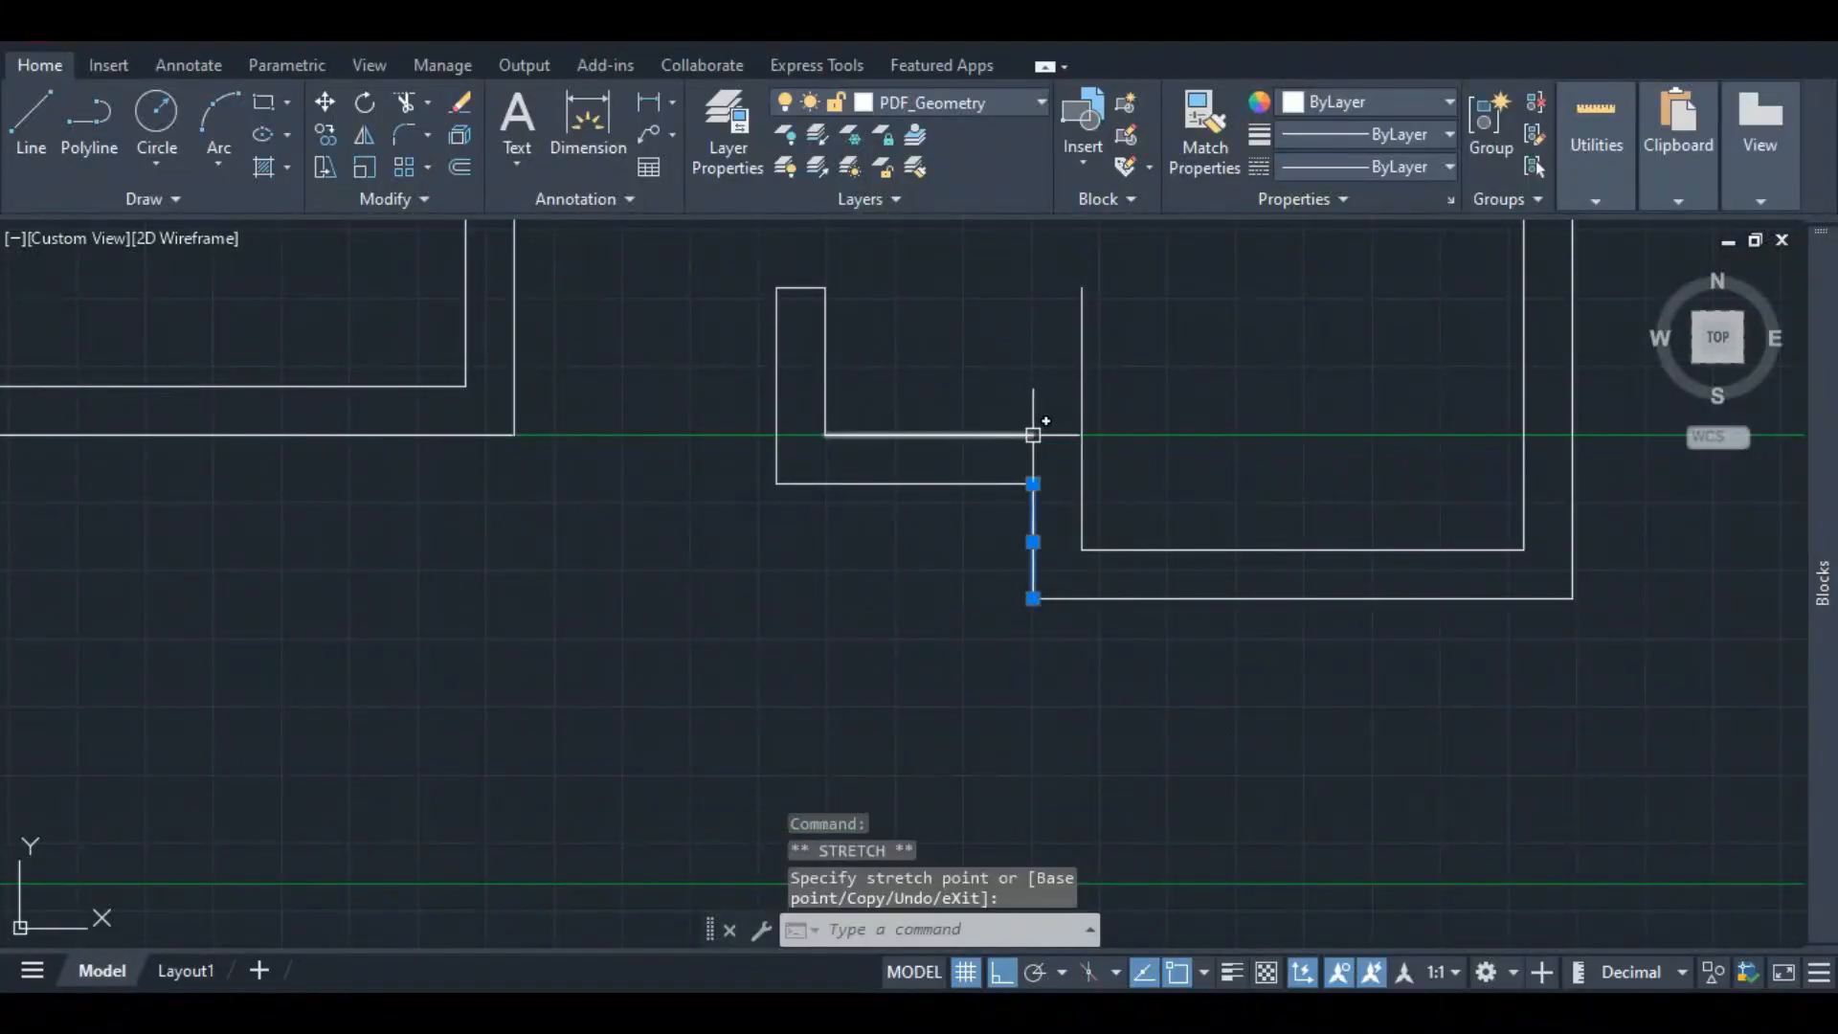
- Shorten the upper line of the short horizontal wall to 950 so it ends in line with the toilet's west outer face
scroll(1034, 481, down, 2)
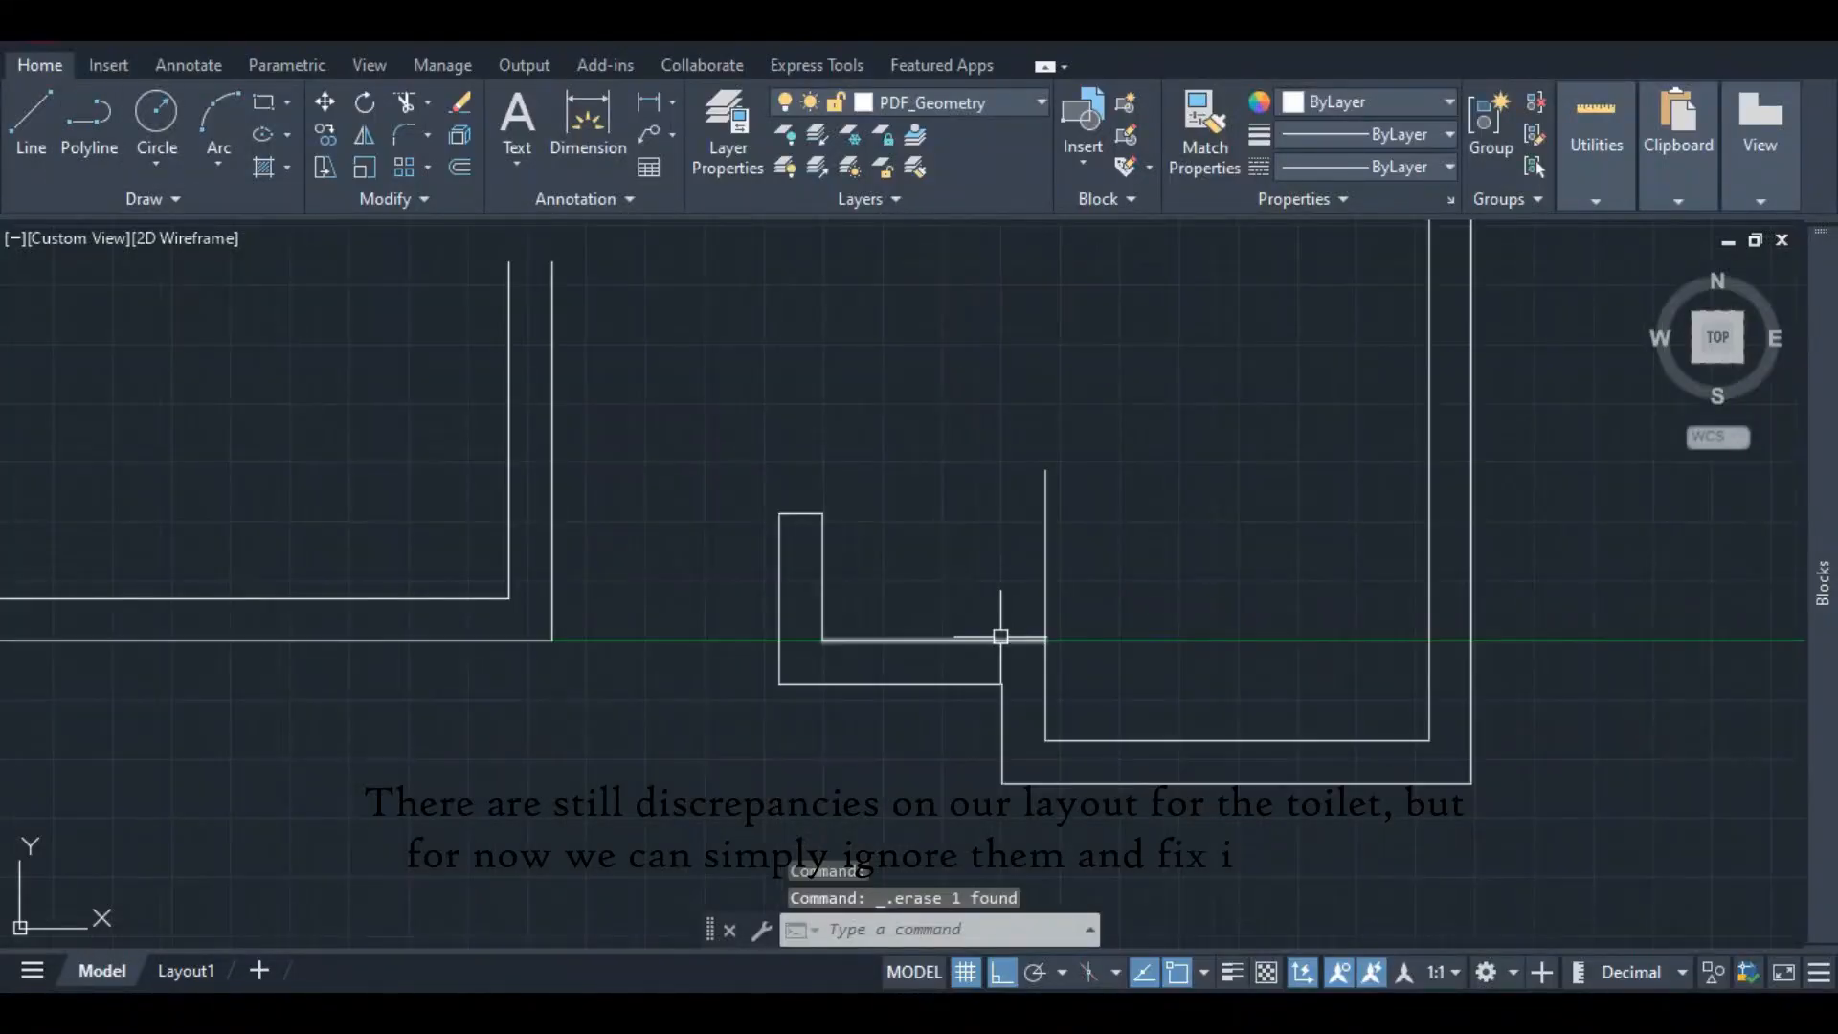
click(1001, 638)
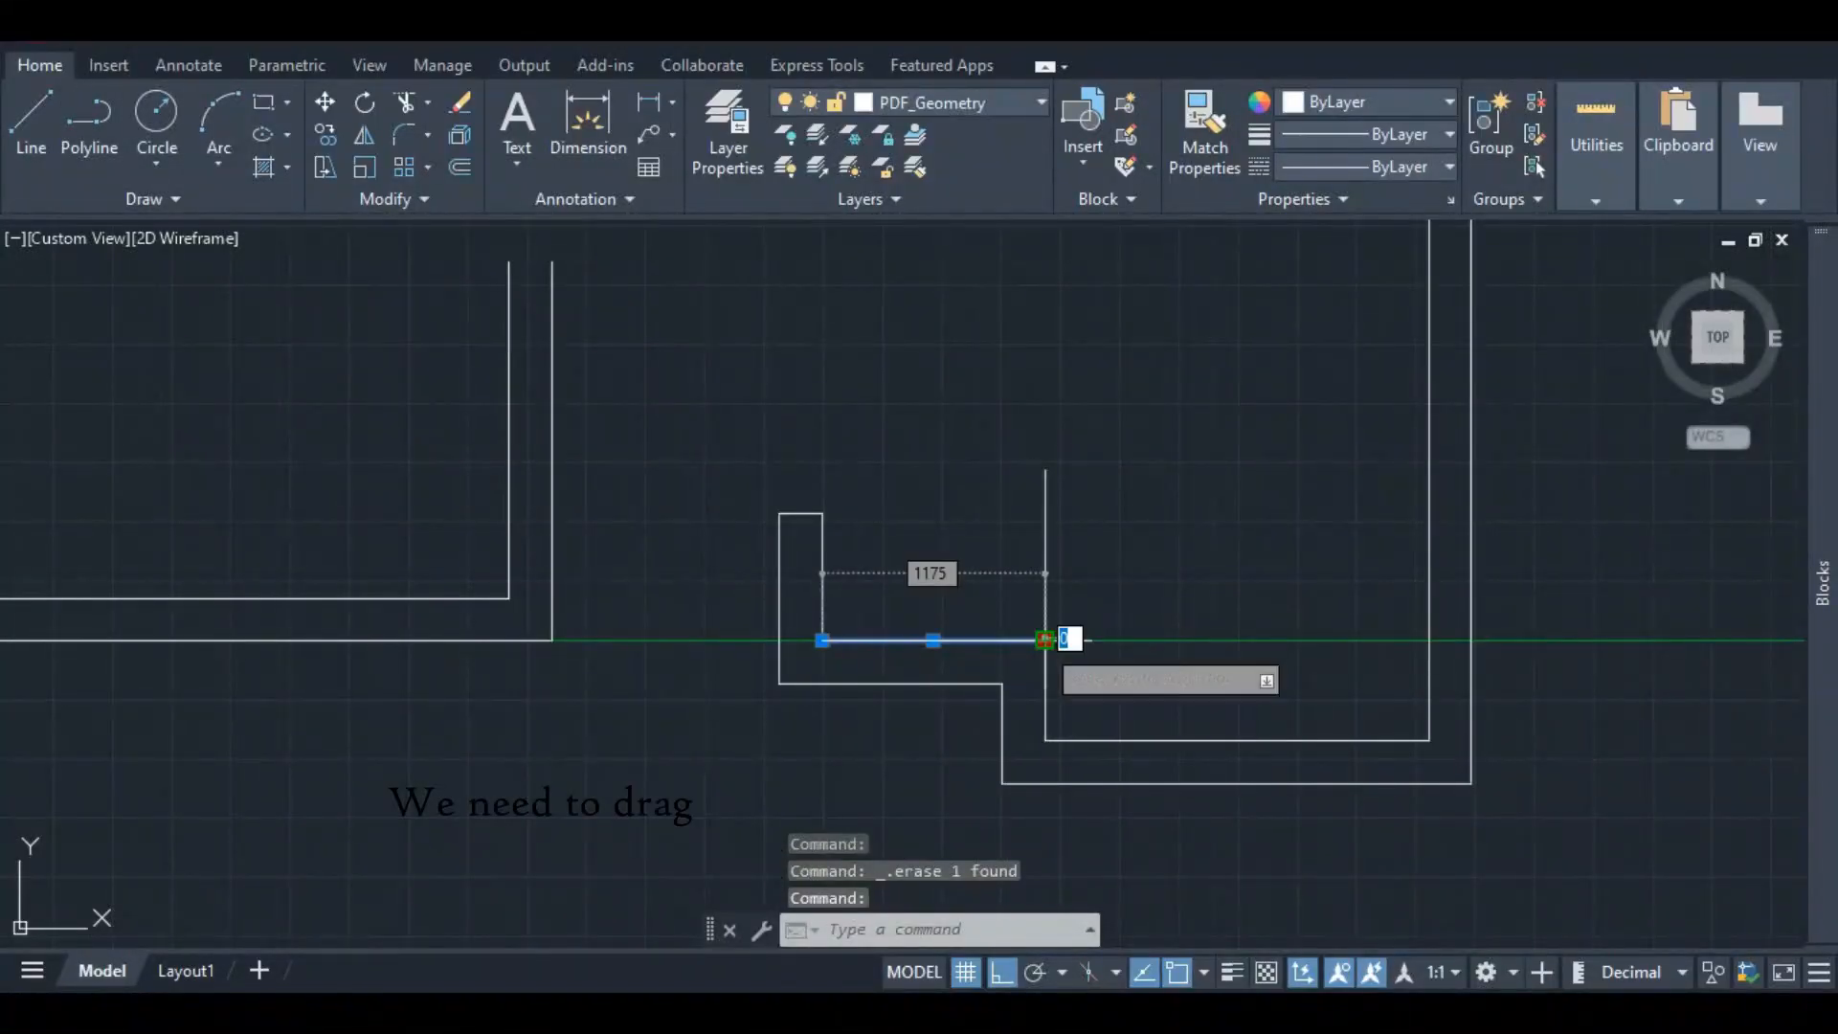
click(1045, 640)
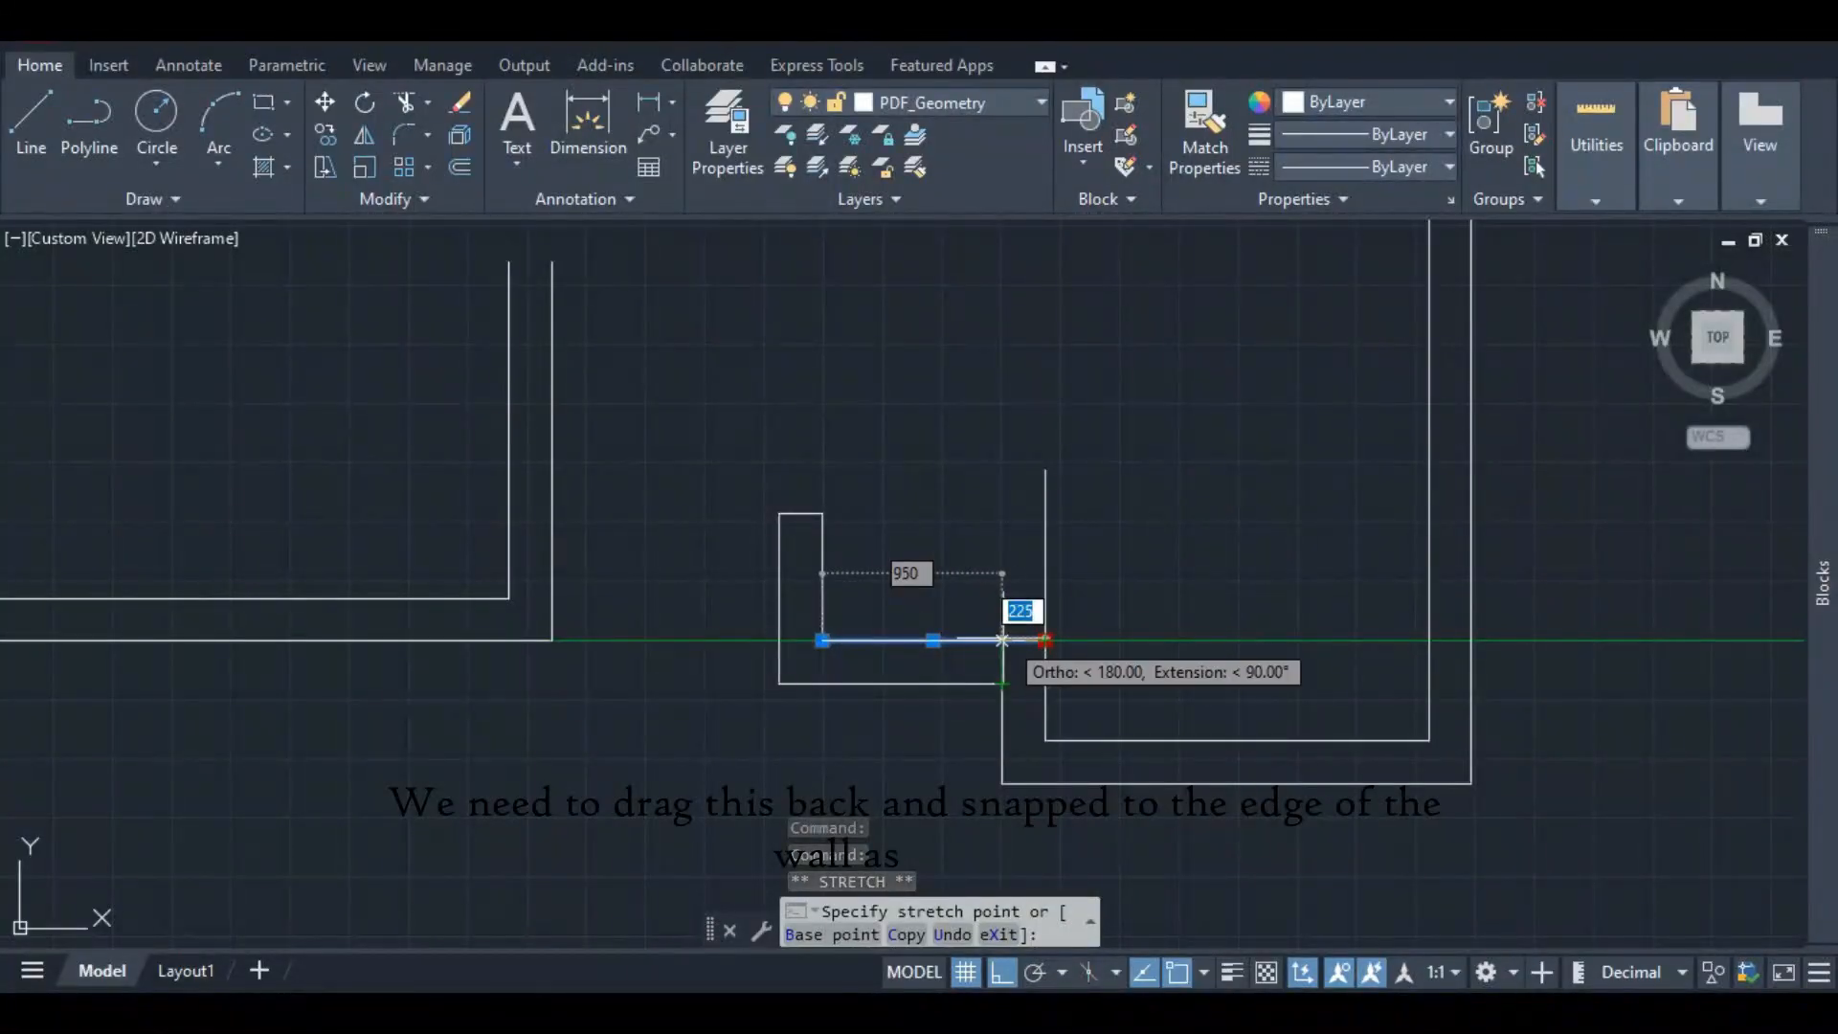
click(1005, 639)
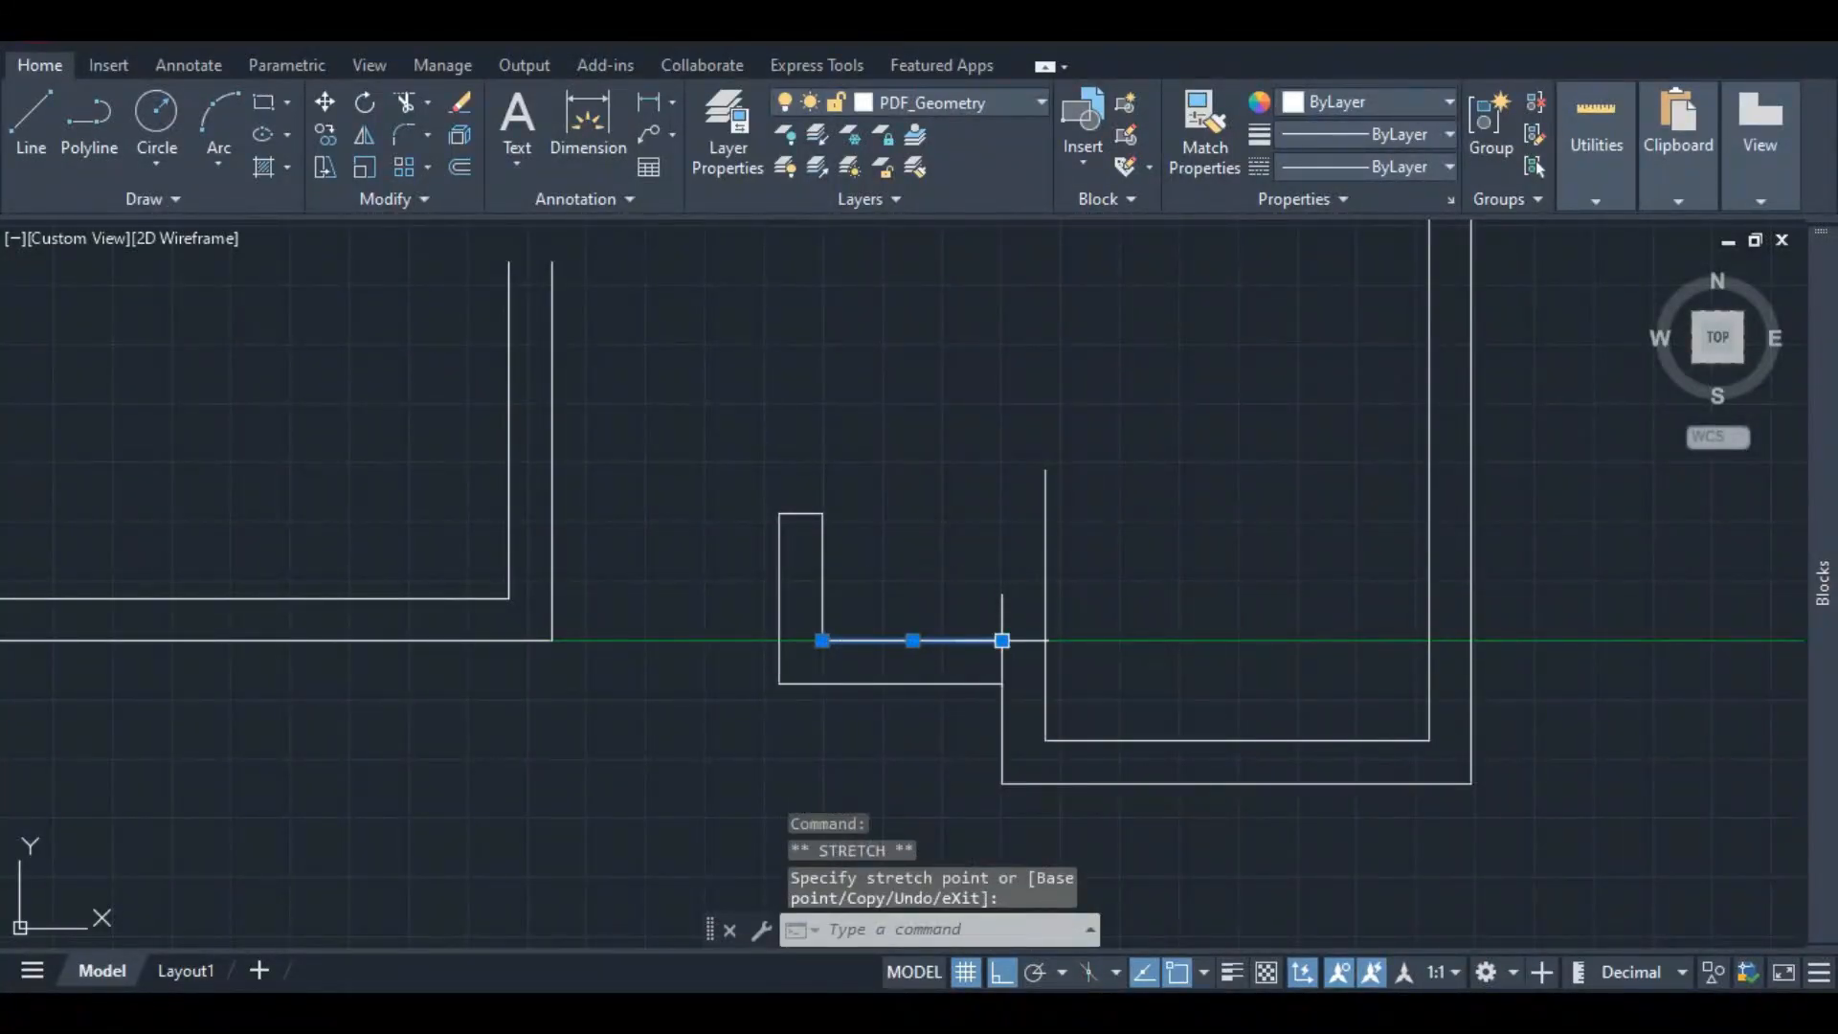
- Draw a 900 vertical line up from the shortened line's end, level with the top of the toilet's west inner wall line
mouse_move(1004, 641)
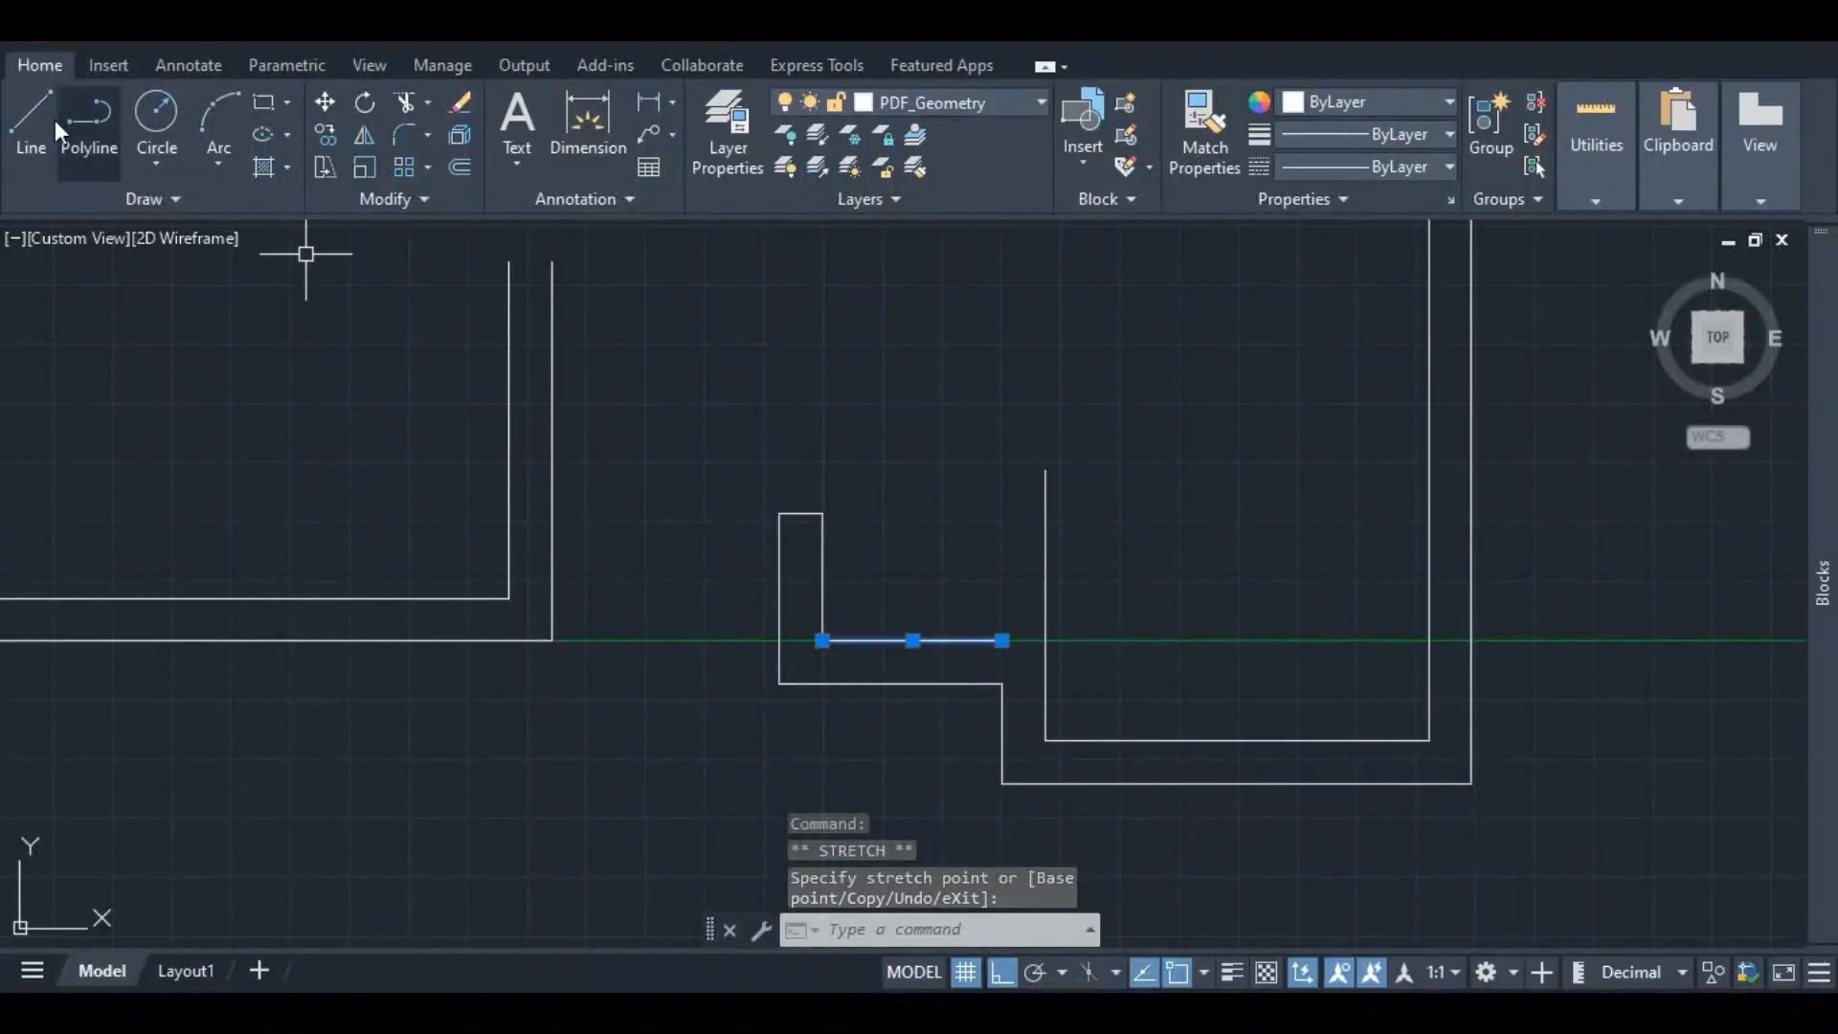
click(17, 115)
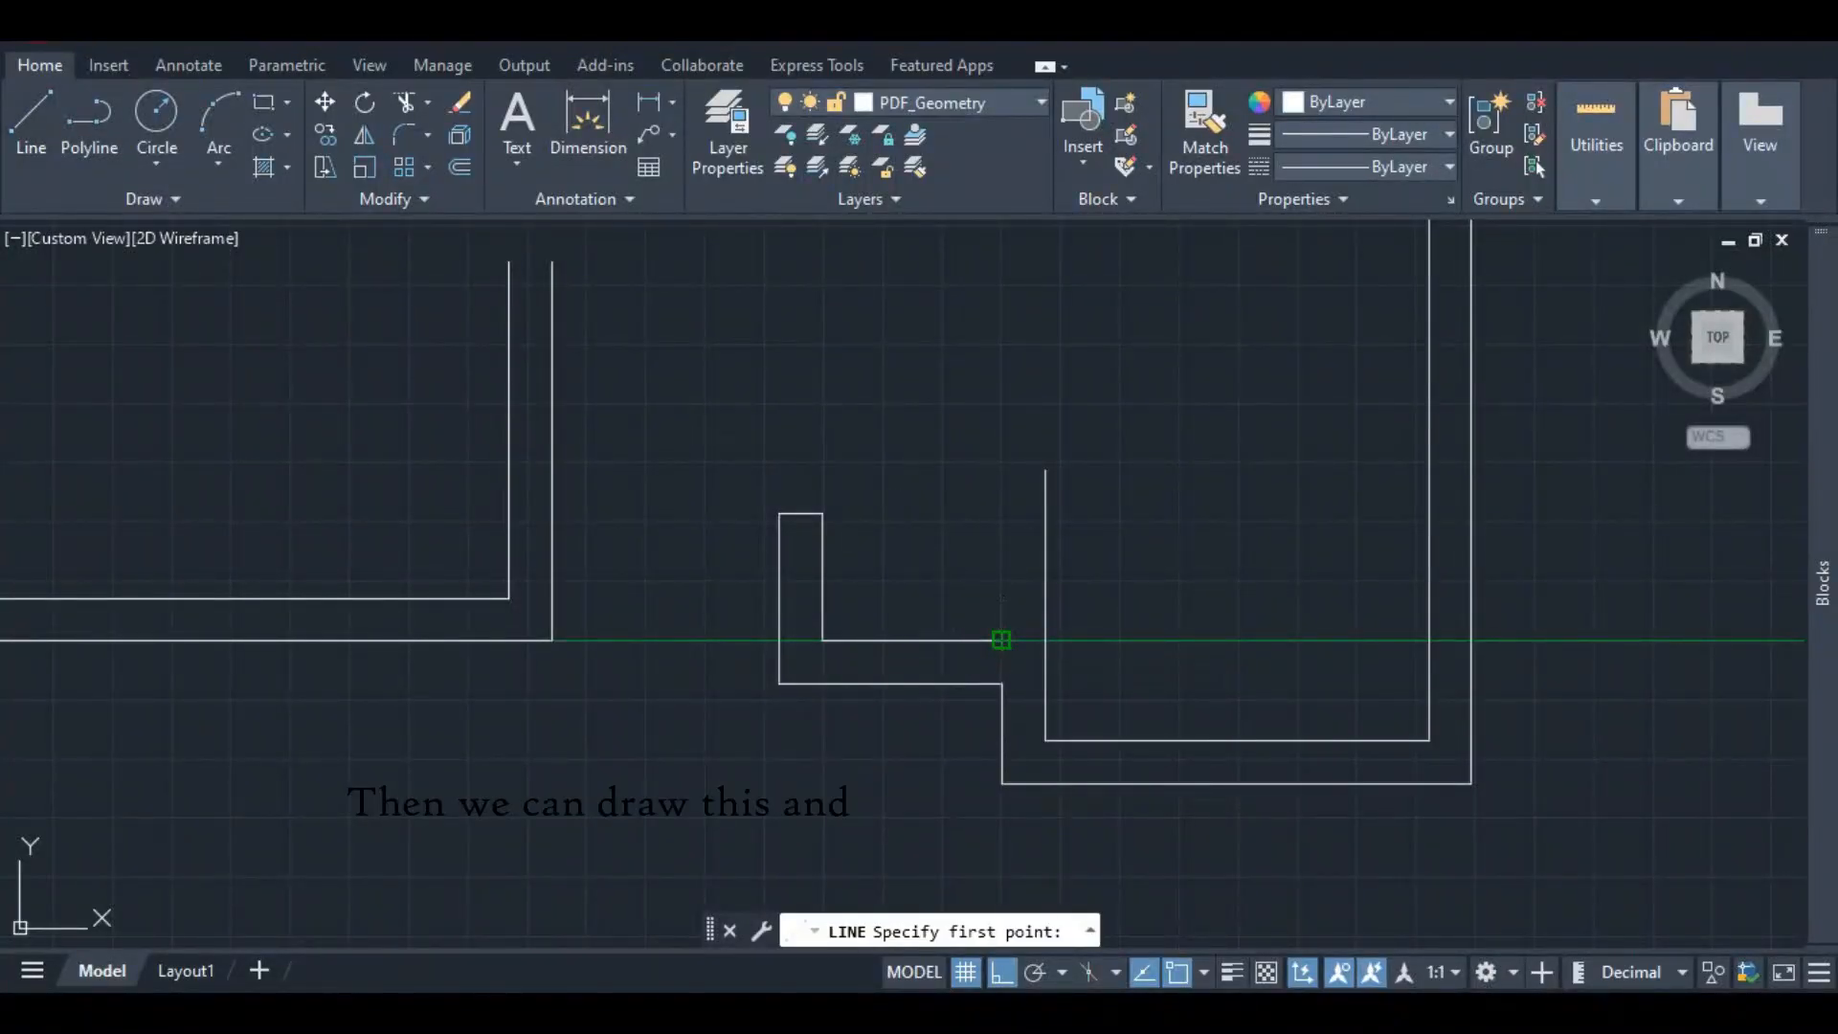
click(1001, 639)
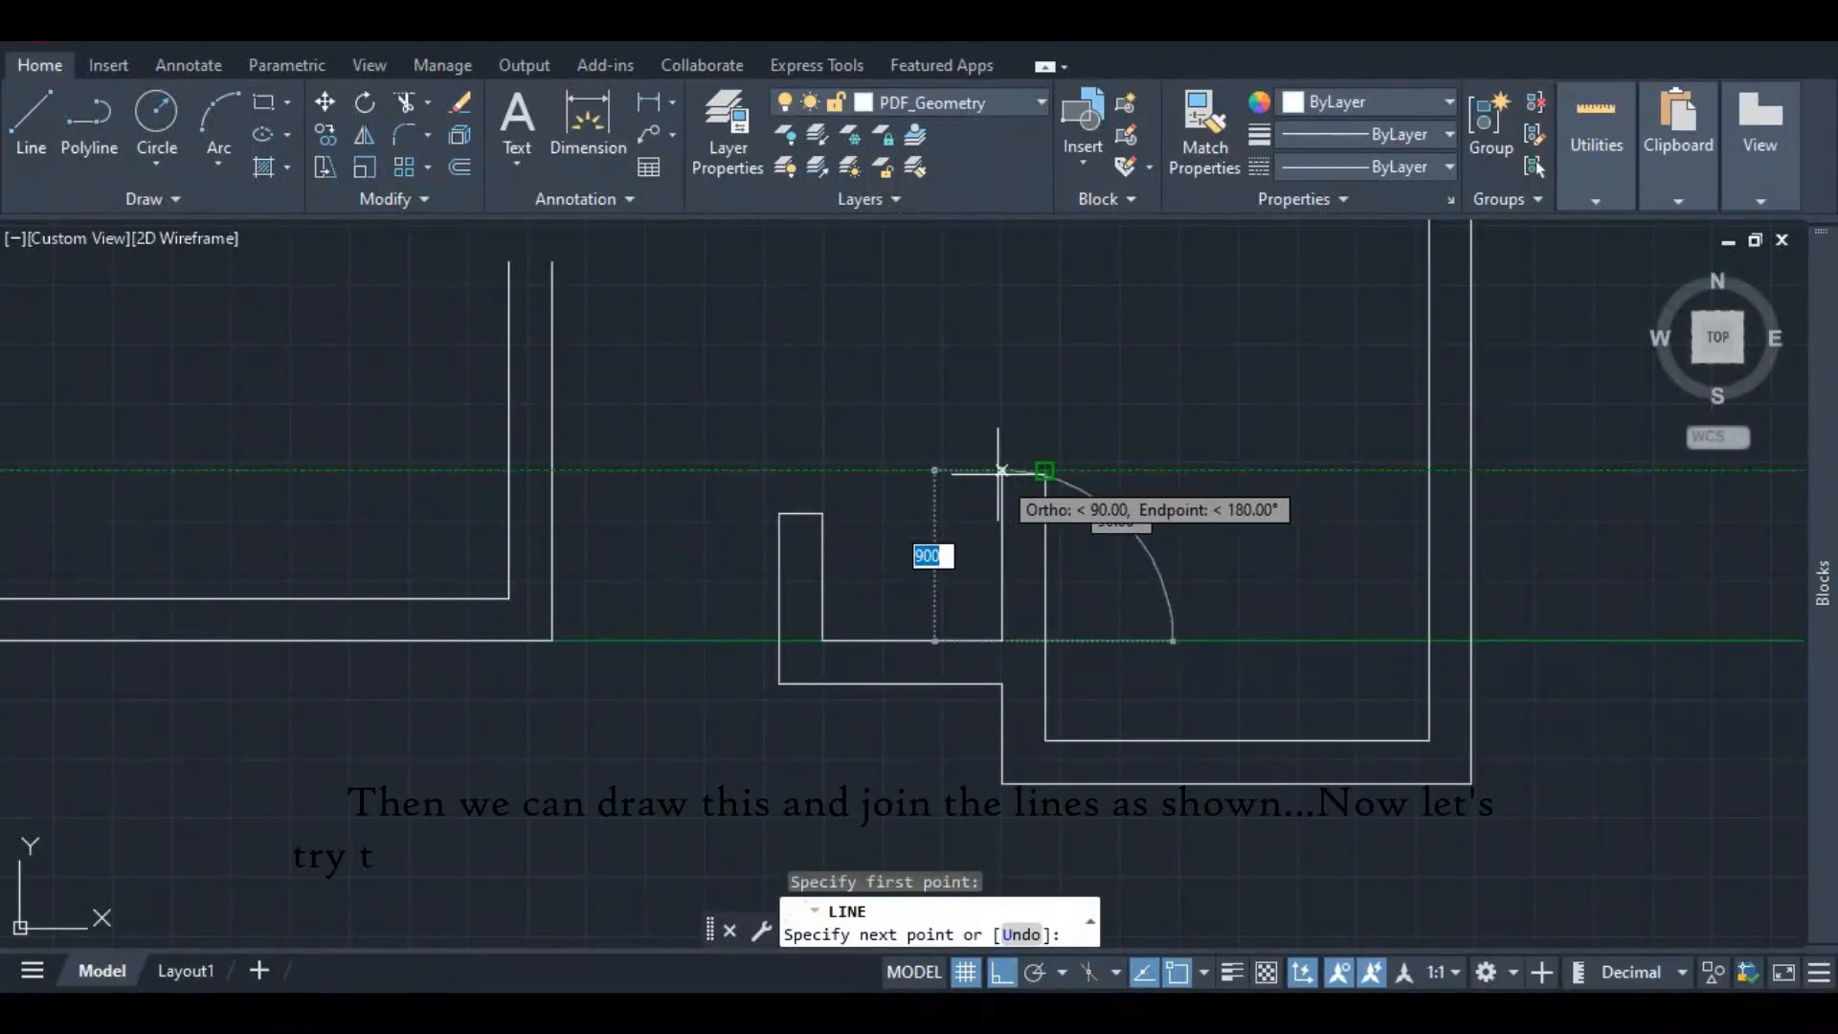
click(1001, 470)
key(Escape)
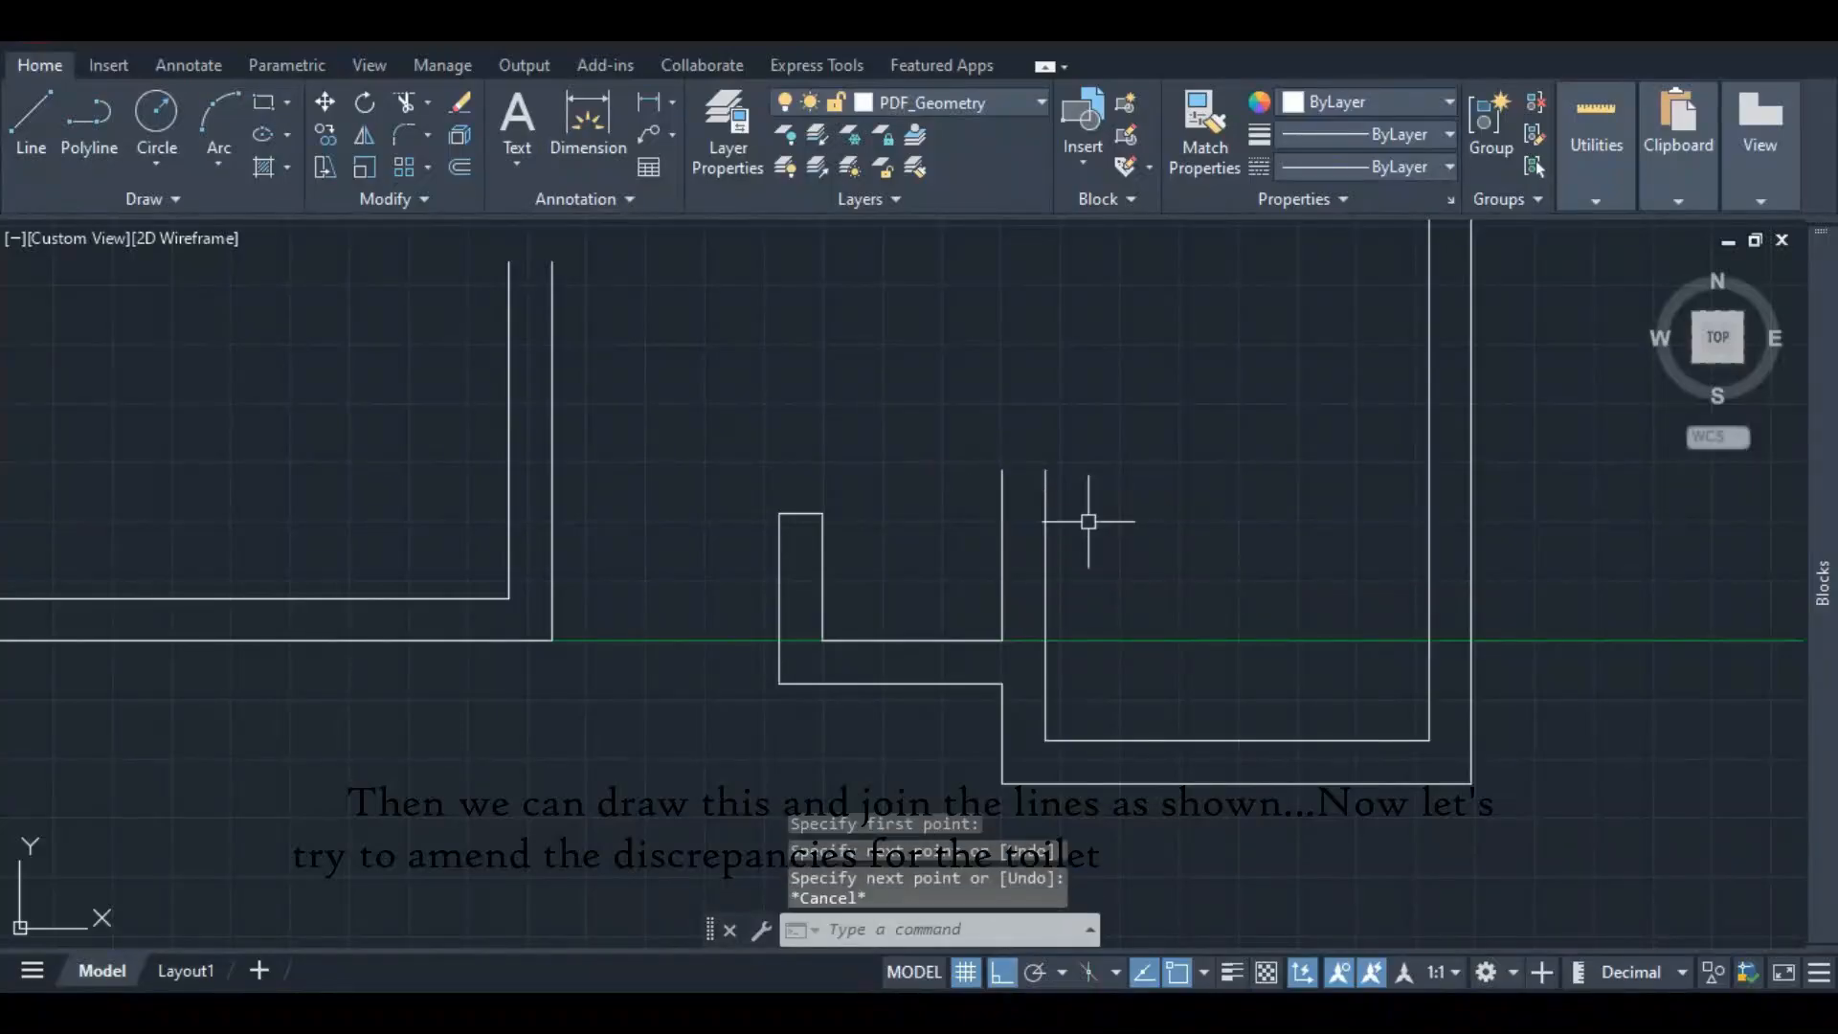
- Examine the toilet dimensions and the balcony area in the existing floor plan and compare them with the redrawn toilet outline
scroll(750, 664, down, 5)
scroll(485, 698, up, 5)
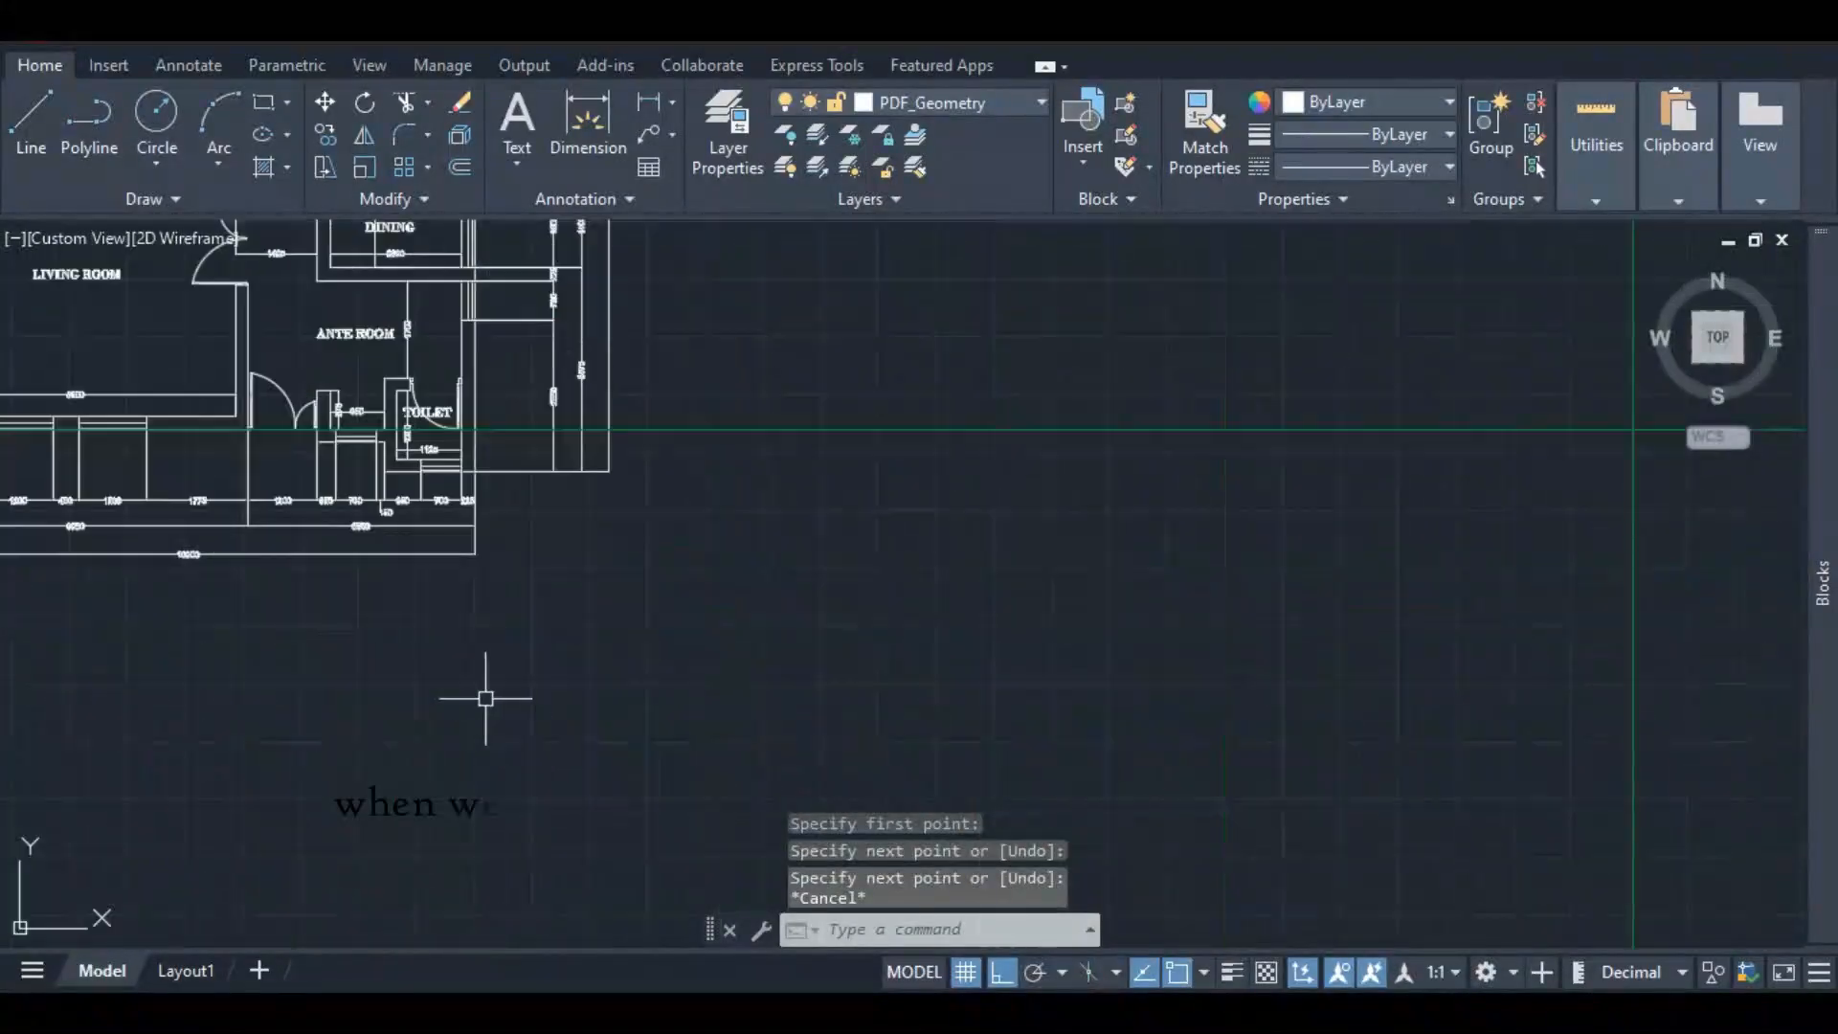
scroll(368, 370, up, 4)
scroll(559, 469, down, 2)
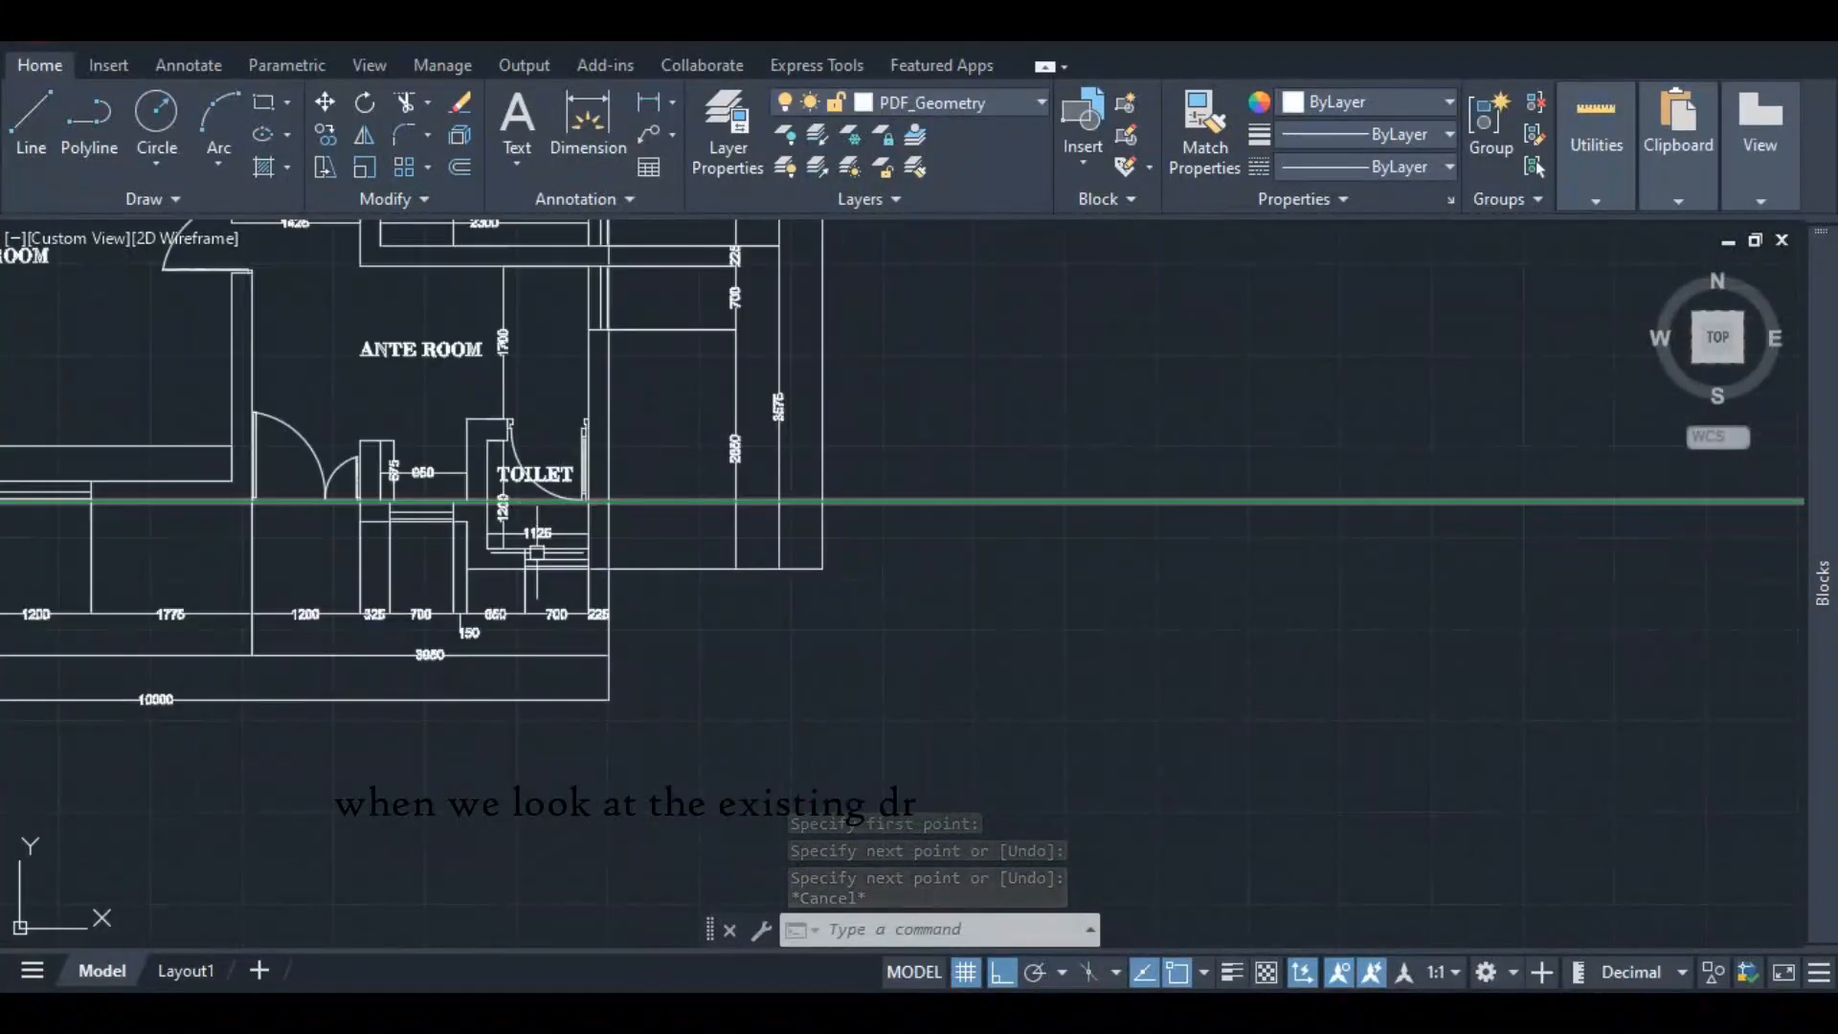
scroll(534, 595, up, 2)
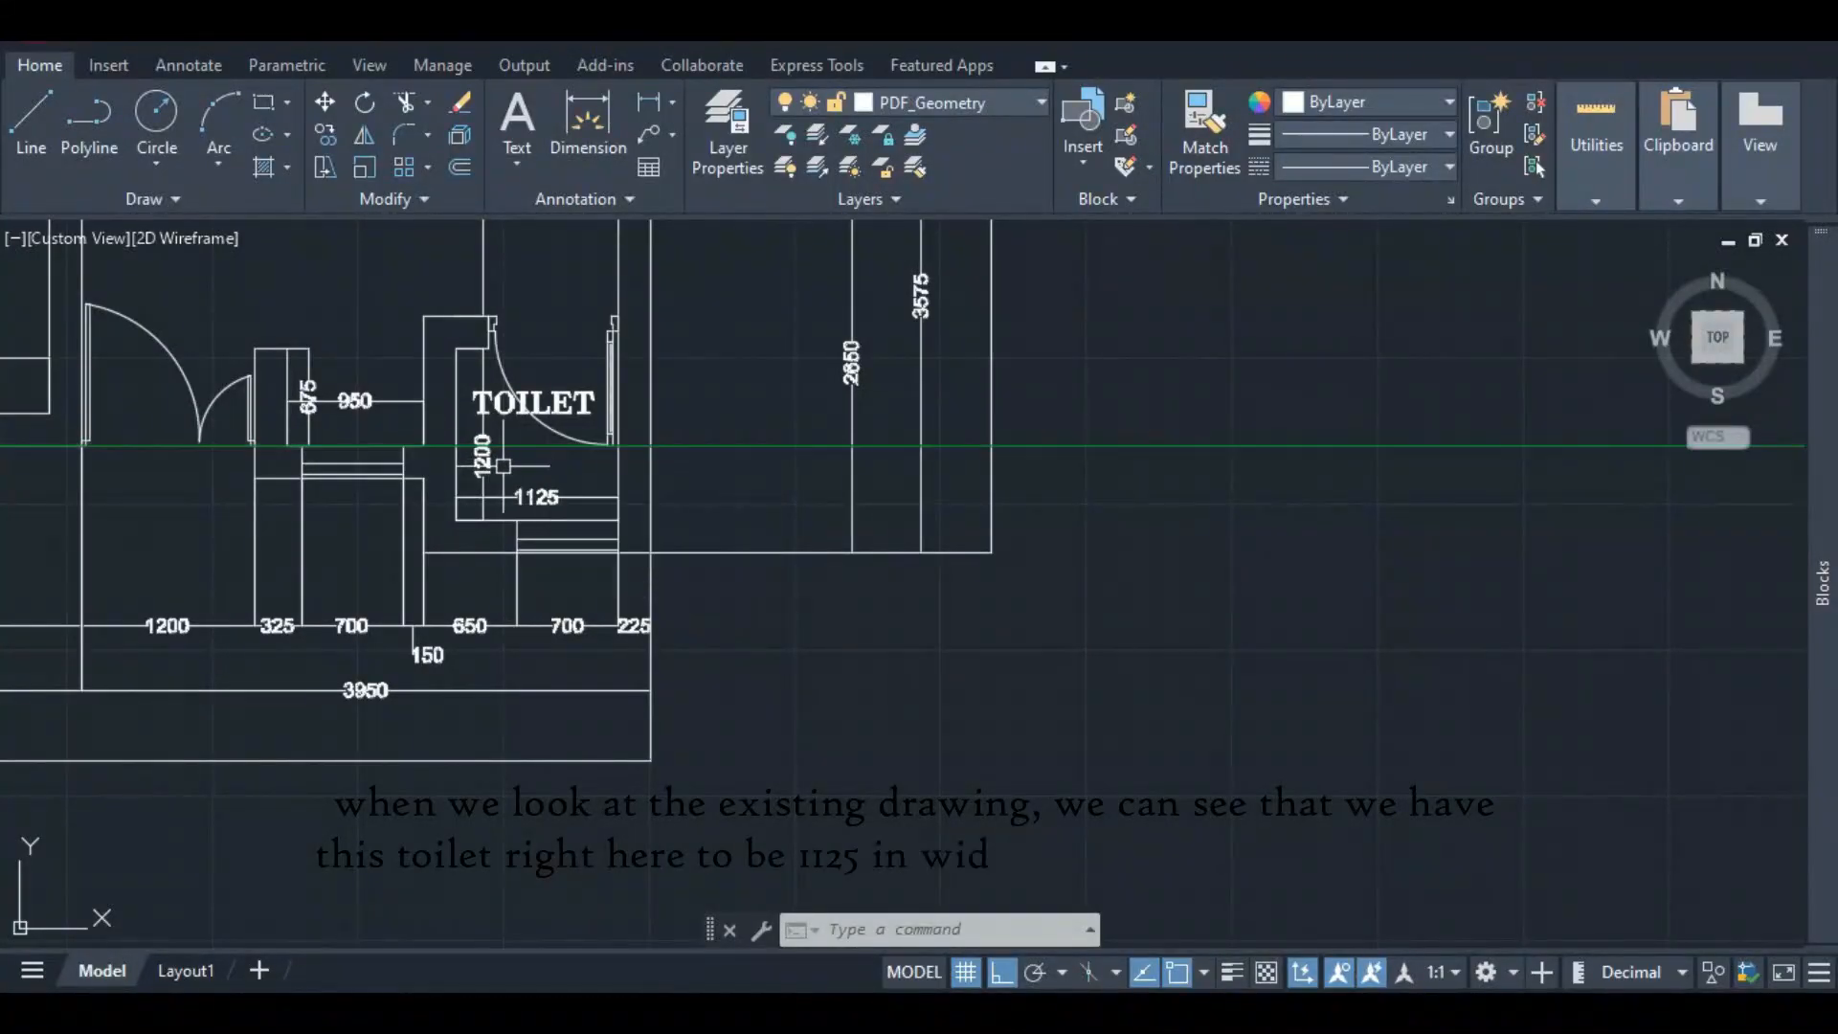
scroll(520, 448, down, 5)
scroll(502, 383, up, 5)
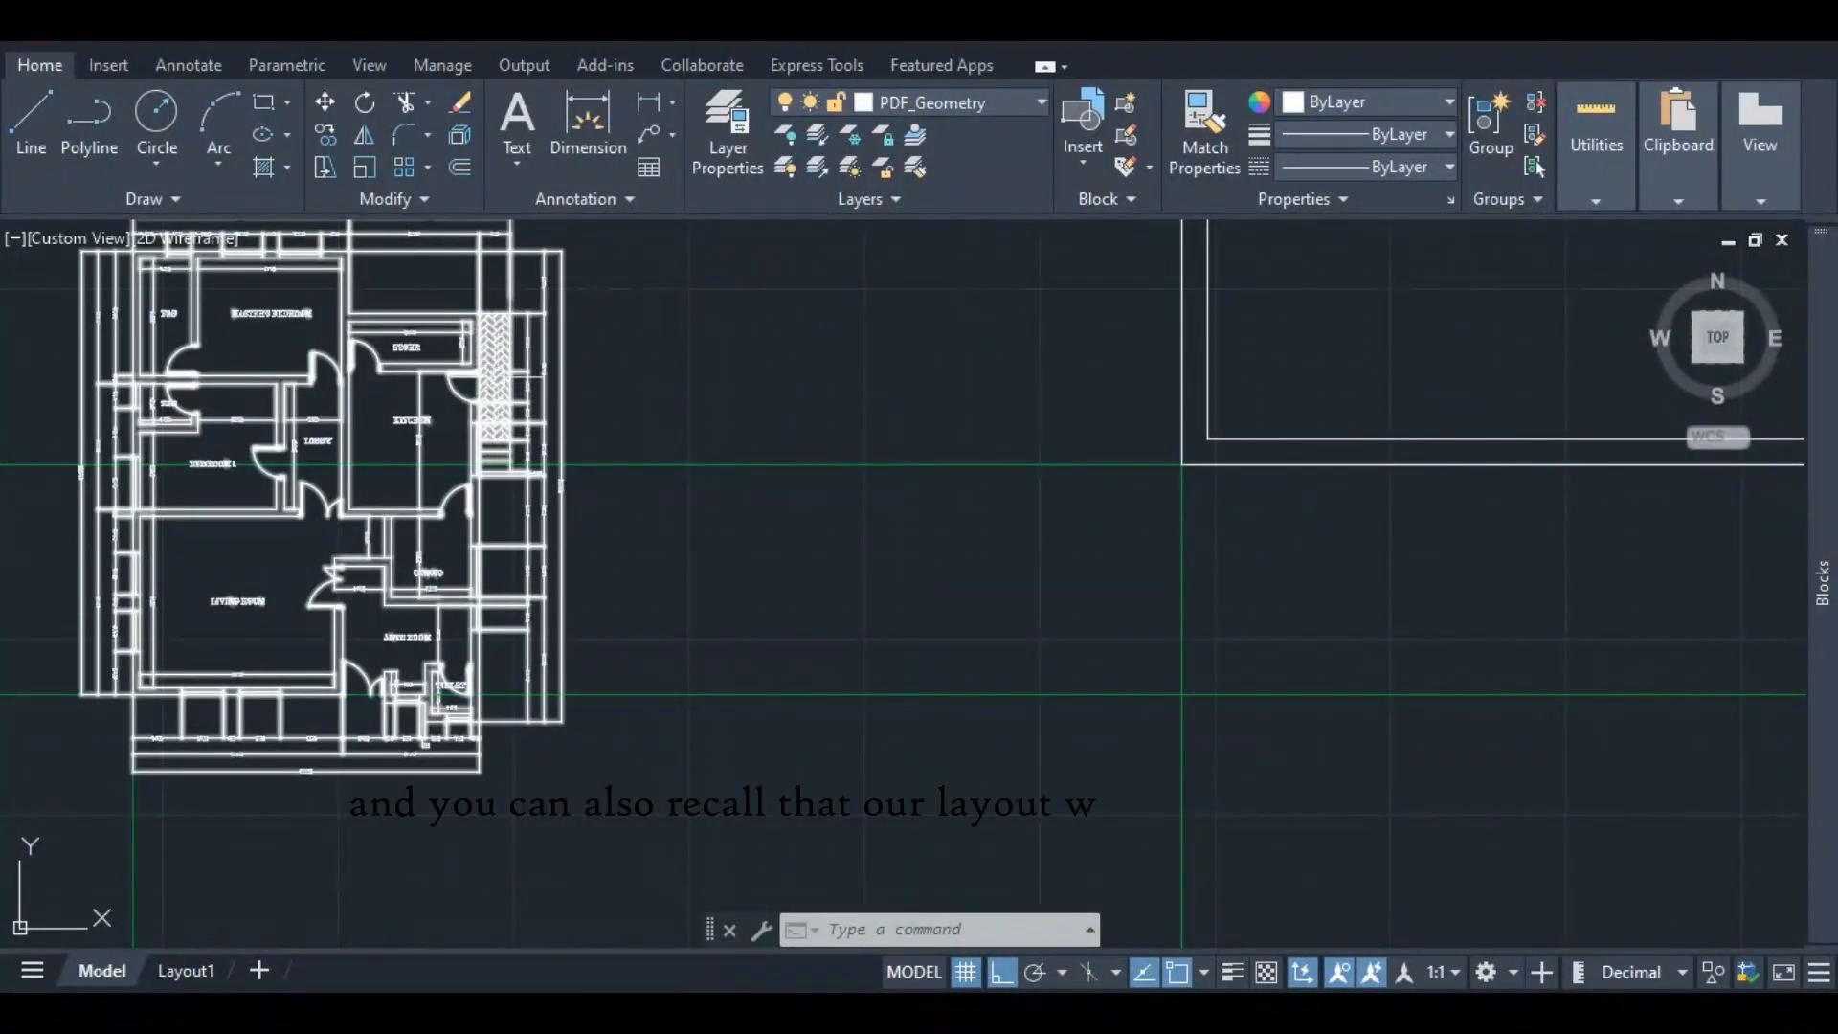
scroll(510, 470, down, 2)
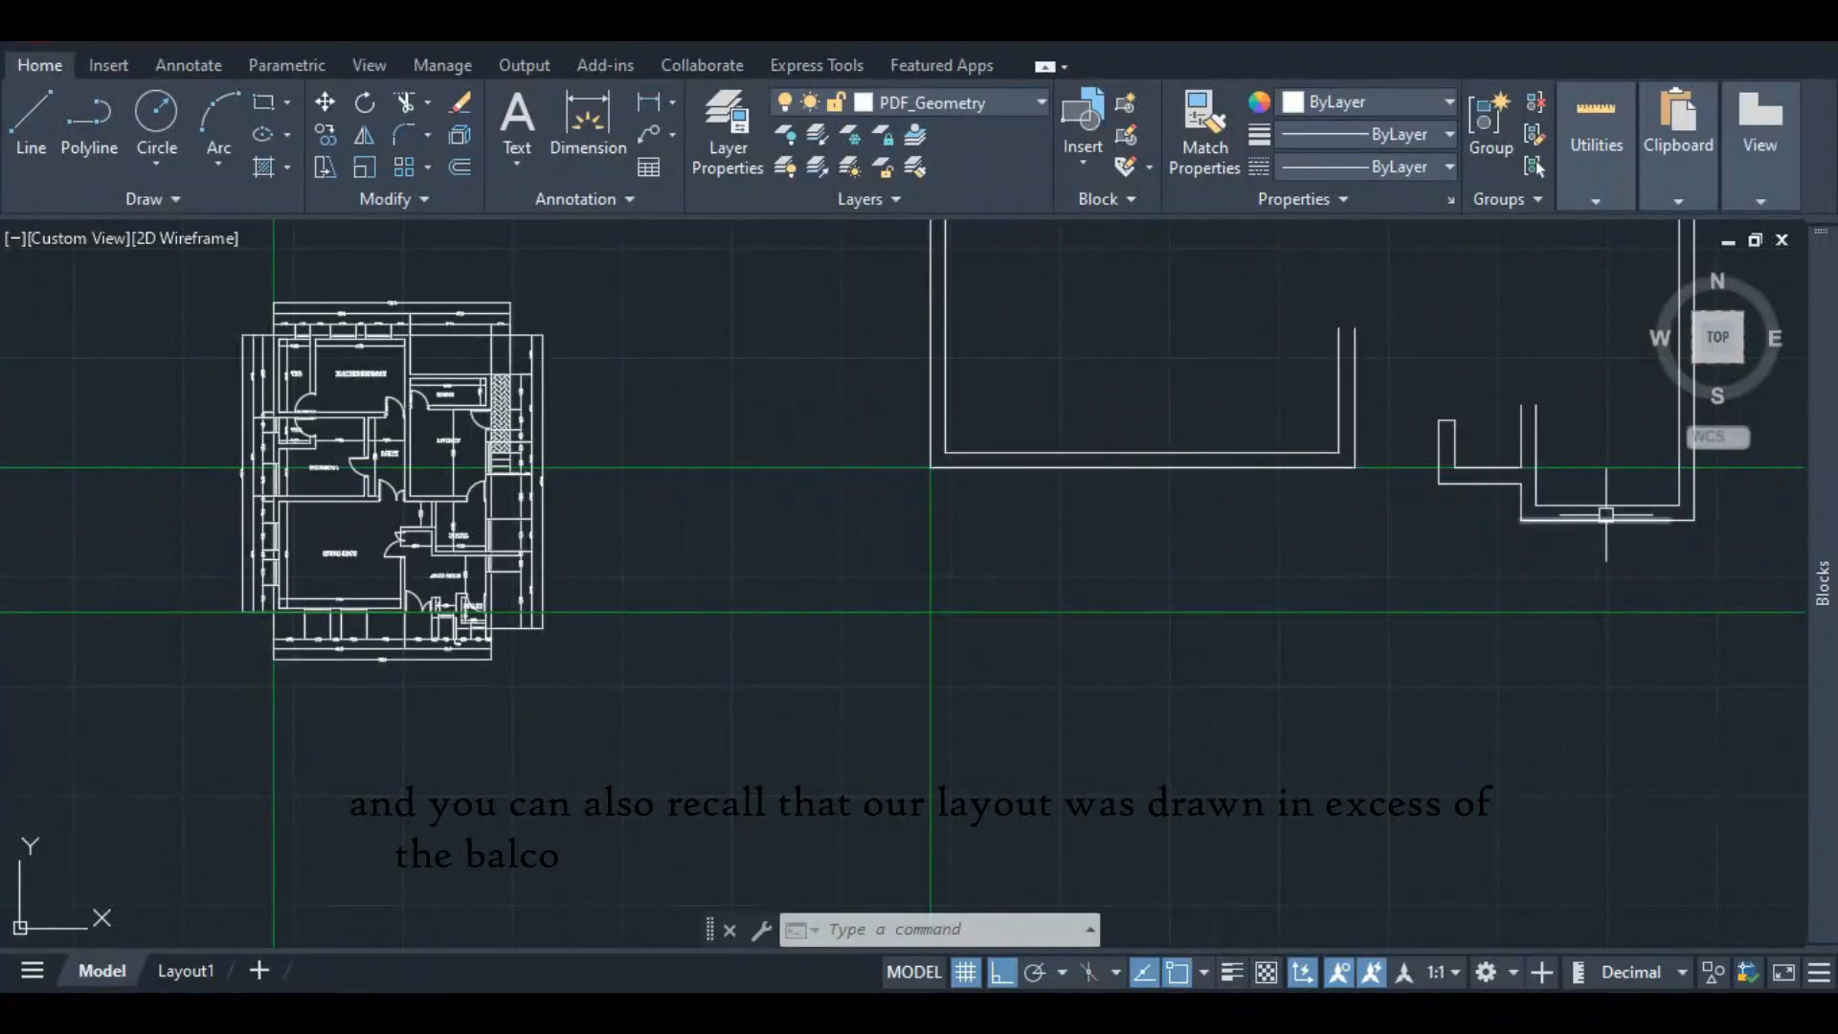
scroll(500, 521, up, 3)
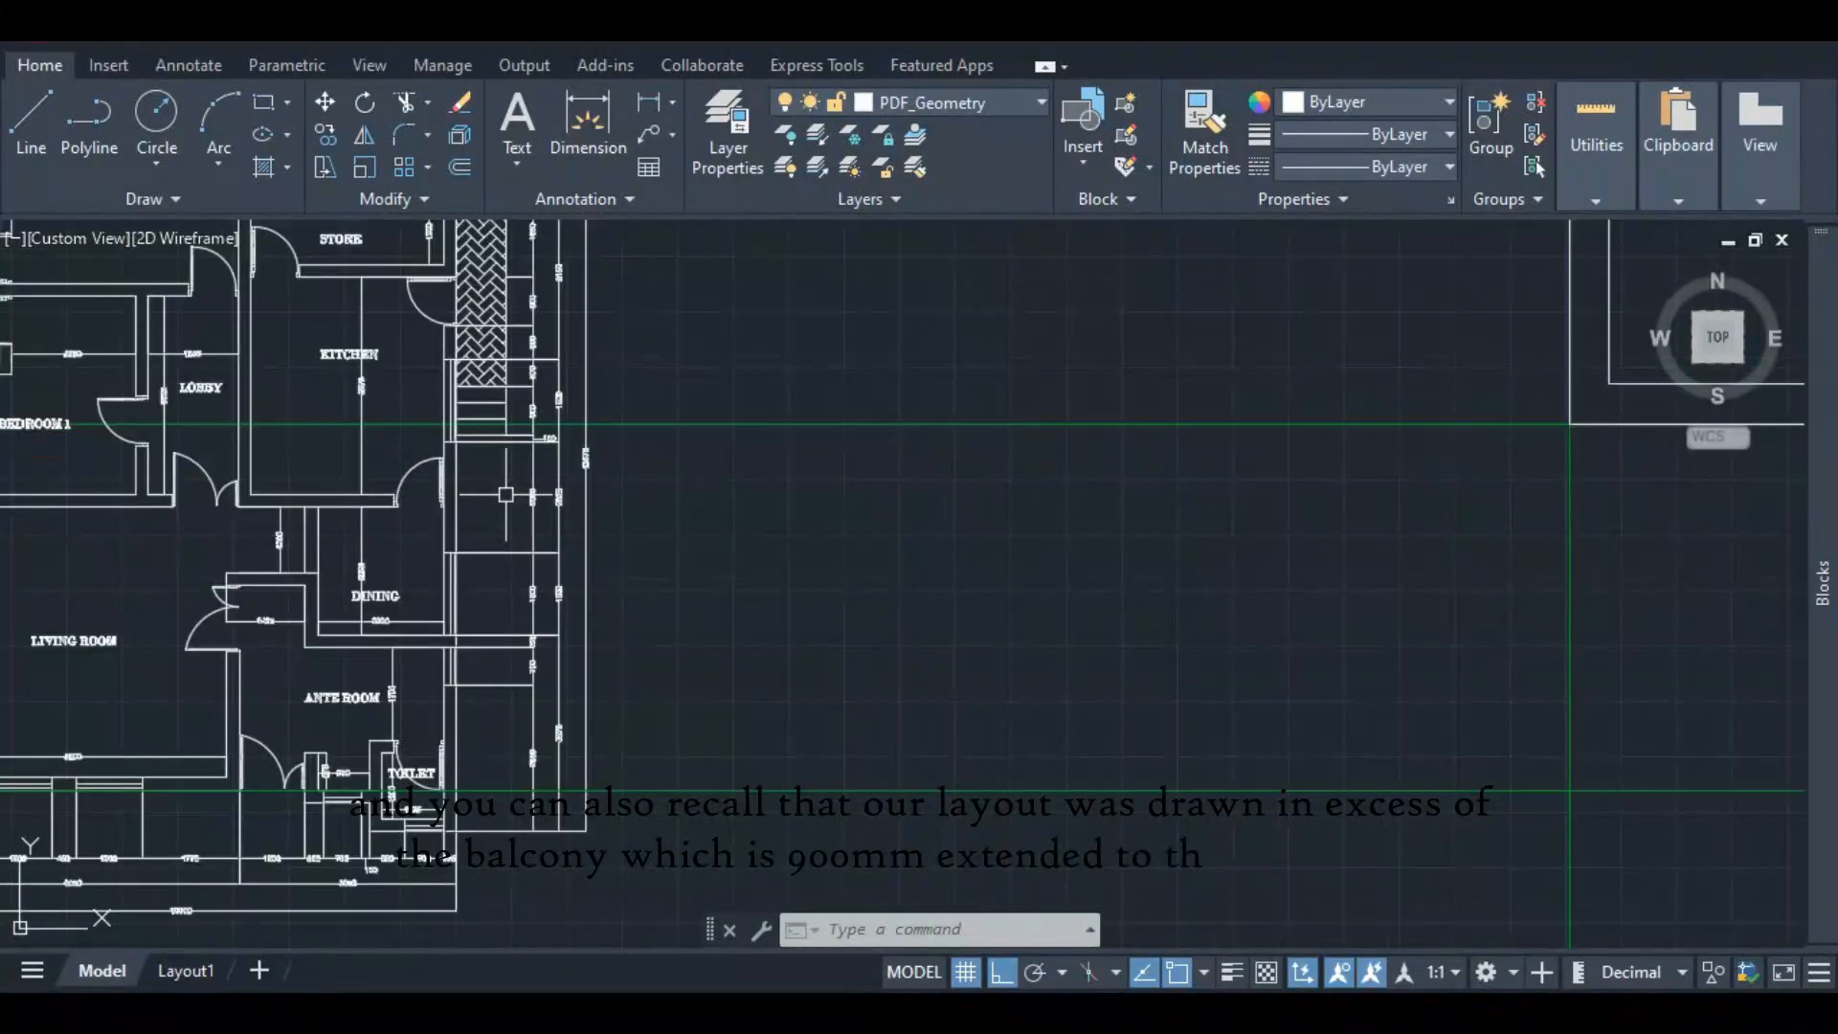
scroll(448, 786, down, 4)
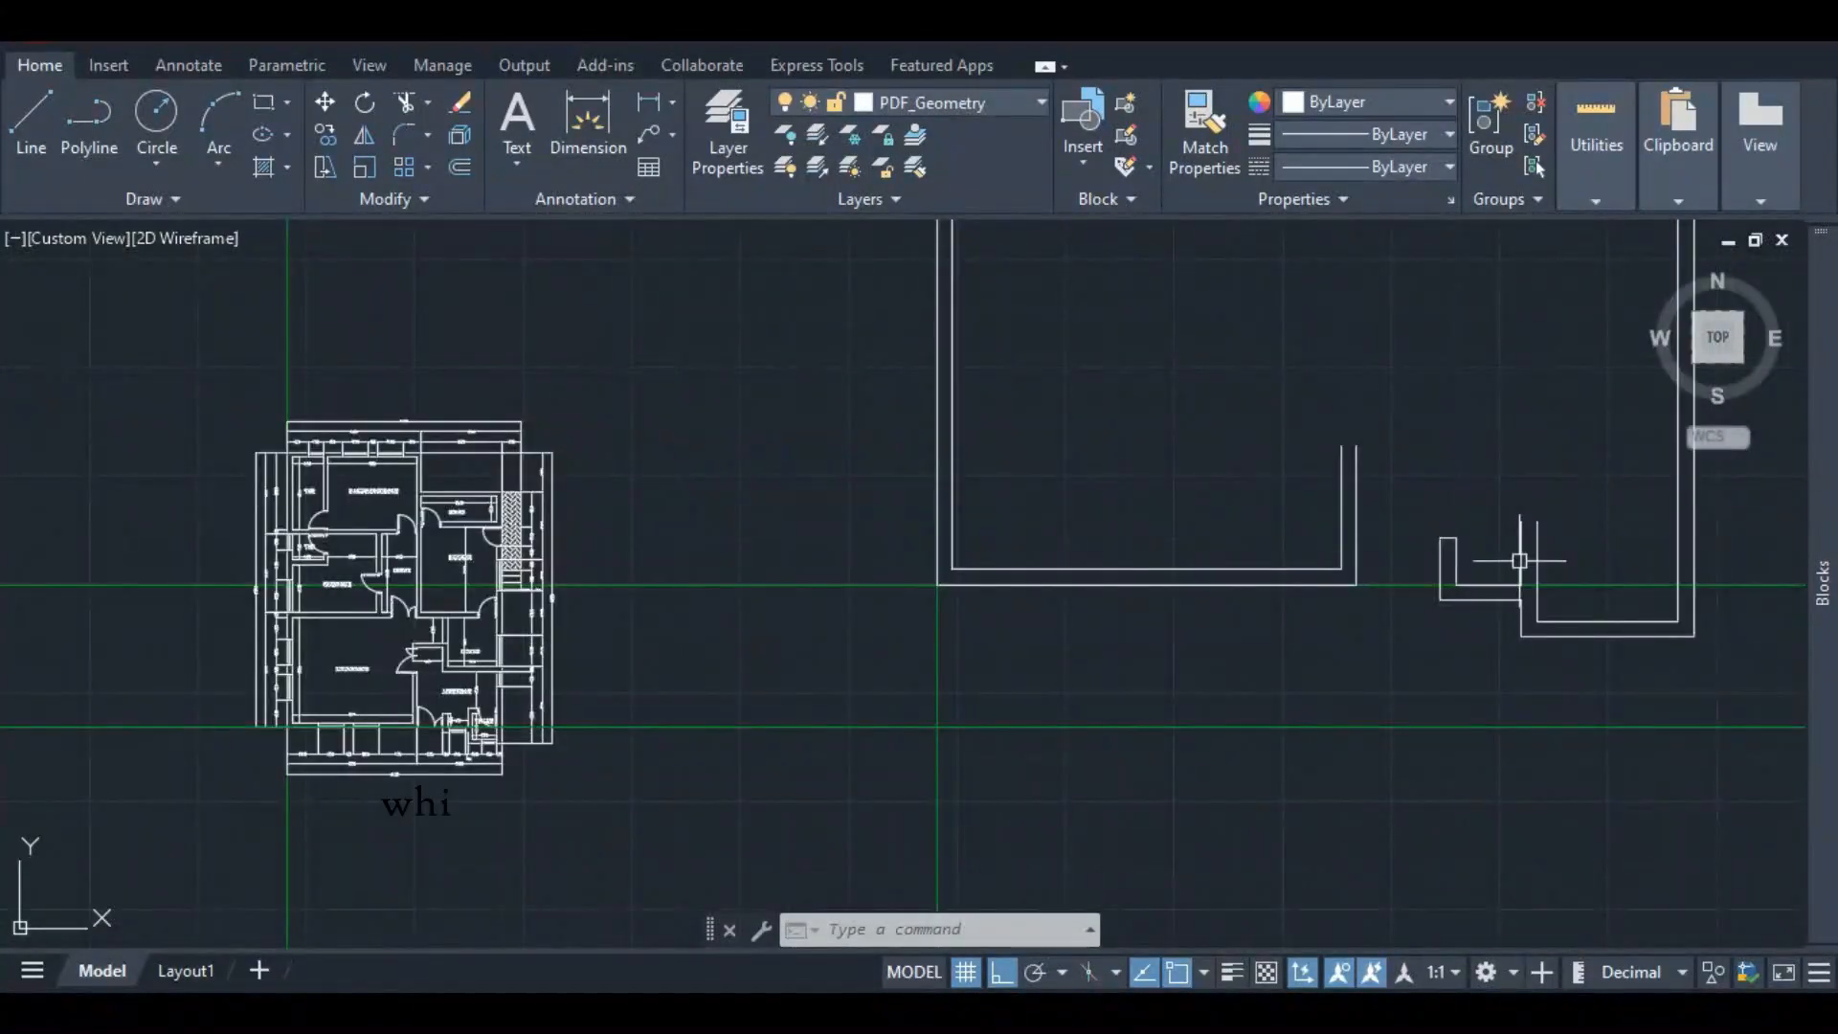
scroll(514, 517, up, 3)
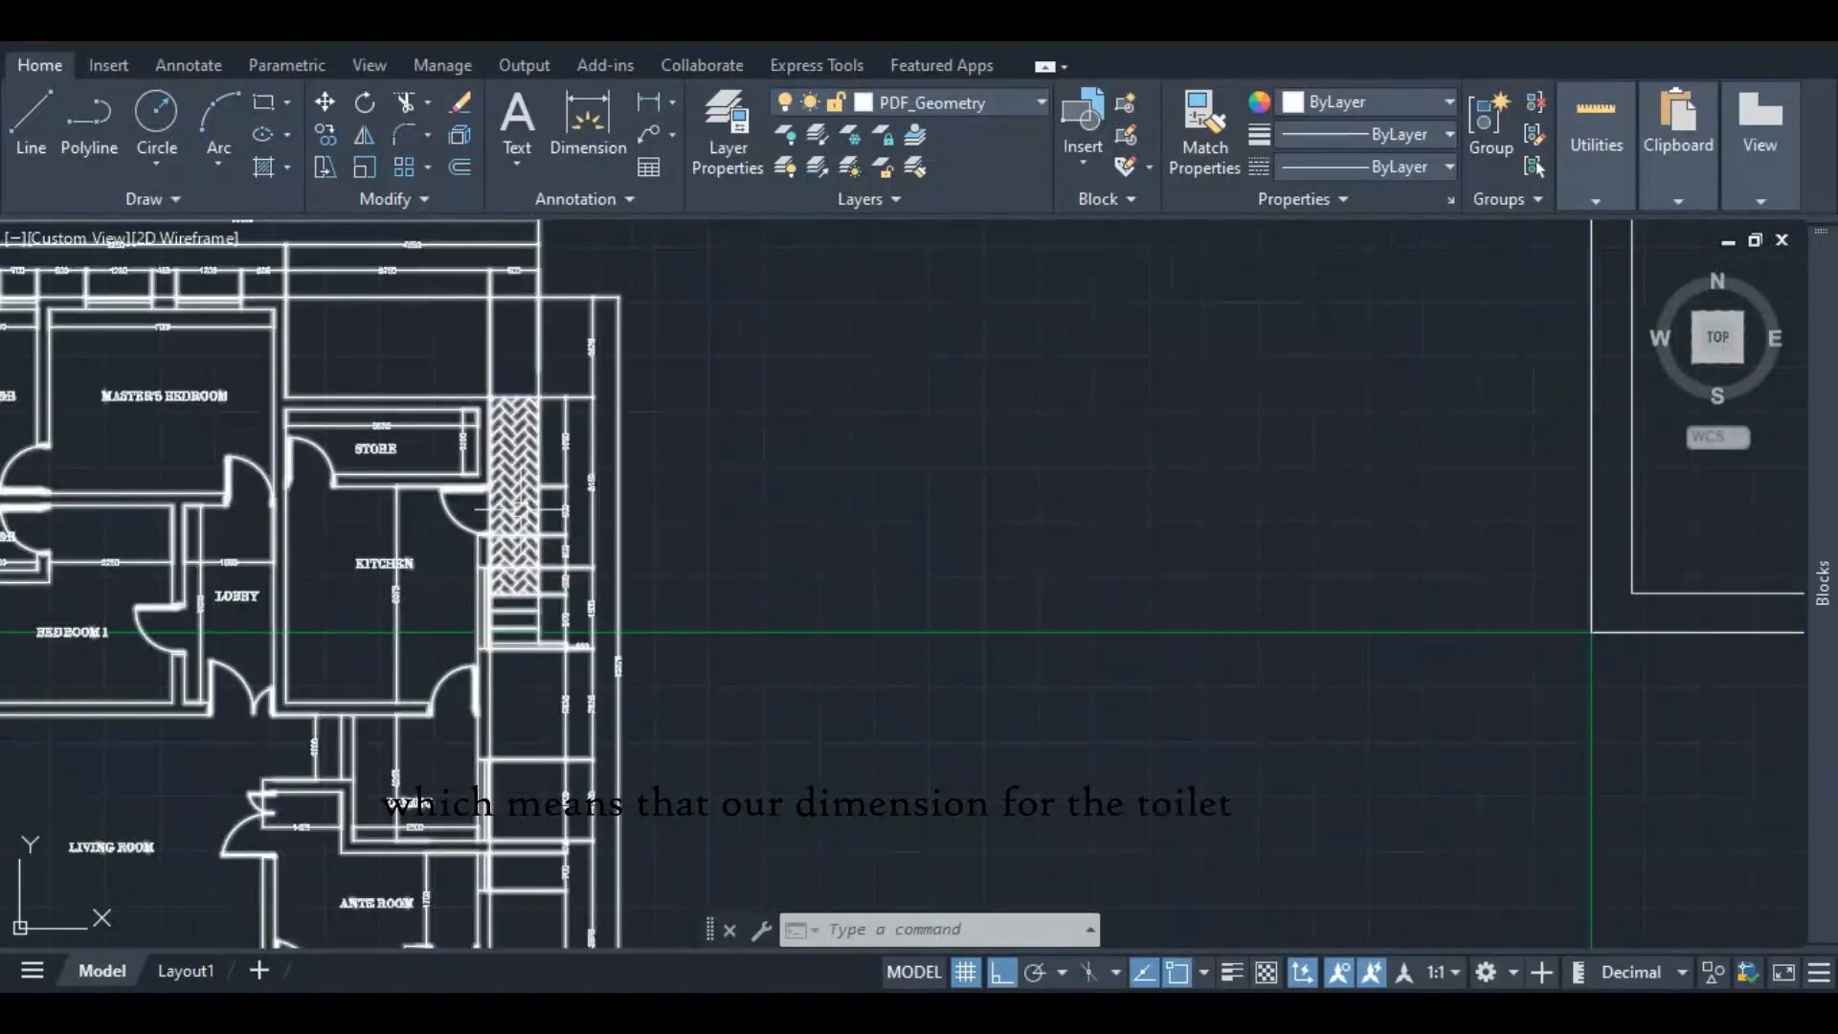
scroll(458, 548, down, 4)
scroll(1149, 607, up, 3)
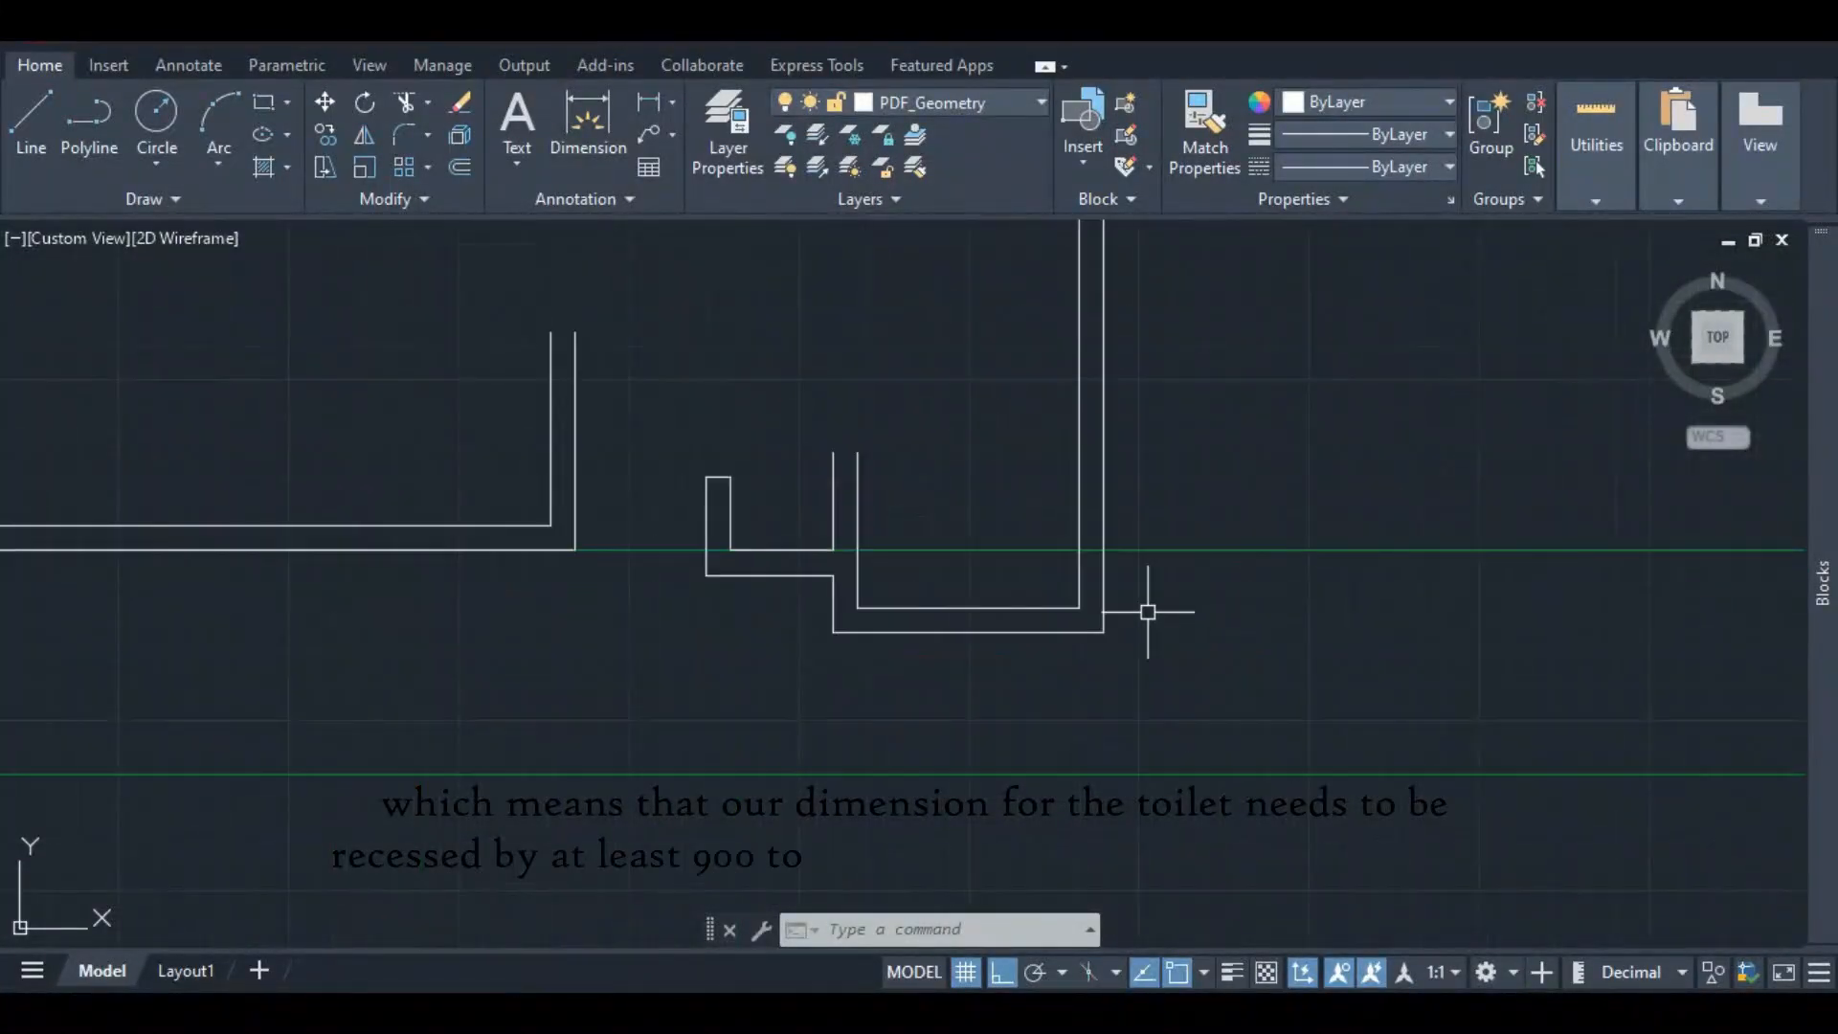
- Draw a vertical line from a point 900 west of the toilet's southeast inner corner, up to the level of the west wall's open ends
scroll(1076, 627, down, 2)
scroll(1072, 625, up, 3)
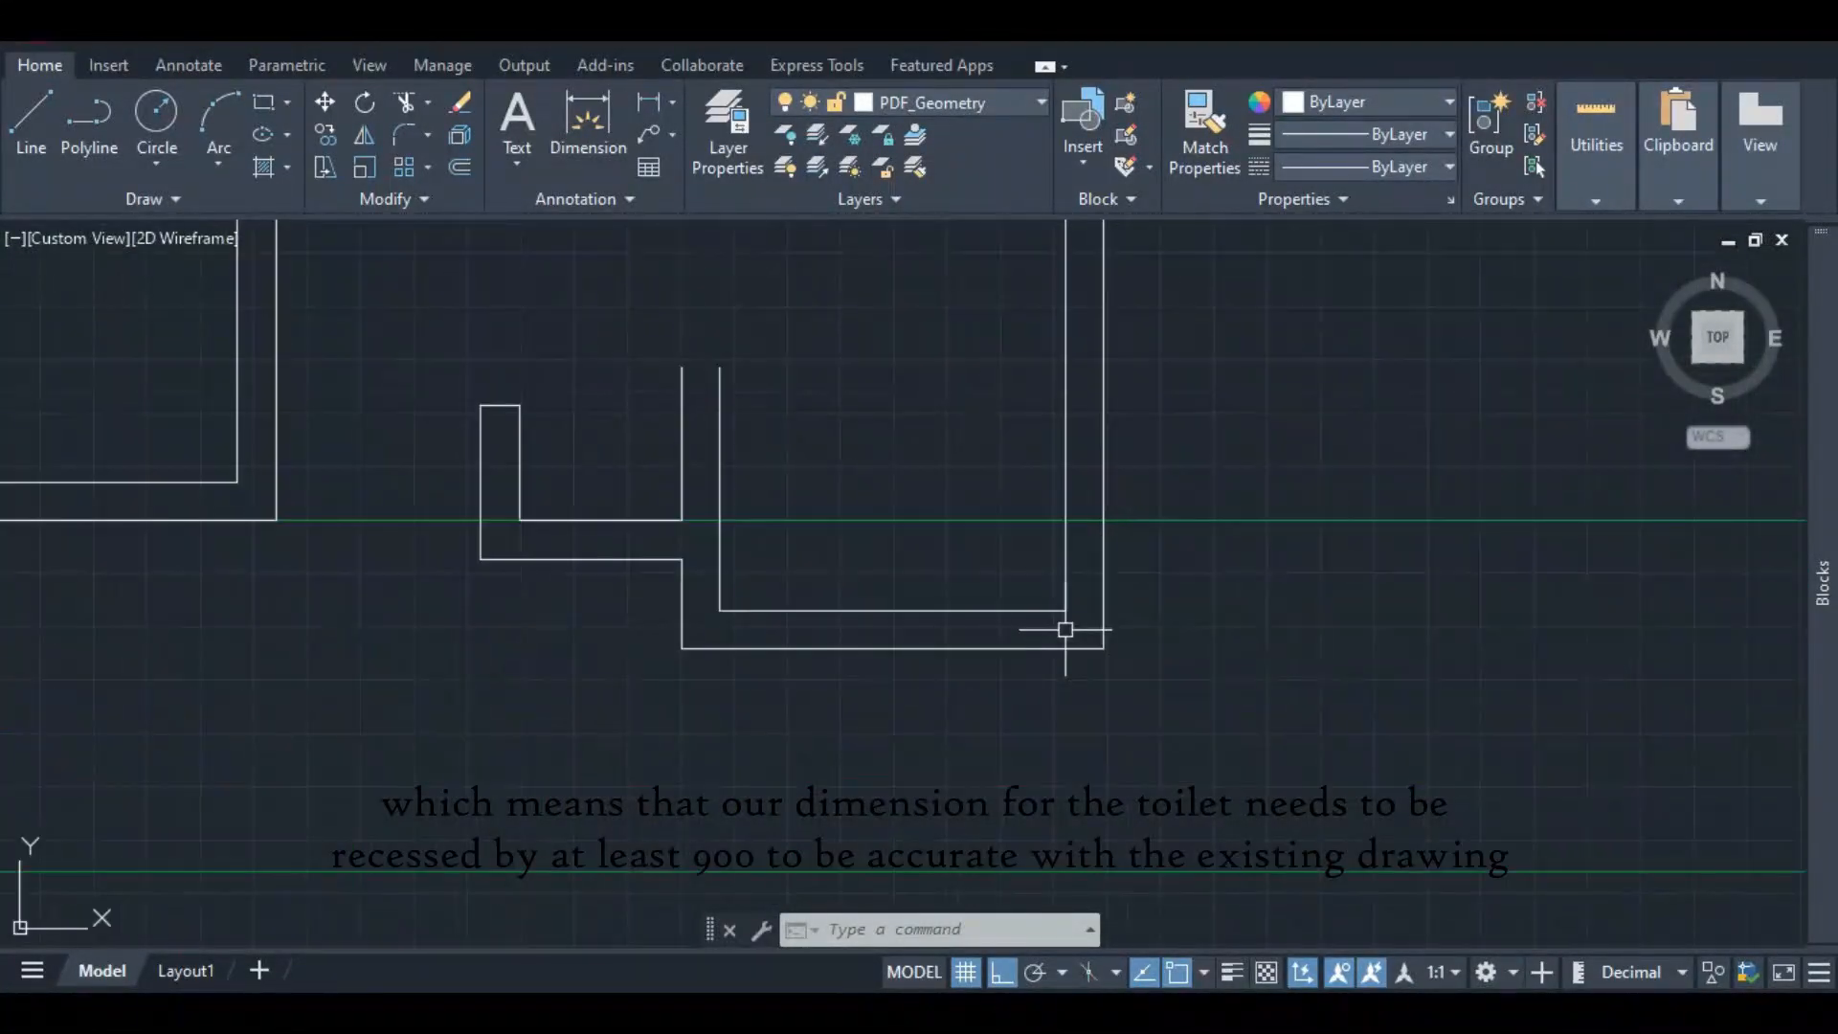
click(46, 134)
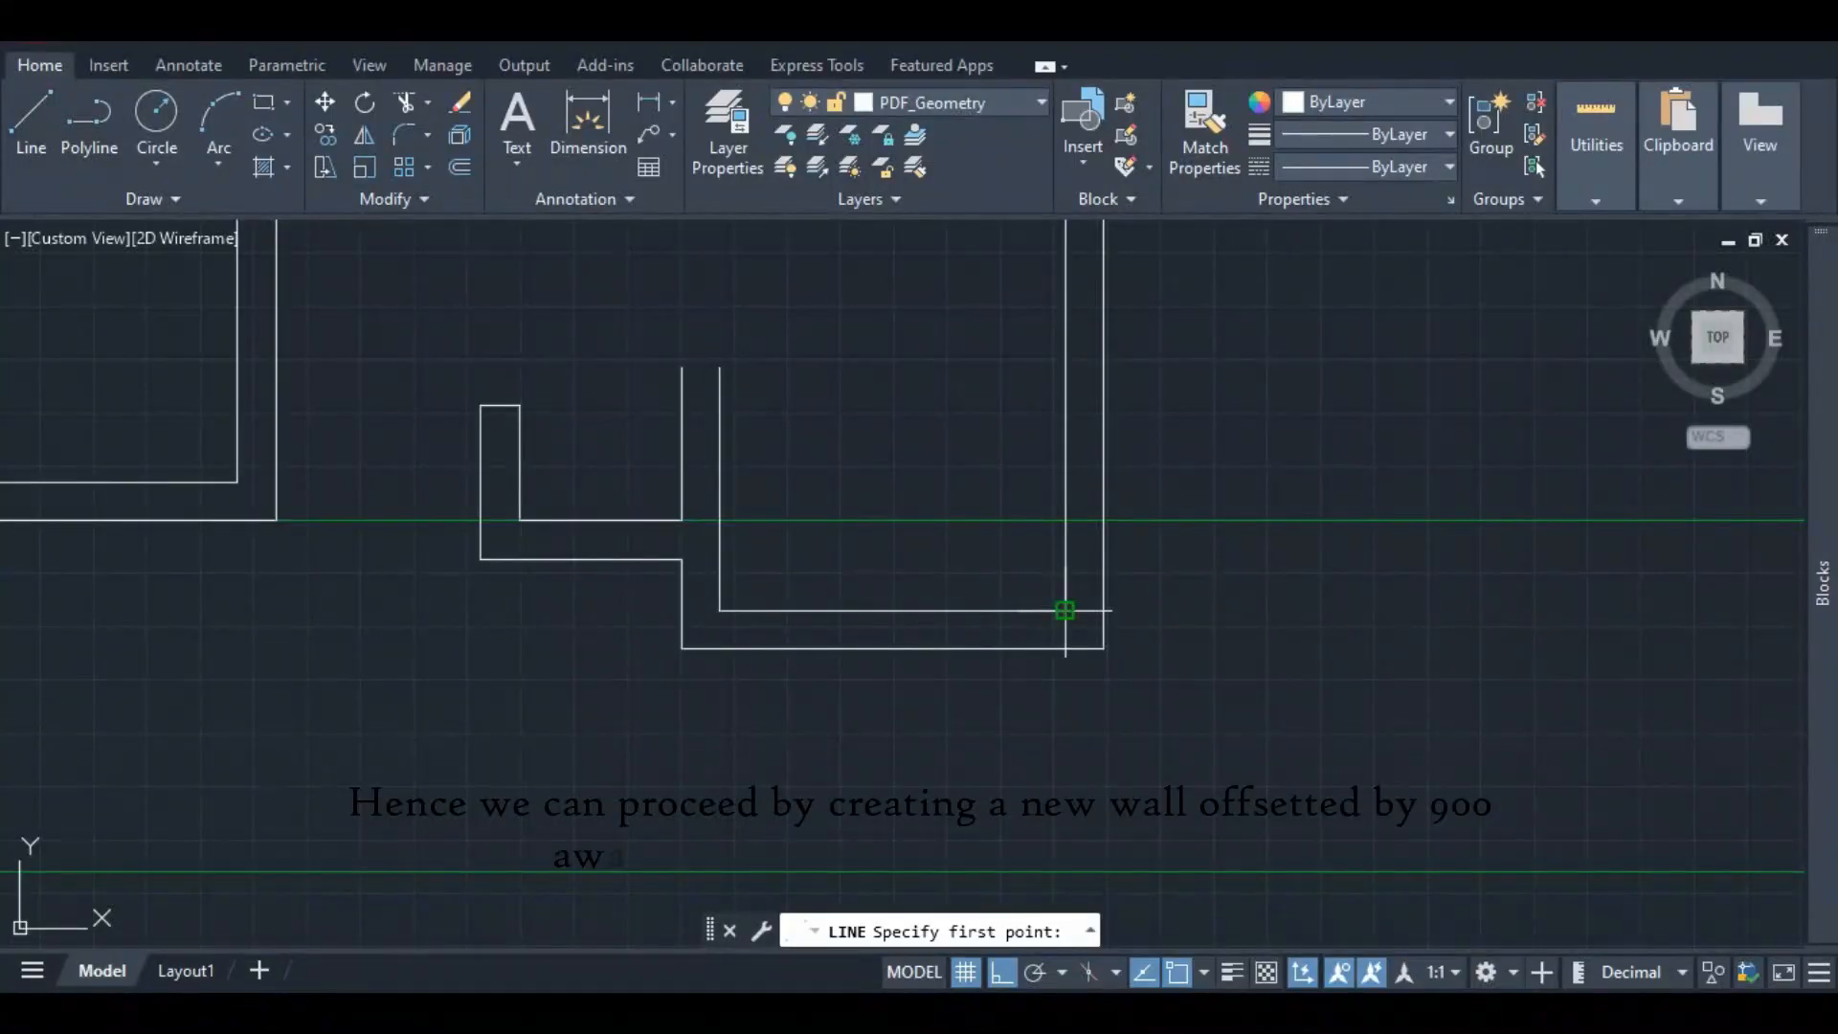
text(900)
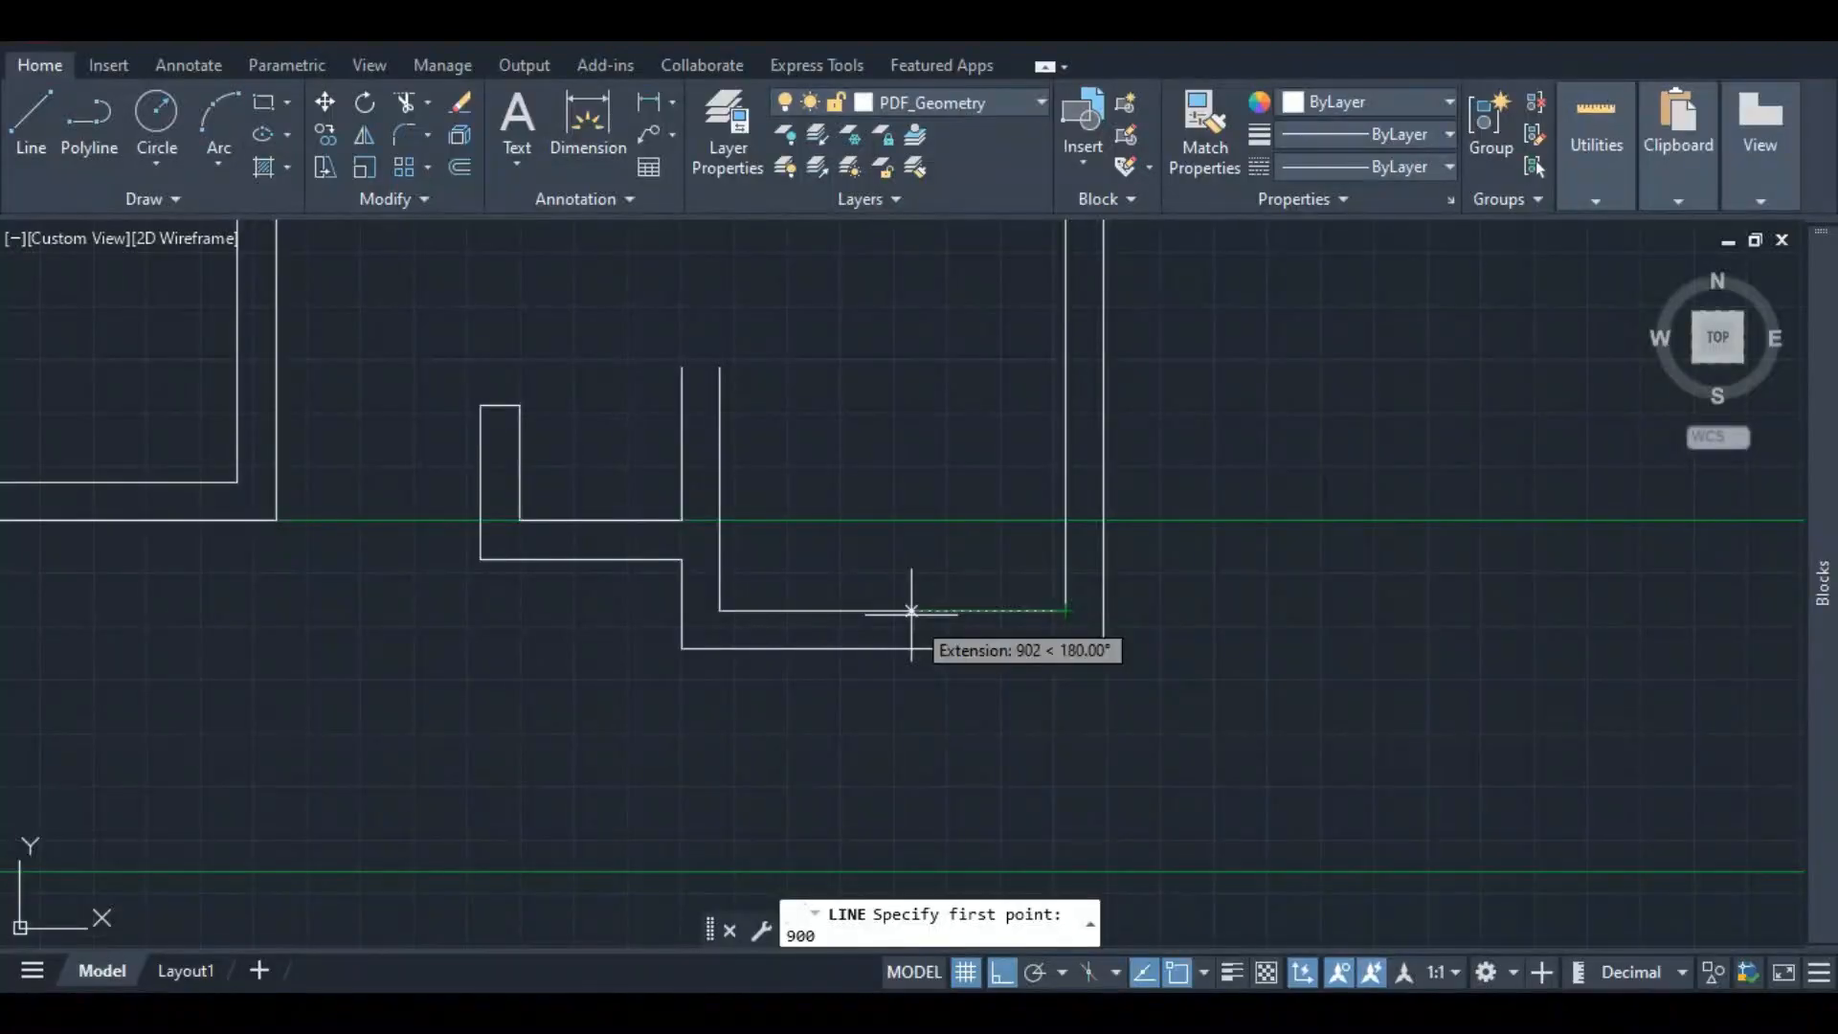
key(Return)
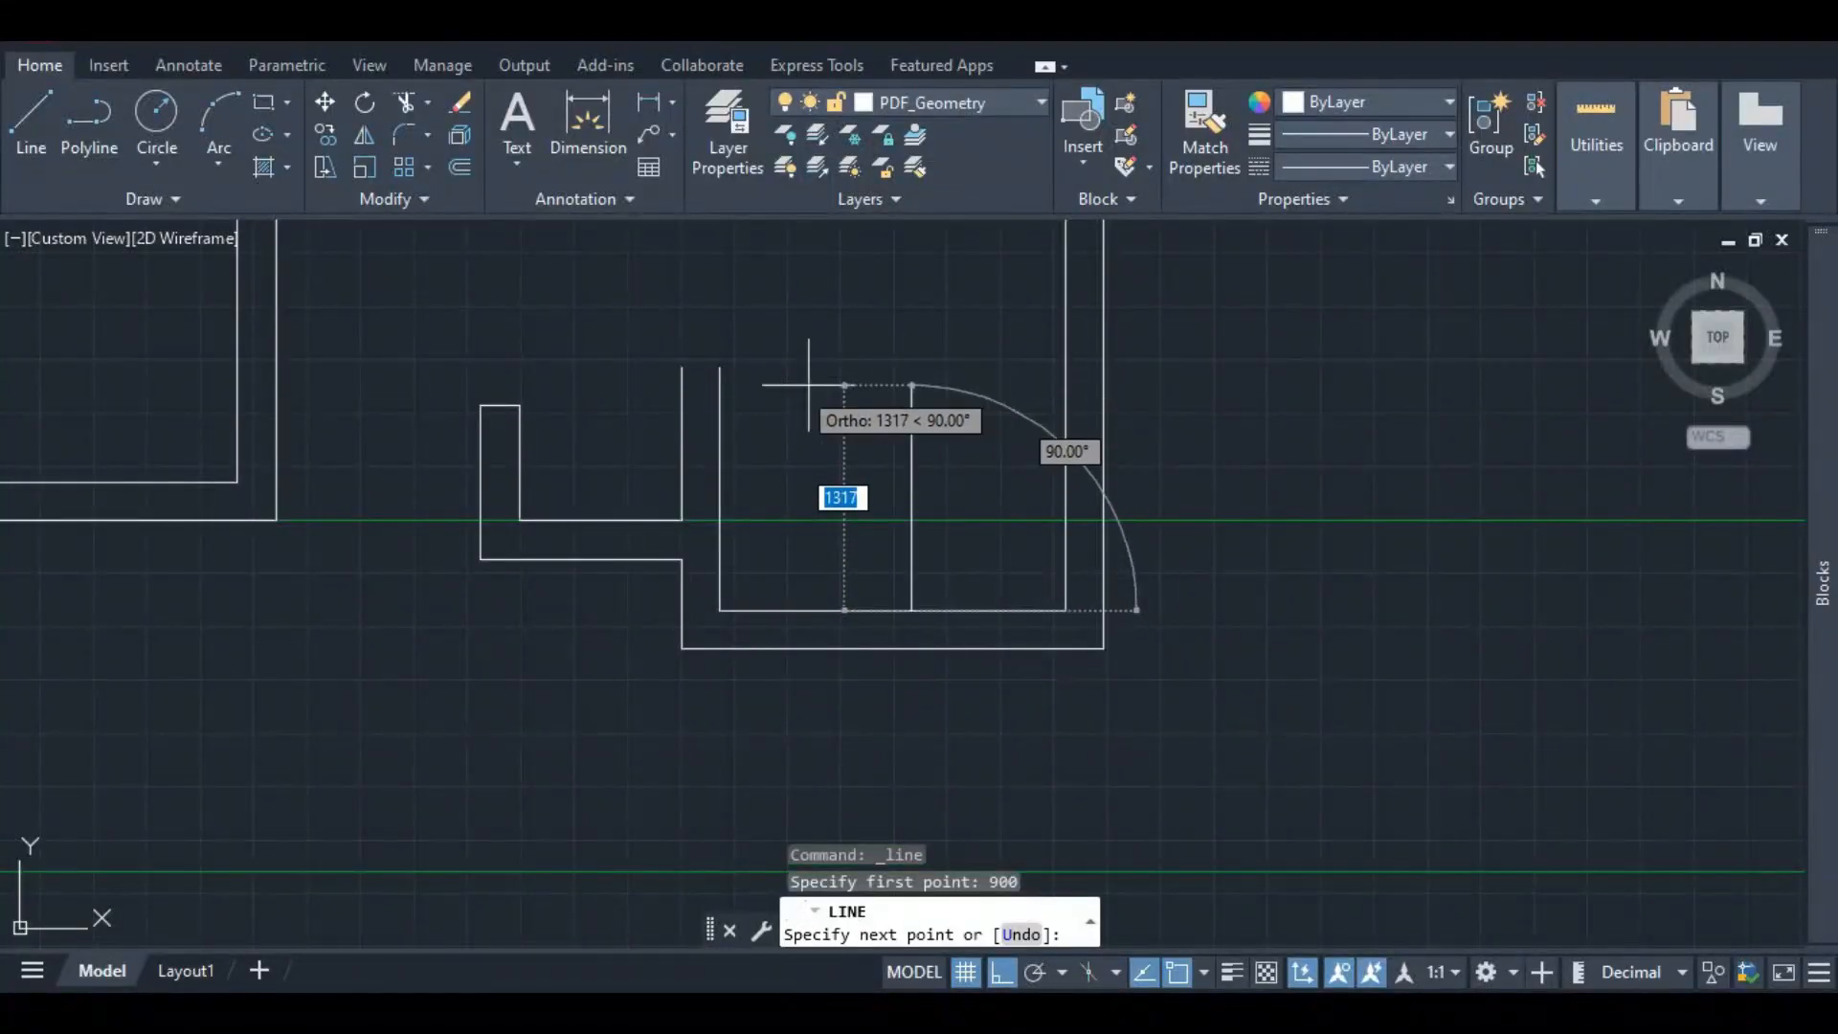
click(911, 368)
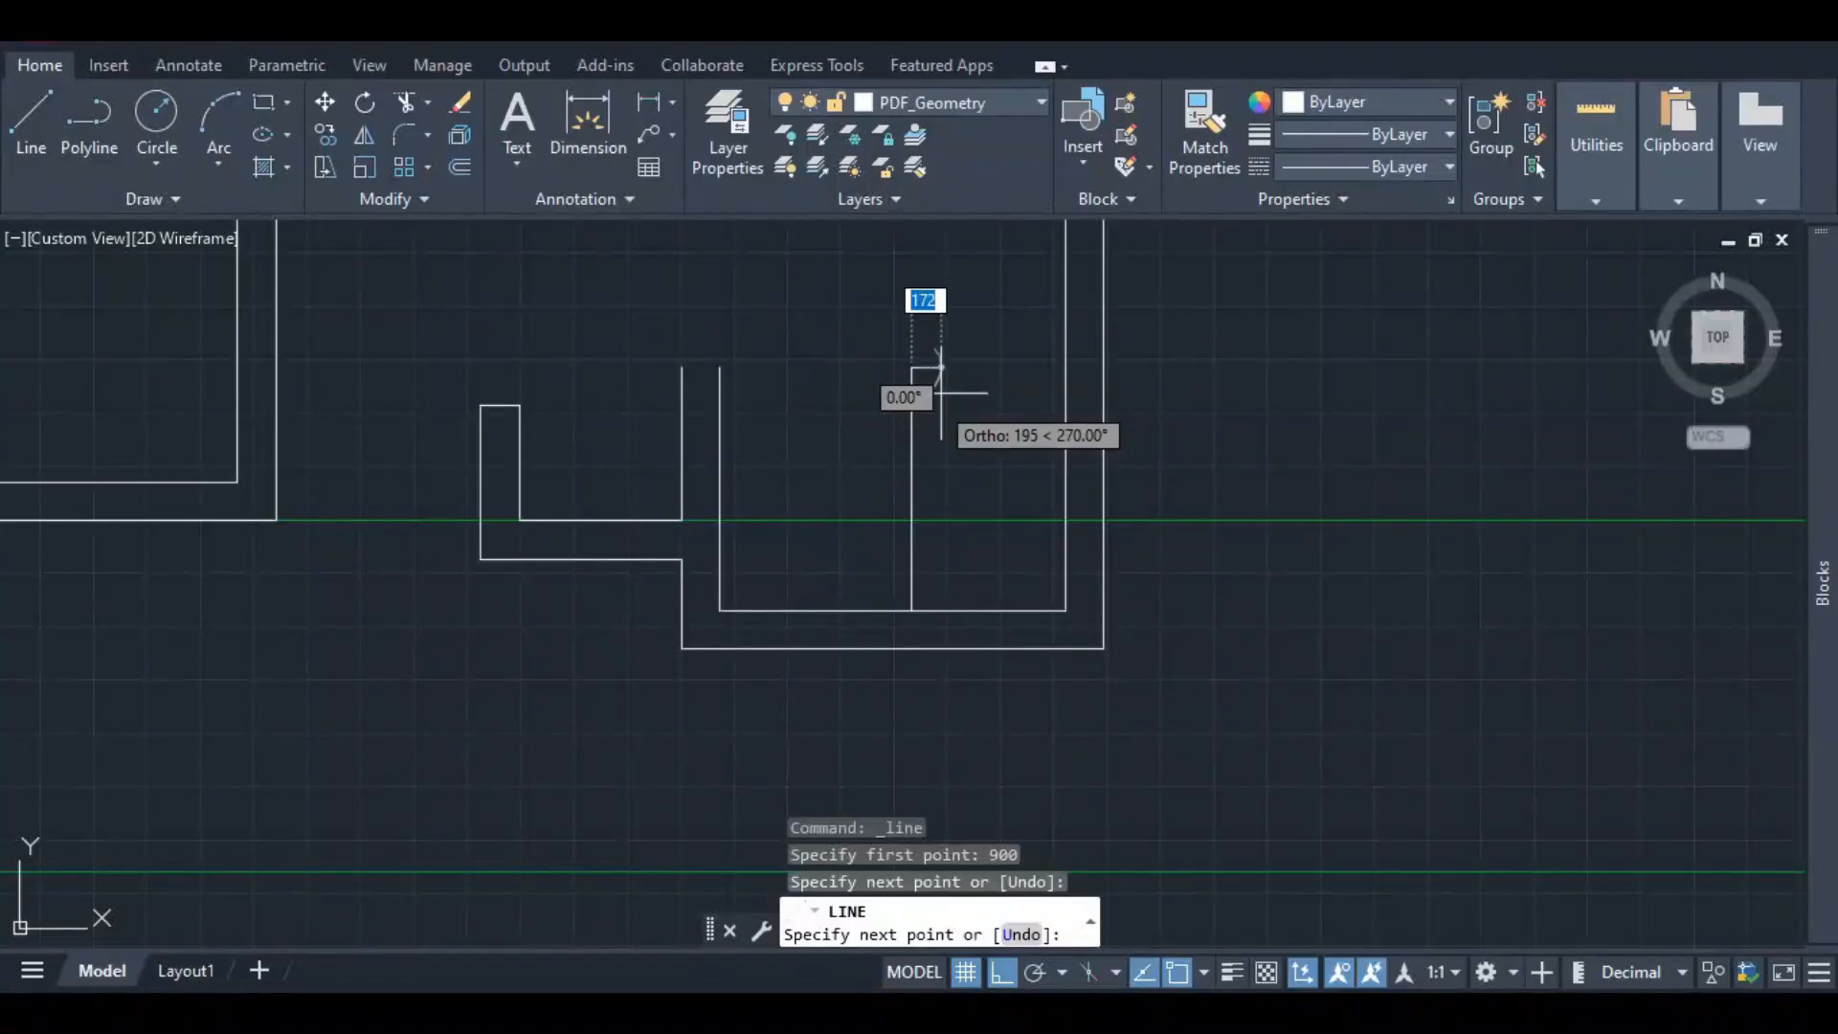
key(Escape)
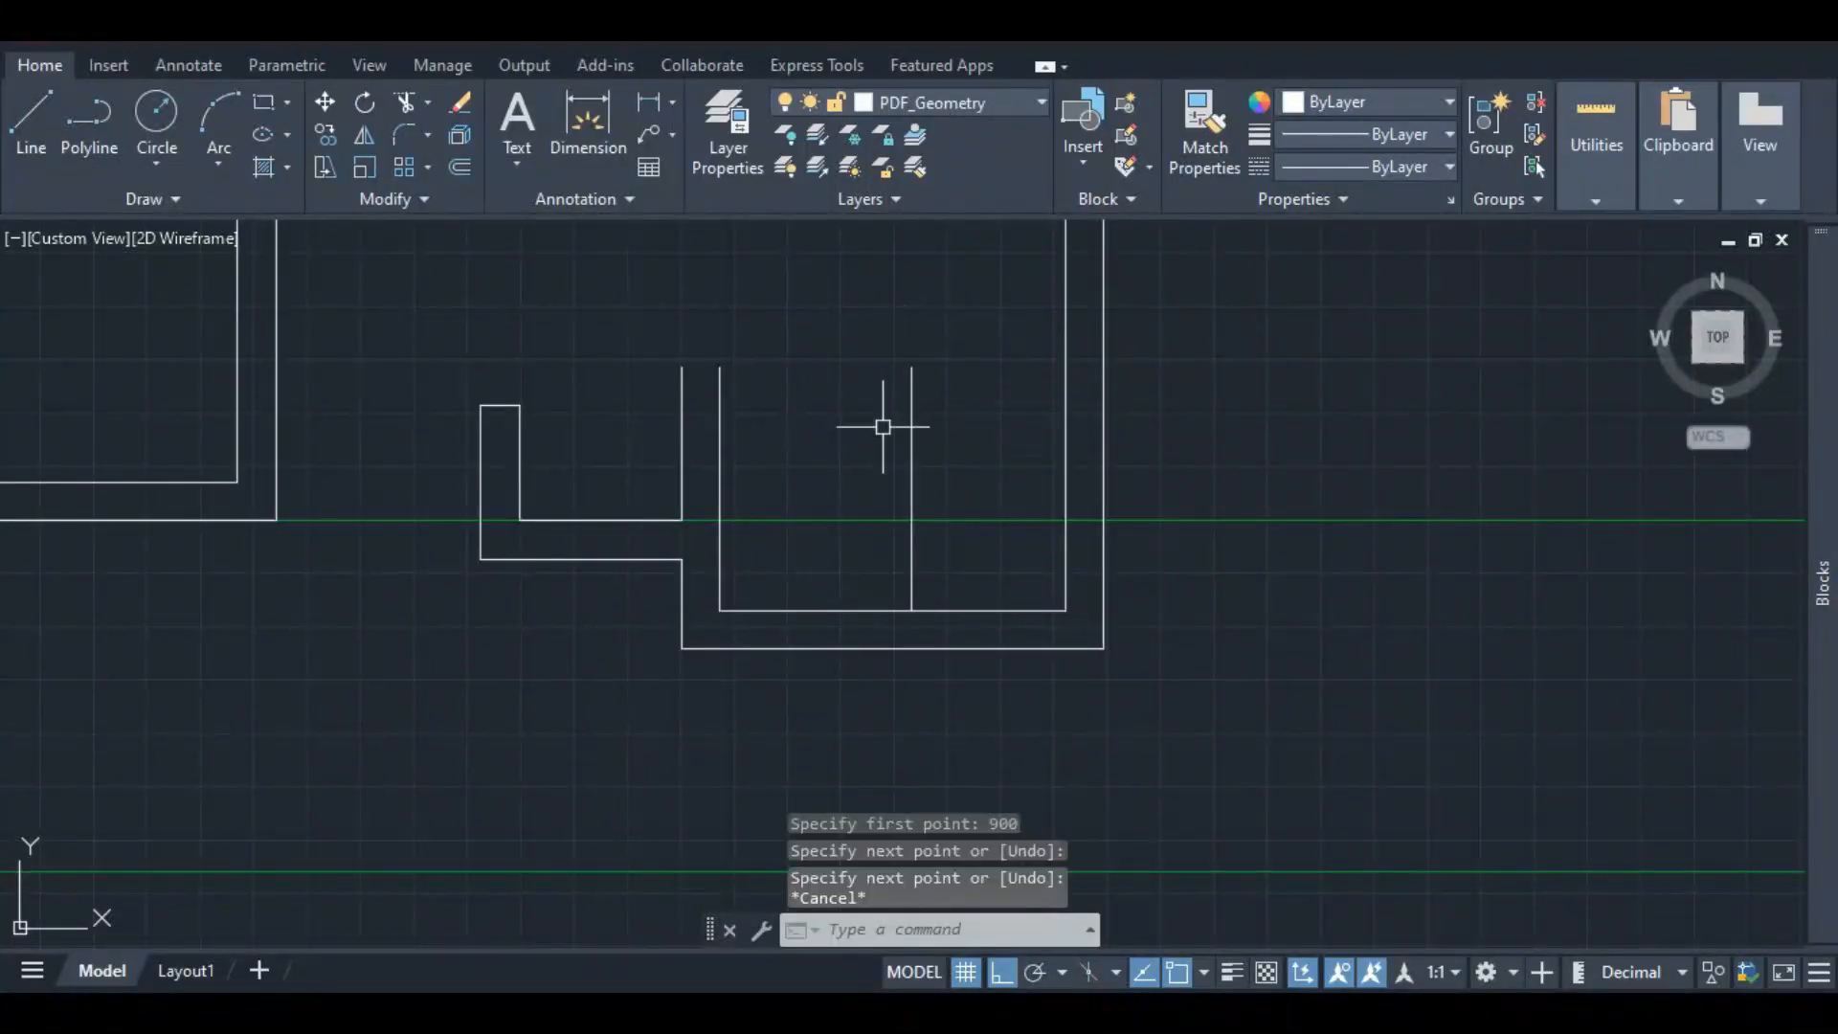
- Copy the vertical line inside the toilet 225 to the west to form the partition wall's second face
scroll(933, 383, down, 2)
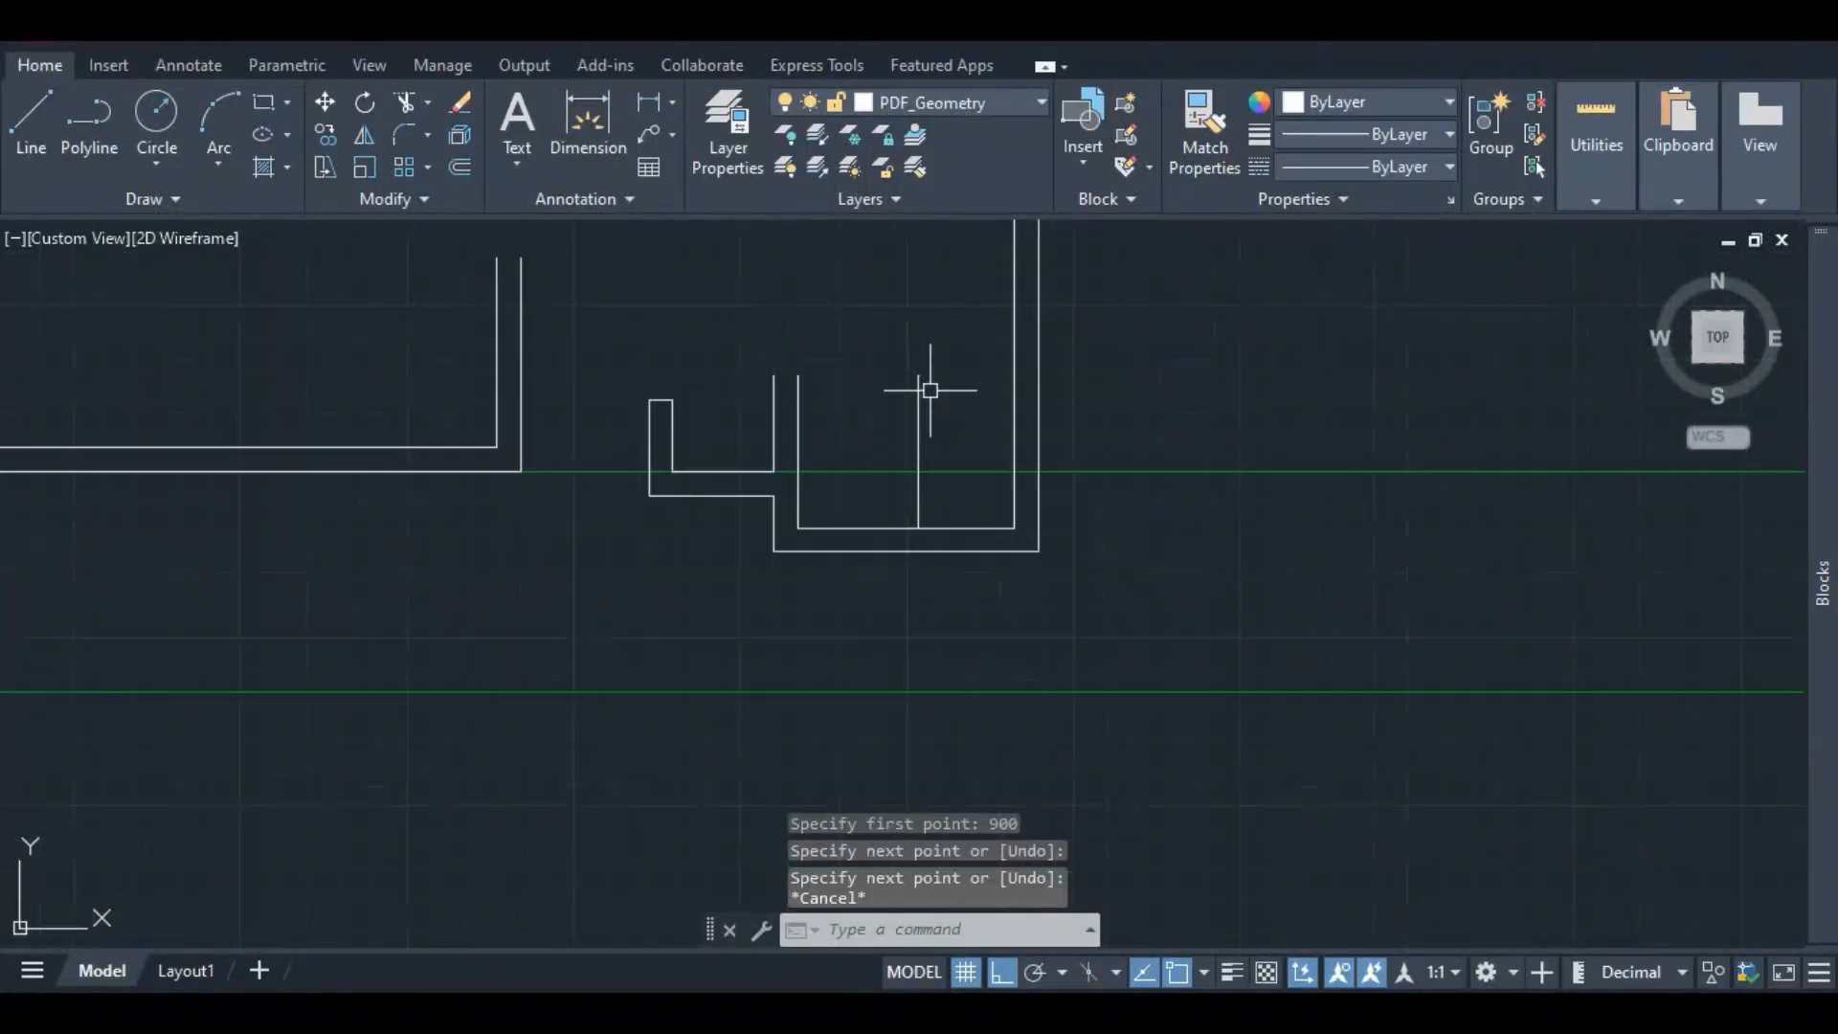
scroll(777, 507, up, 2)
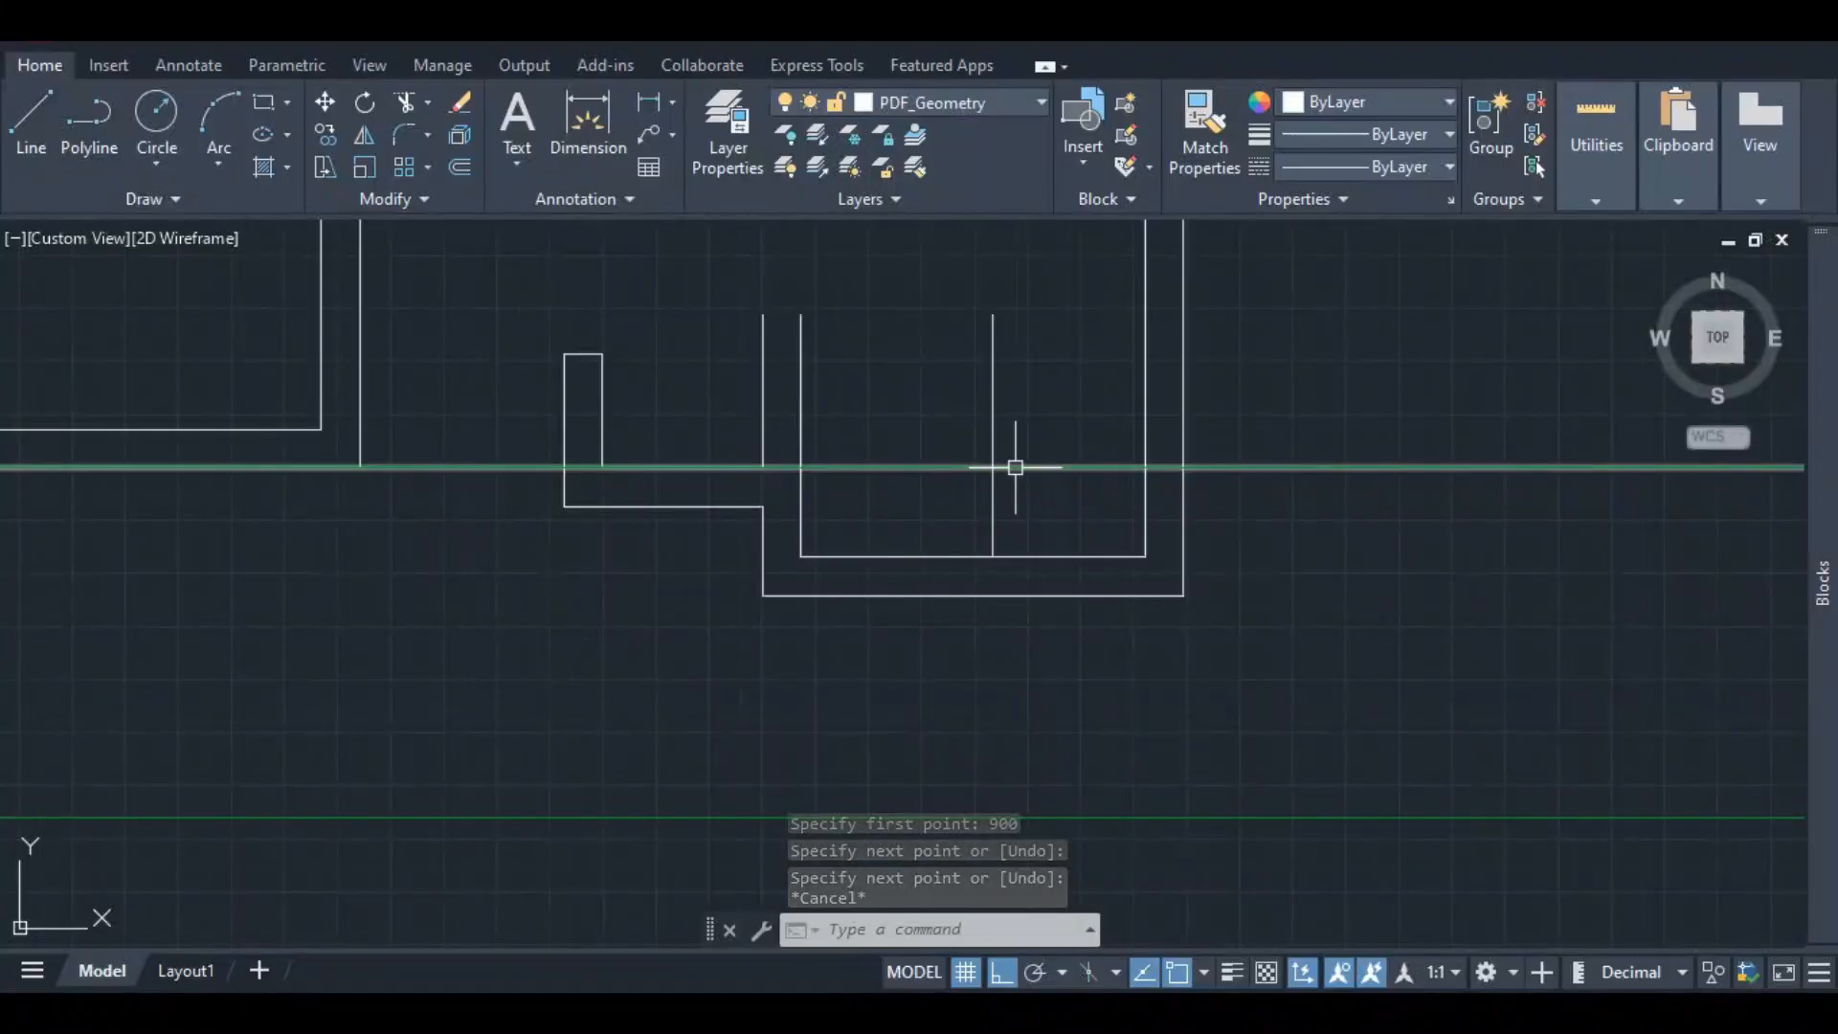
click(993, 402)
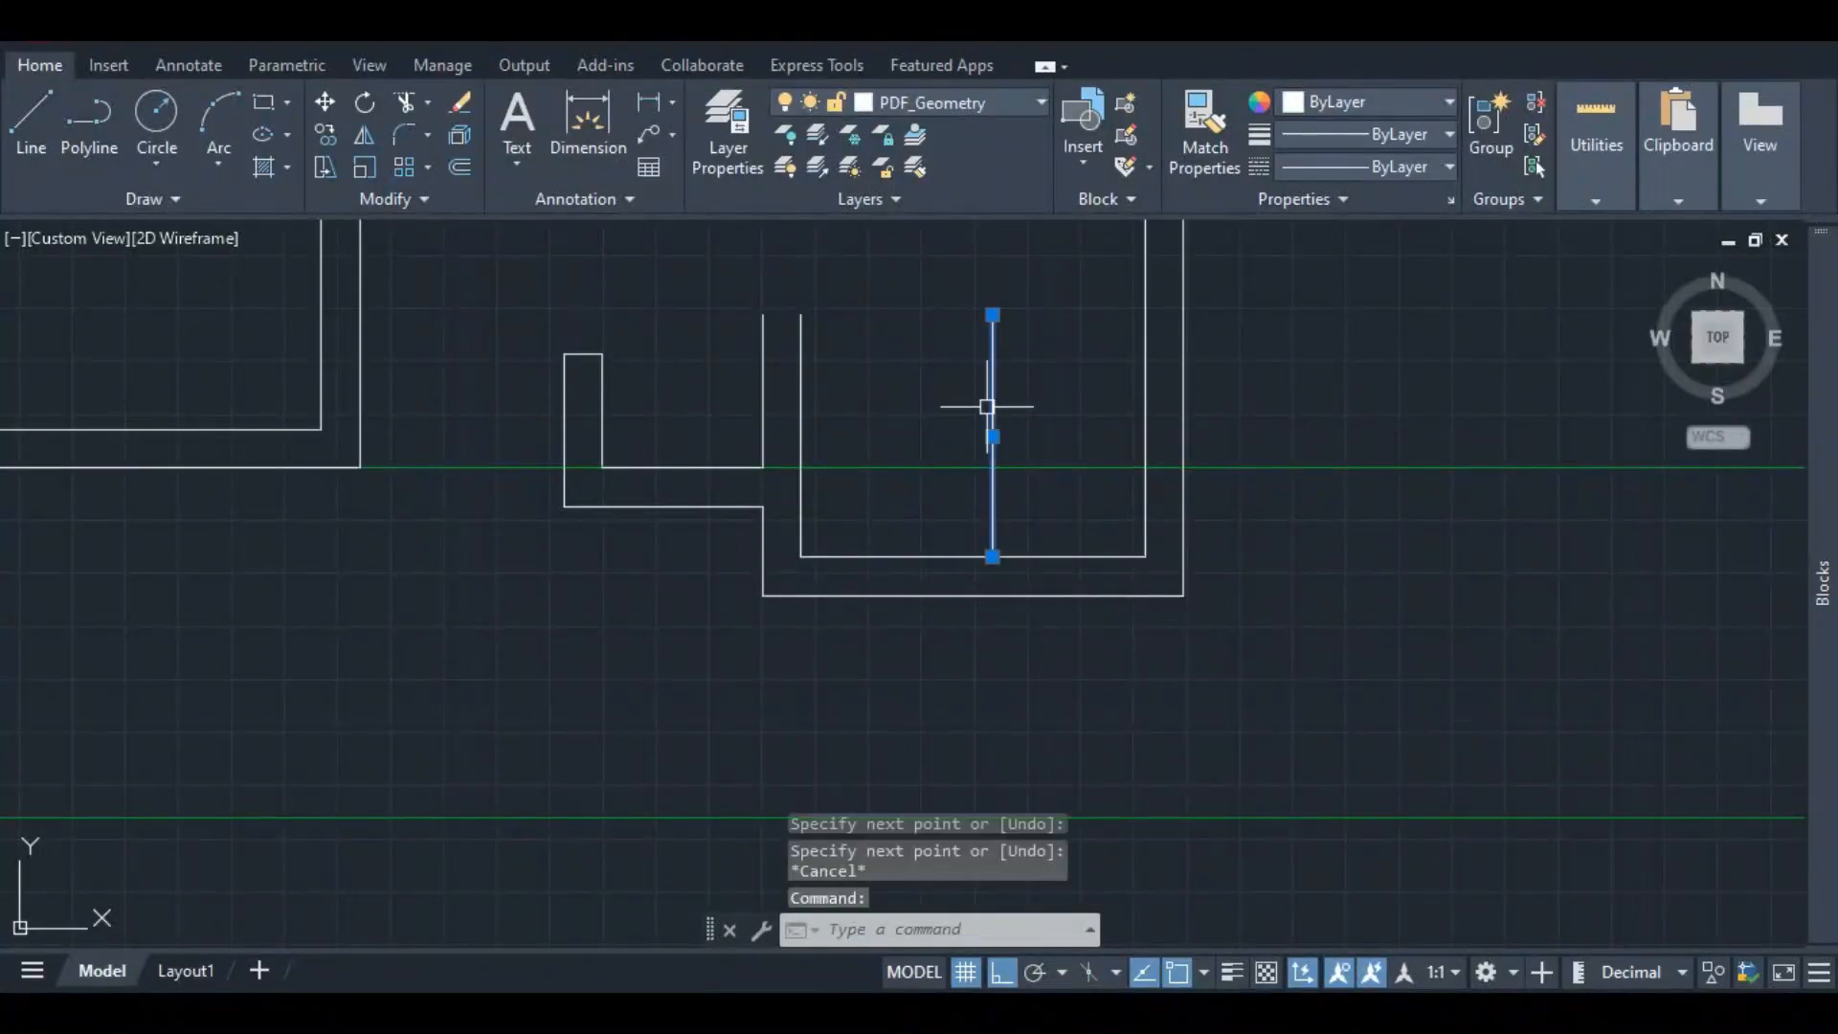
right_click(991, 404)
click(1074, 562)
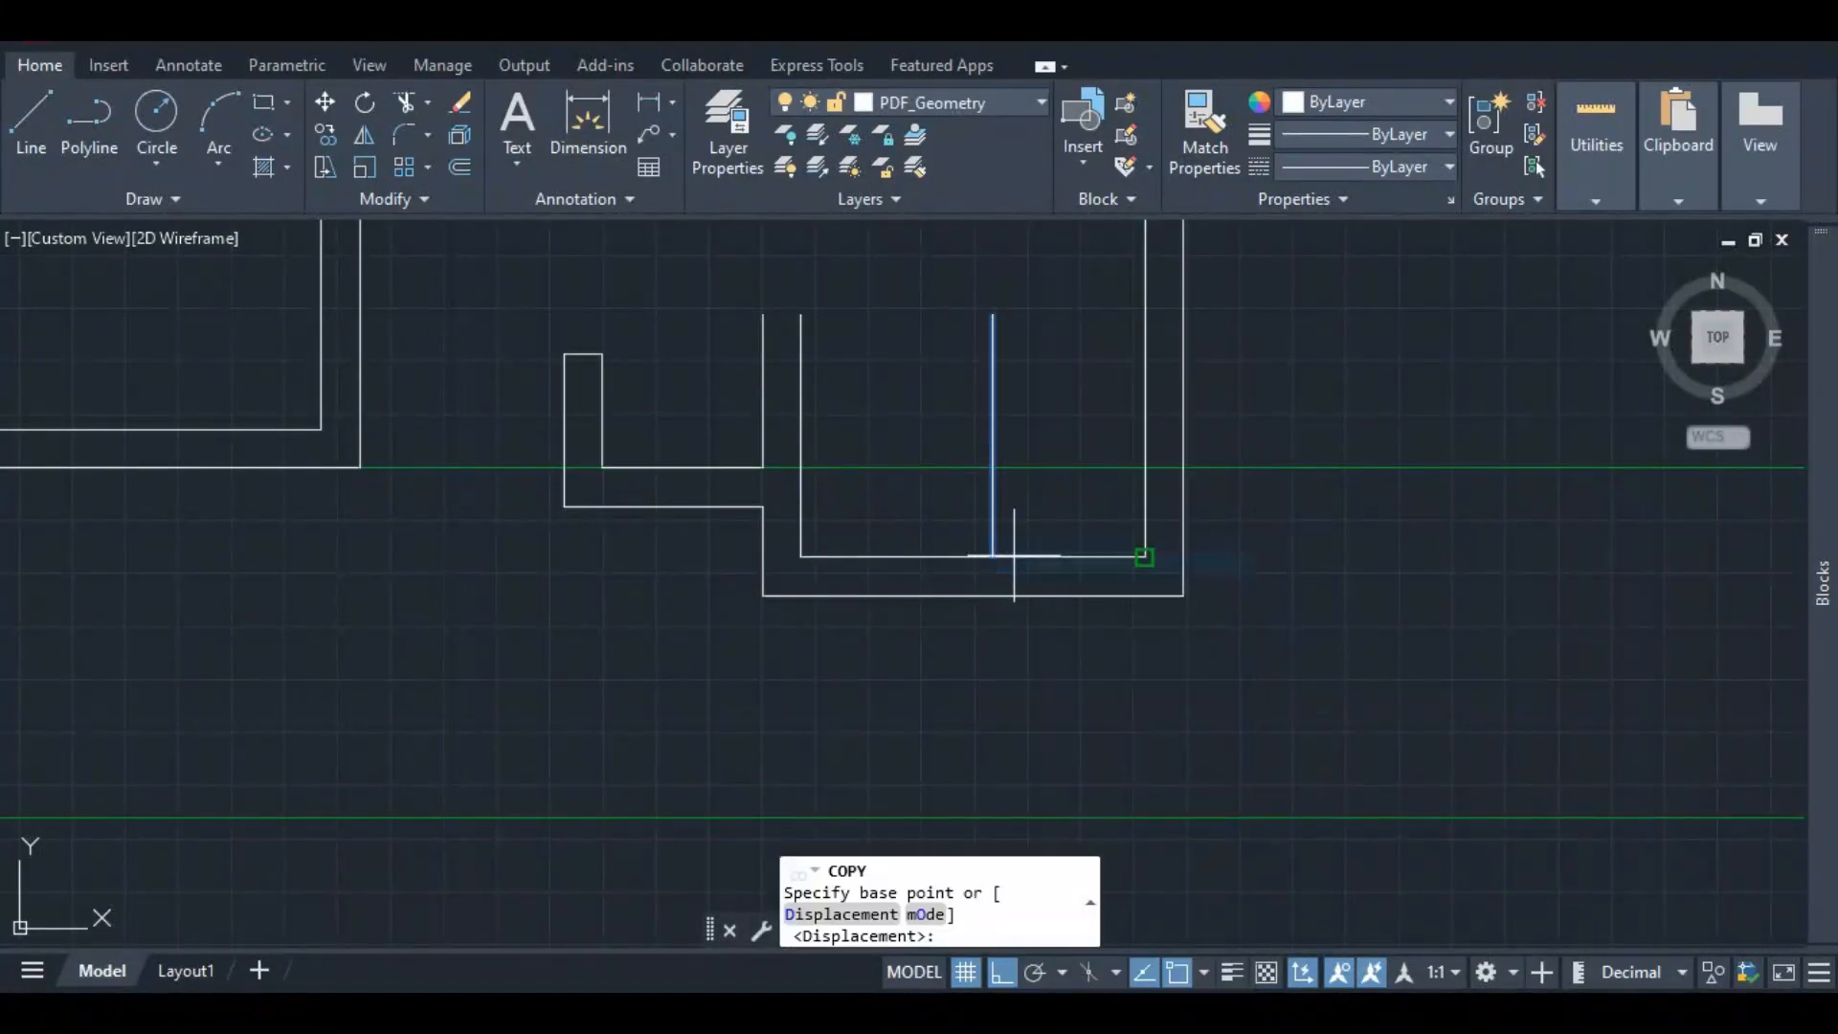
click(992, 557)
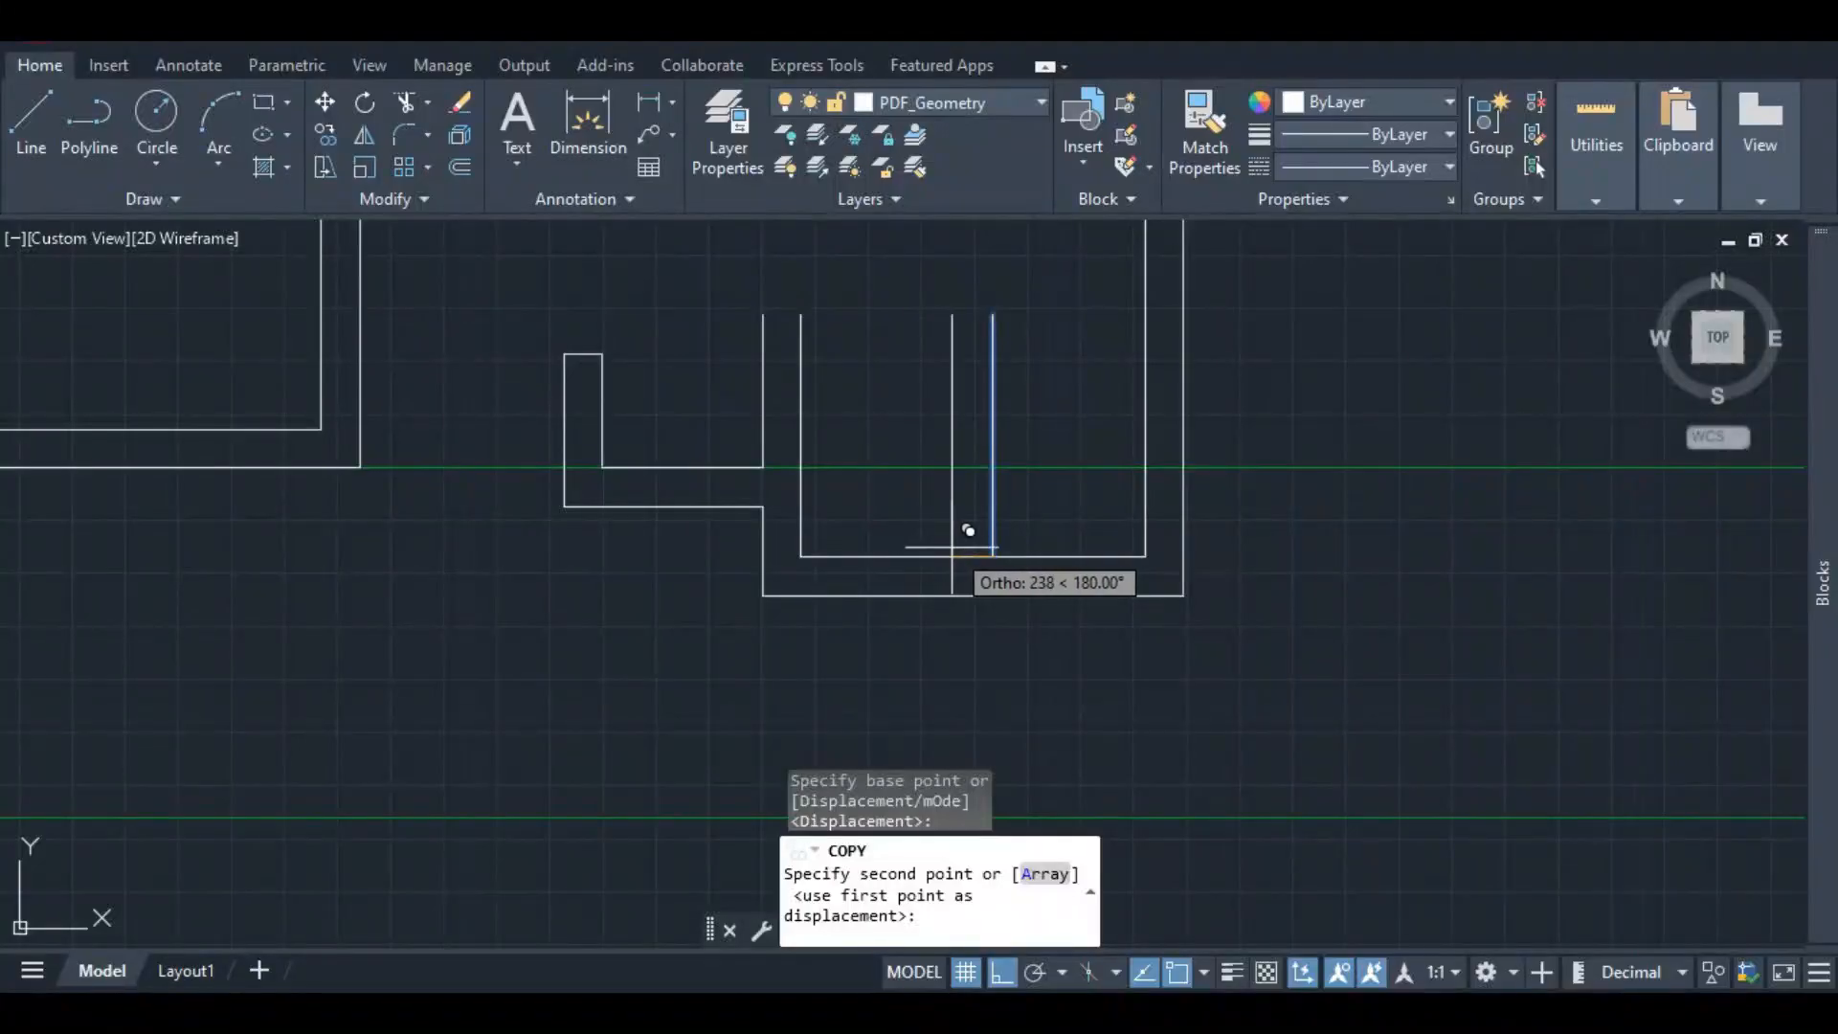
text(225)
key(Return)
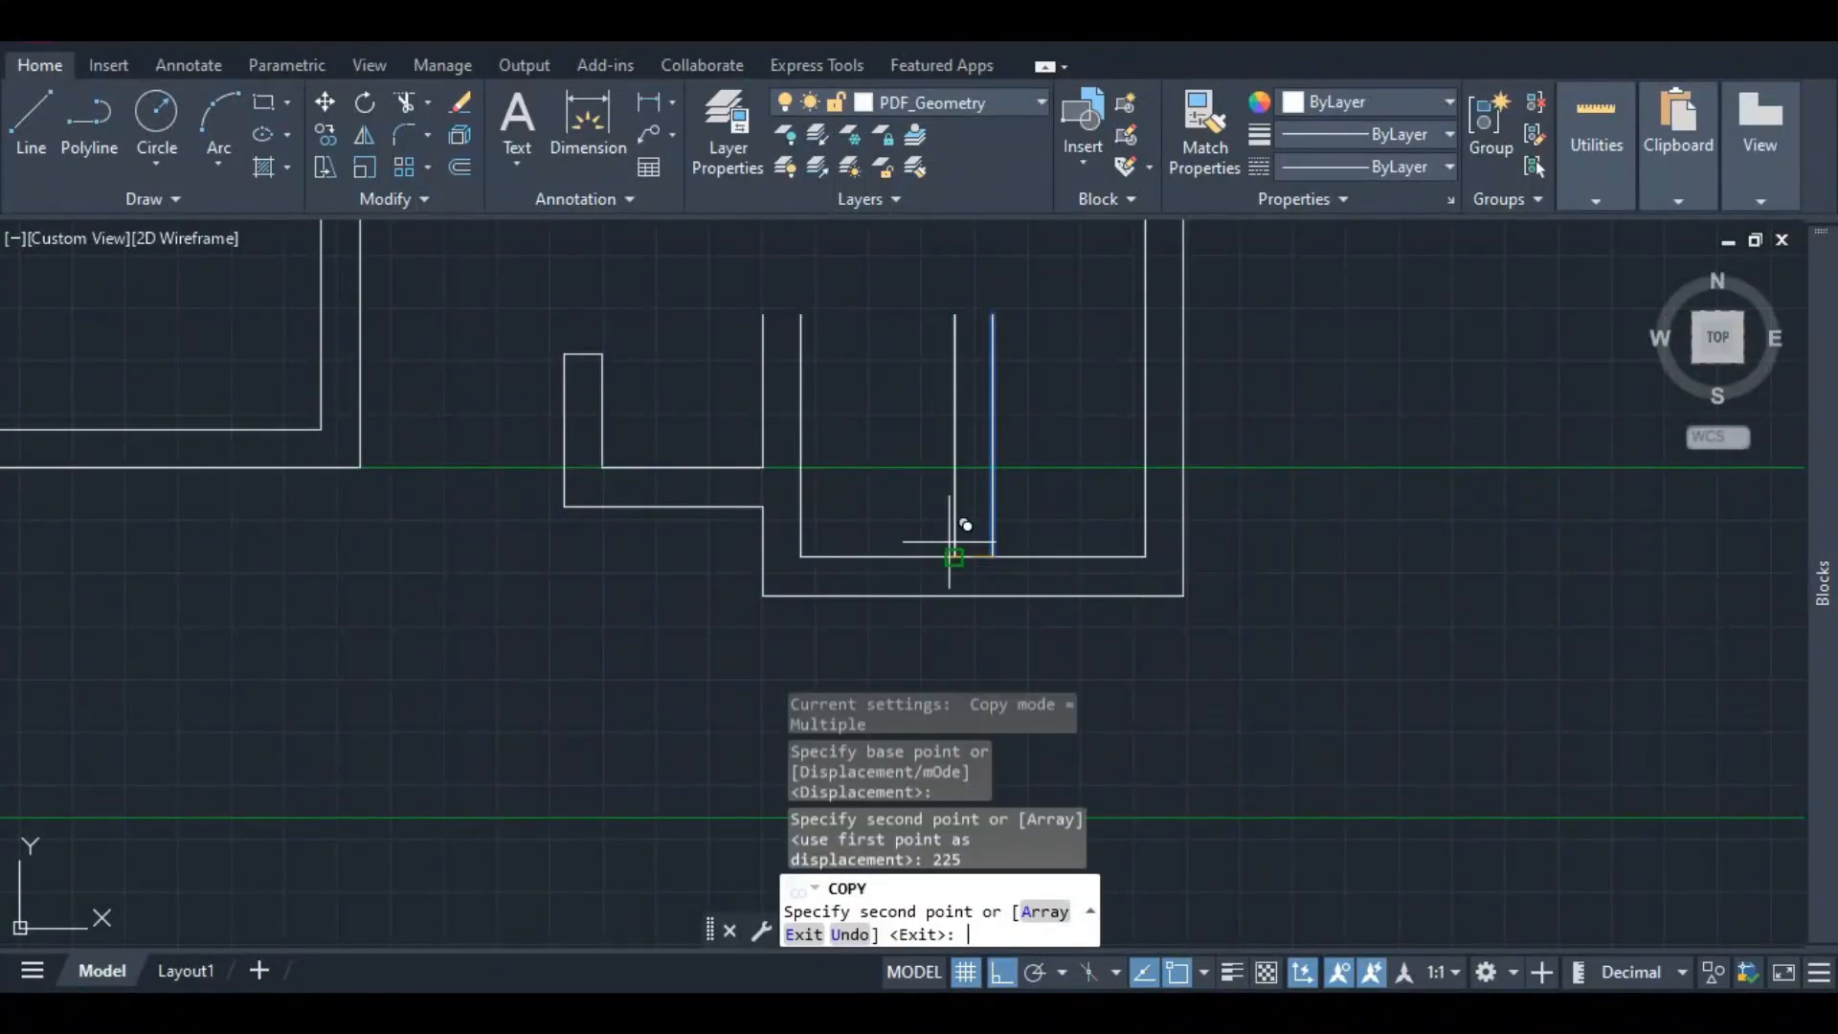
key(Escape)
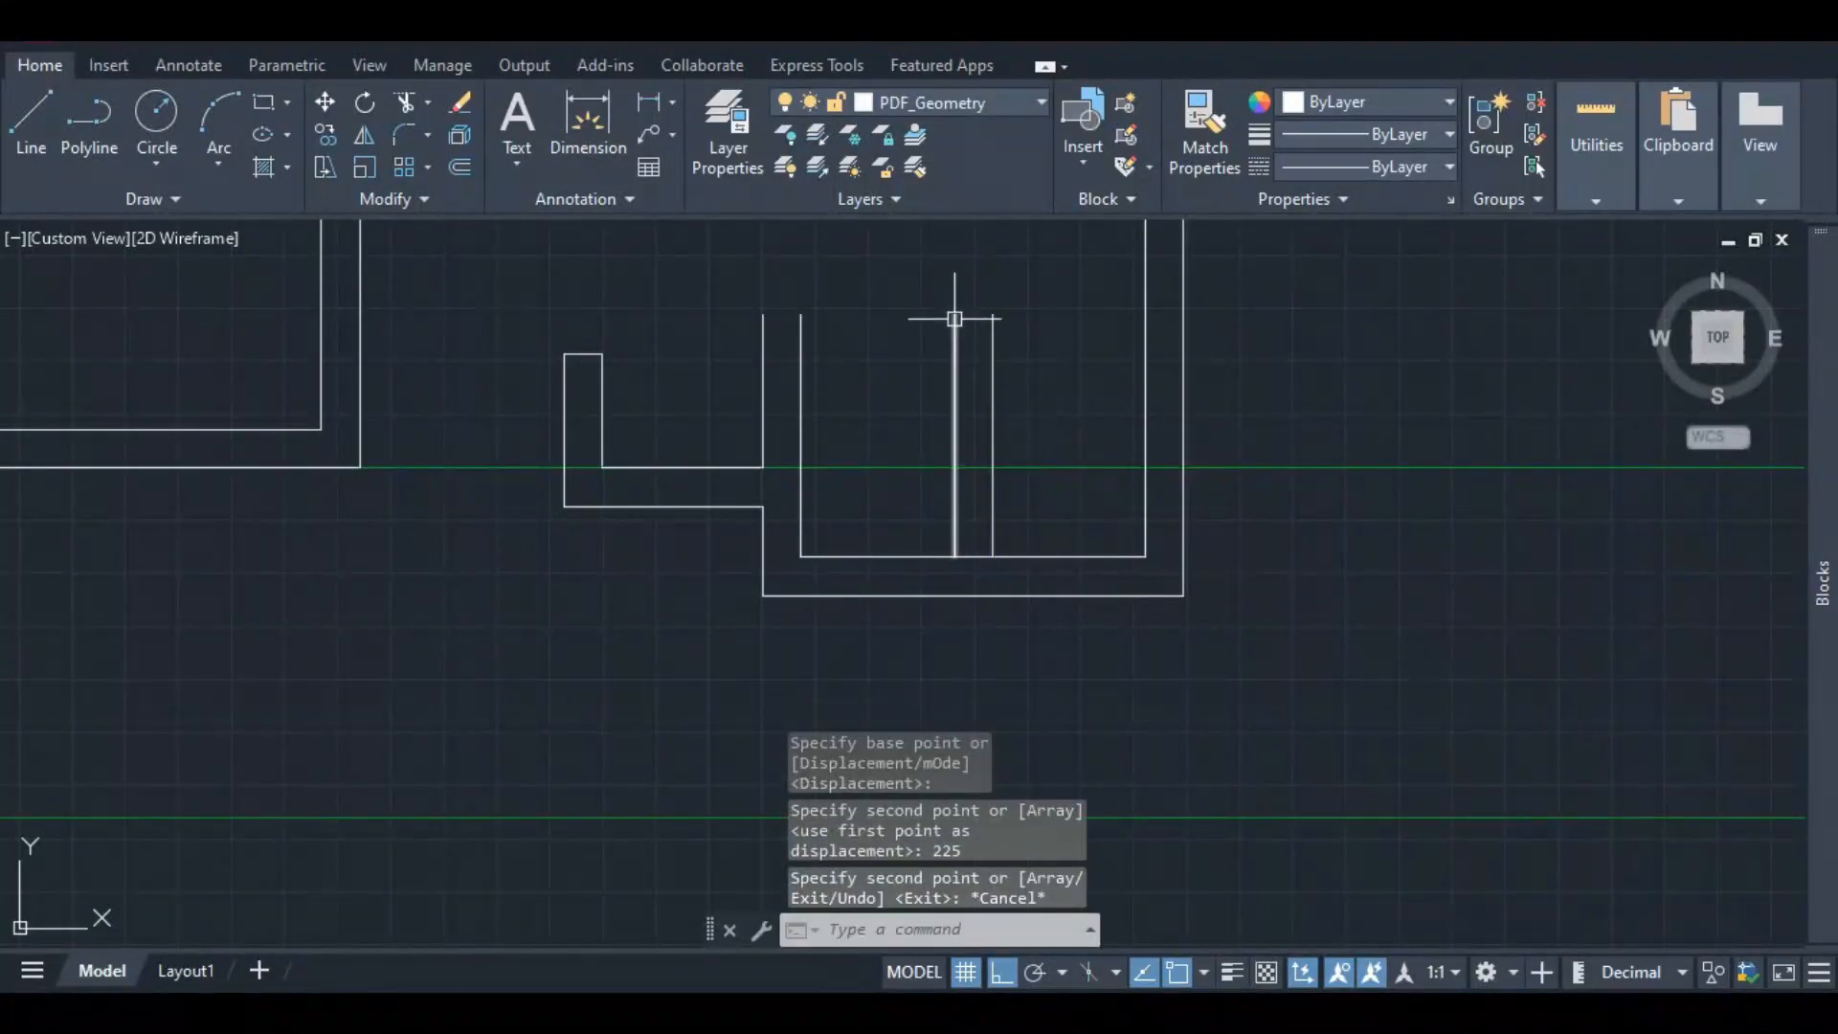
- Trim the piece of the toilet's inner south wall line between the two partition wall faces
click(412, 103)
click(971, 556)
scroll(975, 521, down, 2)
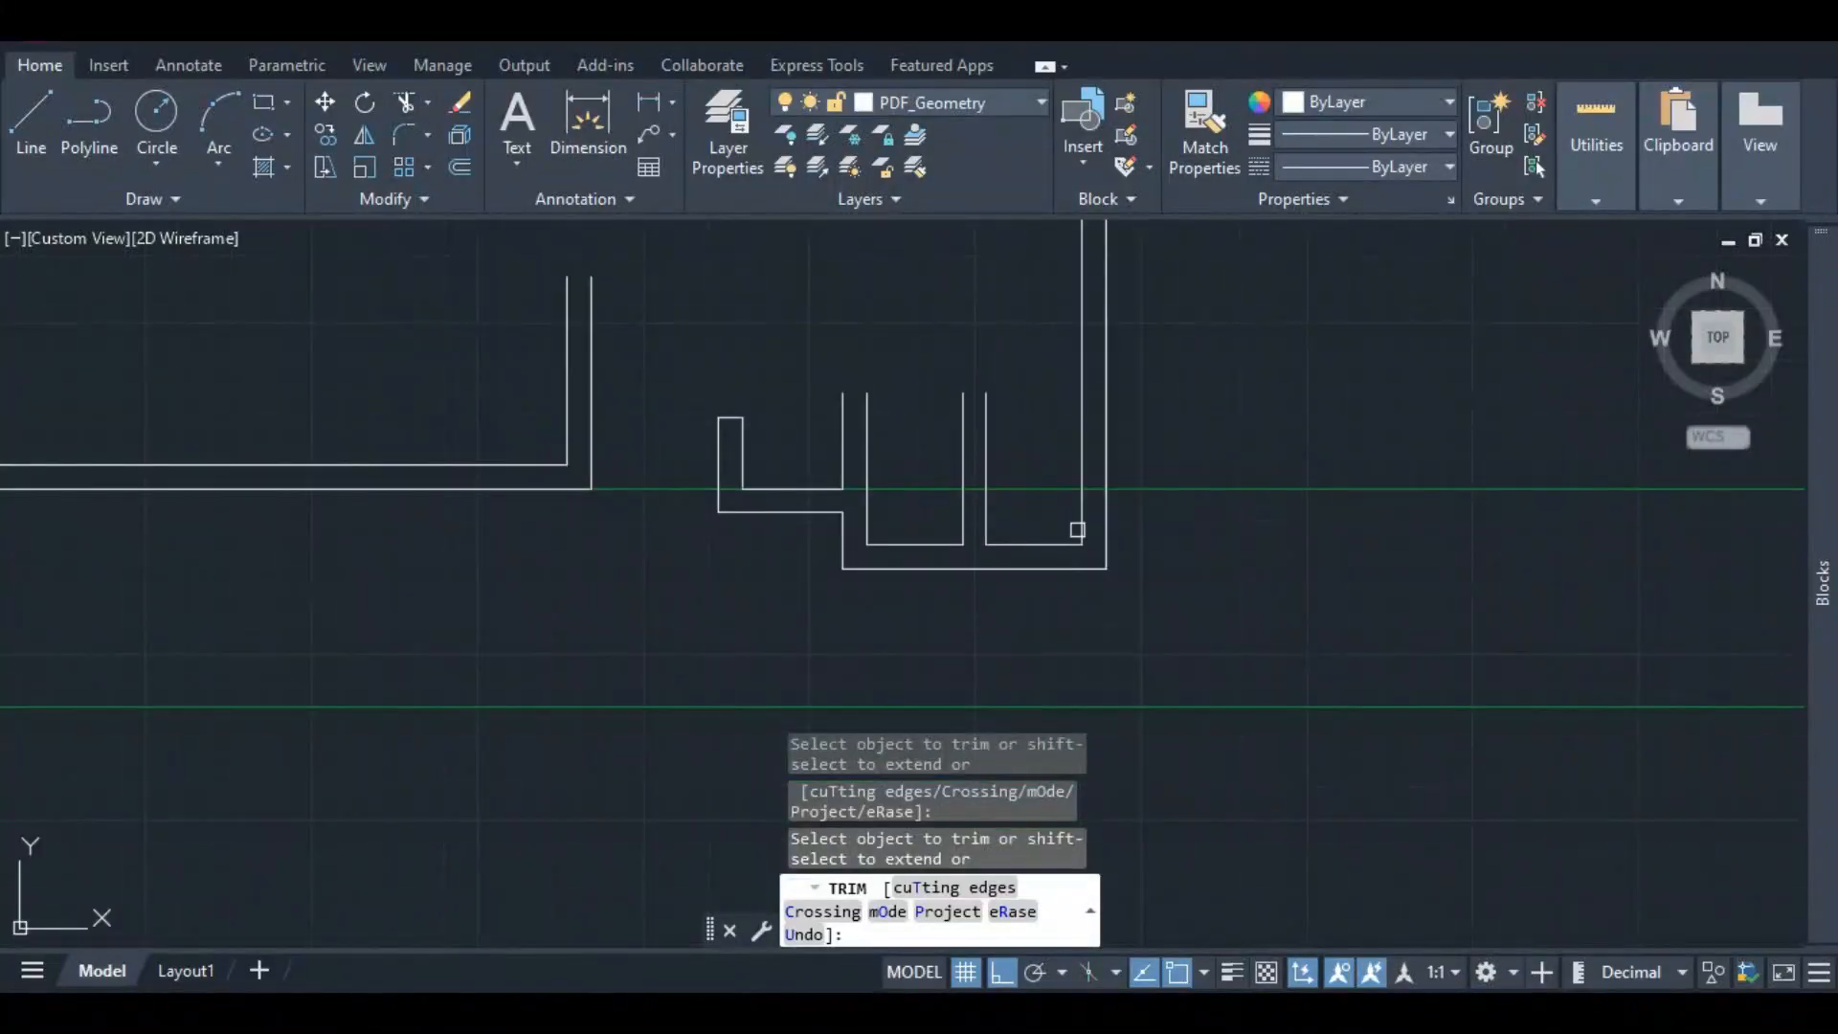
key(Escape)
scroll(1029, 522, down, 3)
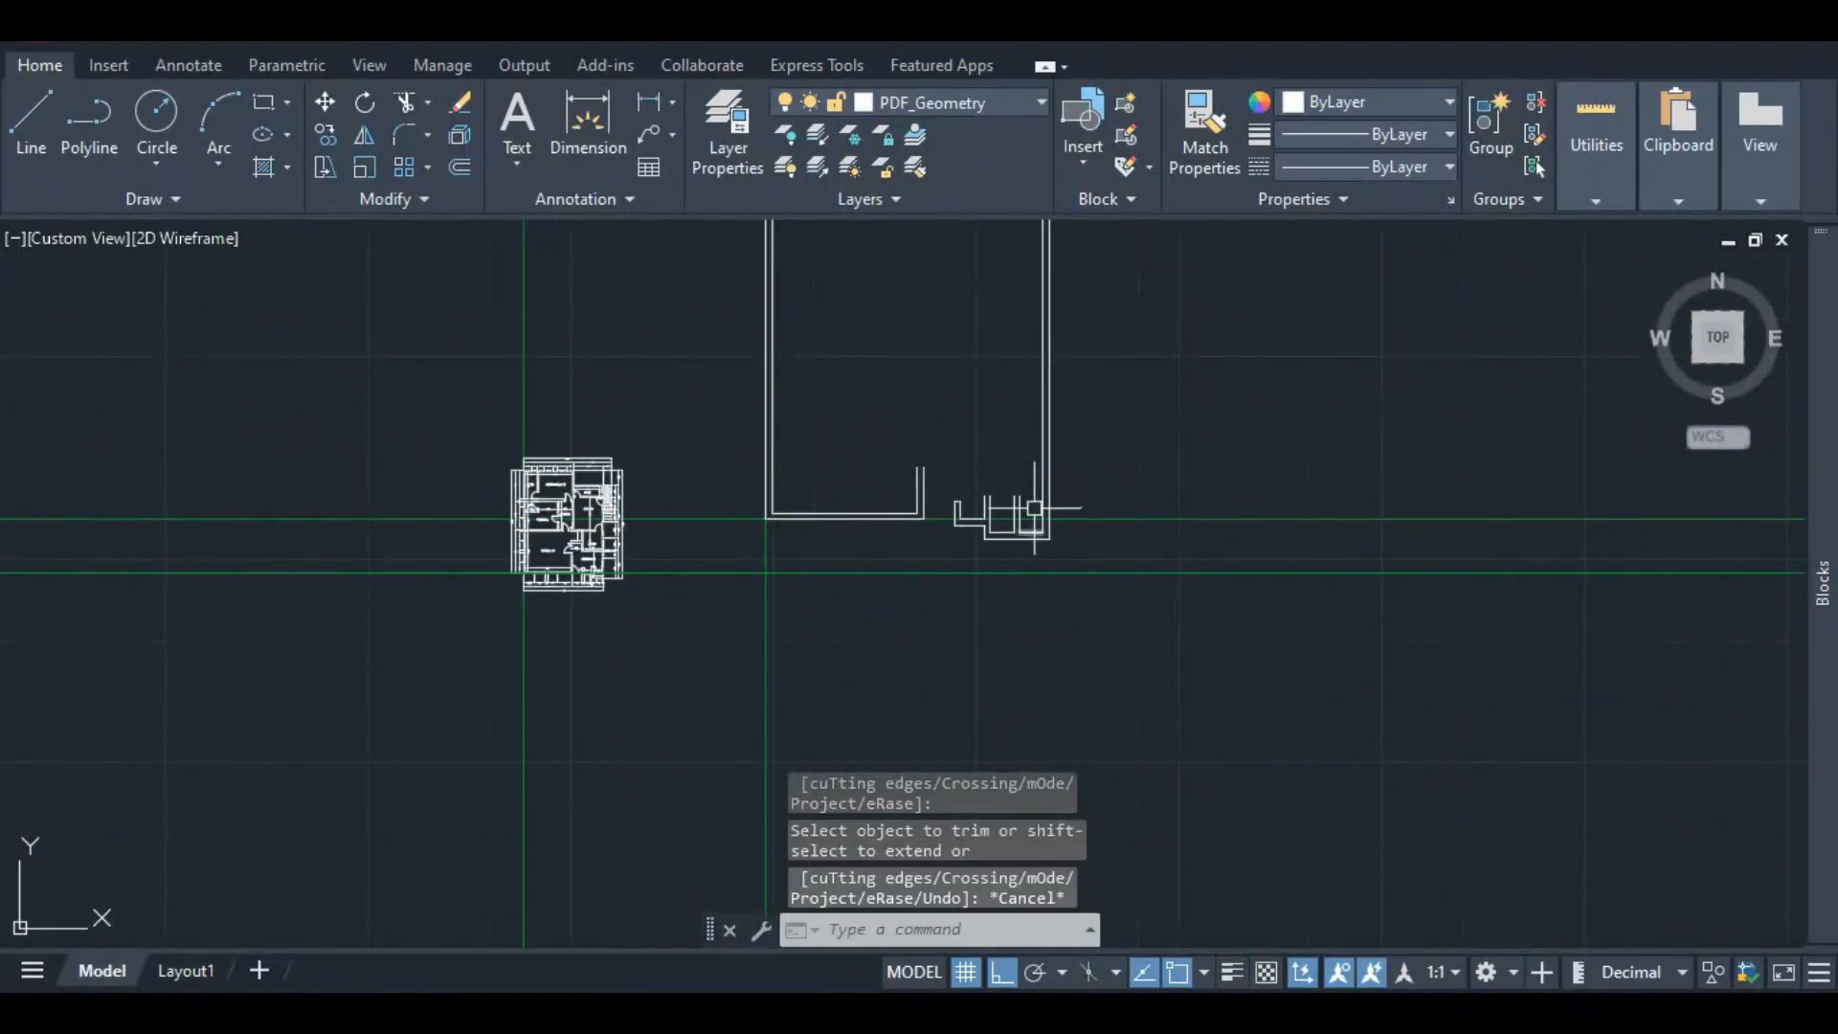
scroll(1033, 533, up, 2)
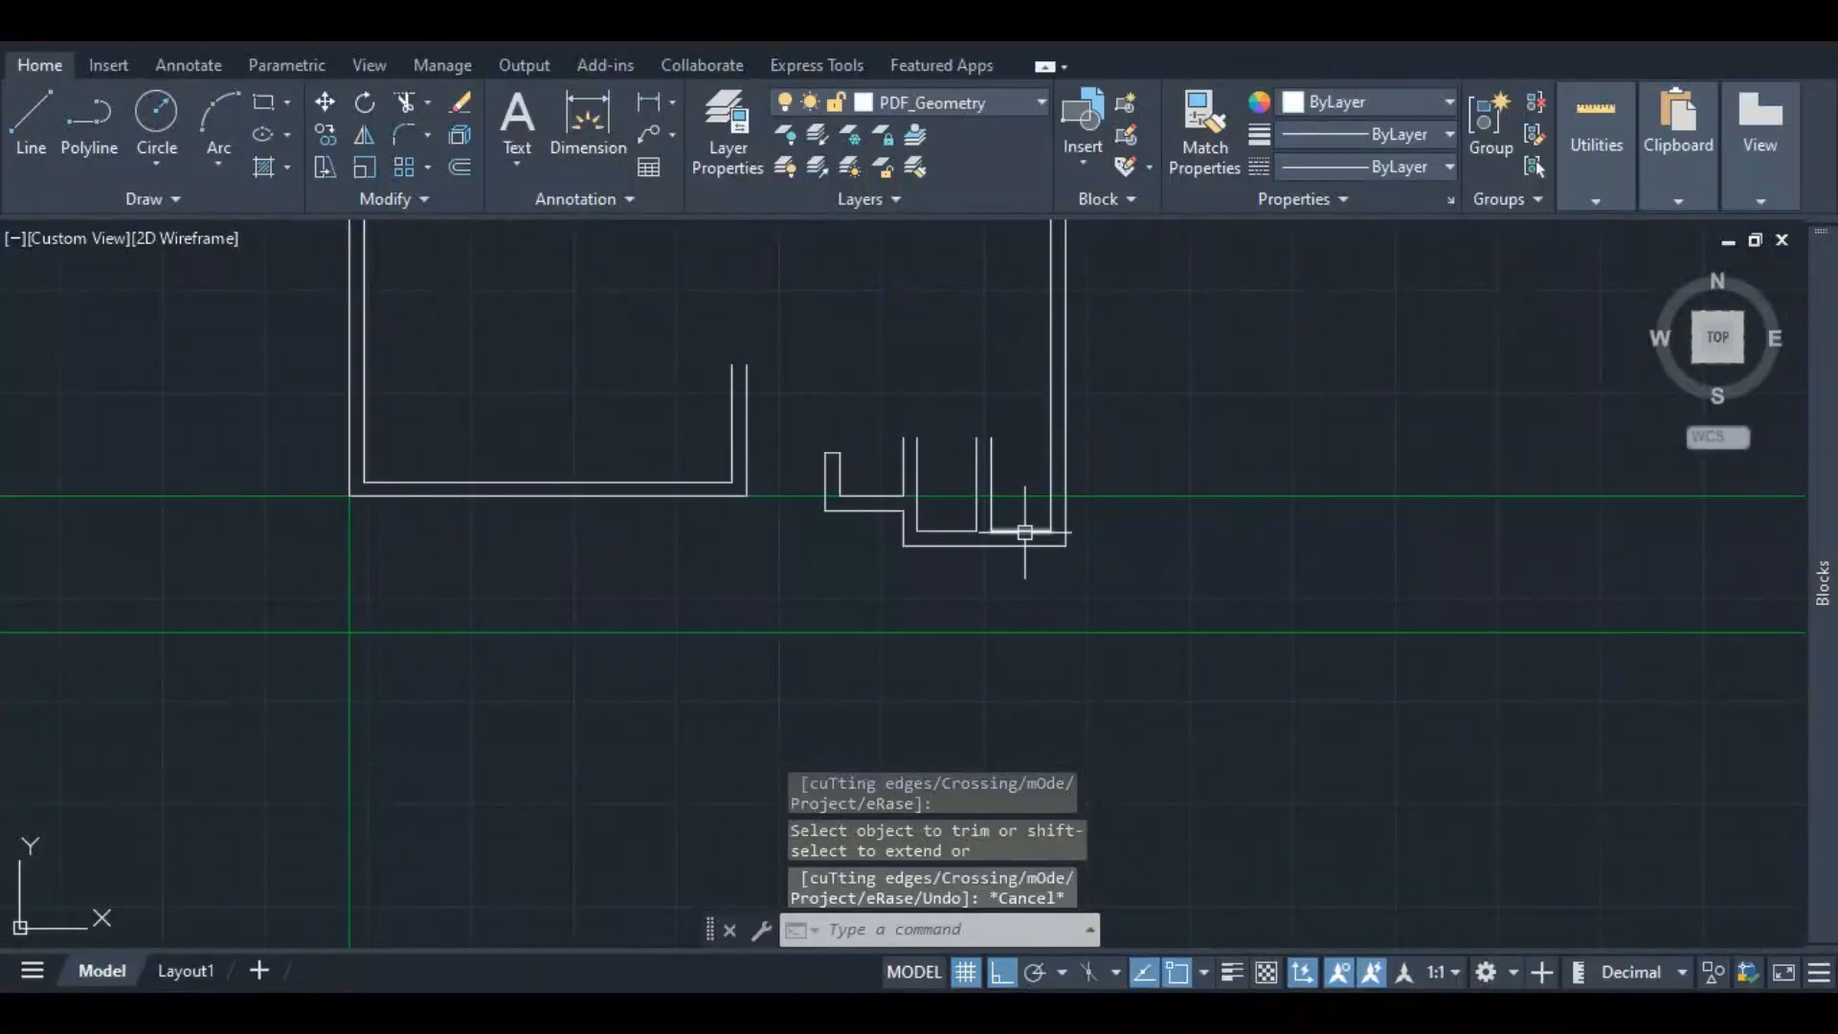
click(1020, 531)
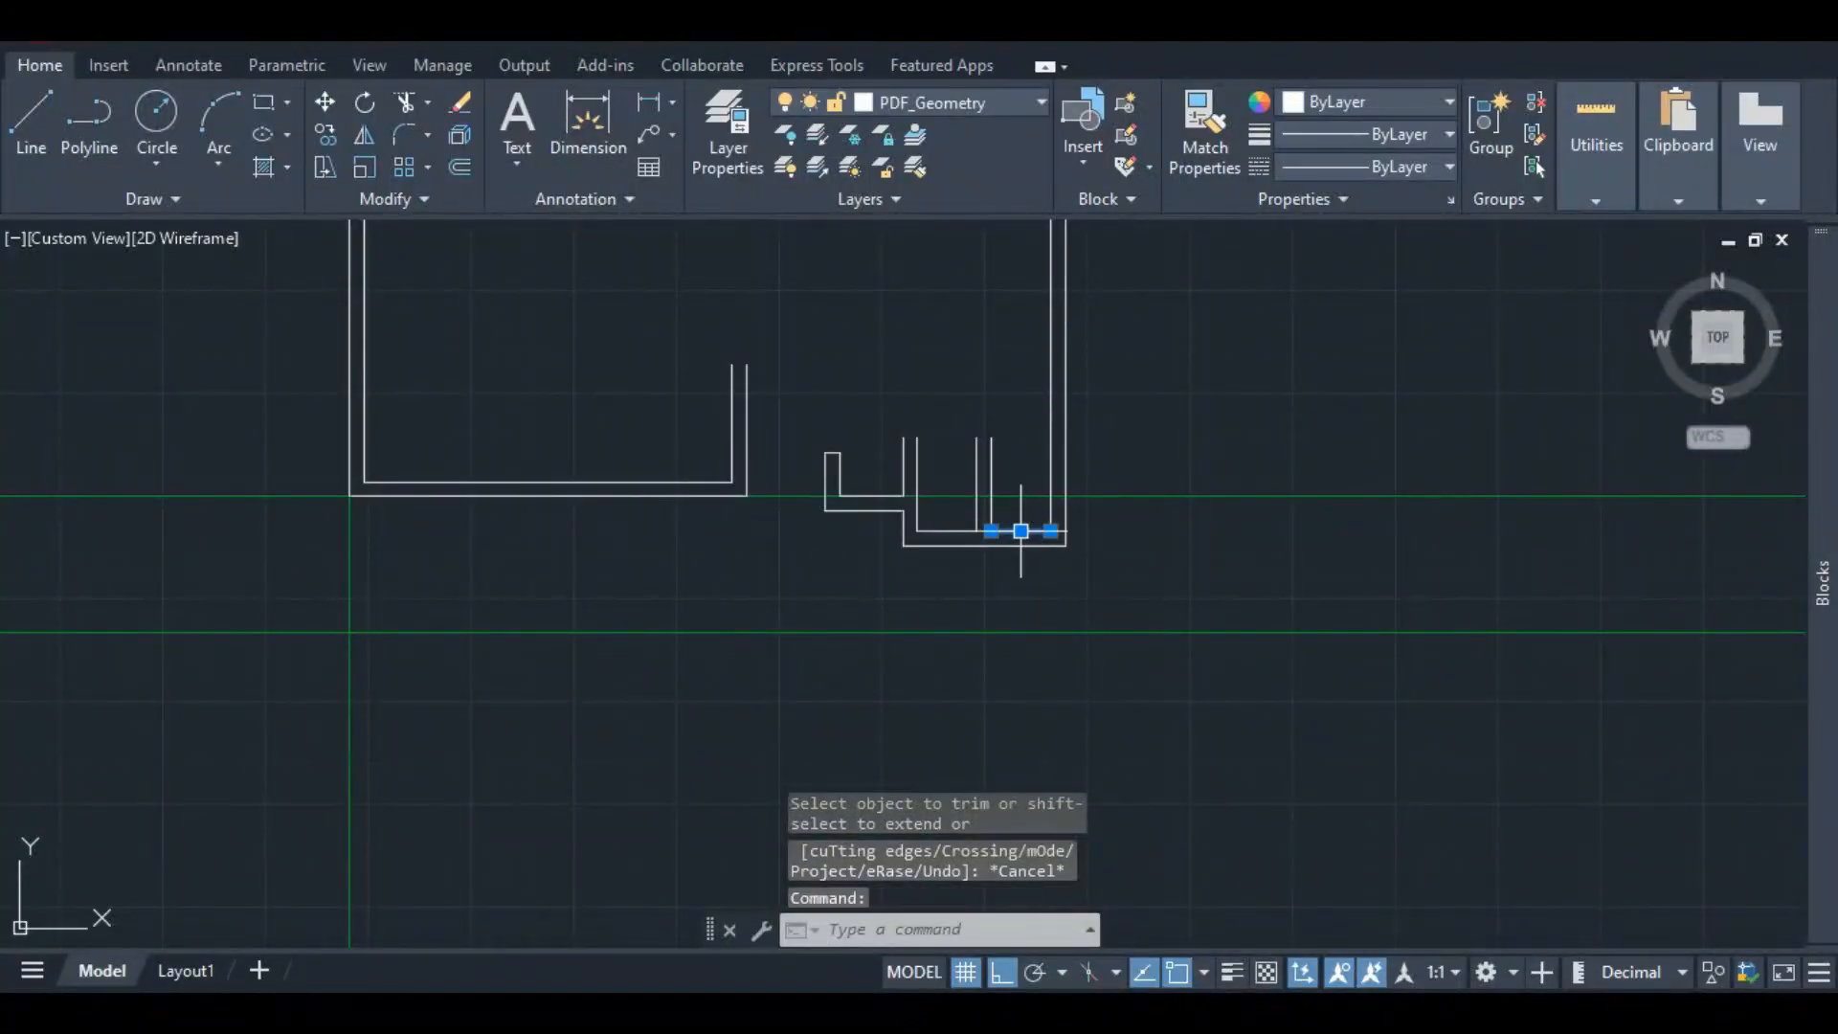
key(Escape)
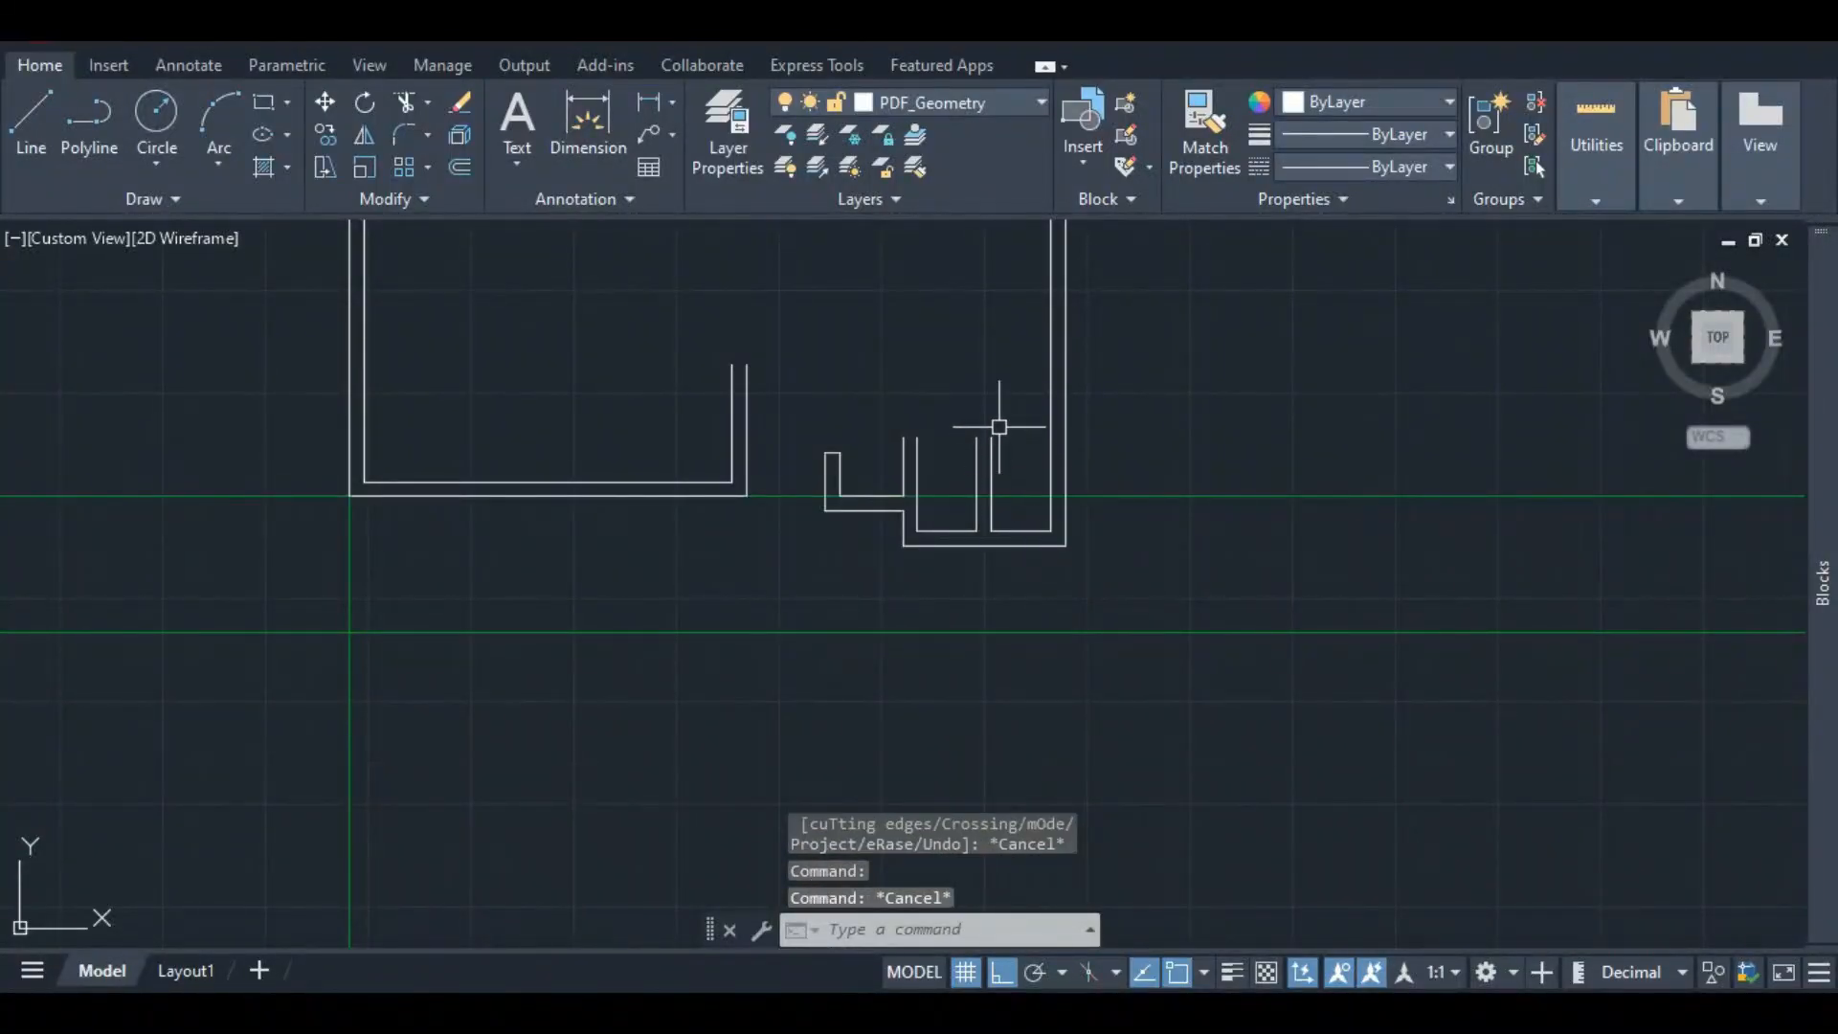
- Examine the depth dimension of the northeast recess above the store in the existing floor plan
scroll(1053, 507, down, 5)
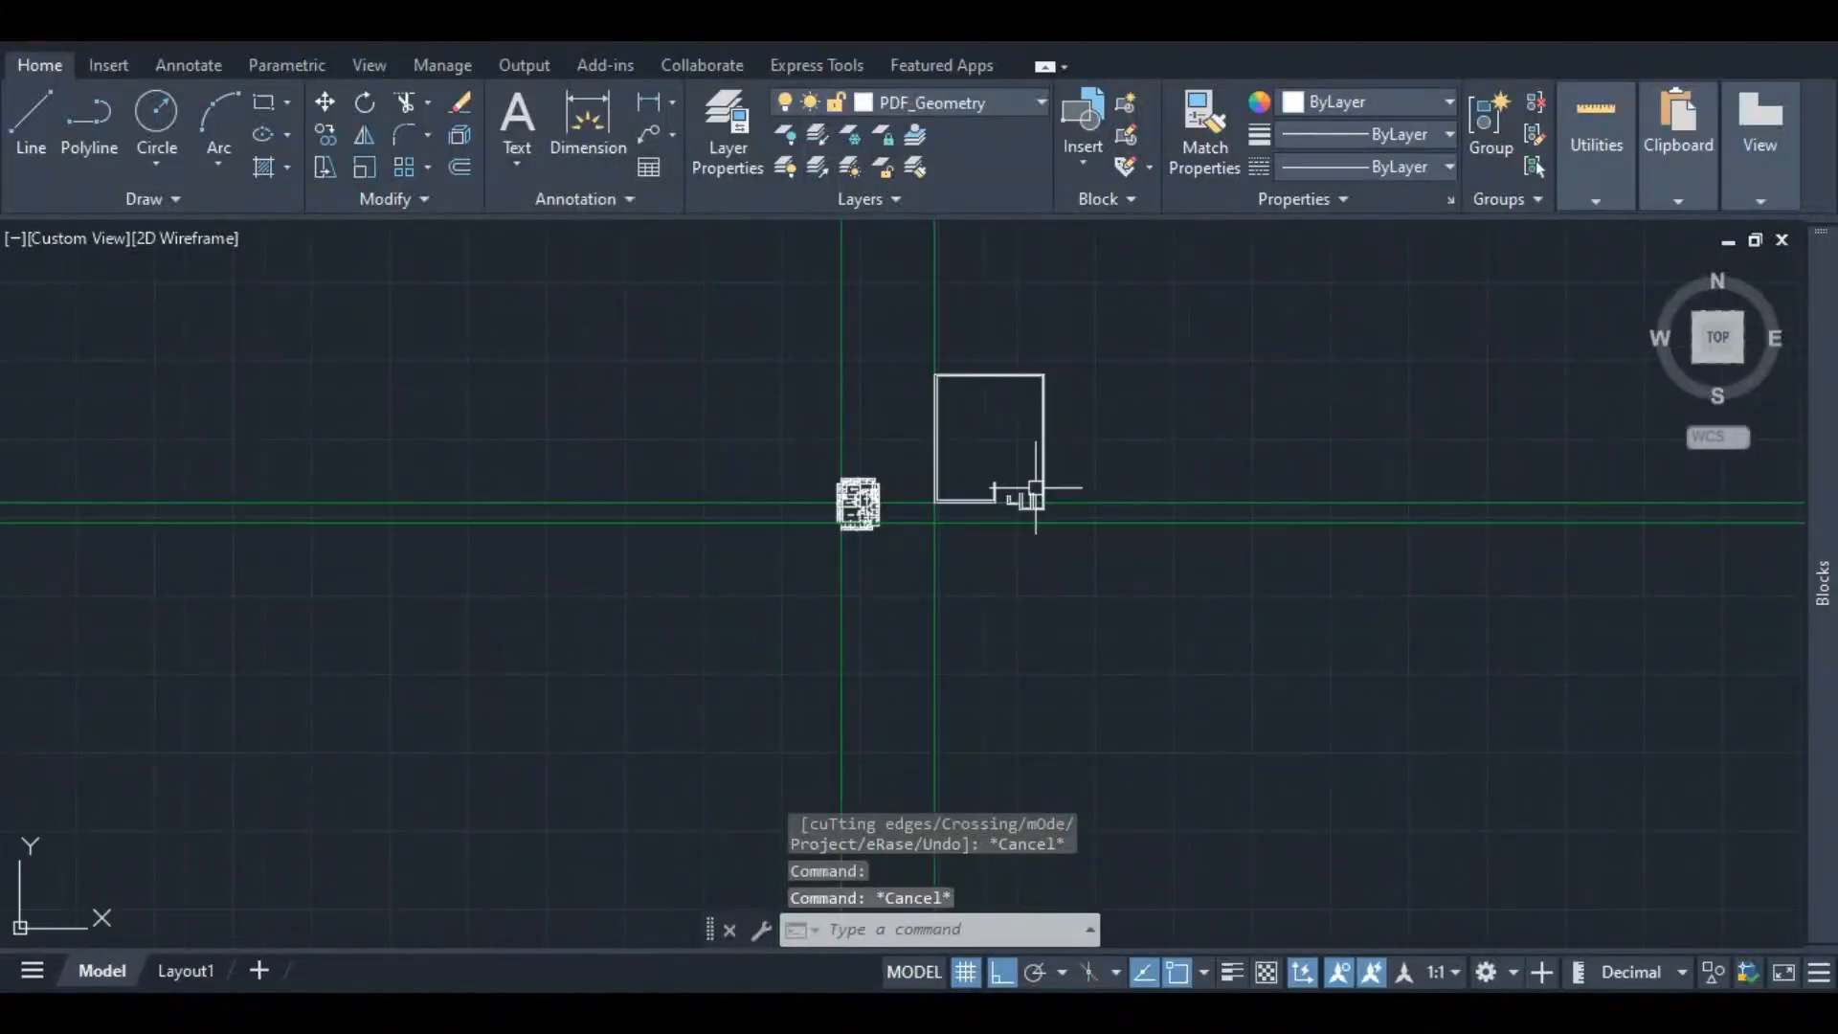
scroll(1034, 386, up, 4)
scroll(1037, 352, down, 2)
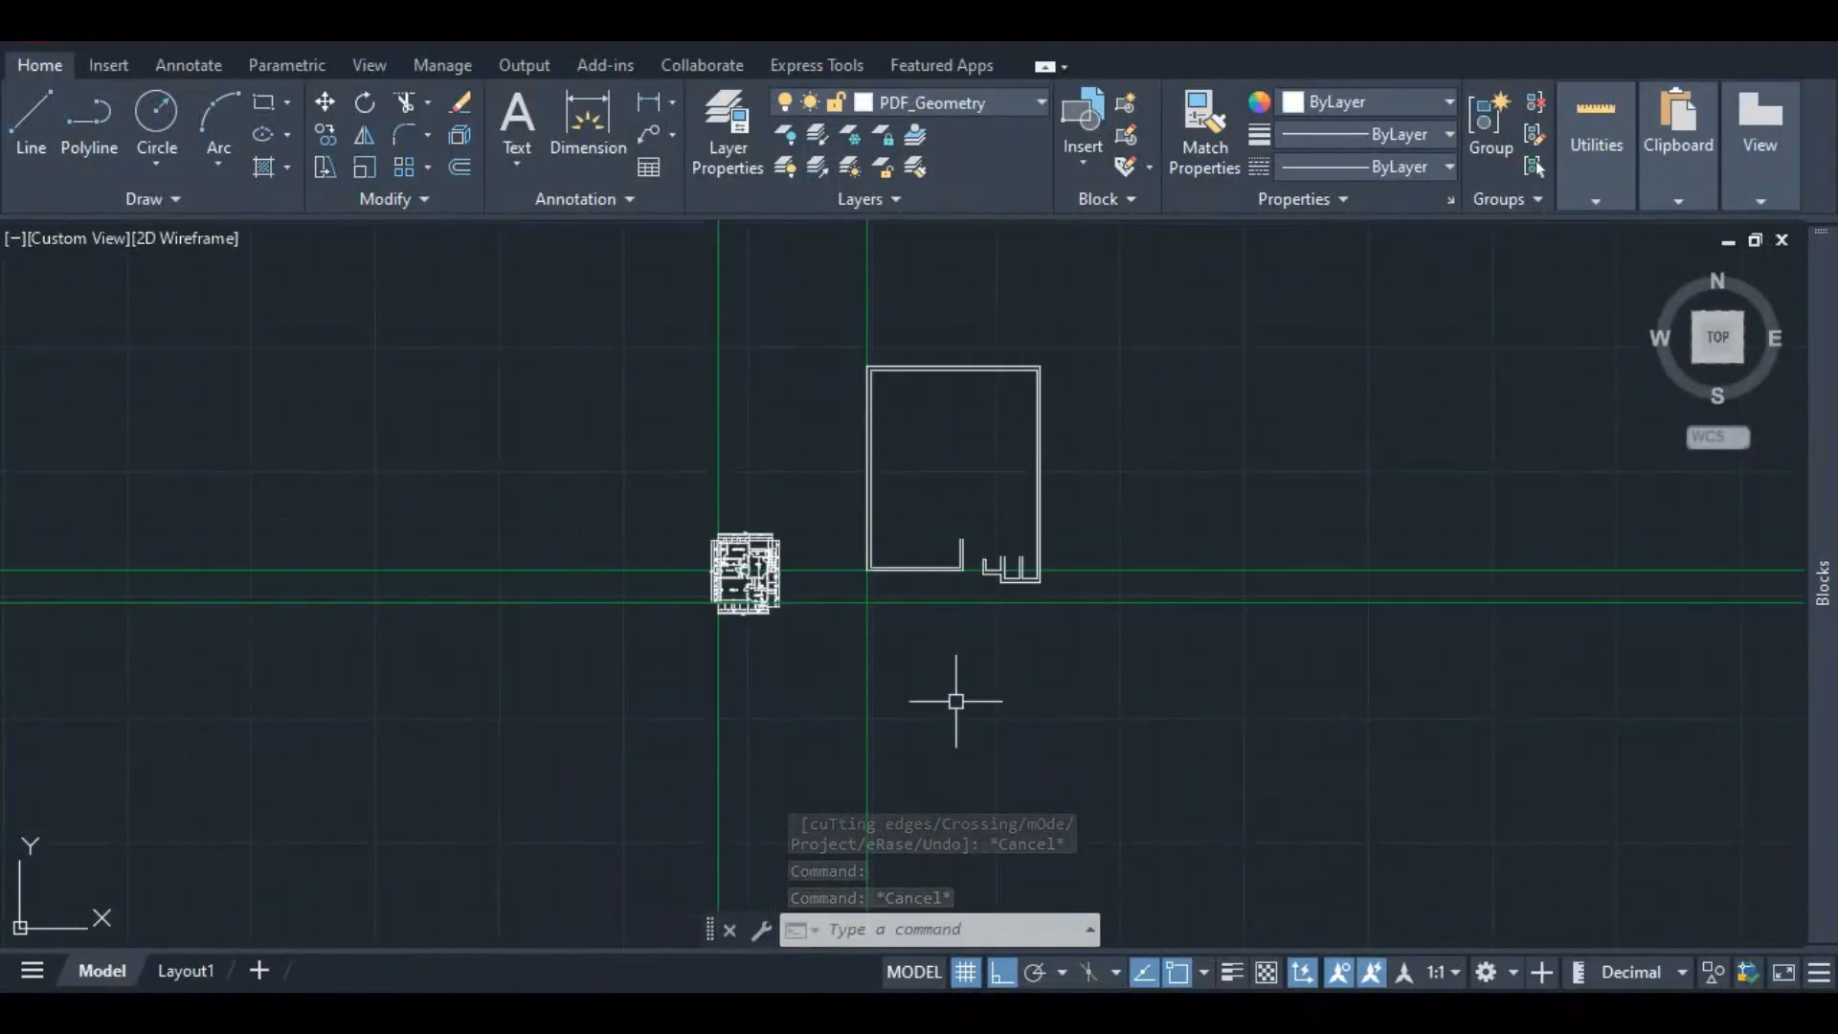
scroll(985, 623, down, 4)
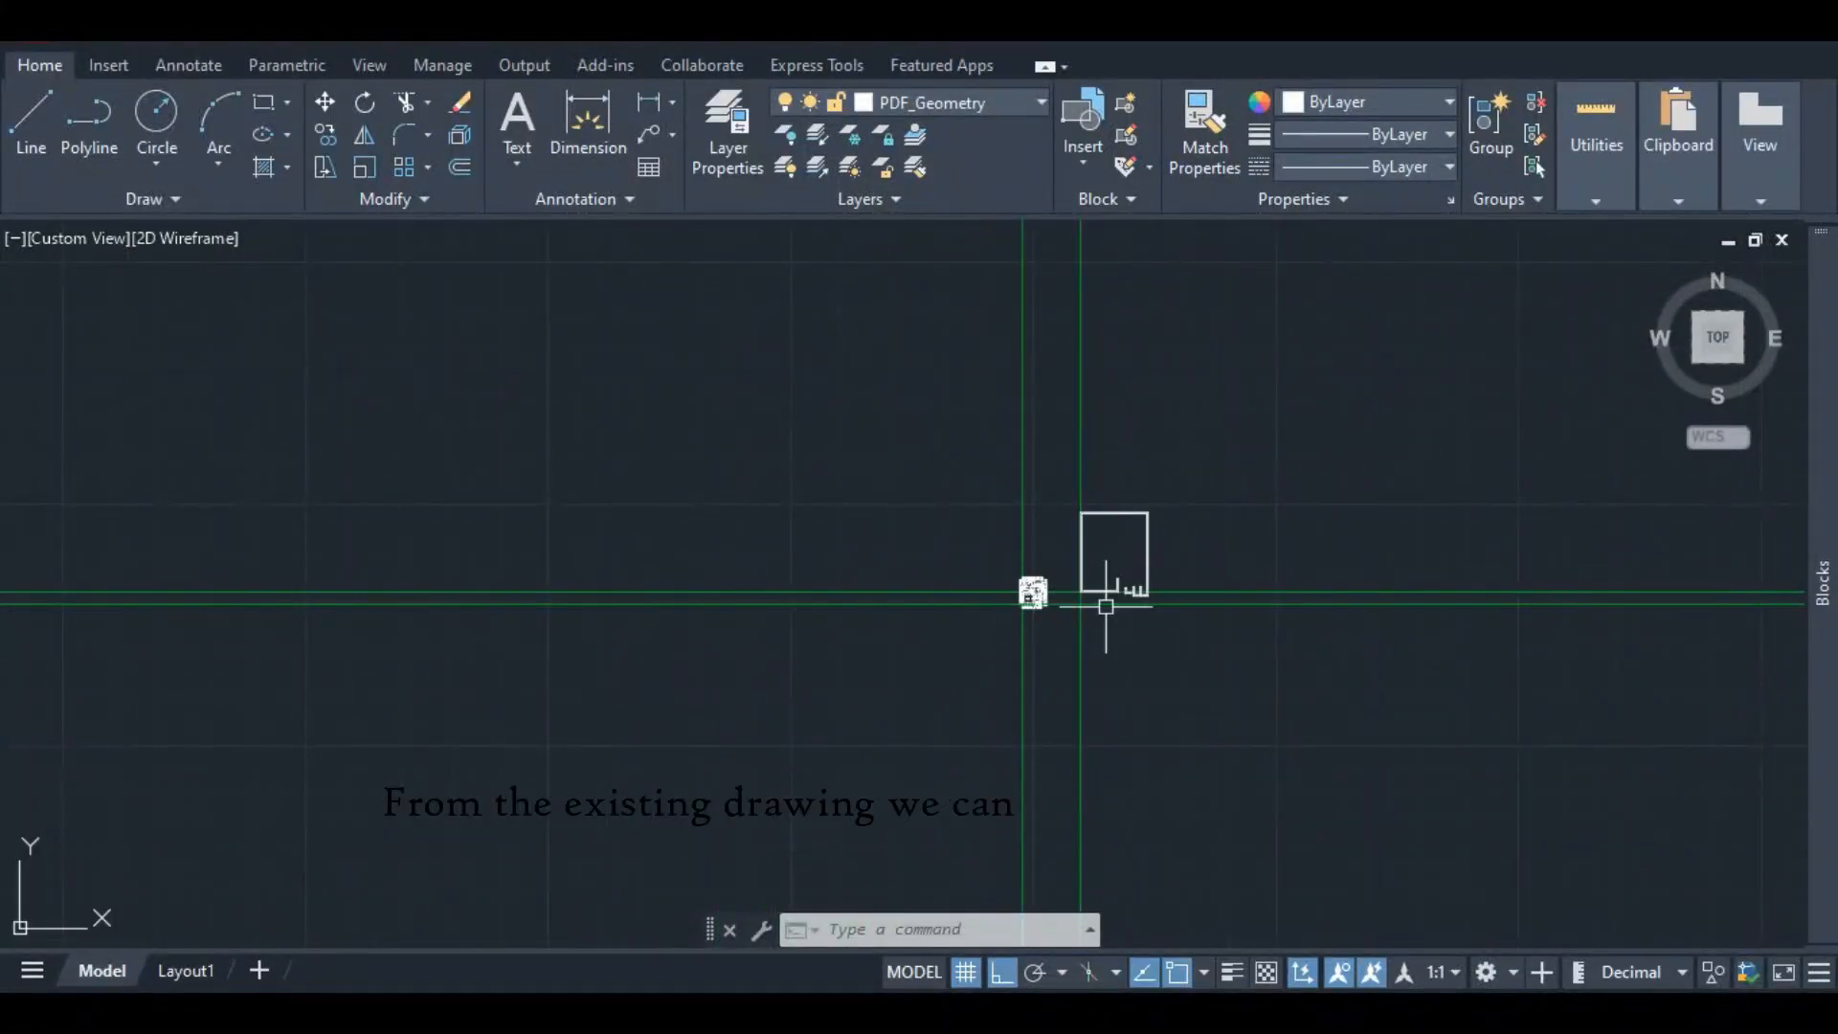
scroll(1043, 594, up, 10)
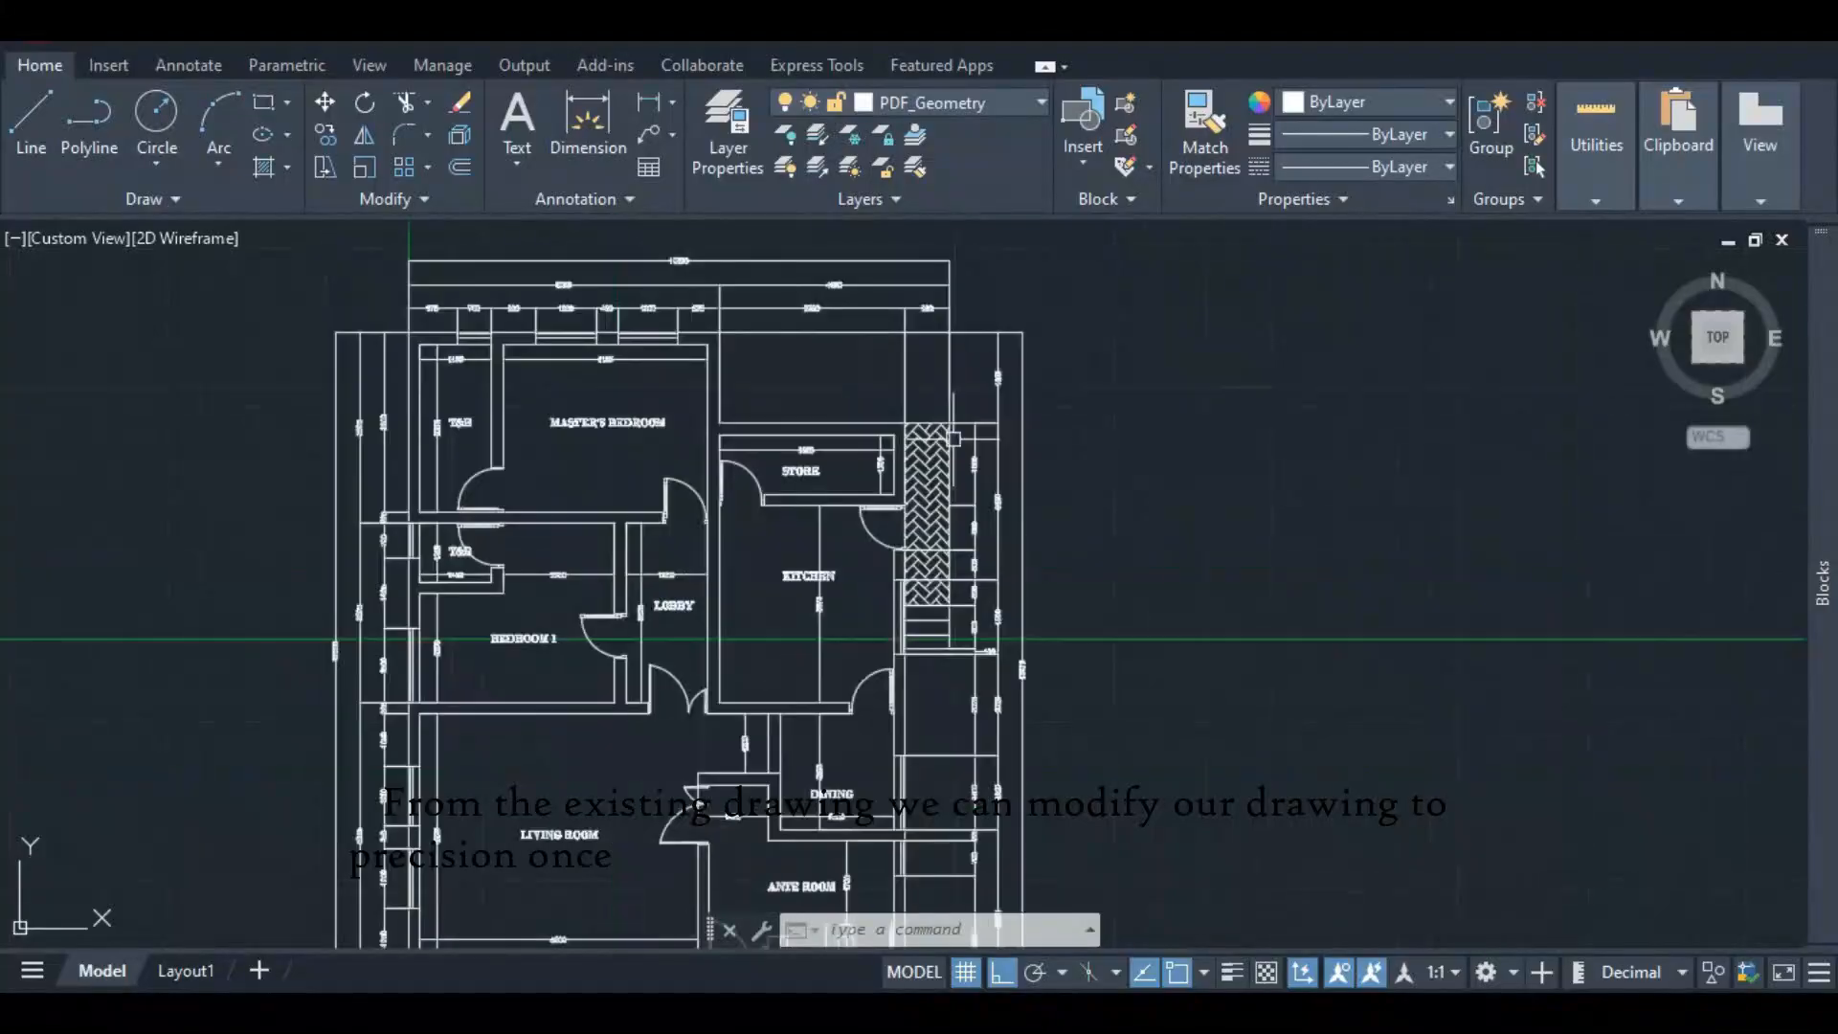
scroll(890, 417, down, 3)
scroll(896, 362, up, 4)
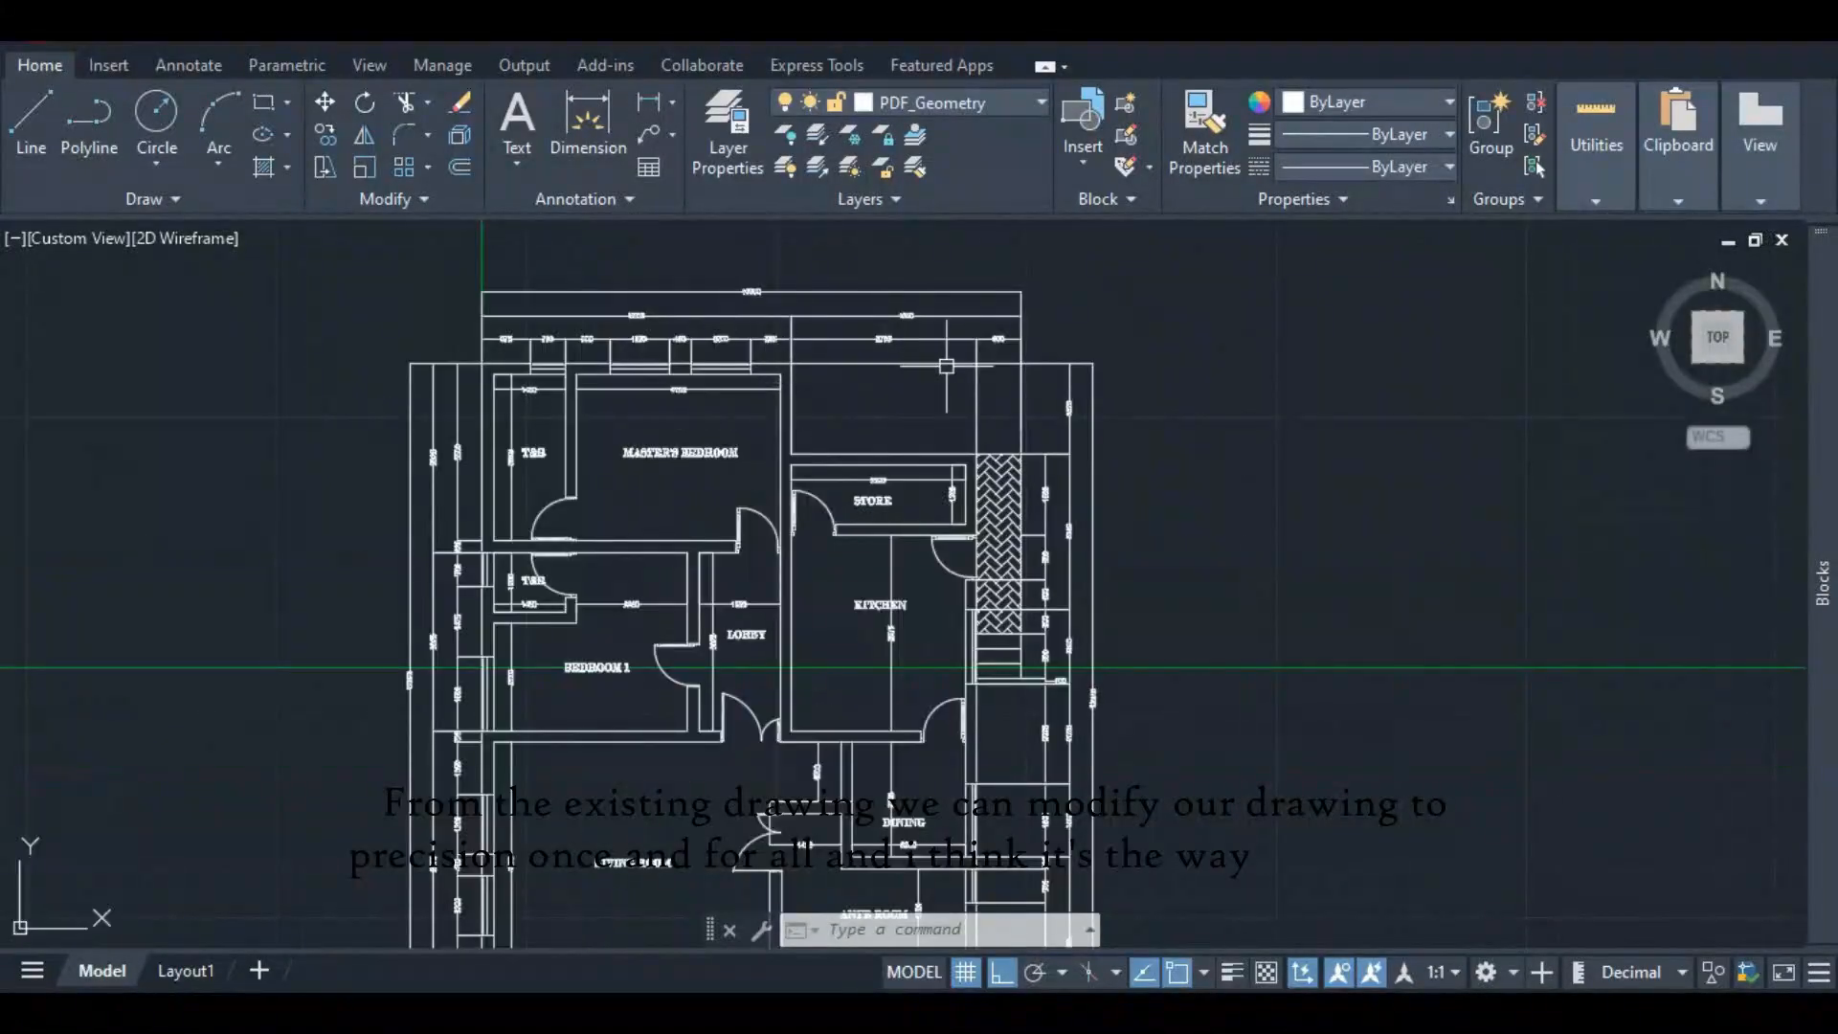
scroll(1053, 455, up, 3)
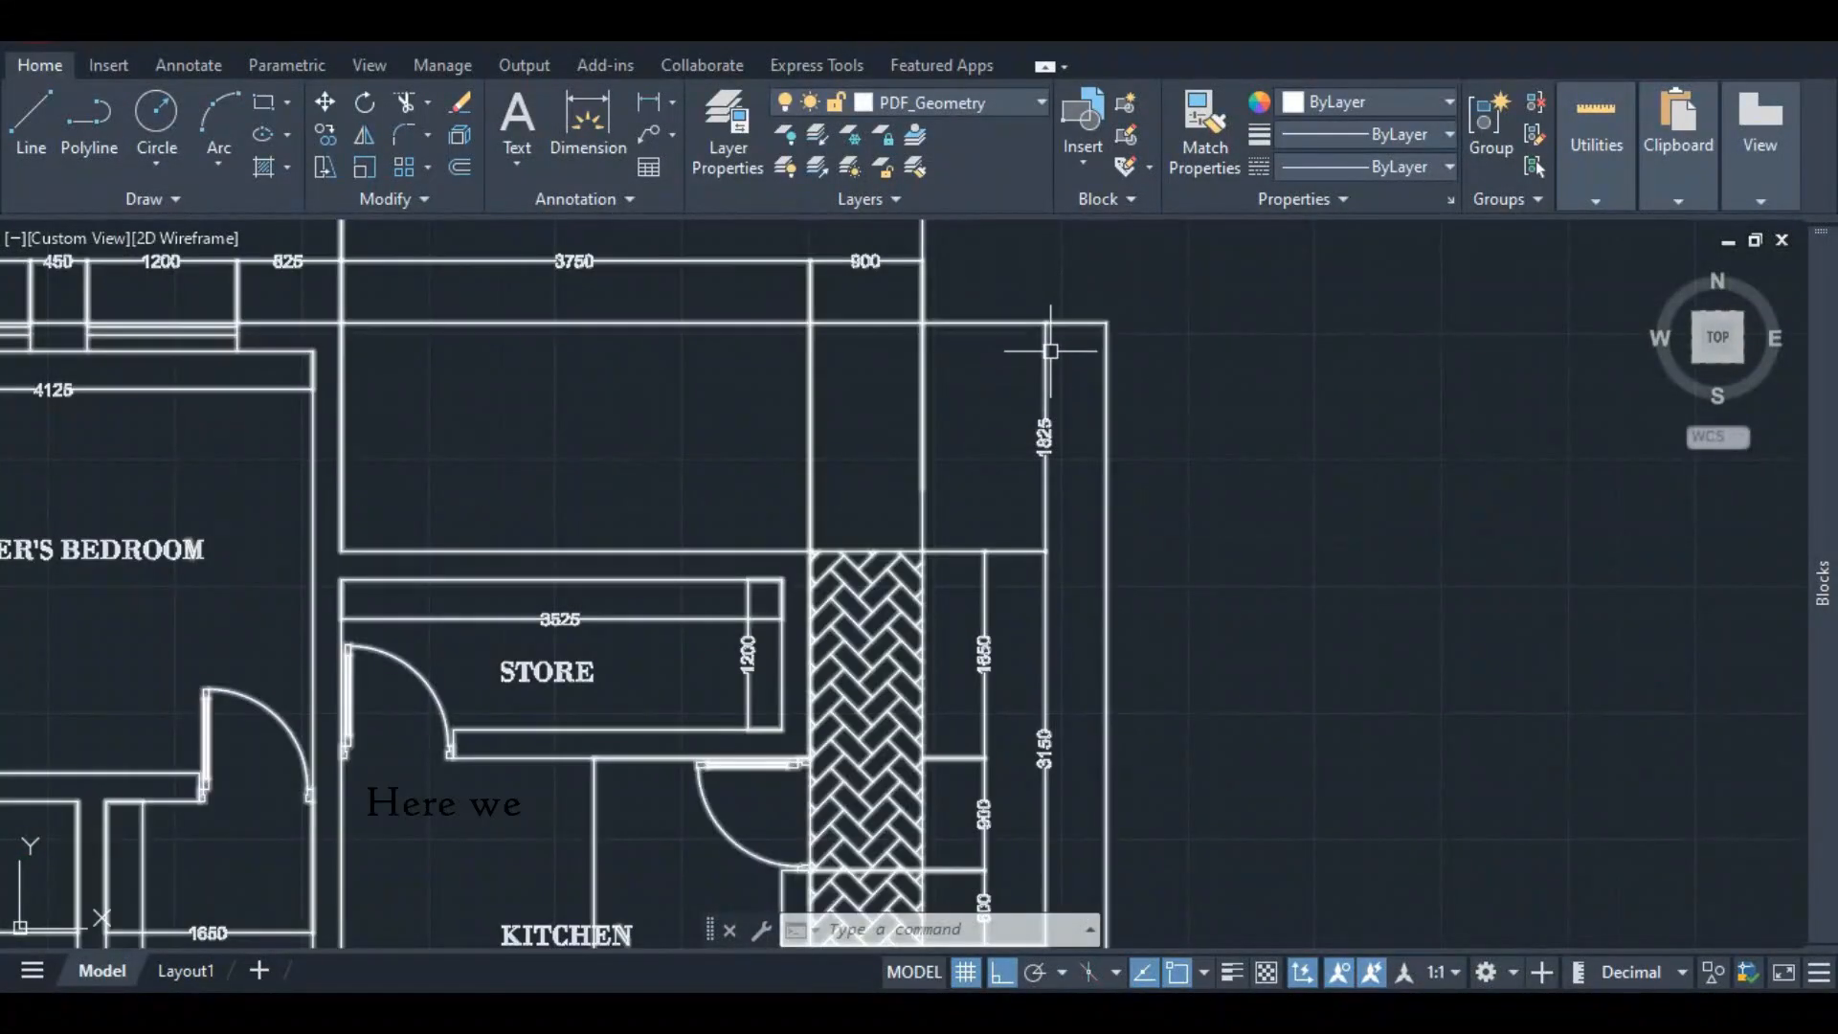
scroll(1050, 352, up, 4)
scroll(1049, 333, down, 3)
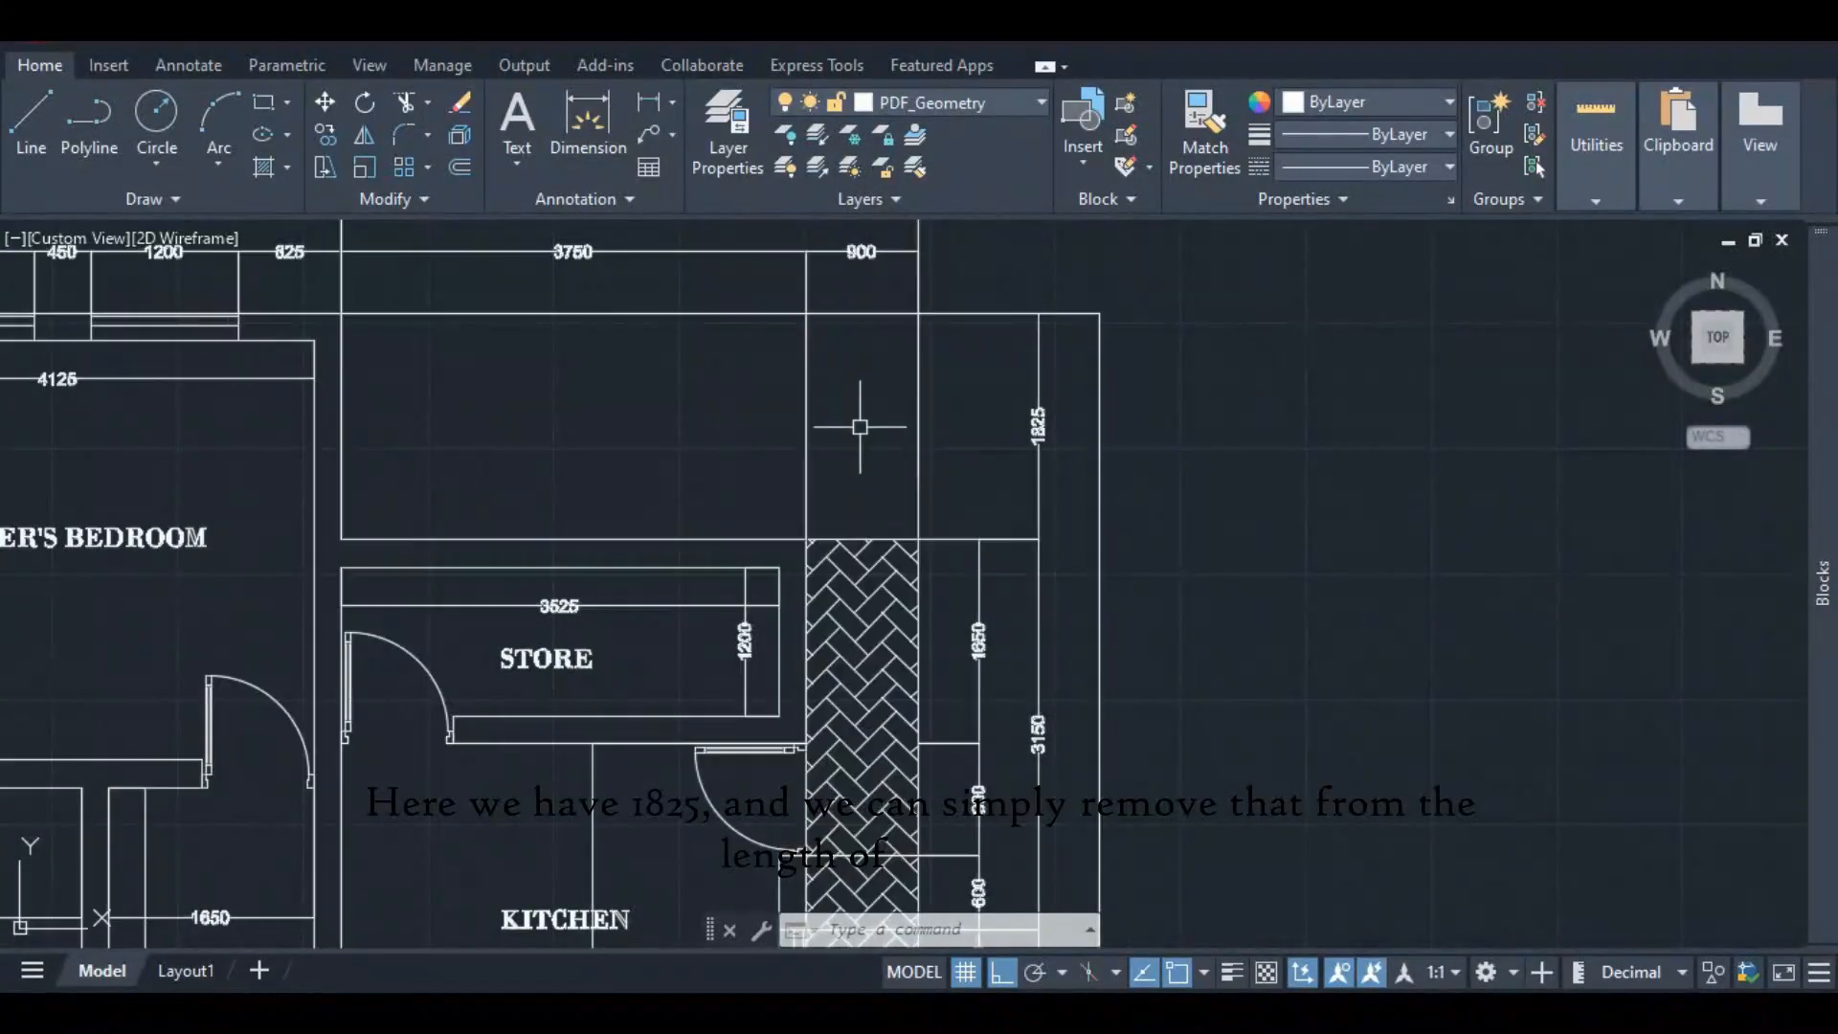
scroll(391, 445, down, 4)
scroll(383, 443, up, 4)
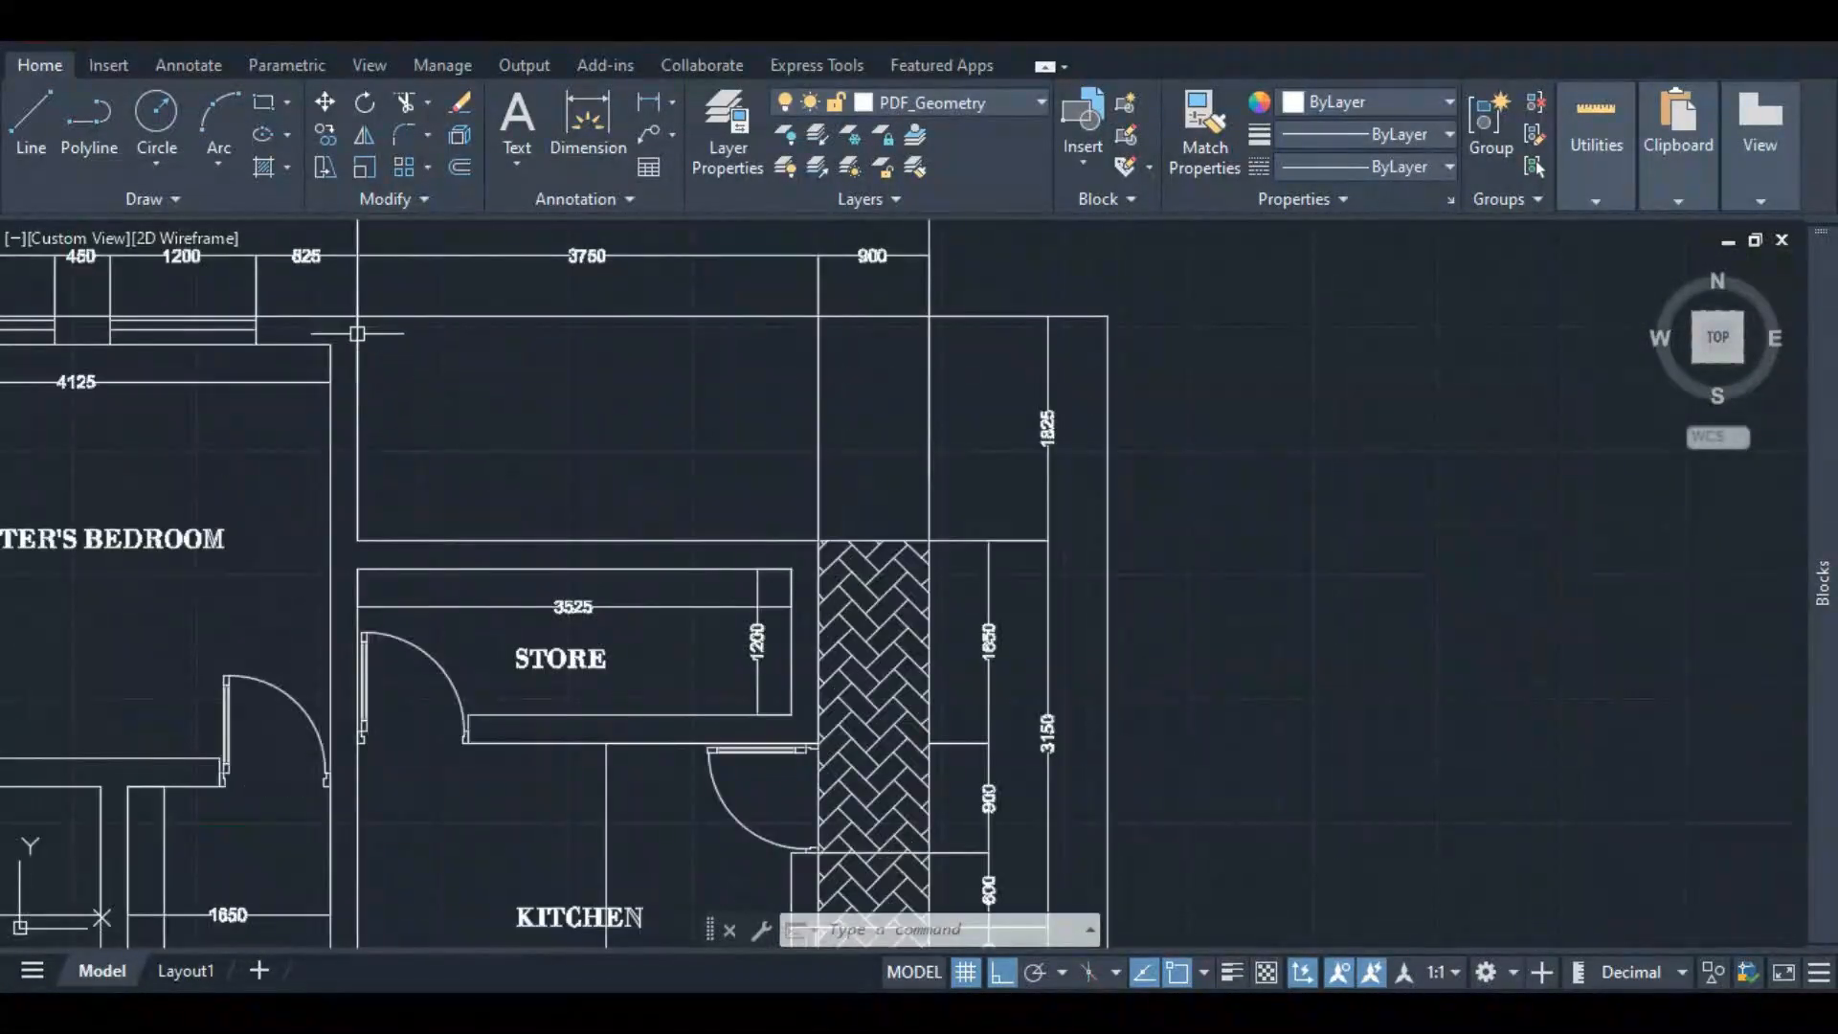
- Compare the redrawn outline with the width dimensions above the store and hatched strip in the existing floor plan
scroll(639, 451, down, 6)
scroll(639, 451, down, 5)
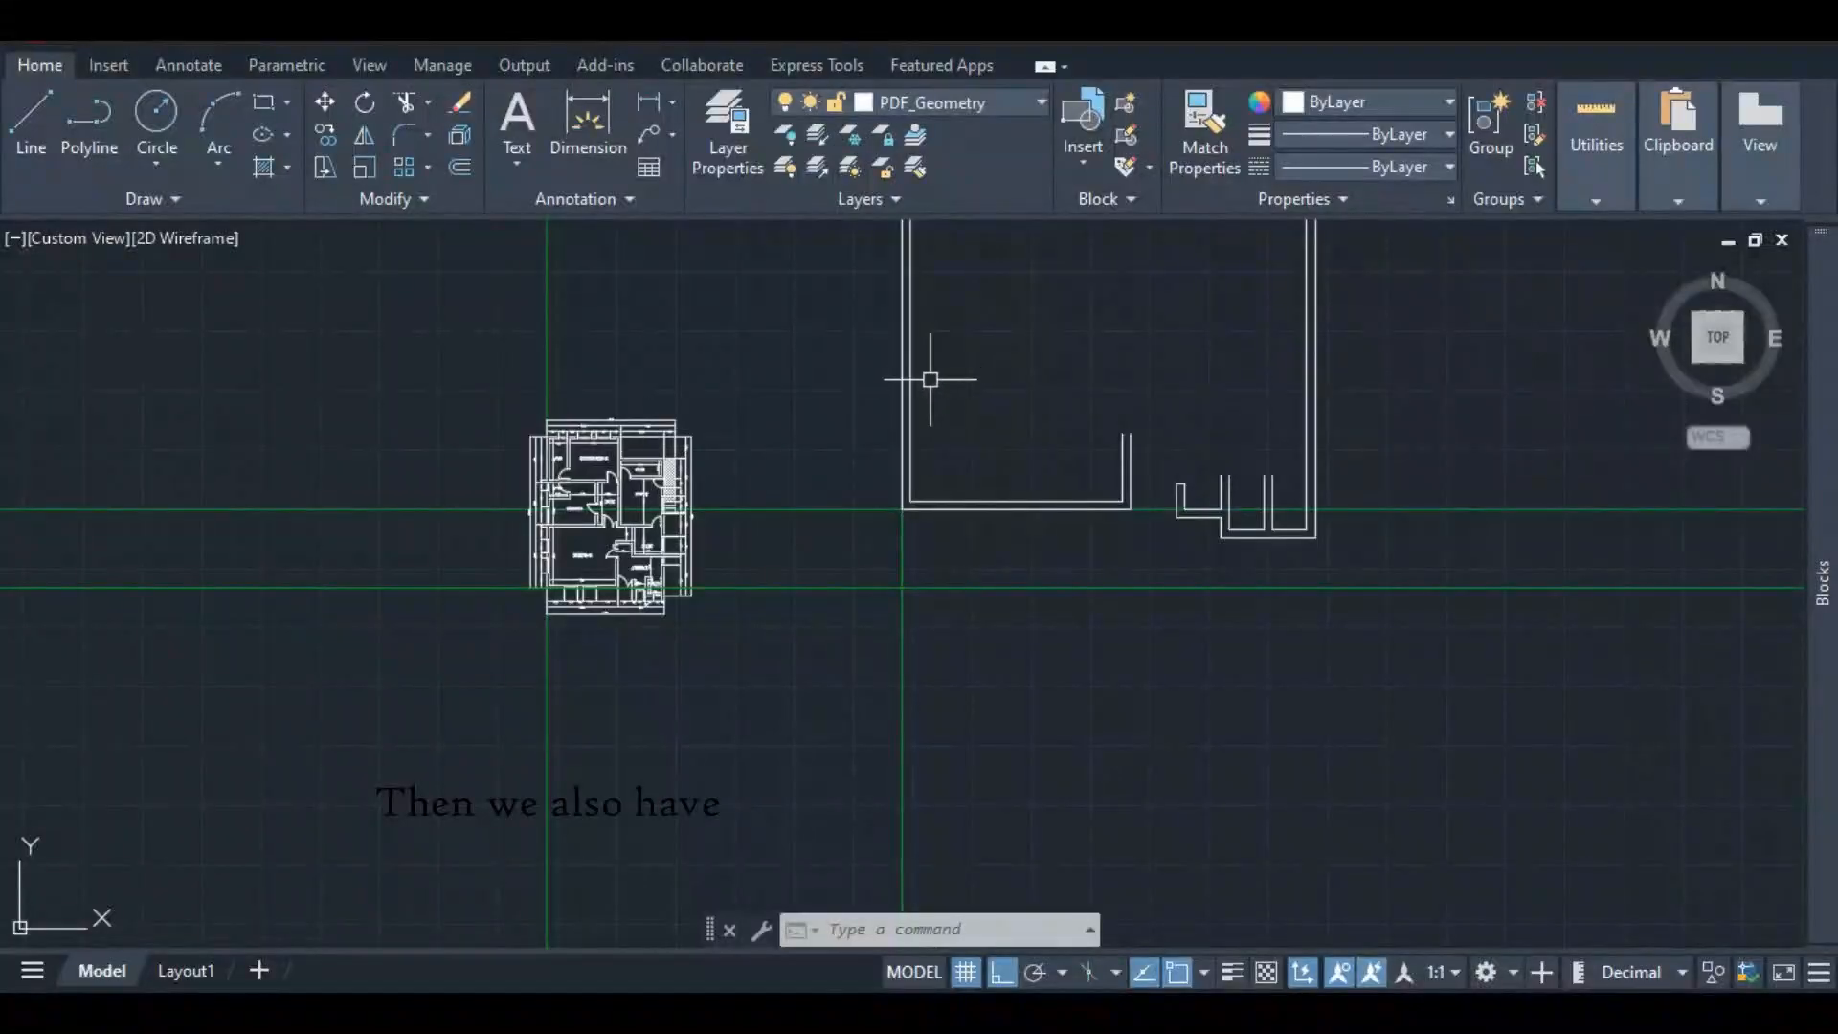
scroll(670, 431, up, 5)
scroll(738, 364, up, 6)
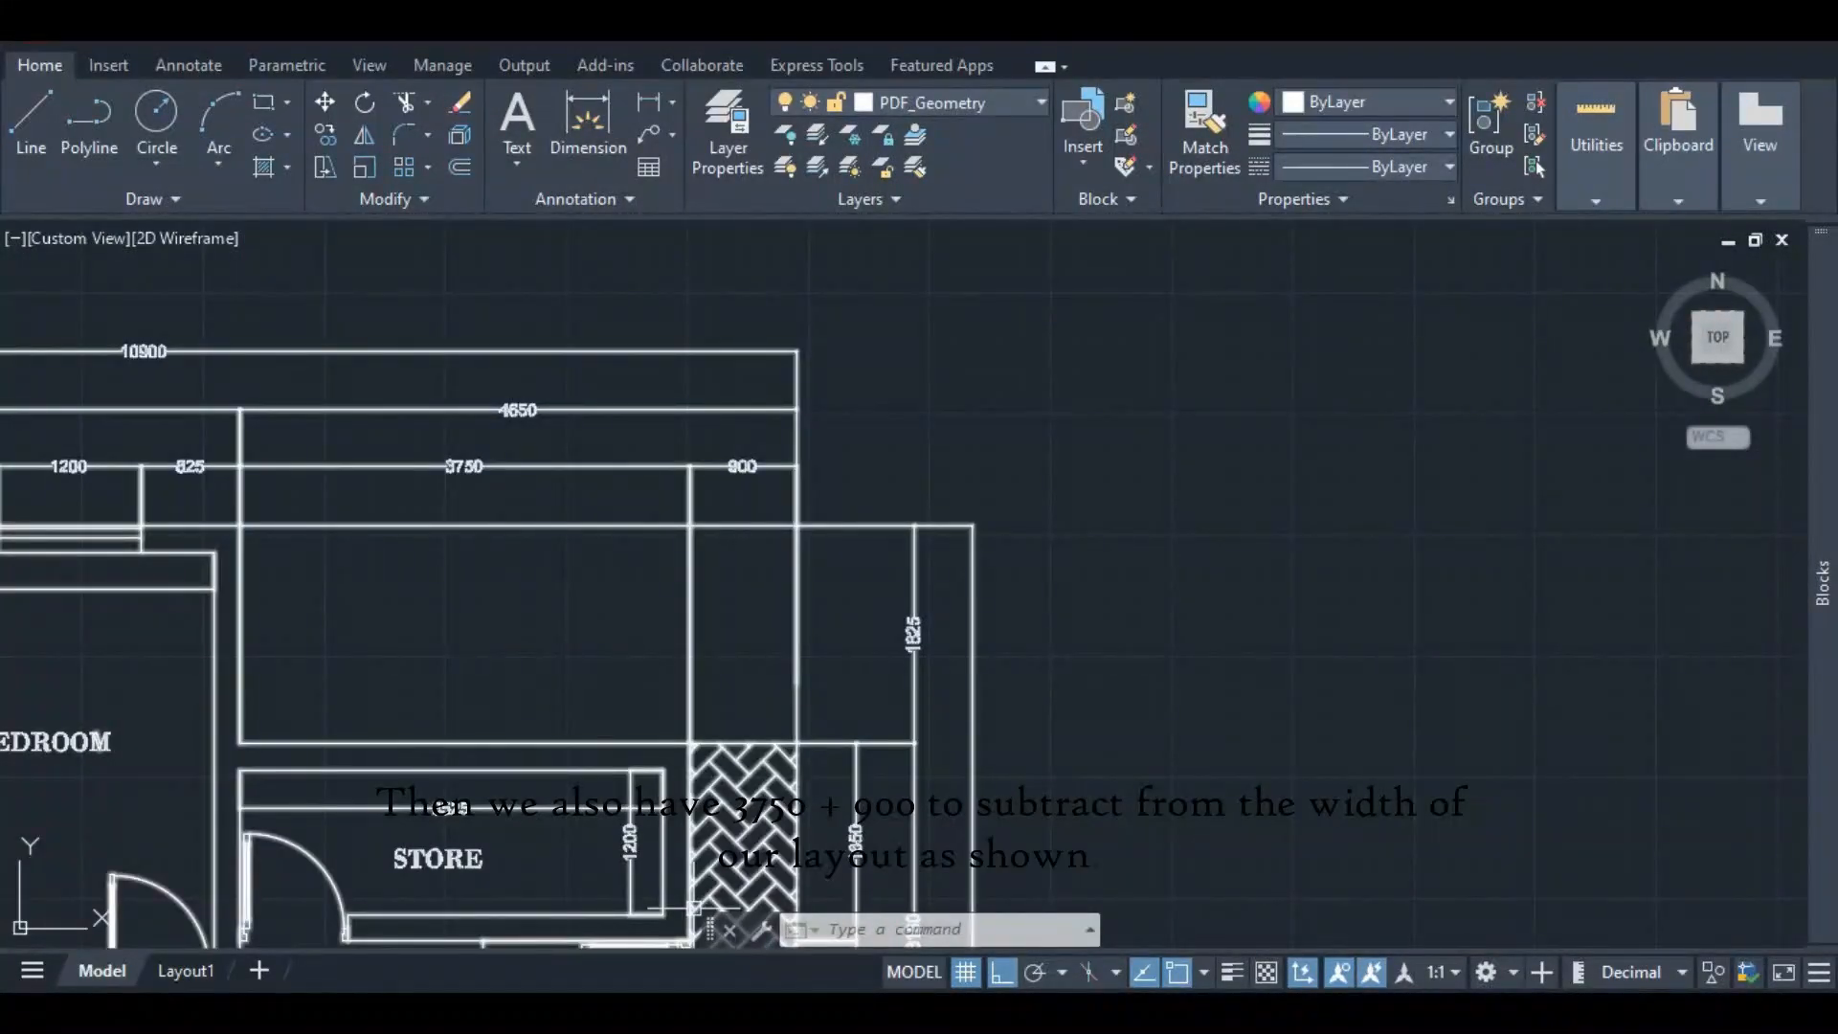
scroll(677, 513, up, 2)
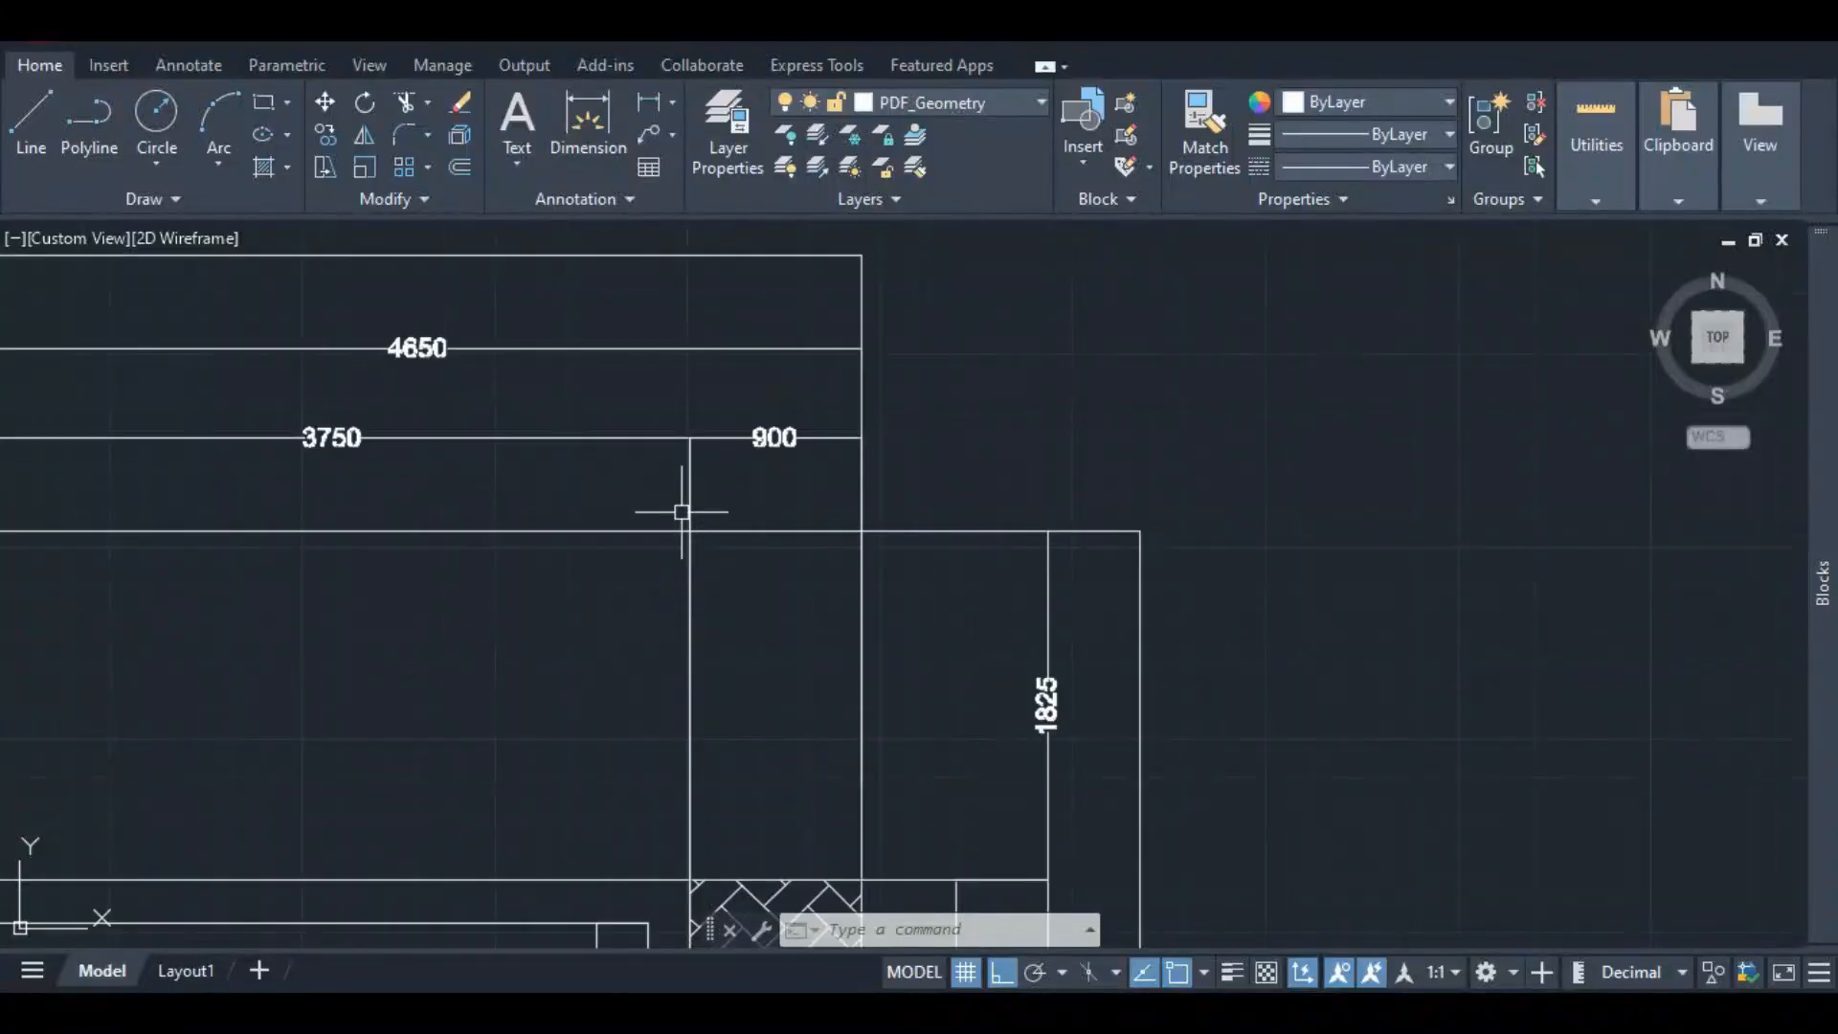
scroll(738, 509, down, 7)
scroll(759, 525, up, 4)
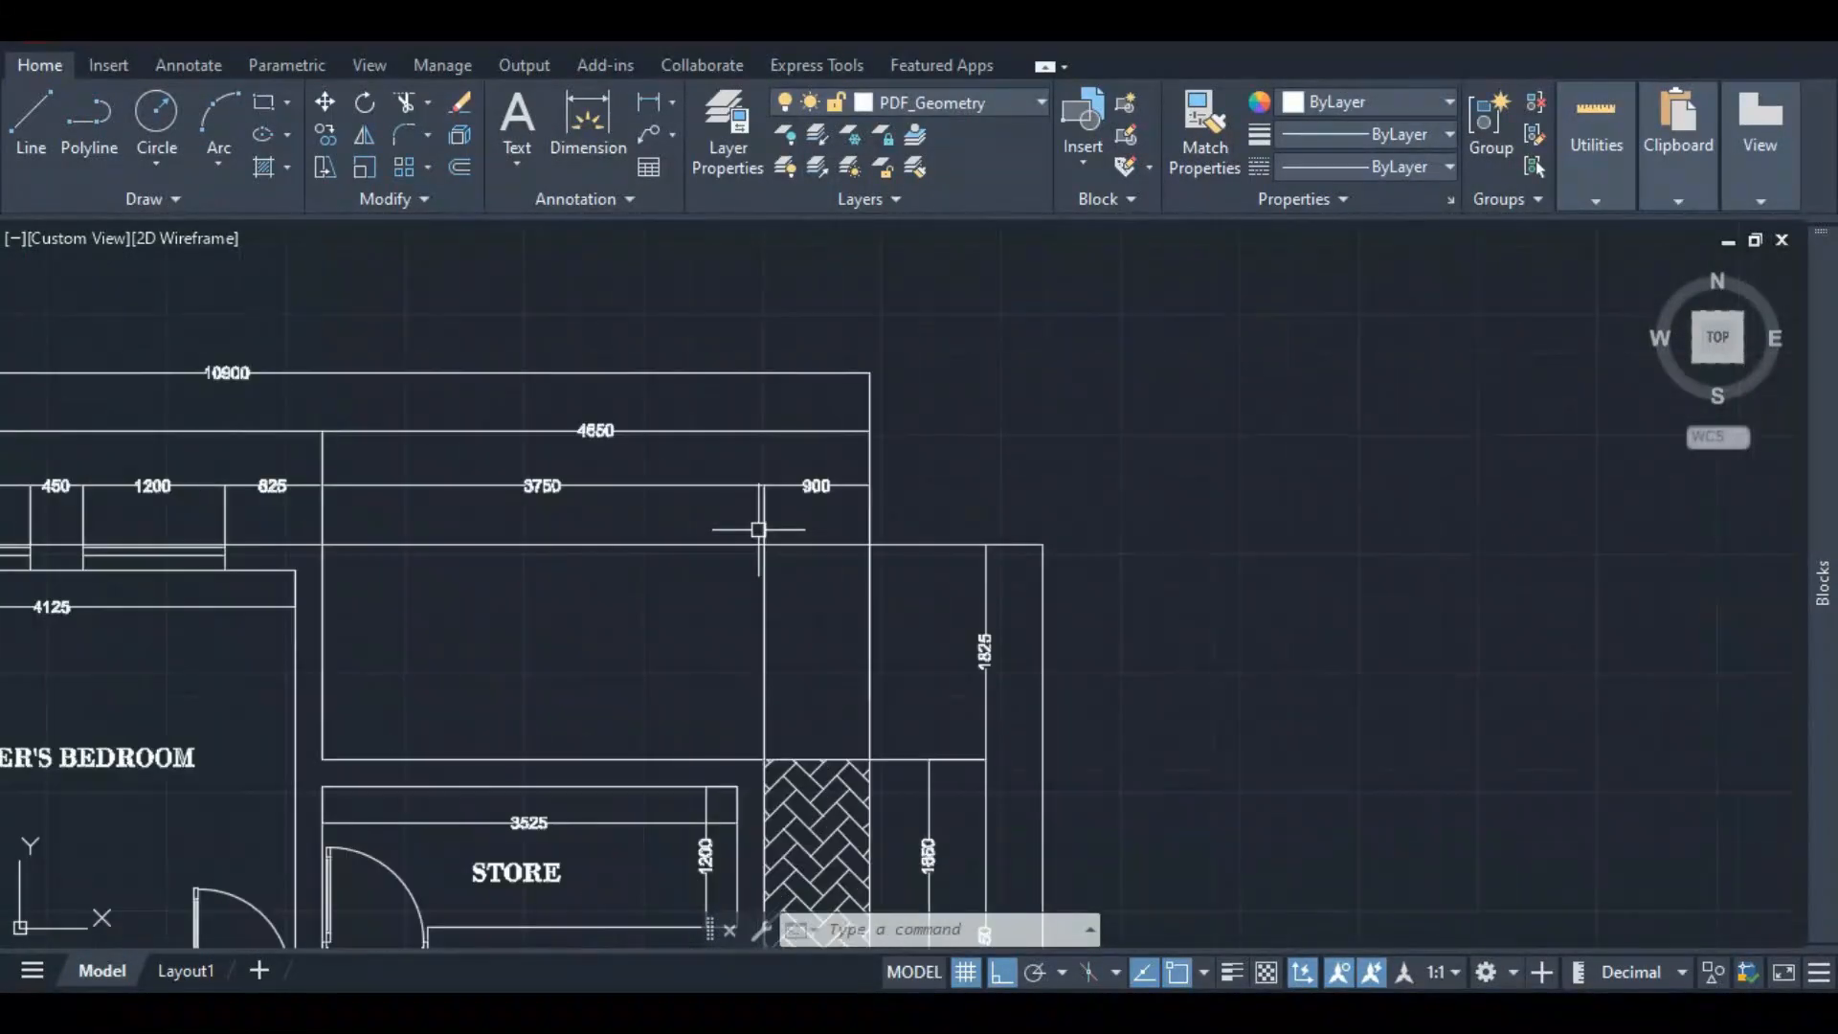
scroll(801, 565, down, 2)
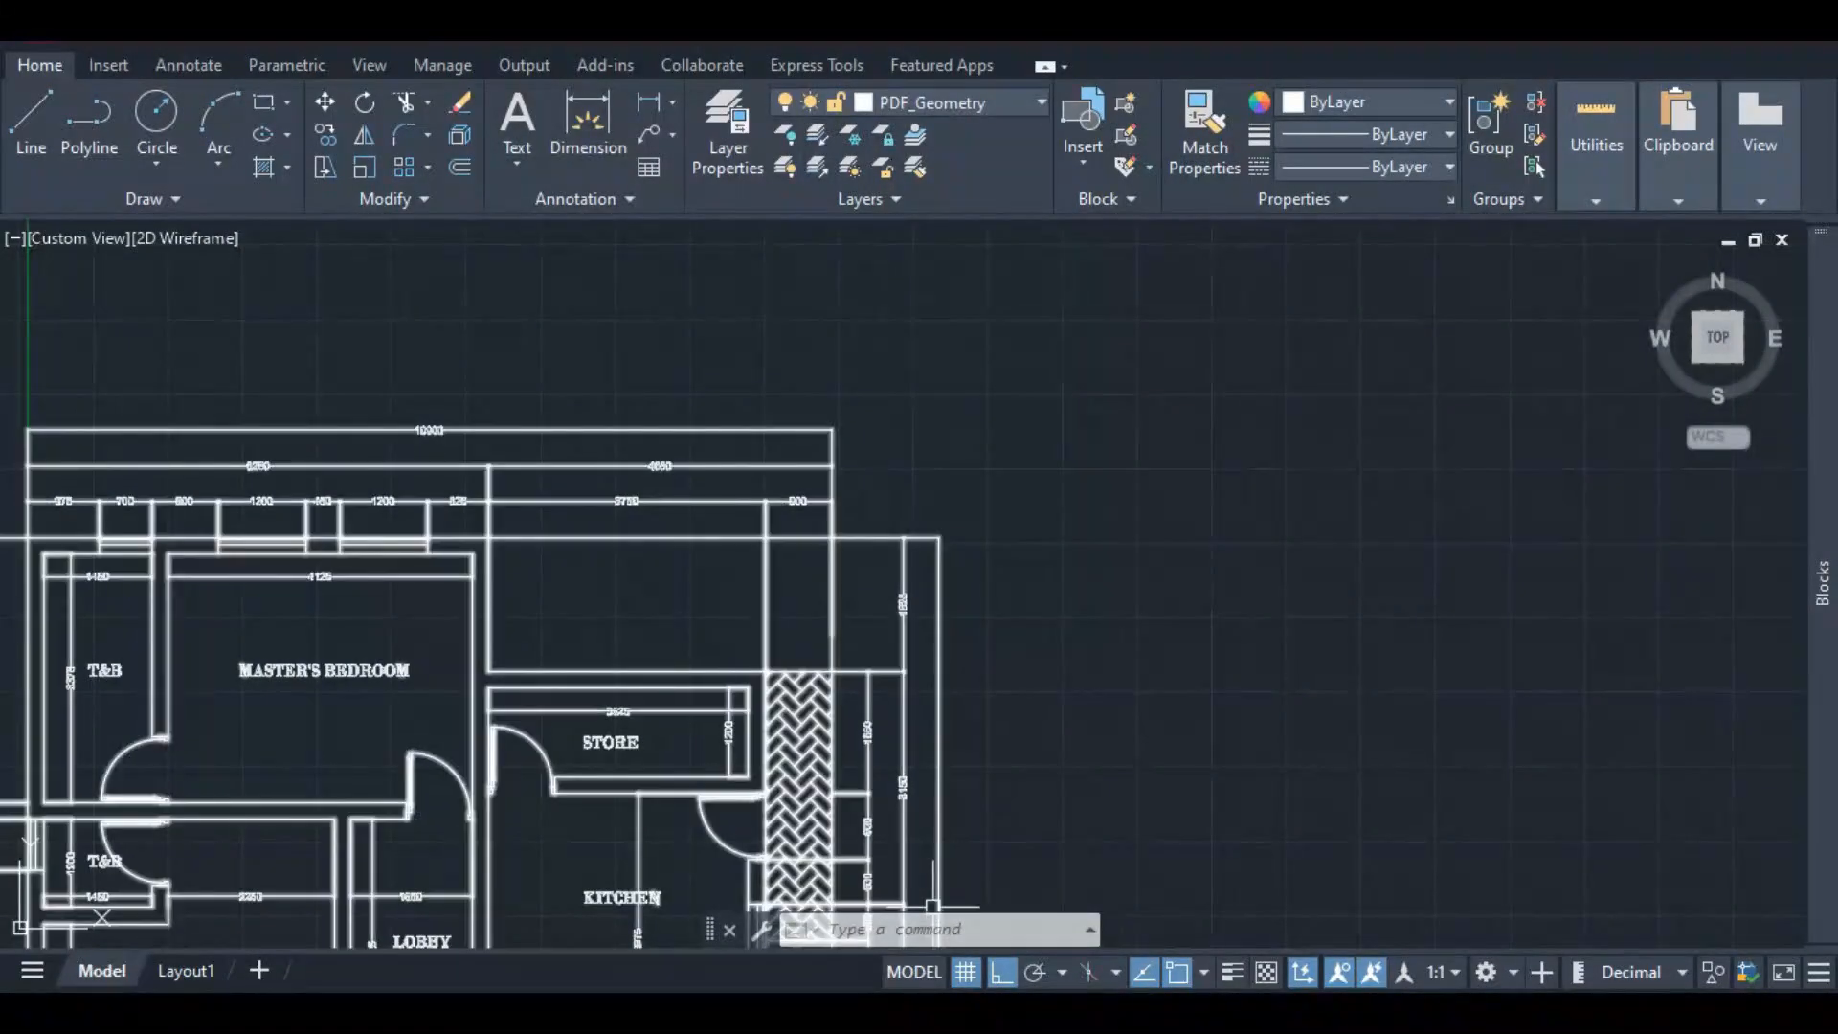
- Switch to Calculator, add 3750 and 900, and return to the AutoCAD drawing
key(alt+Tab)
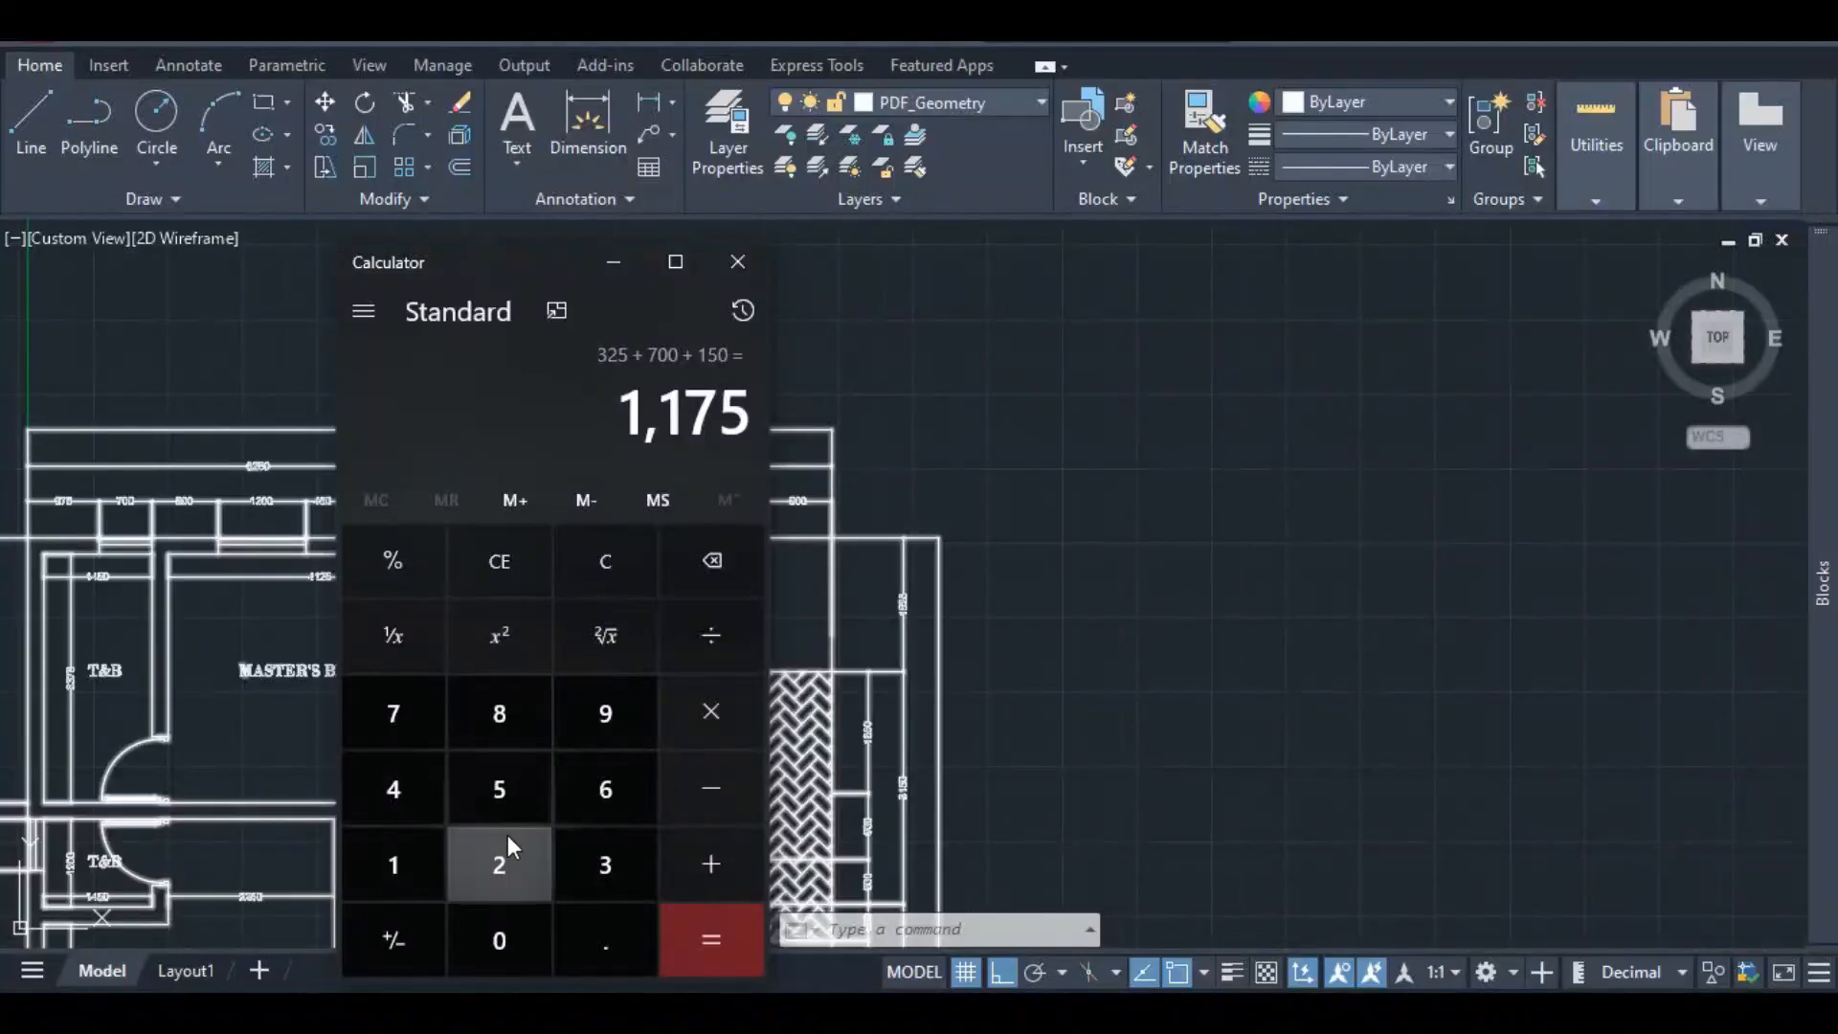
click(609, 840)
click(413, 720)
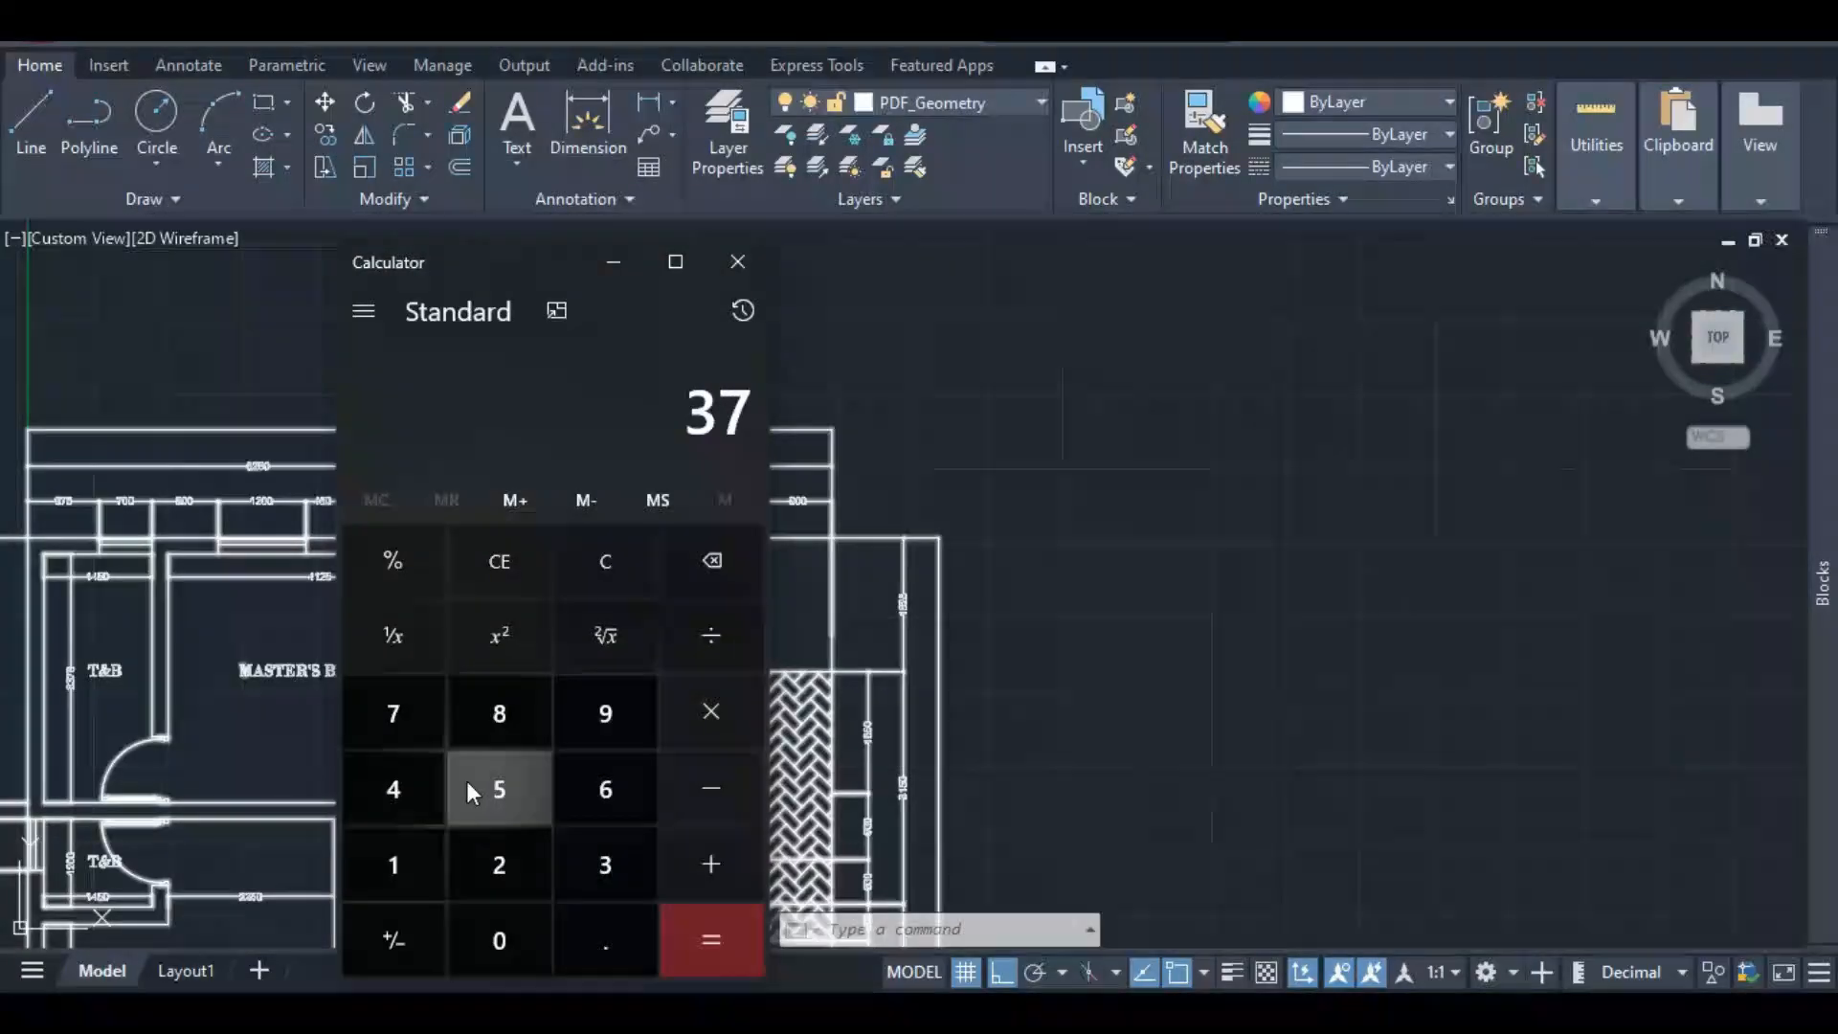
click(528, 921)
click(708, 861)
click(606, 708)
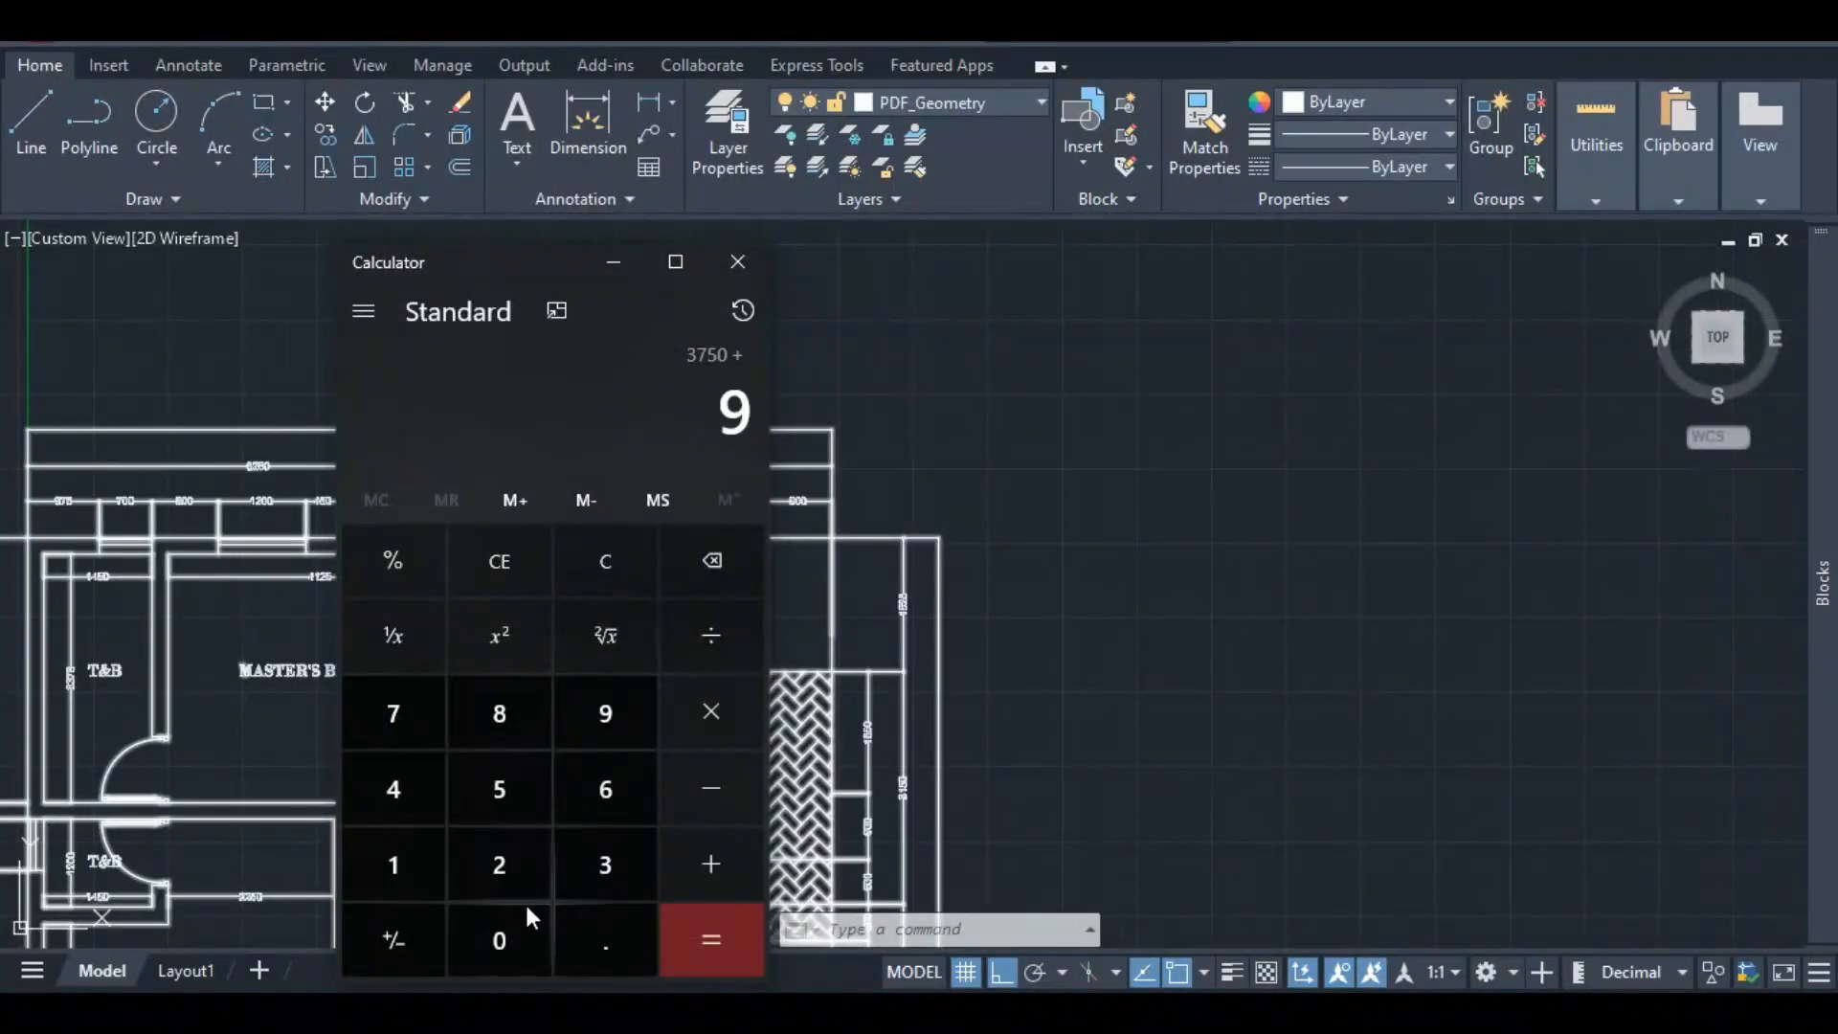
click(521, 923)
click(521, 922)
click(720, 928)
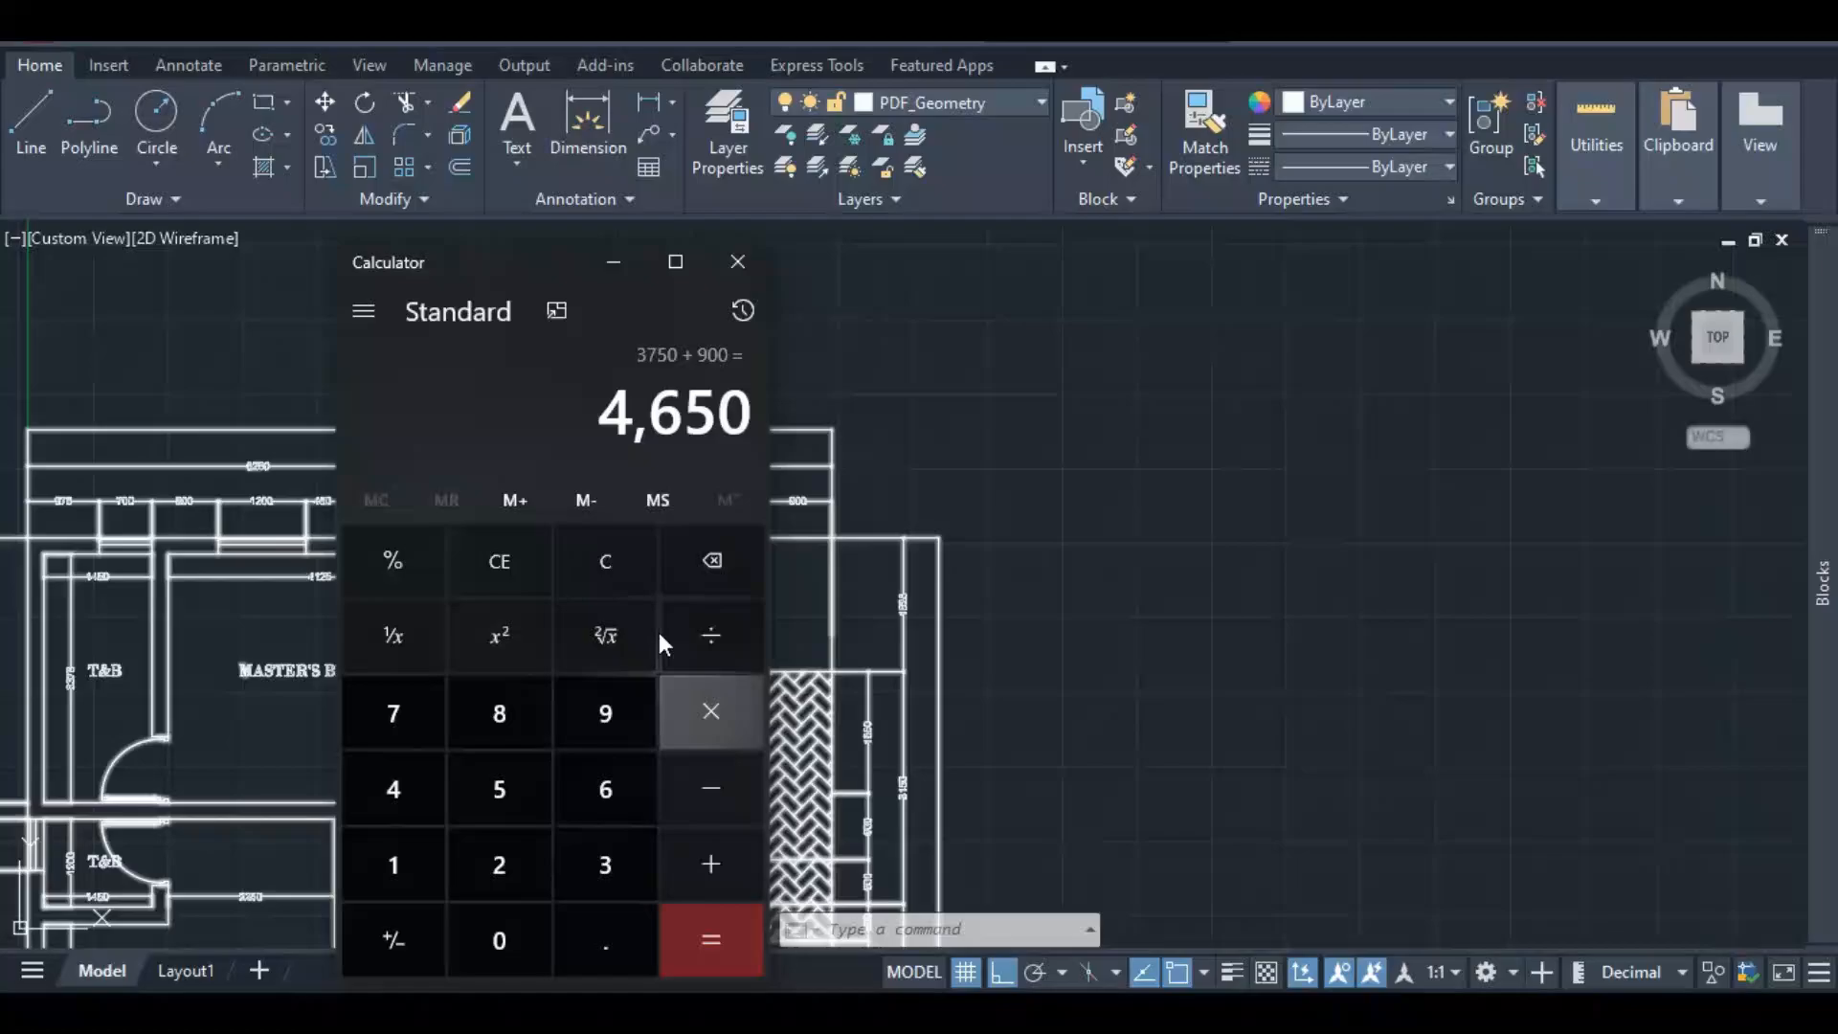
click(611, 264)
scroll(500, 713, down, 2)
scroll(500, 682, down, 5)
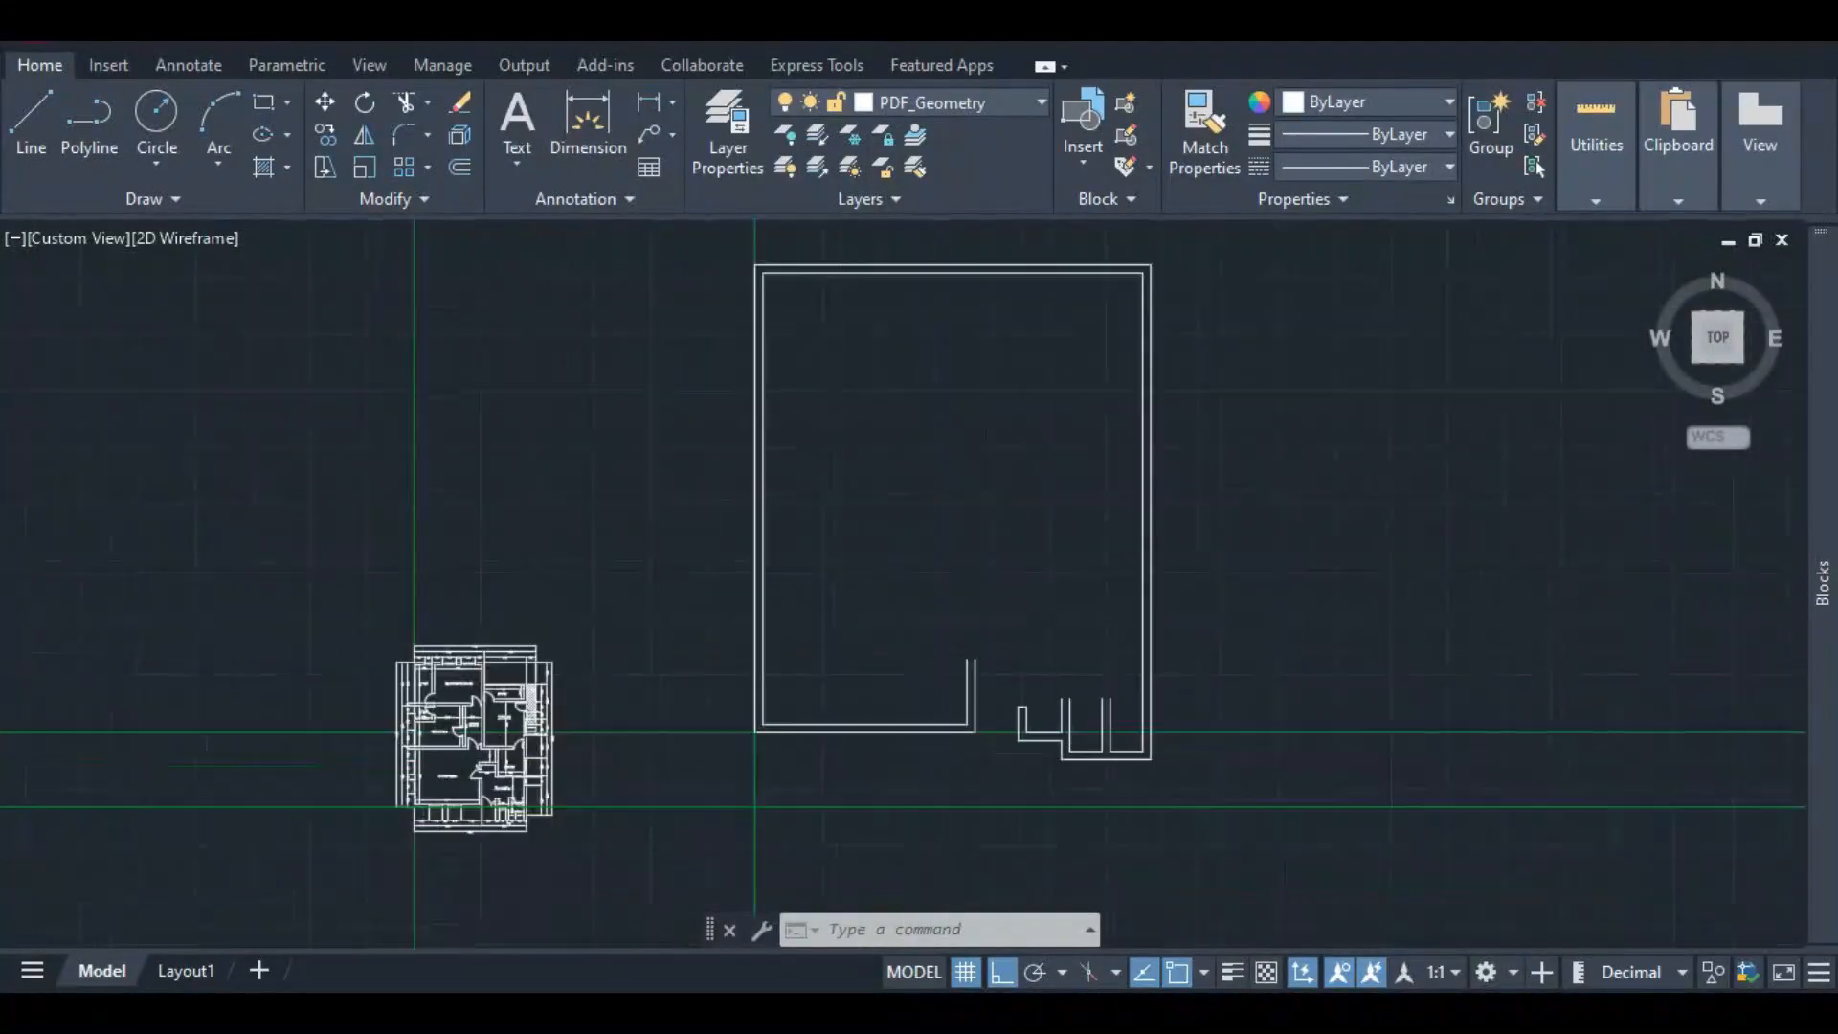
scroll(899, 389, up, 2)
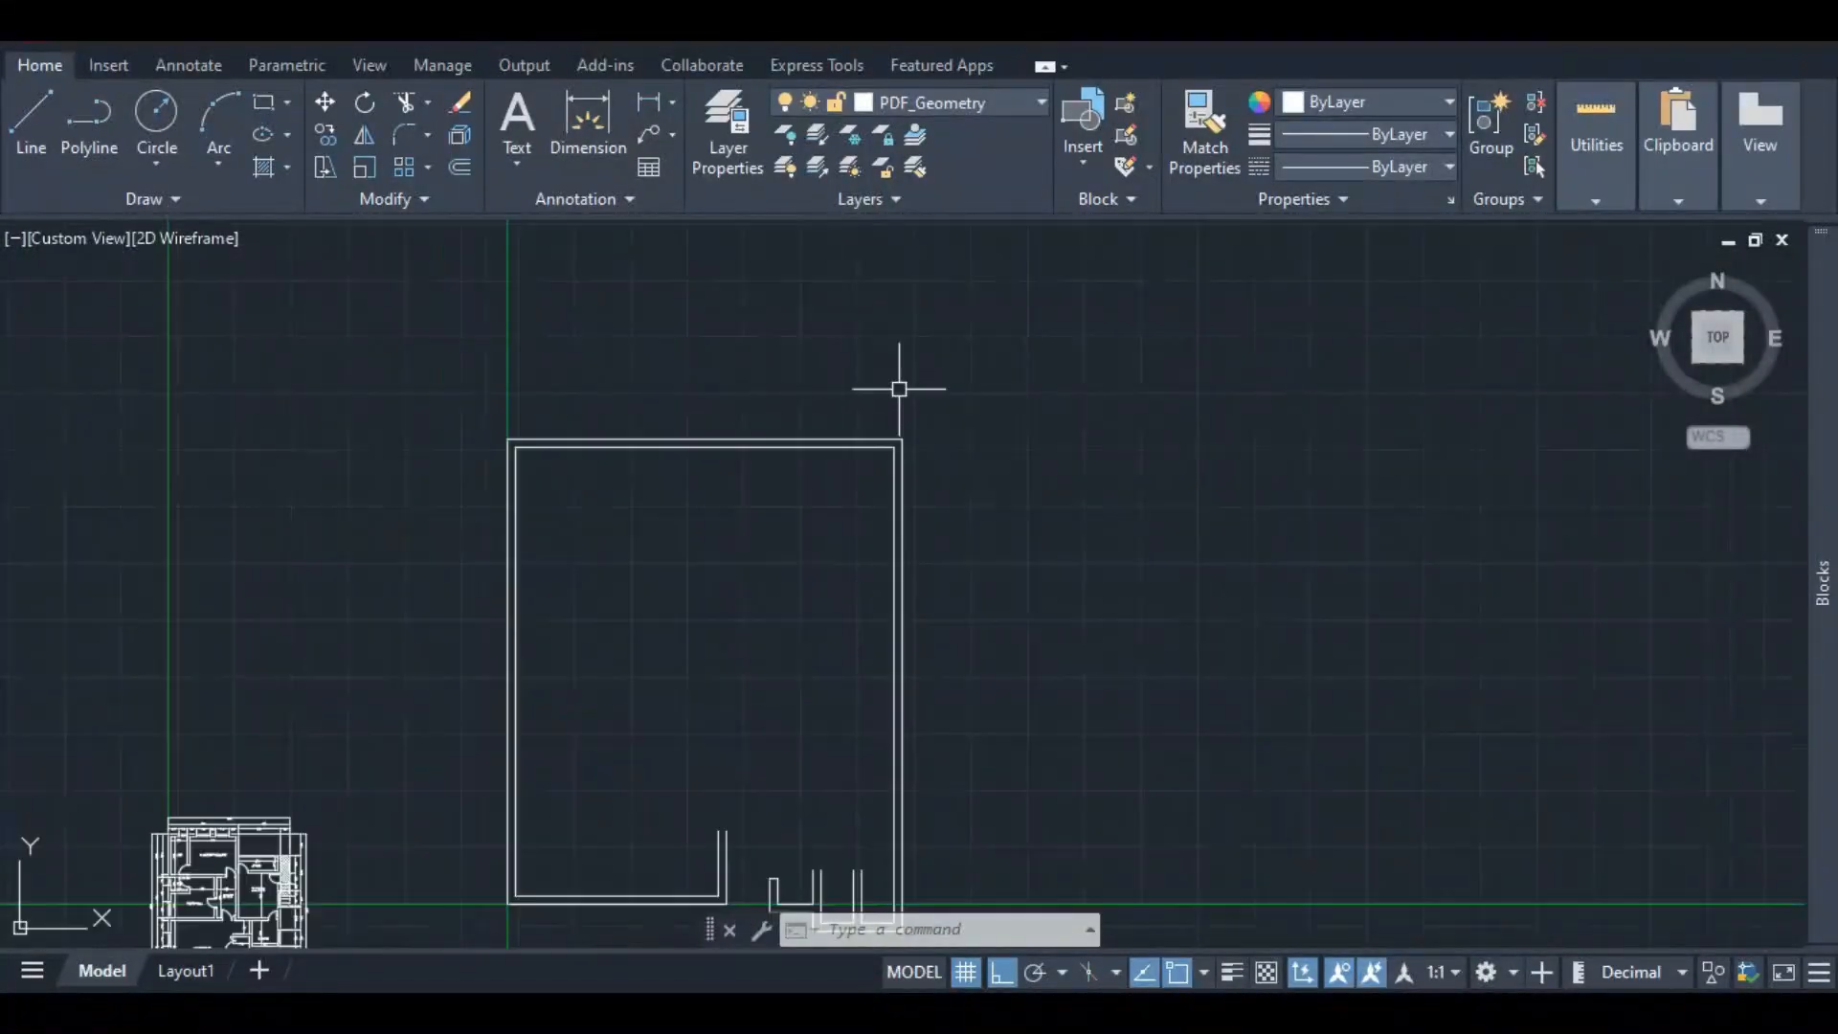
click(606, 128)
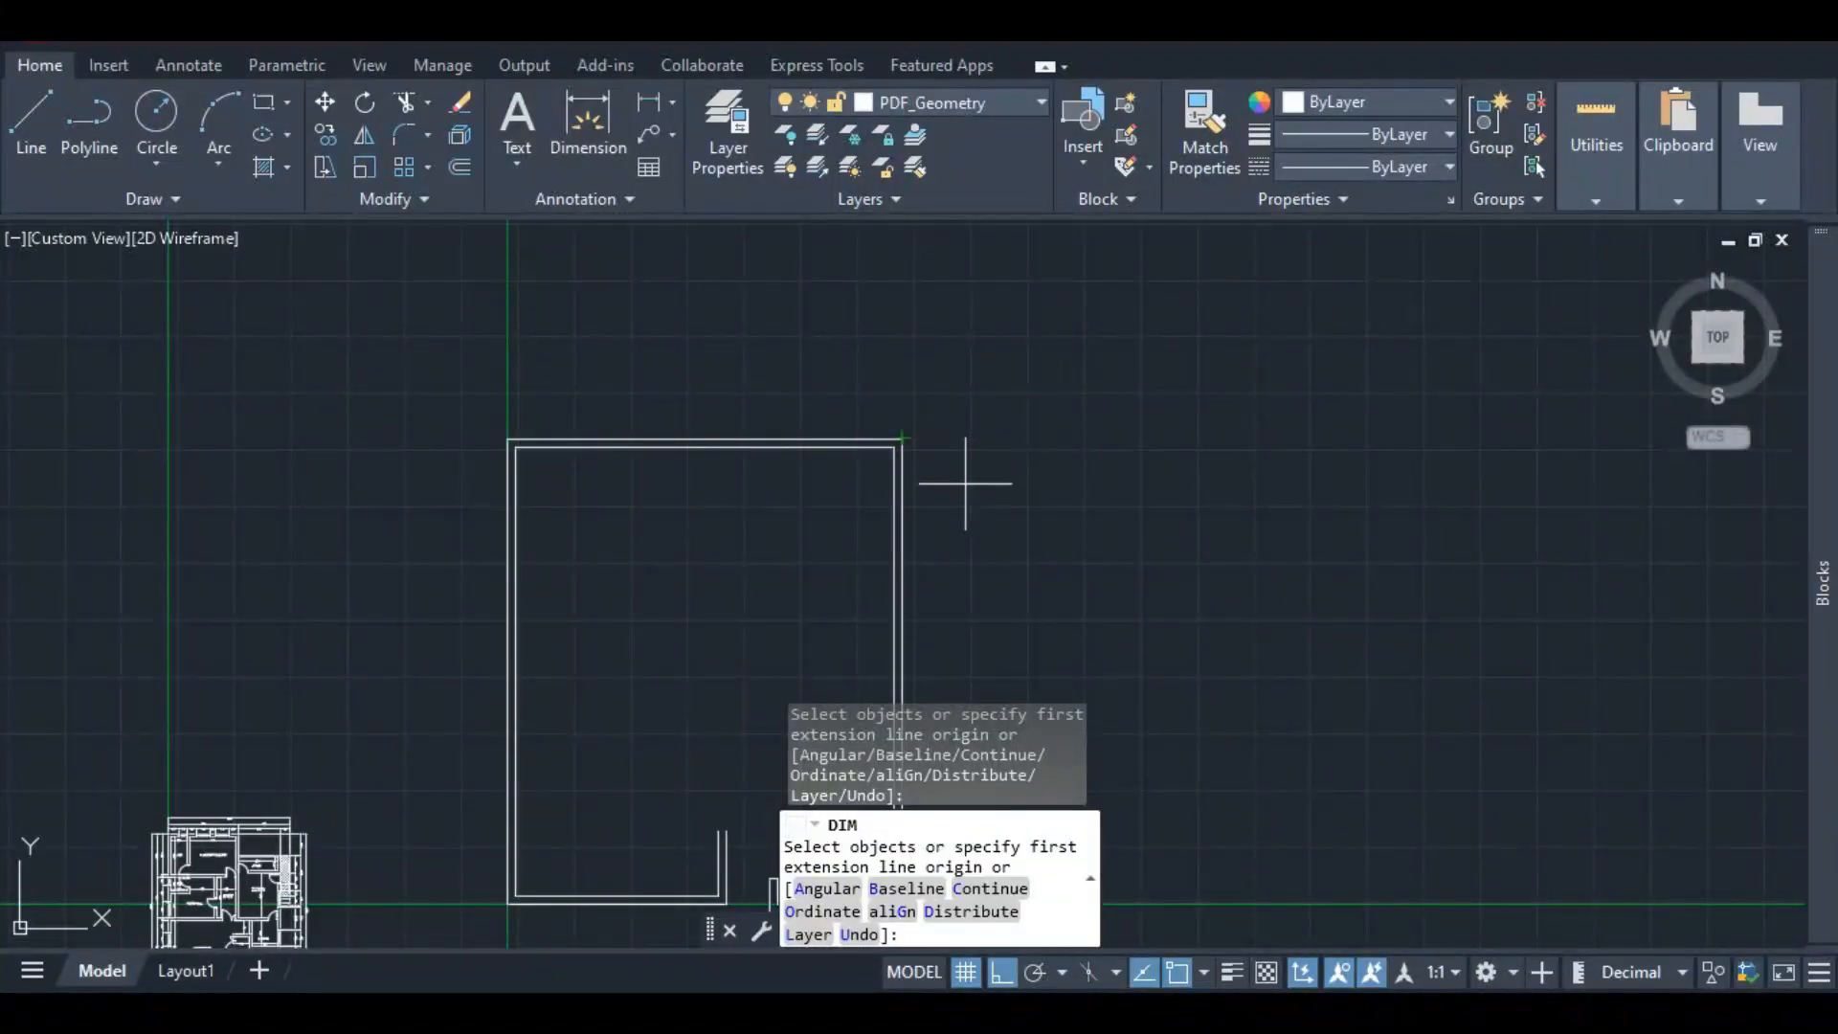
key(Escape)
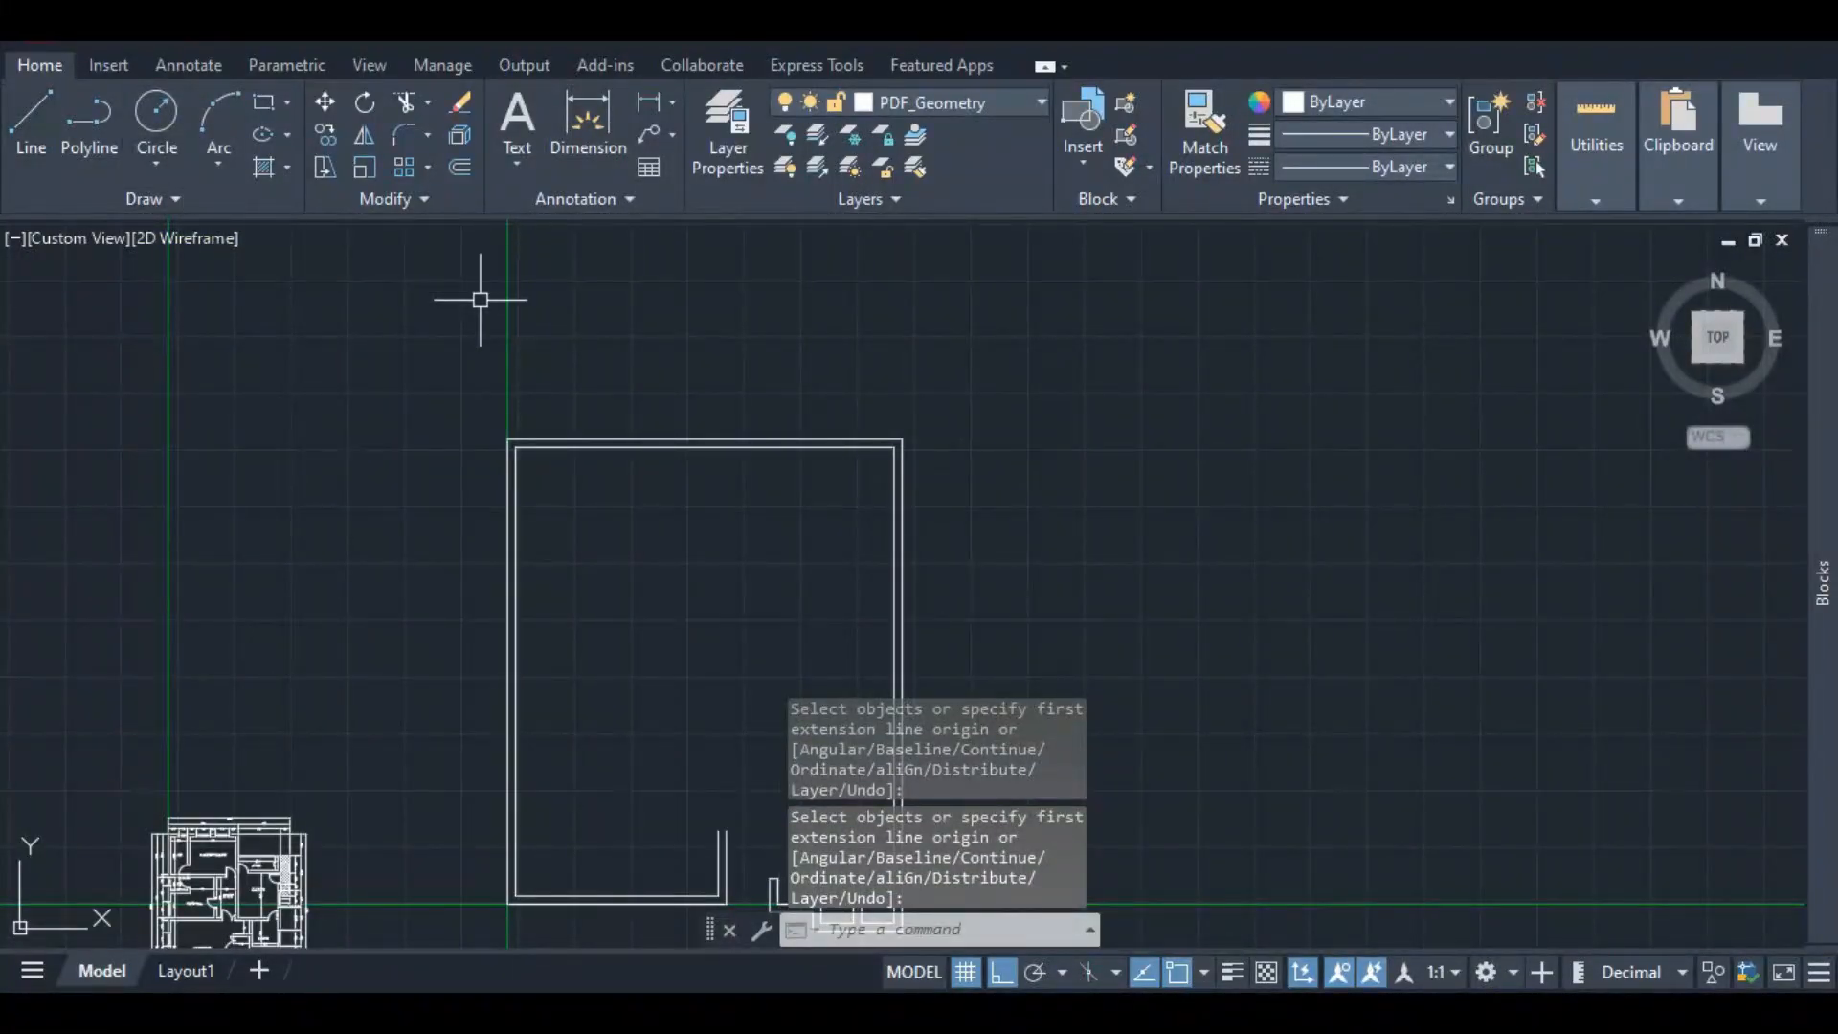
- Shorten the outer north wall line by pulling its east end 4650 to the west
click(877, 439)
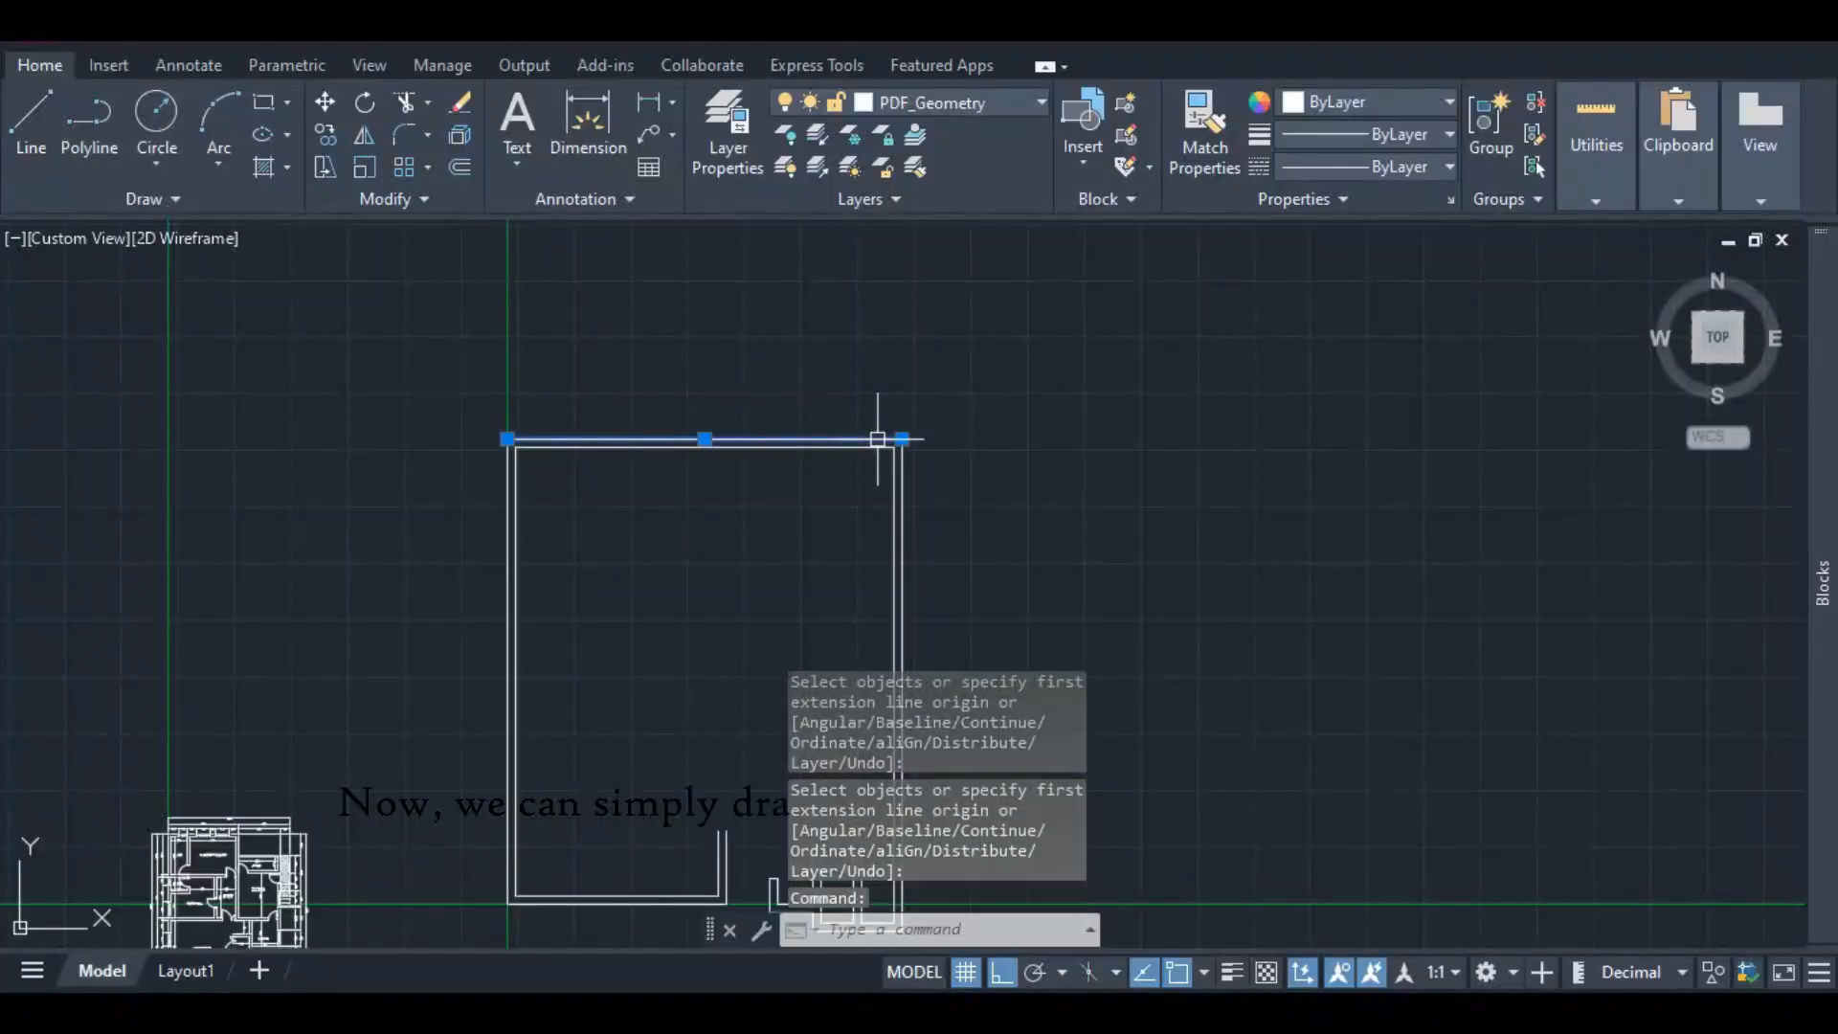
scroll(880, 433, up, 4)
click(918, 446)
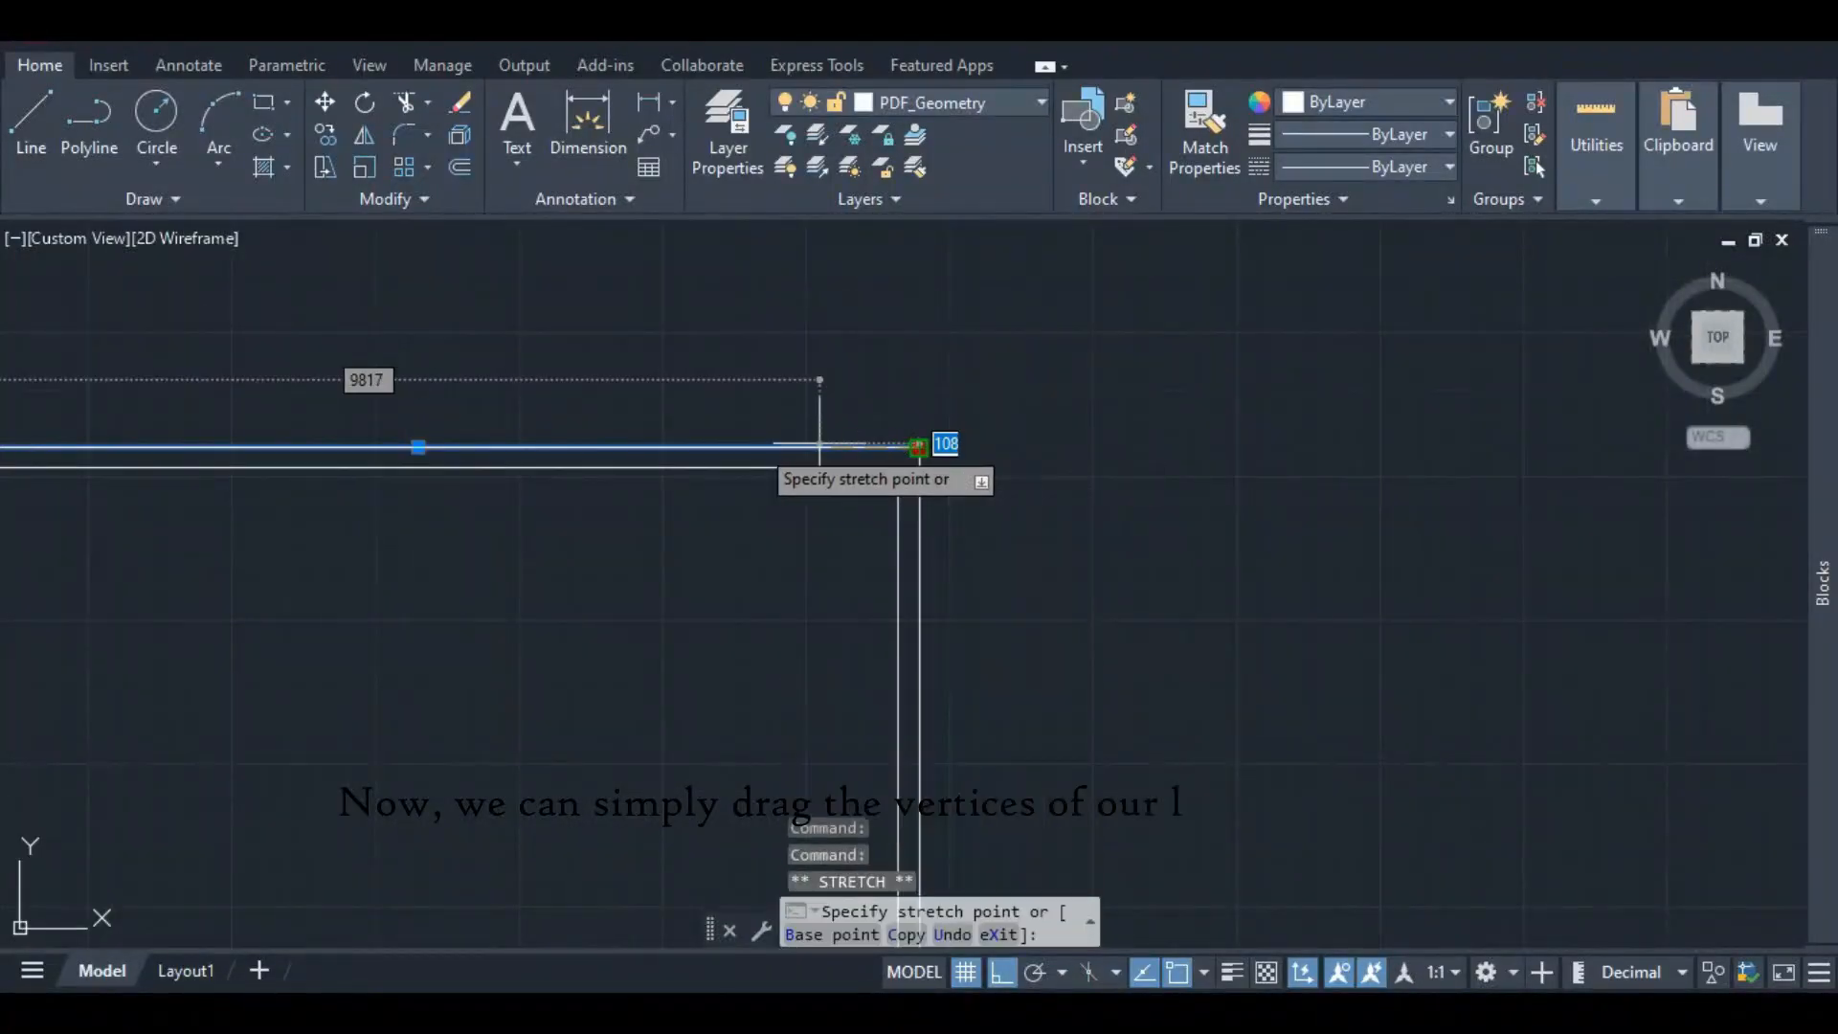
text(46)
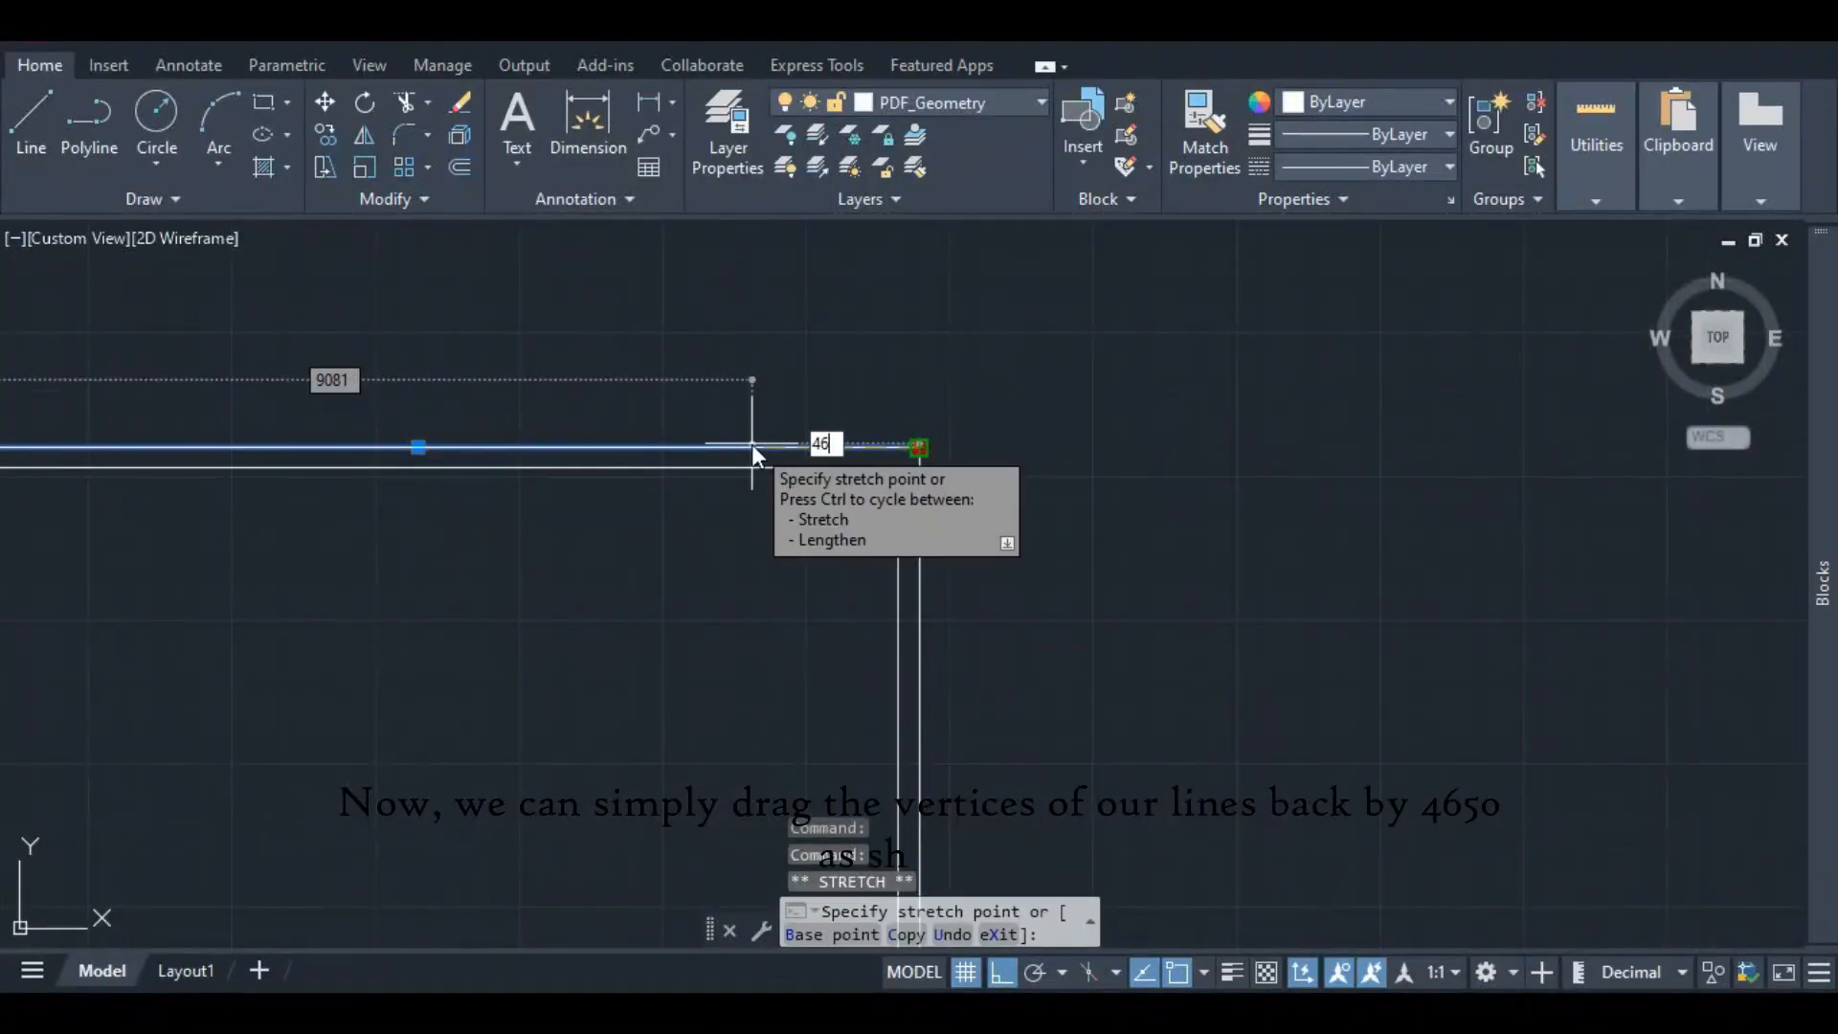
text(50)
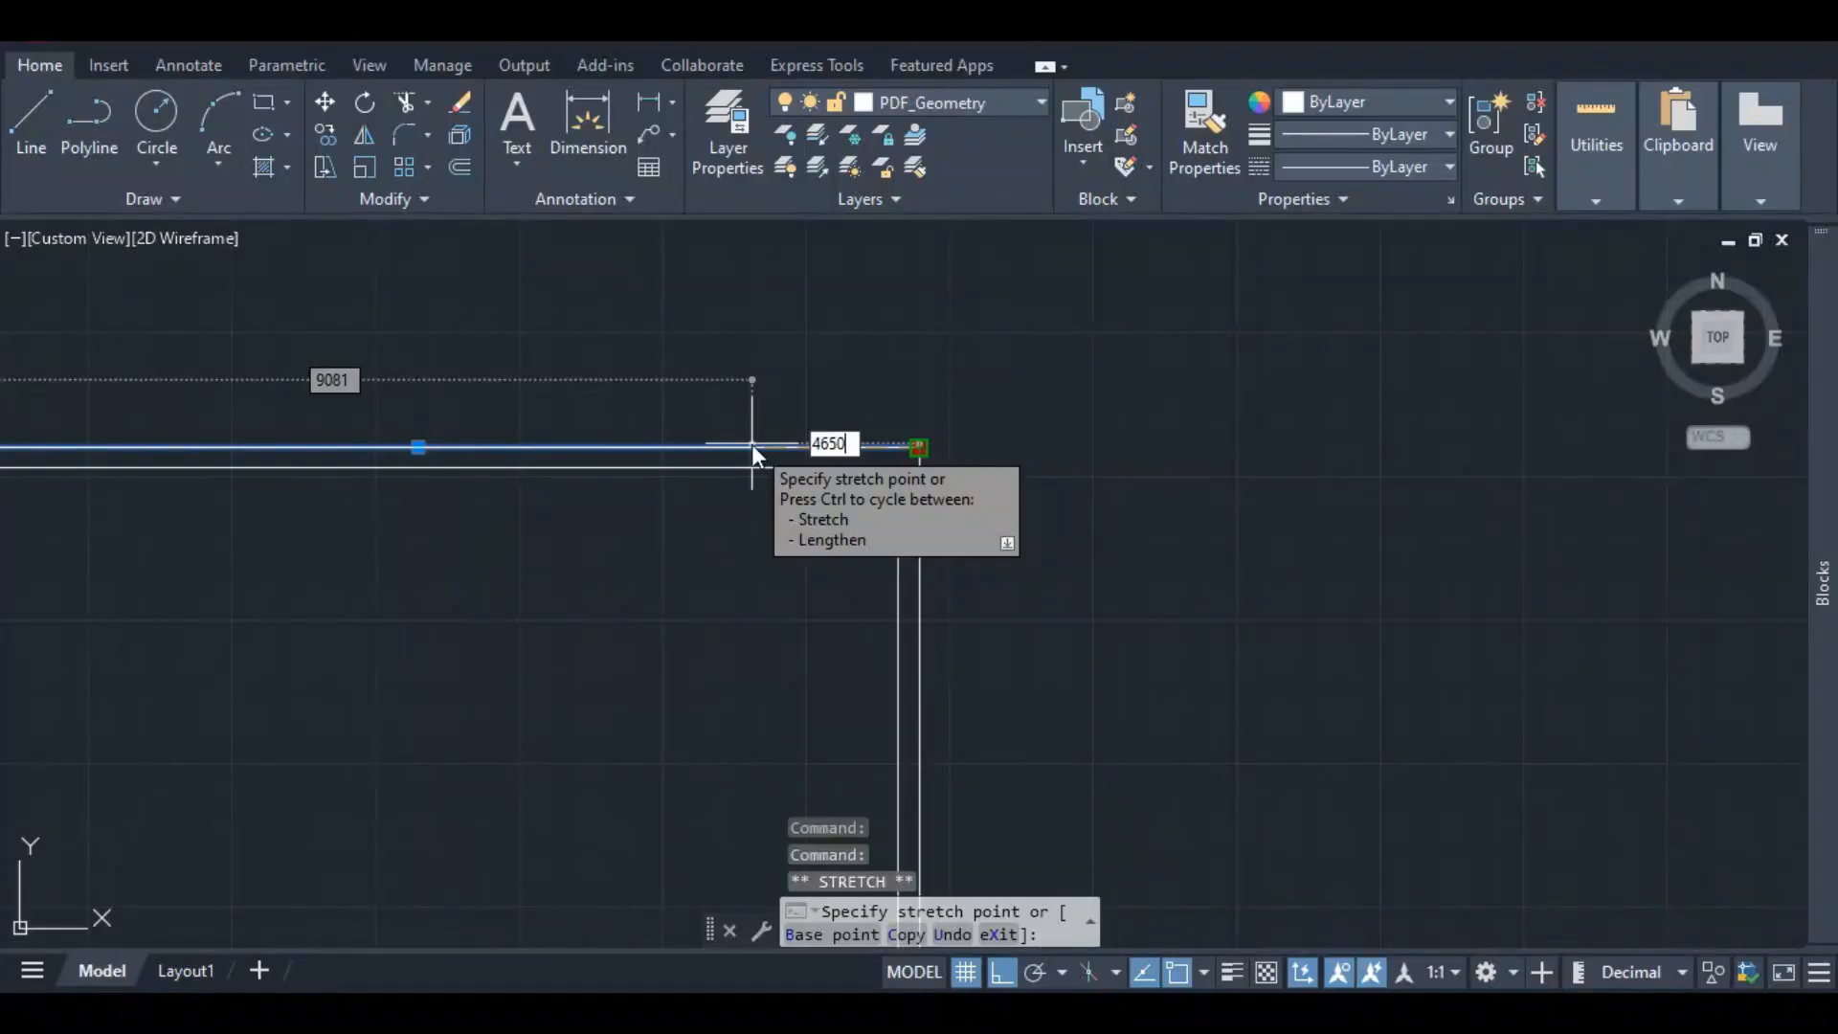
key(Return)
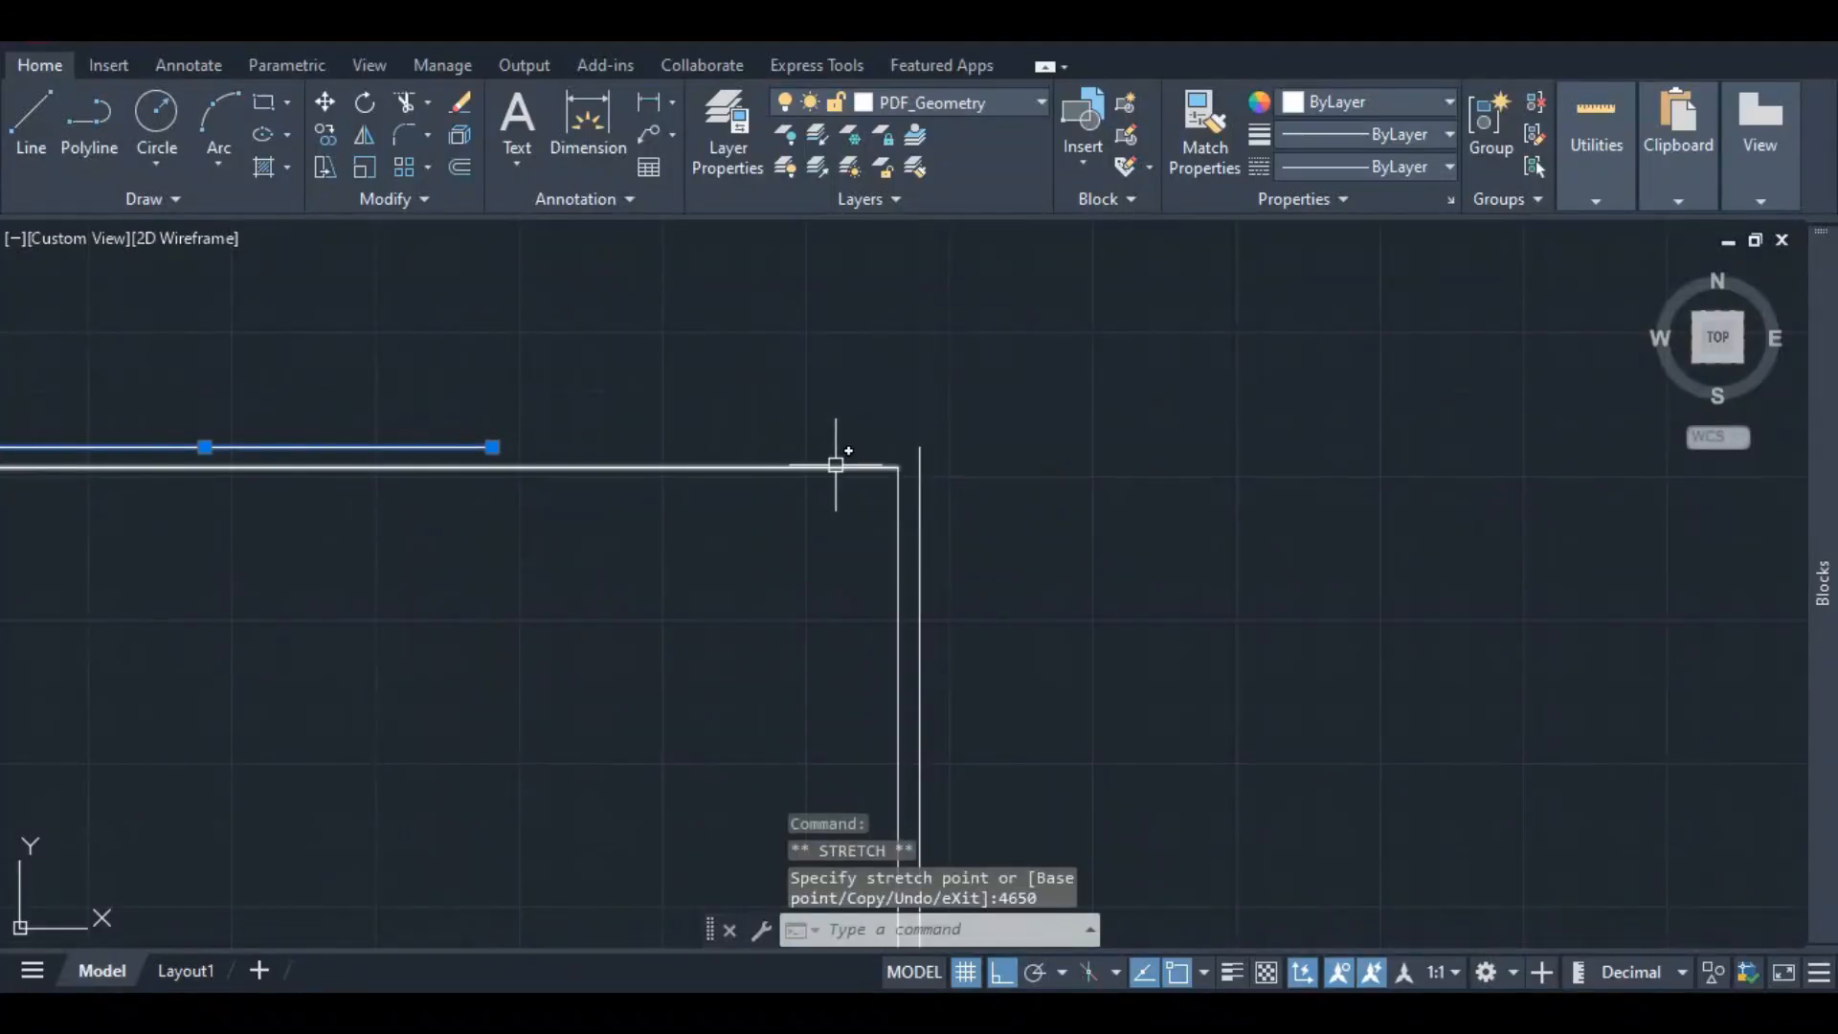
- Stretch the inner north wall line's east end back level with the outer line's end, plus a further 225 to the west
click(897, 467)
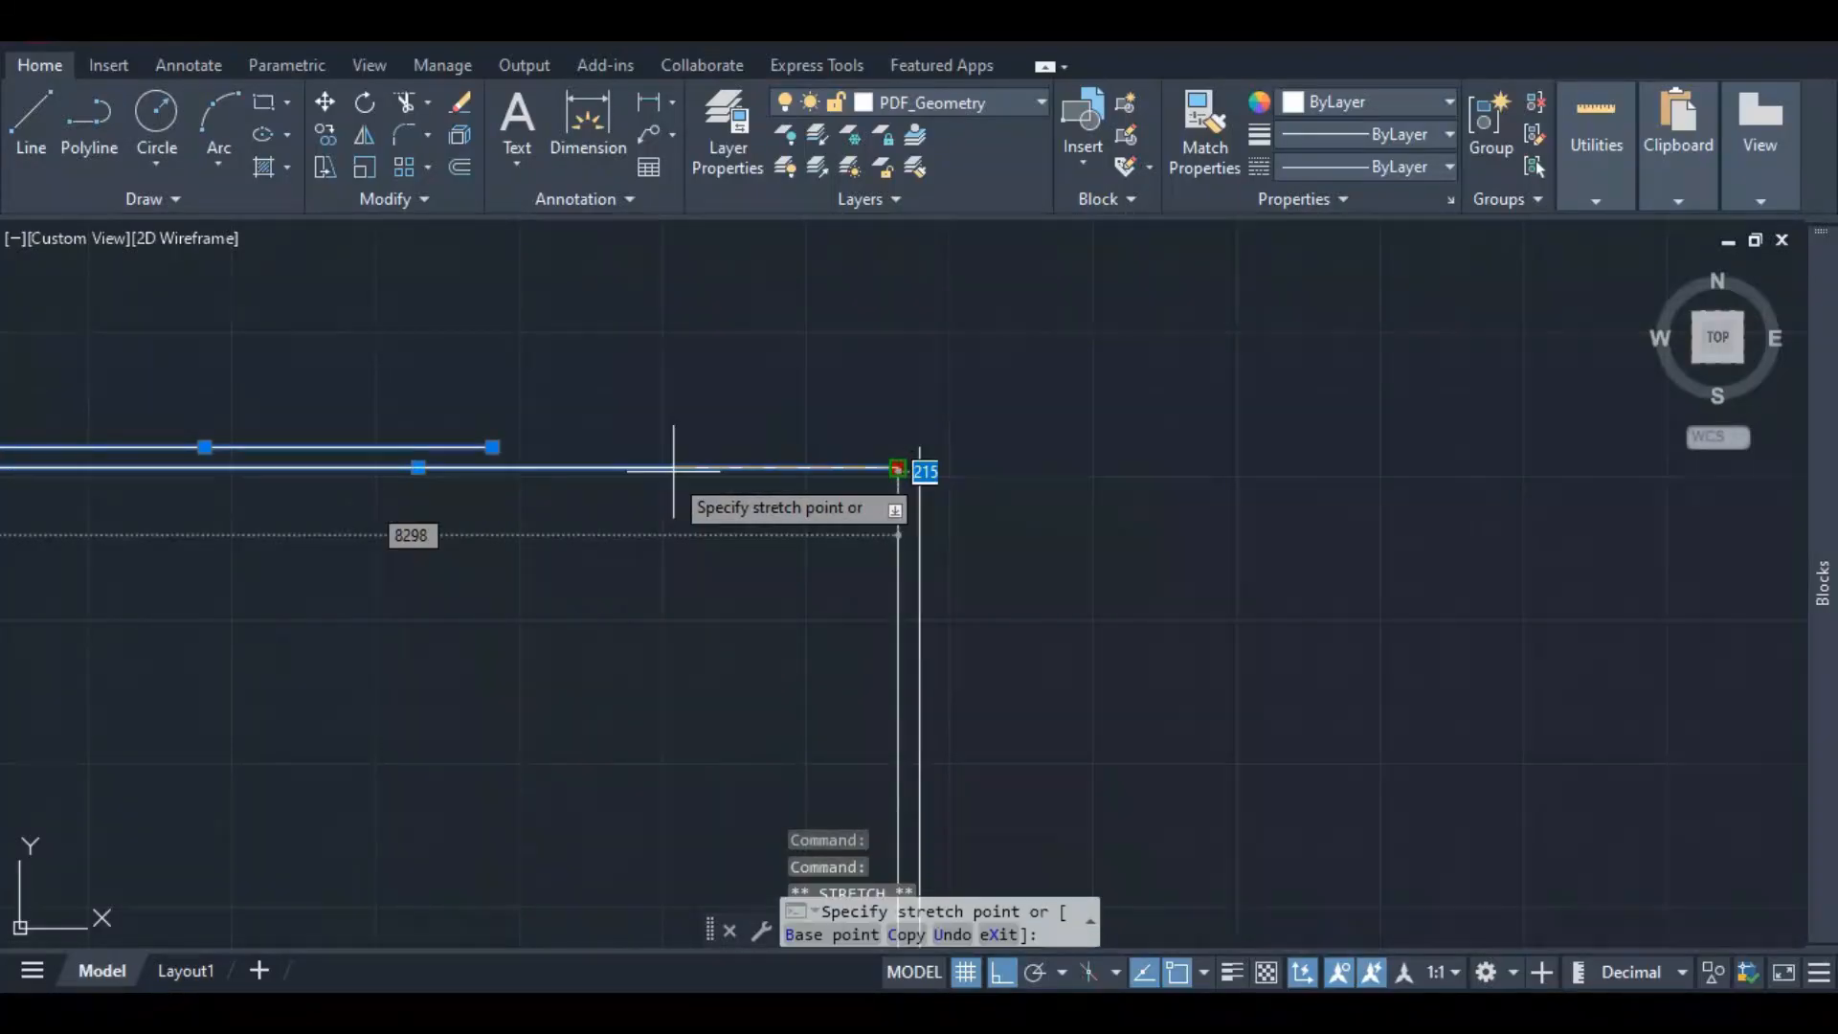
click(492, 447)
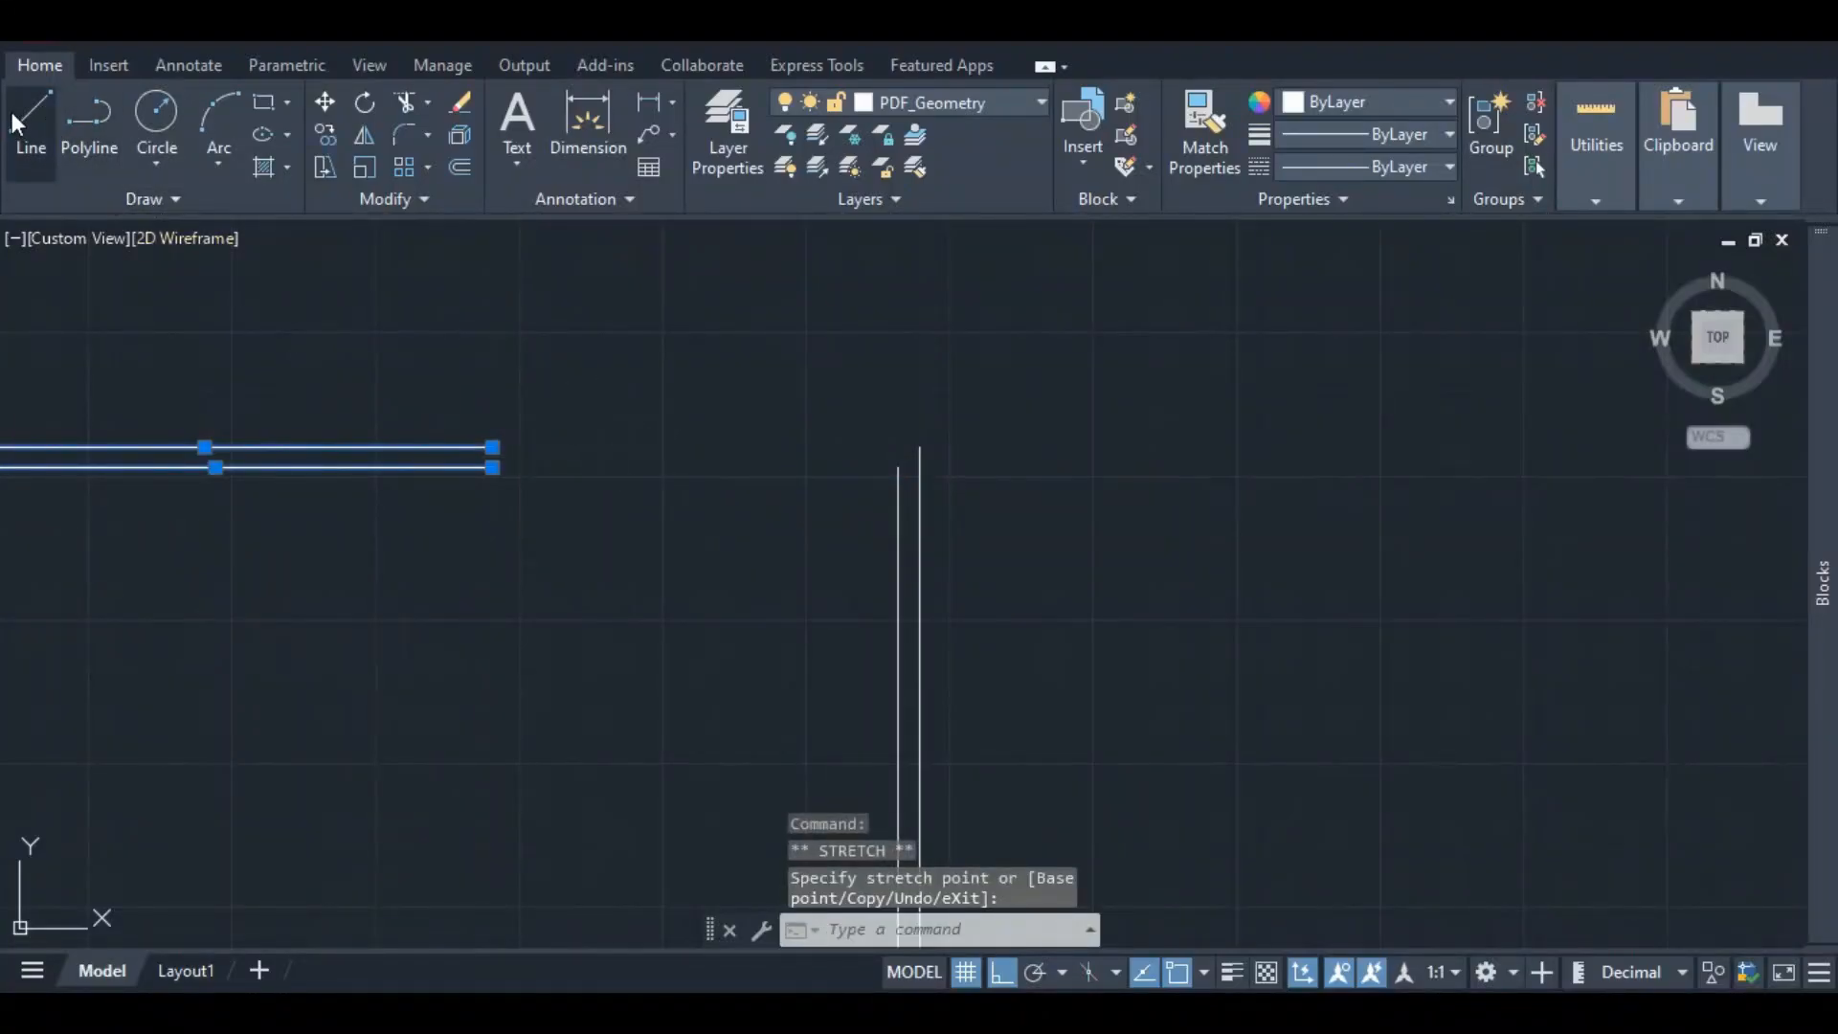
scroll(521, 401, down, 2)
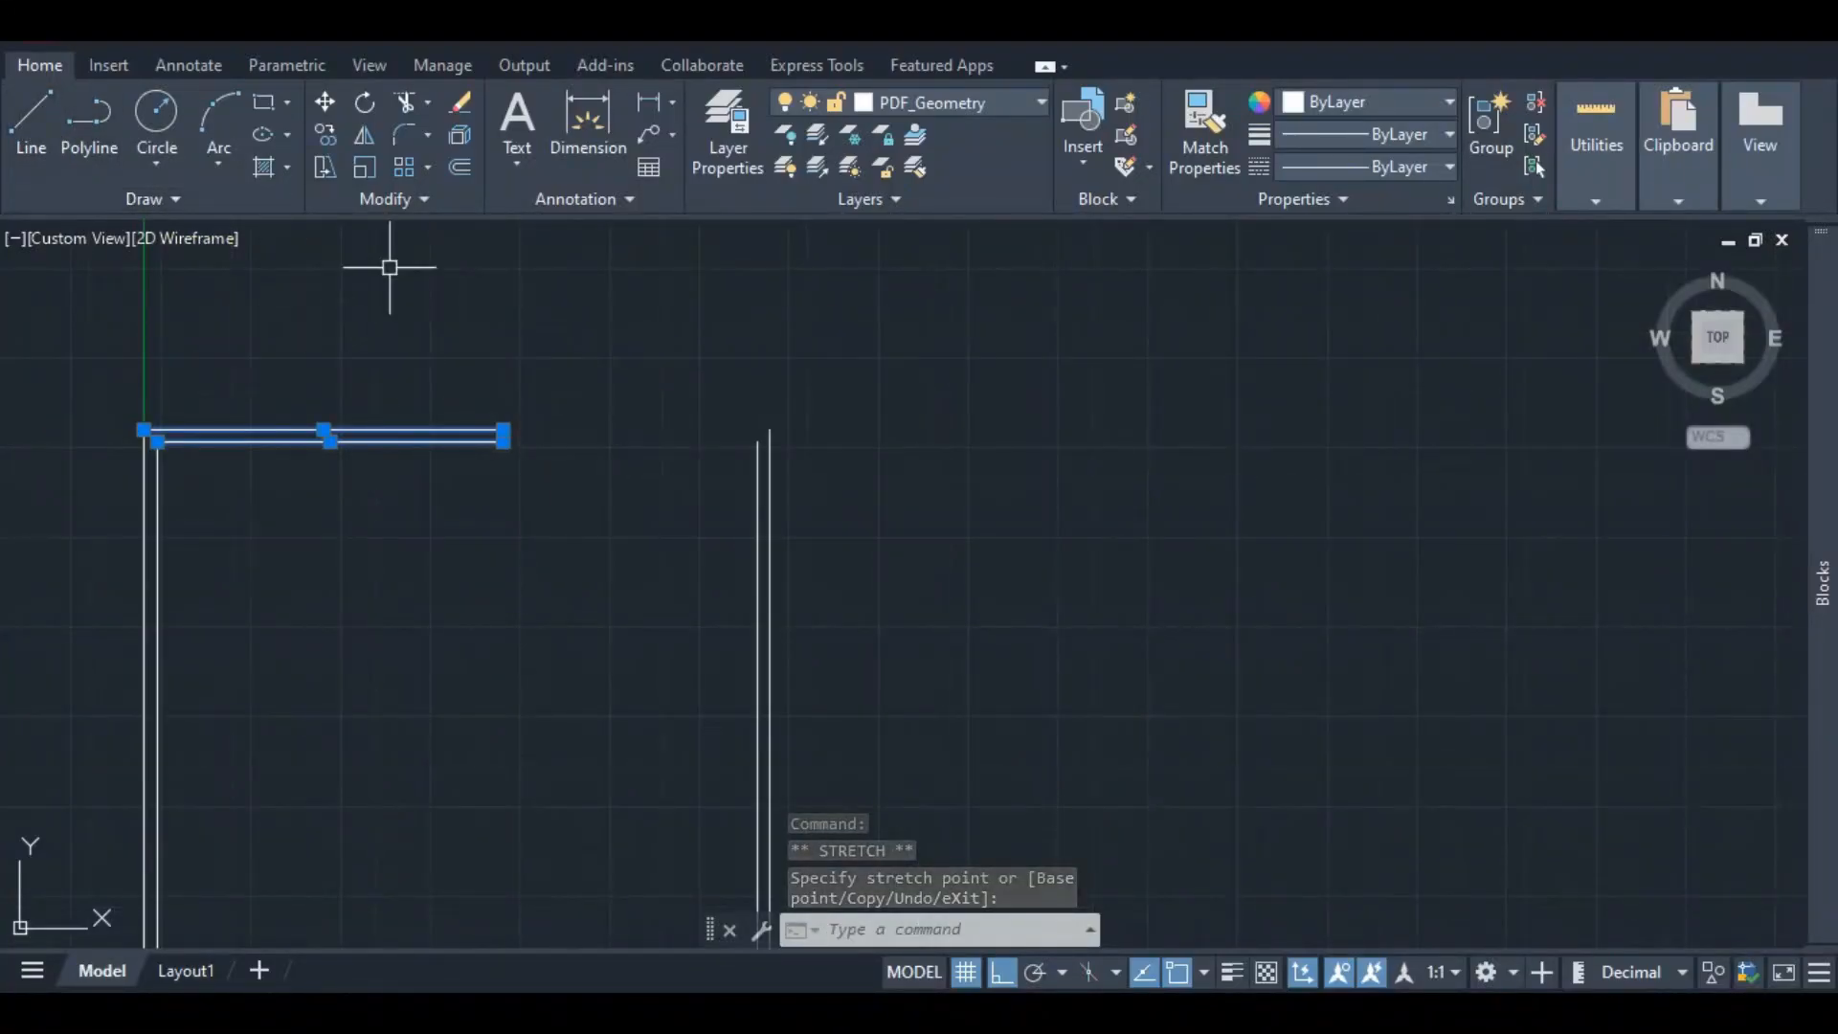
scroll(485, 453, up, 2)
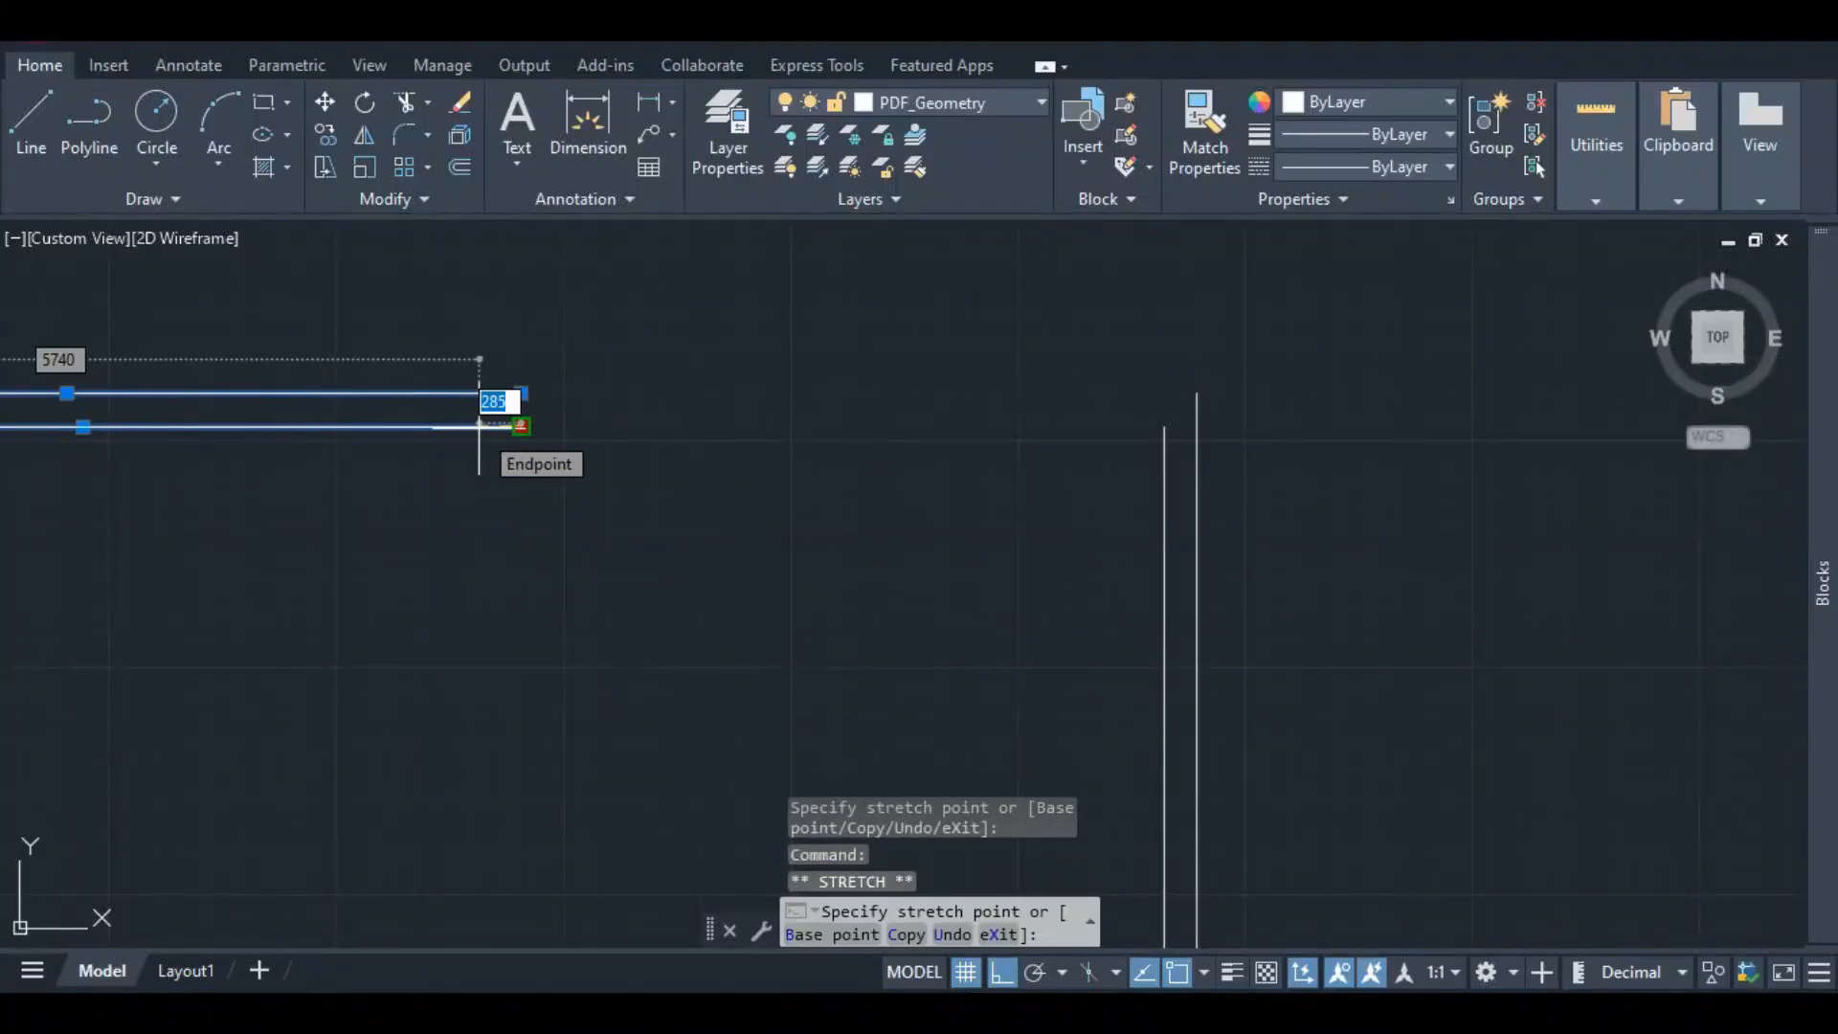
text(225)
key(Return)
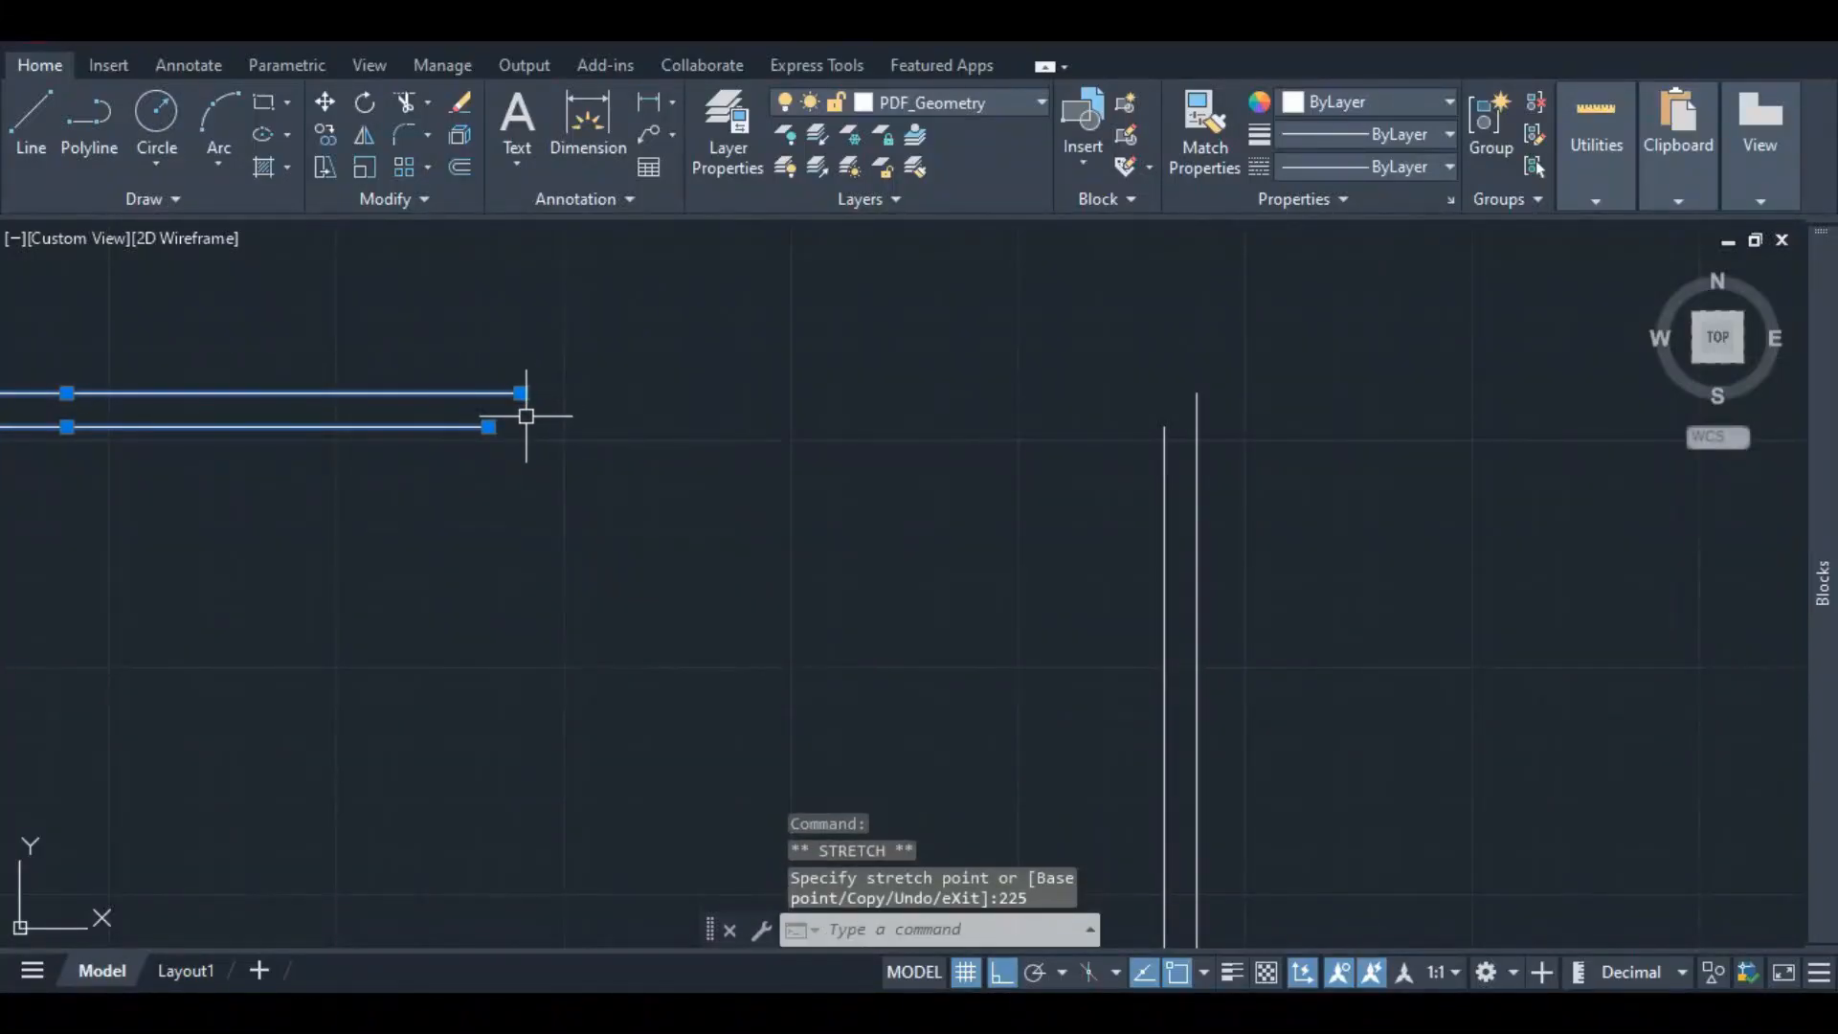
- Draw a line 1825 long straight south from the outer north wall line's east end, using the recess depth in the existing plan
click(32, 111)
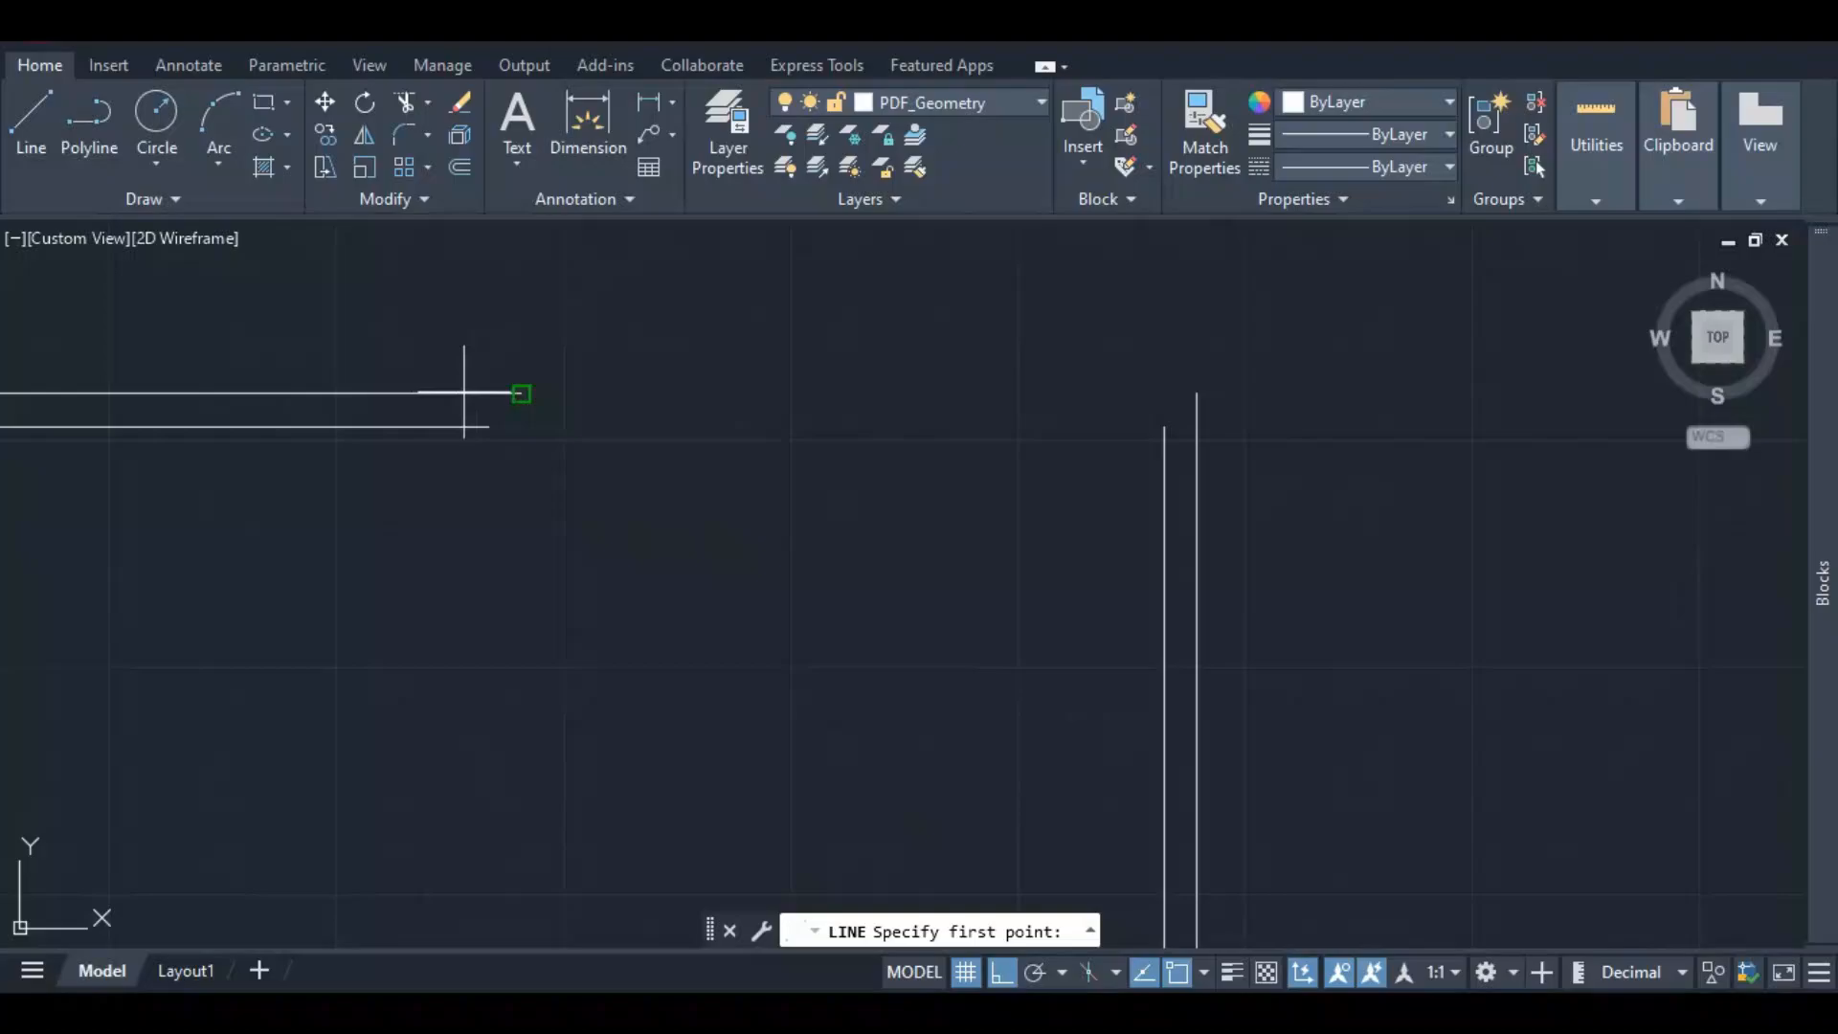
click(521, 393)
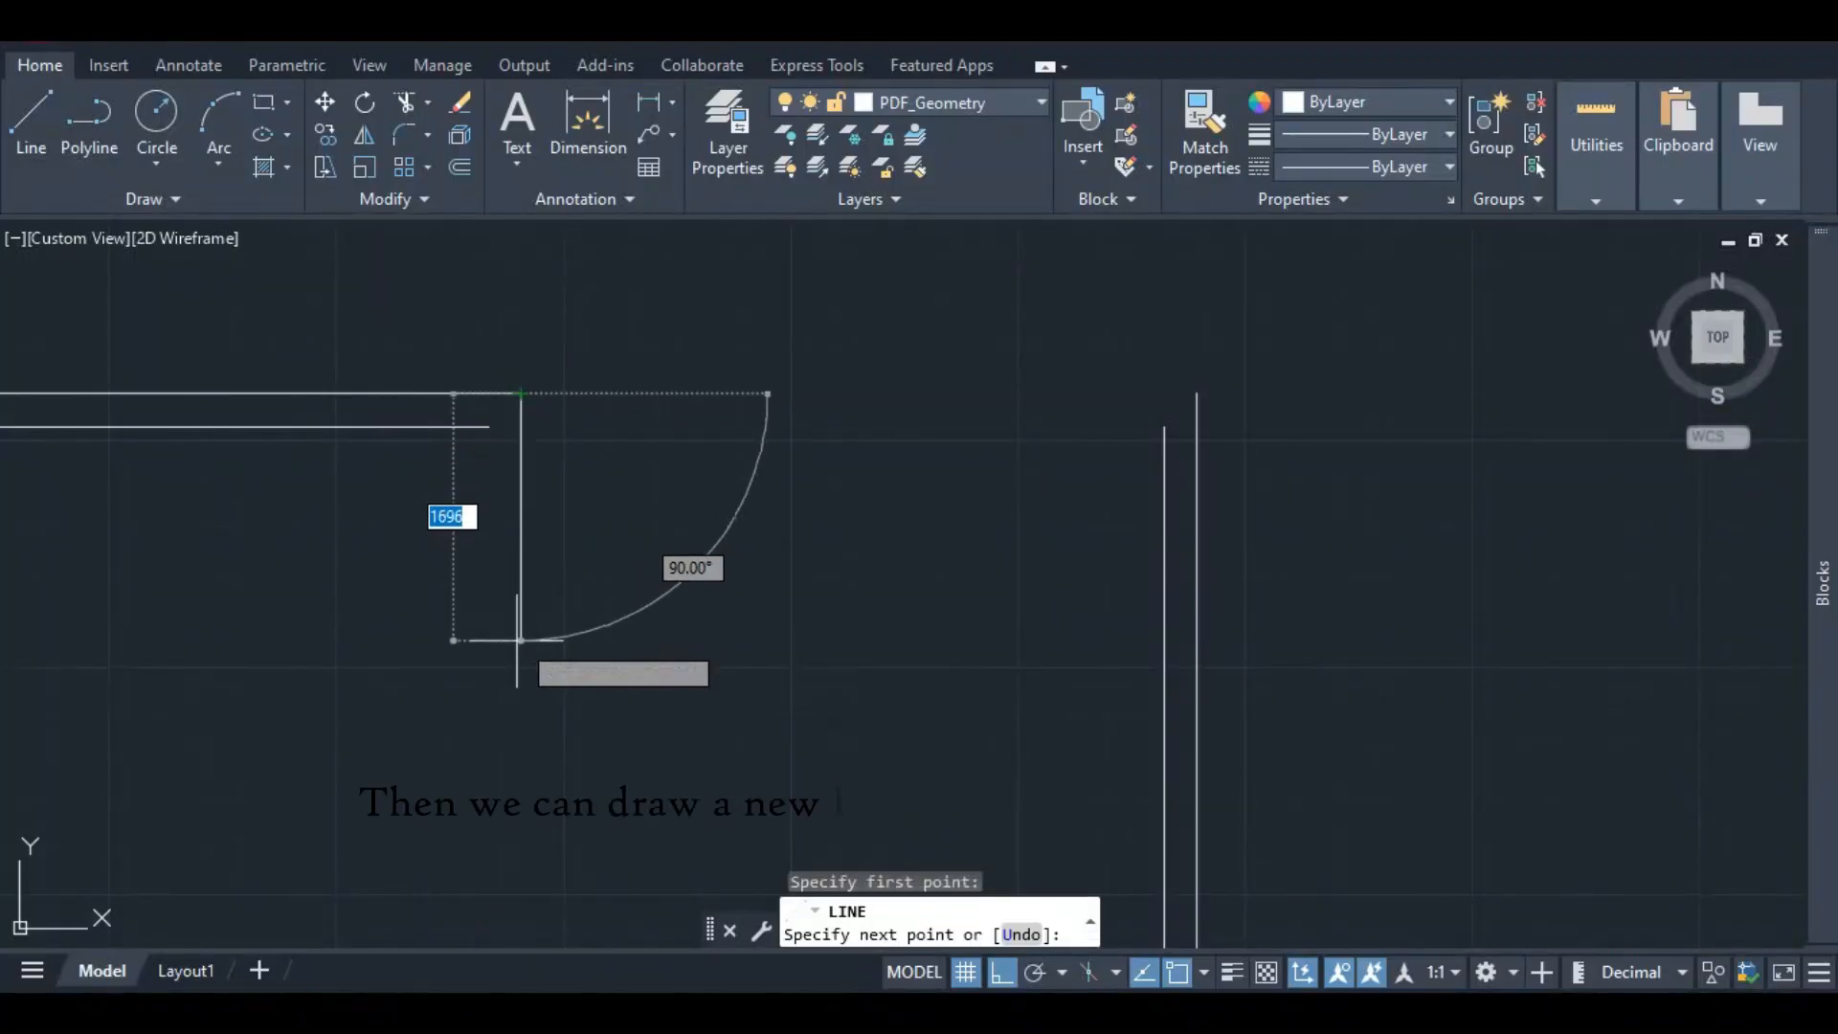
scroll(603, 632, down, 4)
scroll(694, 634, down, 8)
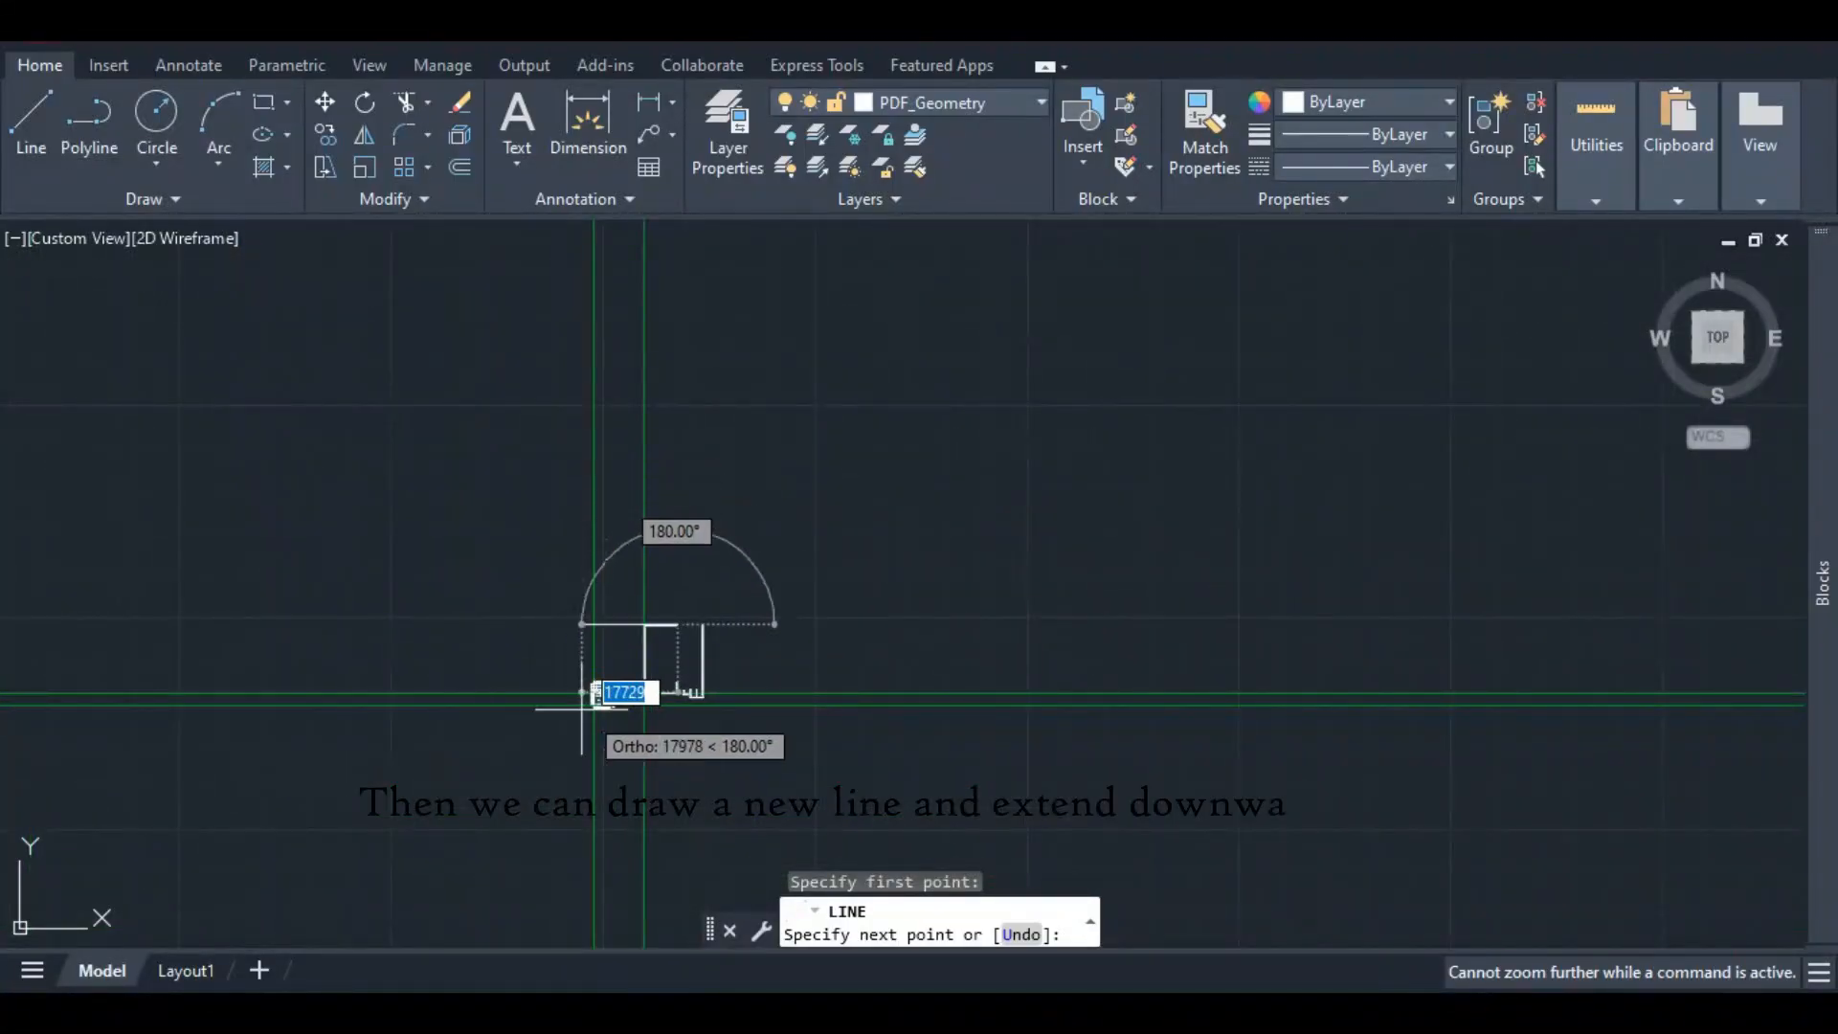
scroll(597, 712, up, 6)
scroll(596, 712, up, 6)
scroll(636, 513, down, 6)
scroll(730, 307, up, 5)
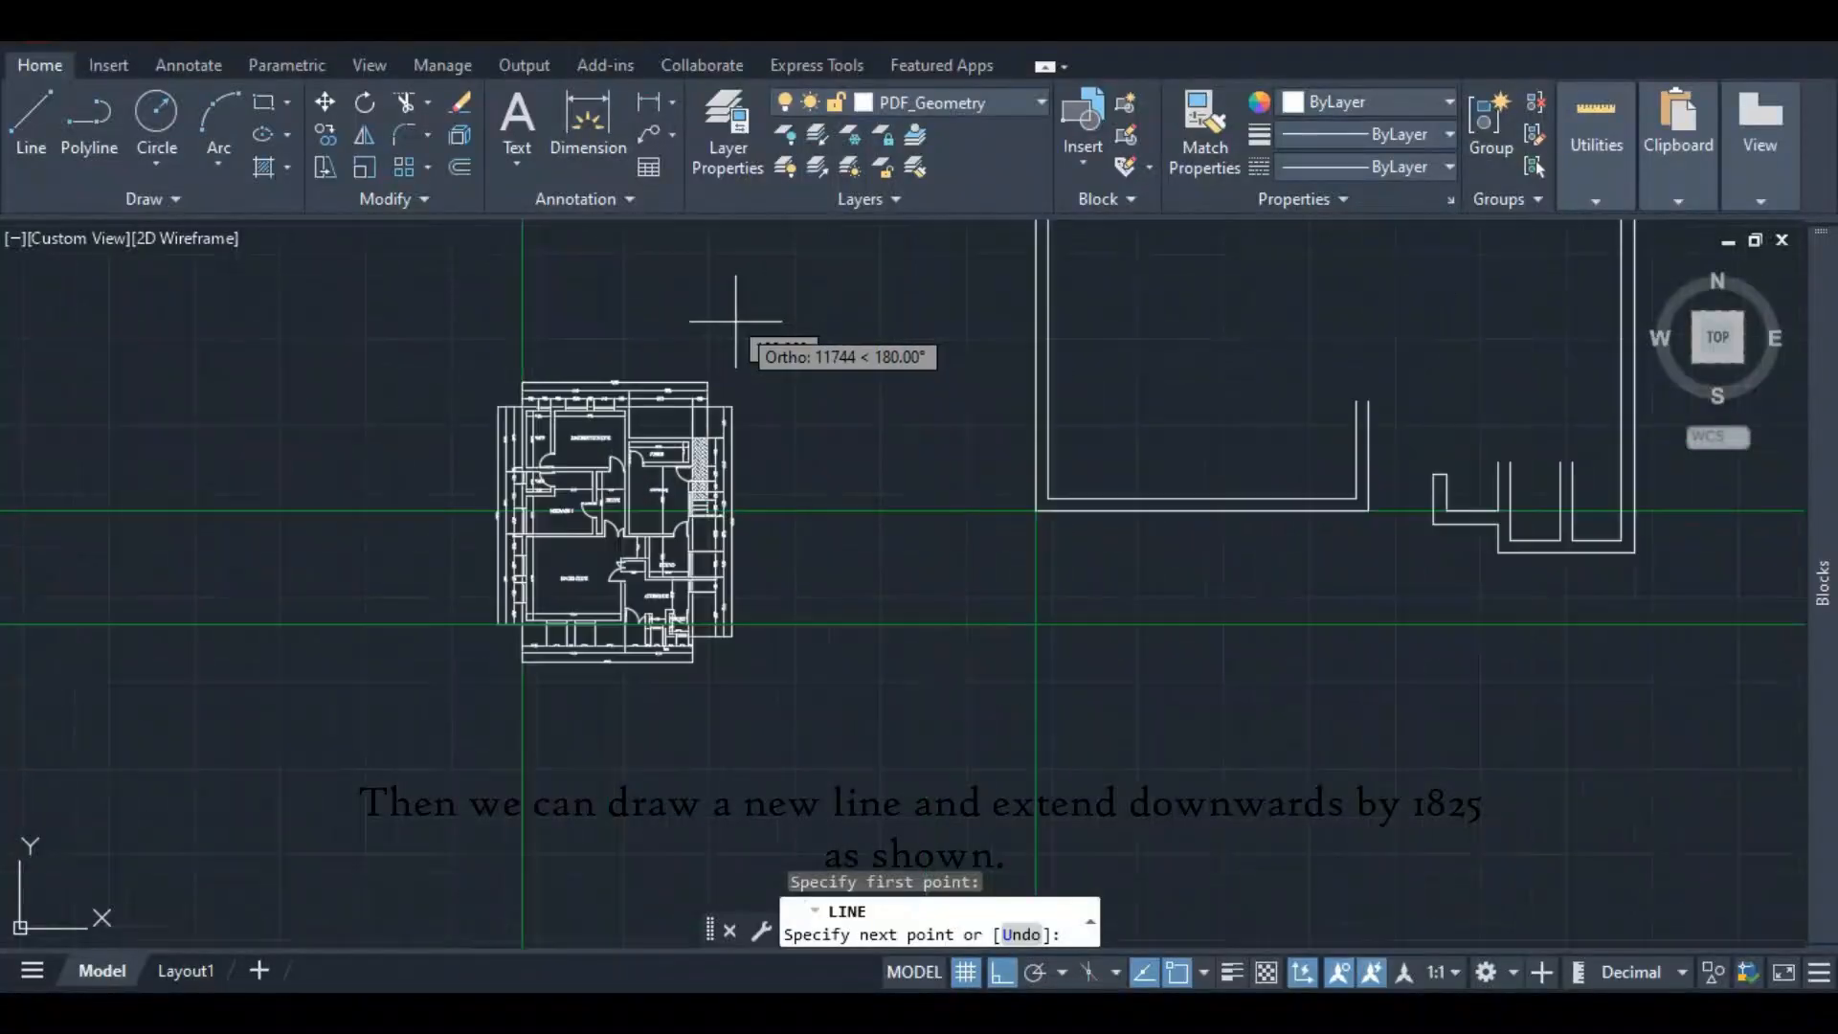
scroll(651, 593, up, 4)
scroll(863, 574, up, 4)
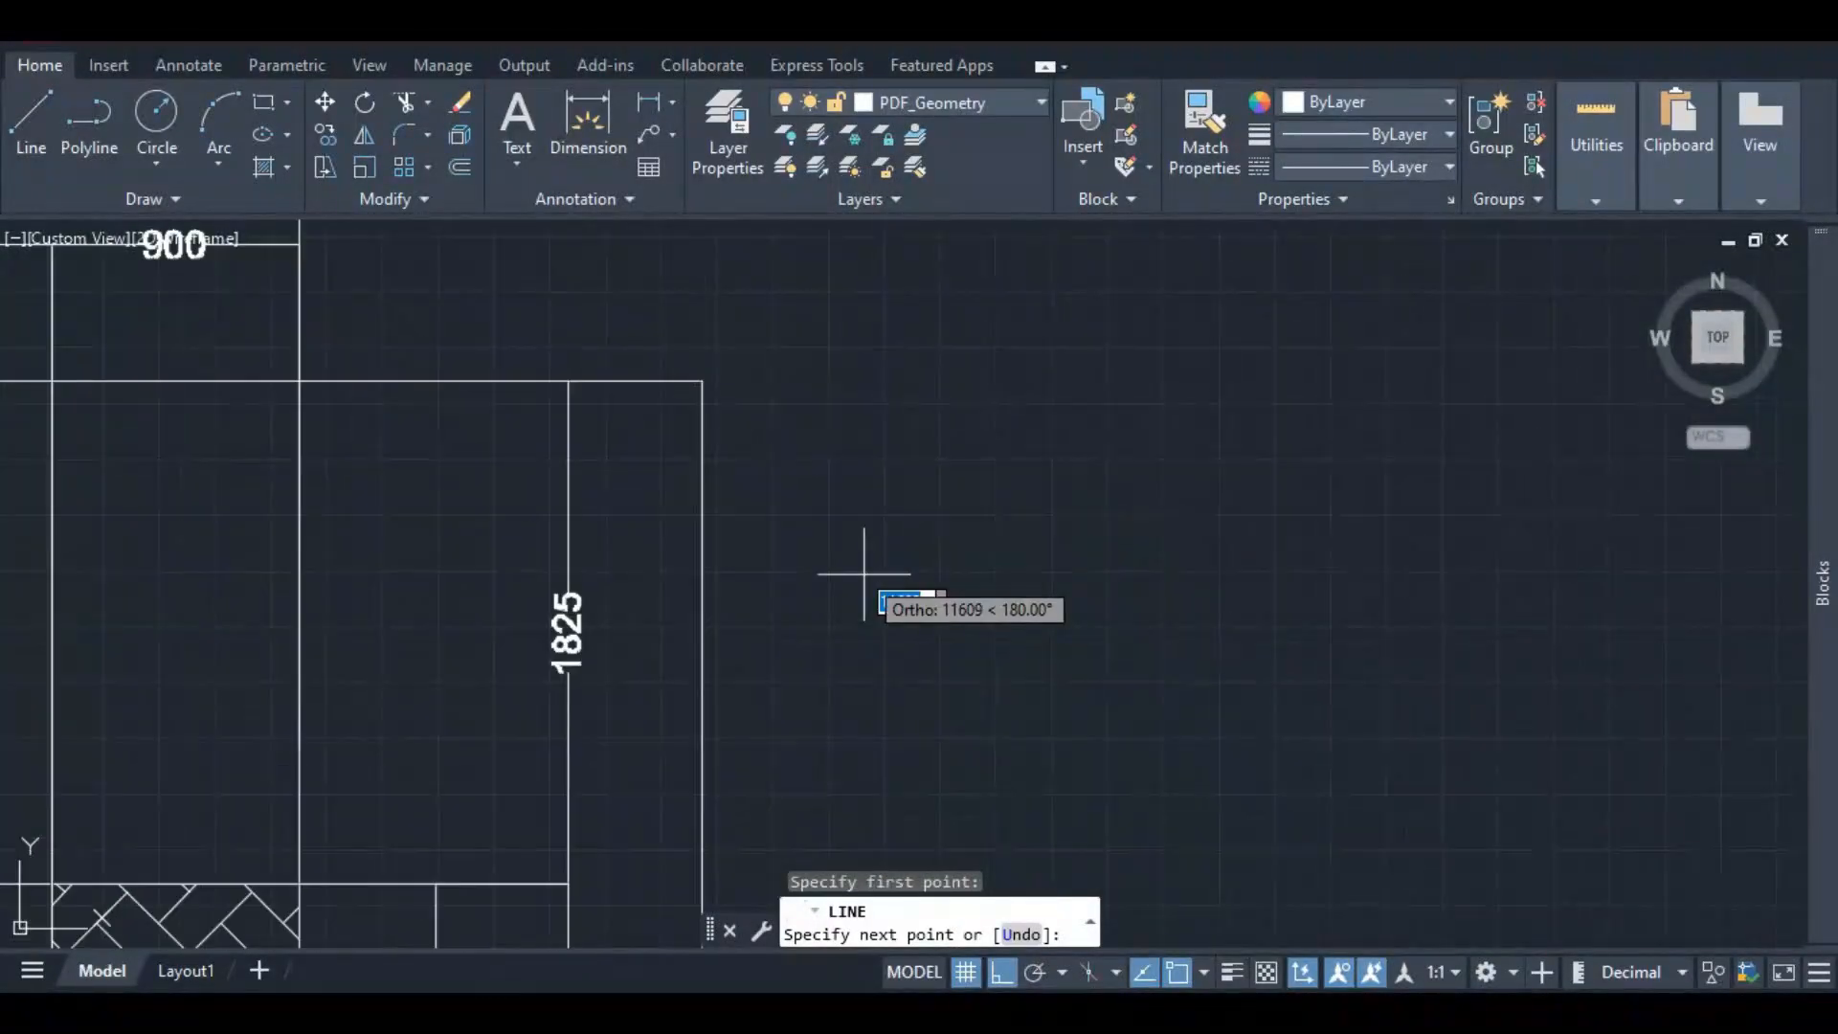
scroll(863, 574, down, 10)
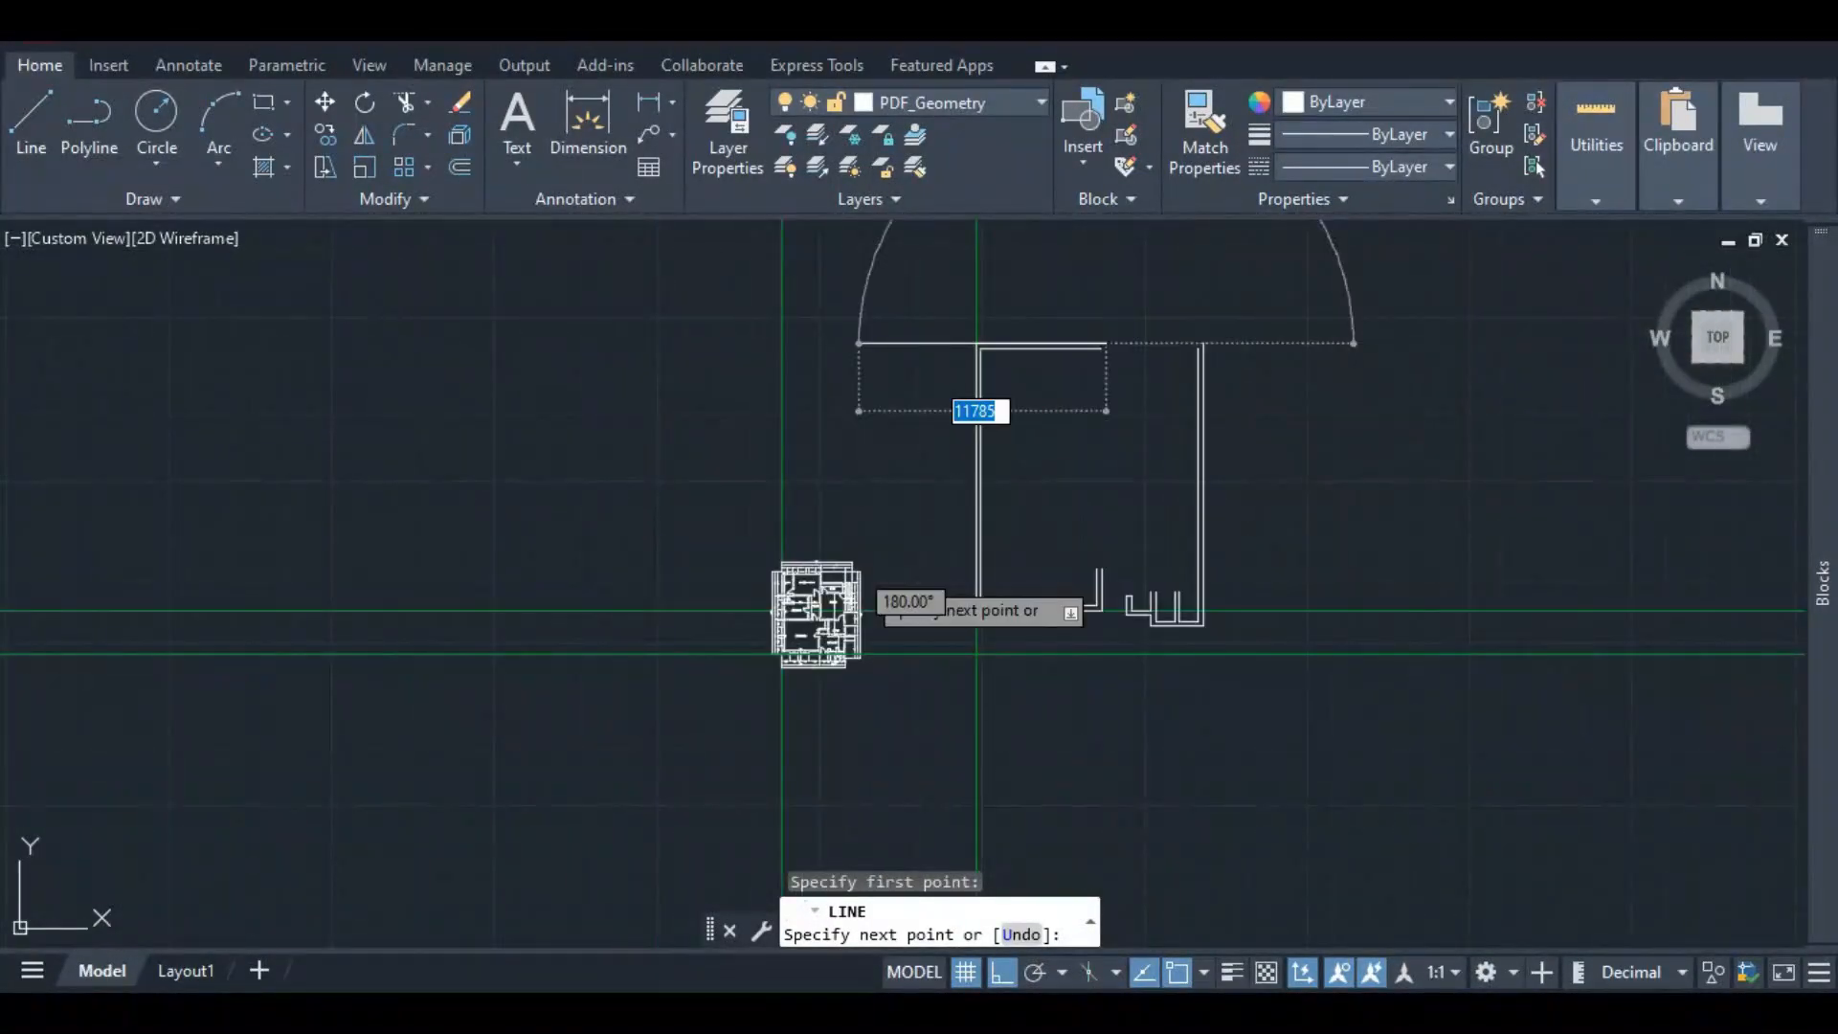
scroll(1072, 364, up, 6)
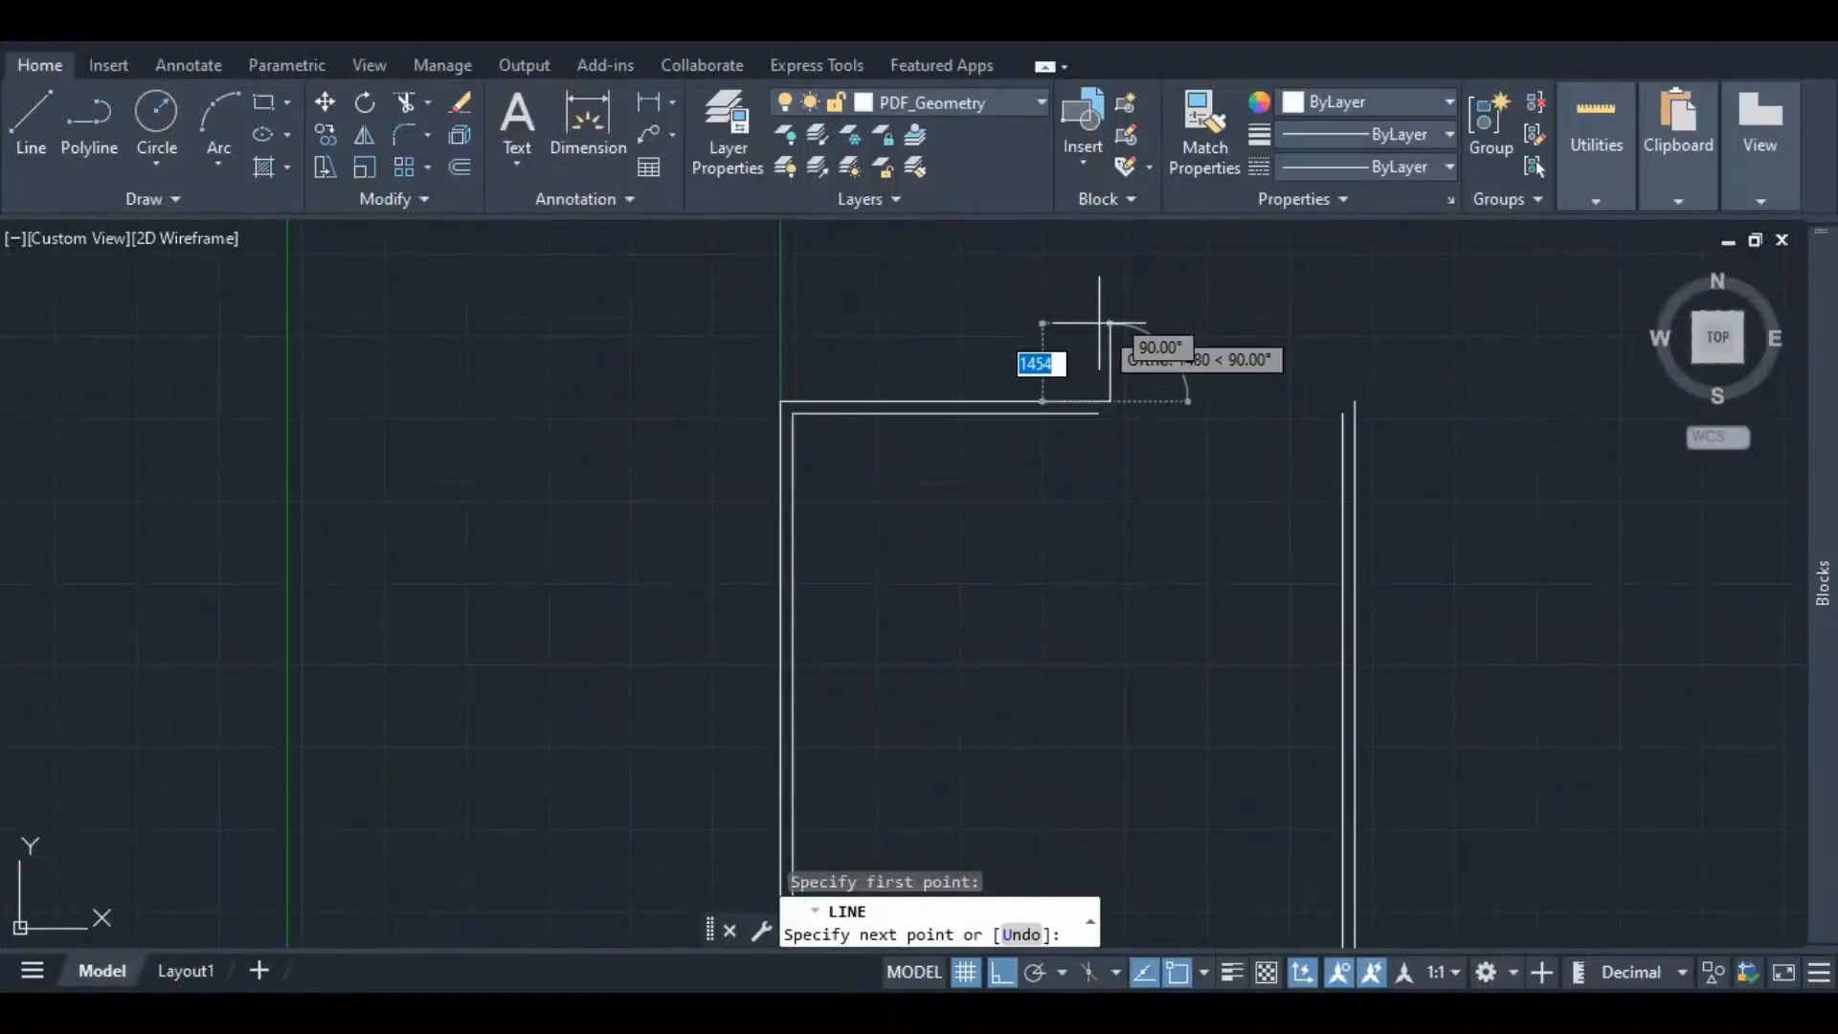
click(1110, 496)
text(1)
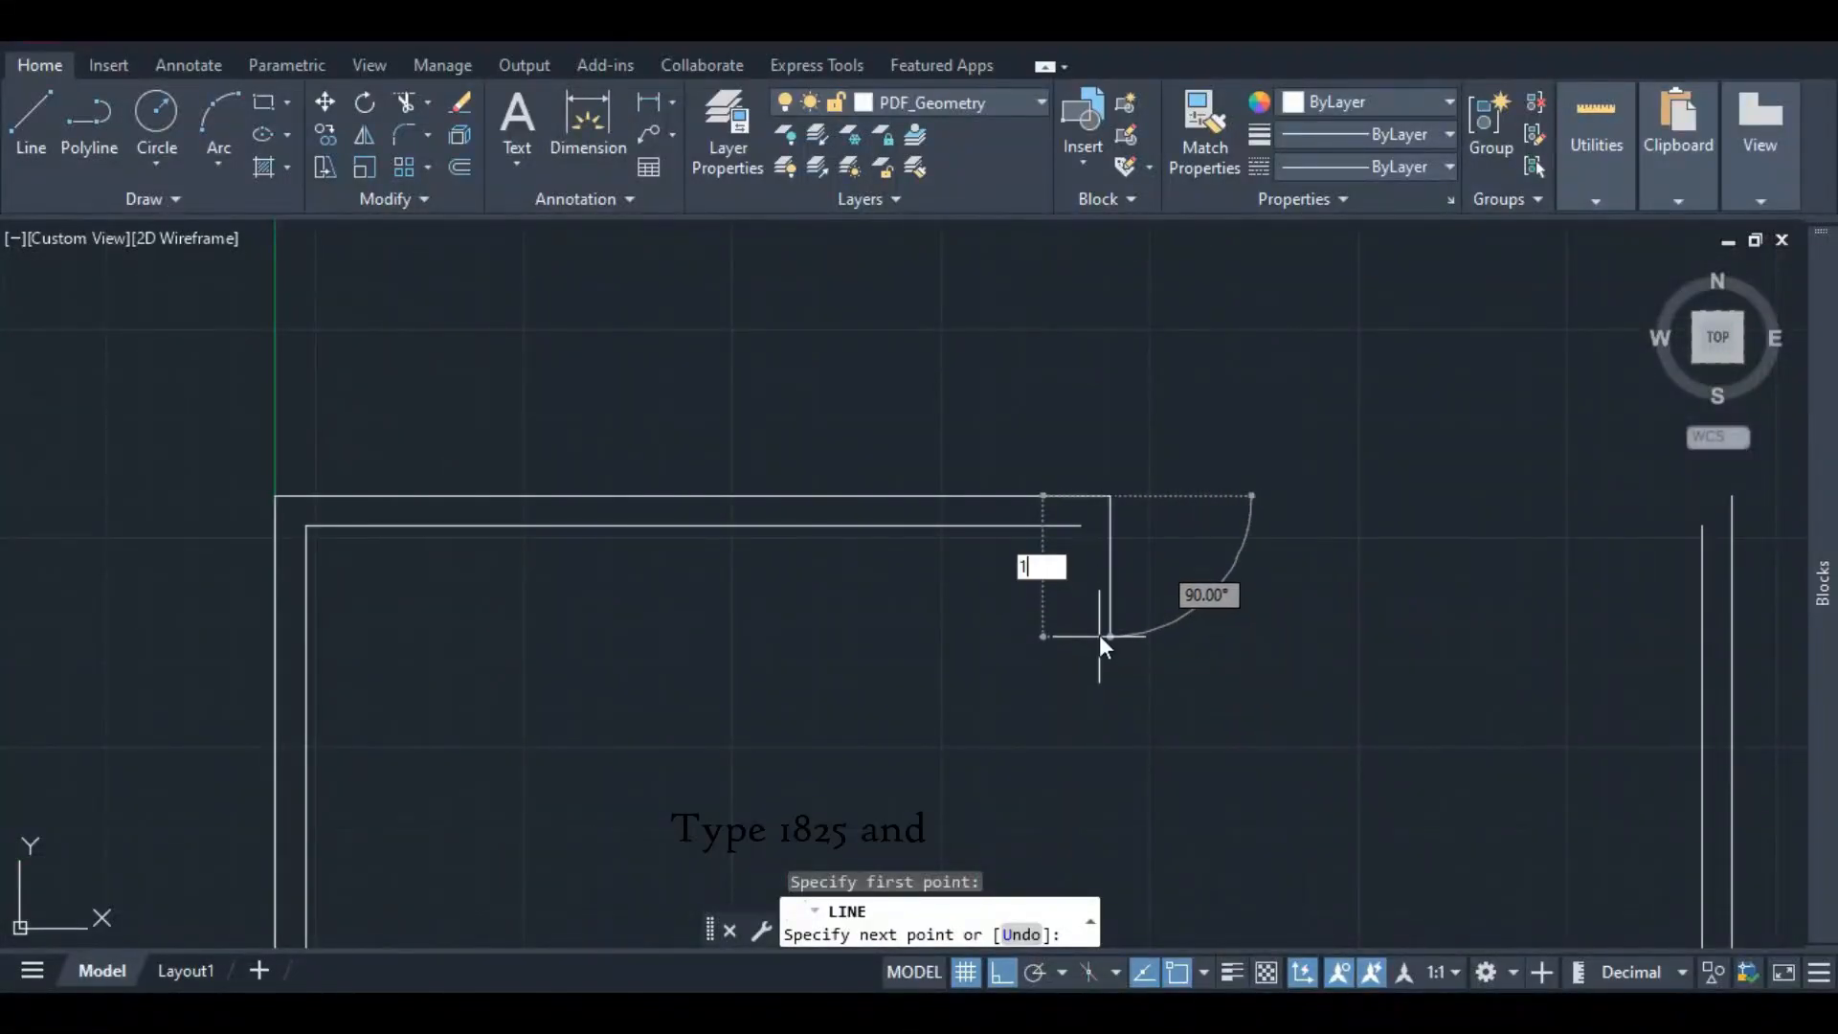
text(825)
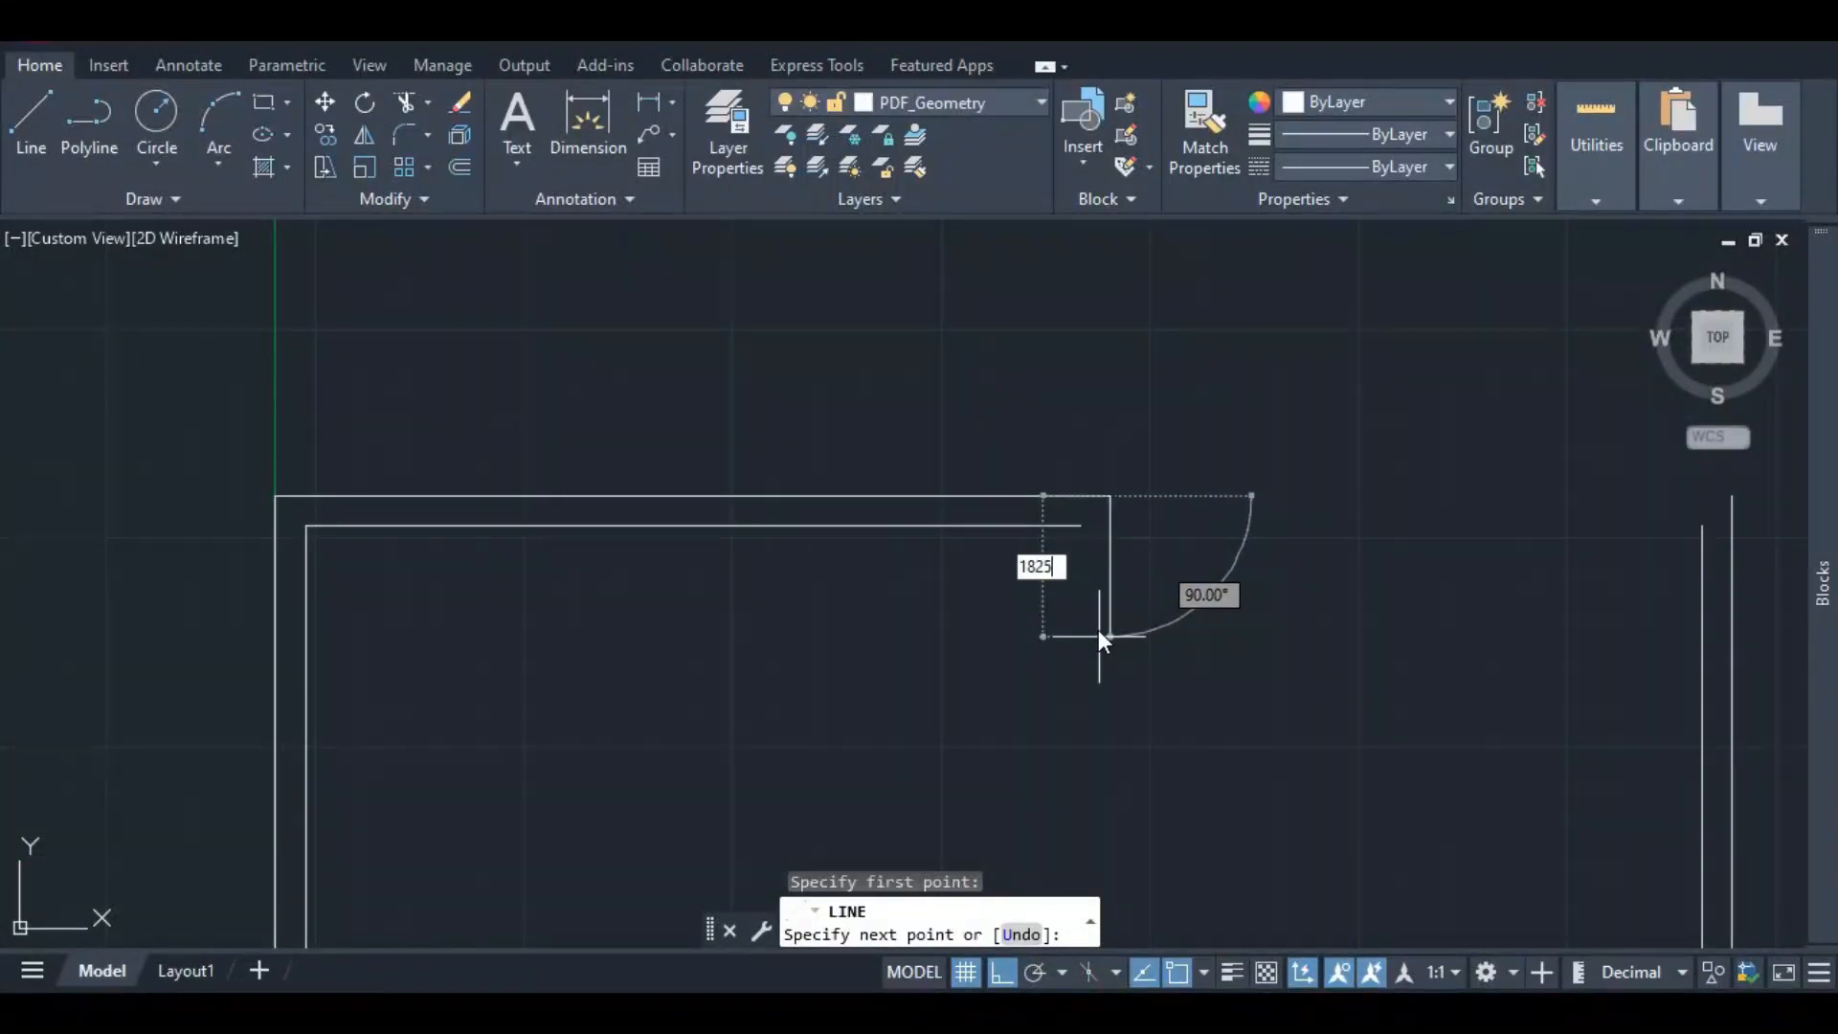
key(Return)
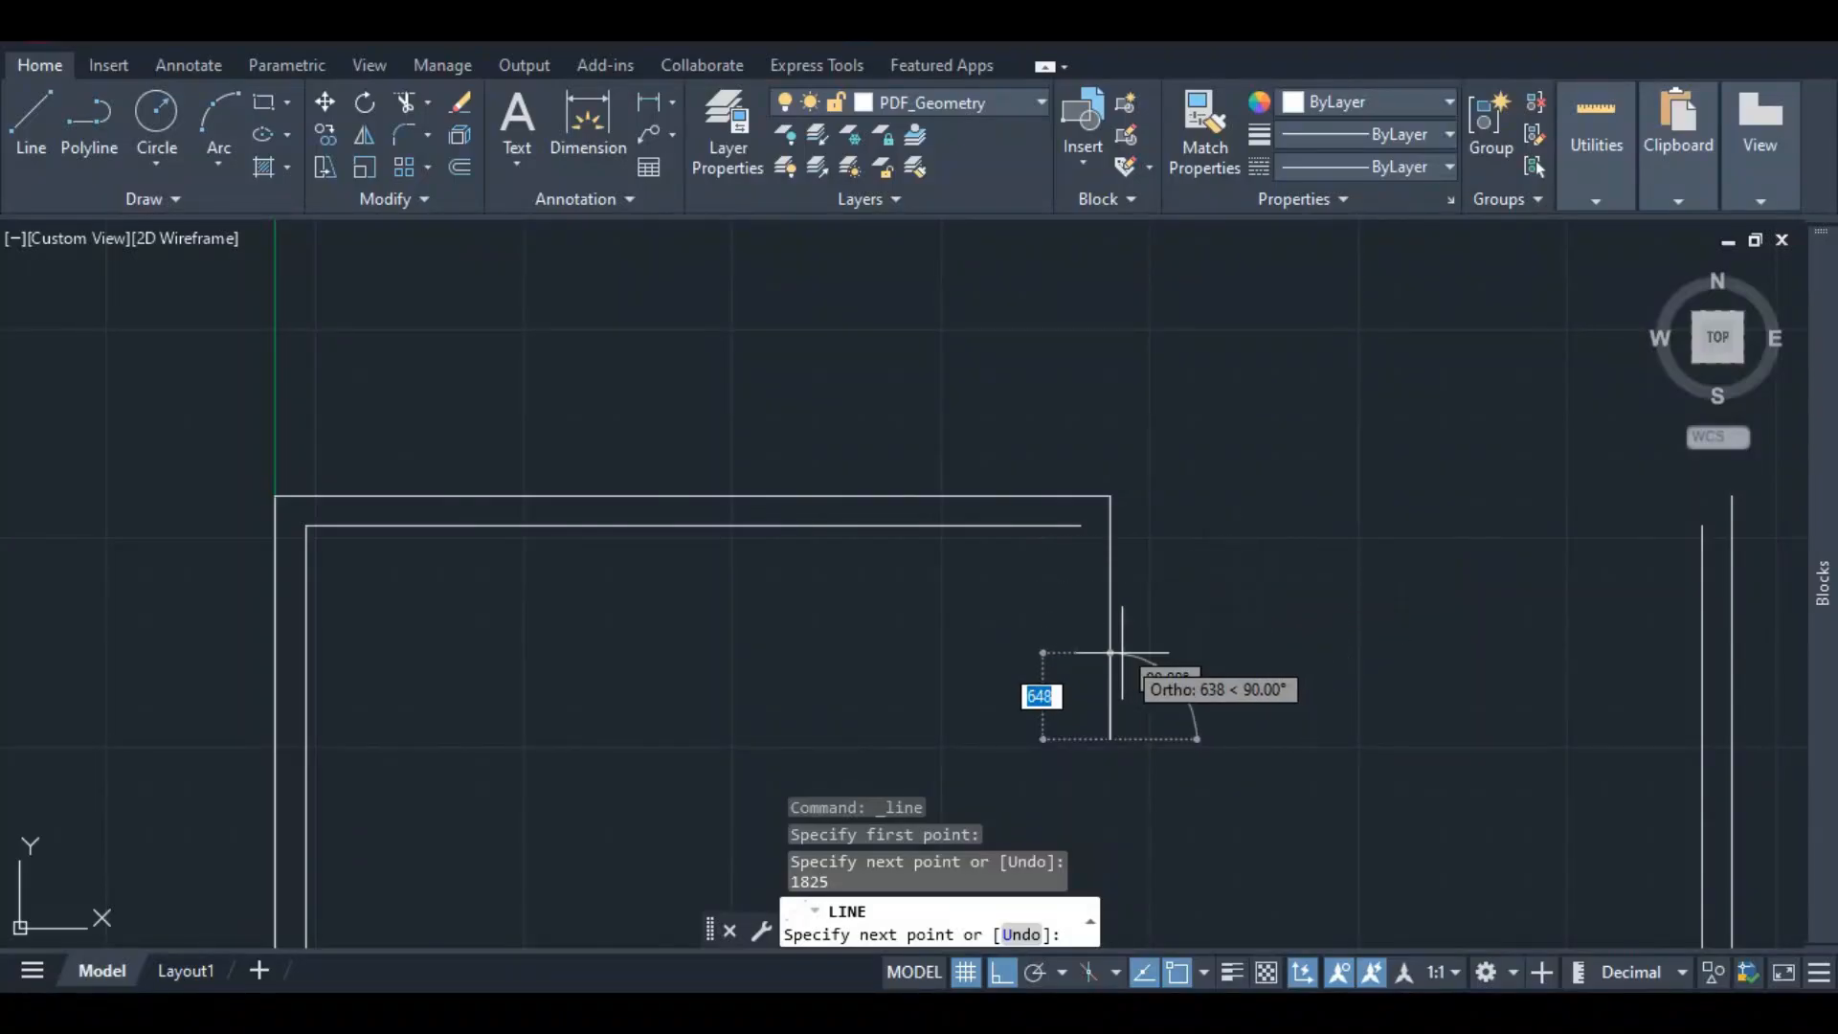
key(Escape)
- Draw the inner wall line from the inner north line's east end south, level with the end of the 1825 line
click(1071, 525)
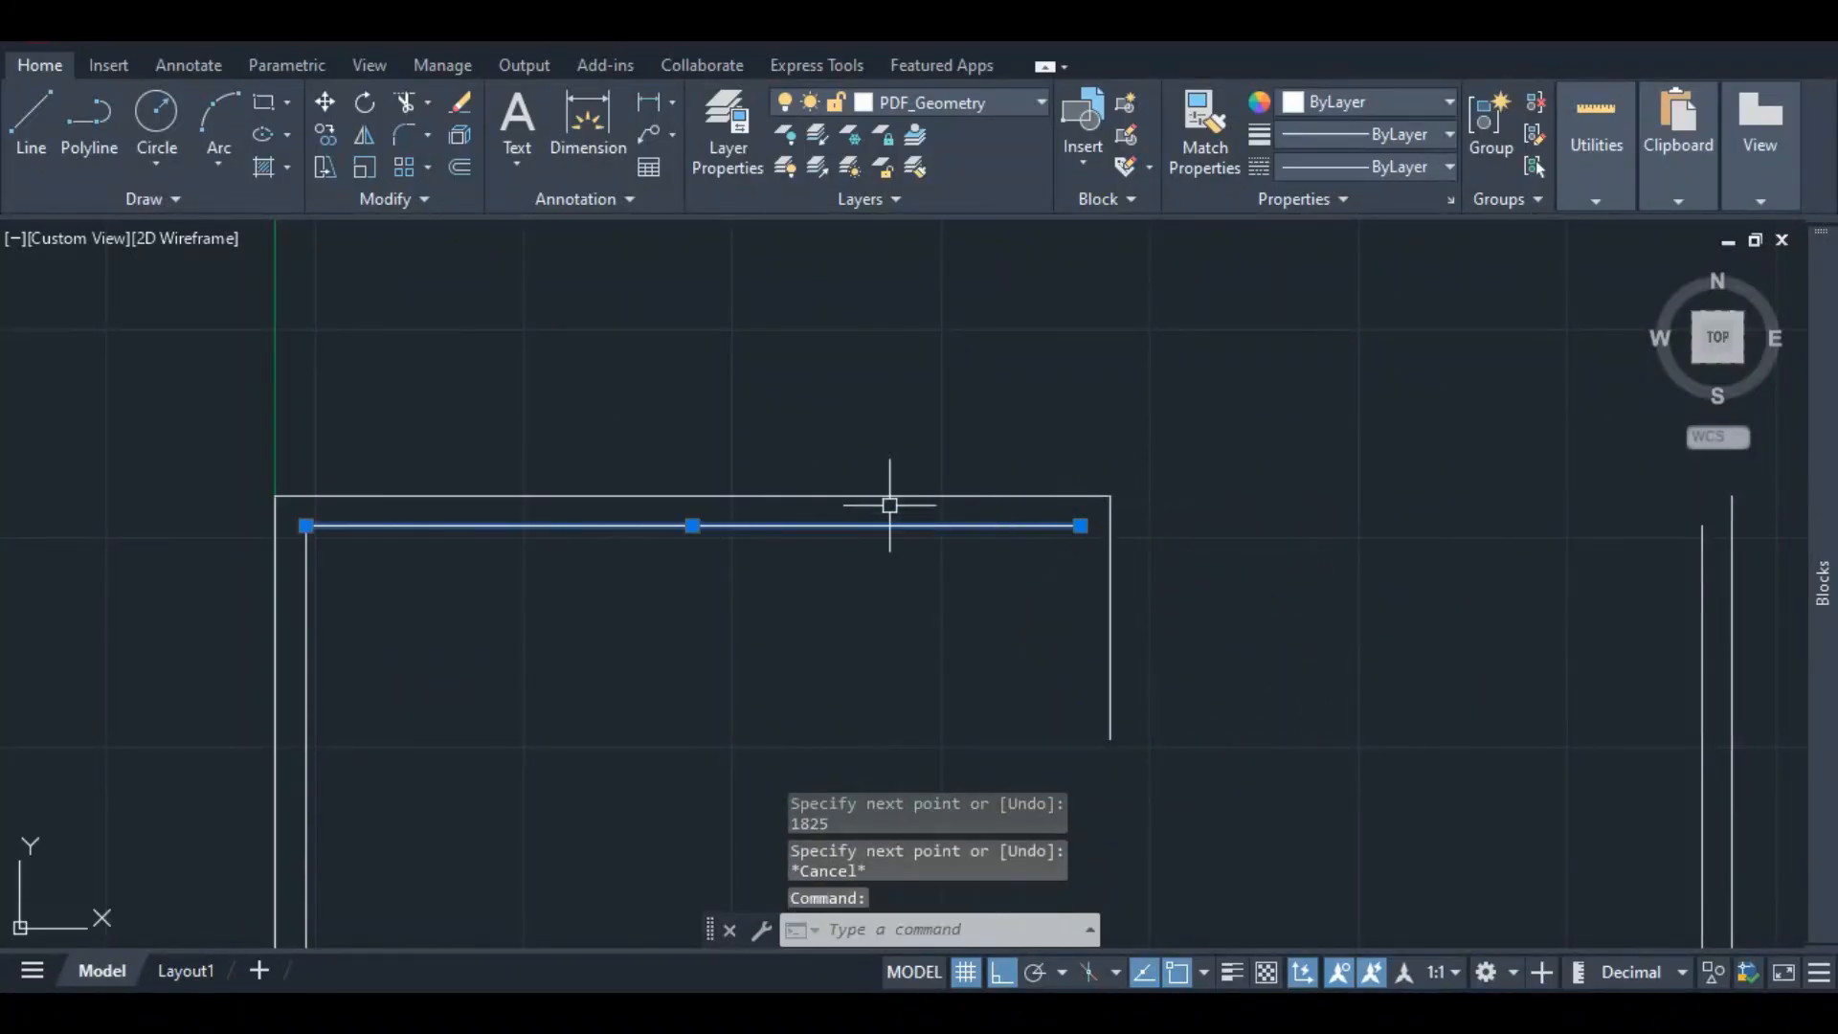
click(6, 129)
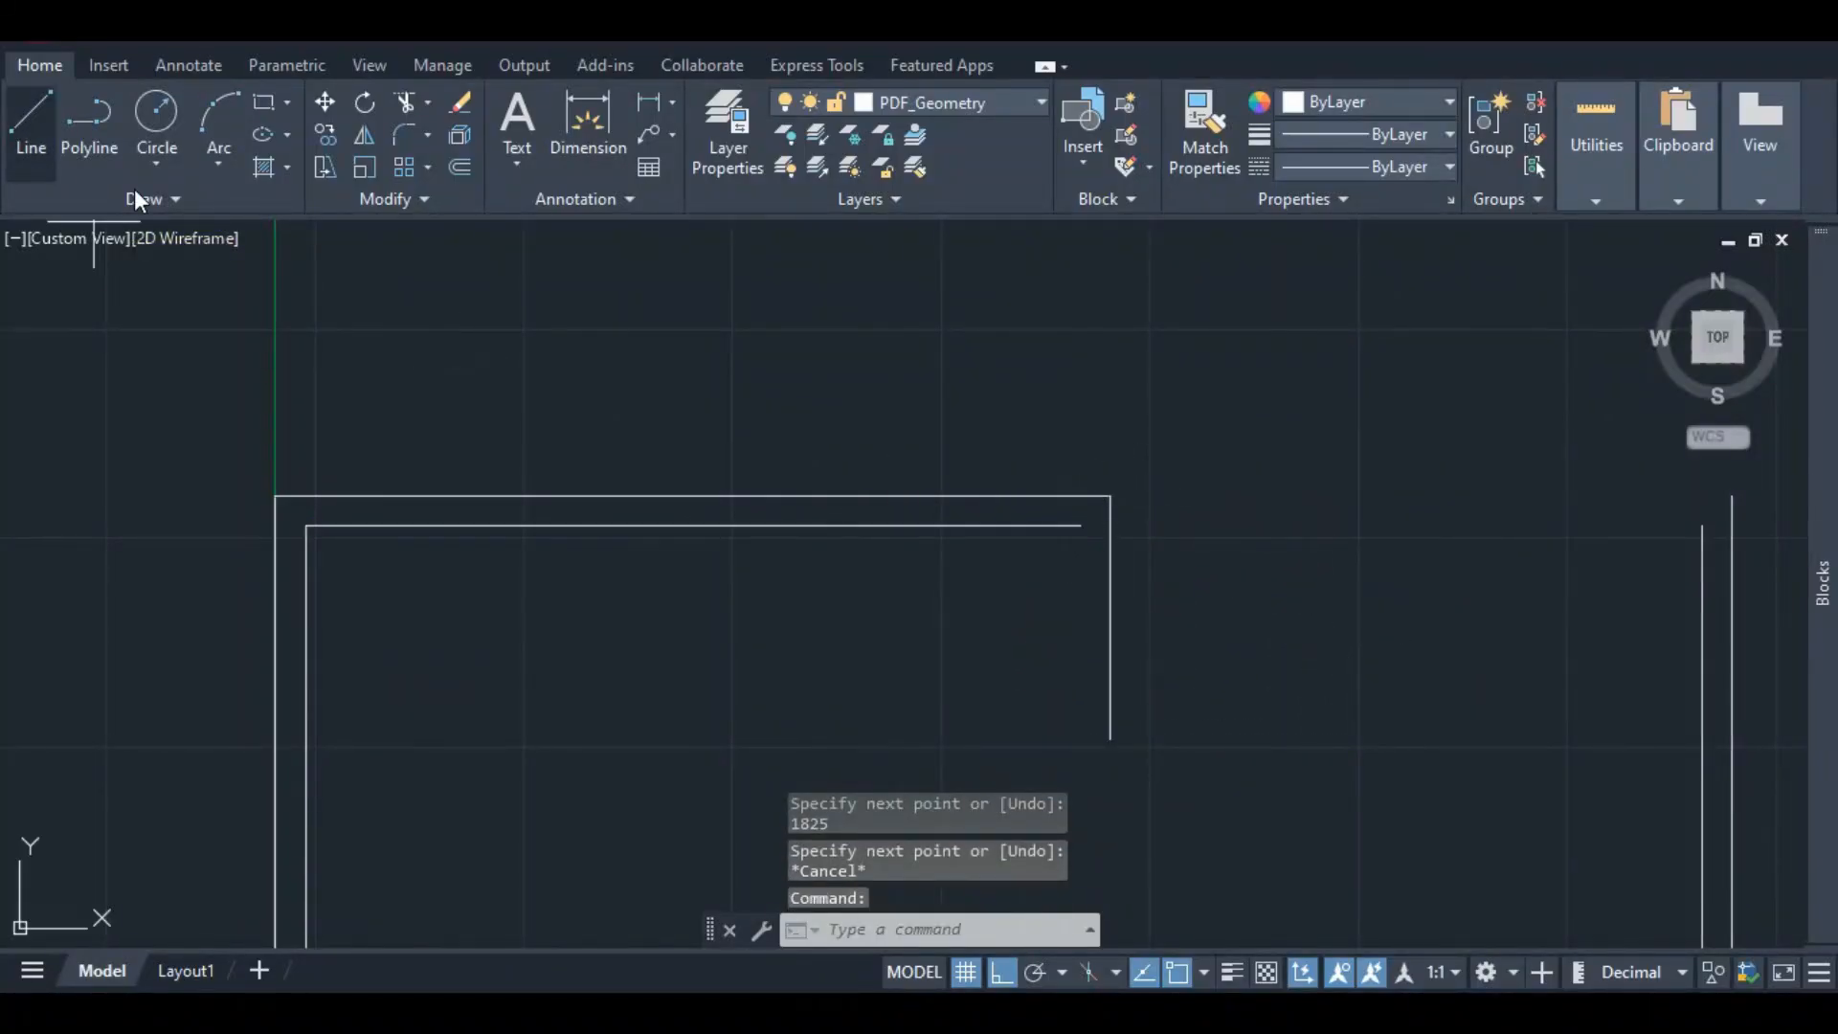
click(1079, 525)
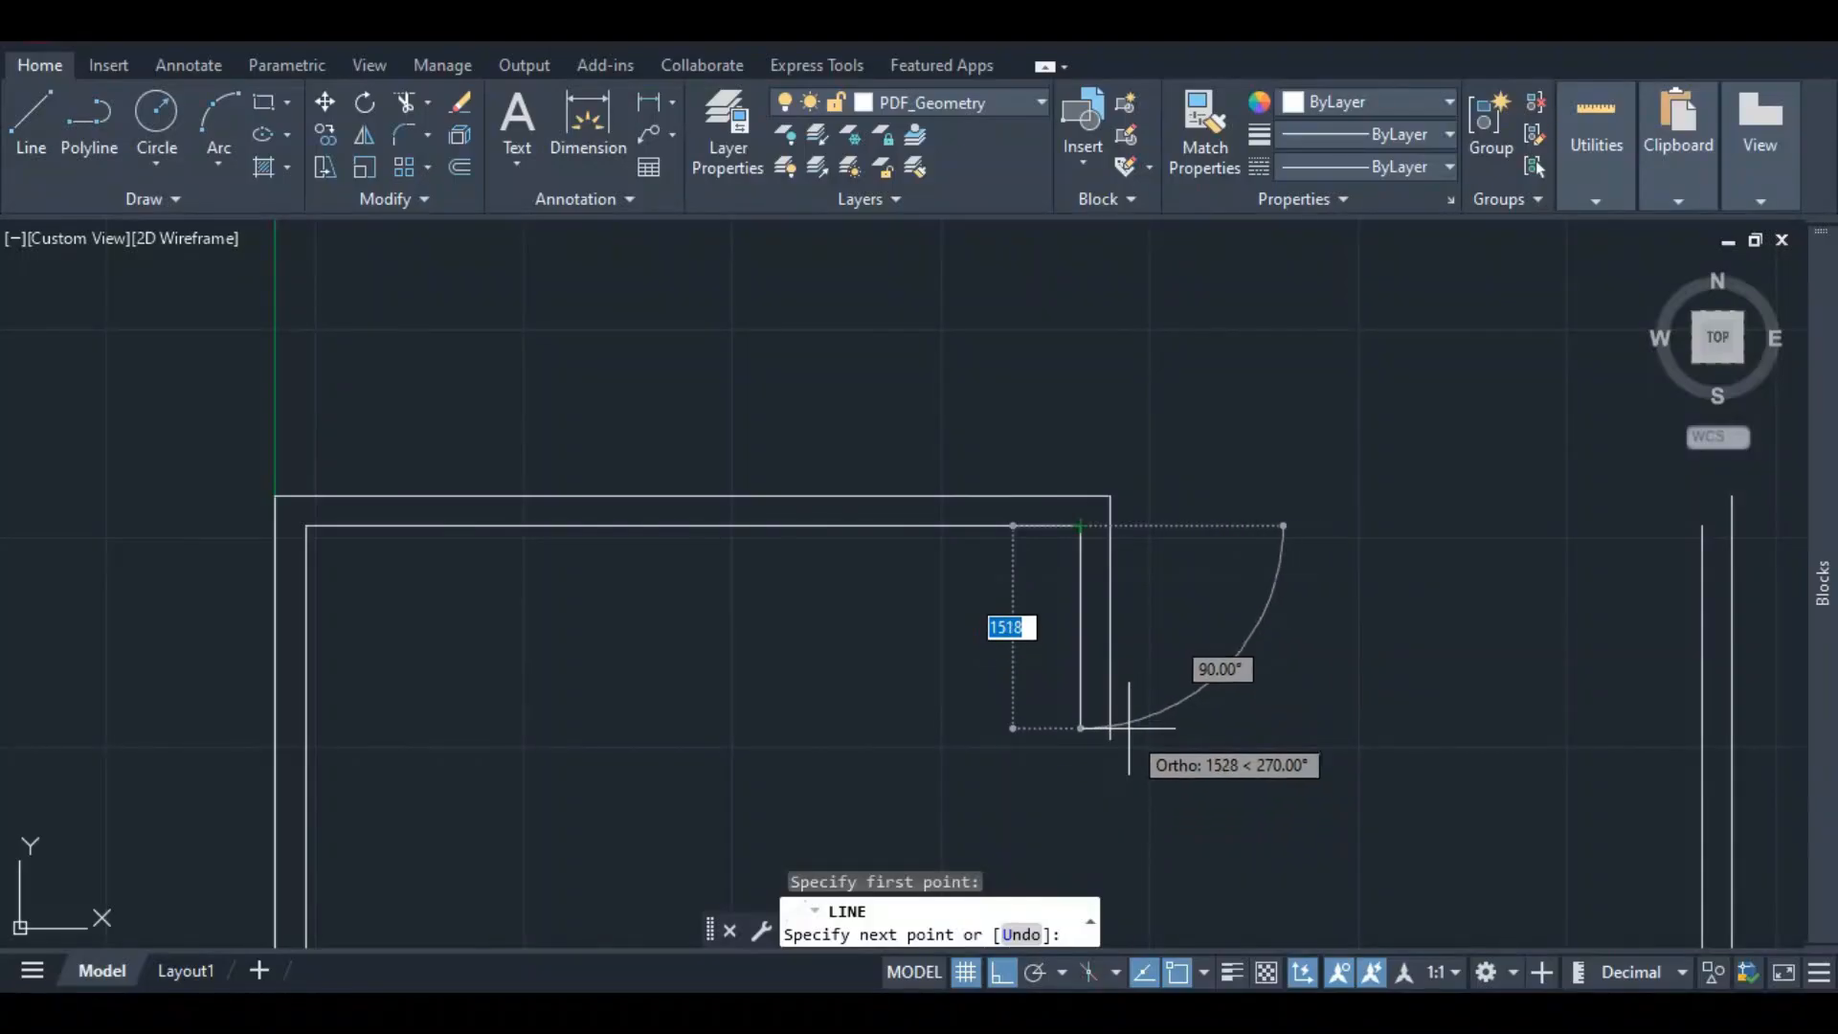
click(1083, 738)
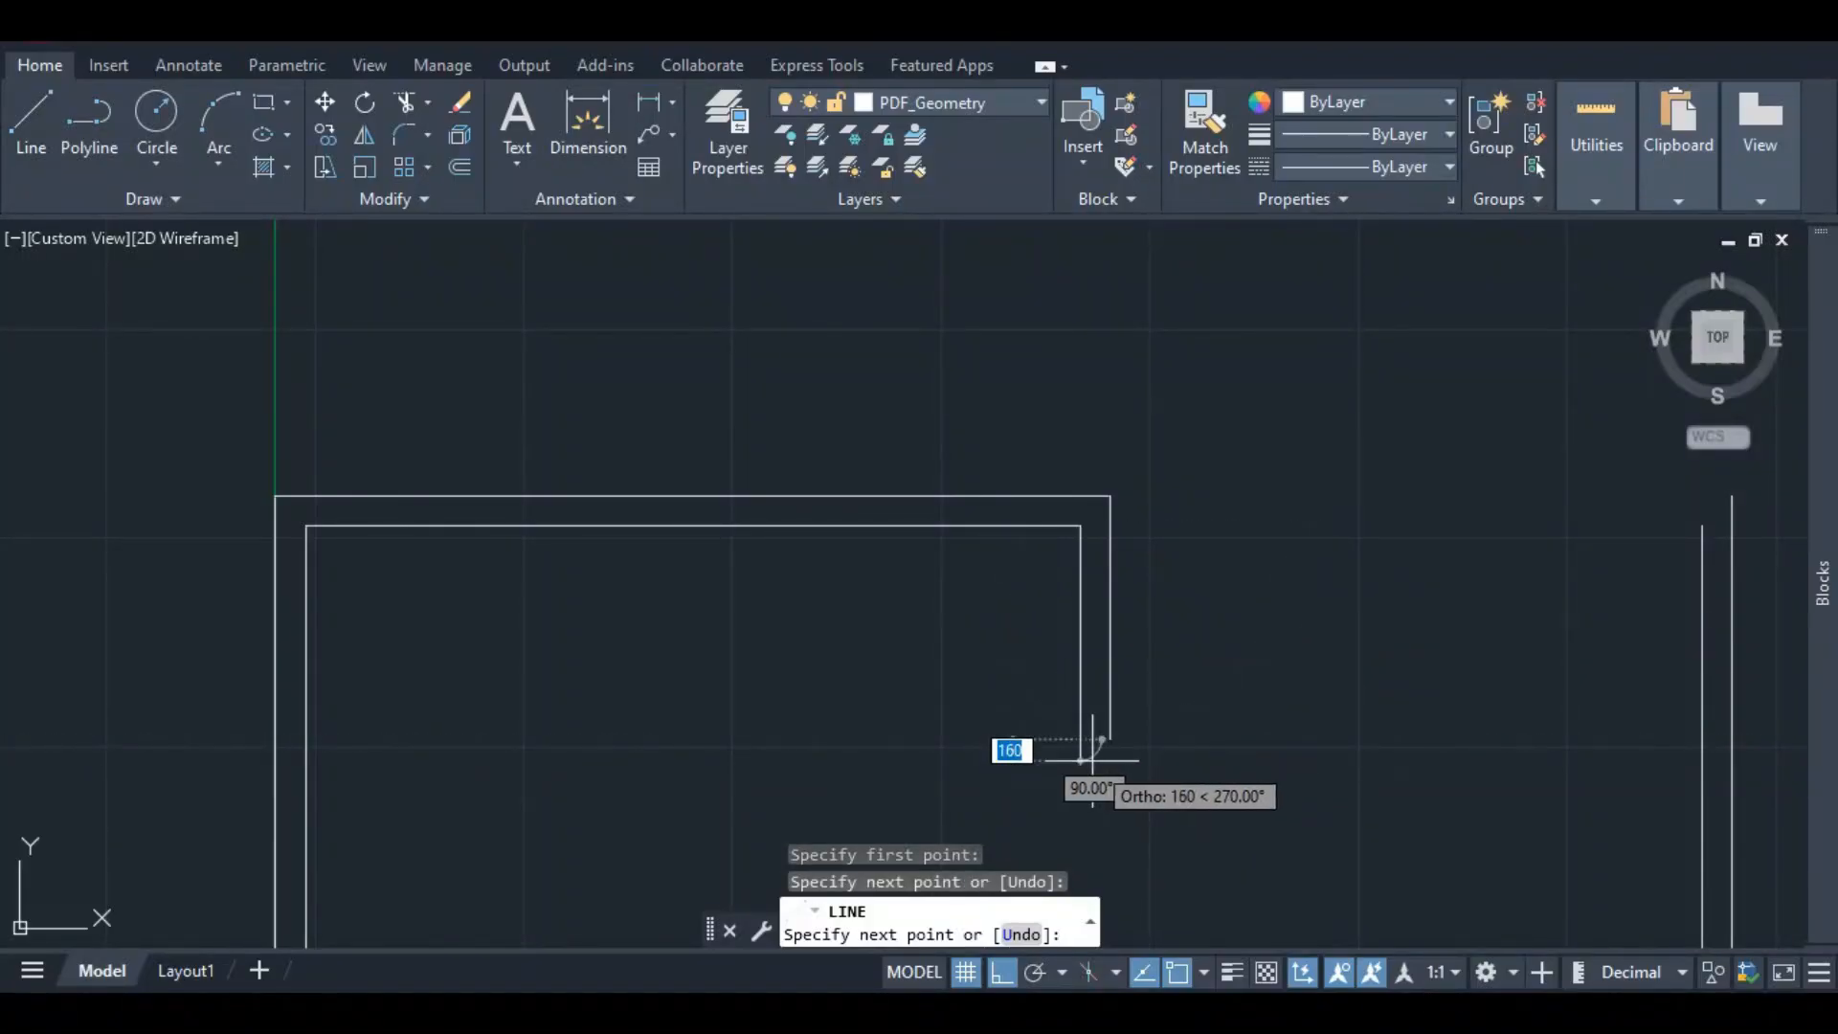
key(Escape)
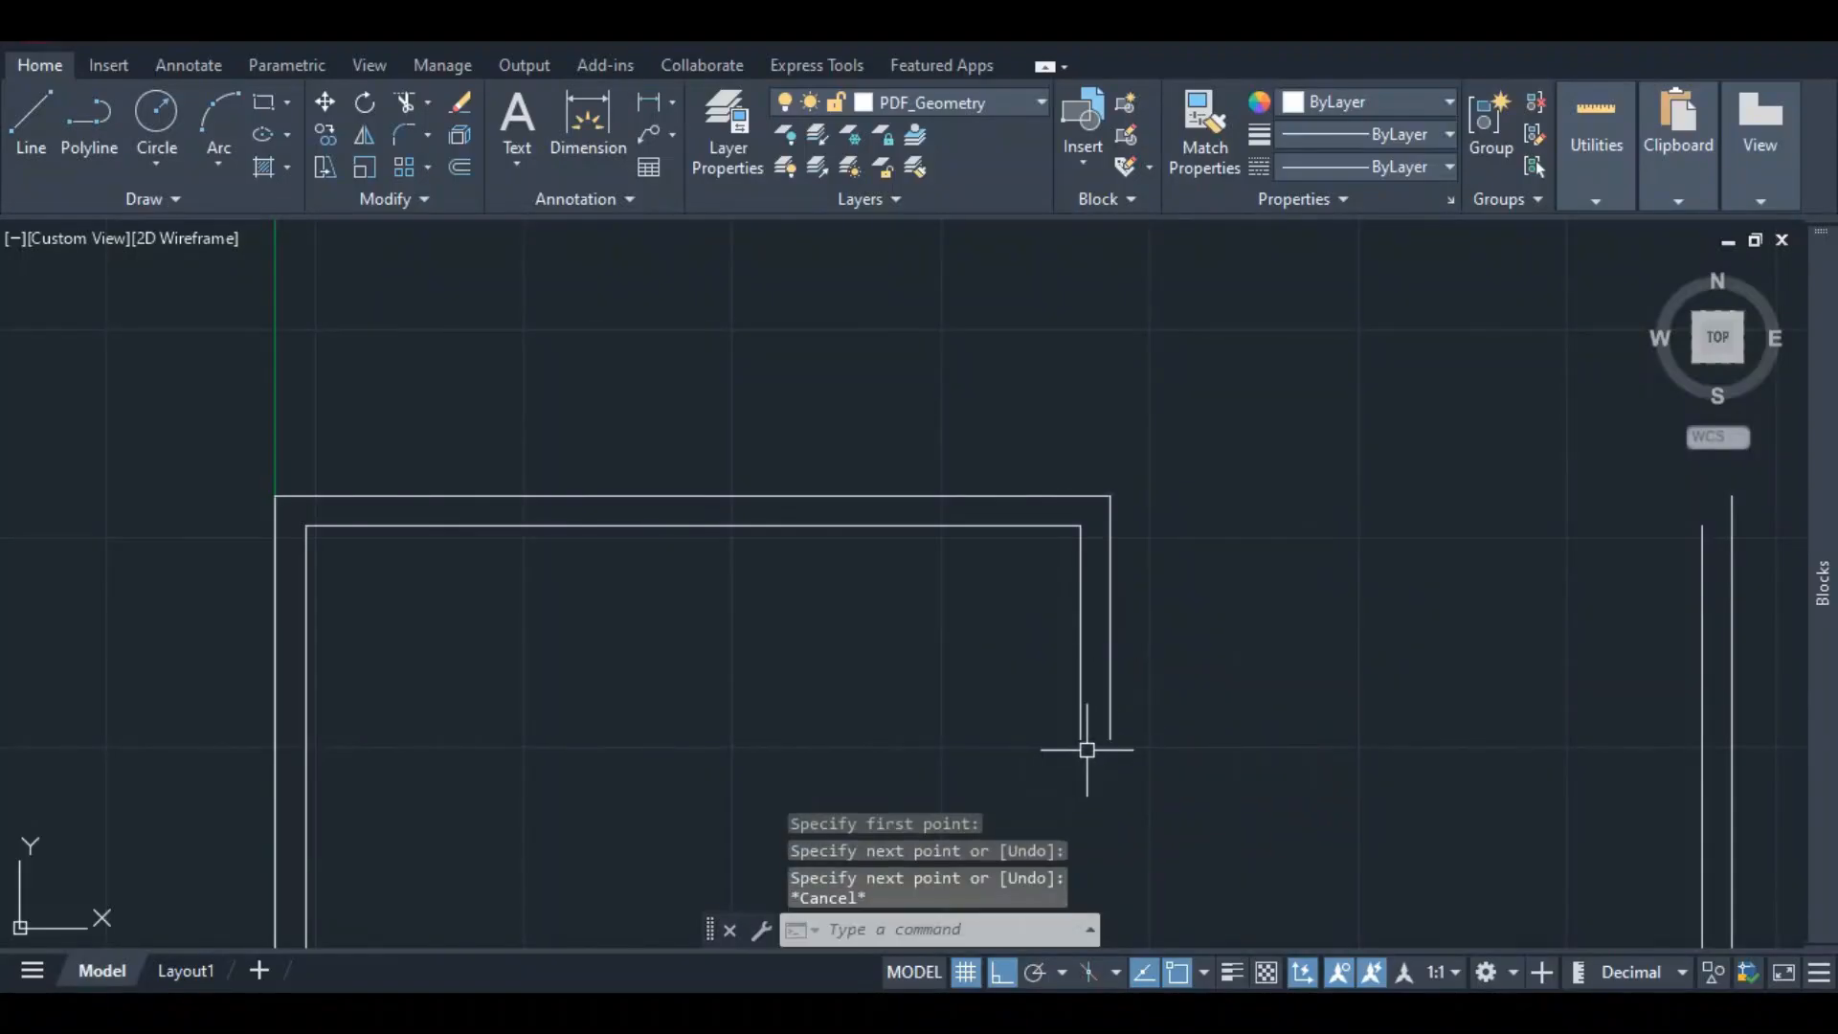
- Examine how the wall above the store closes the northeast recess in the existing floor plan
scroll(1121, 683, down, 4)
scroll(1263, 613, down, 4)
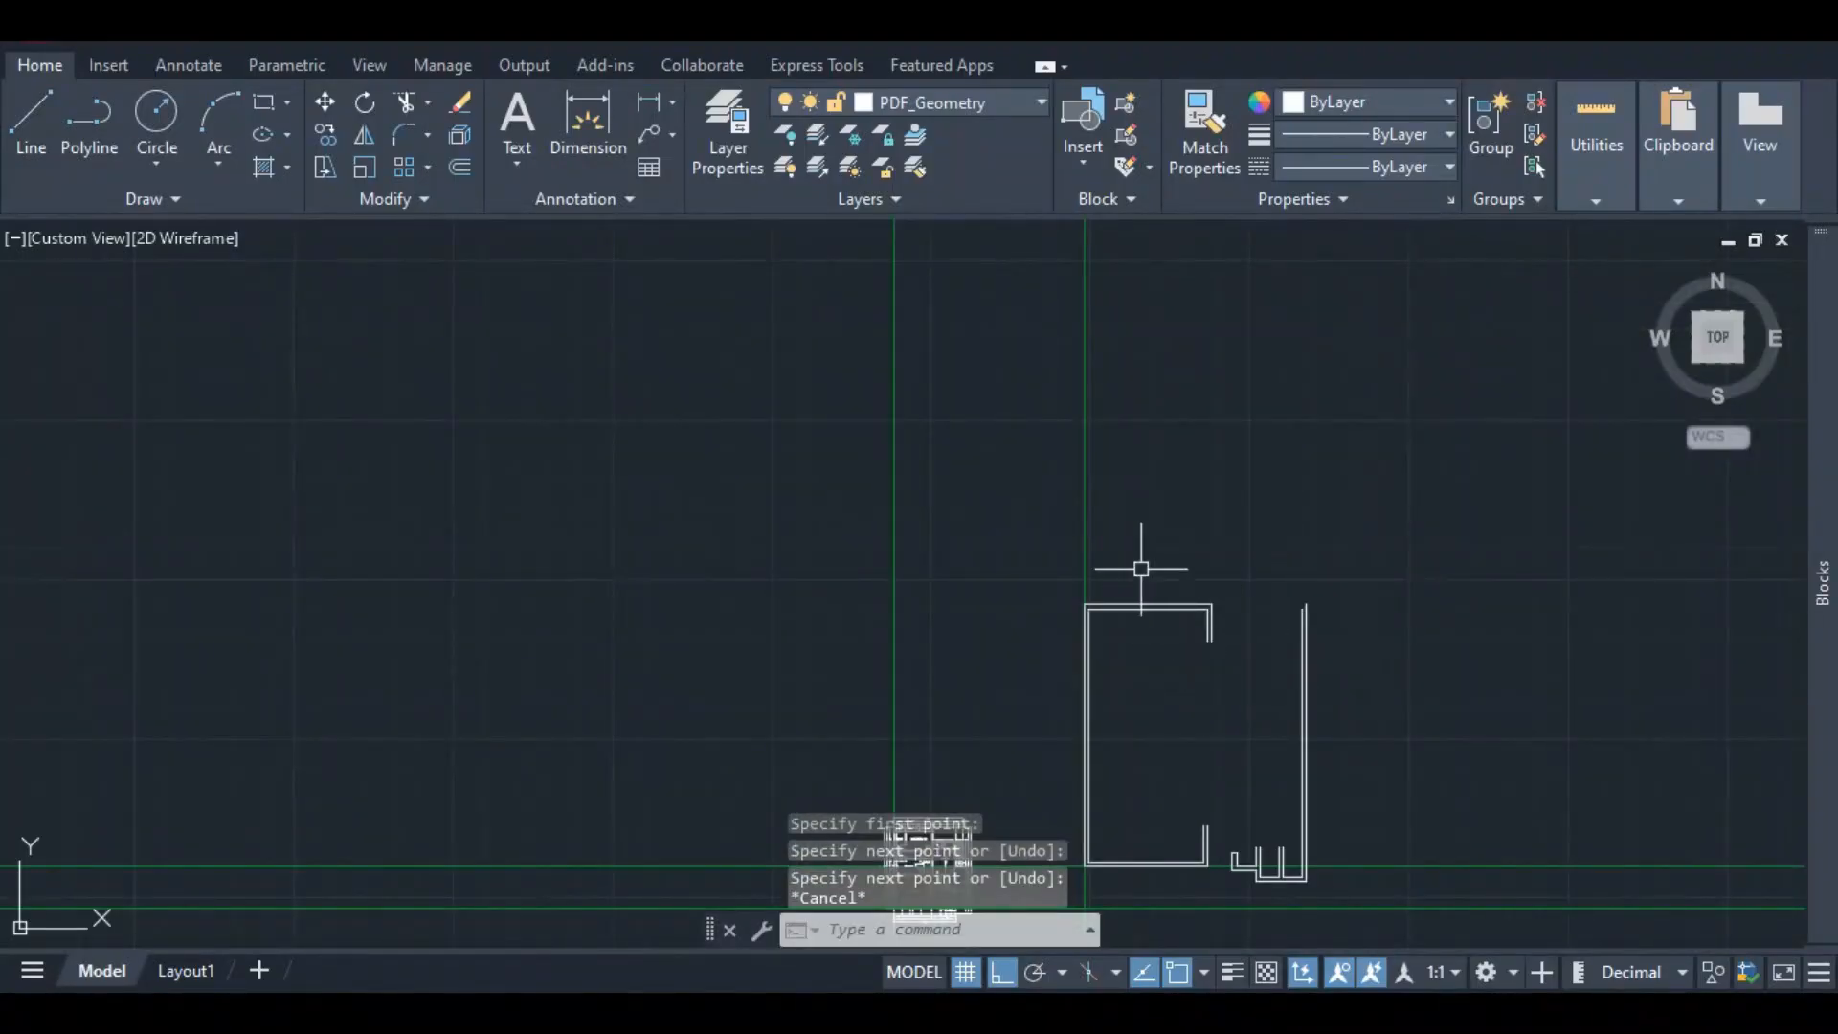
scroll(1141, 568, down, 3)
scroll(1263, 594, down, 3)
scroll(1177, 642, up, 4)
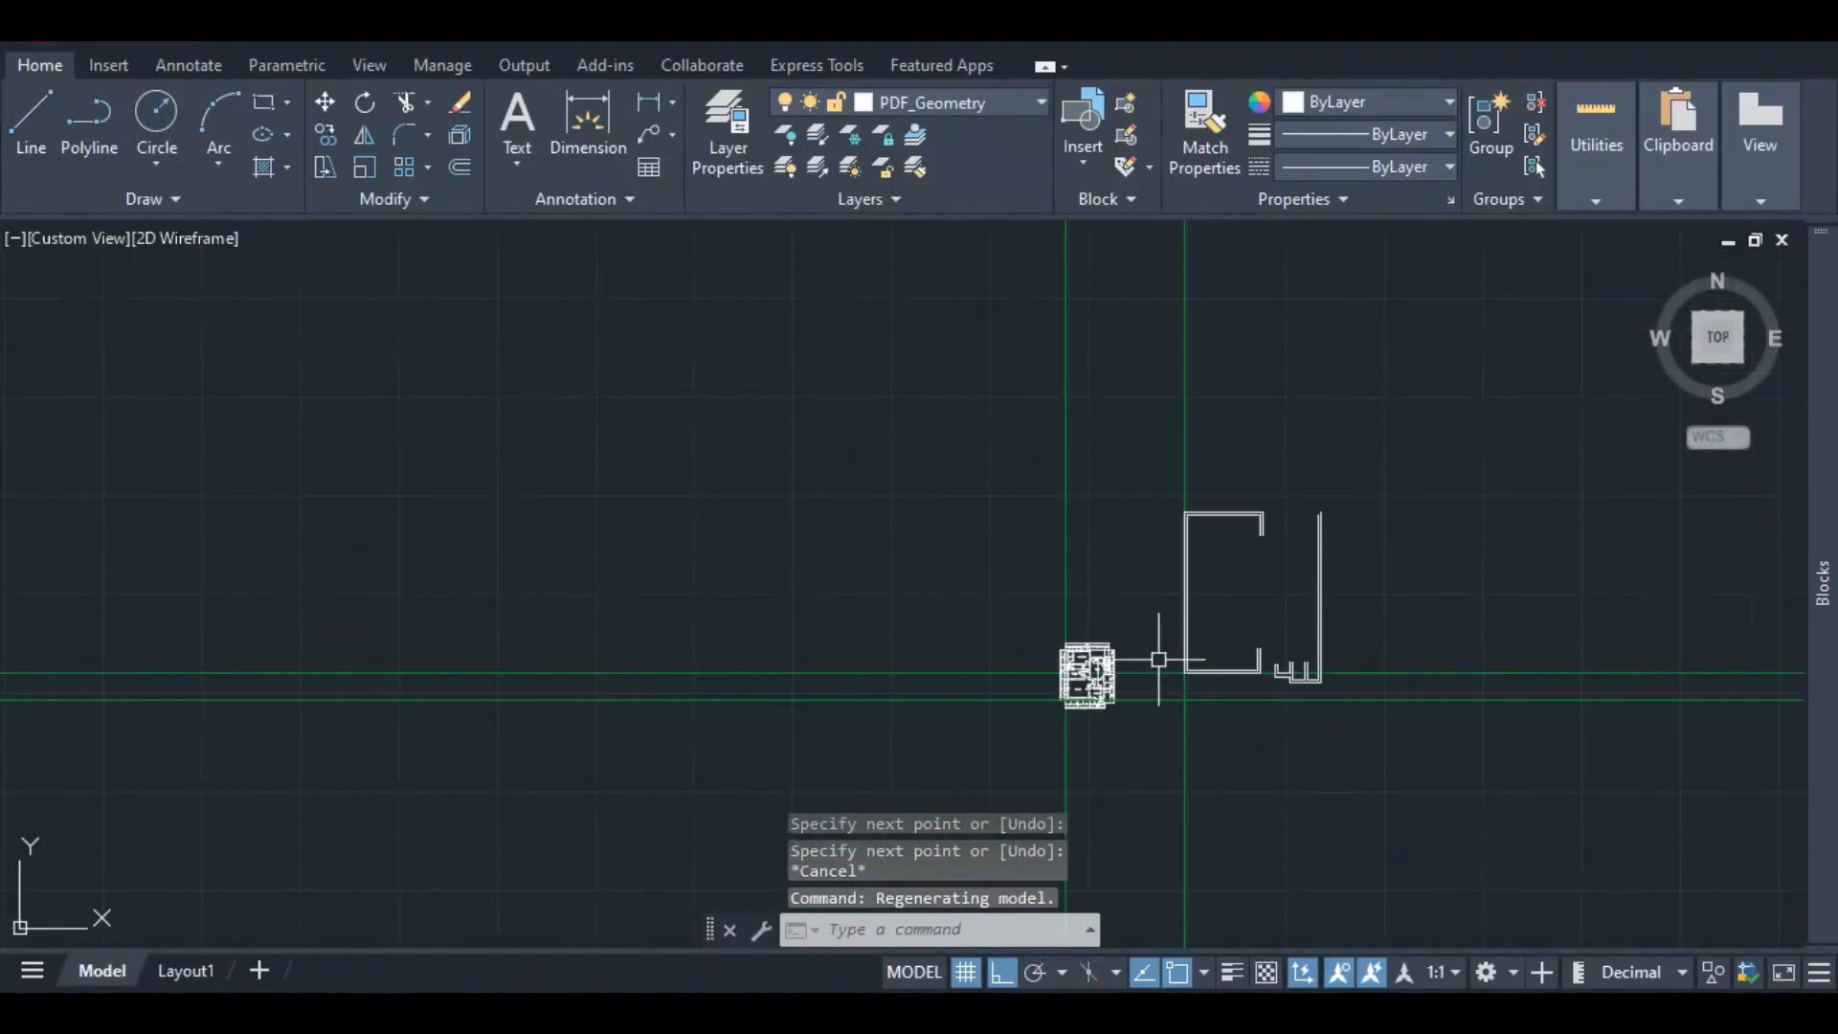
scroll(1158, 659, up, 8)
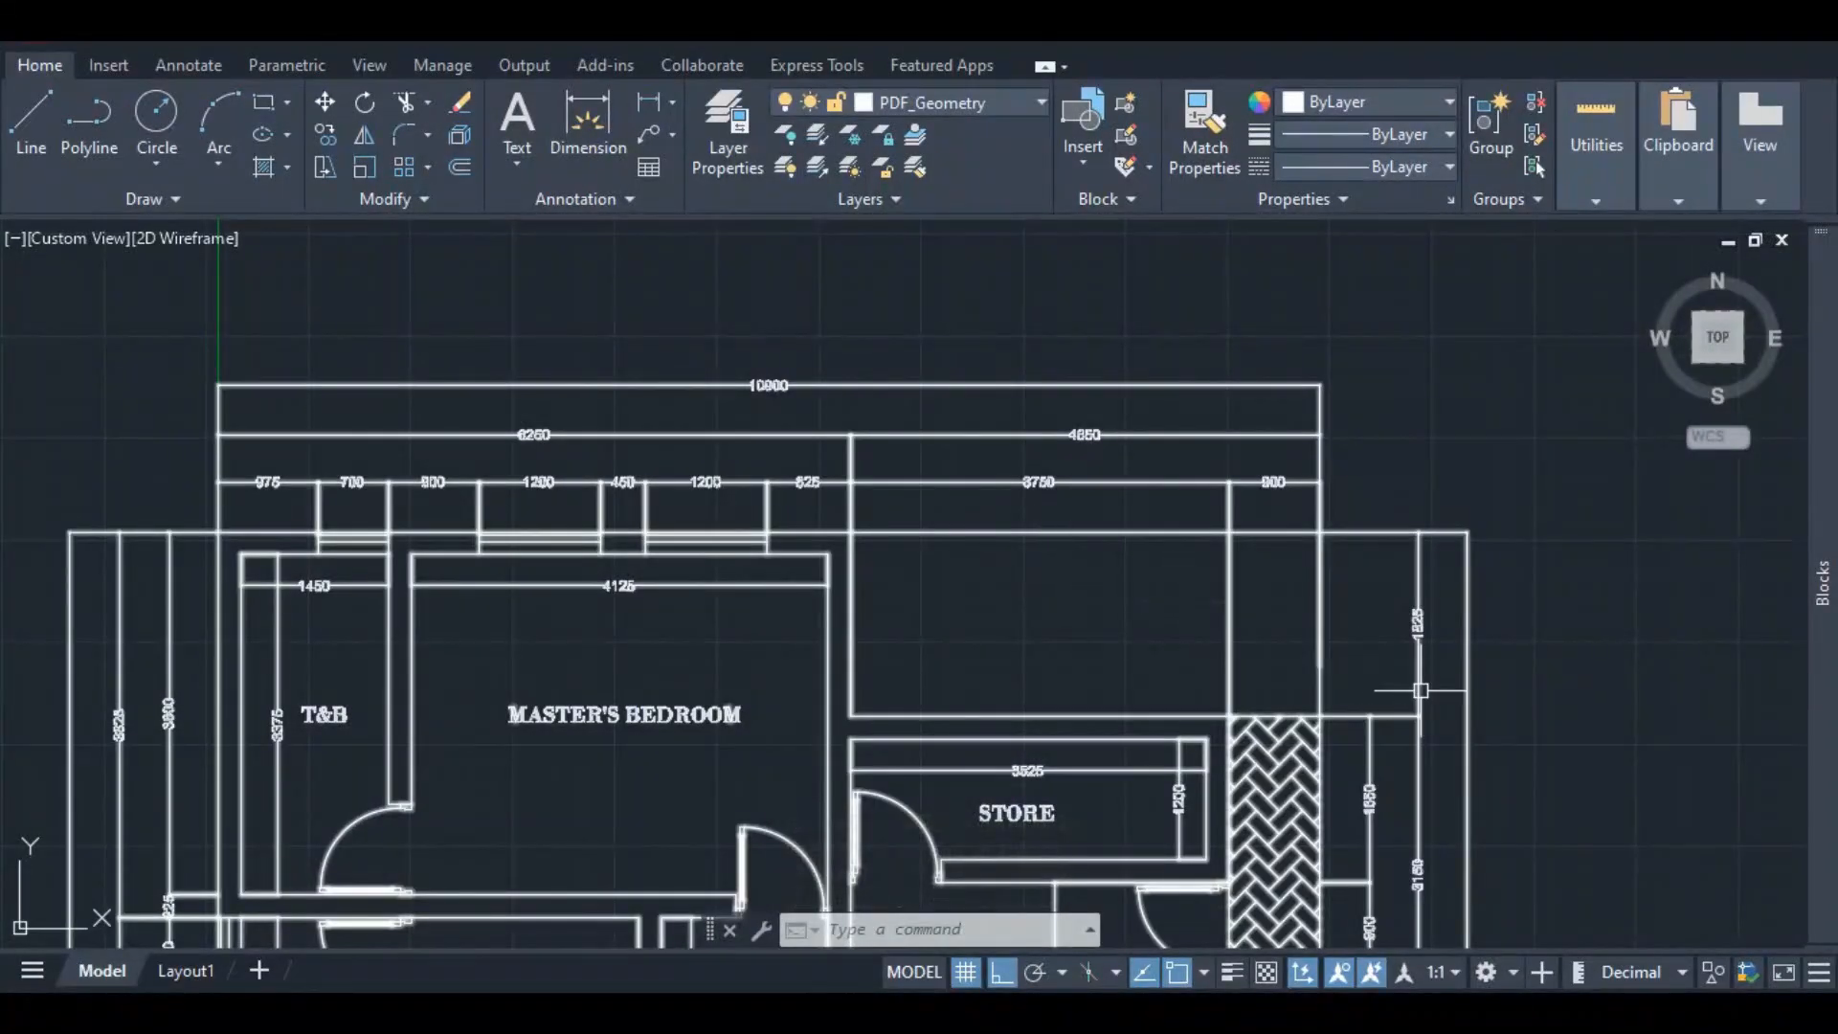
scroll(1420, 689, up, 6)
scroll(1386, 651, down, 5)
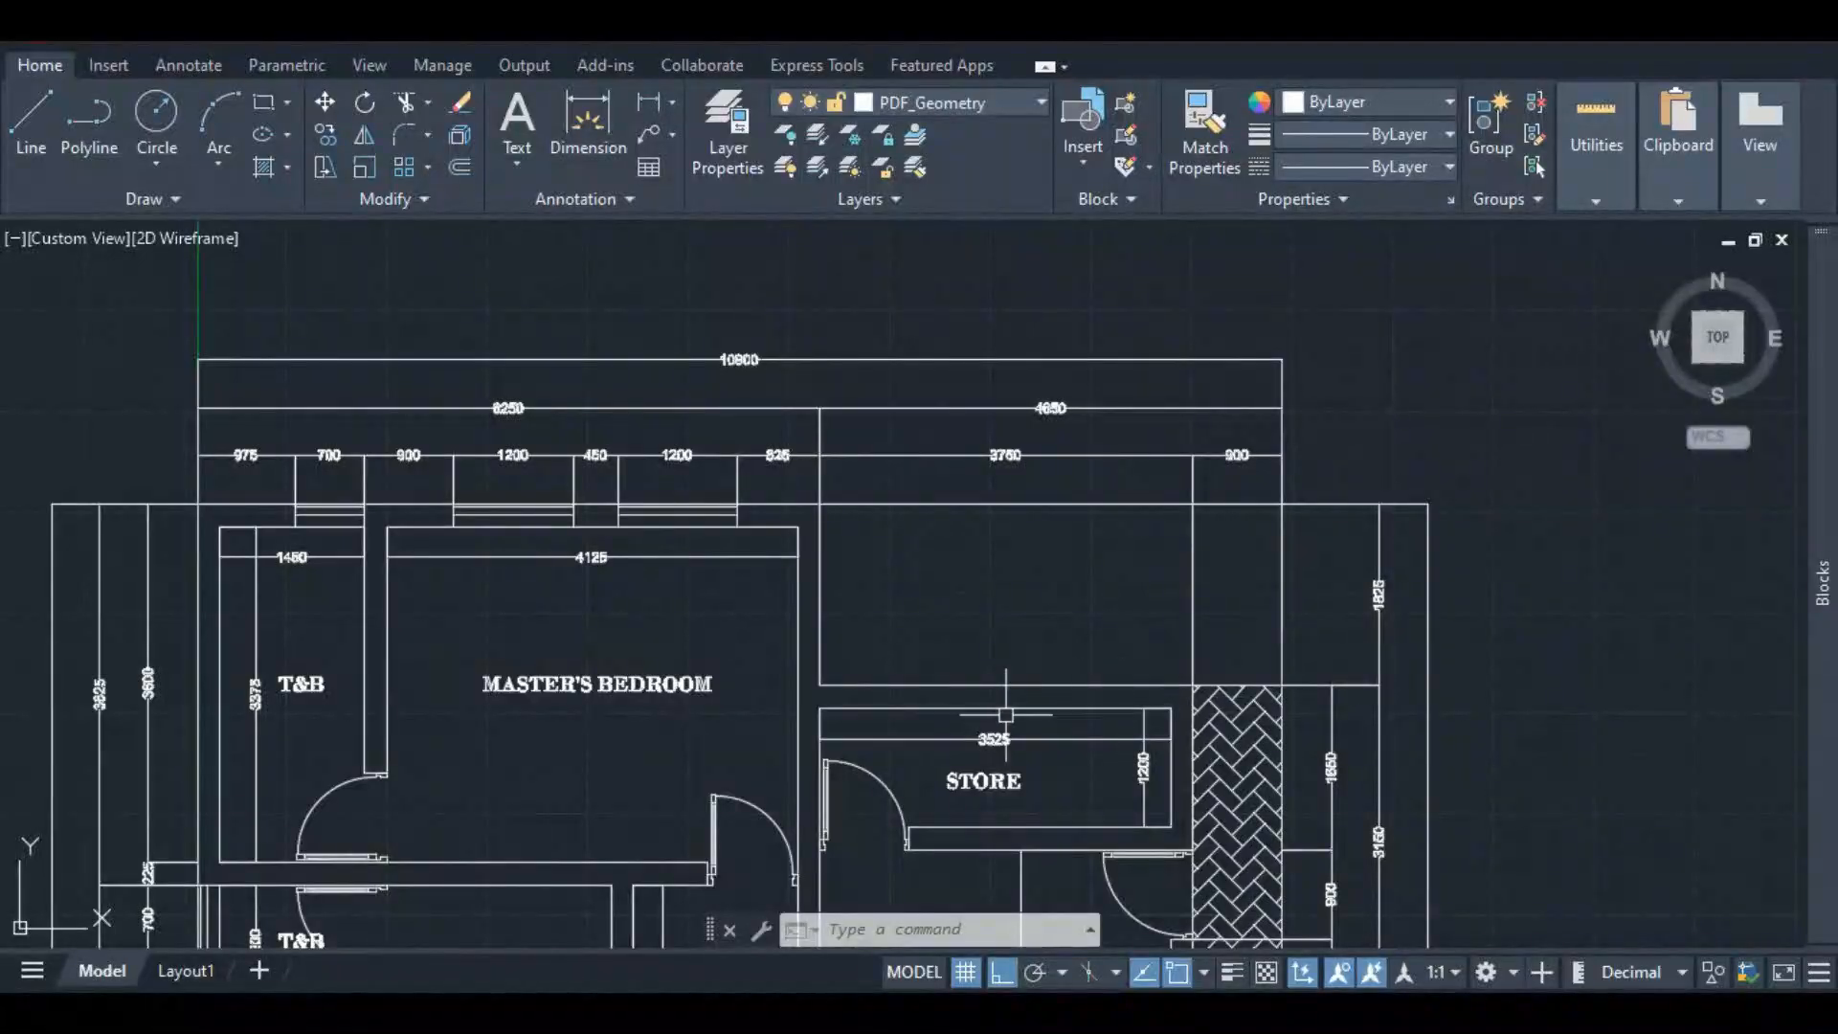
scroll(850, 692, down, 3)
scroll(890, 689, up, 2)
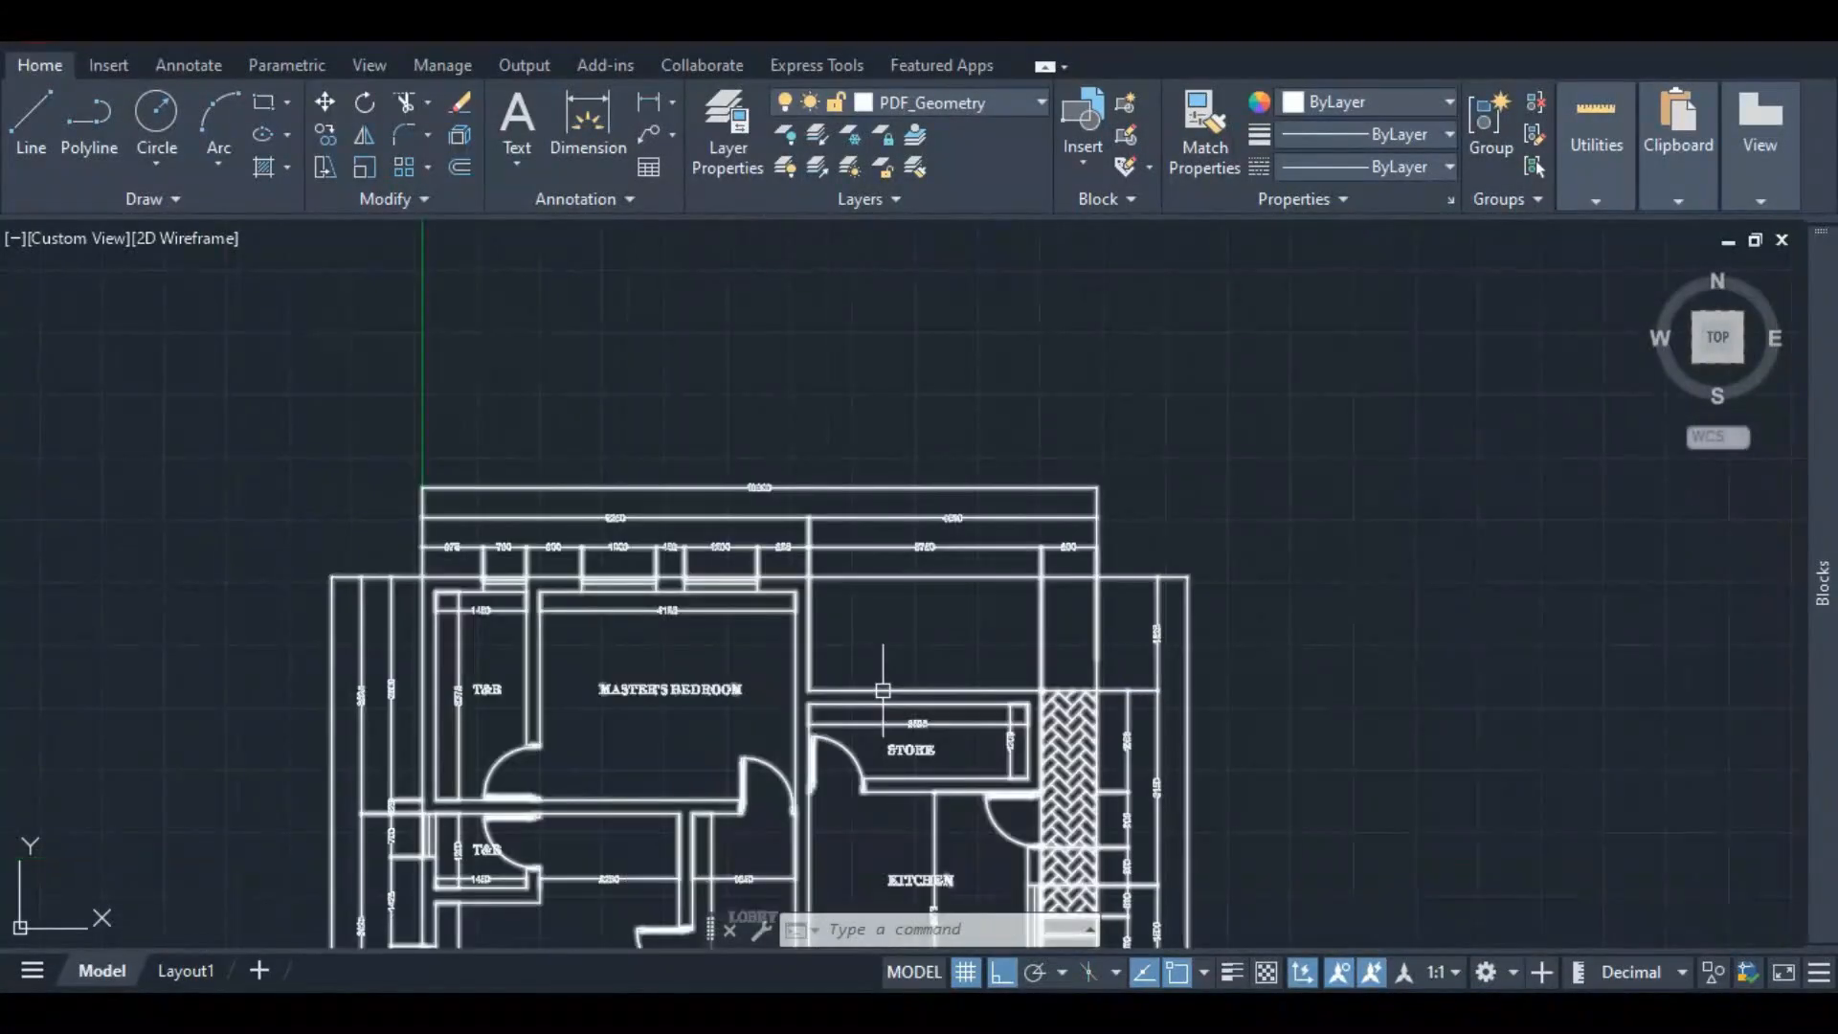
scroll(895, 674, down, 2)
scroll(896, 674, down, 5)
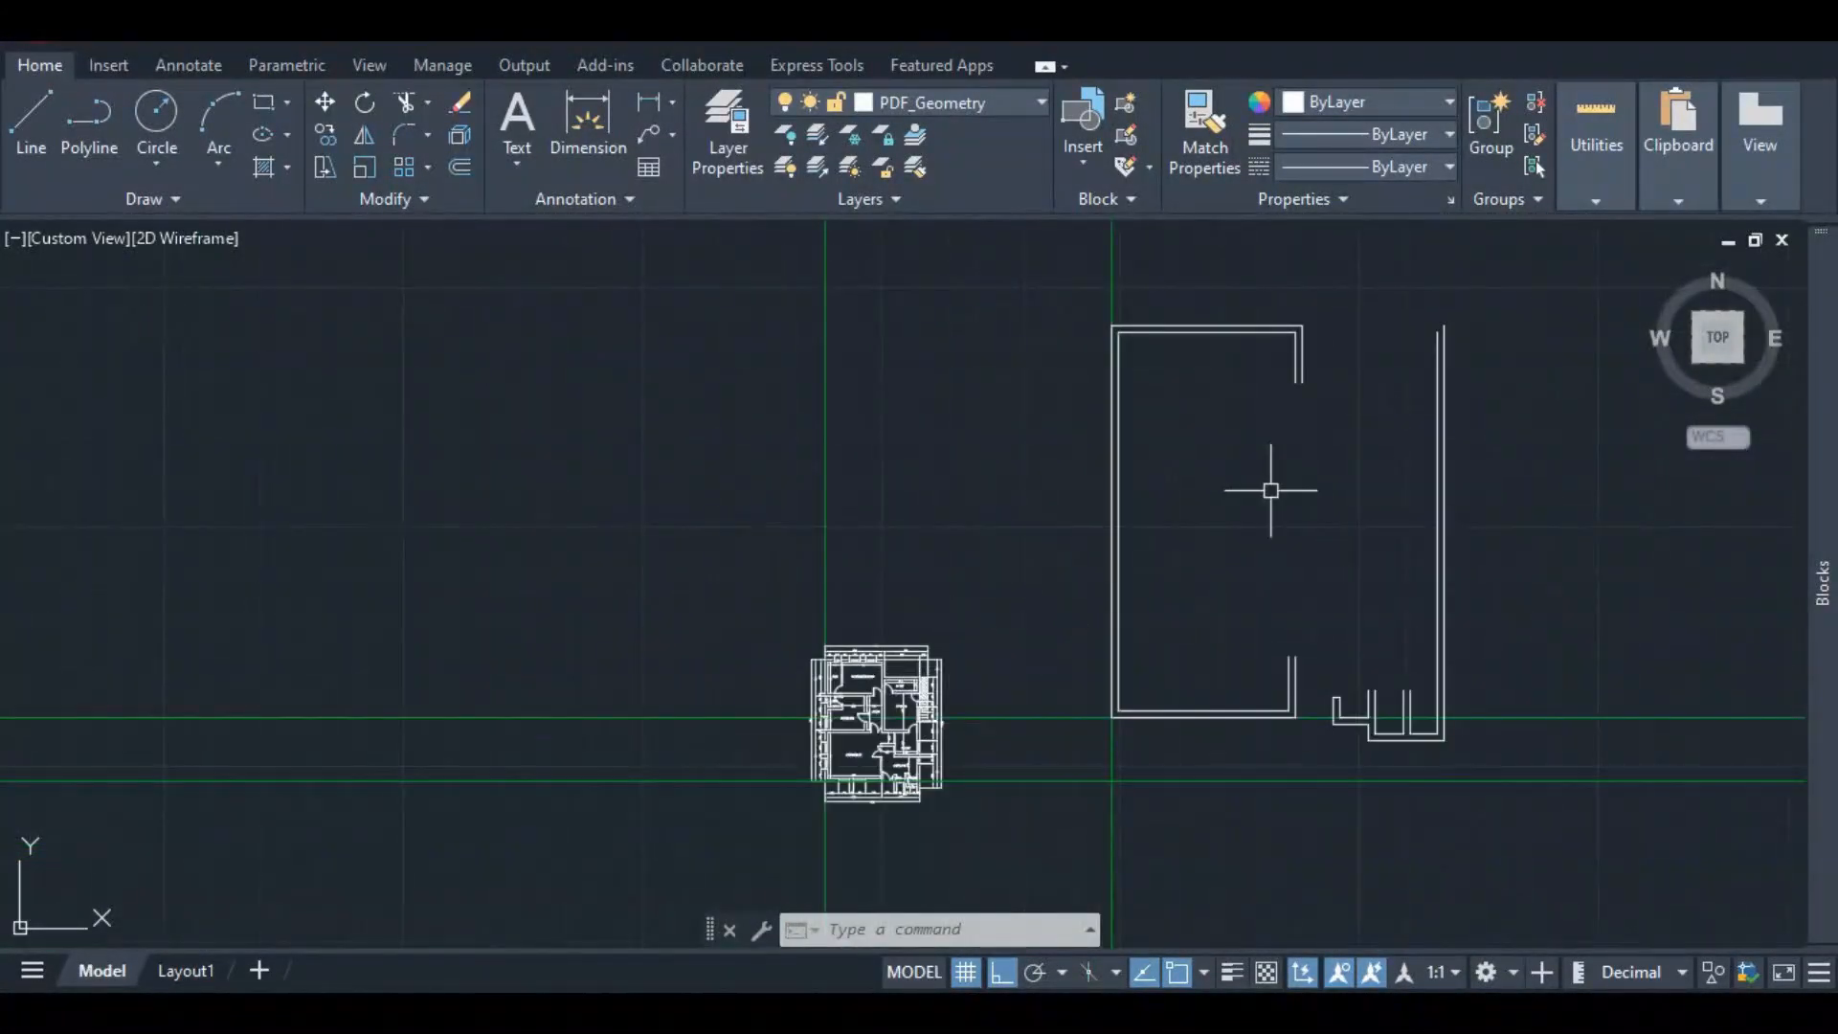
- Draw a horizontal line from the south end of the recess's outer wall line to the inner face of the east wall
scroll(1397, 350, up, 4)
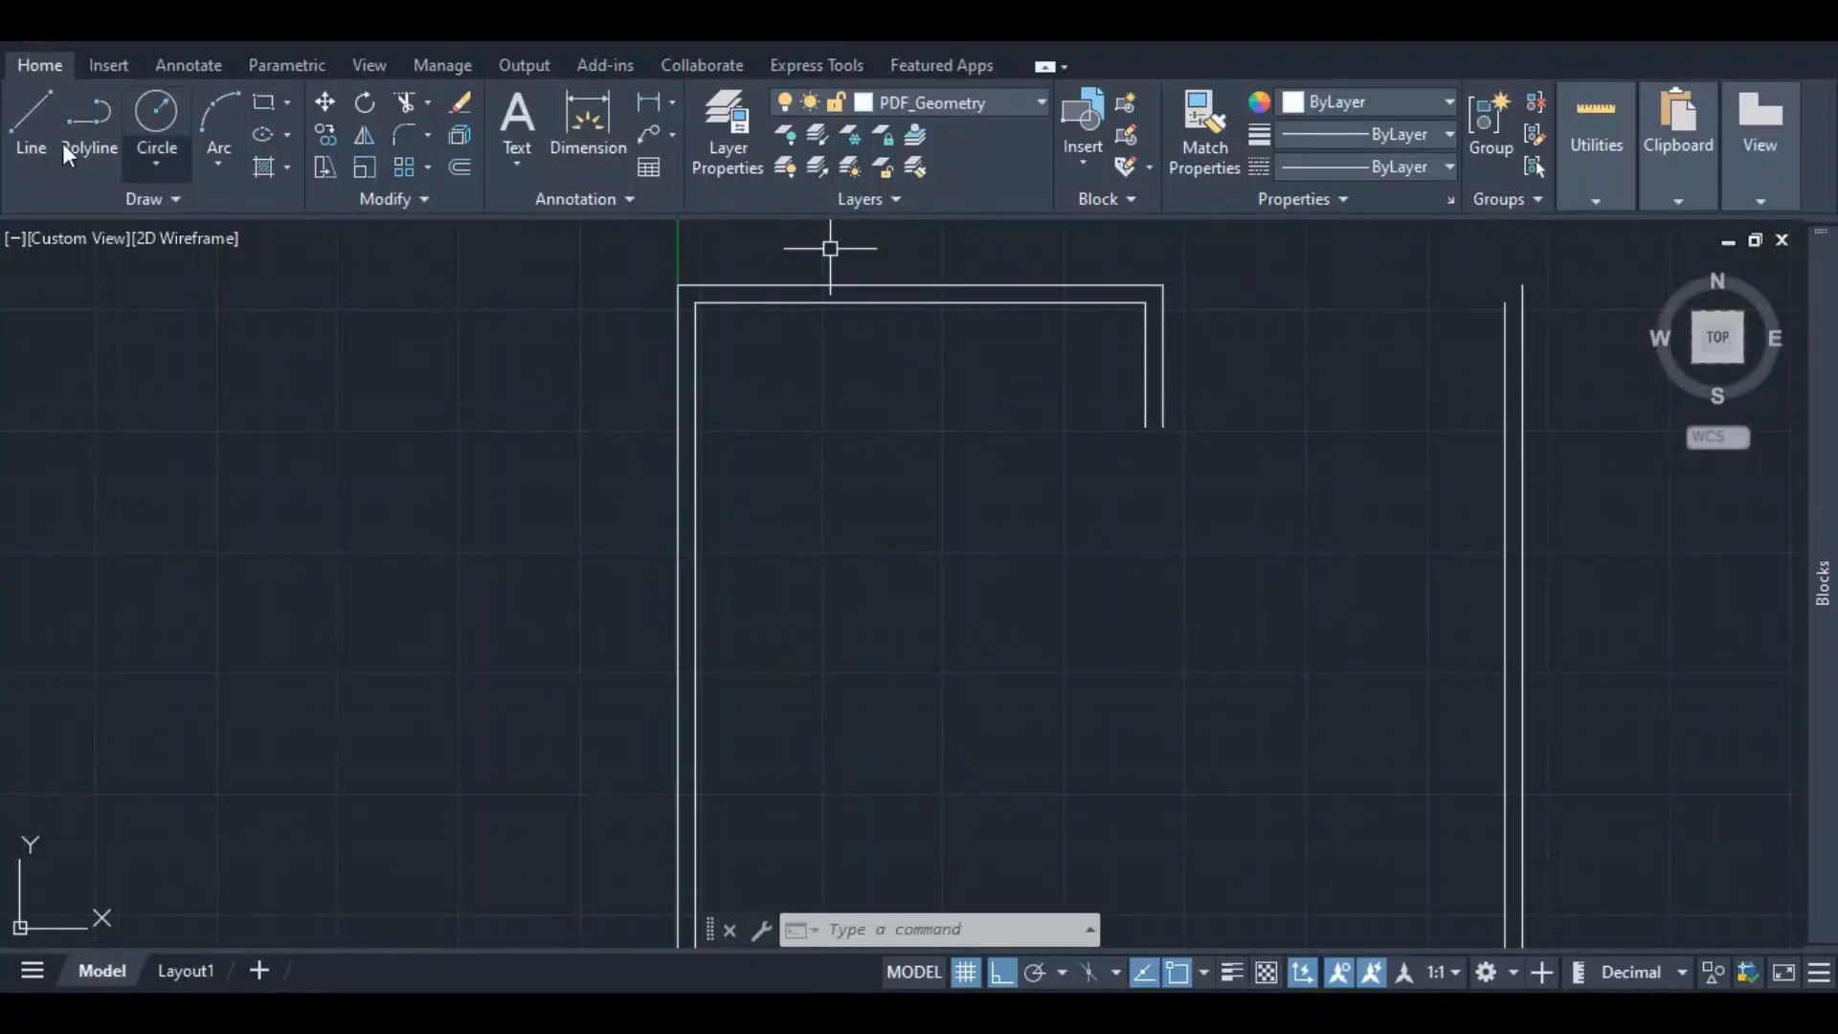
click(1162, 426)
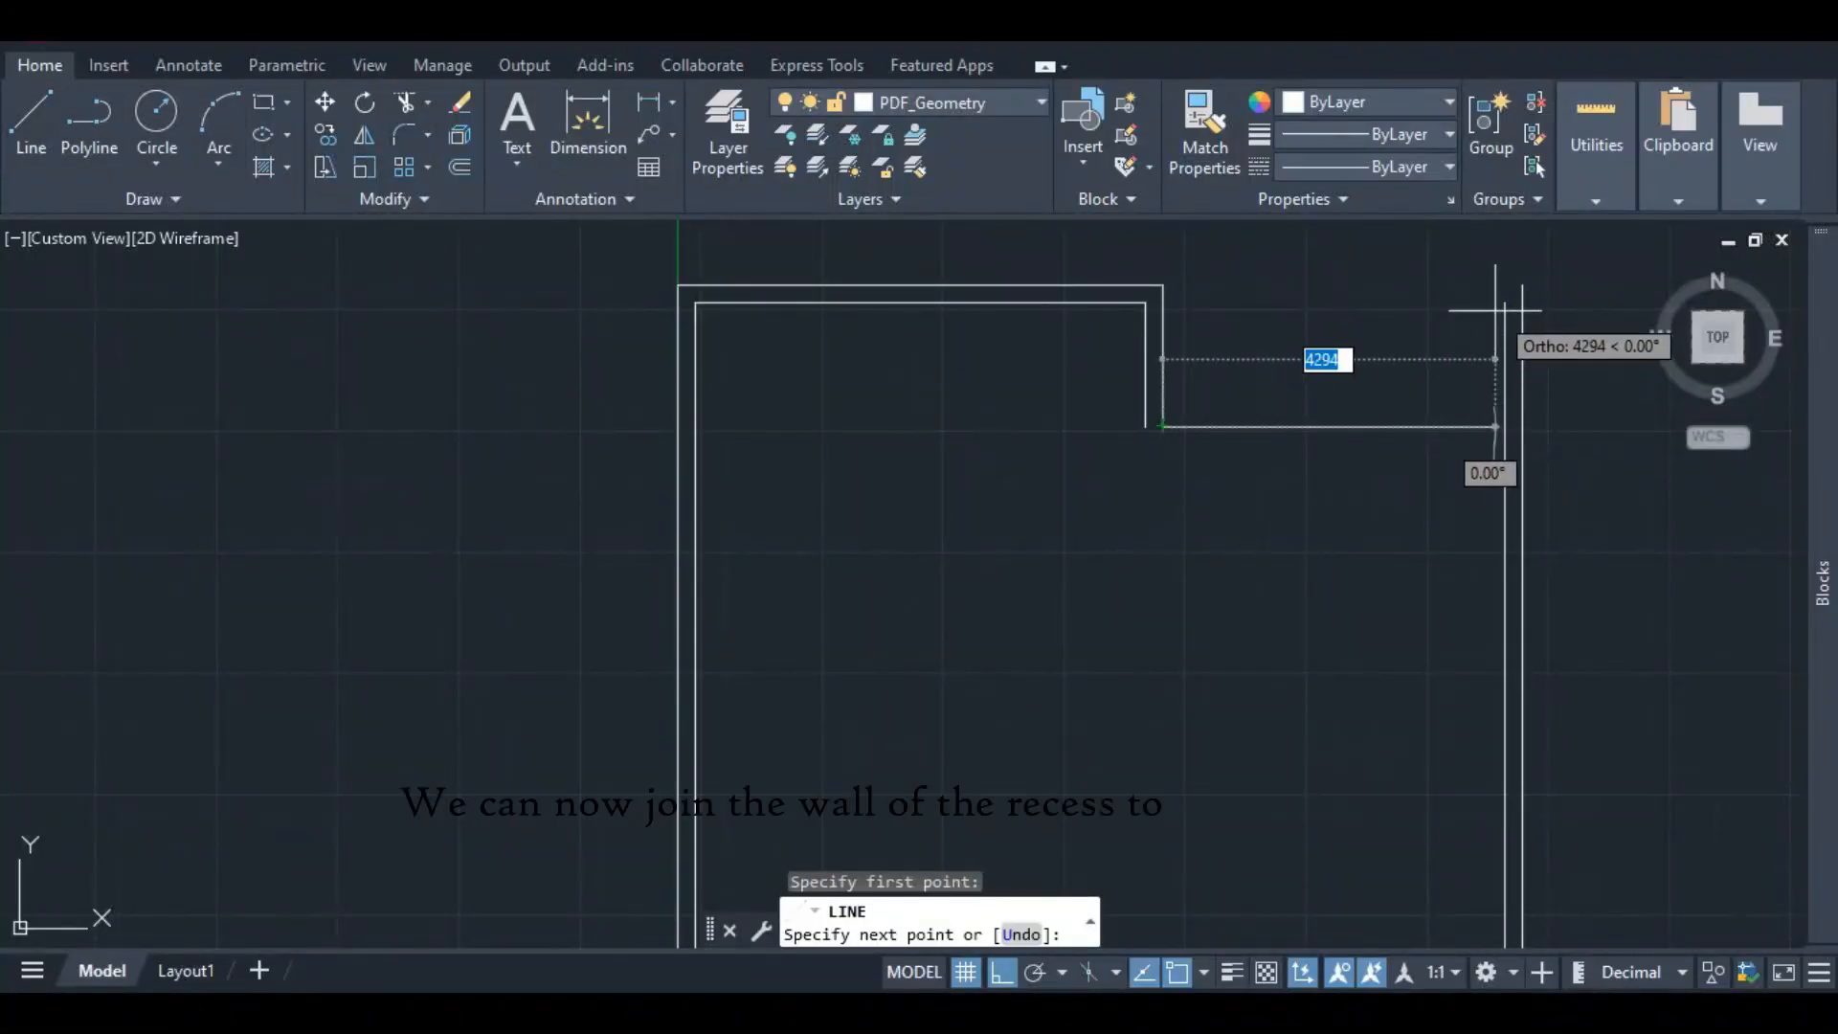
click(1504, 426)
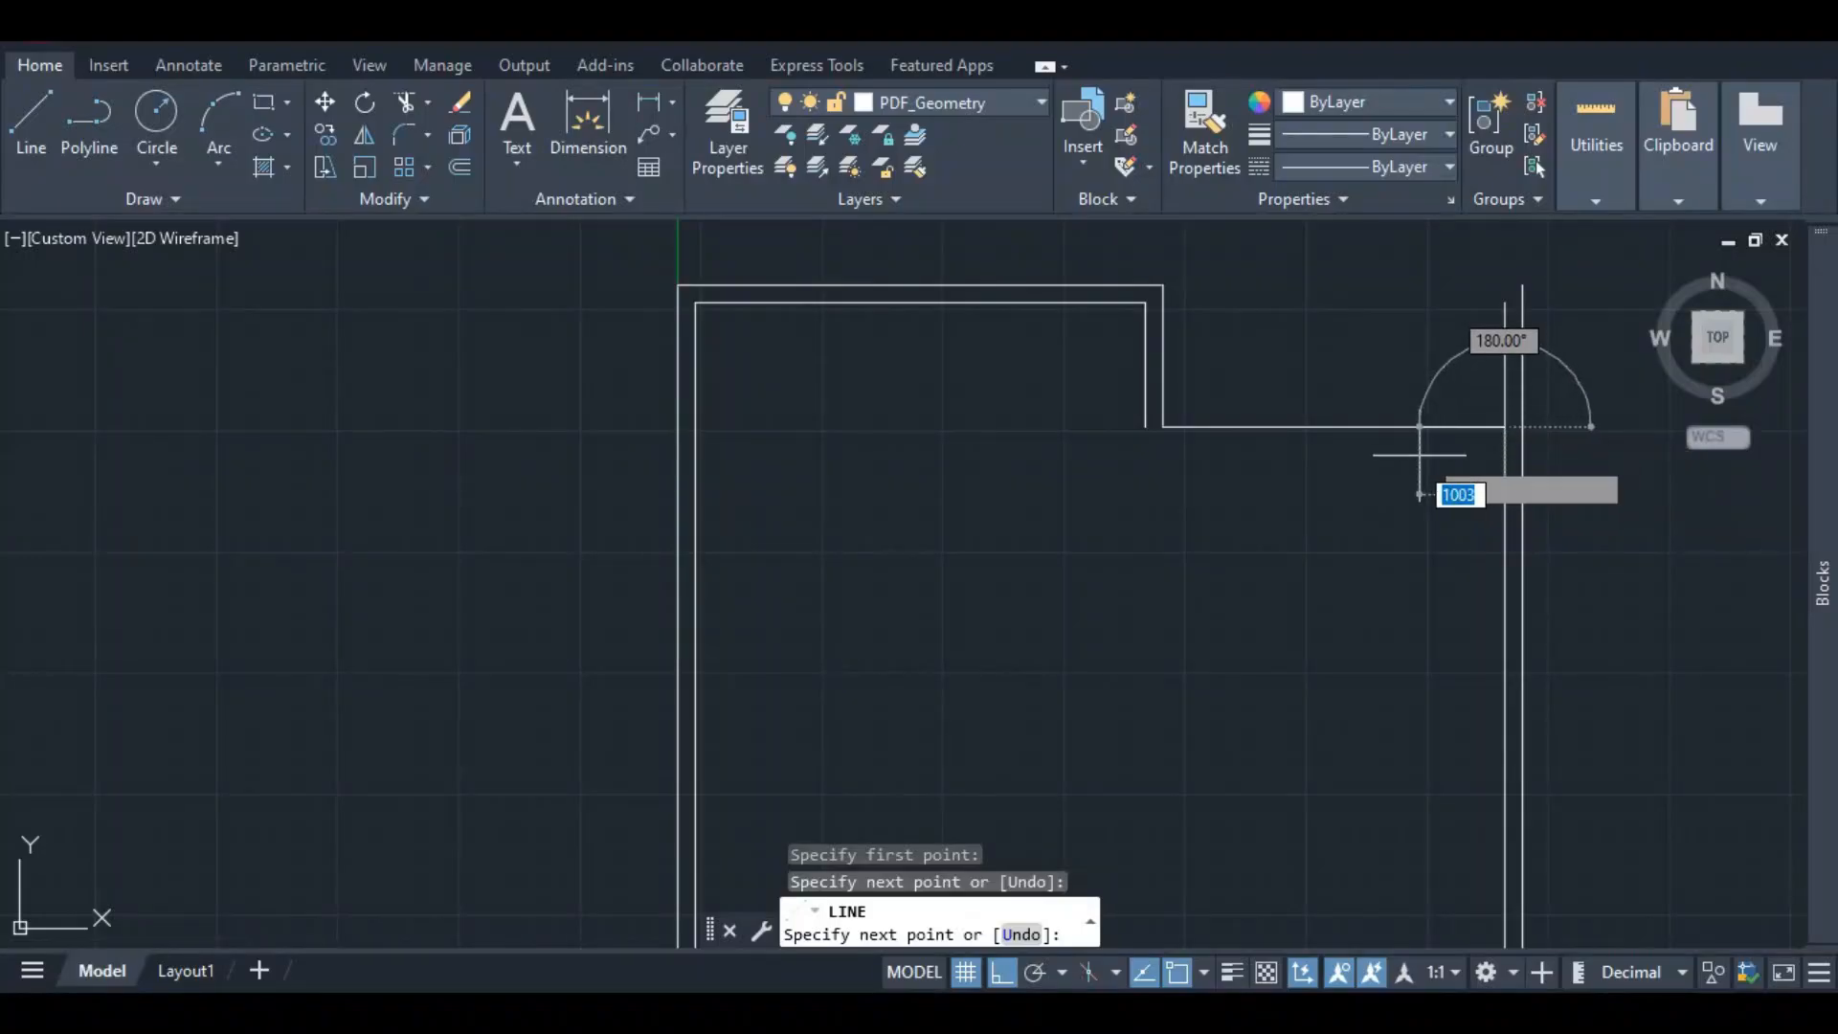
key(Return)
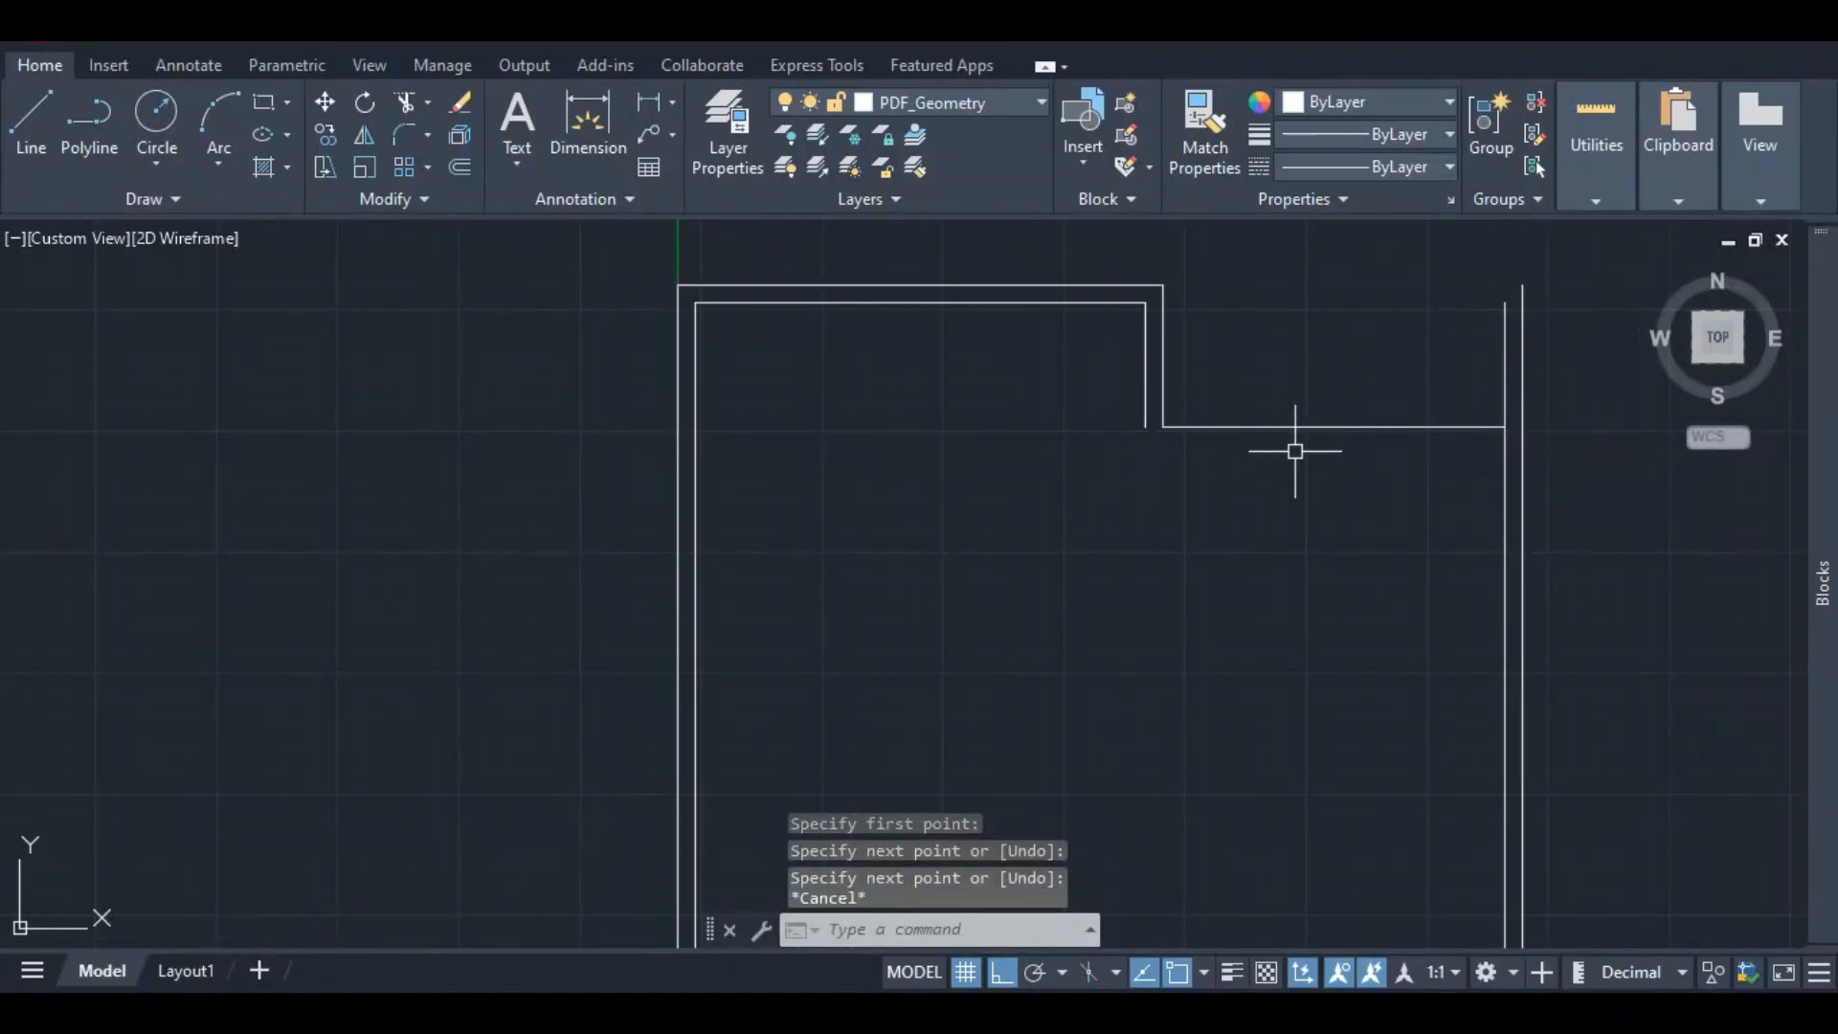
- Draw the inner horizontal wall line 225 south of the recess's outer line, ending at the inner face of the east wall
key(Return)
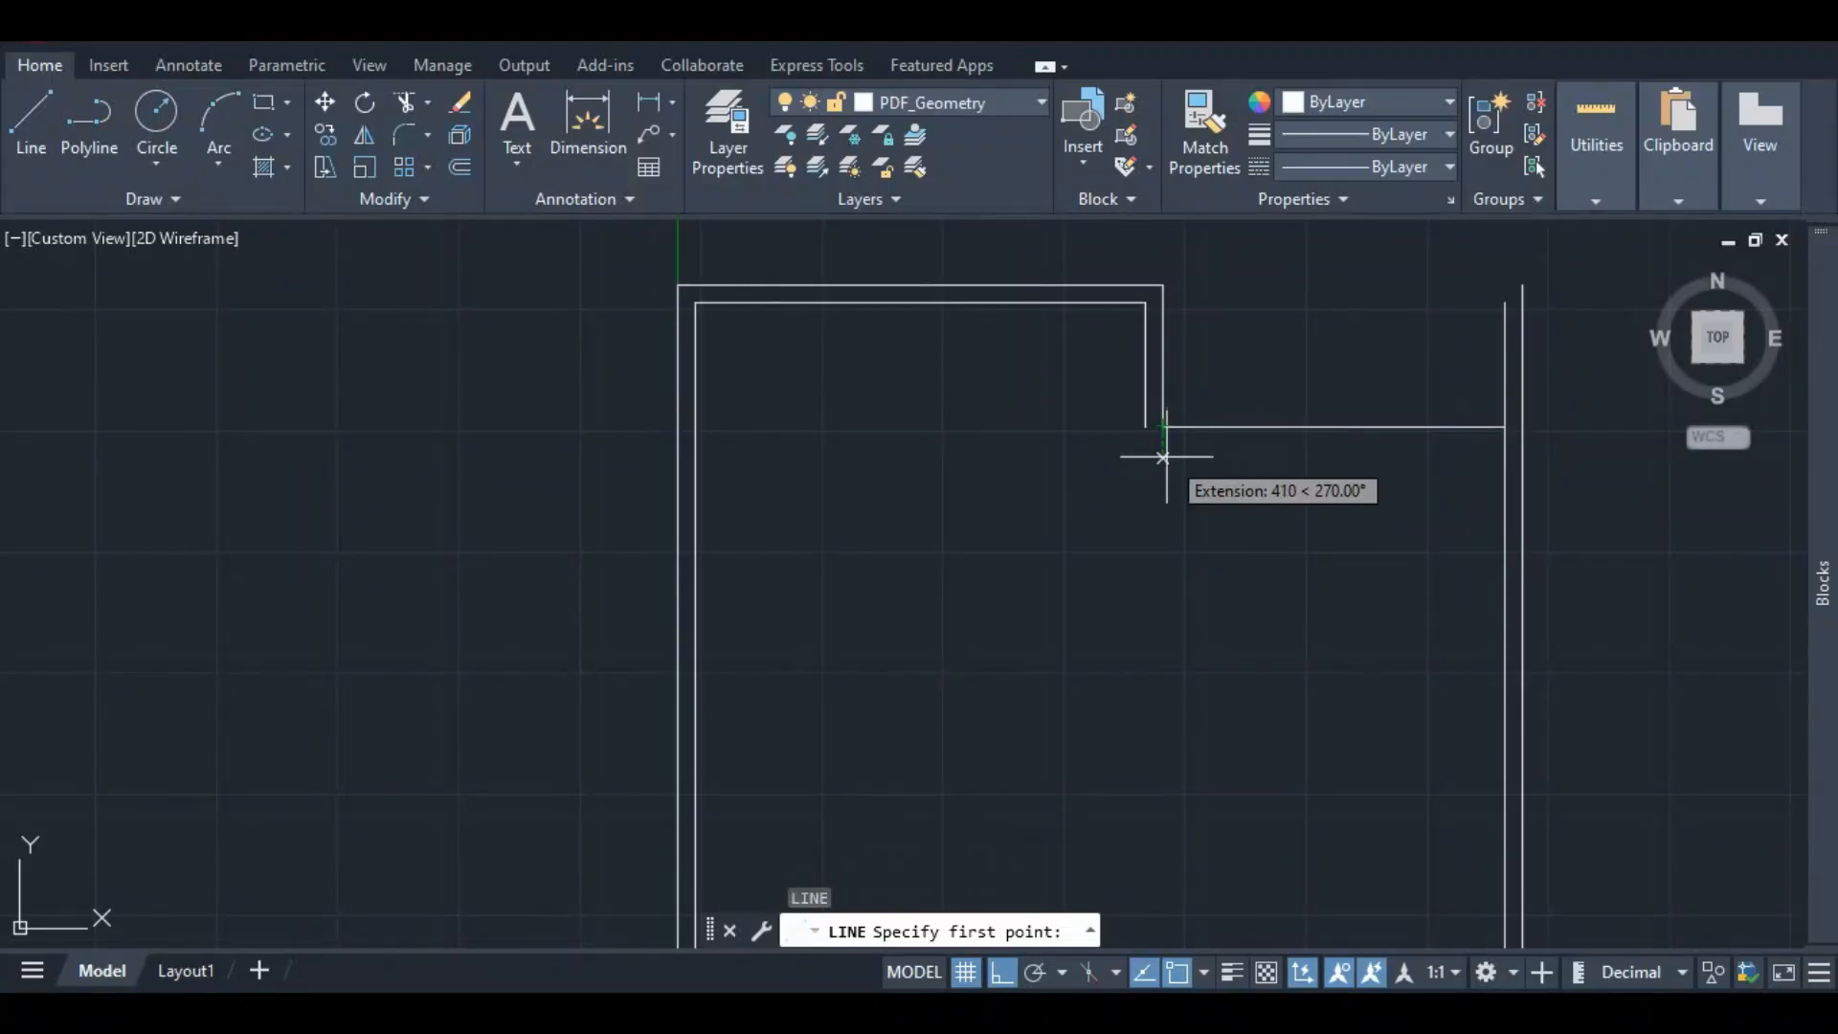
text(22)
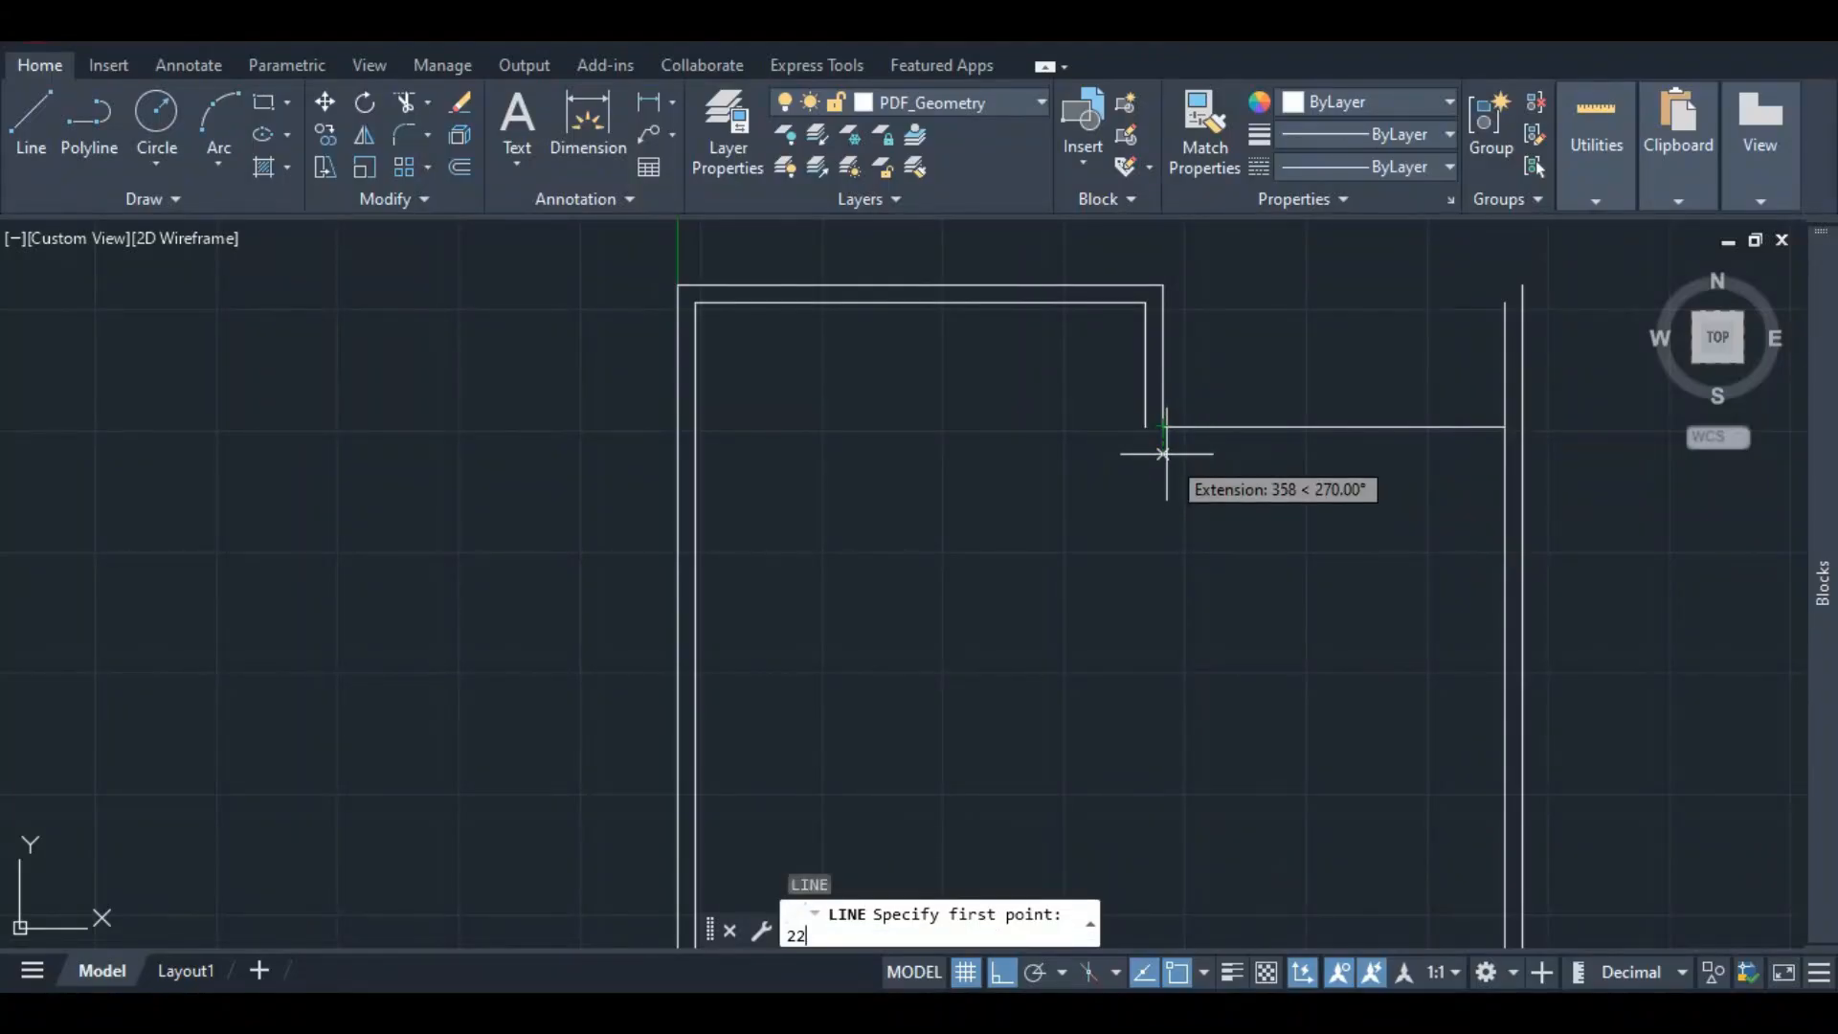
text(5)
key(Return)
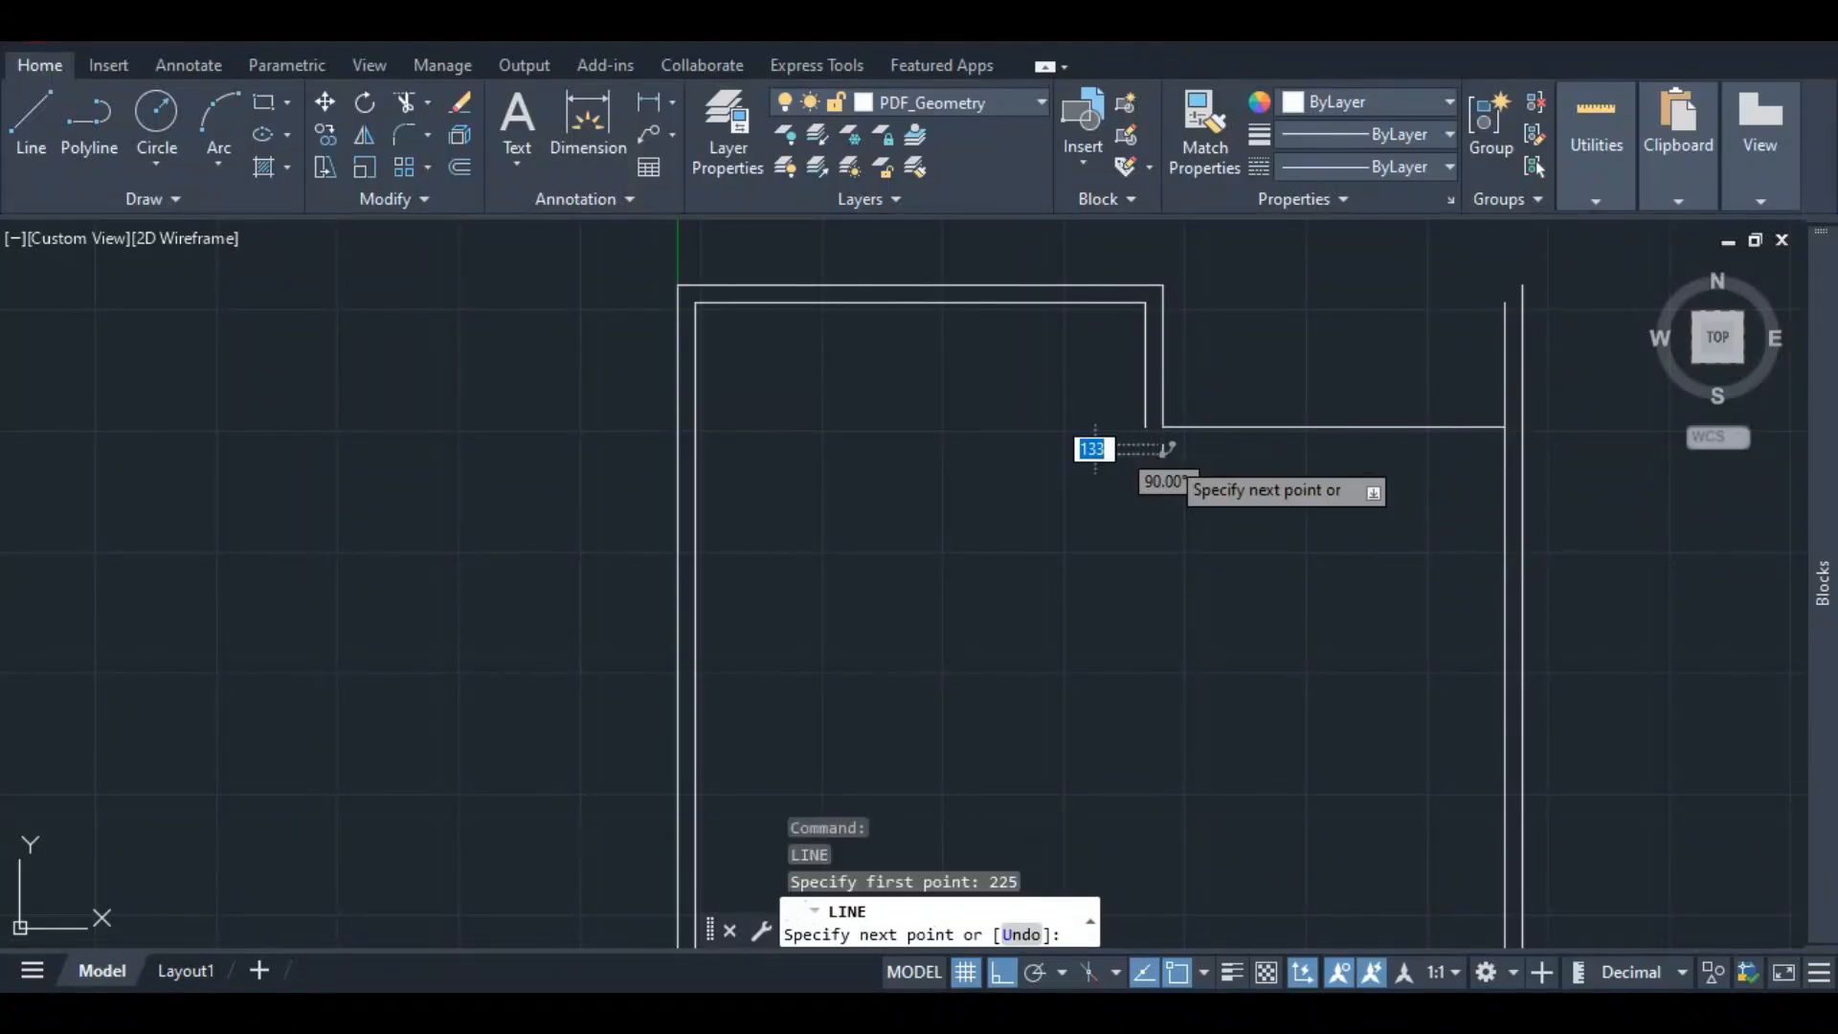
click(1504, 443)
key(Escape)
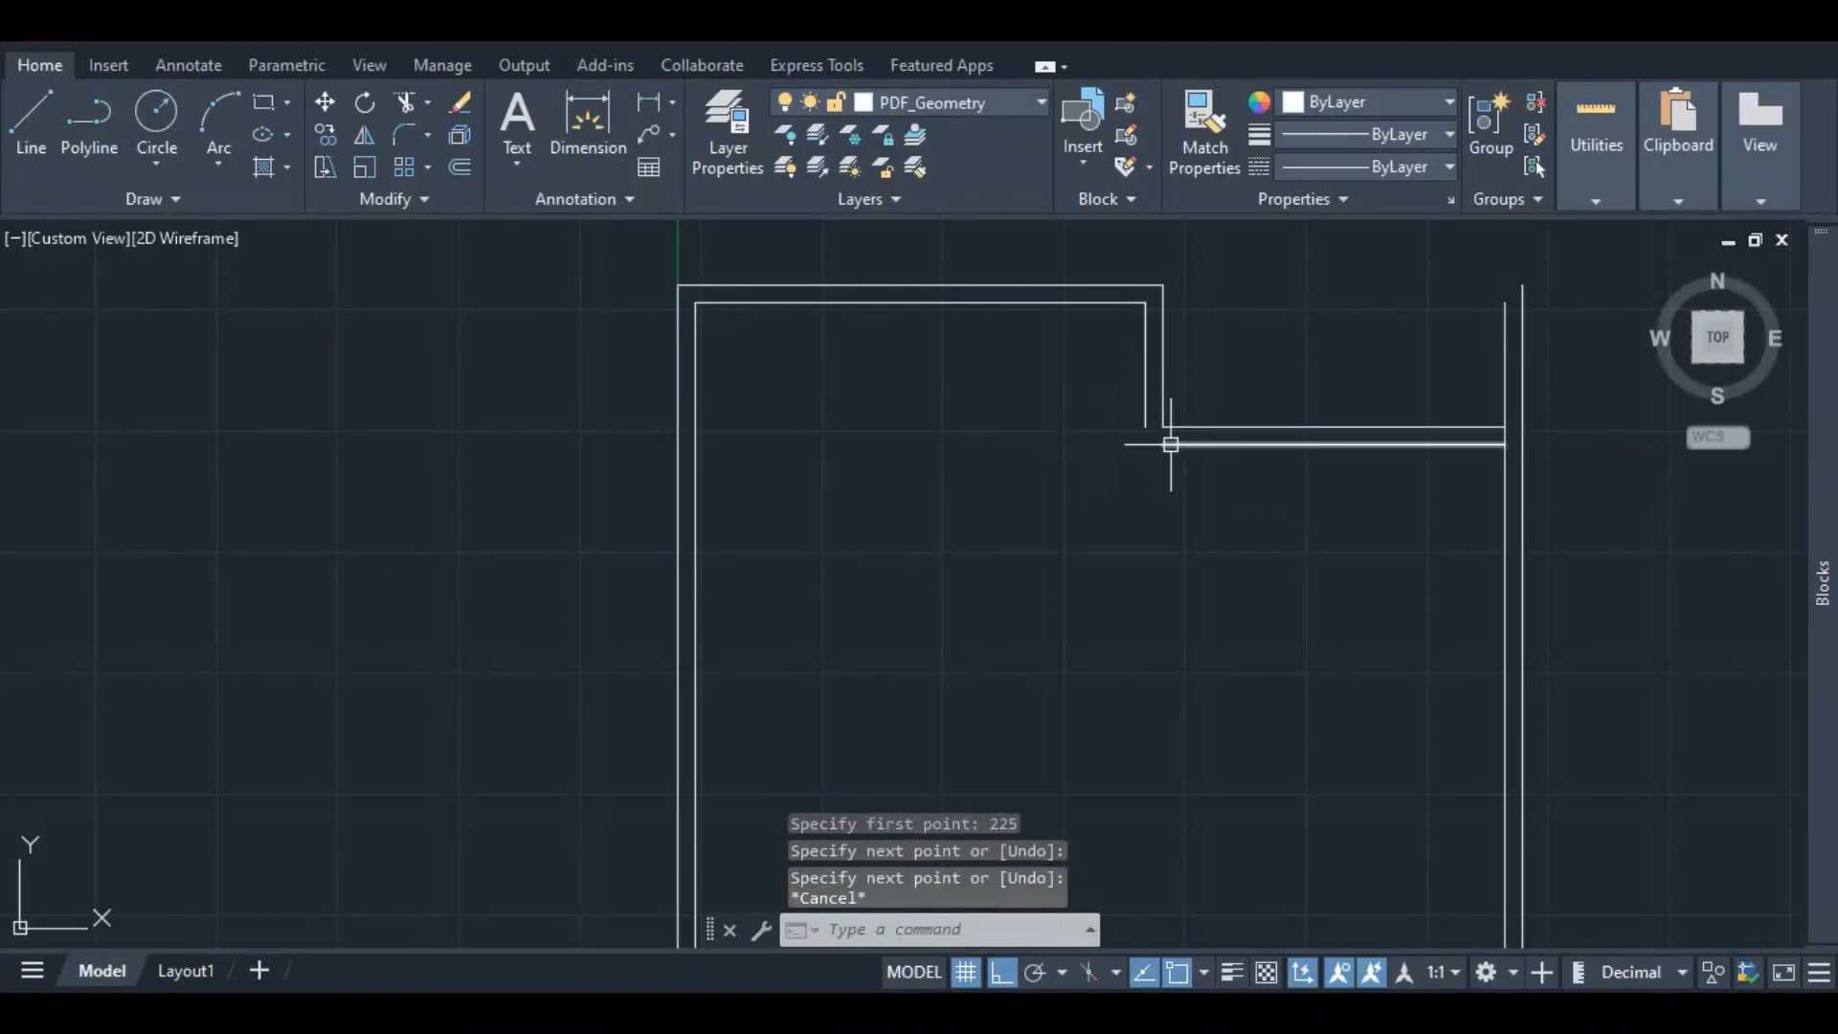
- Stretch the west end of the inner horizontal recess line until it aligns with the recess's inner vertical wall line
click(1166, 443)
click(1162, 443)
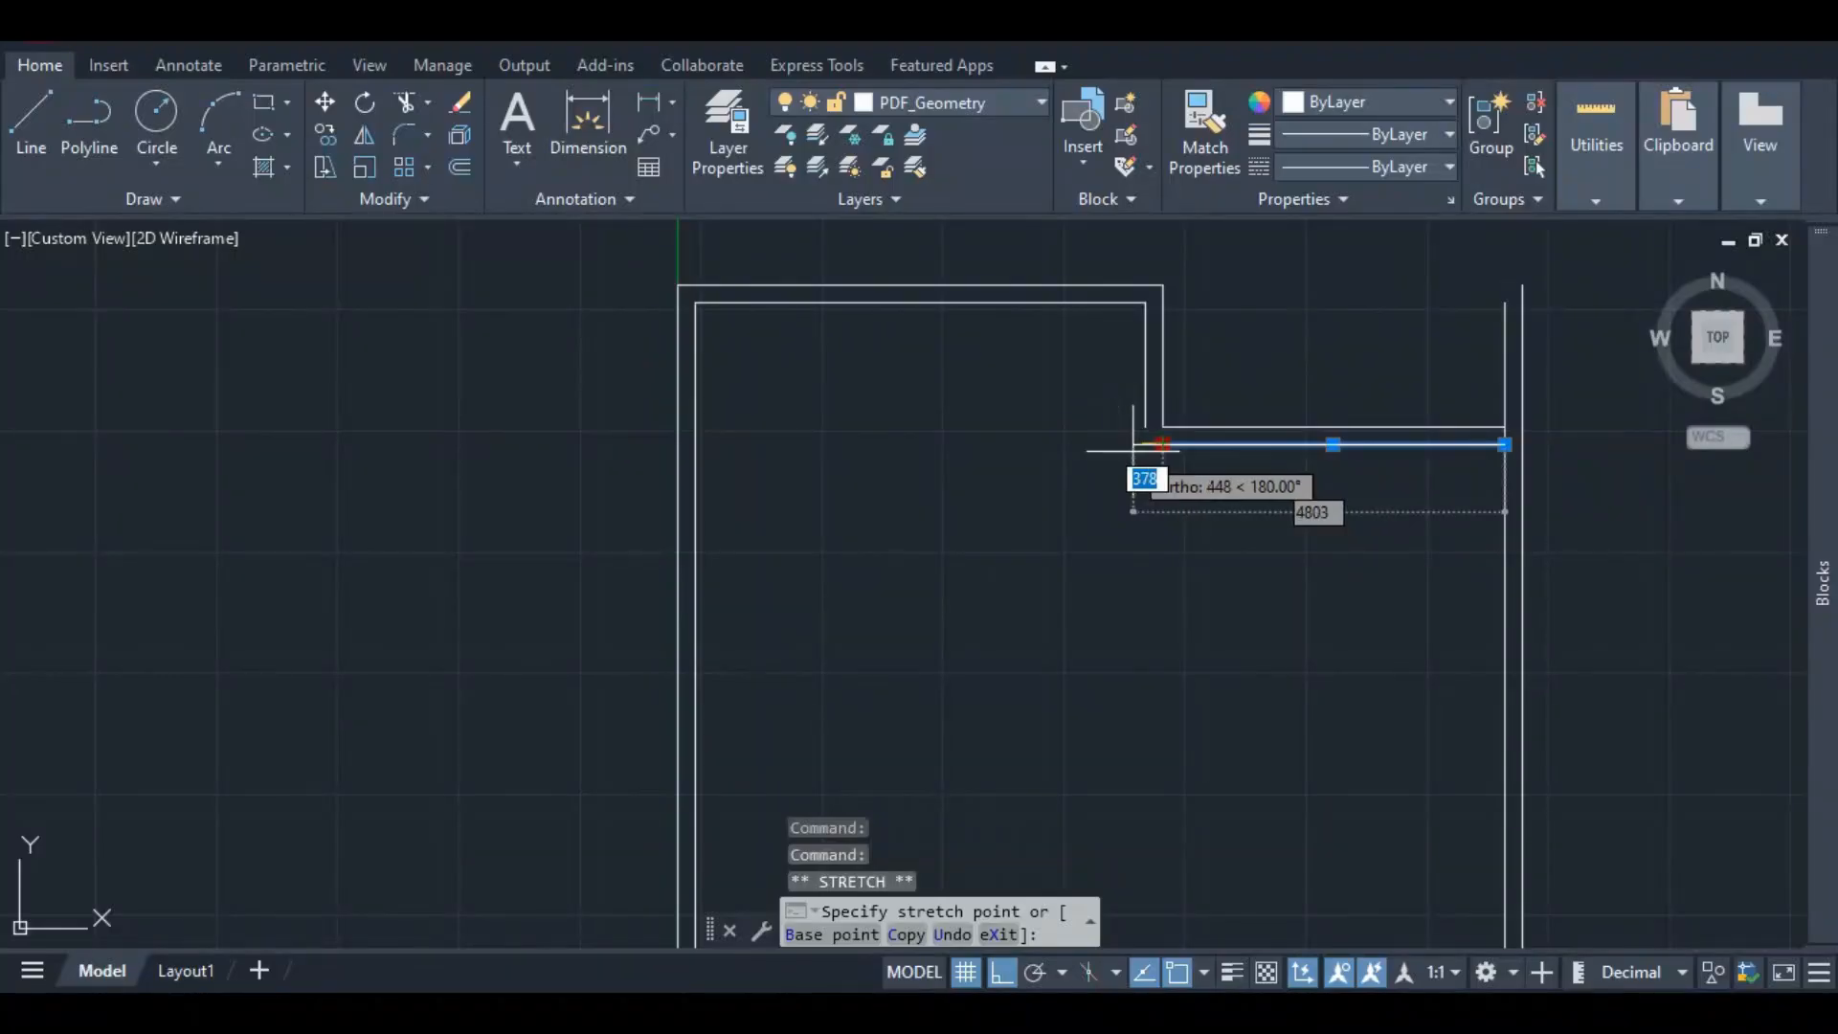
click(1145, 444)
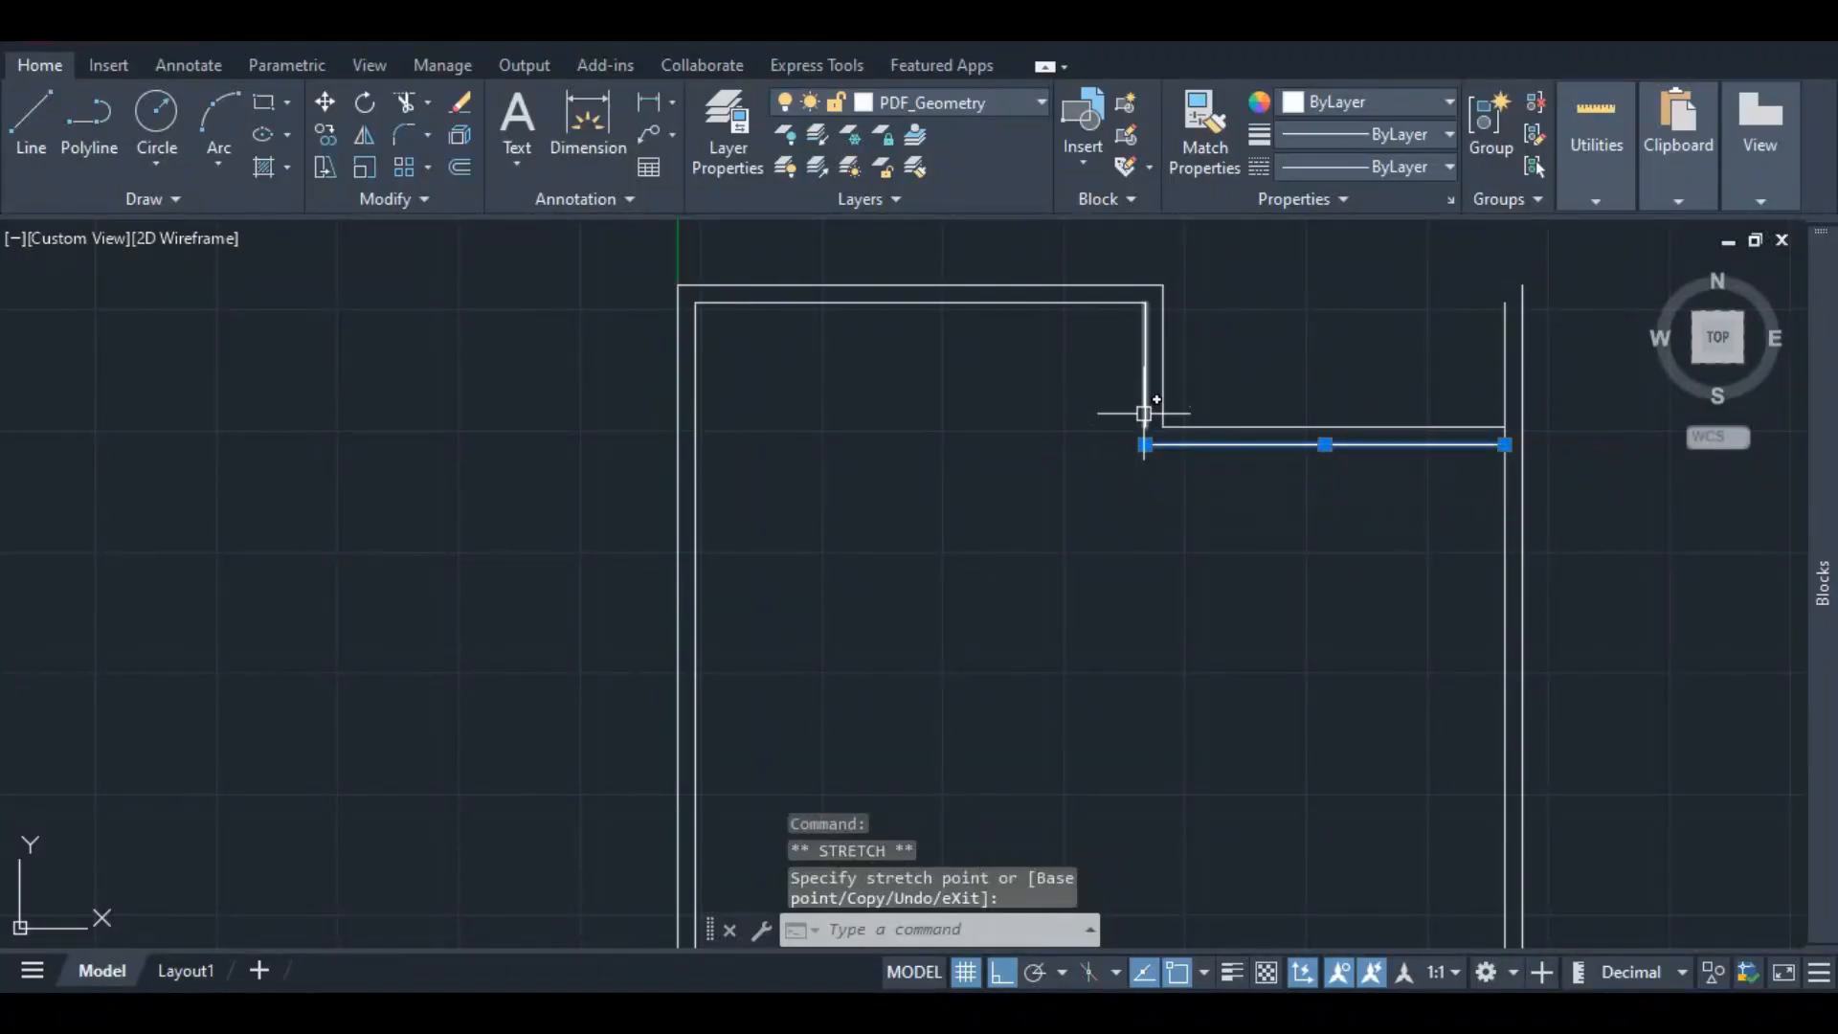
- Stretch the south end of the recess's inner vertical line to meet the inner horizontal line at the corner
click(1145, 409)
click(1144, 434)
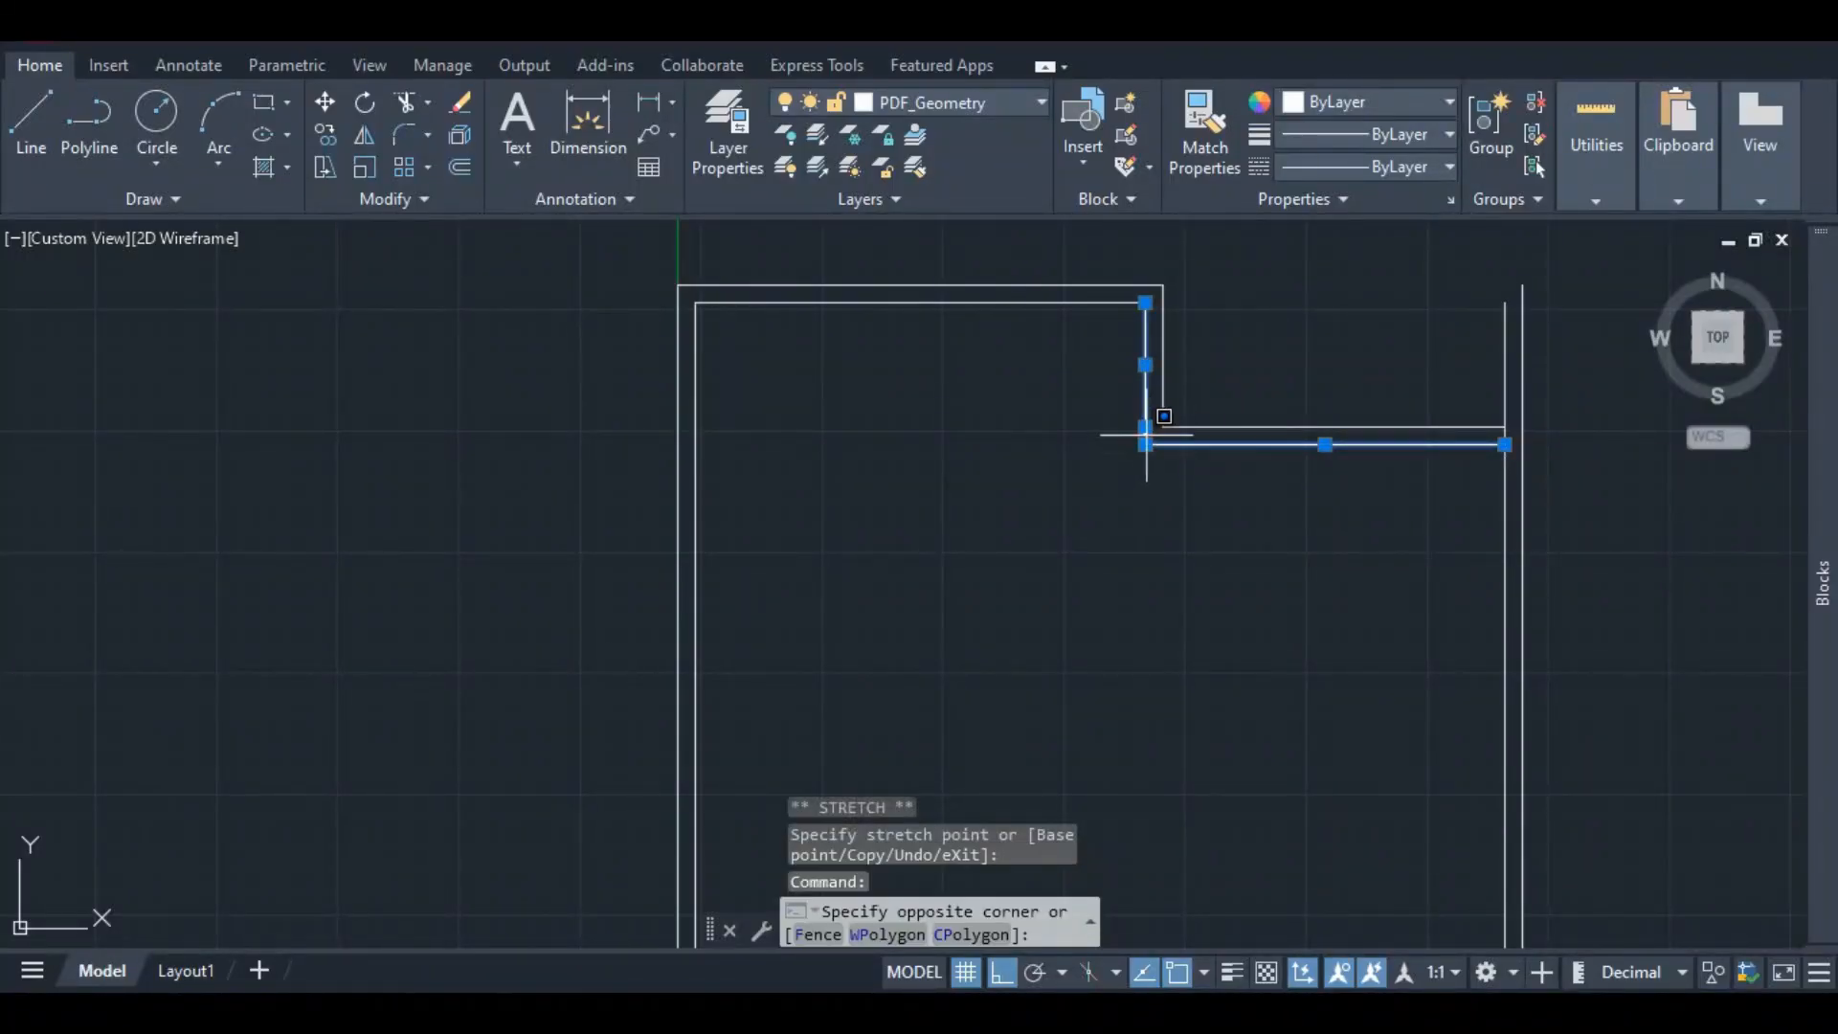
click(1146, 436)
click(1144, 443)
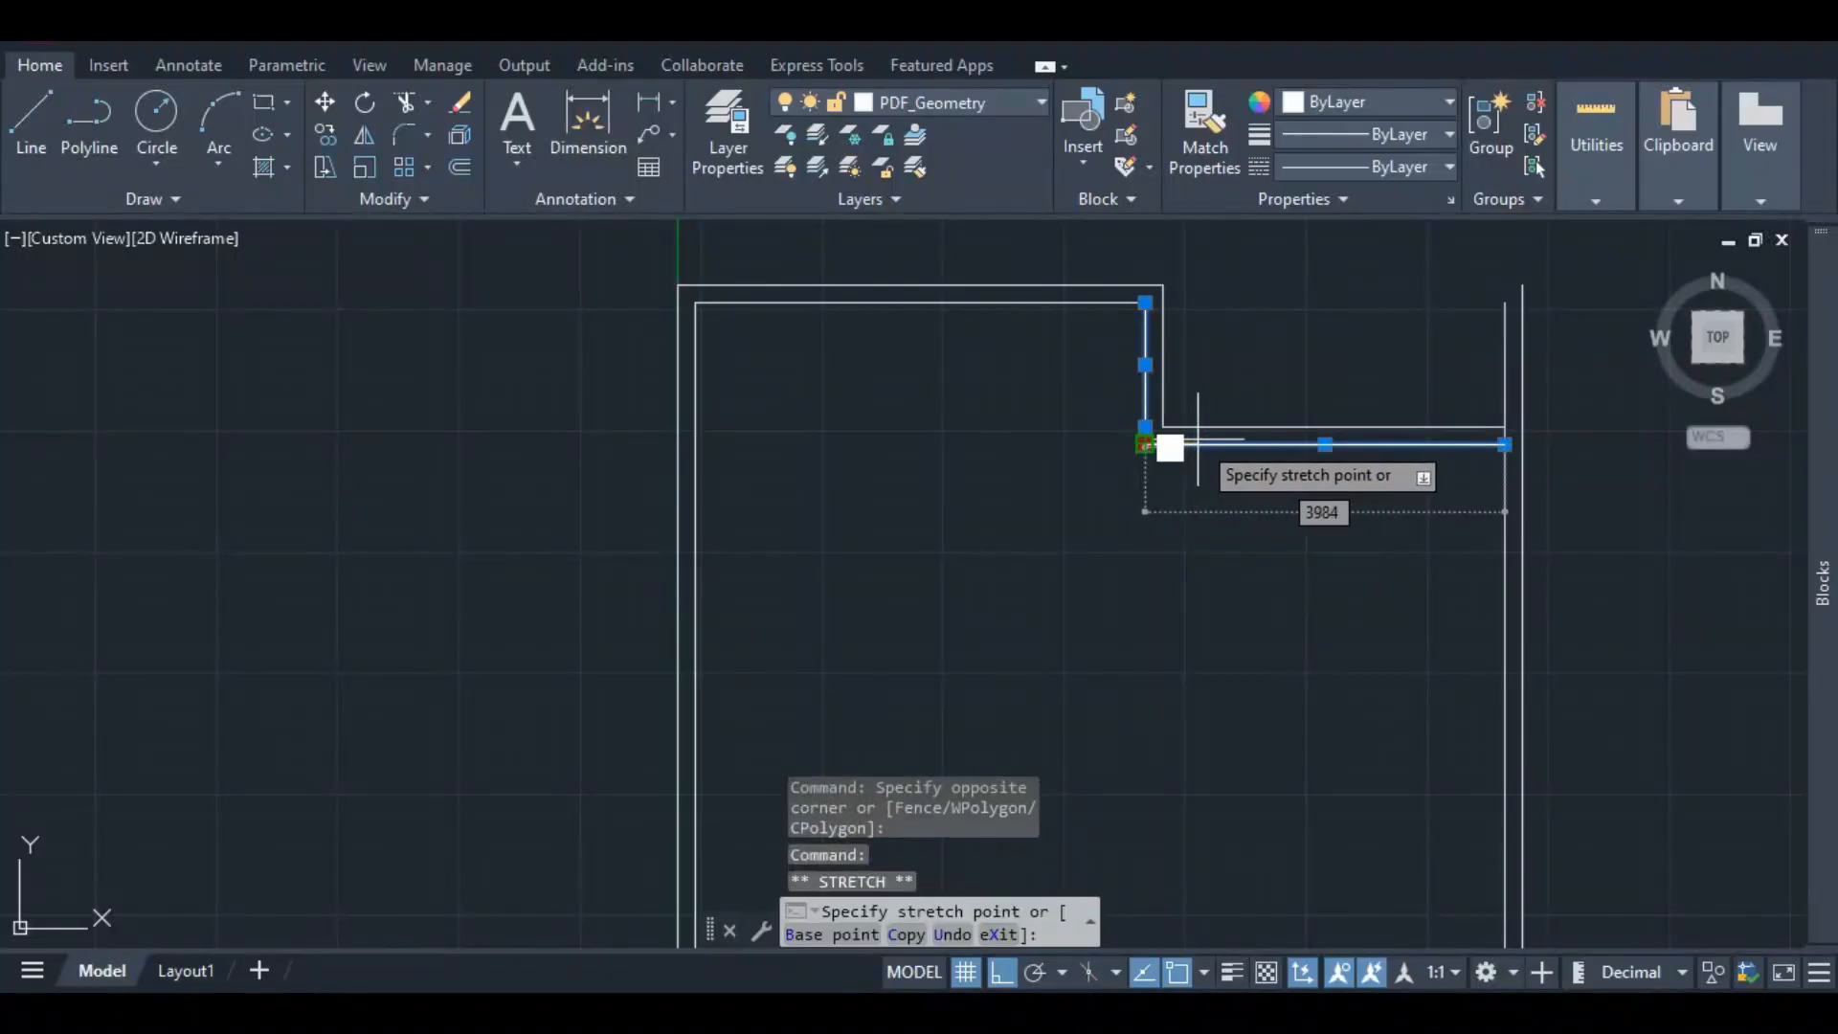
scroll(1186, 450, up, 5)
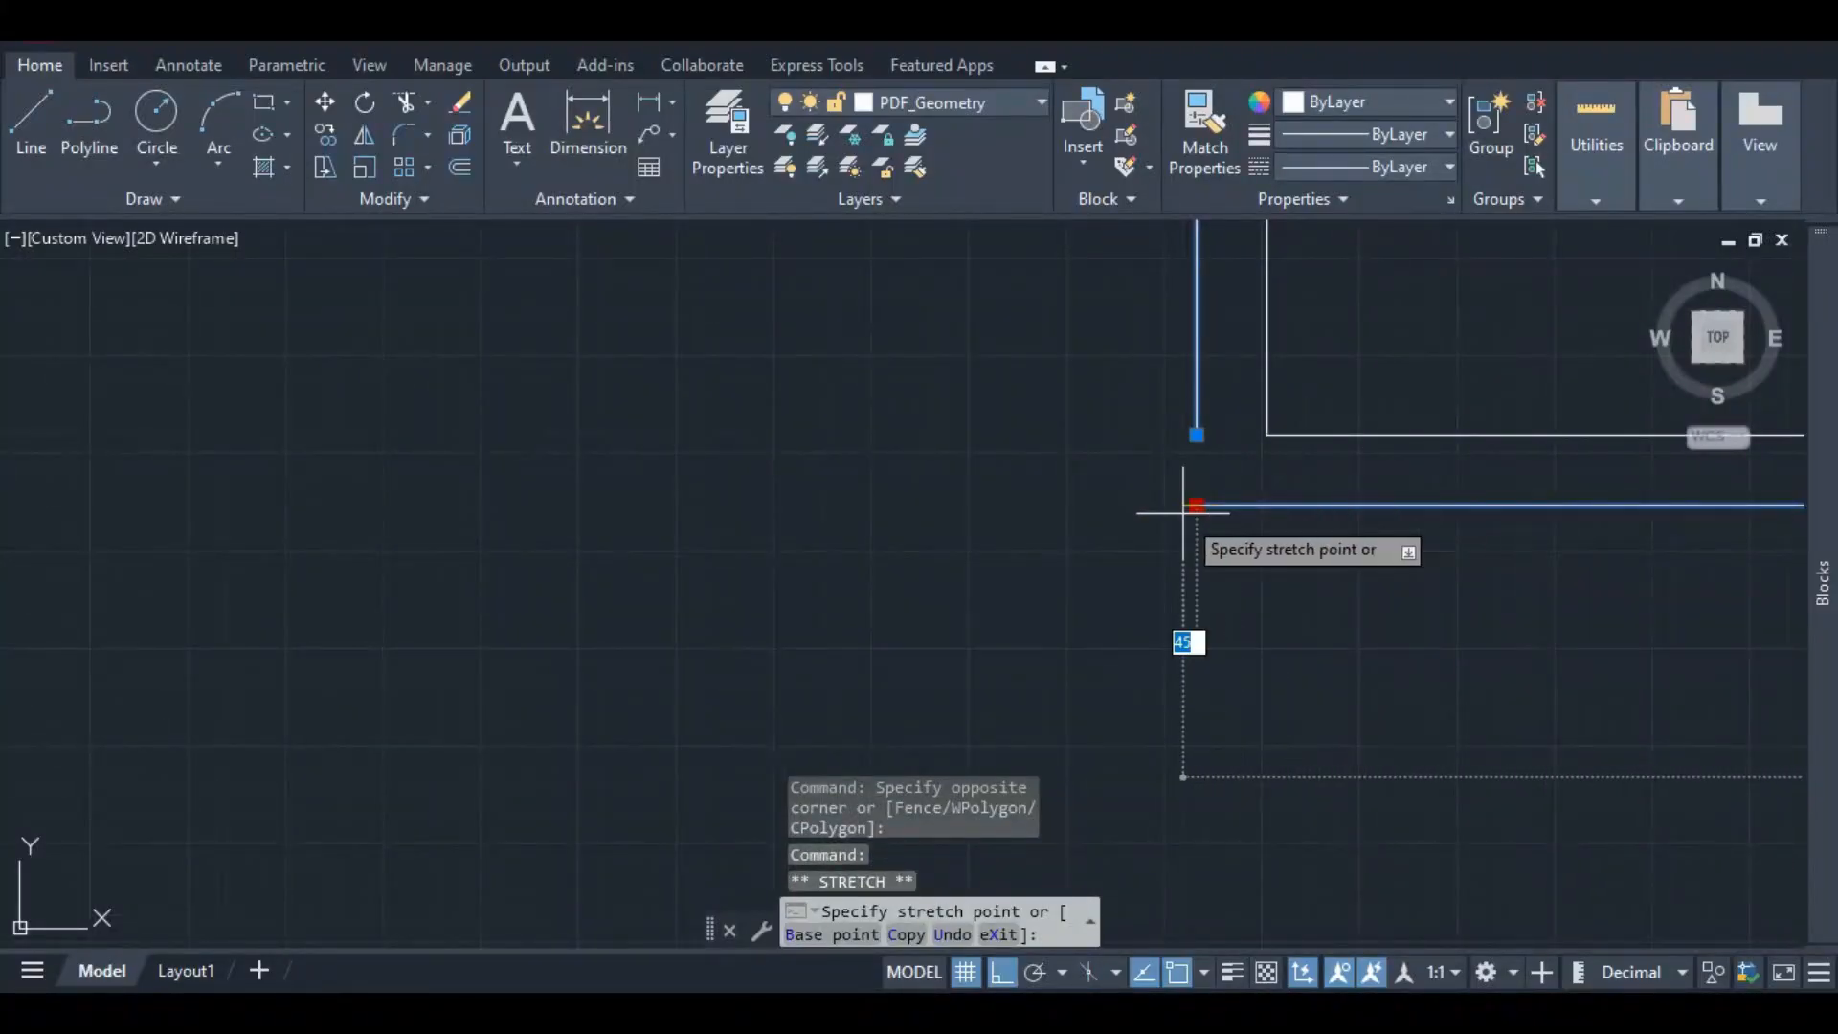
key(Escape)
click(1198, 436)
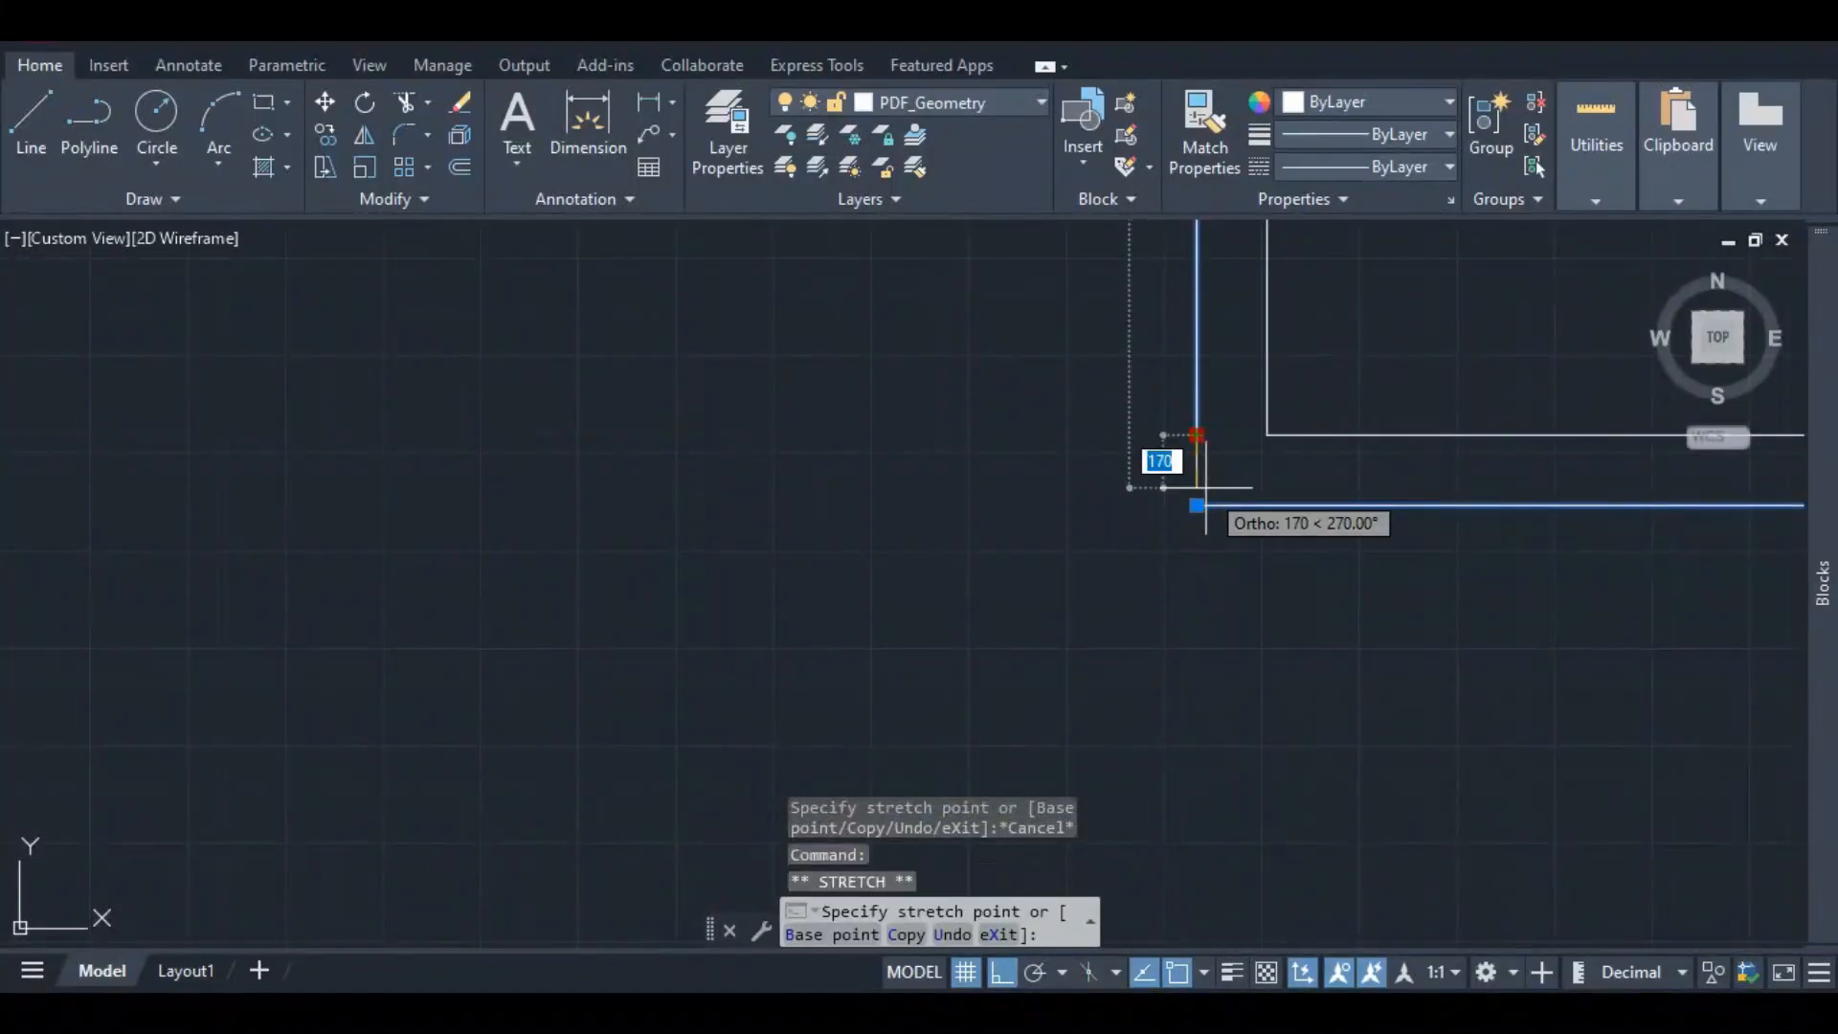
scroll(1189, 500, down, 5)
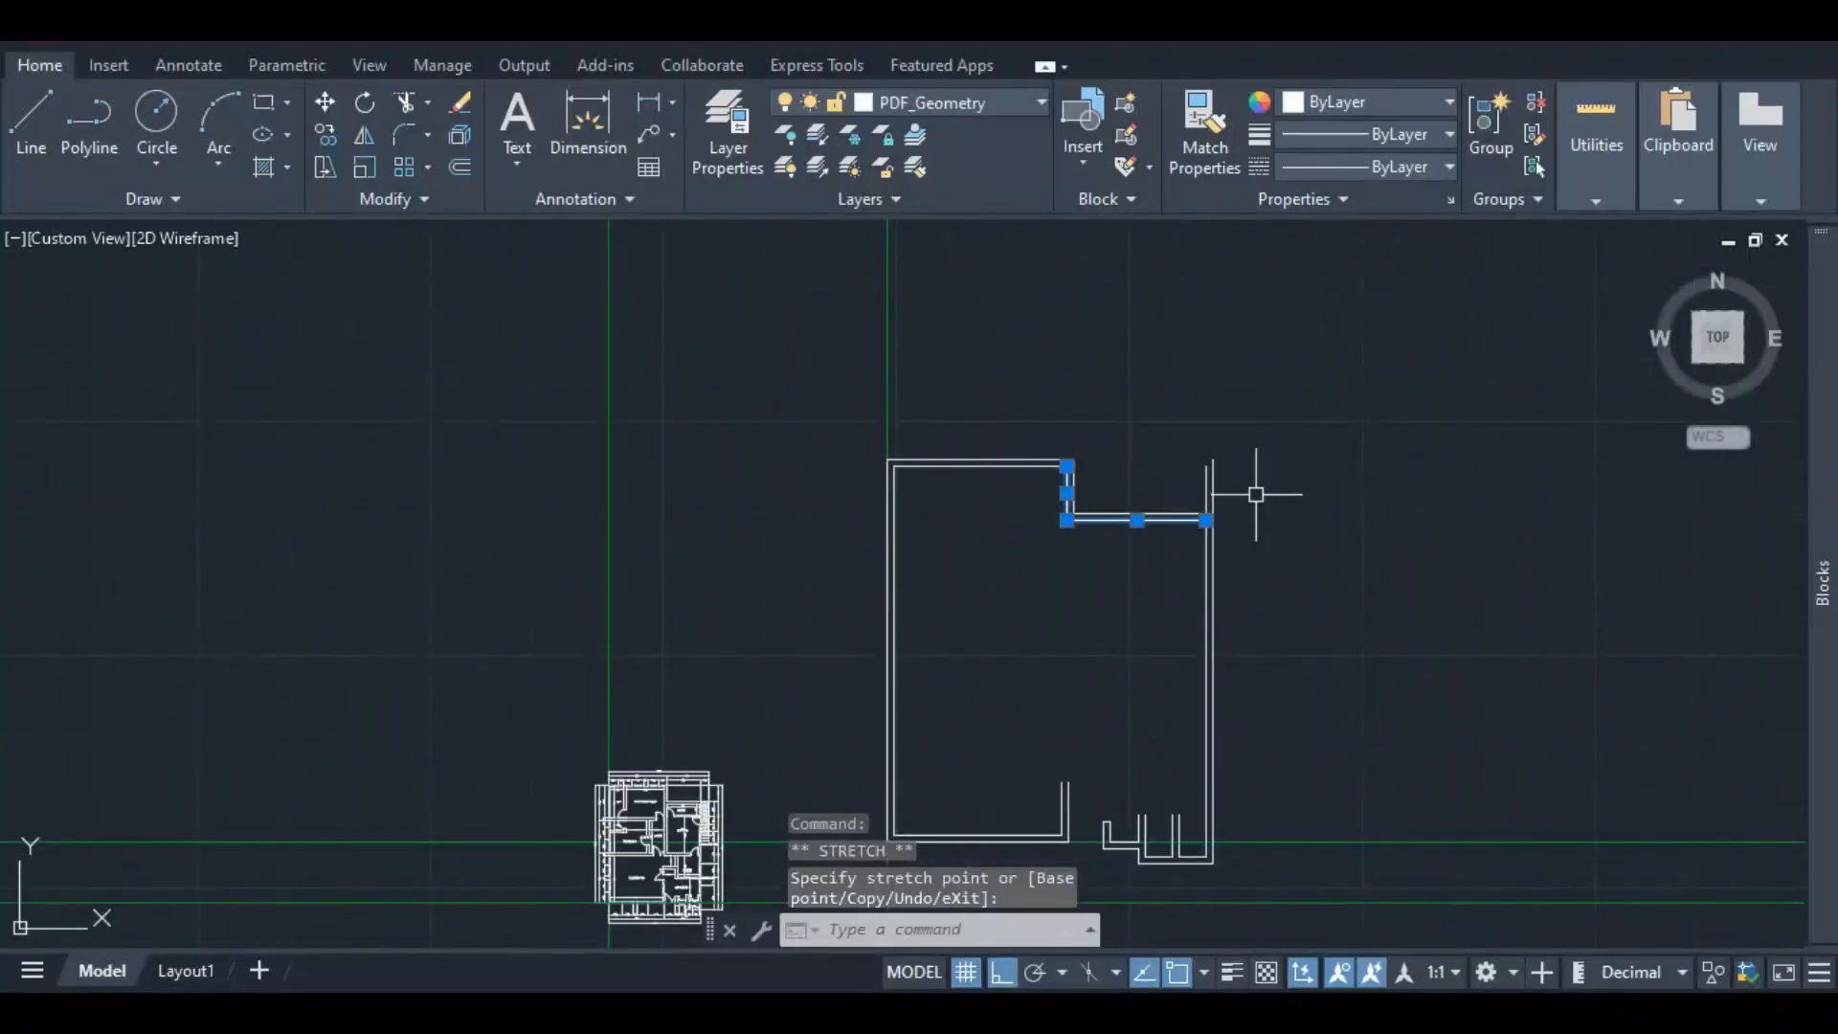
scroll(1189, 497, up, 3)
key(Escape)
scroll(1214, 465, up, 2)
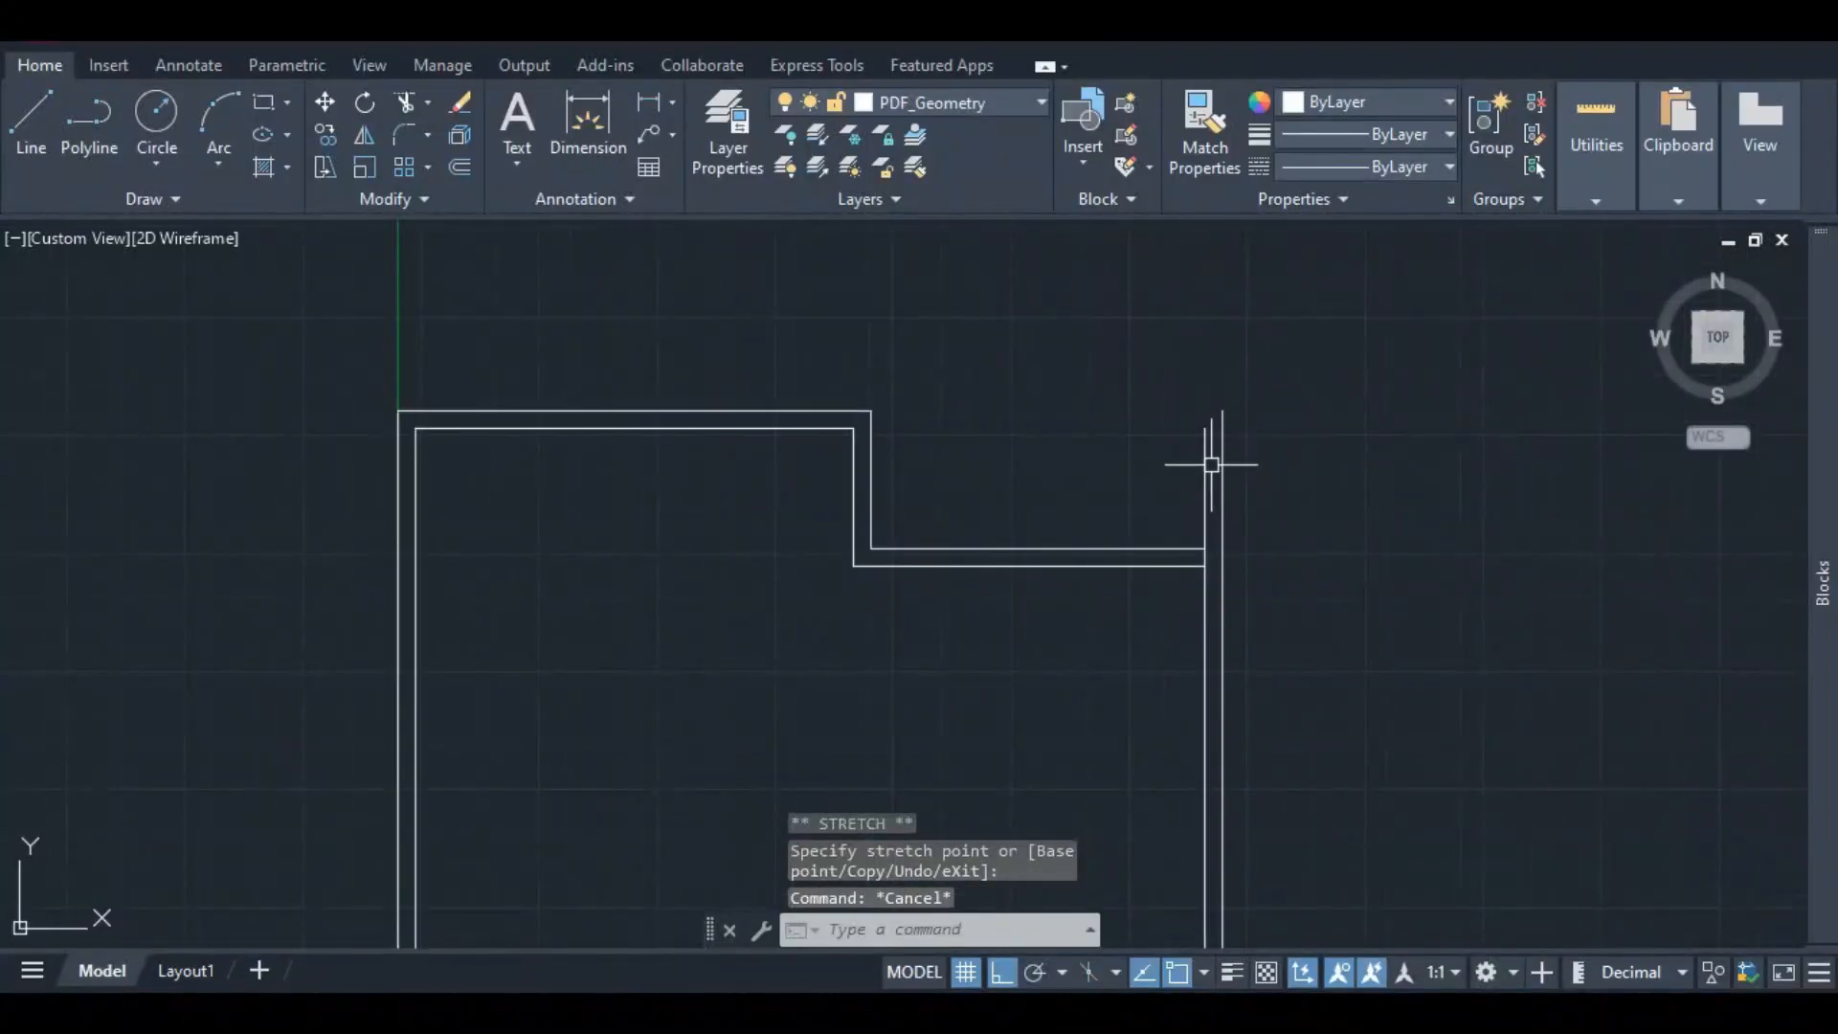
- Shorten both east wall lines from the north, the inner to the inner recess line and the outer level with the outer recess line
click(1206, 464)
click(1205, 428)
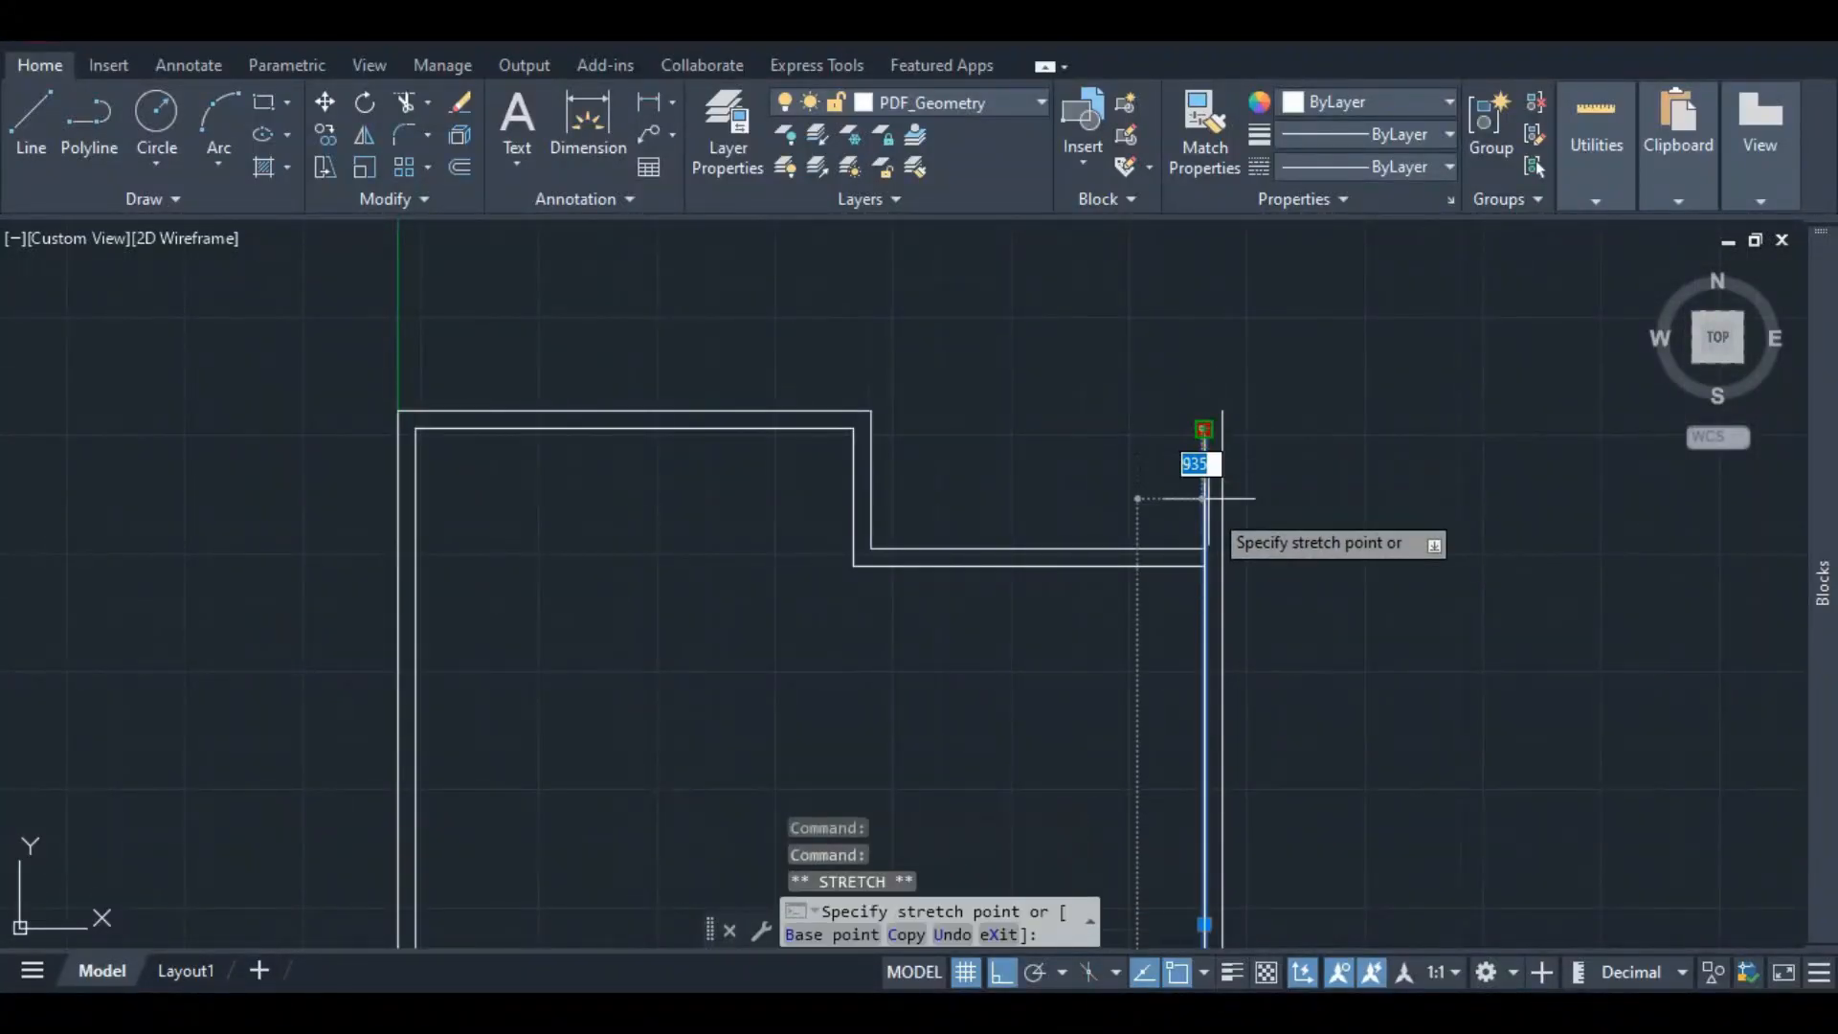
click(1205, 567)
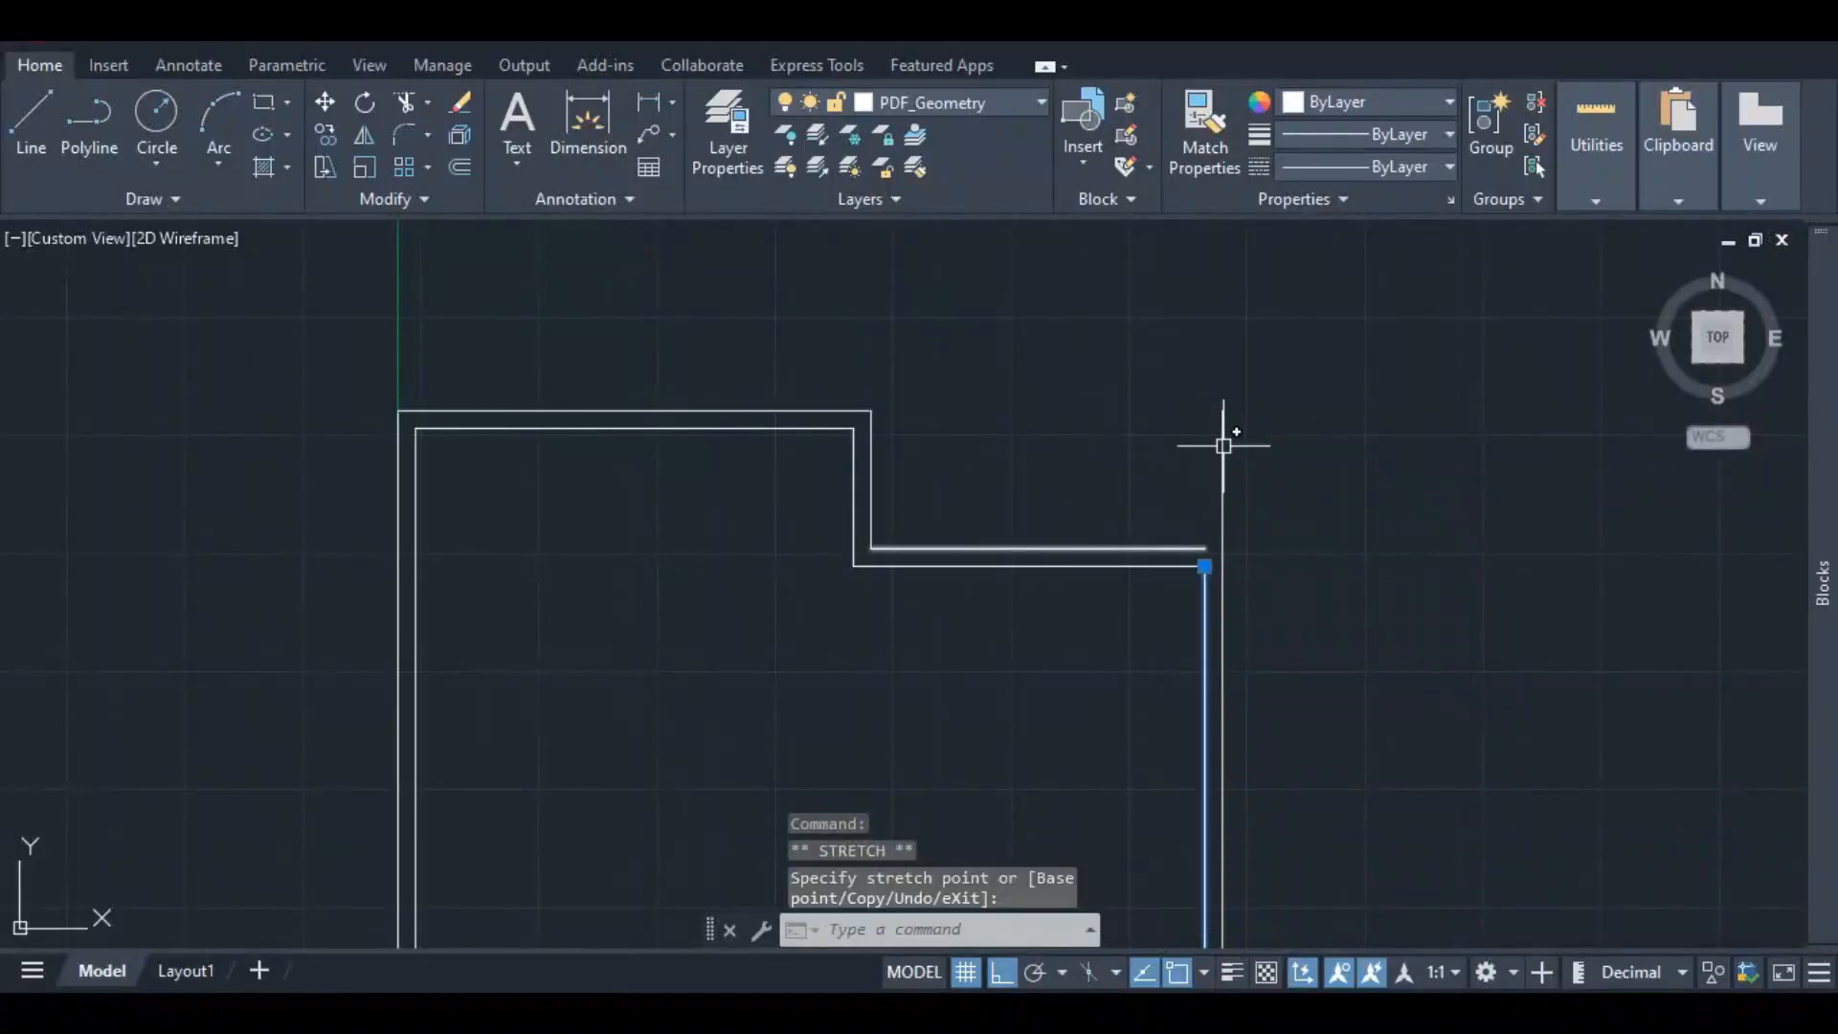
click(1222, 426)
click(1222, 410)
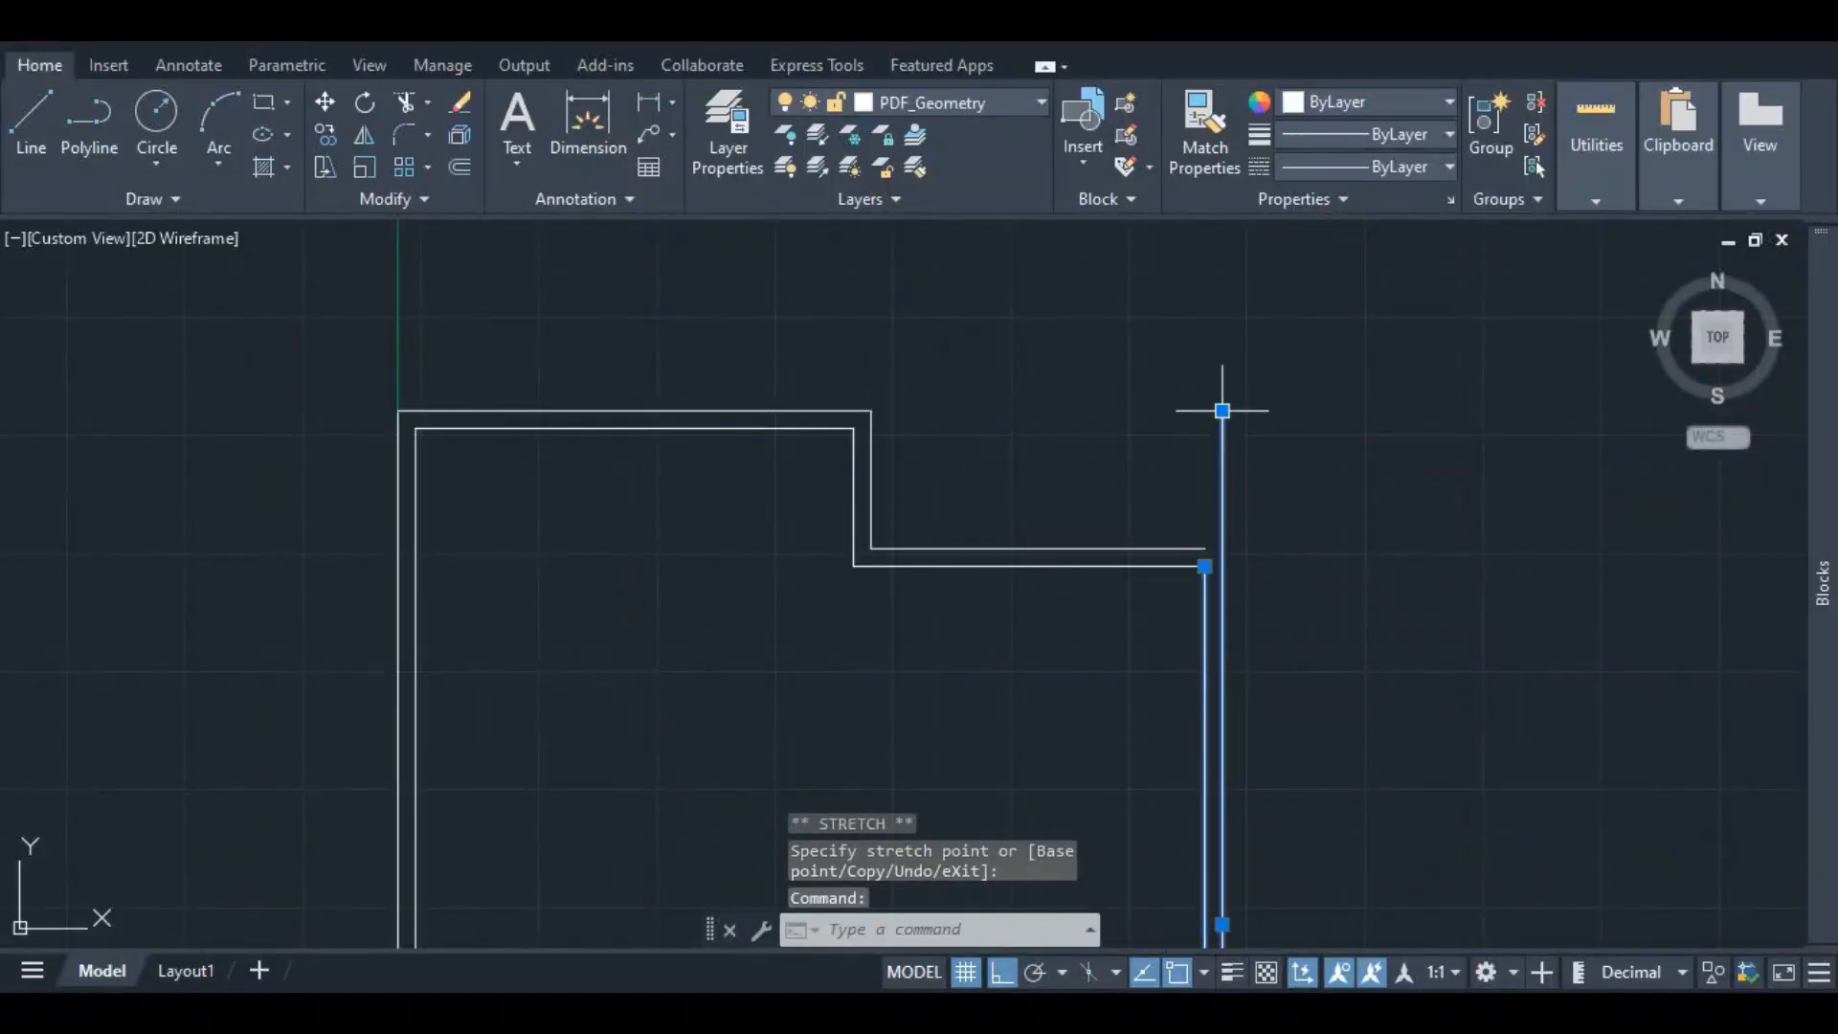
click(1222, 548)
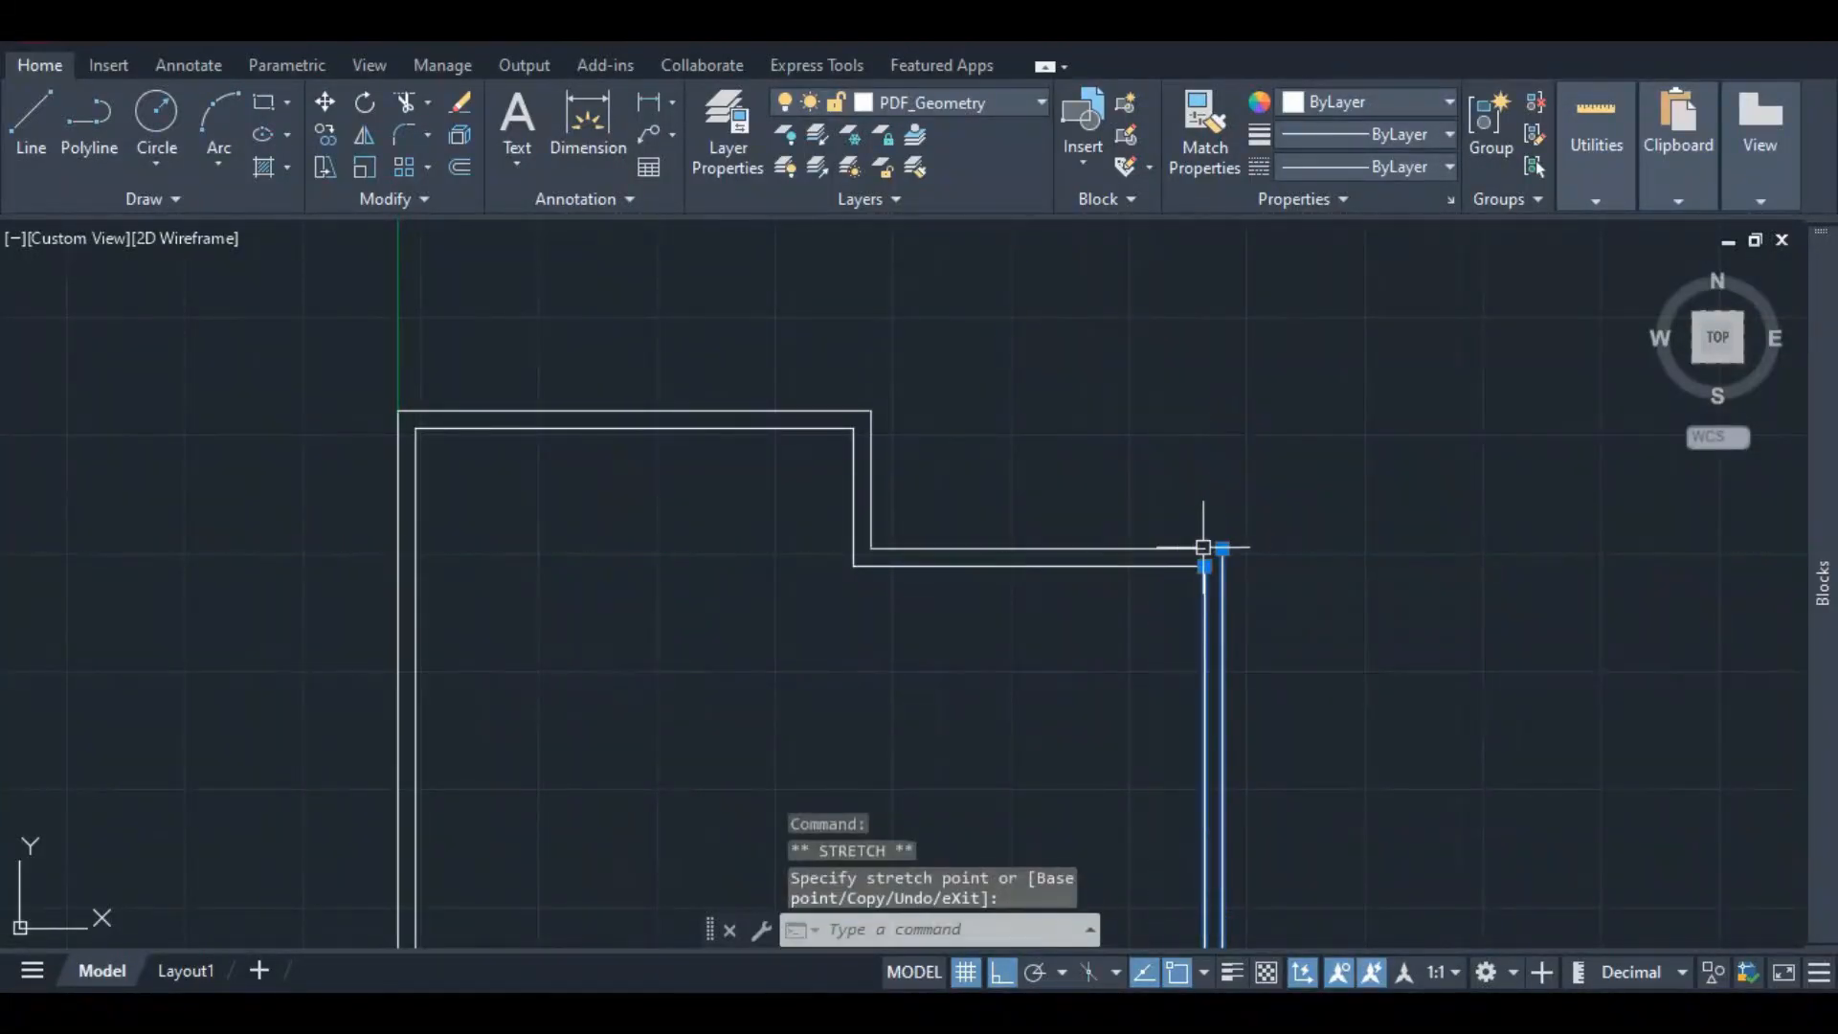
- Stretch the east end of the outer horizontal recess line to the top of the outer east wall line
click(1190, 549)
click(1205, 549)
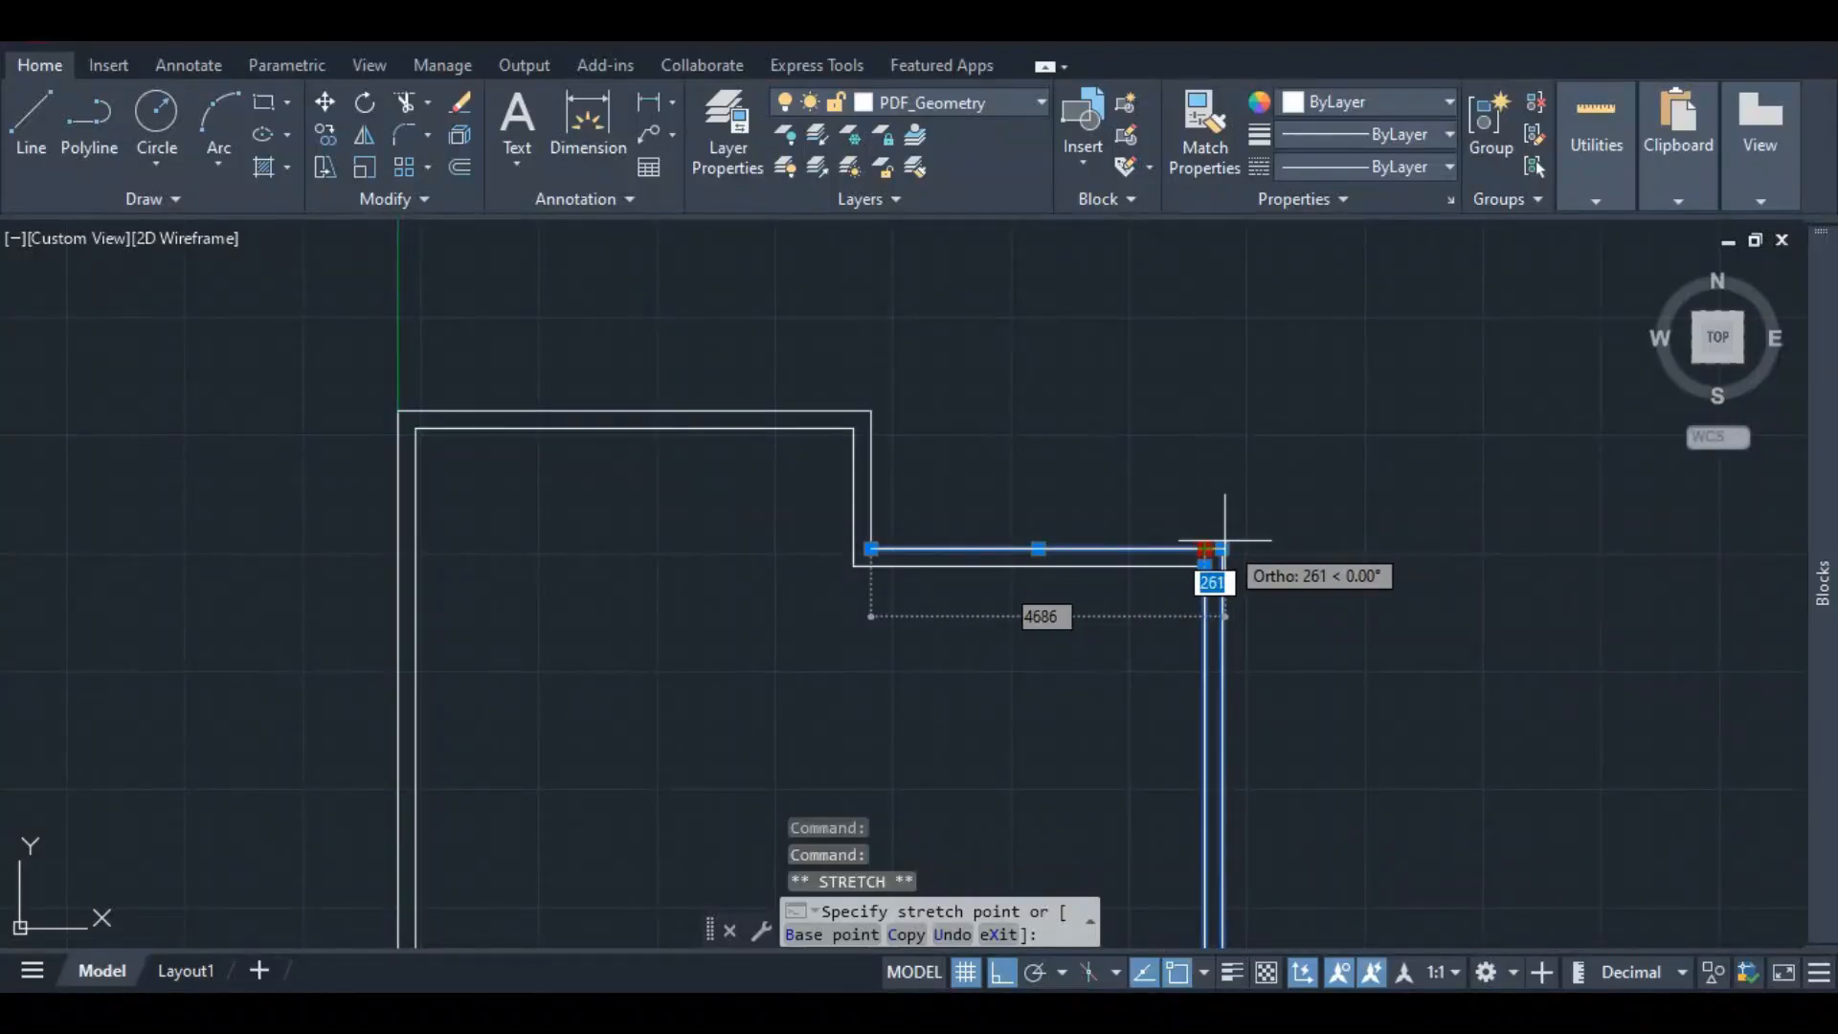
click(1220, 547)
scroll(1223, 463, down, 4)
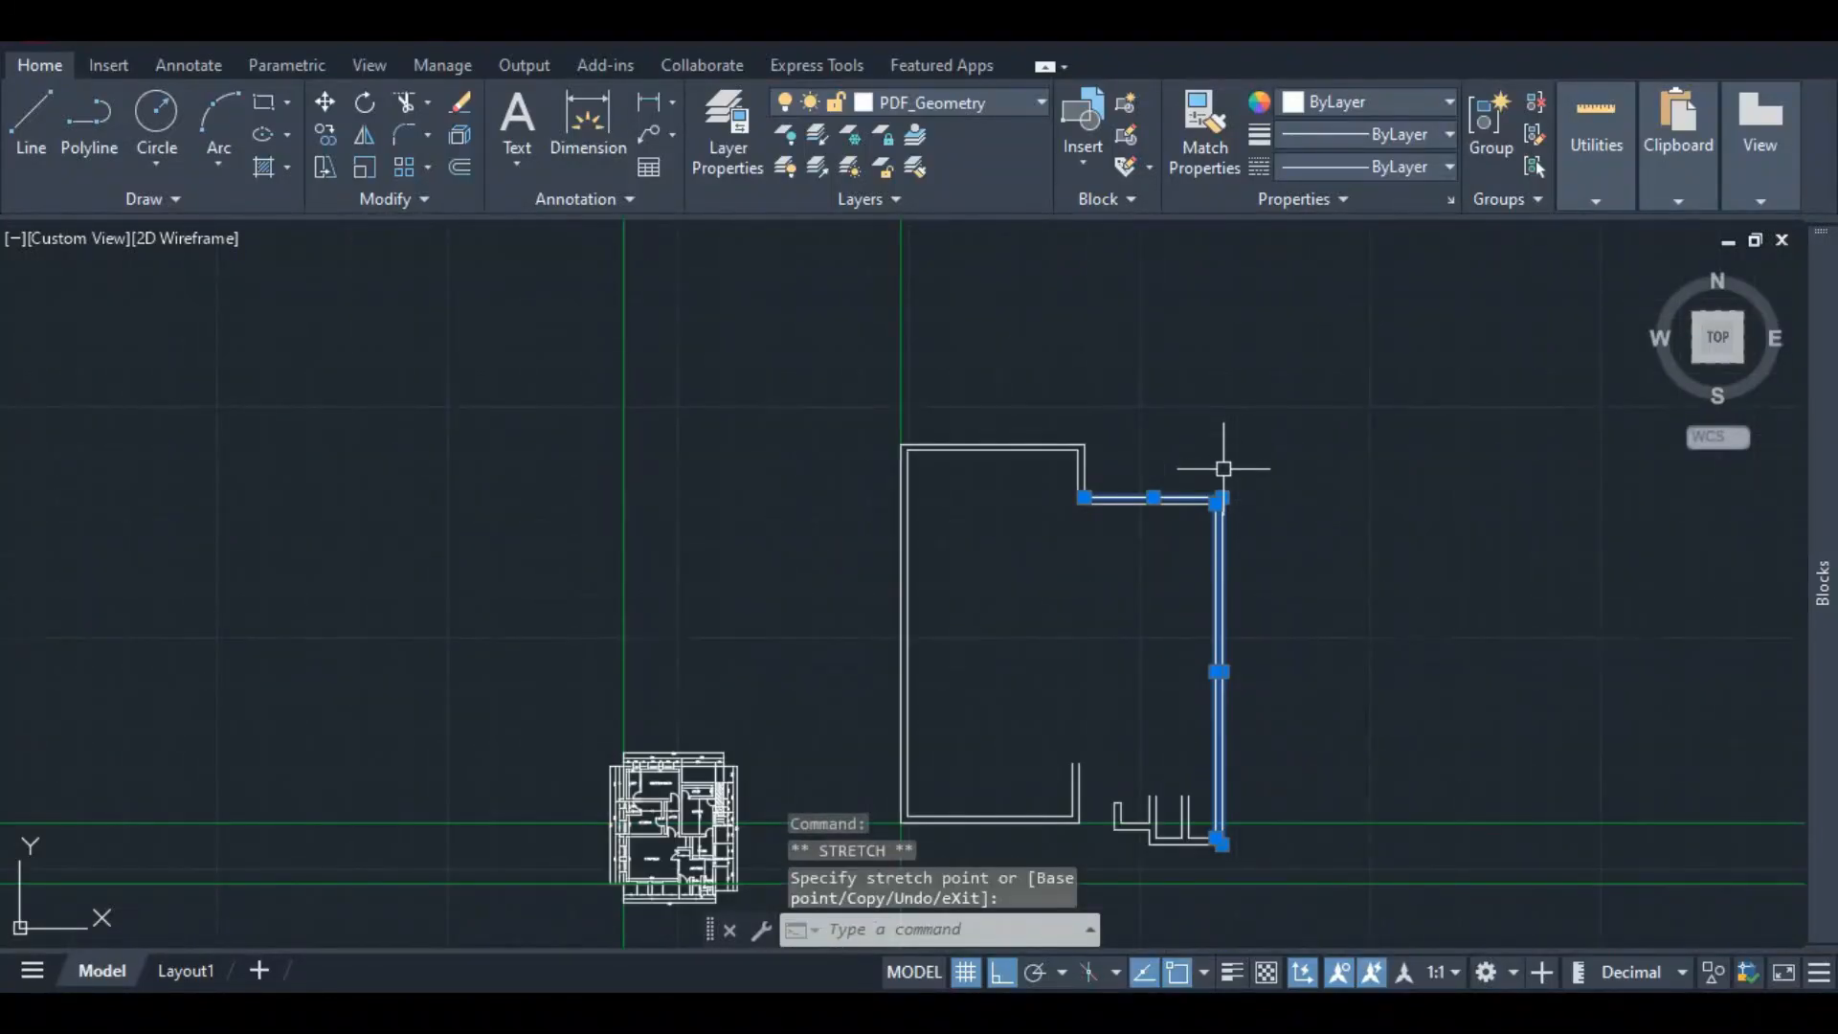
key(Escape)
- Examine the balcony's length dimensions along the east side of the store and kitchen in the existing floor plan
scroll(1187, 479, up, 4)
scroll(1211, 460, down, 10)
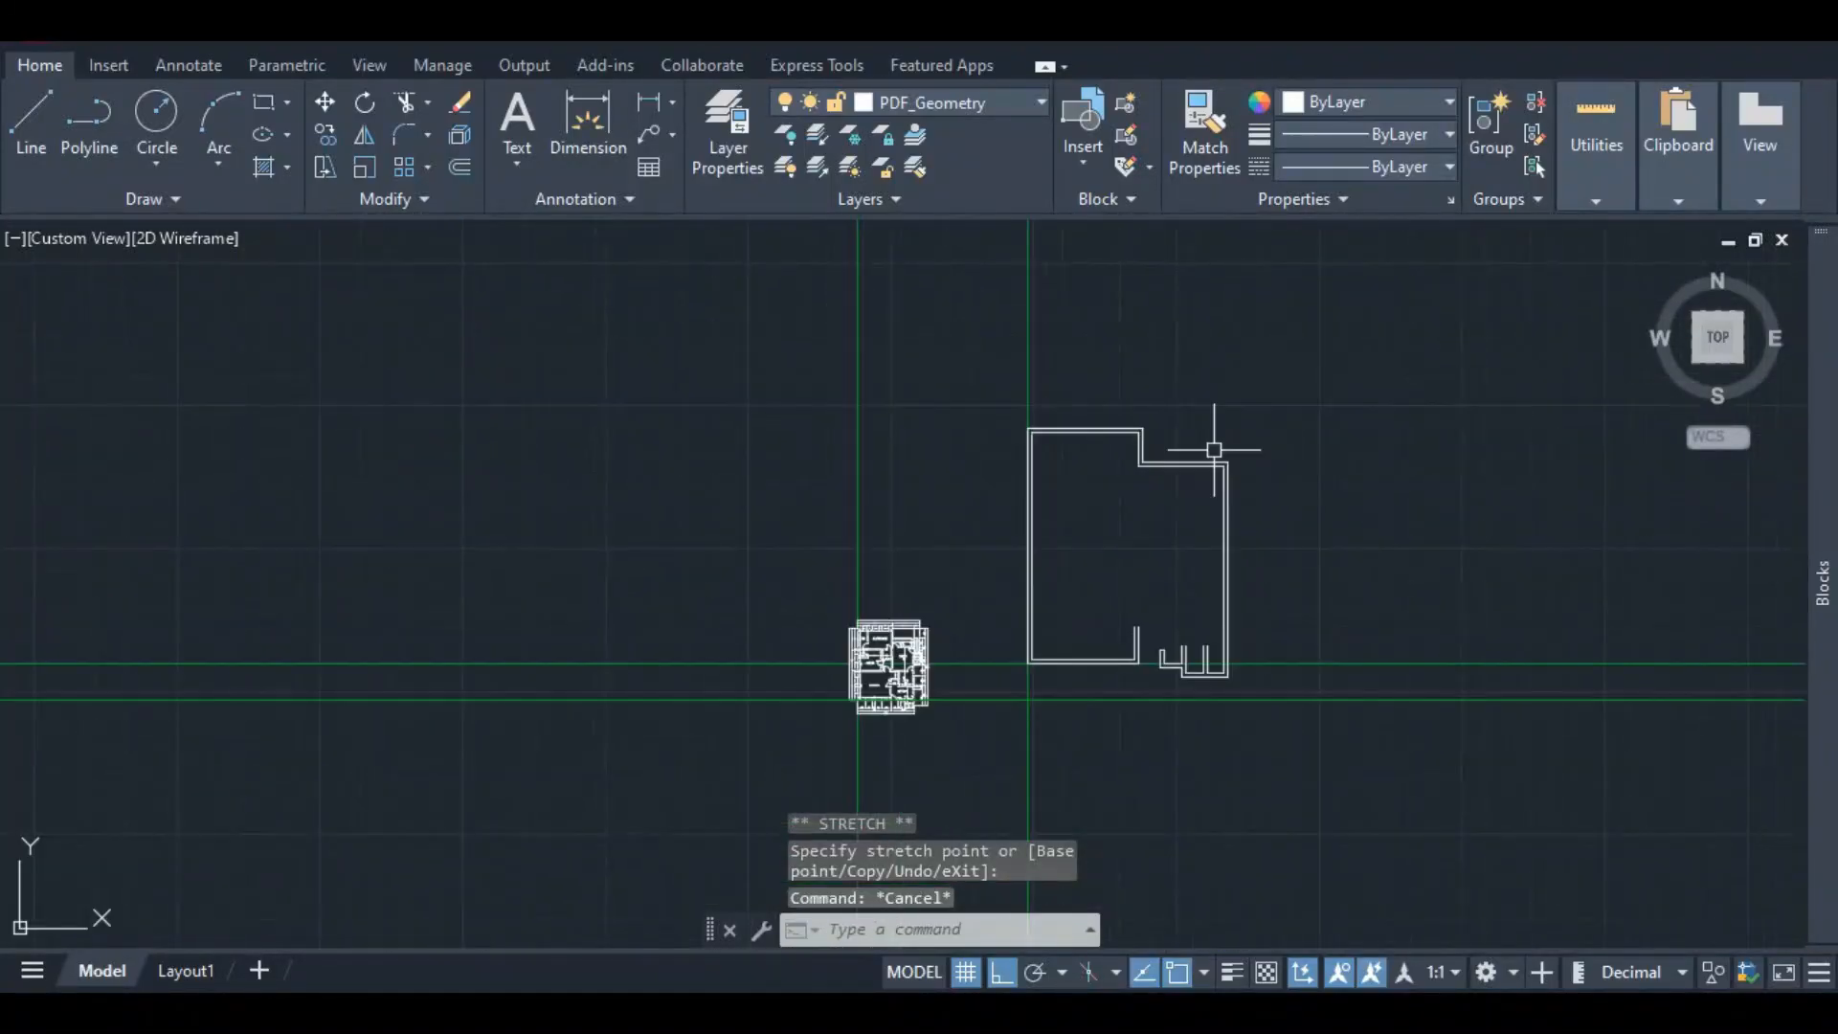
scroll(744, 616, down, 2)
scroll(842, 613, up, 10)
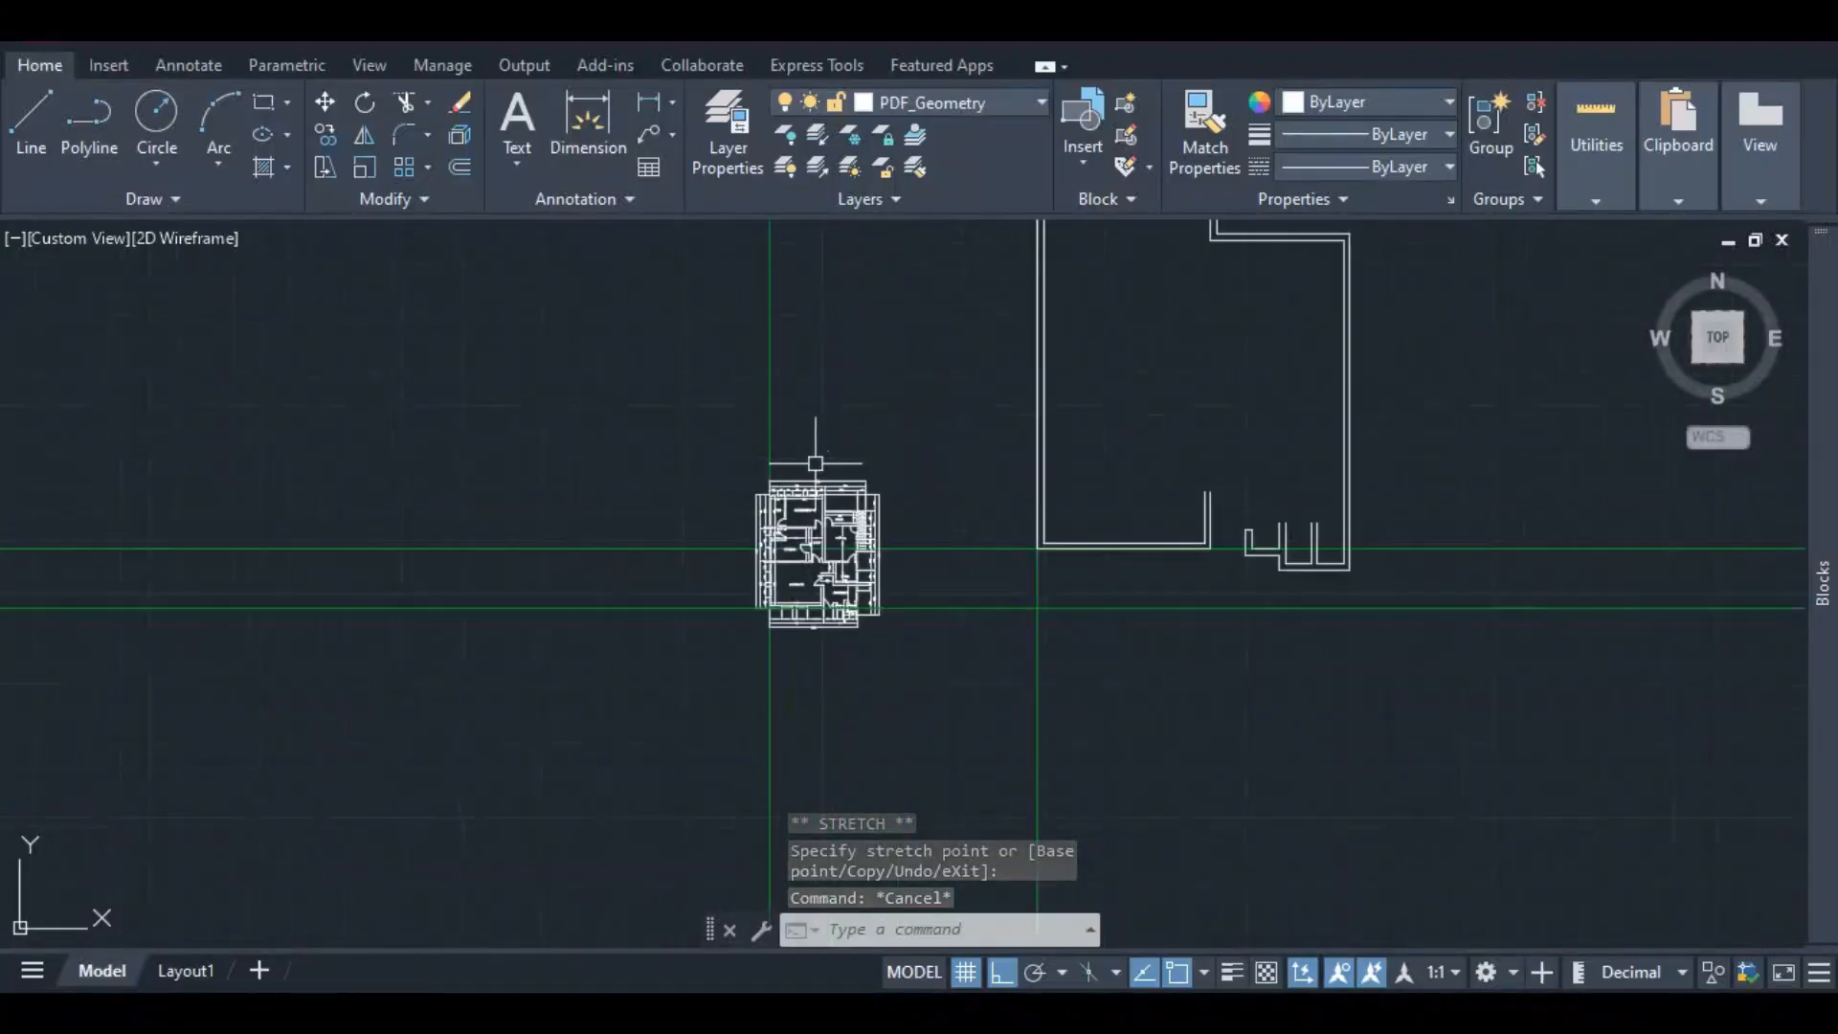
scroll(1075, 450, down, 3)
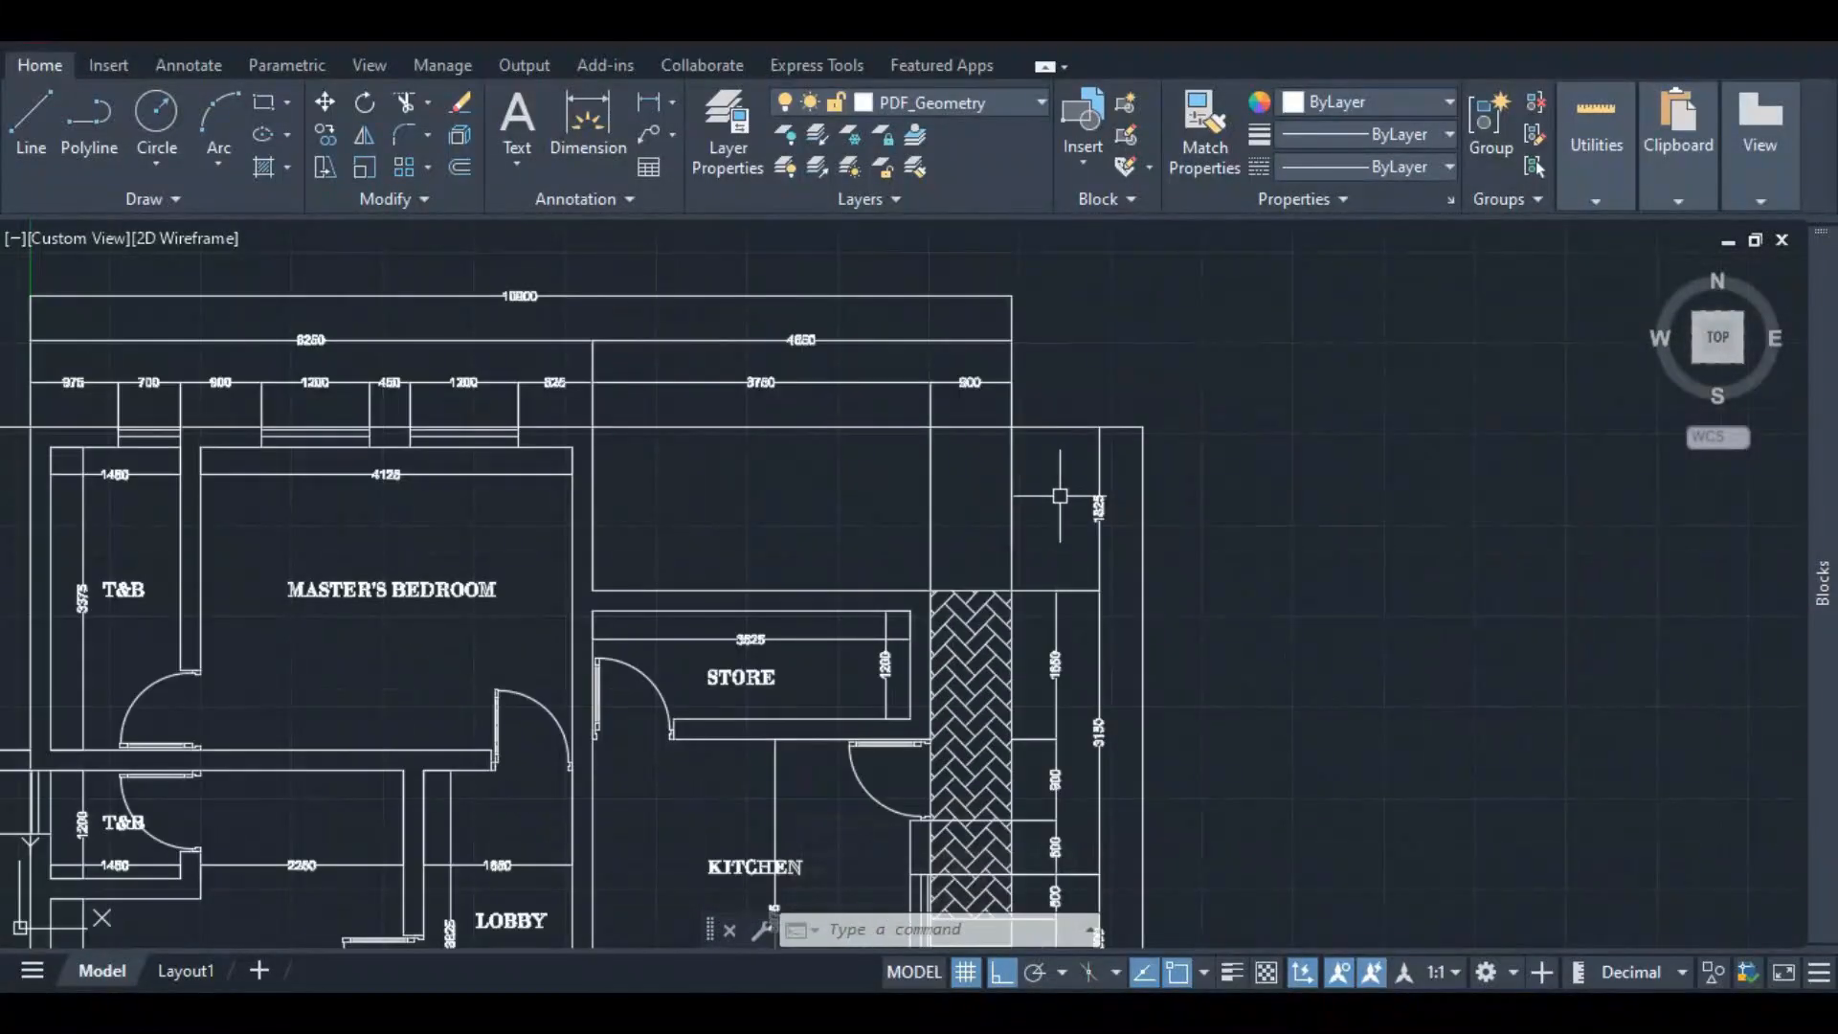
scroll(1074, 536, up, 3)
scroll(1029, 555, down, 2)
scroll(1029, 555, down, 5)
scroll(1053, 546, up, 6)
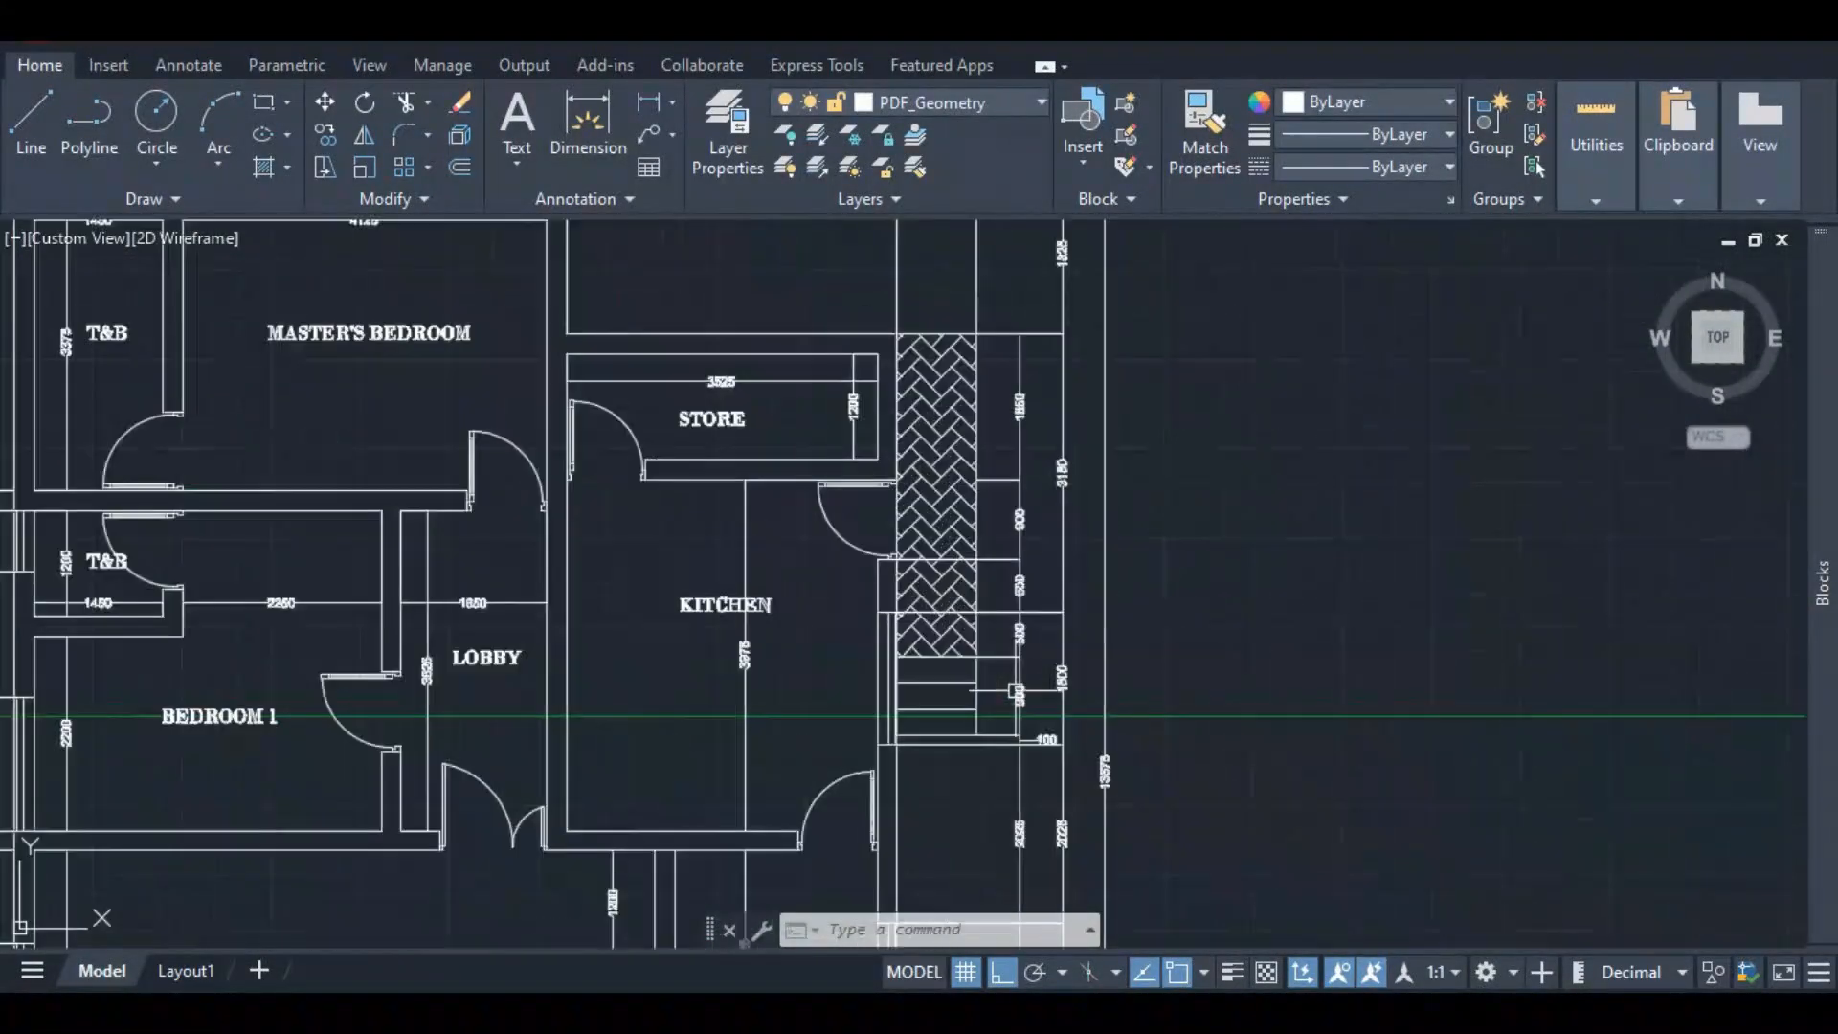
scroll(1076, 542, up, 2)
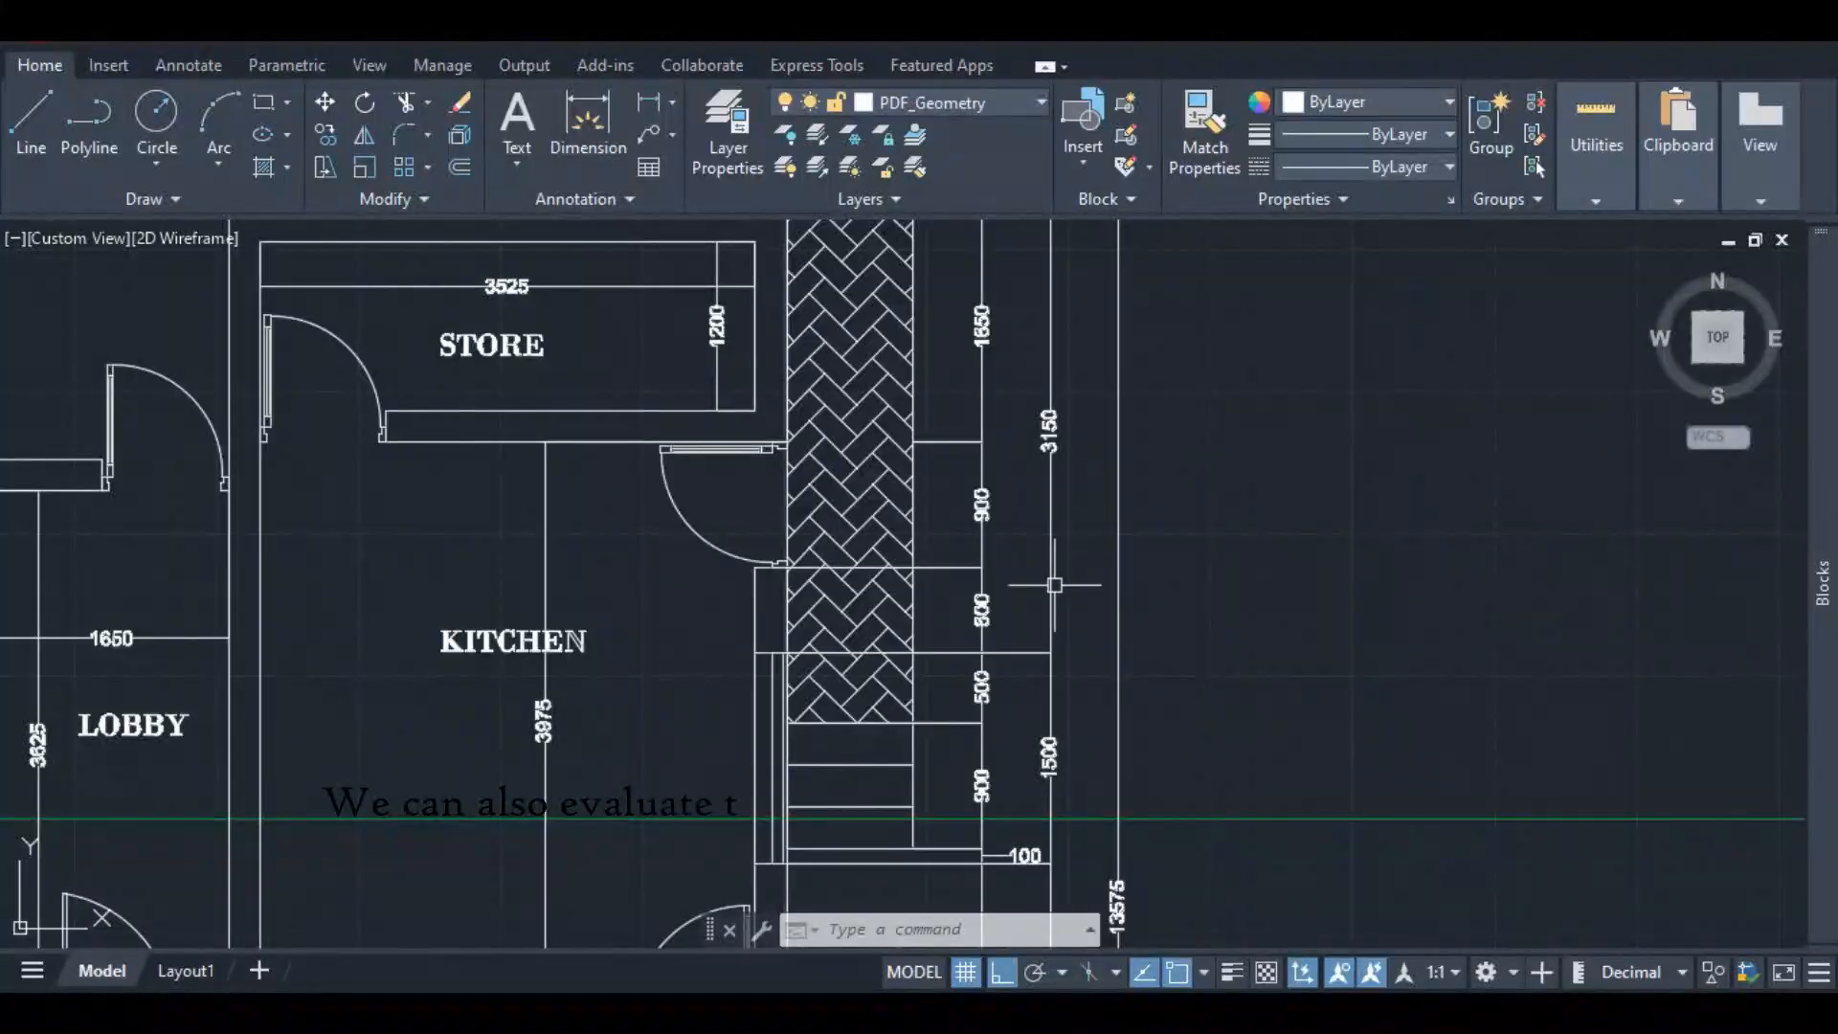
scroll(1049, 586, down, 10)
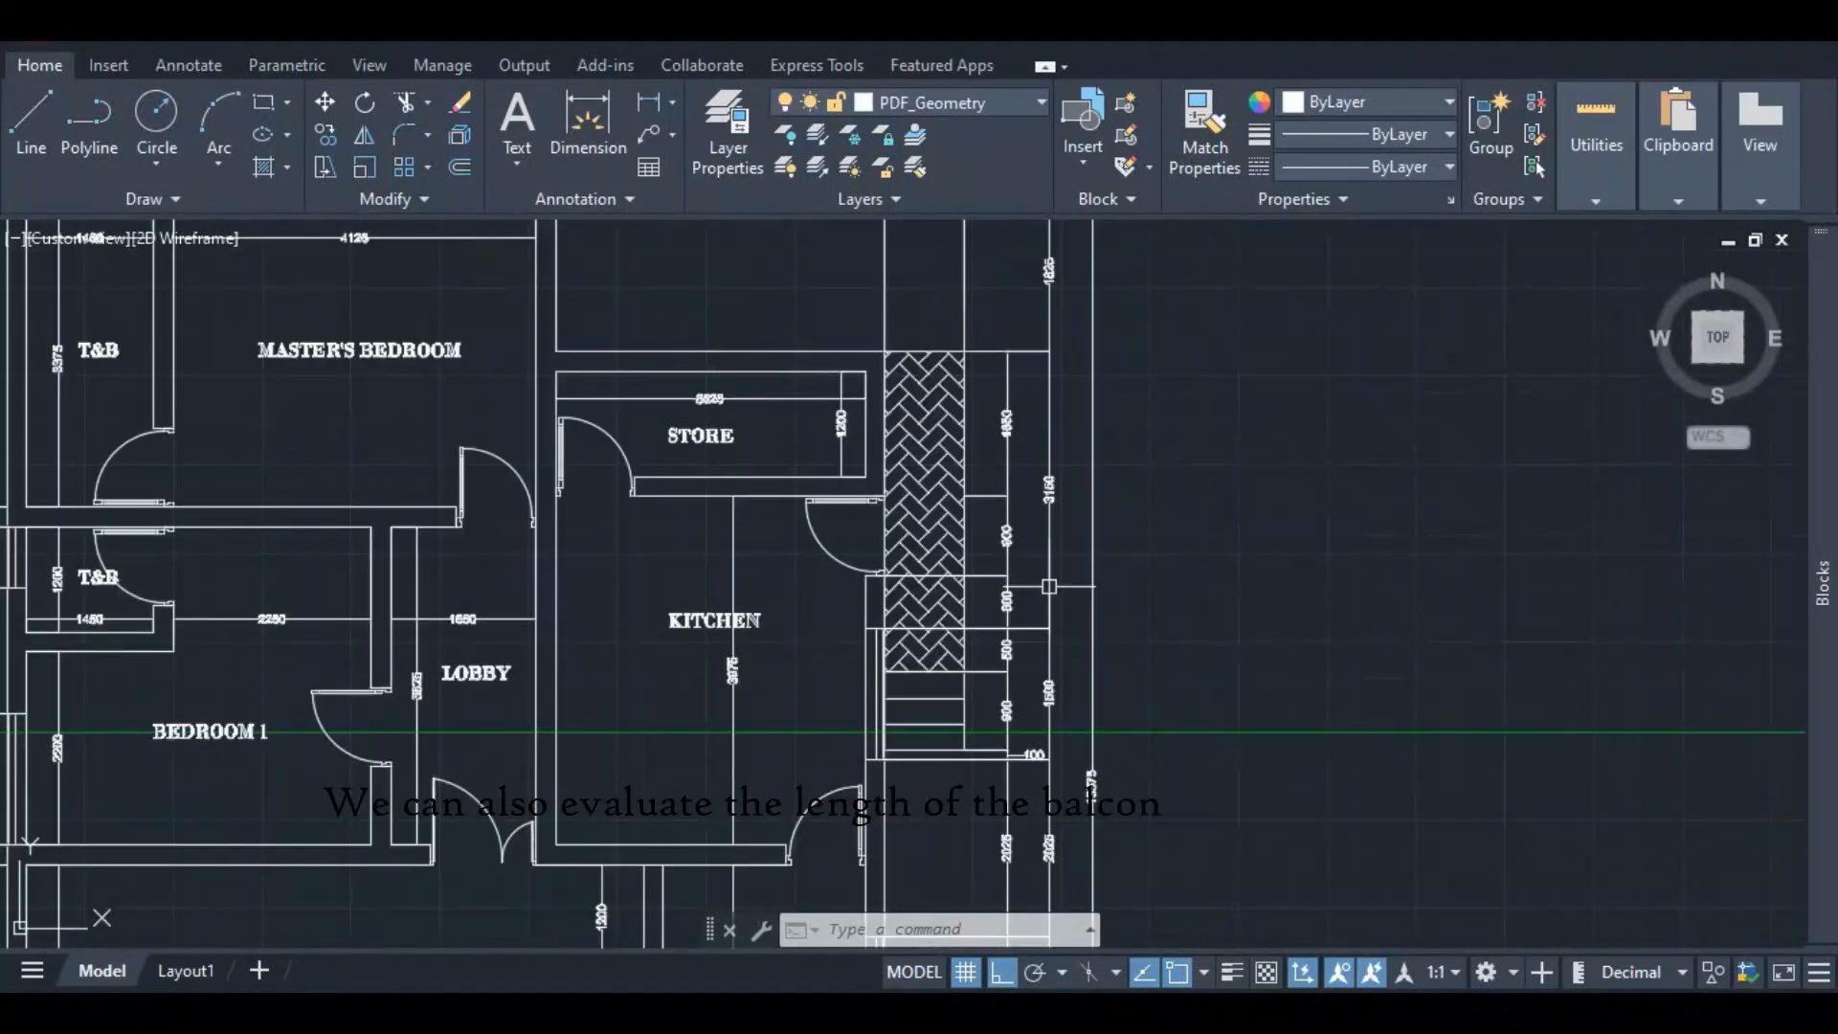
scroll(957, 565, down, 3)
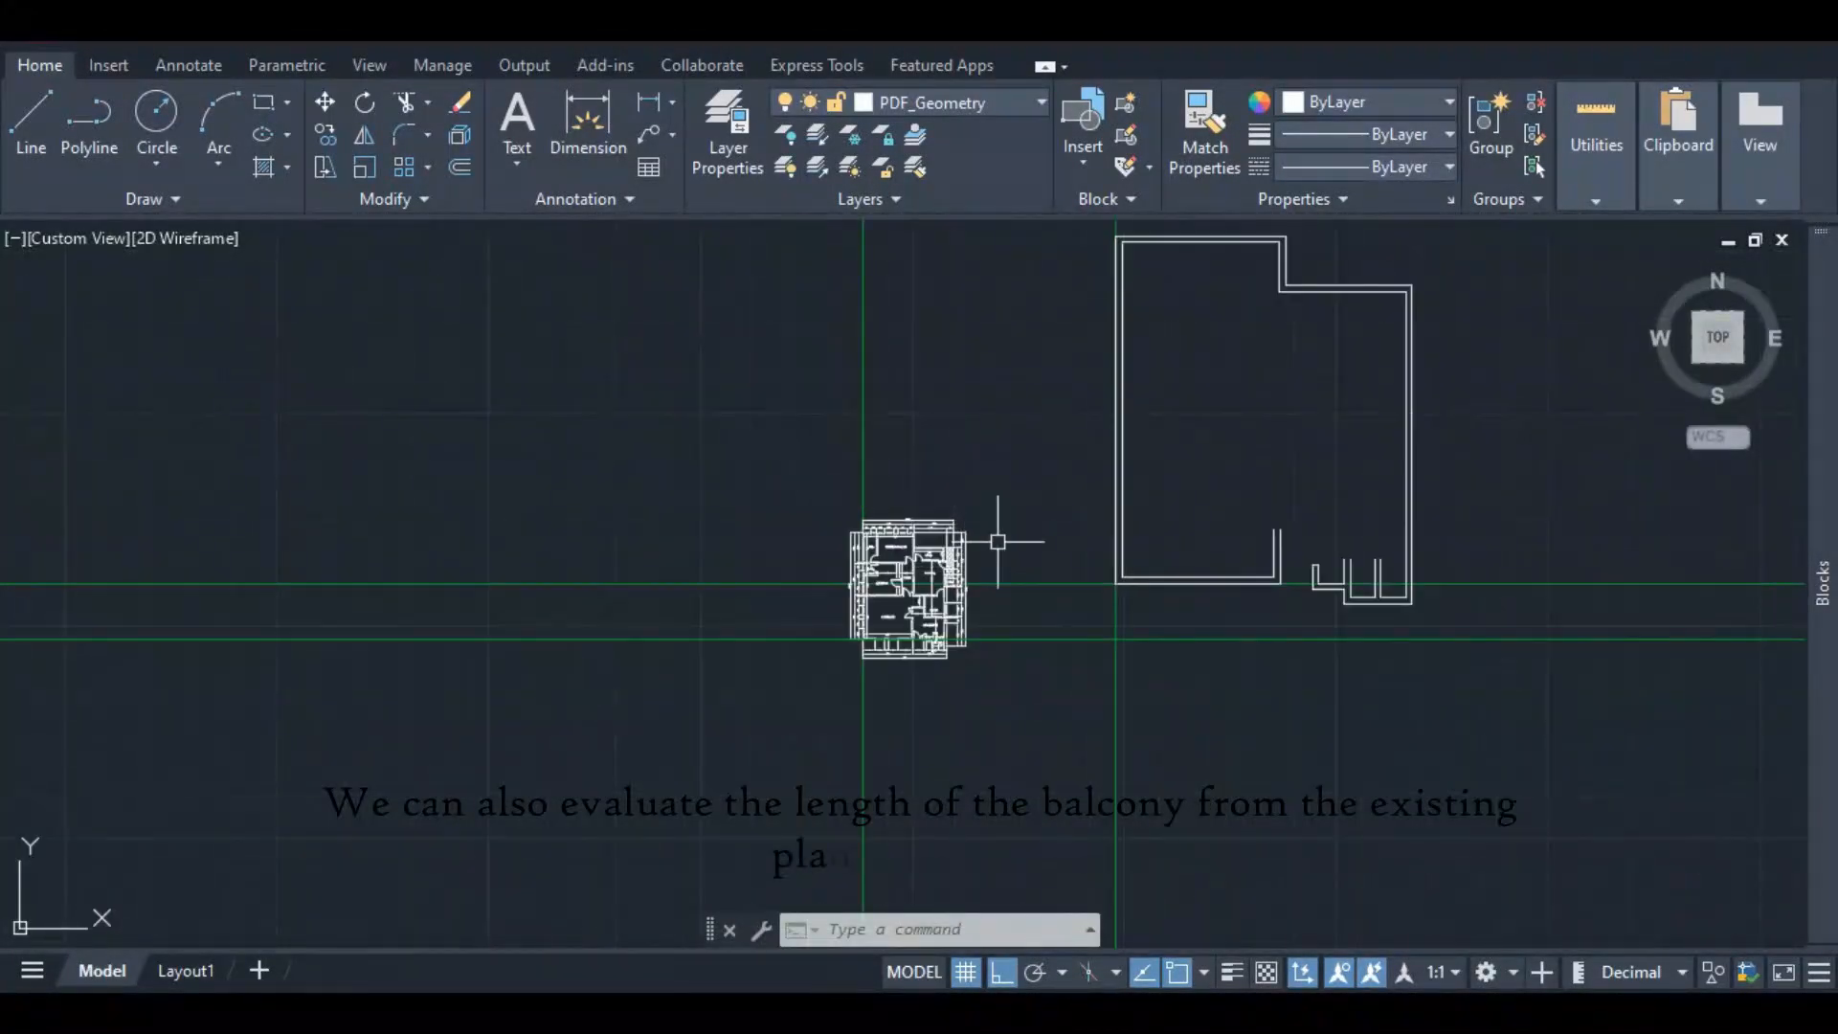
scroll(1440, 282, up, 4)
scroll(1407, 297, down, 4)
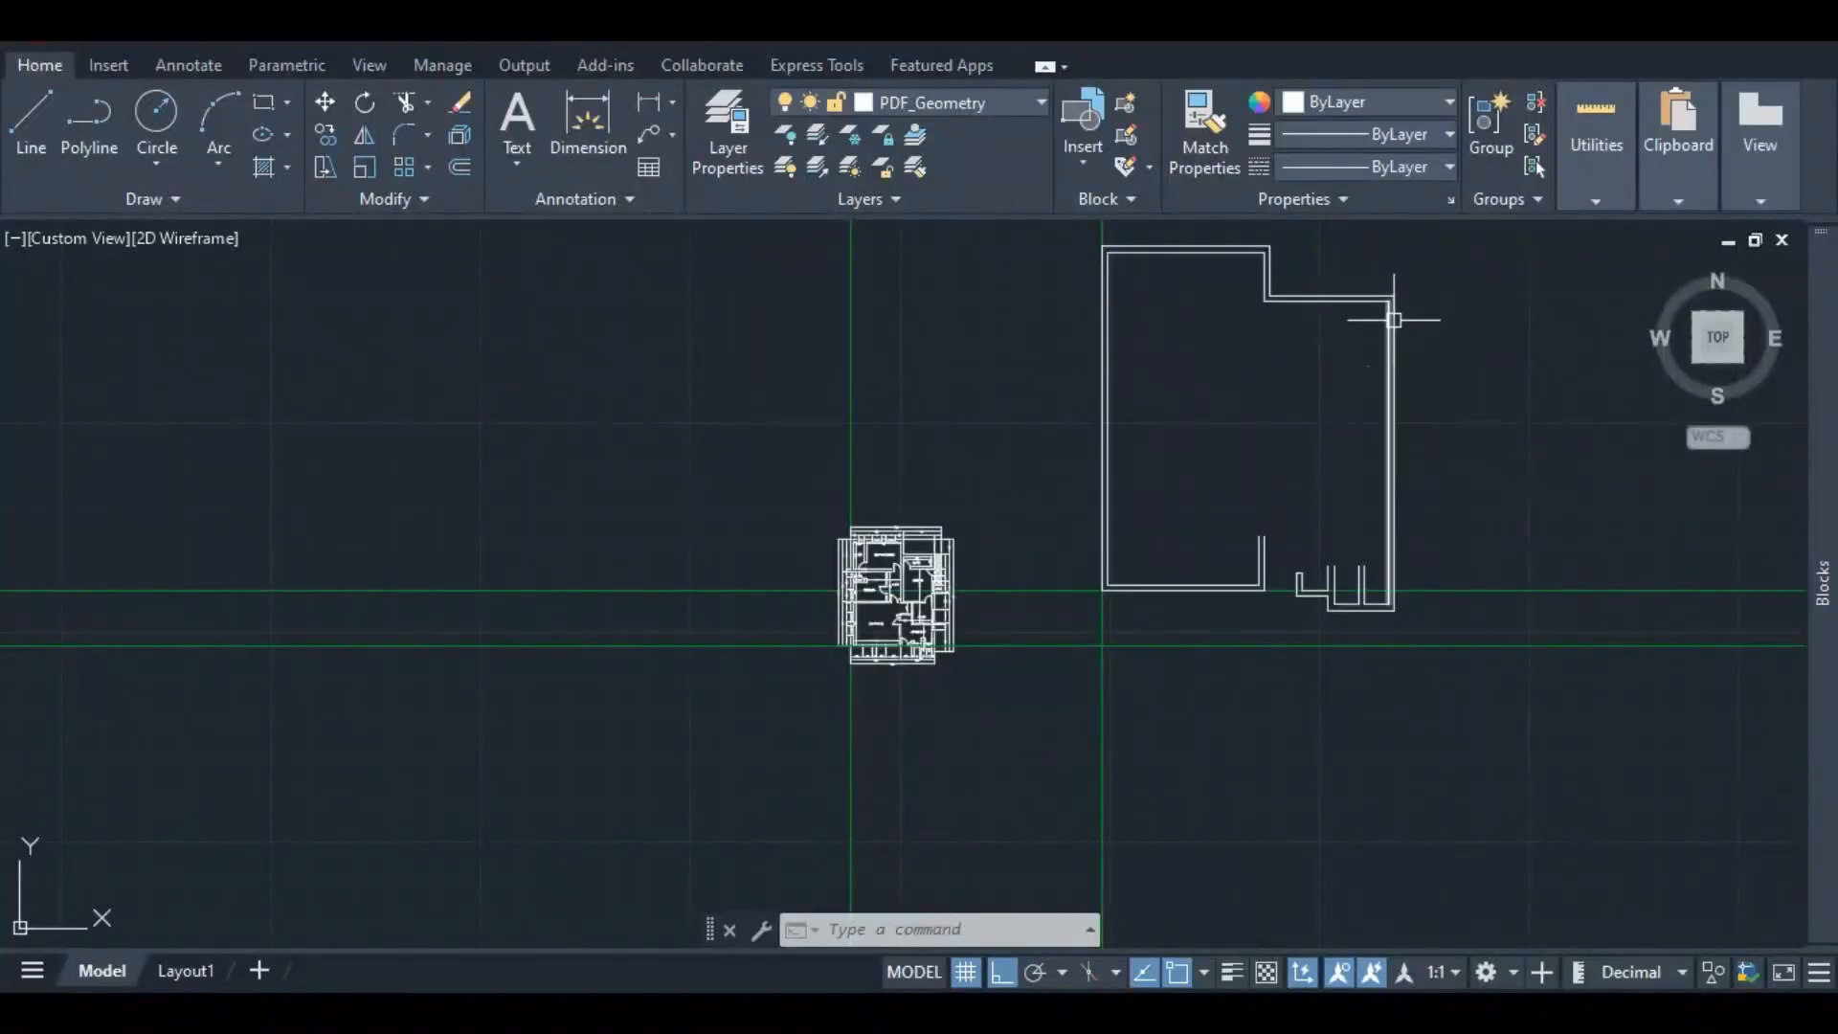
- Switch to Calculator and add the balcony dimensions 3150 and 1500, then return to the drawing
click(933, 1011)
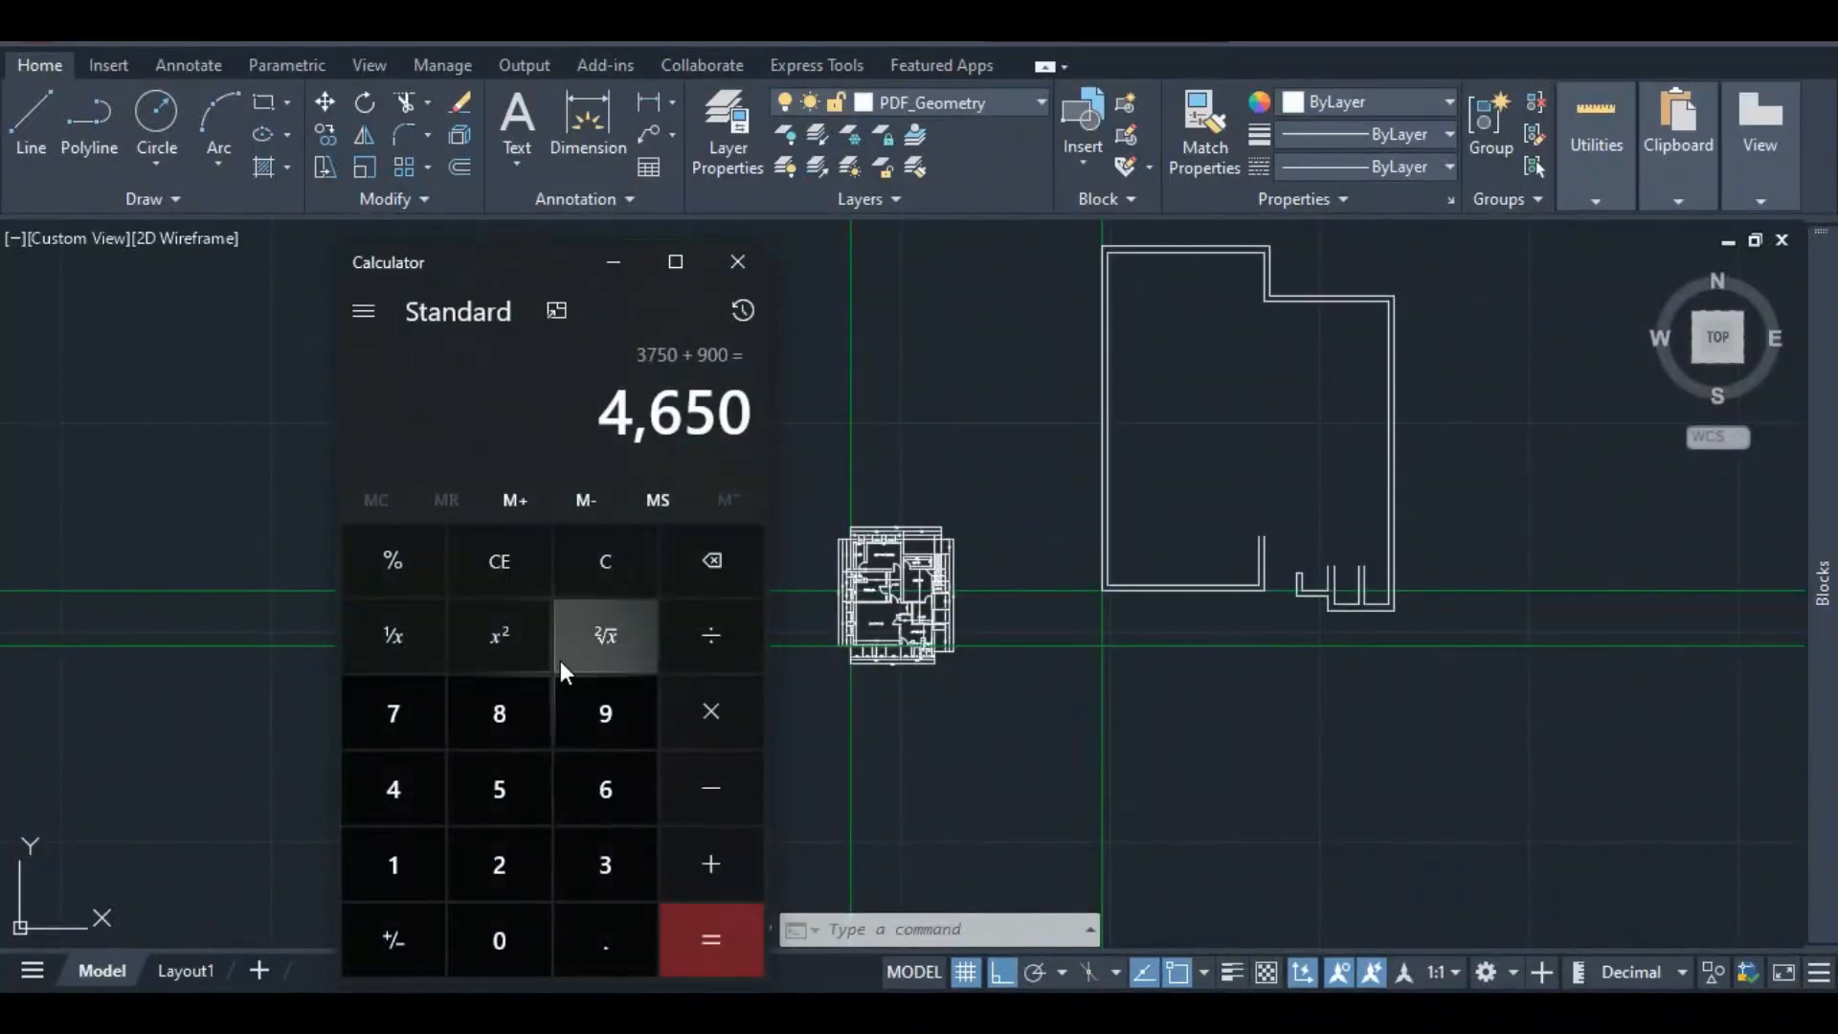
click(599, 862)
click(503, 787)
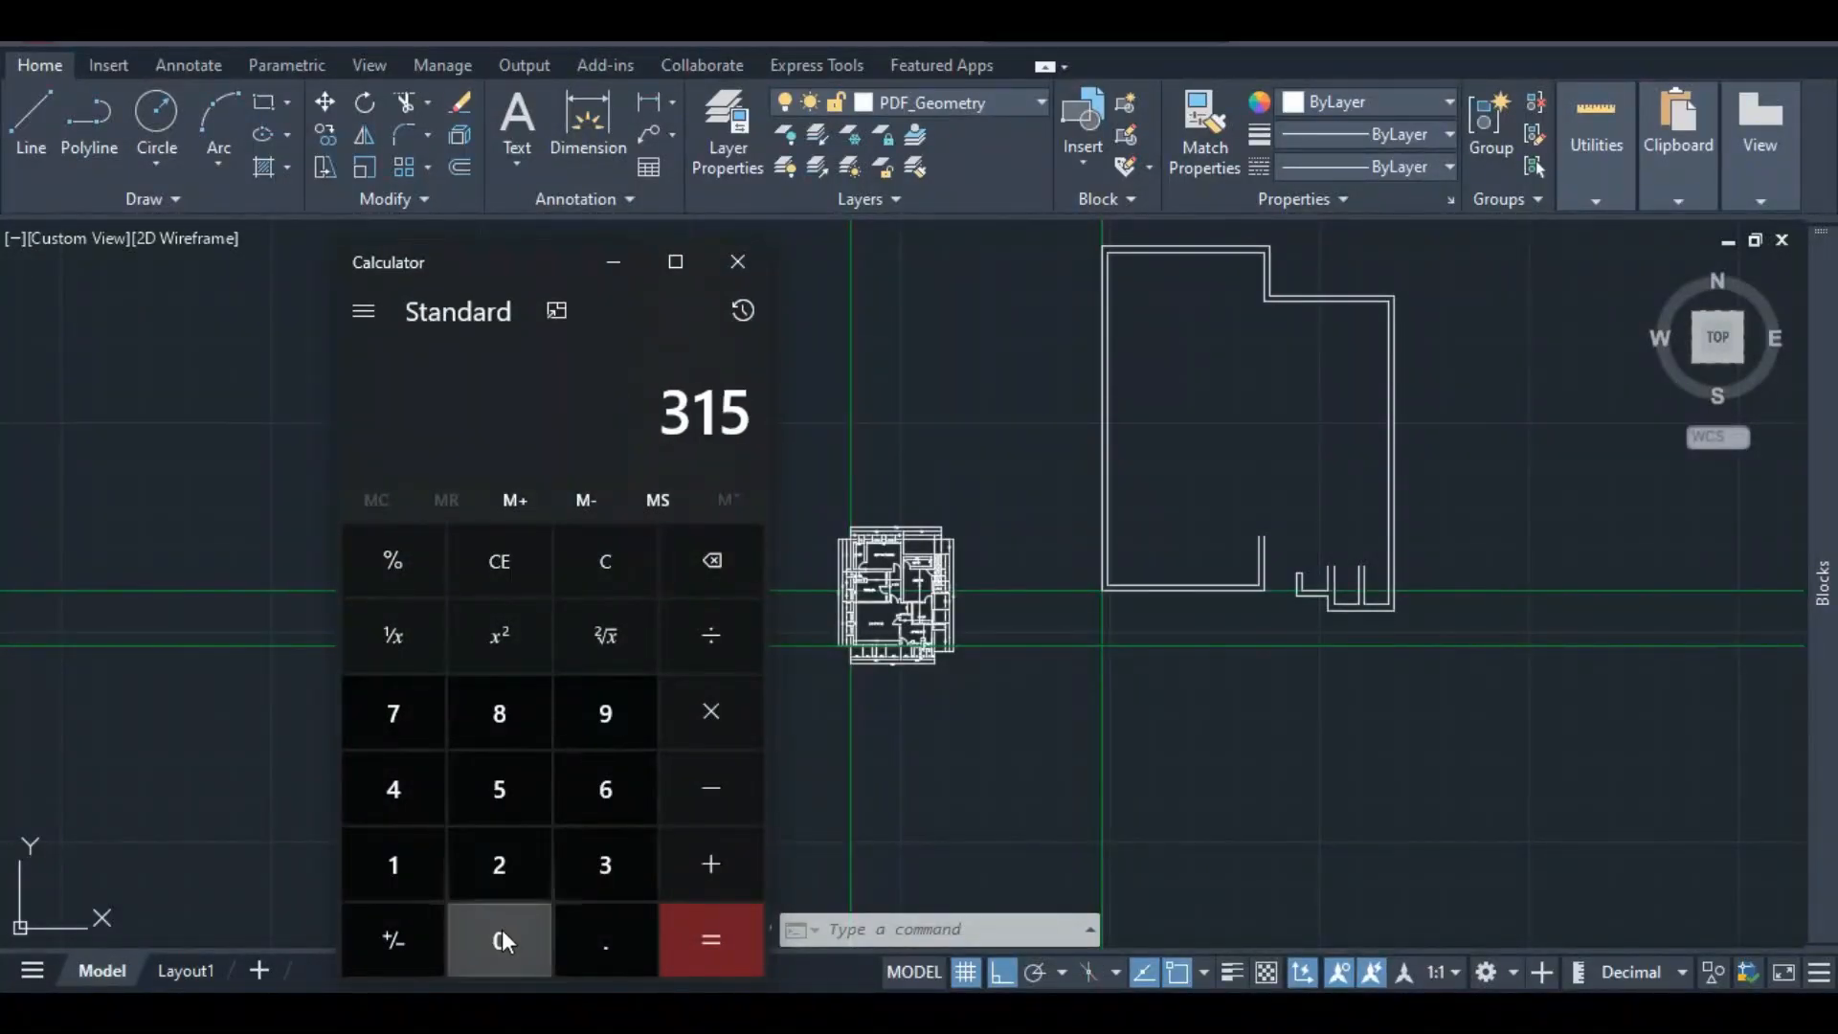
click(501, 929)
click(698, 856)
click(421, 858)
click(492, 787)
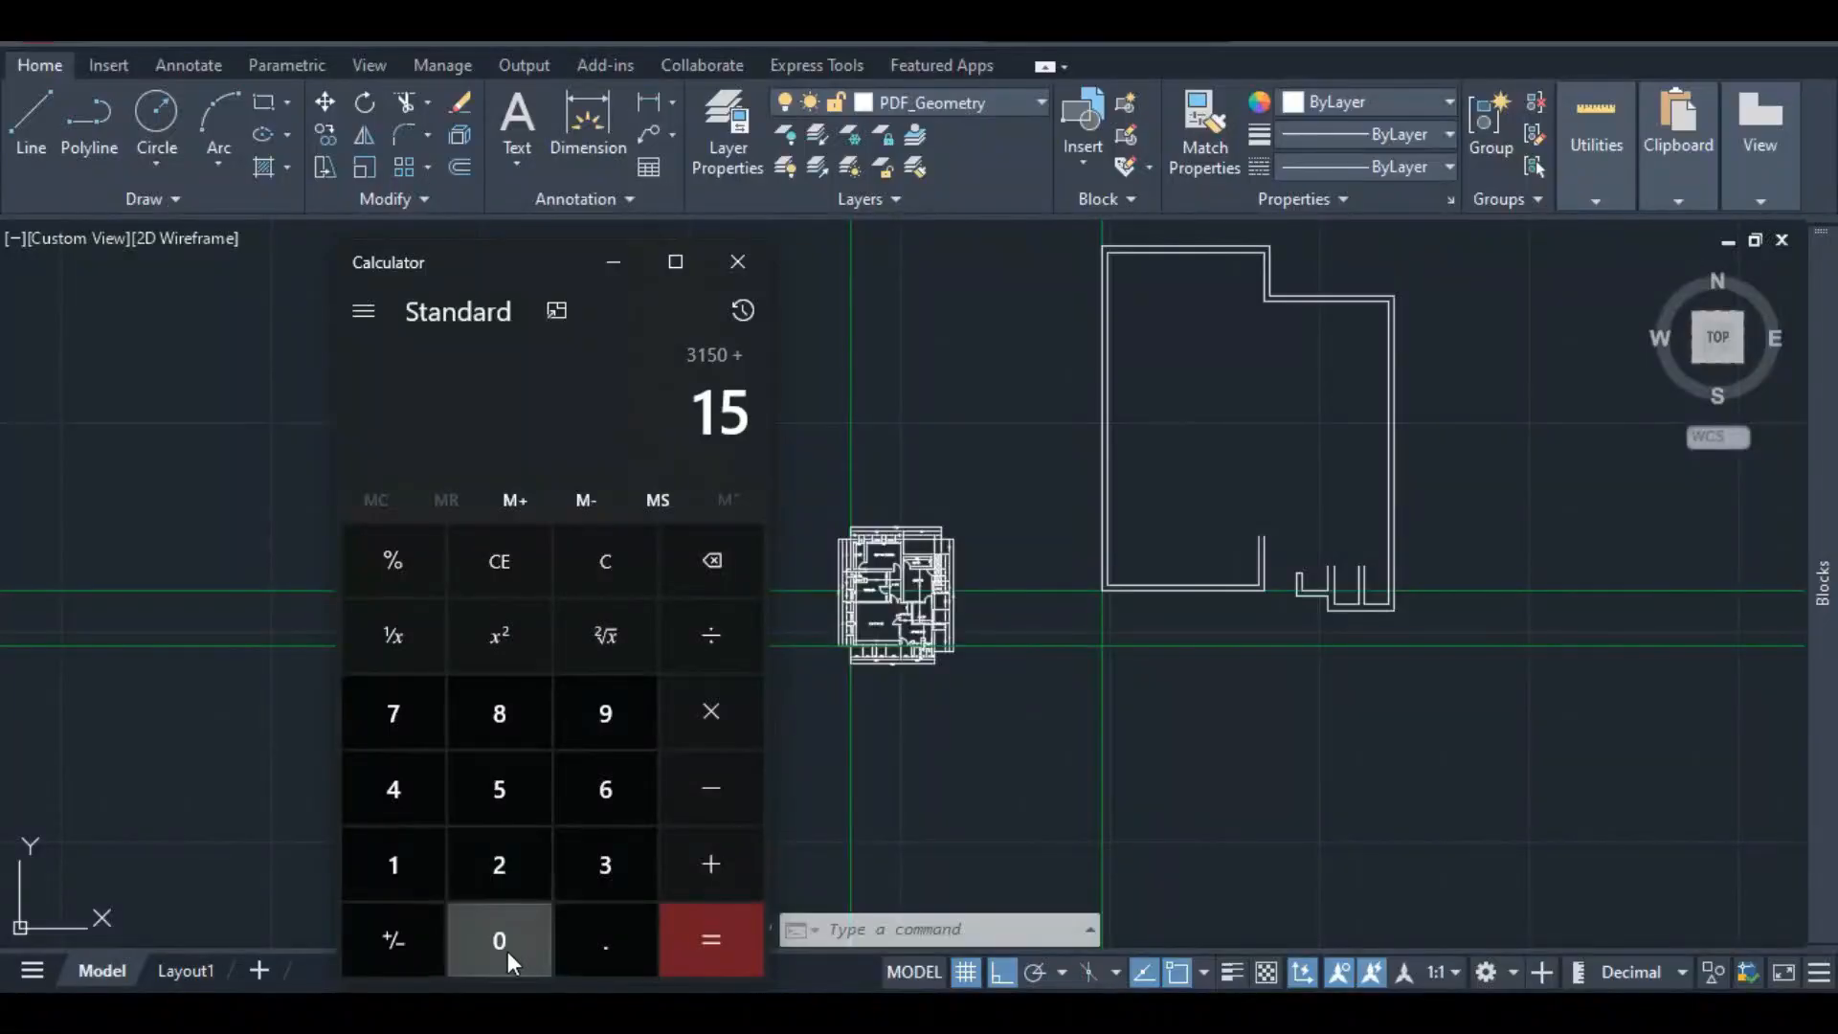
click(500, 942)
click(500, 942)
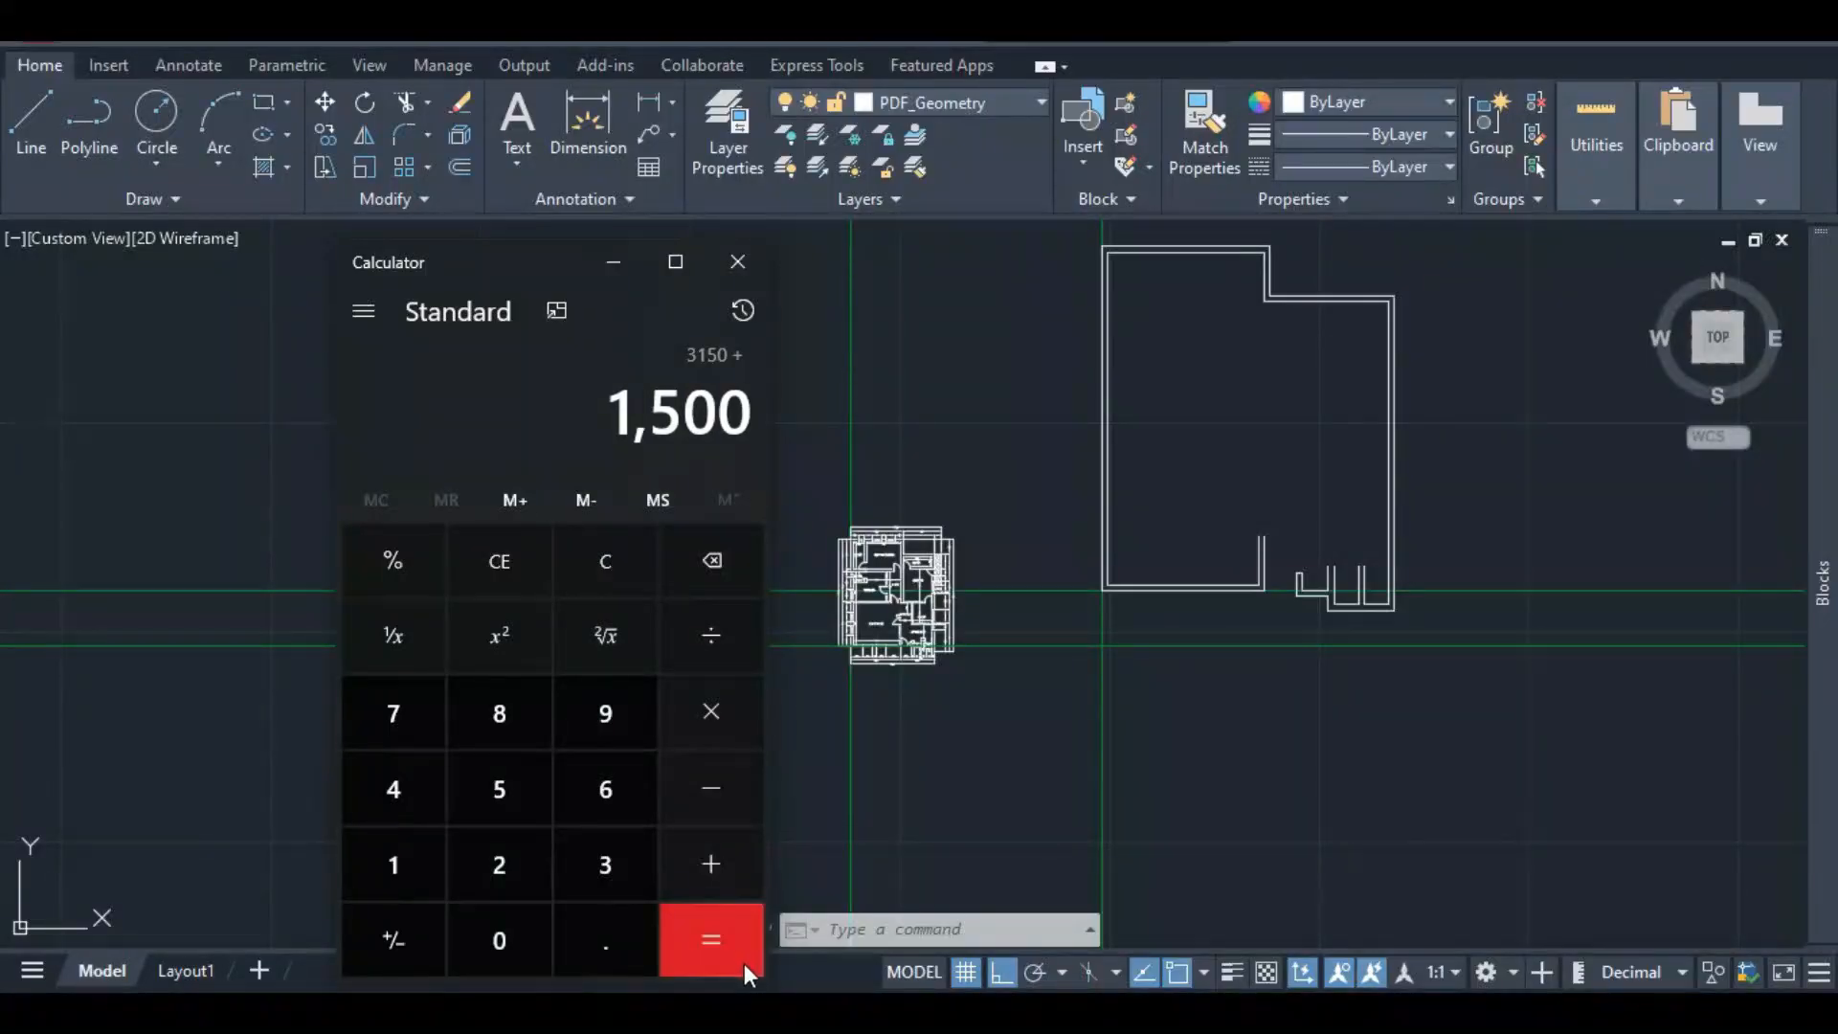
click(614, 262)
- Draw the balcony's lines from a point 4650 south of the outer northeast corner, 900 west, then north to the outer recess line
scroll(1421, 270, up, 4)
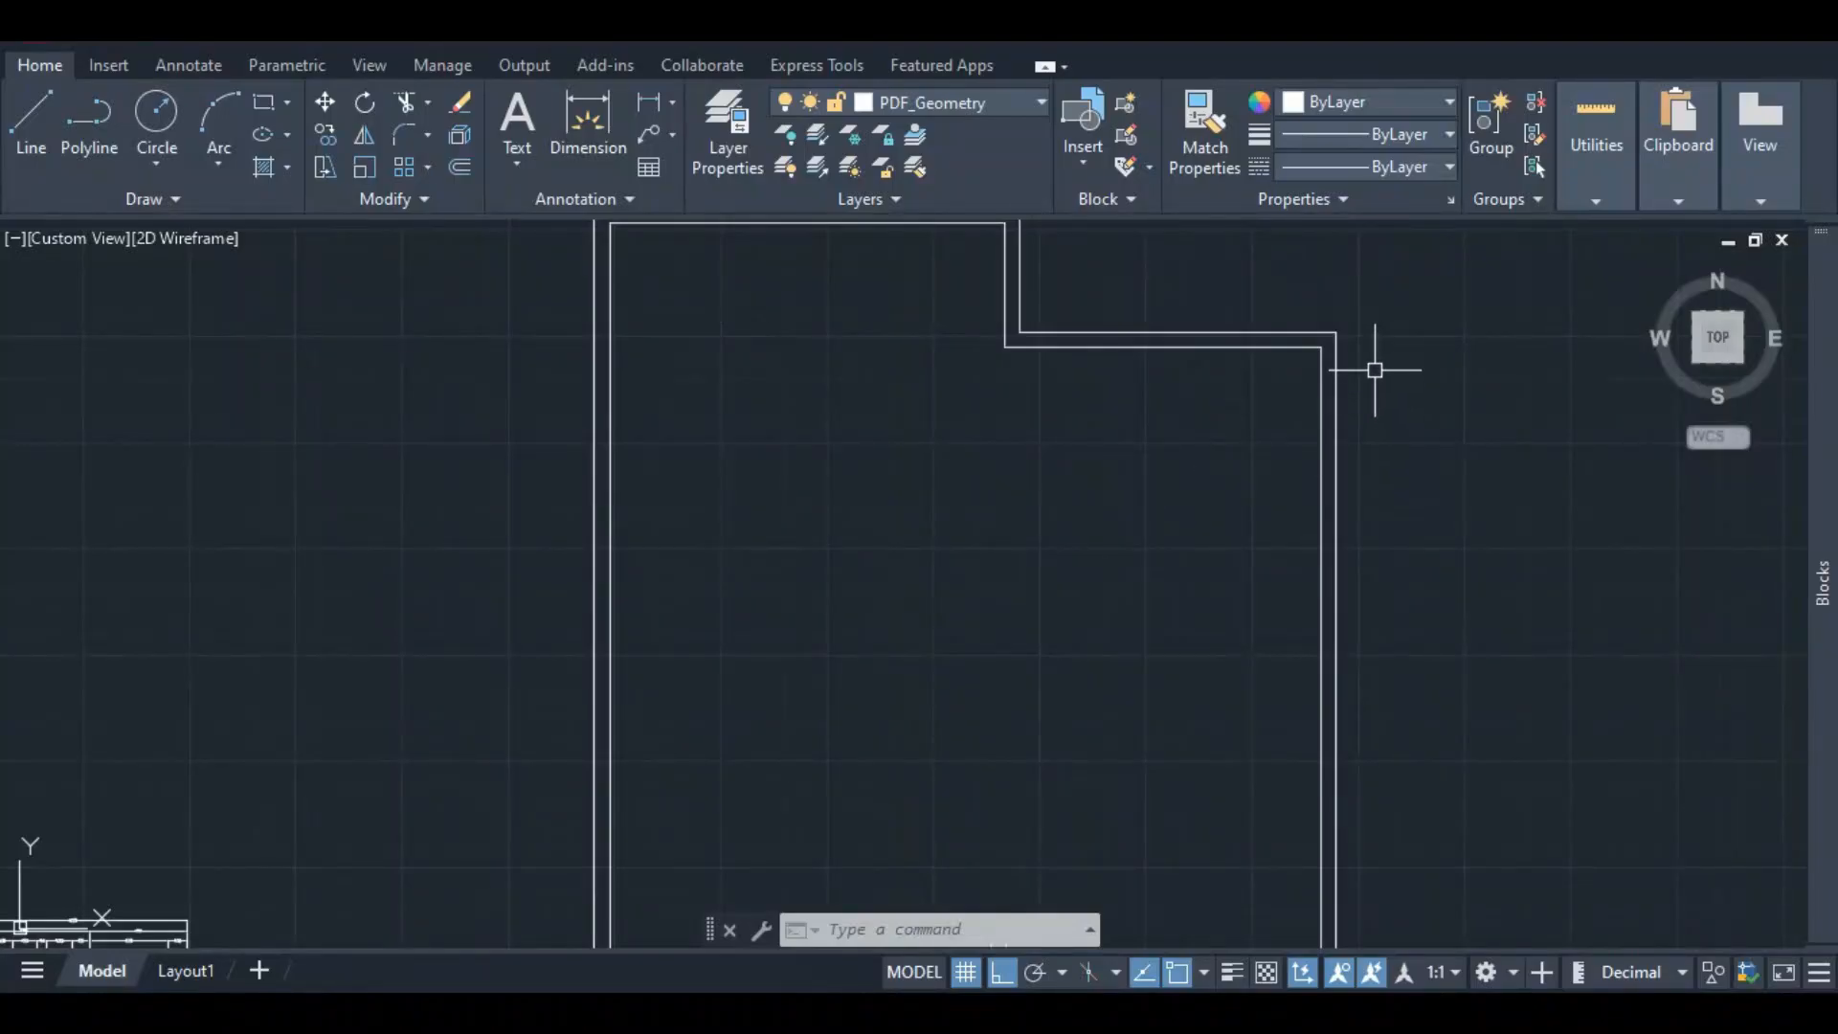
scroll(1334, 367, down, 2)
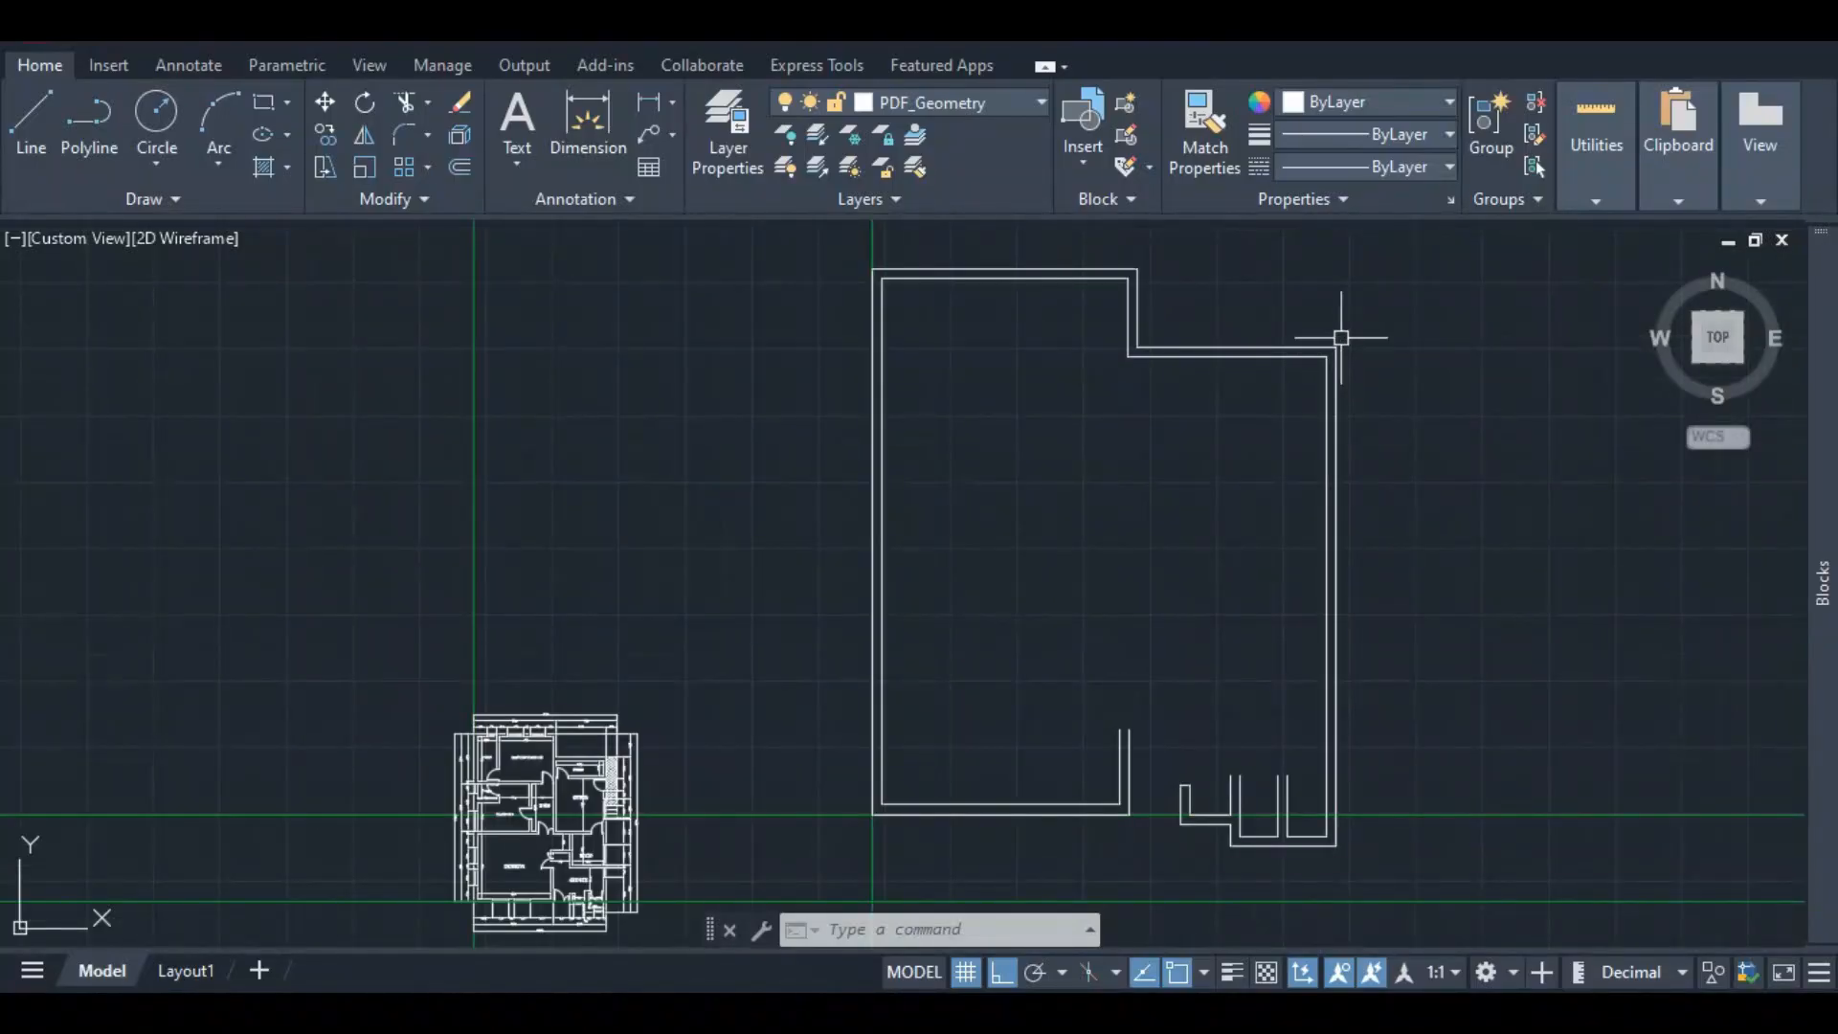
scroll(1341, 341, up, 2)
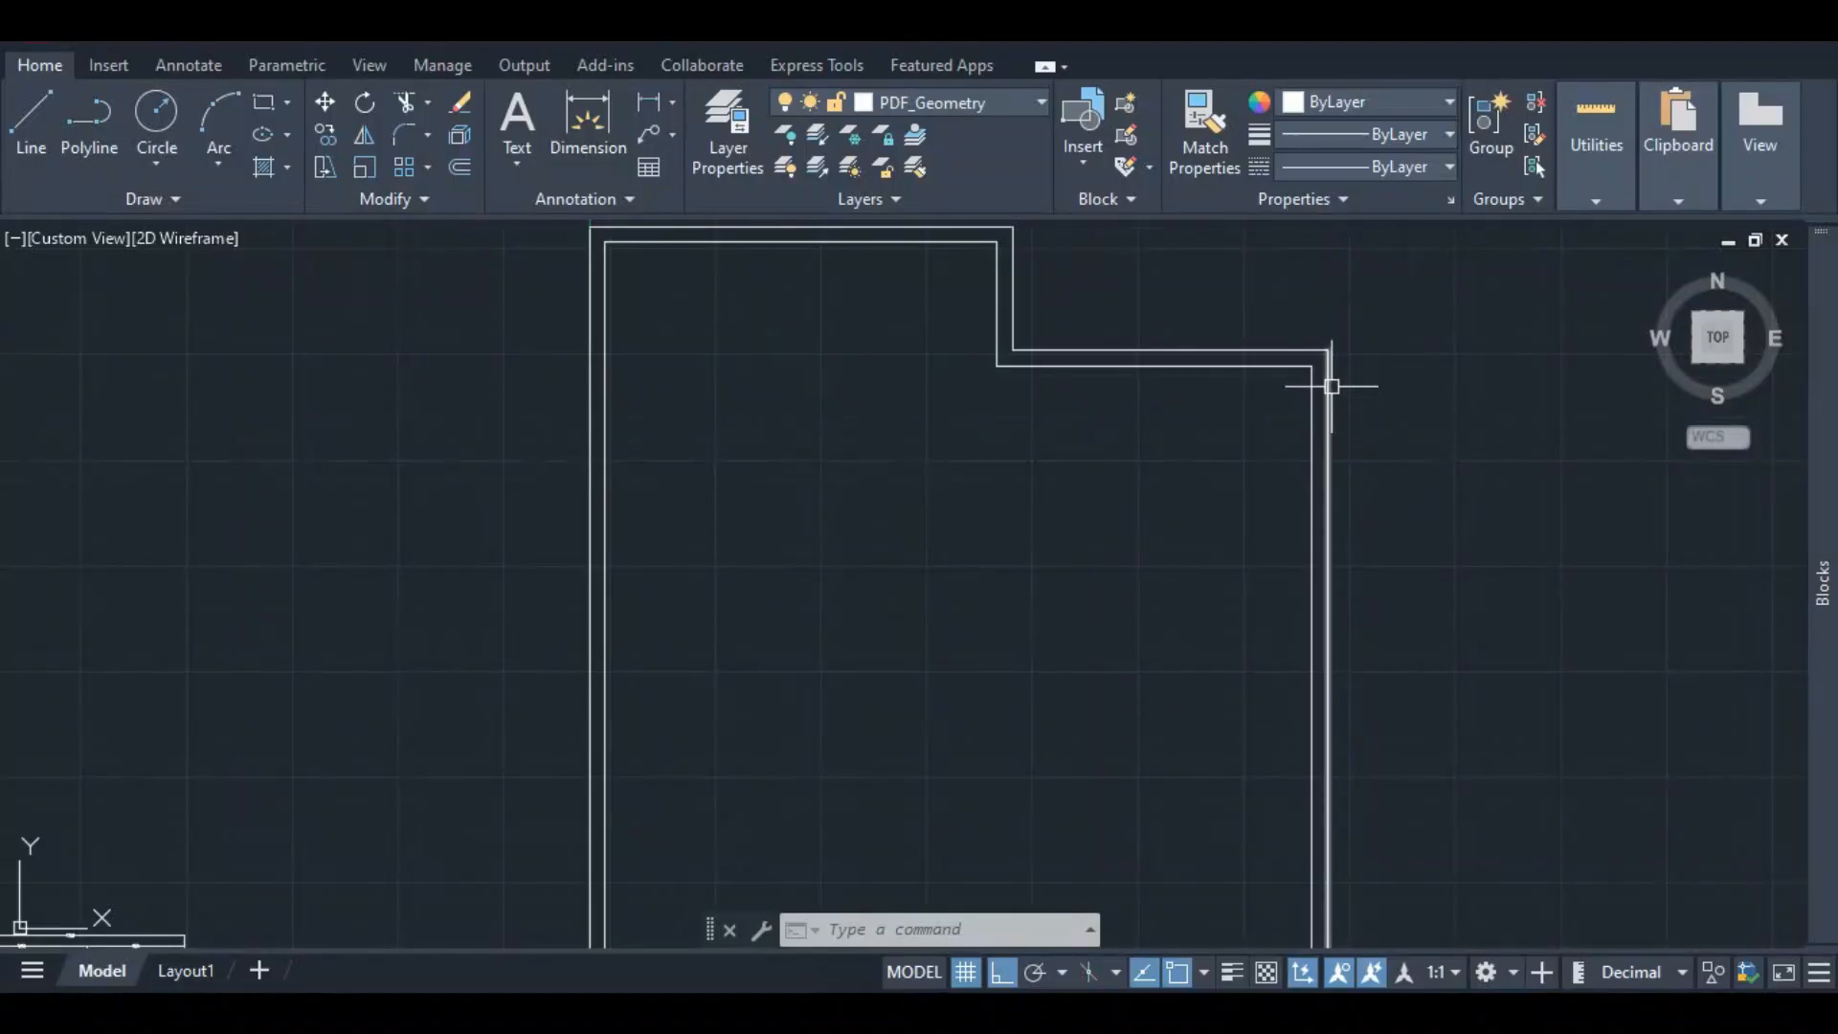
click(1331, 385)
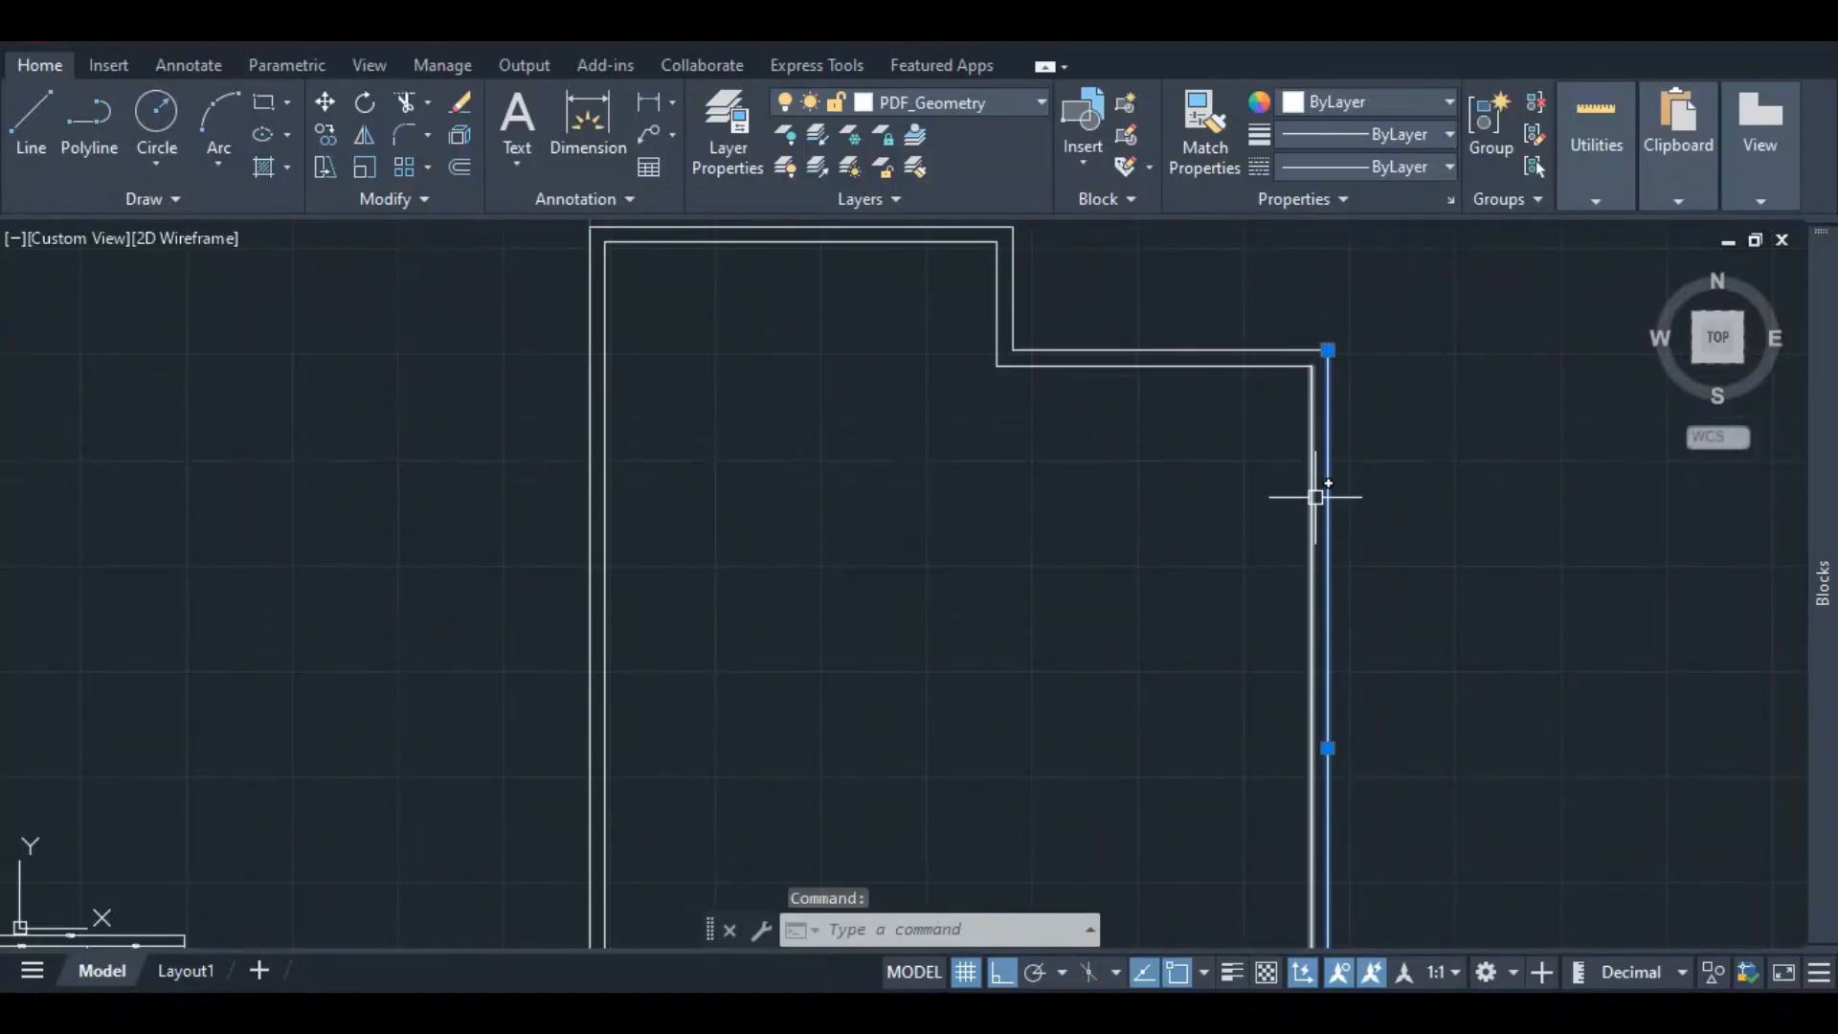
click(29, 134)
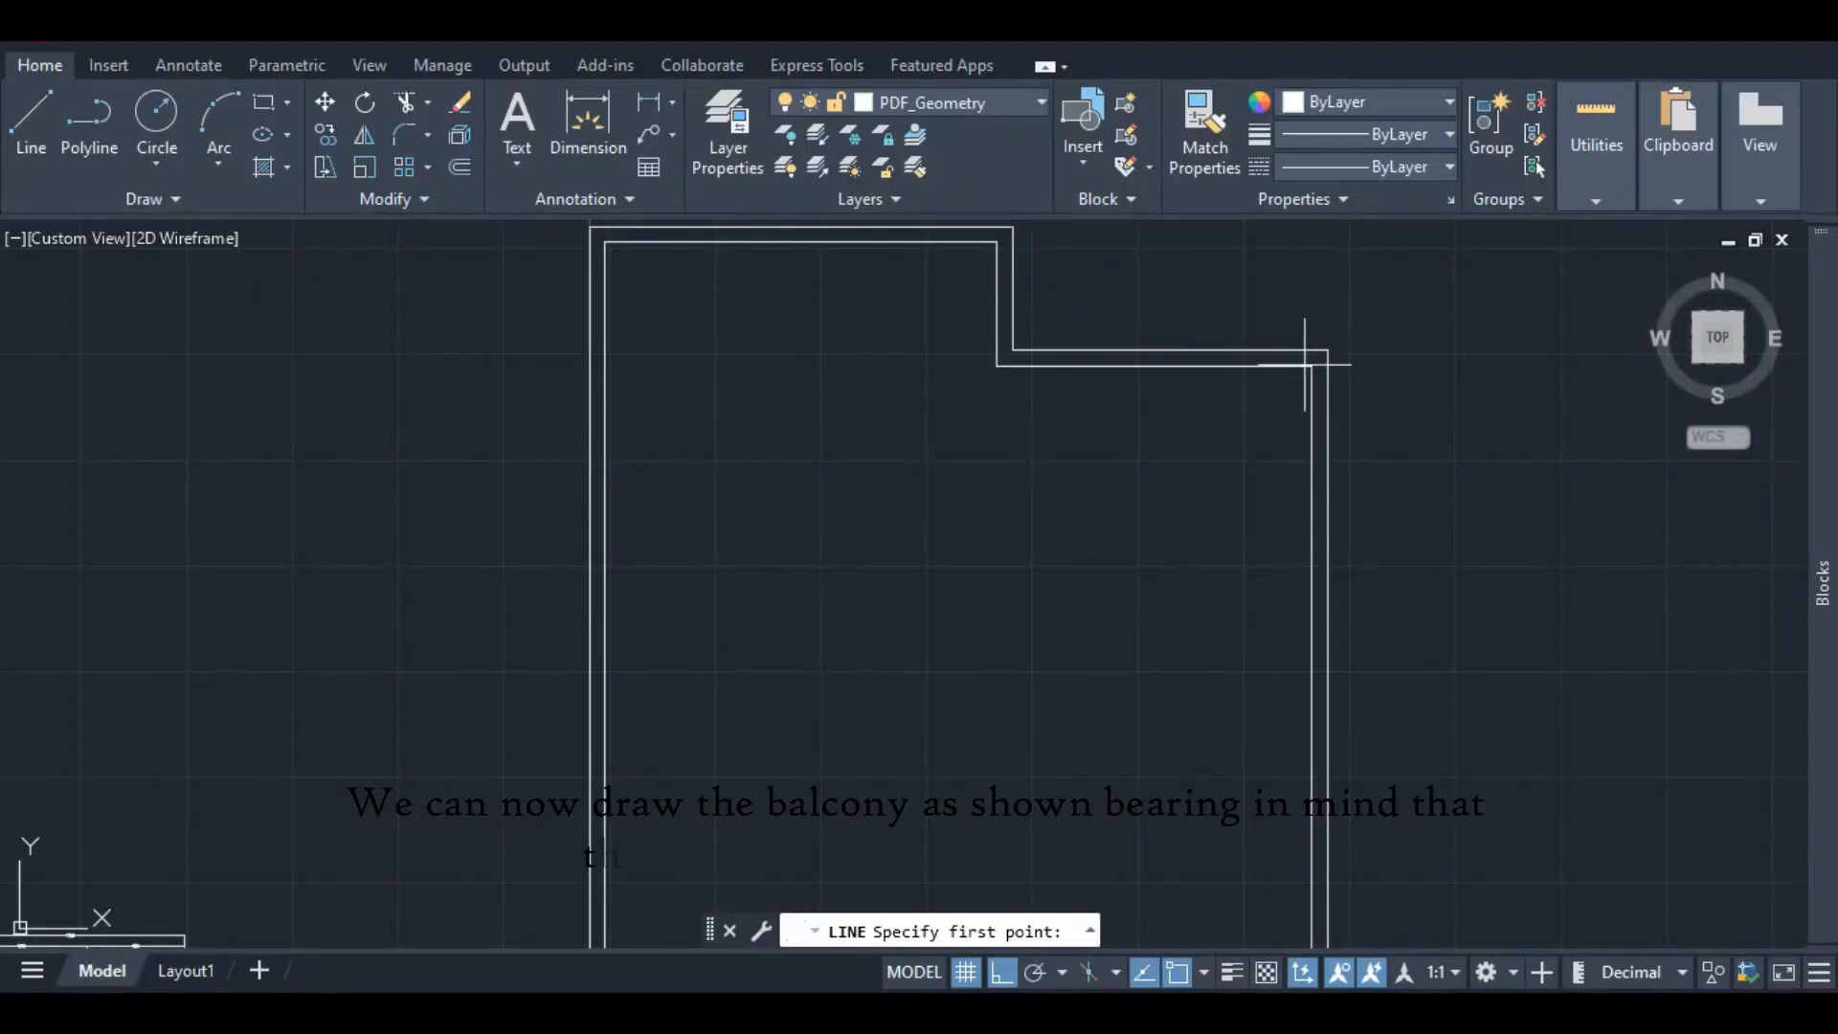
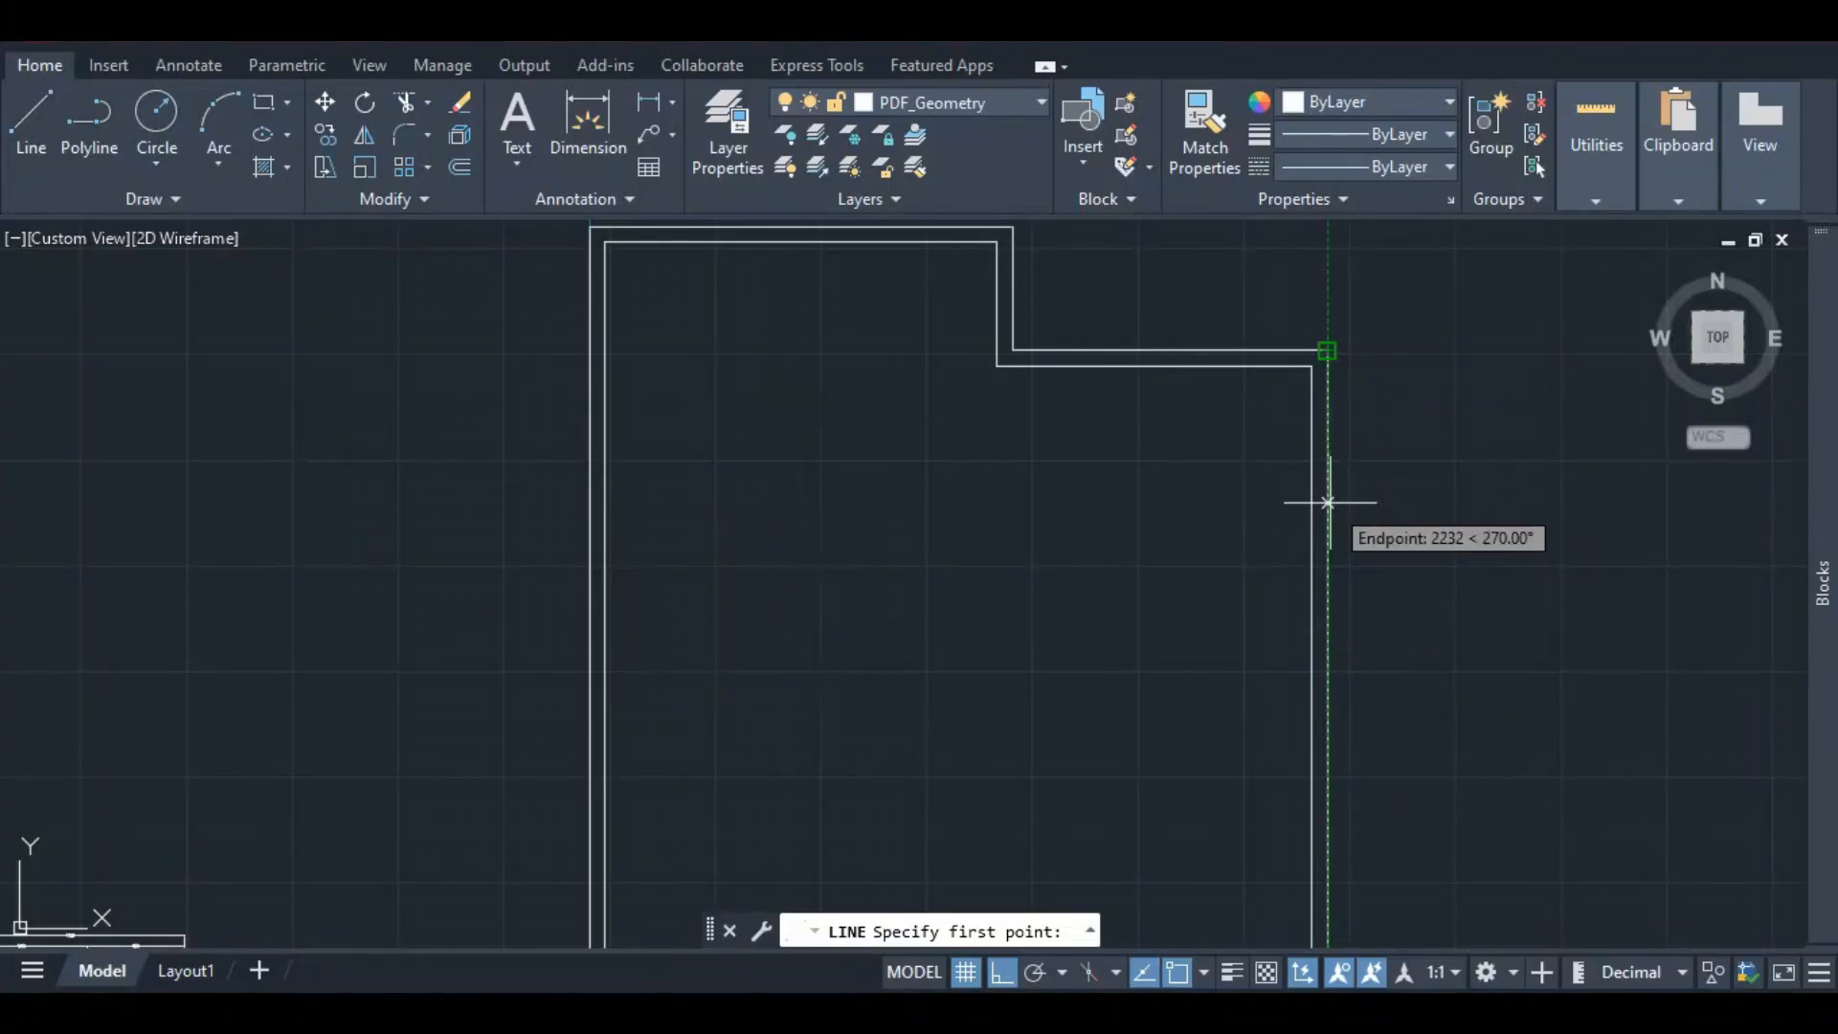
text(46)
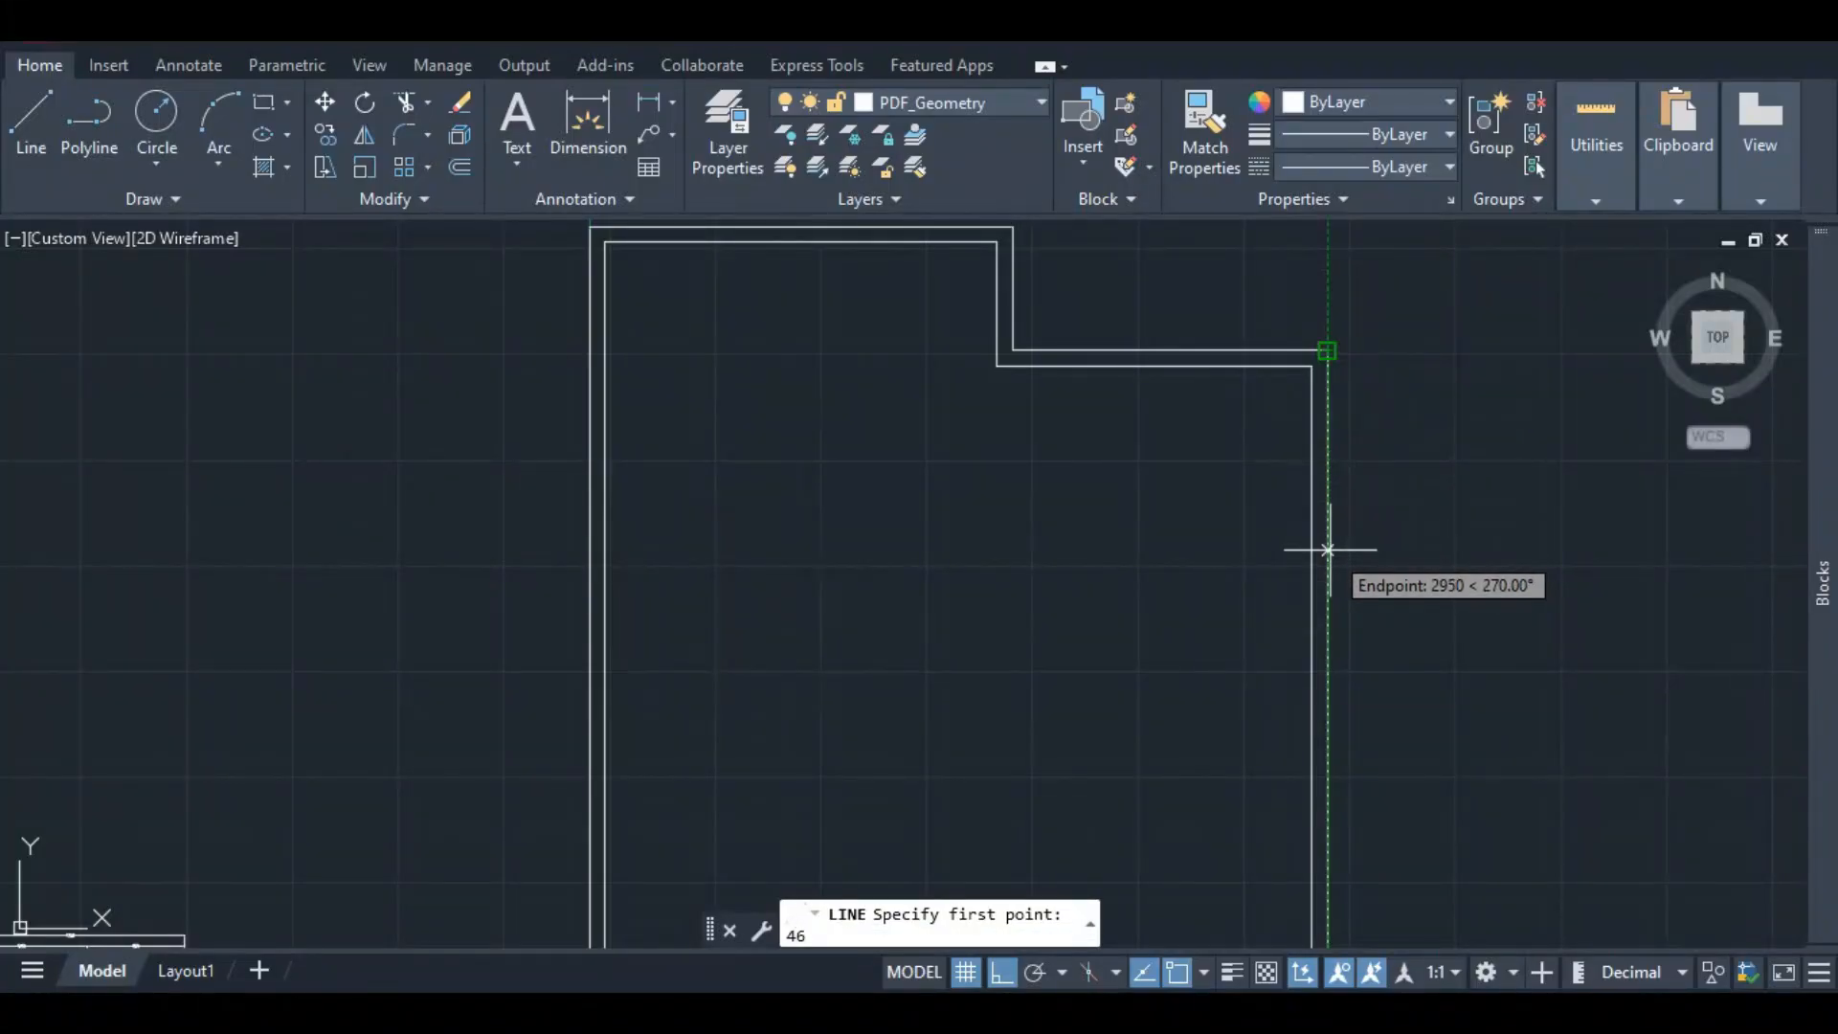
text(50)
key(Return)
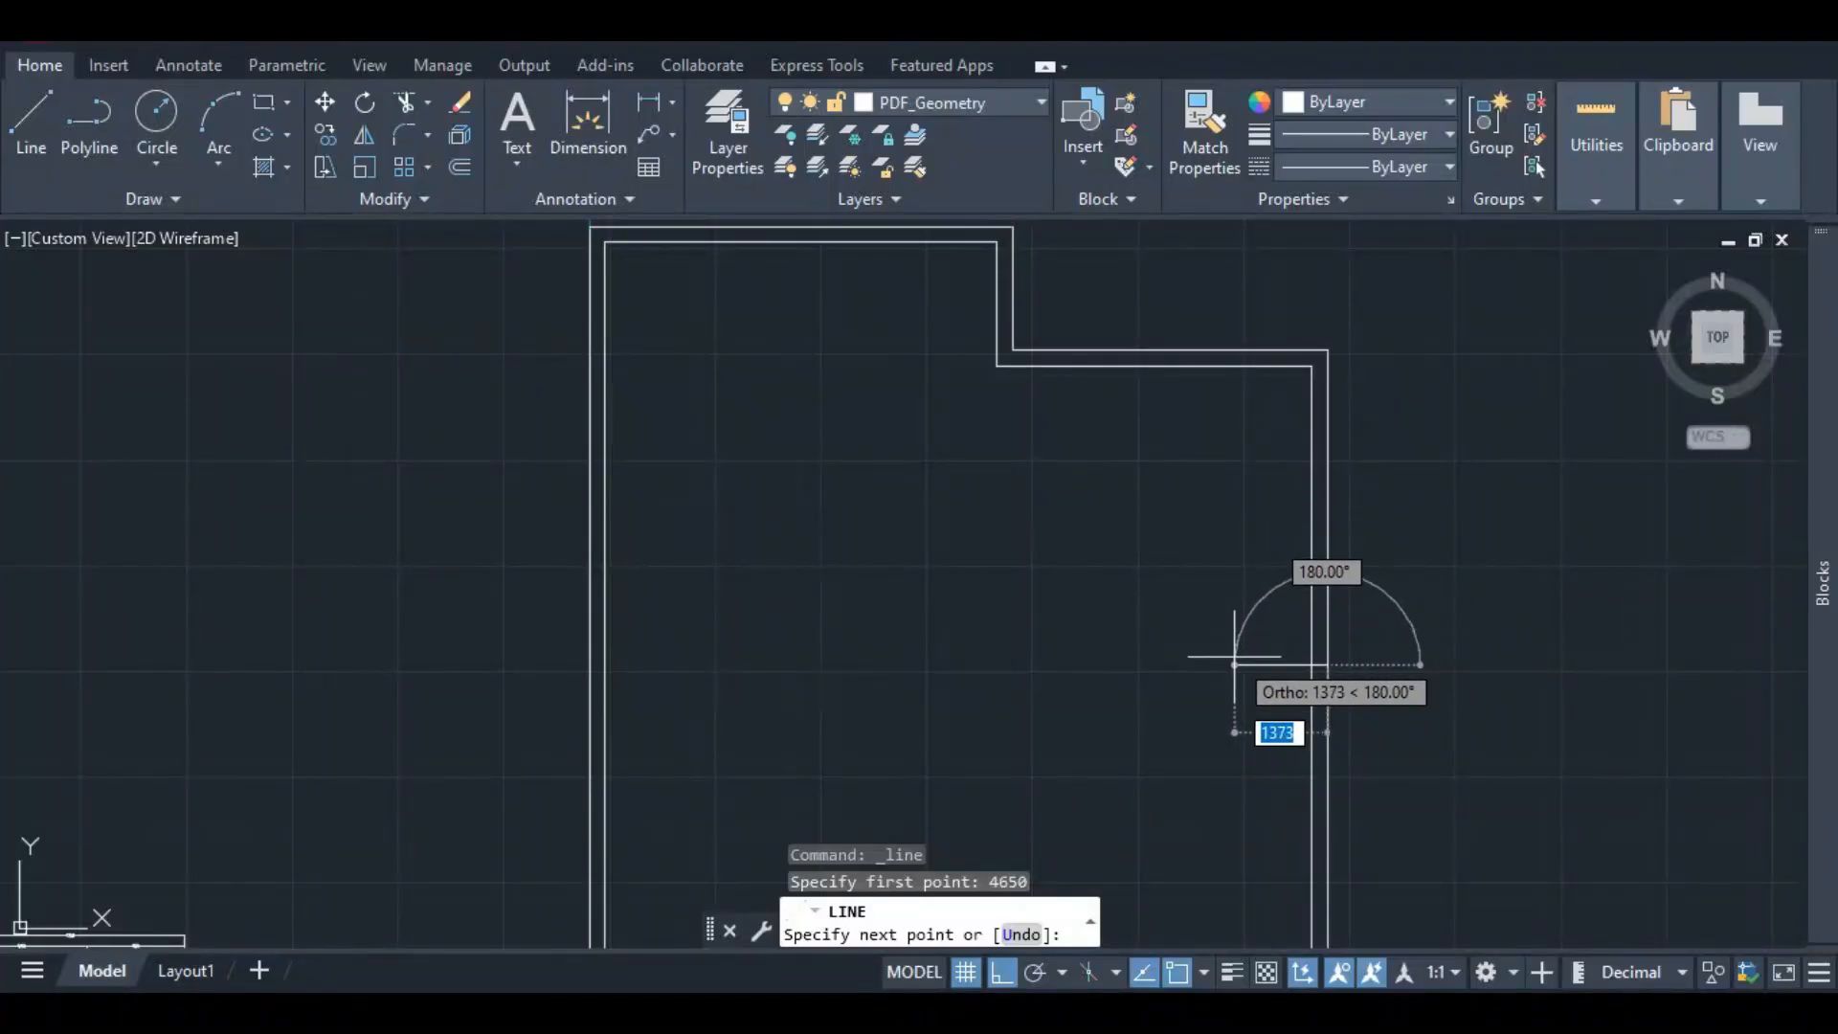
text(9000)
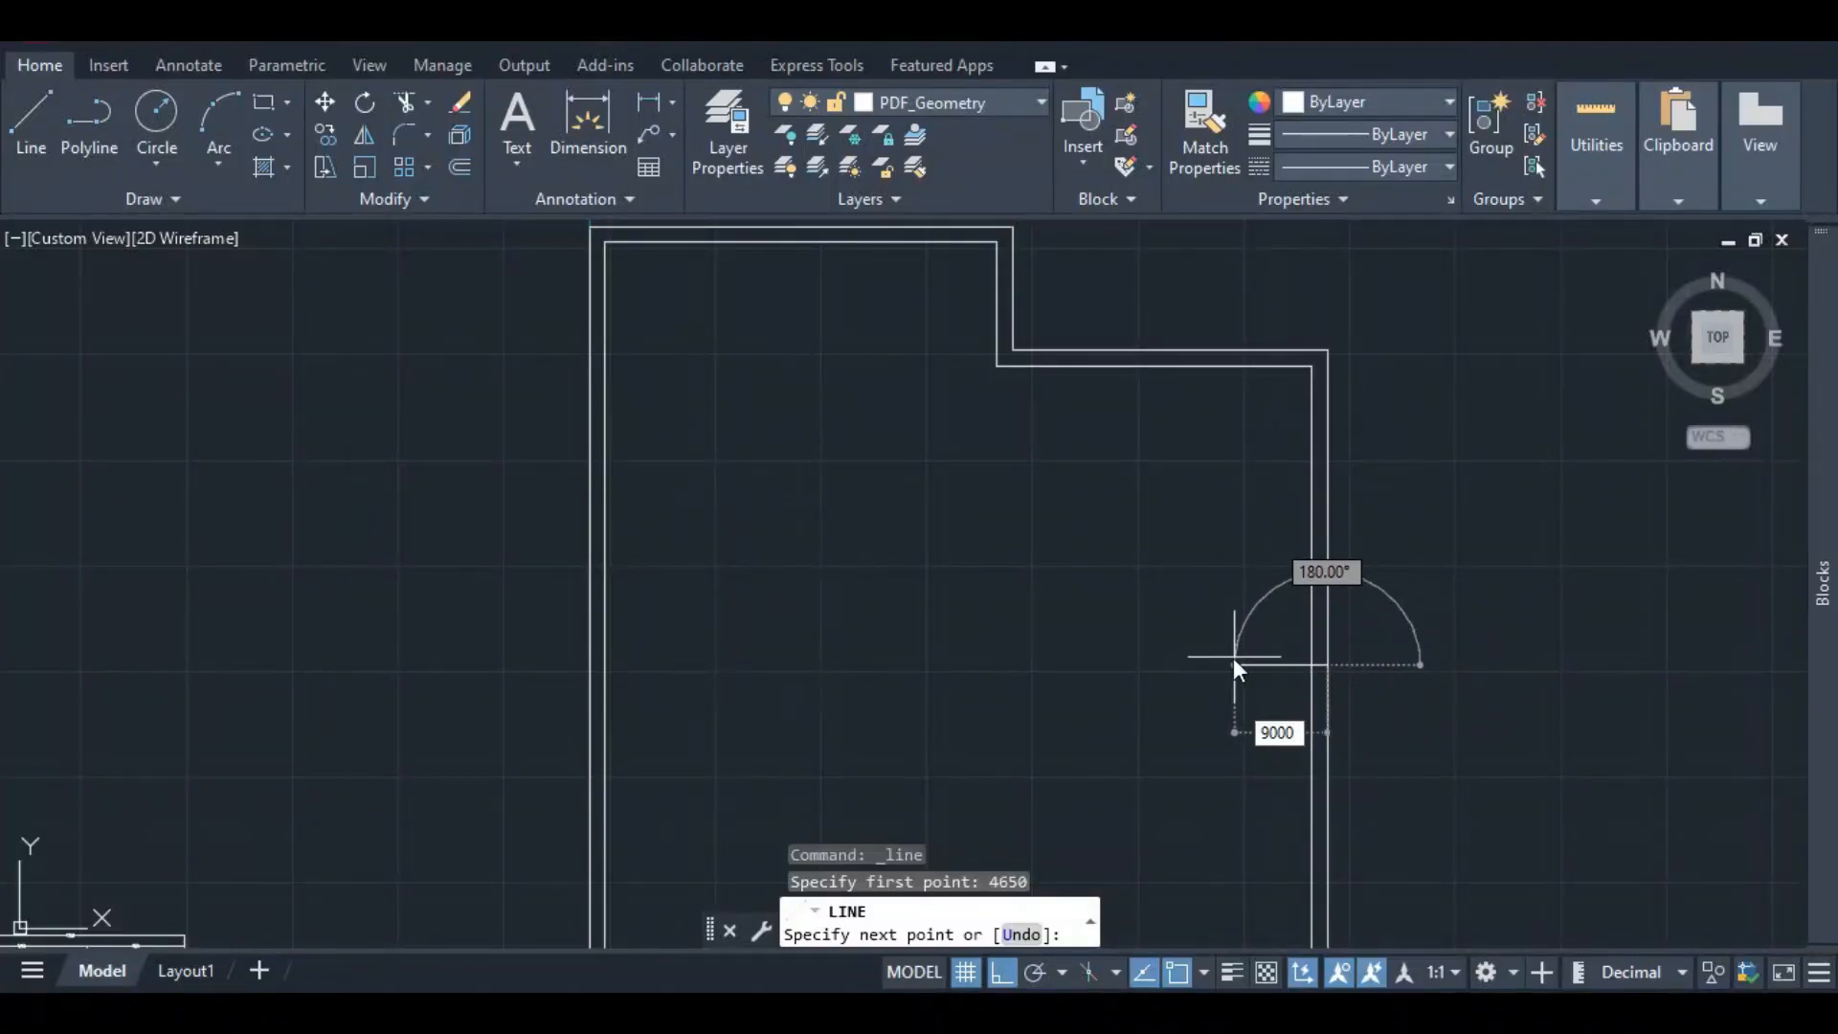
key(BackSpace)
key(Return)
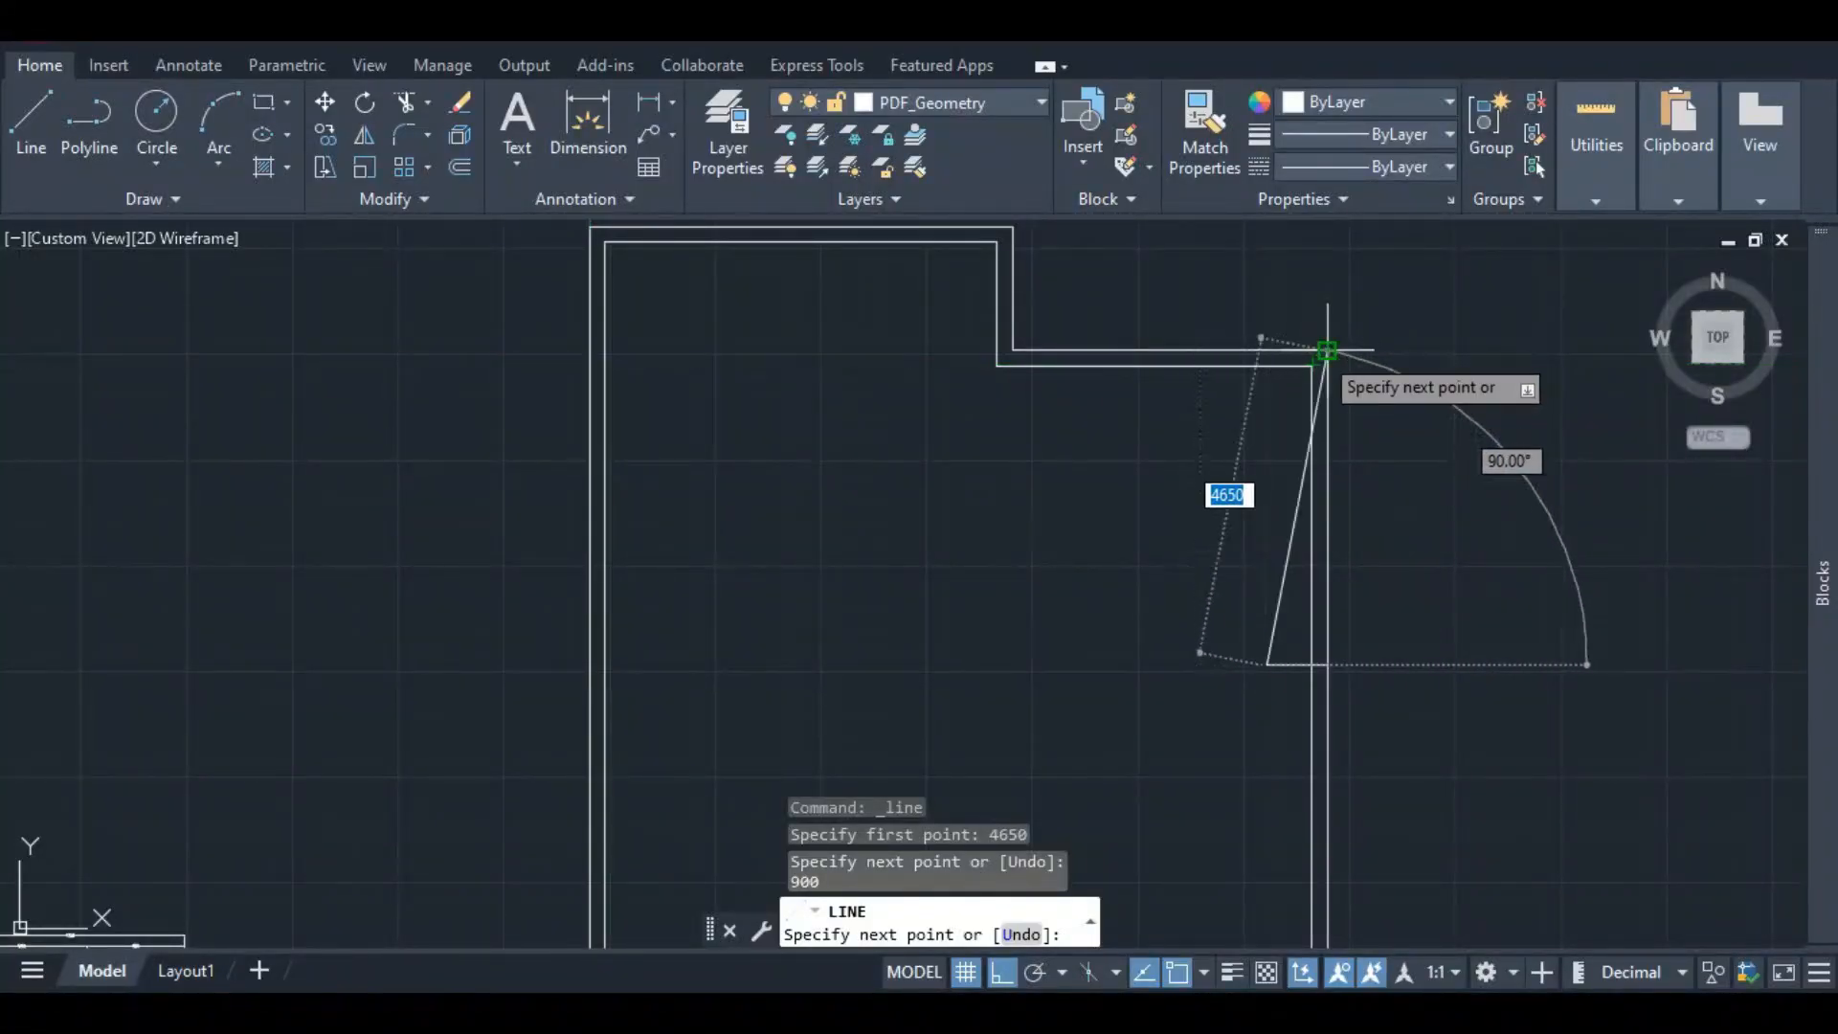
click(1266, 350)
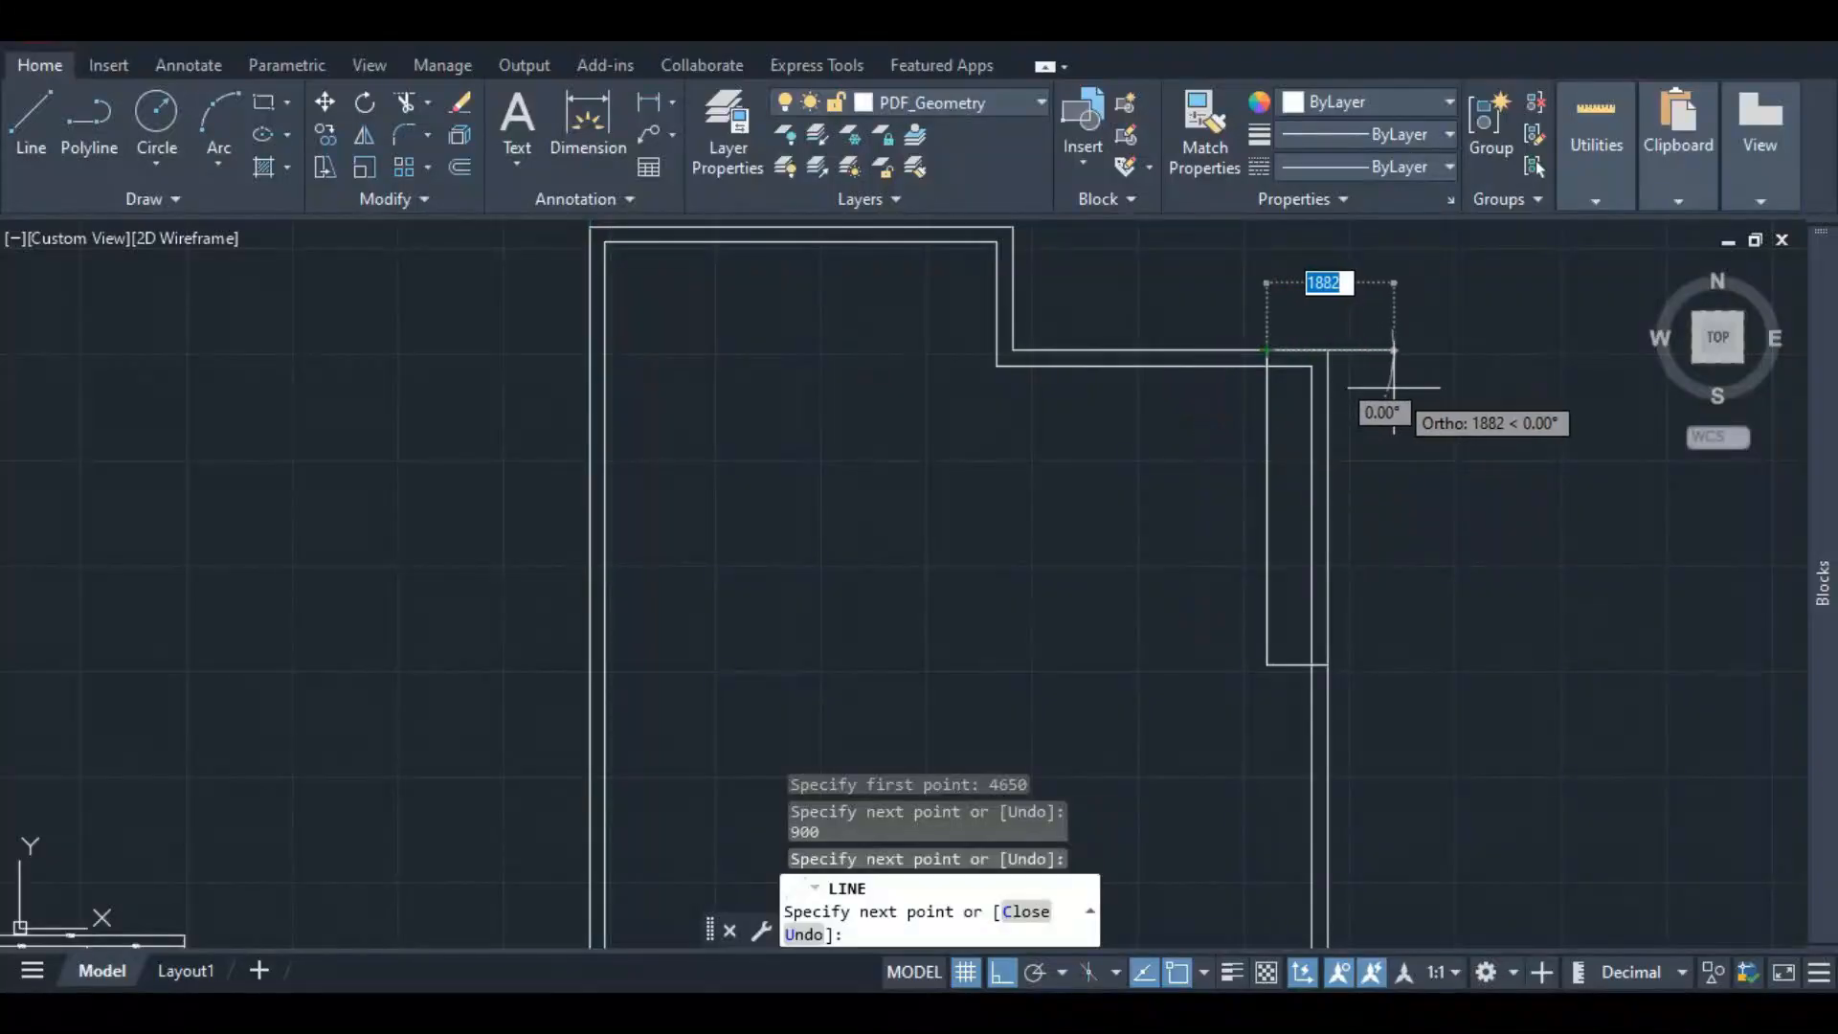
key(Escape)
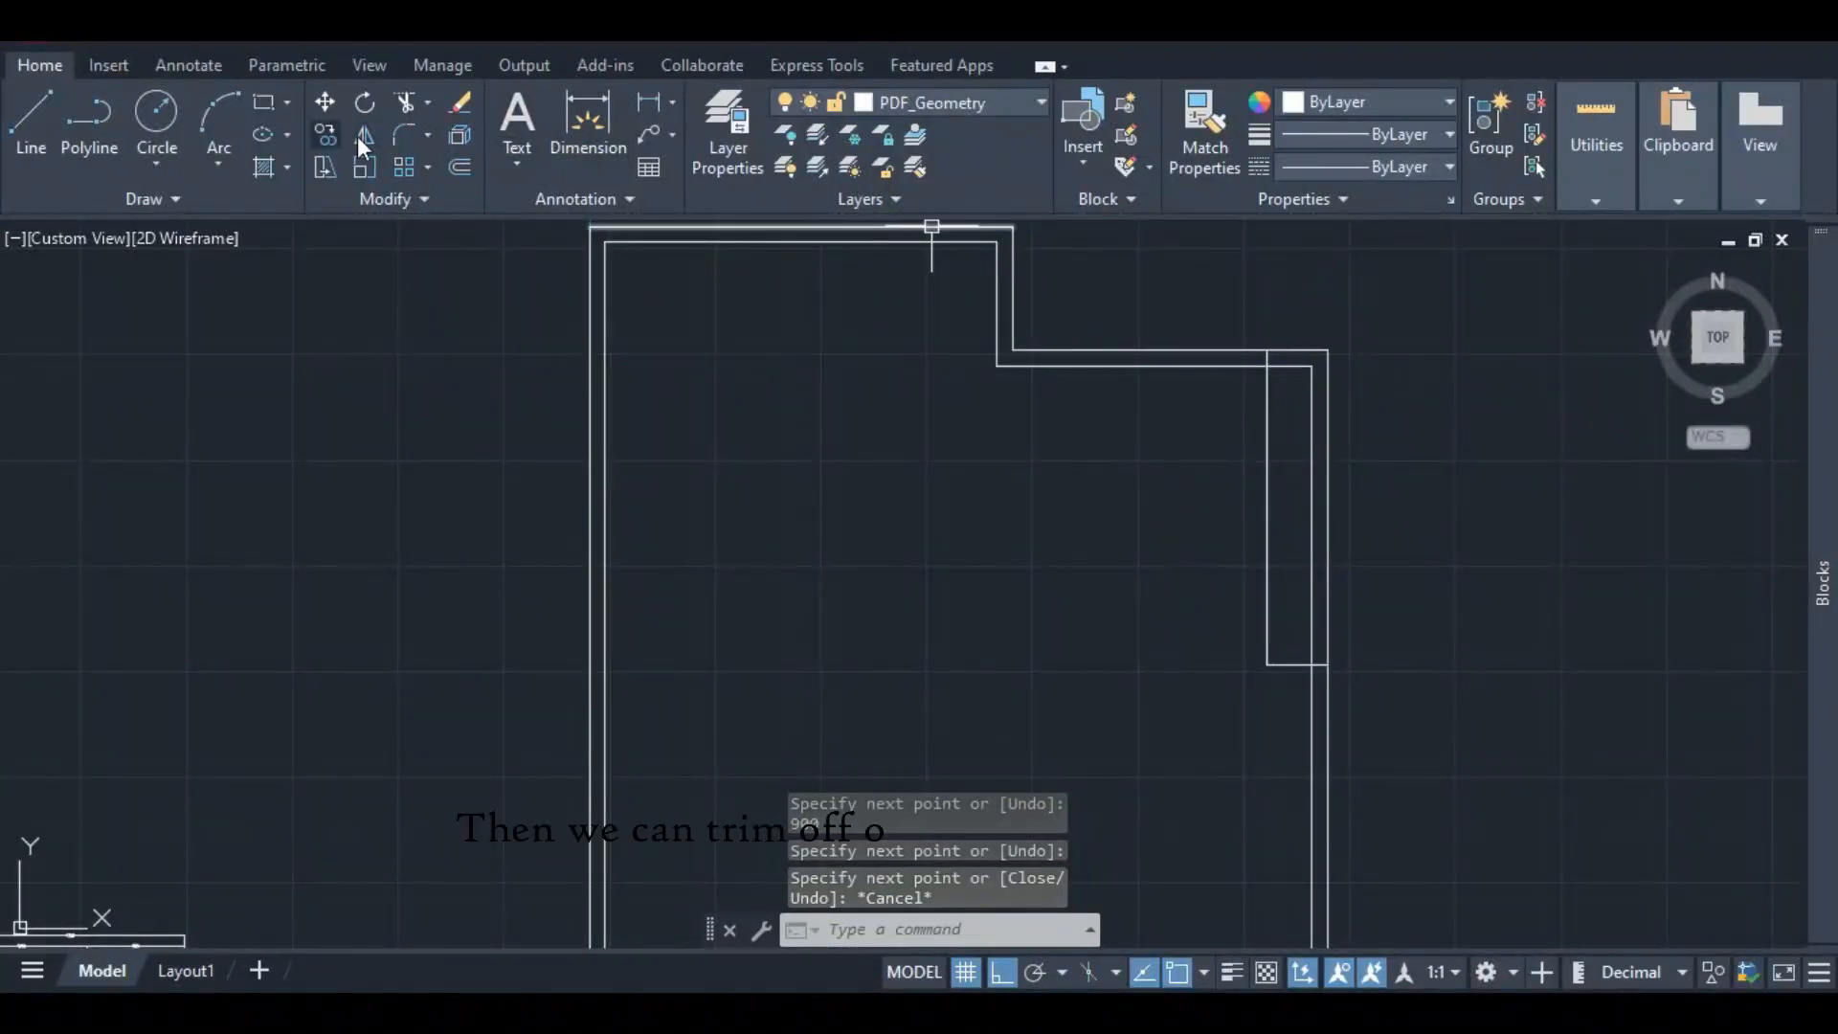
- Trim the parts of the inner recess line and inner east wall line that lie inside the balcony outline
click(407, 102)
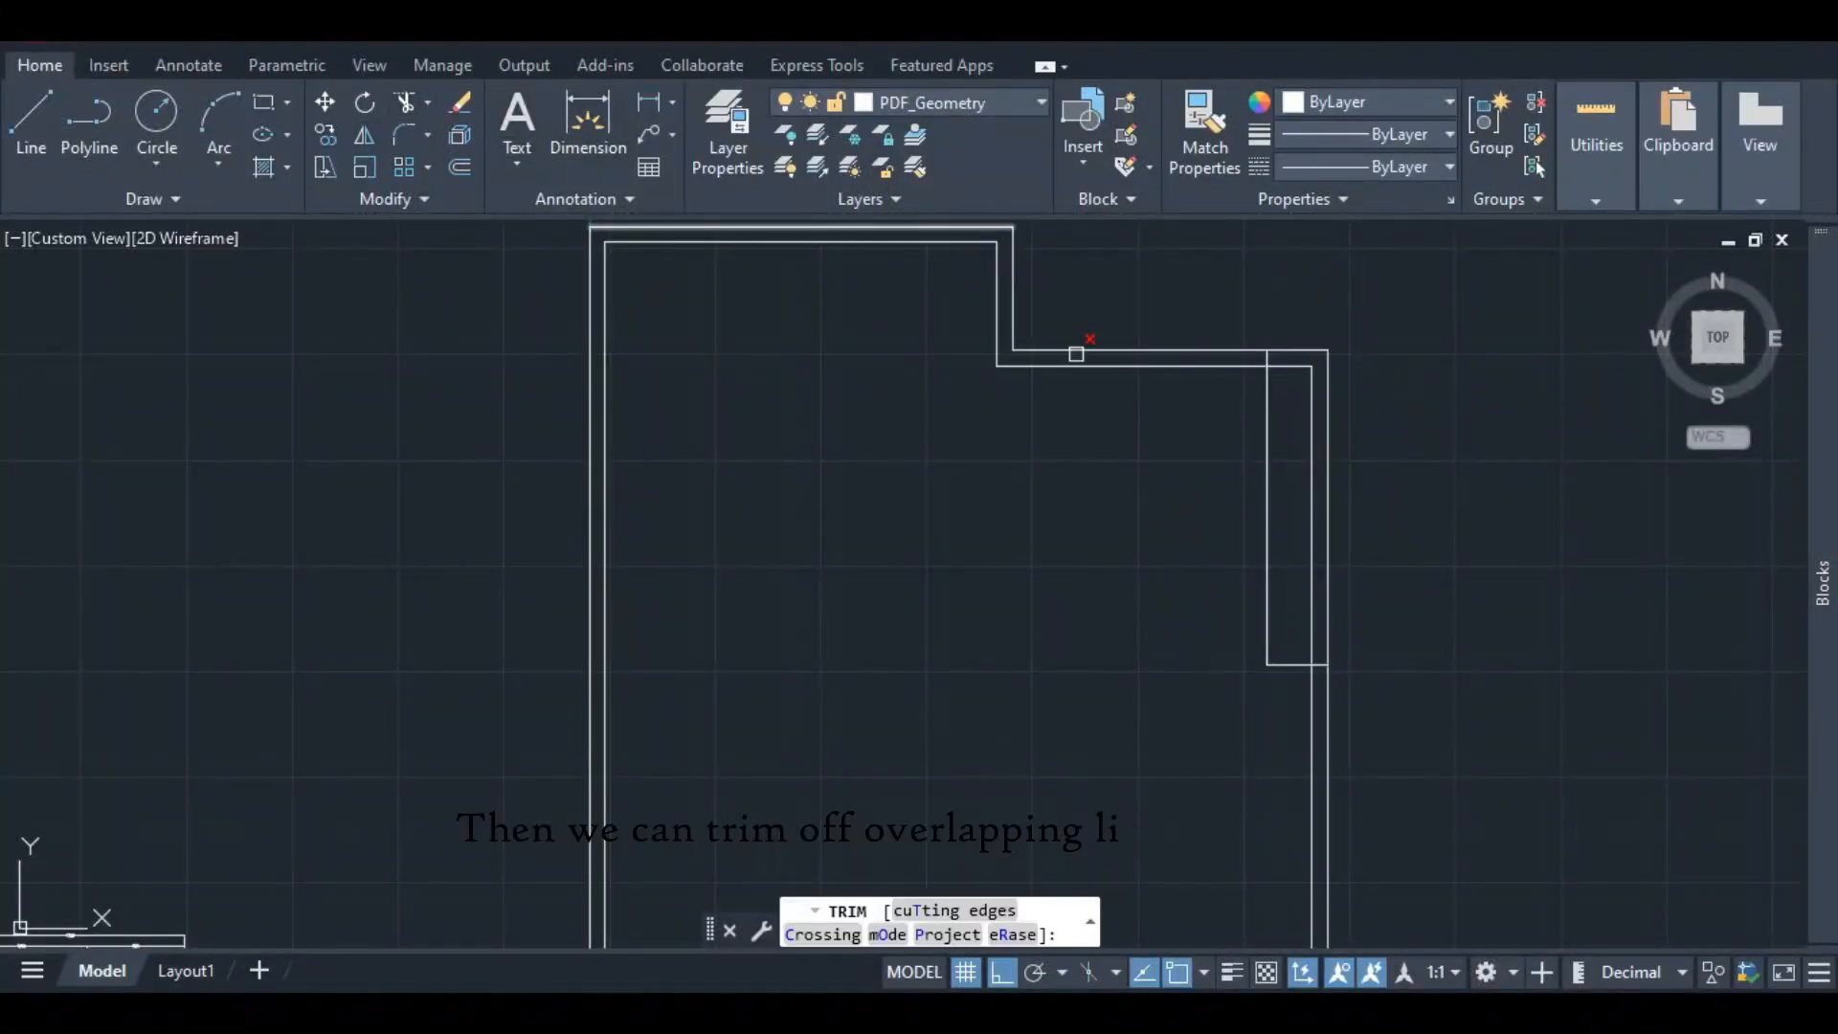
click(1293, 365)
scroll(1269, 575, down, 2)
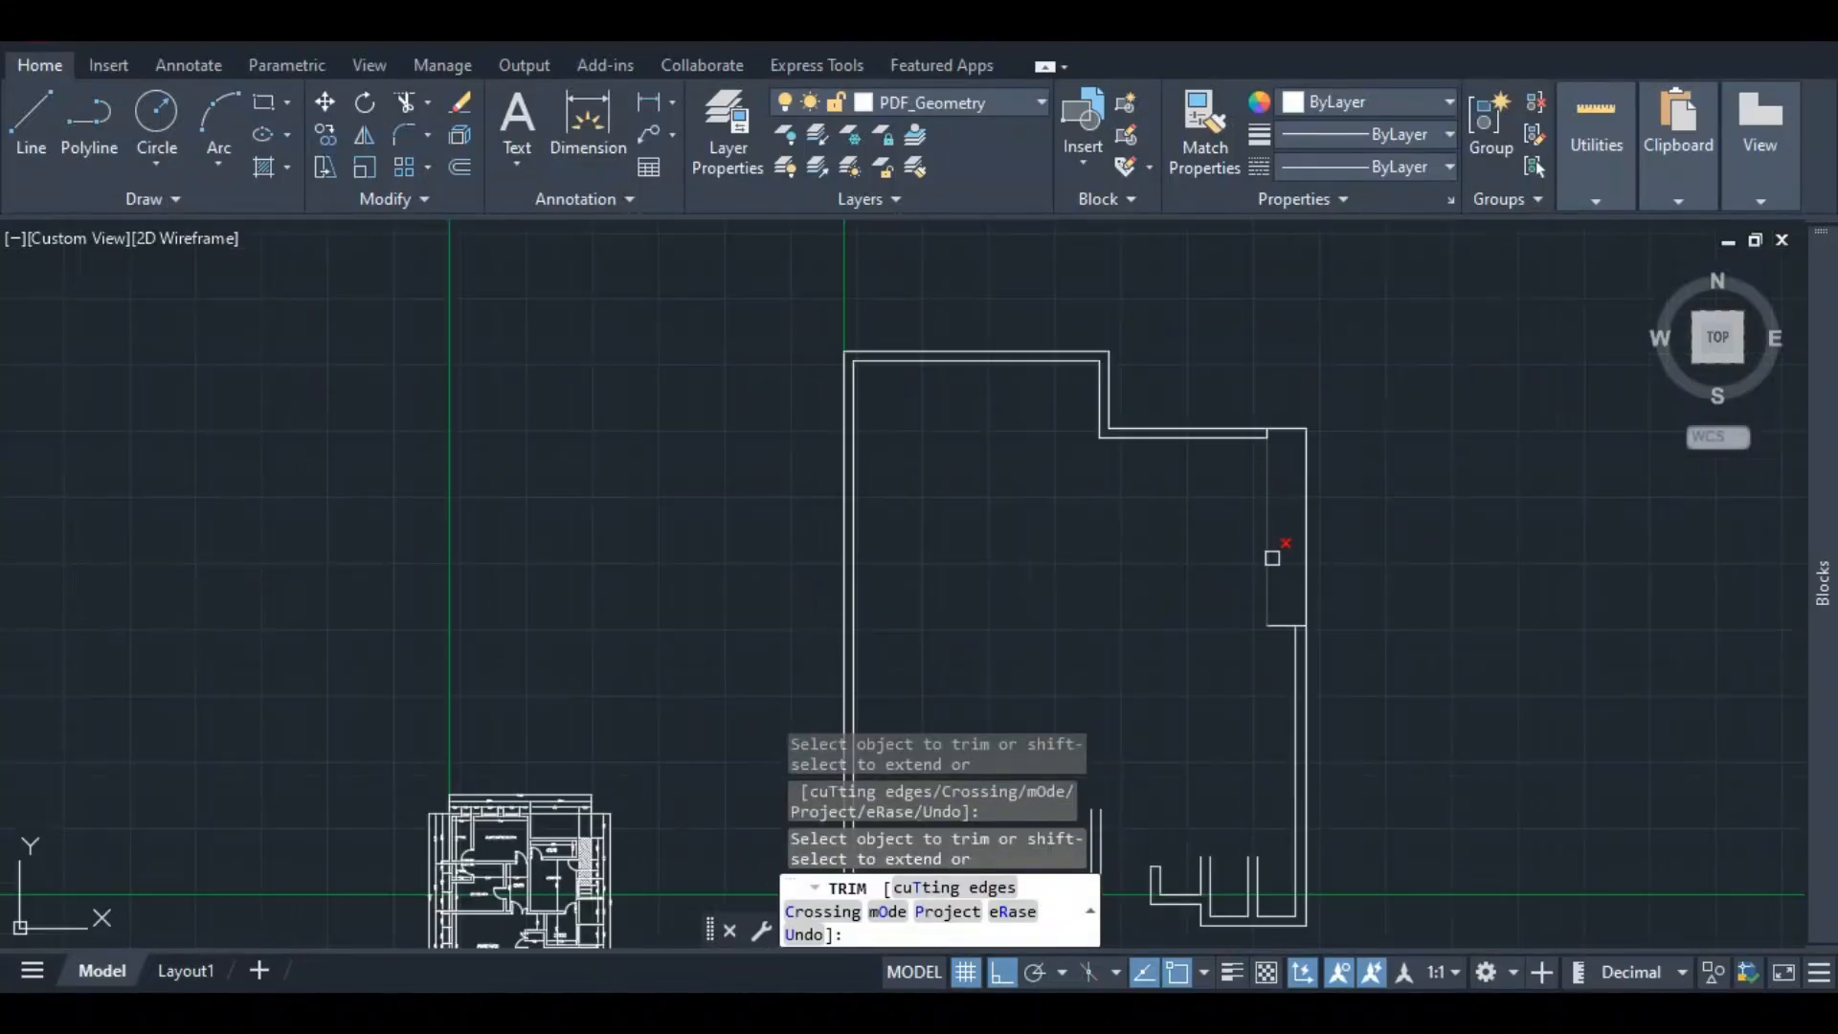
scroll(1290, 622, up, 4)
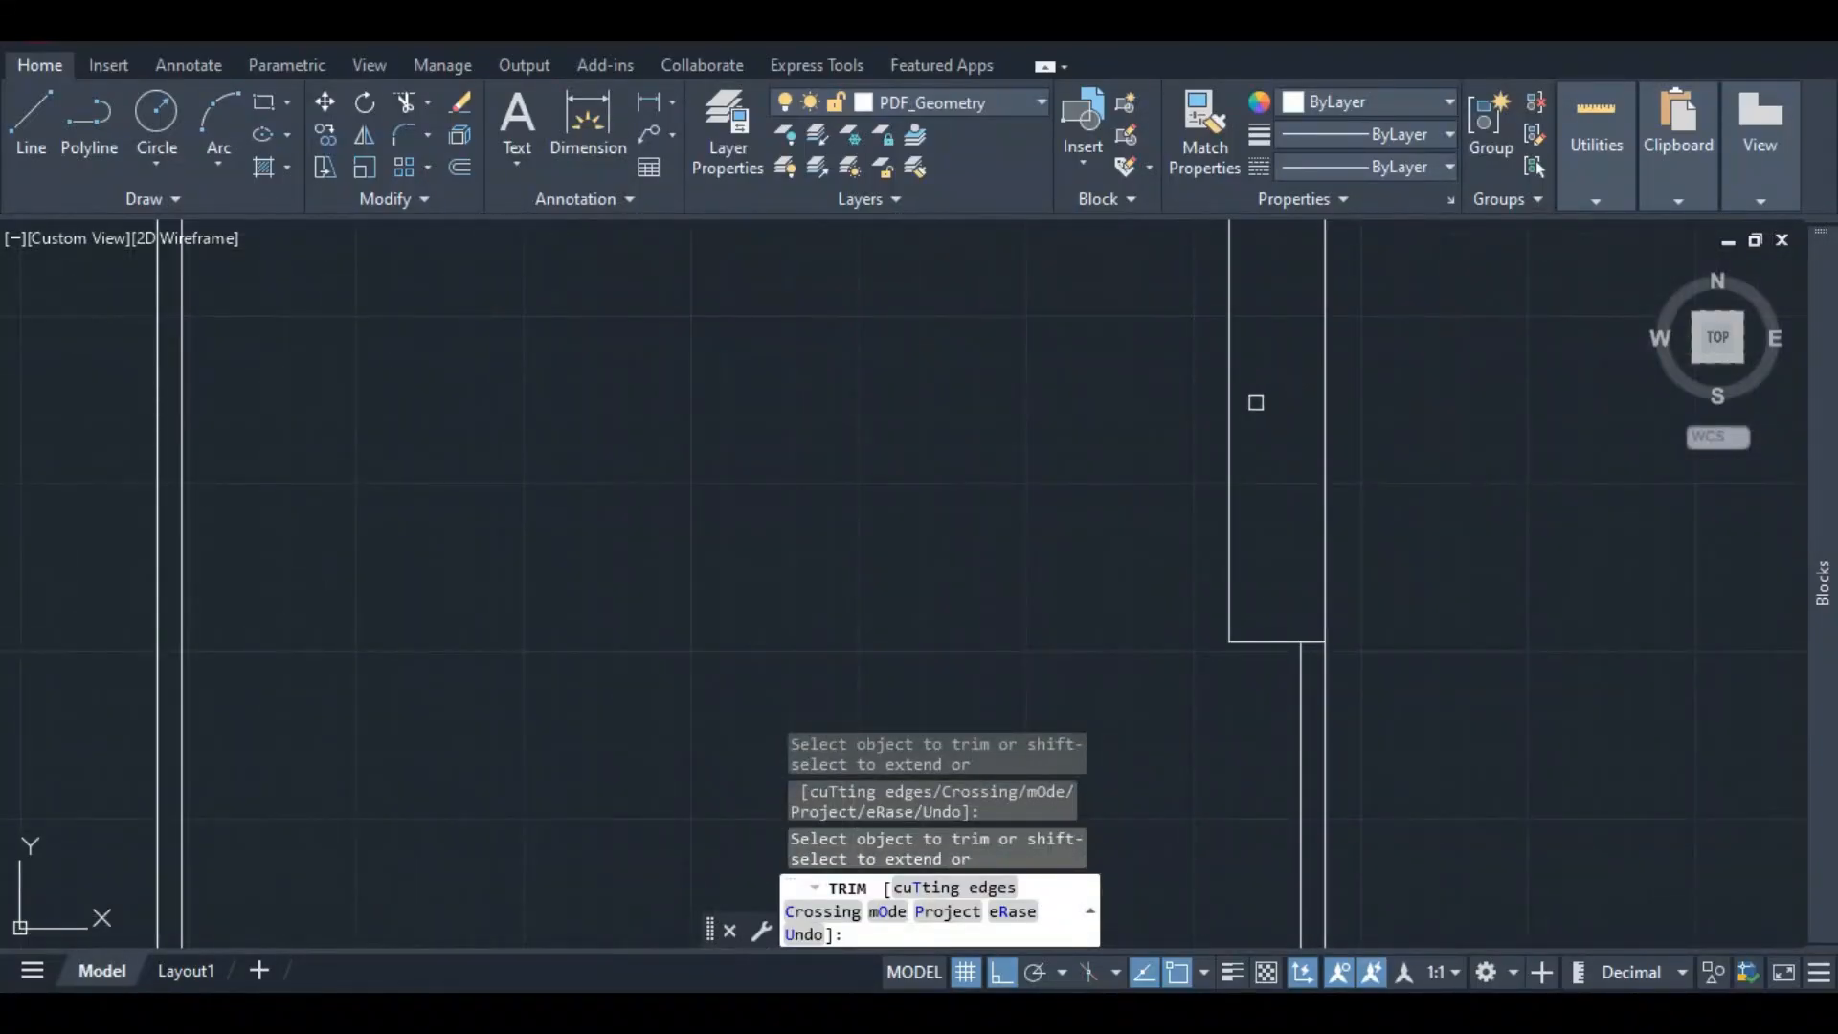
key(Escape)
- Examine the redrawn east side and compare it with the dining, ante room and toilet area of the existing floor plan
scroll(1243, 524, down, 5)
scroll(1235, 536, up, 3)
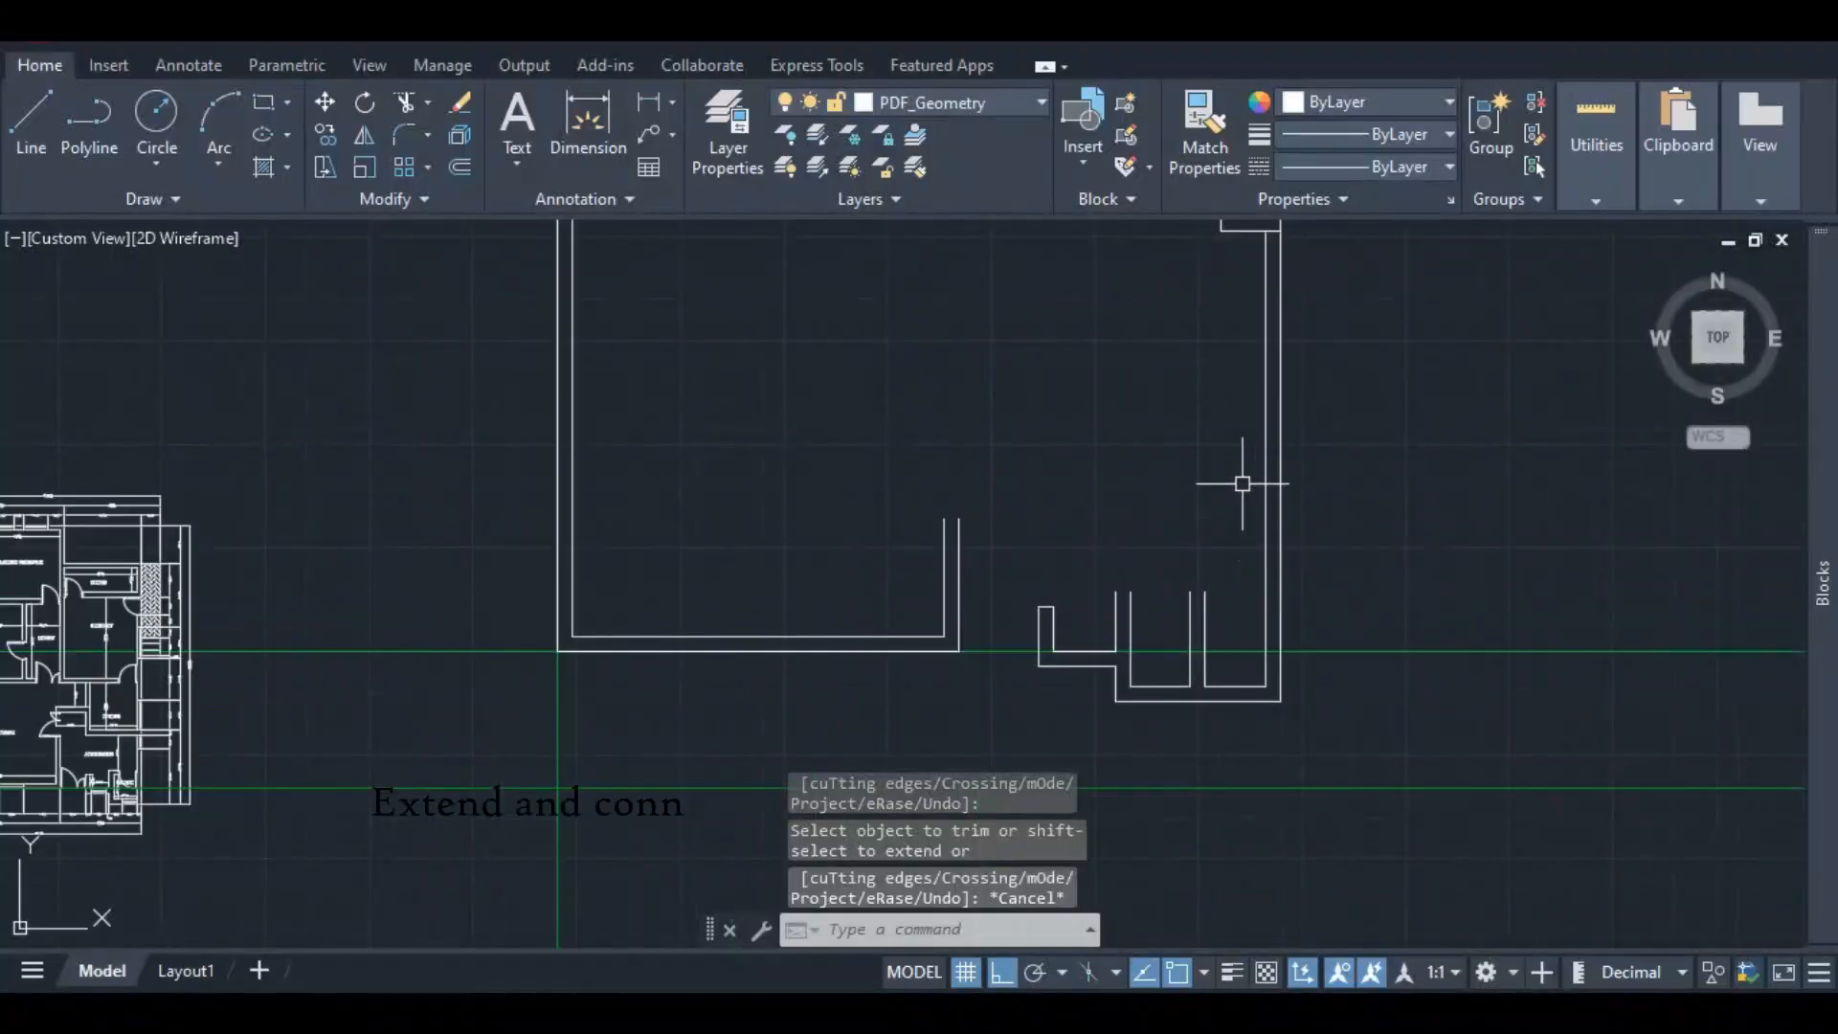
scroll(1225, 493, down, 3)
scroll(1204, 456, up, 1)
scroll(1205, 451, down, 2)
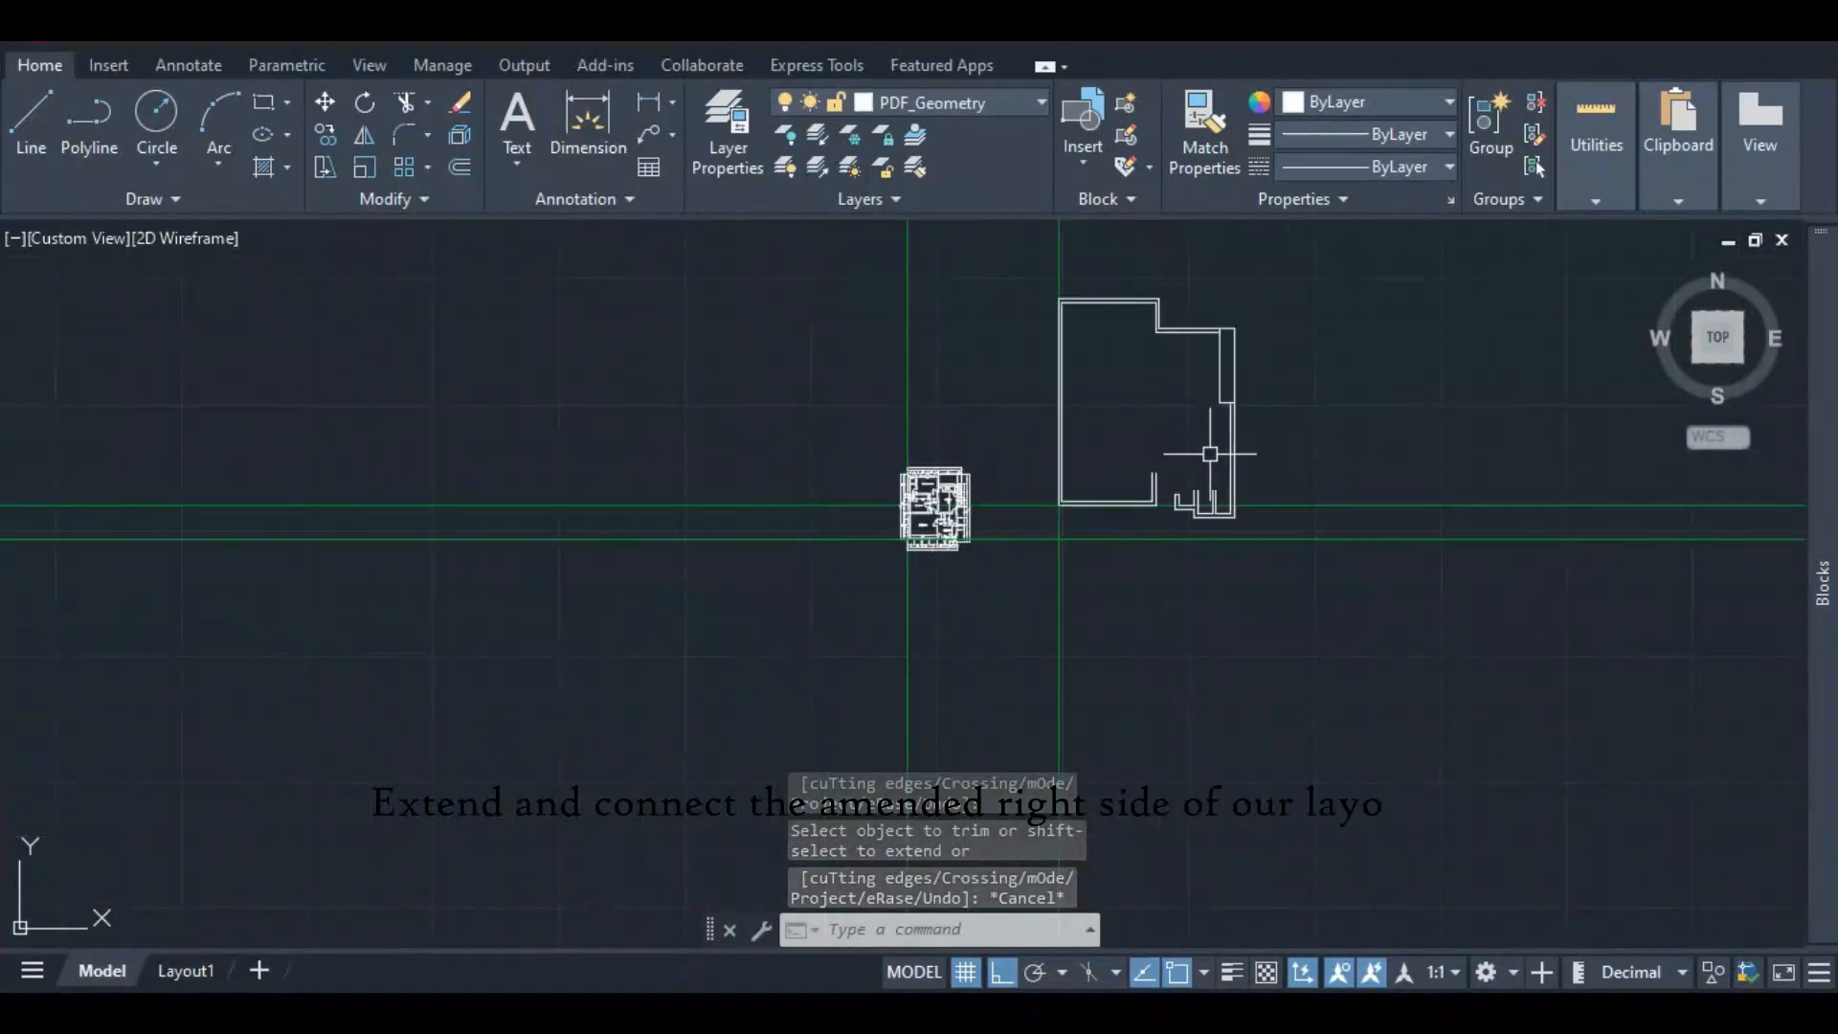
scroll(1212, 326, up, 2)
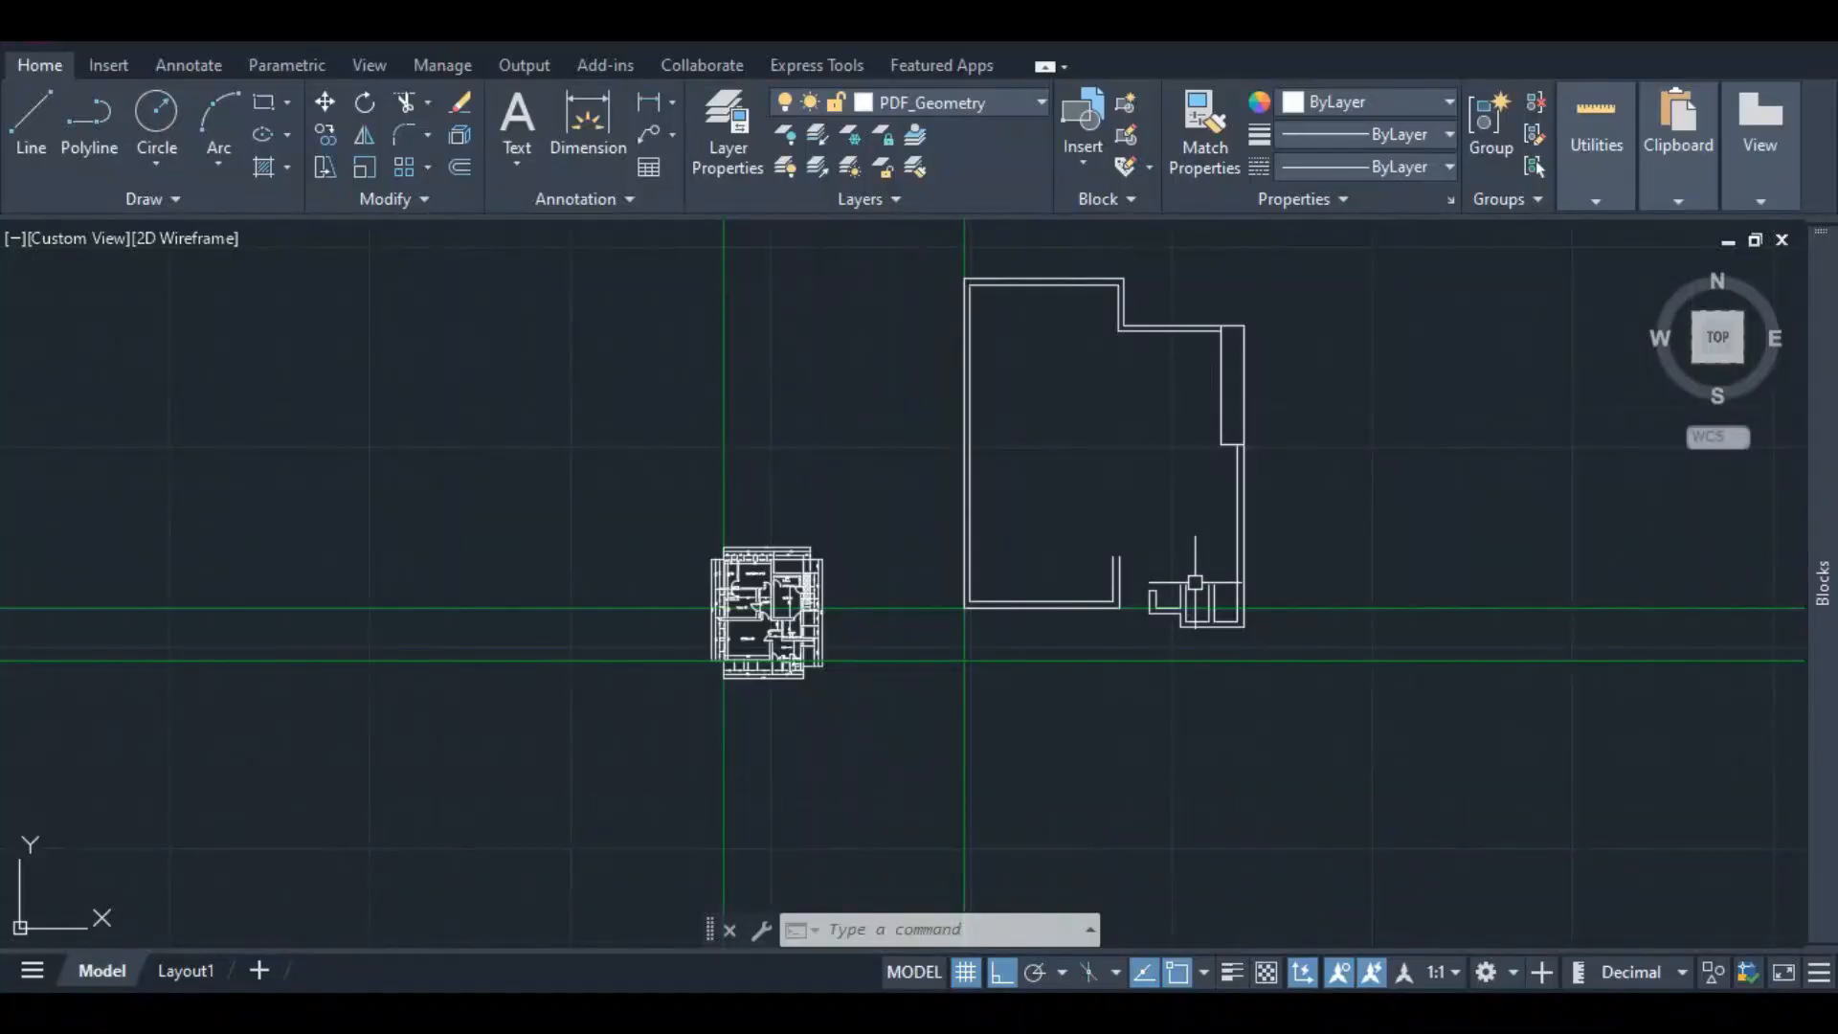
scroll(1214, 591, up, 2)
scroll(1203, 565, down, 2)
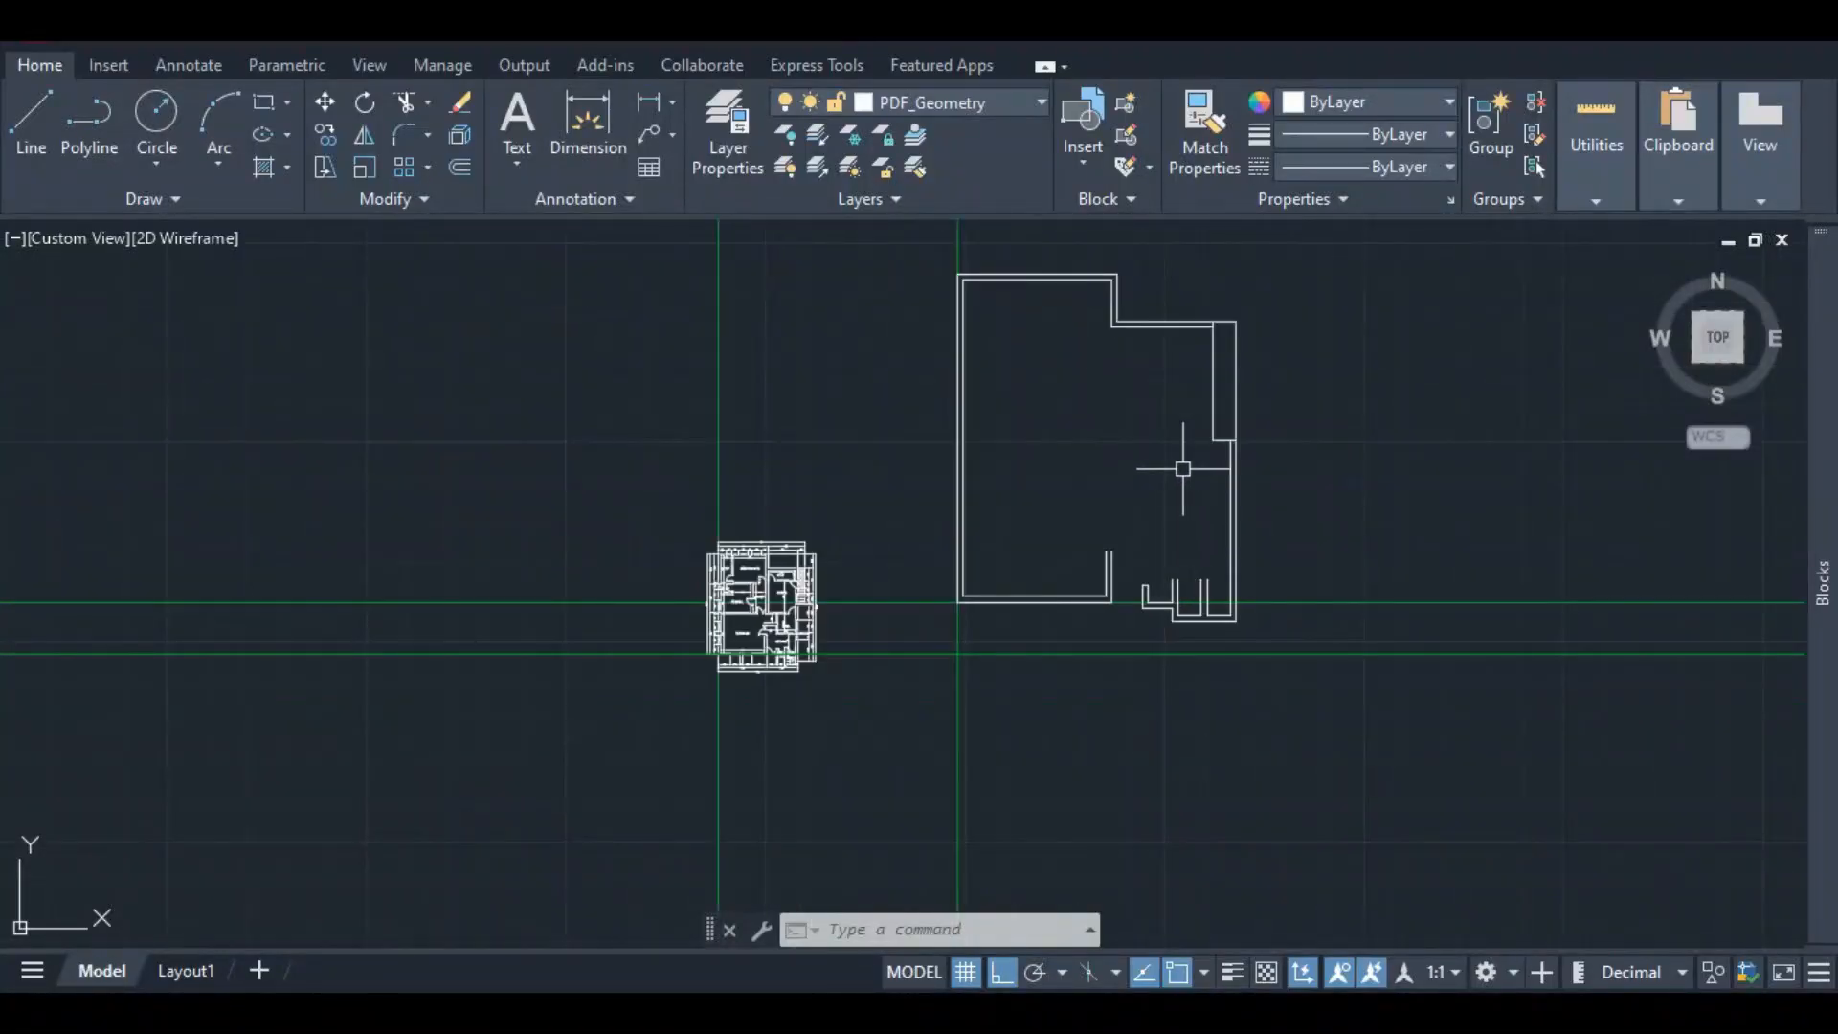
scroll(1194, 567, up, 1)
scroll(1197, 541, down, 3)
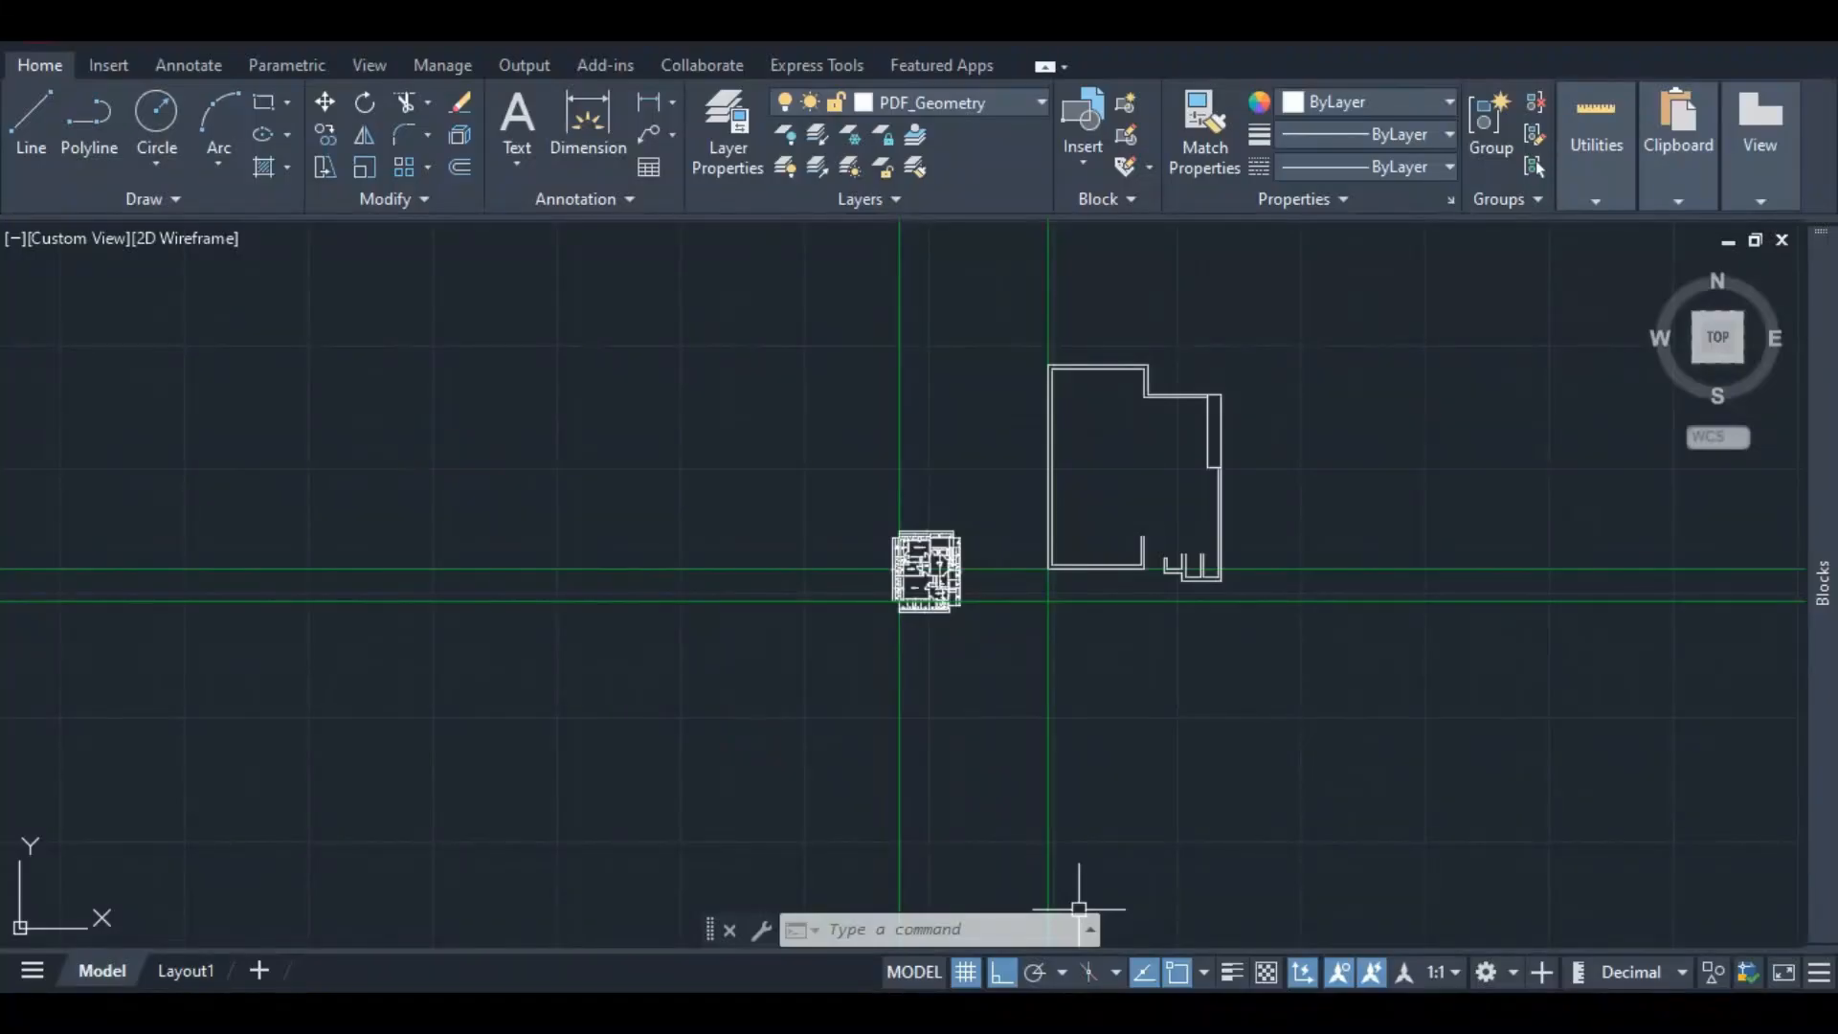
scroll(943, 570, up, 8)
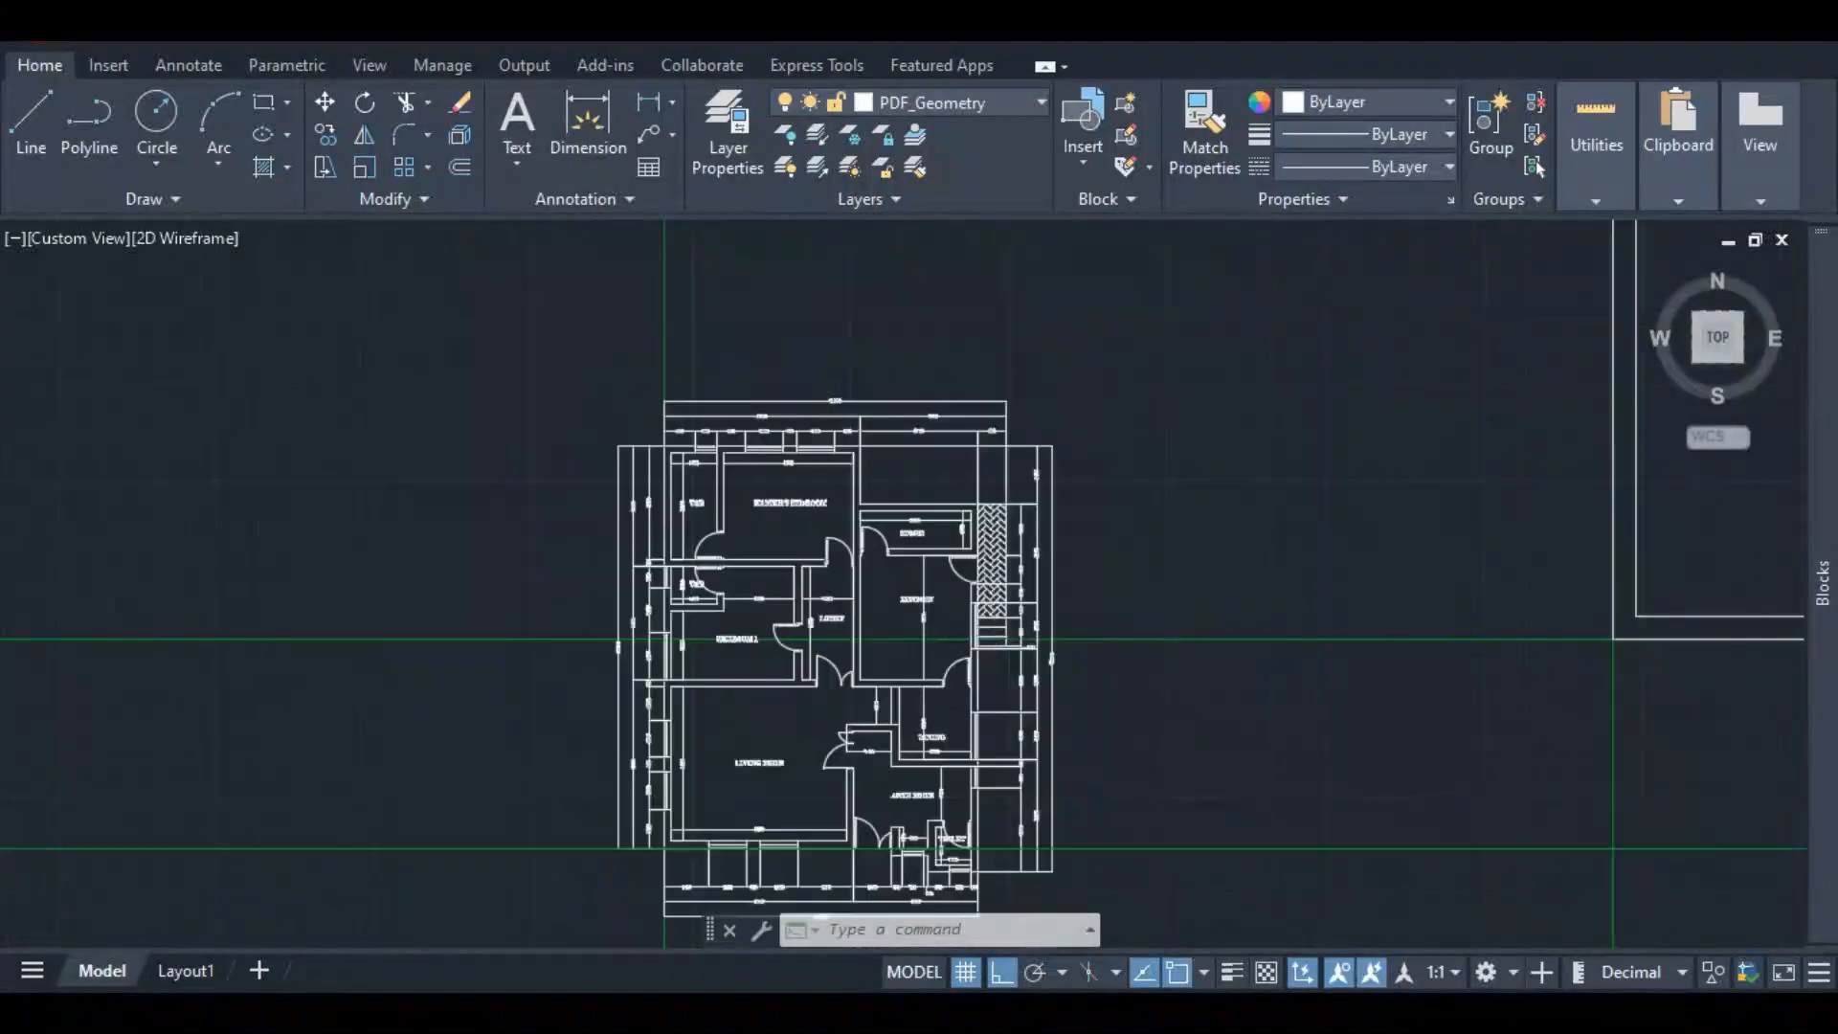
scroll(986, 771, up, 4)
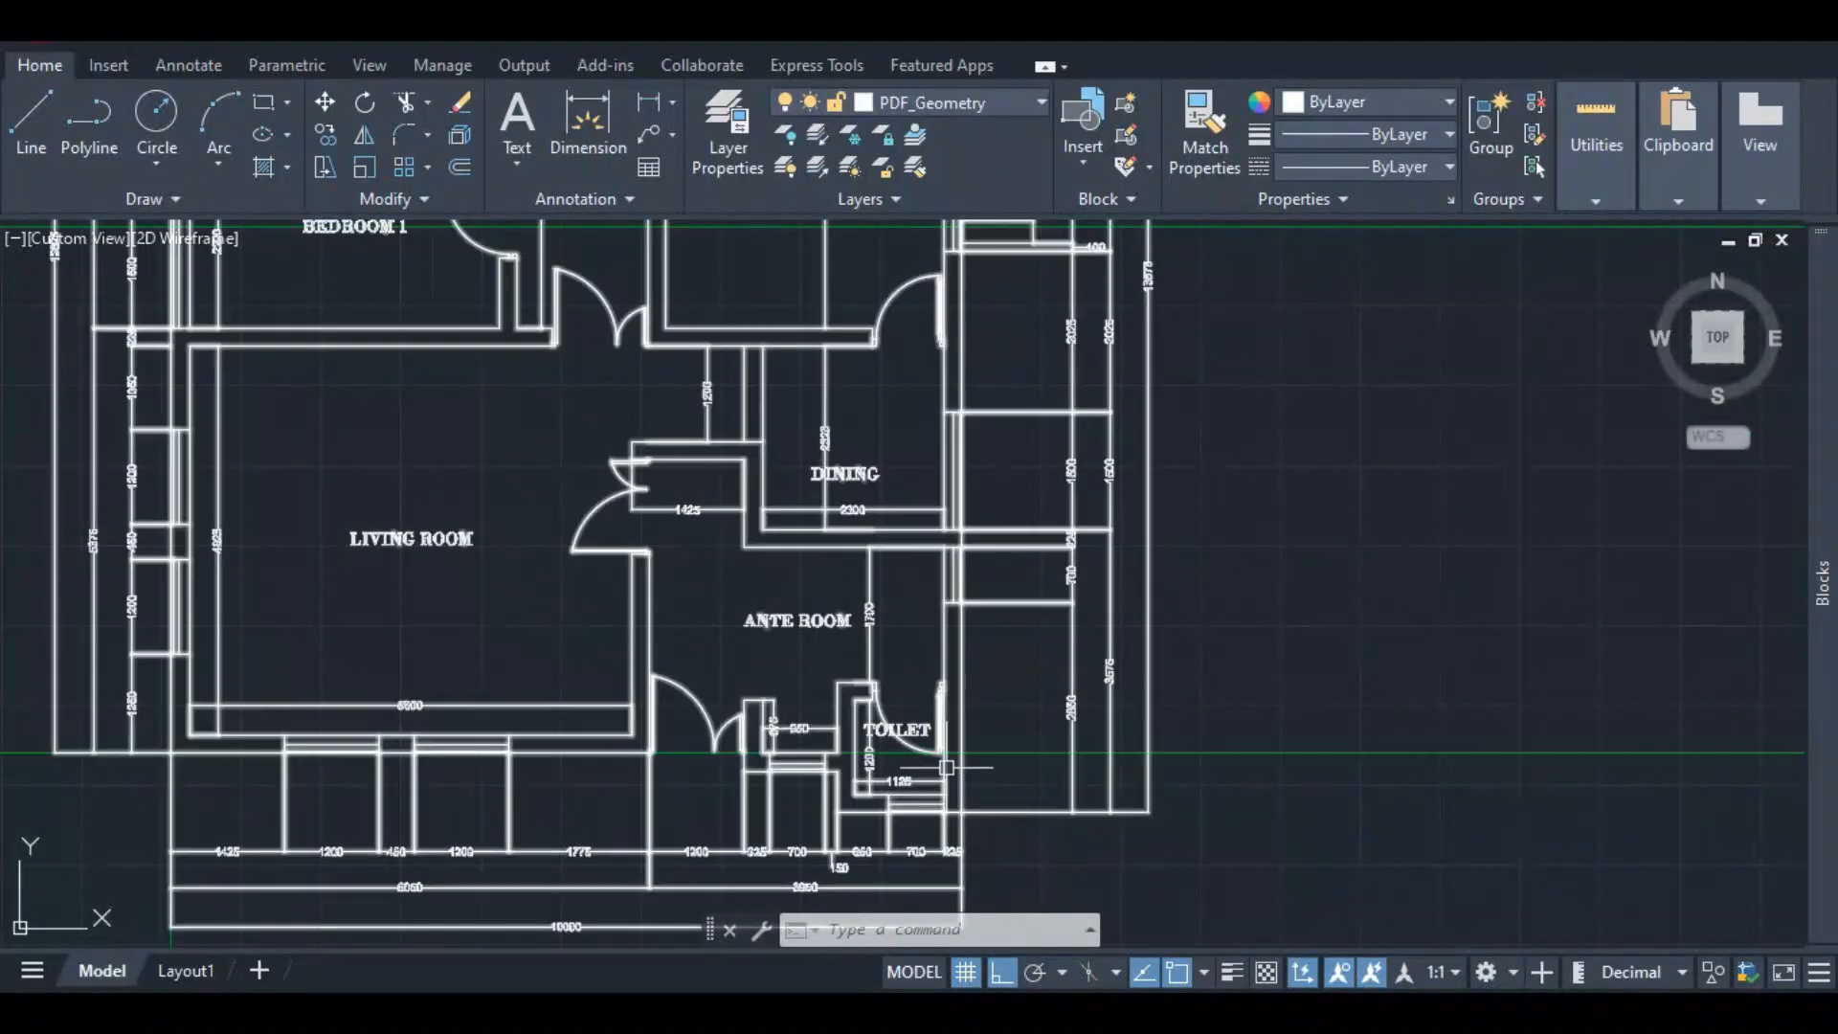
scroll(944, 761, down, 6)
scroll(967, 727, down, 5)
- Stretch the south end of the balcony's long west line straight down to the outer south wall line of the toilet
scroll(1345, 645, up, 6)
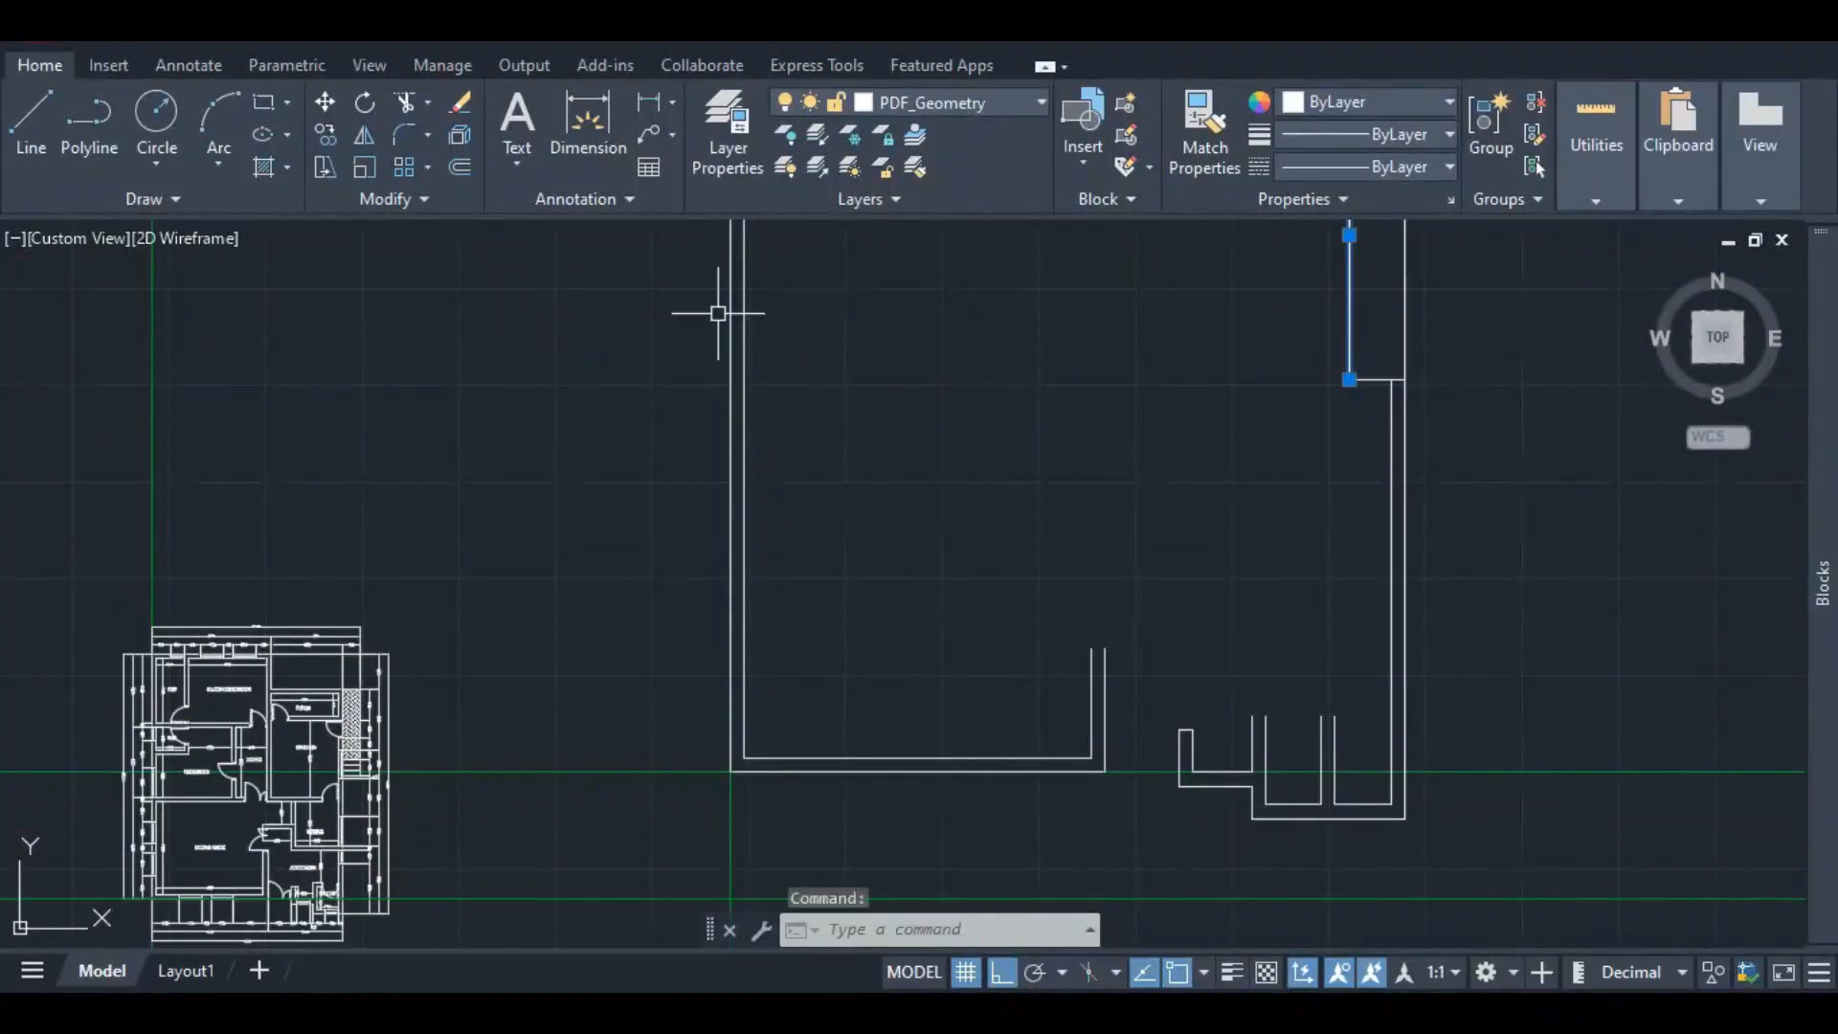
scroll(1436, 440, down, 4)
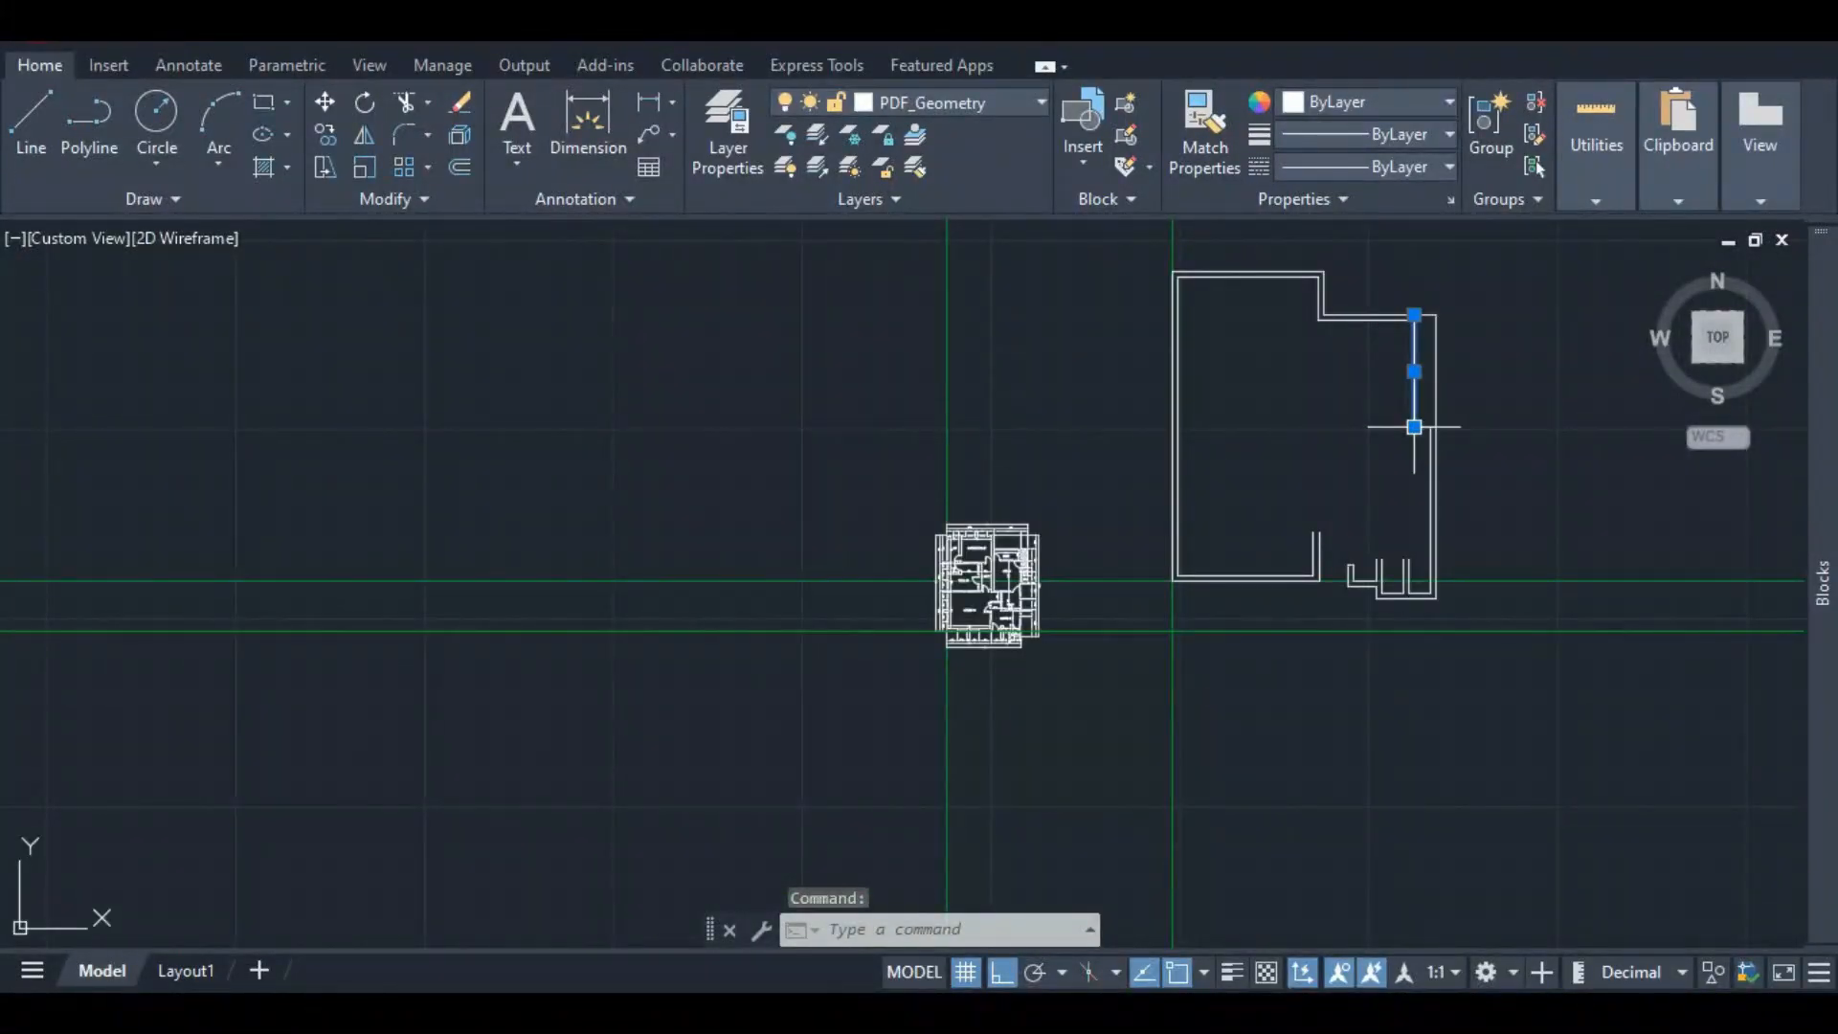
click(1413, 427)
scroll(1416, 603, up, 8)
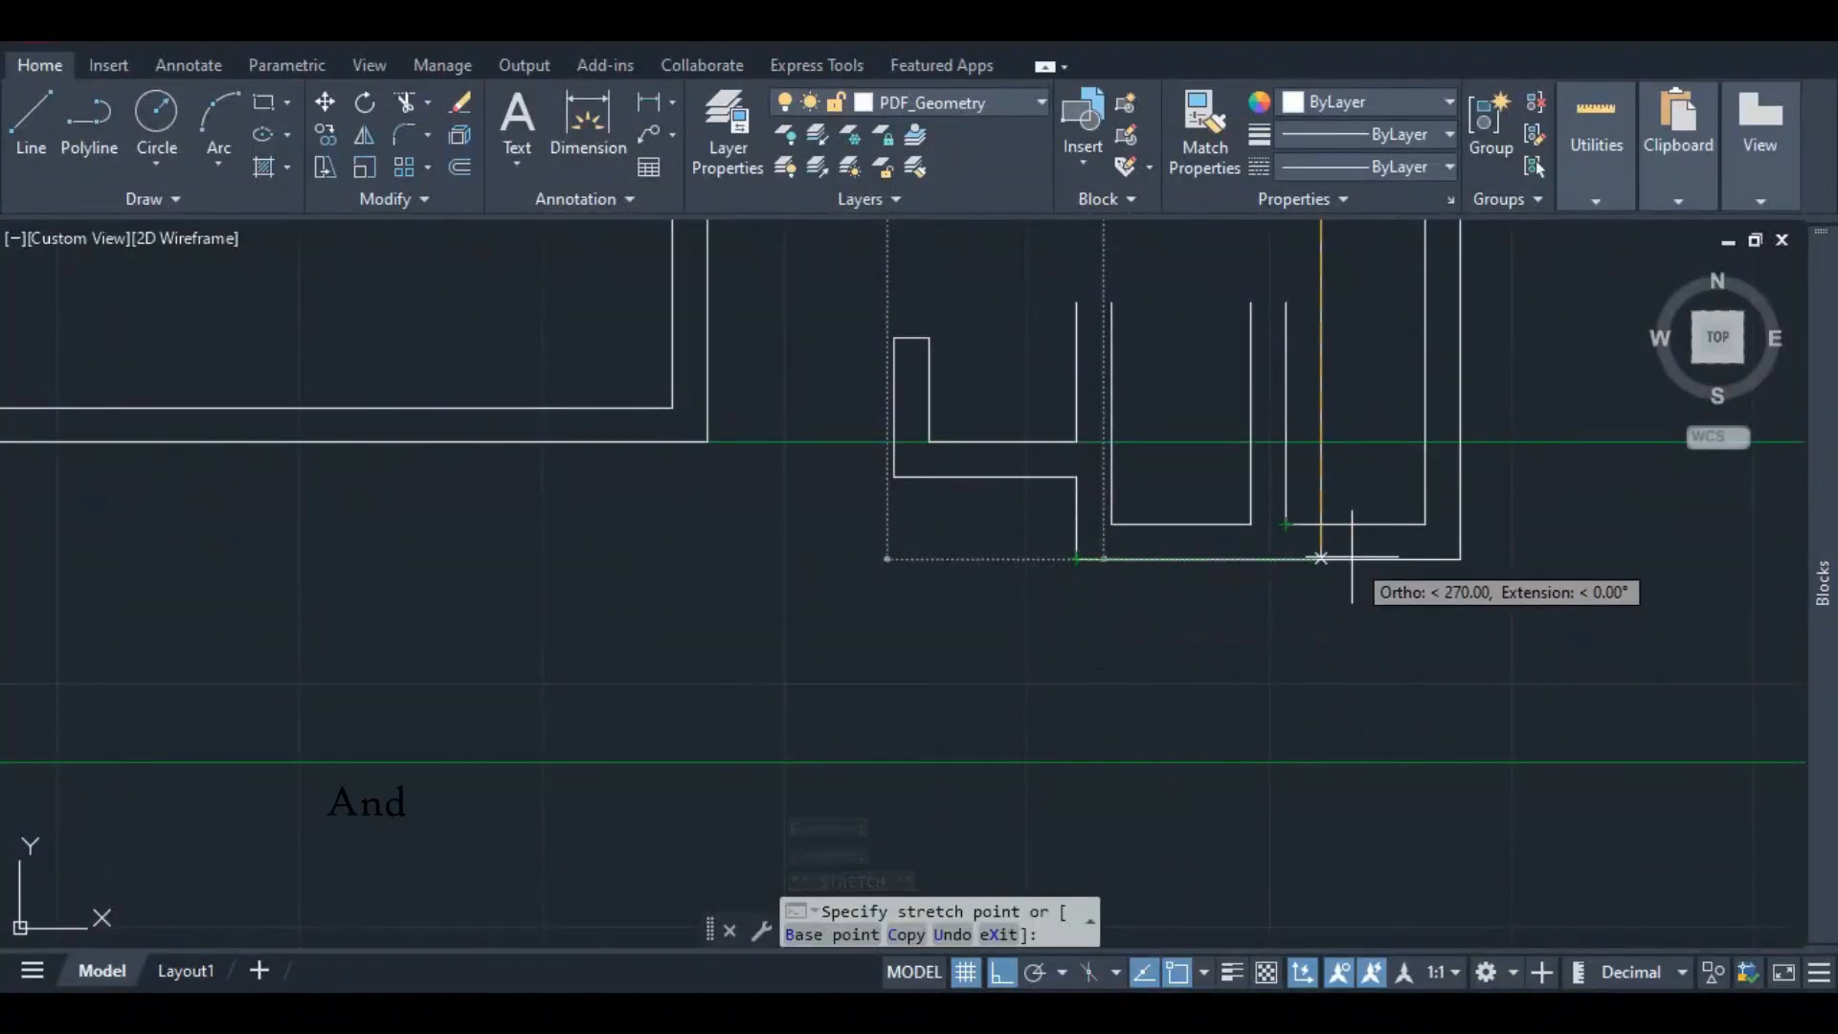
click(1321, 558)
scroll(1335, 541, down, 2)
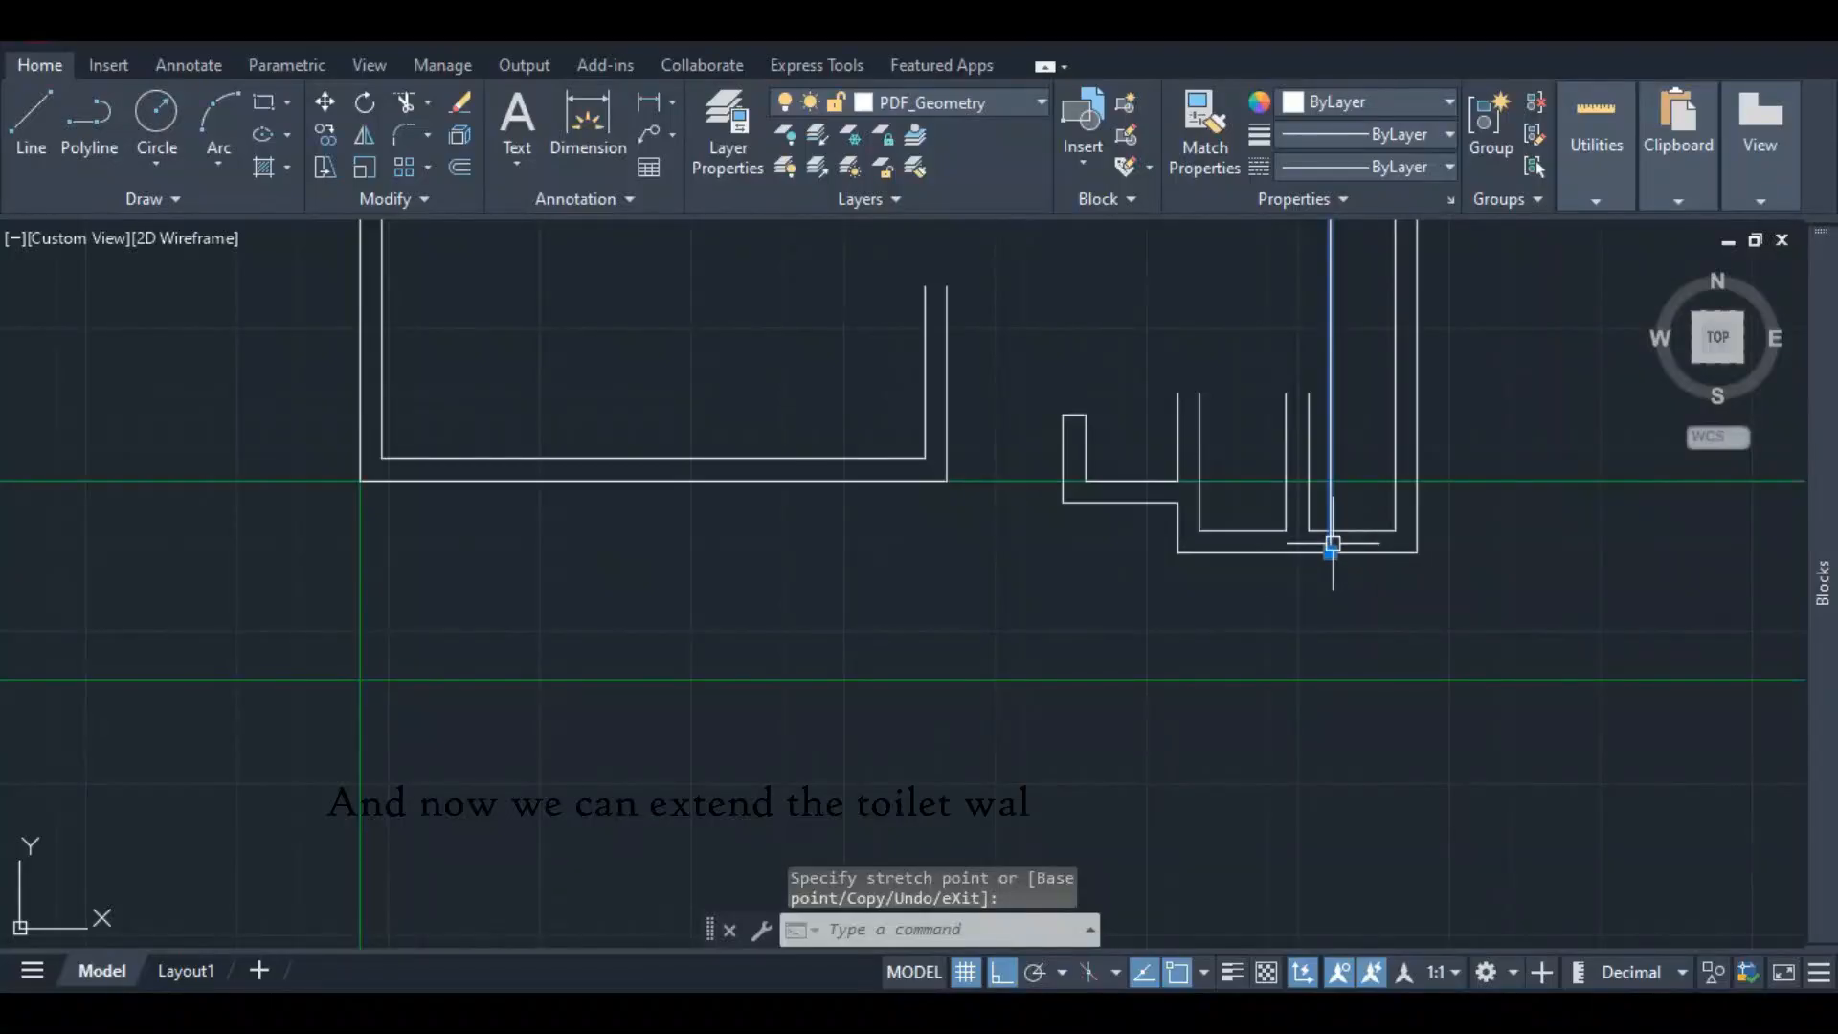
key(Escape)
- Examine the toilet's dimensions and walls in the existing floor plan and compare them with the redrawn toilet corner
scroll(1310, 459, down, 4)
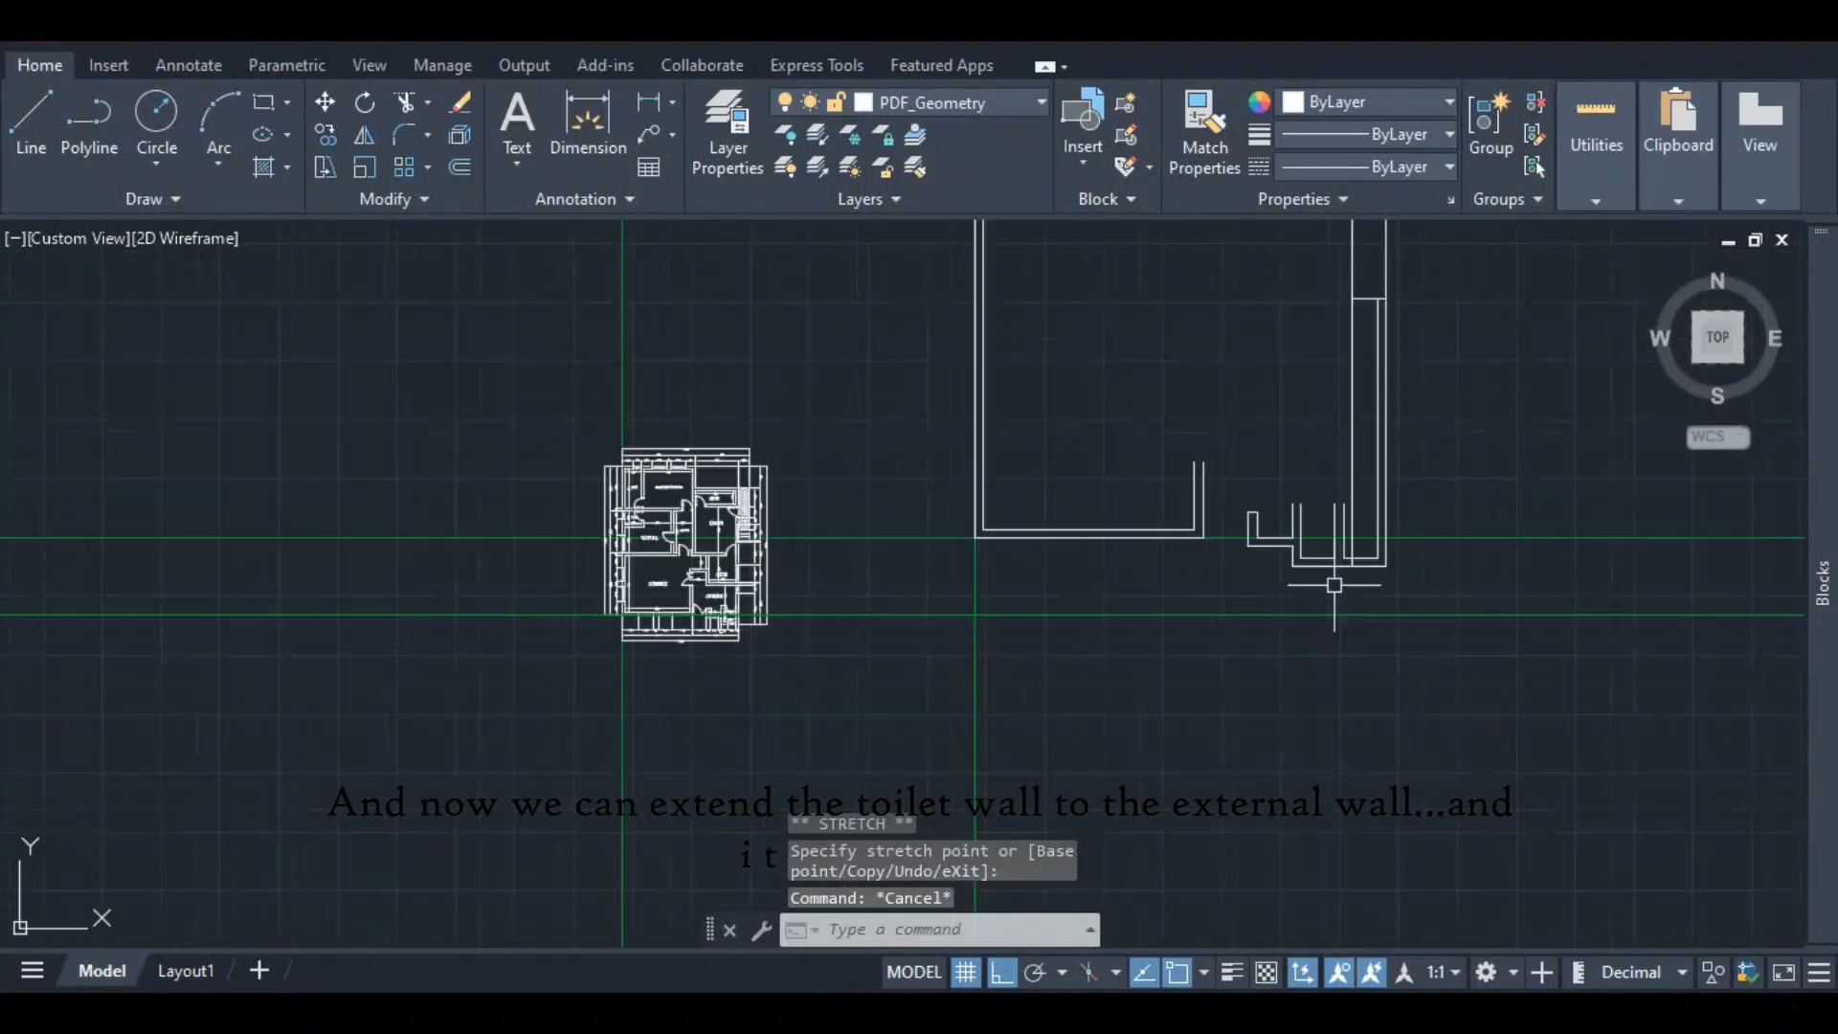
scroll(766, 580, up, 5)
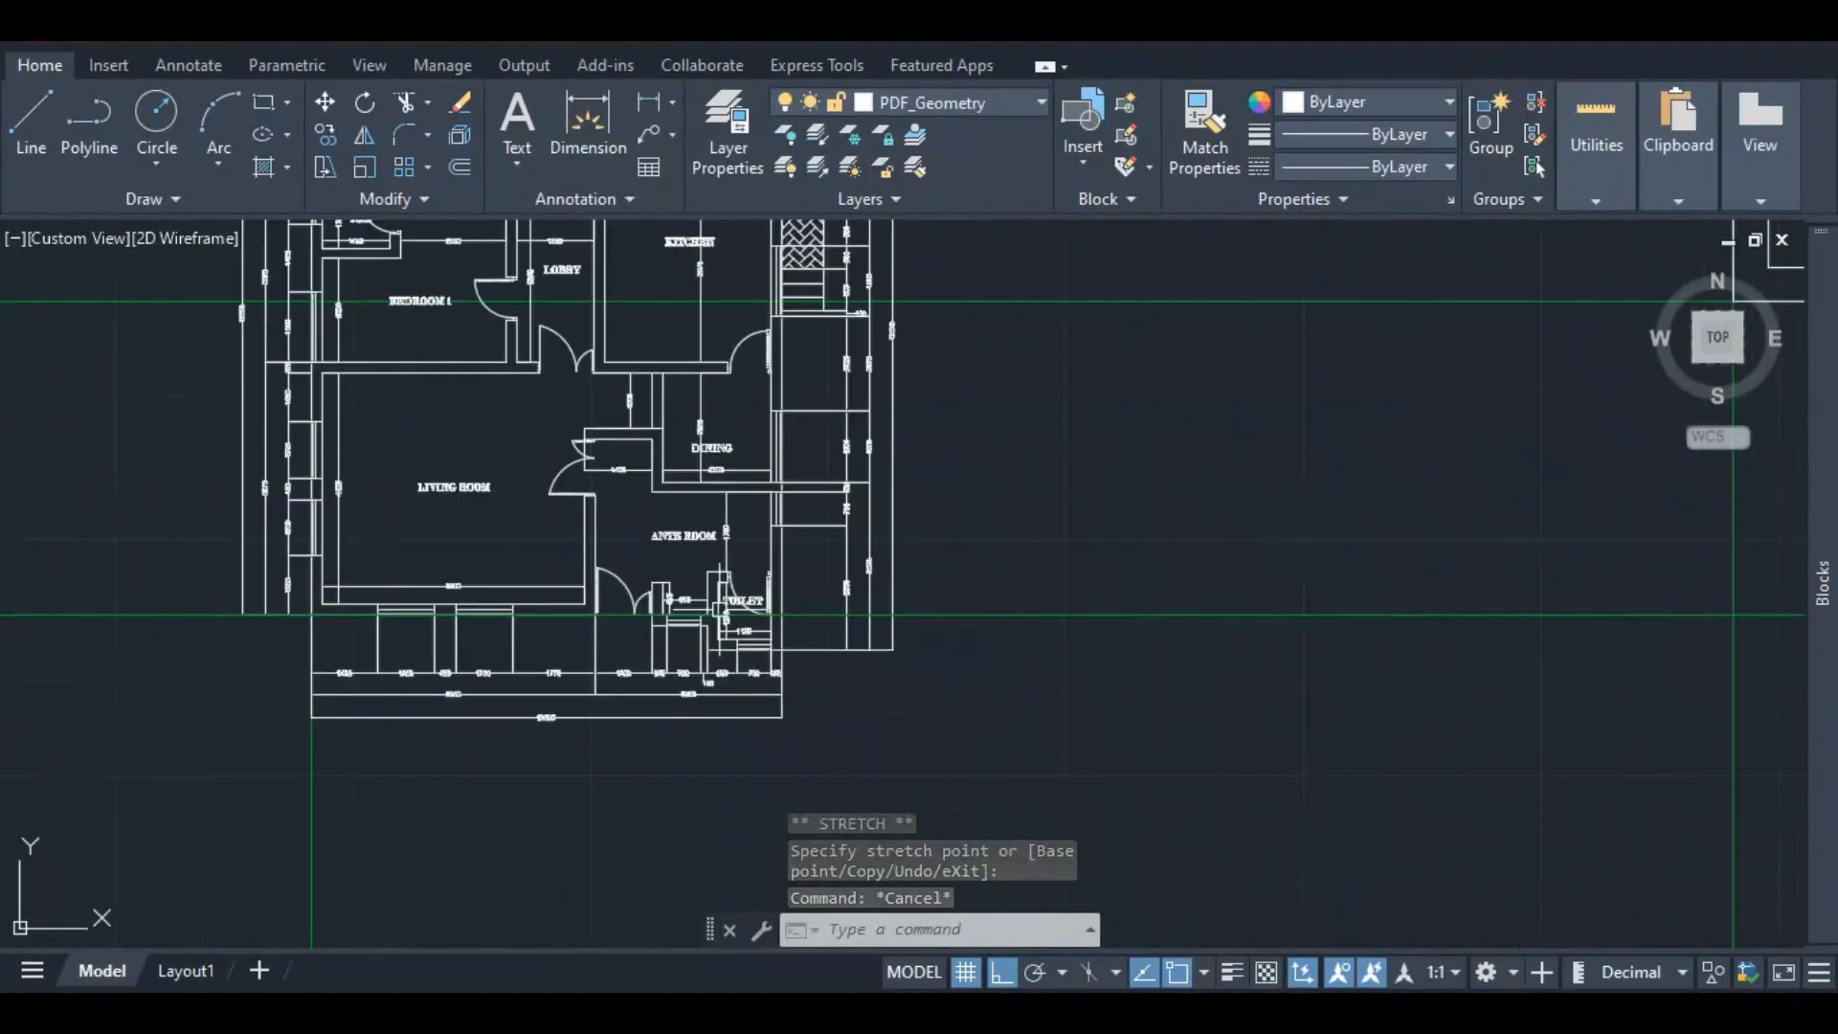
scroll(767, 624, up, 2)
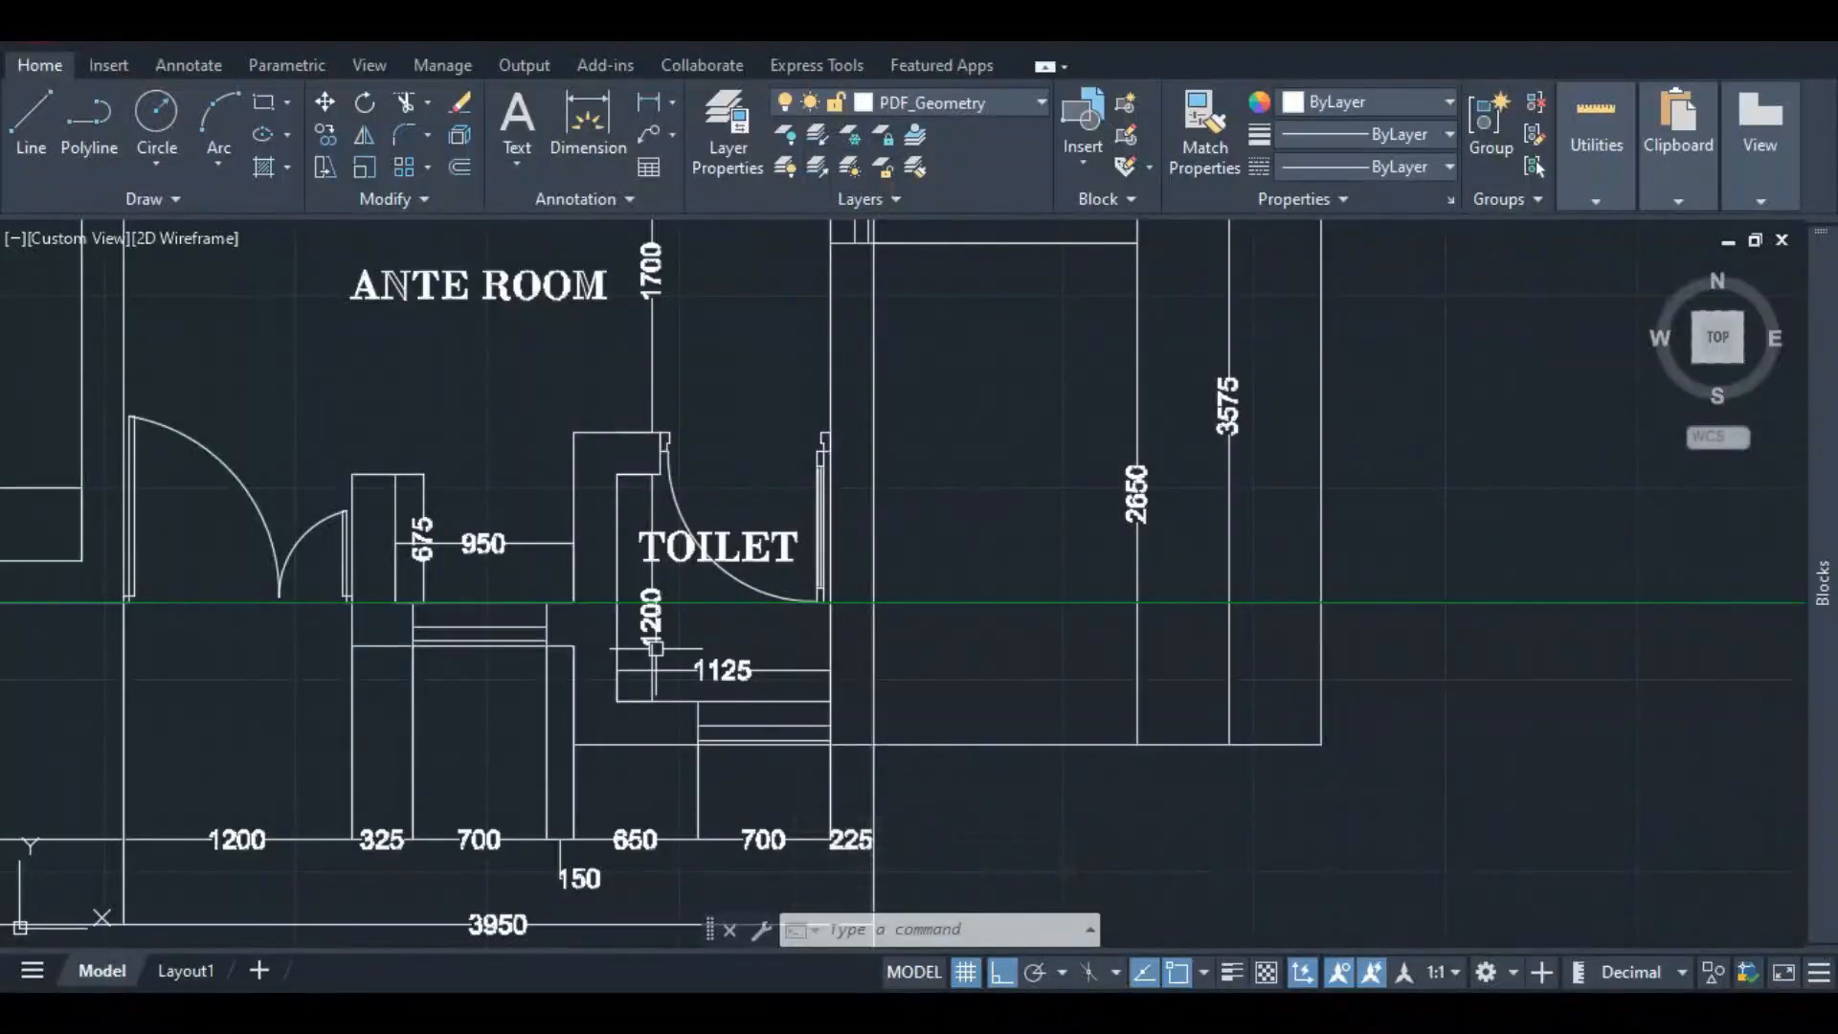
scroll(660, 636, up, 4)
scroll(676, 634, down, 4)
scroll(677, 633, down, 8)
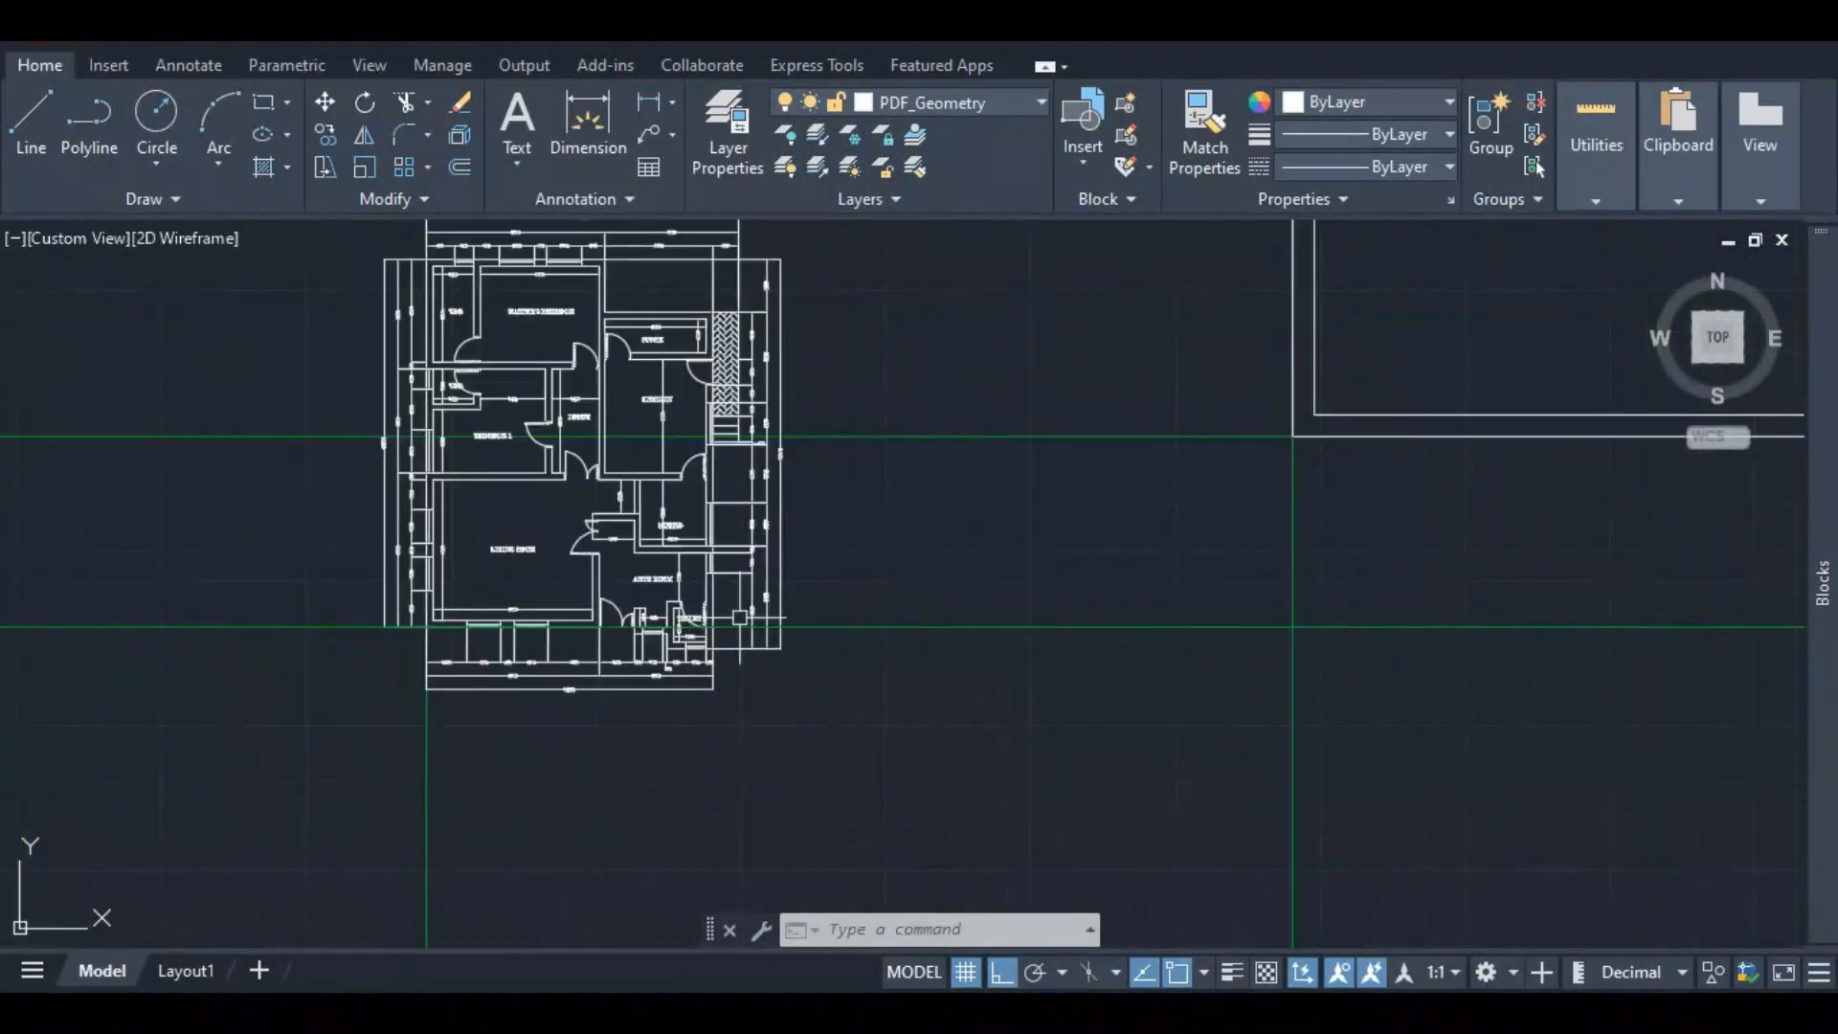
scroll(1321, 511, up, 5)
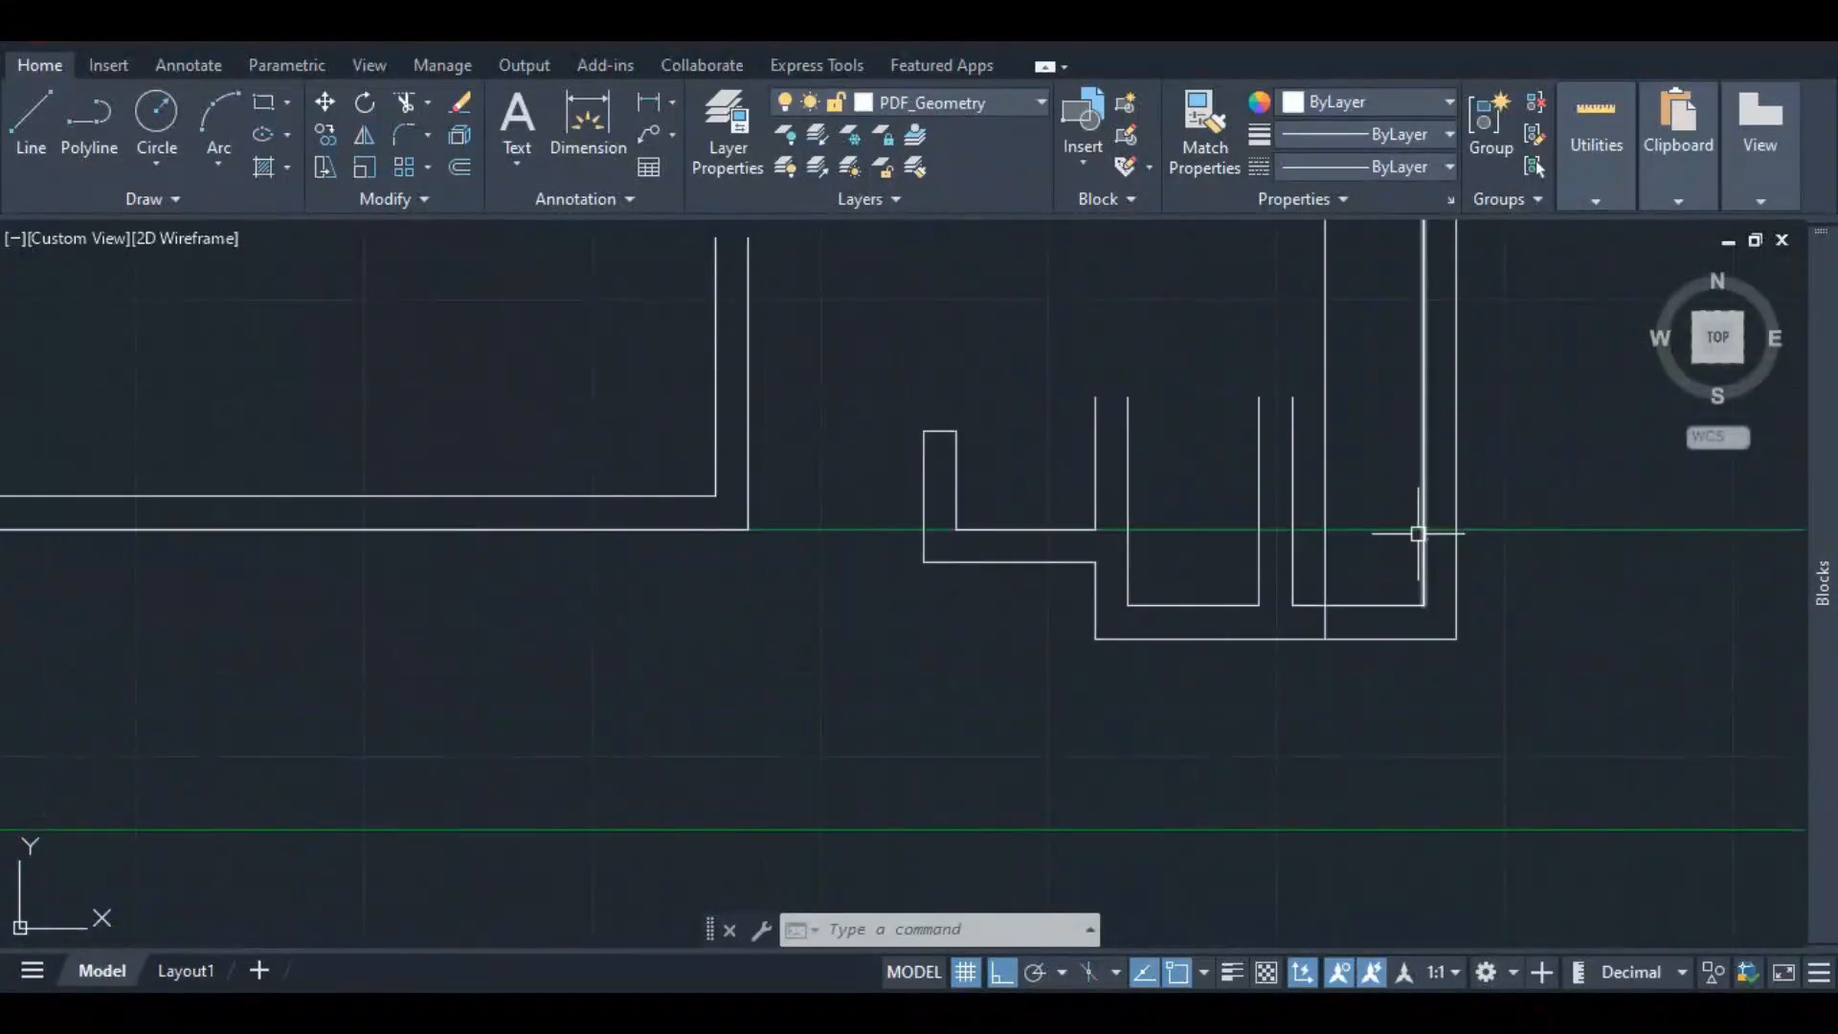
scroll(1199, 571, down, 2)
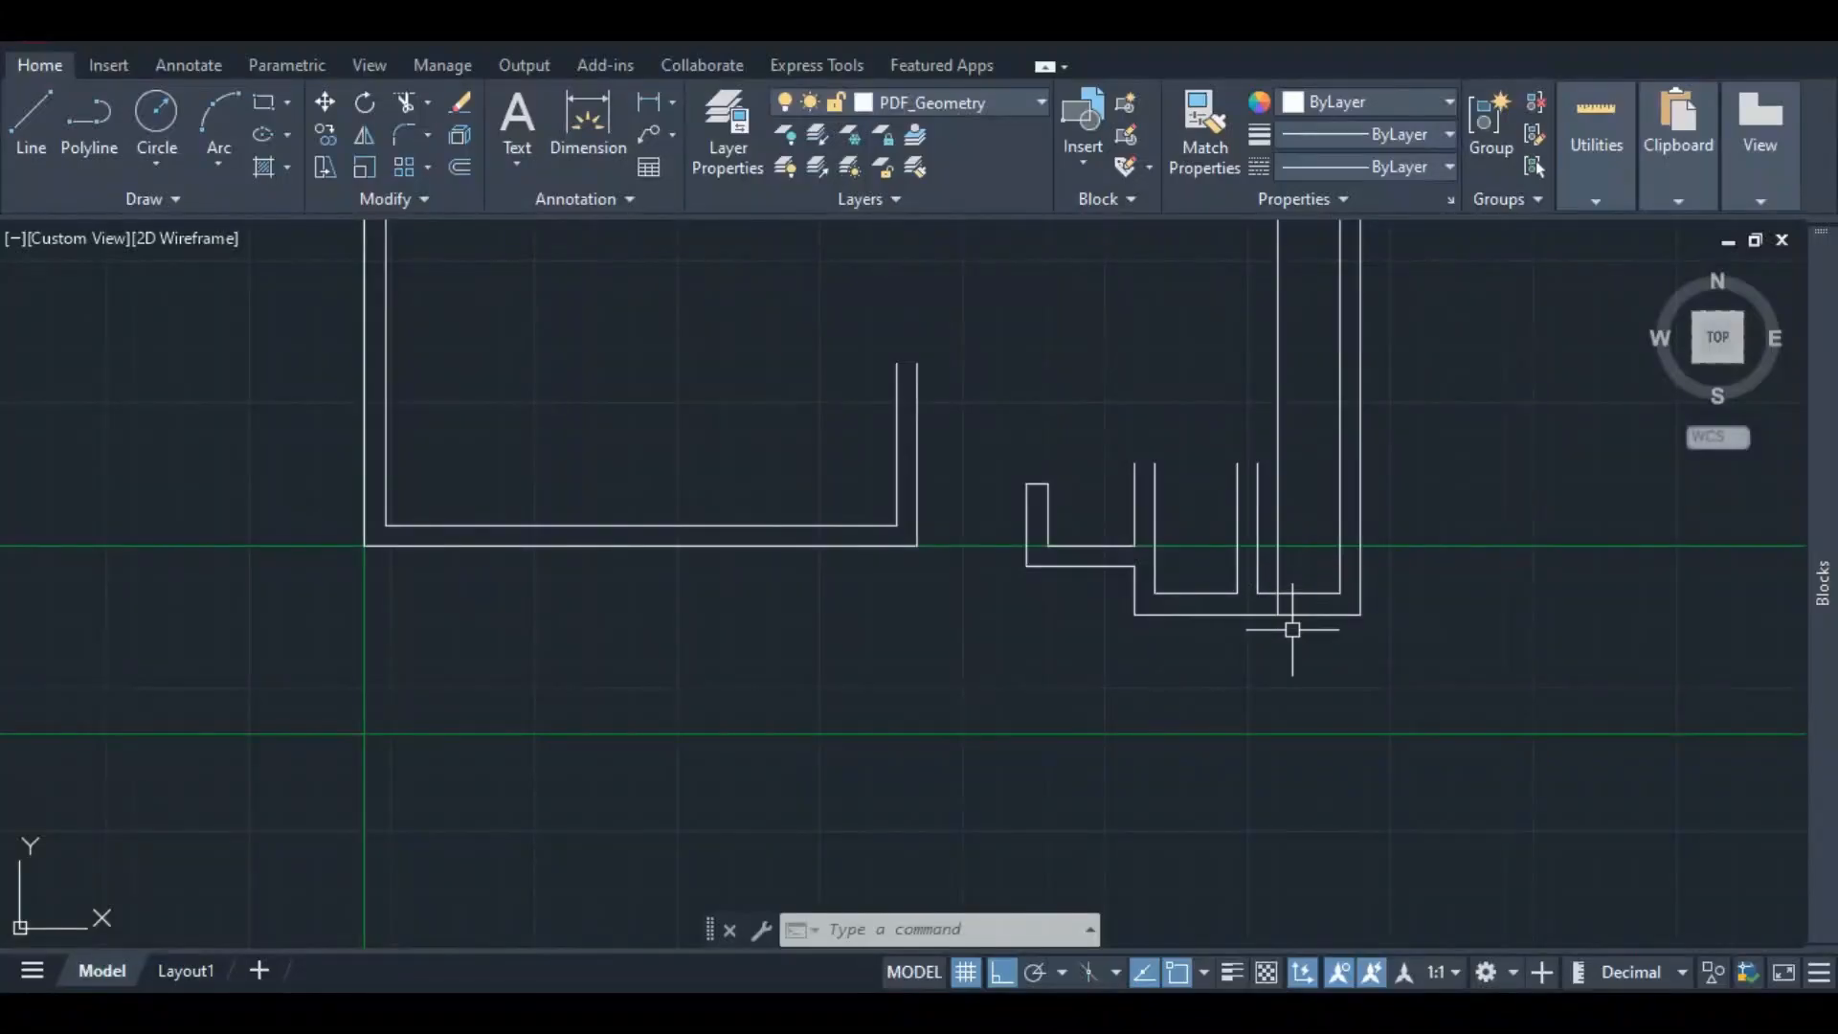
- Trim away the two former east wall lines running south from the balcony toward the toilet corner
scroll(1288, 632, down, 5)
scroll(1284, 599, up, 3)
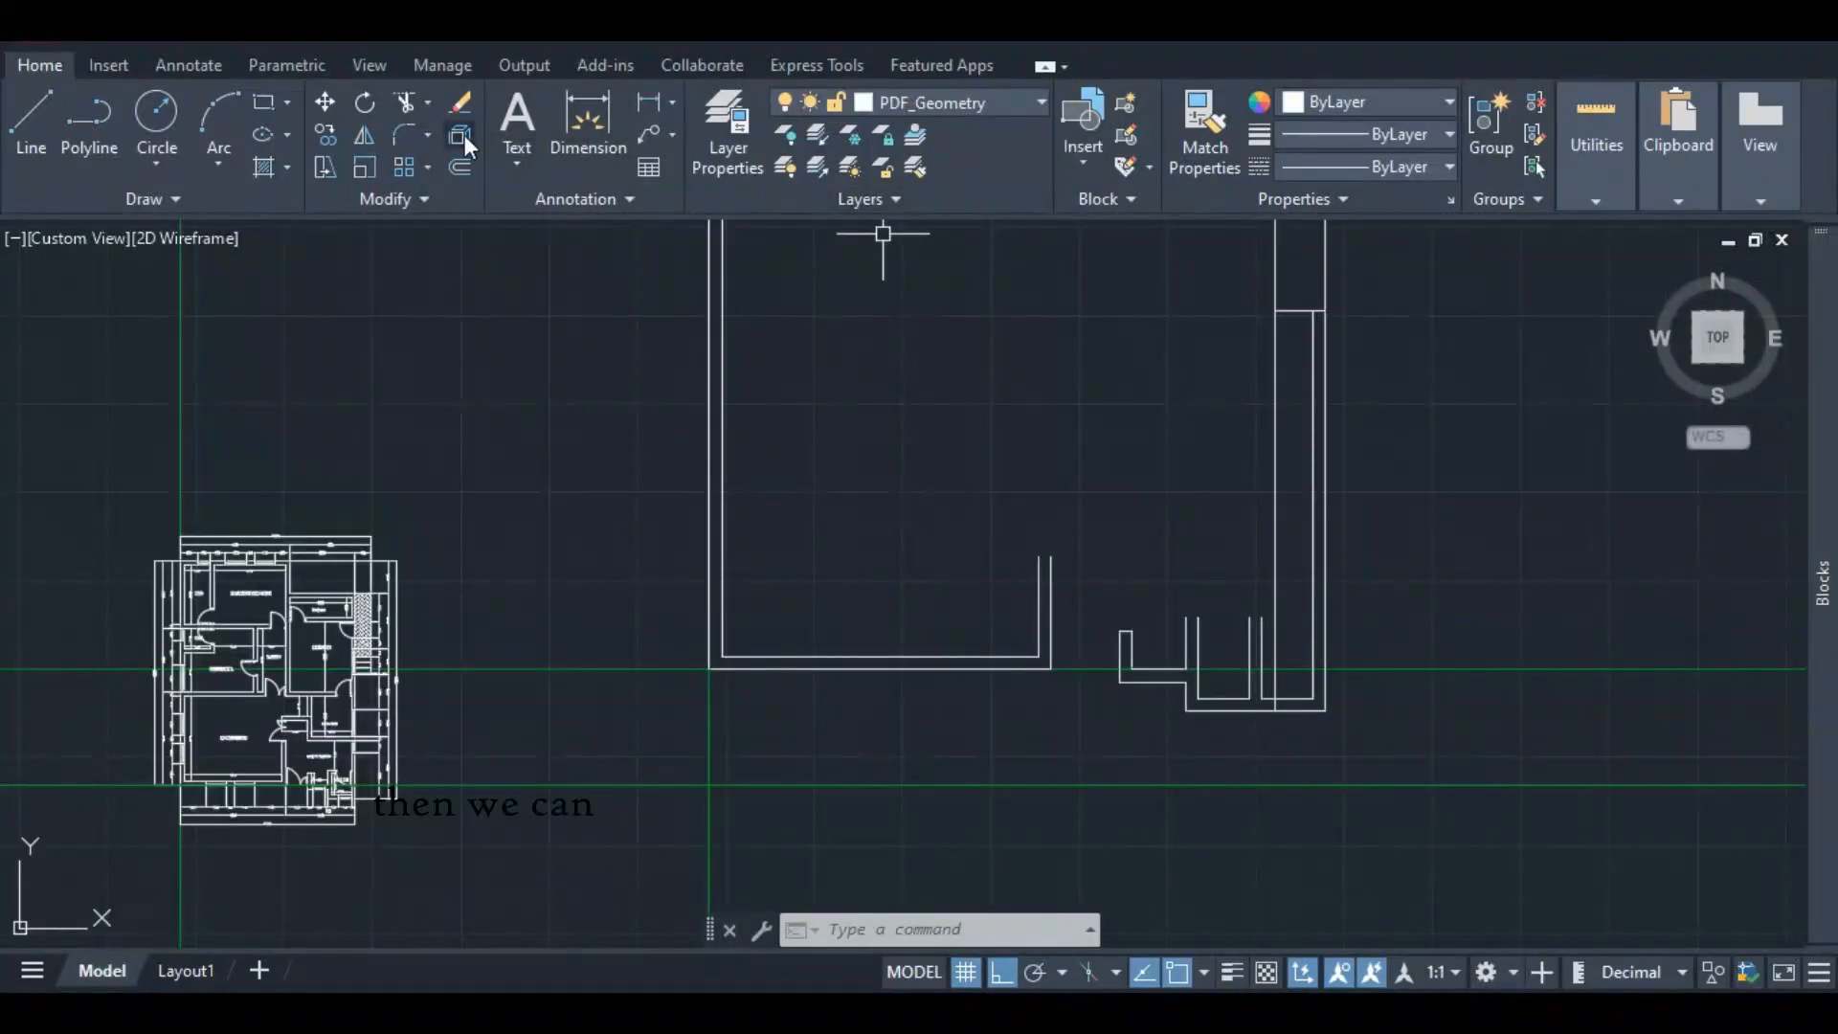
click(403, 105)
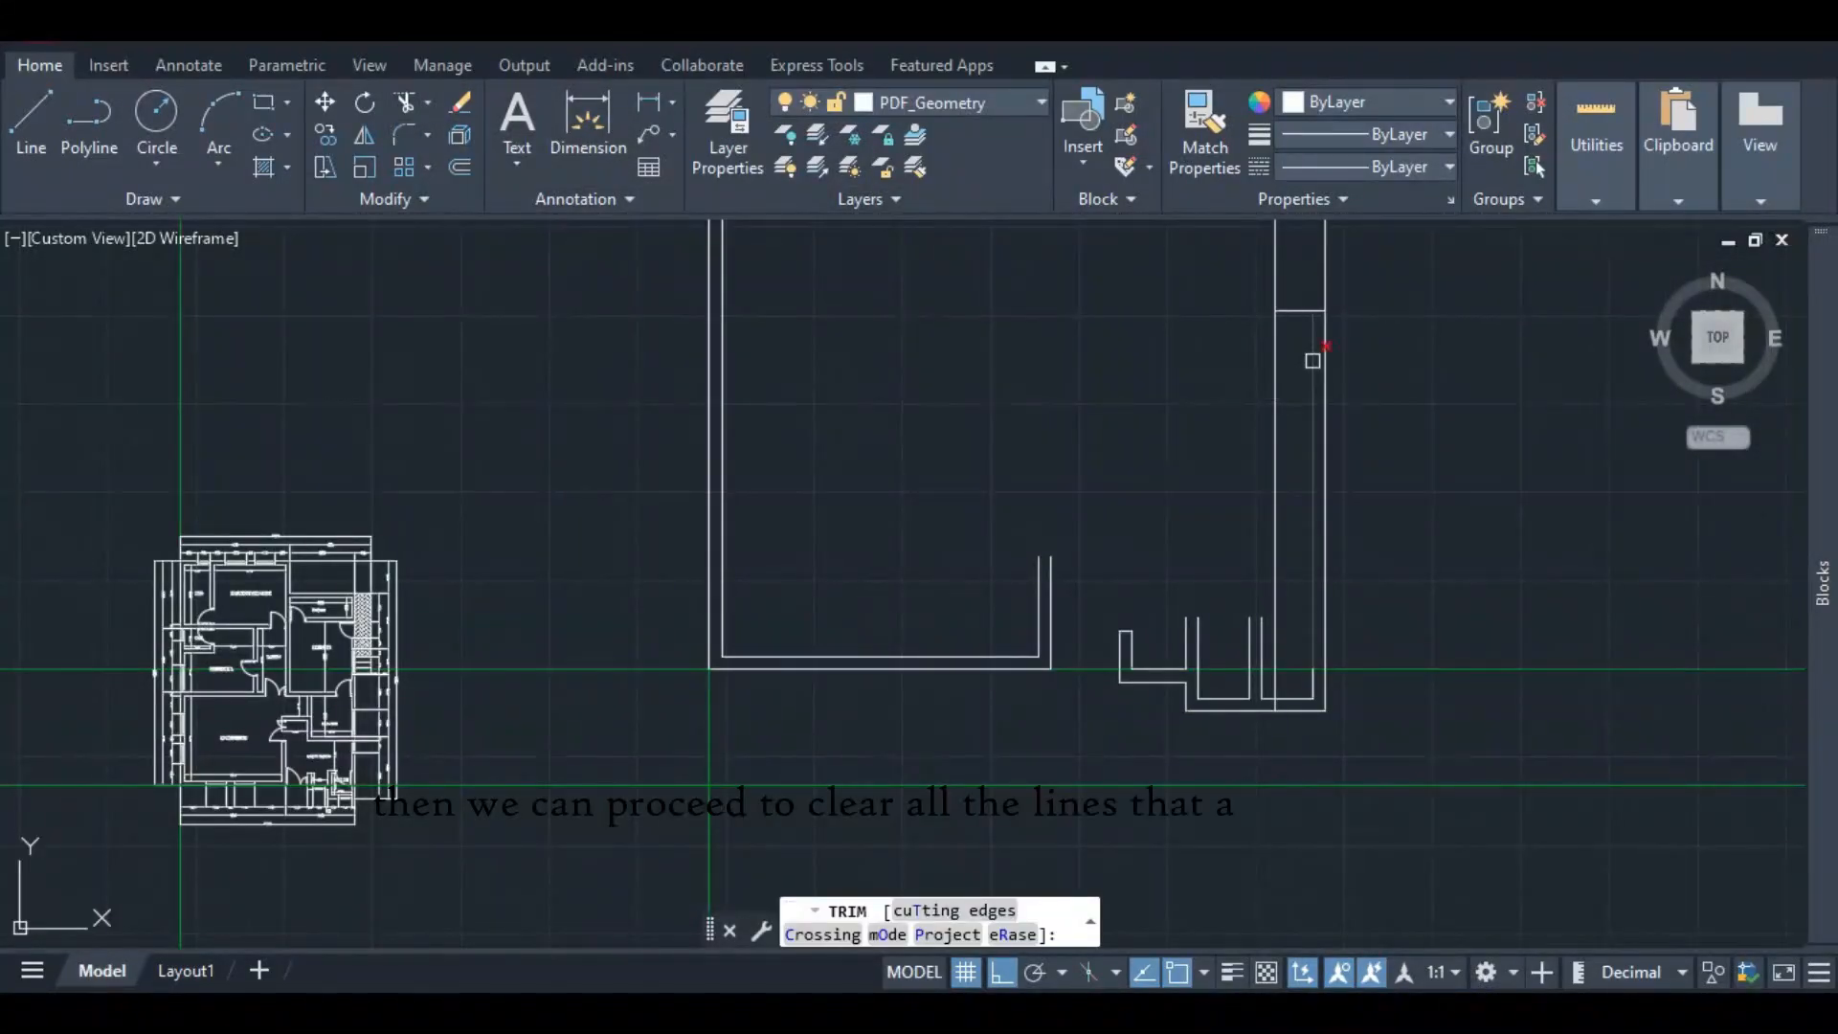
drag(1332, 381, 1326, 595)
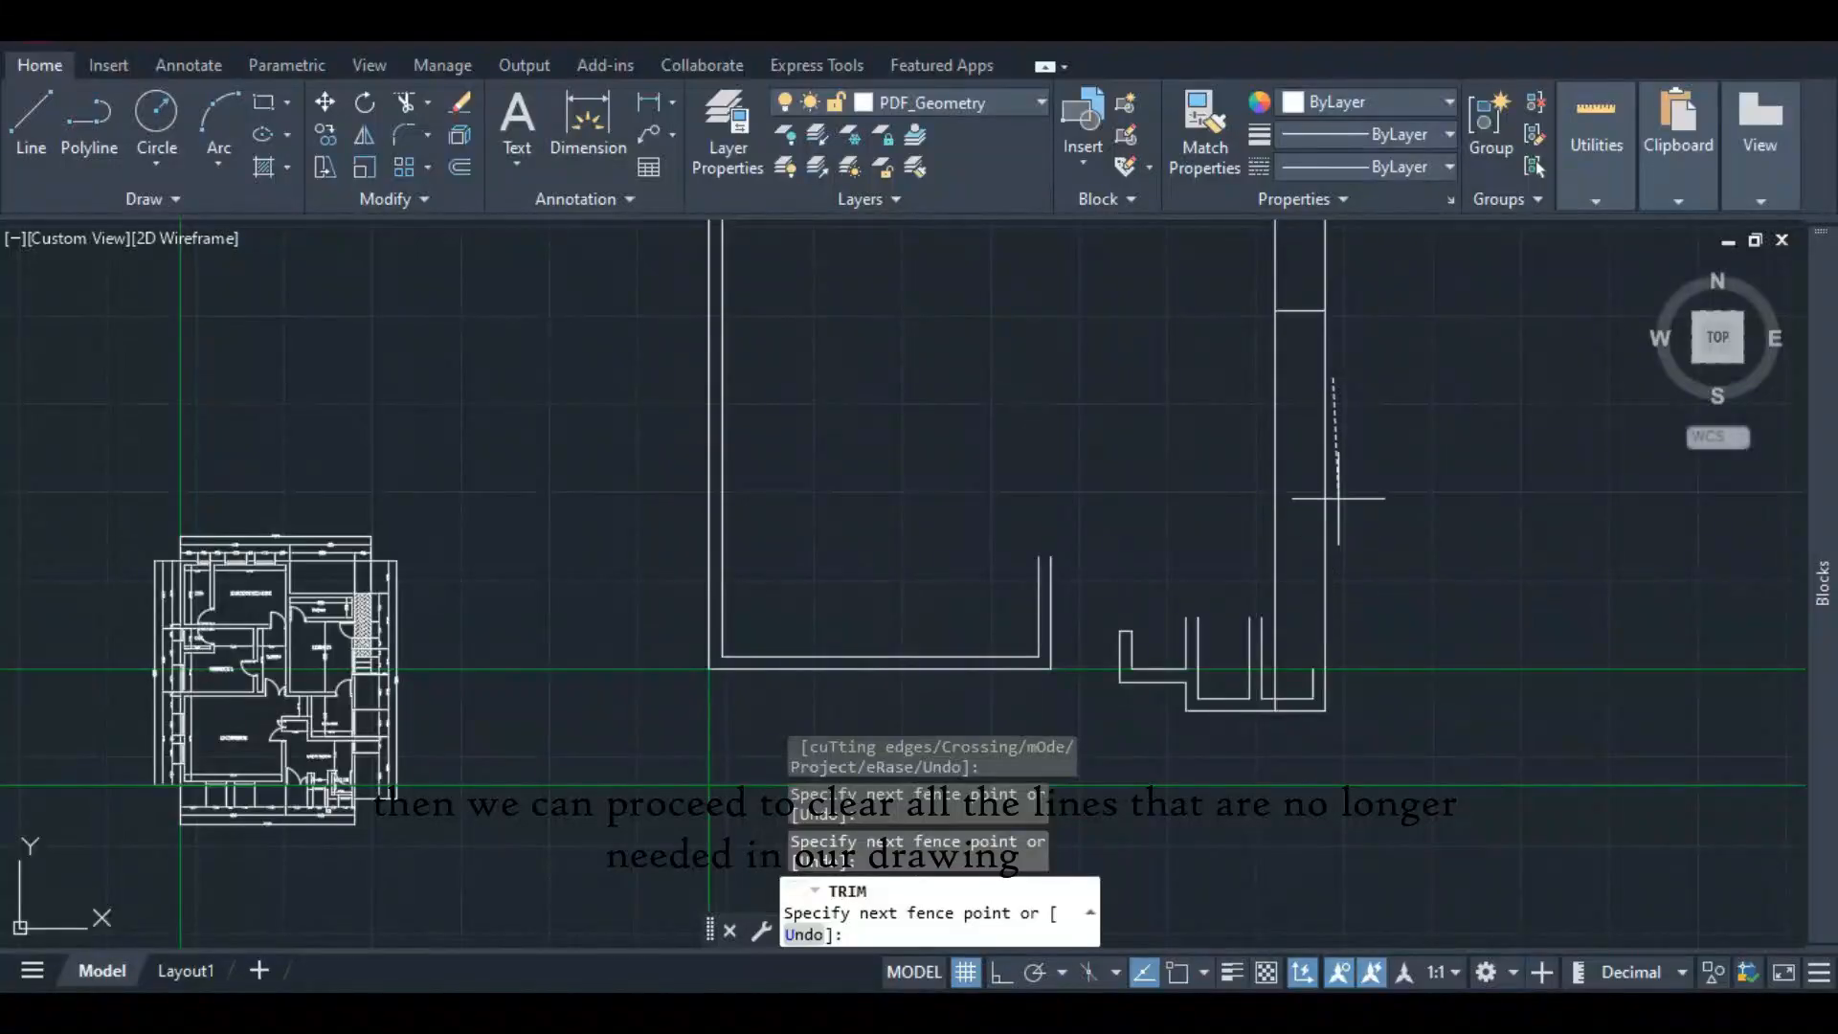
drag(1338, 498, 1325, 451)
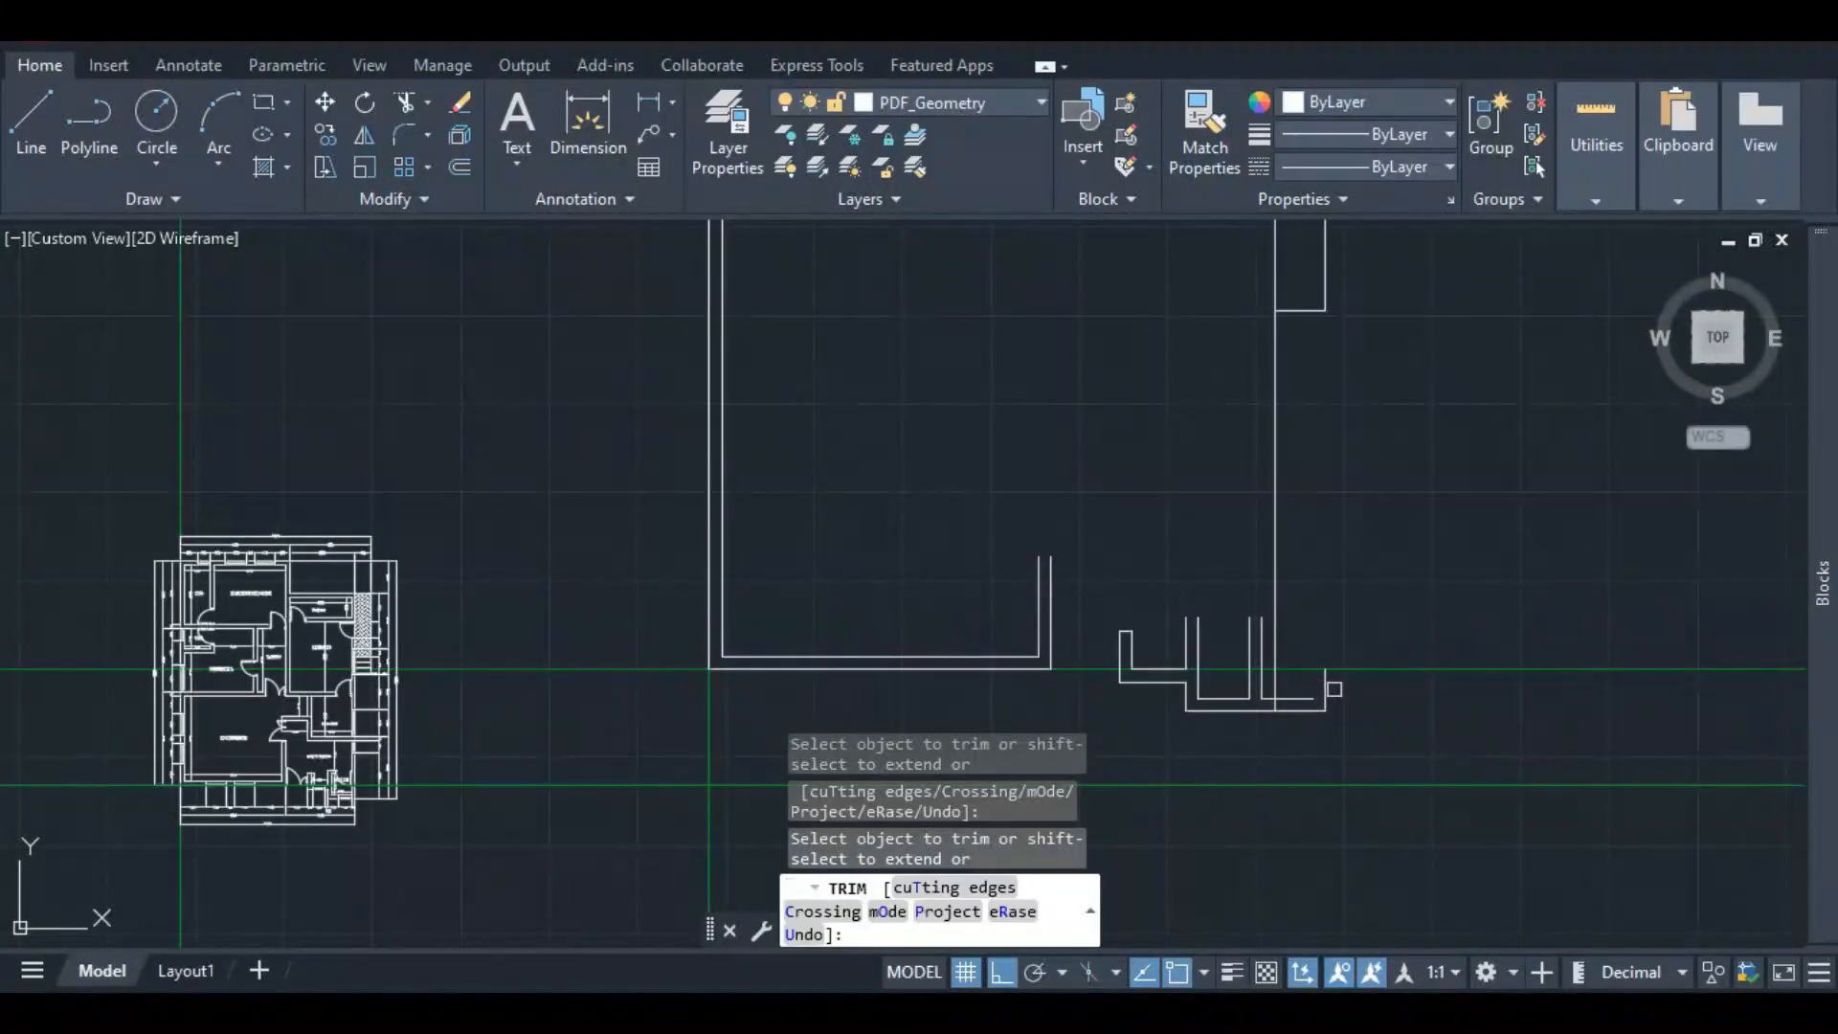
- Trim the leftover east stub and the outer and inner south wall lines that extend east of the toilet's new outer wall line
drag(1334, 689, 1327, 701)
scroll(1327, 701, up, 4)
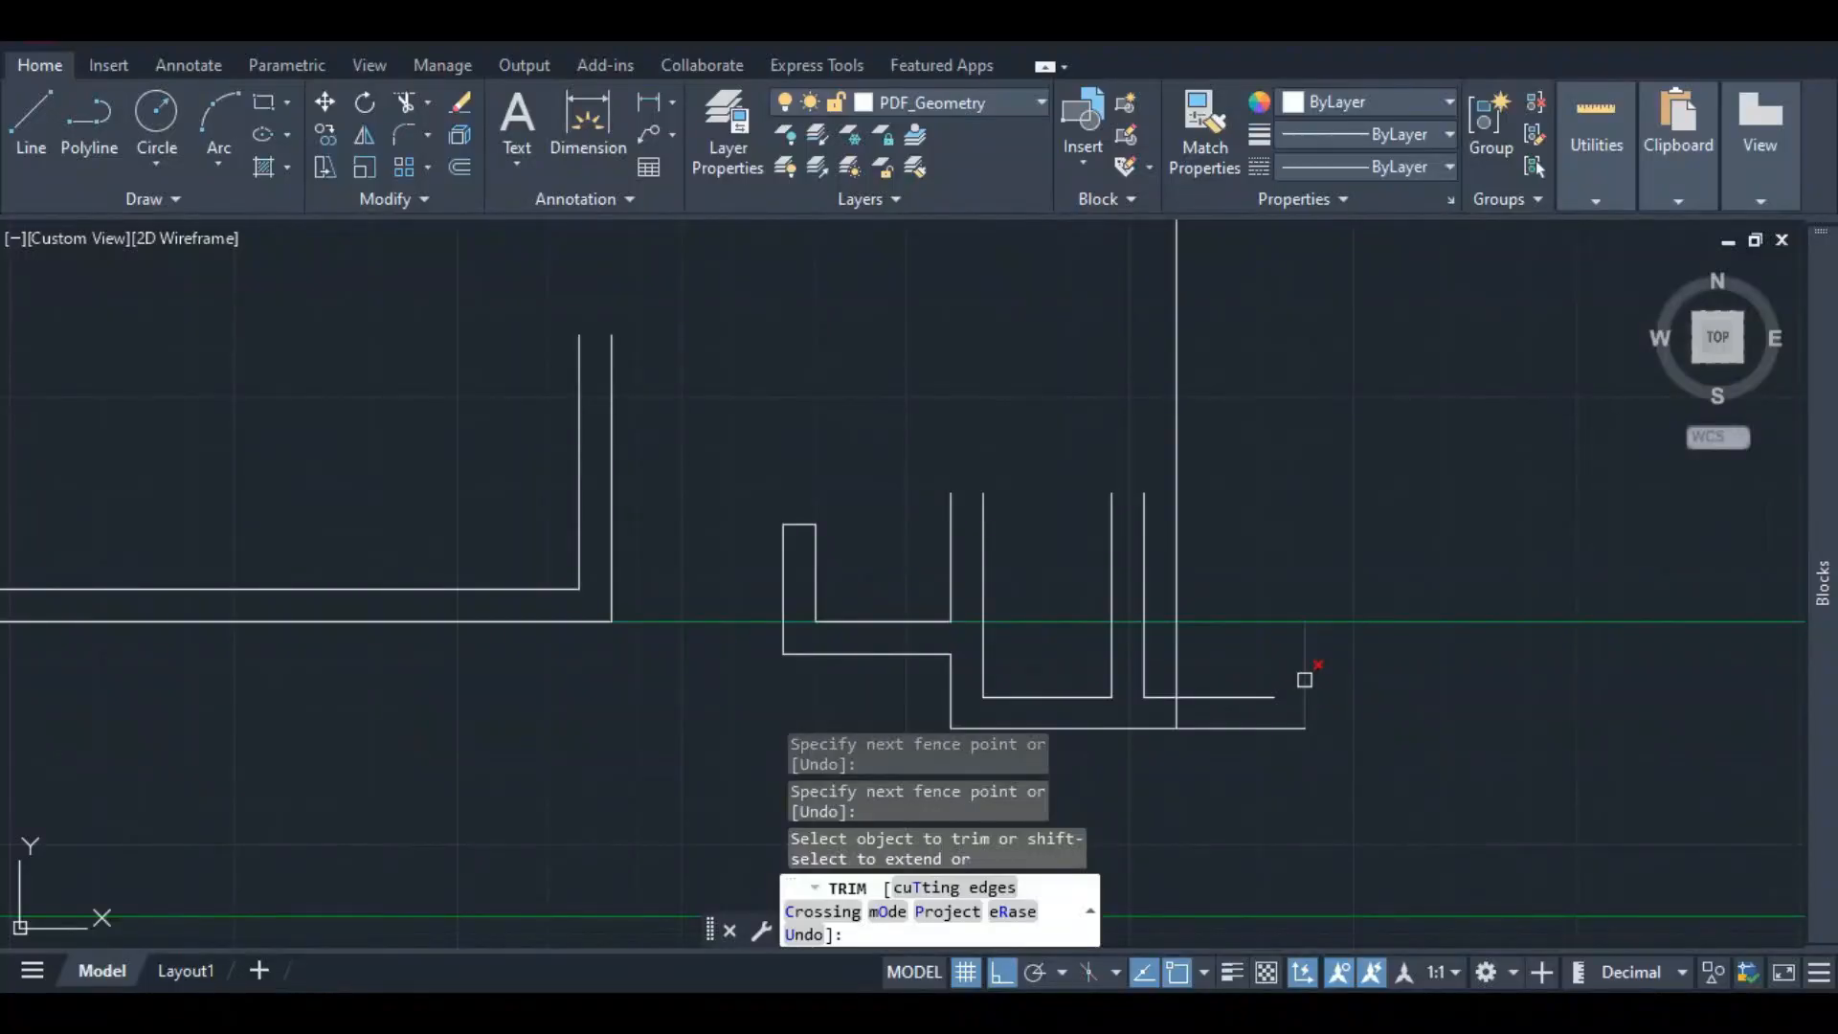
click(1304, 680)
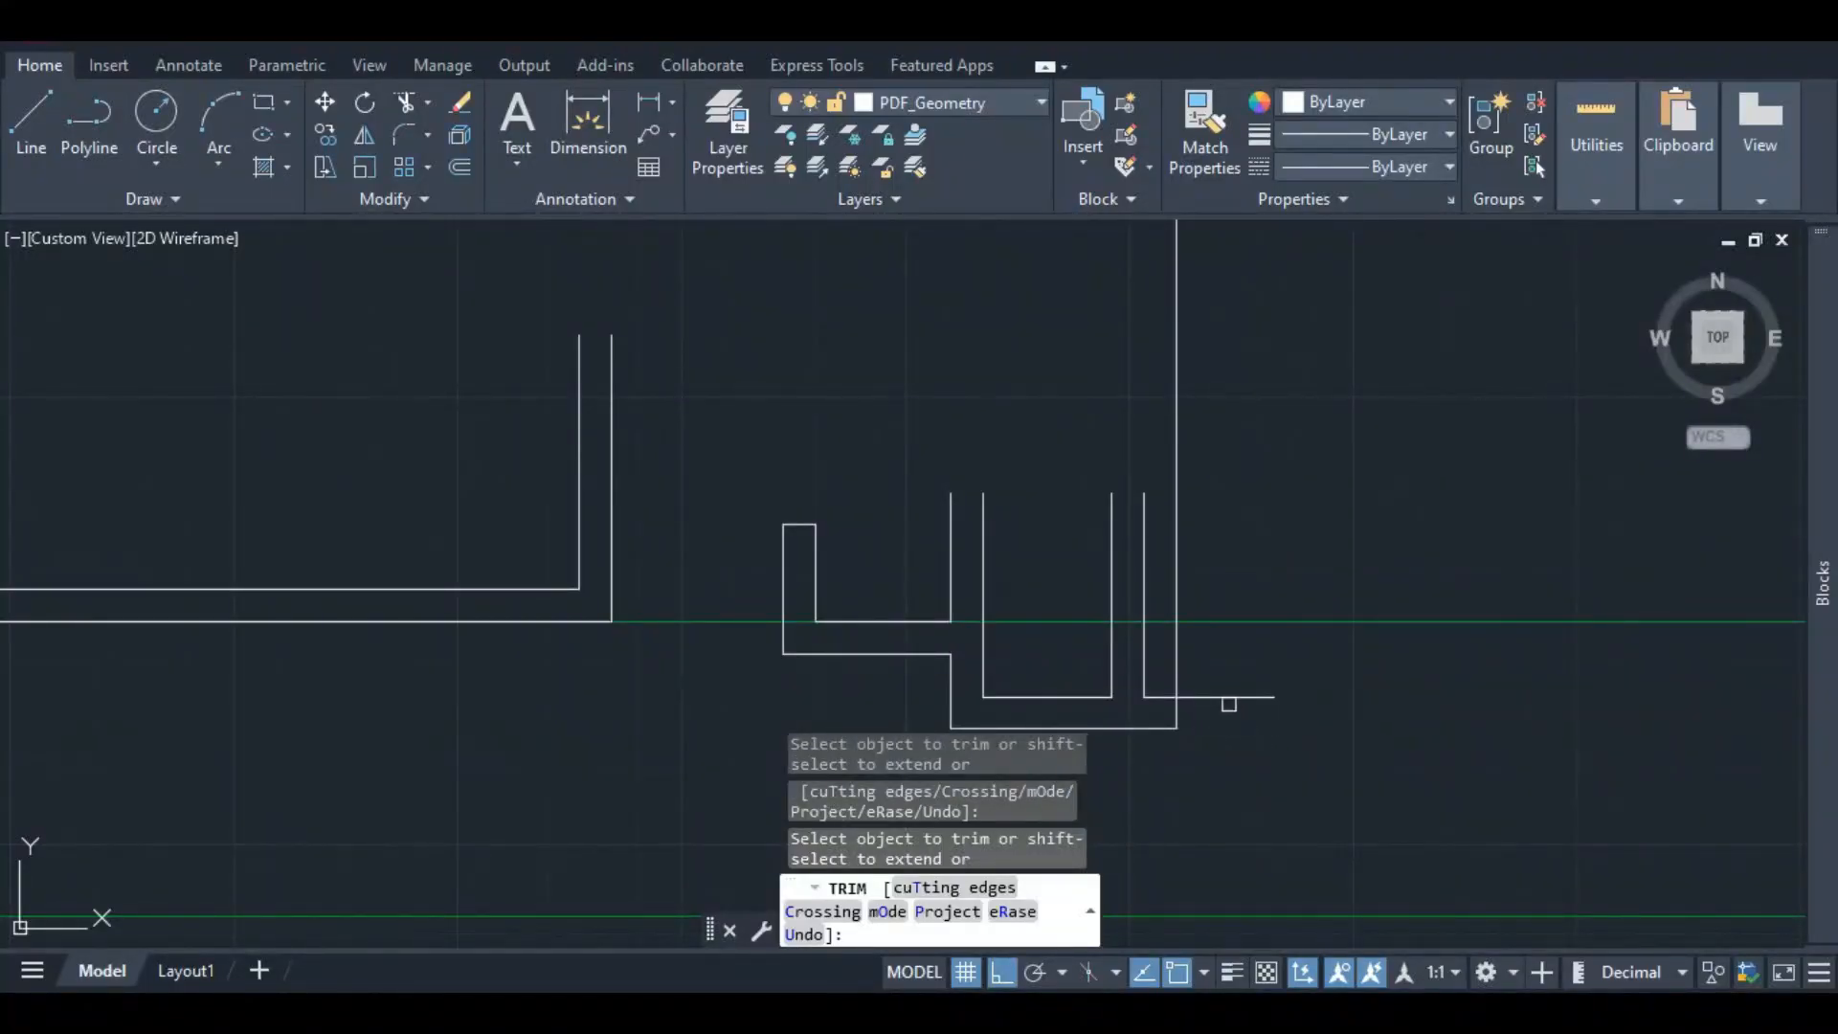
scroll(1247, 598, down, 5)
scroll(1196, 595, up, 5)
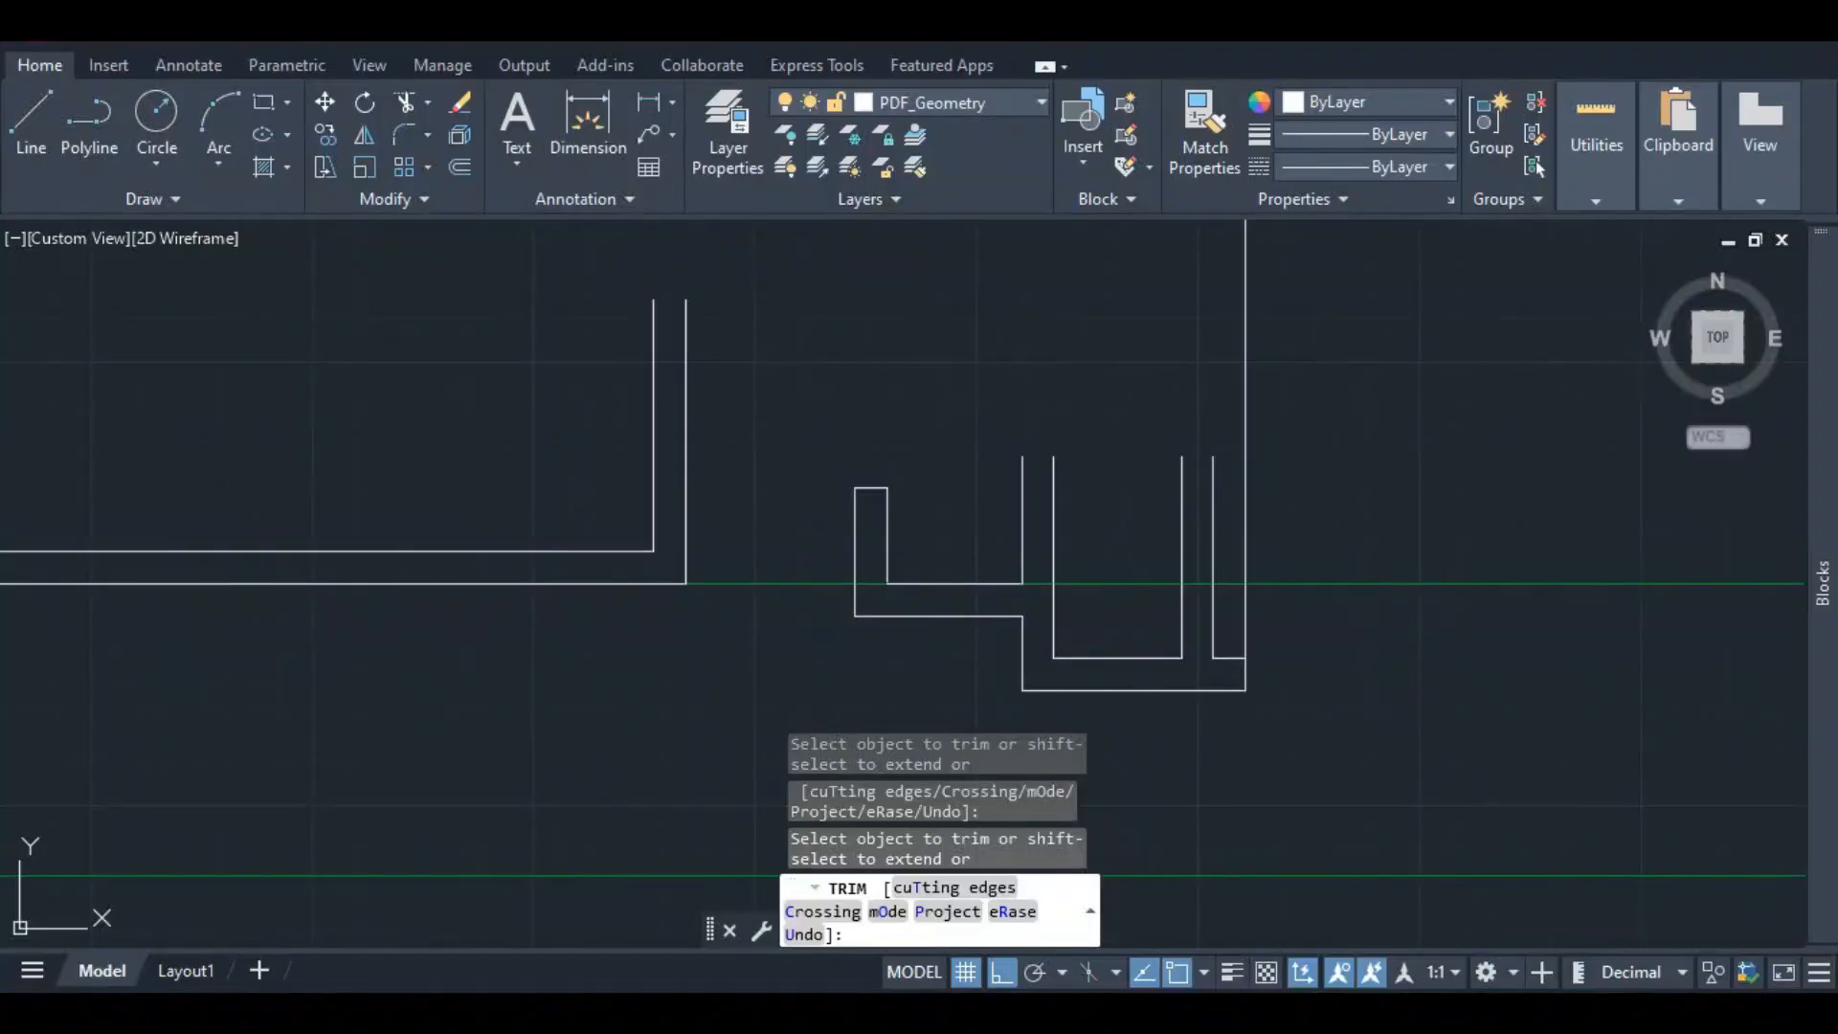
key(Escape)
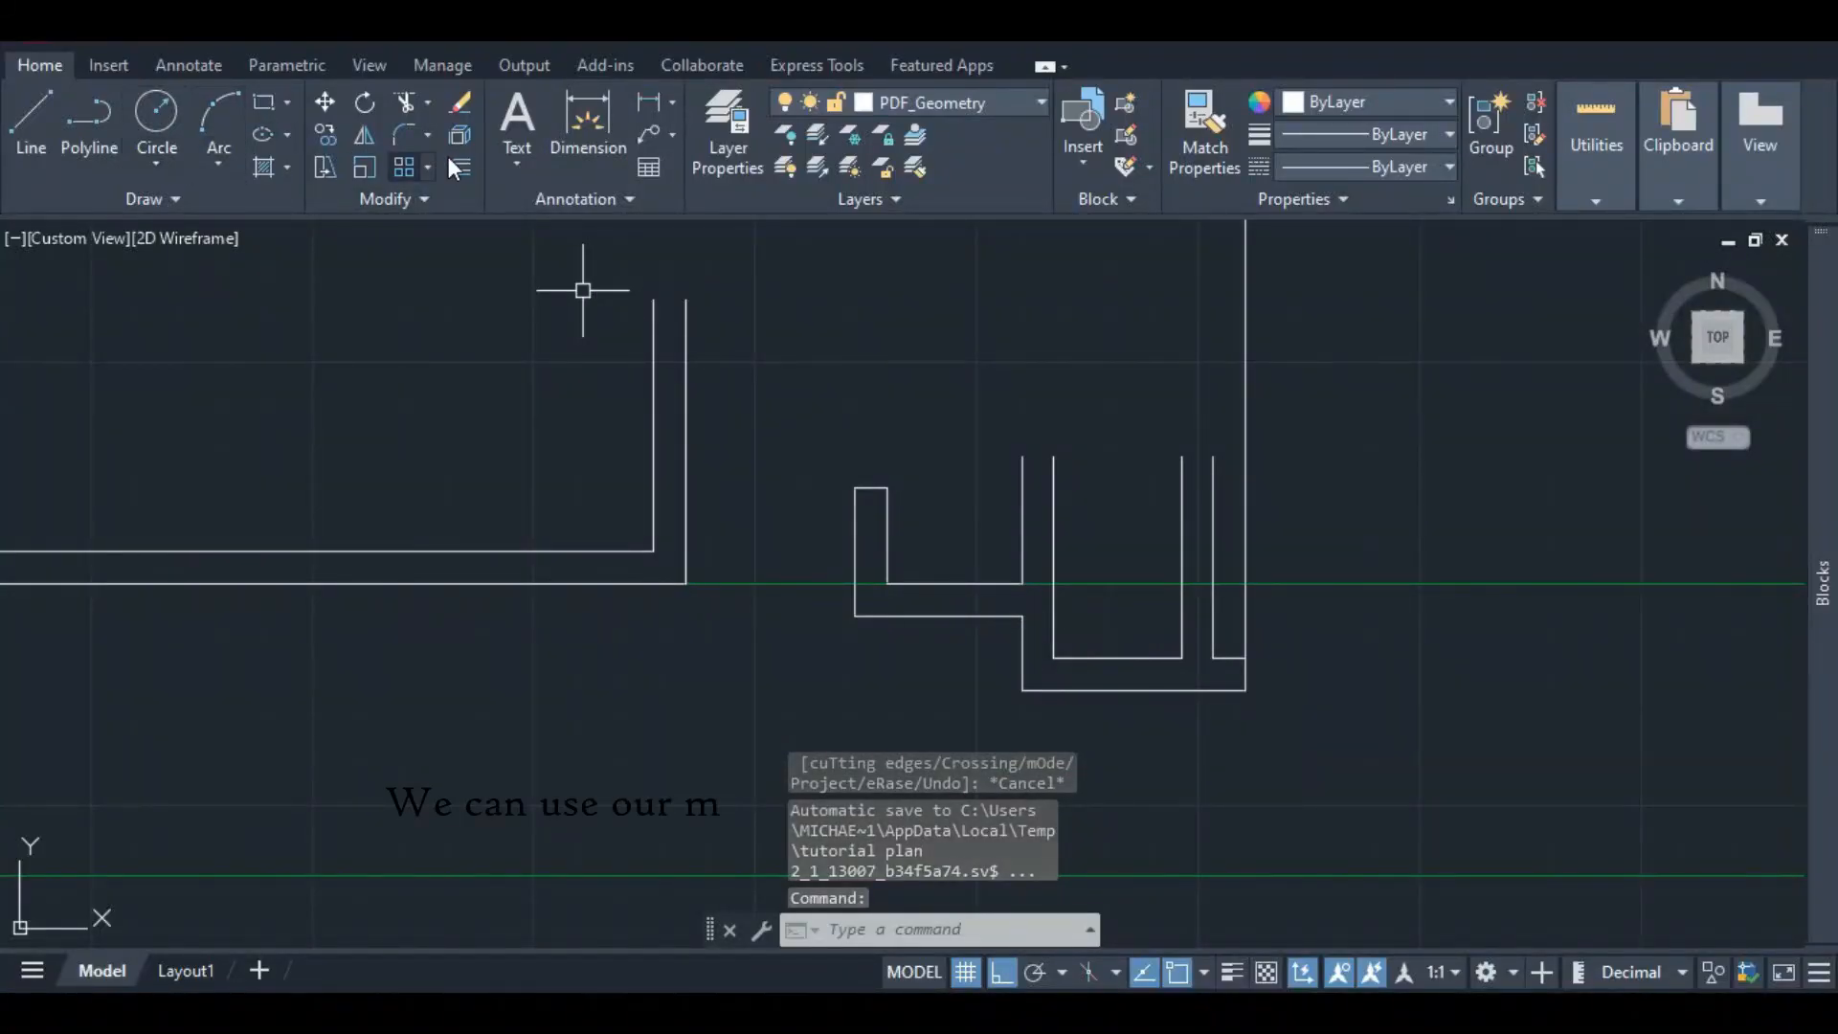
- Measure the toilet's inner width along its south wall with the Dimension tool, without placing a dimension
click(588, 129)
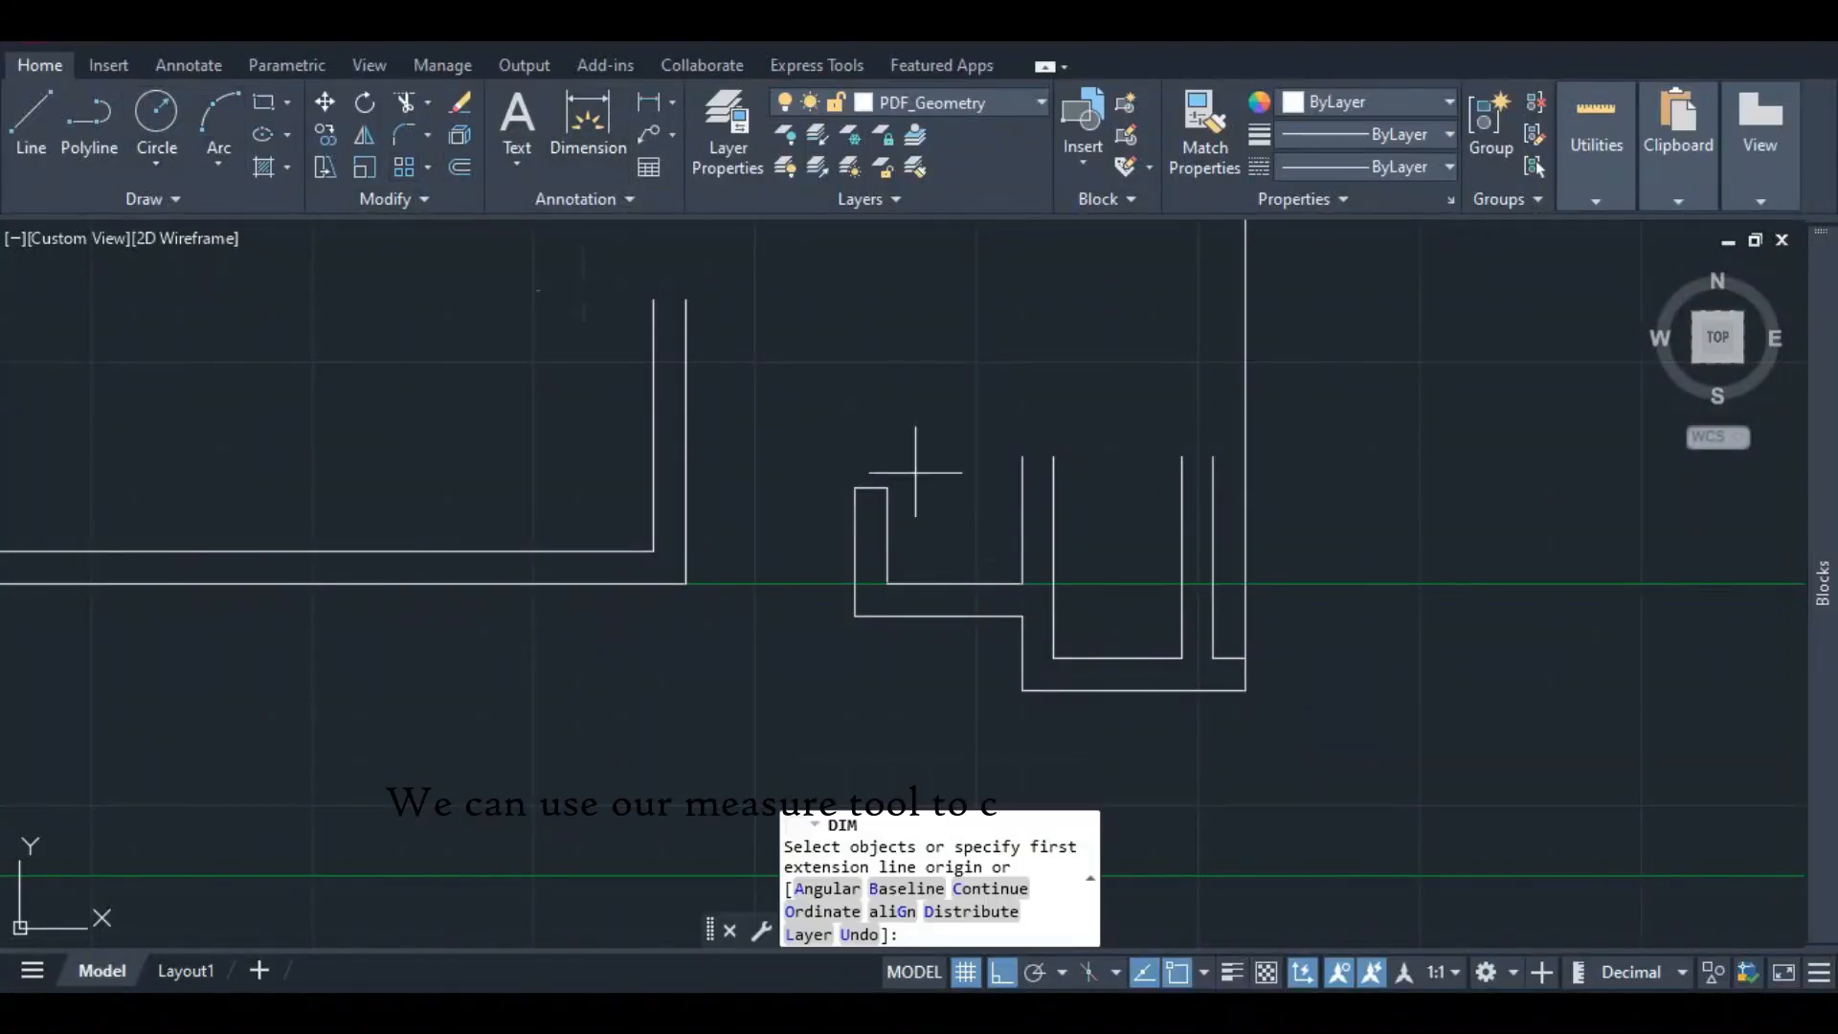
click(1052, 657)
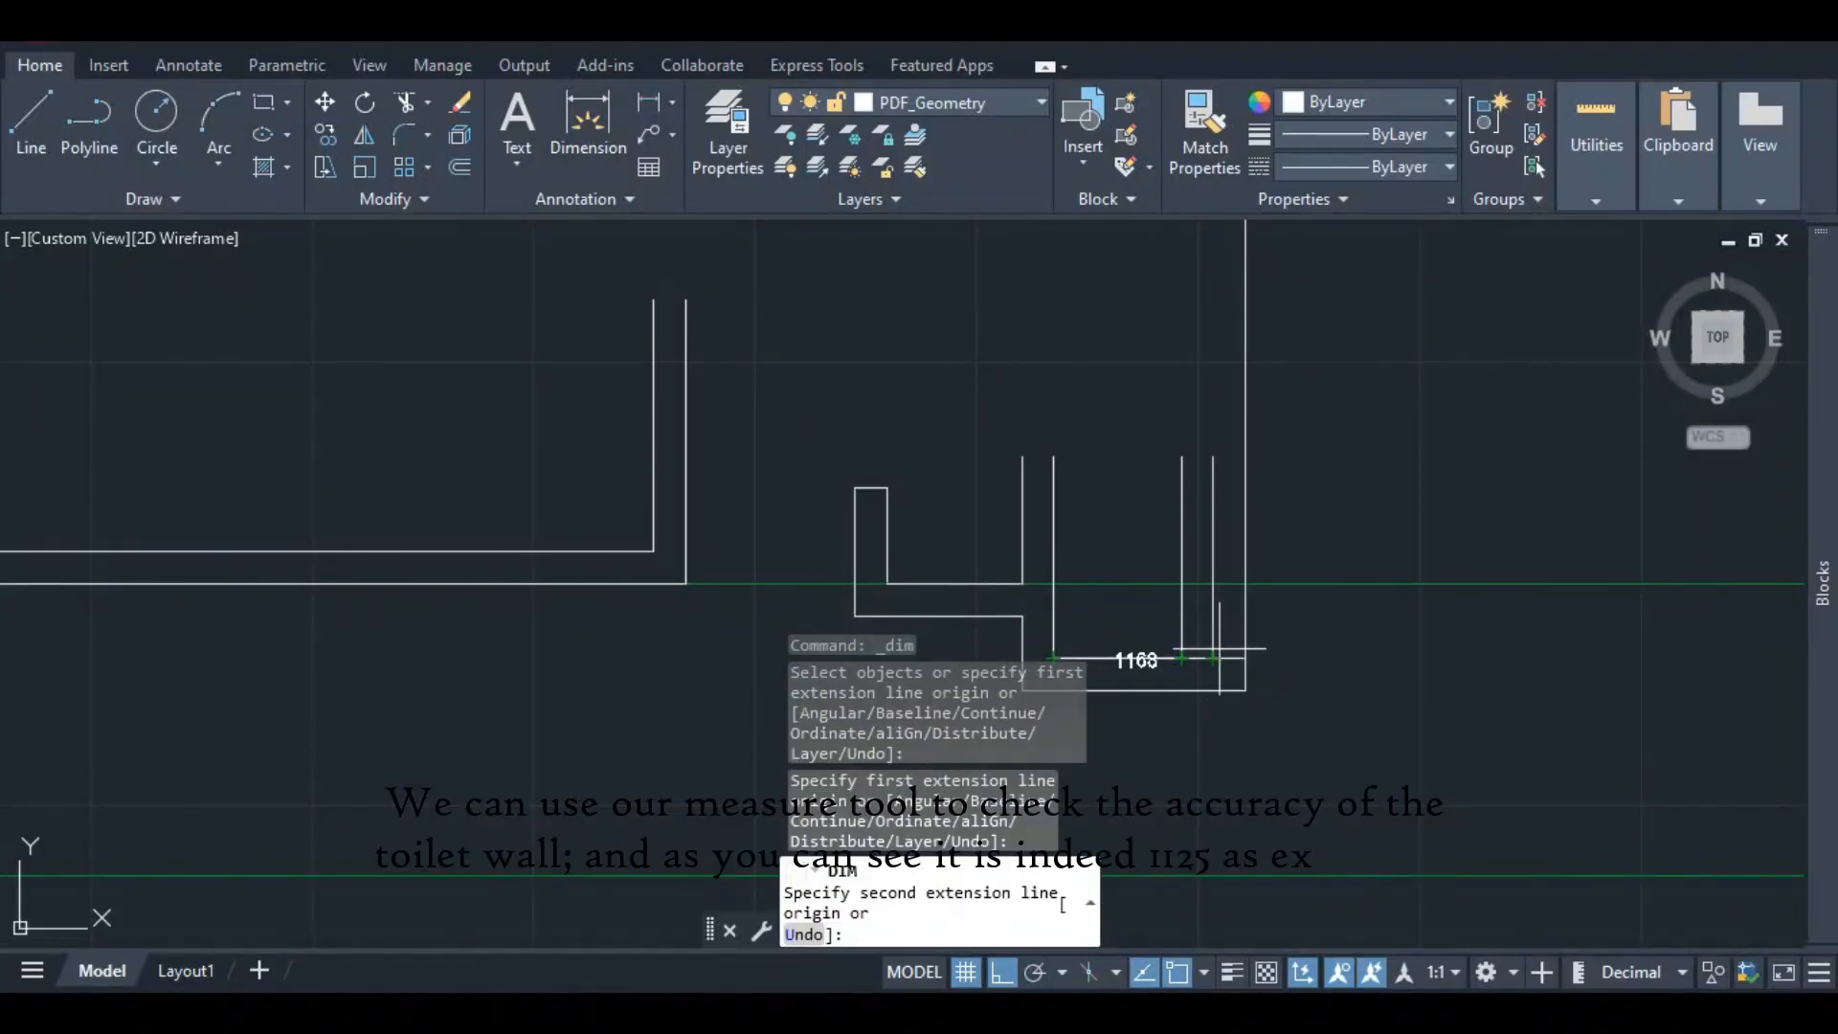
key(Escape)
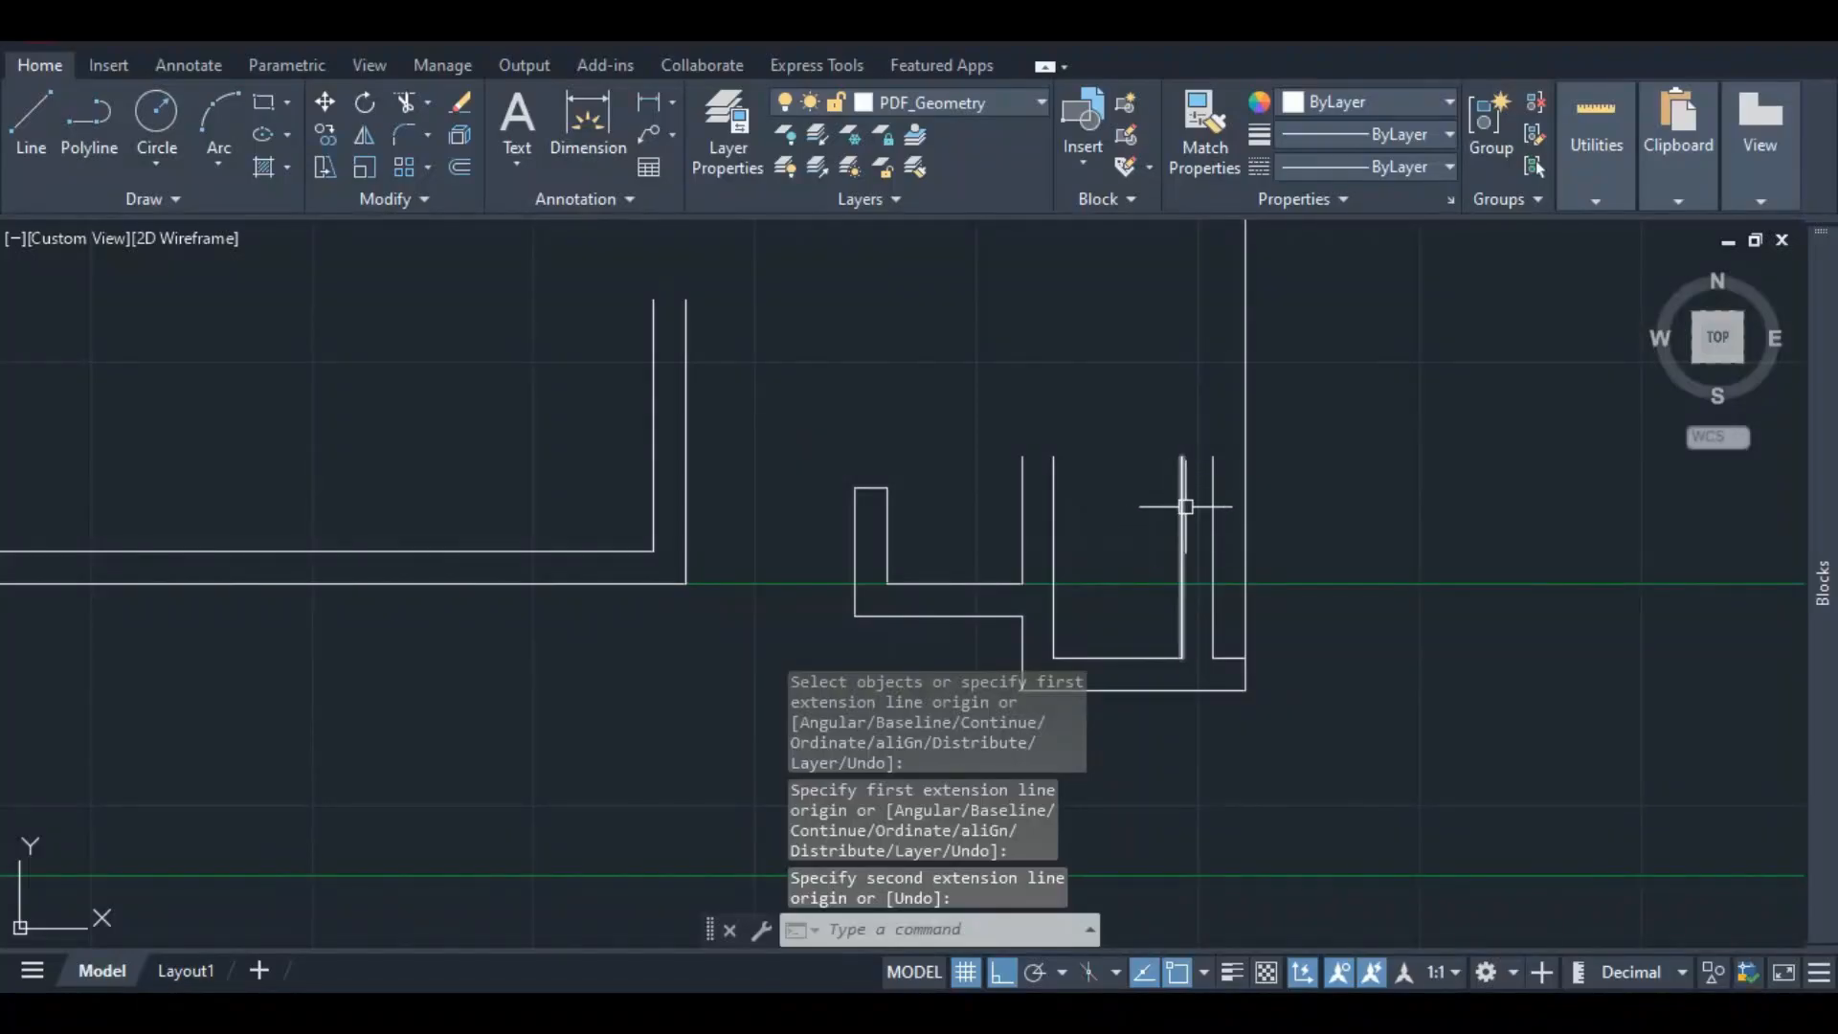
- Trim away the western line of the toilet's former east partition, keeping the line nearest the outer east wall
click(406, 105)
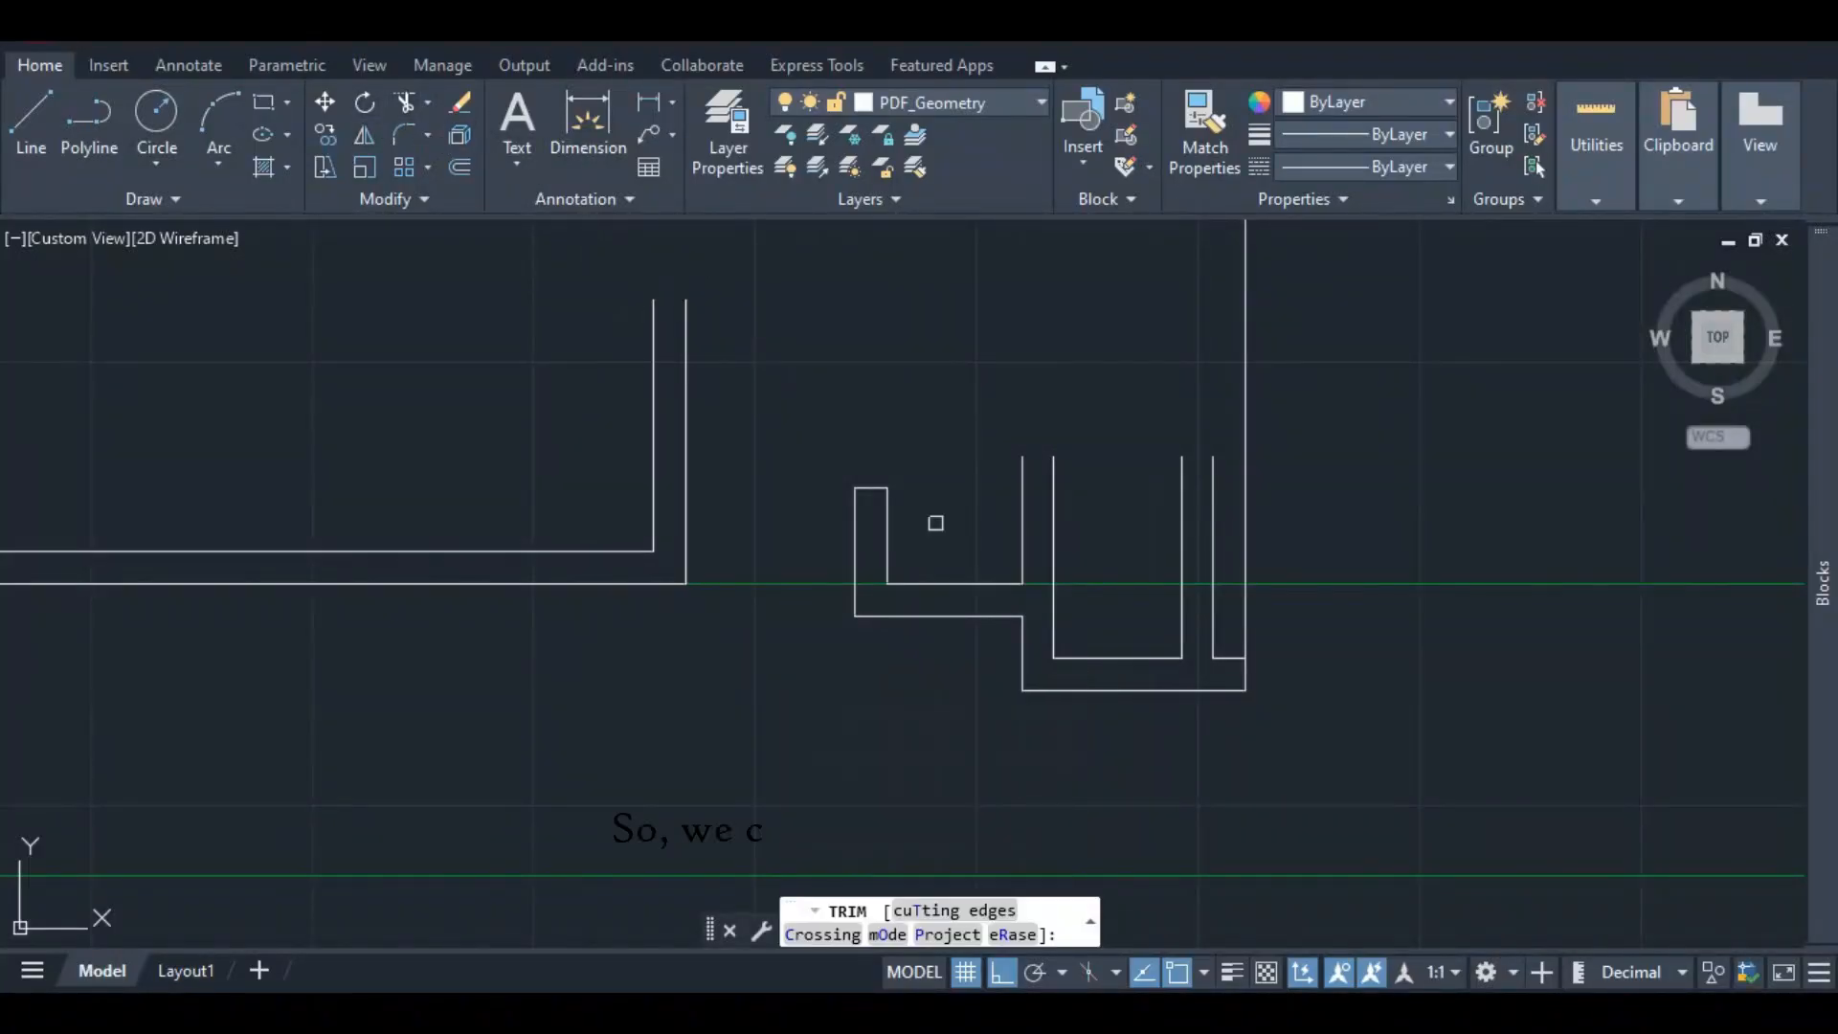
click(1184, 500)
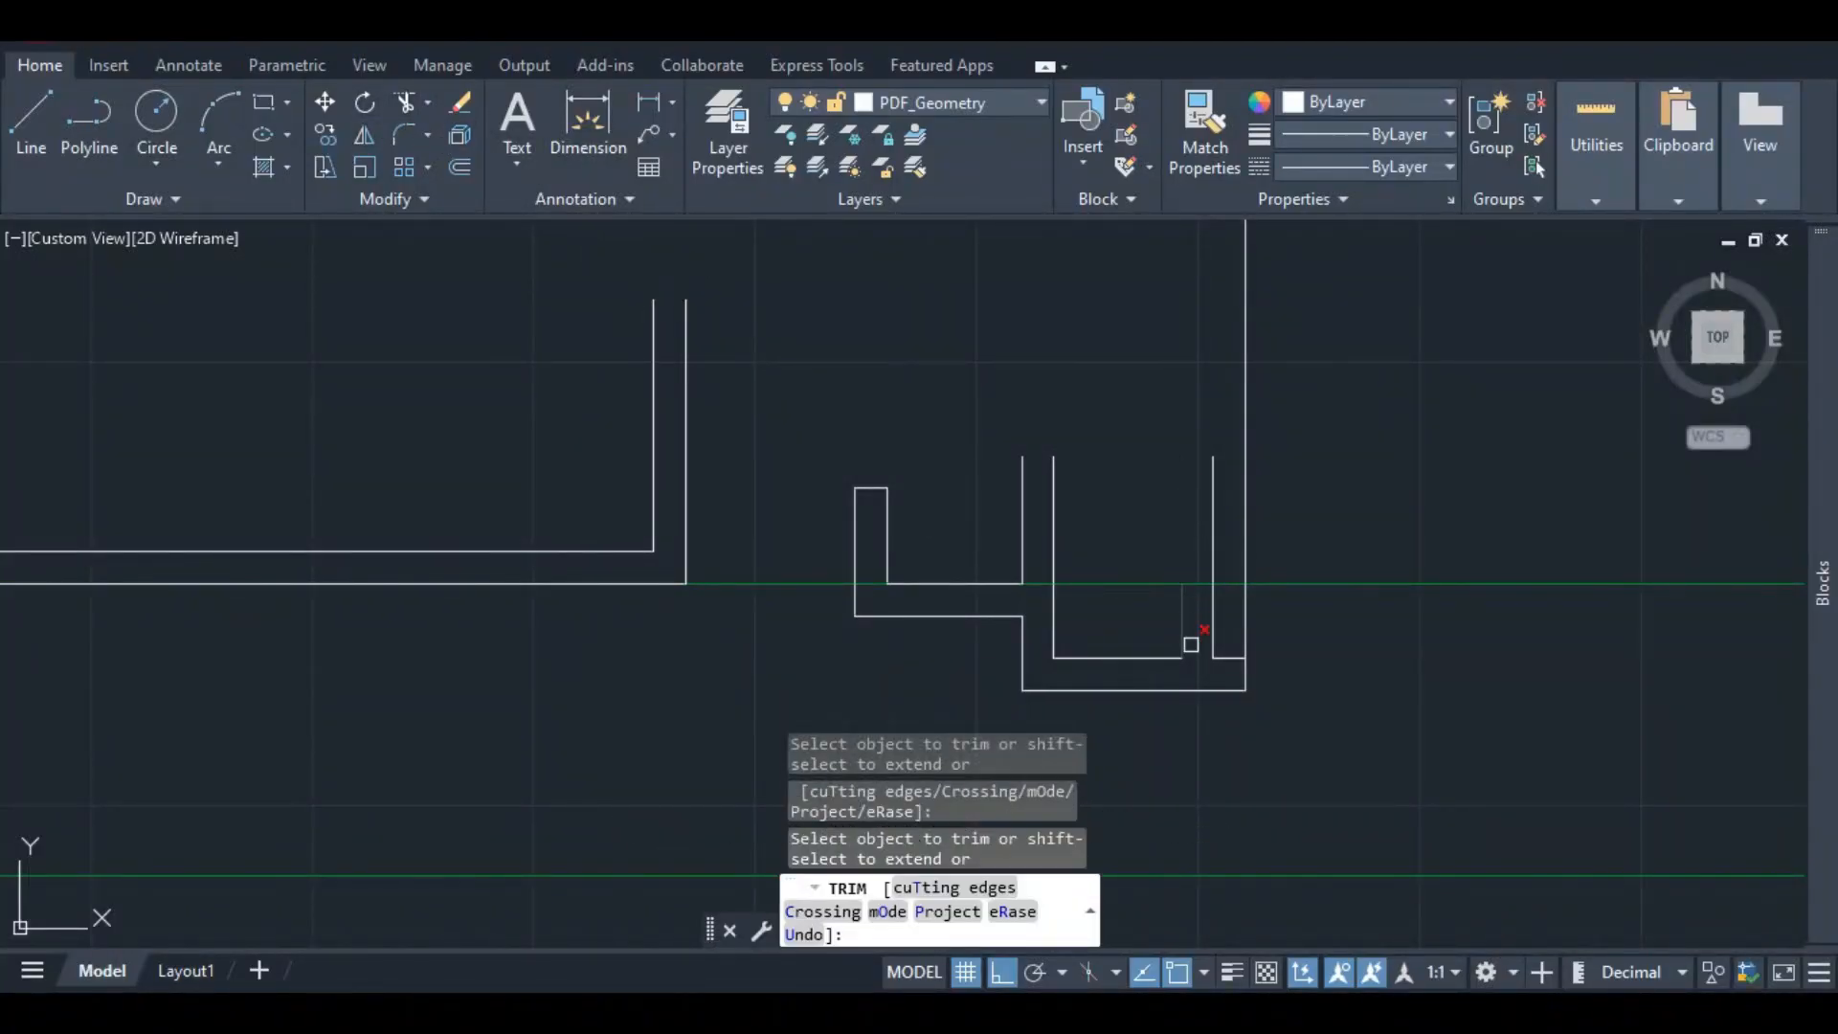
scroll(1161, 462, up, 3)
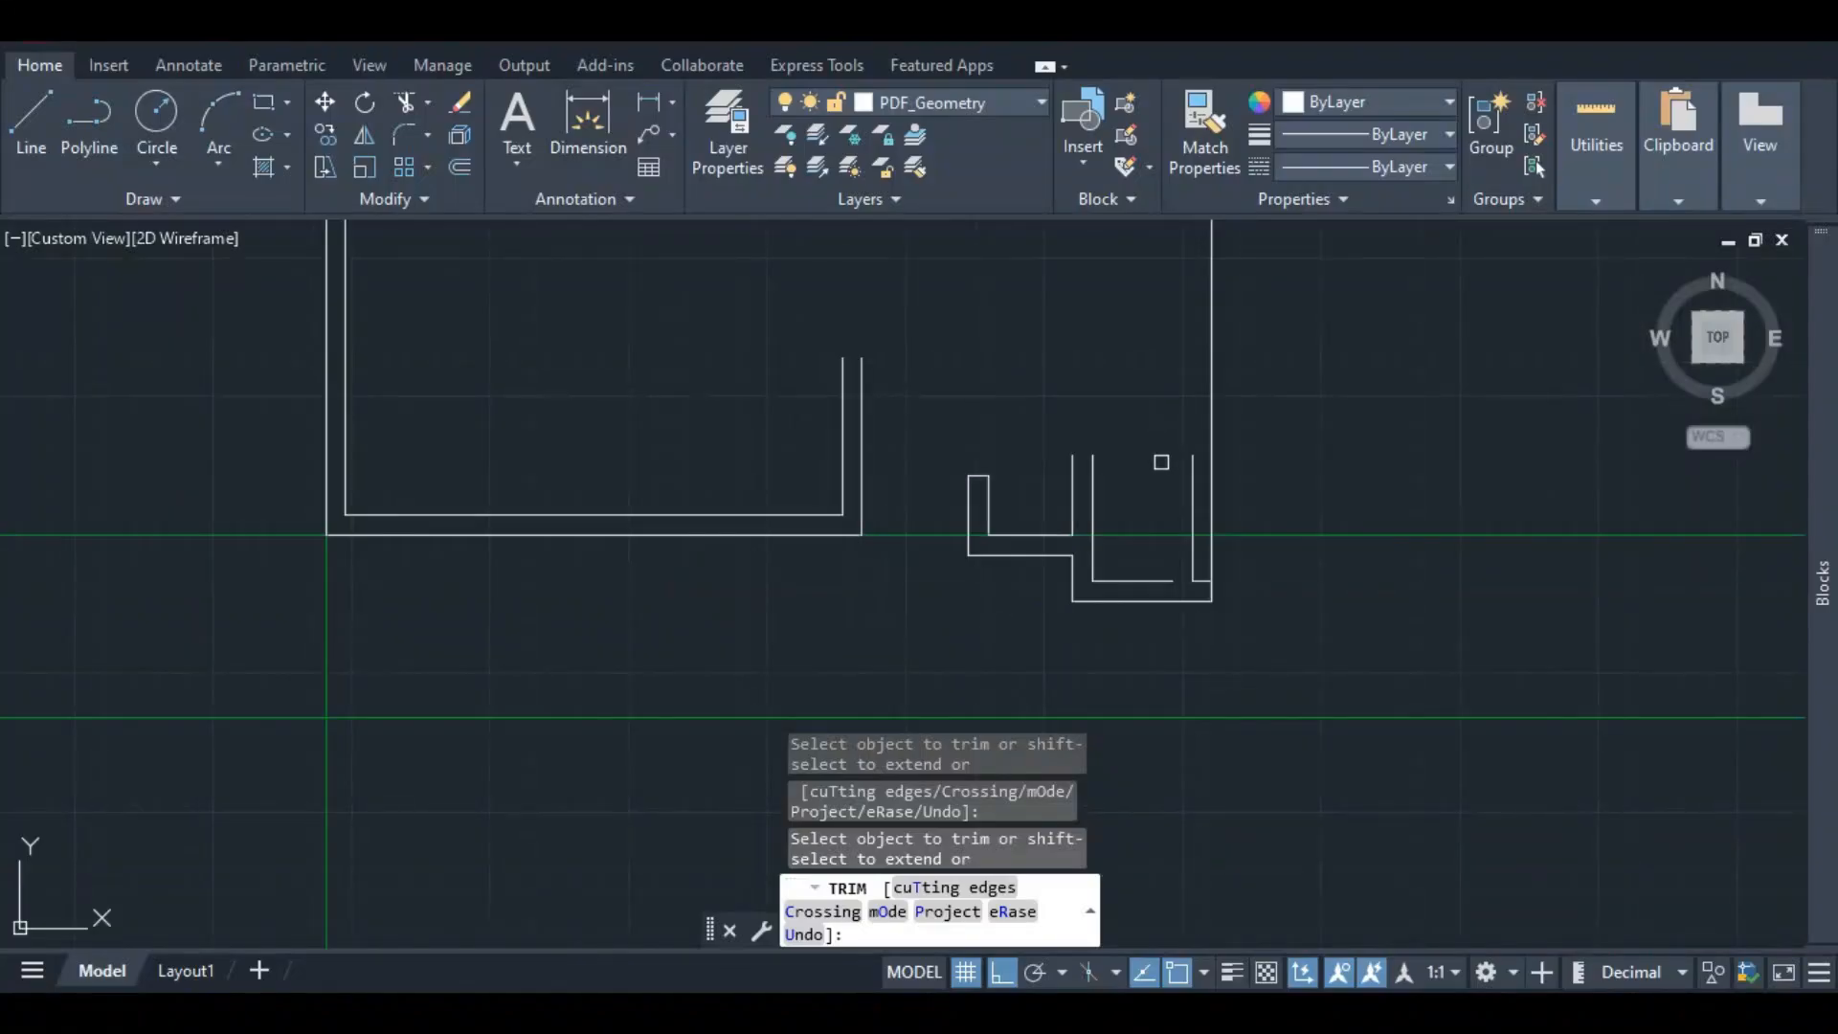
key(Escape)
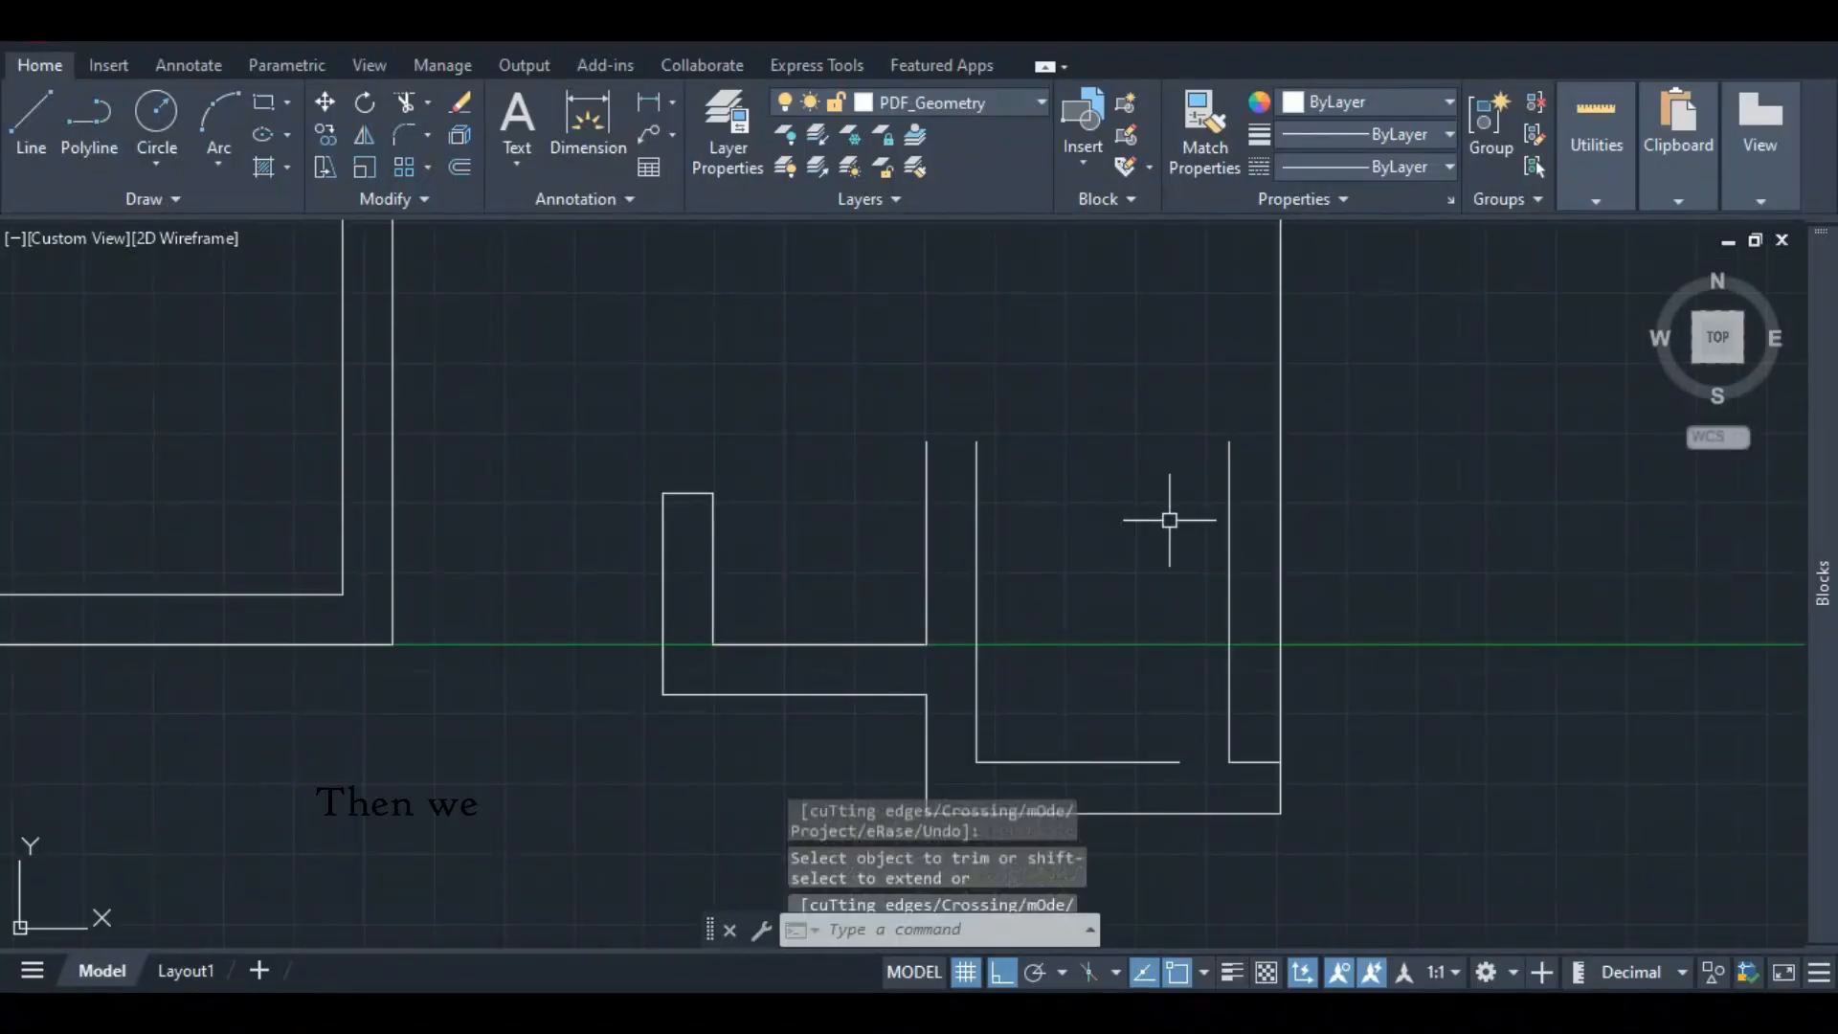
- Delete the short segment closing the east wall's south end and stretch the toilet's inner south line to the inner east wall line
click(1254, 762)
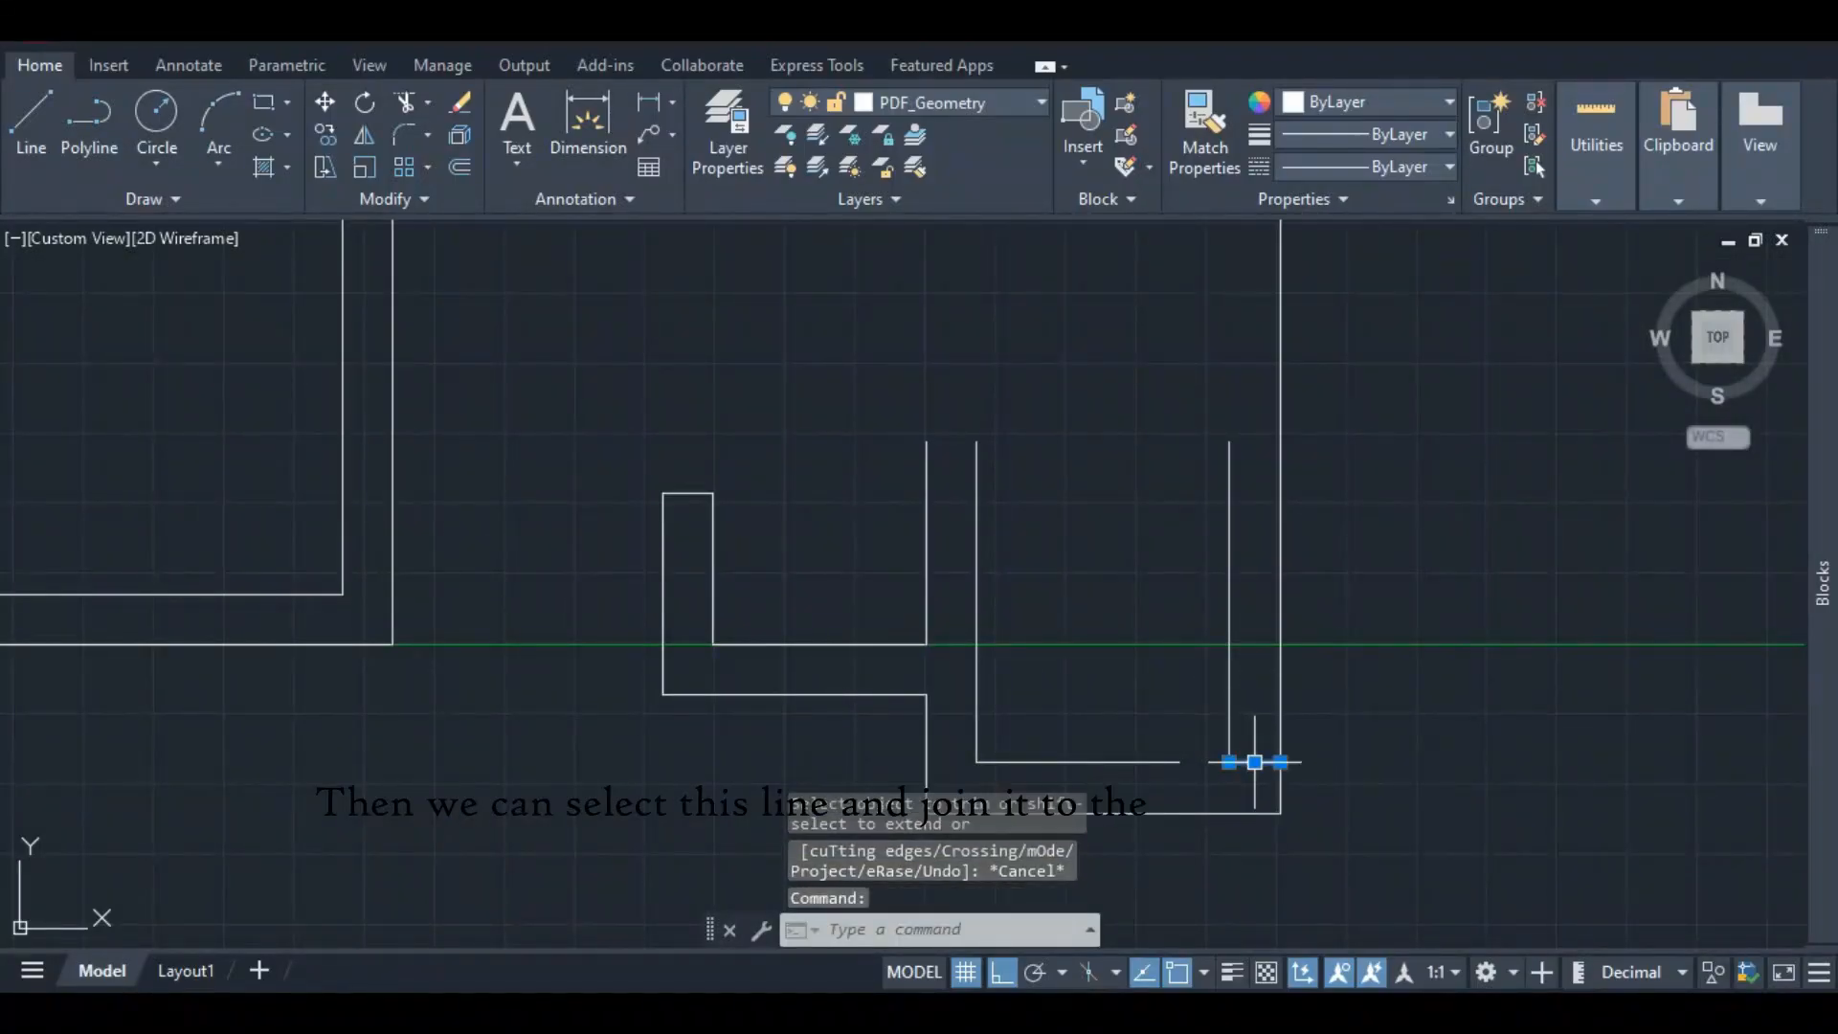
key(Delete)
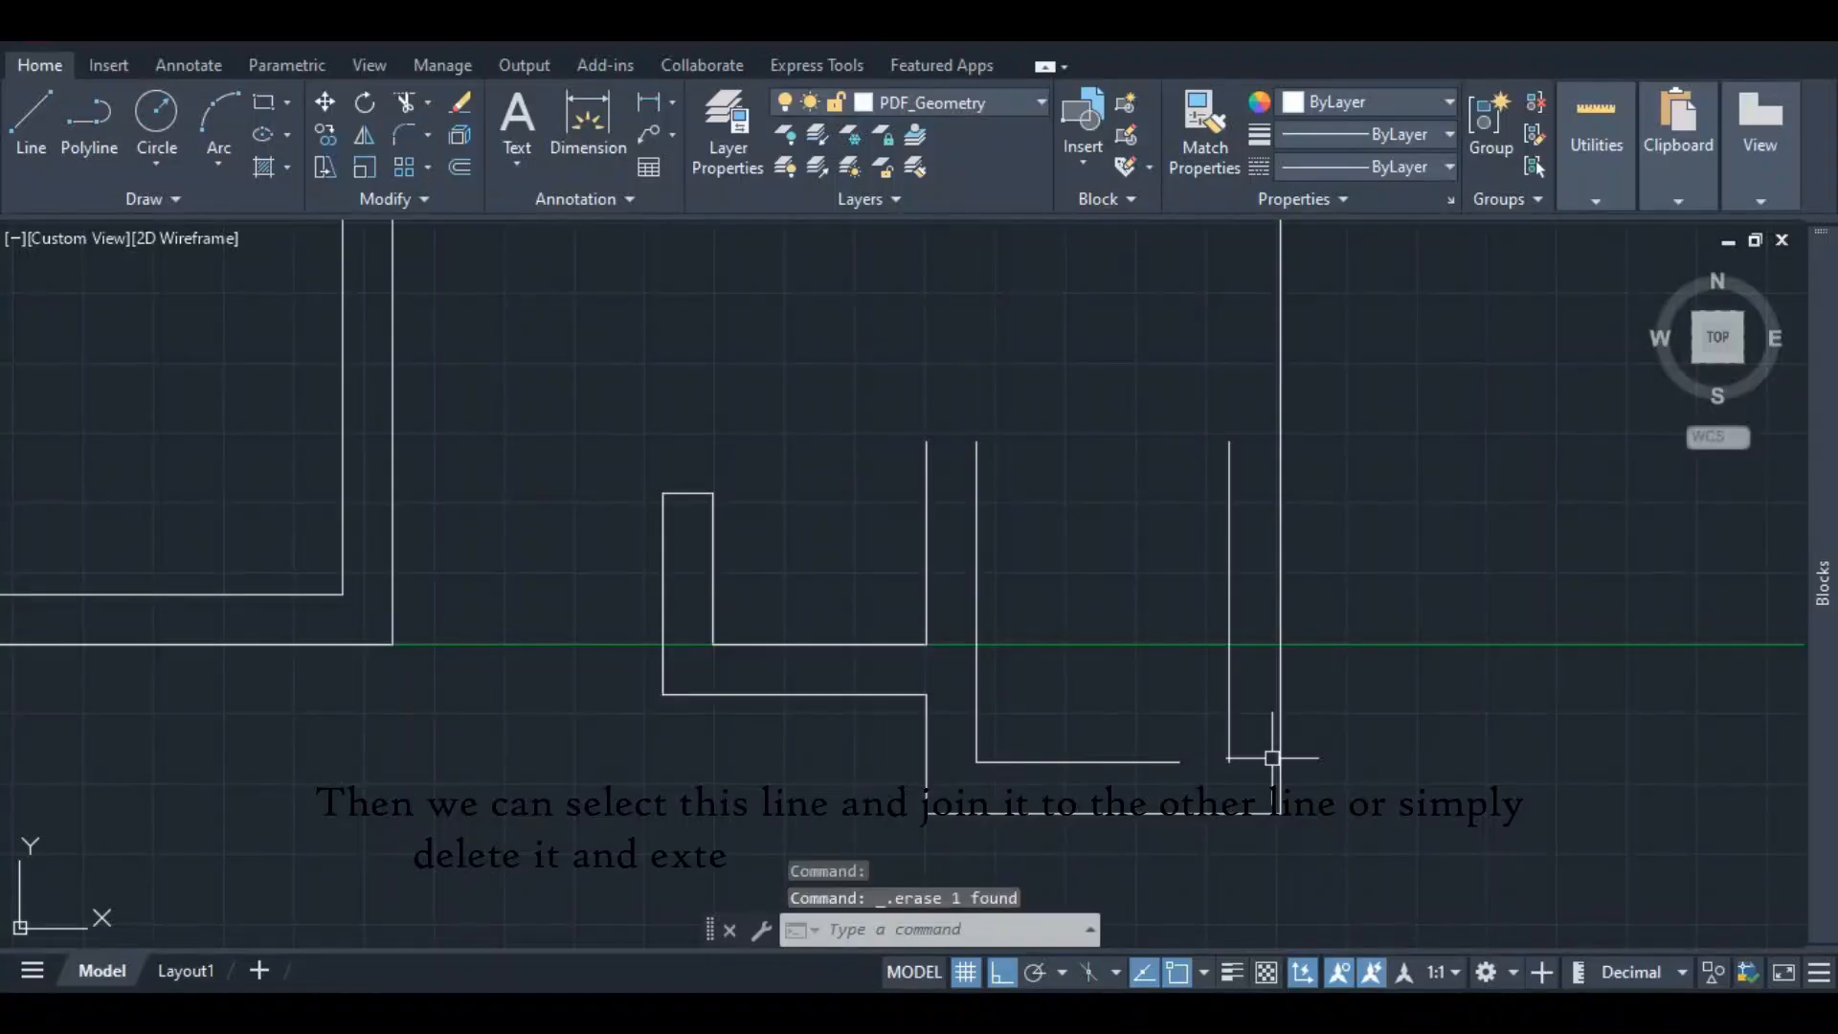
click(1165, 763)
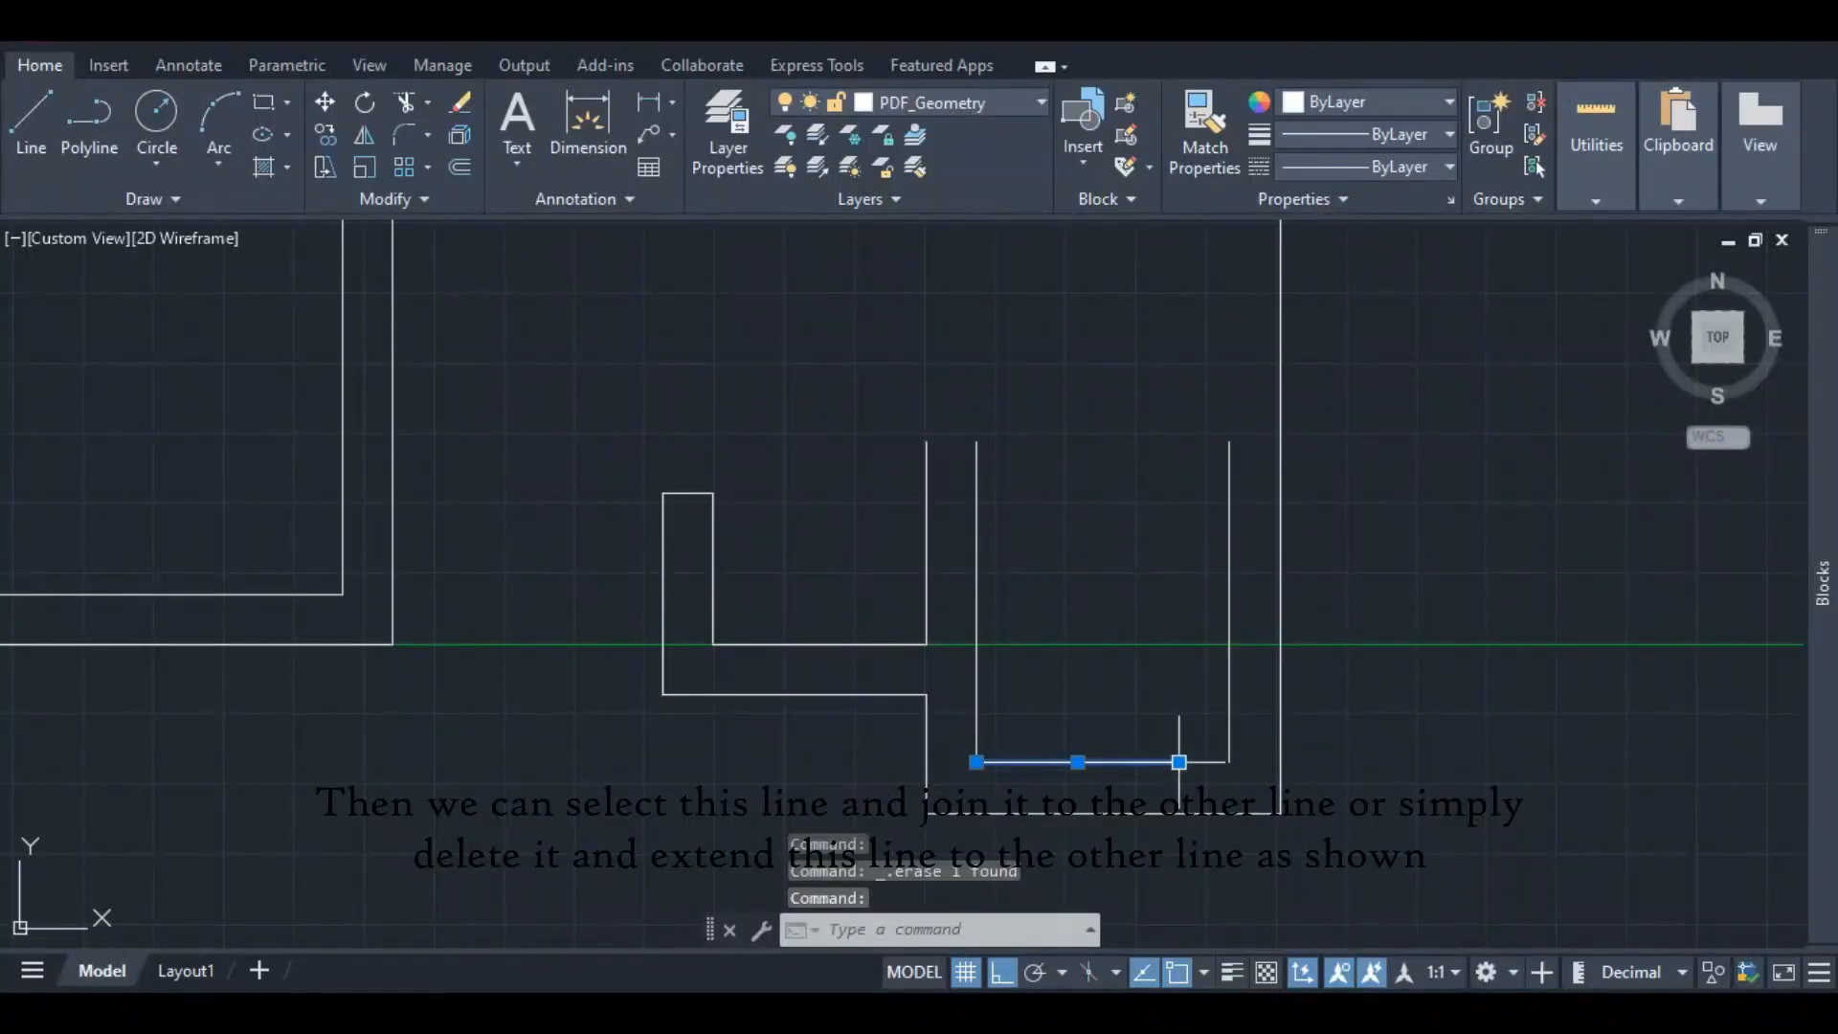
click(1178, 762)
click(1229, 762)
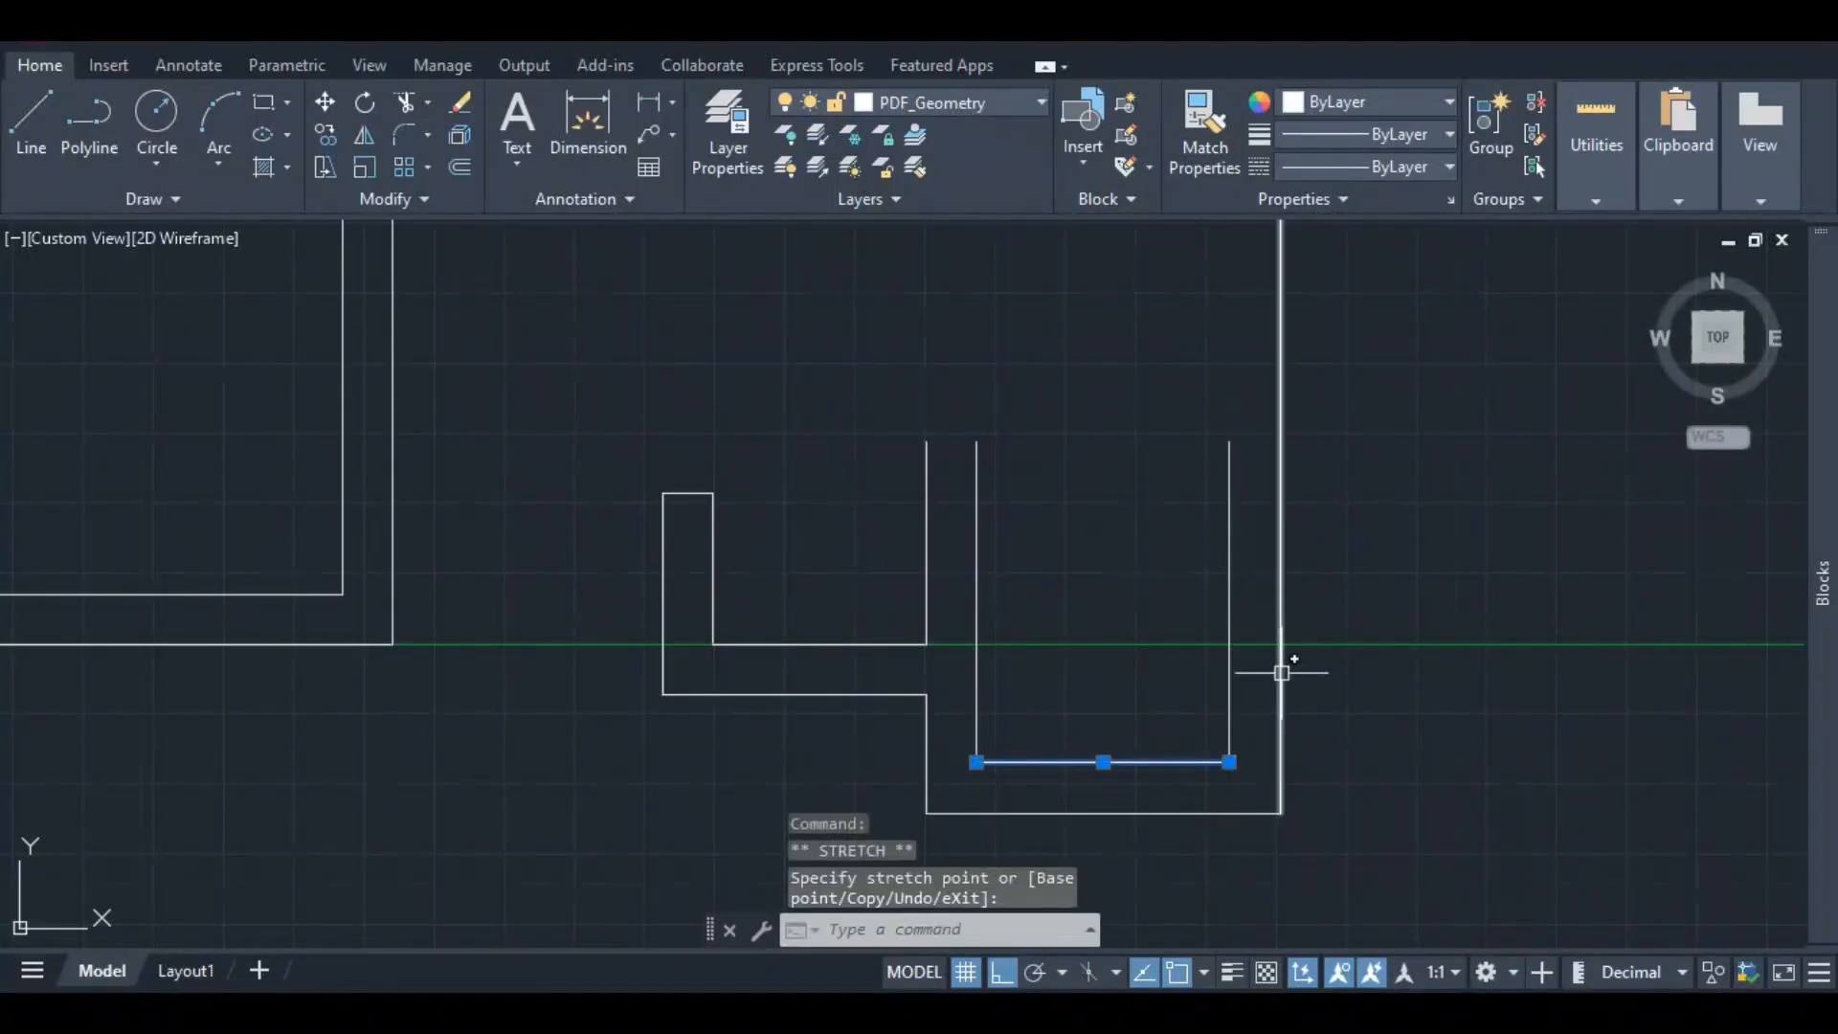
- Stretch the north end of the toilet's inner east wall line straight up to the outer recess wall line beside the balcony
scroll(1281, 673, down, 5)
scroll(1270, 381, up, 2)
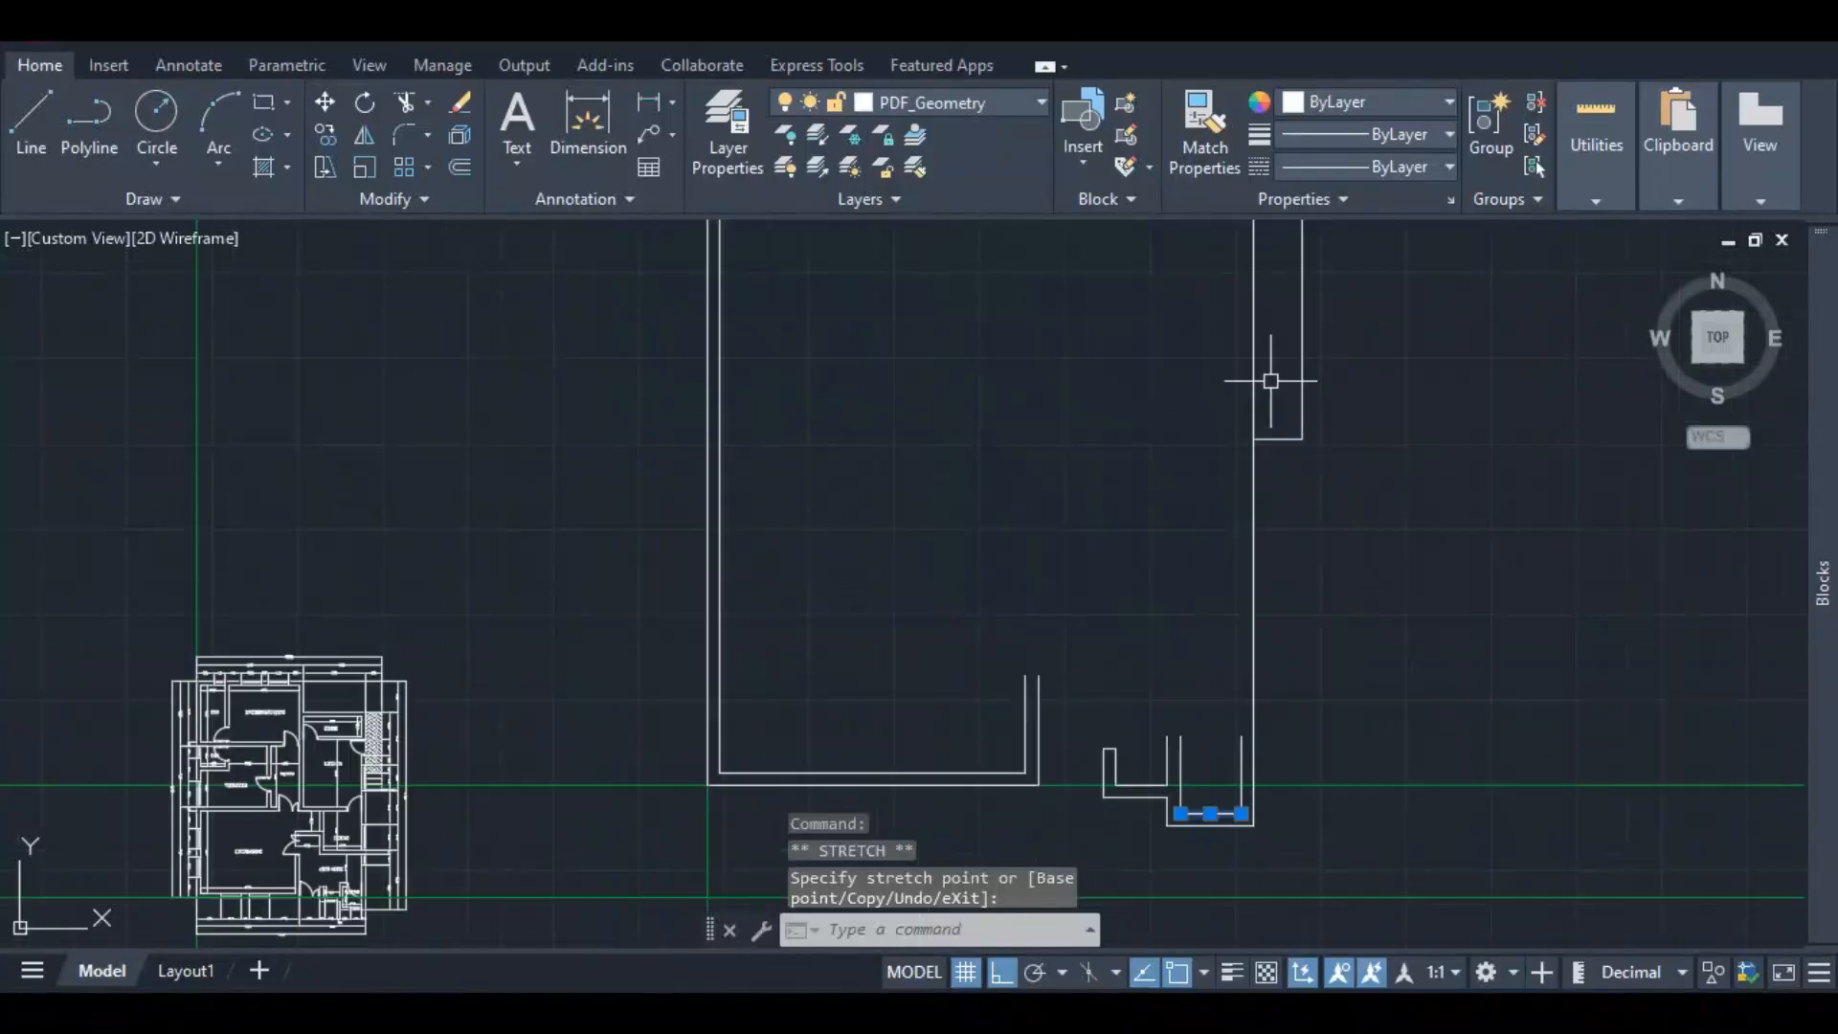
scroll(1270, 381, down, 5)
scroll(1235, 536, up, 5)
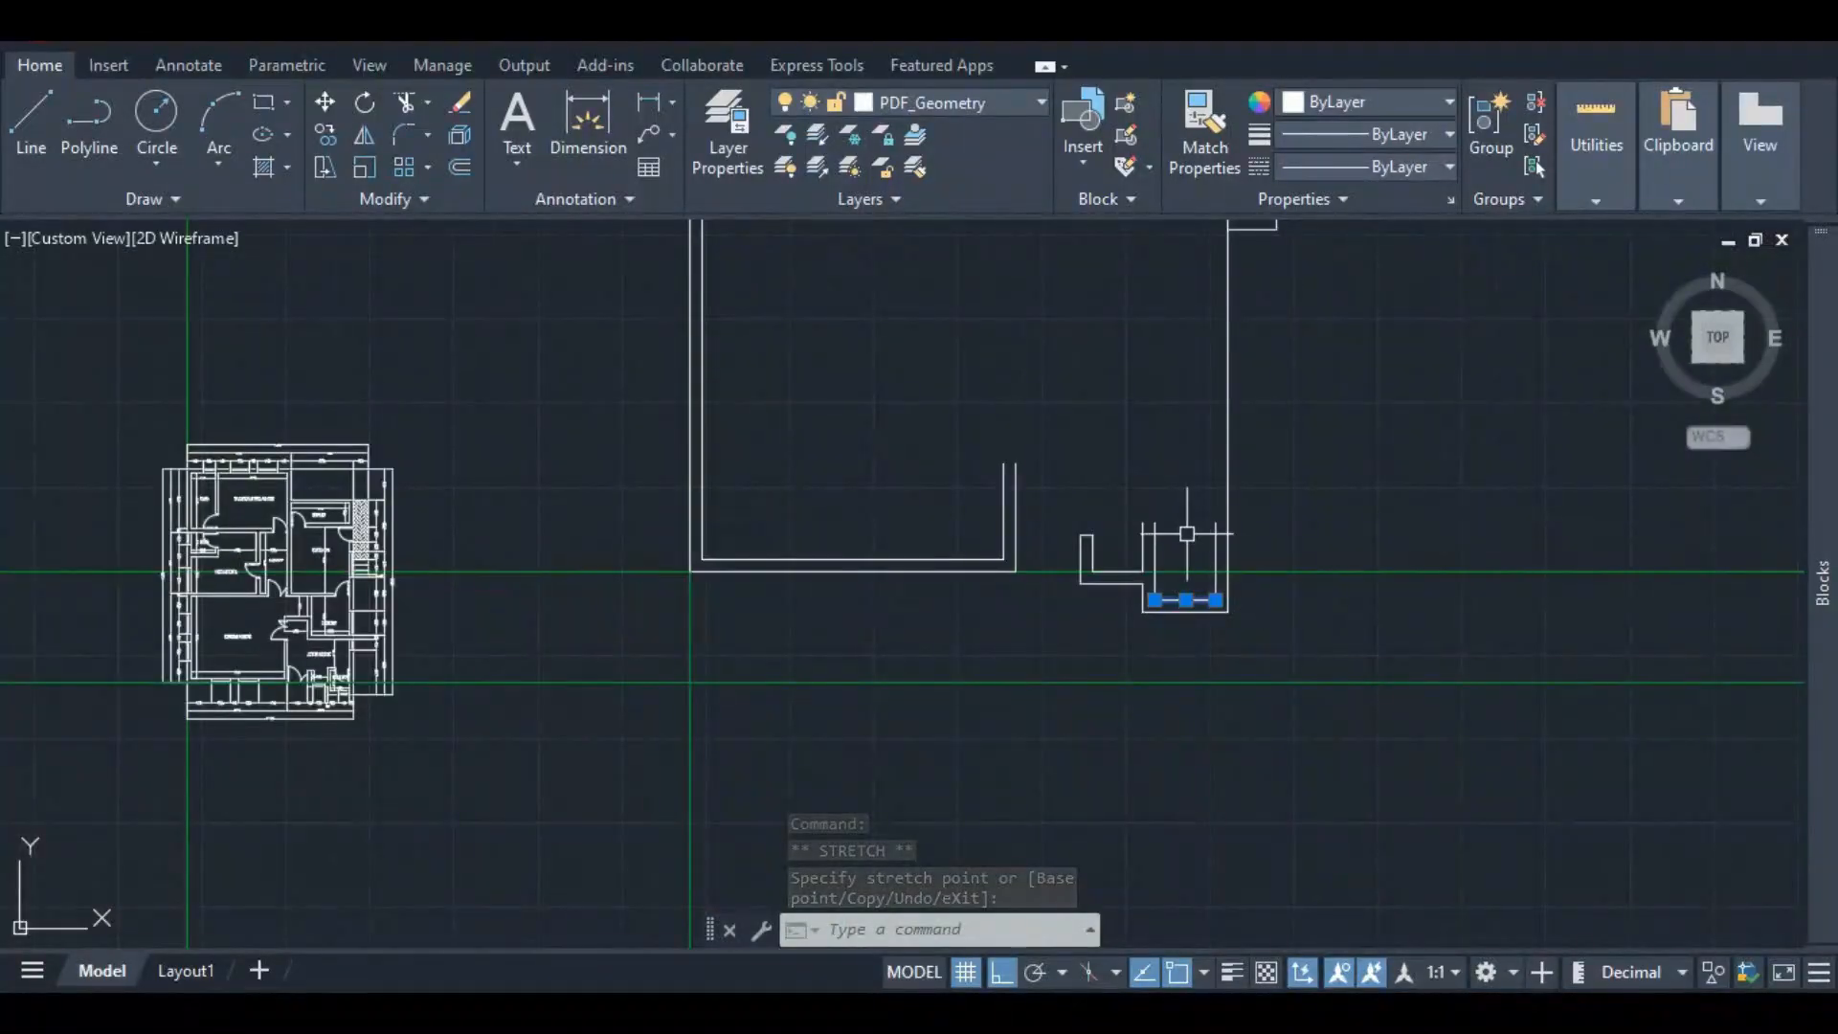
scroll(1187, 533, up, 2)
scroll(1203, 533, down, 4)
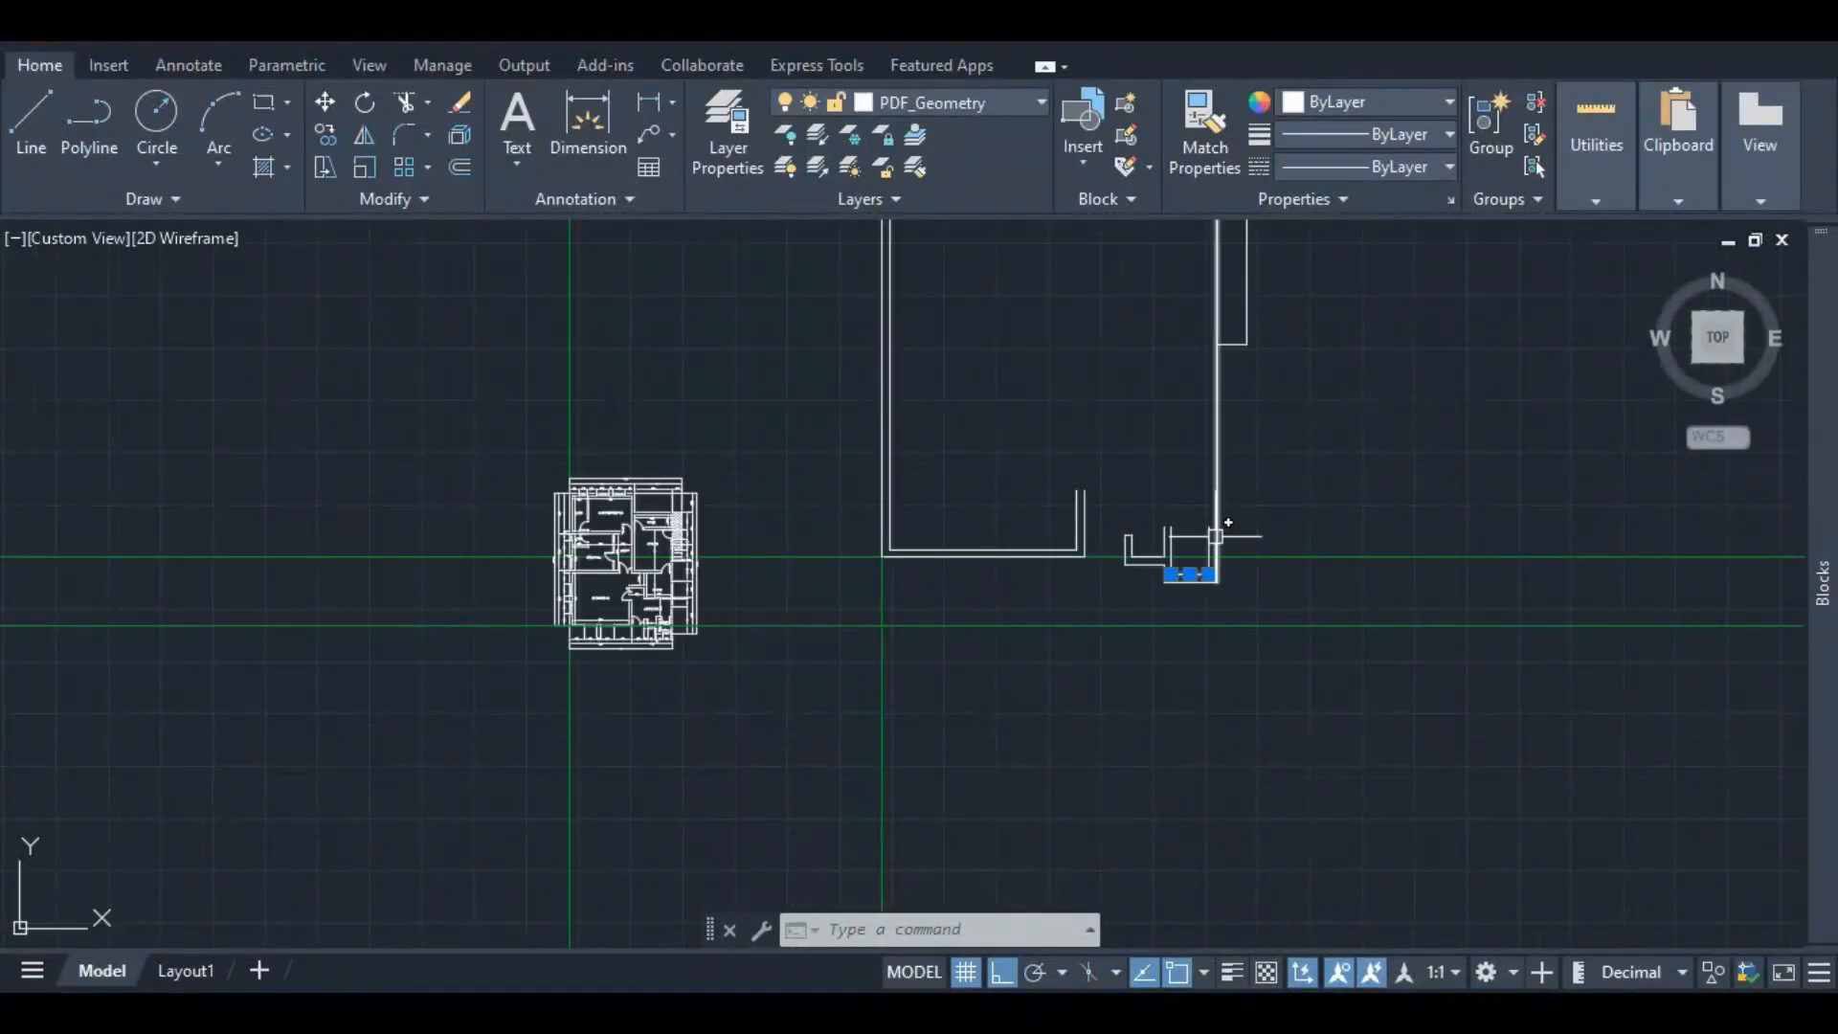
scroll(1210, 517, up, 3)
scroll(1202, 532, down, 1)
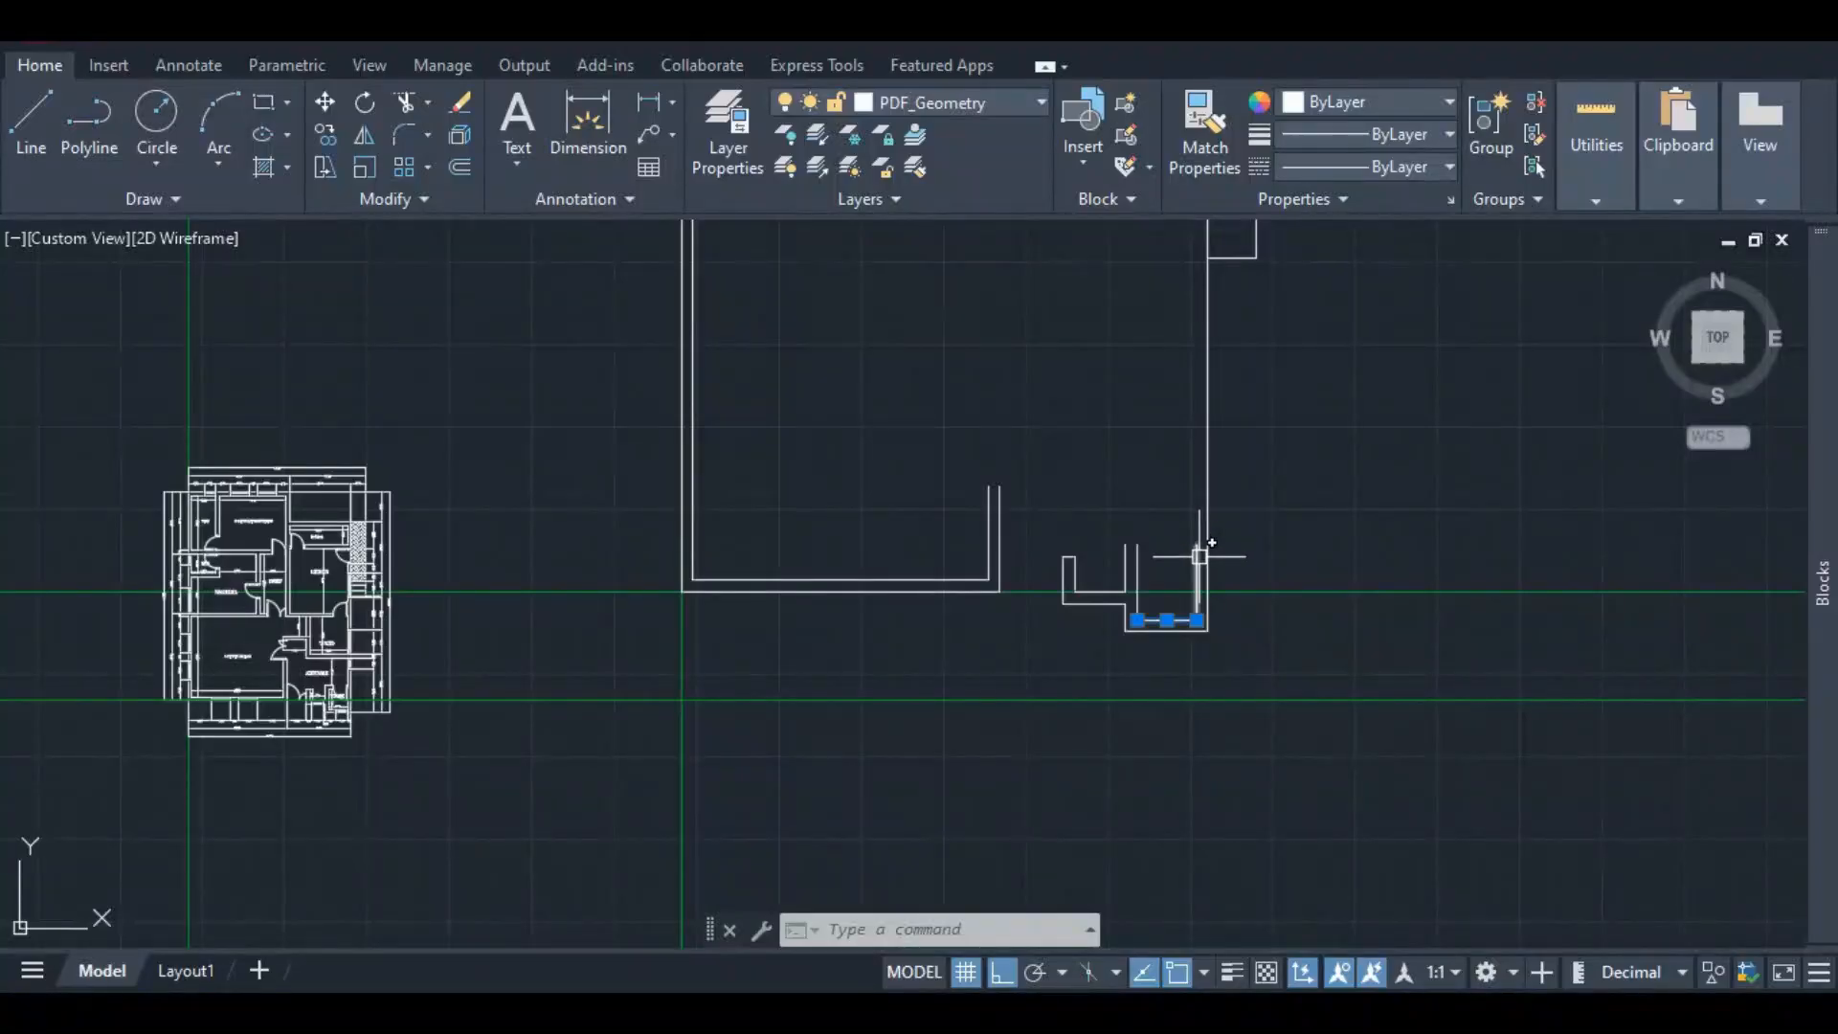
click(1199, 556)
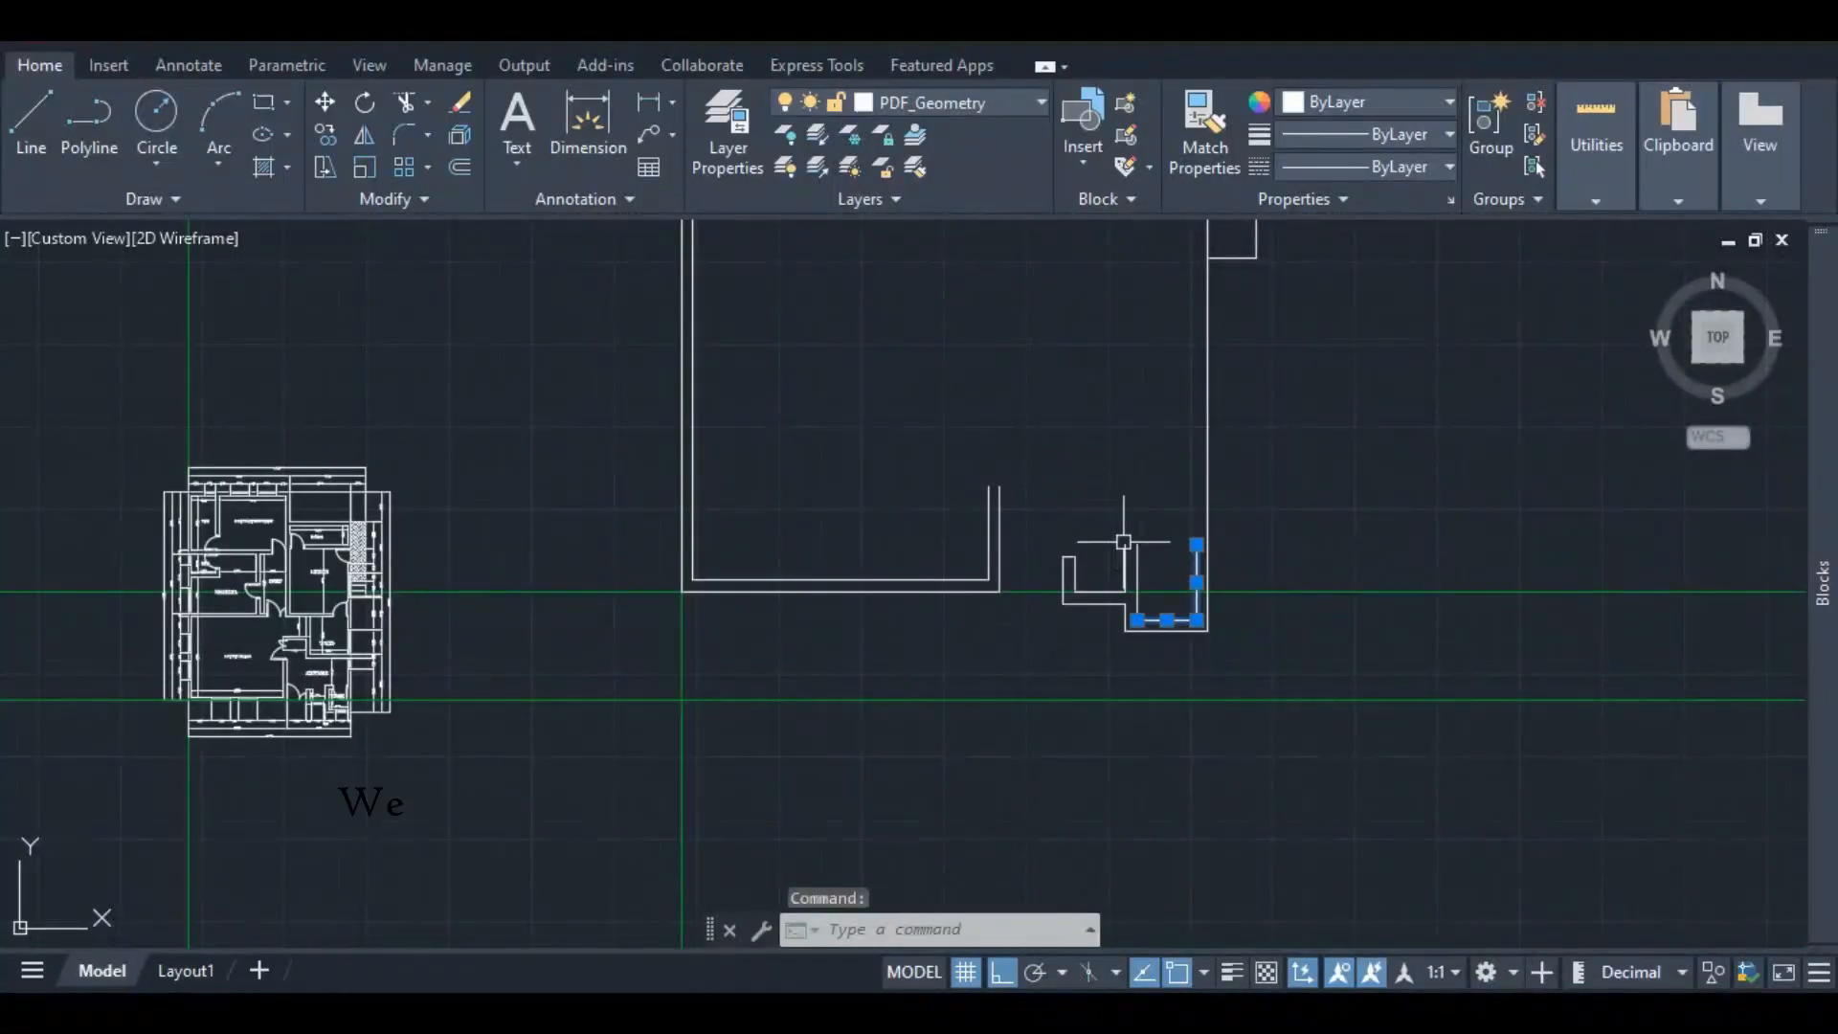
scroll(1177, 638, down, 4)
click(1178, 610)
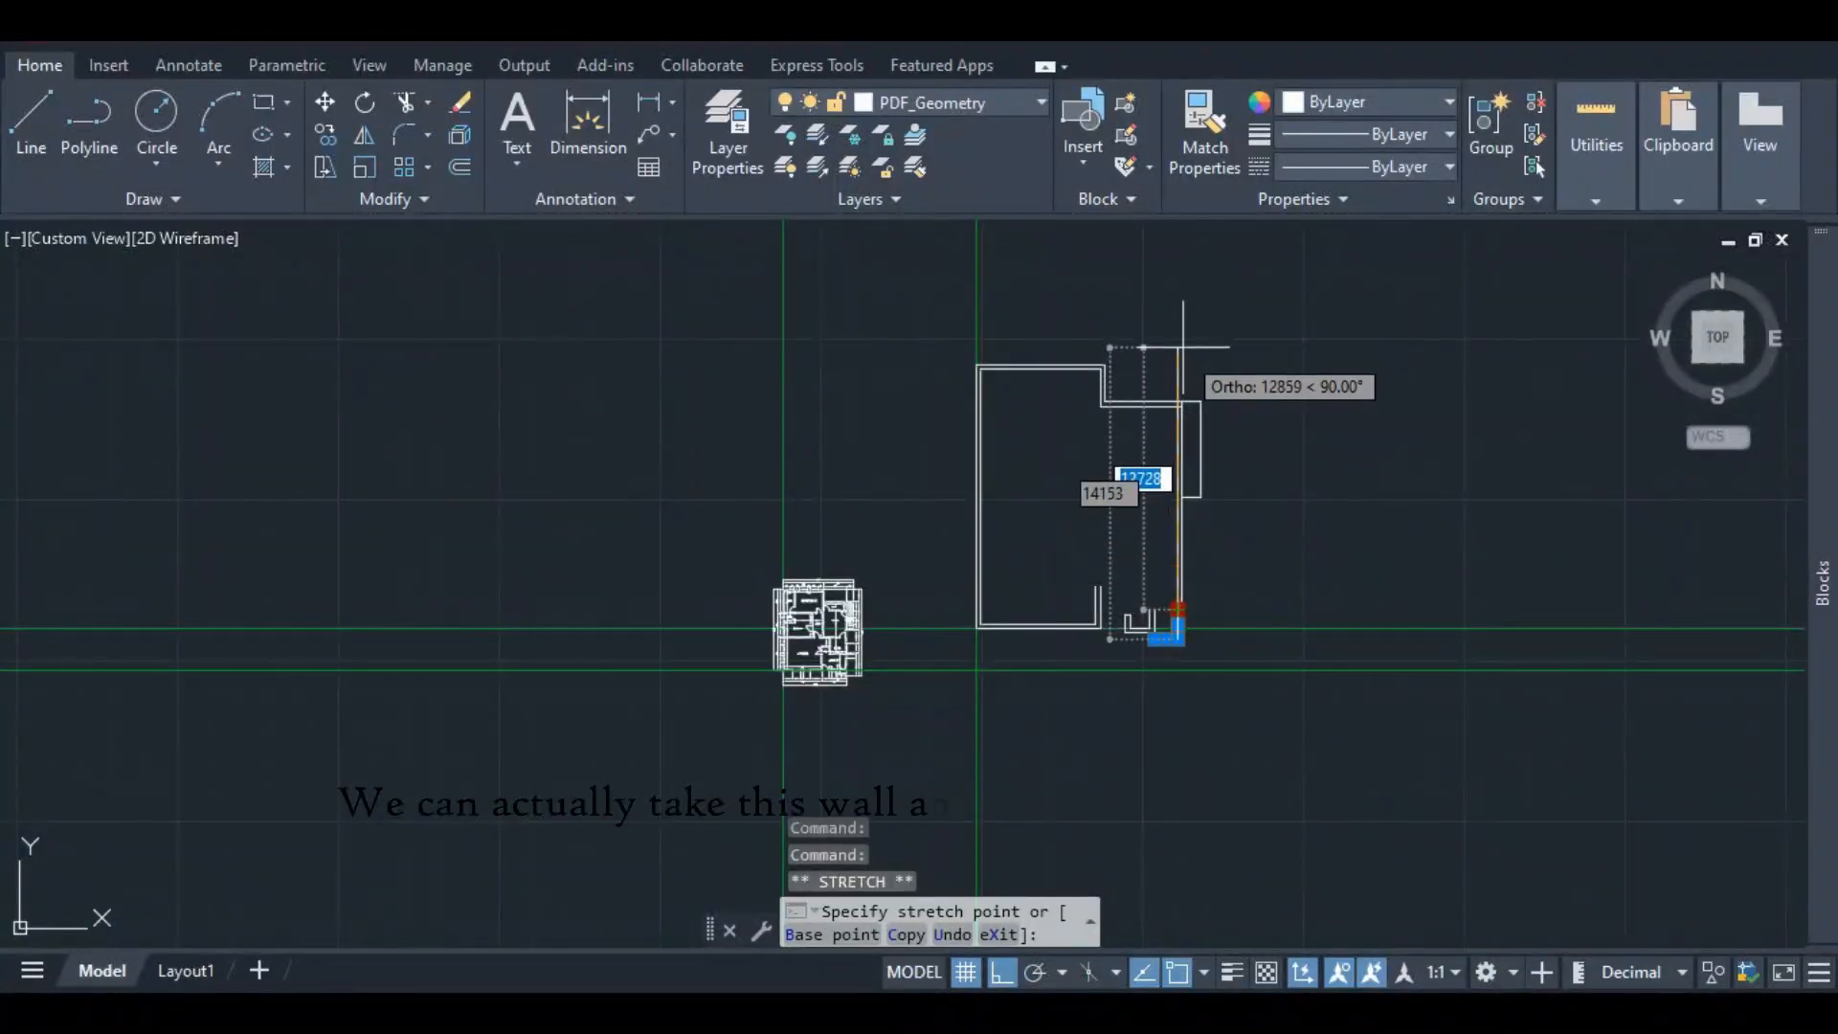
scroll(1187, 383, up, 5)
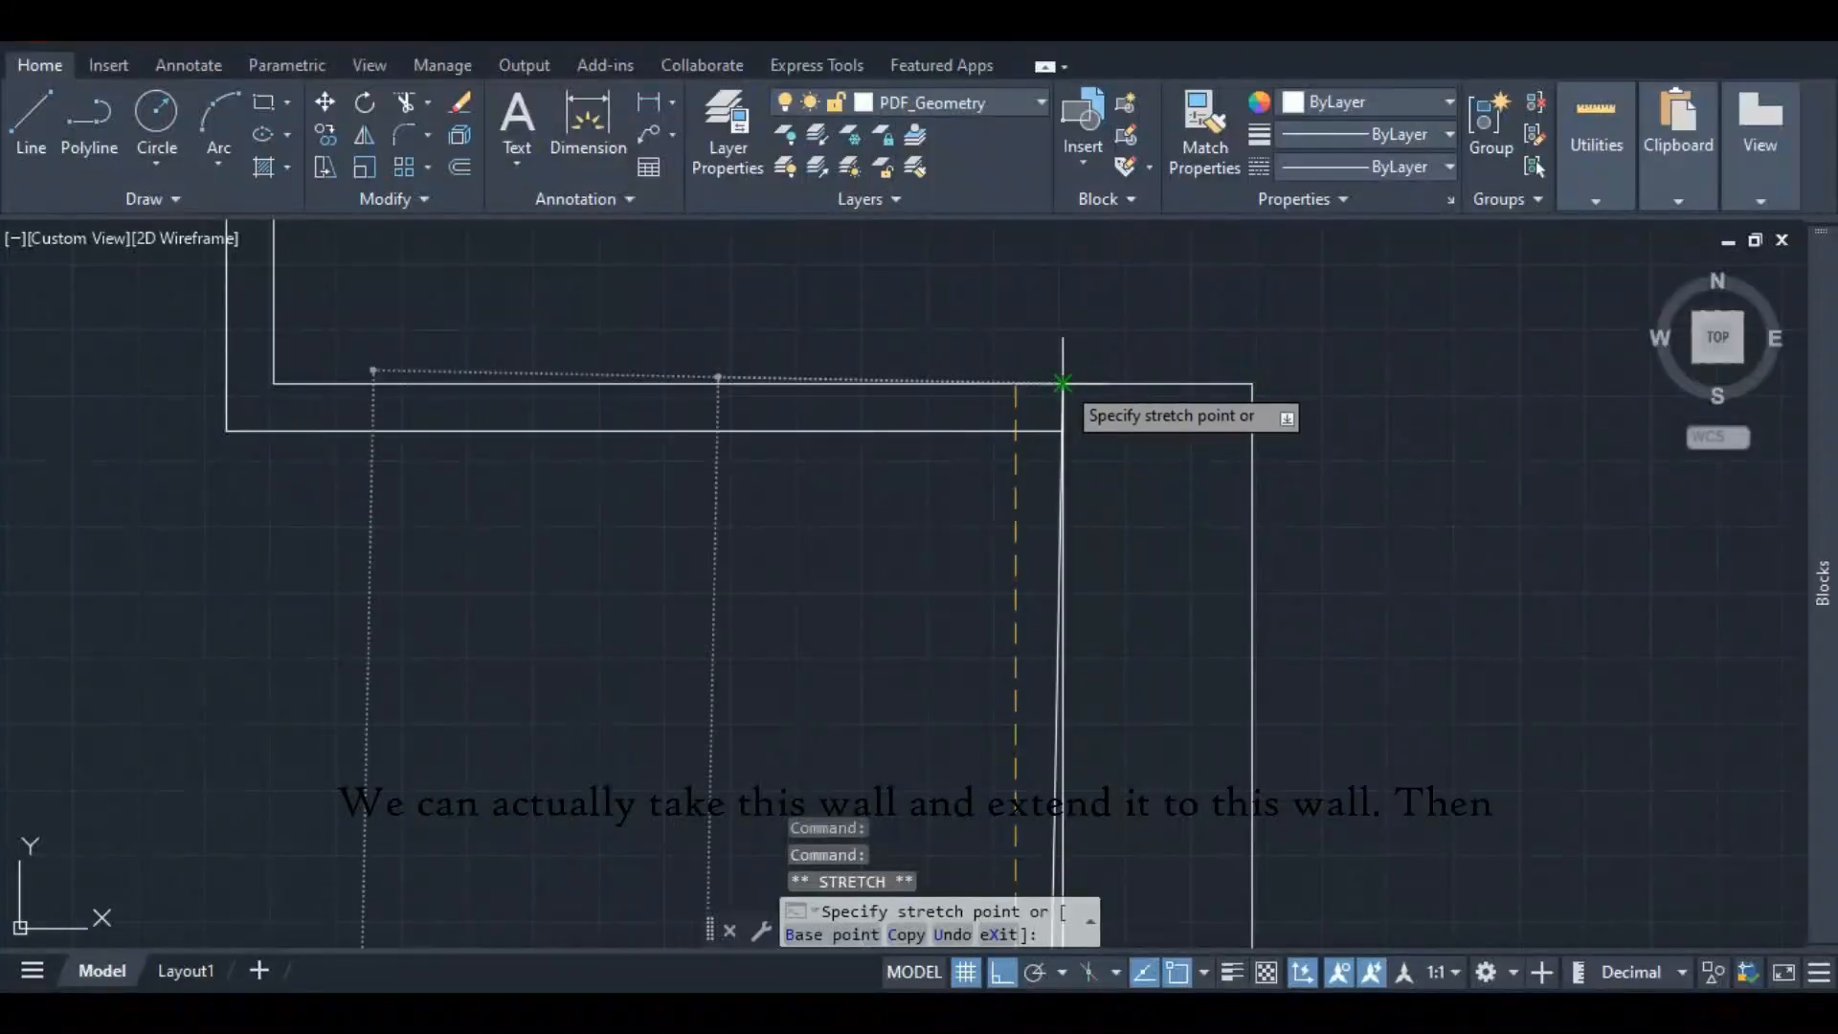
click(1016, 383)
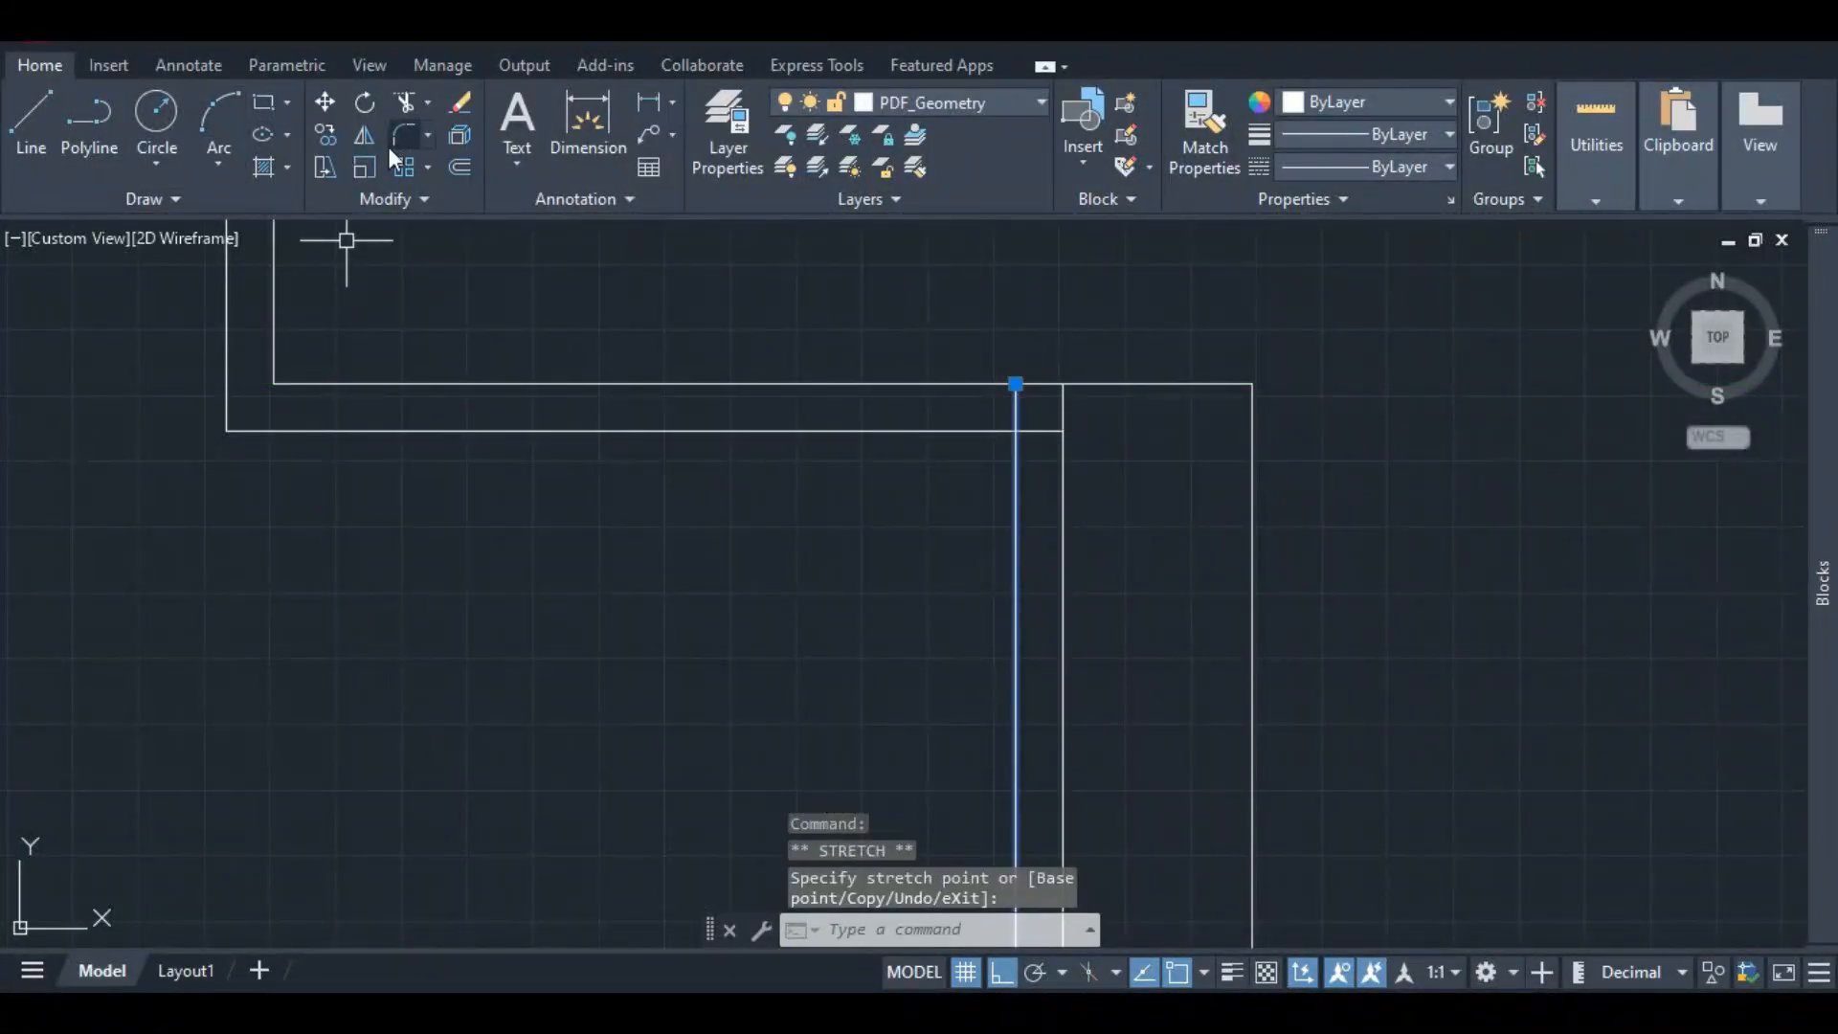
- Trim the inner recess line's overhang beyond the inner east wall line, undoing the accidental trim of the wall line itself
click(402, 105)
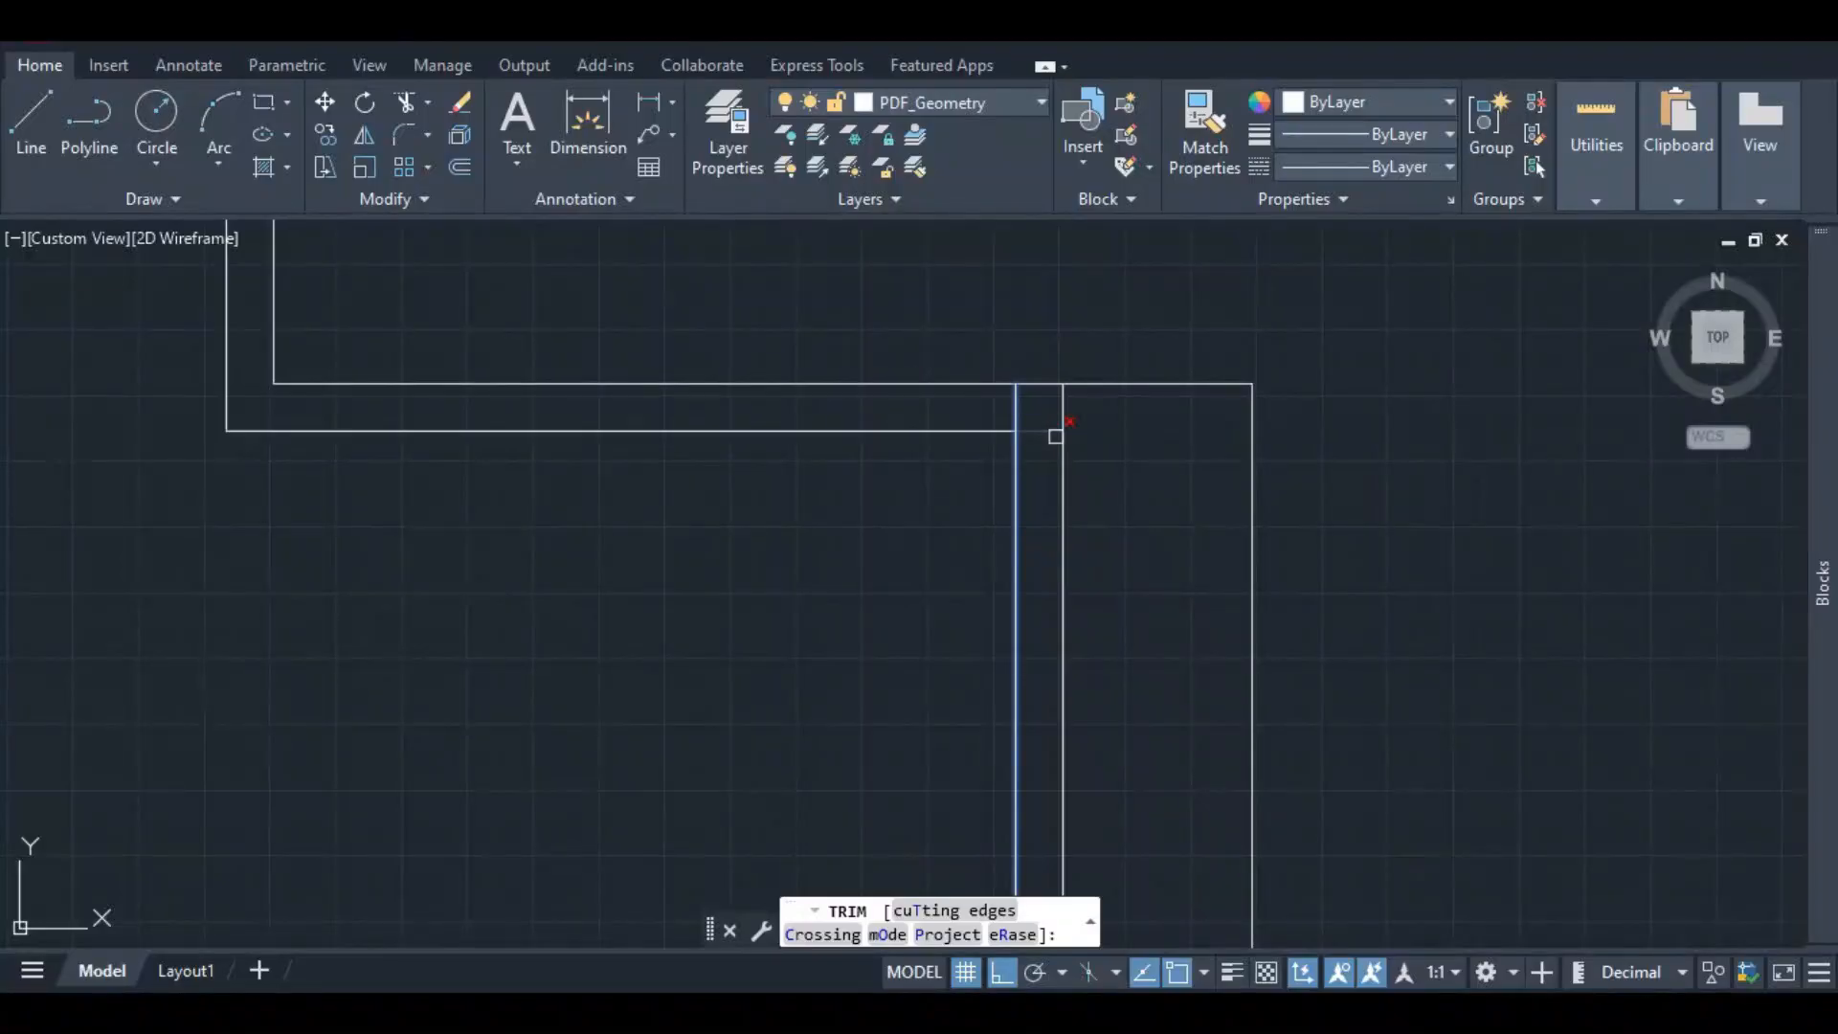
click(1035, 422)
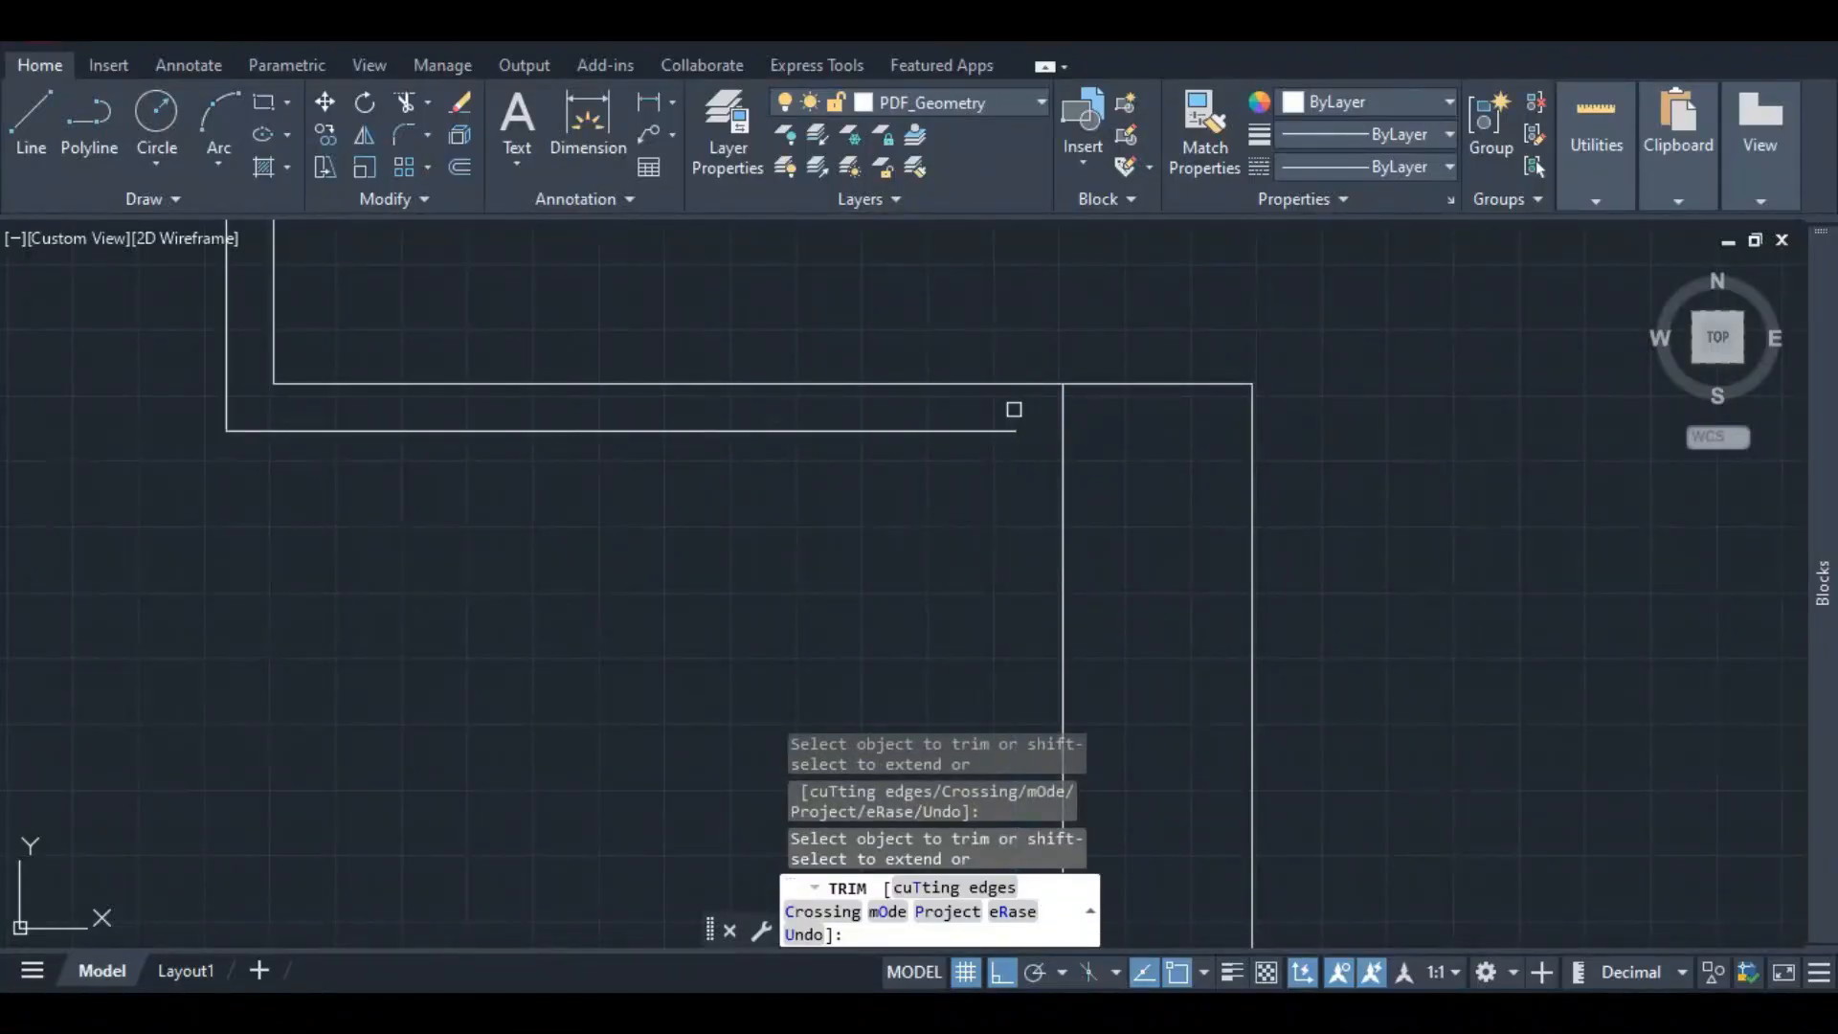
key(ctrl+z)
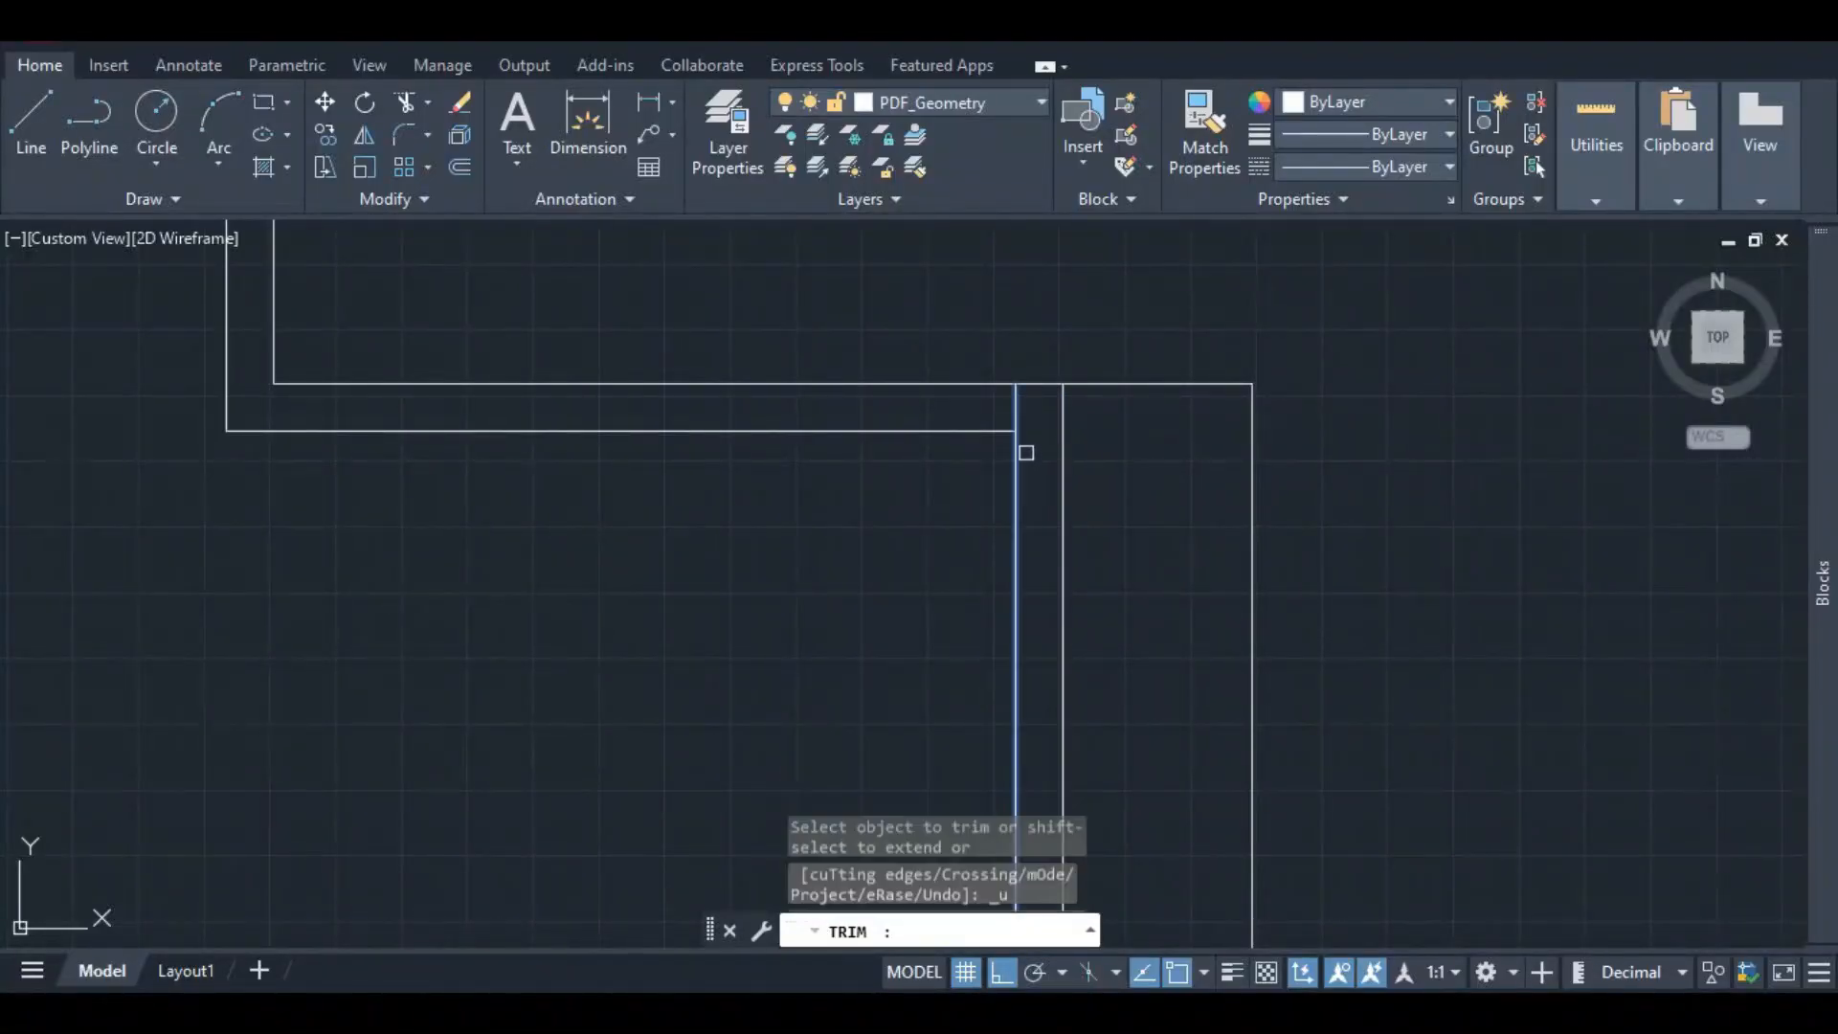
scroll(1045, 394, down, 2)
scroll(1033, 400, up, 2)
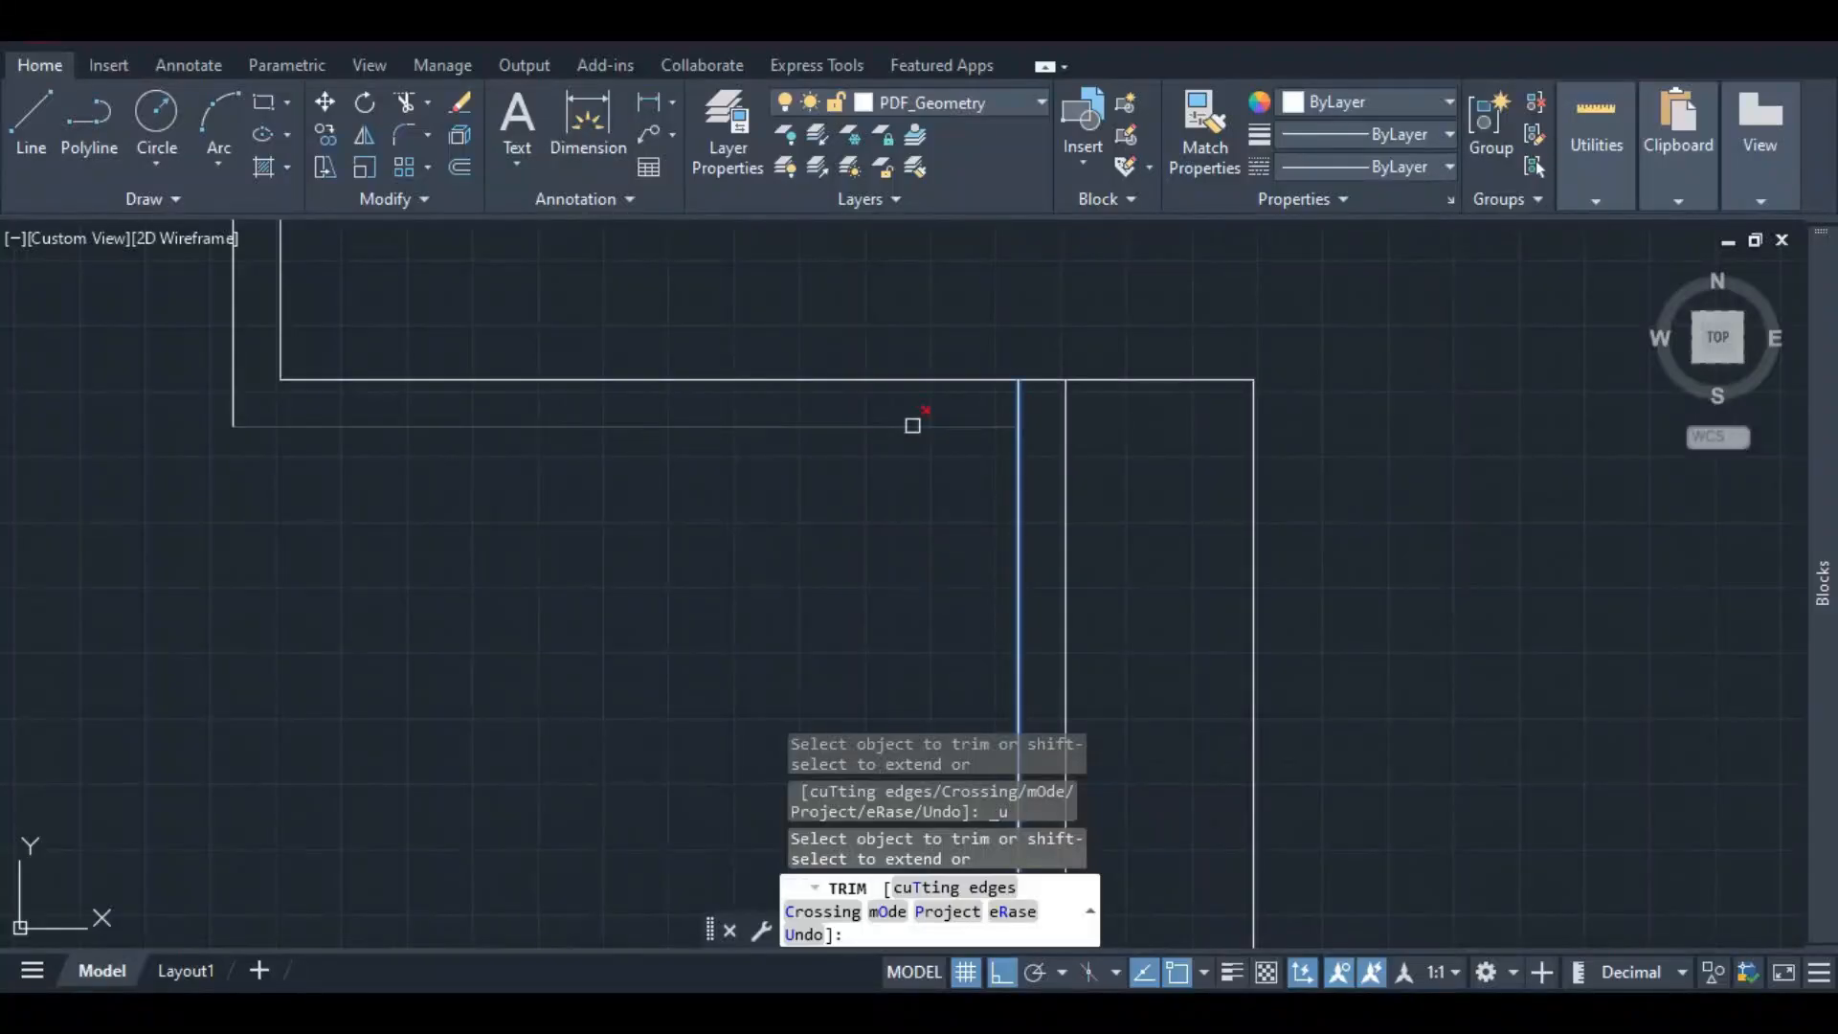
key(Escape)
- Stretch the inner east wall line's north end down to the end of the inner recess line and save the drawing
click(1019, 387)
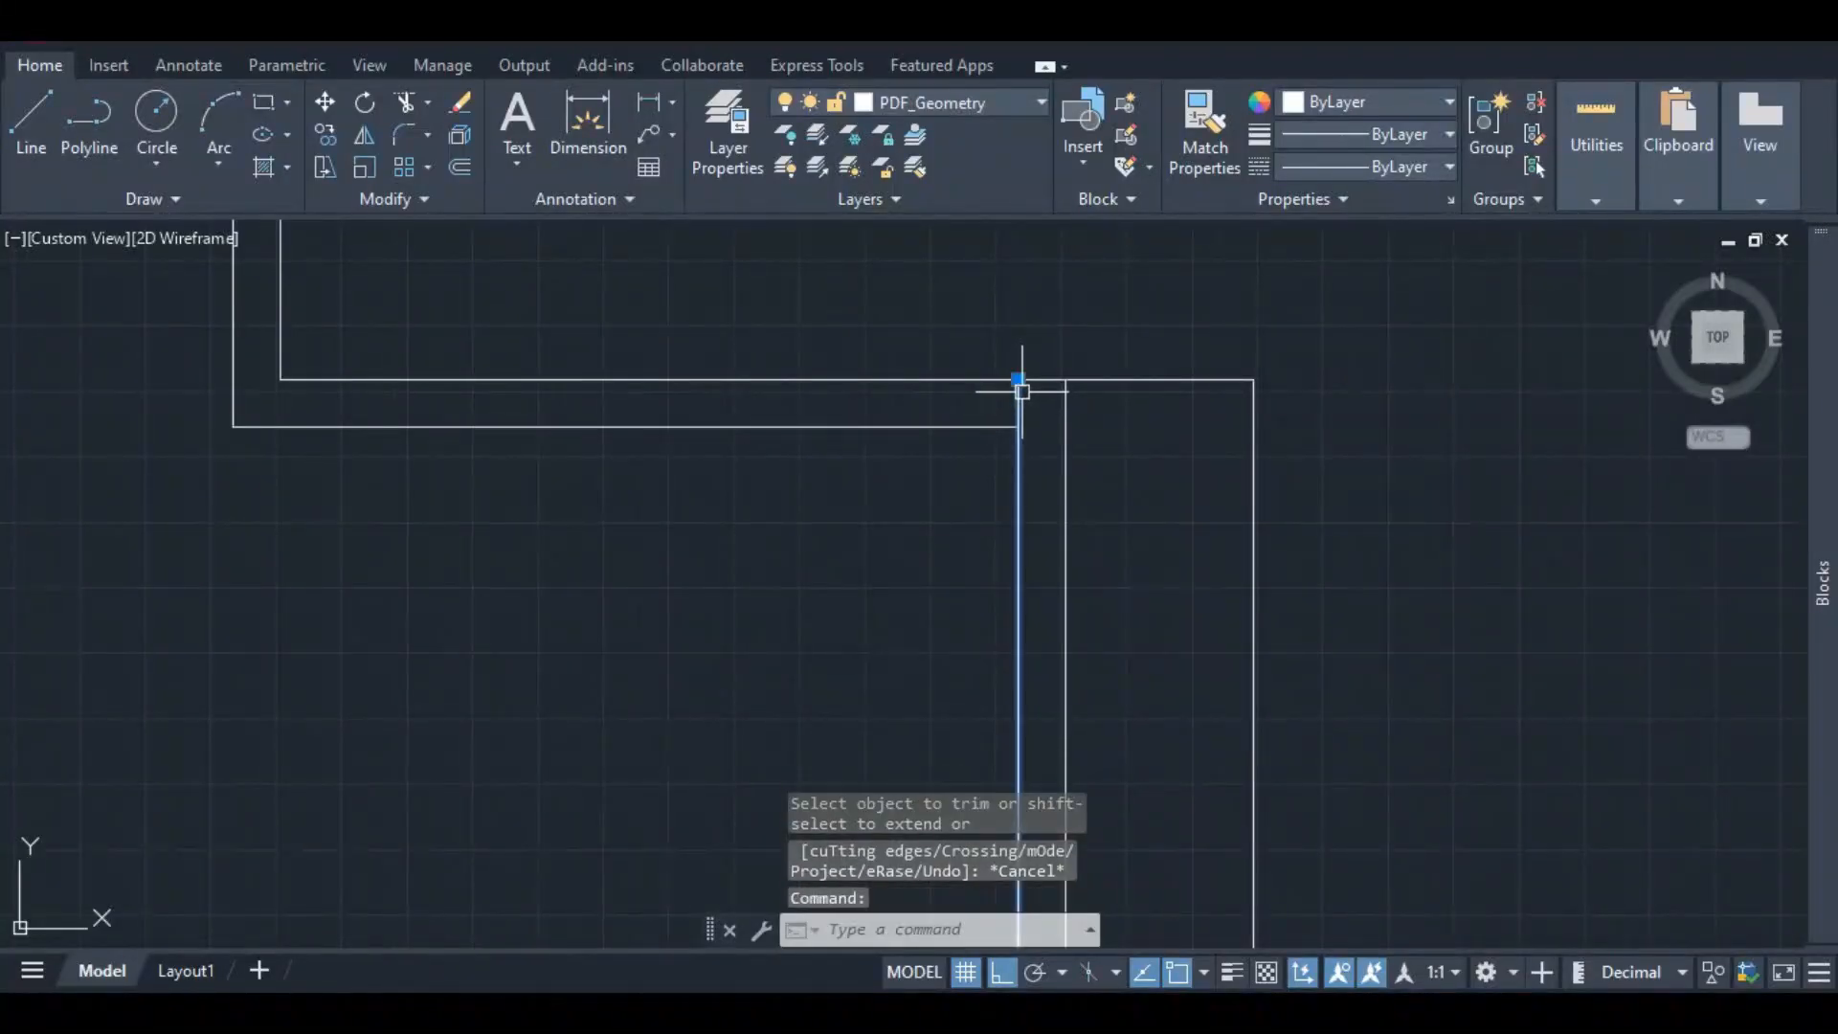
click(1017, 380)
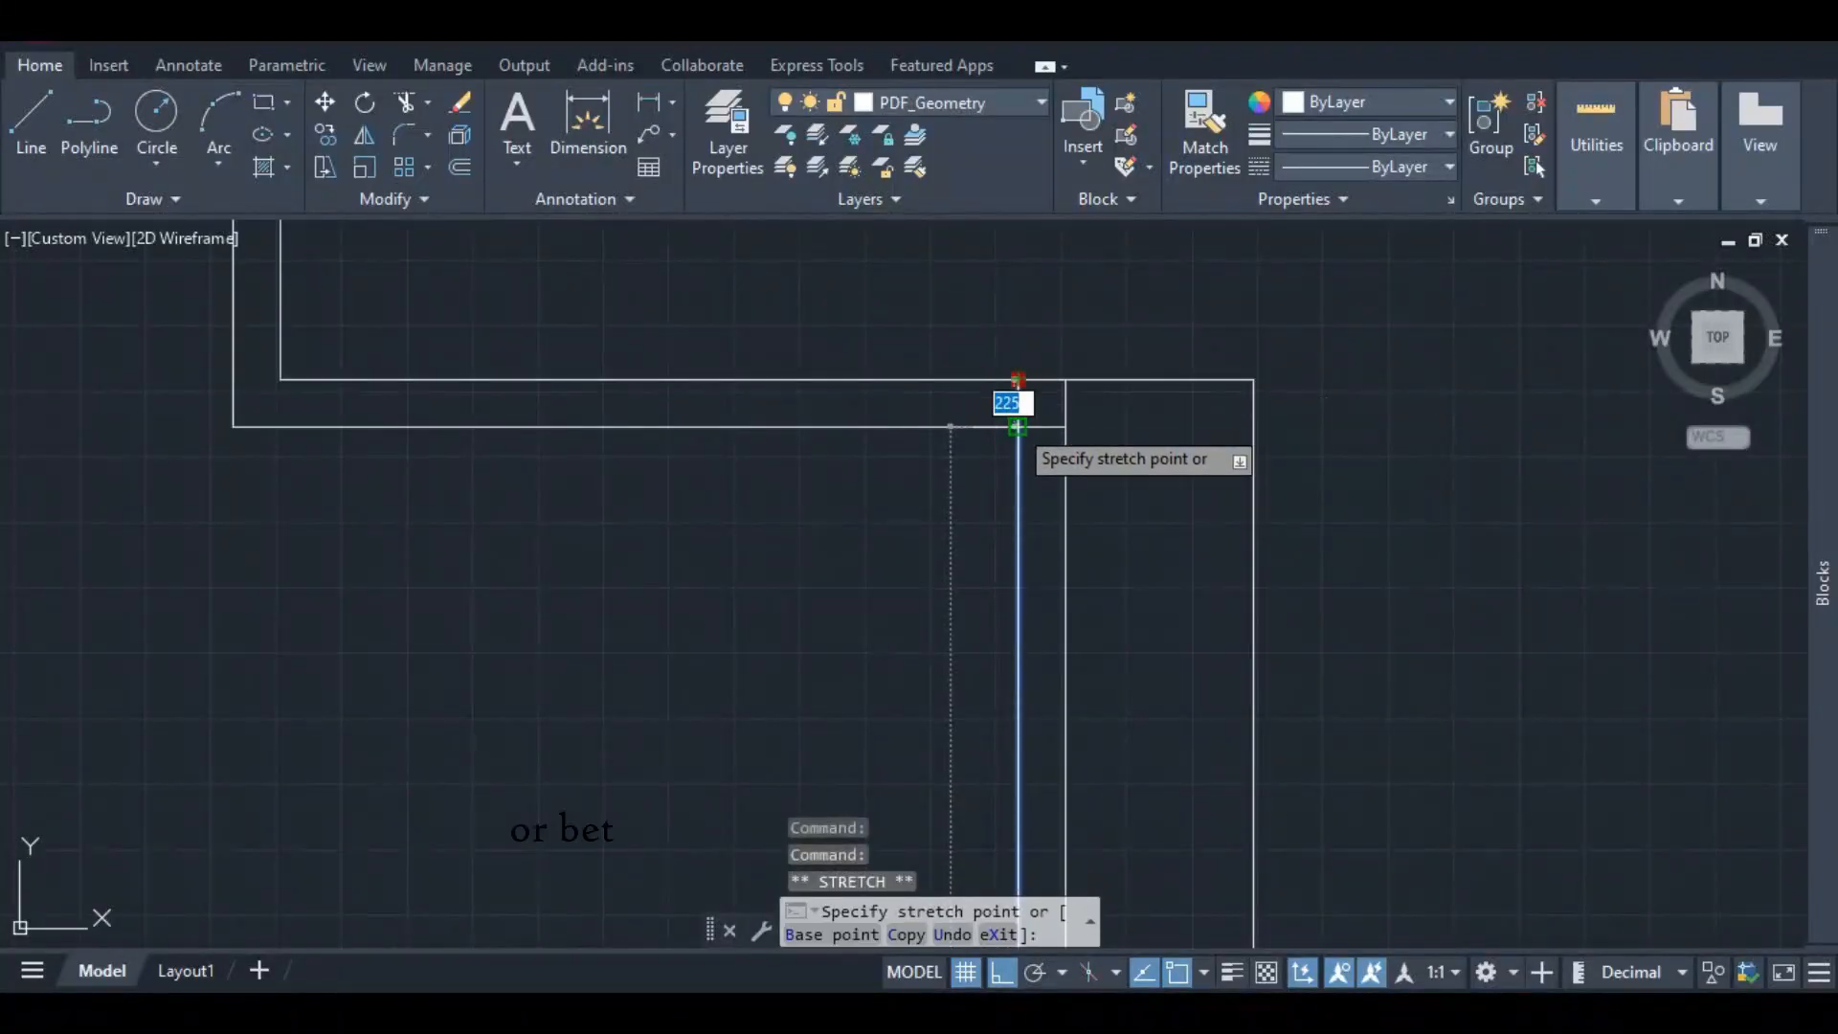
scroll(1045, 489, down, 2)
click(1045, 488)
key(ctrl+s)
scroll(995, 527, down, 4)
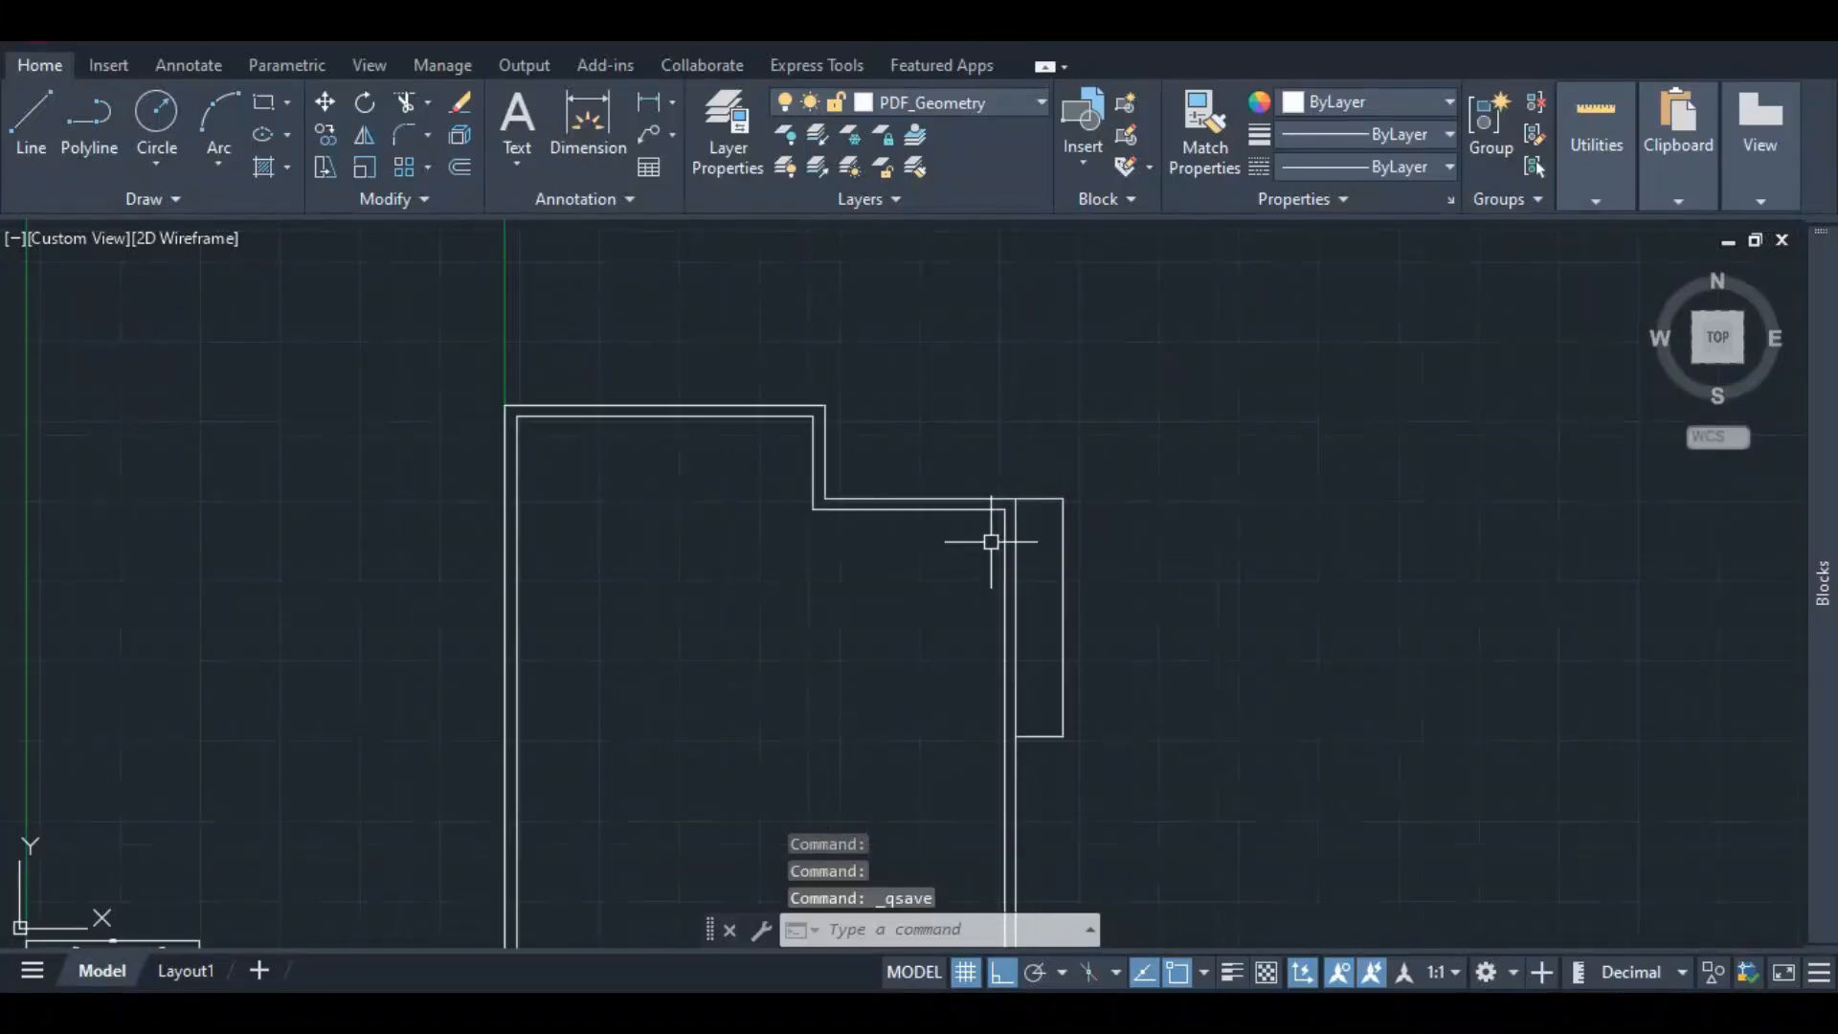
scroll(1028, 507, up, 2)
scroll(1005, 636, down, 4)
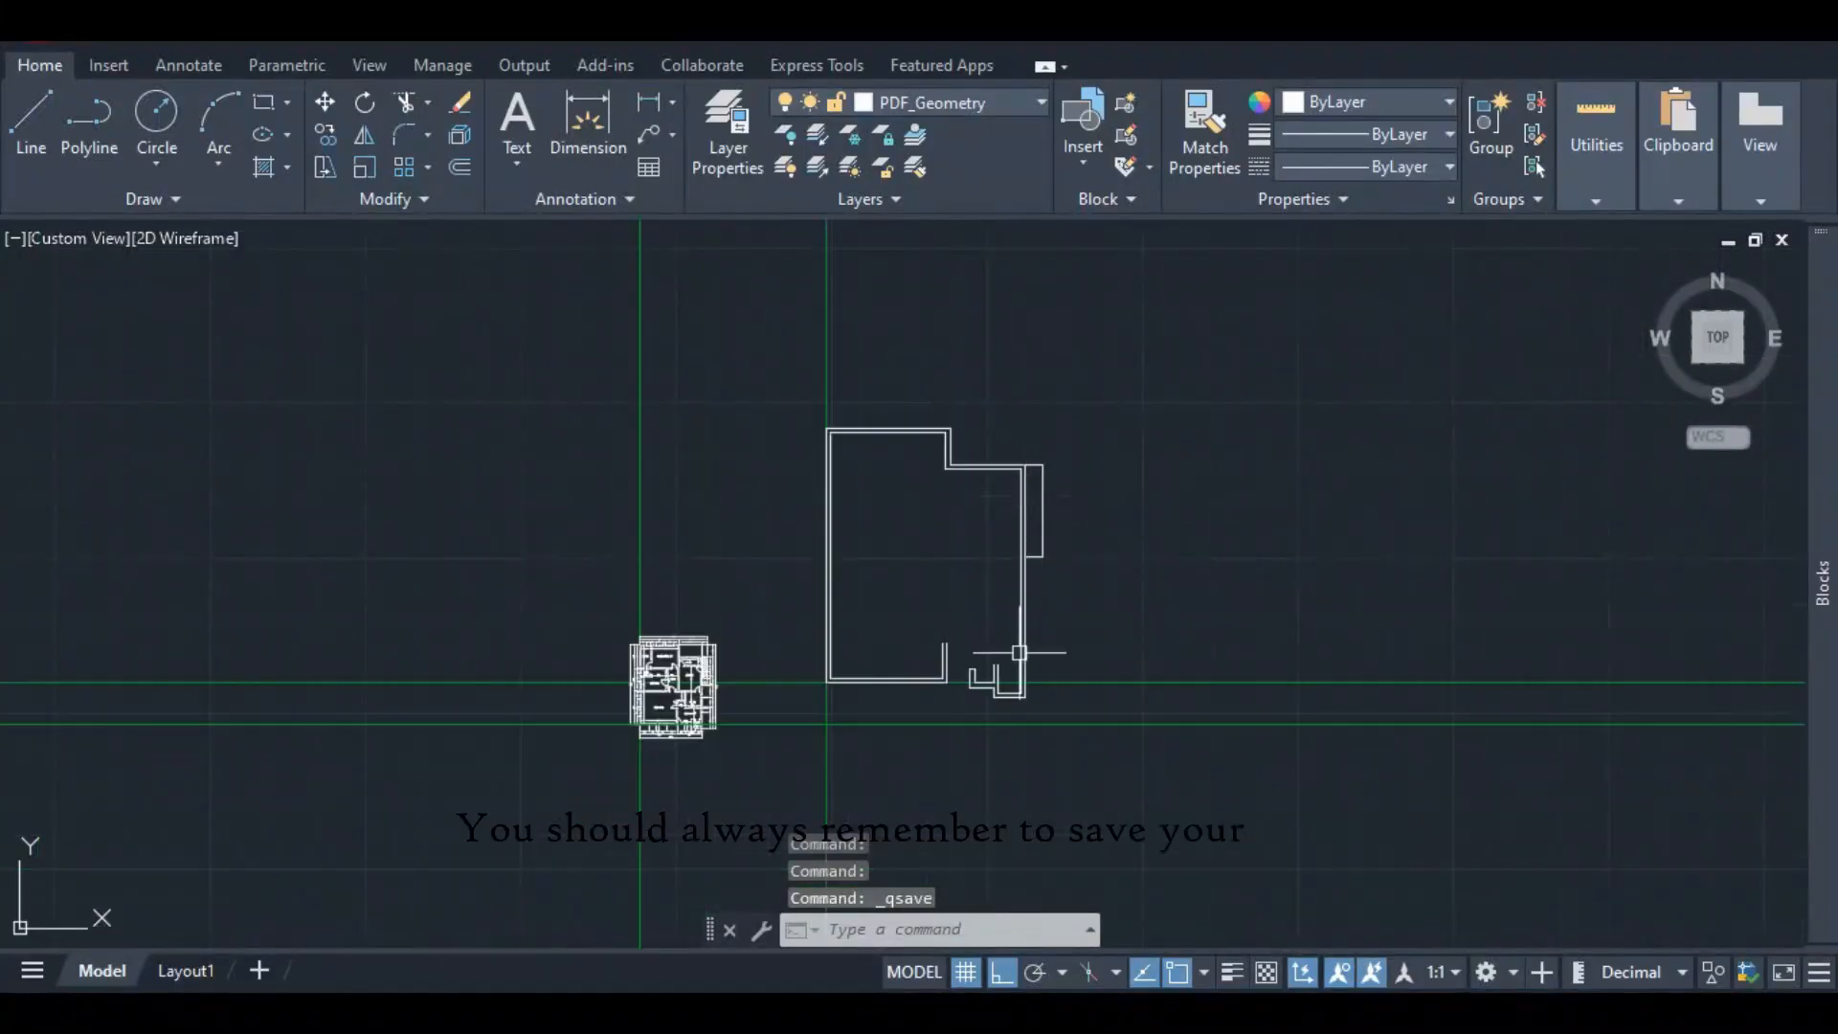
- Examine the toilet wall dimensions in the existing drawing against the redrawn toilet corner
scroll(955, 677, up, 6)
scroll(1024, 650, up, 2)
scroll(1032, 634, down, 4)
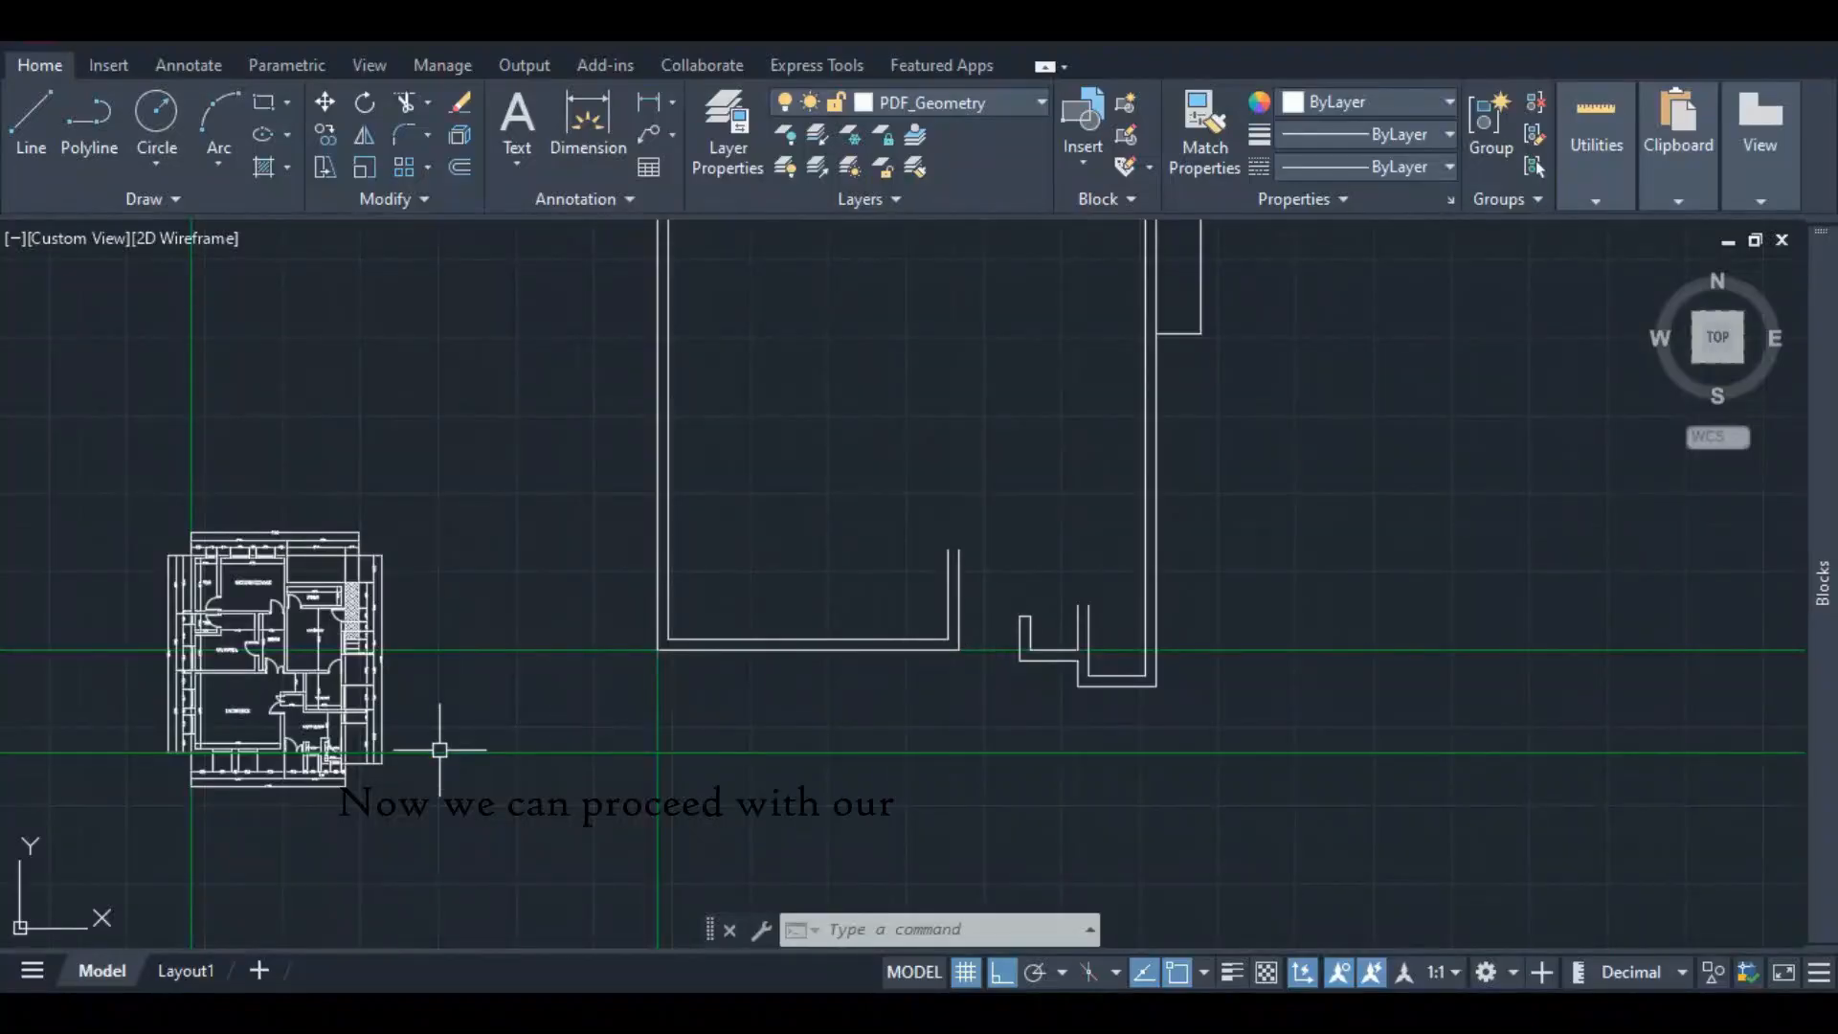
scroll(413, 737, up, 8)
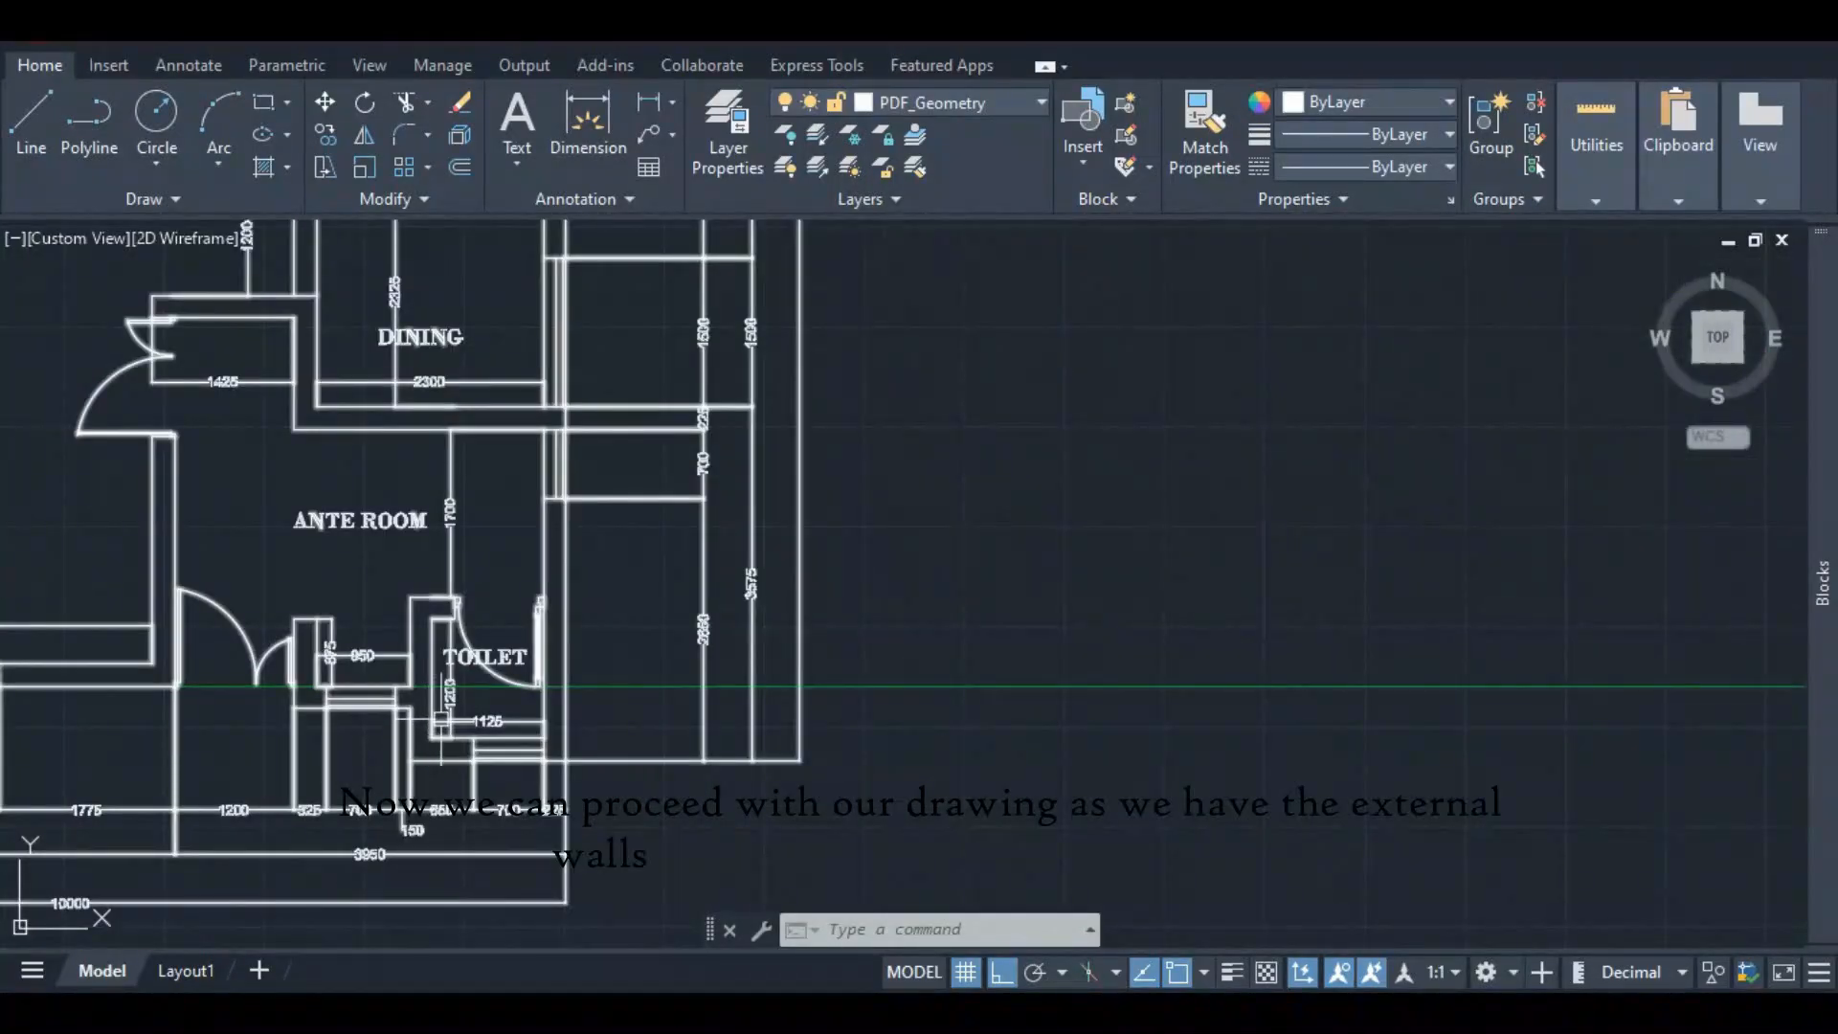
scroll(476, 698, down, 3)
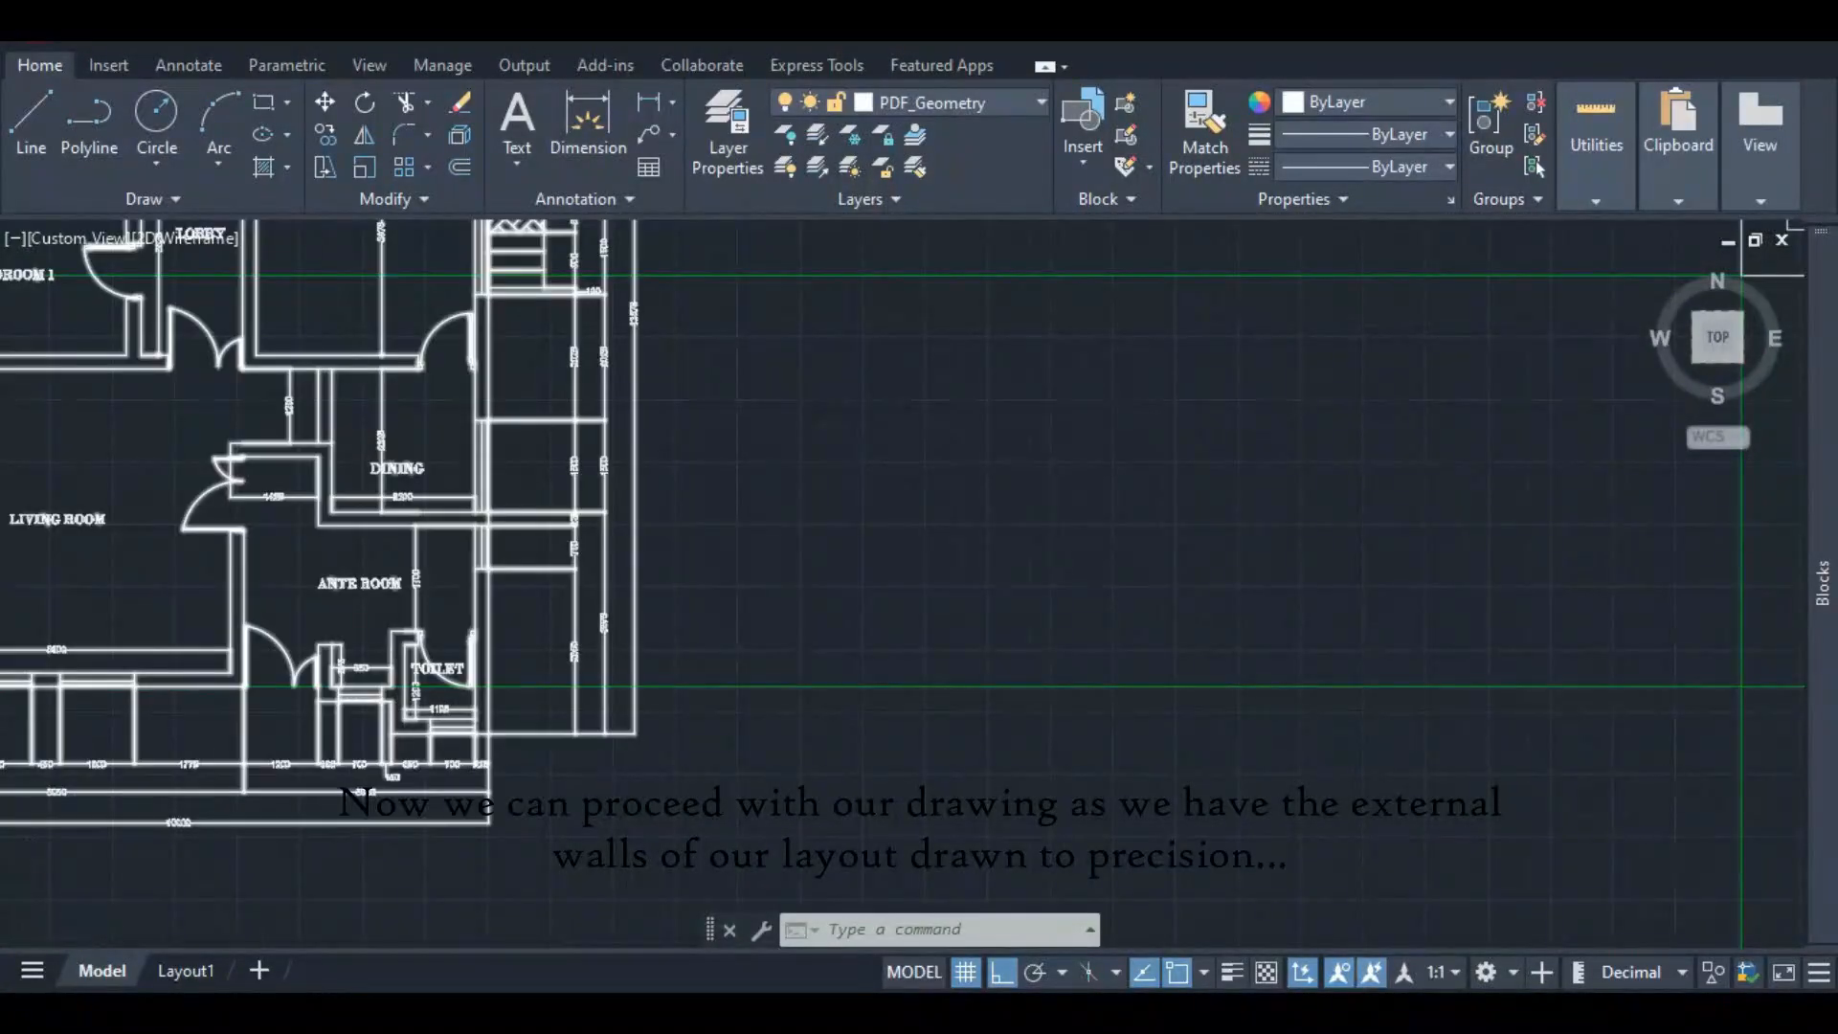
scroll(402, 686, up, 5)
scroll(402, 687, down, 3)
scroll(392, 670, up, 3)
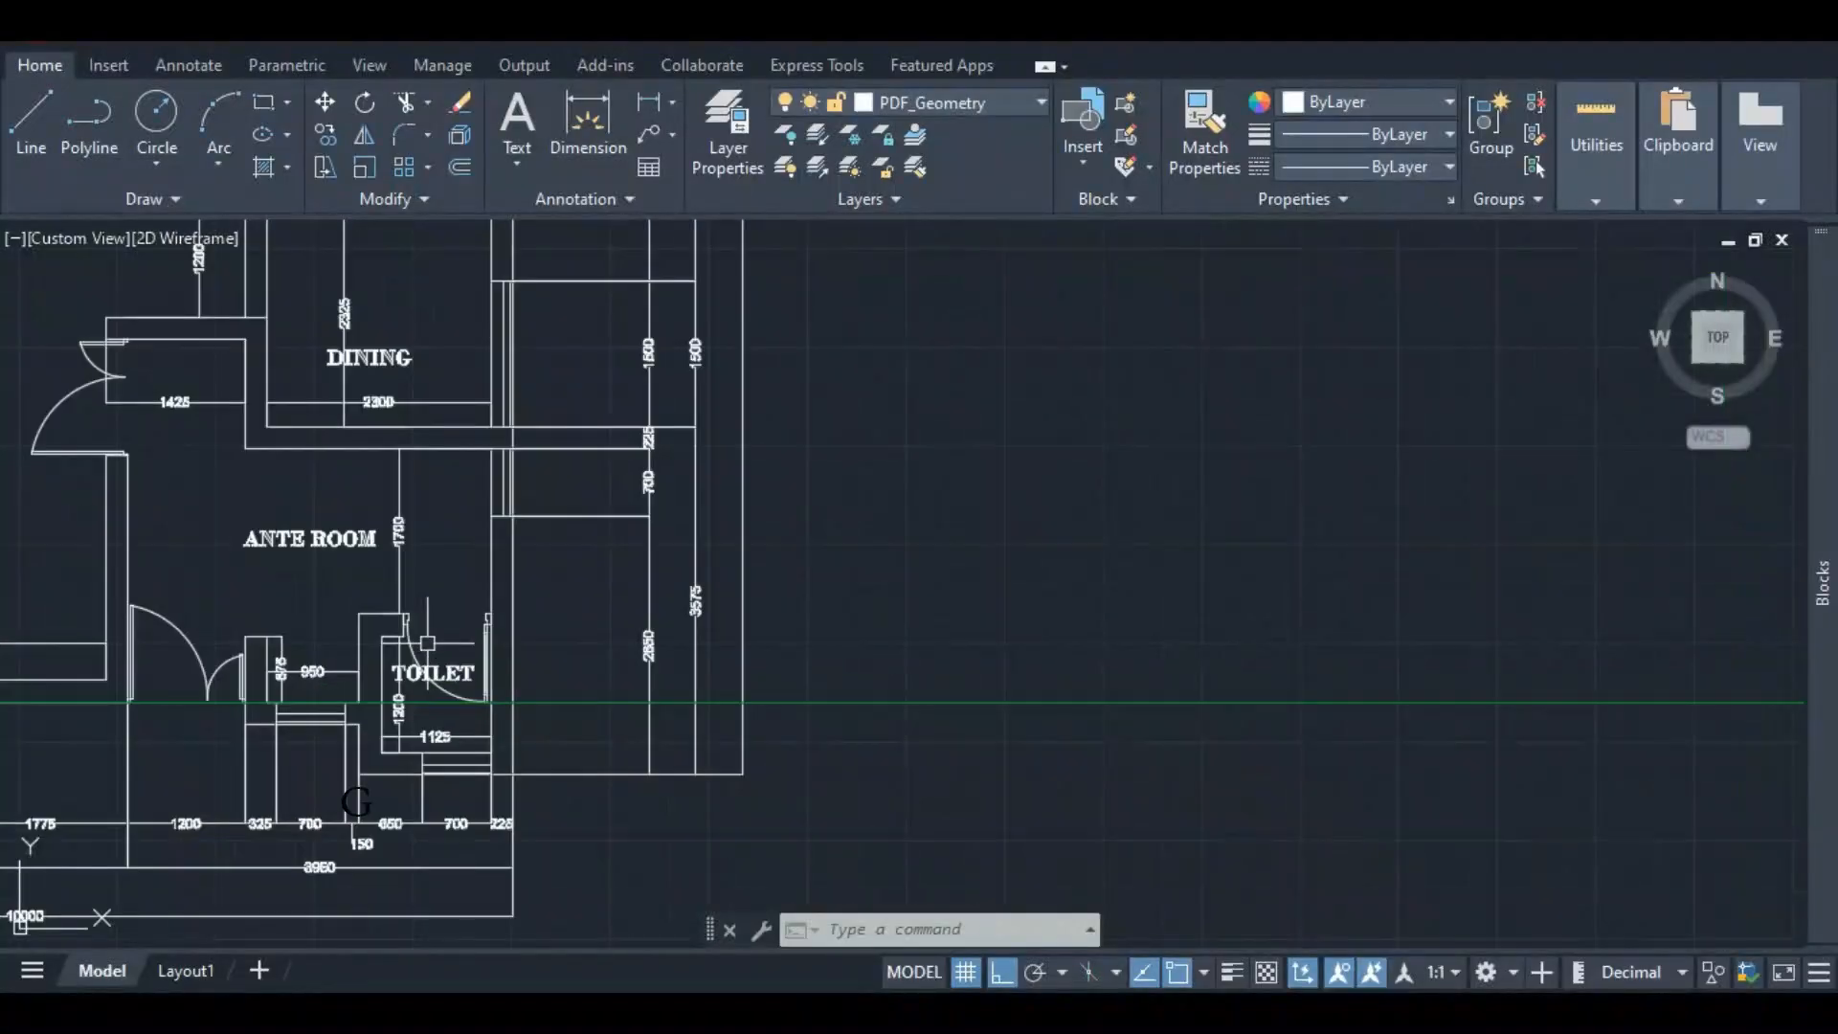
scroll(389, 656, down, 6)
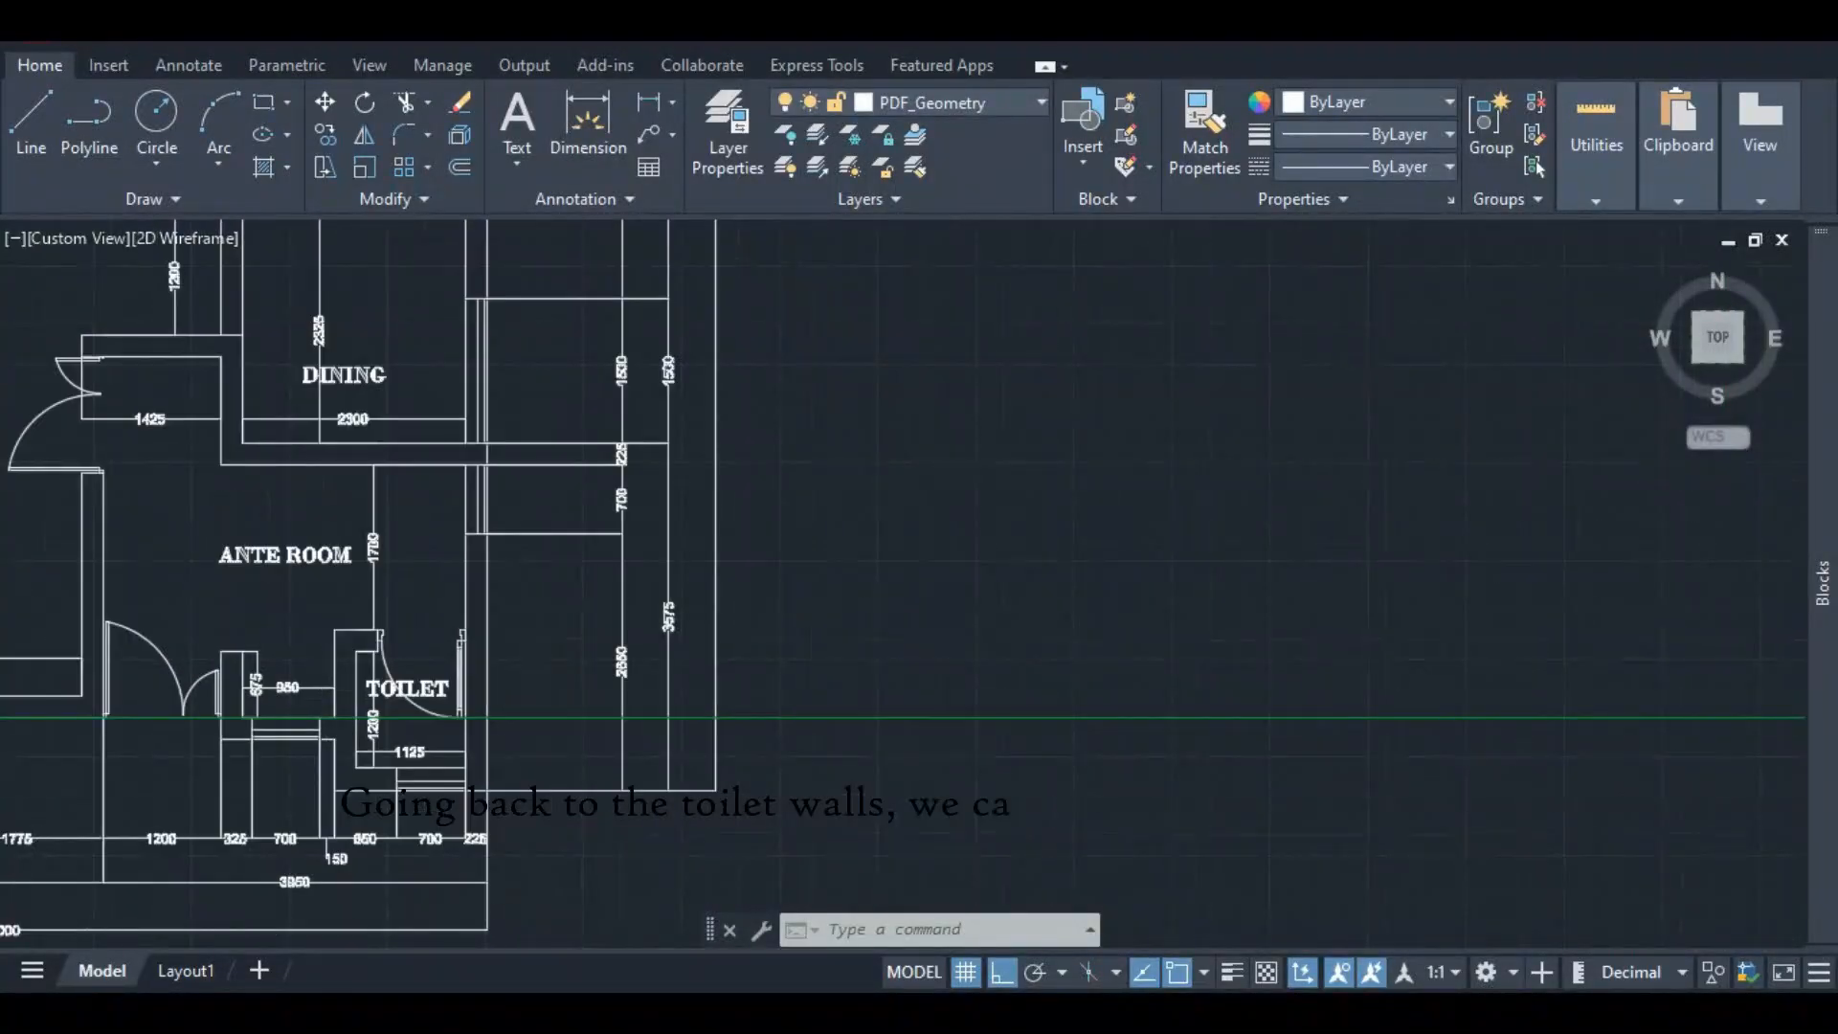
scroll(809, 628, up, 6)
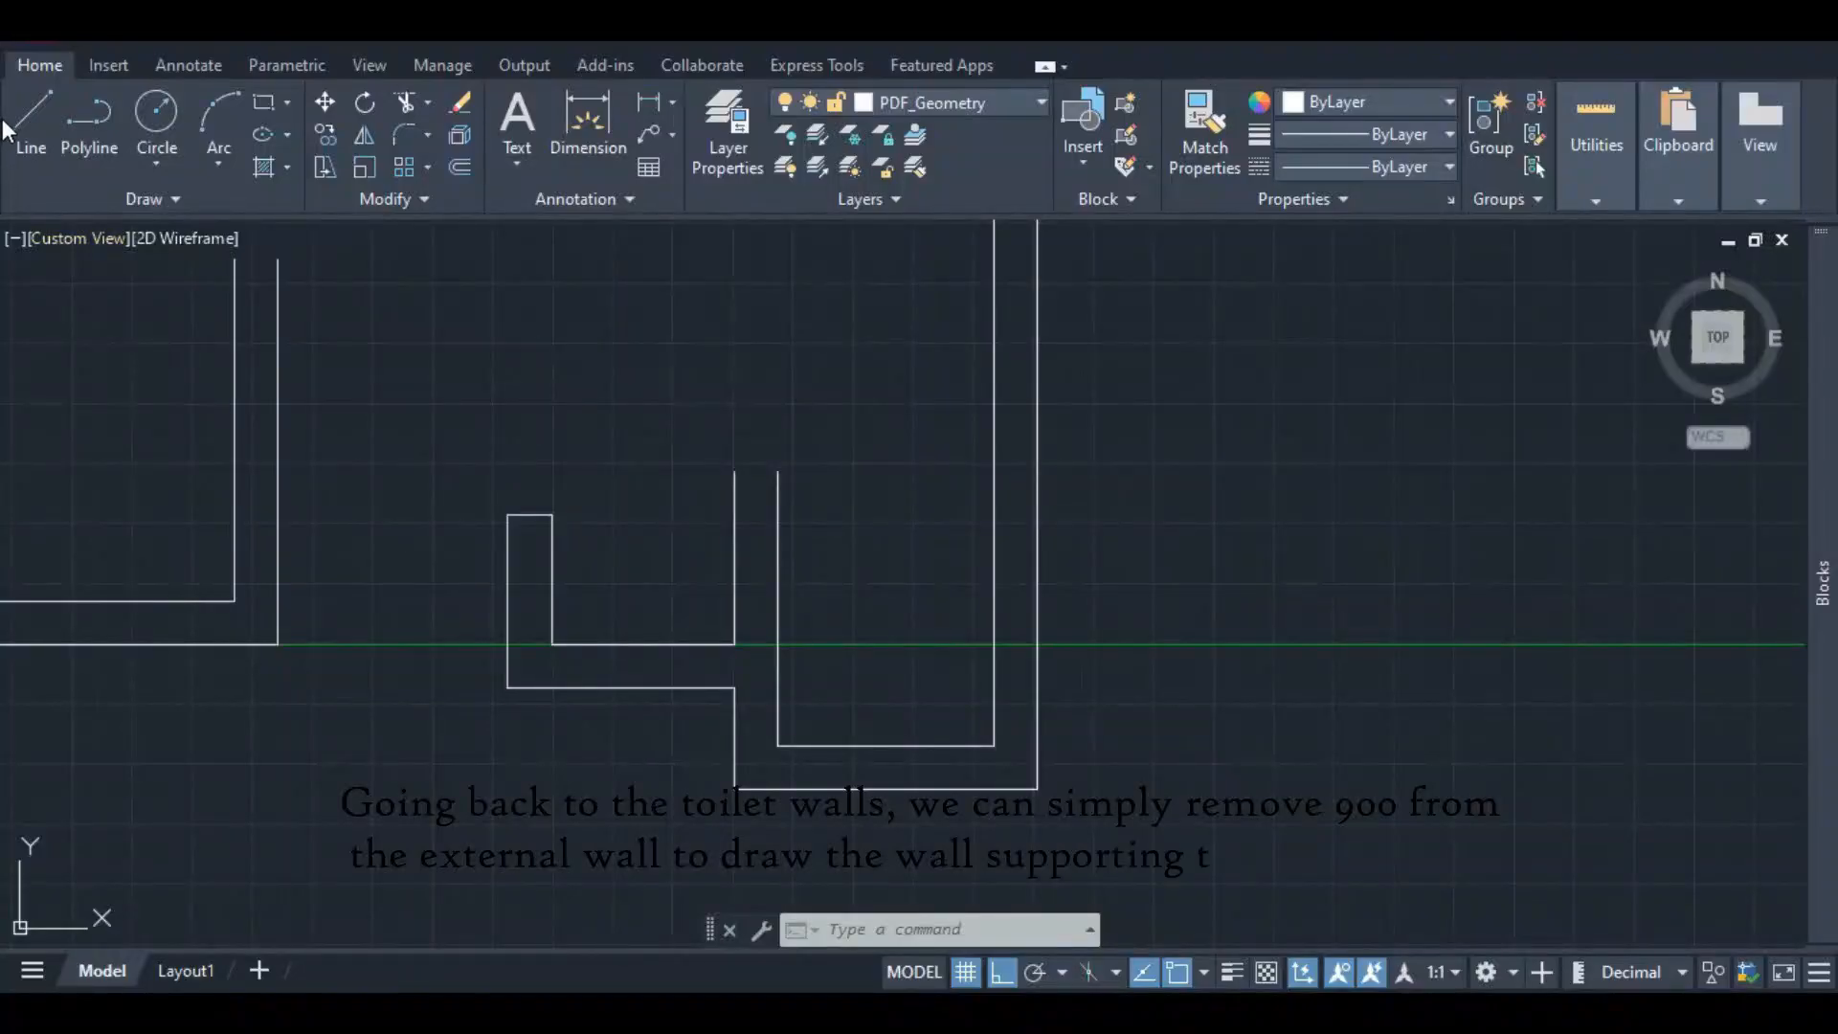
click(31, 123)
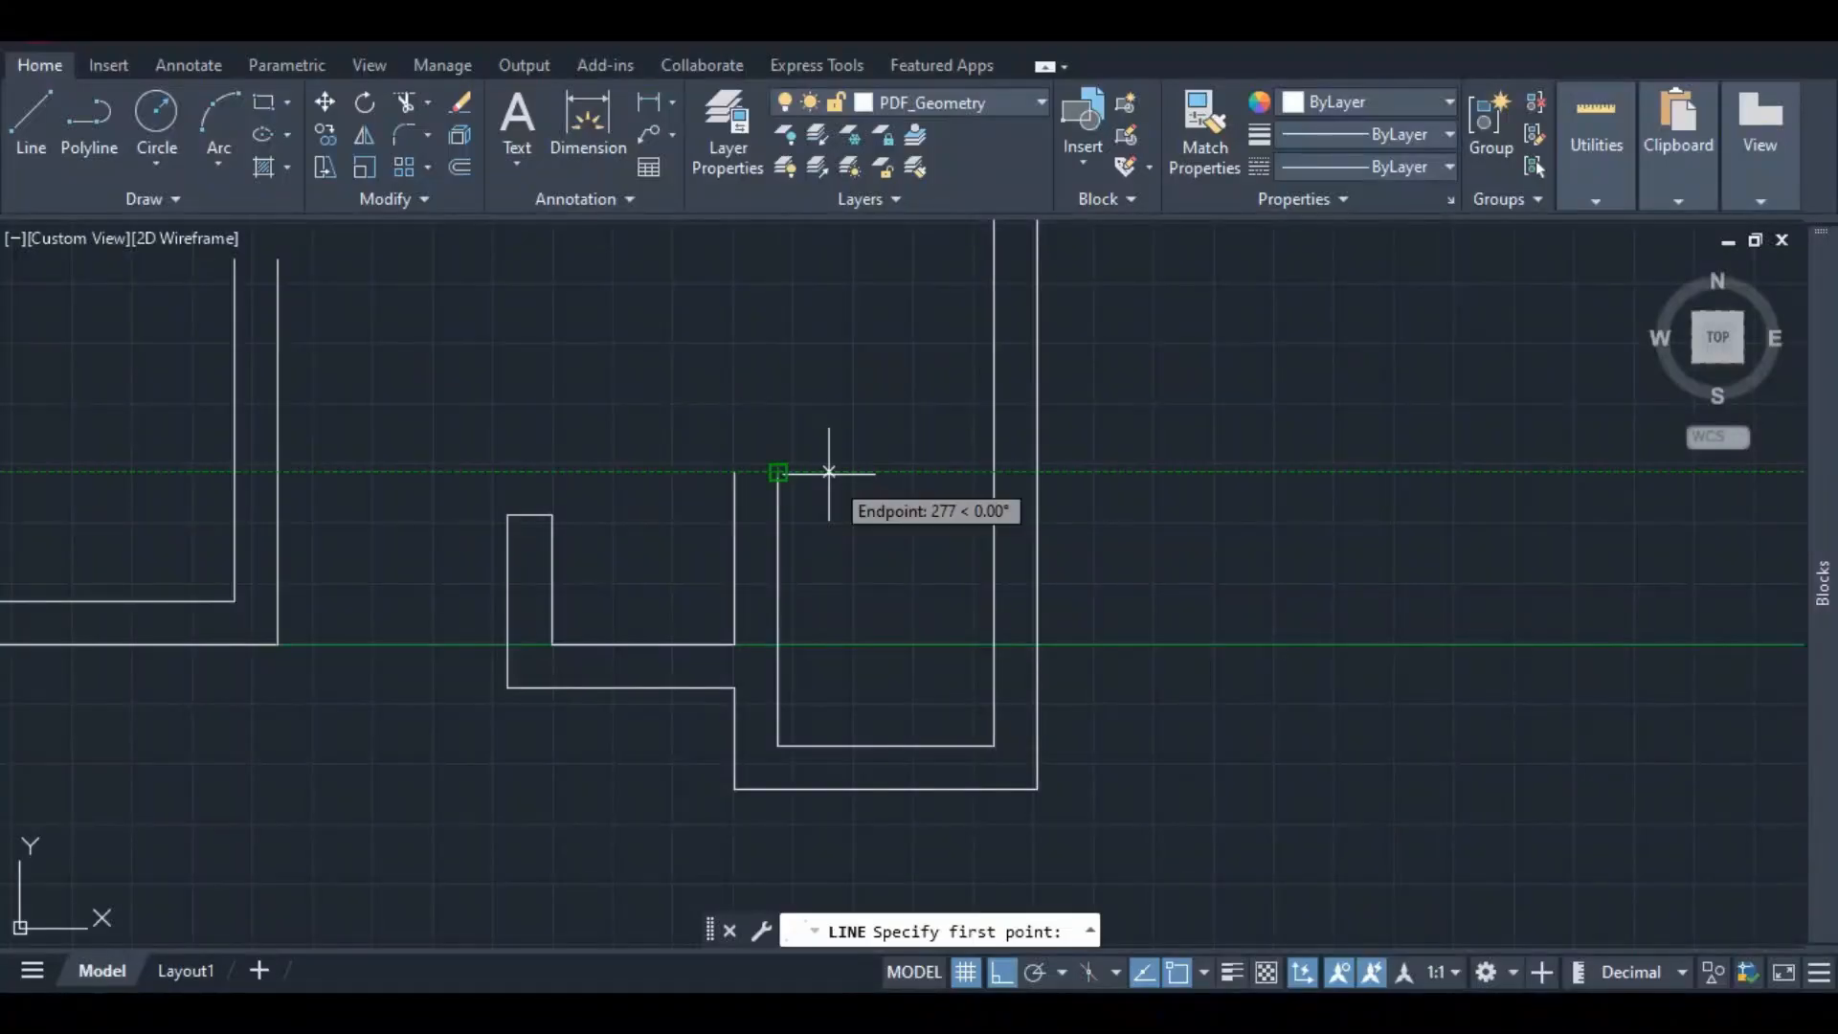
key(Escape)
- Switch to Calculator and subtract 900 from the toilet's 1125 internal width to get the short door-side wall's length
scroll(770, 739, down, 5)
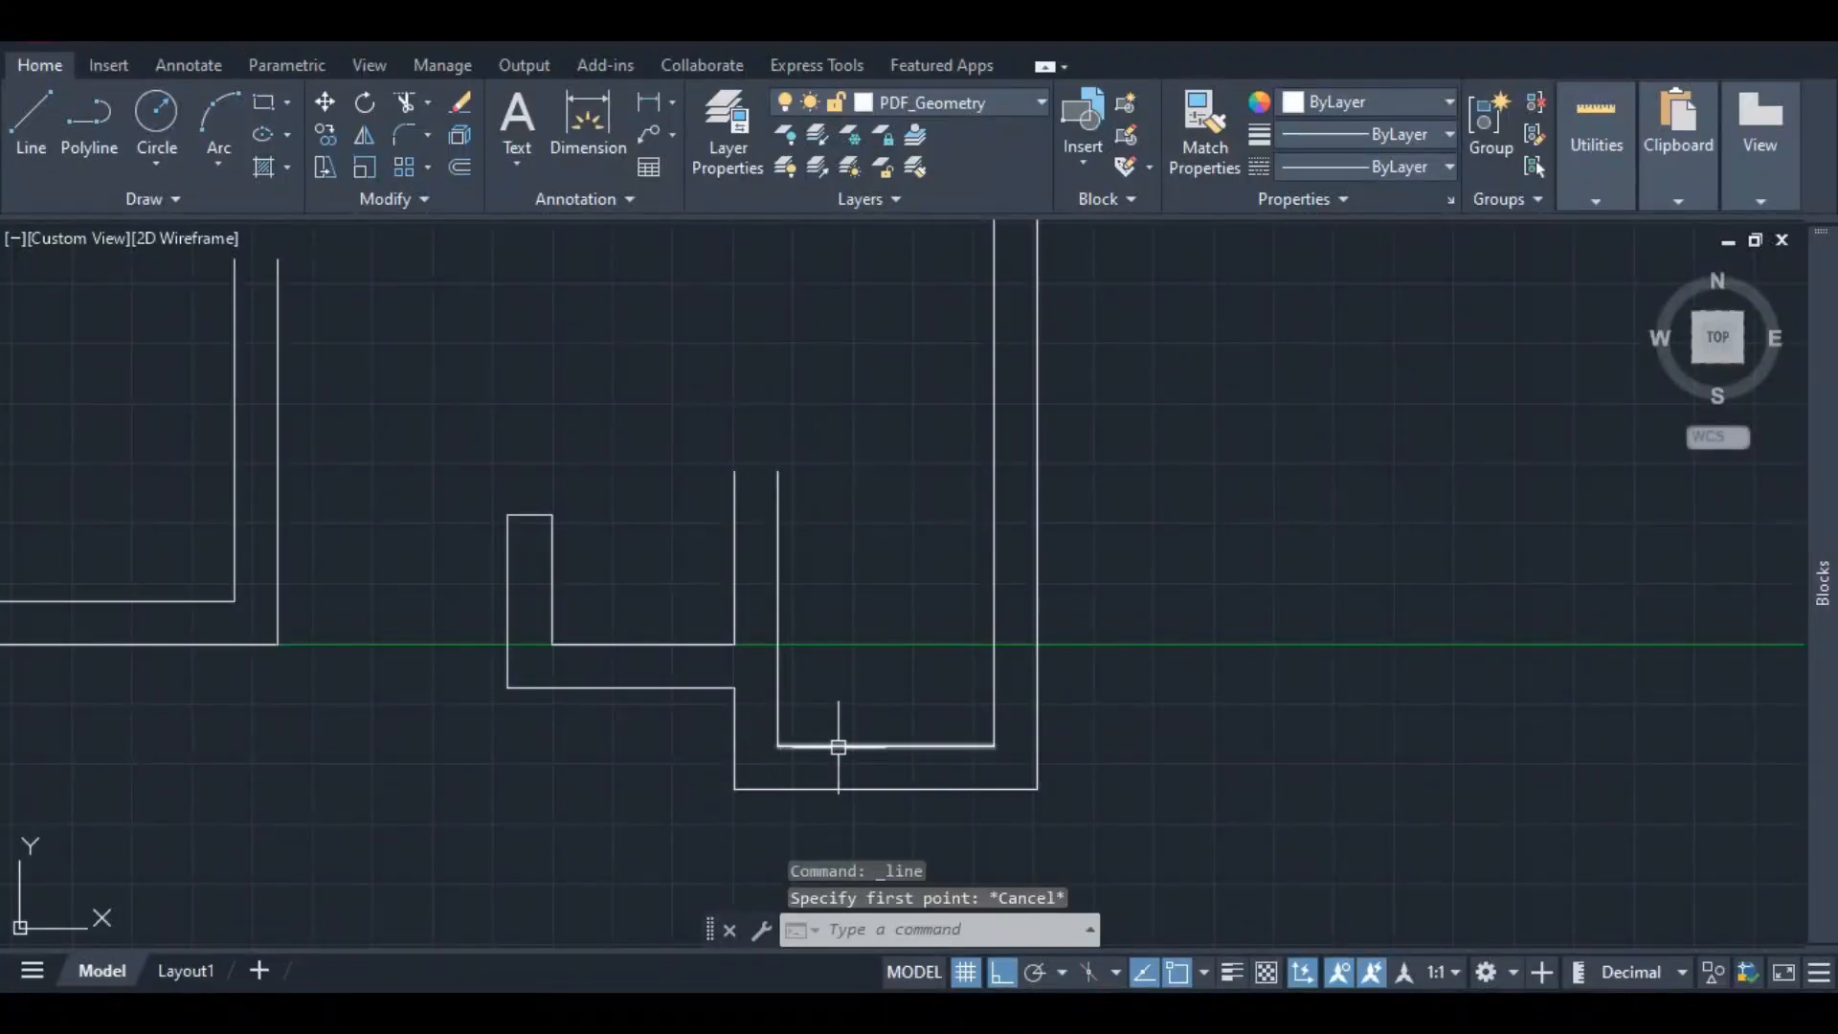
scroll(244, 727, up, 3)
scroll(286, 717, up, 5)
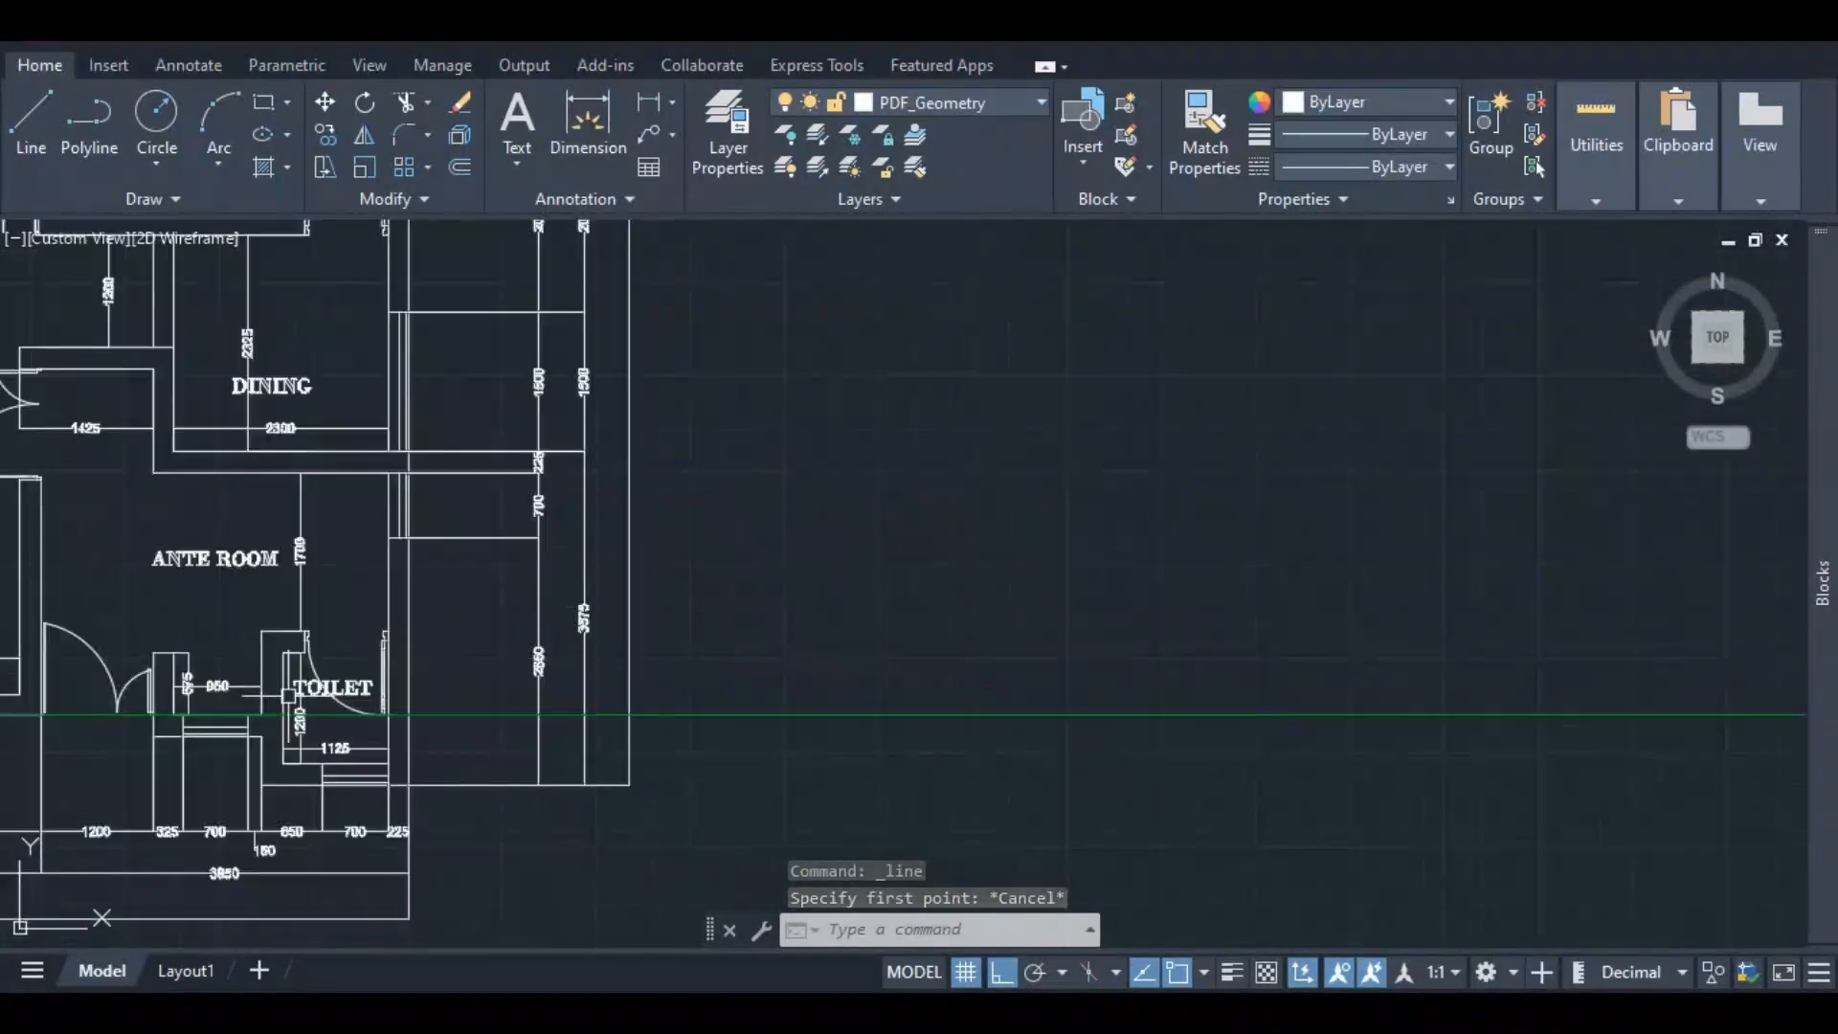
key(alt+Tab)
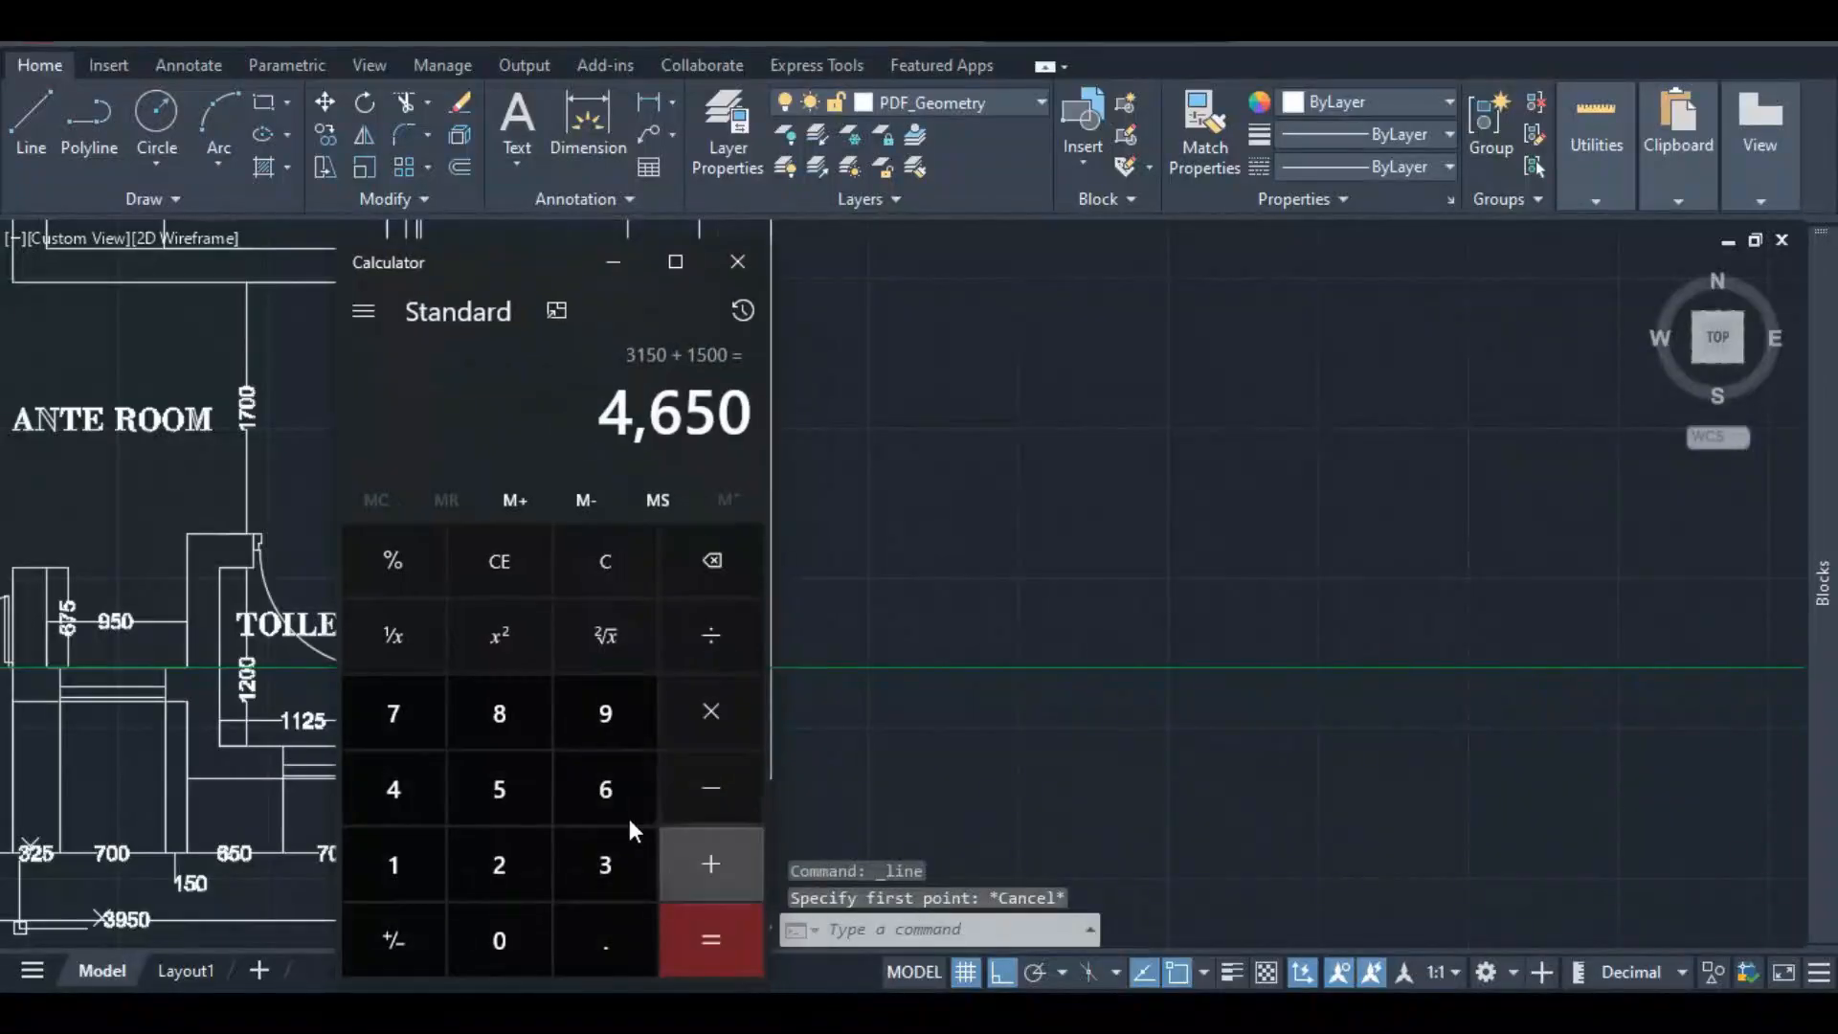
click(417, 871)
click(419, 871)
click(499, 864)
click(498, 789)
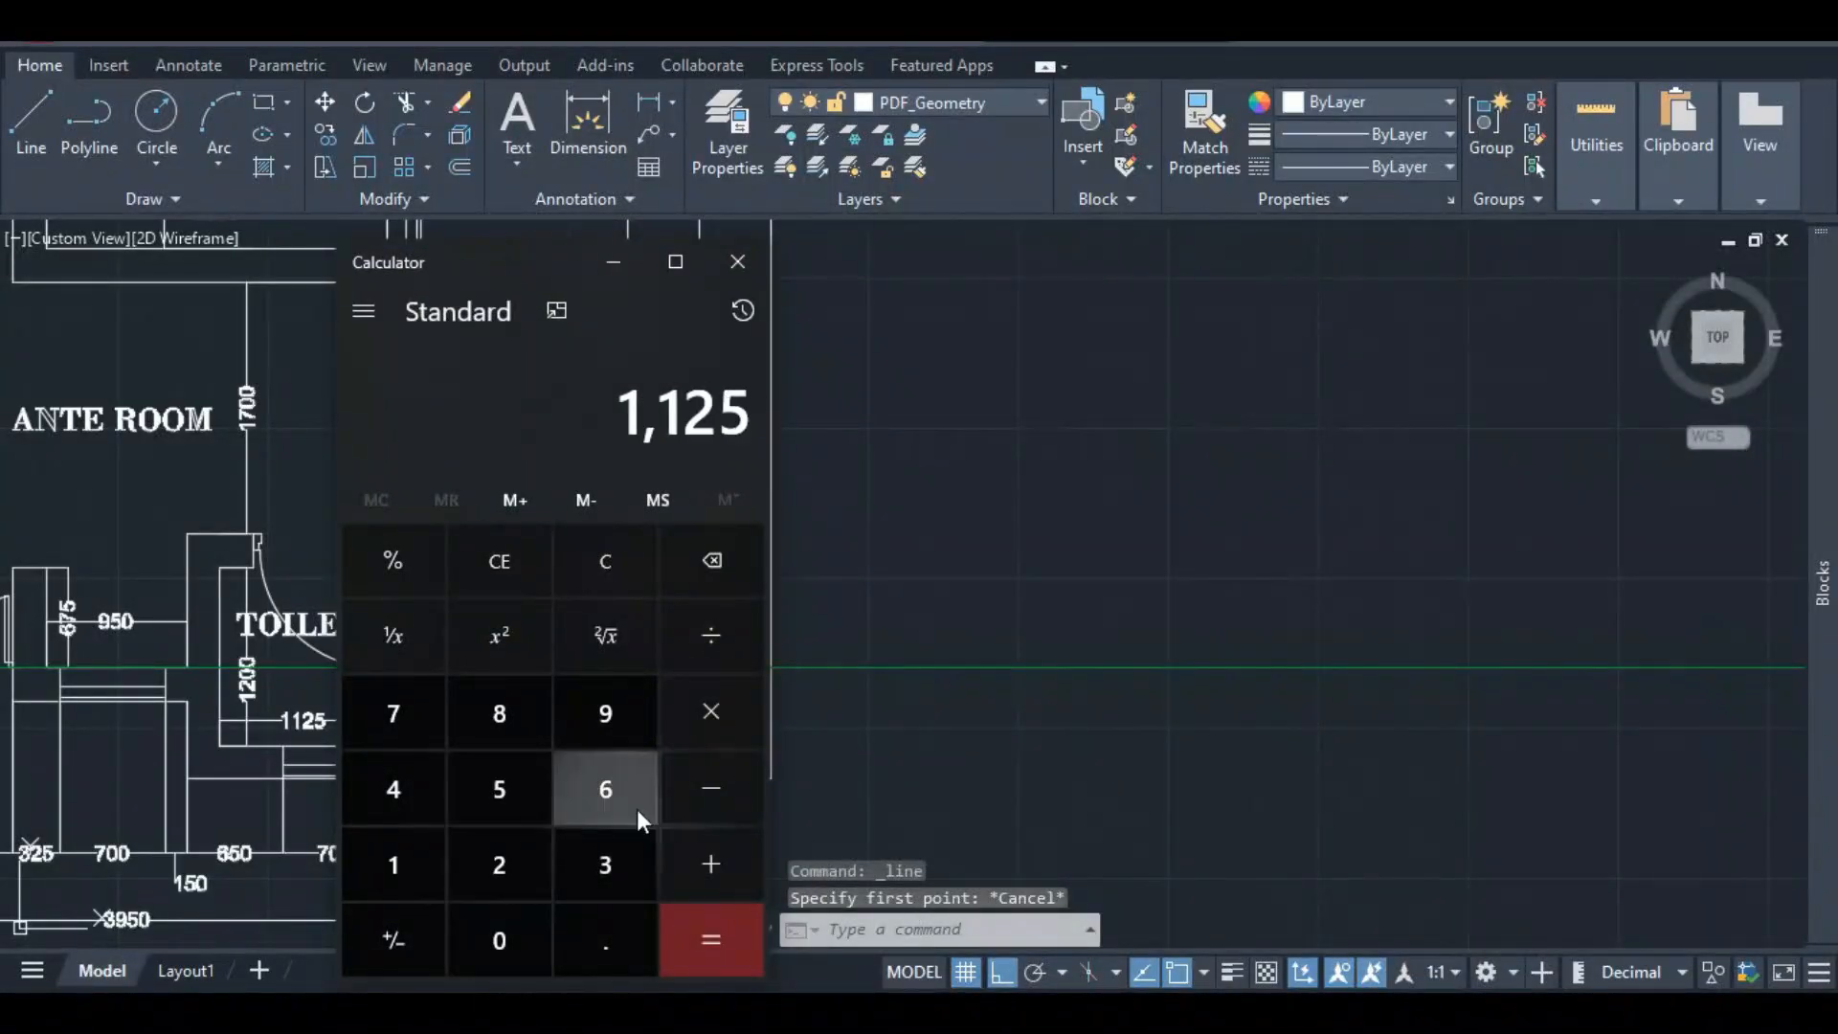
click(711, 787)
click(605, 713)
click(494, 926)
click(496, 927)
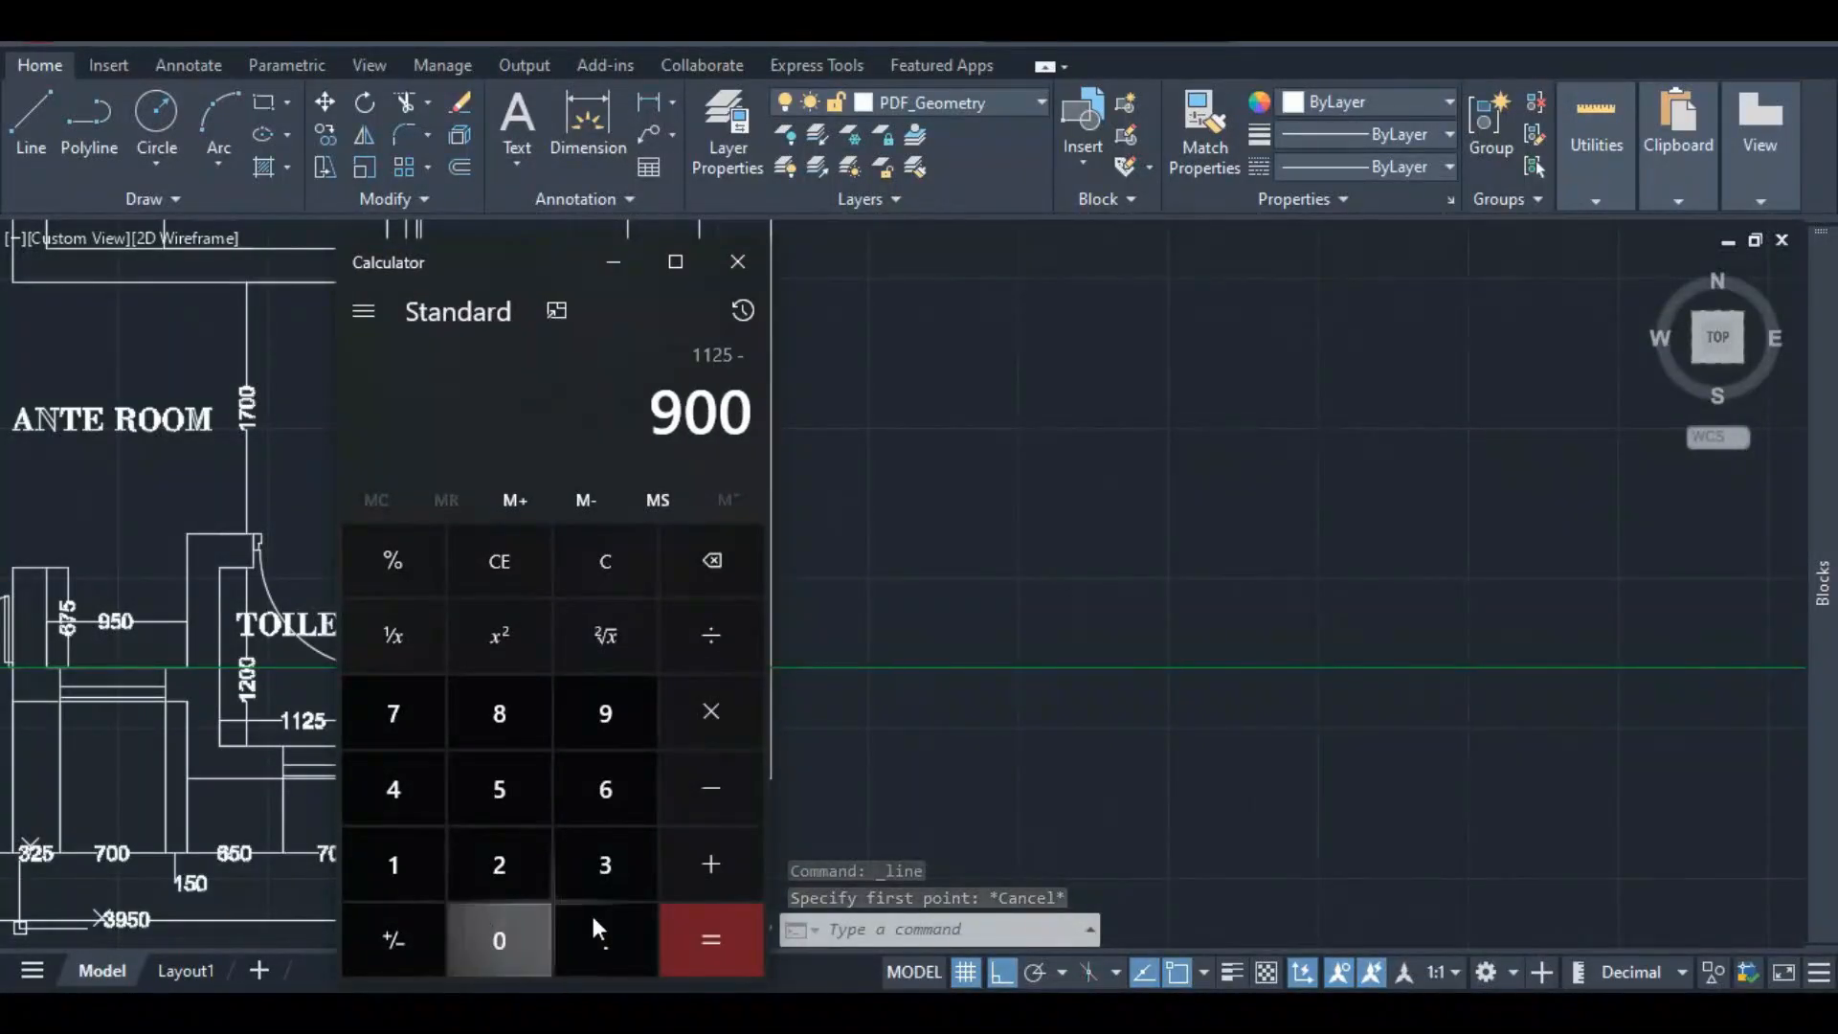
click(698, 934)
click(613, 262)
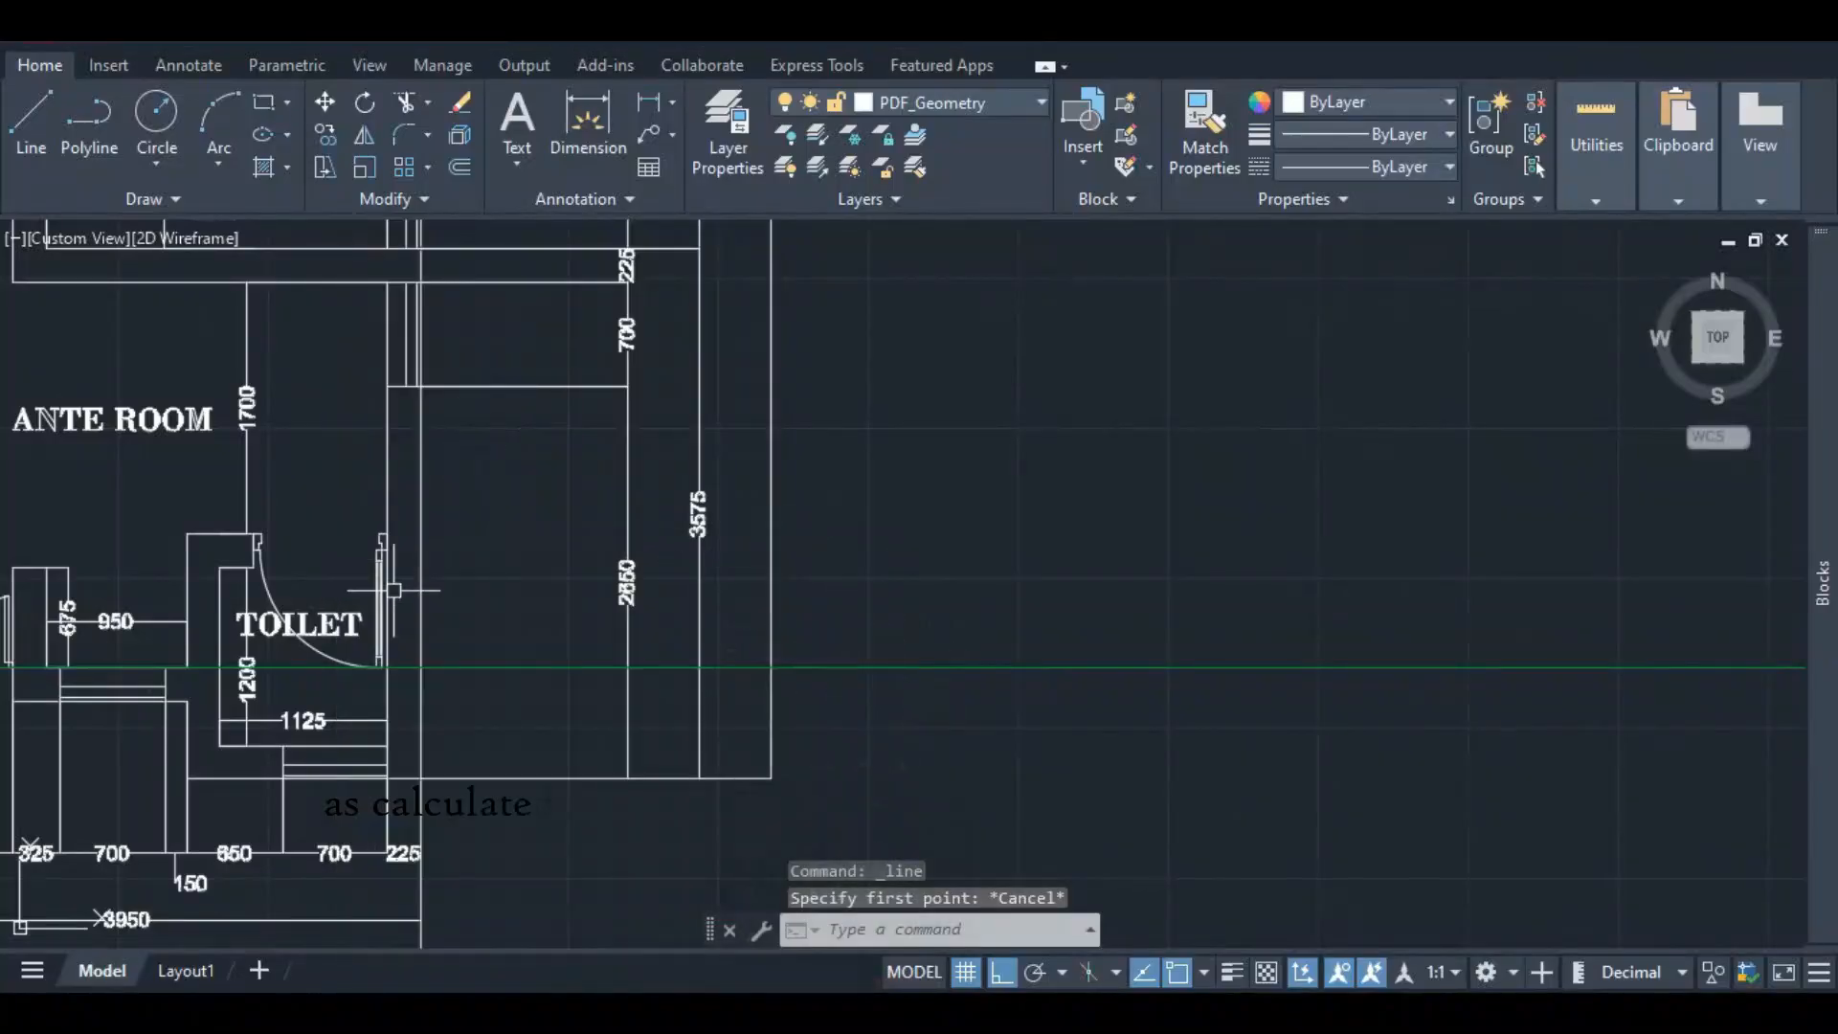
- Draw the toilet's short door-side wall from the inner west wall line's north end: 225 east, 225 north, then west to the outer line
scroll(147, 641, down, 5)
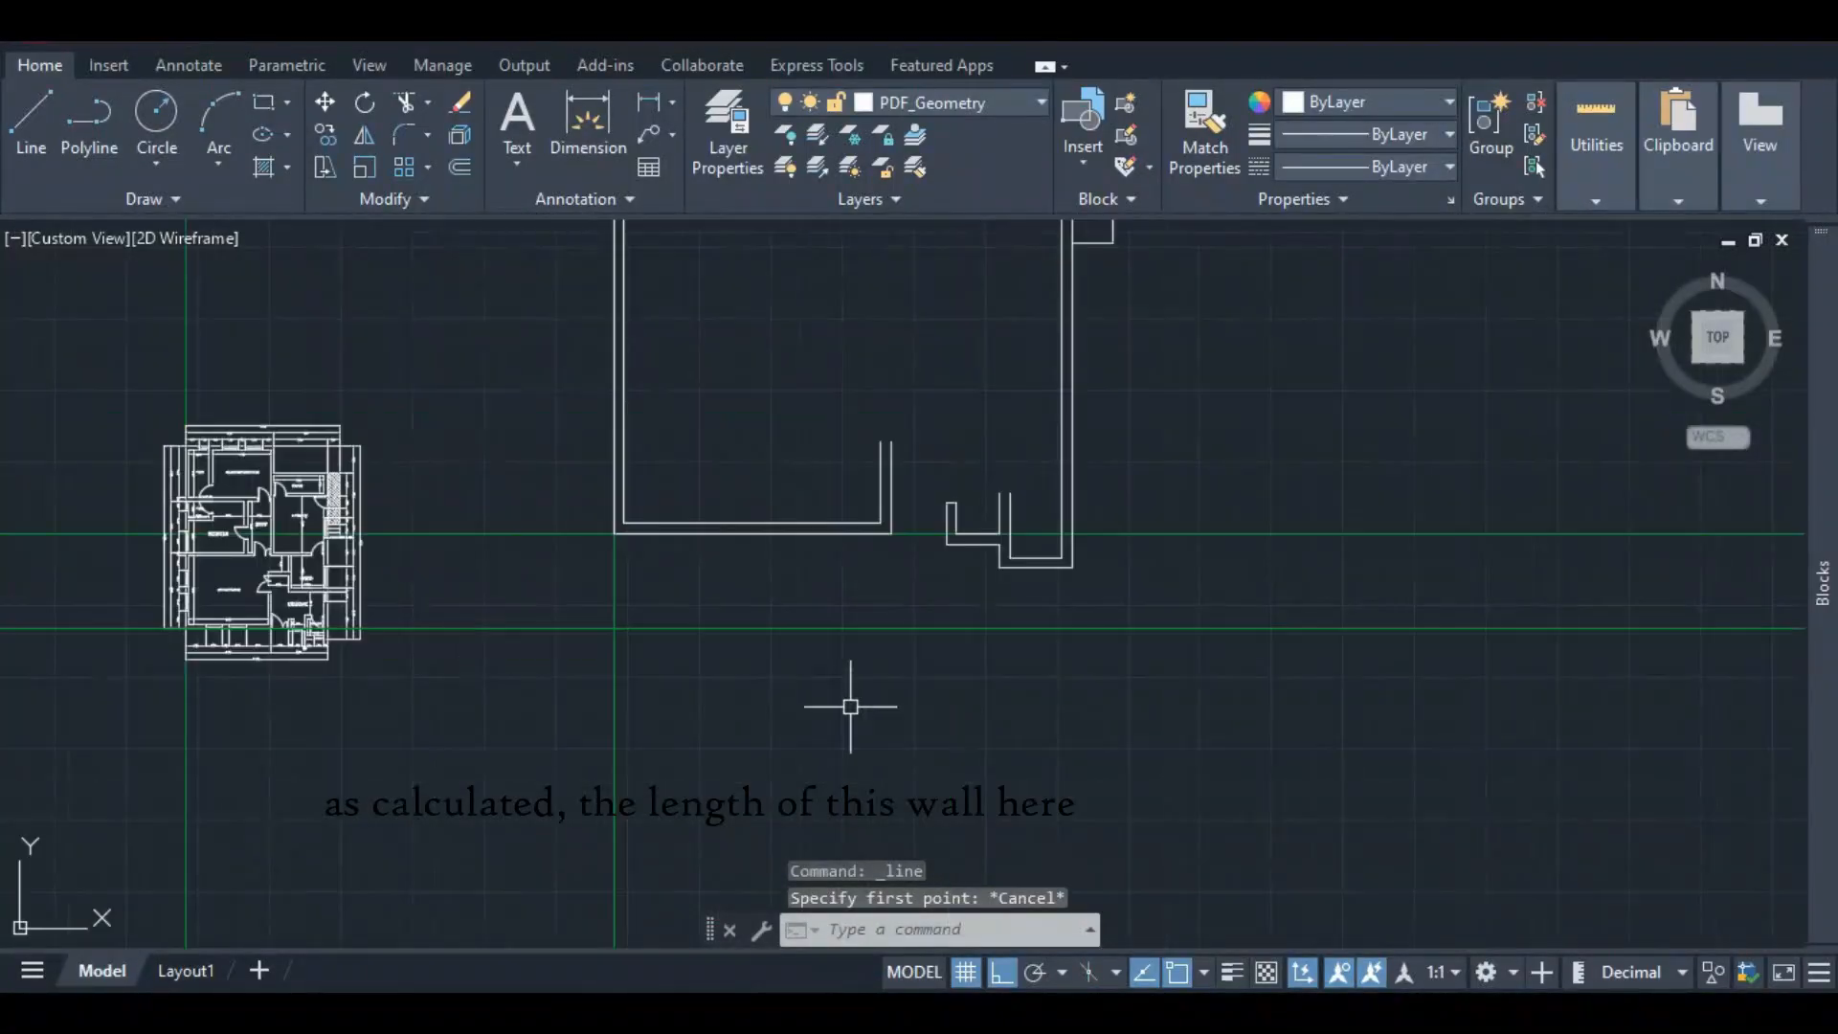
scroll(996, 492, up, 5)
click(31, 120)
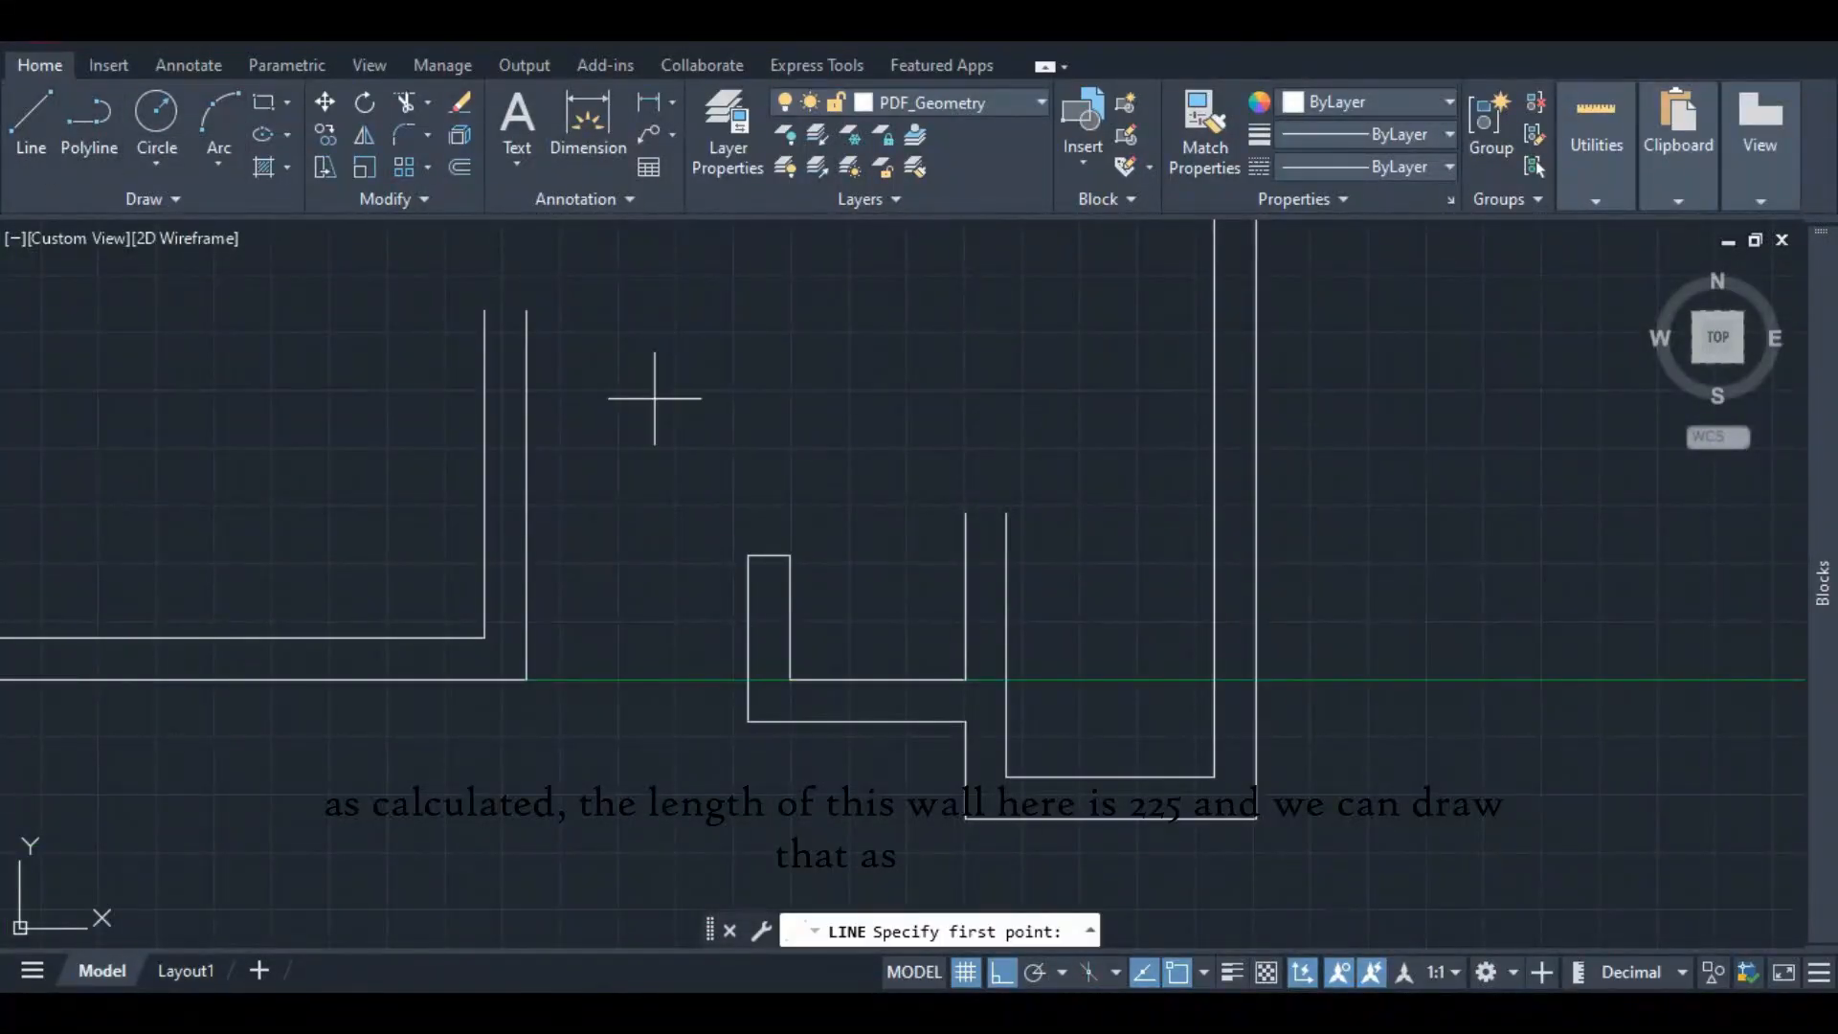
click(1006, 513)
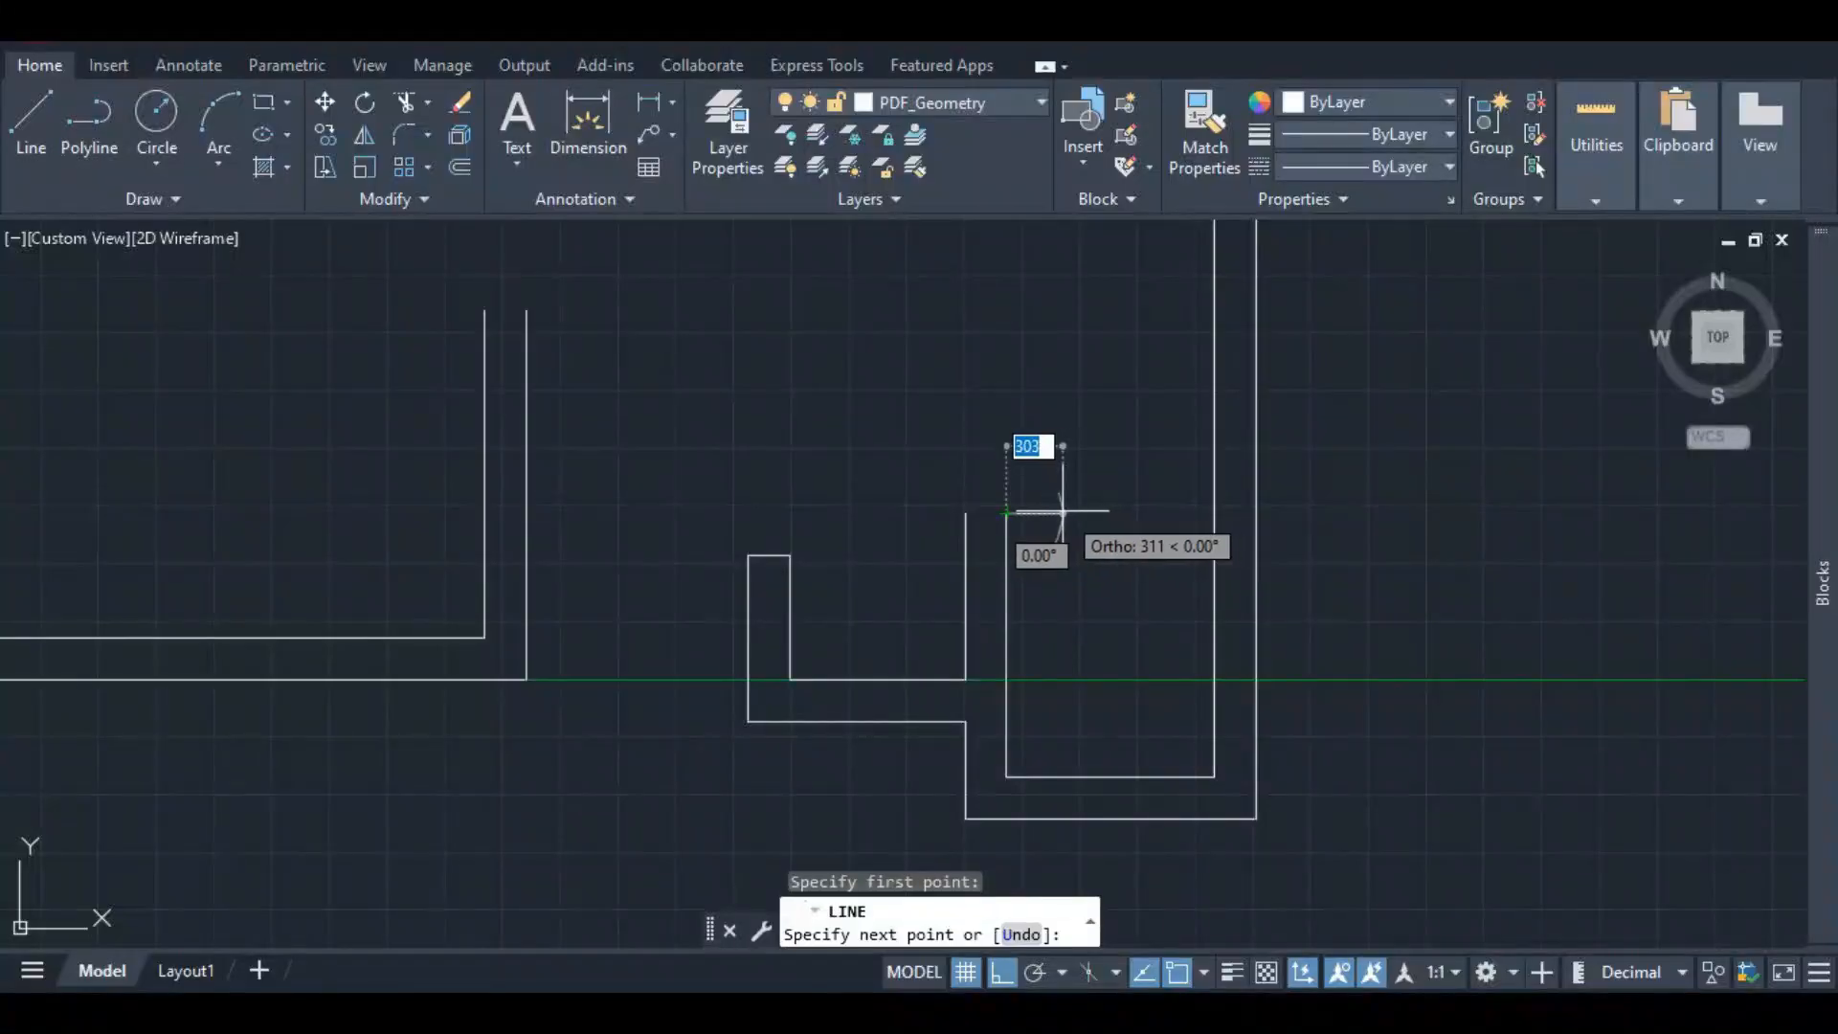
text(225)
key(Return)
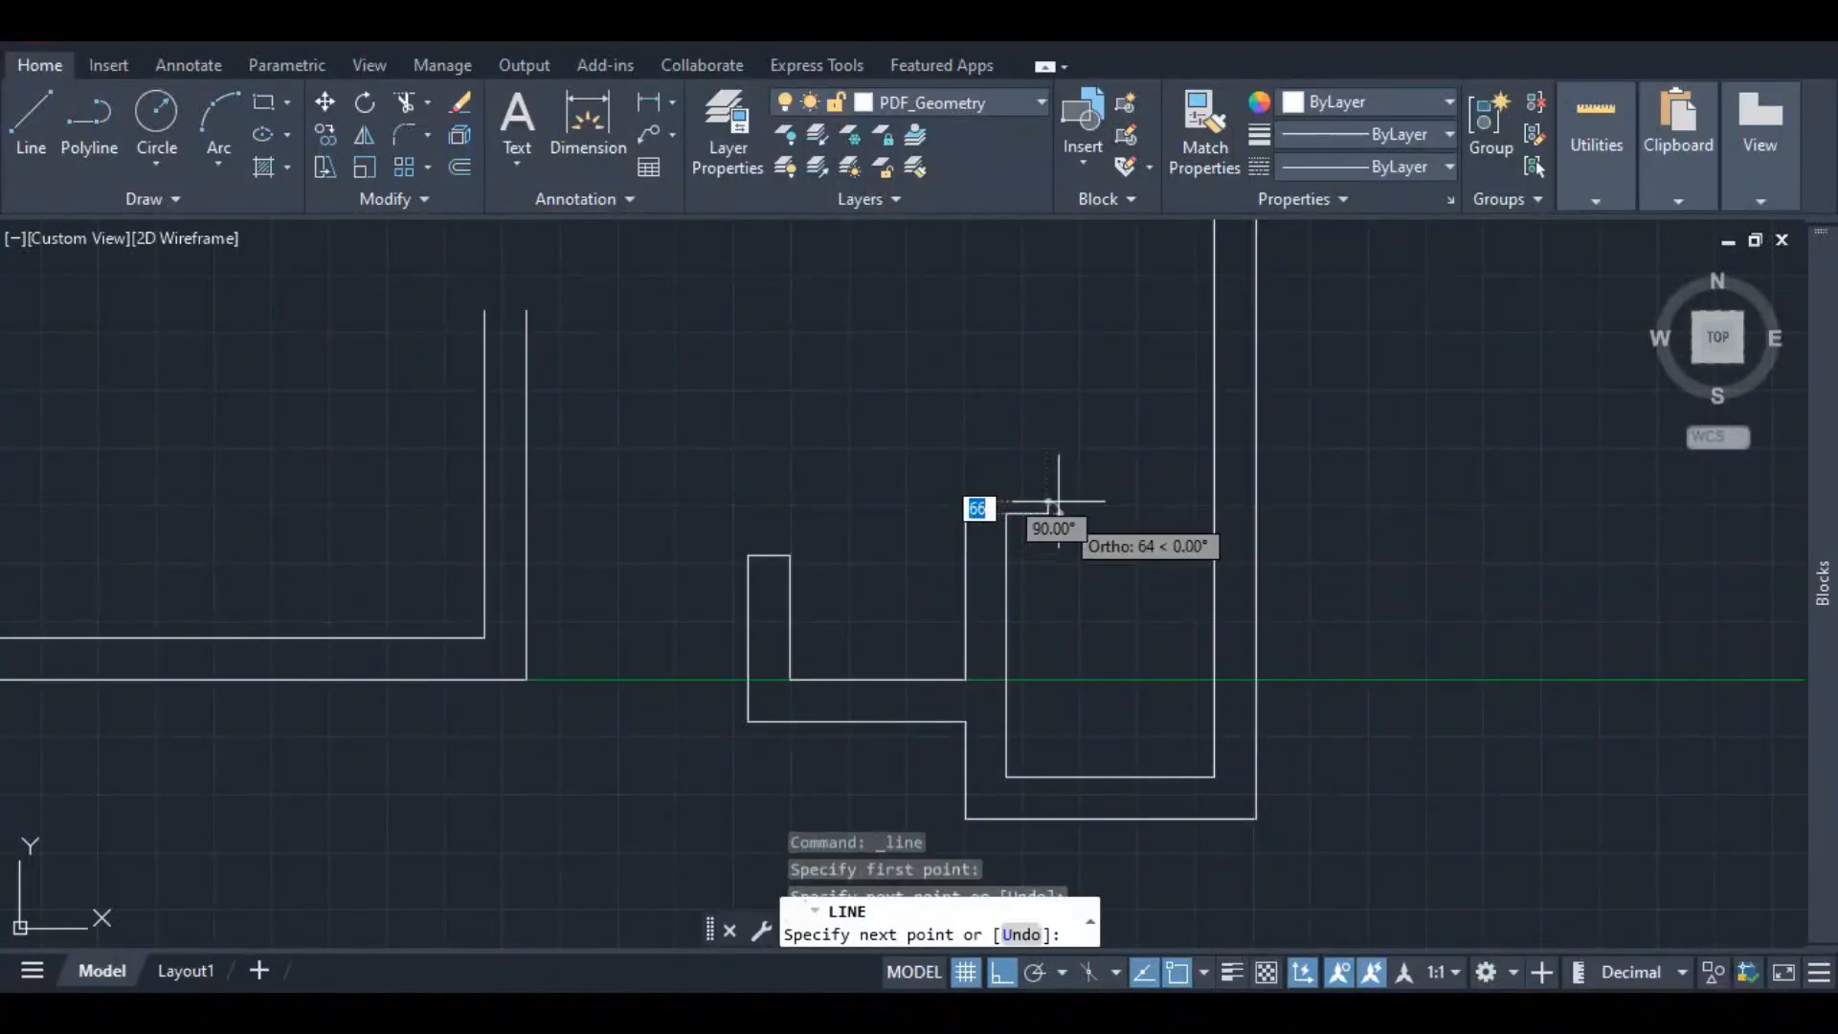
text(2)
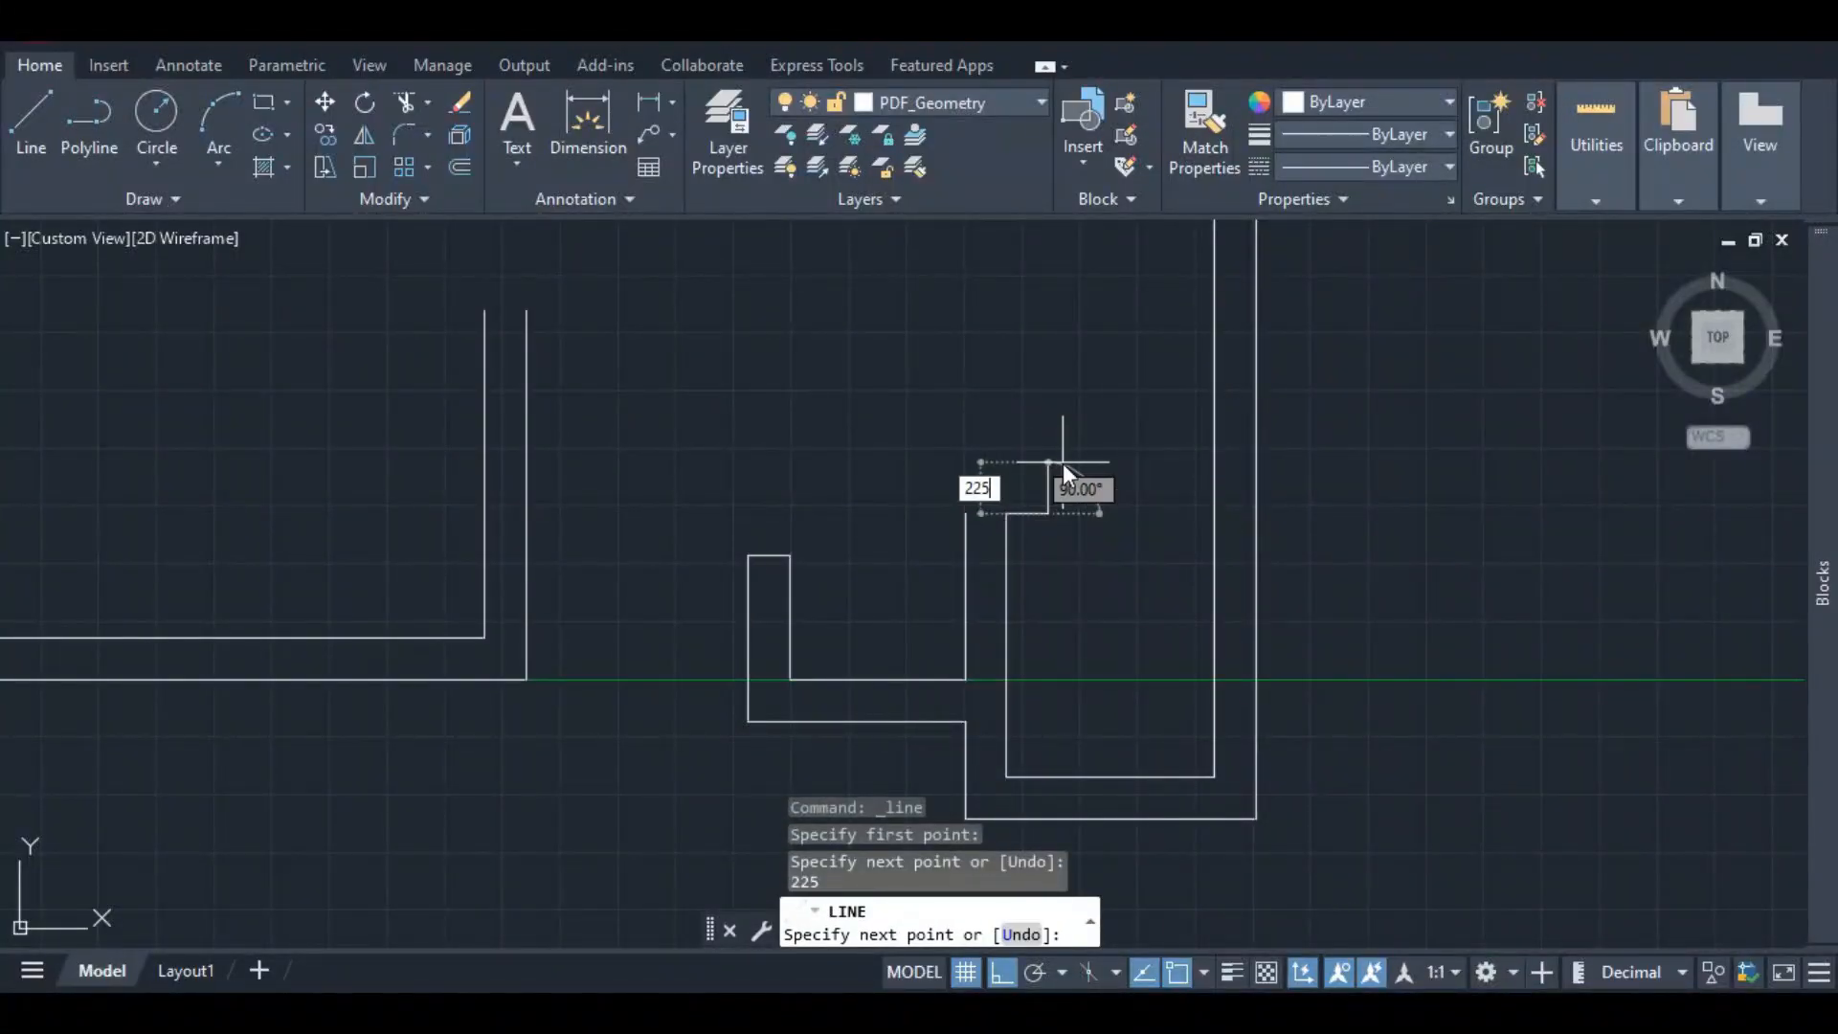
text(25)
key(Return)
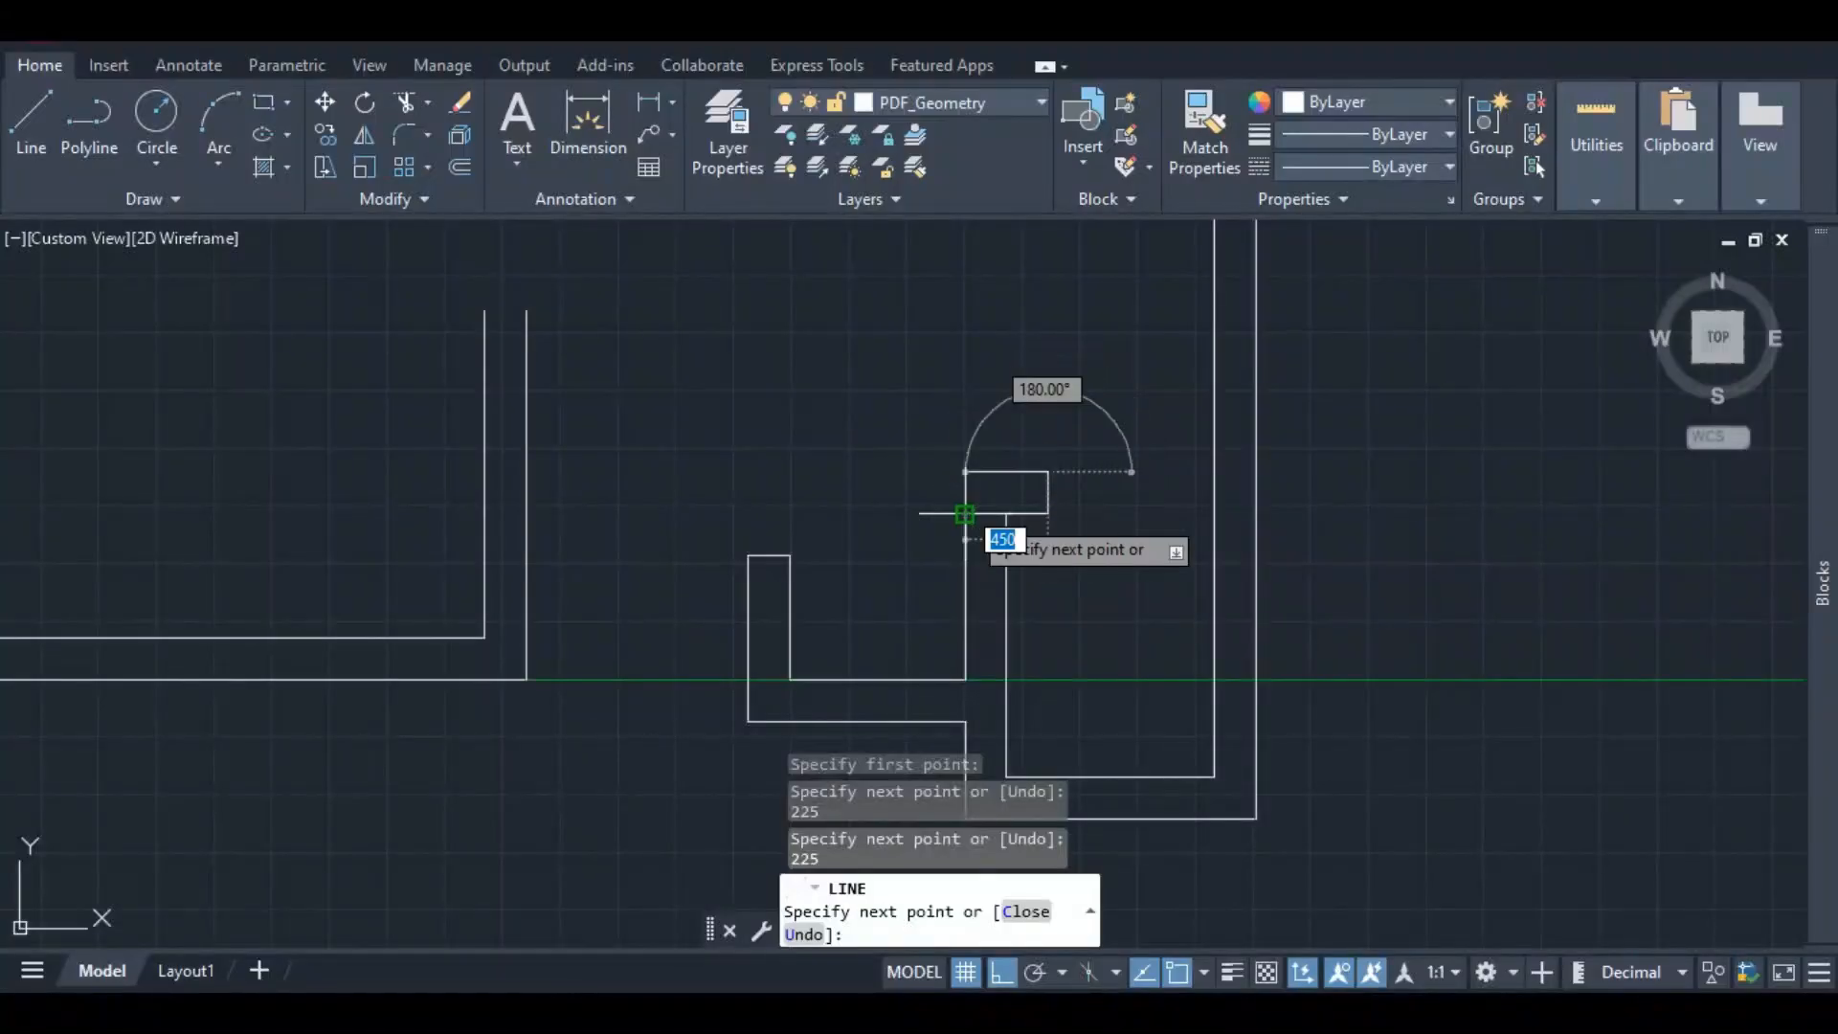
click(965, 471)
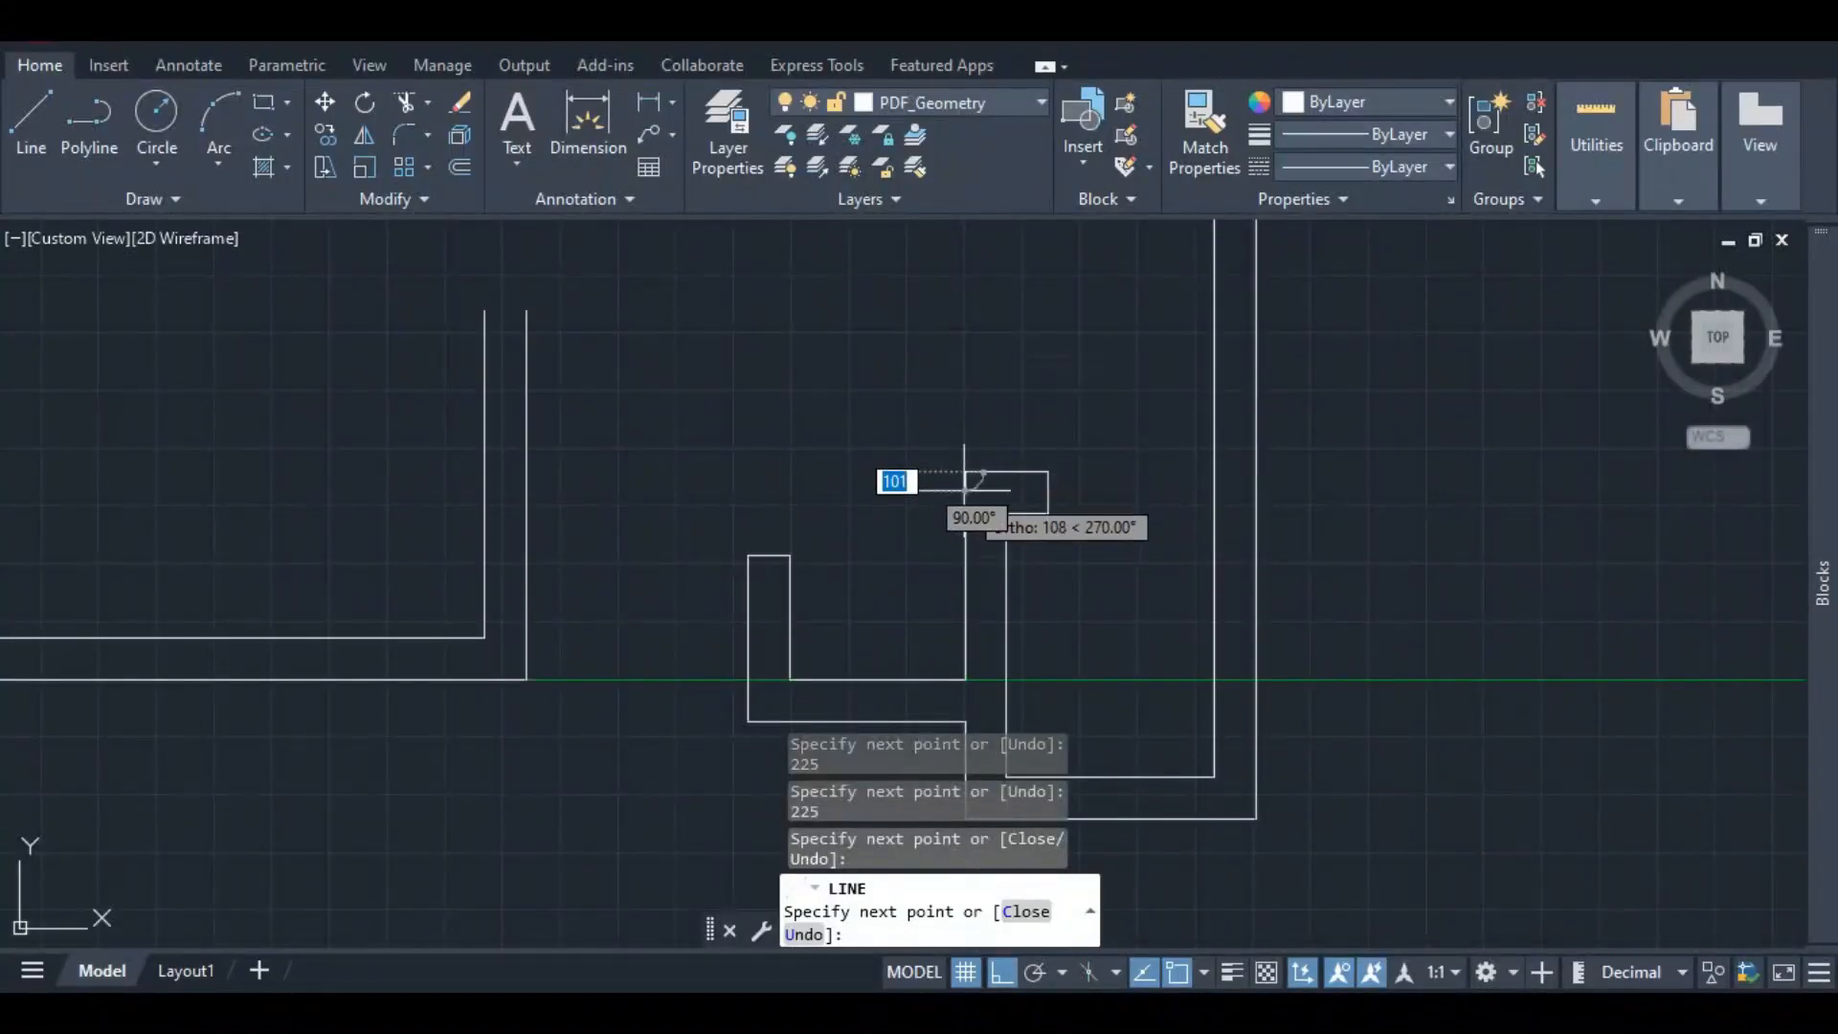
key(Escape)
- Stretch the north end of the toilet's outer west wall line up to the corner of the new short wall
click(965, 555)
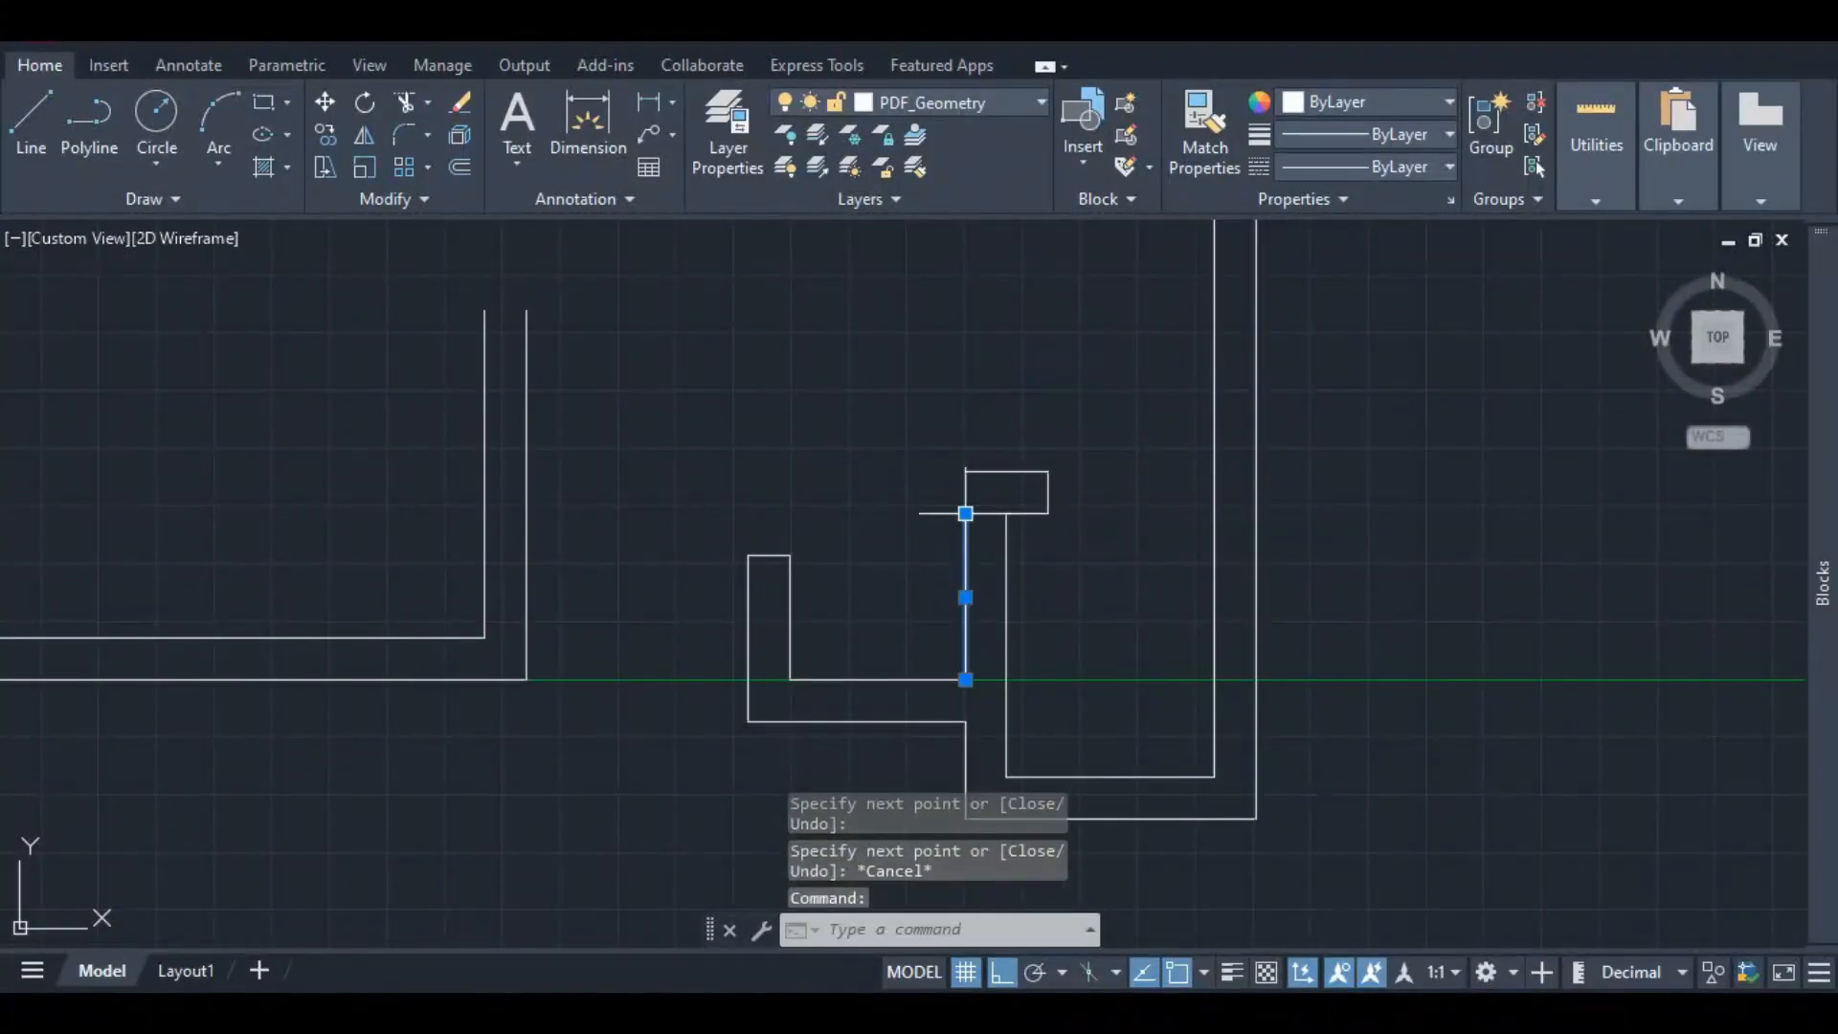
click(964, 513)
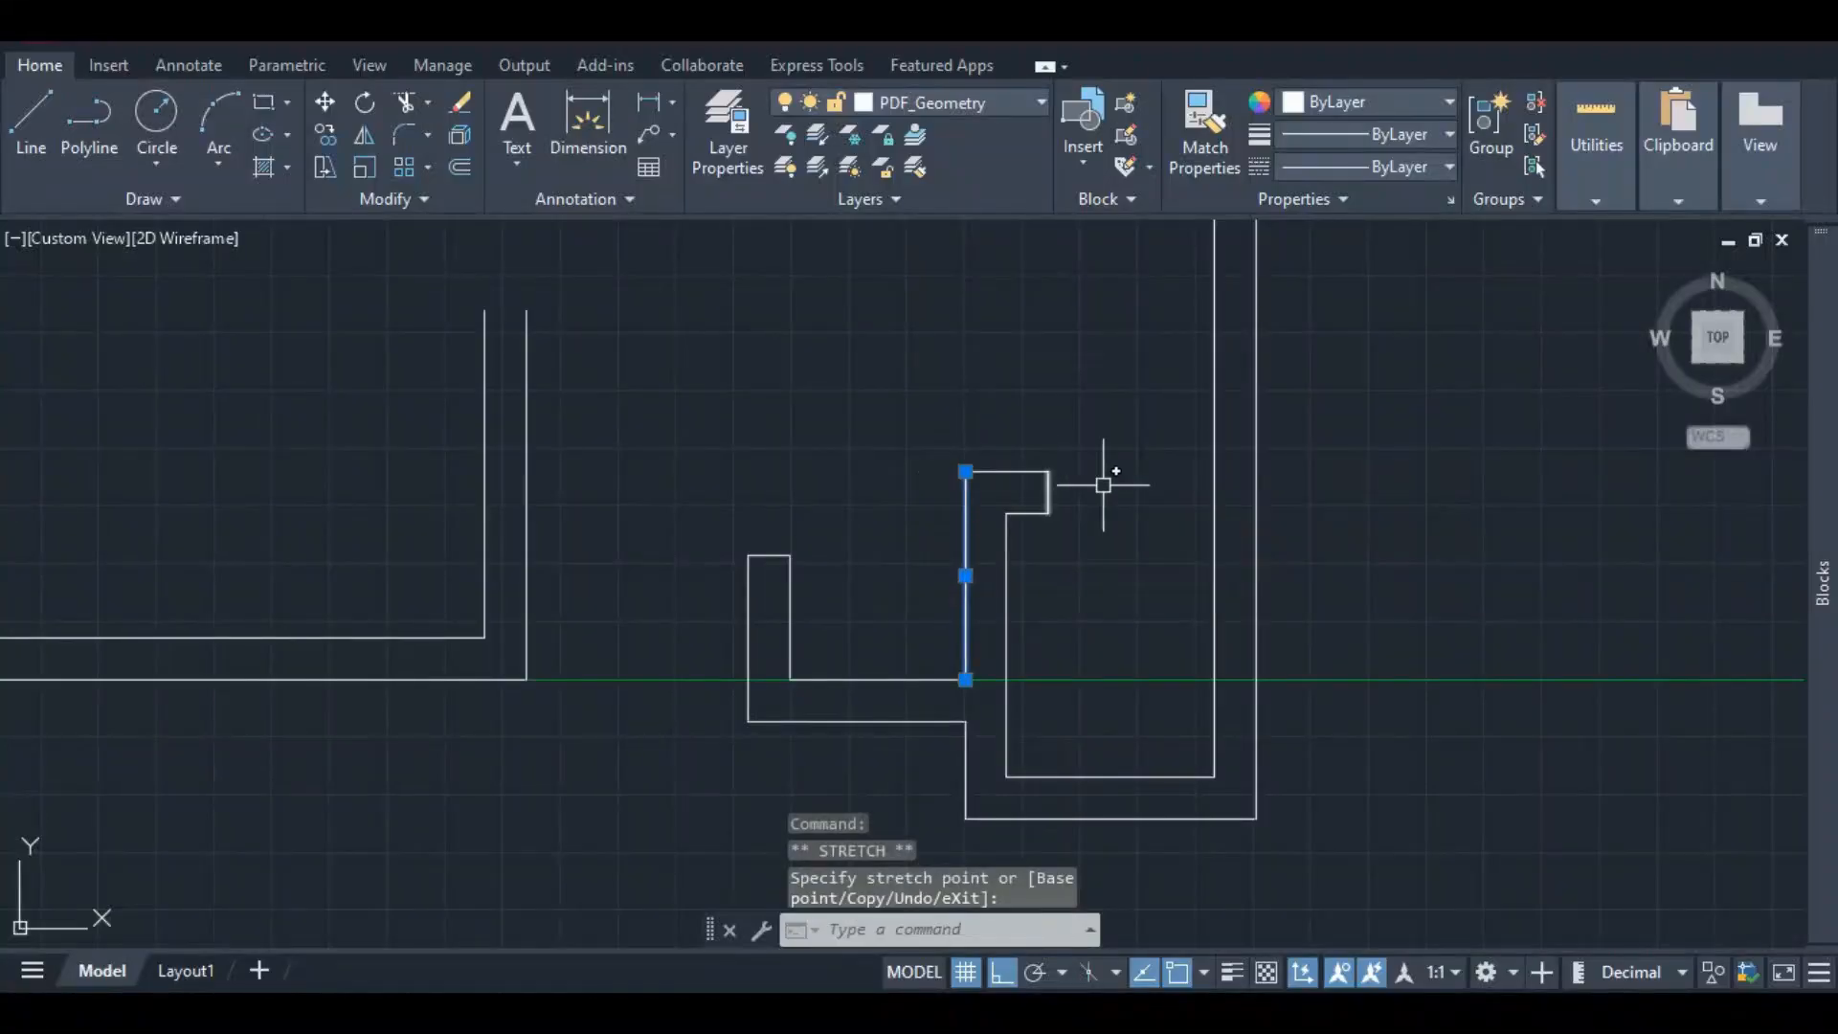
key(Escape)
- Examine the existing drawing's ante room and external east-side dimensions for locating the wall between the ante room and dining
scroll(1053, 576, down, 6)
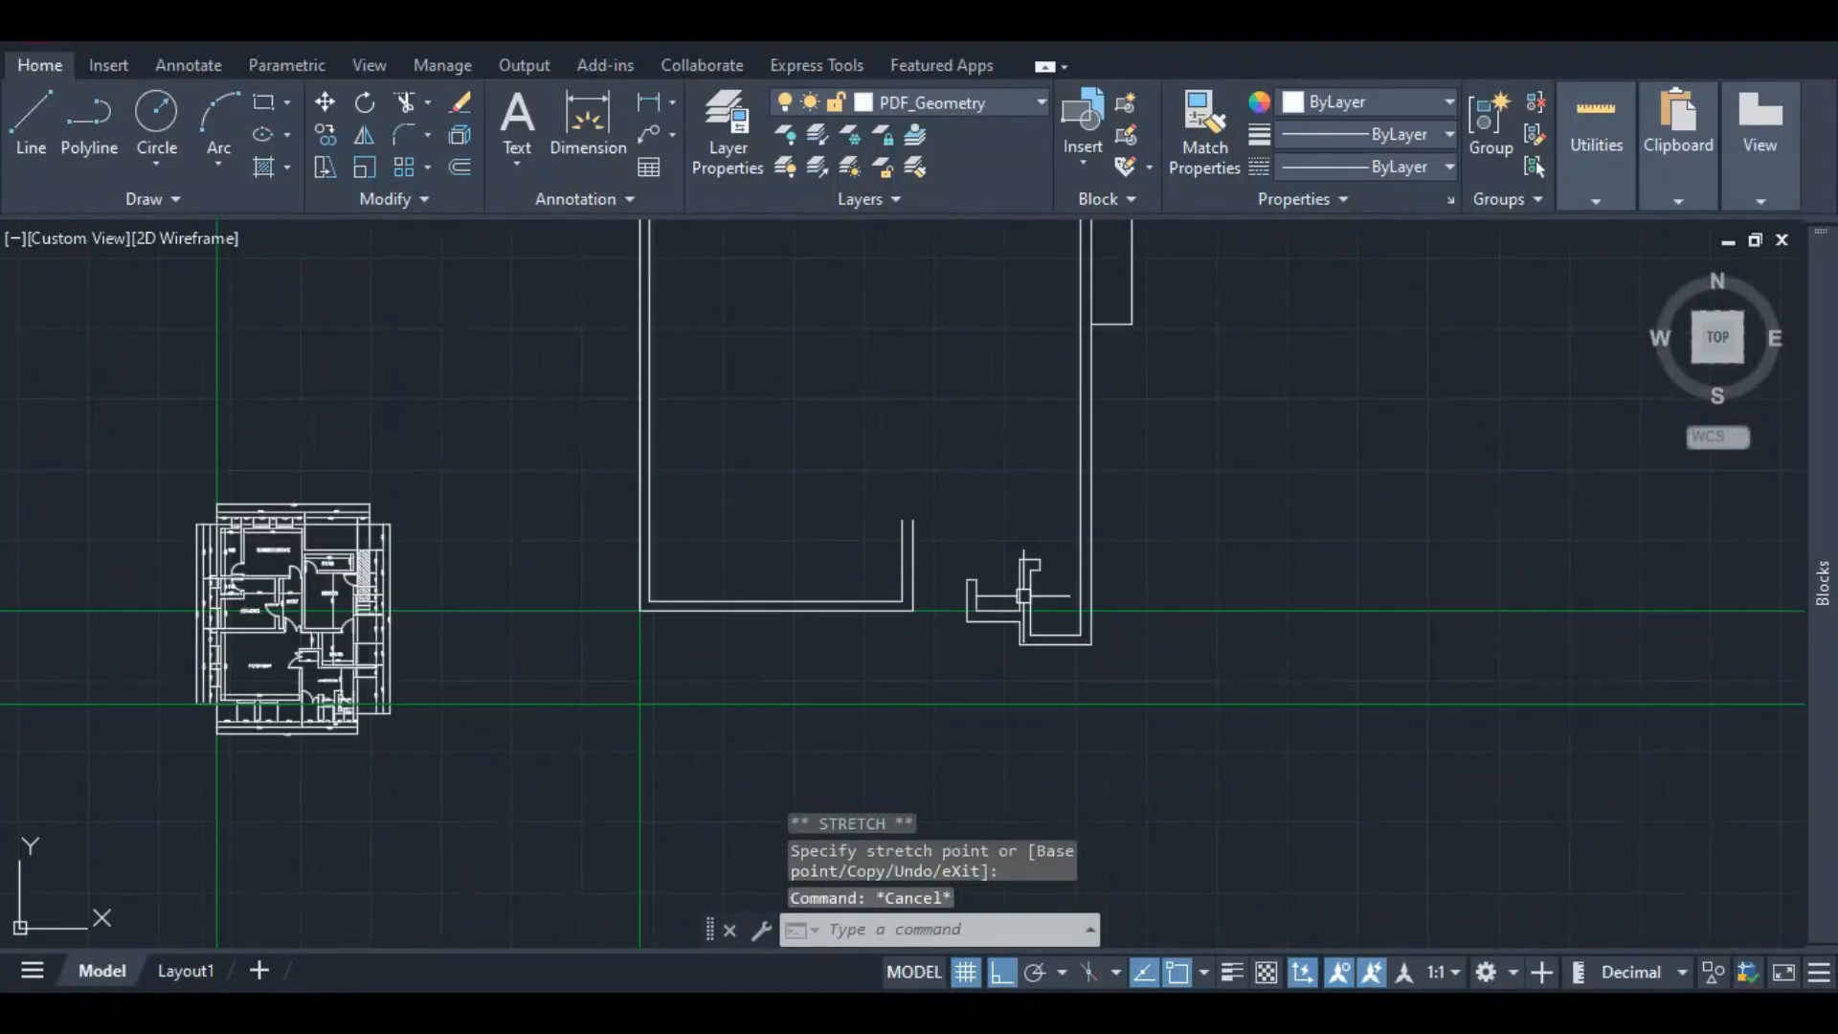
scroll(1045, 573, up, 2)
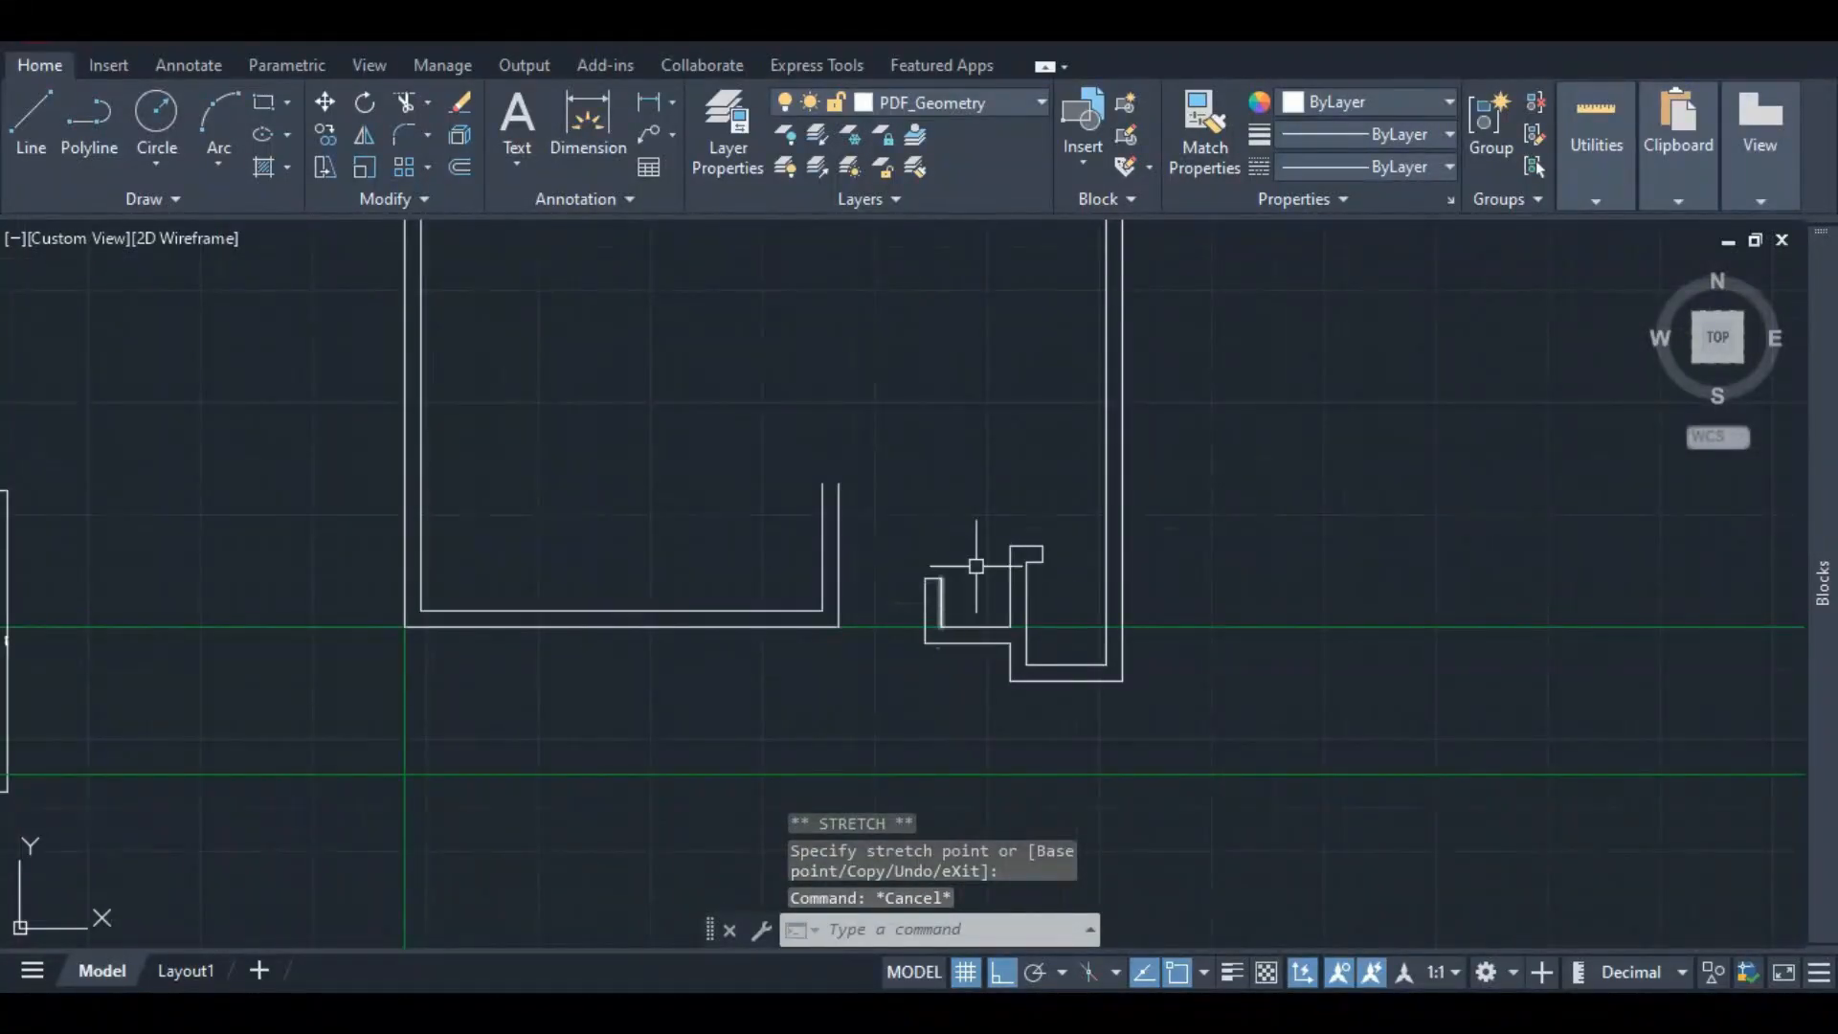
scroll(972, 521, down, 4)
scroll(583, 632, up, 8)
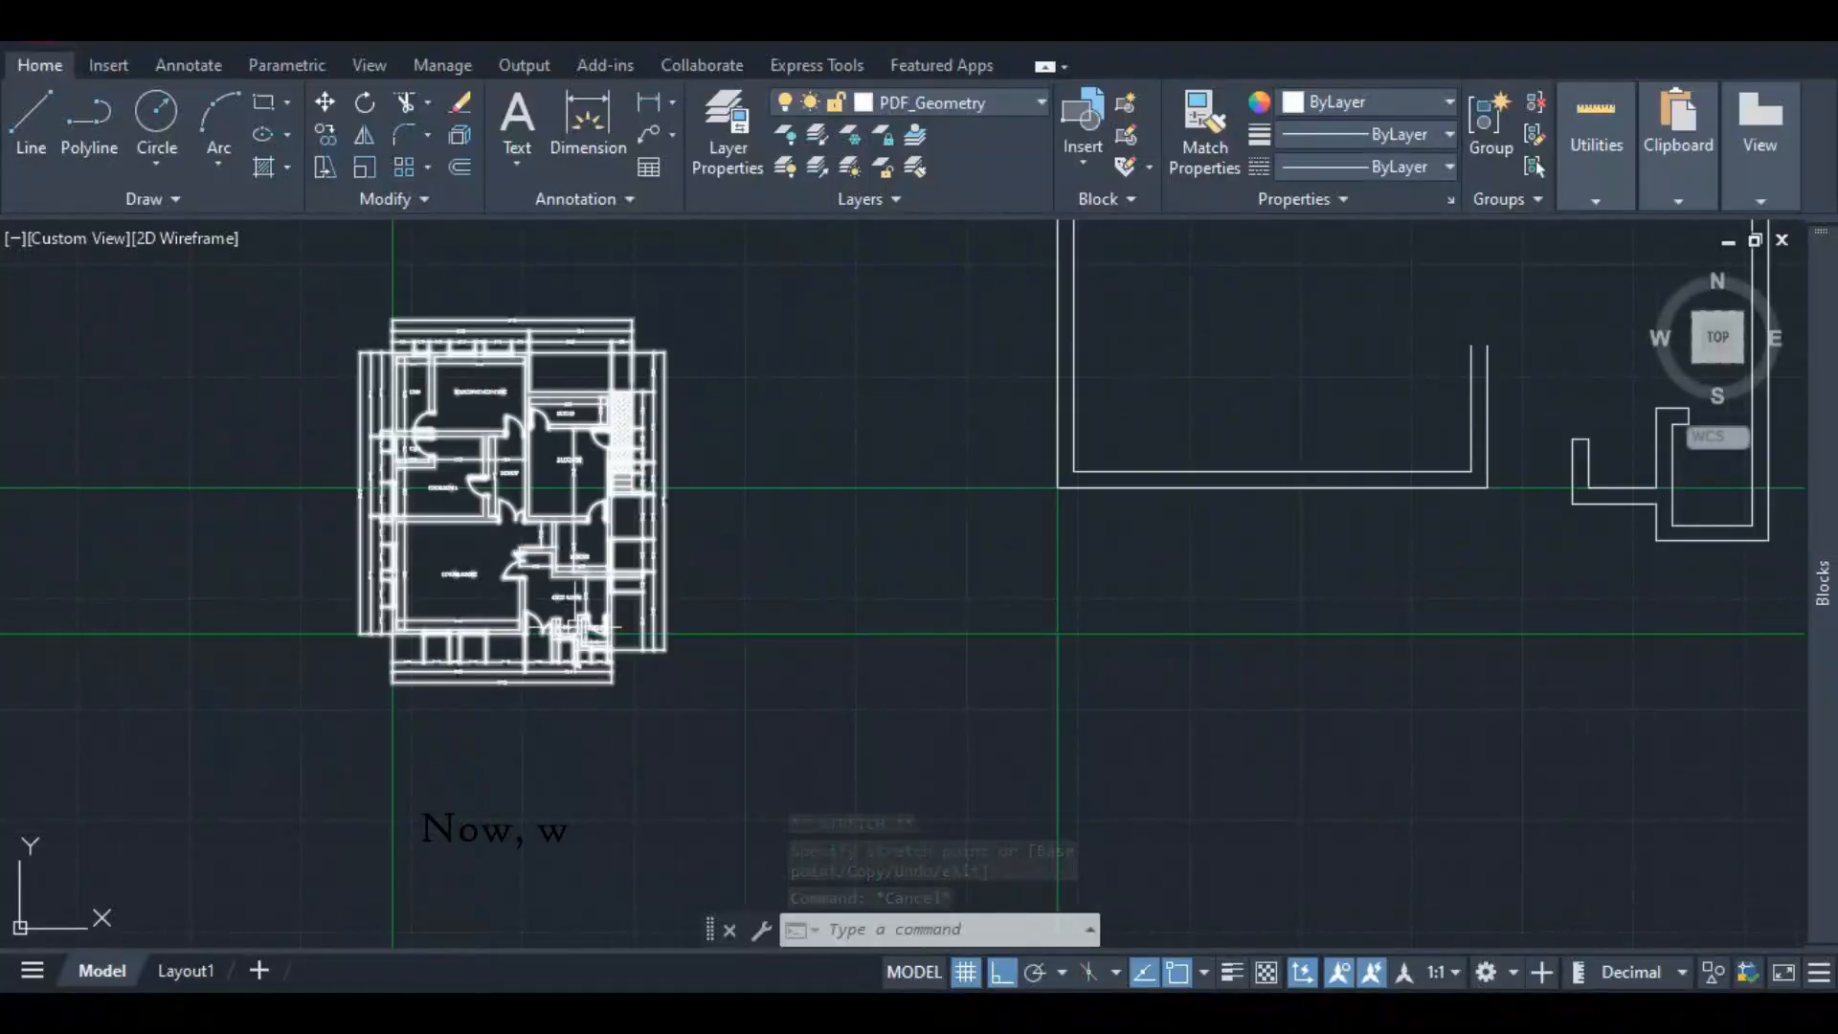
scroll(574, 628, down, 6)
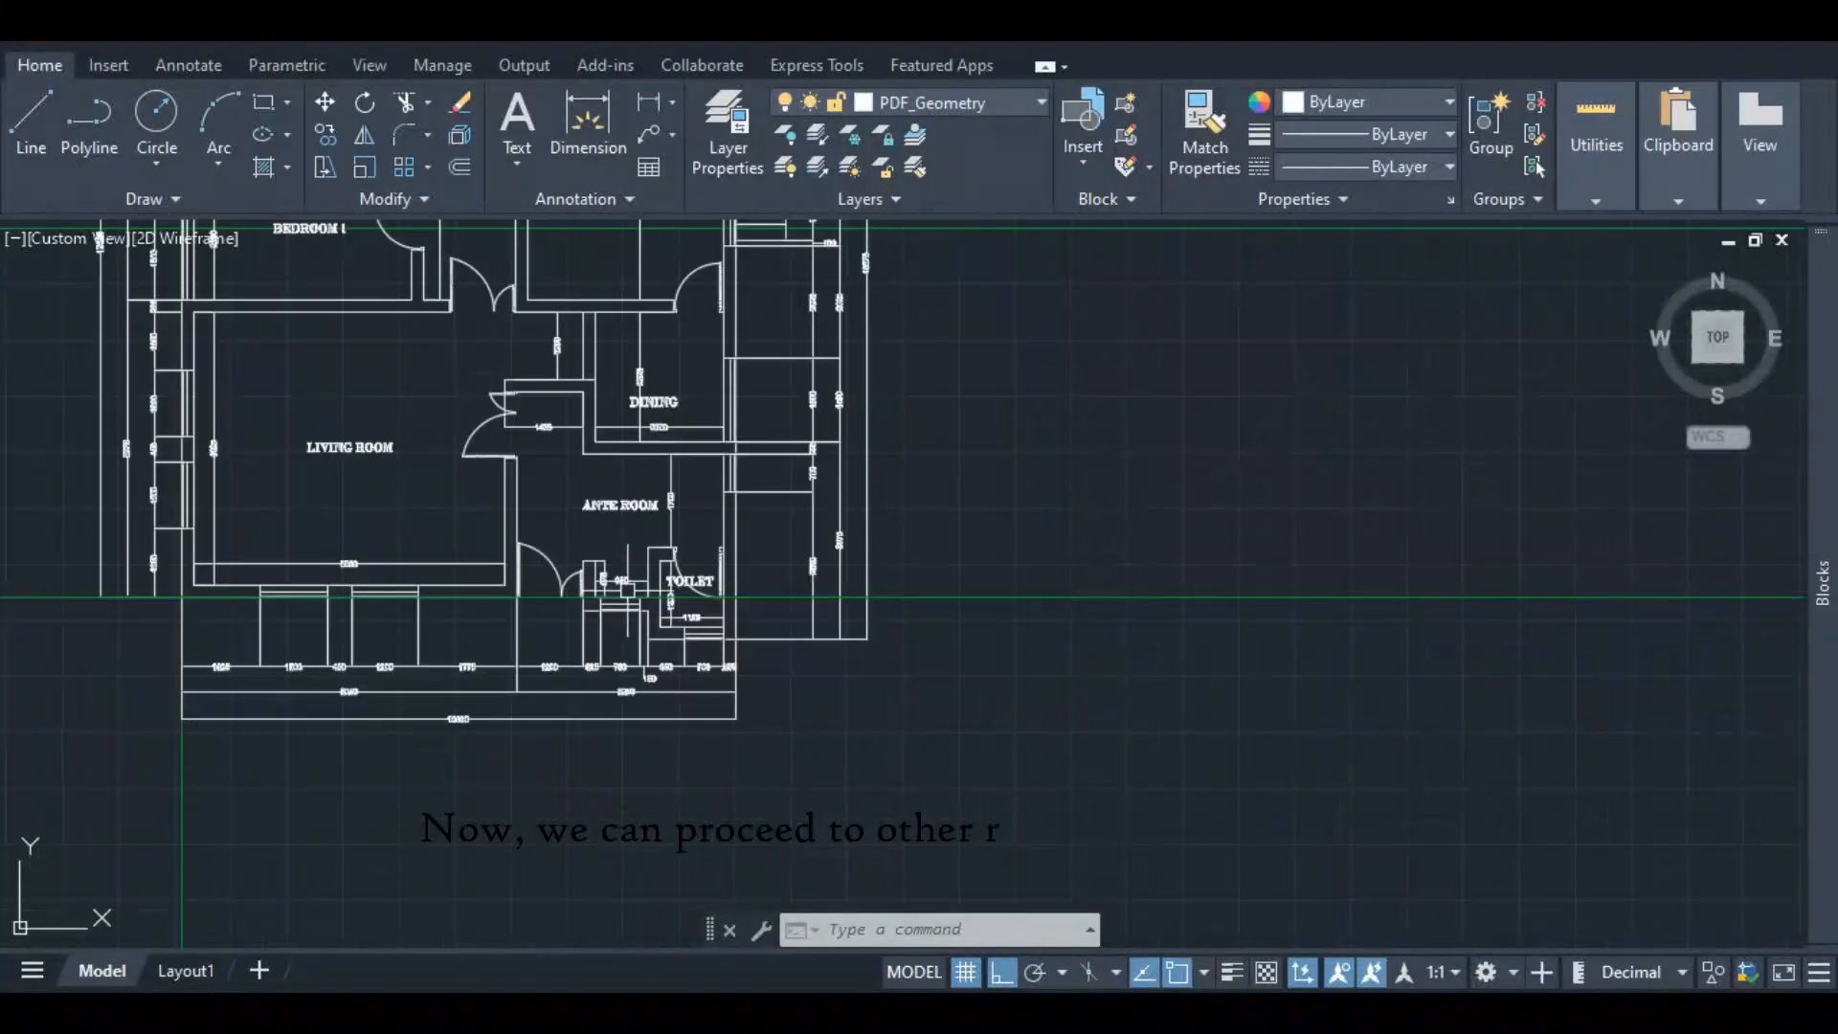
scroll(617, 627, up, 2)
scroll(668, 613, up, 3)
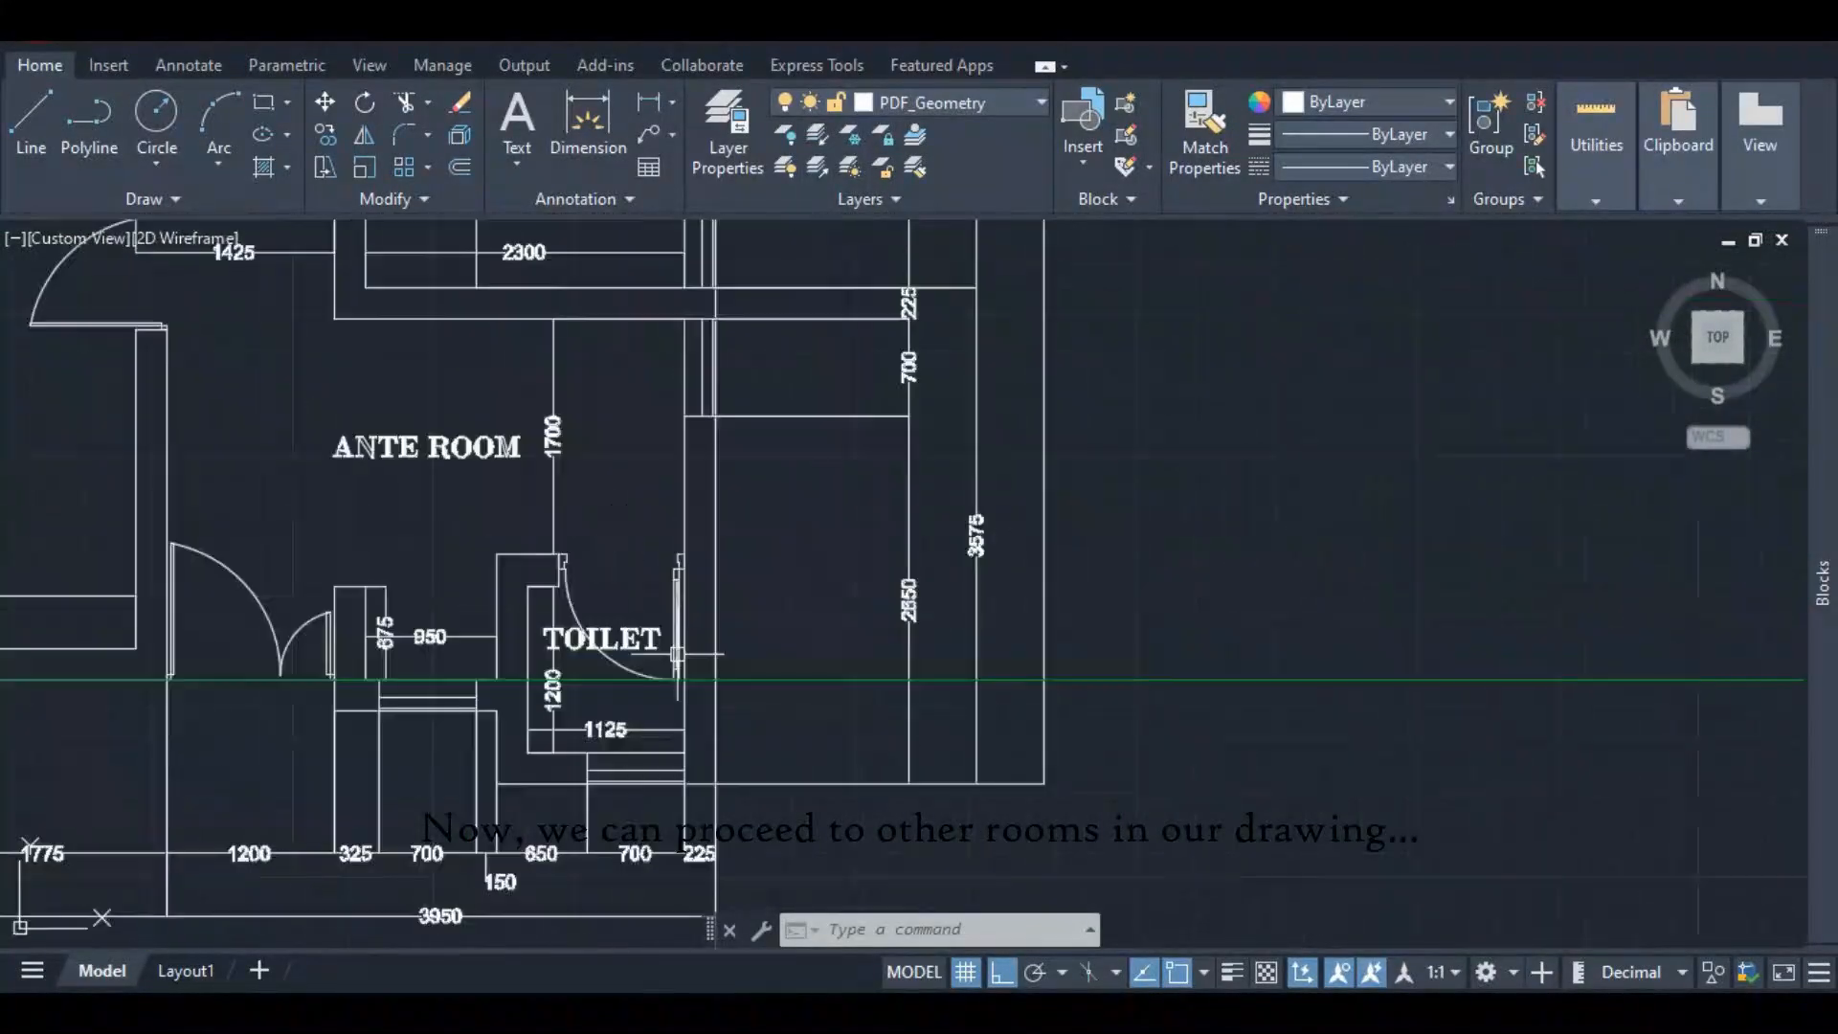
scroll(651, 652, up, 4)
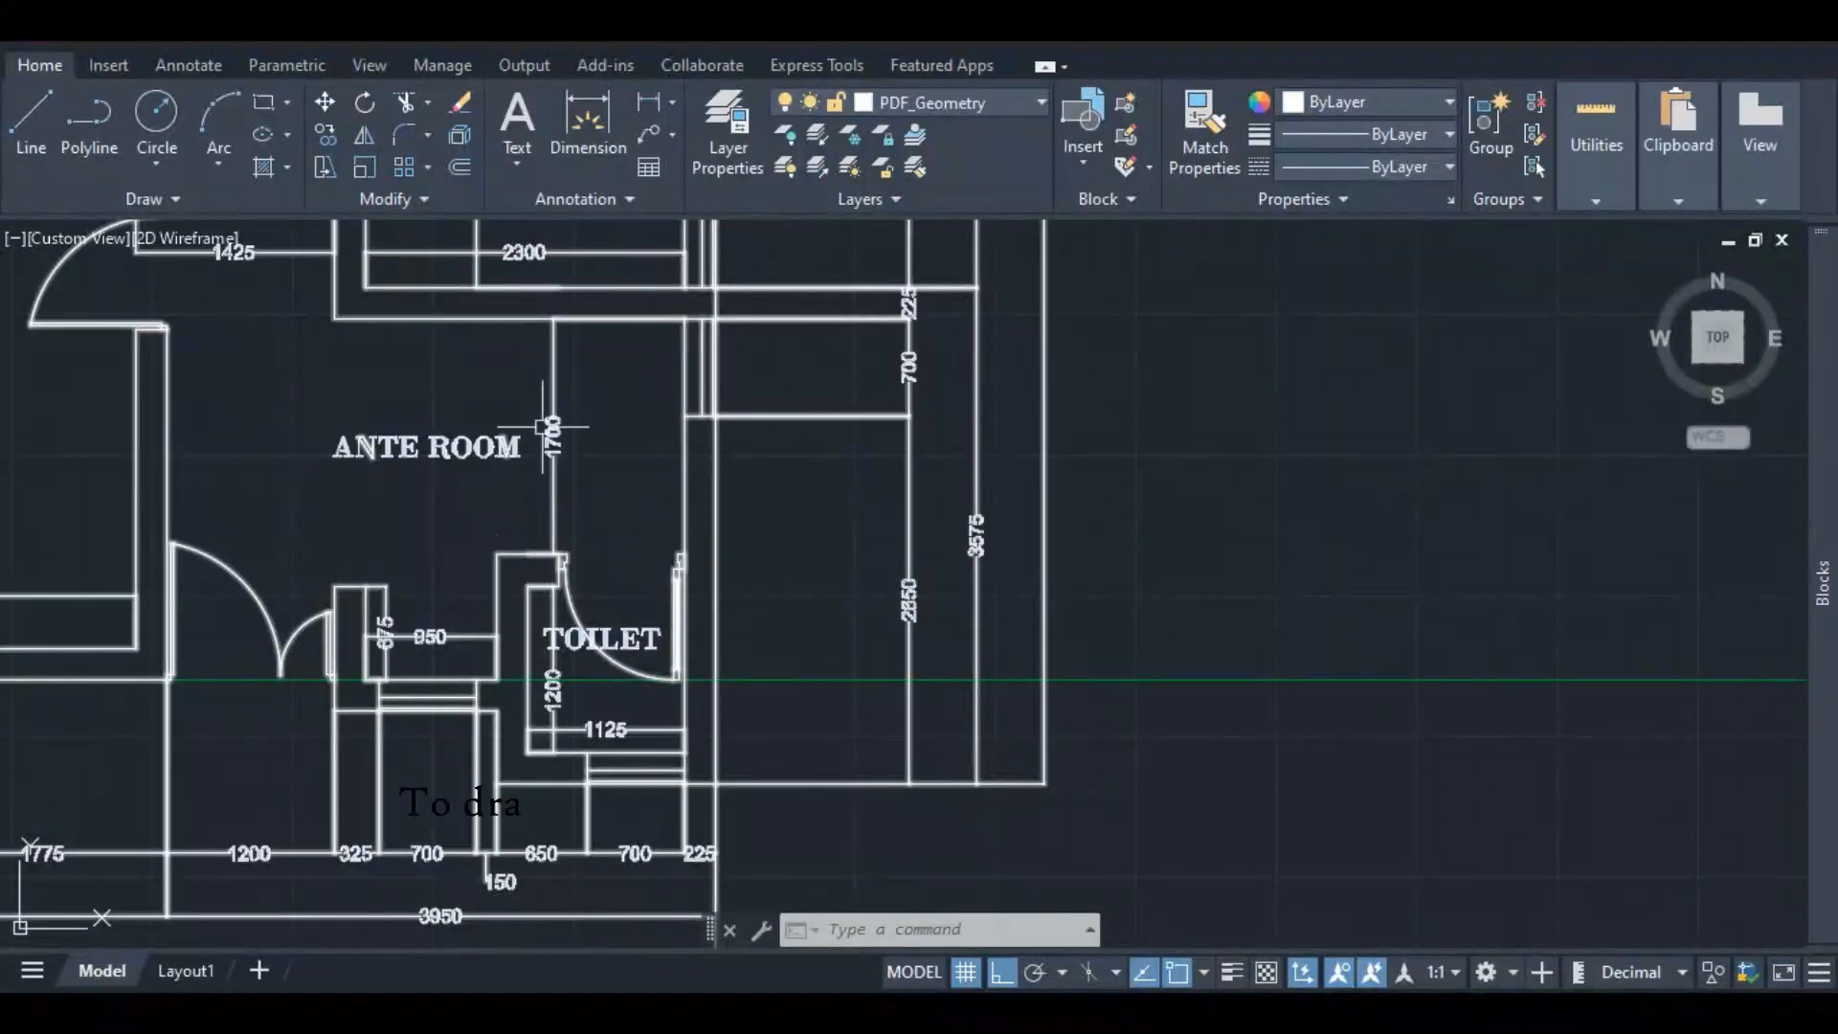
scroll(565, 431, down, 2)
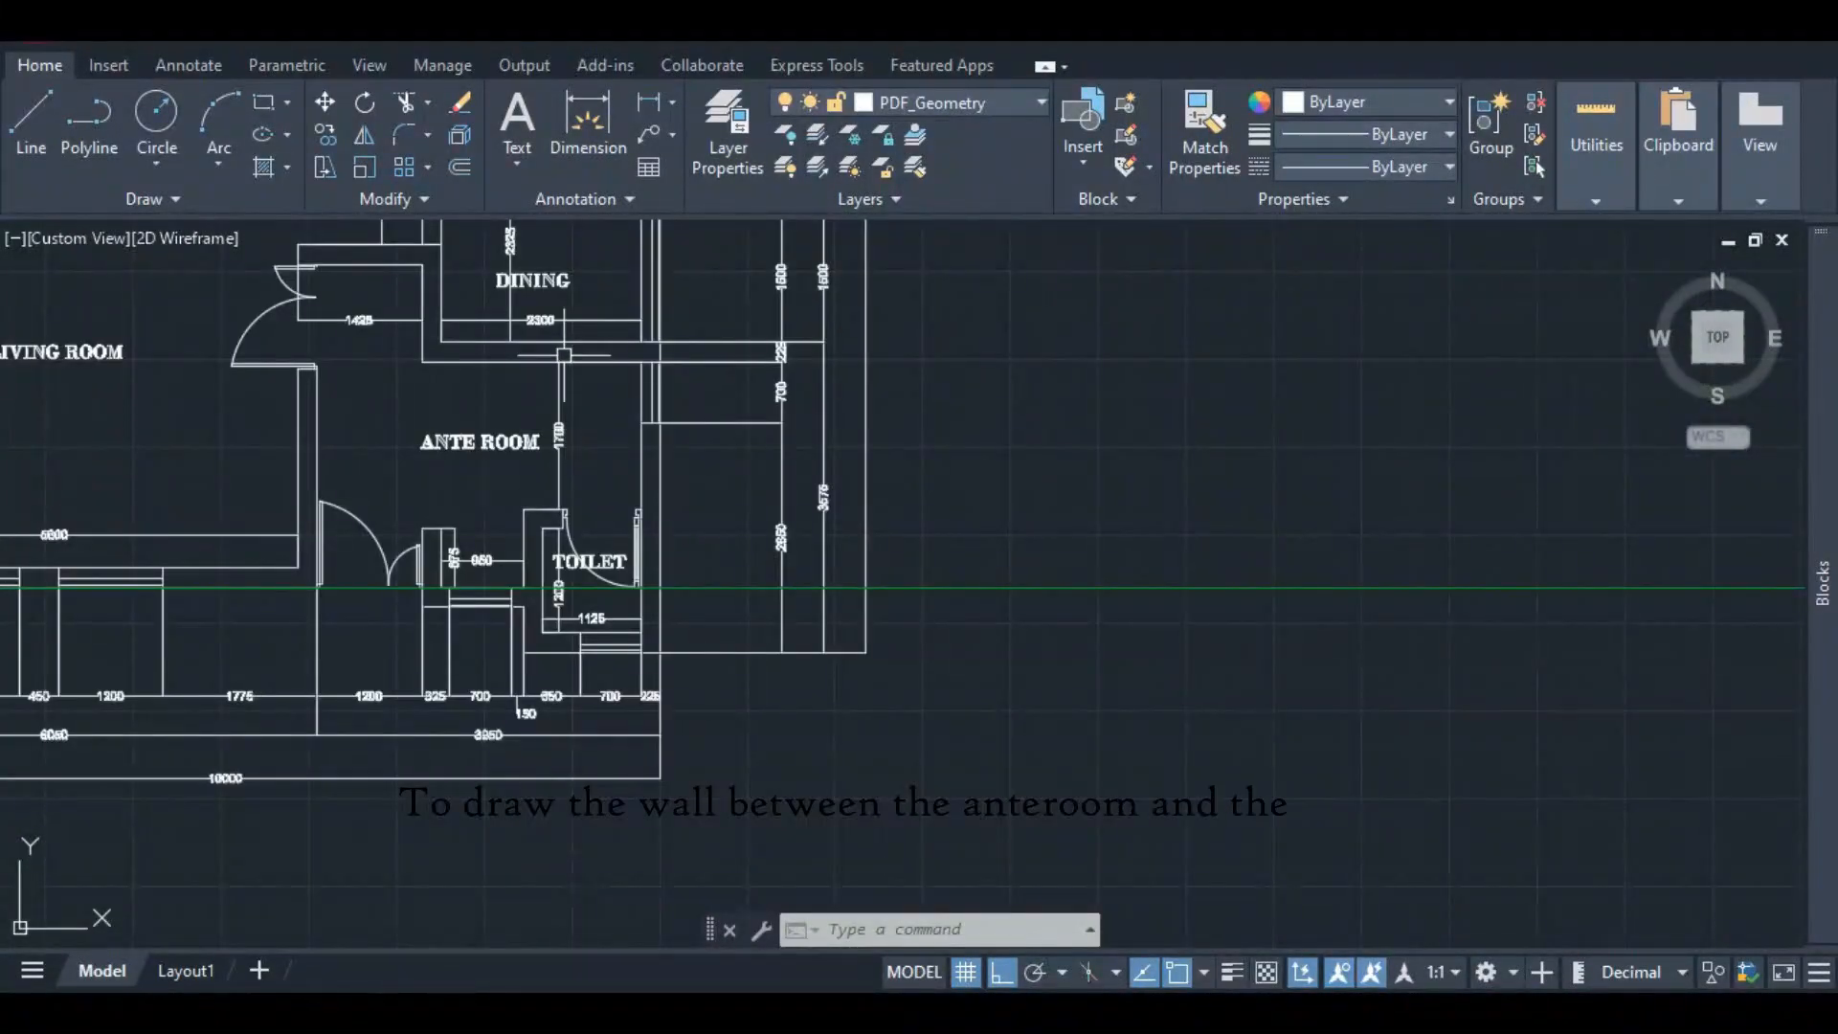
scroll(564, 356, up, 2)
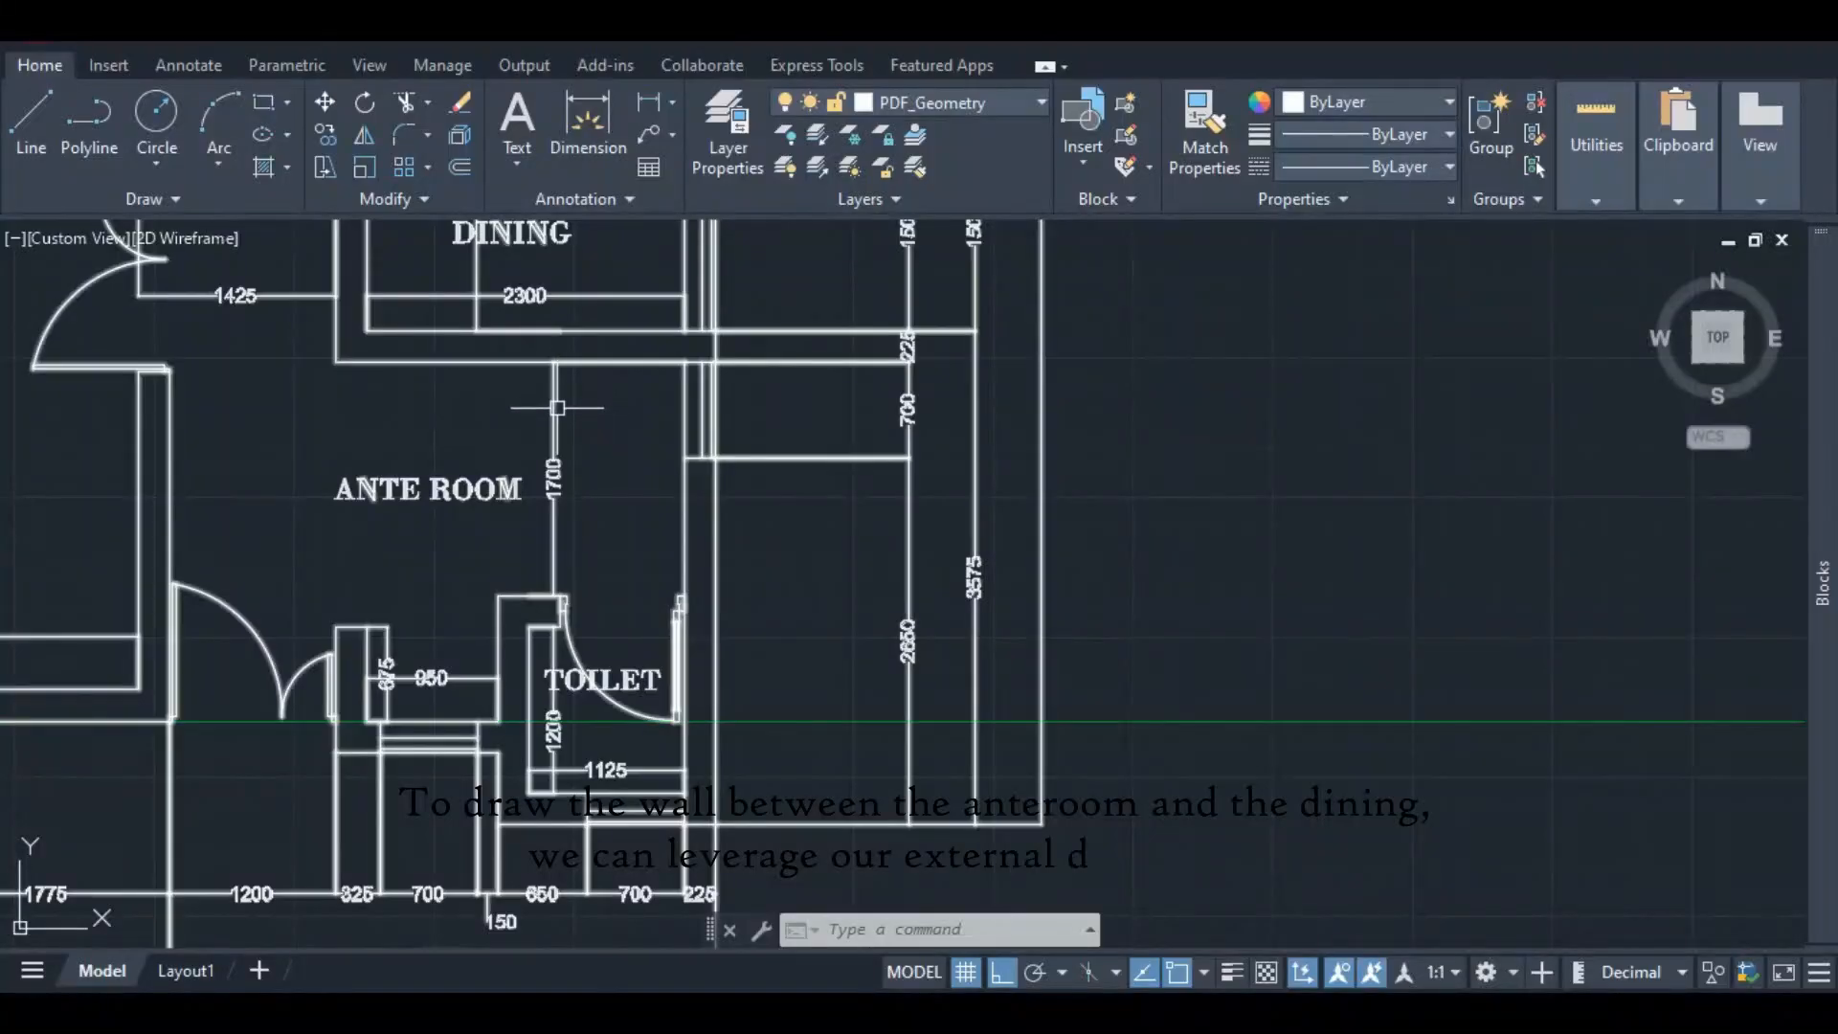
scroll(461, 347, down, 4)
scroll(651, 460, up, 4)
middle_drag(651, 459, 430, 460)
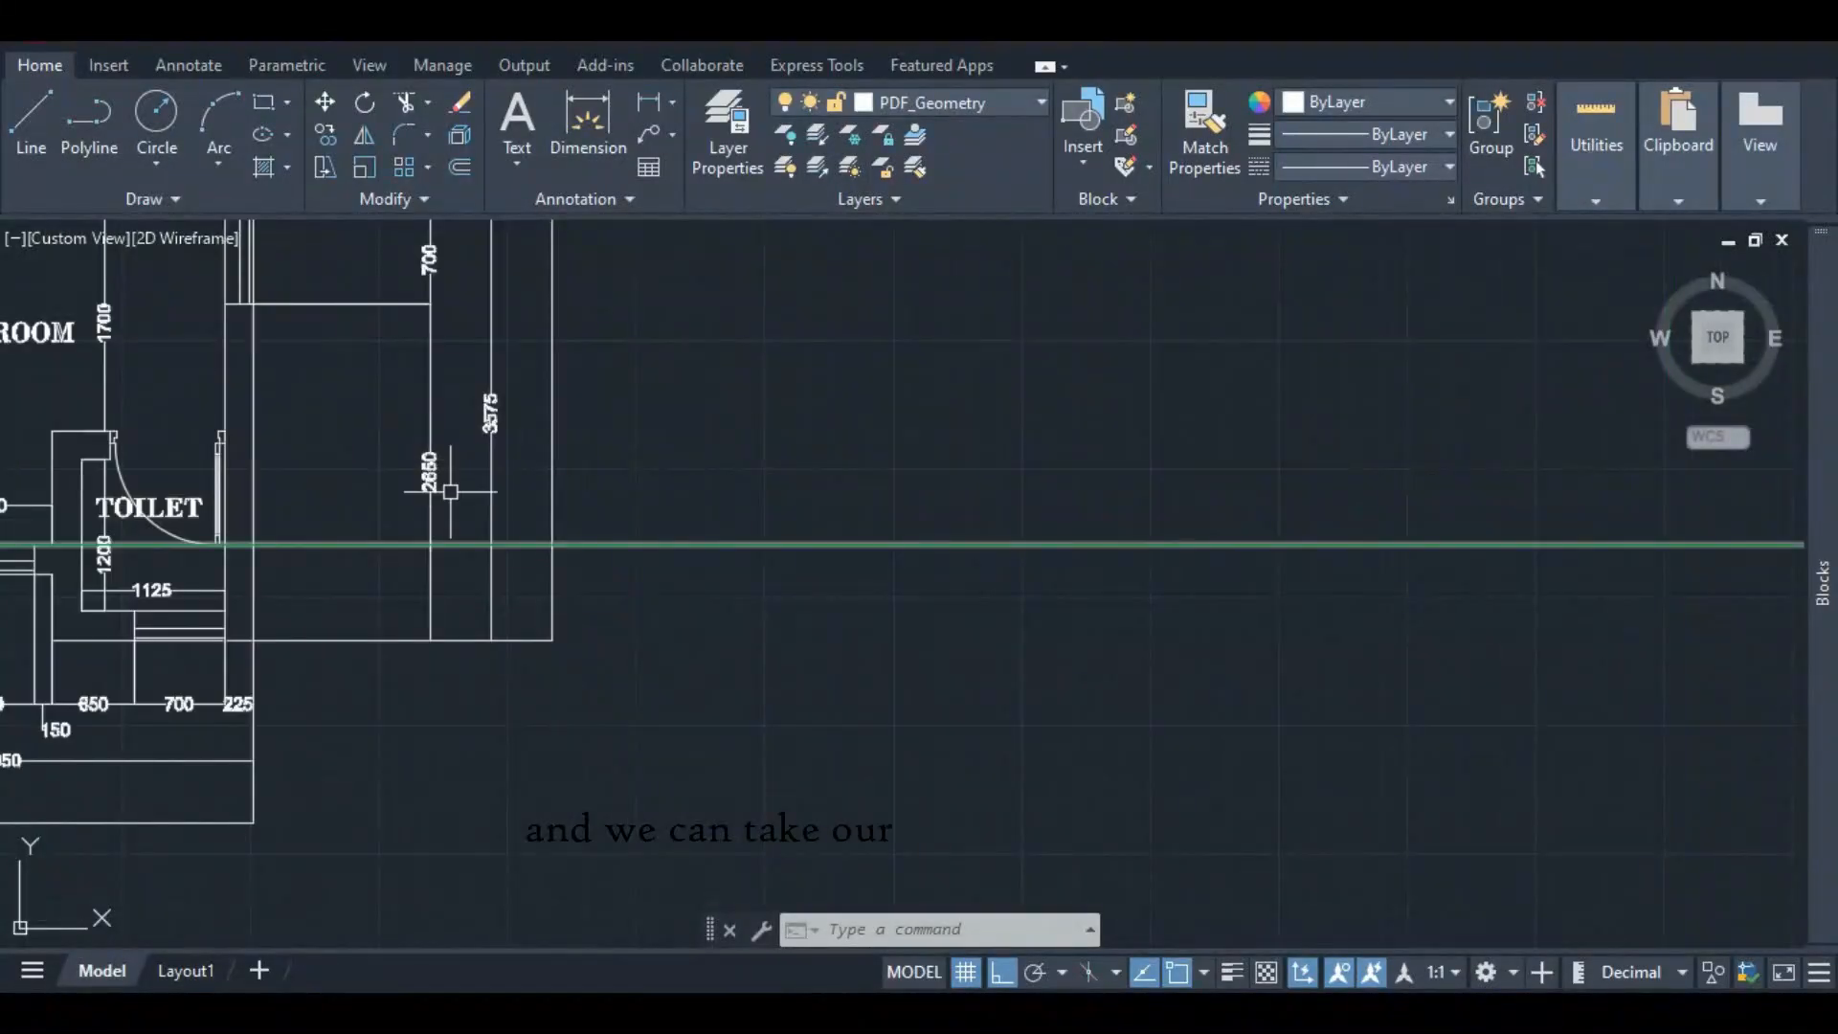
scroll(452, 492, down, 2)
scroll(445, 476, up, 6)
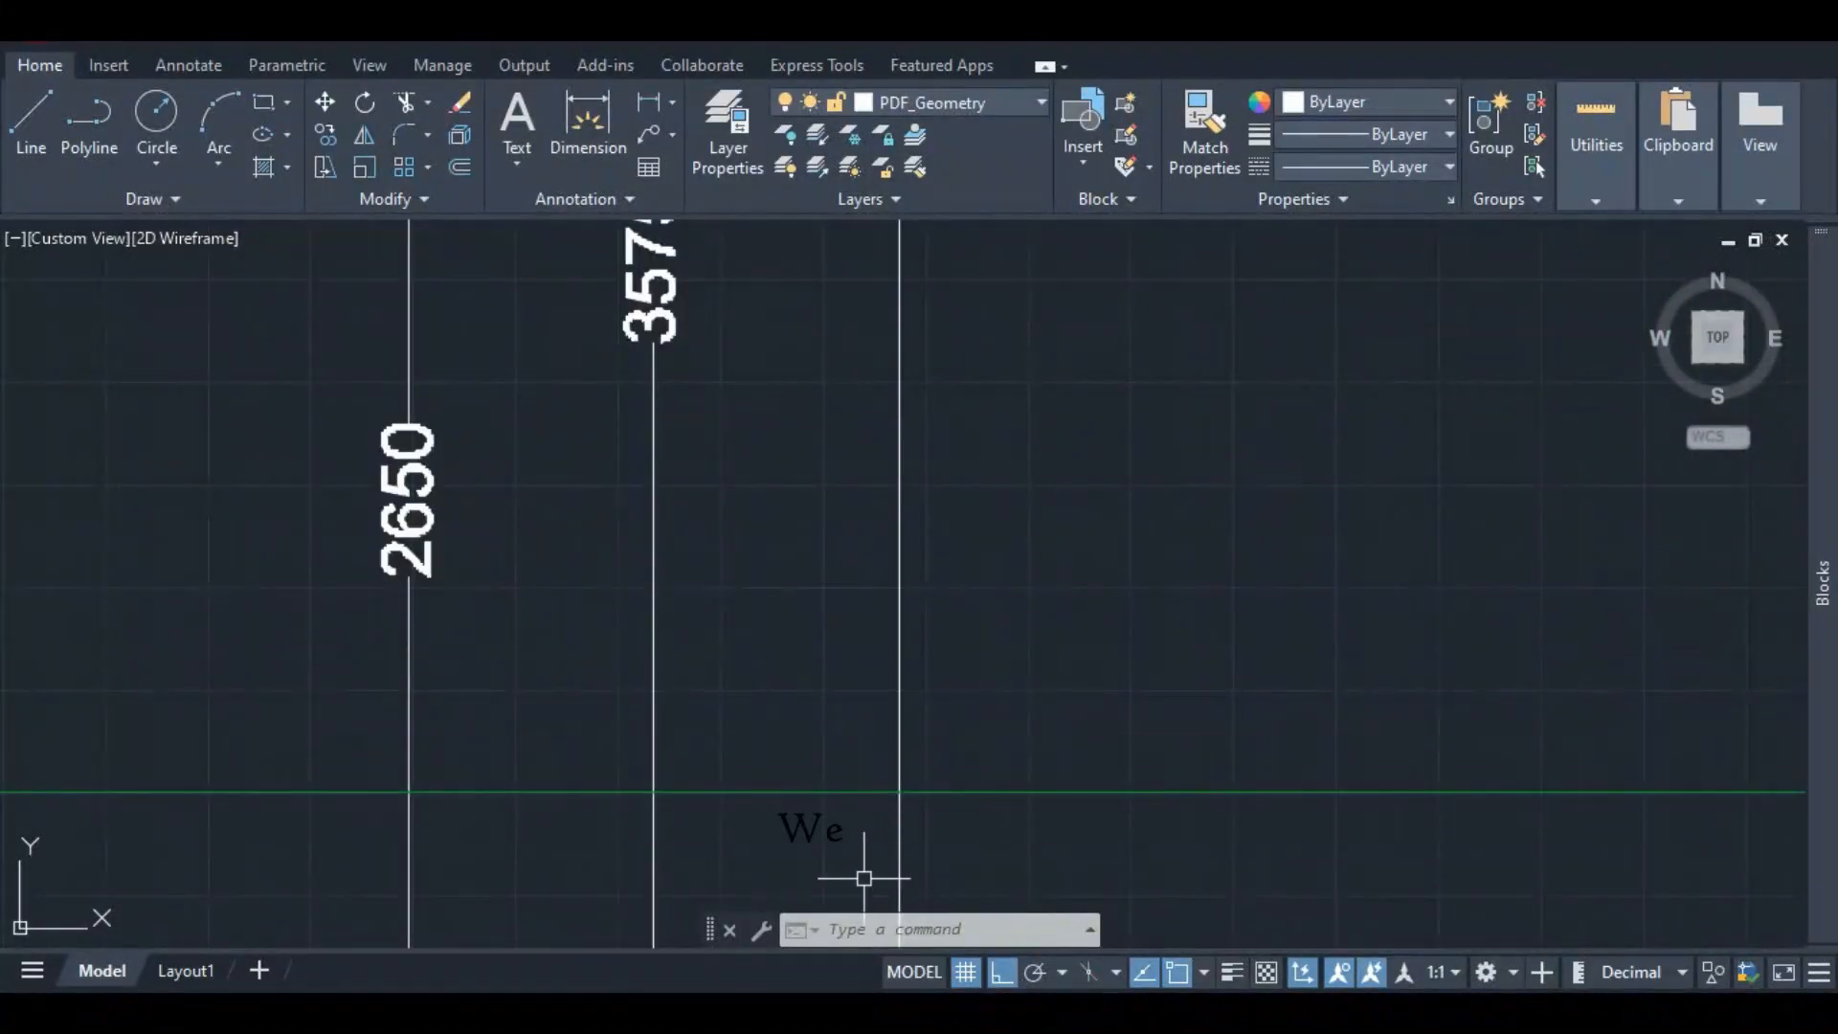
- Switch to Calculator and add the east-side dimensions 2650 and 700 to locate the wall between the ante room and dining
click(1070, 1011)
click(502, 861)
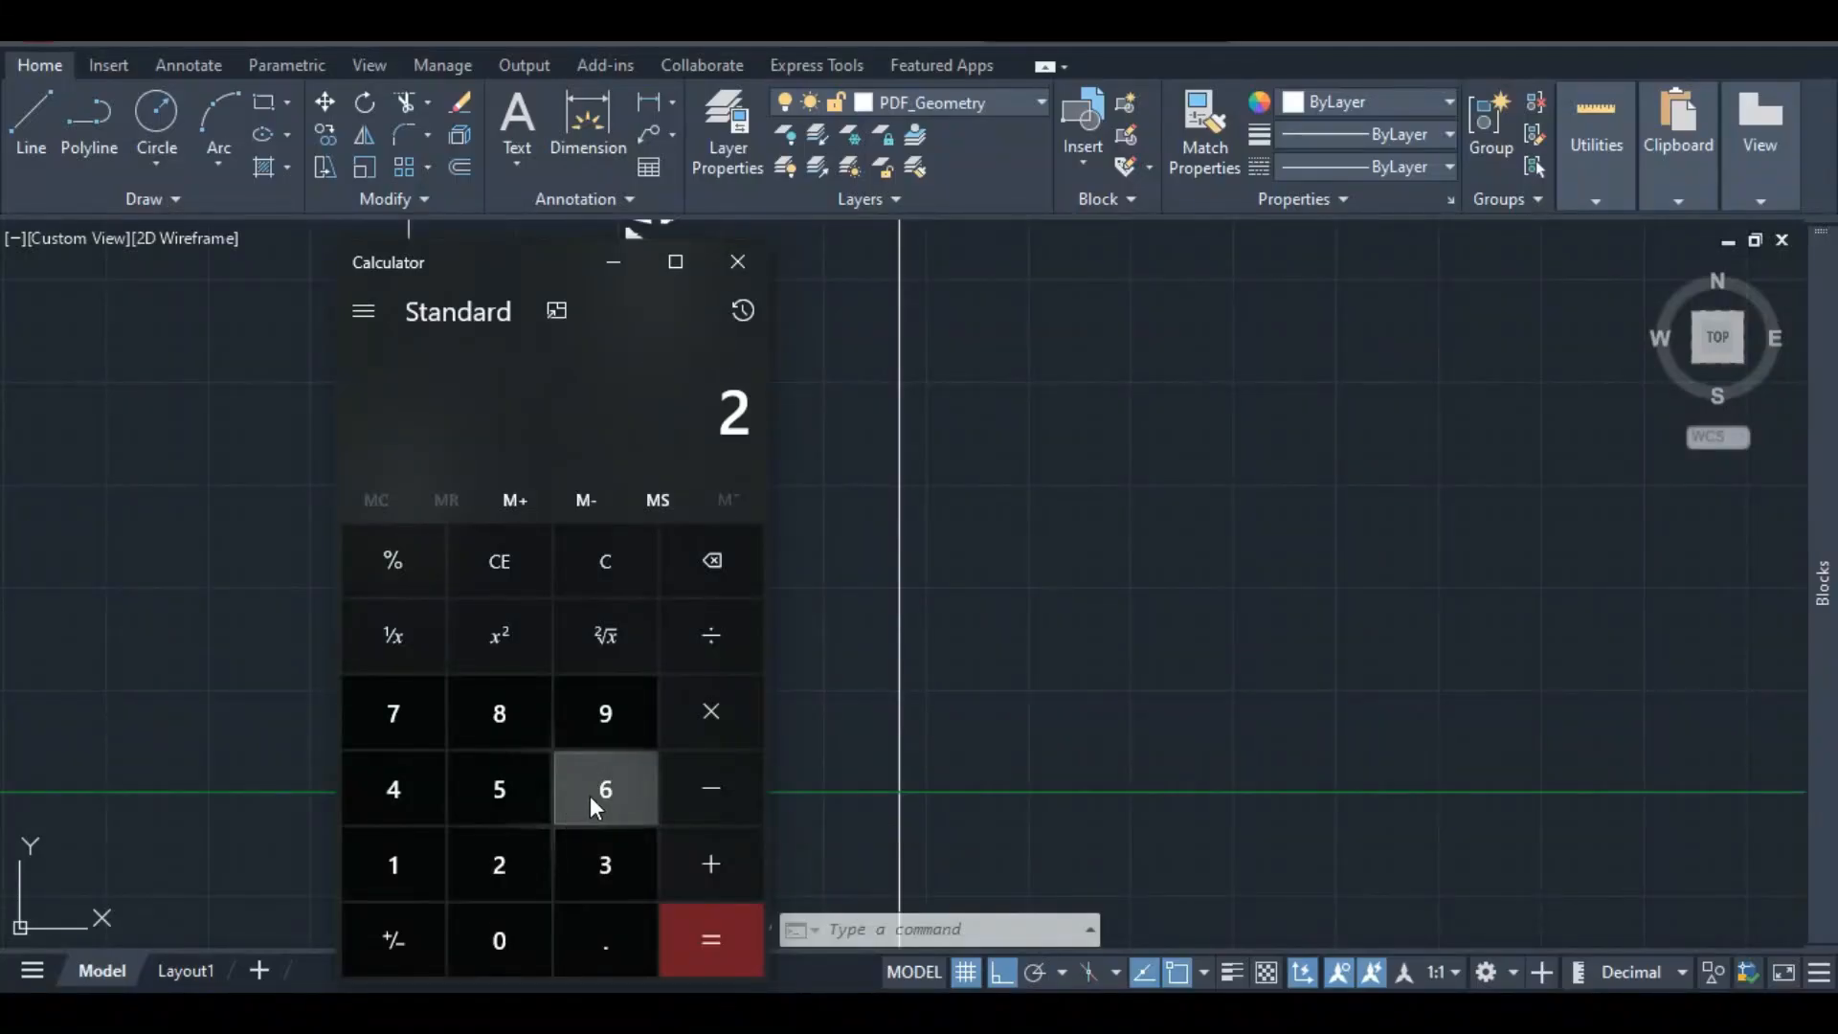
click(598, 792)
click(522, 797)
click(531, 924)
click(704, 864)
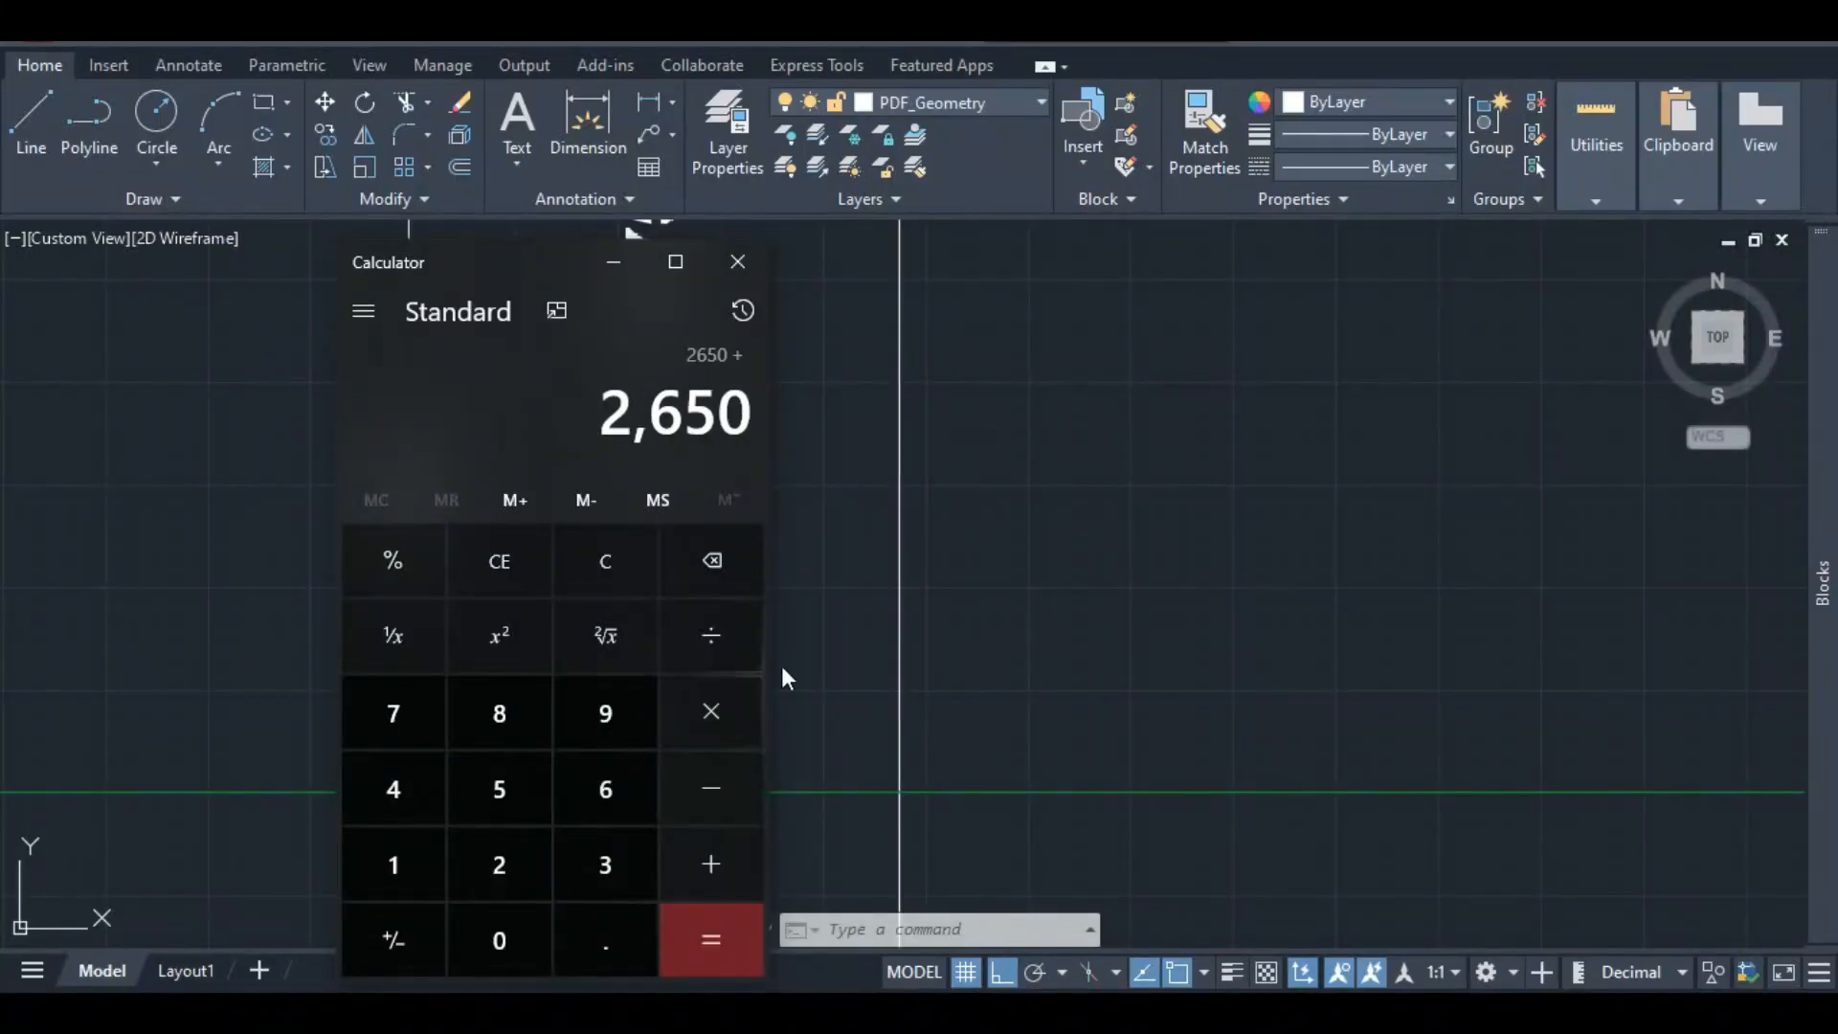
drag(502, 263, 974, 337)
scroll(543, 474, down, 2)
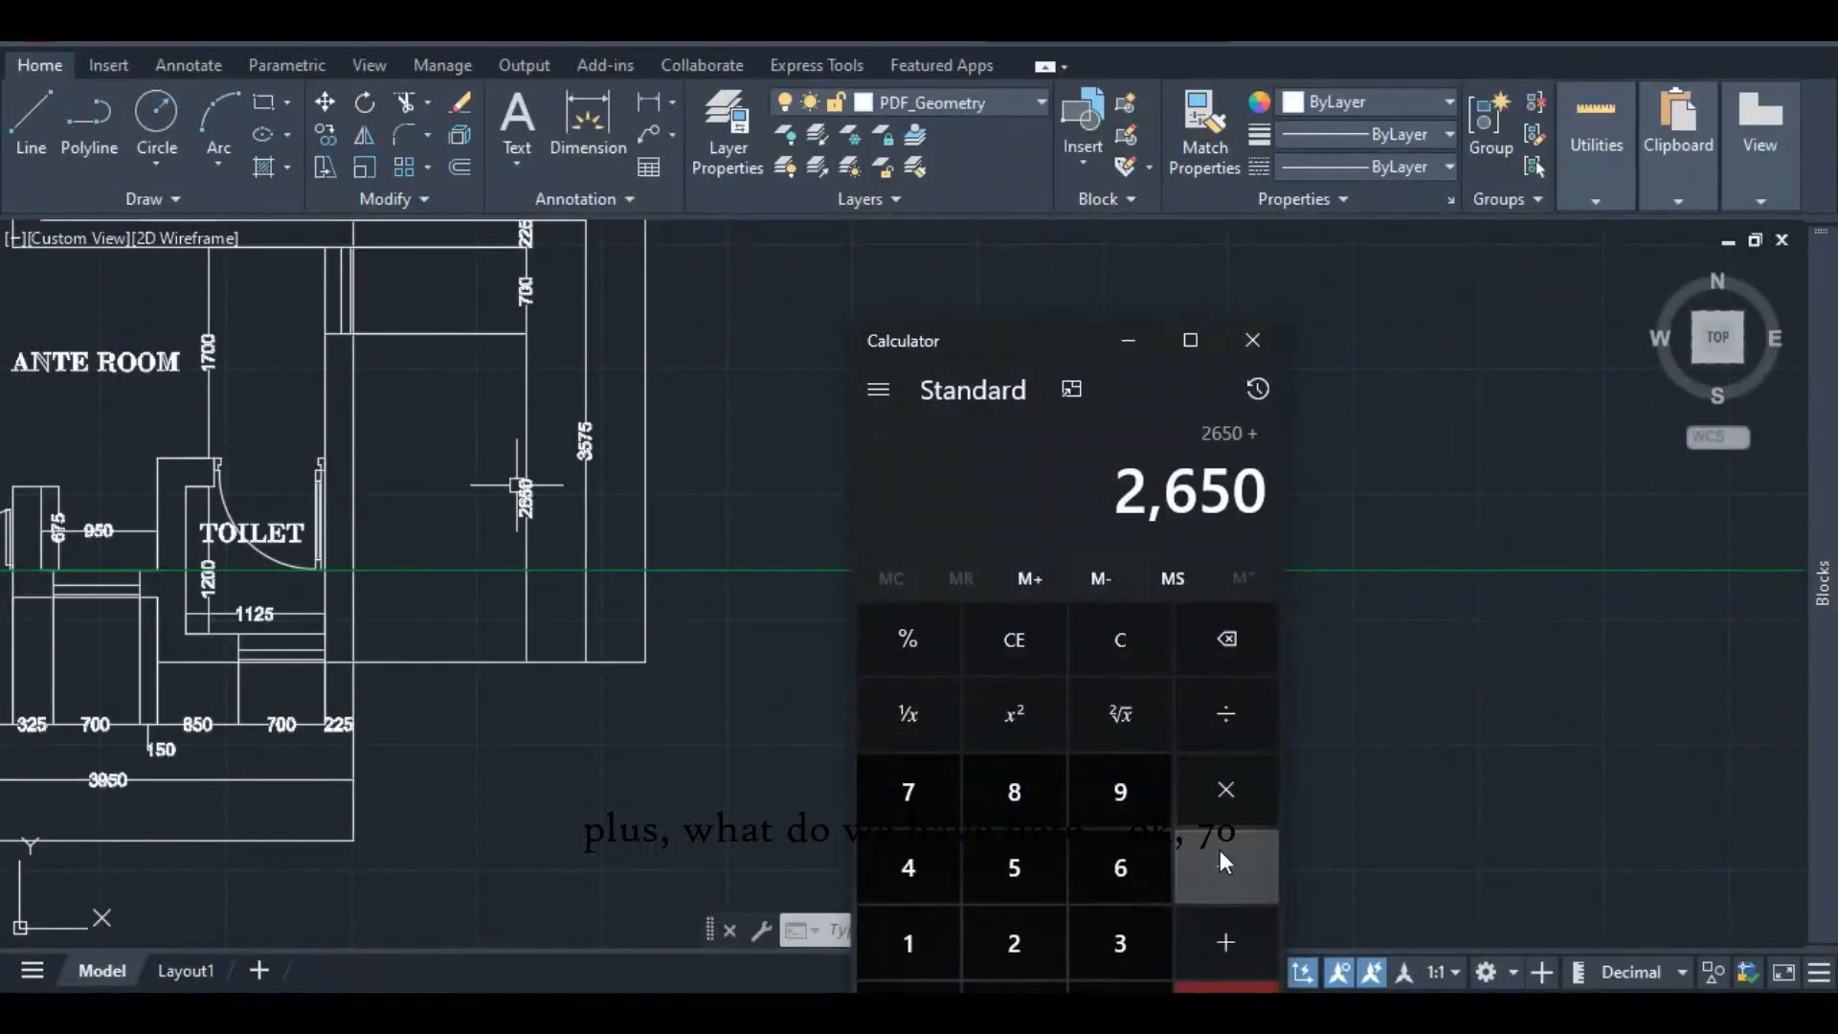
click(930, 811)
click(1014, 986)
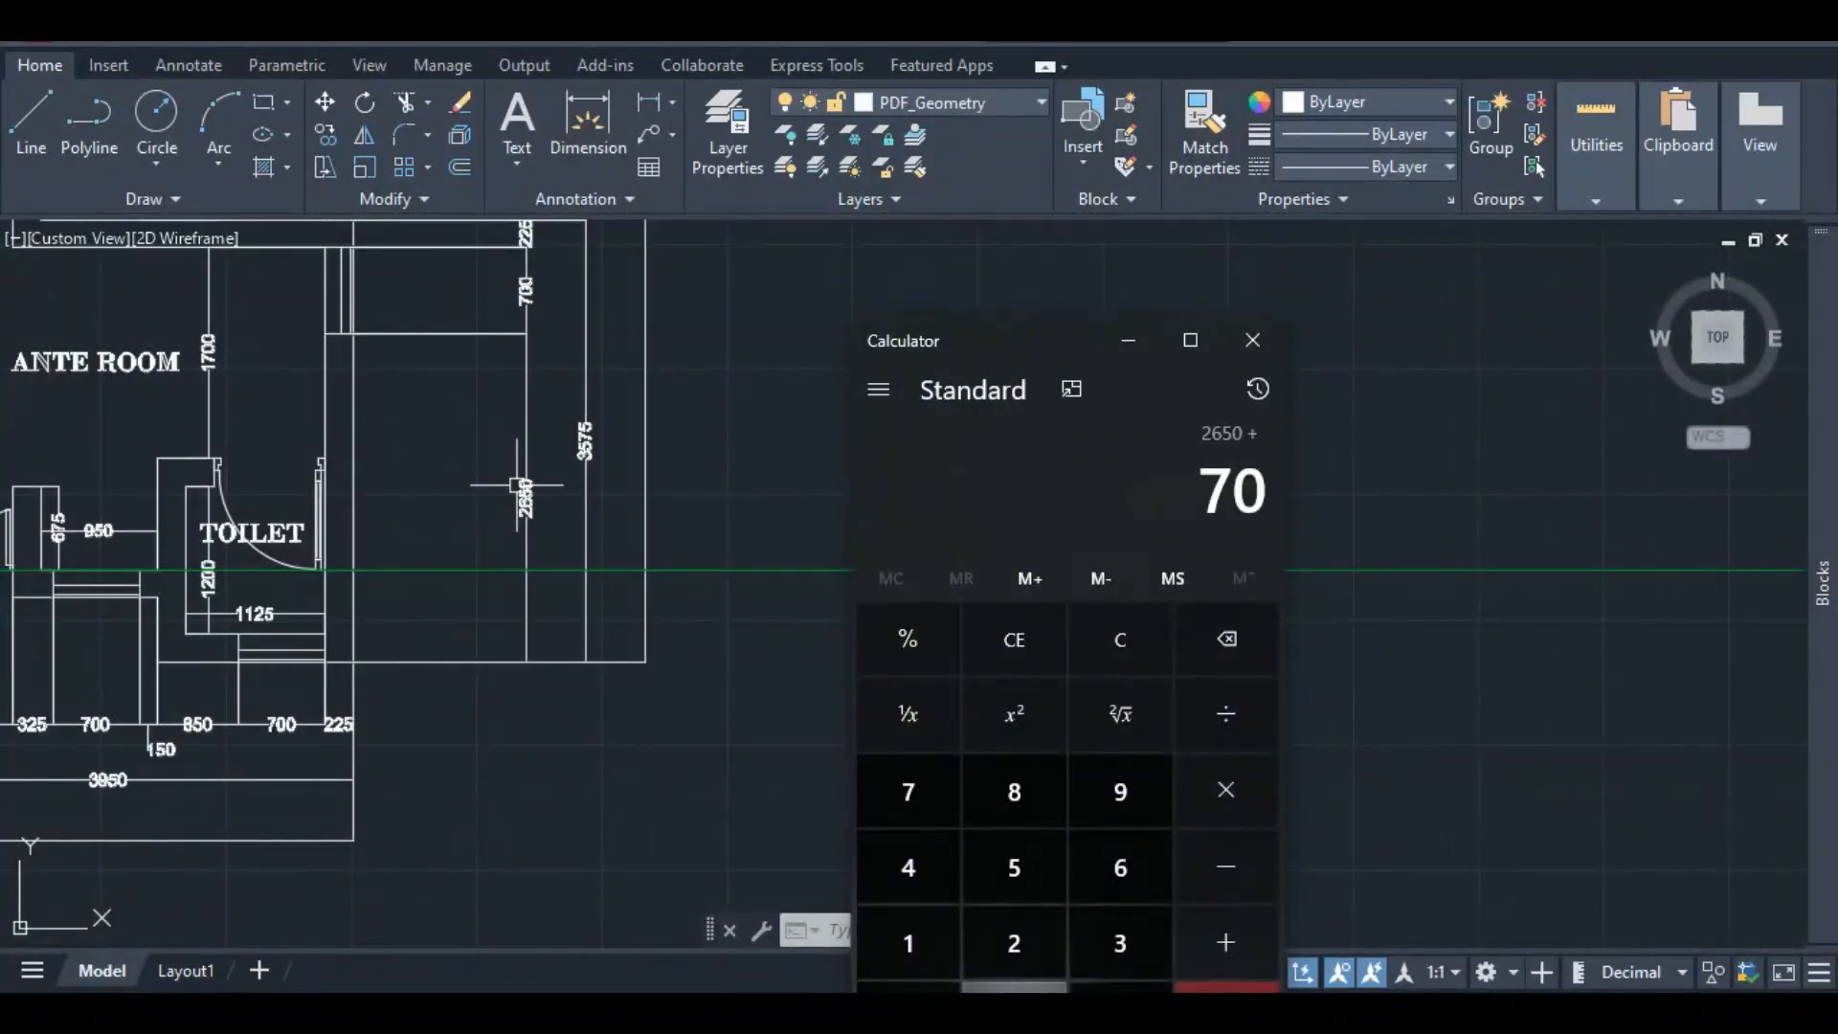
click(1014, 985)
click(1192, 940)
- Put Calculator away and examine the existing drawing's dining wall, east-side dimensions and toilet corner for the wall's reference edge
scroll(469, 471, down, 2)
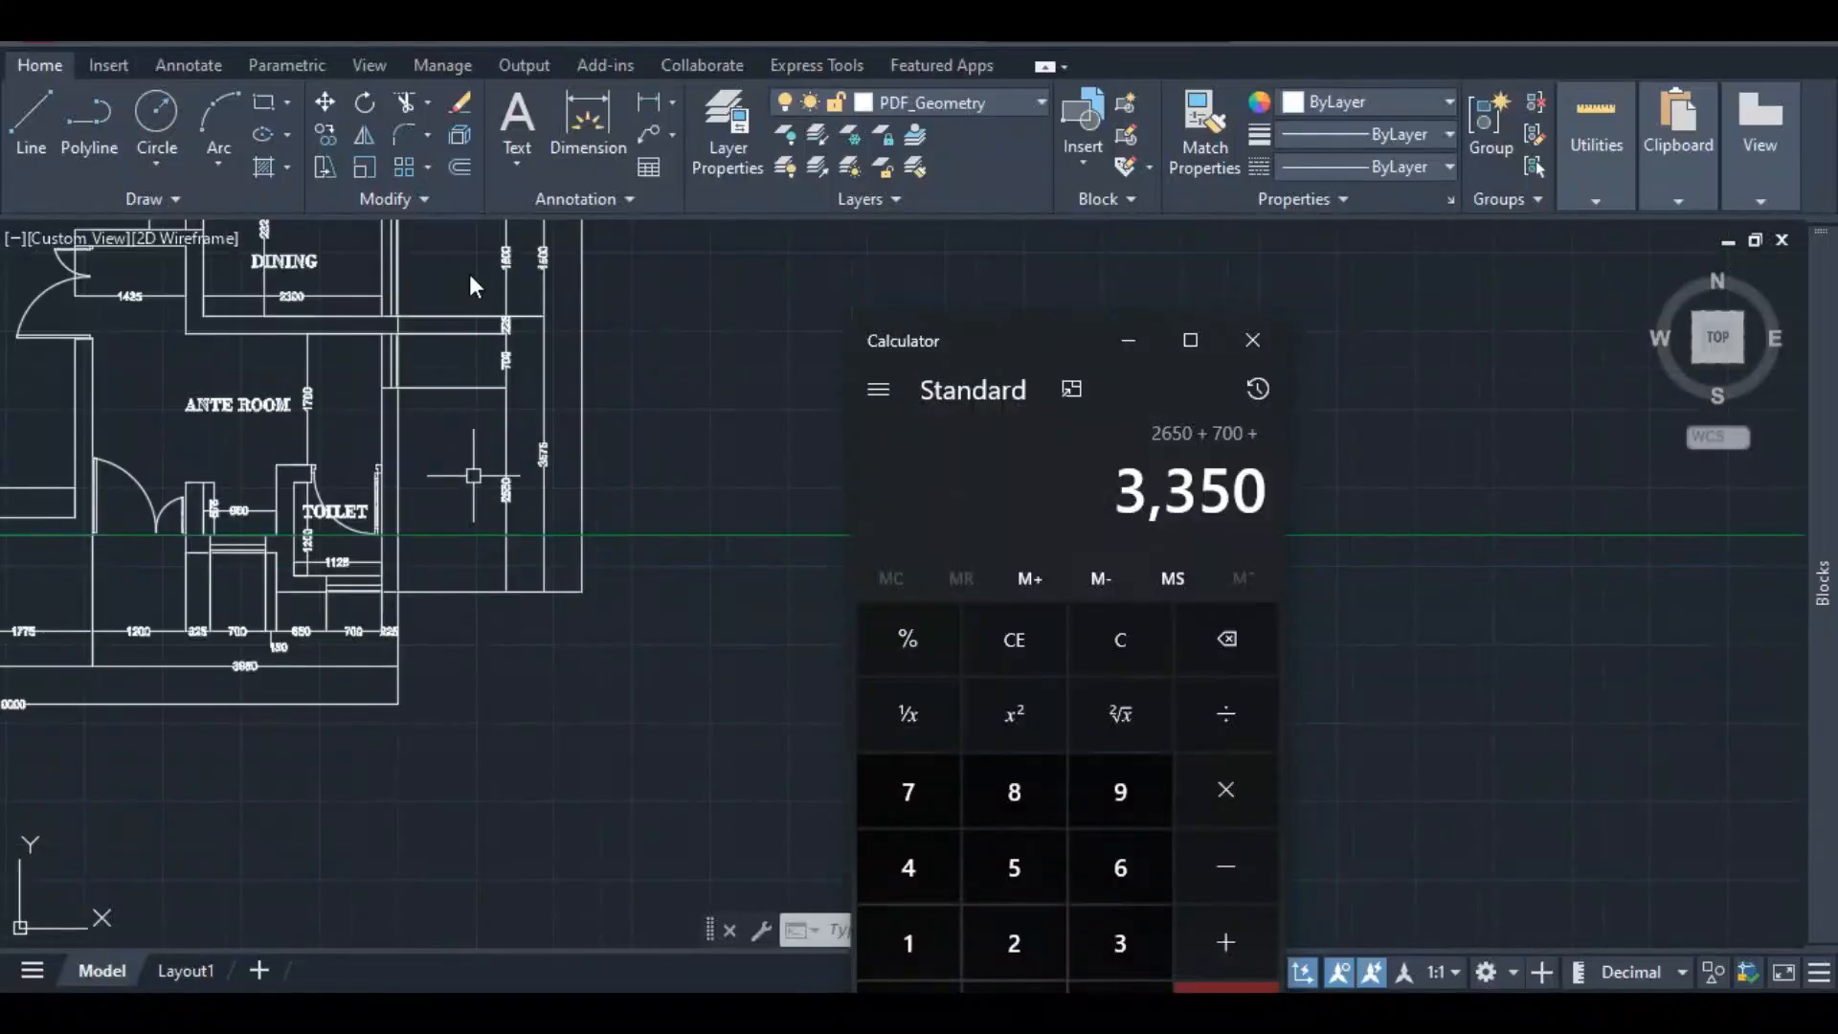
scroll(467, 276, up, 6)
scroll(481, 318, down, 4)
scroll(507, 398, down, 1)
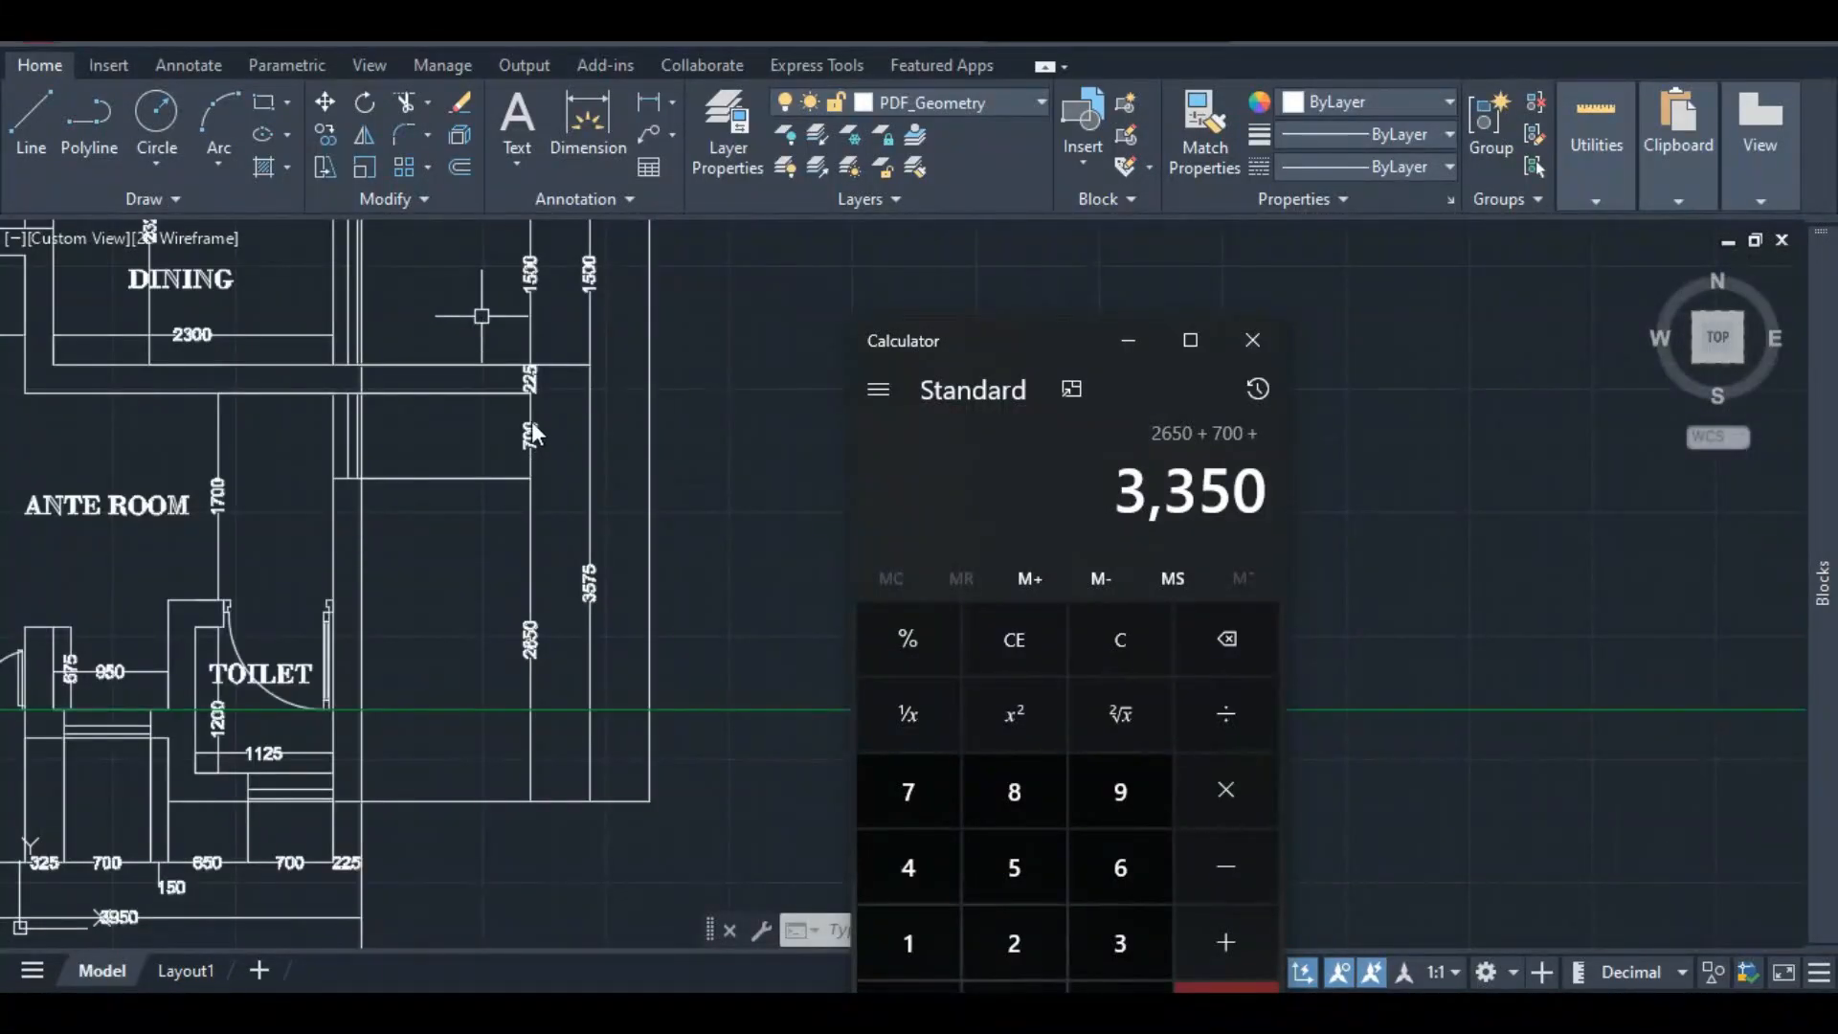
scroll(508, 415, up, 3)
scroll(337, 416, down, 6)
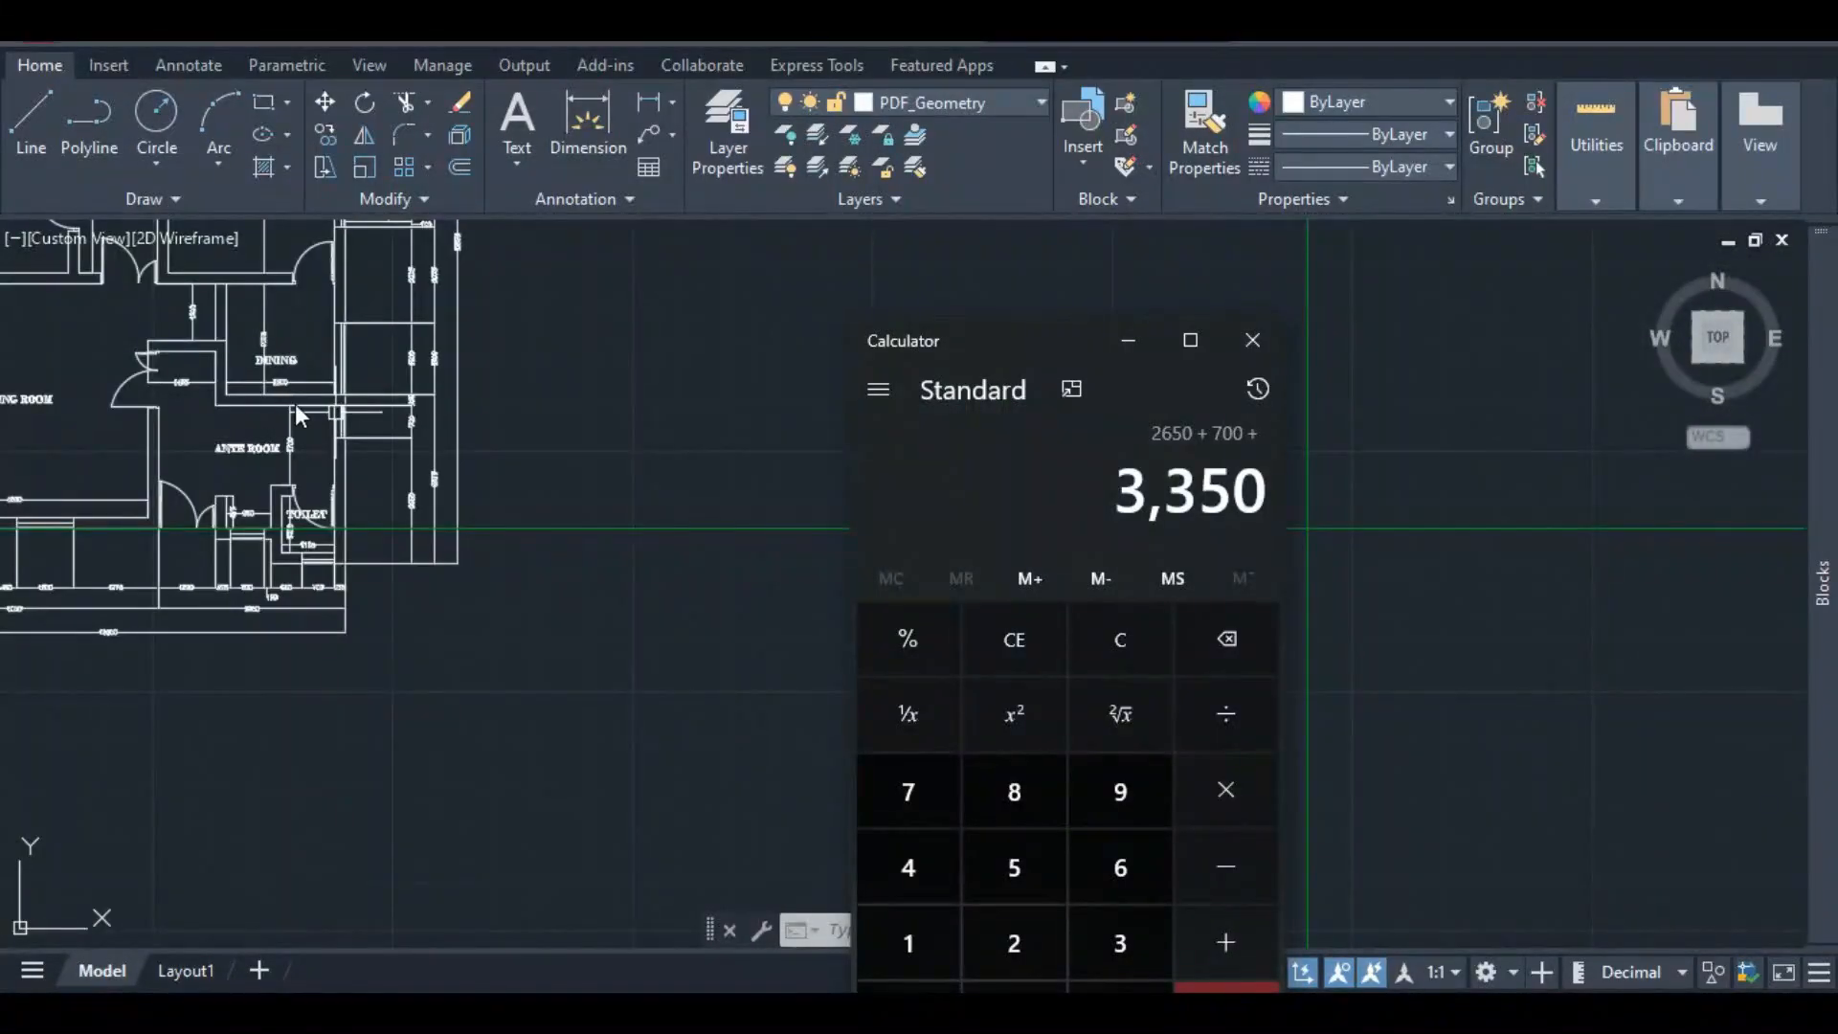
click(1129, 342)
scroll(399, 731, down, 5)
scroll(1019, 512, up, 2)
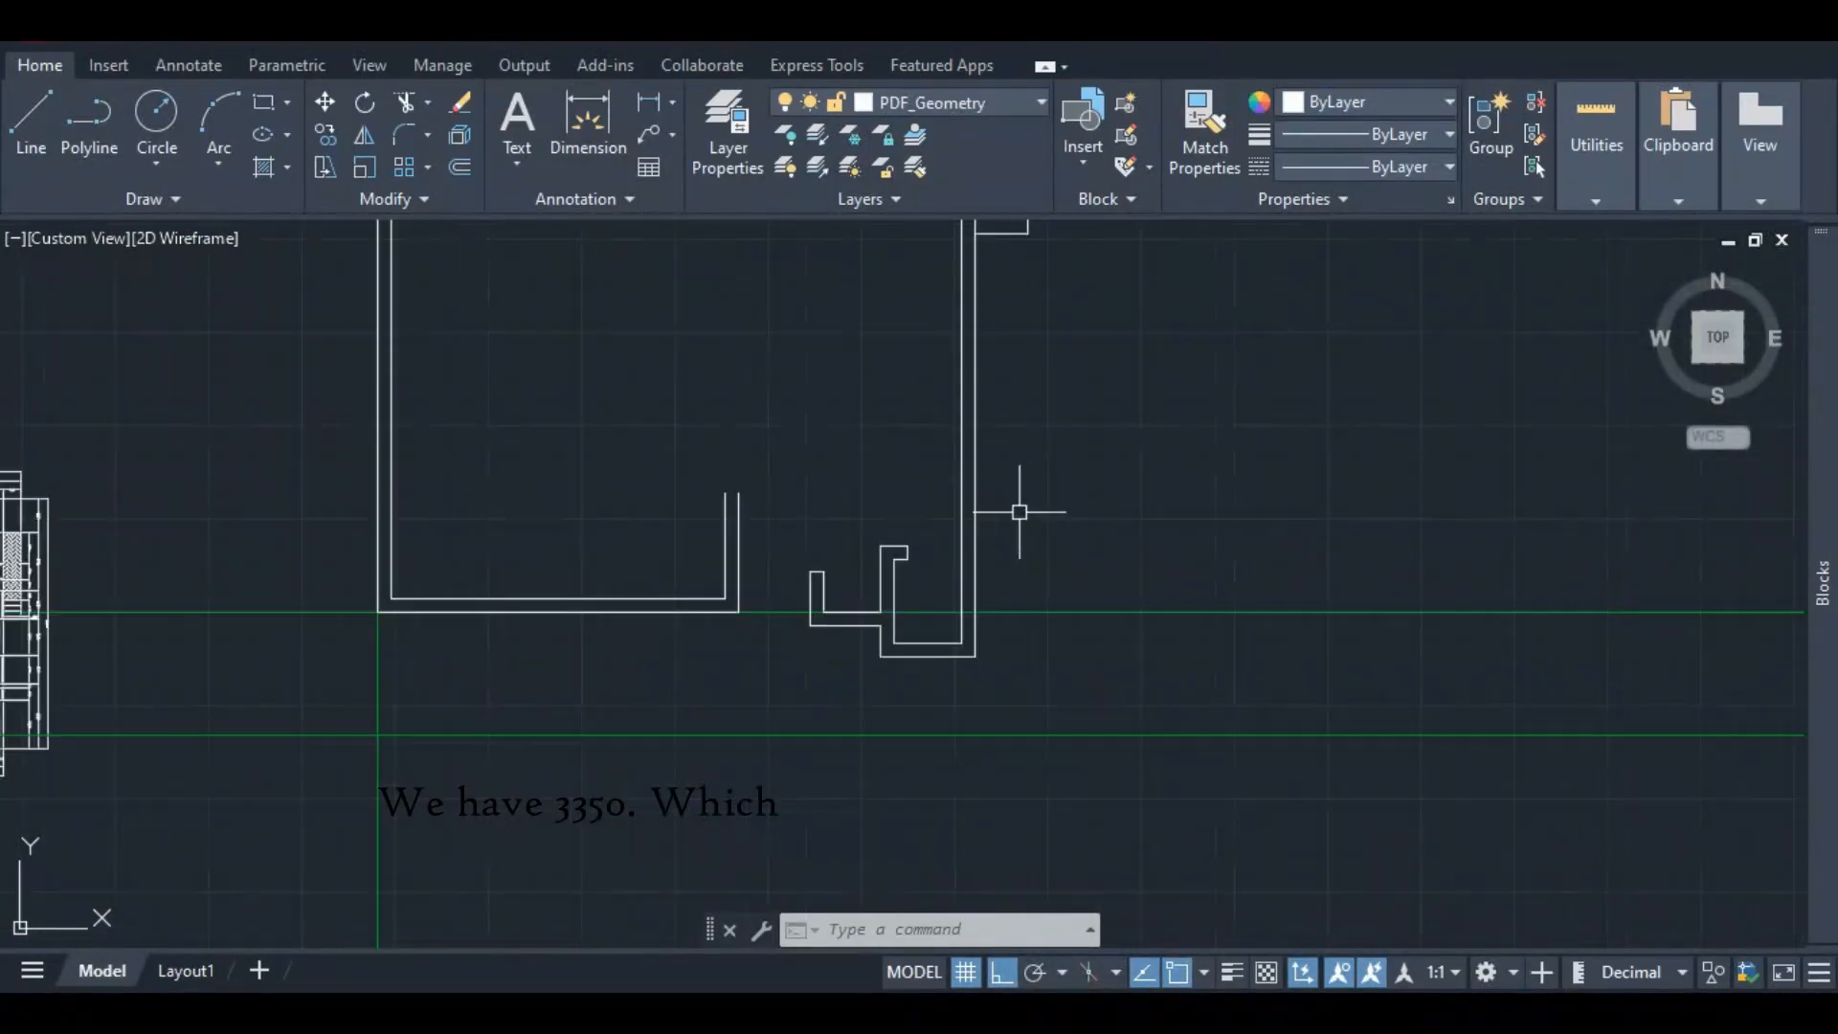
scroll(1019, 512, down, 2)
scroll(310, 716, up, 6)
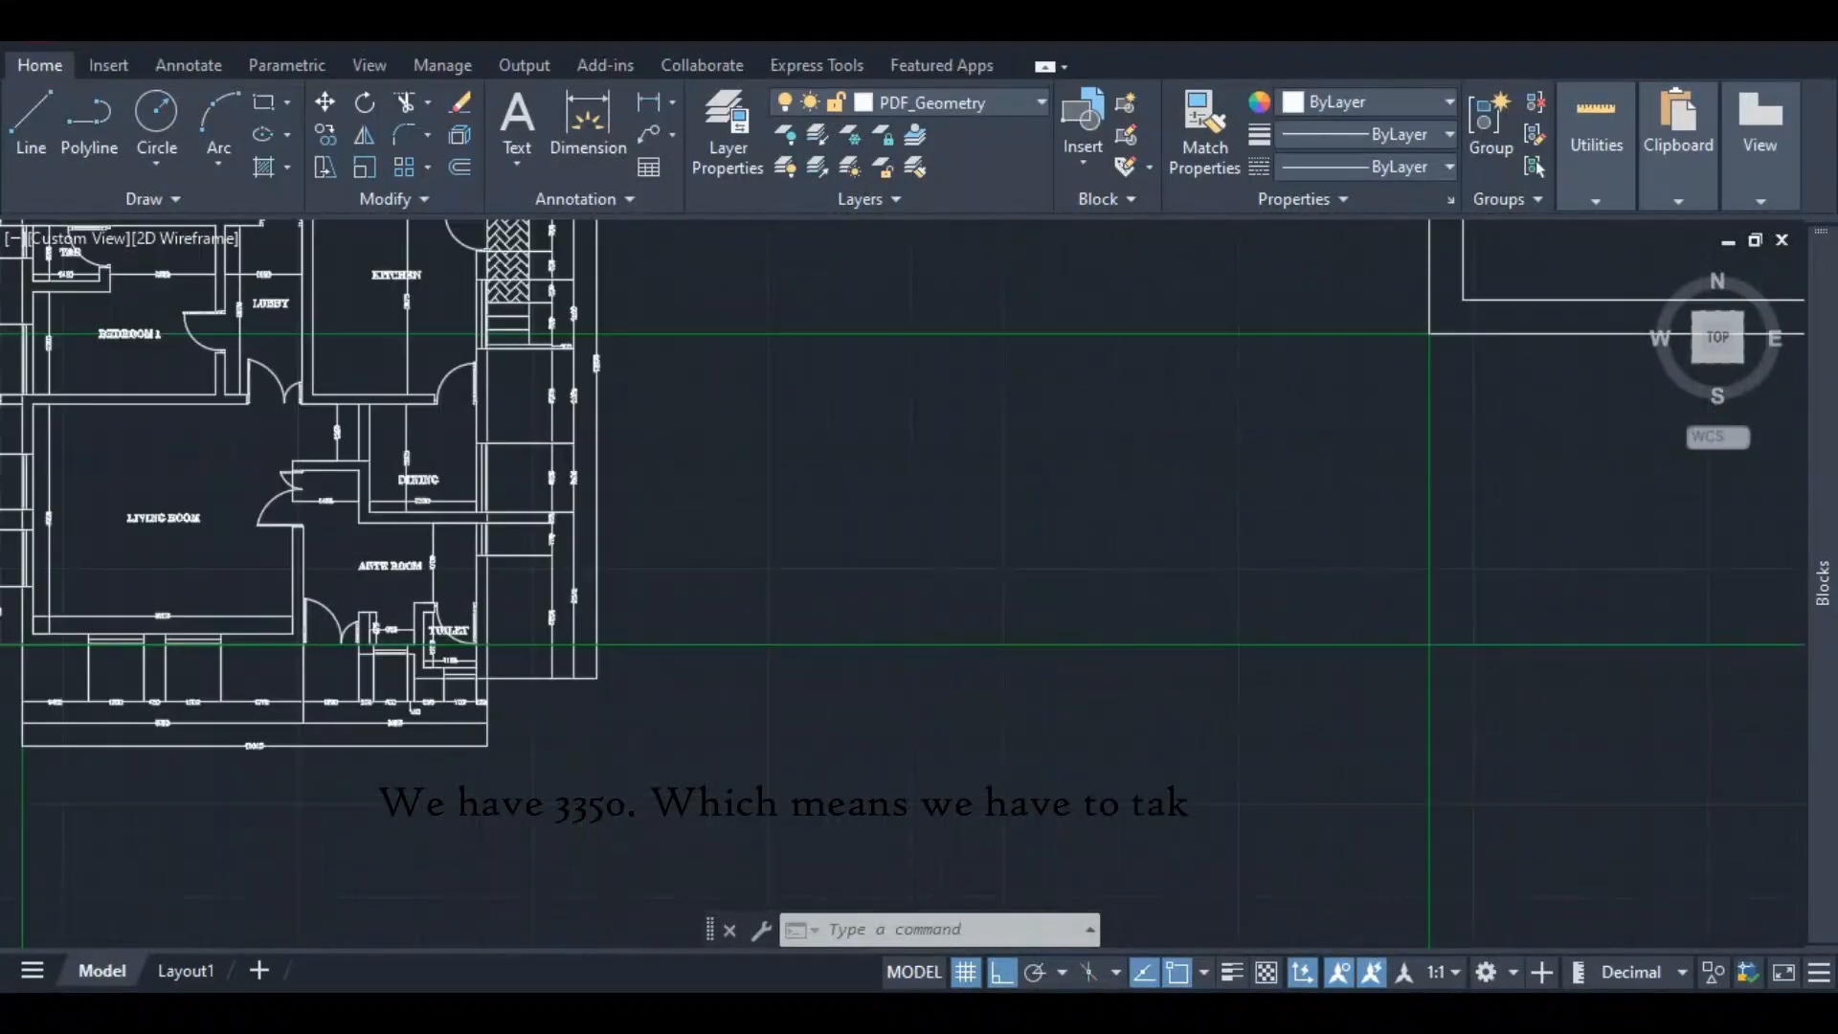
scroll(358, 656, up, 4)
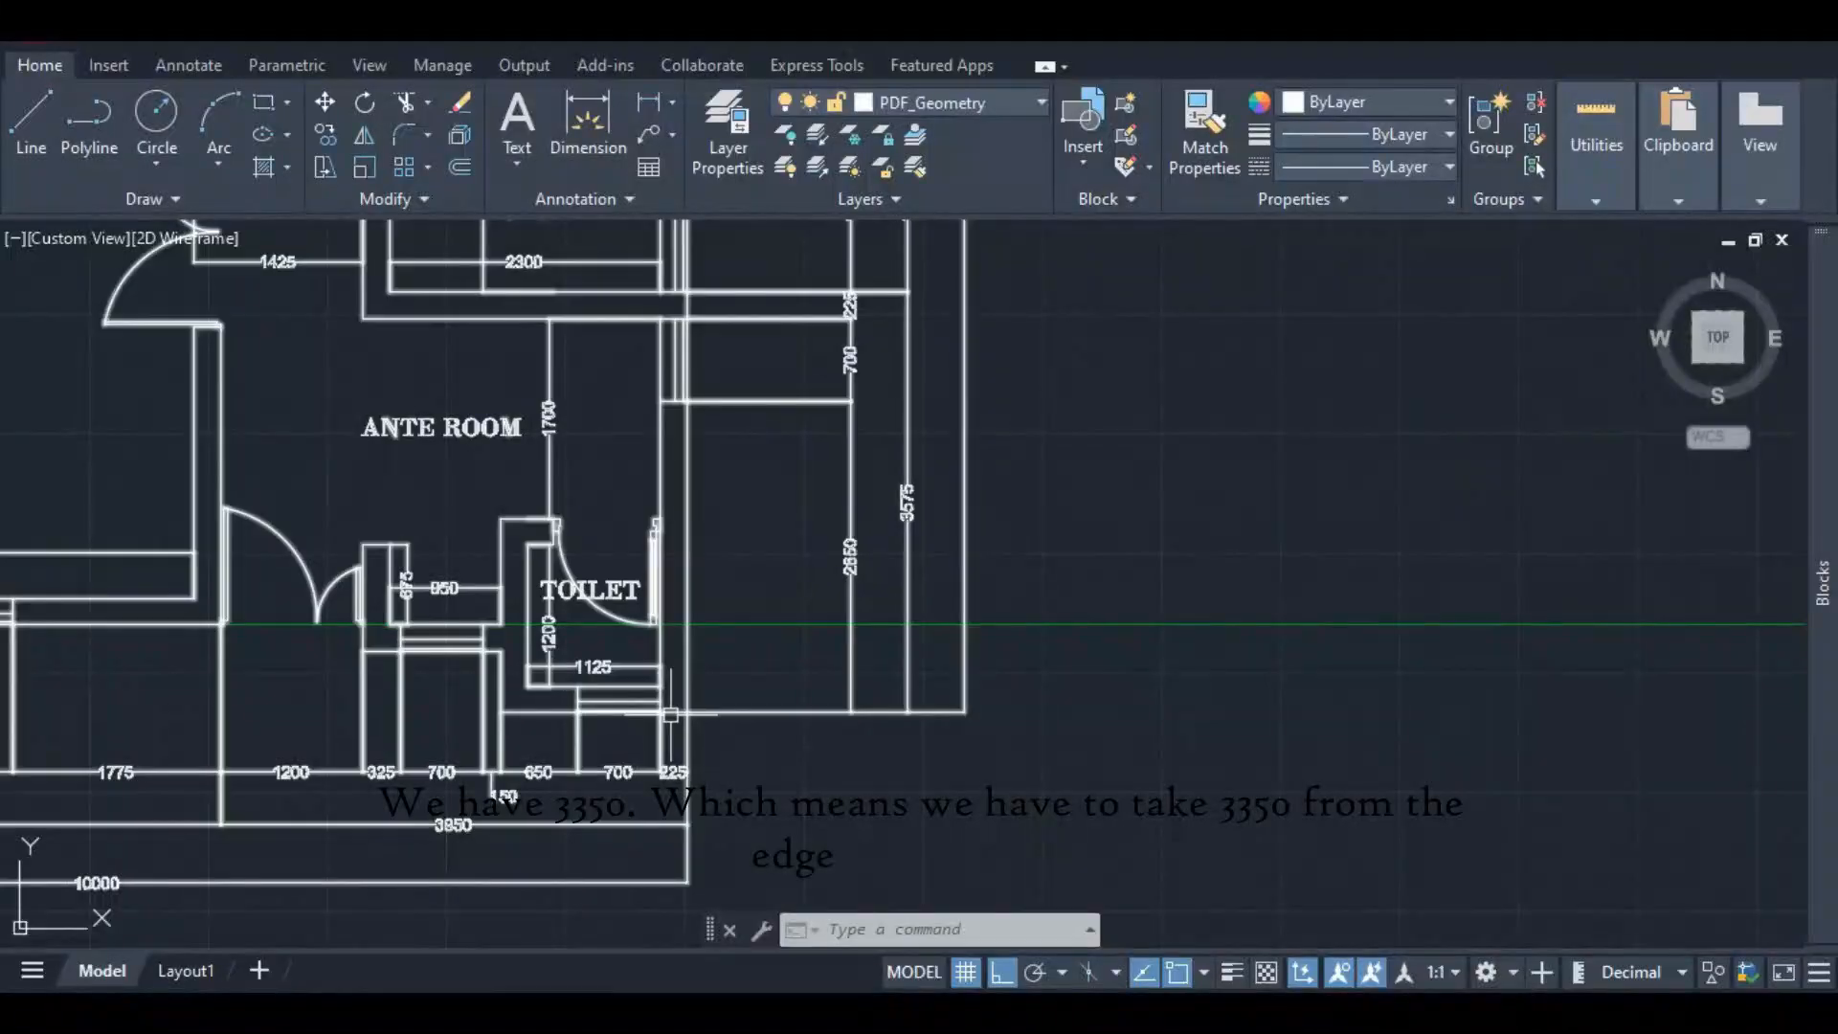
scroll(642, 467, down, 2)
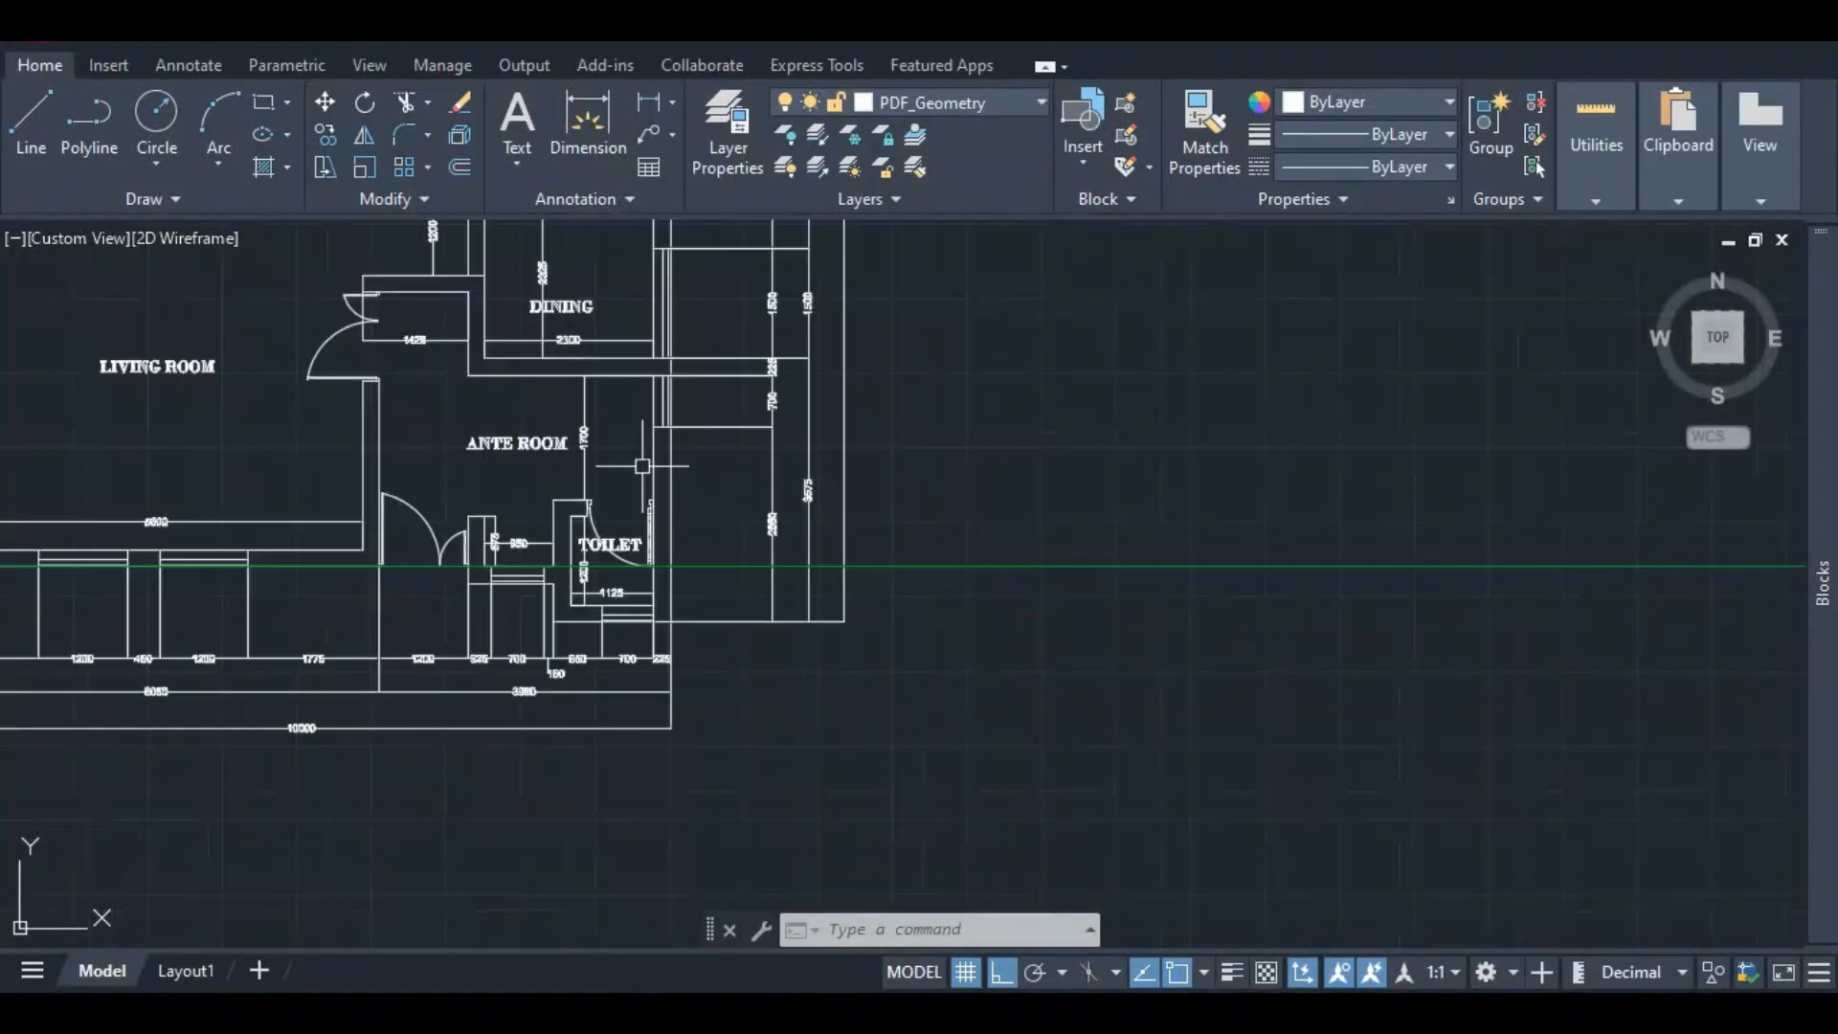
scroll(430, 650, down, 8)
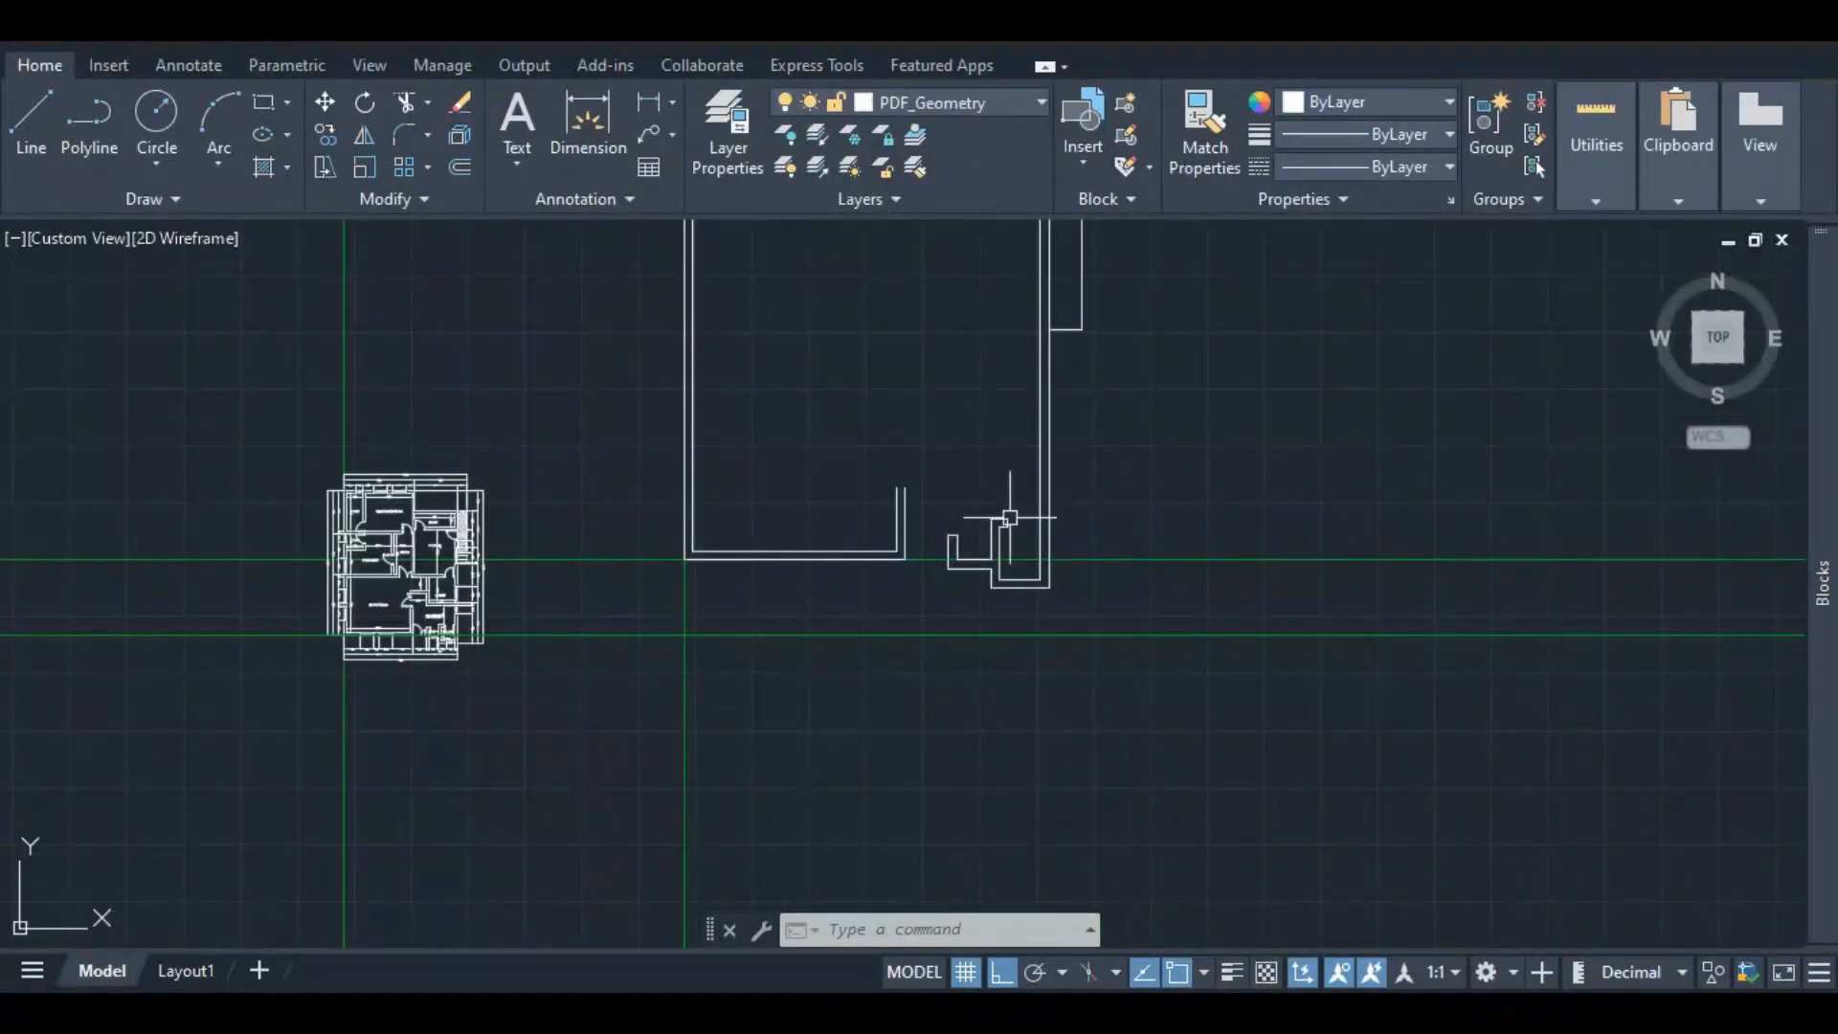
scroll(1055, 514, up, 2)
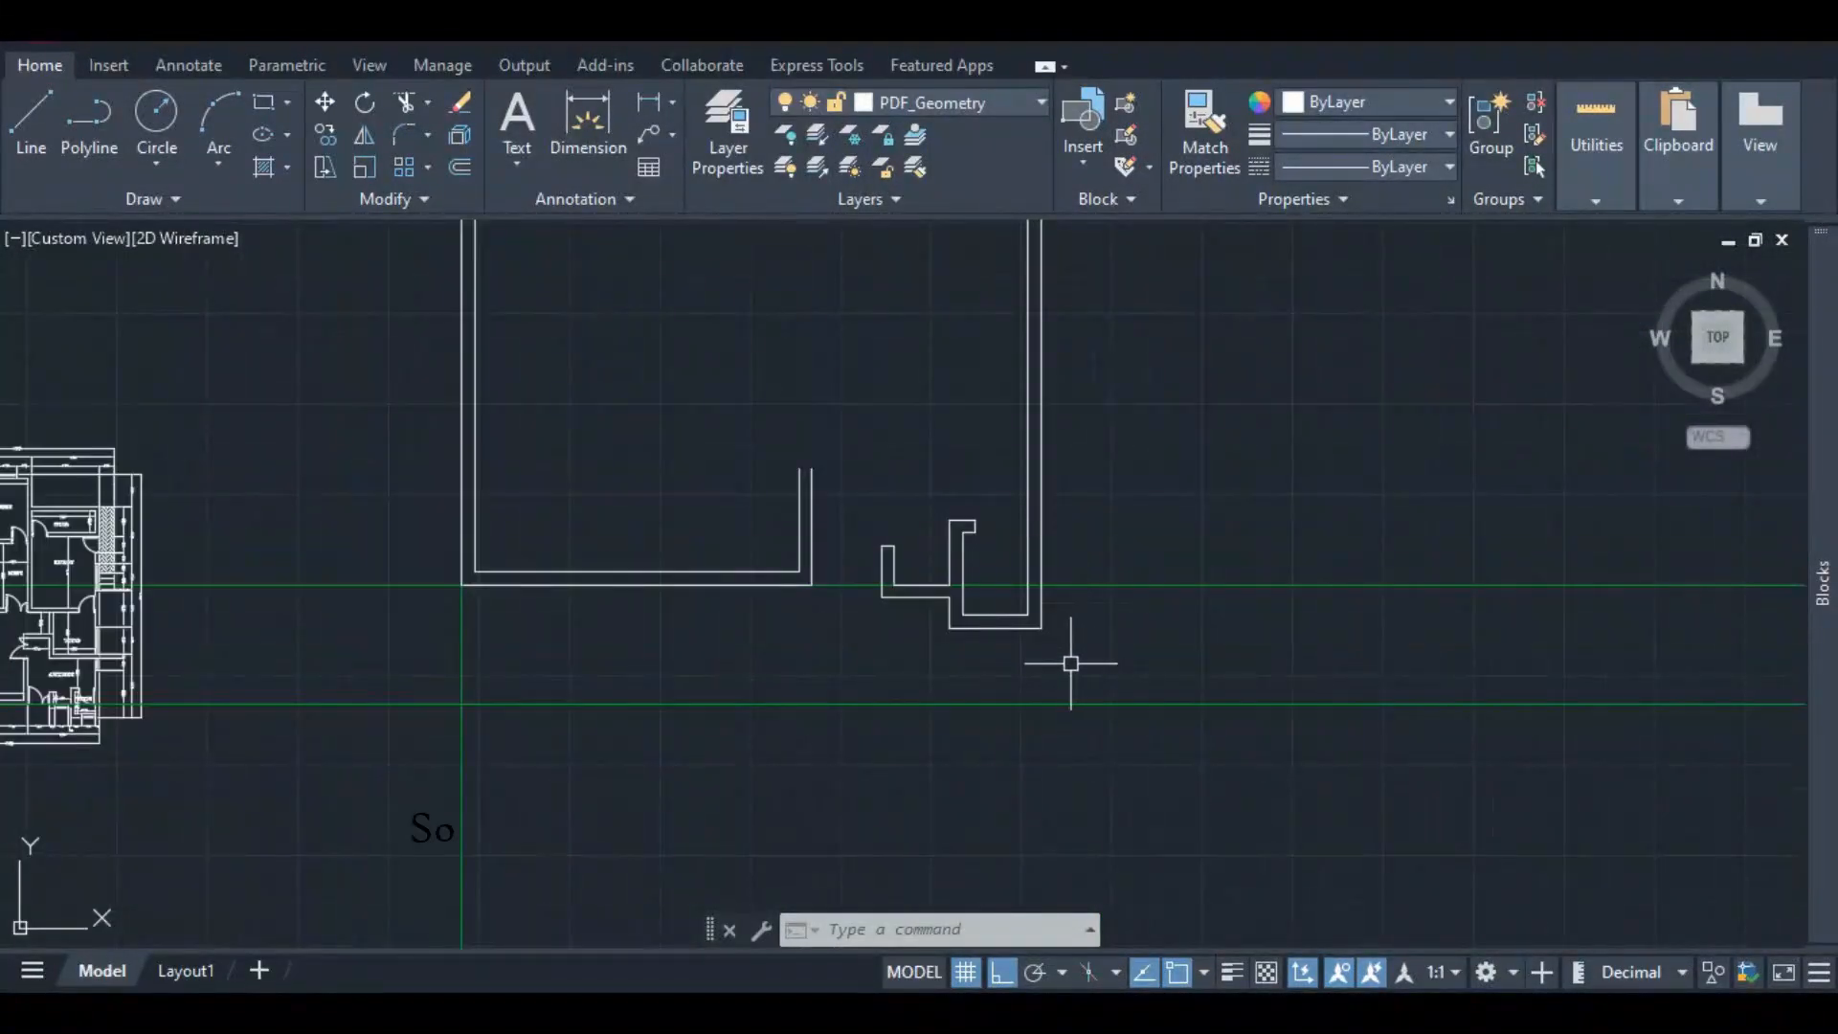
- Draw a line starting 3350 north of the toilet's outer southeast corner, 225 west across the external wall and 2300 further west
click(30, 122)
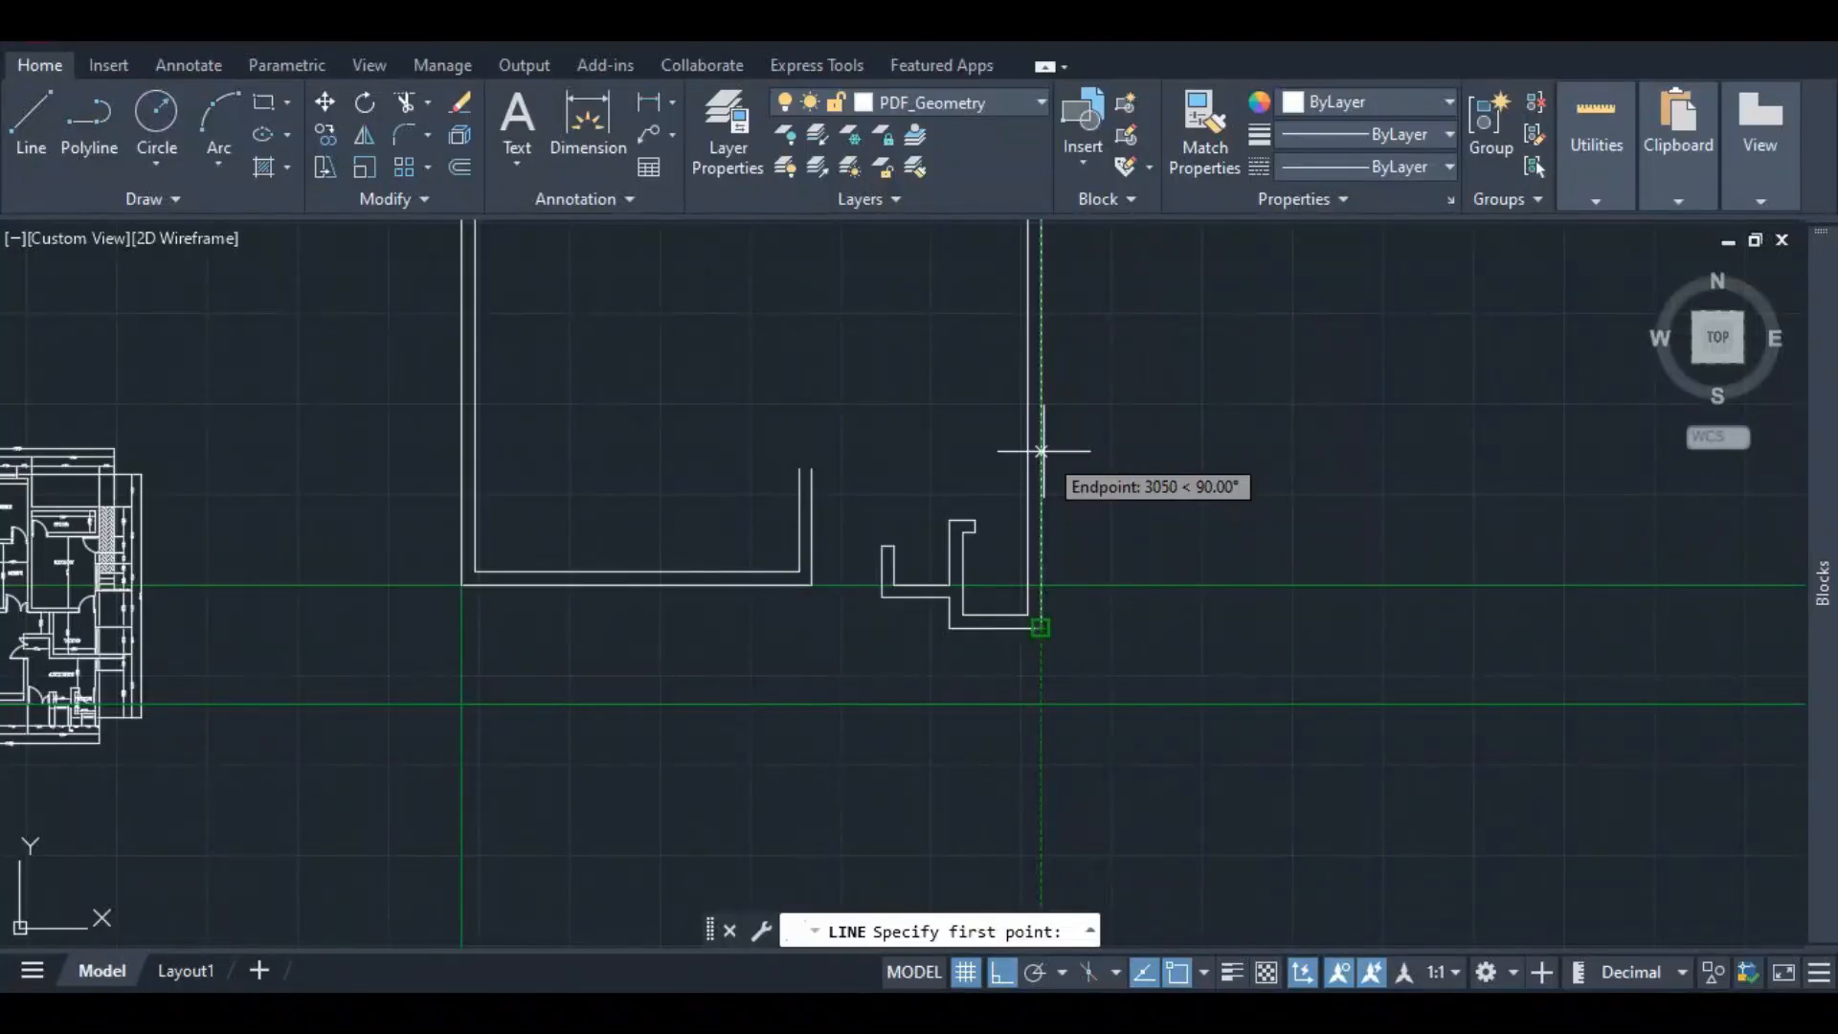
text(3)
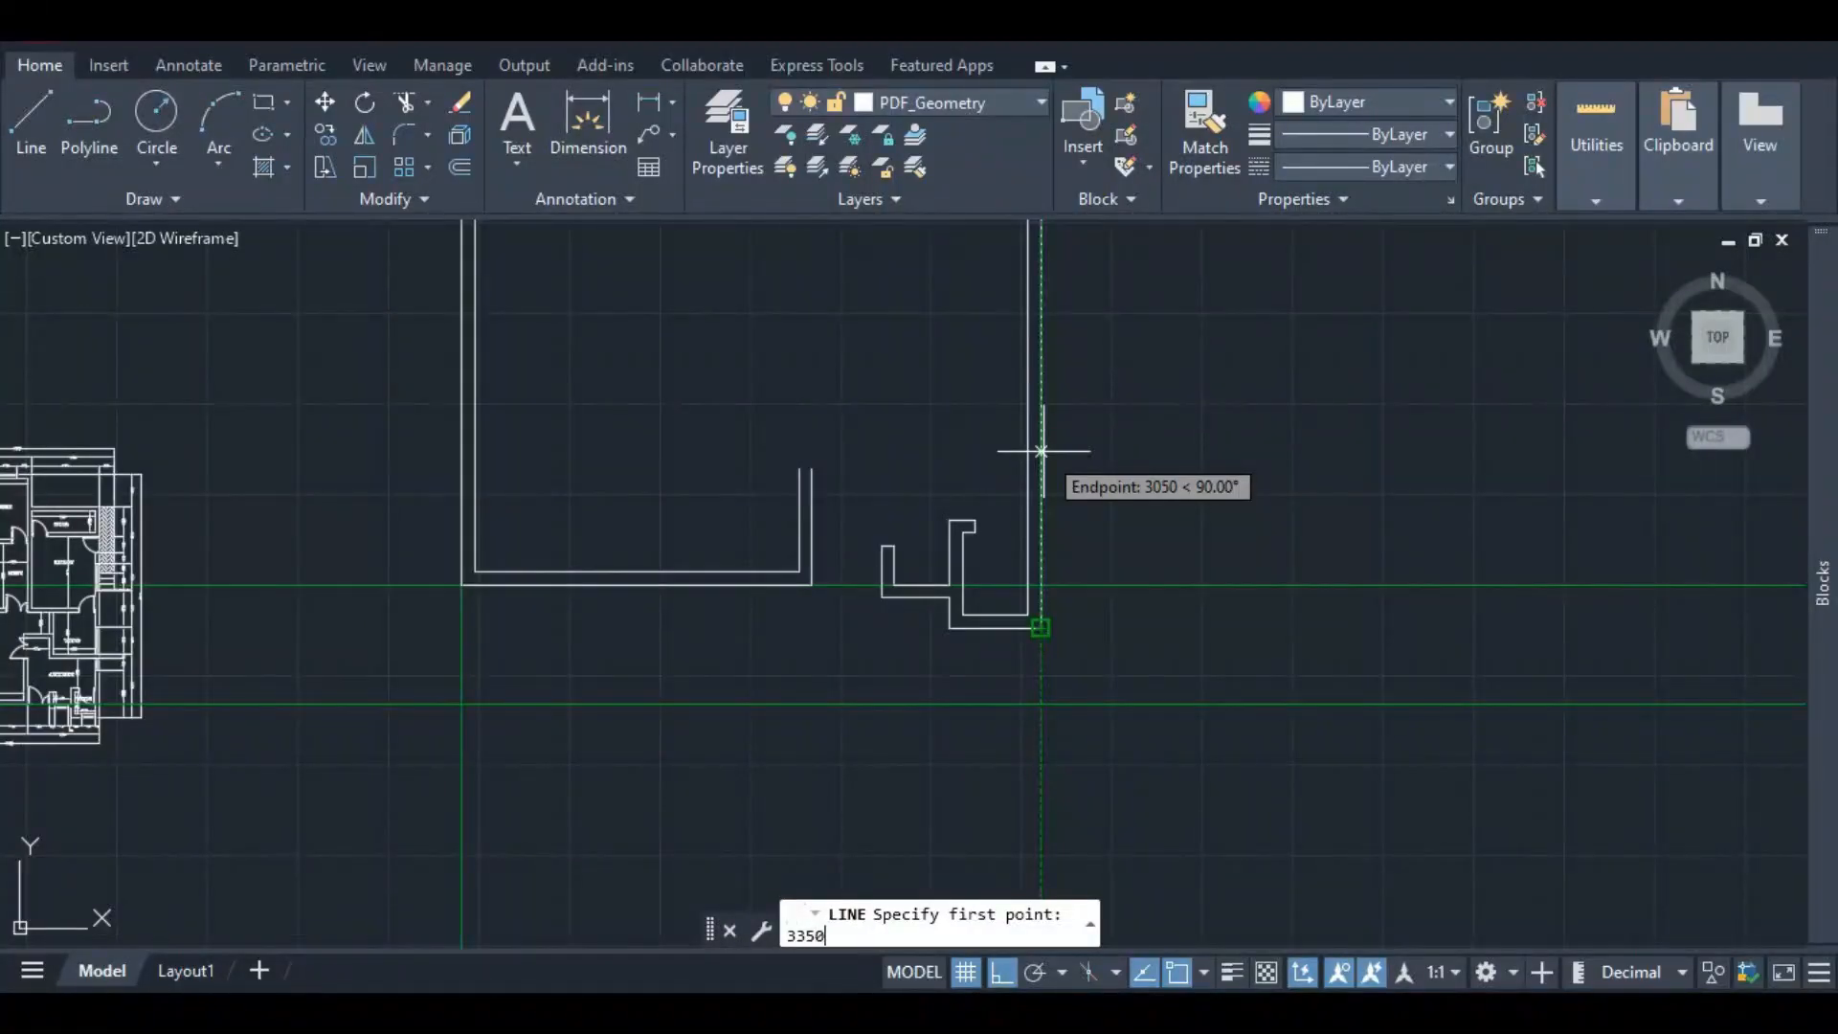
text(350)
key(Return)
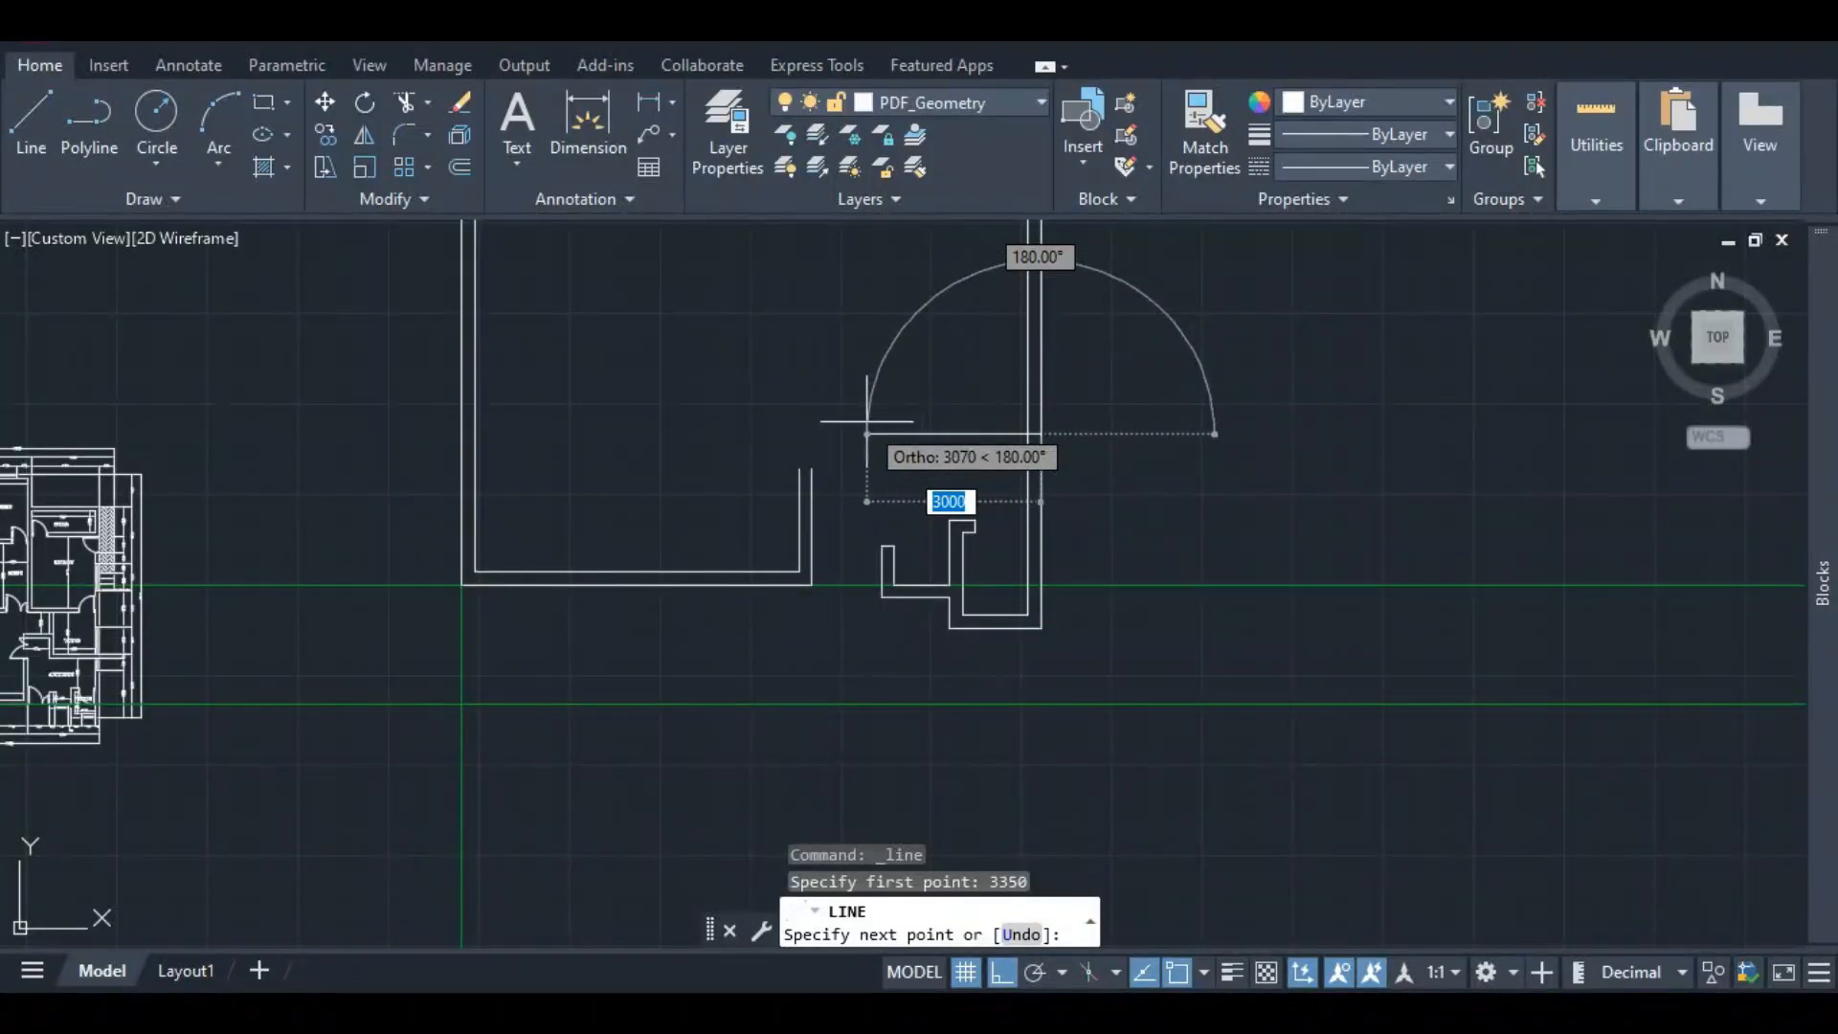
scroll(866, 421, down, 3)
scroll(536, 506, up, 10)
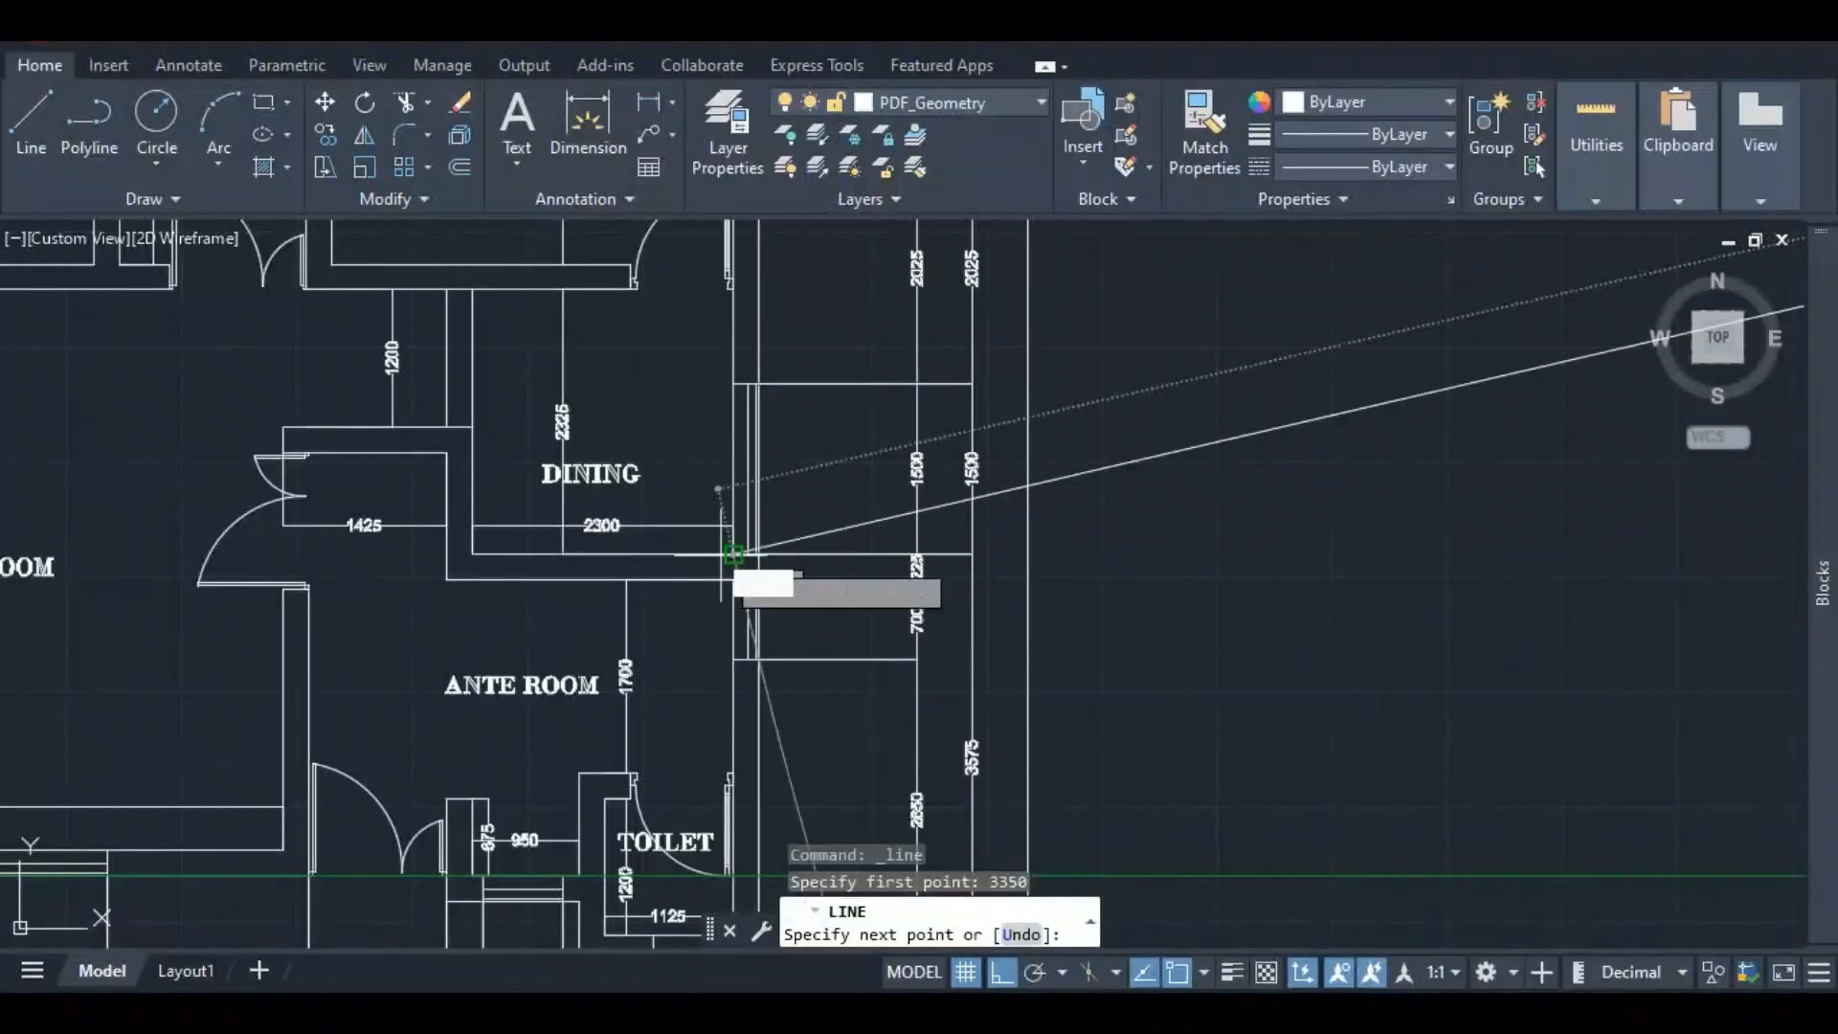
scroll(709, 560, up, 3)
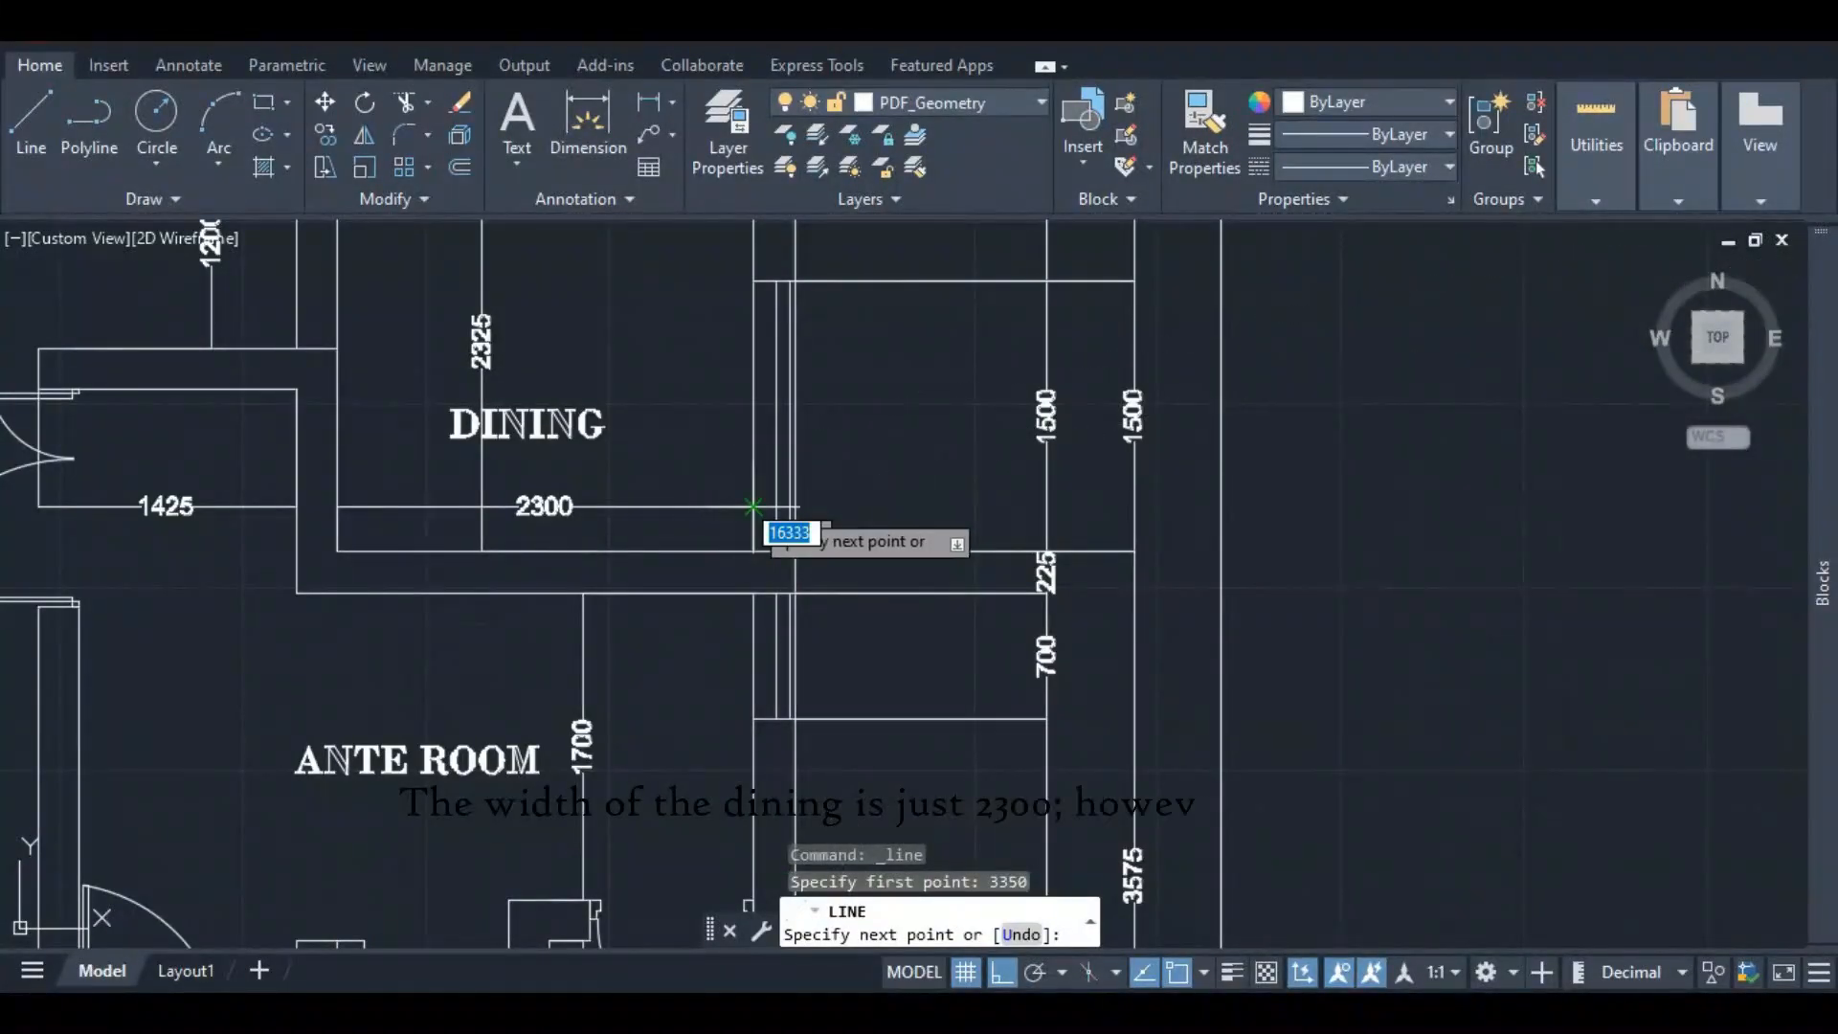
scroll(639, 529, down, 2)
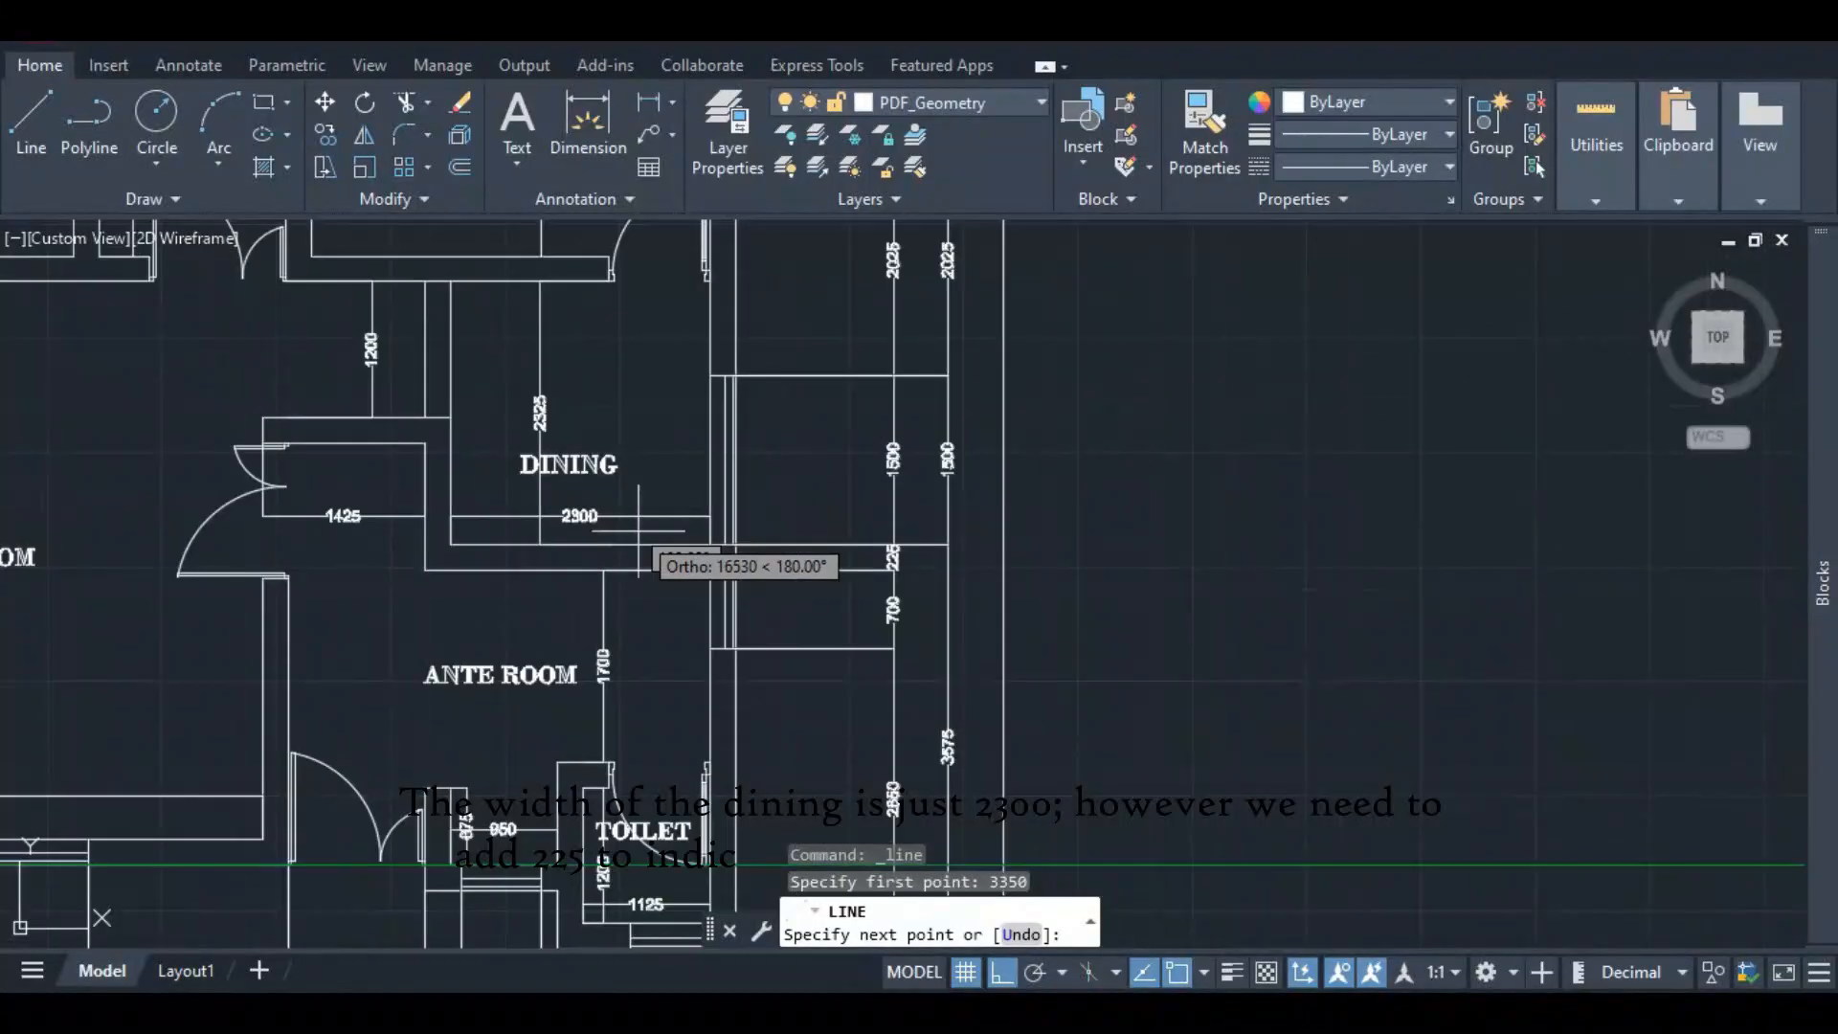
scroll(639, 530, down, 4)
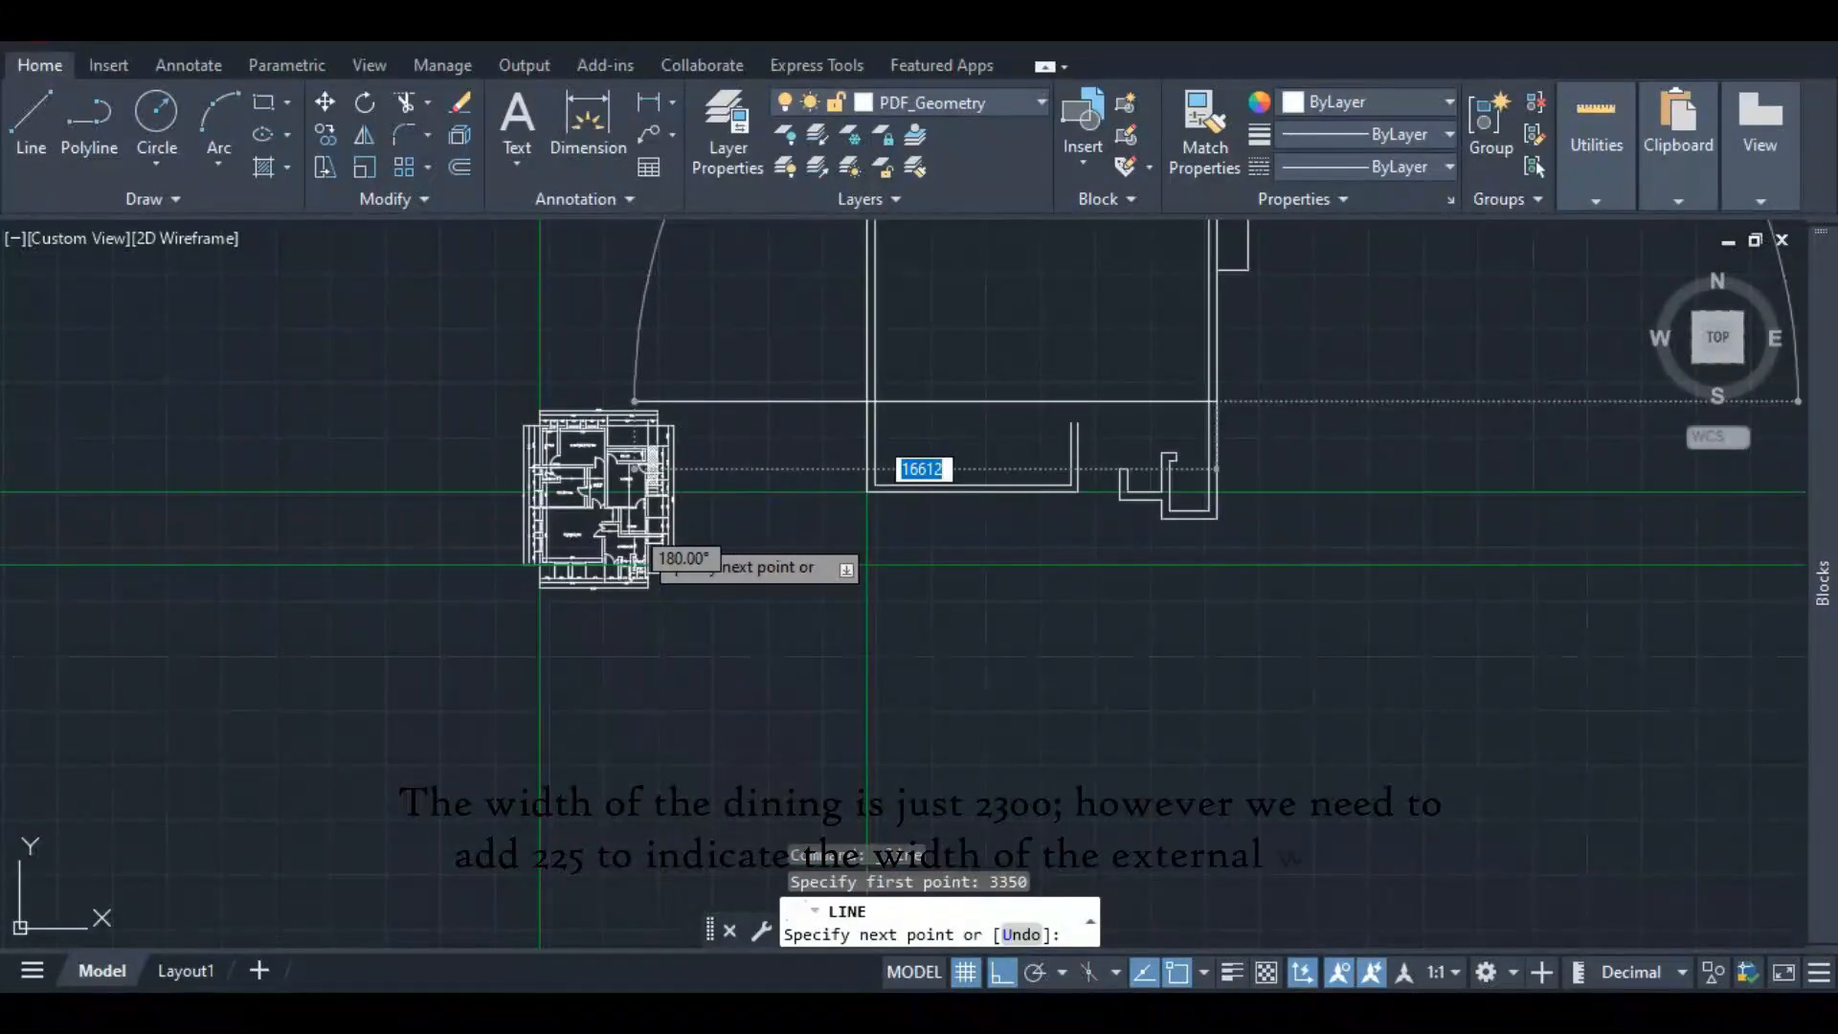
scroll(1144, 402, up, 5)
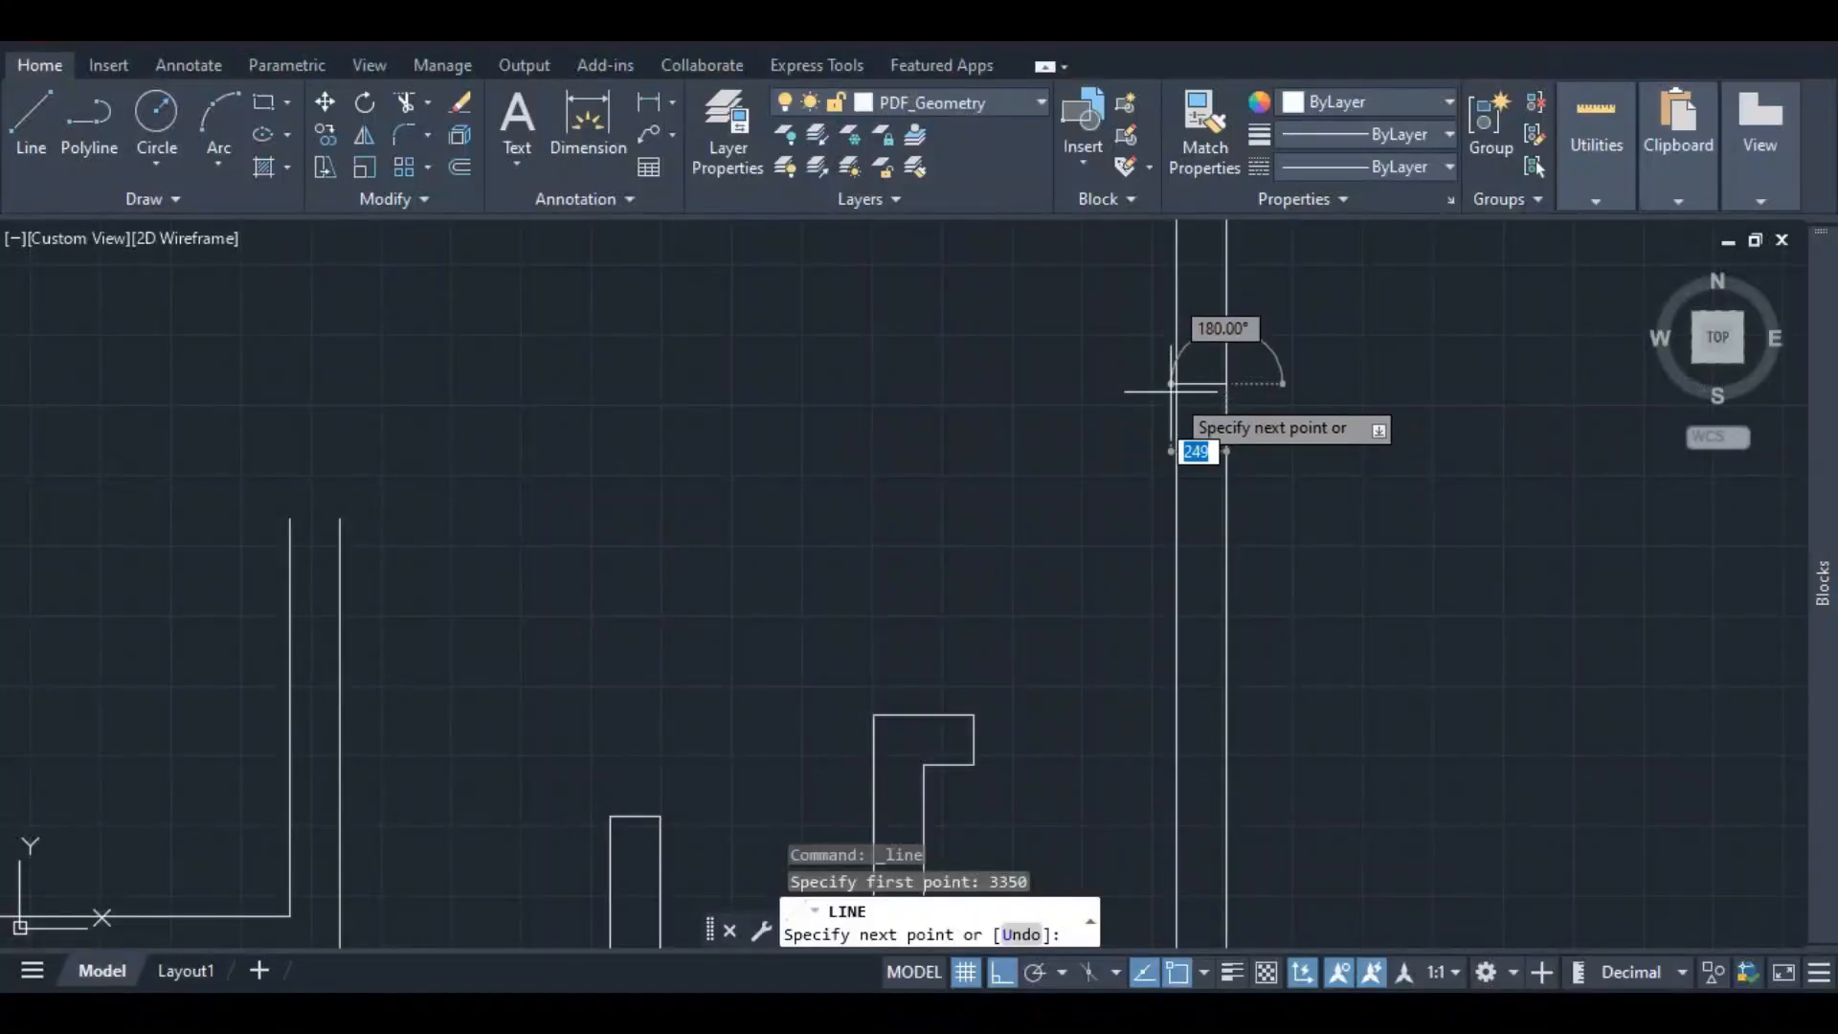
text(225)
key(Return)
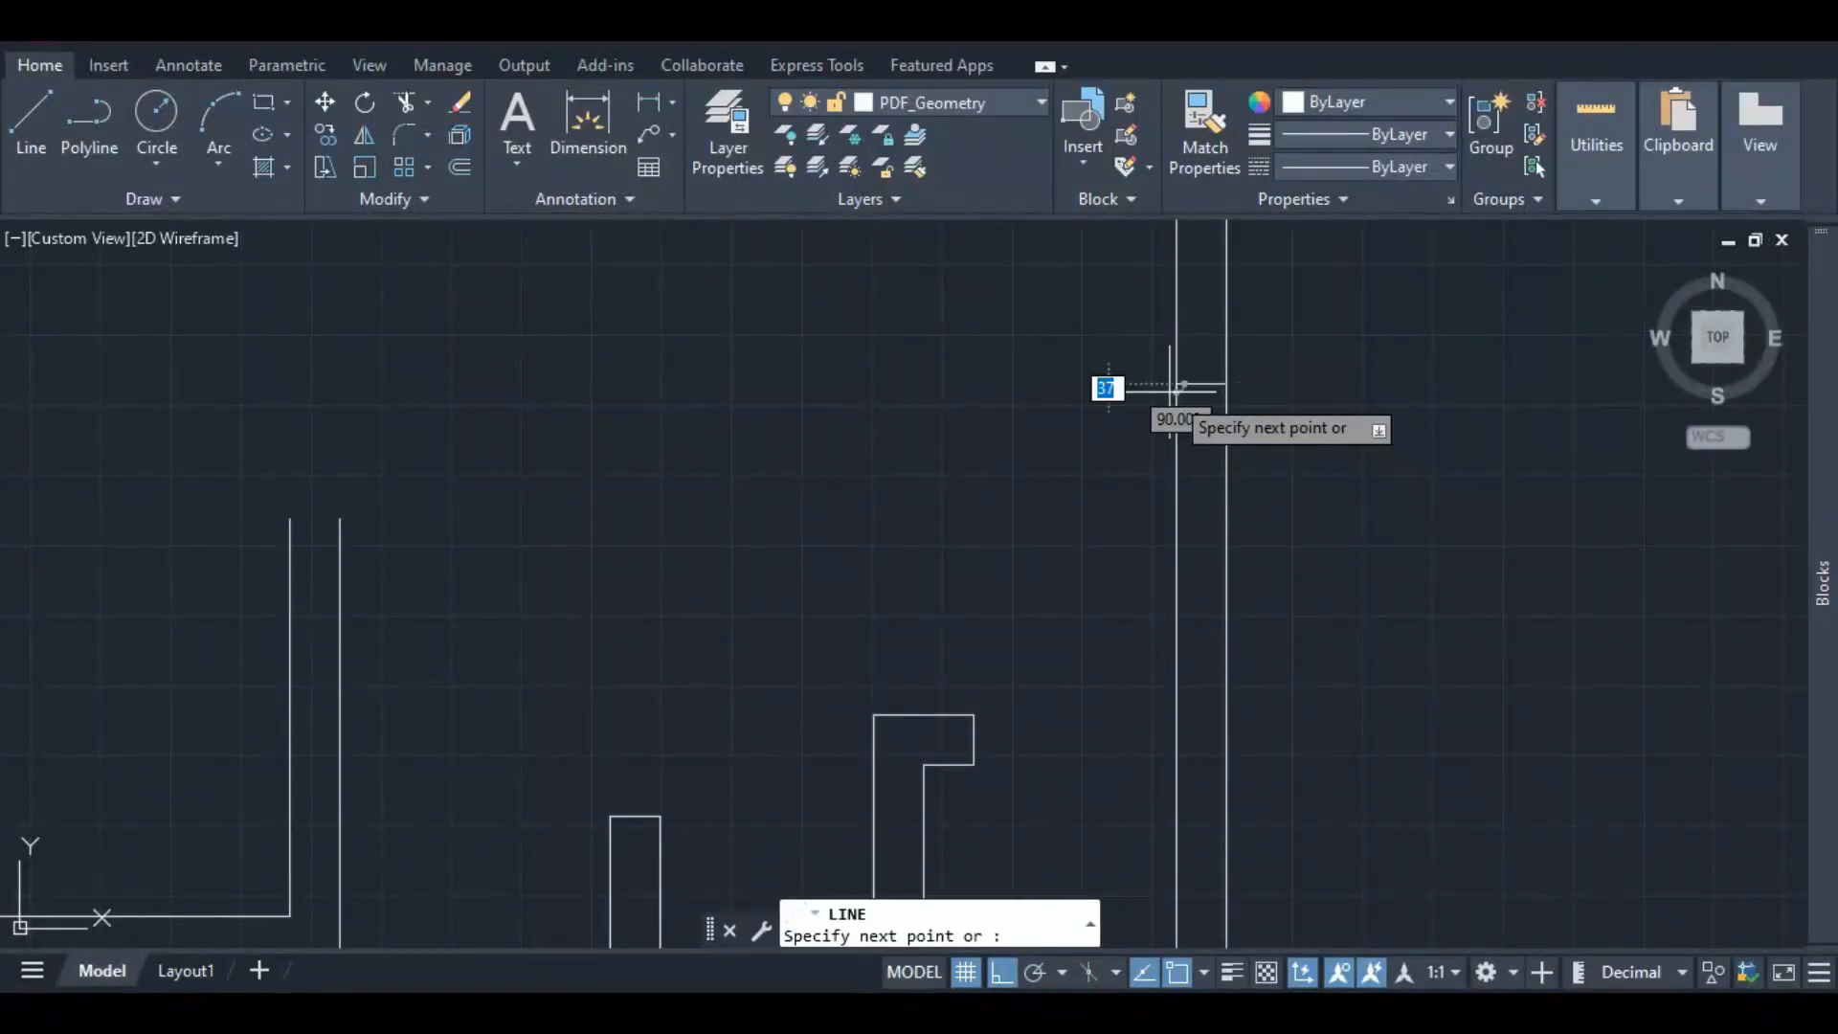
text(2300)
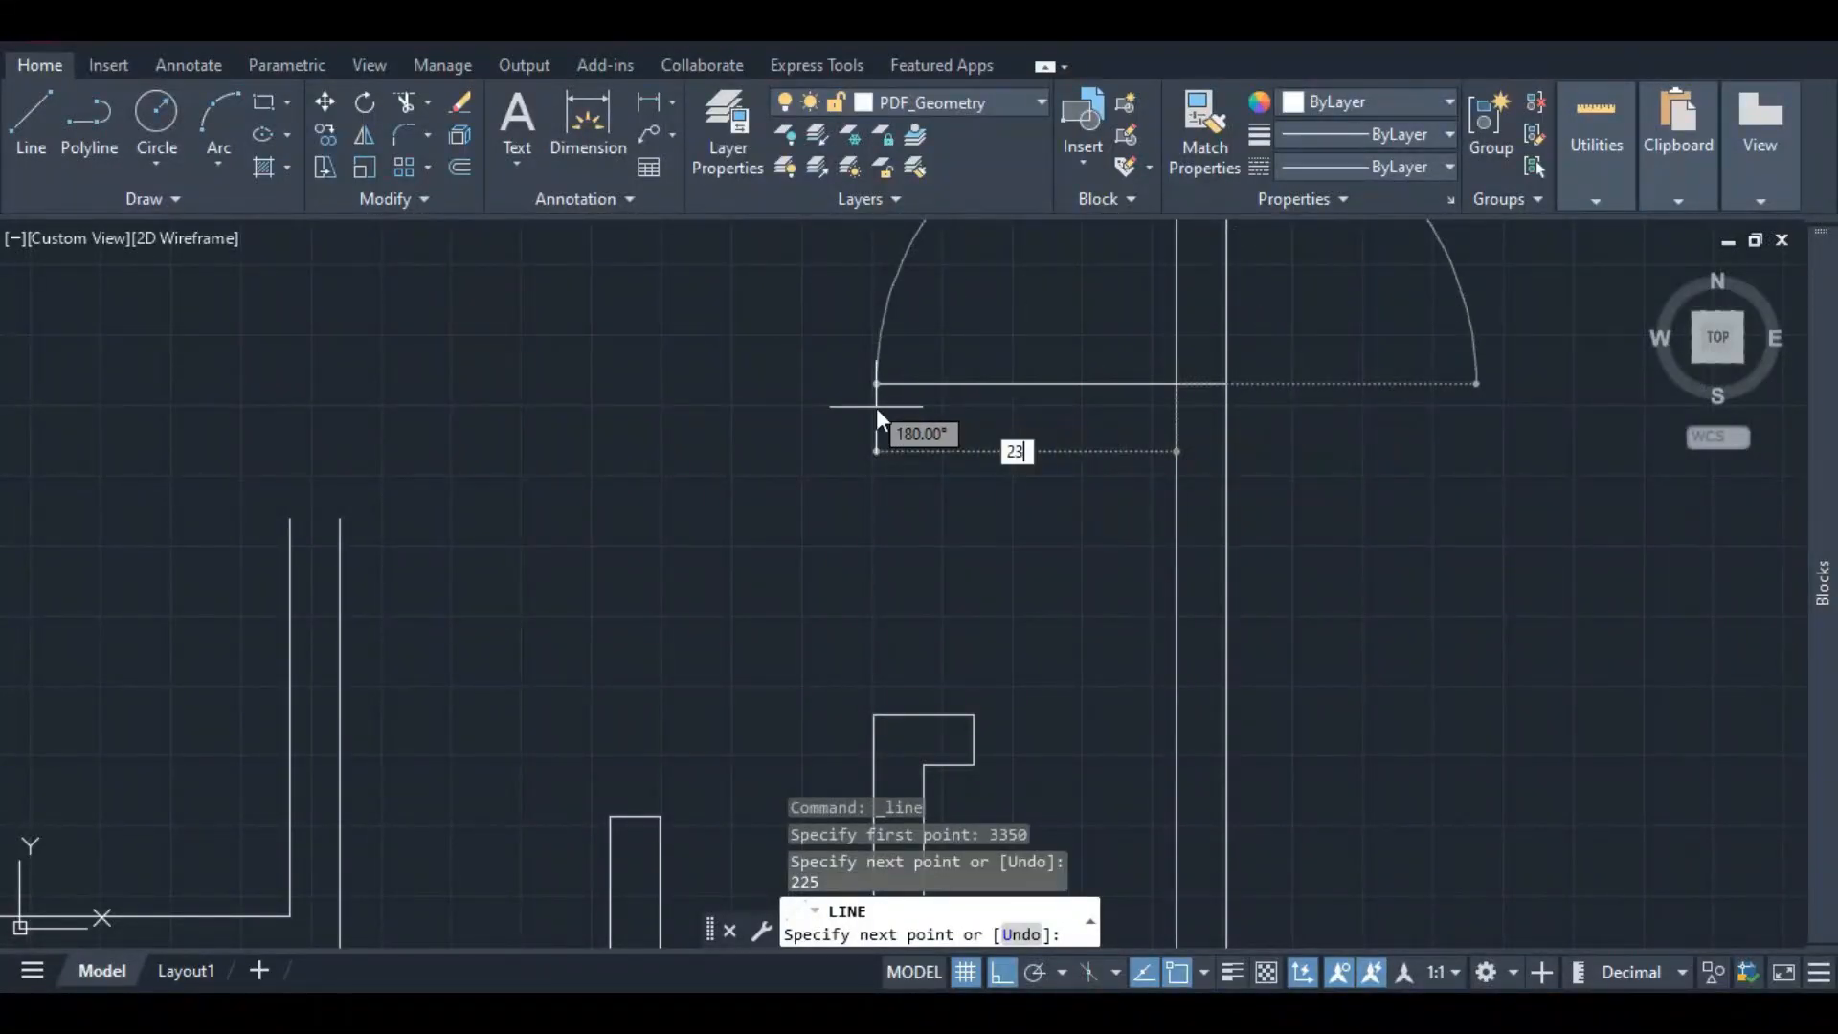
key(Return)
scroll(972, 419, down, 2)
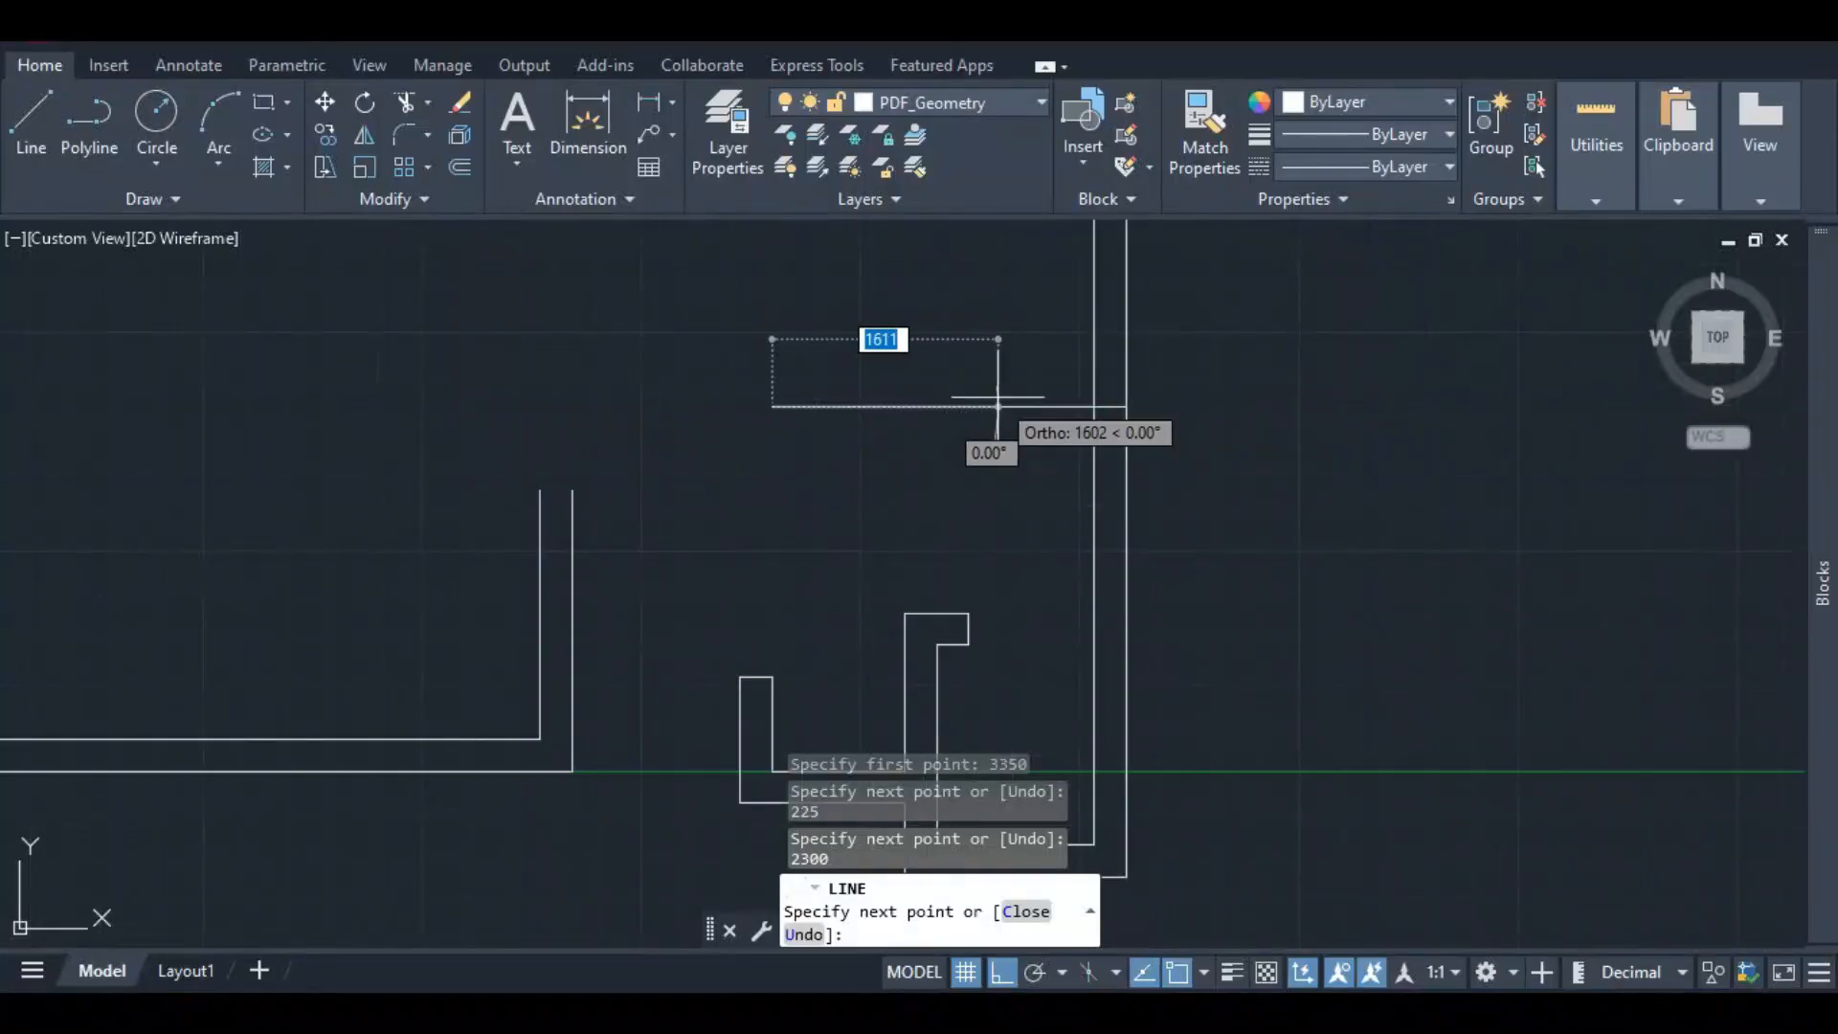
key(Escape)
- Trim off the 225 segment of the new line lying inside the external east wall
scroll(1101, 396, up, 3)
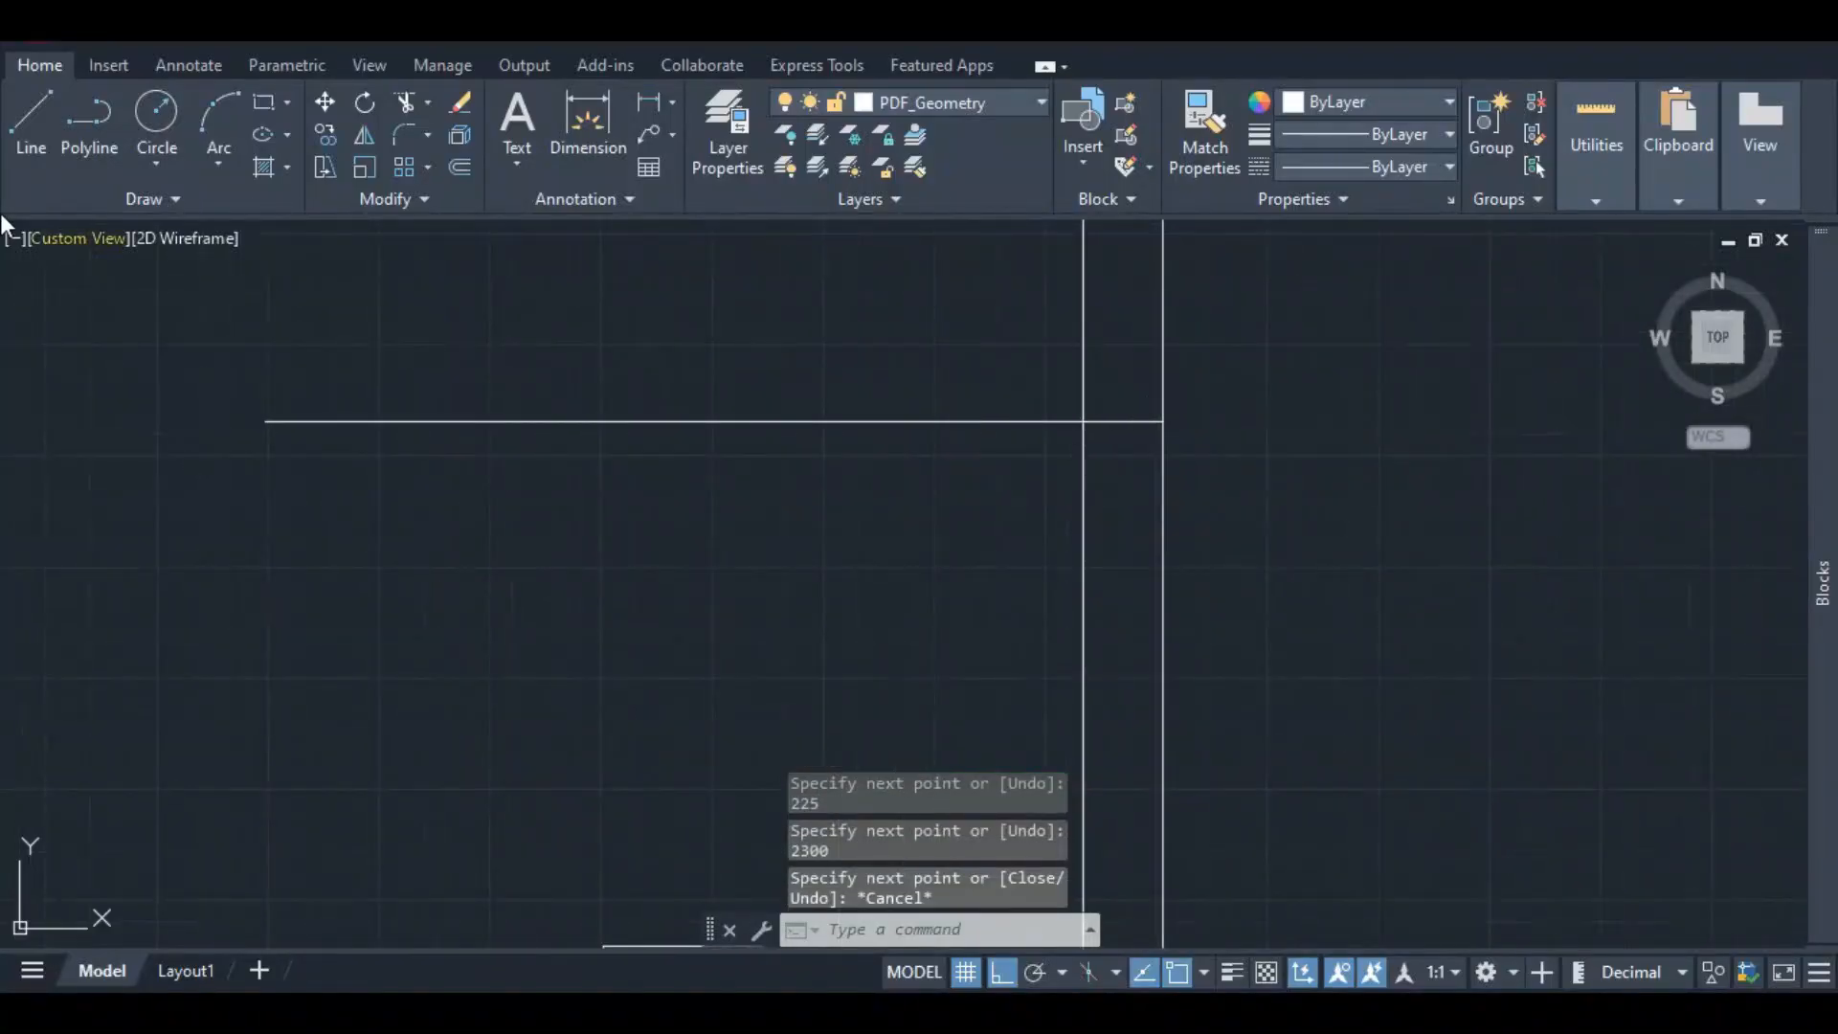
click(404, 103)
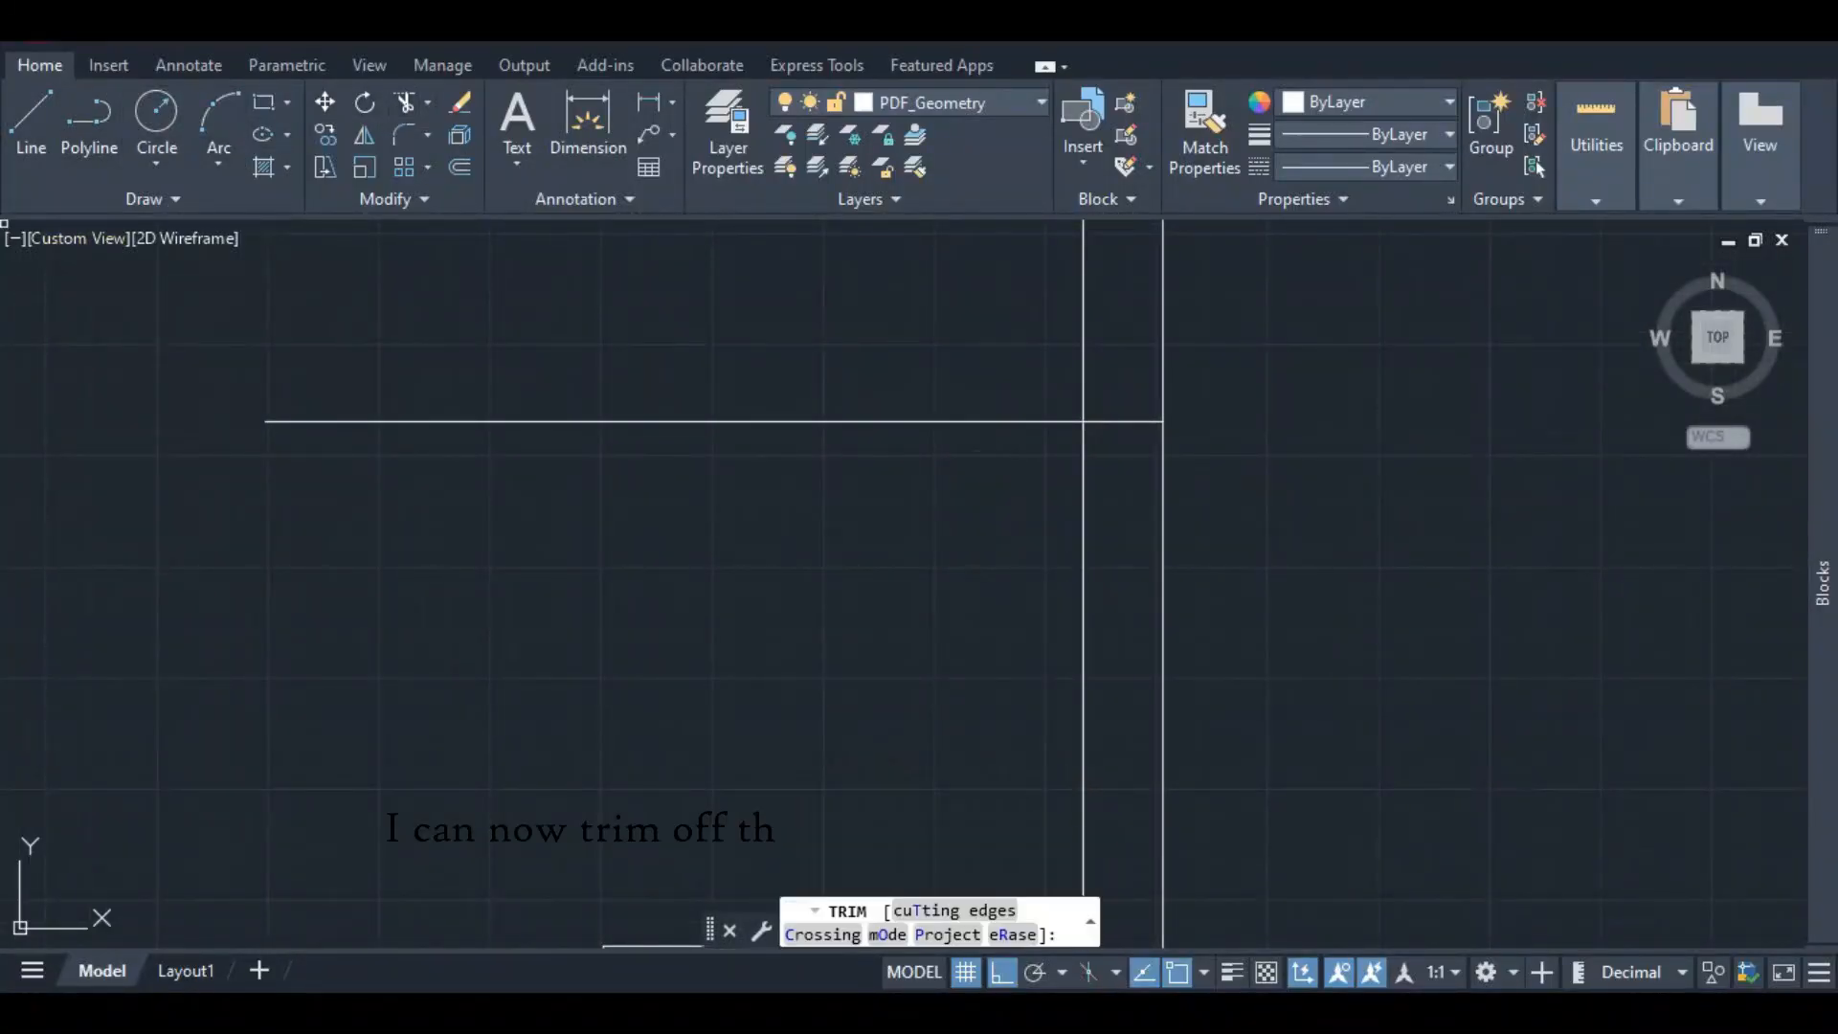
click(1124, 421)
scroll(1000, 466, down, 4)
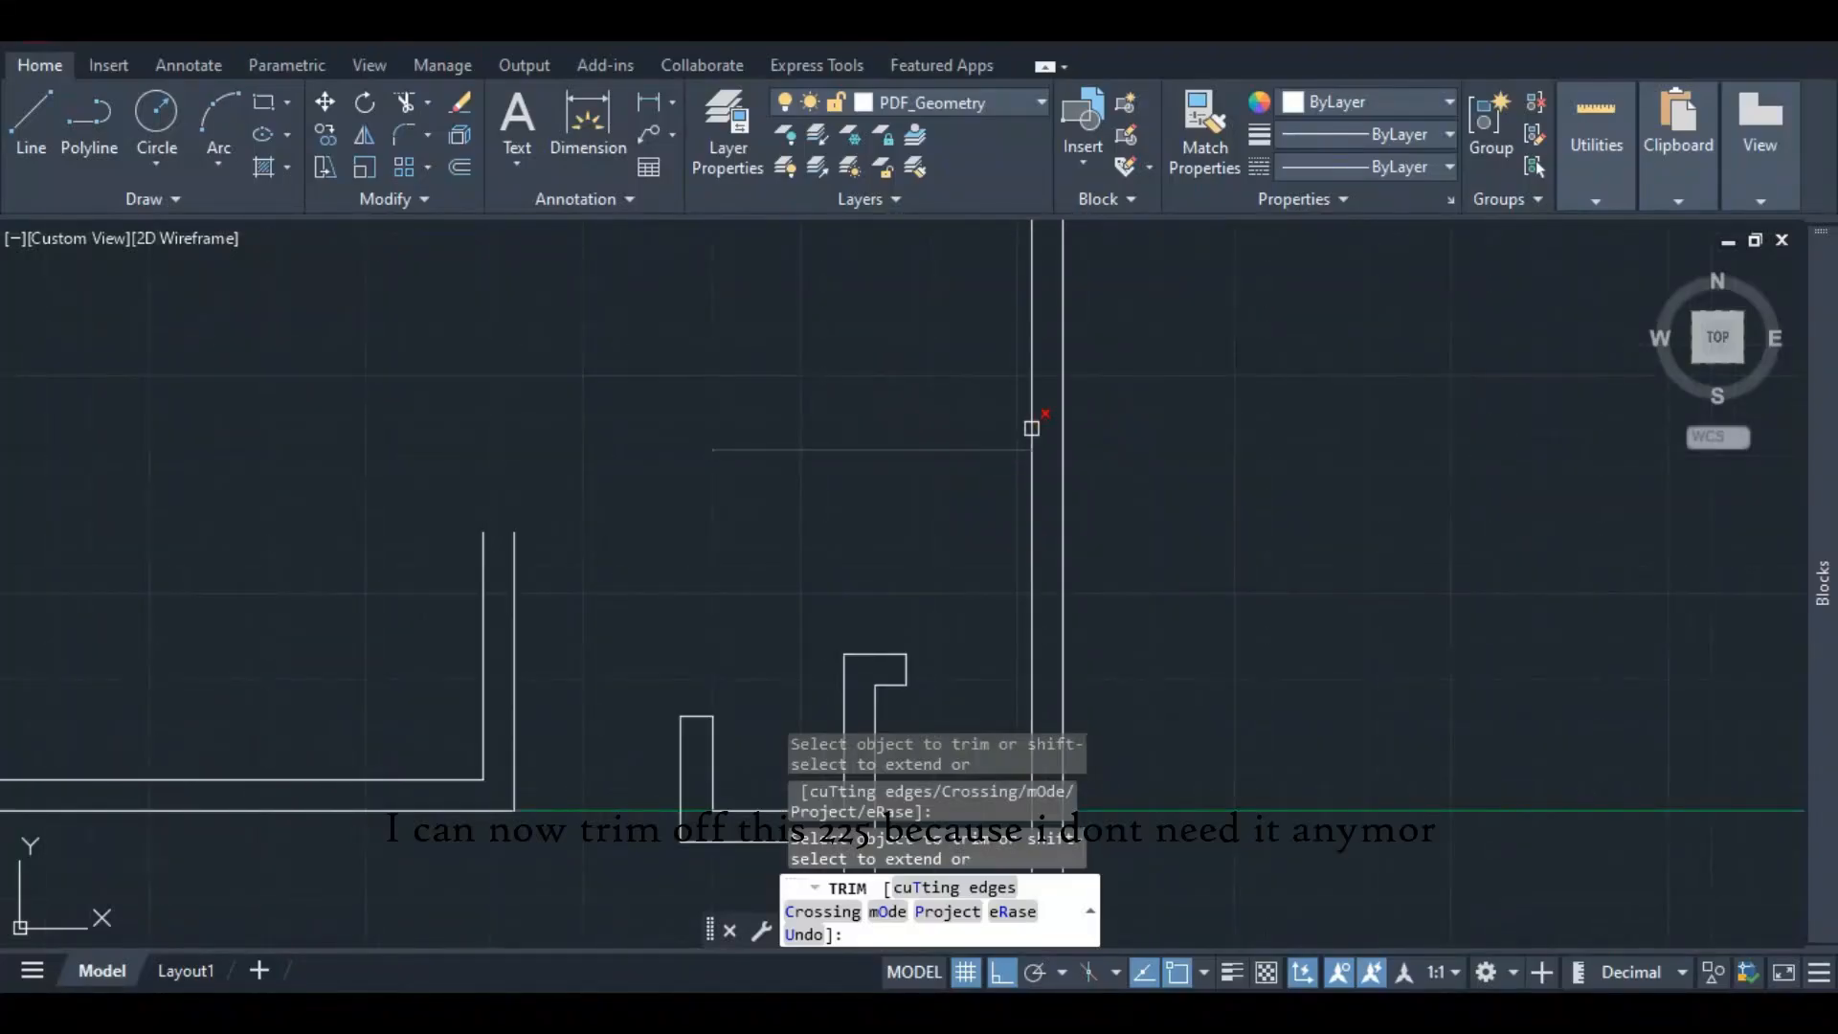
key(Escape)
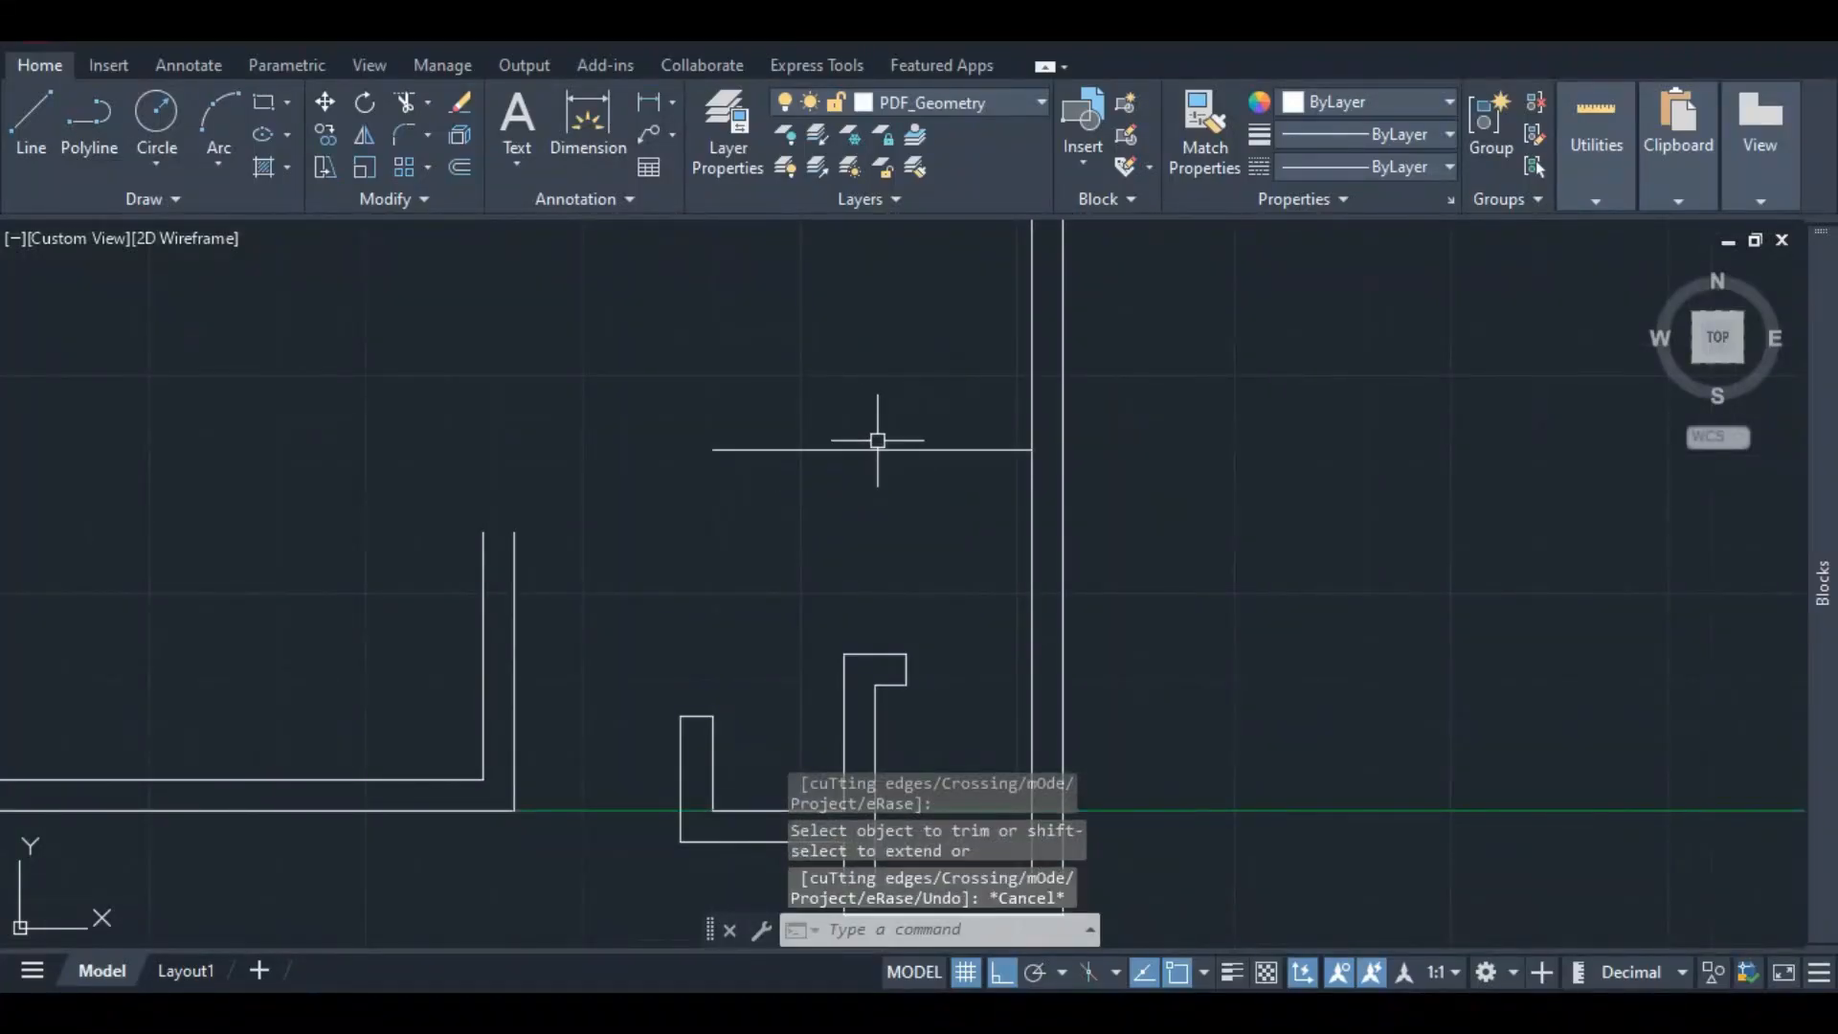
- Copy the remaining 2300 wall line 225 north to form the wall's second face
click(873, 433)
click(857, 464)
right_click(861, 460)
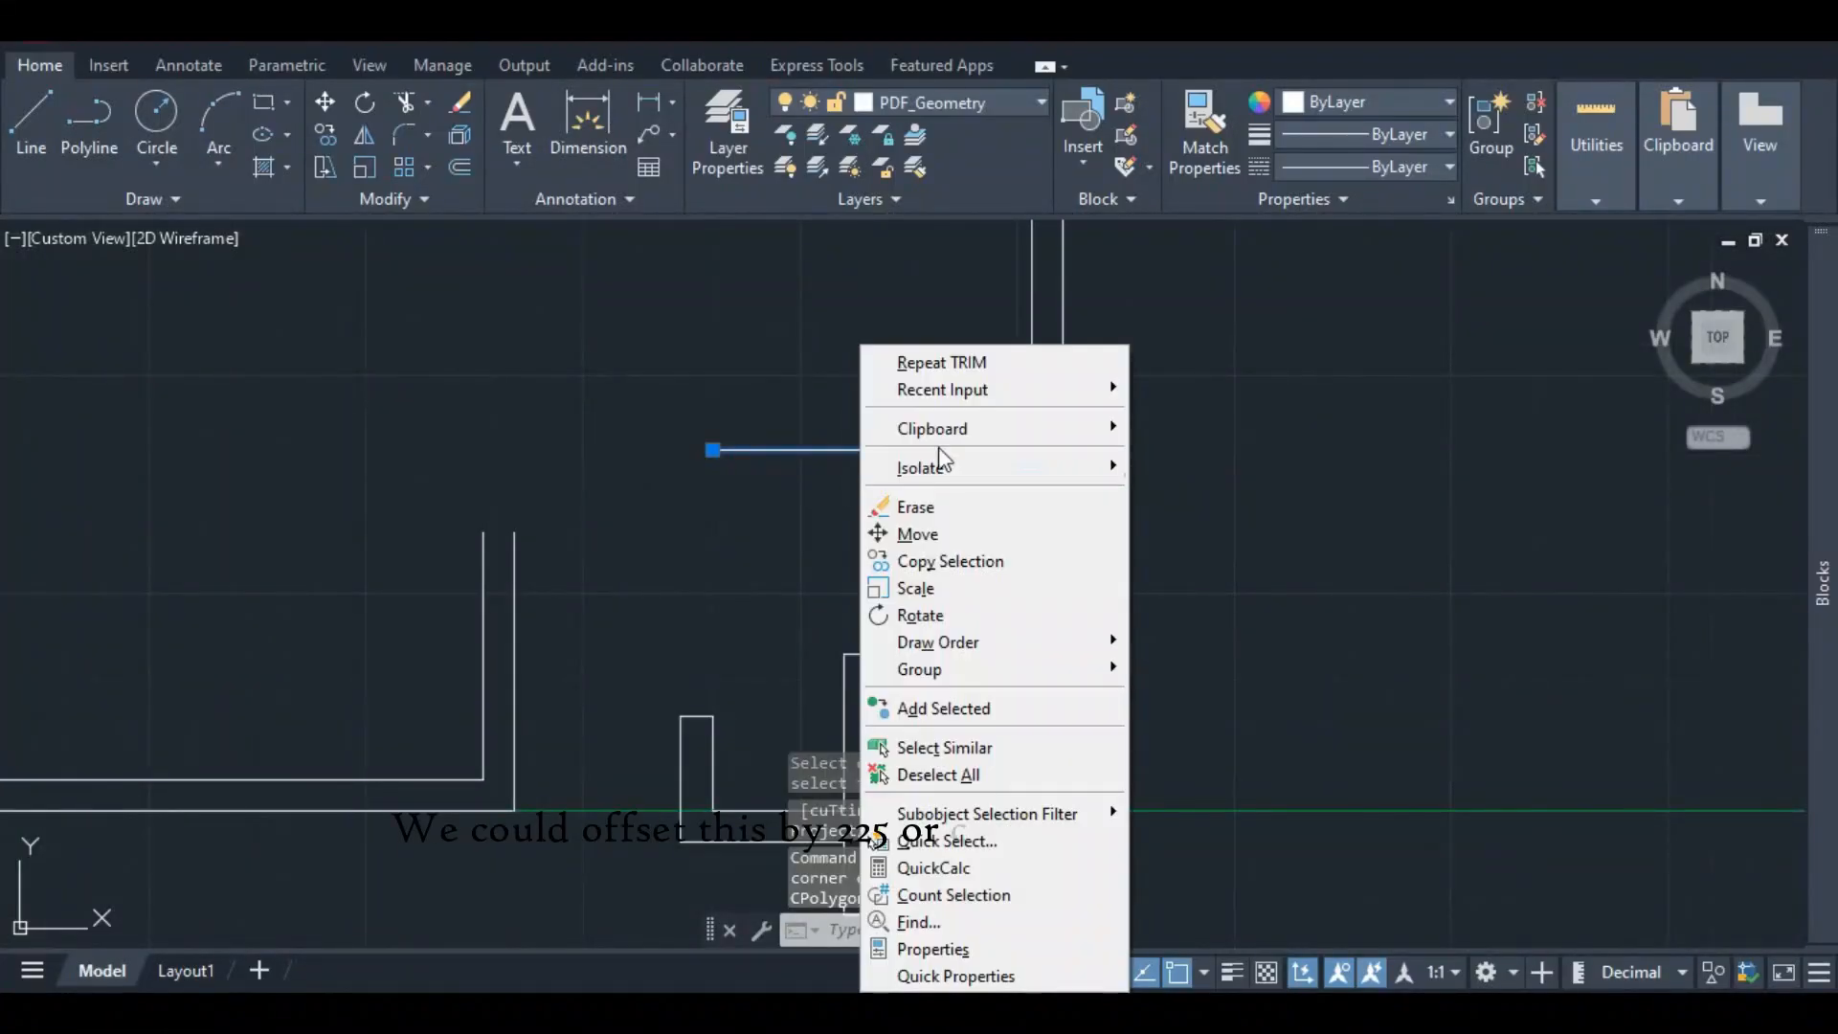
click(977, 561)
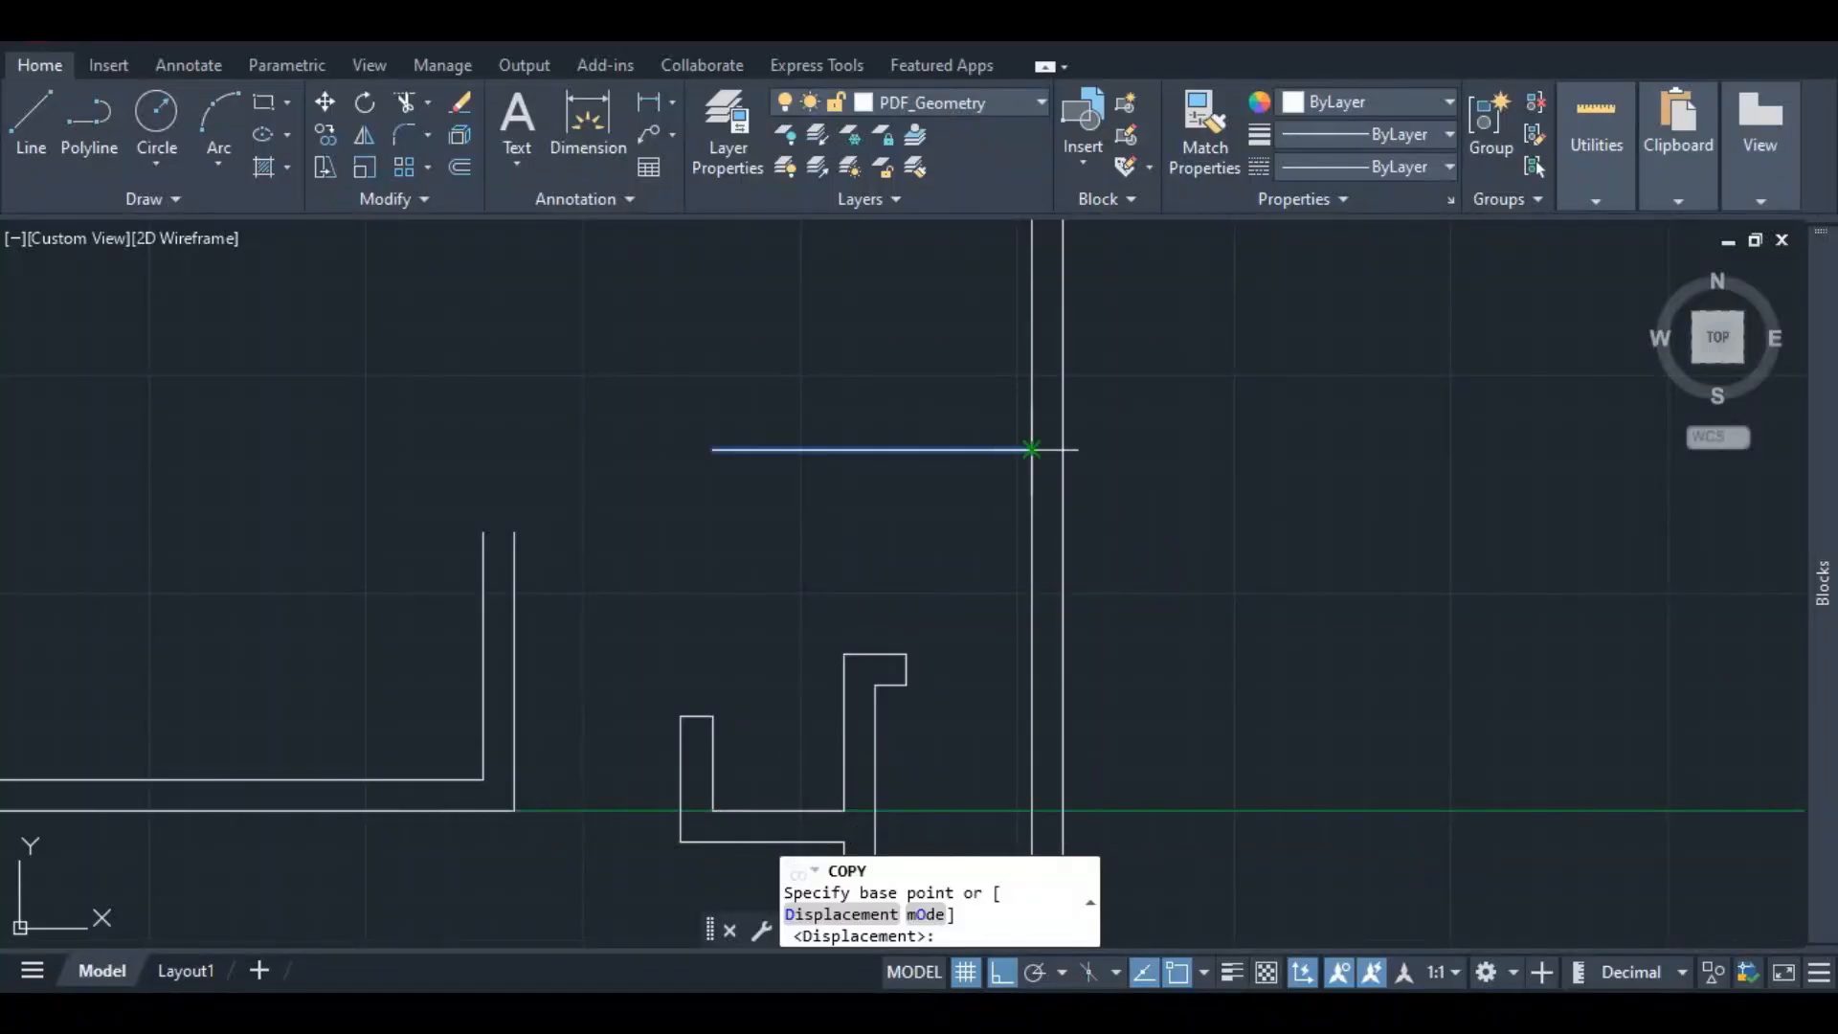
click(1031, 446)
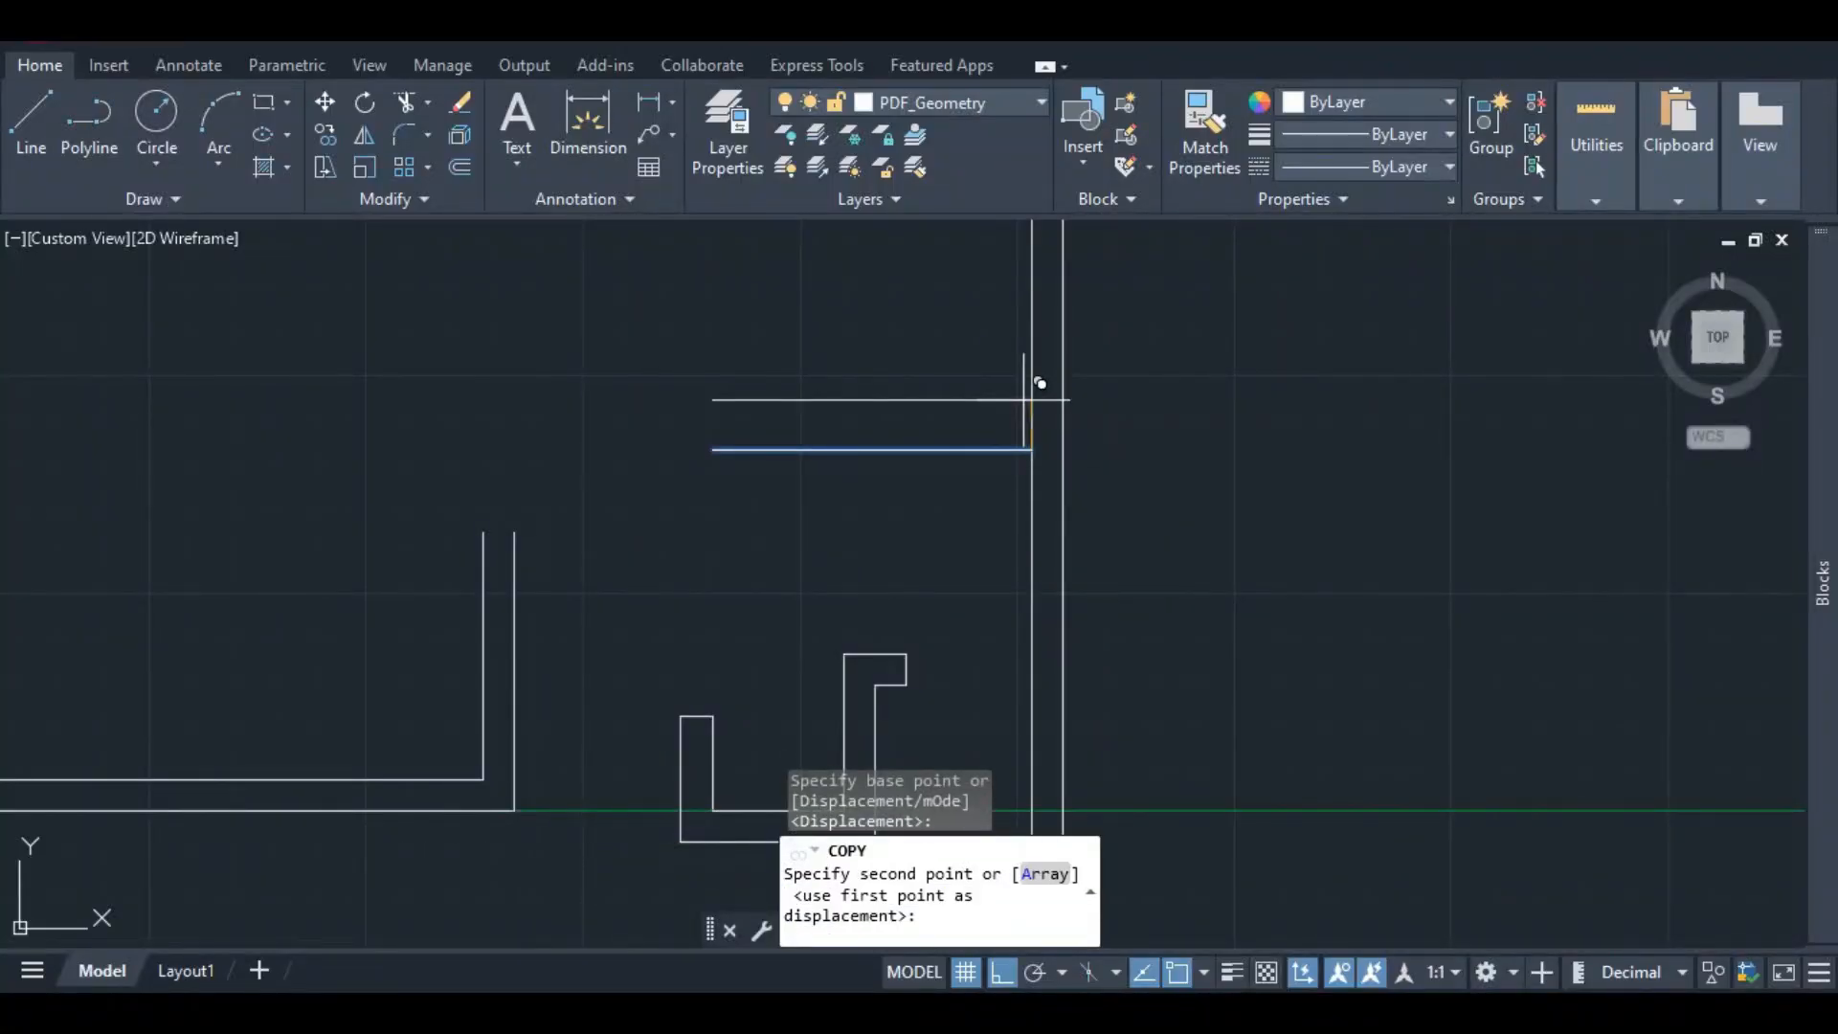
key(Return)
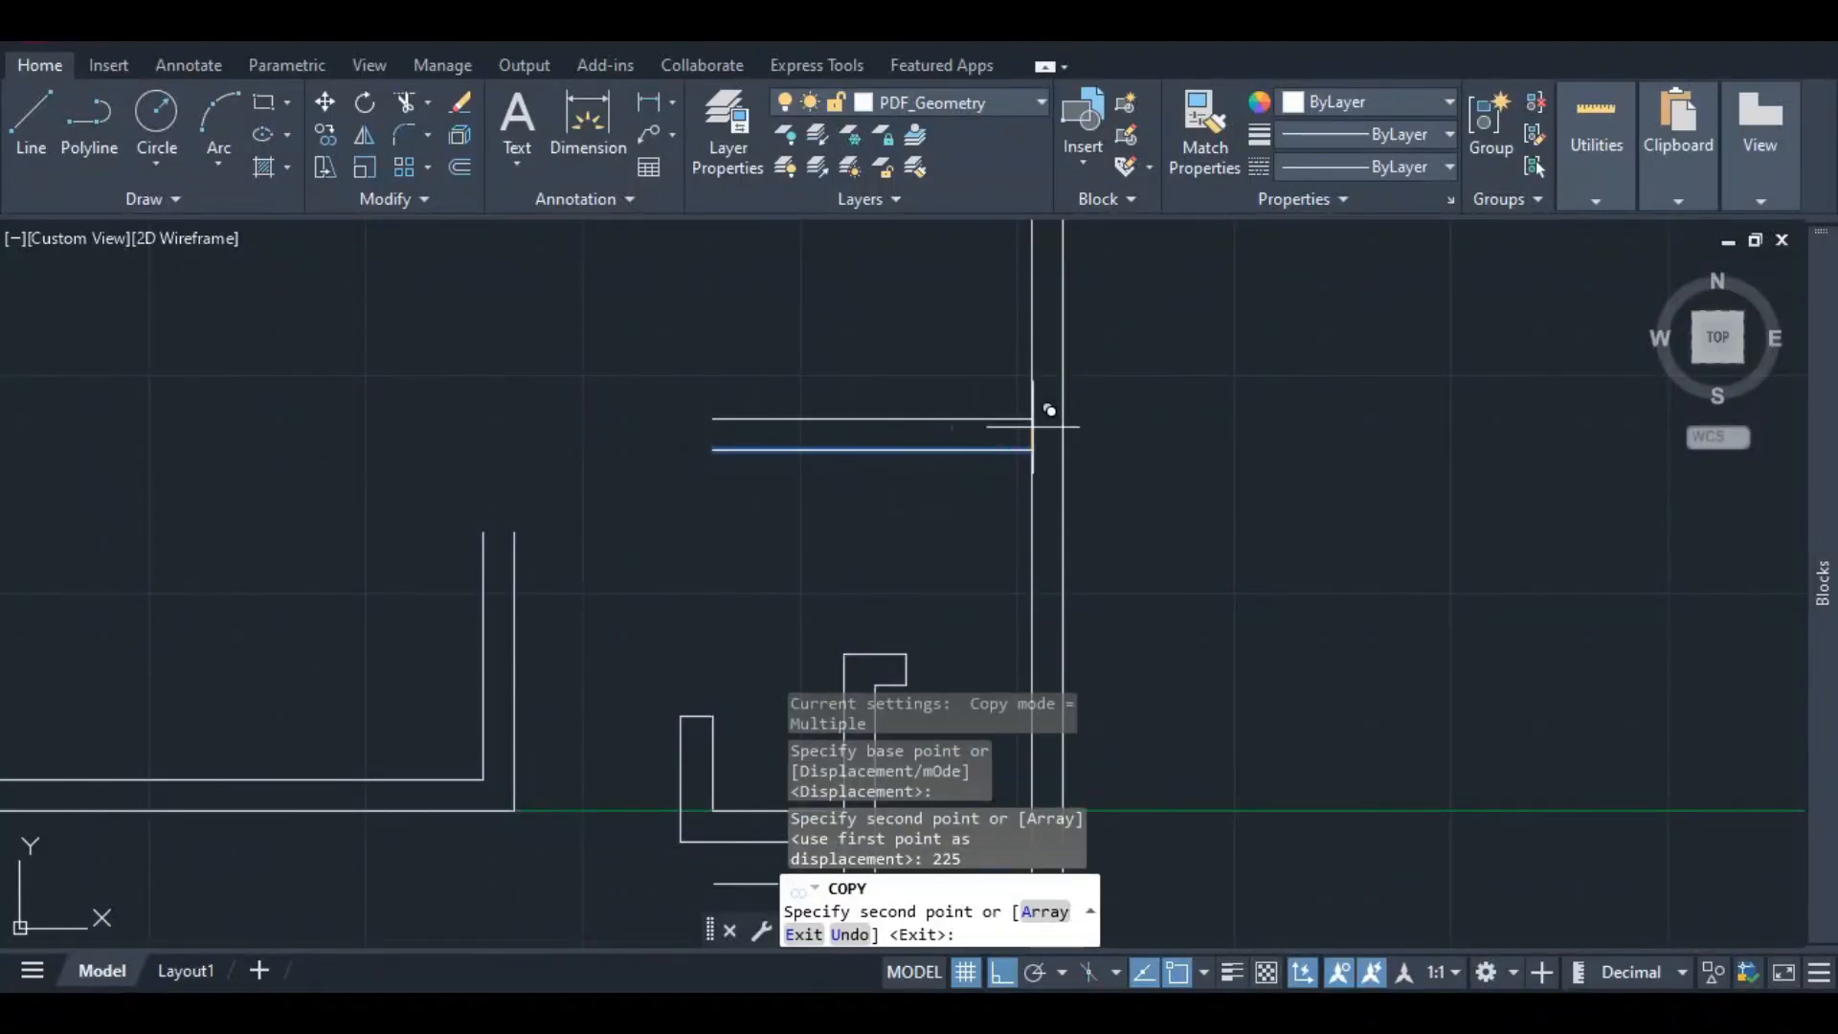
key(Escape)
- Trim the inner east wall line between the two dining wall lines to open the wall junction
scroll(813, 456, up, 2)
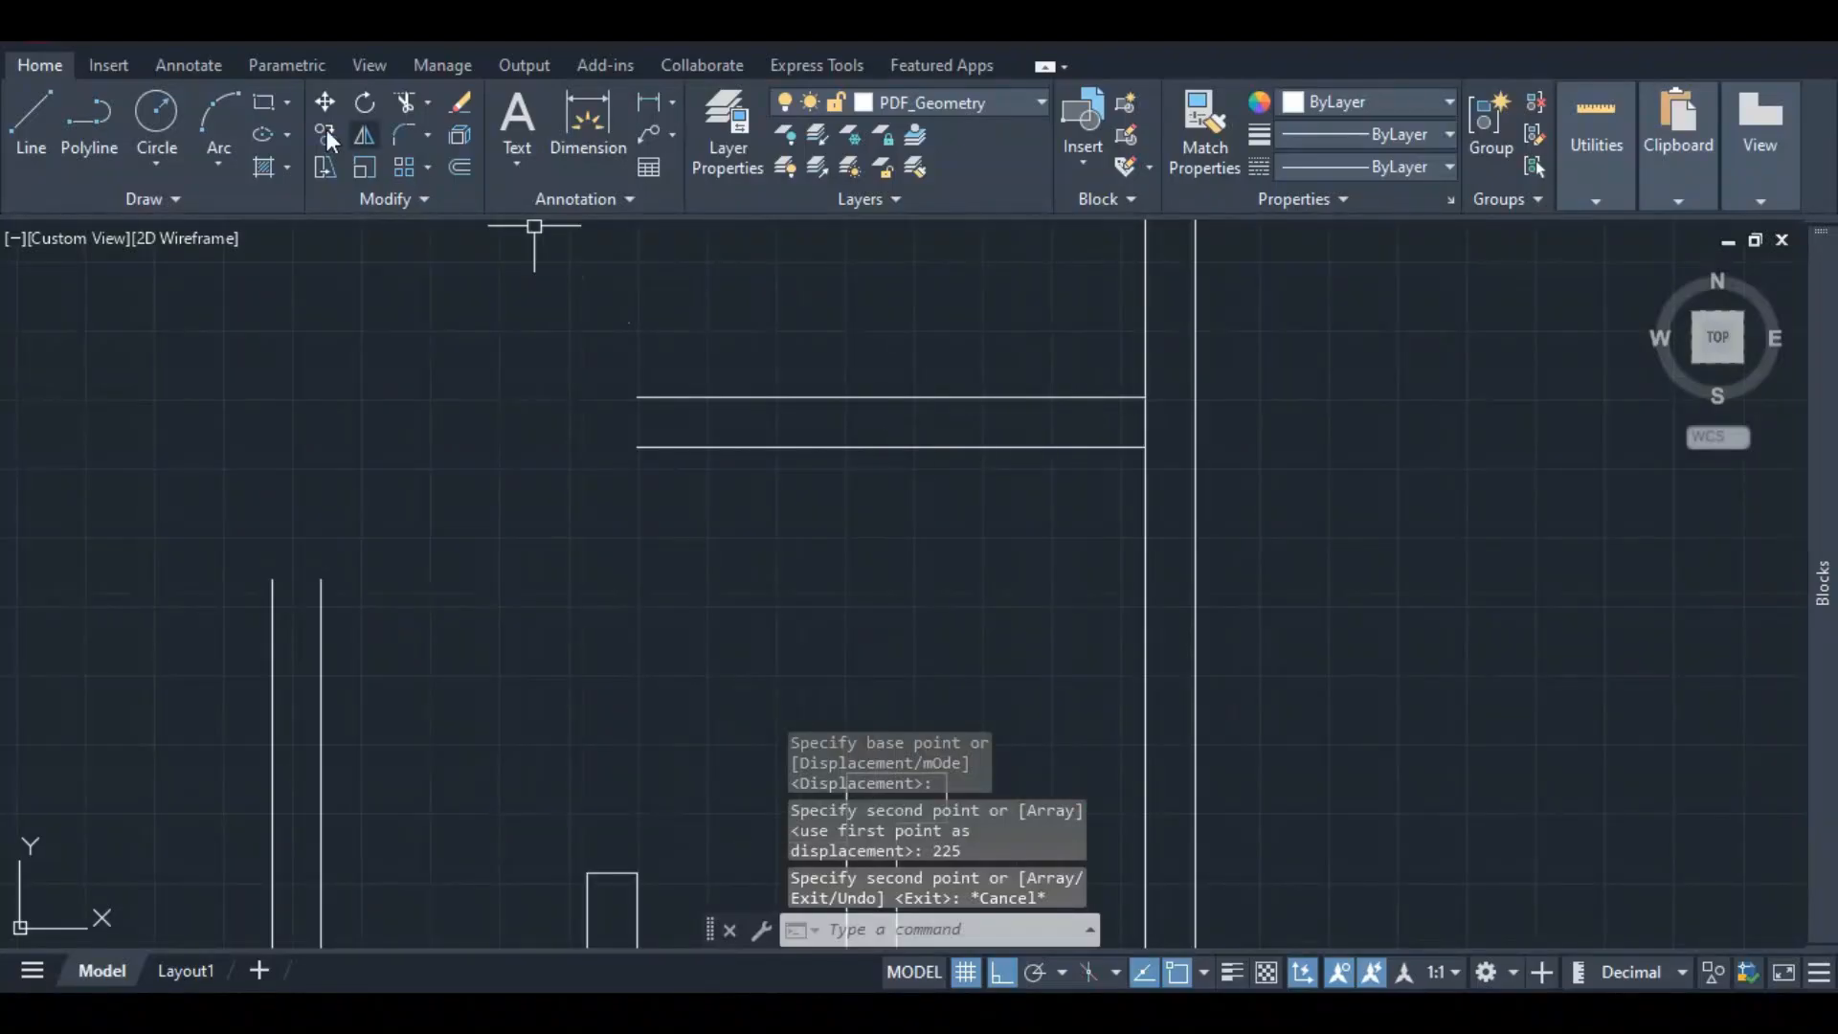
click(402, 107)
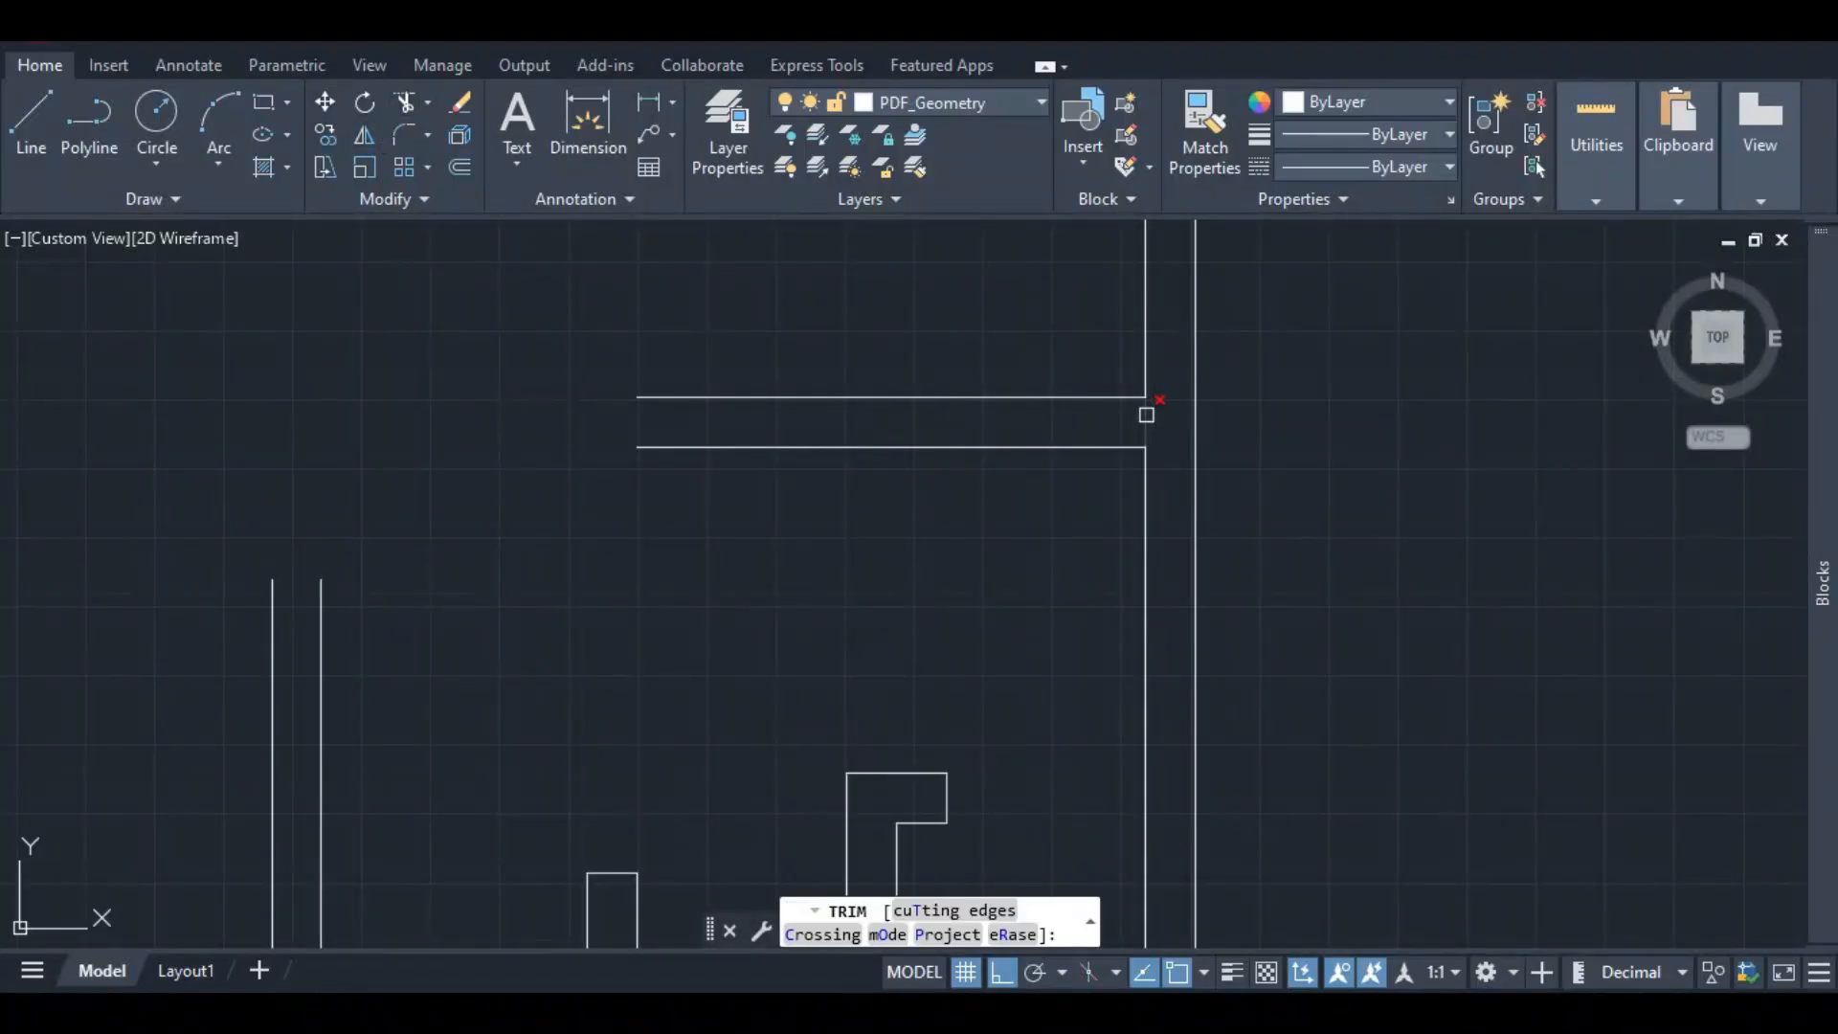
click(1146, 414)
scroll(858, 526, down, 2)
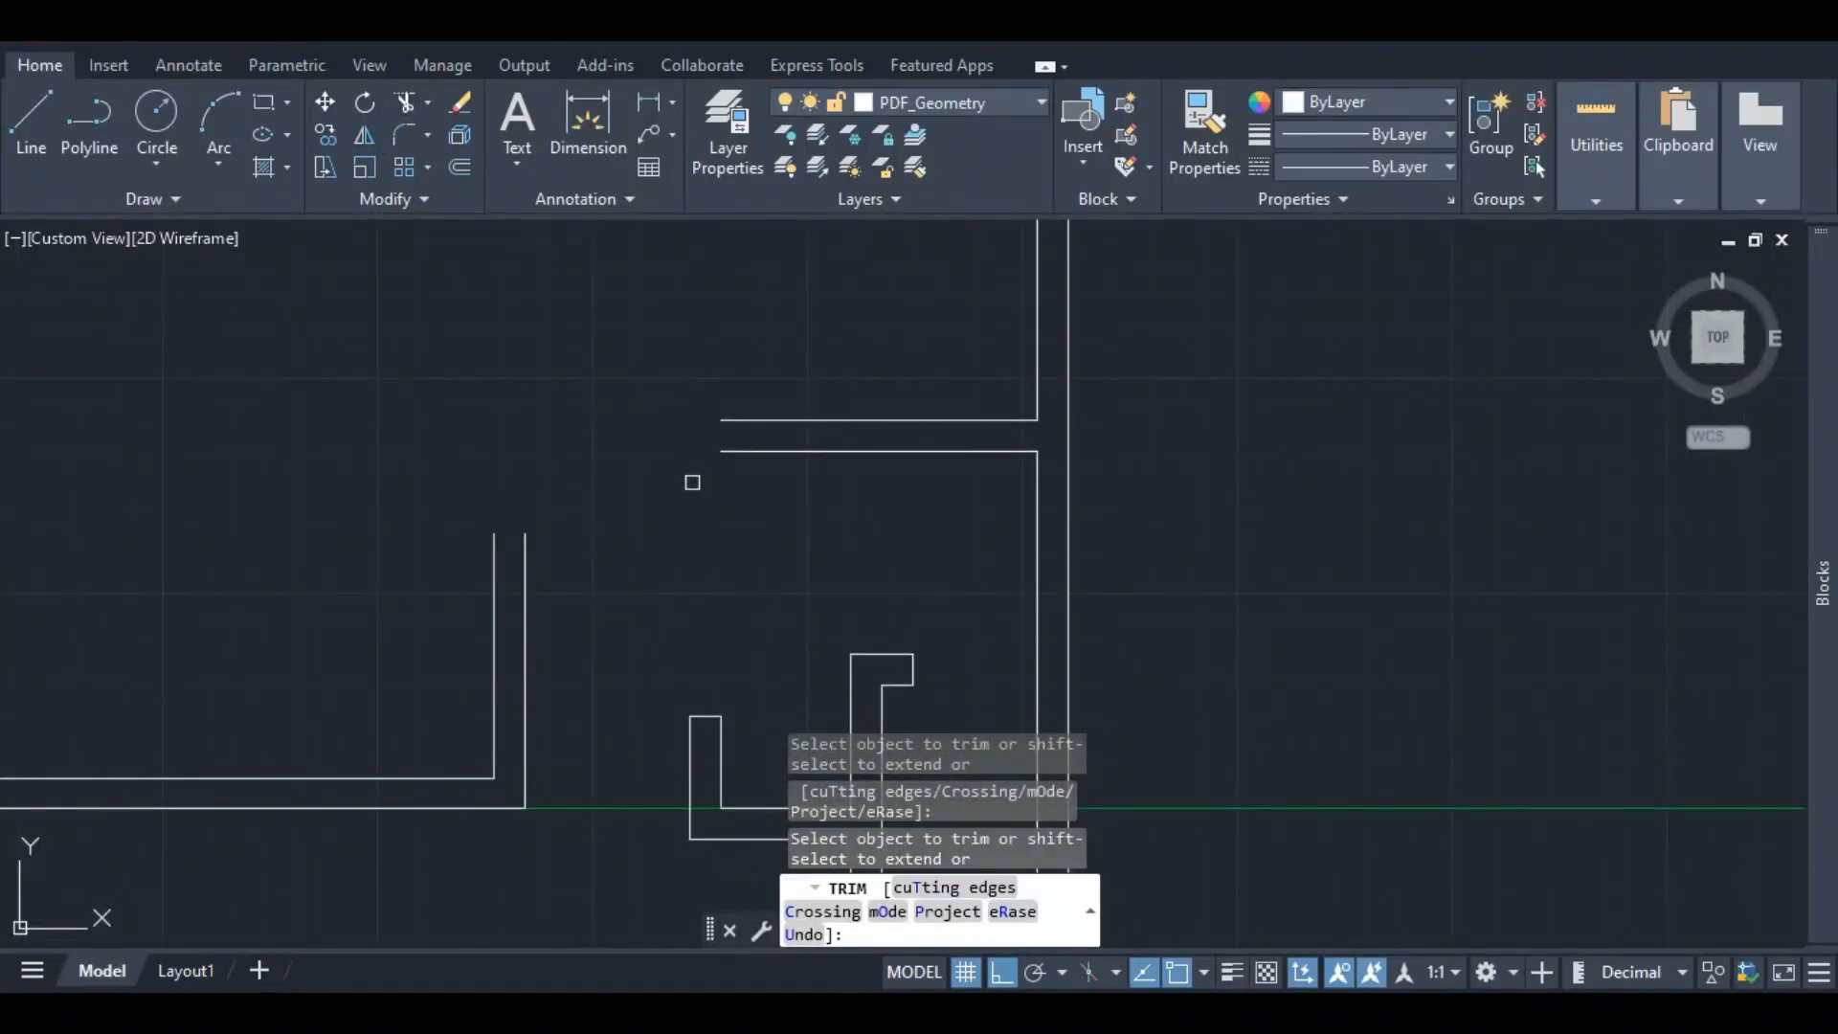
- Examine the dimensions around the dining and the passage west of it on the original plan to determine the dining's west wall length
key(Escape)
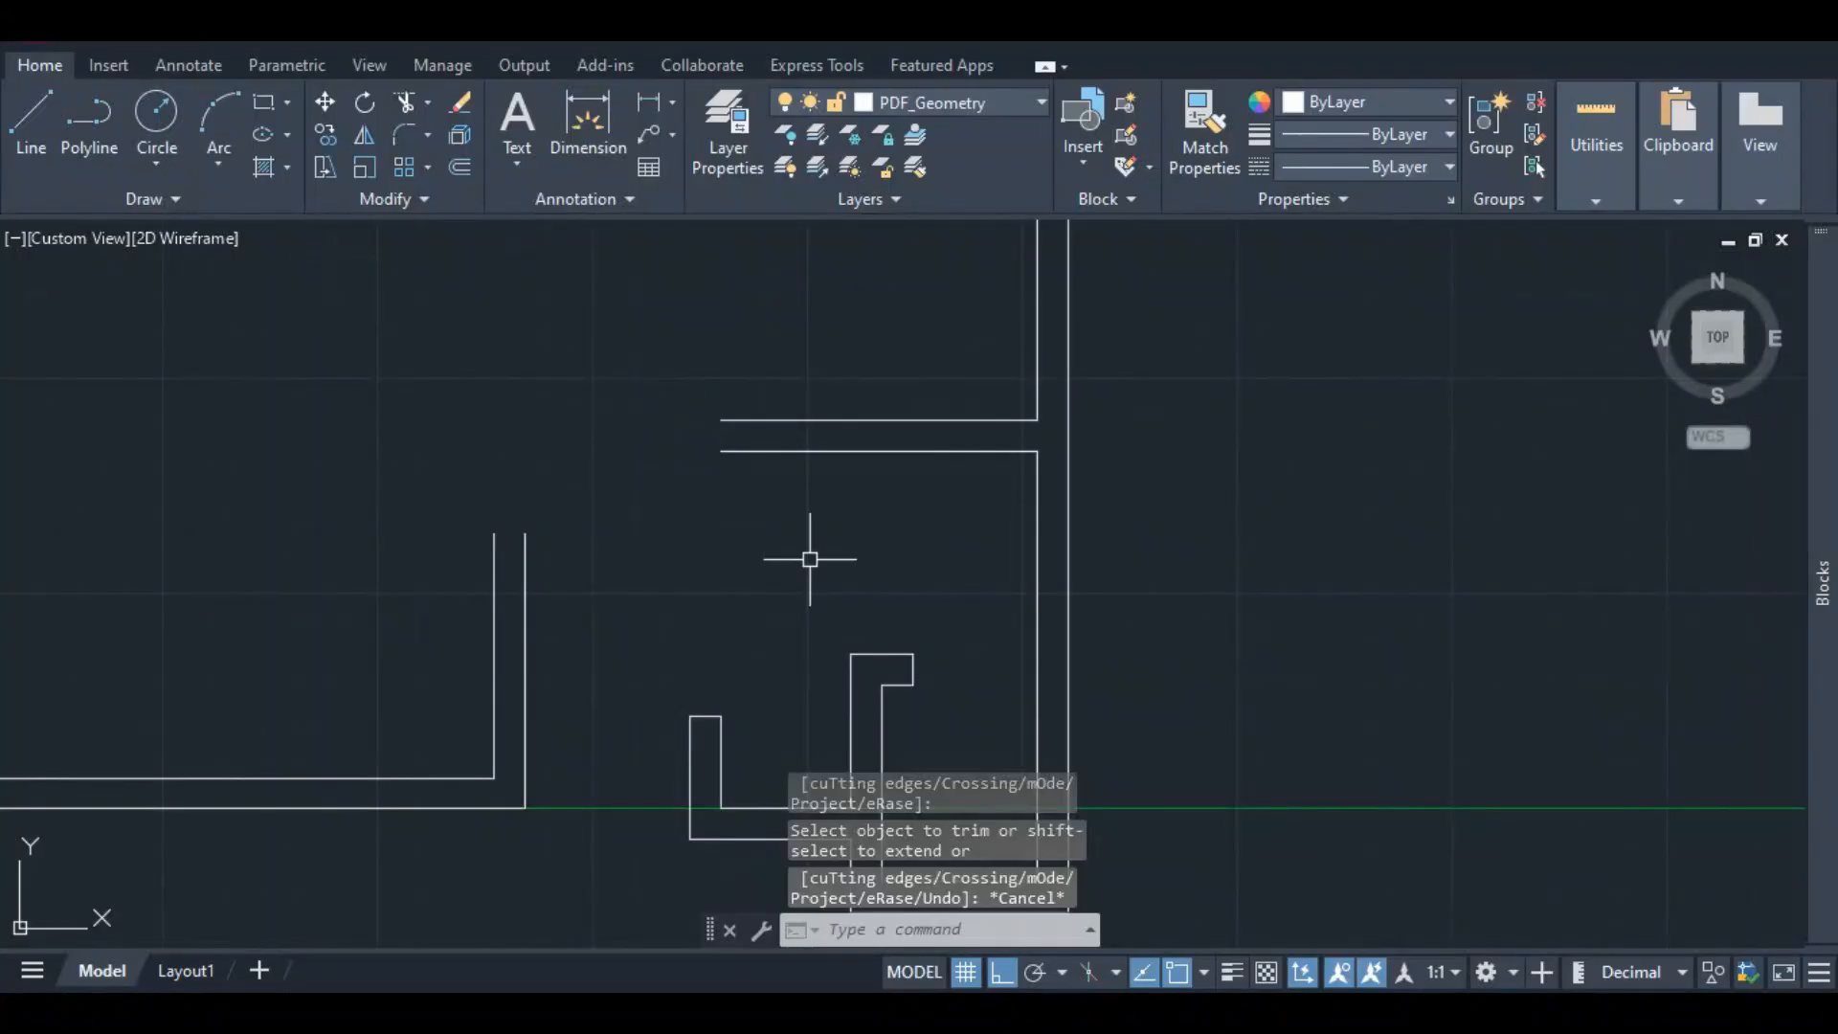
scroll(738, 709, down, 5)
scroll(422, 718, up, 6)
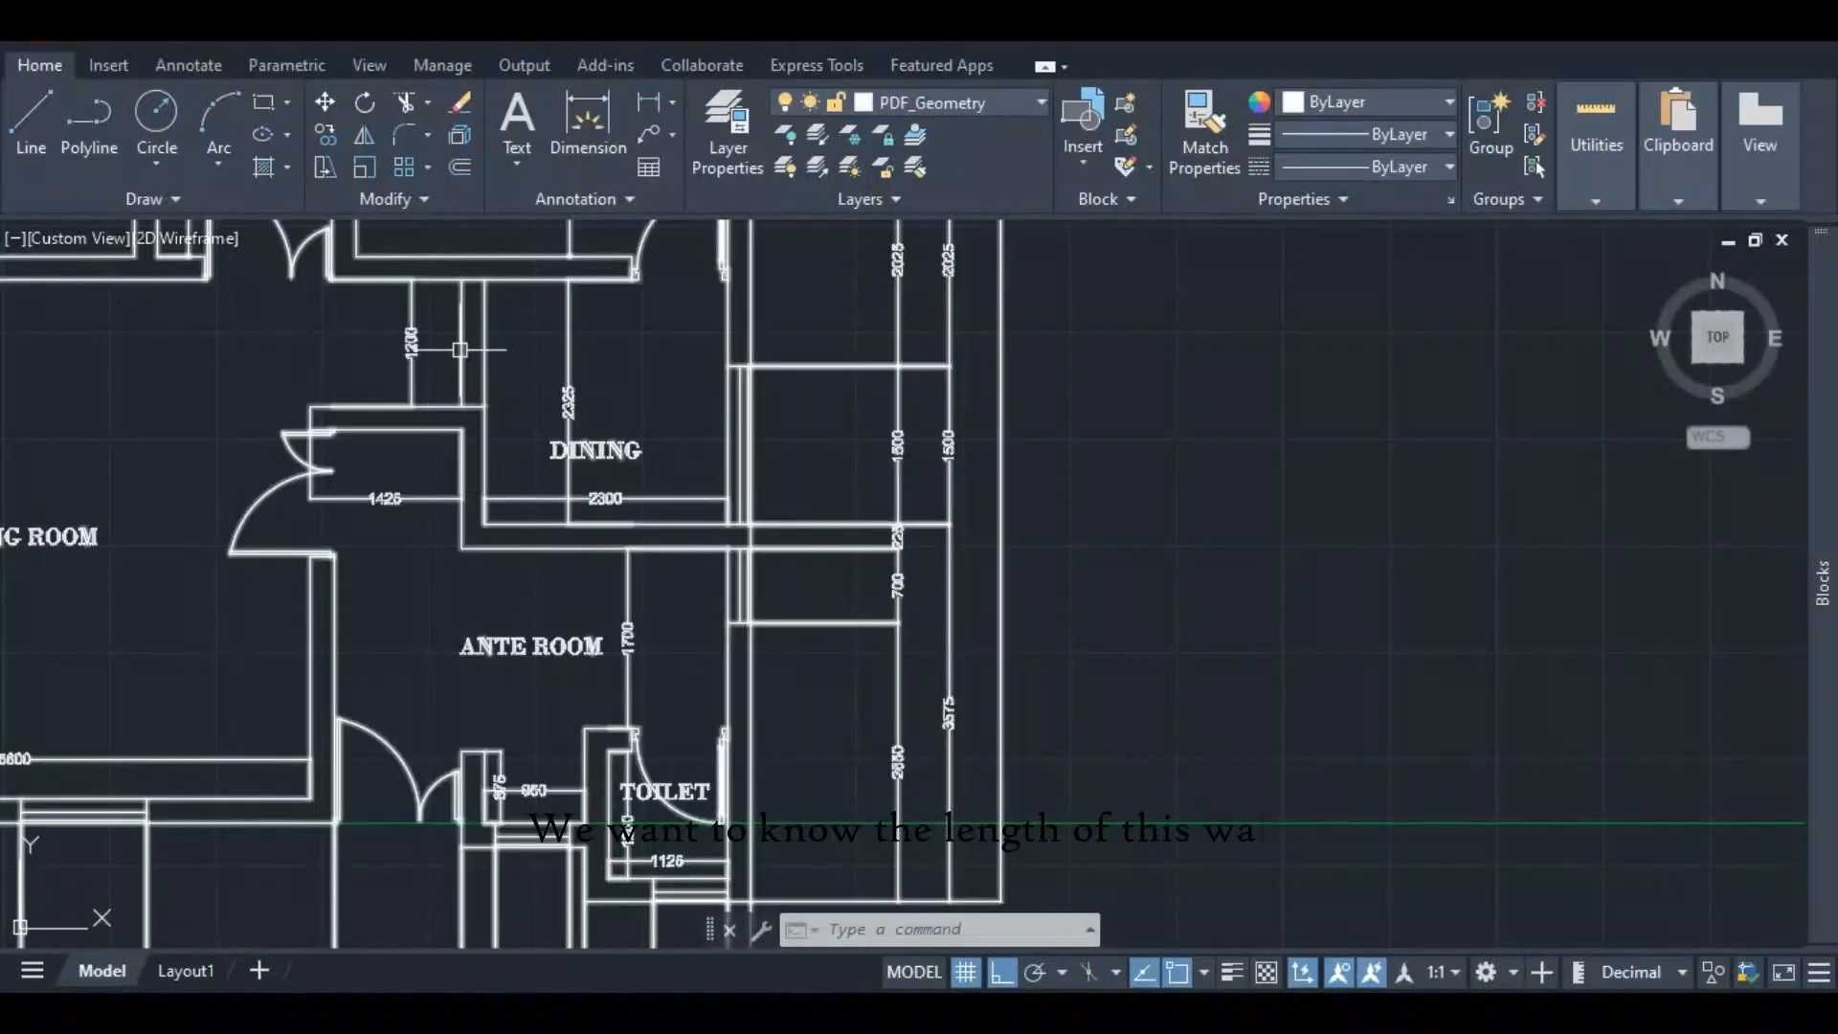
scroll(568, 419, up, 4)
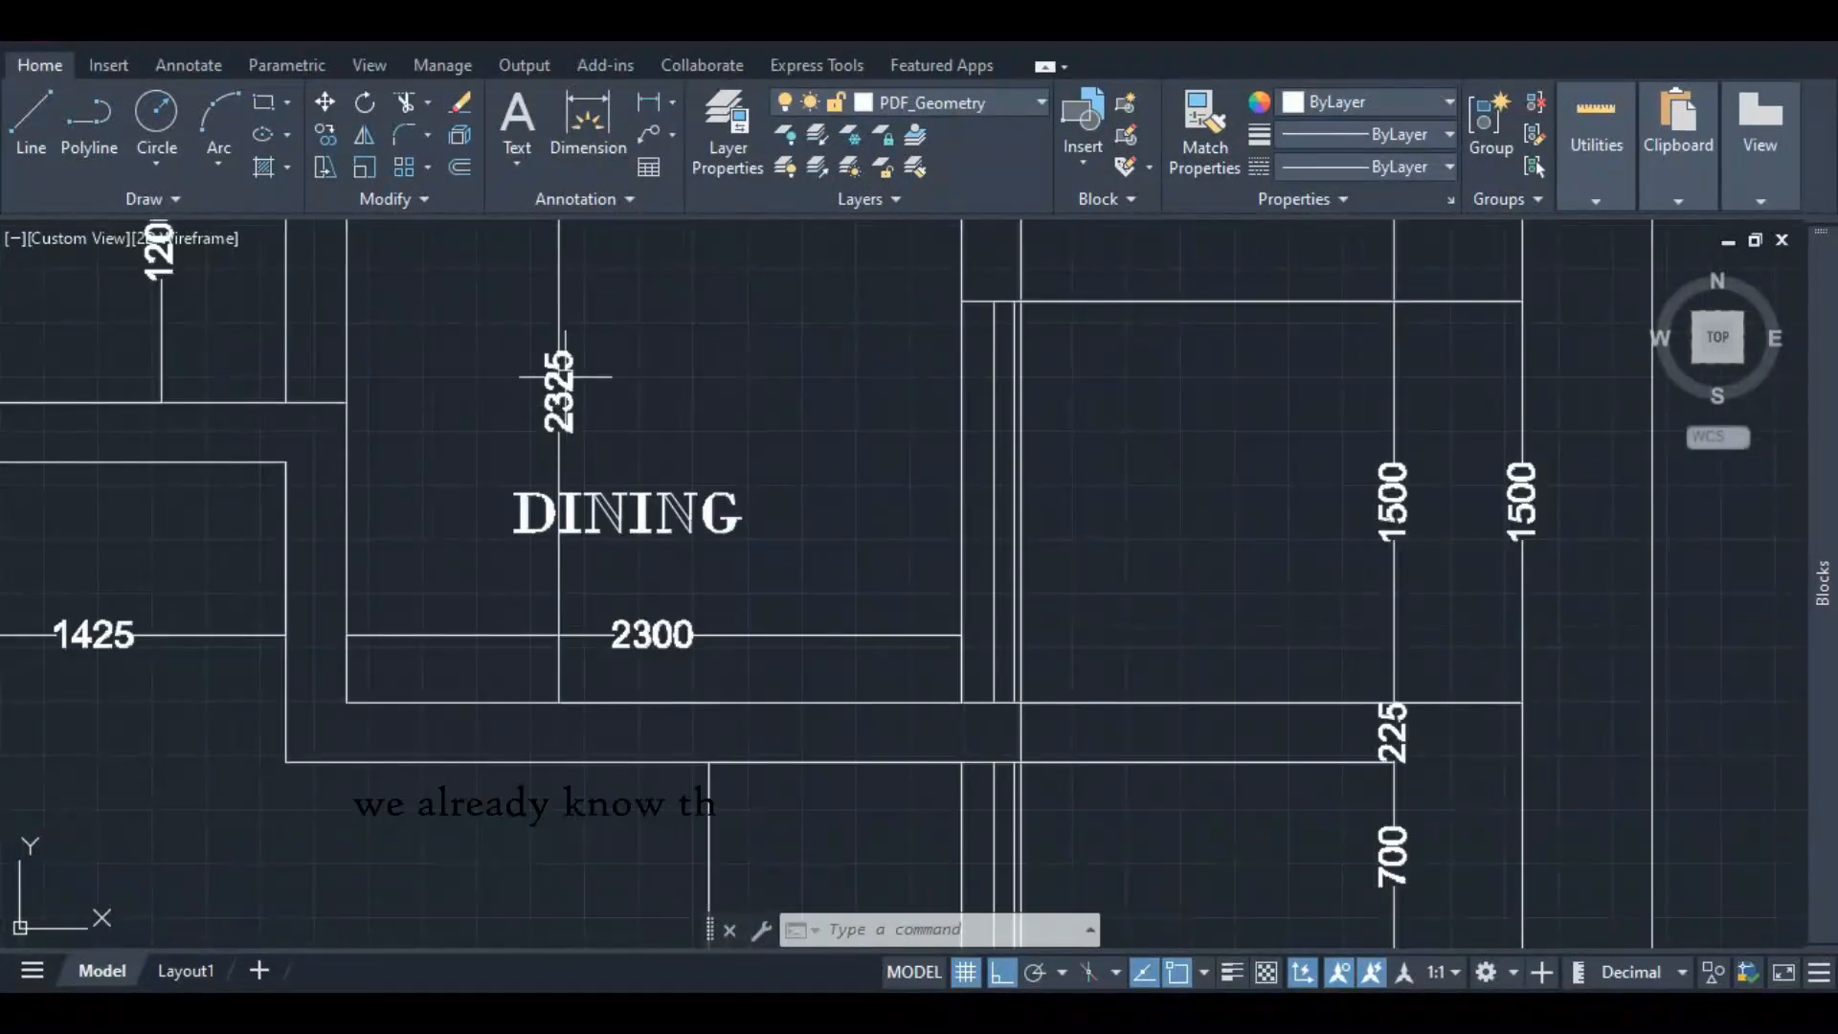
scroll(572, 431, down, 2)
scroll(572, 552, down, 4)
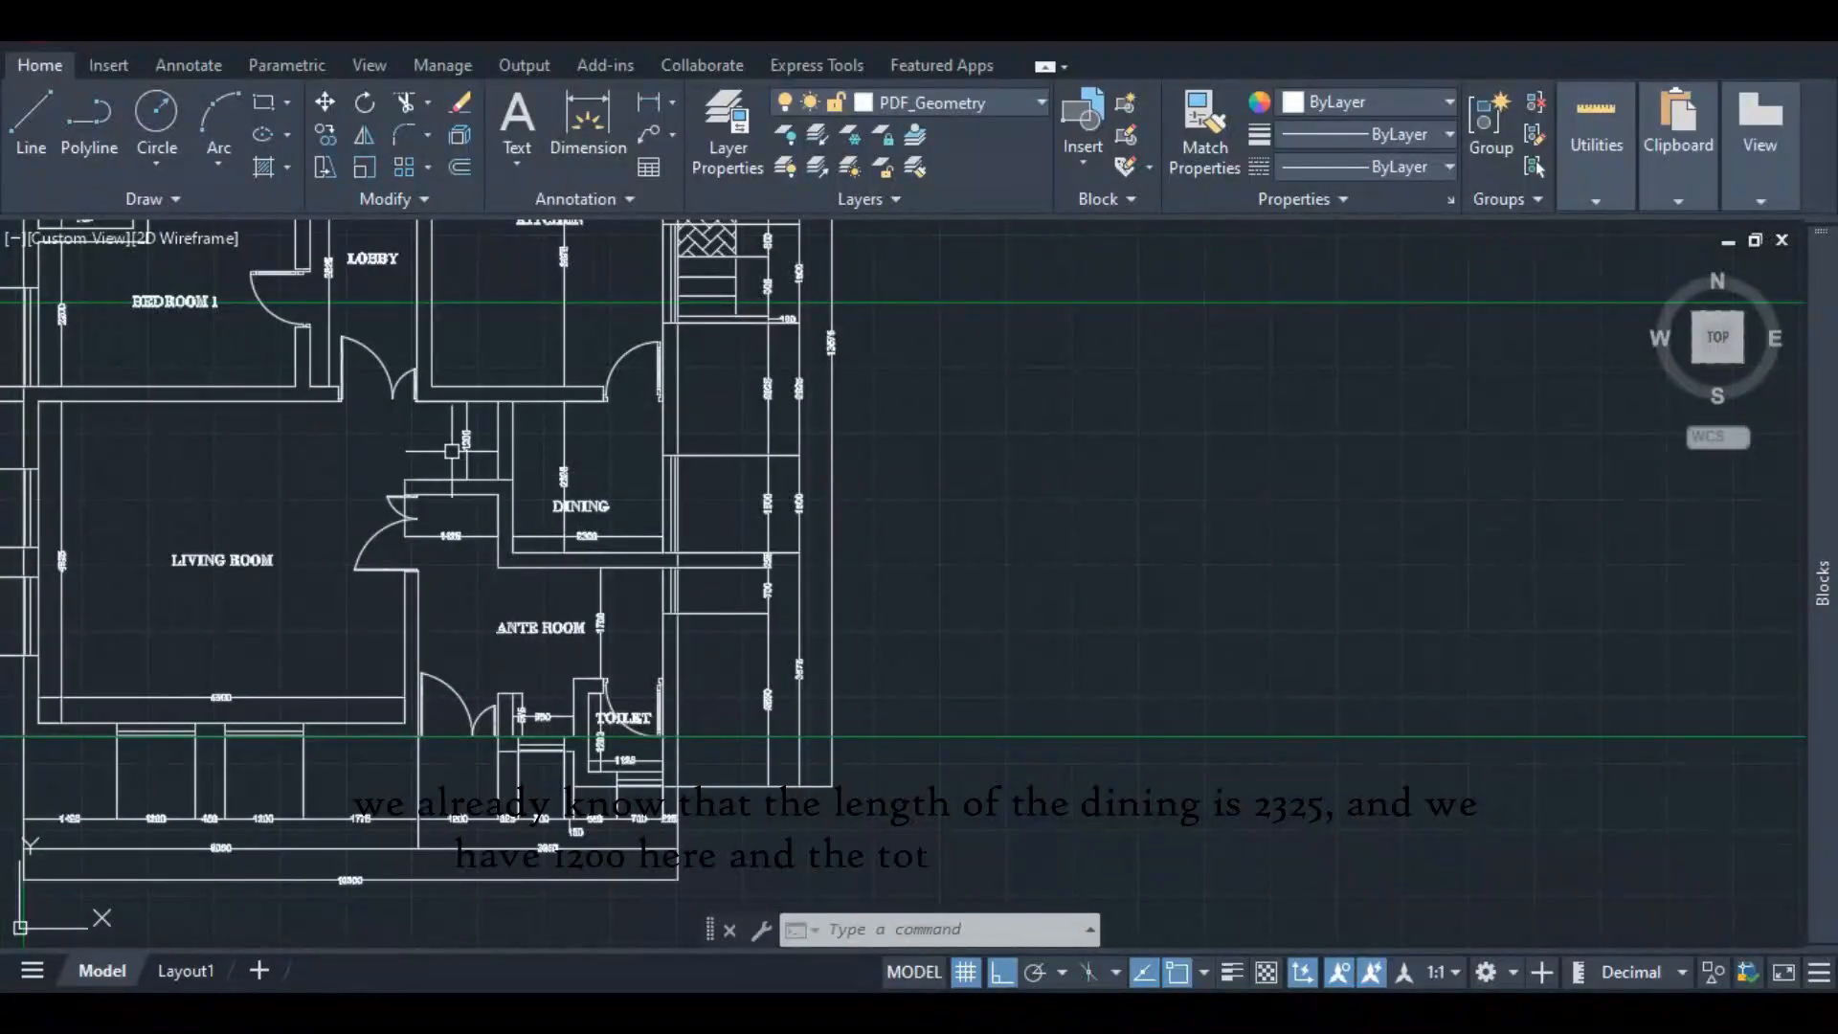
scroll(452, 450, up, 2)
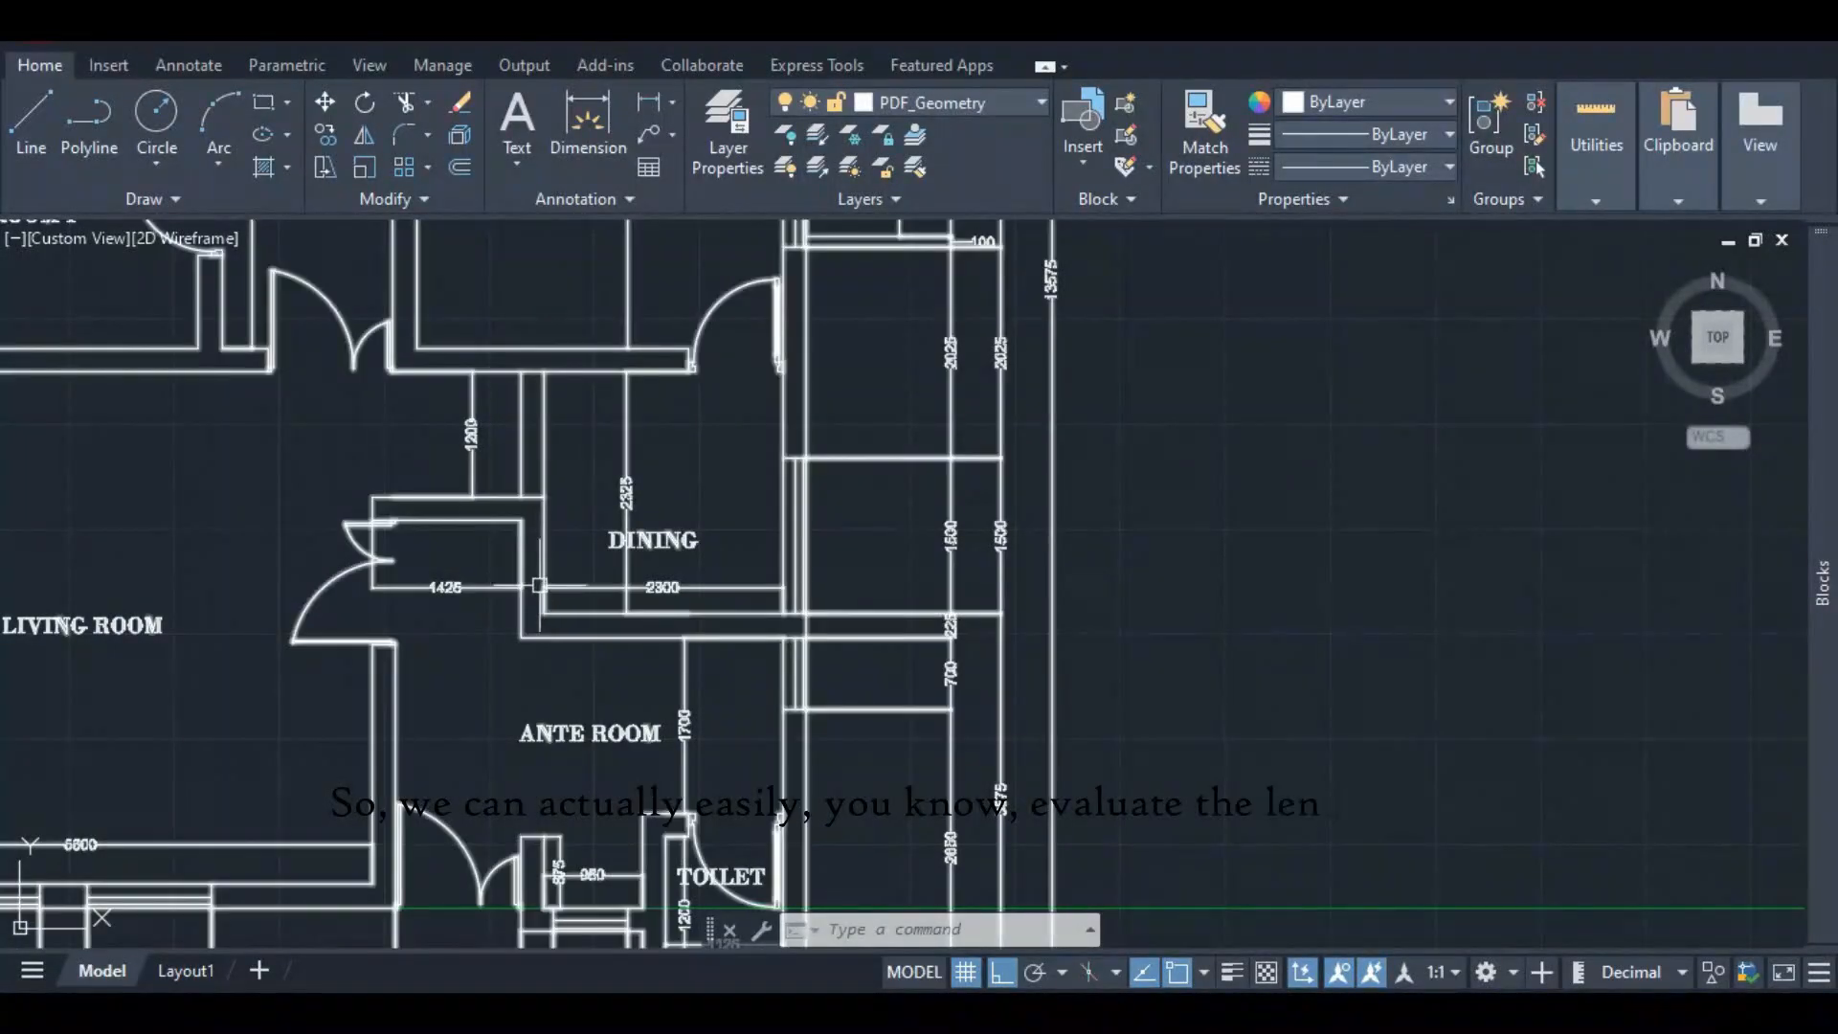
scroll(553, 573, down, 2)
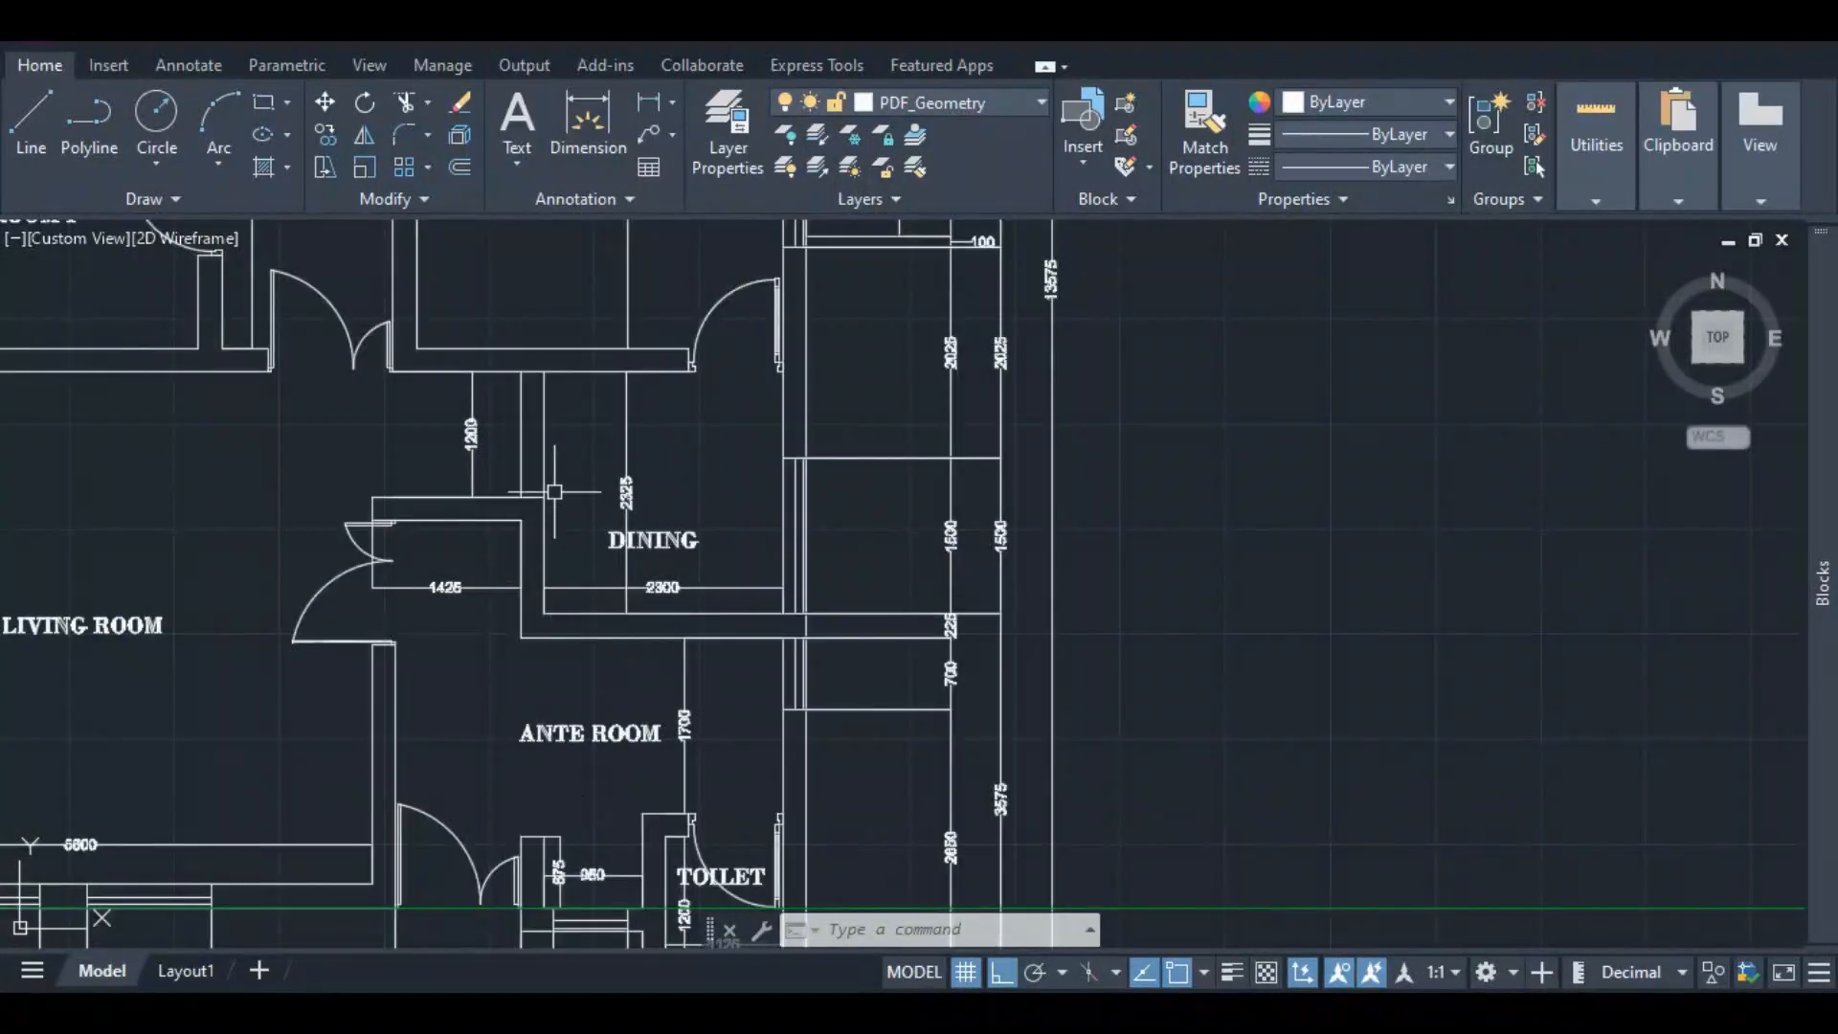
scroll(546, 565, up, 4)
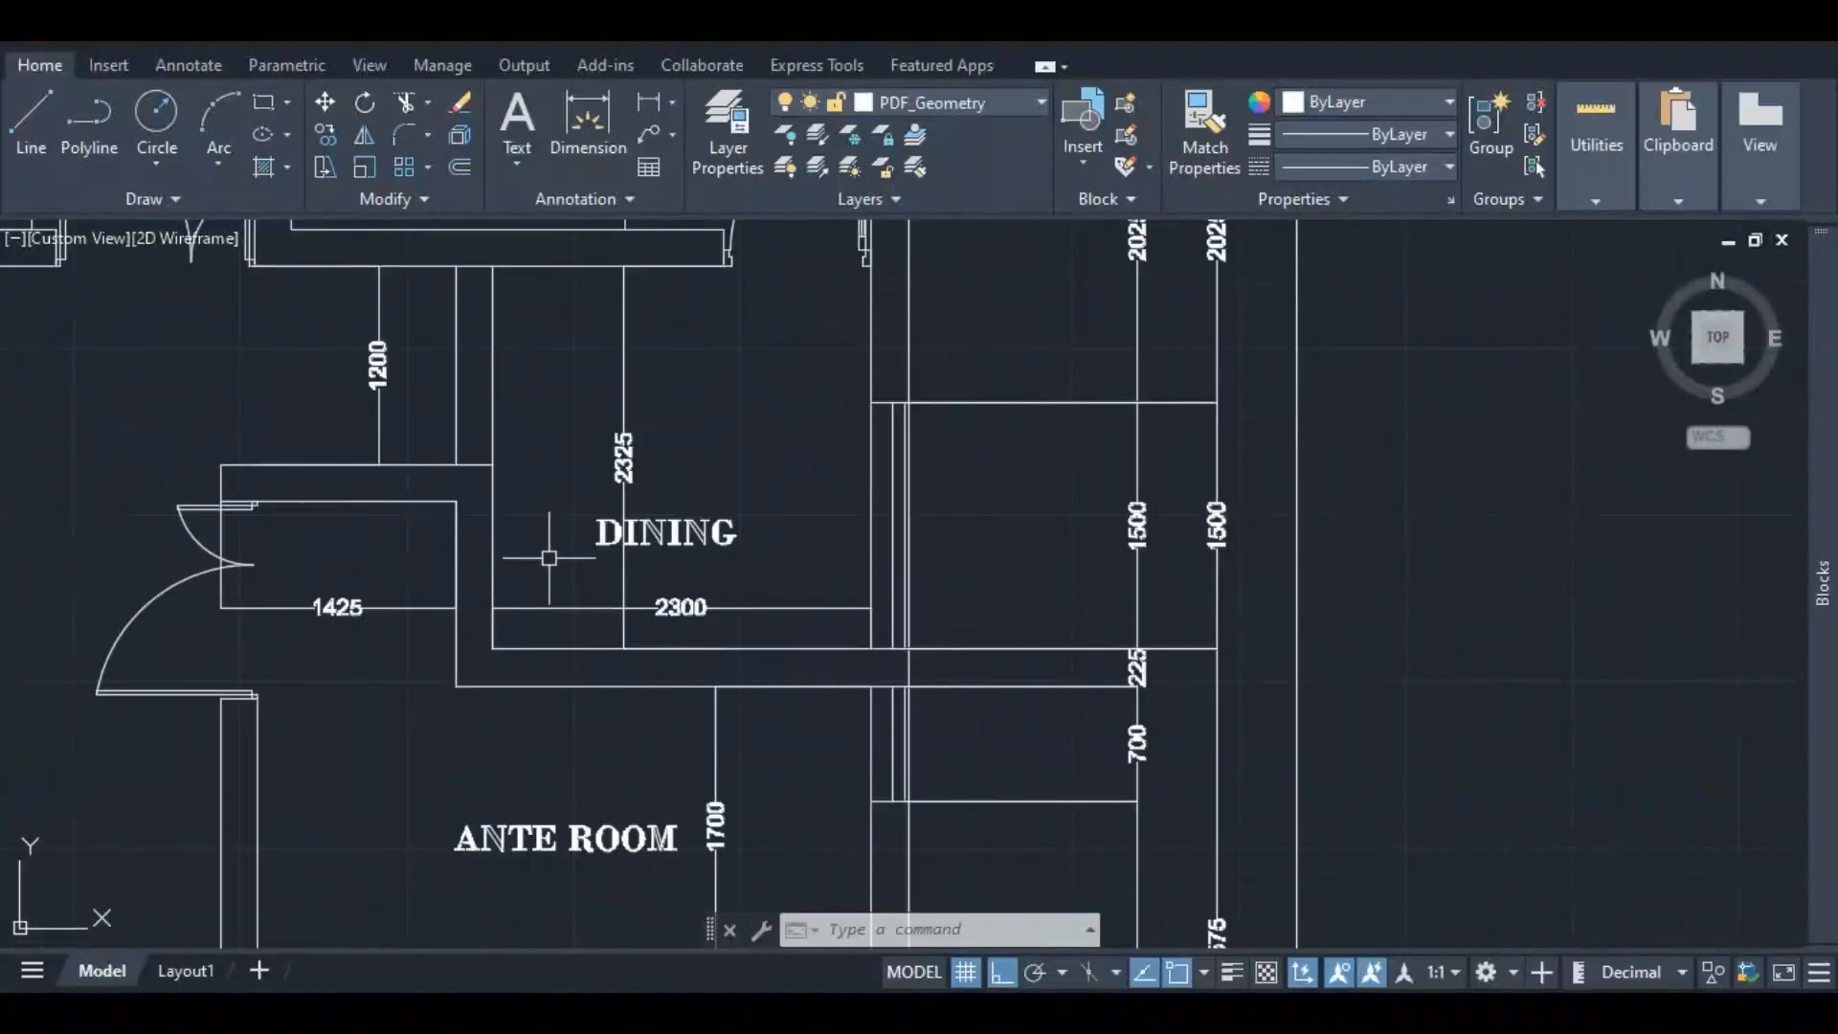
scroll(645, 481, up, 4)
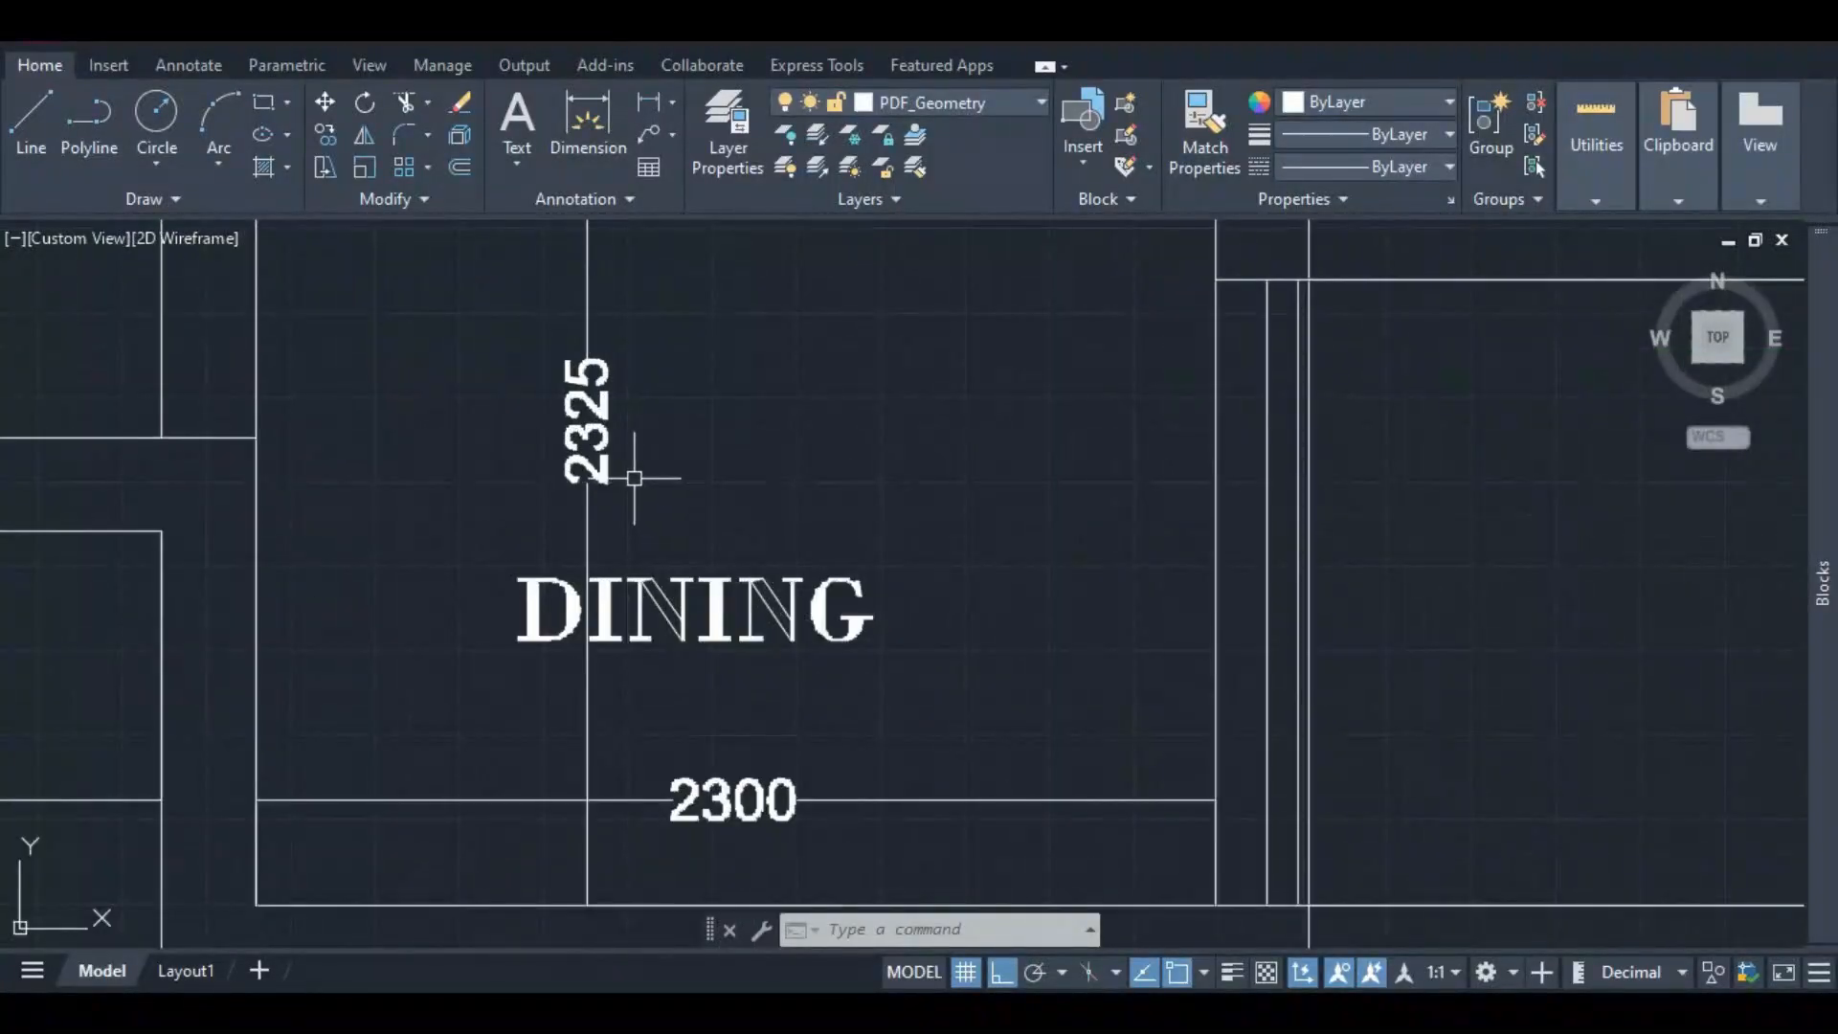
scroll(628, 464, down, 2)
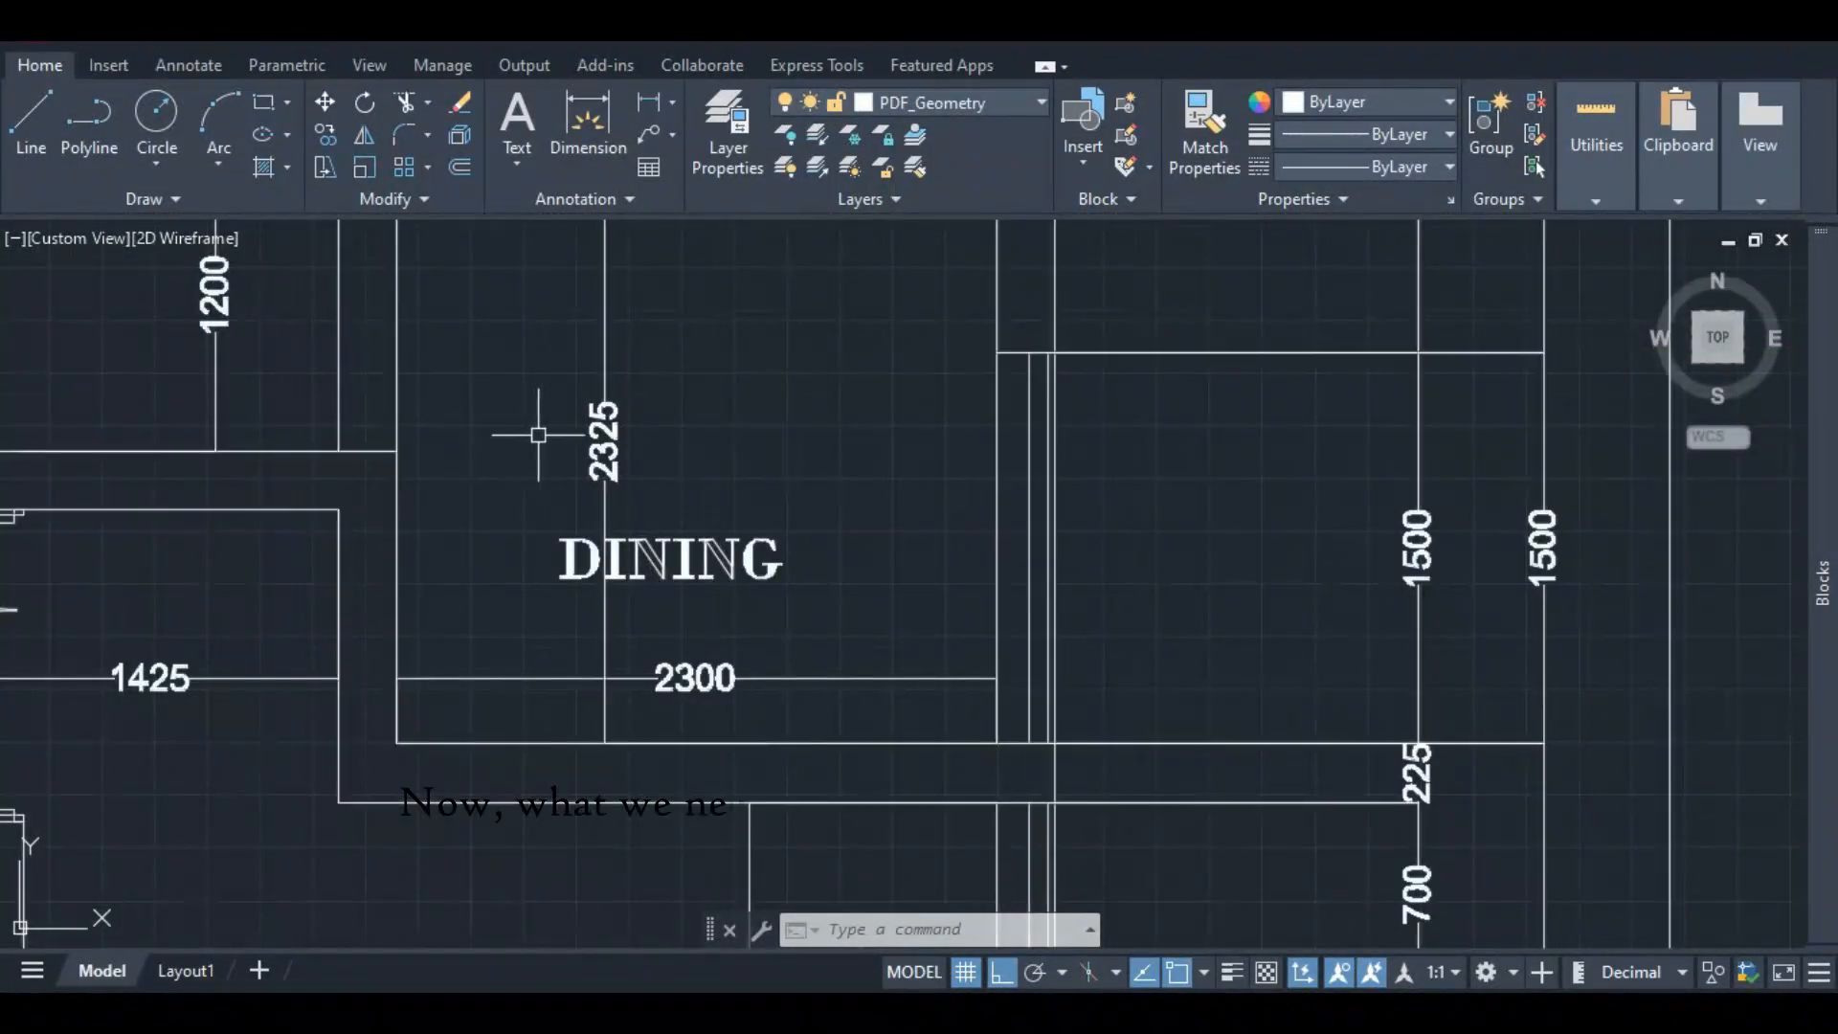
scroll(540, 666, down, 4)
scroll(540, 666, down, 2)
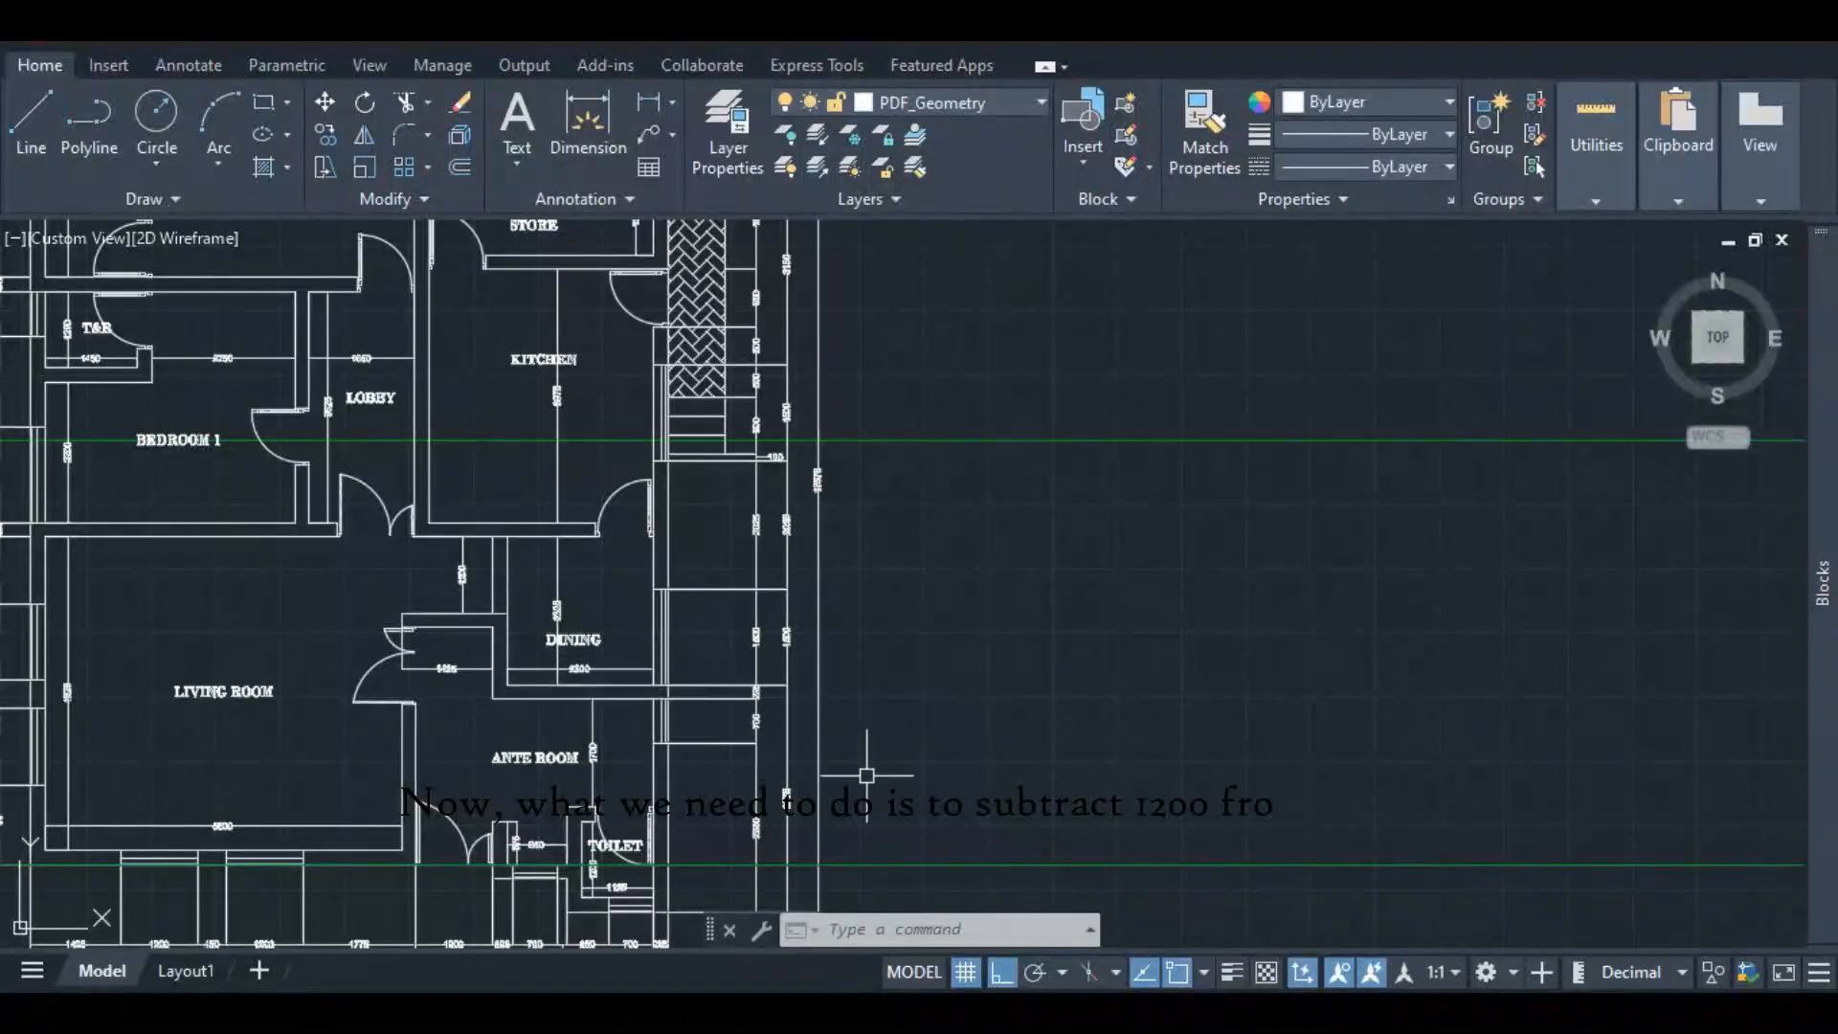
- Switch to Calculator and try adding 2325 to the existing 2650 + 700 sum and subtracting 1200
key(alt+Tab)
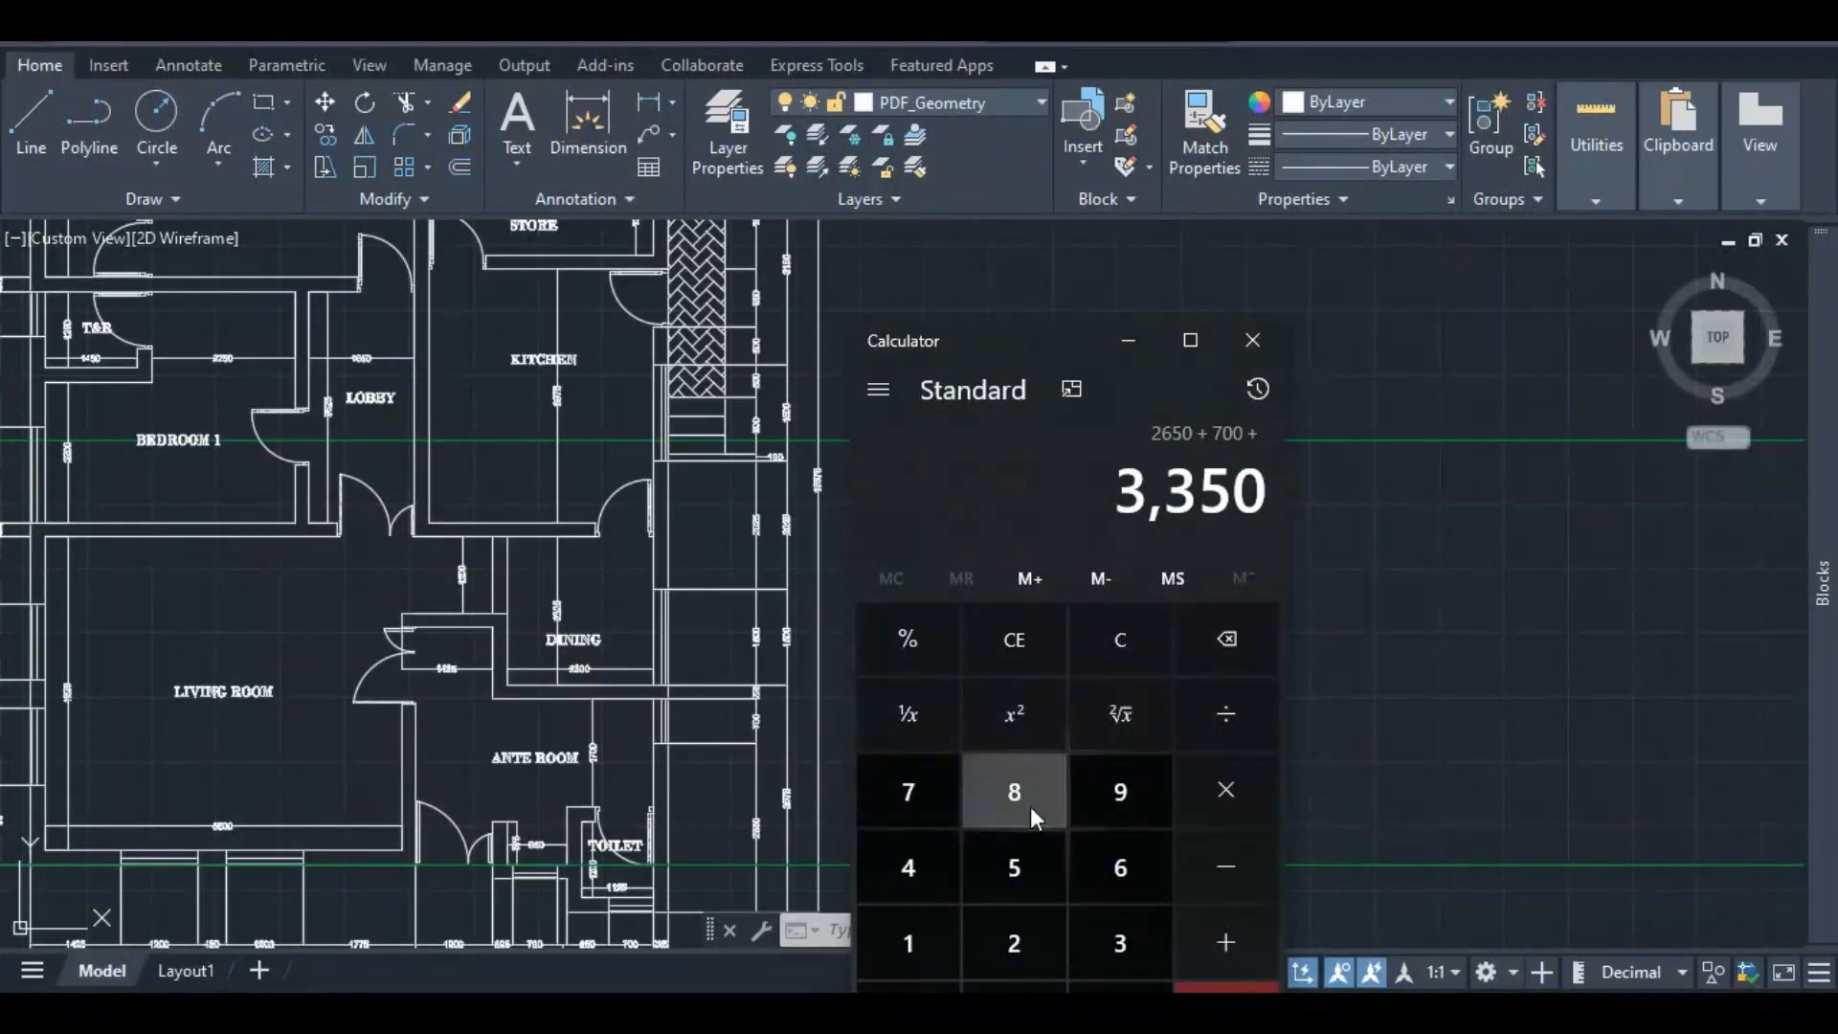
click(1024, 938)
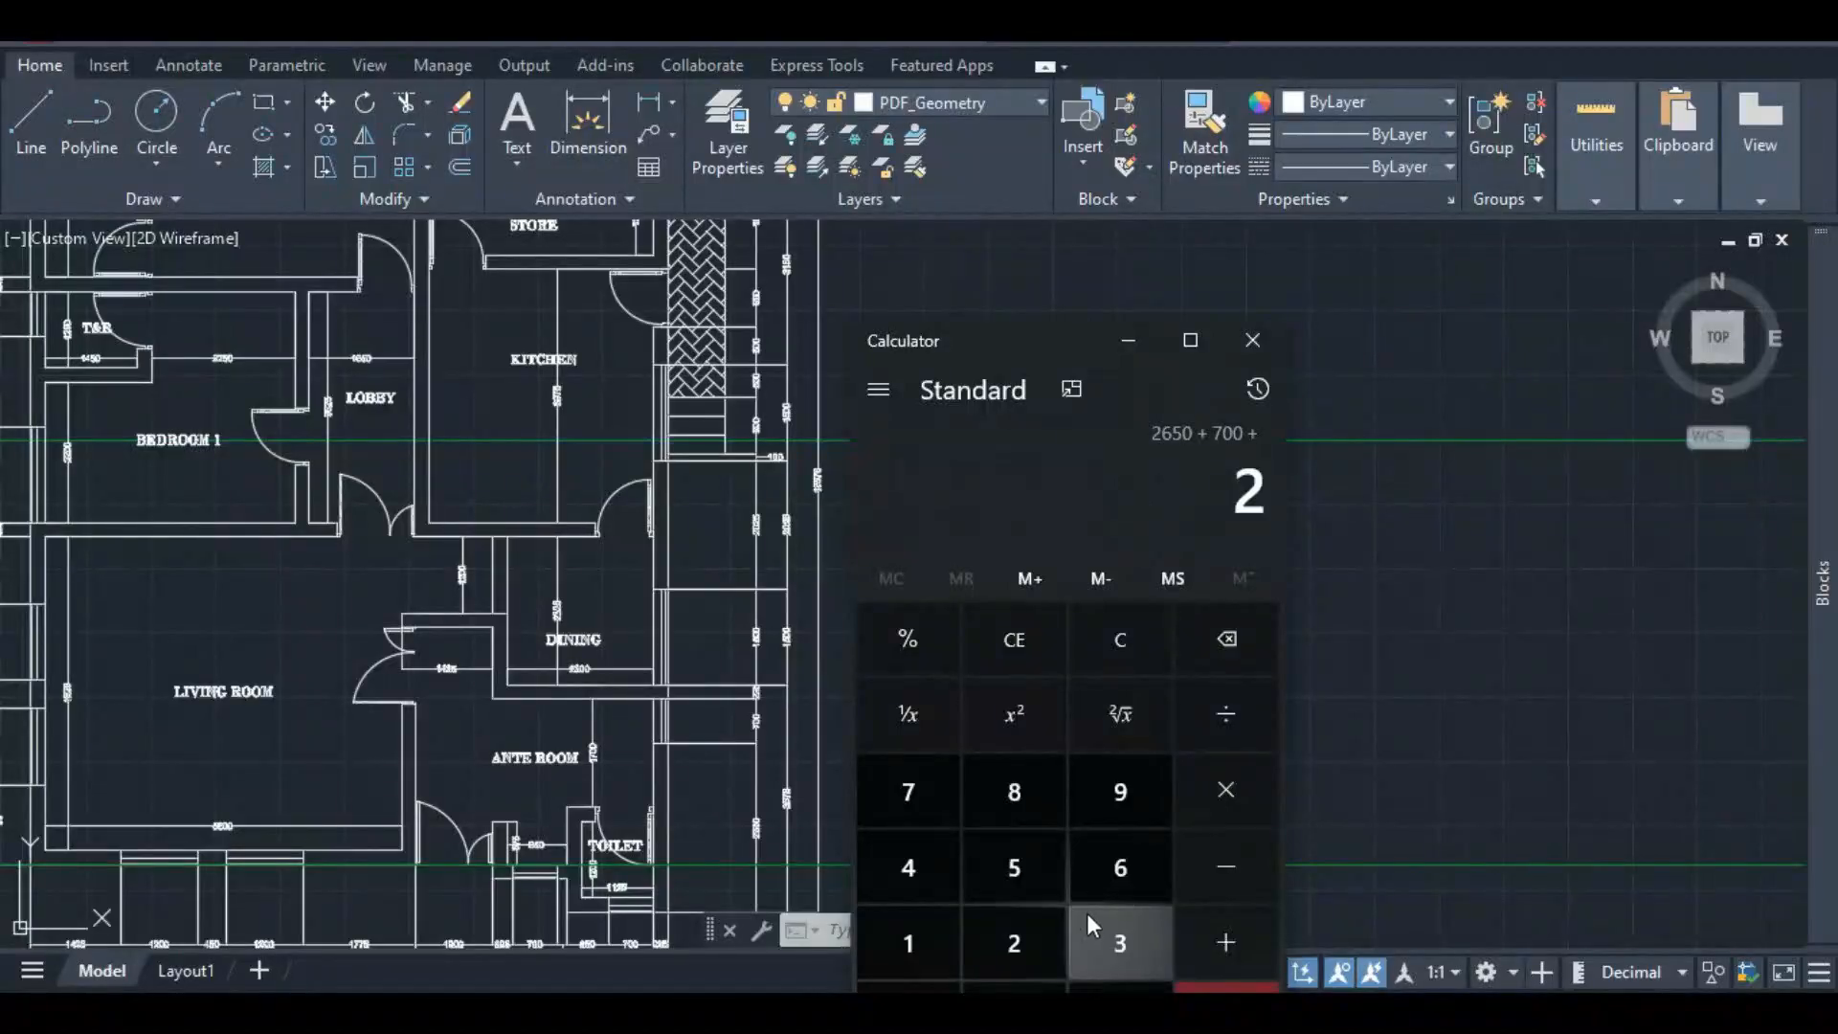
click(1091, 923)
click(1026, 919)
click(1014, 871)
click(1200, 877)
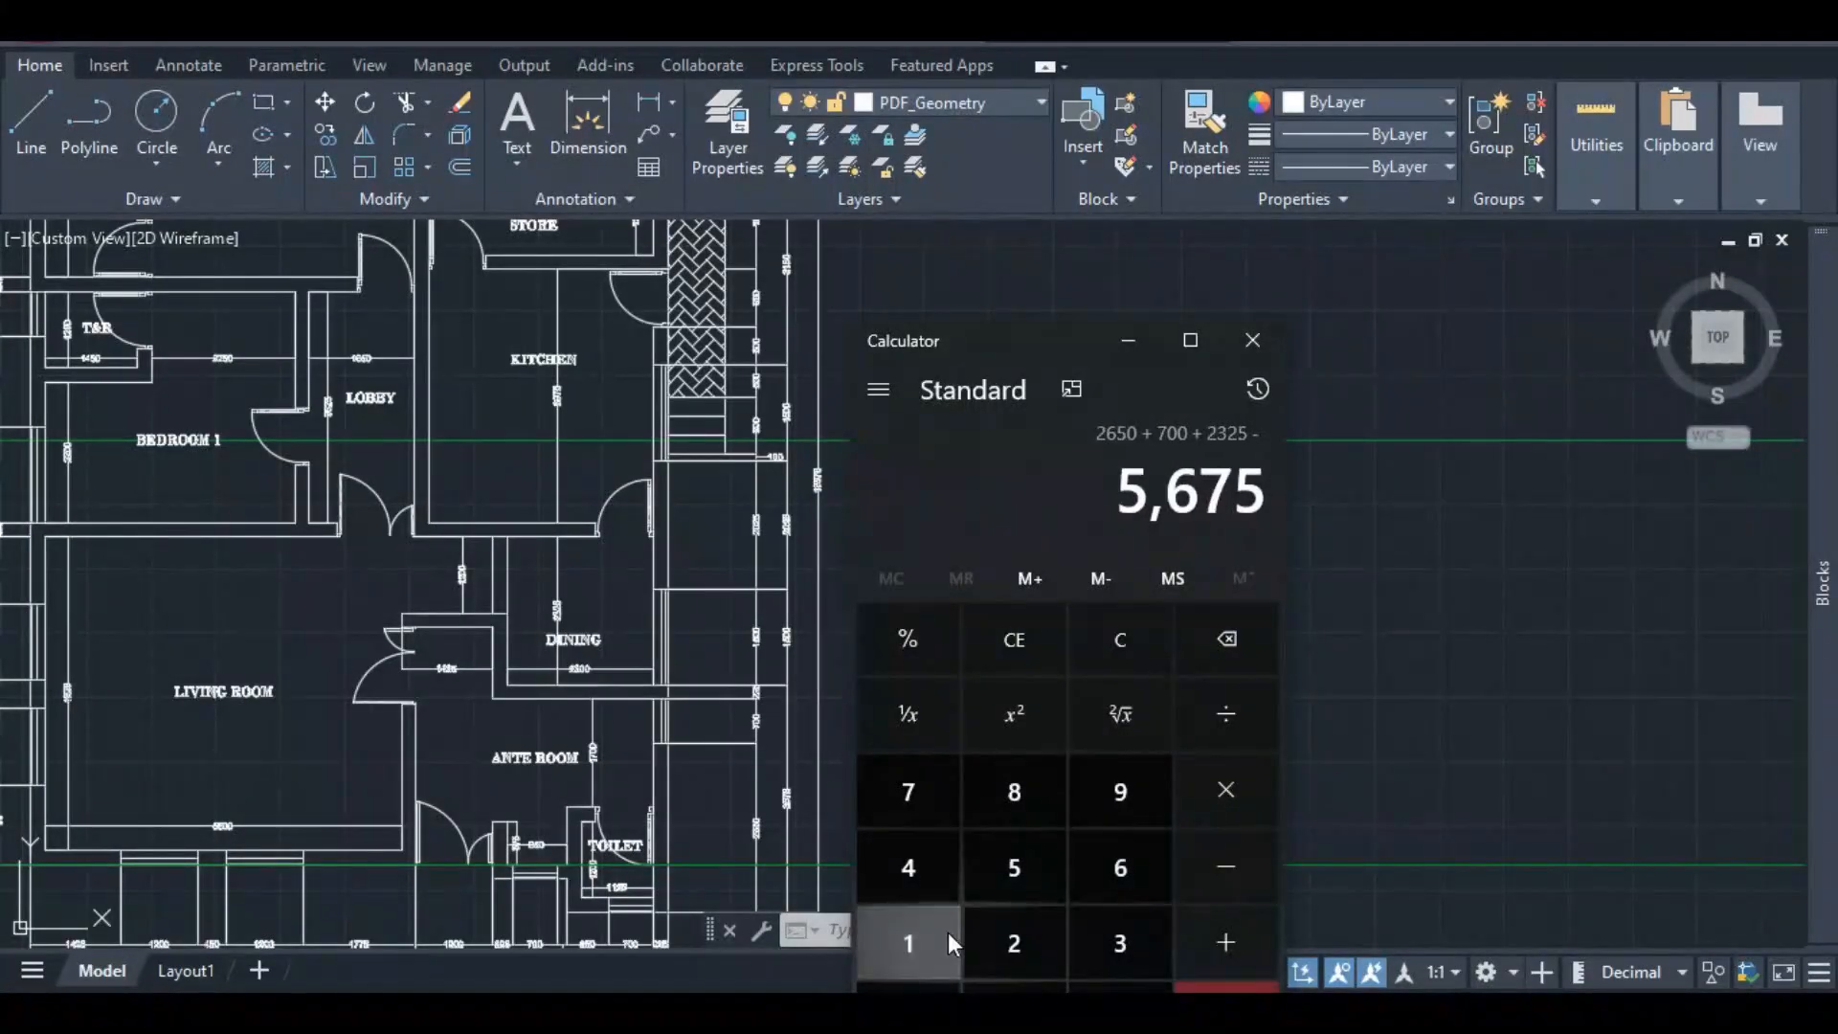
click(907, 943)
click(1014, 943)
click(1044, 985)
click(1043, 986)
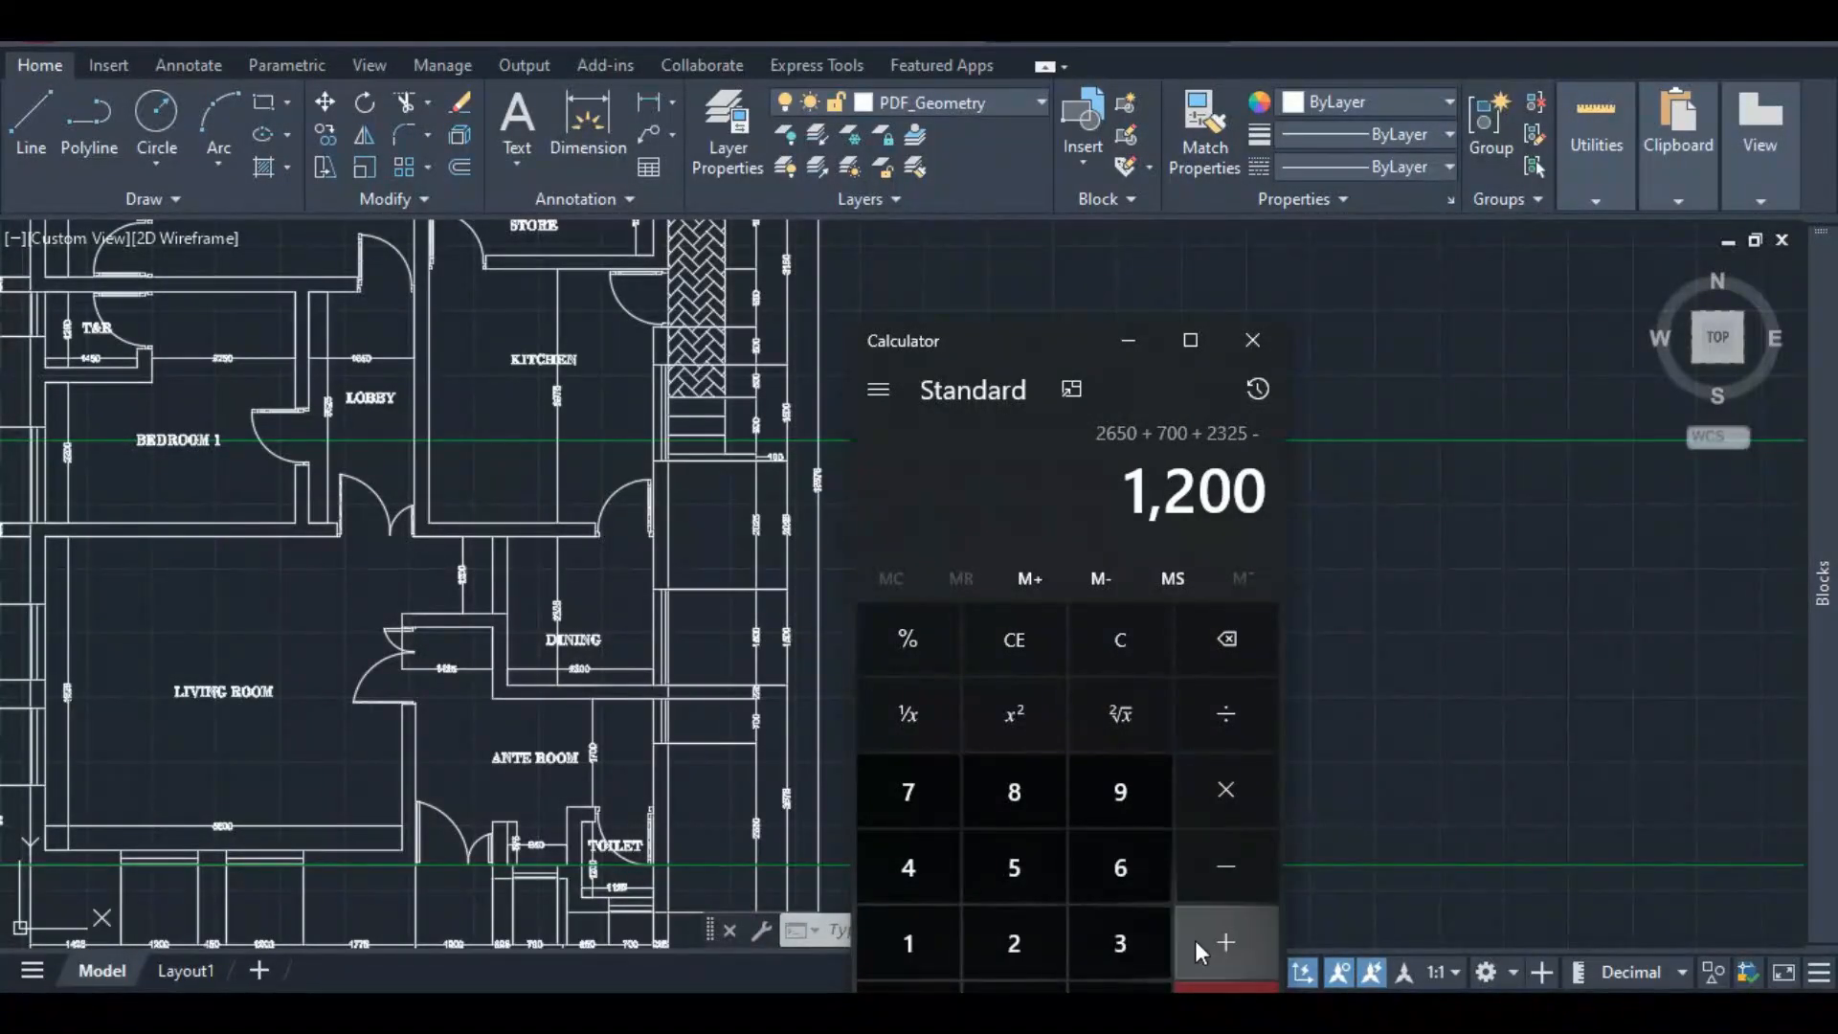
click(1225, 986)
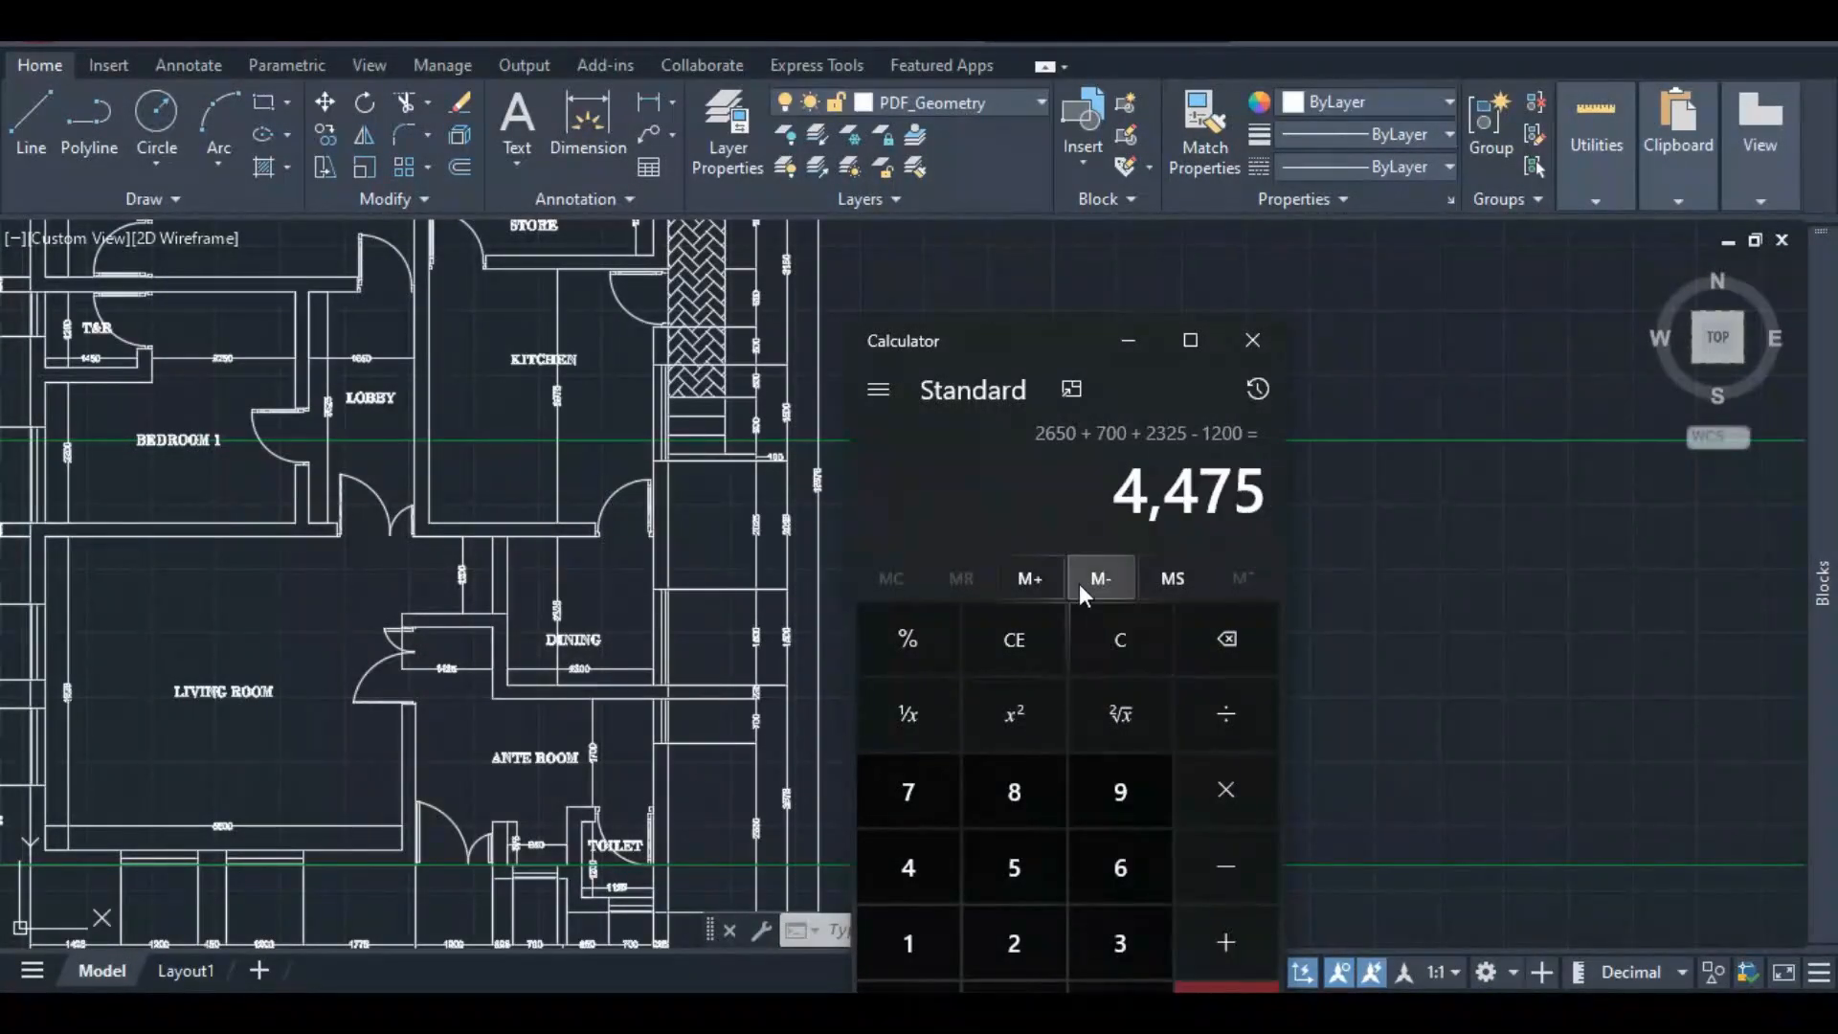
- Clear the calculation, compute 2325 - 1200 for the dining's west wall length, and return to the AutoCAD drawing
click(1116, 640)
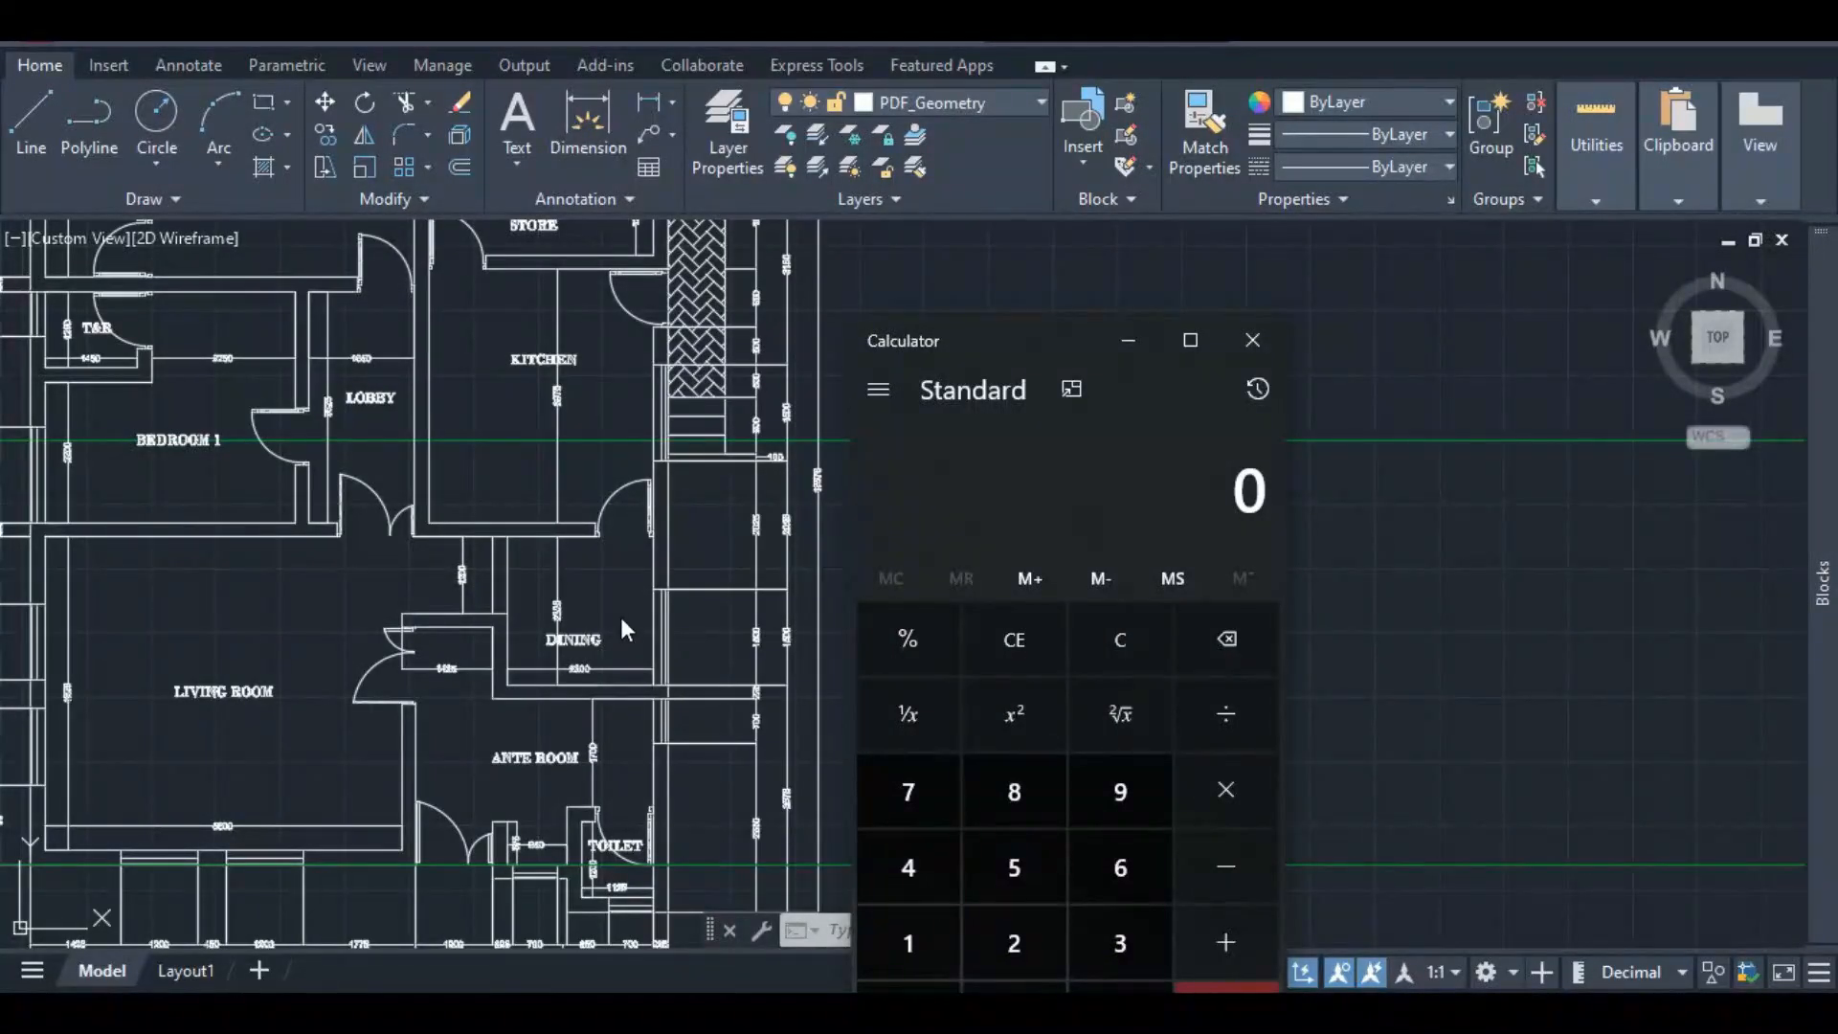
click(1014, 942)
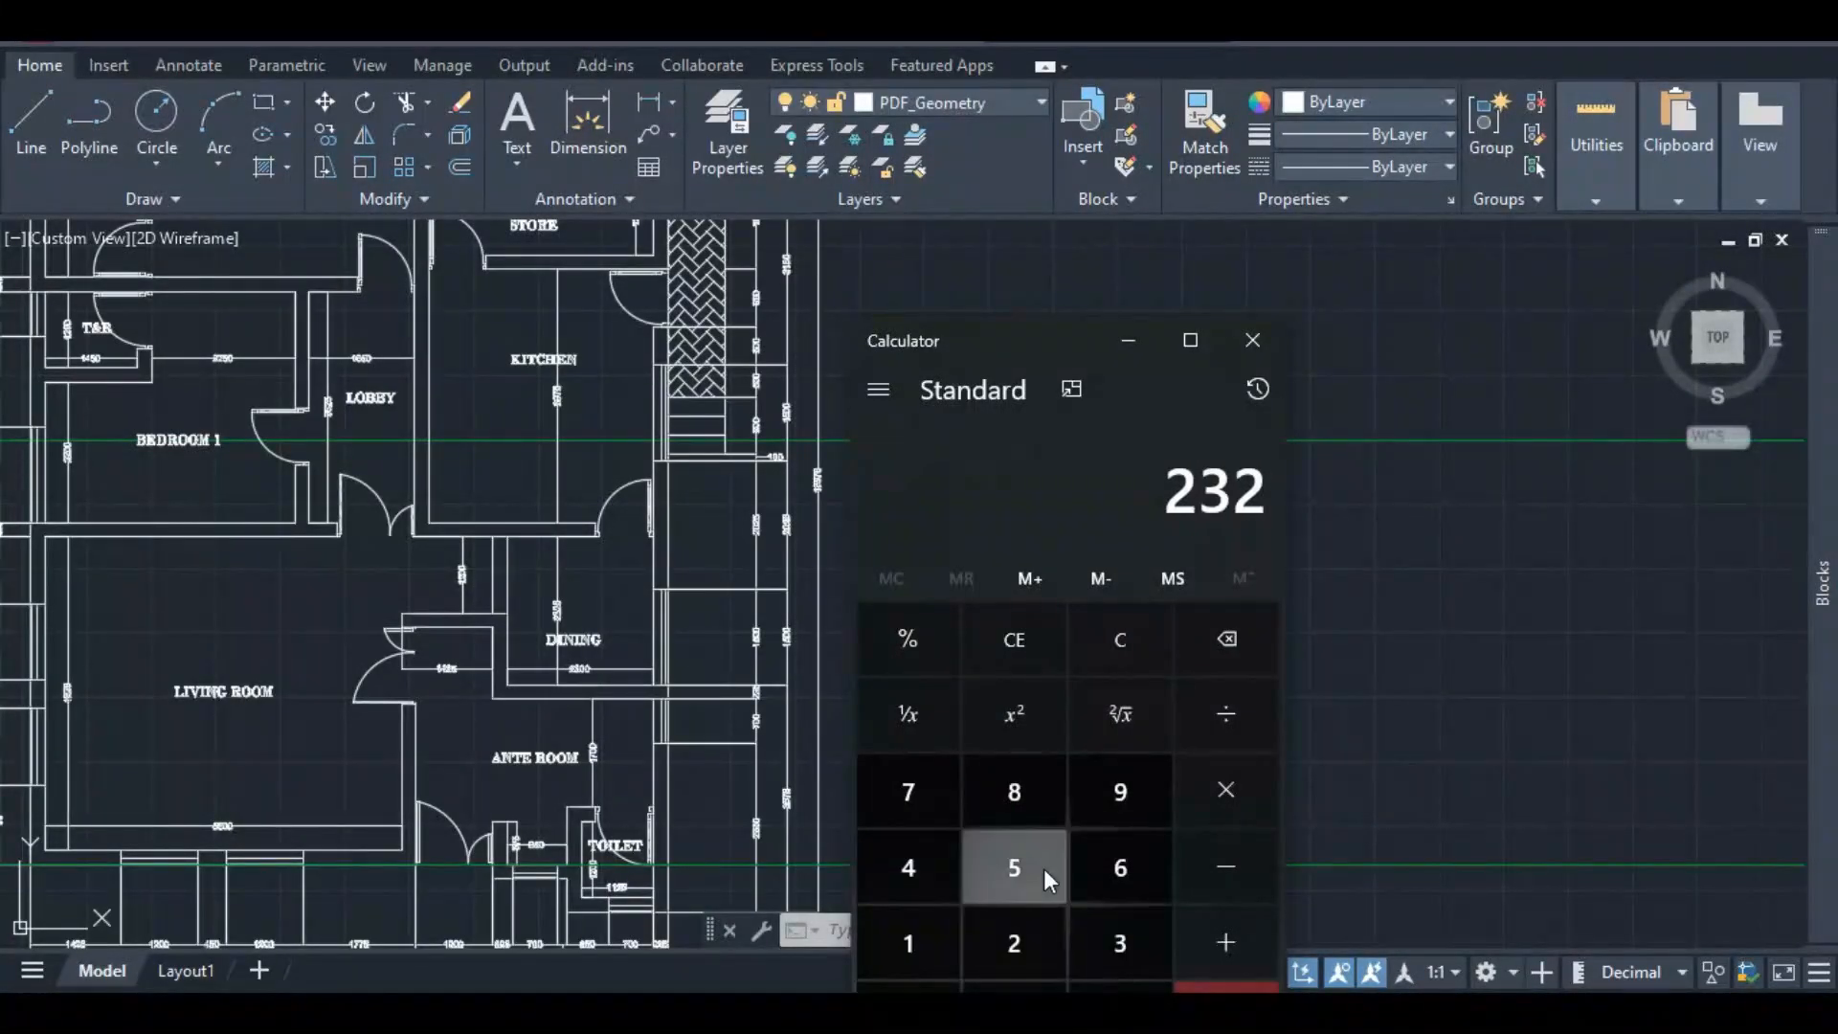
click(1017, 868)
click(1225, 866)
click(919, 948)
click(1023, 942)
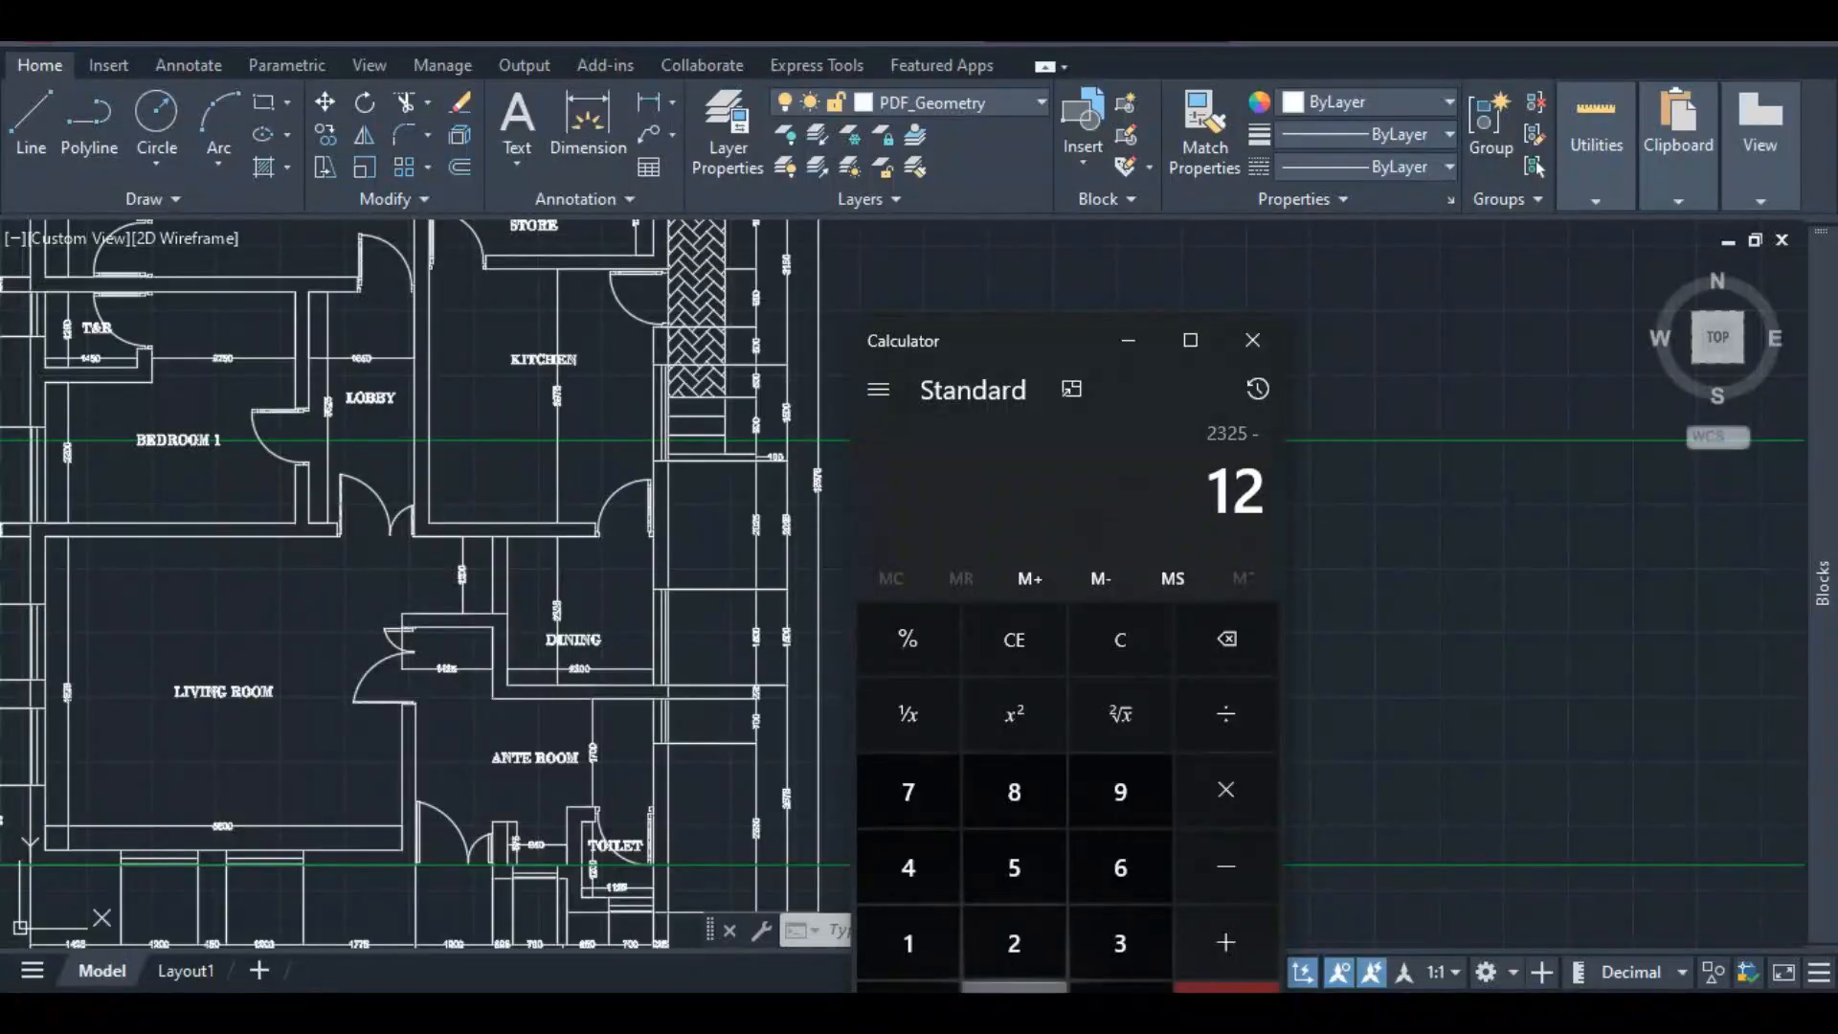
click(1013, 990)
click(1014, 989)
click(1225, 990)
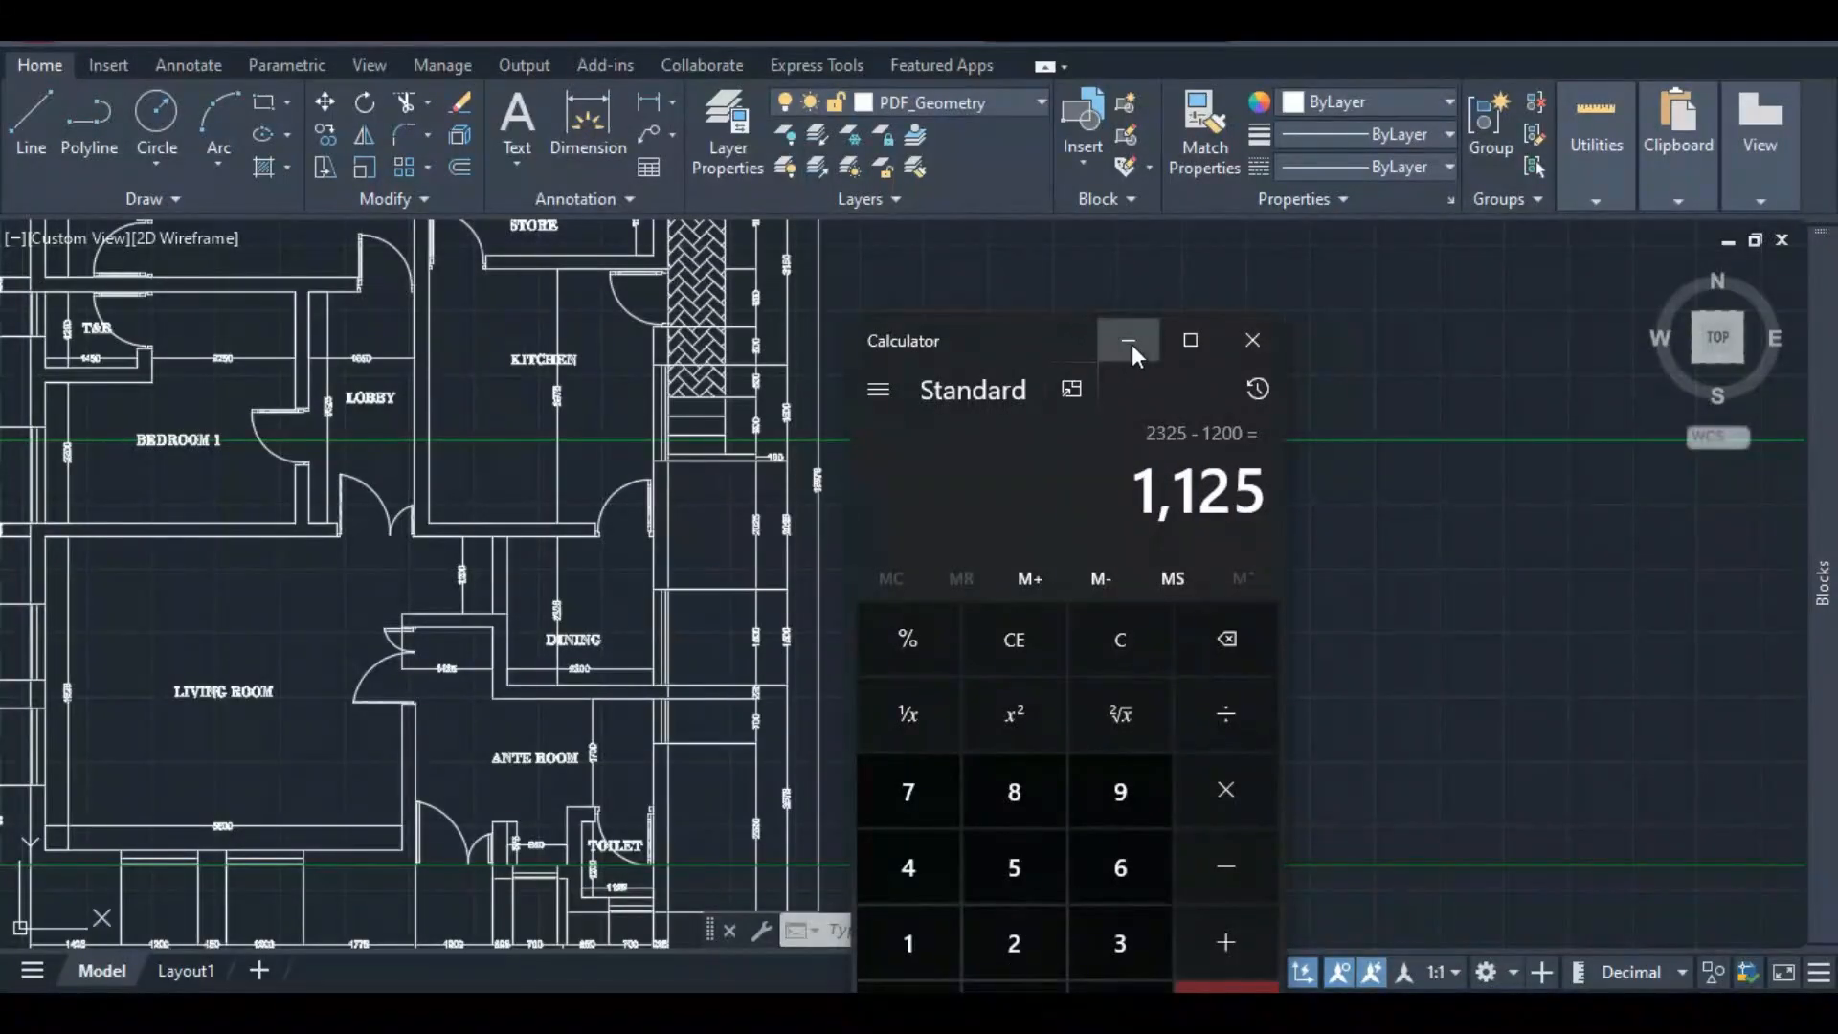
click(1130, 350)
- Draw a line from the west end of the dining wall's north face, 1125 north and 1000 west
scroll(534, 663, up, 4)
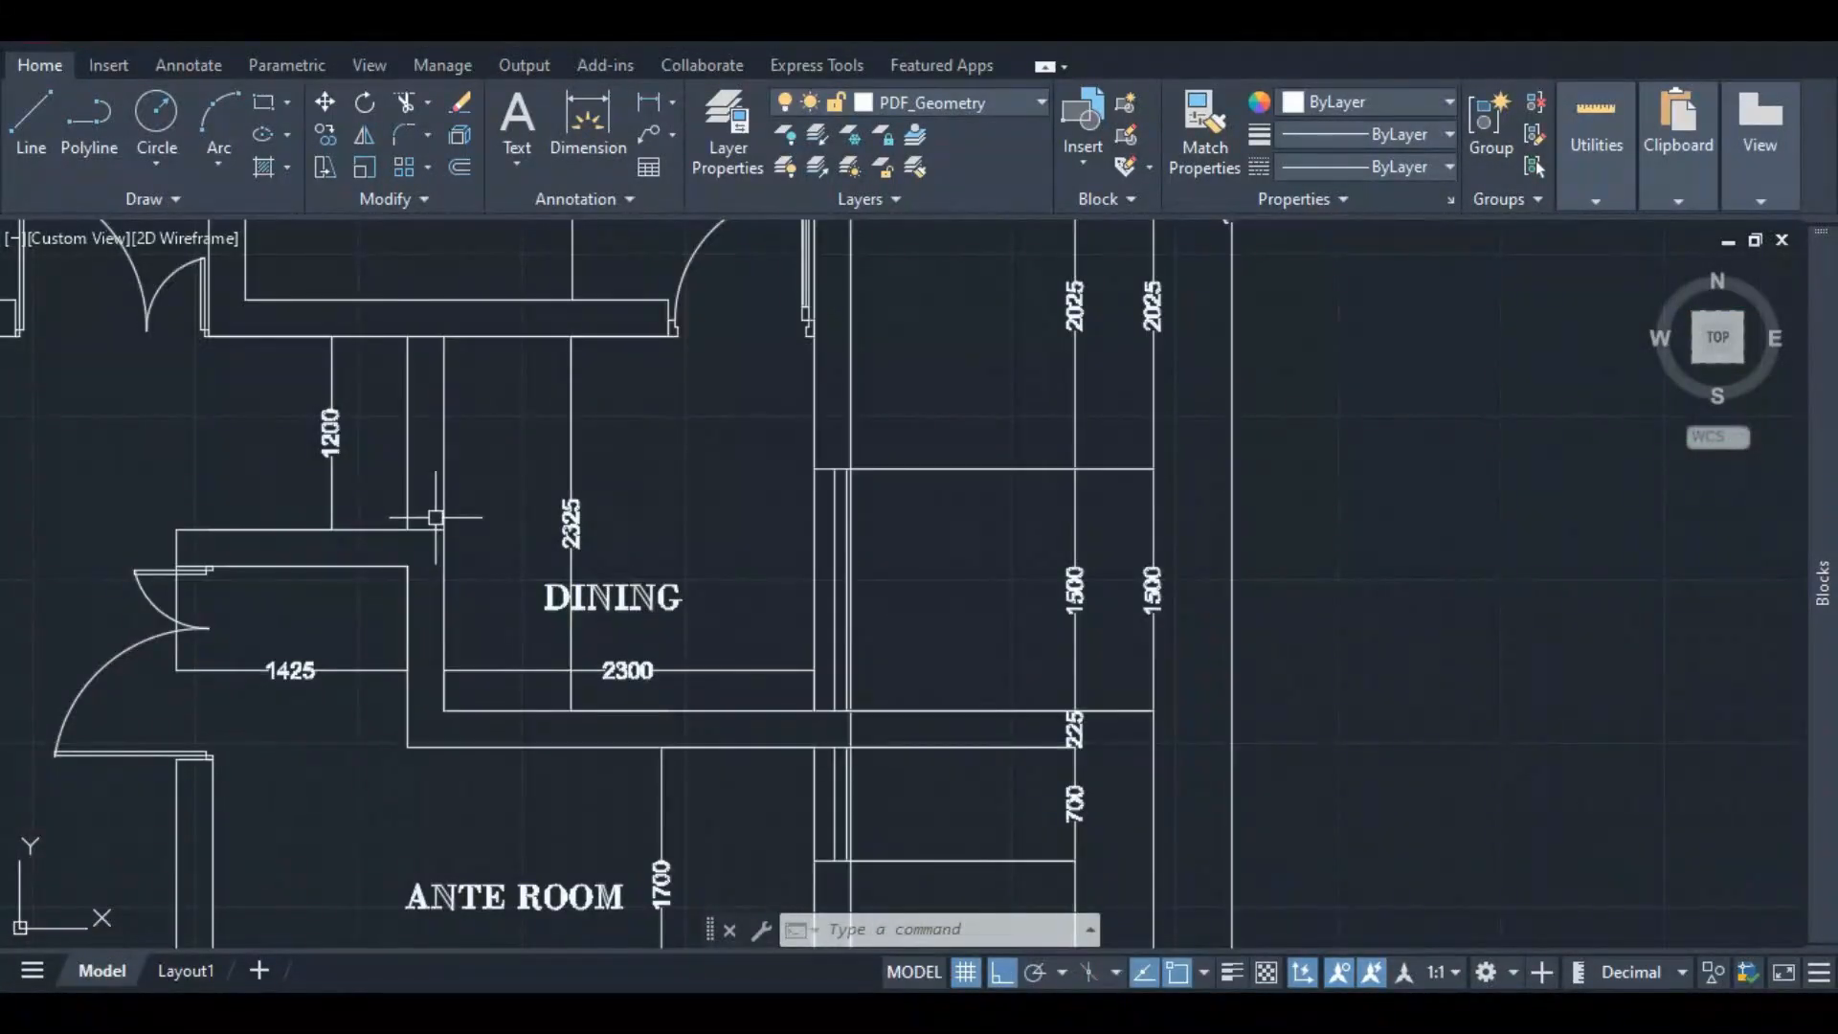
scroll(409, 656, down, 6)
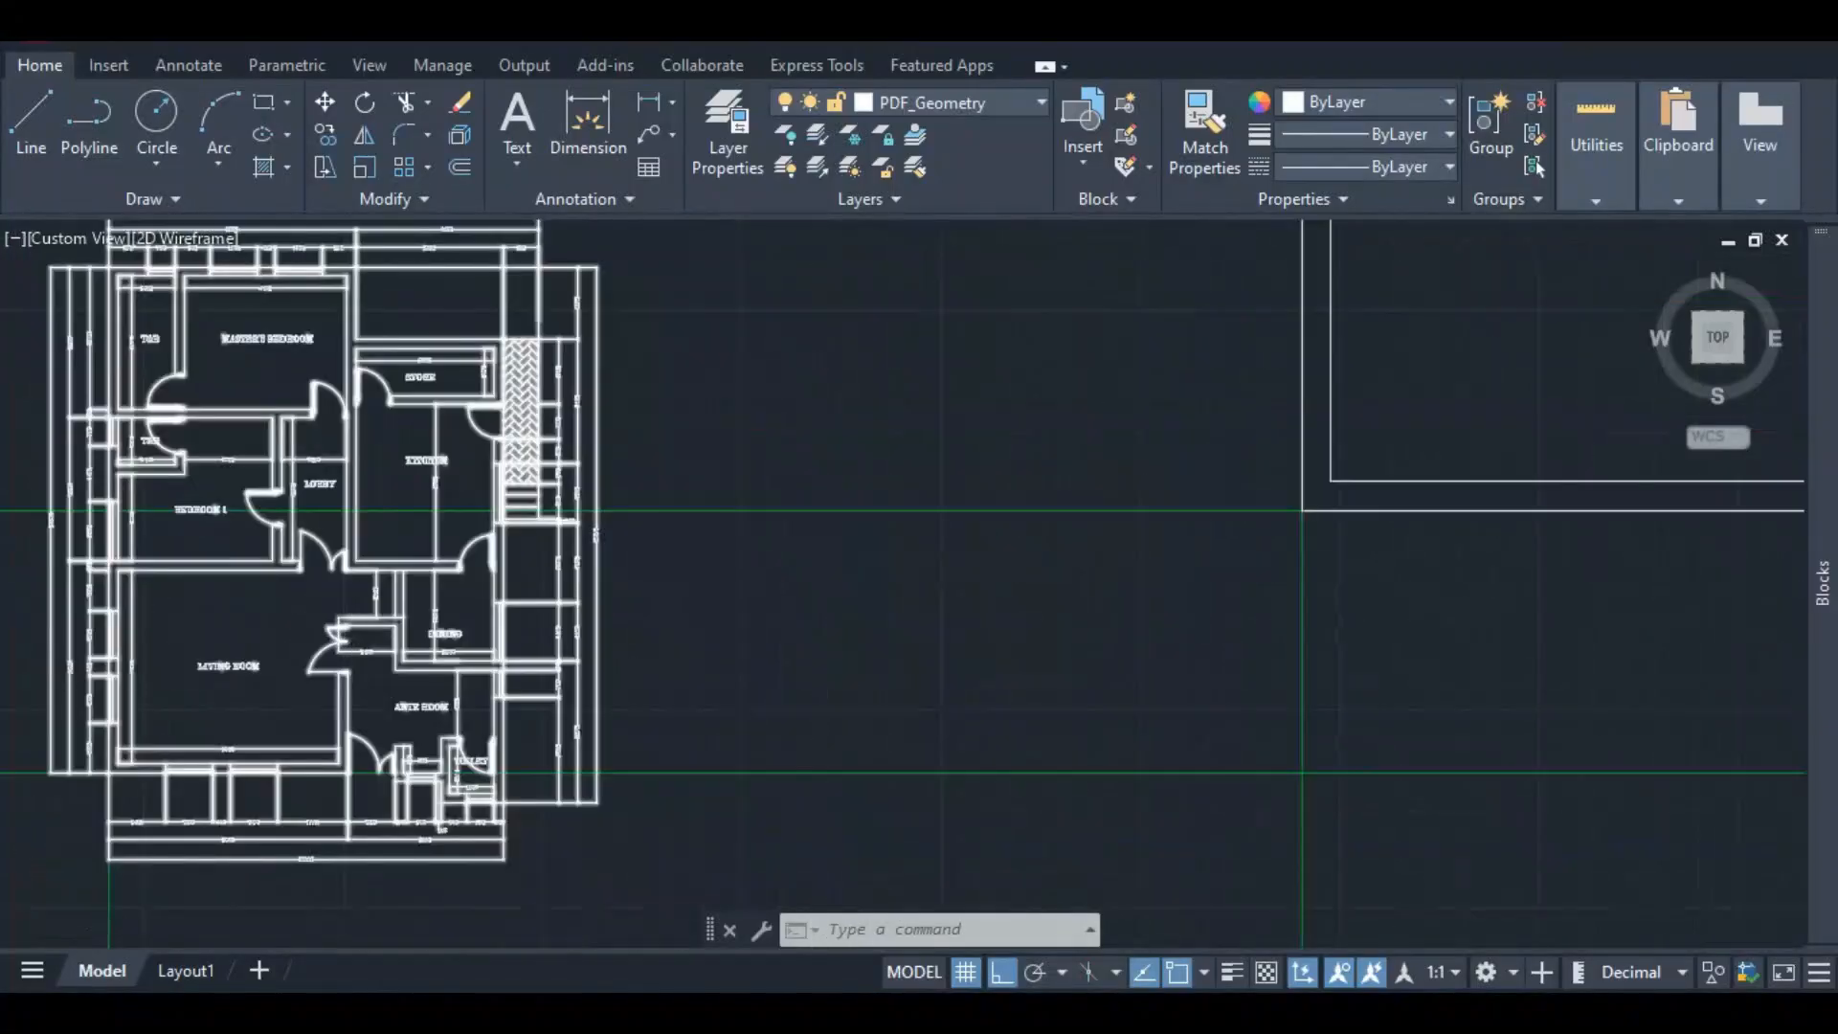
scroll(756, 518, up, 2)
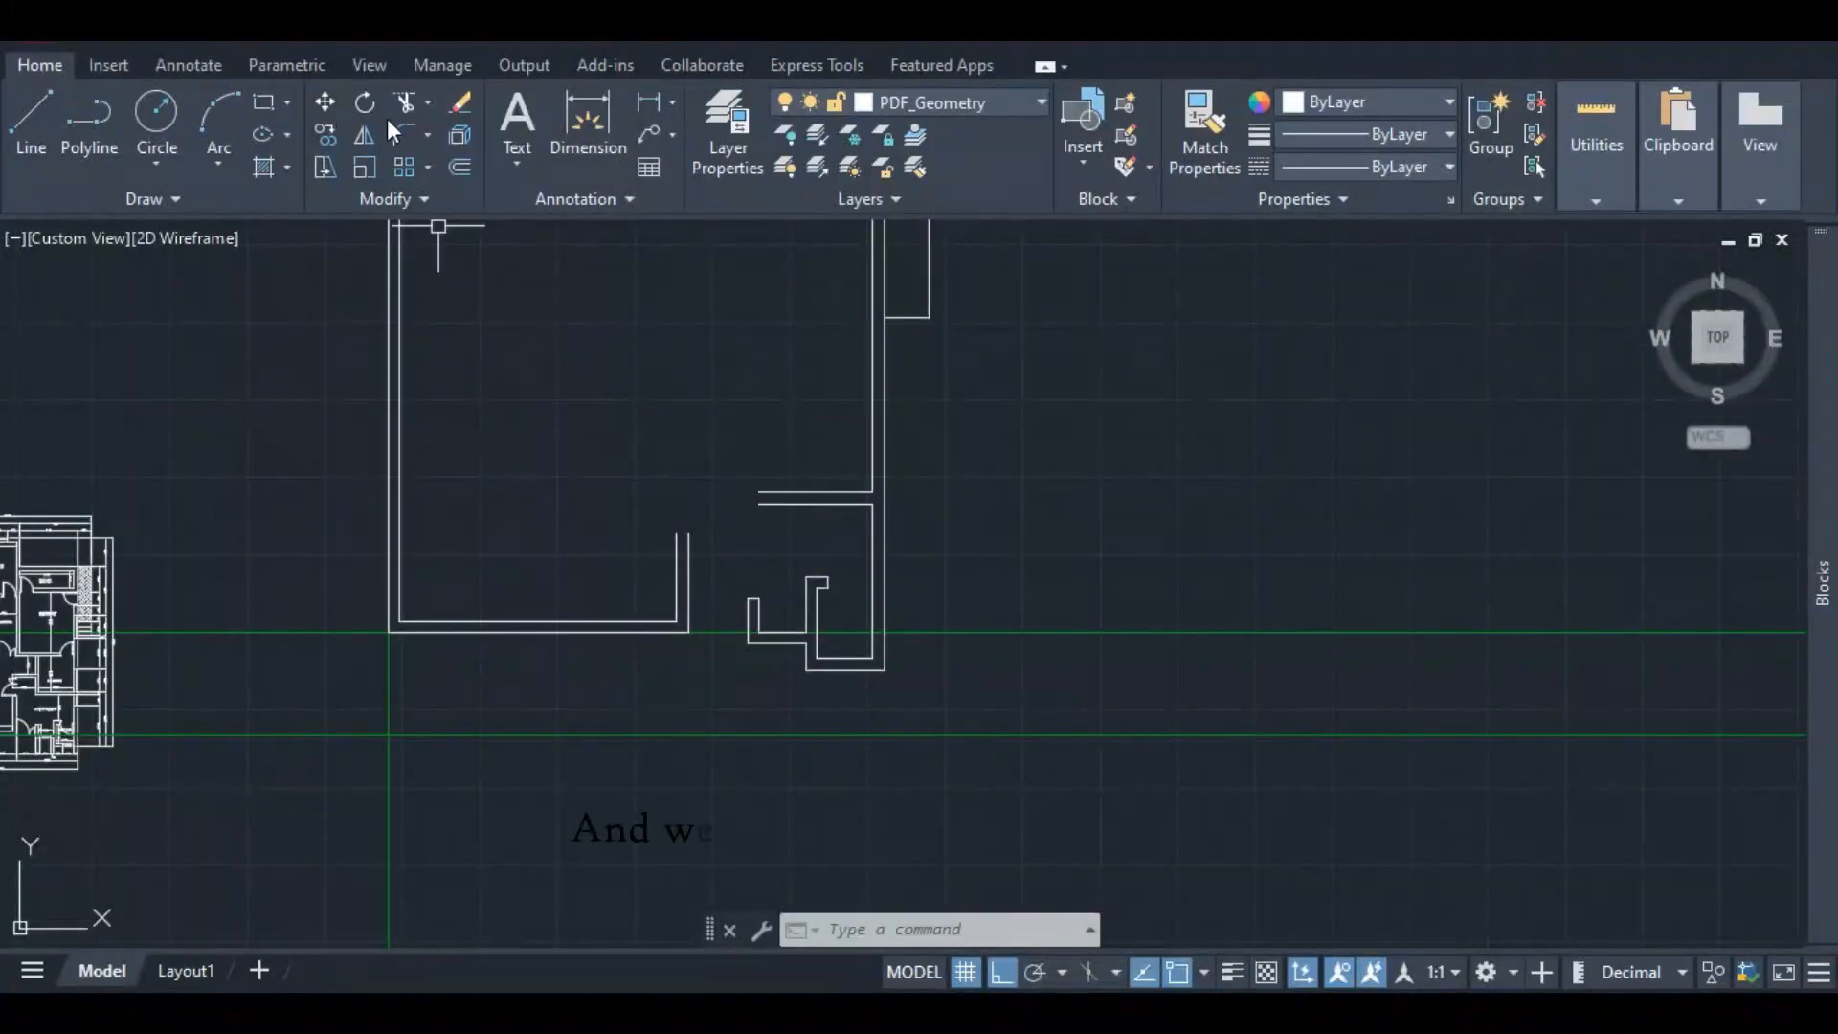
click(27, 124)
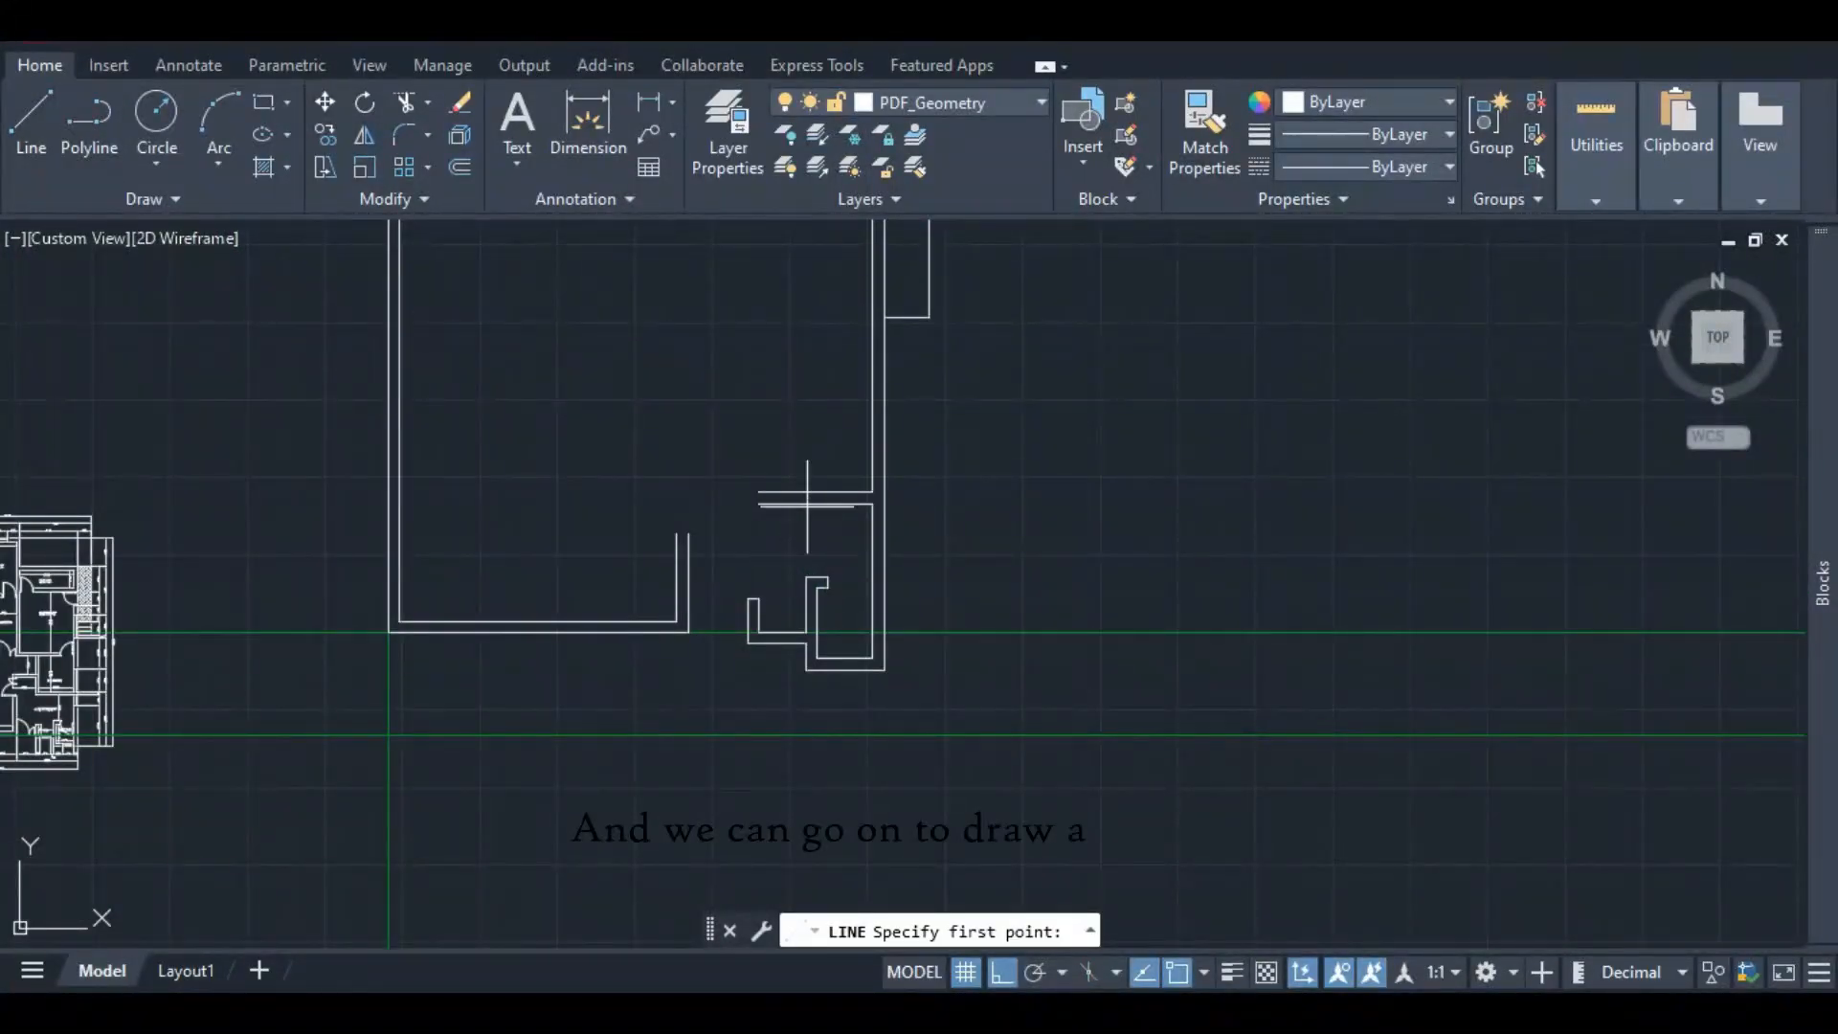
click(759, 493)
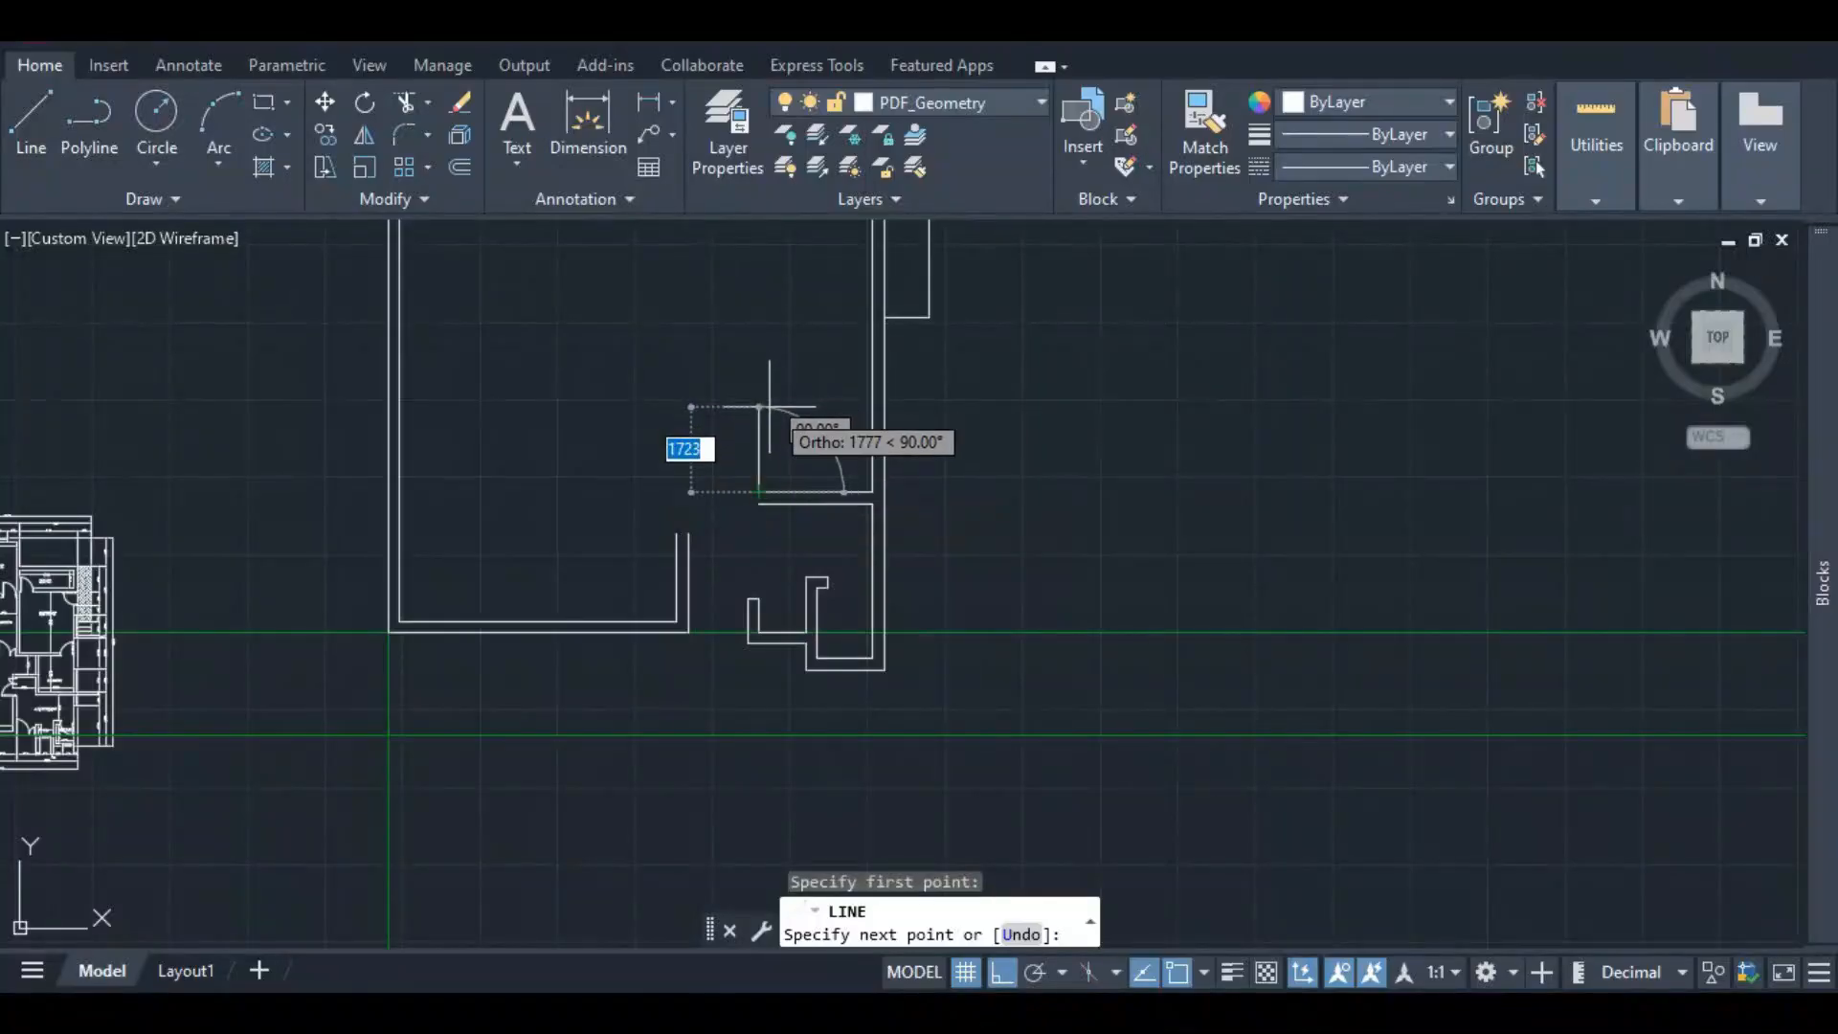
text(1125)
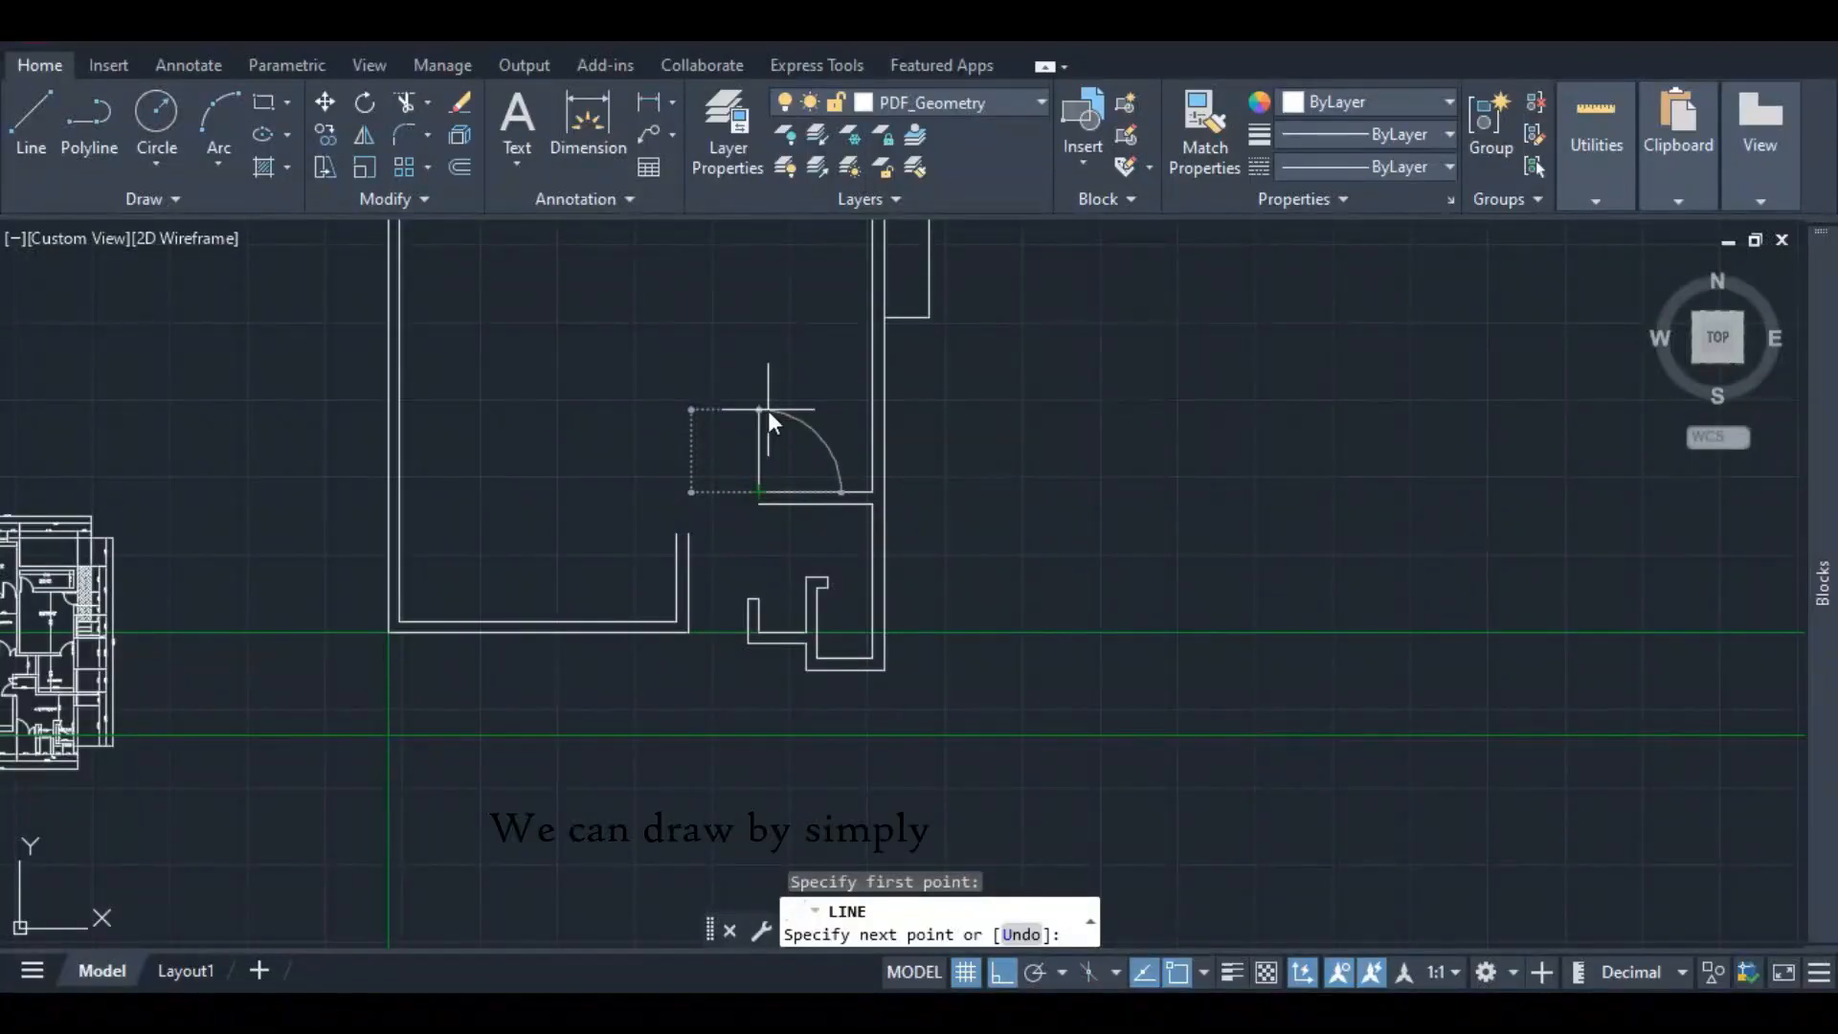
key(Return)
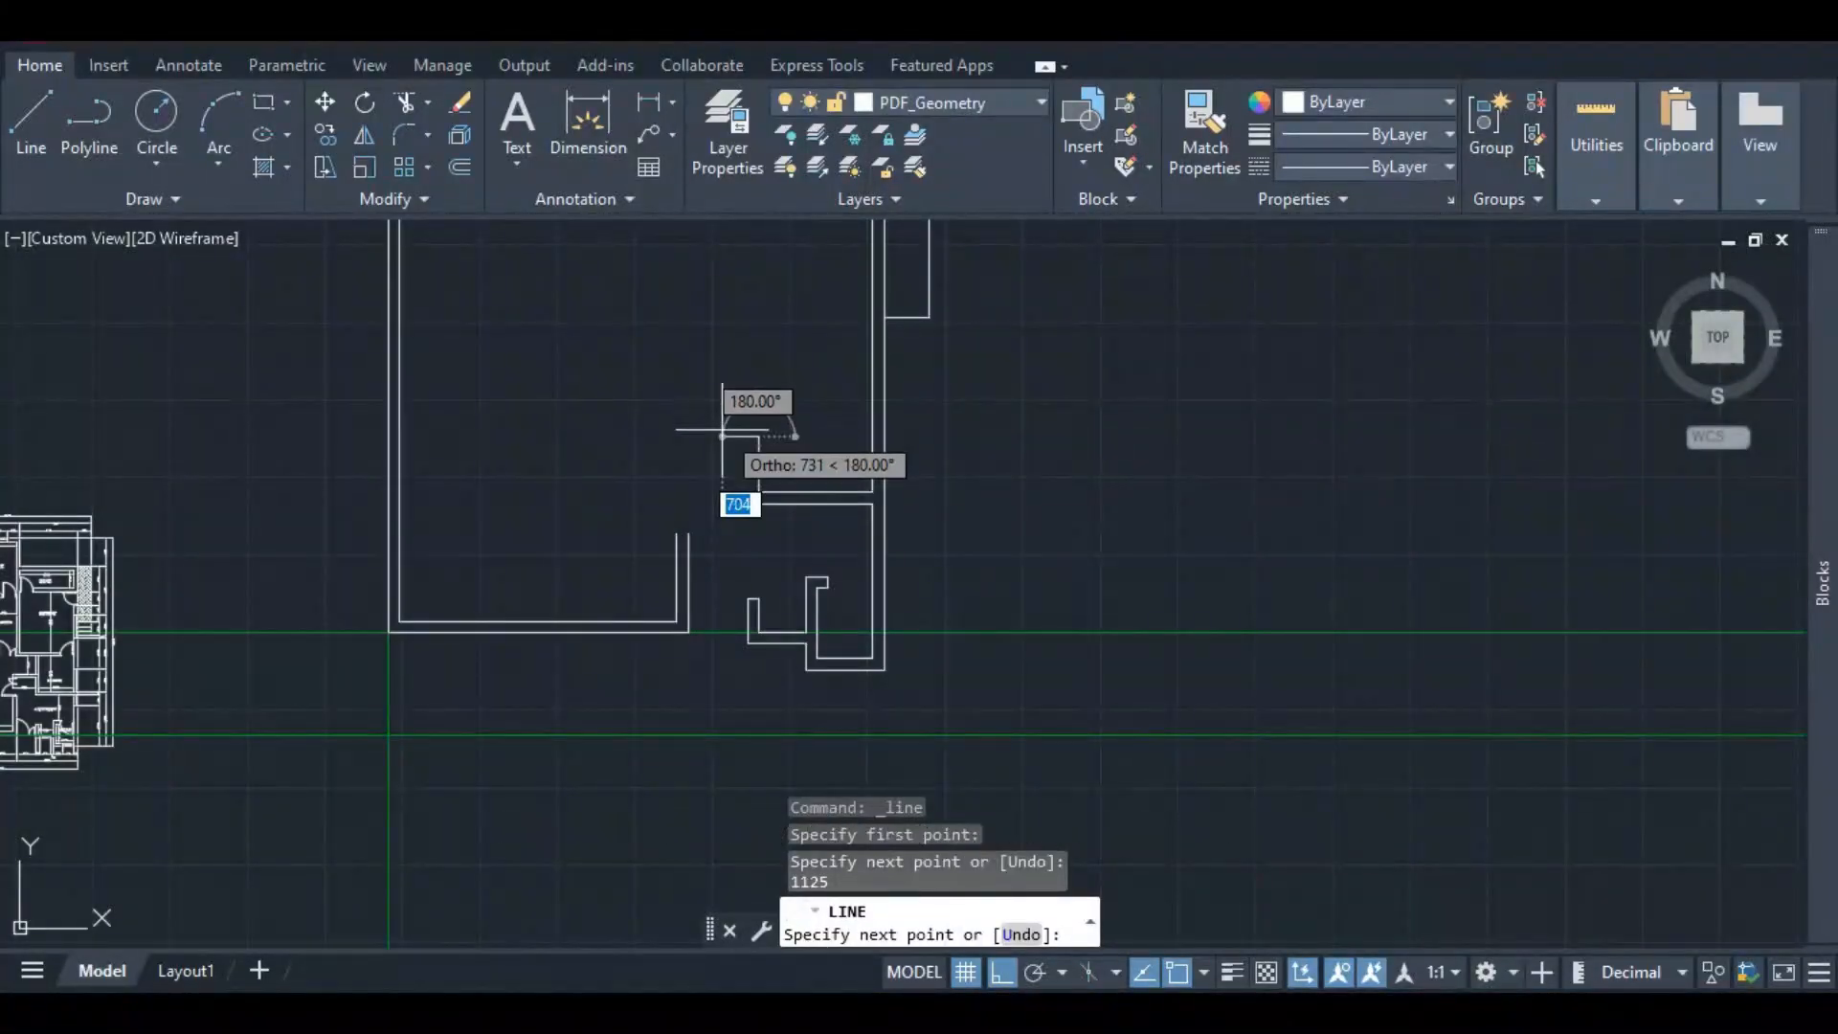
scroll(743, 419, down, 2)
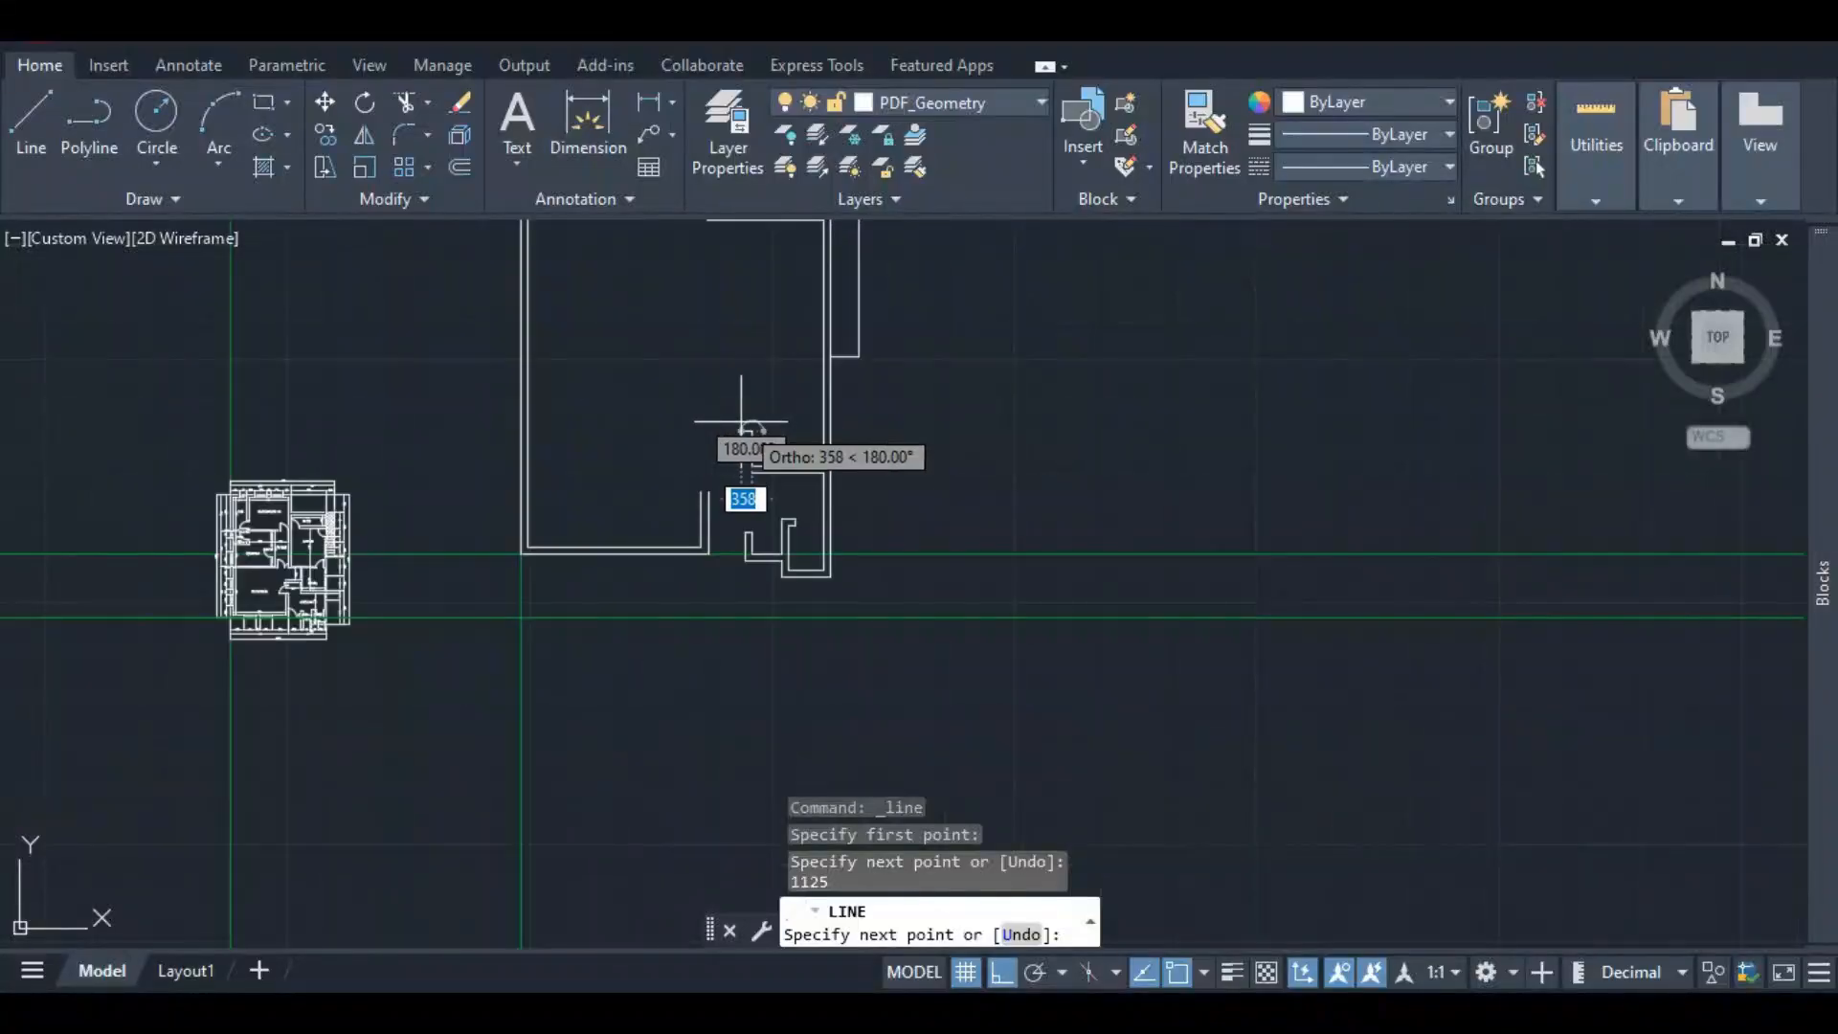
scroll(715, 418, up, 4)
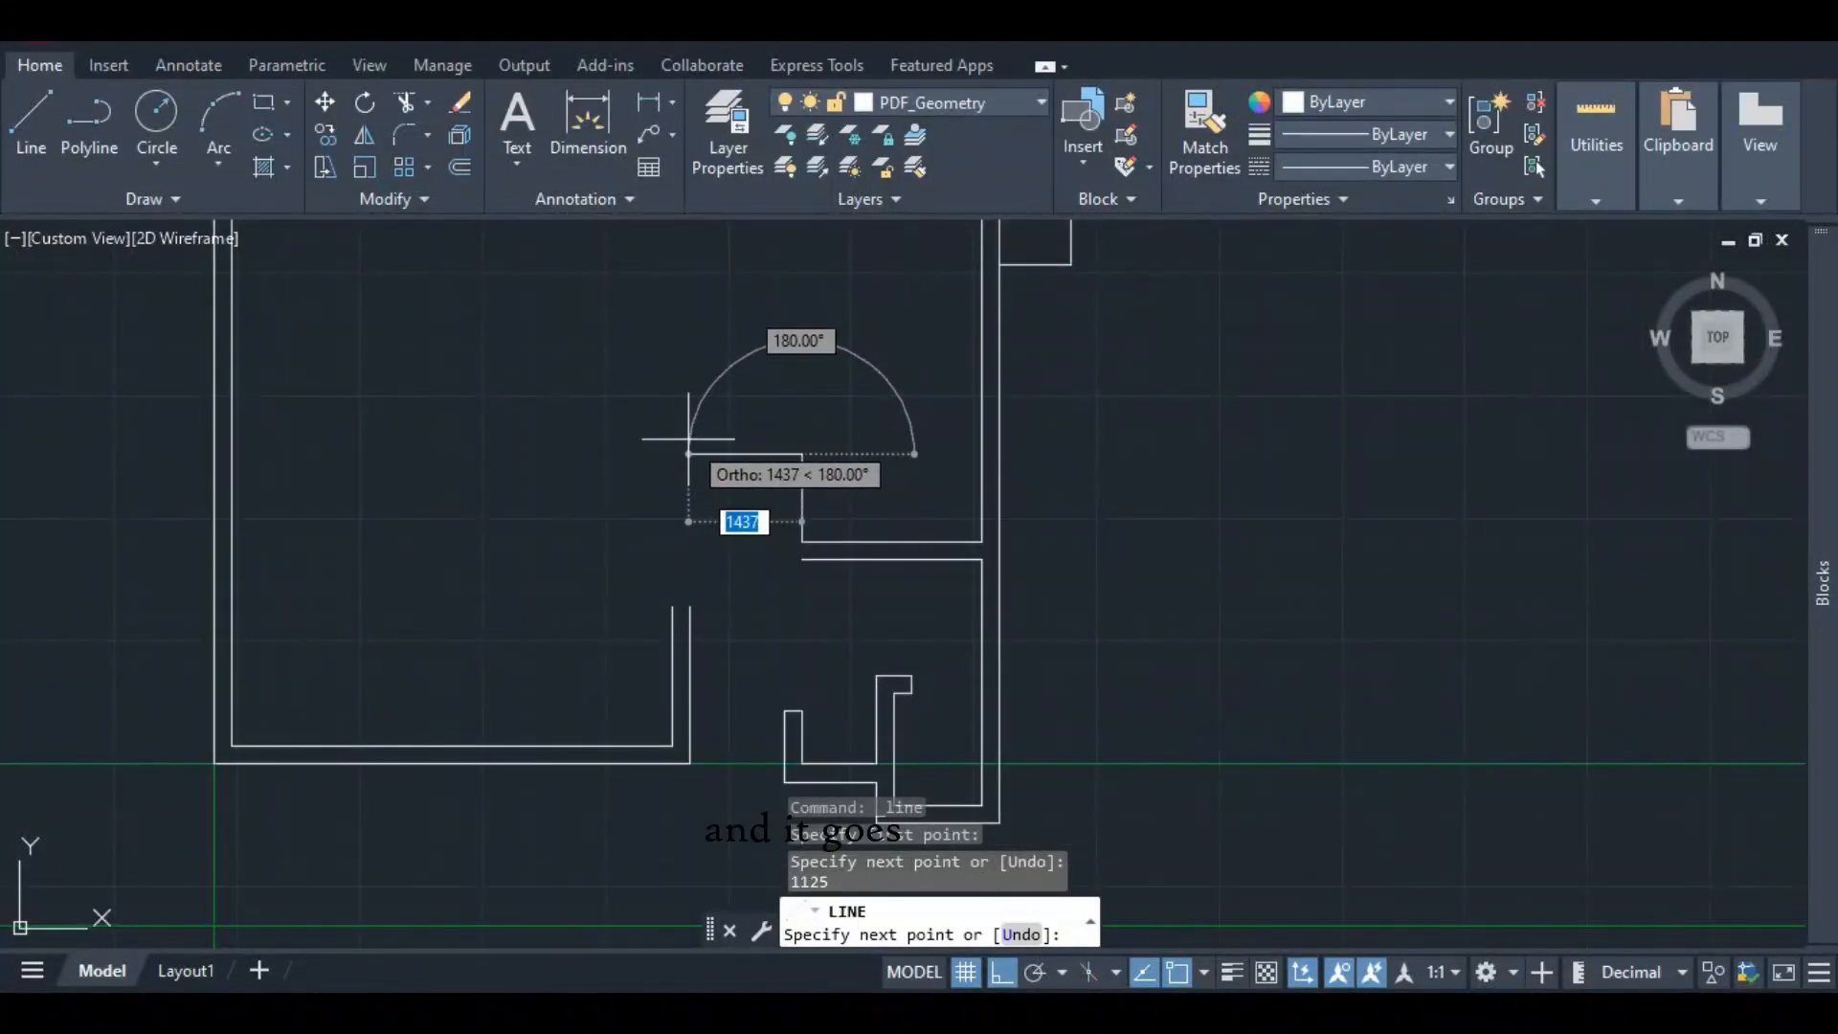
text(100)
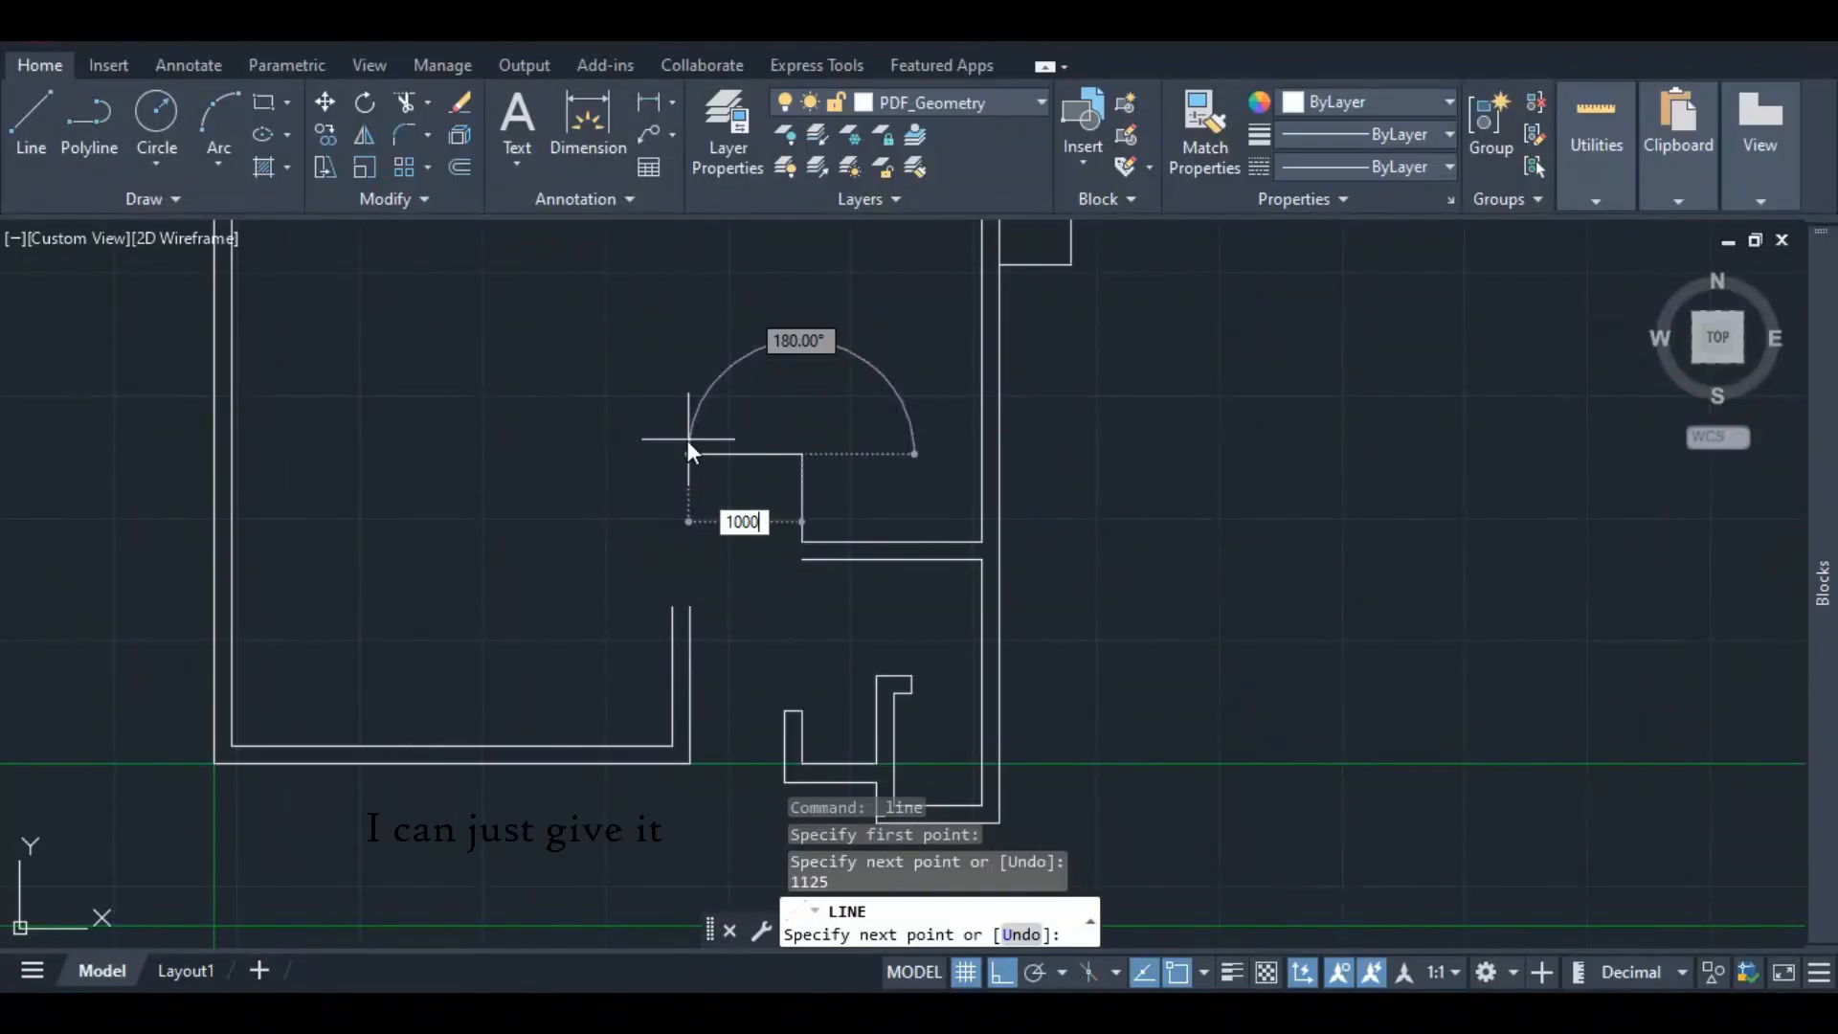
text(0)
key(Return)
key(Escape)
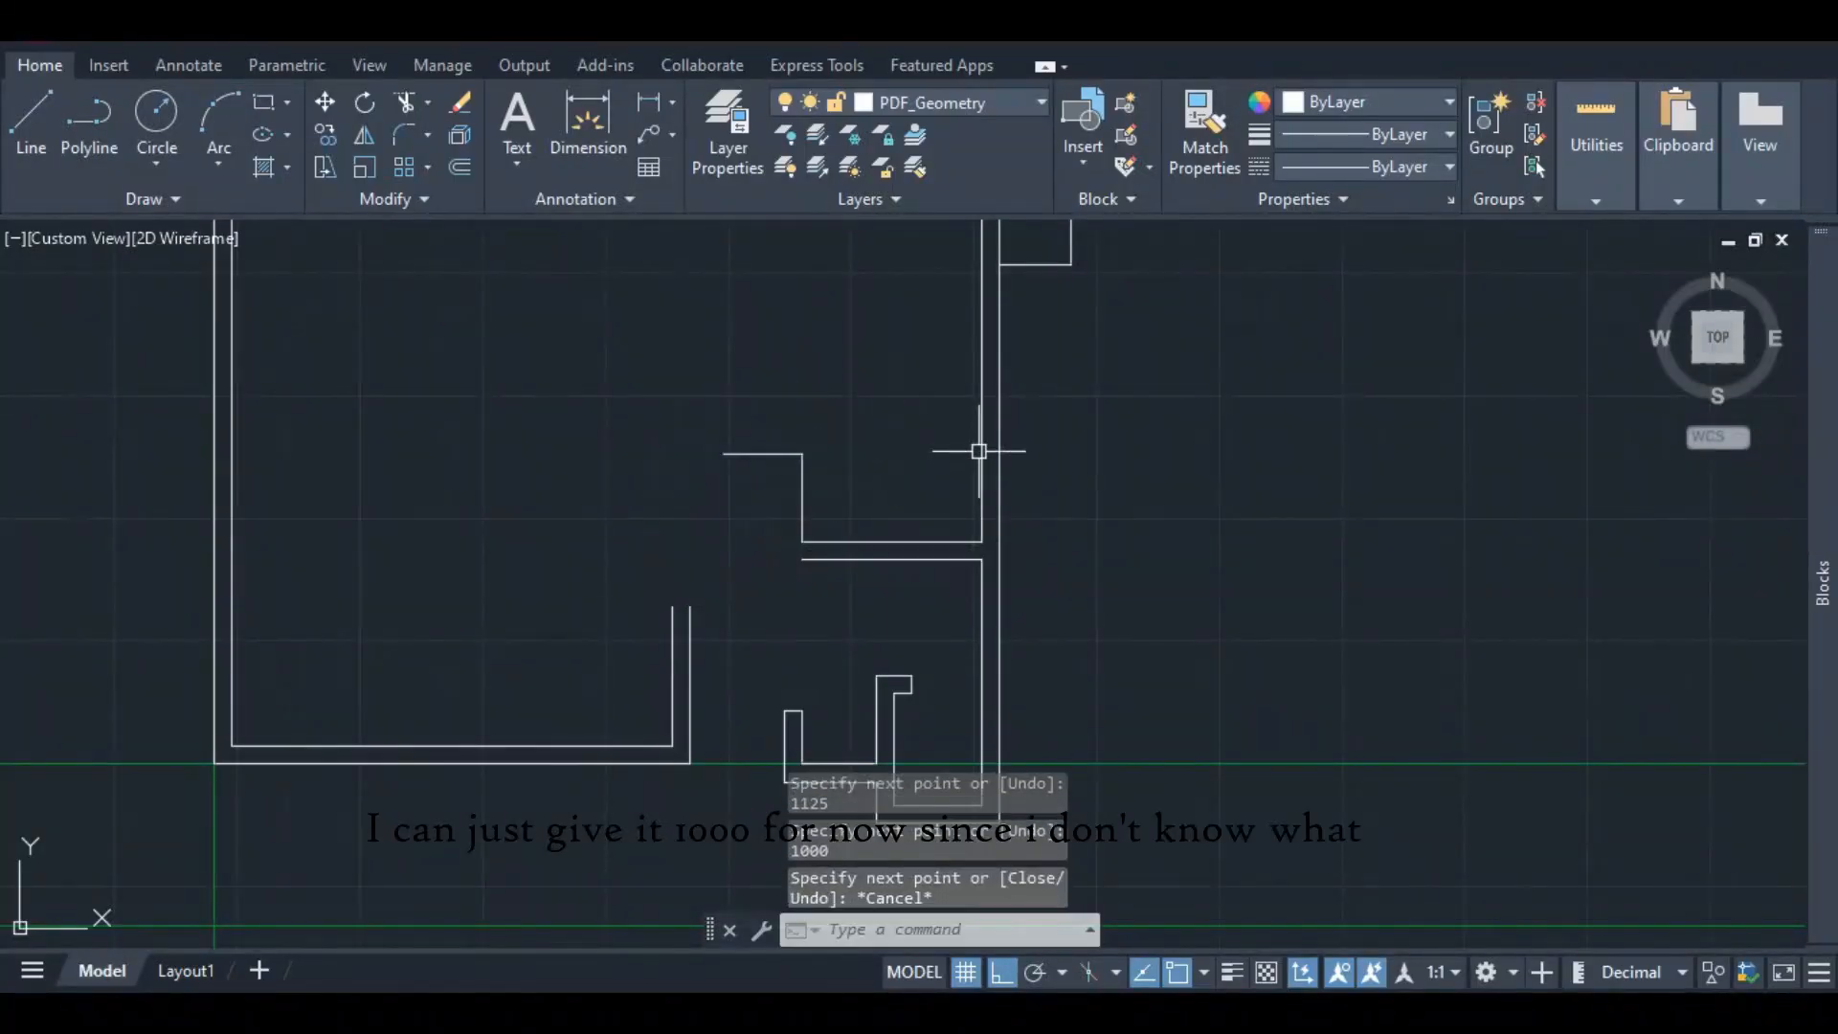
- Switch to Calculator, add 225 + 1425 for the stepped wall's north face west of the dining, and return to the AutoCAD drawing
scroll(983, 450, down, 5)
scroll(469, 478, up, 4)
scroll(488, 557, up, 4)
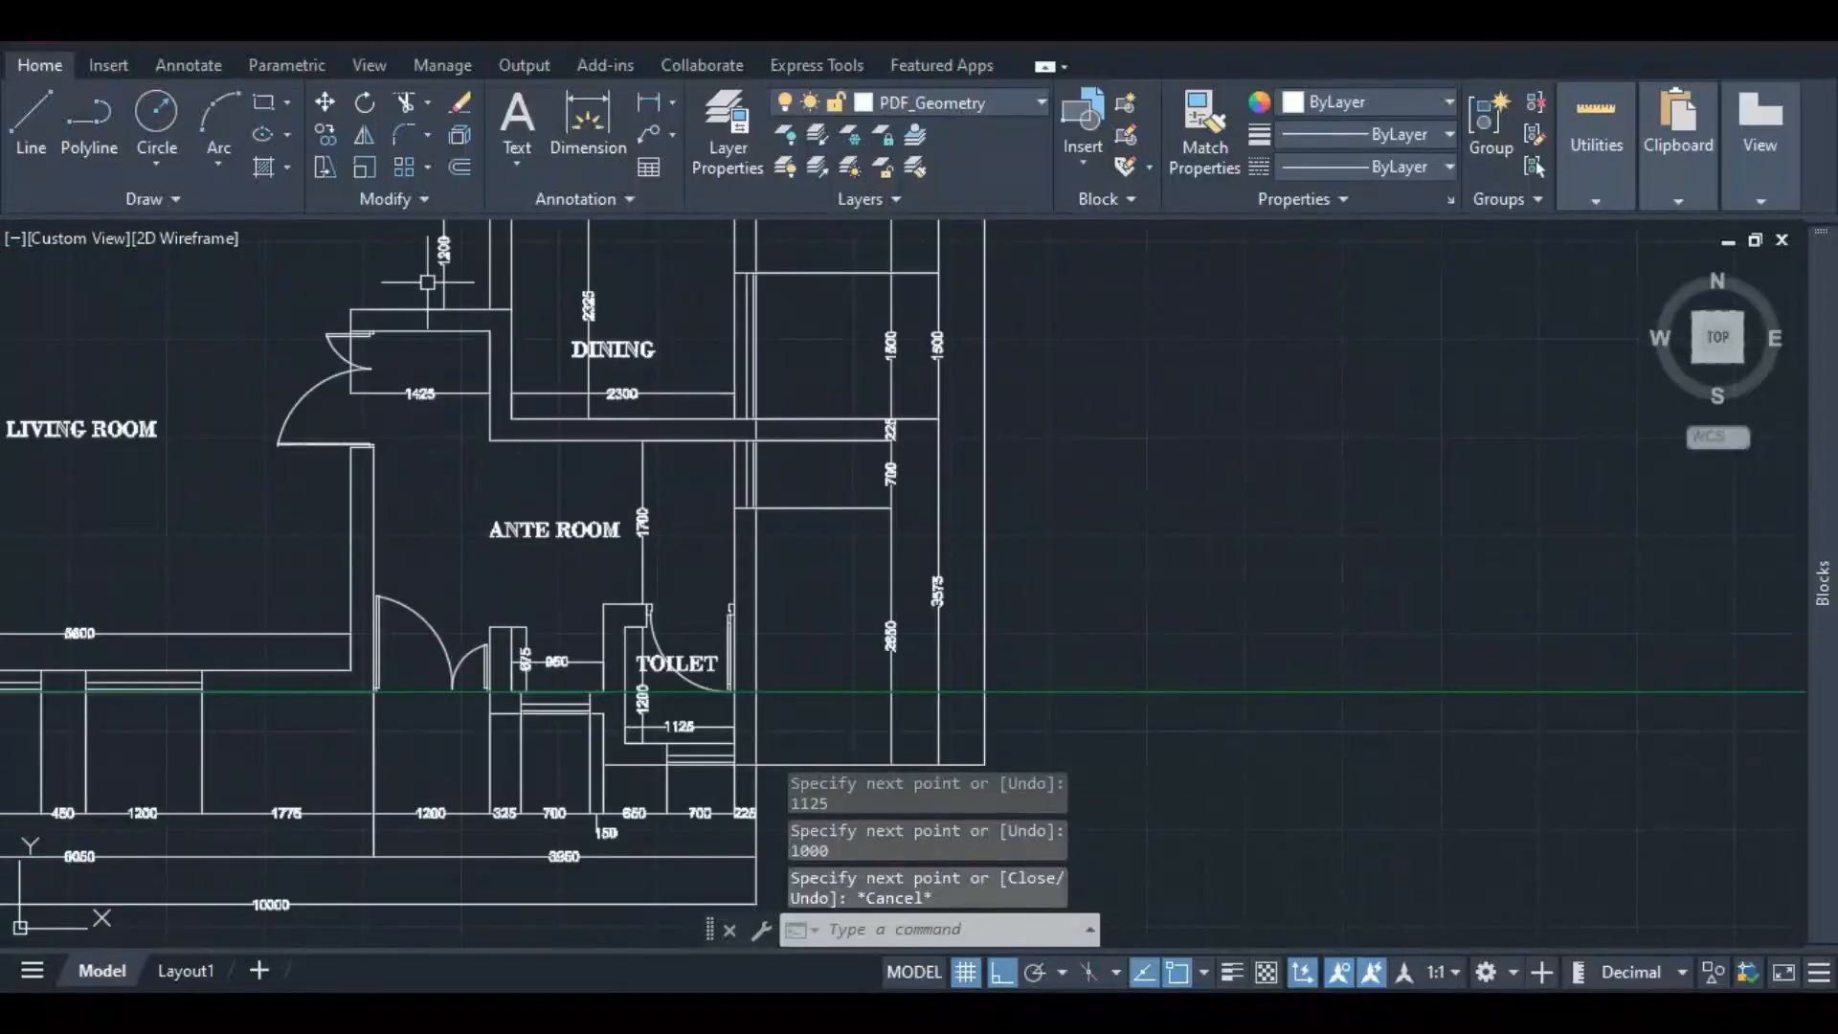
scroll(423, 348, up, 2)
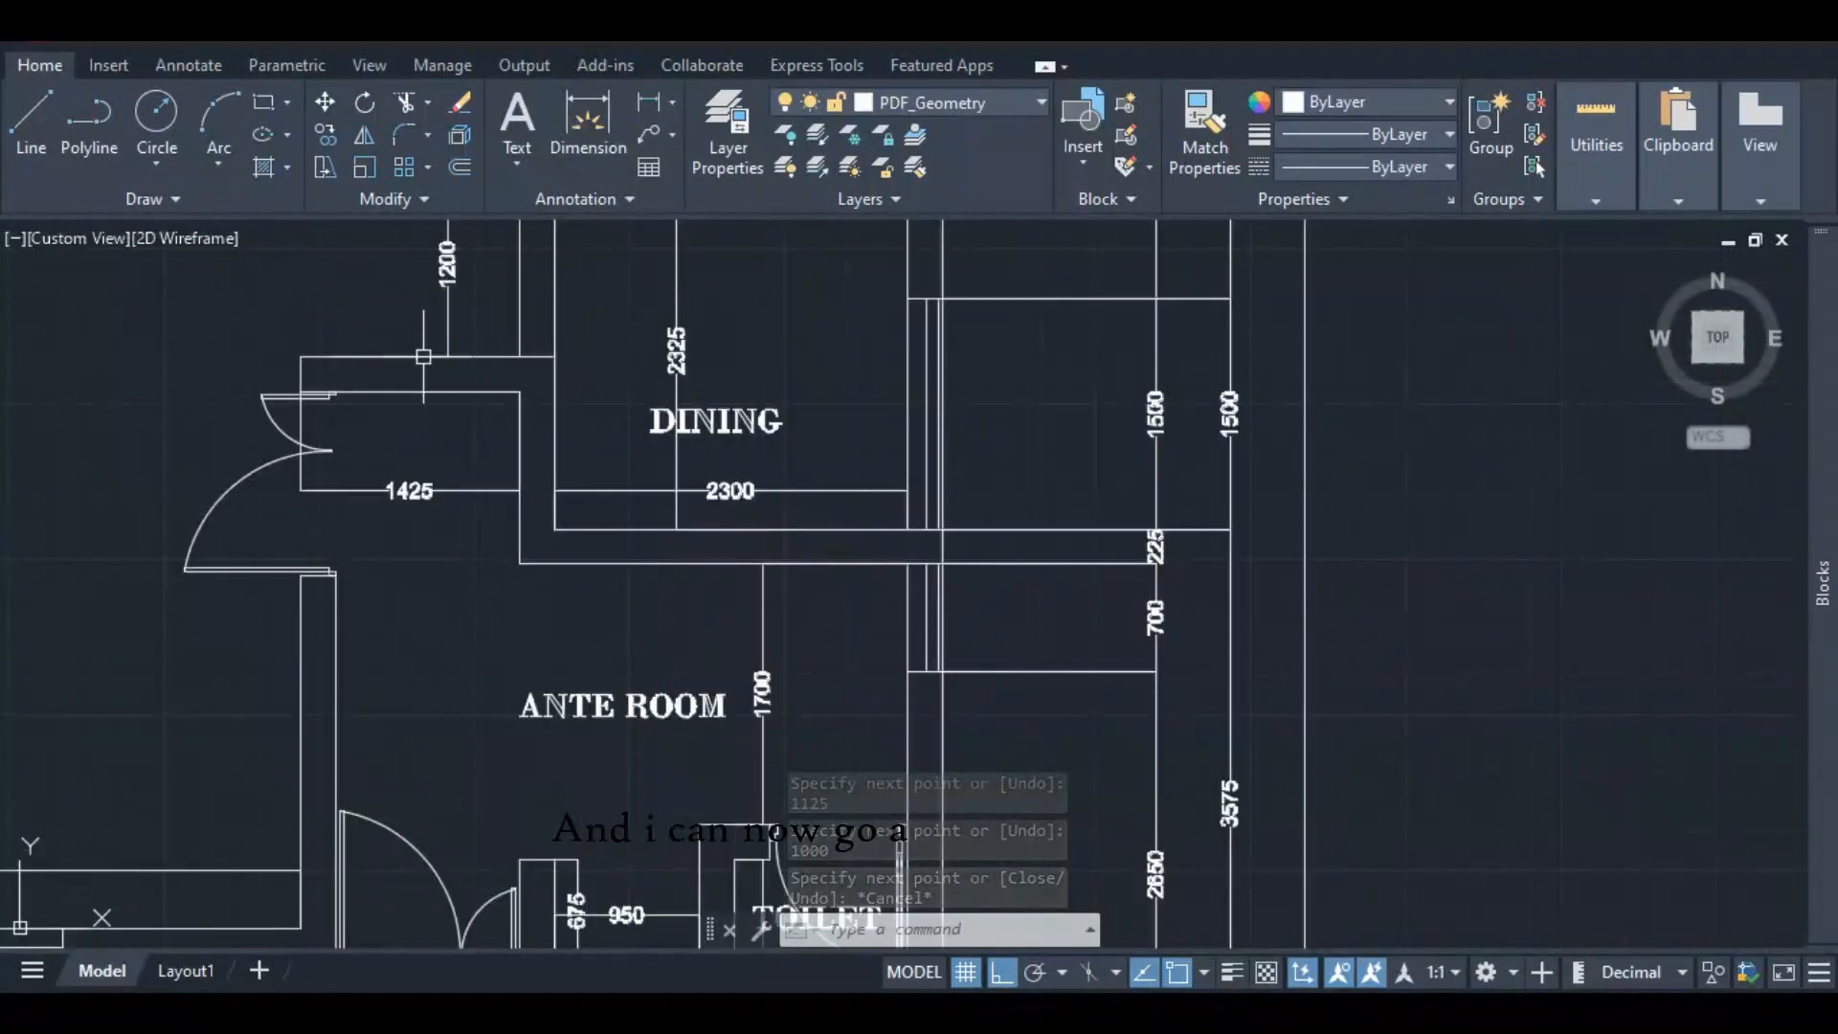
scroll(480, 414, down, 2)
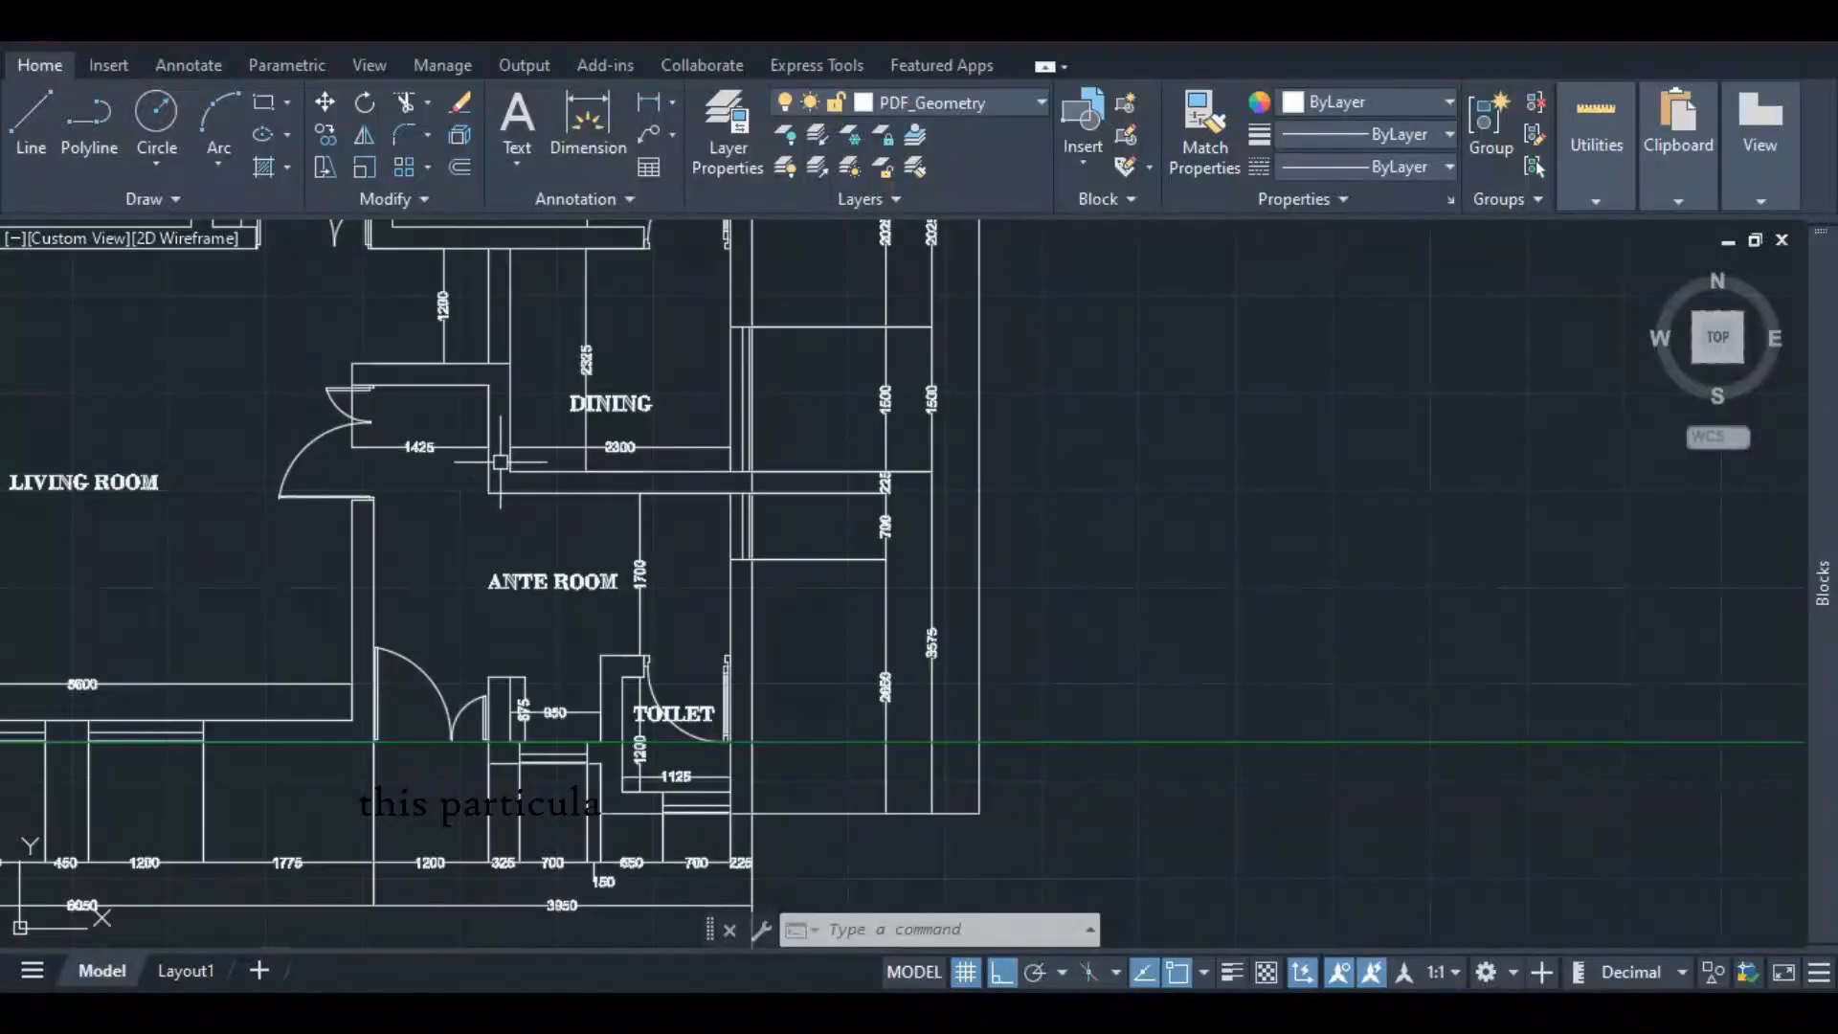
key(alt+Tab)
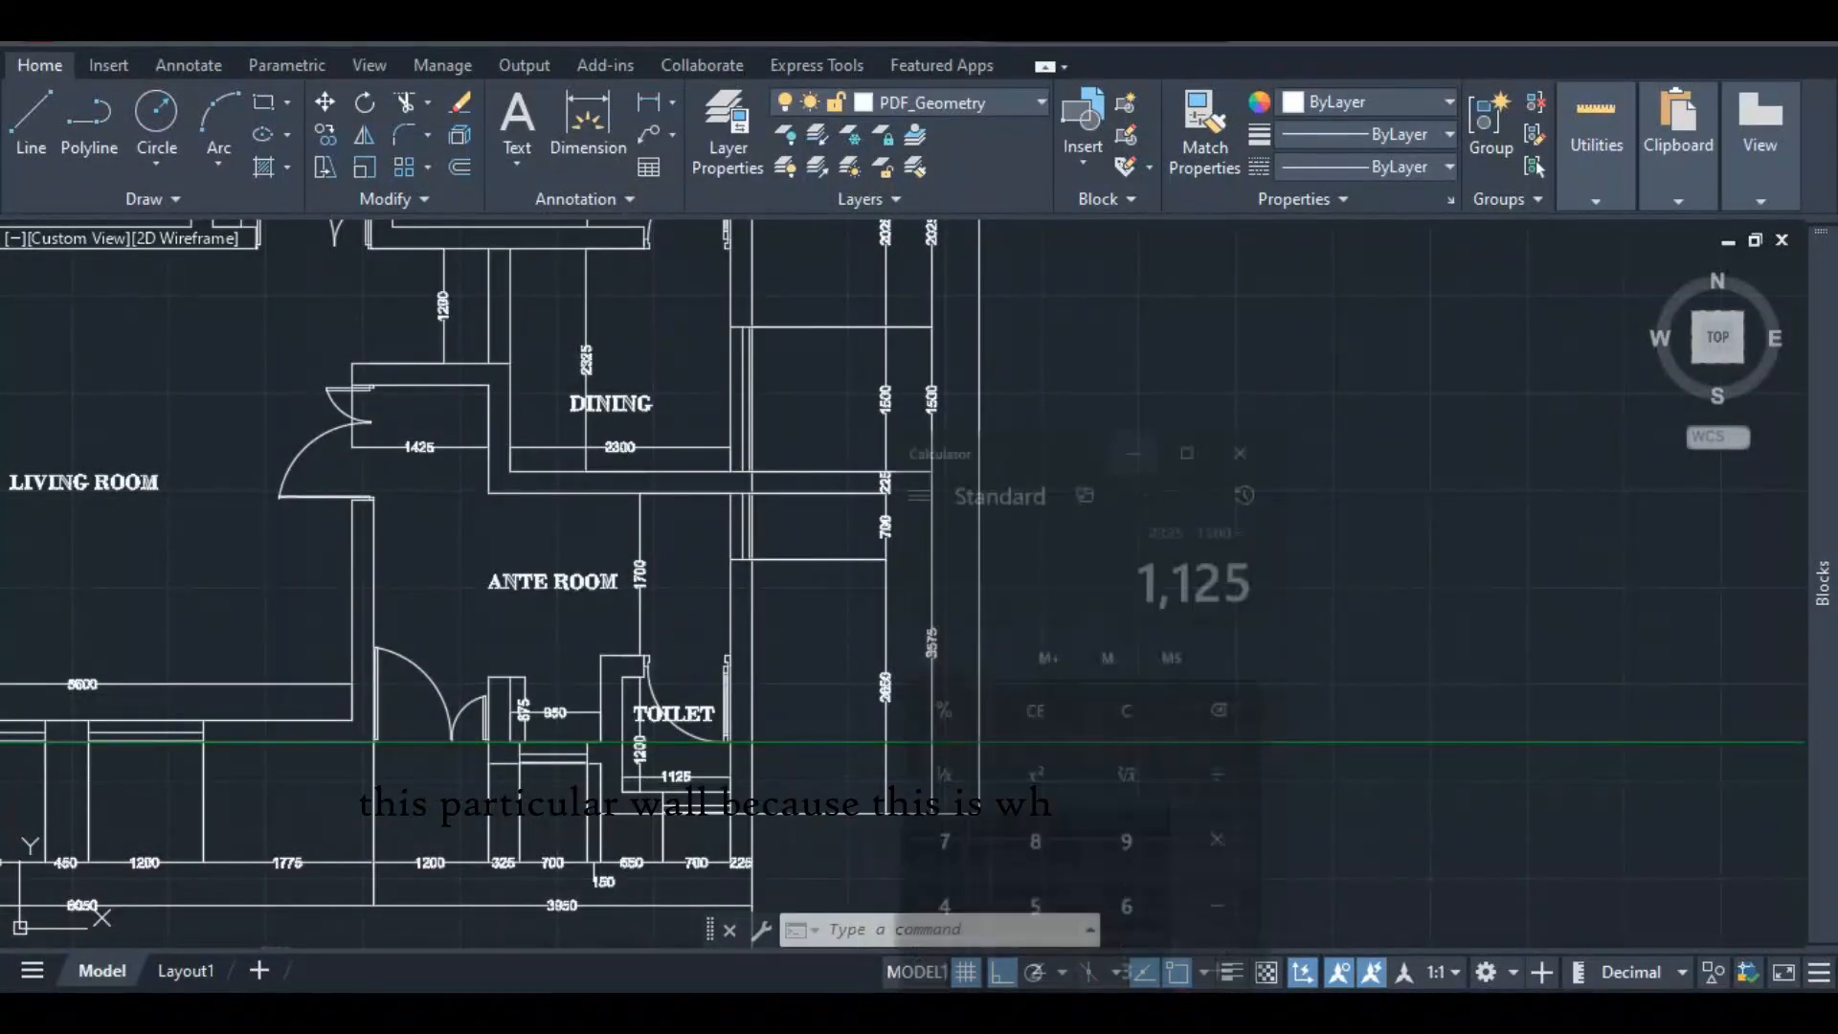
click(1120, 639)
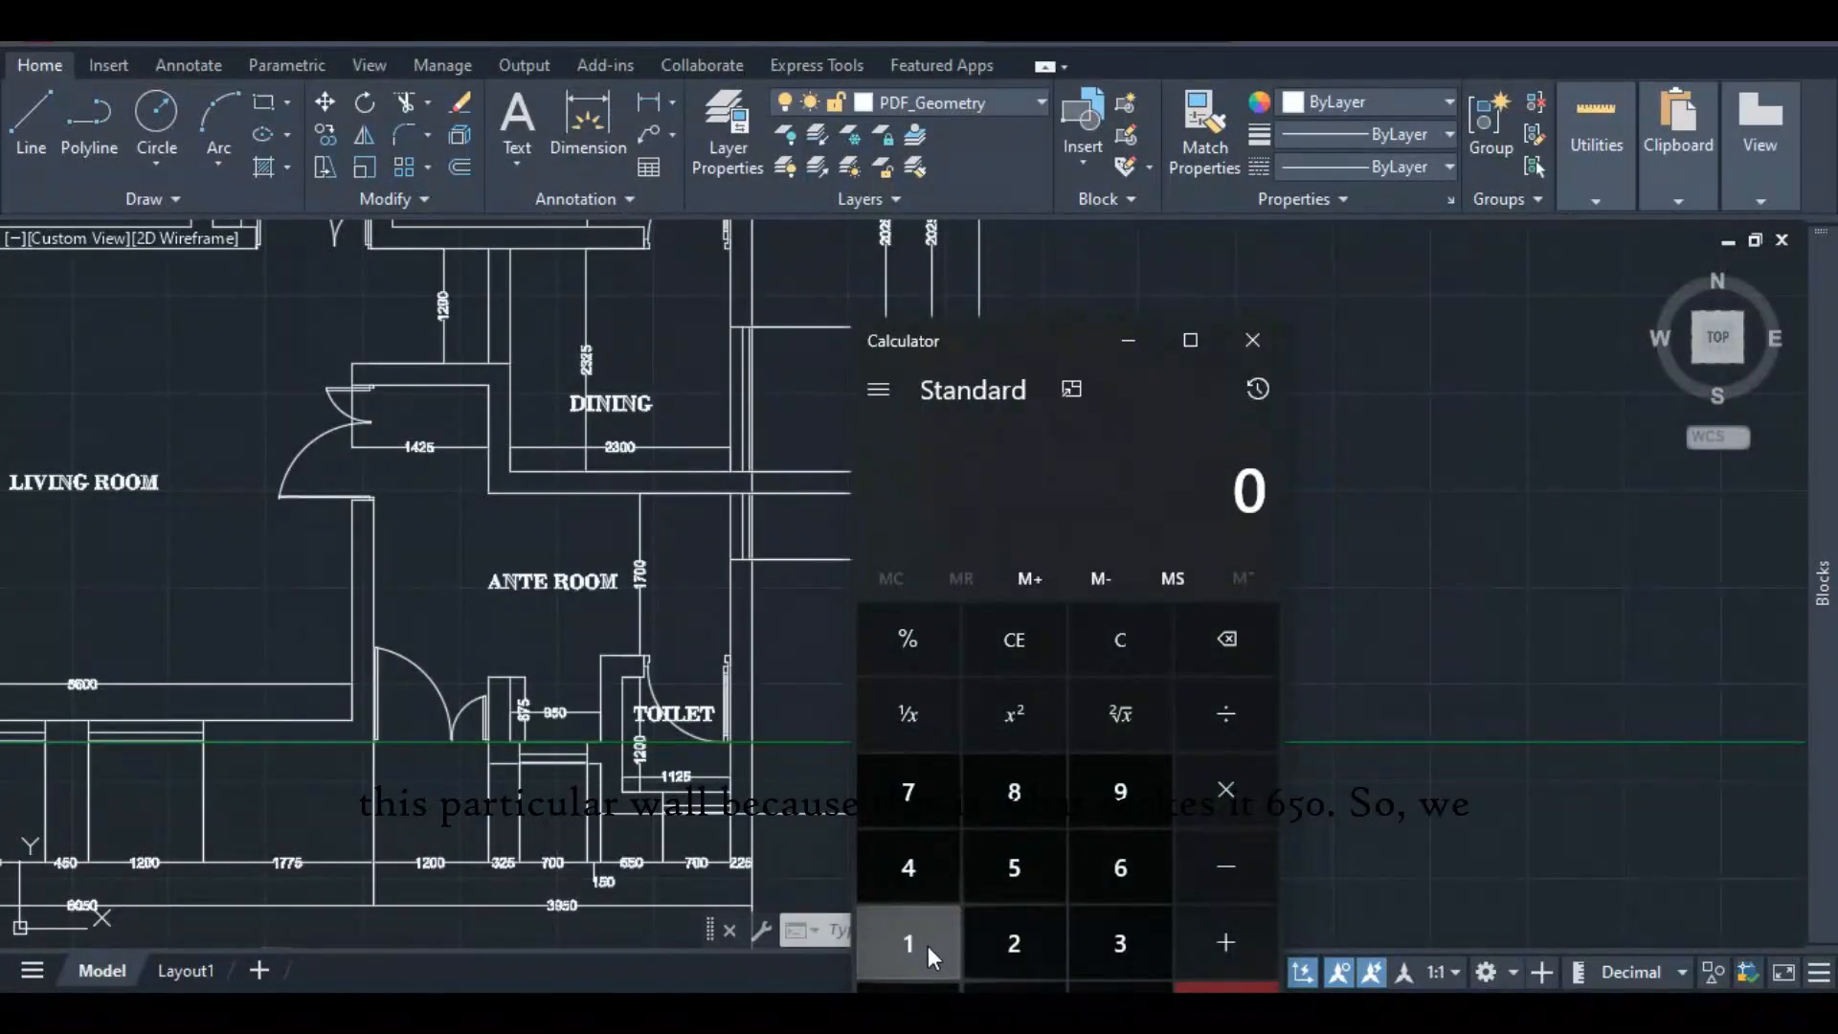
click(1018, 951)
click(1019, 950)
click(1019, 869)
click(1208, 935)
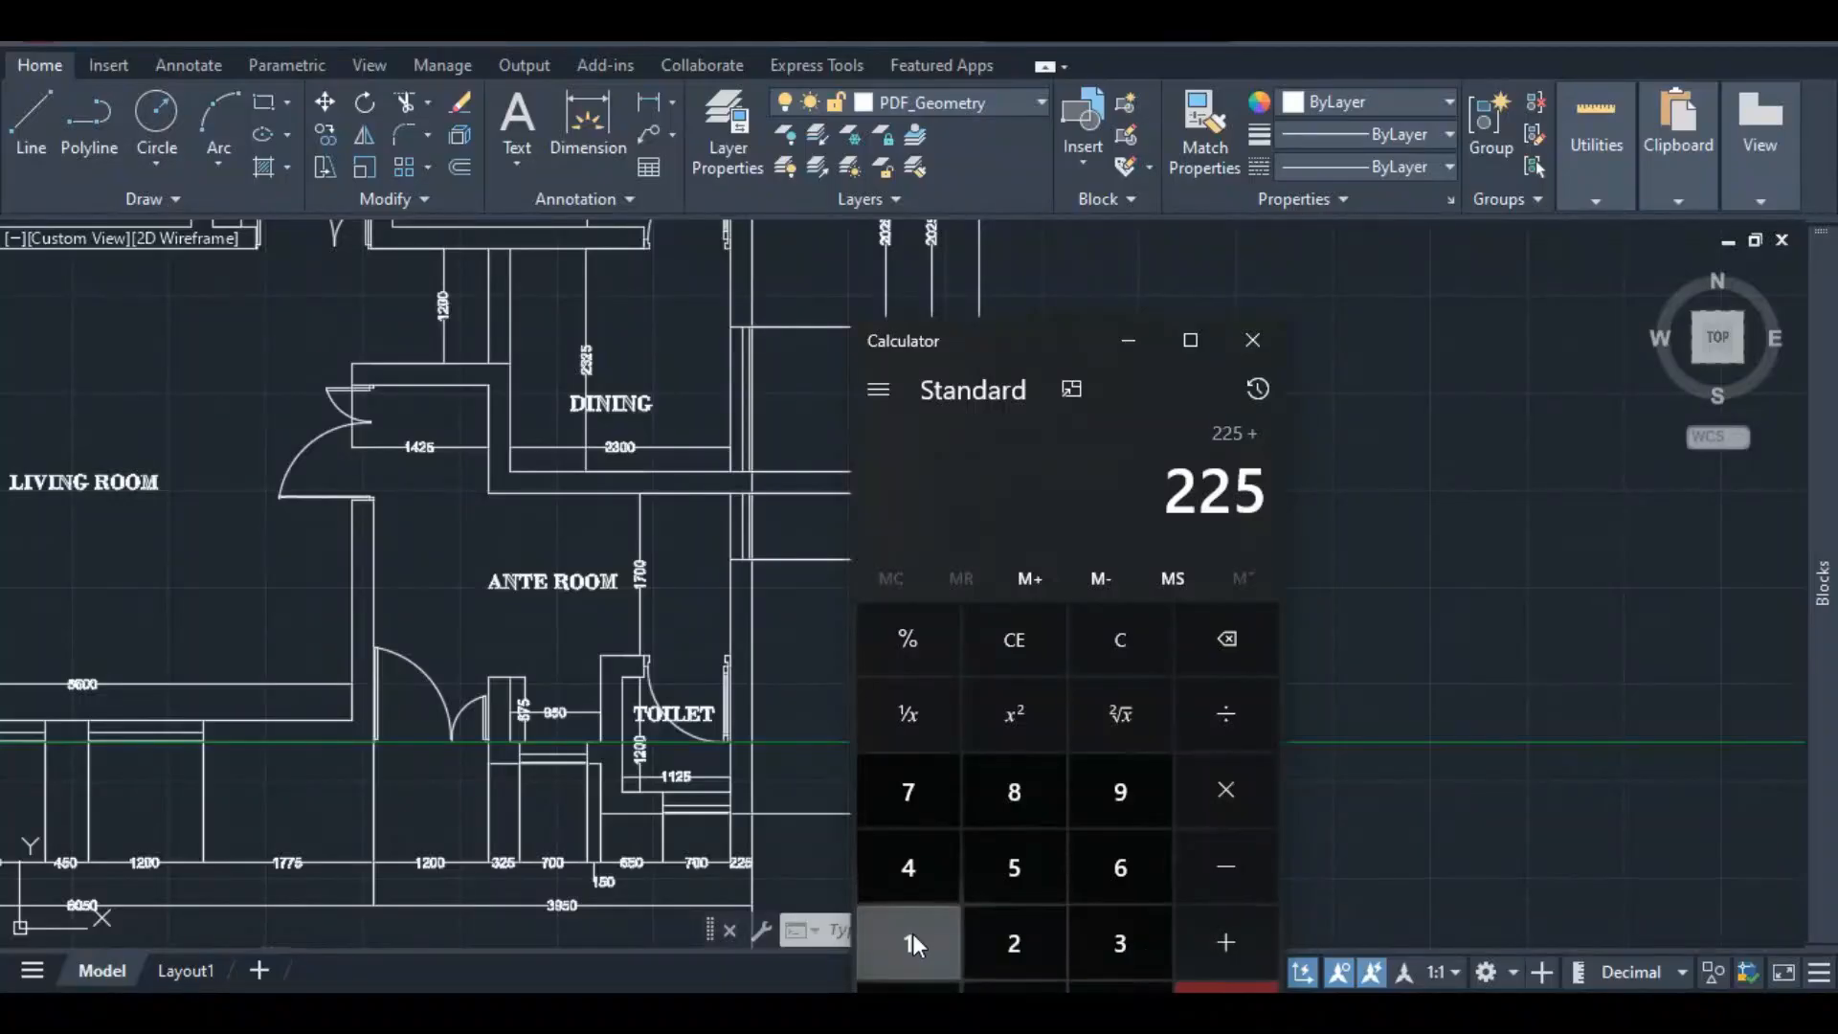
click(1014, 882)
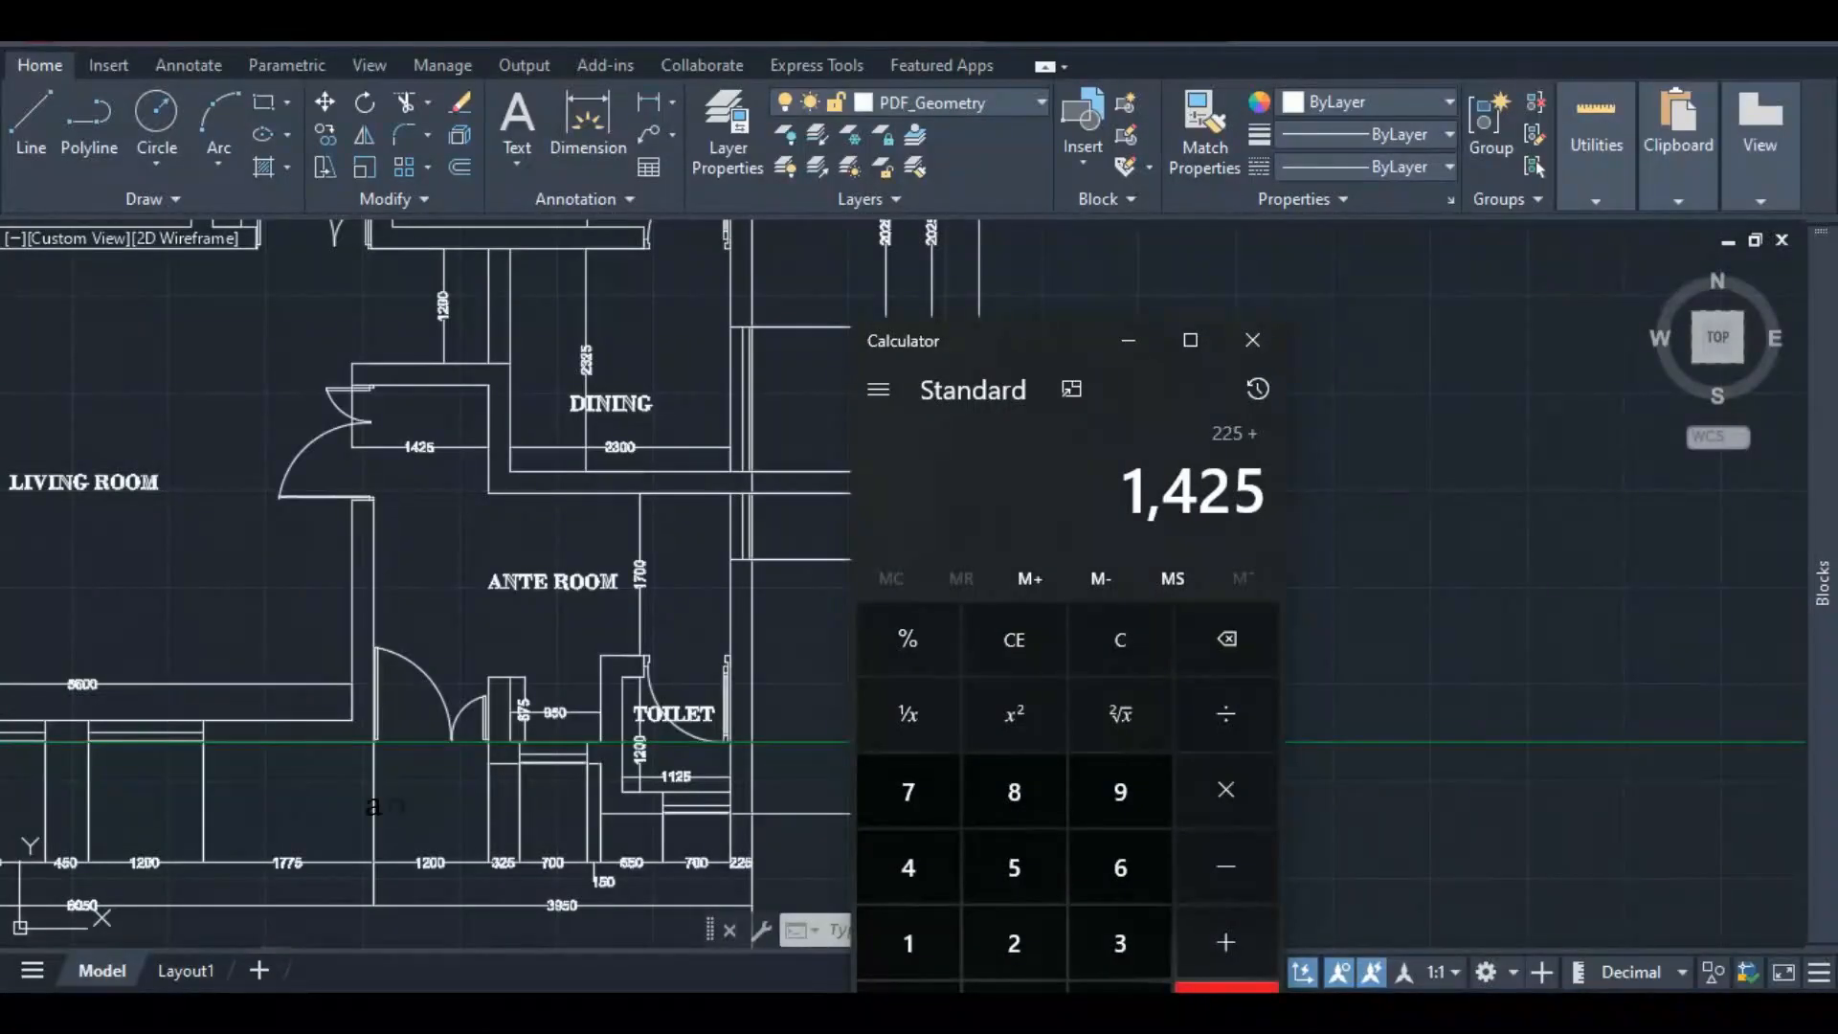
click(1225, 986)
click(1125, 343)
- Stretch the west end of the 1000 line at the dining's northwest step 650 further west
scroll(759, 624, down, 5)
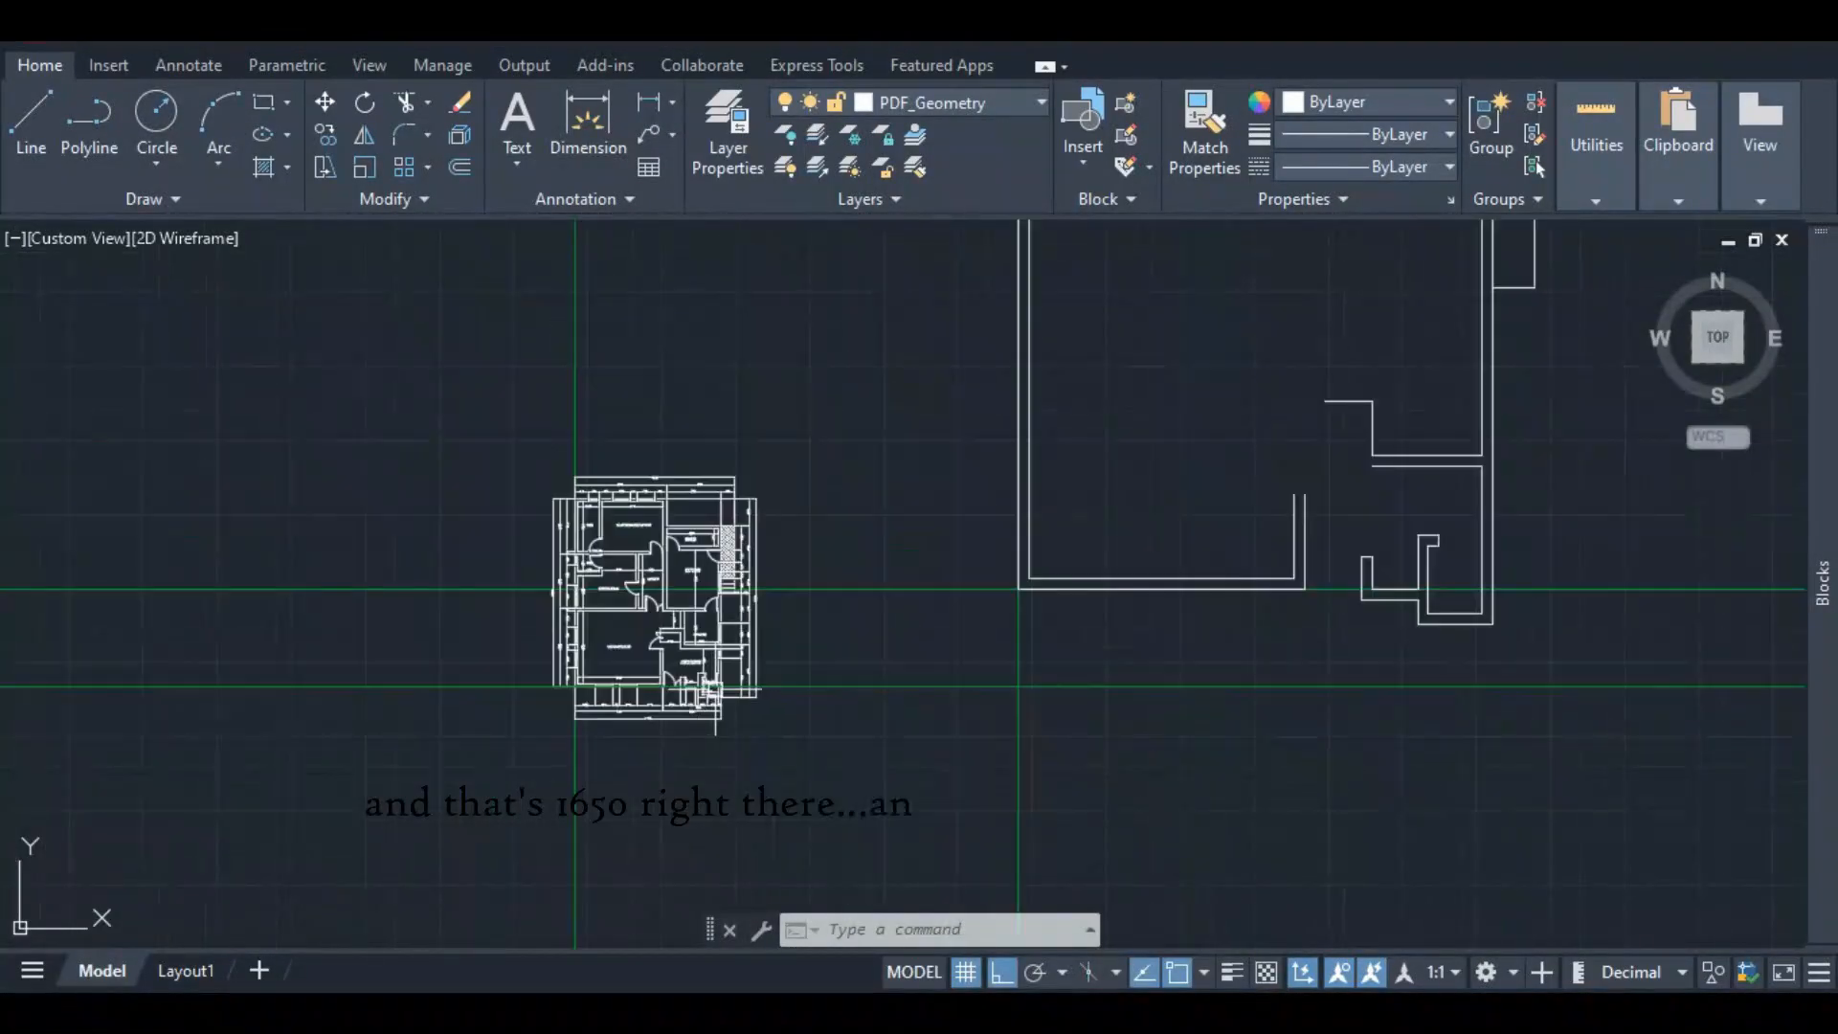
scroll(1465, 392, up, 6)
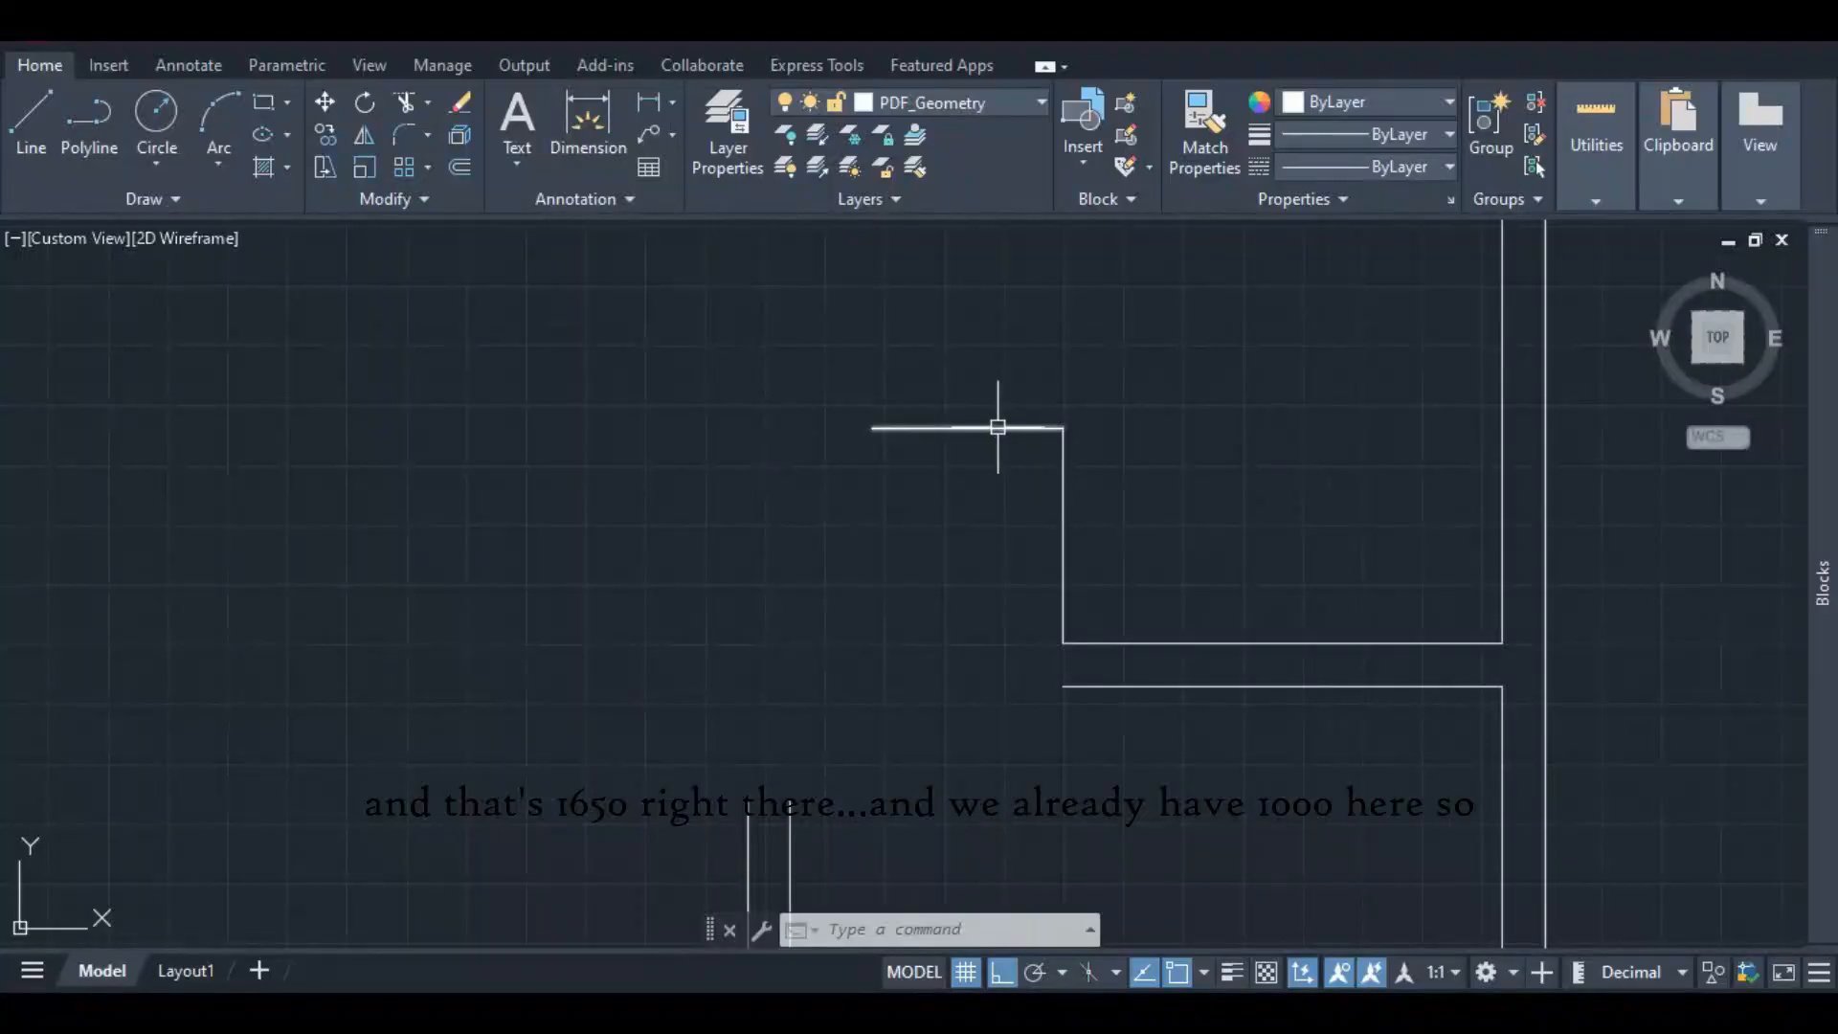
click(959, 430)
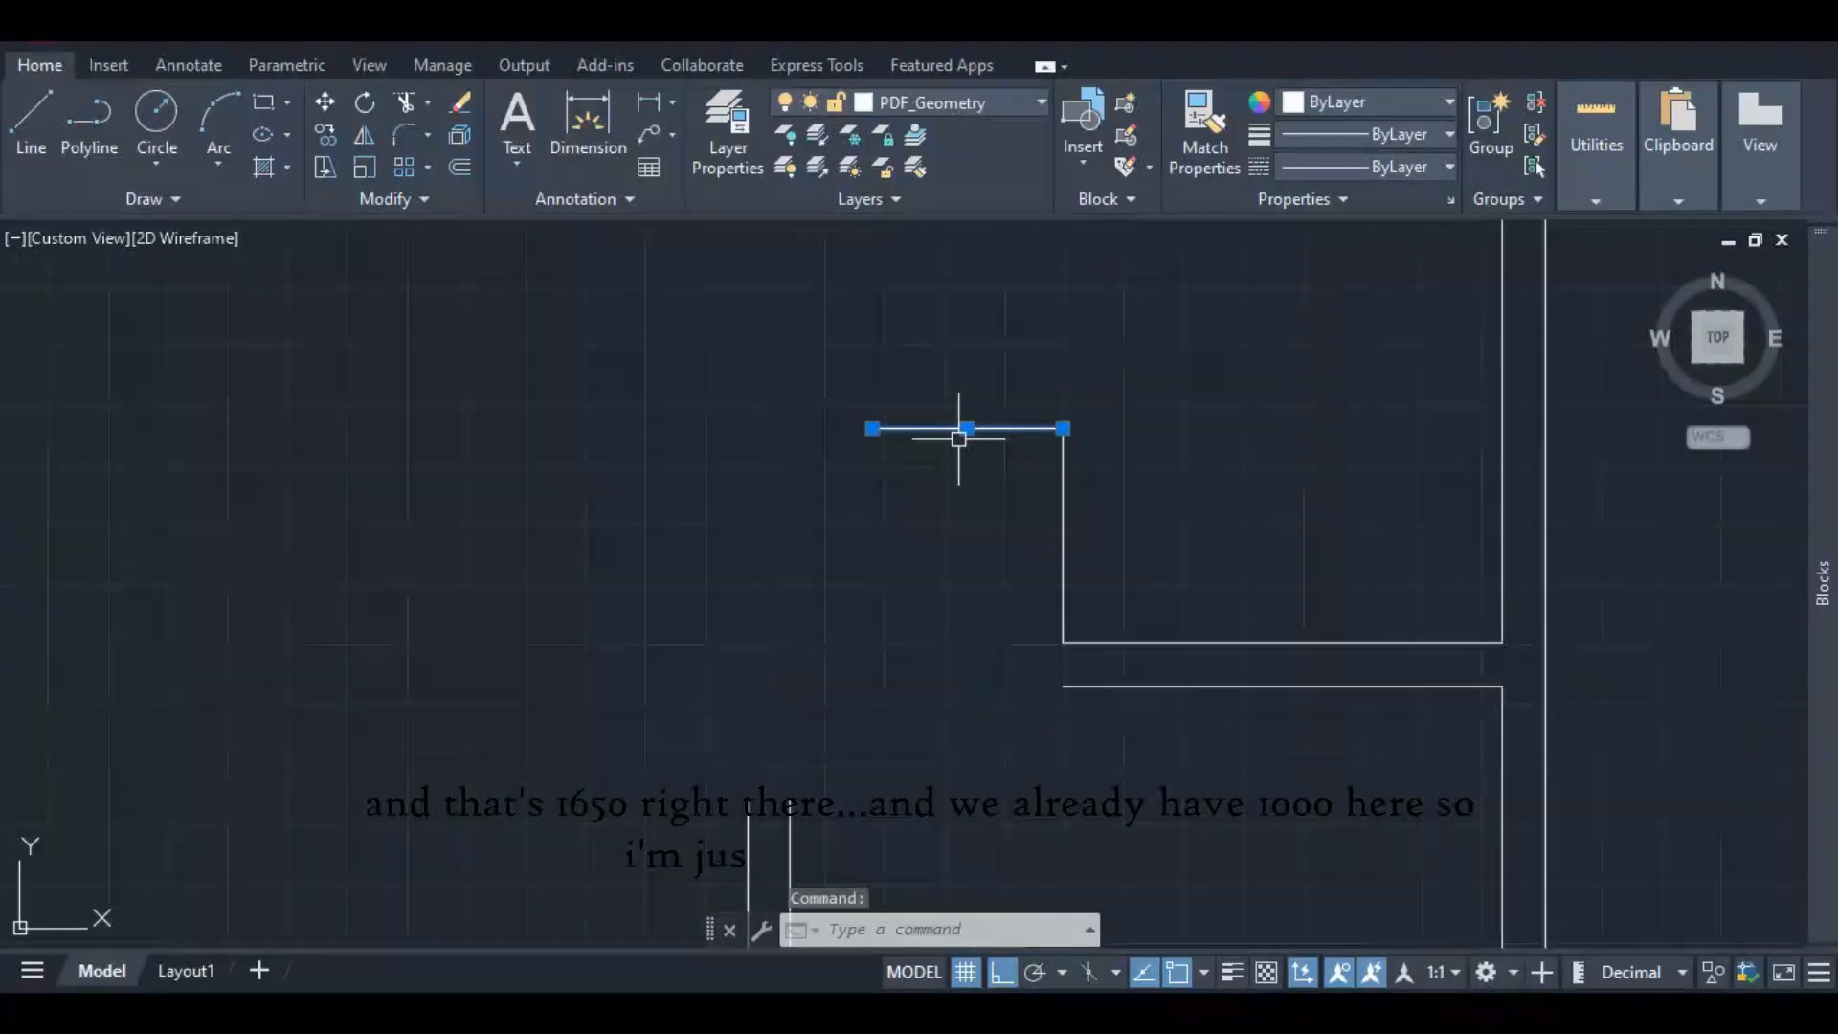
click(872, 428)
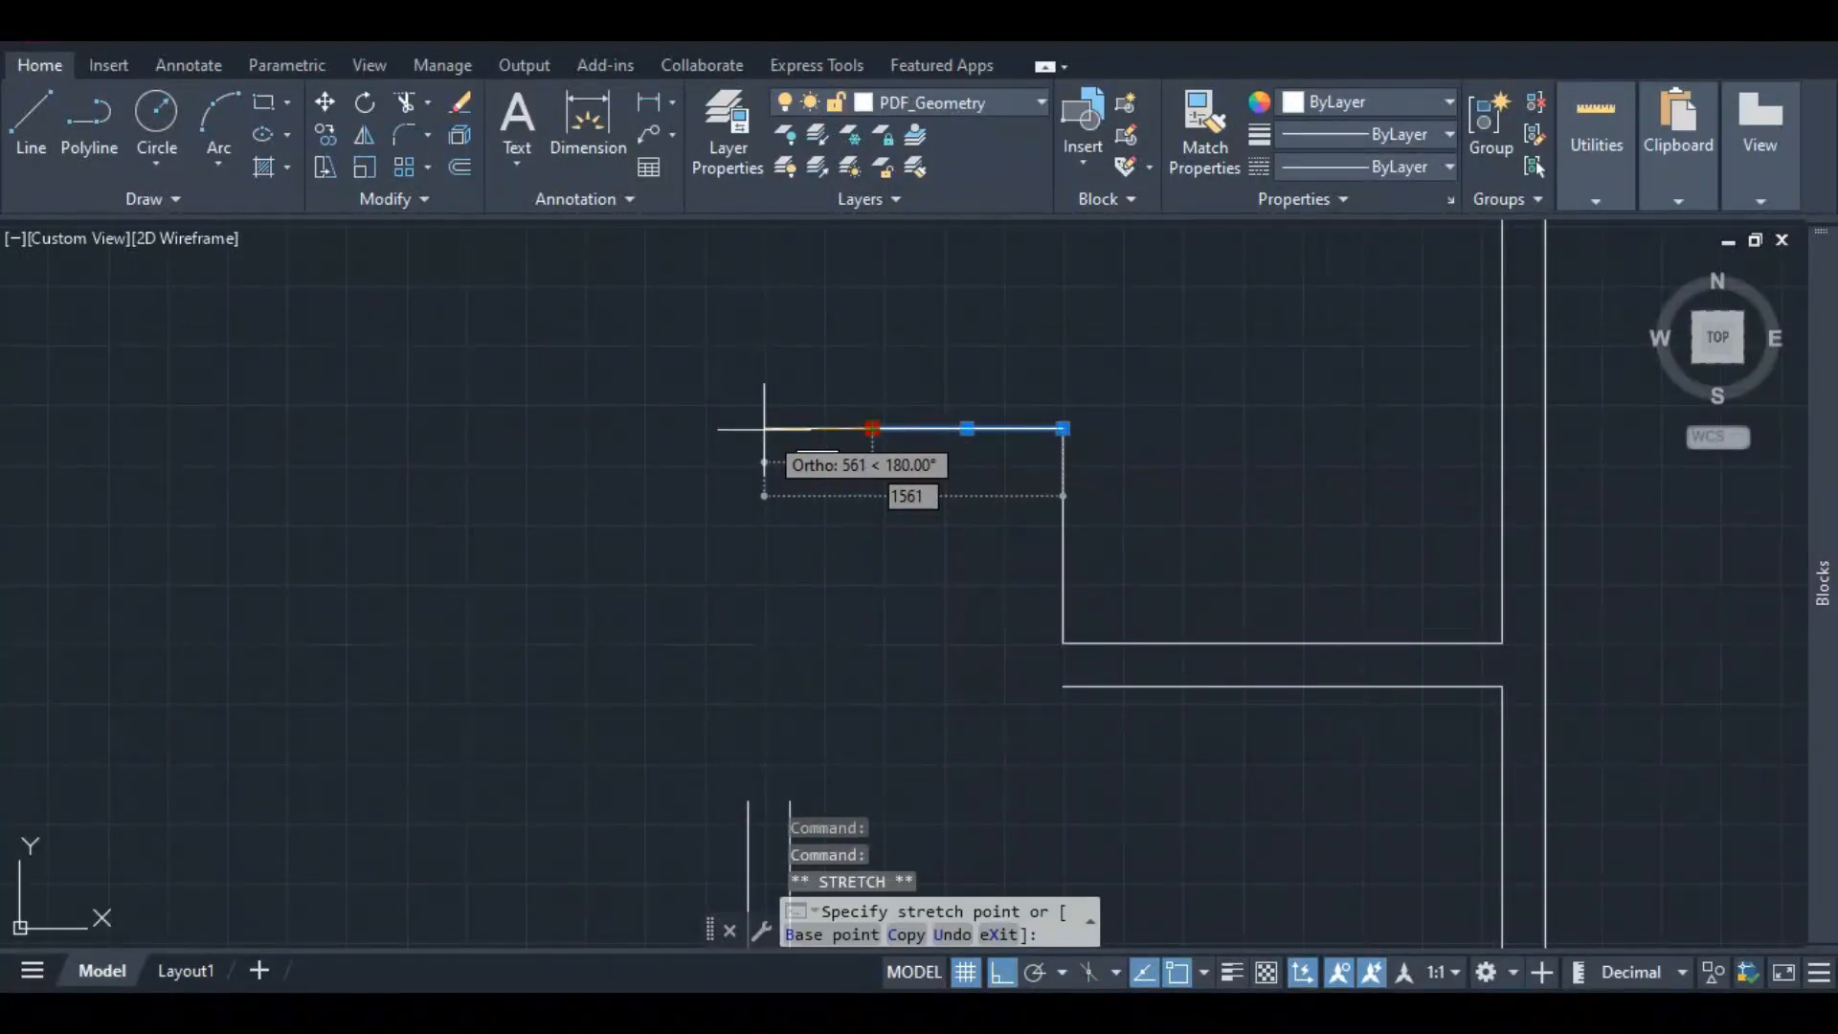
text(650)
key(Return)
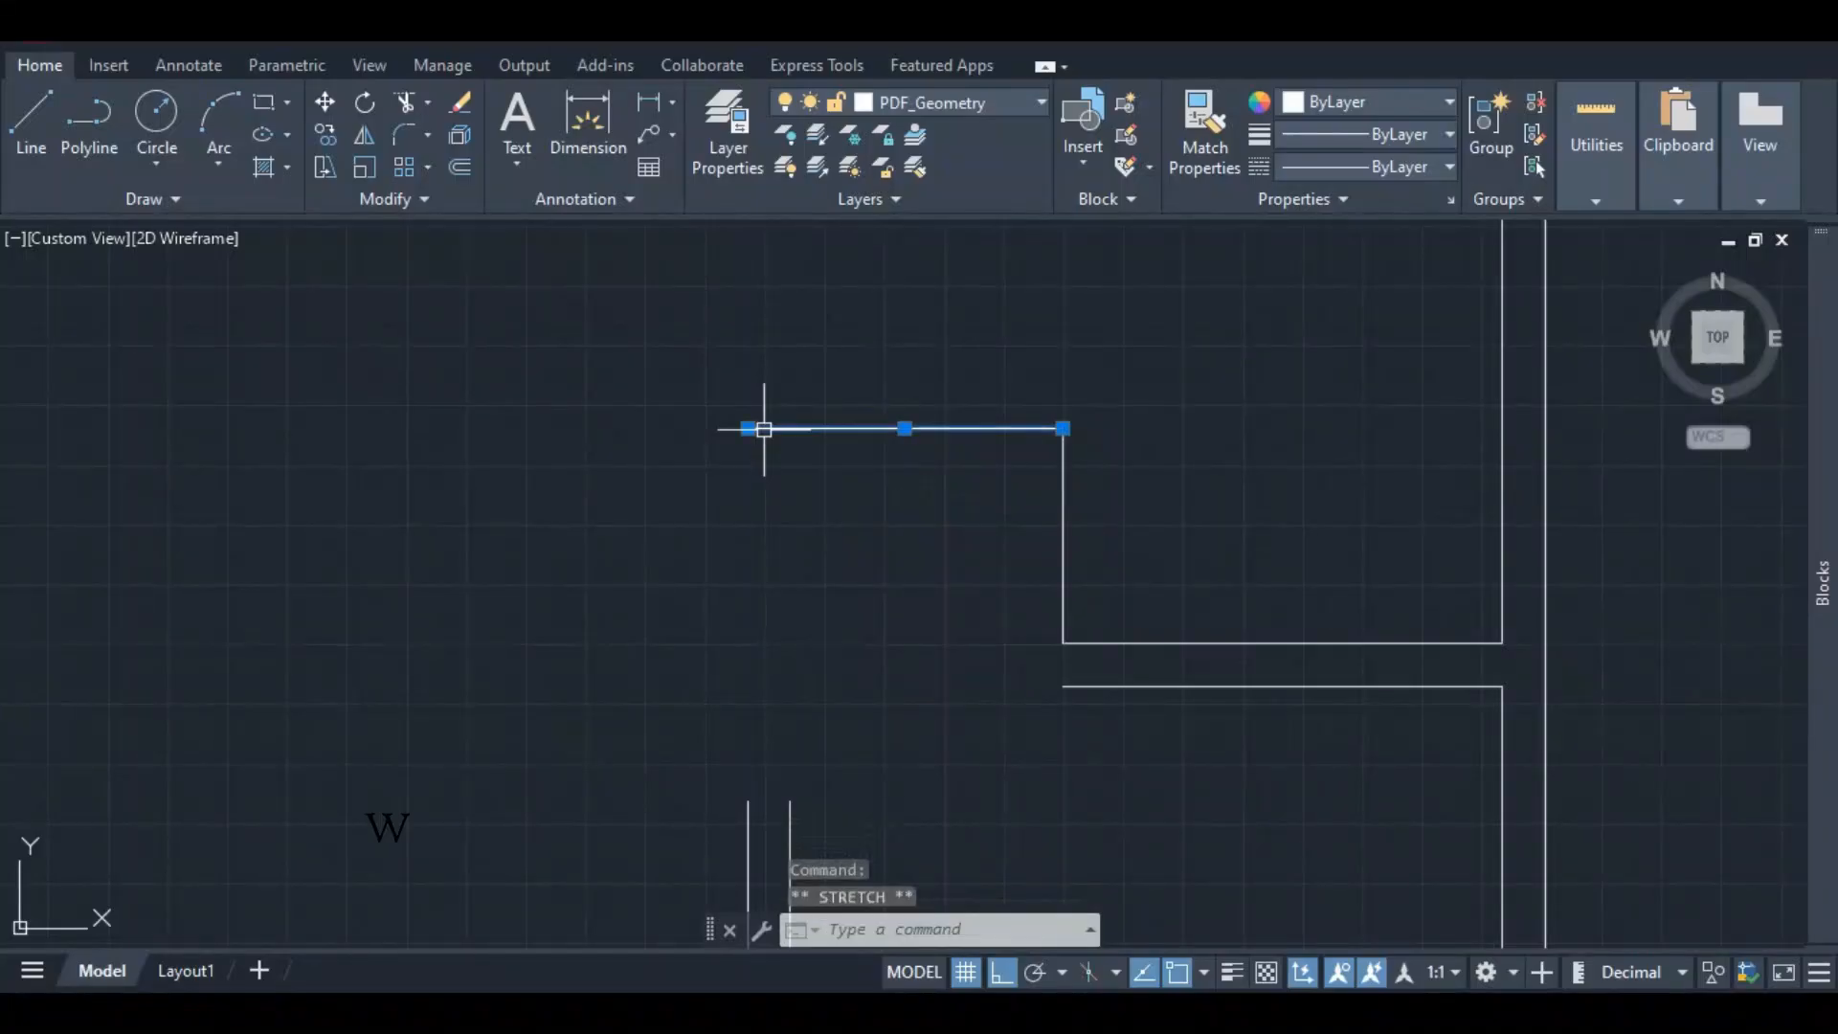
- Copy the lengthened horizontal line 225 south to form the wall's other face
scroll(730, 471, down, 3)
scroll(783, 499, down, 2)
scroll(795, 484, up, 2)
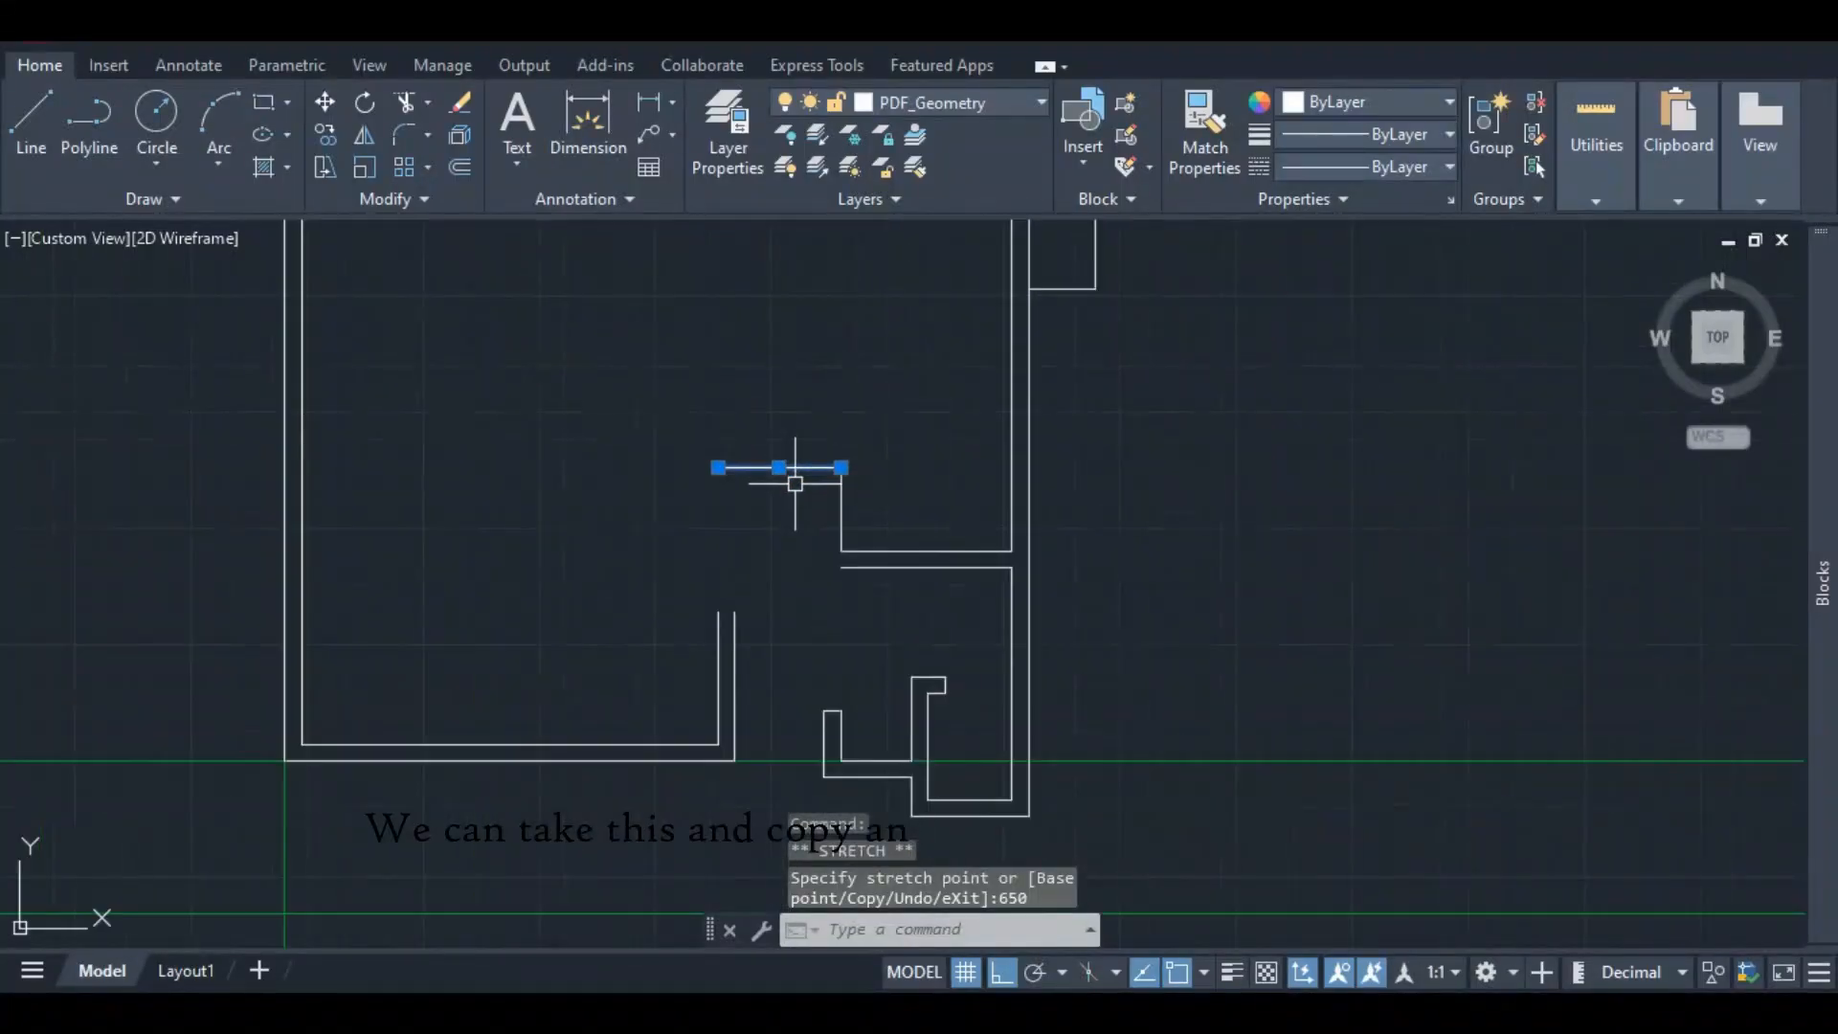
right_click(813, 468)
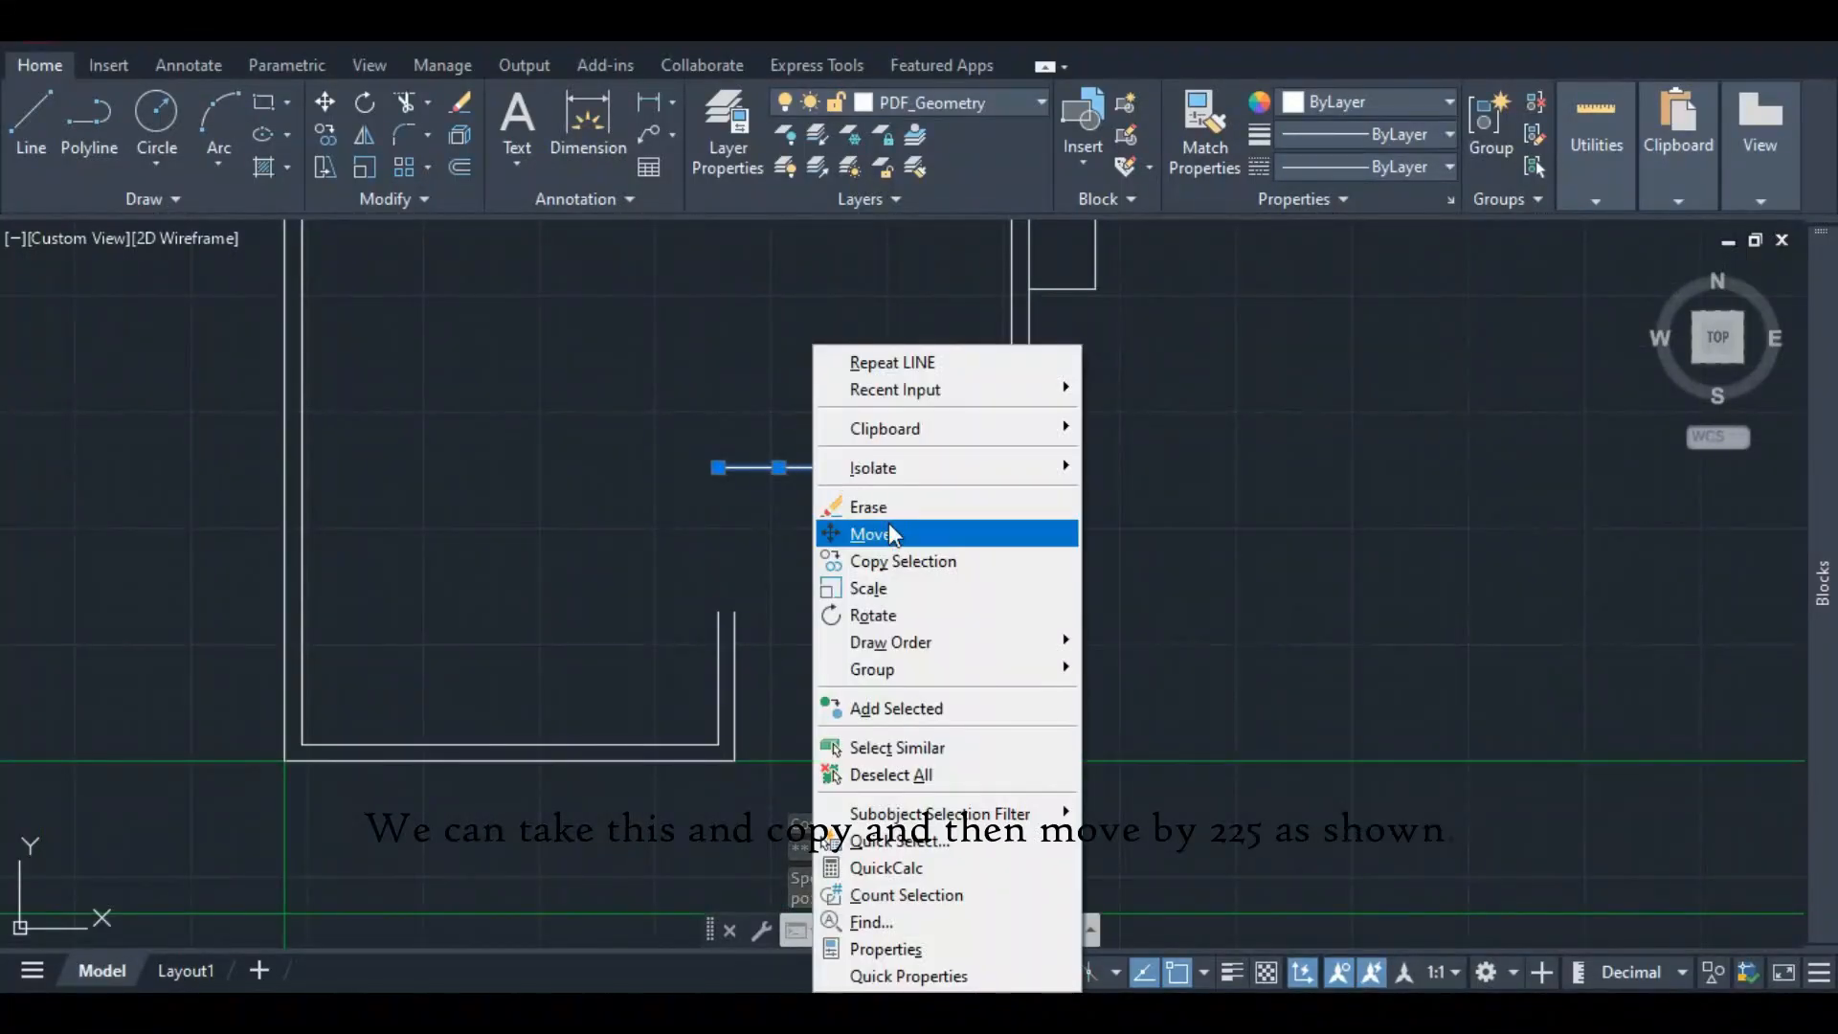
click(899, 554)
click(718, 468)
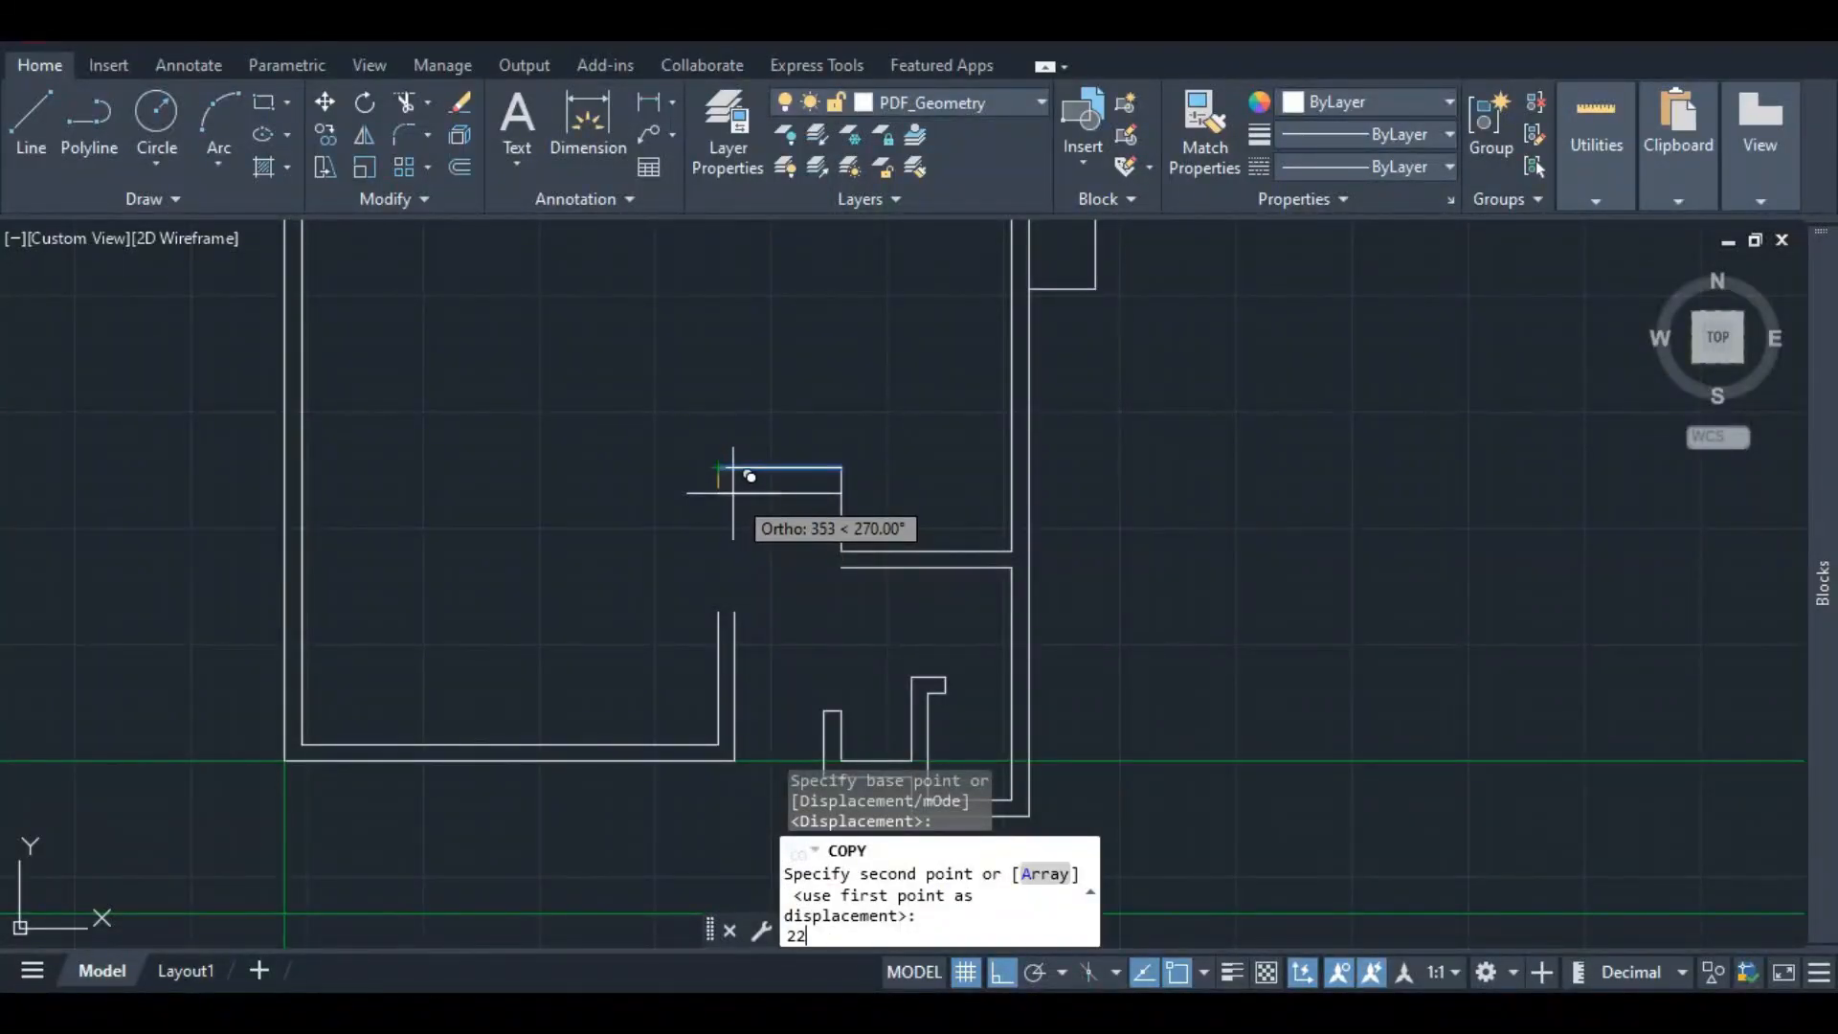
key(Return)
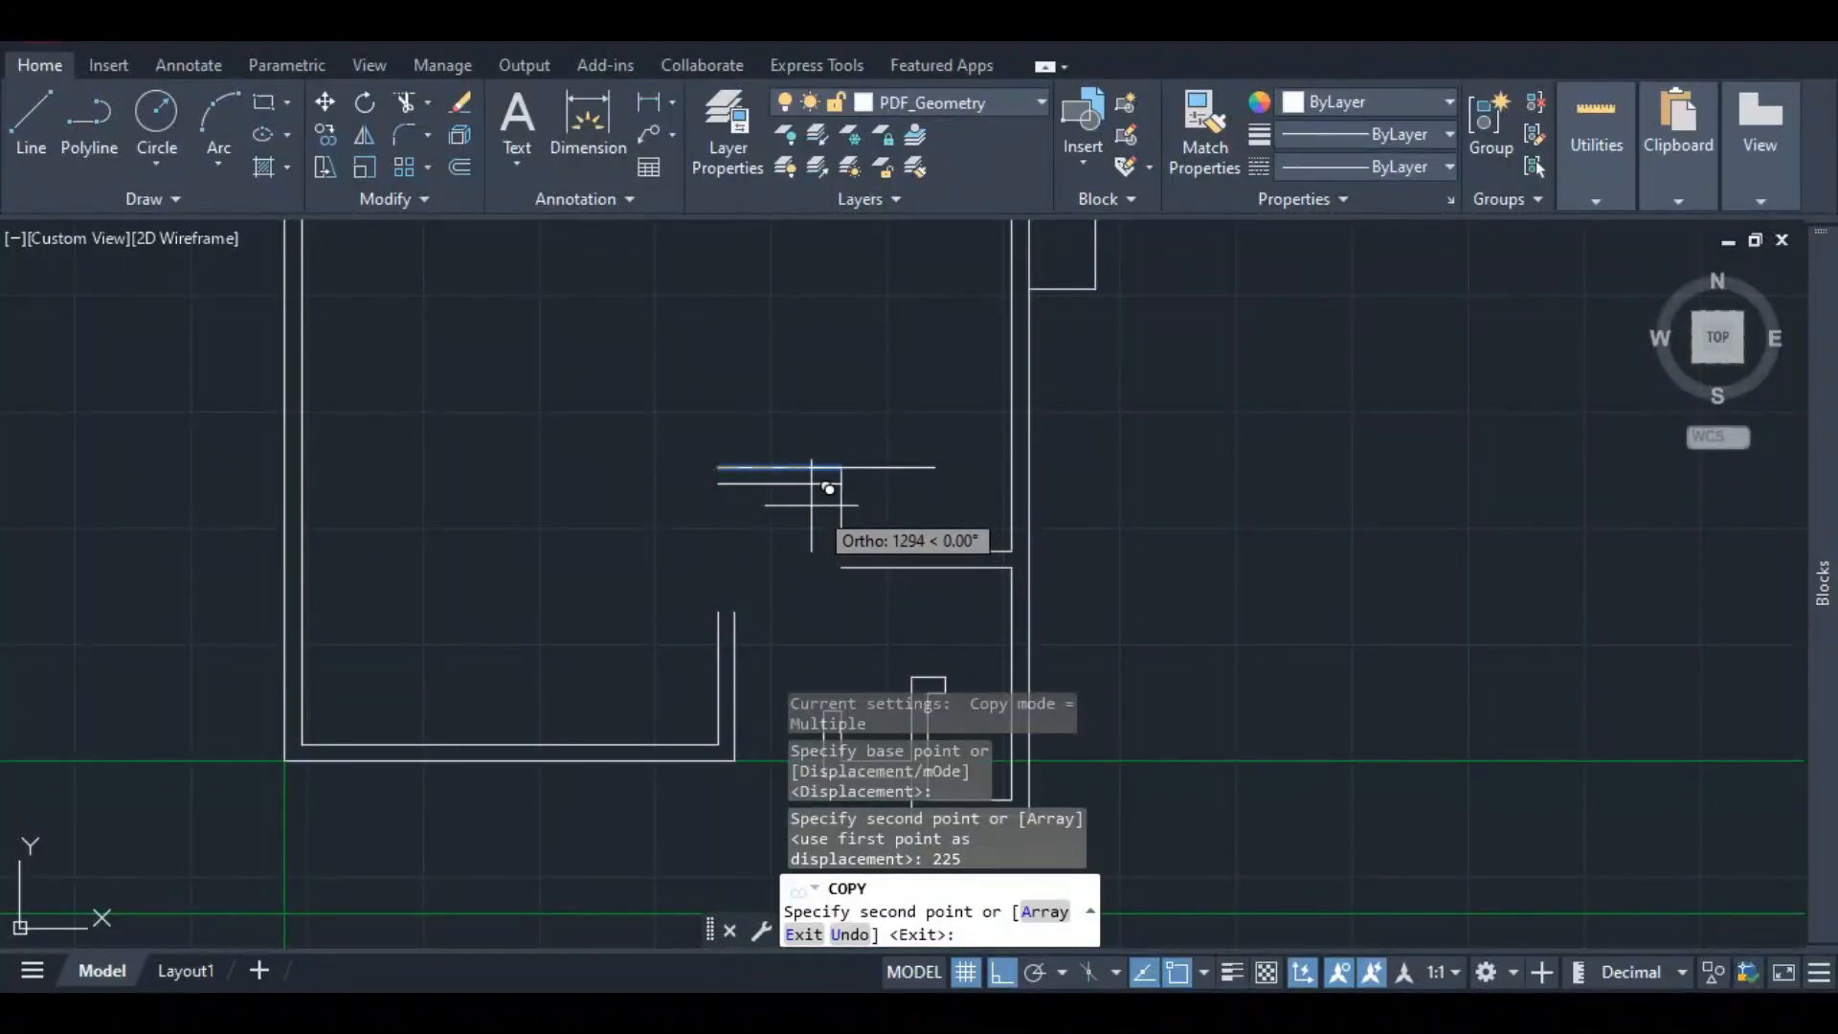
key(Escape)
- Copy the dining's short vertical west wall line 225 to the west
click(839, 510)
right_click(875, 497)
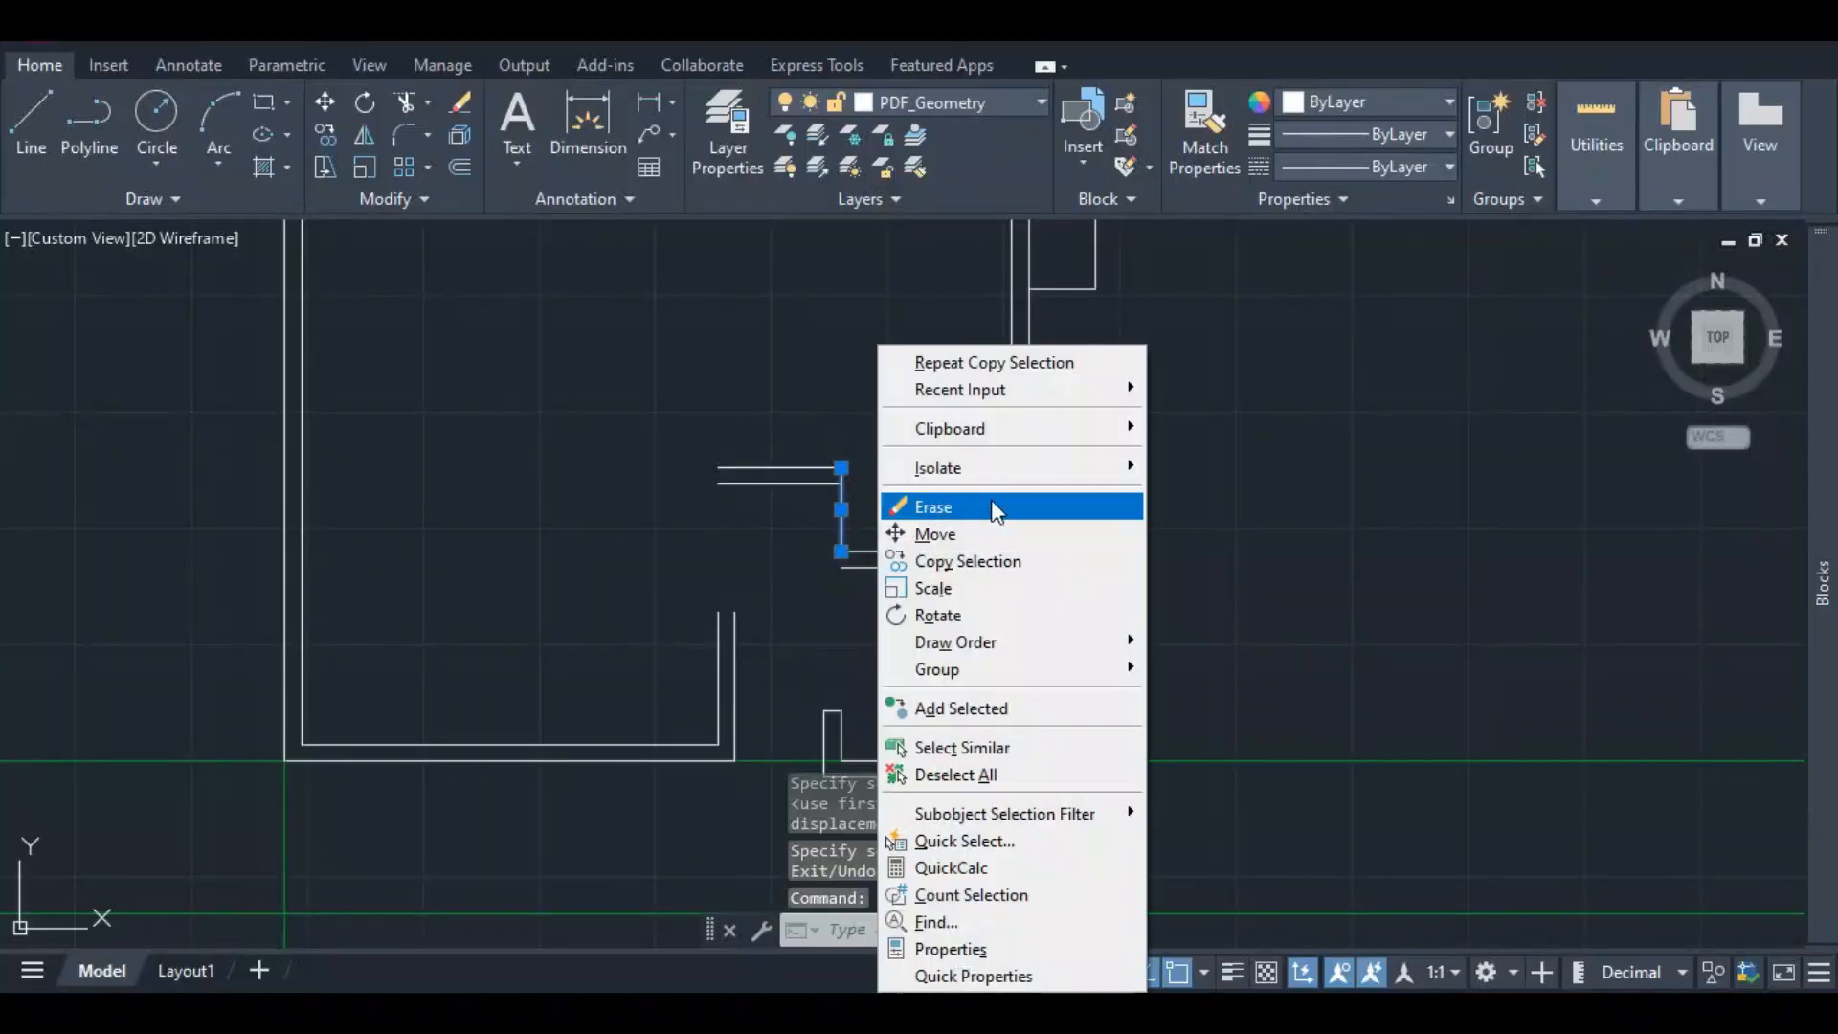
click(967, 561)
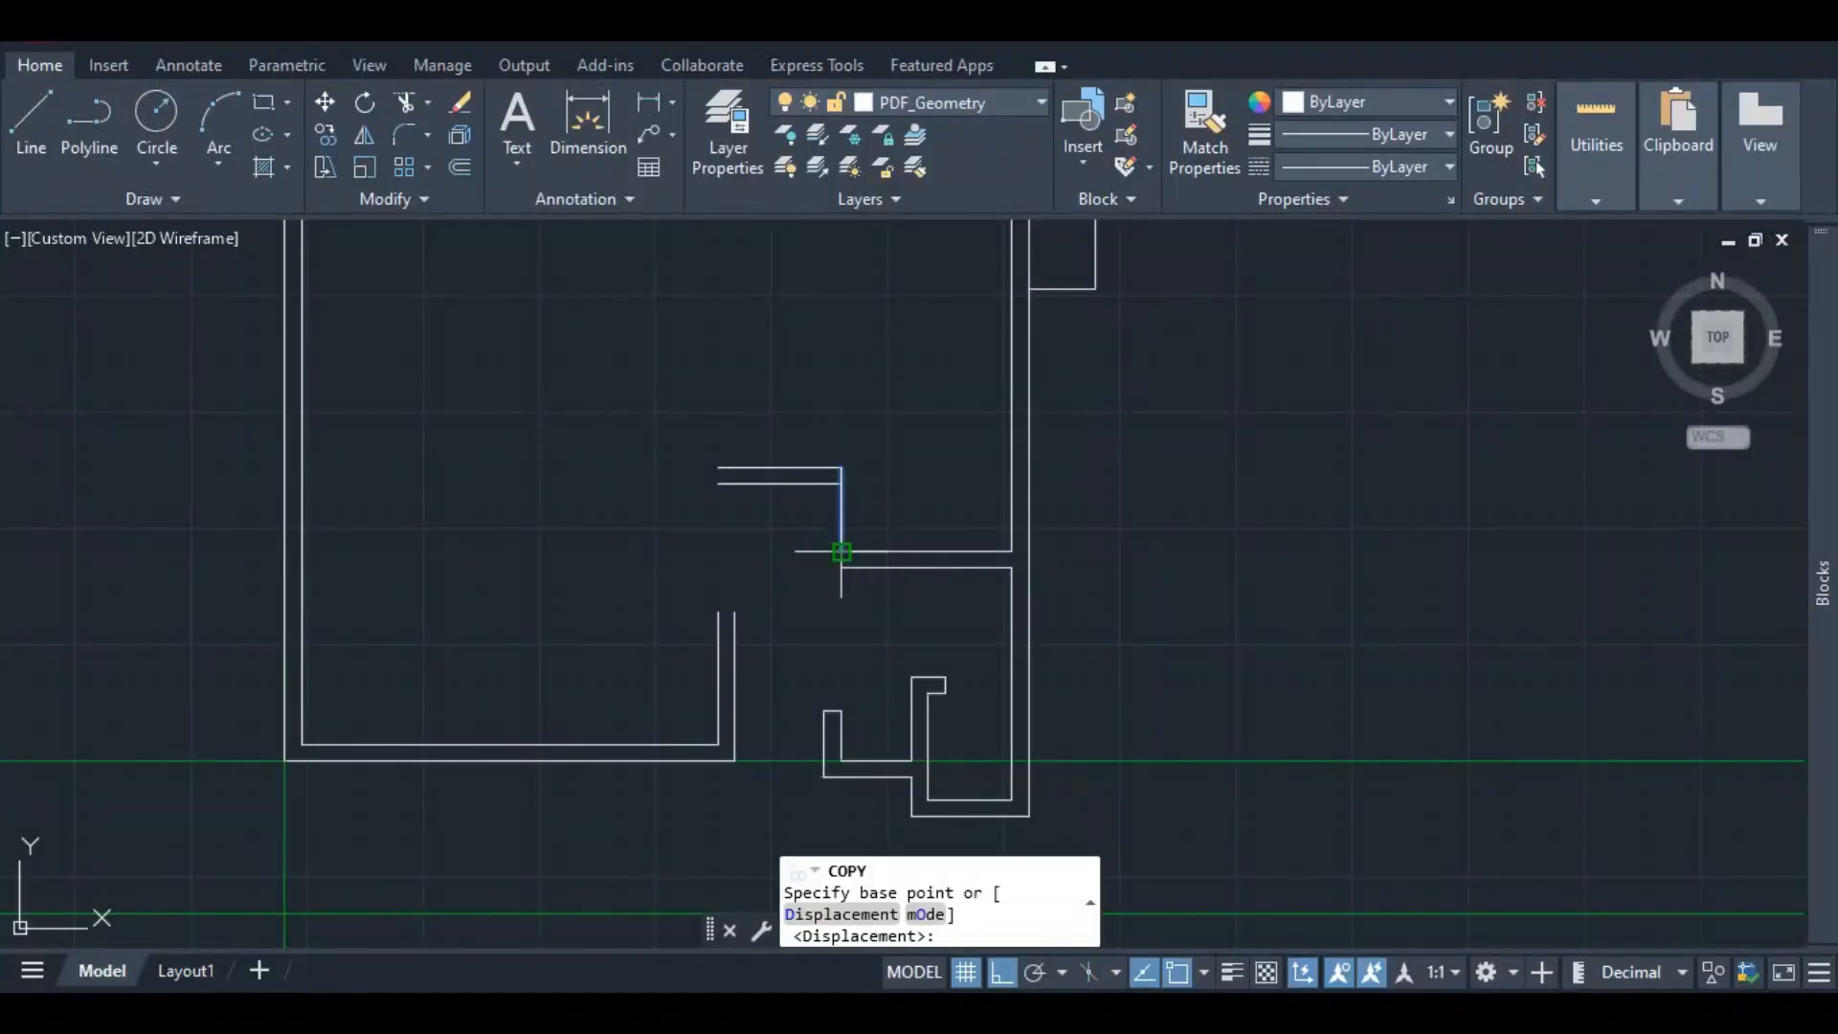
click(841, 552)
text(22)
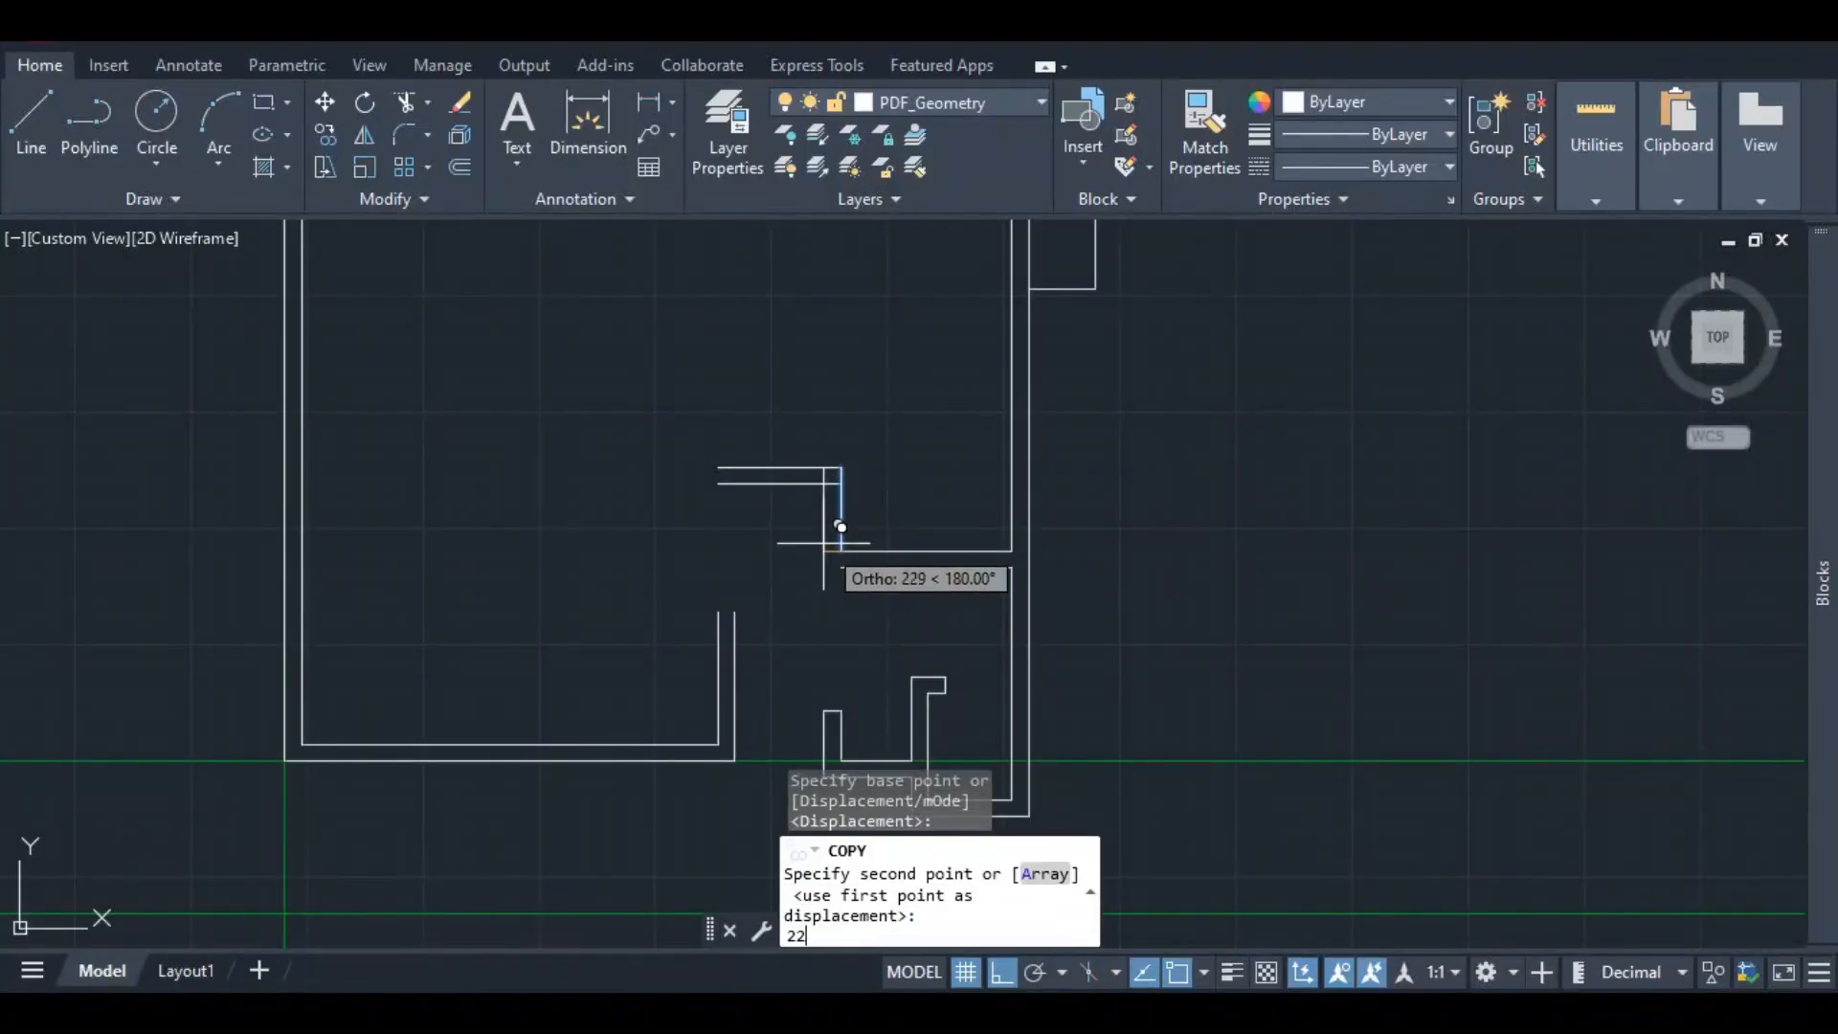
text(5)
key(Return)
key(Escape)
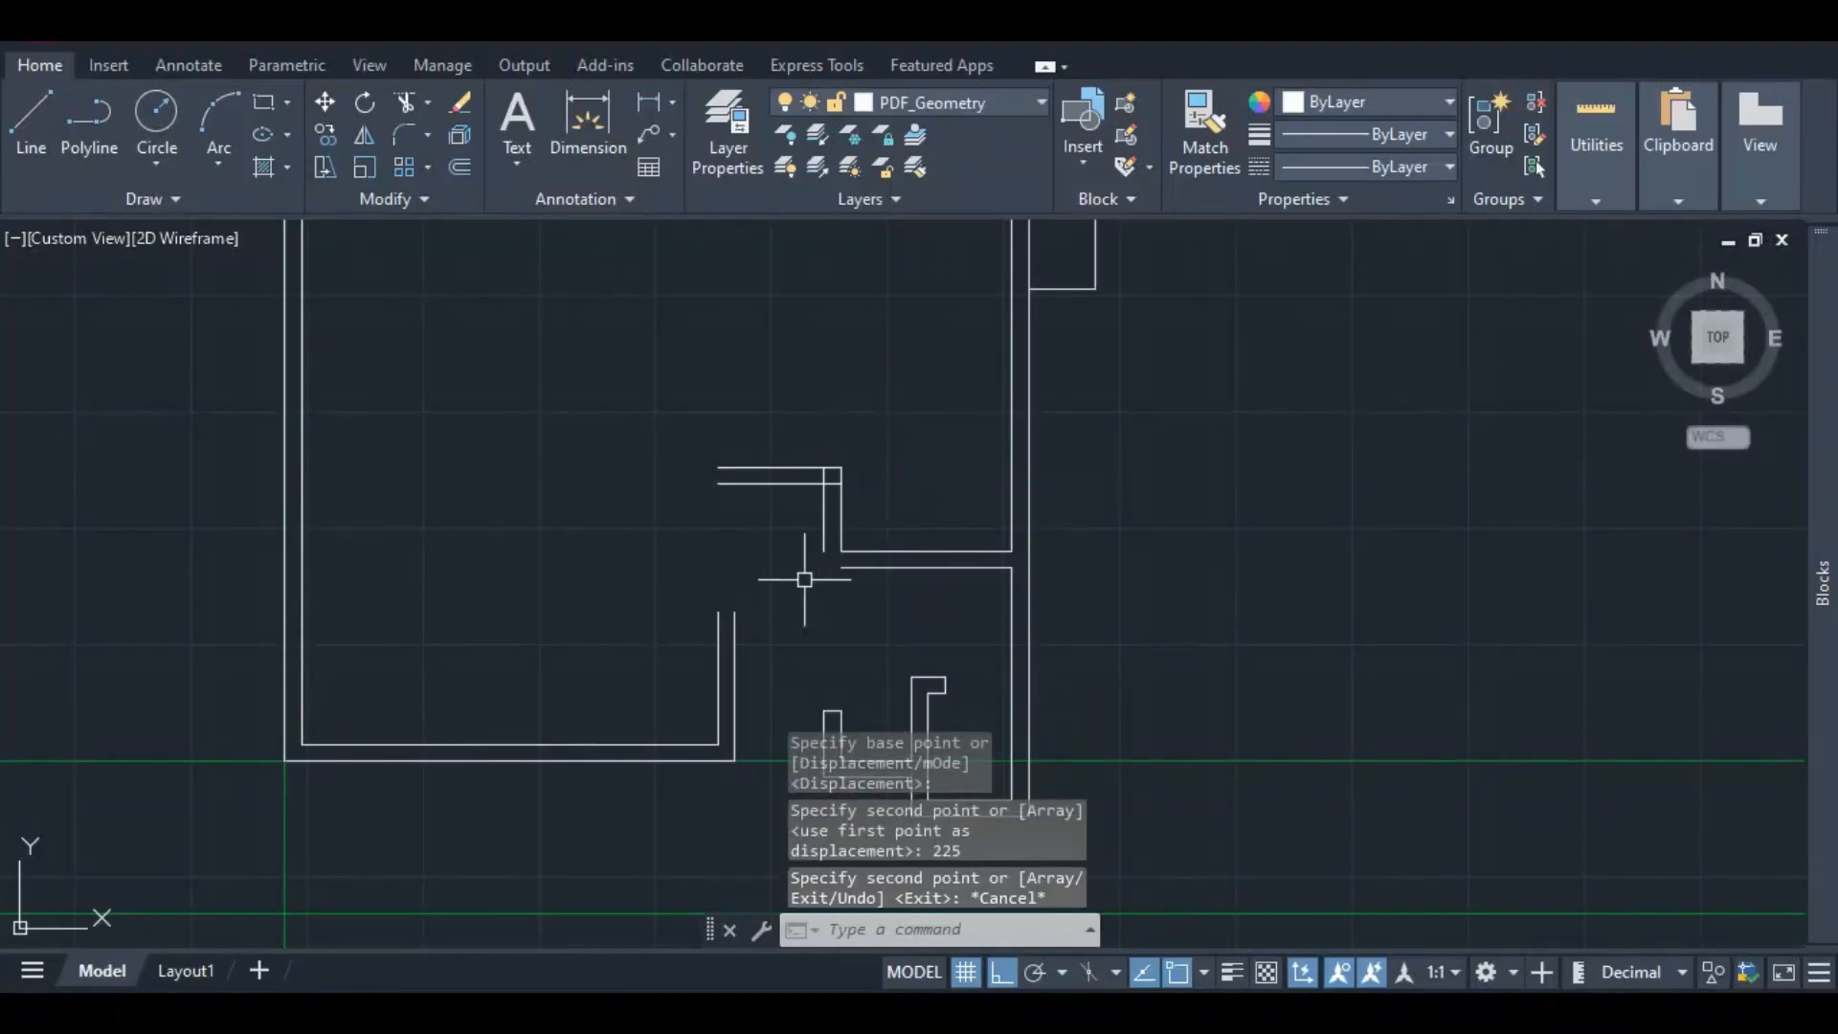
- Stretch the copied vertical line south to the ante room wall face's level, and that face's west end to meet it in a corner
click(823, 527)
click(823, 551)
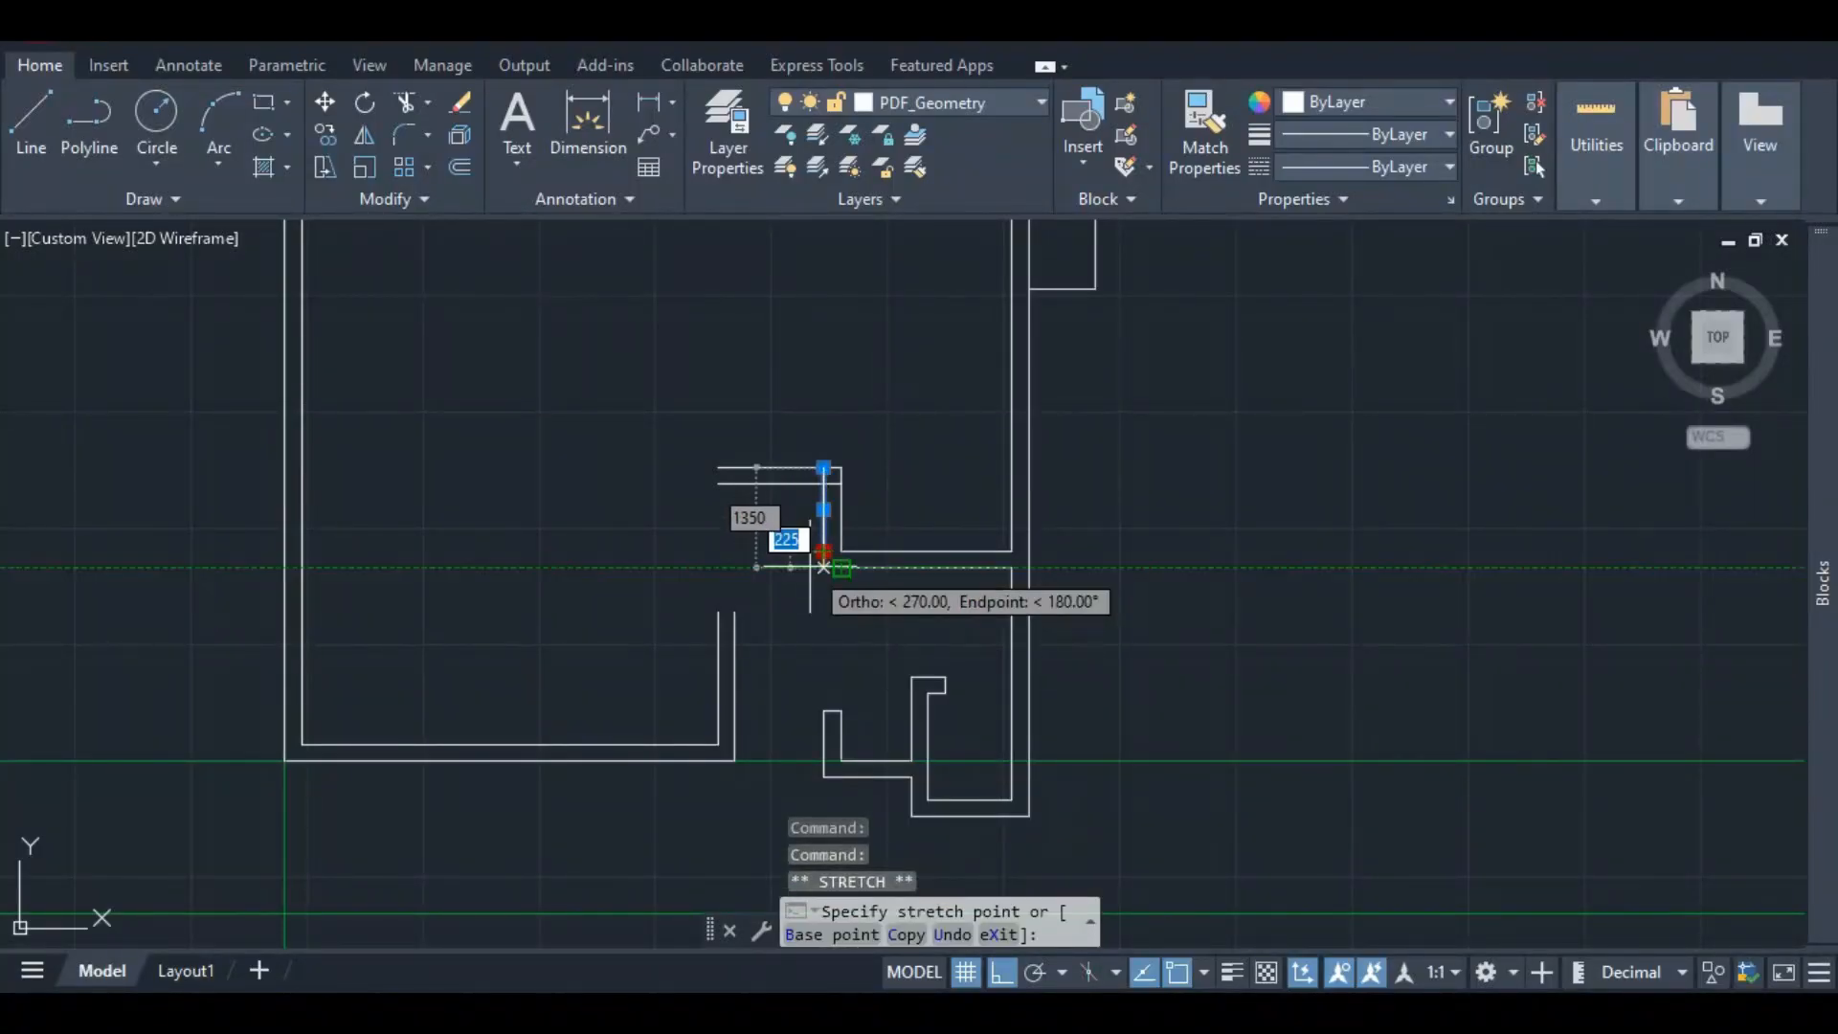
click(823, 568)
click(847, 568)
click(823, 567)
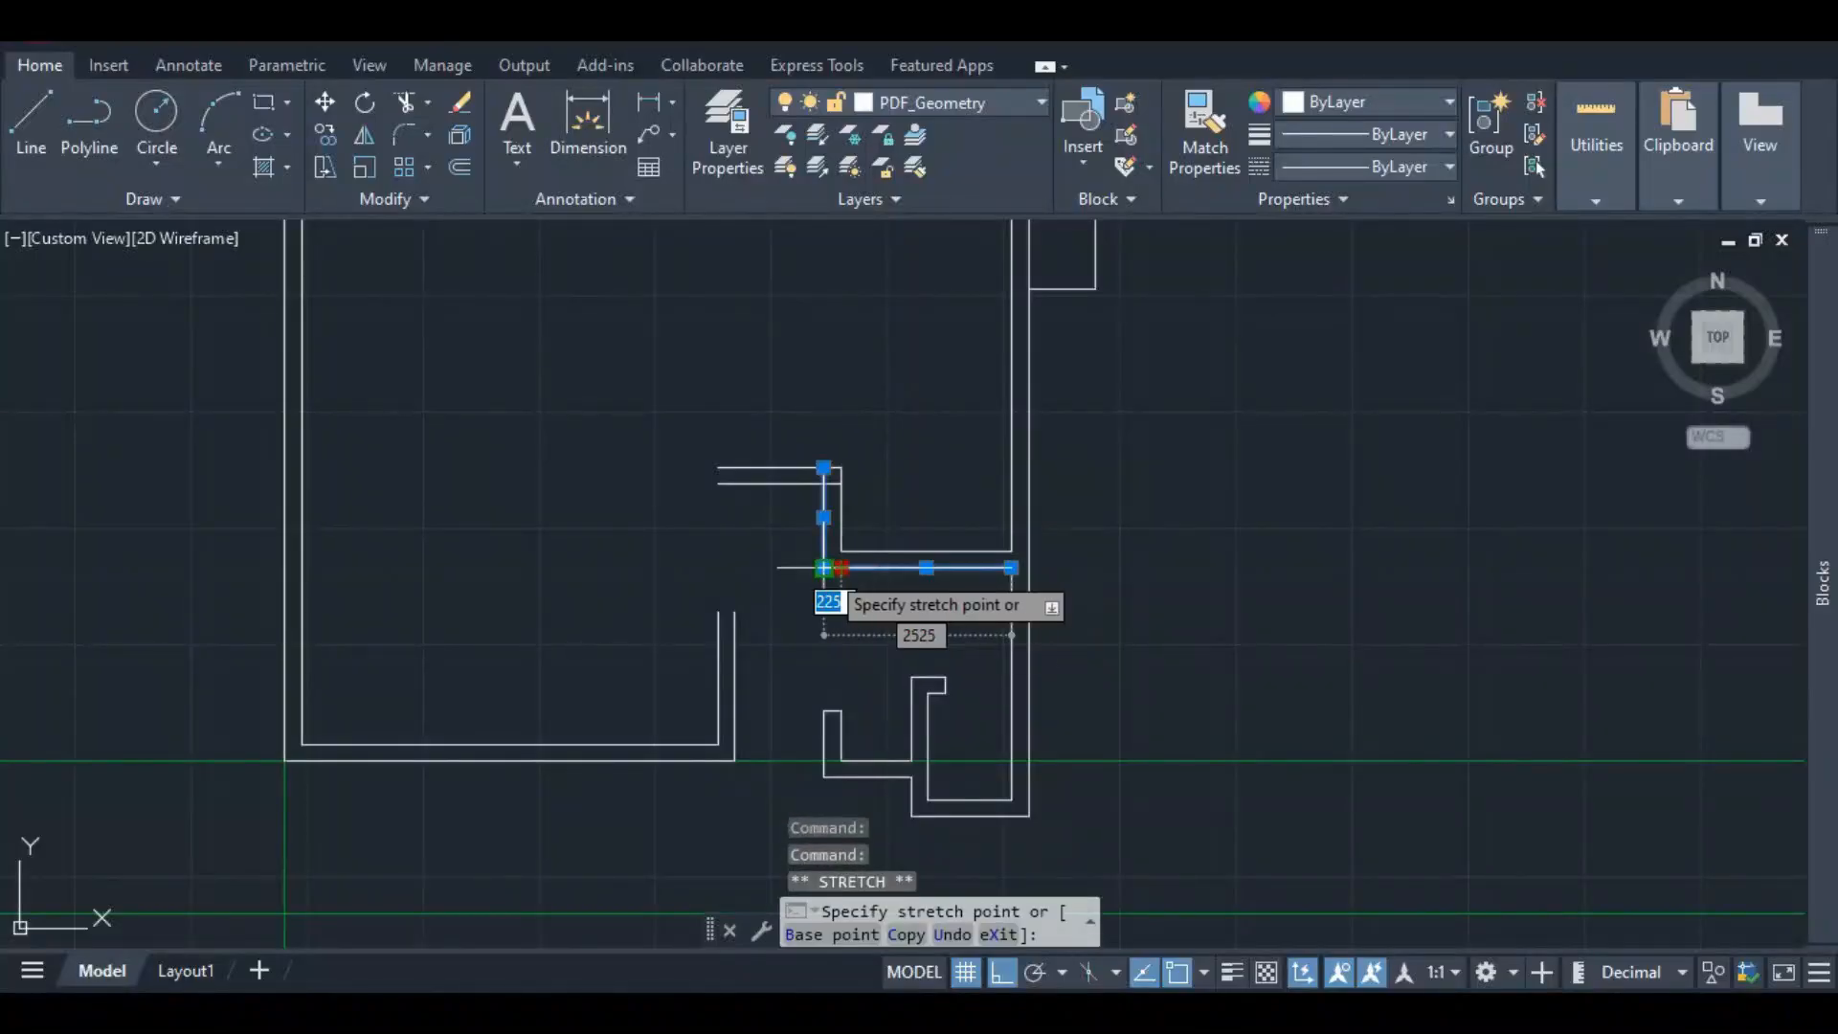
click(823, 568)
scroll(819, 480, up, 2)
scroll(816, 479, up, 2)
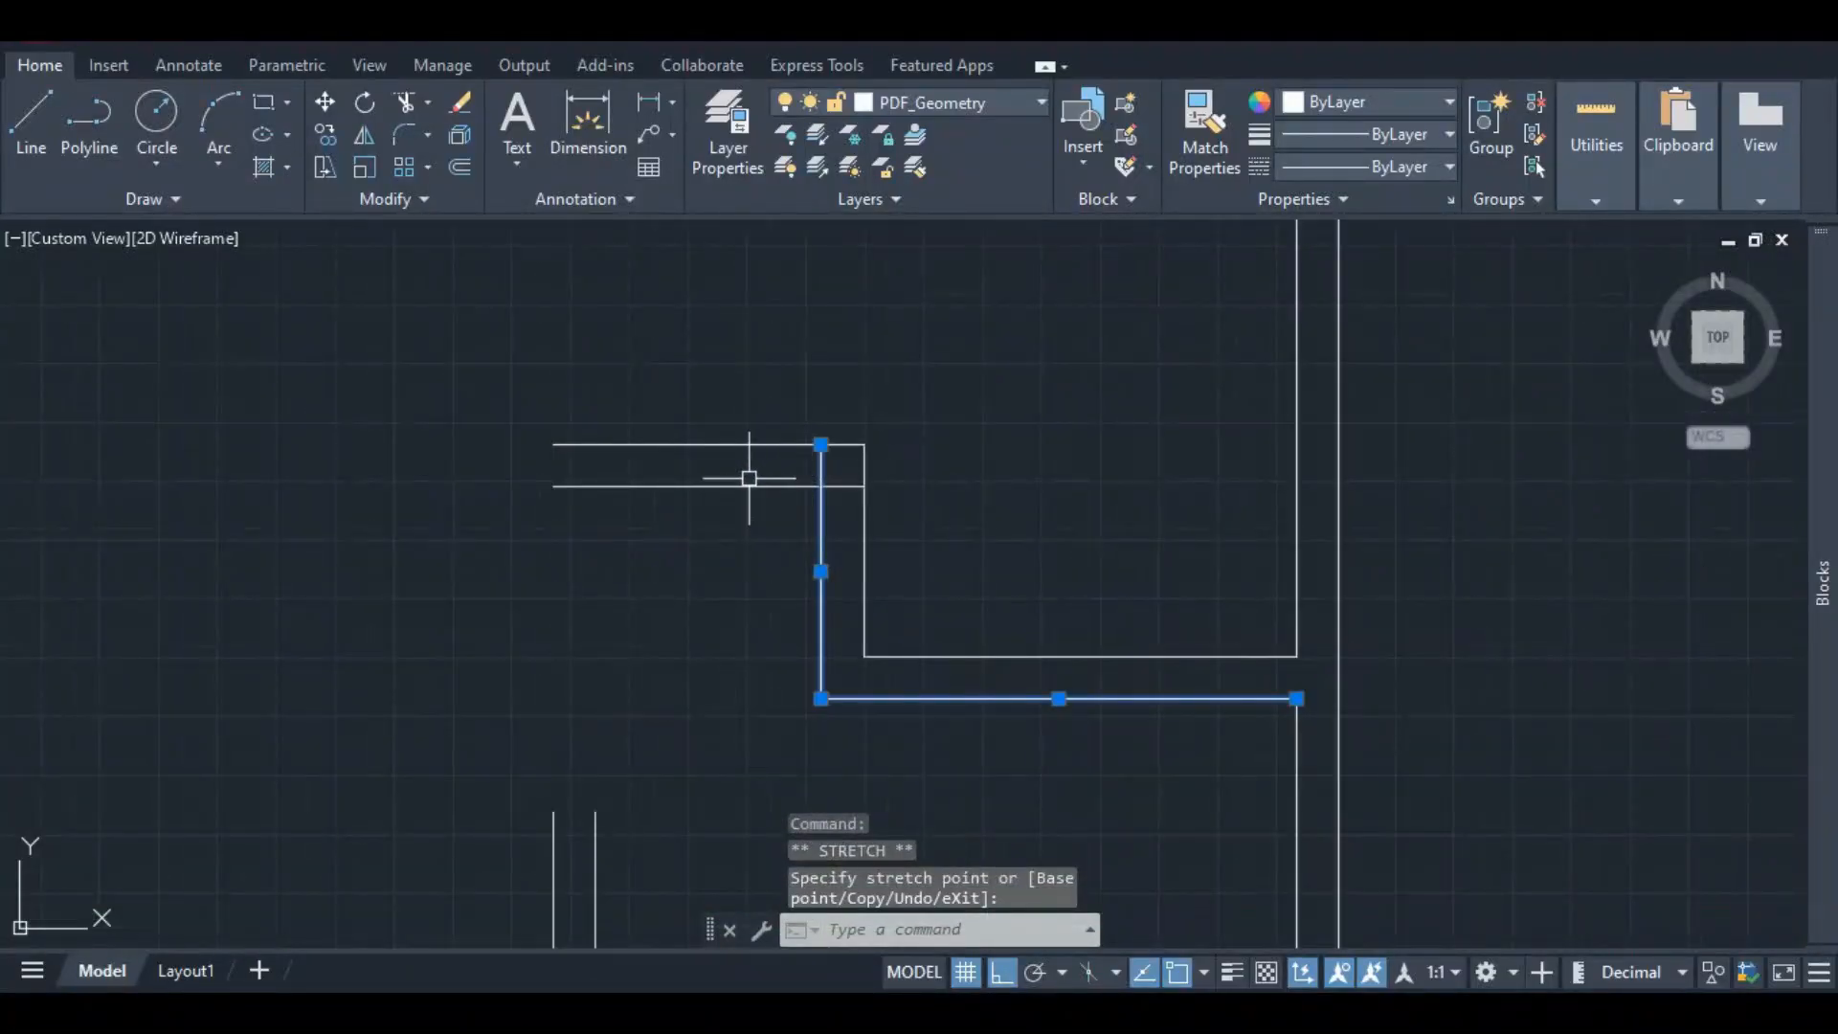
key(Escape)
- Draw a line closing the west end of the stepped wall between its north and south faces
click(560, 444)
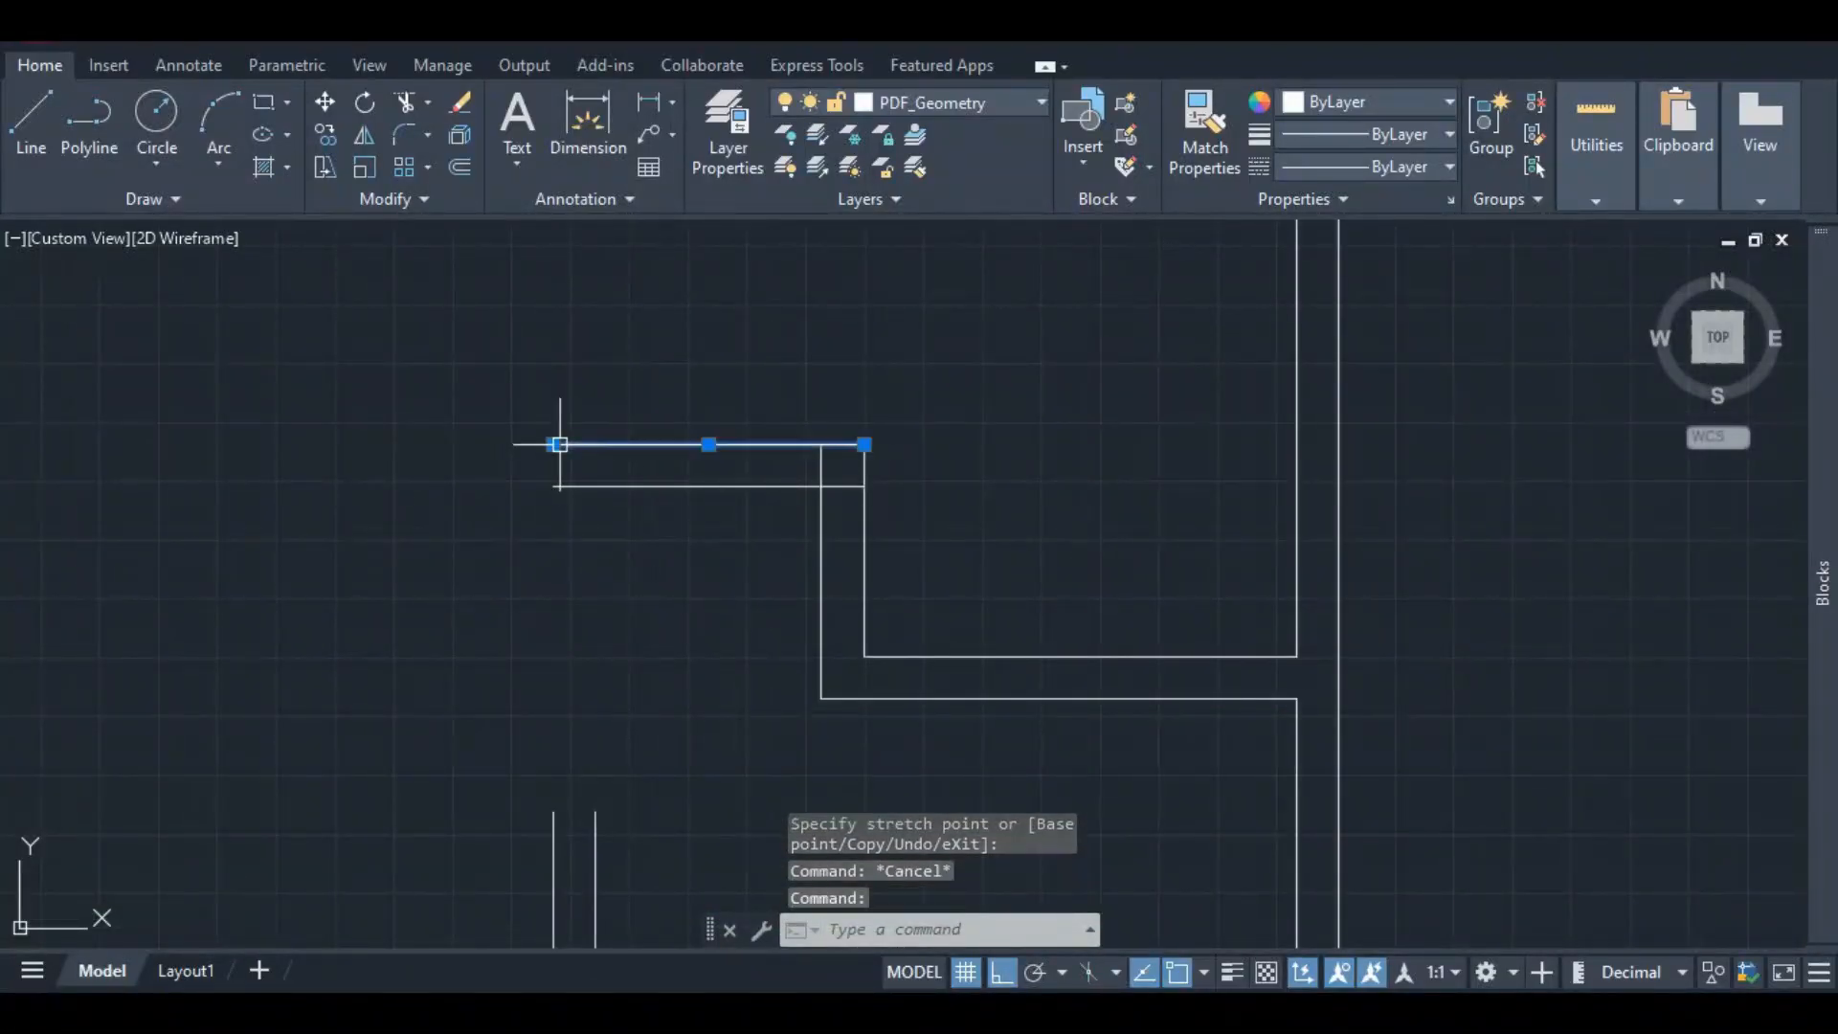
text(l)
key(Return)
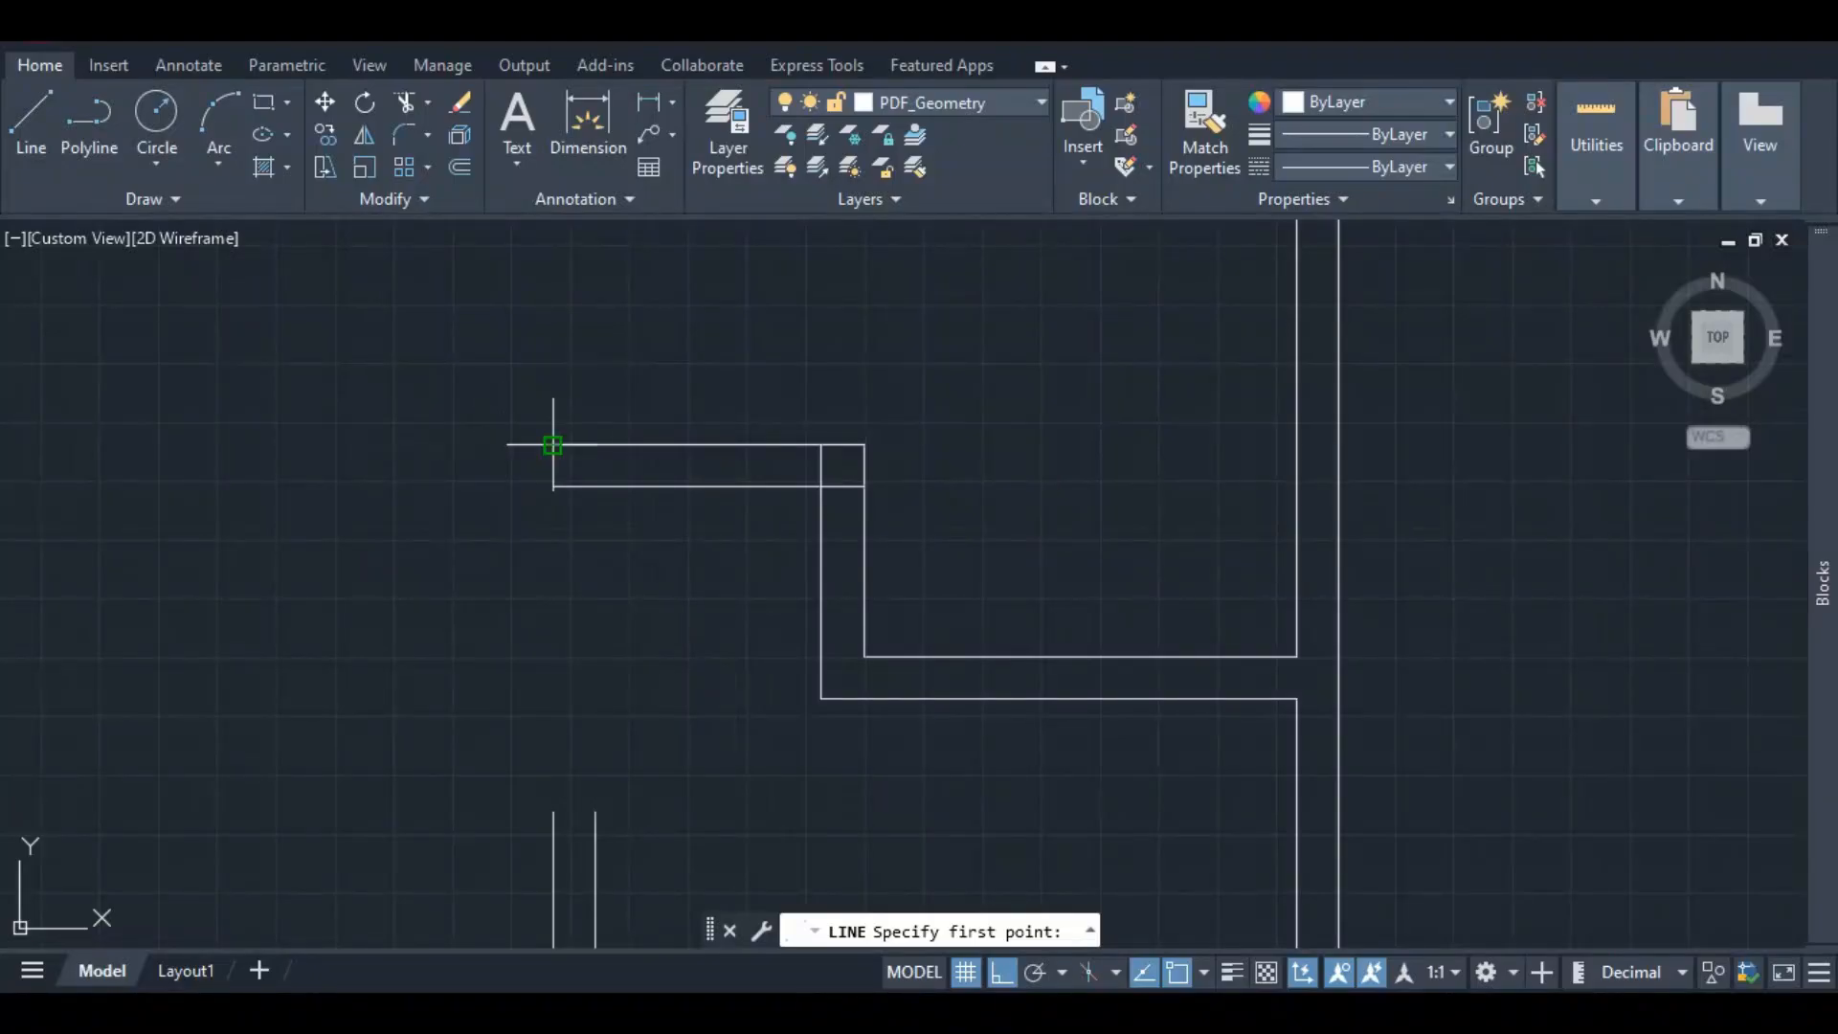
click(553, 486)
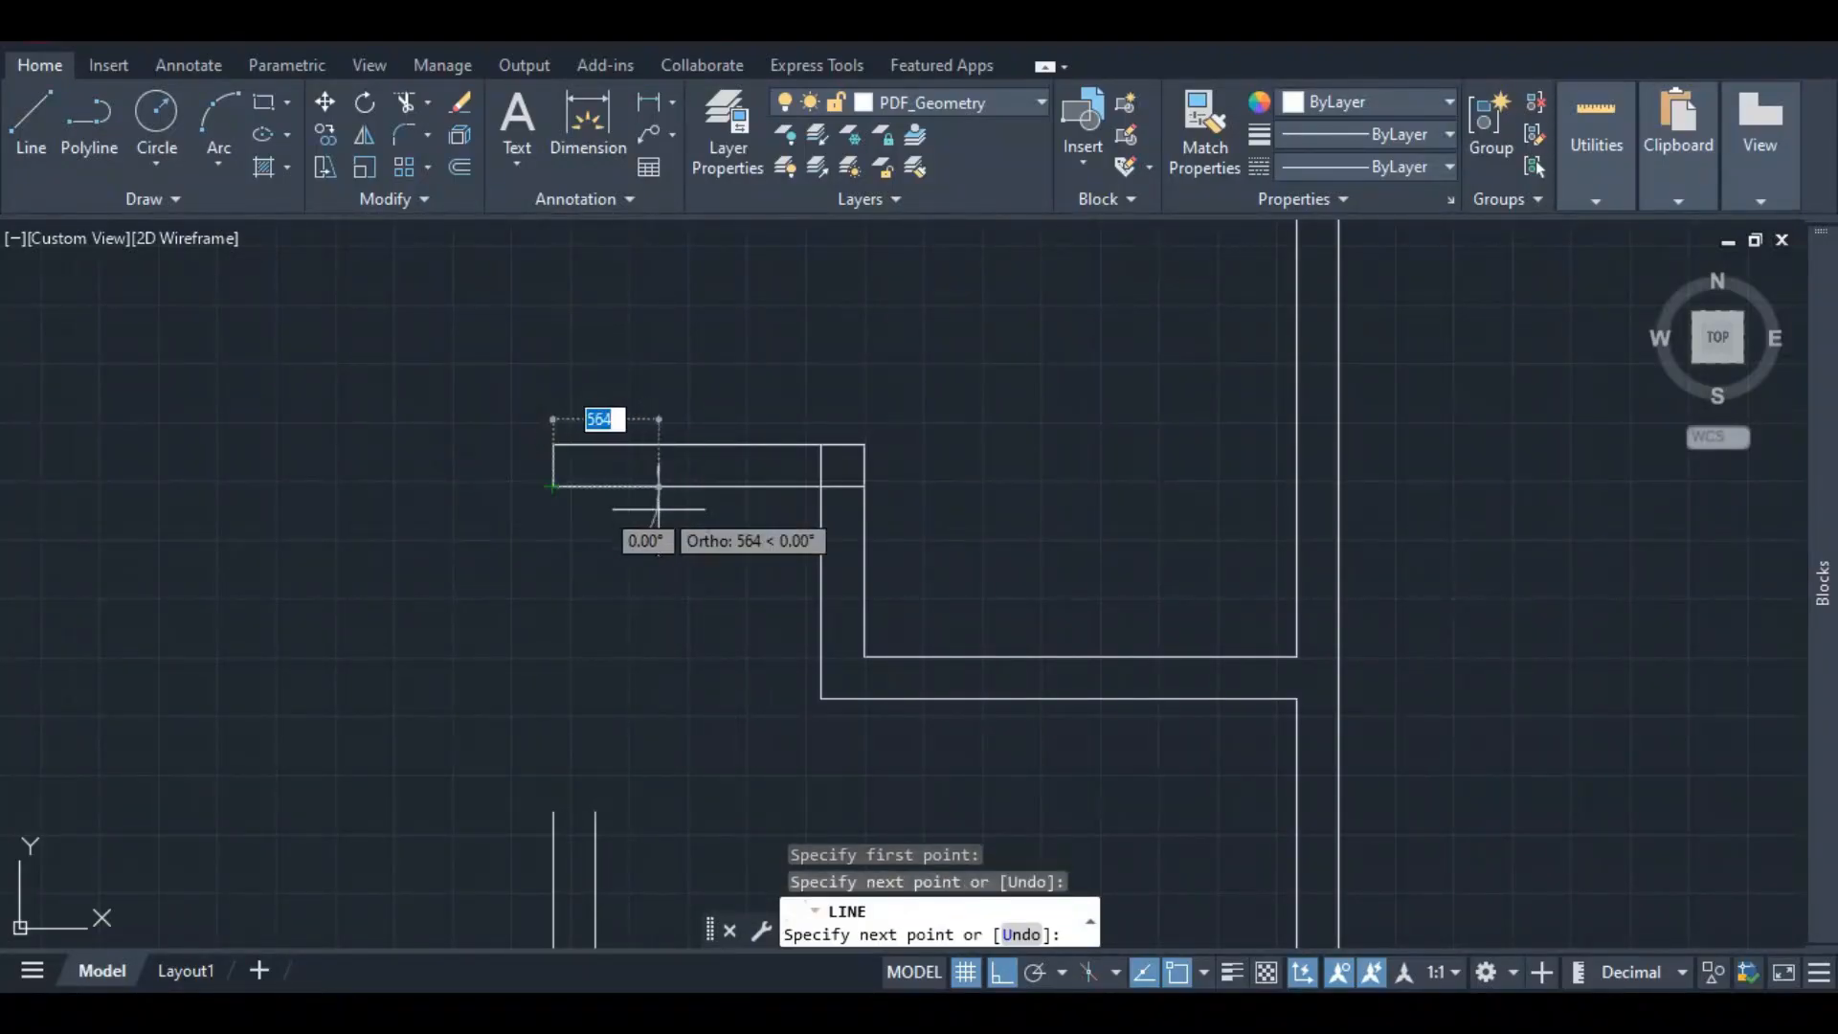
key(Escape)
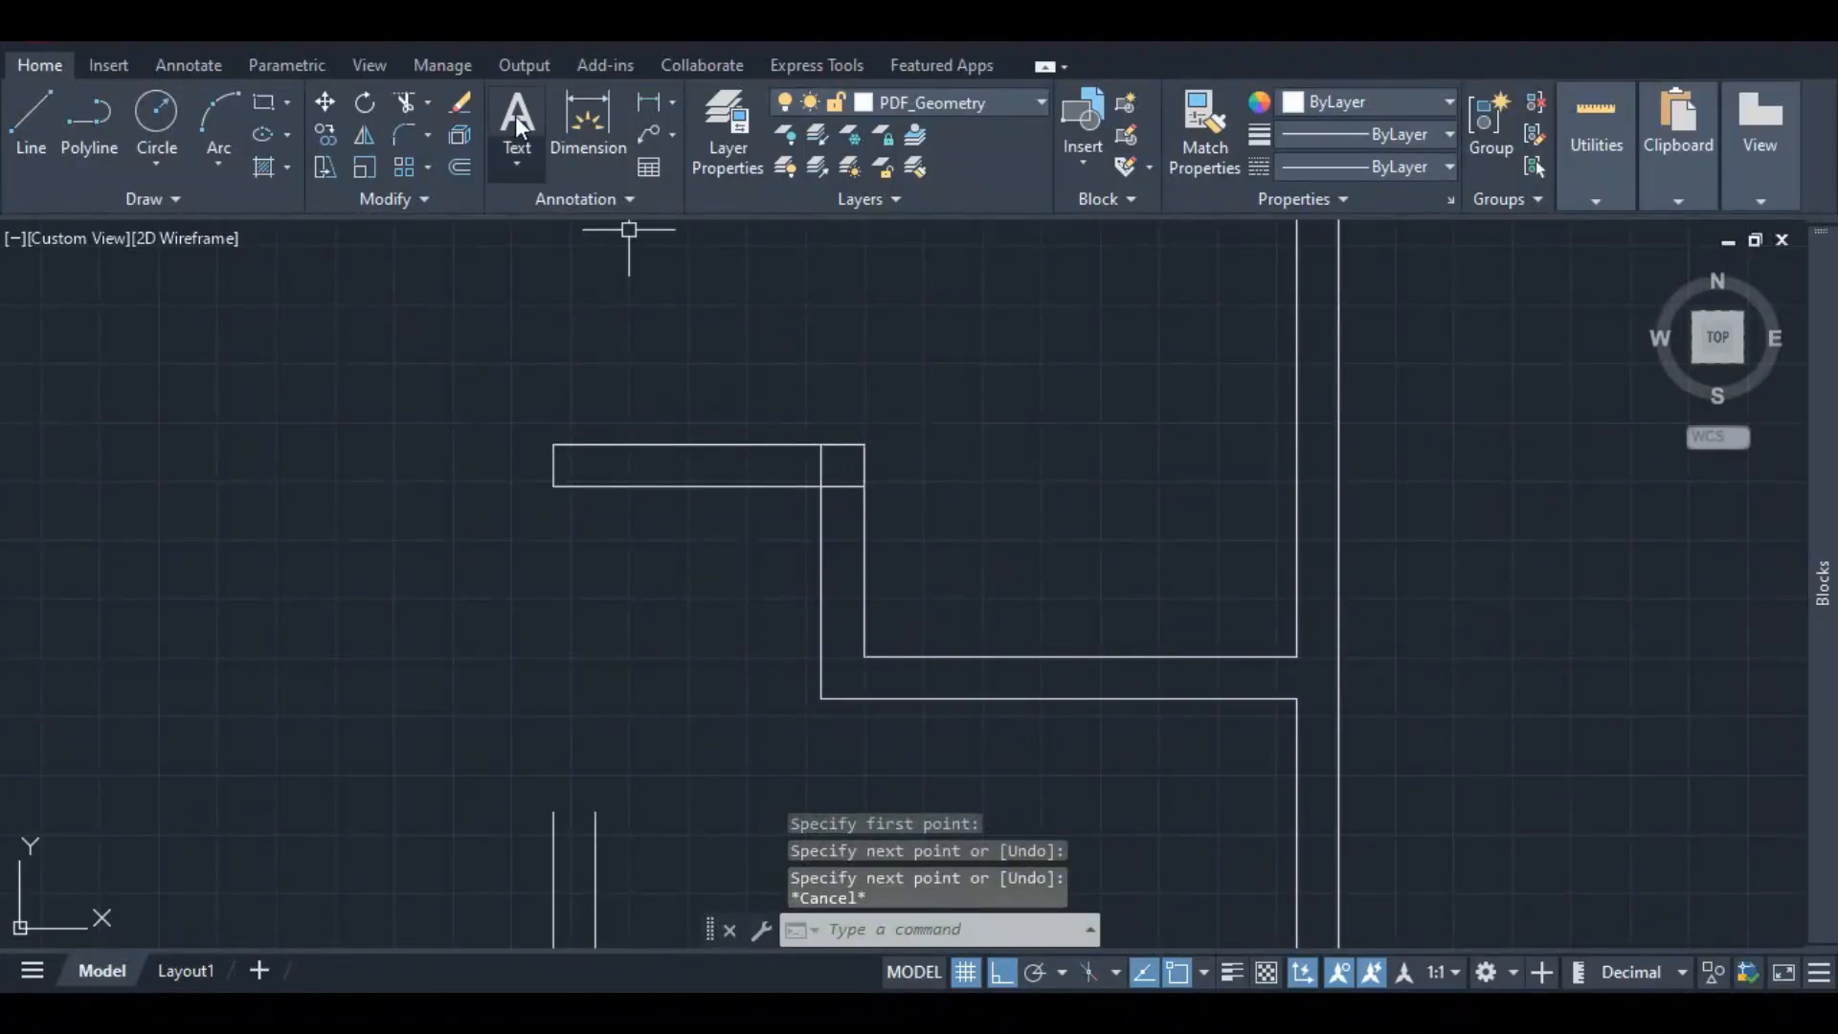
- Shorten the west vertical face and the horizontal south face of the stepped wall so they meet at the inner corner
click(820, 450)
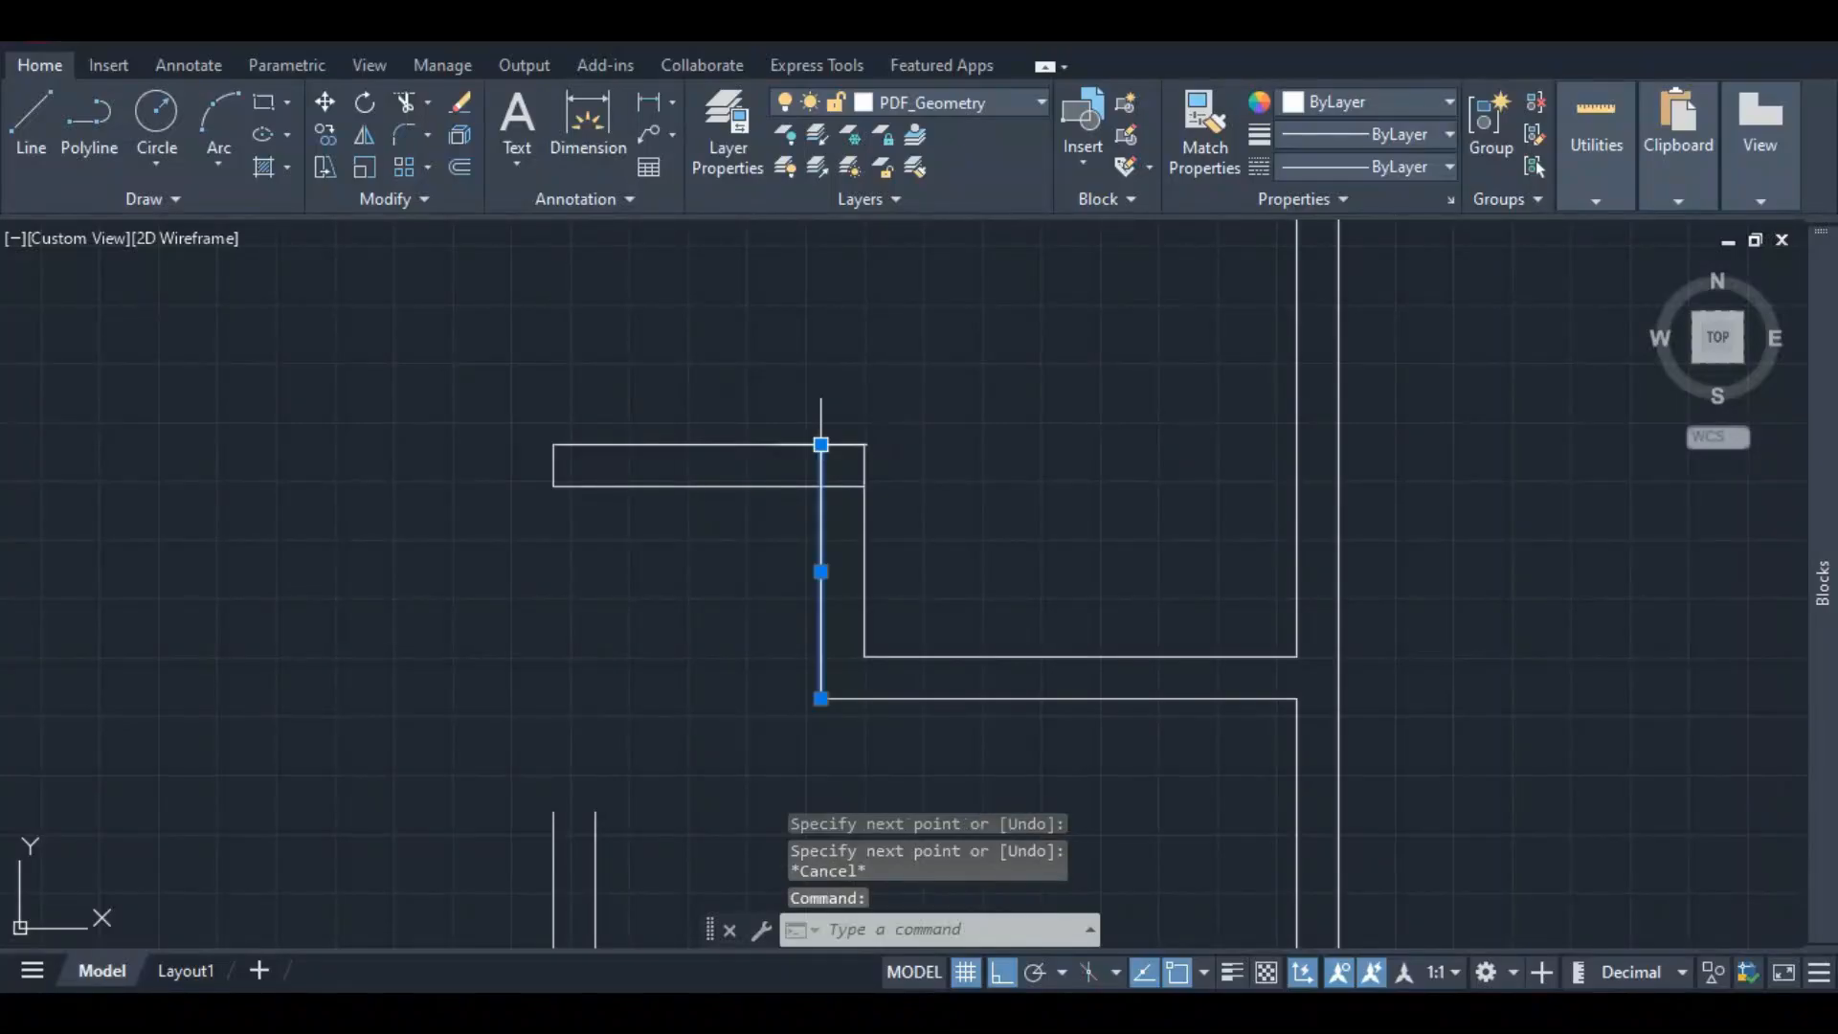
click(820, 444)
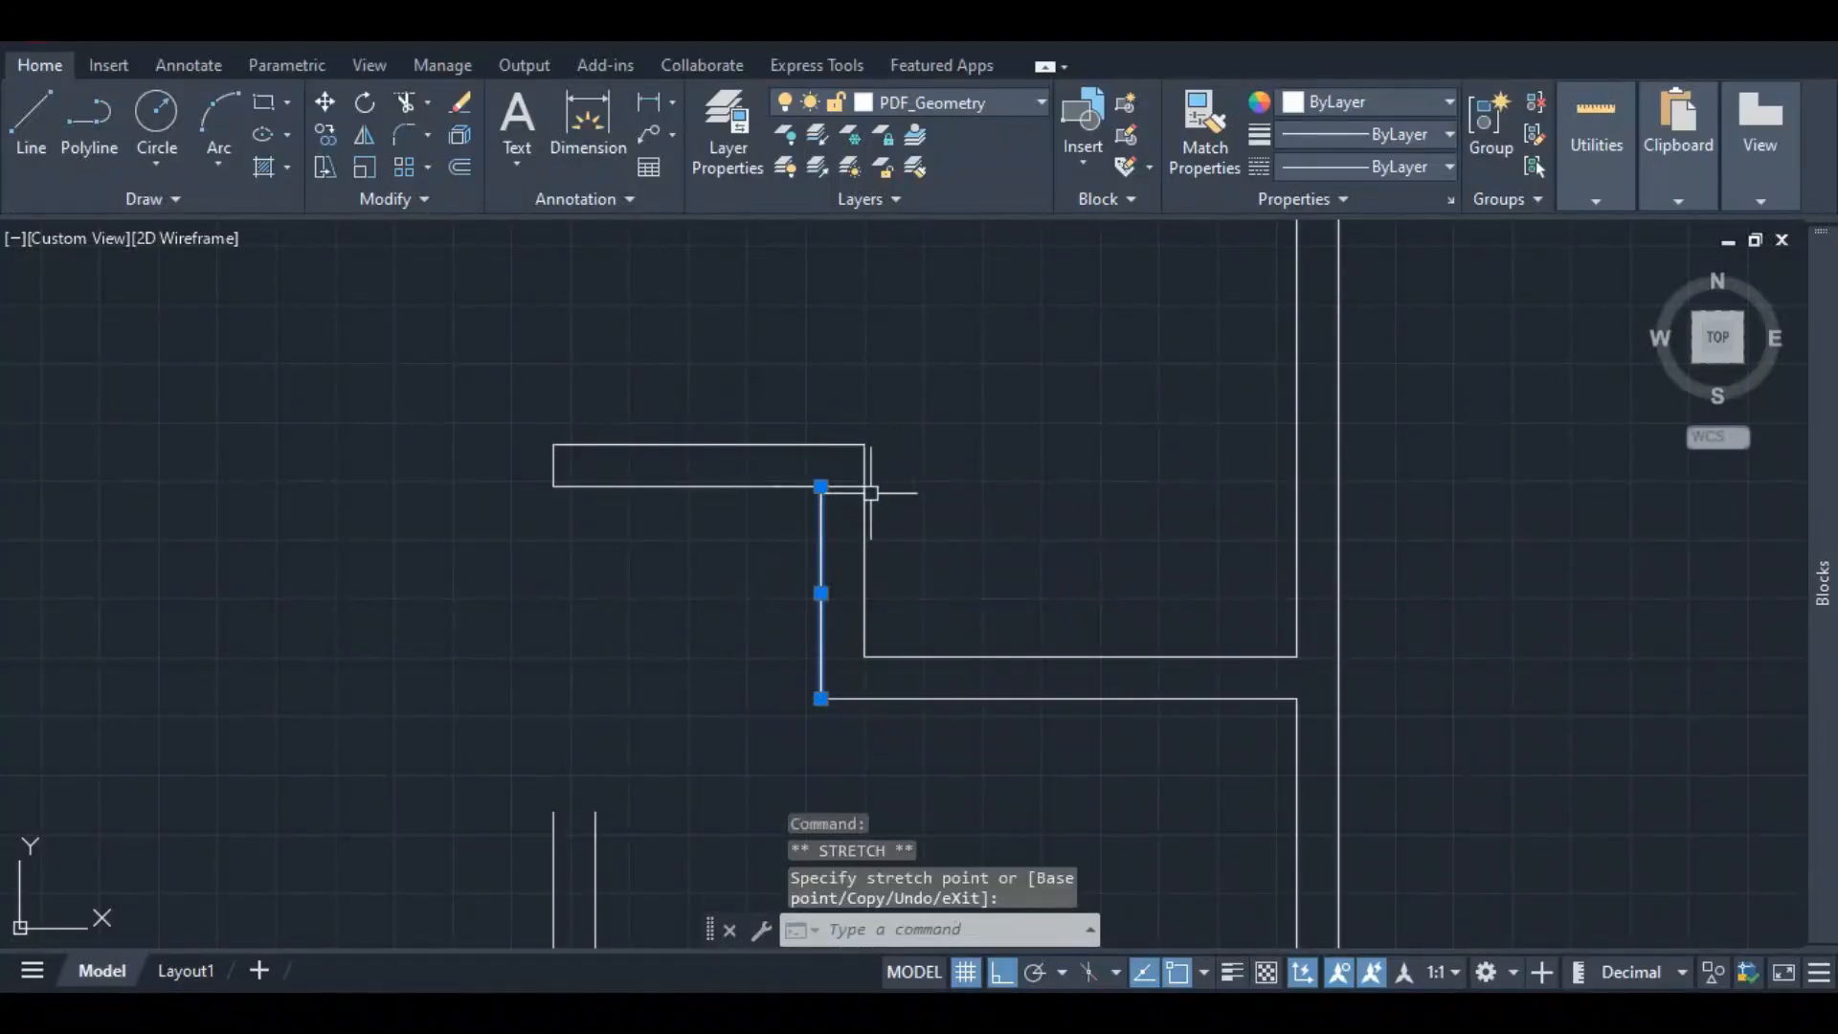
click(860, 485)
click(871, 486)
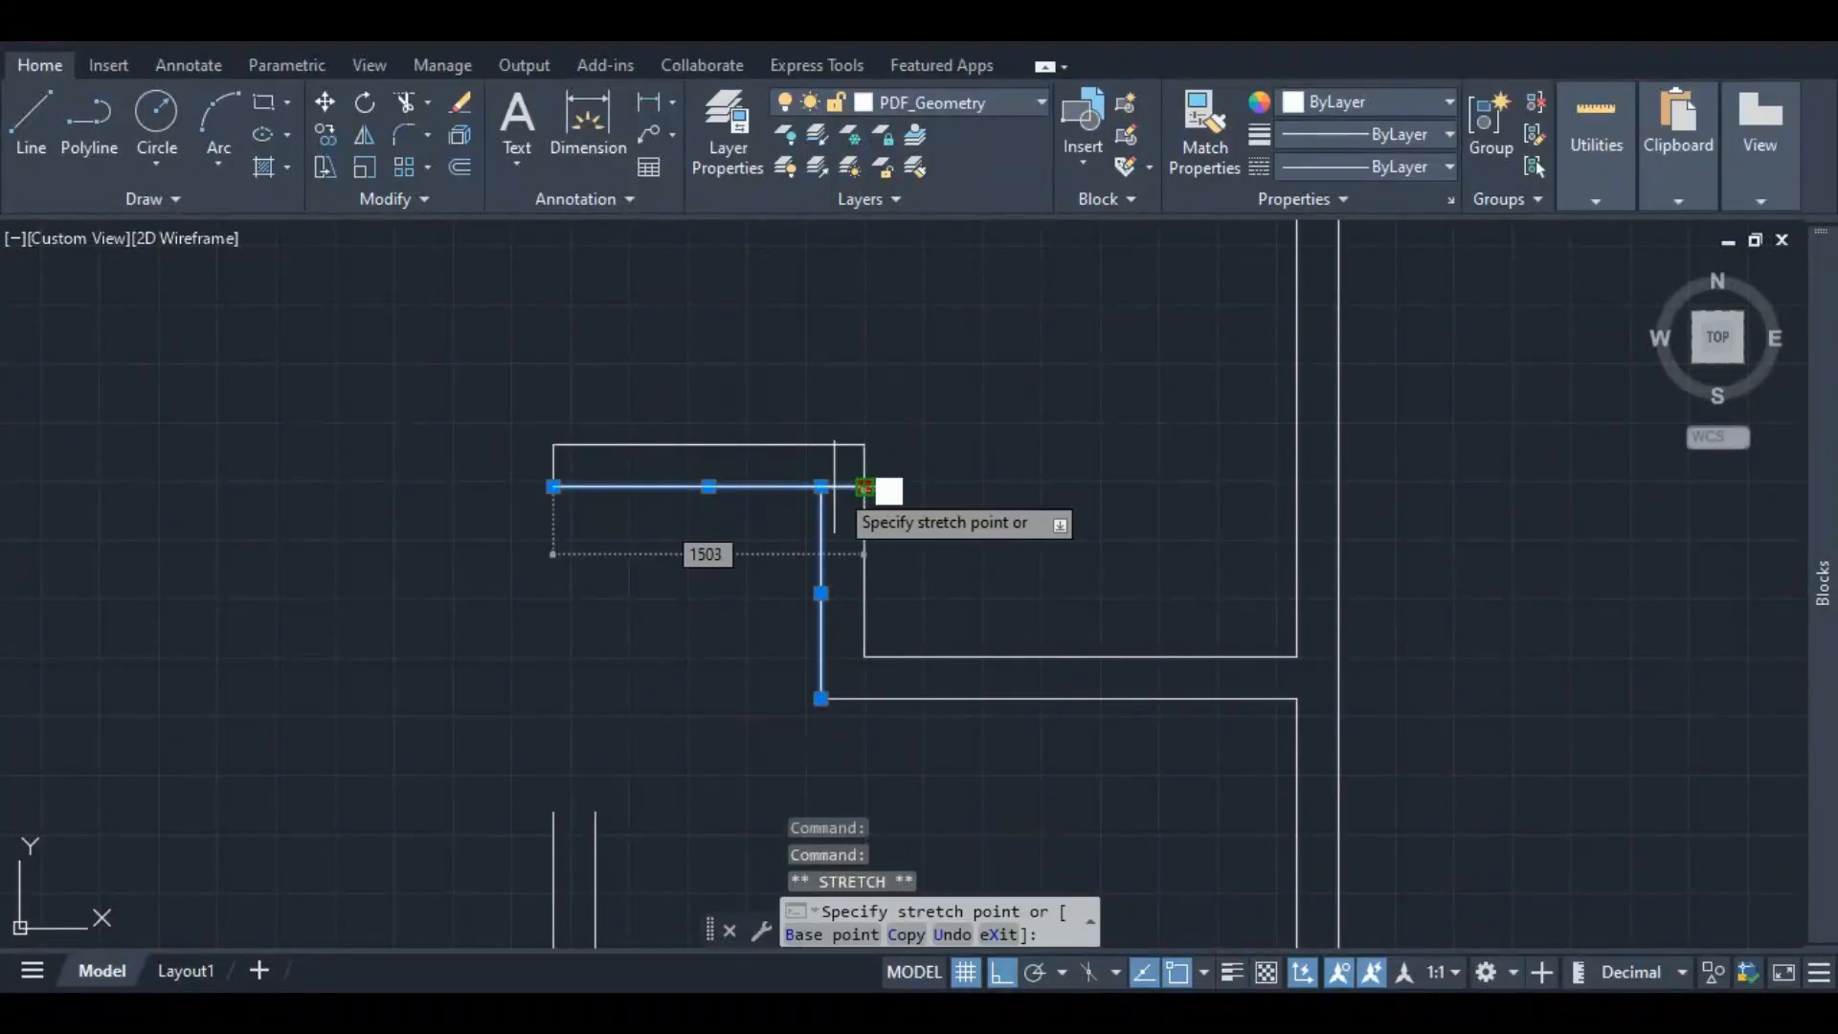
click(821, 486)
click(821, 487)
scroll(823, 489, down, 4)
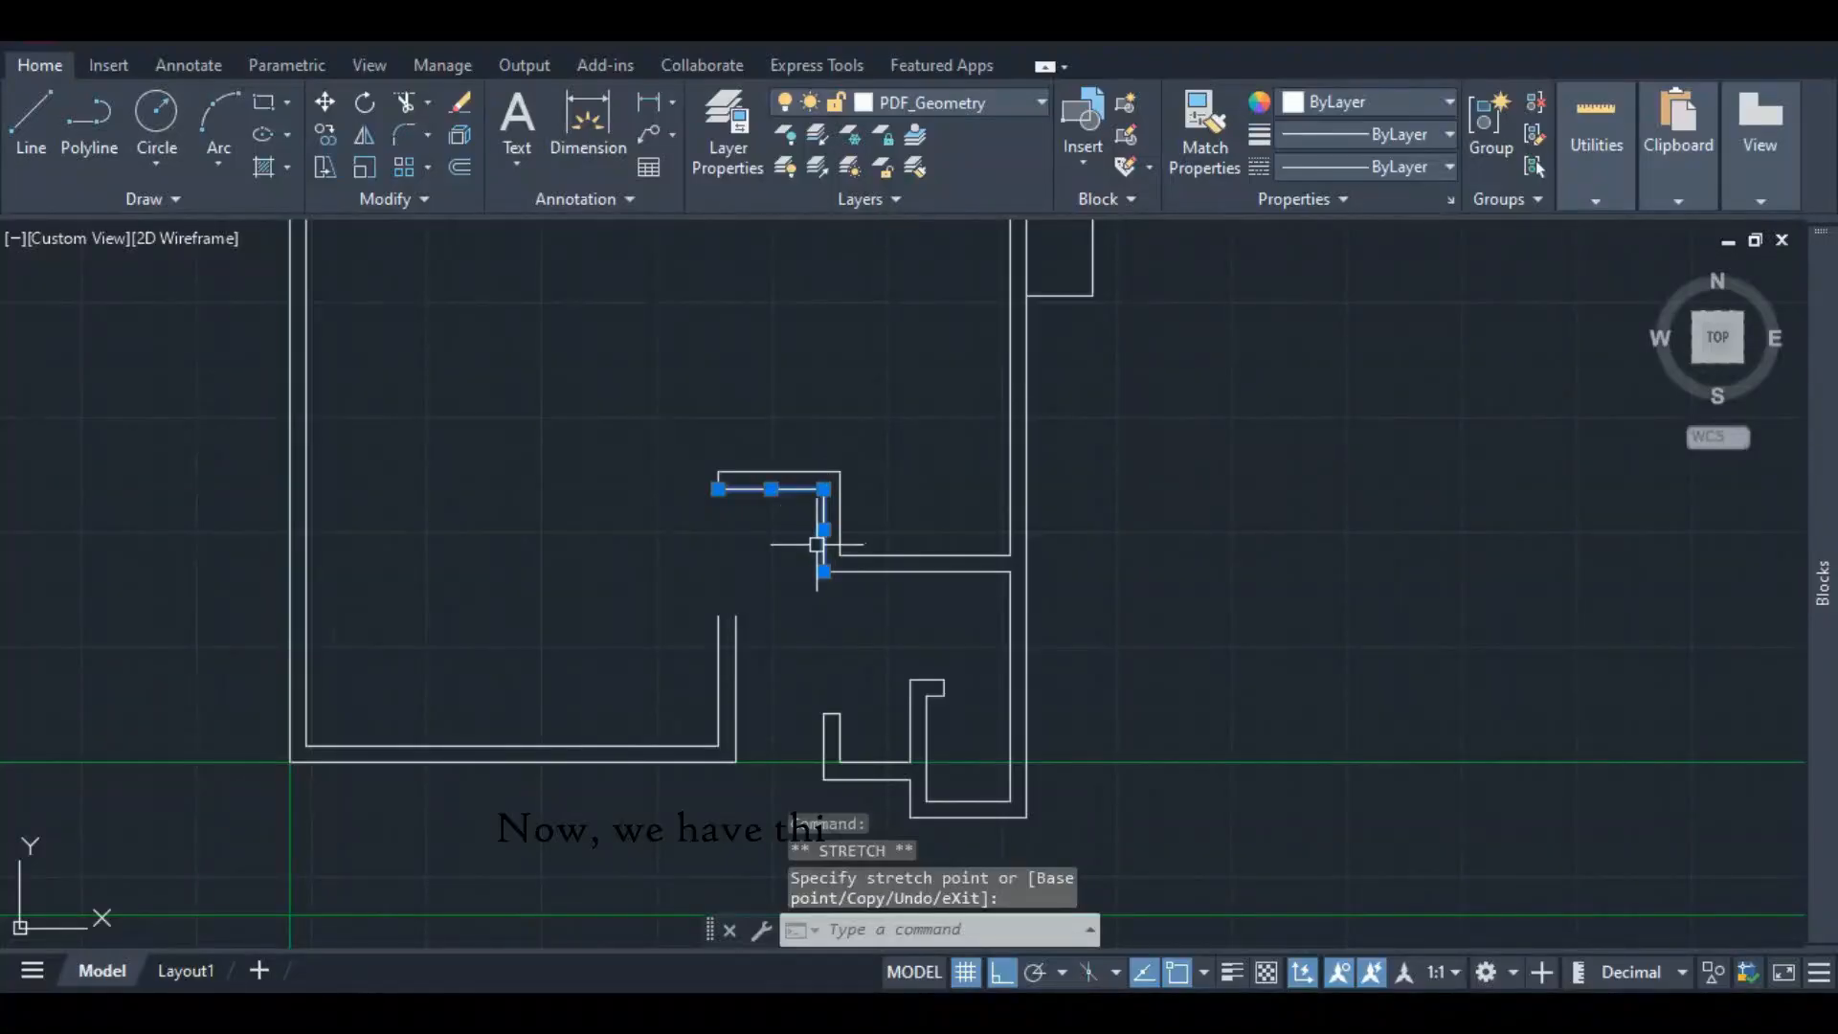
key(Escape)
- Examine the door opening between the living room and ante room on the existing plan, including nearby wall dimensions
scroll(841, 525, down, 8)
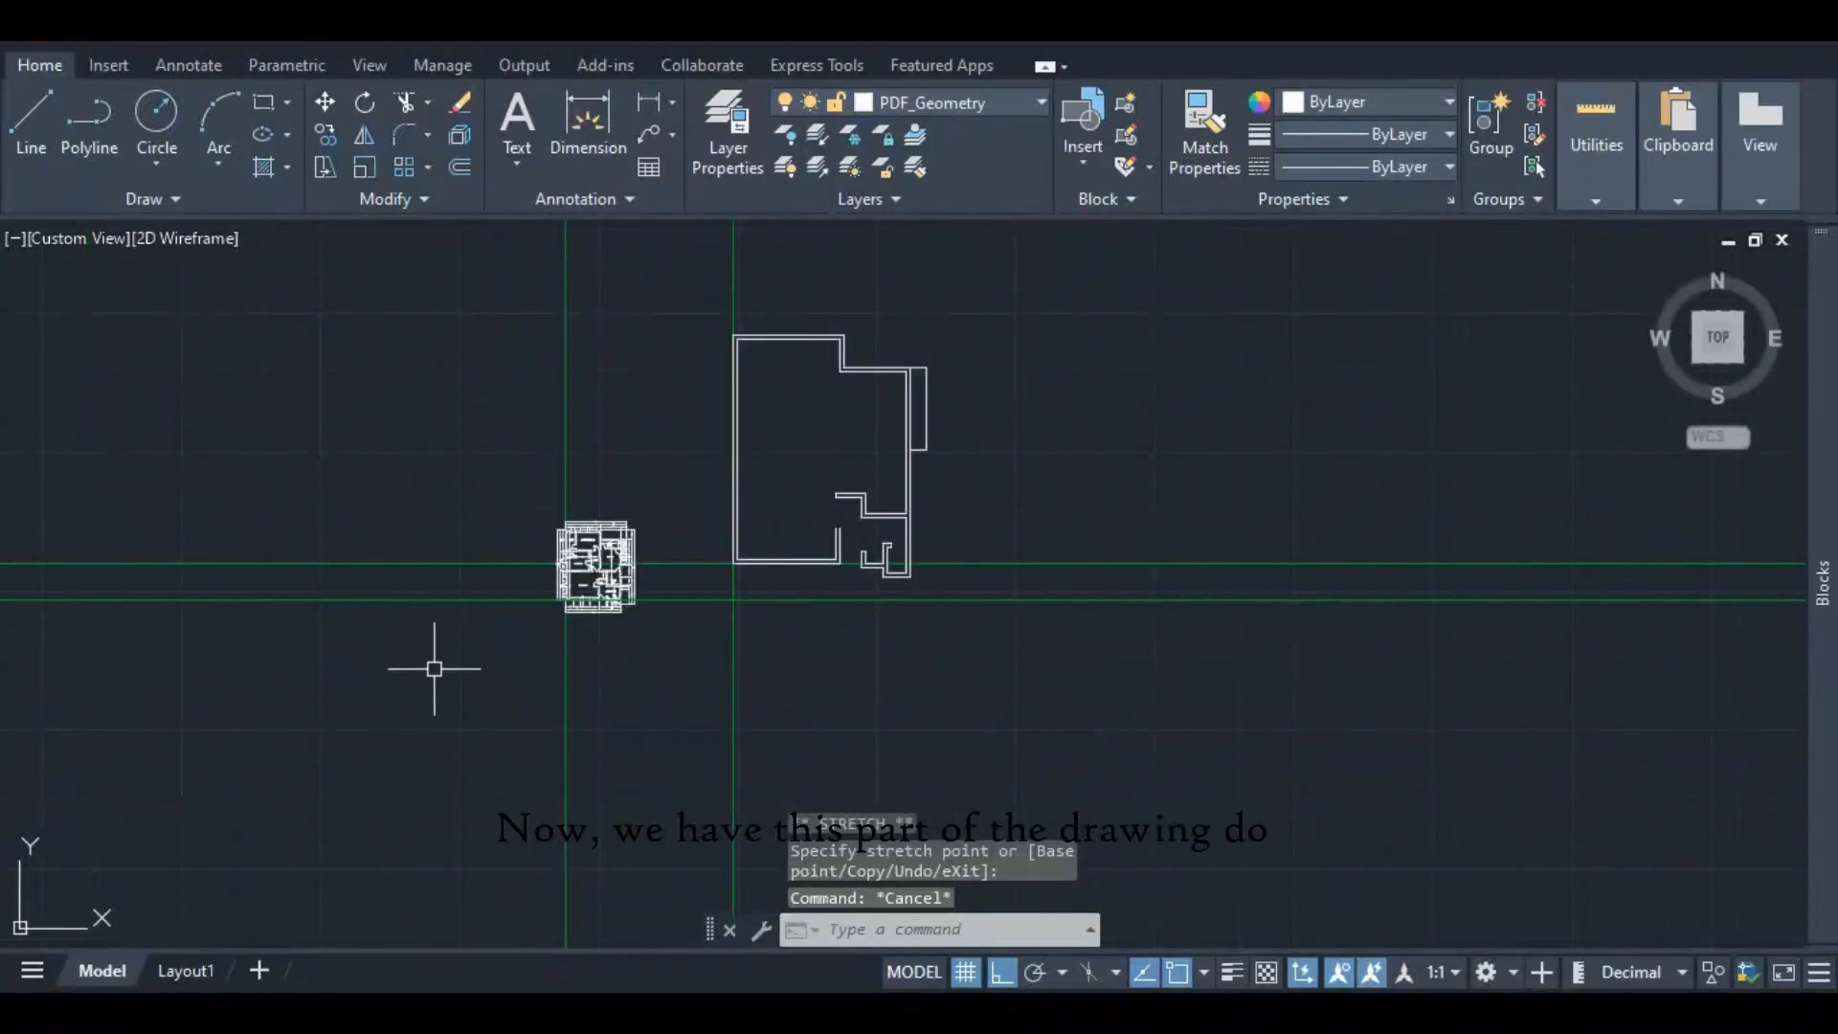
scroll(504, 627, up, 10)
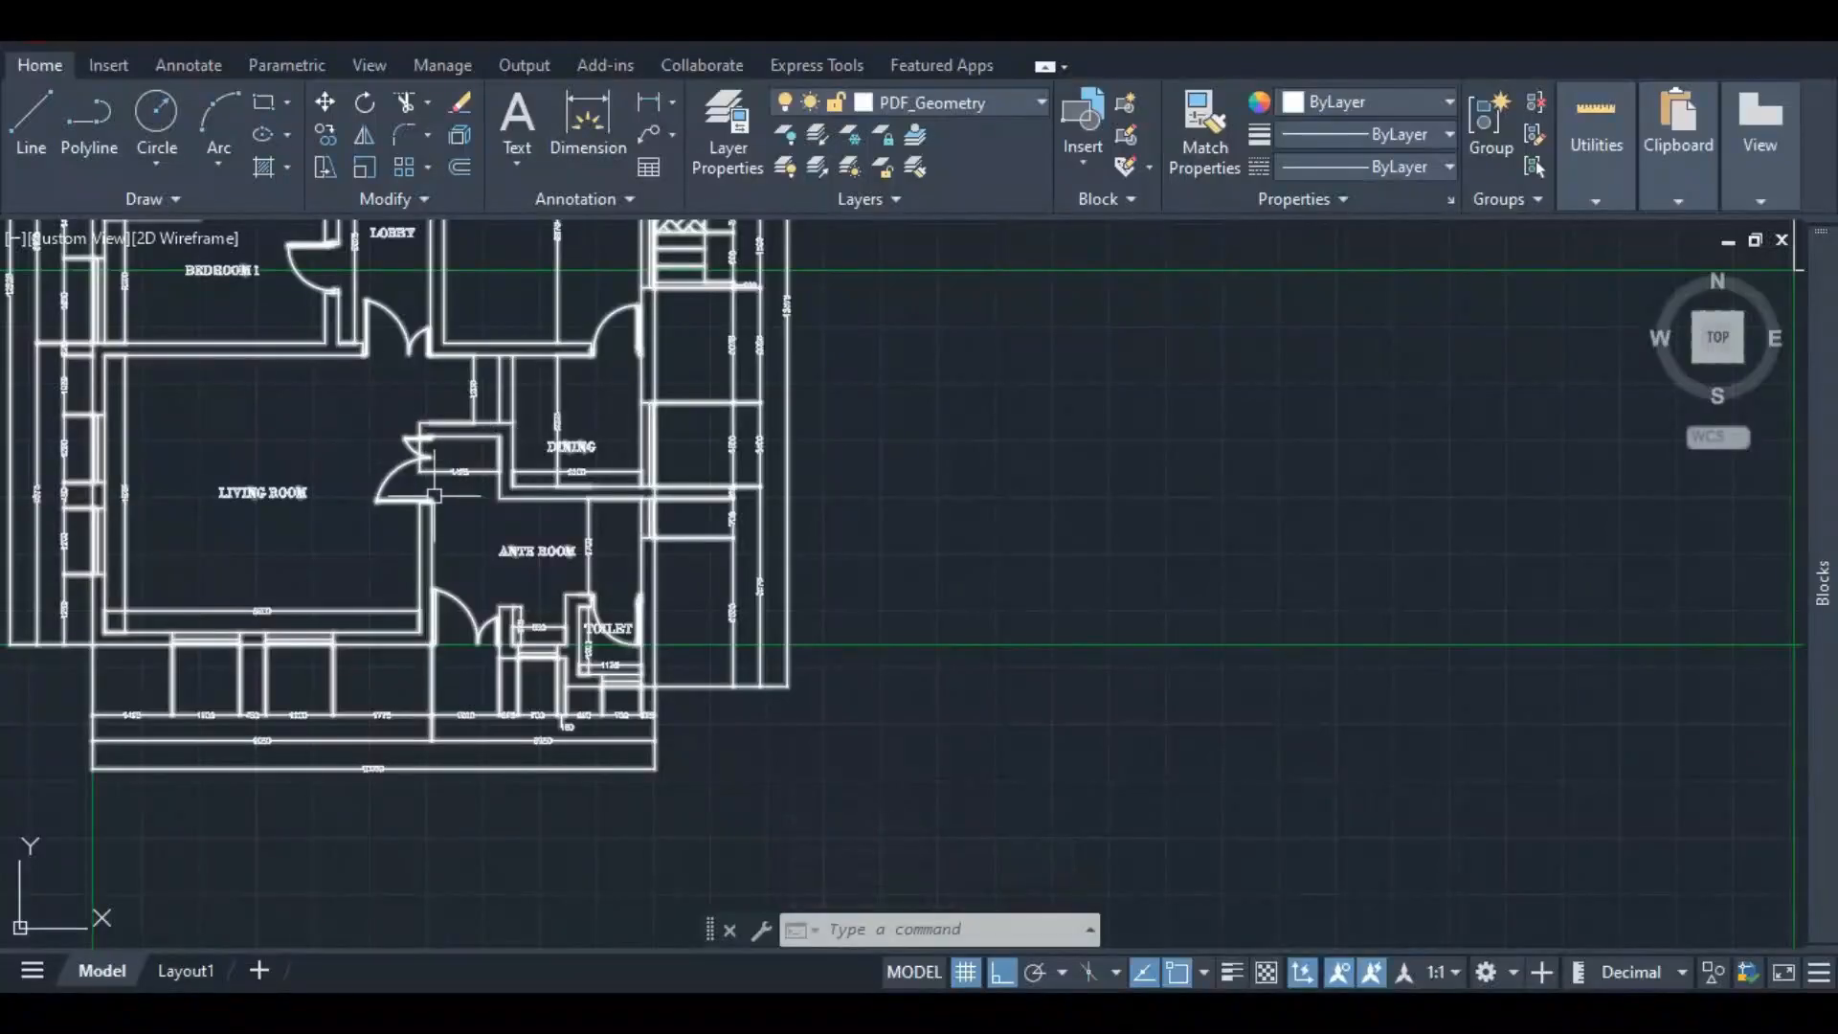
scroll(431, 500, up, 2)
scroll(426, 508, down, 3)
scroll(424, 511, up, 3)
scroll(422, 514, down, 2)
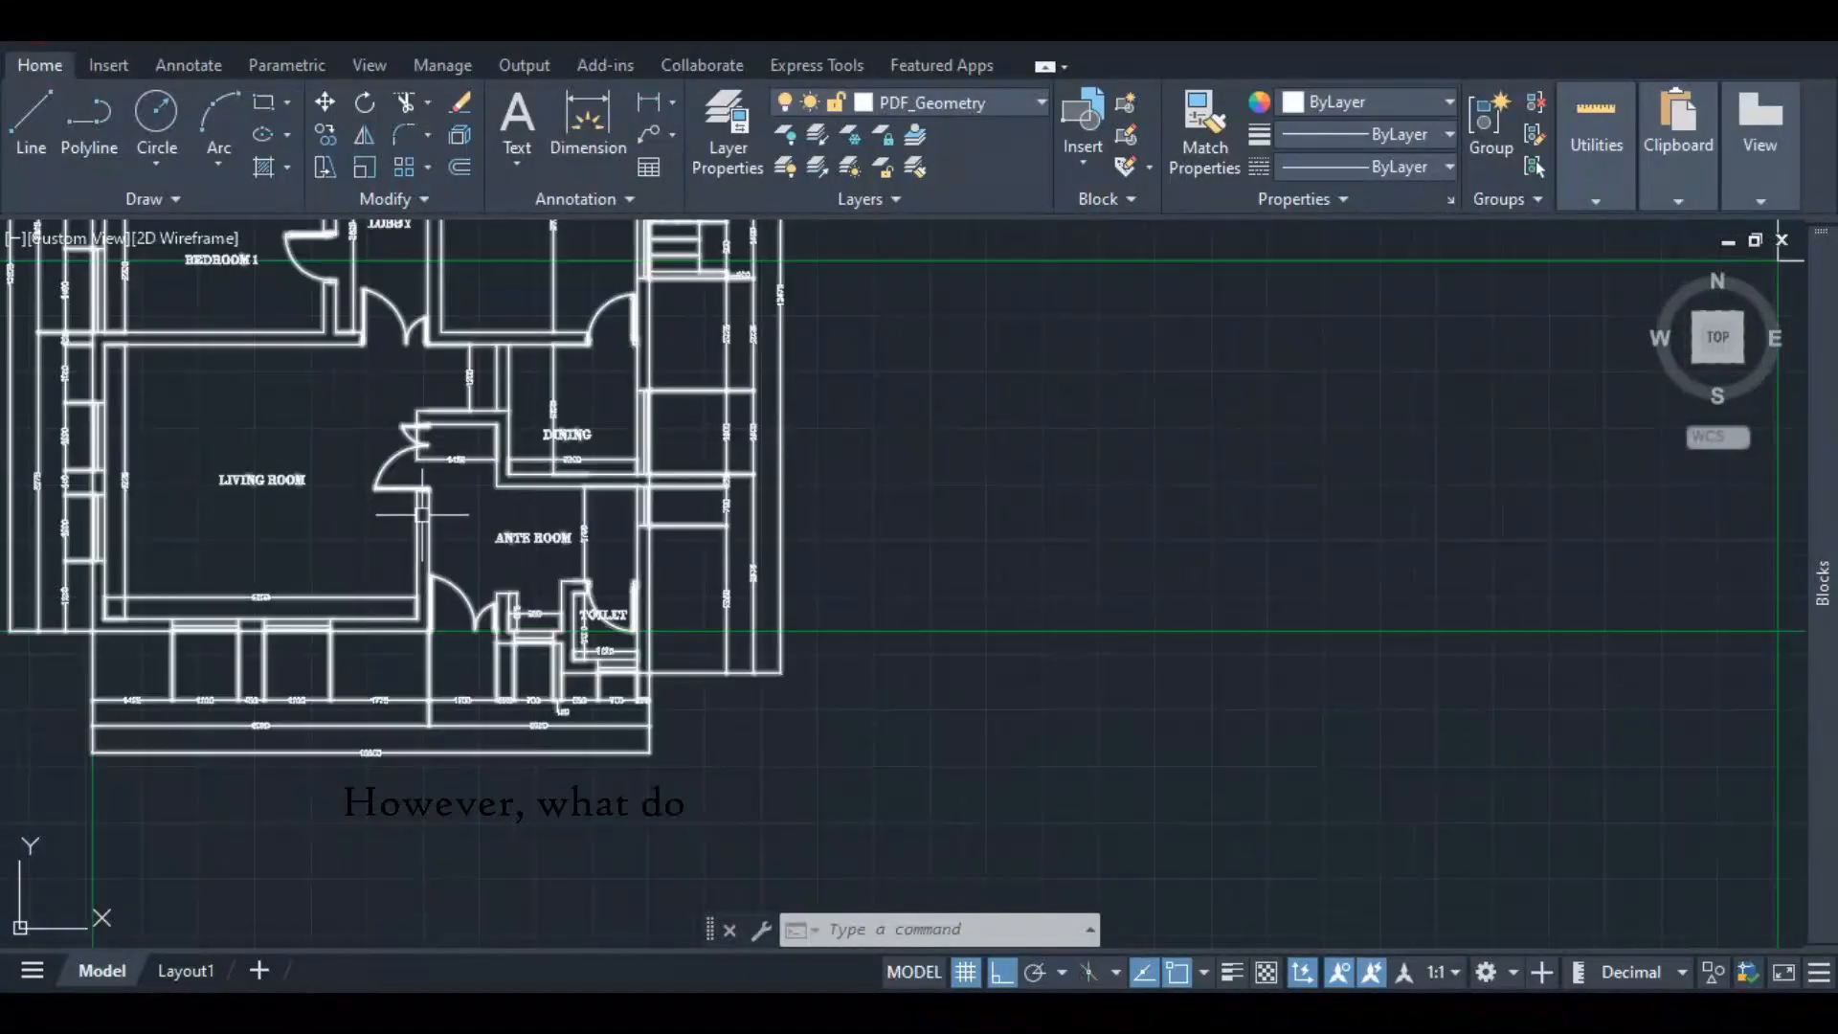
scroll(422, 514, up, 4)
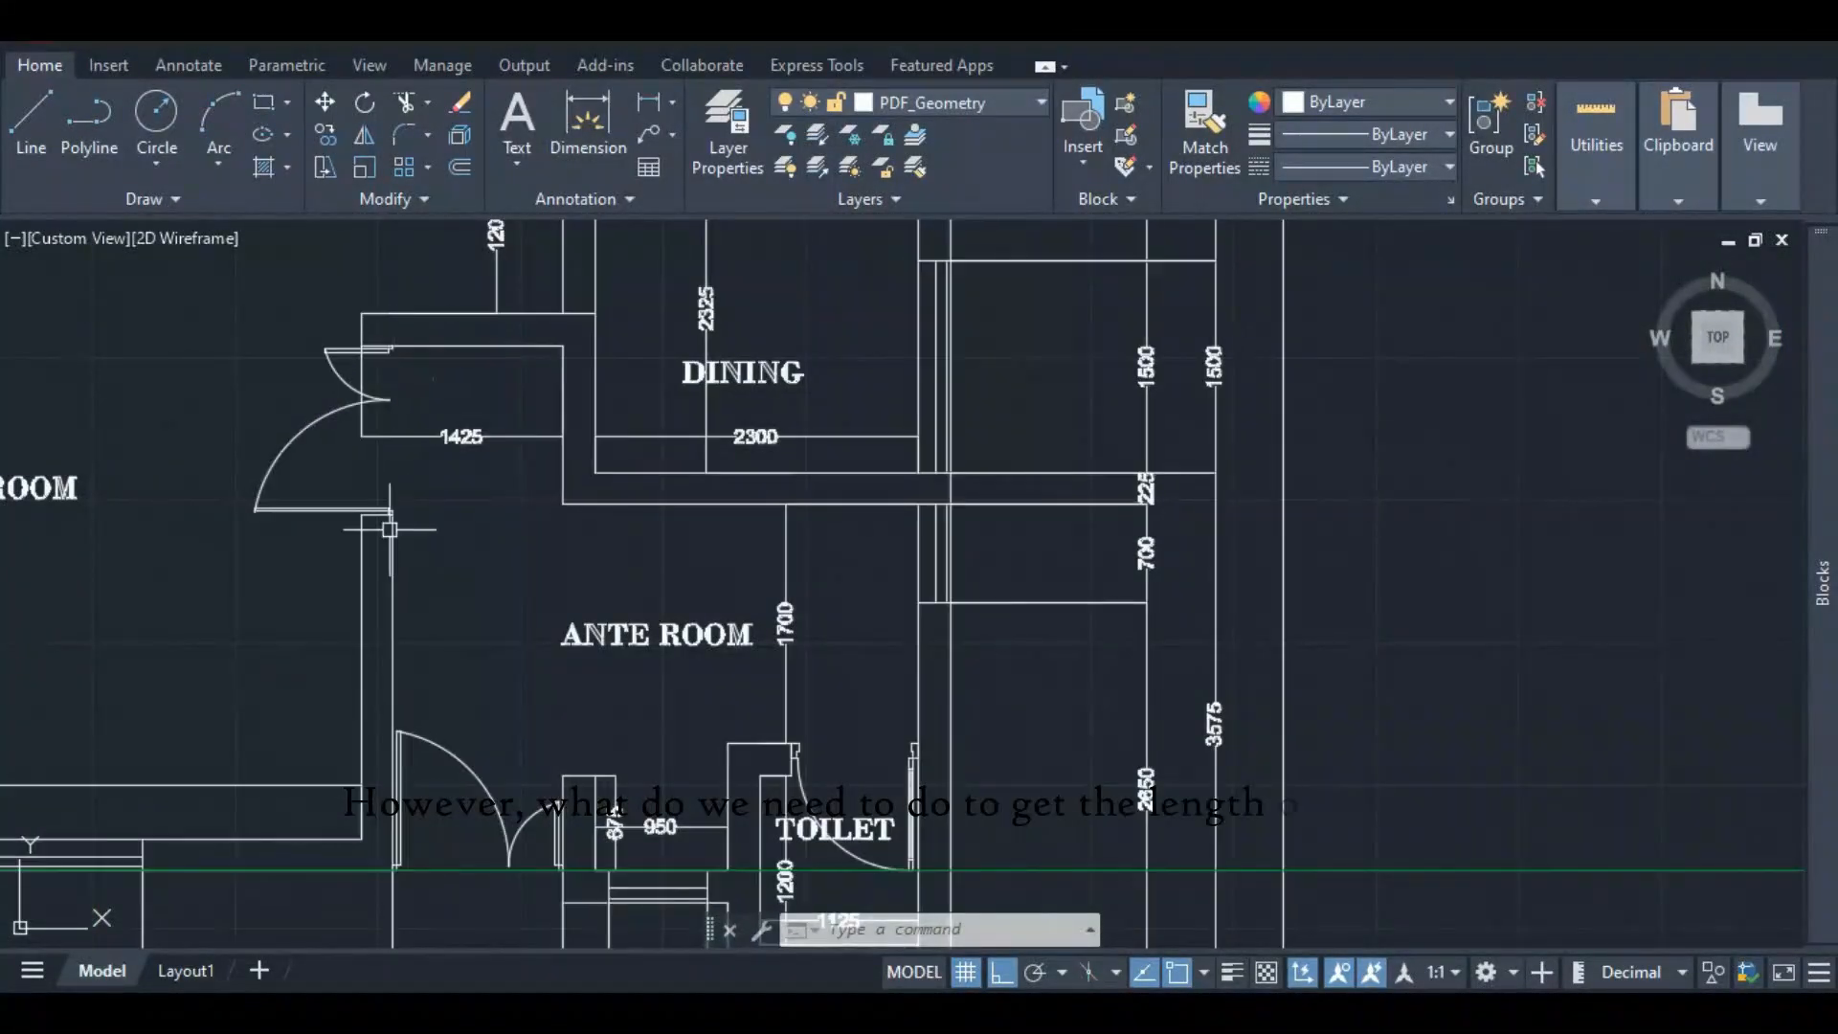
scroll(378, 539, down, 2)
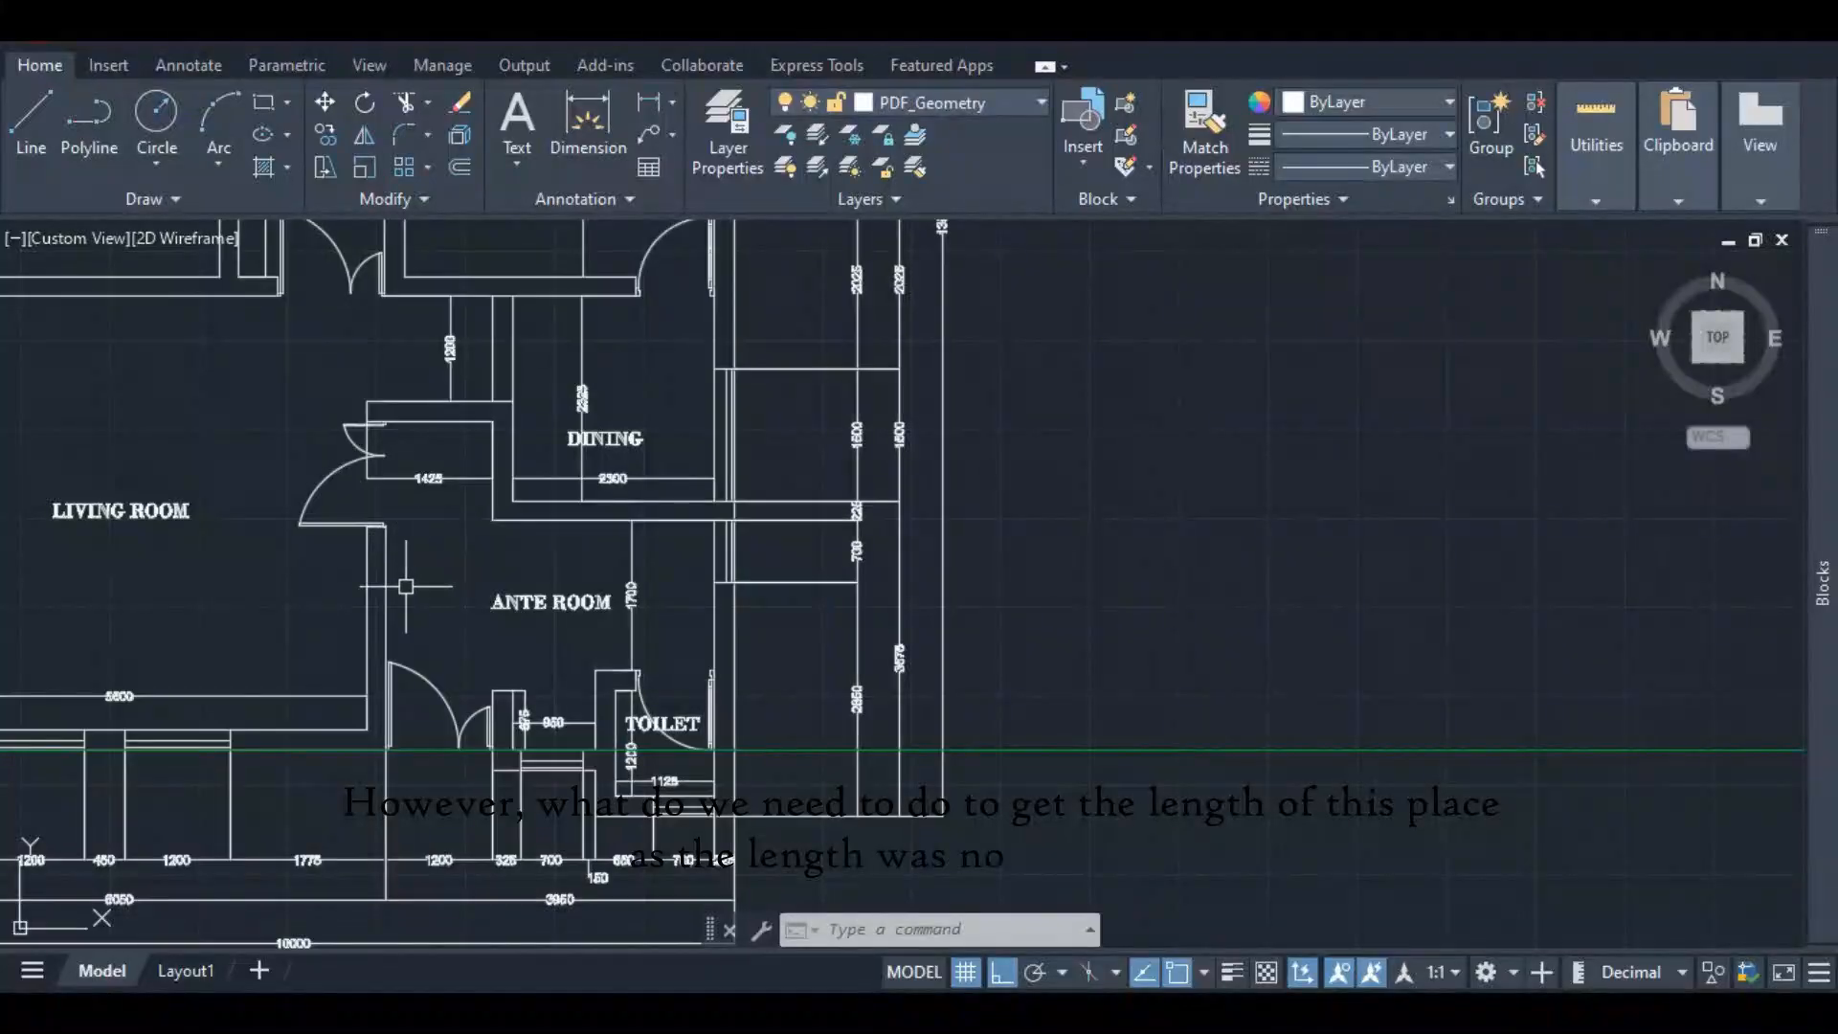
scroll(395, 529, up, 2)
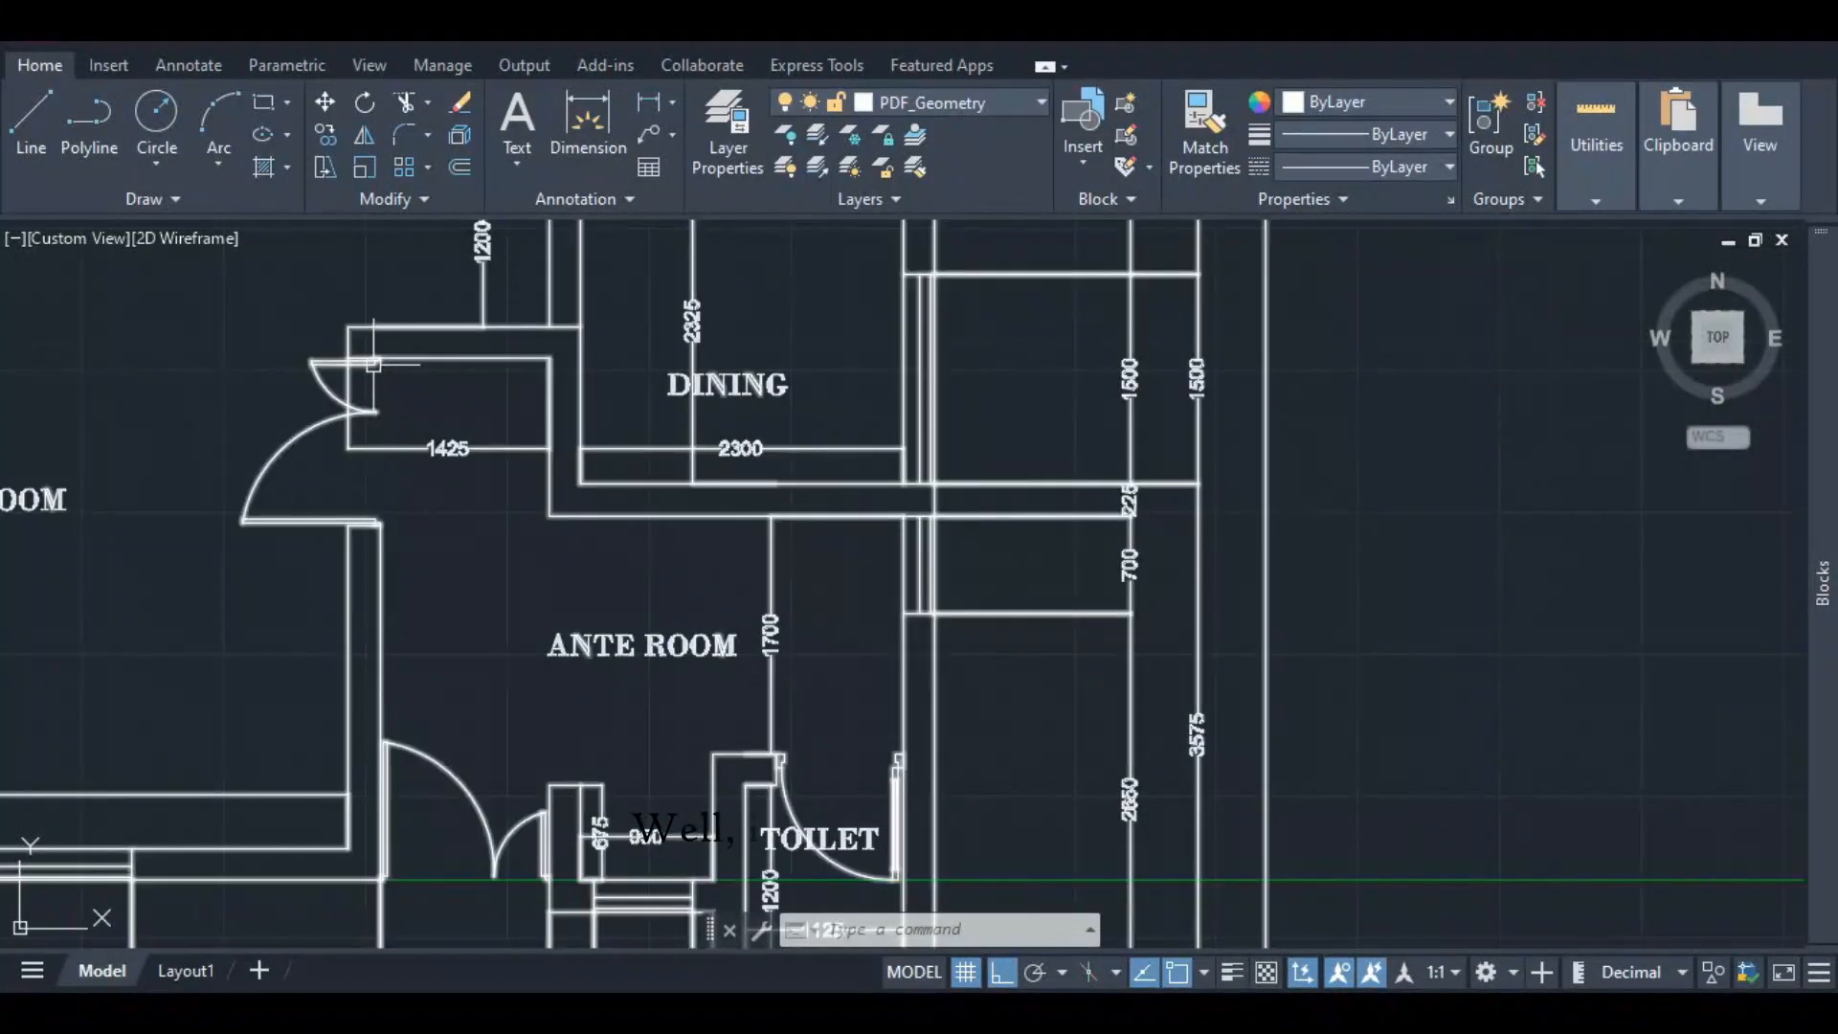
scroll(344, 414, down, 2)
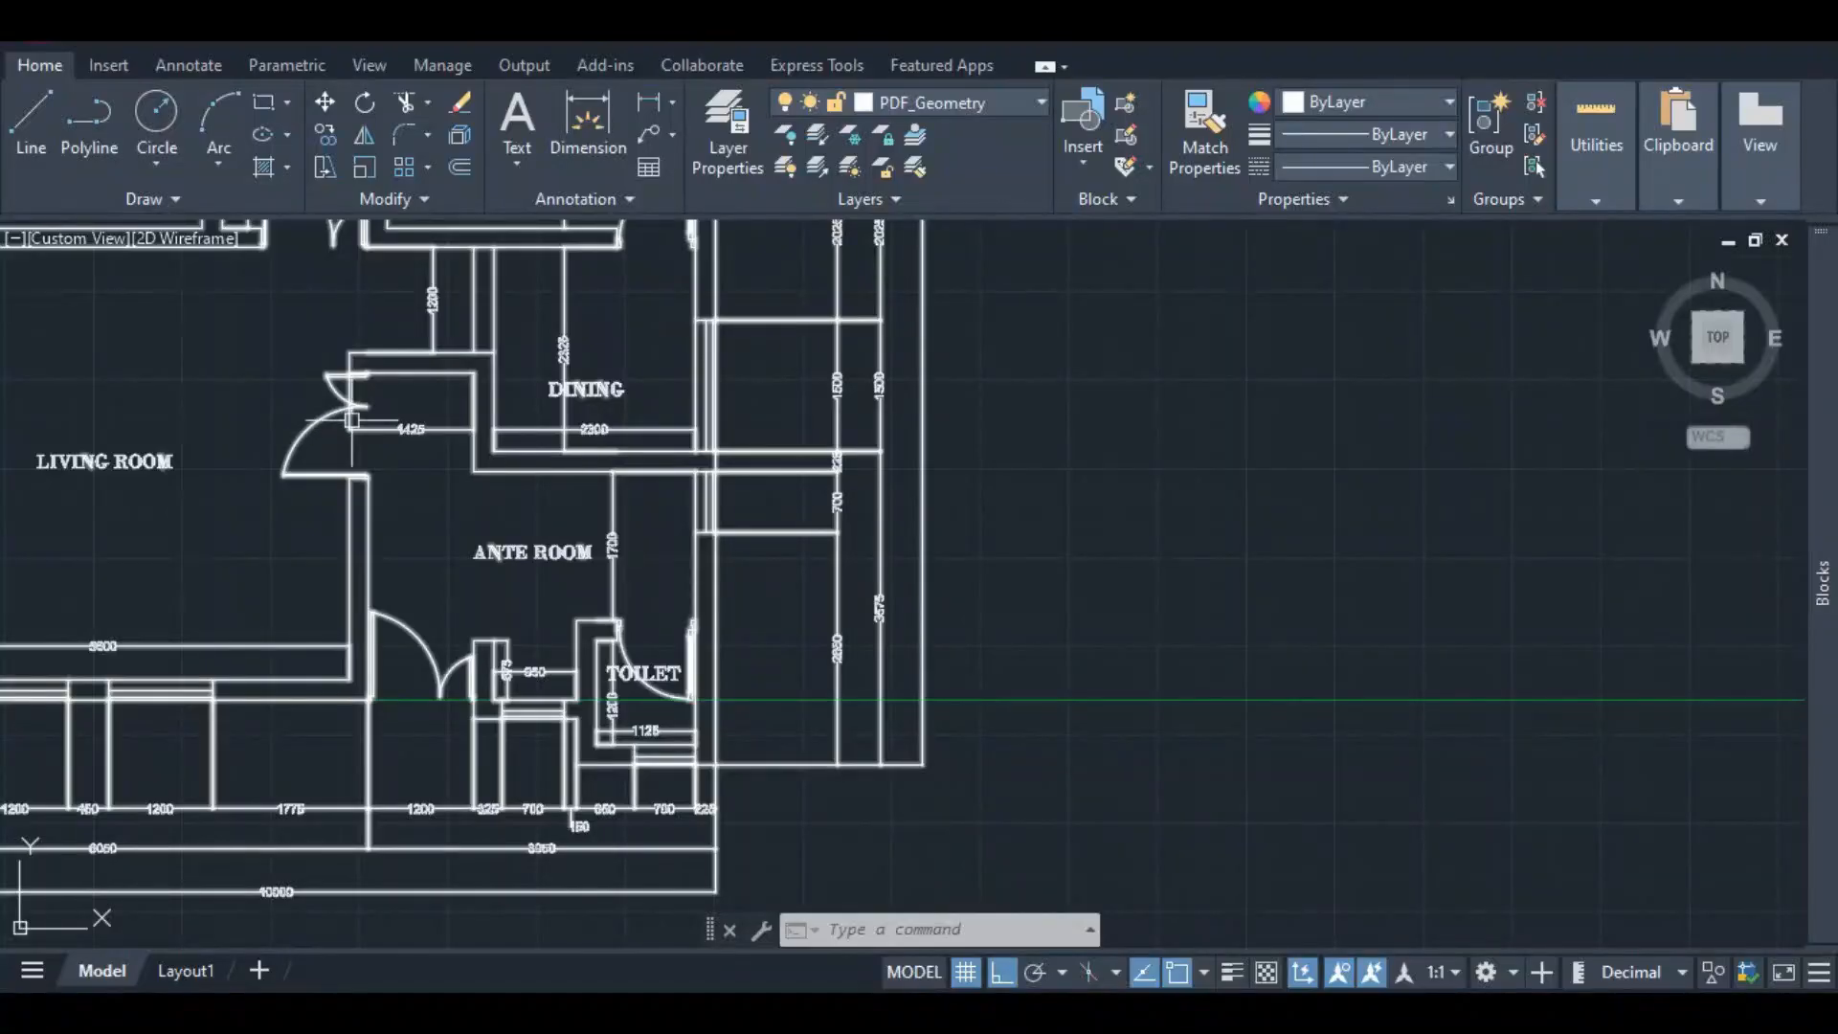
scroll(541, 546, down, 2)
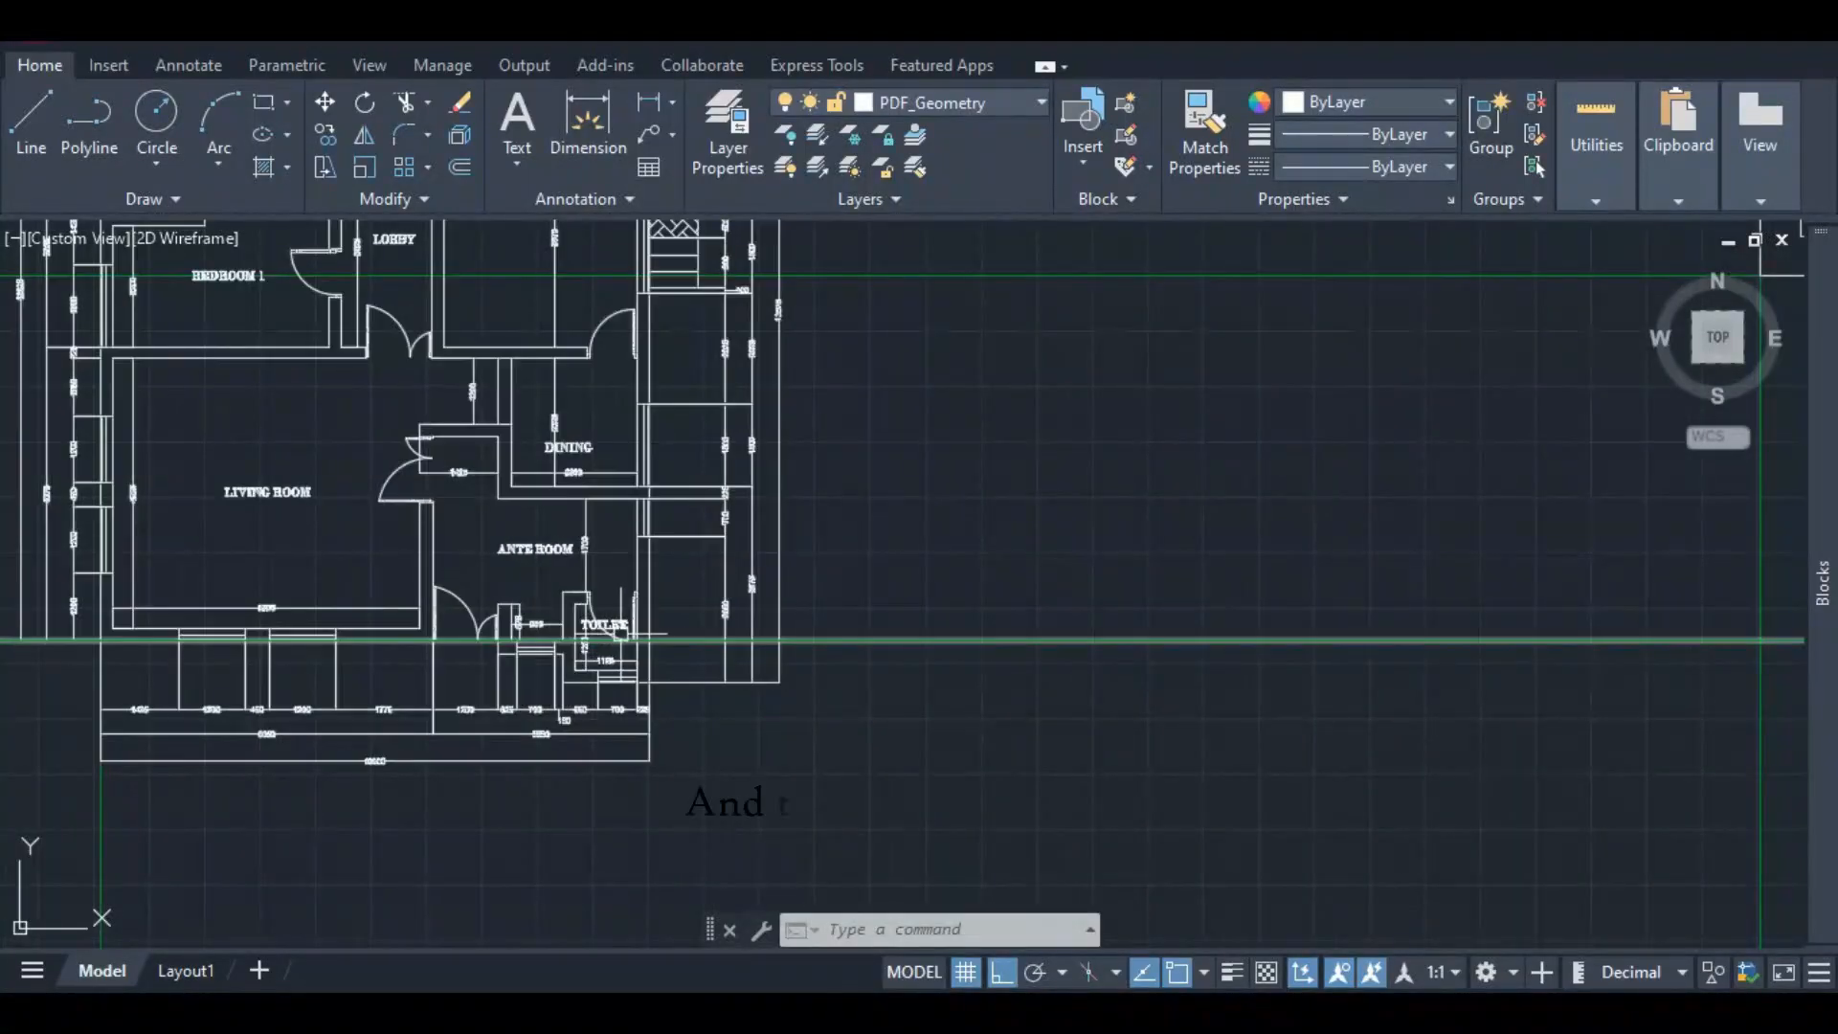
scroll(467, 495, up, 2)
scroll(393, 400, up, 4)
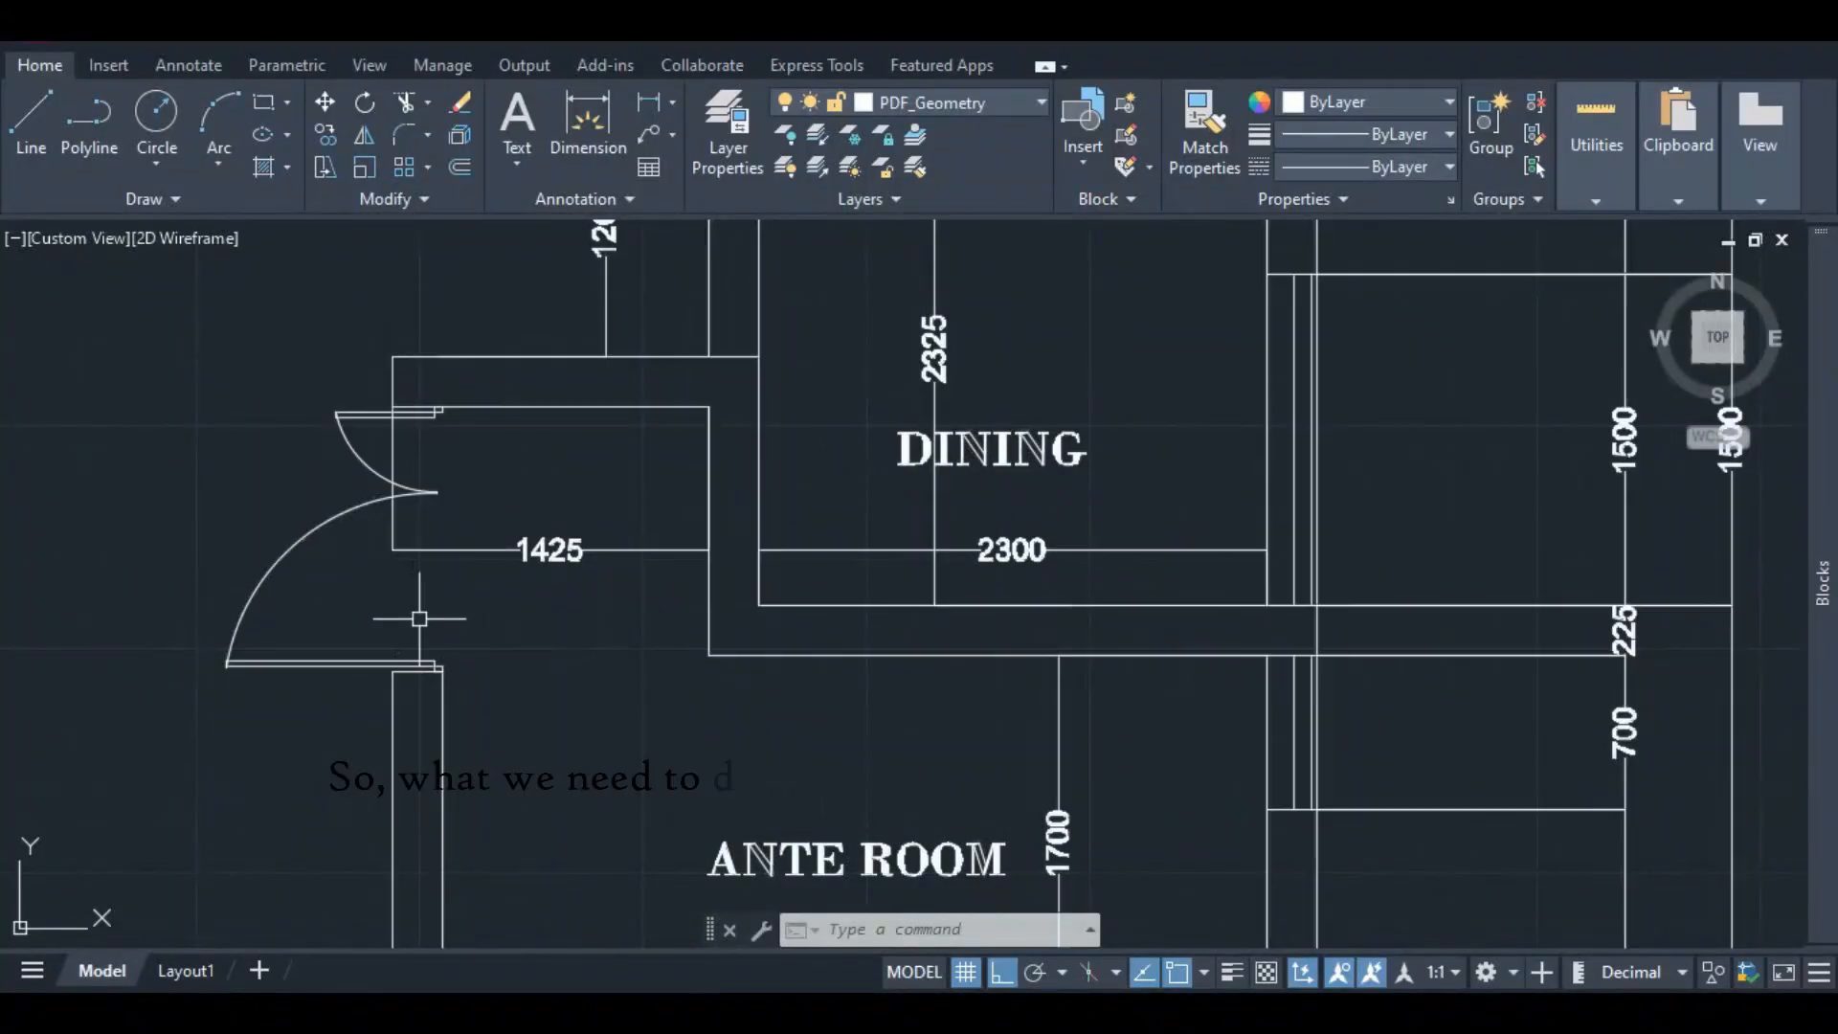
scroll(428, 596, down, 4)
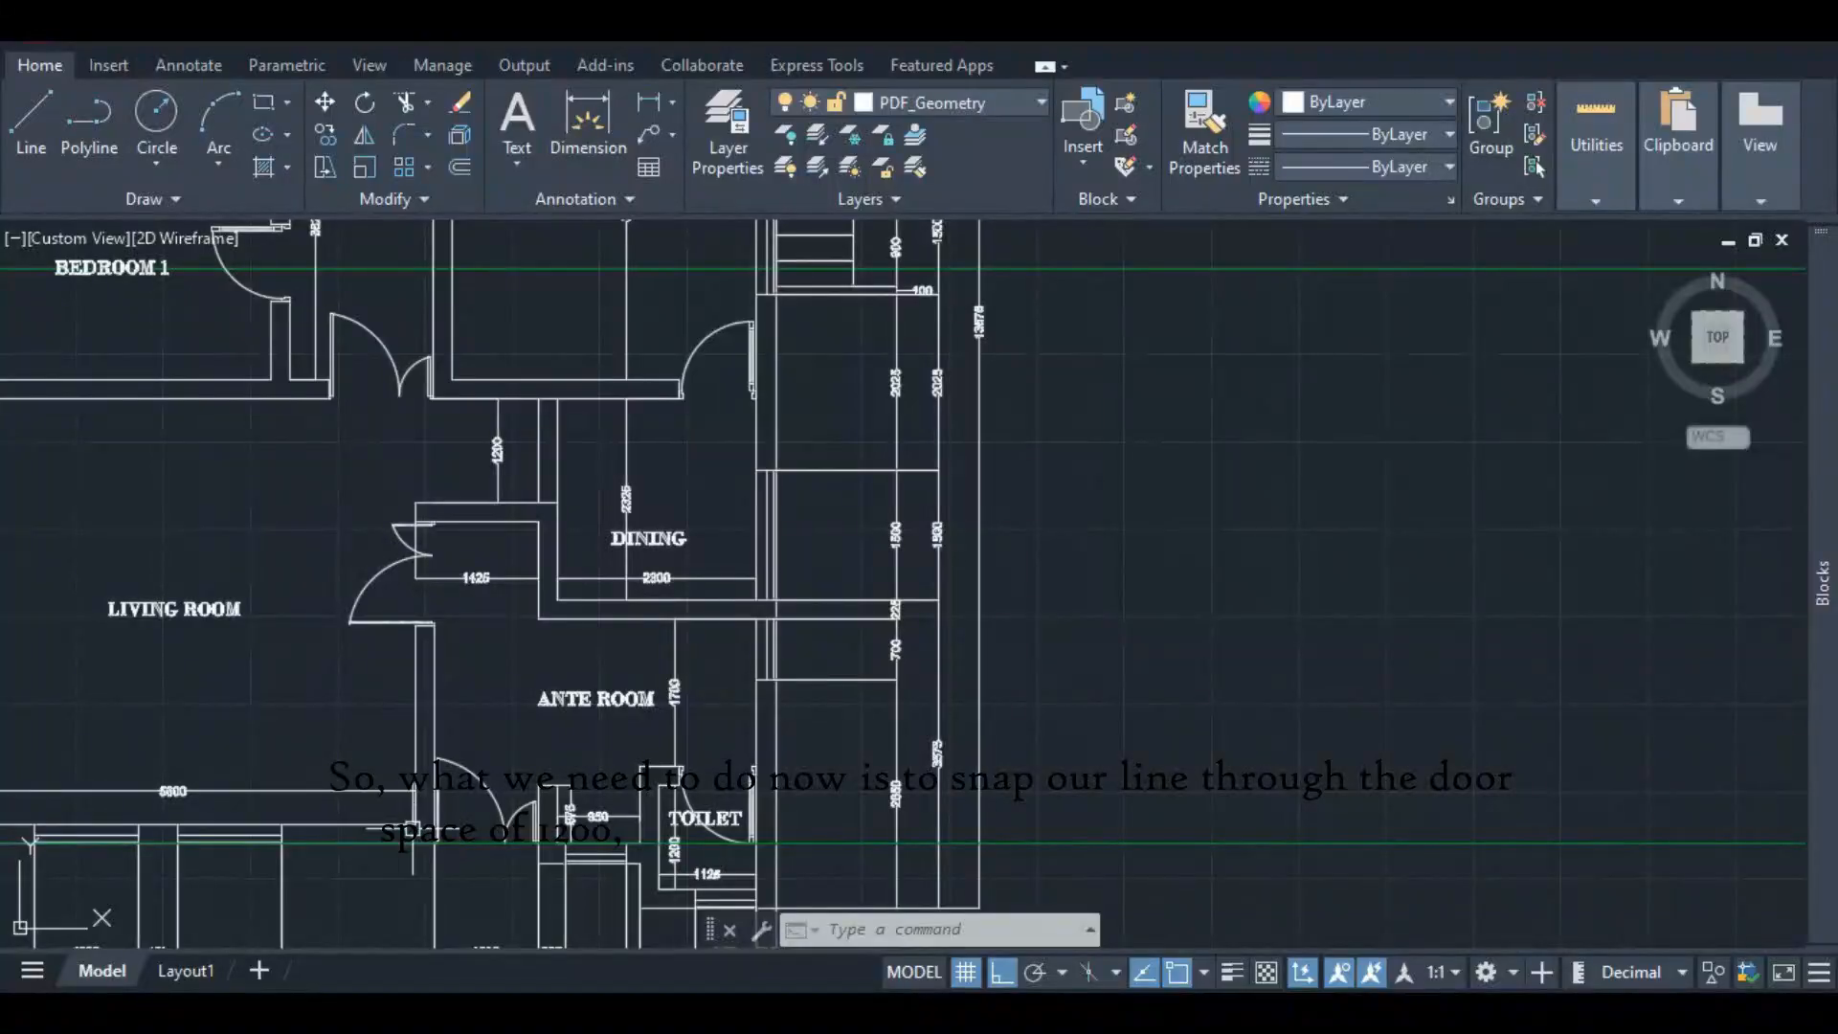
- Draw a 225 line eastward, starting 1200 directly south of the stepped wall's southwest corner, to mark the door opening's edge
scroll(426, 809, down, 5)
scroll(1046, 532, up, 4)
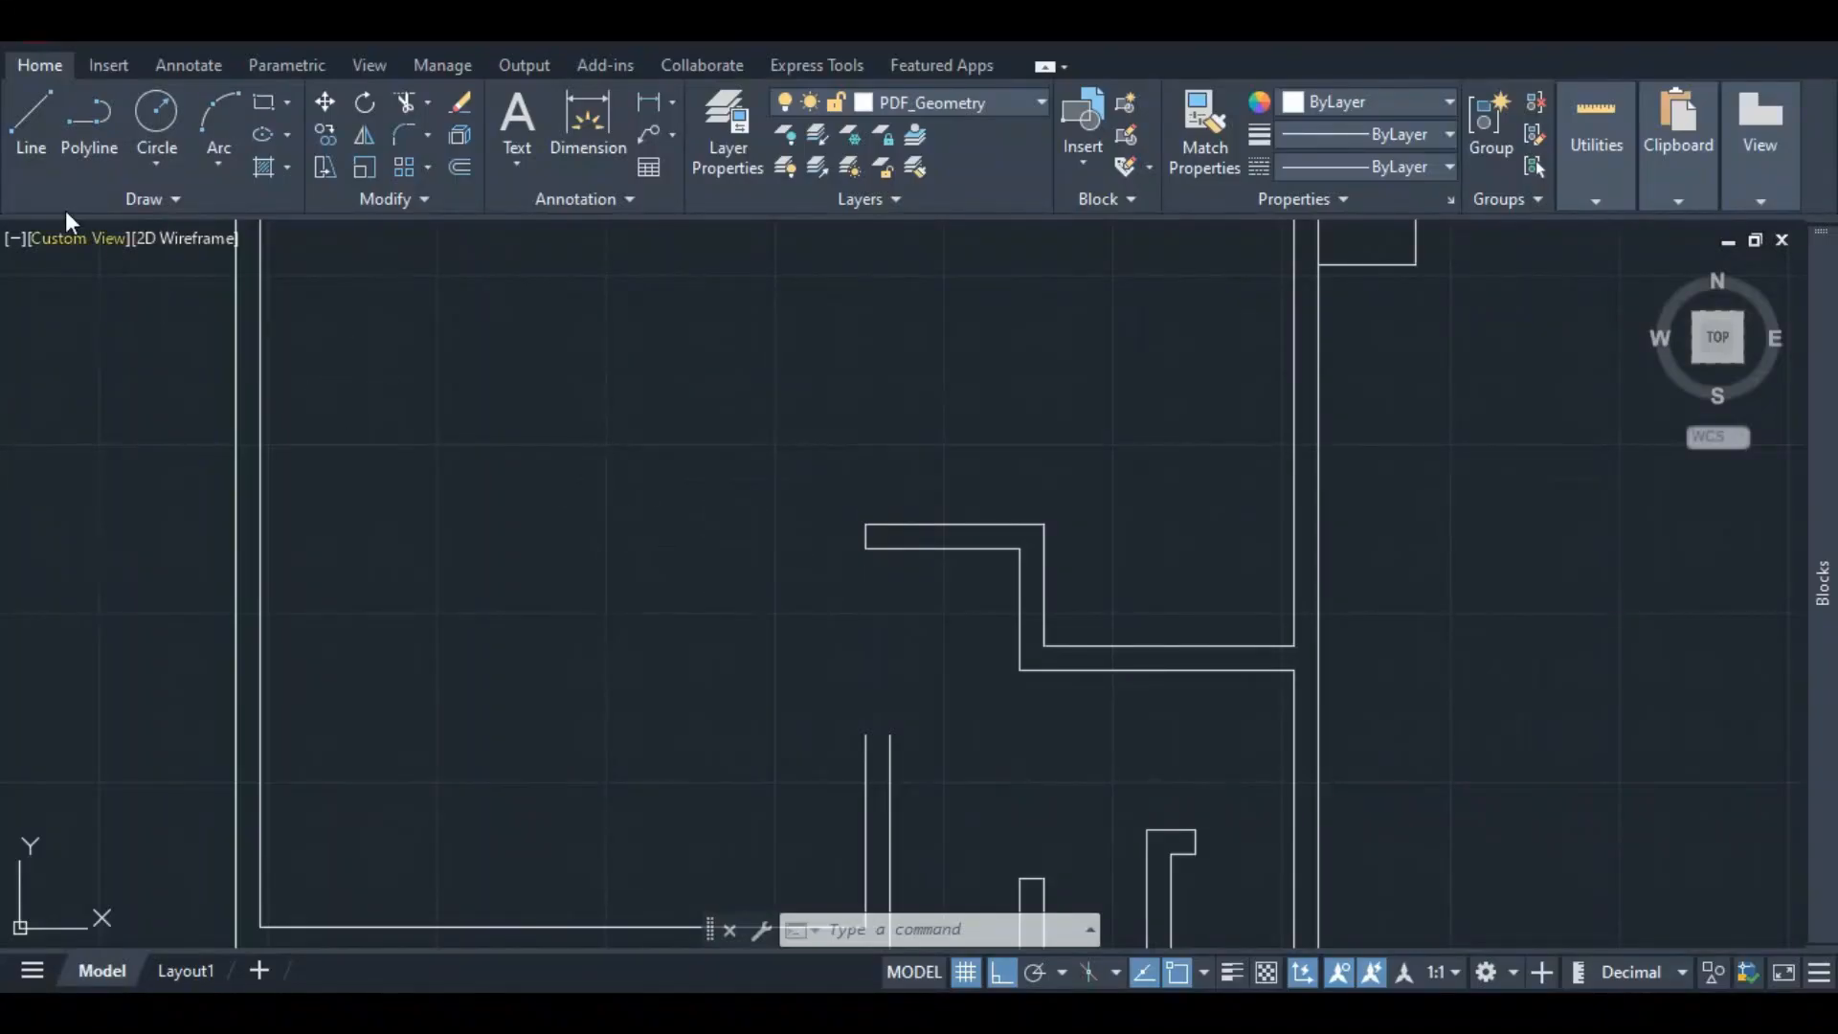
click(29, 143)
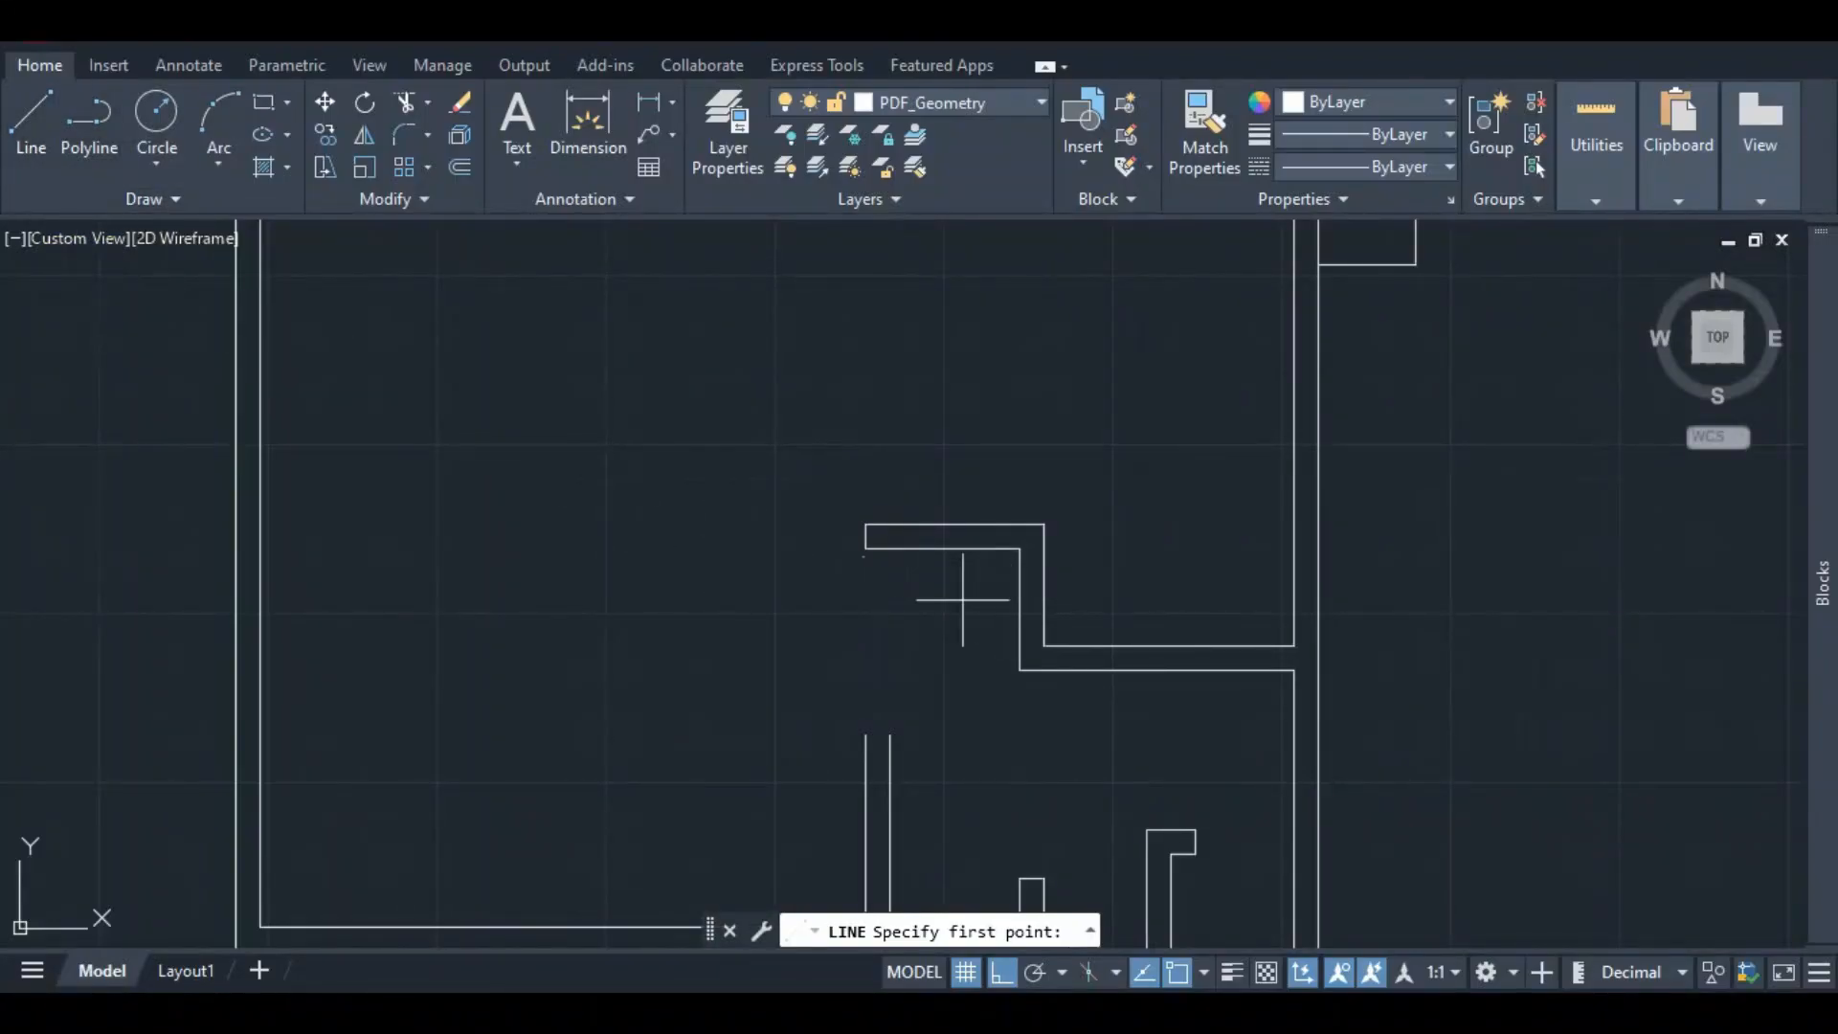
scroll(904, 563, up, 2)
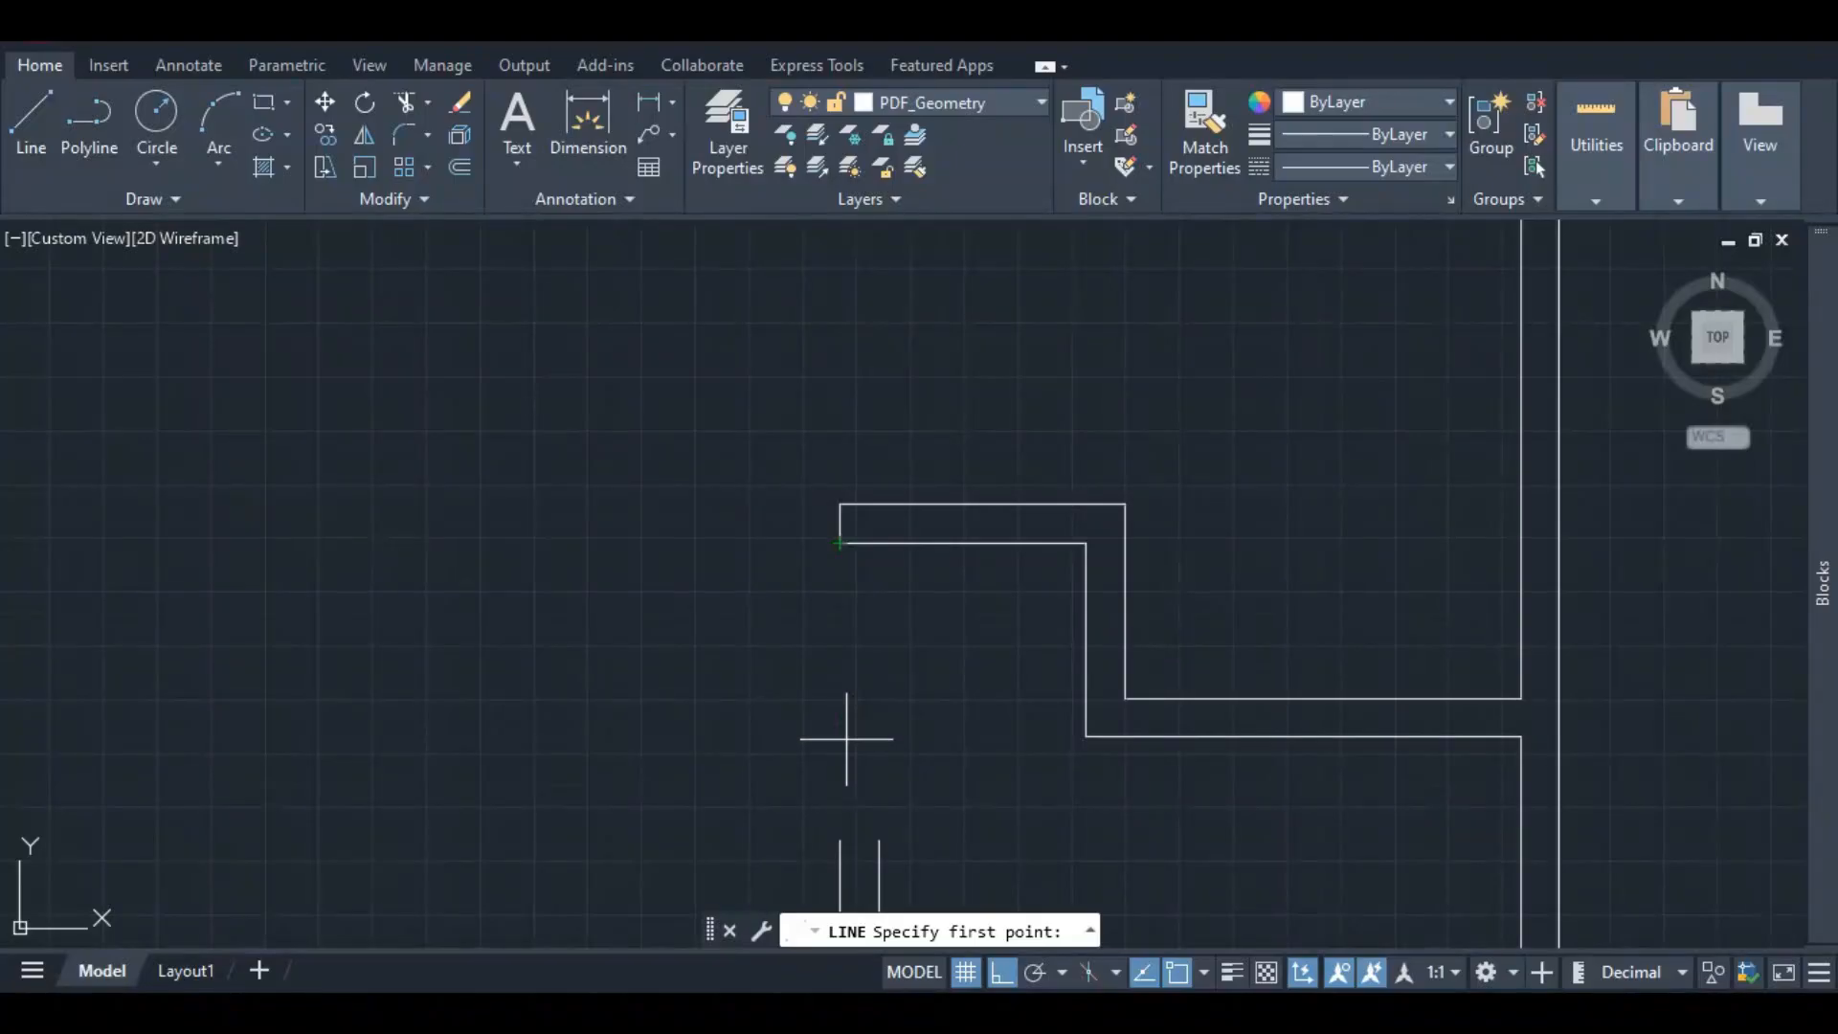
text(12)
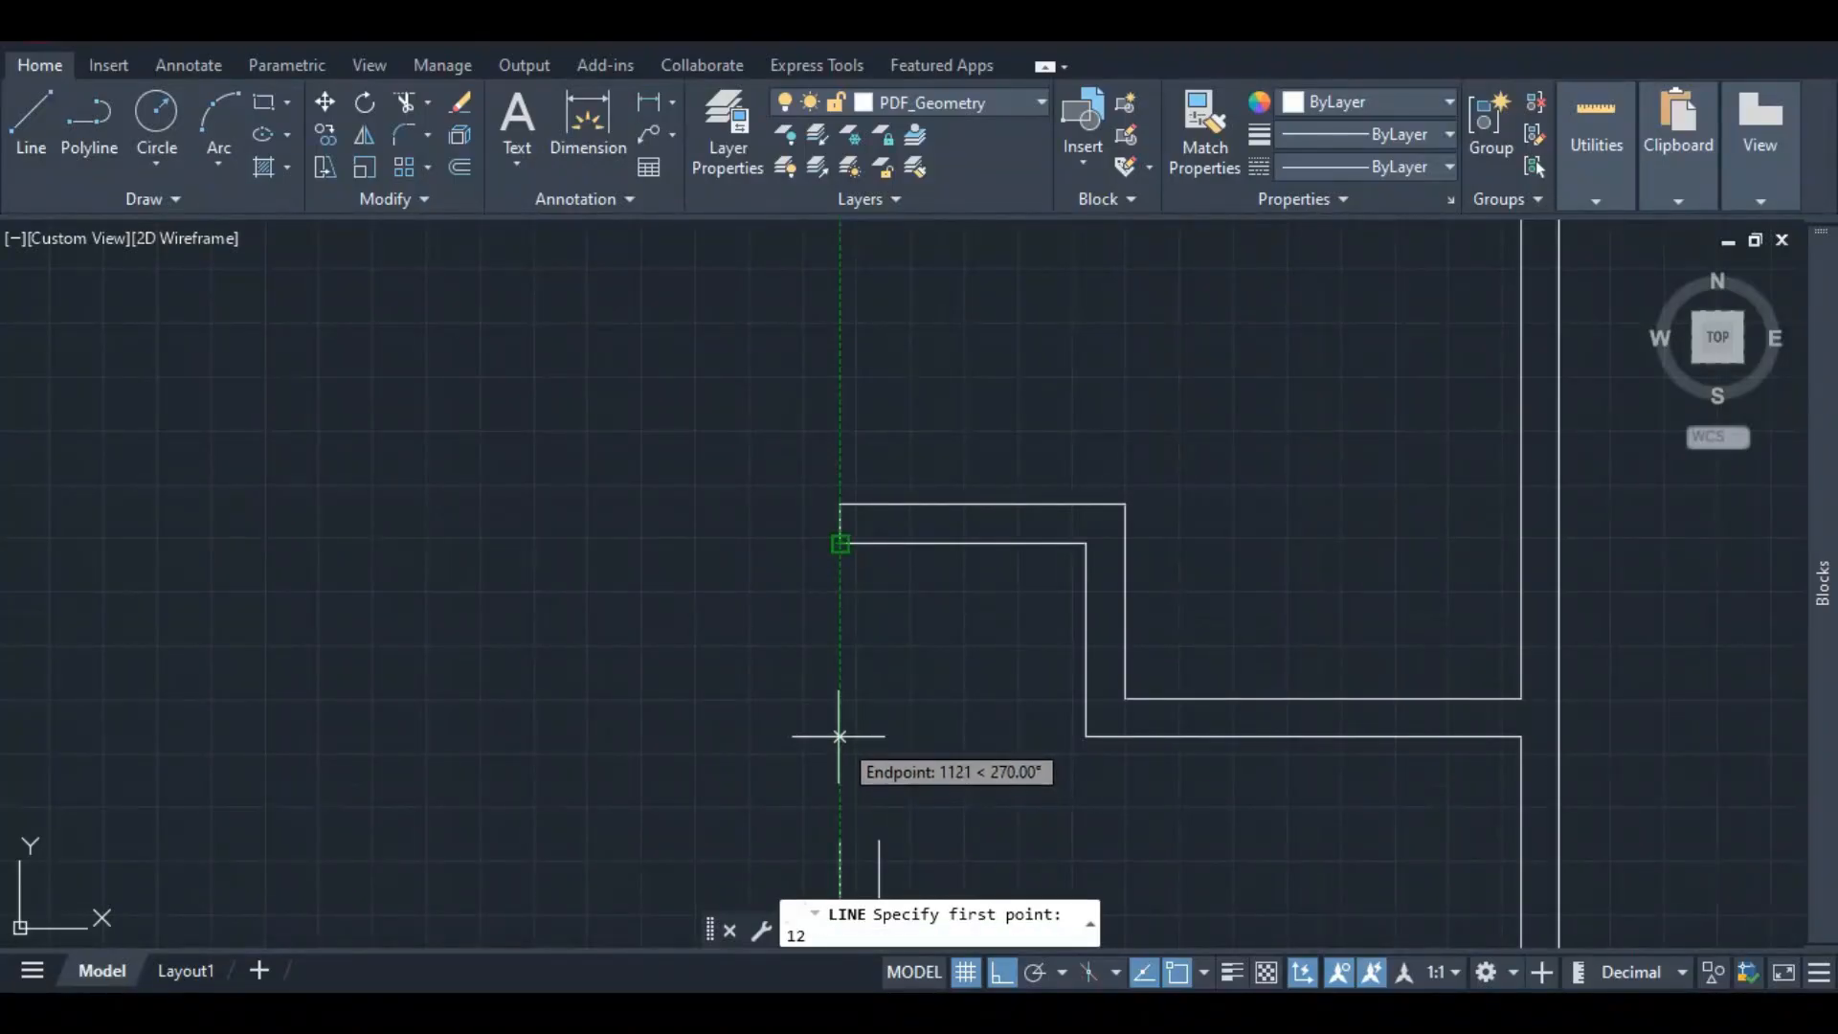
text(00)
key(Return)
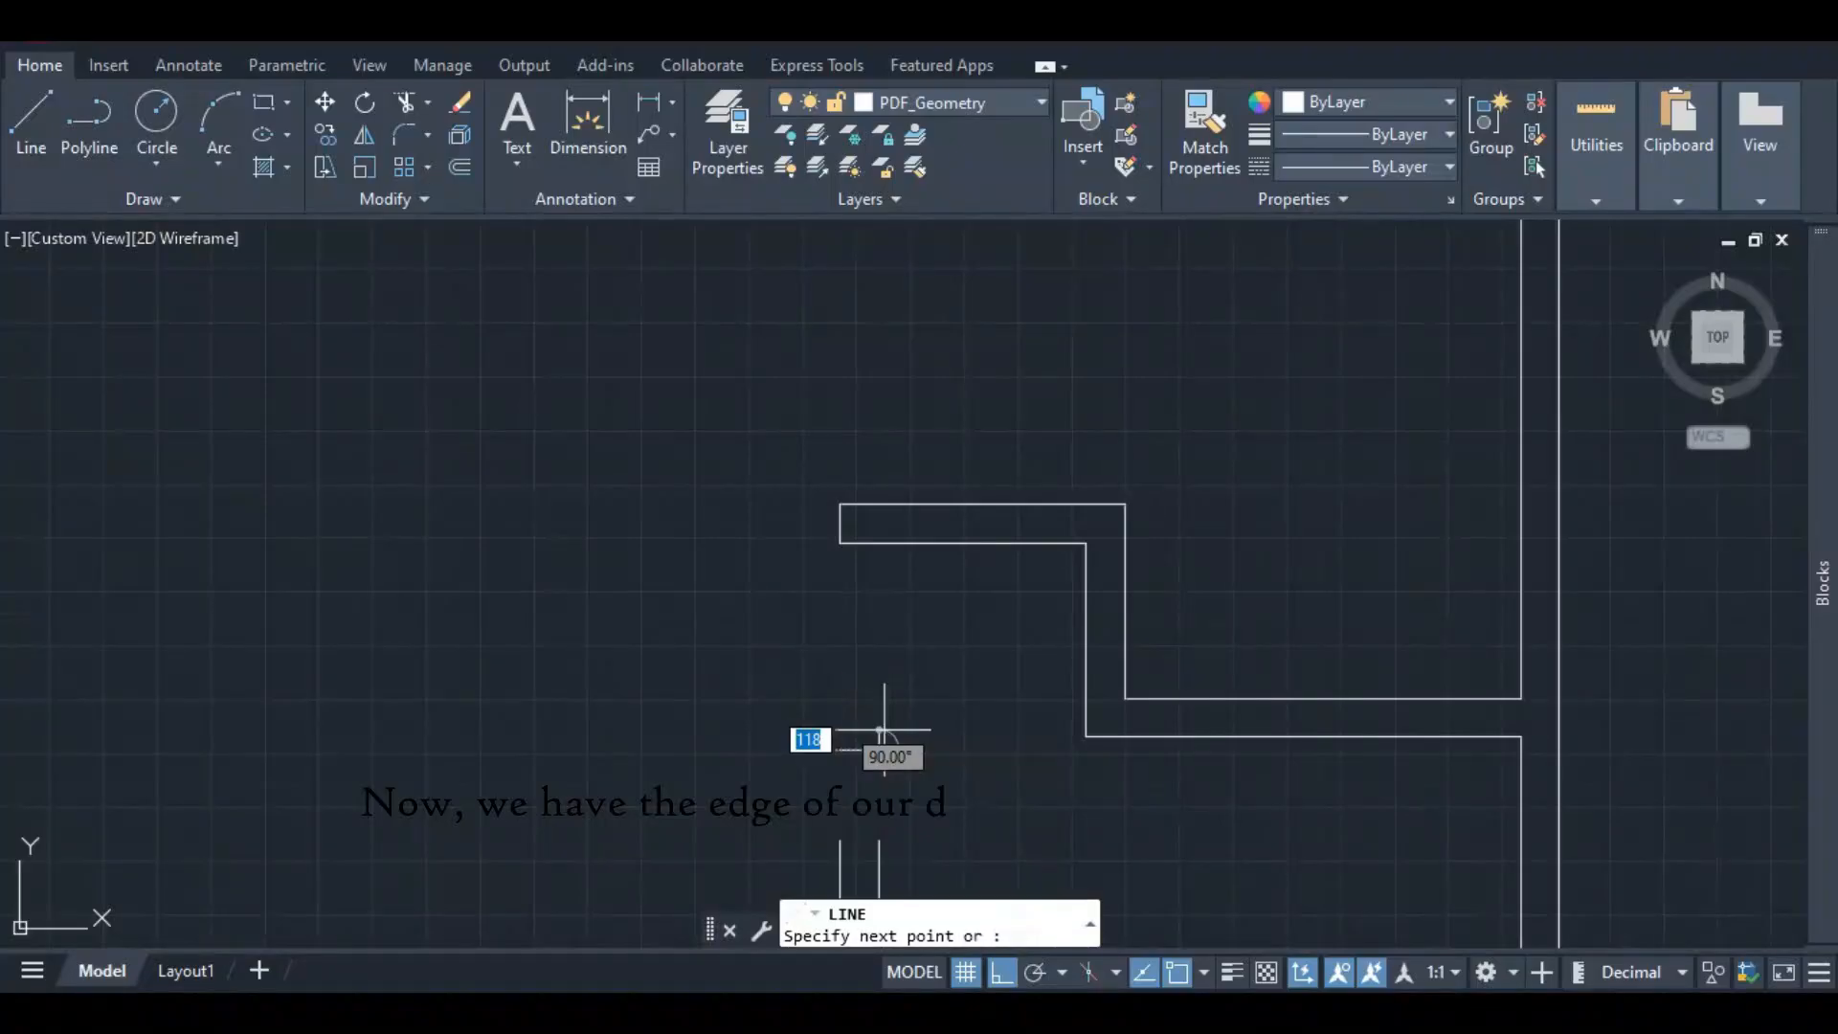
text(225)
key(Return)
key(Escape)
- Stretch both vertical faces of the living room's east wall north to meet the ends of the short door-edge line
scroll(886, 683, down, 4)
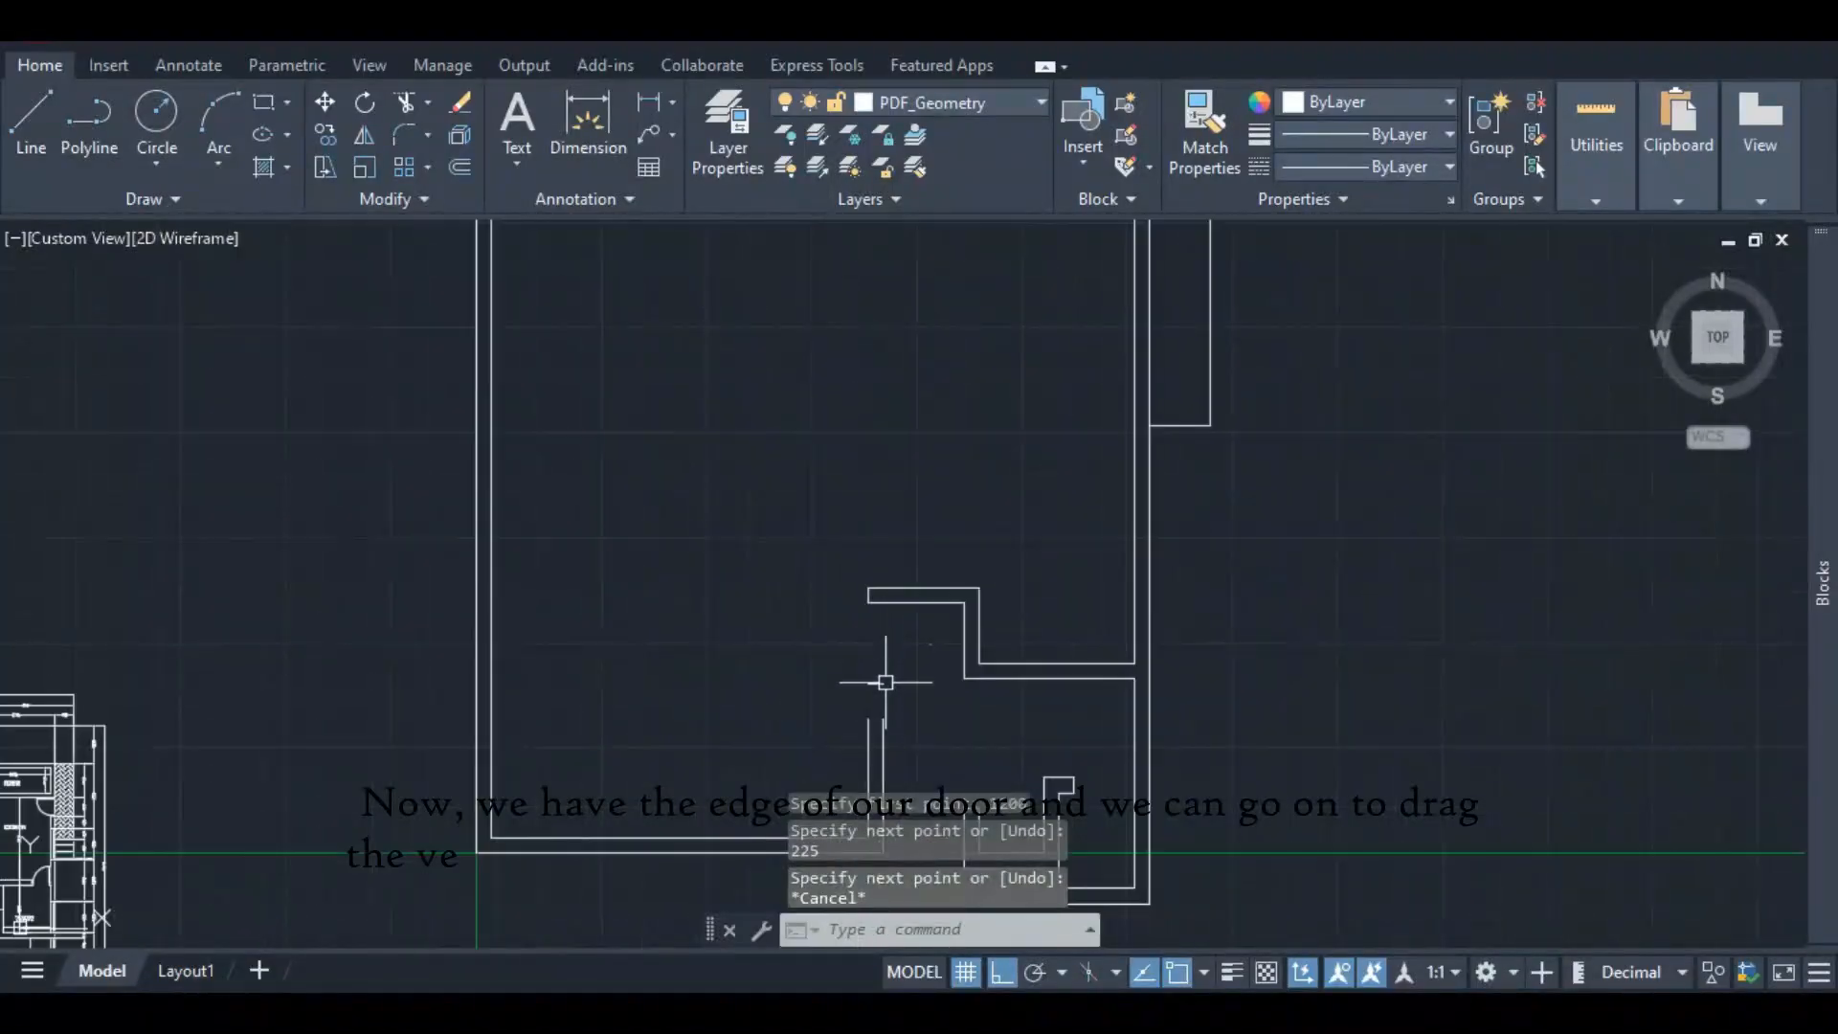
click(881, 770)
click(881, 718)
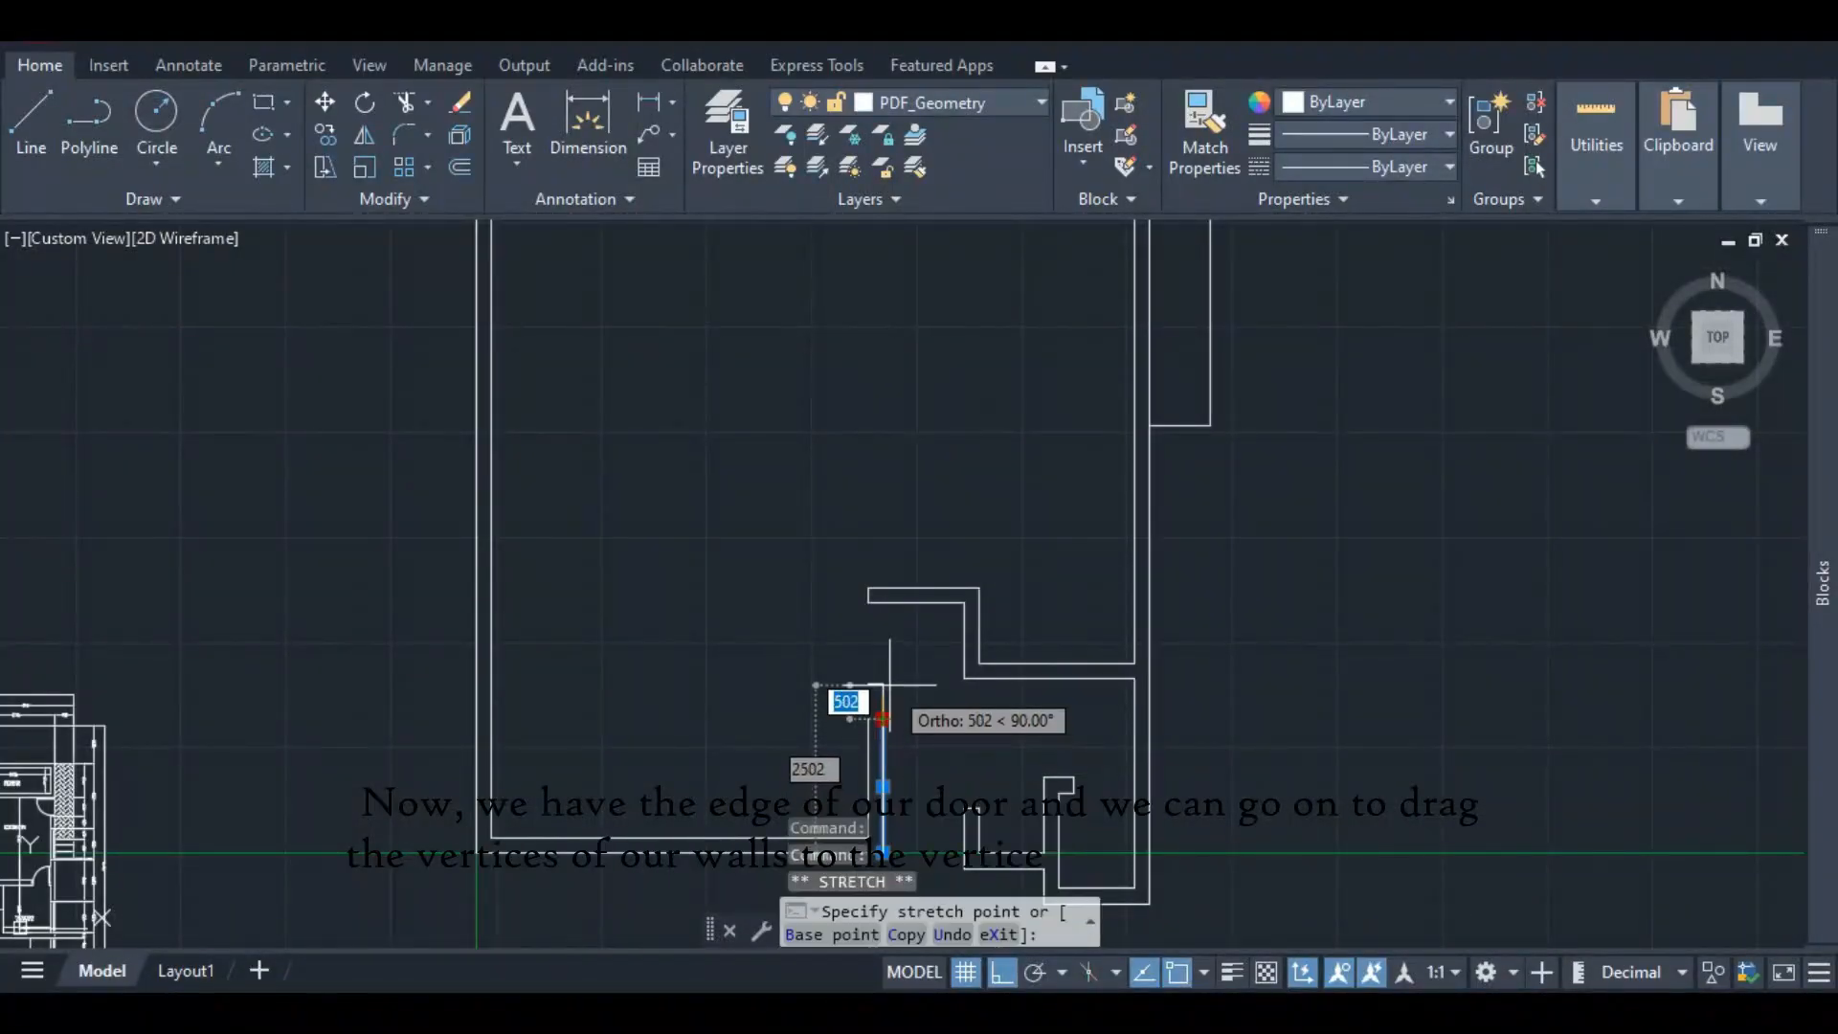
click(885, 683)
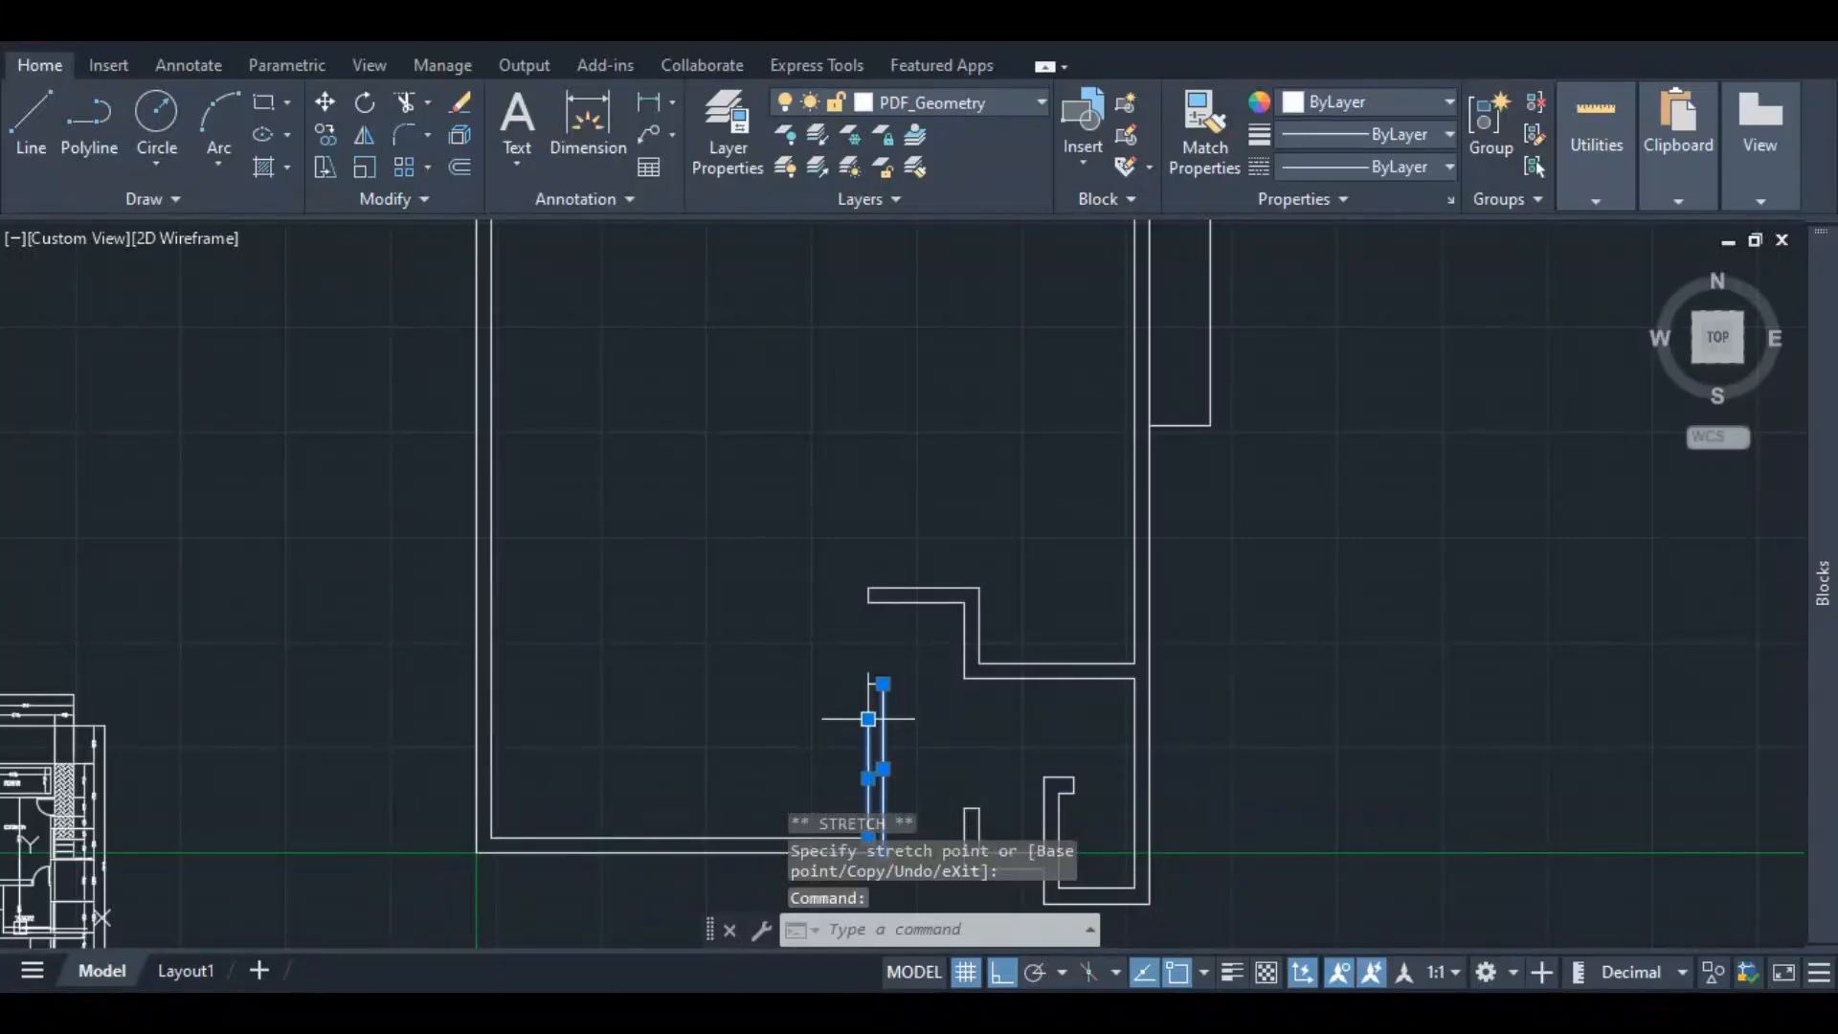
click(869, 718)
click(868, 683)
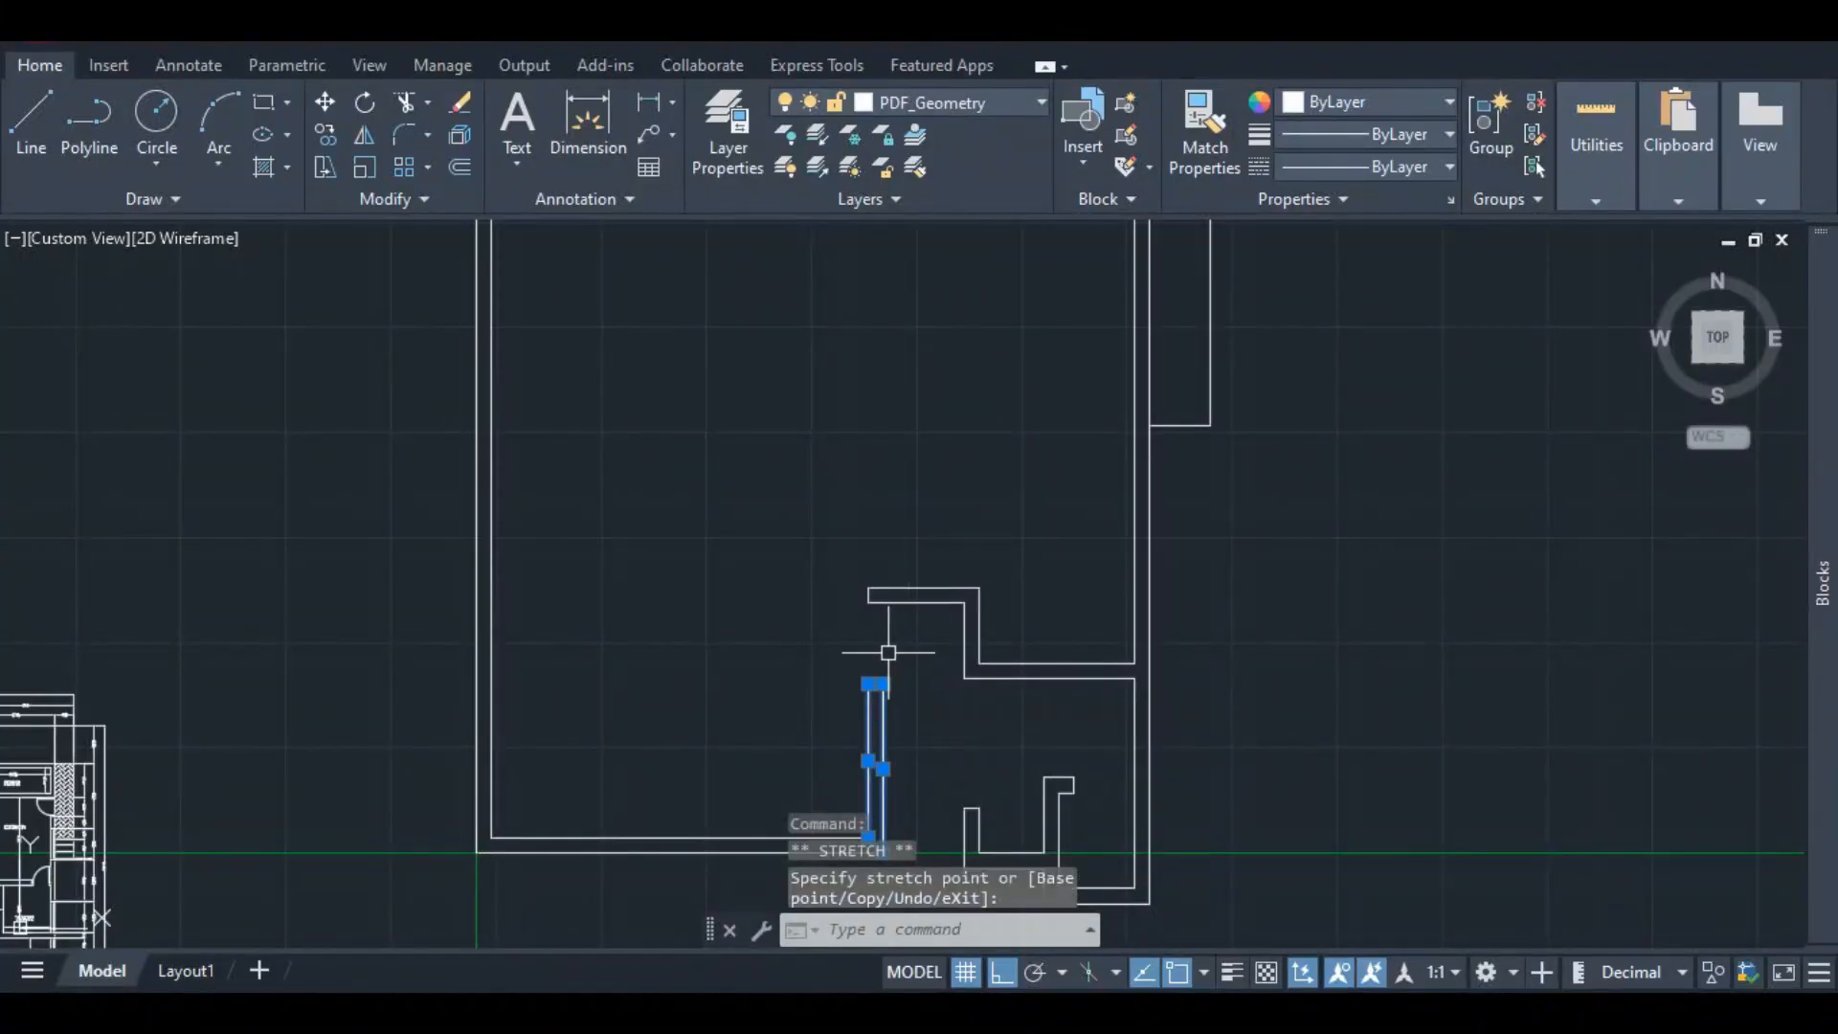
key(Escape)
- Compare the redrawn walls around the ante room with the same area of the existing plan
scroll(915, 727, up, 4)
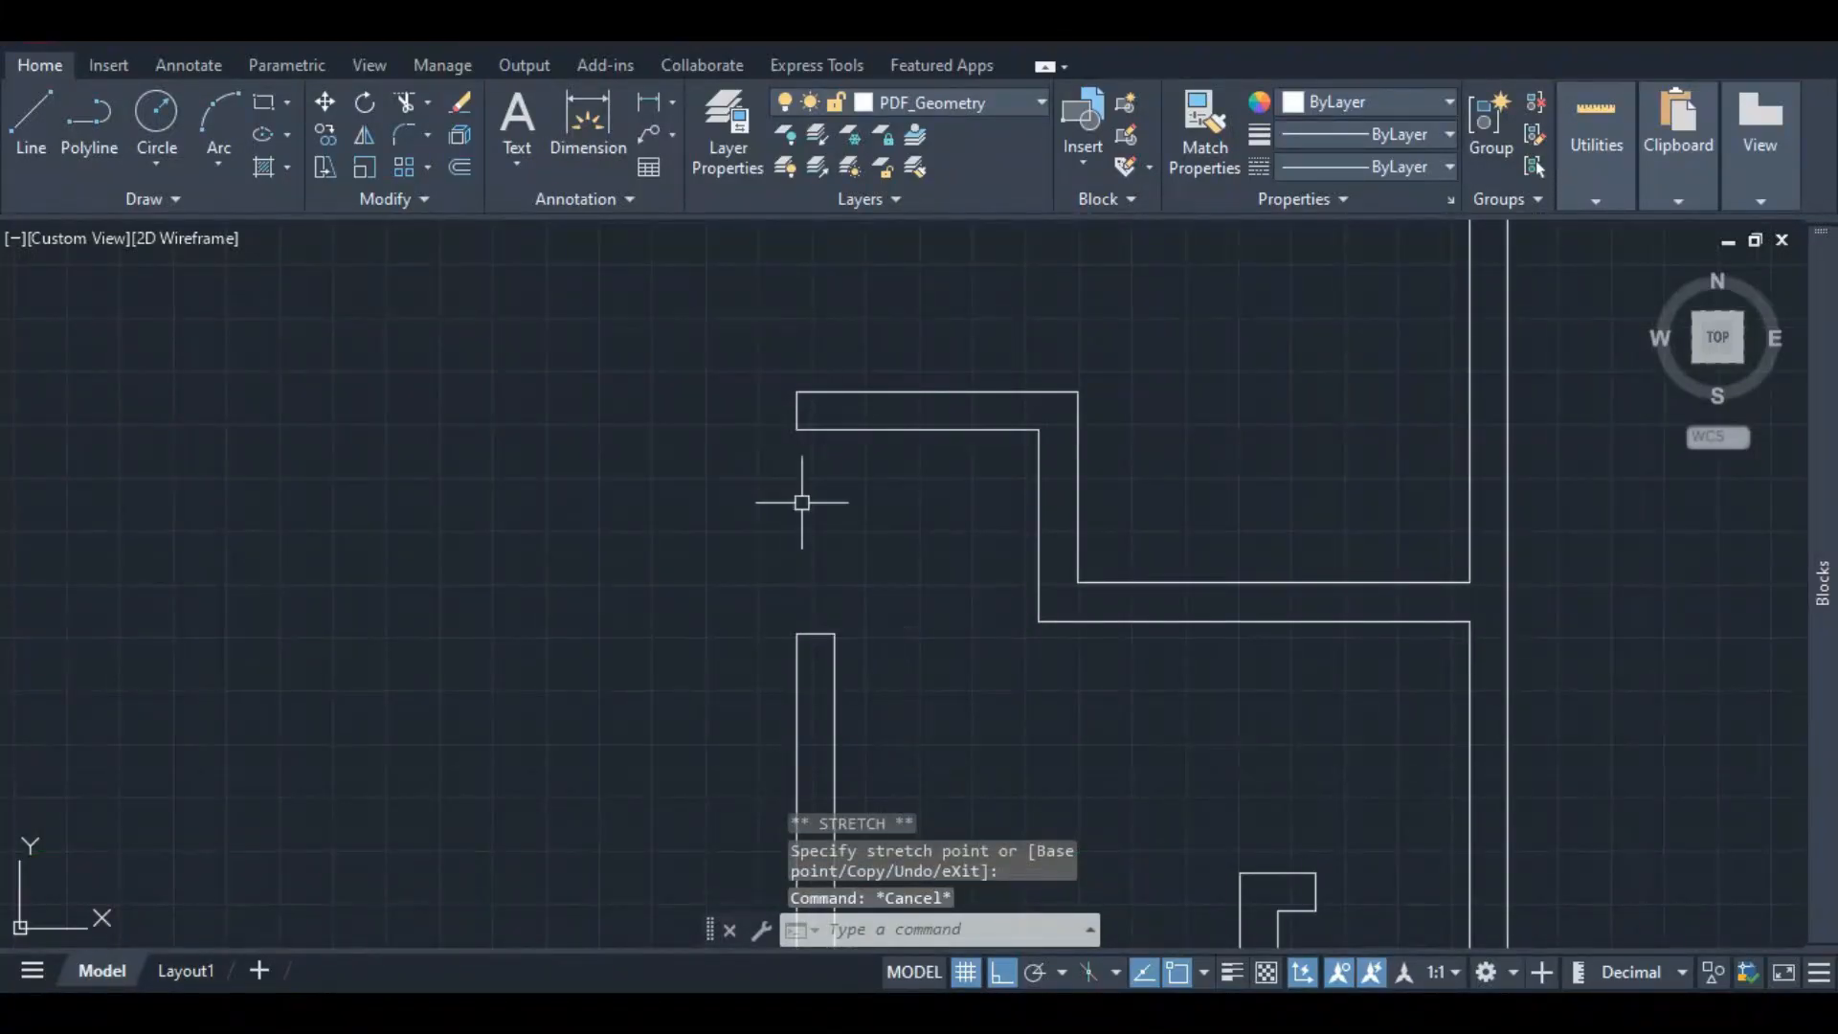
scroll(804, 598, down, 8)
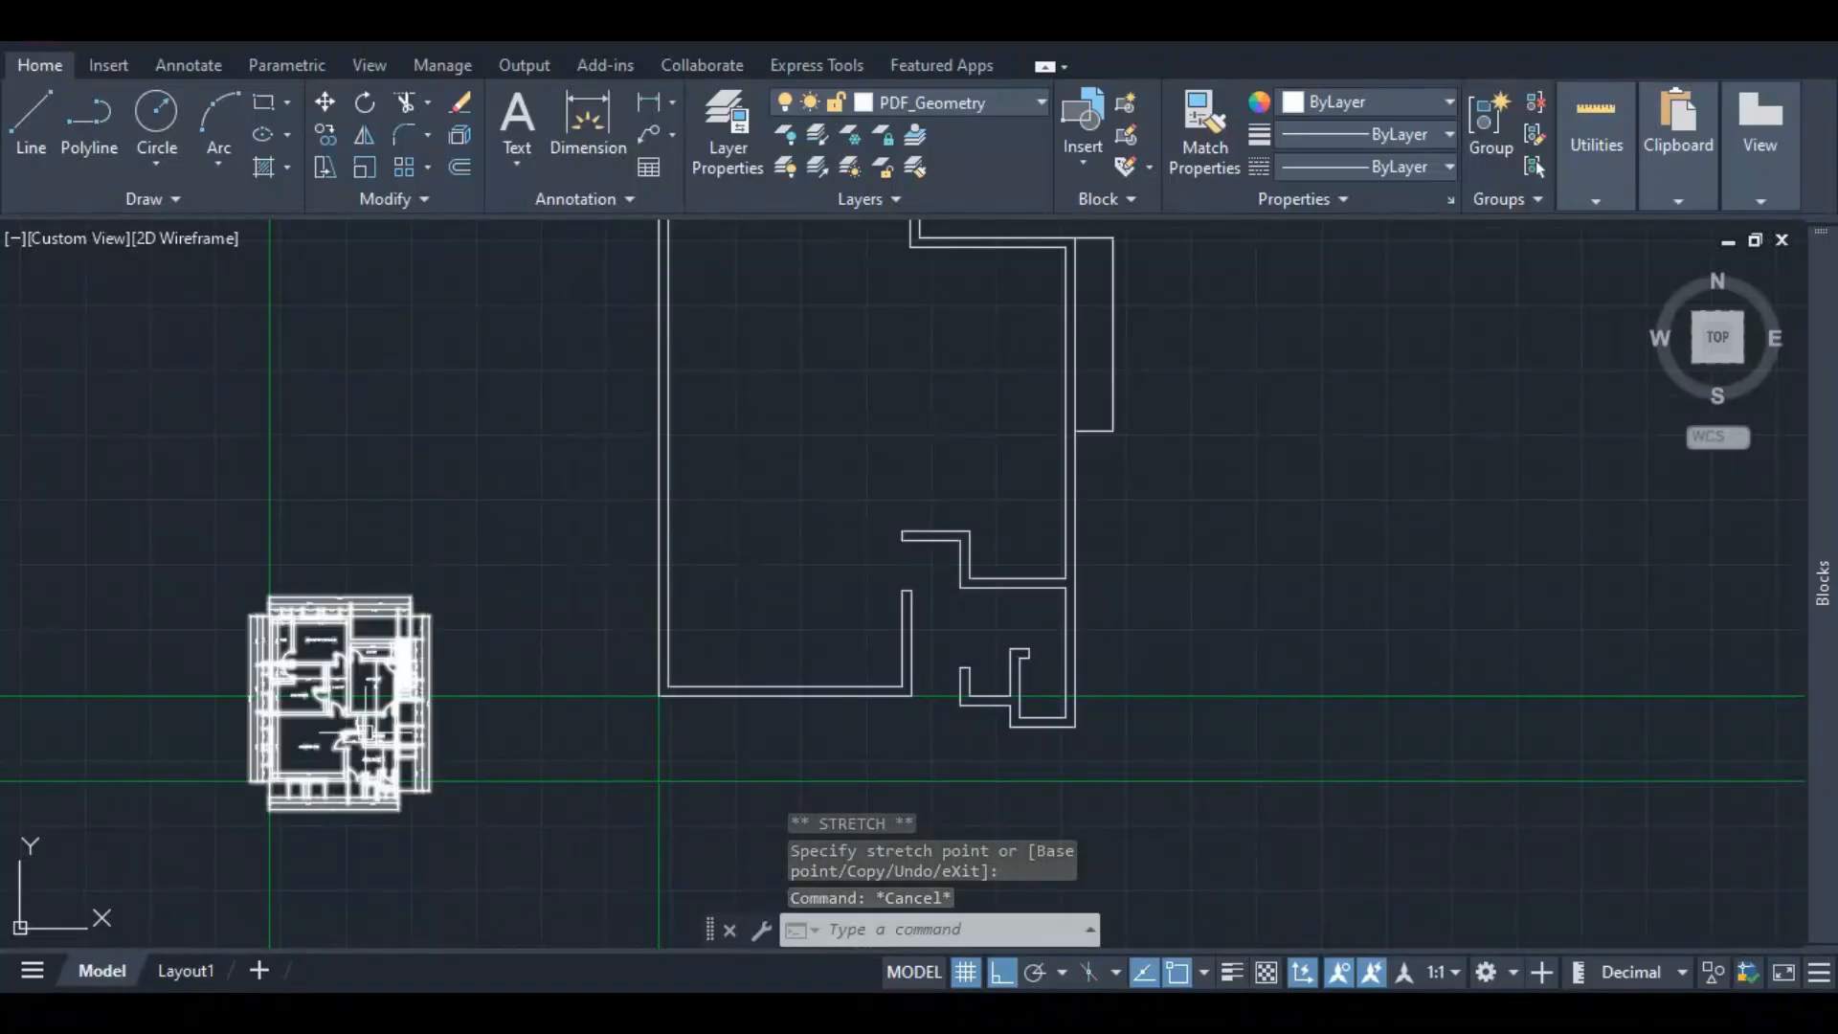
scroll(351, 782, up, 8)
scroll(292, 741, up, 4)
scroll(373, 670, down, 3)
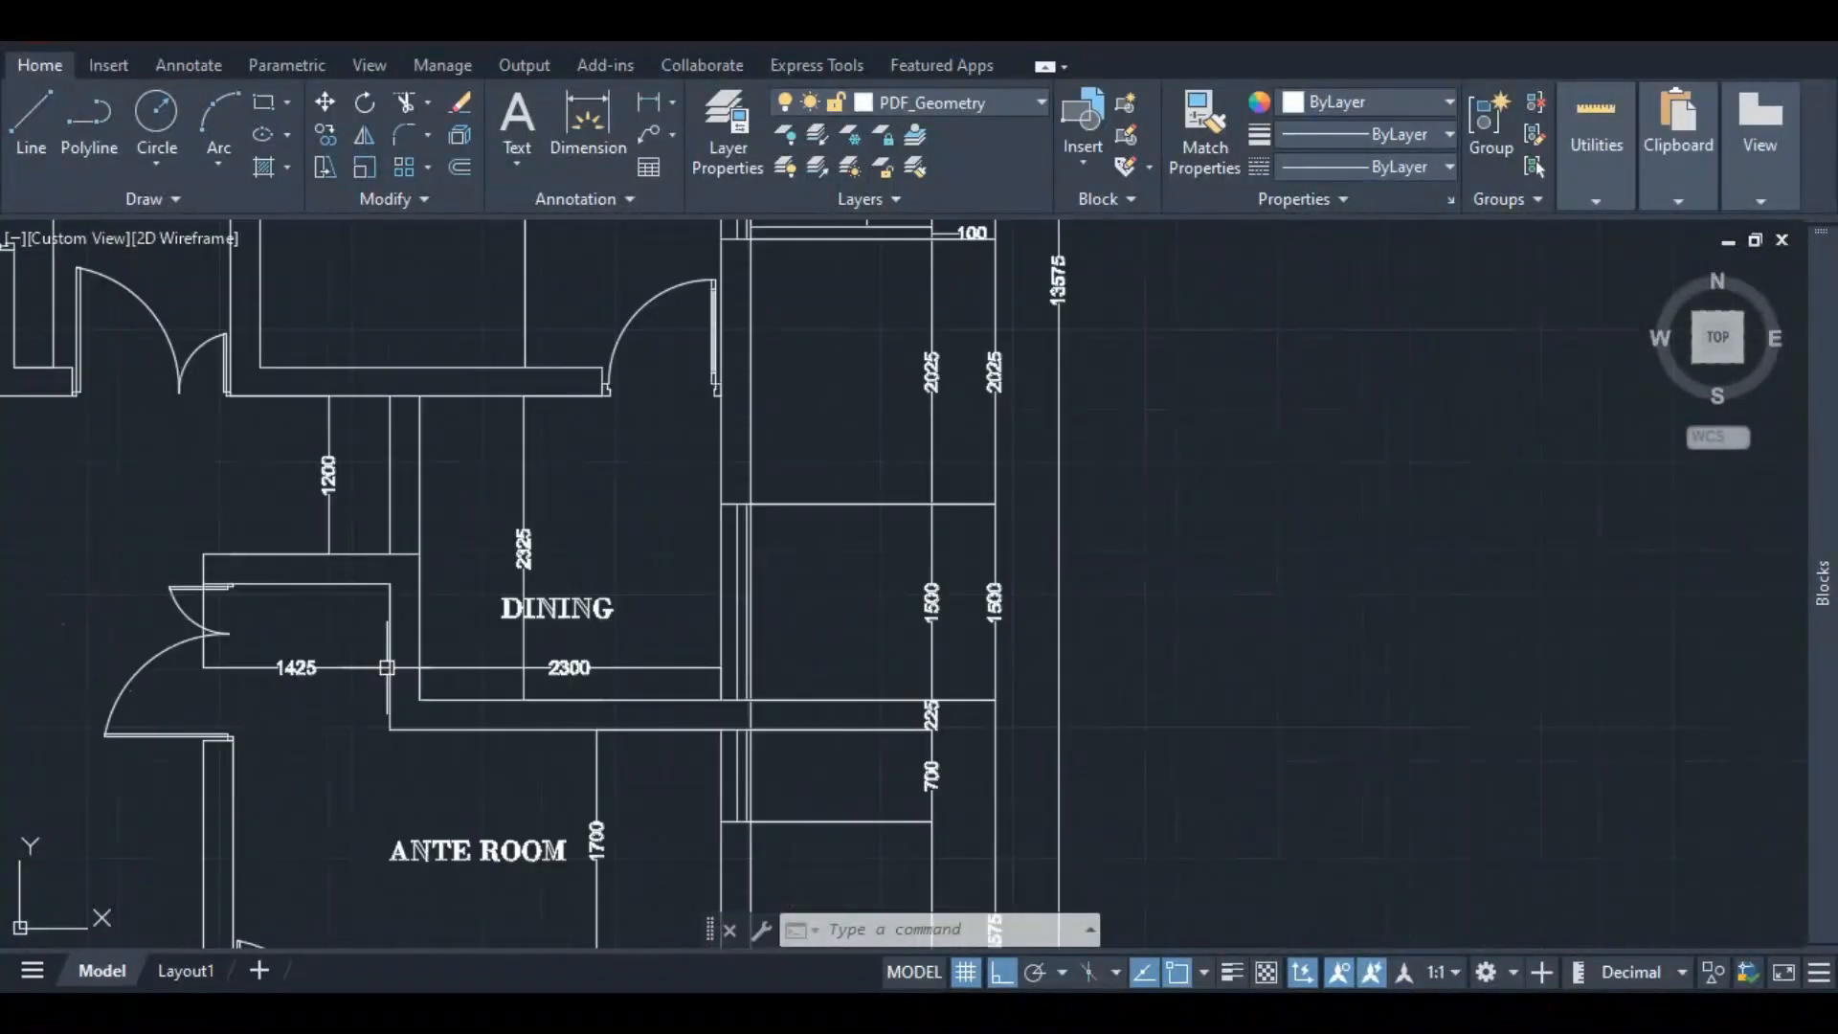
scroll(402, 622, up, 1)
scroll(331, 615, down, 2)
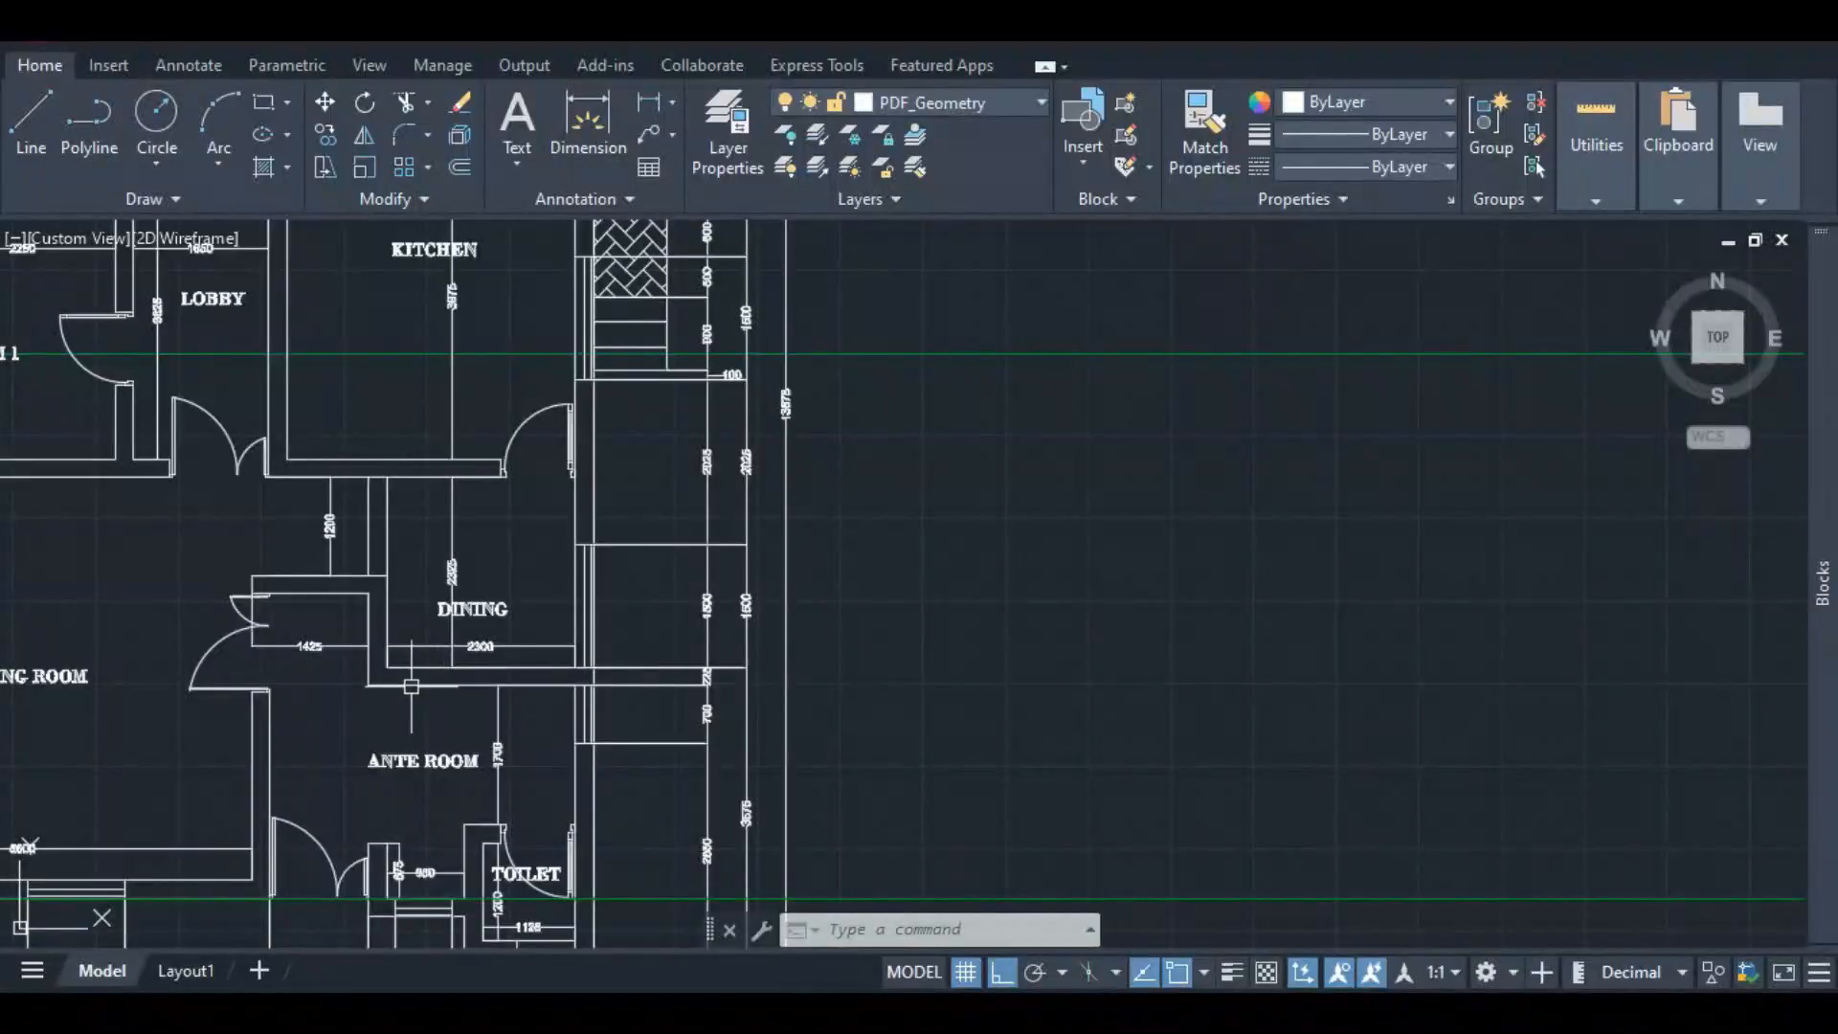
scroll(257, 657, down, 3)
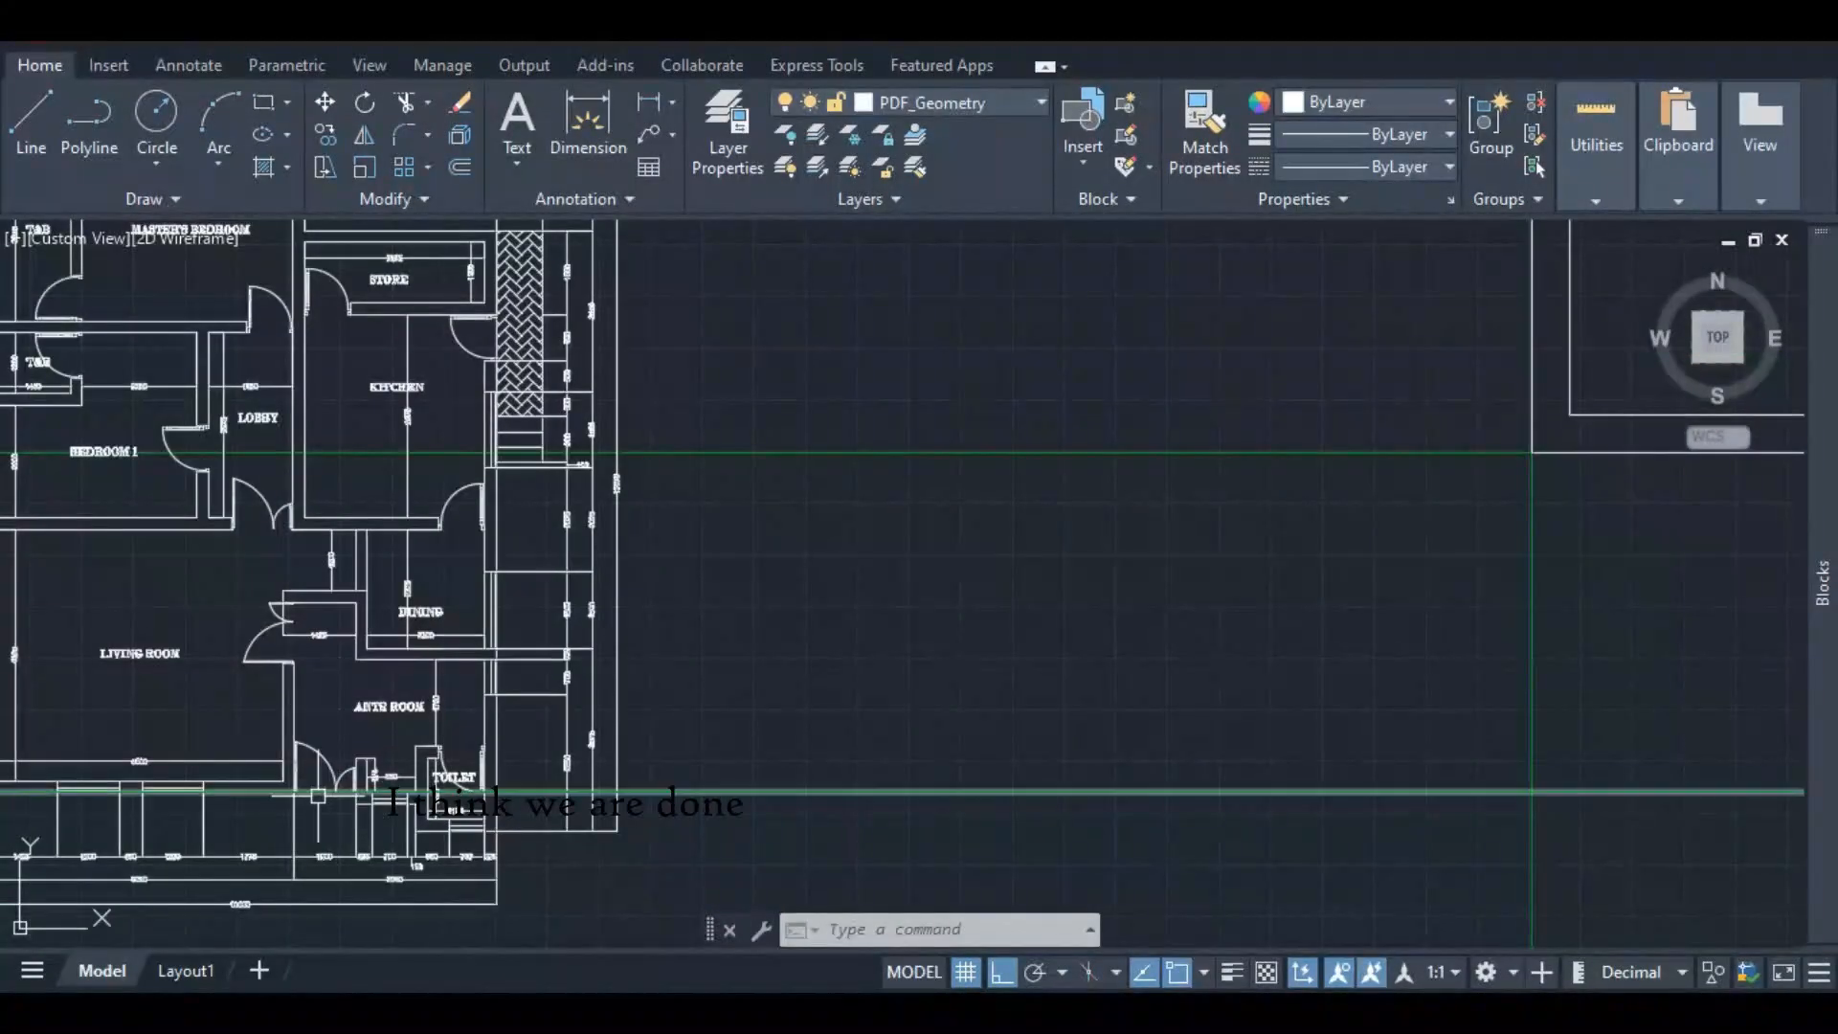
scroll(278, 670, down, 4)
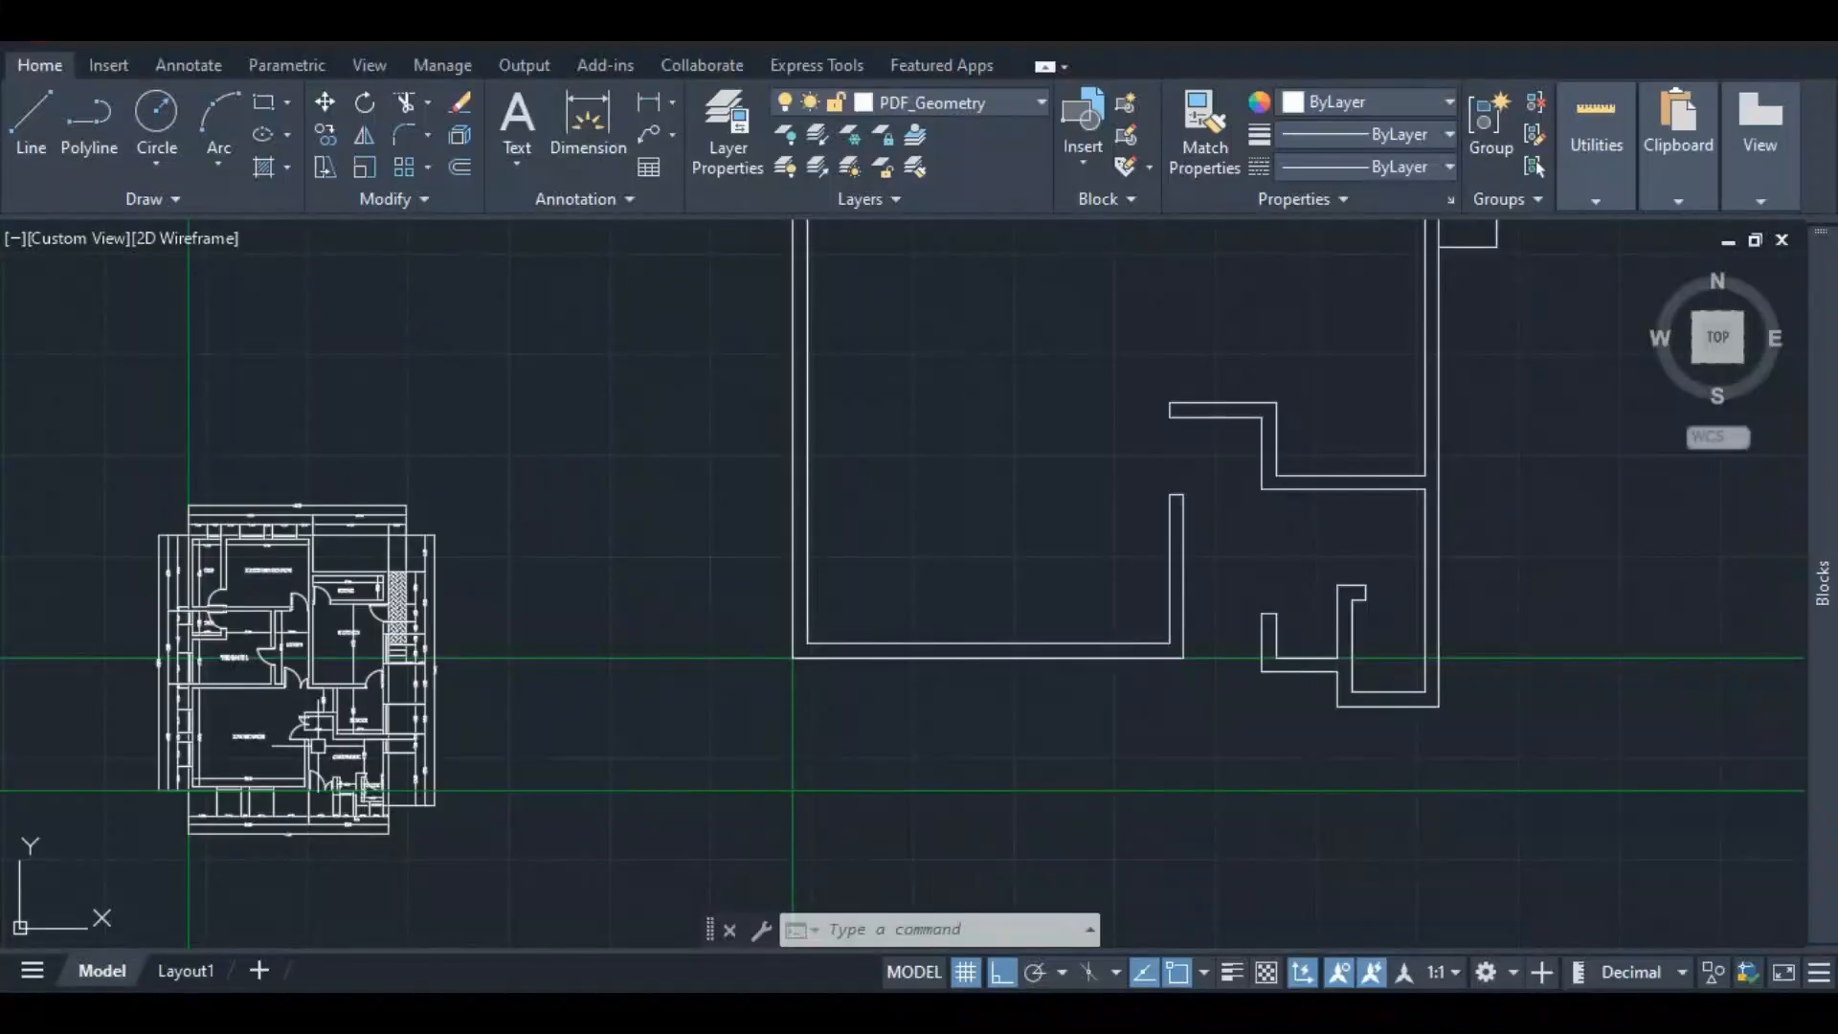
- Examine the kitchen, dining and passage walls on the existing plan for the dimensions that locate the kitchen's south wall
scroll(330, 699, up, 6)
scroll(348, 709, down, 8)
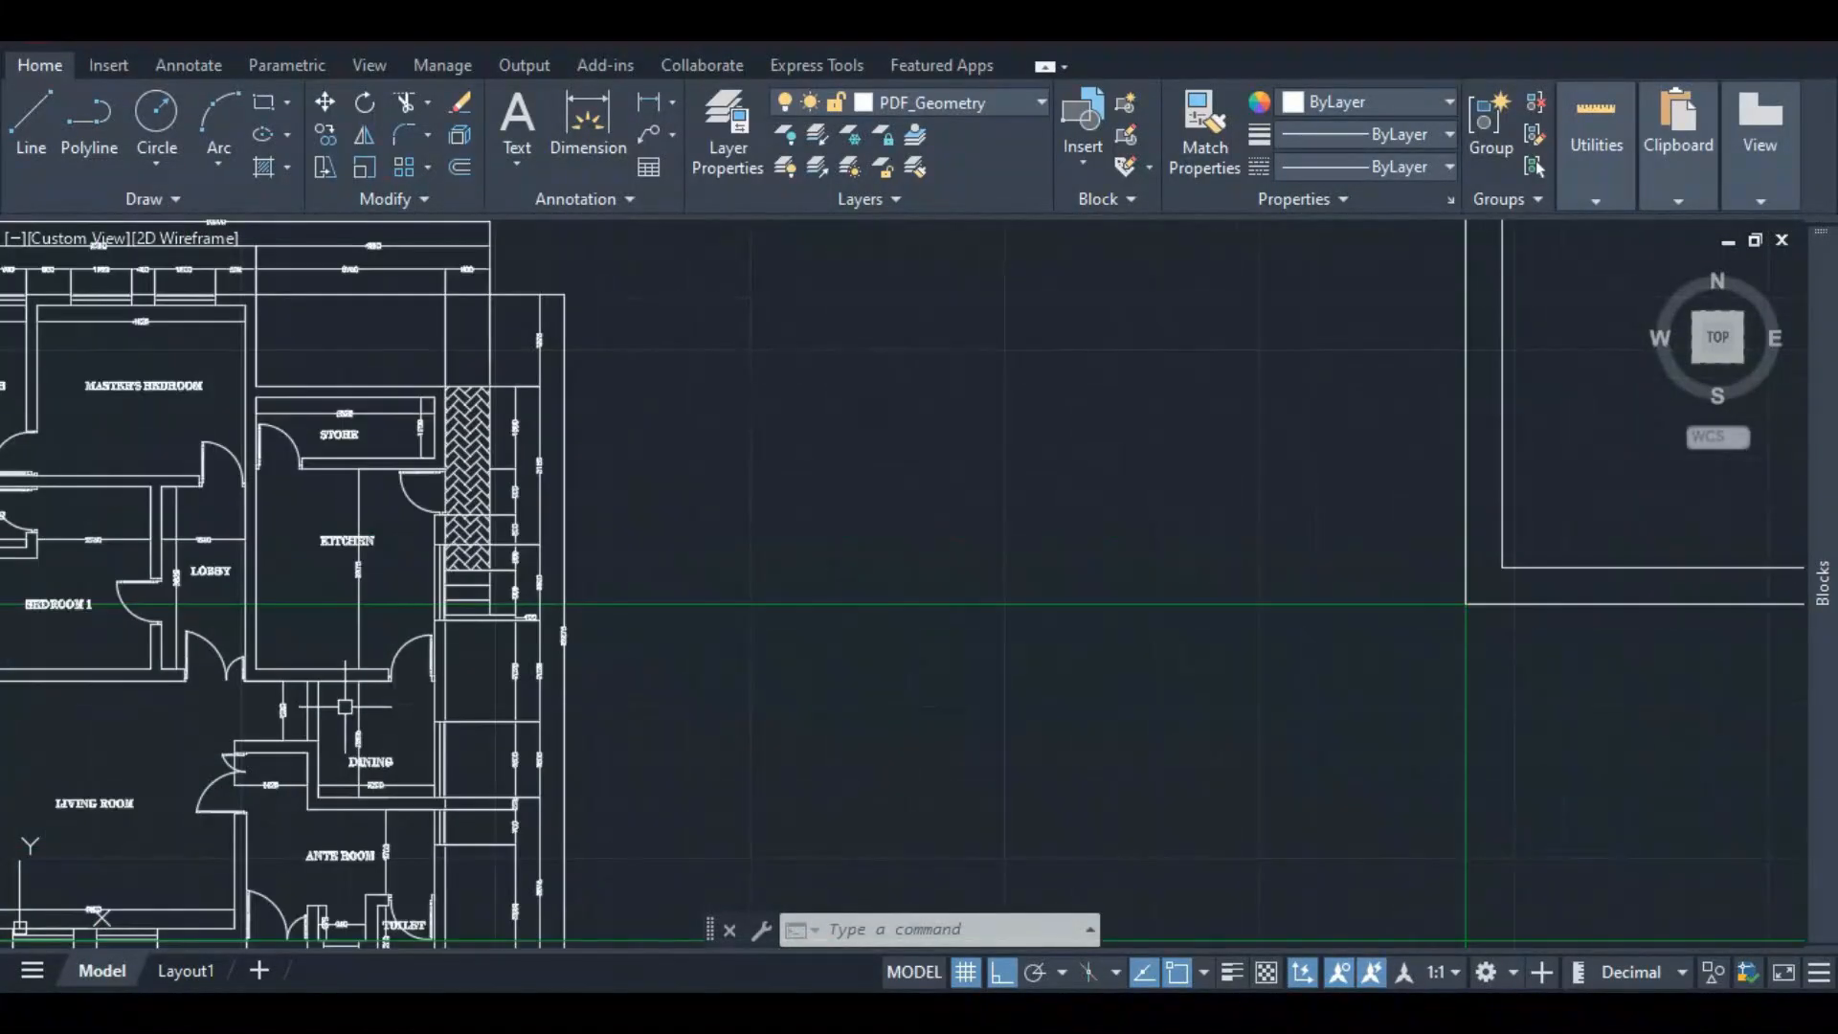
scroll(337, 700, up, 6)
scroll(374, 763, up, 2)
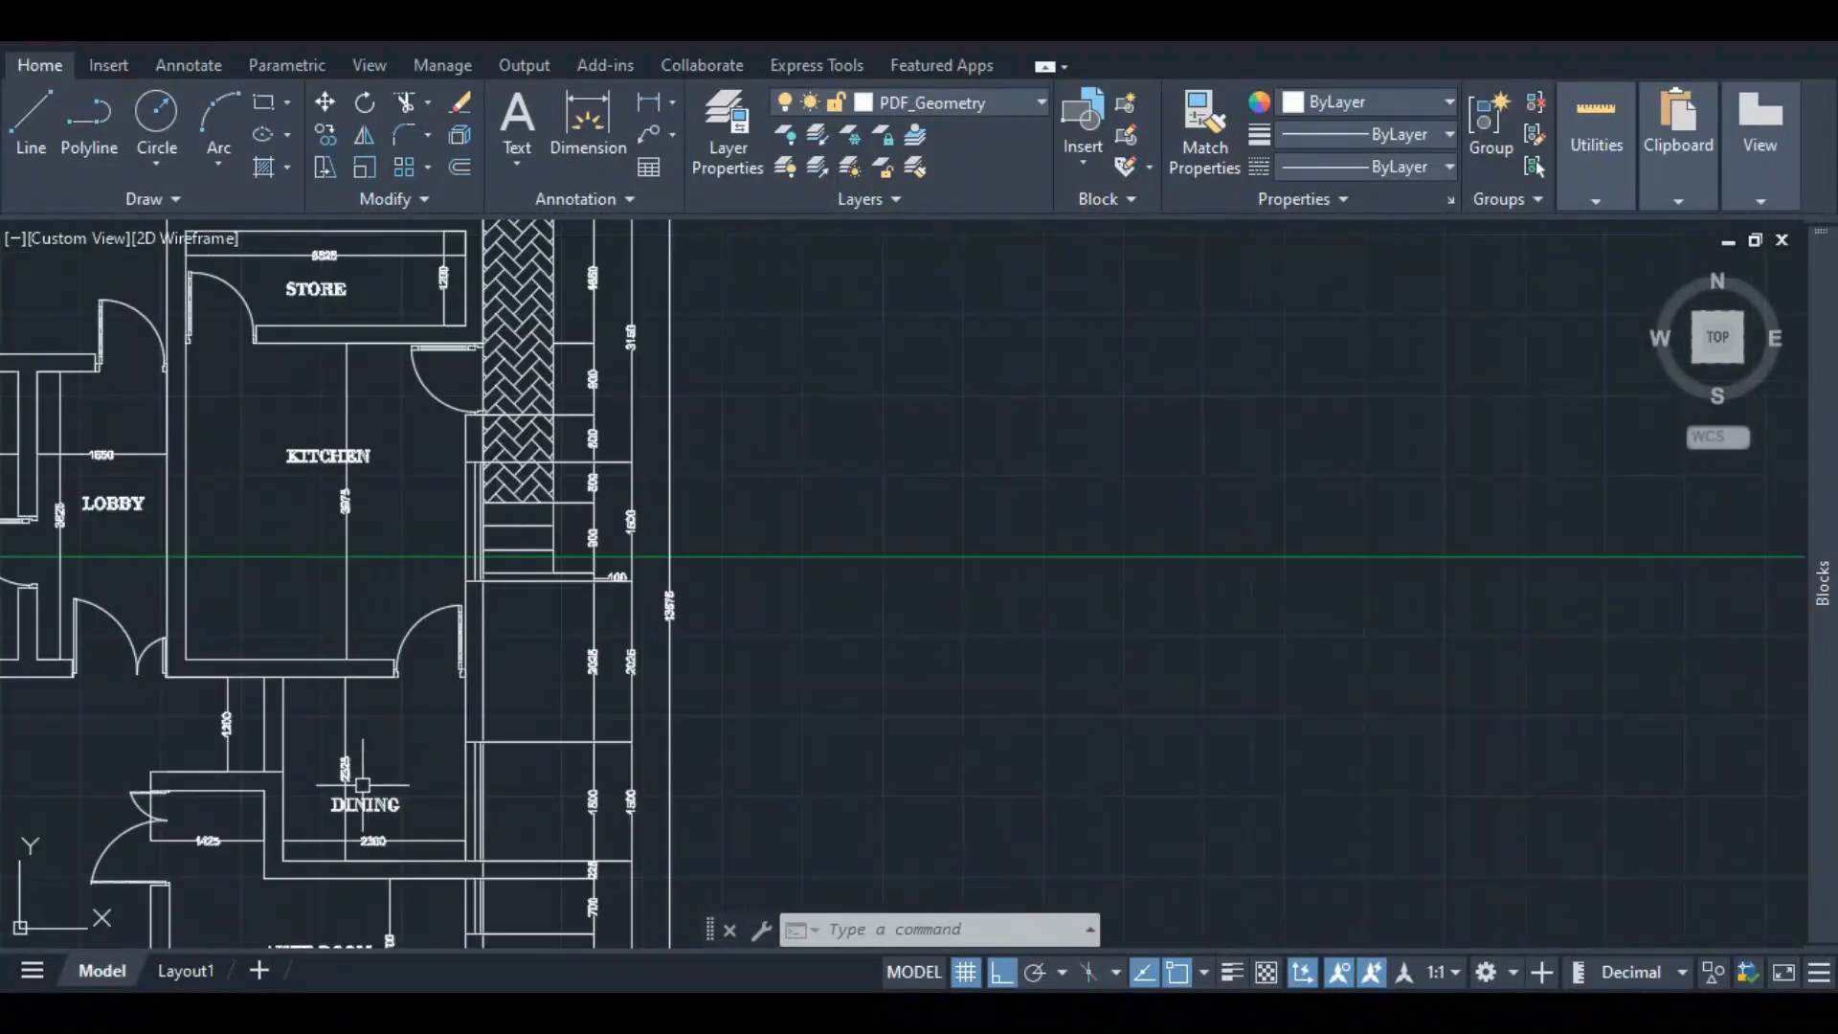
scroll(358, 657, down, 7)
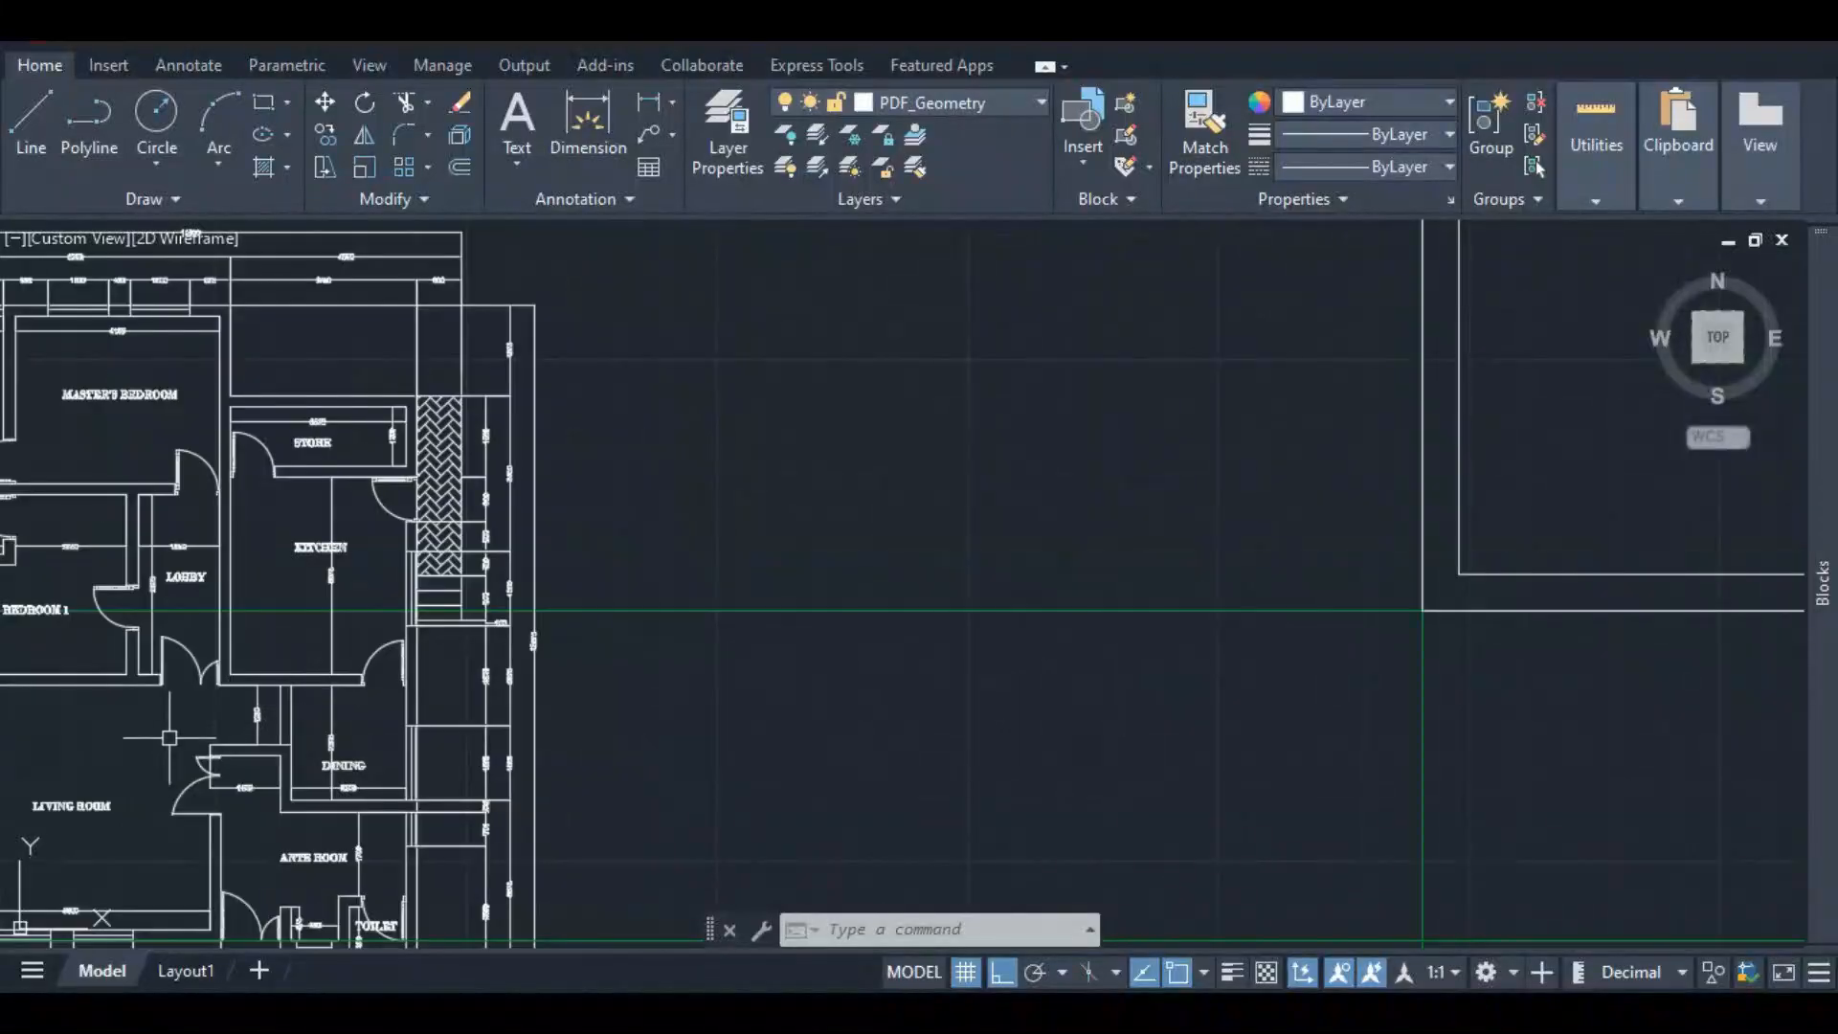
scroll(241, 735, up, 7)
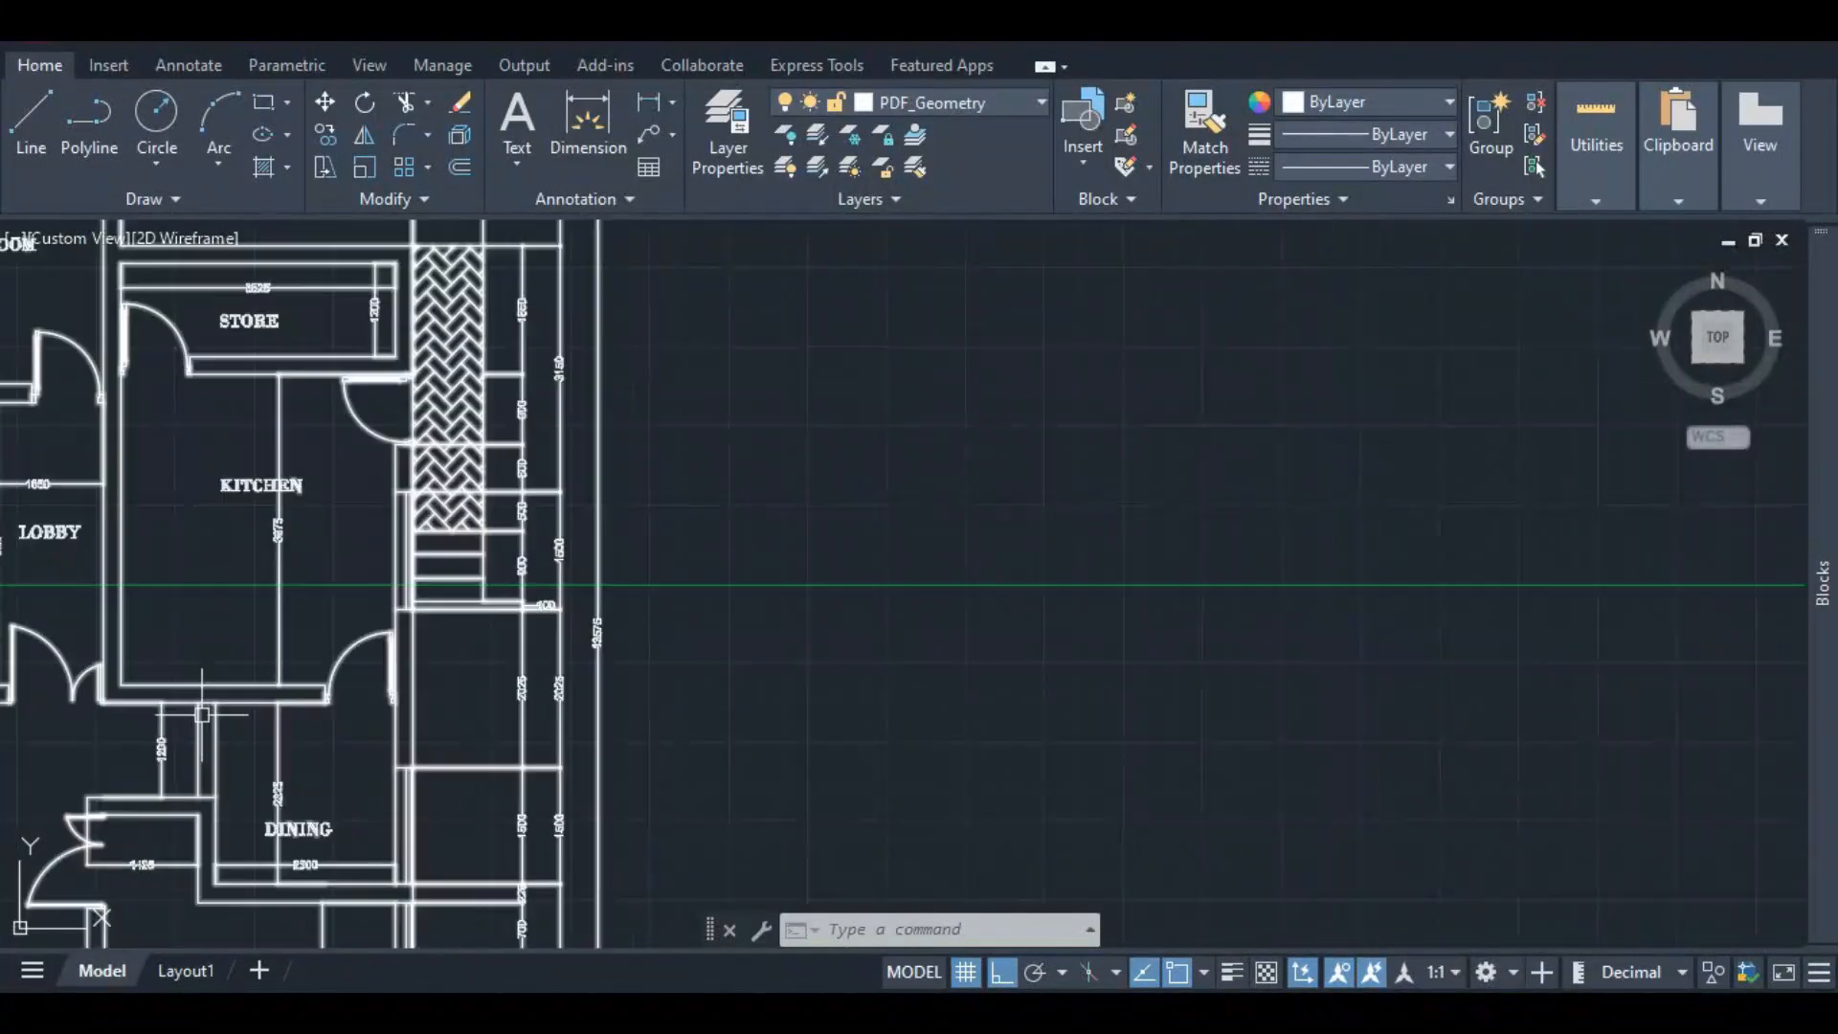
scroll(238, 708, down, 2)
scroll(238, 709, up, 2)
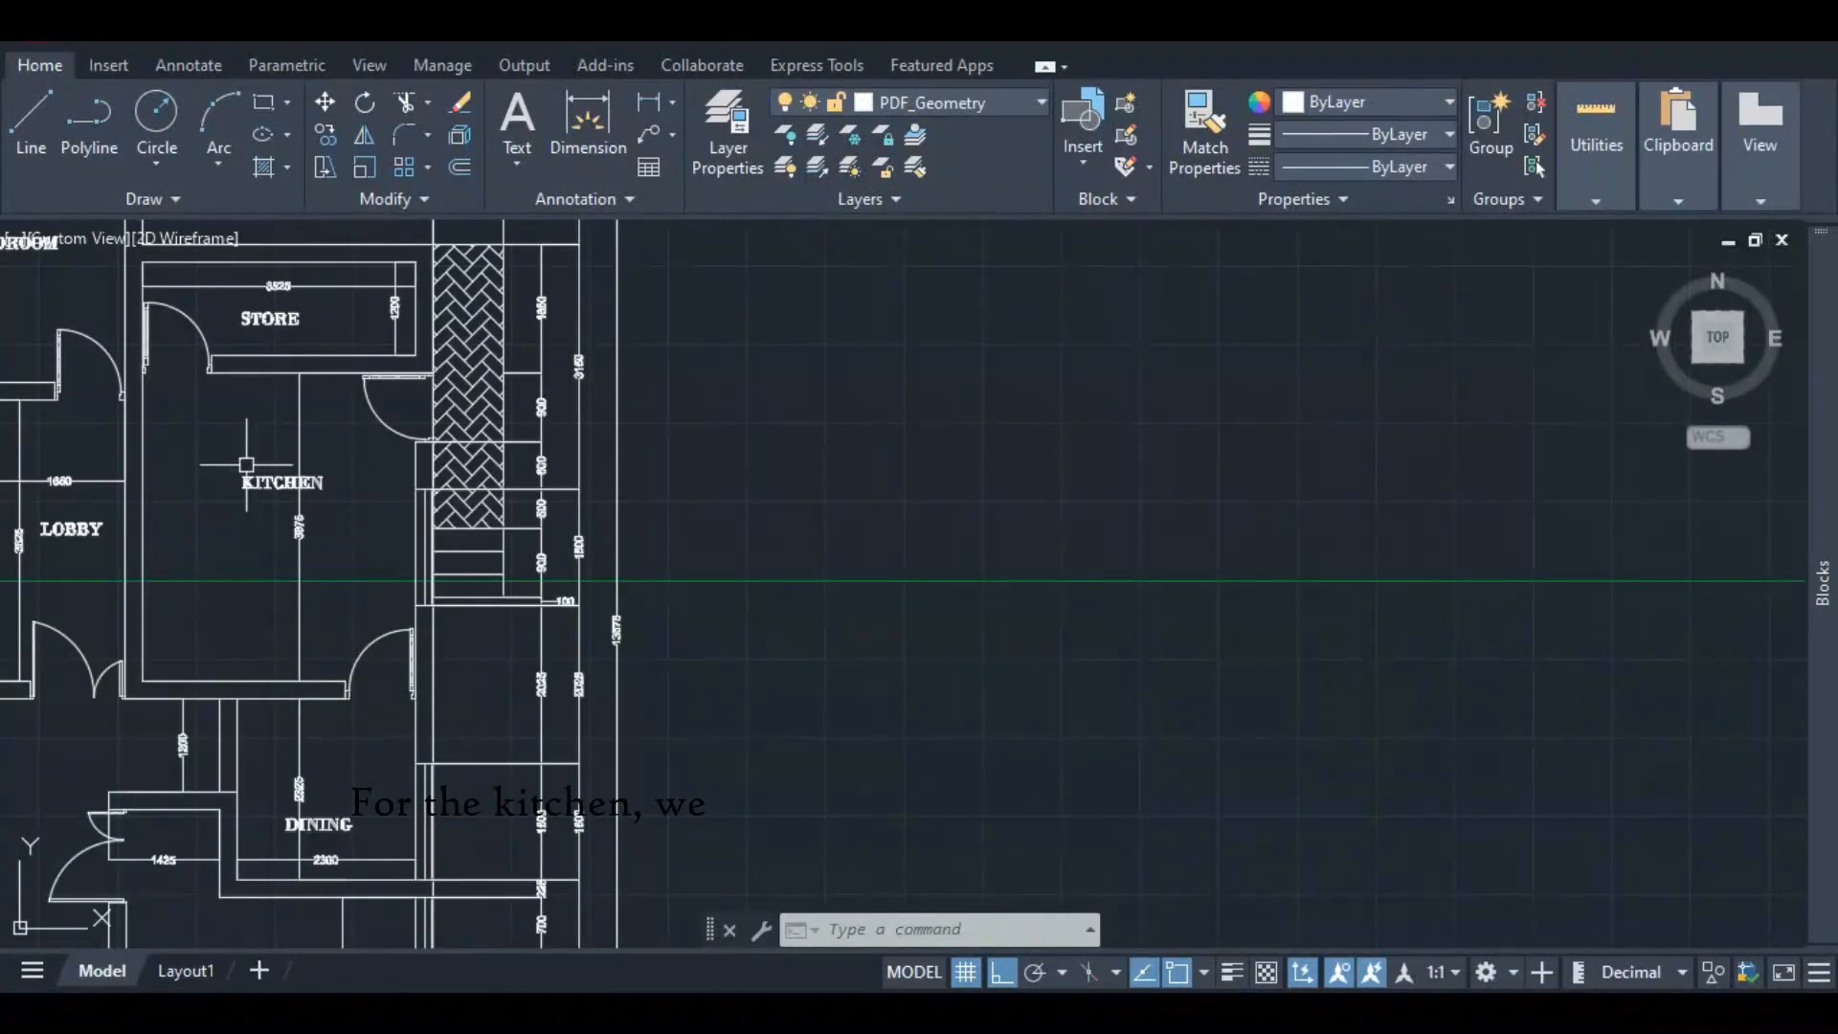
scroll(274, 717, up, 2)
scroll(282, 703, down, 2)
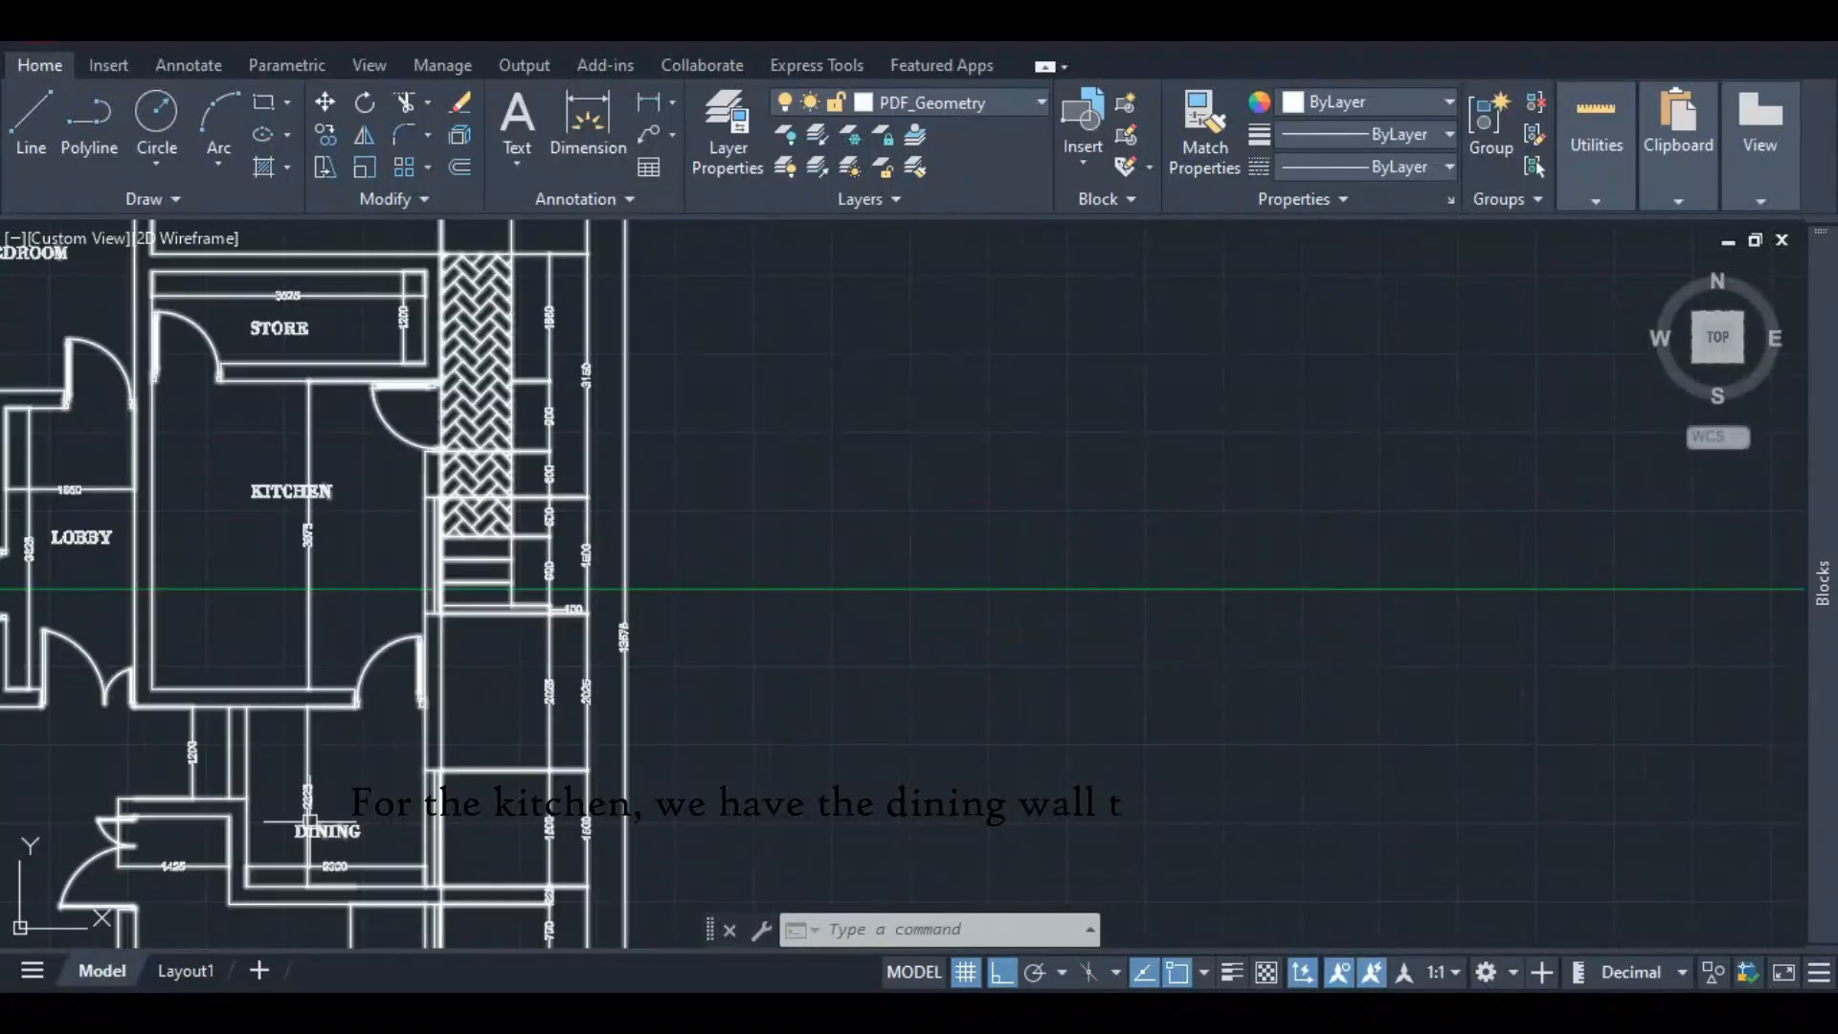
scroll(299, 676, up, 4)
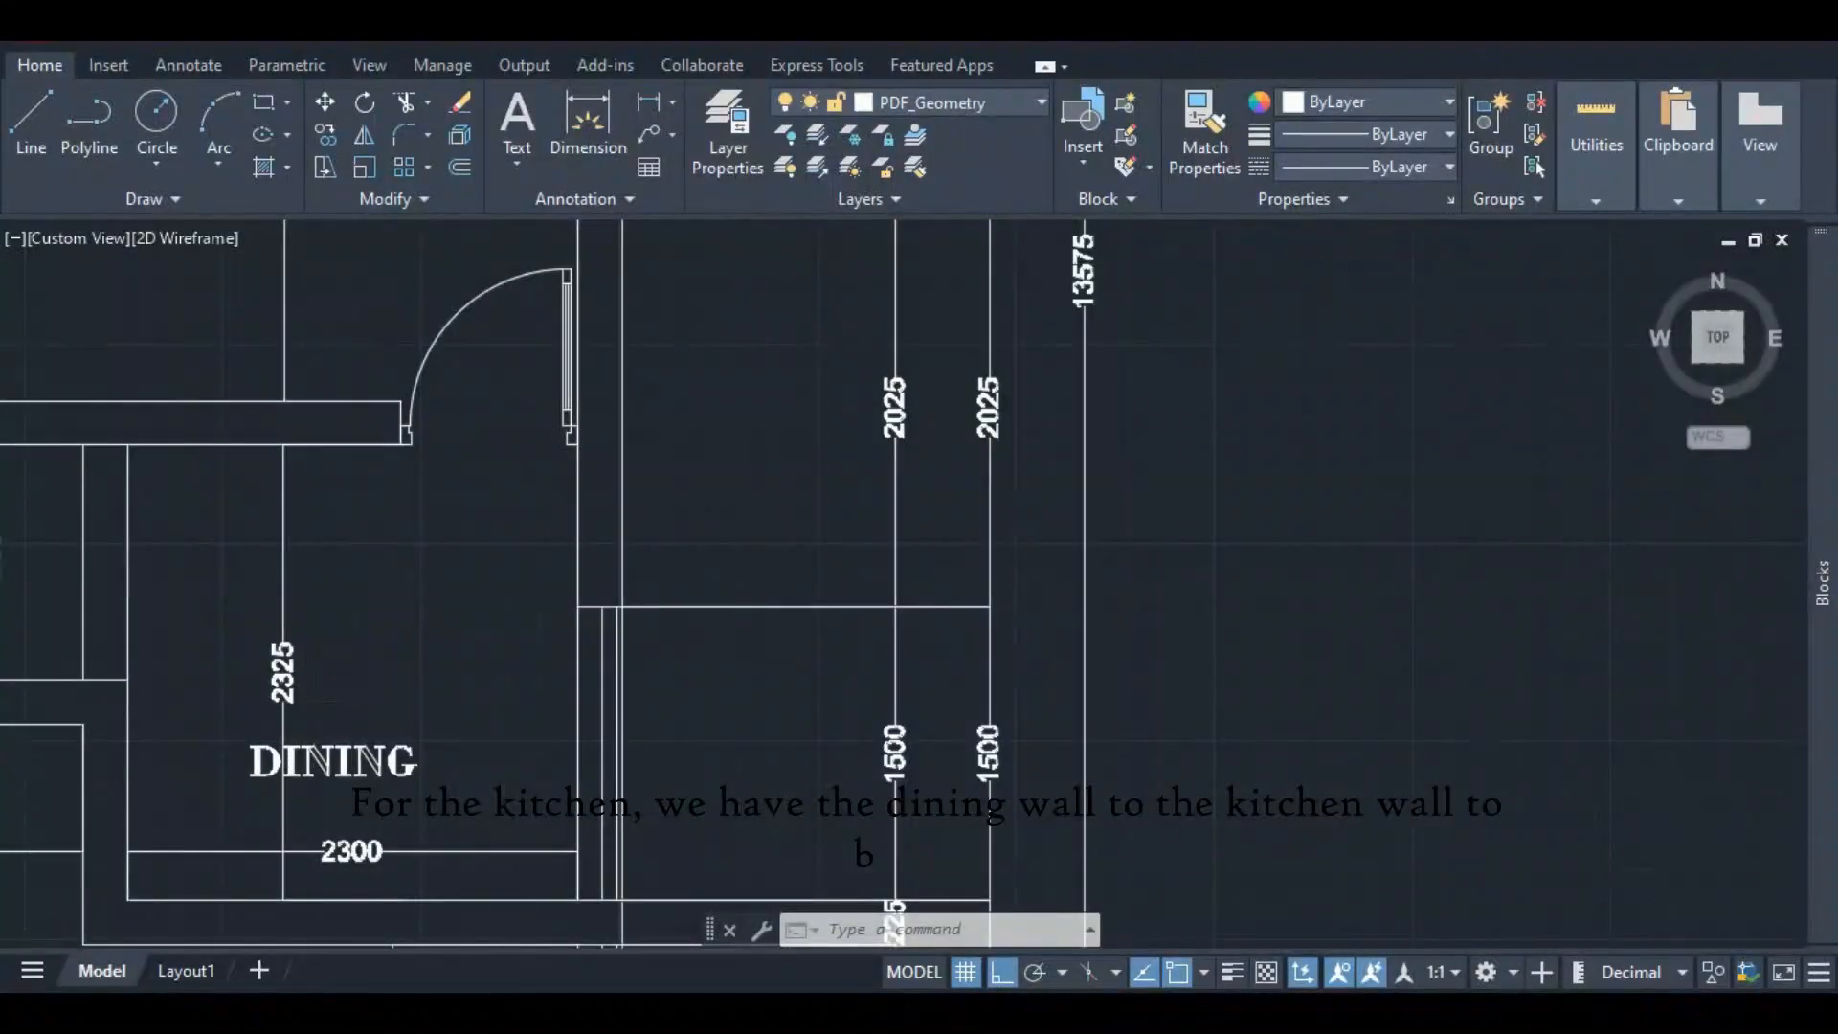
scroll(320, 704, down, 6)
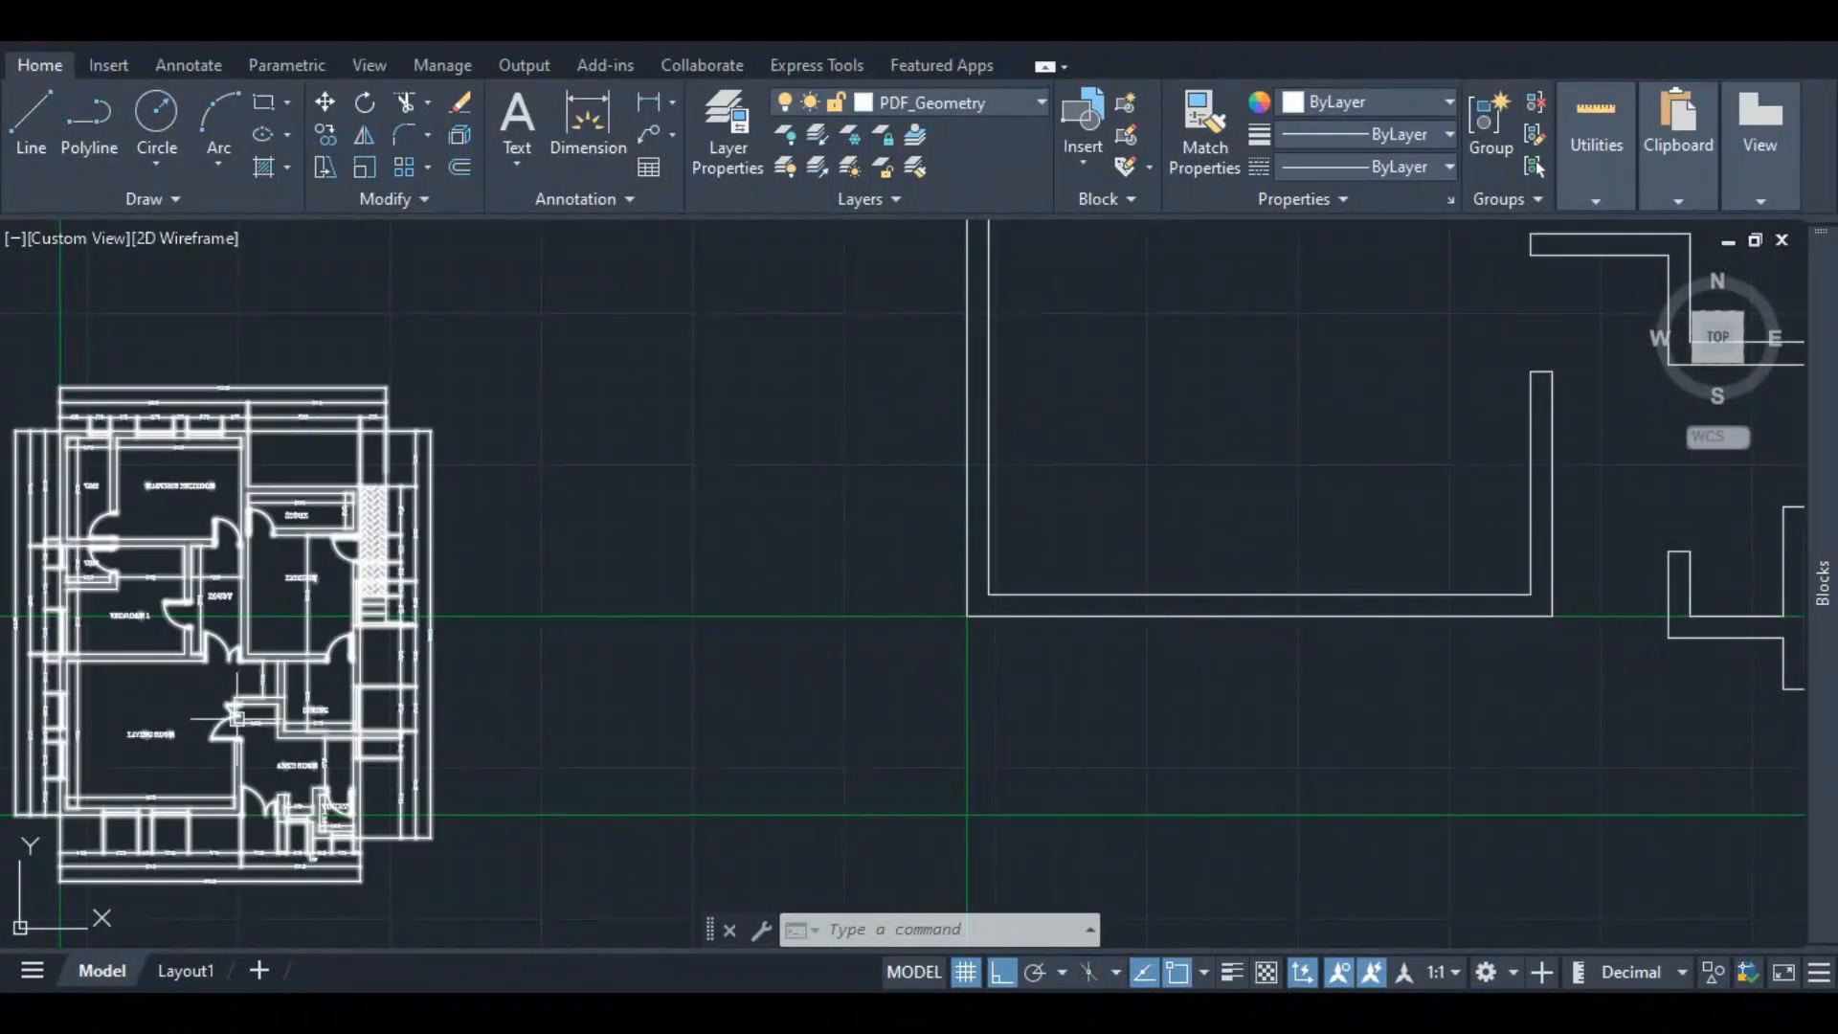
scroll(236, 717, up, 2)
scroll(348, 683, up, 2)
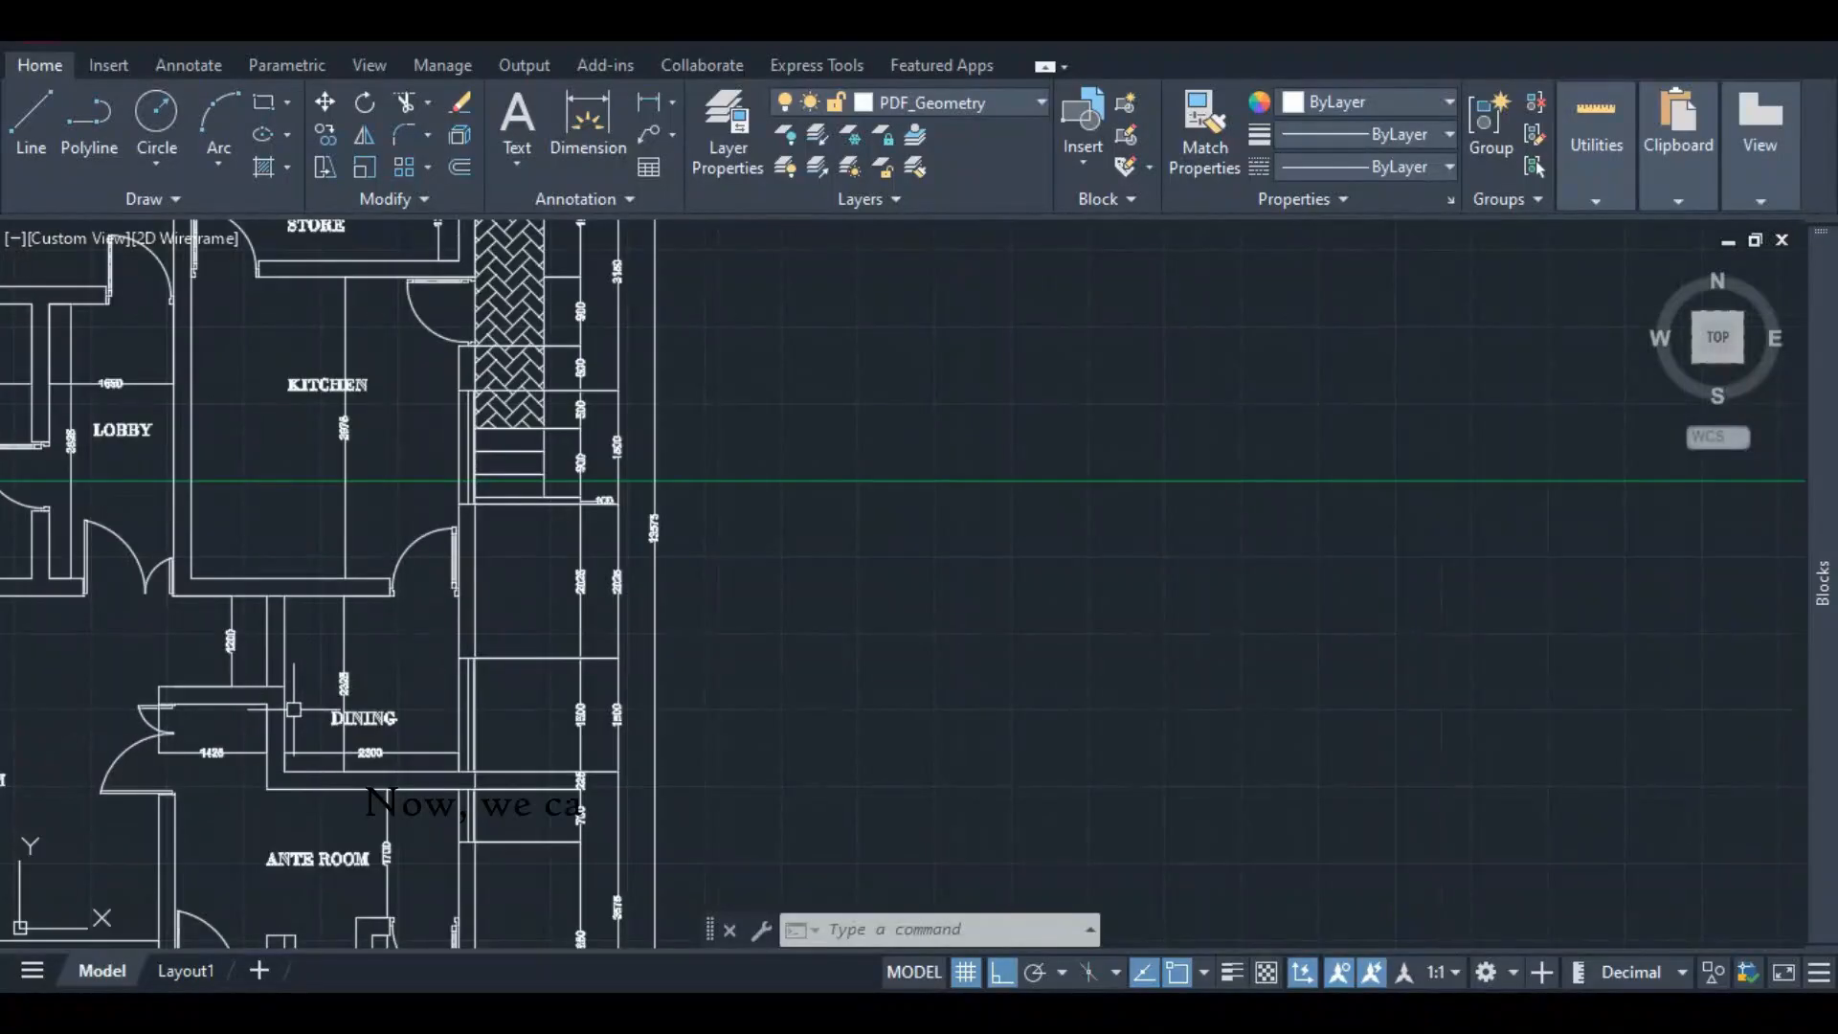
scroll(239, 675, down, 5)
scroll(238, 671, up, 5)
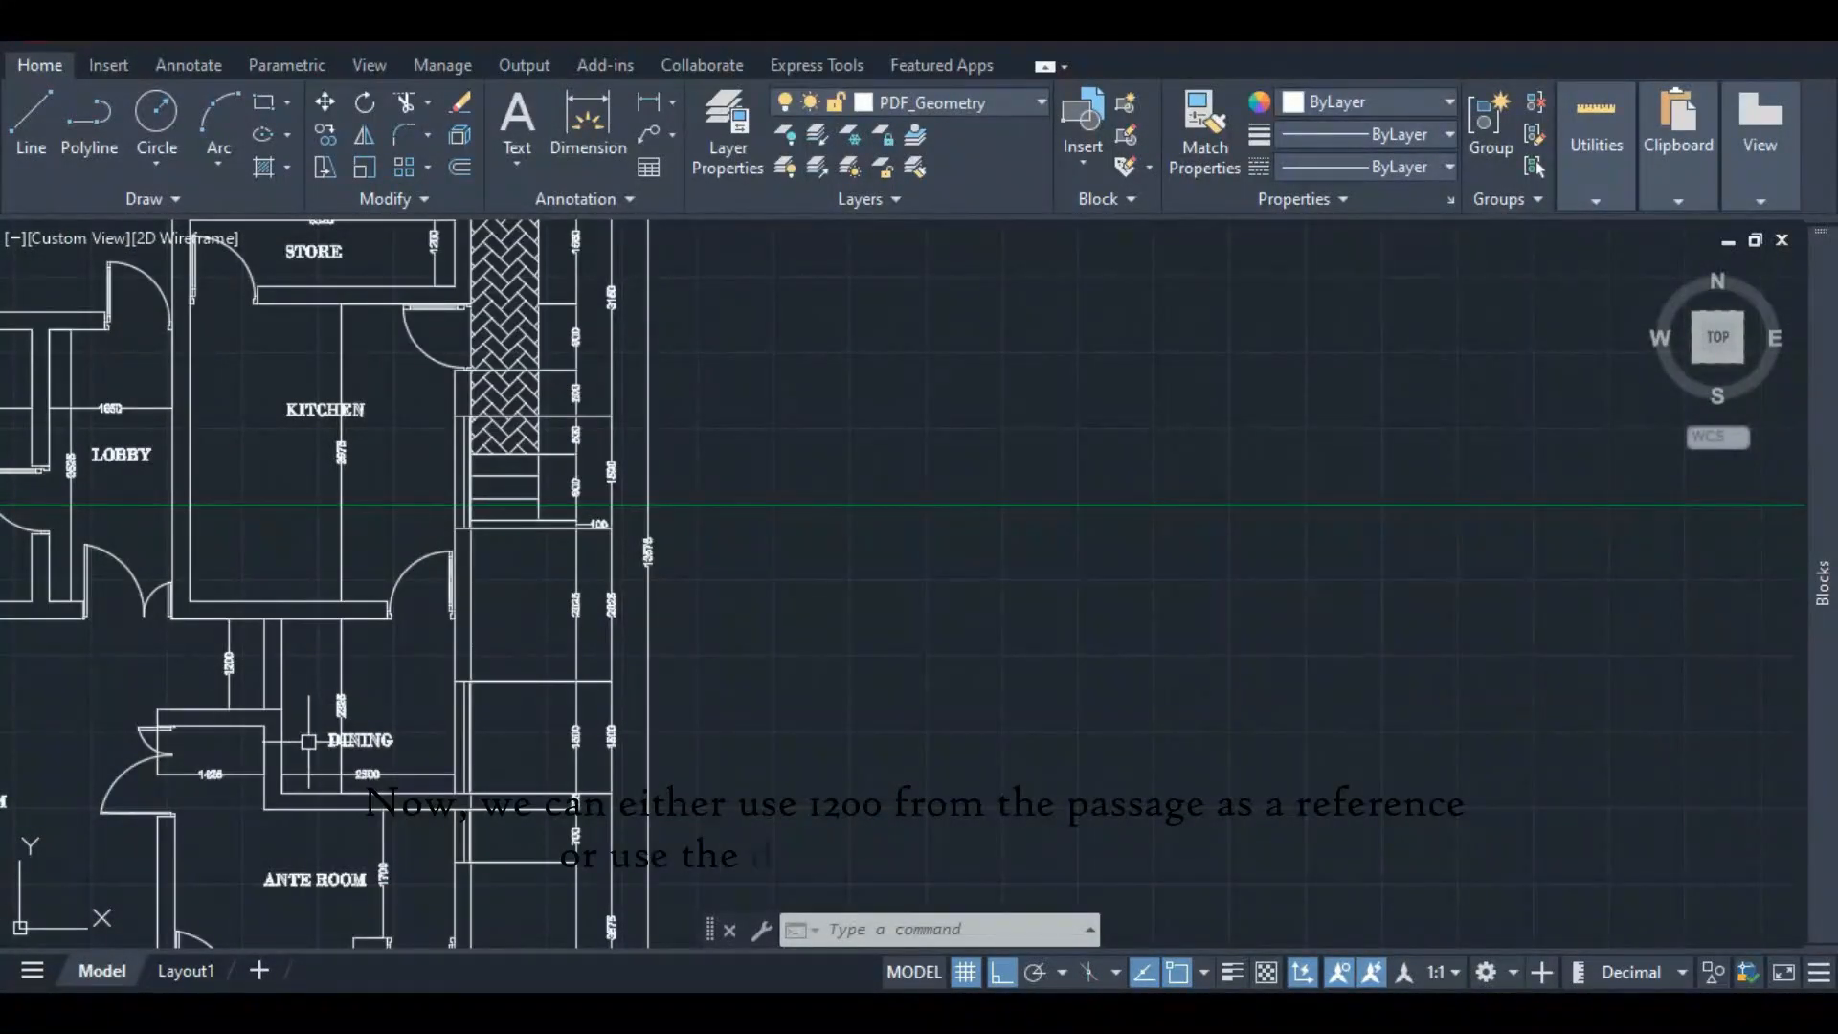
- Examine the dining length and the store walls on the existing plan as possible references for locating the kitchen walls
scroll(351, 730, up, 2)
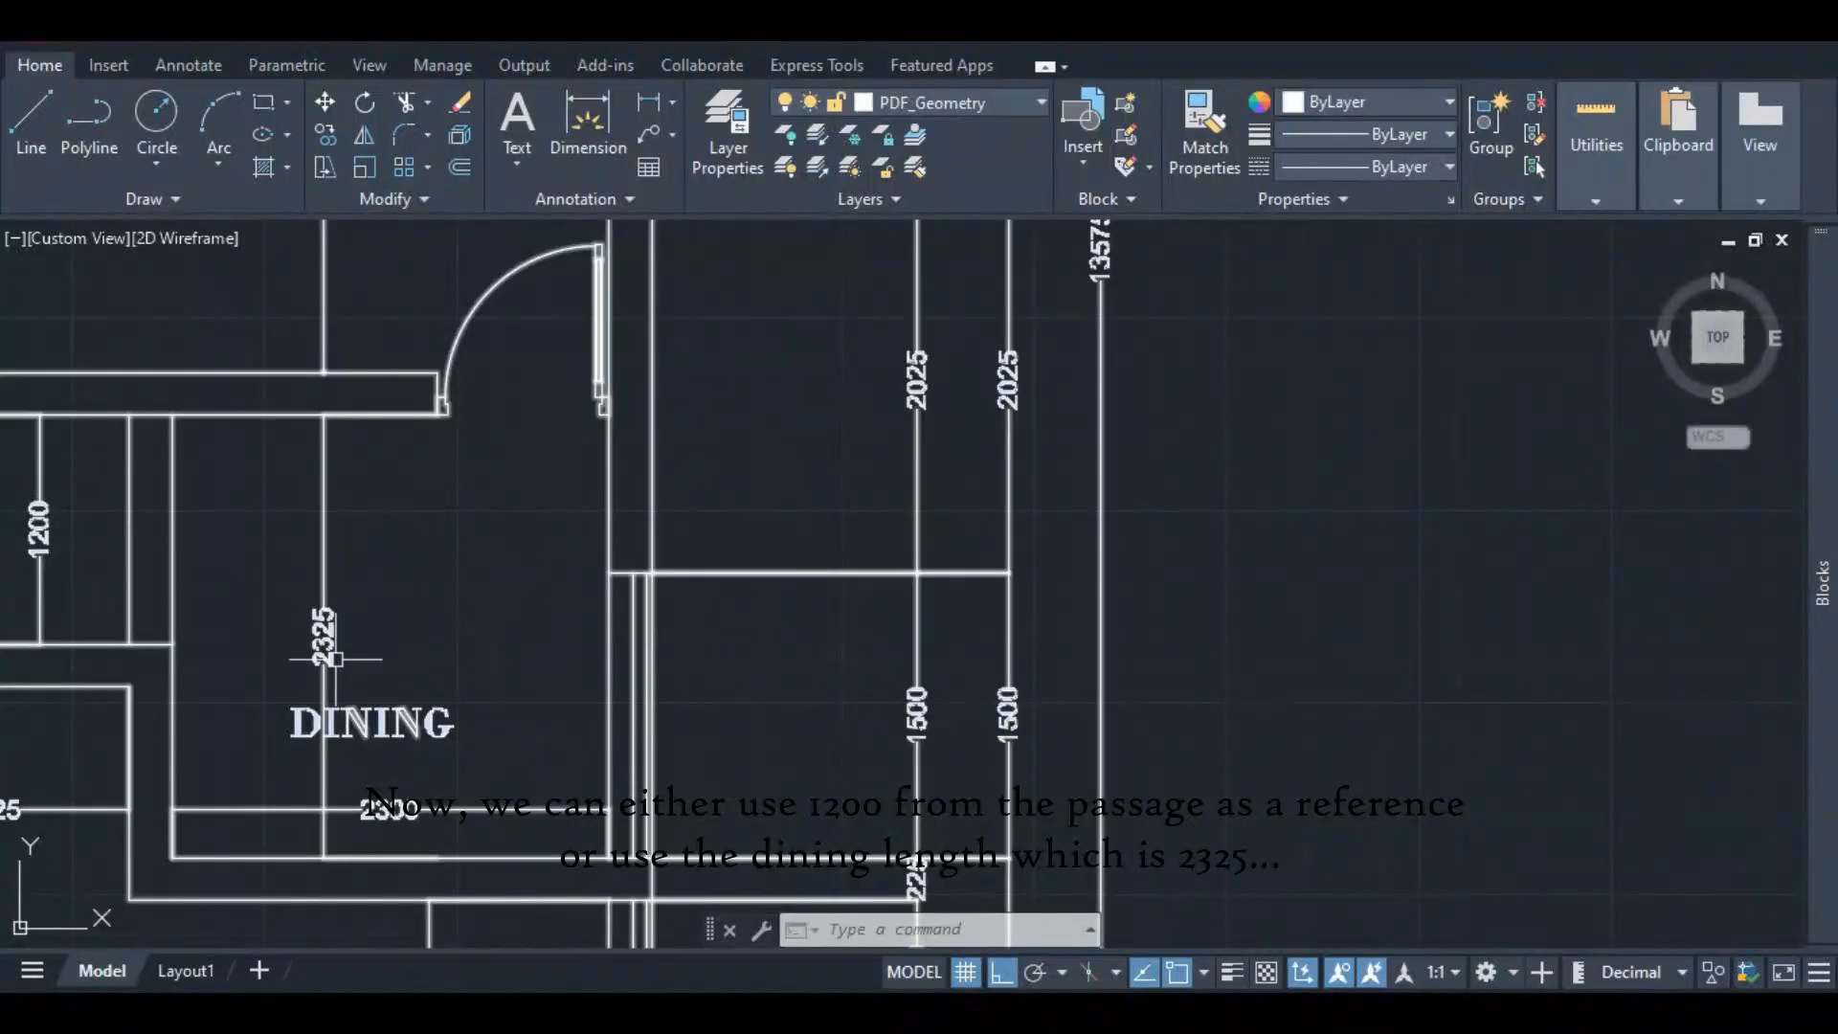
scroll(301, 629, down, 2)
scroll(269, 567, down, 5)
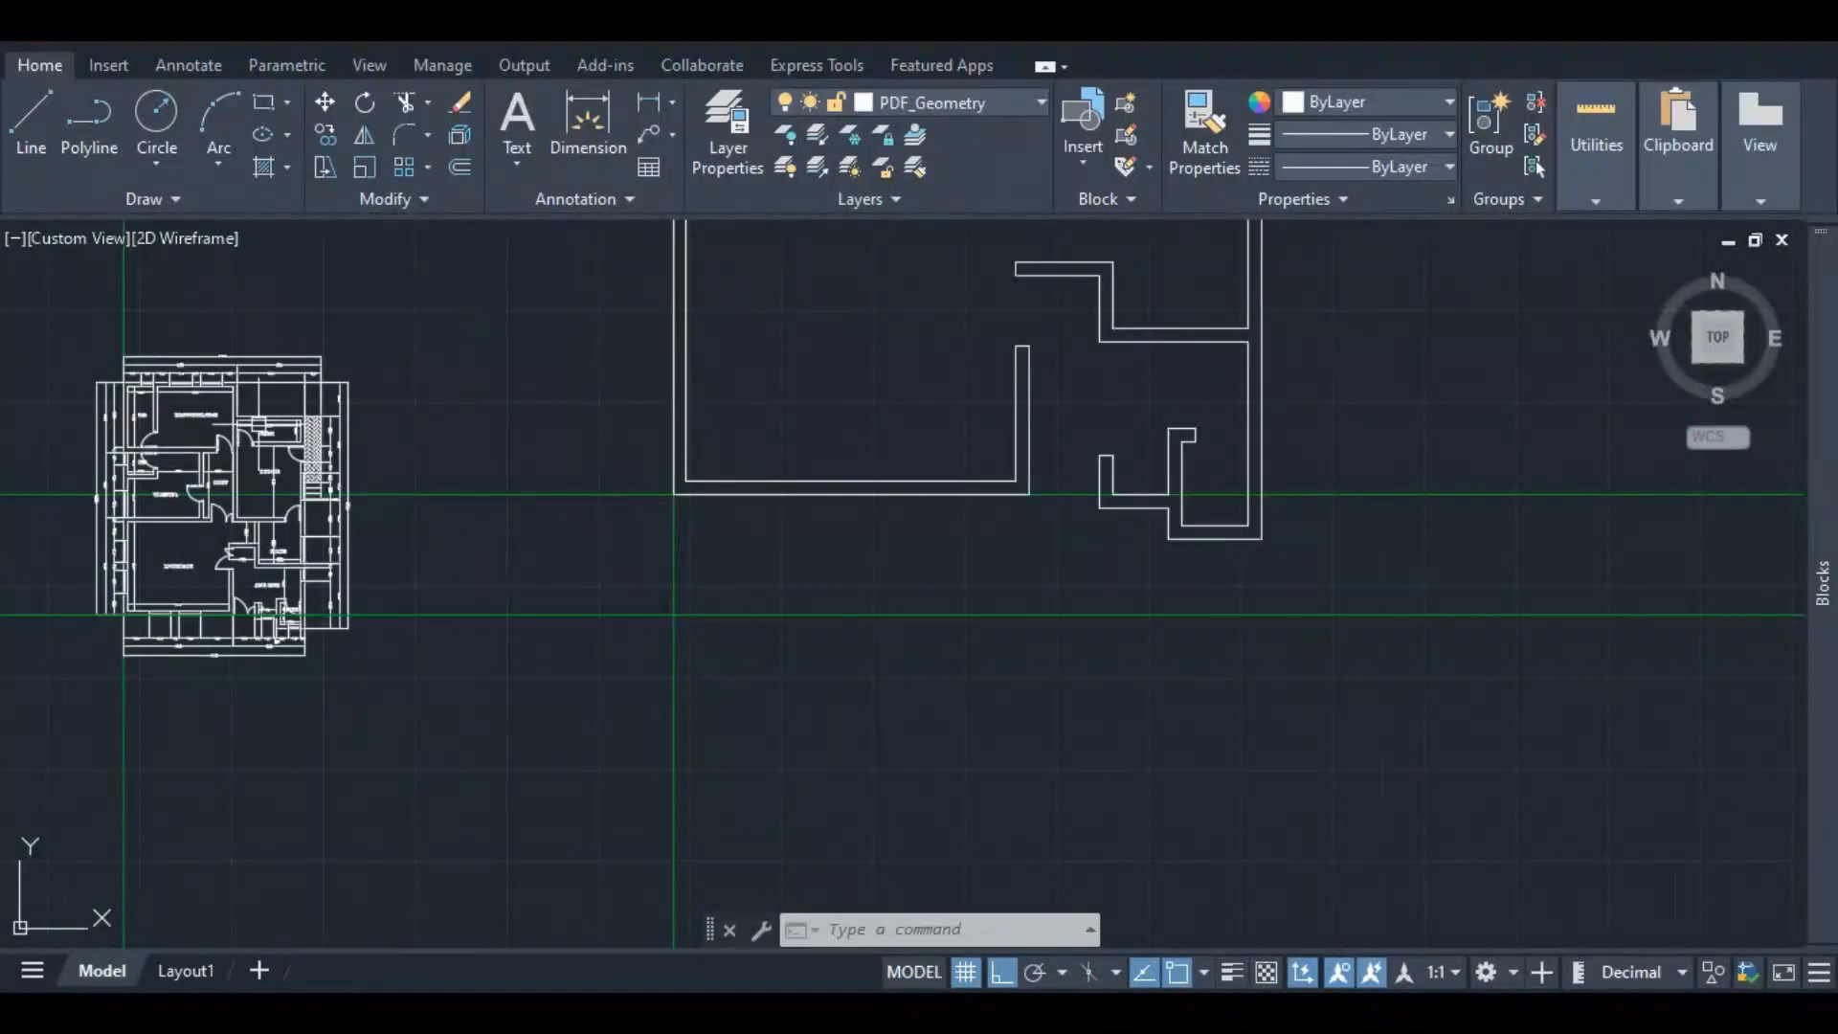
scroll(269, 567, up, 5)
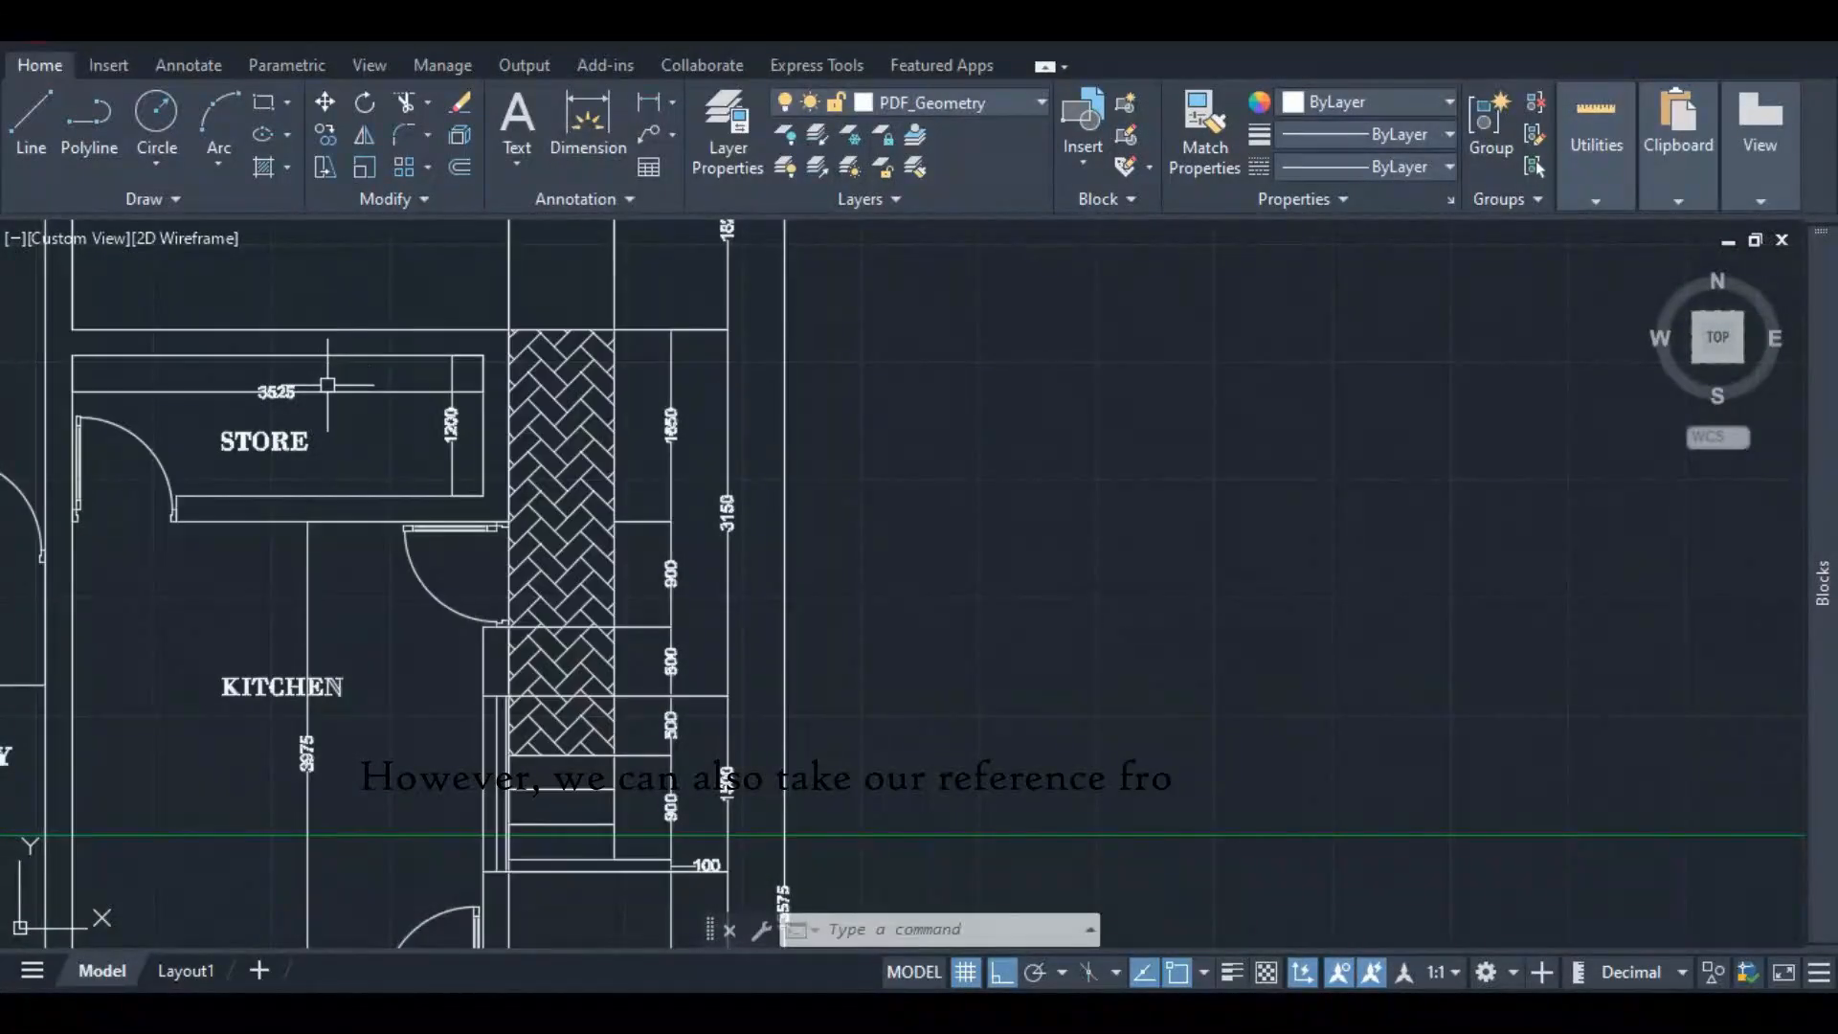
scroll(241, 452, down, 2)
scroll(221, 399, up, 2)
scroll(221, 400, down, 2)
scroll(214, 410, up, 2)
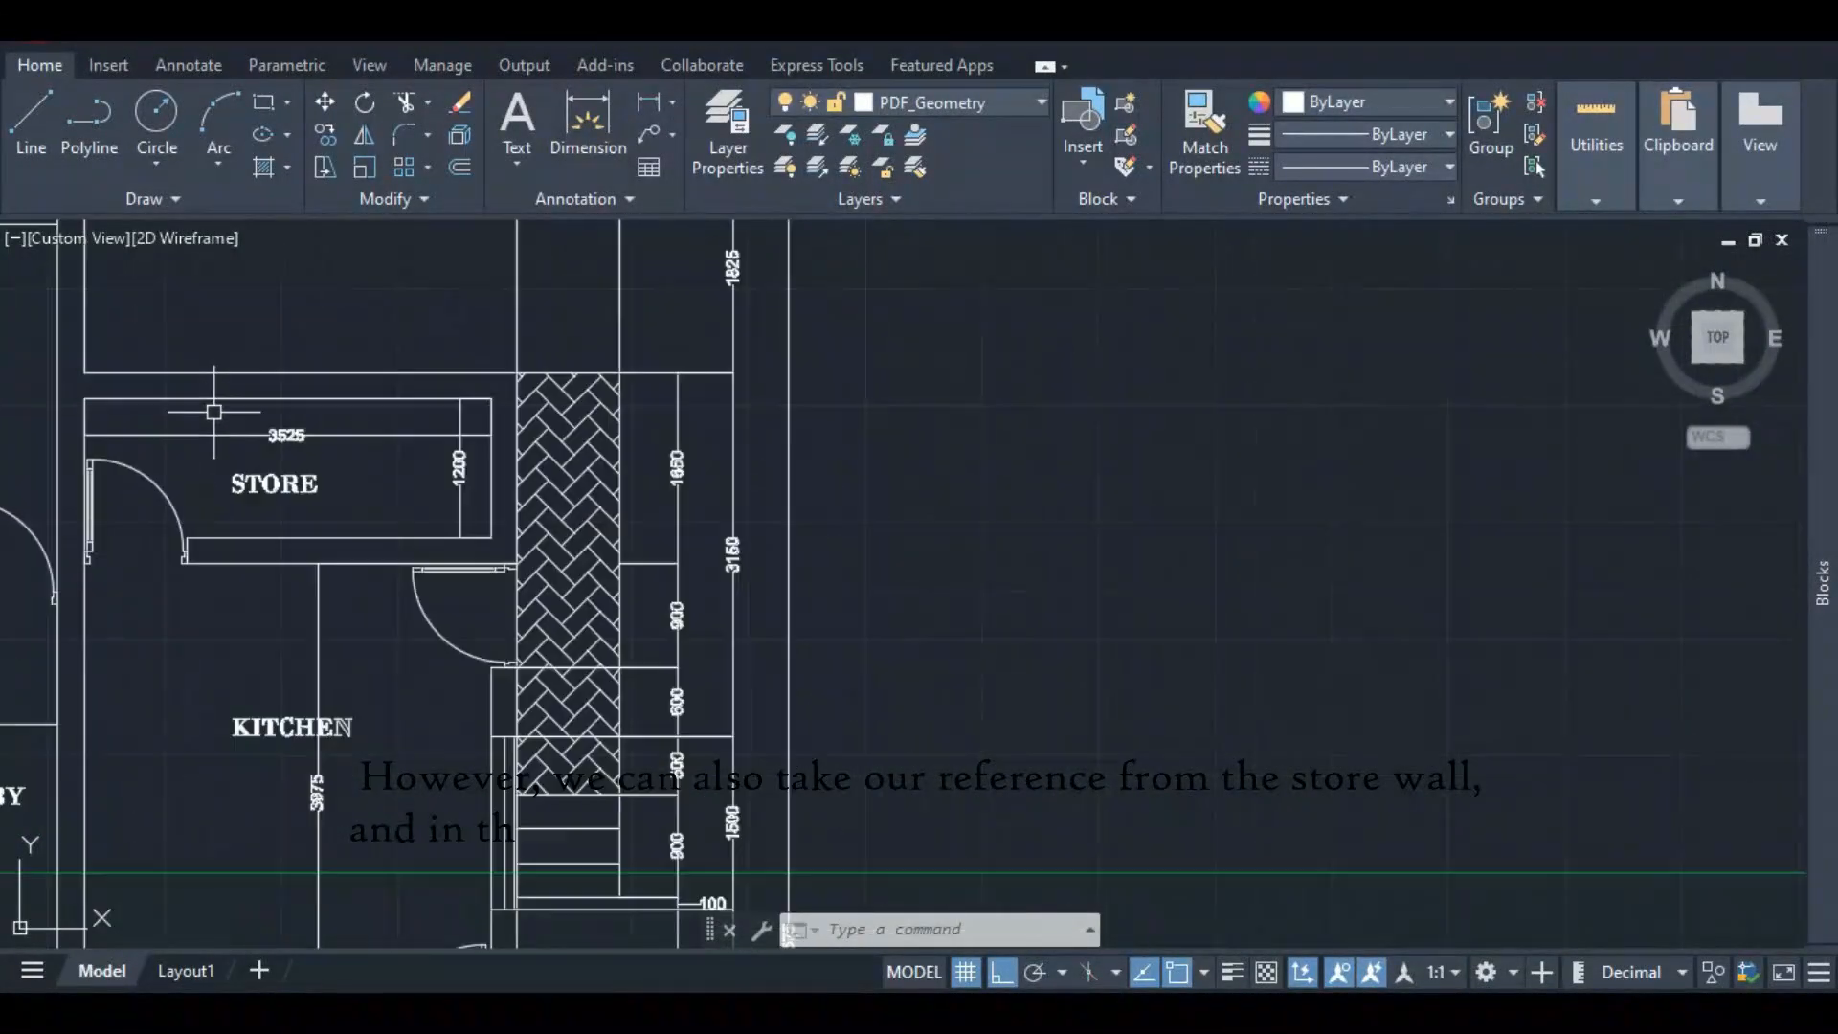
scroll(204, 437, down, 8)
scroll(676, 521, down, 5)
- Compare the redrawn outline's stepped north wall with the store on the existing plan, and check the store's depth dimension
scroll(689, 378, up, 10)
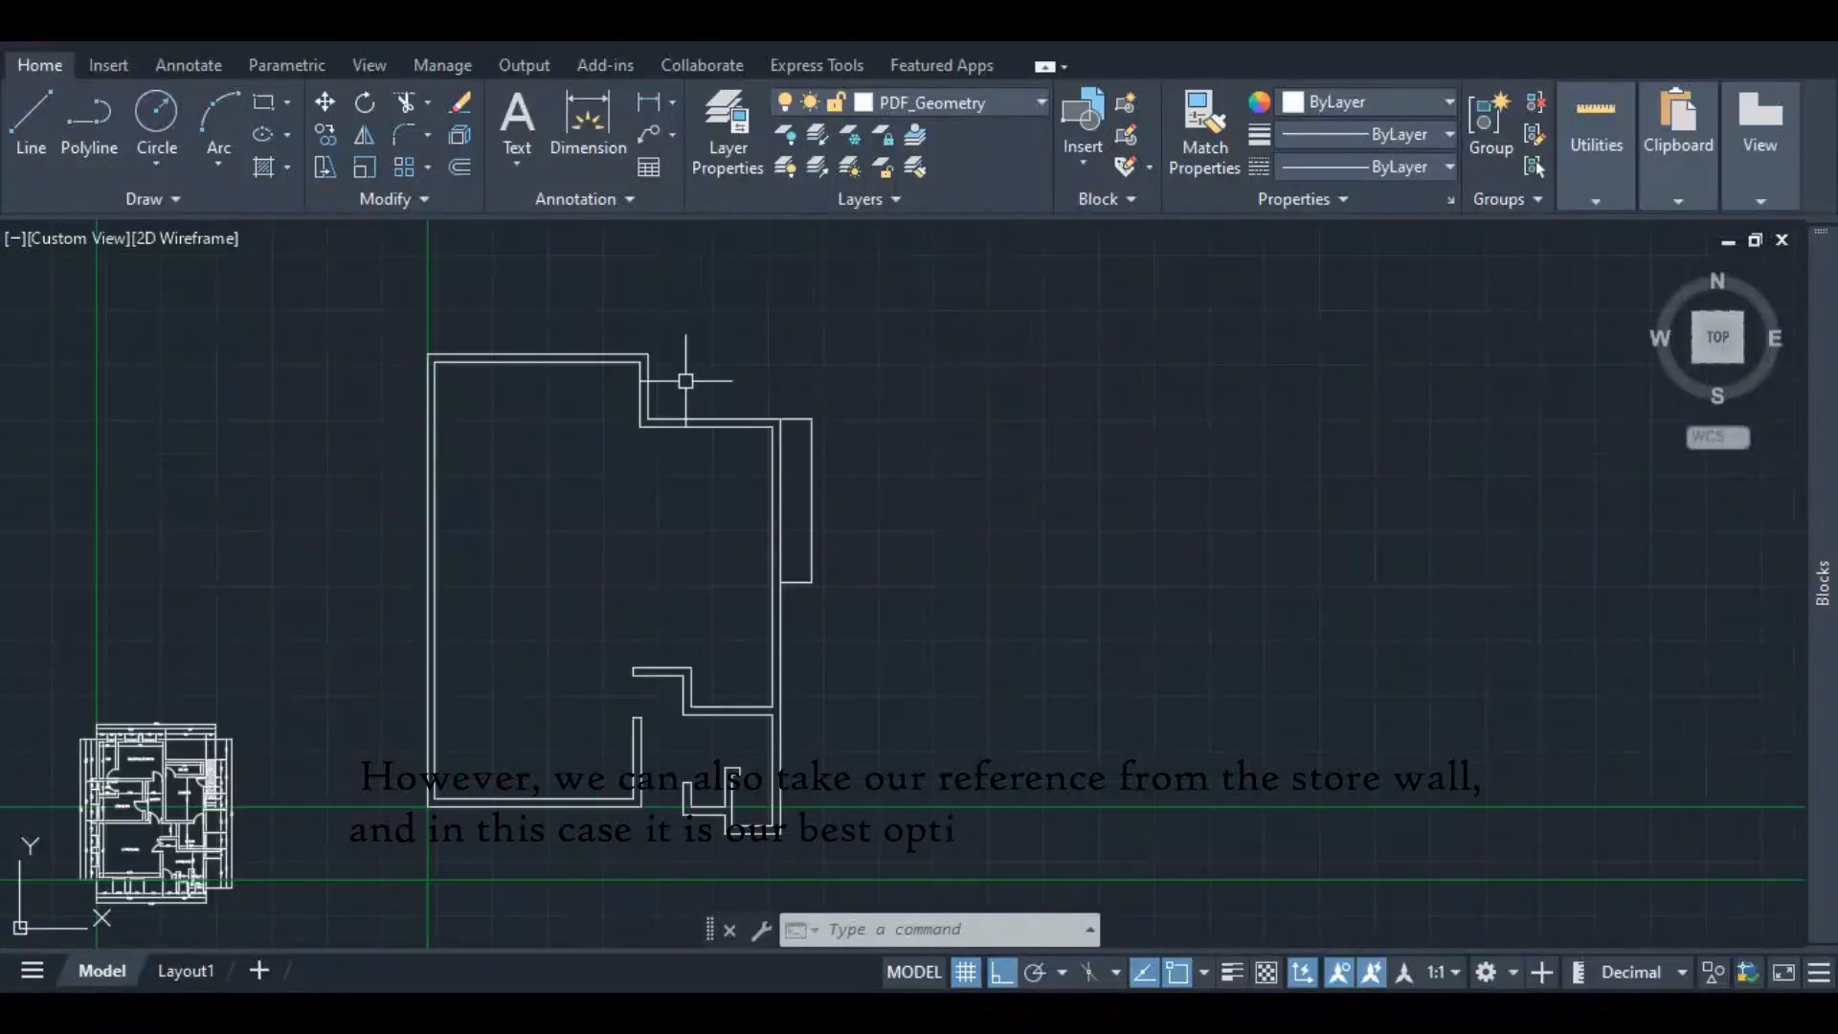
scroll(677, 411, down, 3)
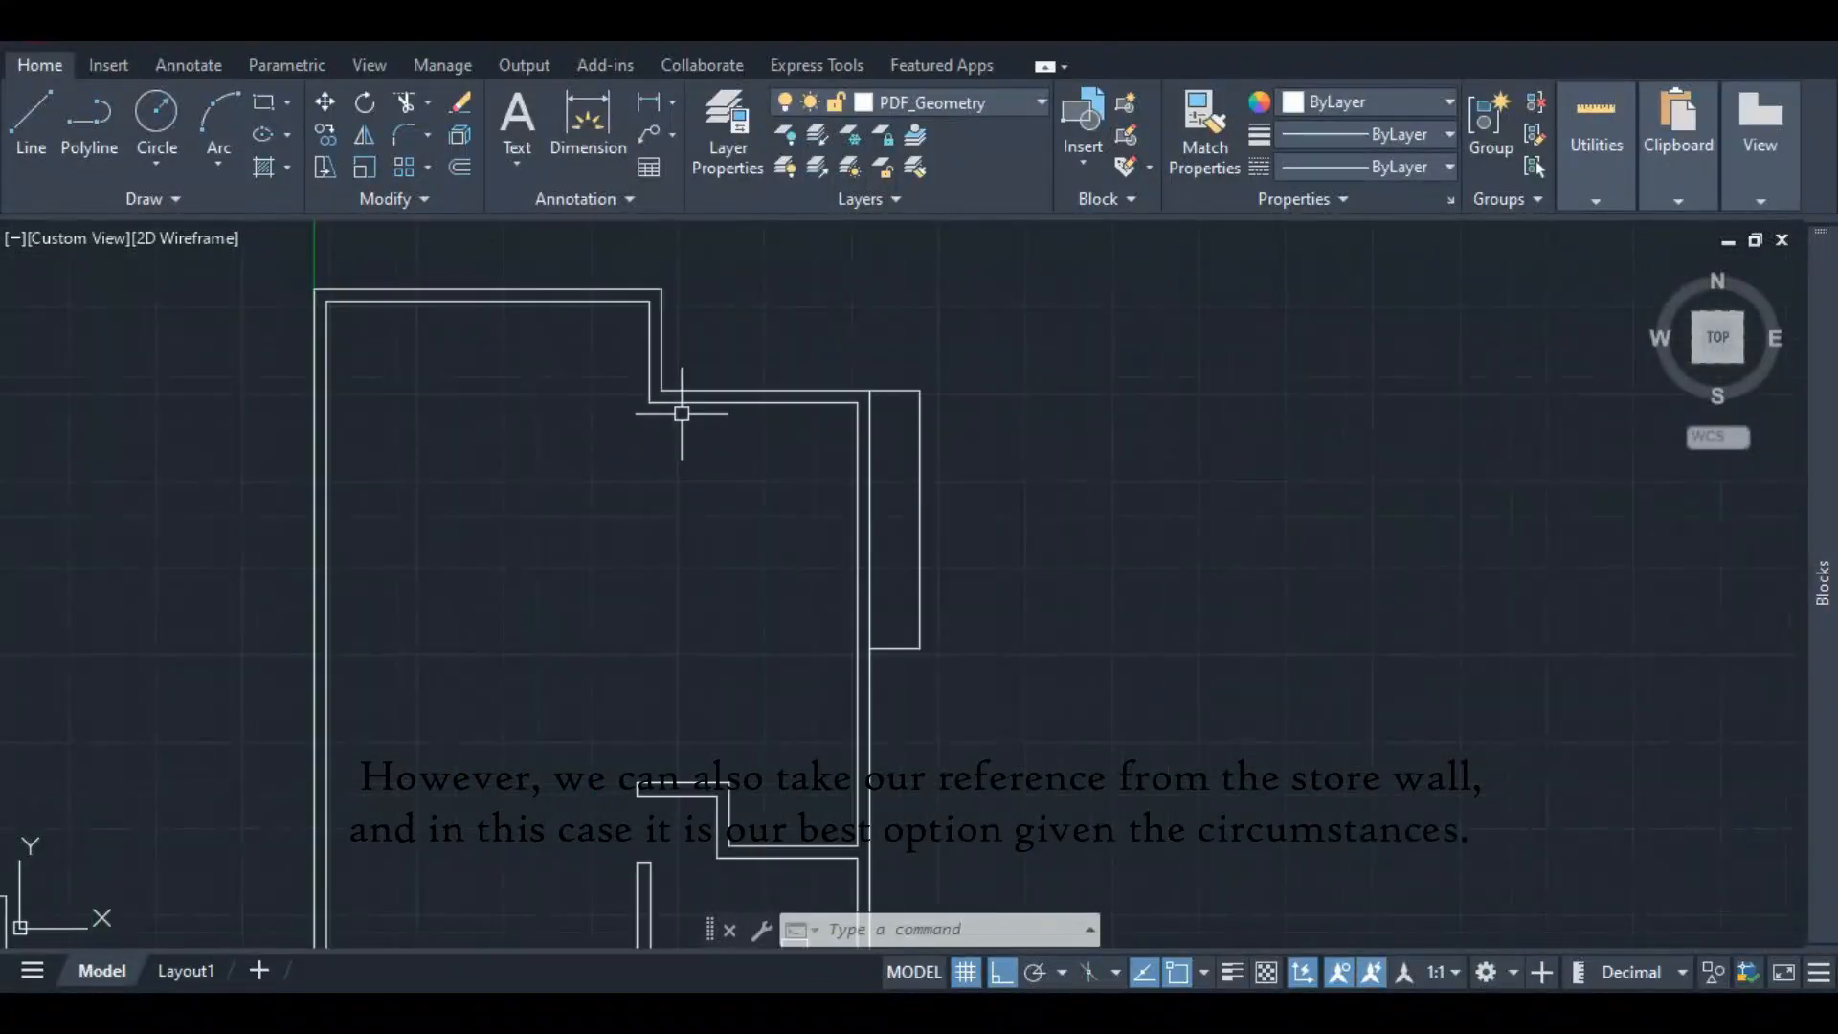
scroll(792, 398, down, 5)
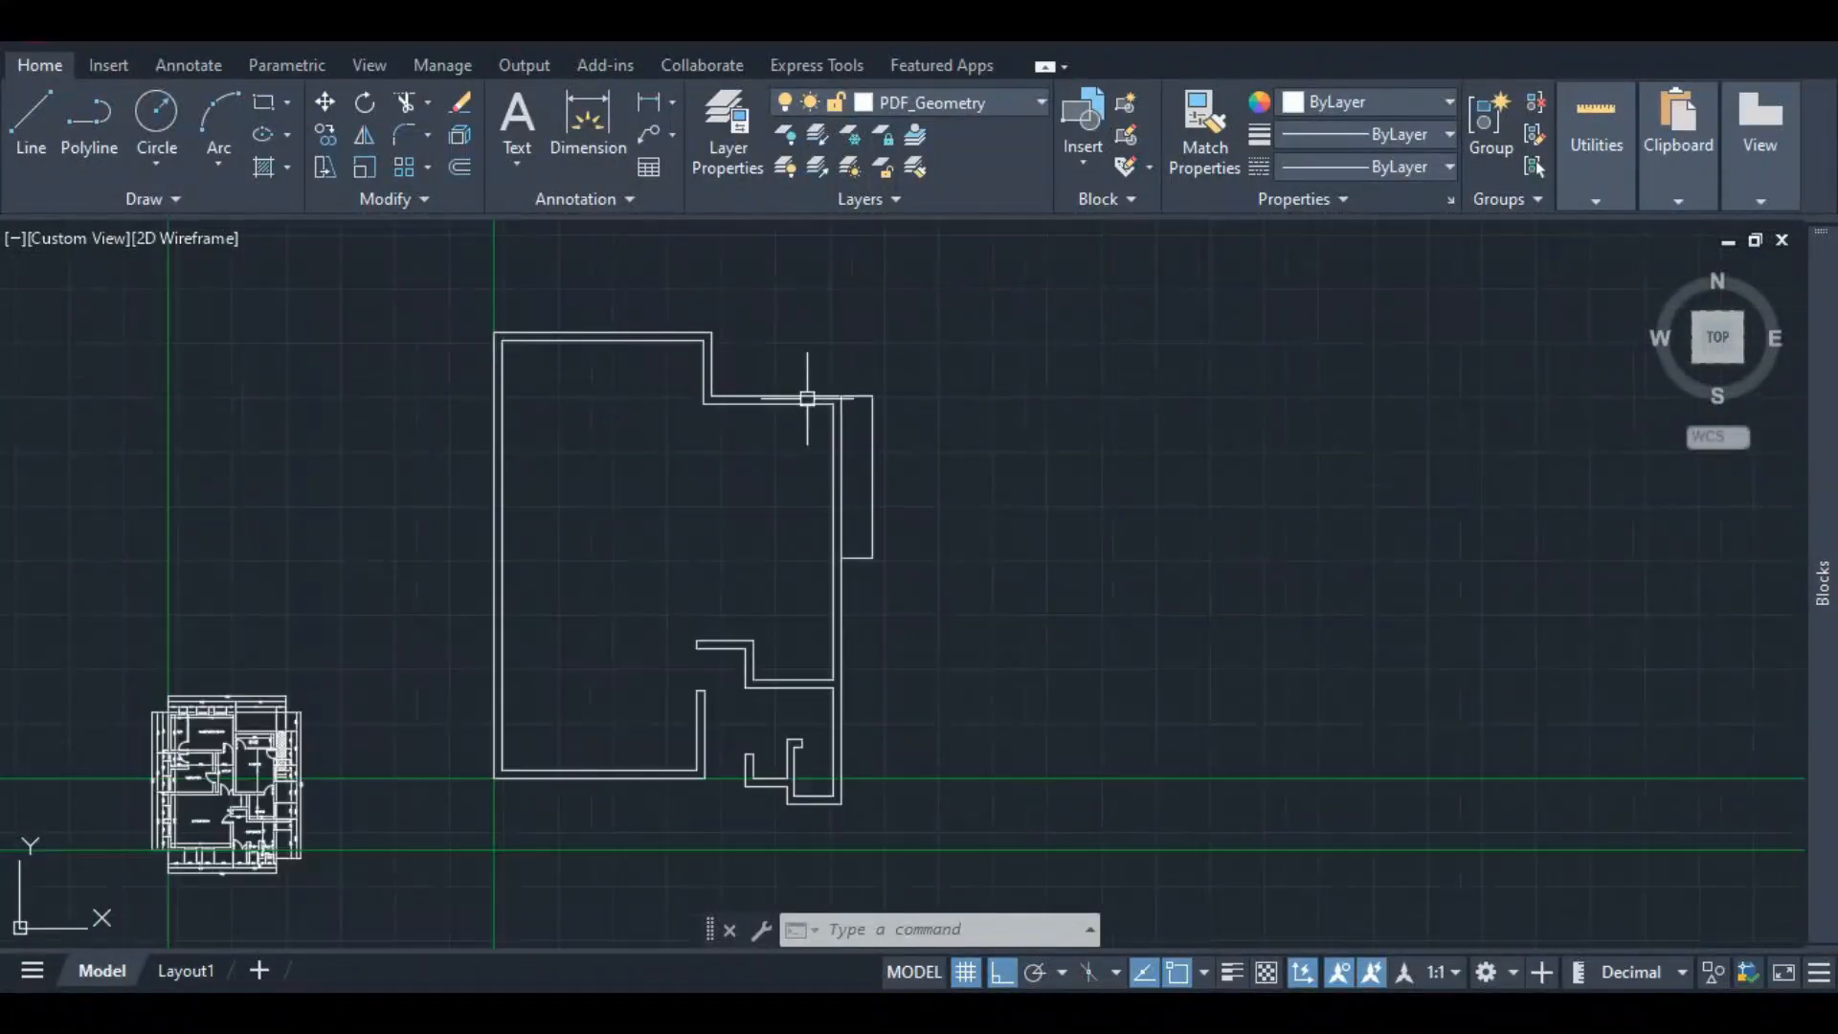
scroll(306, 756, up, 9)
scroll(330, 667, down, 5)
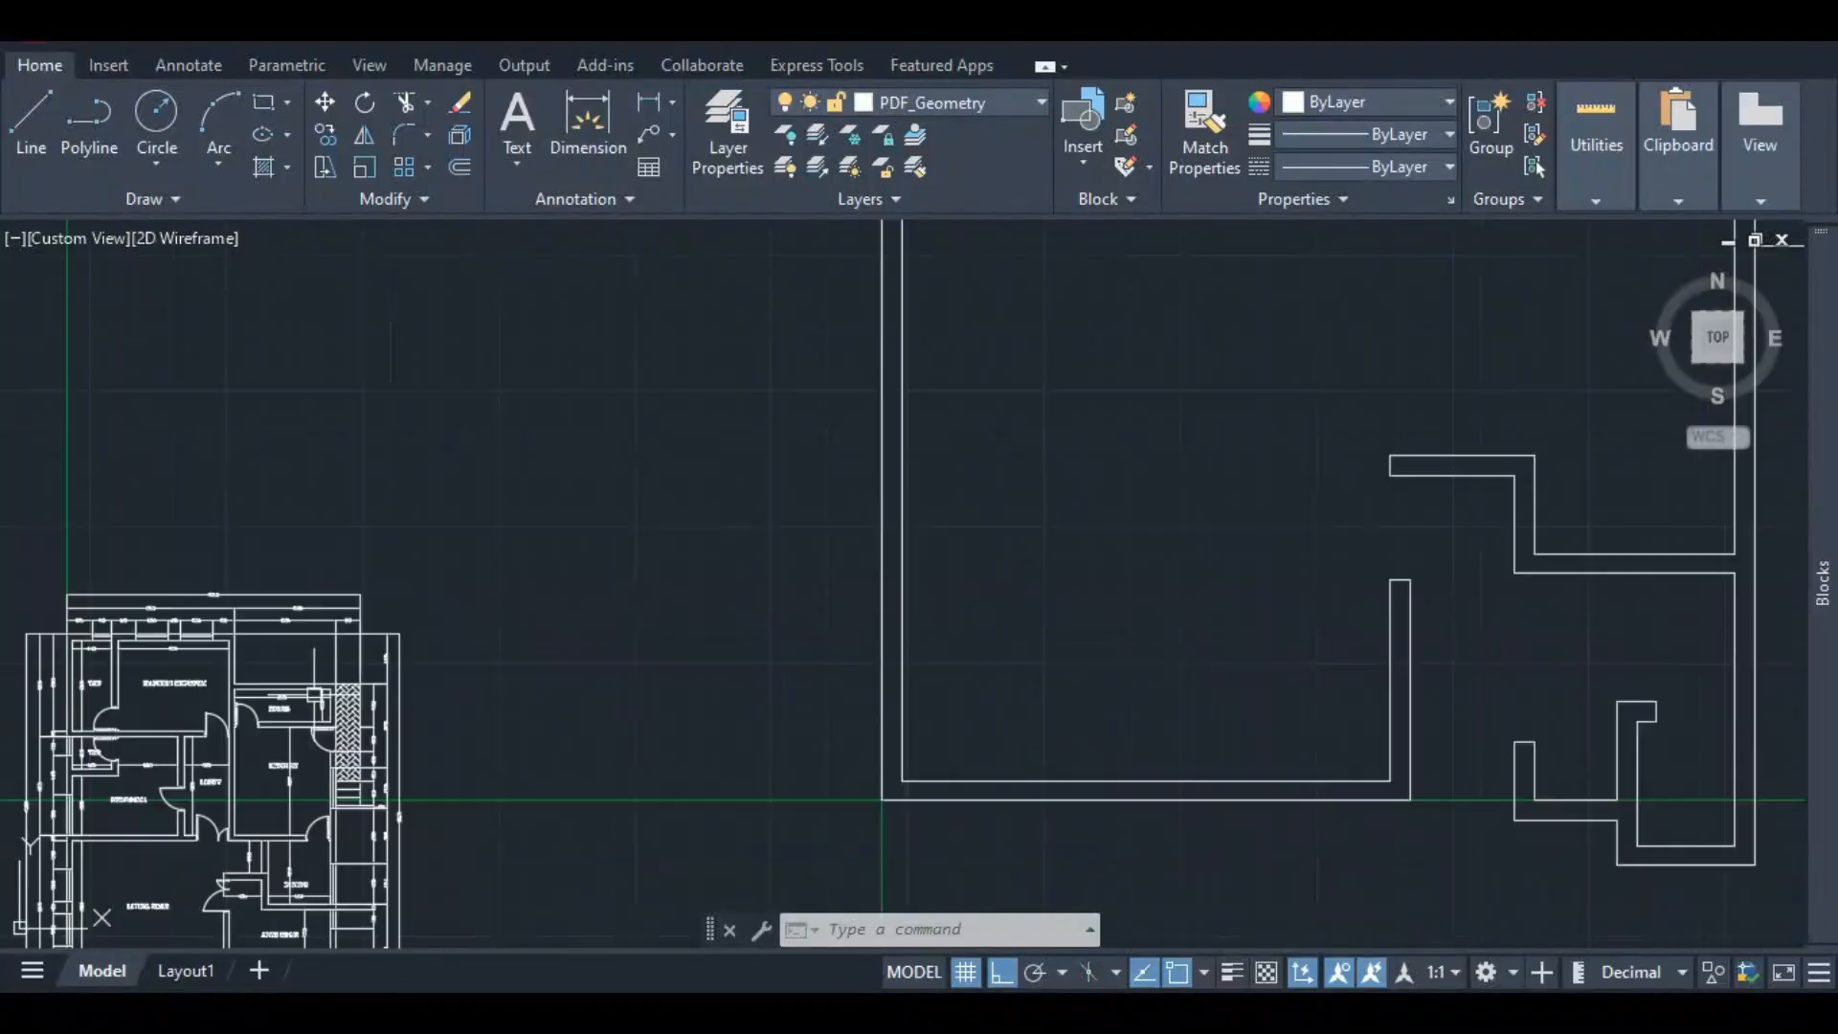
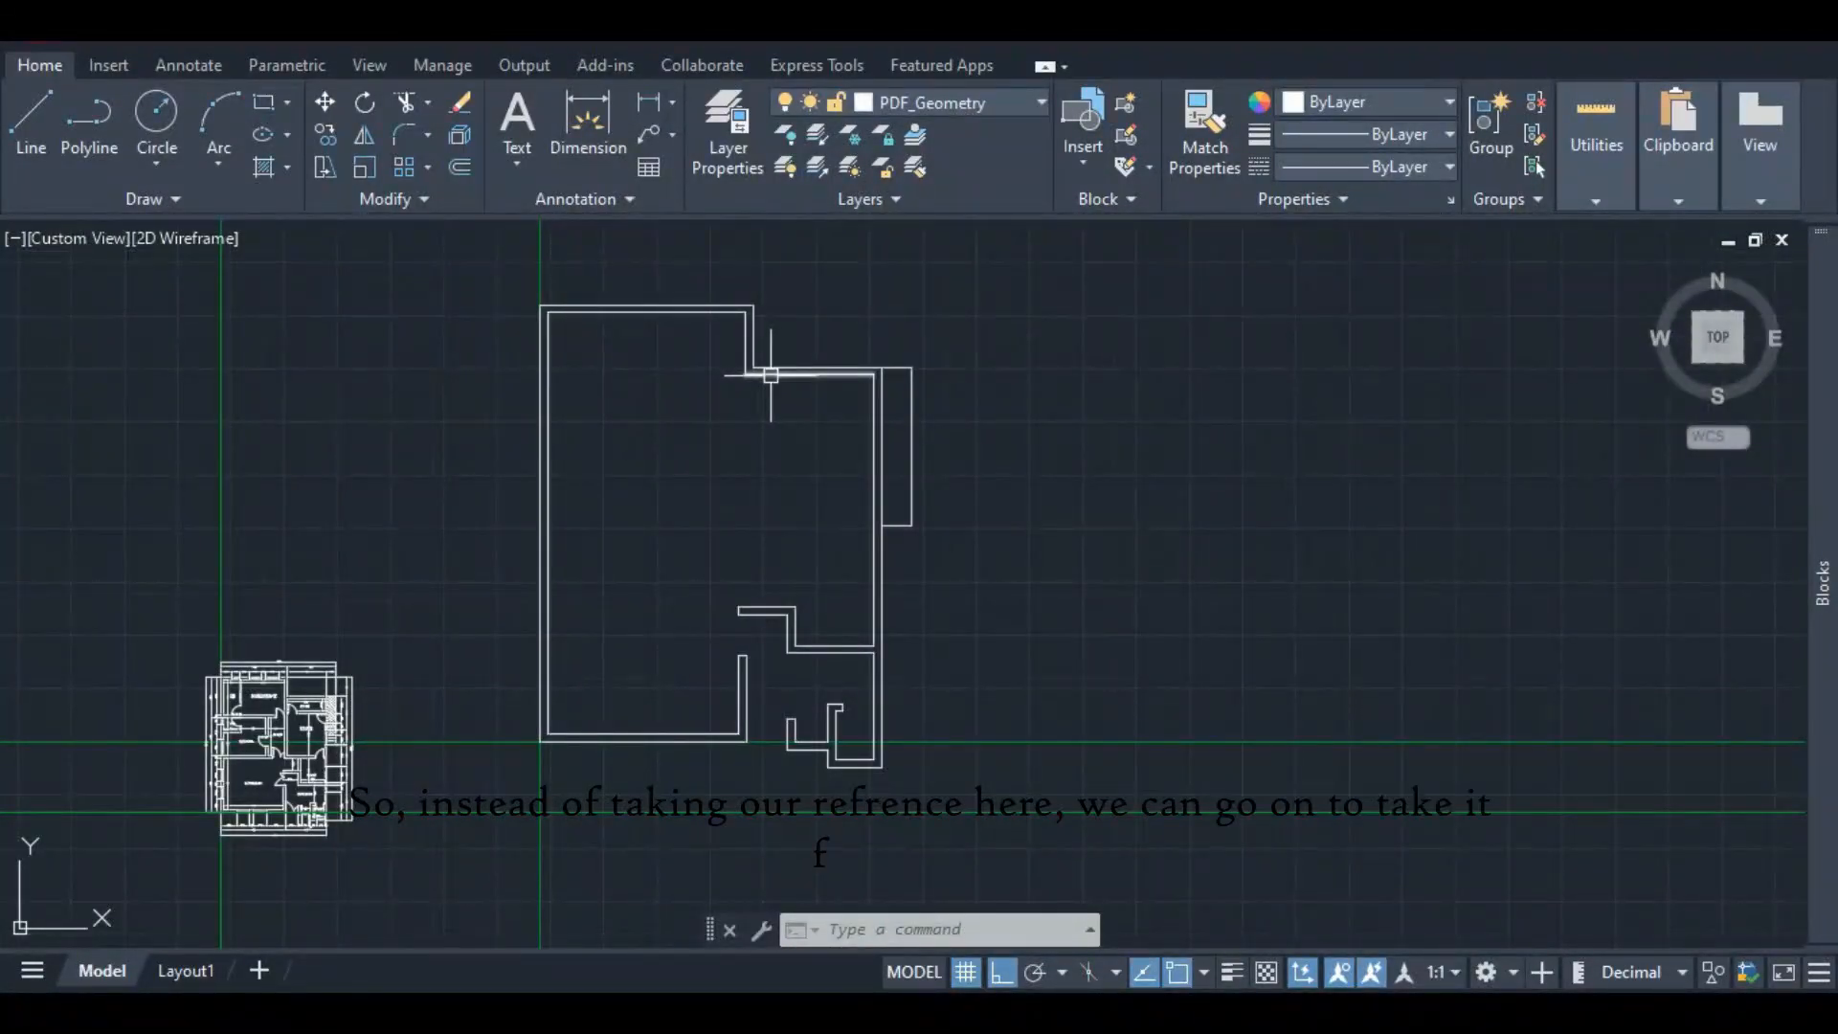
scroll(291, 686, up, 6)
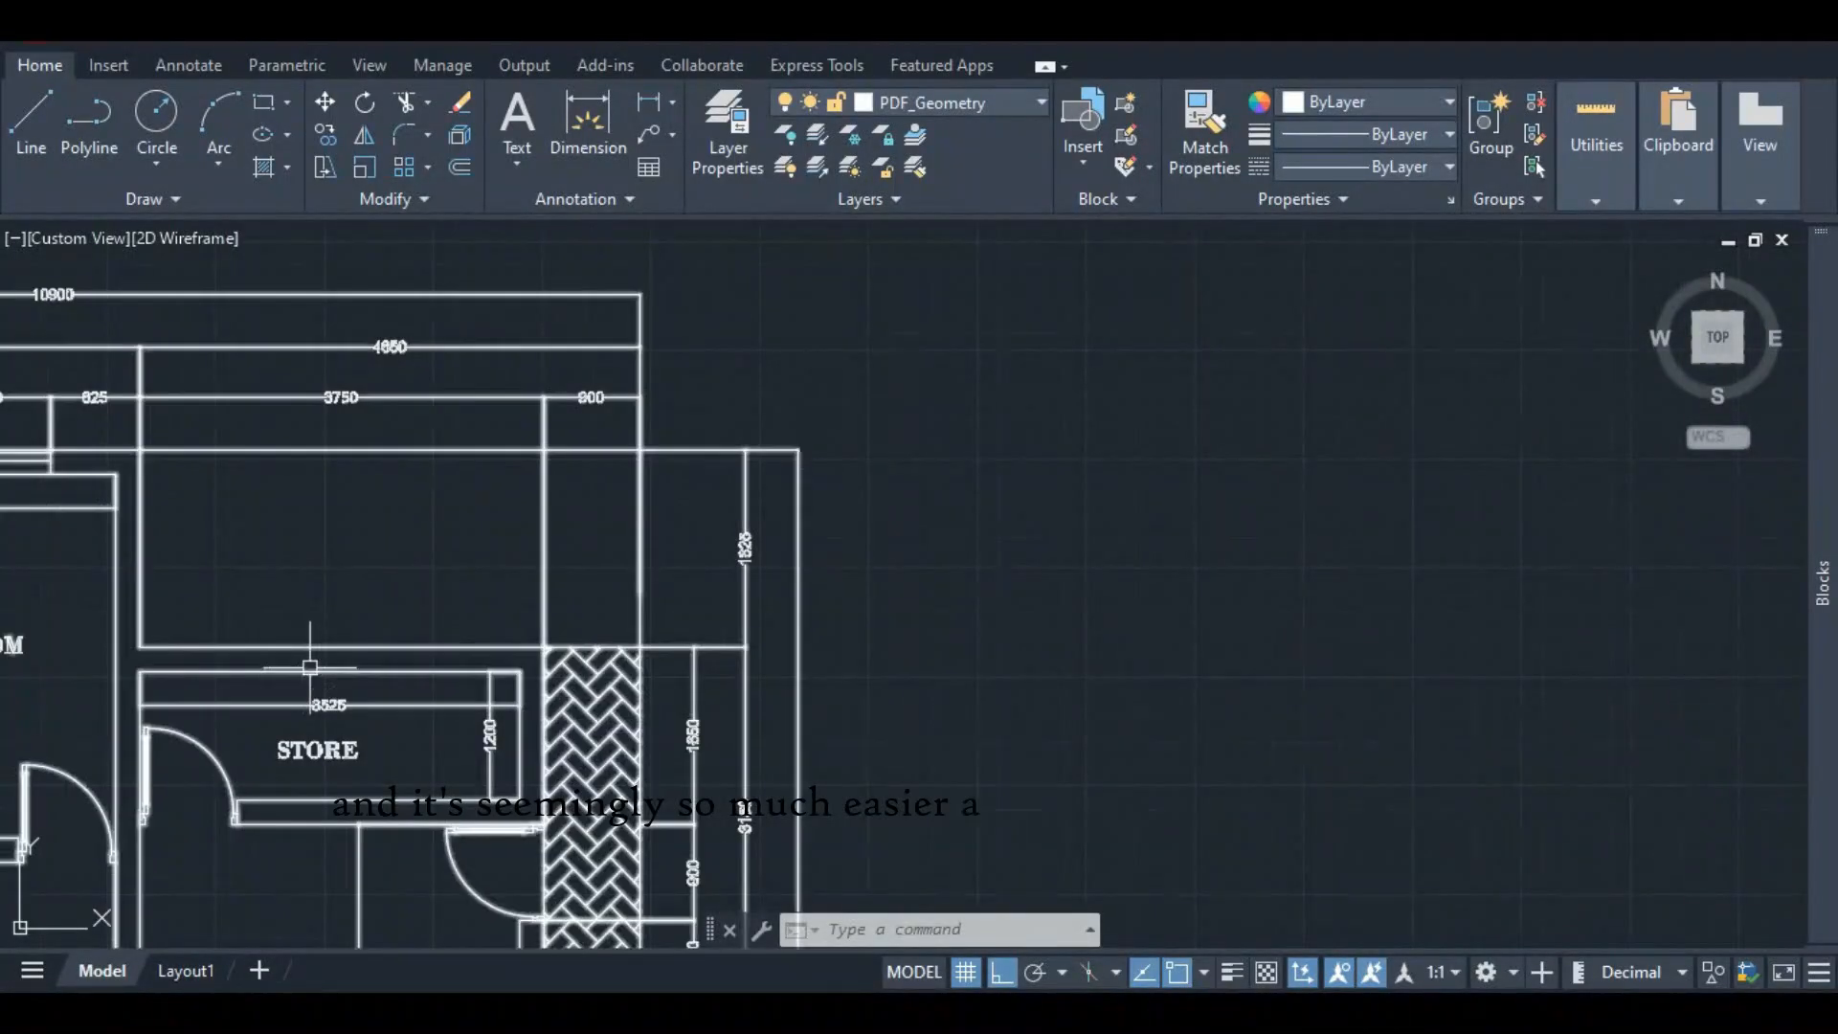
scroll(411, 708, down, 4)
scroll(446, 691, up, 7)
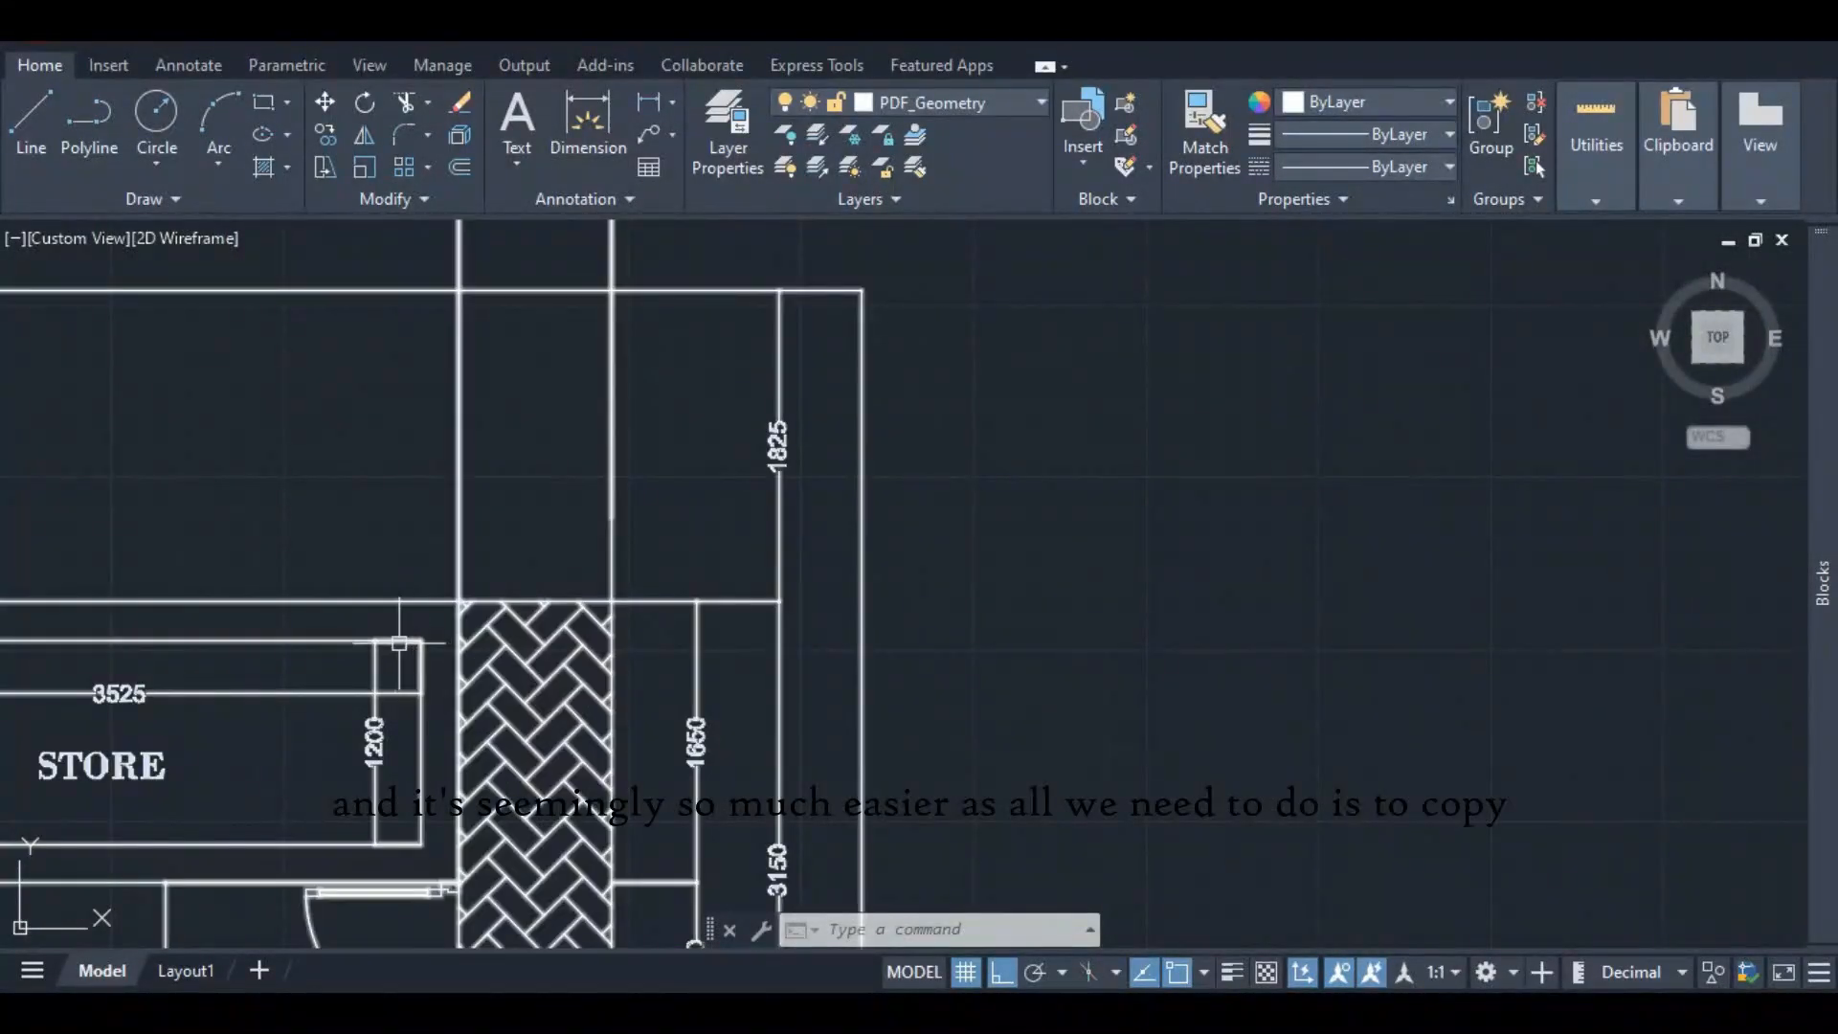
scroll(401, 645, down, 2)
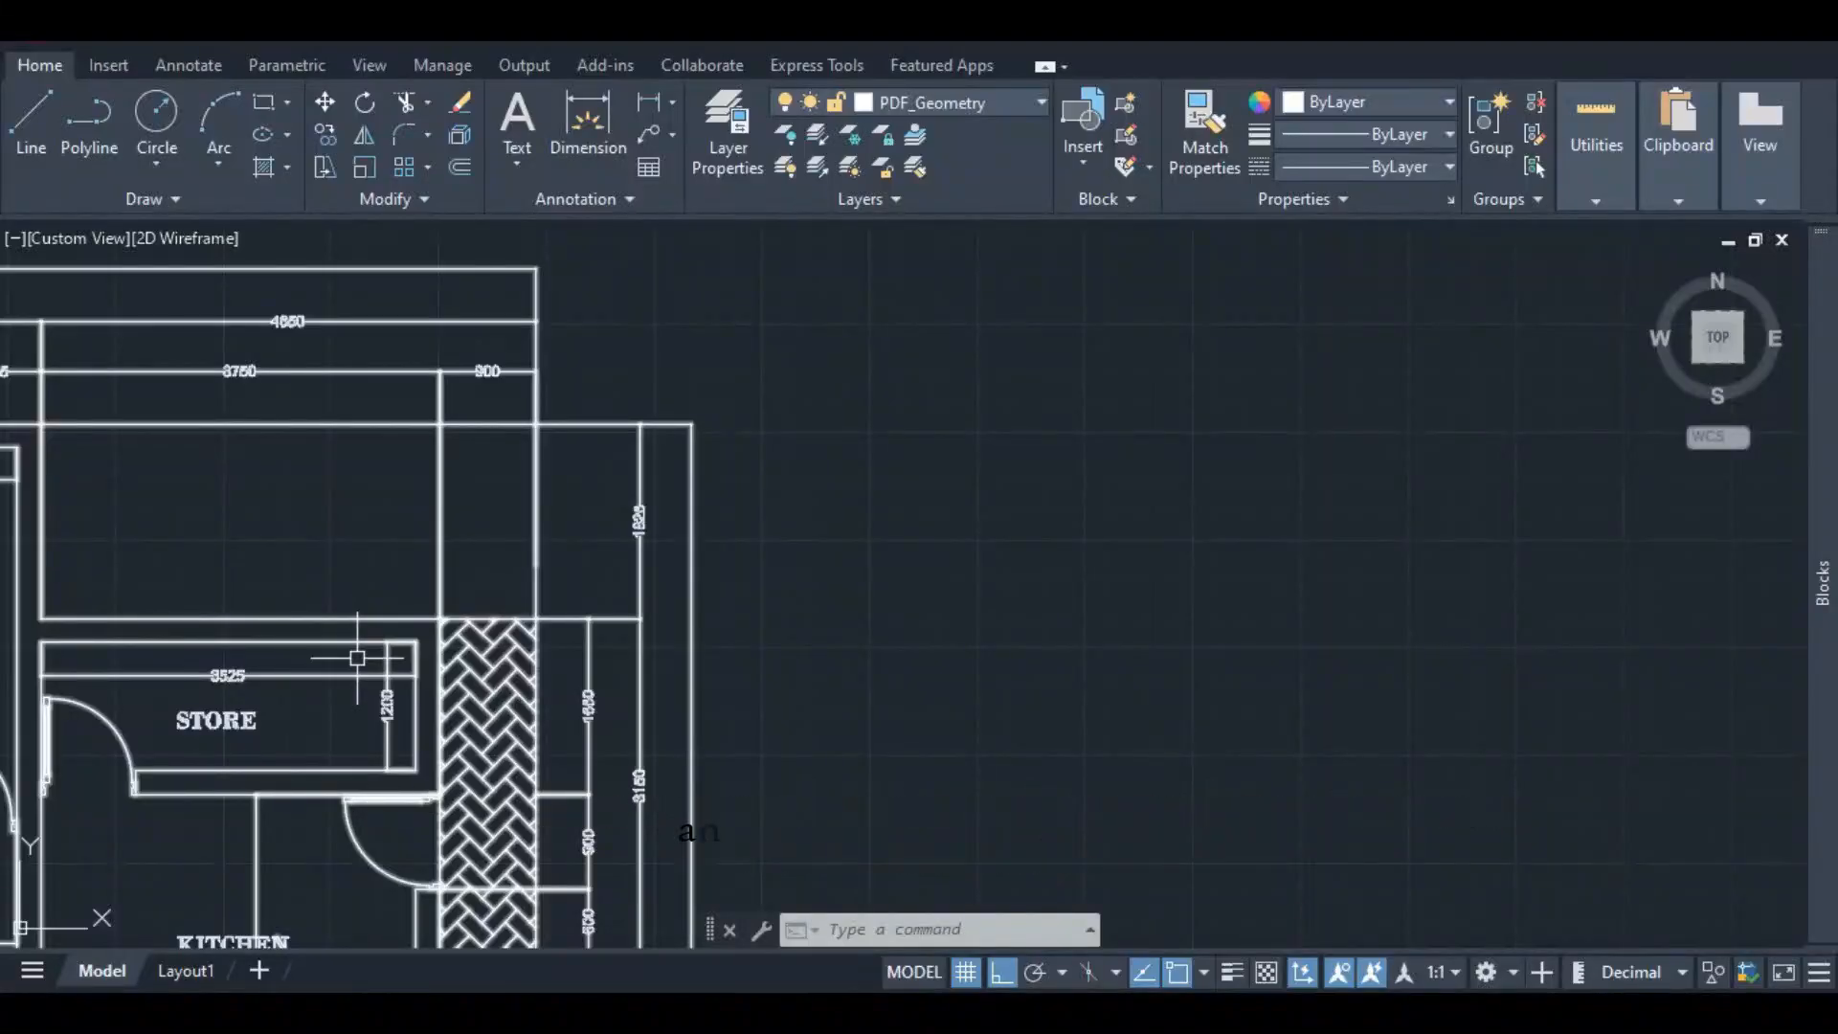
scroll(377, 730, up, 4)
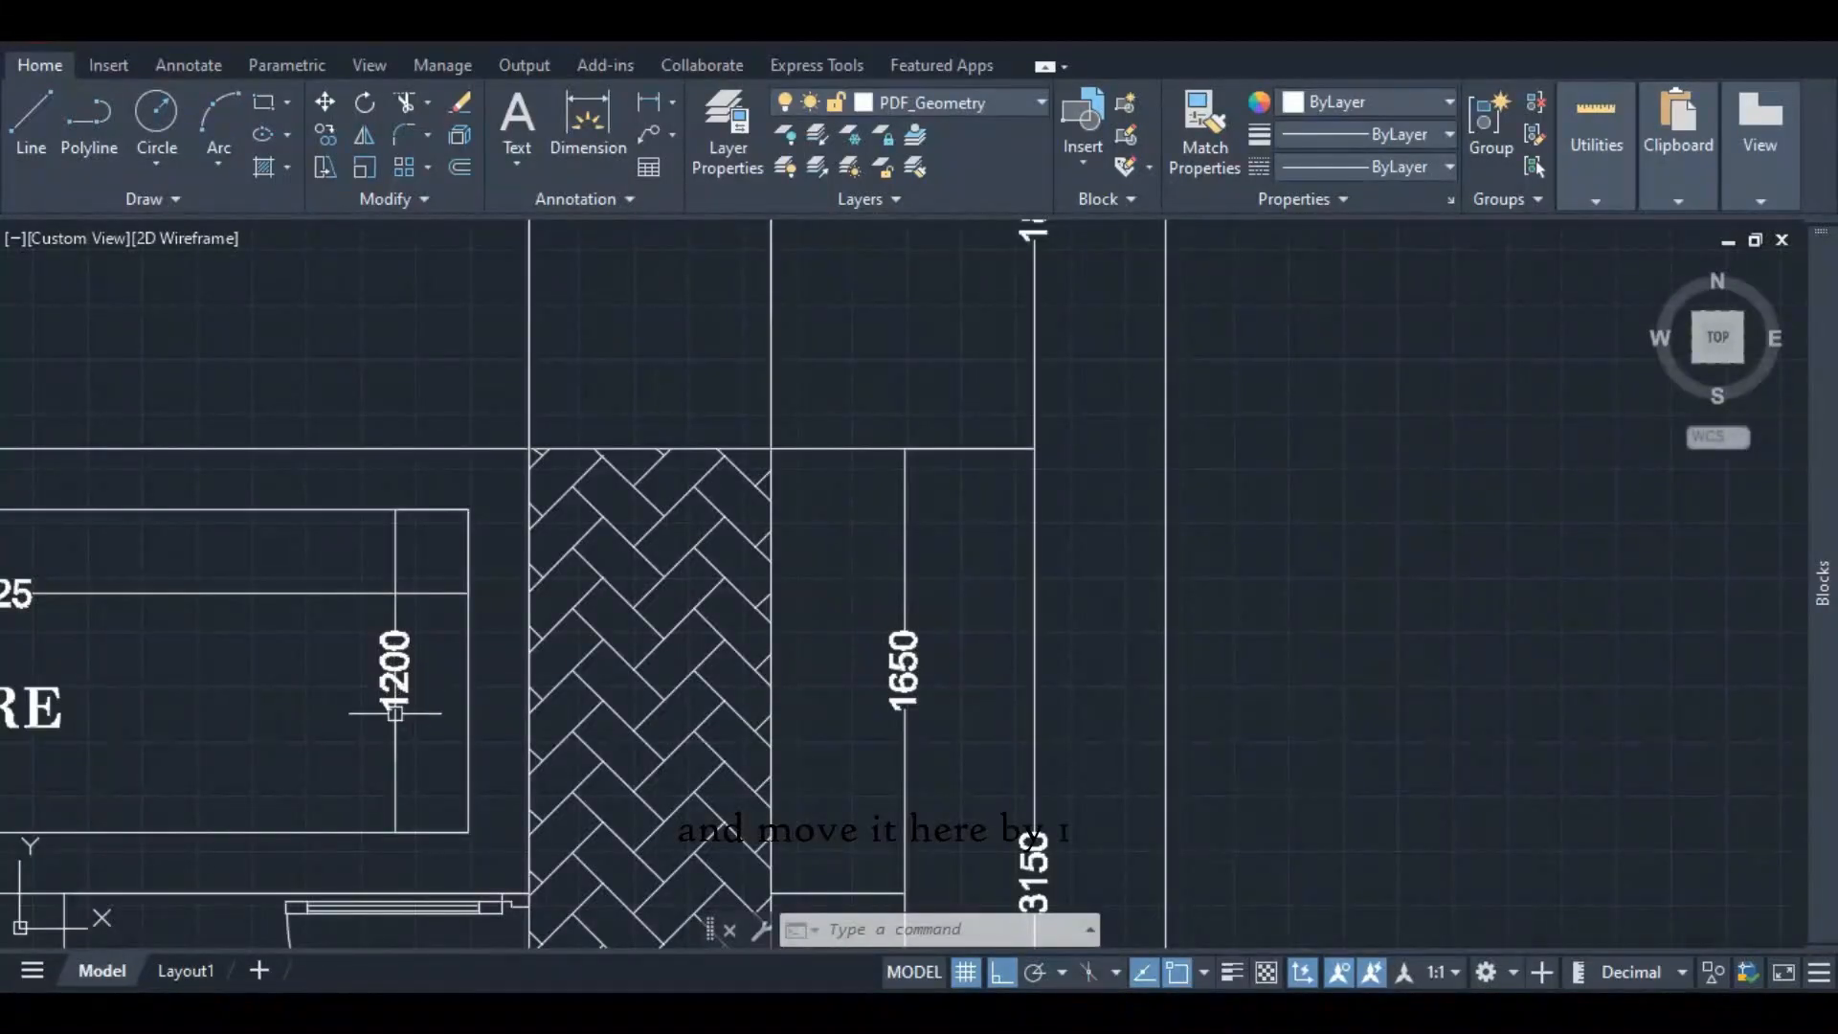
- Copy the inner face of the stepped north wall 1200 directly south to mark the inner face of the store's south wall
scroll(396, 713, down, 6)
scroll(411, 804, down, 3)
scroll(804, 516, up, 2)
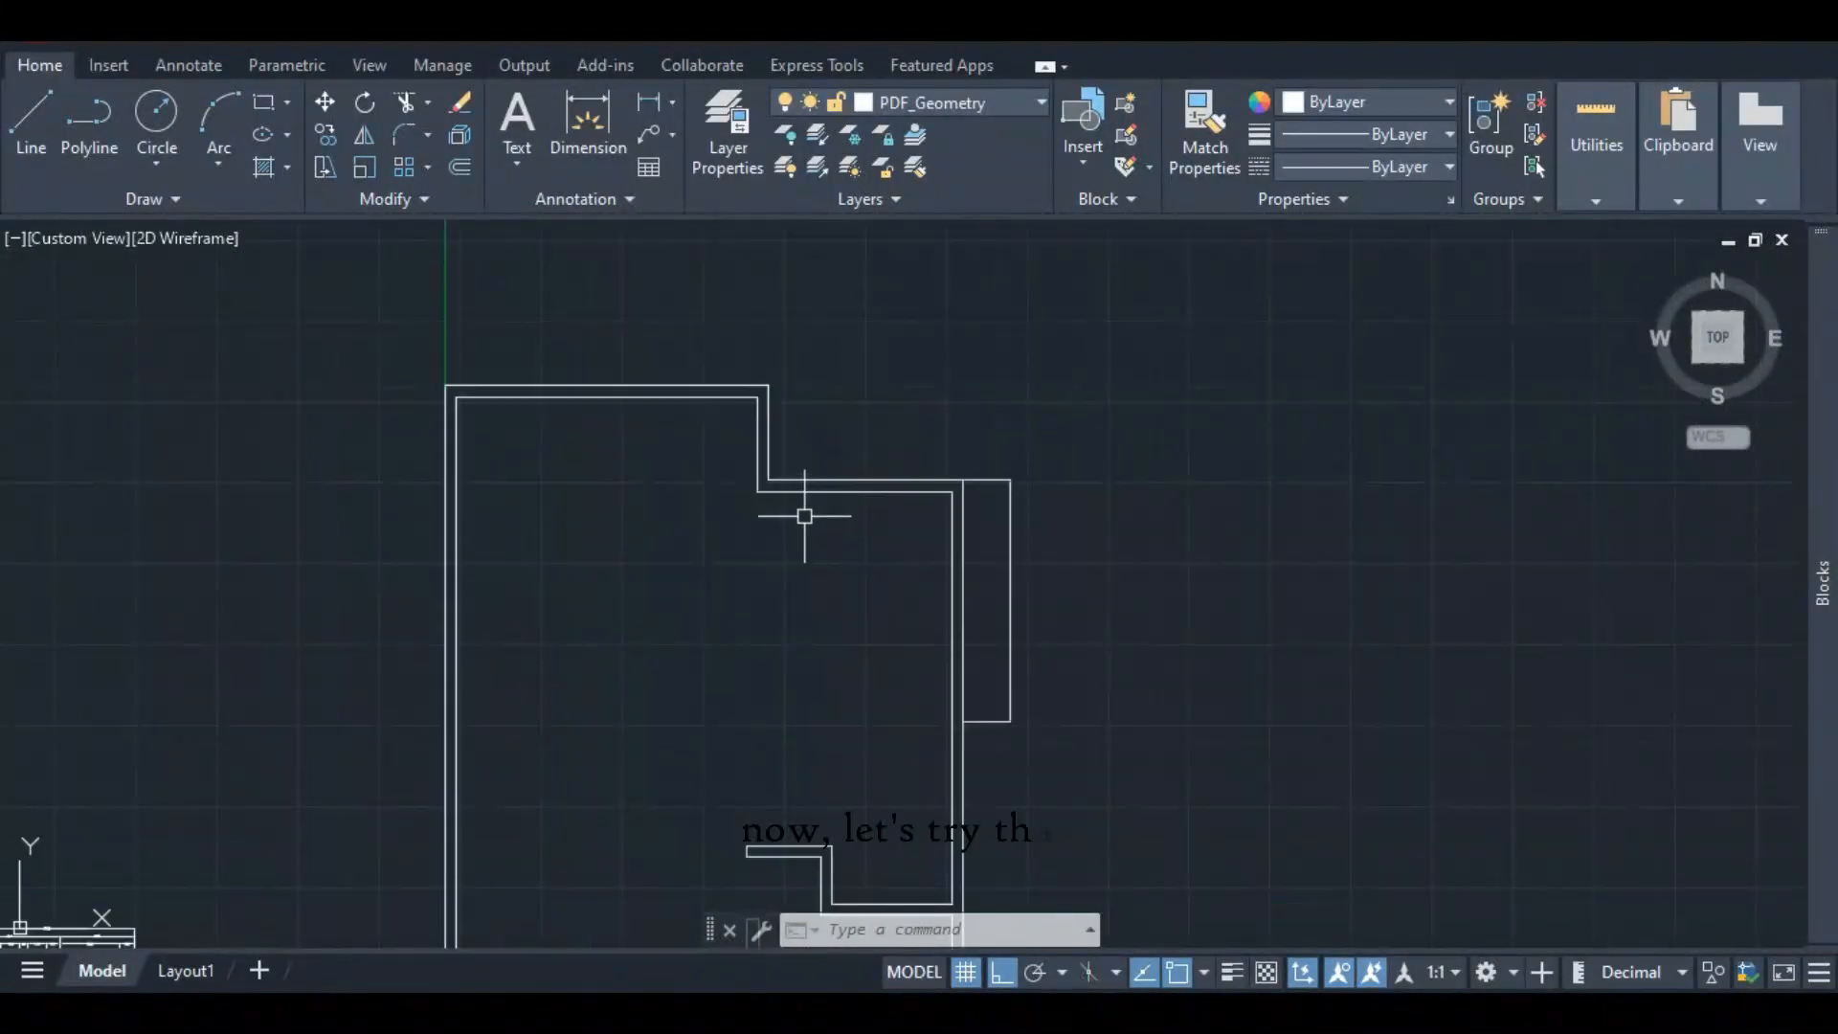
click(870, 493)
right_click(870, 493)
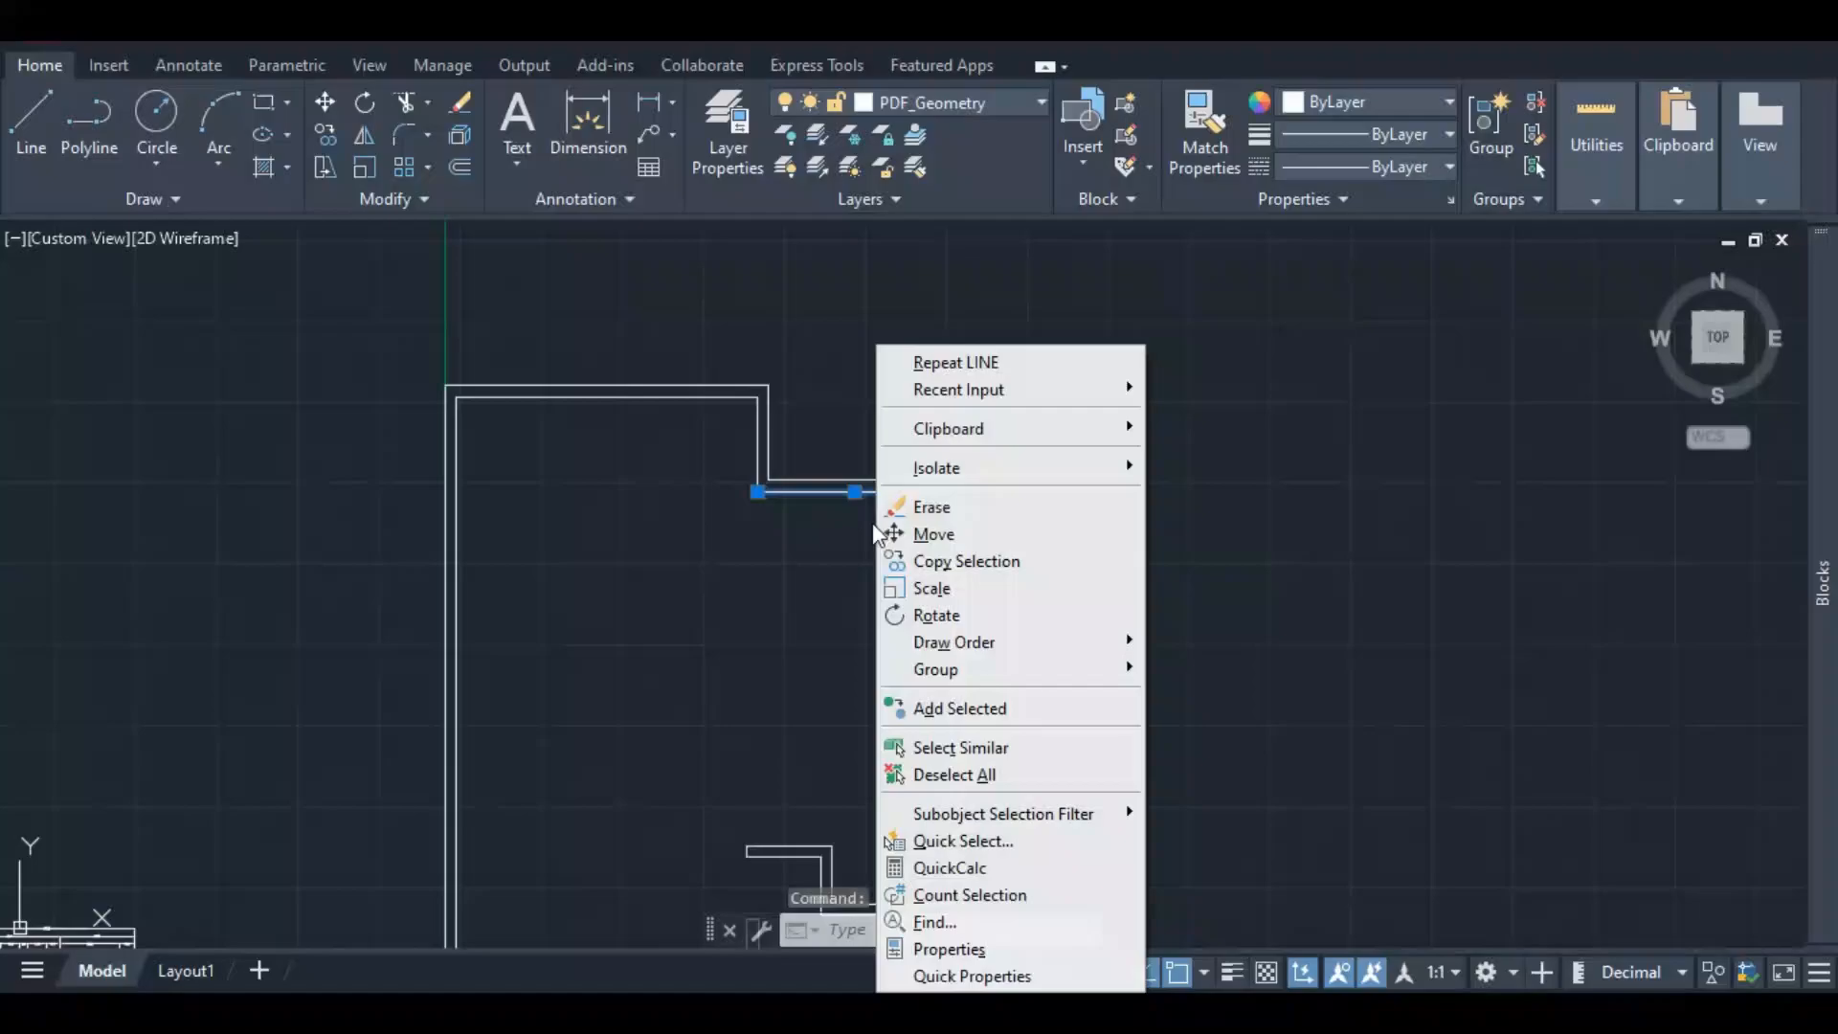
click(942, 561)
click(952, 492)
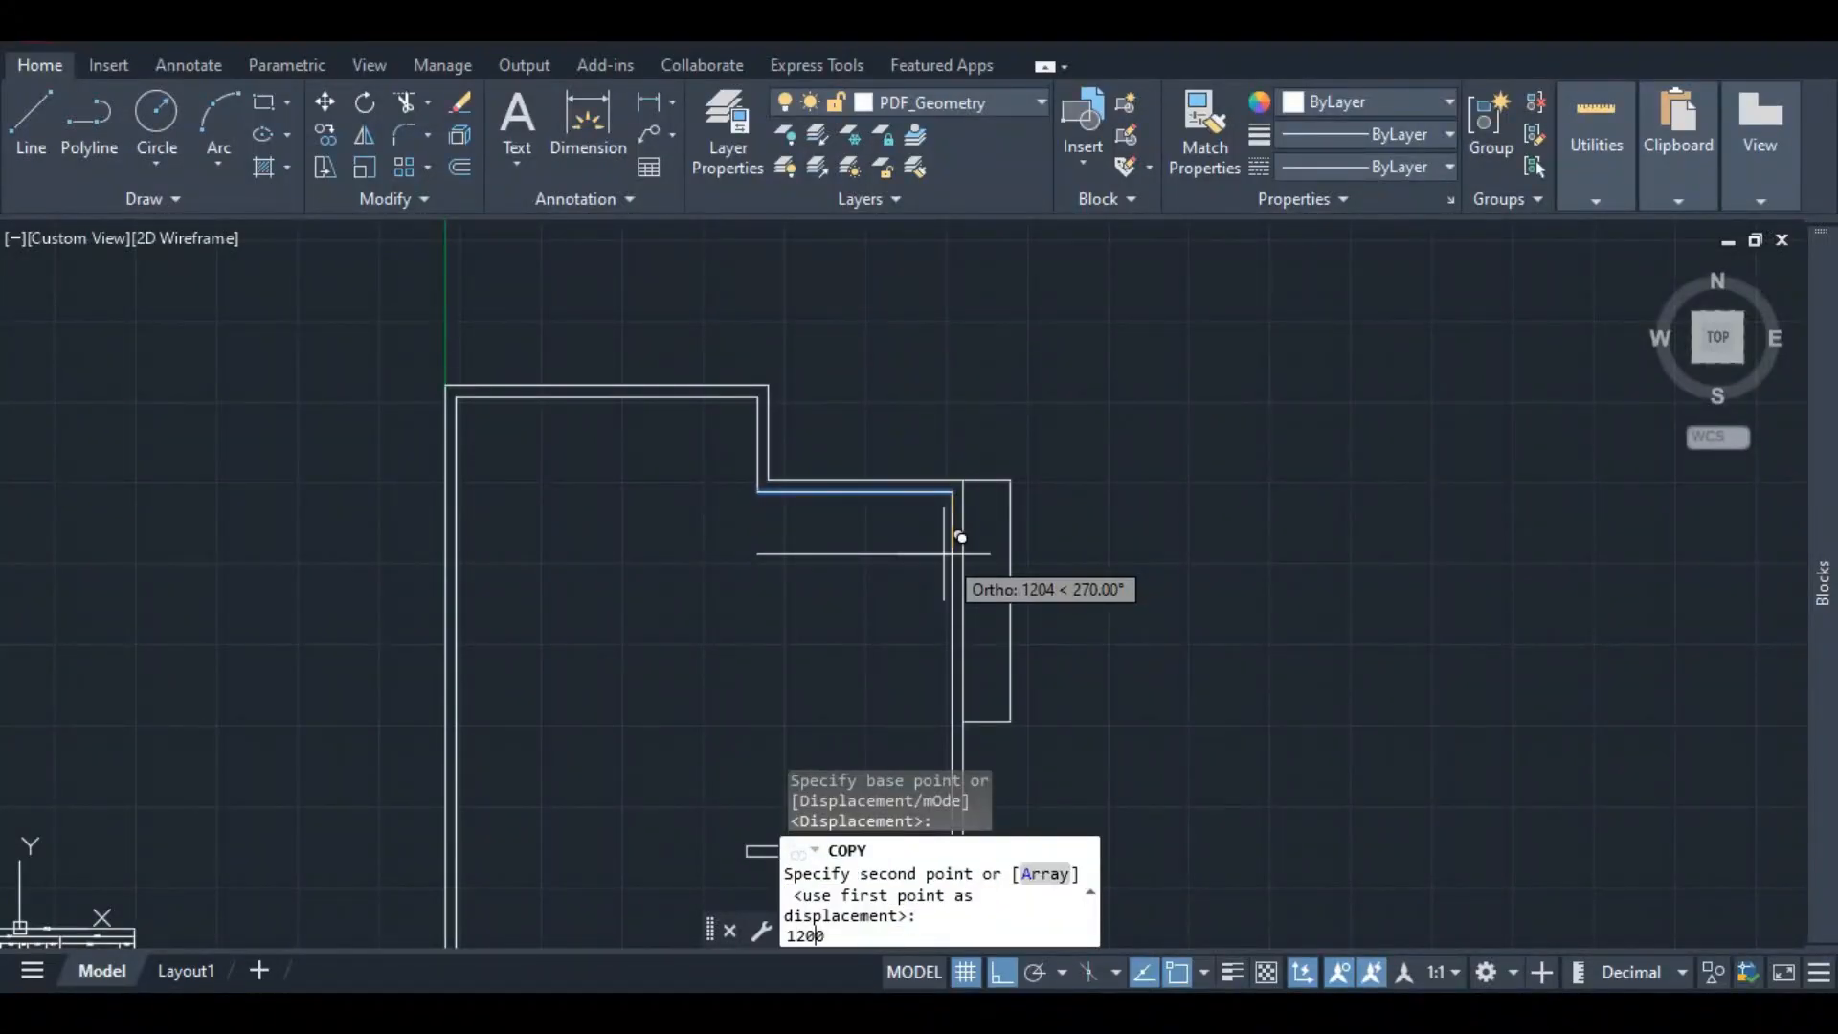
key(Return)
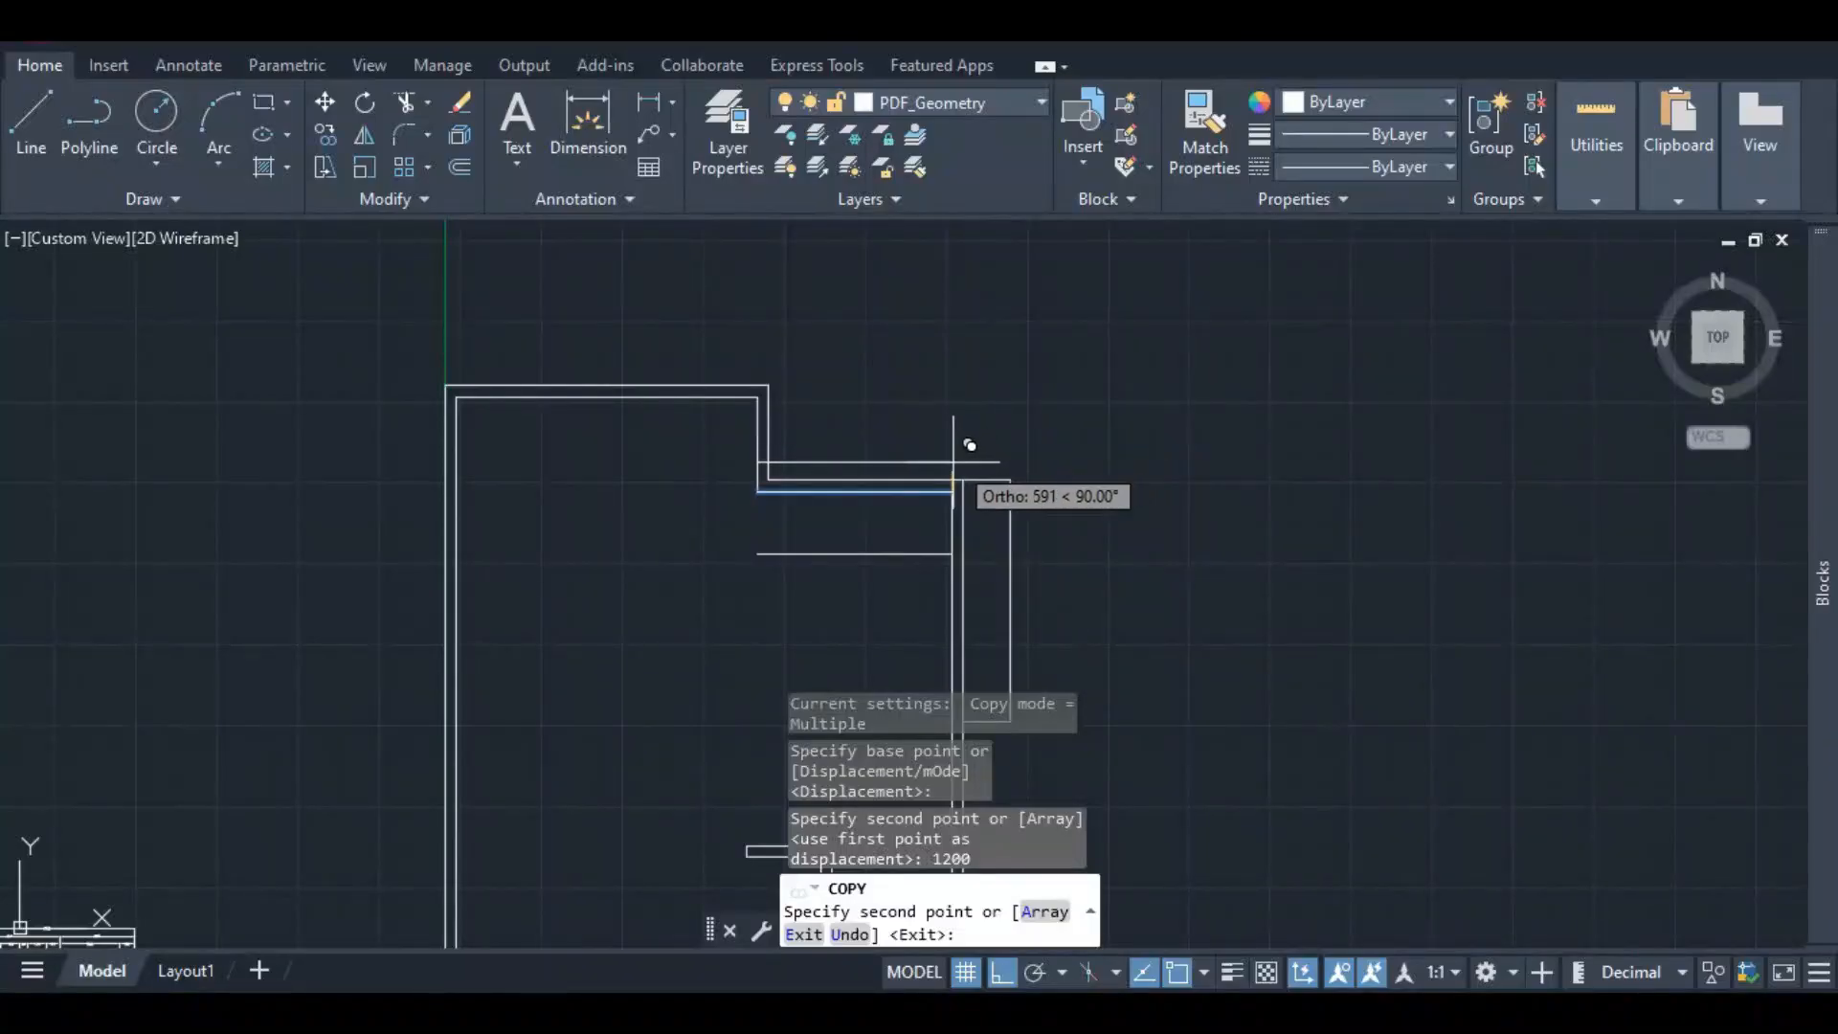
key(Escape)
- Copy the store's new south wall line 225 directly south to form the wall's second face
scroll(894, 526, down, 3)
scroll(886, 513, up, 5)
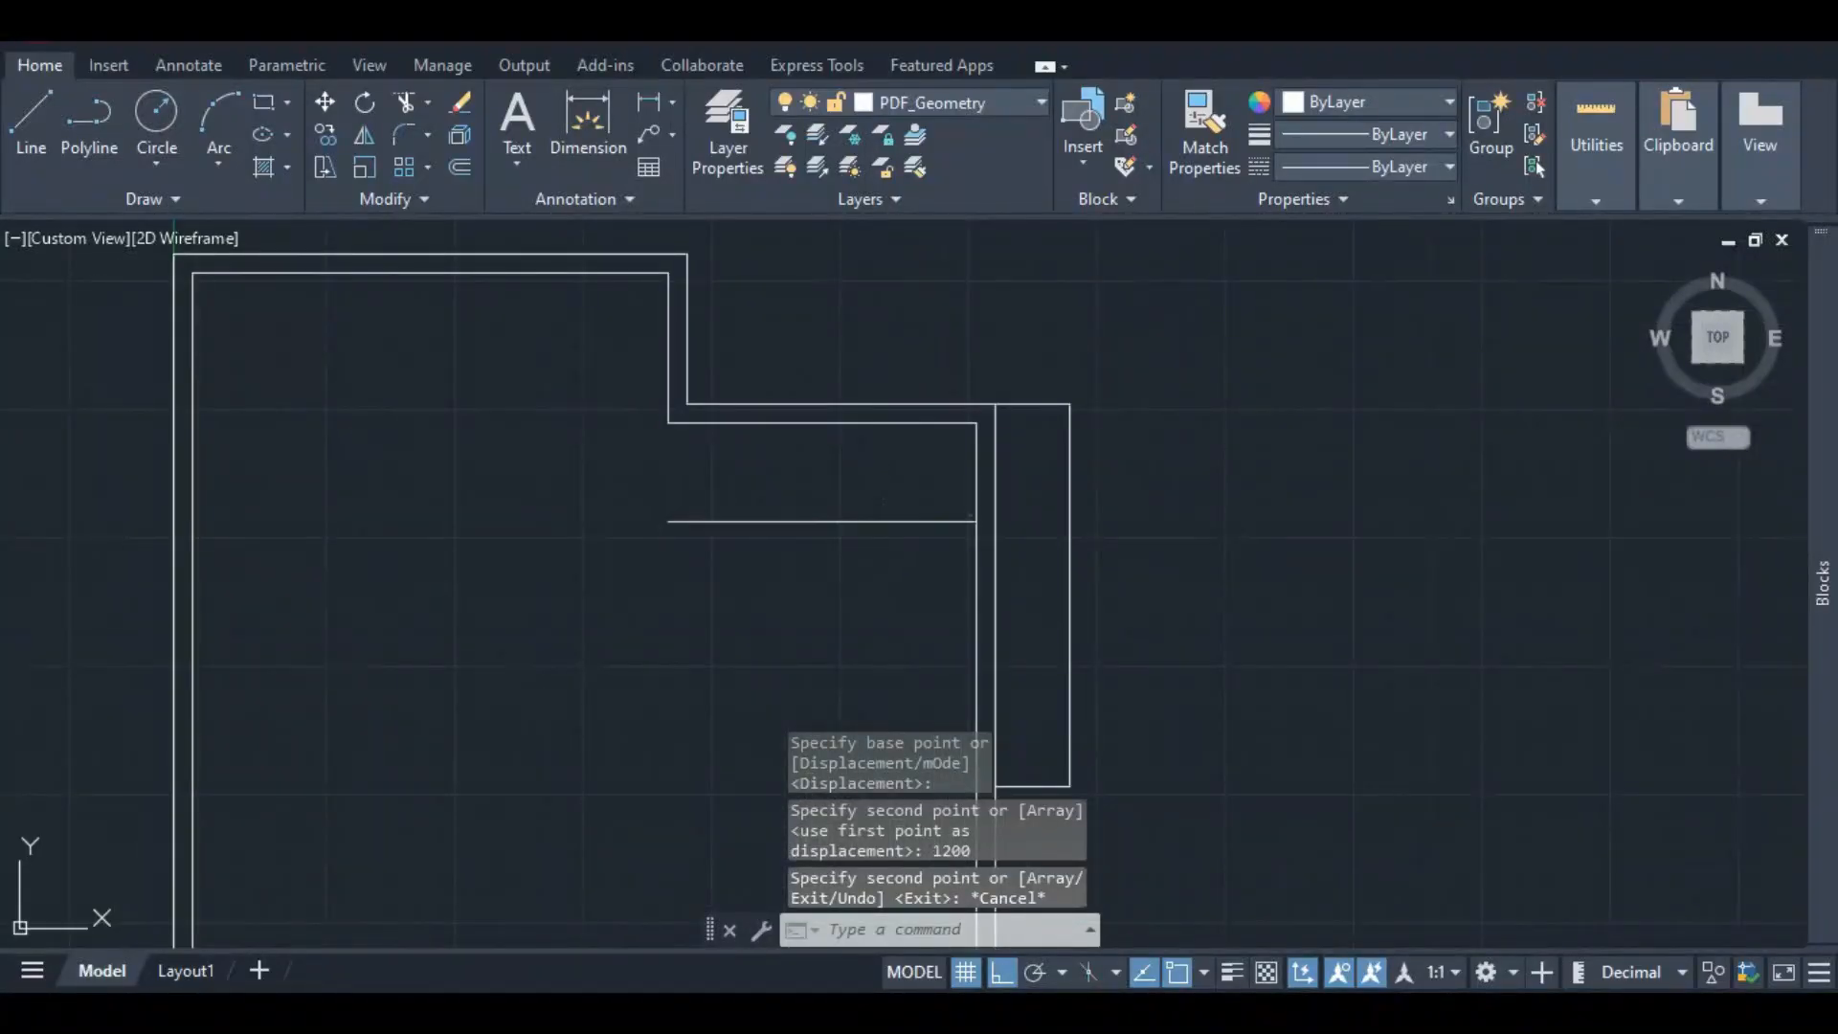
click(881, 520)
right_click(904, 528)
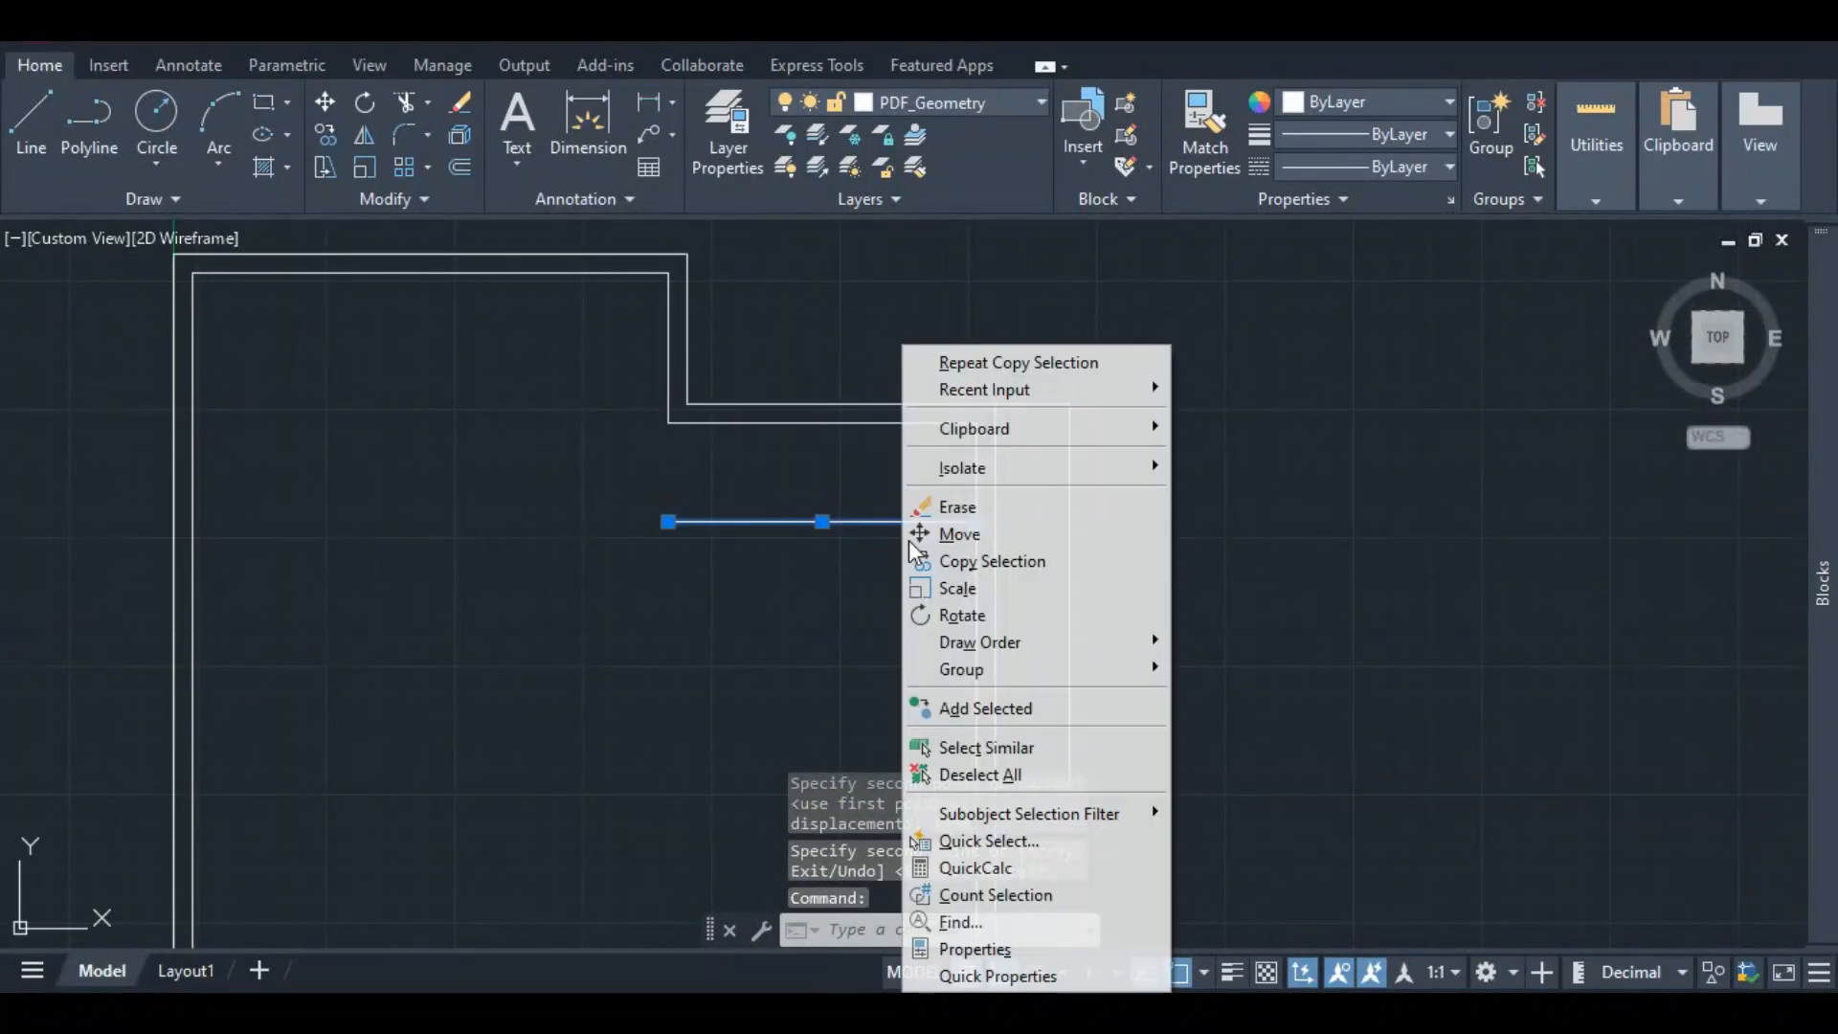
click(993, 561)
click(975, 522)
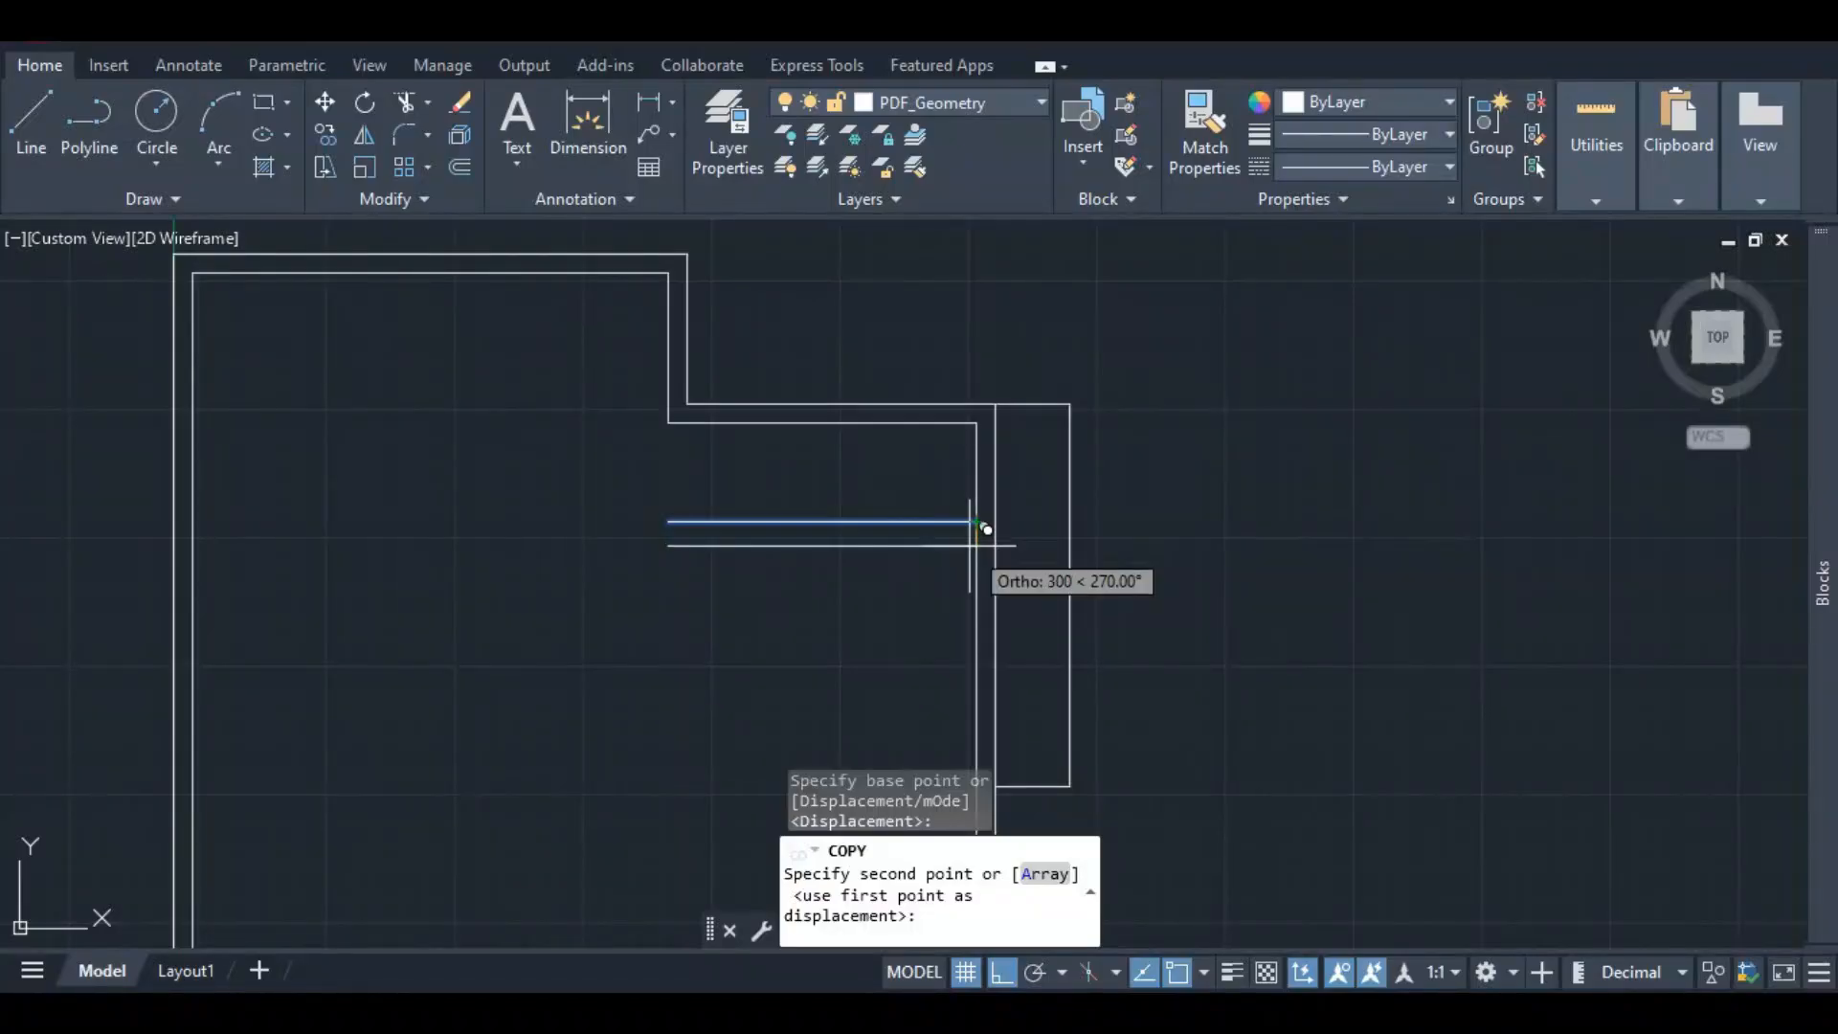
text(225)
key(Return)
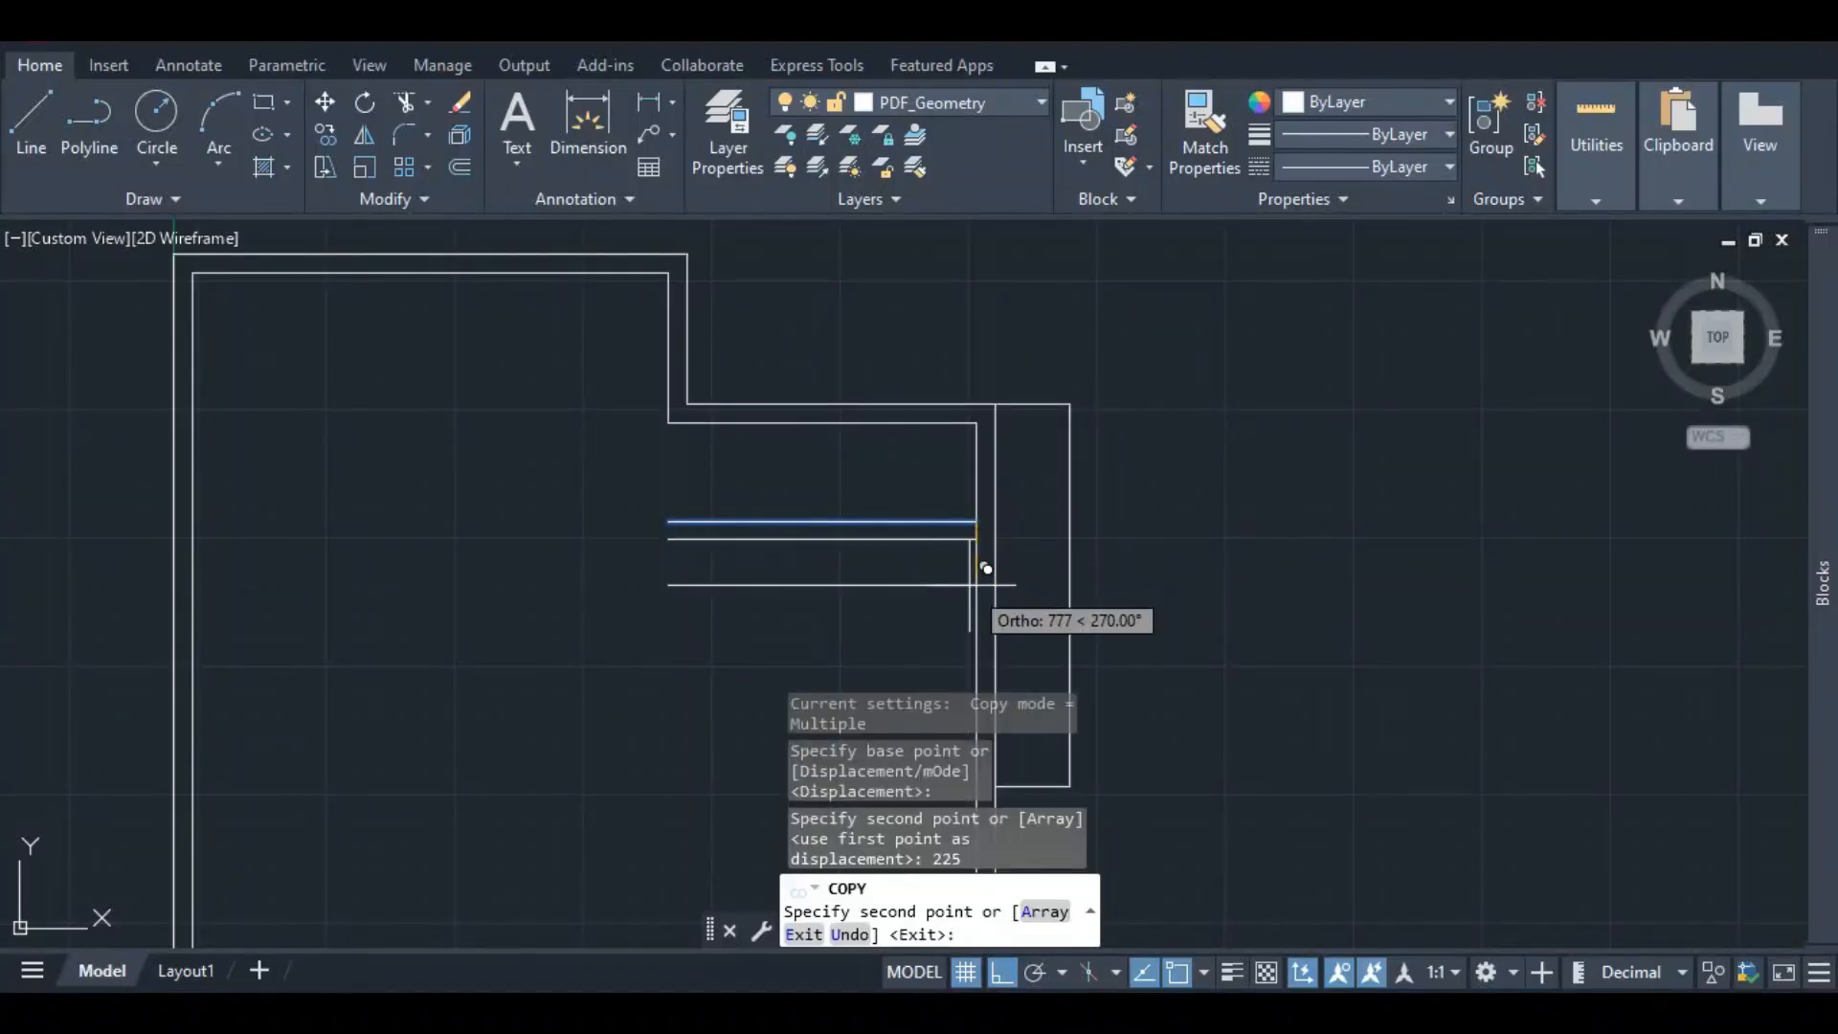
key(Escape)
scroll(834, 557, down, 2)
scroll(834, 557, down, 5)
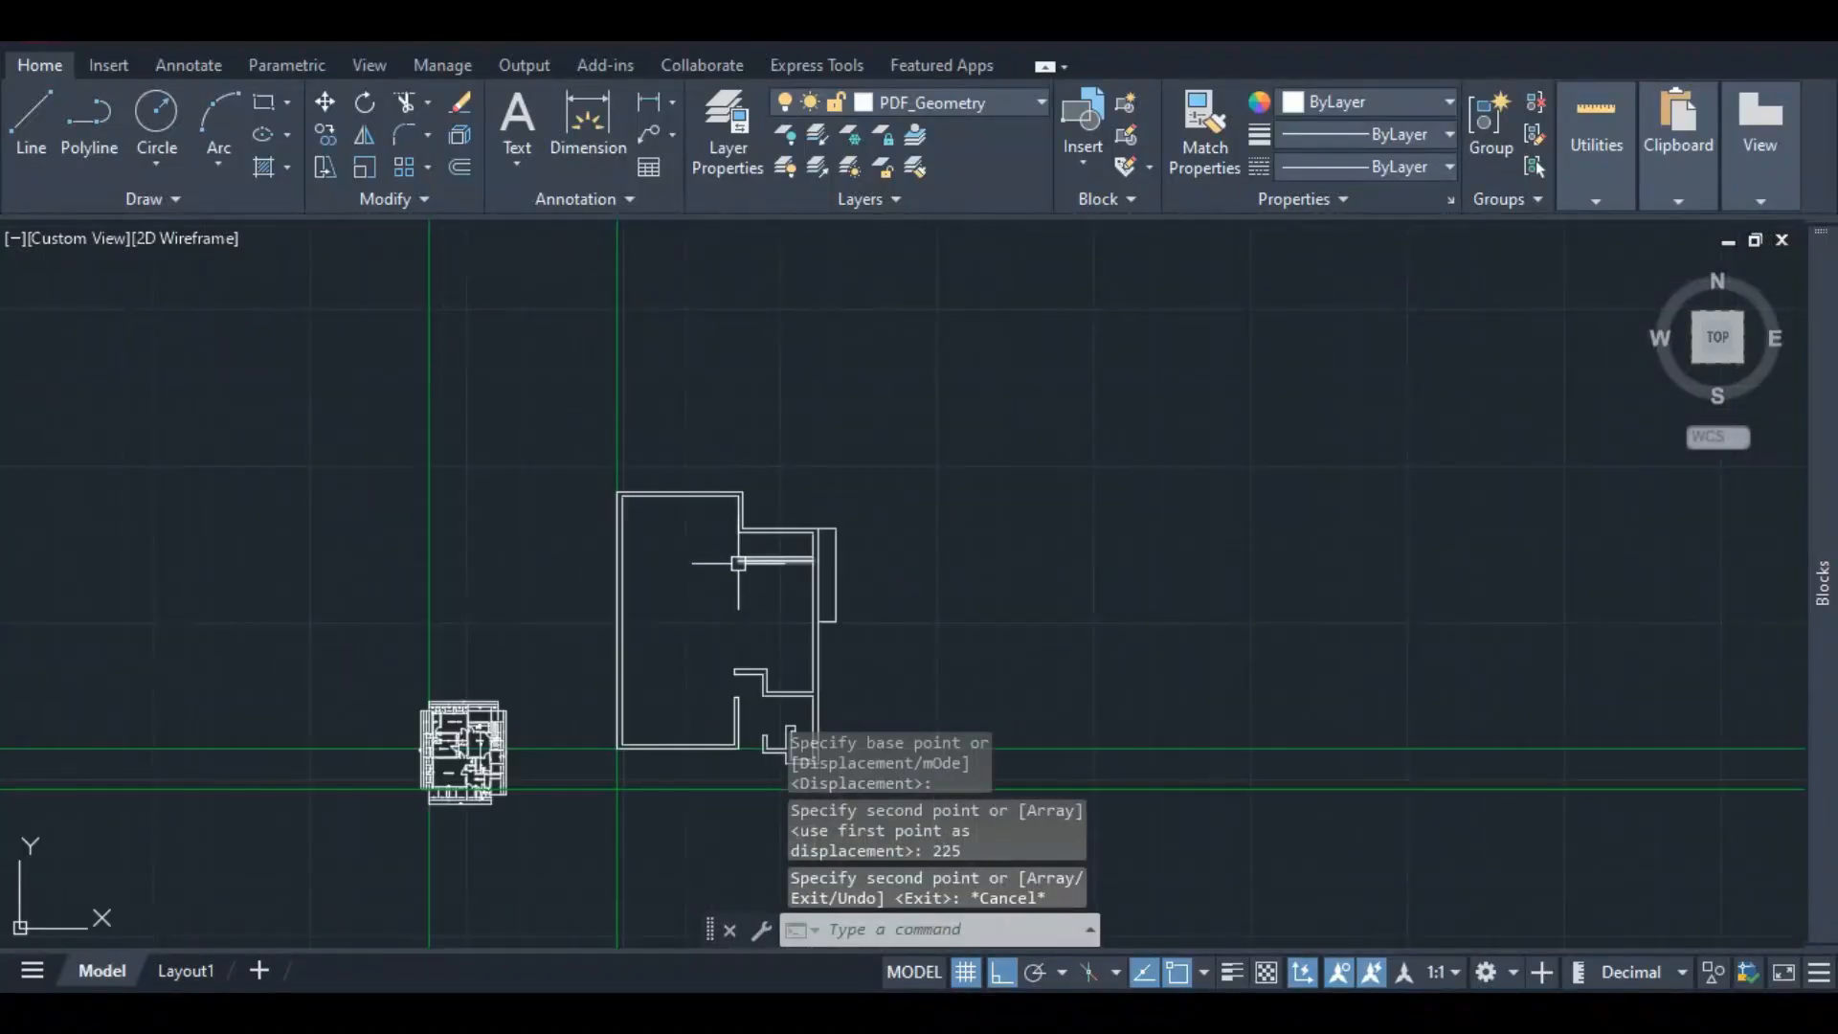
- Shorten the store's upper inner wall line so its left end aligns with the vertical outer wall line beside it
scroll(747, 555, up, 5)
click(727, 504)
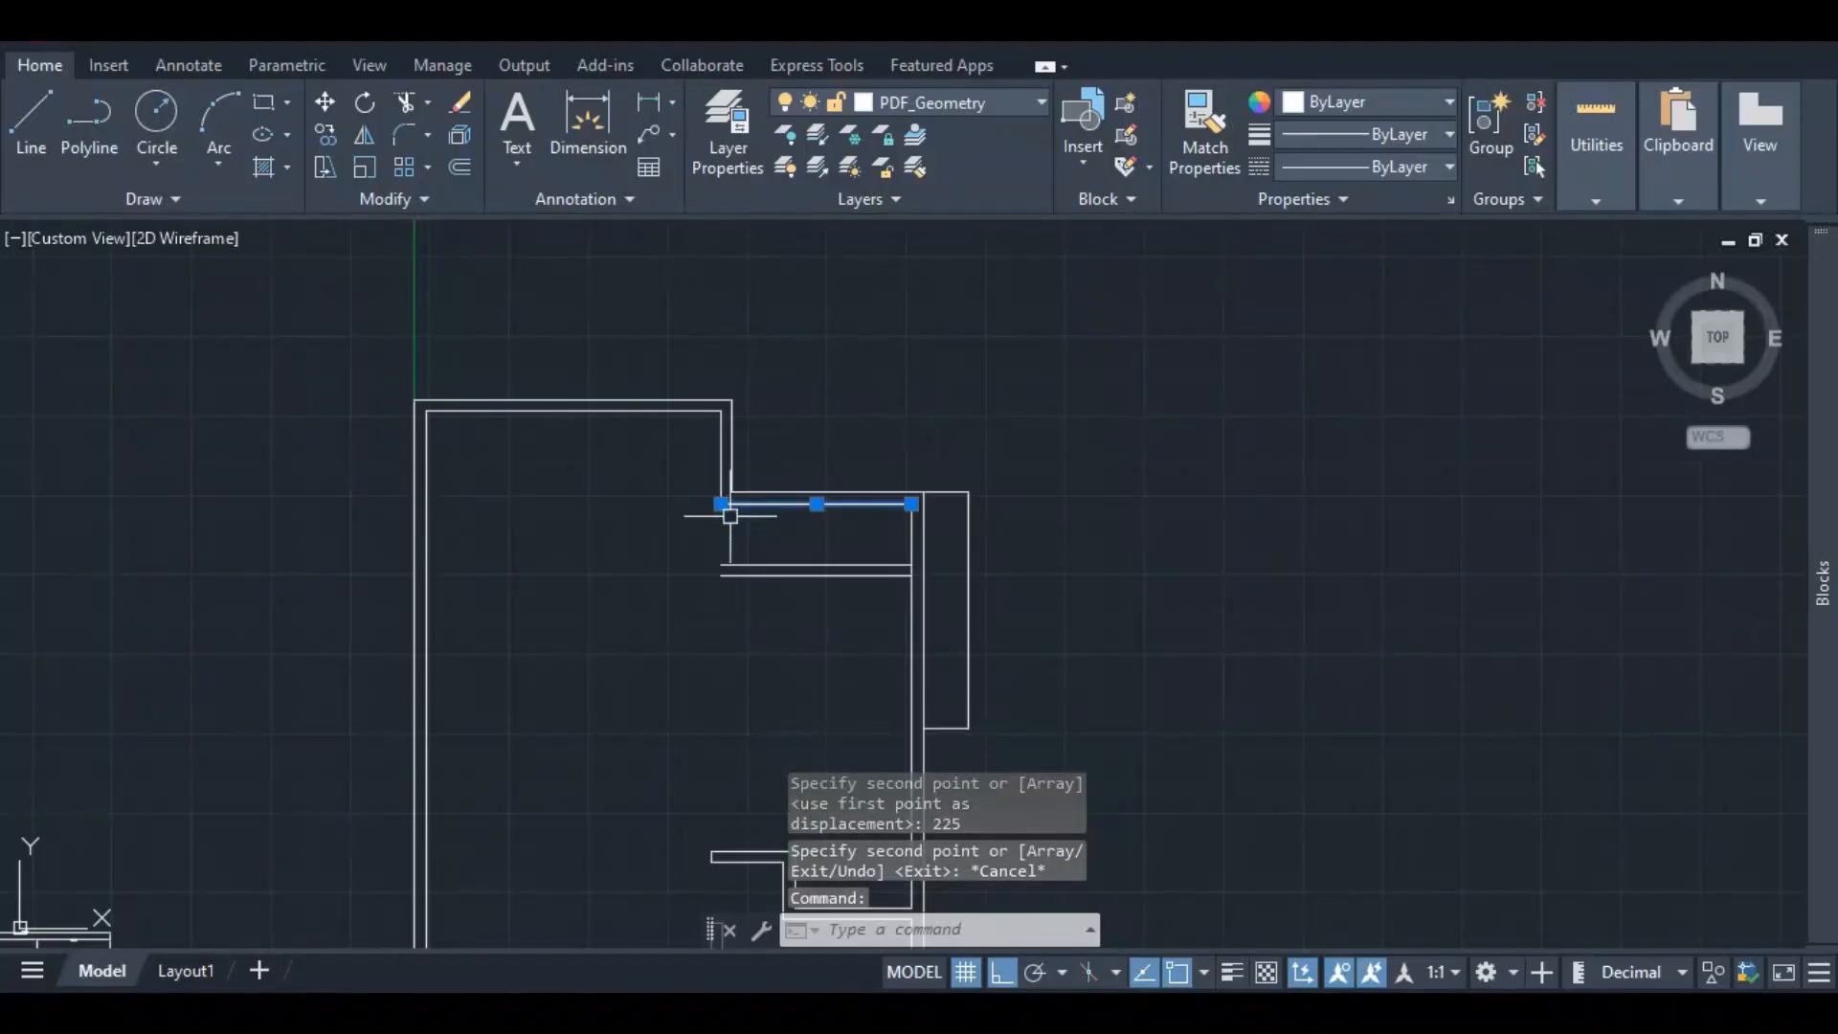
click(720, 504)
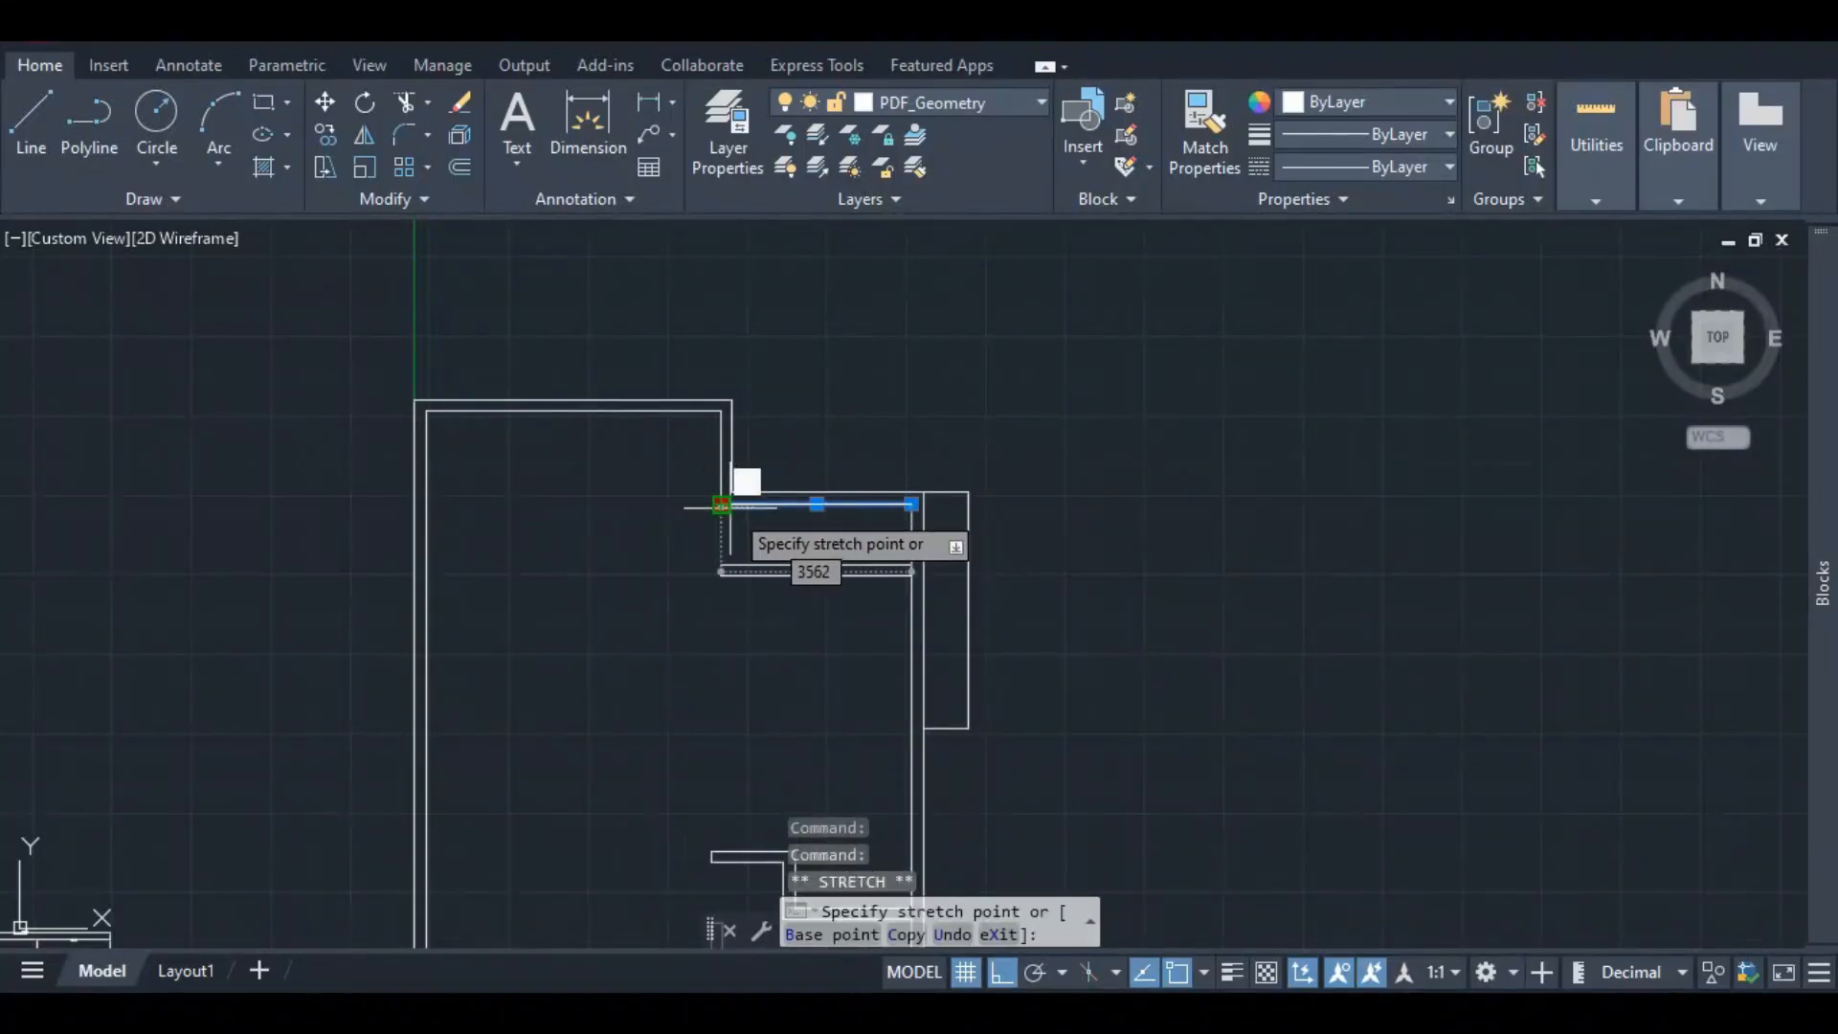
click(731, 504)
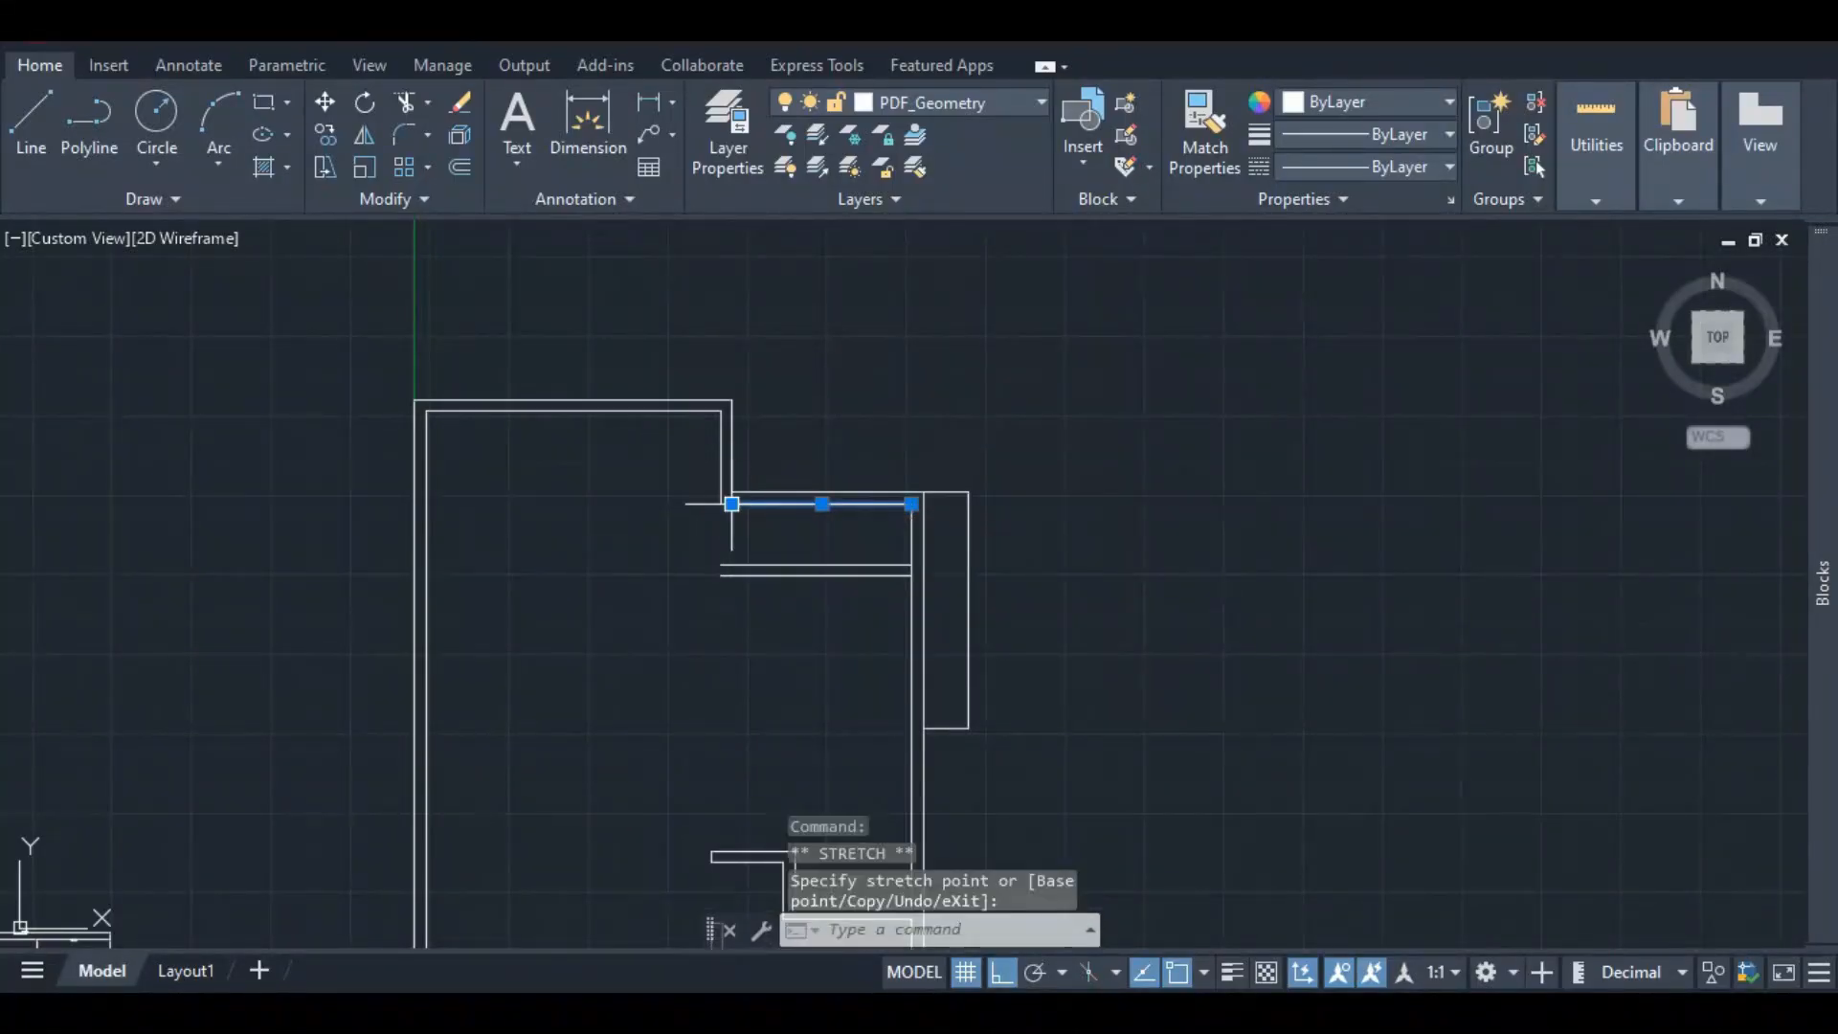
- Stretch the bedroom's right inner wall line down to the left end of the lower partition line
scroll(723, 502, up, 6)
click(723, 487)
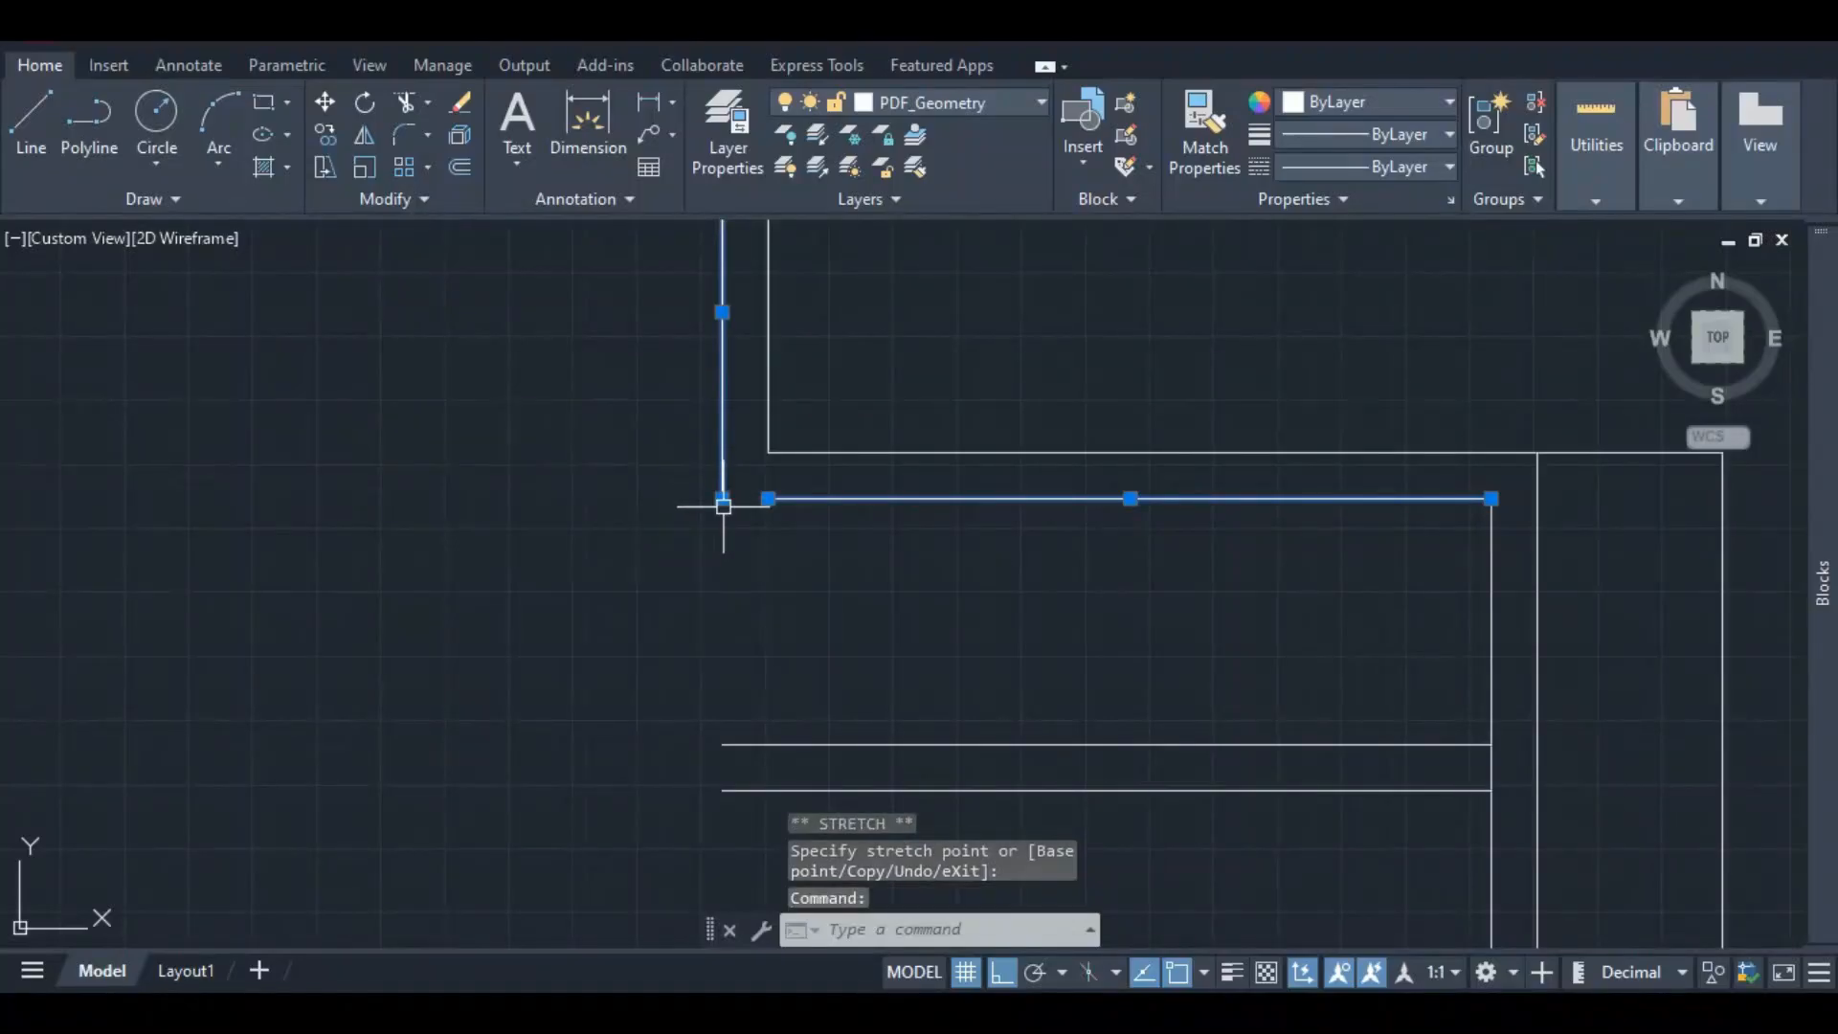
click(722, 499)
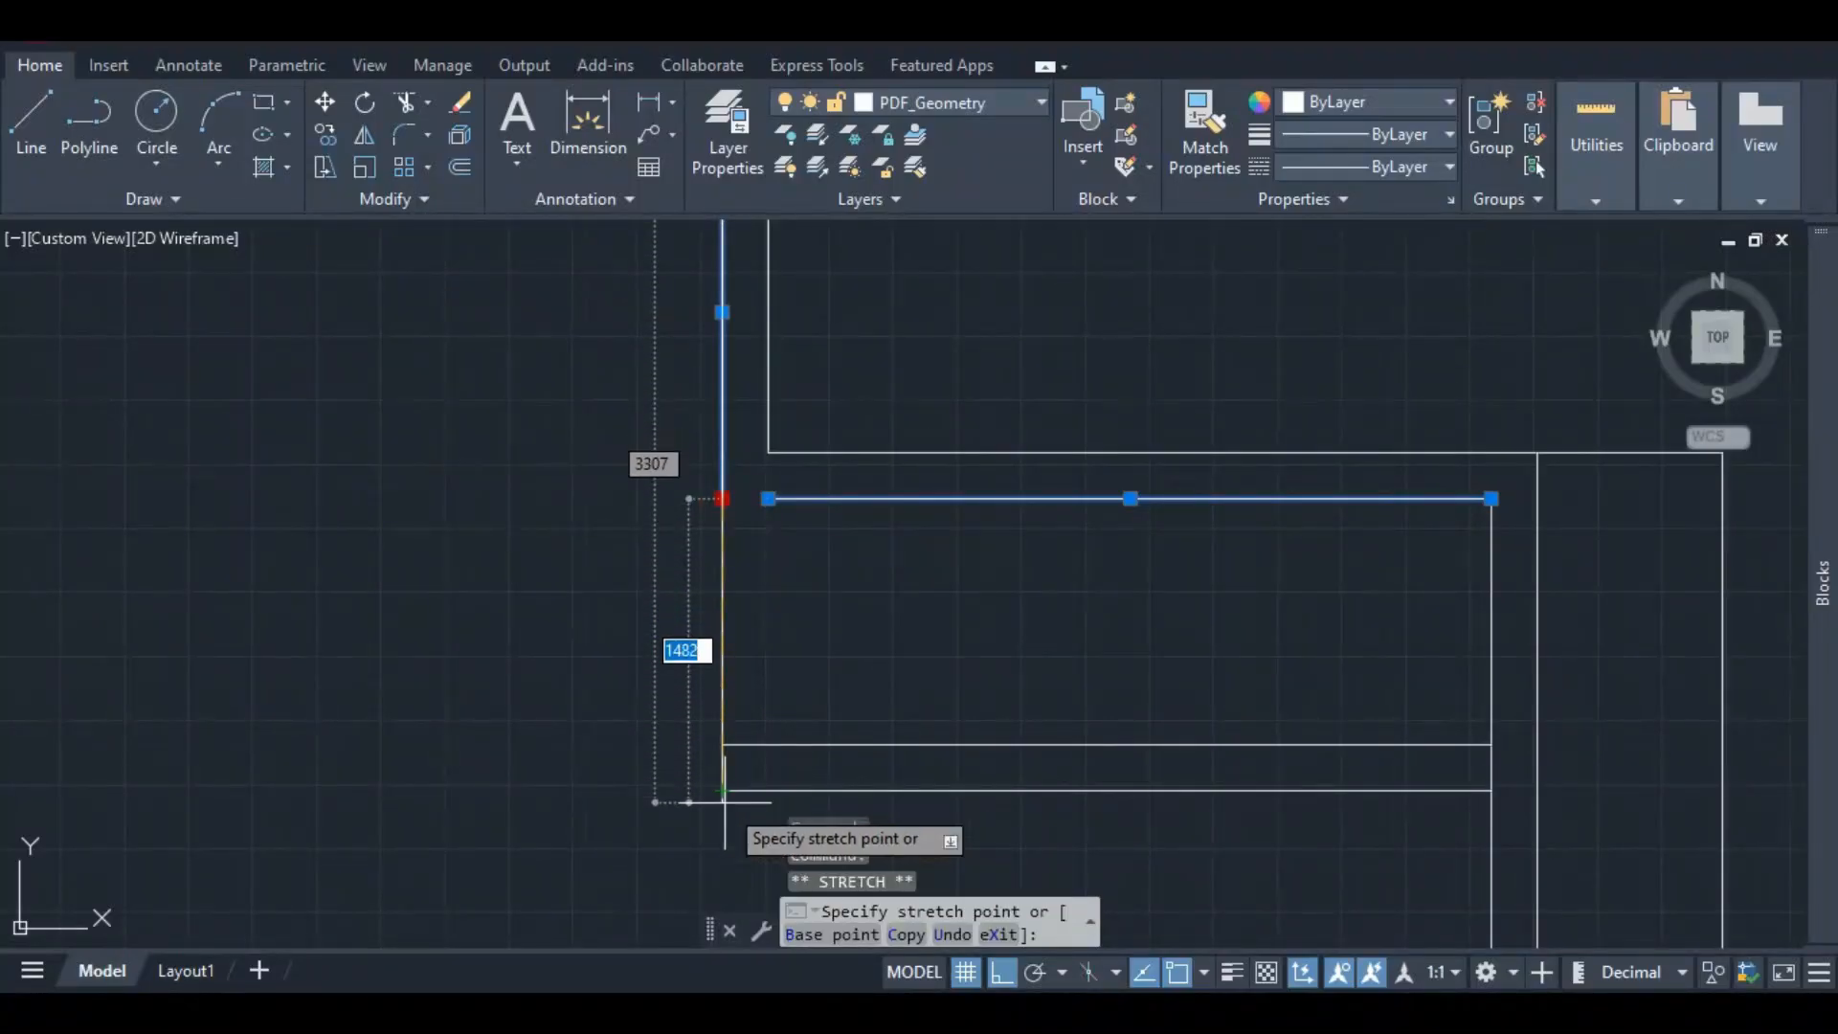
scroll(723, 764, down, 2)
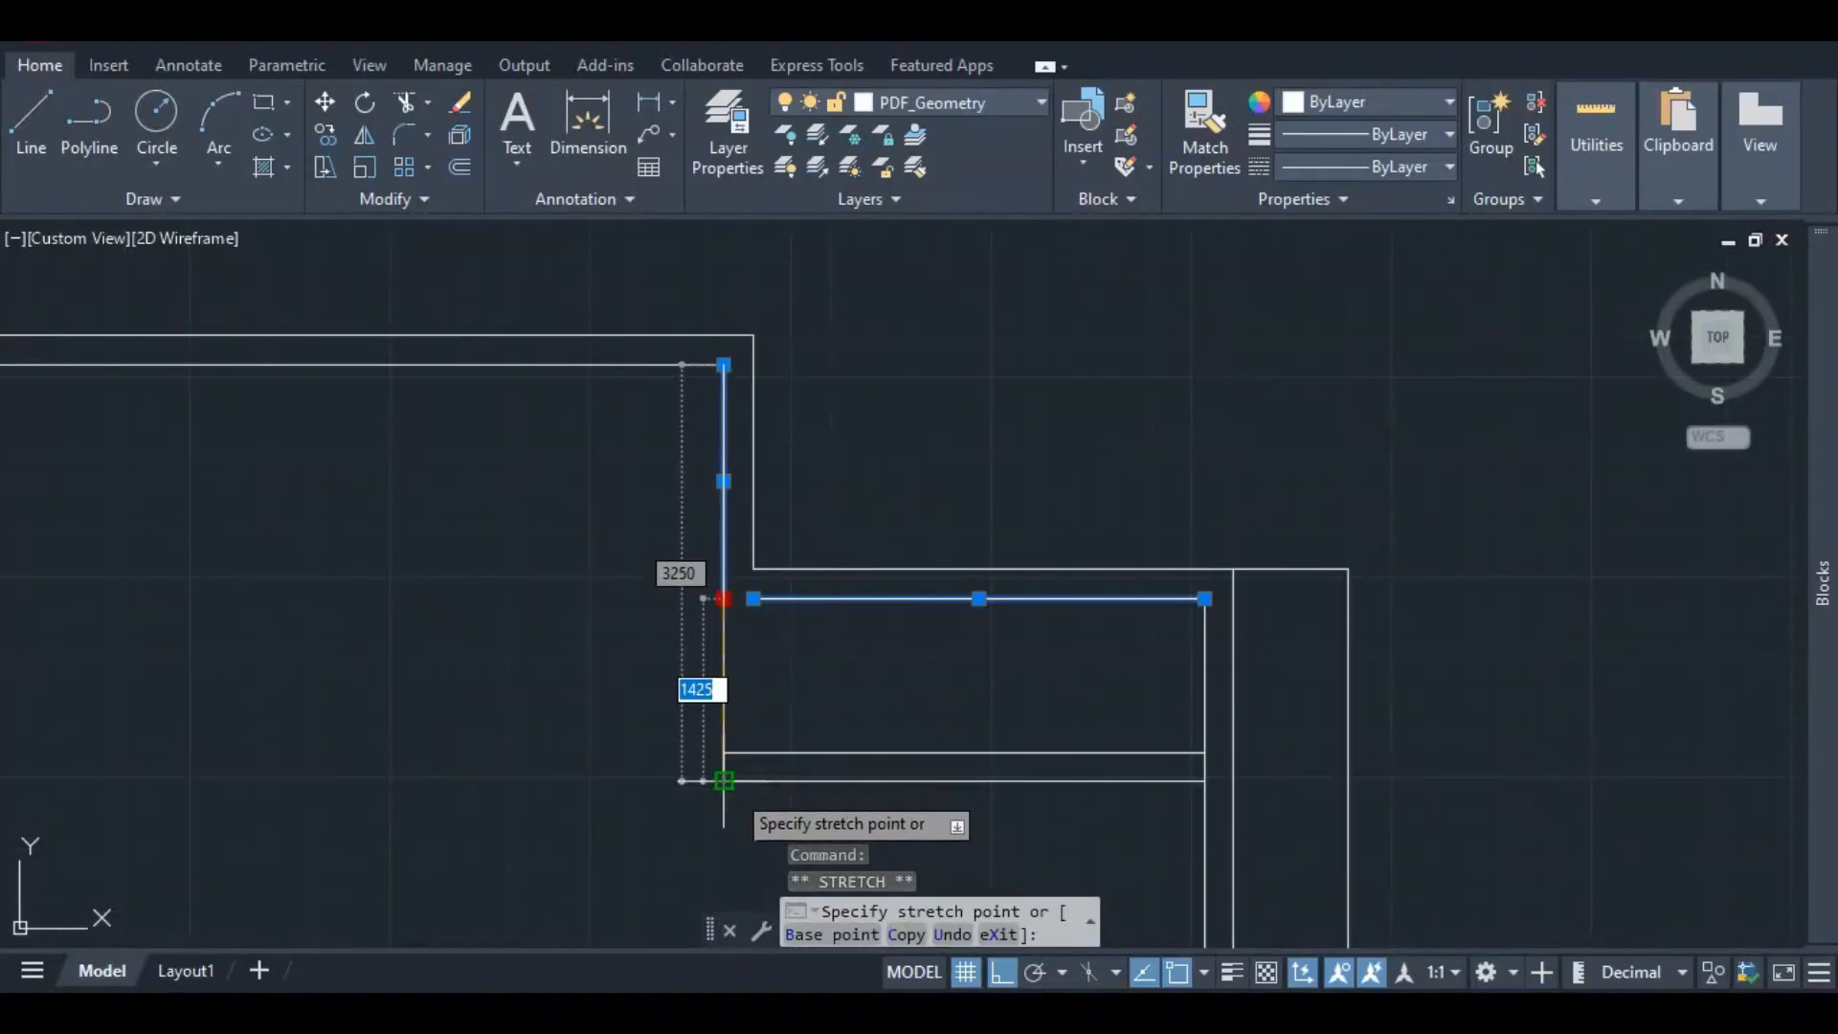
click(725, 781)
scroll(766, 587, down, 2)
scroll(766, 635, up, 4)
scroll(767, 634, up, 2)
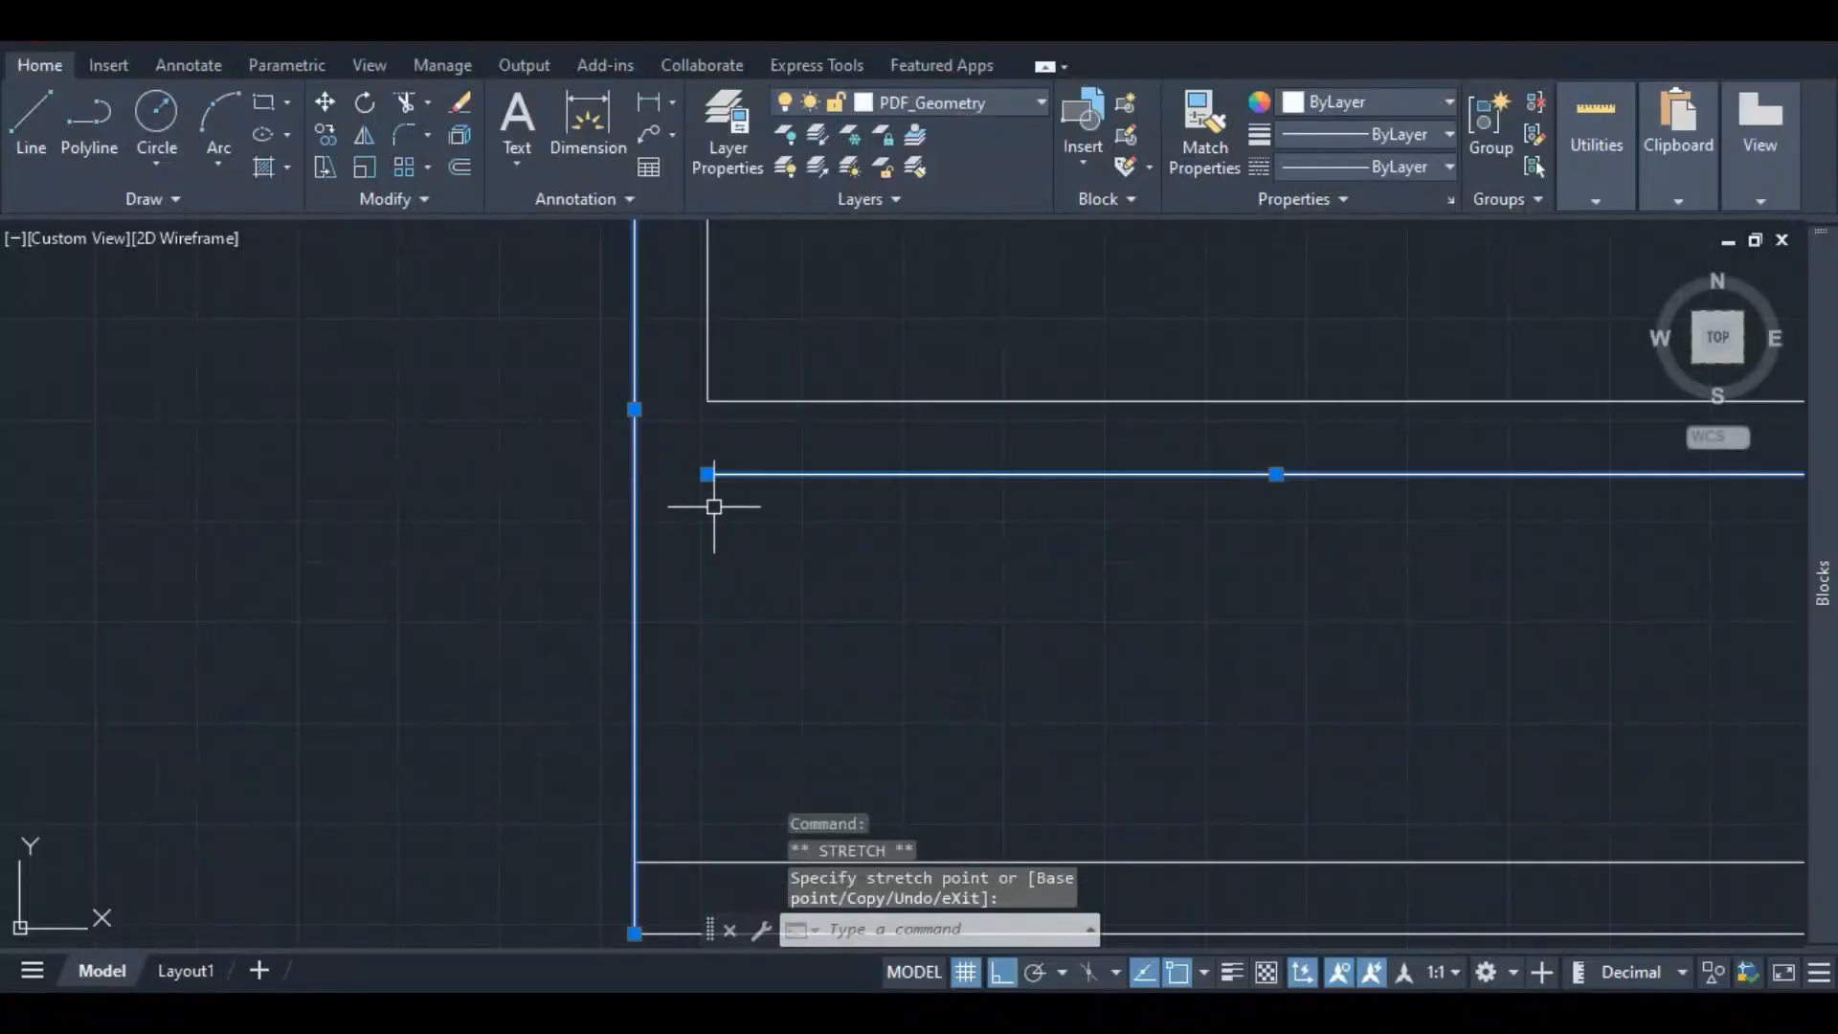
scroll(712, 497, down, 2)
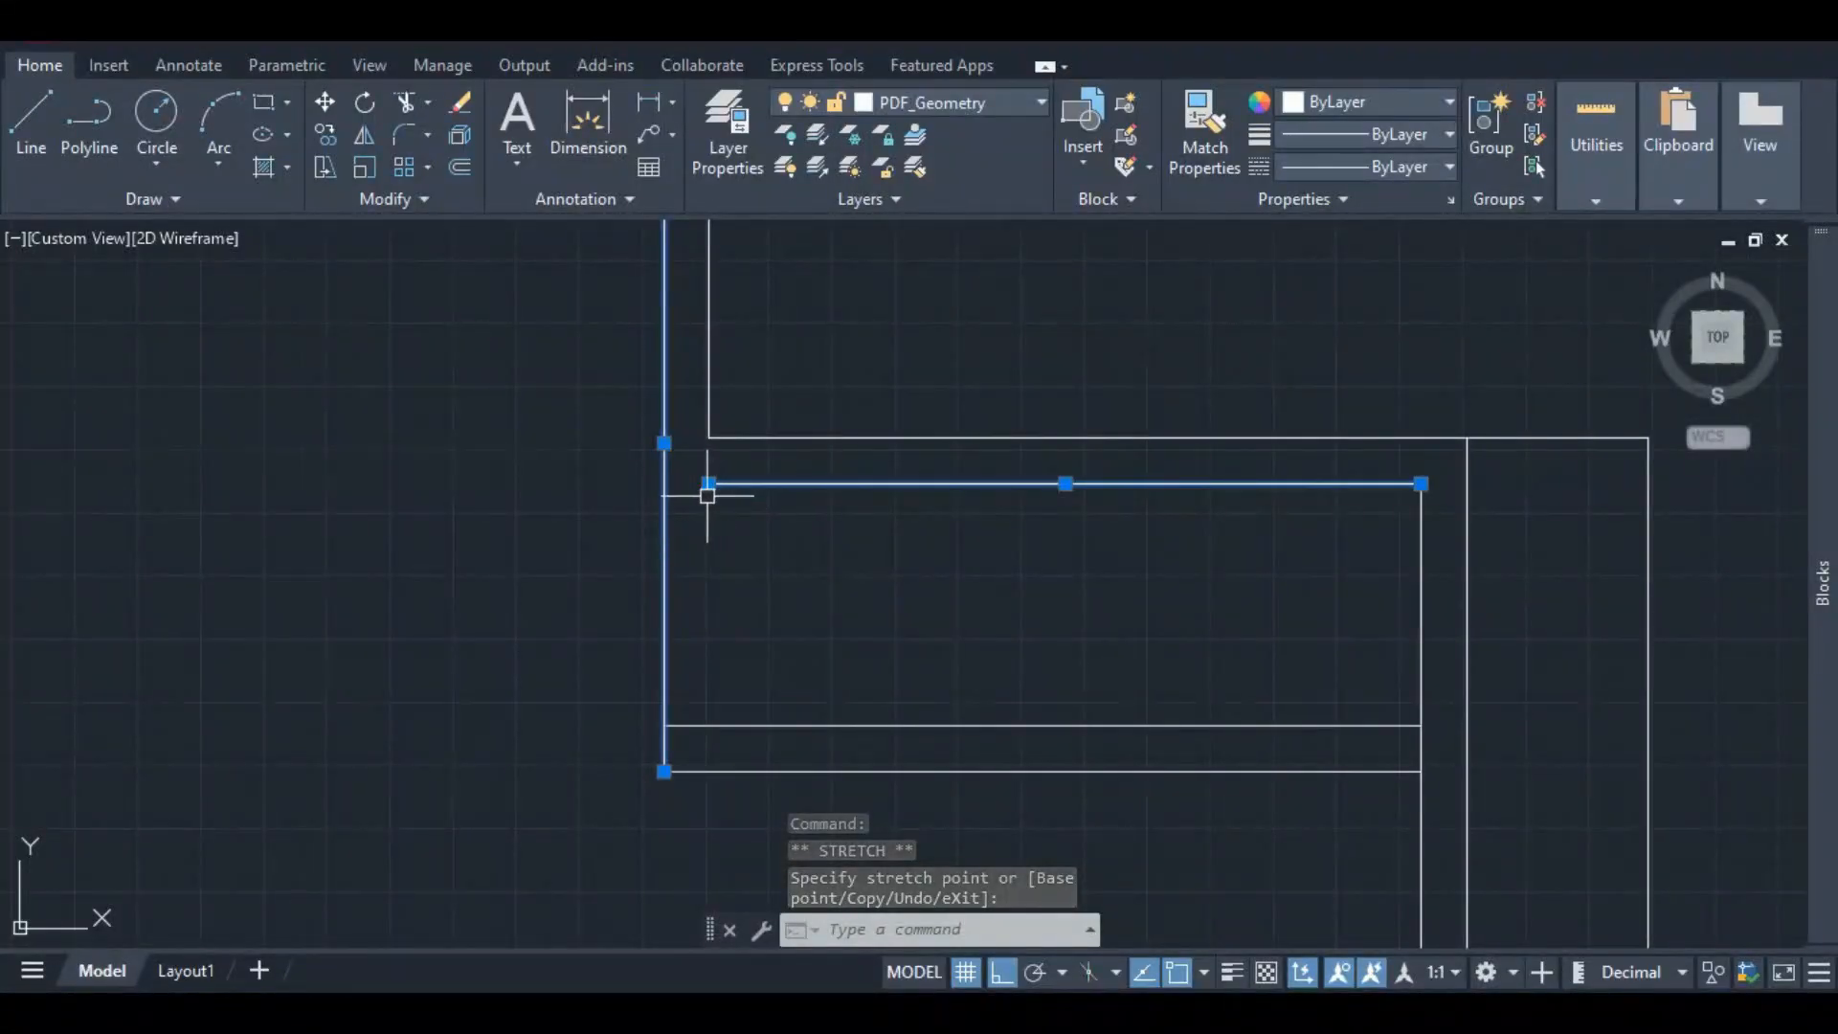
- Draw a vertical wall line from the left end of the store's upper inner line down to the lower partition line
click(46, 119)
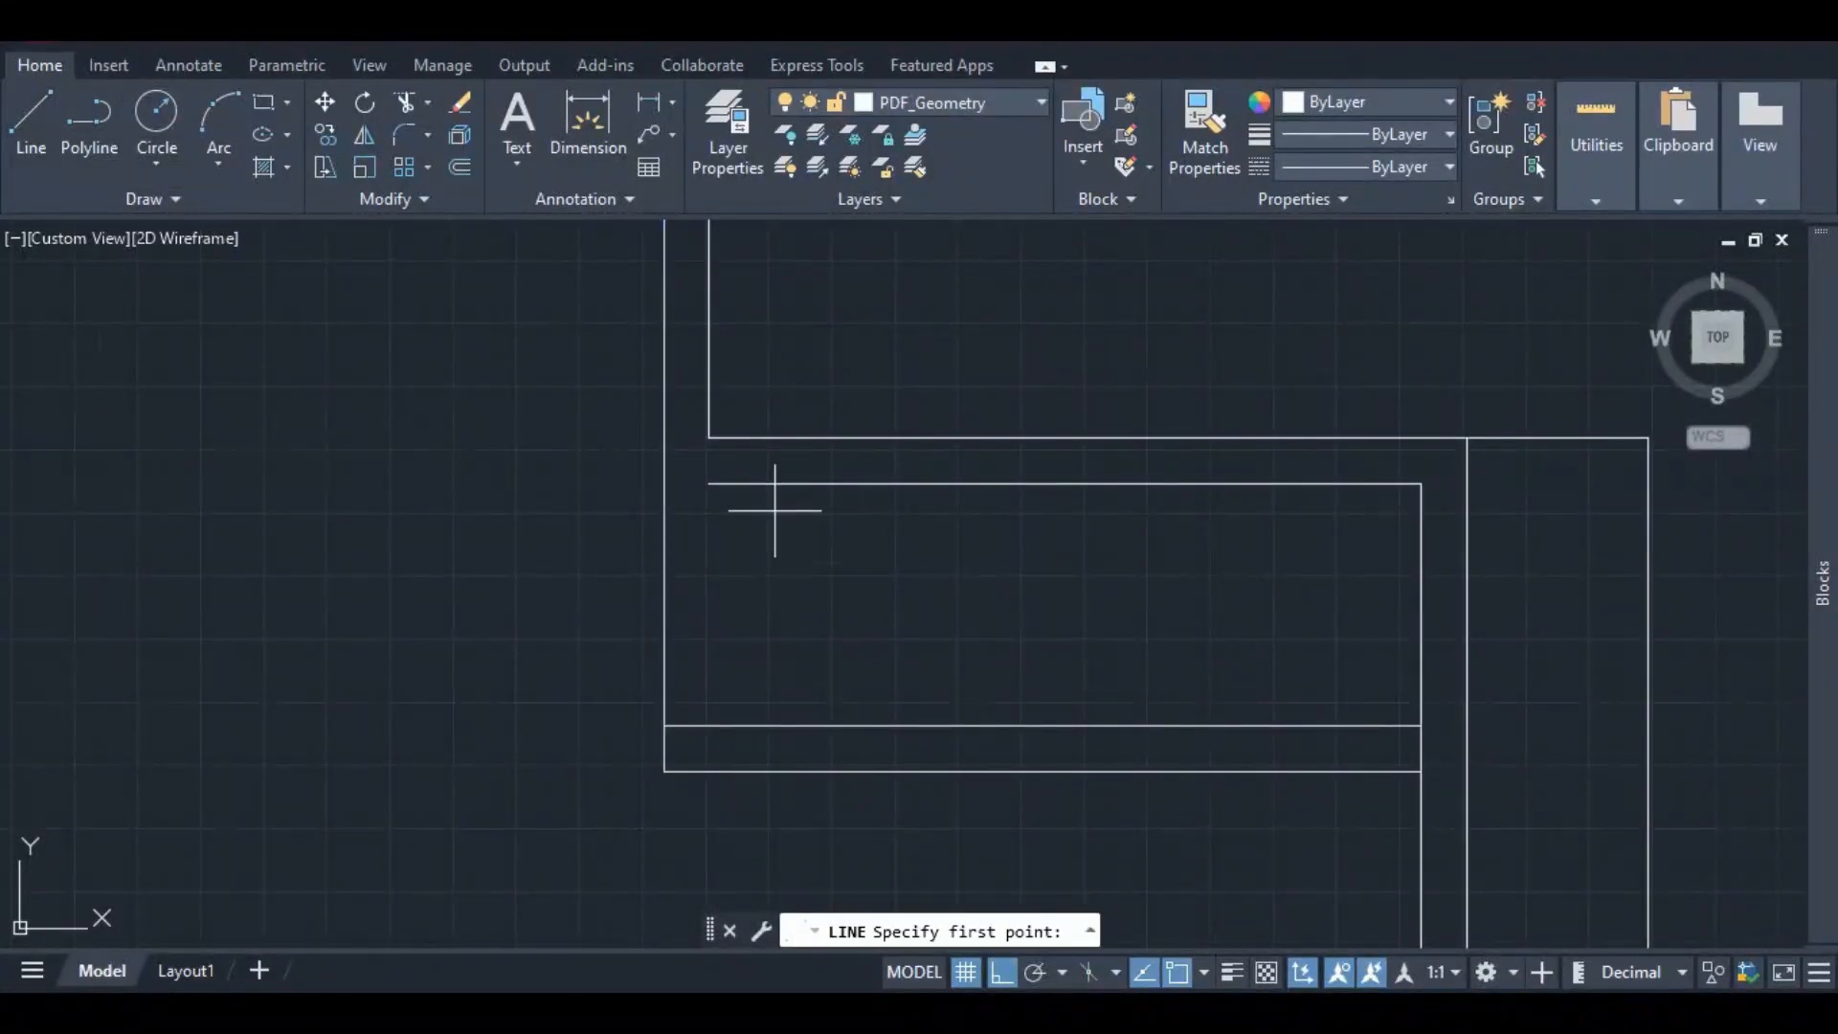
click(708, 484)
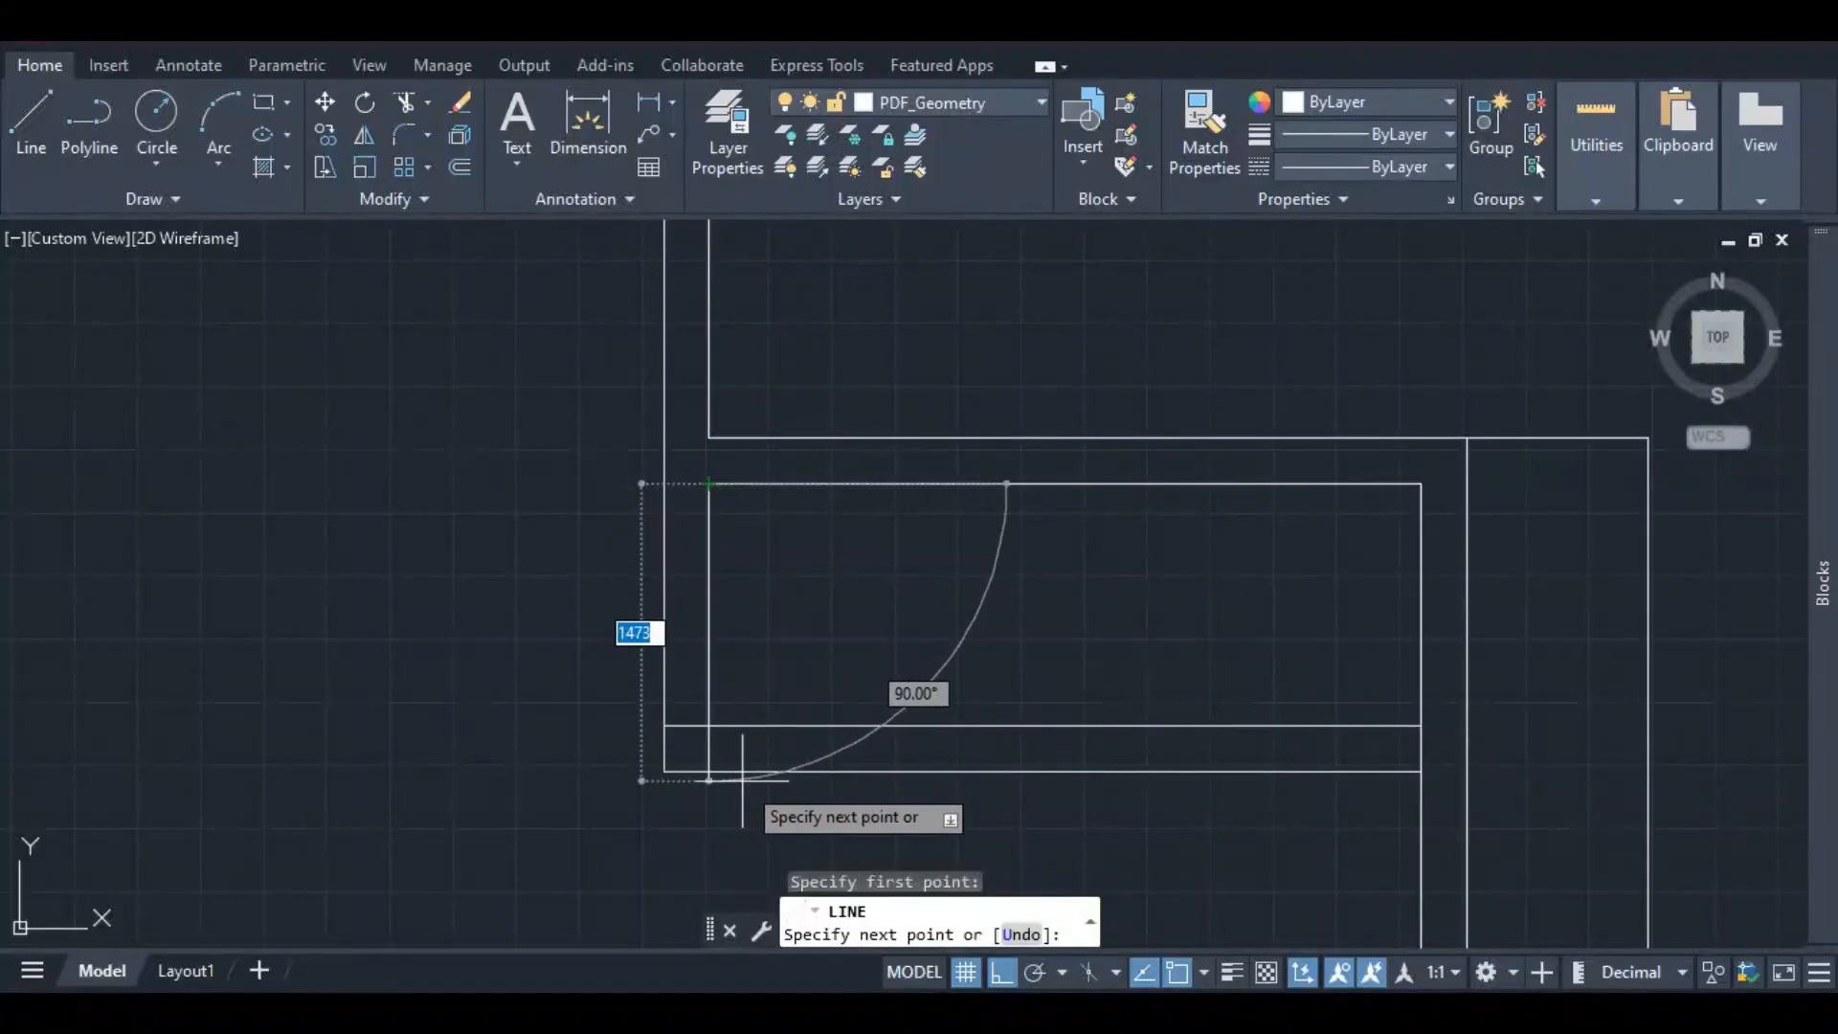
click(706, 774)
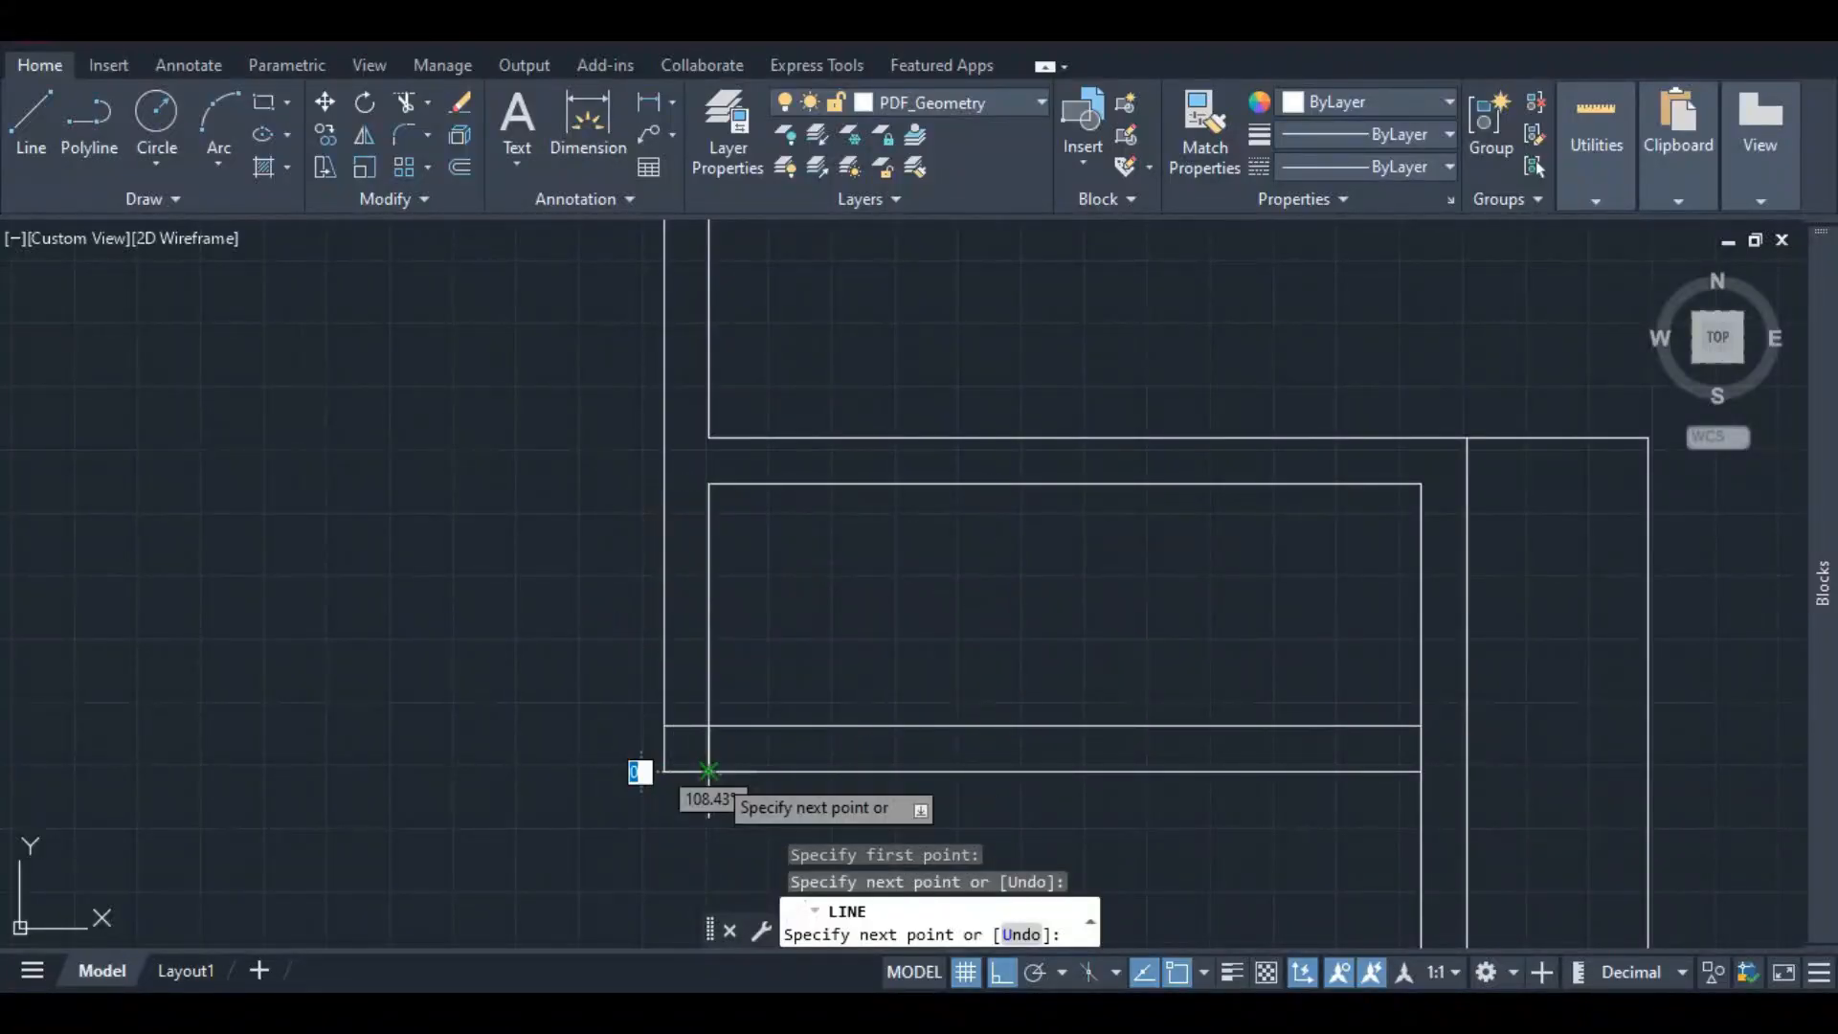
key(Escape)
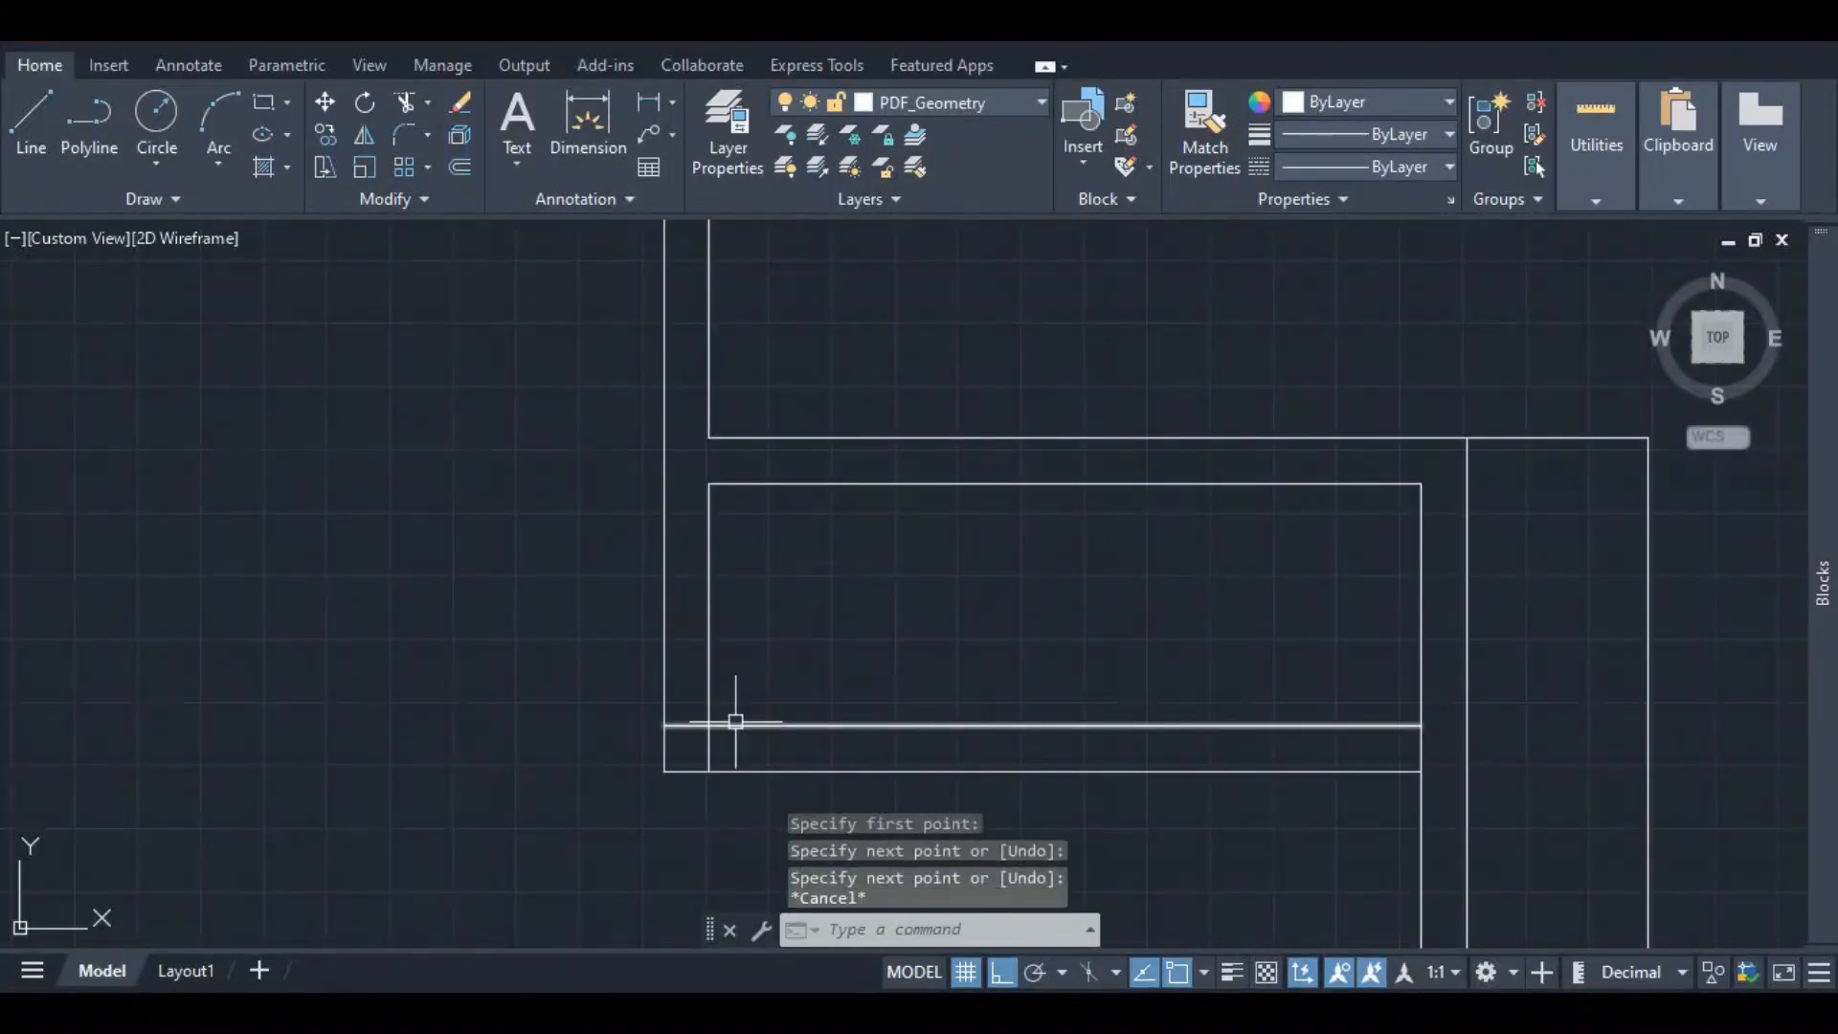
- Shorten both horizontal partition lines so their left ends meet the store's left inner wall line
click(689, 726)
click(665, 726)
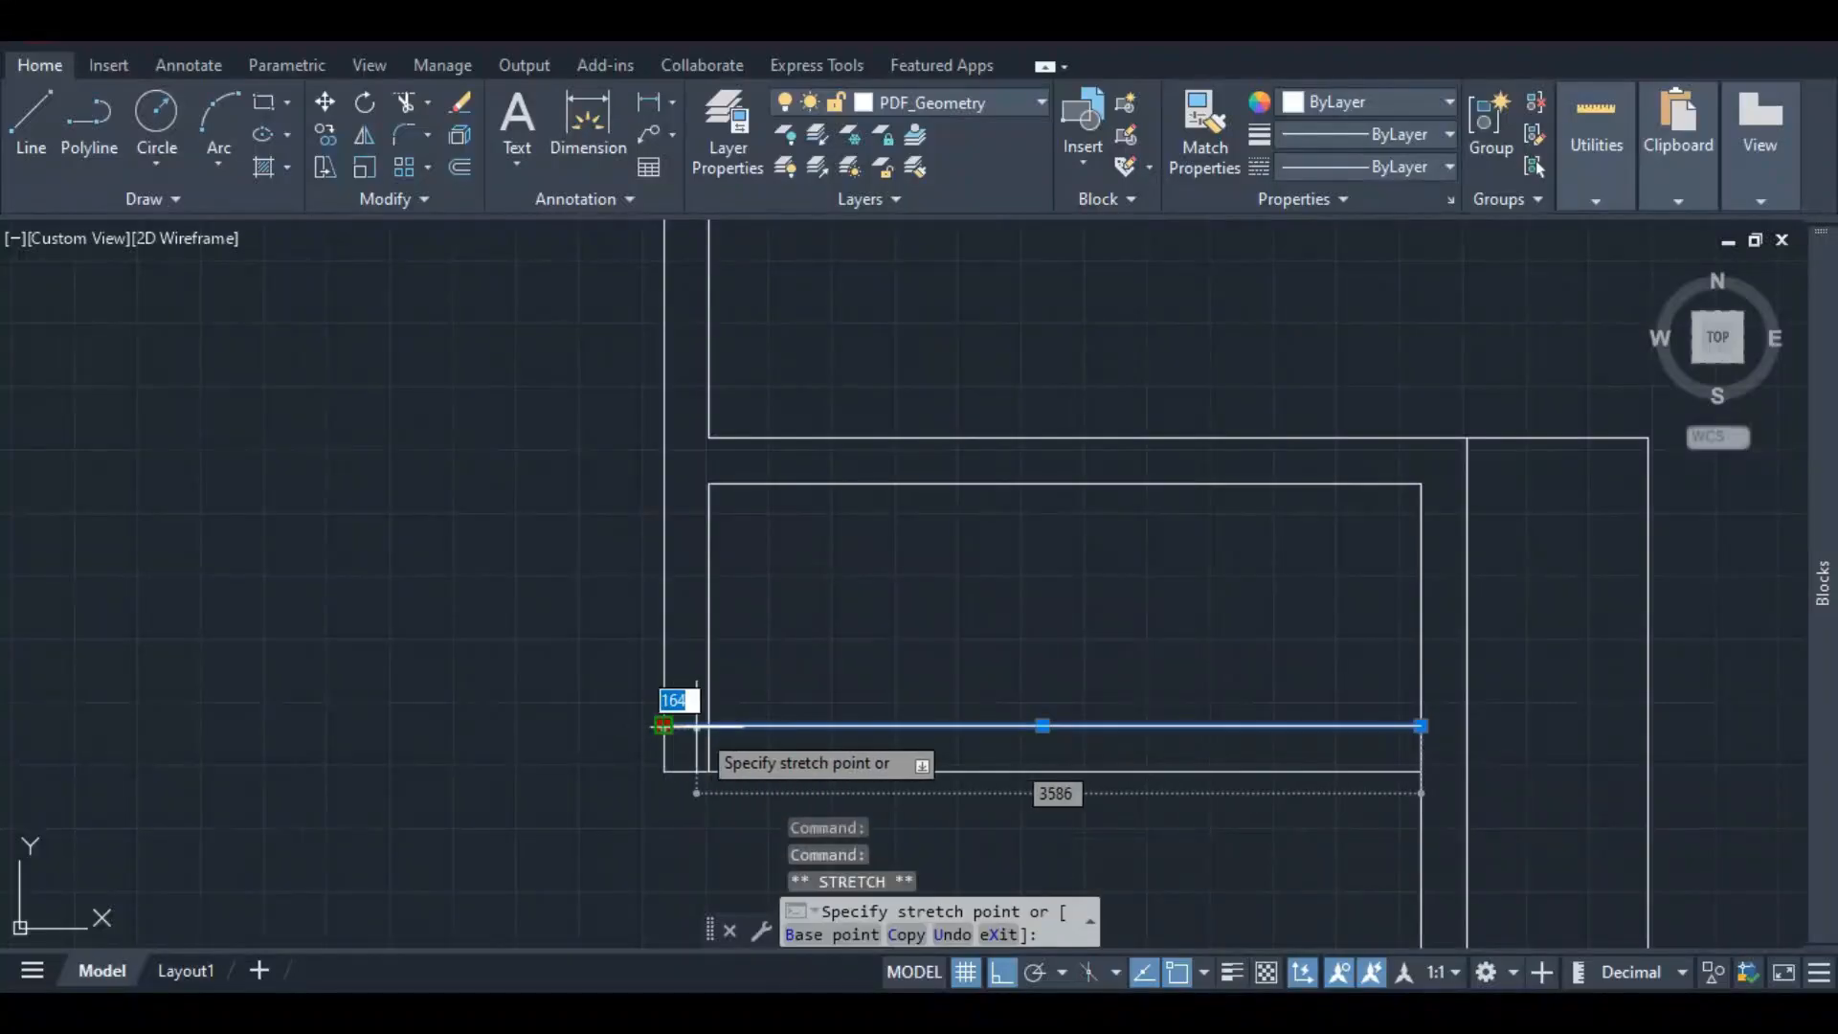
click(708, 725)
click(694, 770)
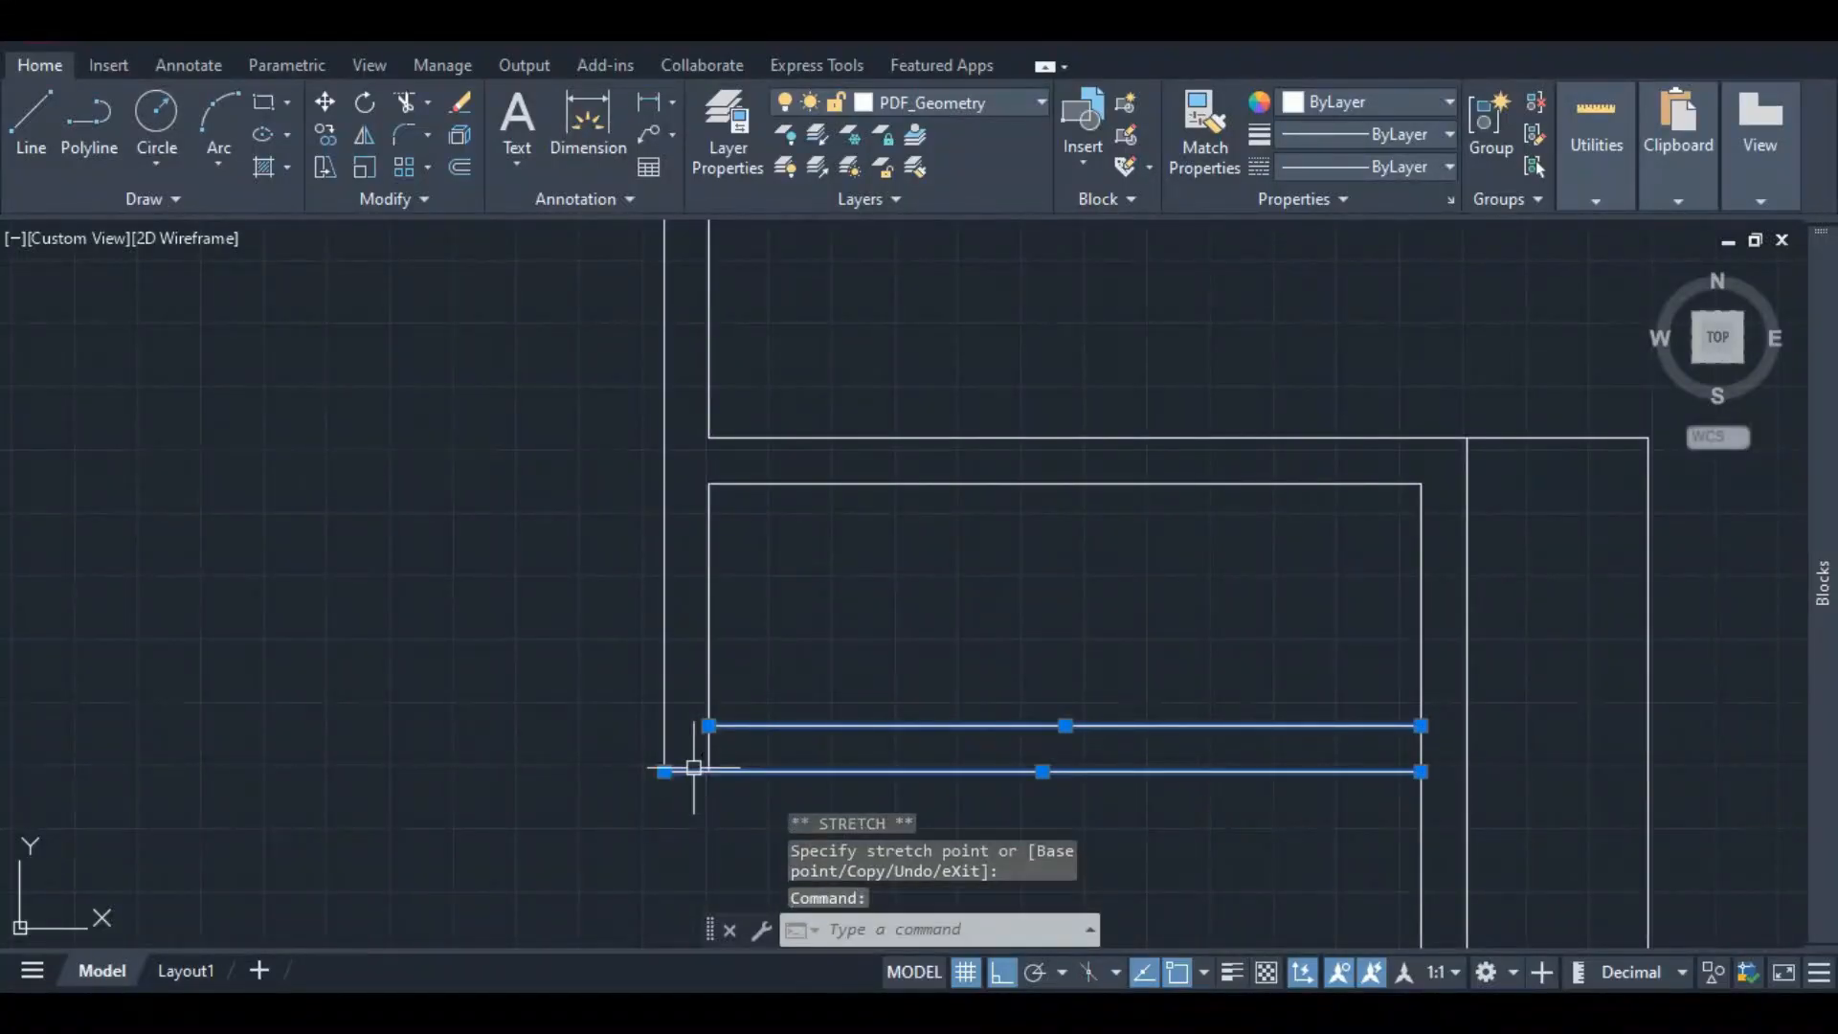
click(664, 772)
click(708, 771)
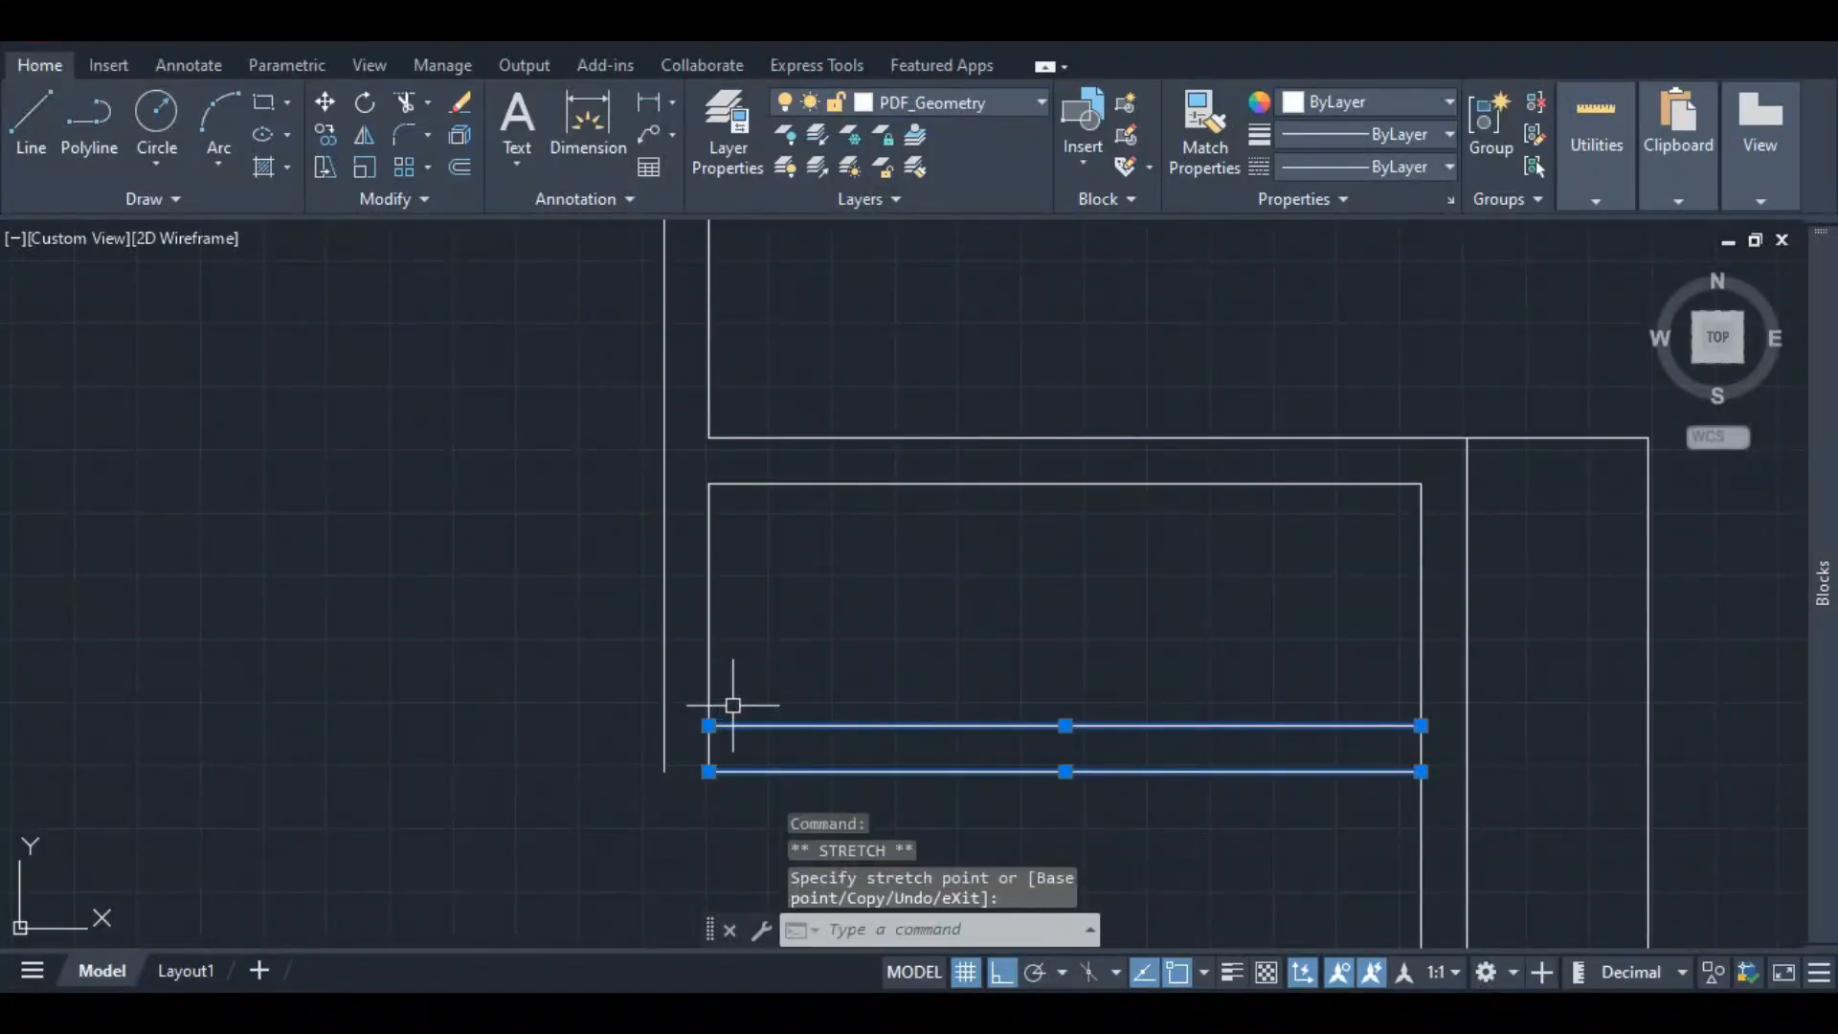
- Examine the store's door opening and dimensions in the reference floor plan
scroll(766, 688, down, 8)
scroll(505, 876, up, 8)
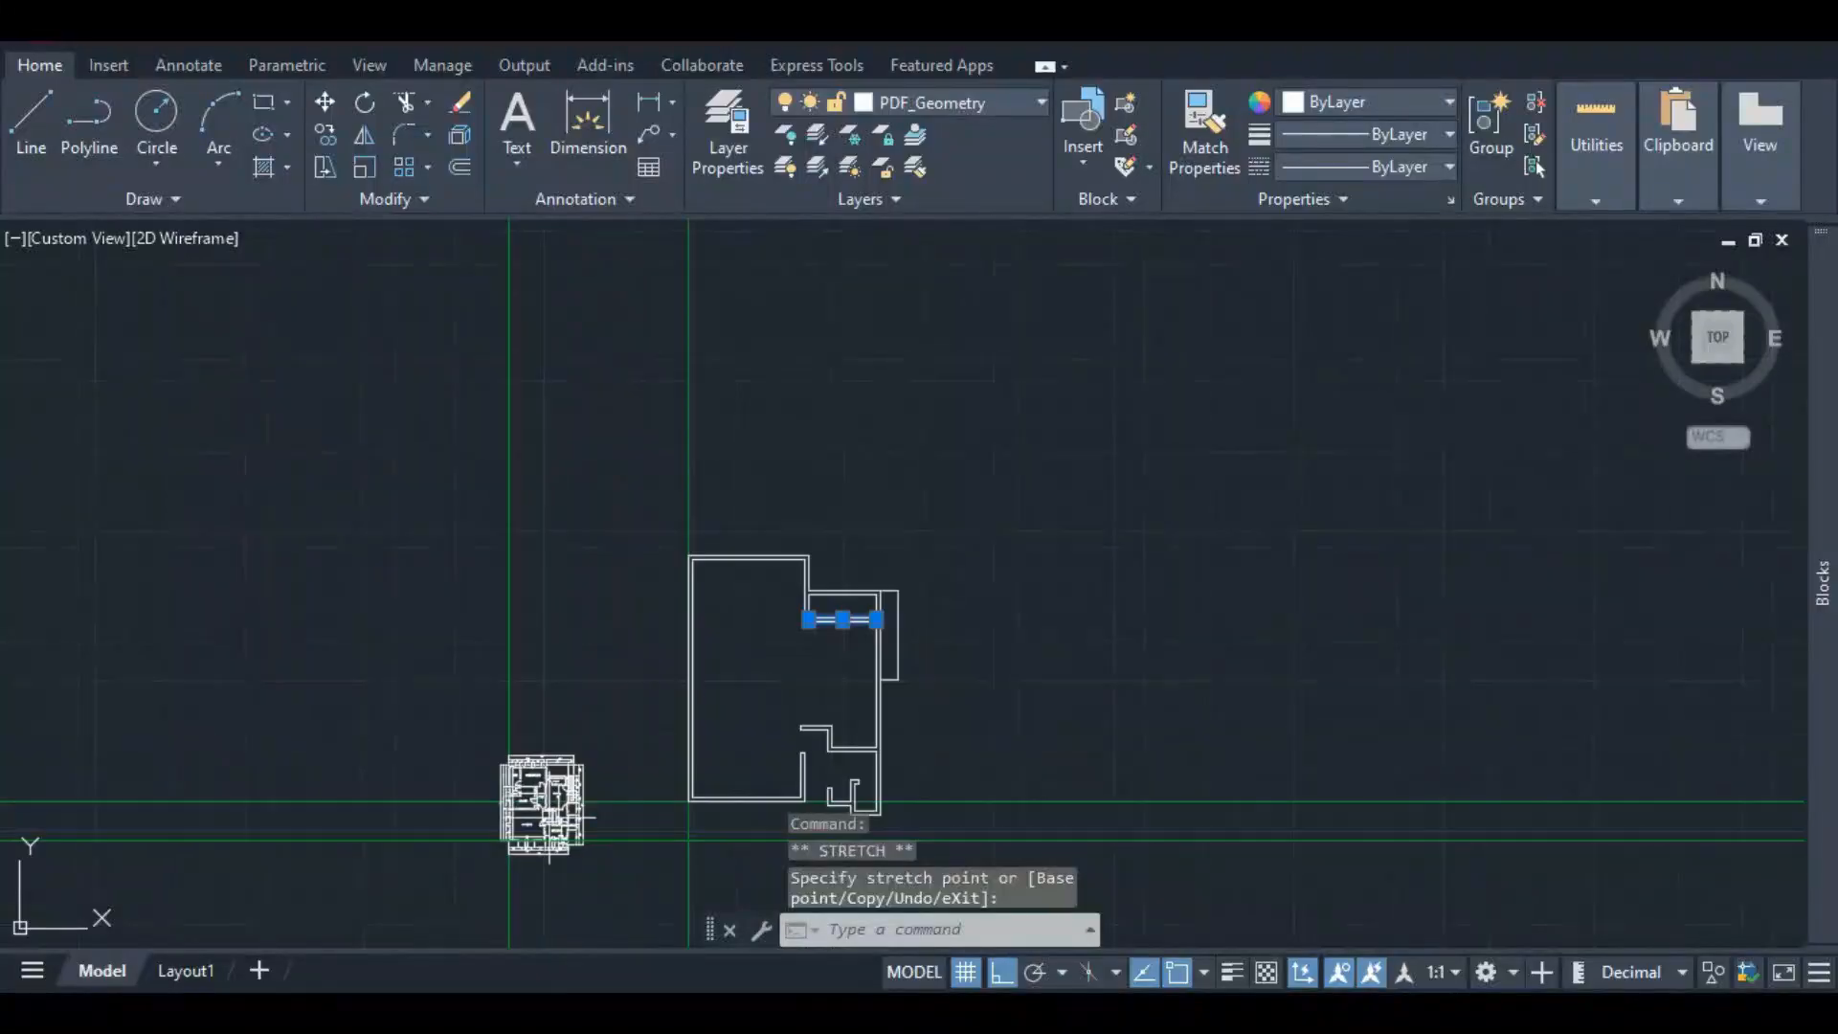
scroll(535, 767, up, 5)
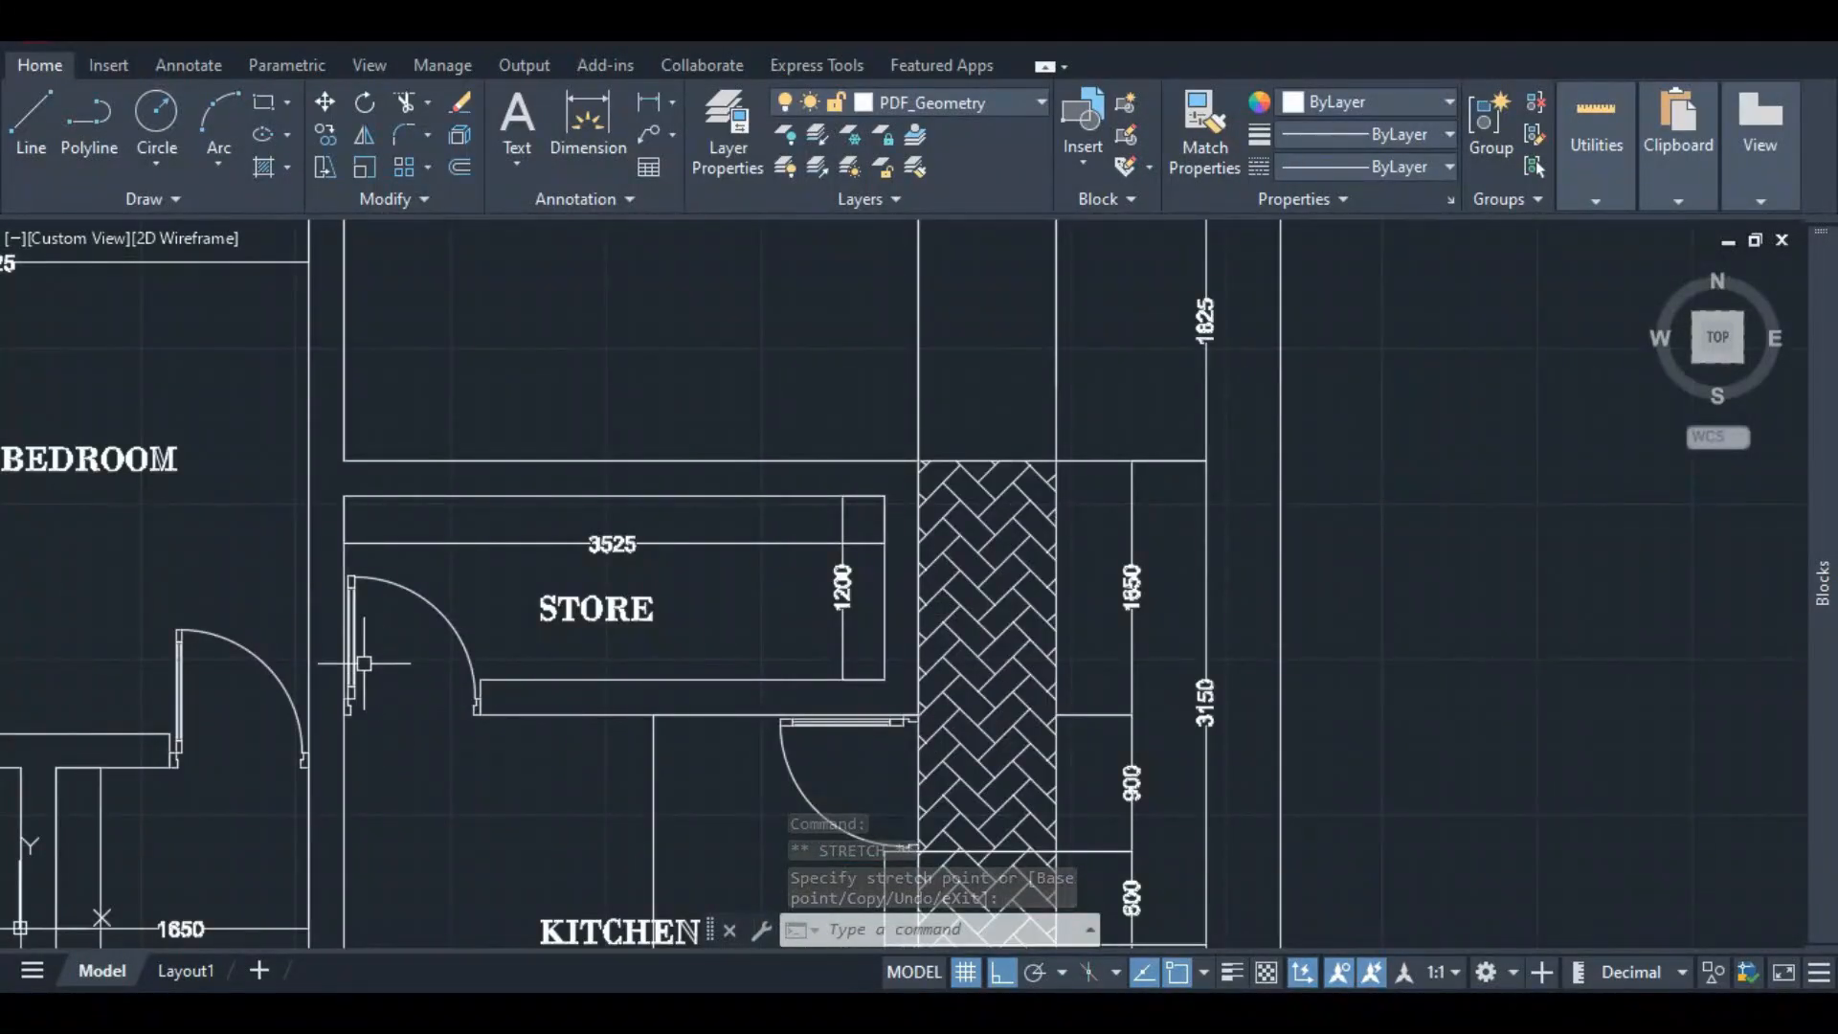
scroll(364, 662, down, 2)
scroll(361, 705, up, 4)
scroll(342, 708, down, 2)
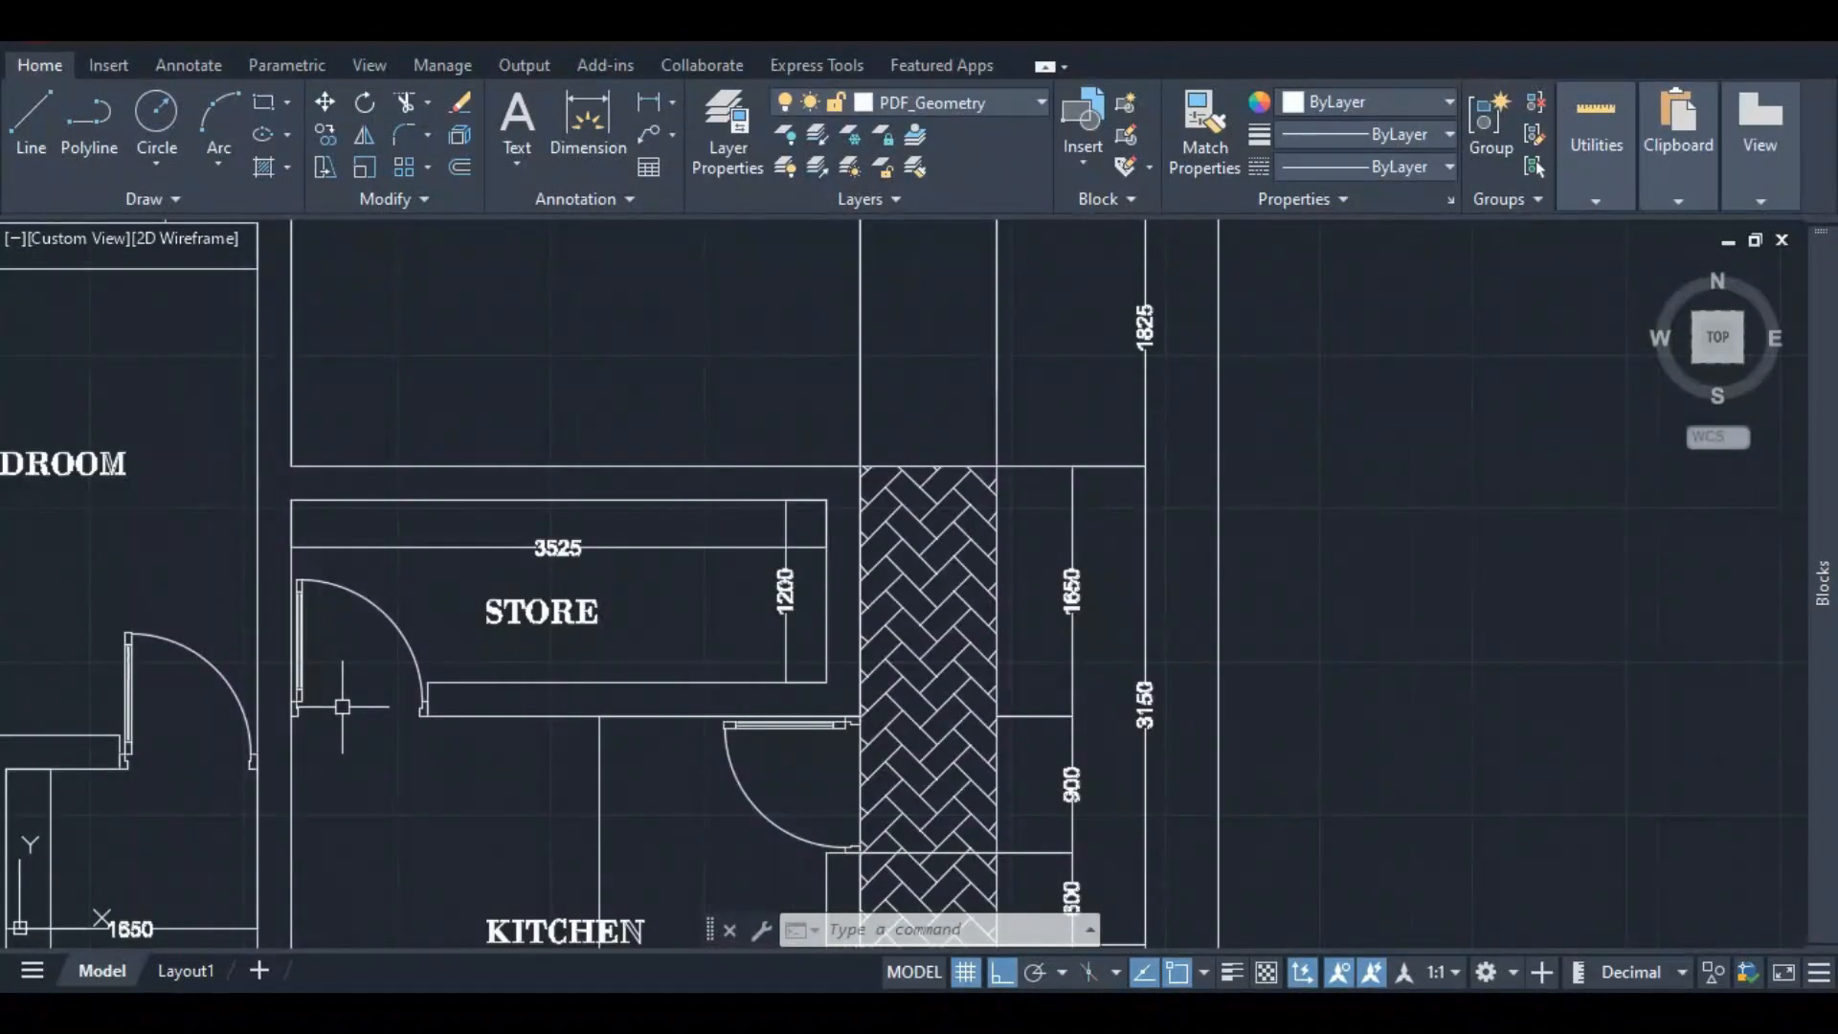
scroll(341, 707, down, 8)
scroll(756, 674, down, 2)
- Pull the left ends of both store partition lines back 900 to leave a door opening
click(887, 452)
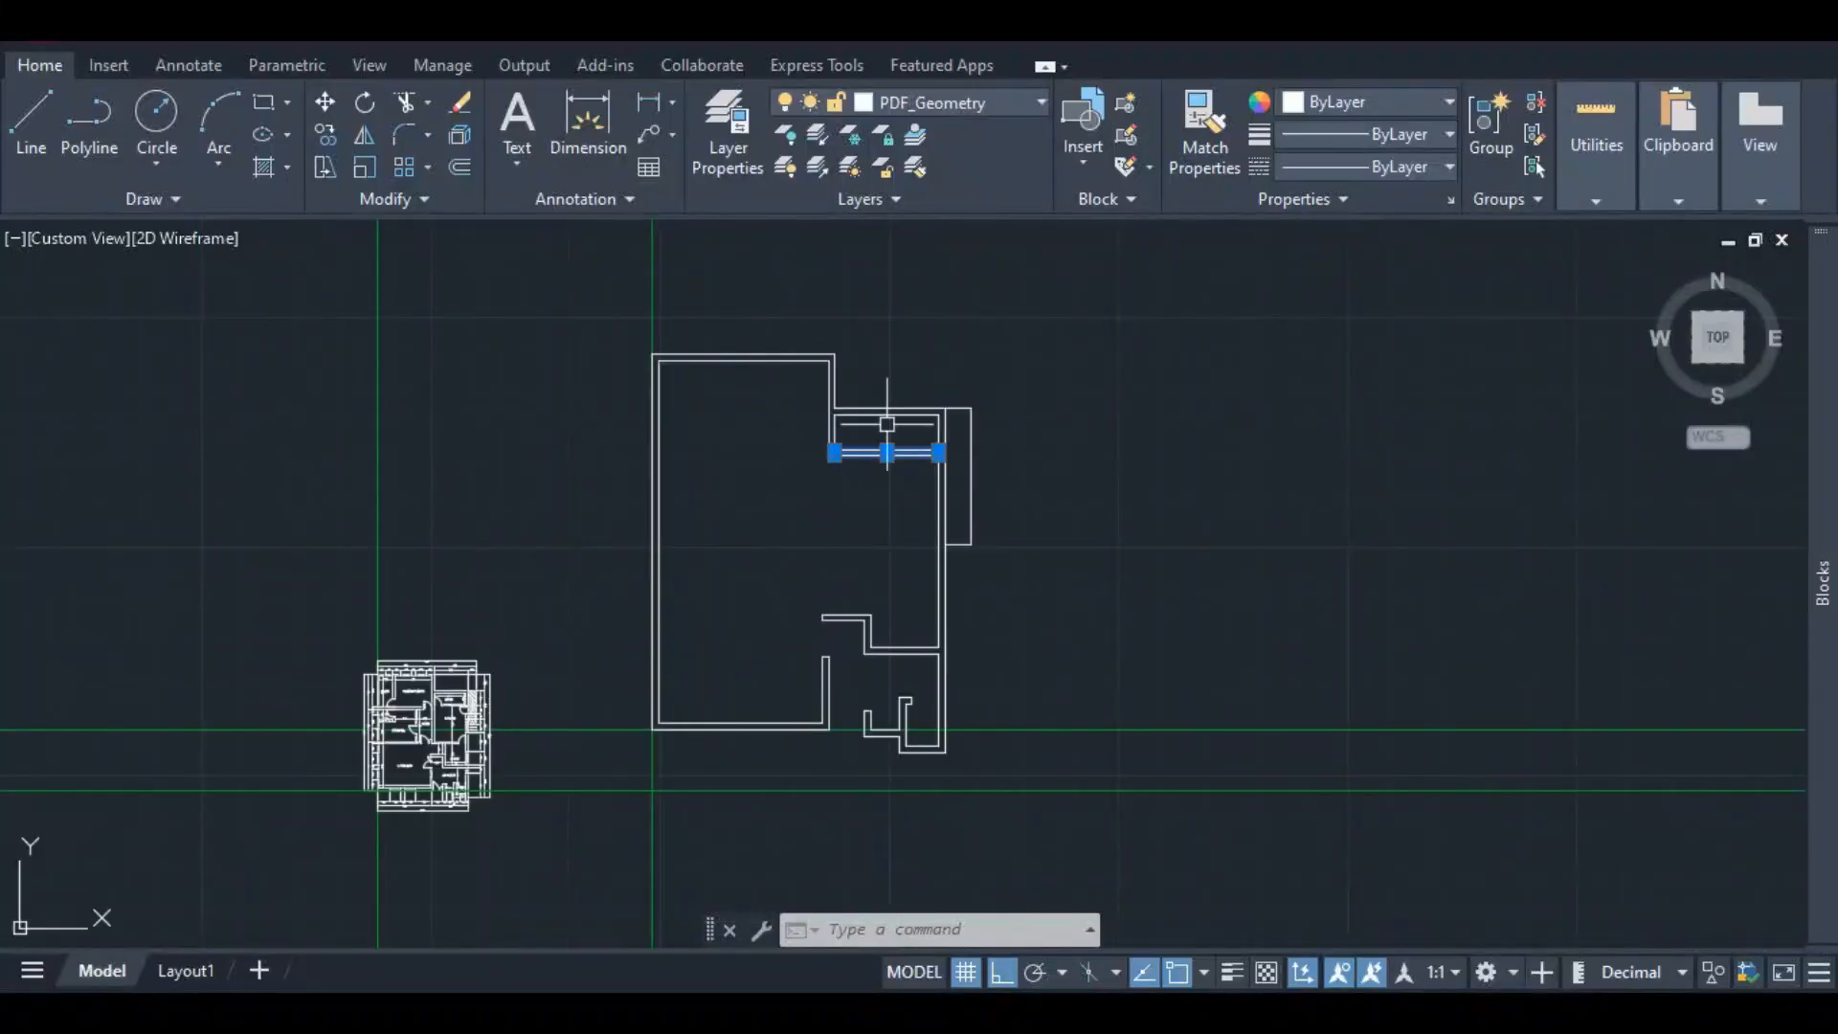
scroll(888, 424, up, 8)
click(611, 598)
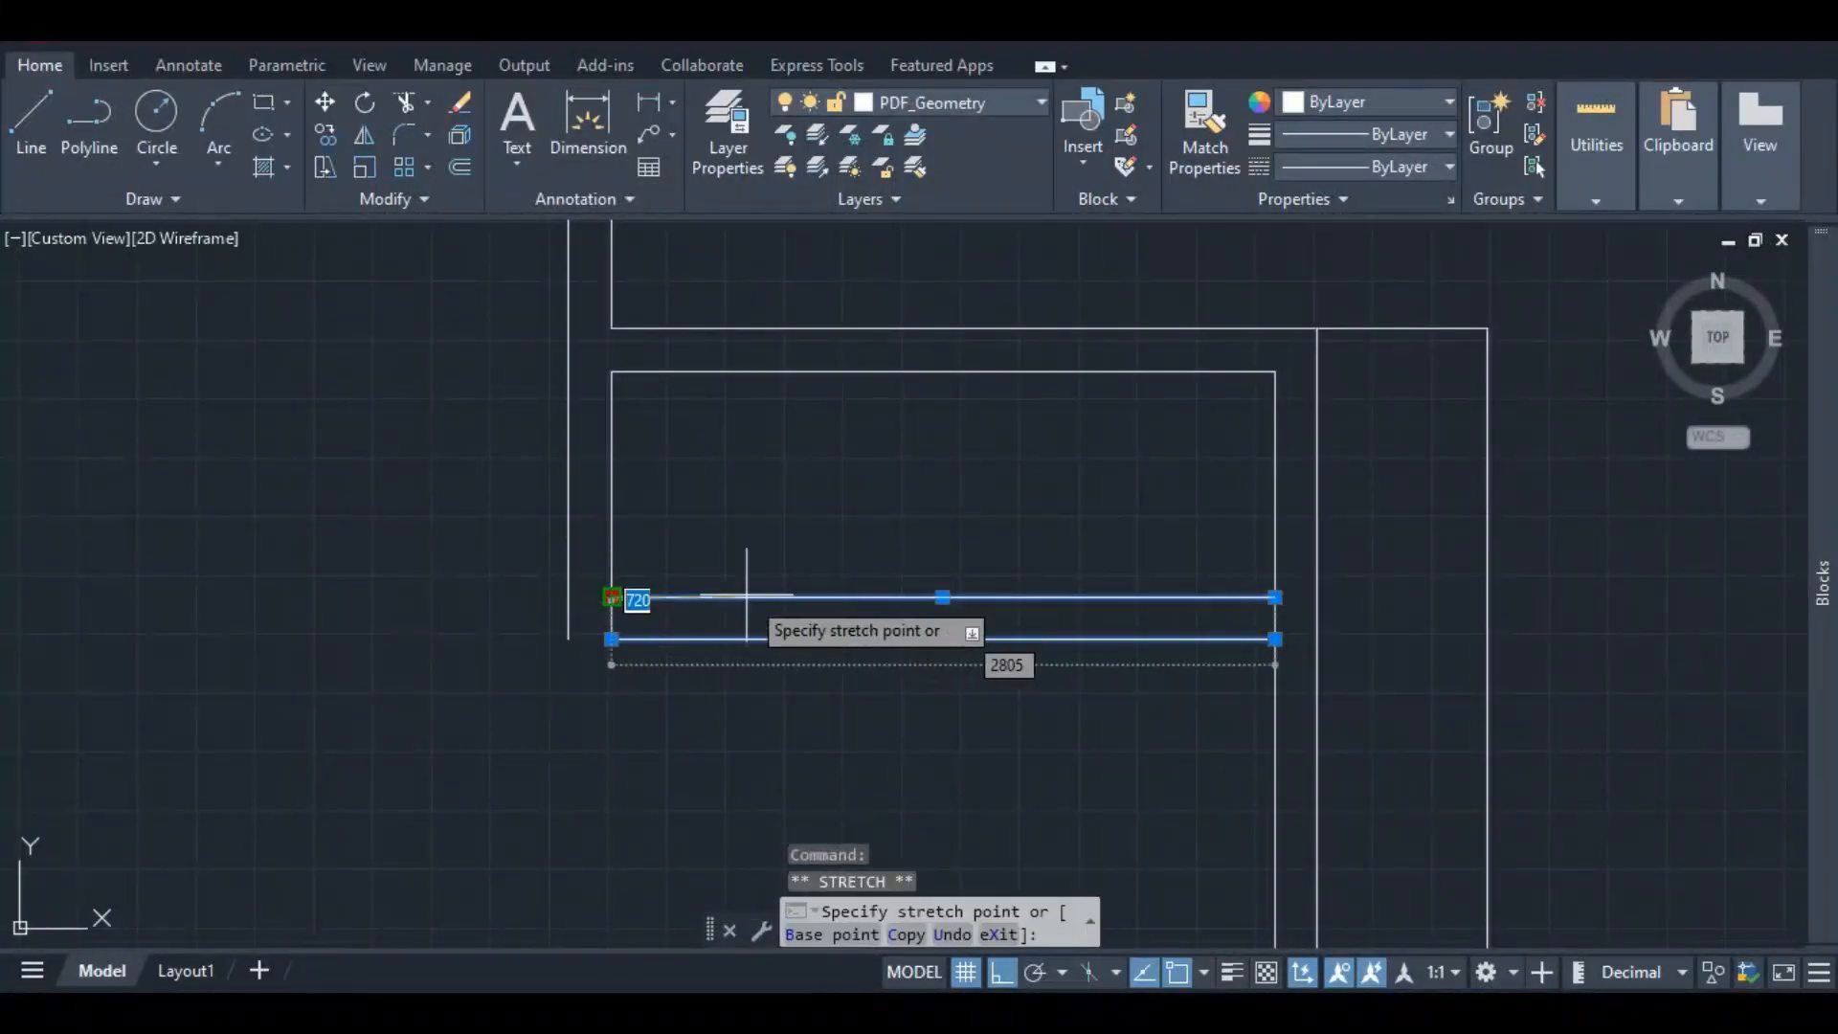
text(900)
key(Return)
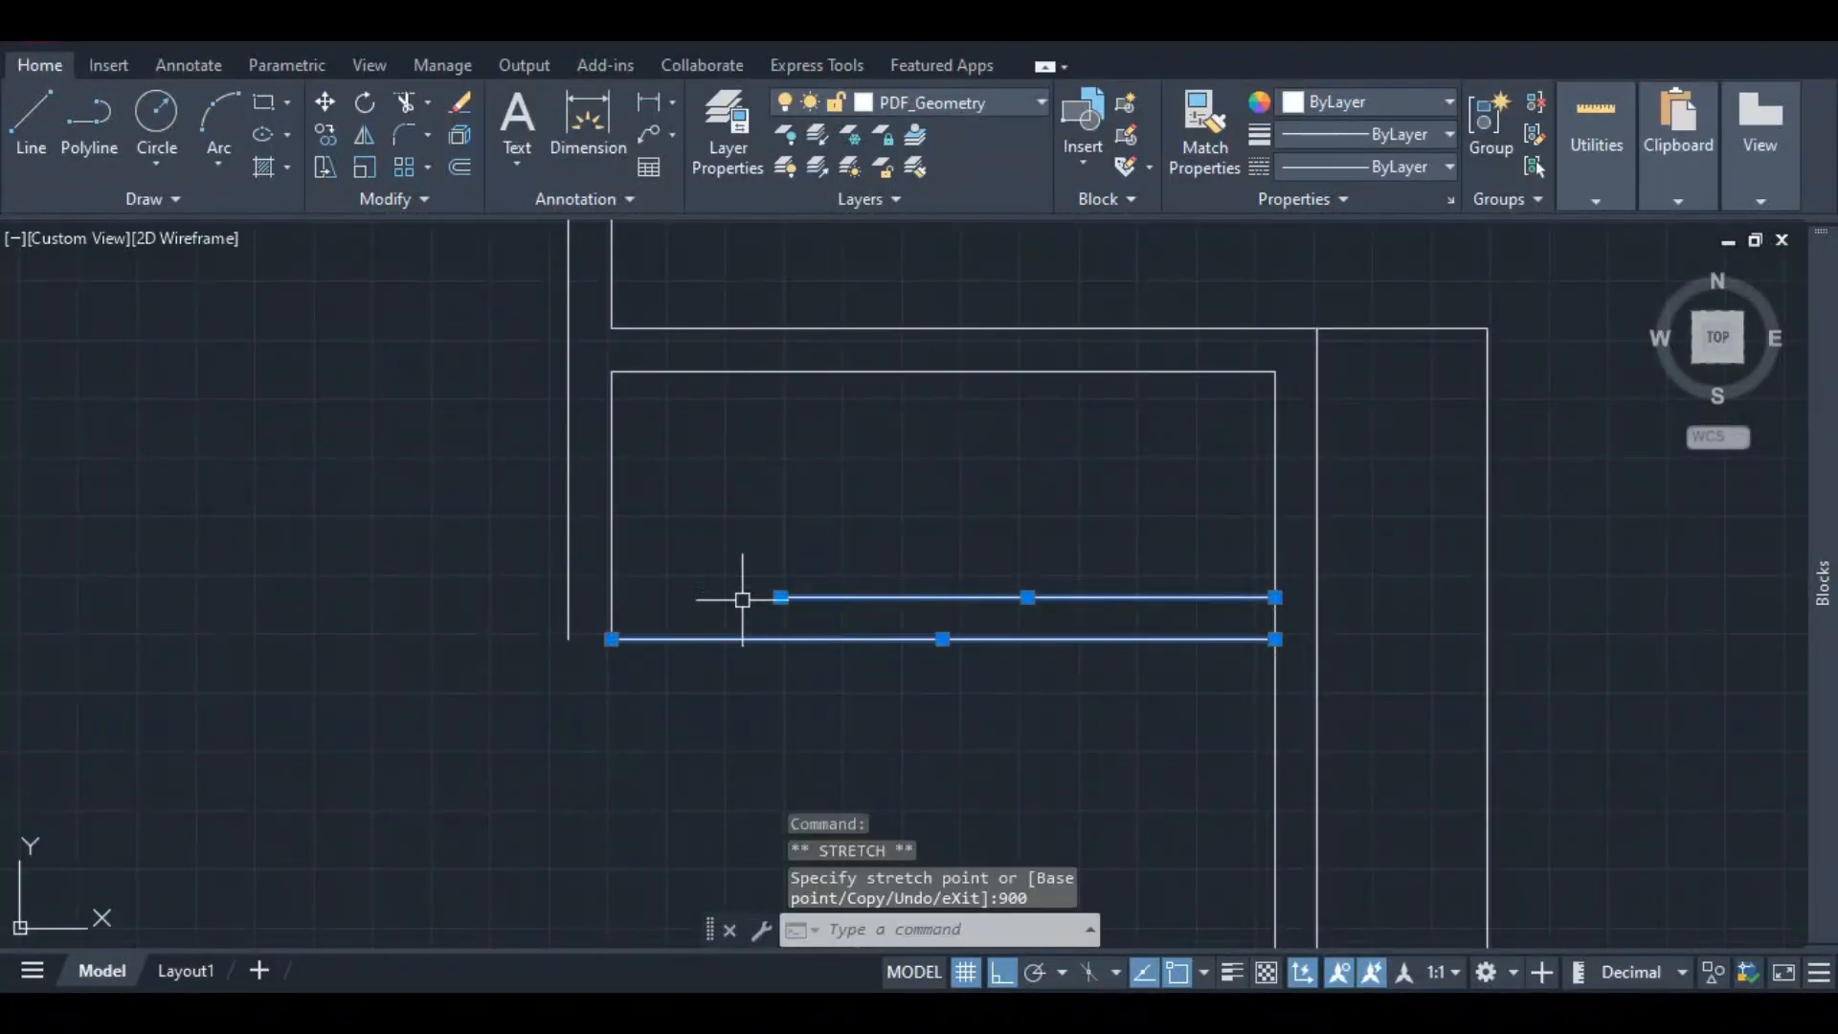
click(611, 638)
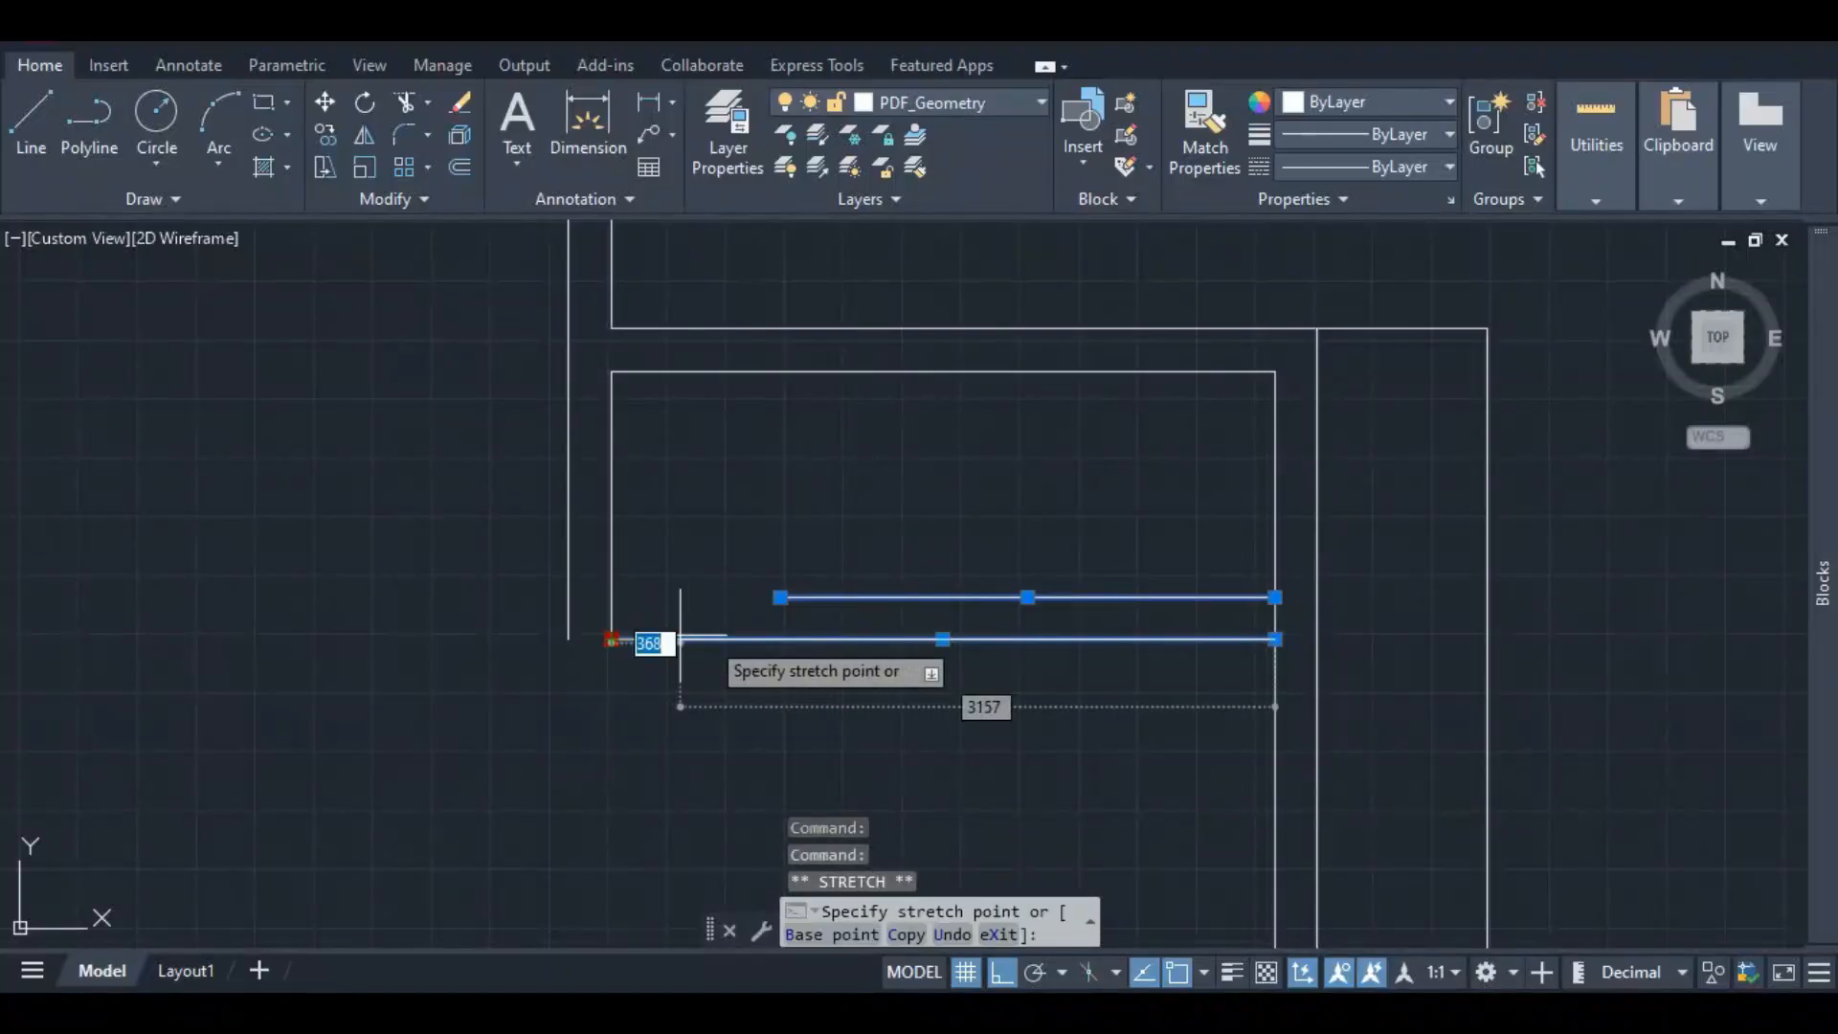
click(780, 638)
- Close the left end of the store partition with a vertical line joining its two wall lines
click(21, 117)
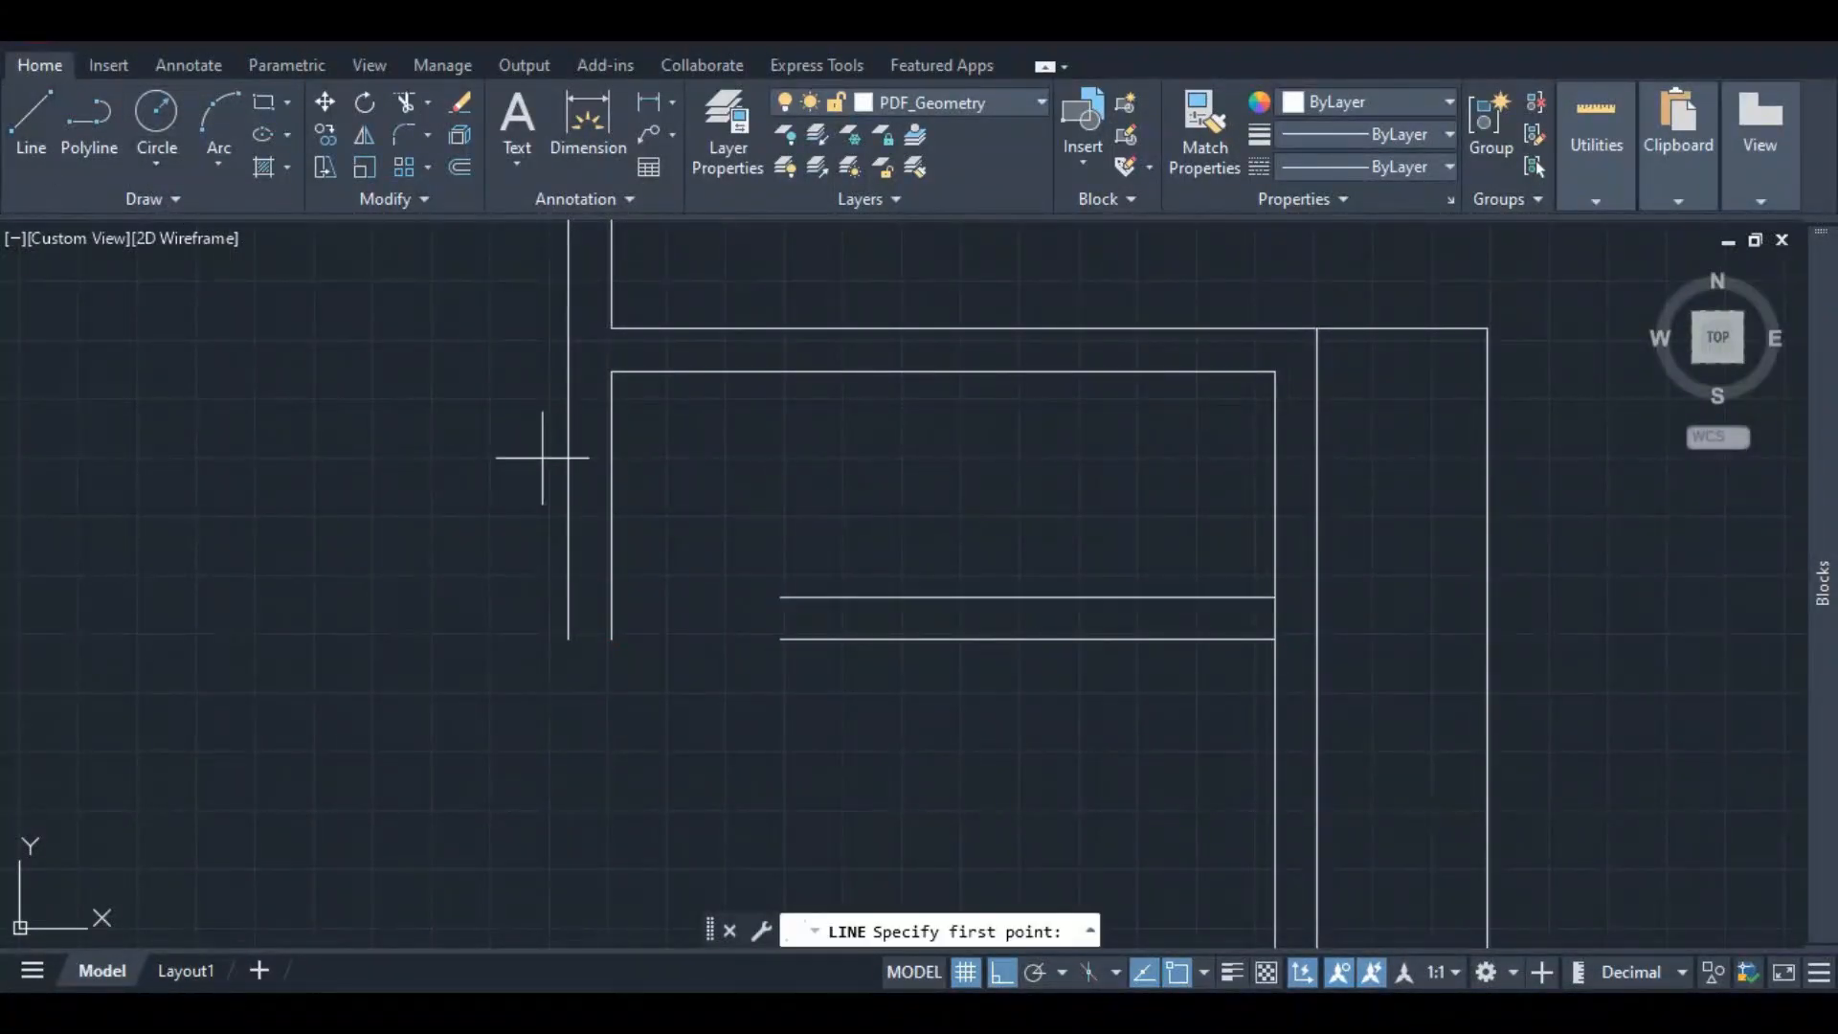
click(780, 639)
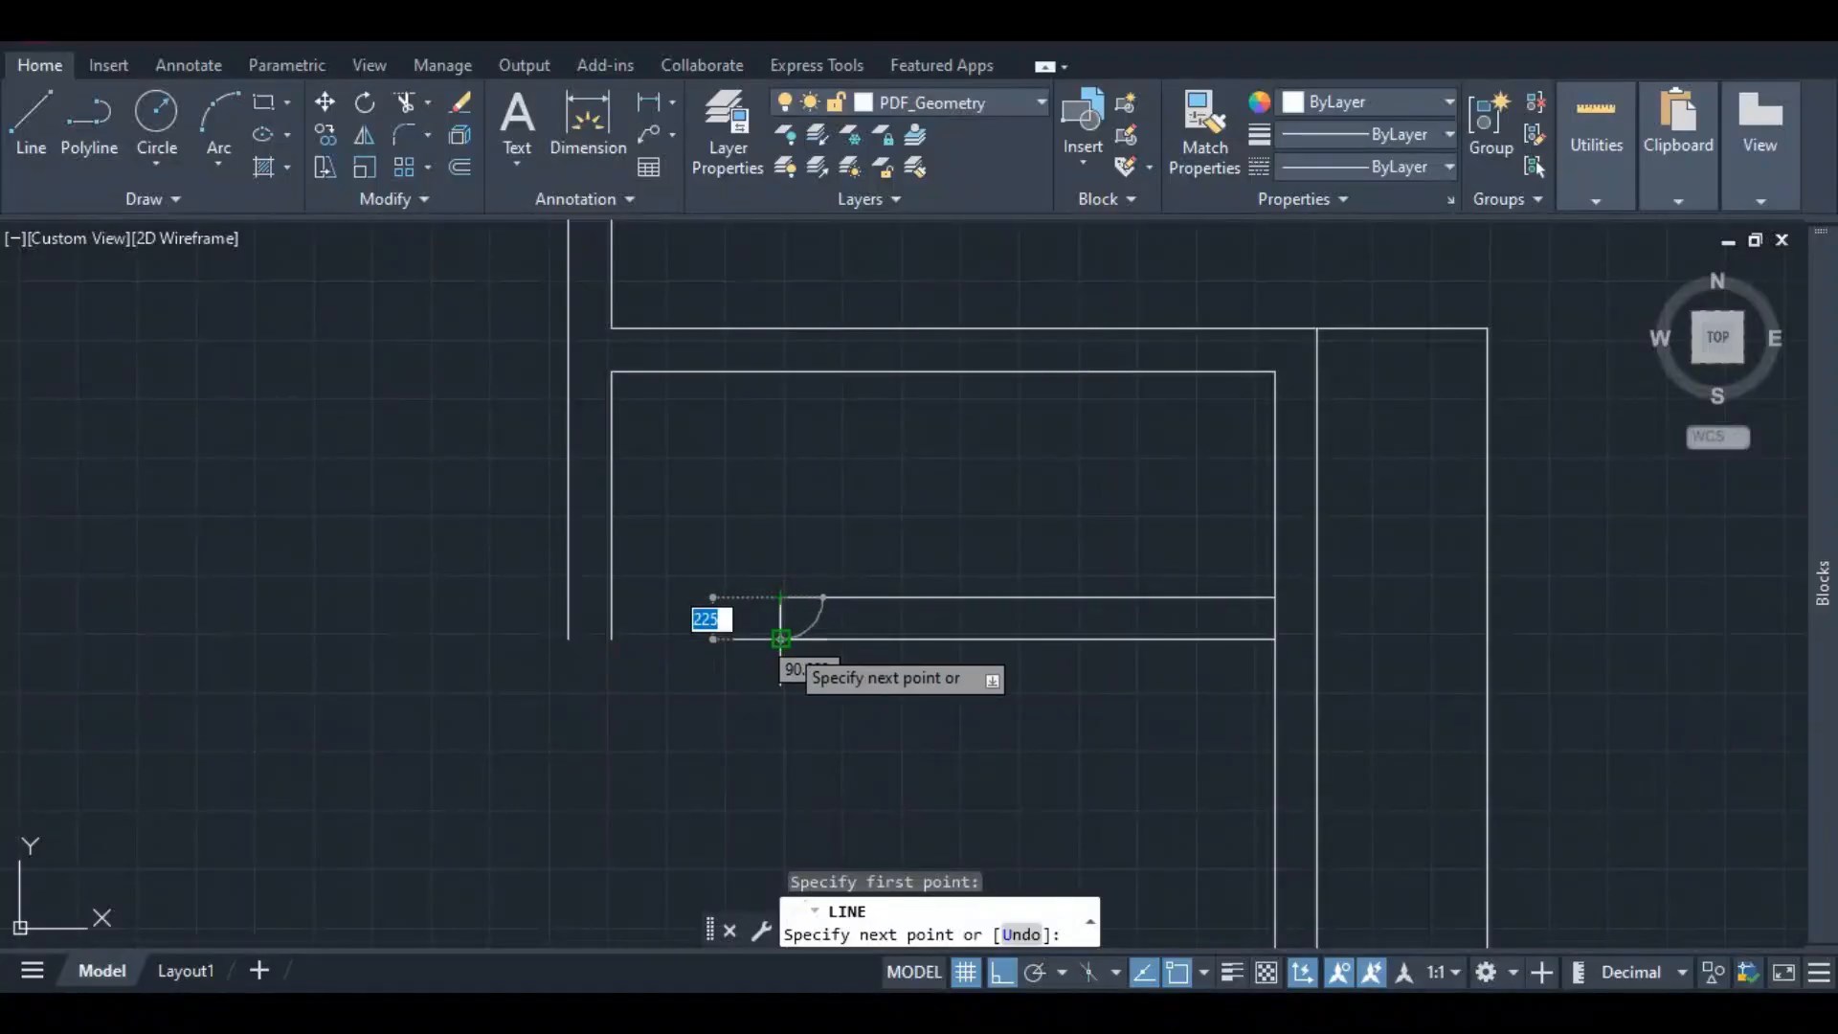
key(Escape)
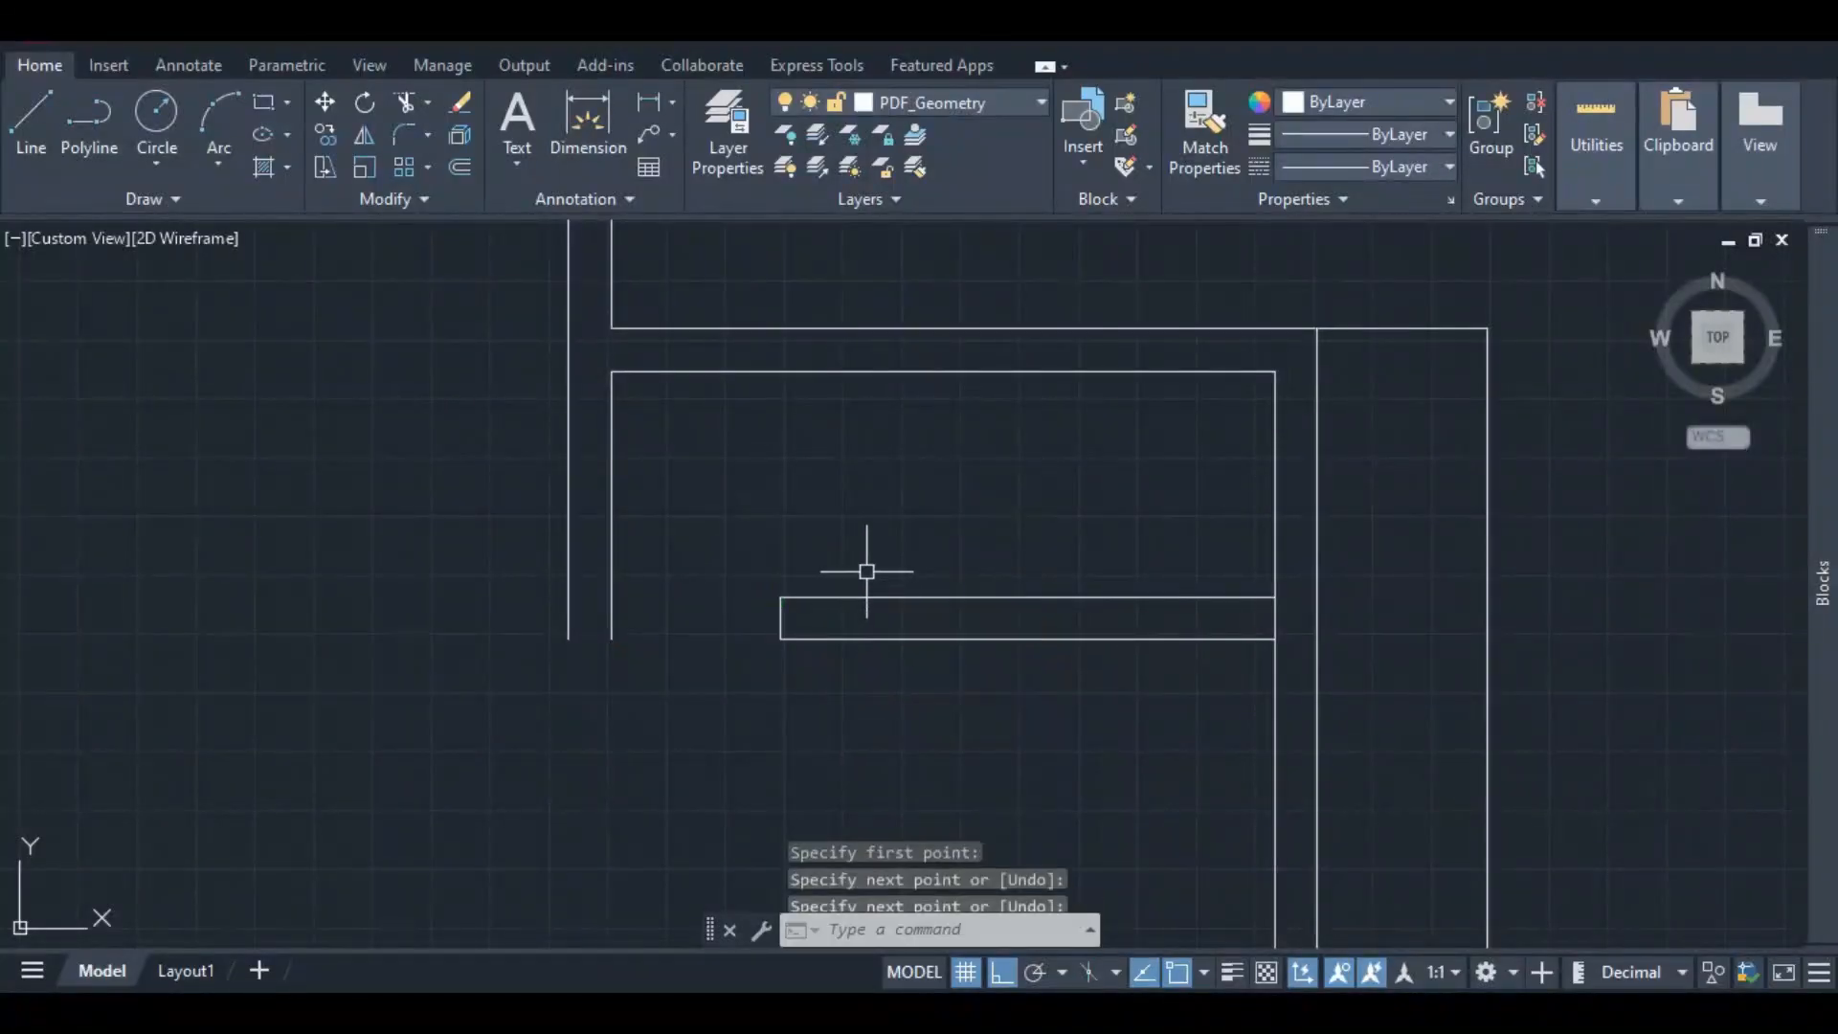
click(1275, 620)
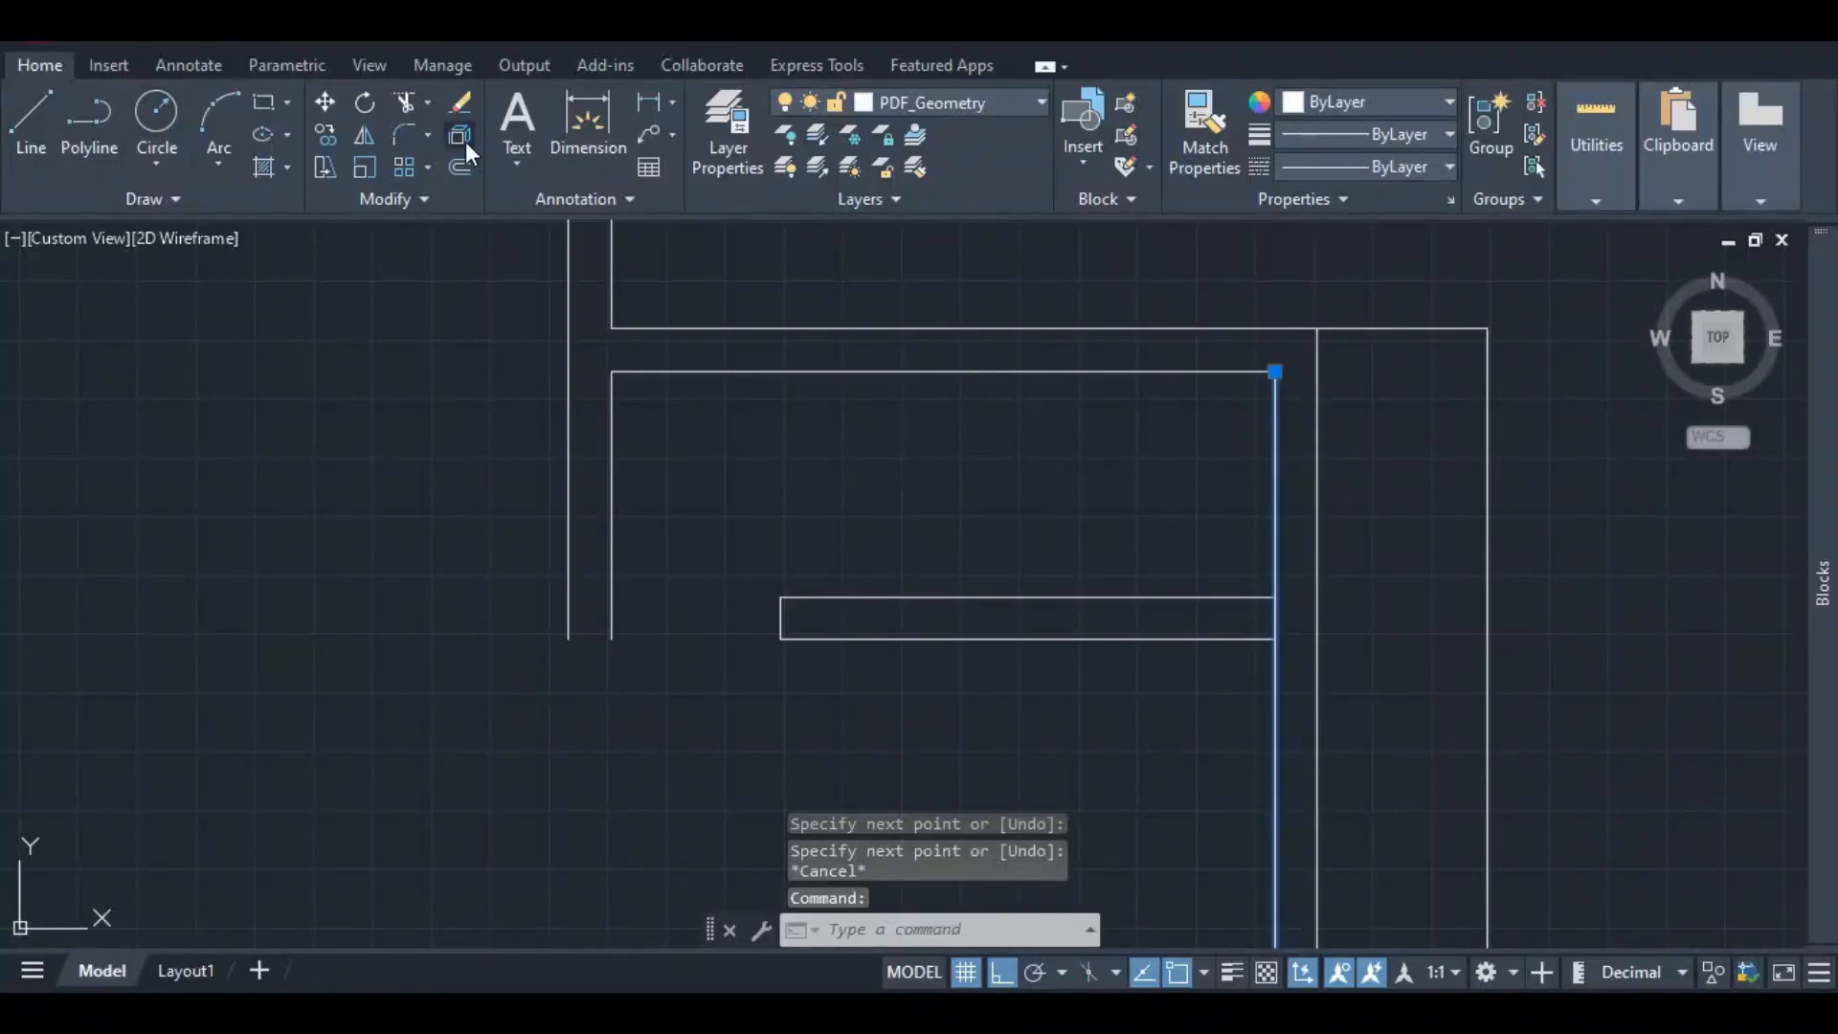
click(405, 104)
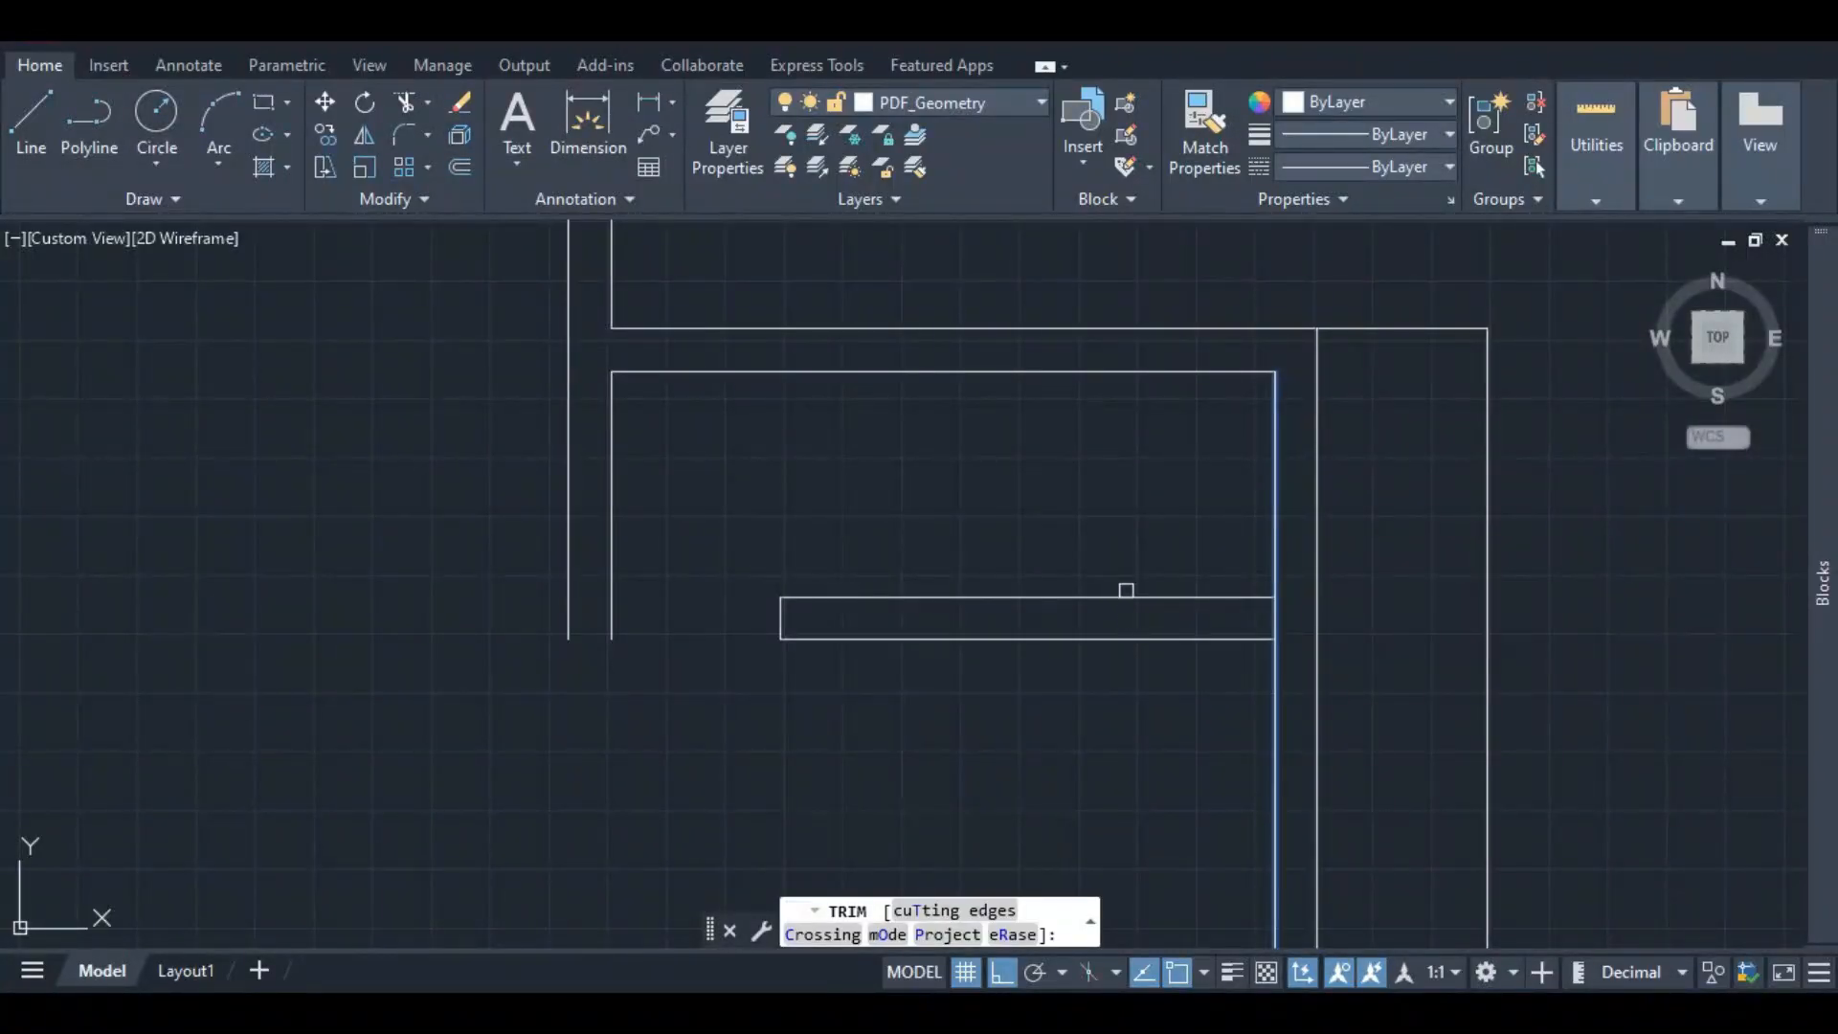
key(Escape)
scroll(1124, 483, down, 3)
scroll(1161, 508, up, 10)
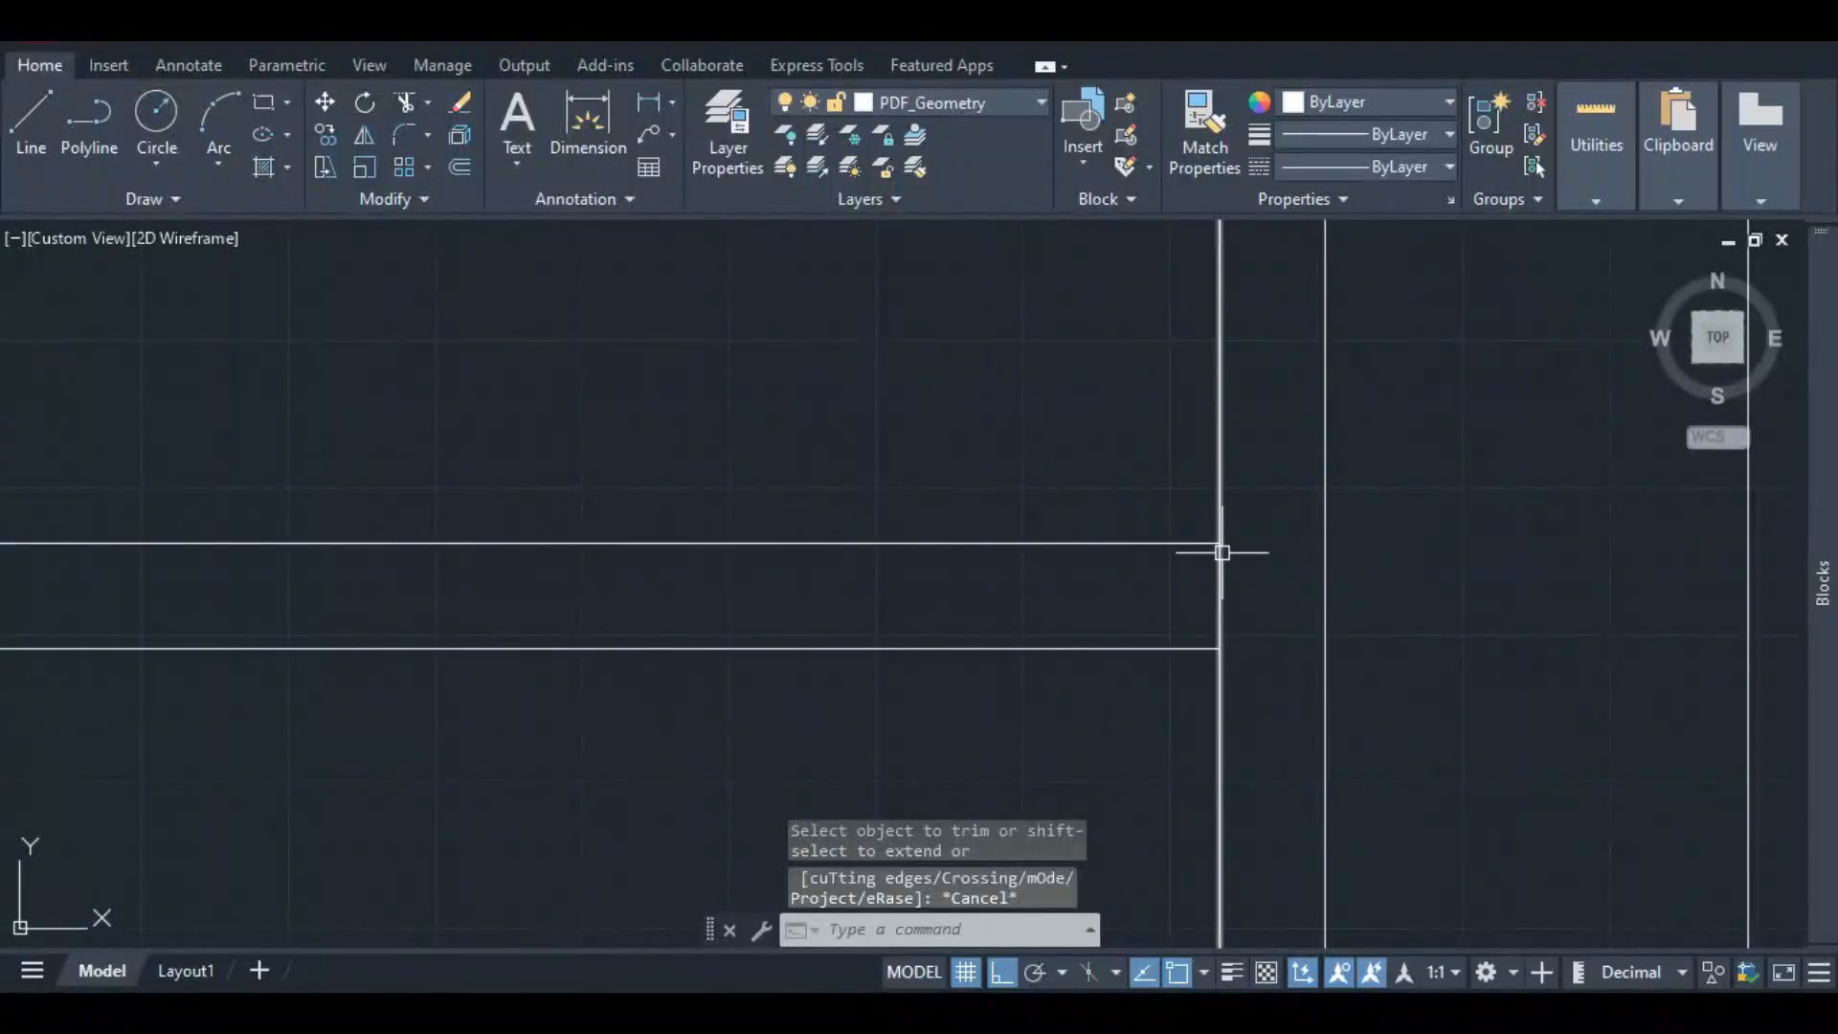
- Stretch the upper end of the right inner wall line down to the end of the lower partition line
scroll(1098, 425, down, 5)
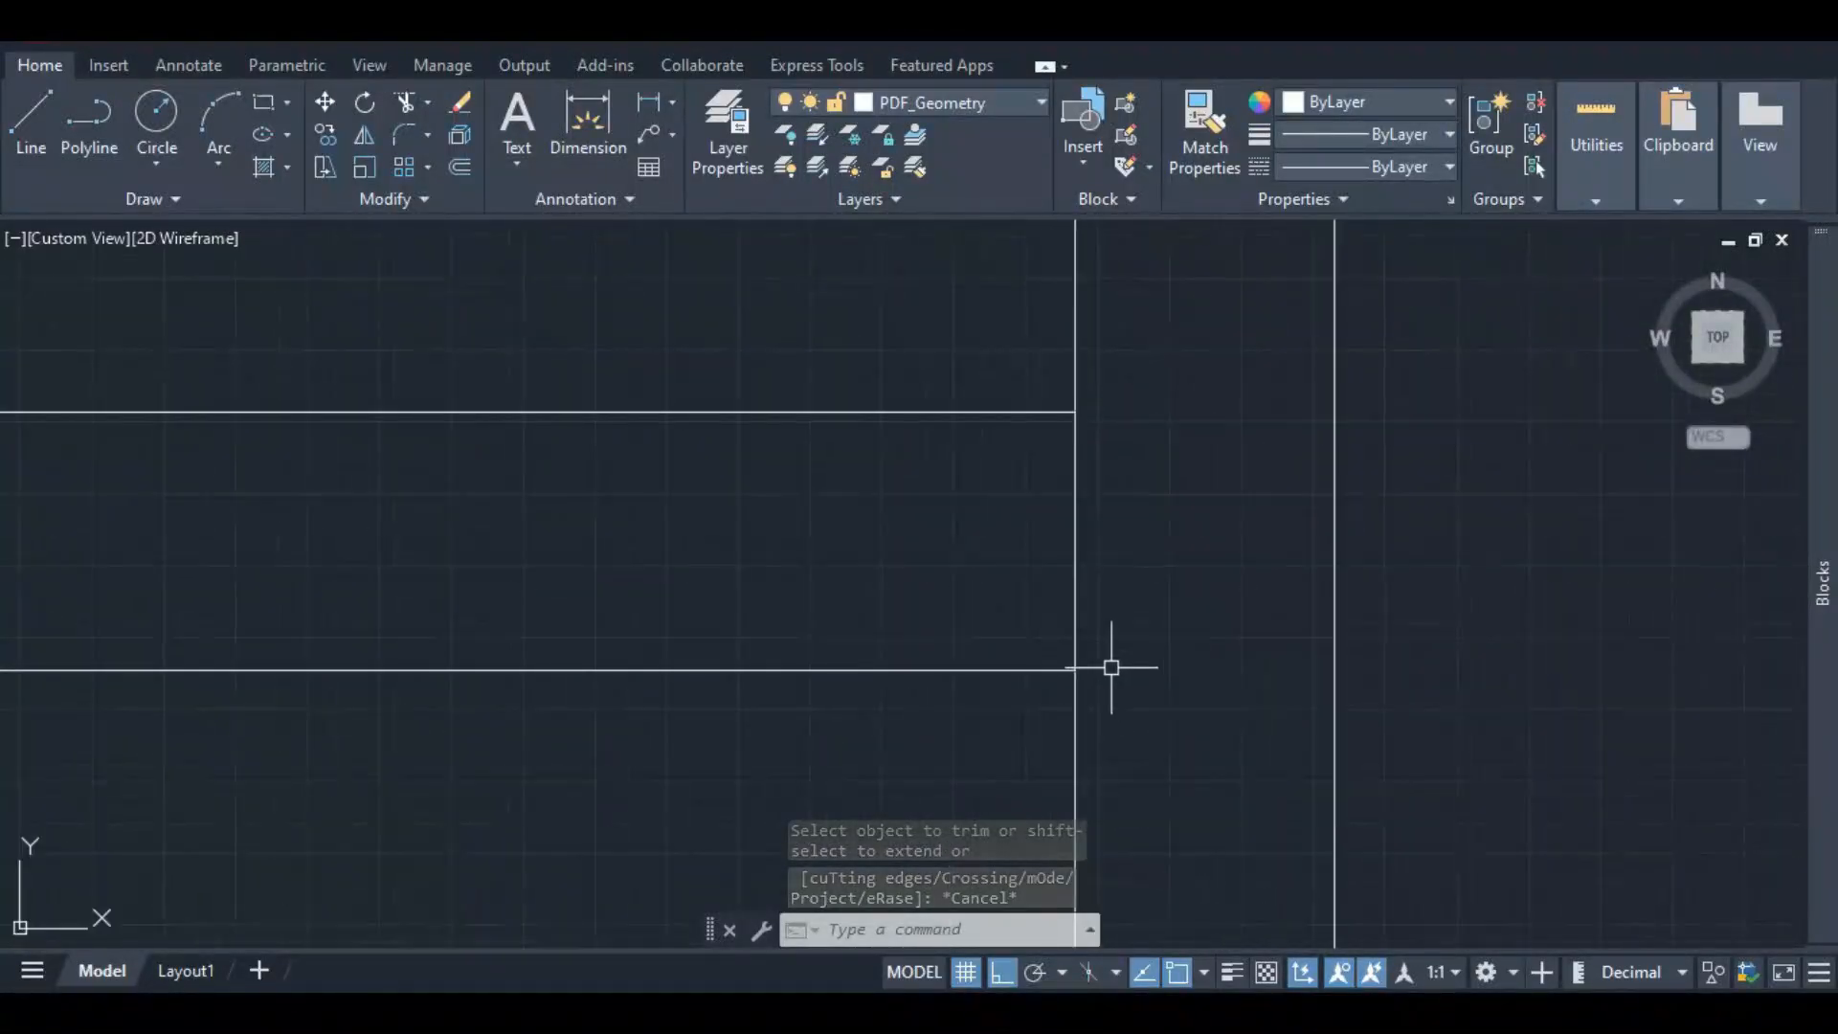
click(1102, 536)
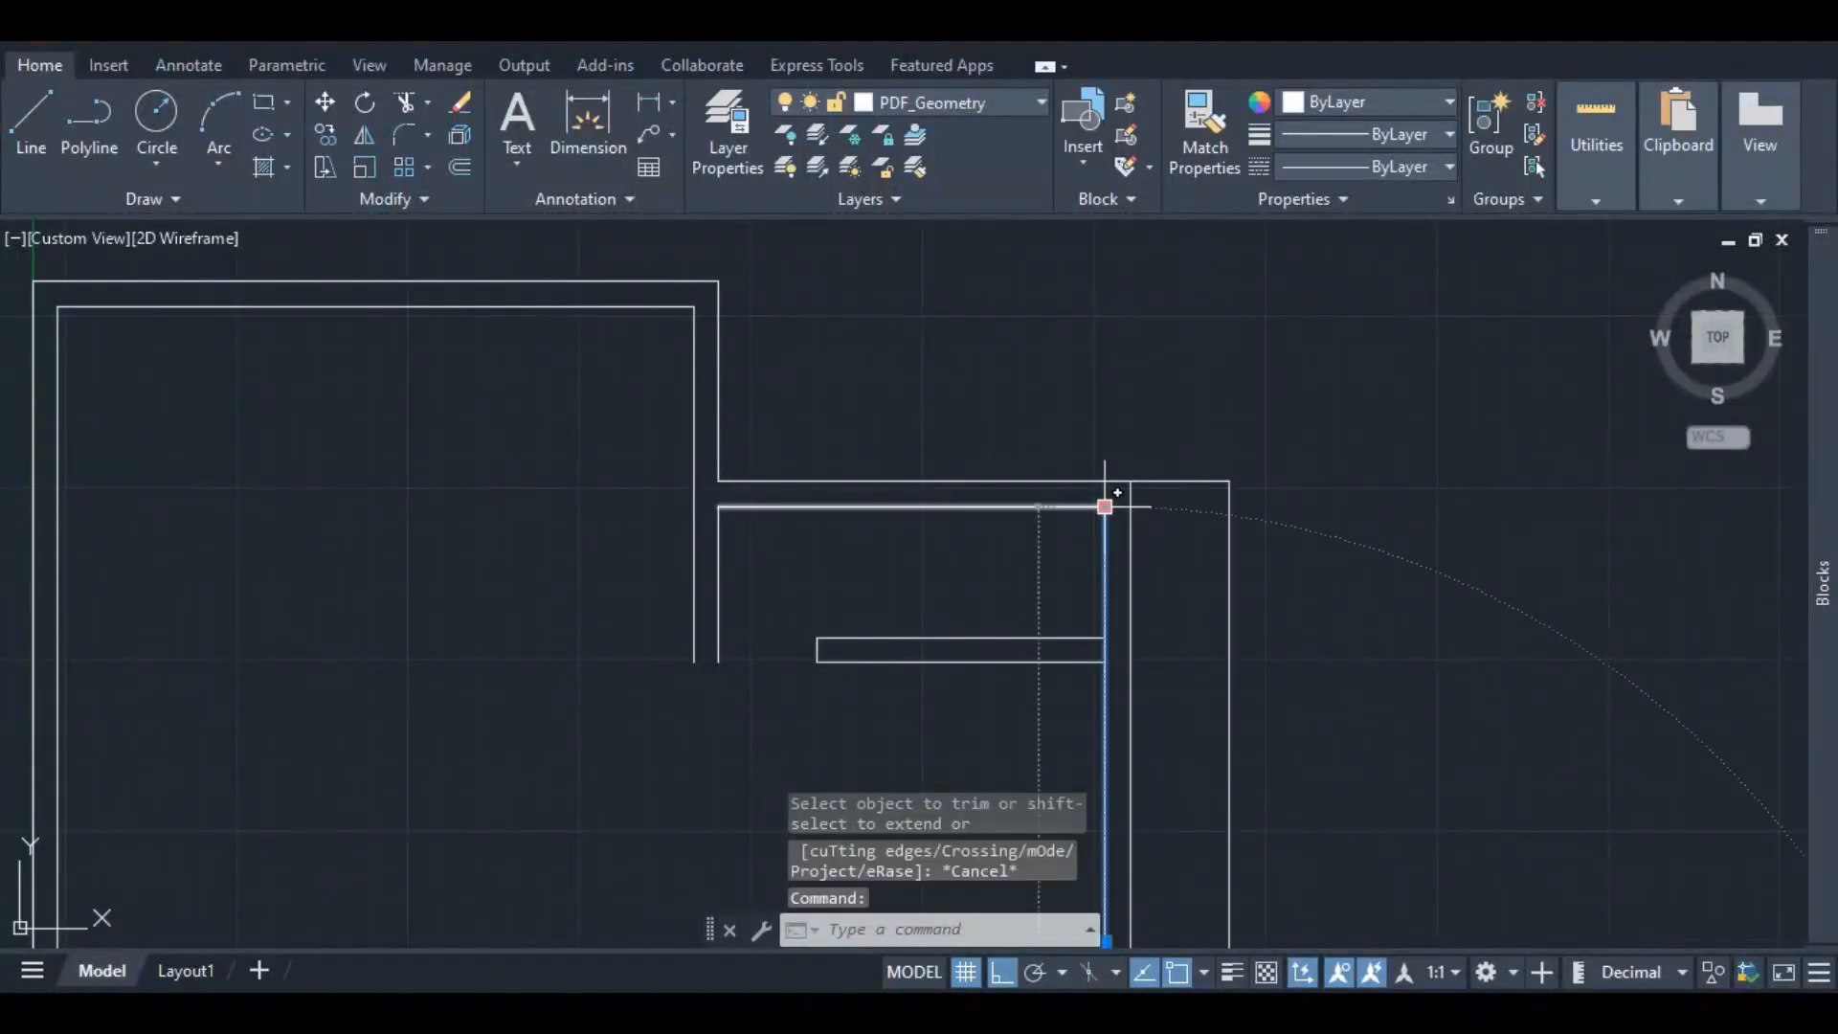
click(1105, 506)
click(1103, 664)
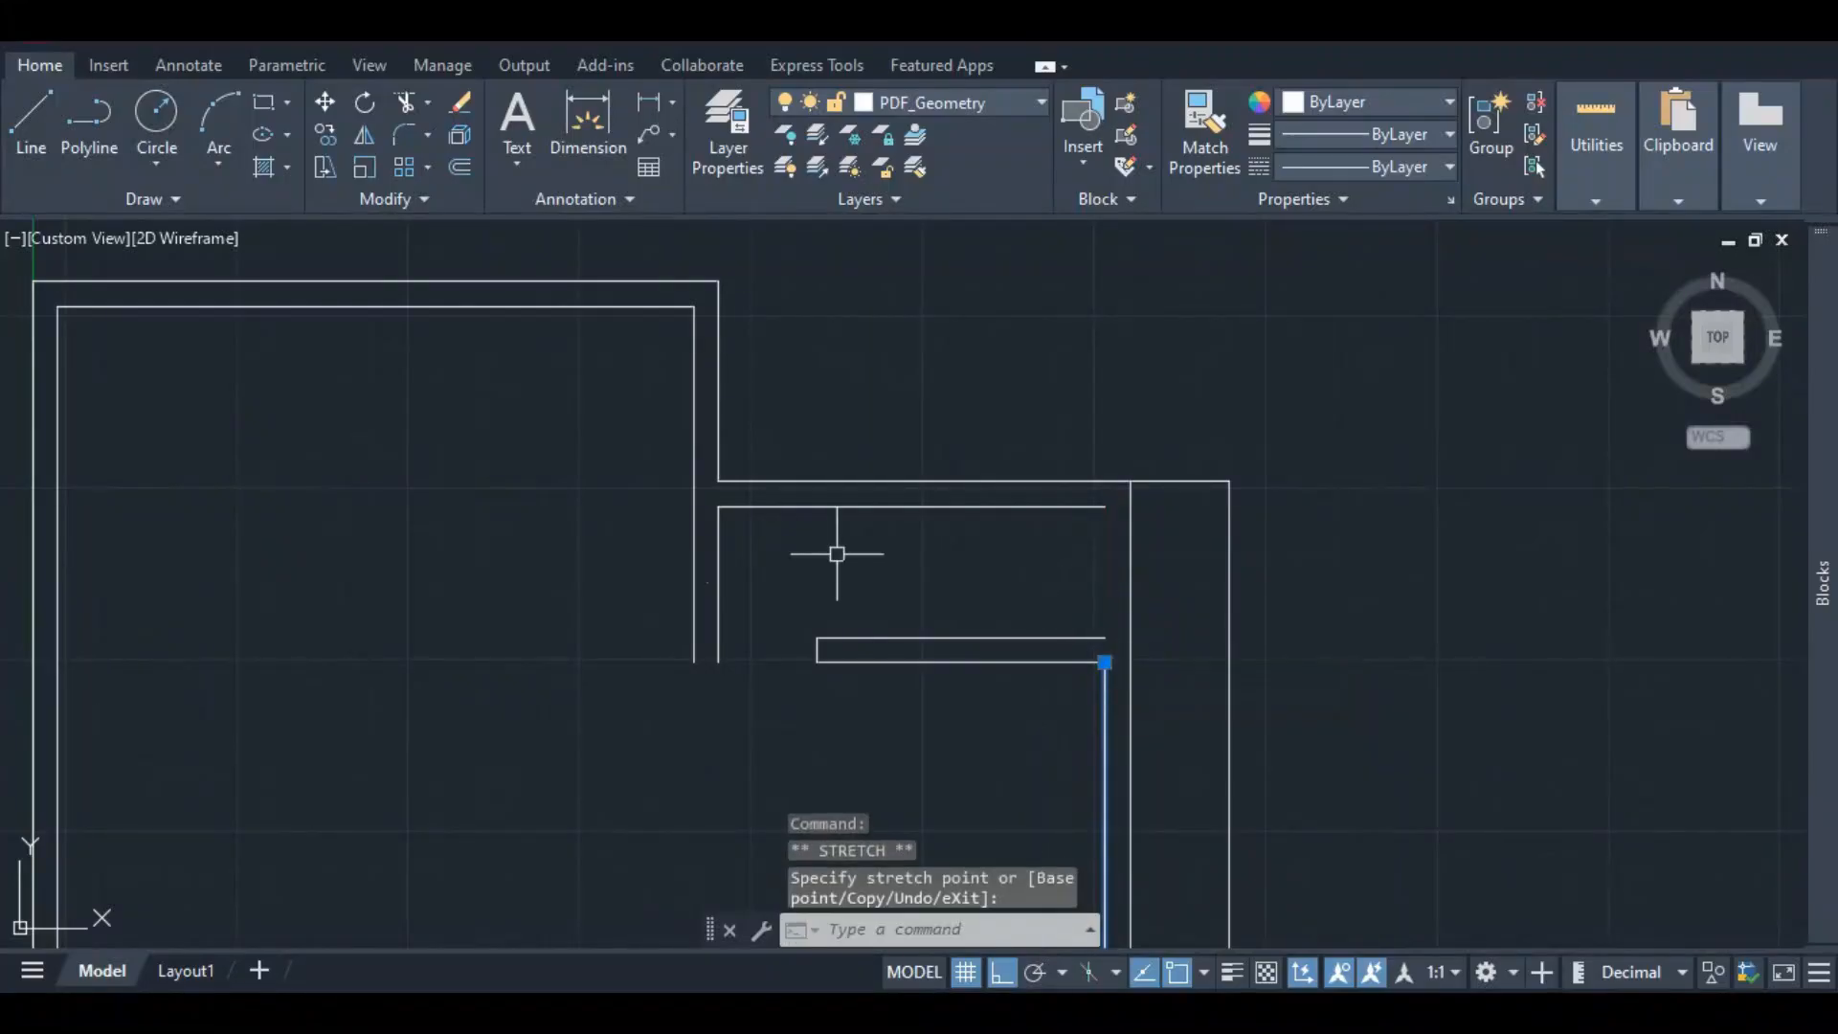
- Draw the store's right inner wall line from the upper partition line up to the upper inner wall line
click(29, 129)
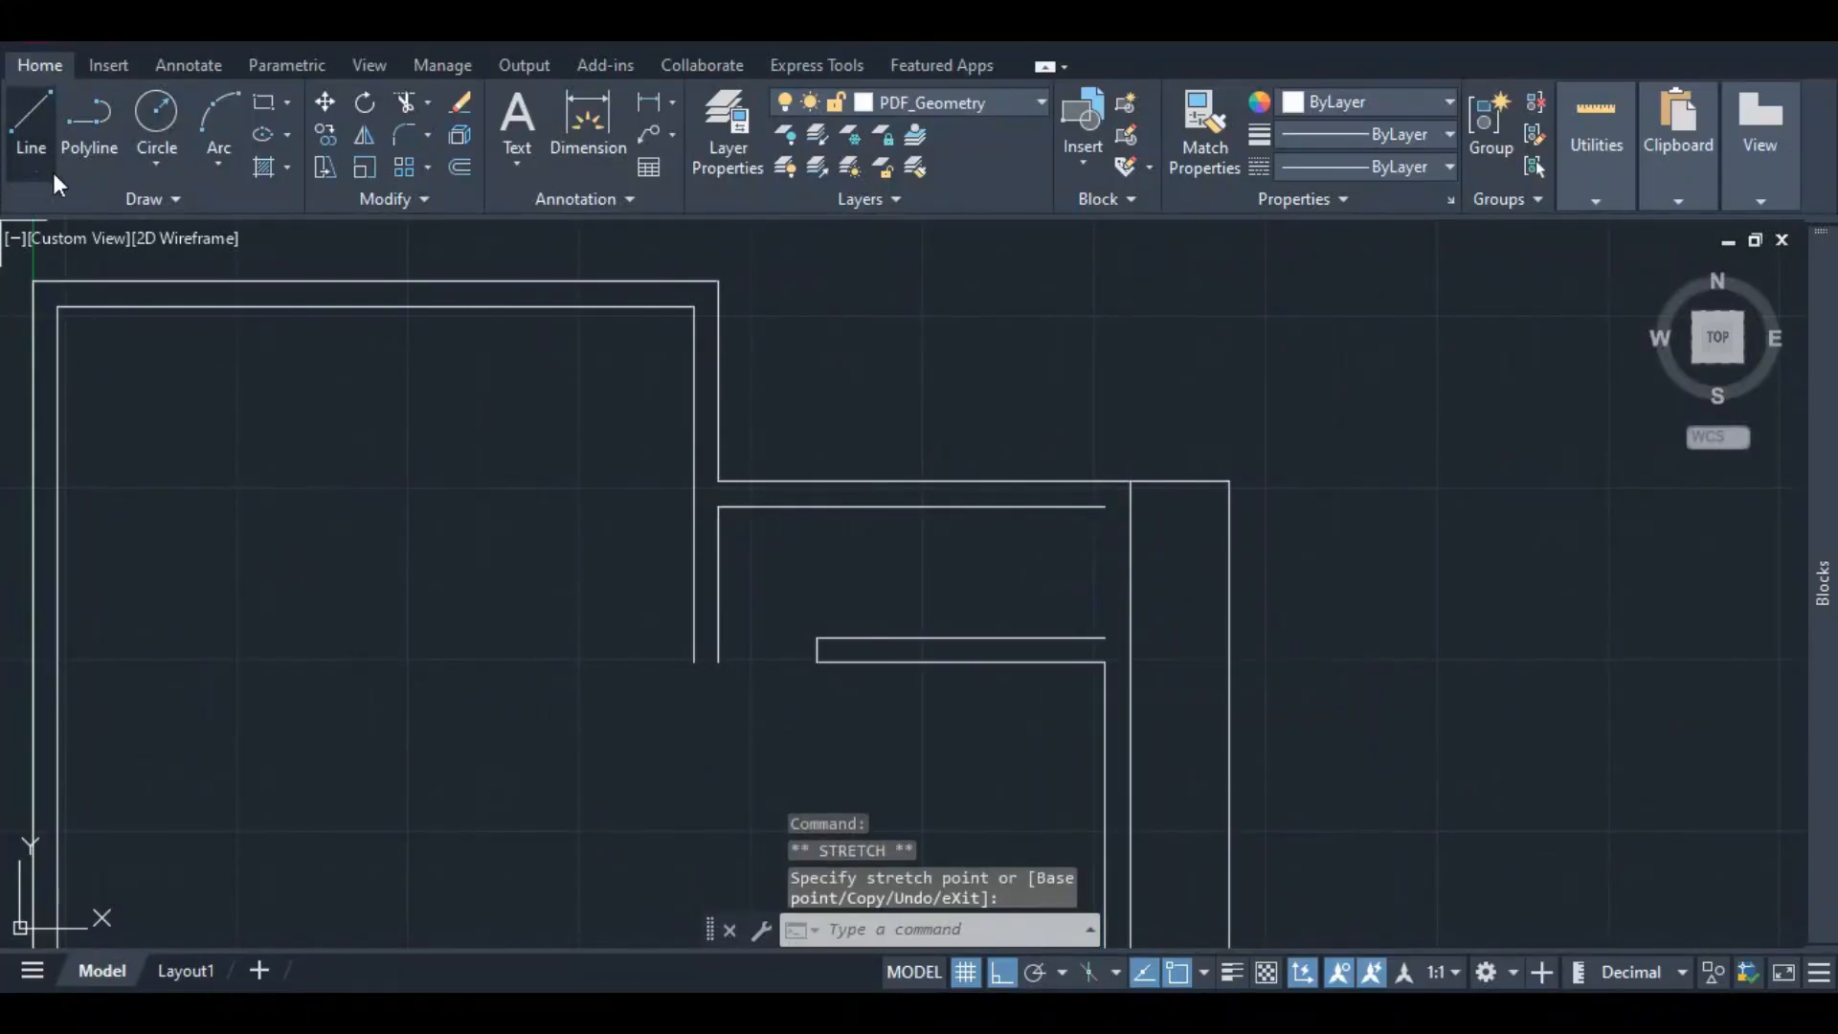
click(1106, 637)
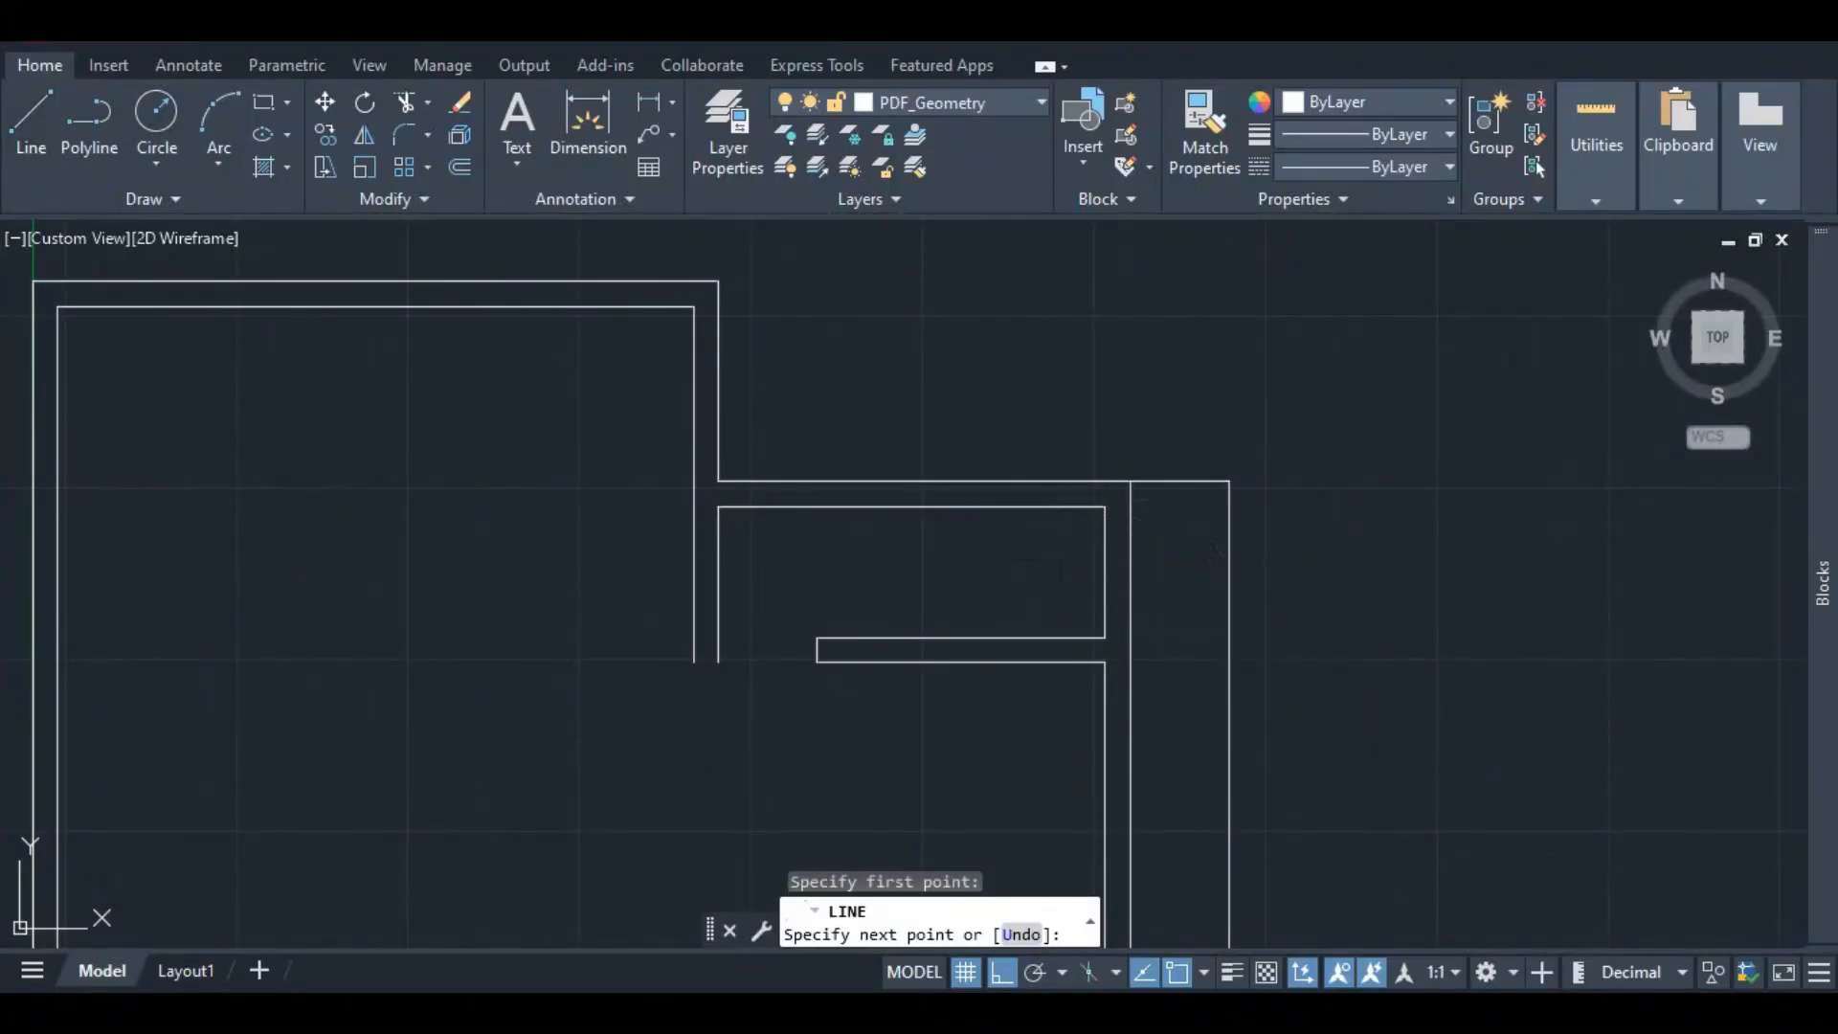
click(1106, 507)
key(Escape)
scroll(1009, 474, down, 4)
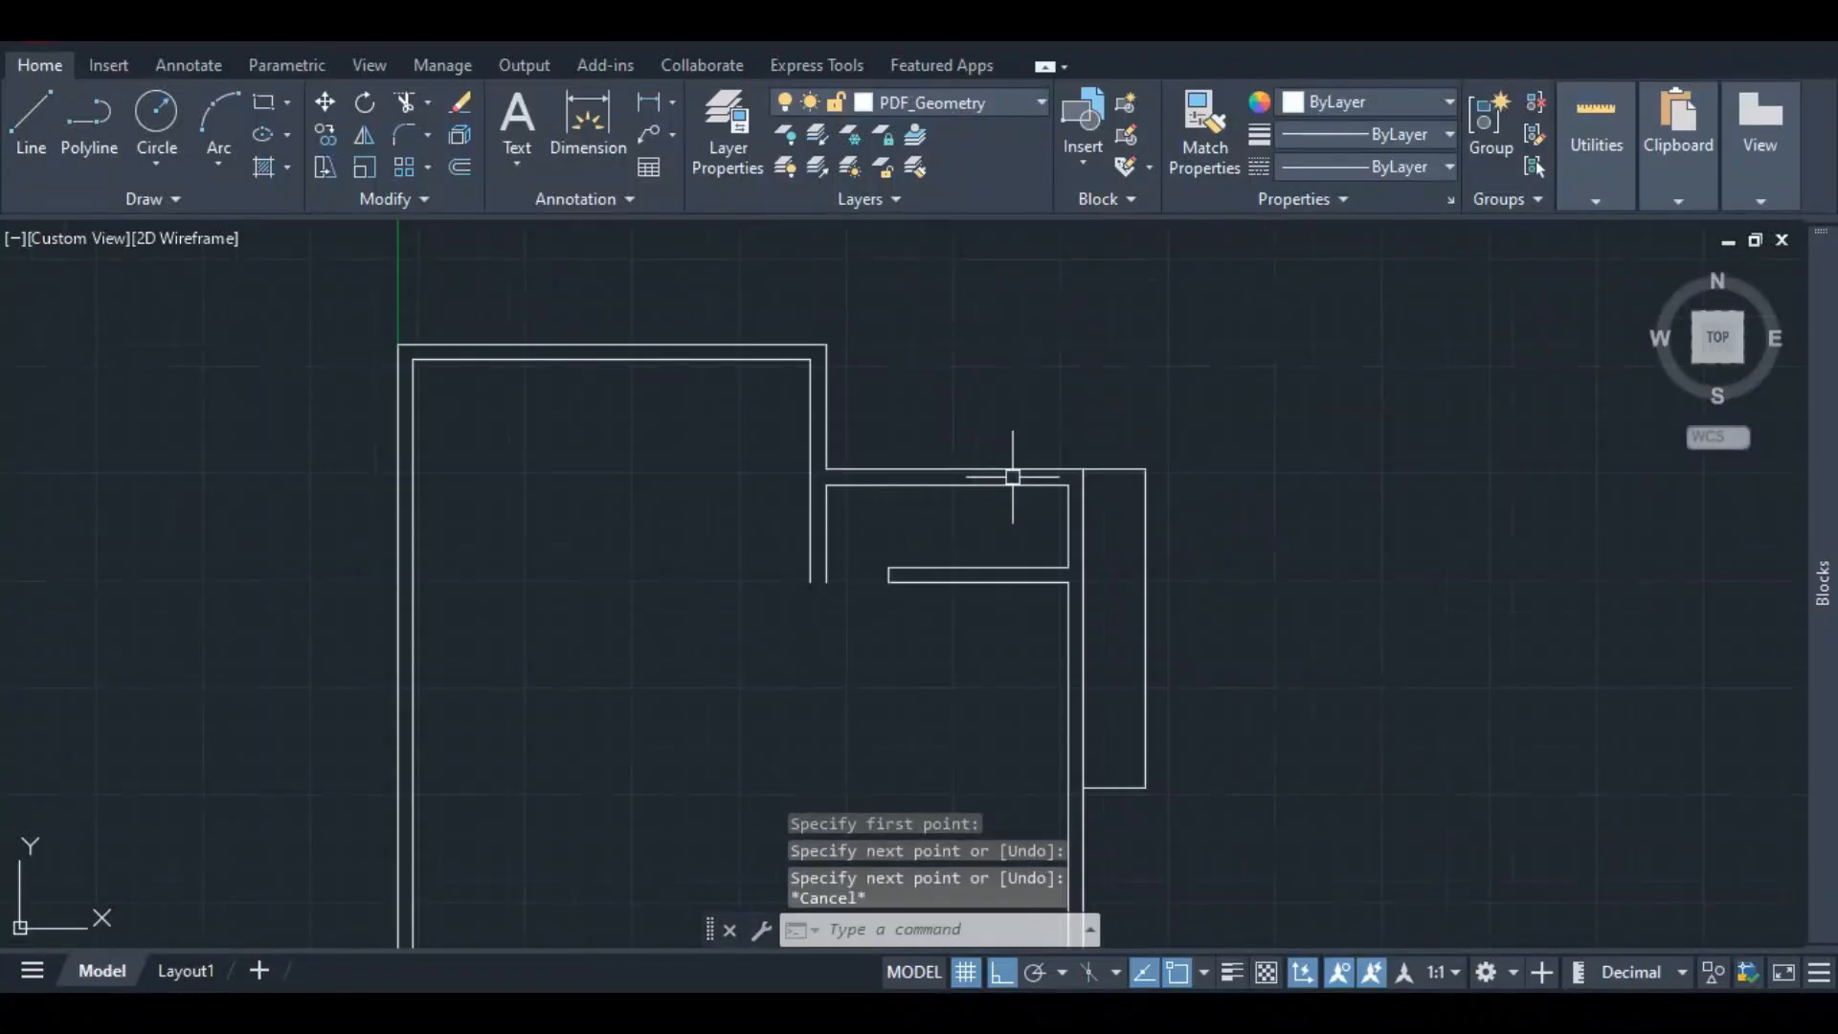
scroll(1048, 521, up, 3)
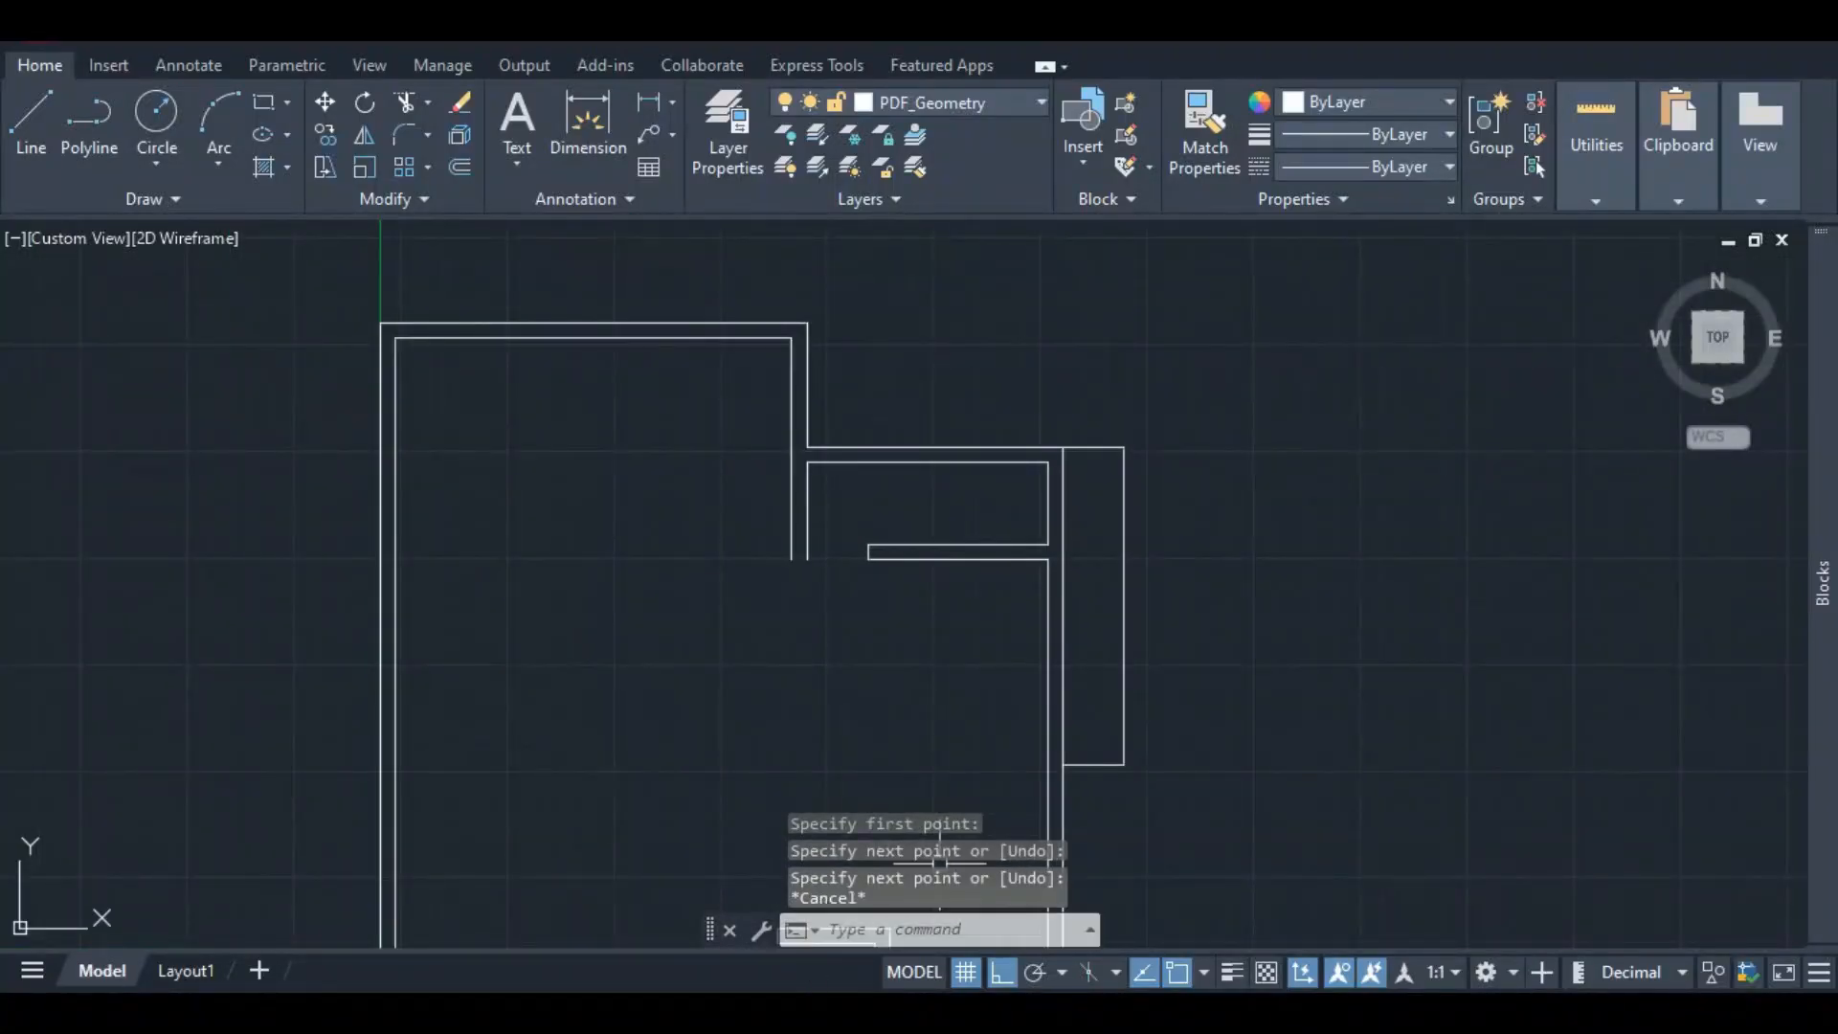
- Examine the store and kitchen on the reference plan and compare them with the redrawn walls
scroll(1016, 613, down, 5)
scroll(935, 740, up, 3)
scroll(935, 740, up, 6)
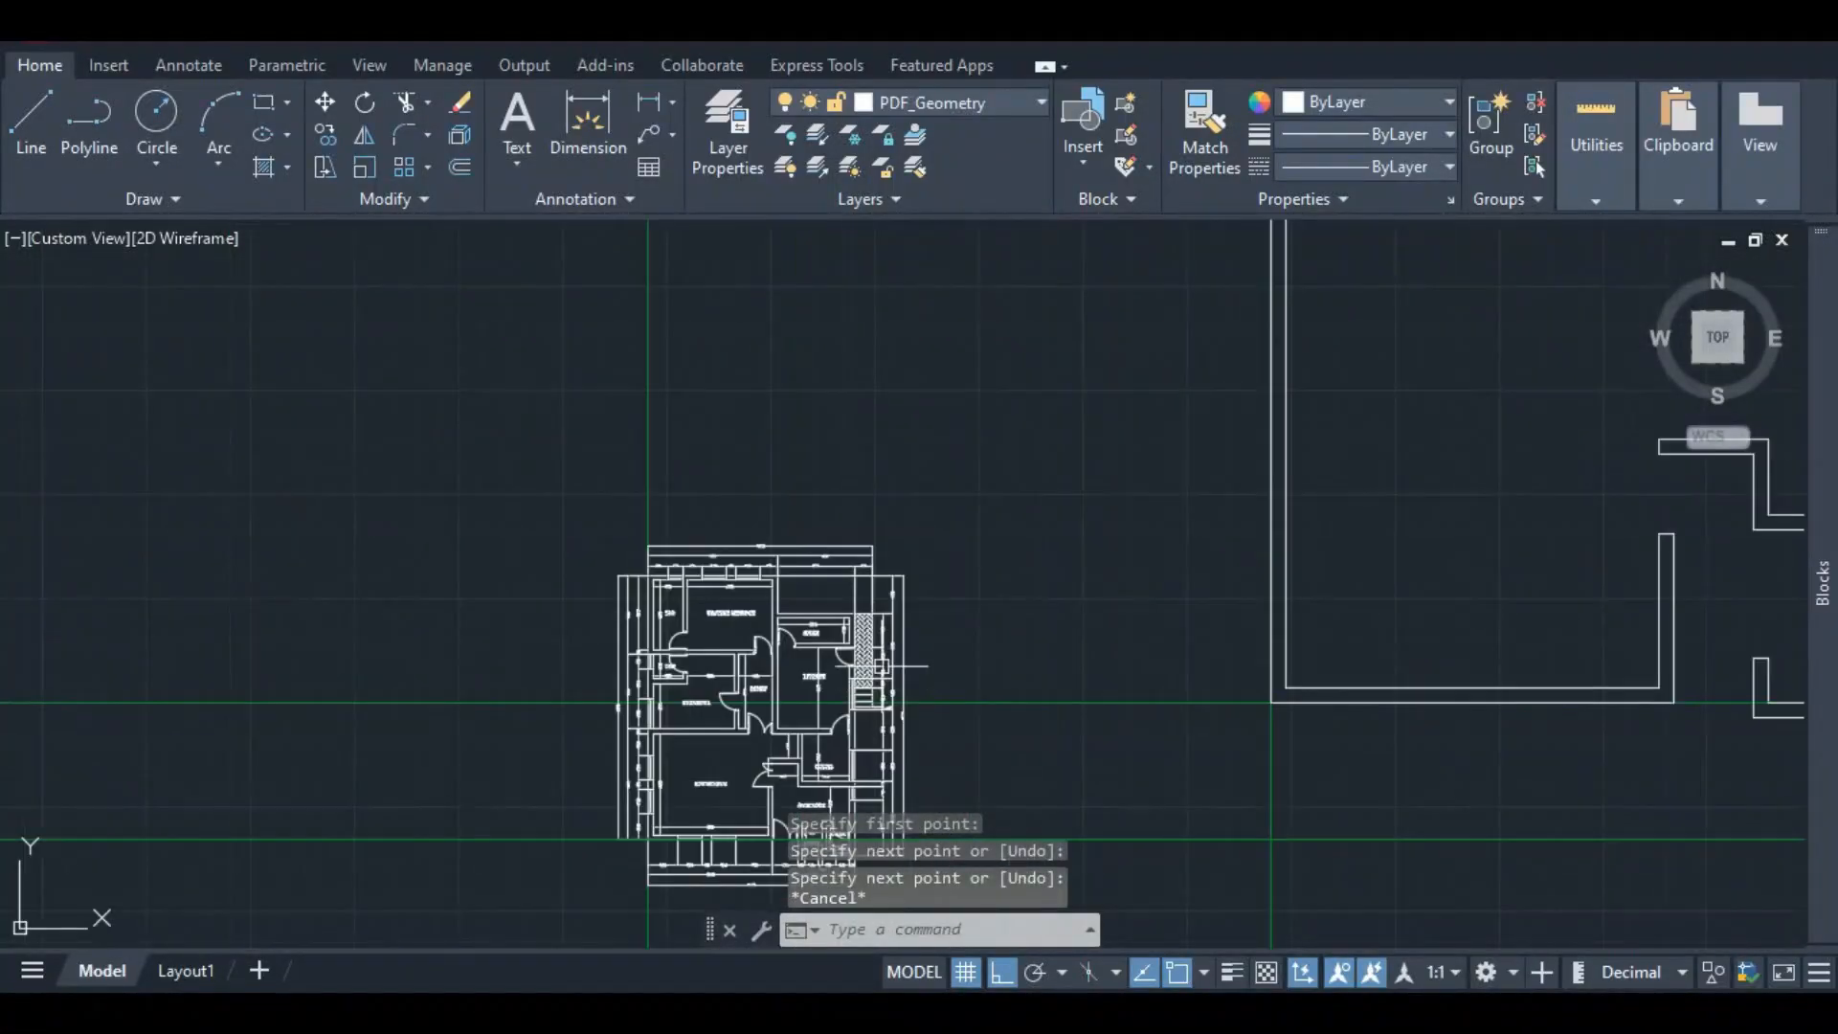
scroll(830, 637, up, 1)
scroll(824, 728, down, 4)
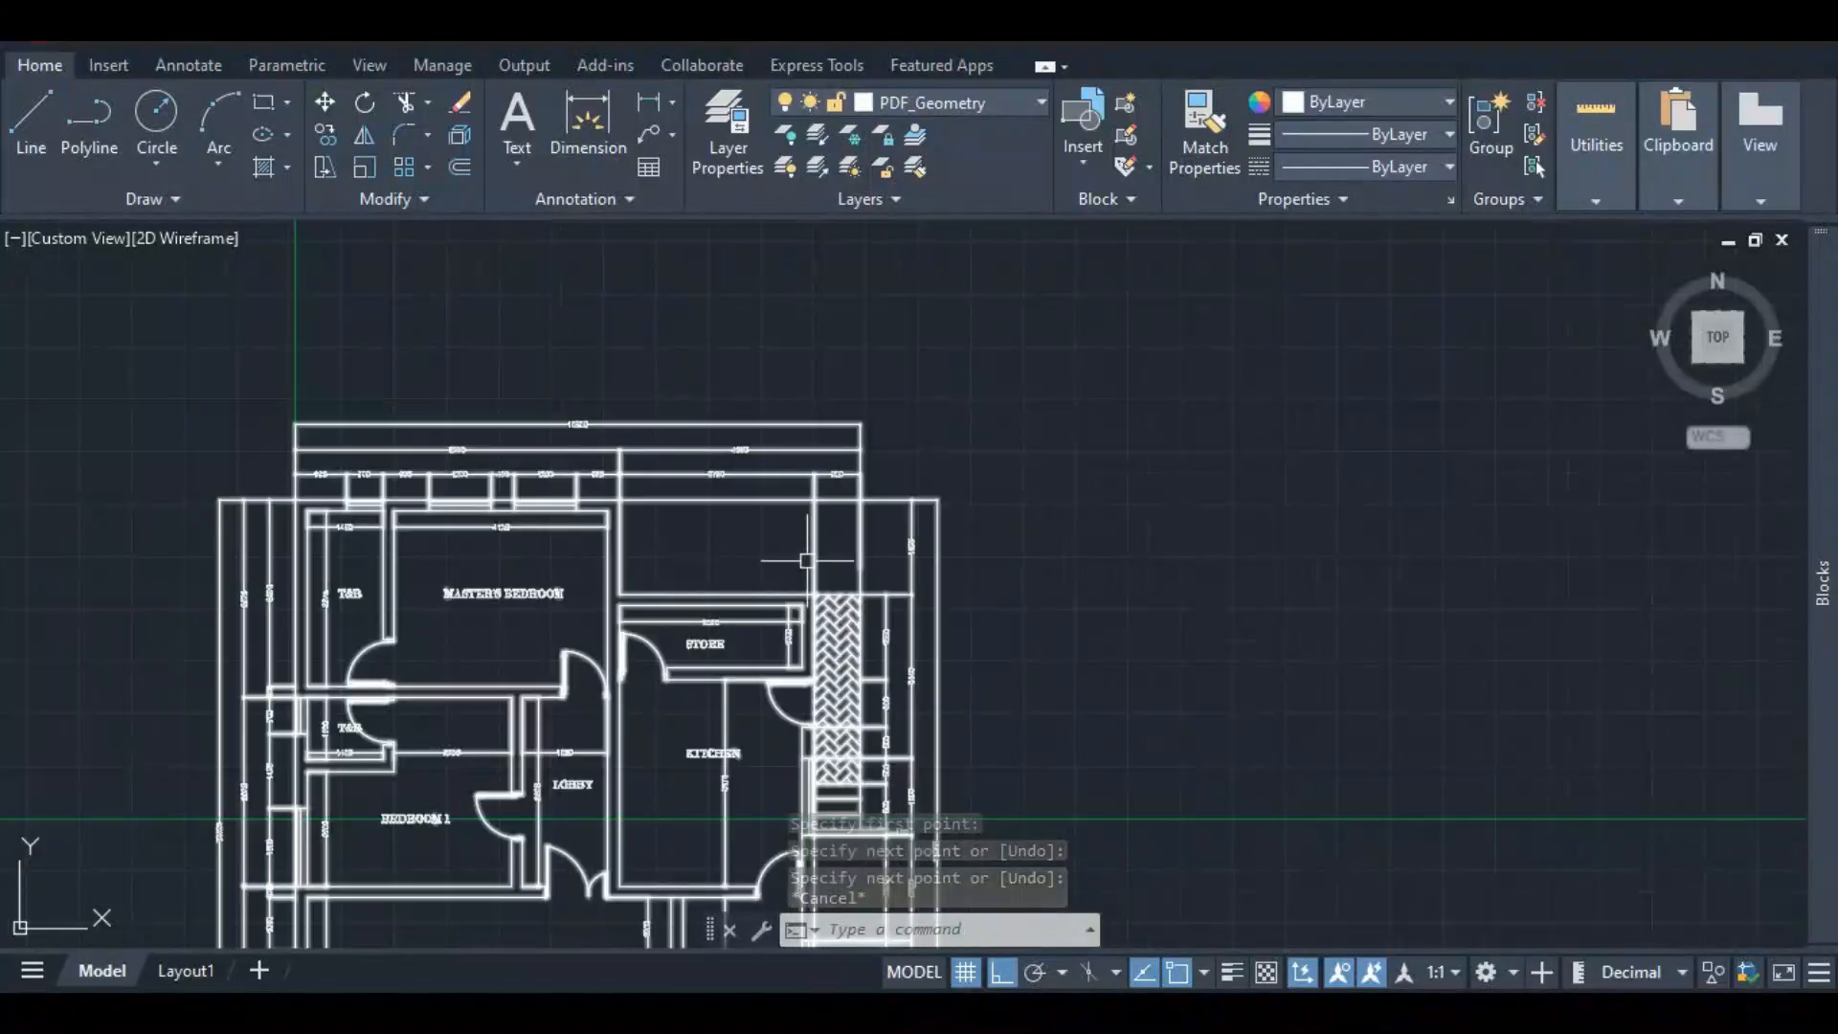
scroll(841, 743, up, 3)
scroll(862, 623, down, 6)
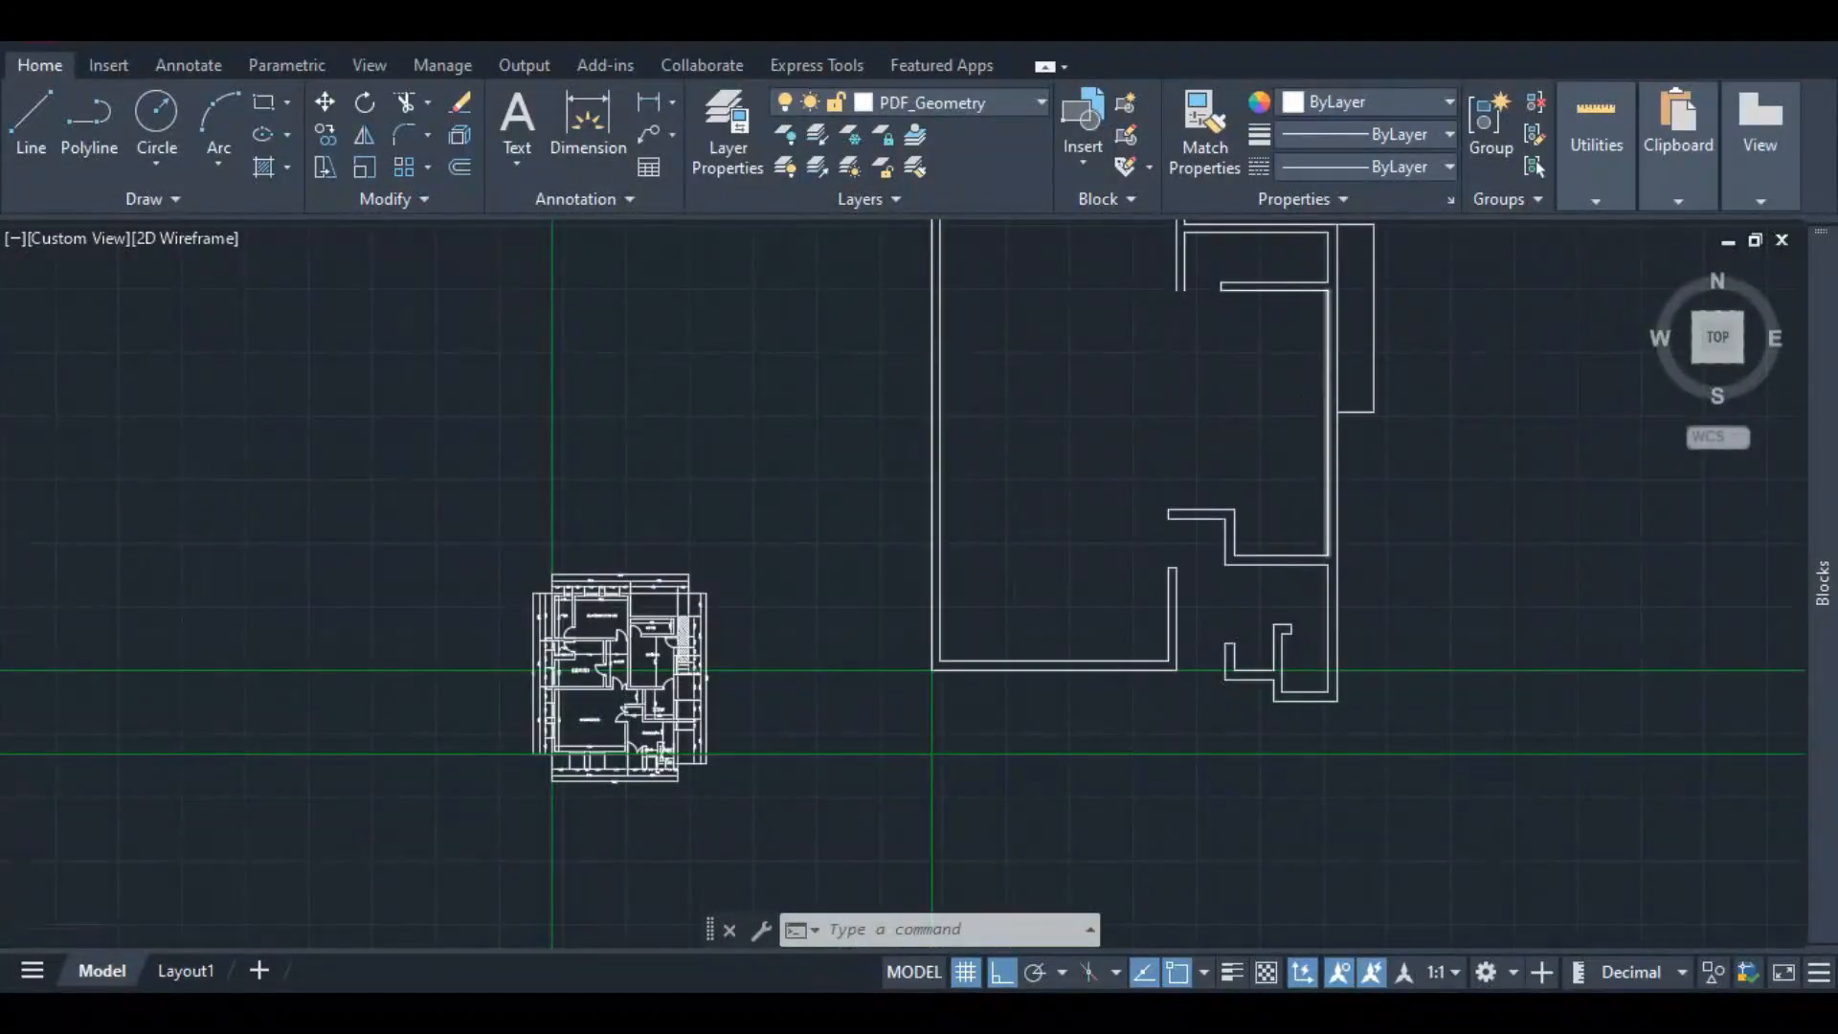
scroll(1321, 364, up, 3)
scroll(1331, 345, down, 3)
scroll(1220, 286, up, 3)
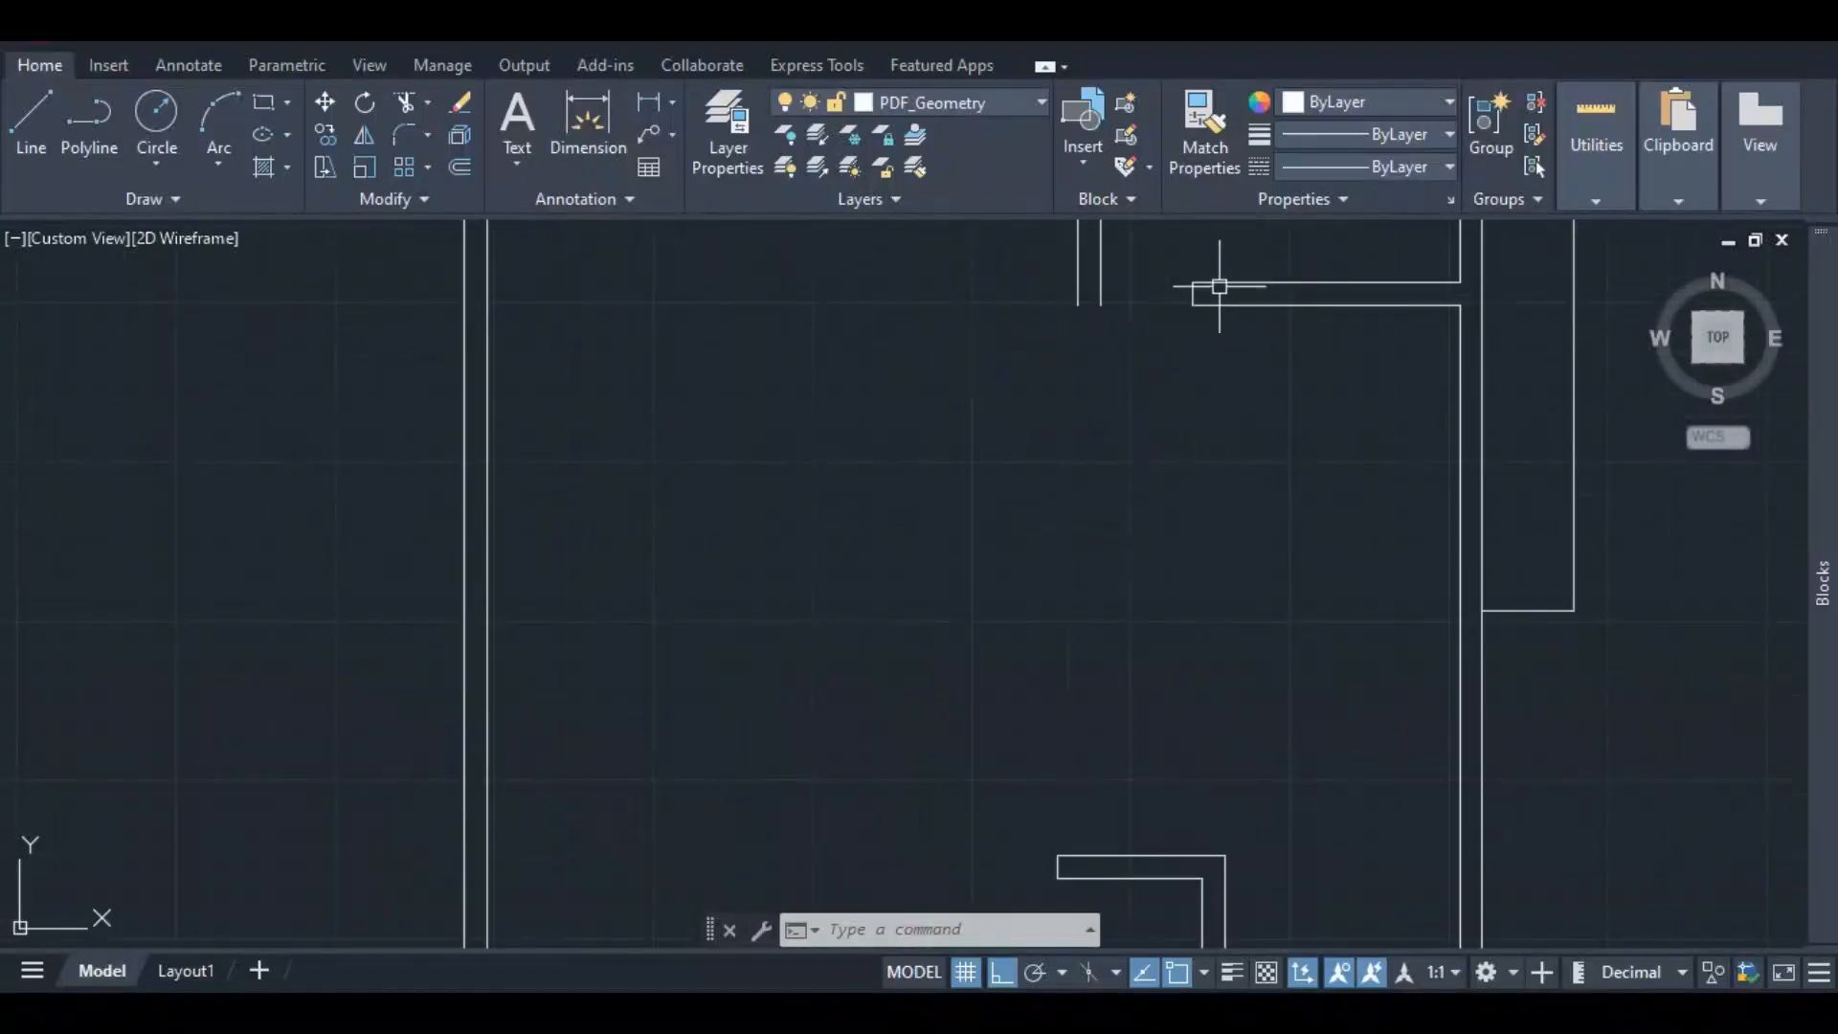
scroll(1158, 316, down, 2)
scroll(1119, 514, down, 4)
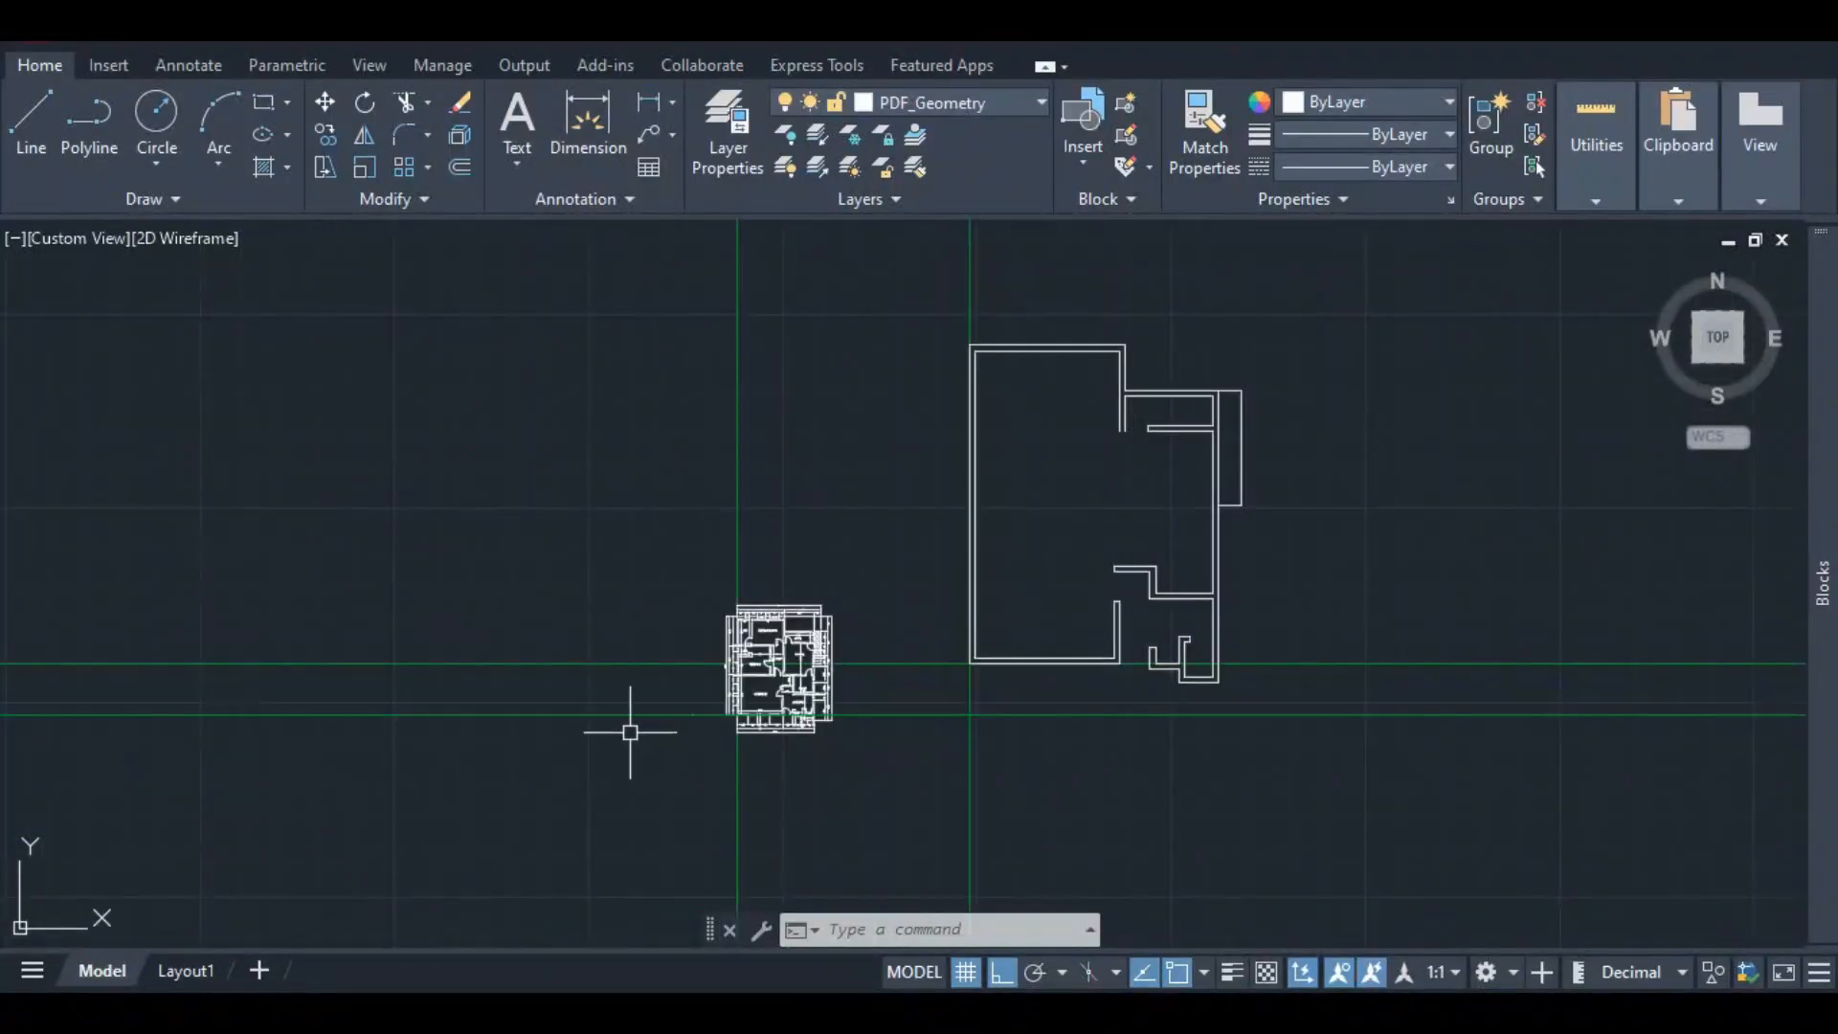
scroll(780, 622, up, 5)
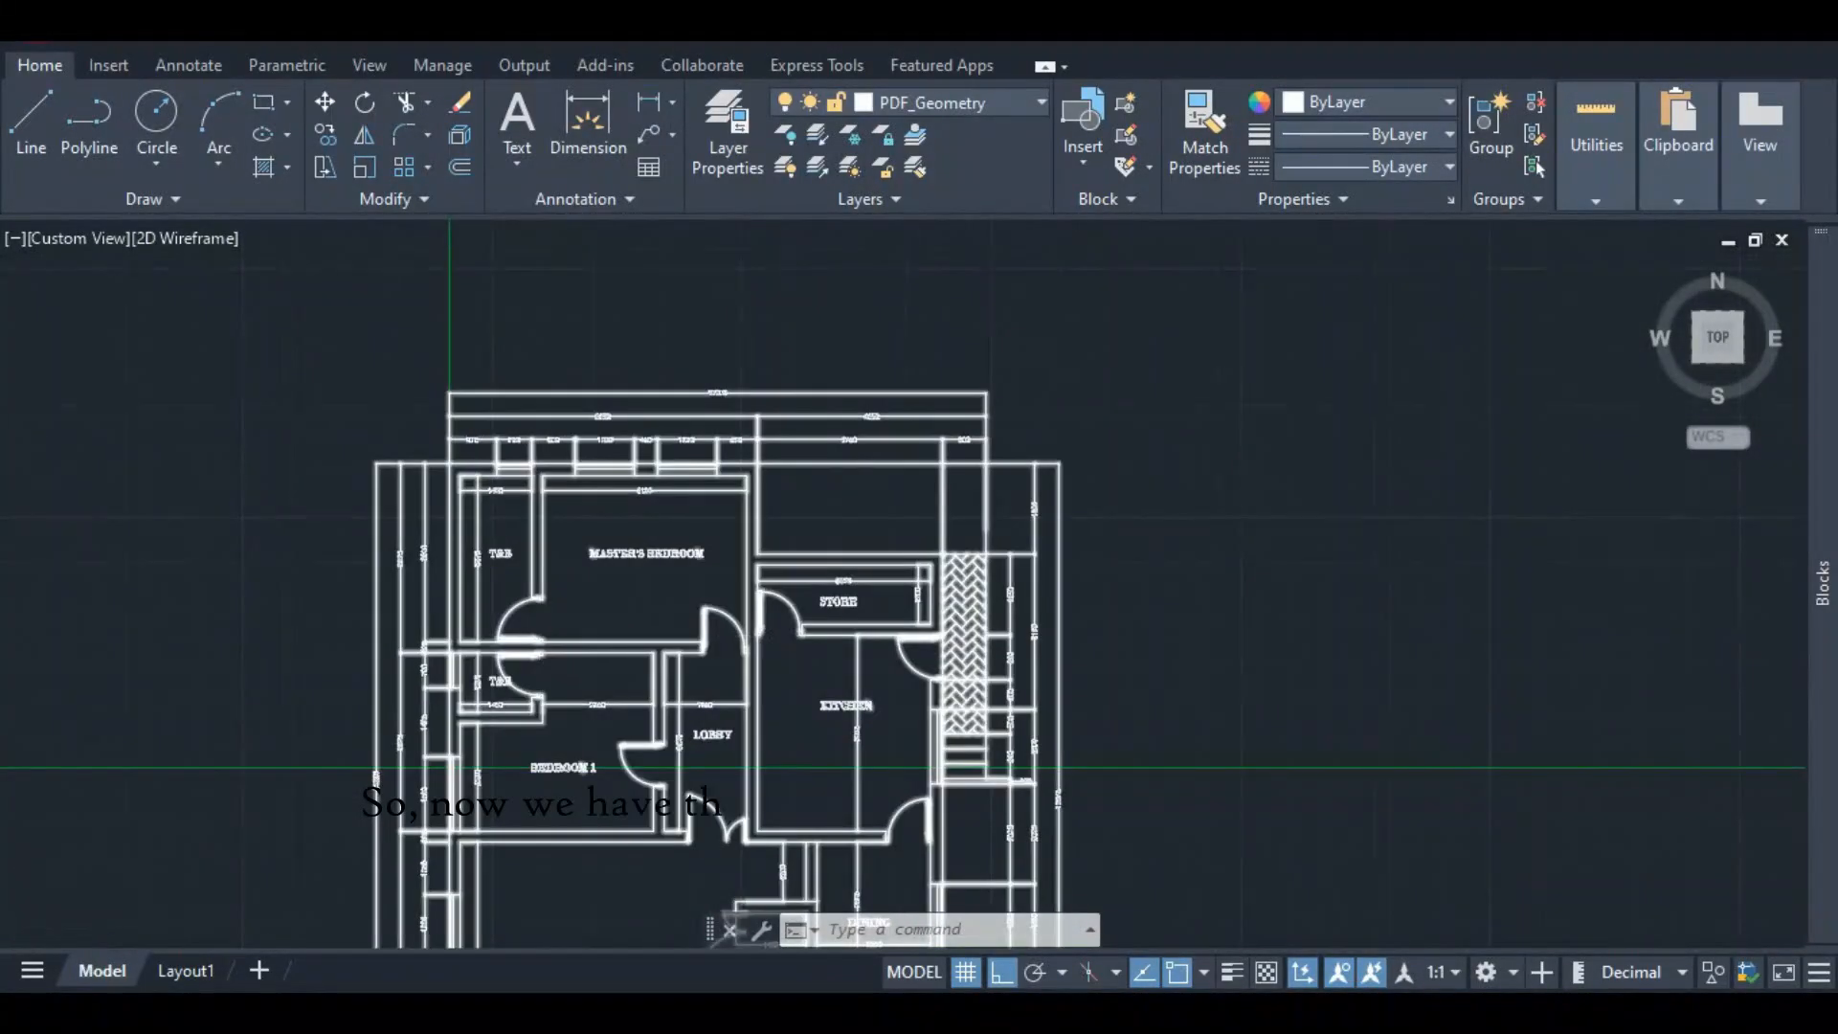
scroll(772, 688, up, 2)
scroll(775, 660, down, 2)
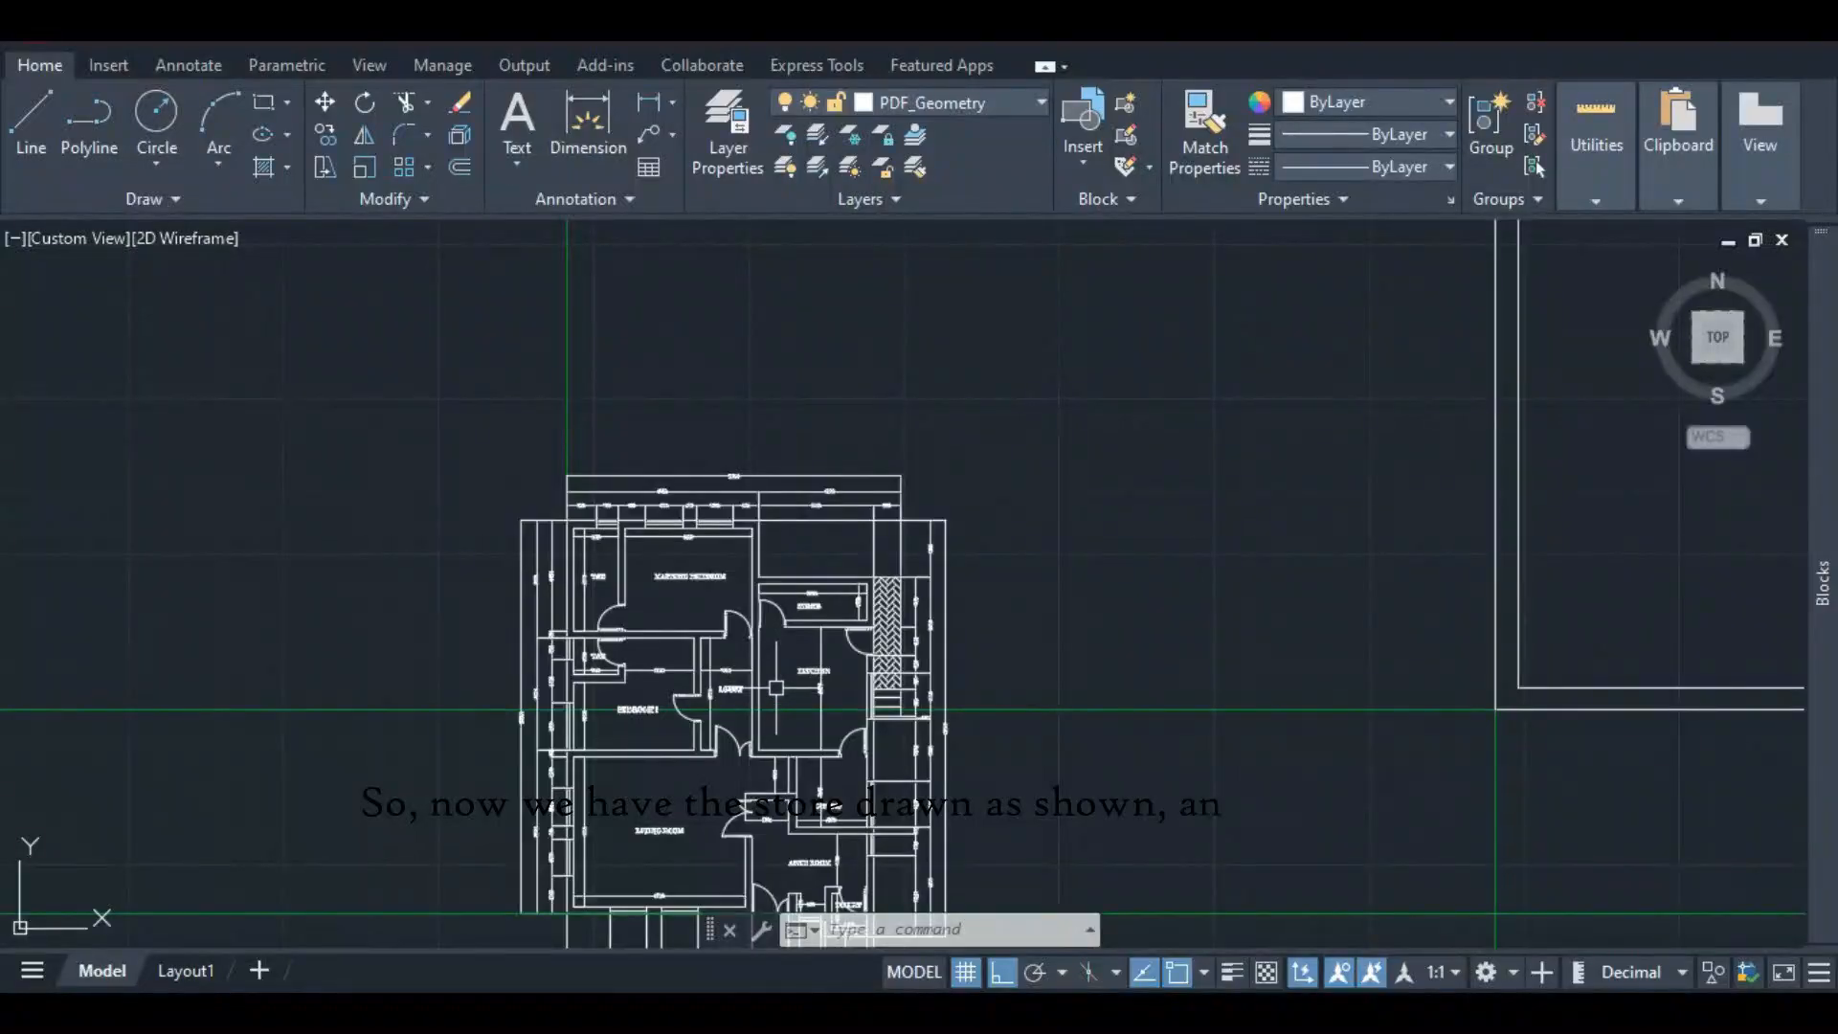
scroll(776, 688, up, 3)
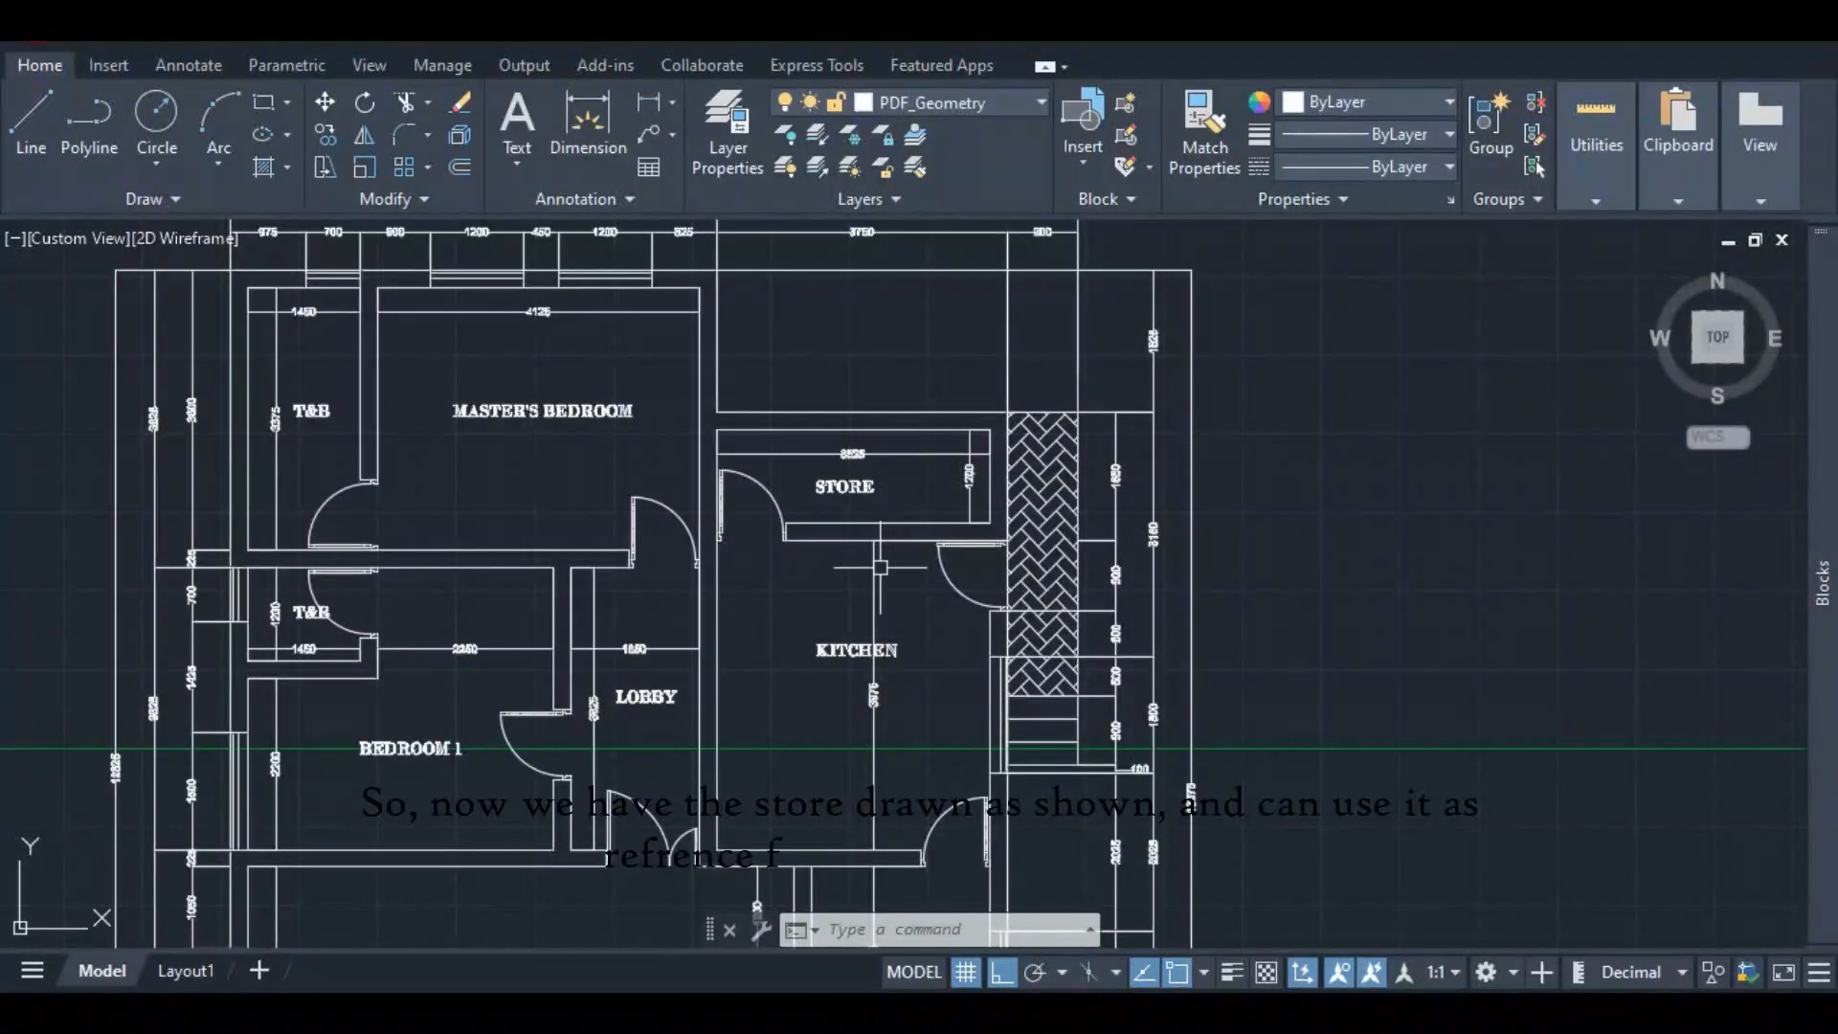
scroll(880, 567, up, 3)
scroll(880, 566, down, 2)
scroll(866, 541, down, 1)
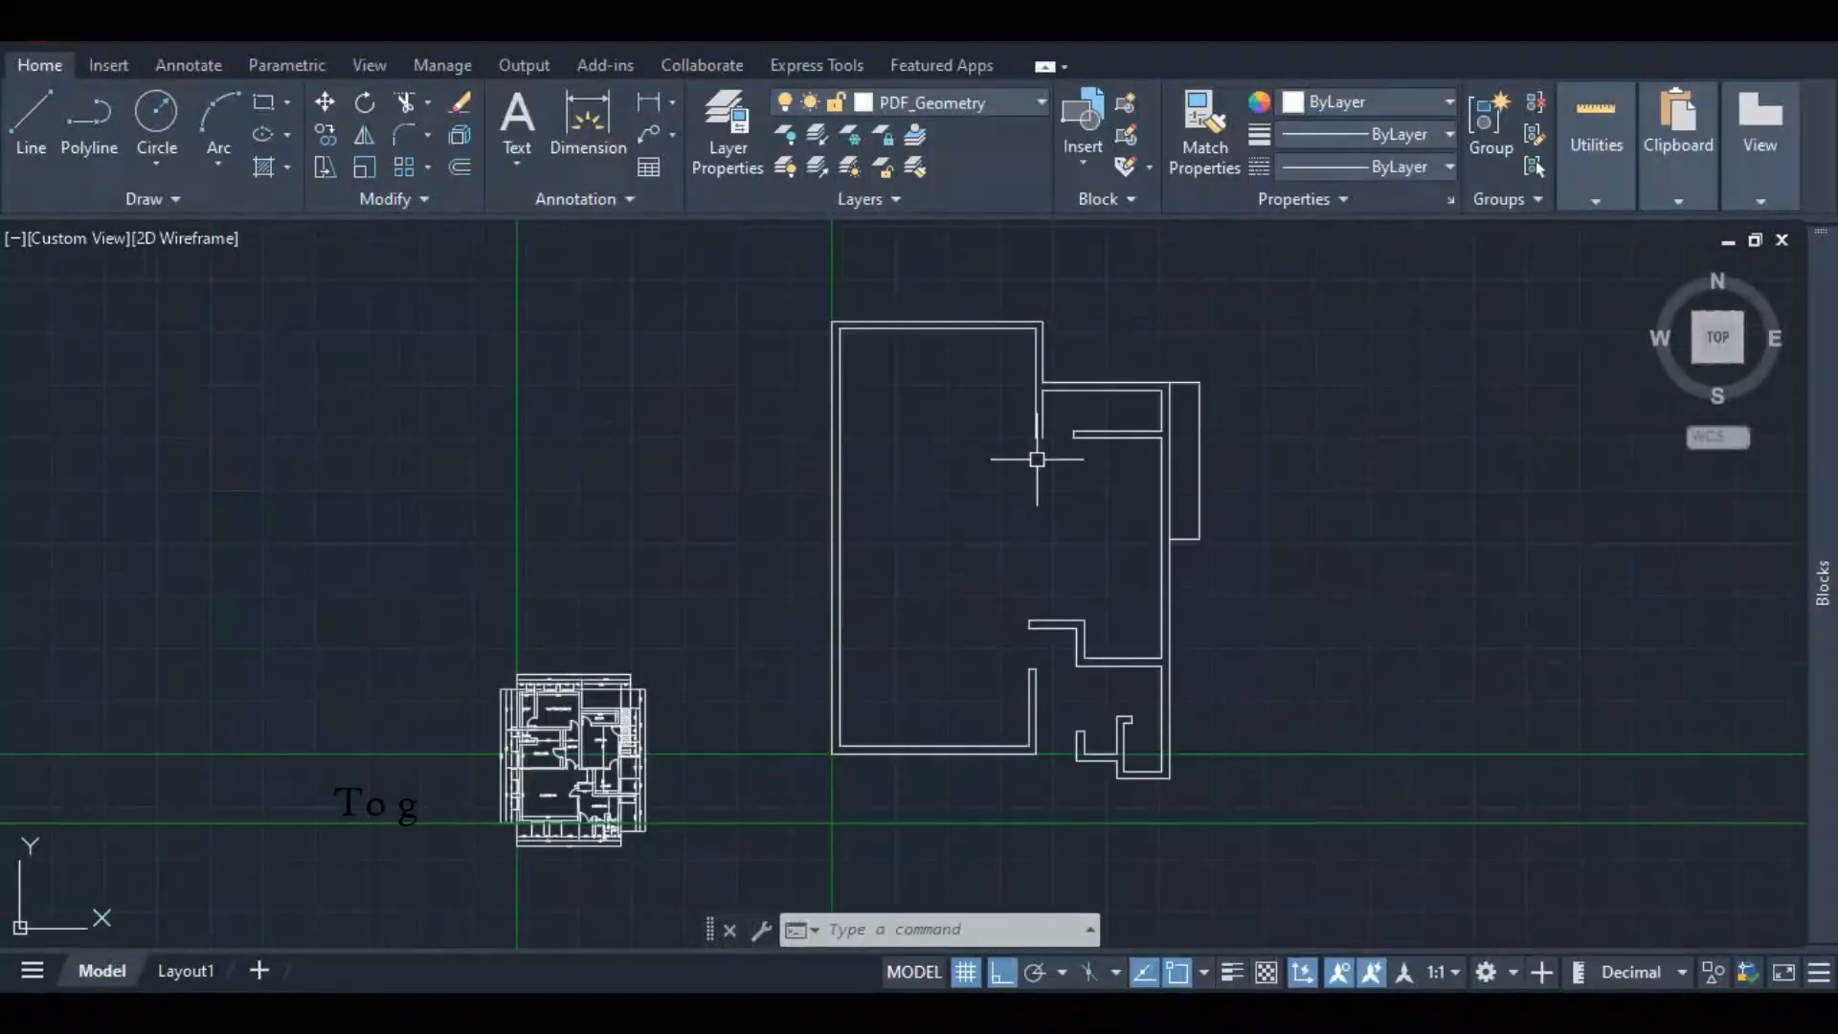
- Stretch the lower end of the store's left wall line 3975 downward to form the kitchen wall
scroll(1053, 450, up, 3)
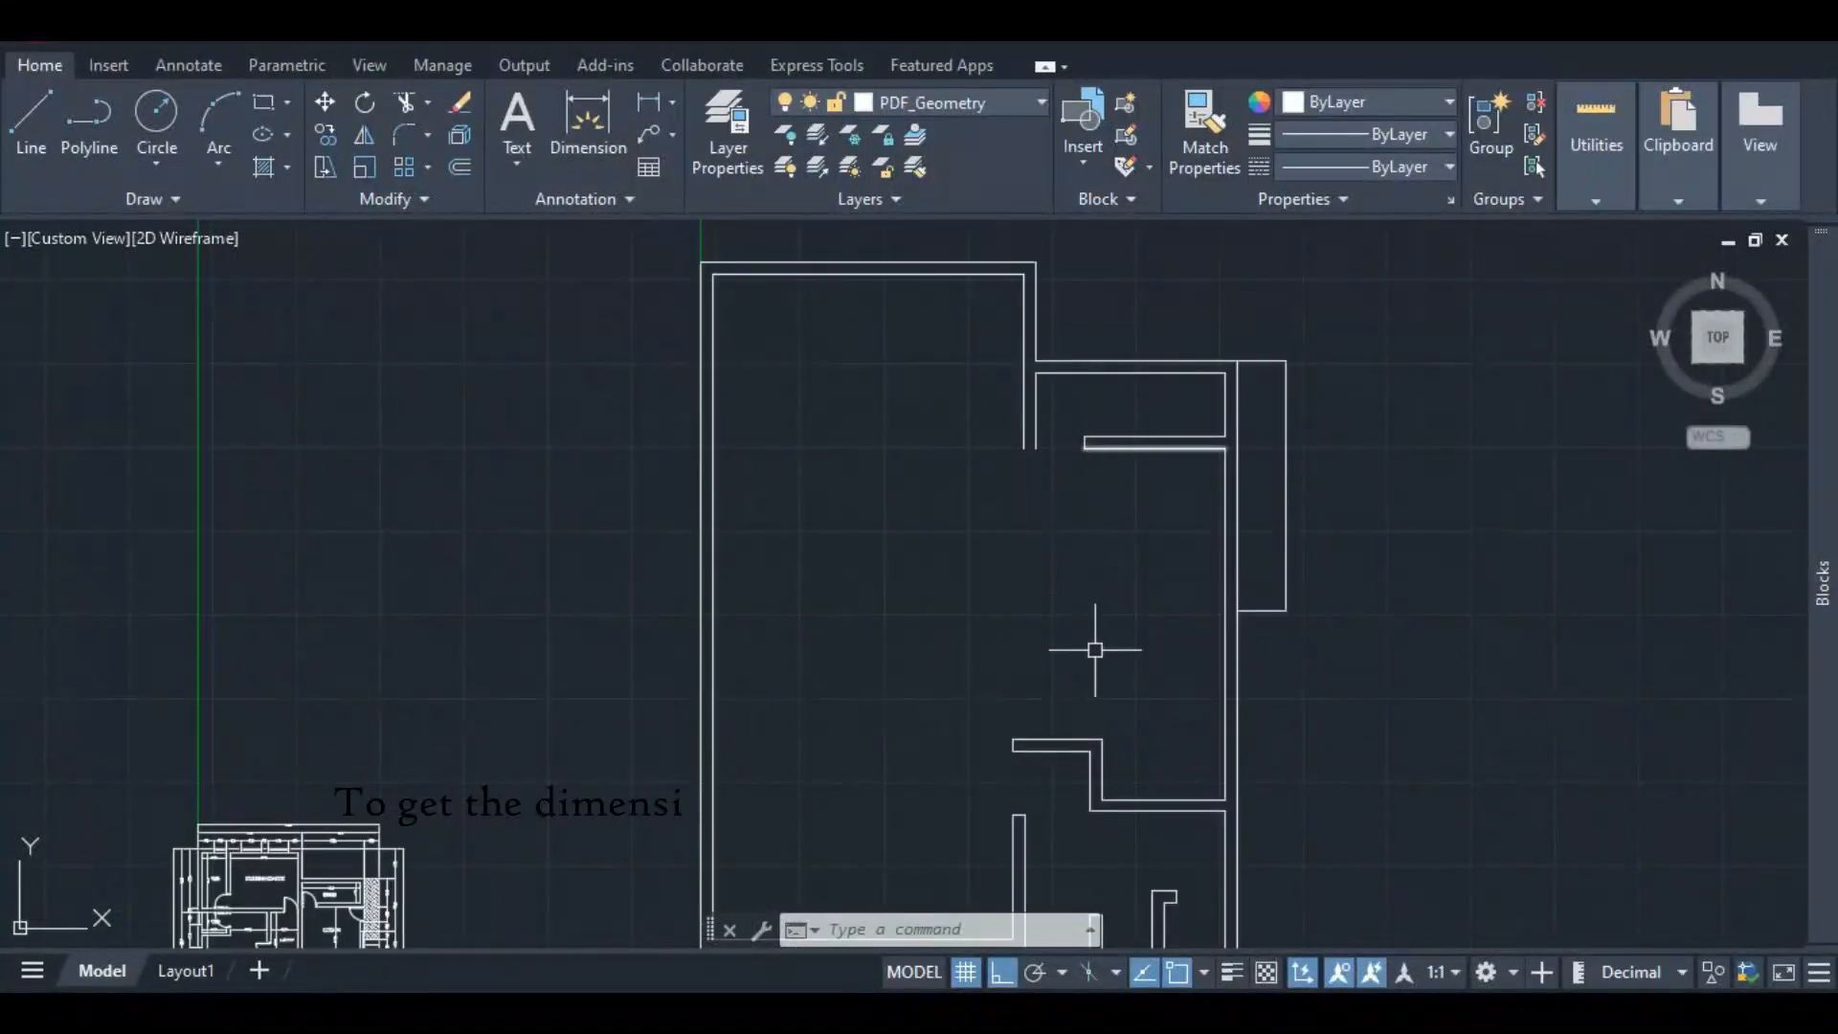
scroll(1098, 447, up, 1)
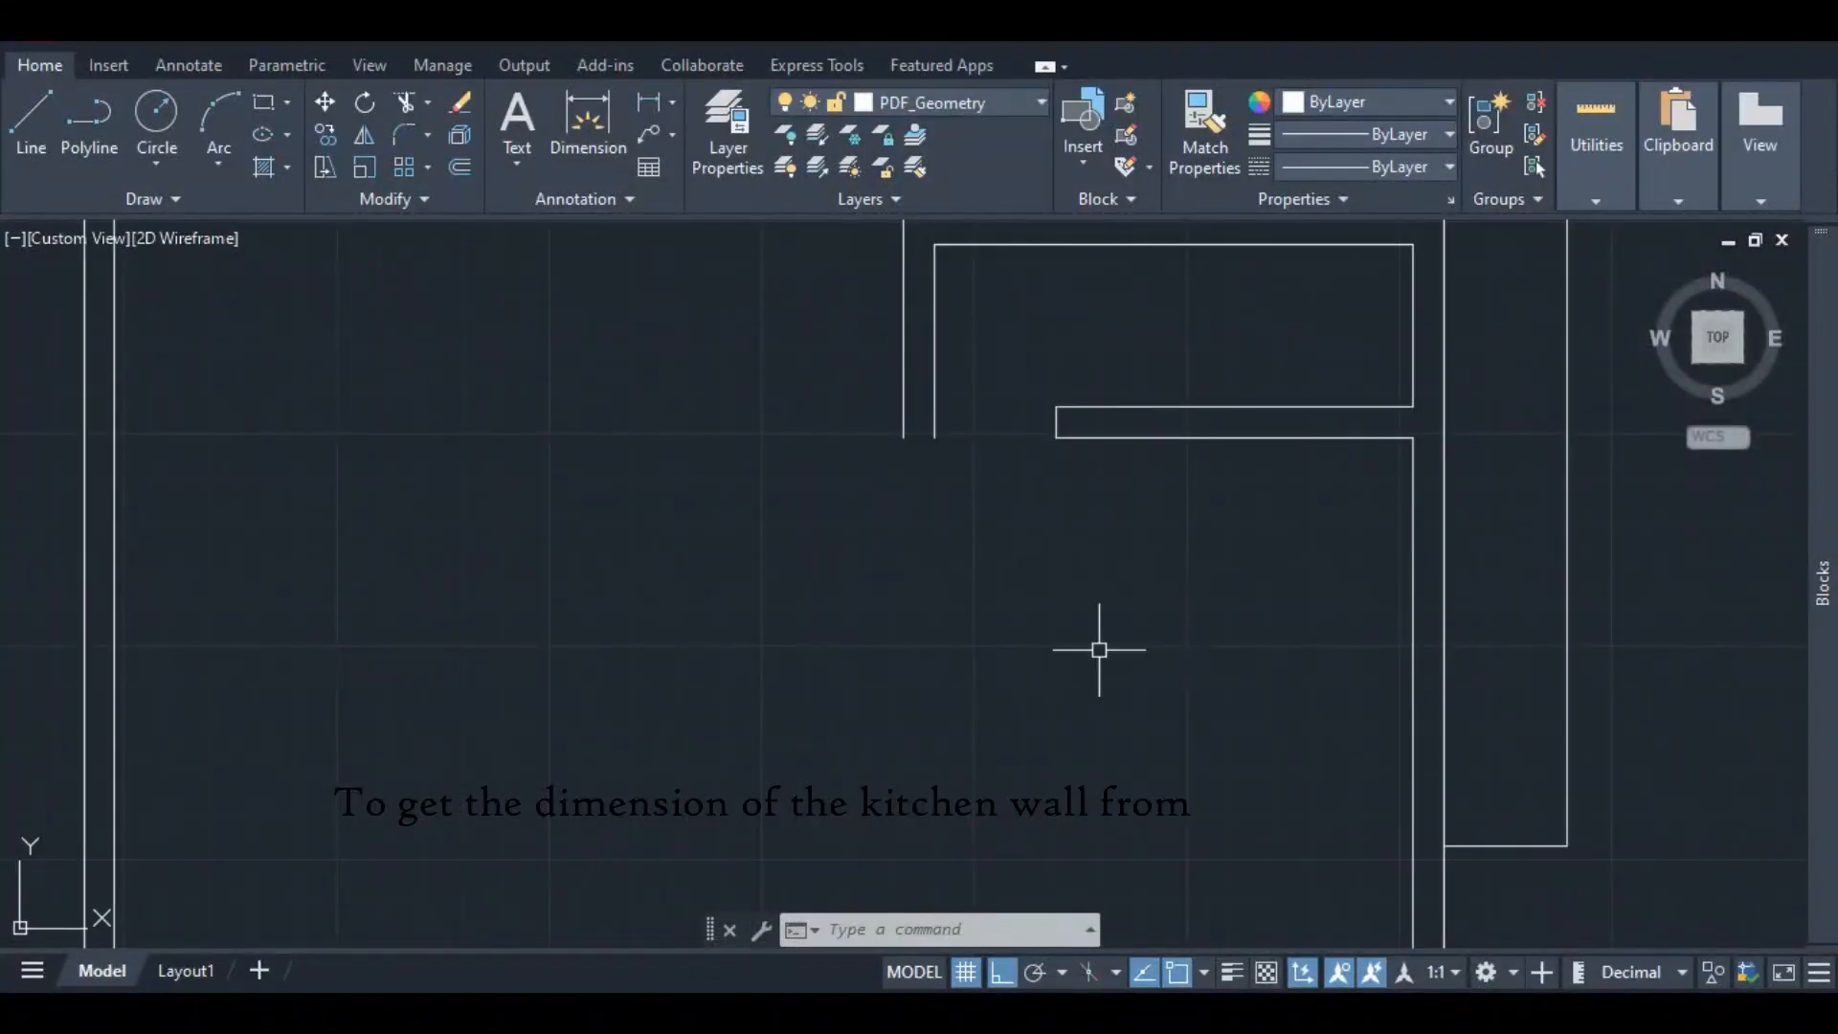
scroll(1078, 574, down, 2)
scroll(684, 897, up, 5)
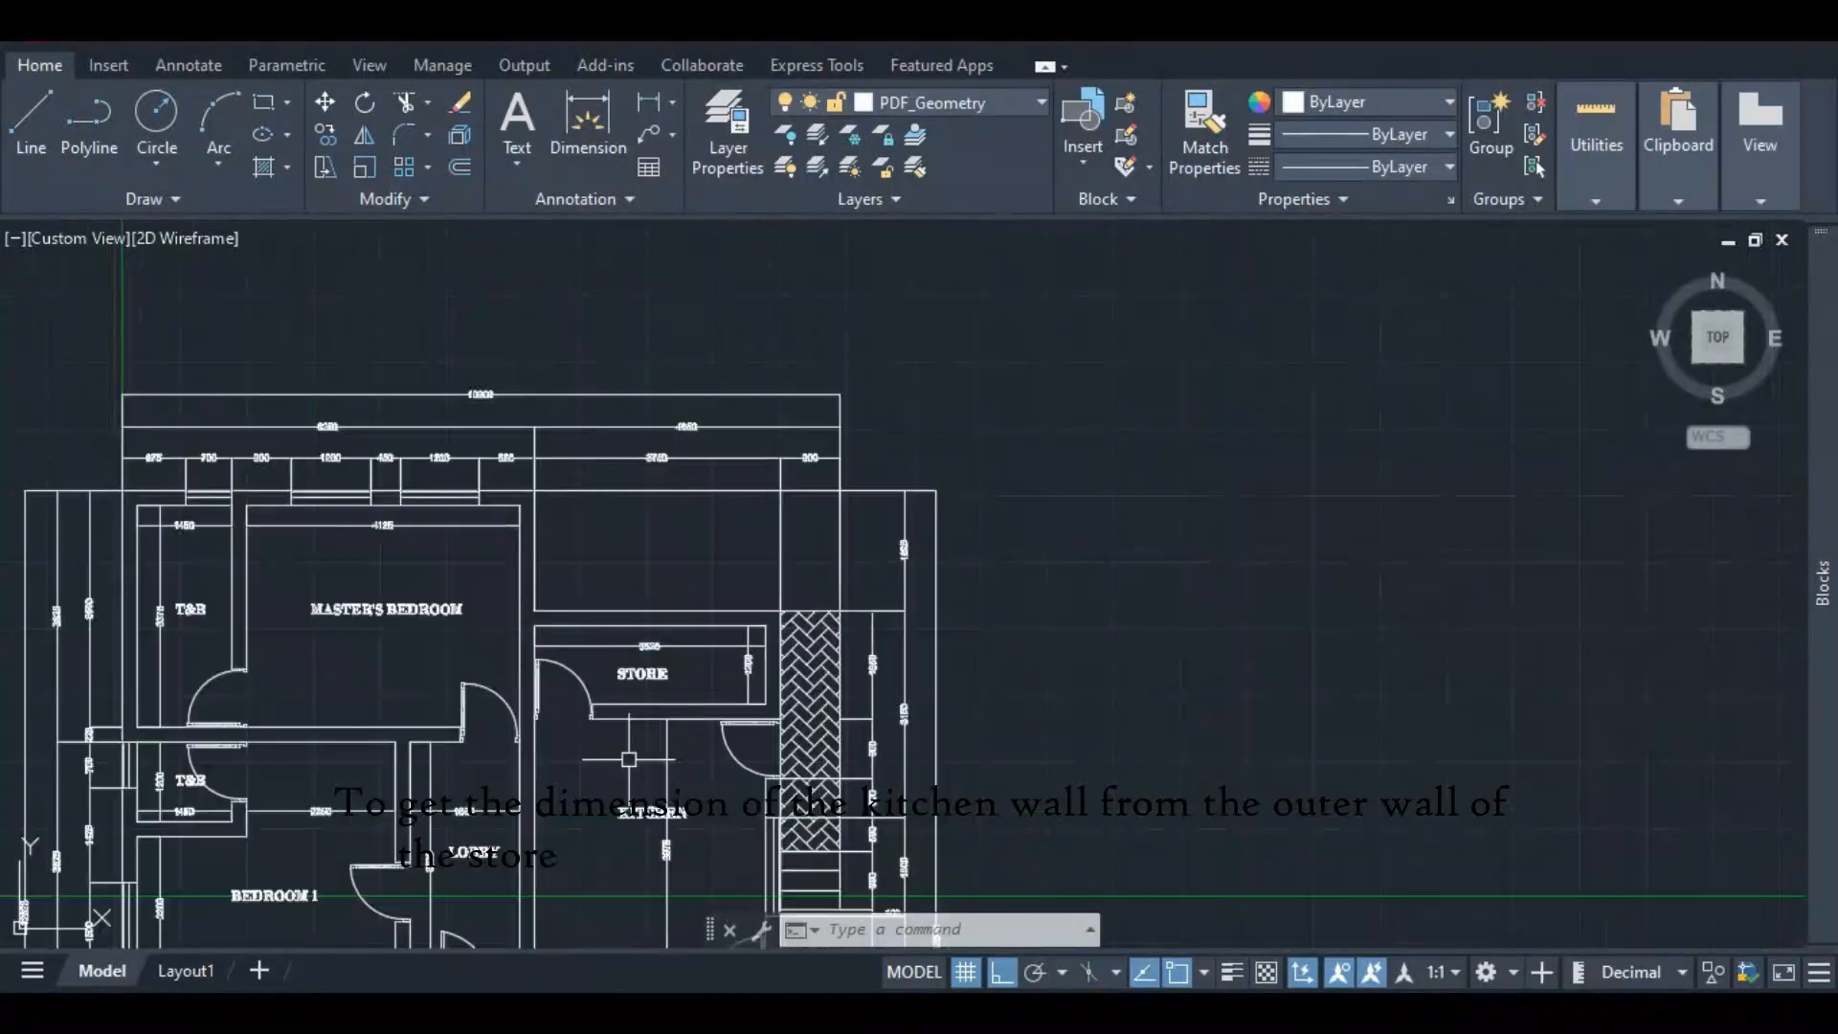
scroll(662, 887, up, 1)
scroll(1038, 582, down, 6)
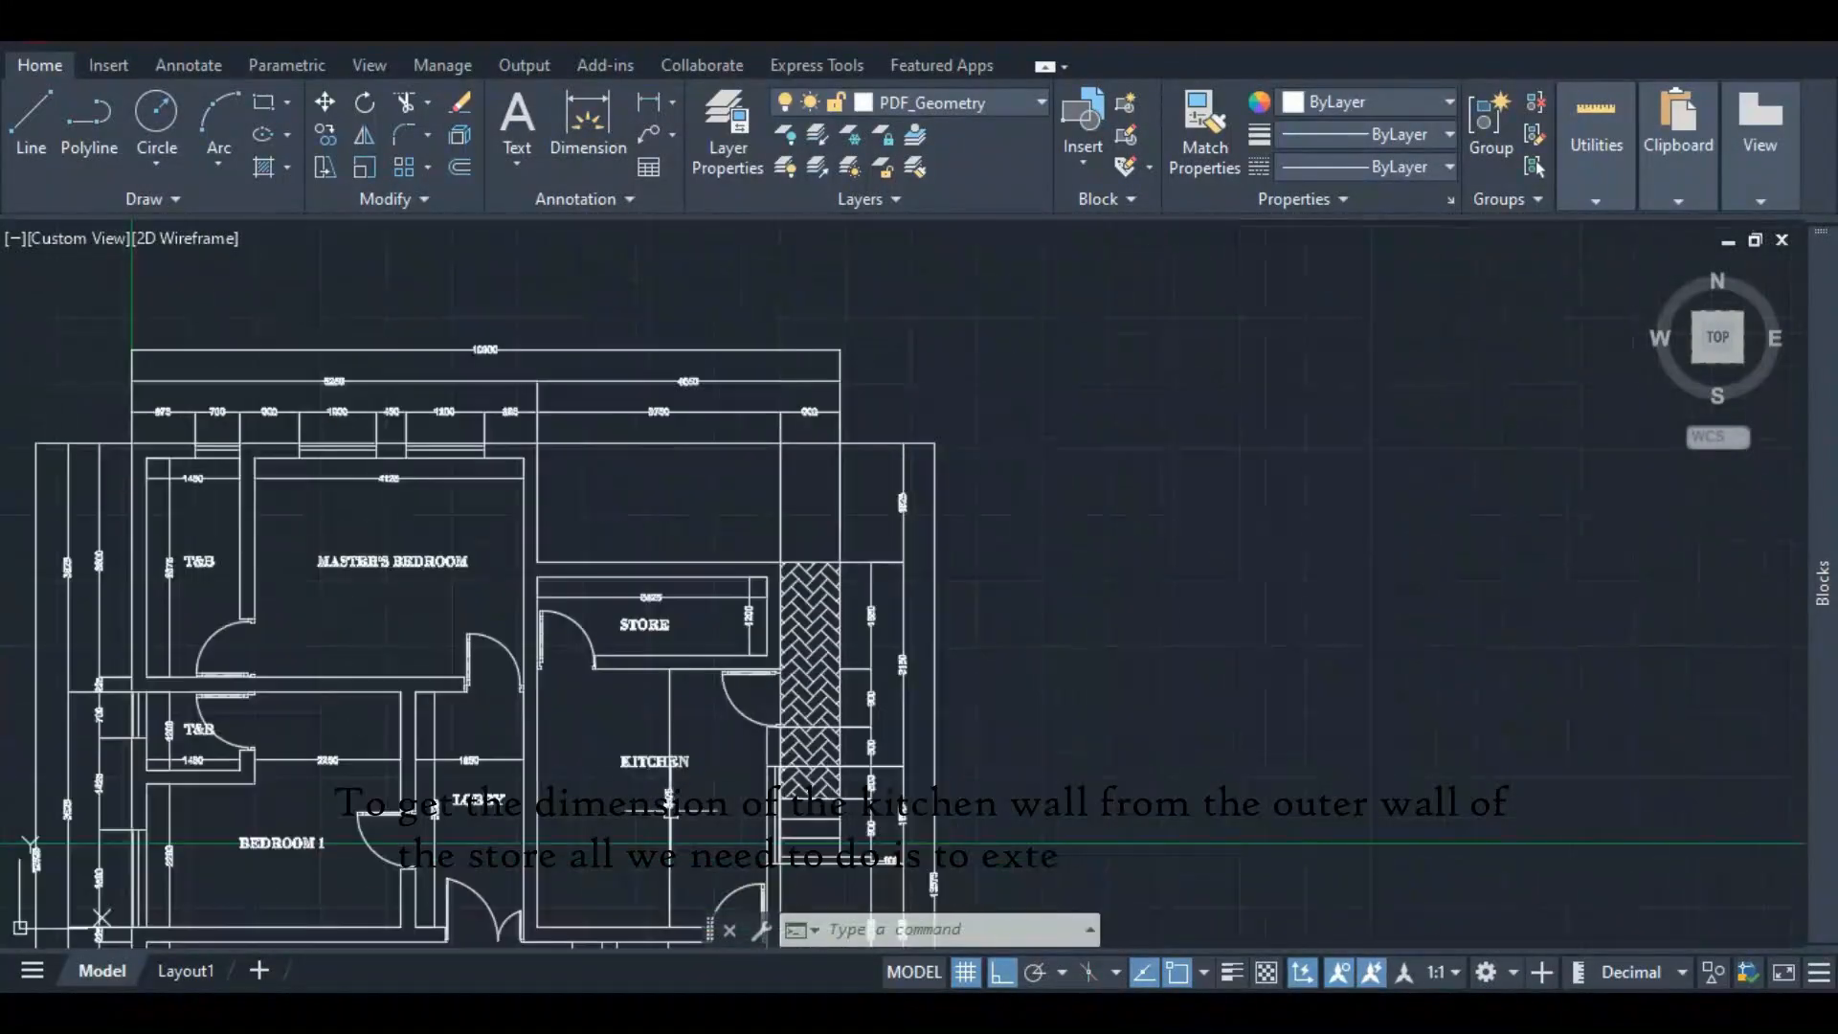
scroll(1191, 470, up, 5)
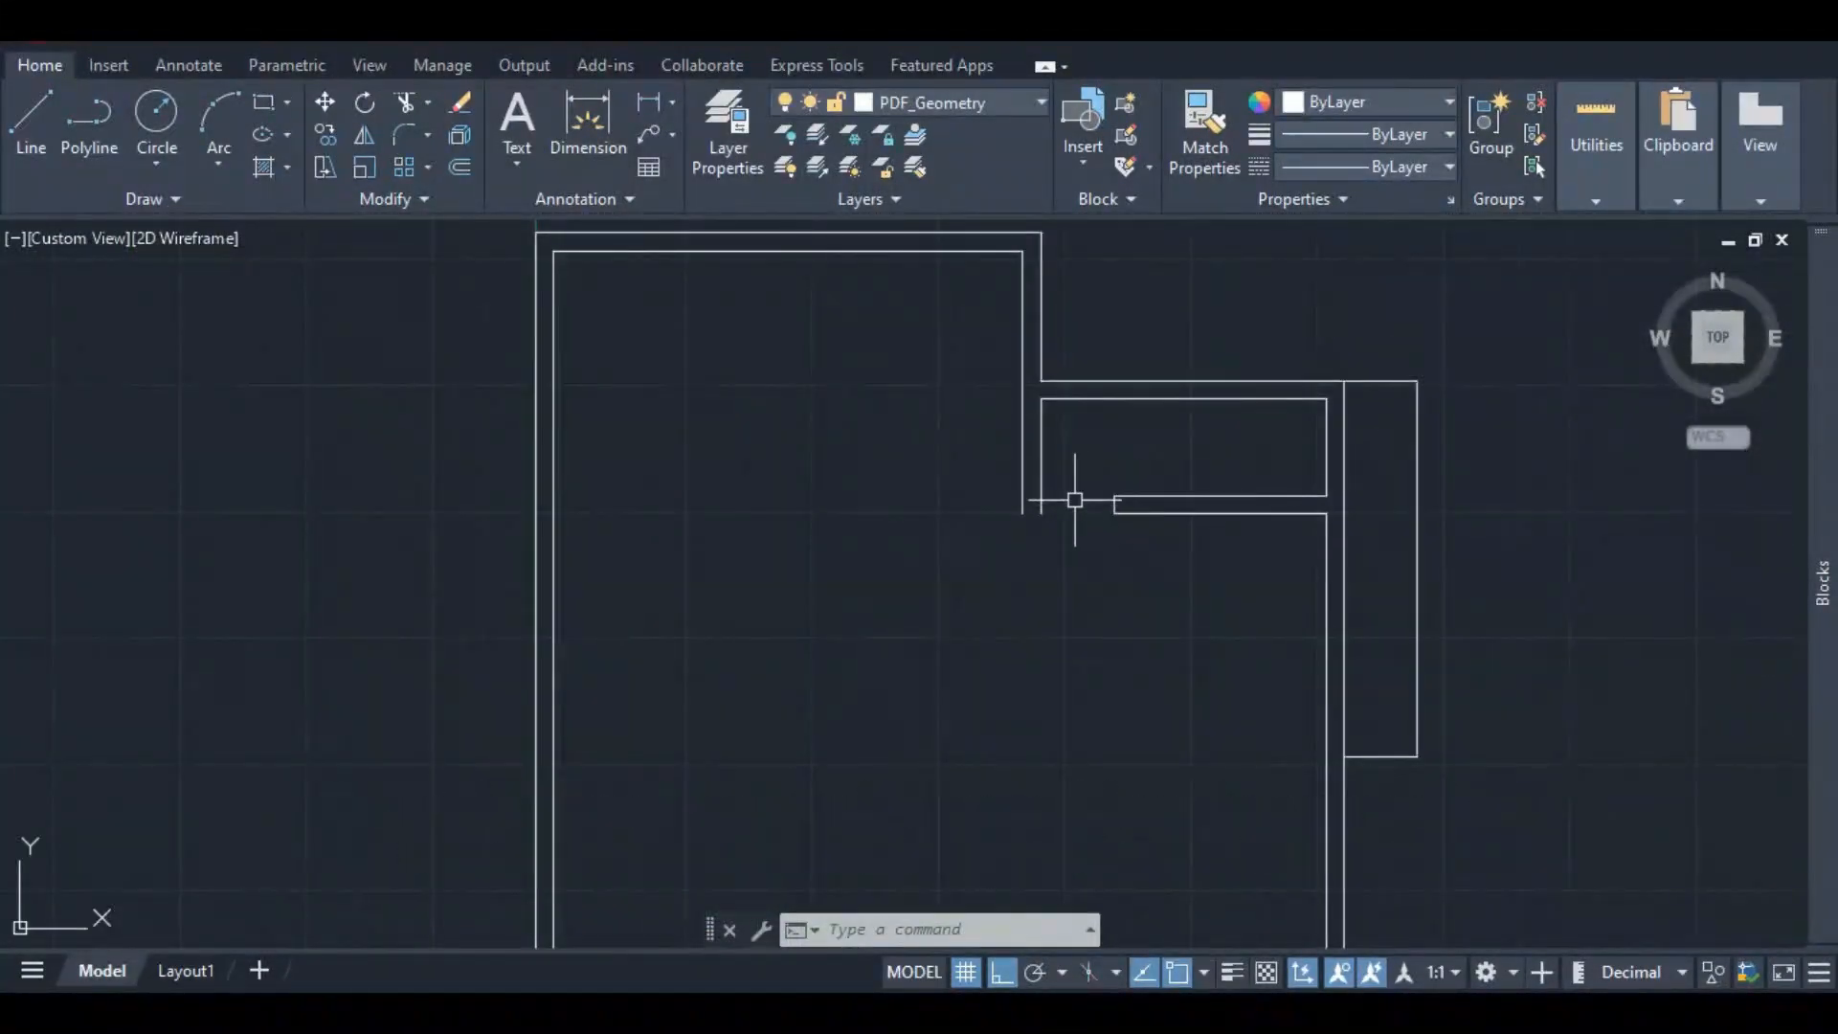
click(1041, 494)
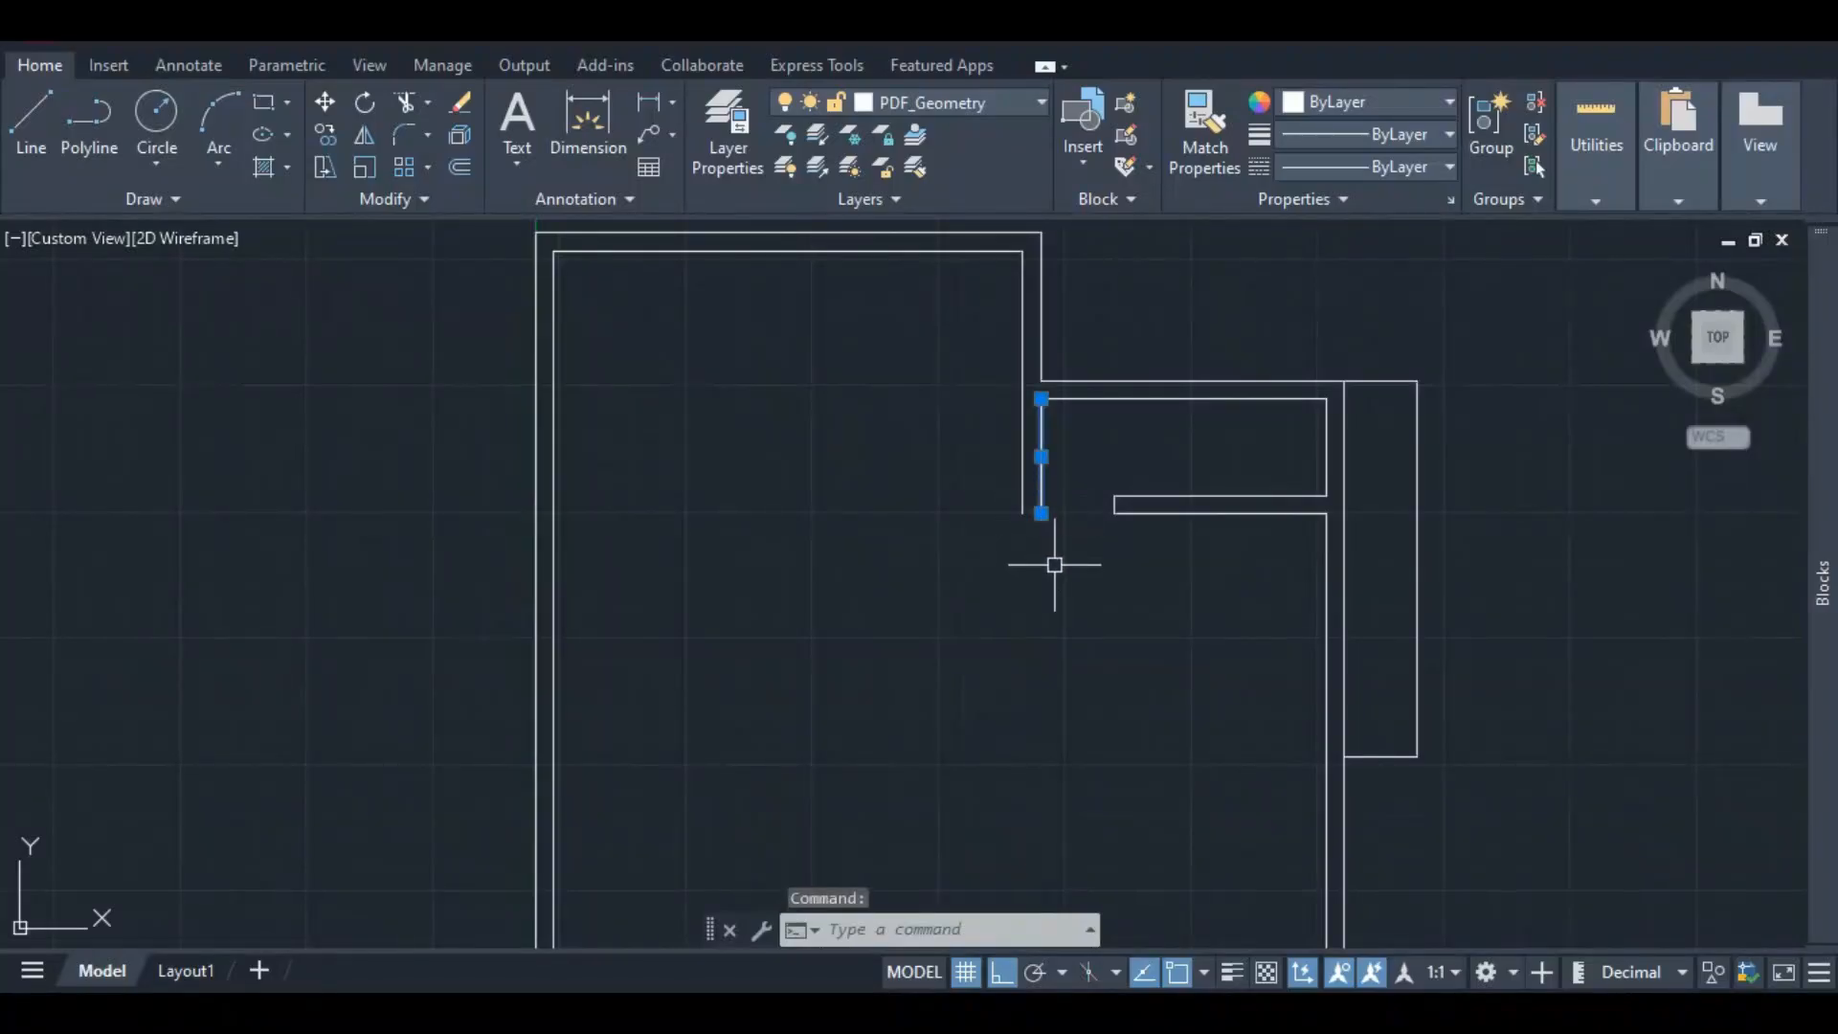
click(1041, 513)
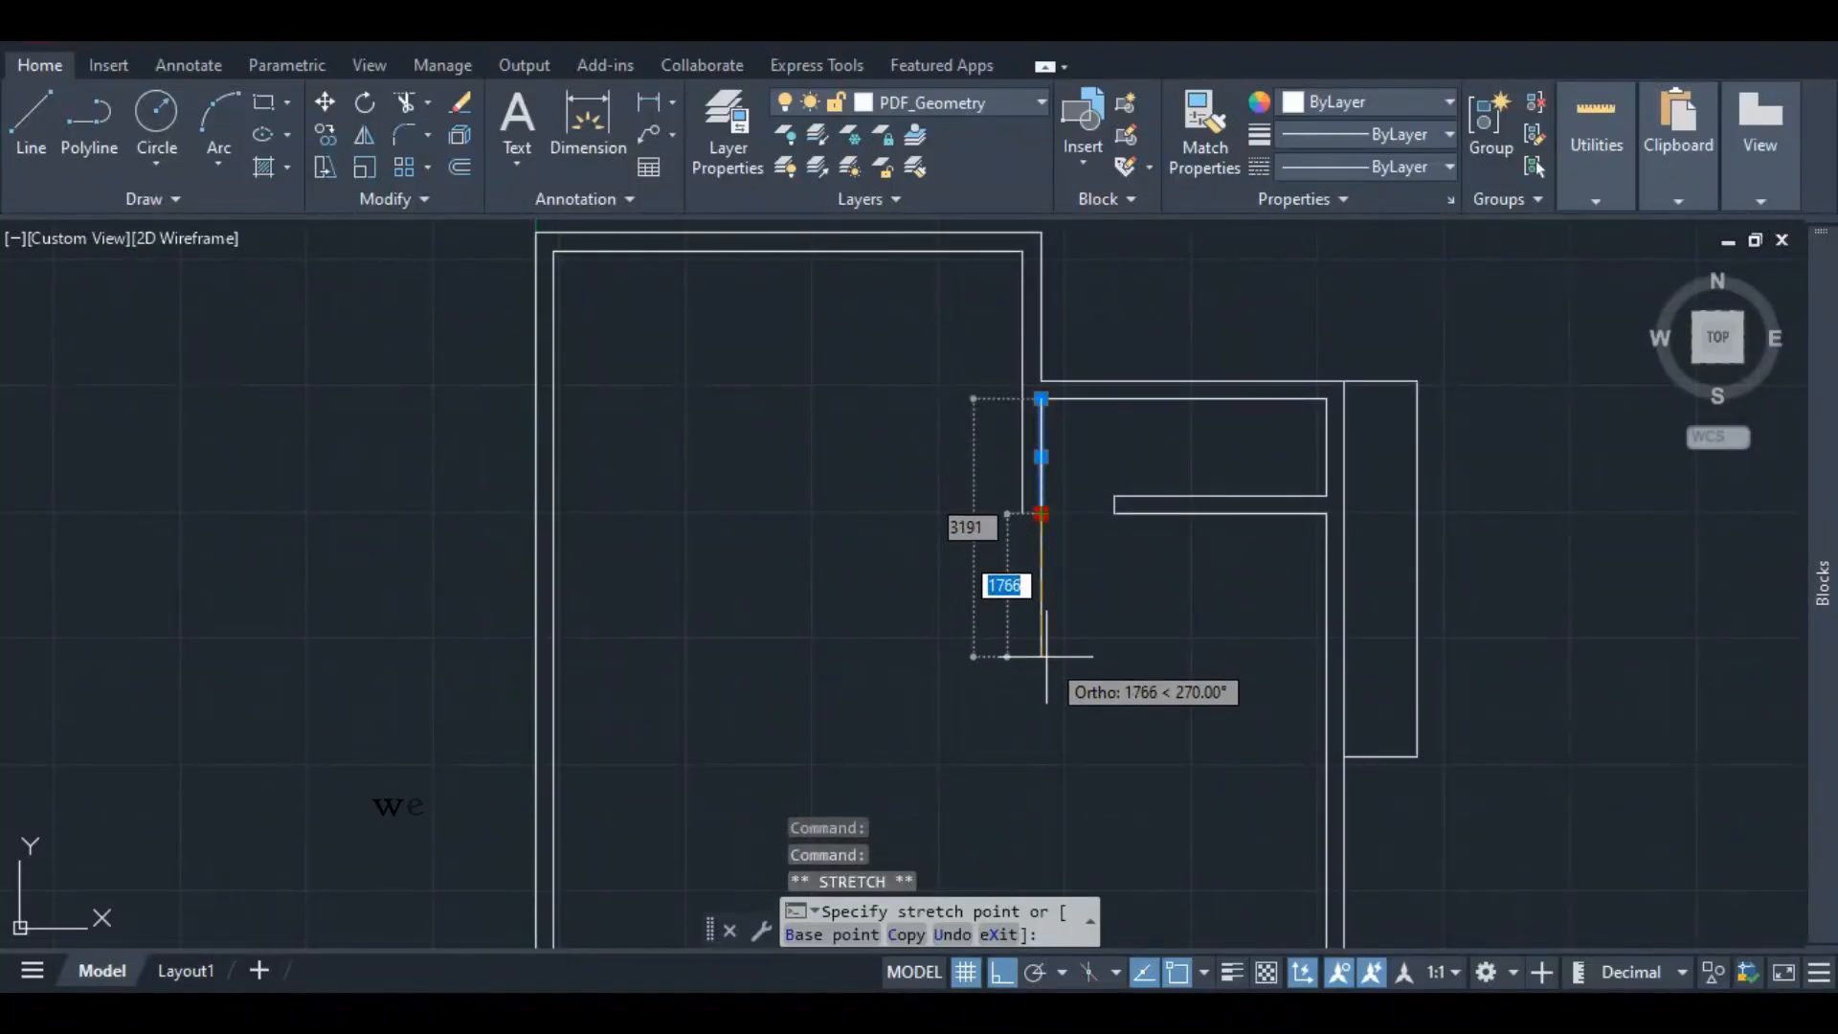
text(39)
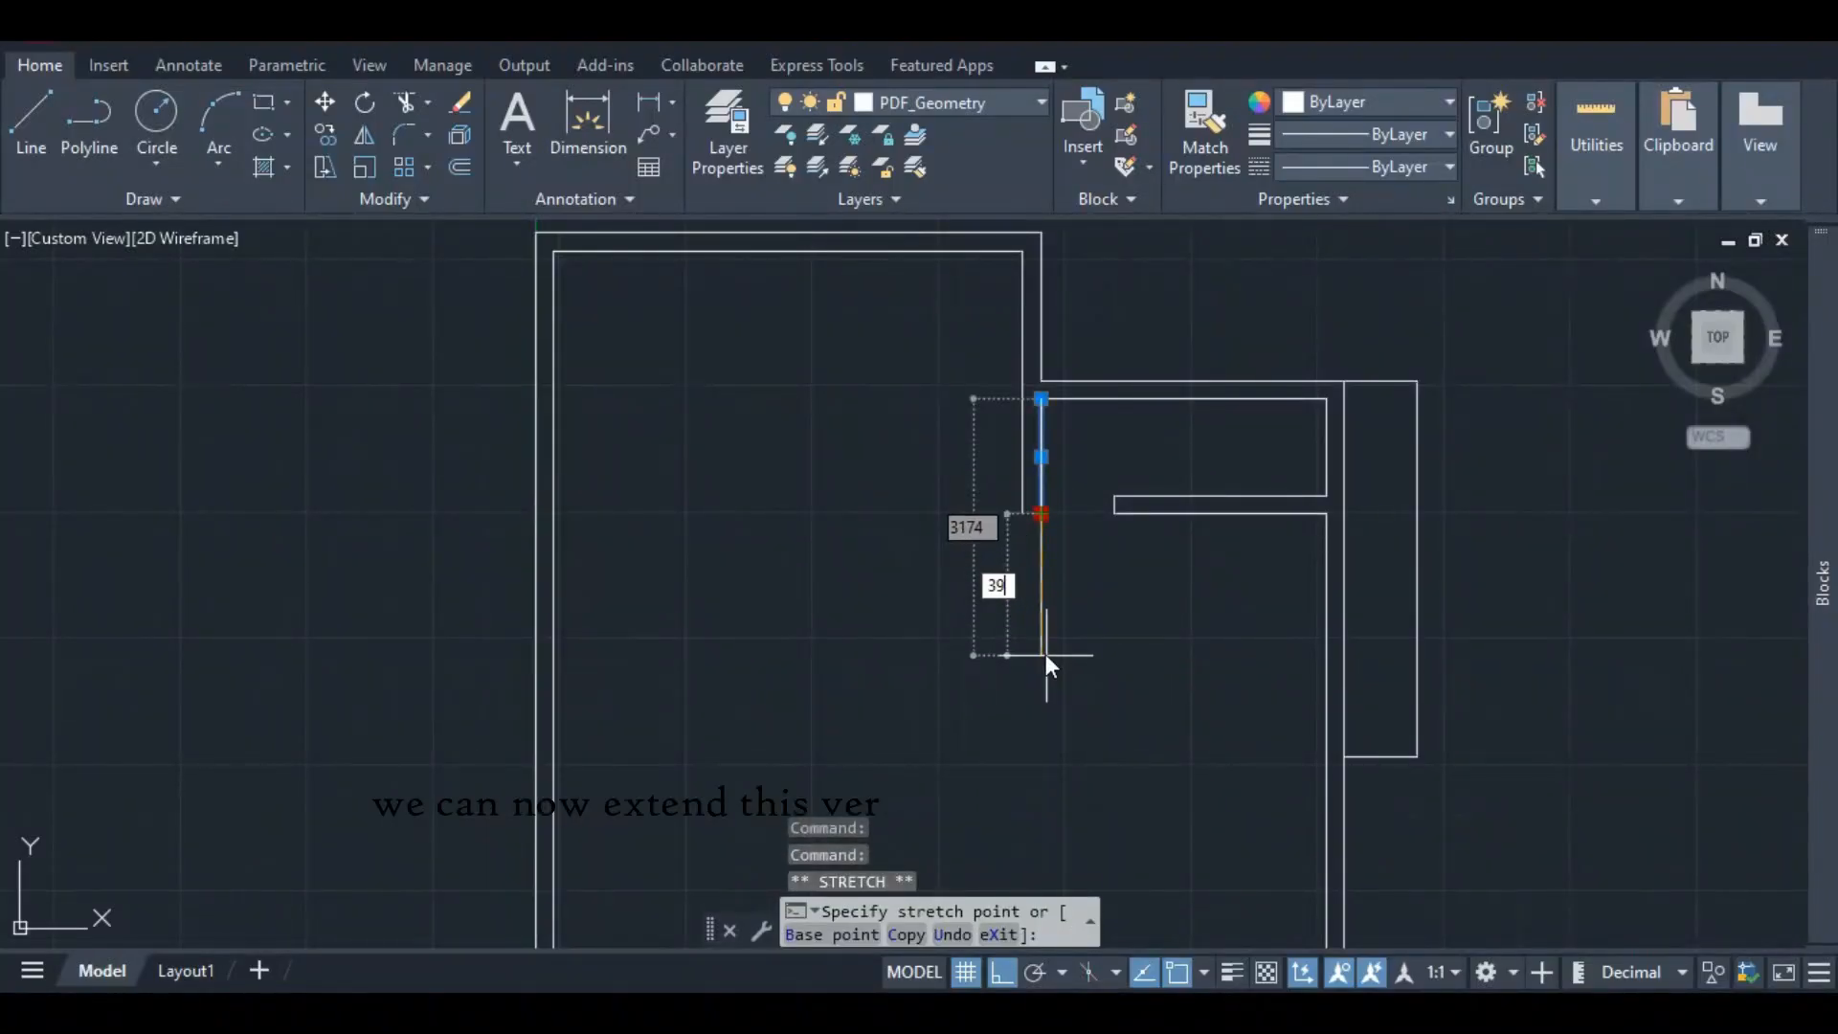
text(75)
key(Return)
- Stretch the lower end of the parallel wall line beside it down level with the extended kitchen wall line
scroll(1059, 534, down, 4)
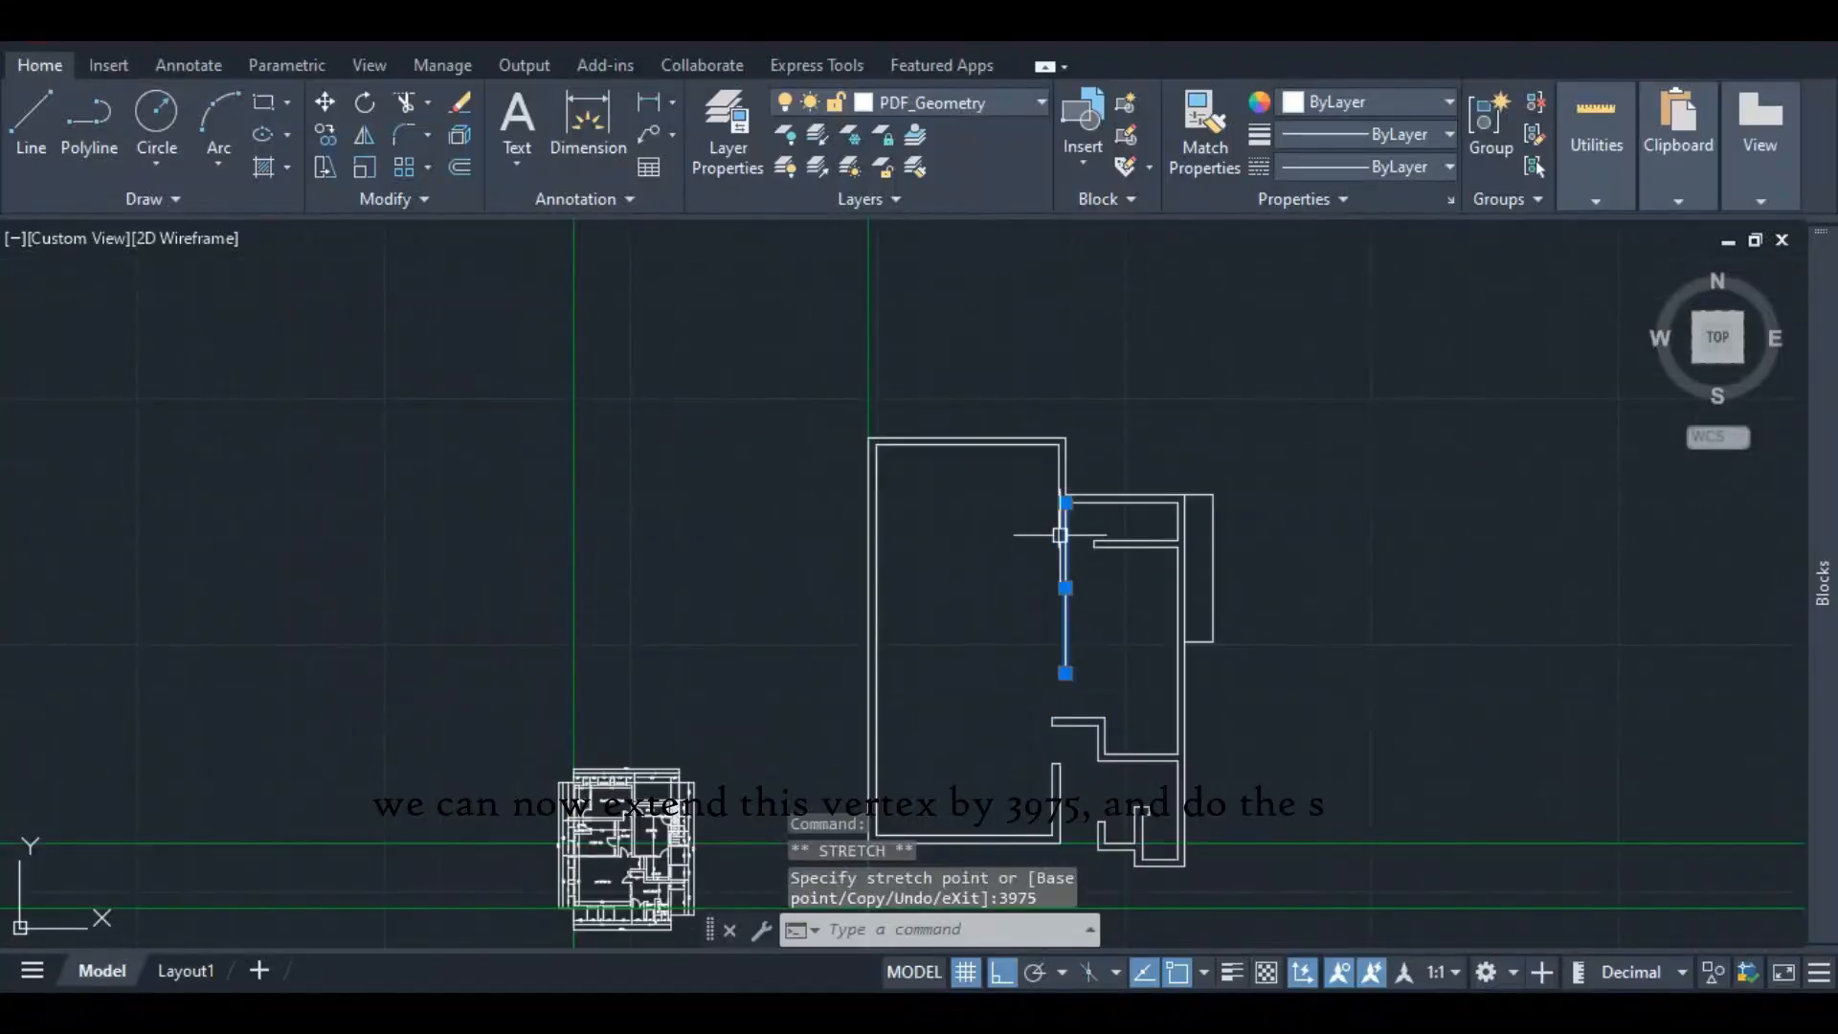
scroll(1059, 534, up, 2)
click(1053, 539)
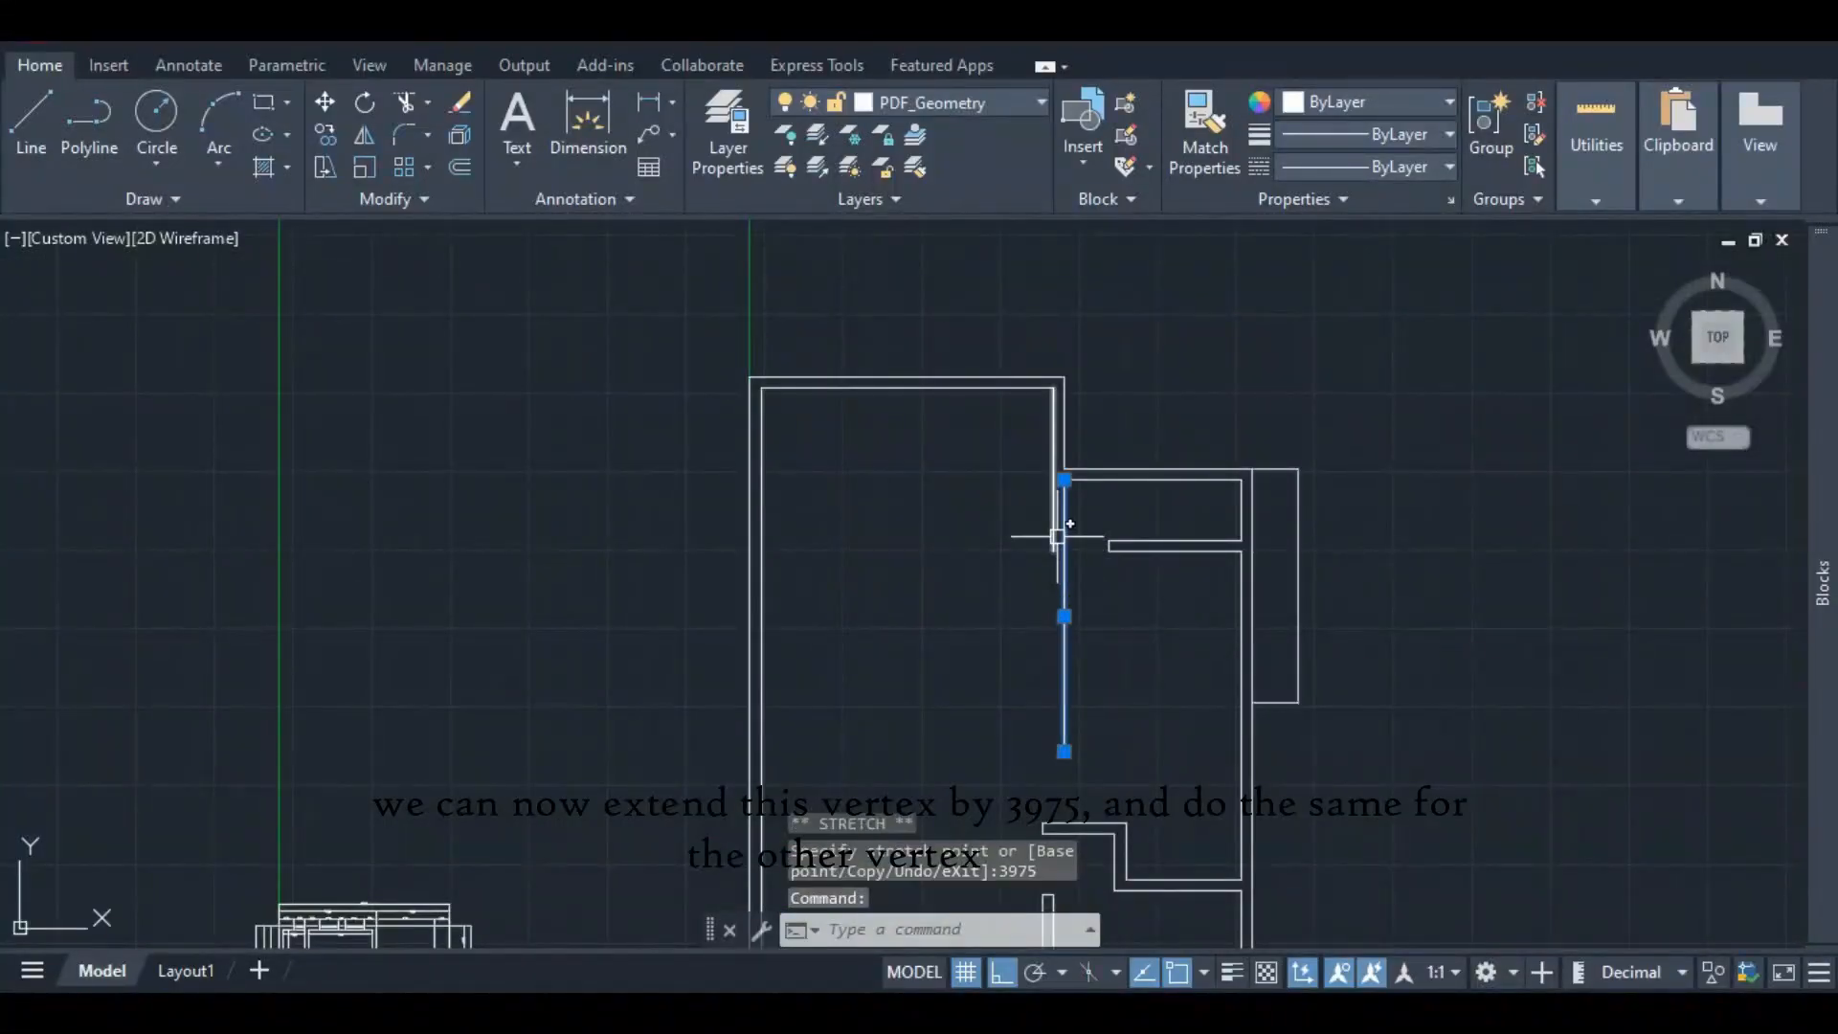
click(1053, 552)
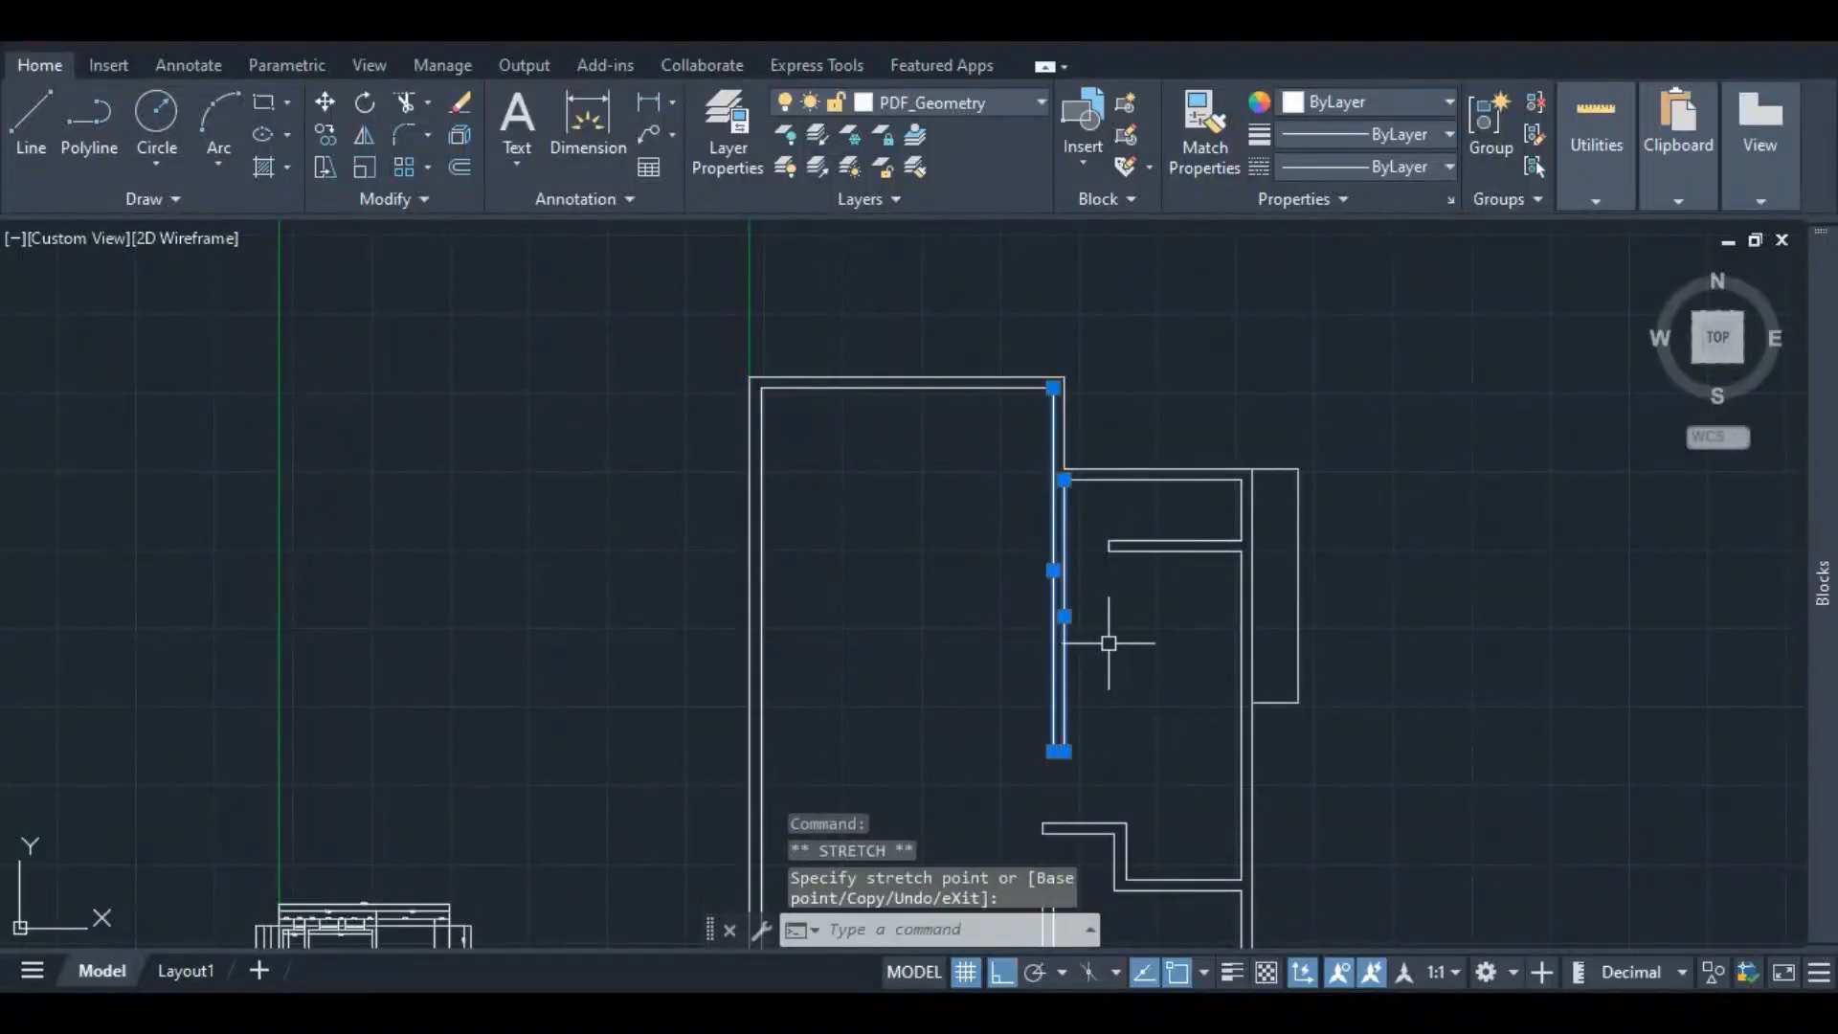
- Draw the kitchen-dining partition line horizontally from the lower end of the kitchen's left wall line to the right inner wall line
scroll(1115, 665, down, 4)
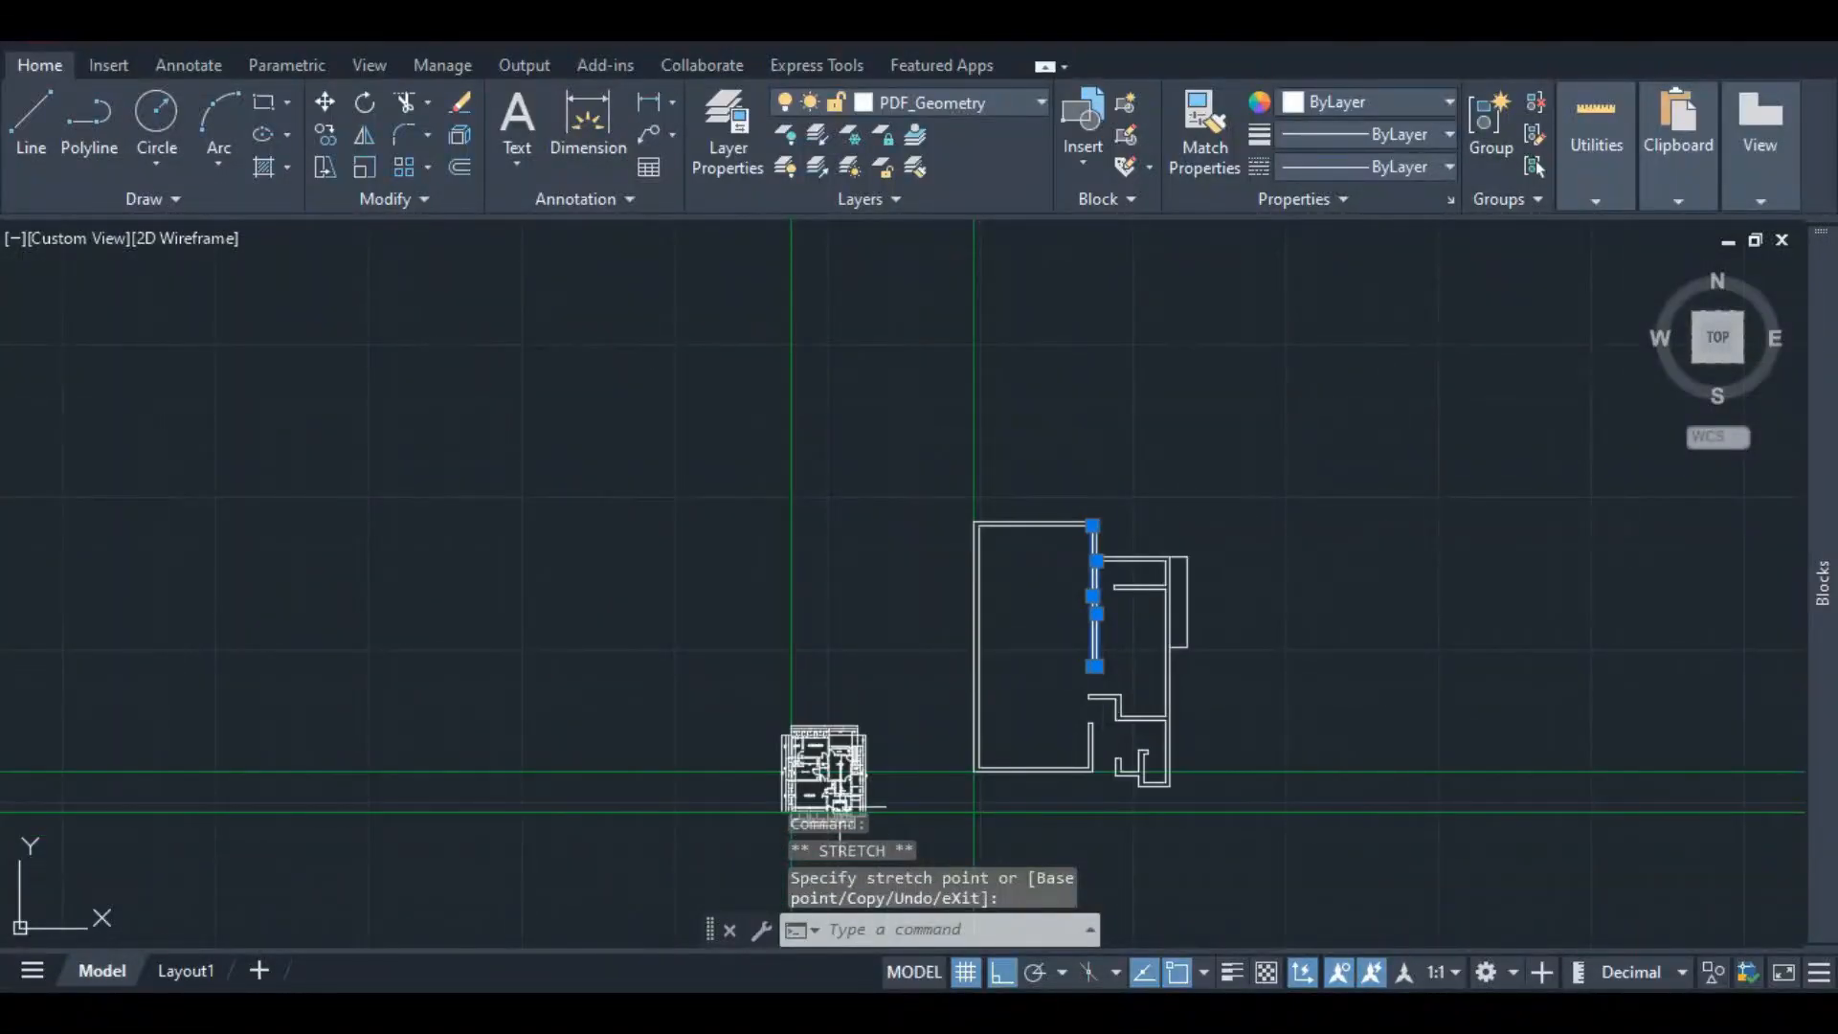
scroll(839, 802, up, 10)
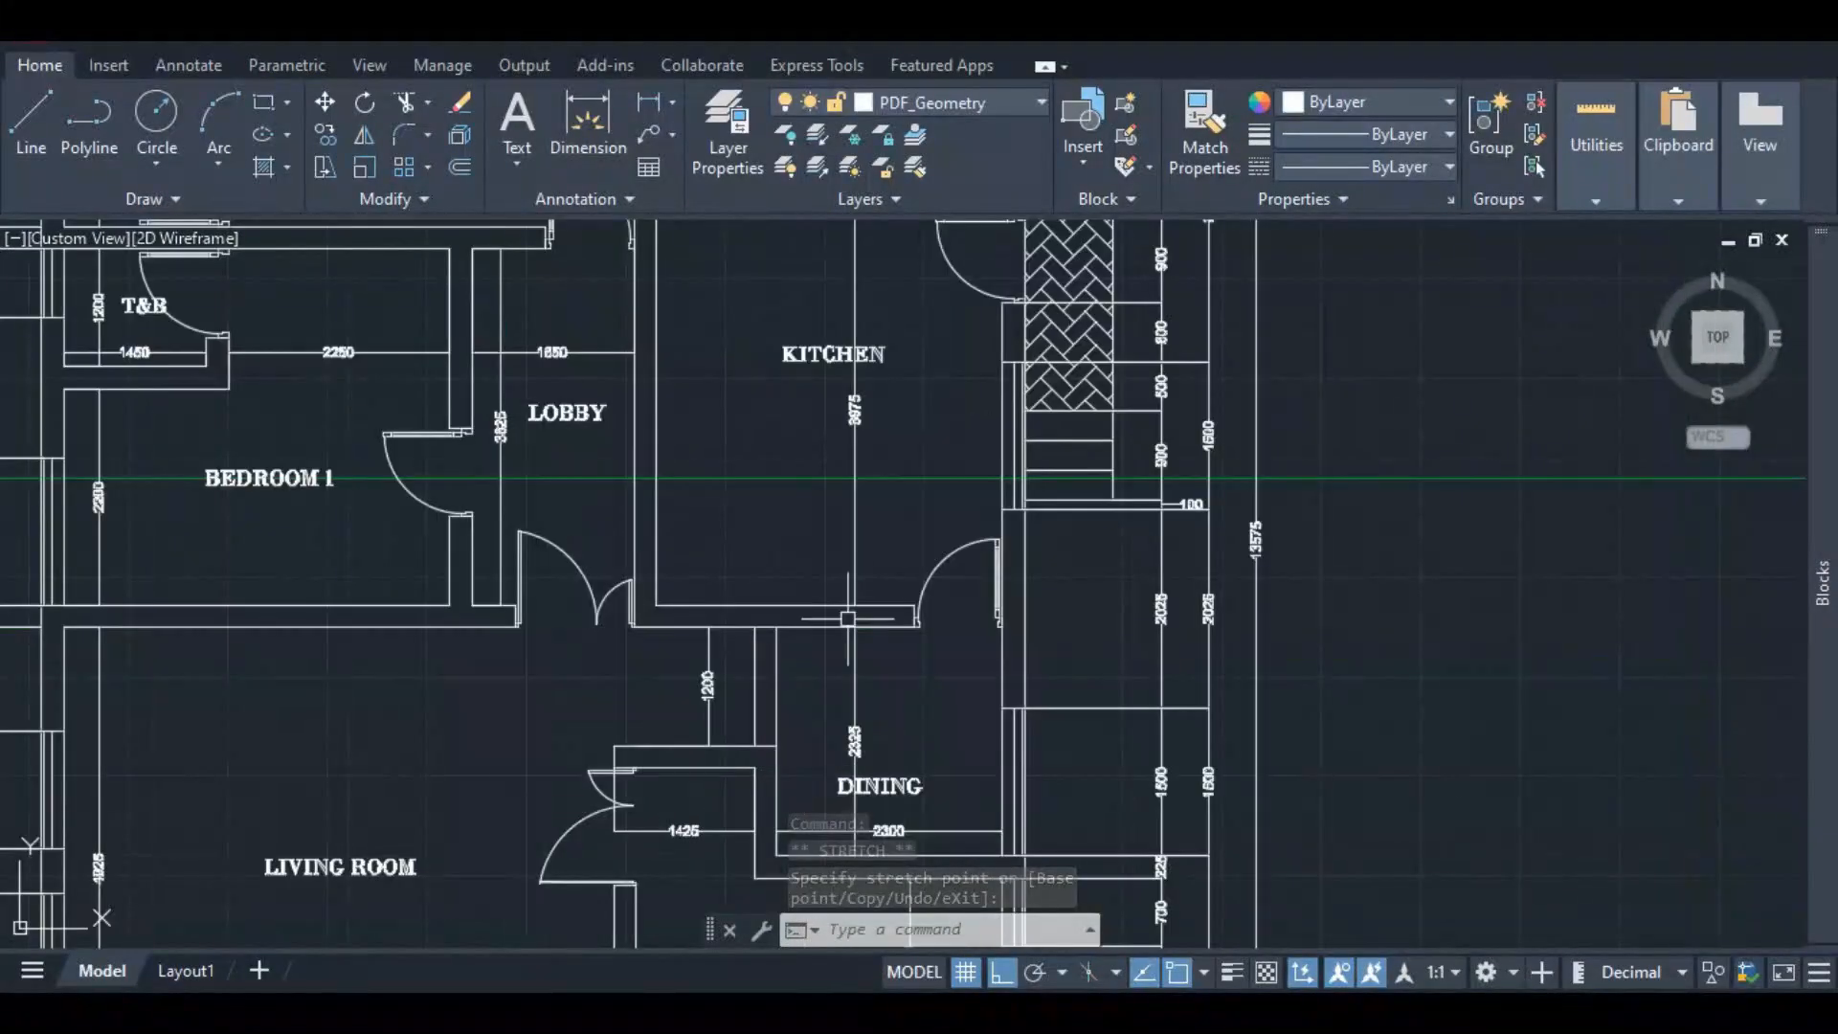
scroll(838, 802, down, 2)
scroll(840, 585, up, 4)
scroll(718, 612, down, 2)
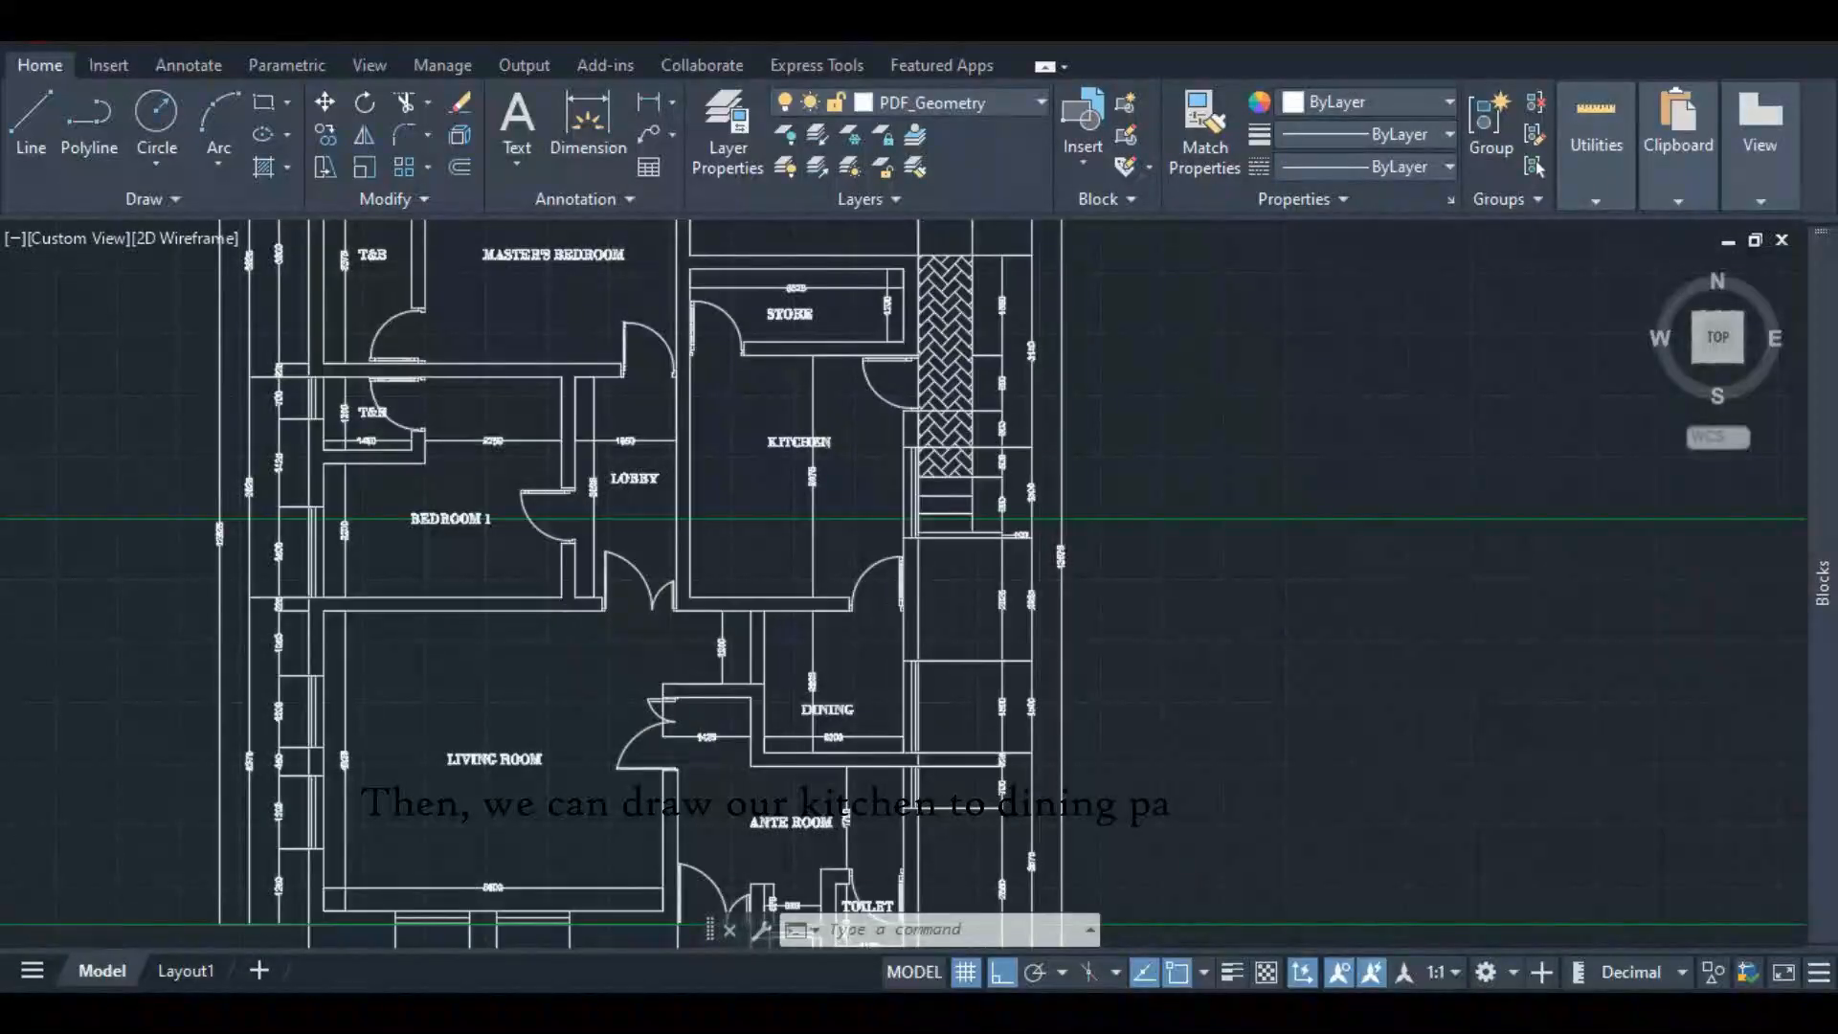
scroll(713, 650, down, 6)
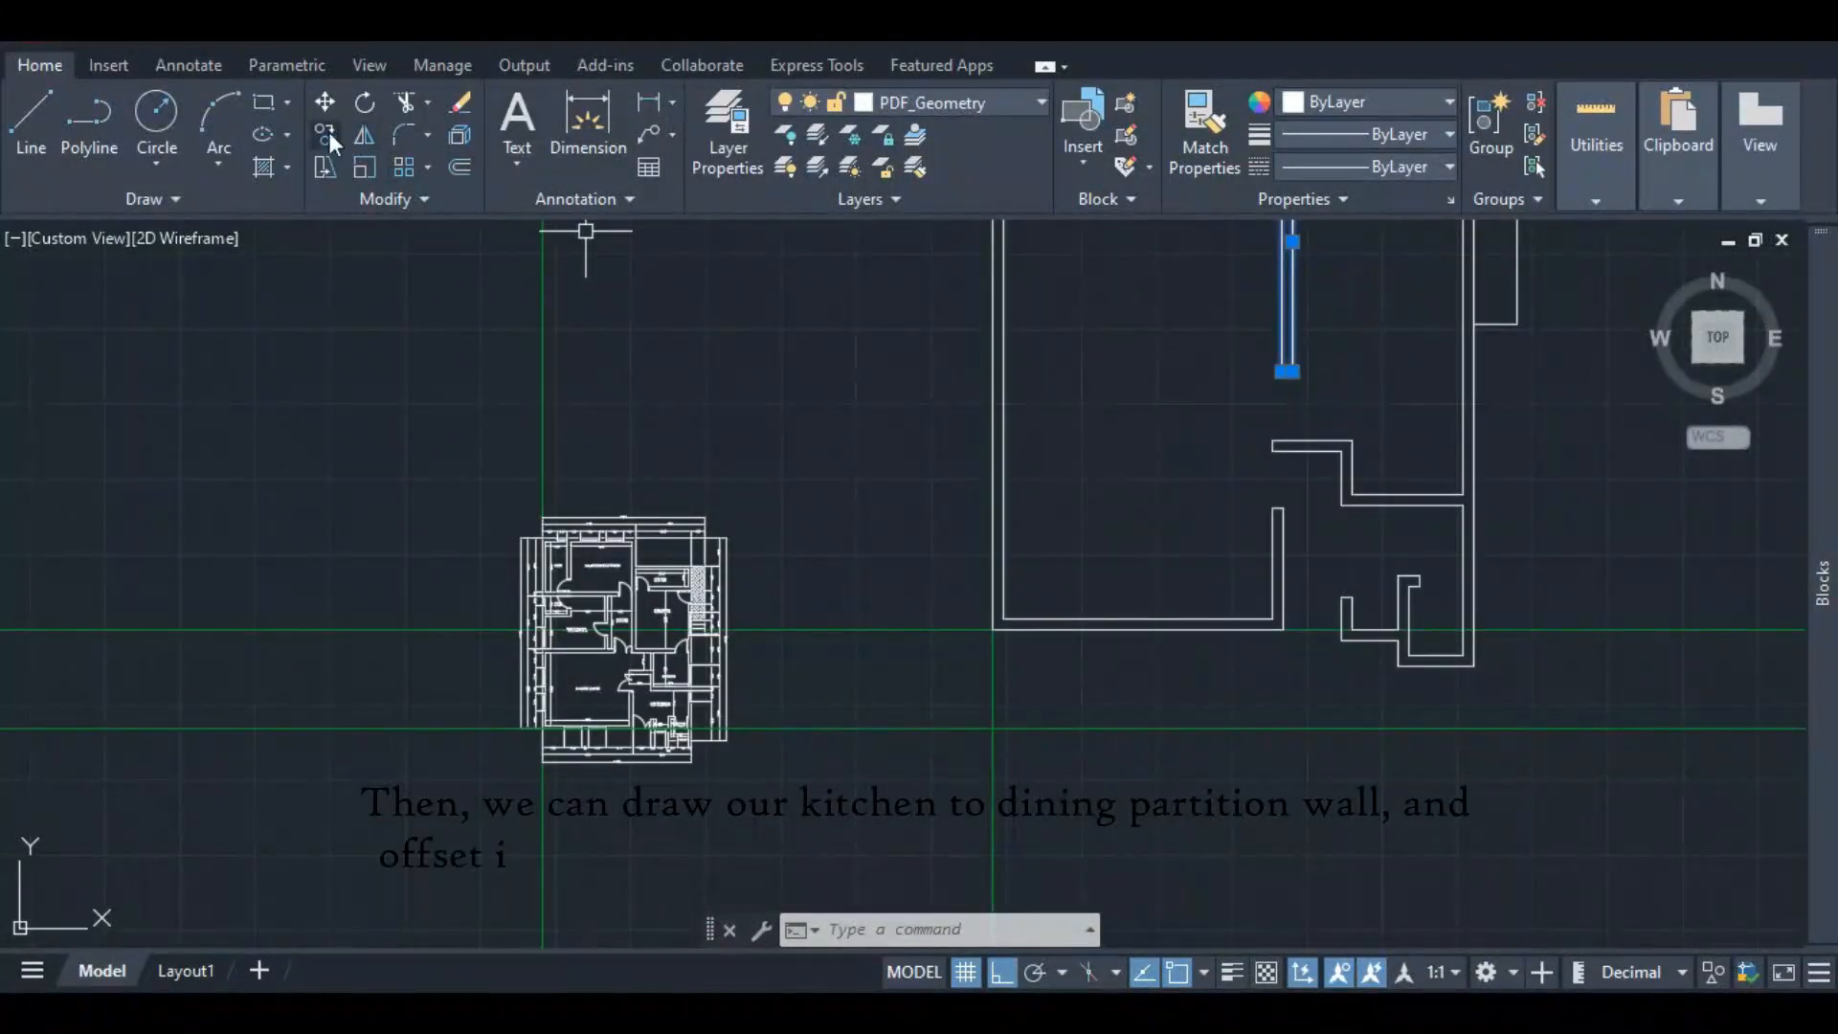
click(9, 123)
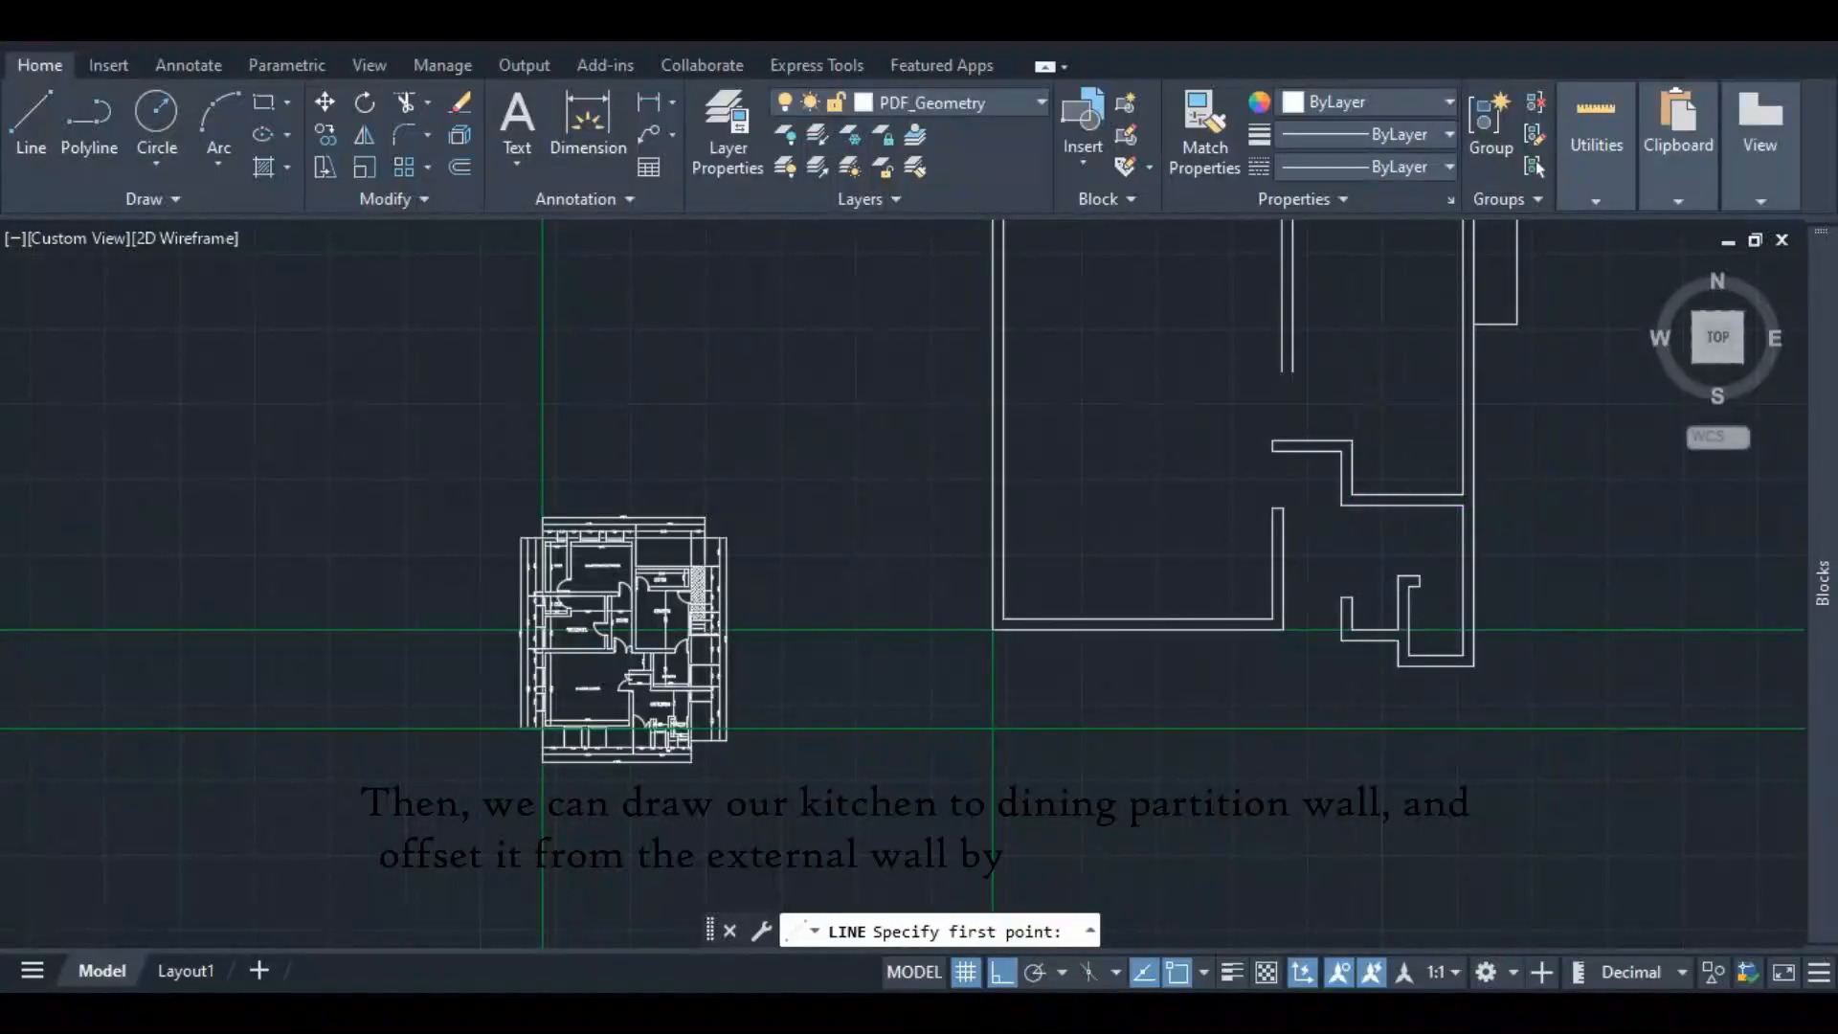
scroll(1246, 523, down, 5)
scroll(1311, 431, up, 5)
scroll(1227, 574, up, 2)
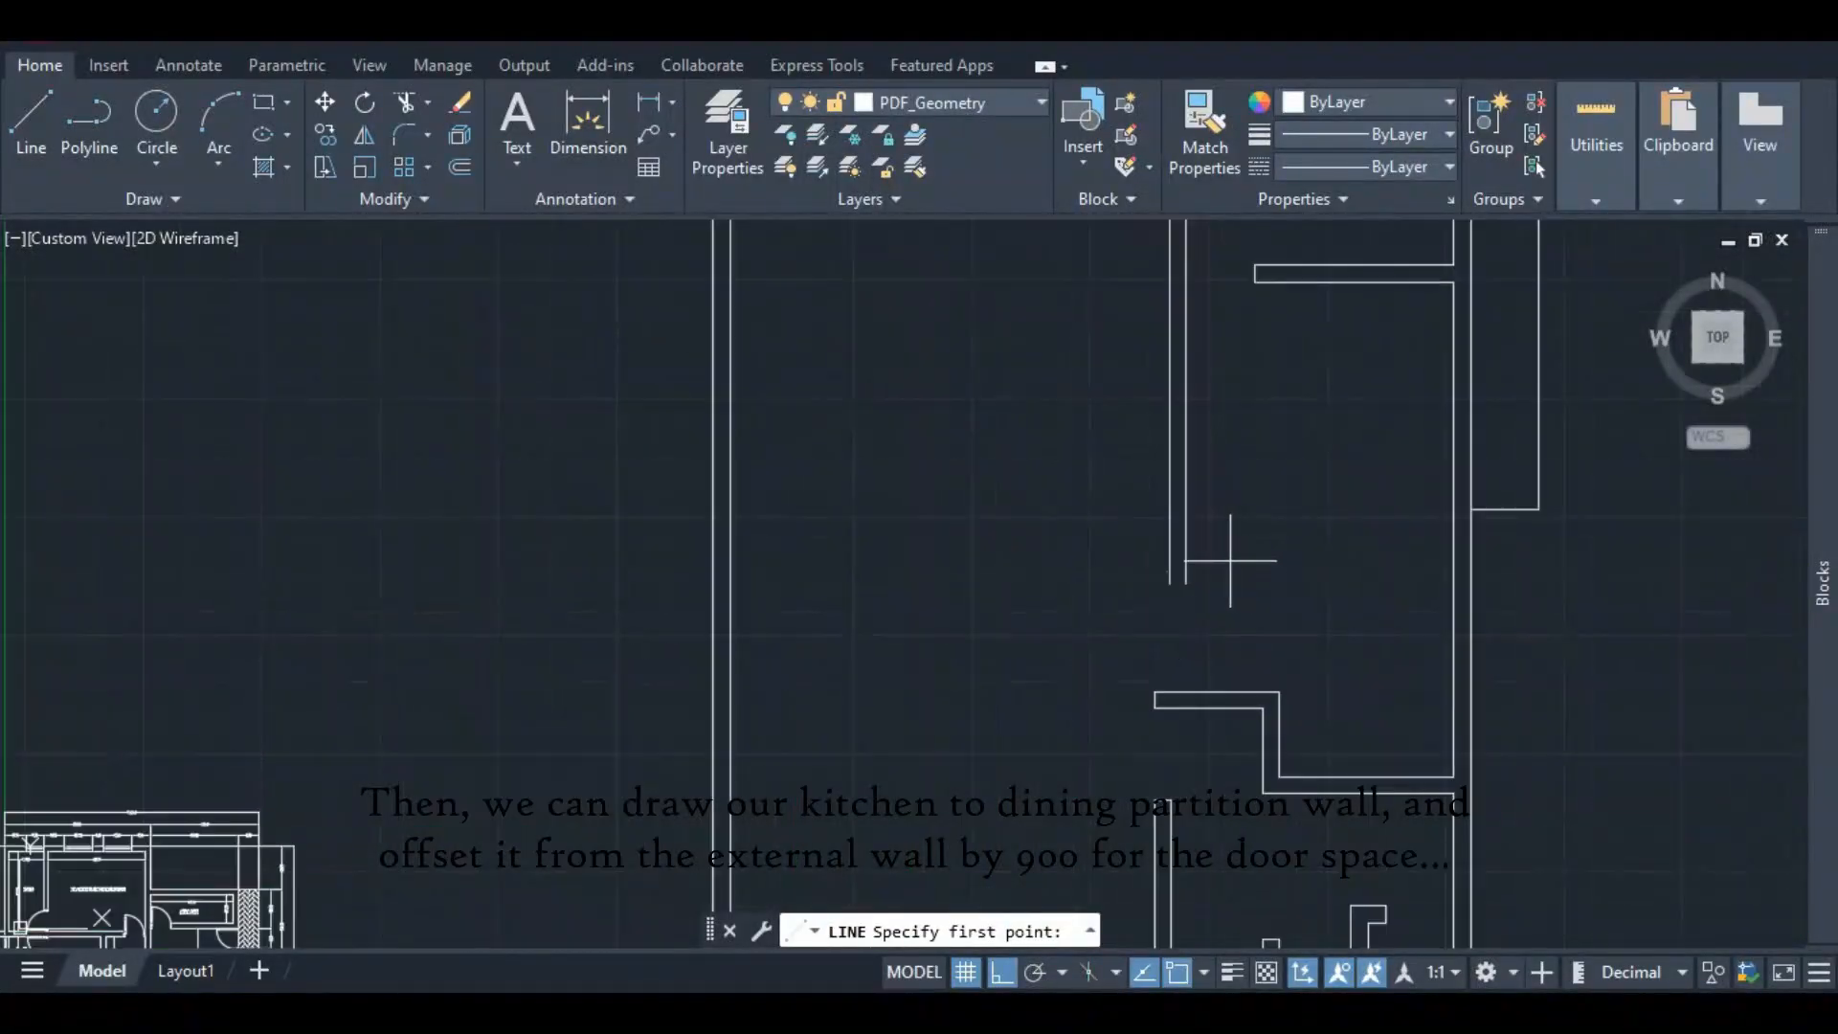
click(1186, 583)
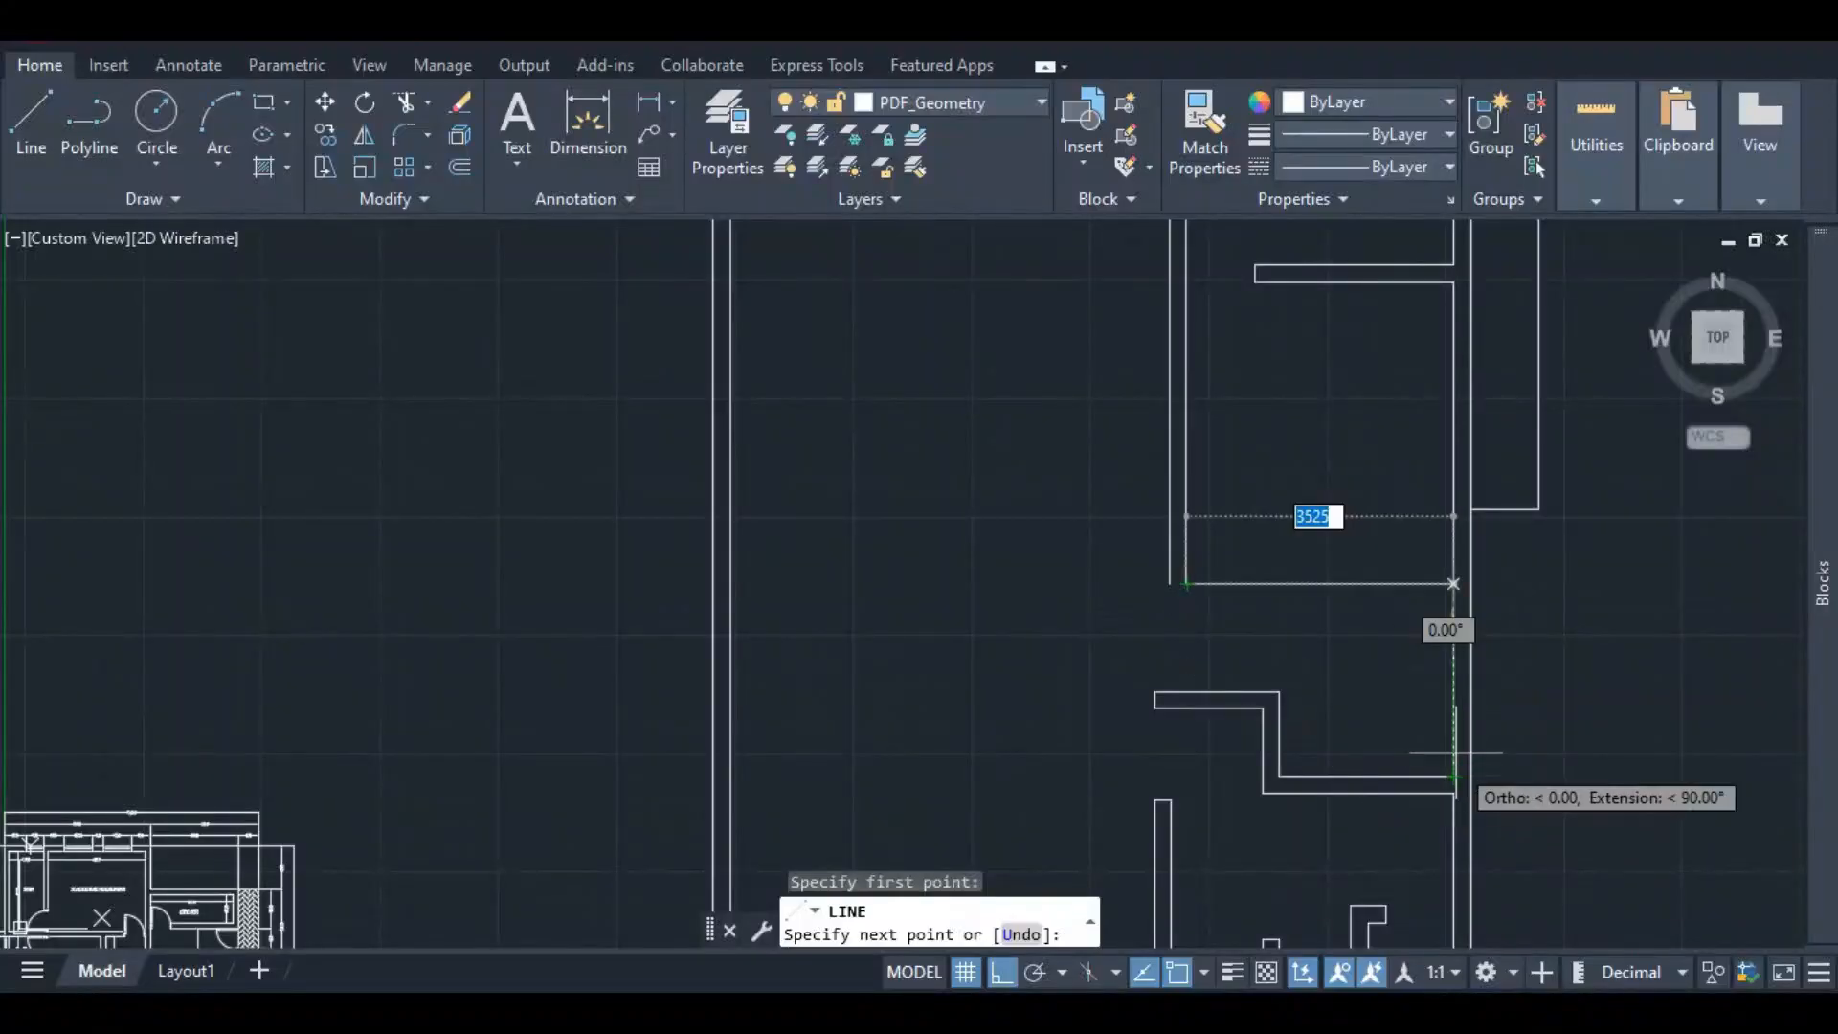
click(1452, 583)
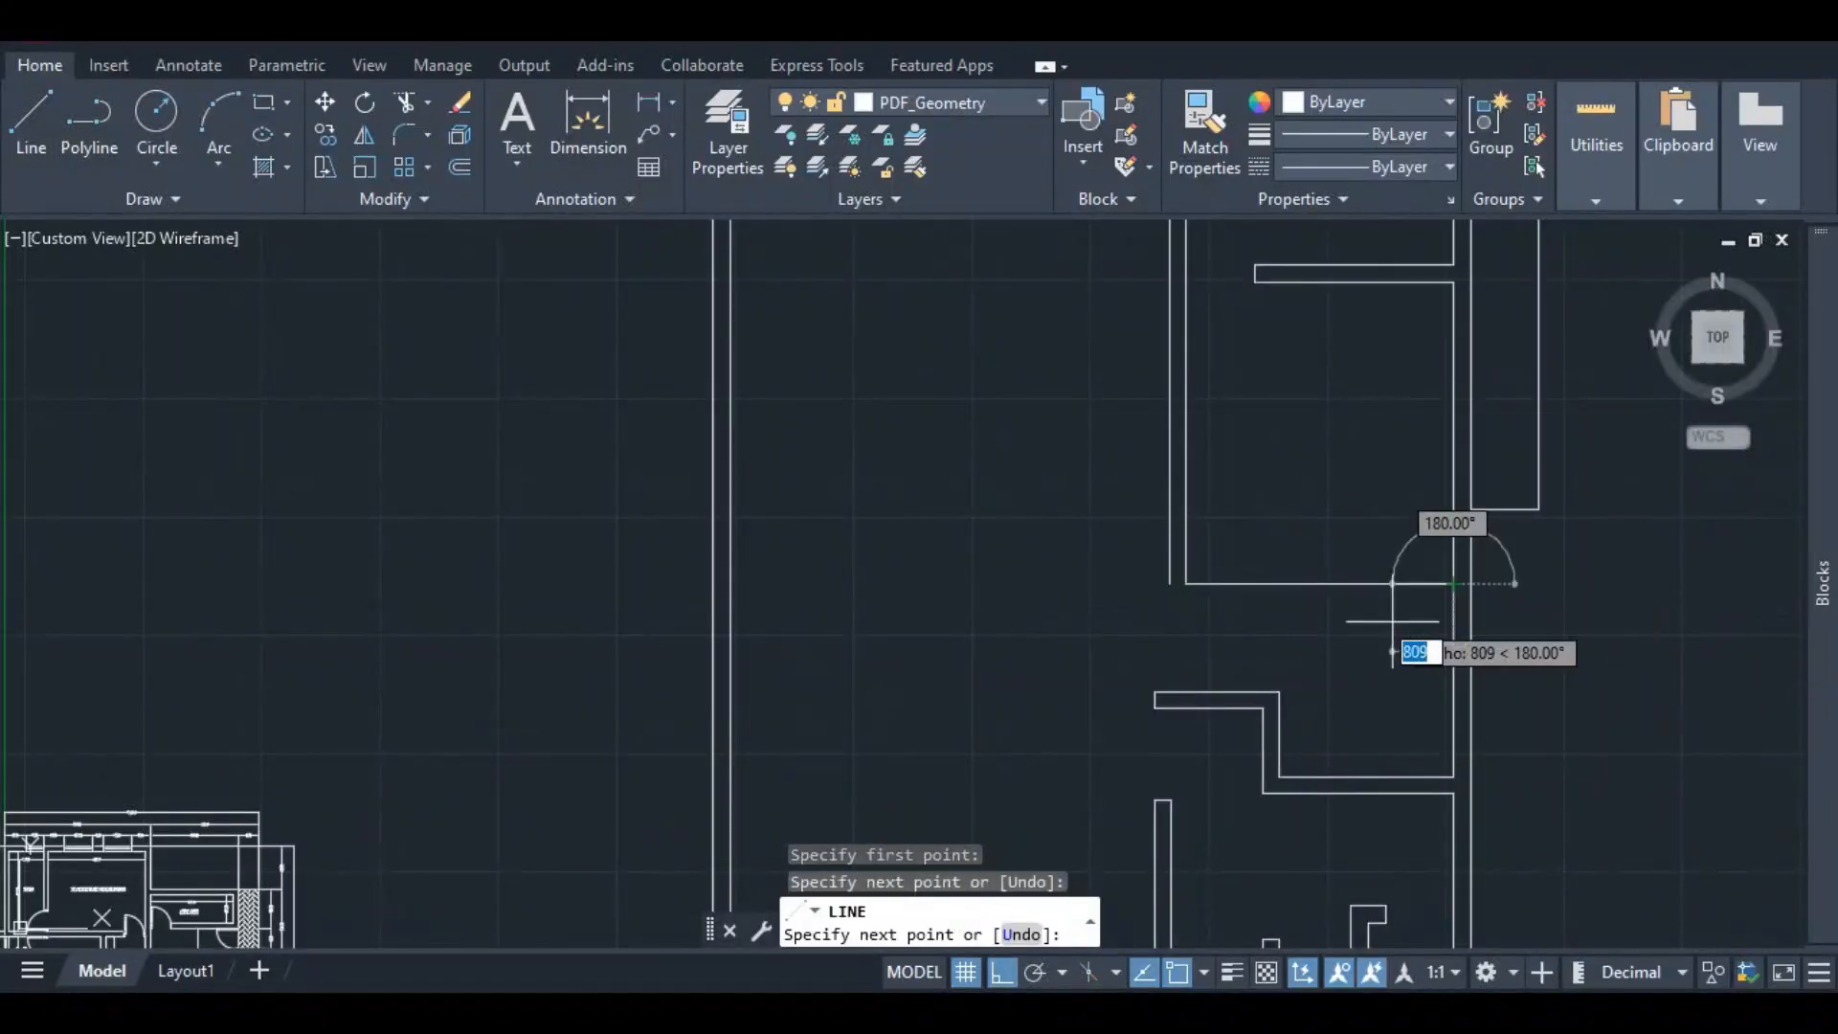
key(Escape)
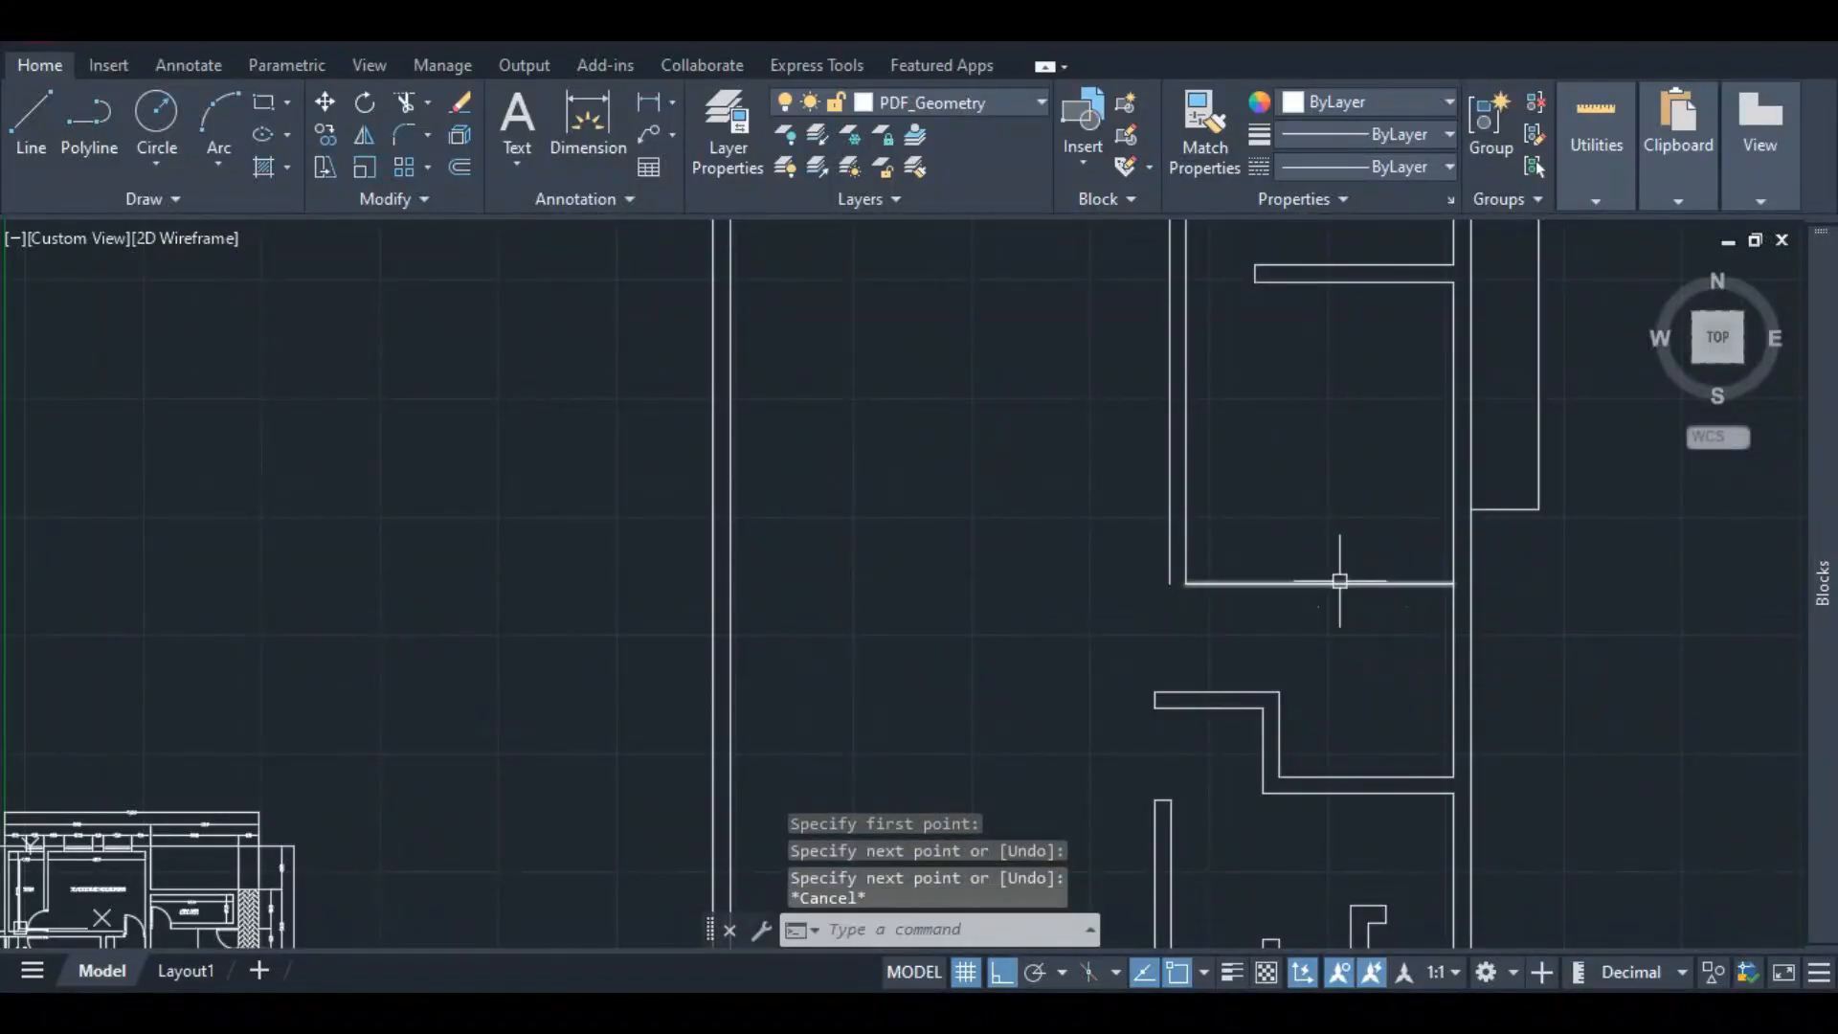
- Copy the kitchen-dining partition line 225 downward to give the wall its thickness
click(1330, 581)
right_click(1330, 581)
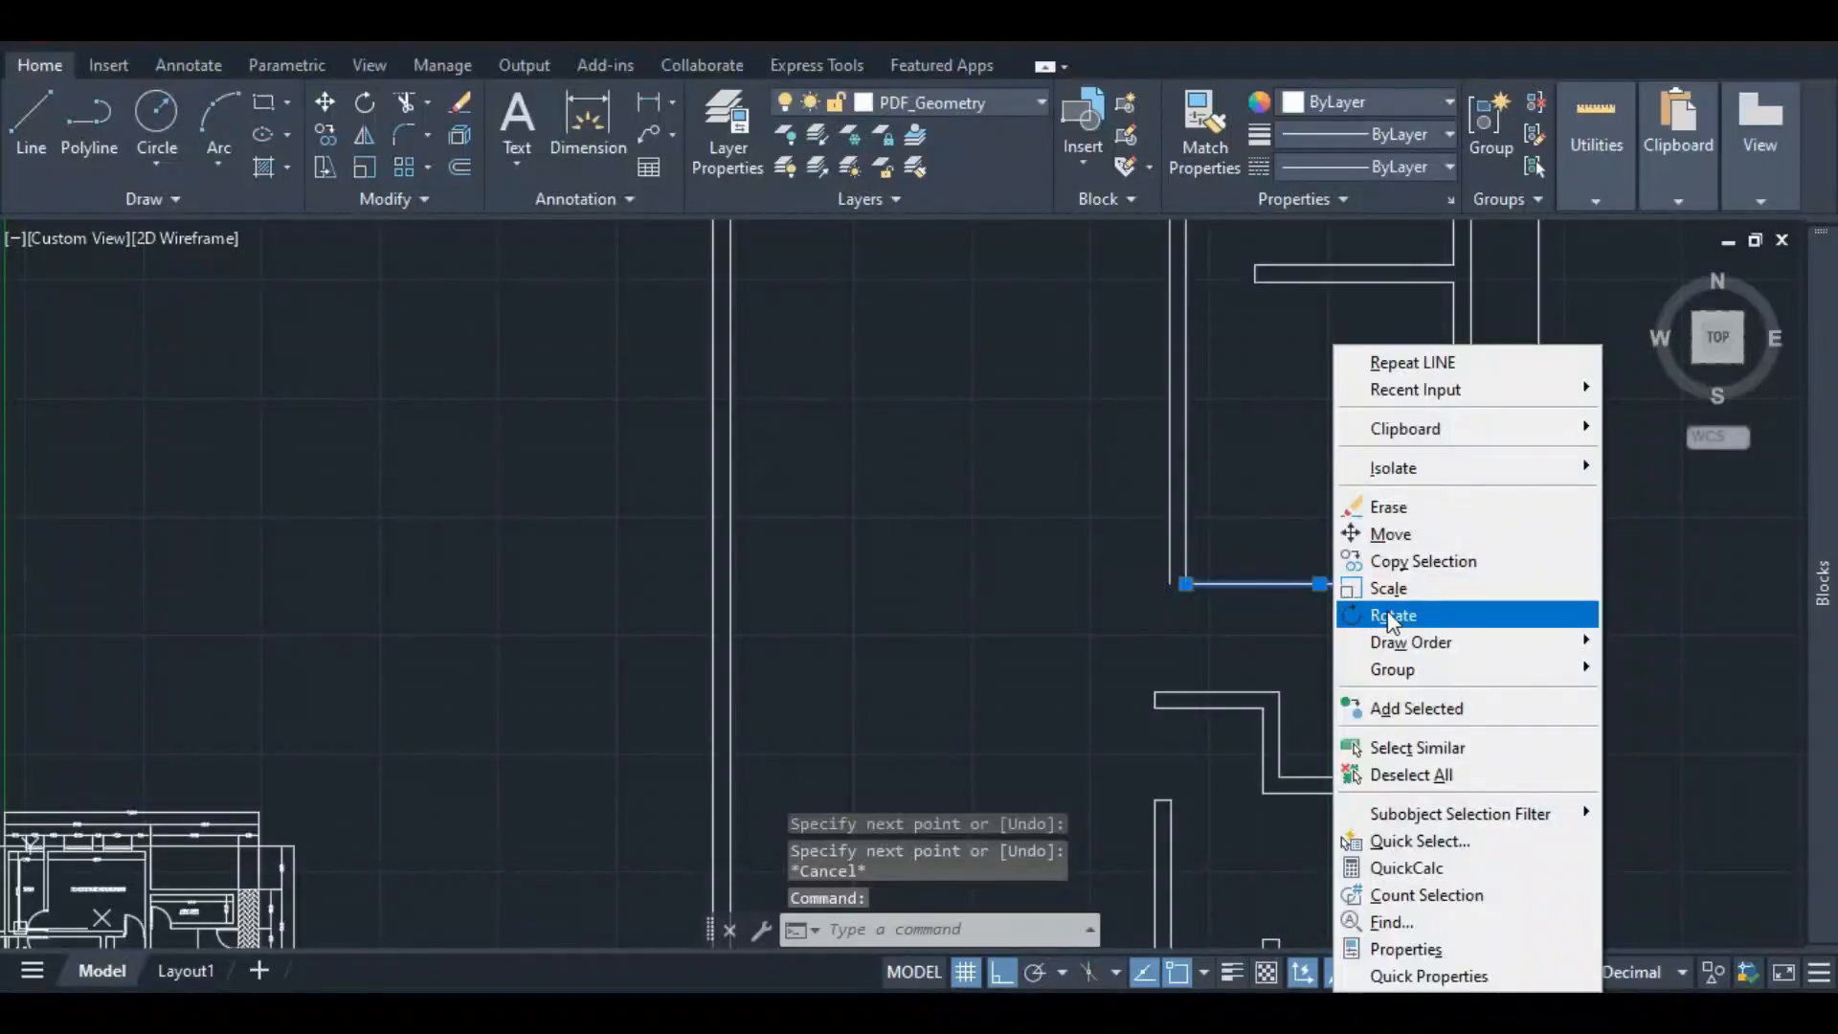
click(1359, 557)
click(1186, 582)
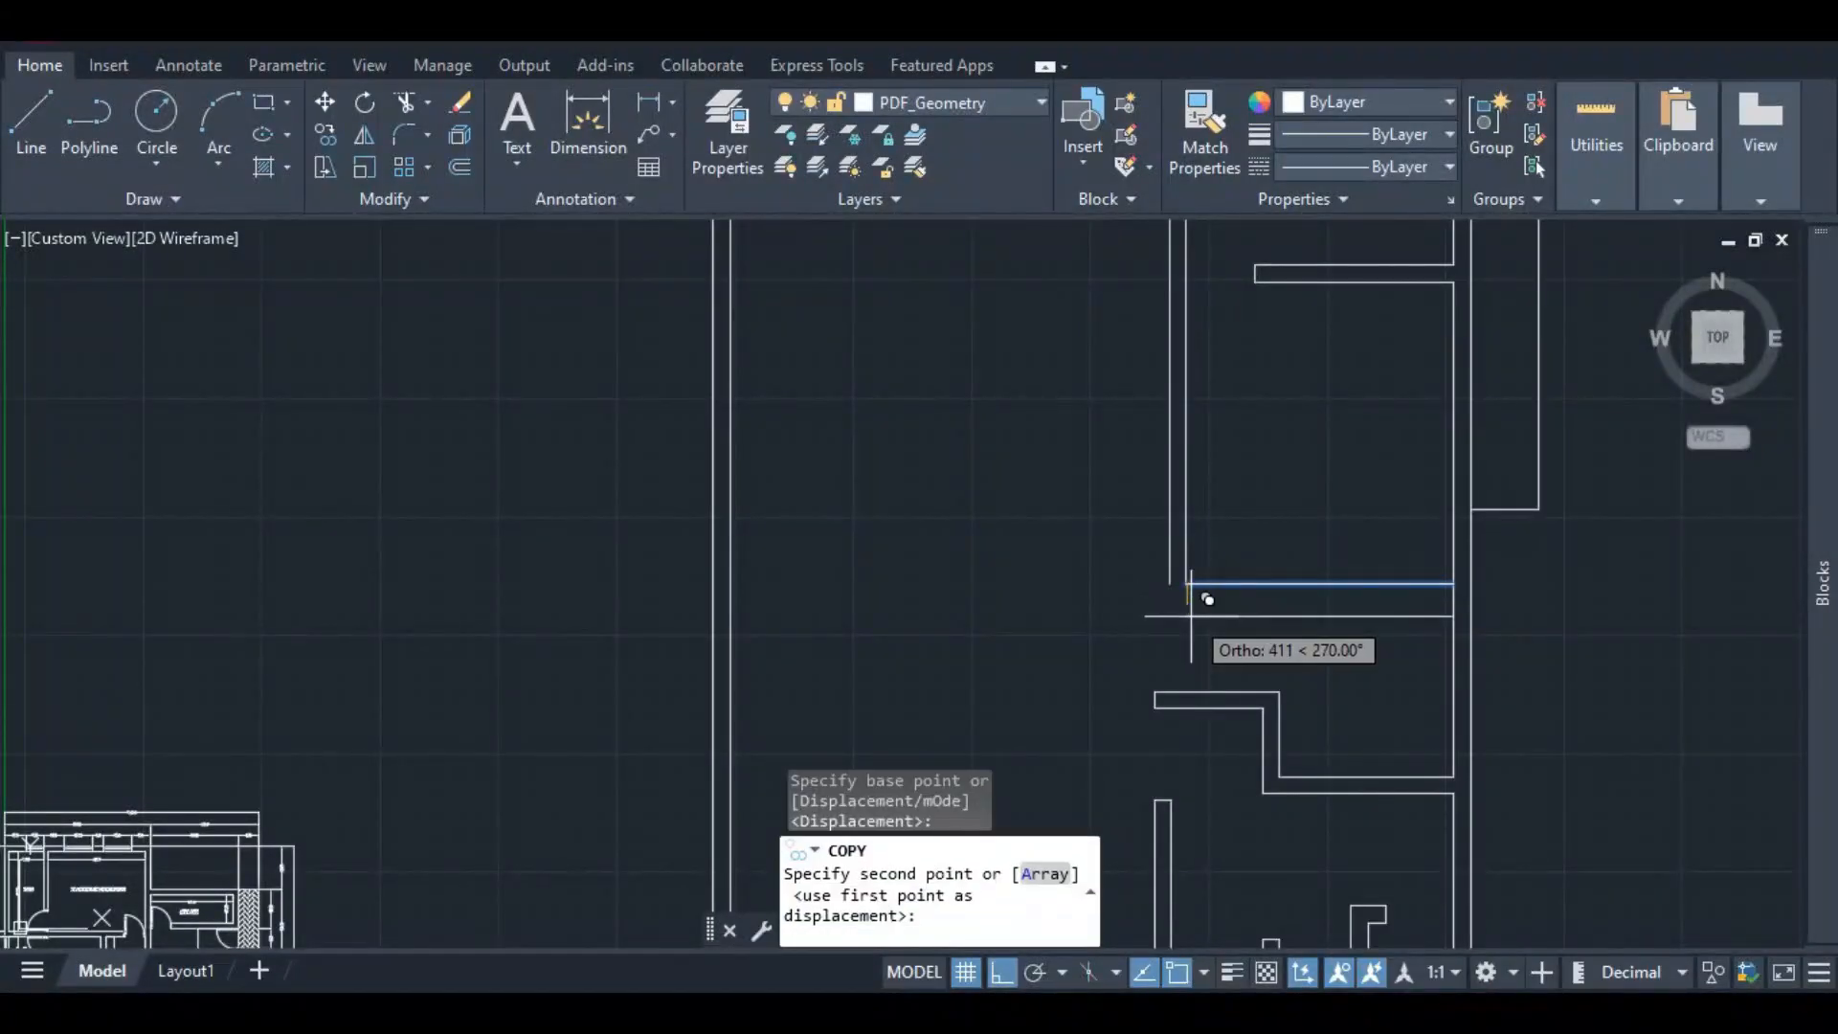
text(225)
key(Return)
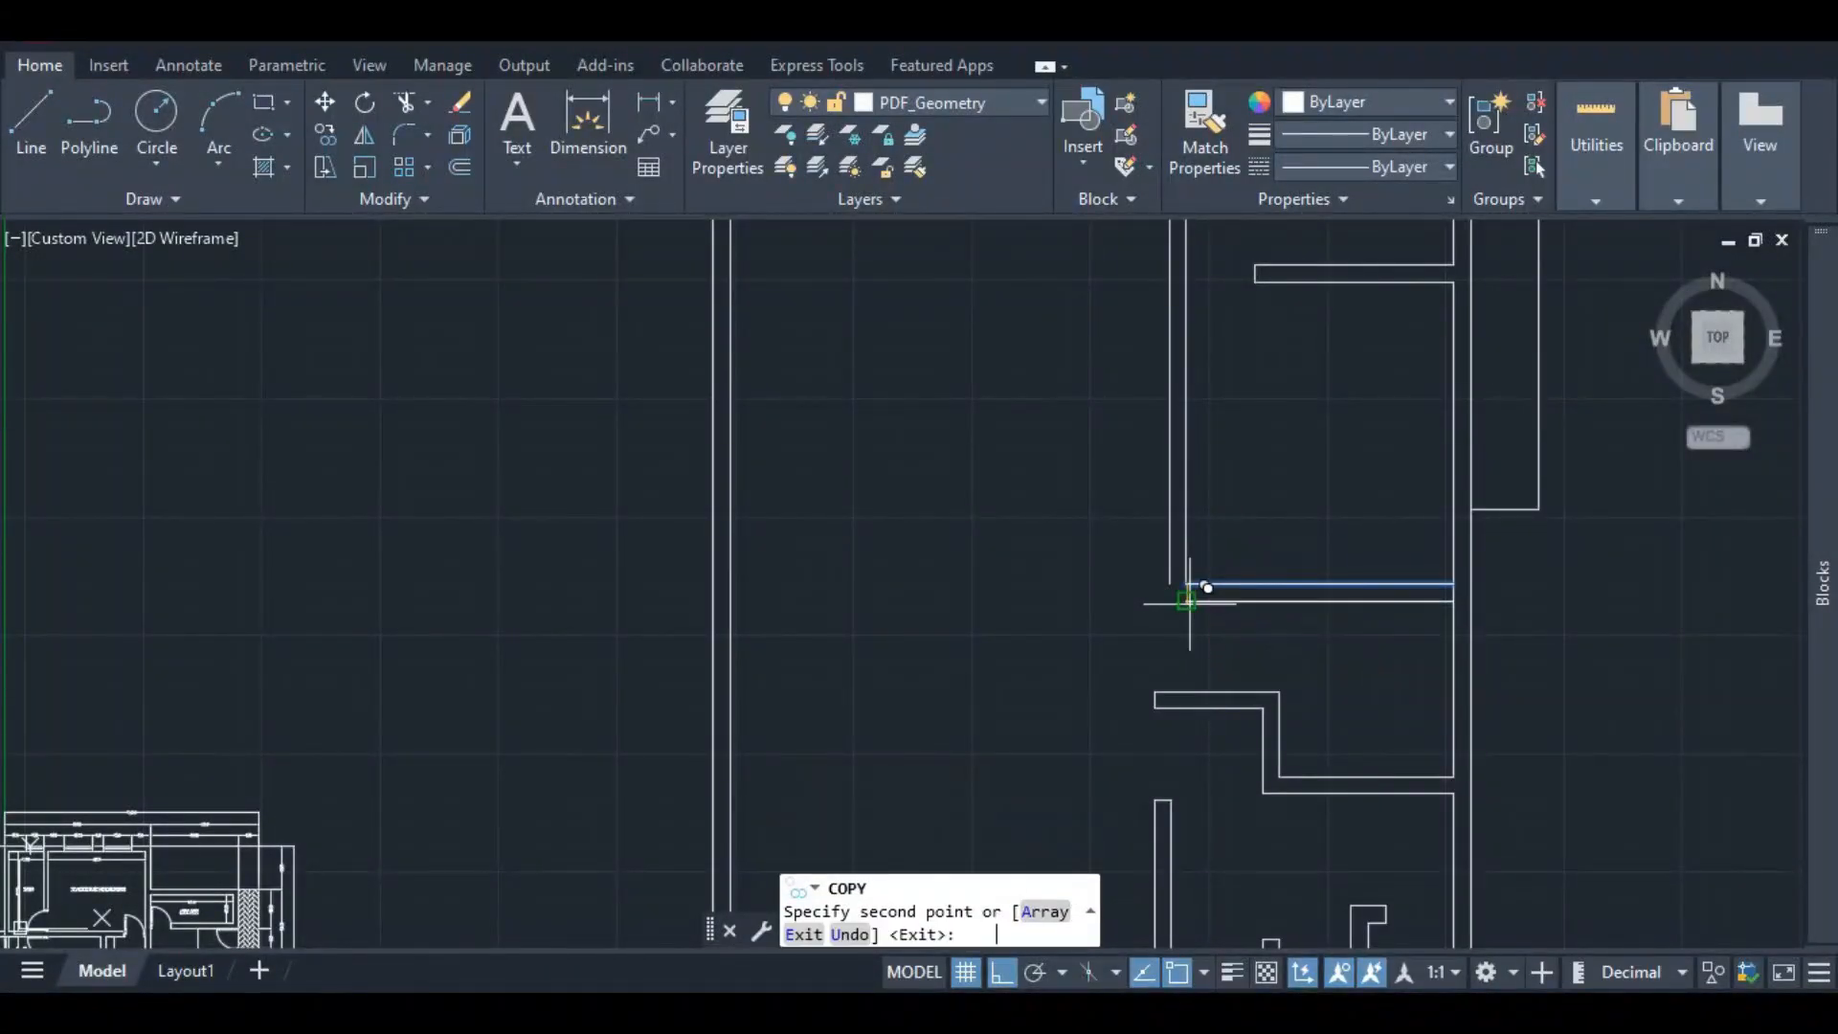
key(Escape)
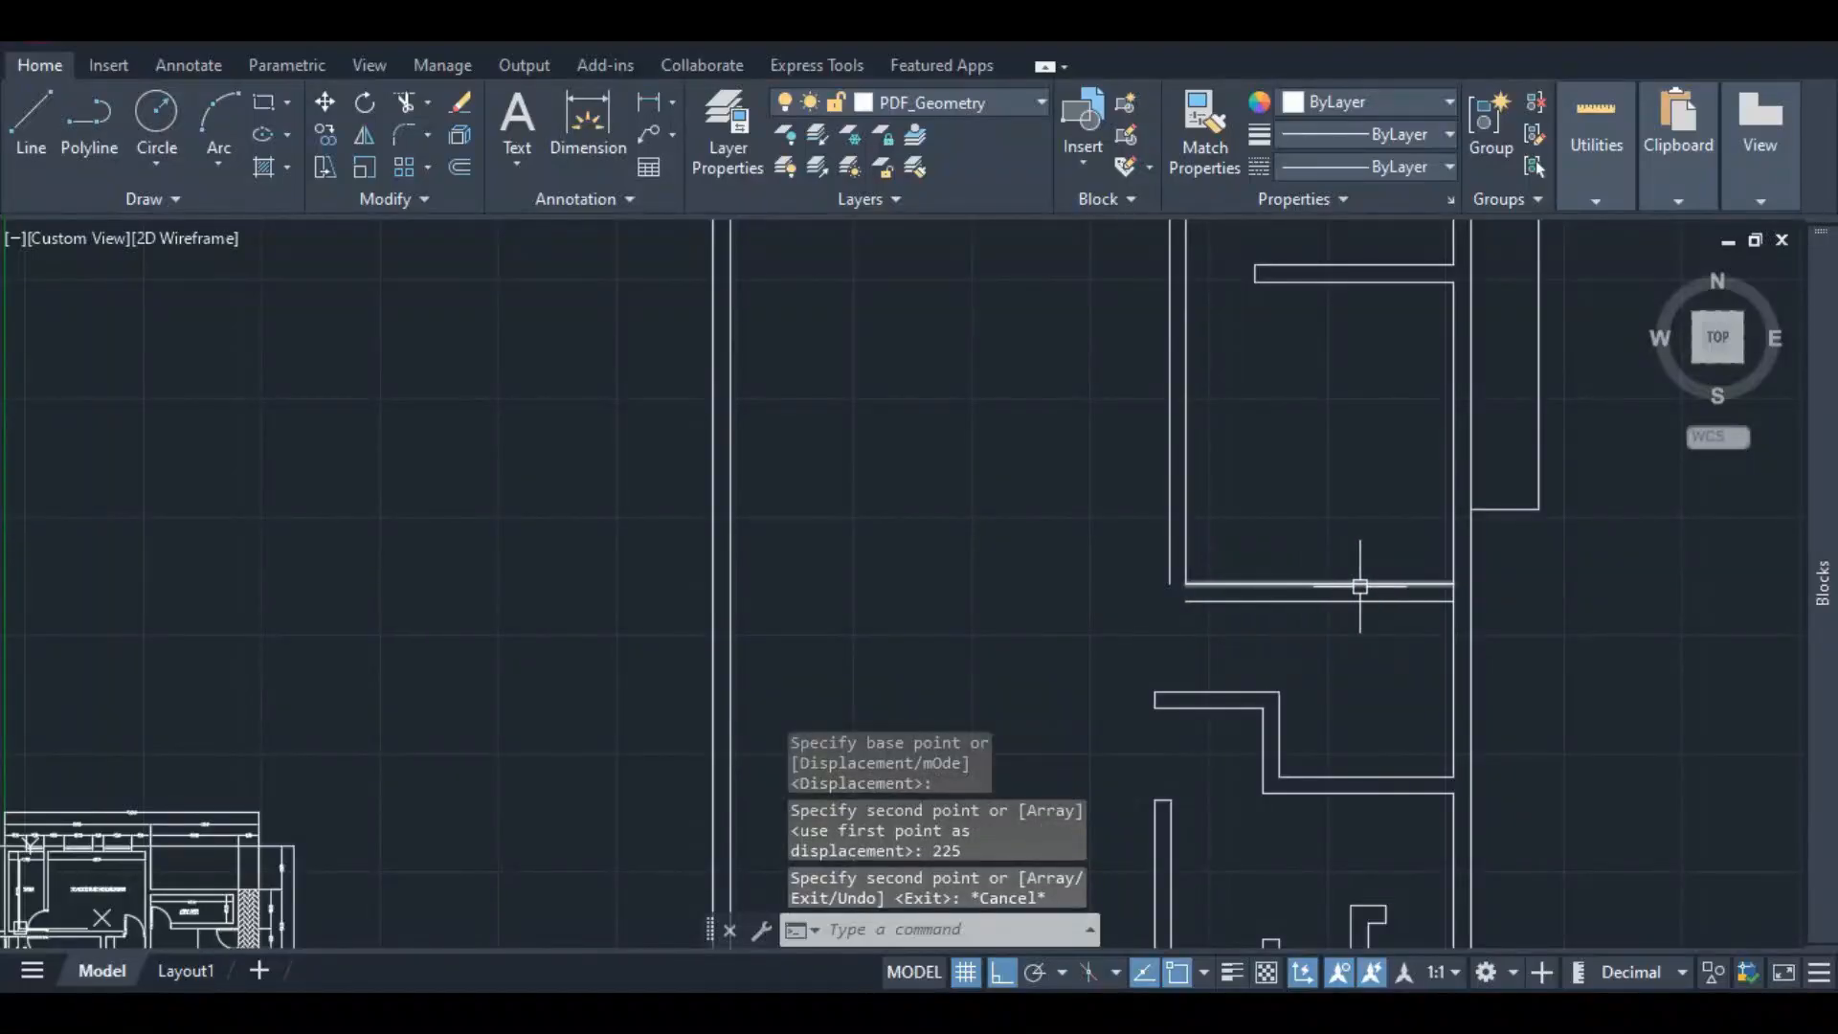
- Shorten both kitchen-dining partition lines by 900 at their right ends, leaving a door opening beside the right inner wall line
click(1423, 585)
click(1453, 583)
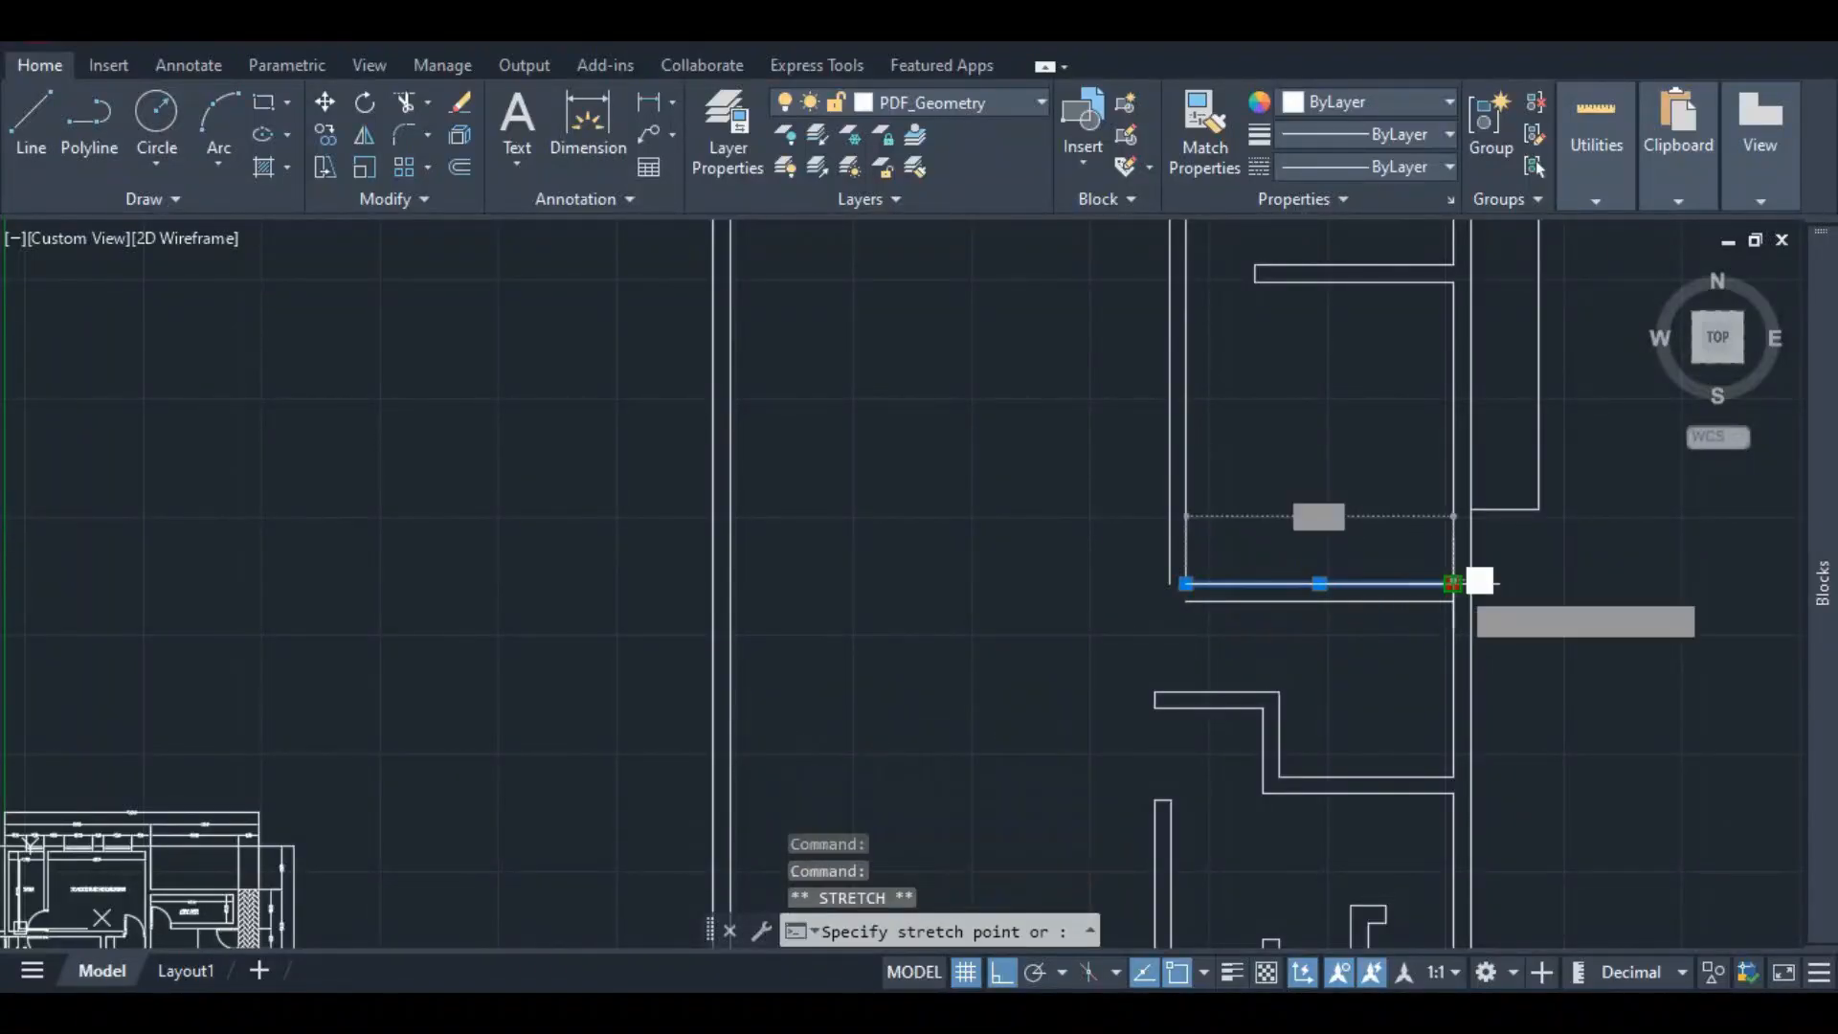
text(900)
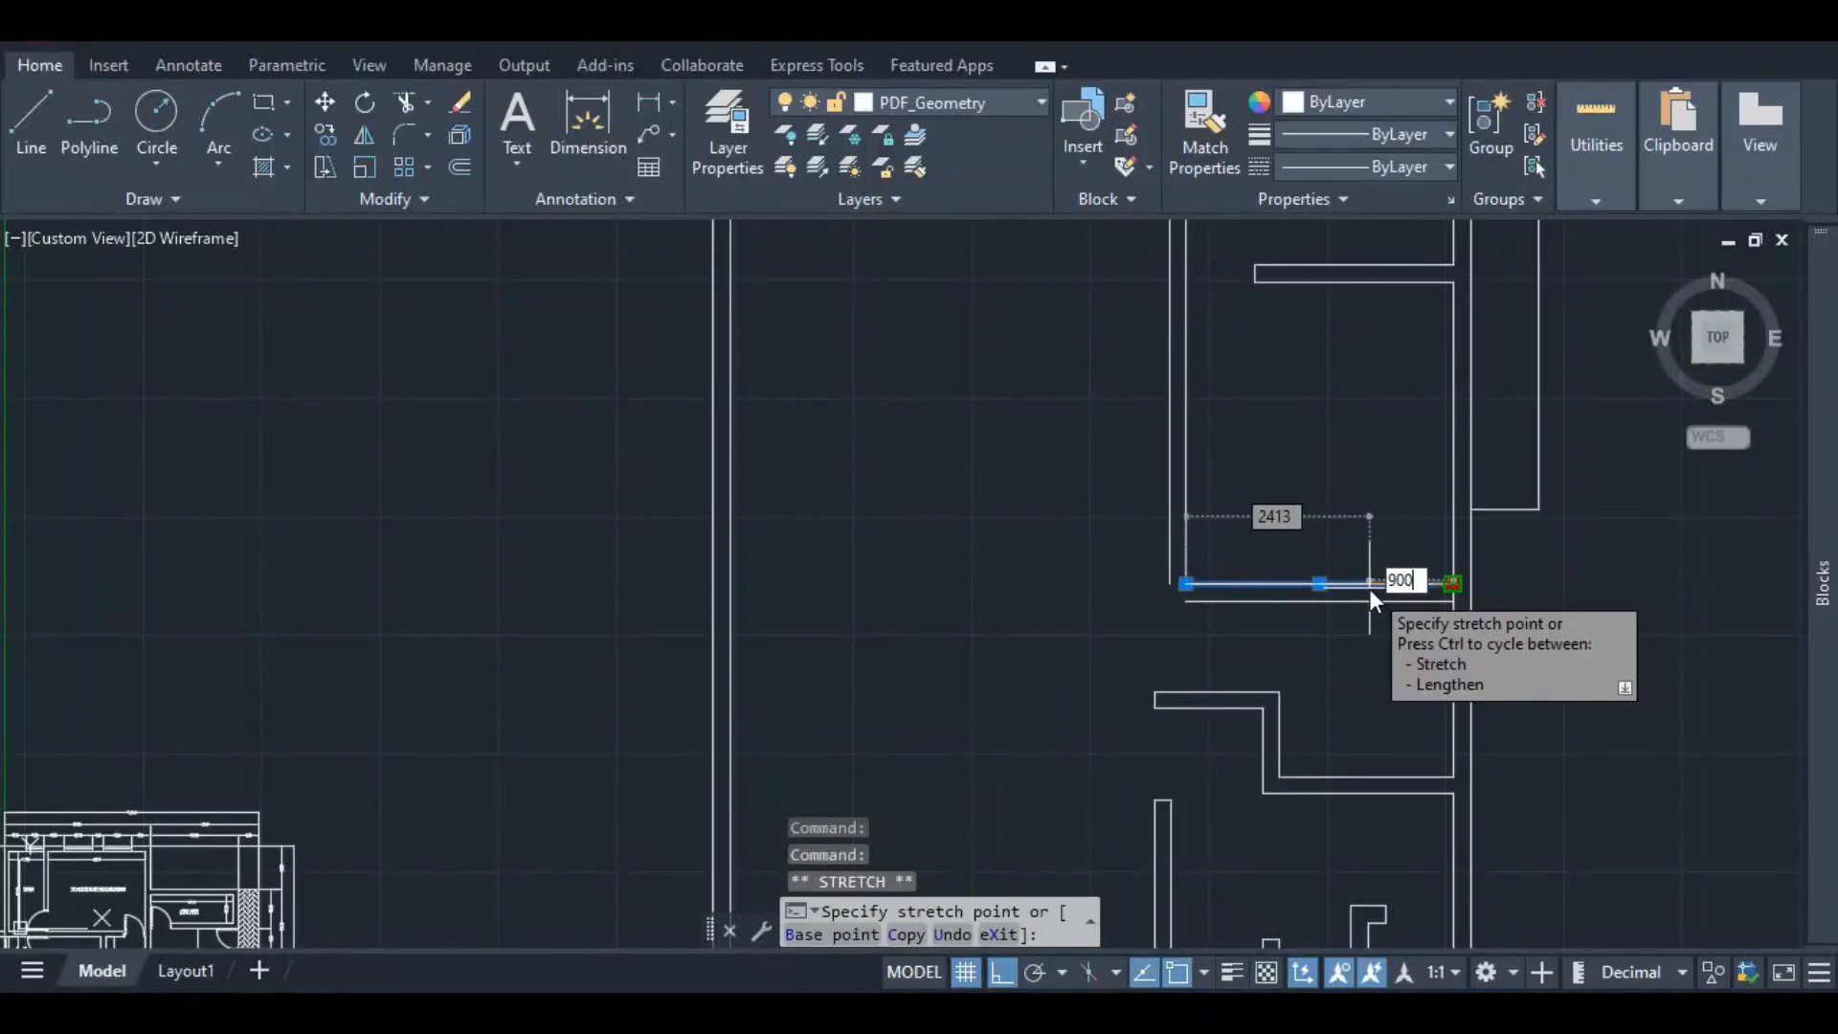
key(Return)
click(1461, 603)
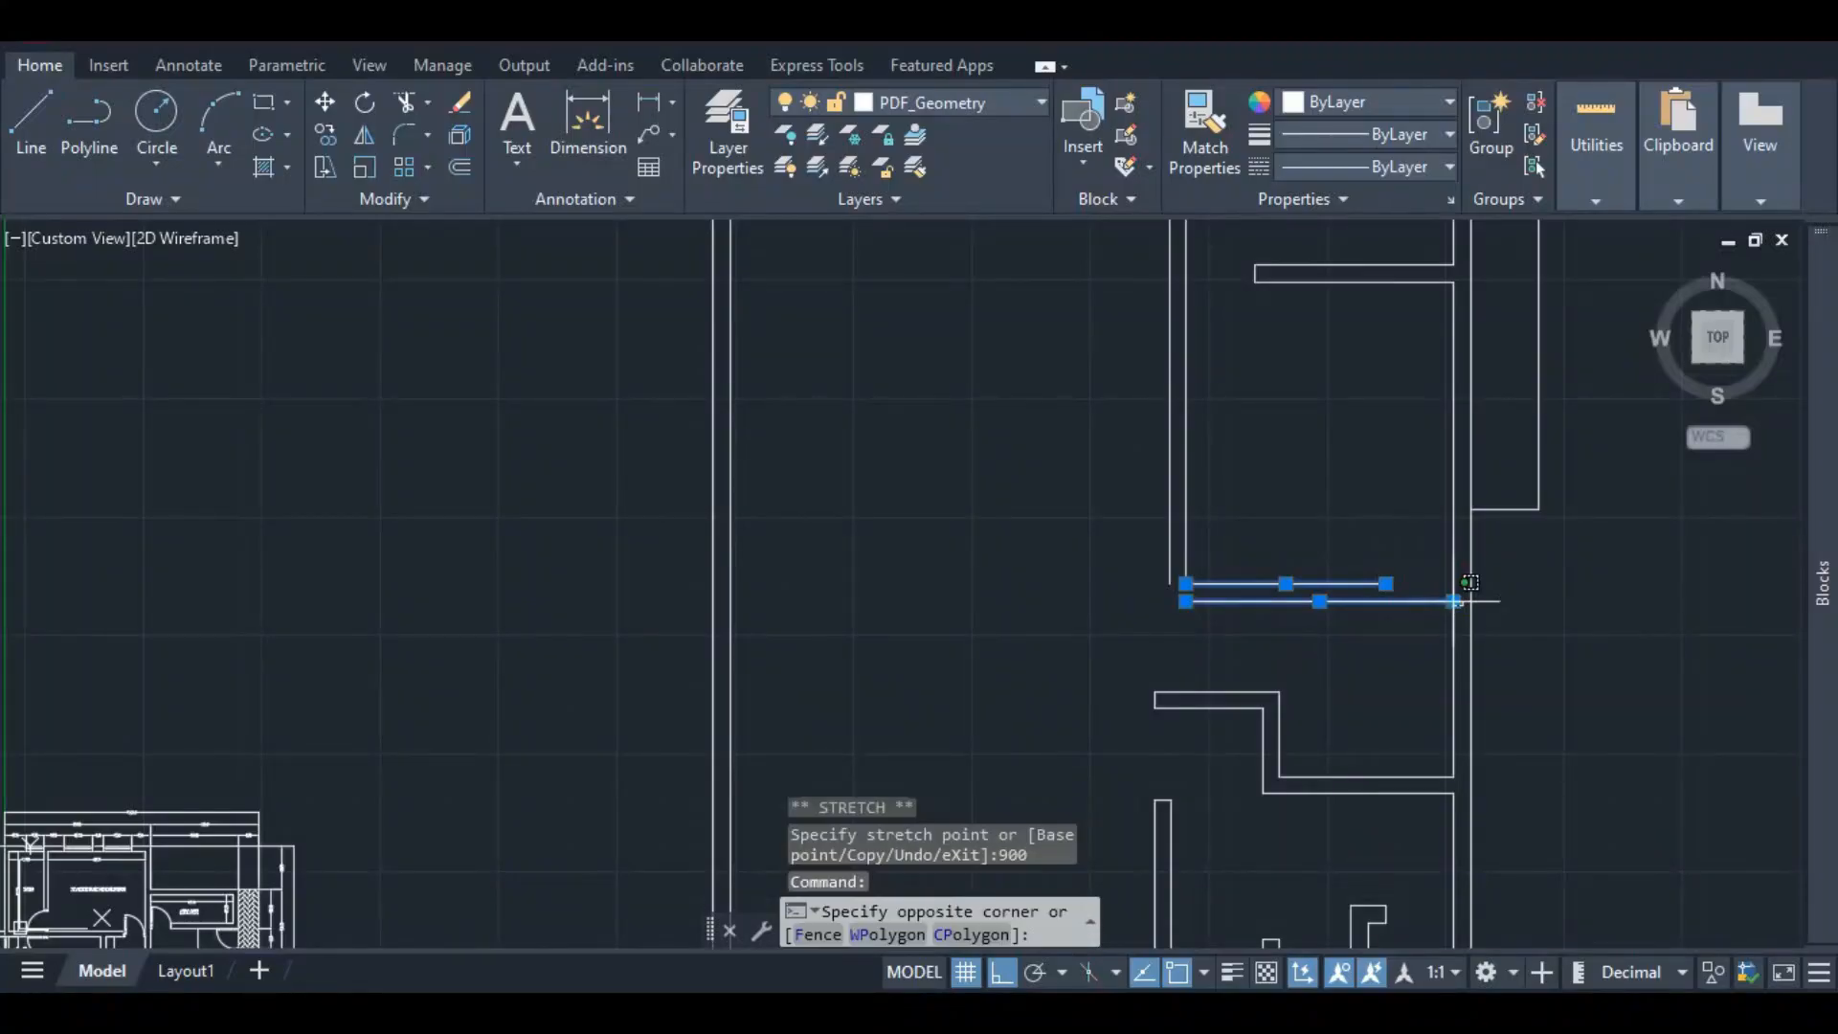
click(1426, 610)
click(1453, 599)
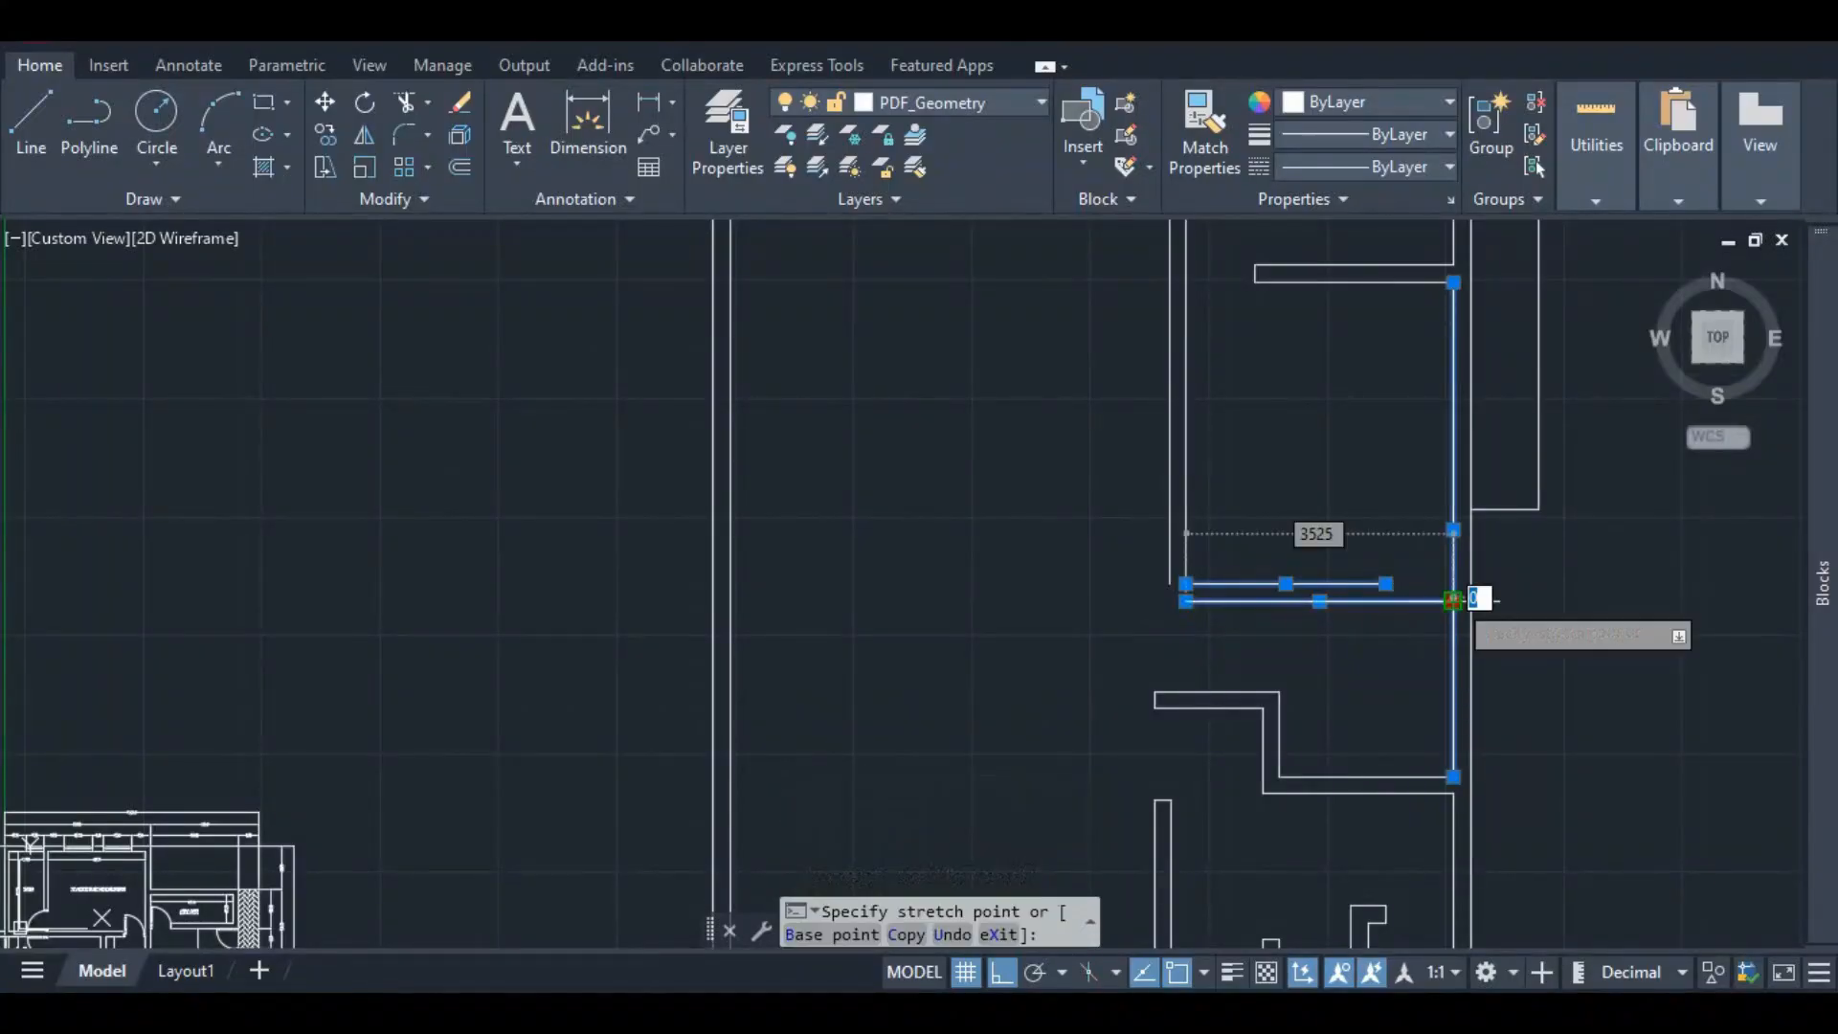
click(1385, 601)
key(Escape)
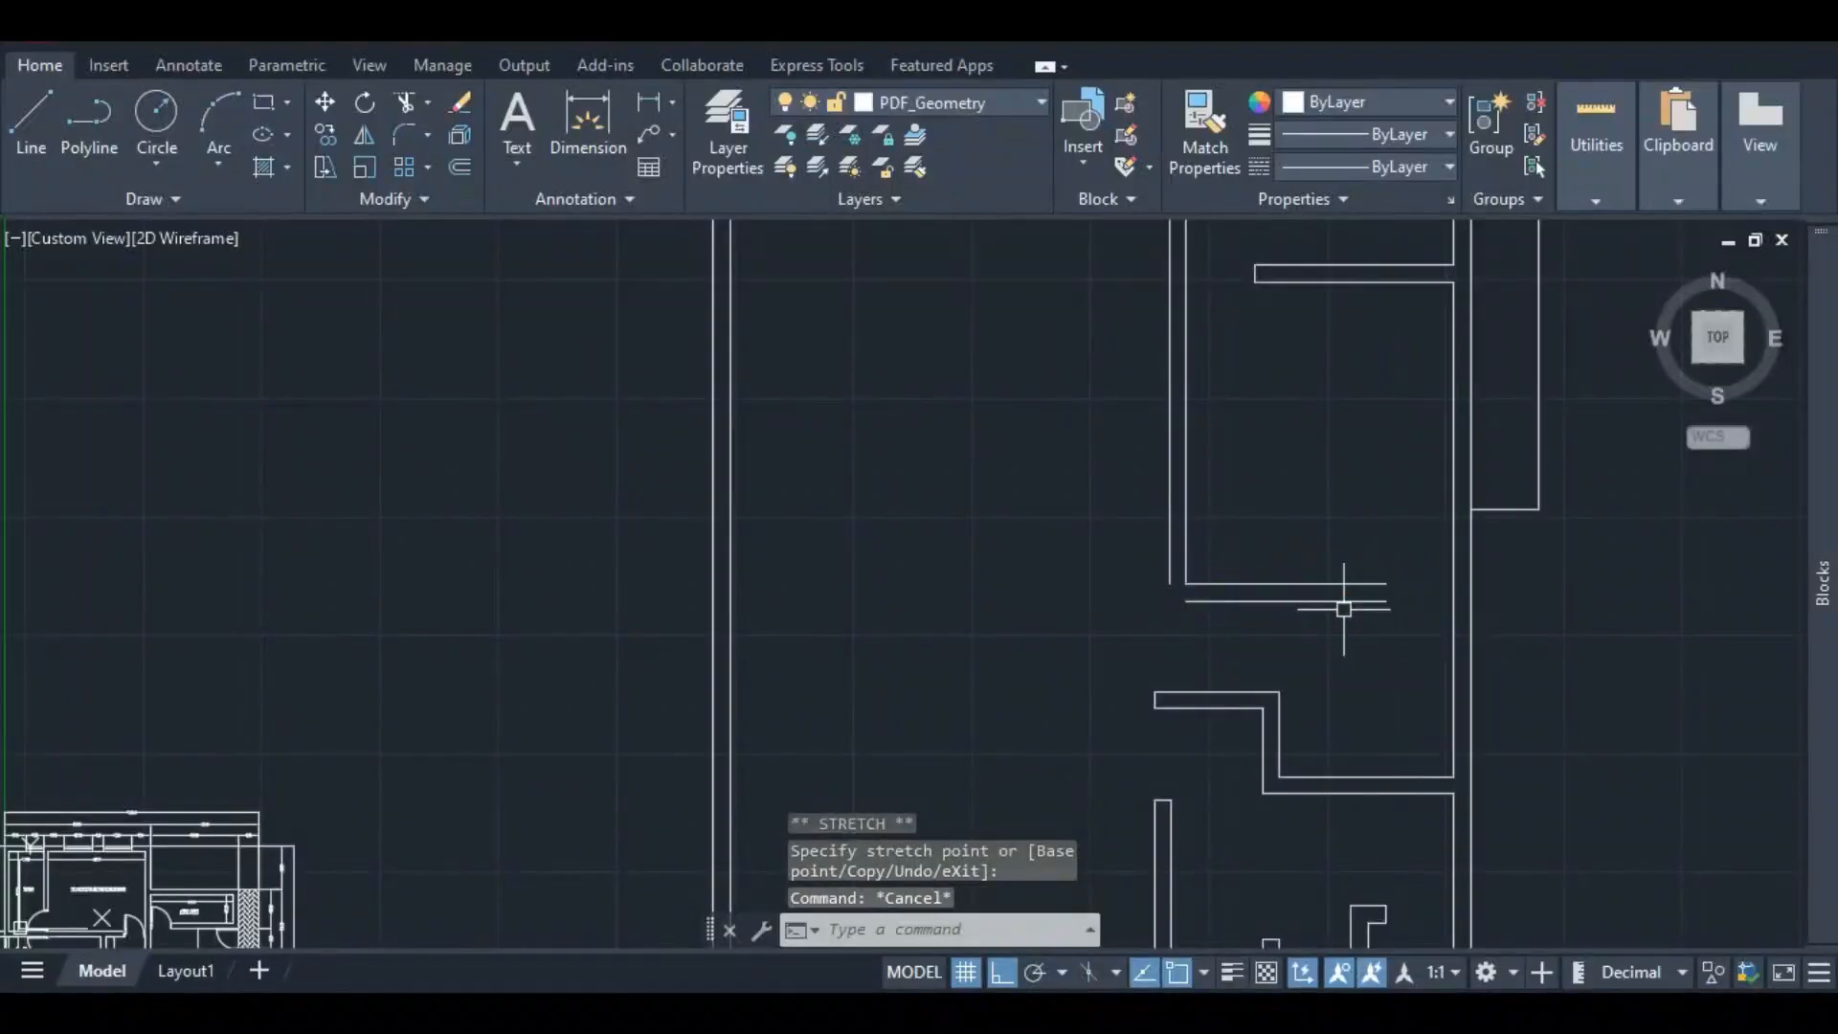
- Close the kitchen-dining partition's end at the door opening with a short vertical line between its two wall lines
text(co)
key(Return)
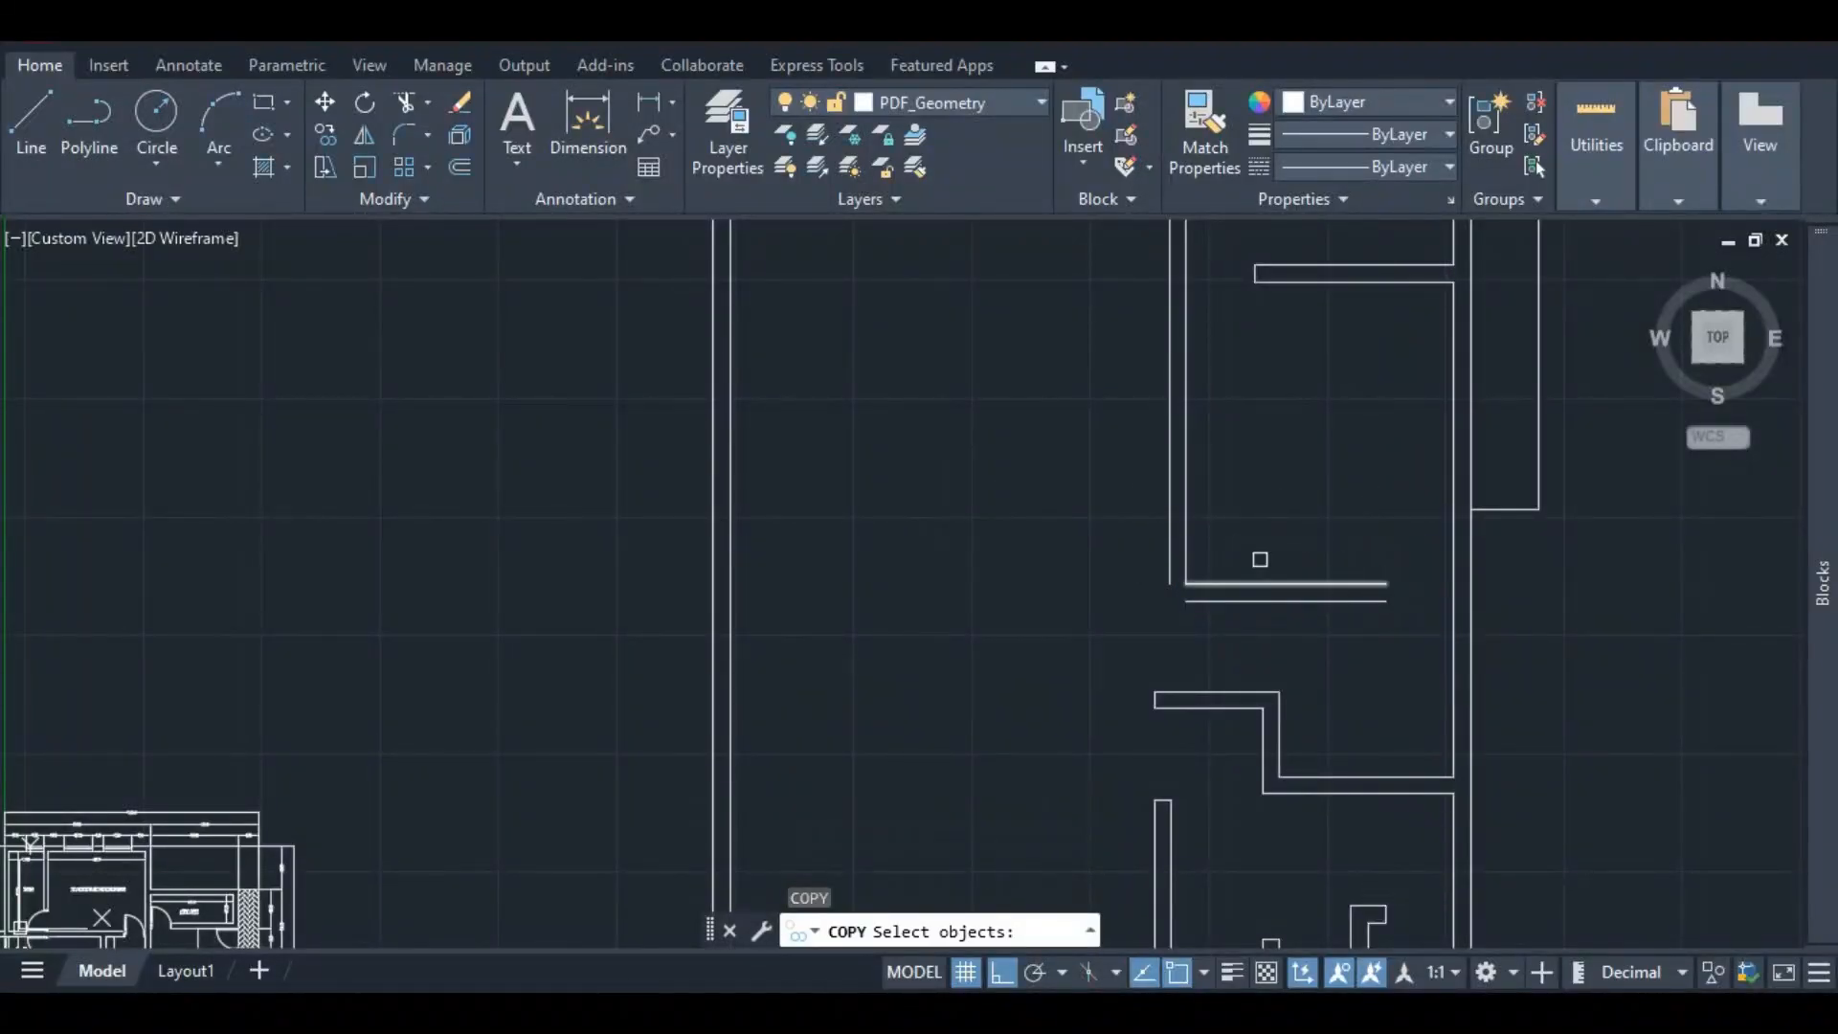
key(Escape)
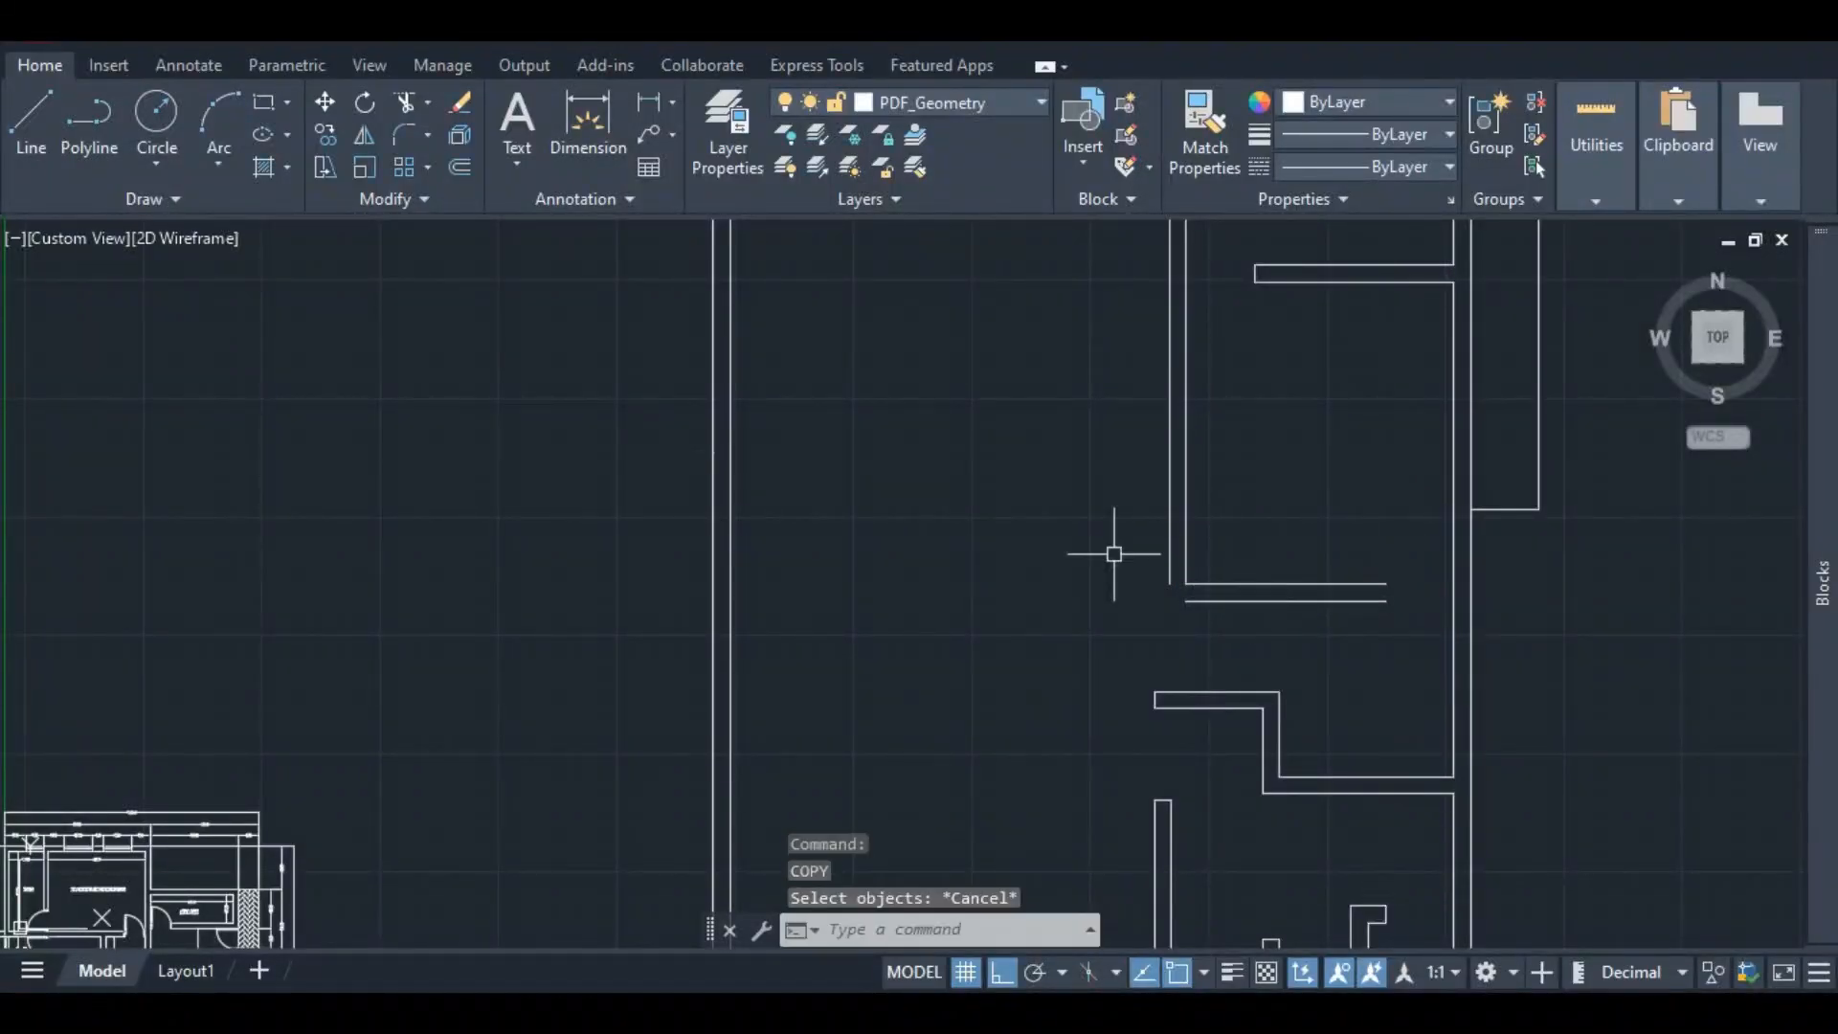
click(30, 129)
click(1385, 583)
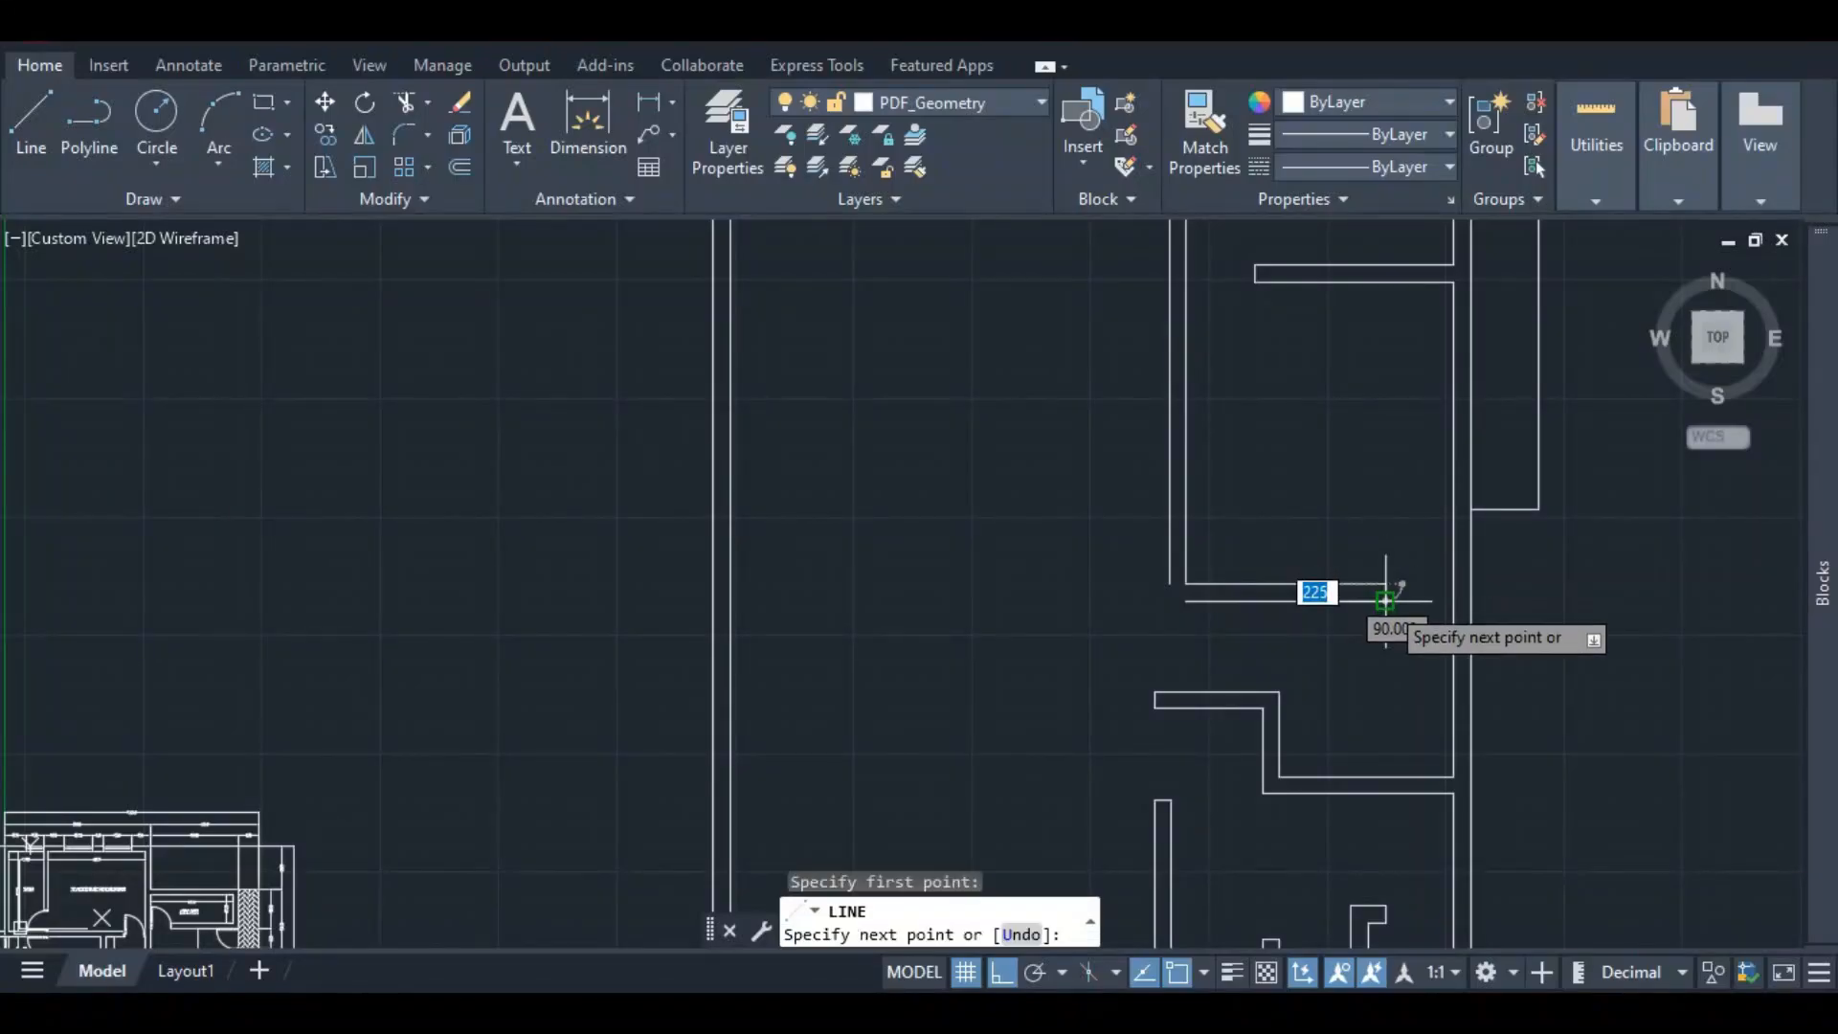
click(1385, 678)
key(Escape)
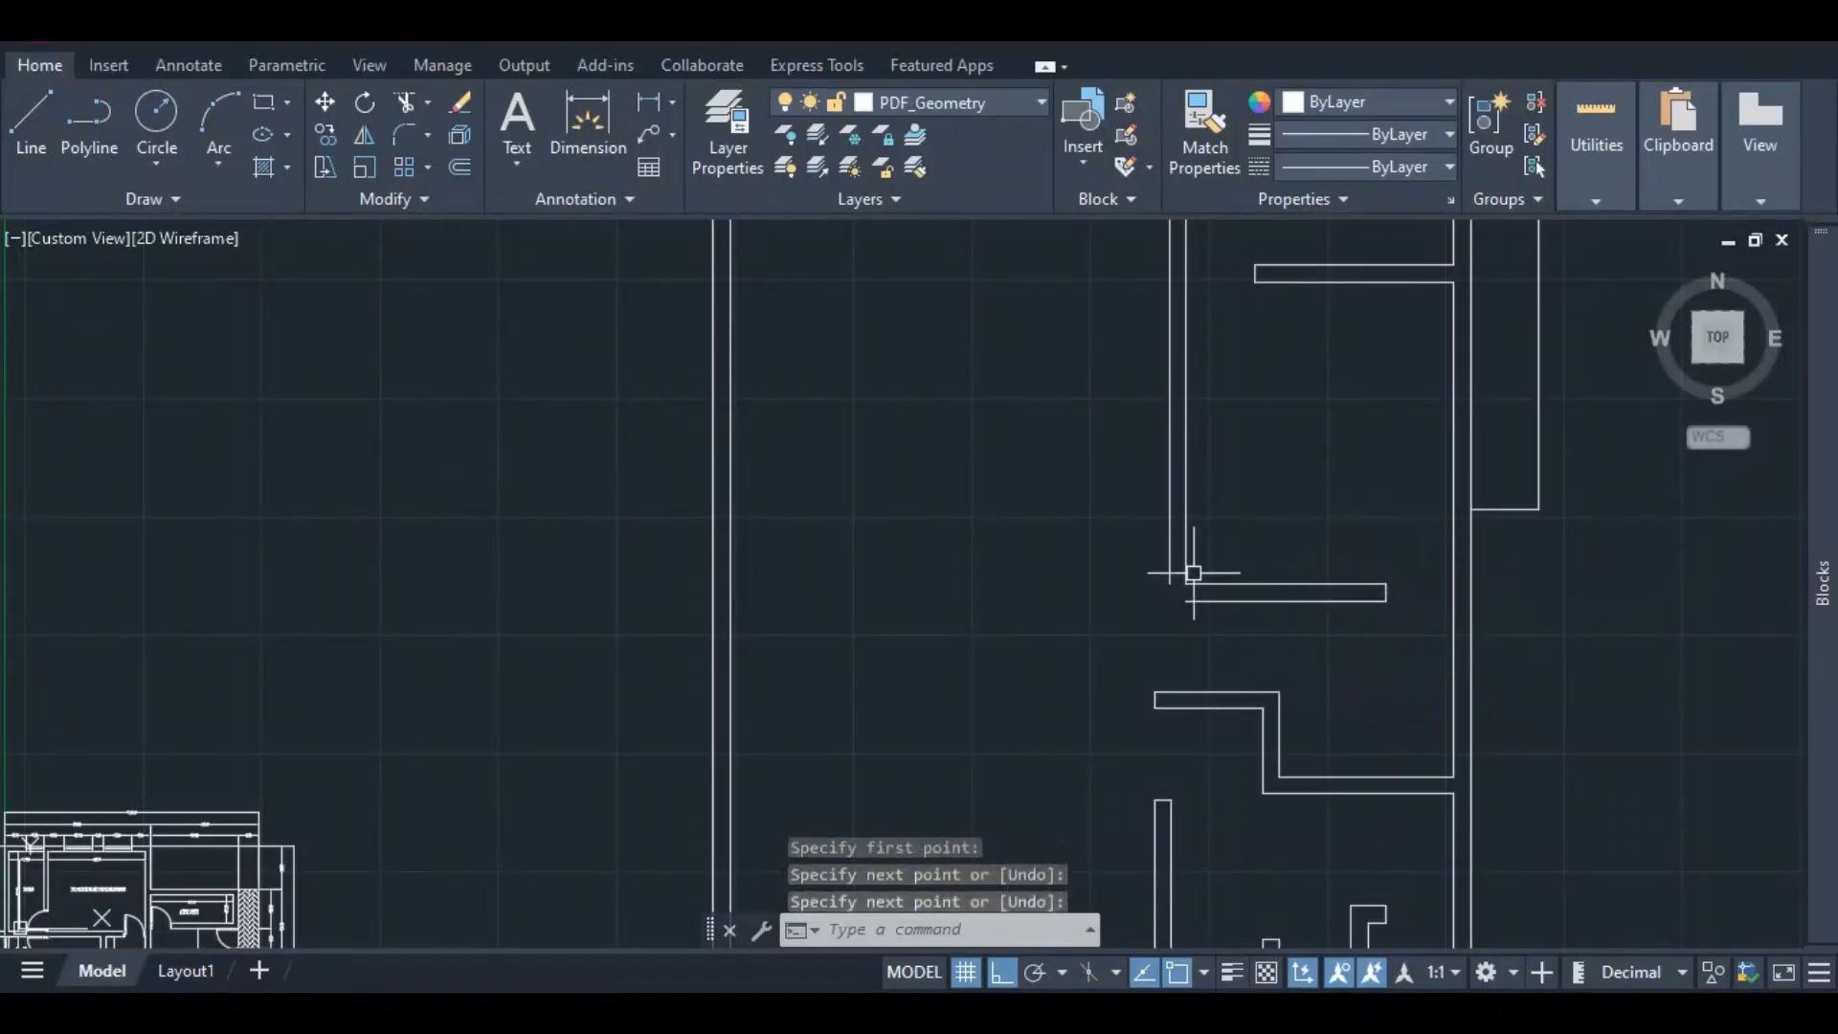
- Stretch the lower end of the kitchen's outer left wall line down level with the partition's lower line
click(1169, 569)
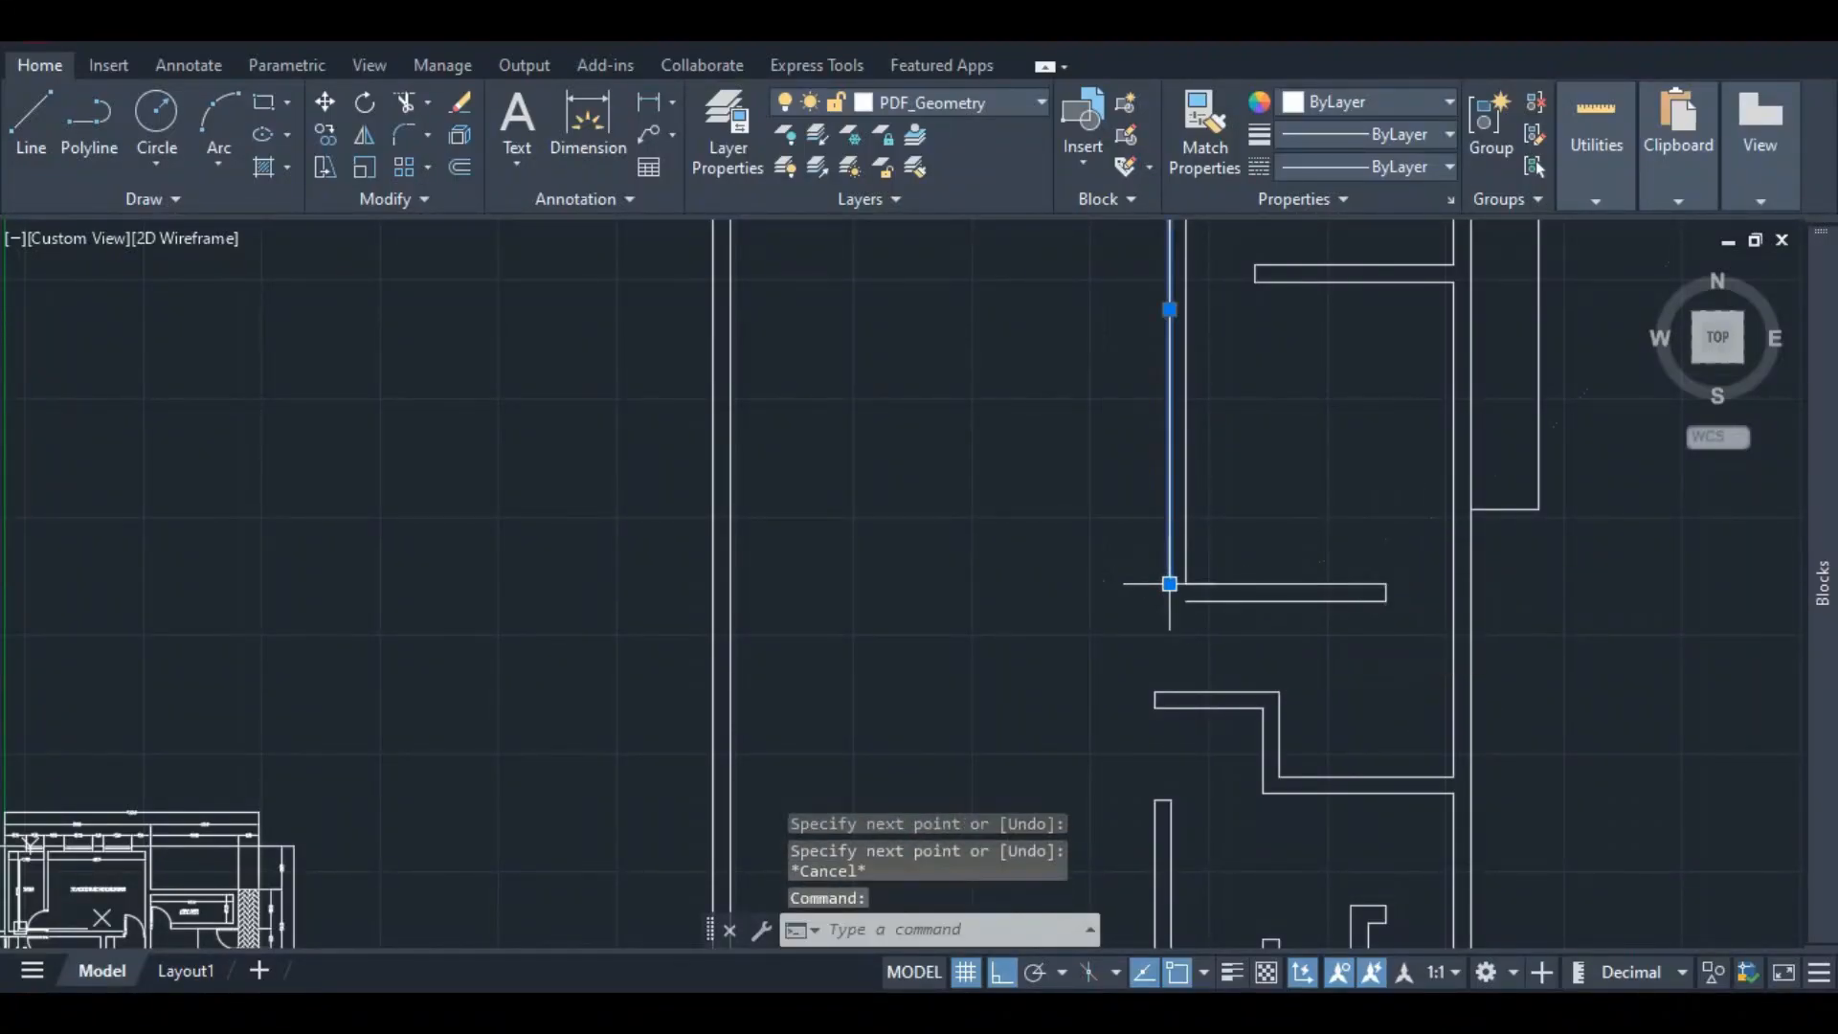
click(1168, 584)
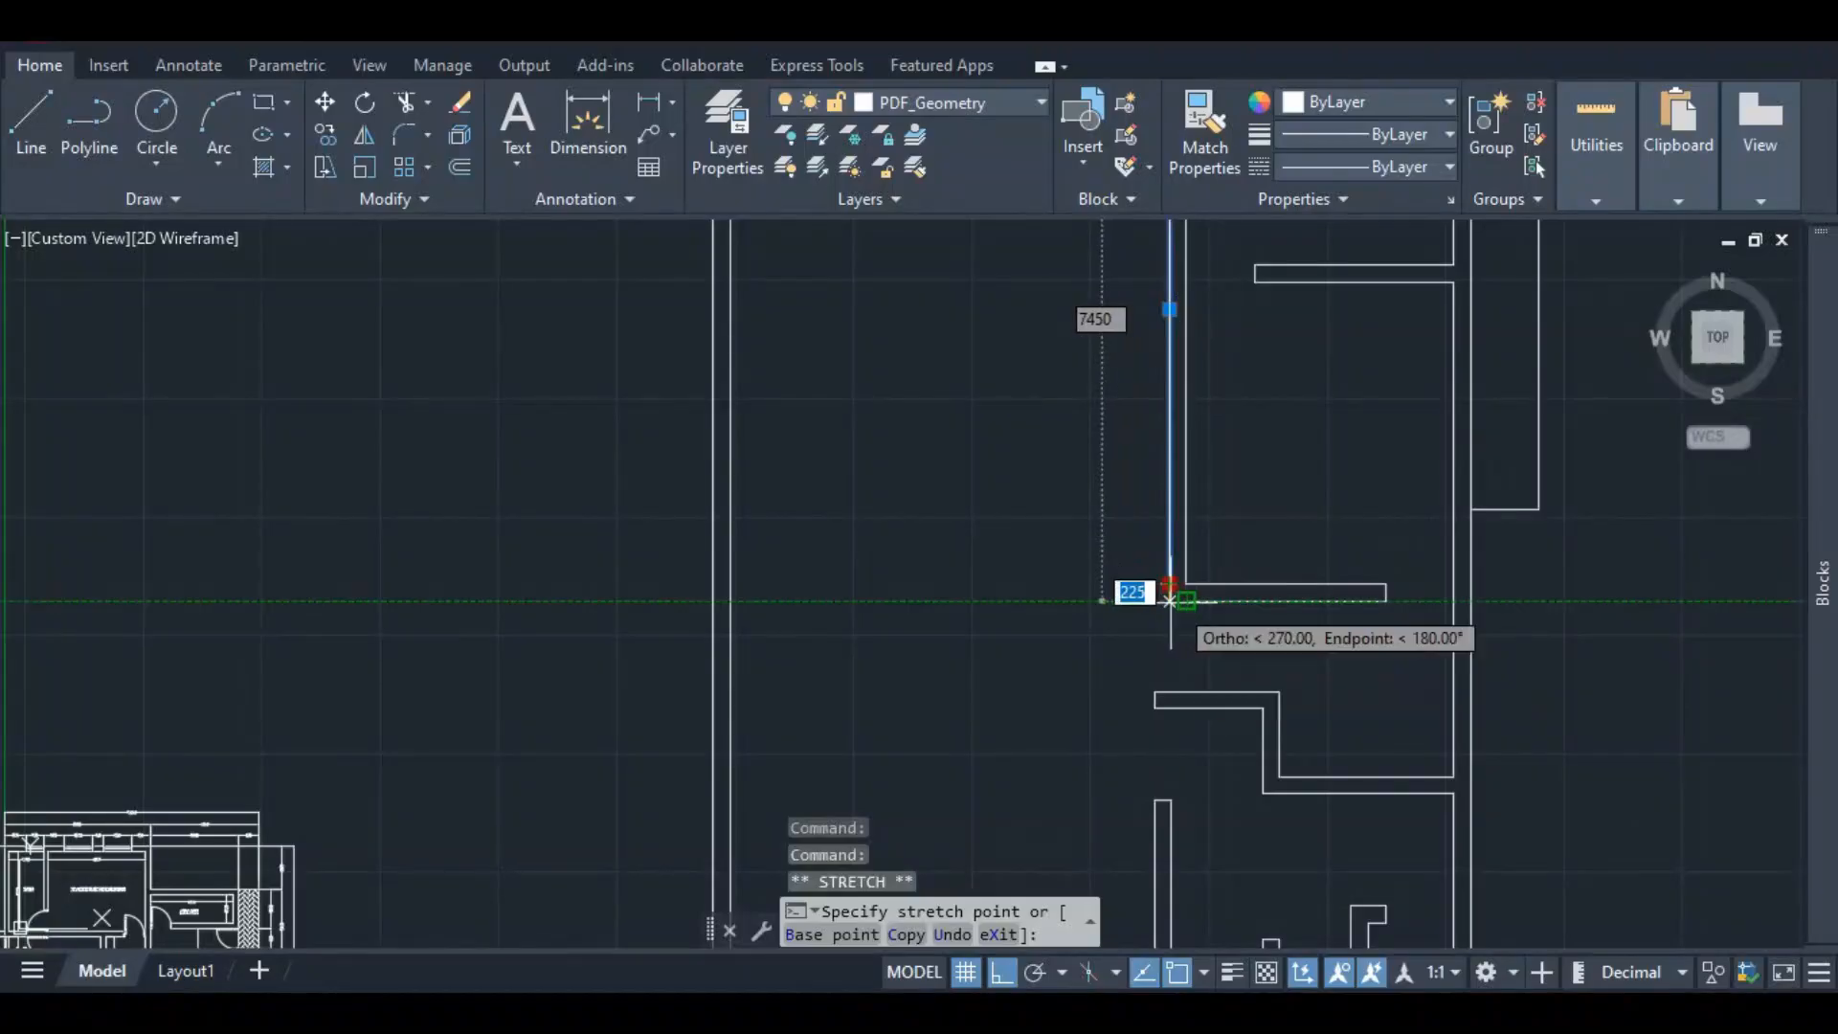
click(1183, 602)
- Try to stretch the left end of the partition's lower line to the end of the outer left wall line
click(1198, 601)
click(1186, 601)
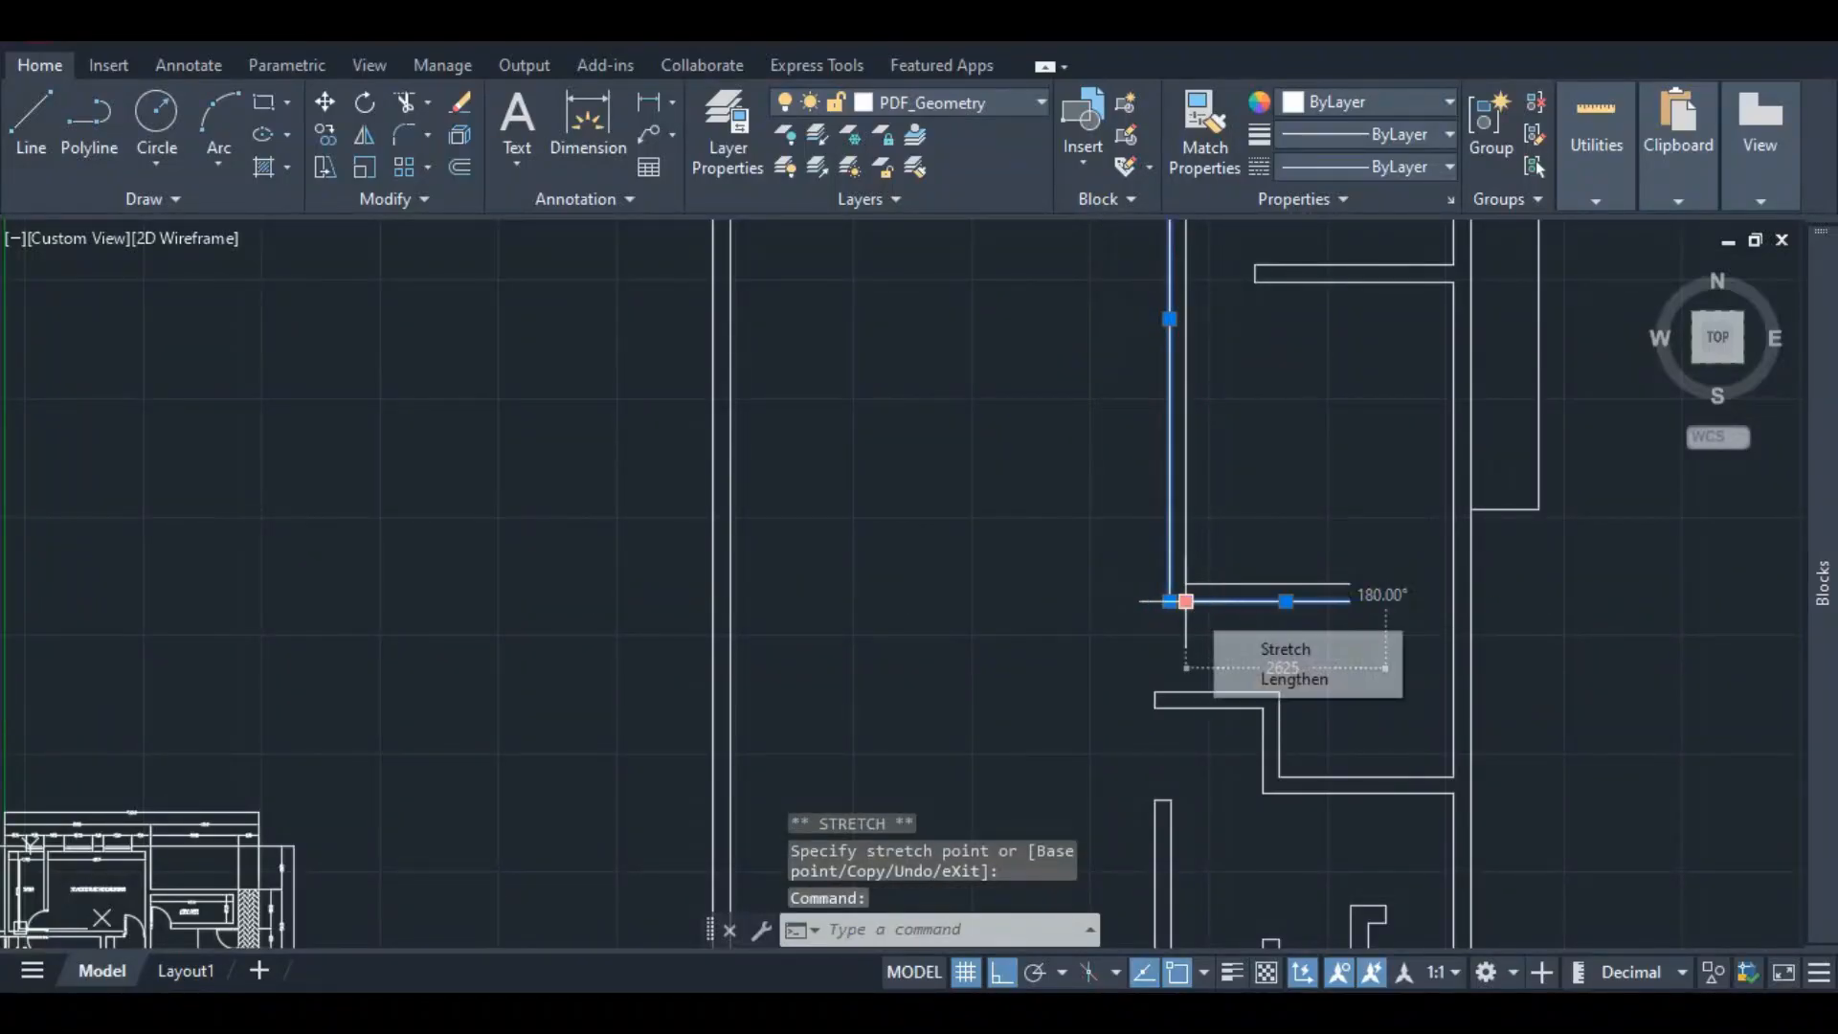
click(1168, 601)
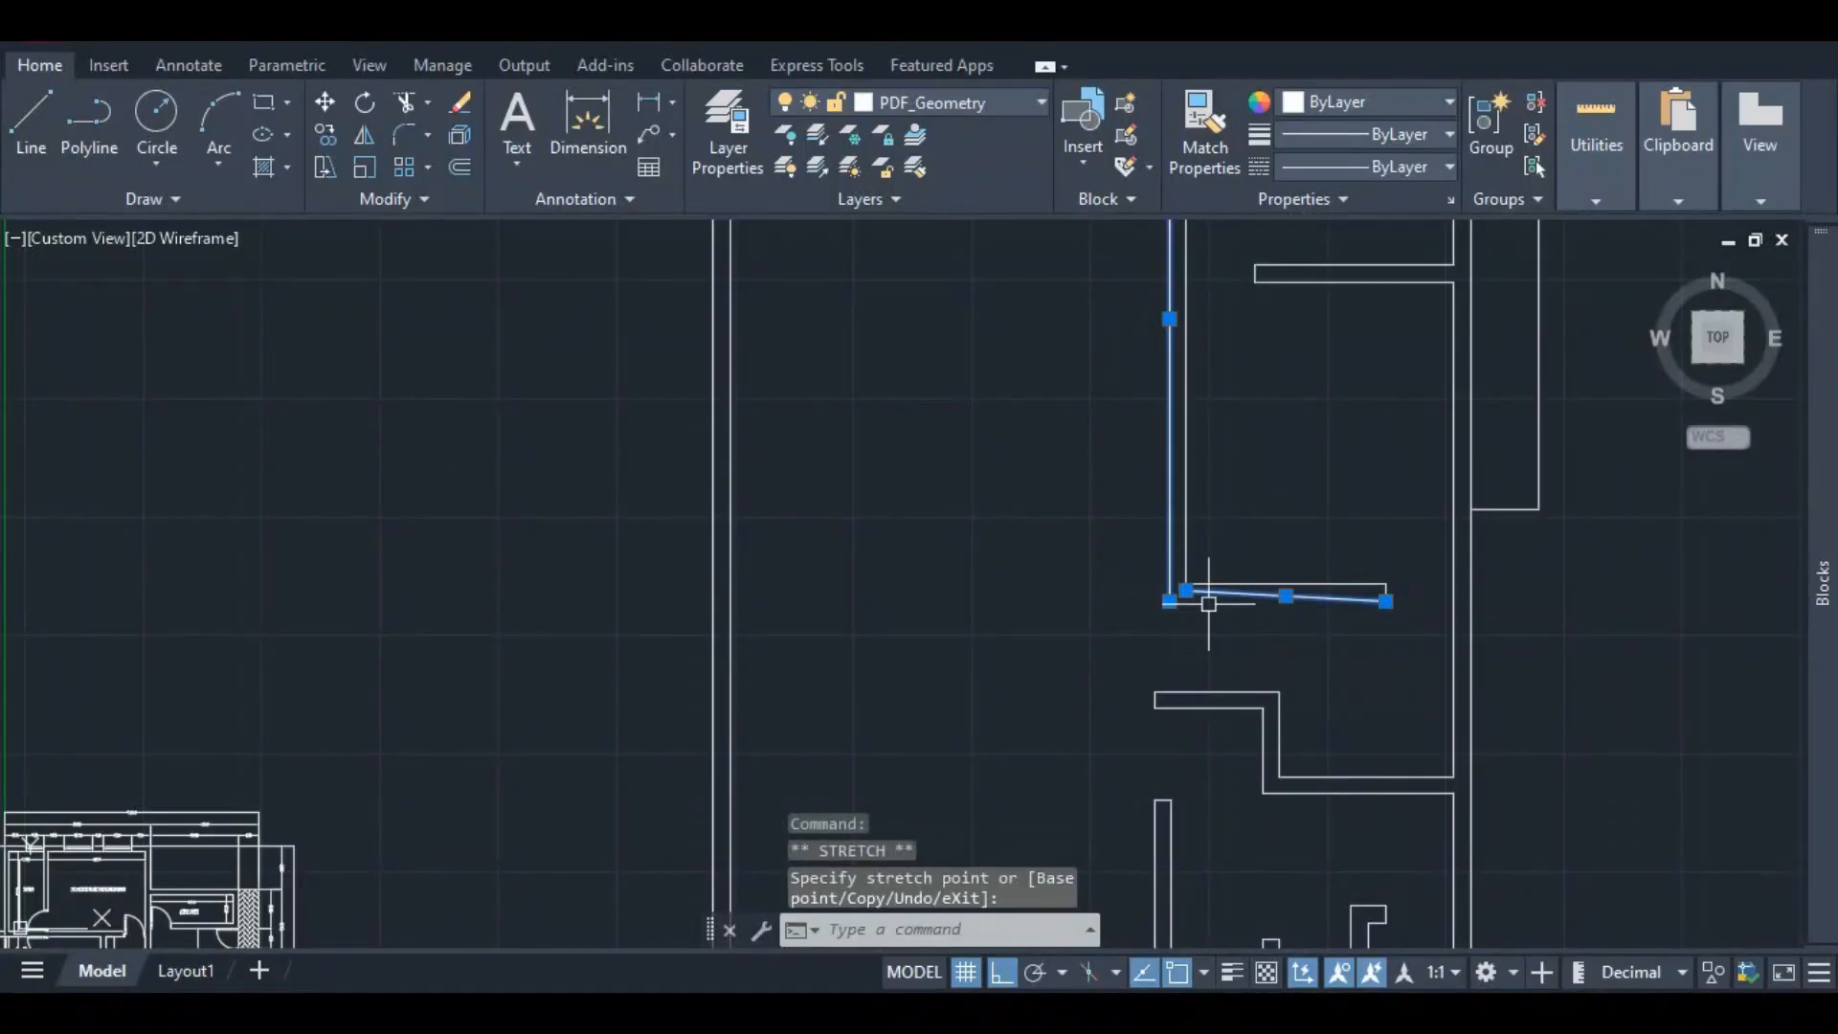
key(ctrl+z)
- Stretch the left end of the partition's lower line to the outer left wall line's lower end and save the drawing
click(1208, 603)
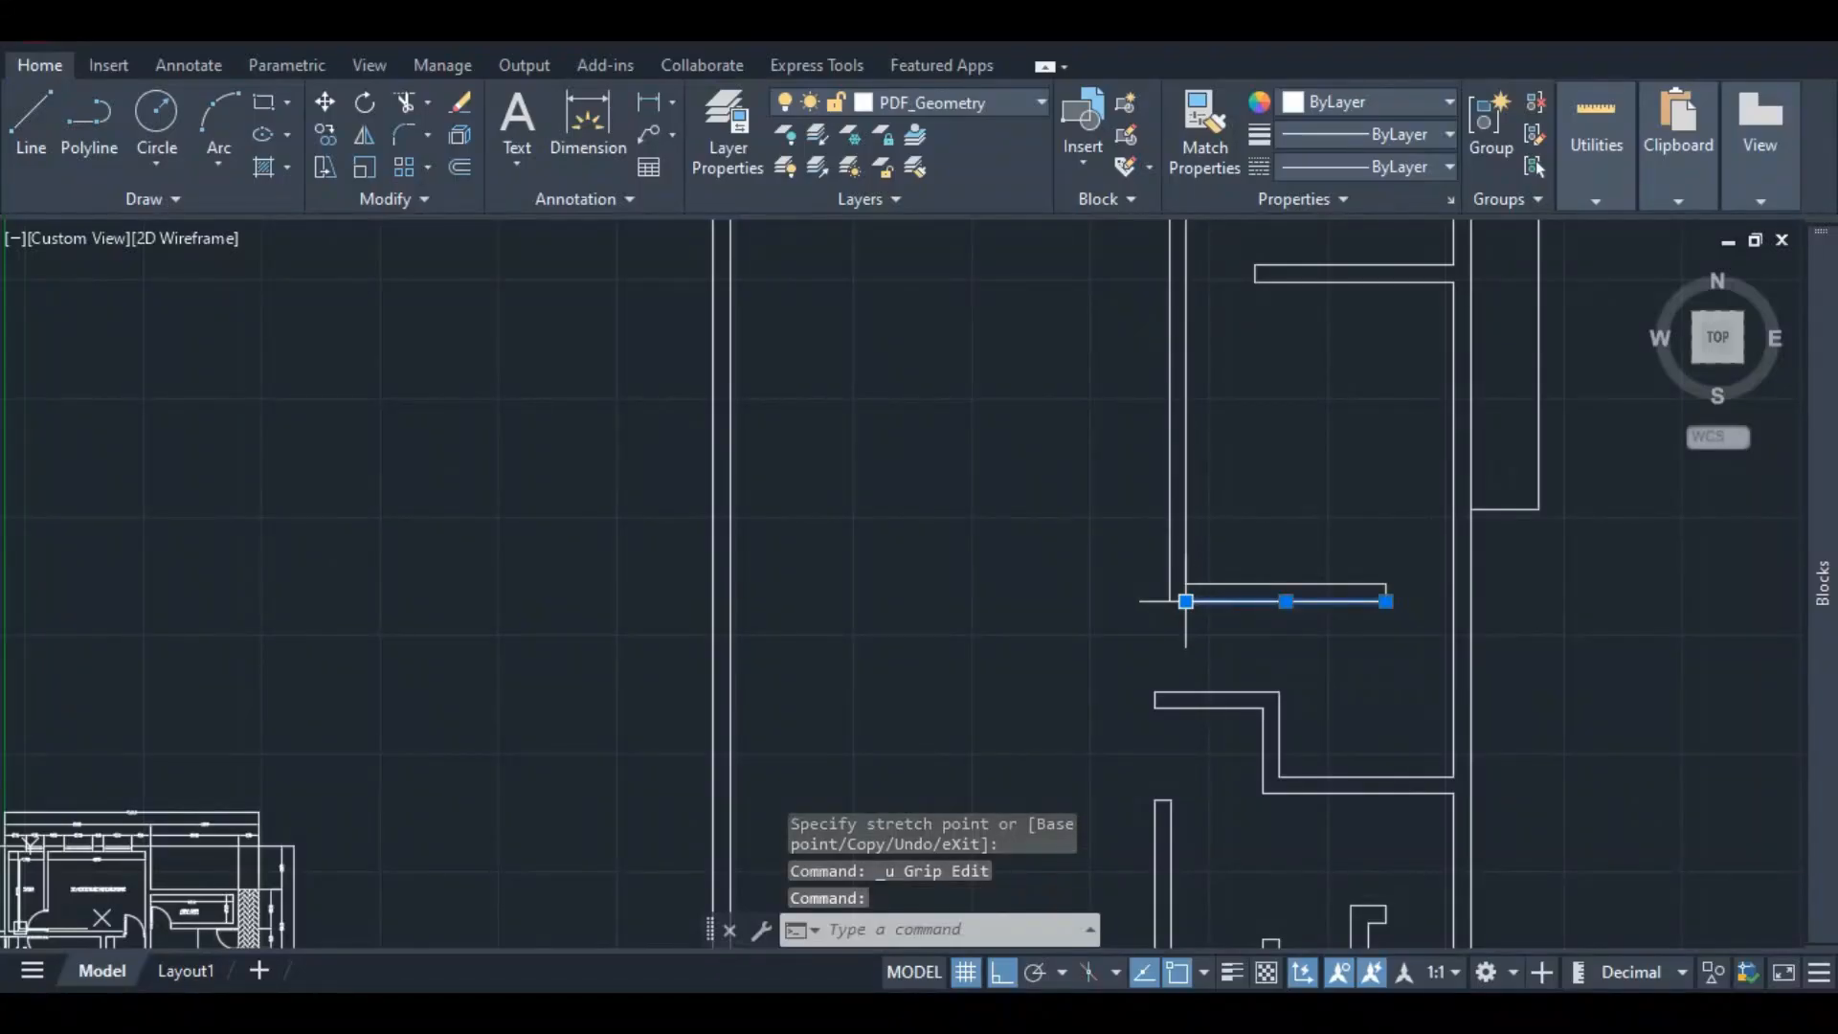
click(1186, 601)
click(1168, 601)
scroll(1186, 489, down, 3)
scroll(1194, 488, up, 3)
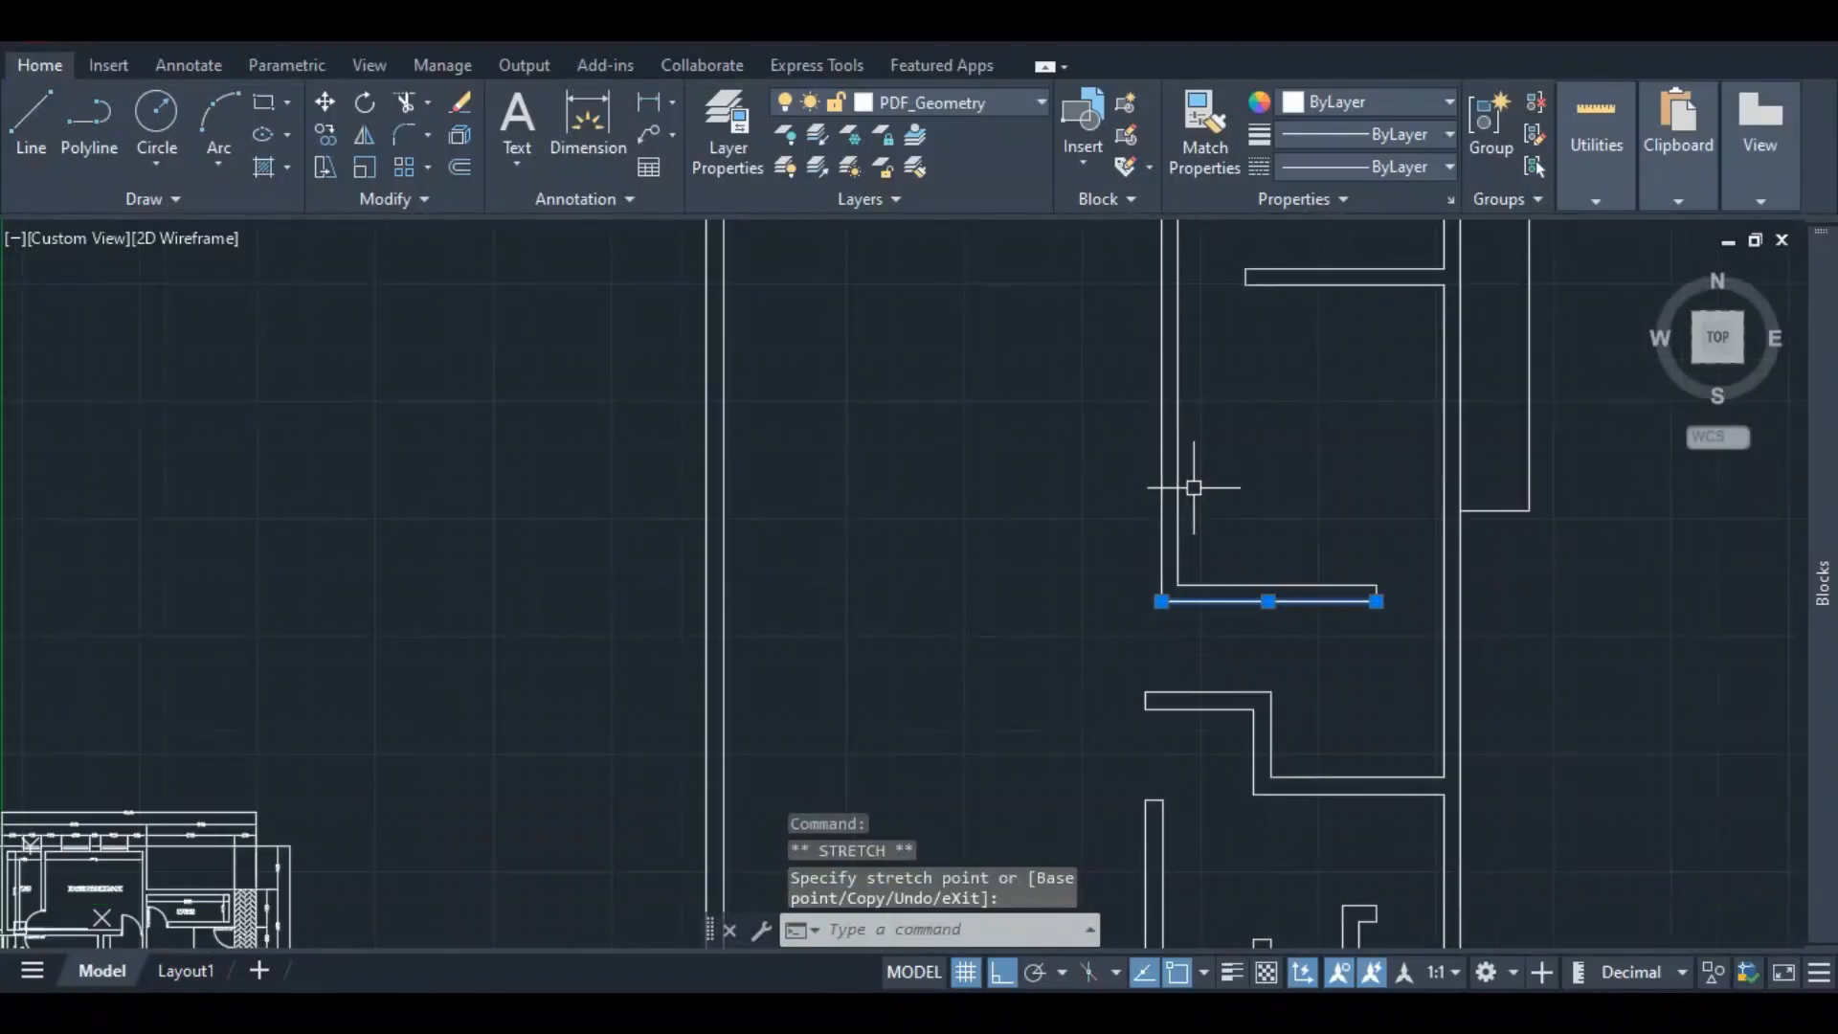
key(Escape)
key(Escape)
key(ctrl+s)
- Examine the reference plan's dimensions for the gap between the kitchen and passage wall and for the dining room's length
scroll(1254, 556, up, 1)
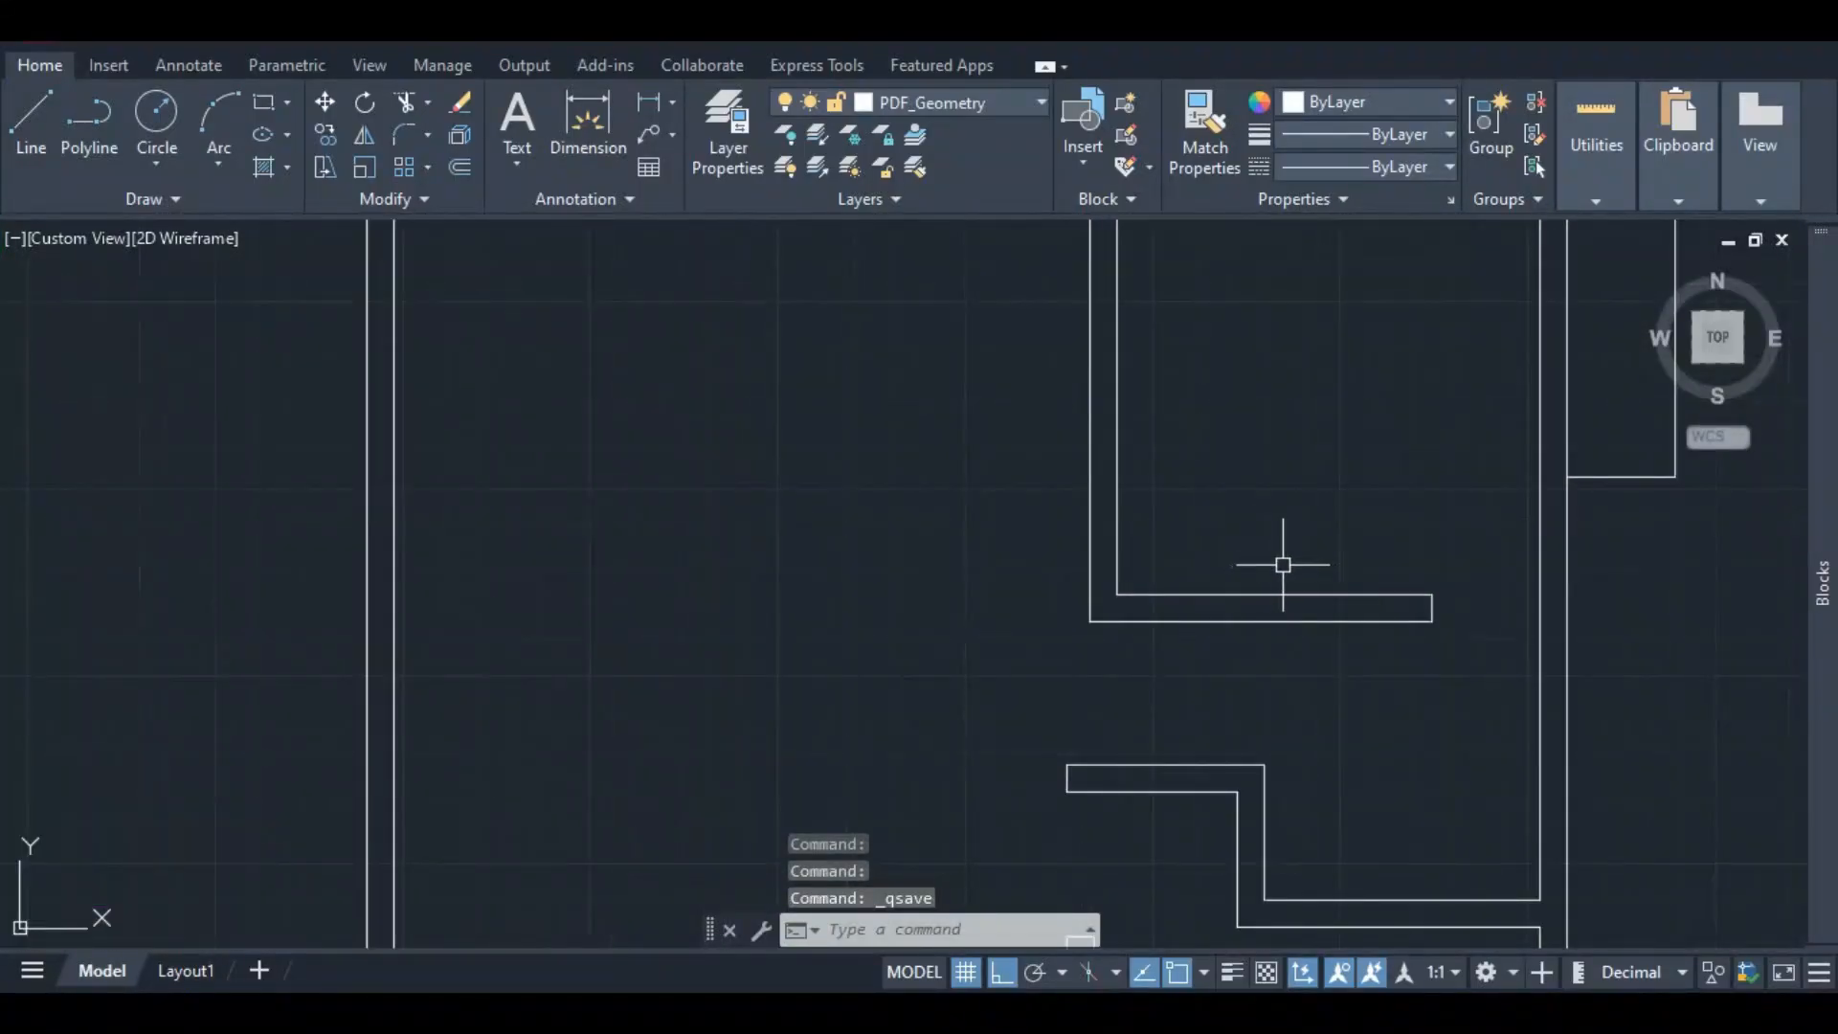
scroll(1278, 567, down, 5)
scroll(1251, 603, up, 4)
scroll(1253, 586, down, 4)
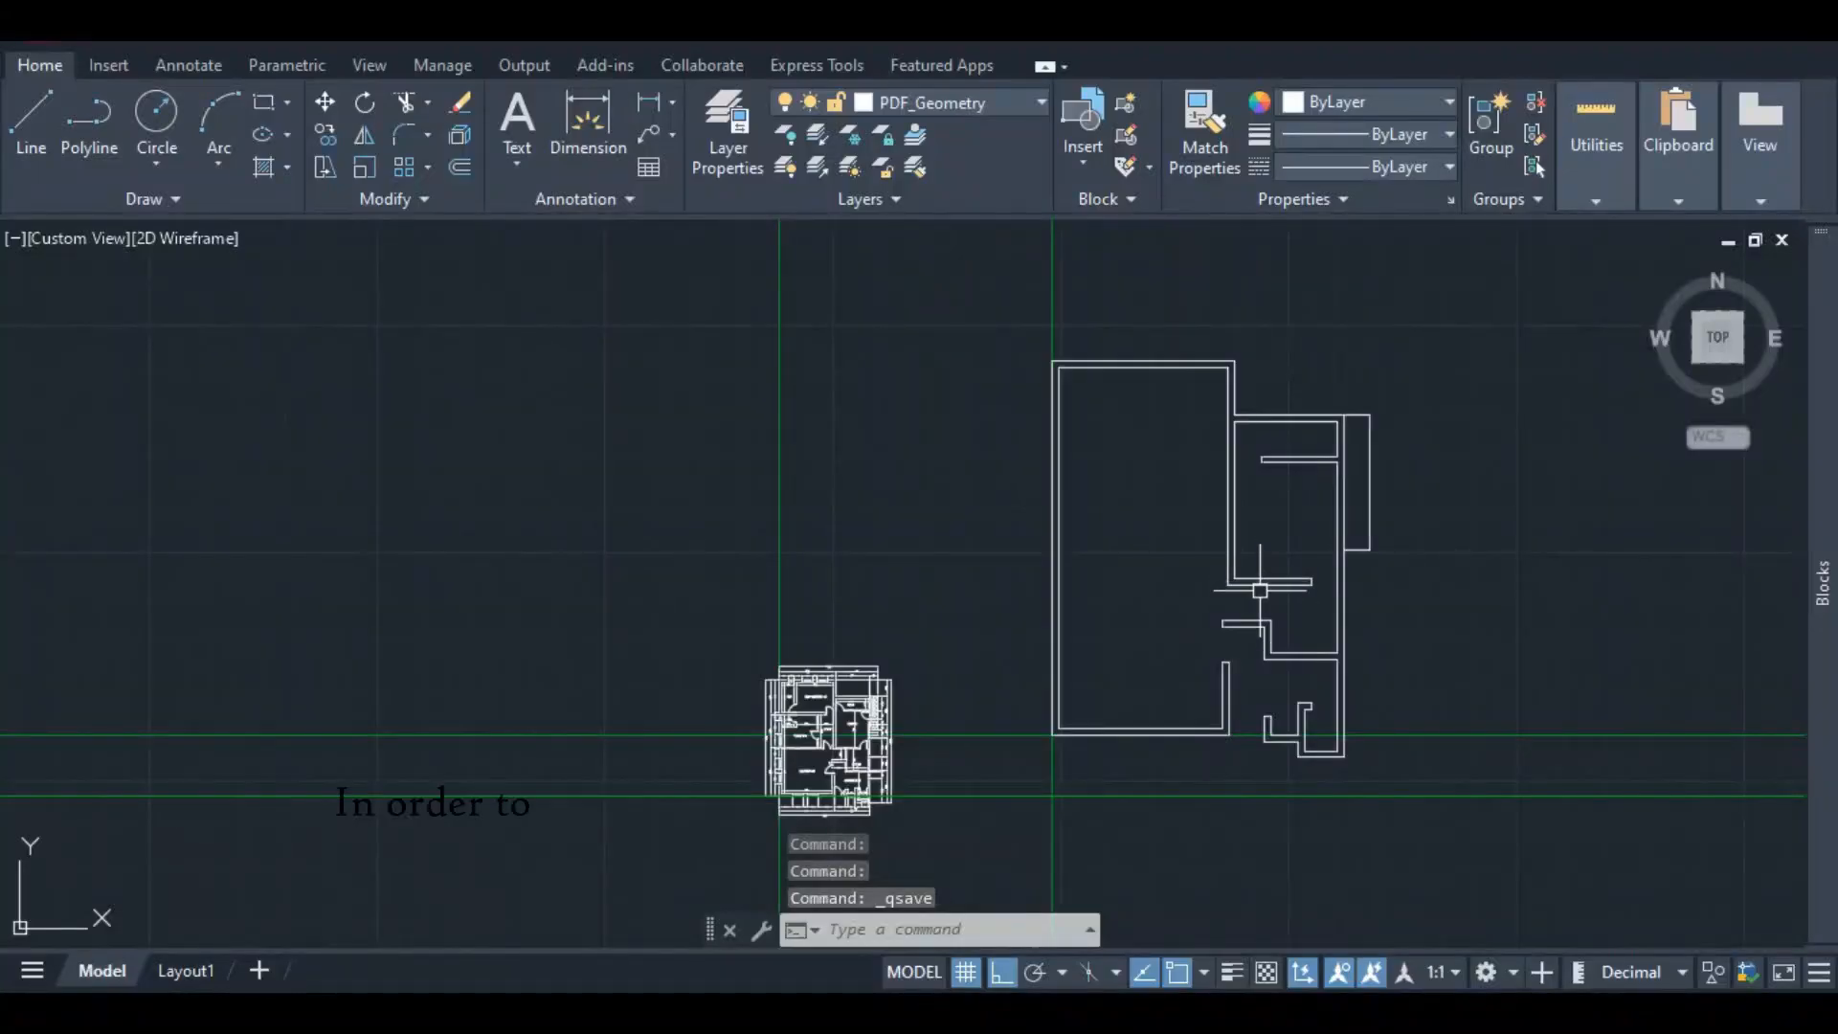
scroll(866, 793, up, 8)
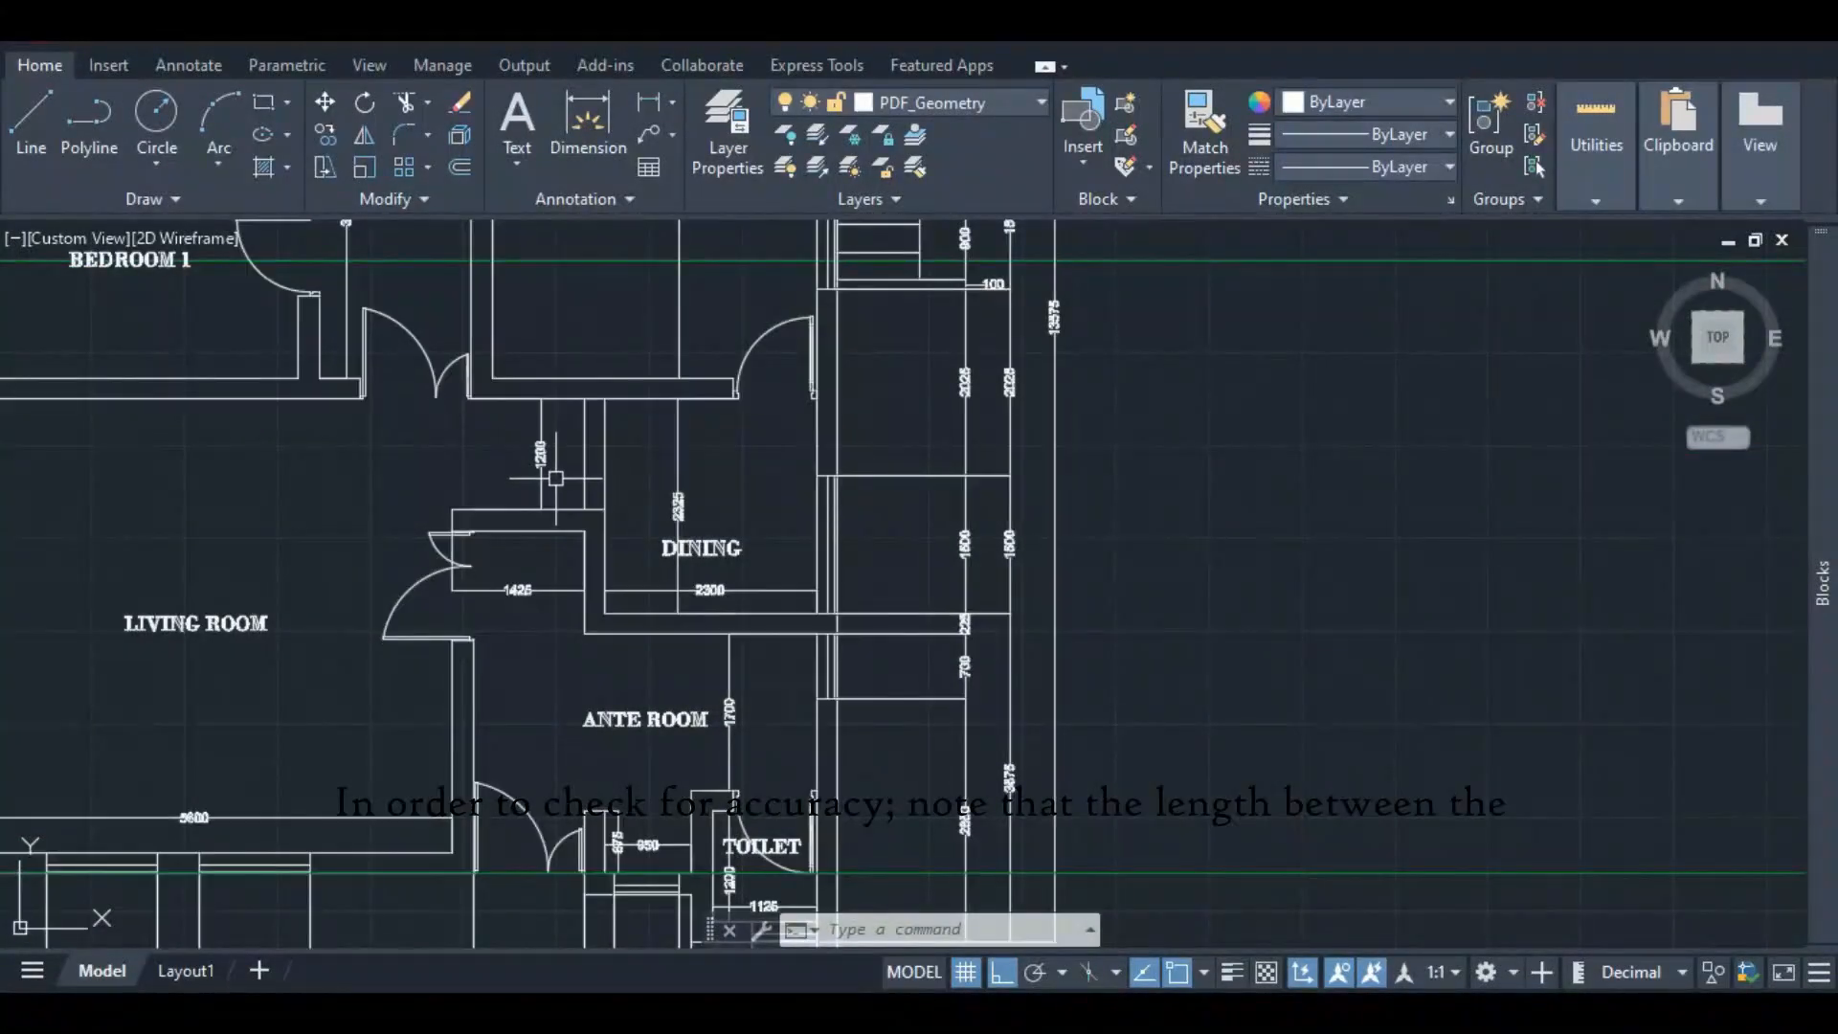
scroll(549, 440, down, 2)
scroll(568, 511, up, 2)
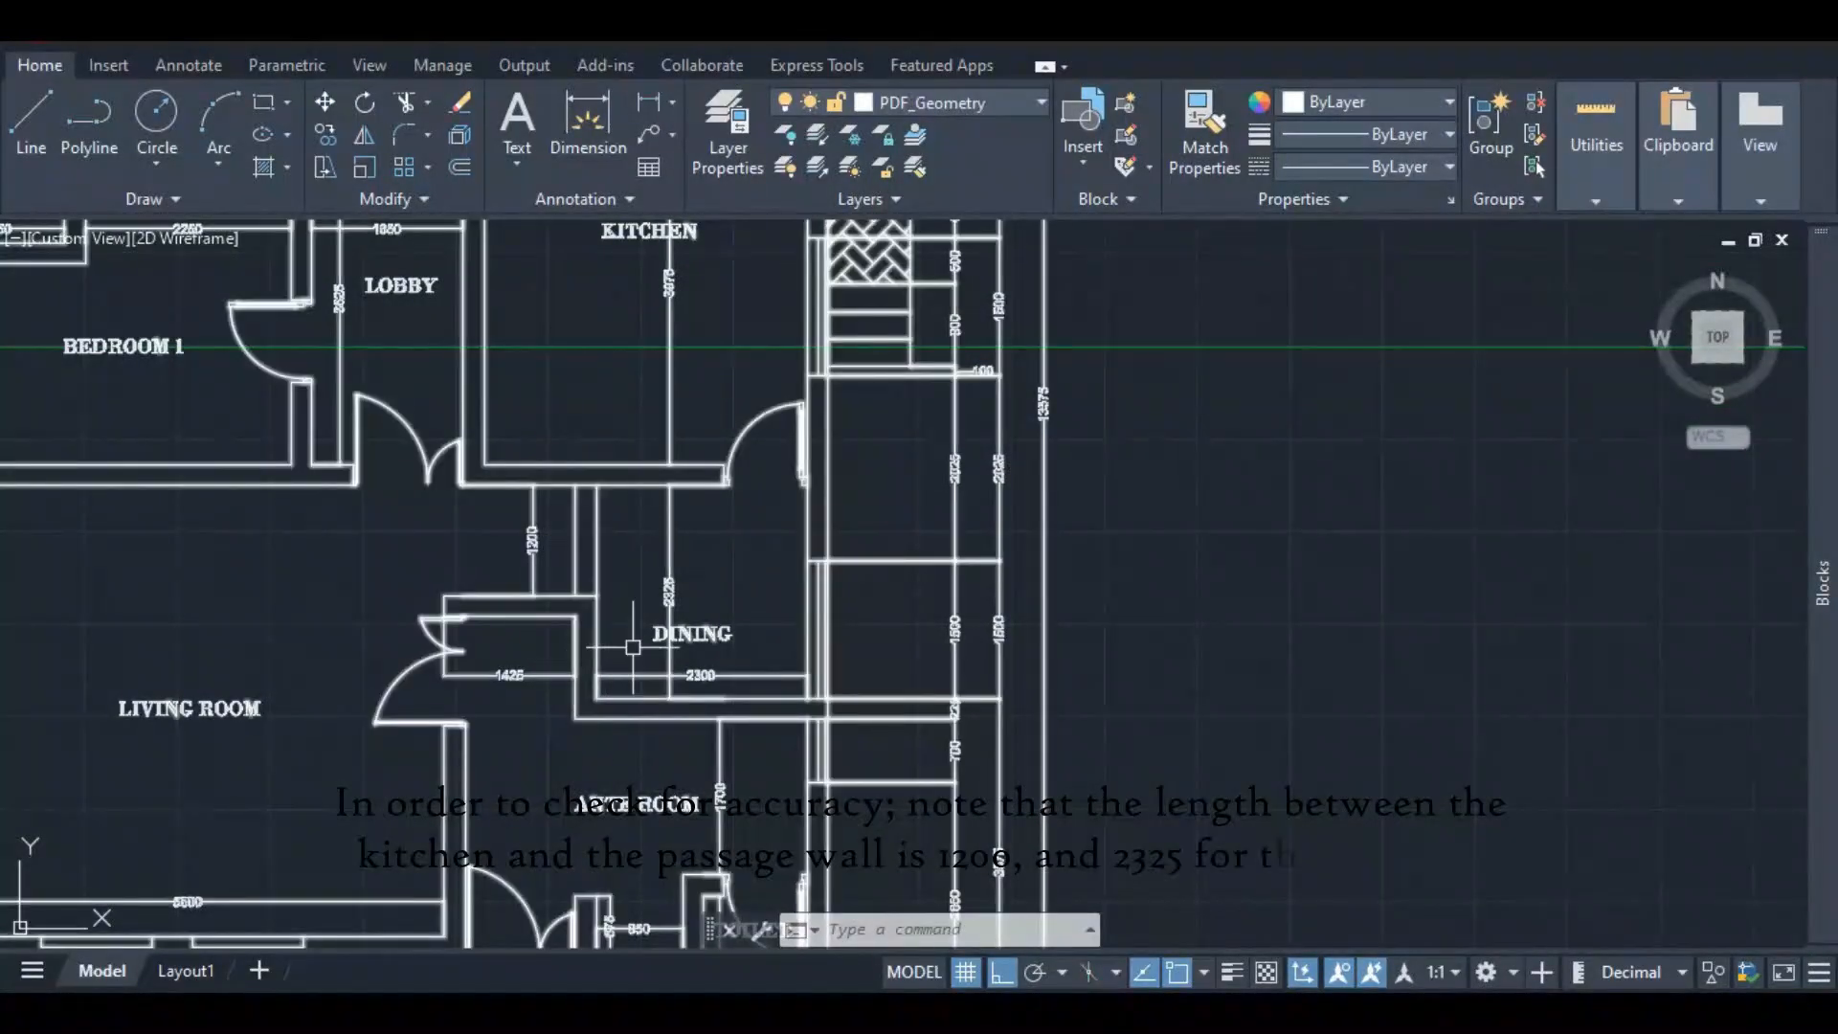
scroll(633, 647, up, 4)
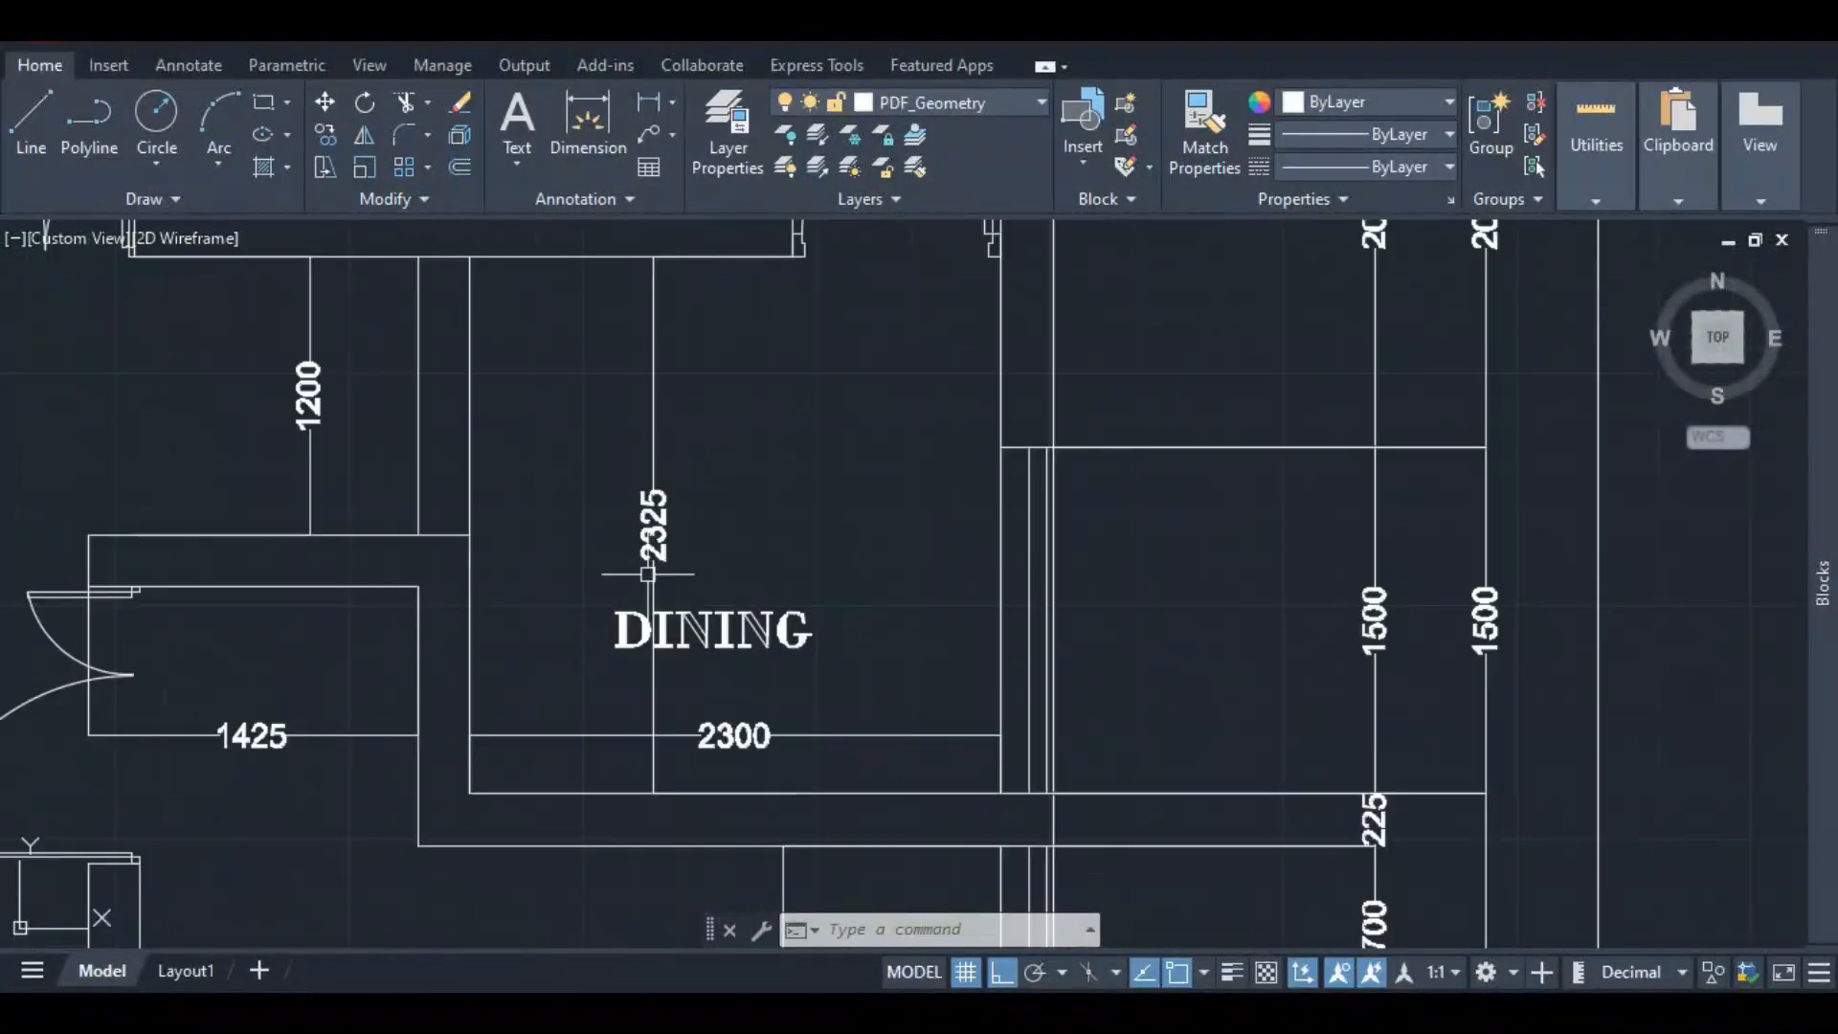
scroll(647, 574, down, 6)
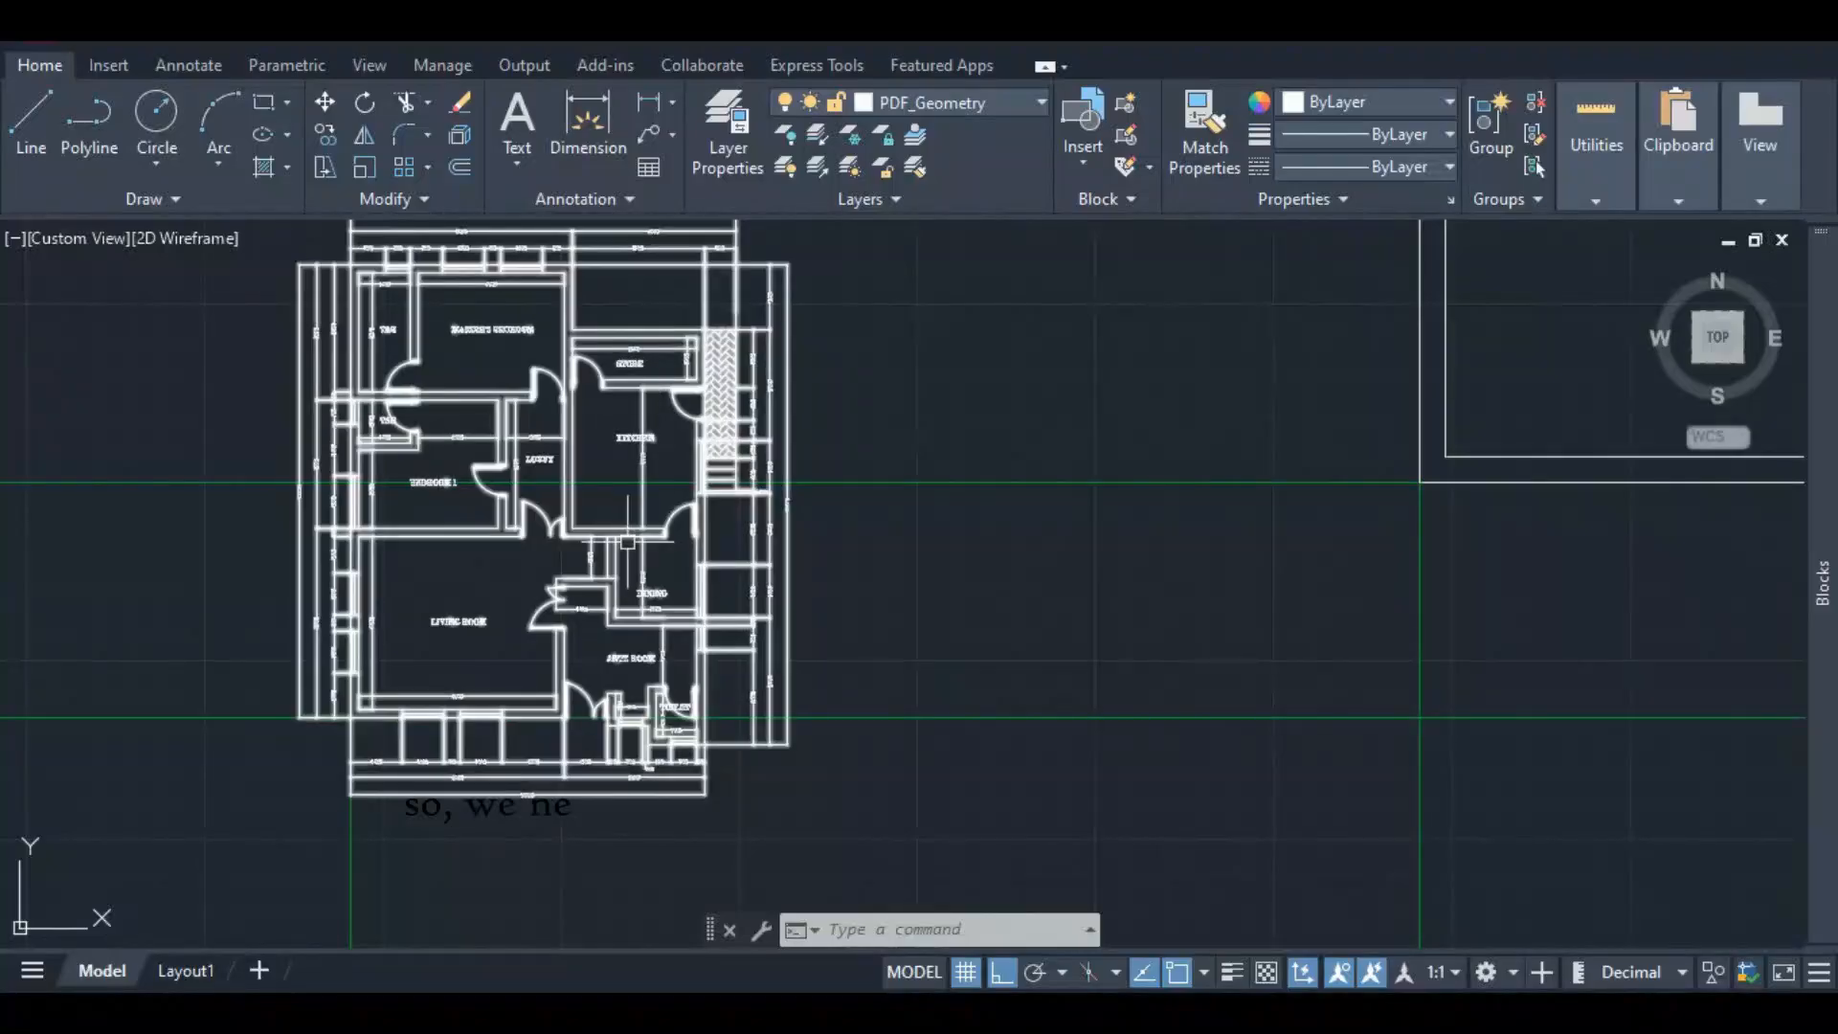
scroll(618, 574, up, 2)
scroll(458, 605, down, 4)
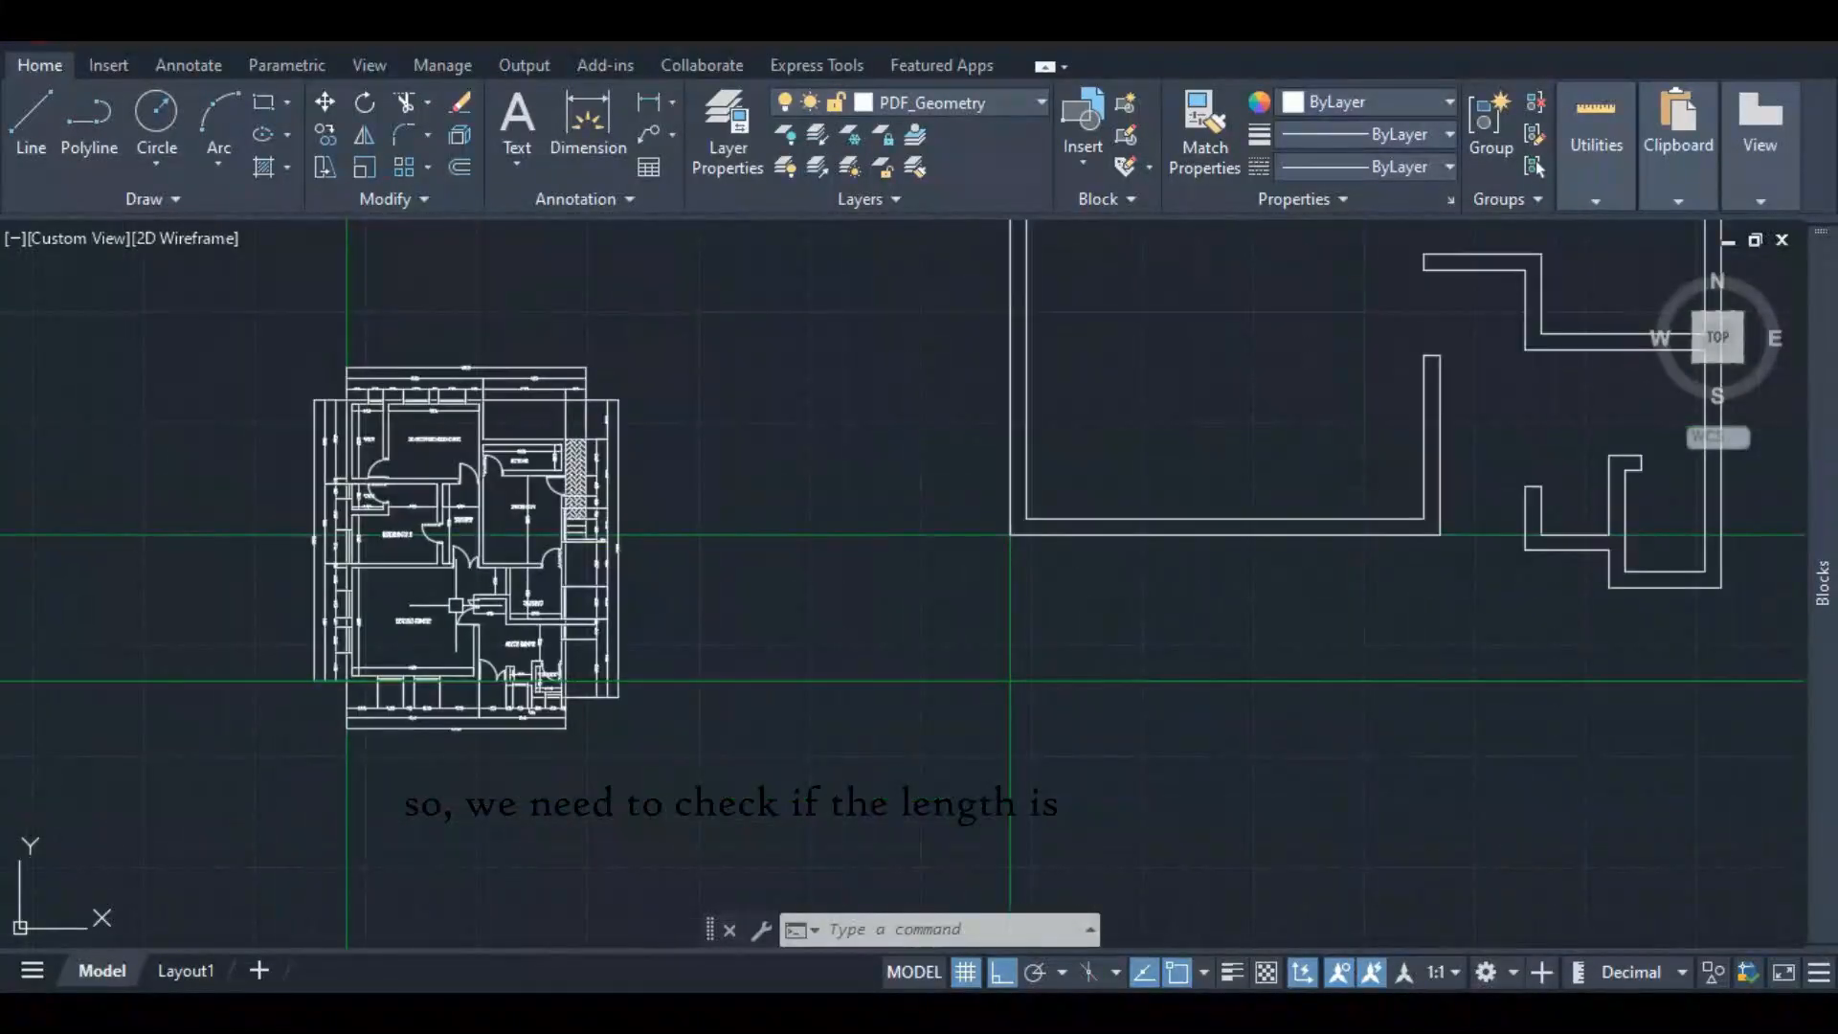
- Dimension the vertical distance from the kitchen's lower outer corner to the passage wall's upper line in the redrawn plan
scroll(458, 605, up, 2)
scroll(605, 627, down, 5)
scroll(1043, 449, up, 3)
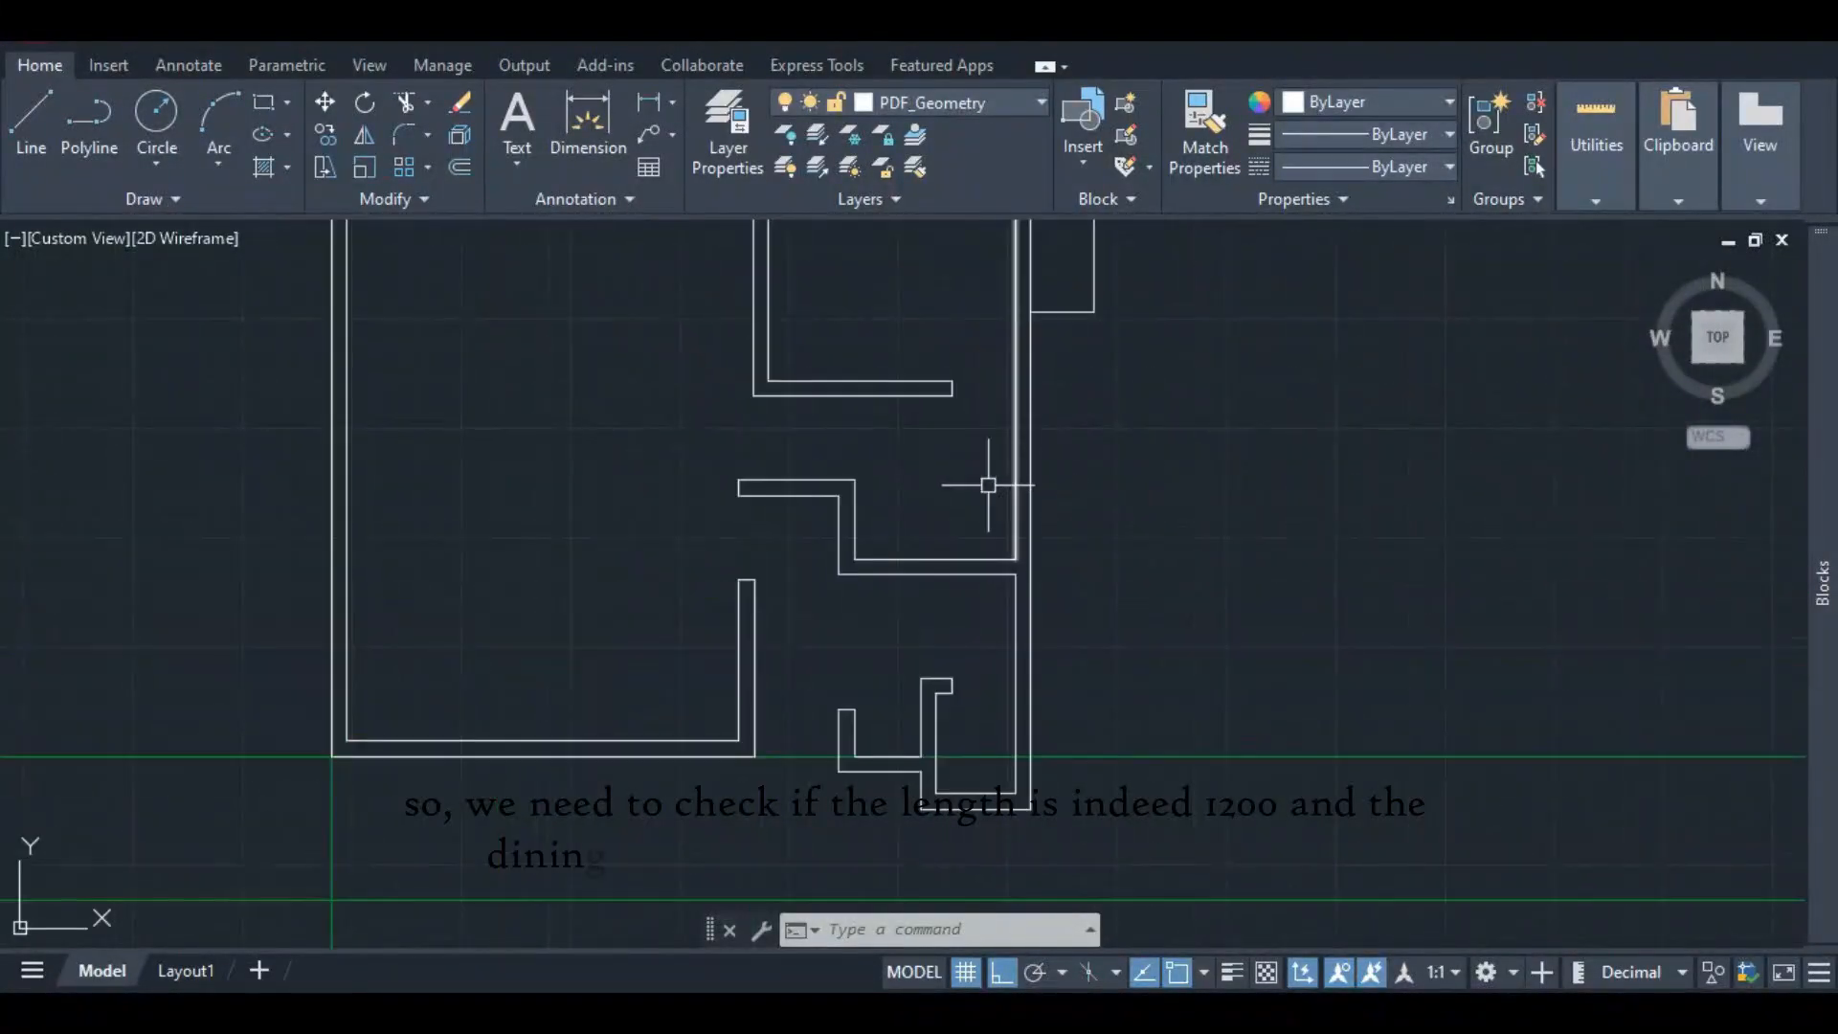
click(588, 114)
scroll(861, 479, up, 4)
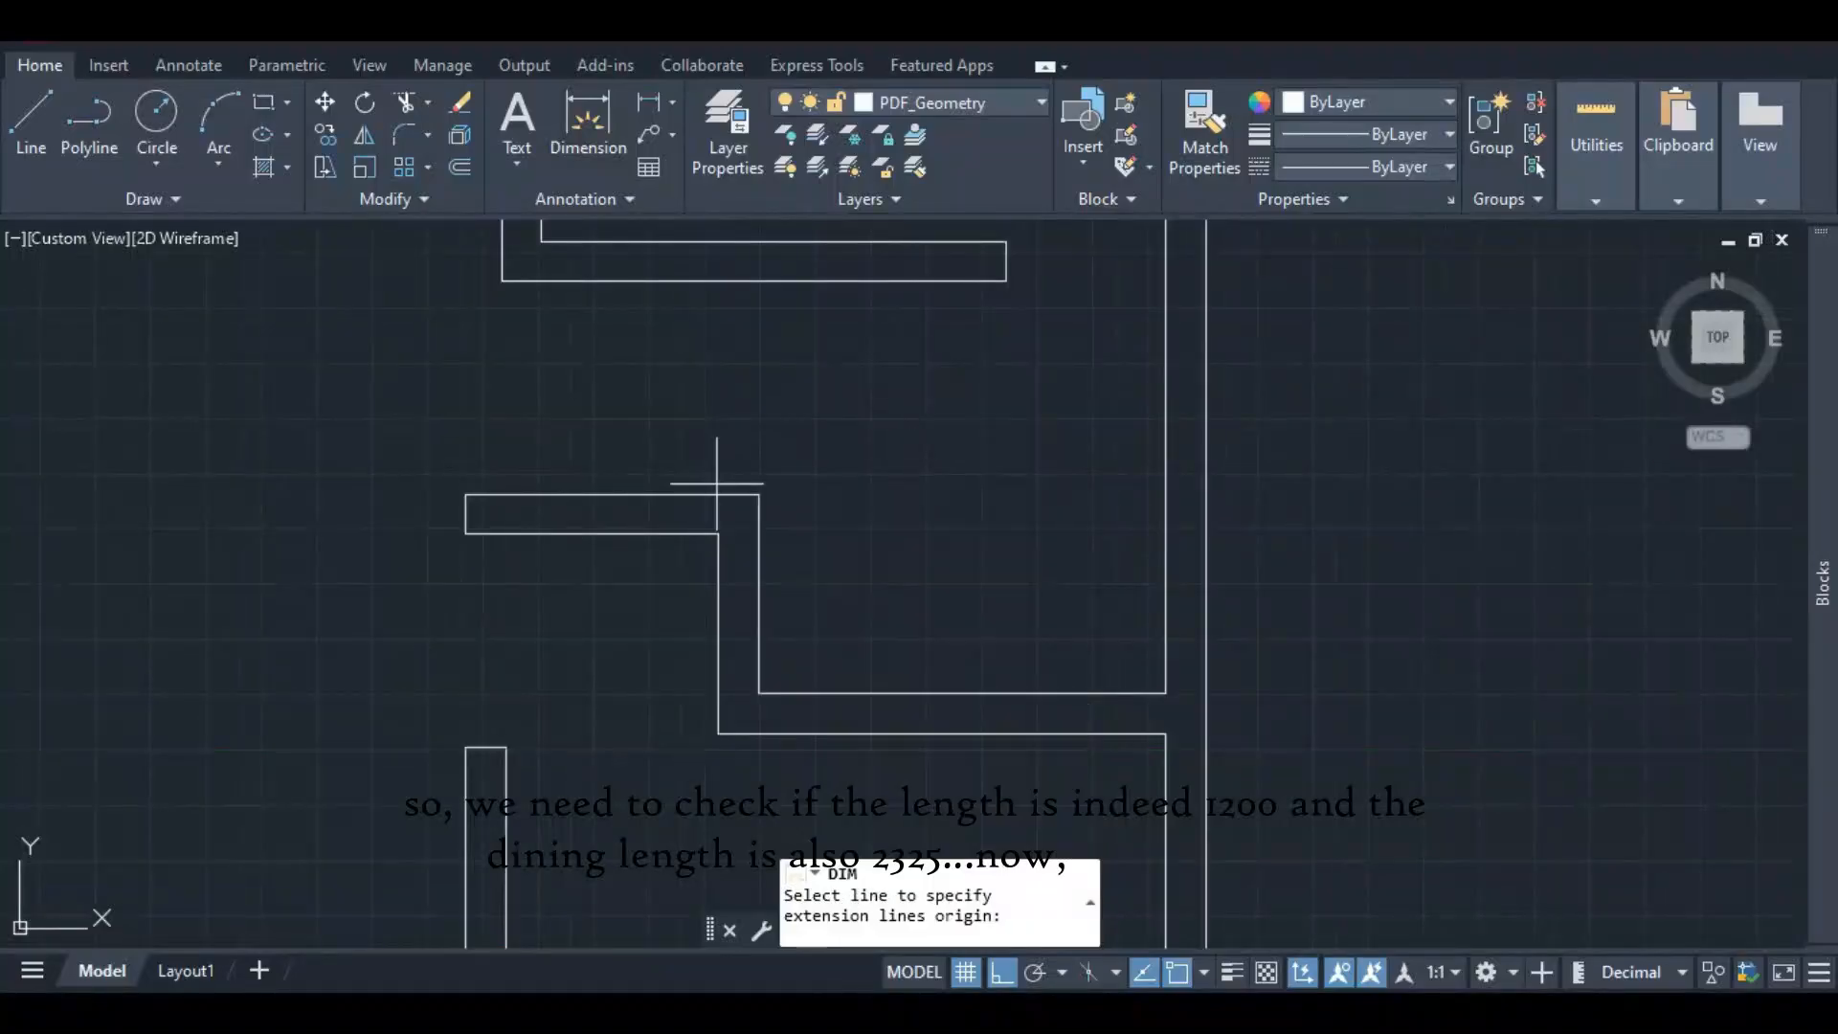
scroll(688, 452, down, 2)
click(573, 346)
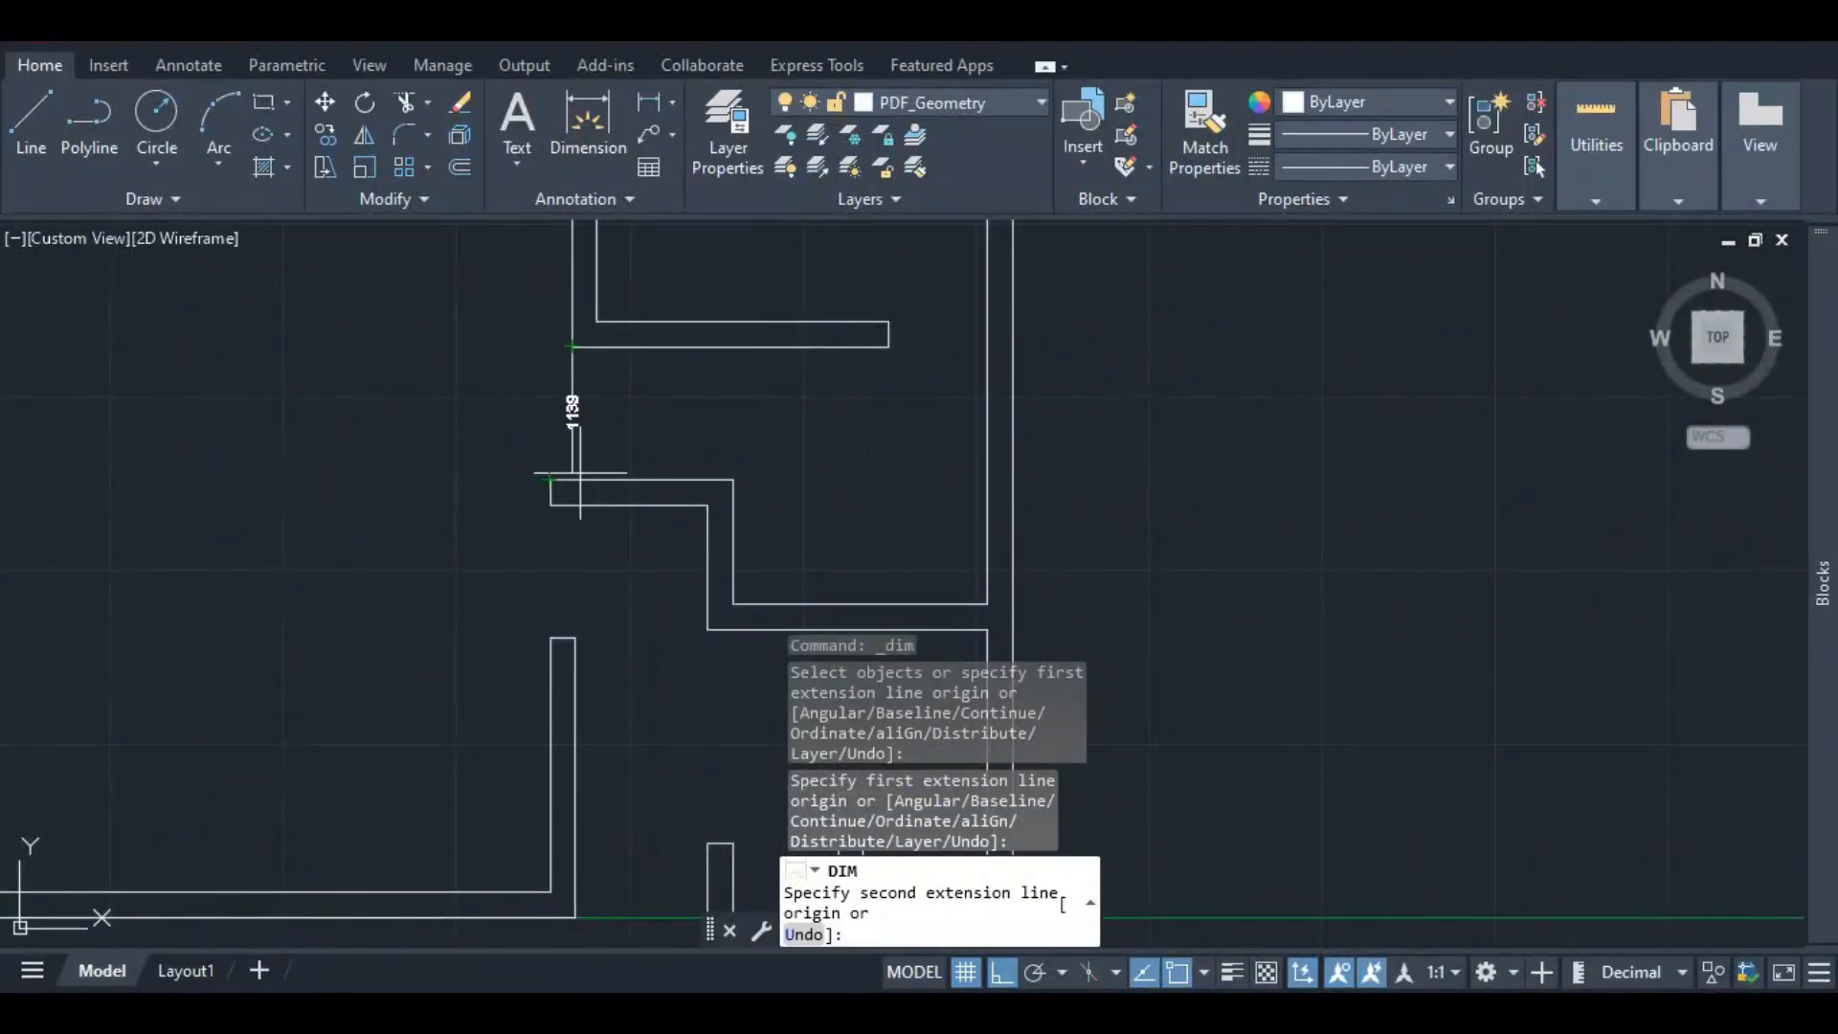
scroll(572, 479, up, 2)
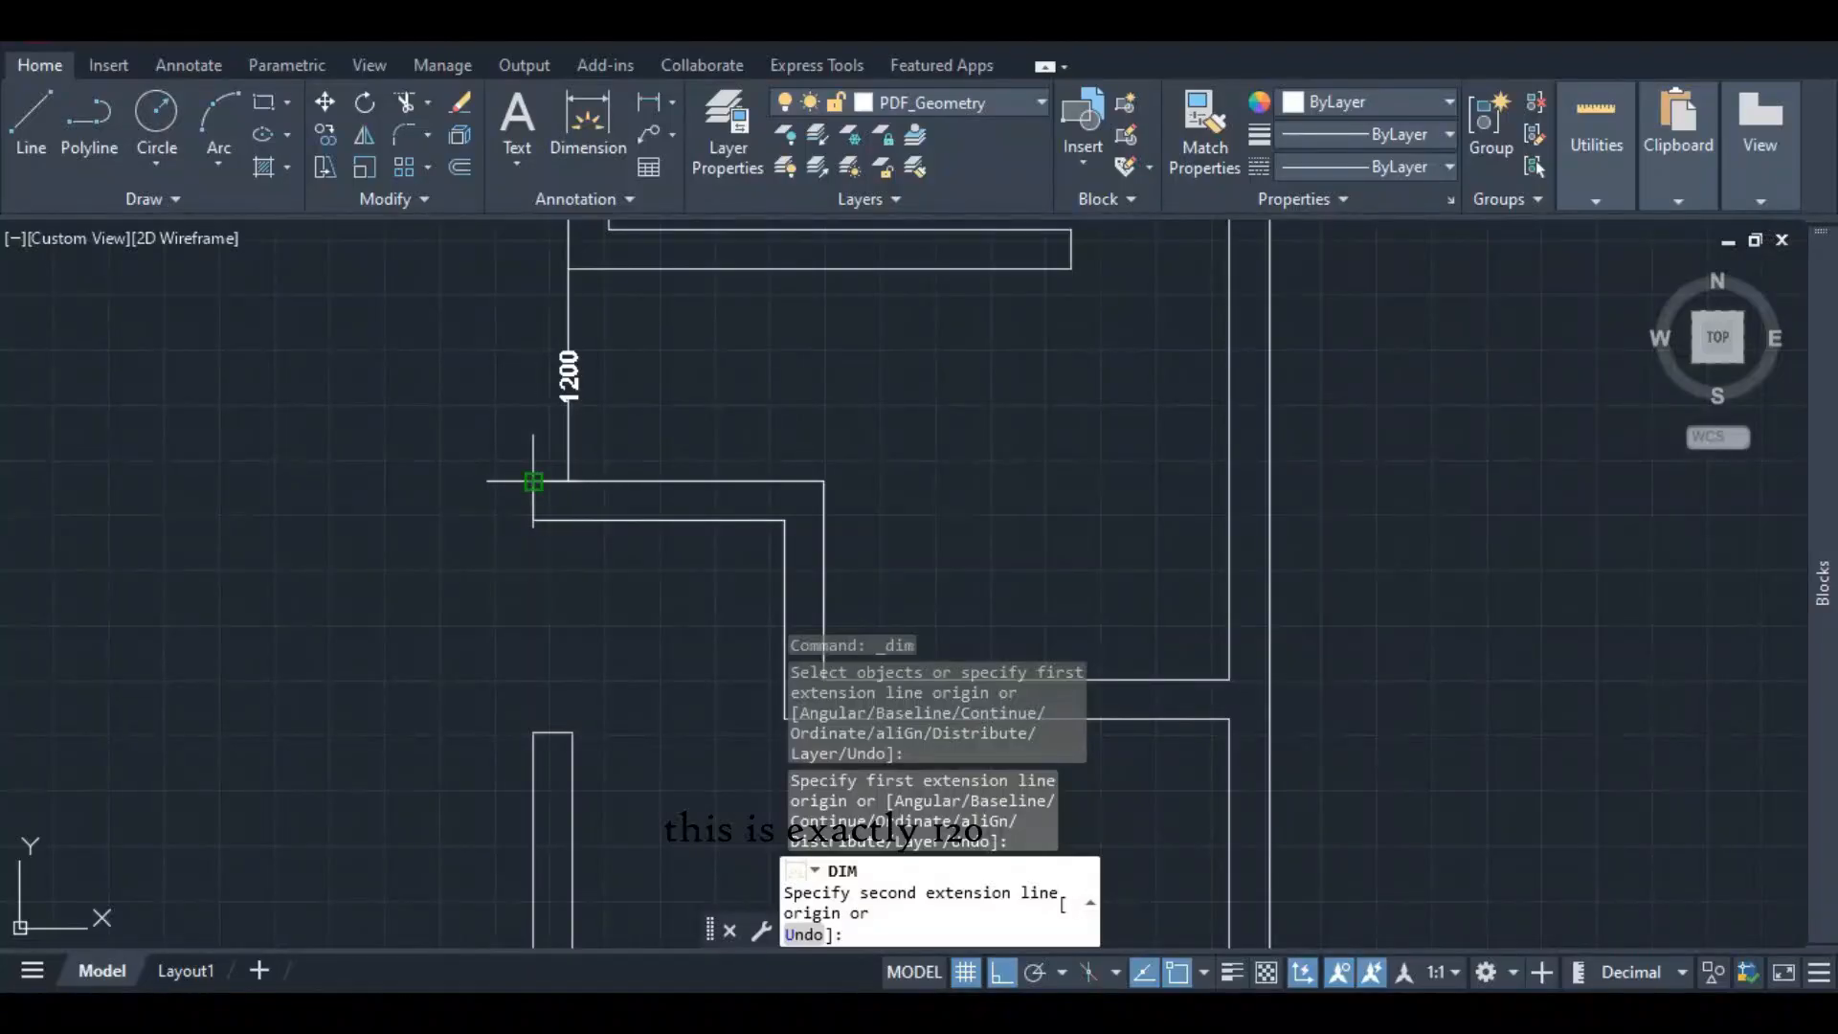
click(533, 481)
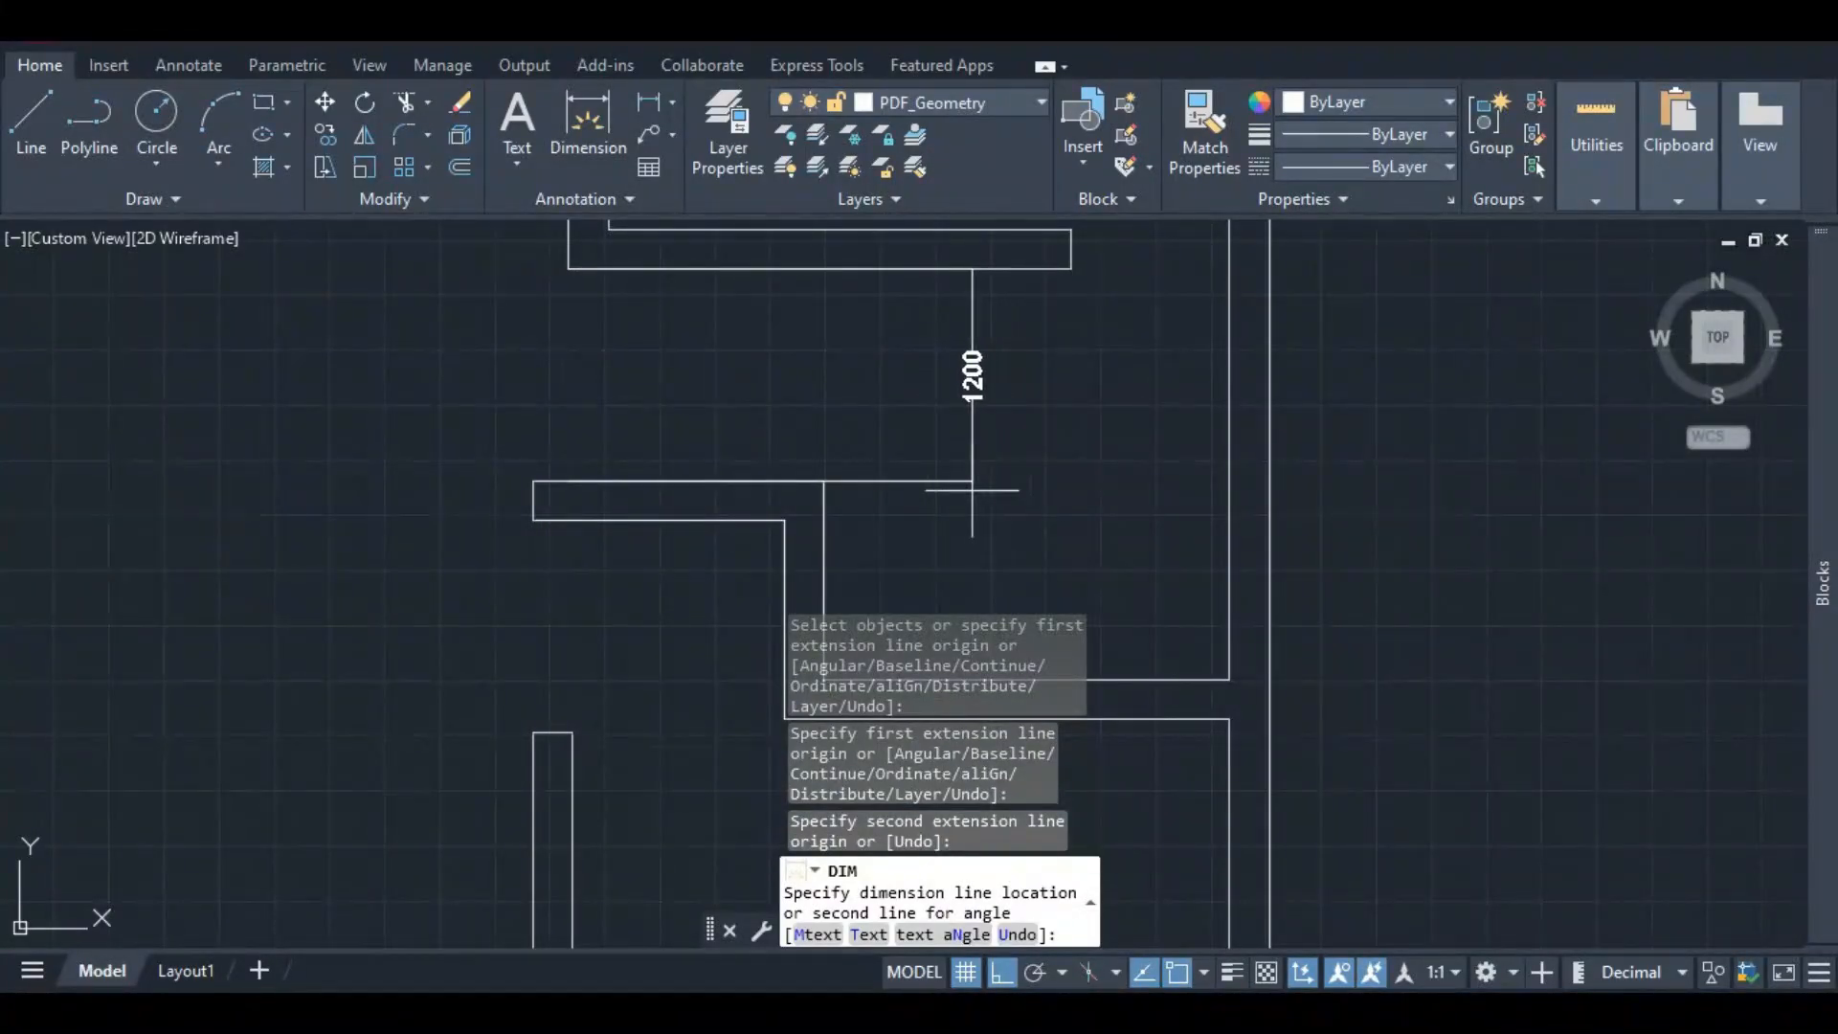
click(898, 476)
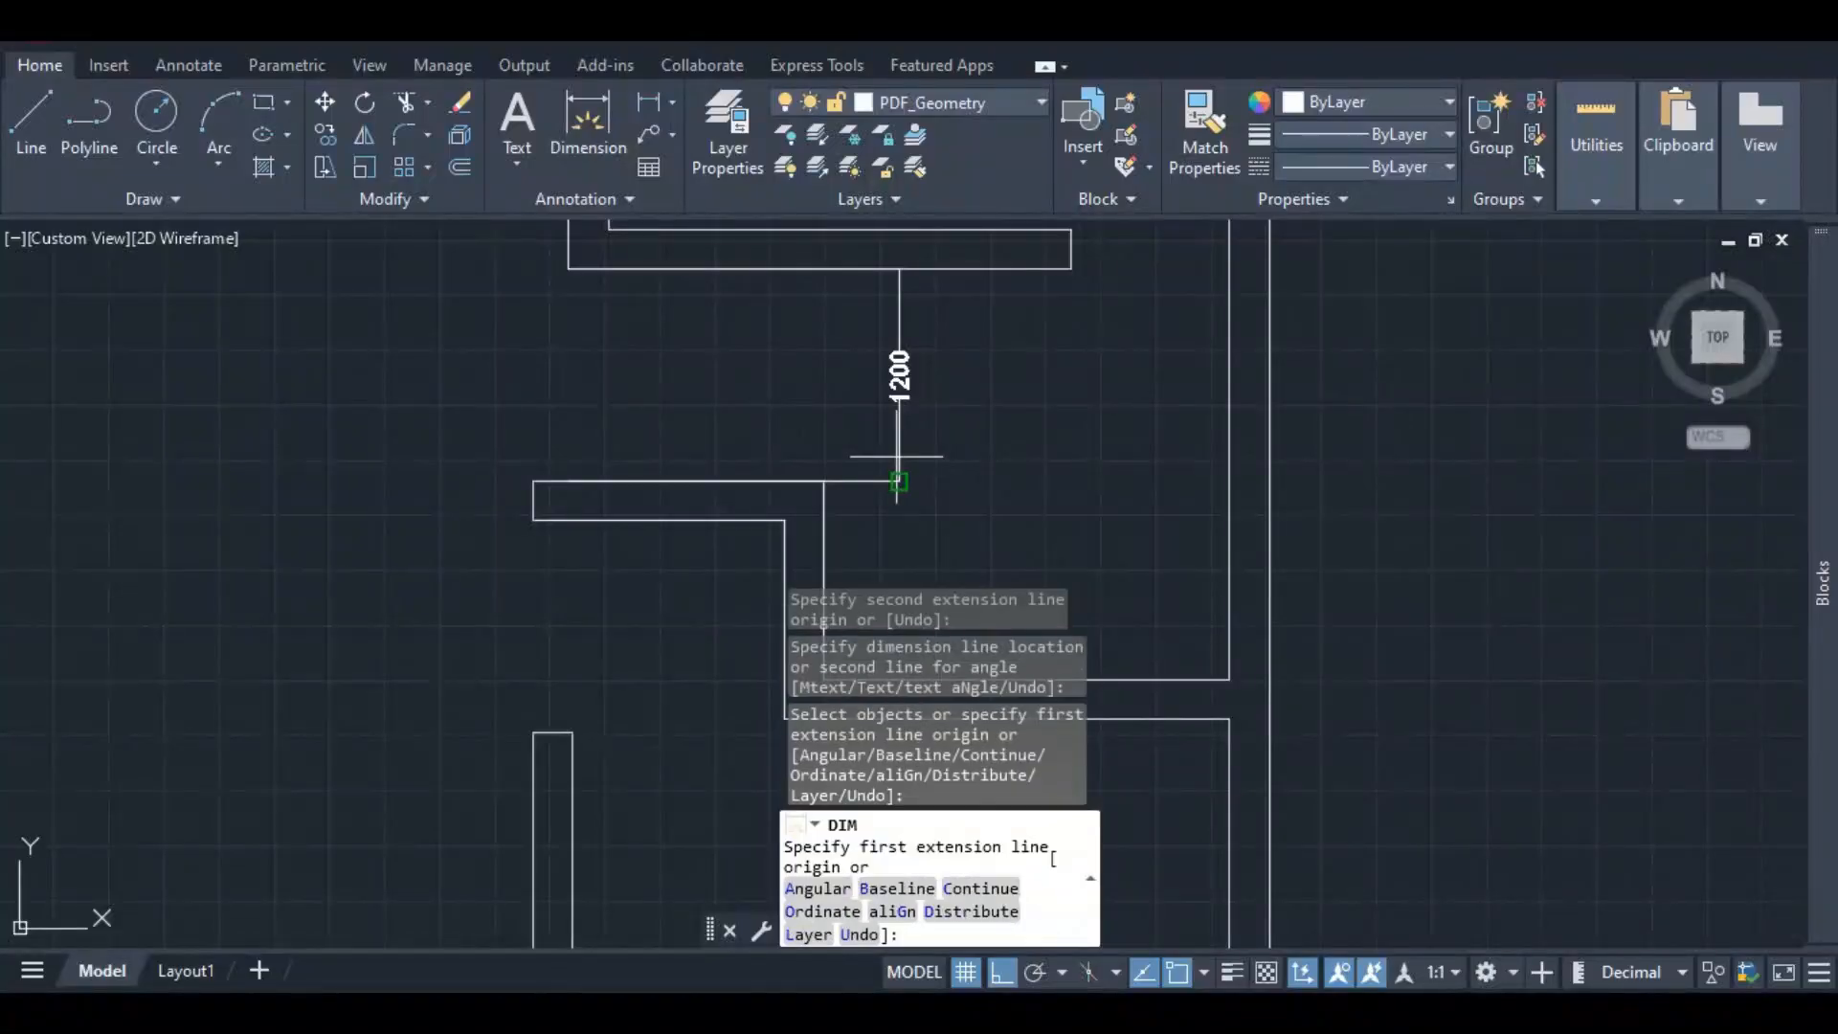
scroll(866, 464, down, 3)
click(863, 460)
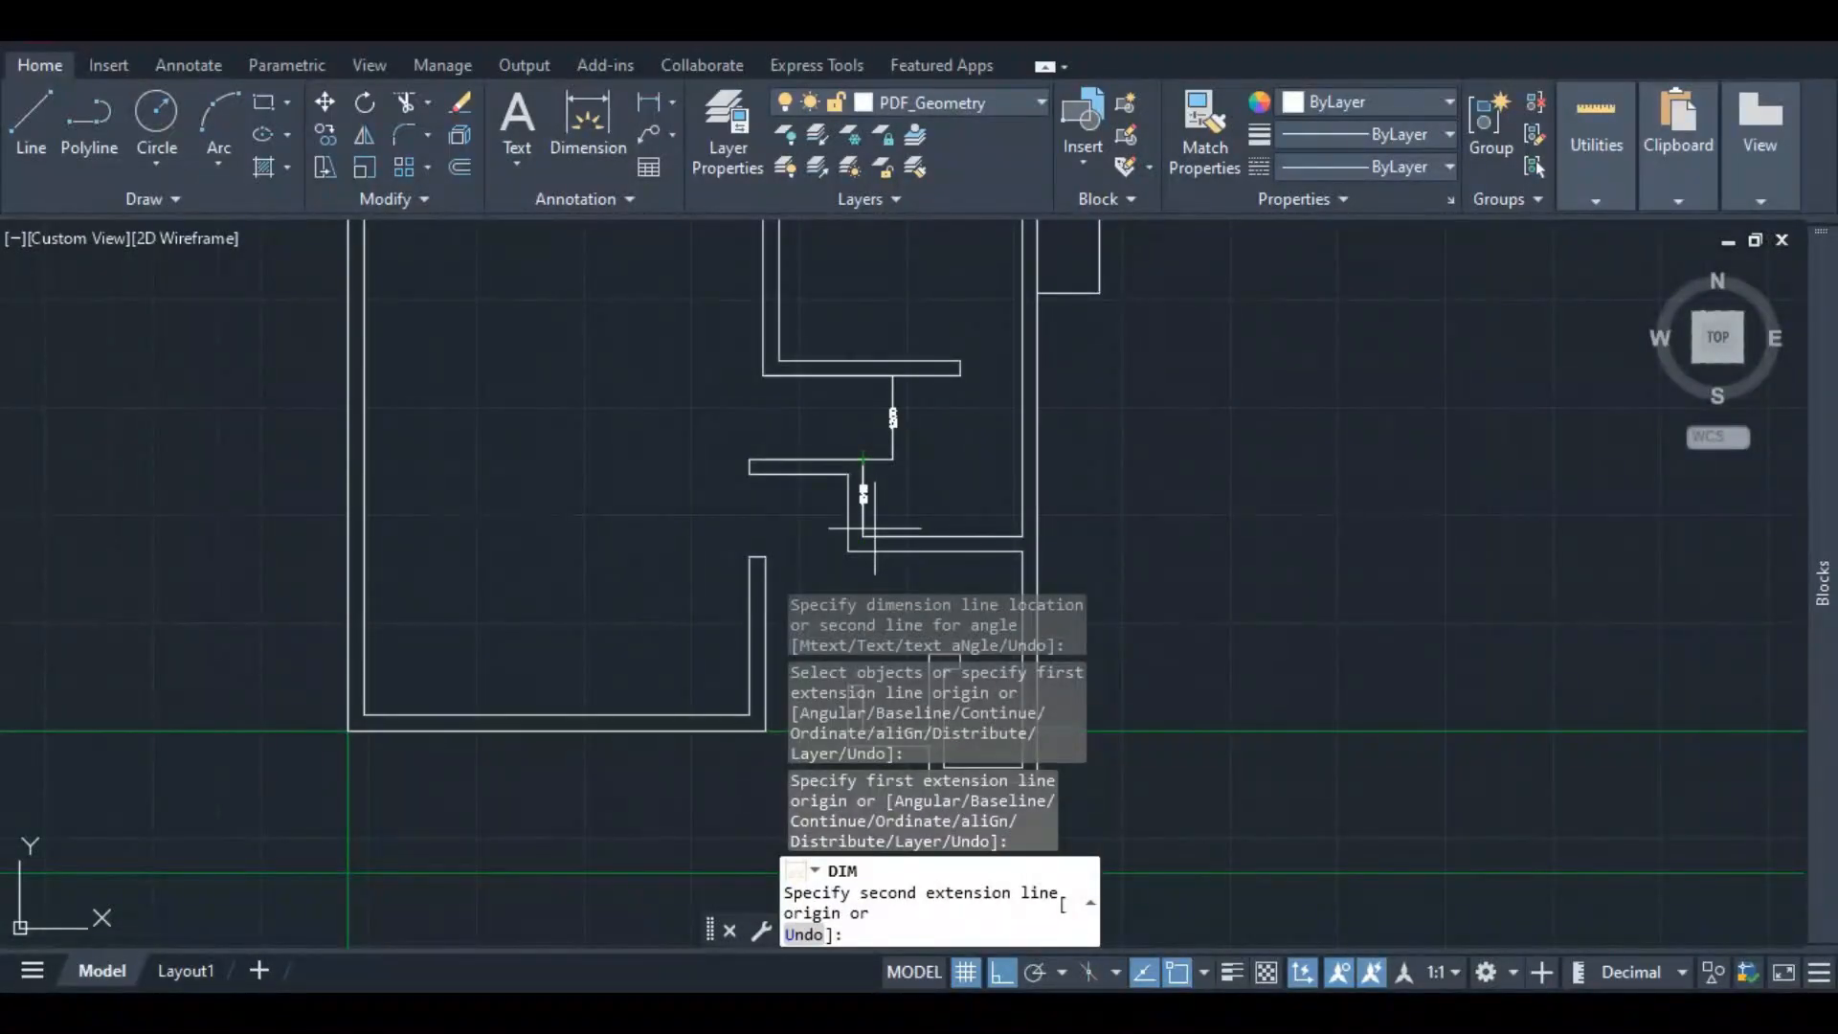
key(Escape)
click(892, 436)
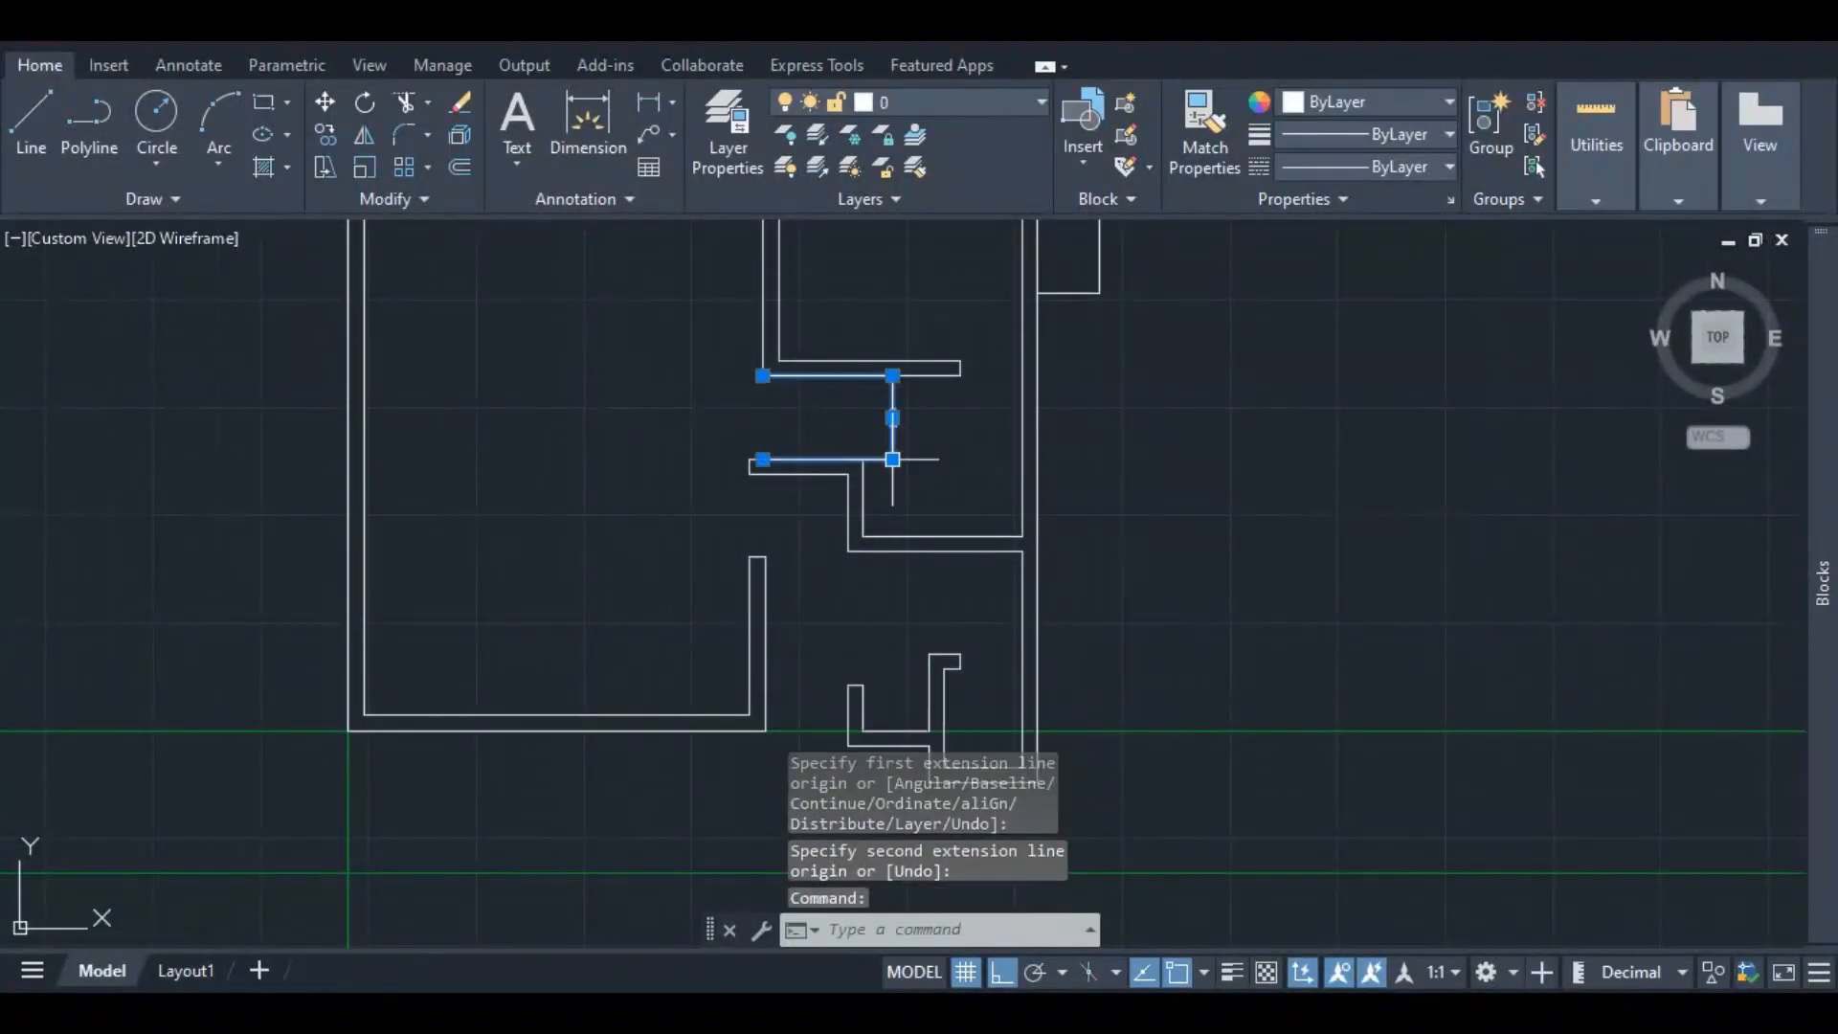
mouse_move(892, 462)
click(981, 536)
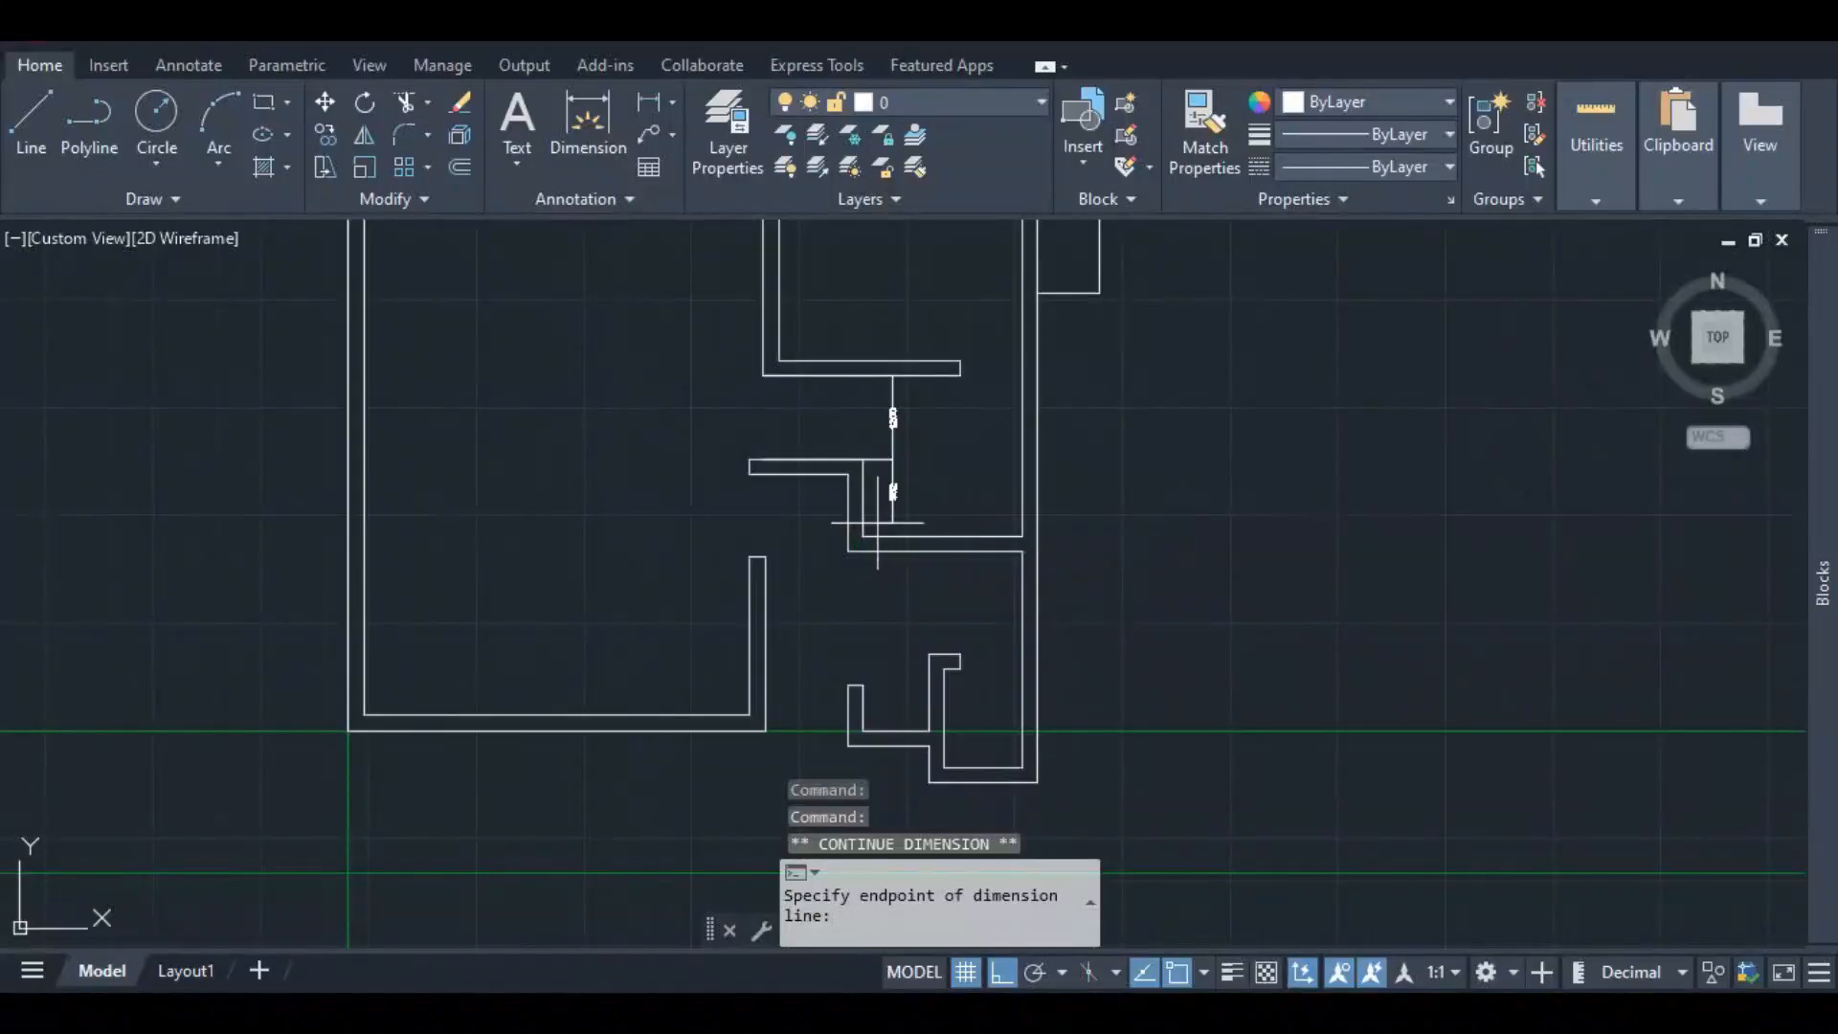
scroll(863, 538, up, 4)
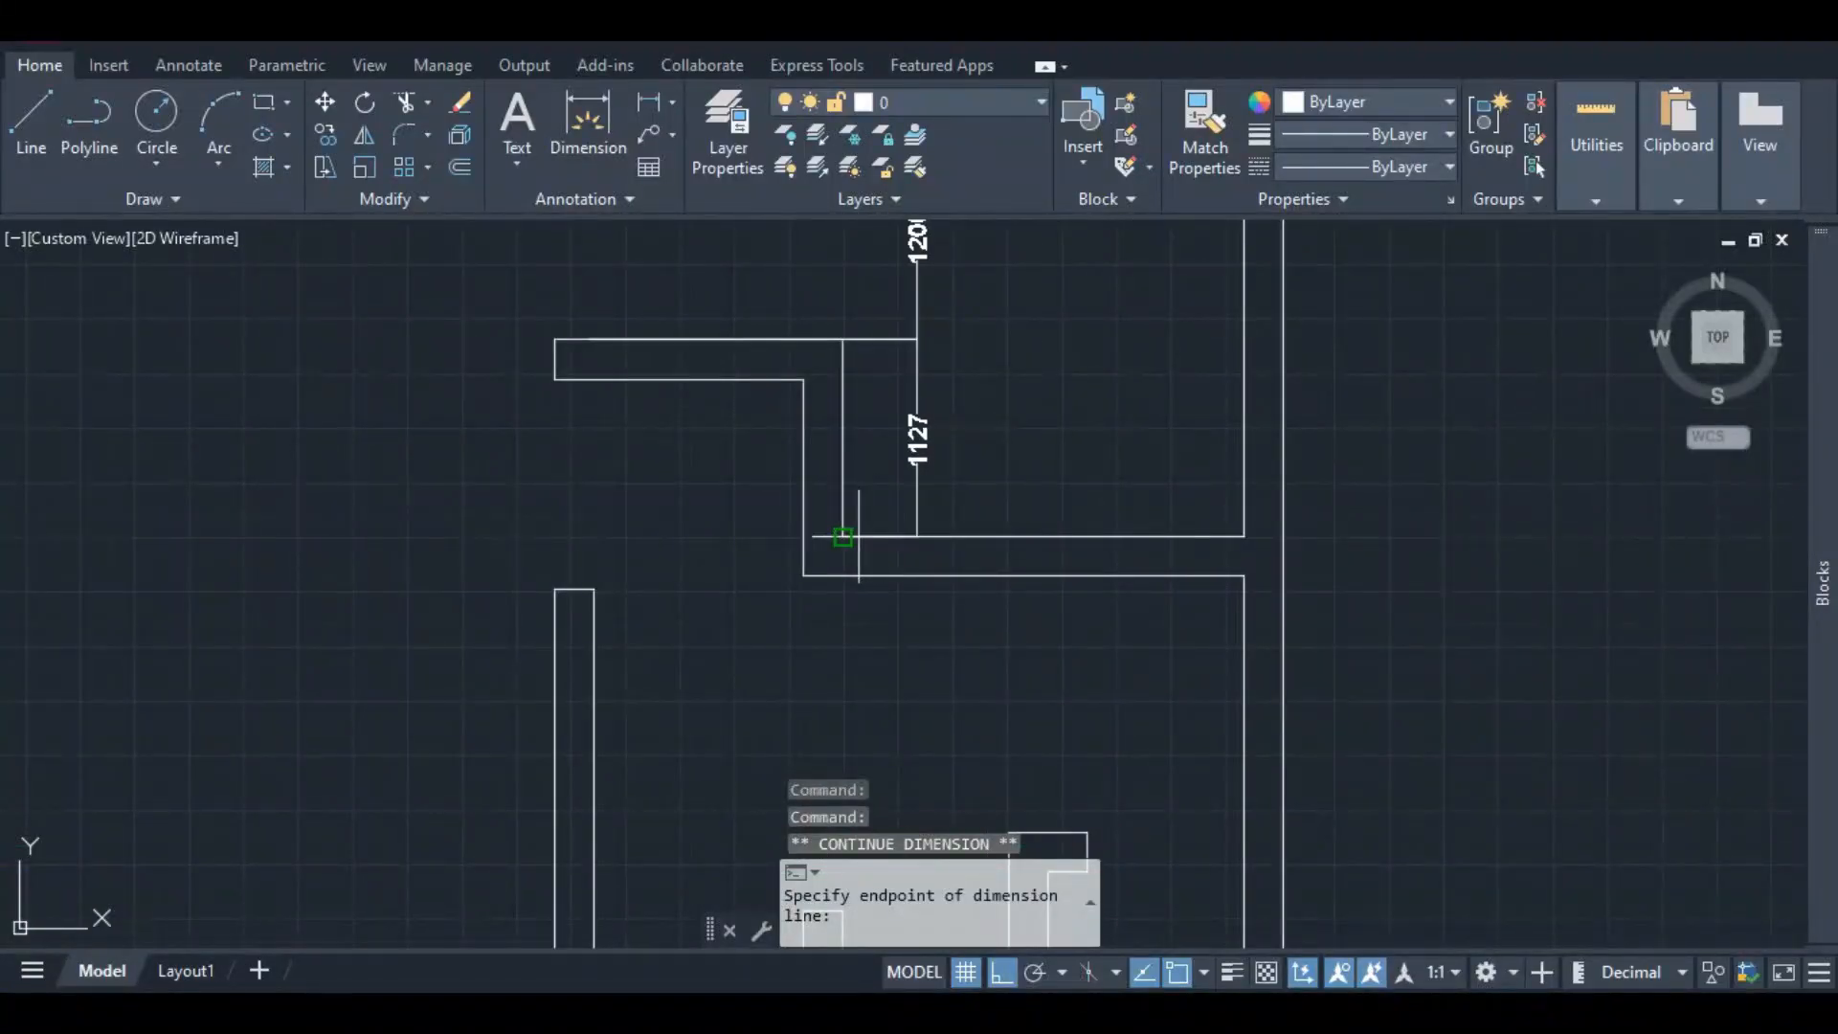
key(Escape)
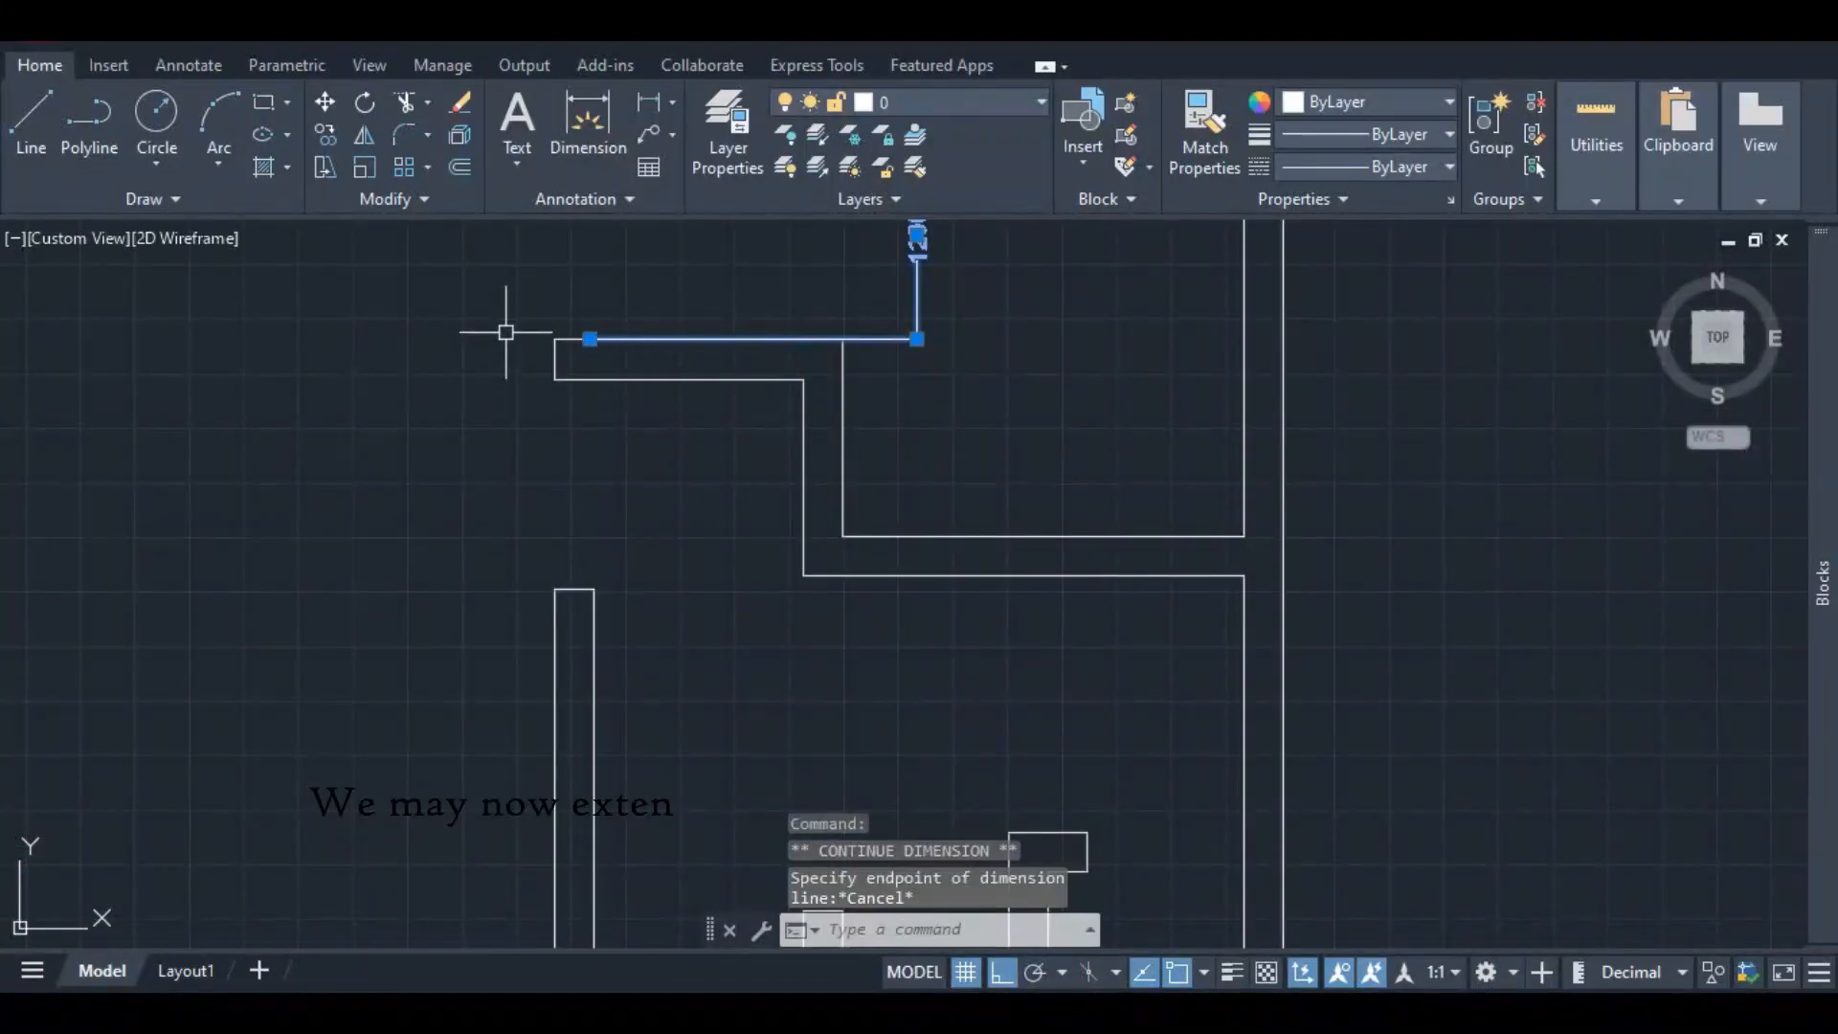
- Stretch the vertical dimension's lower origin down to the dining room's lower-left inner corner to measure the dining length
click(590, 338)
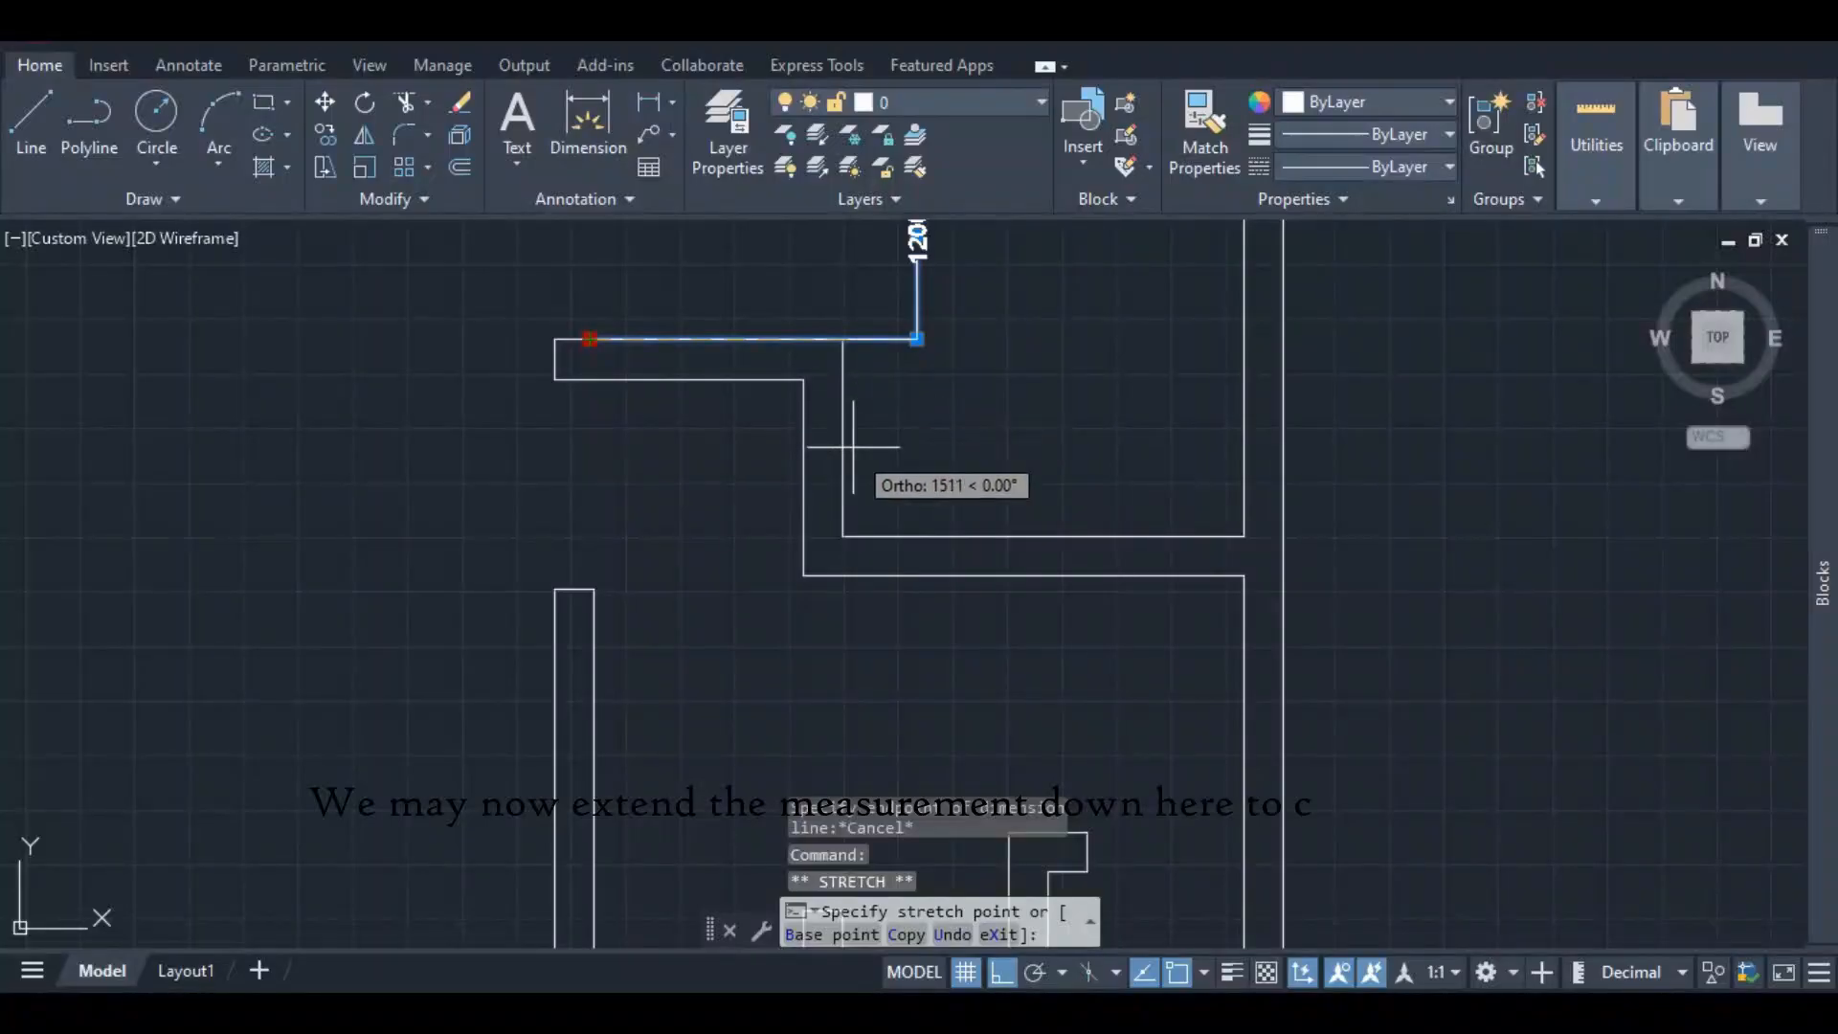
click(843, 536)
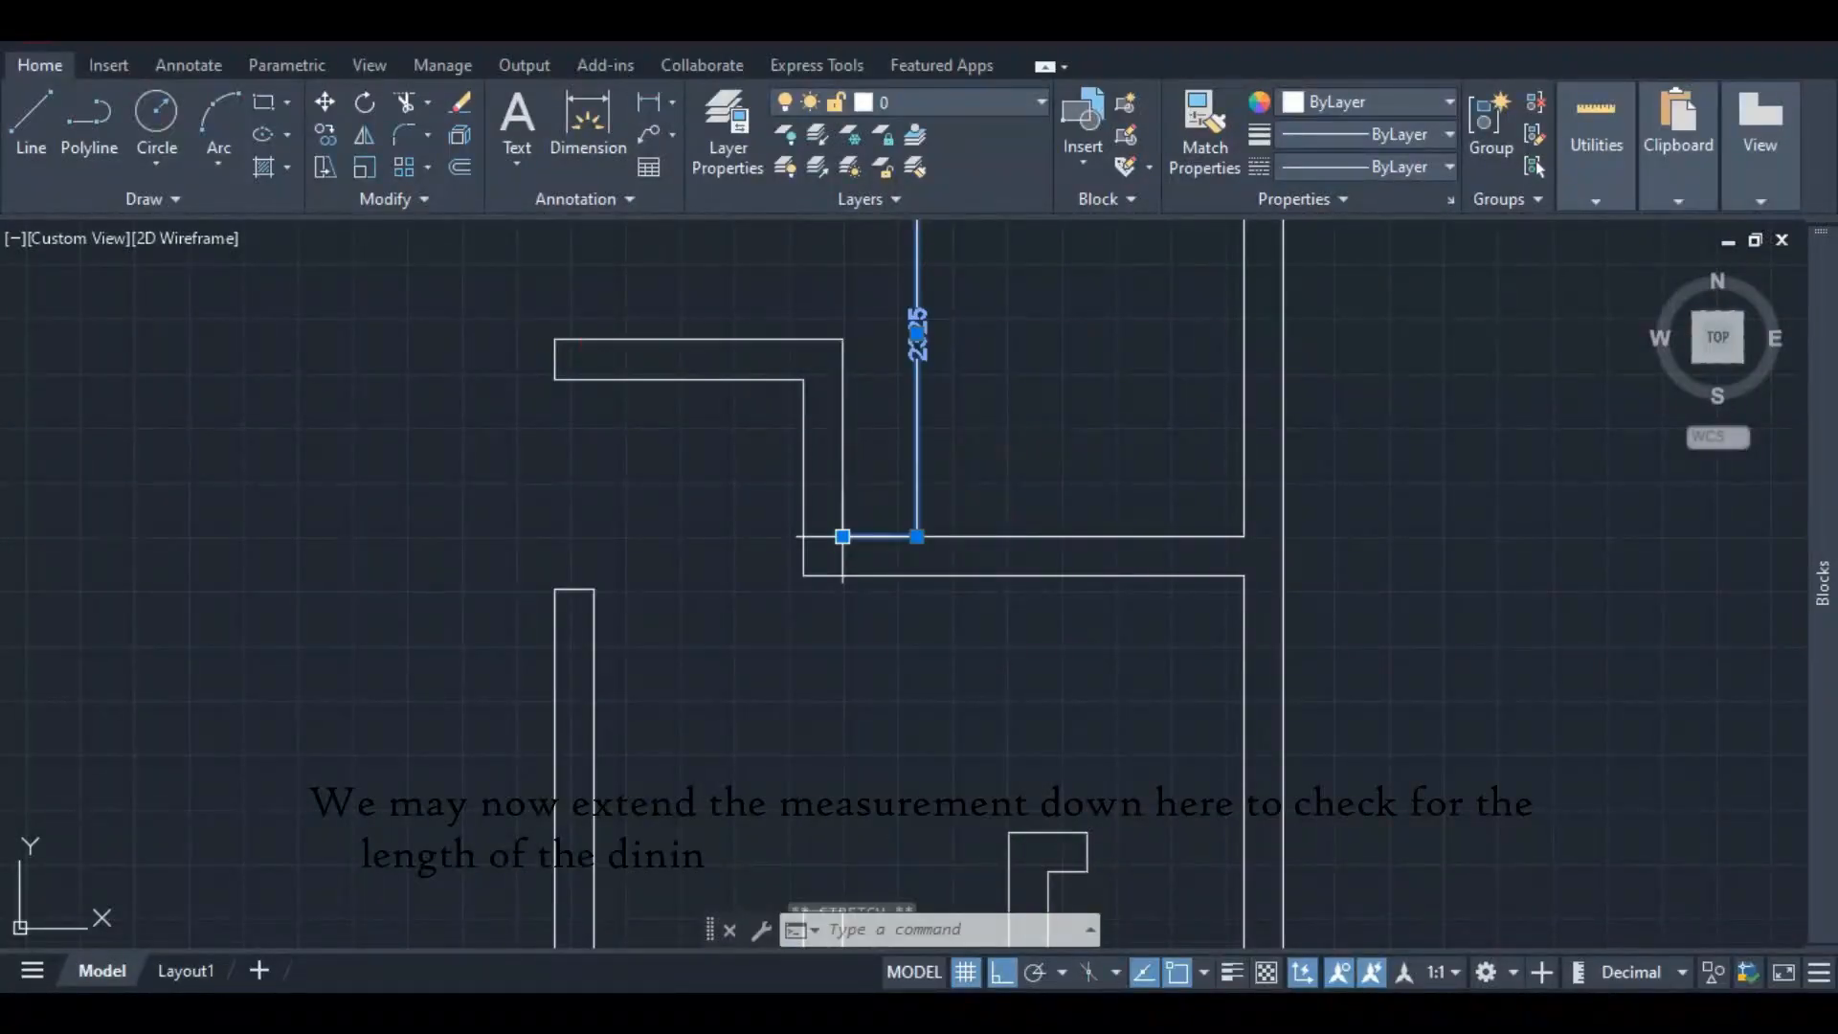
- Erase the vertical dimension measuring the dining room's length in the redrawn plan
key(Escape)
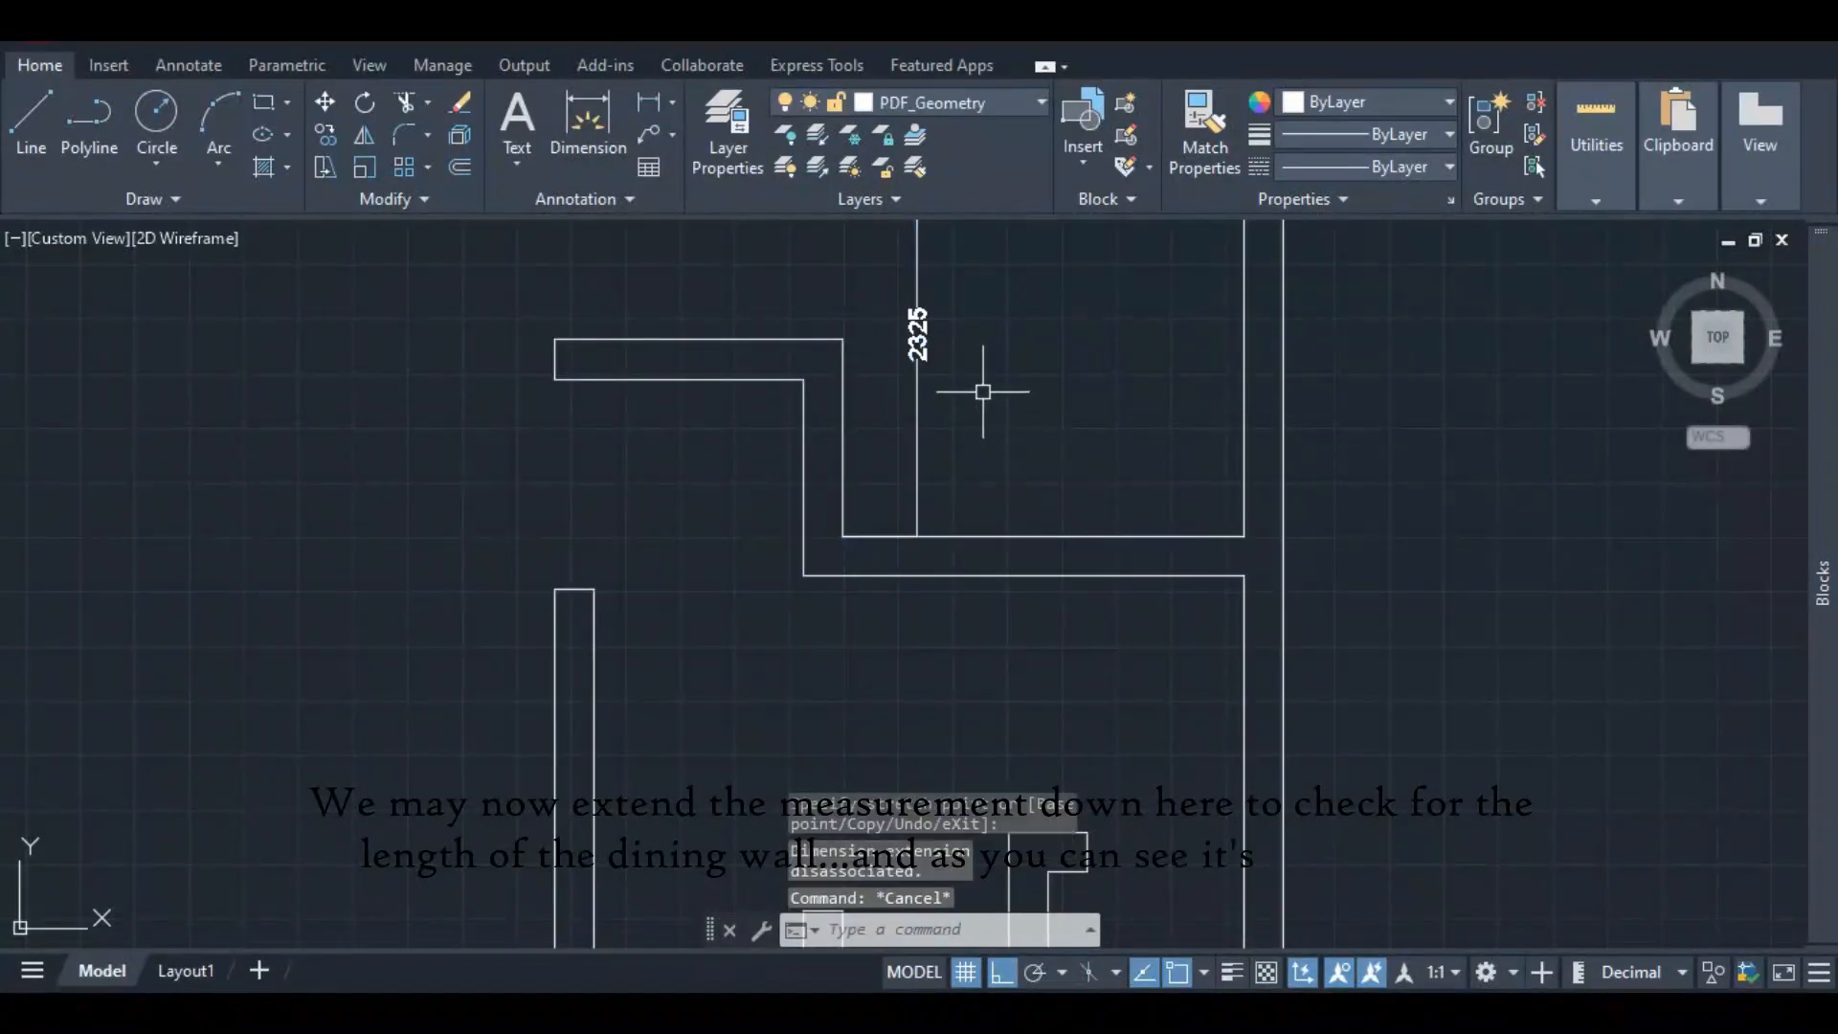
scroll(949, 334, up, 7)
scroll(944, 340, down, 11)
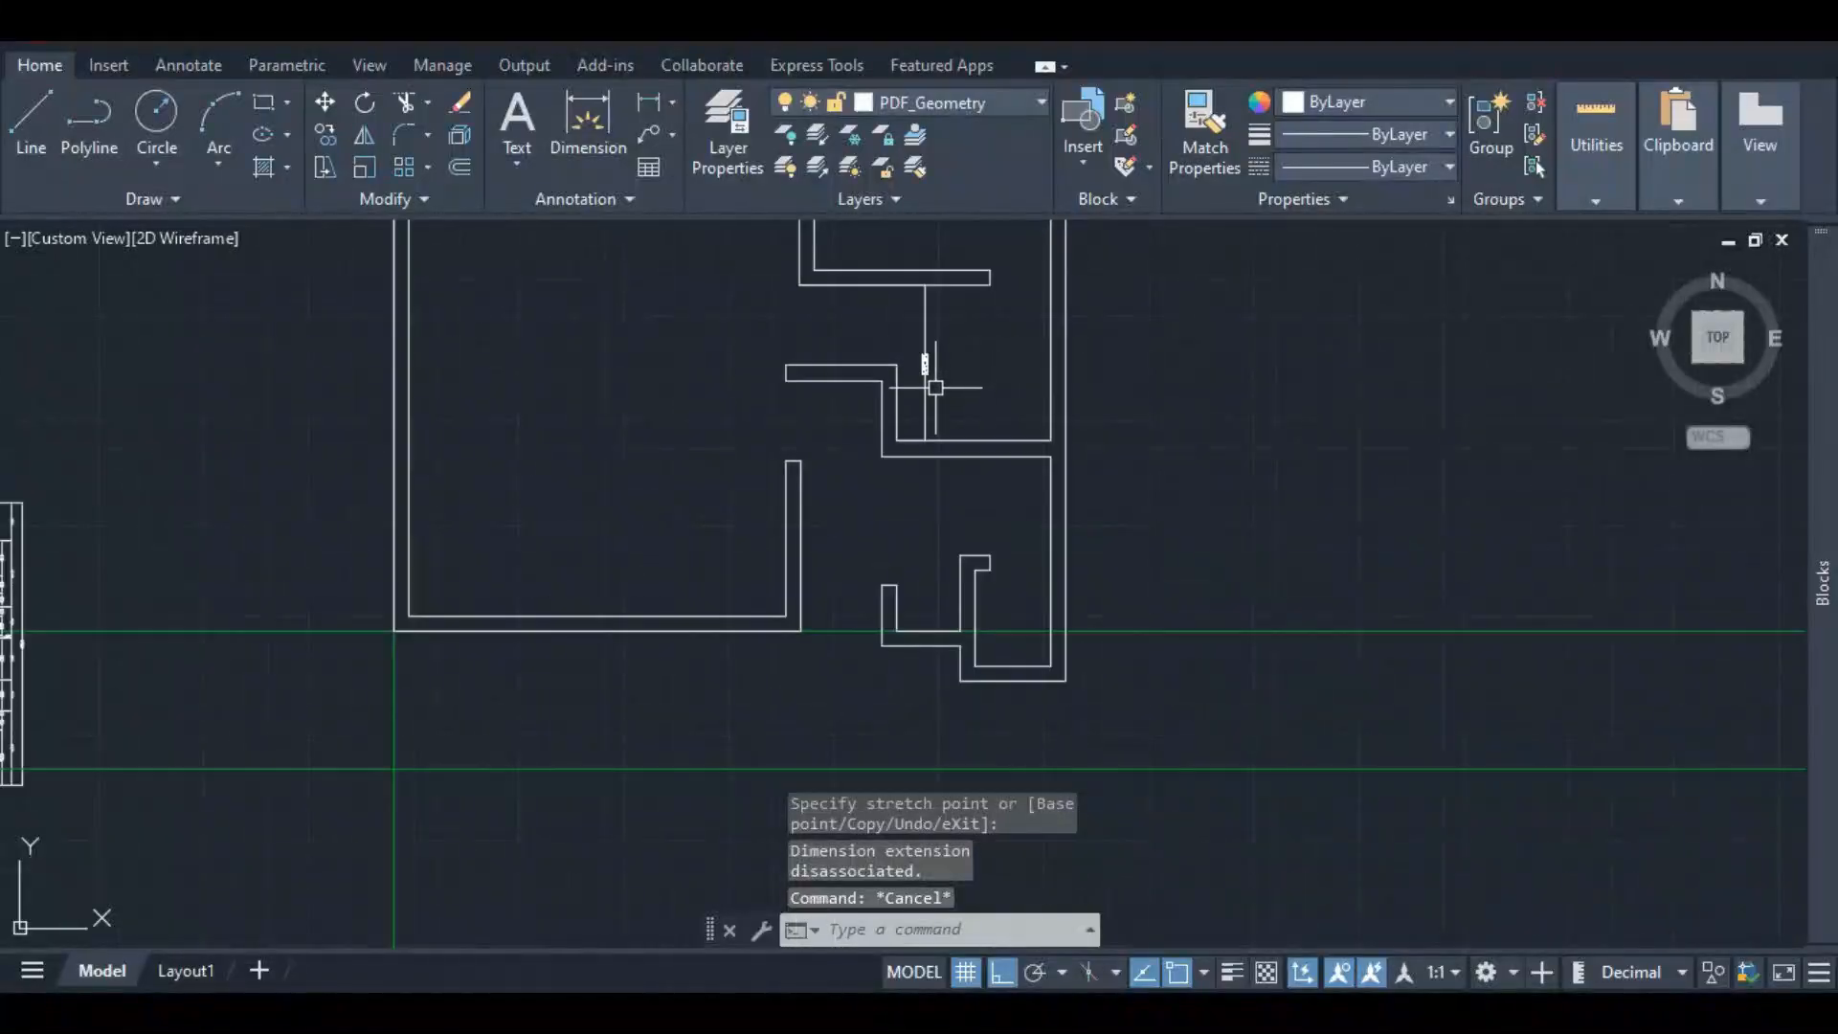
click(924, 325)
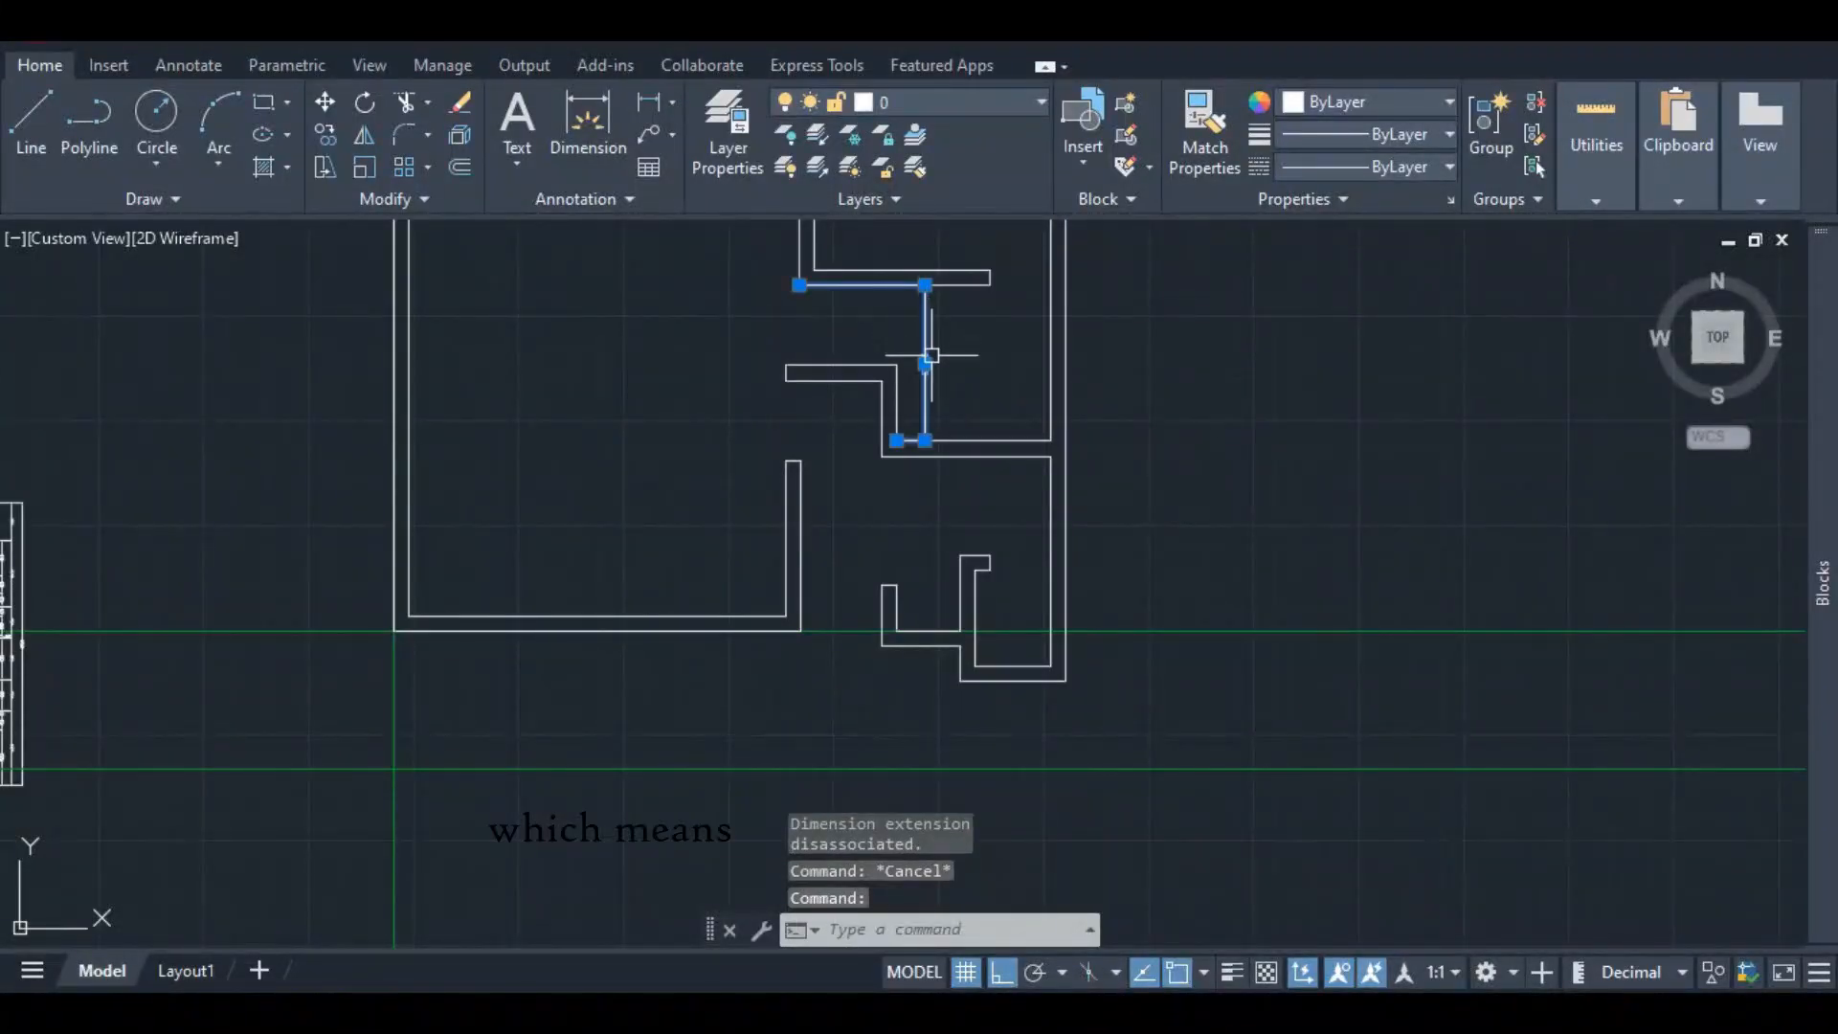
key(Delete)
scroll(931, 463, down, 4)
scroll(866, 526, down, 2)
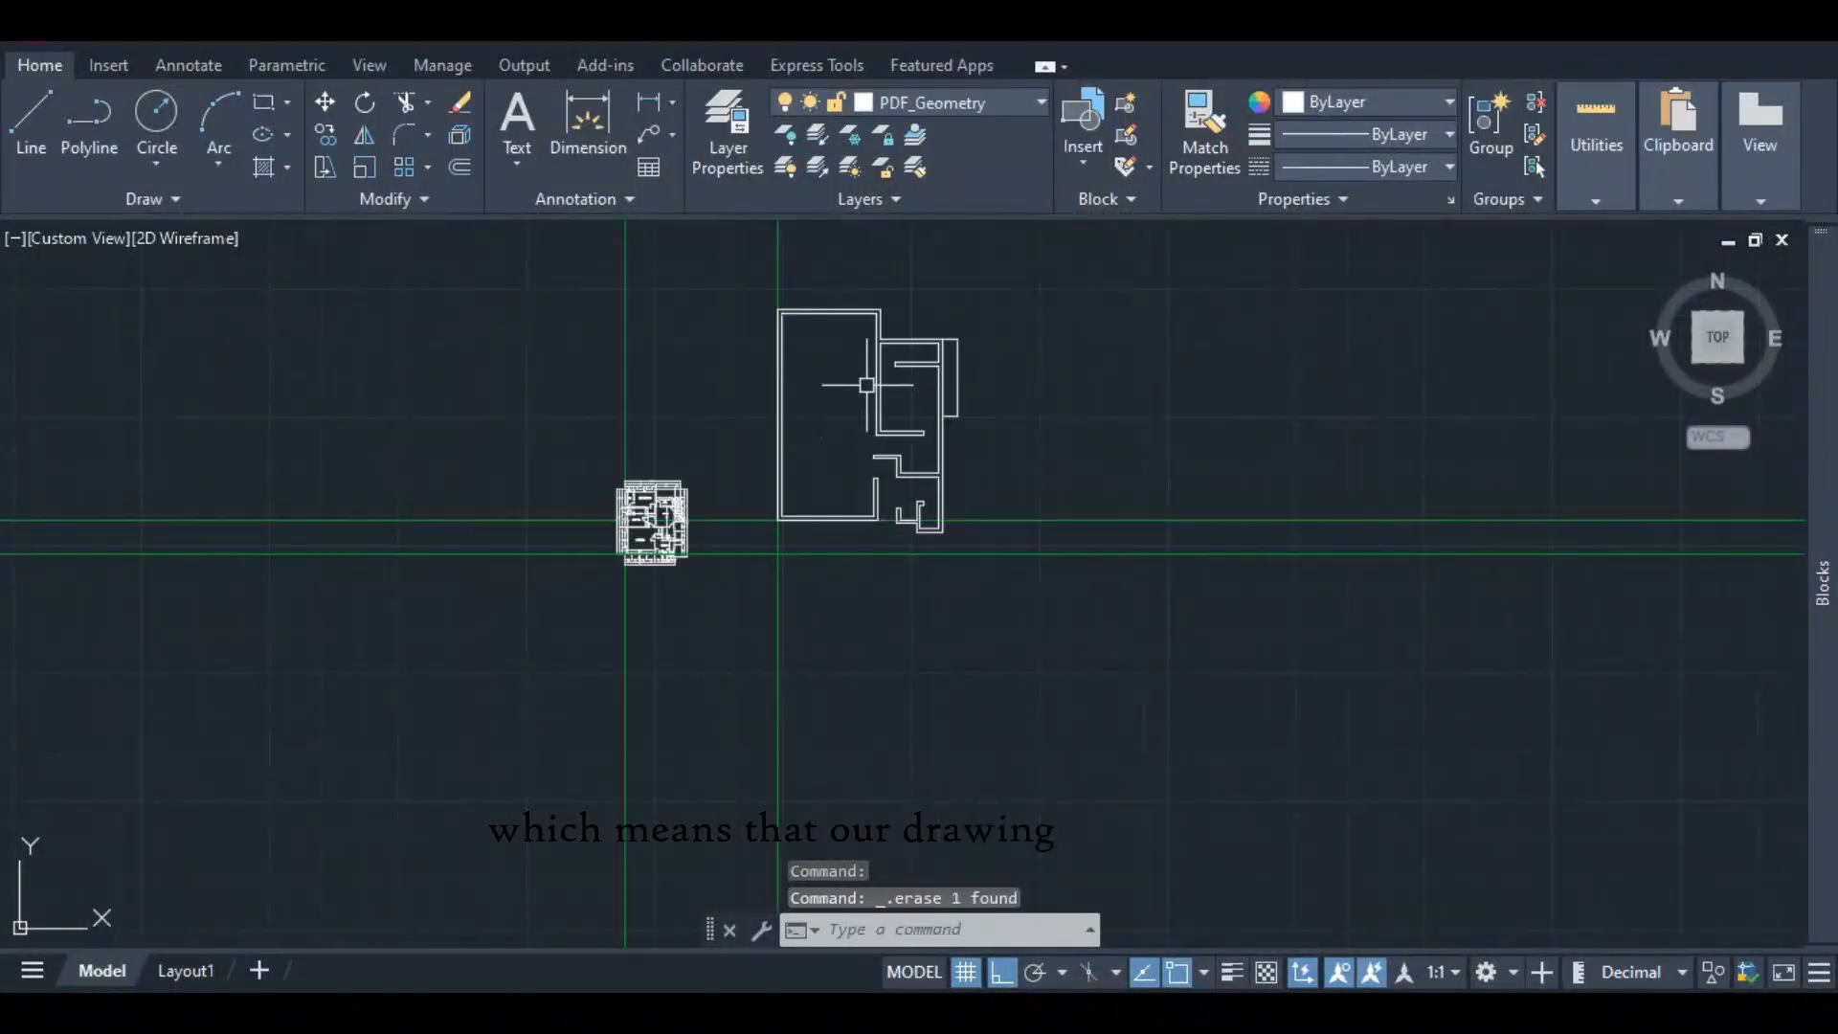
- Compare the redrawn walls with the reference plan's ante room, toilet, dining room and kitchen to see which walls are missing
scroll(876, 351, up, 4)
scroll(937, 398, down, 2)
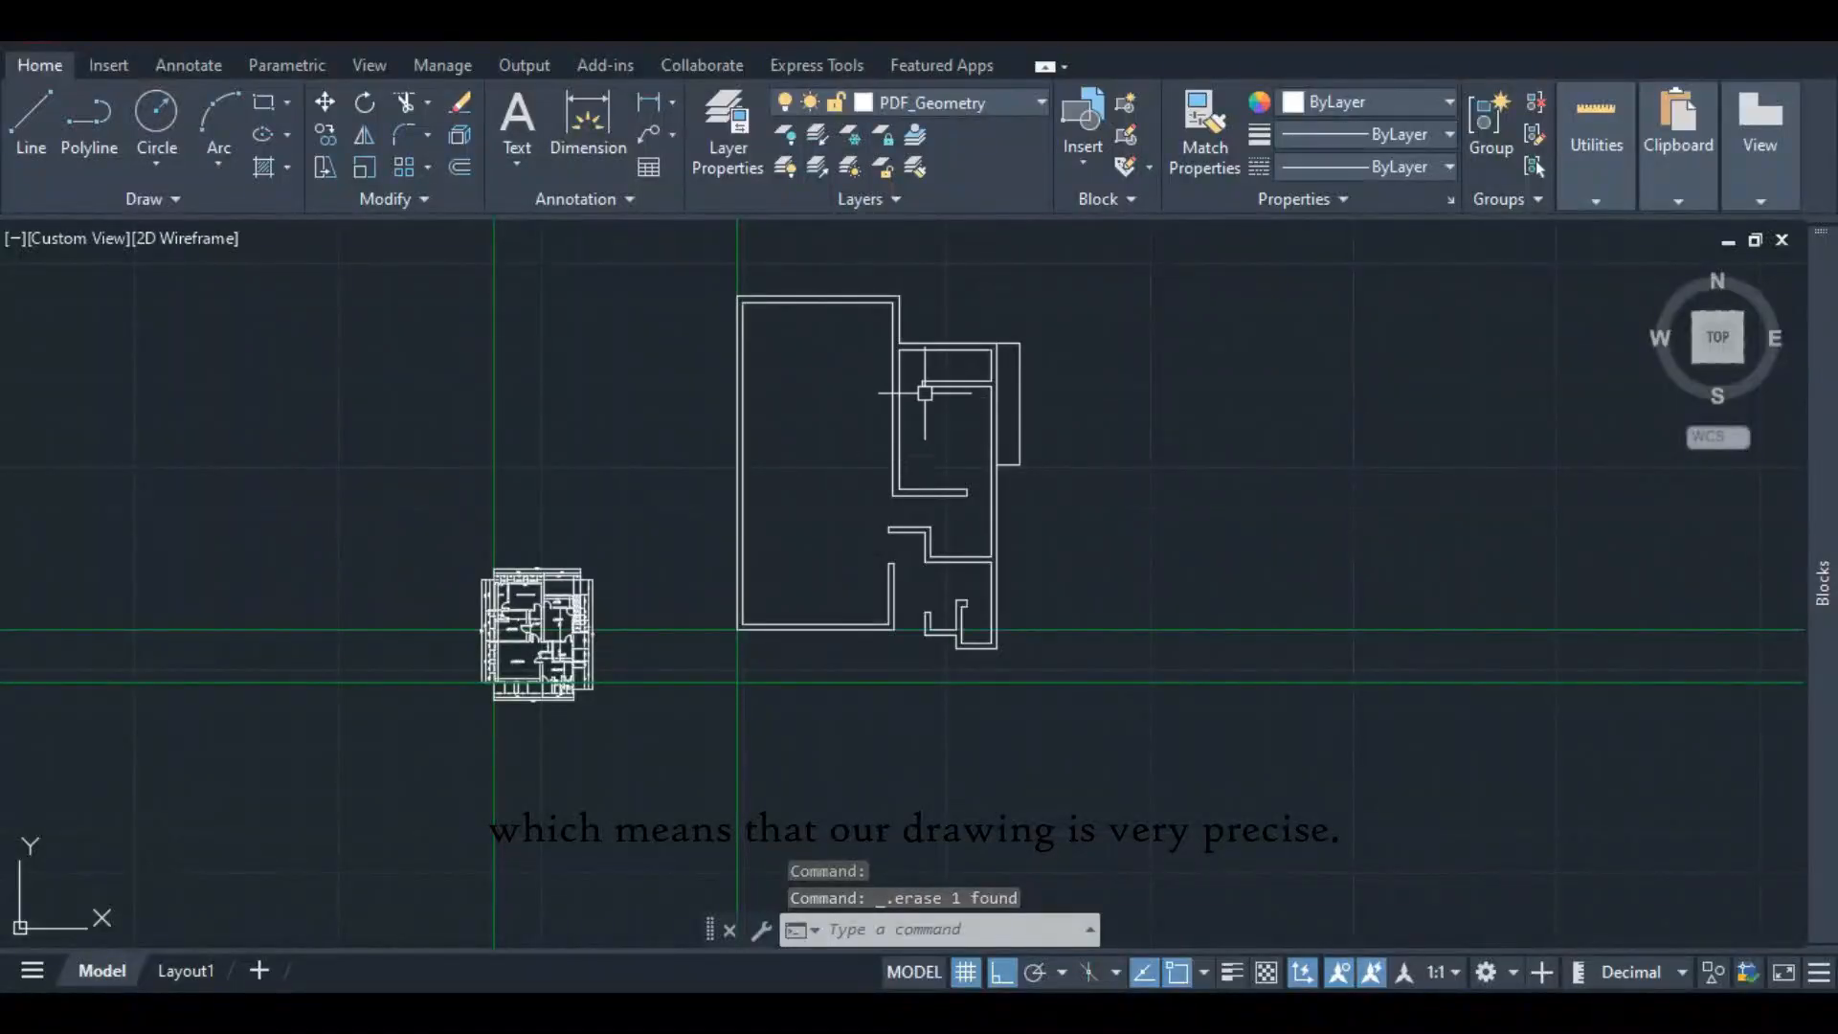
scroll(595, 677, up, 4)
scroll(656, 657, down, 3)
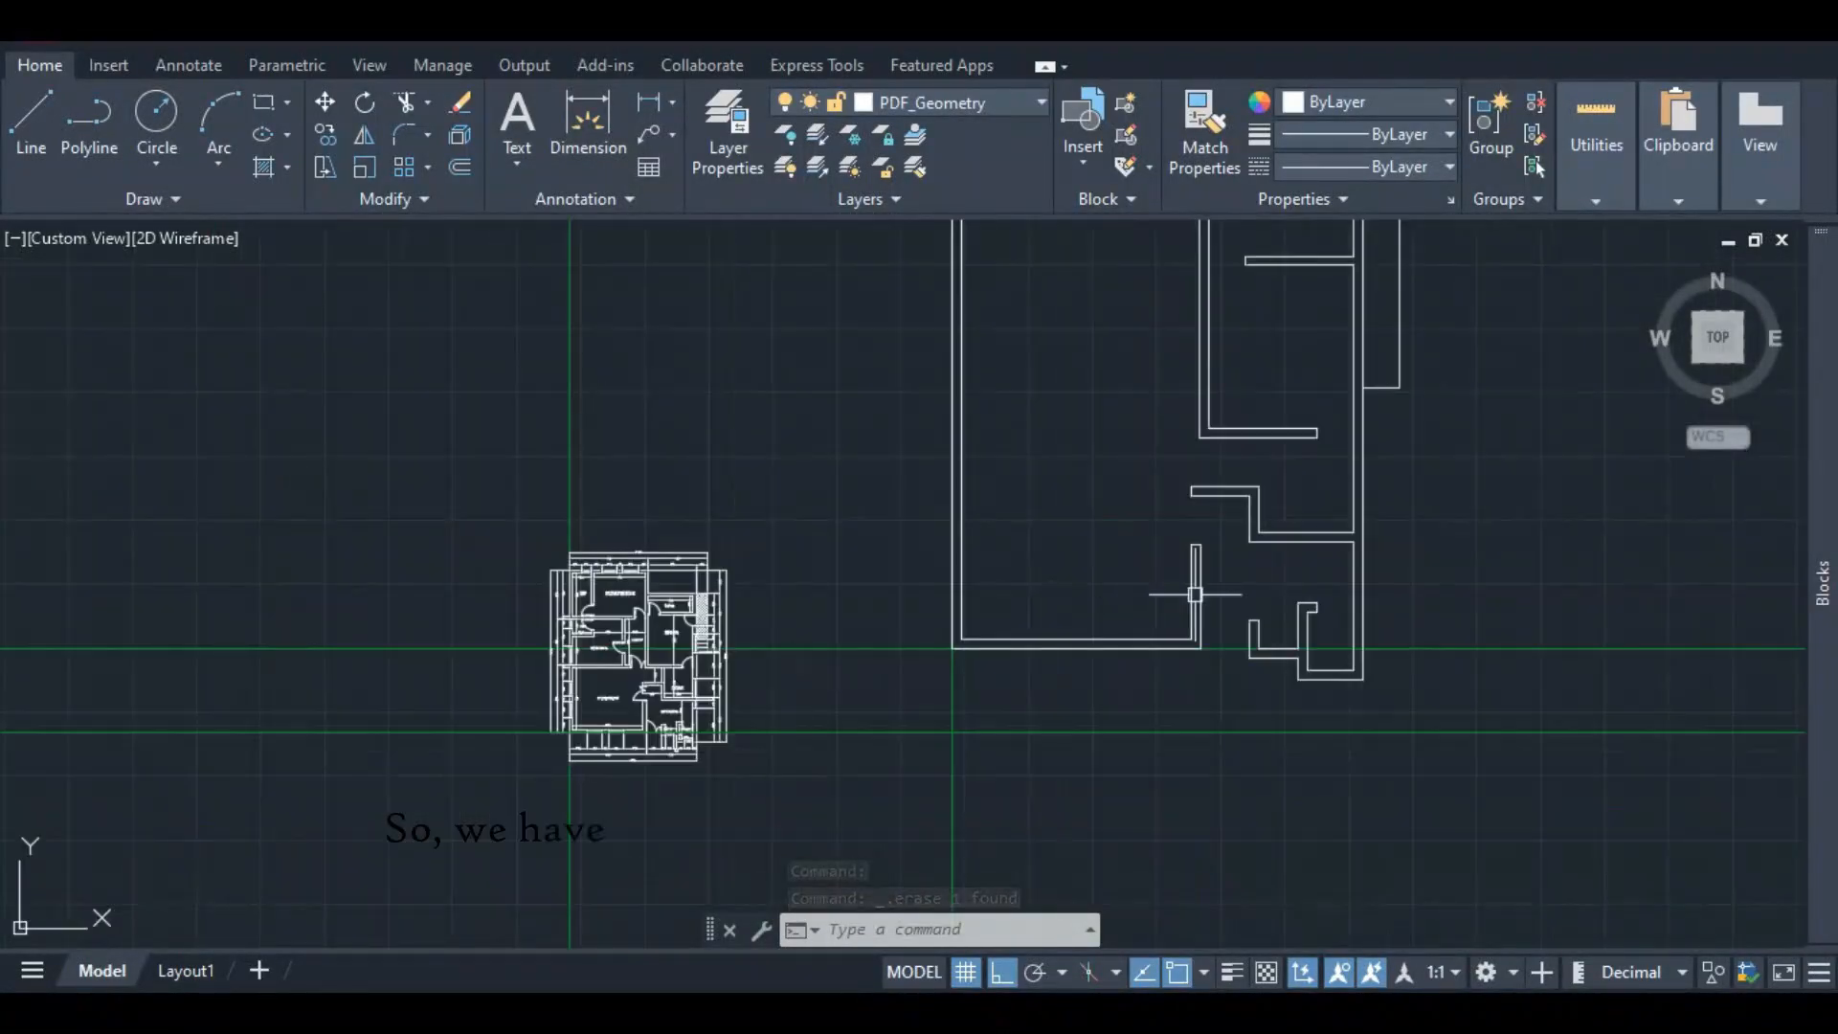
scroll(656, 742, up, 4)
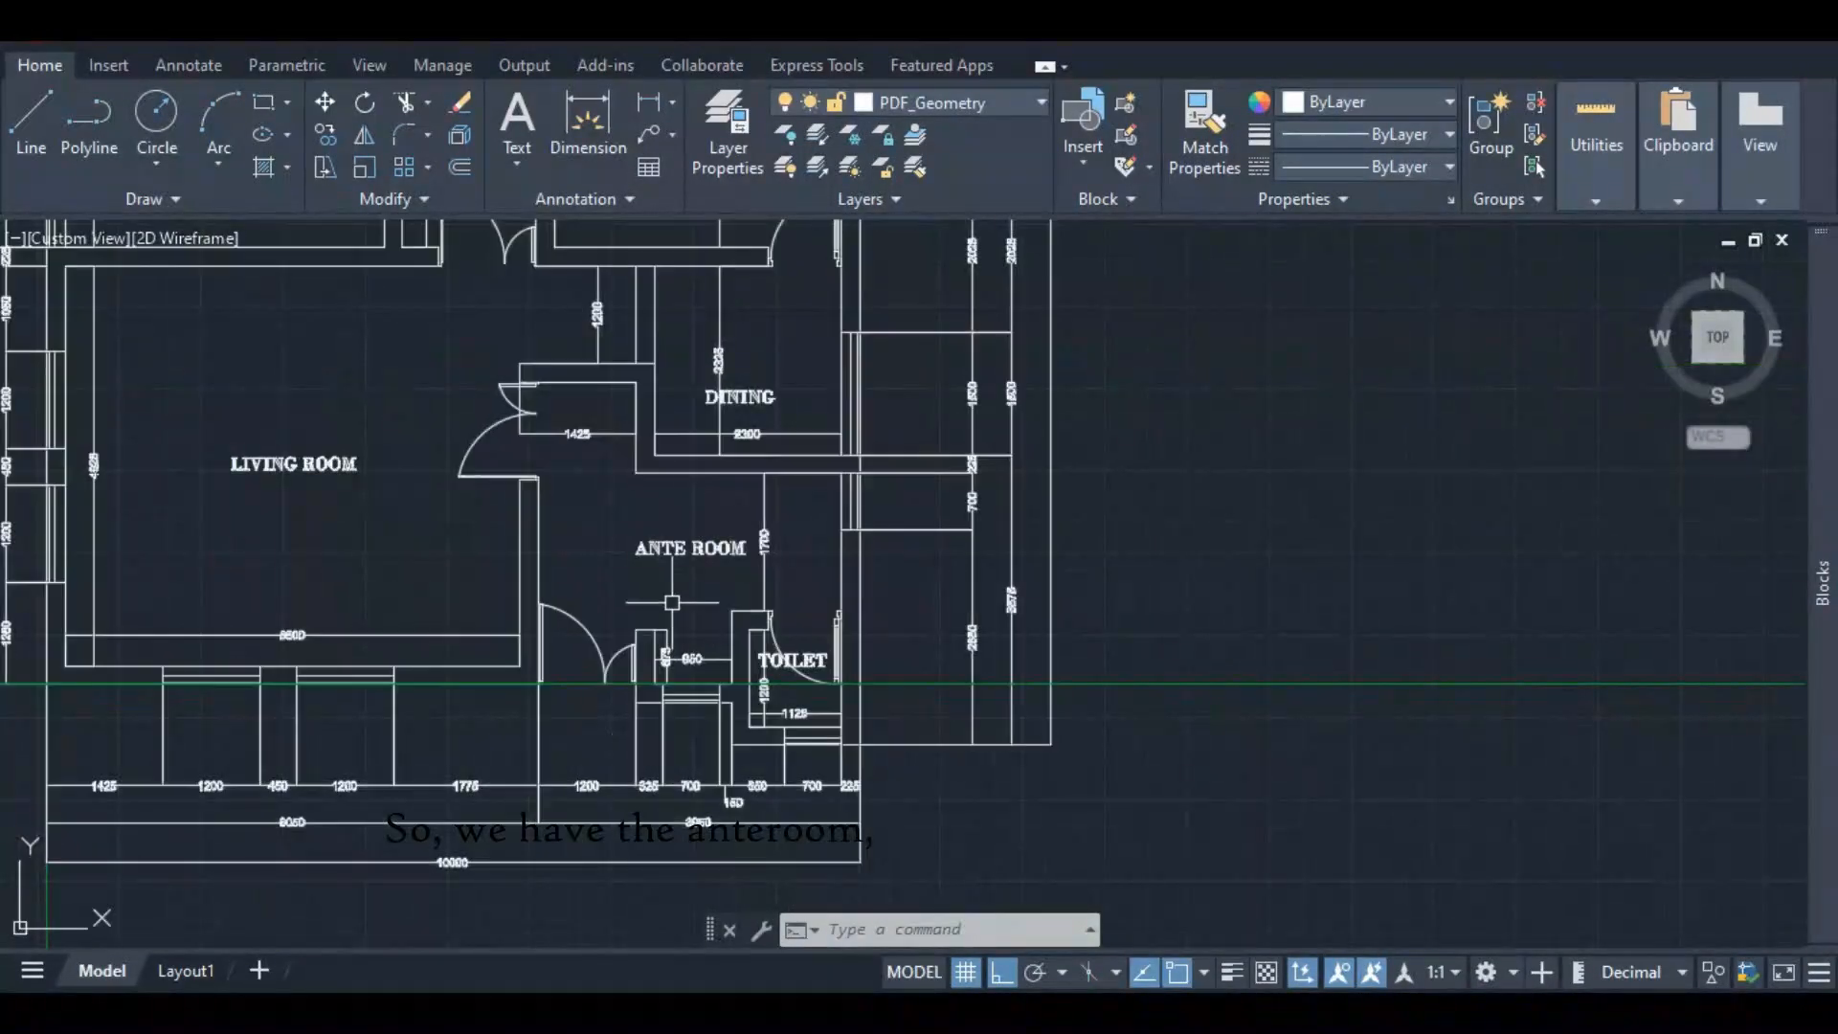
scroll(948, 602, down, 4)
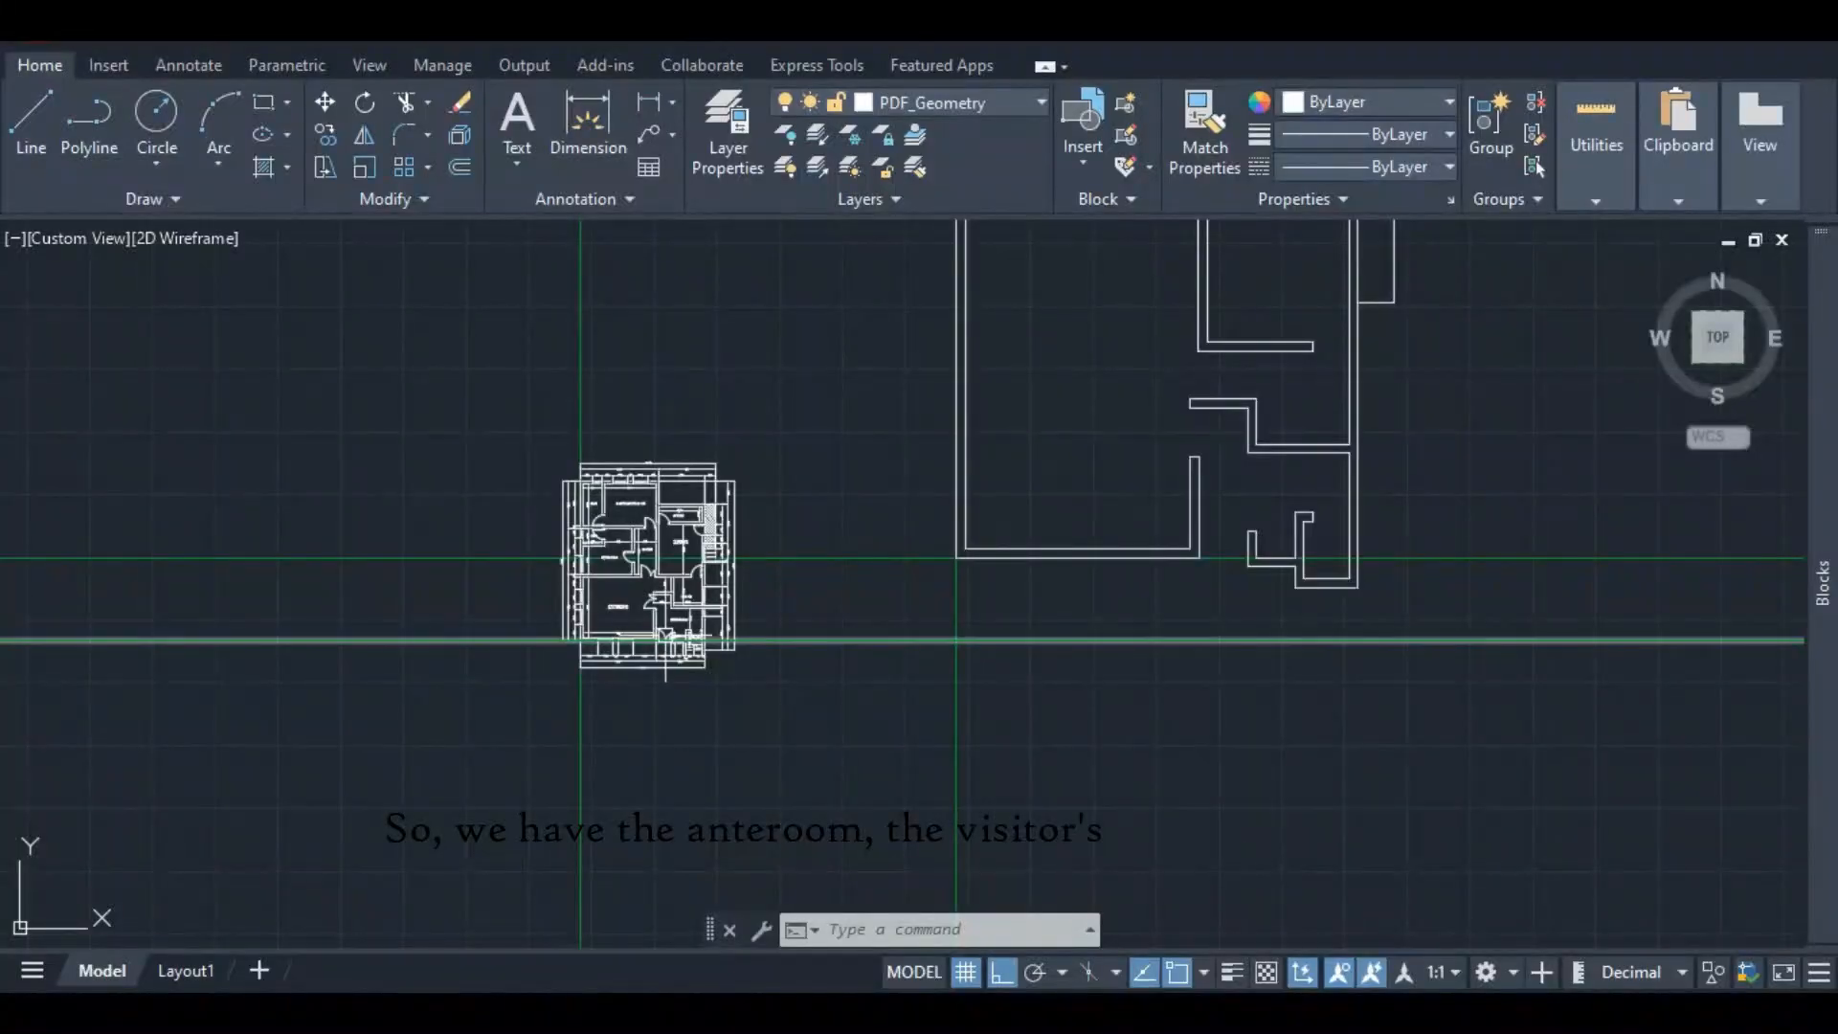
scroll(710, 655, up, 4)
scroll(705, 666, down, 2)
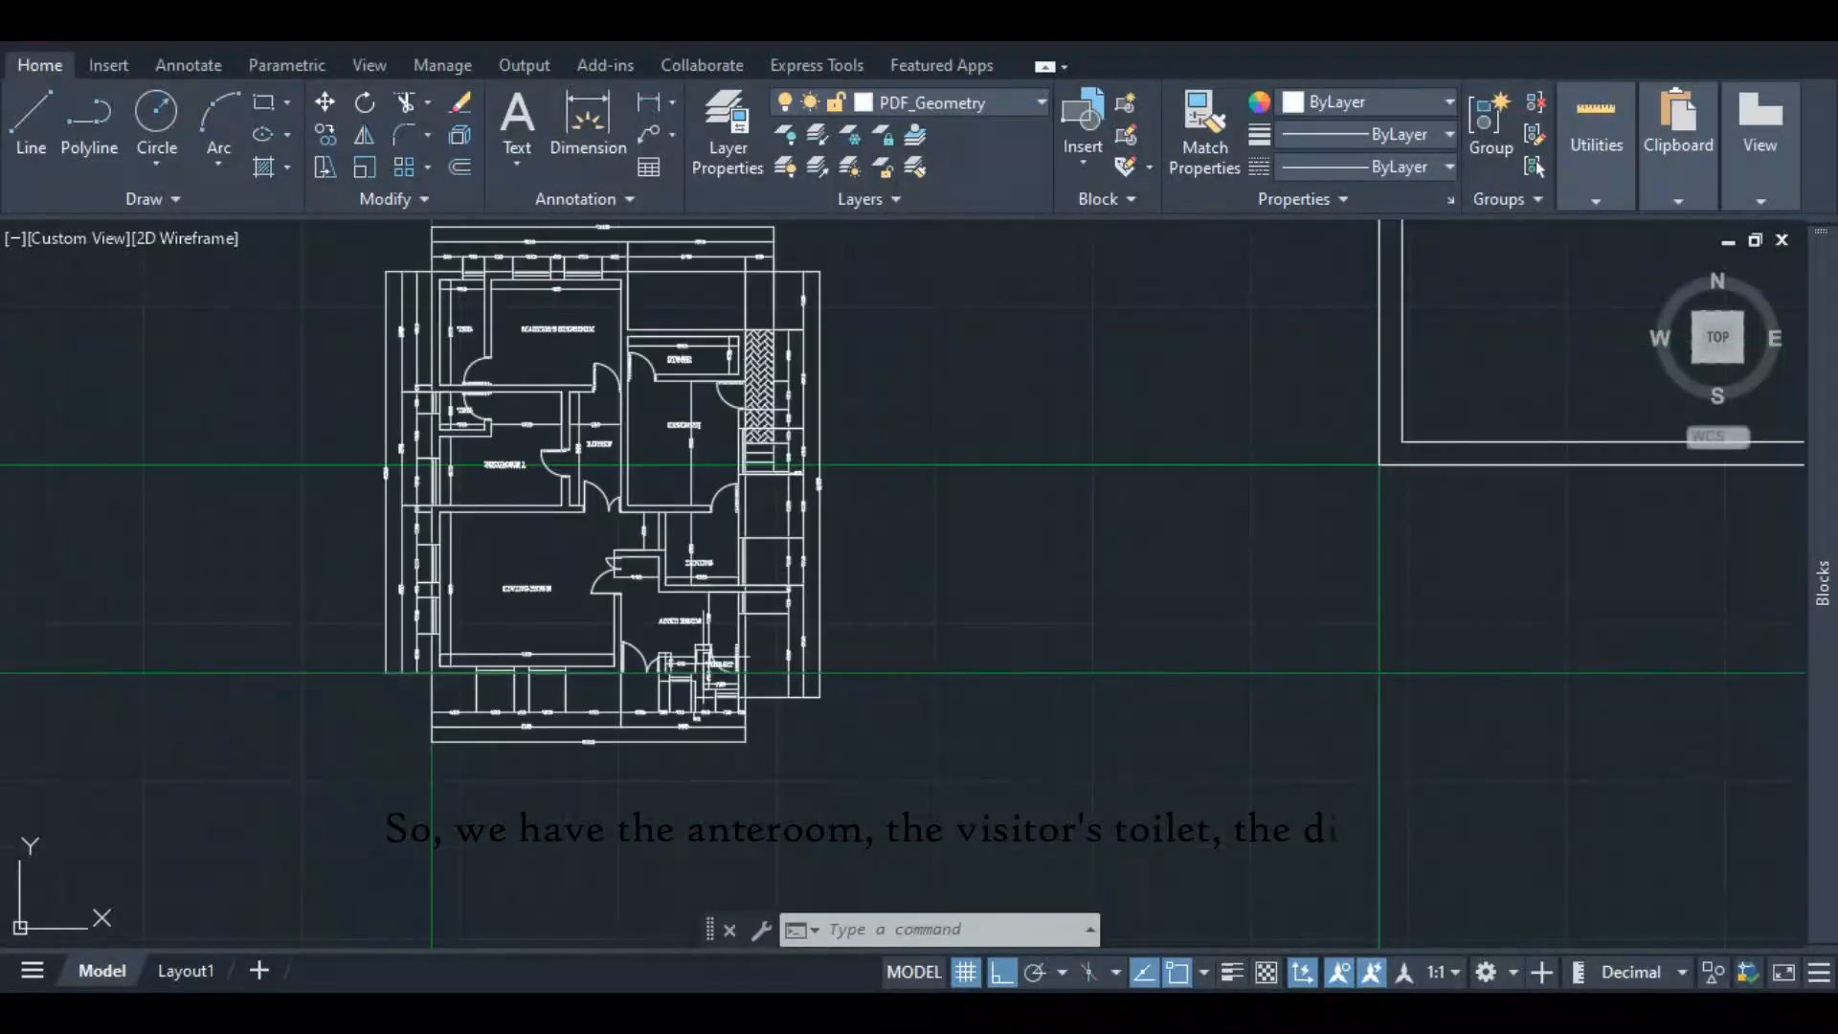
scroll(698, 481, up, 3)
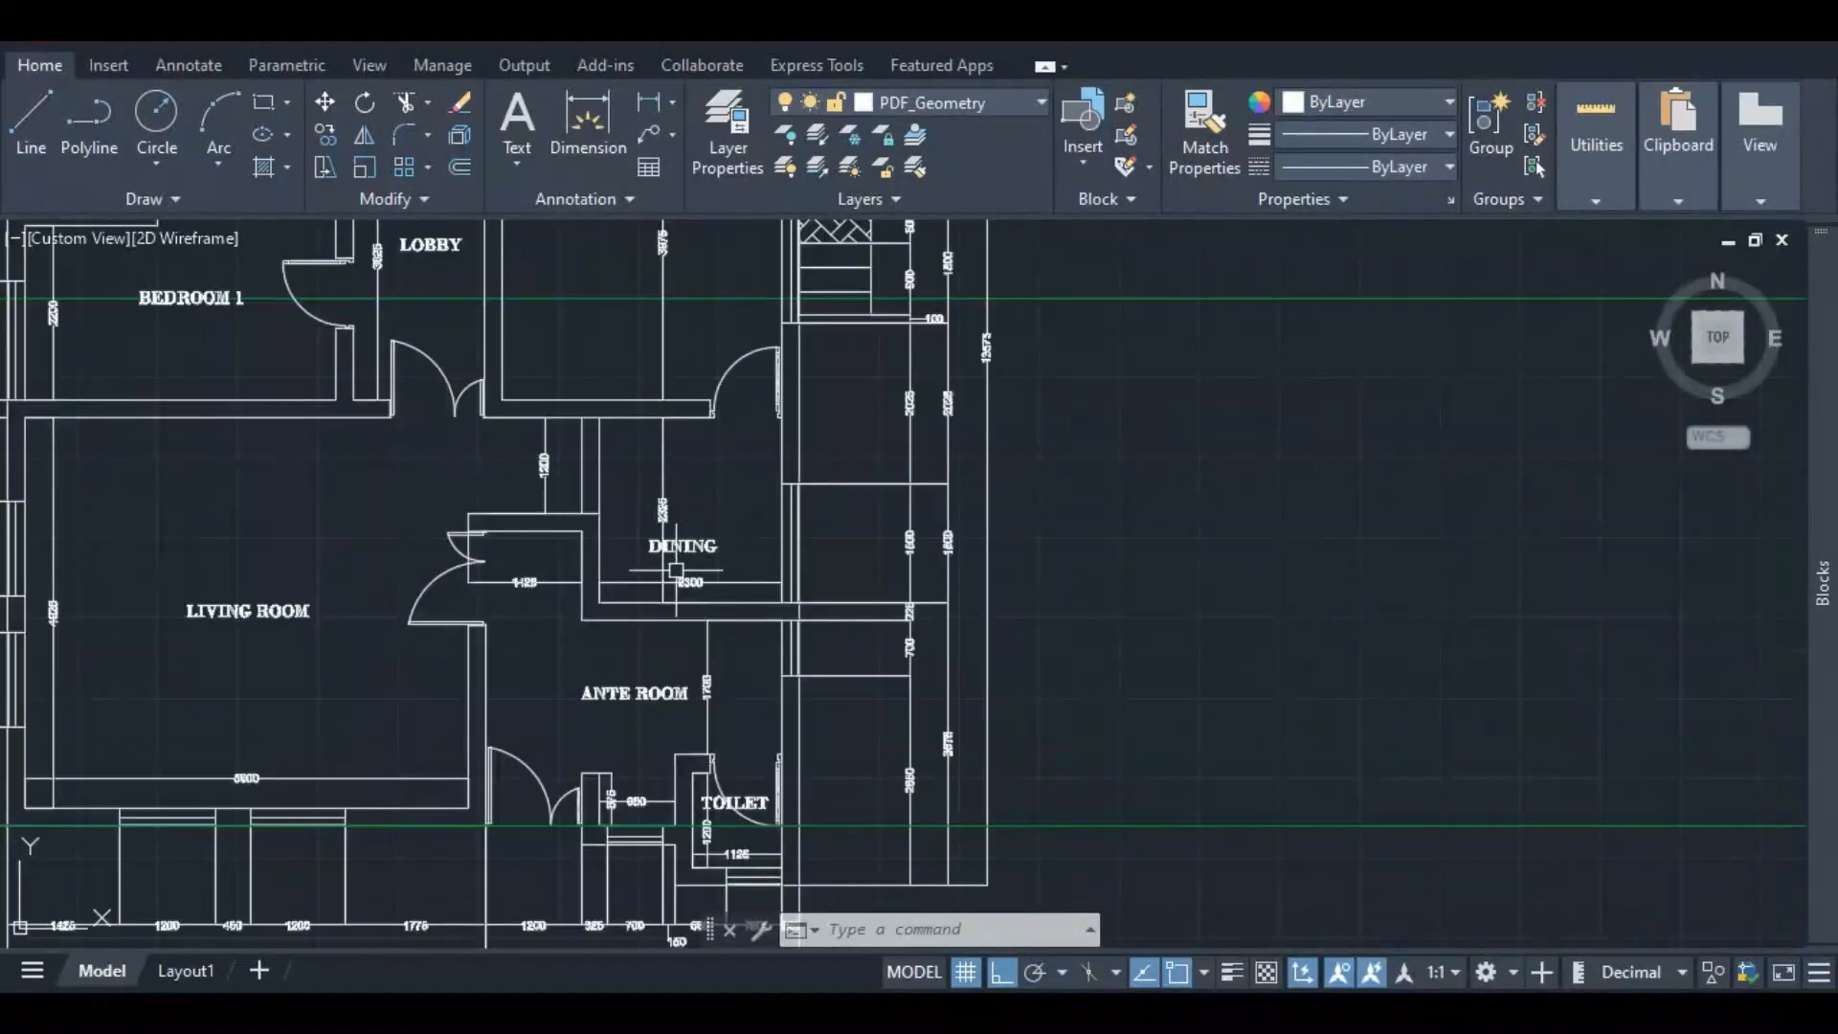
scroll(706, 571, down, 5)
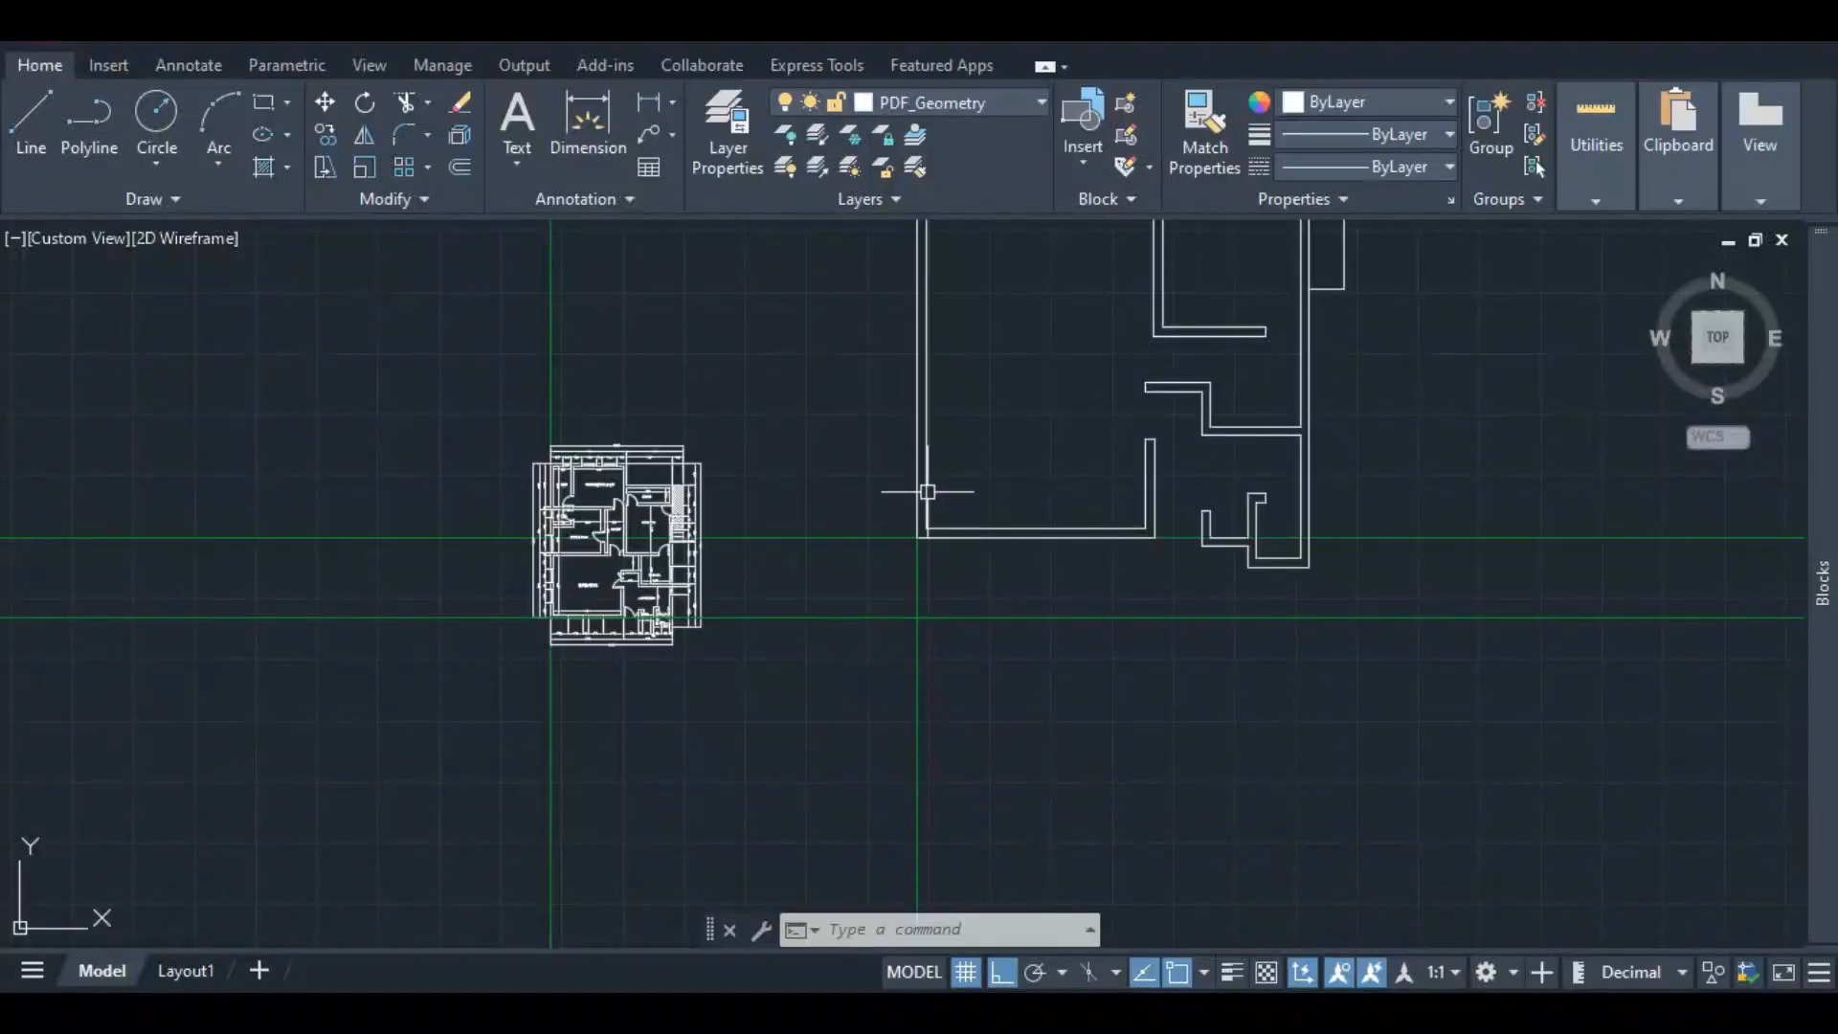
scroll(600, 531, up, 3)
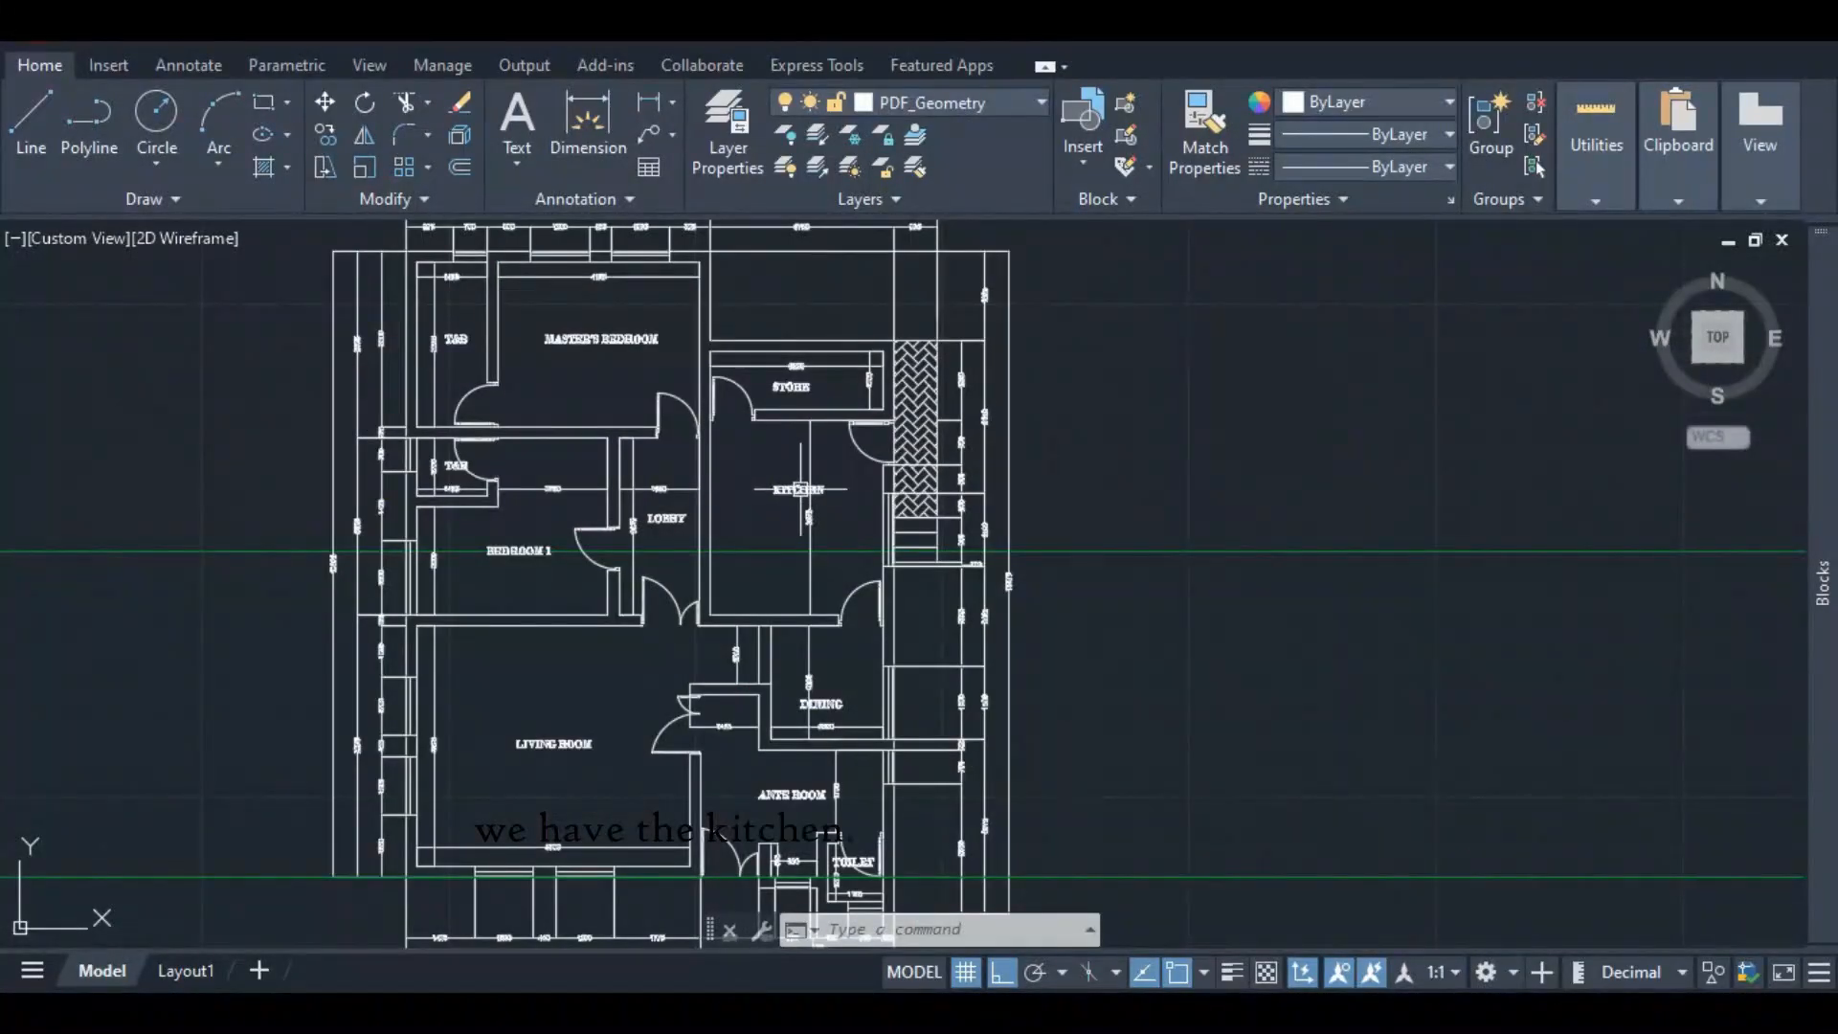
scroll(734, 460, down, 3)
scroll(574, 708, down, 3)
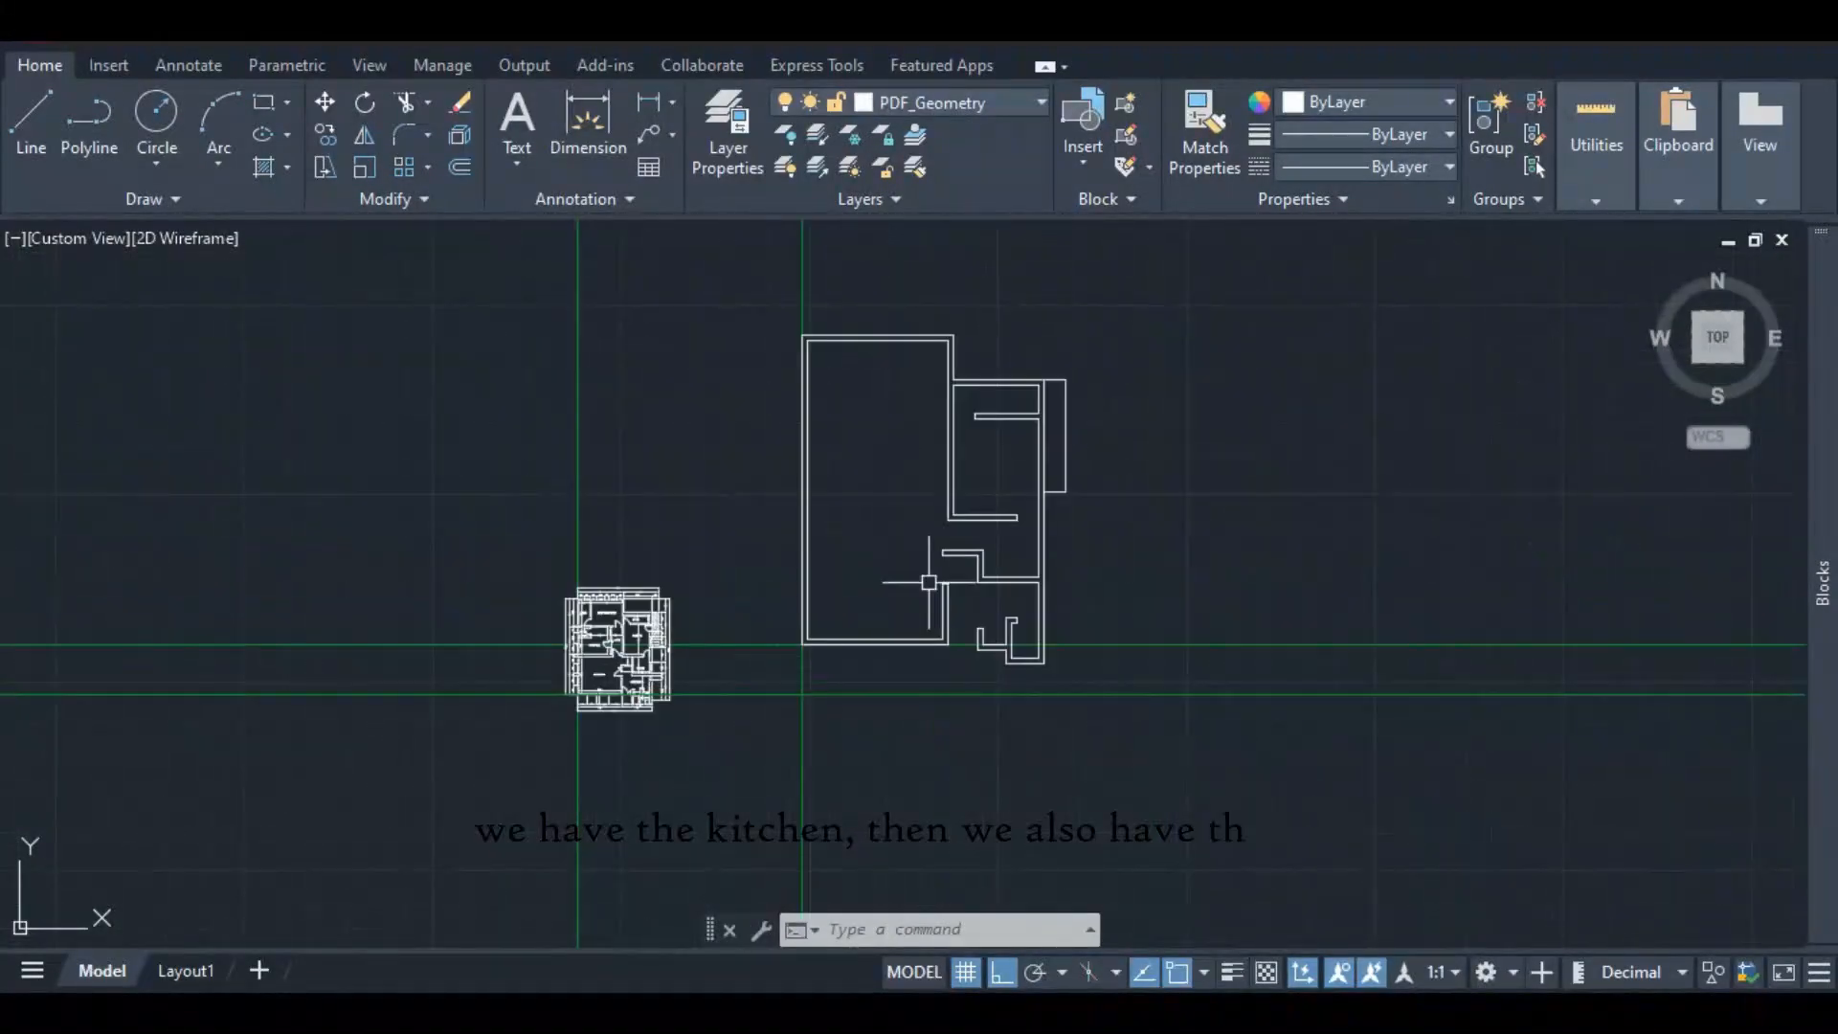
scroll(656, 639, up, 3)
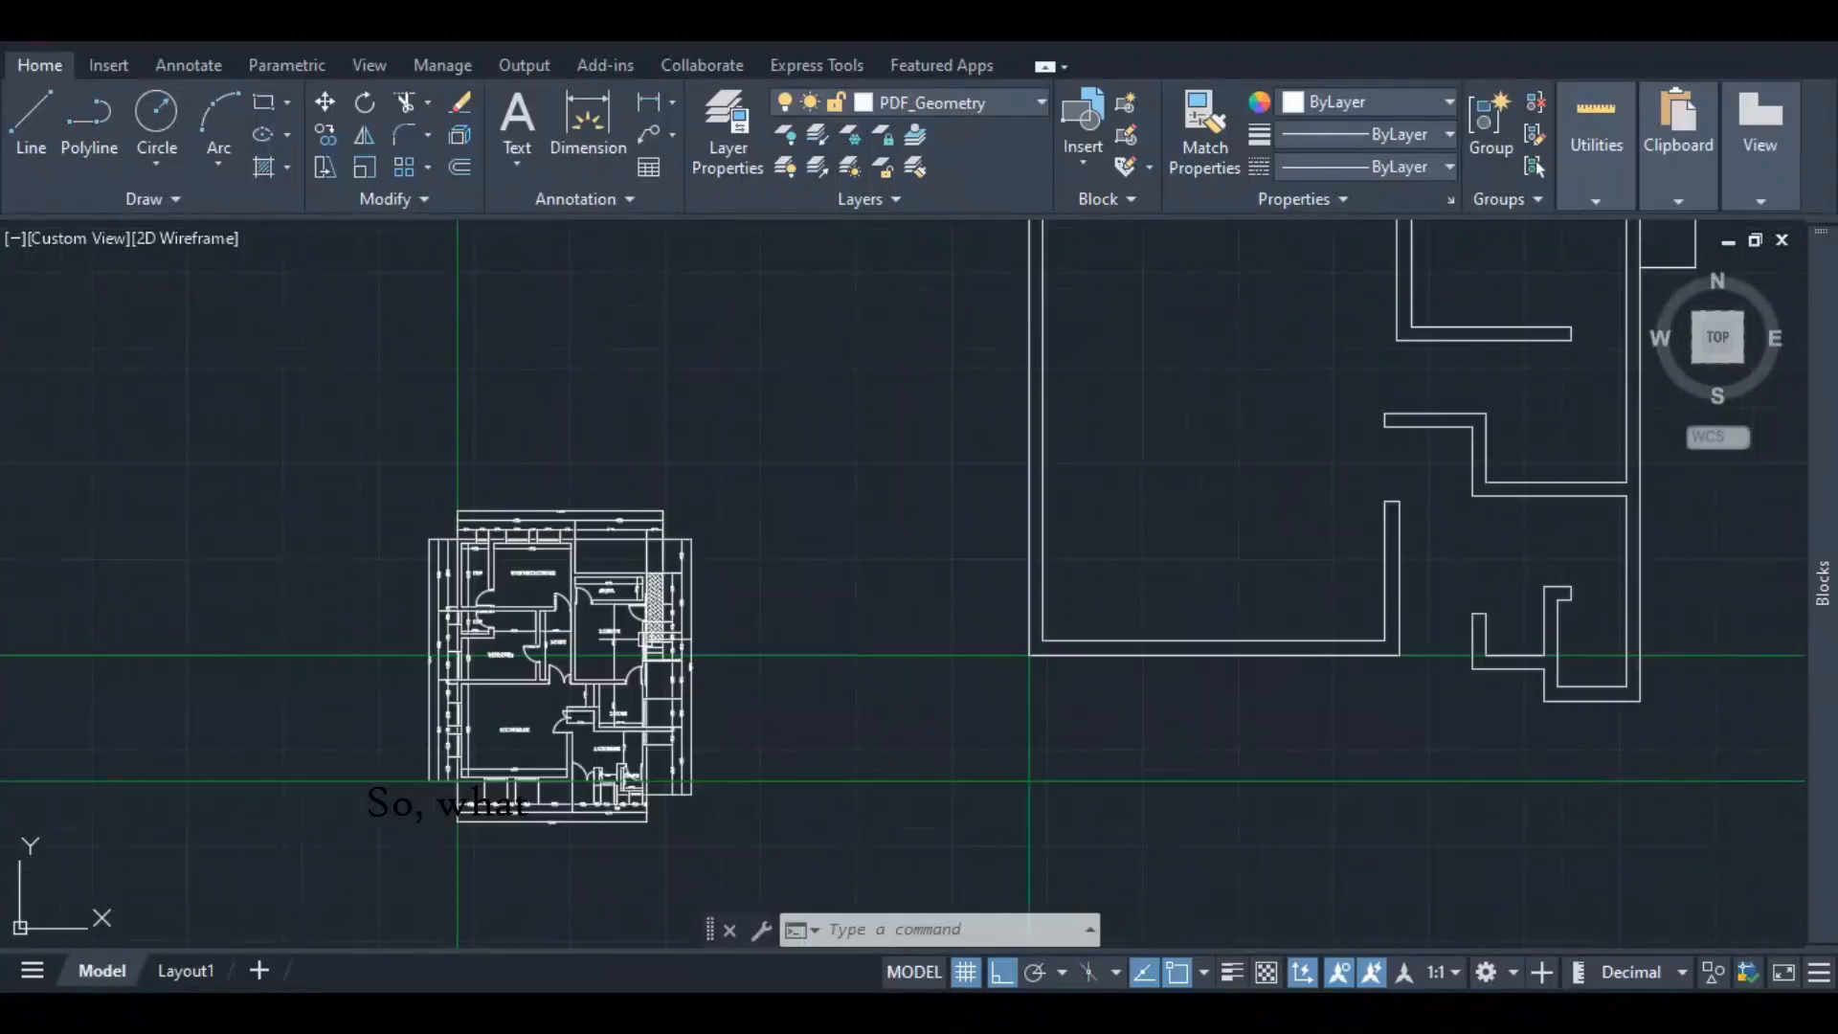
- Examine the reference plan's living room for the partition wall below bedroom 1 and the room's inner length dimension
scroll(534, 799, up, 3)
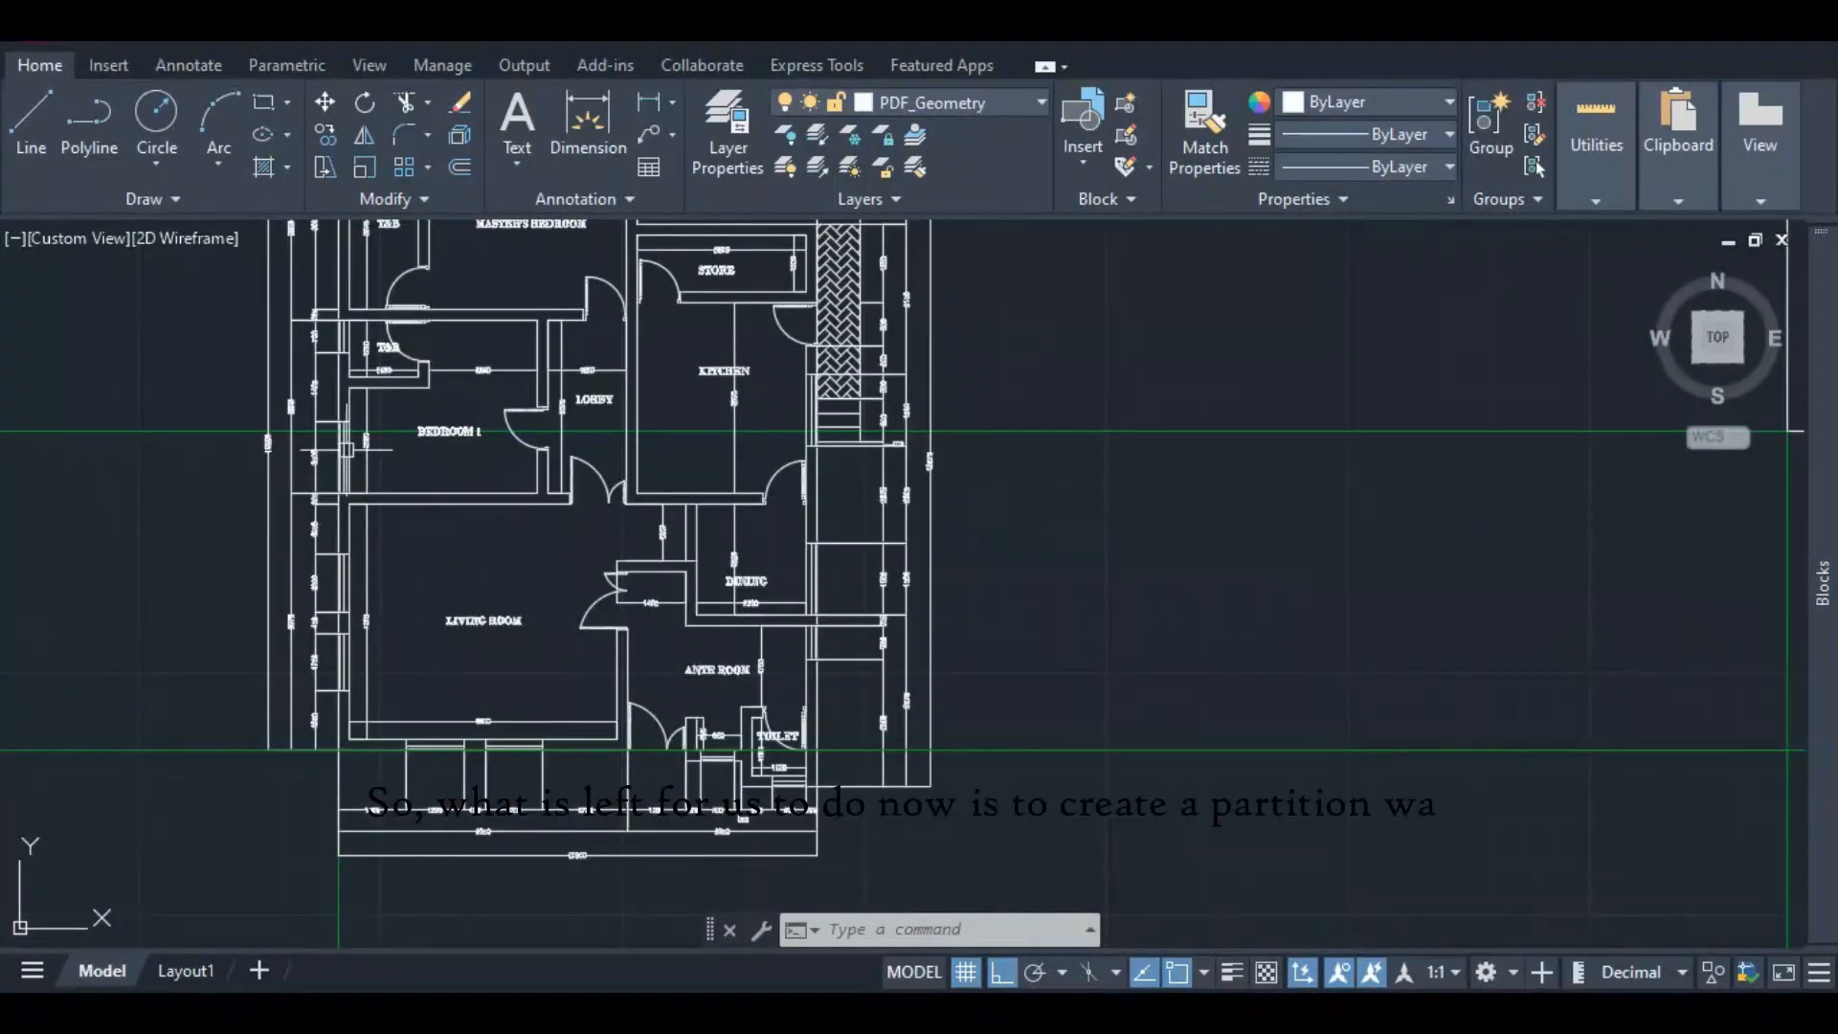
scroll(388, 512, up, 3)
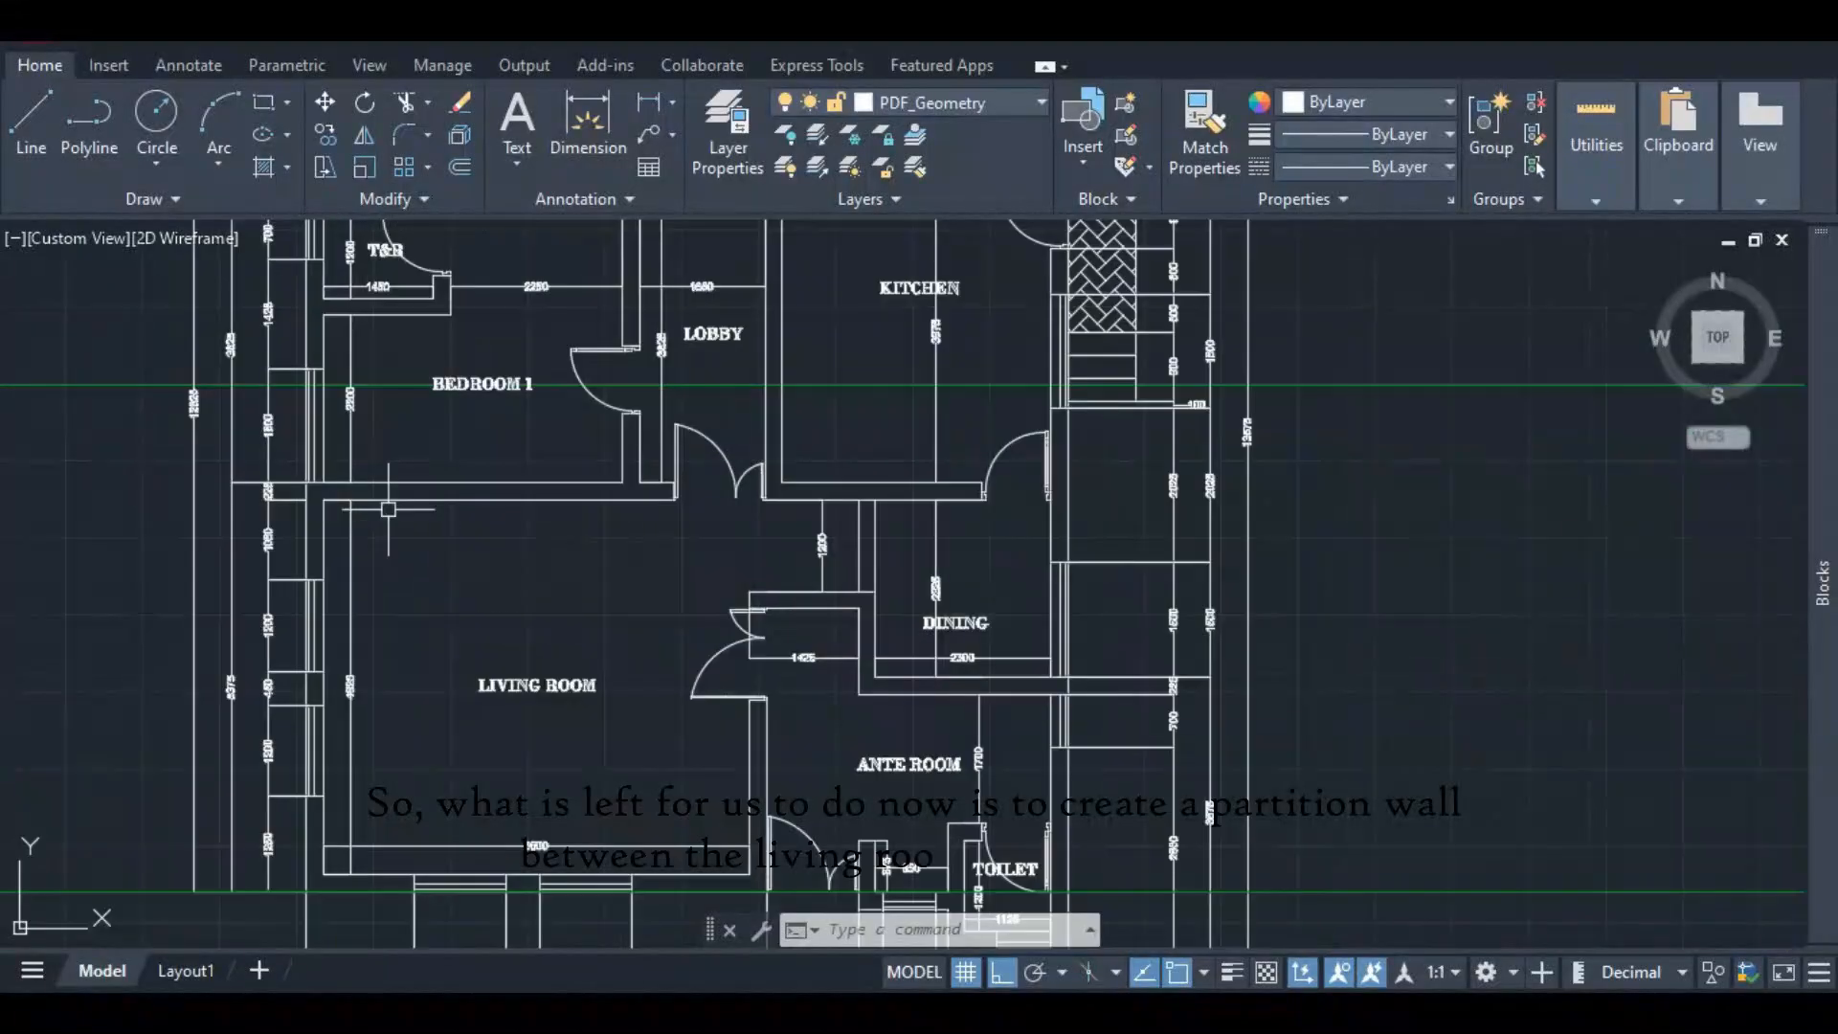
scroll(469, 625, down, 3)
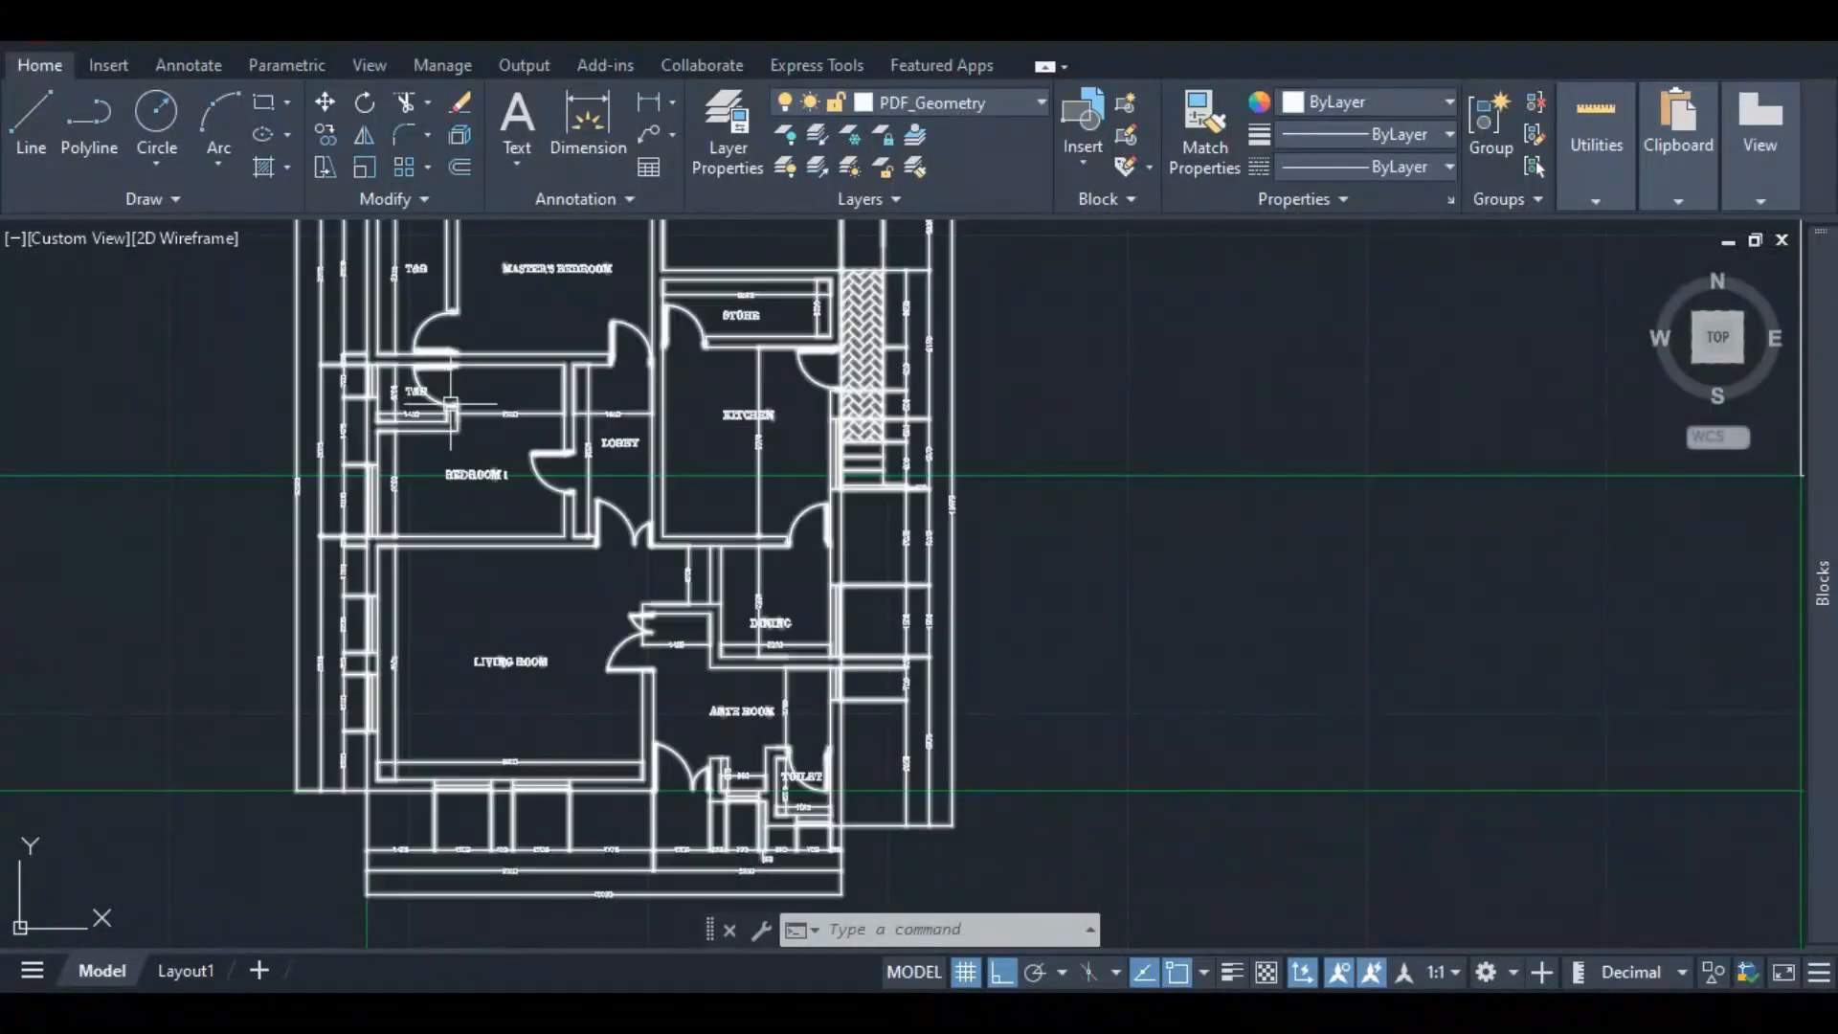
scroll(424, 571, down, 3)
scroll(402, 612, up, 3)
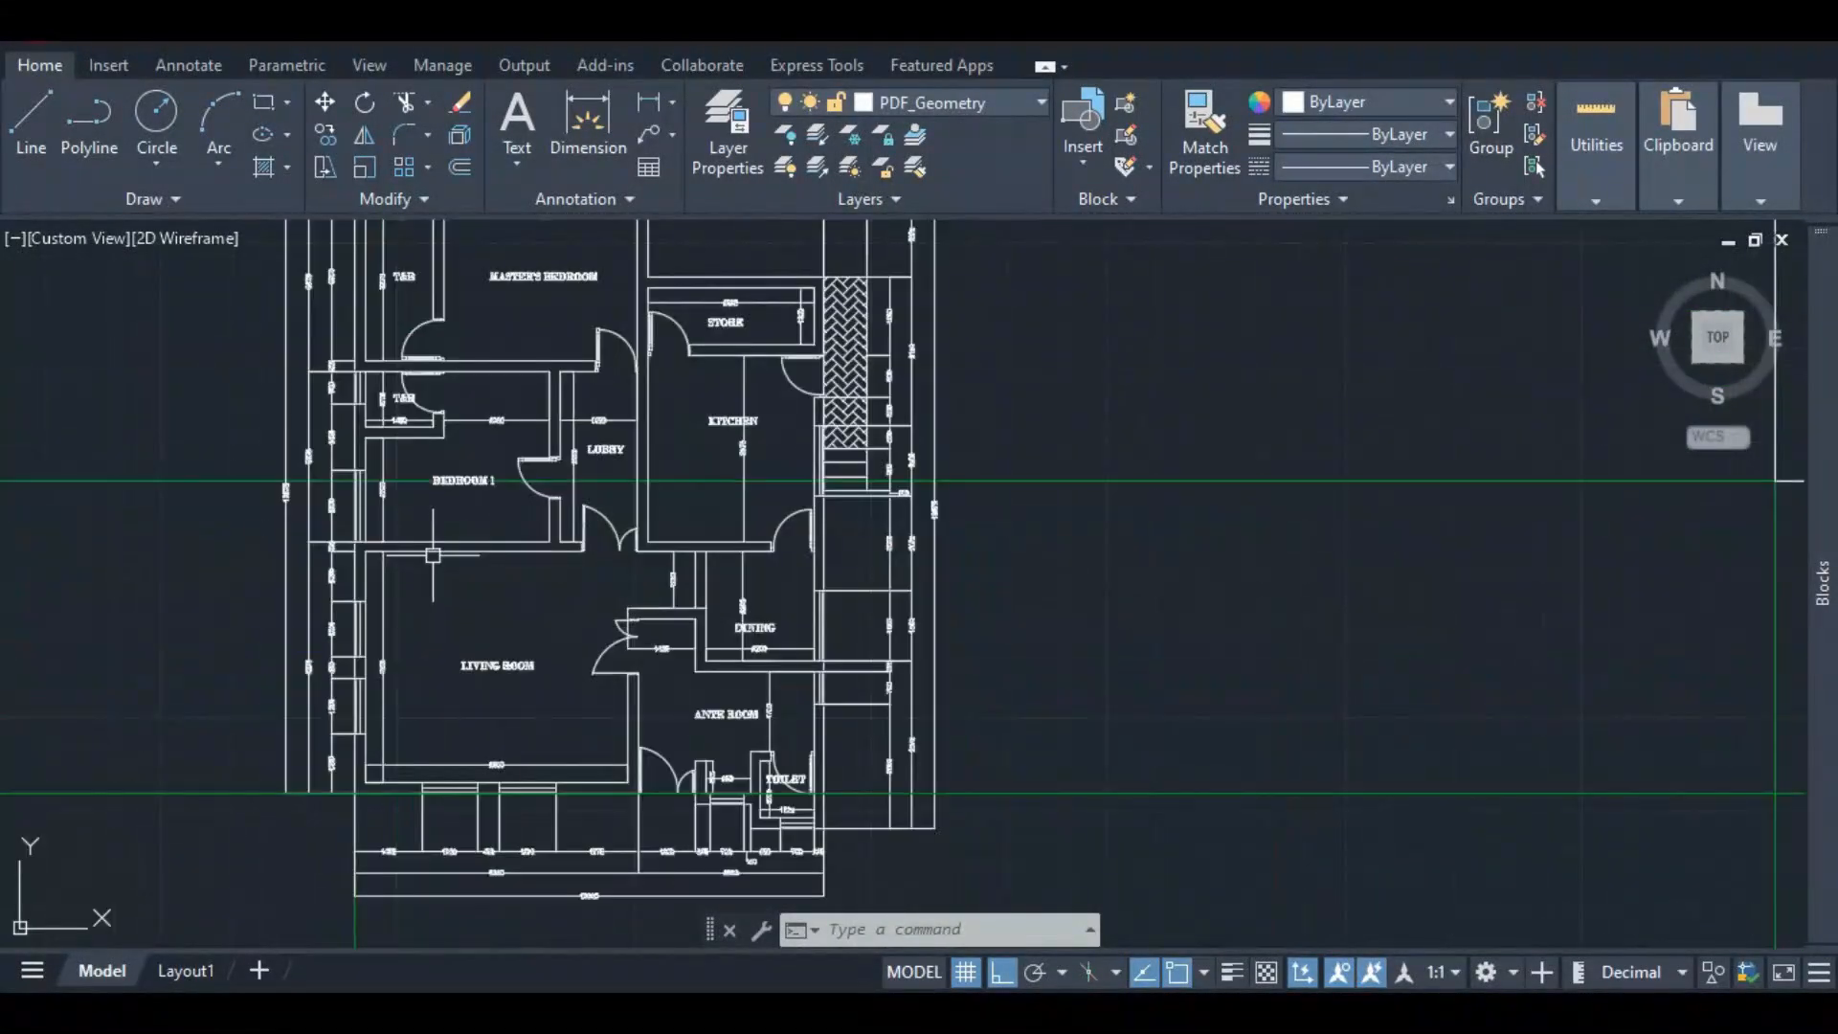
scroll(368, 654, down, 2)
scroll(388, 689, up, 5)
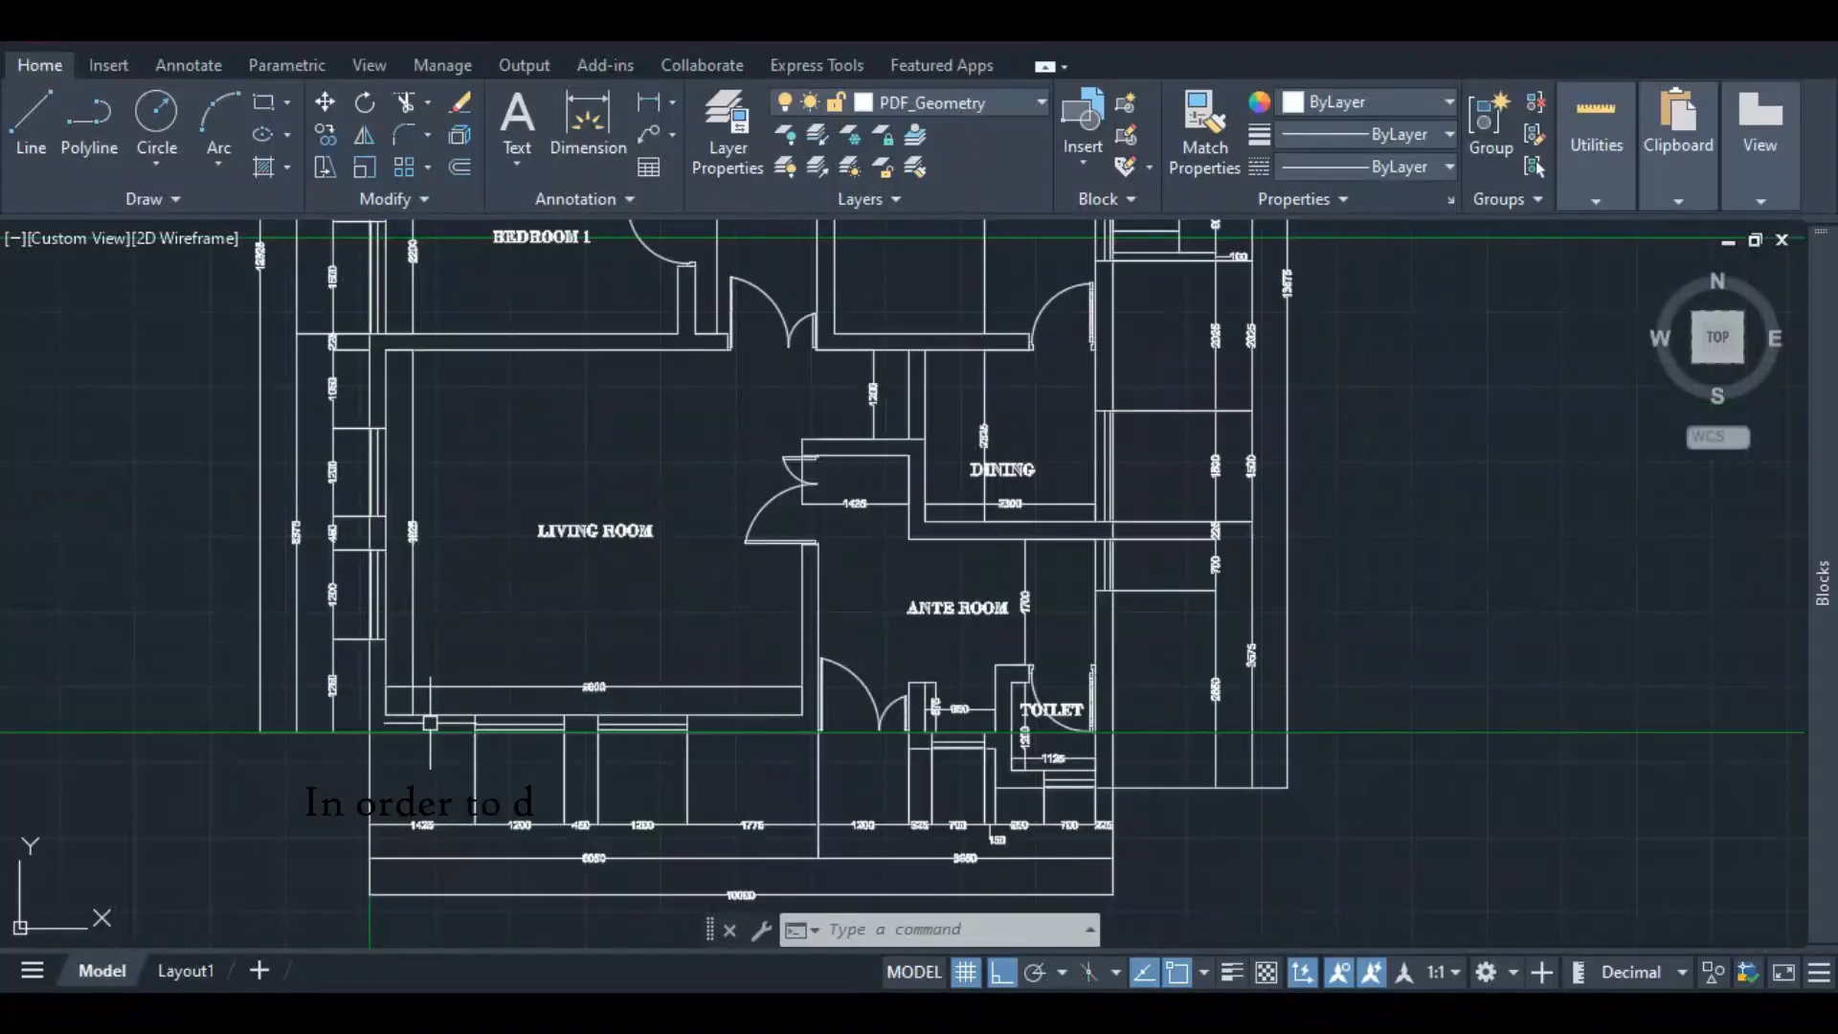
scroll(419, 703, up, 2)
scroll(419, 703, up, 2)
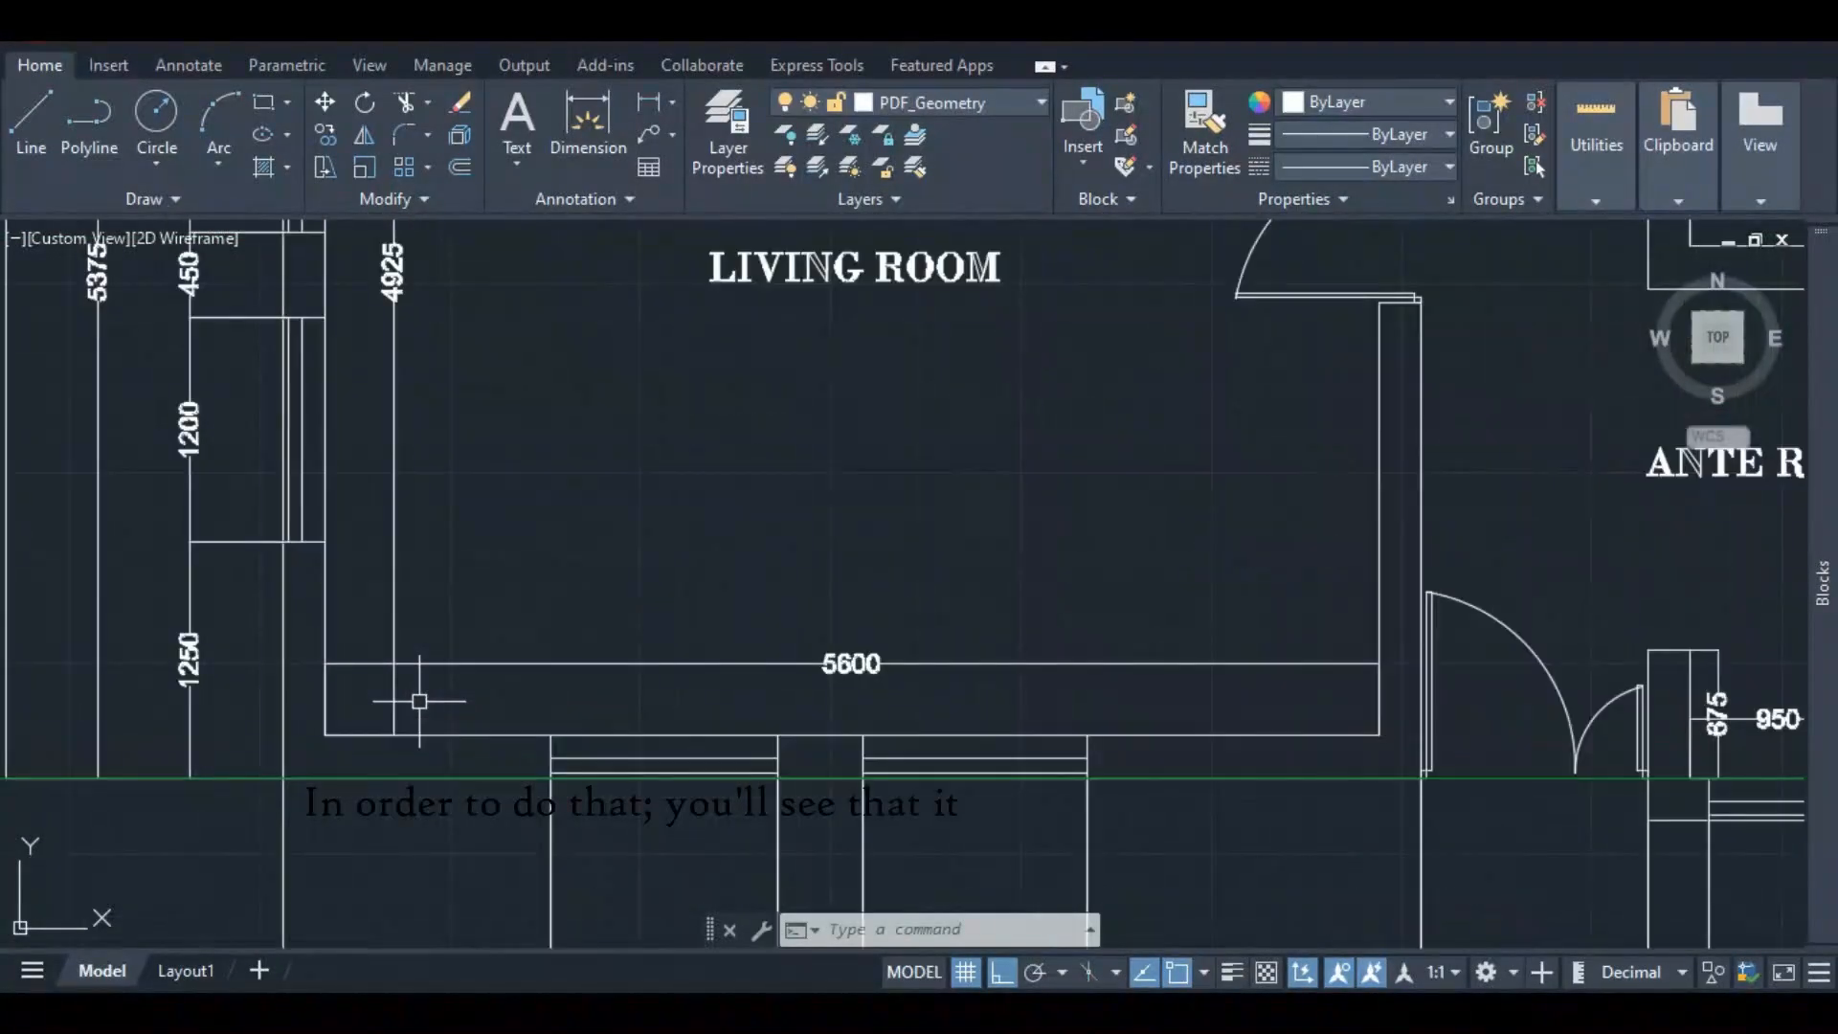
scroll(410, 699, down, 5)
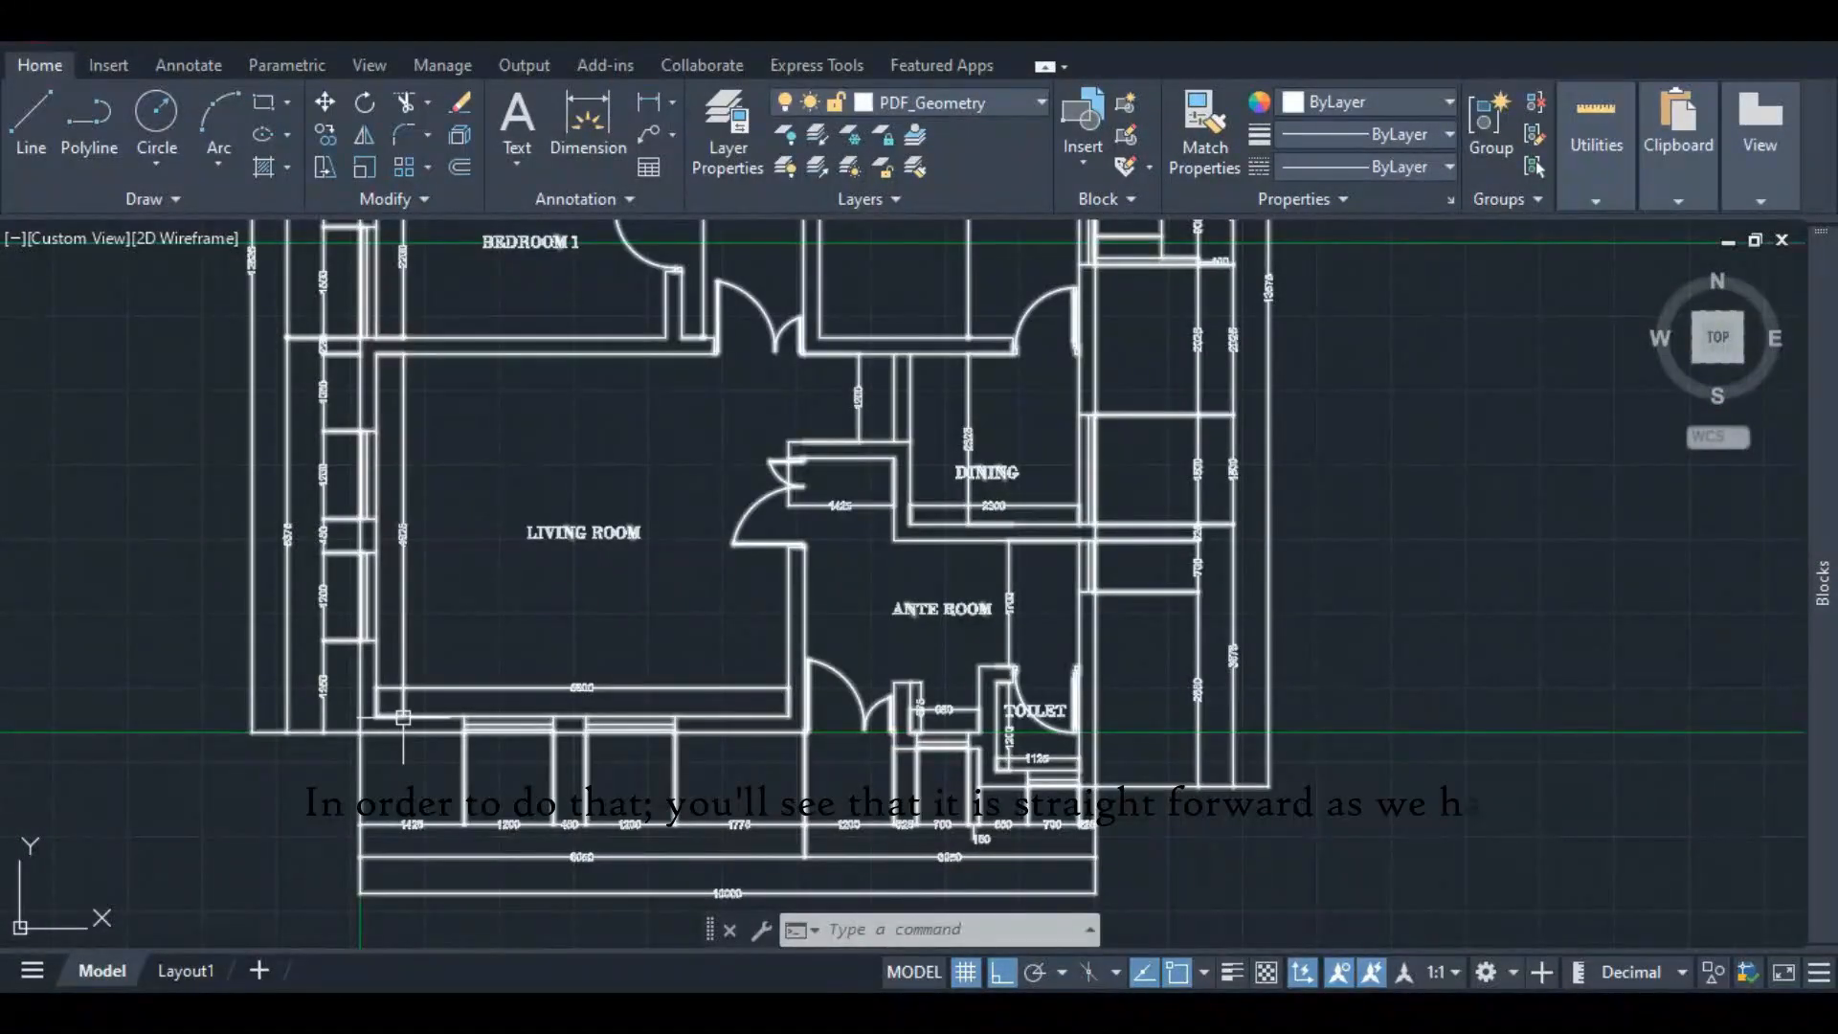
scroll(403, 718, up, 2)
scroll(410, 375, down, 3)
scroll(409, 375, up, 2)
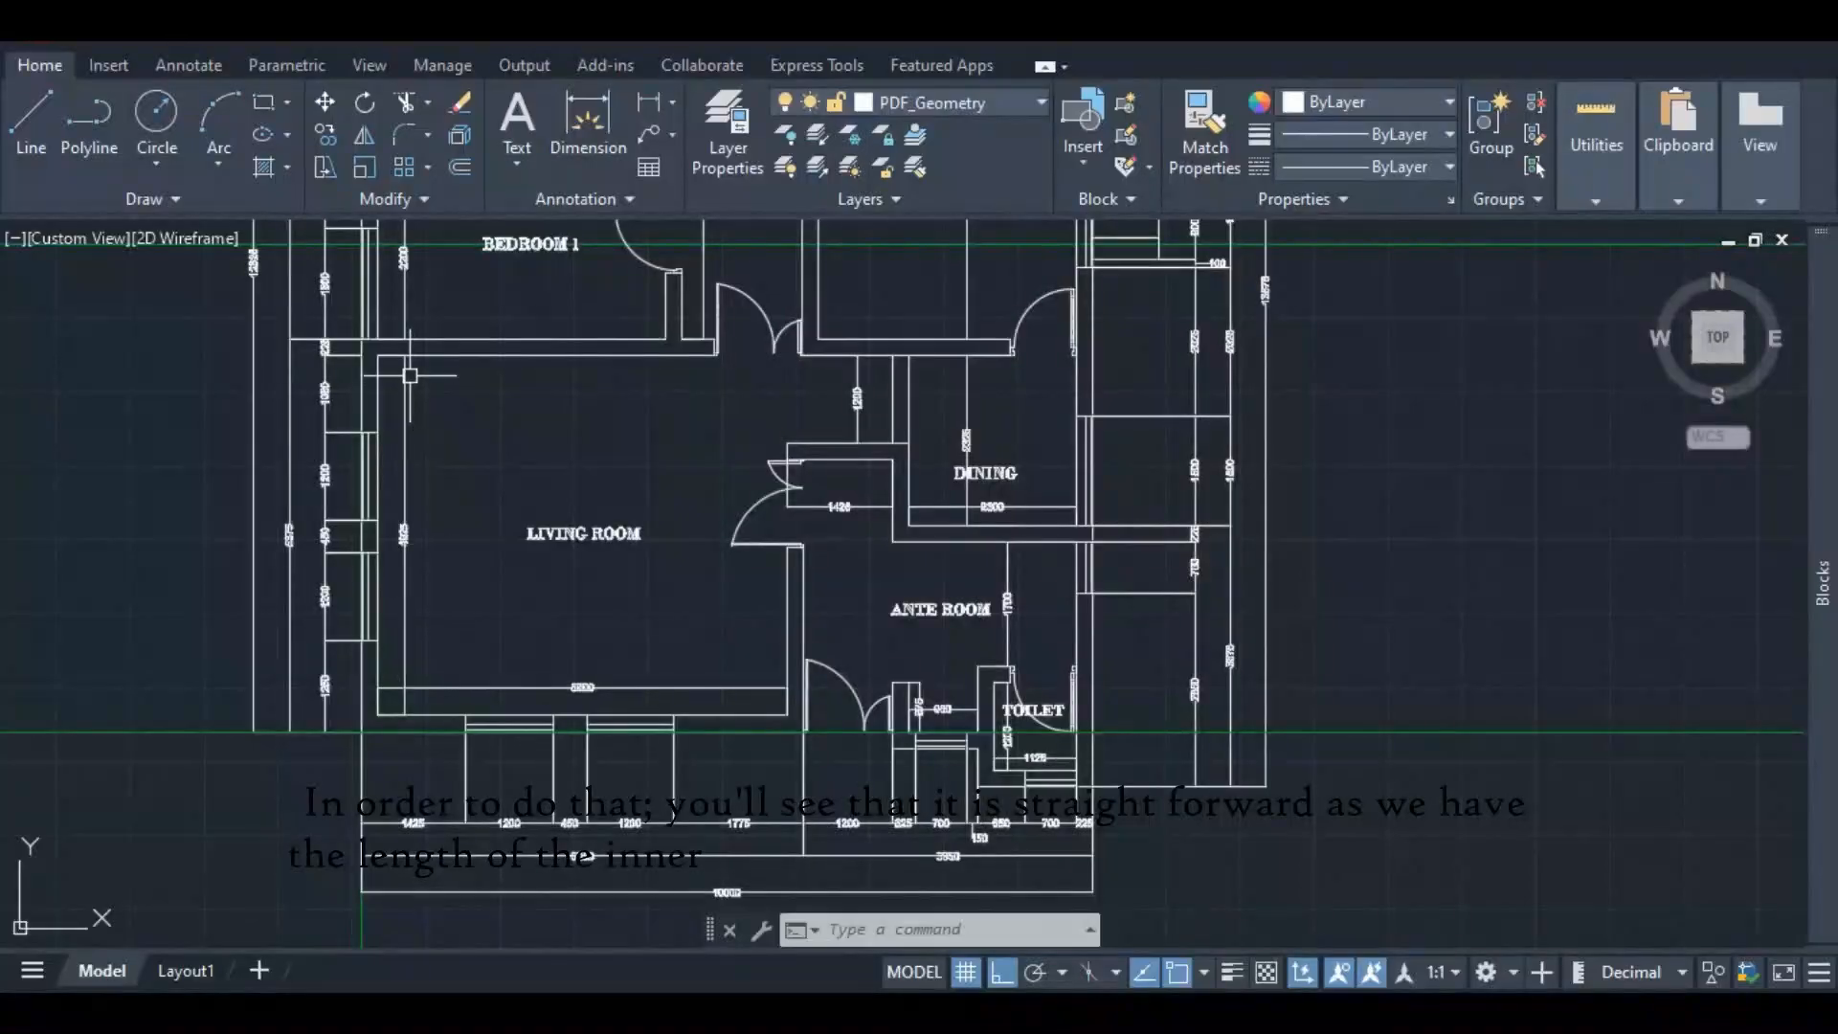
scroll(409, 358, down, 3)
scroll(419, 393, up, 1)
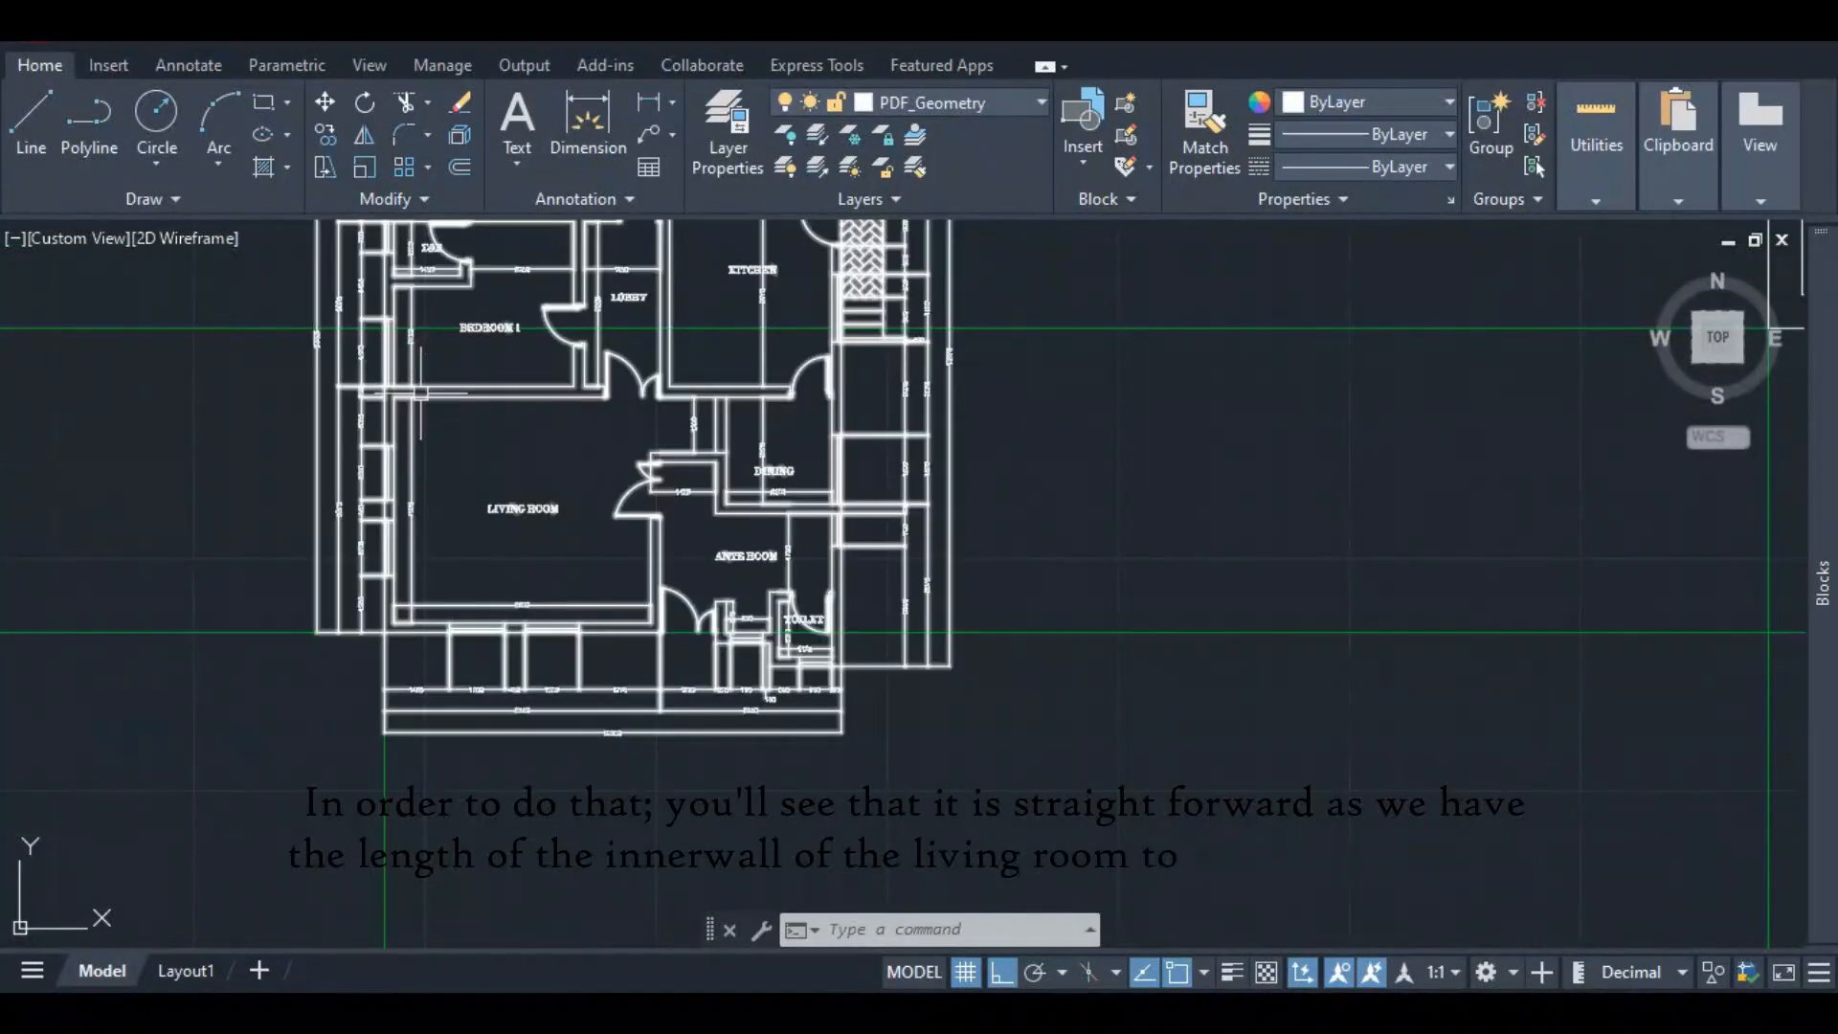
scroll(419, 431, up, 4)
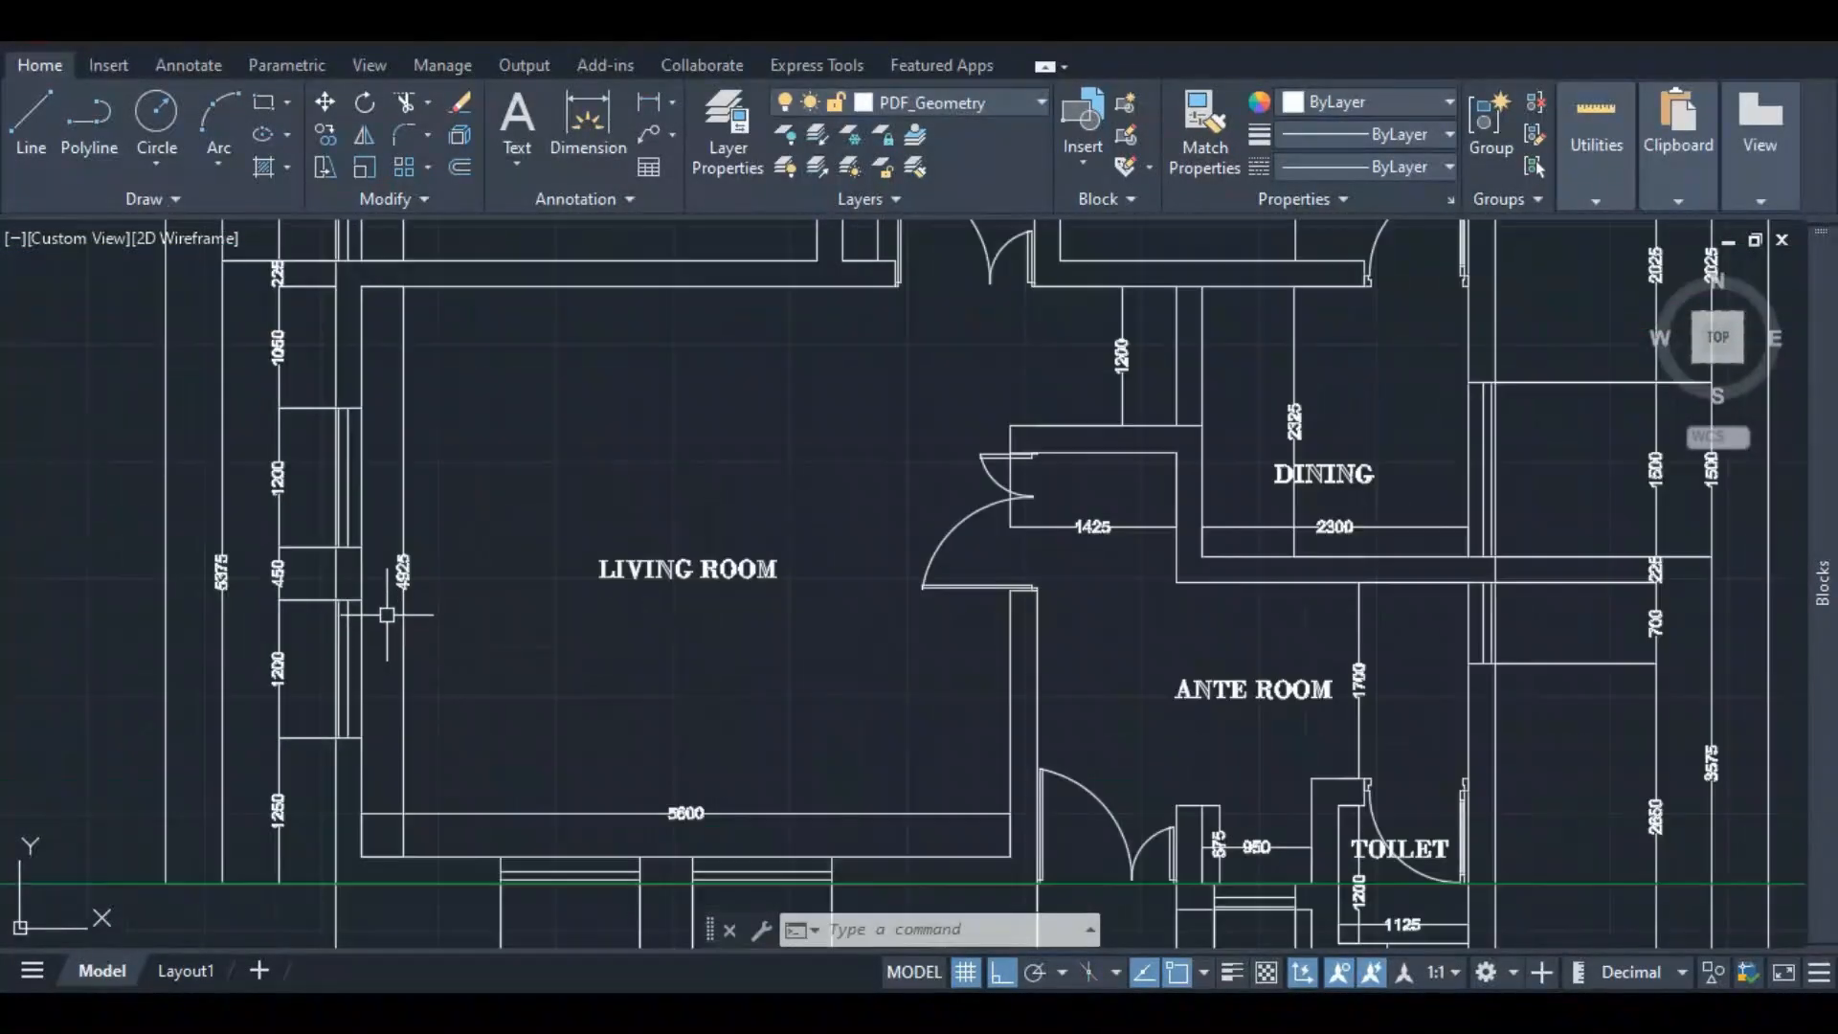
scroll(409, 578, up, 3)
scroll(328, 587, down, 7)
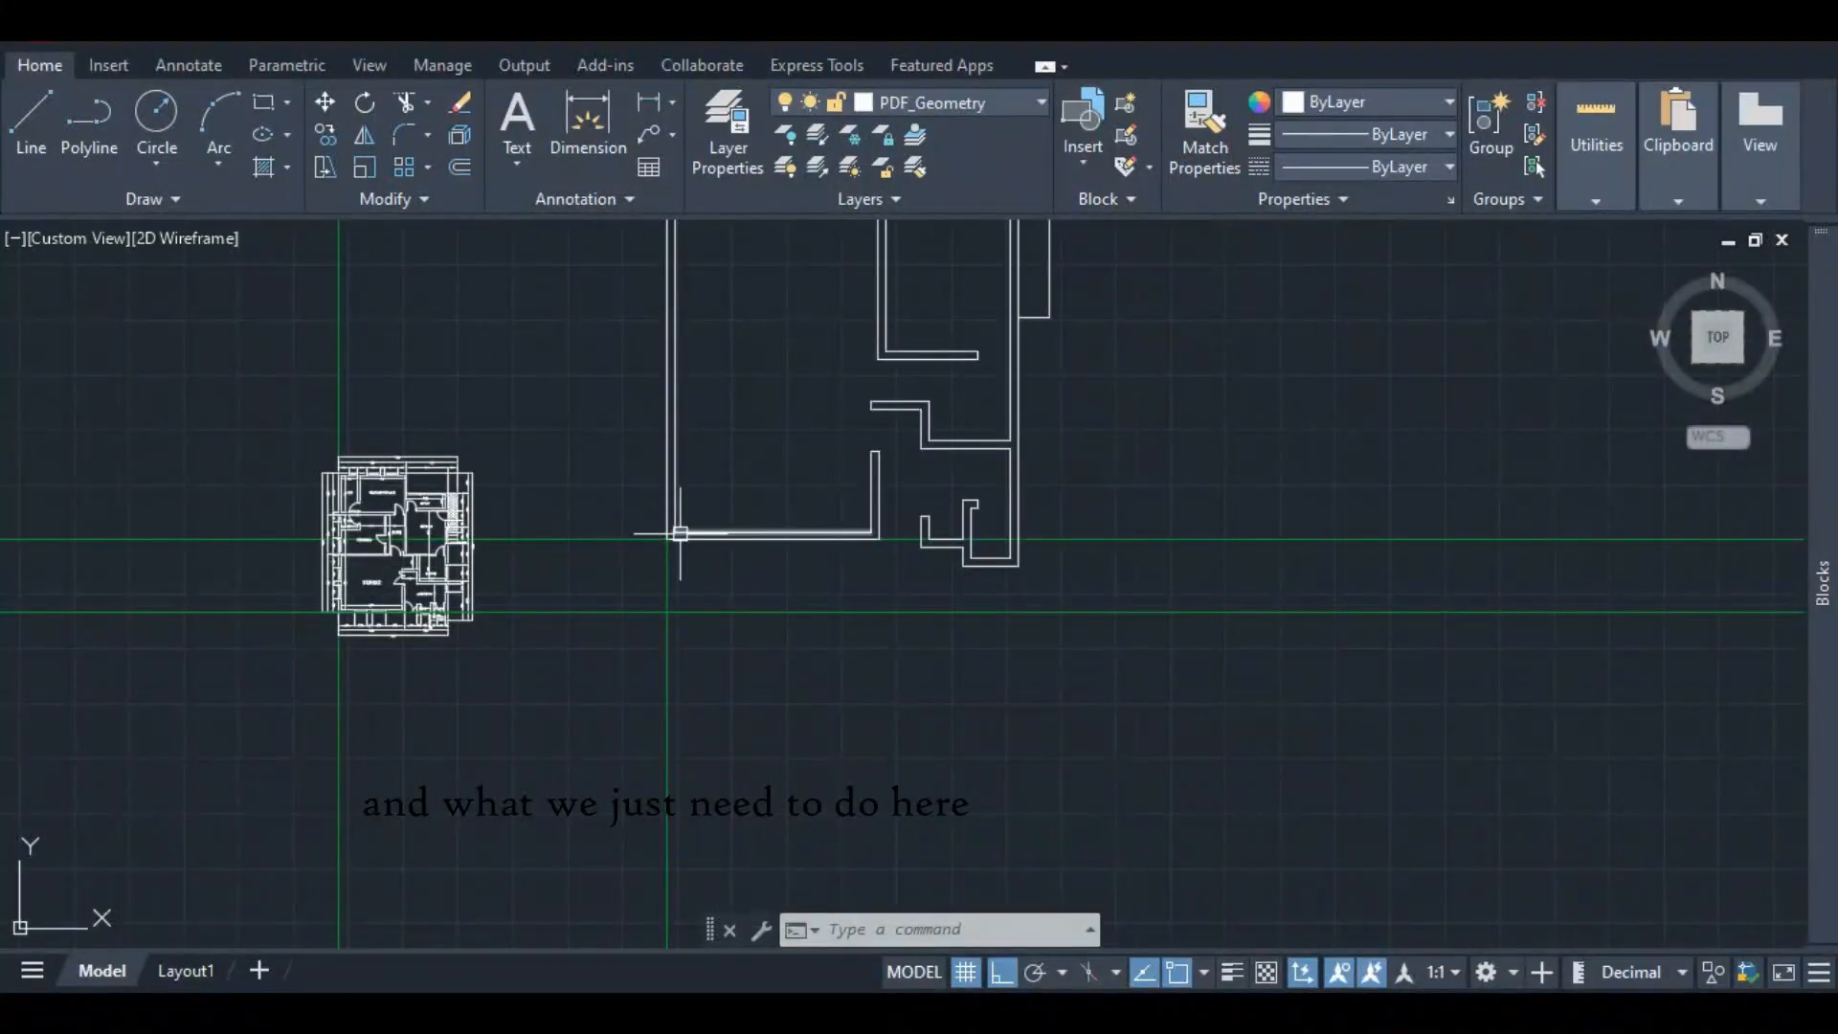
- Copy the living room's lower inner wall line straight up by 4925 from its left endpoint
click(699, 530)
scroll(686, 544, down, 2)
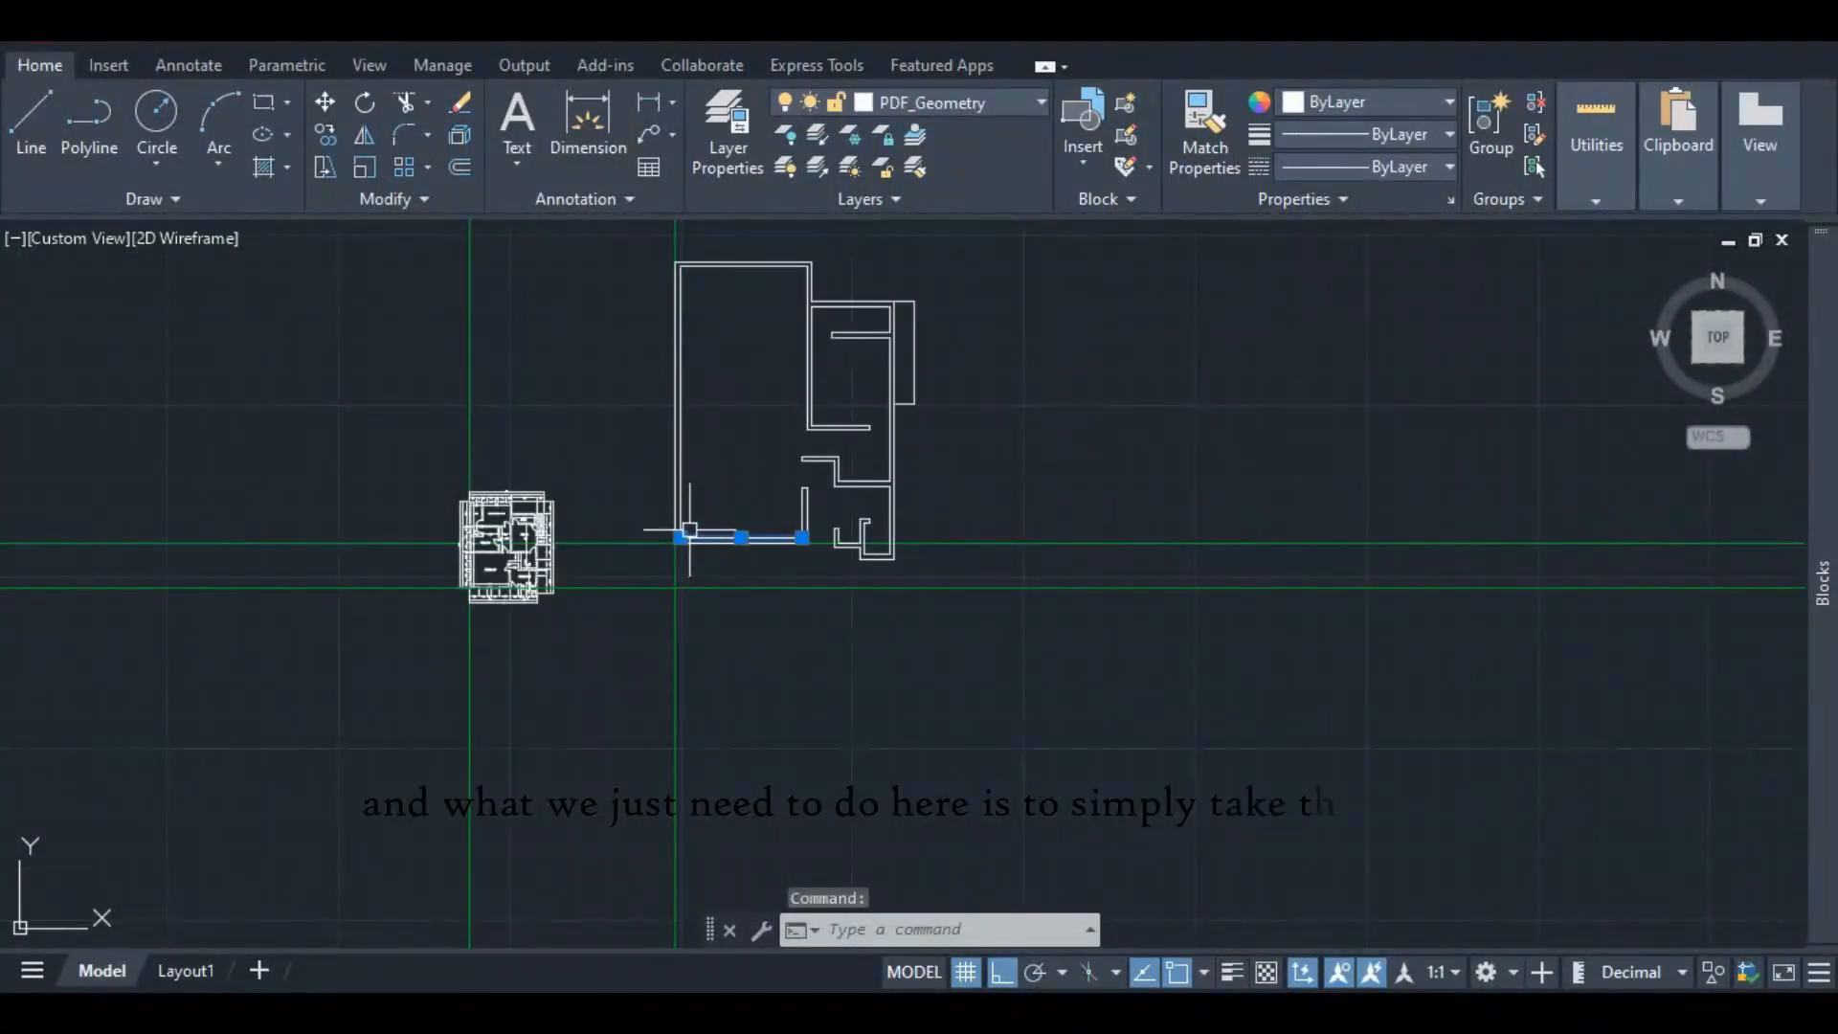
right_click(691, 531)
click(745, 560)
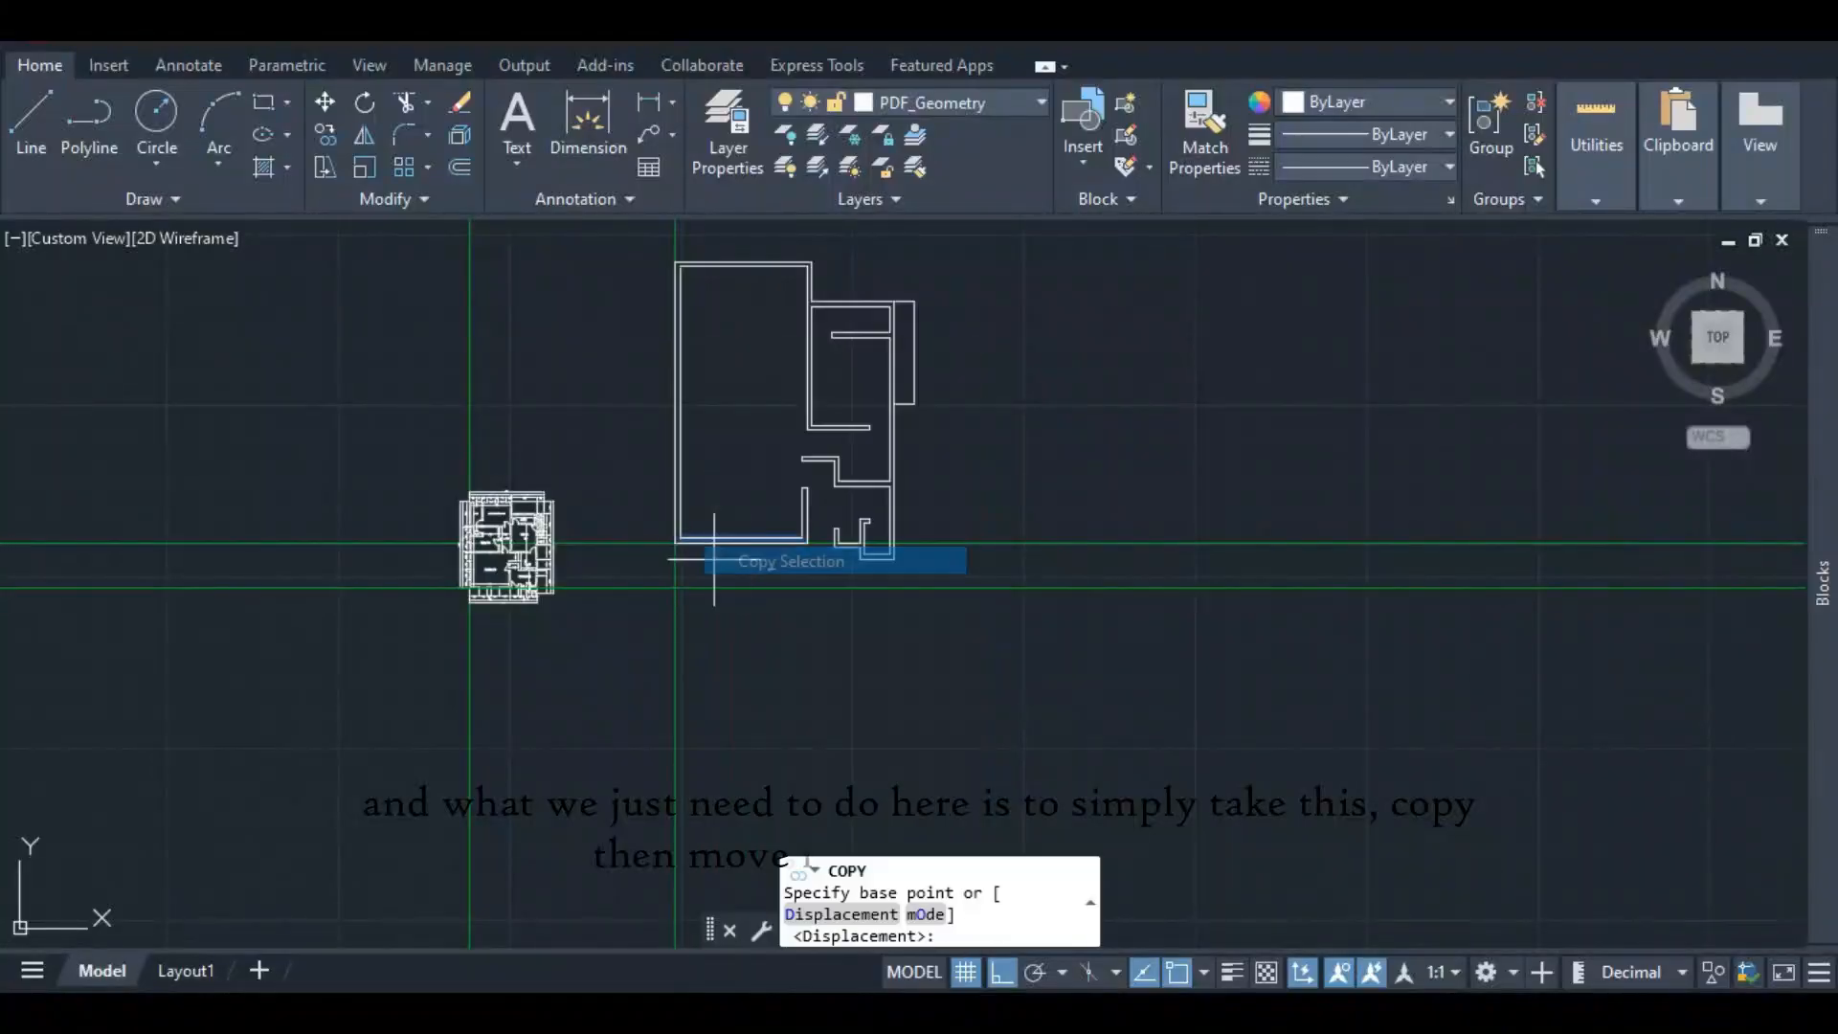
scroll(665, 524, up, 5)
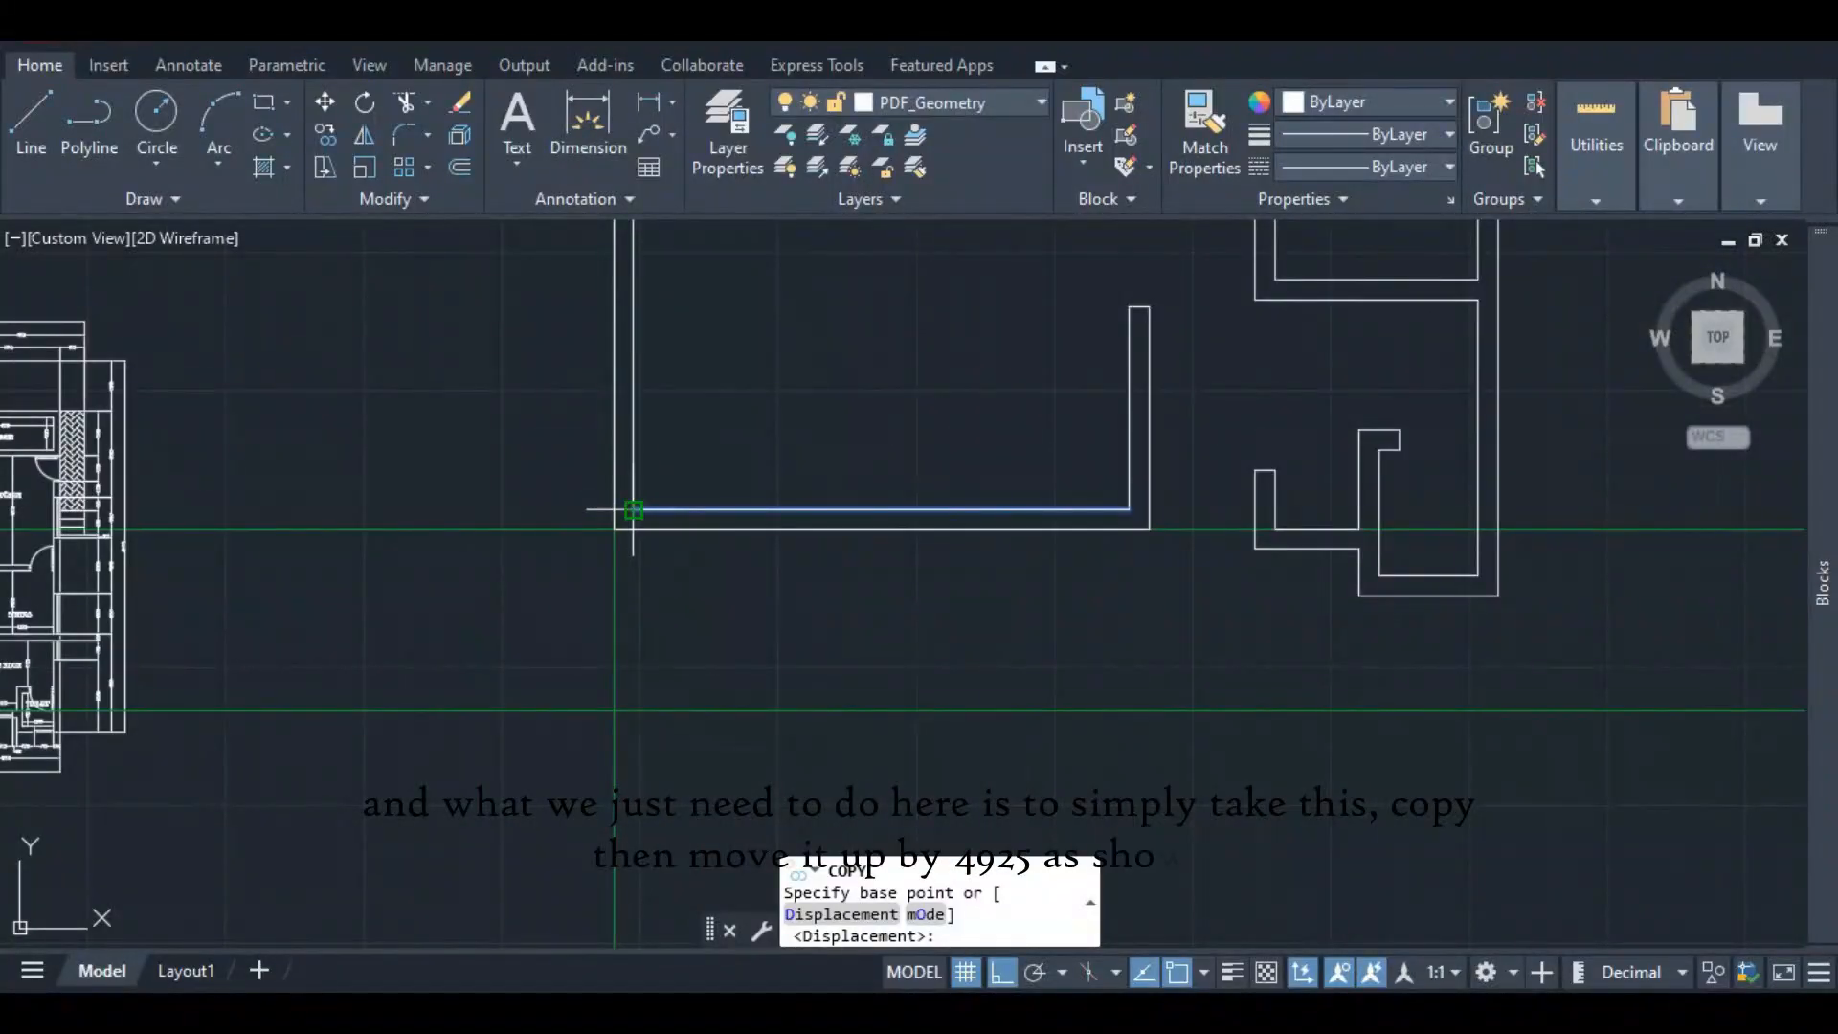
click(633, 510)
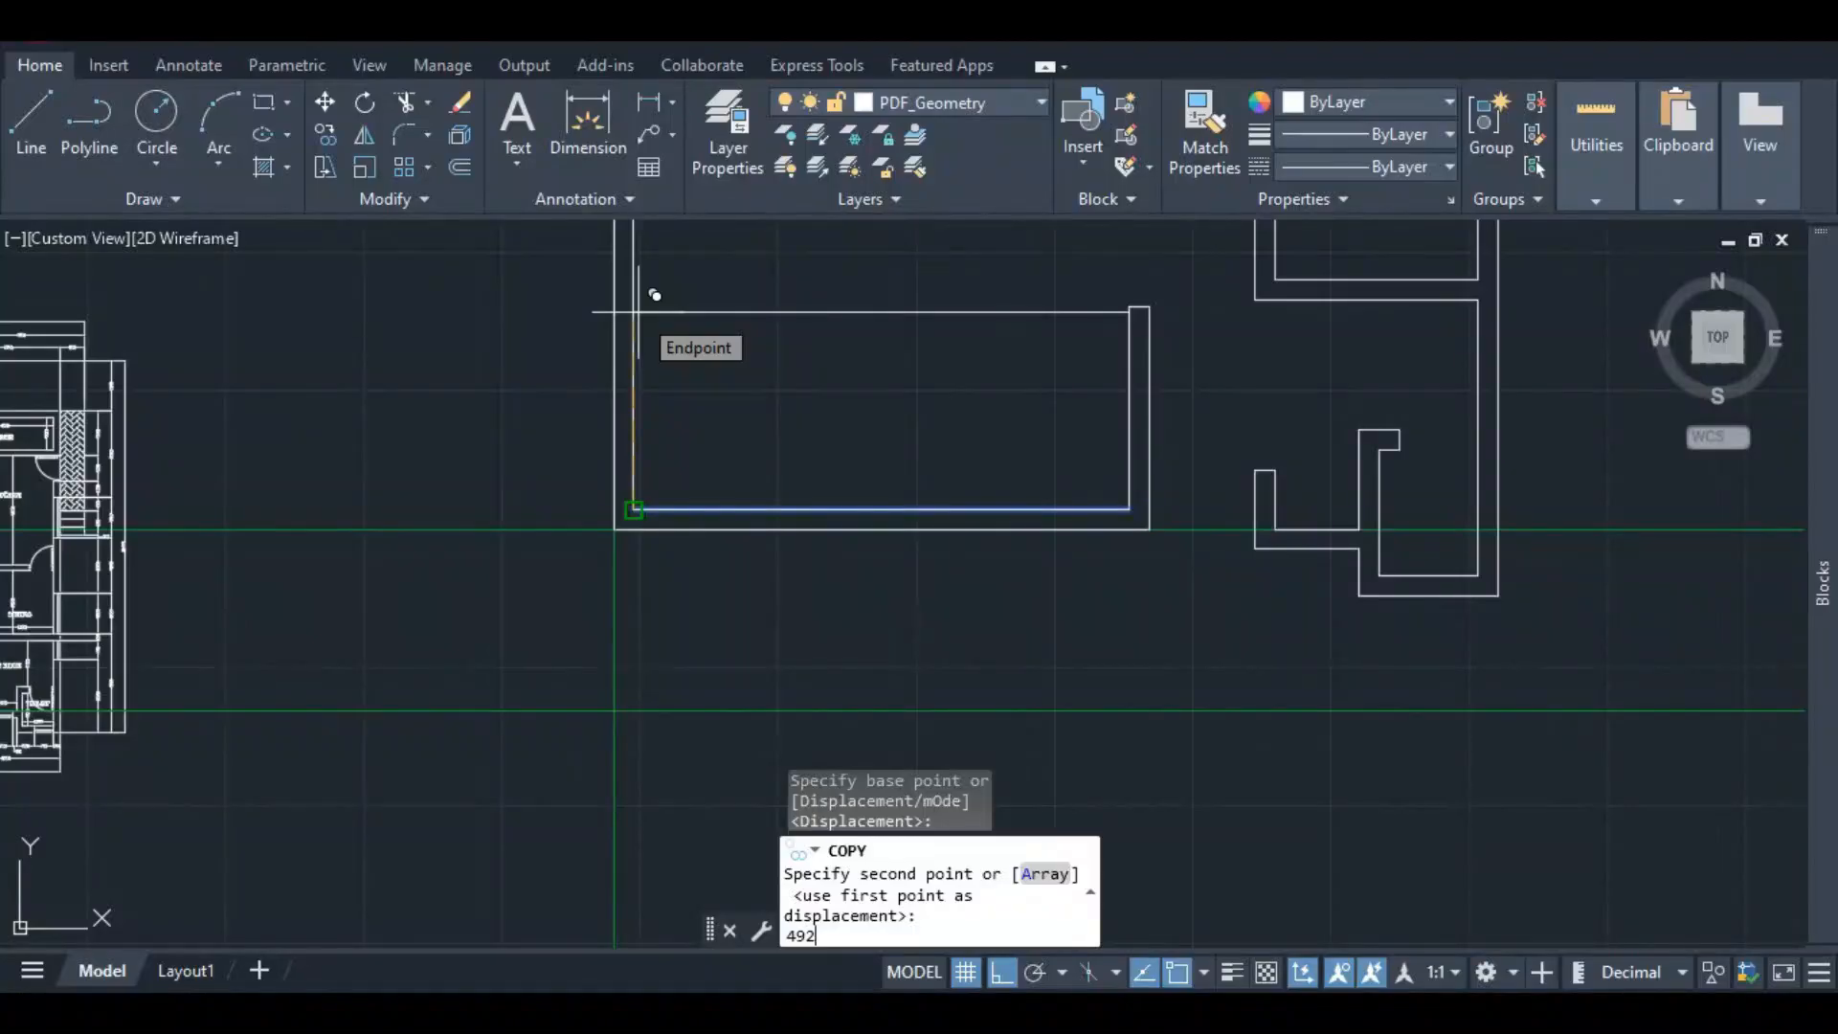
text(4925)
key(Return)
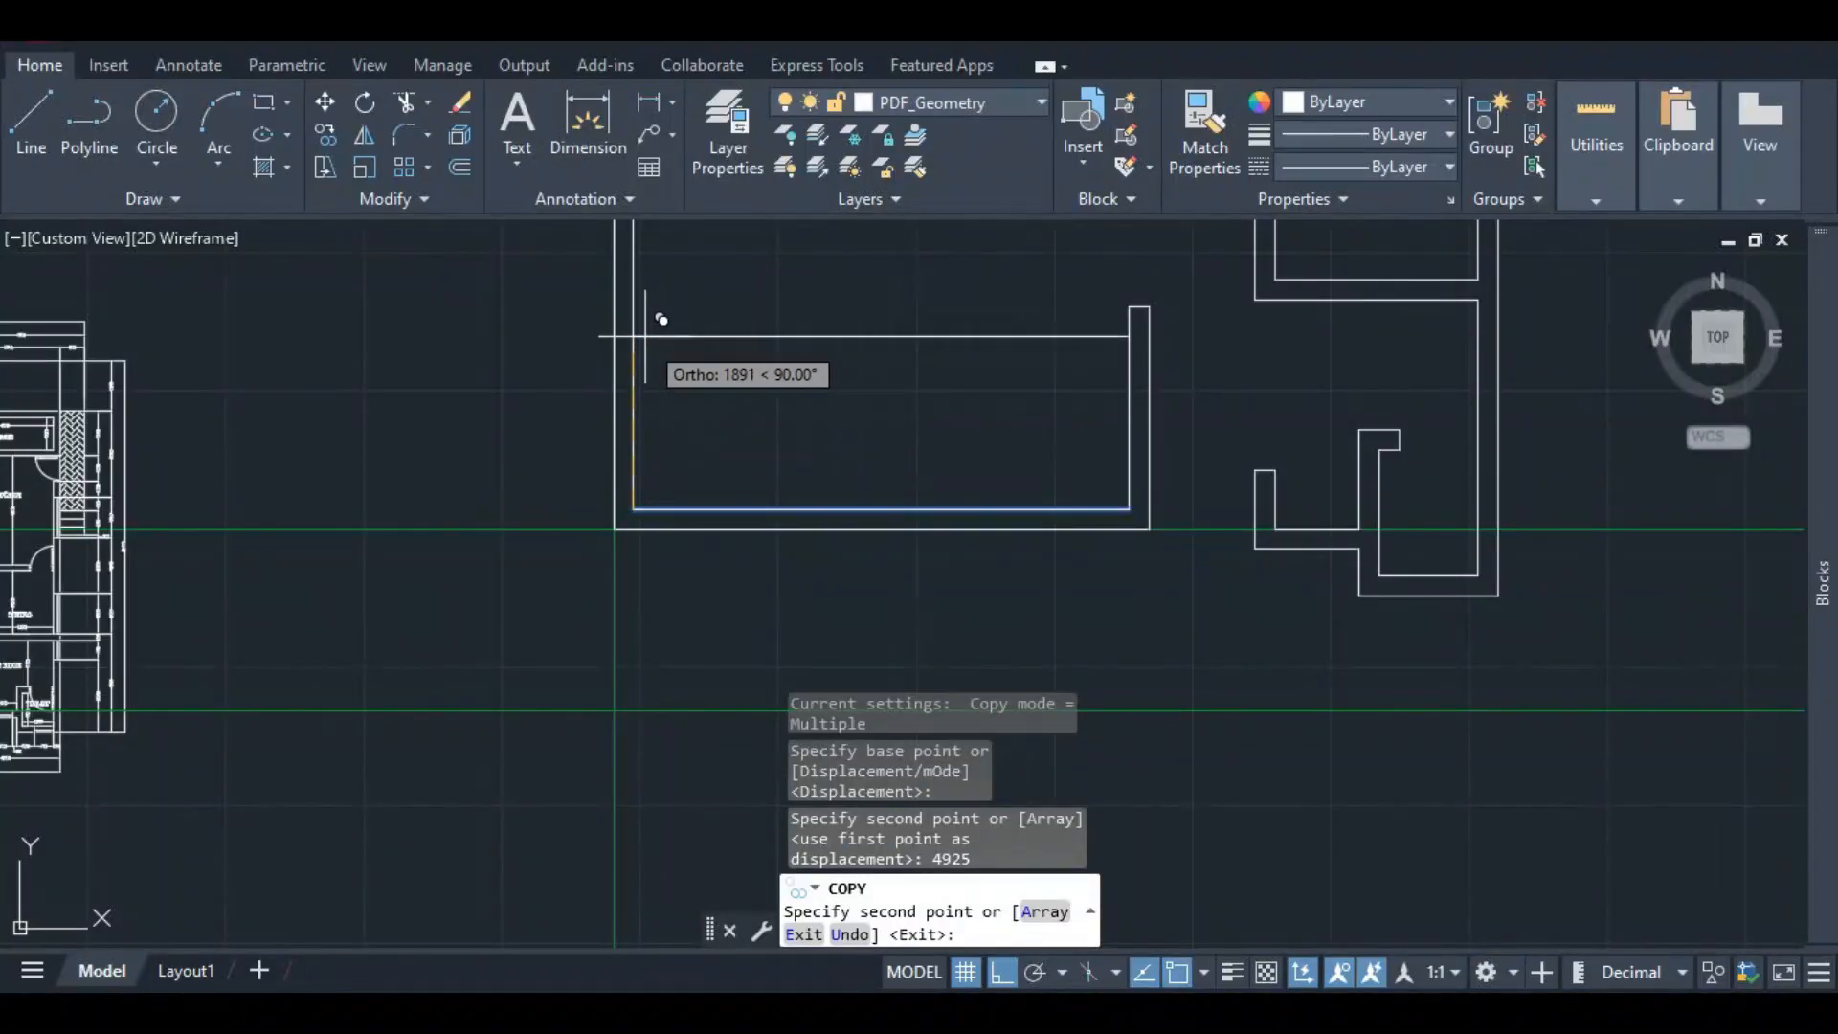
scroll(670, 363, down, 6)
key(Escape)
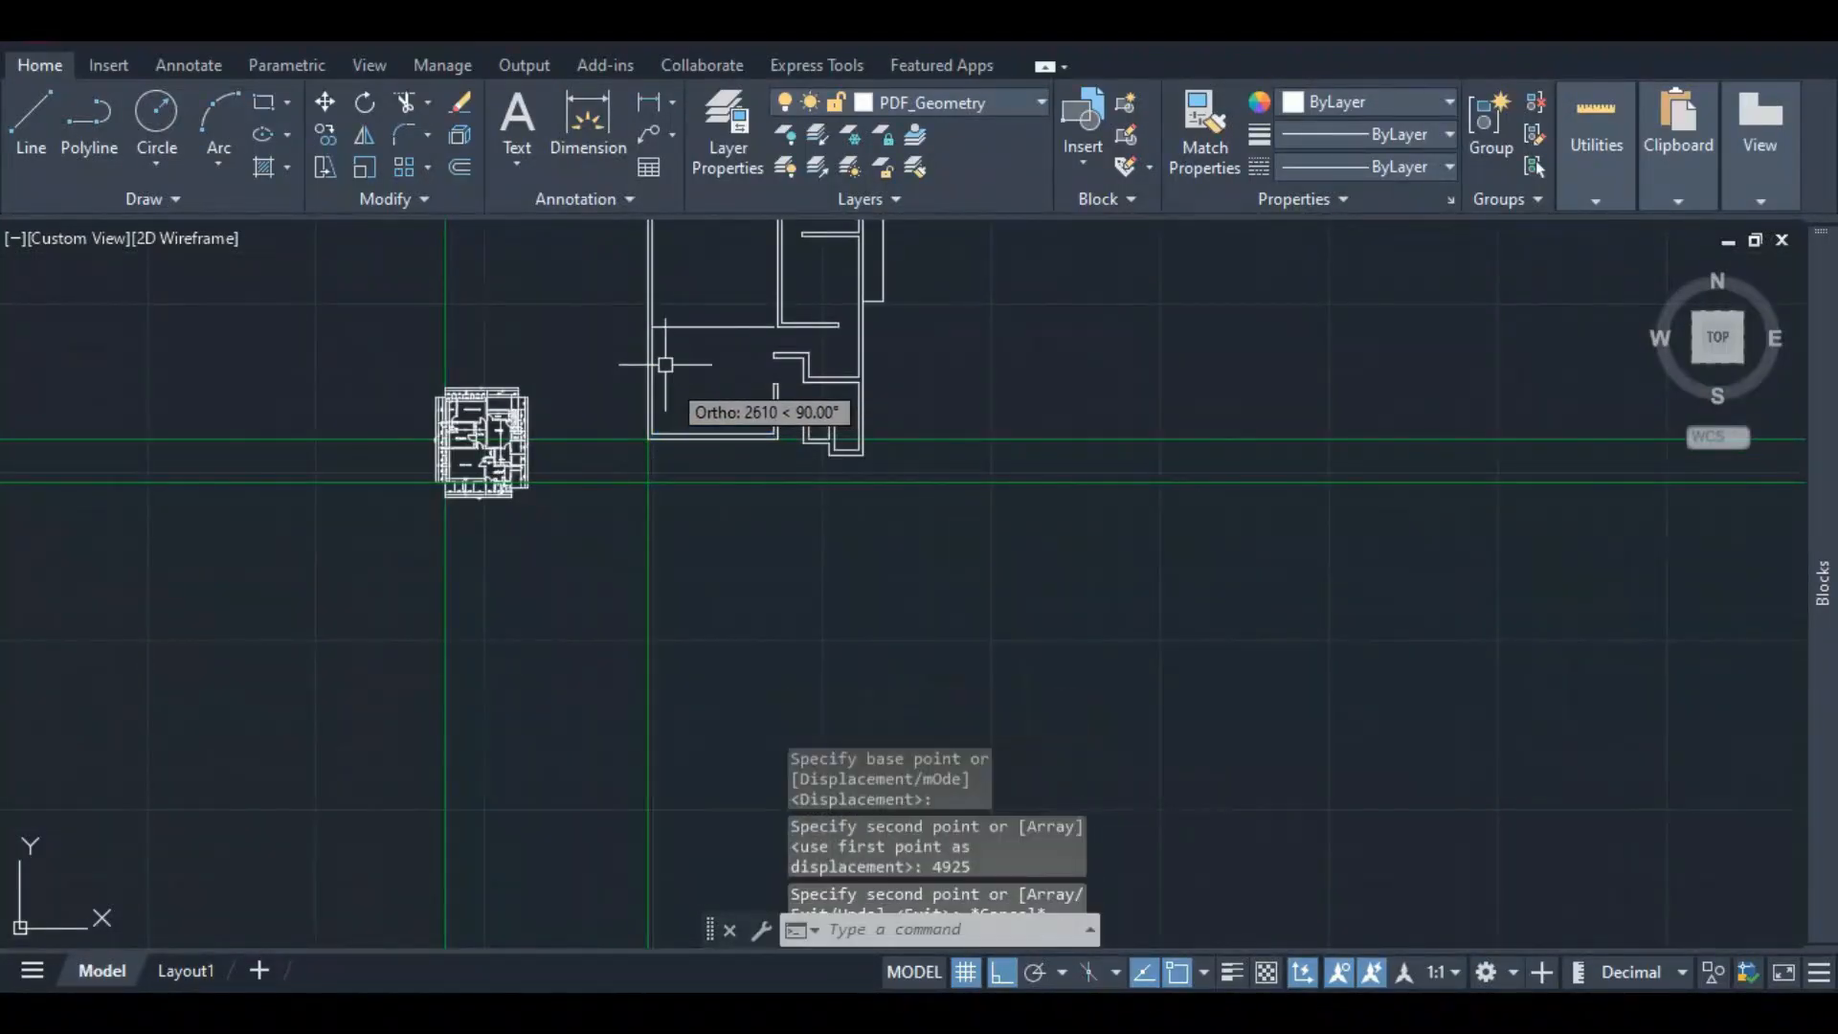
- Copy the new horizontal partition line from its left endpoint at a distance of 225 for the wall thickness
scroll(665, 293, up, 3)
middle_drag(664, 292, 659, 341)
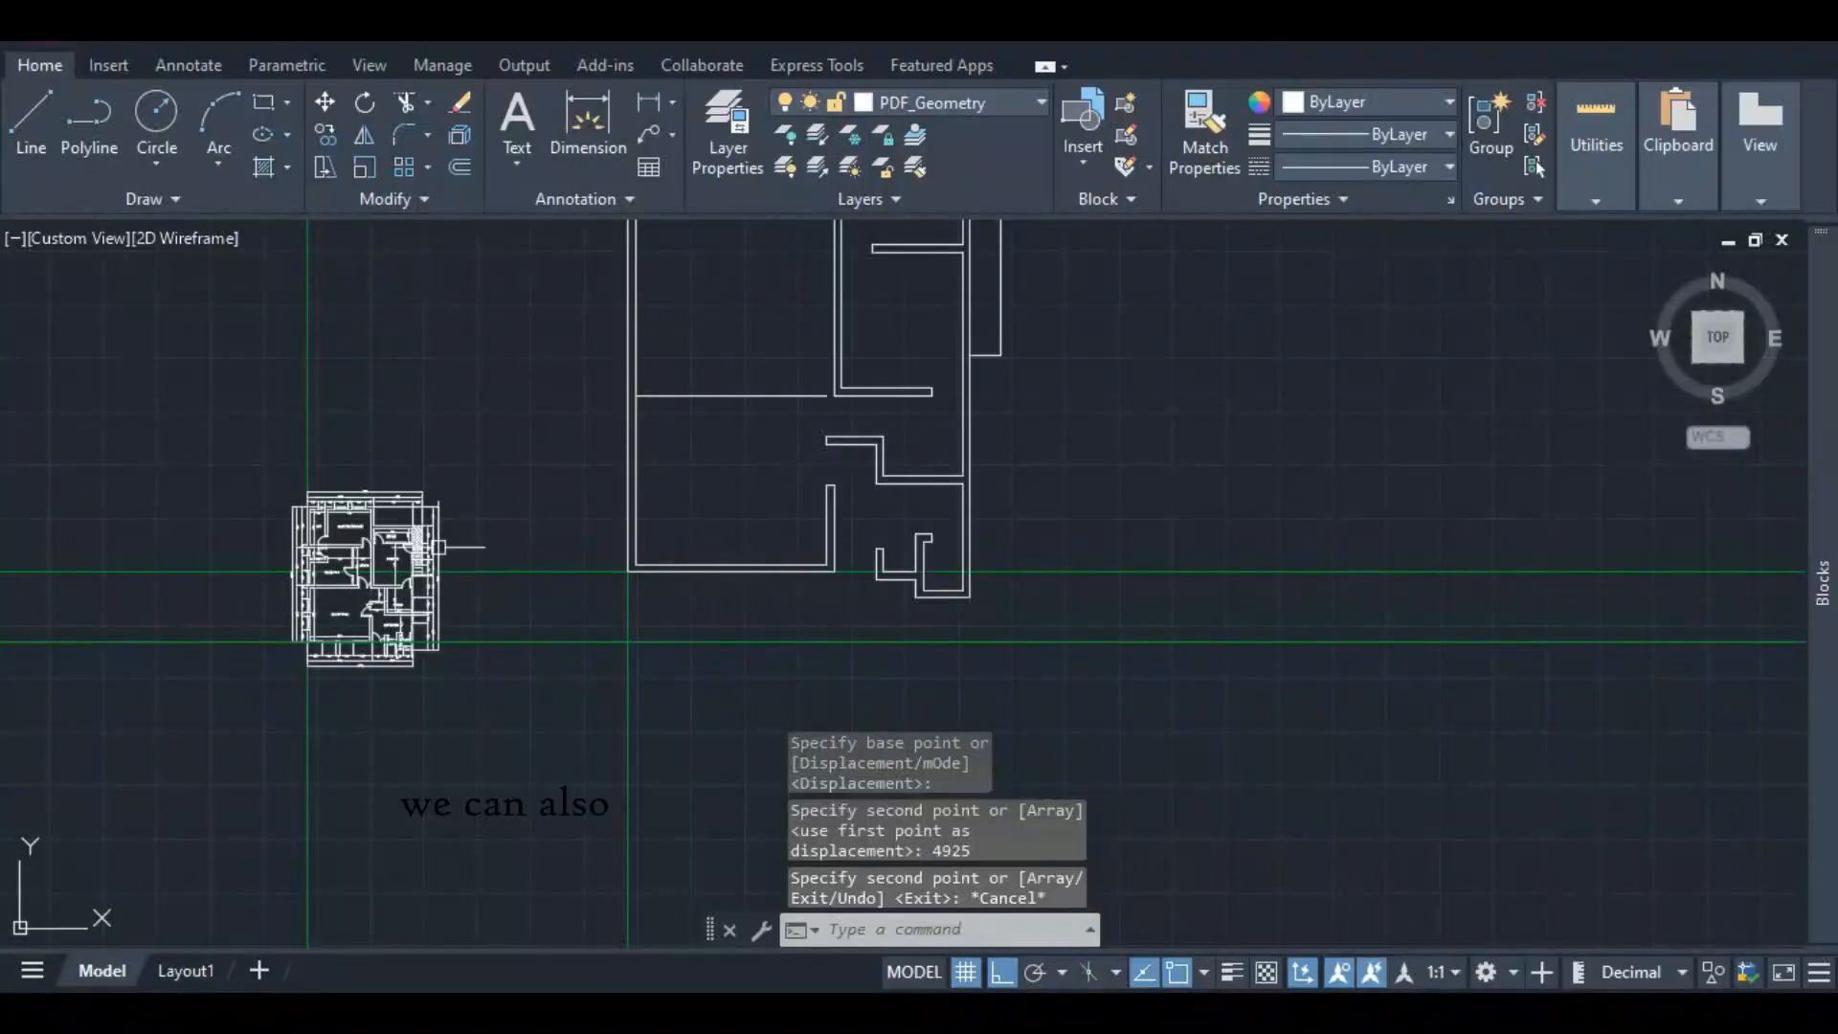
scroll(623, 397, up, 5)
click(734, 383)
right_click(735, 385)
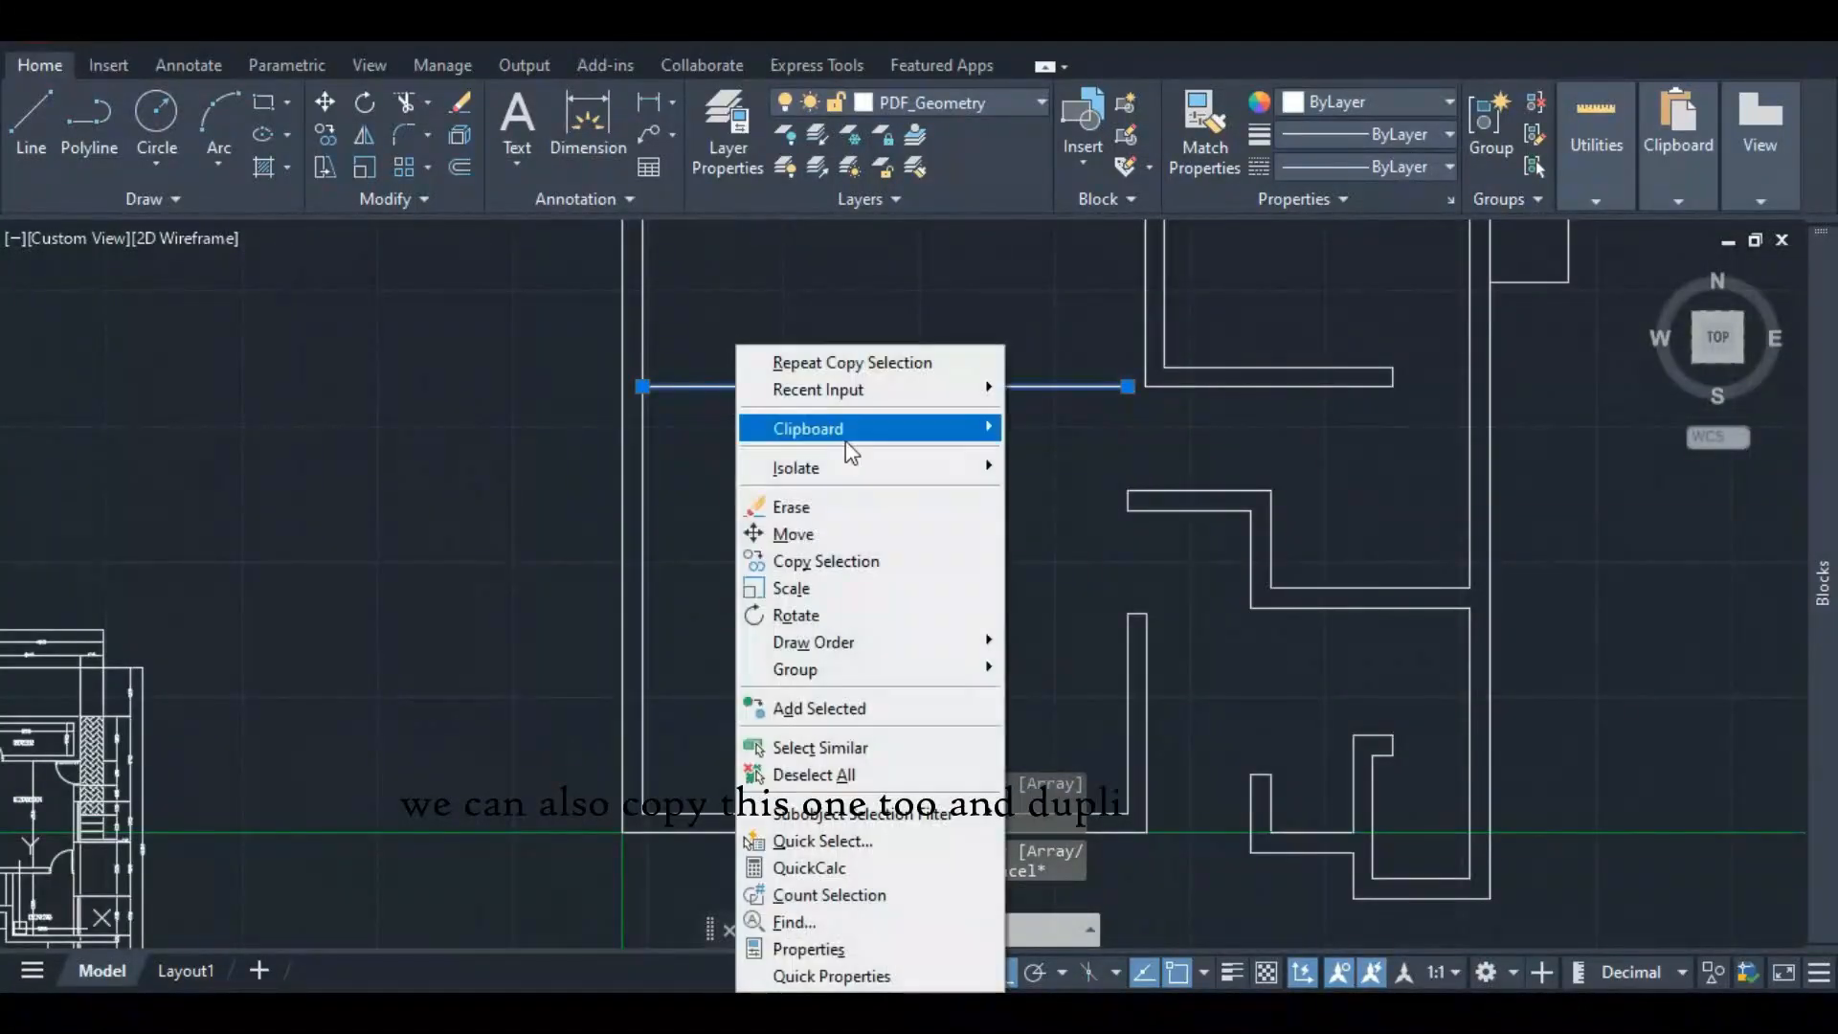
click(825, 559)
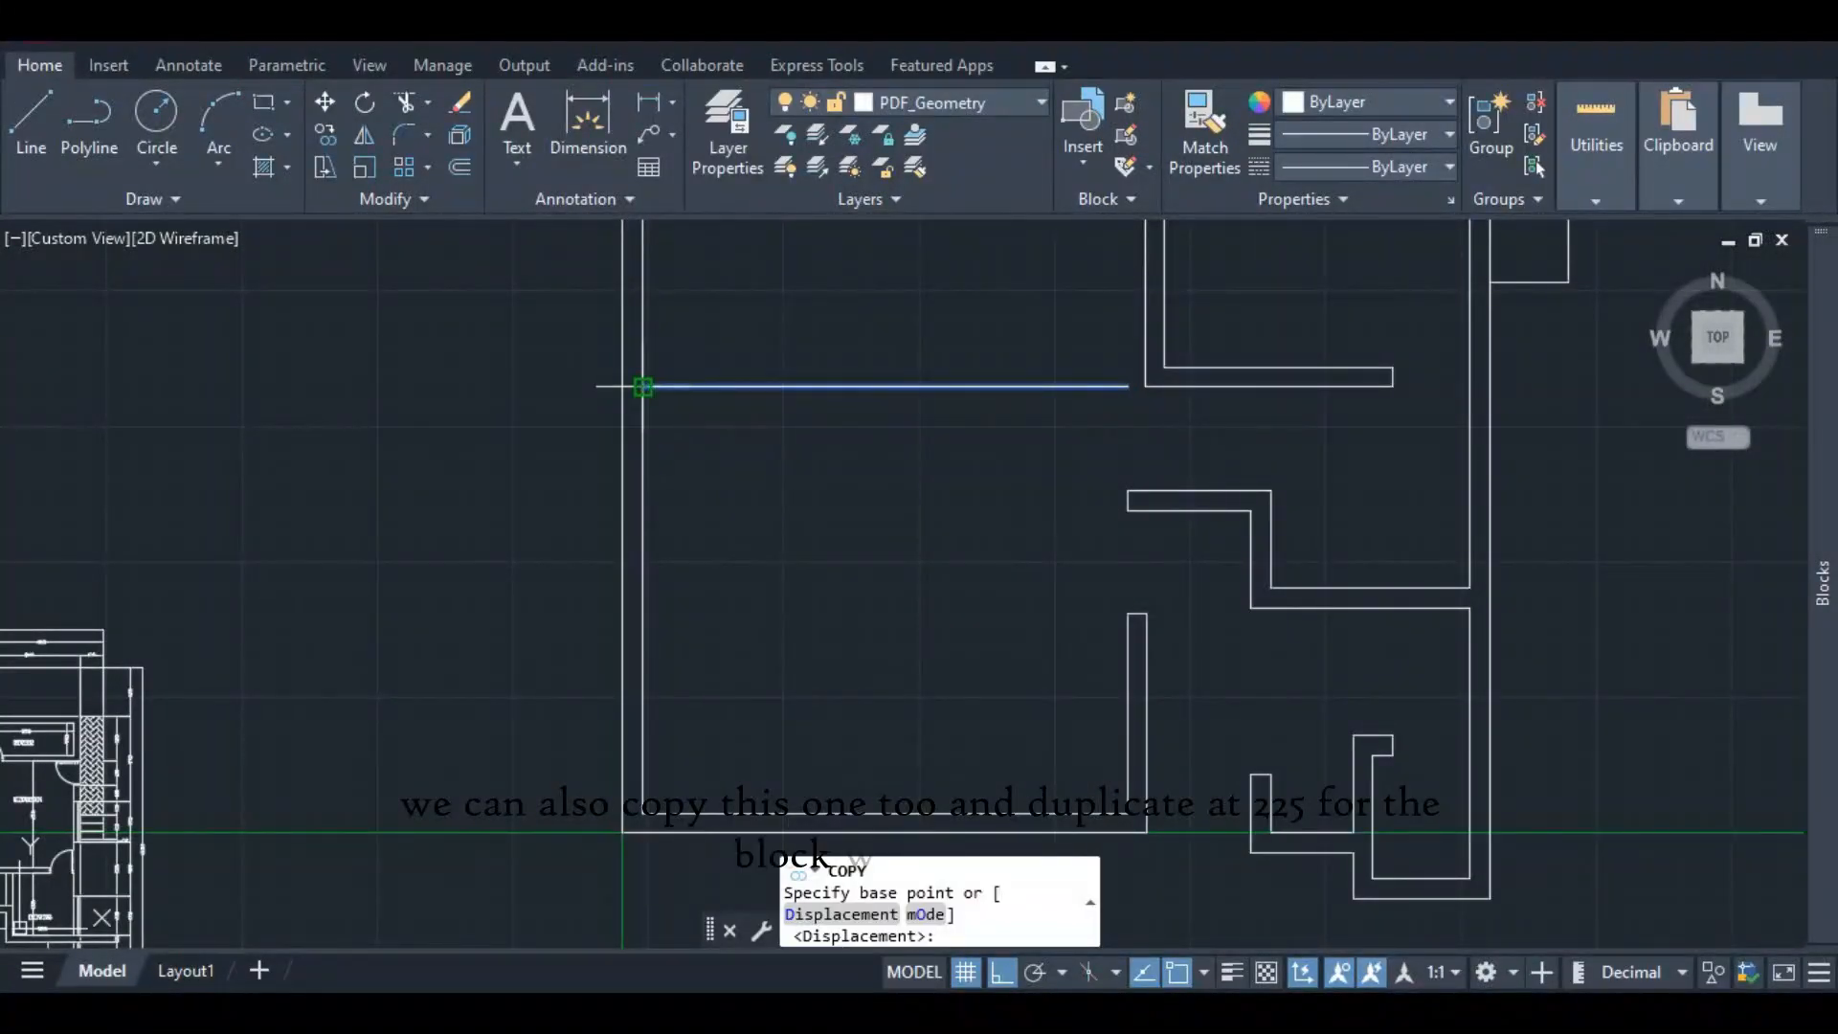
click(643, 387)
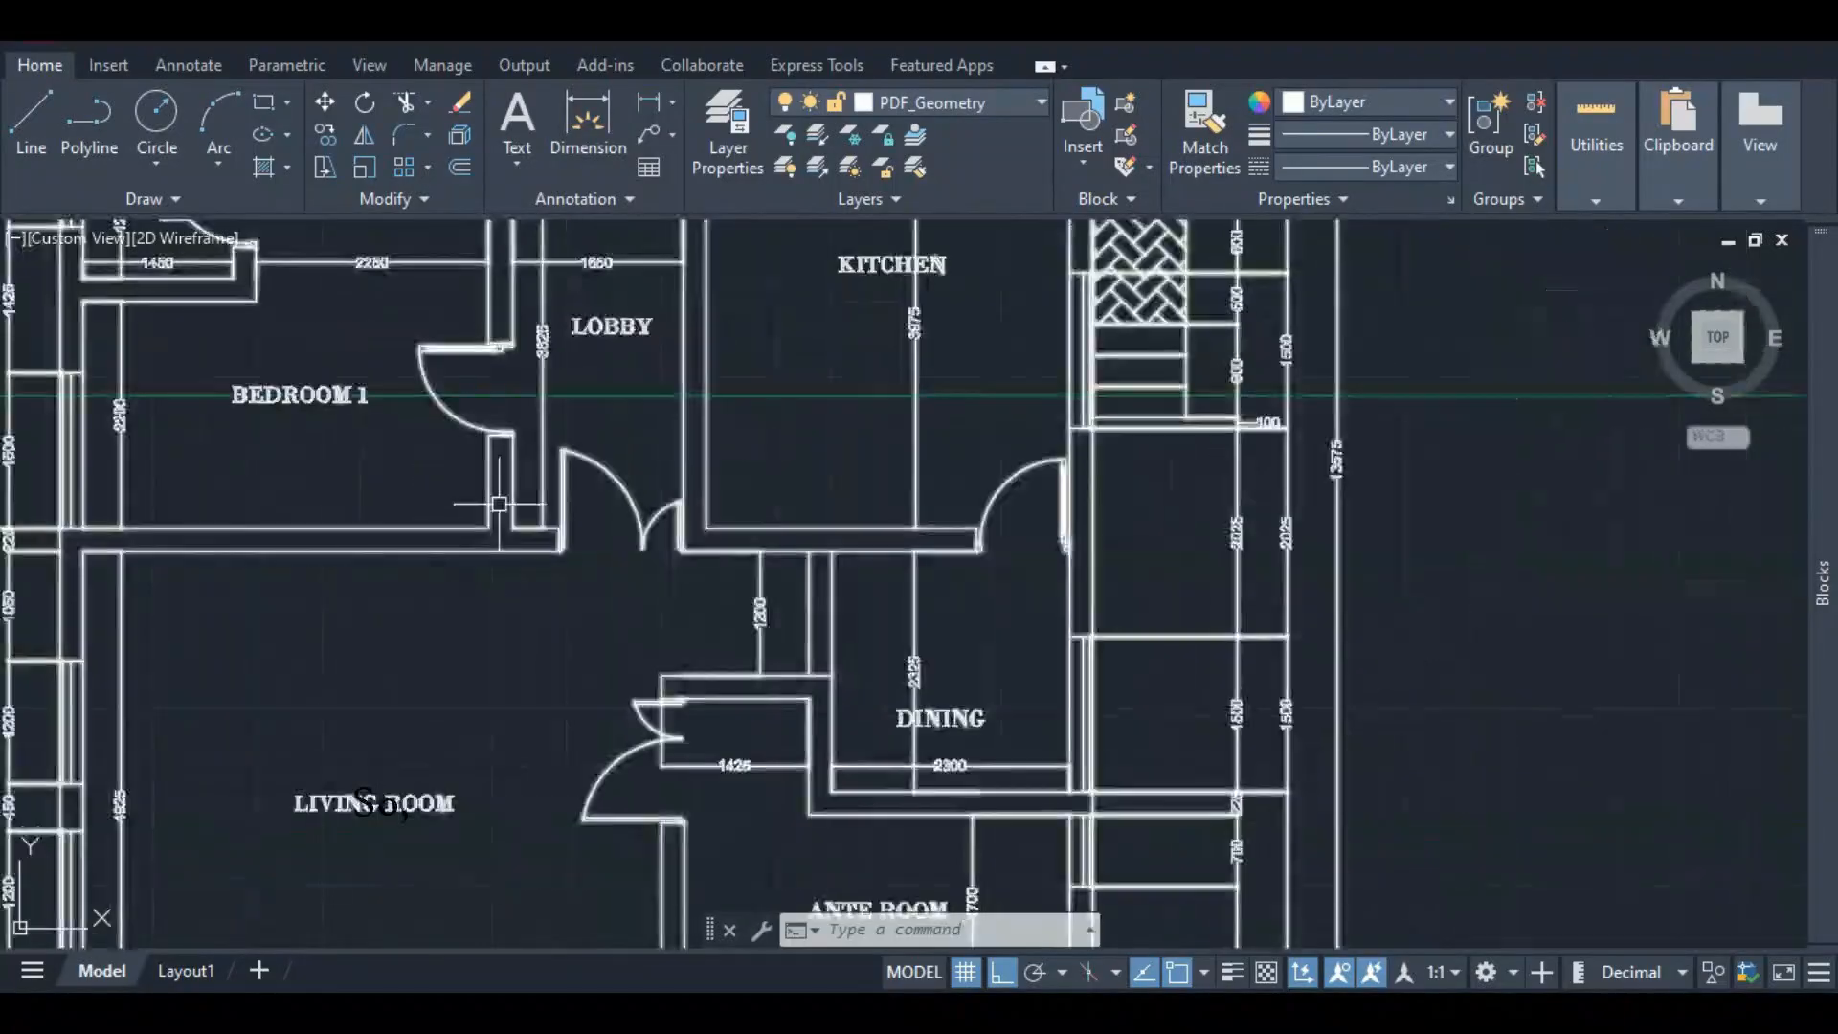
- Examine the reference plan's bedroom 1 and T&B for the widths that locate the wall beside the lobby
scroll(498, 503, down, 3)
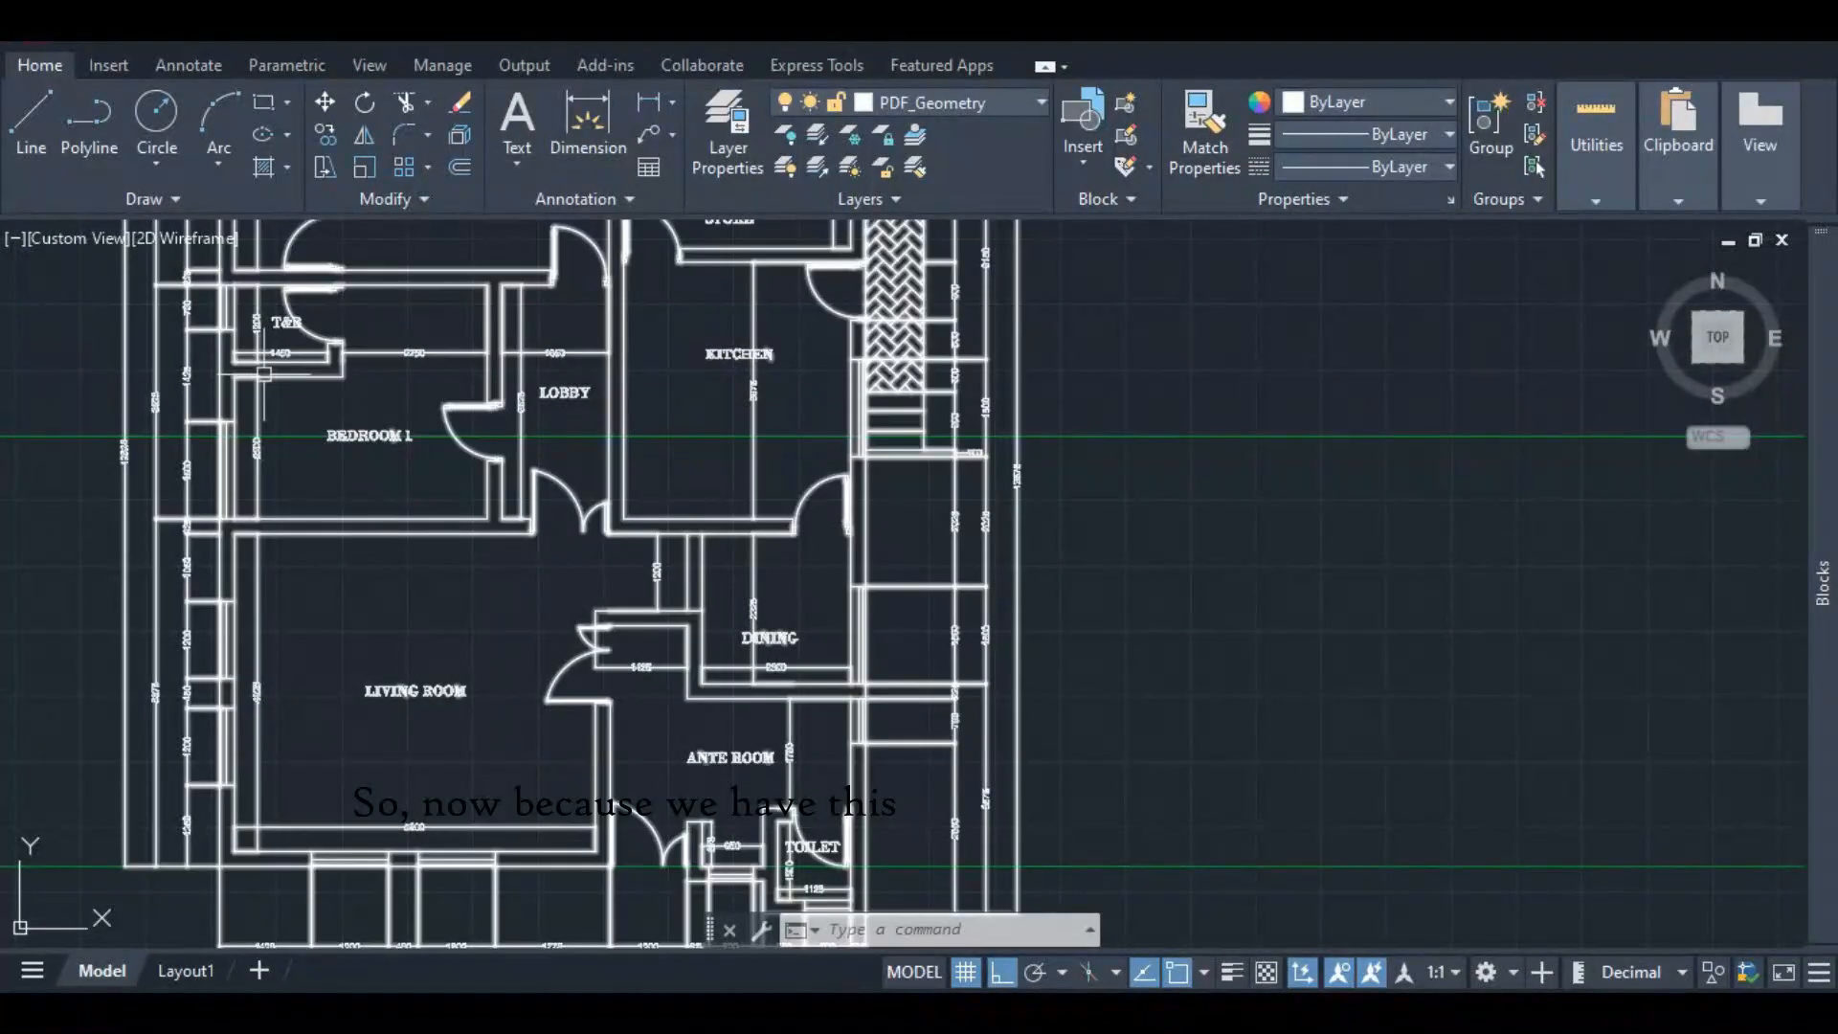
scroll(263, 374, up, 3)
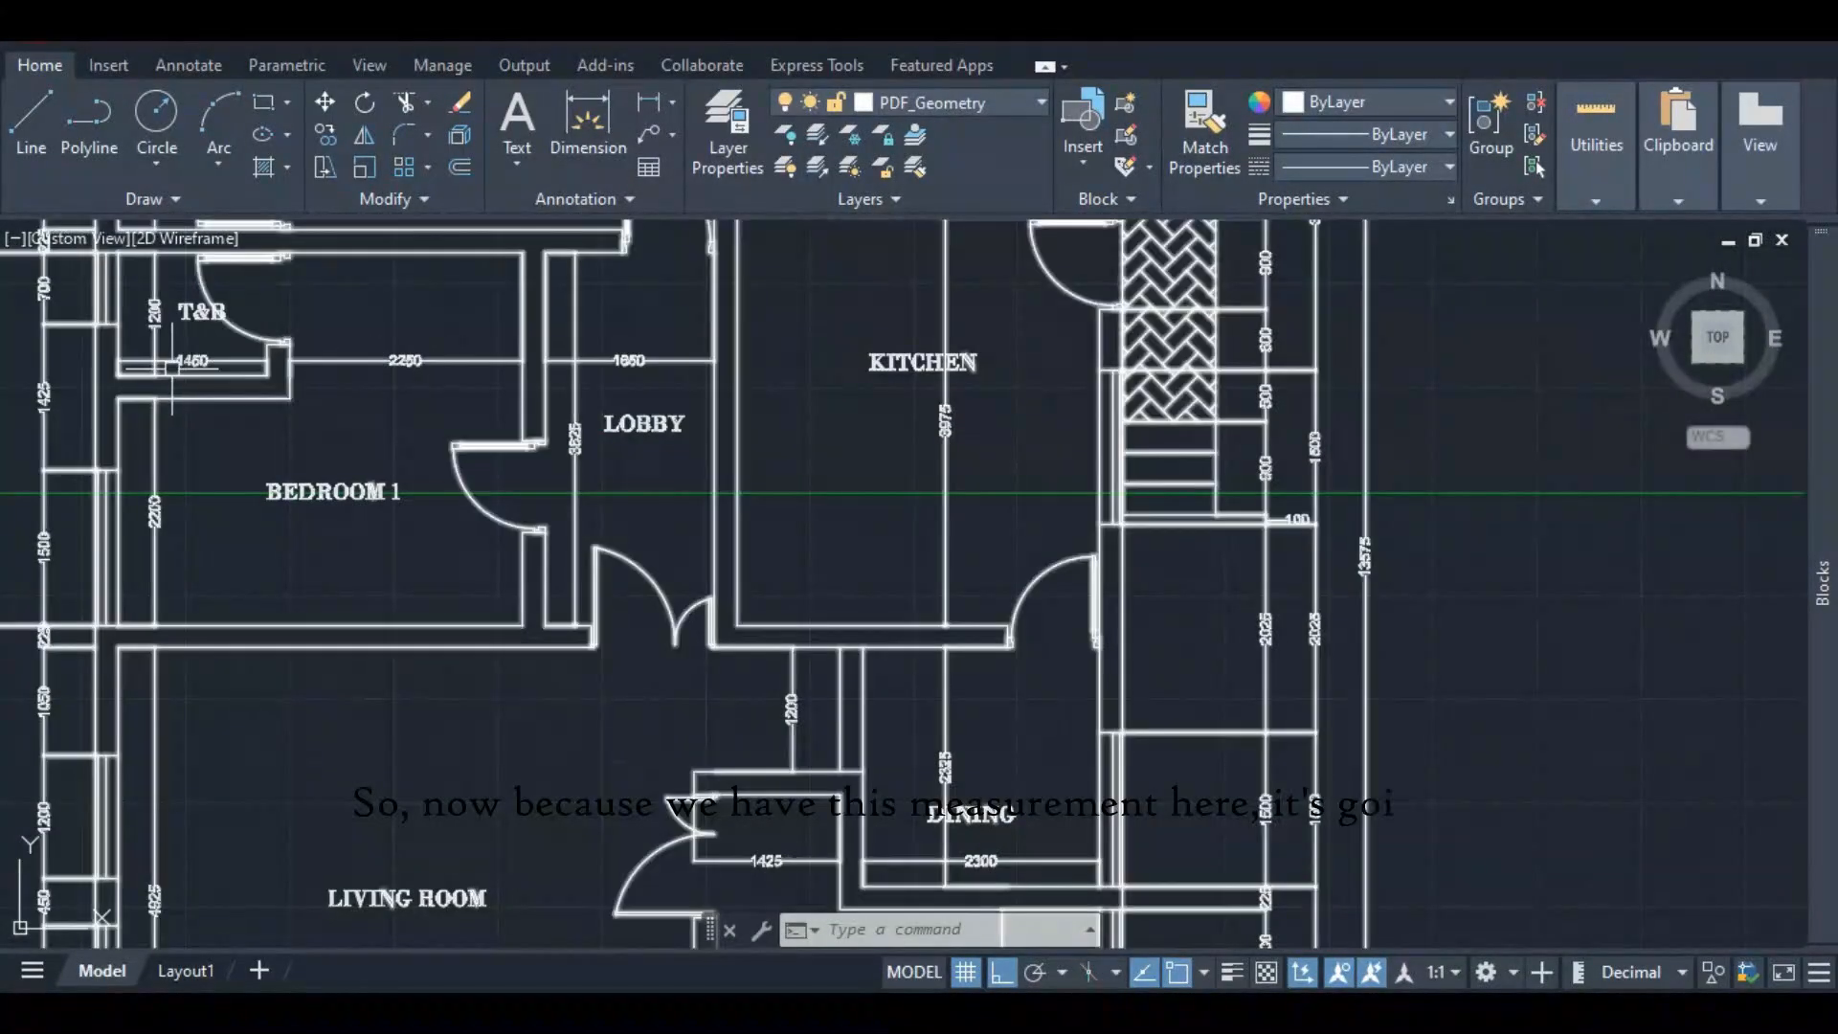
scroll(115, 359, up, 4)
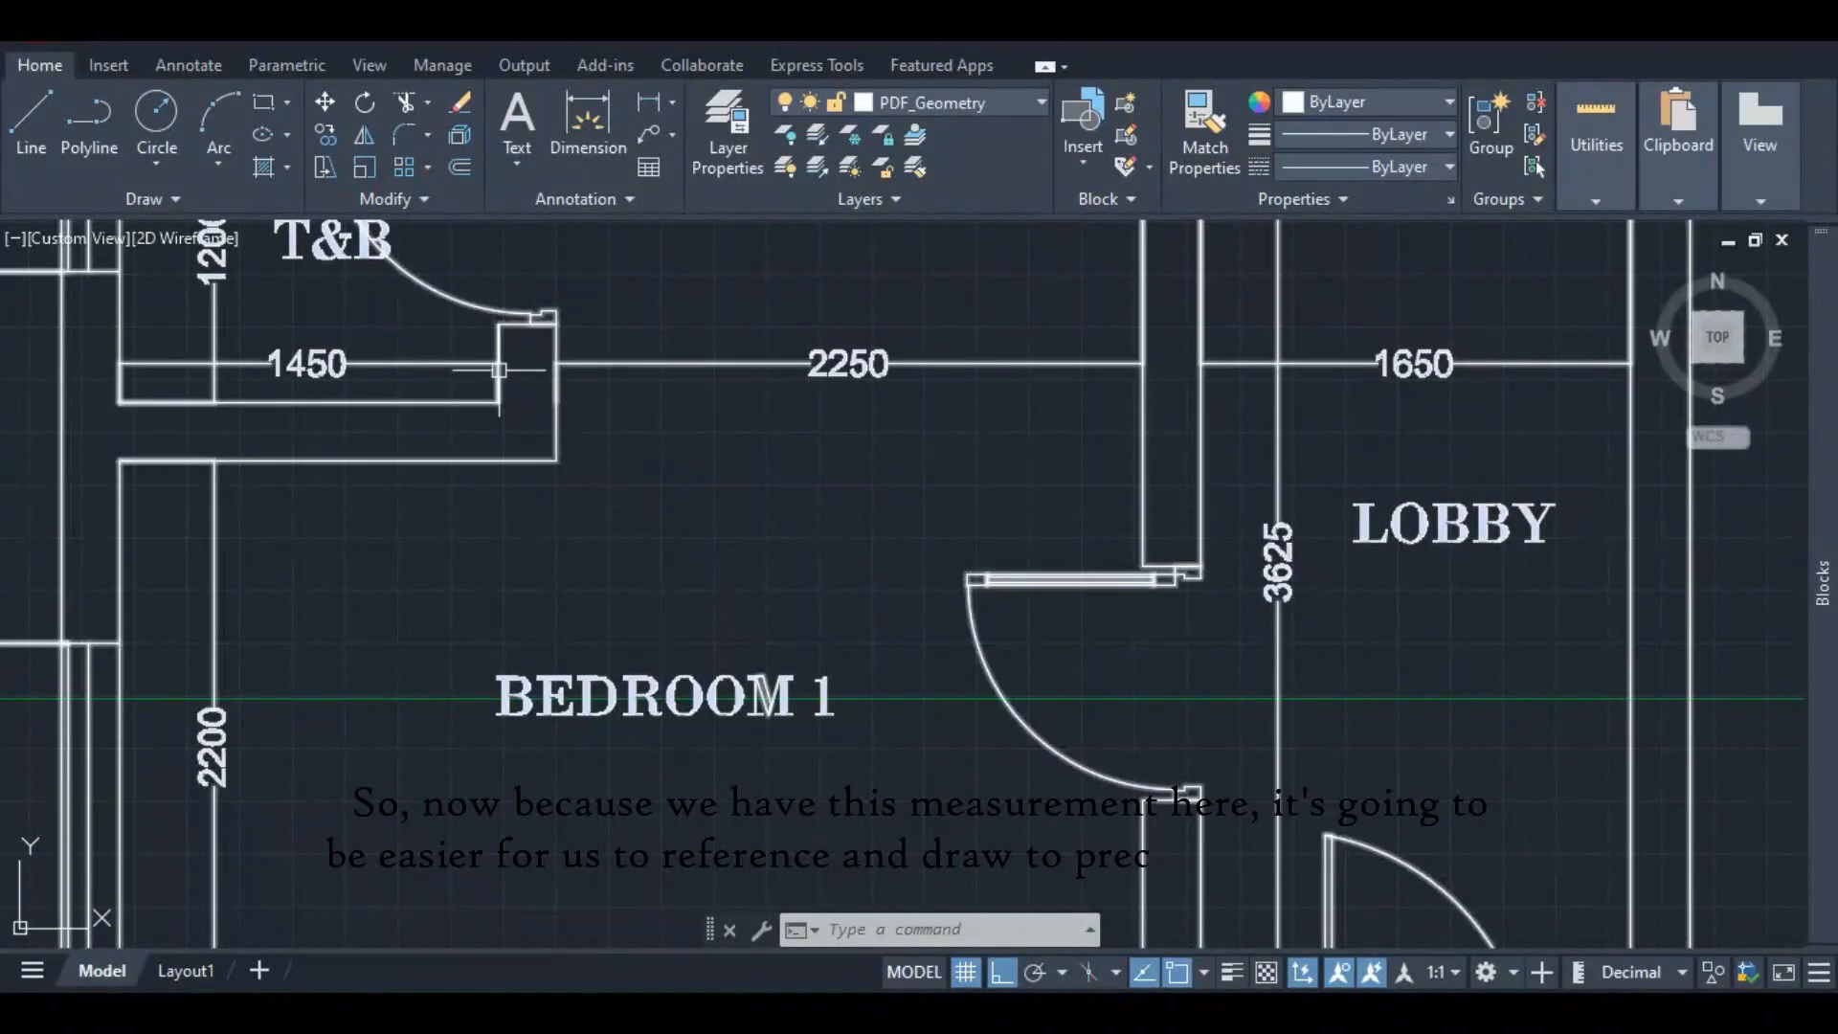
scroll(345, 413, down, 2)
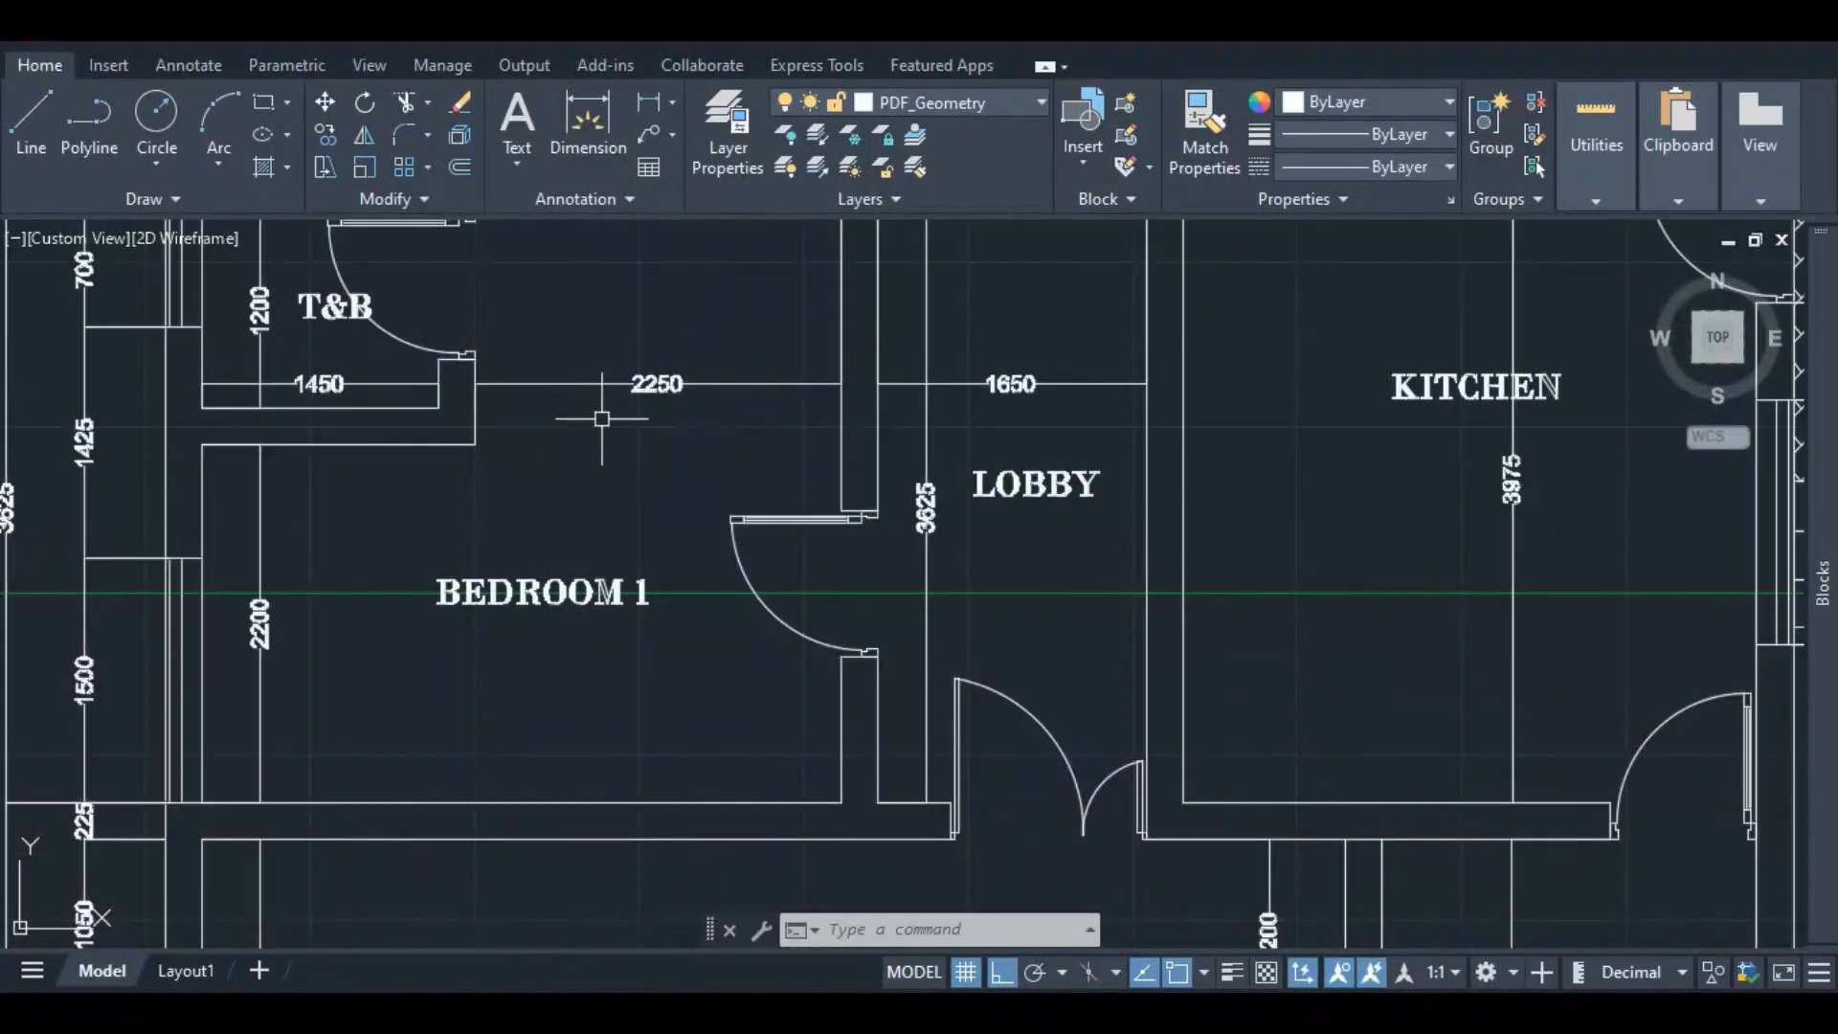
scroll(754, 457, down, 3)
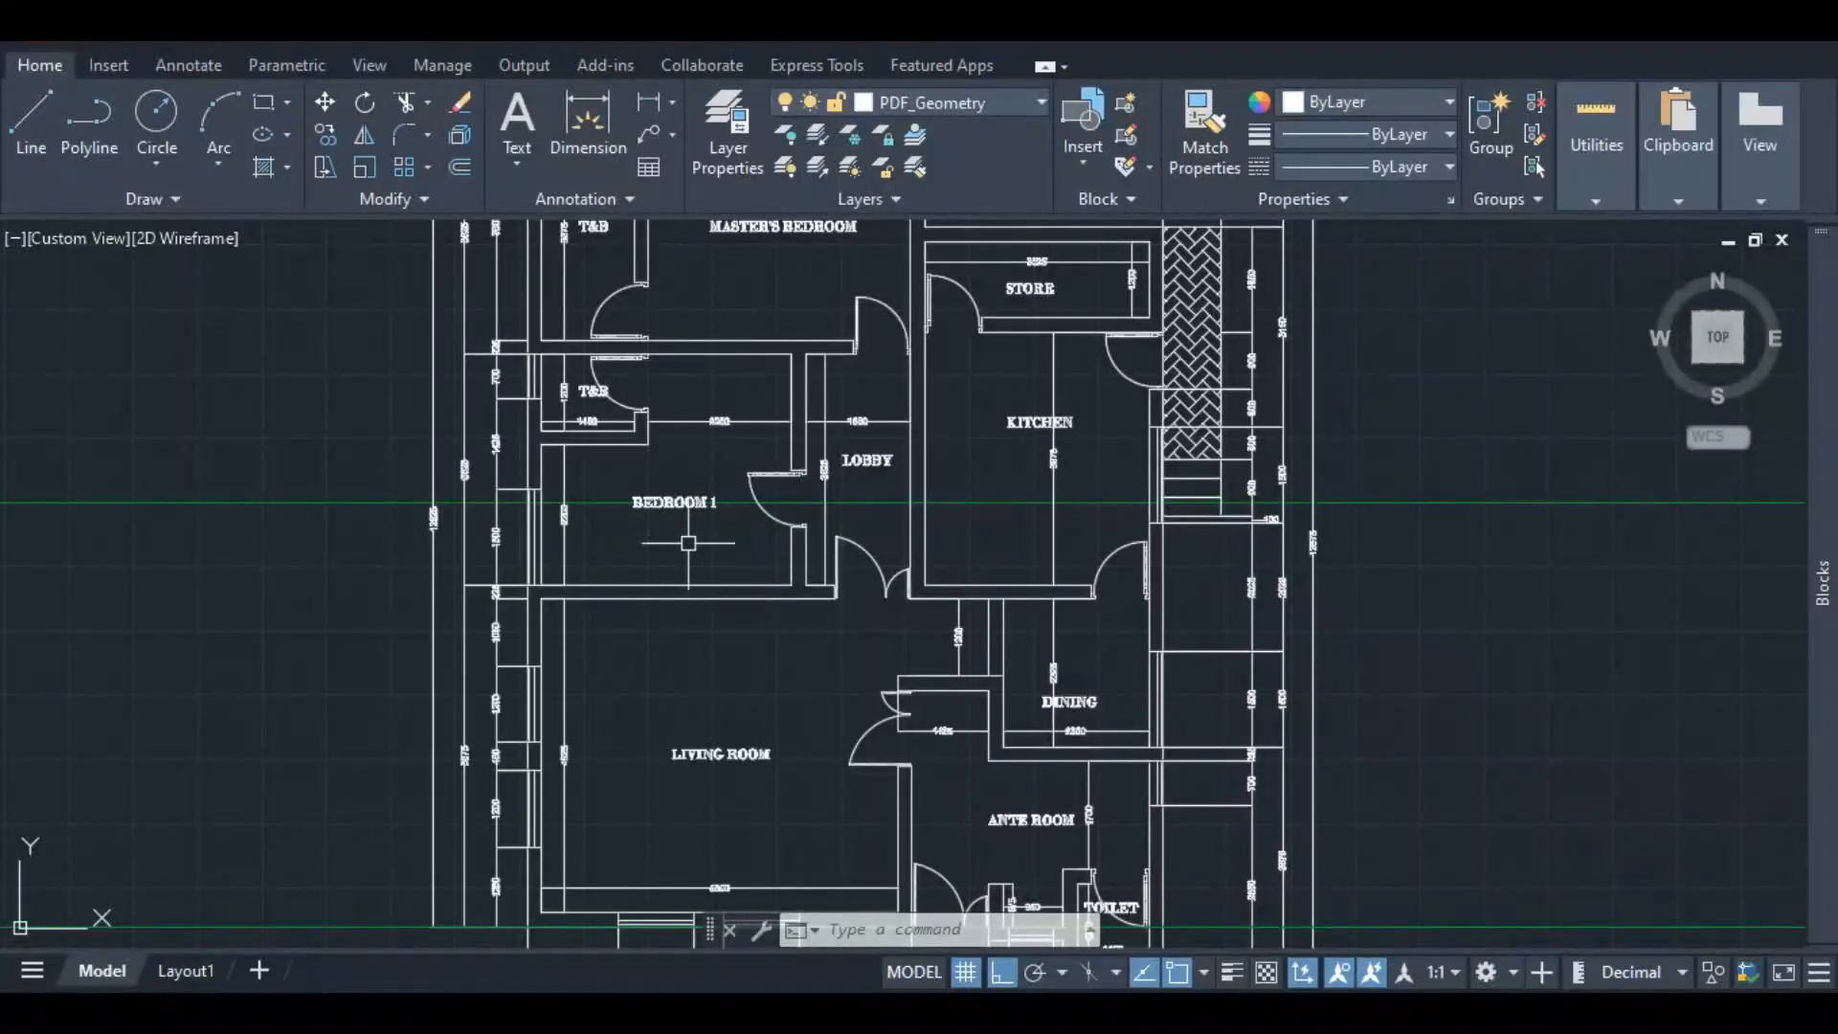
scroll(756, 510, up, 3)
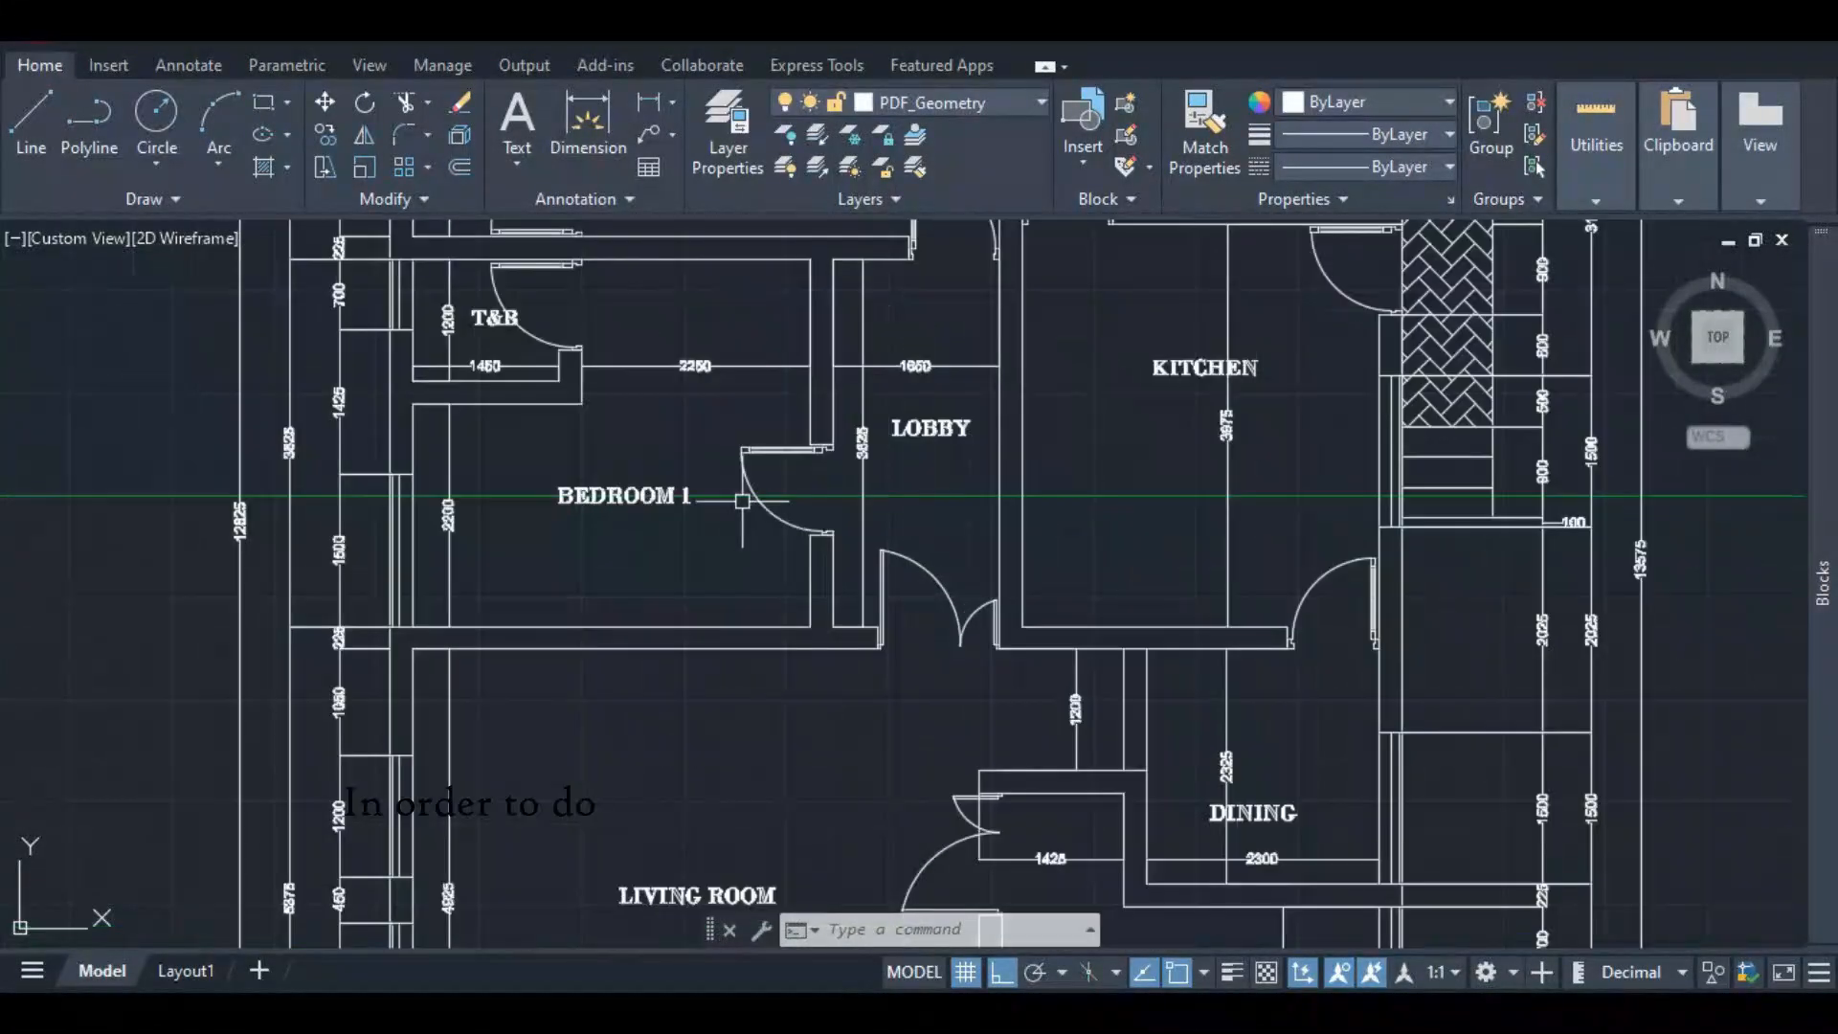
scroll(450, 362, up, 2)
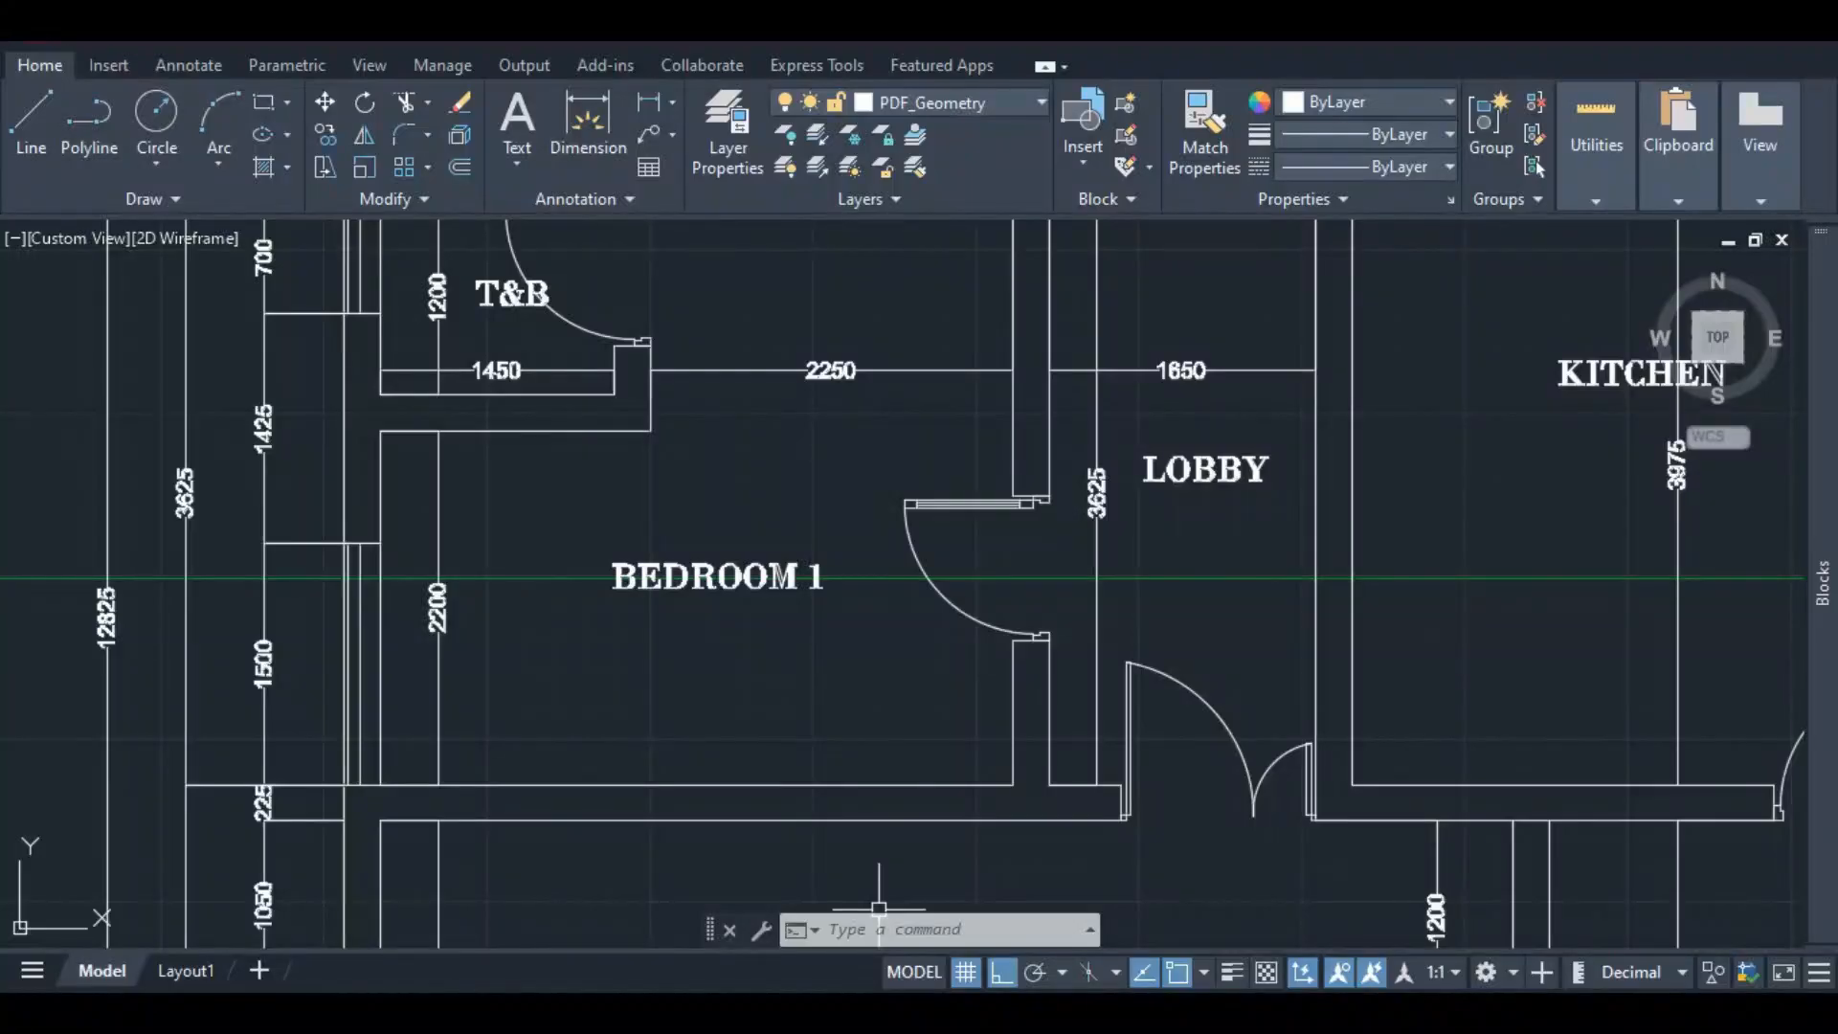
- Calculate bedroom 1's total inner width in the Calculator as 1450 + 225 + 2250, and return to the drawing
click(912, 1015)
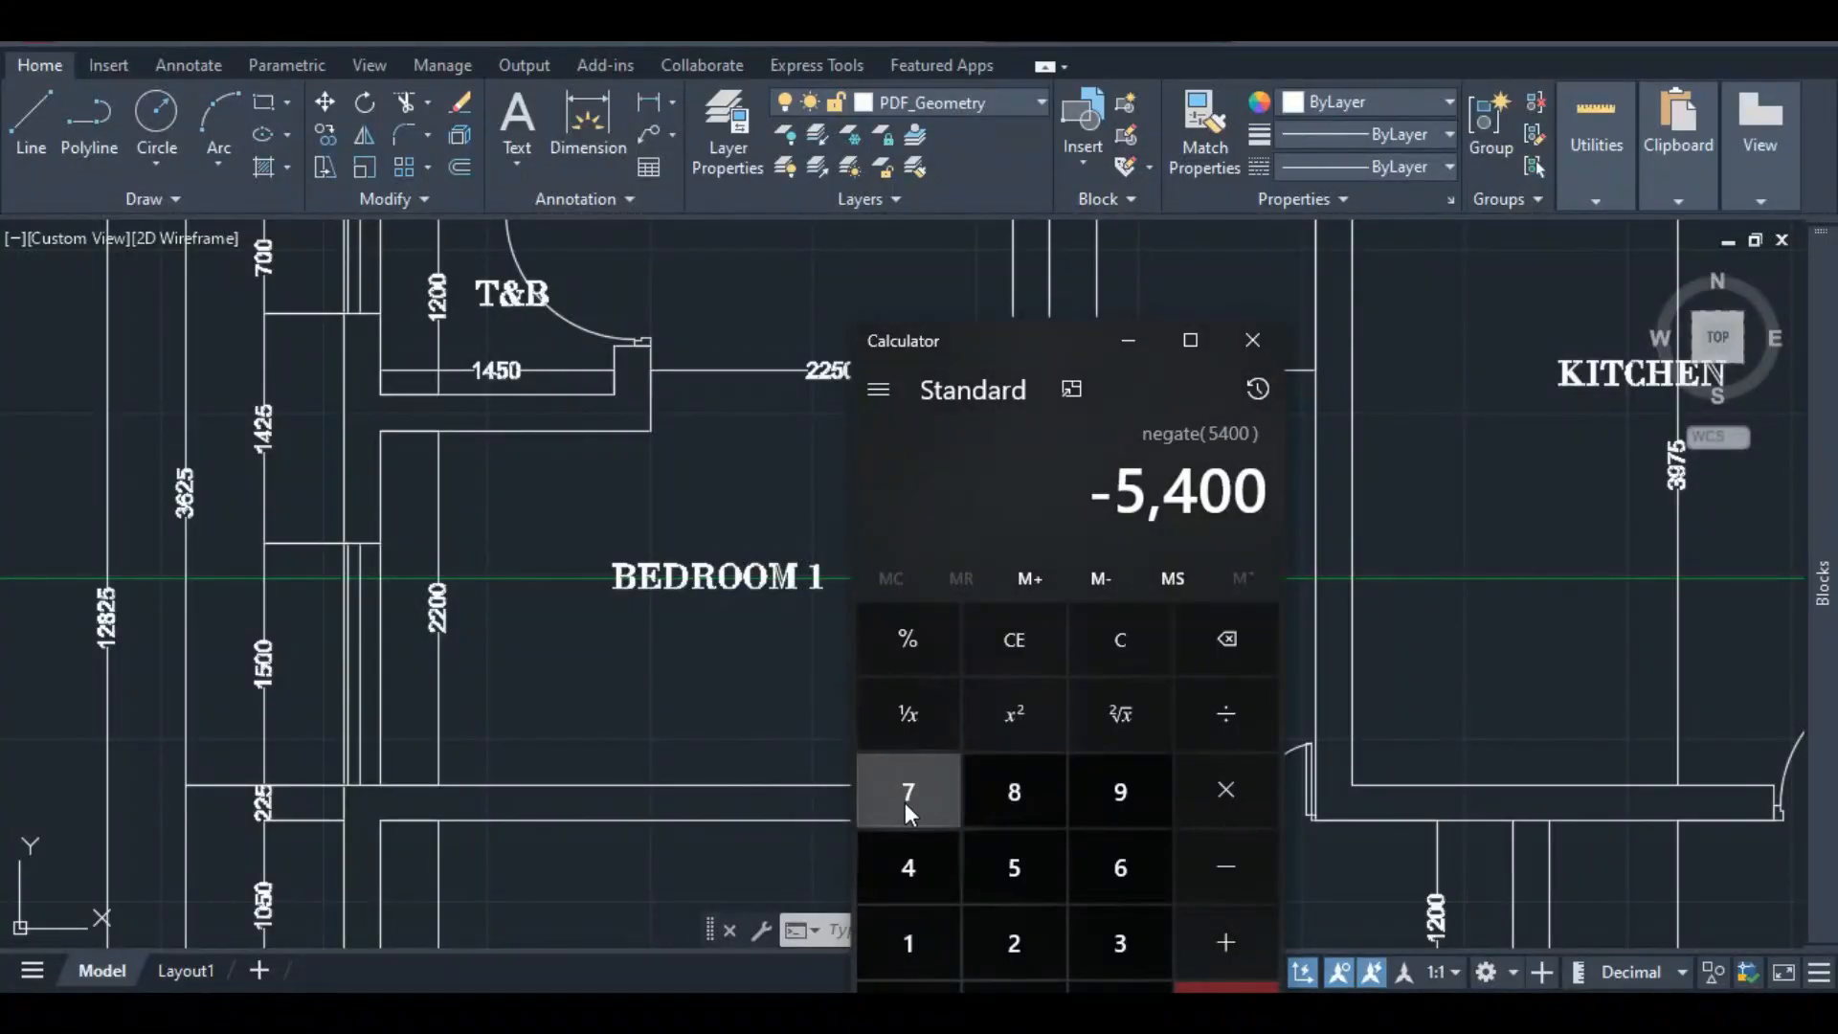
click(915, 943)
click(915, 876)
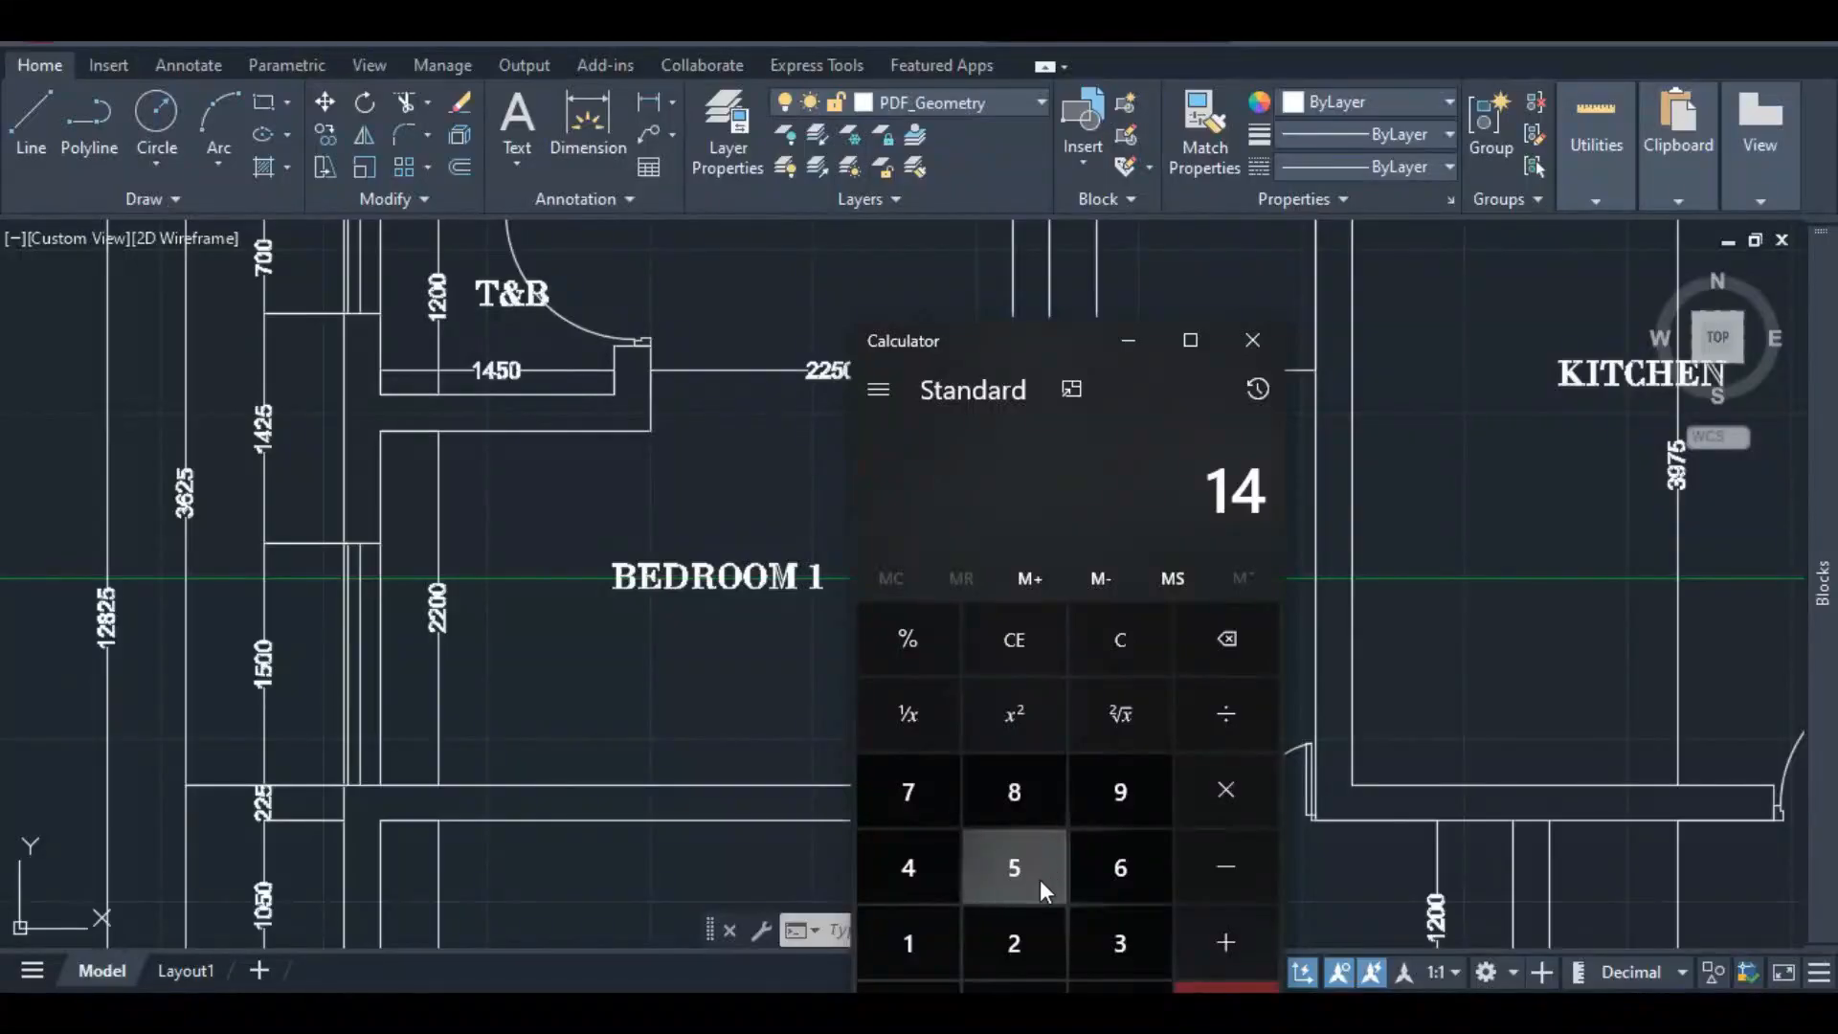
click(1019, 875)
click(1015, 988)
click(1191, 934)
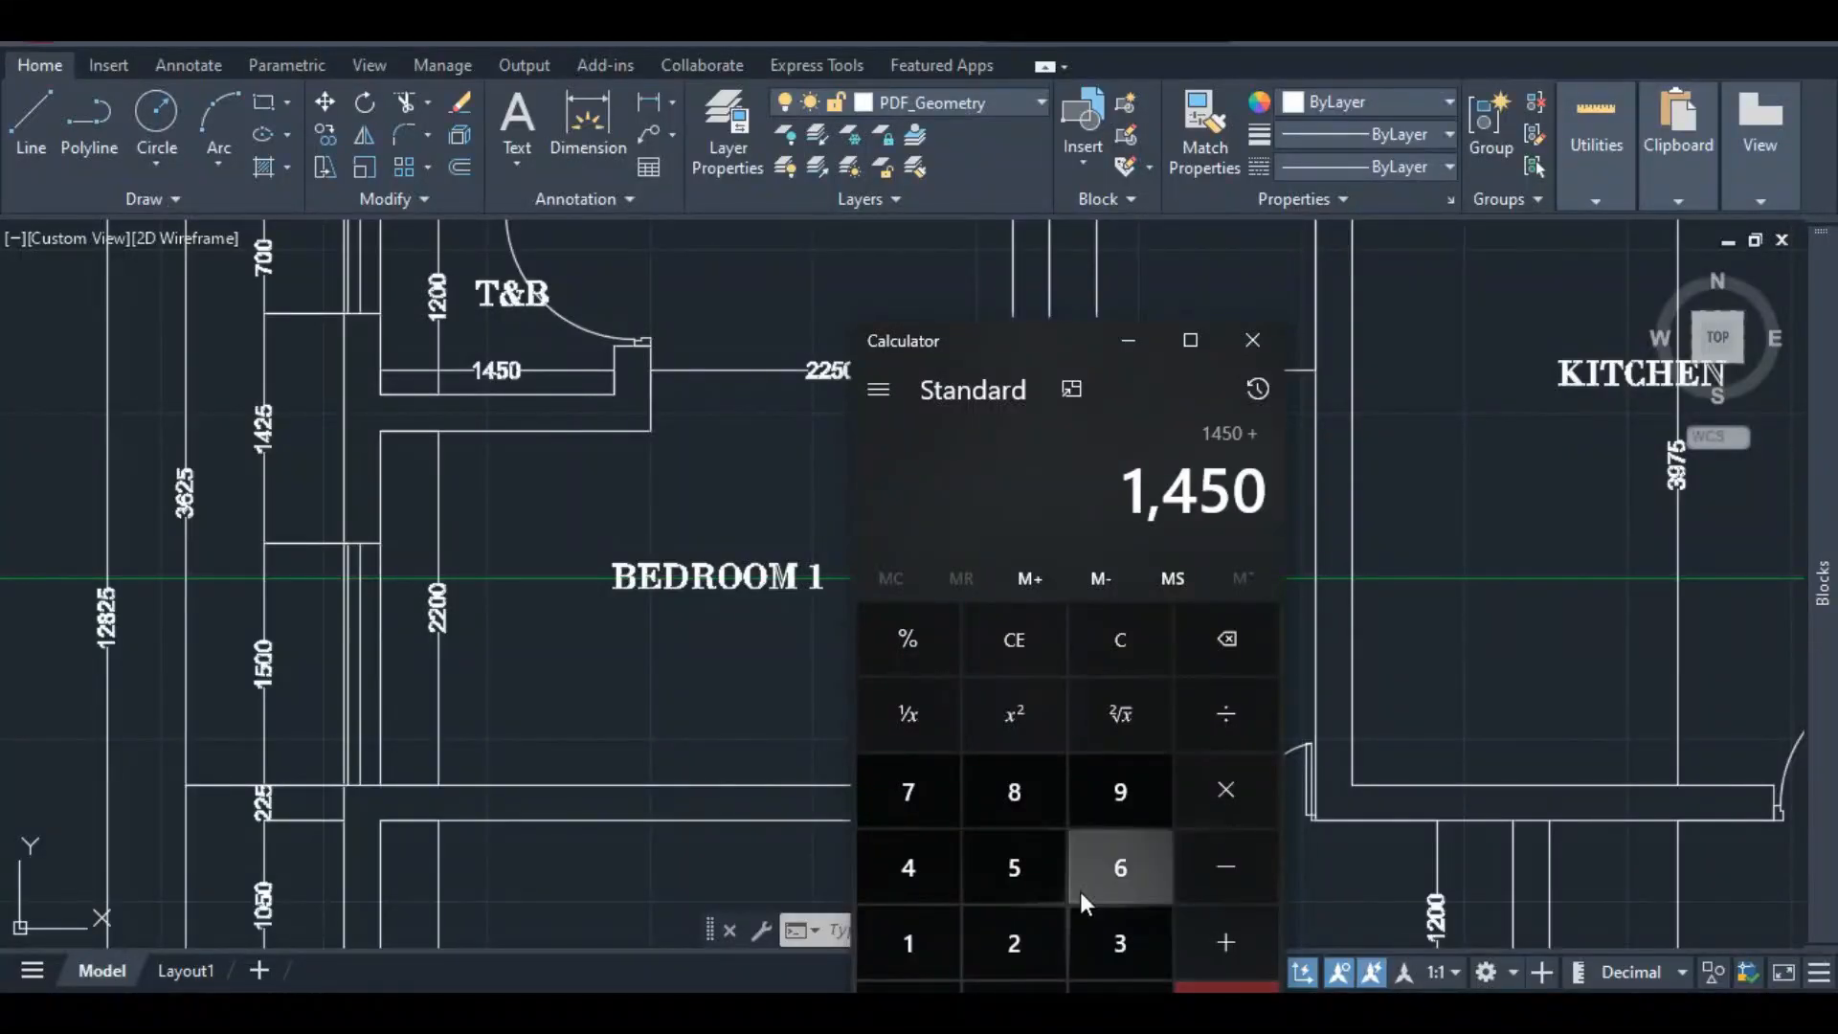
click(1023, 934)
click(1018, 938)
click(1013, 867)
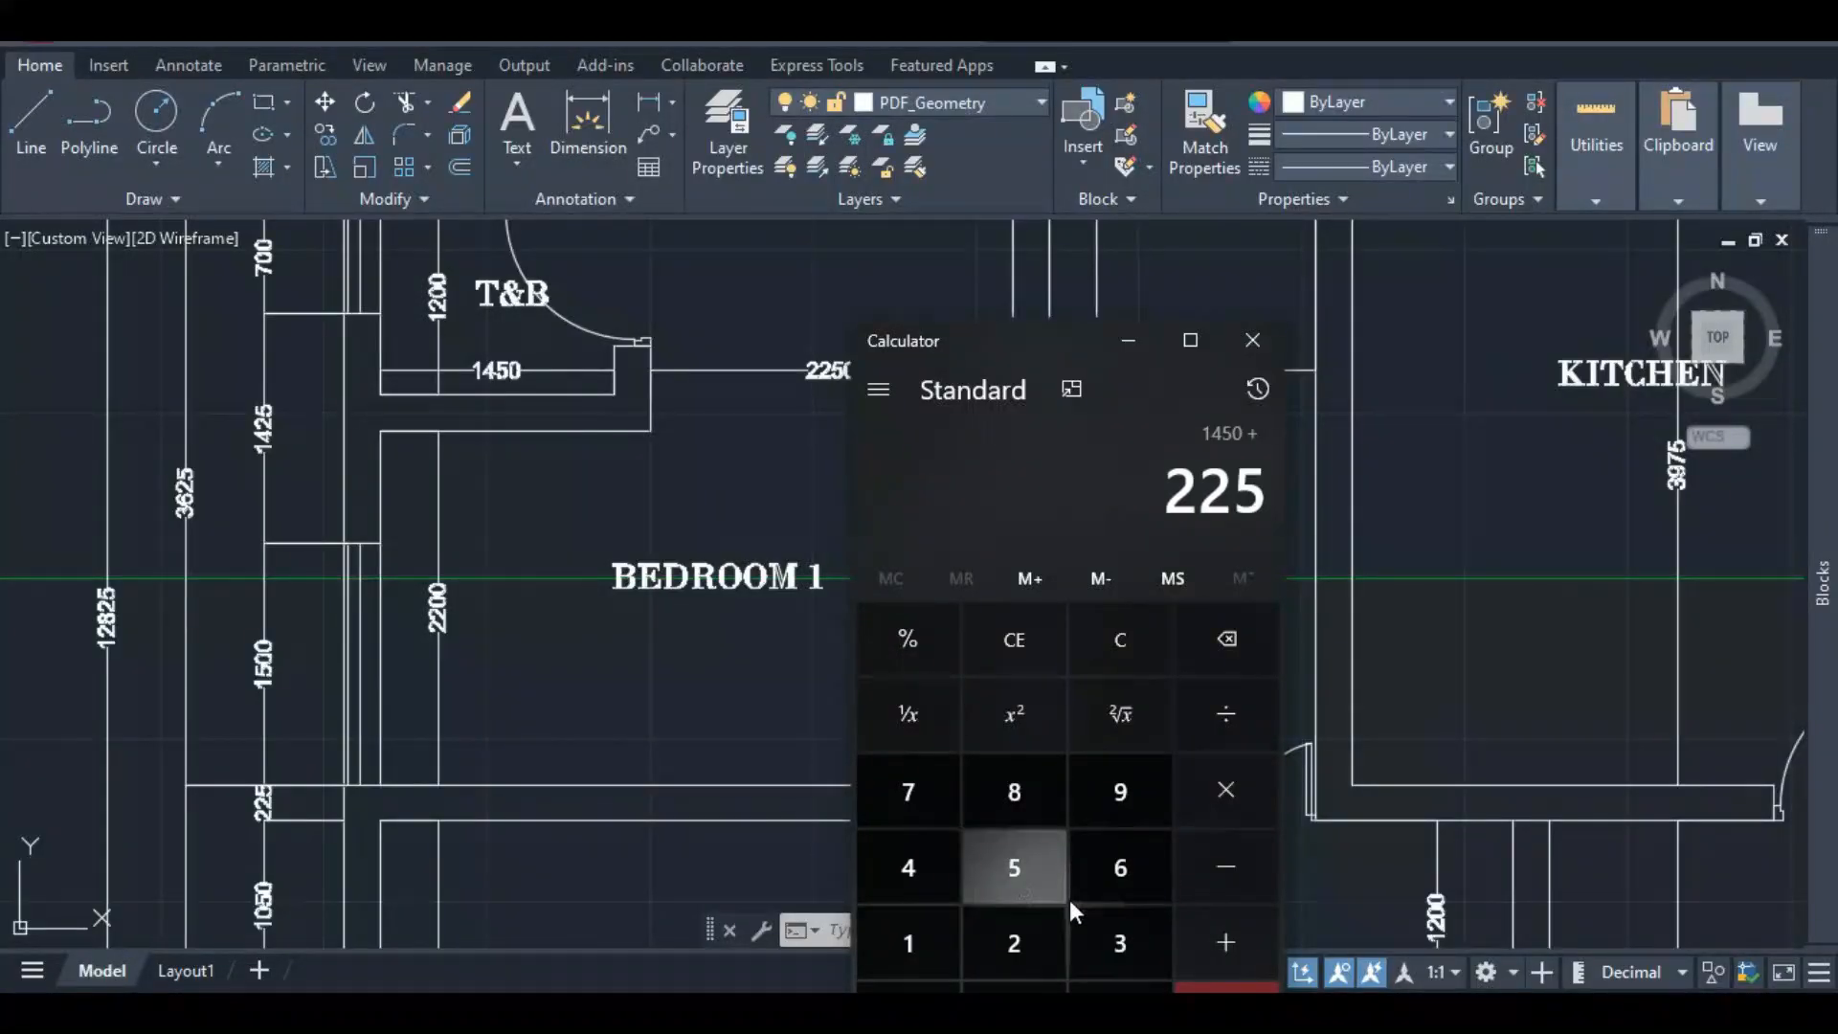
click(1225, 938)
mouse_move(1007, 348)
mouse_down()
mouse_move(1181, 359)
mouse_move(1159, 320)
mouse_up()
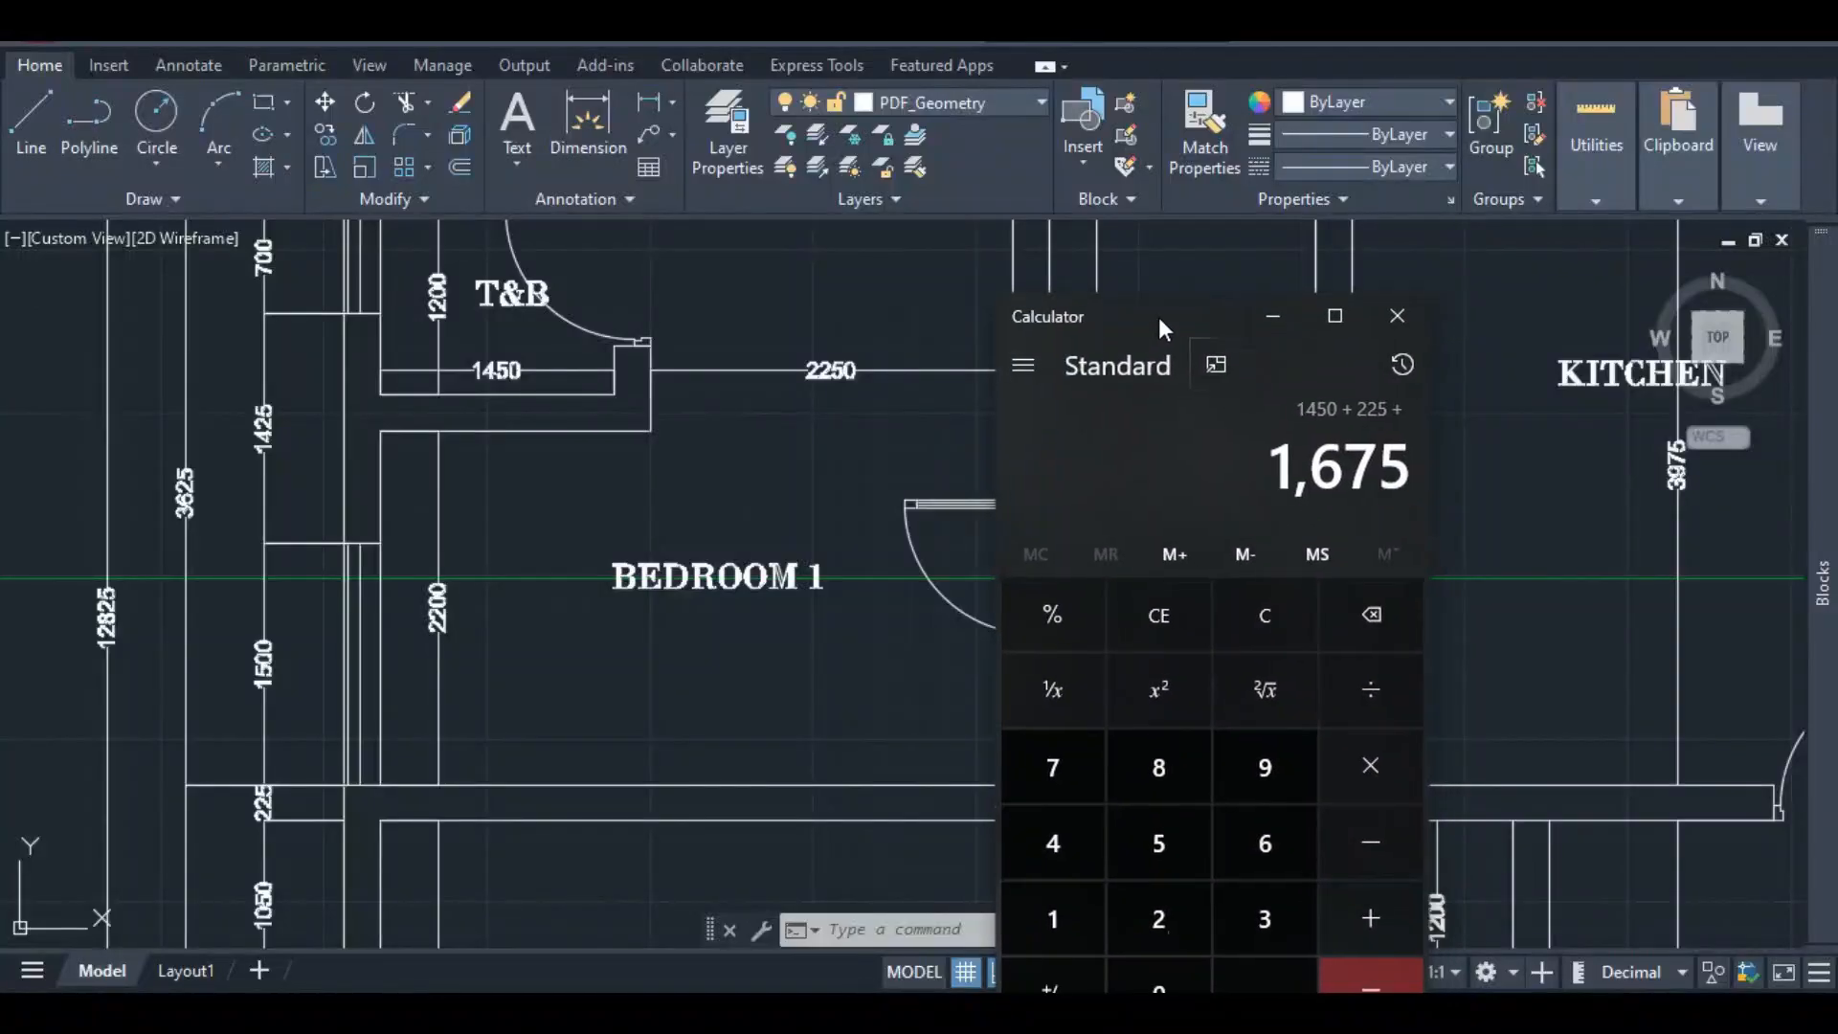
click(1158, 924)
click(1160, 920)
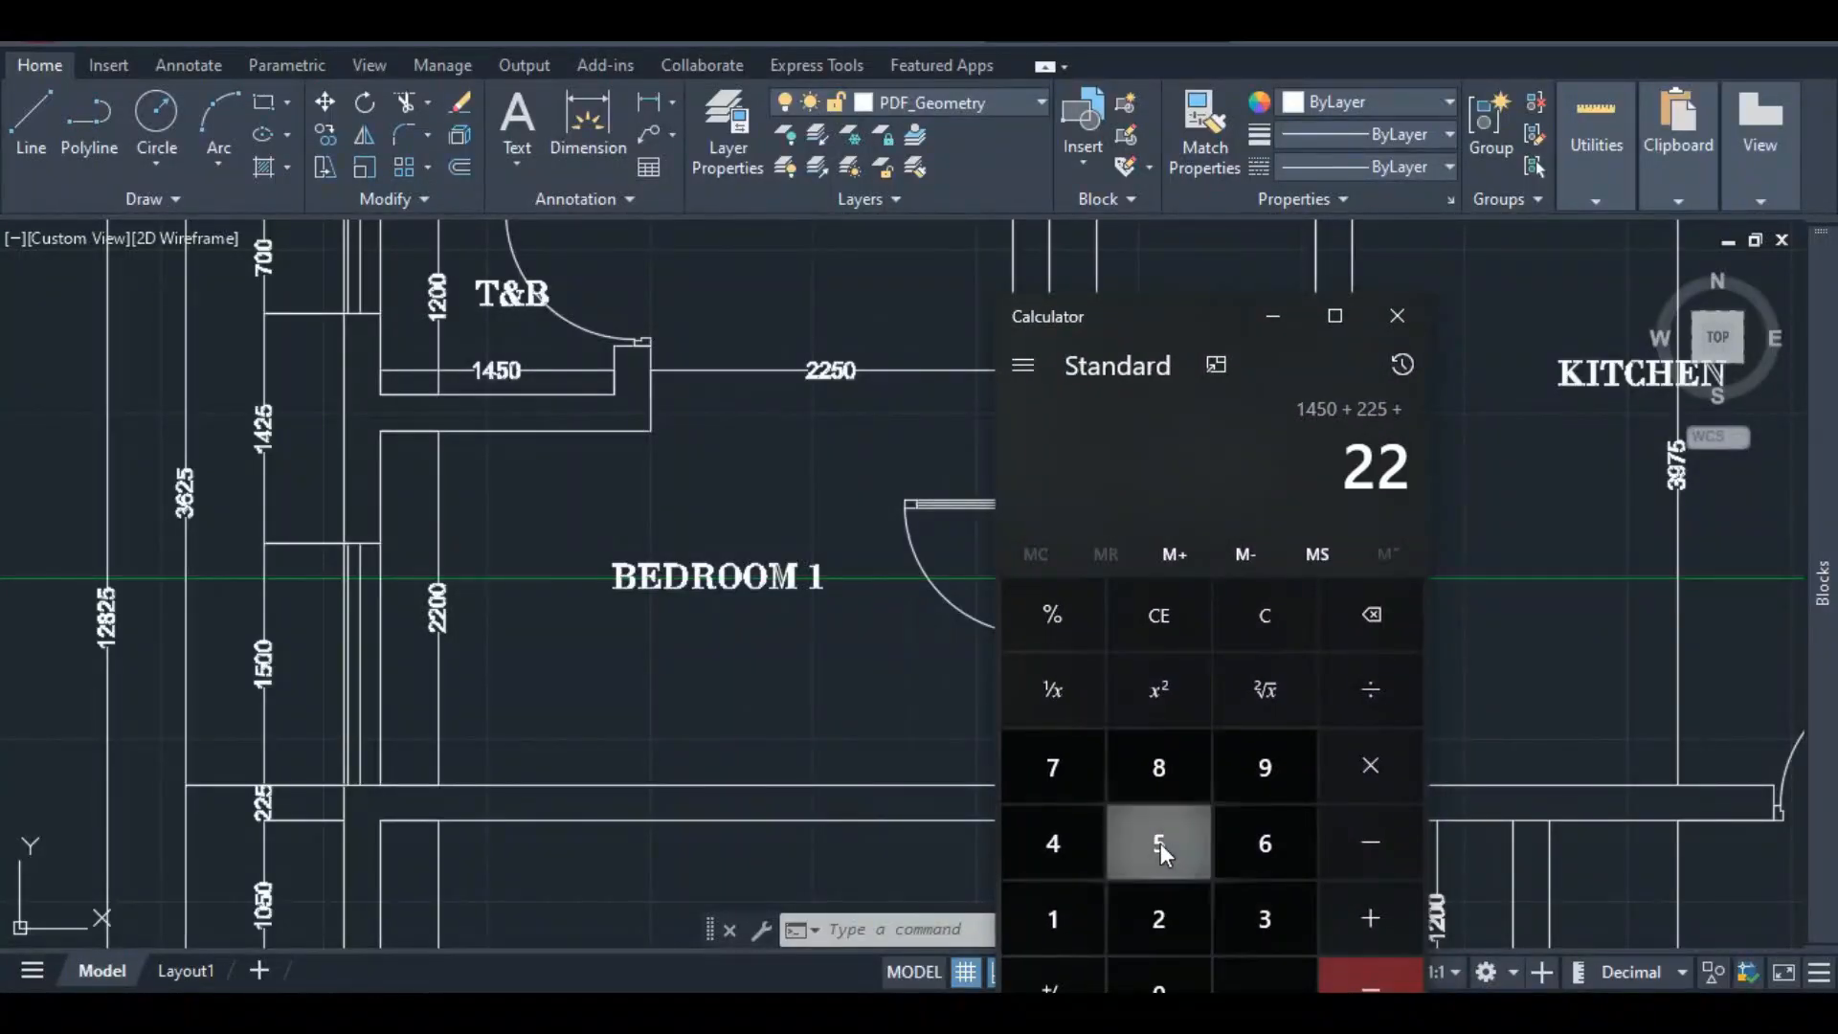
click(1160, 842)
click(1158, 984)
click(1367, 983)
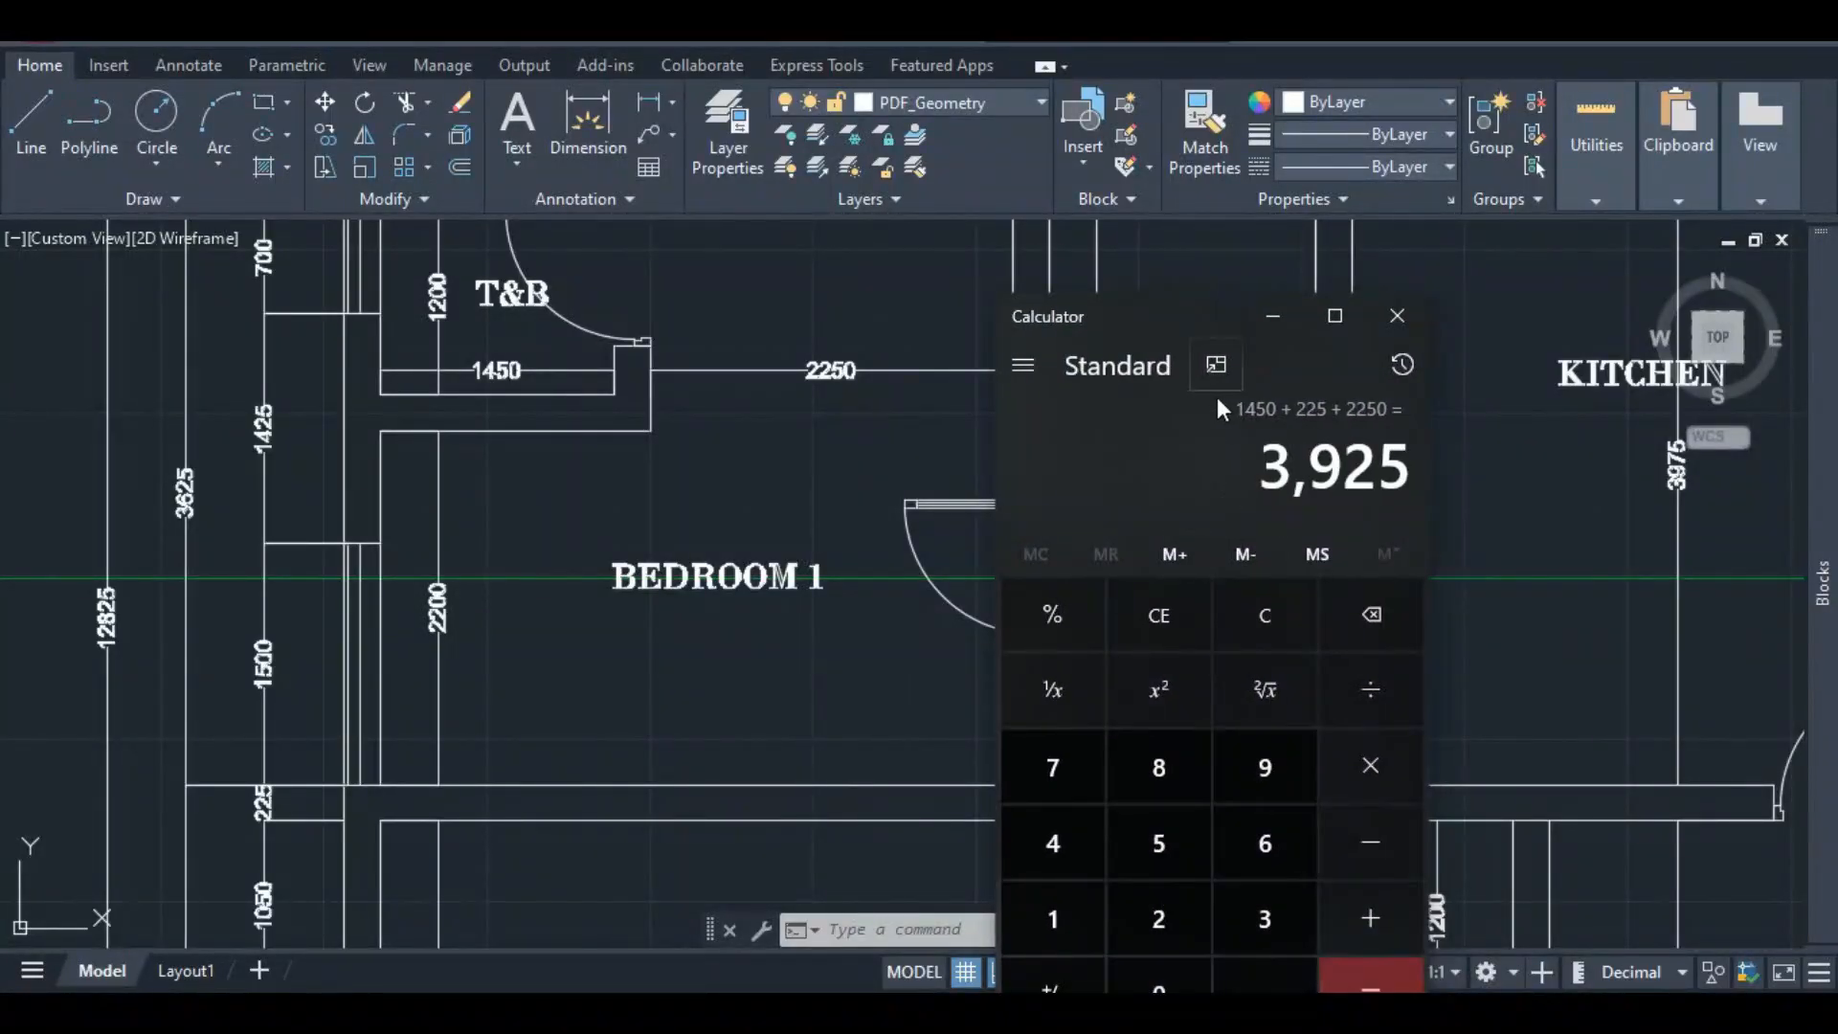
click(1287, 316)
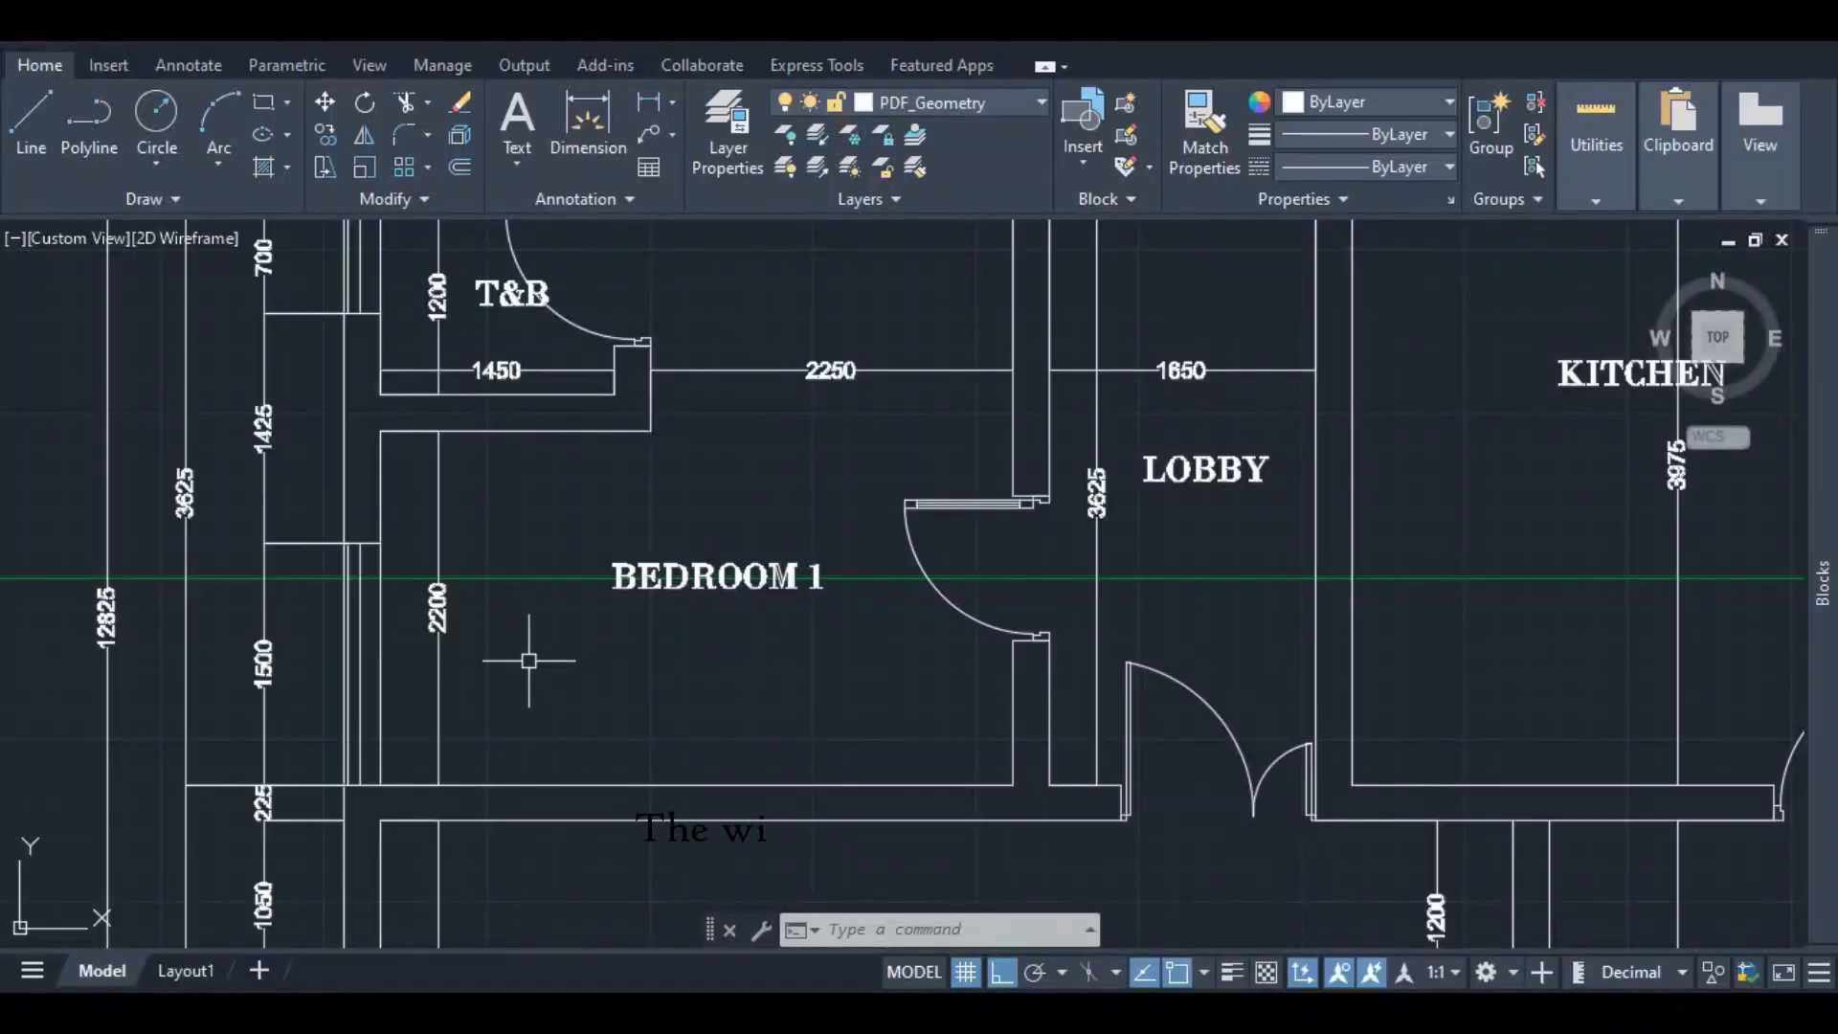
- Check the reference plan's lobby door opening and erase the short line closing the redrawn partition wall's right end
scroll(574, 603, down, 3)
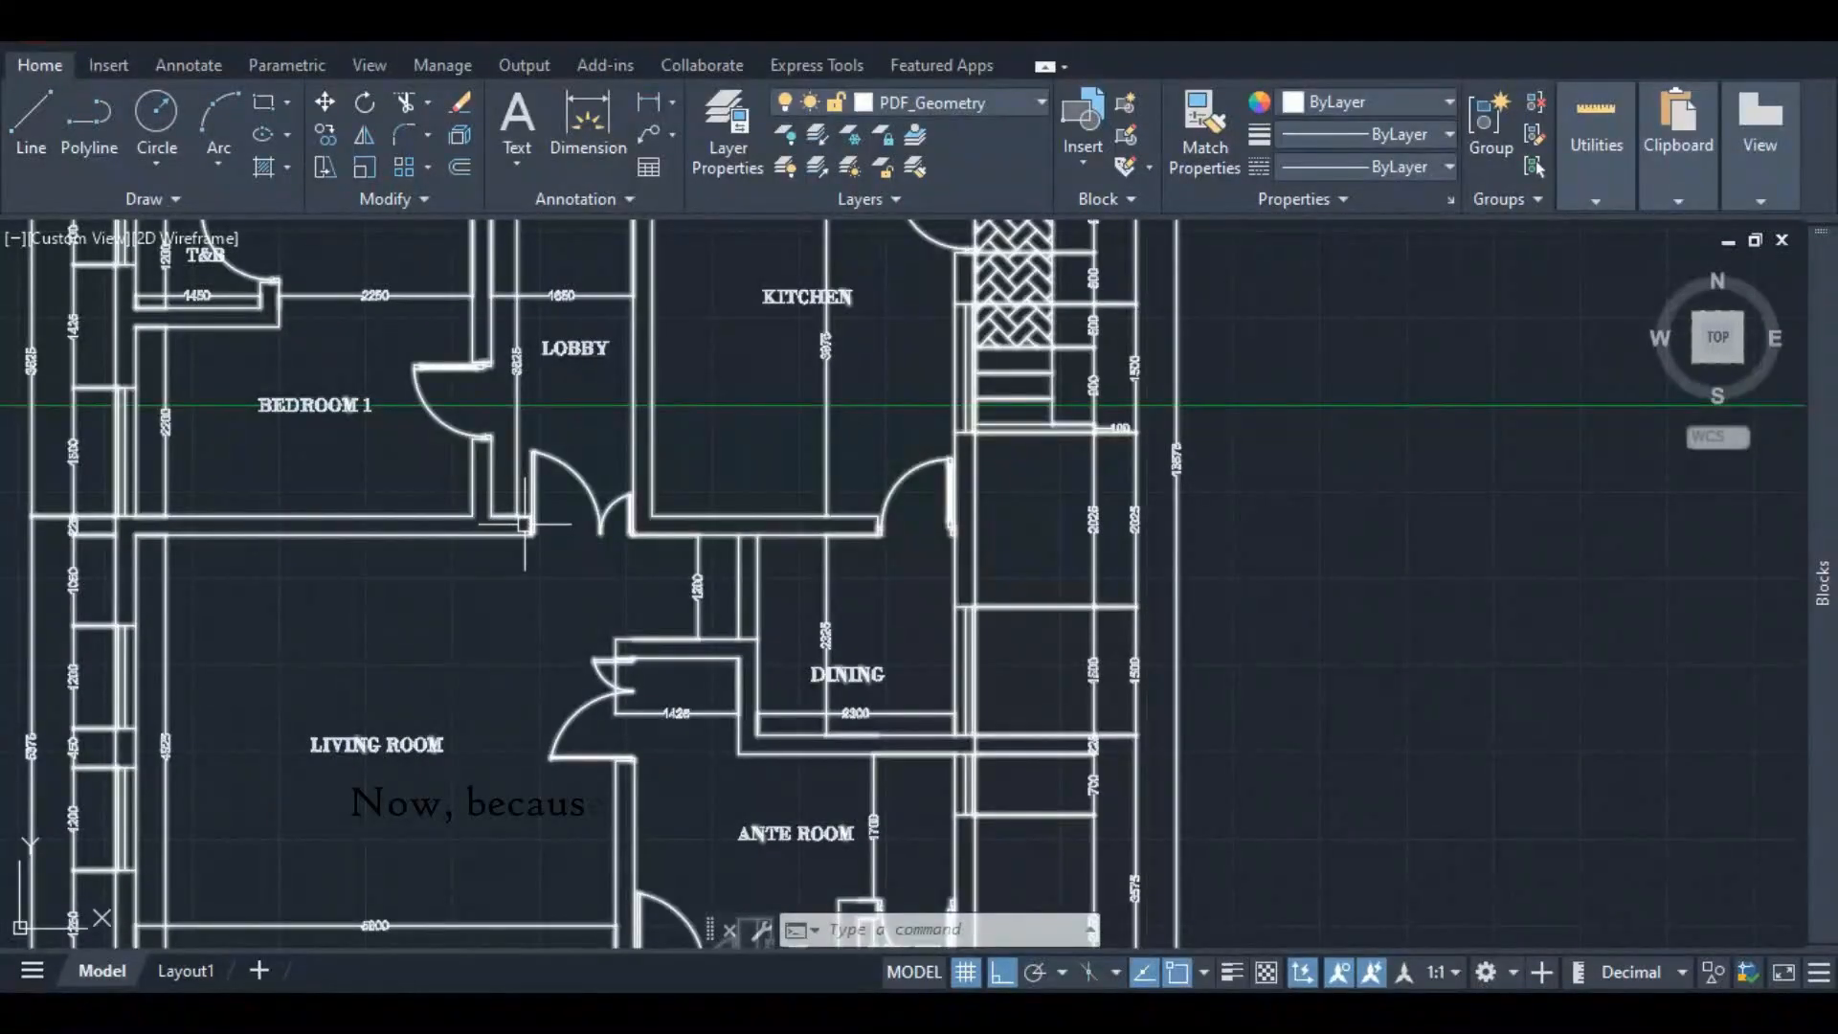
scroll(522, 528, up, 2)
scroll(531, 532, down, 1)
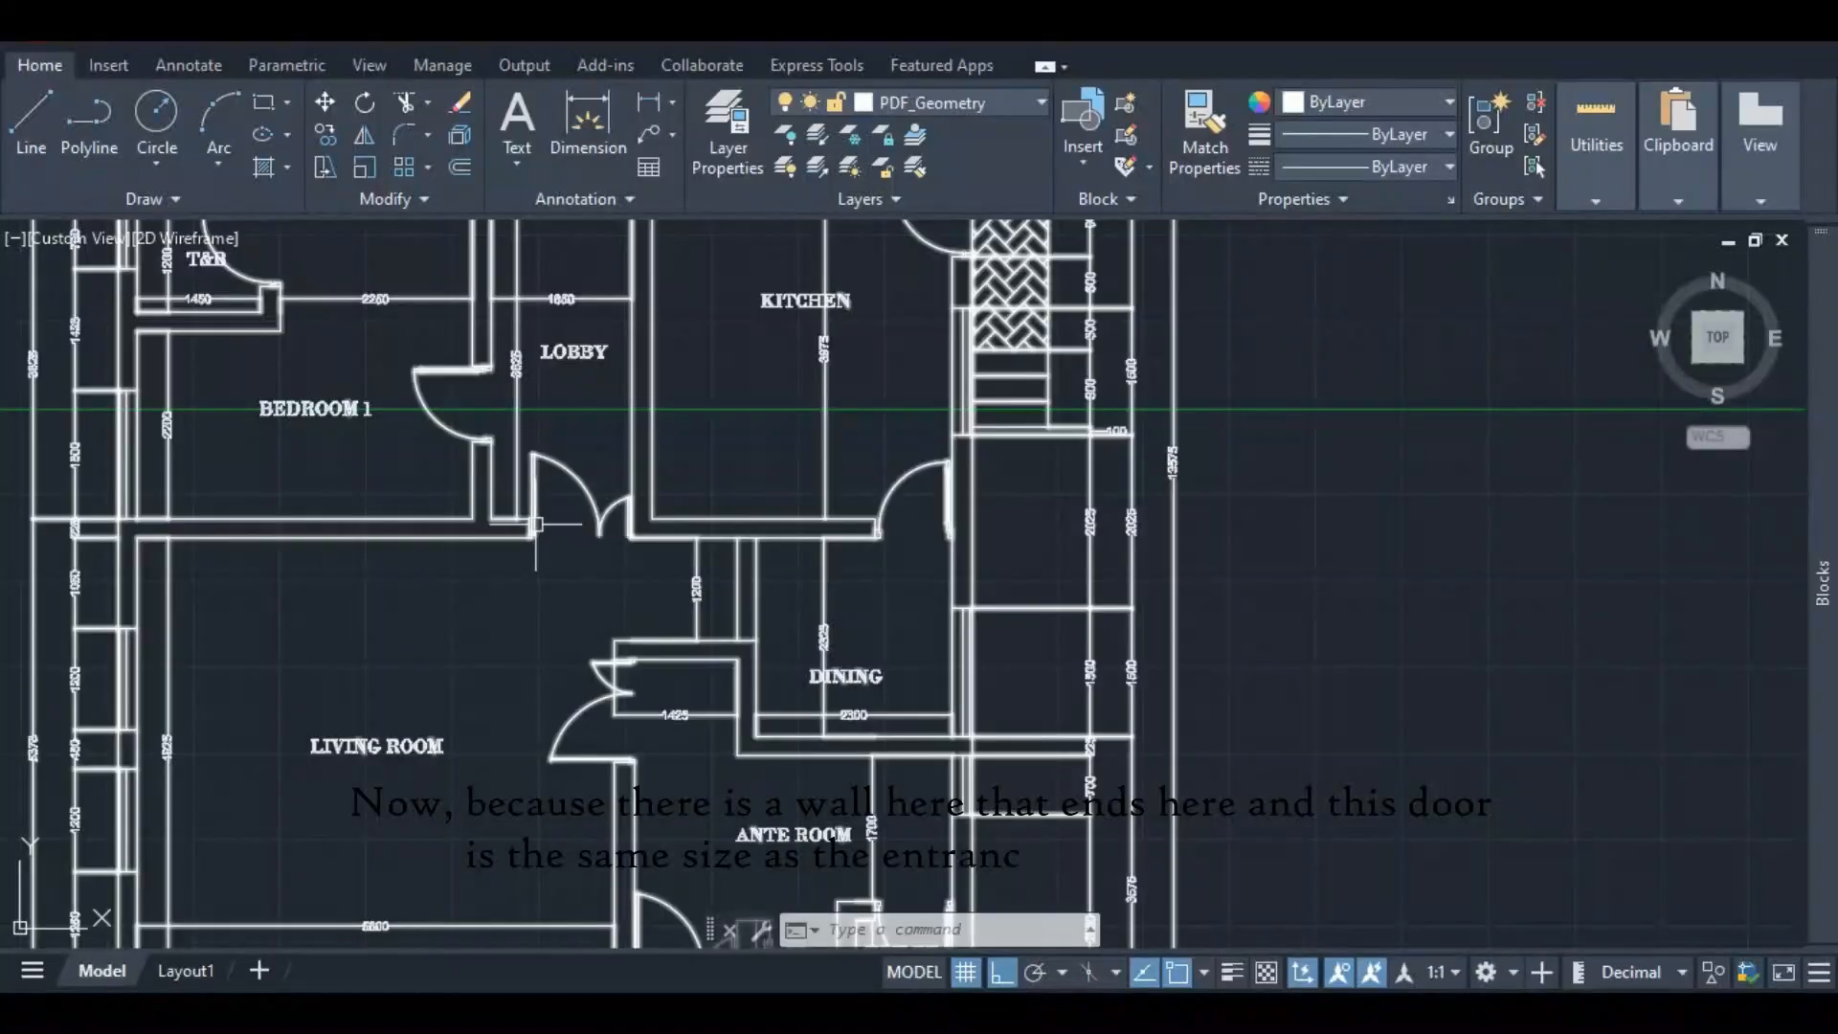
scroll(552, 543, down, 6)
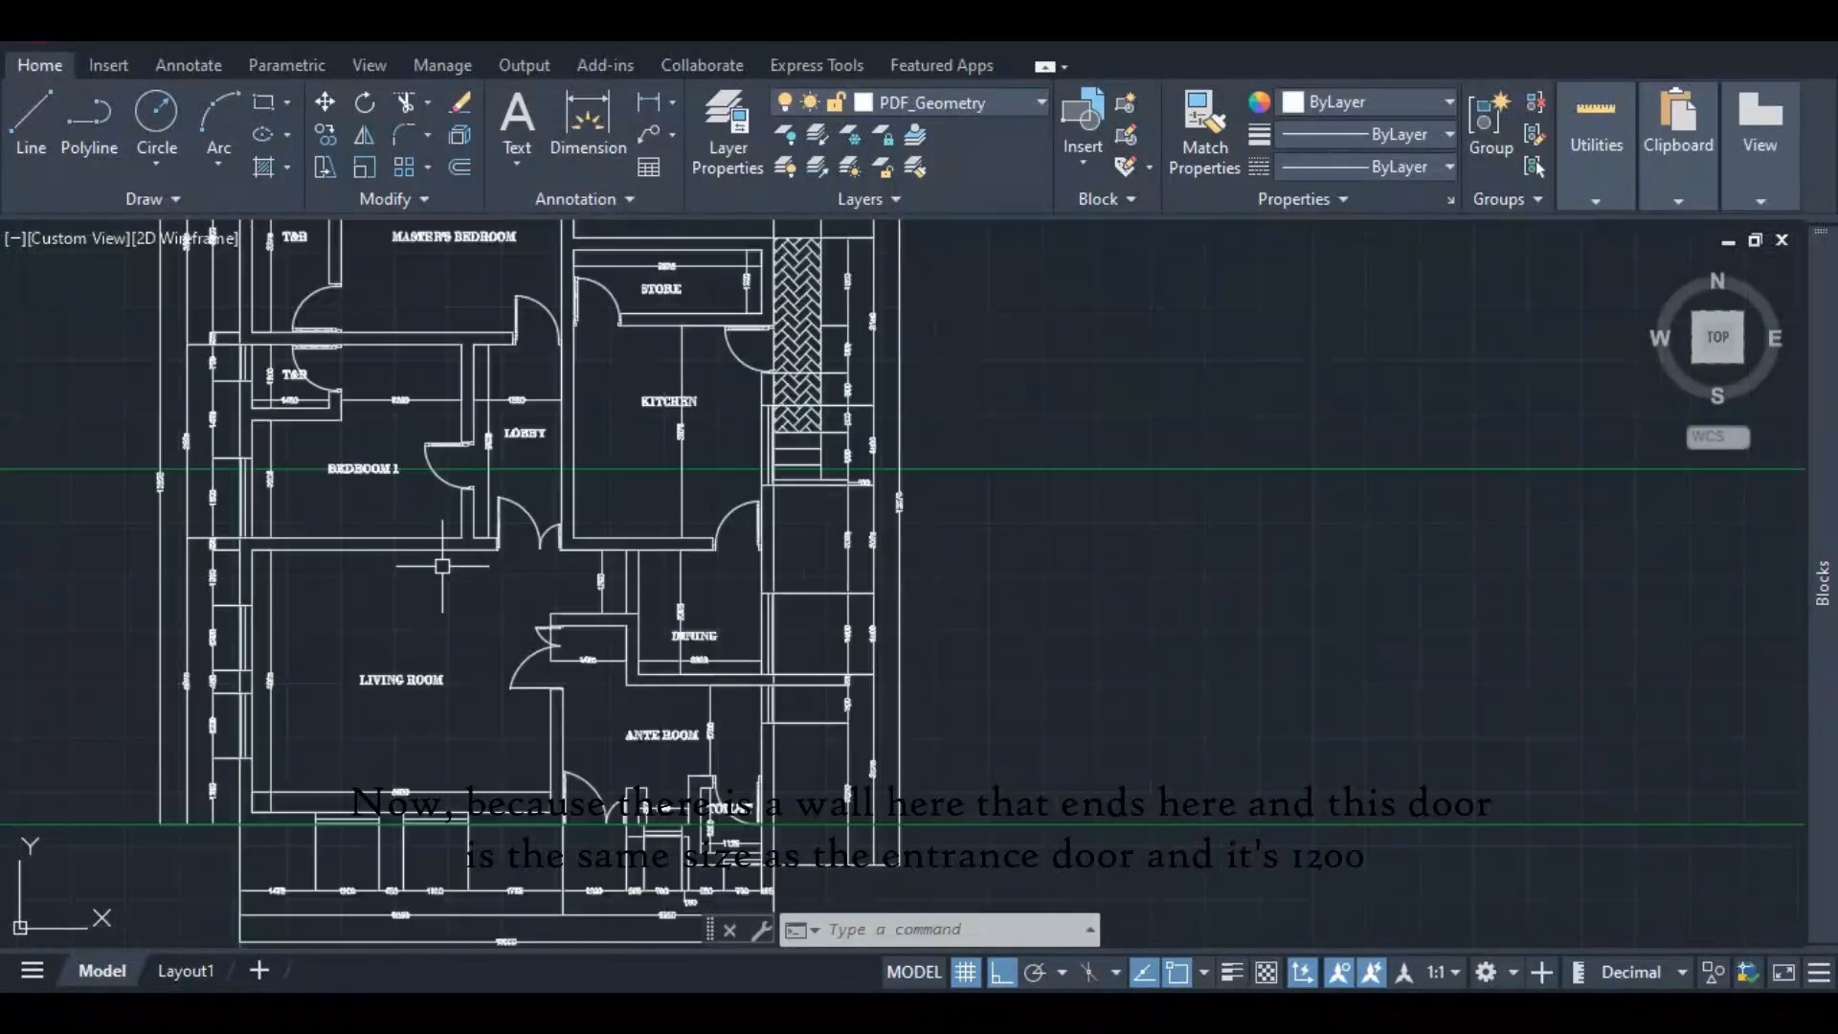
scroll(420, 594, down, 4)
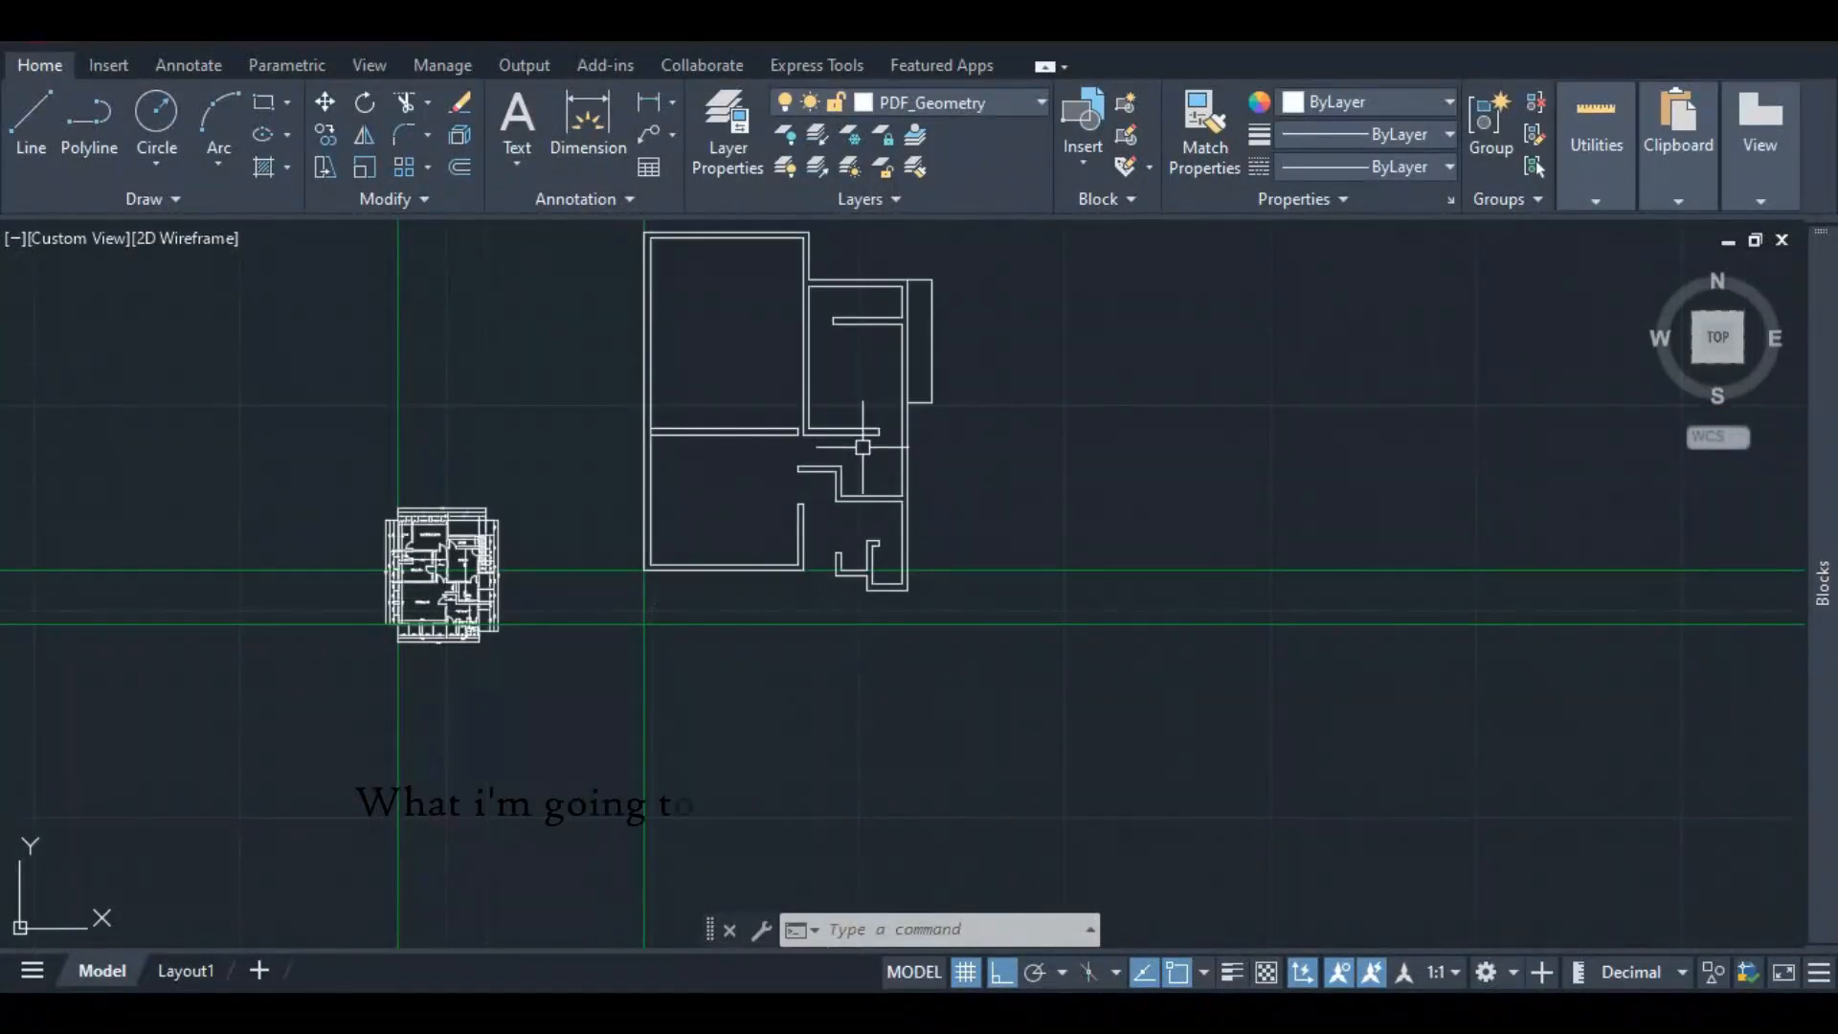
scroll(775, 407, up, 5)
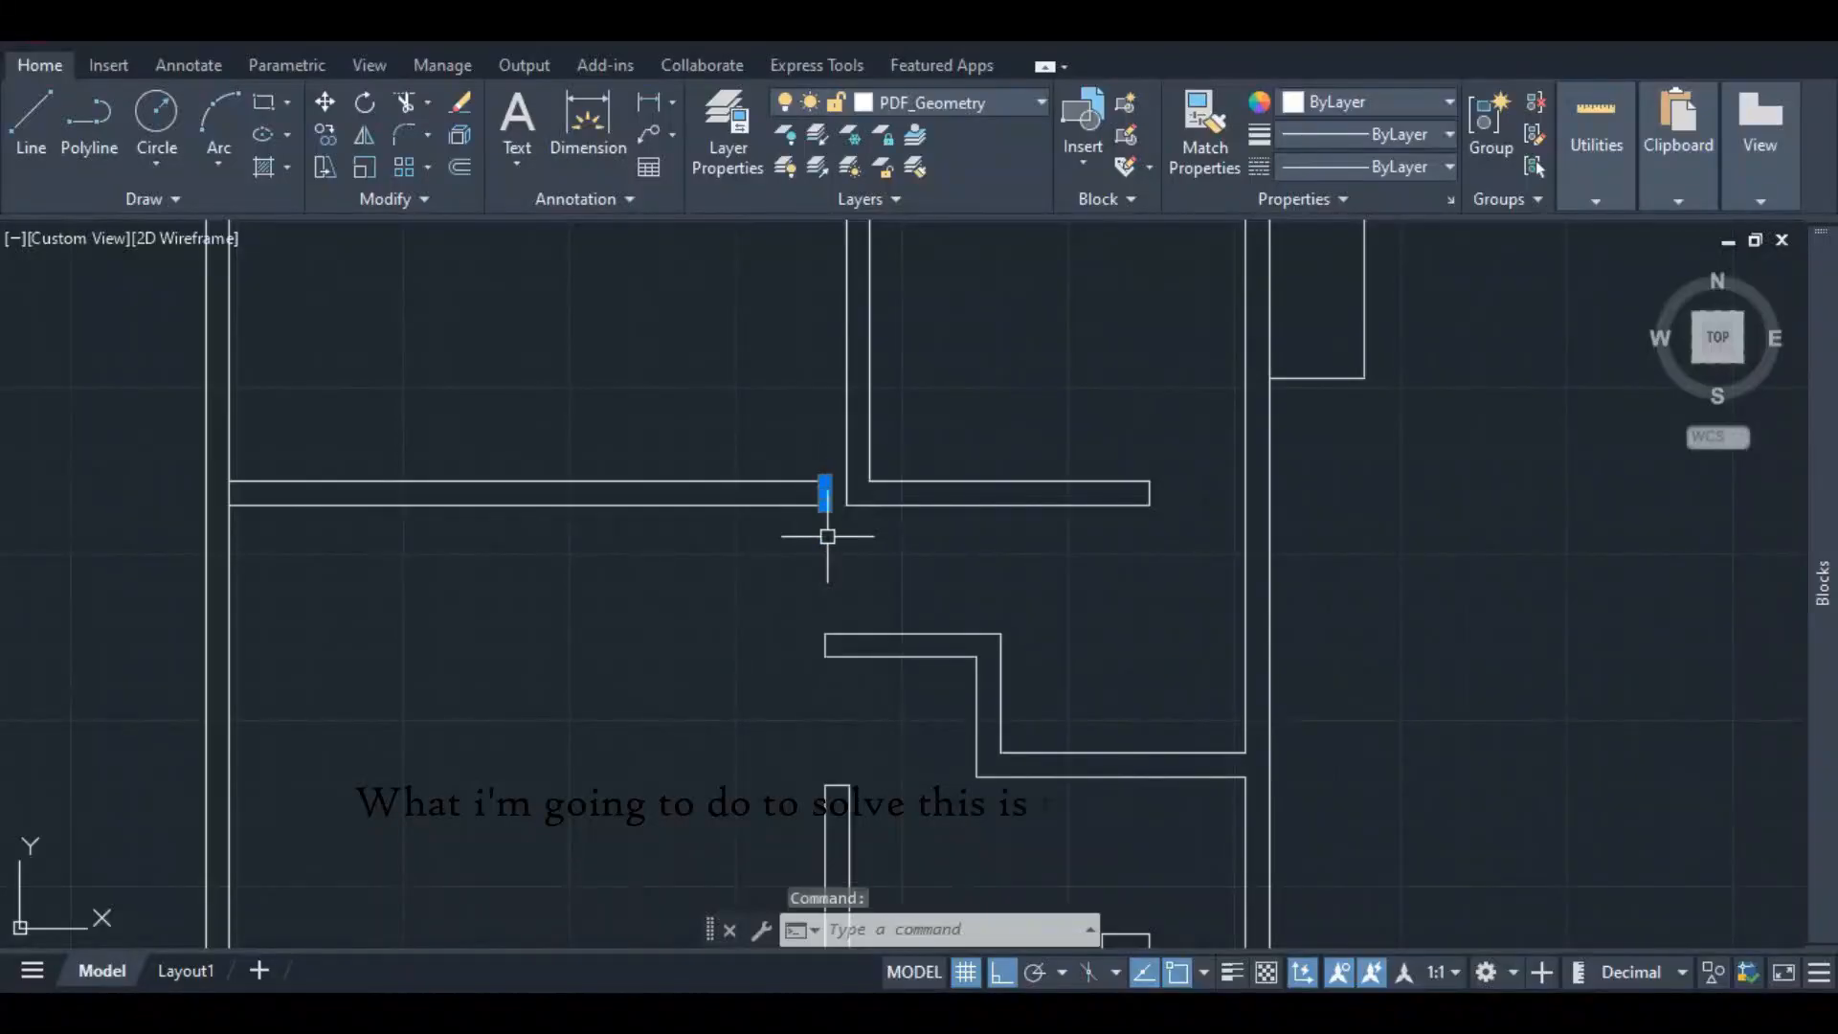
key(Delete)
- Stretch the partition wall's lower line to the kitchen wall's lower-left corner and pull its end back 1200 for the door opening
scroll(816, 482, up, 3)
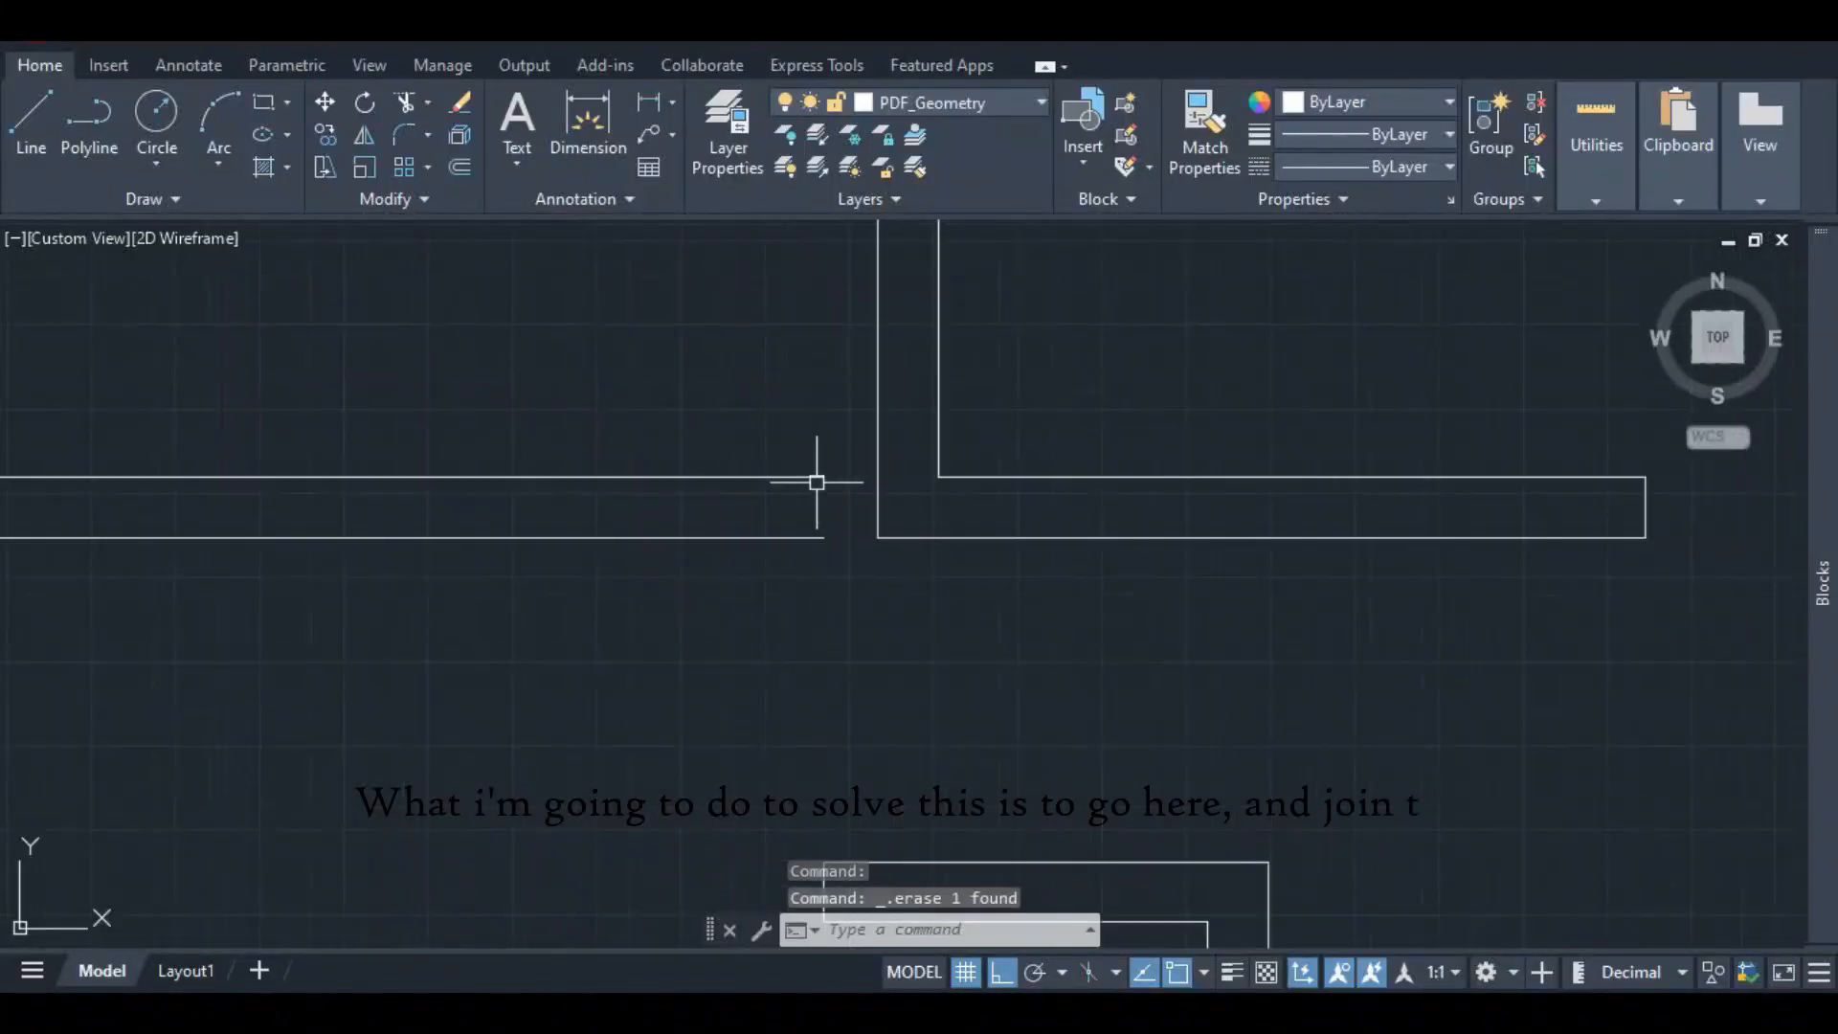
click(804, 538)
click(823, 538)
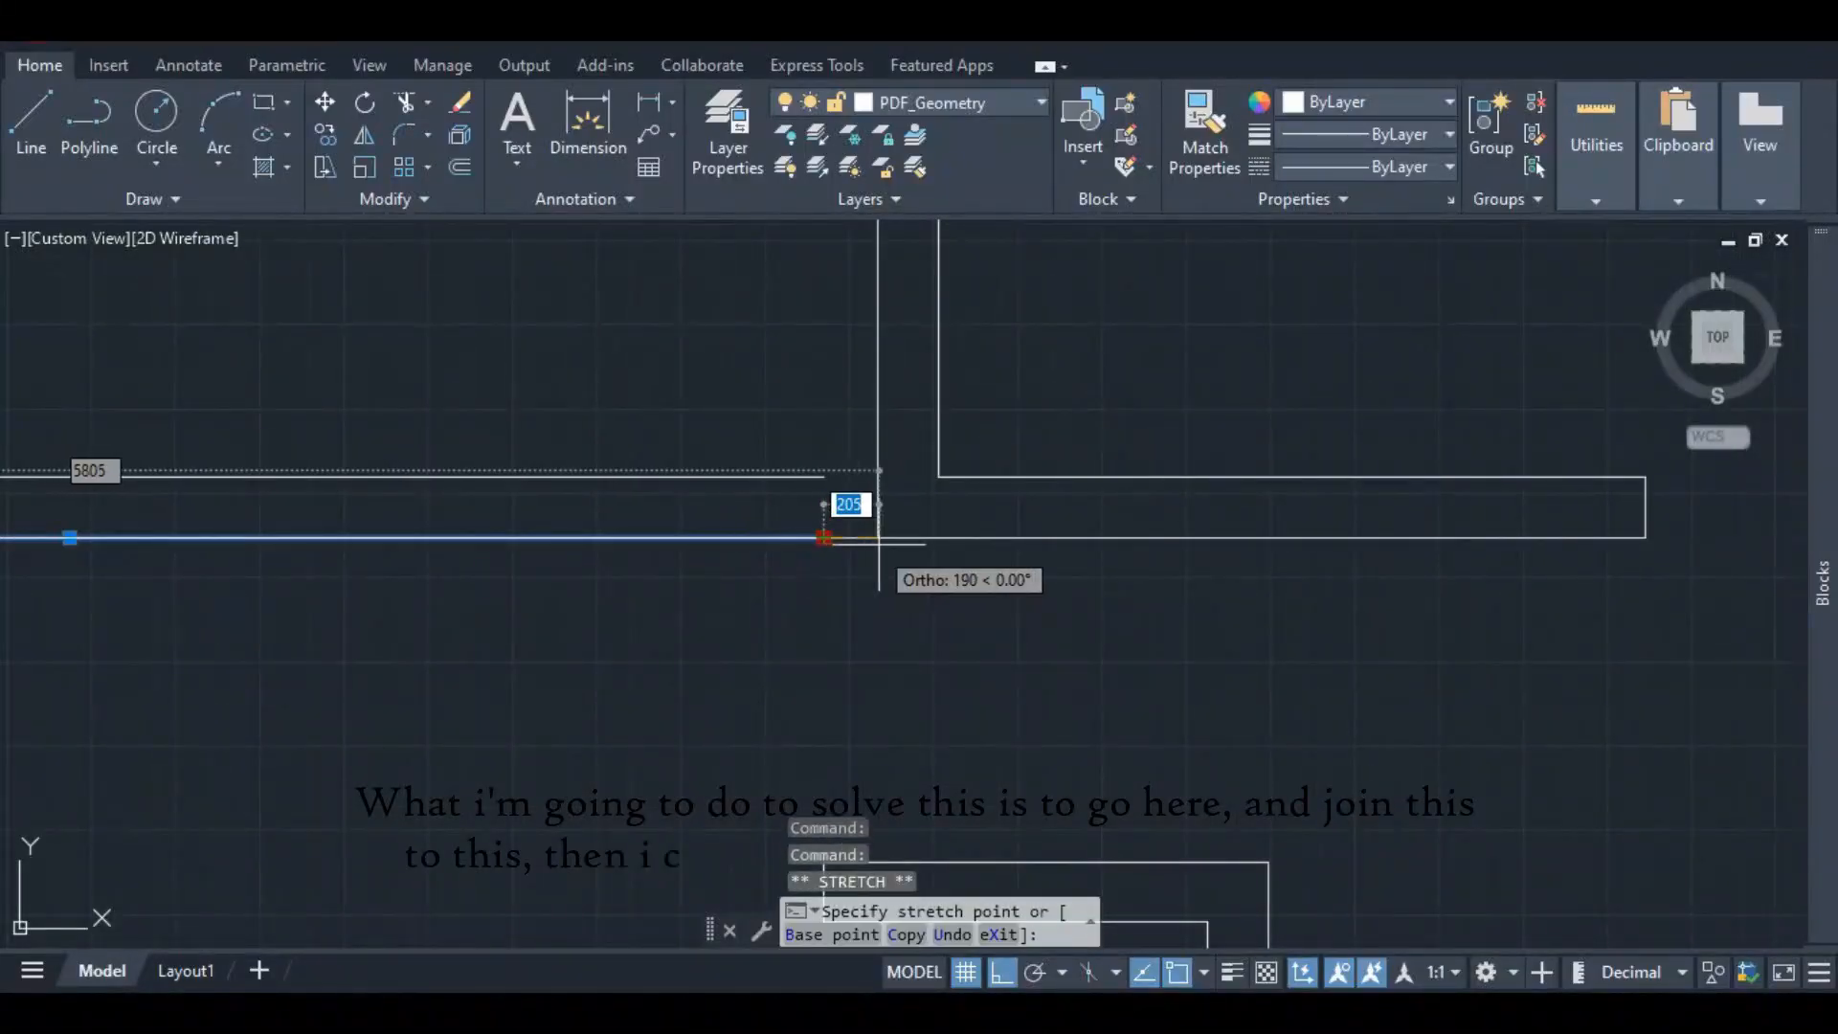
click(877, 538)
click(877, 538)
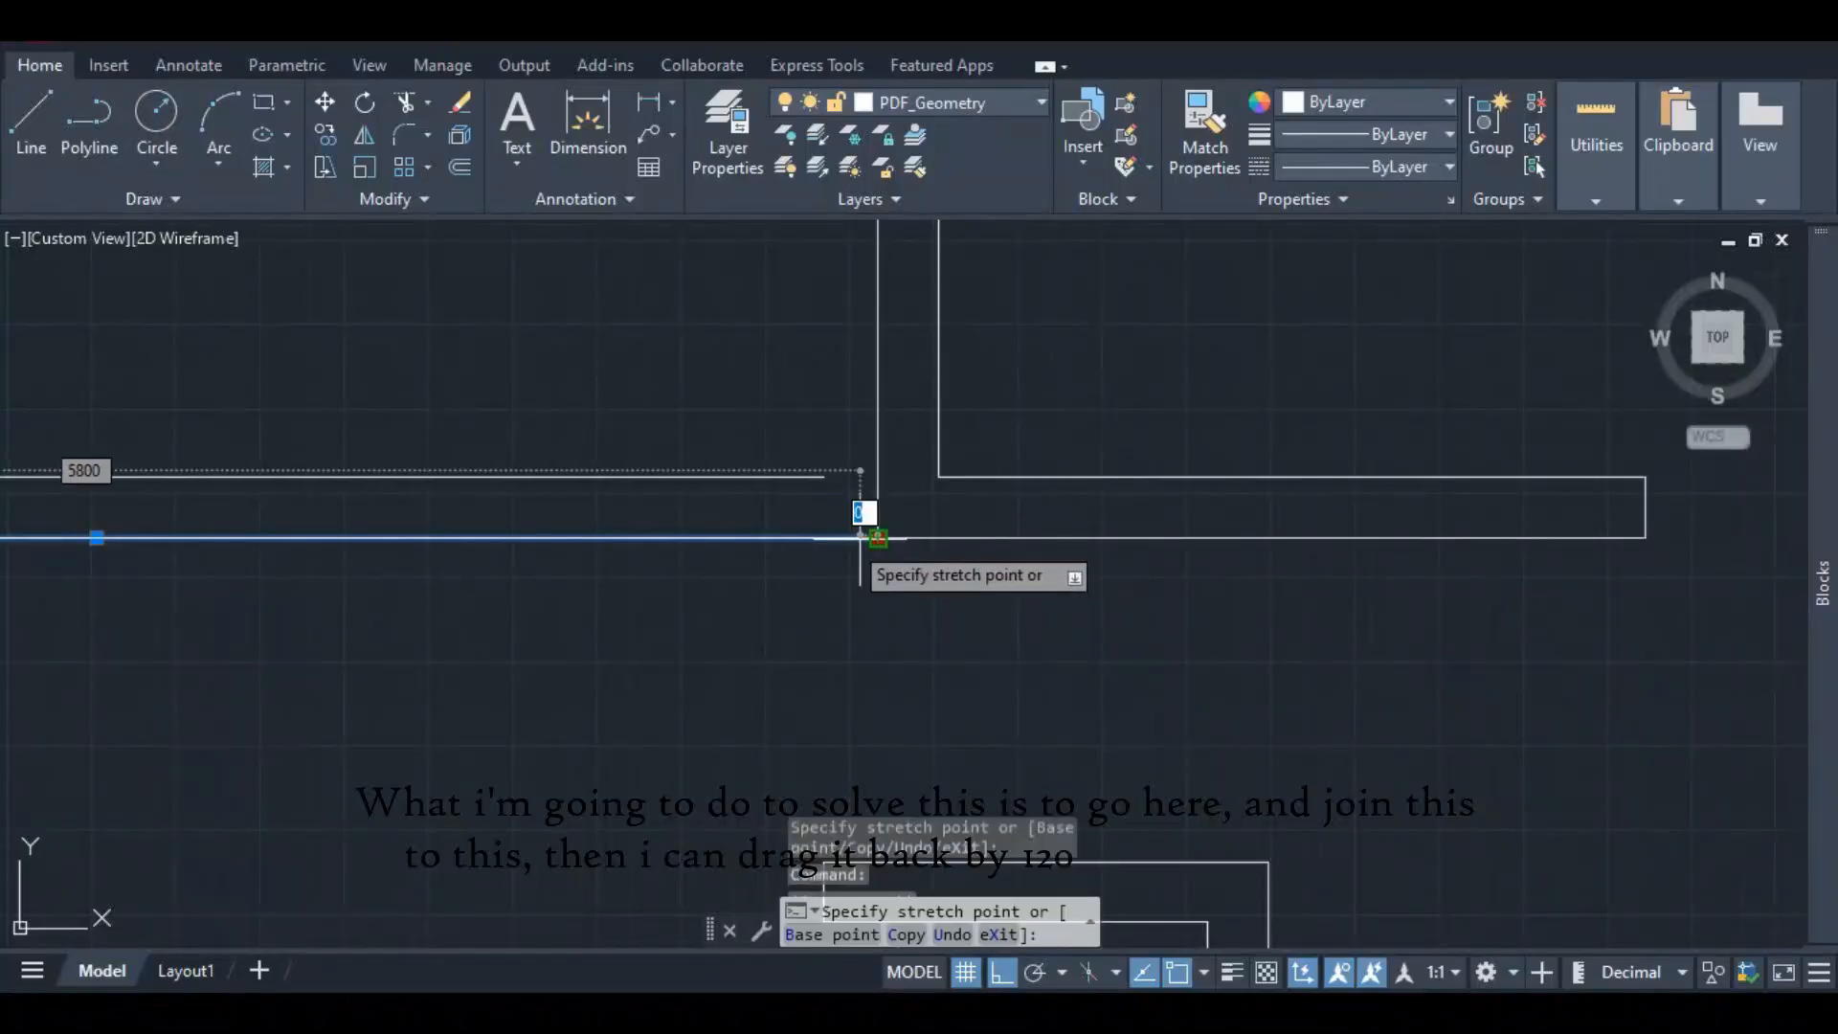
text(1200)
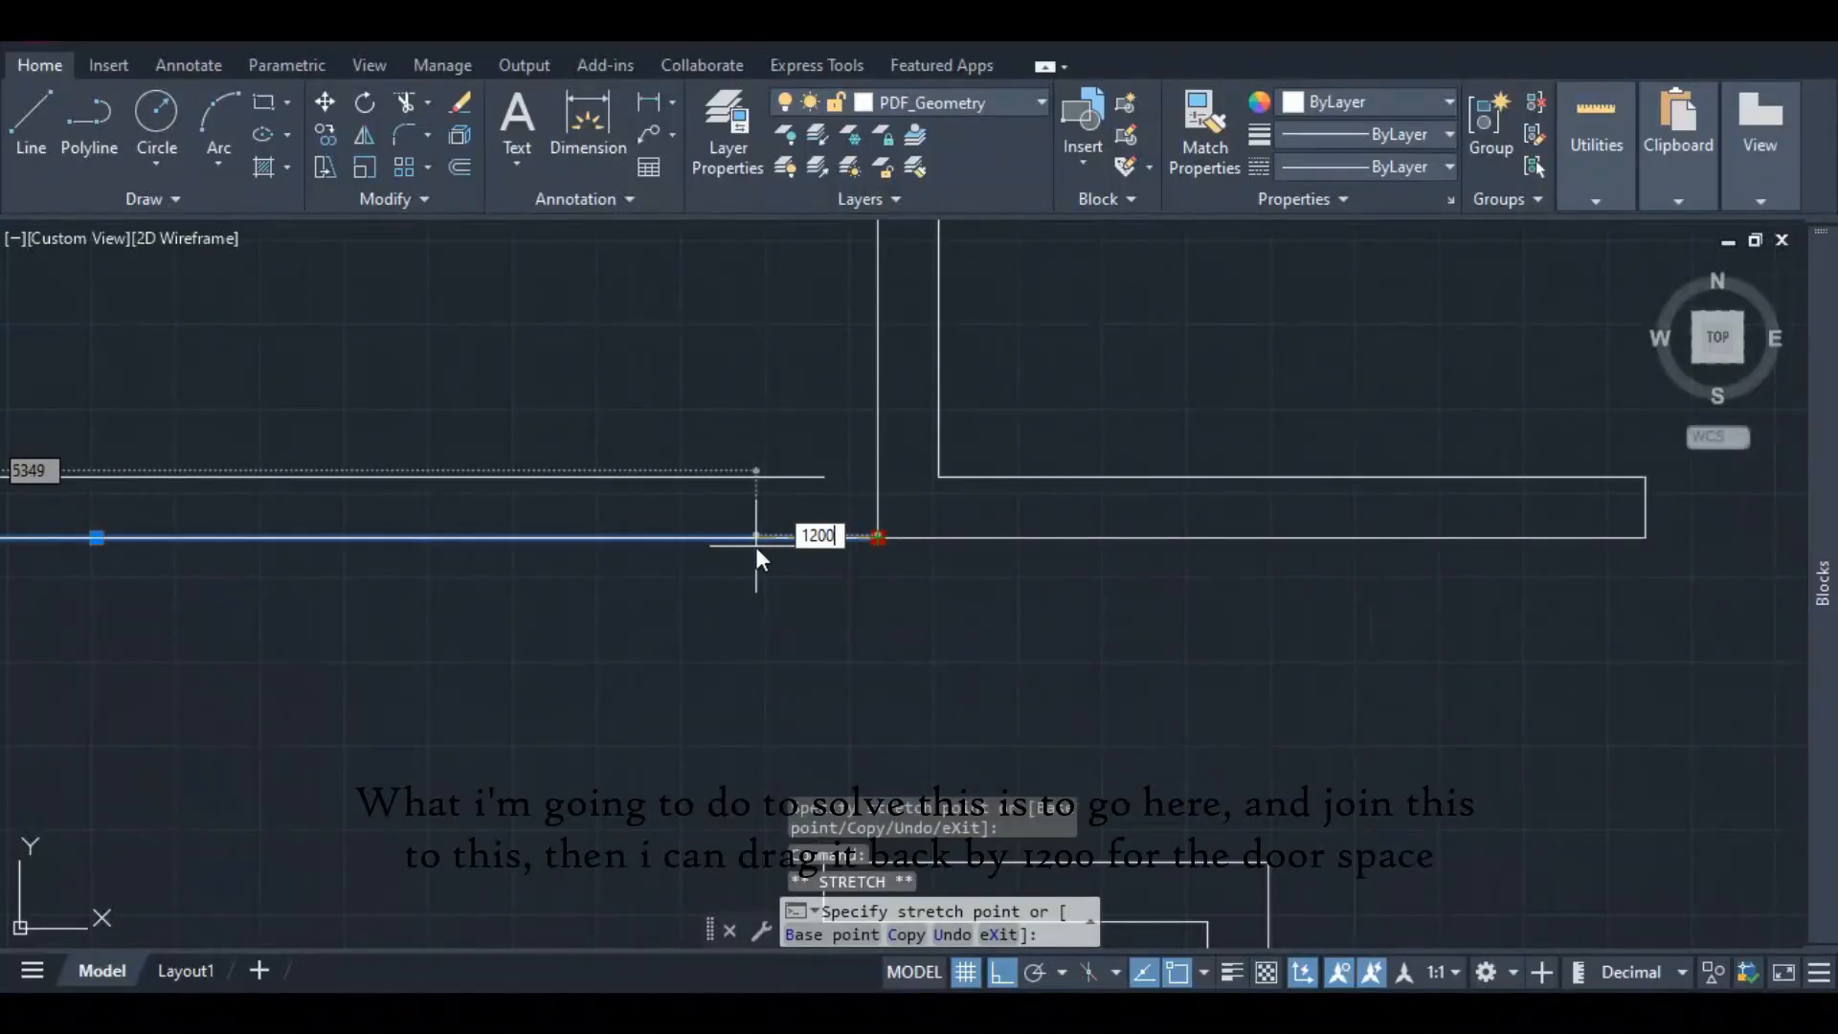
key(Return)
- Stretch the partition's upper line back level with the lower line's end and close the wall end with a vertical line
click(790, 475)
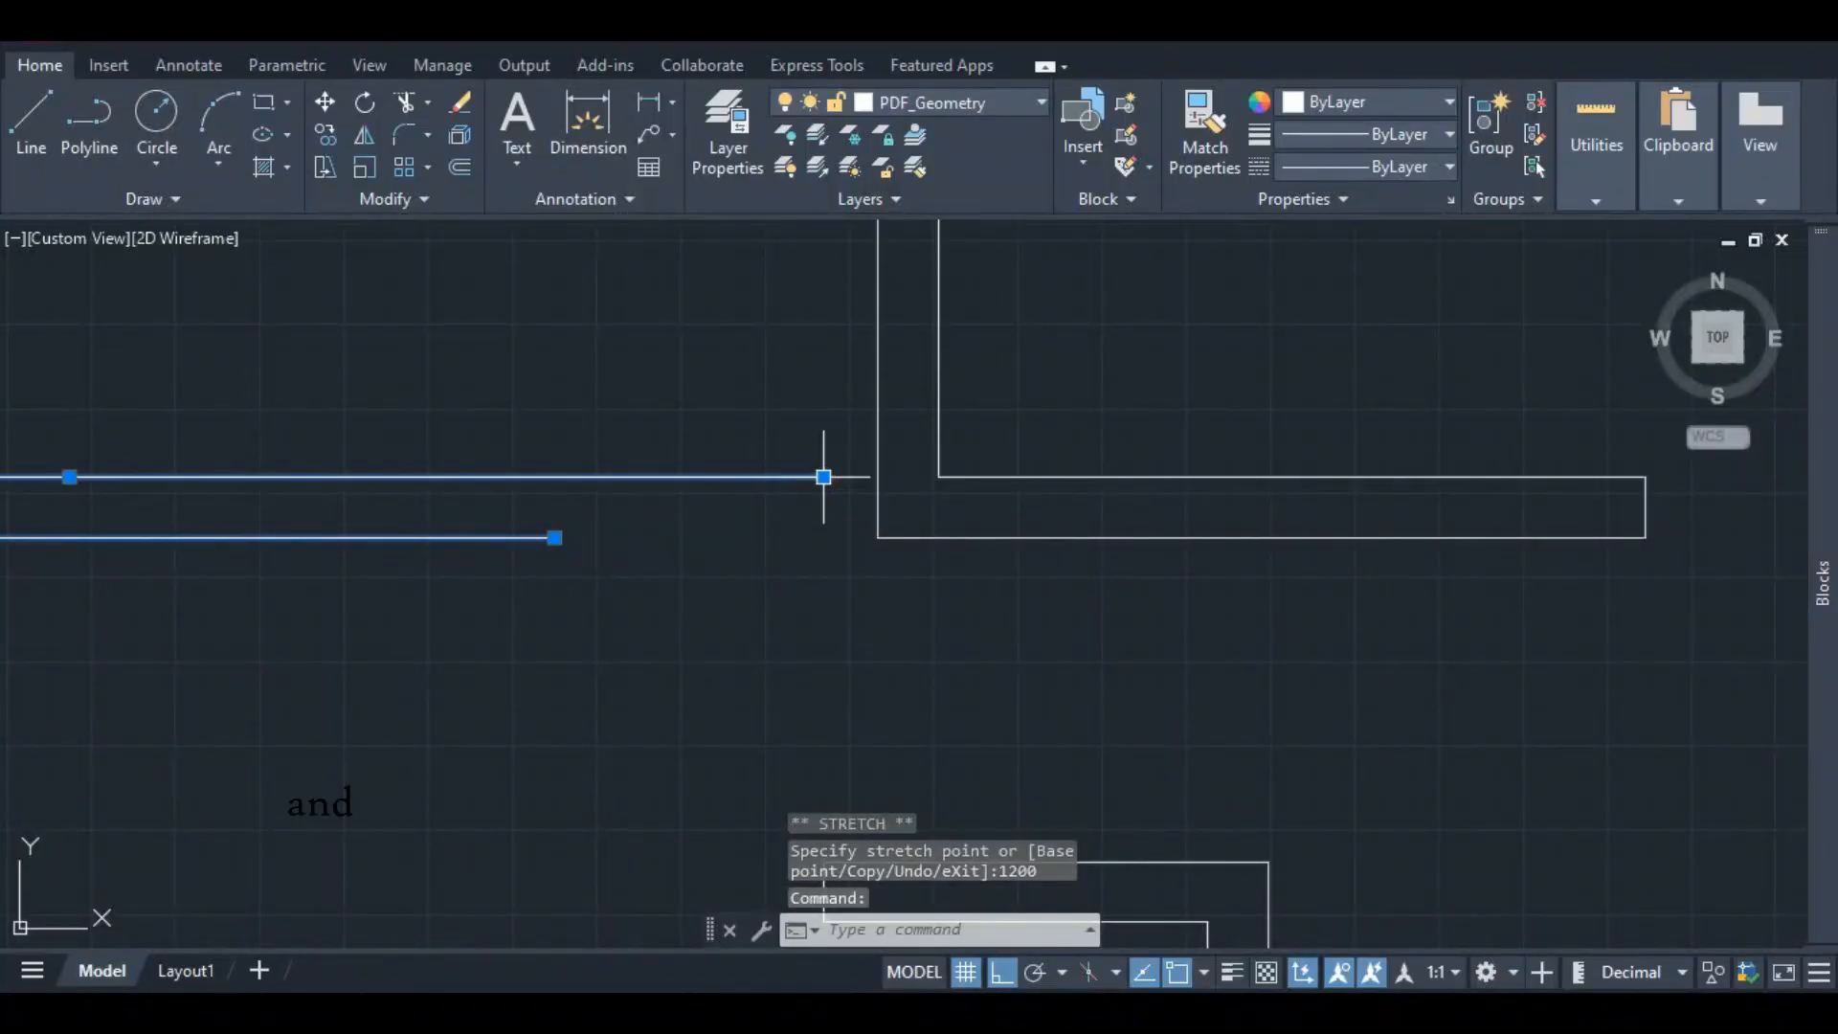
click(831, 479)
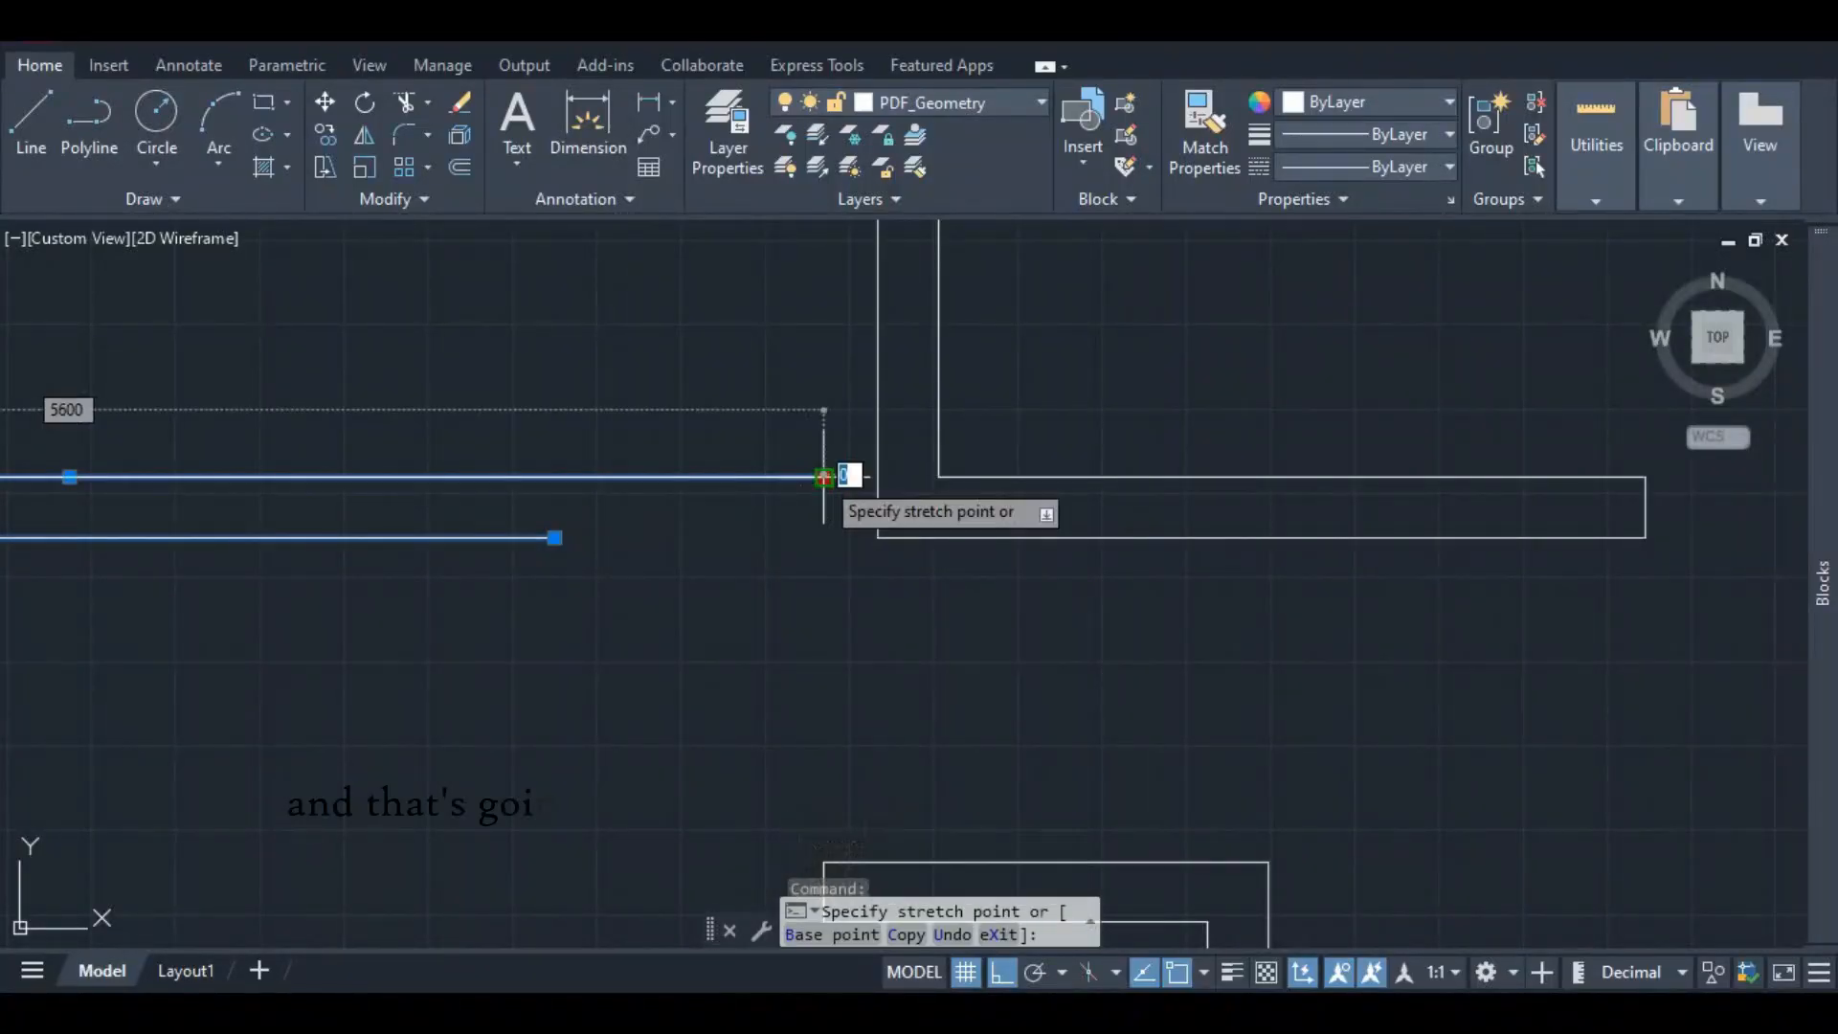
click(554, 538)
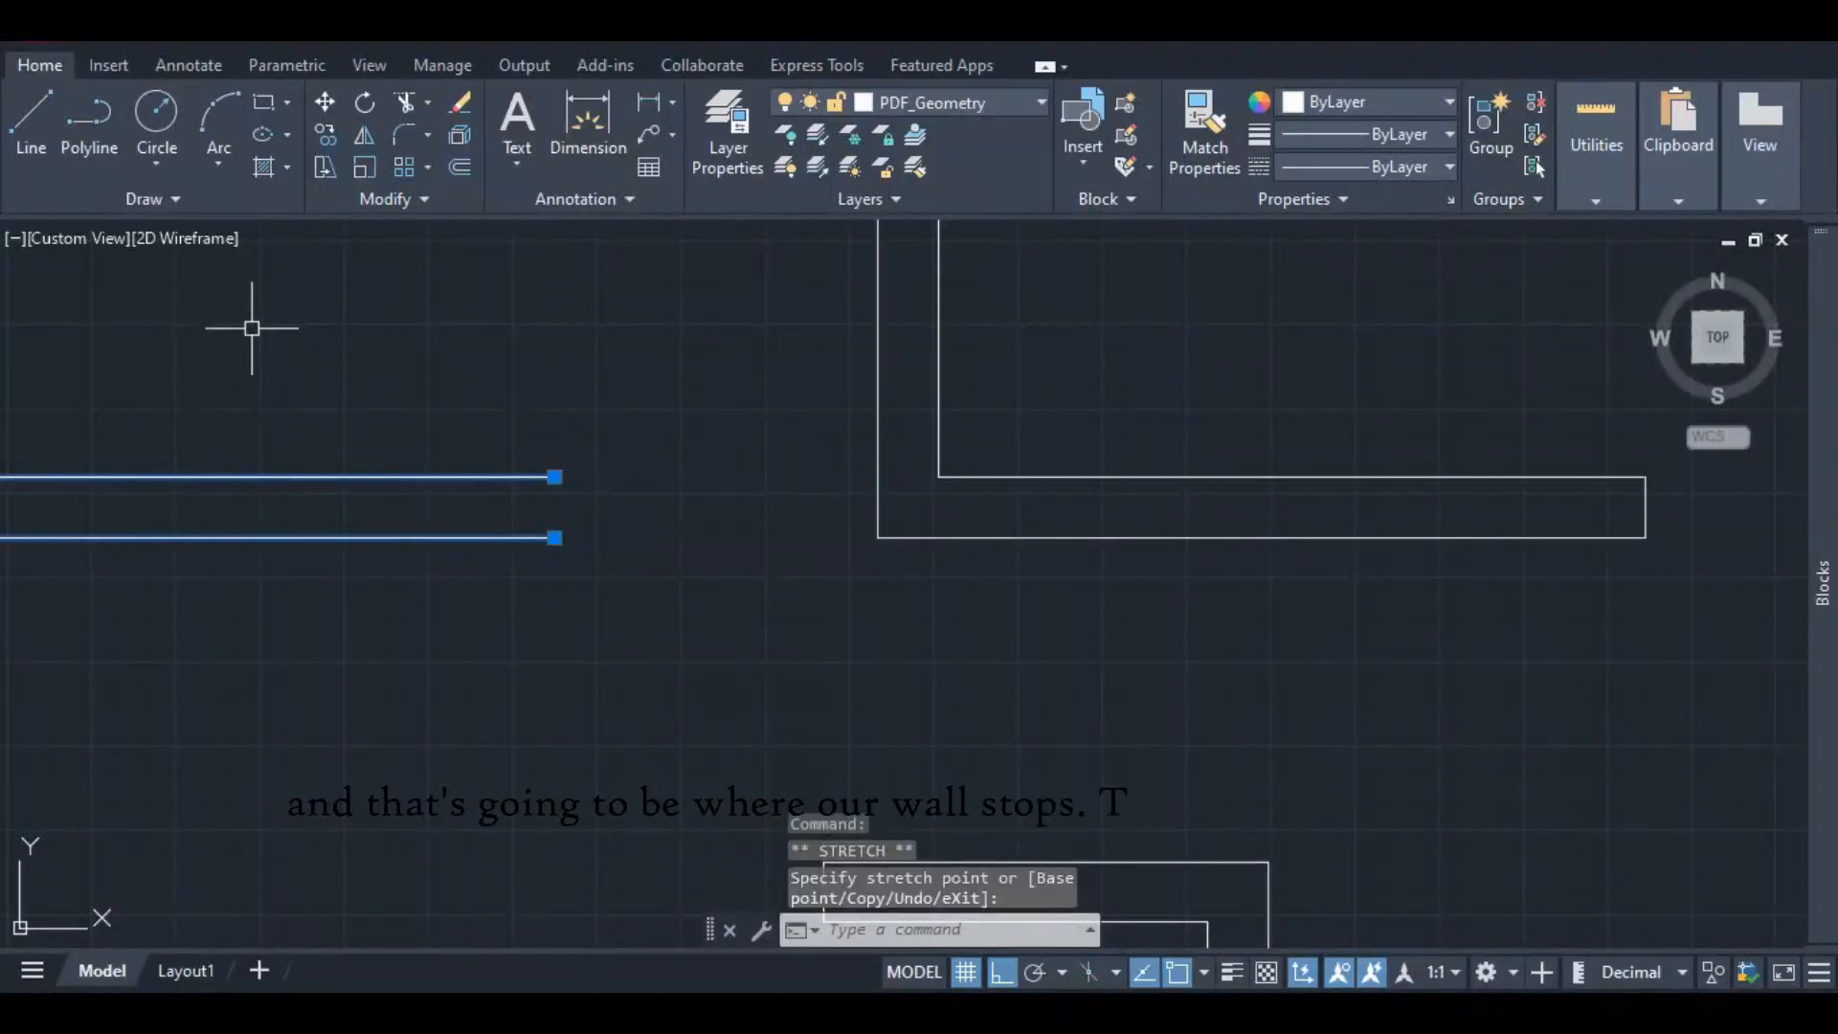
click(30, 119)
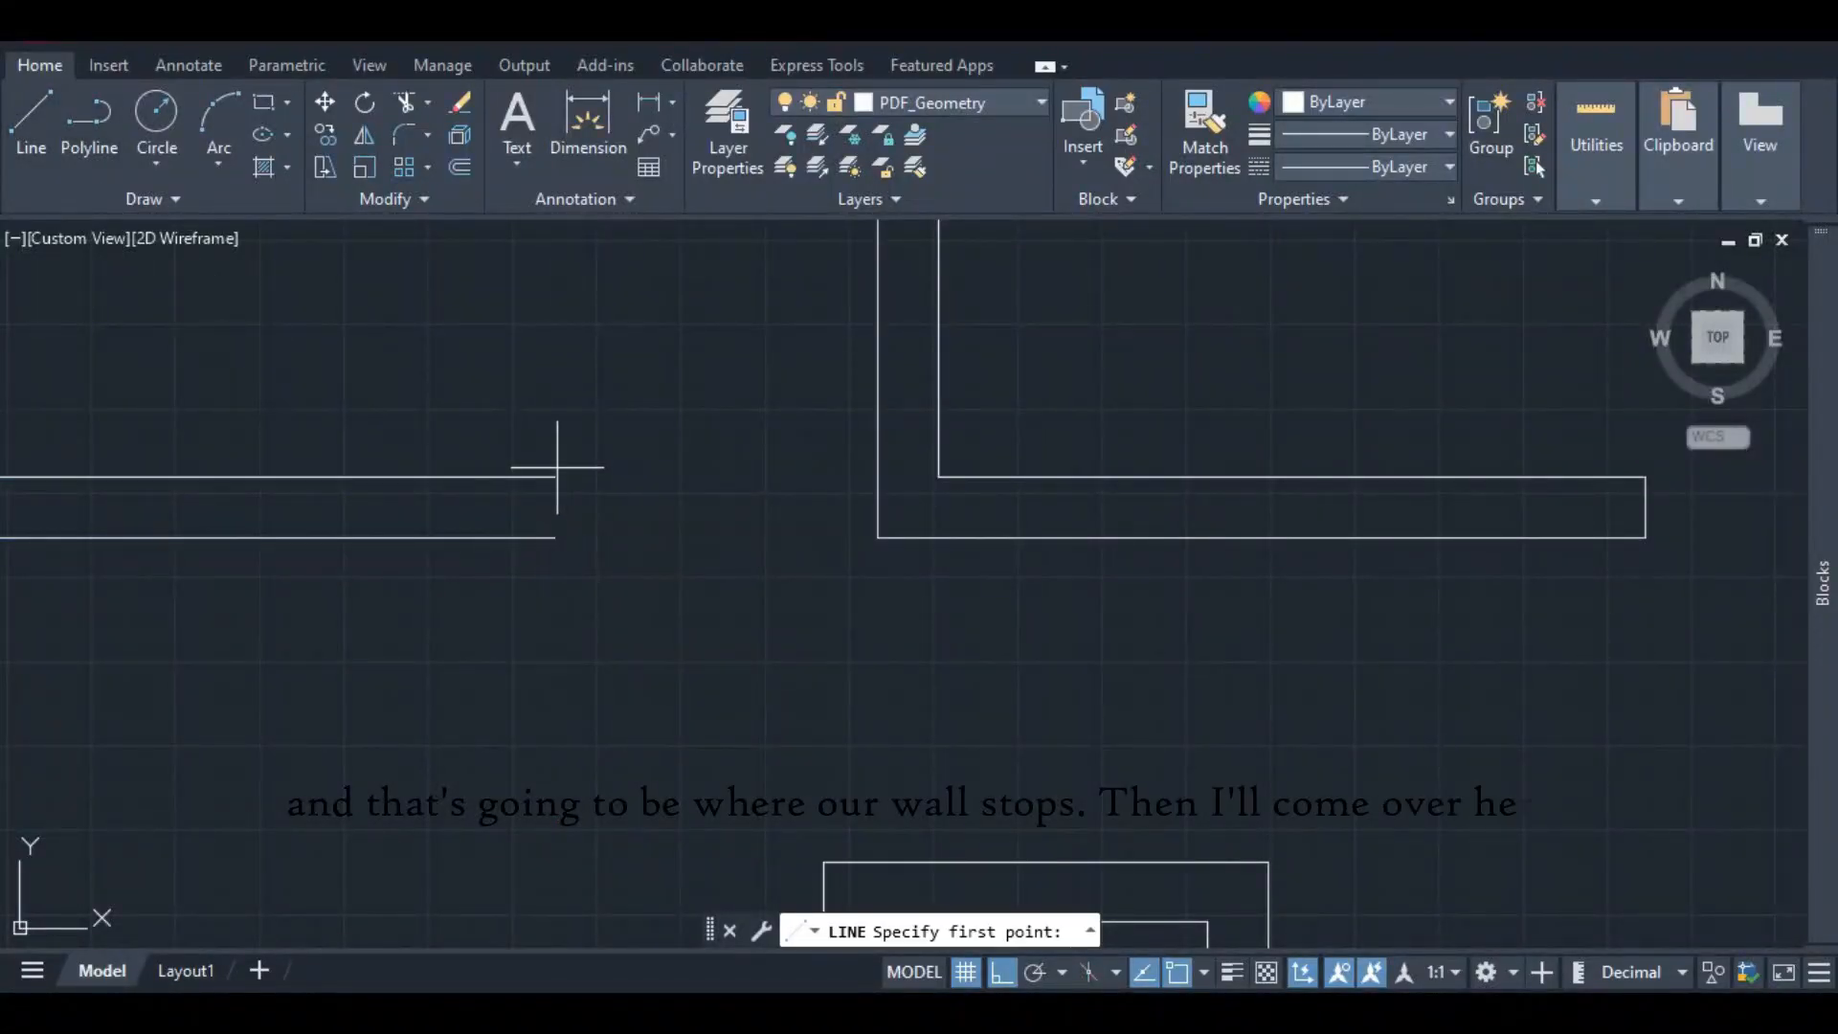
click(554, 538)
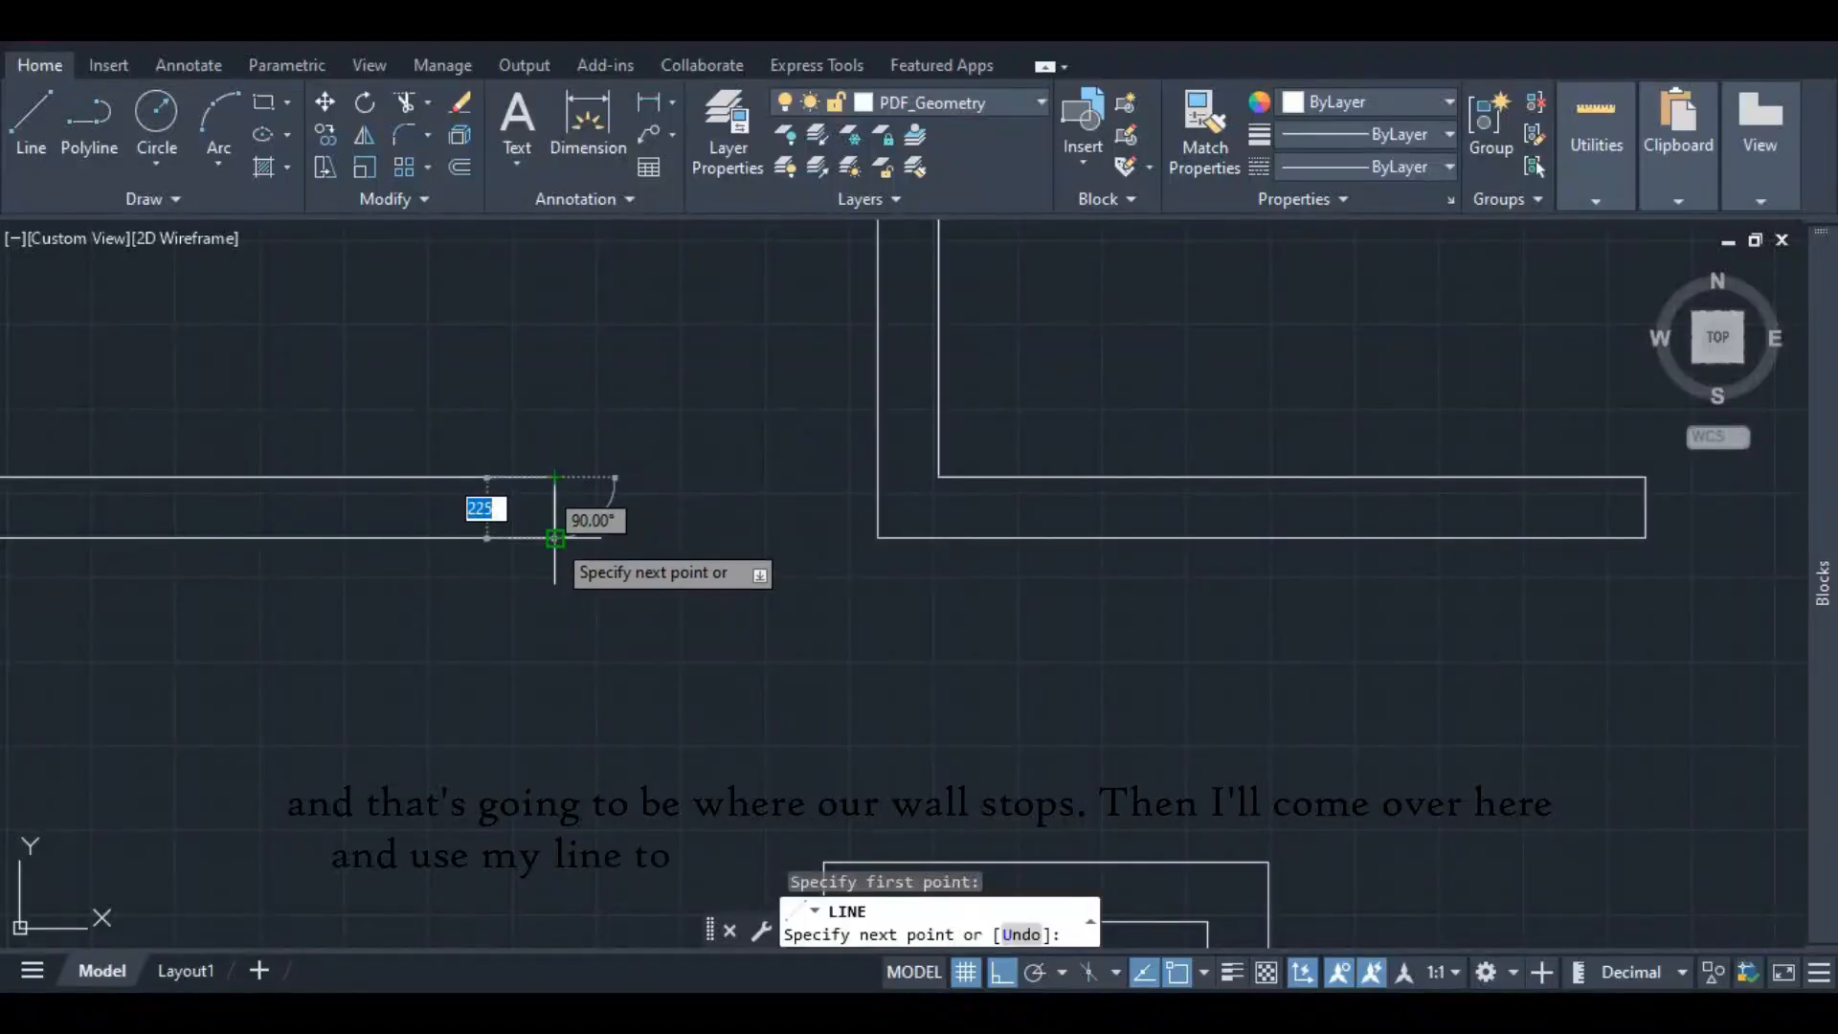
key(Escape)
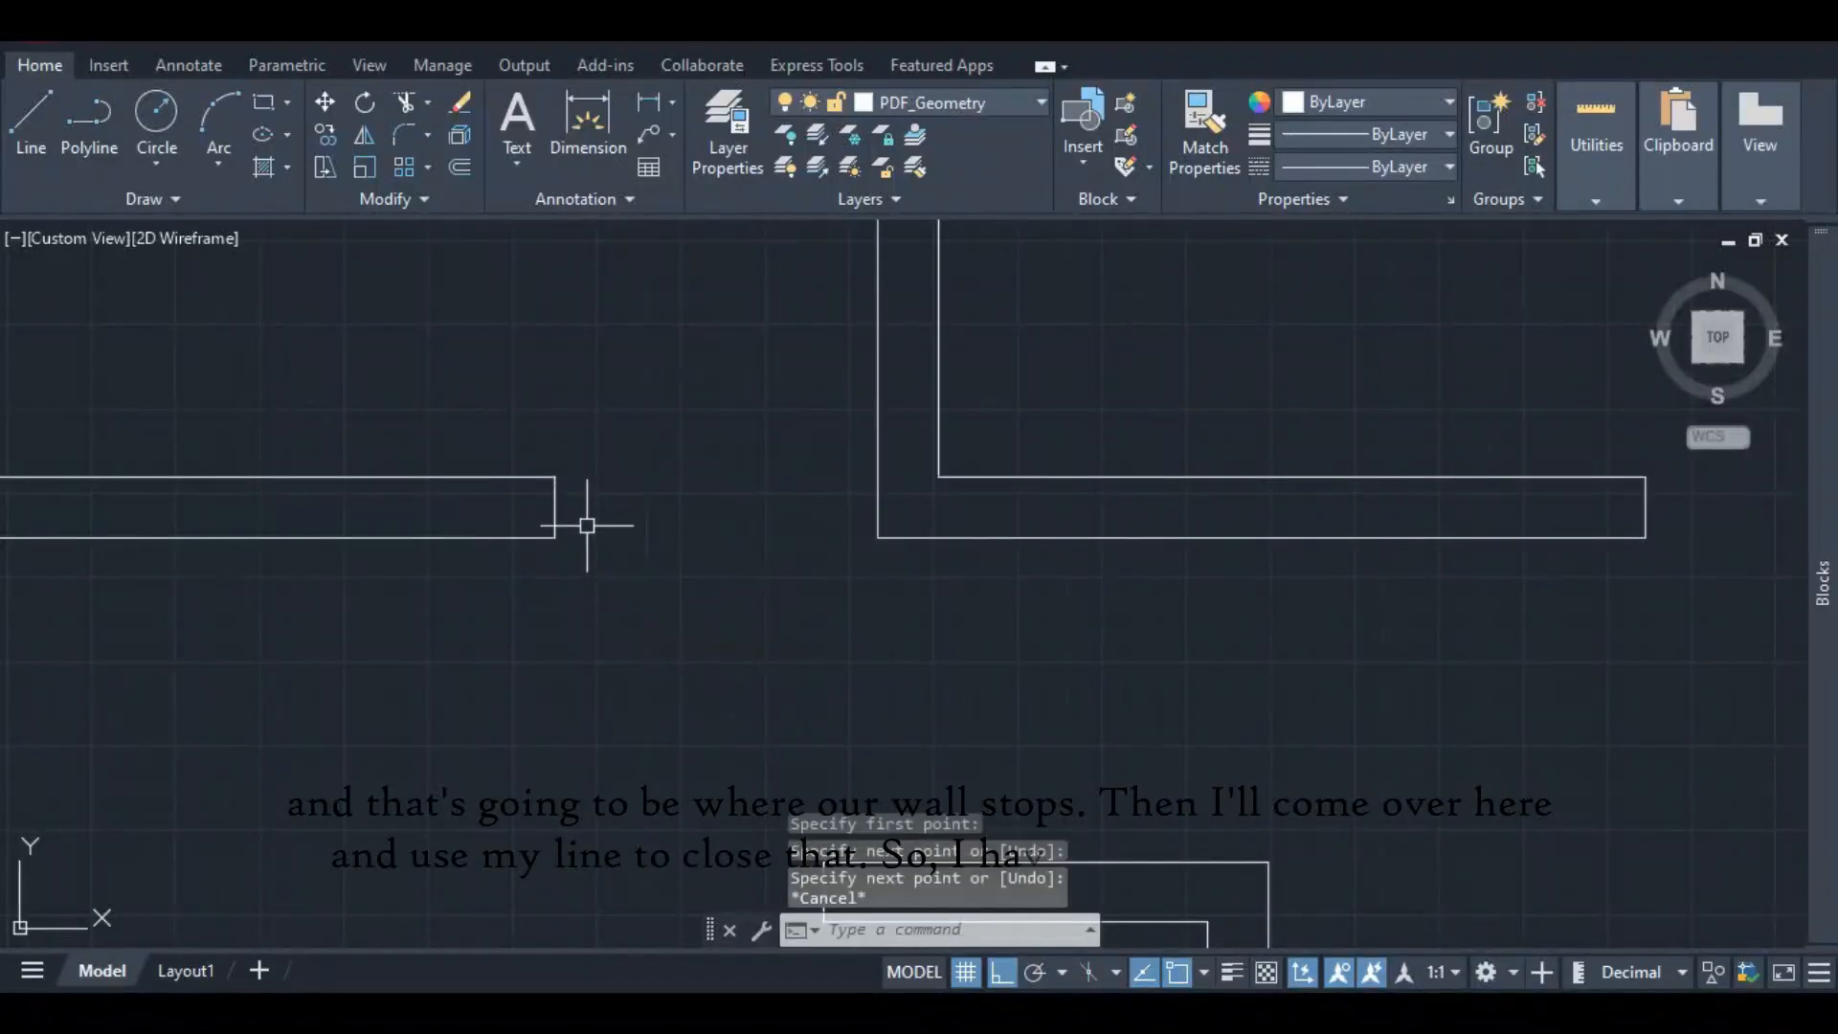
- Examine the reference plan's lobby width, its double door opening and the adjoining wall of bedroom 1
scroll(740, 542, down, 5)
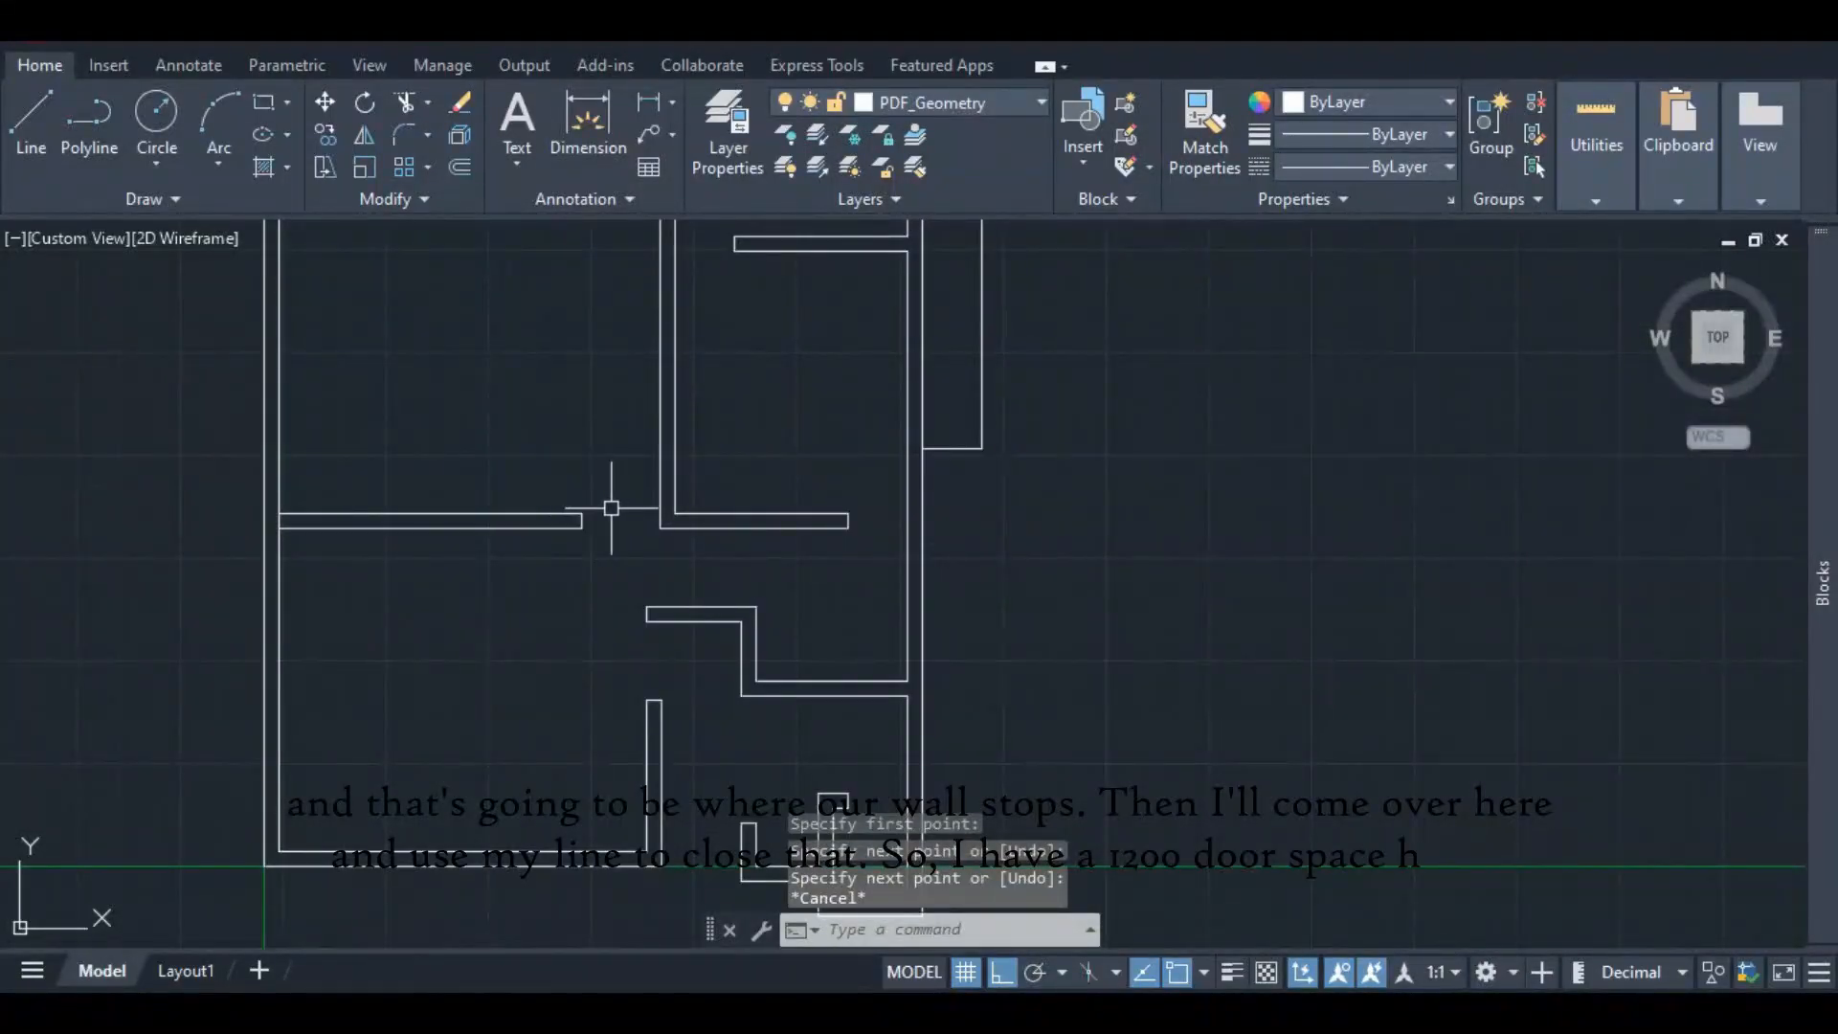
scroll(593, 511, up, 1)
scroll(632, 479, down, 3)
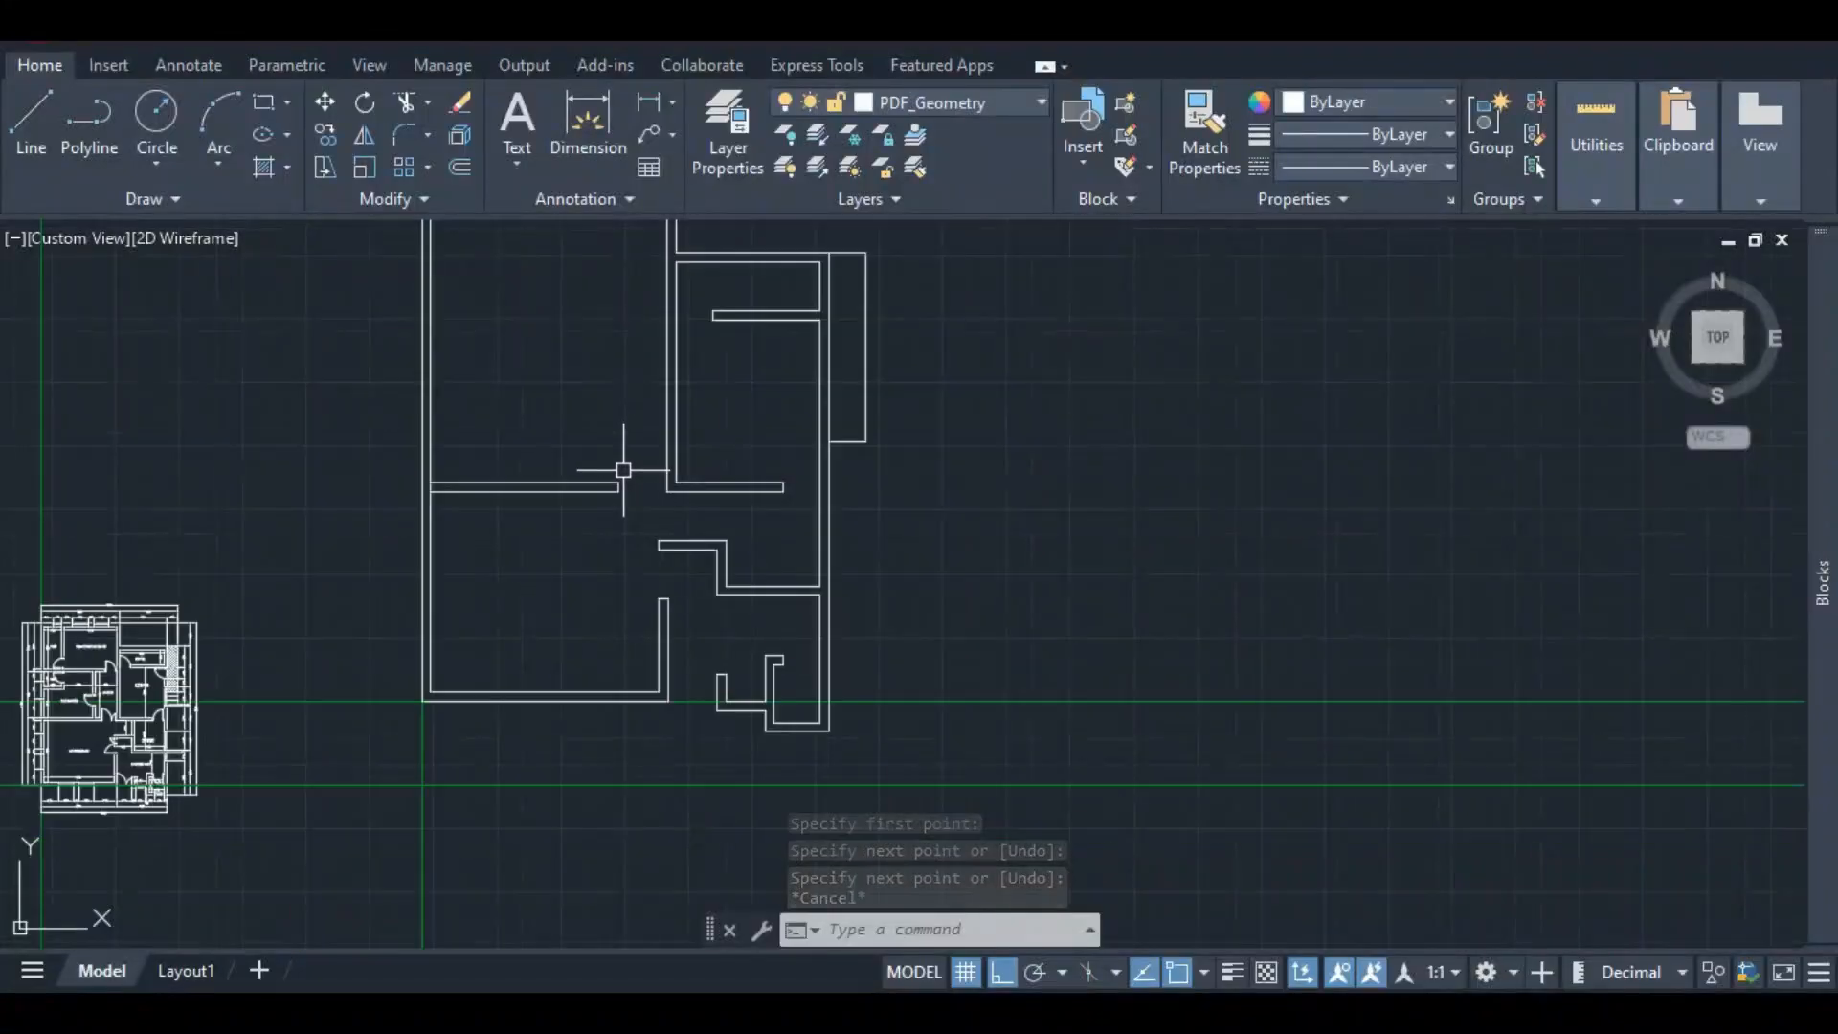
scroll(87, 754, up, 3)
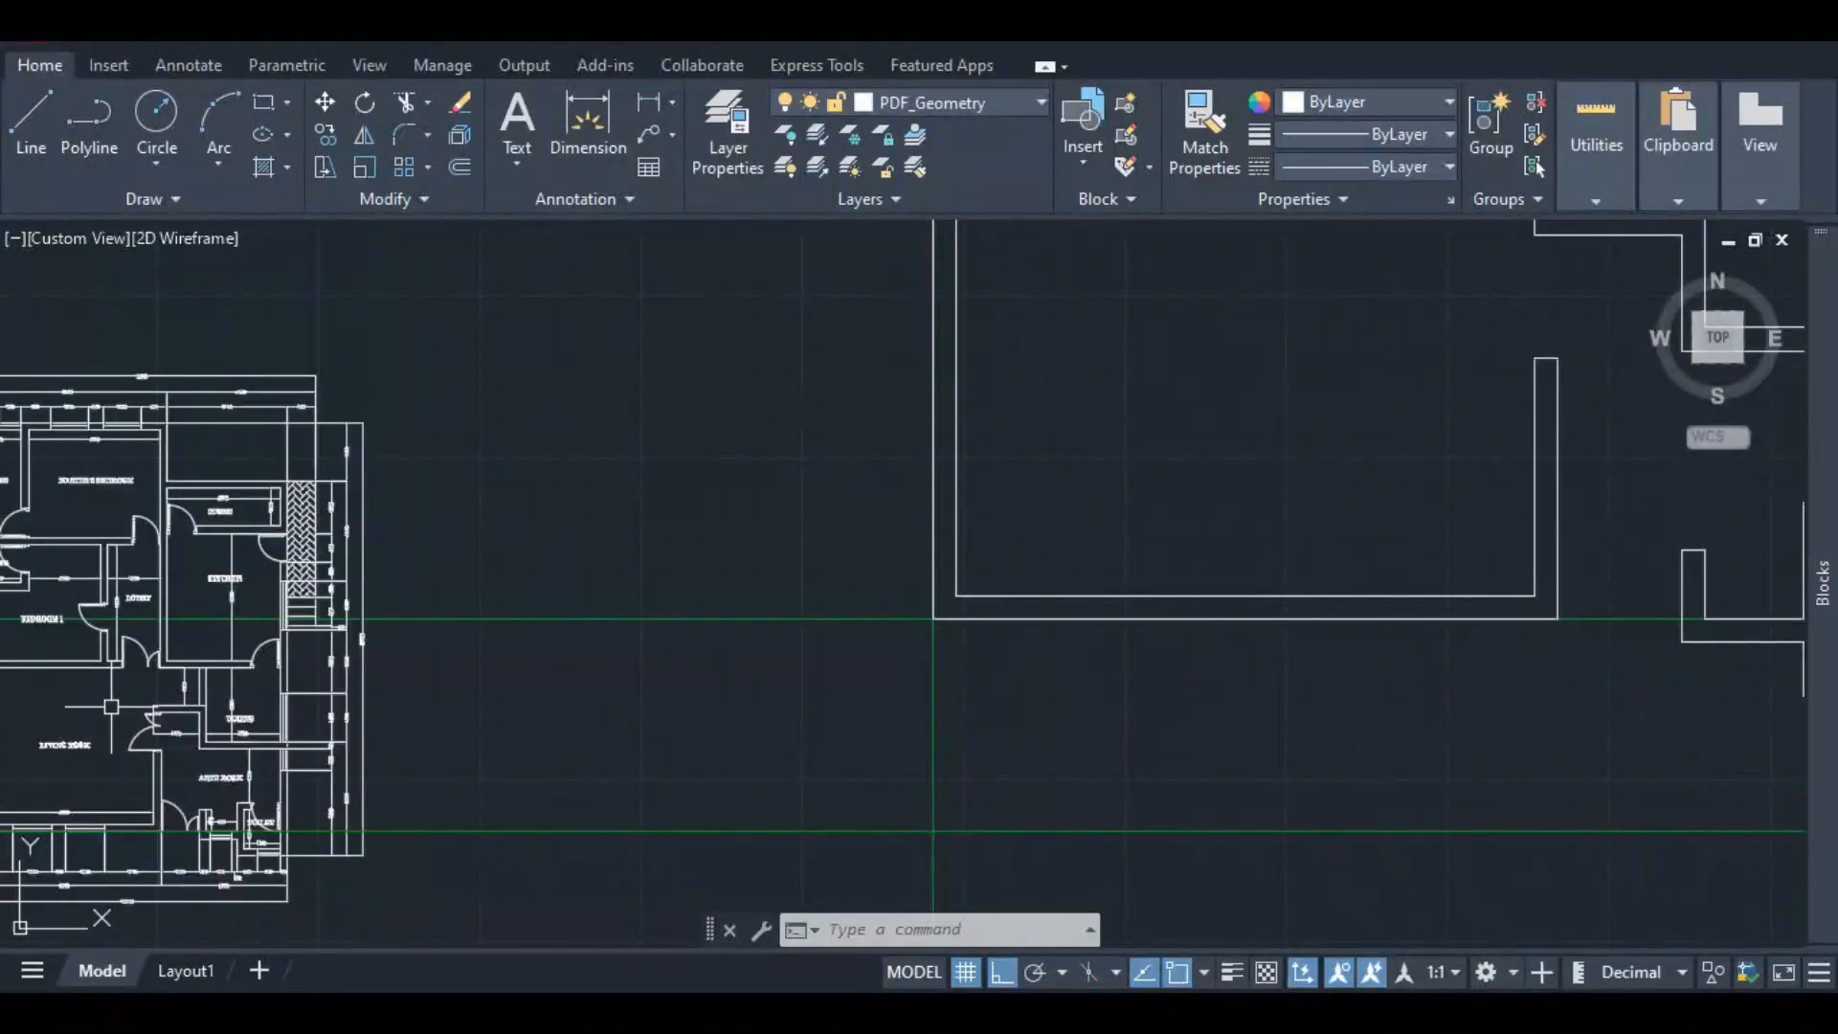
scroll(111, 707, up, 5)
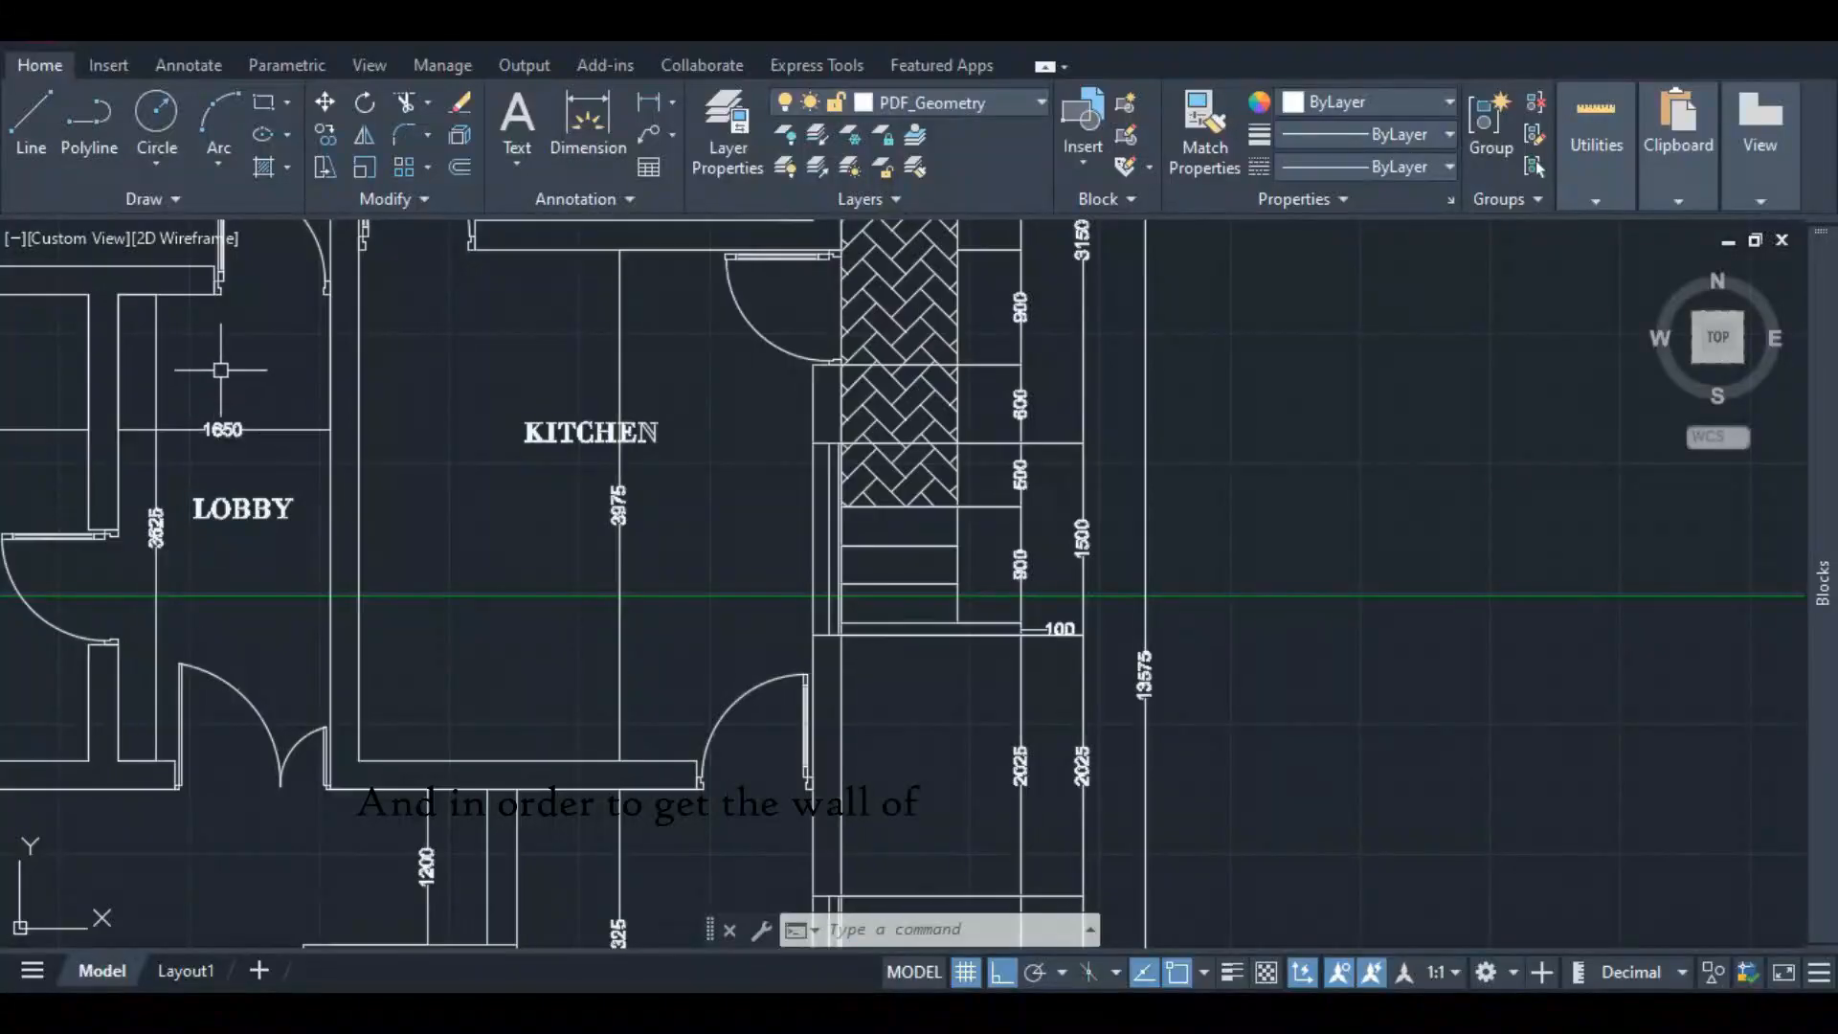
scroll(197, 429, up, 2)
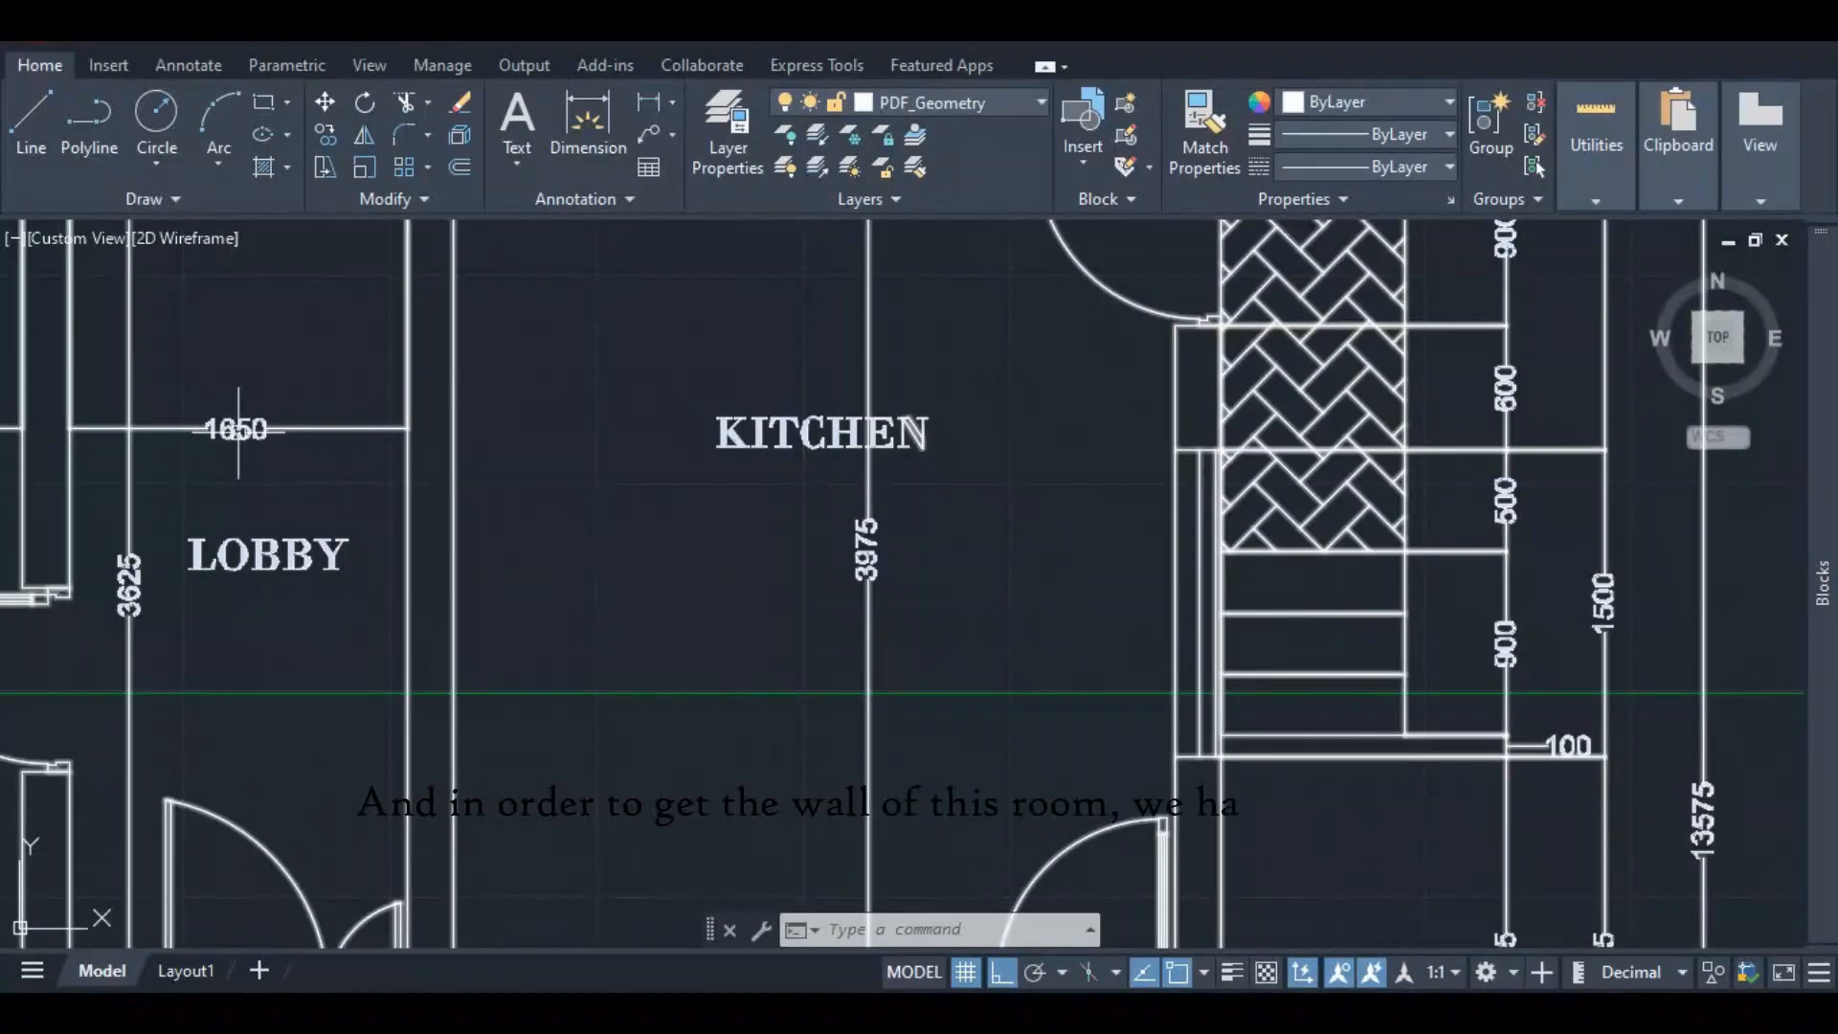
scroll(244, 430, down, 3)
scroll(191, 593, down, 5)
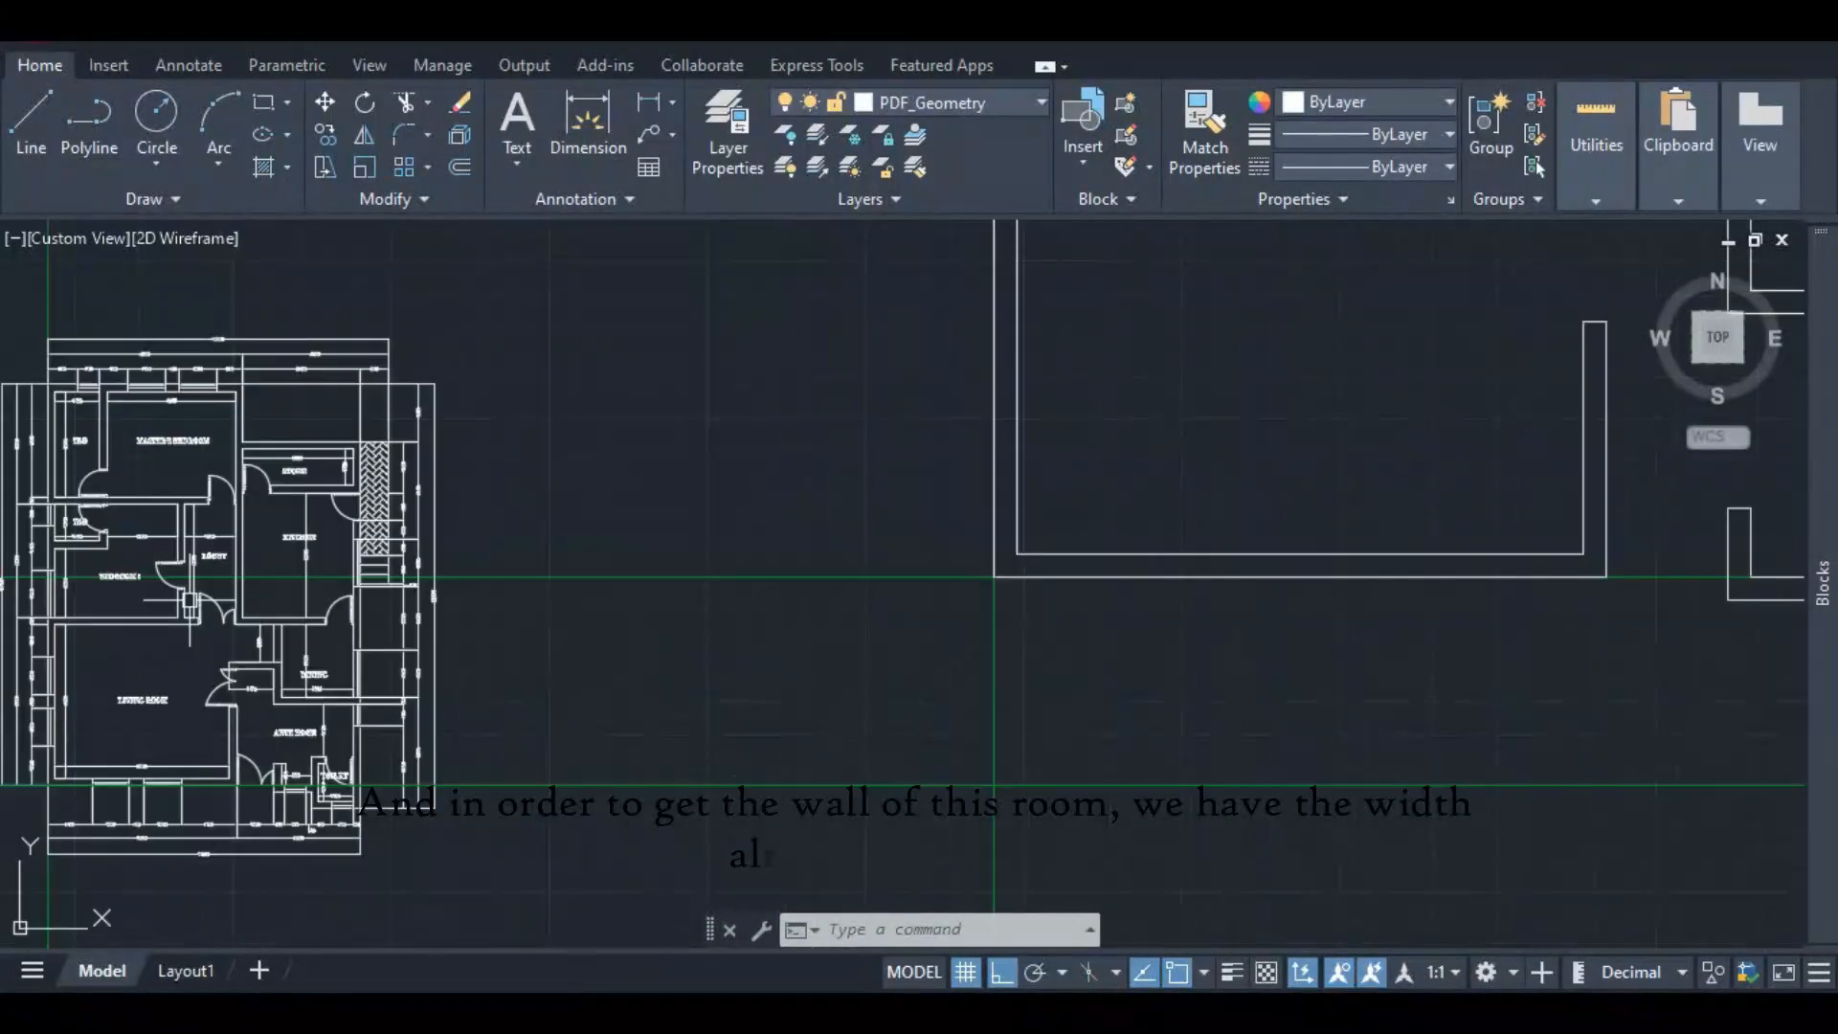
scroll(503, 435, up, 2)
scroll(651, 406, up, 2)
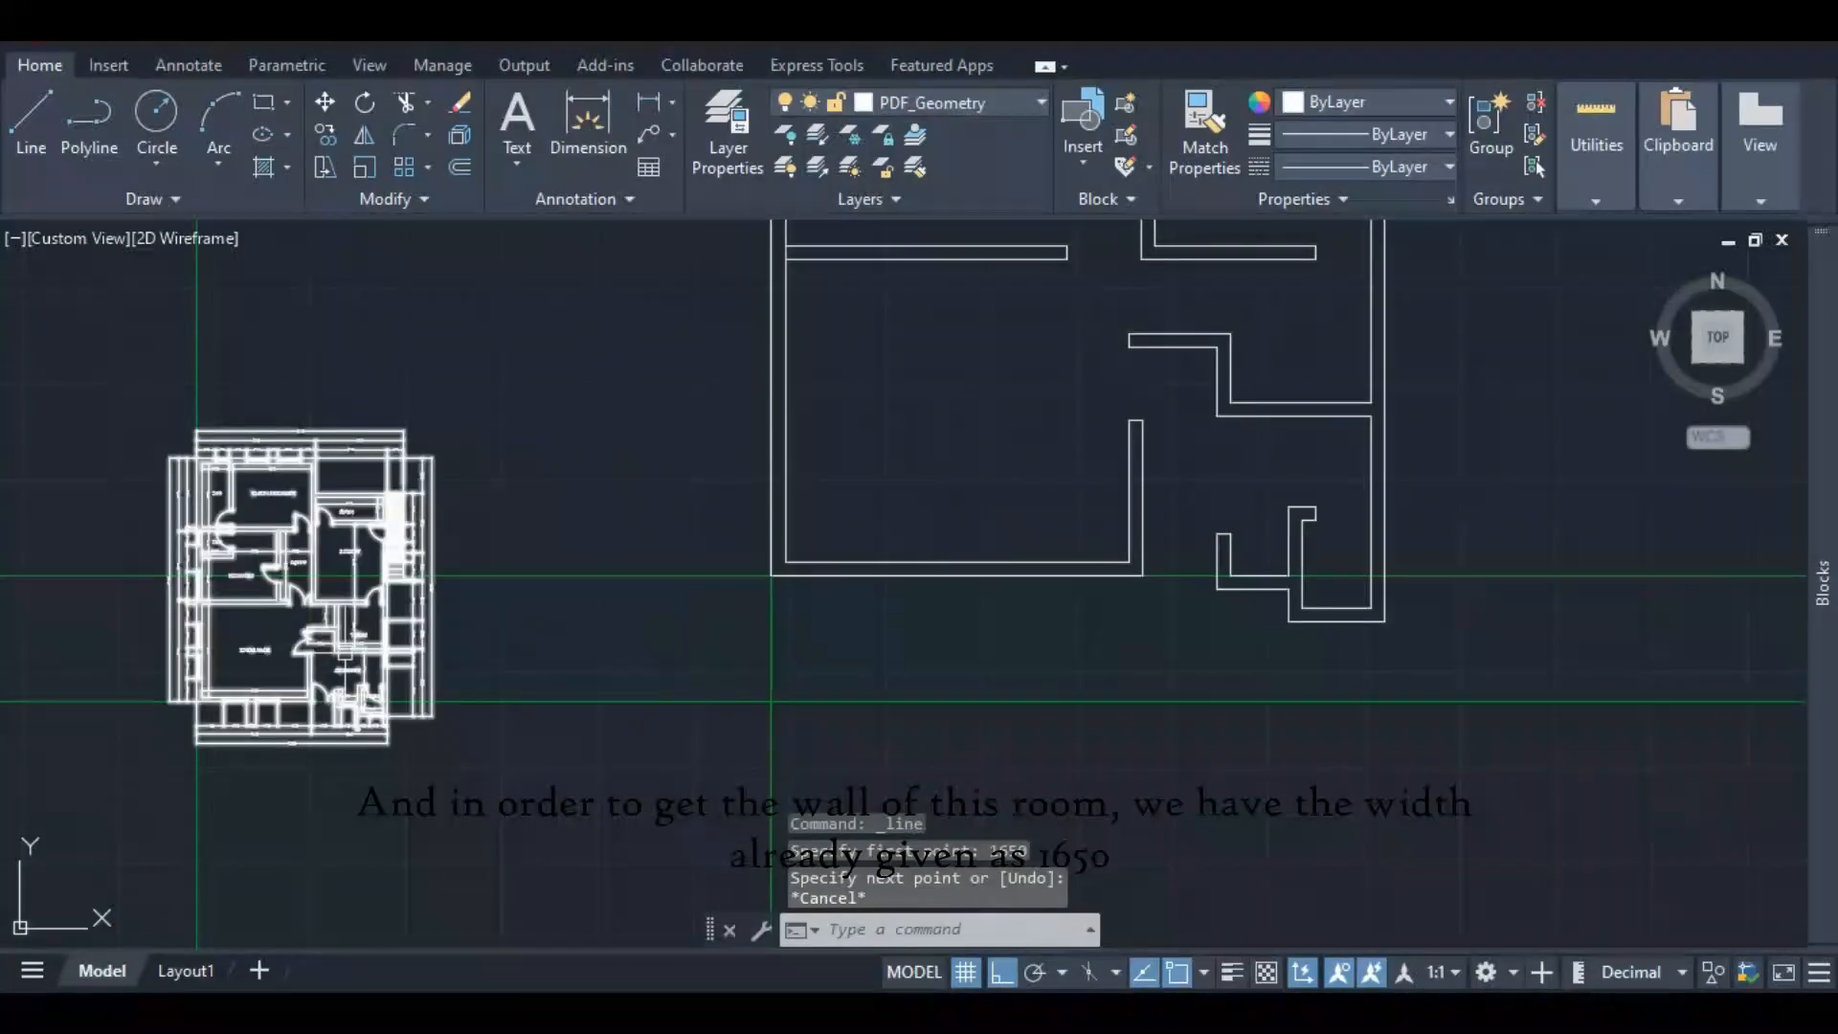
scroll(292, 610, up, 6)
scroll(287, 602, down, 3)
scroll(287, 497, up, 3)
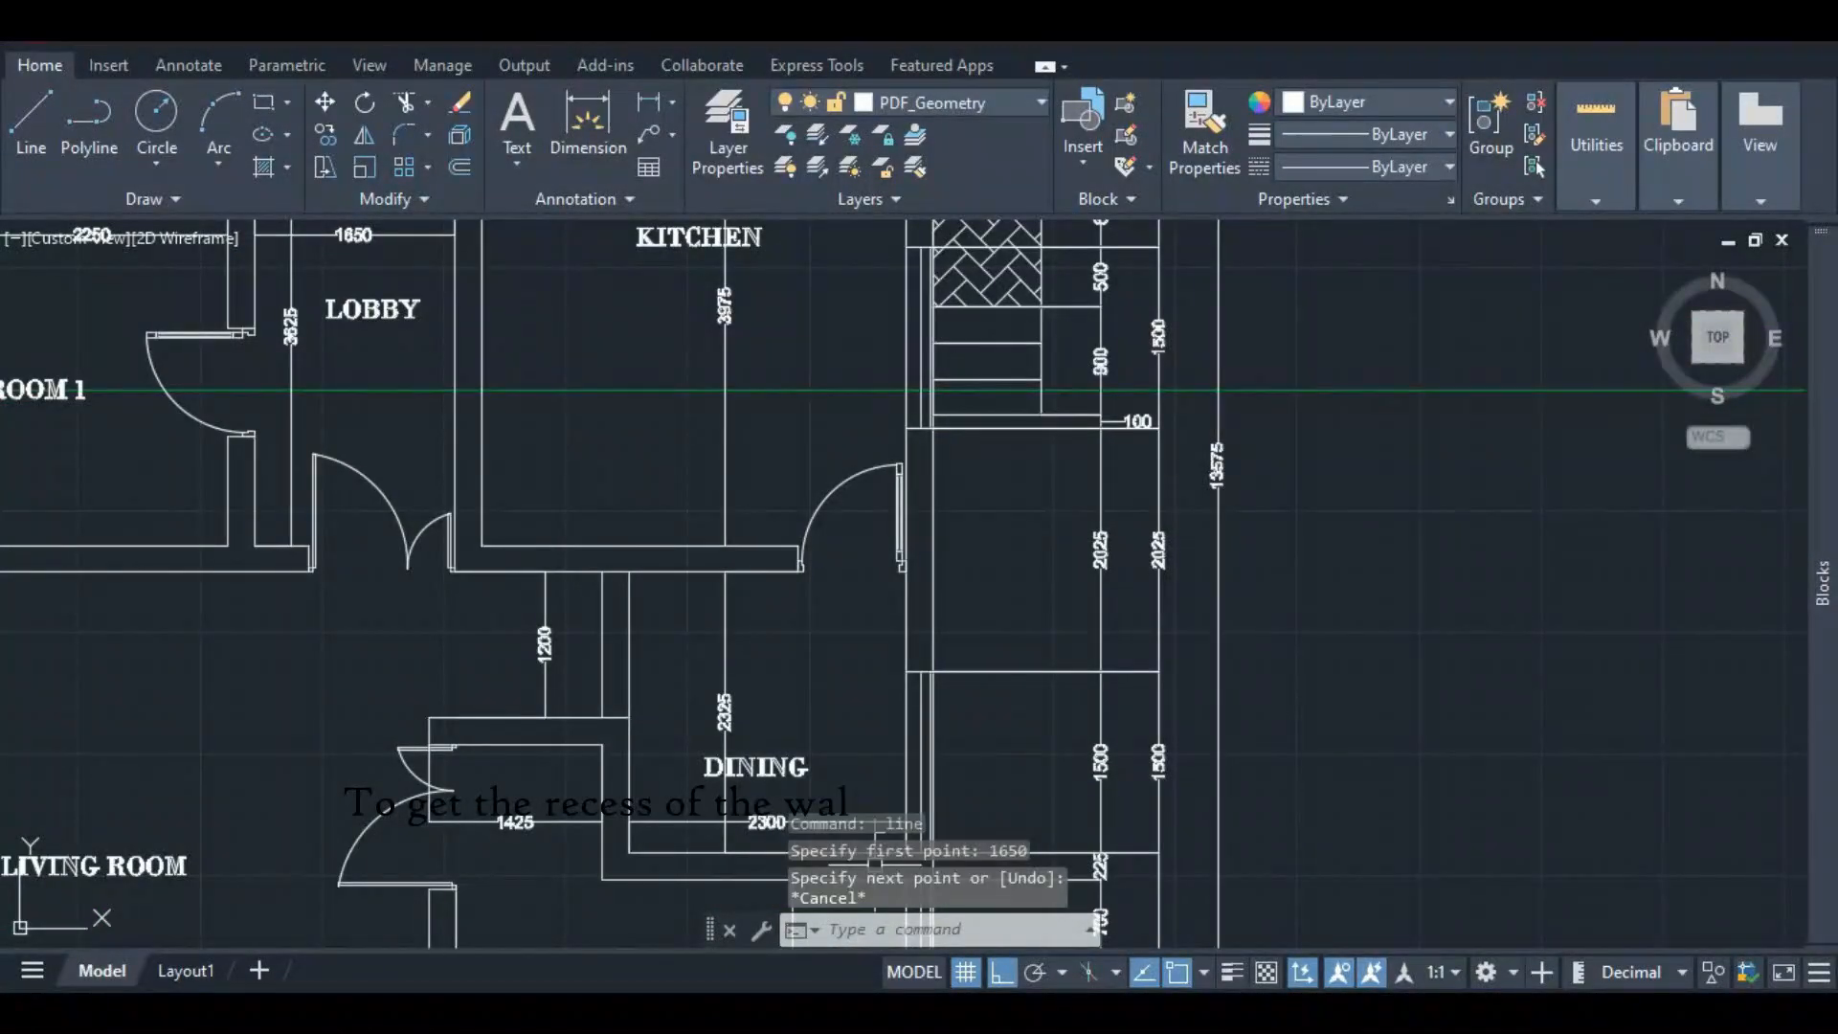
- Calculate the wall recess beside the lobby door in the Calculator as 1650 - 1200, and return to the drawing
key(alt+Tab)
click(1053, 918)
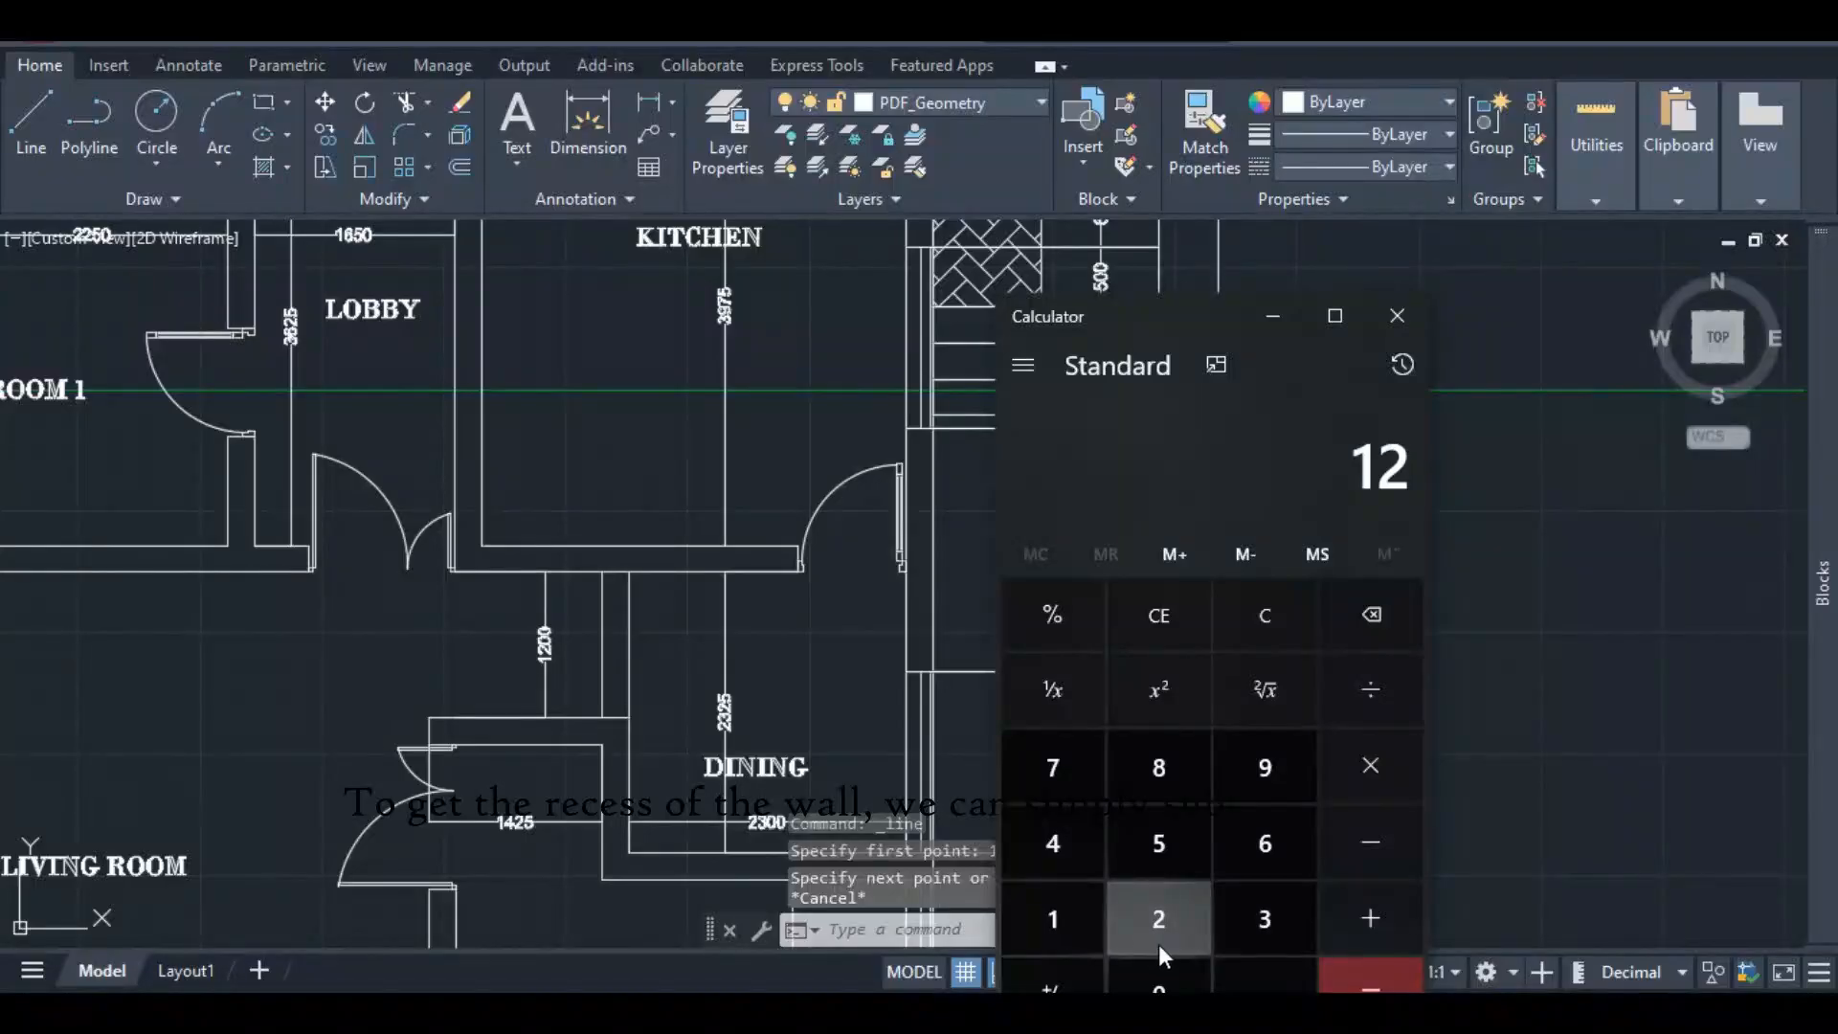
click(1364, 617)
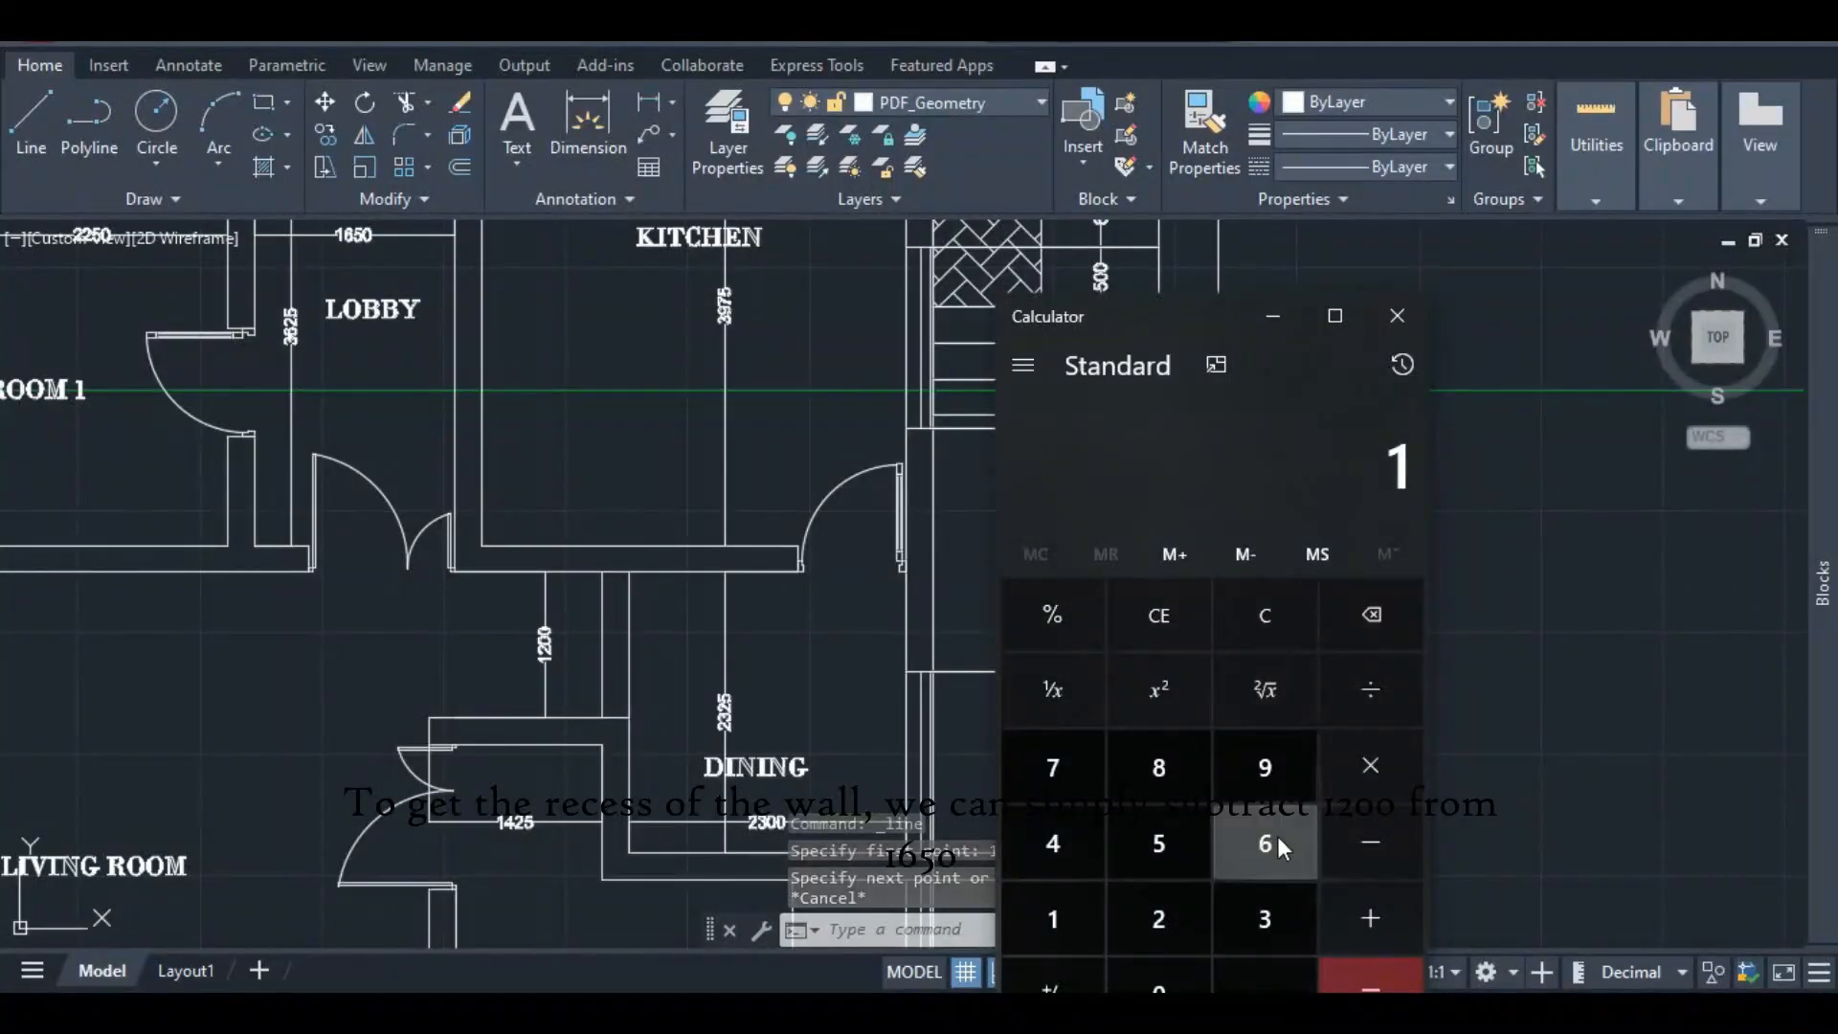
click(1270, 838)
click(1160, 842)
click(1160, 986)
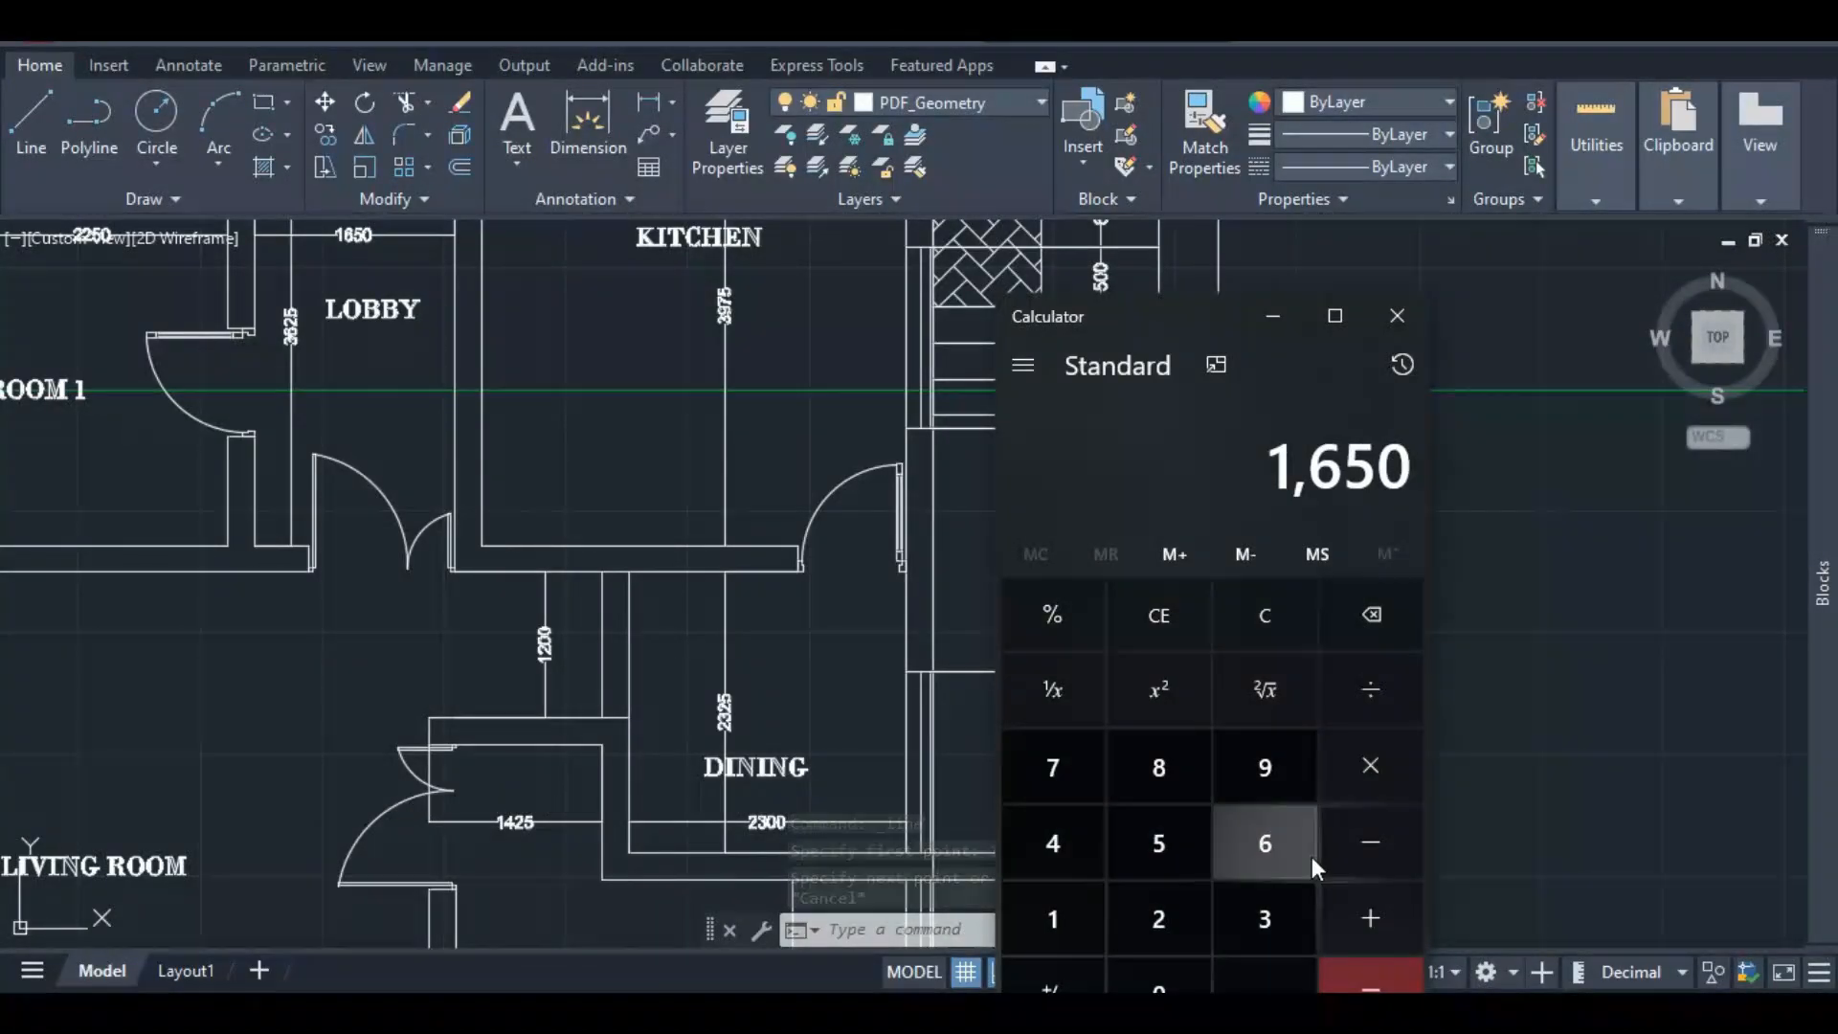
click(1368, 842)
click(1048, 920)
double_click(1156, 976)
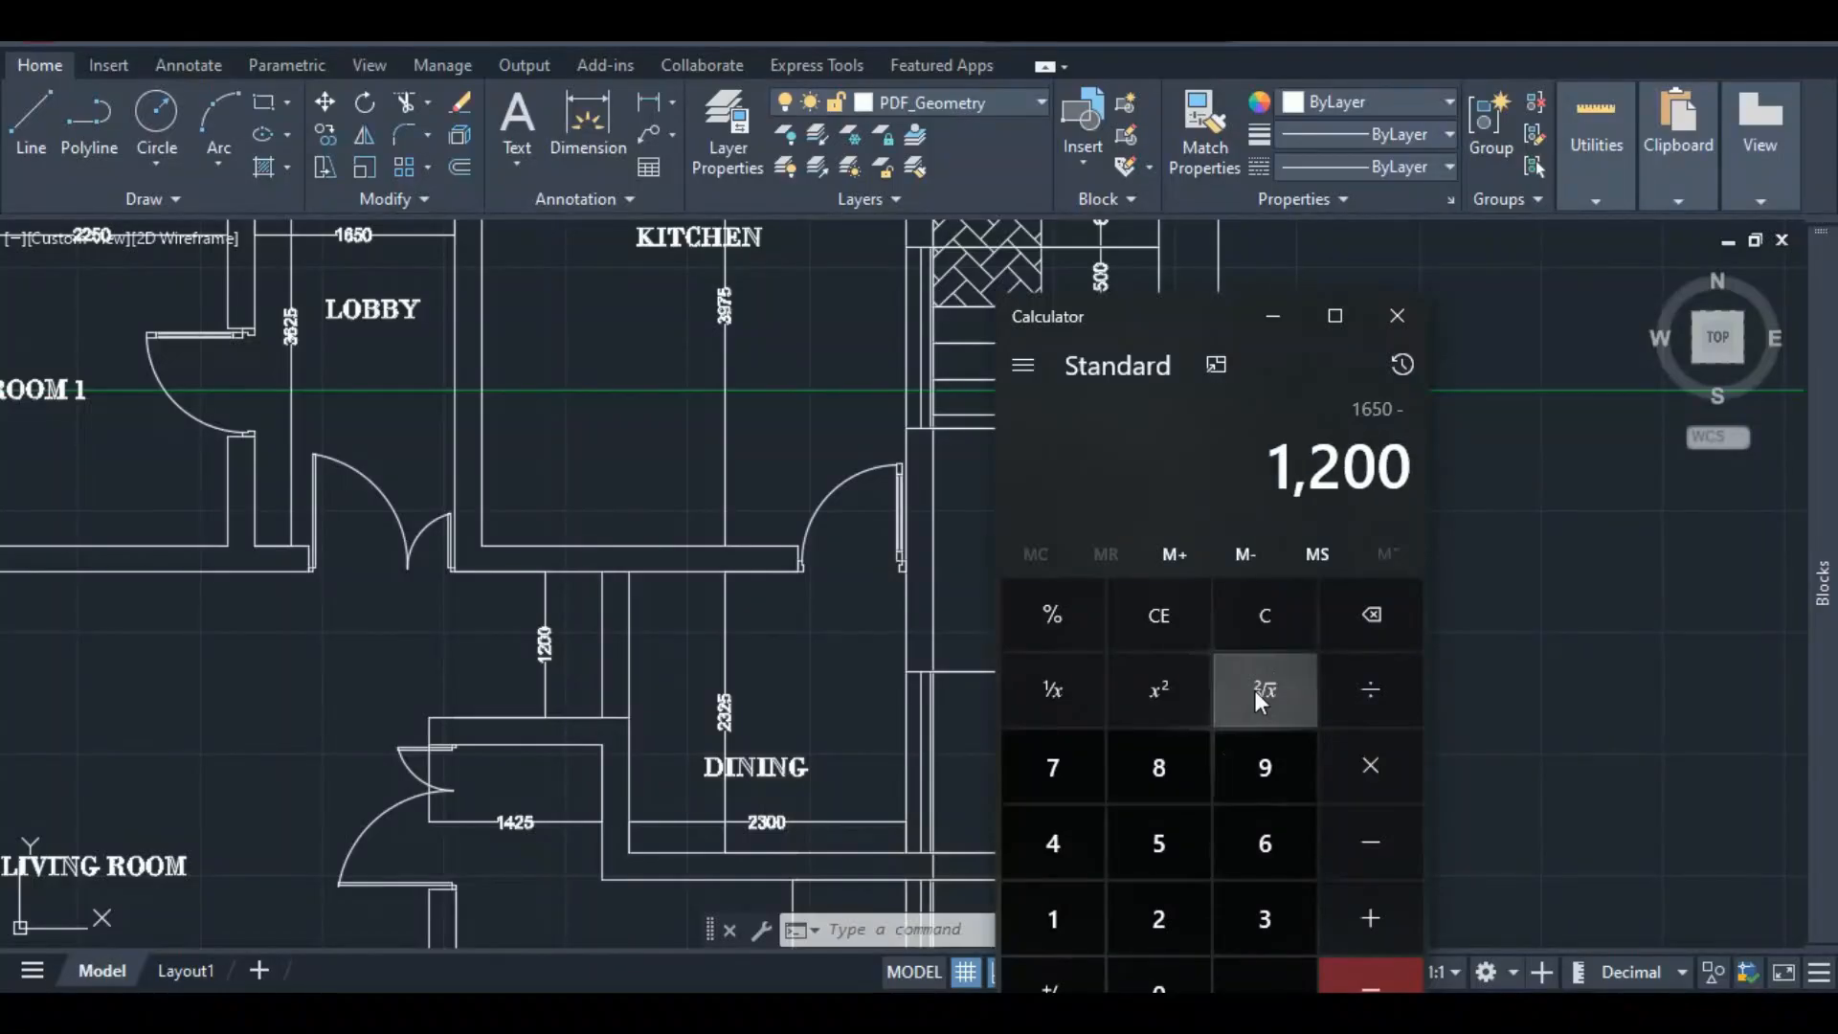
click(1370, 986)
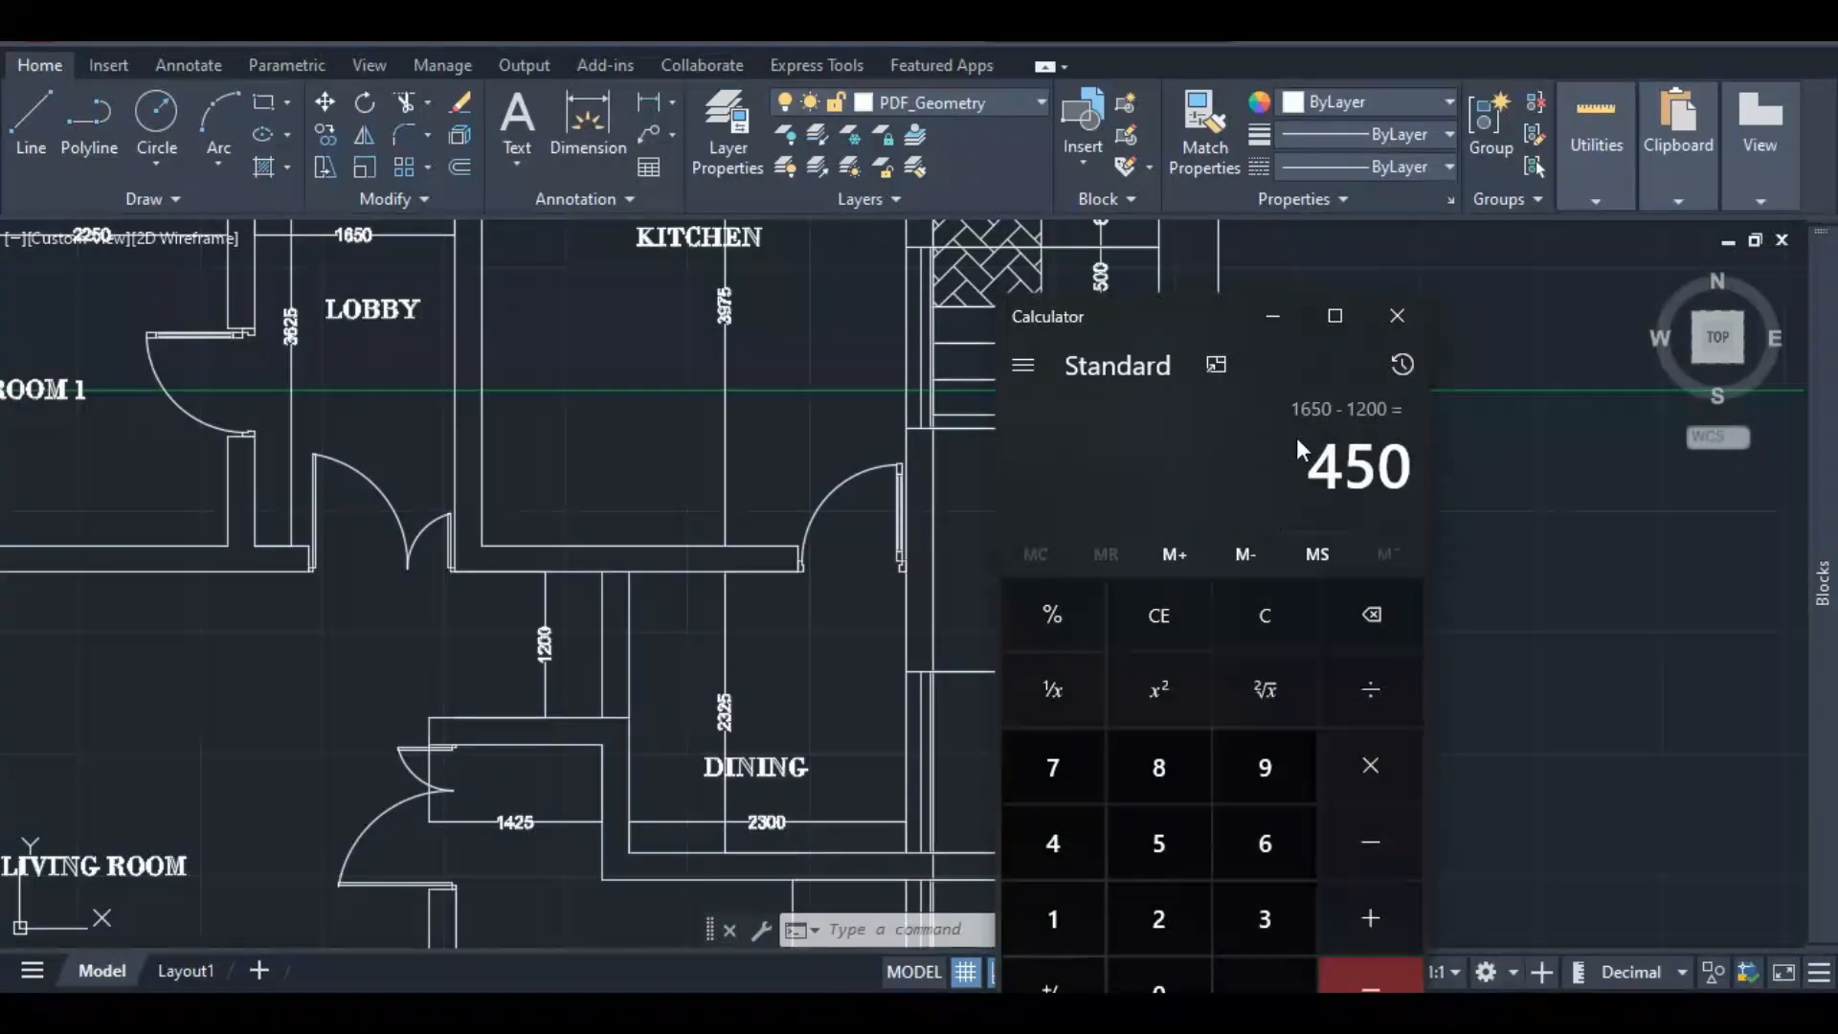
click(1272, 316)
- Draw a vertical line 1000 long upward from the partition's upper line, starting 450 in from its right end
scroll(482, 747, down, 4)
scroll(482, 748, down, 5)
scroll(939, 599, down, 1)
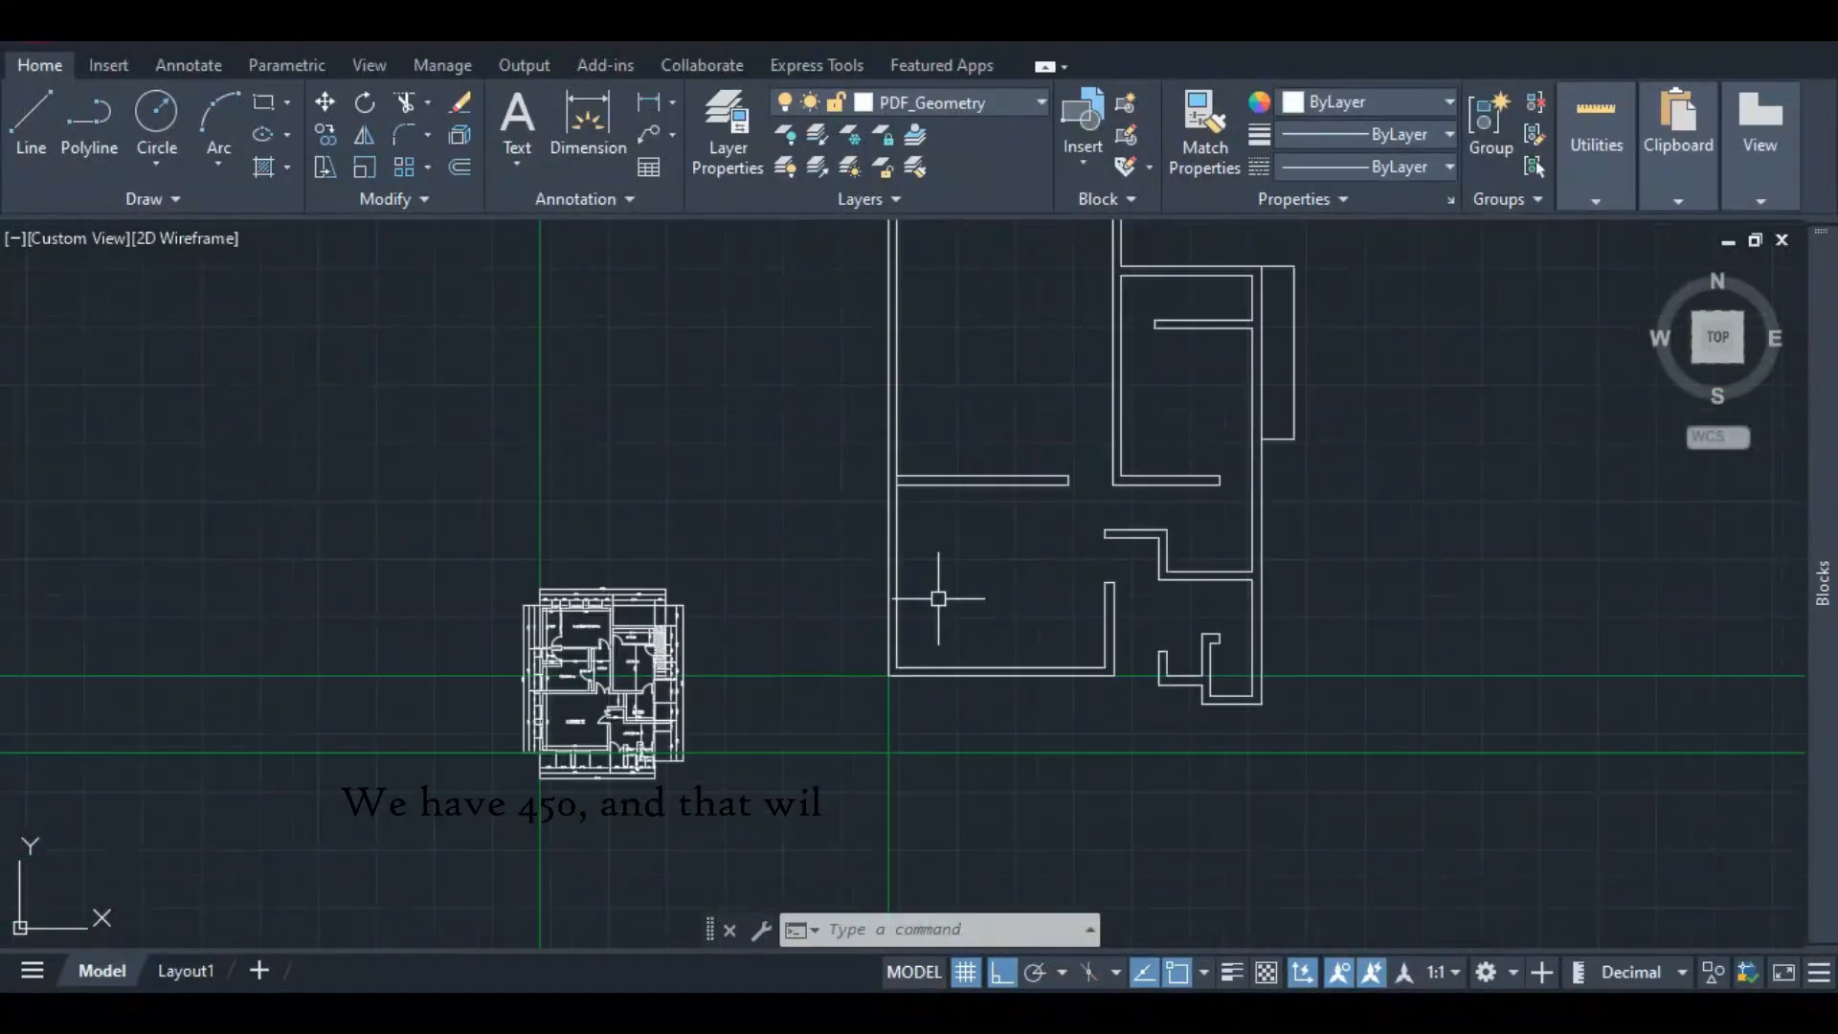
scroll(1037, 468, up, 8)
scroll(1115, 458, up, 2)
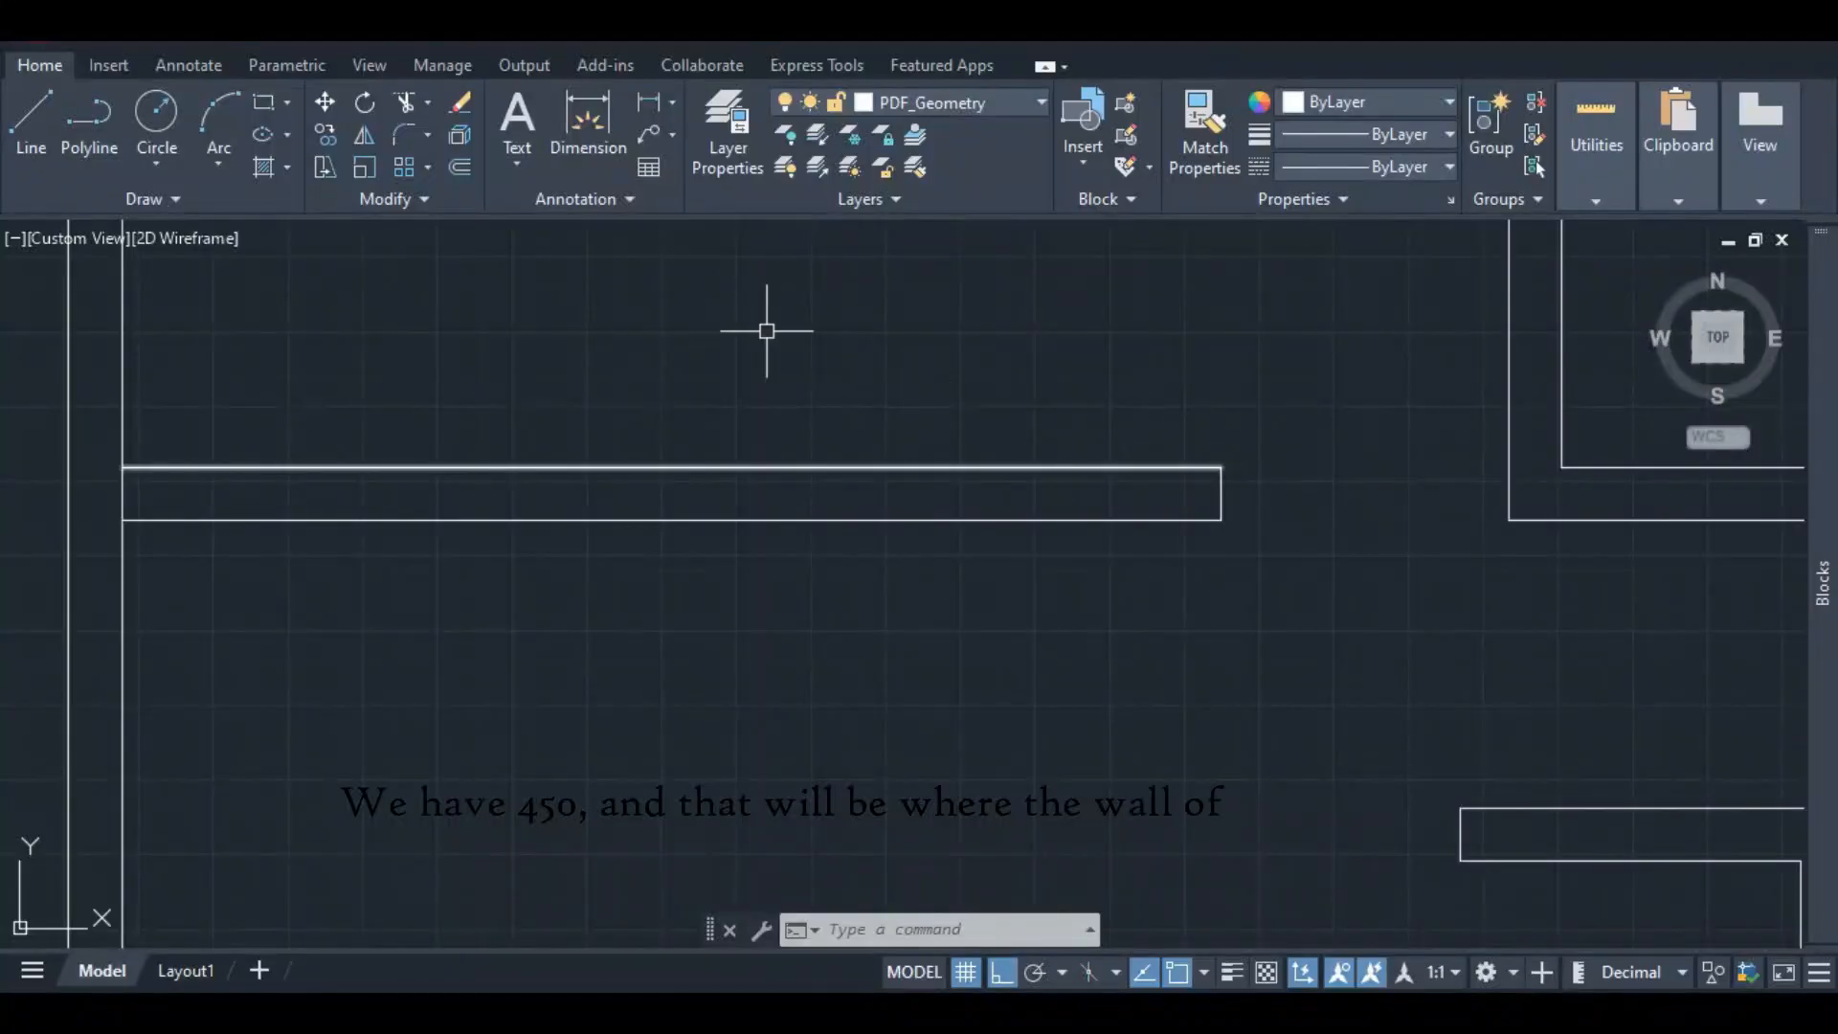
click(31, 120)
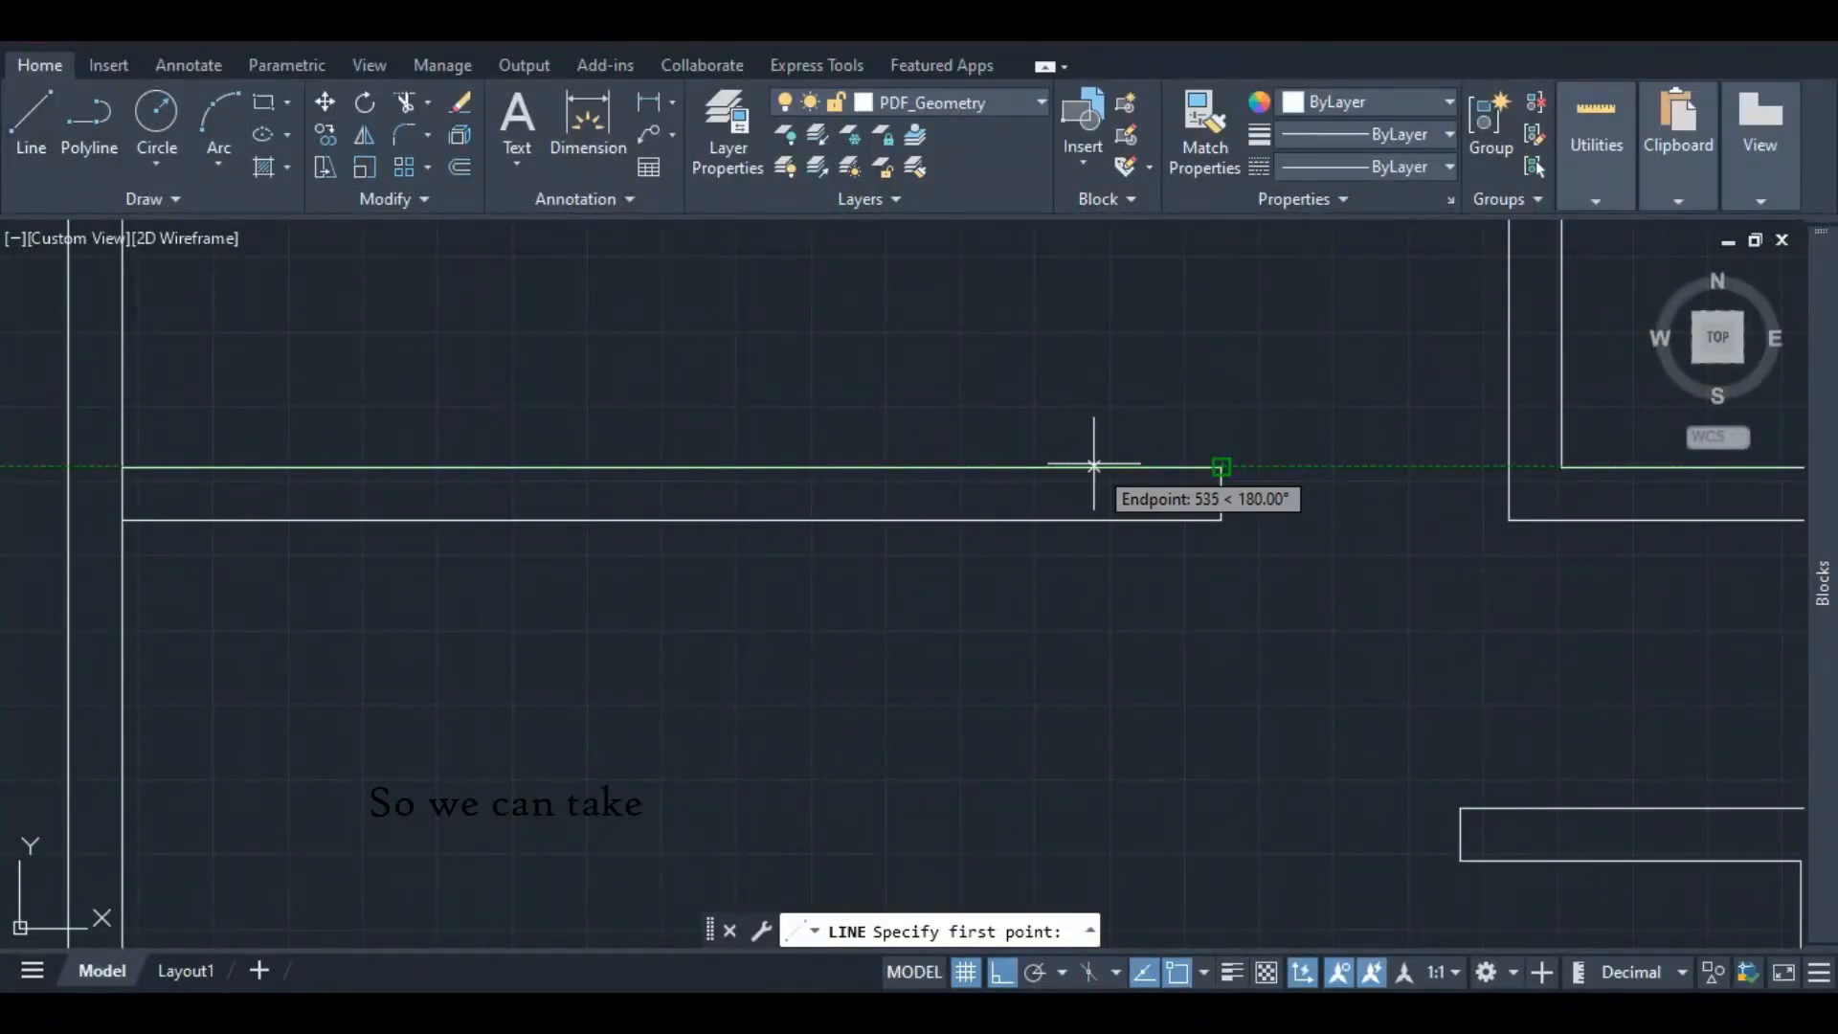
text(450)
key(Return)
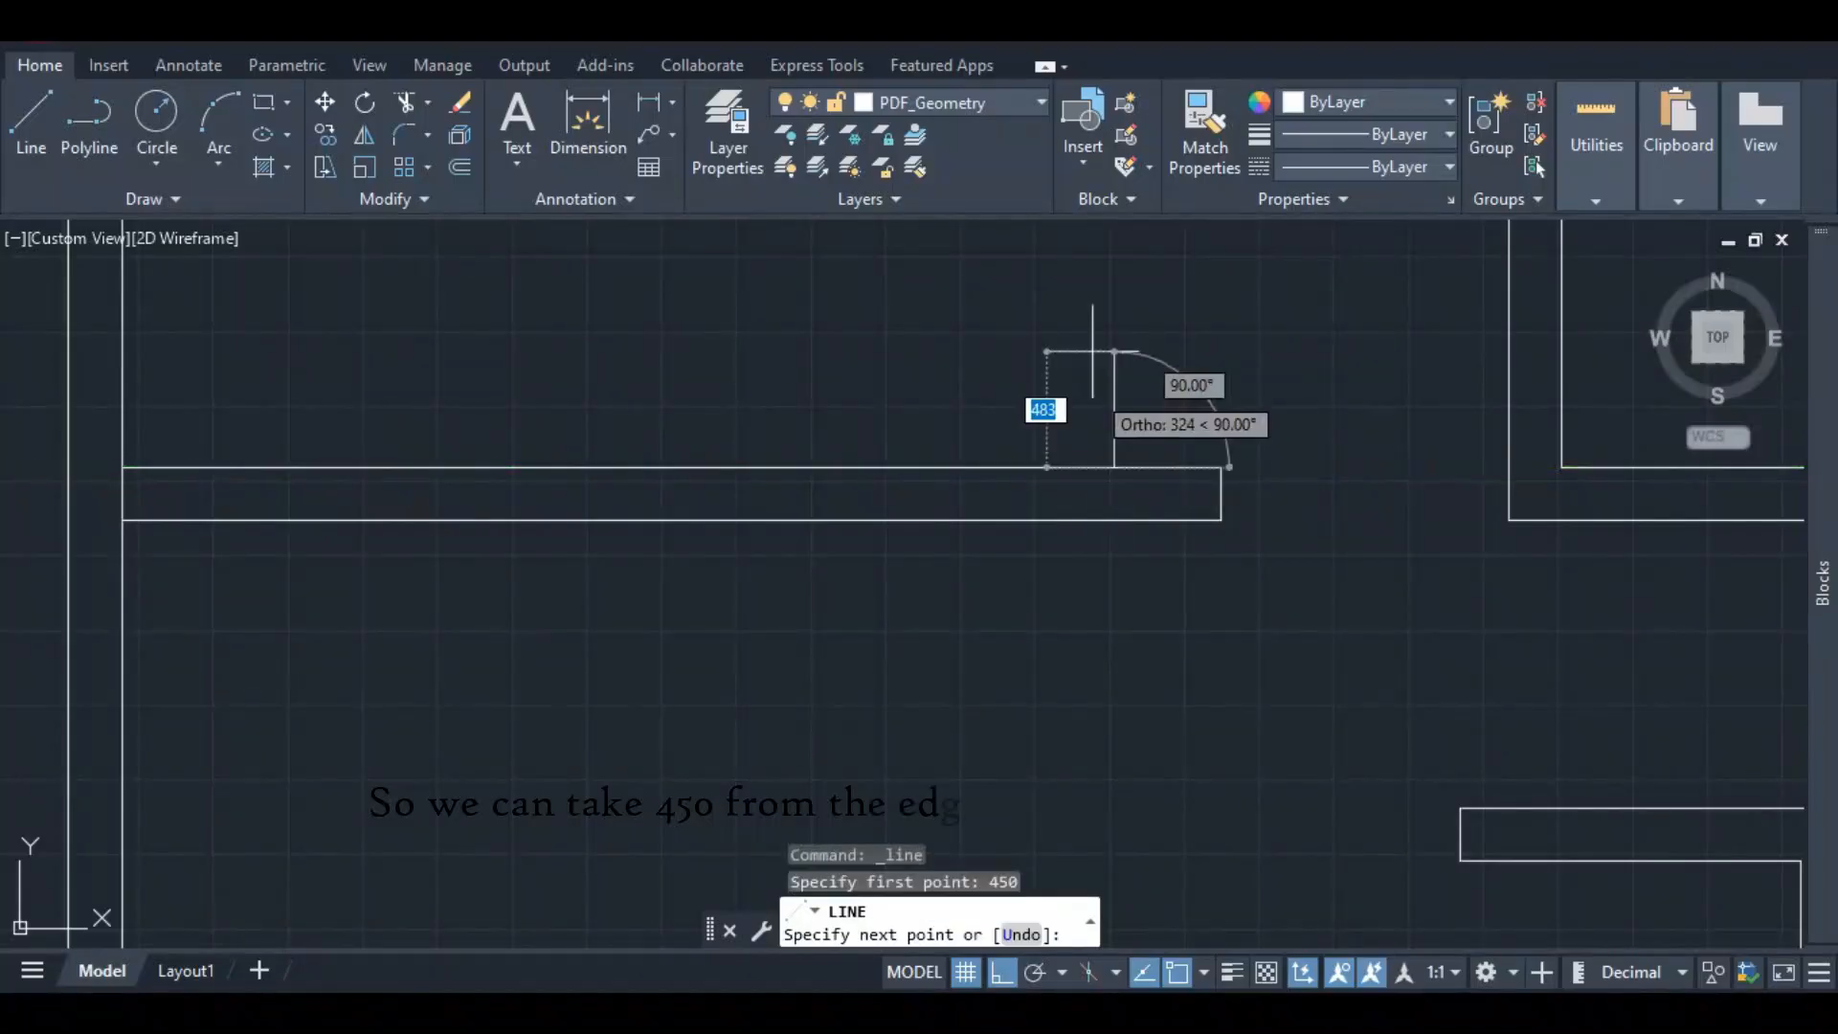
scroll(1080, 343, down, 4)
scroll(1077, 326, down, 5)
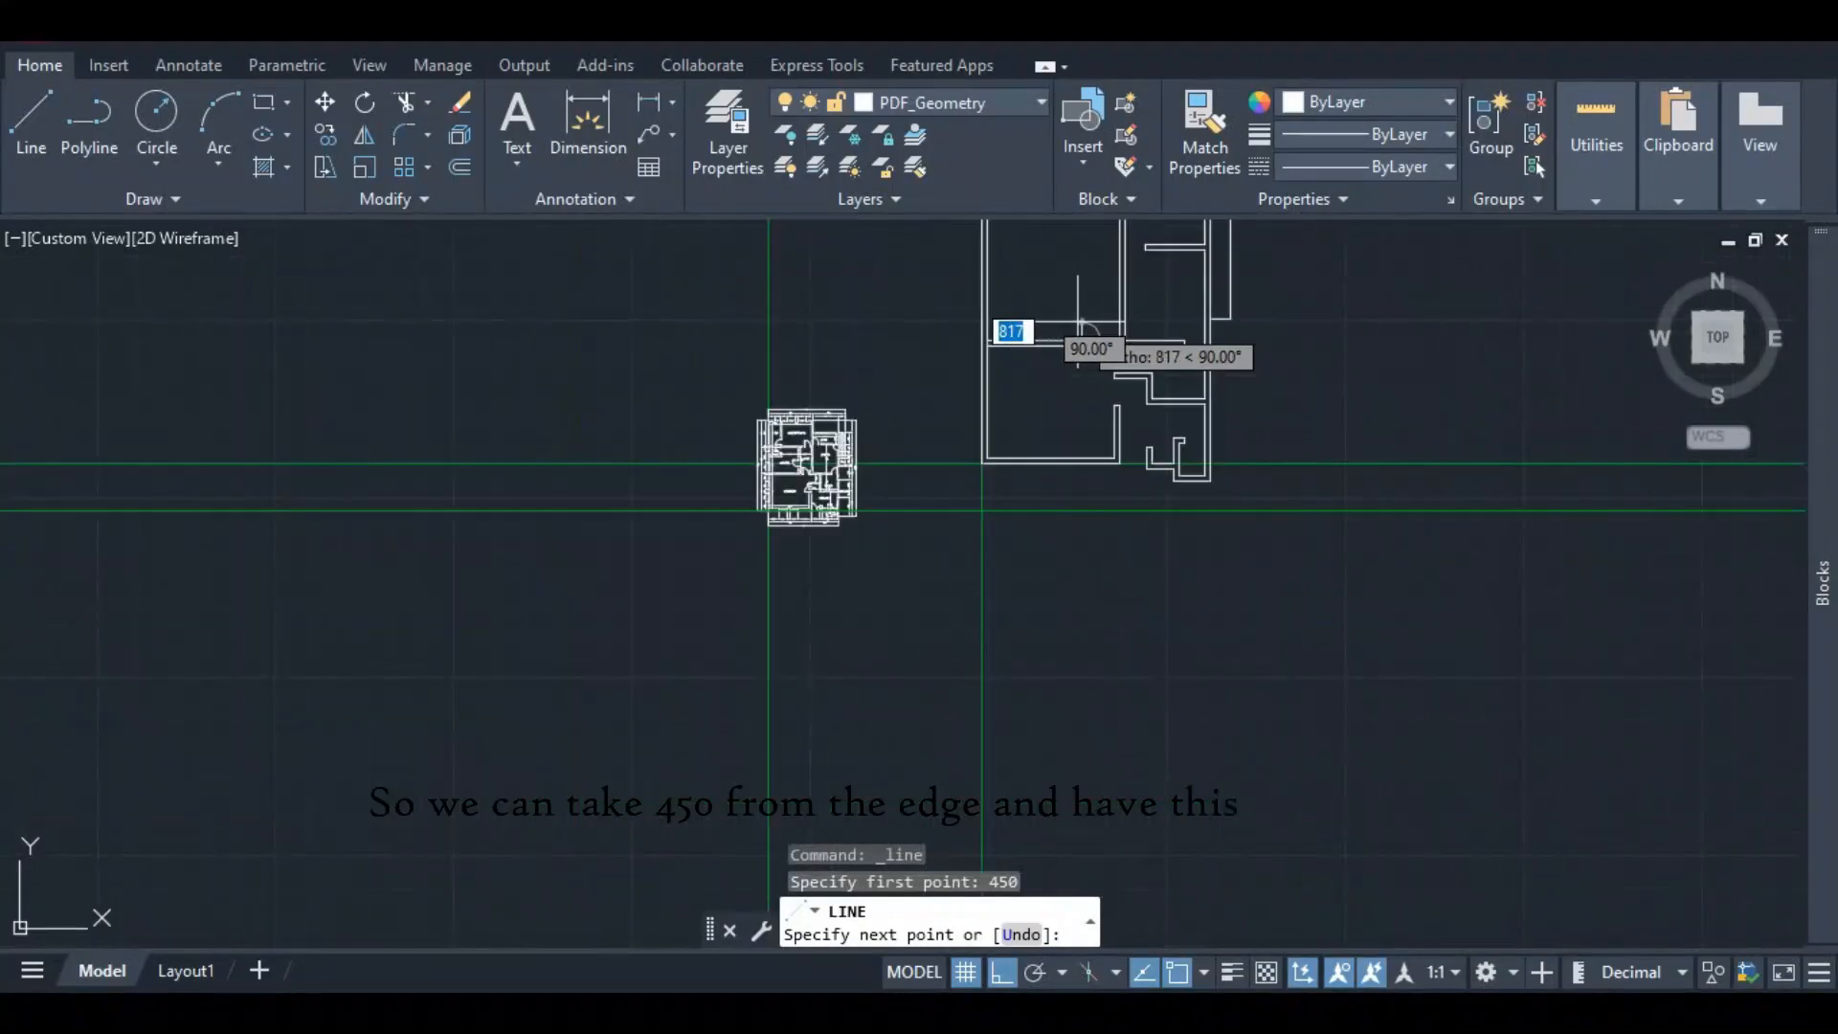
scroll(1074, 314, up, 3)
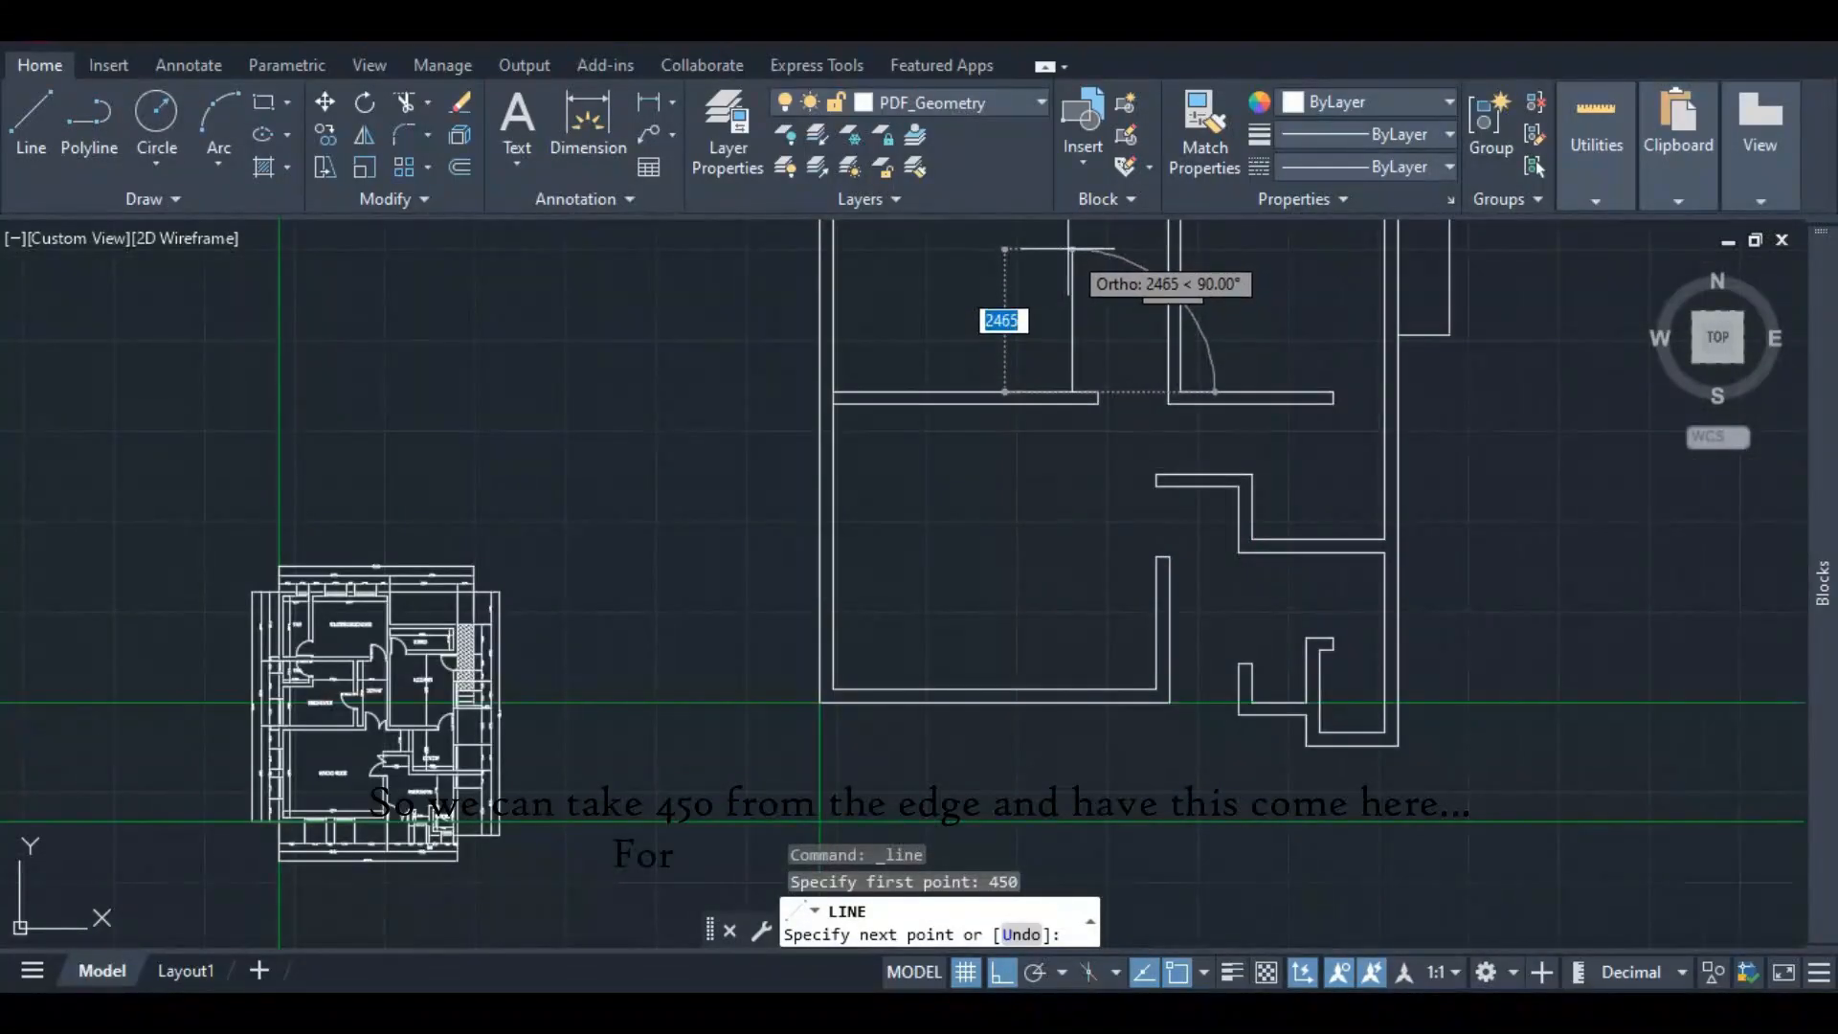
text(100)
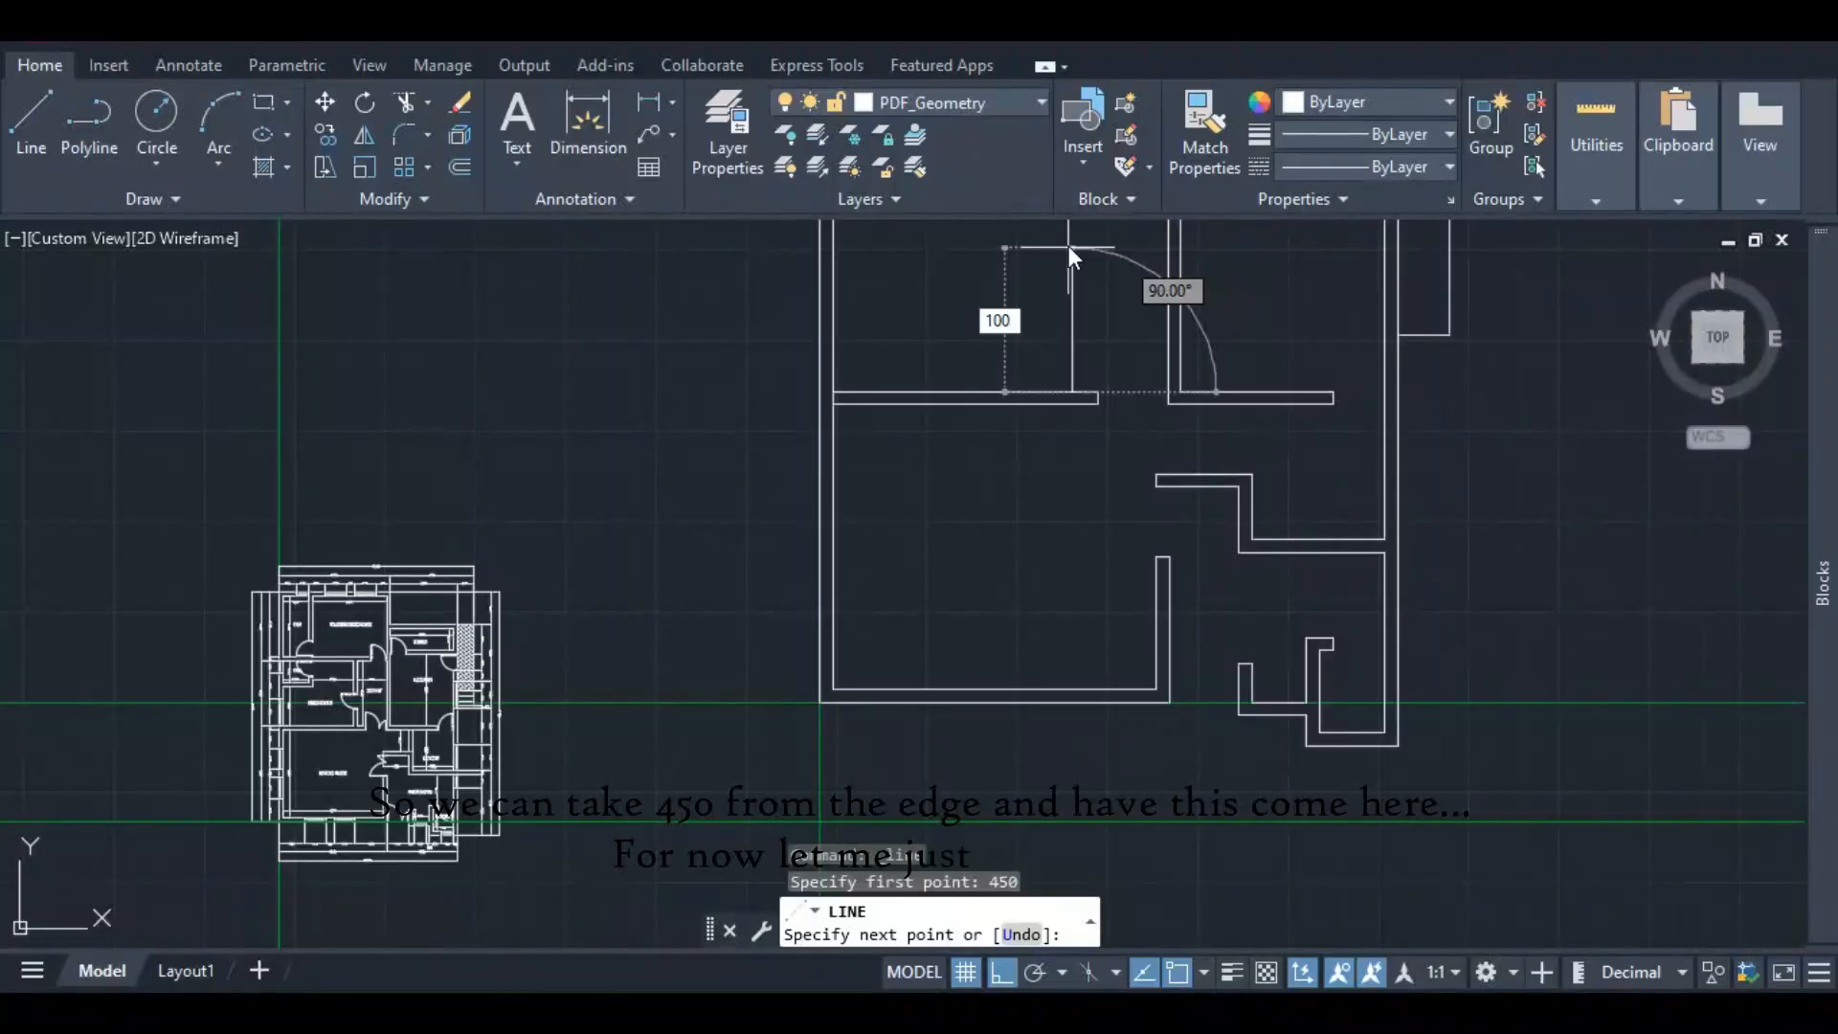
text(0)
key(Return)
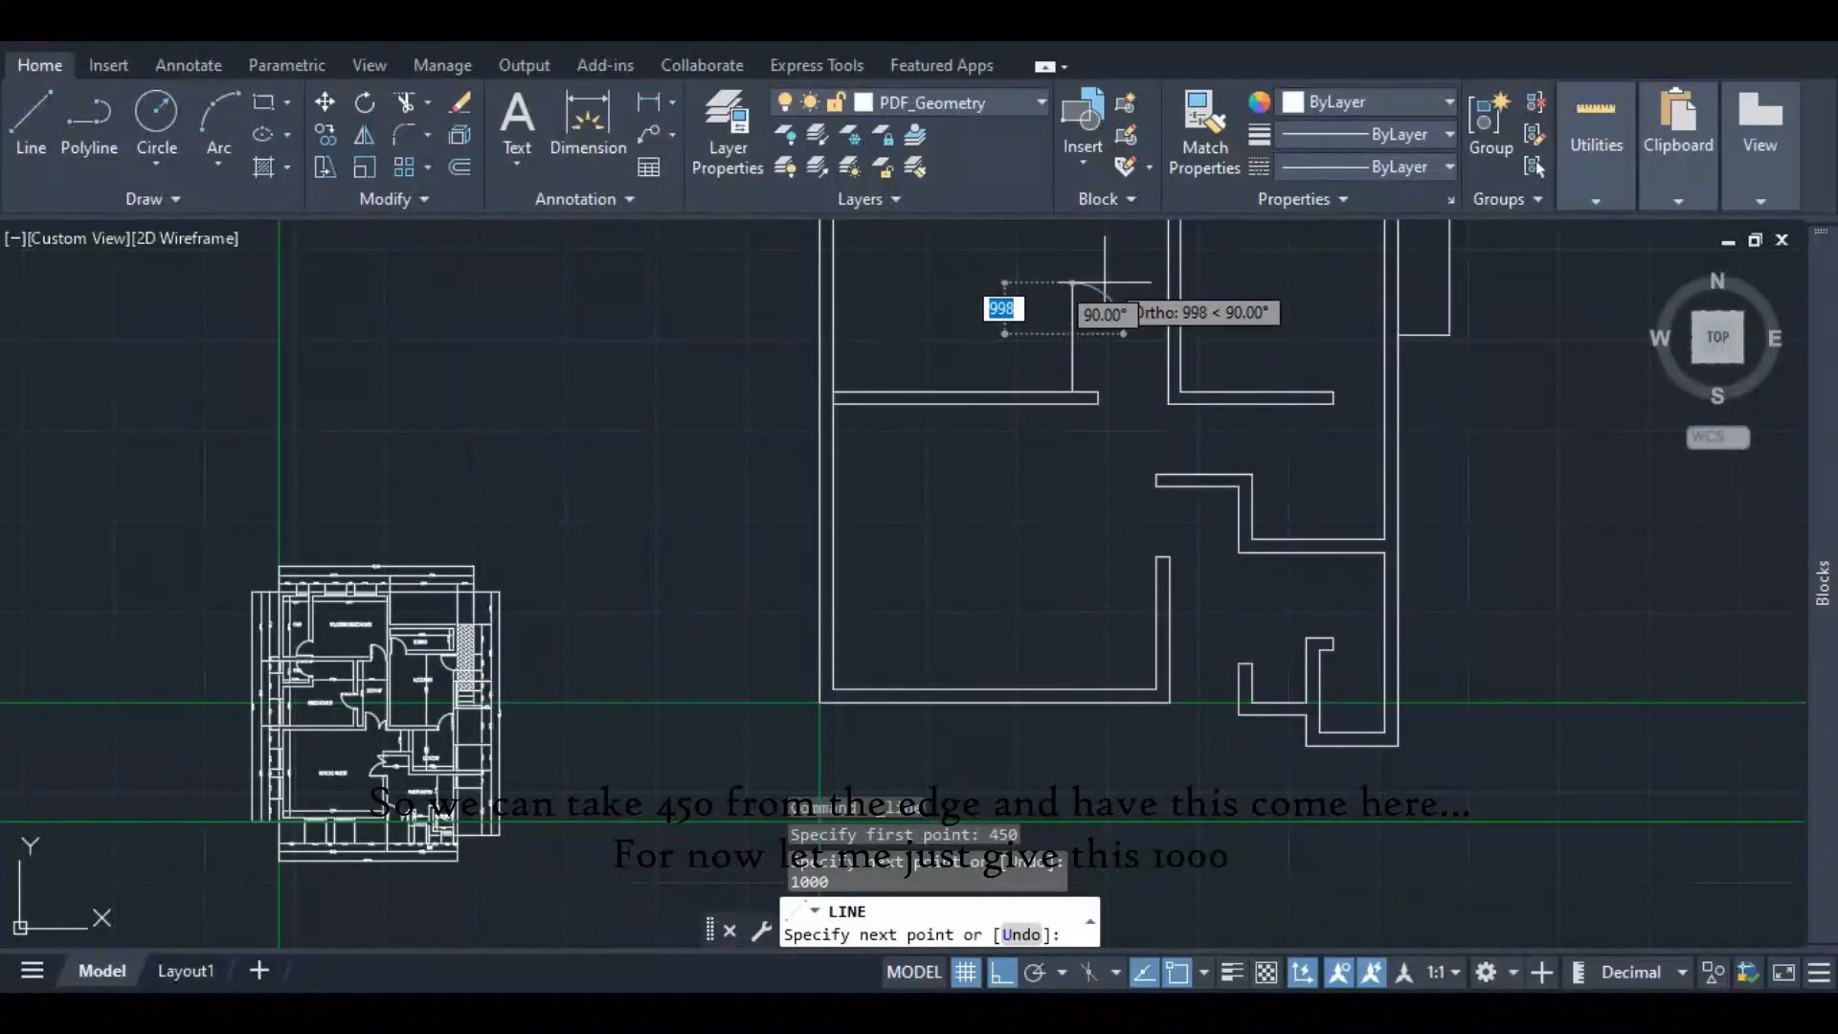
key(Escape)
- Examine the reference plan's short wall between bedroom 1 and the lobby, below the bedroom door, for its length
scroll(1053, 394, down, 5)
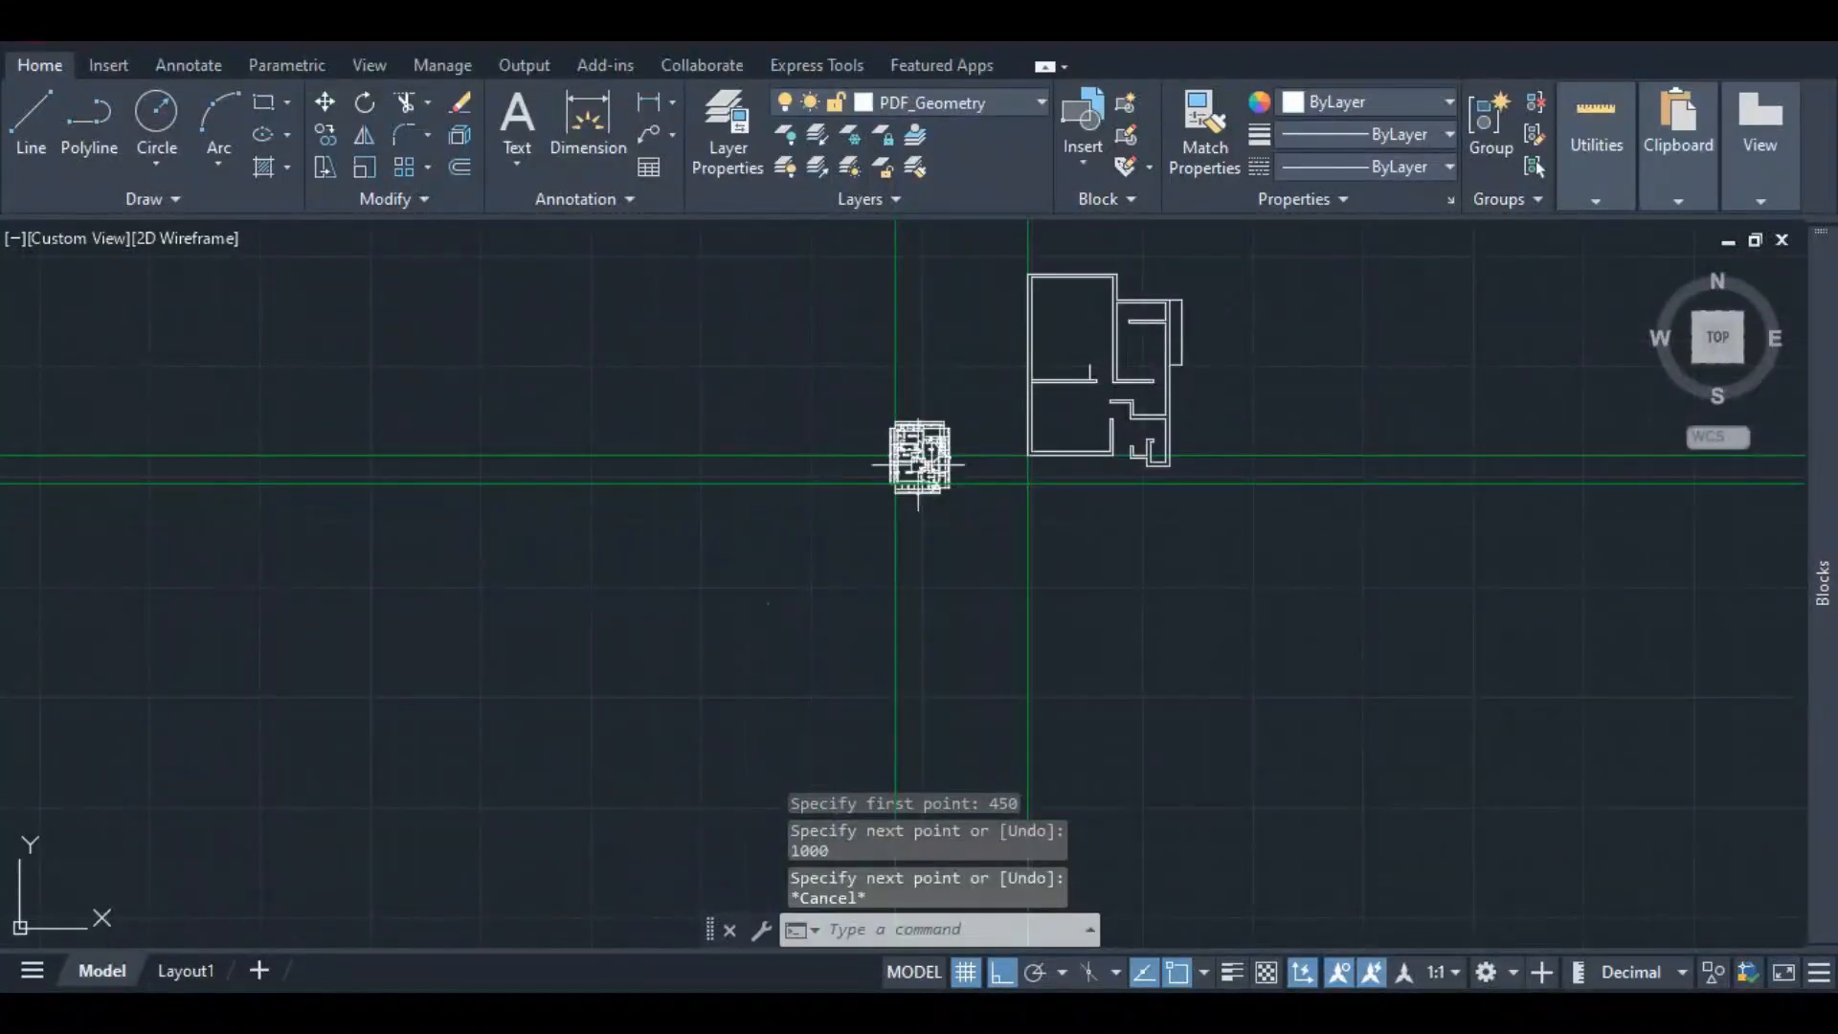
scroll(919, 465, up, 10)
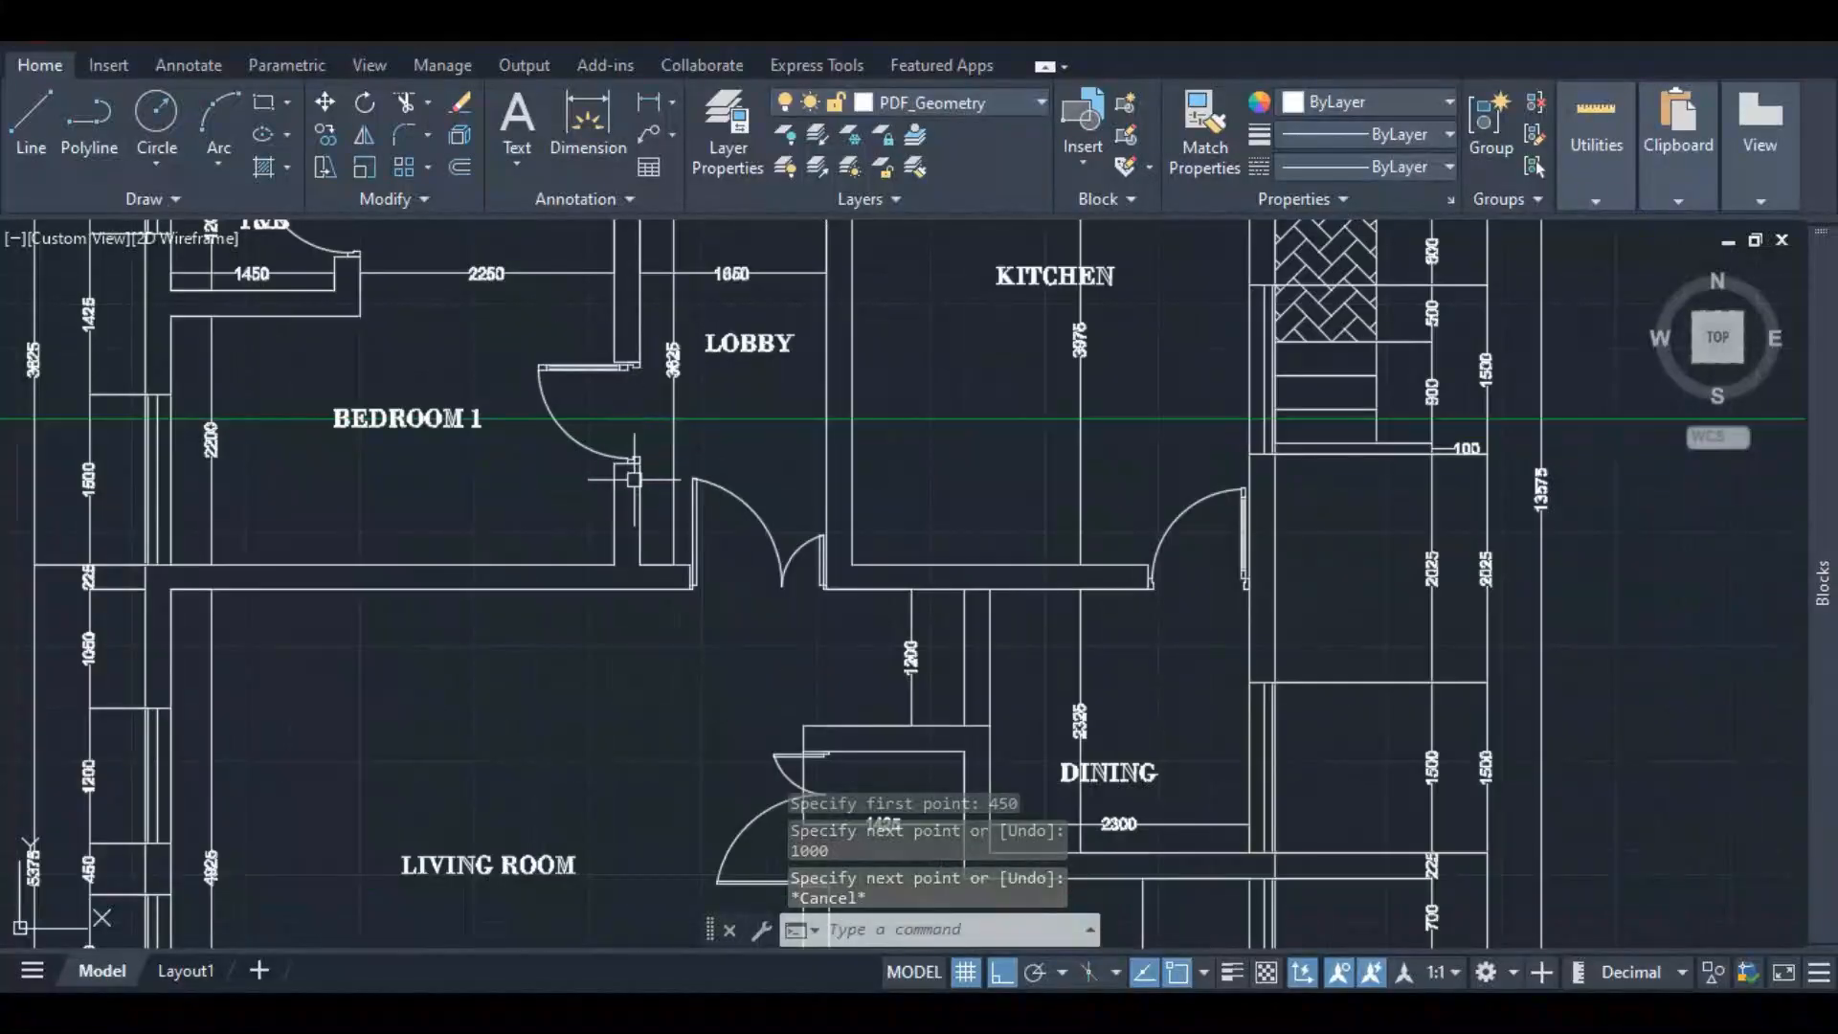
scroll(633, 478, up, 2)
scroll(627, 507, down, 2)
scroll(622, 527, up, 2)
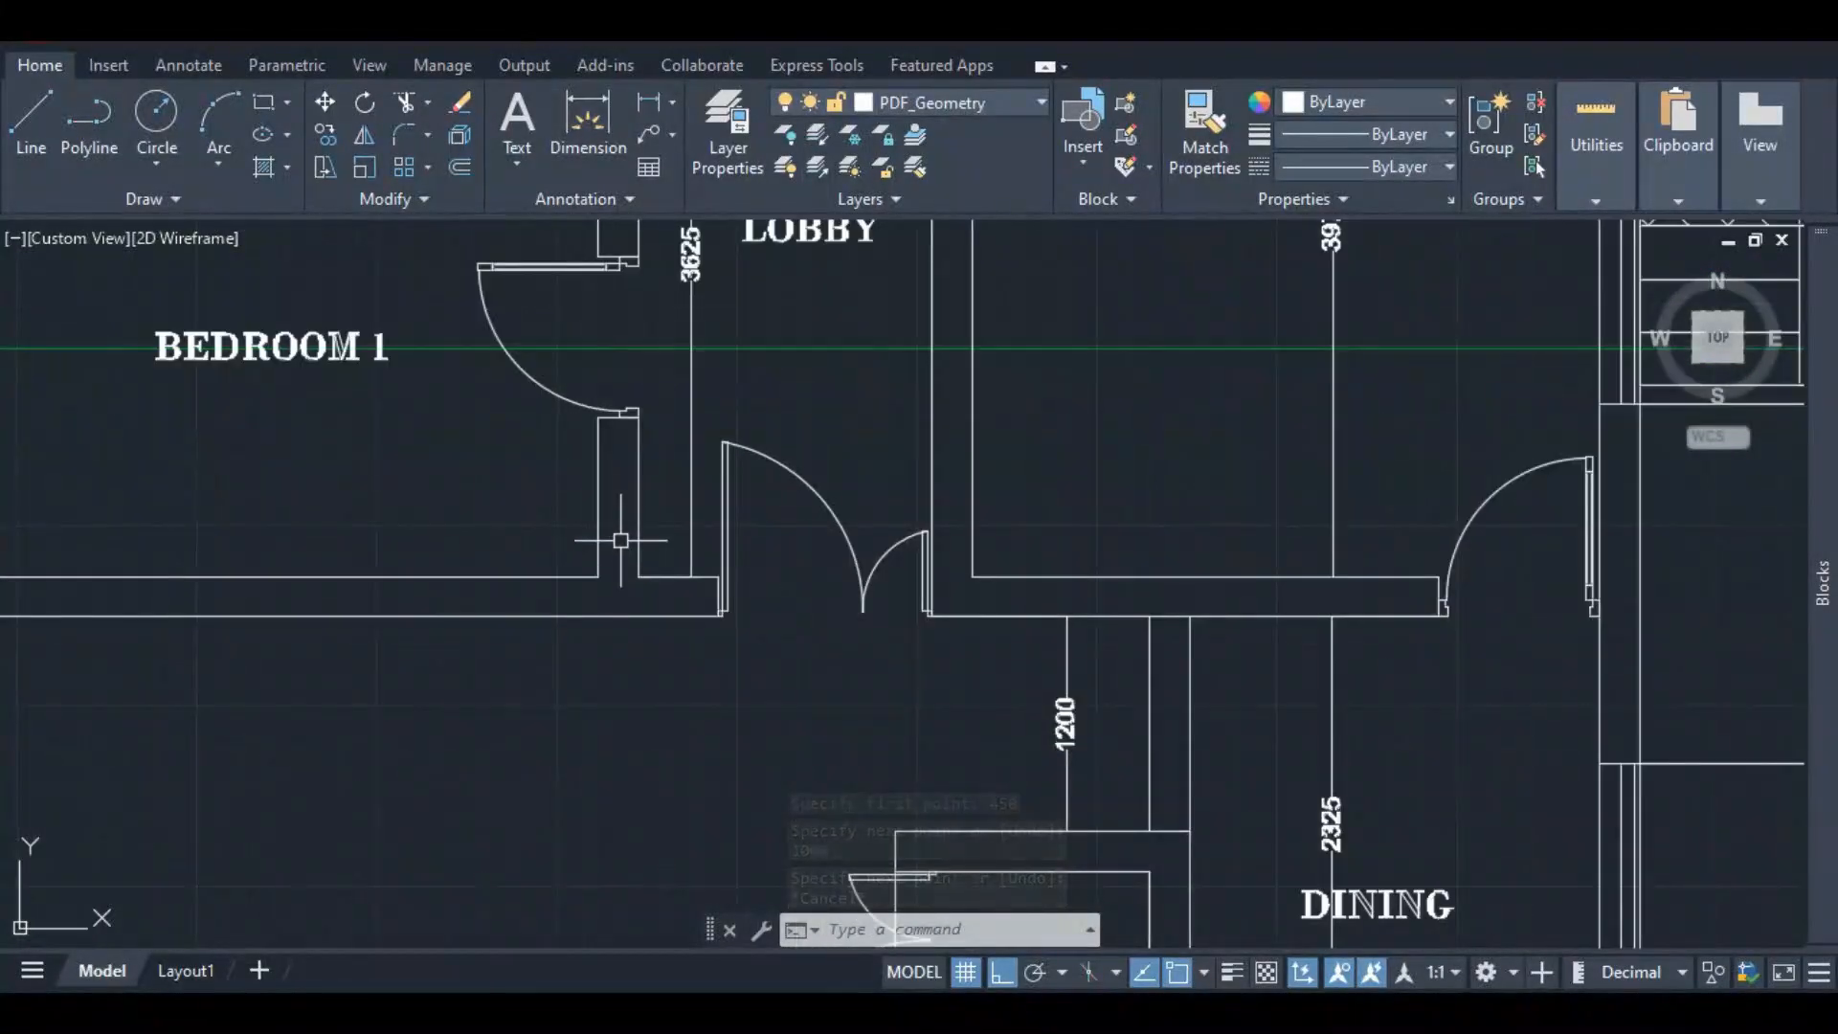
scroll(617, 532, down, 2)
scroll(633, 505, down, 3)
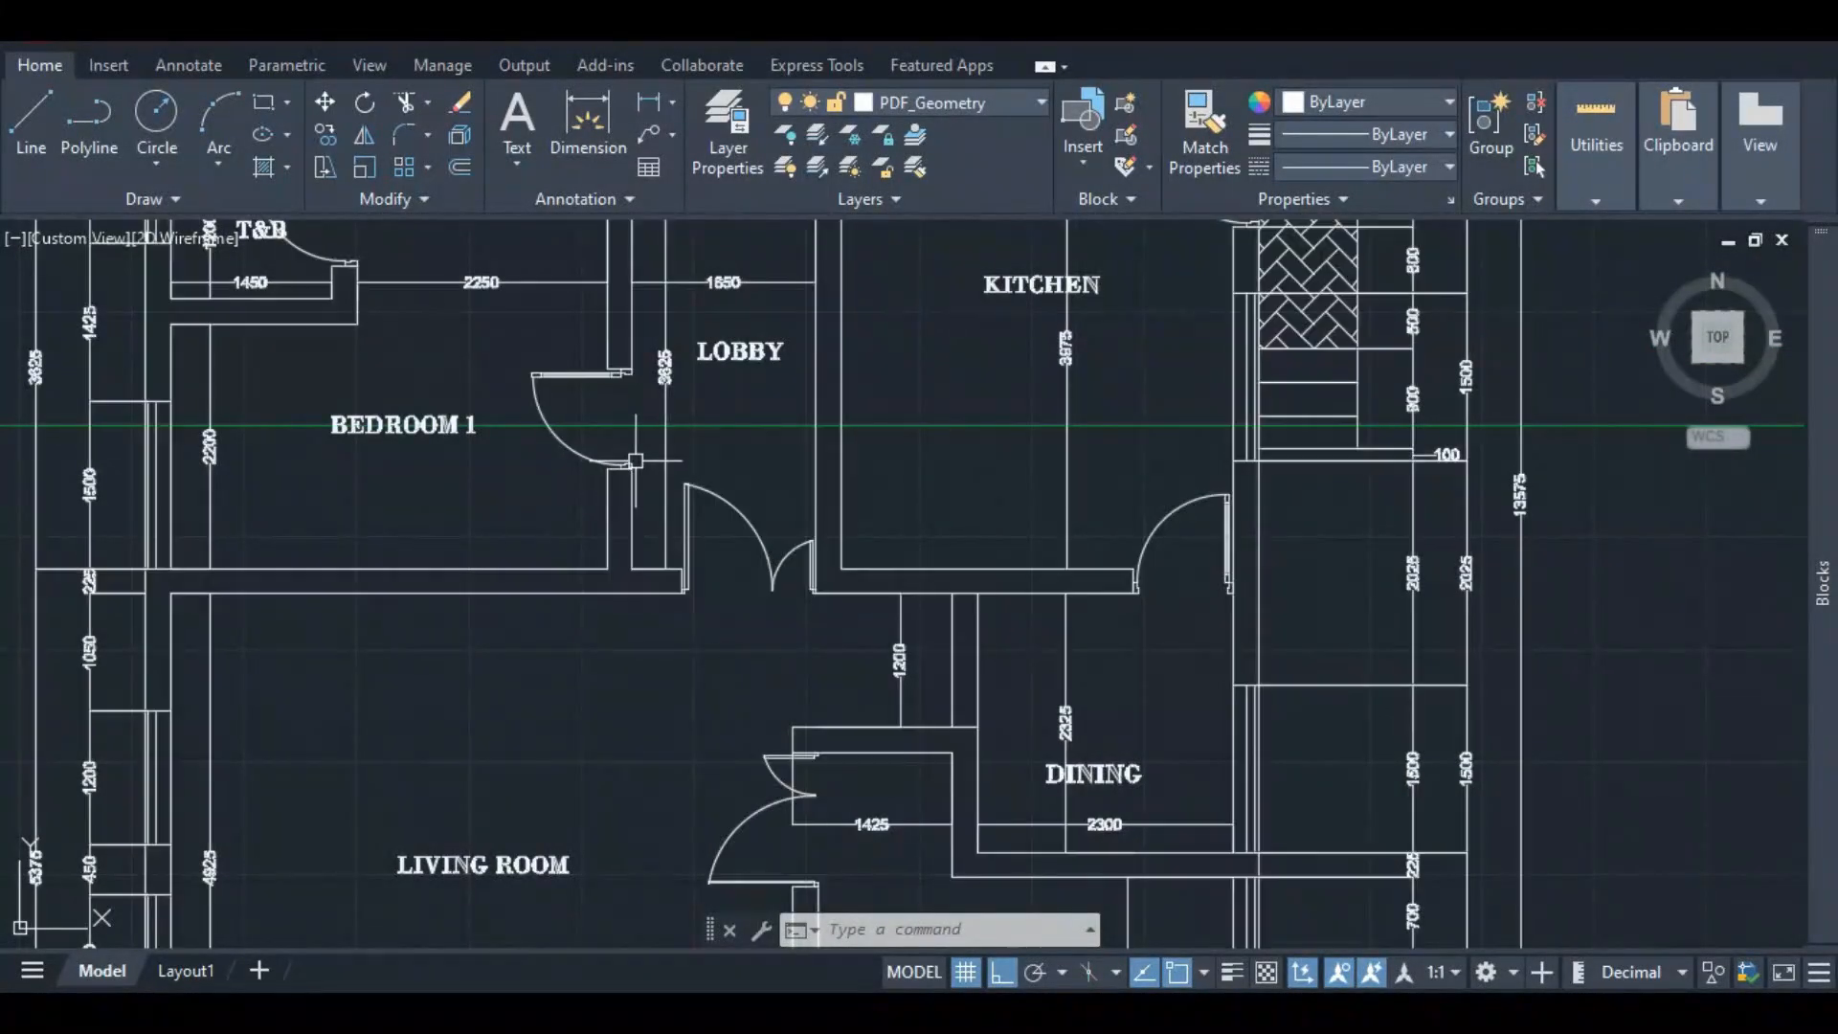
scroll(610, 468, up, 2)
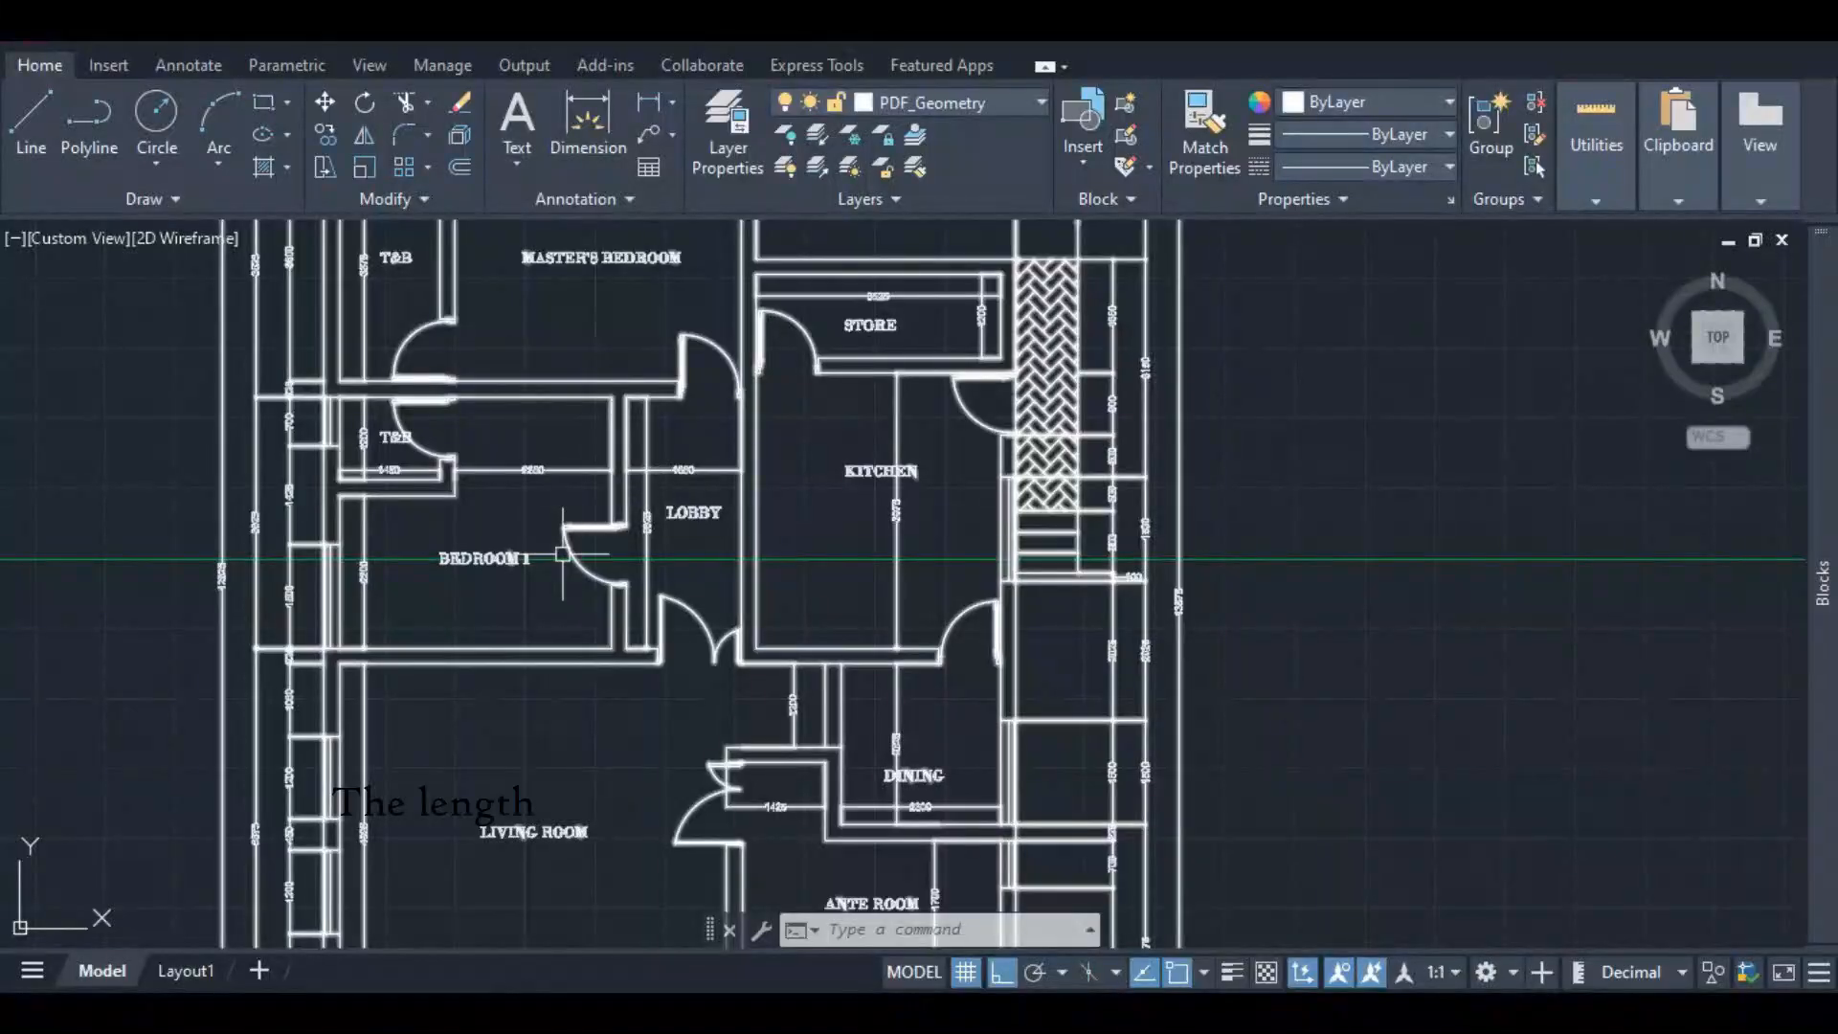
scroll(392, 572, up, 2)
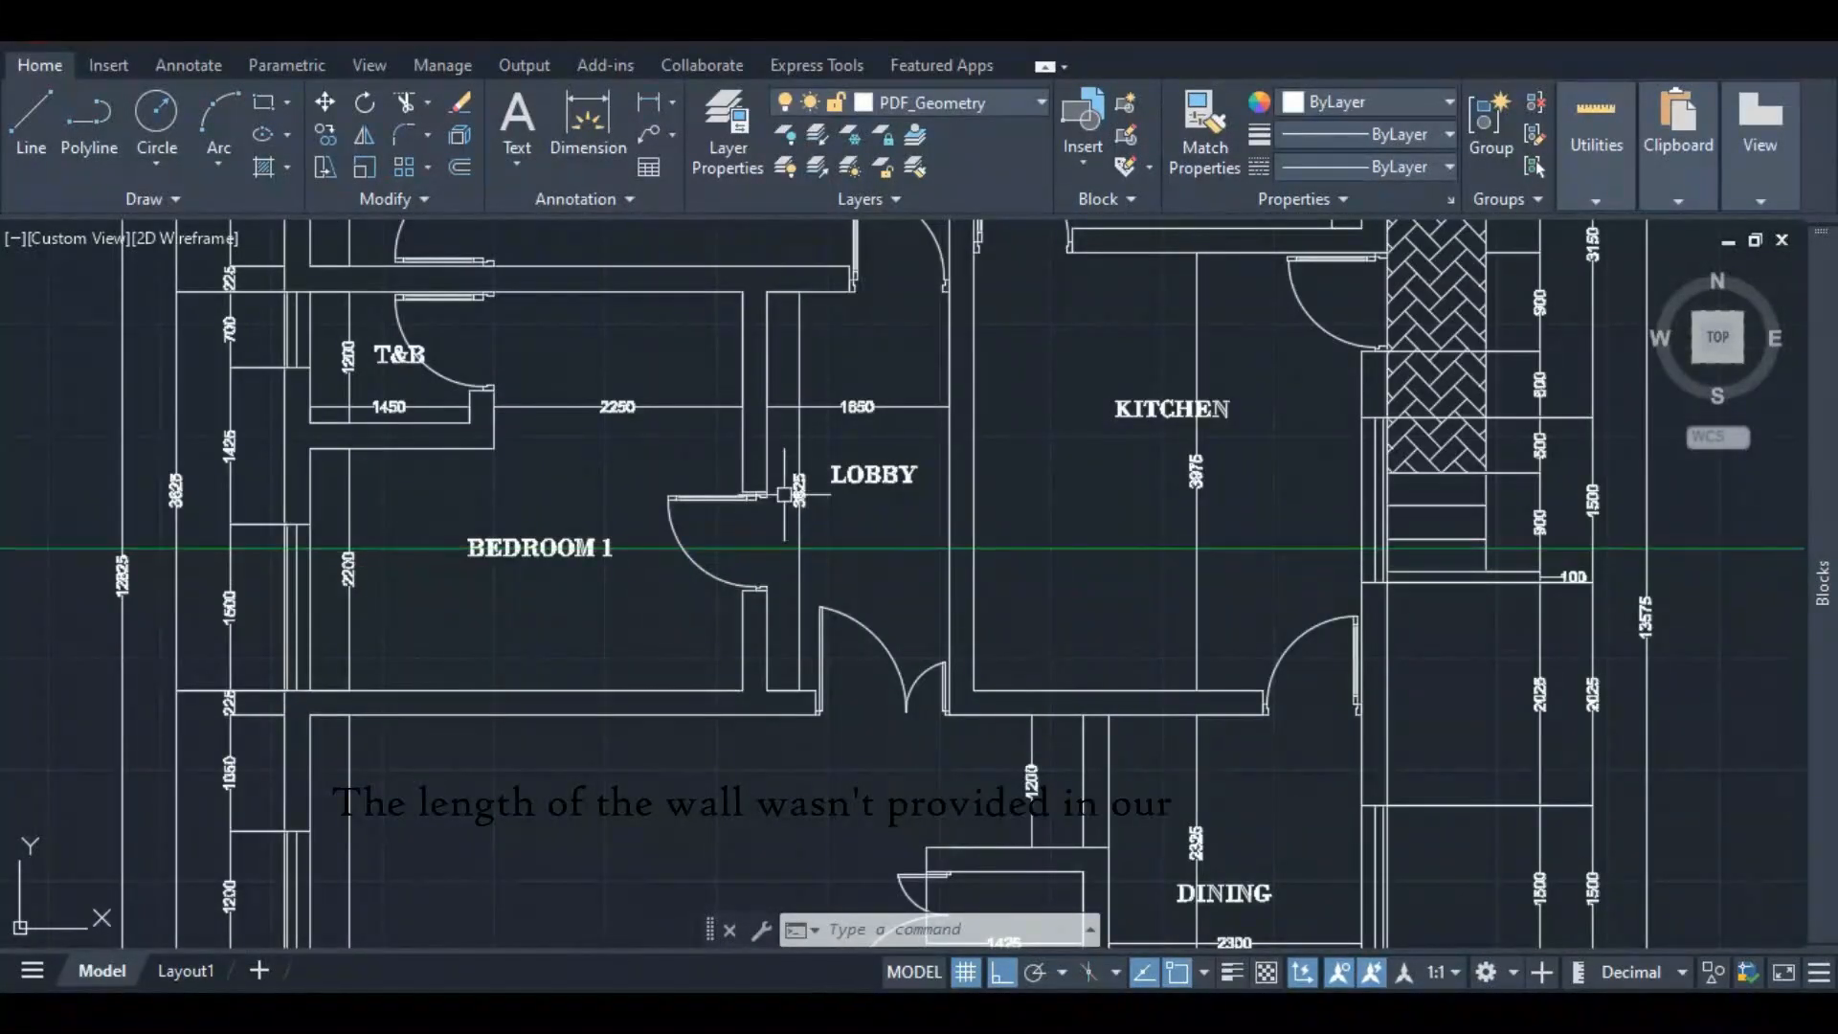
scroll(758, 652, up, 4)
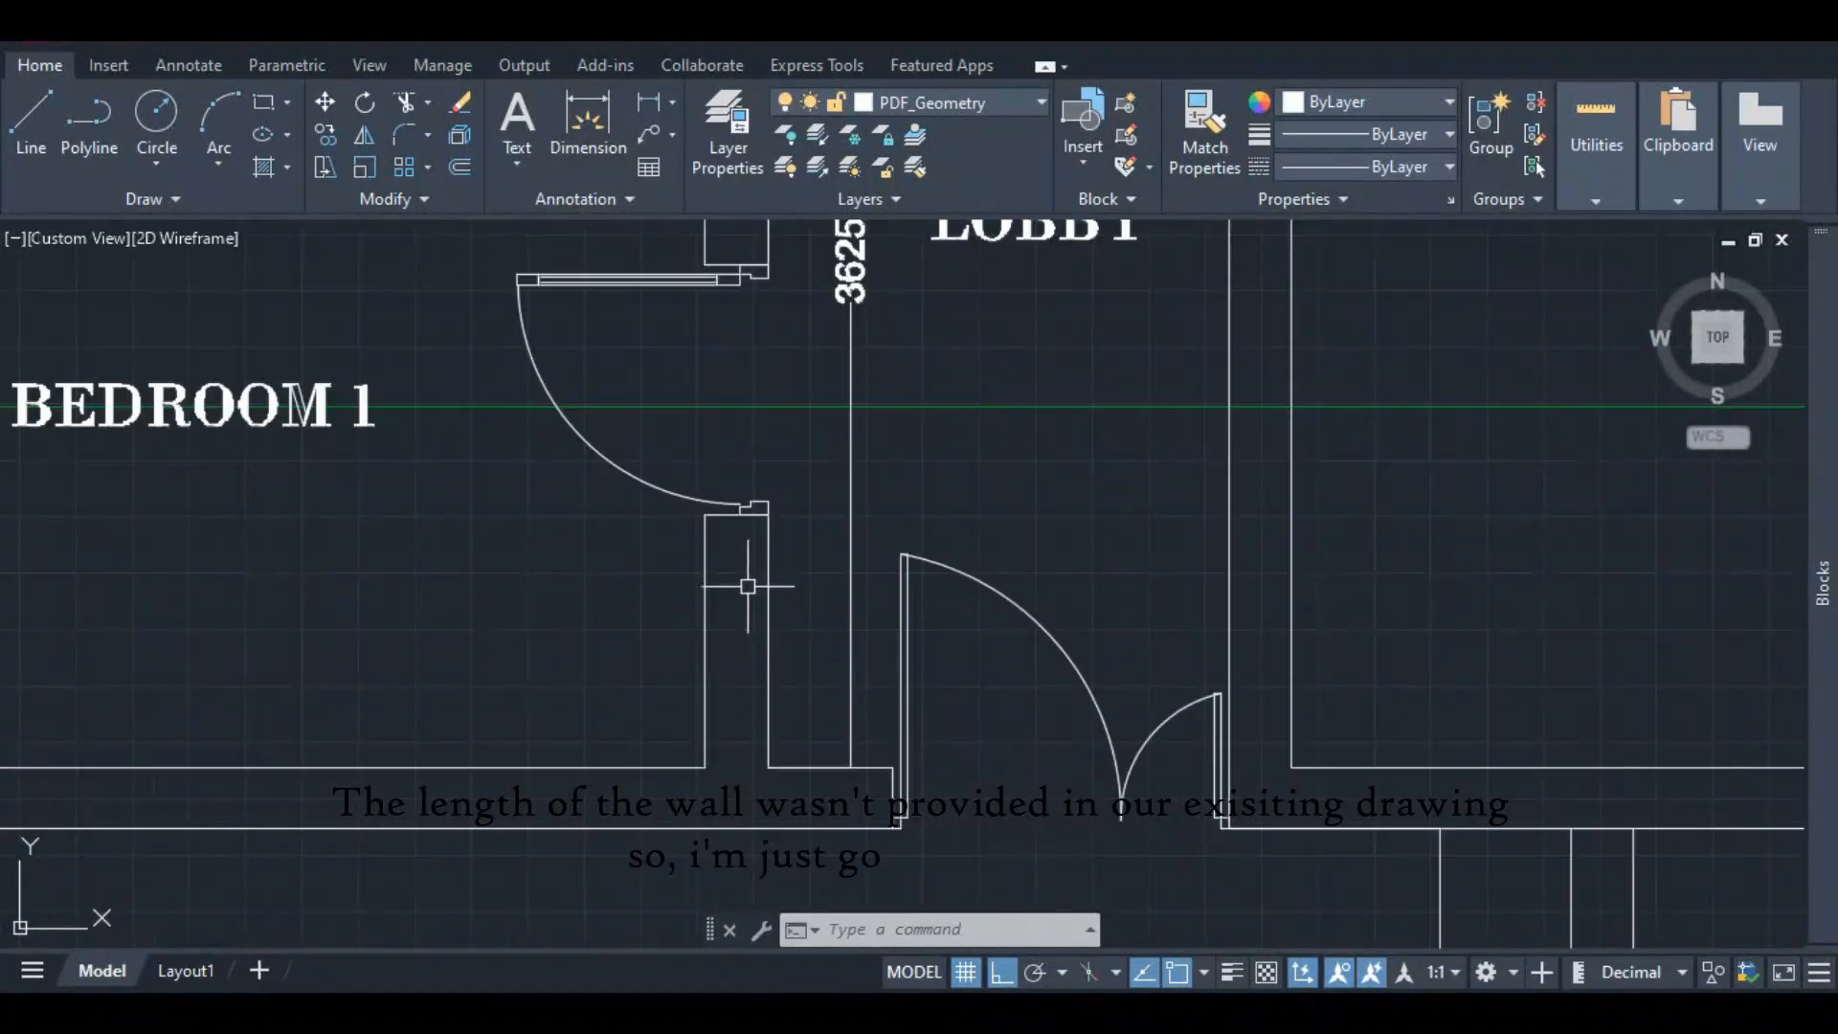
- Stretch the new vertical line's upper end up by 125 and copy the line 225 to the left as the other wall face
scroll(738, 575, down, 5)
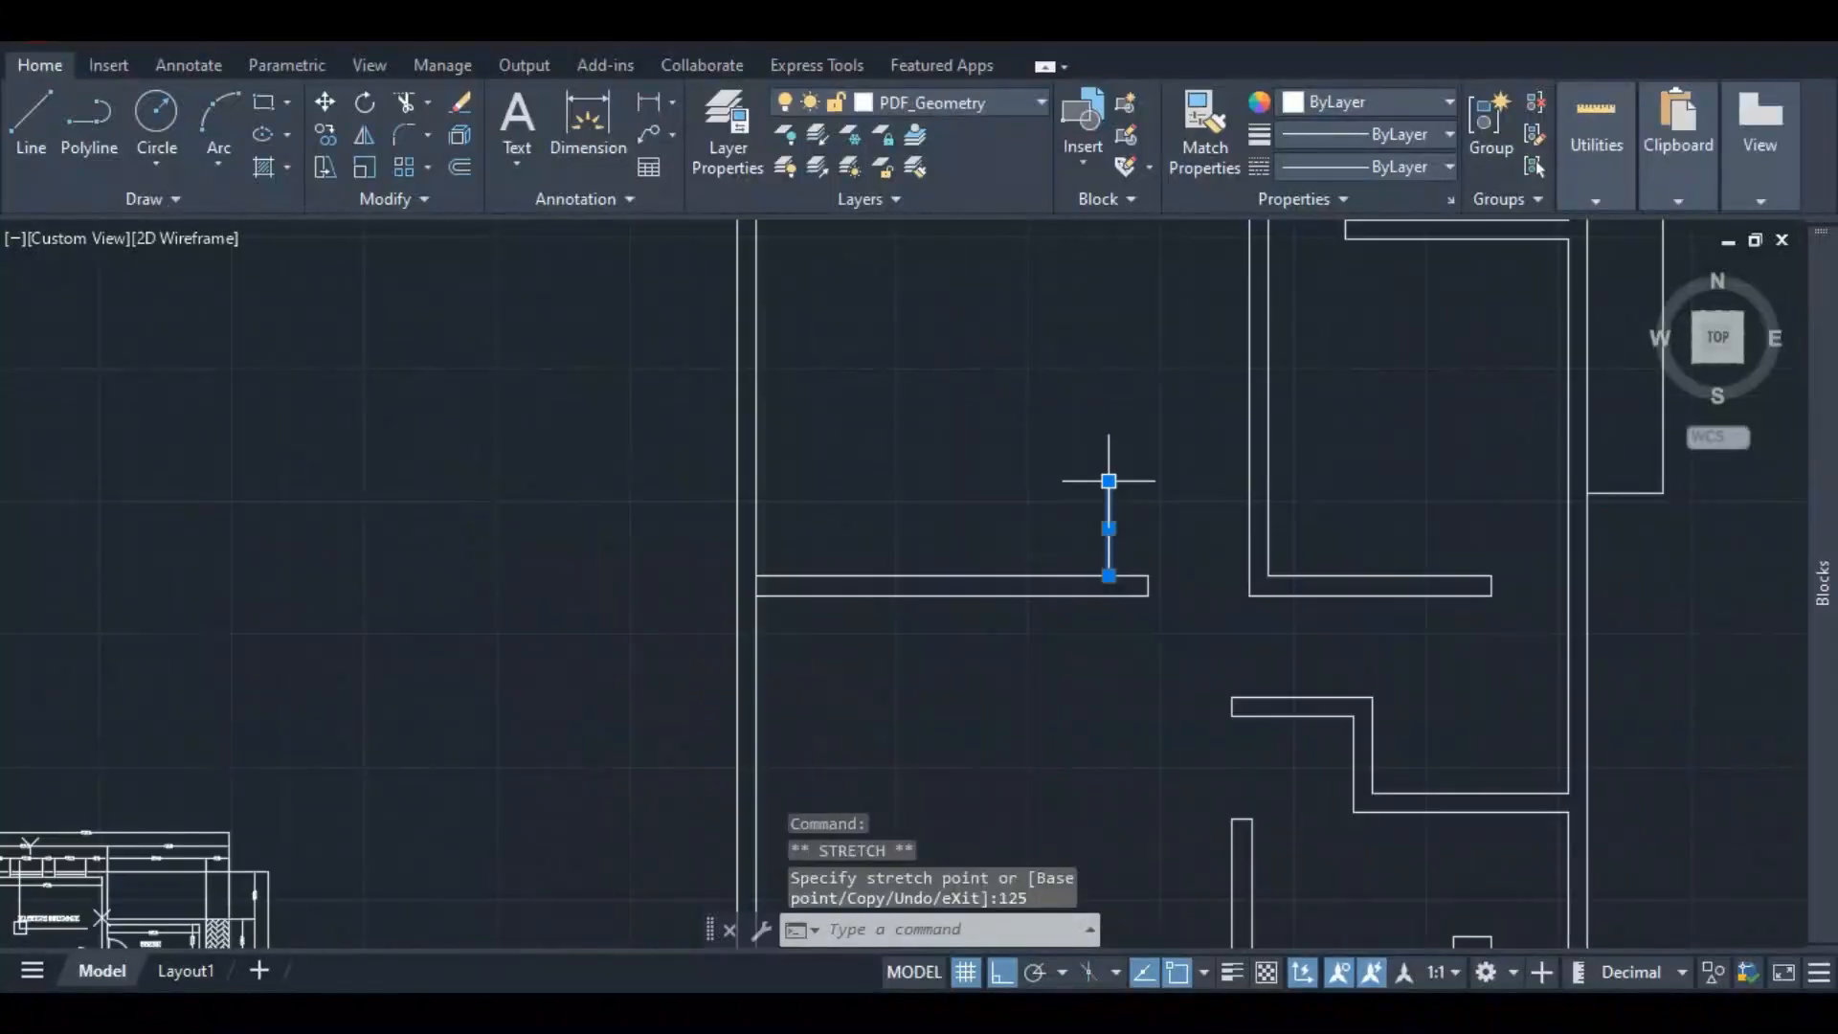
right_click(1166, 507)
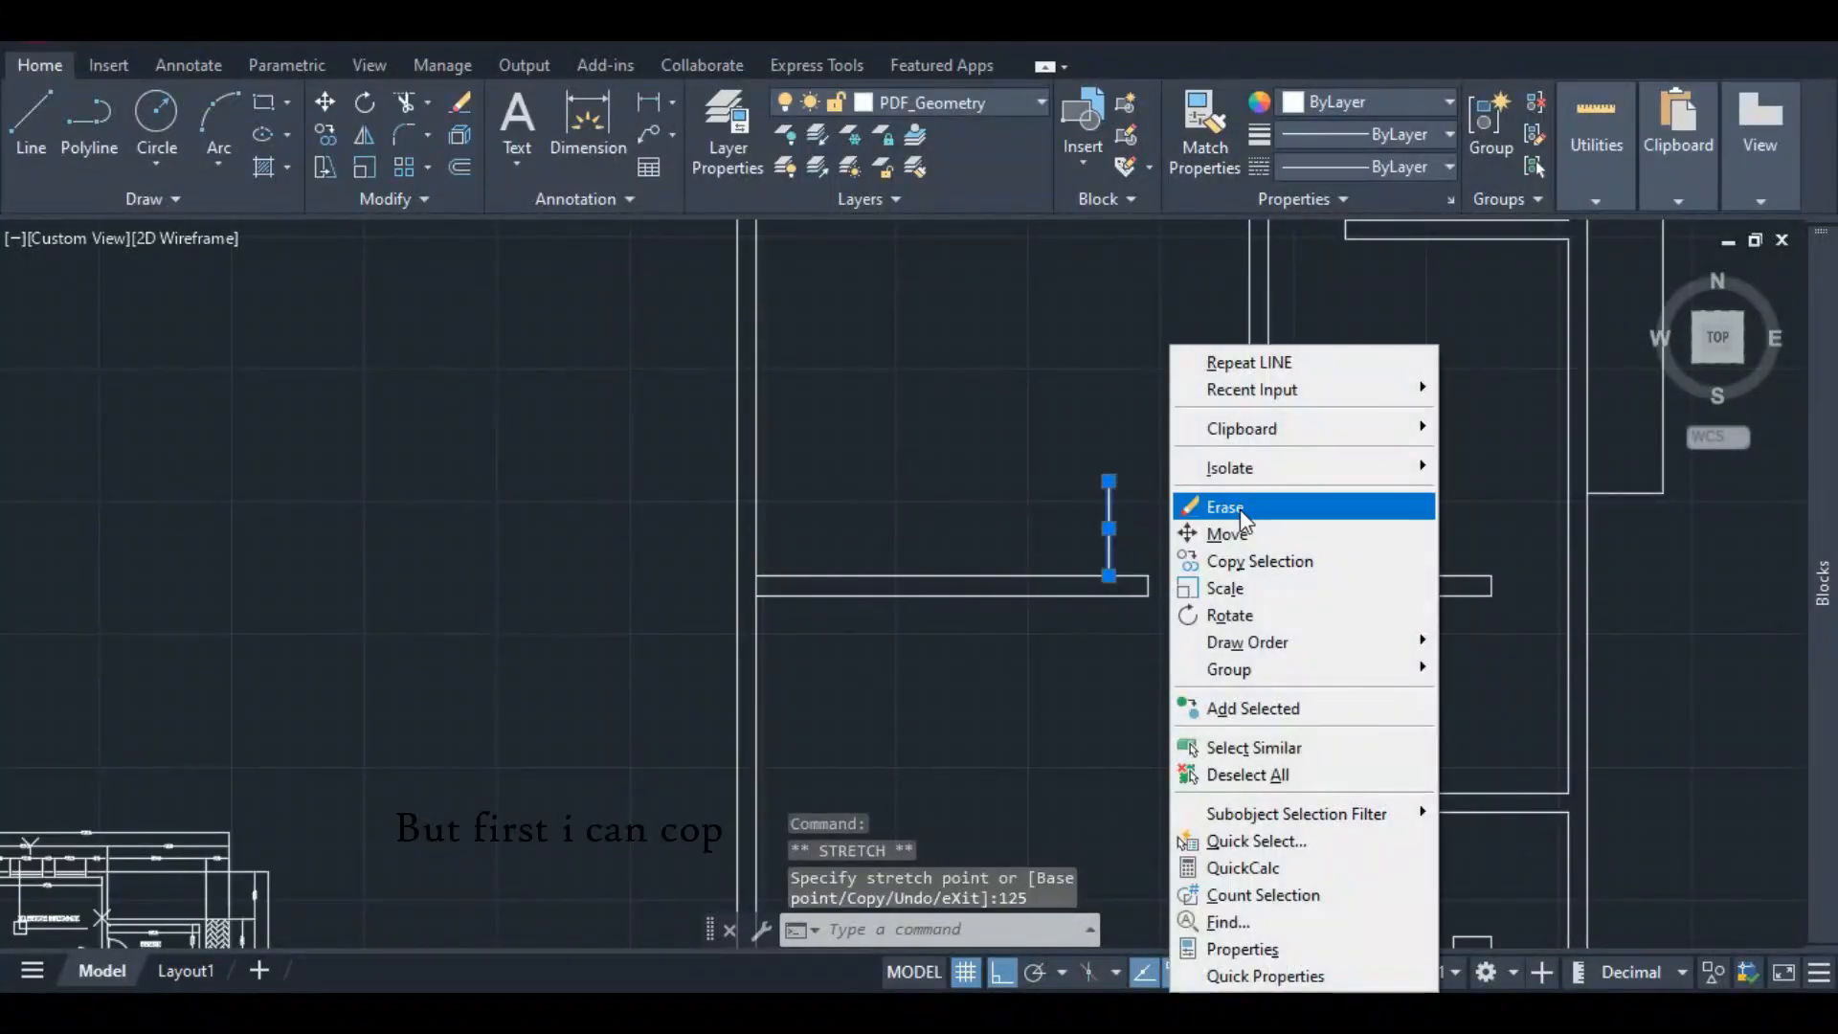
click(1243, 564)
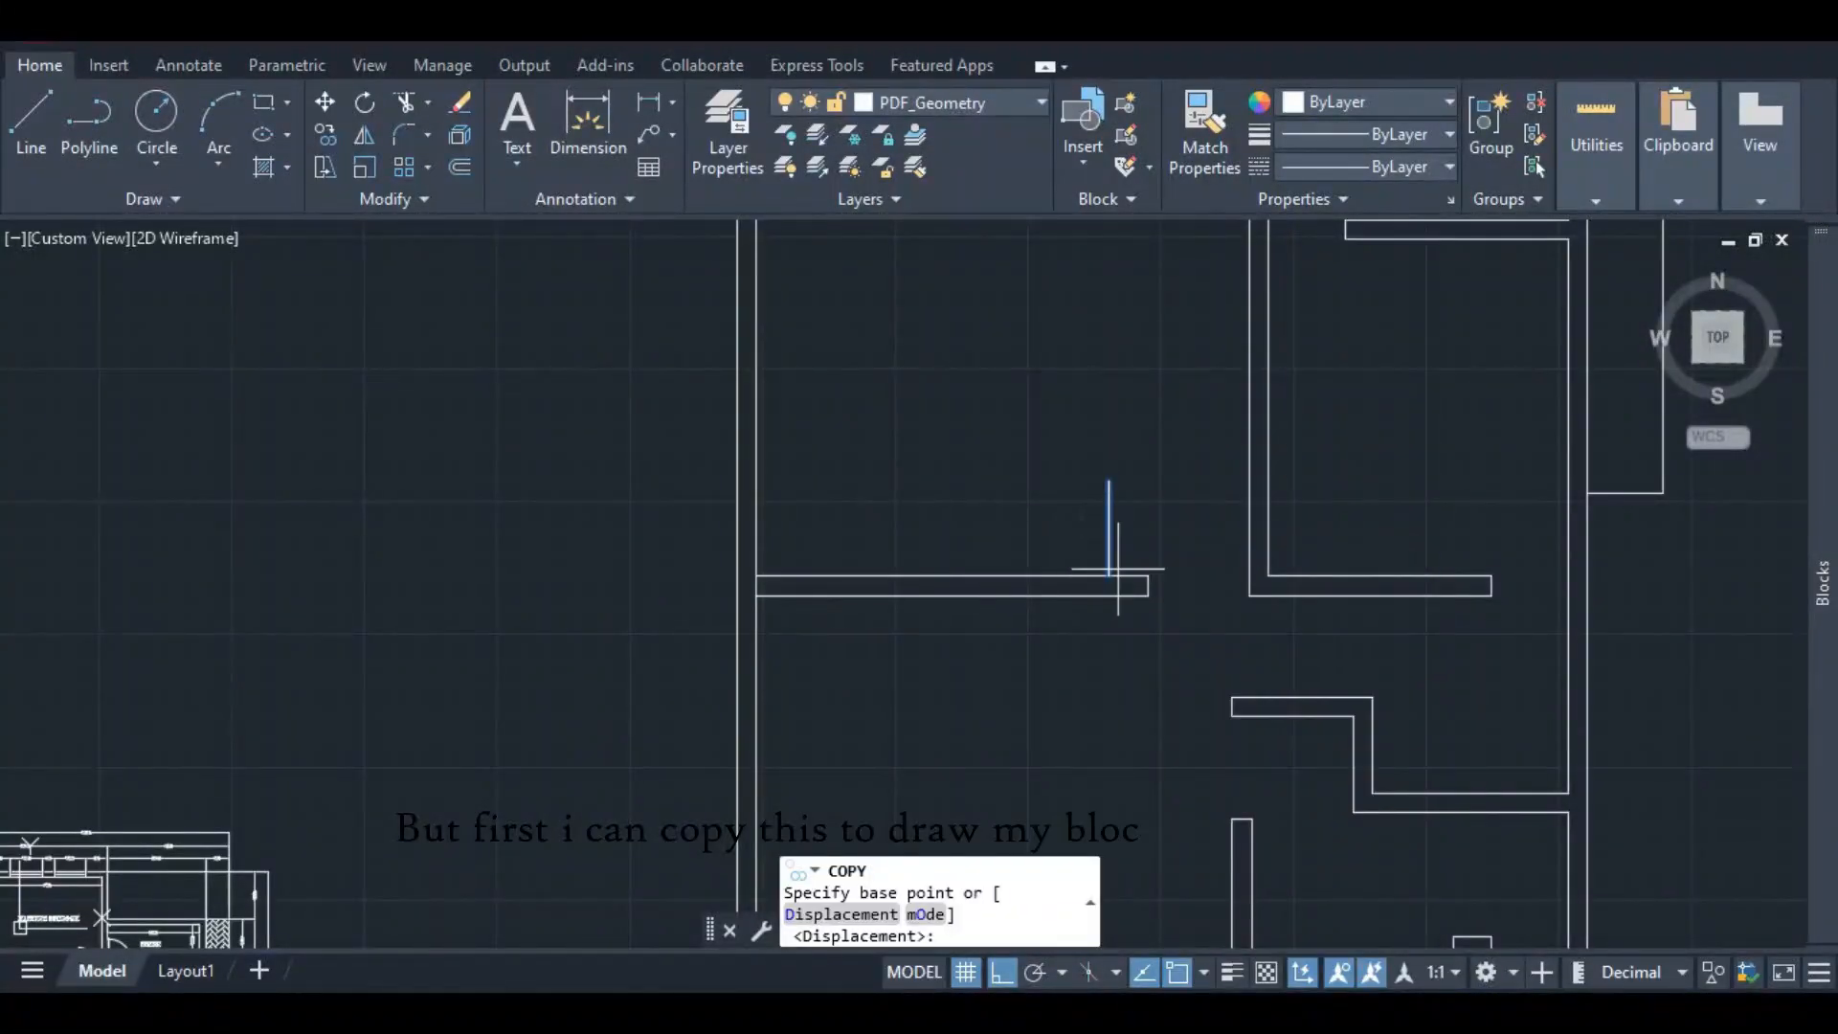
click(1108, 575)
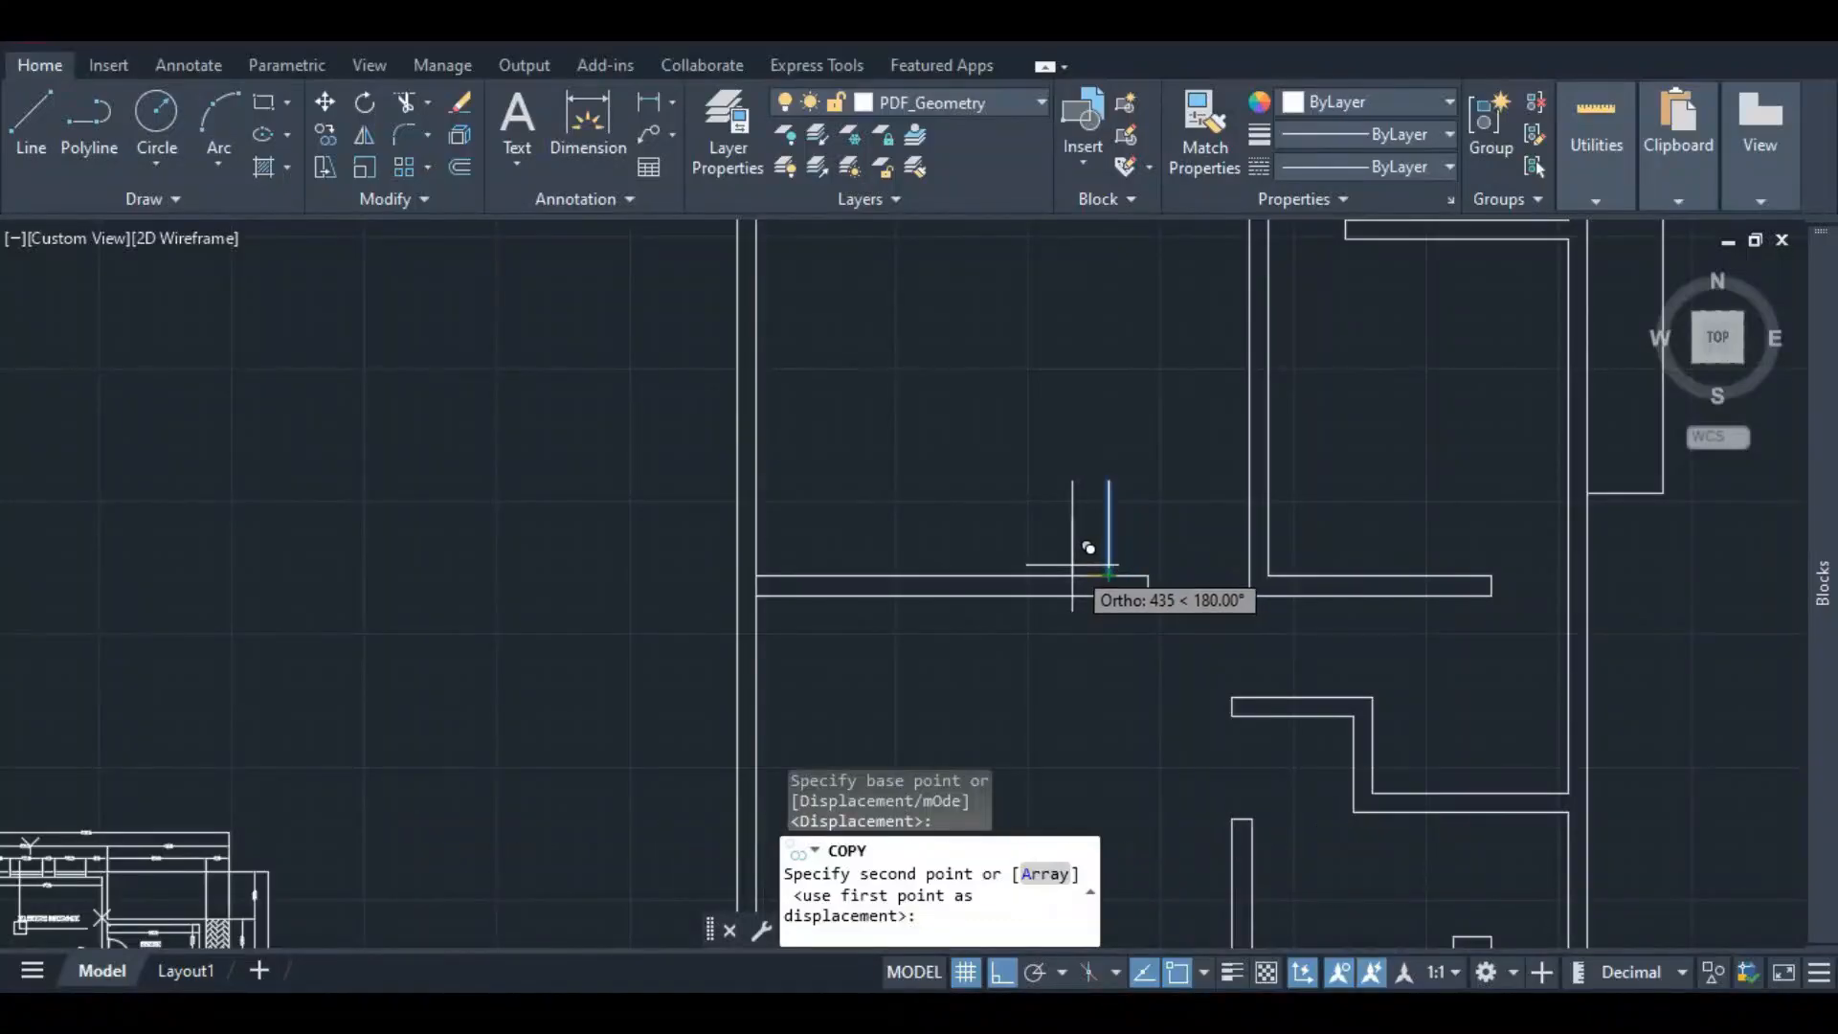
text(225)
key(Return)
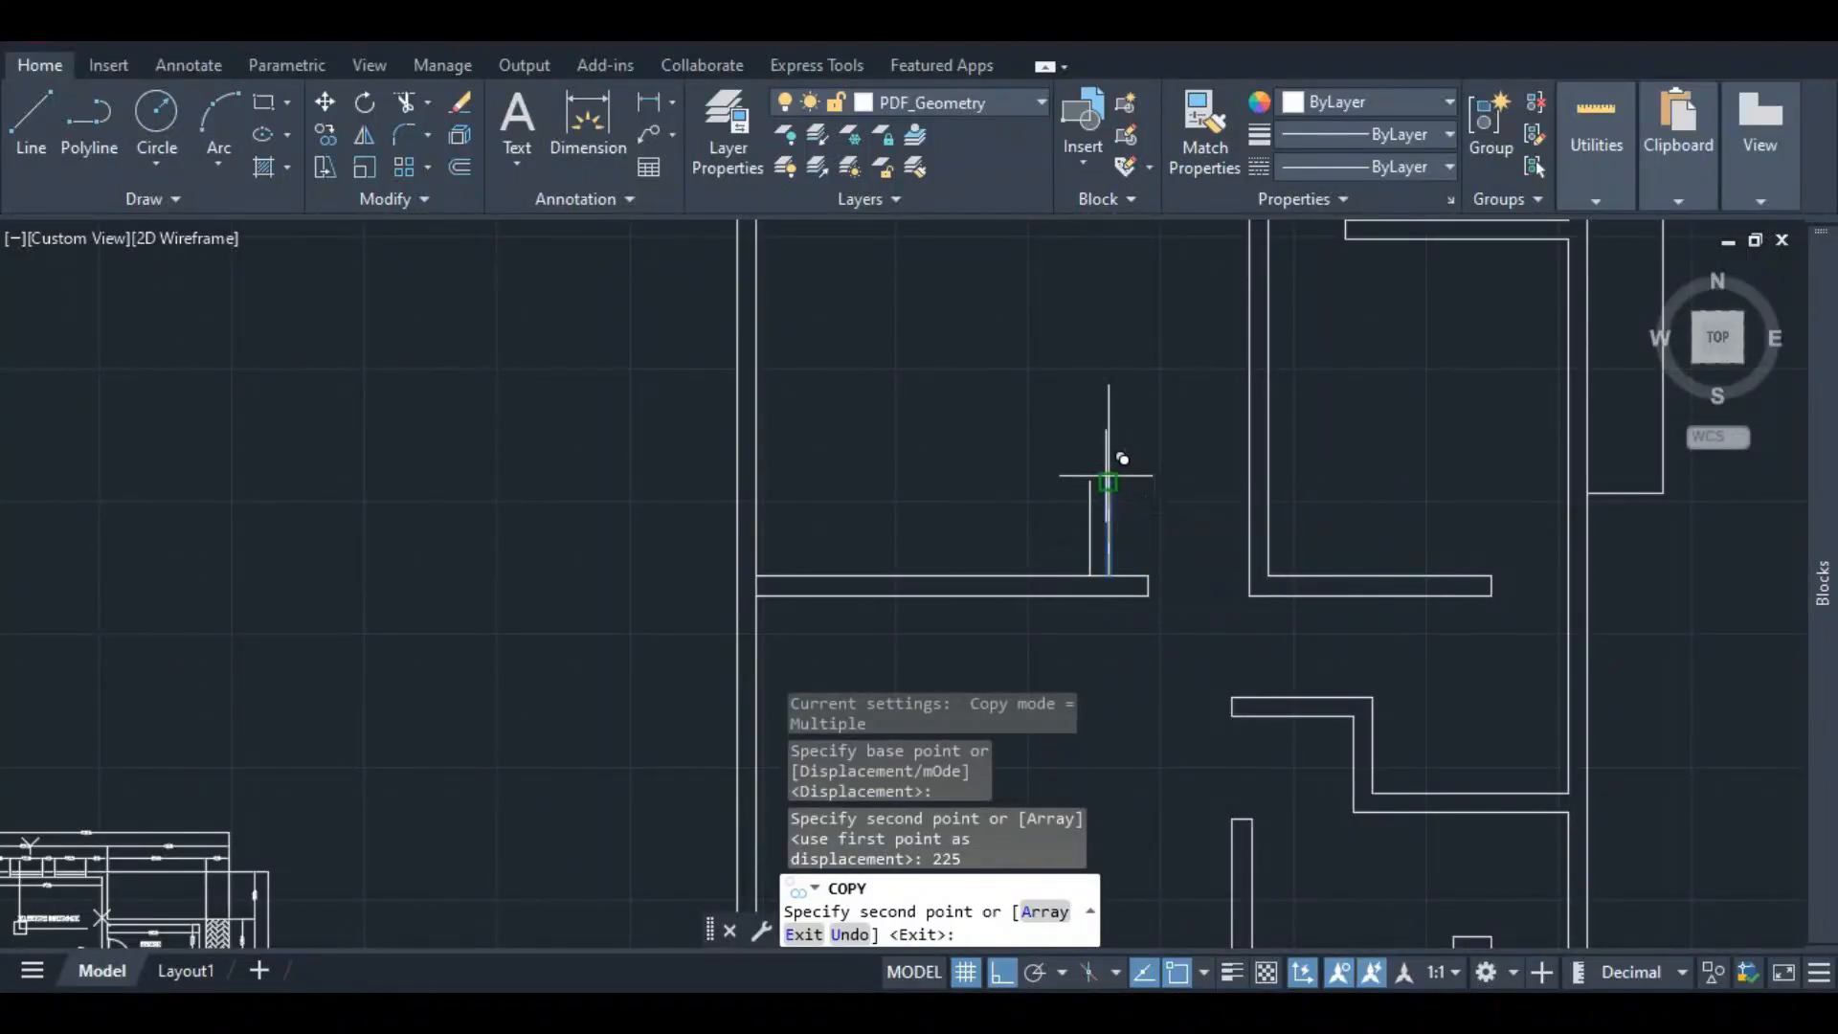
key(Escape)
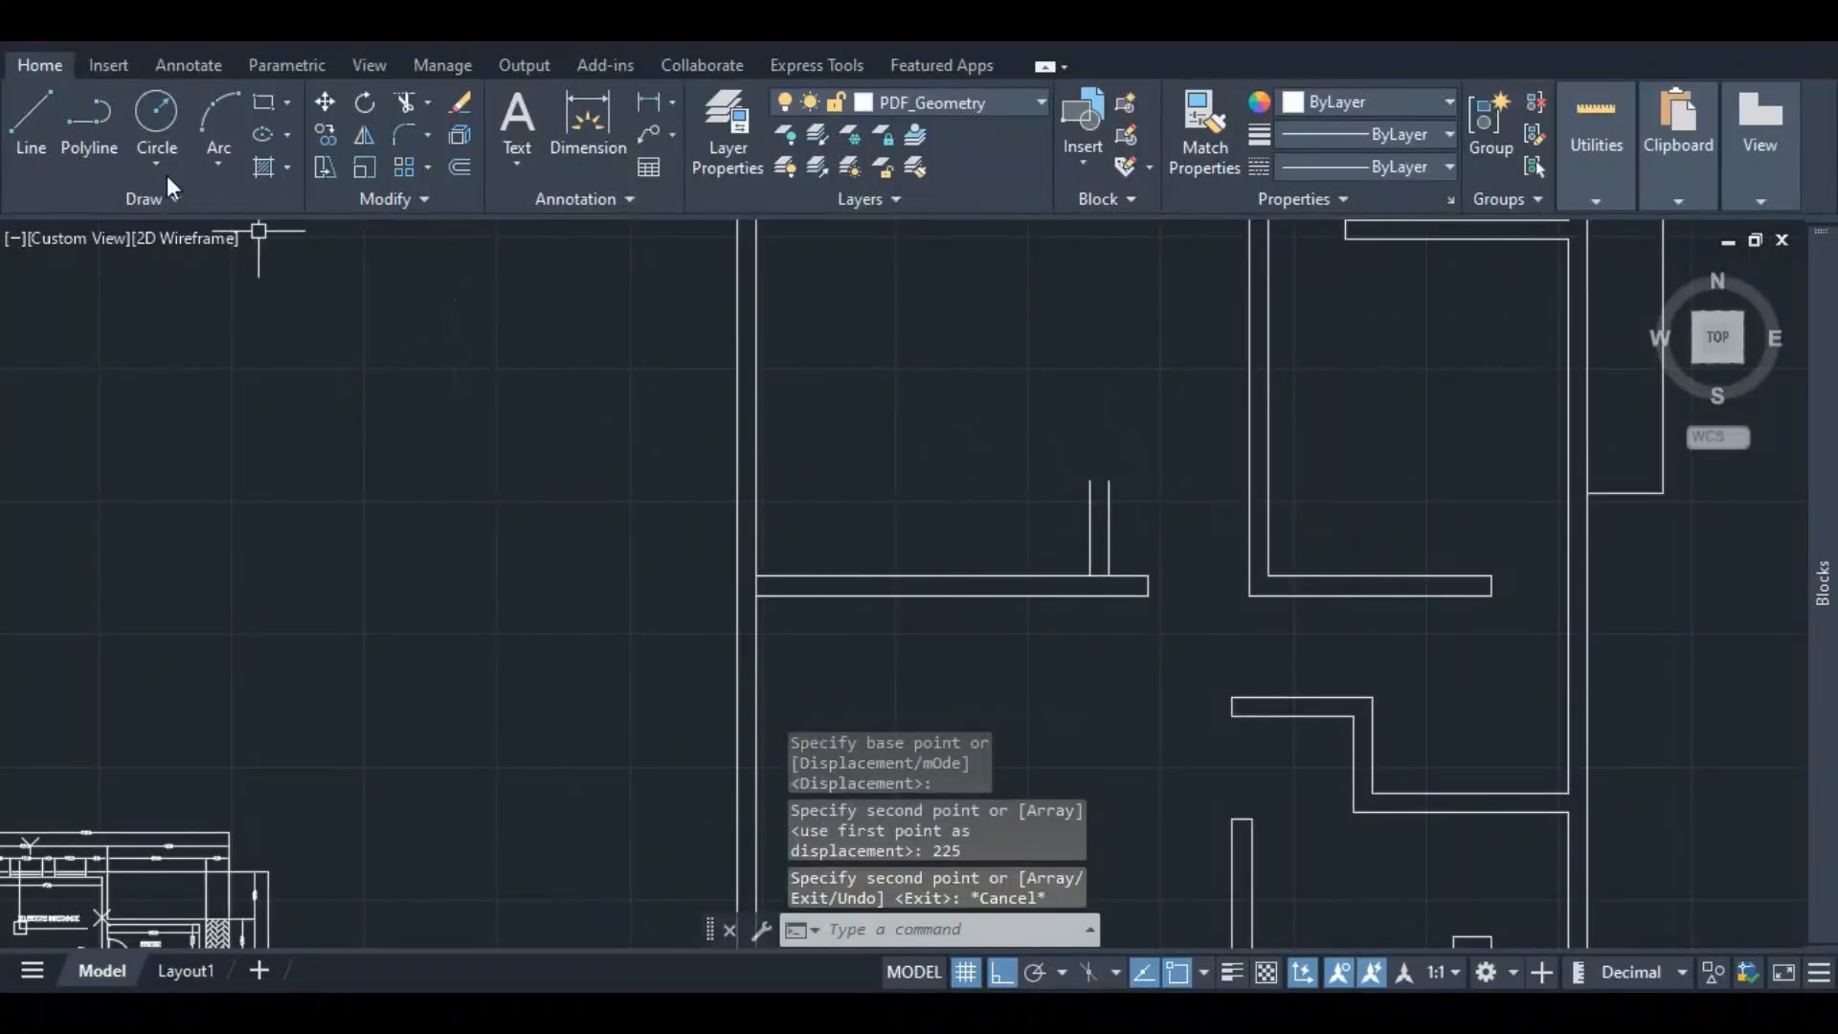
- Close the upper end of the short wall between bedroom 1 and the lobby with a line joining its two faces
click(31, 120)
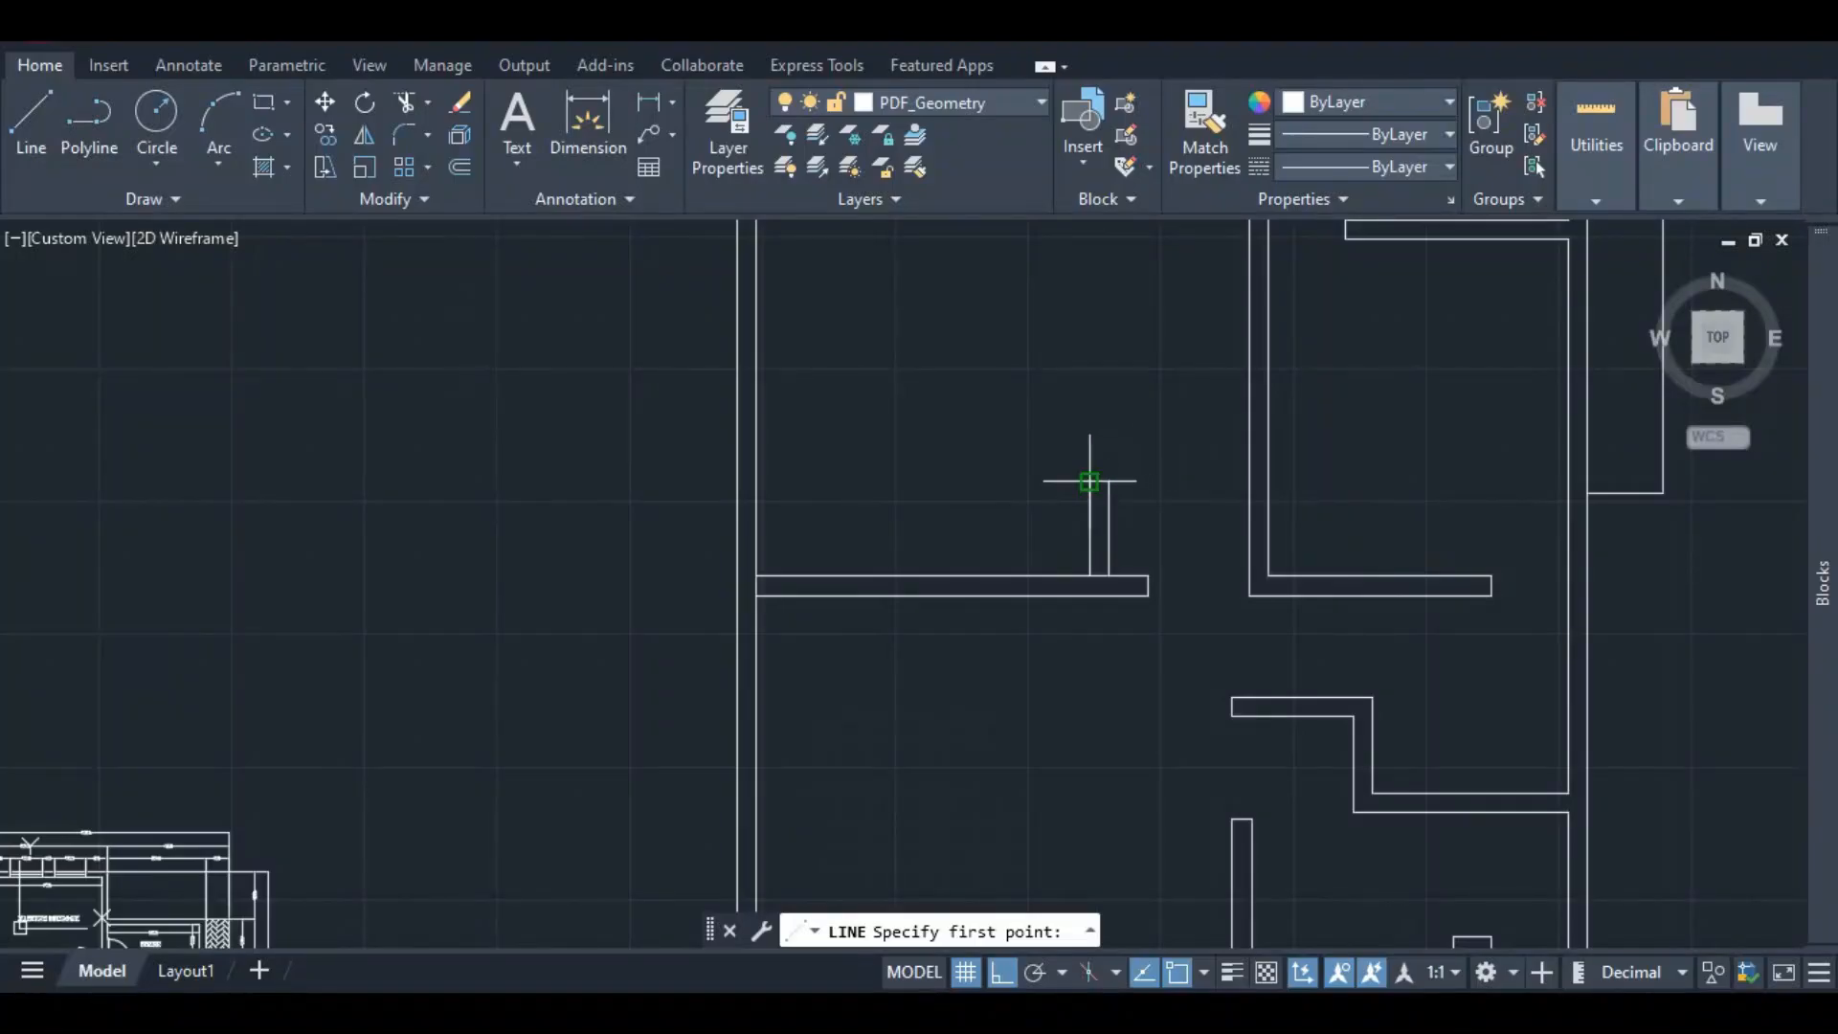
click(1089, 482)
click(1107, 481)
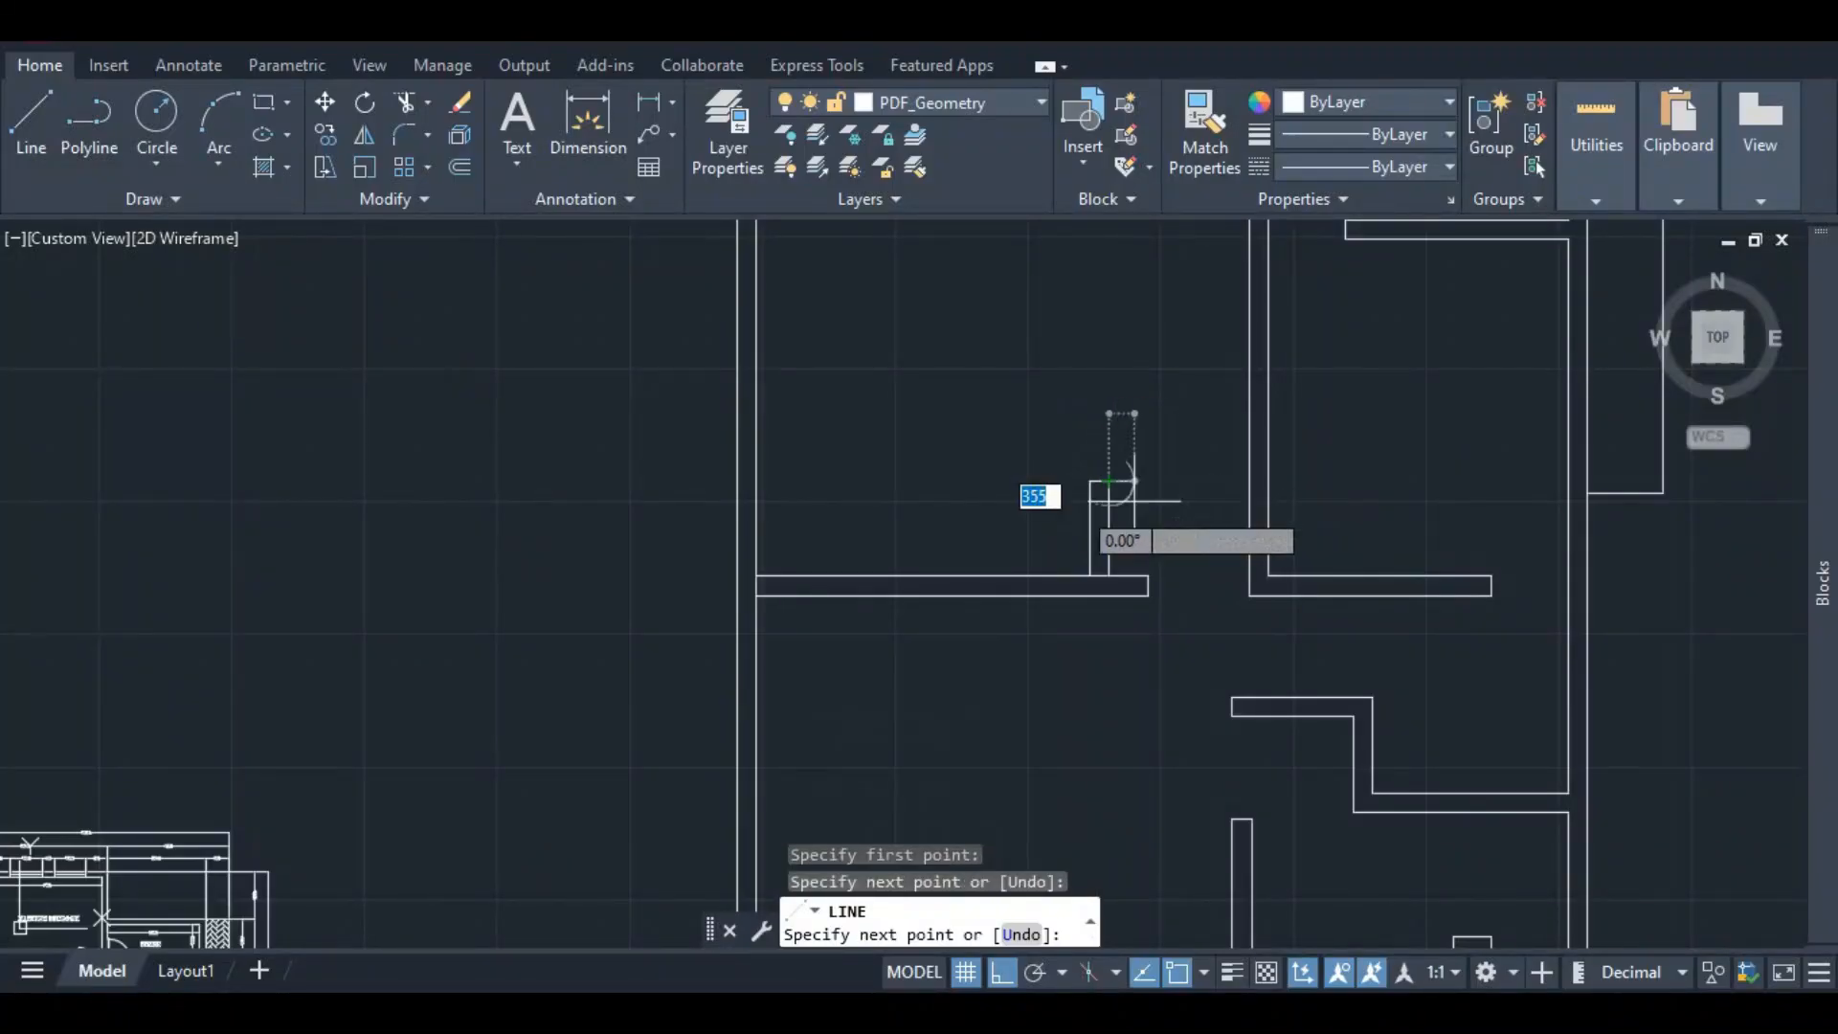
key(Escape)
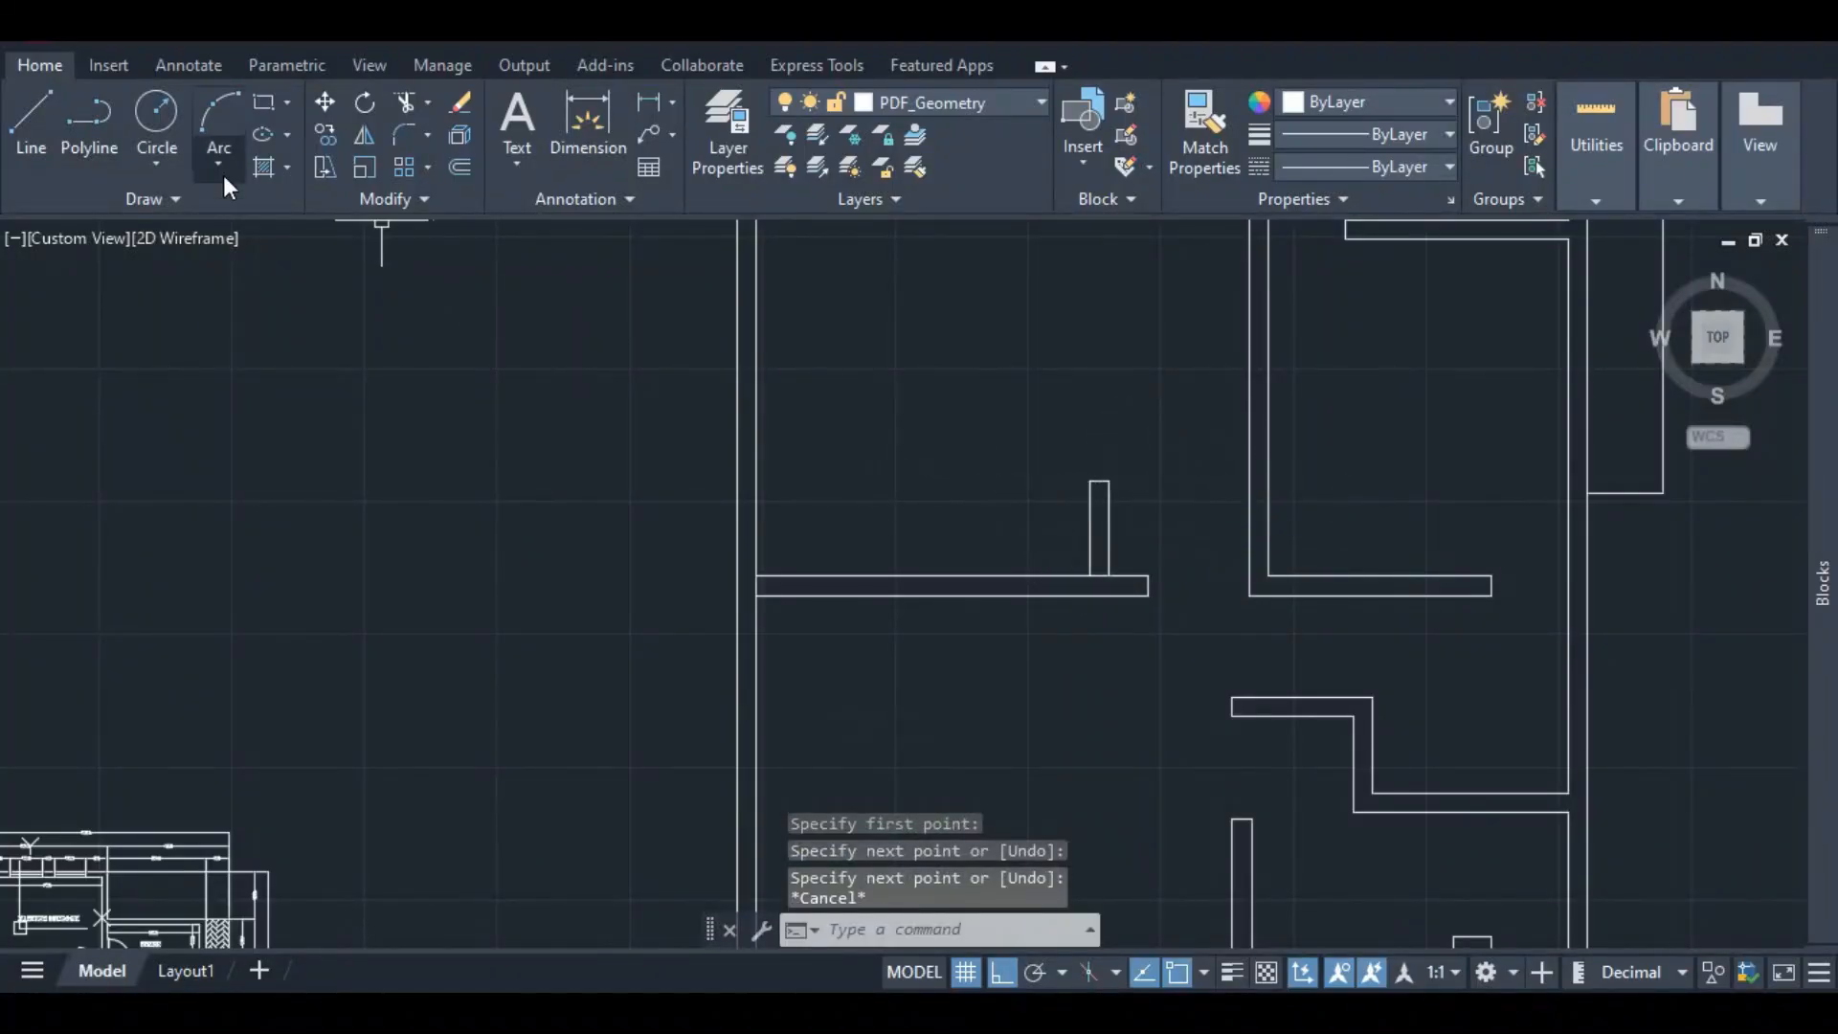
- Trim the overlapping lines where the short wall meets the partition and where the partition meets the external wall
click(403, 103)
scroll(1116, 575, up, 3)
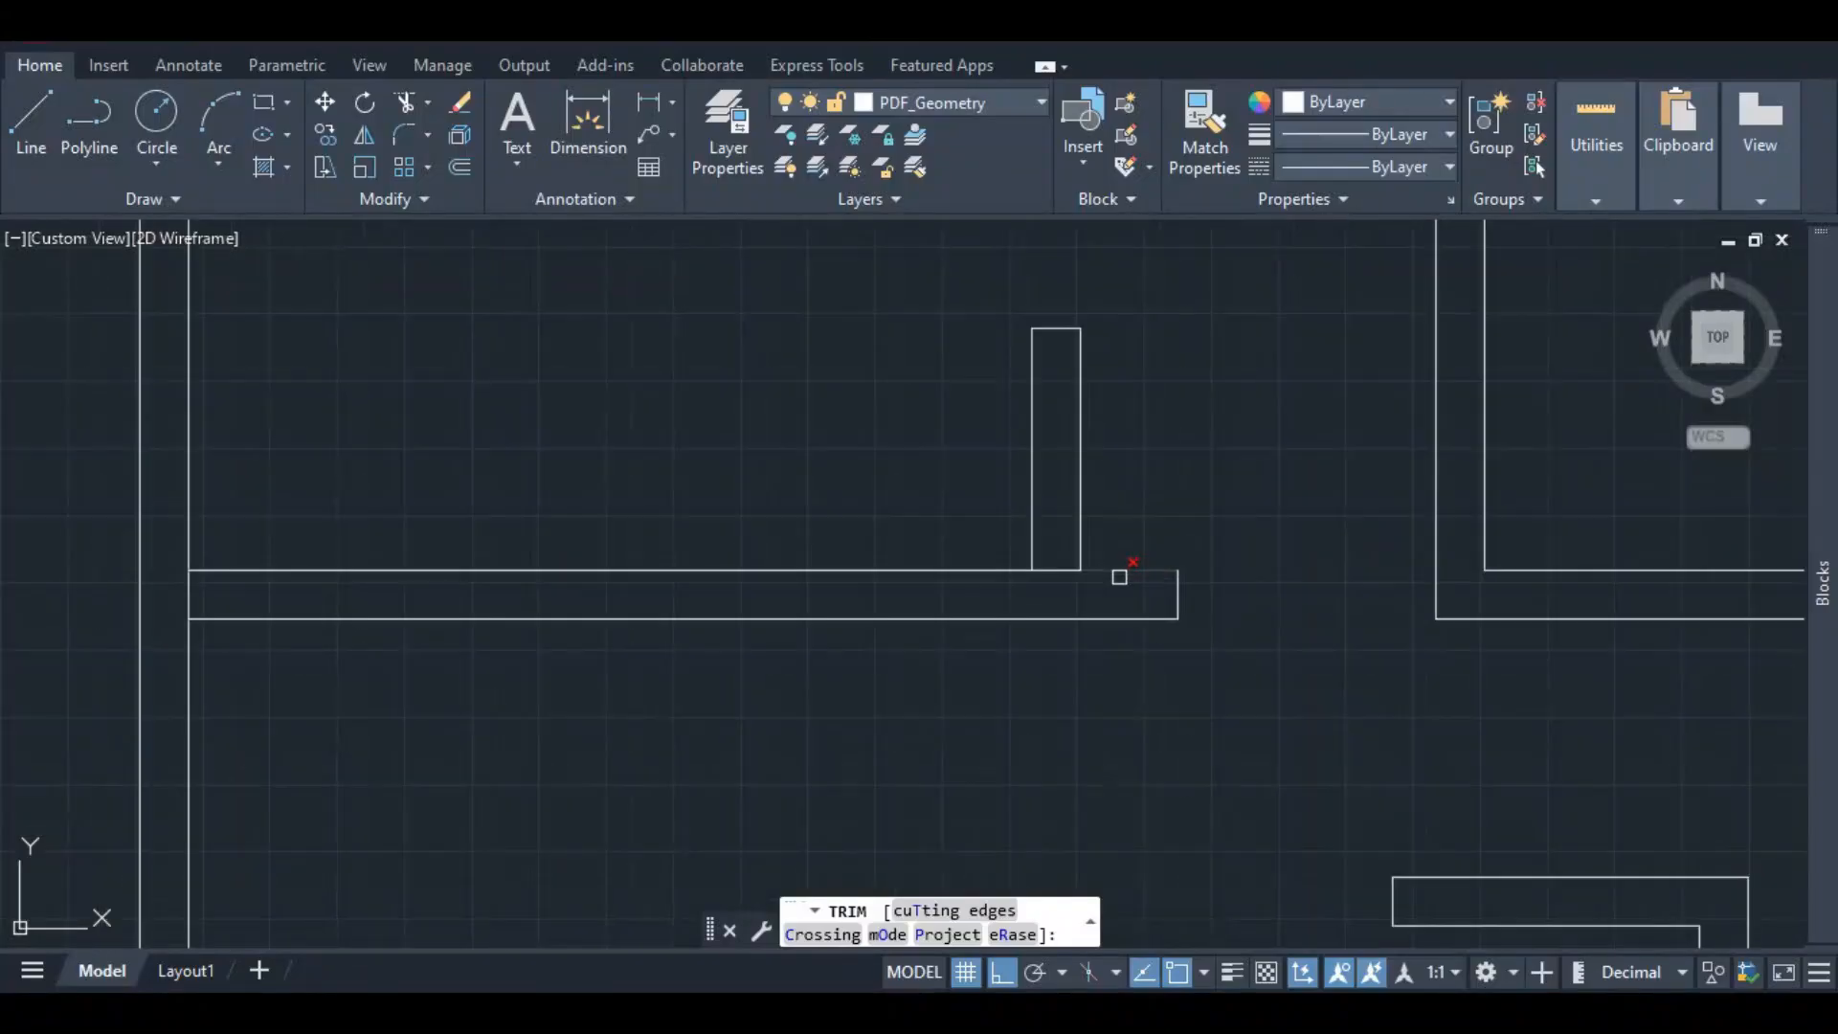
scroll(971, 632, down, 5)
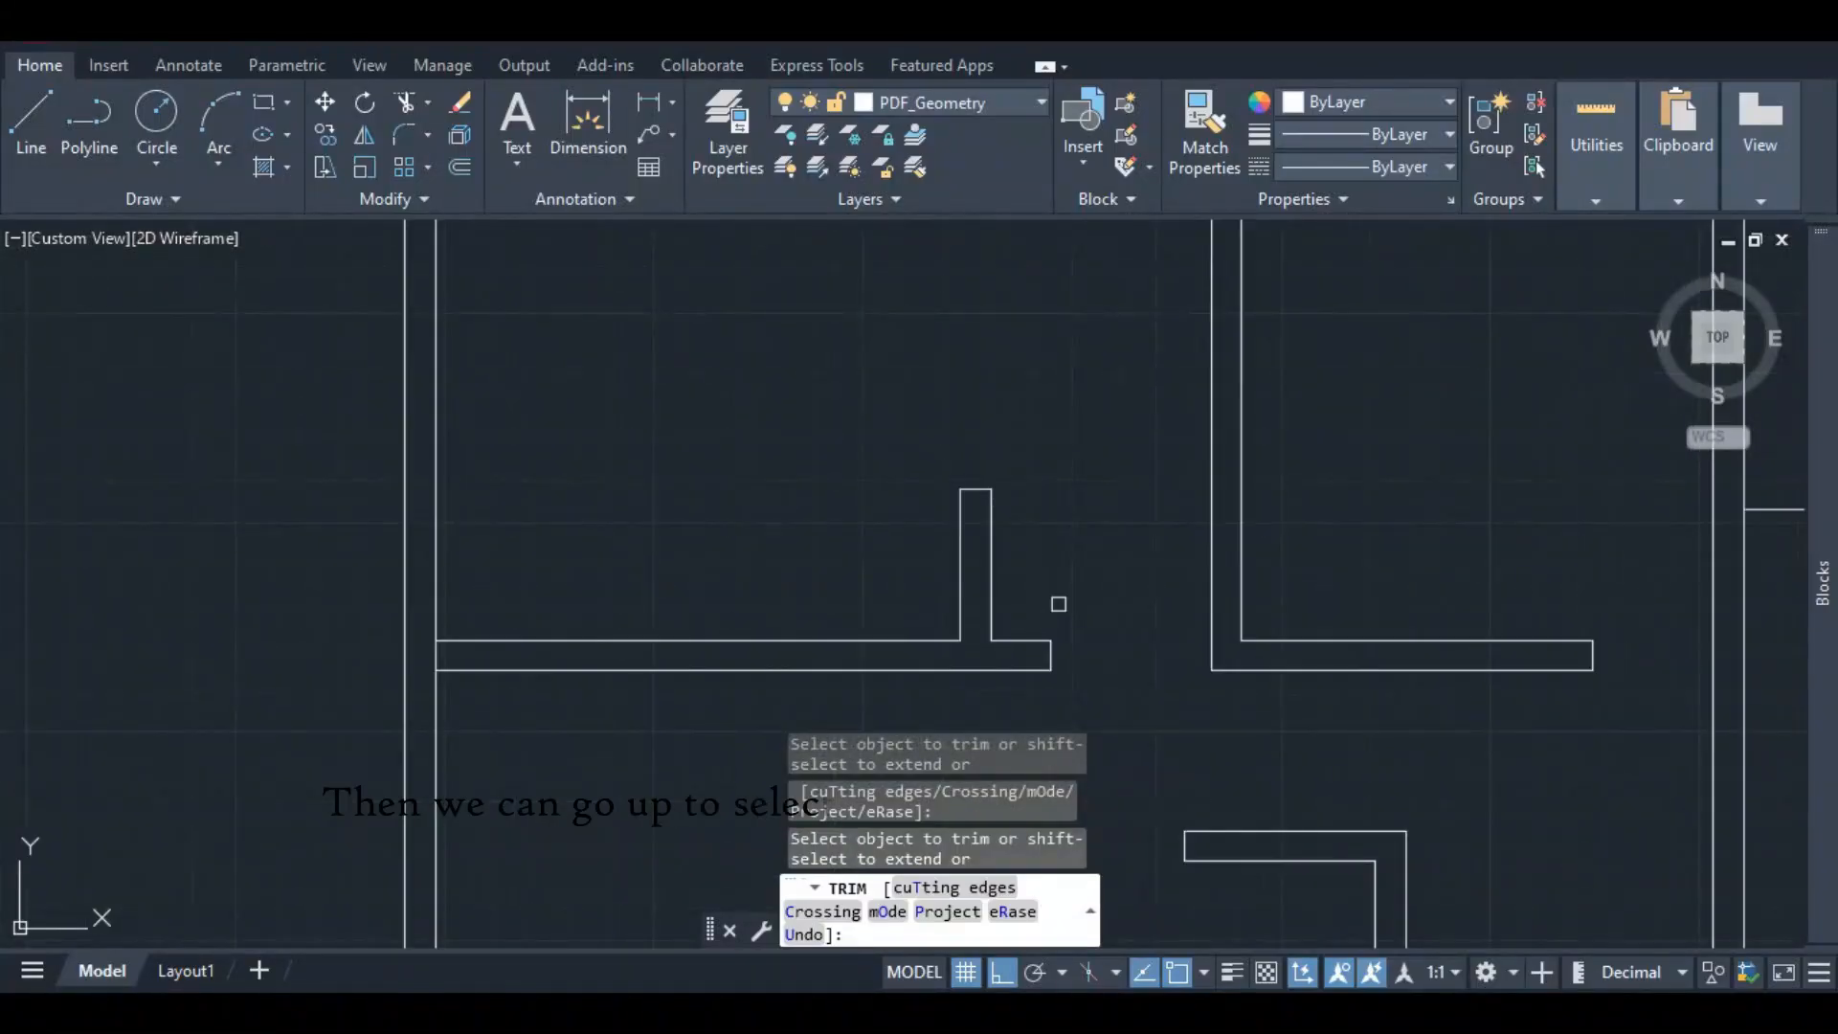
scroll(1093, 574, down, 2)
scroll(936, 608, up, 8)
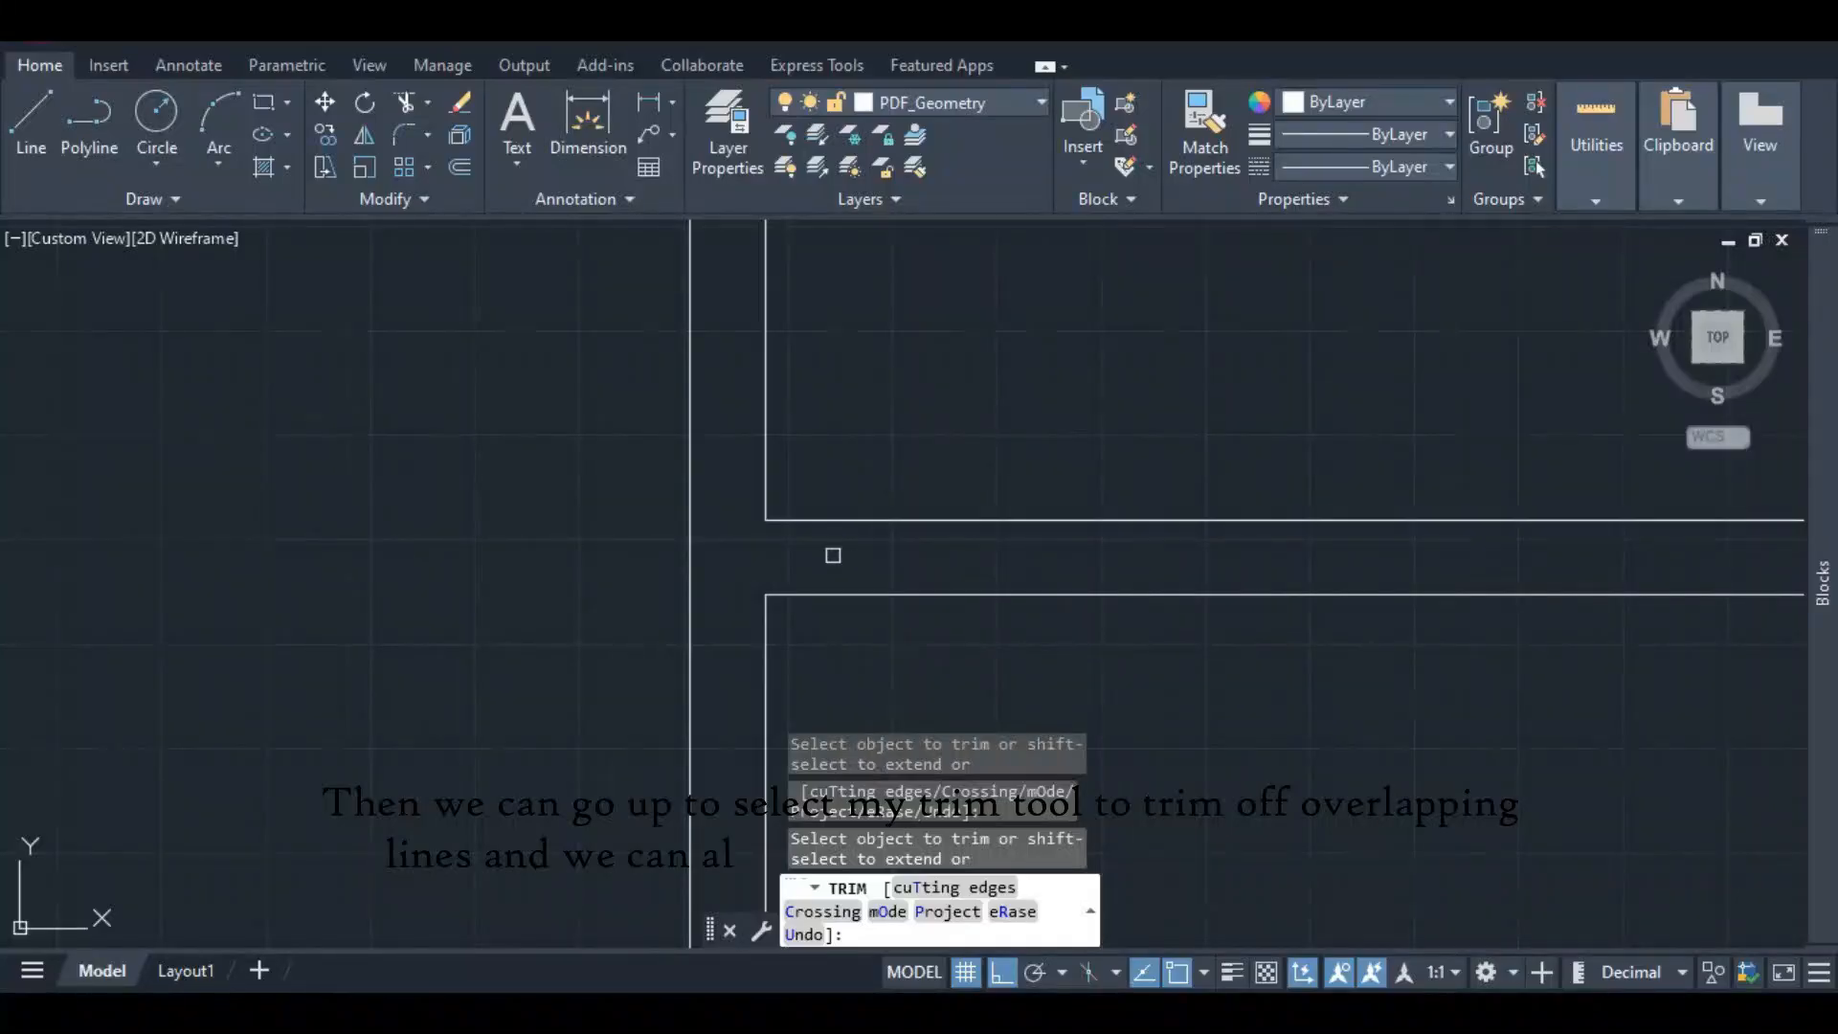
scroll(840, 546, down, 4)
key(Escape)
- Examine the reference plan's bedroom 1 and adjoining T&B for the room depths and the toilet wall's position and length
scroll(1005, 501, up, 3)
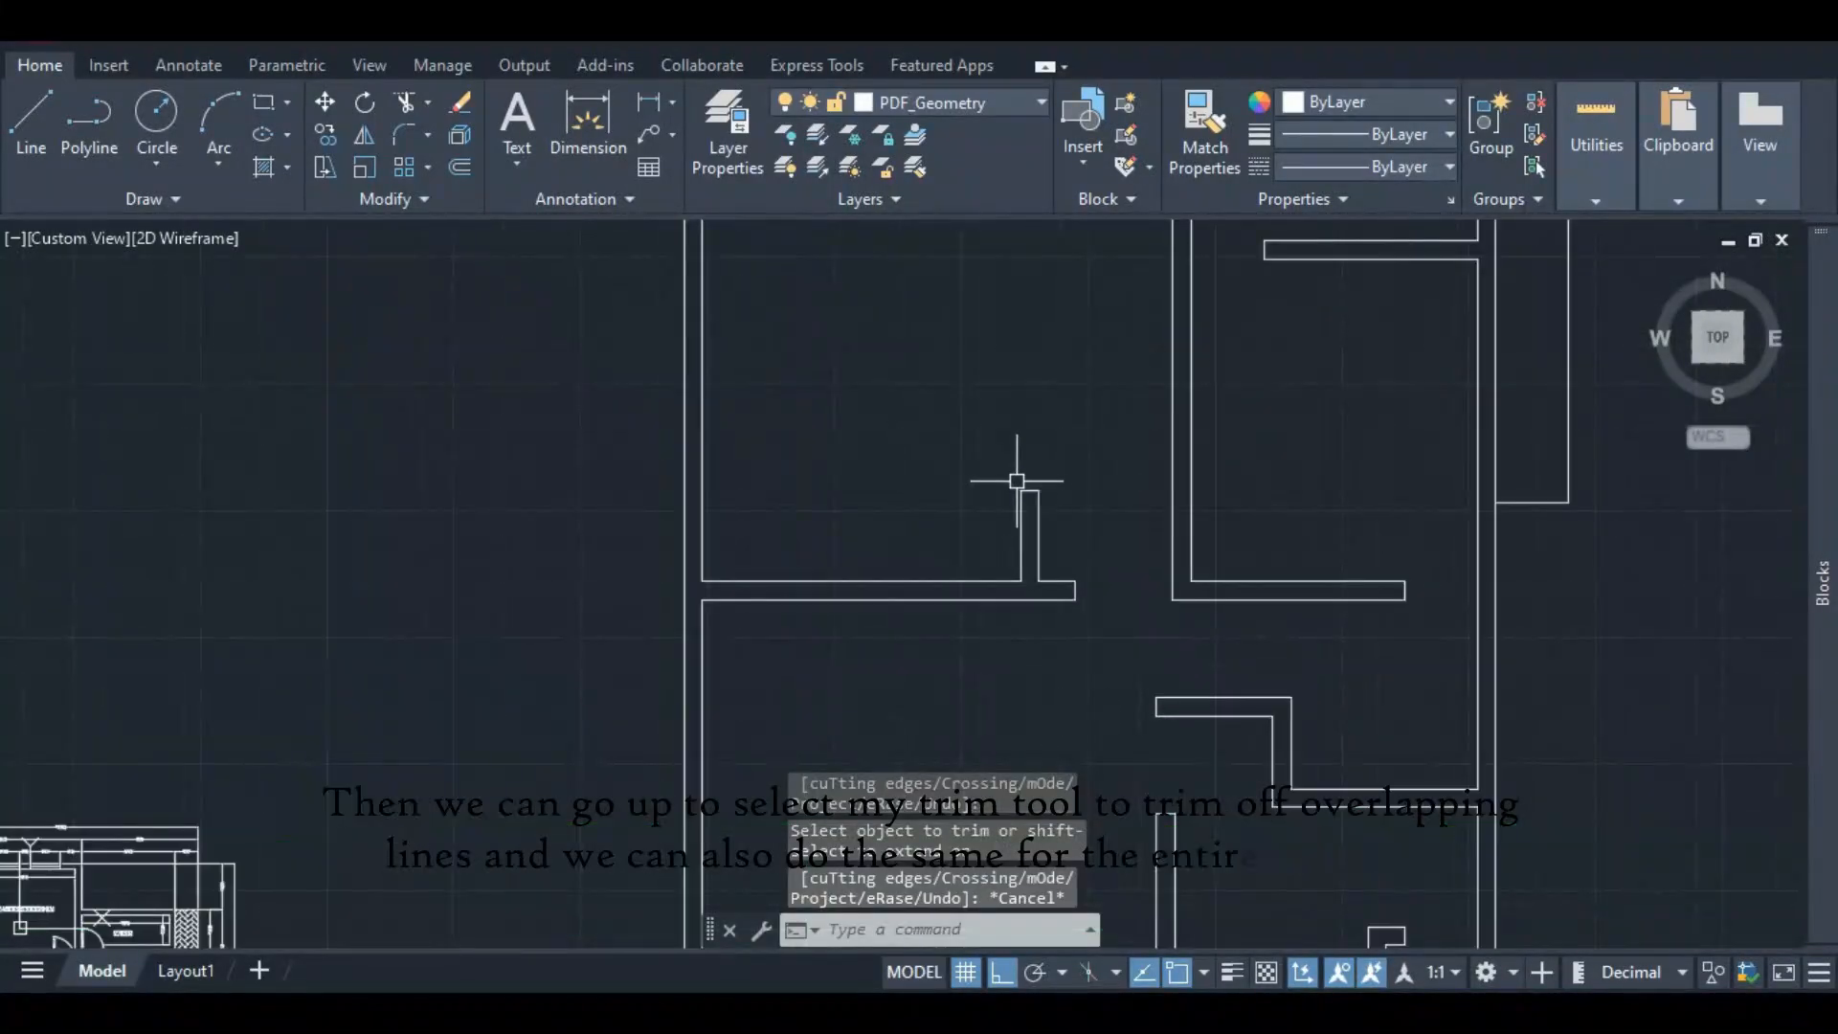
scroll(1018, 484, down, 3)
scroll(425, 808, up, 5)
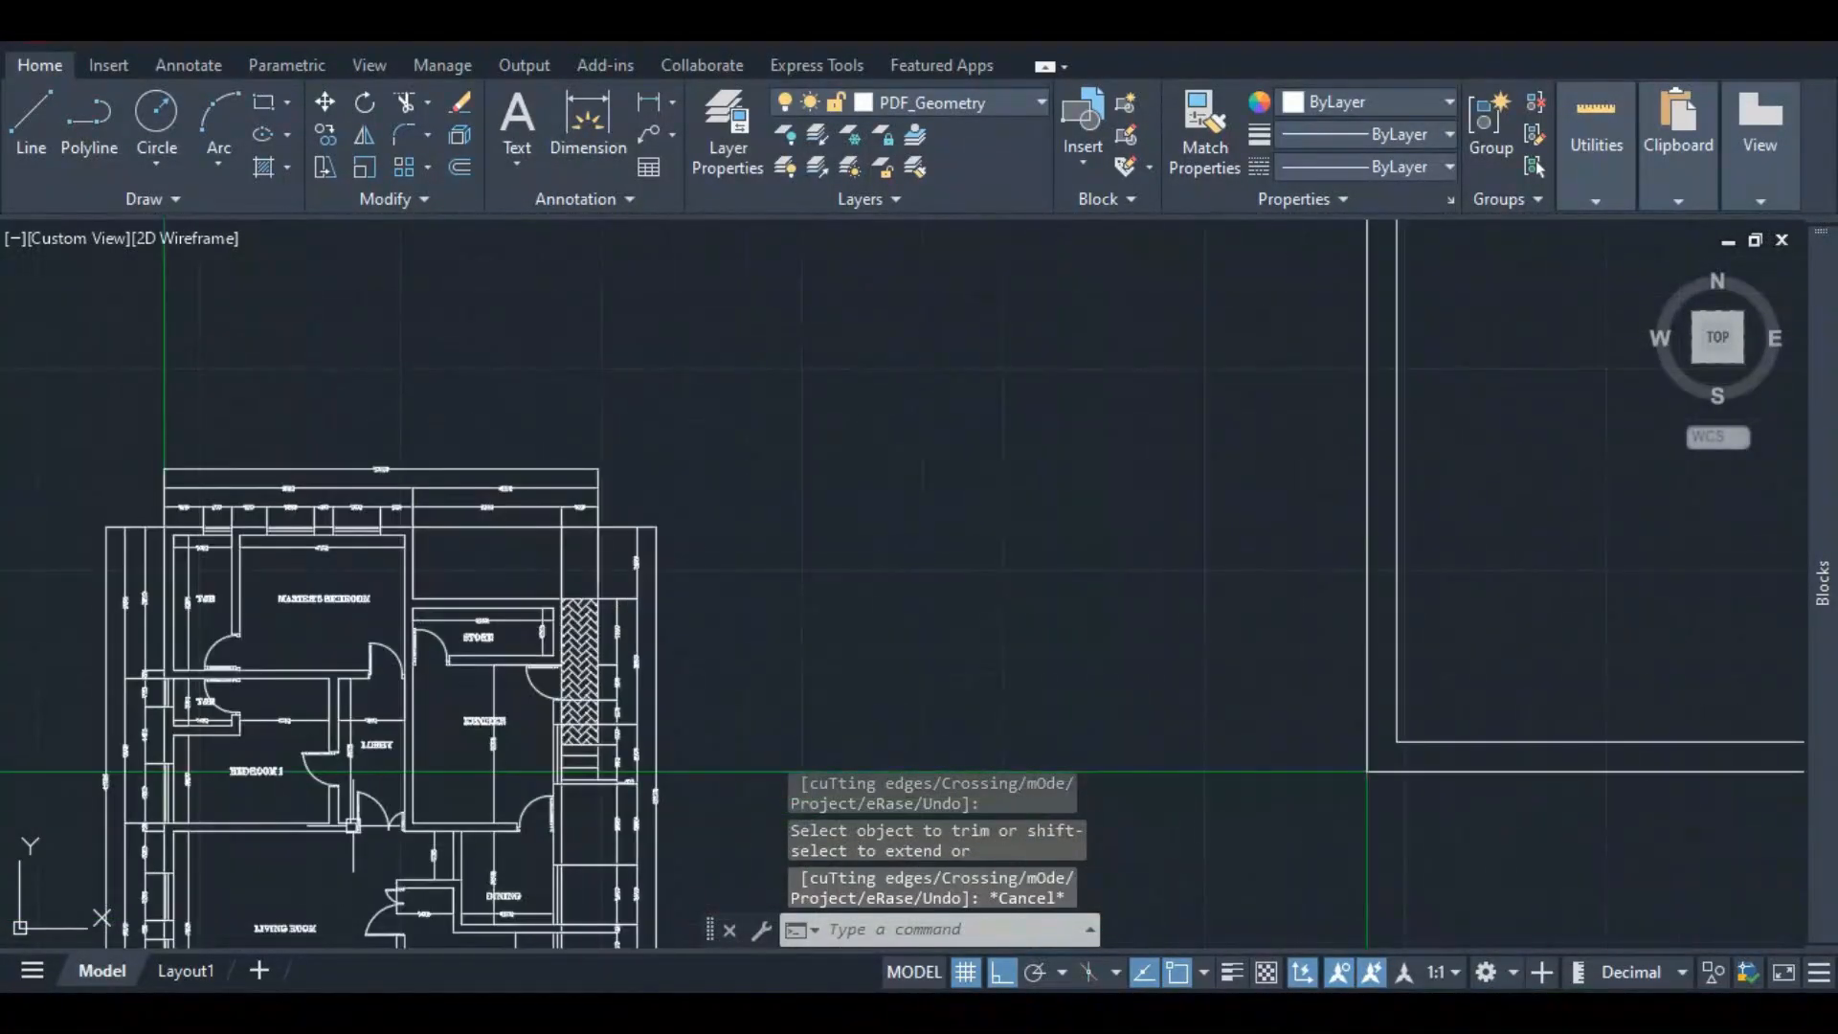
scroll(412, 714, up, 4)
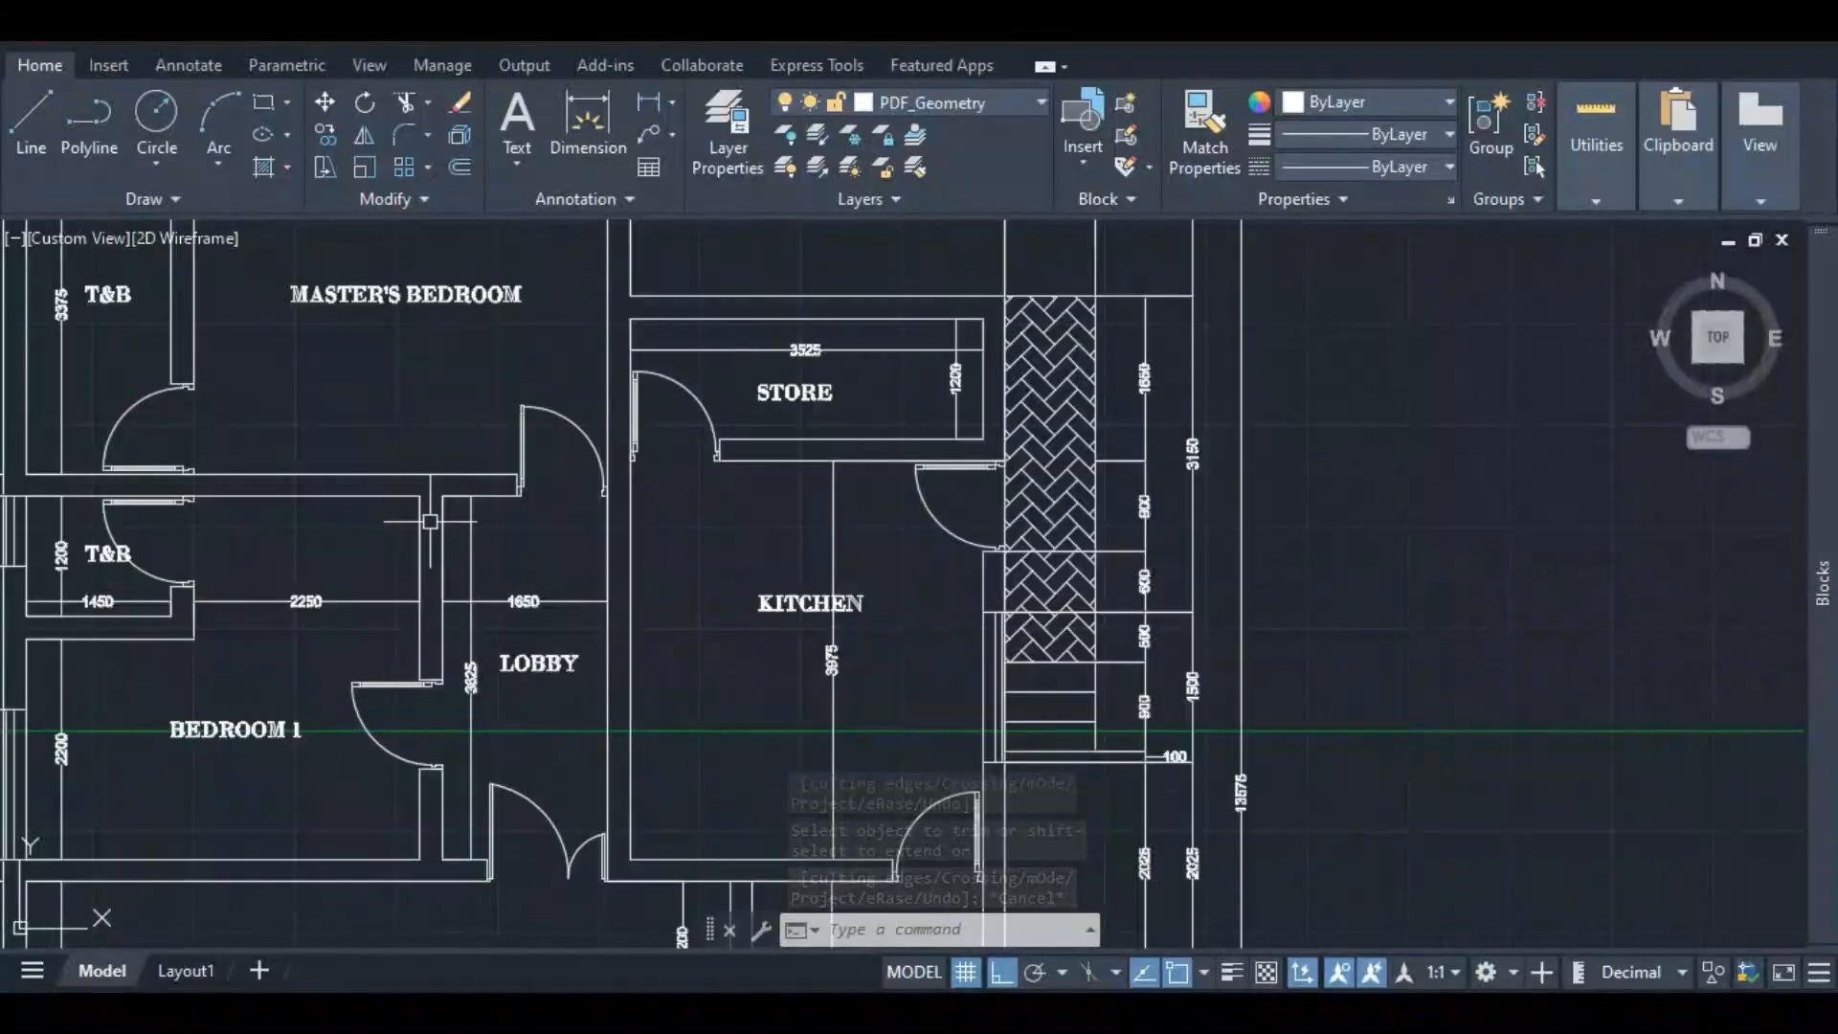
scroll(369, 706, down, 2)
scroll(153, 735, up, 2)
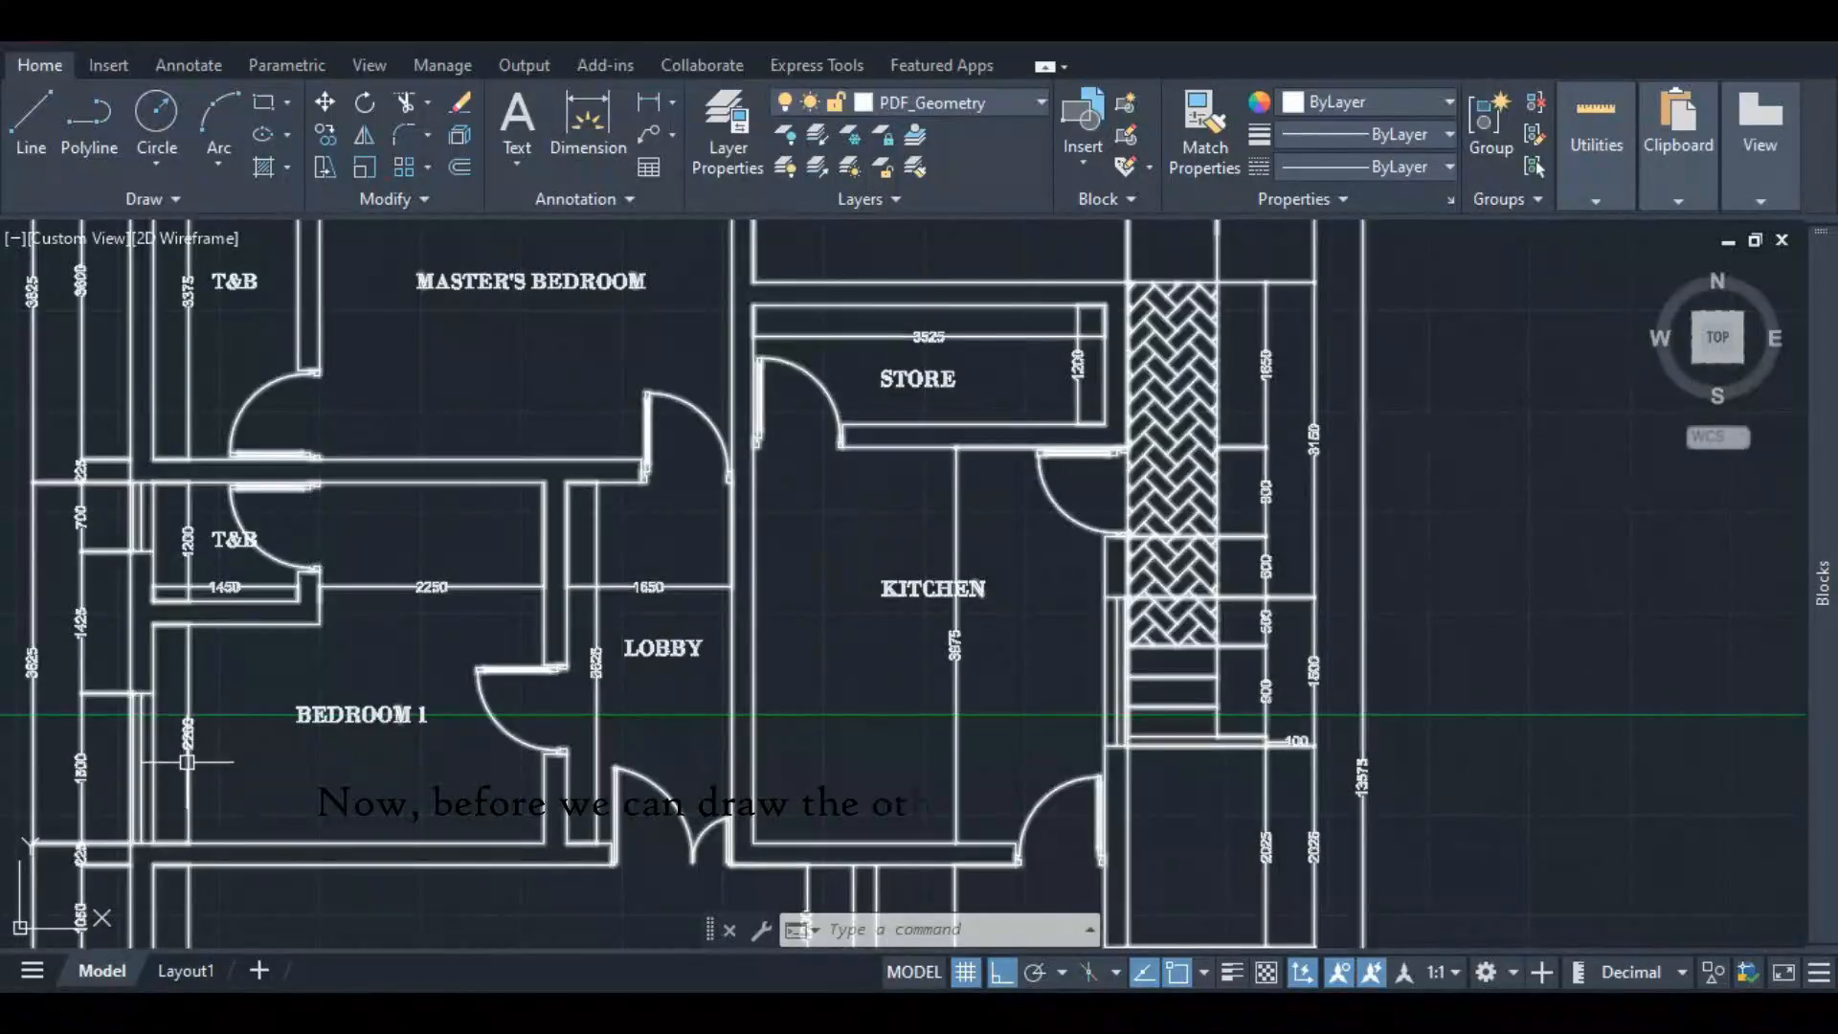
scroll(191, 742, up, 4)
scroll(247, 545, down, 2)
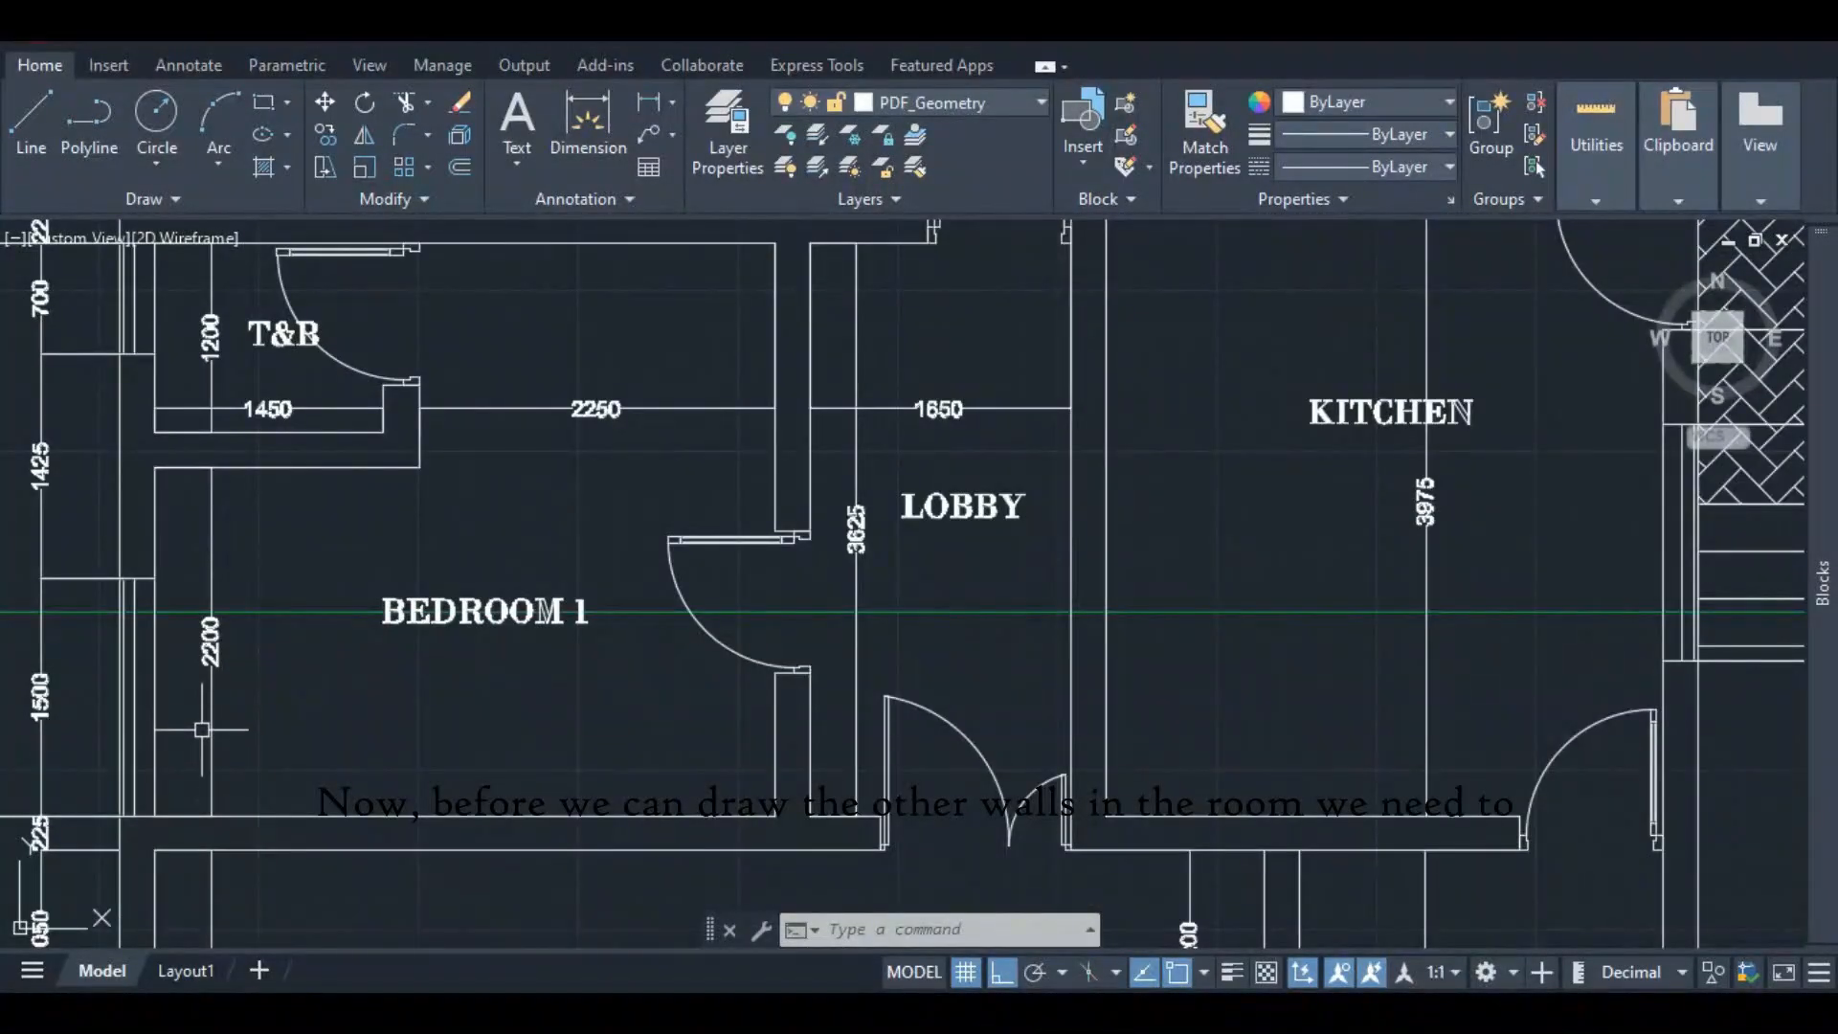
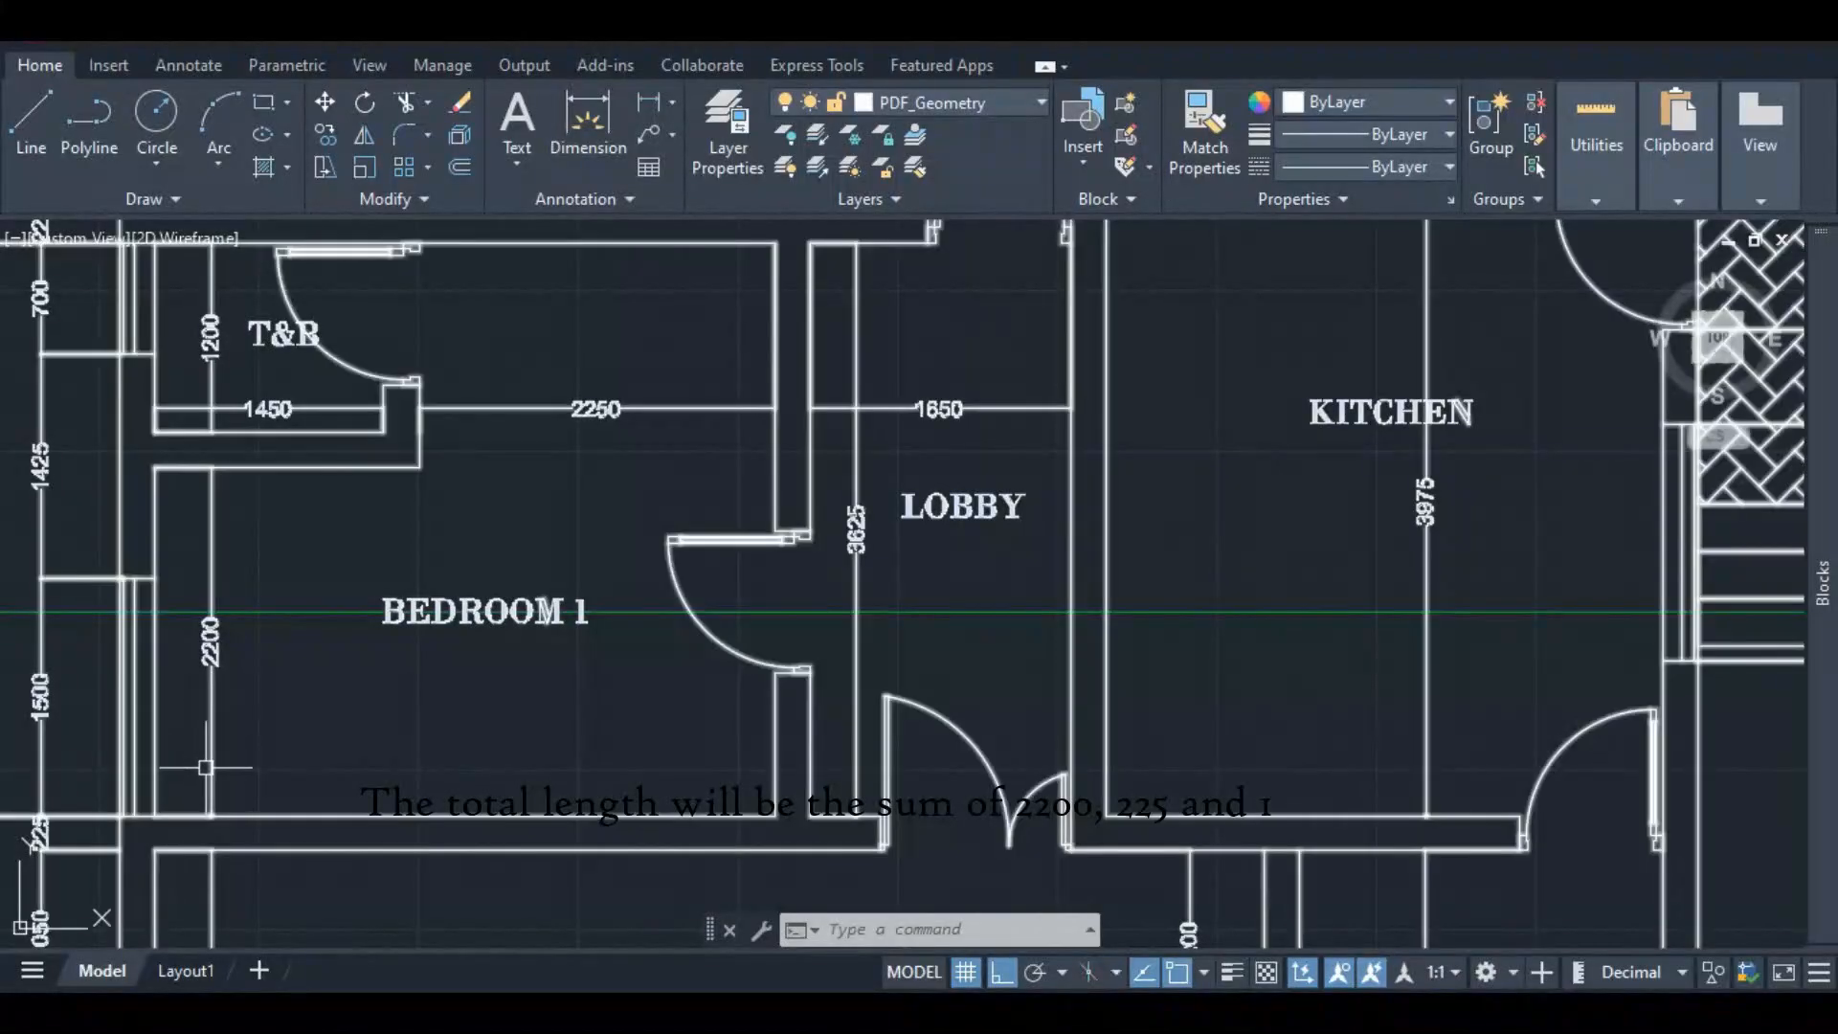
scroll(173, 700, down, 3)
scroll(280, 681, down, 3)
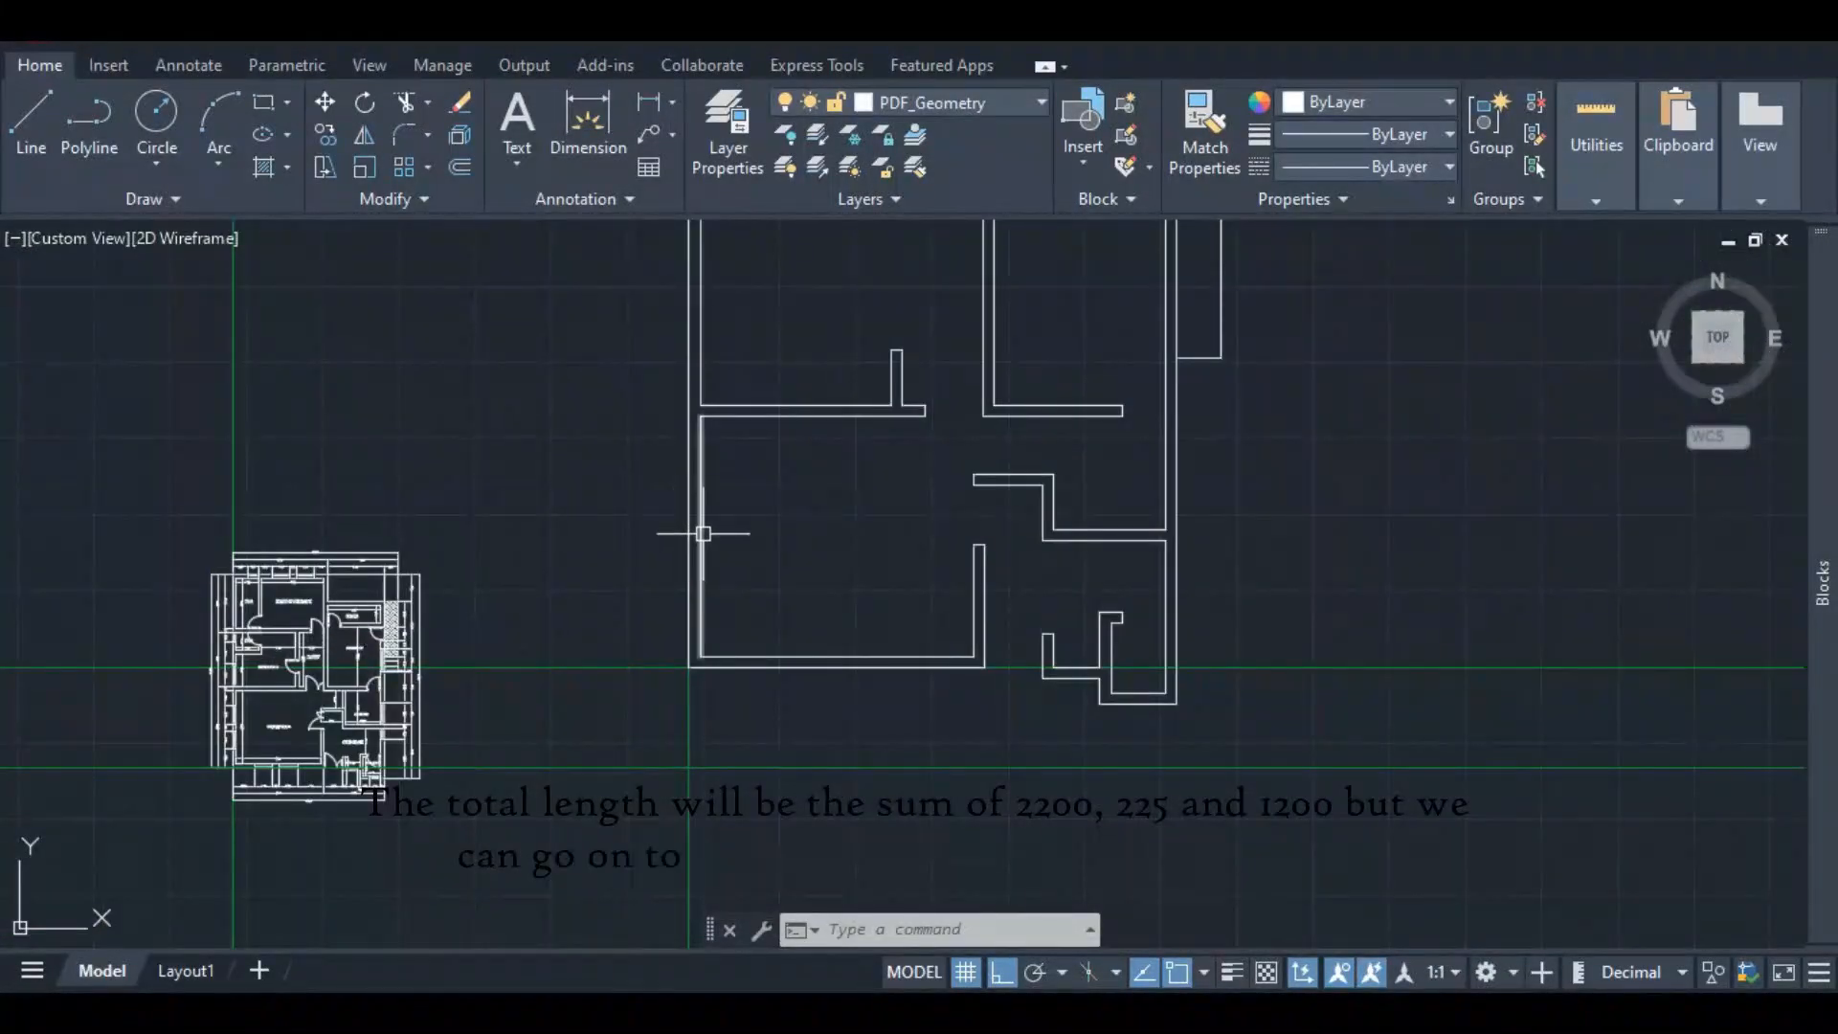
scroll(702, 534, down, 3)
scroll(565, 603, up, 10)
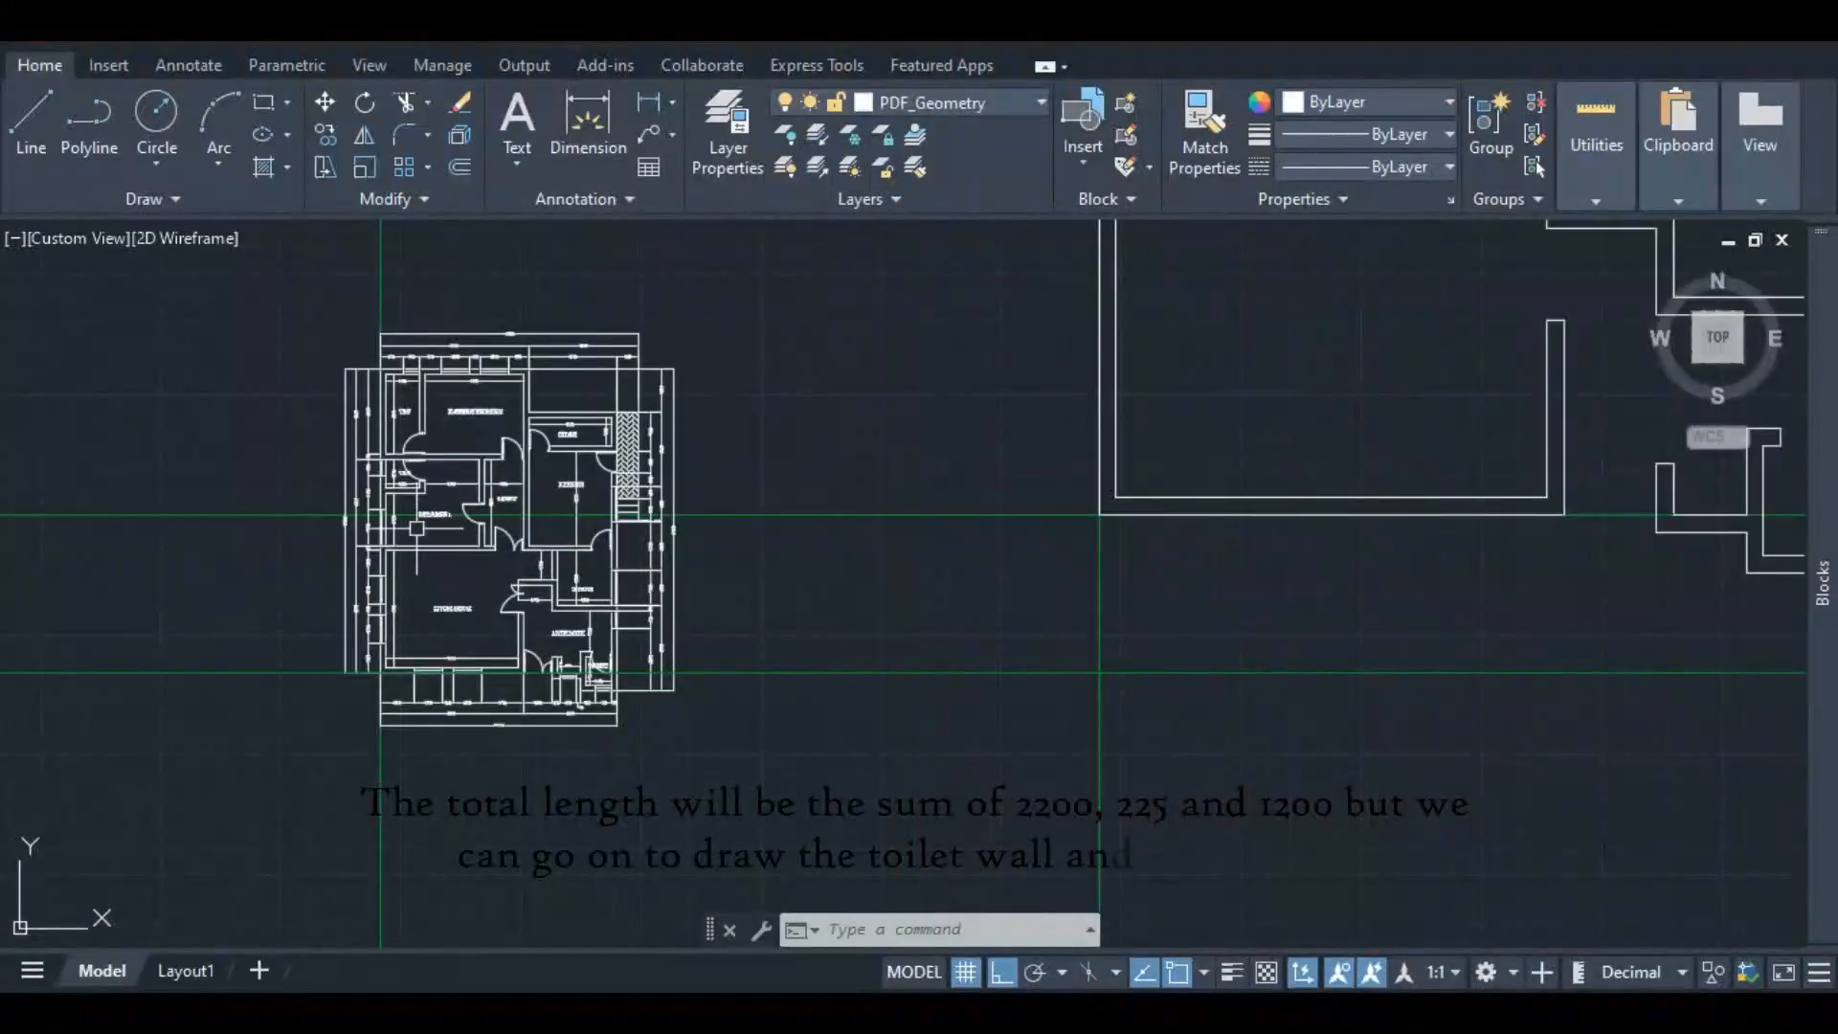
scroll(397, 539, down, 8)
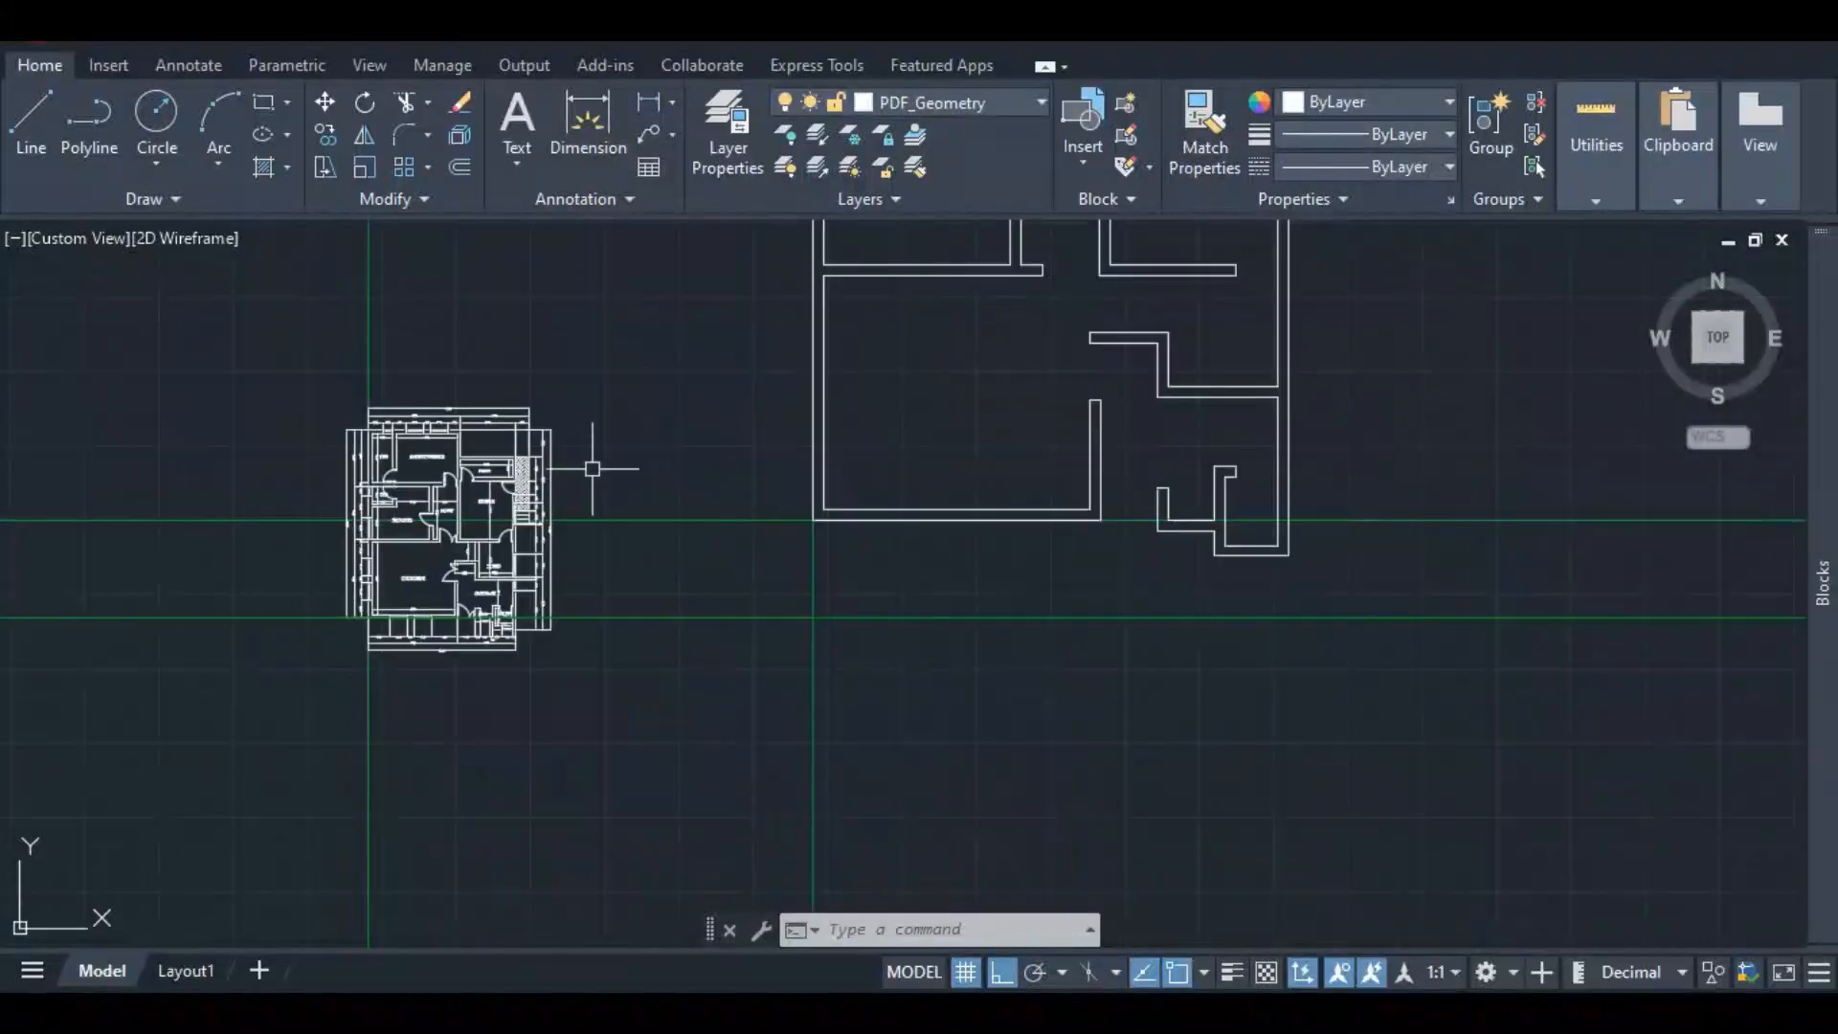
scroll(781, 372, up, 4)
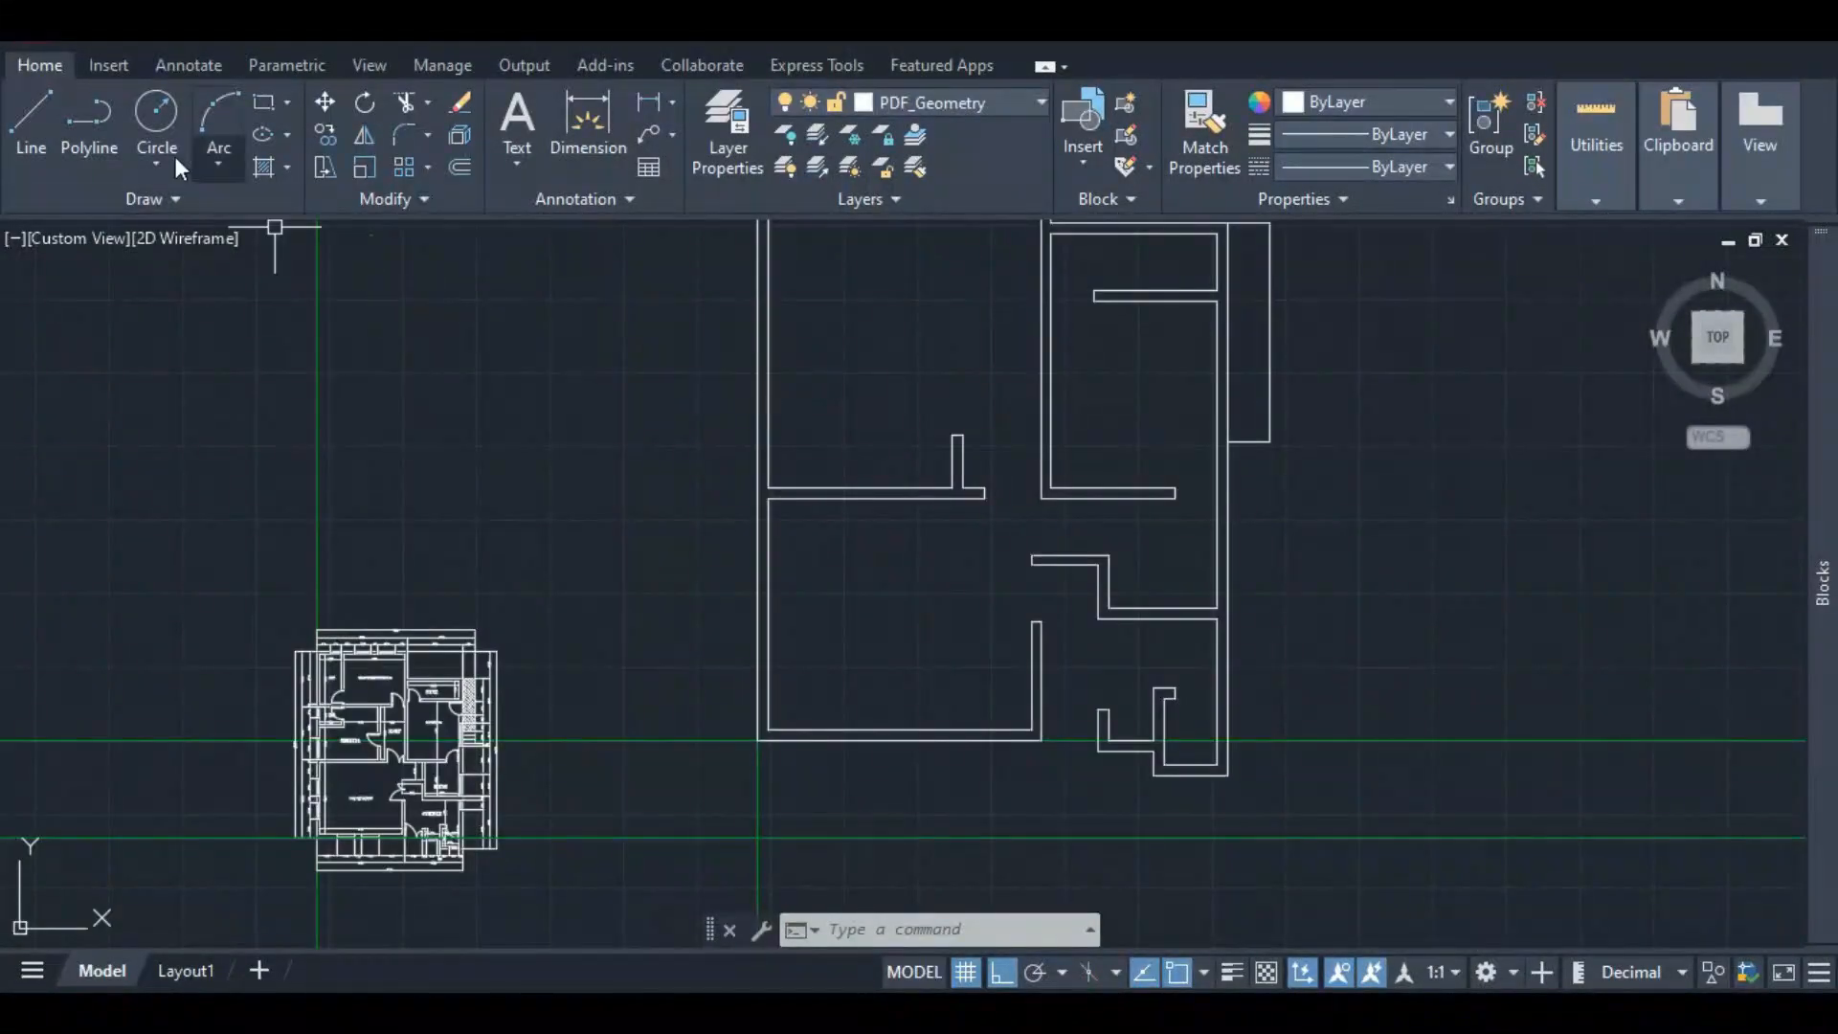
click(32, 130)
scroll(778, 477, up, 2)
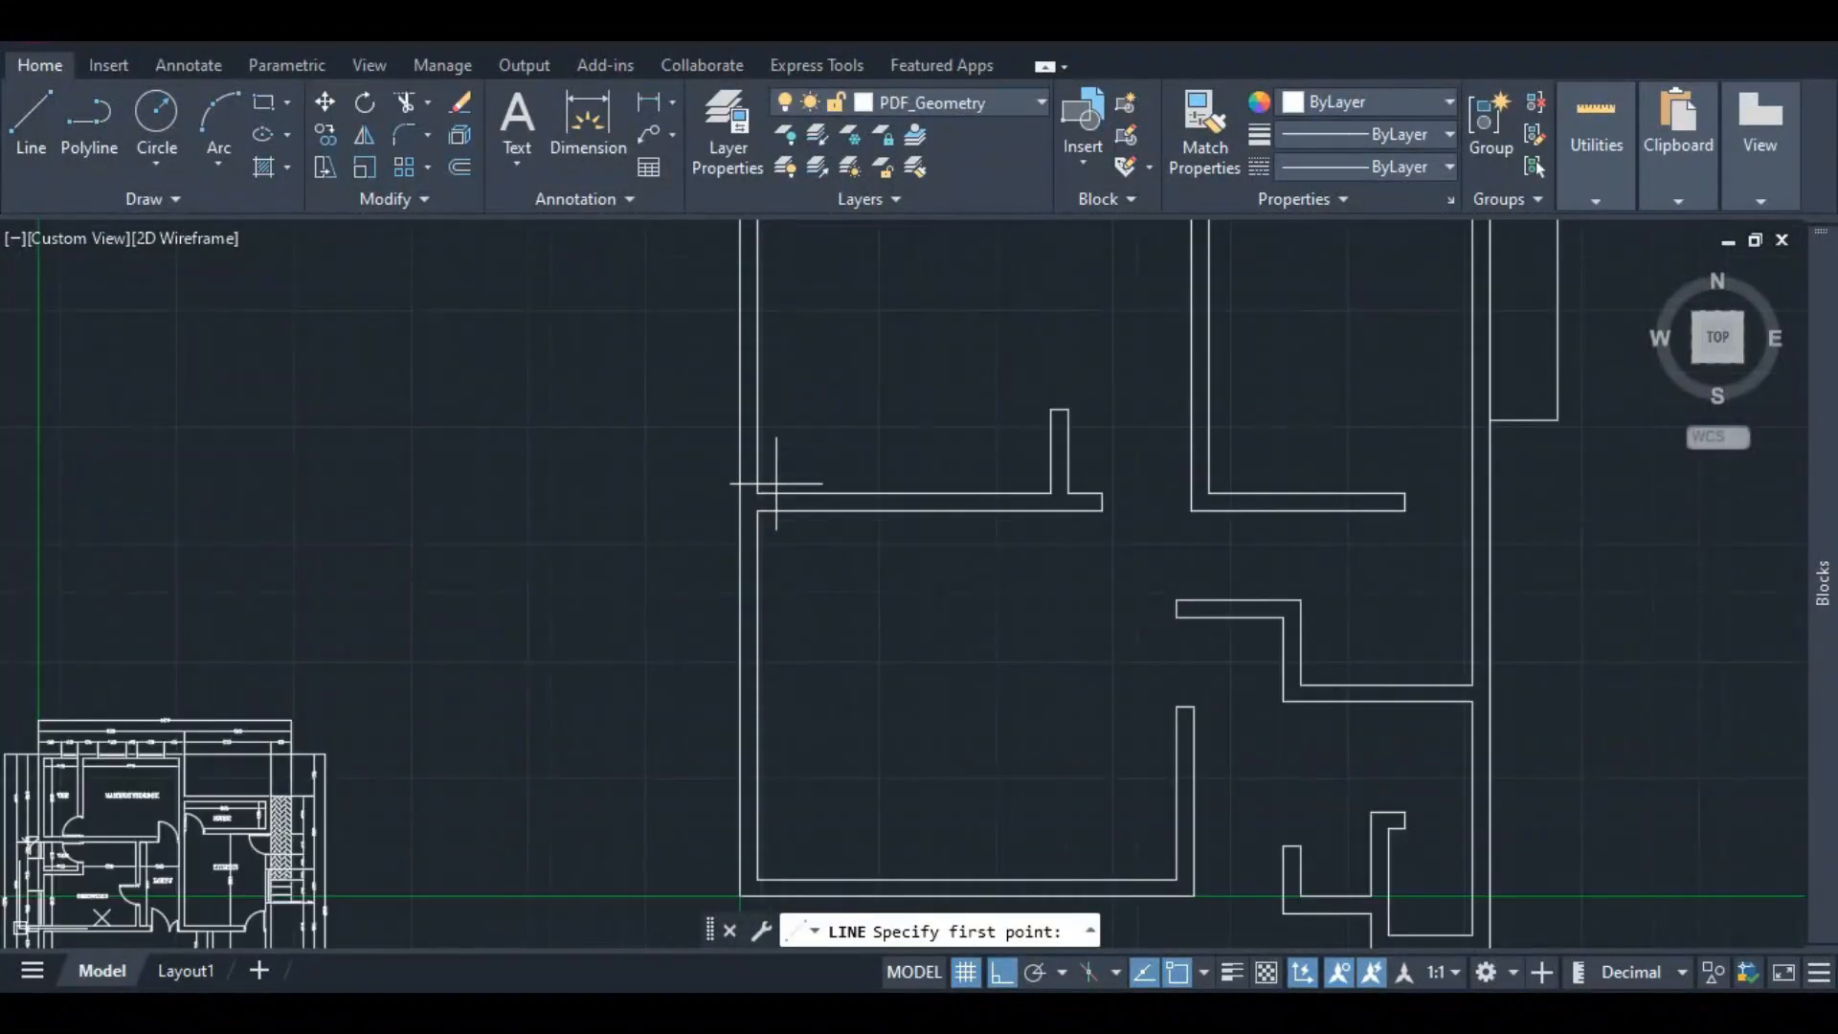
click(757, 492)
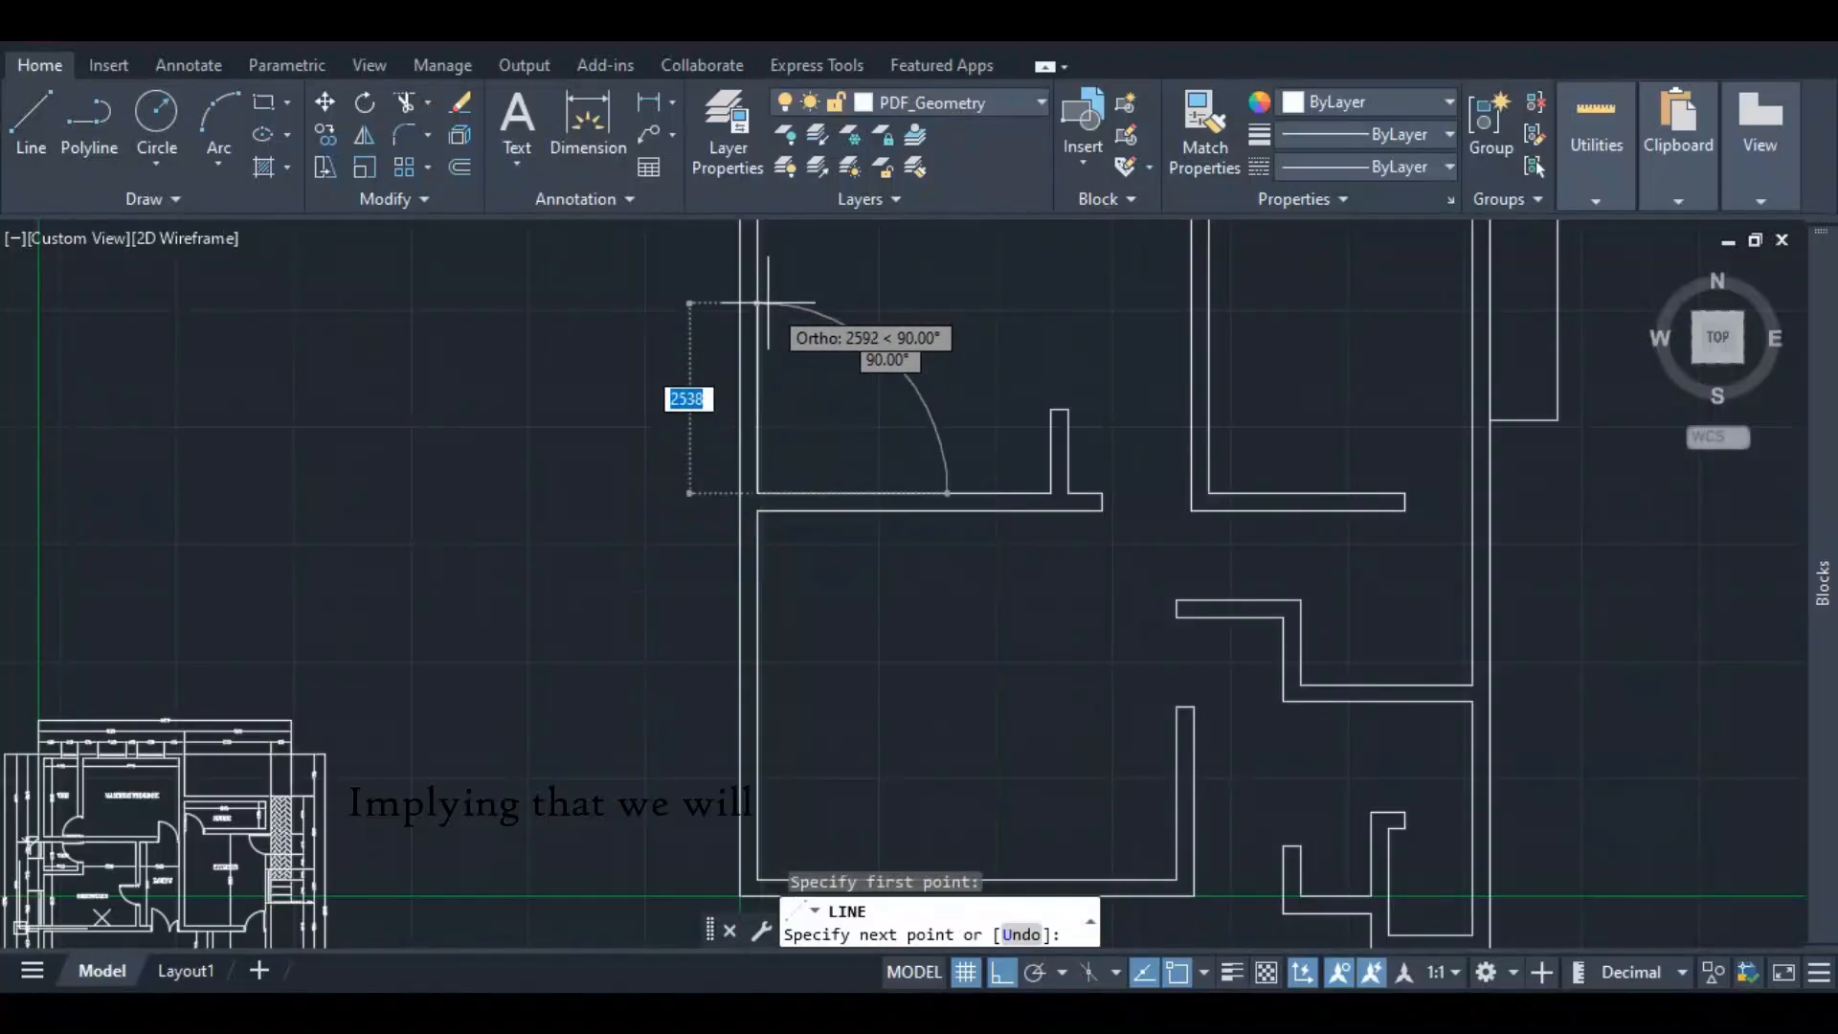
text(2200)
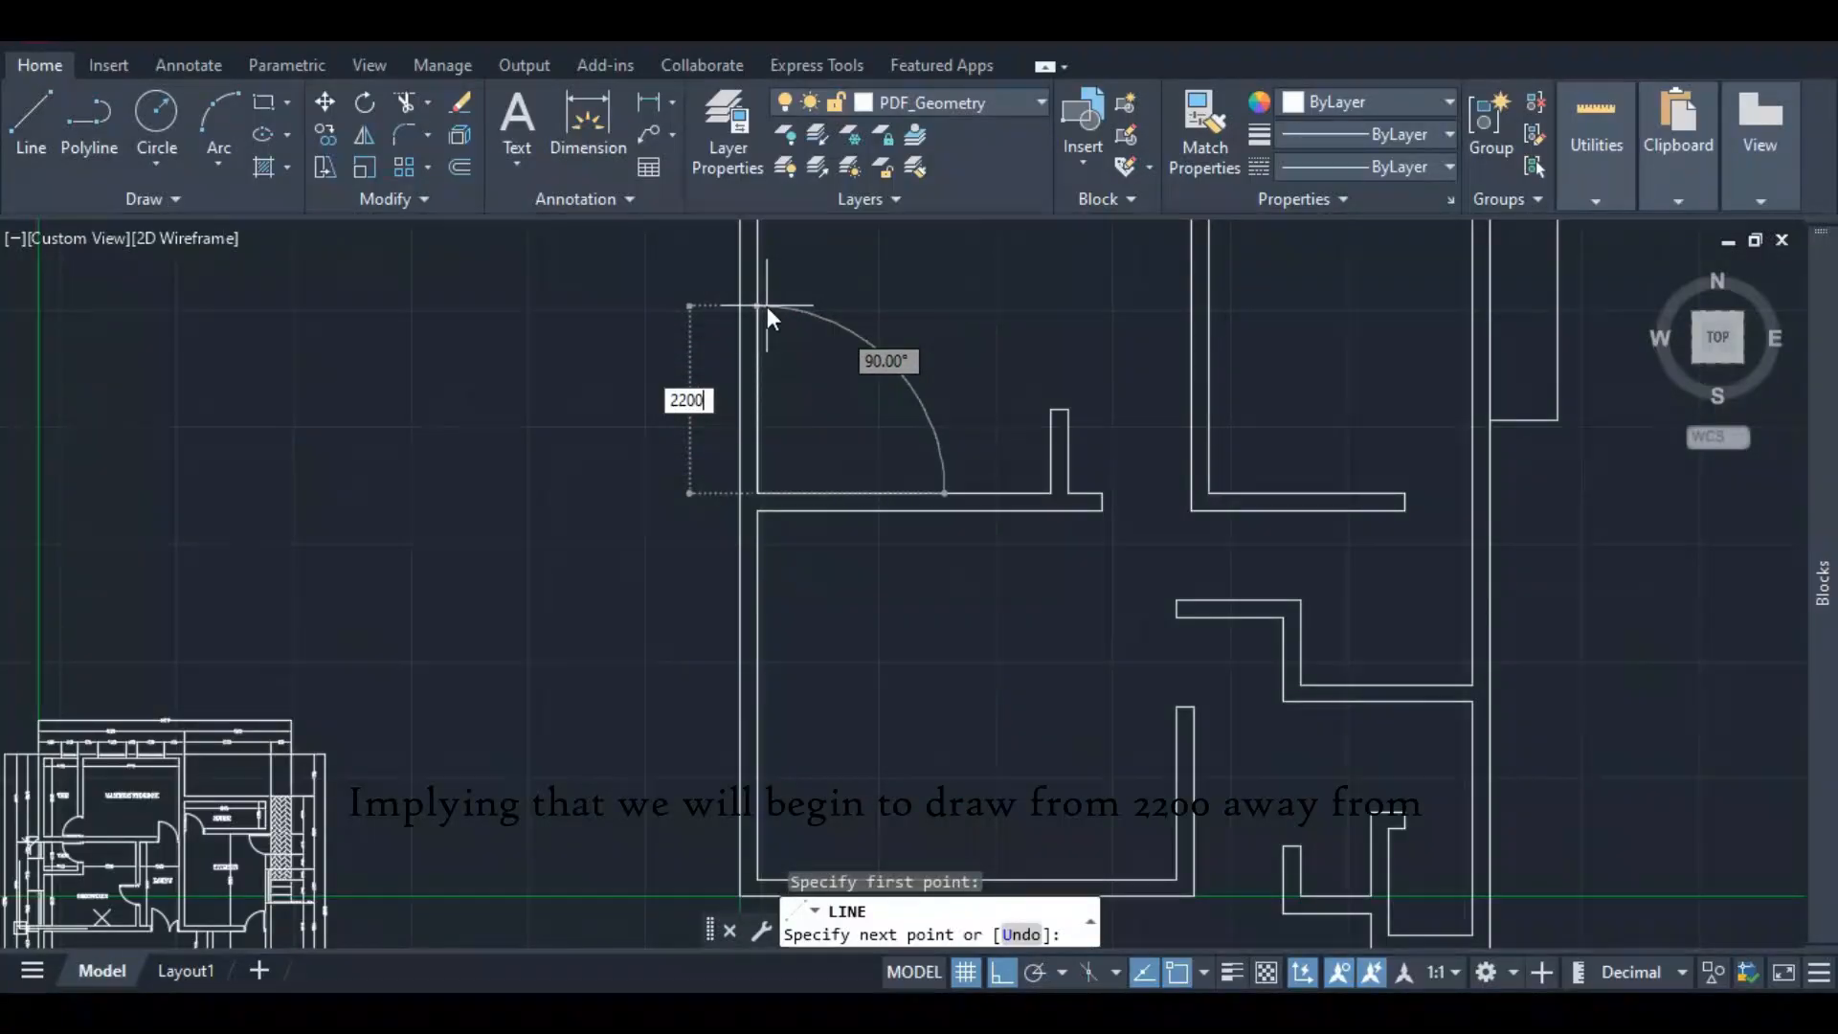
key(Return)
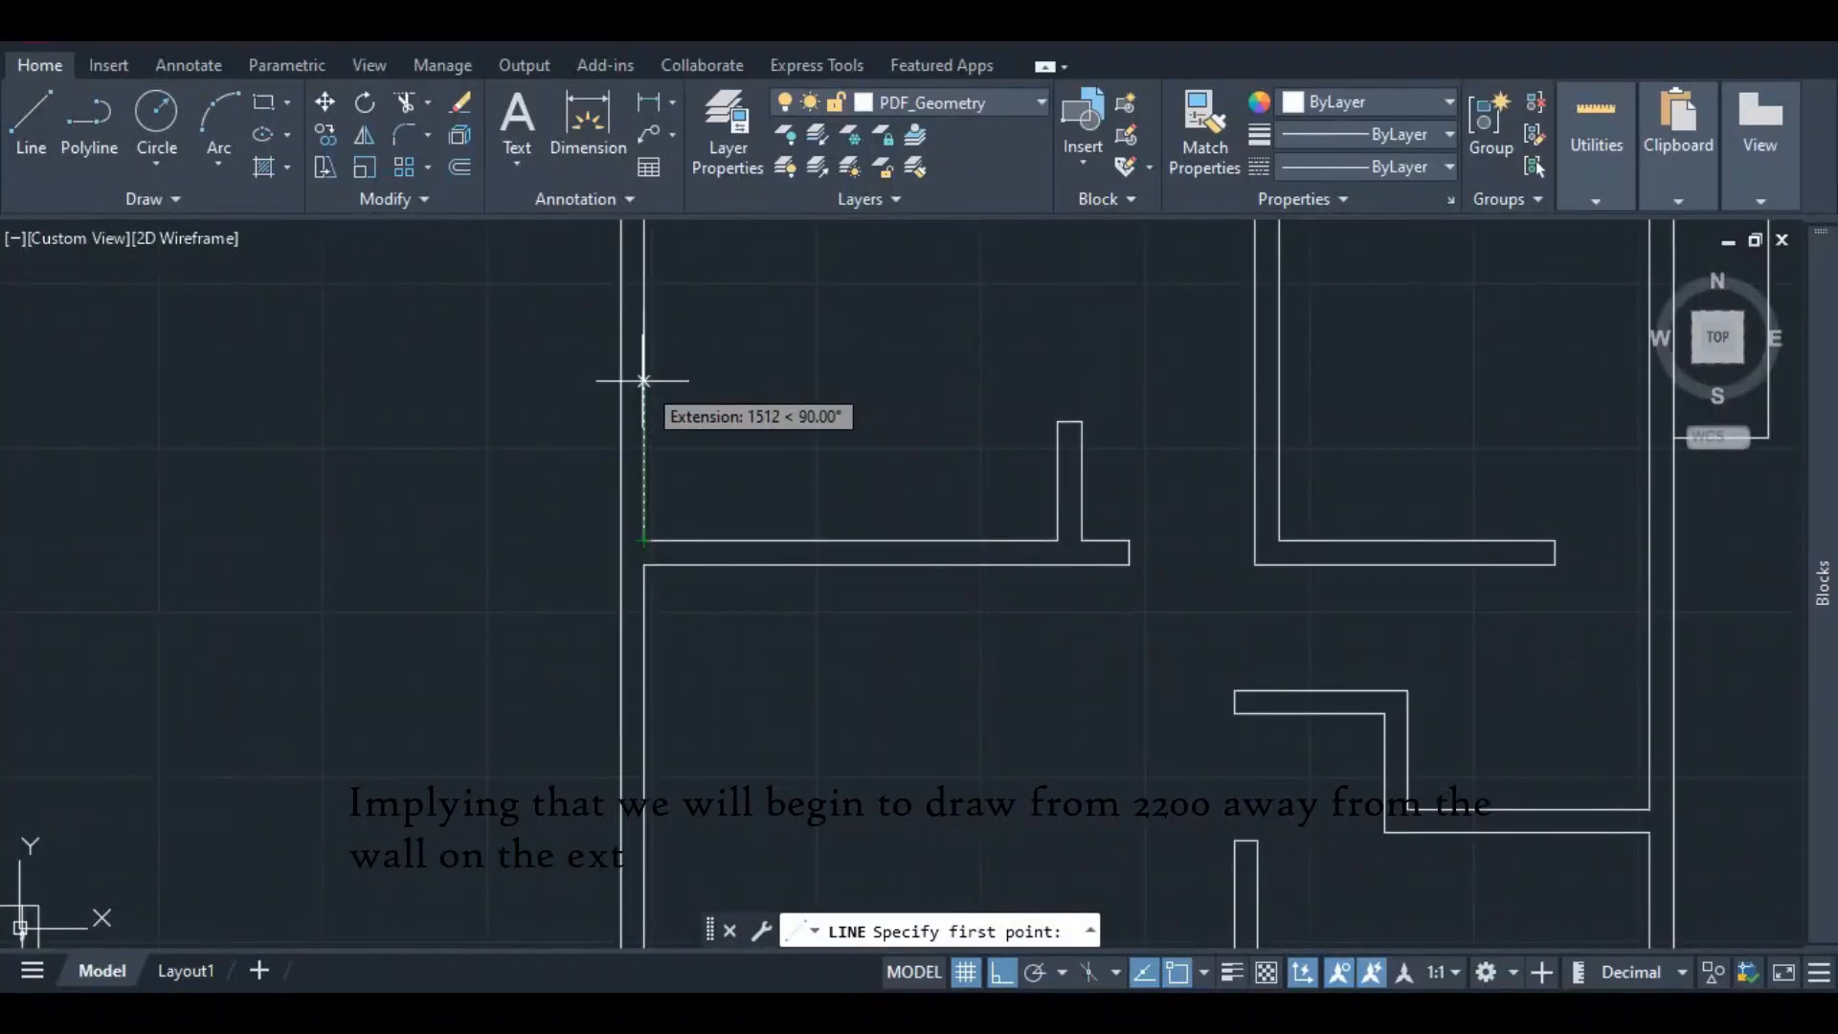
- Draw a horizontal line 1450 long inward from the external wall's inner face, starting 2200 above the partition's upper line
text(2200)
key(Return)
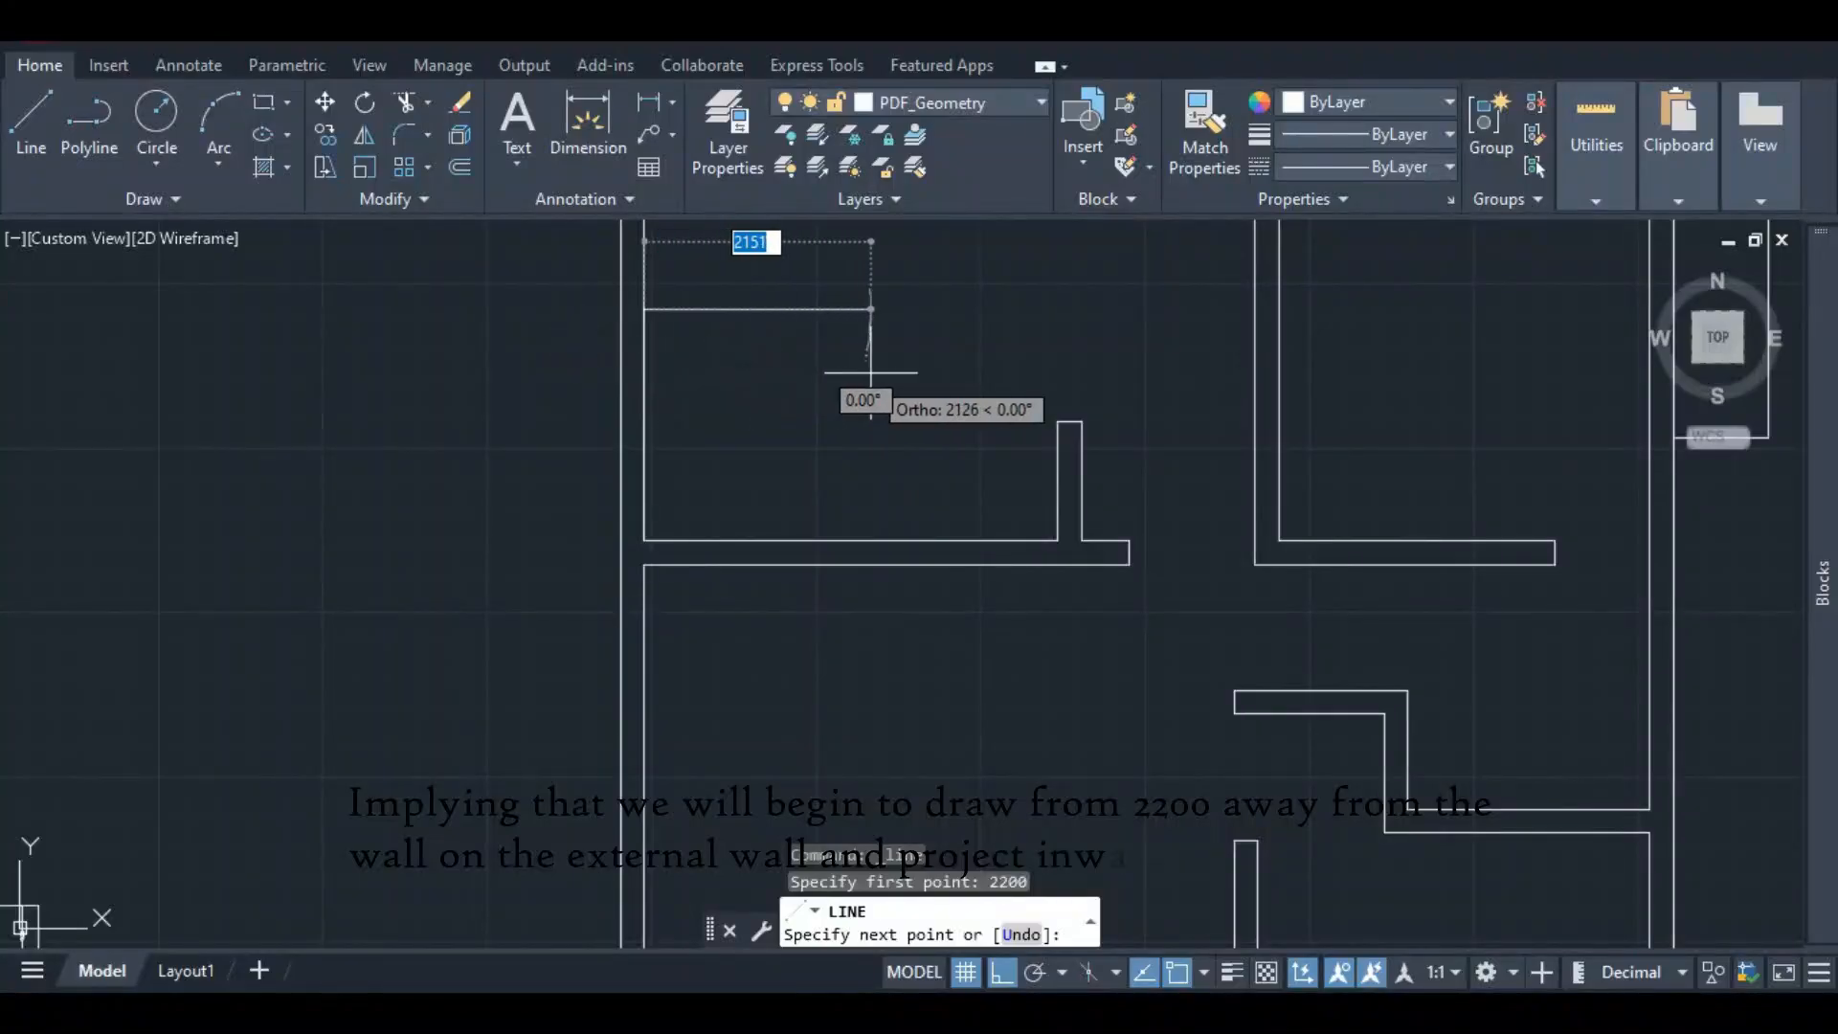
text(1450)
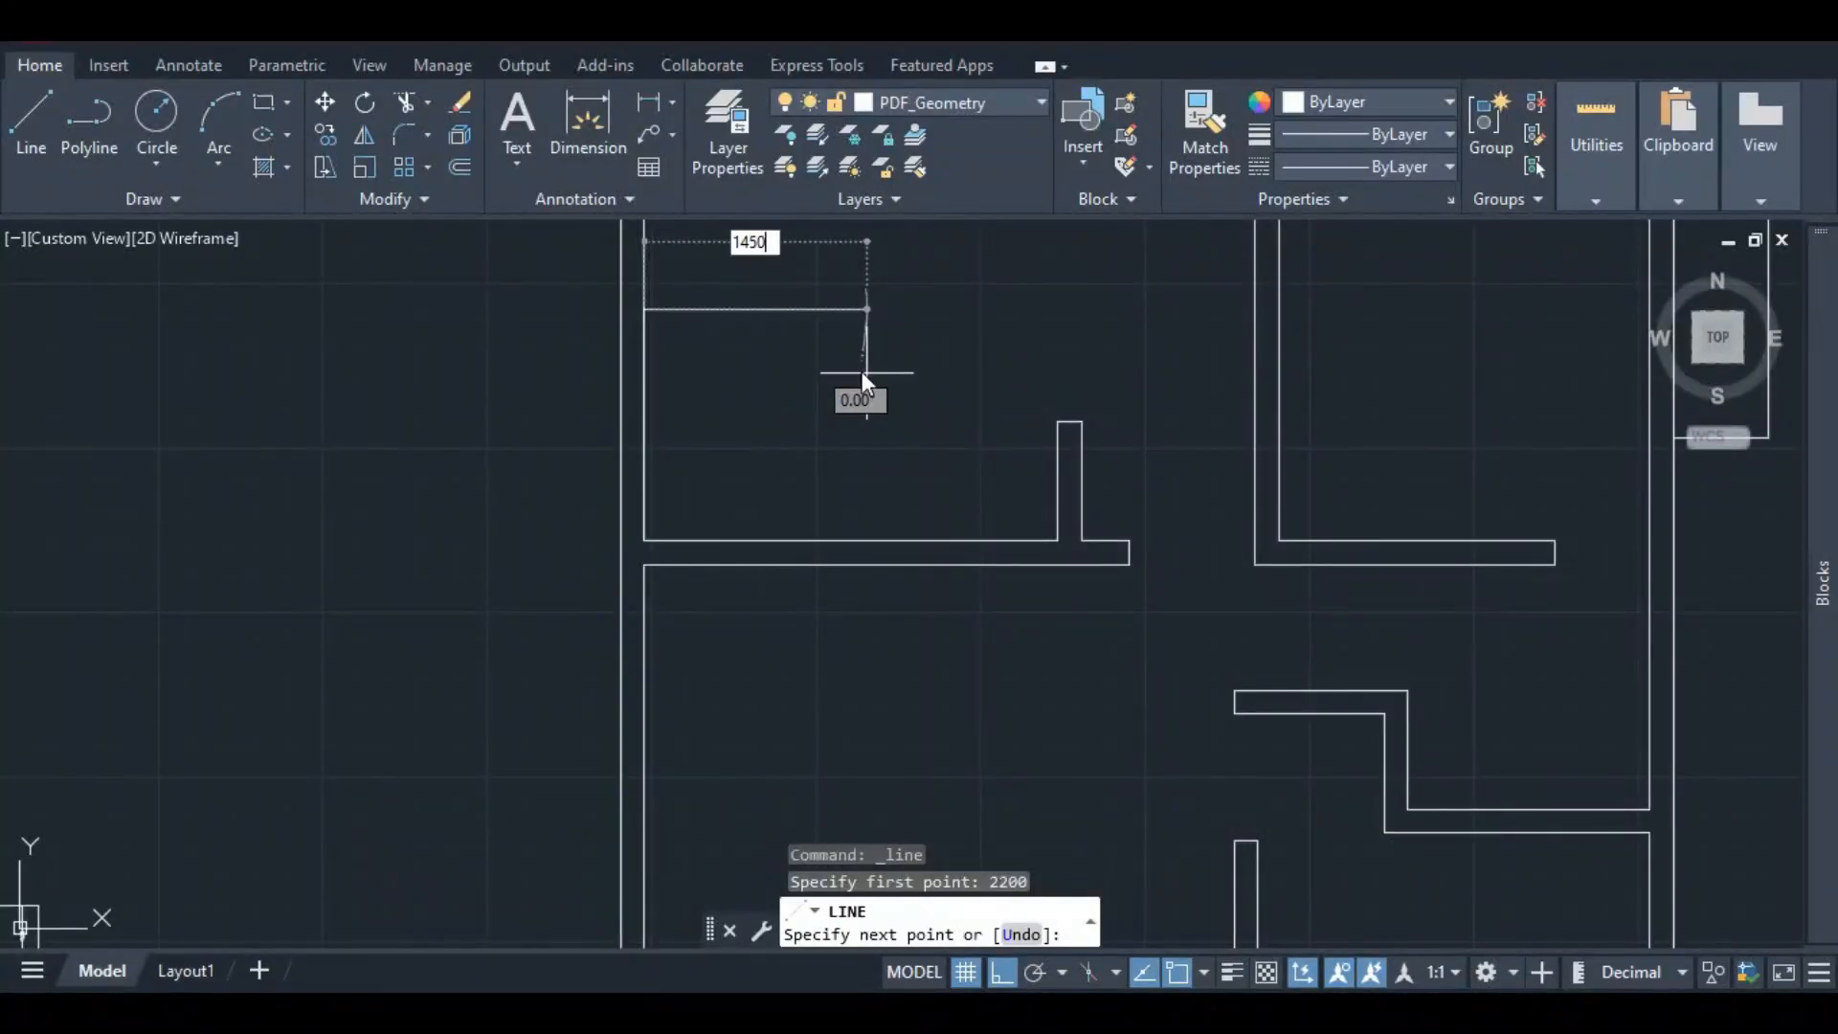
key(Return)
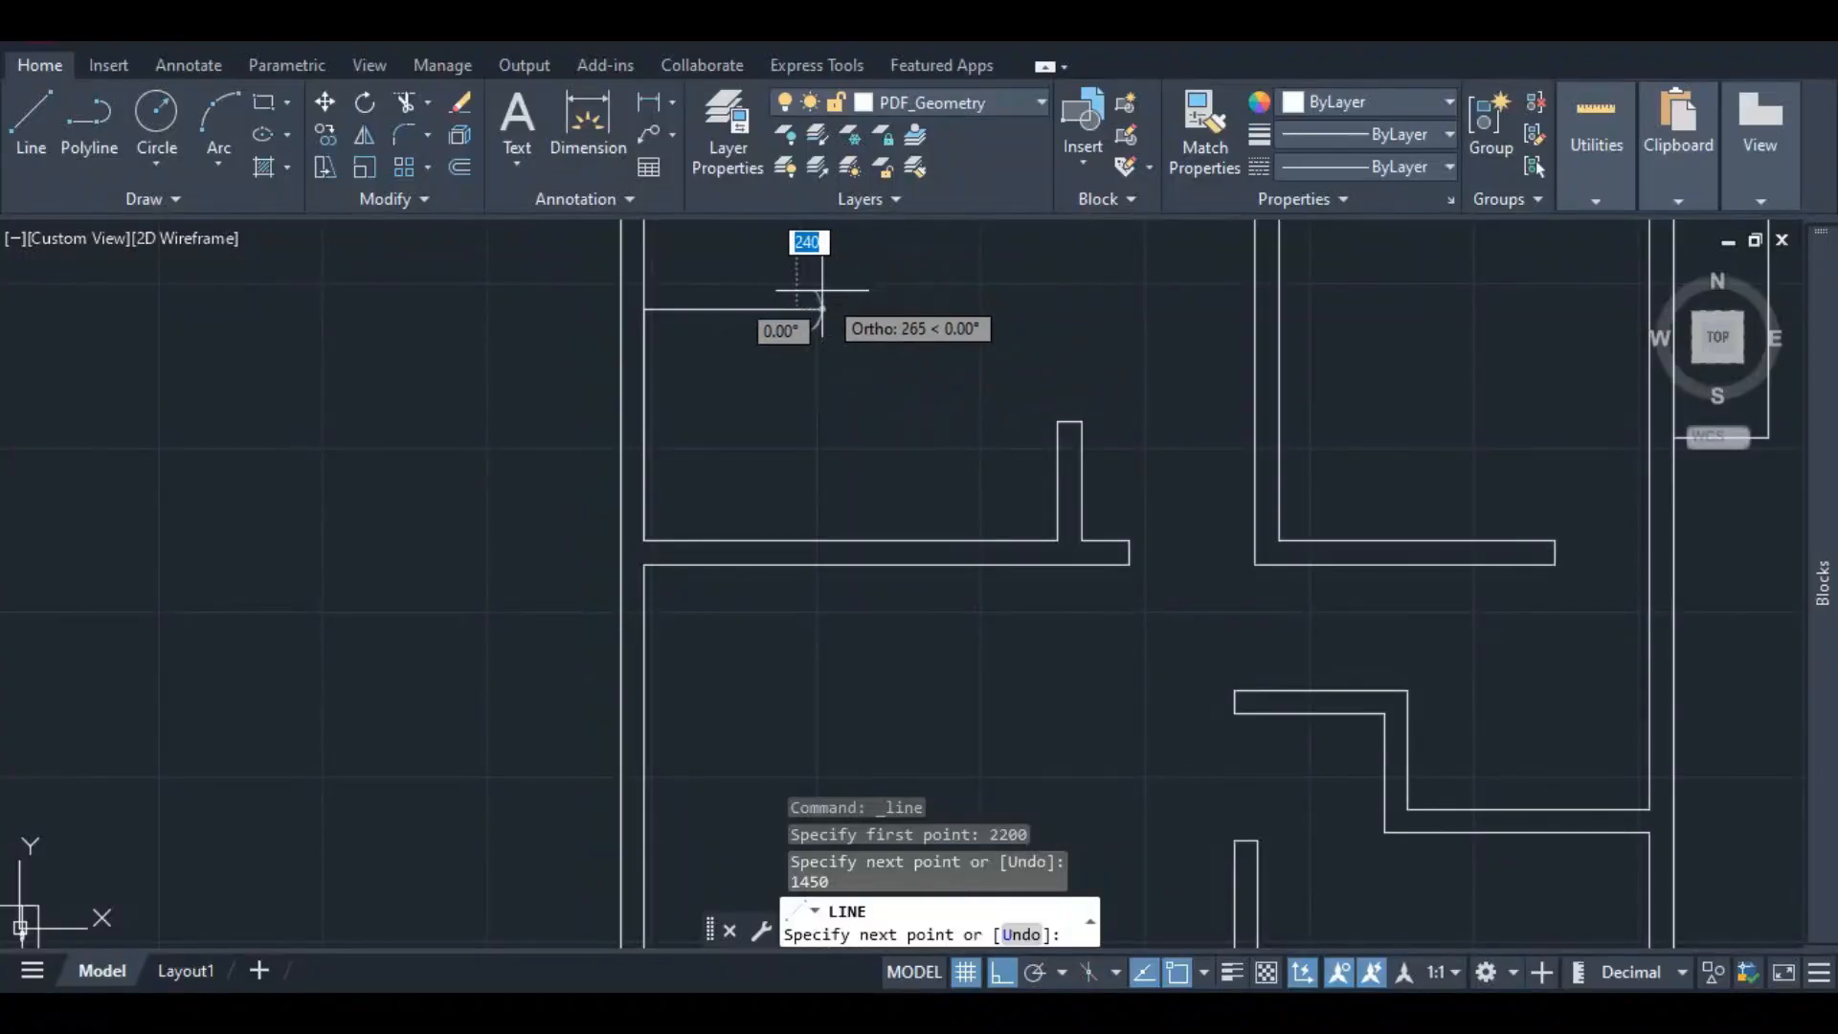
key(Escape)
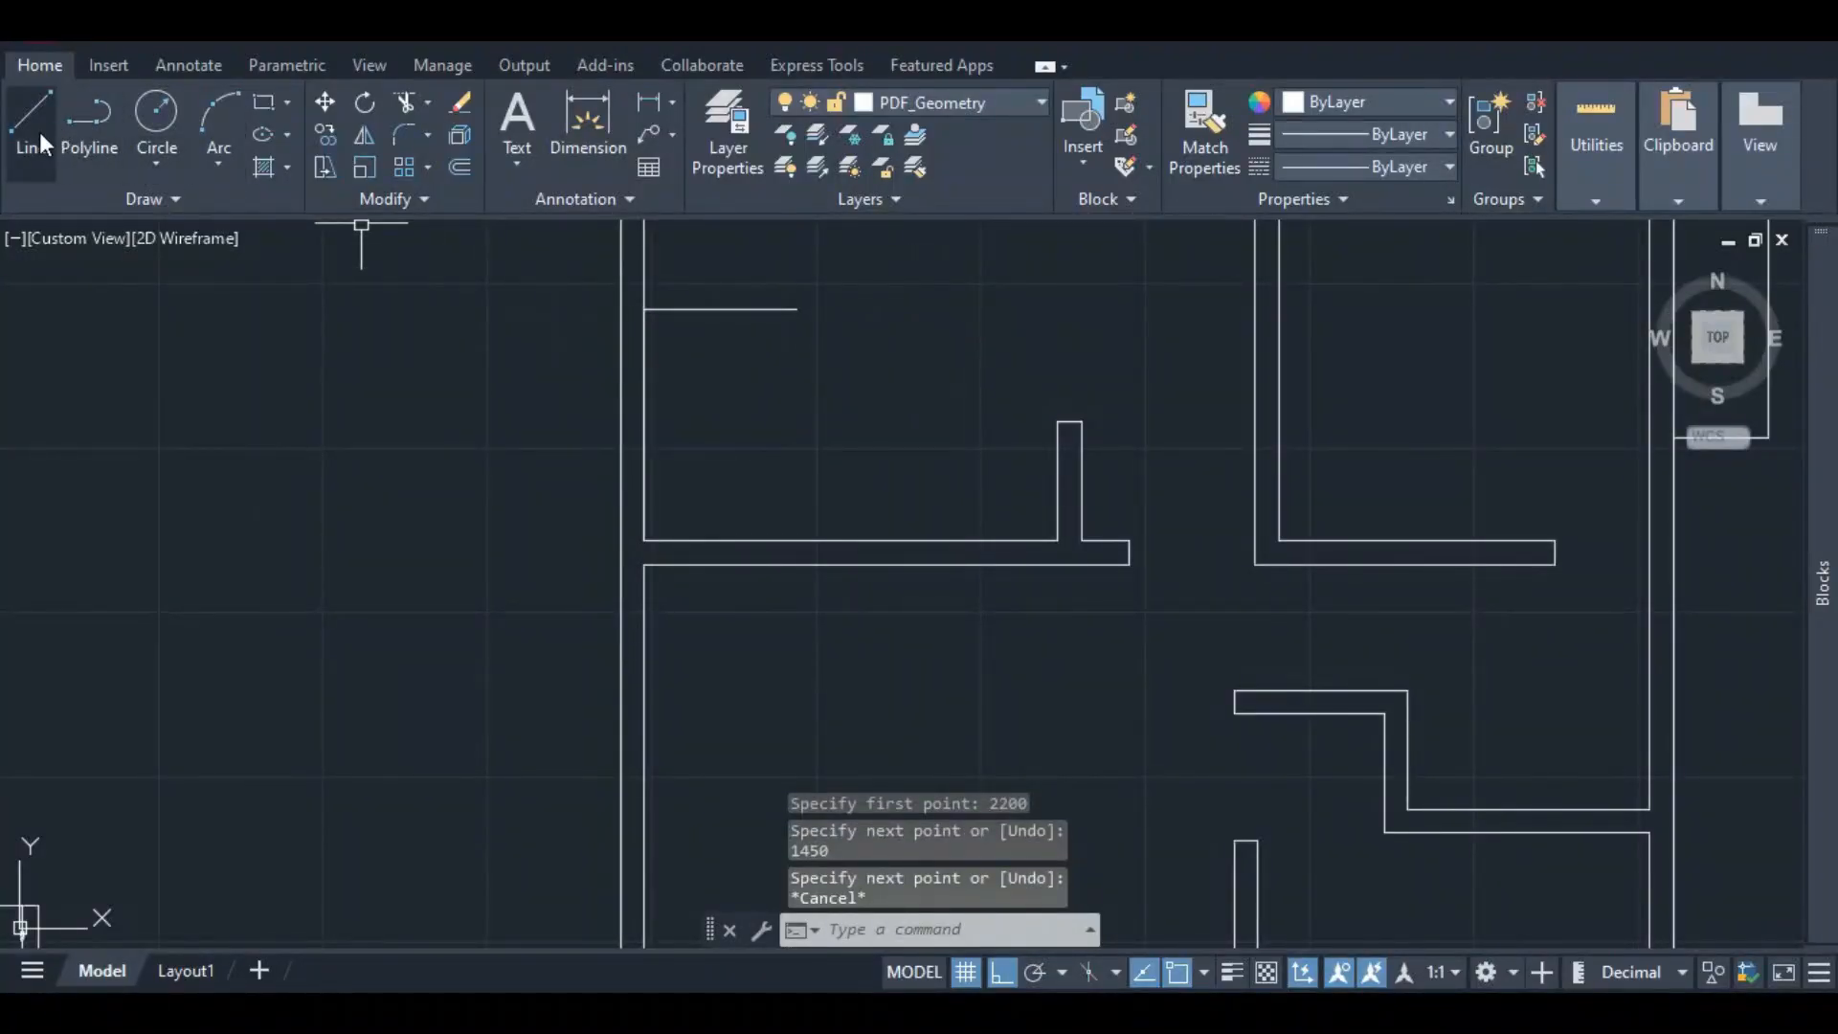
- Start a line at the free end of the 1450 toilet wall line and check the reference plan's T&B door wall dimensions
click(36, 124)
click(796, 309)
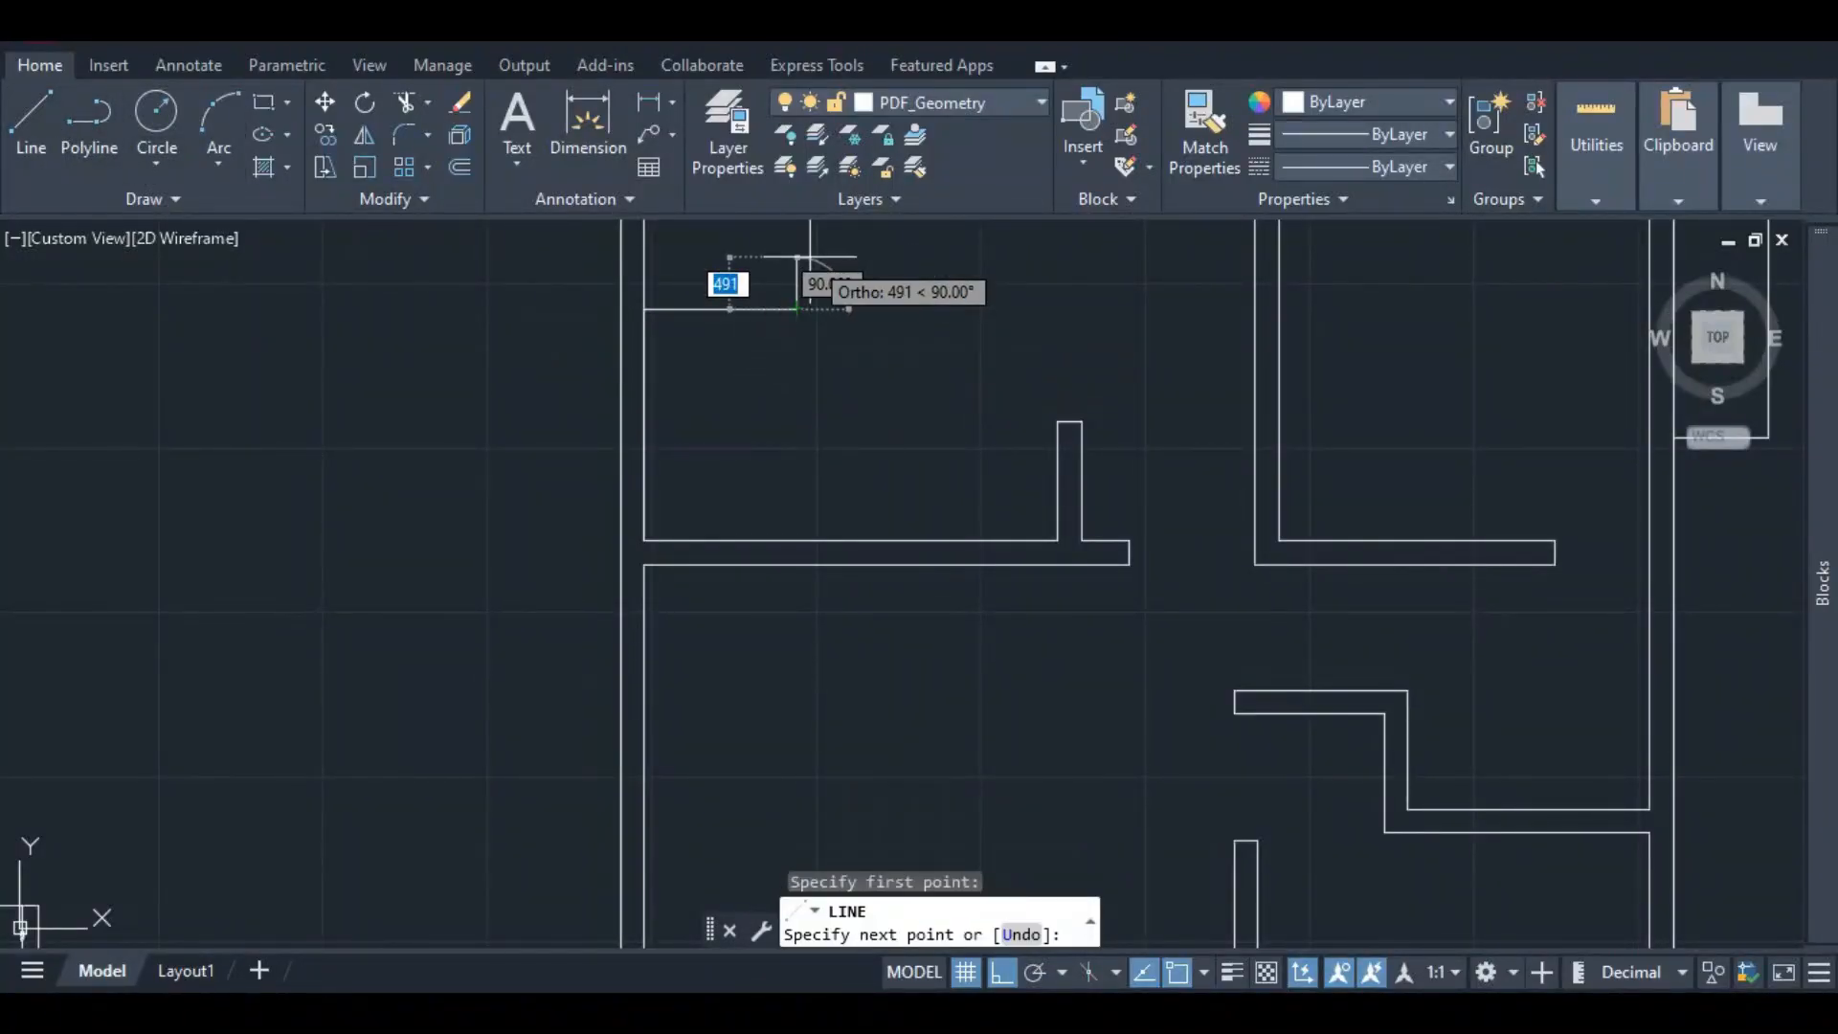
scroll(812, 258, down, 5)
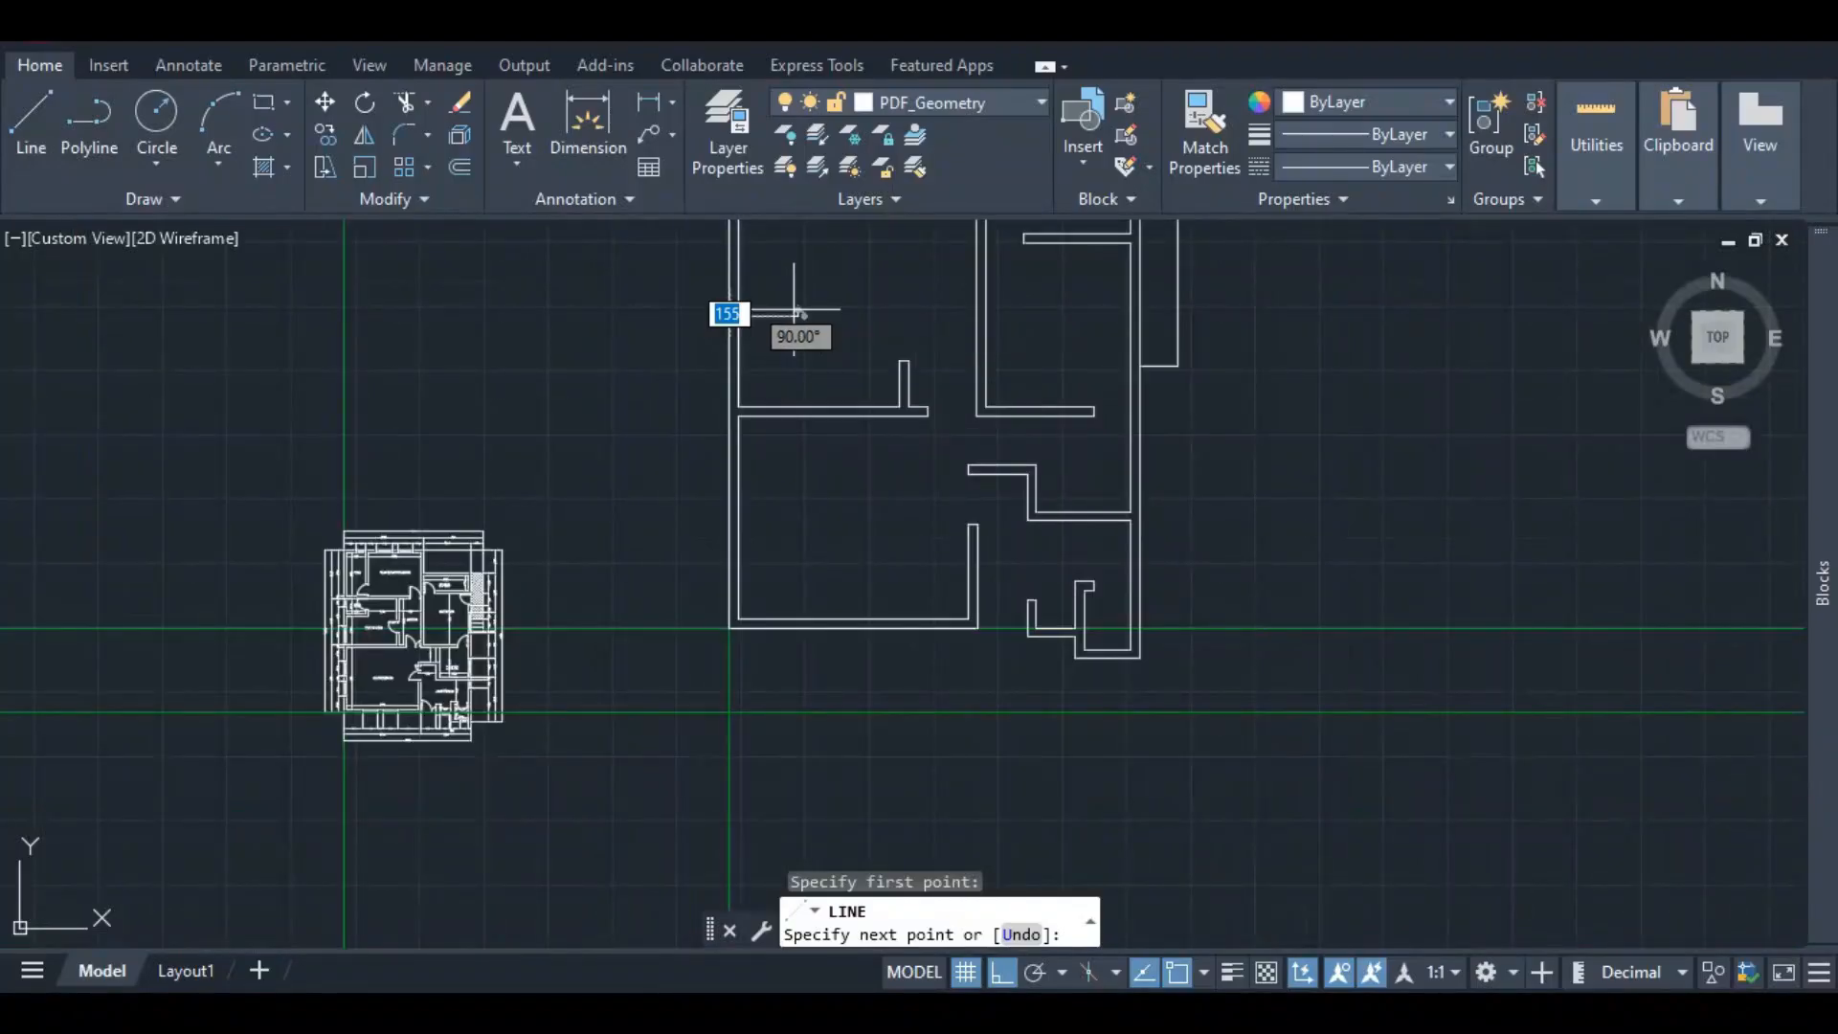
scroll(799, 325, up, 4)
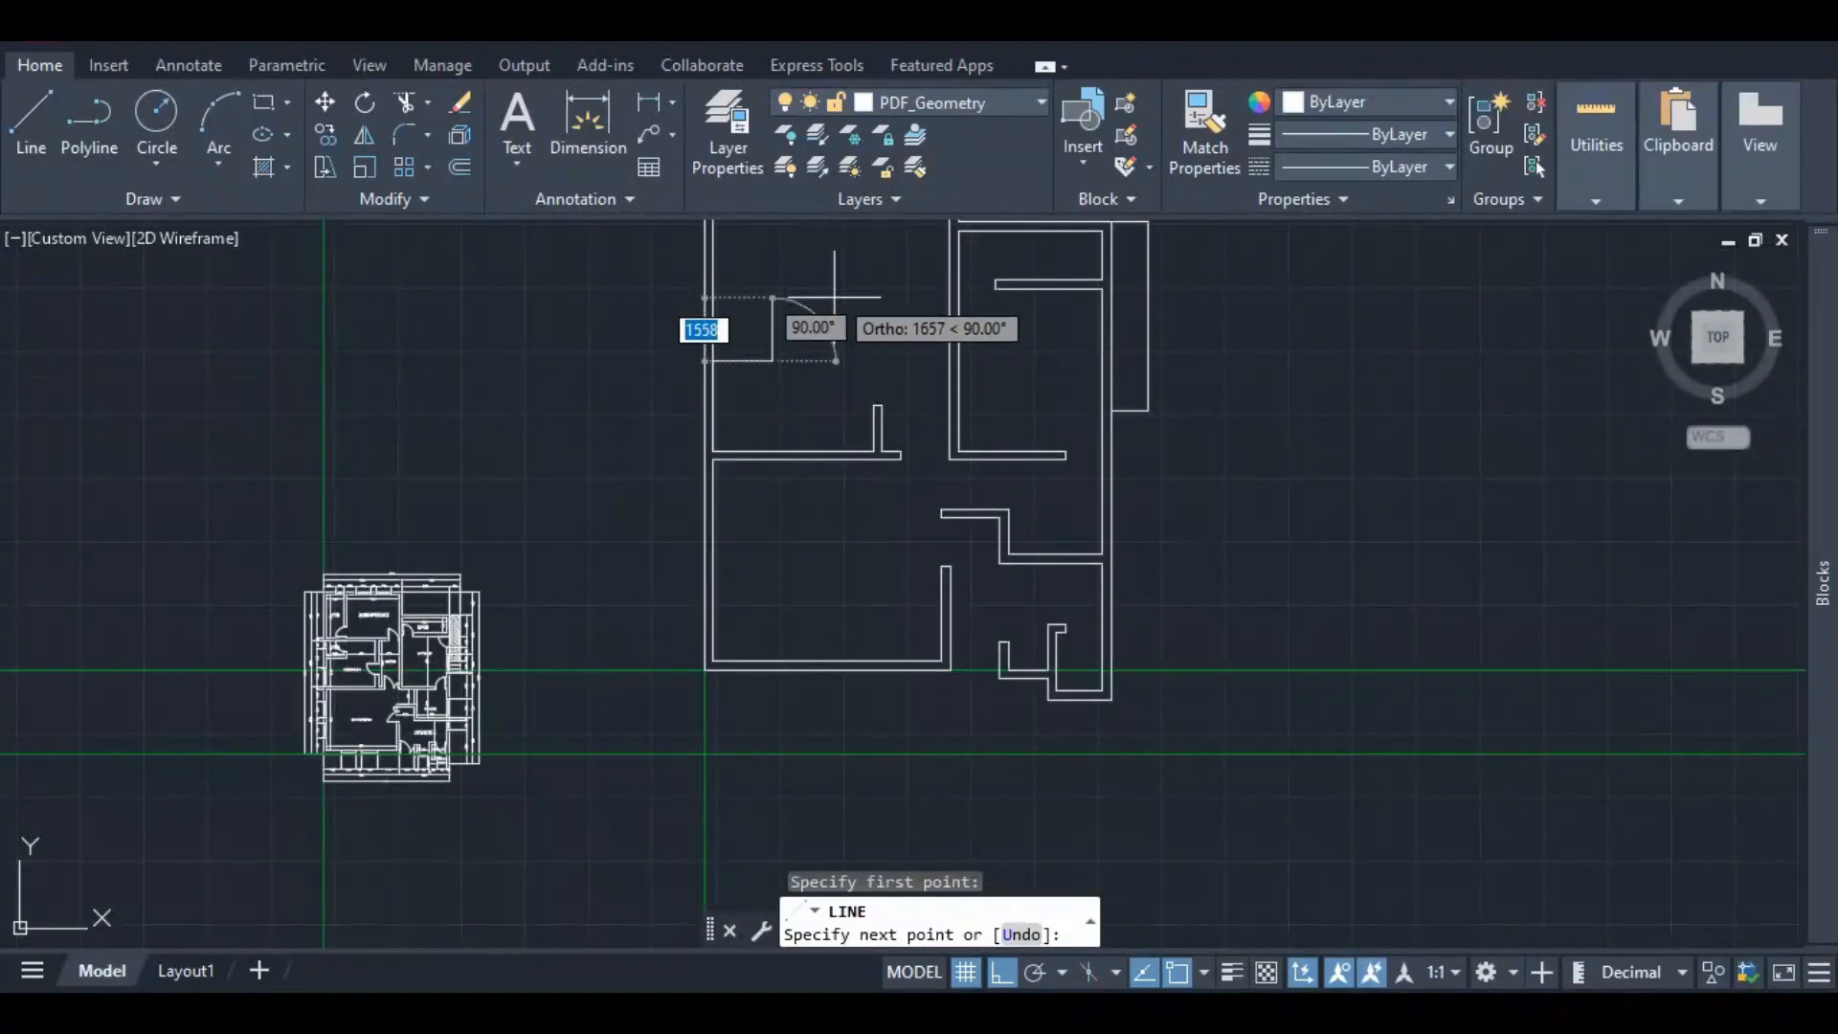
scroll(364, 777, up, 4)
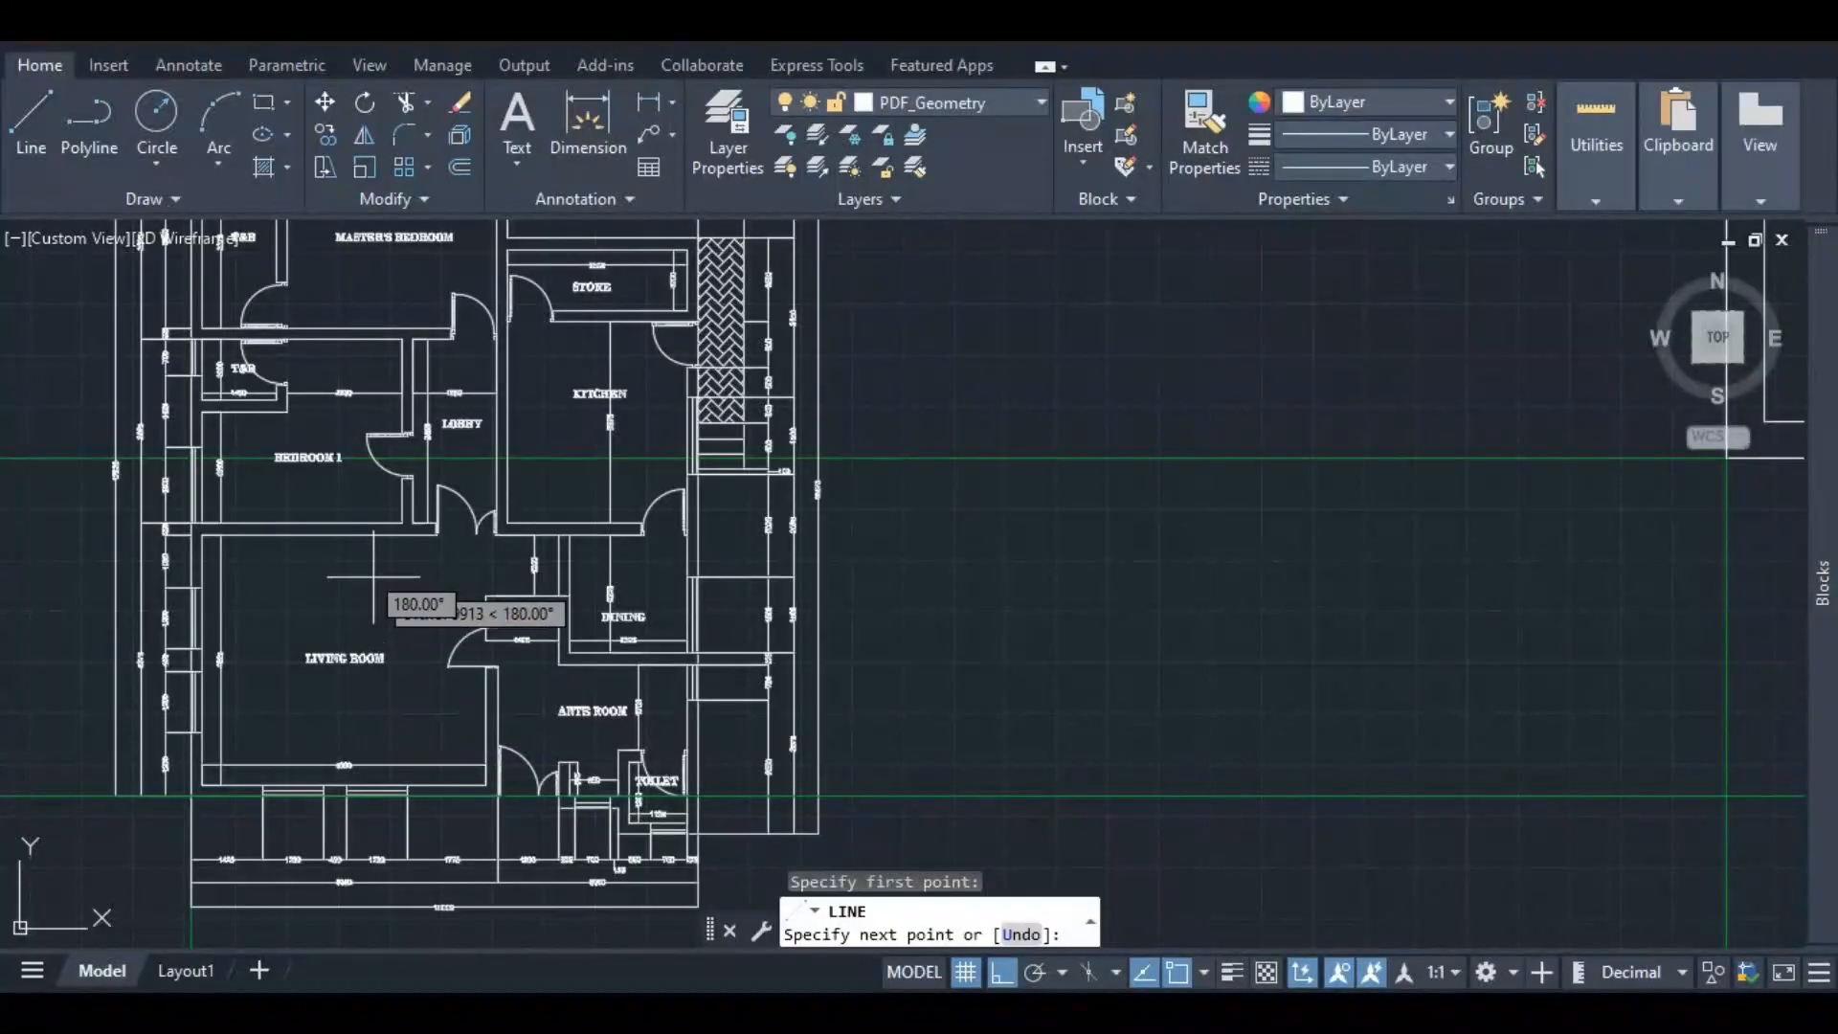
scroll(373, 567, up, 5)
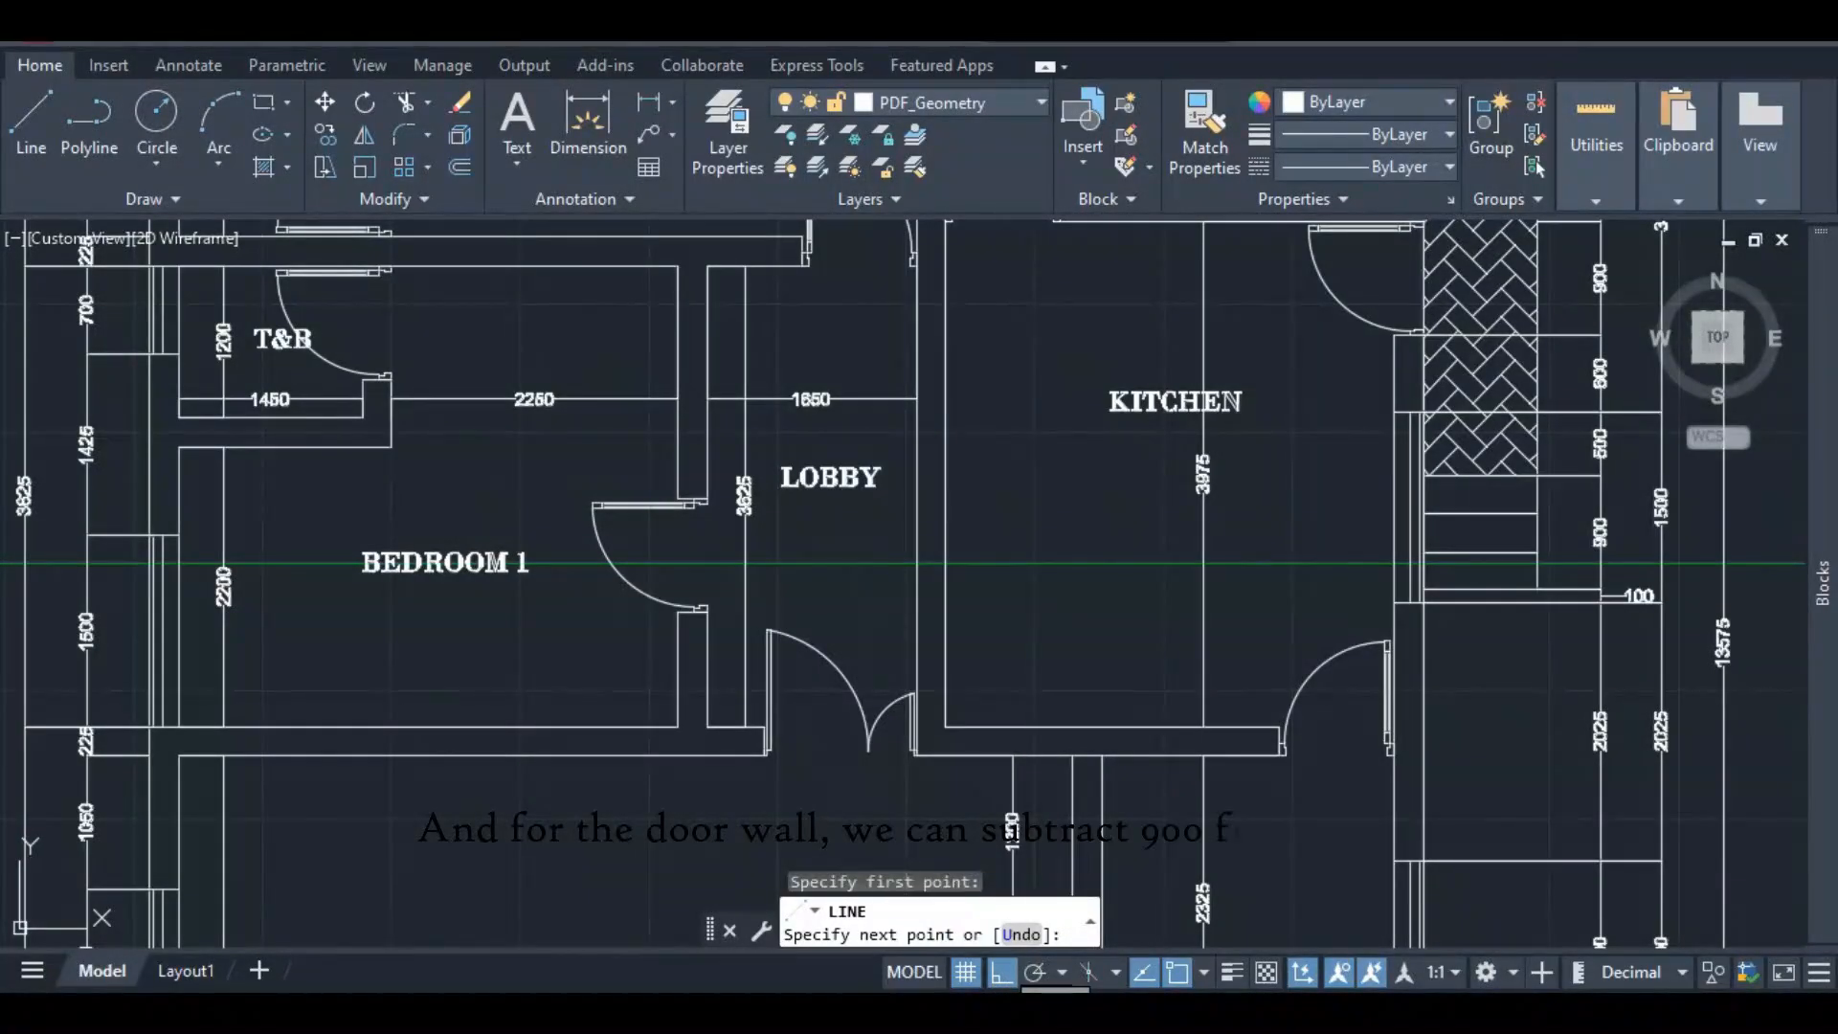
- Calculate the T&B door wall's length in the Calculator as 1200 - 900, and return to the toilet wall in the drawing
key(alt+Tab)
click(1264, 616)
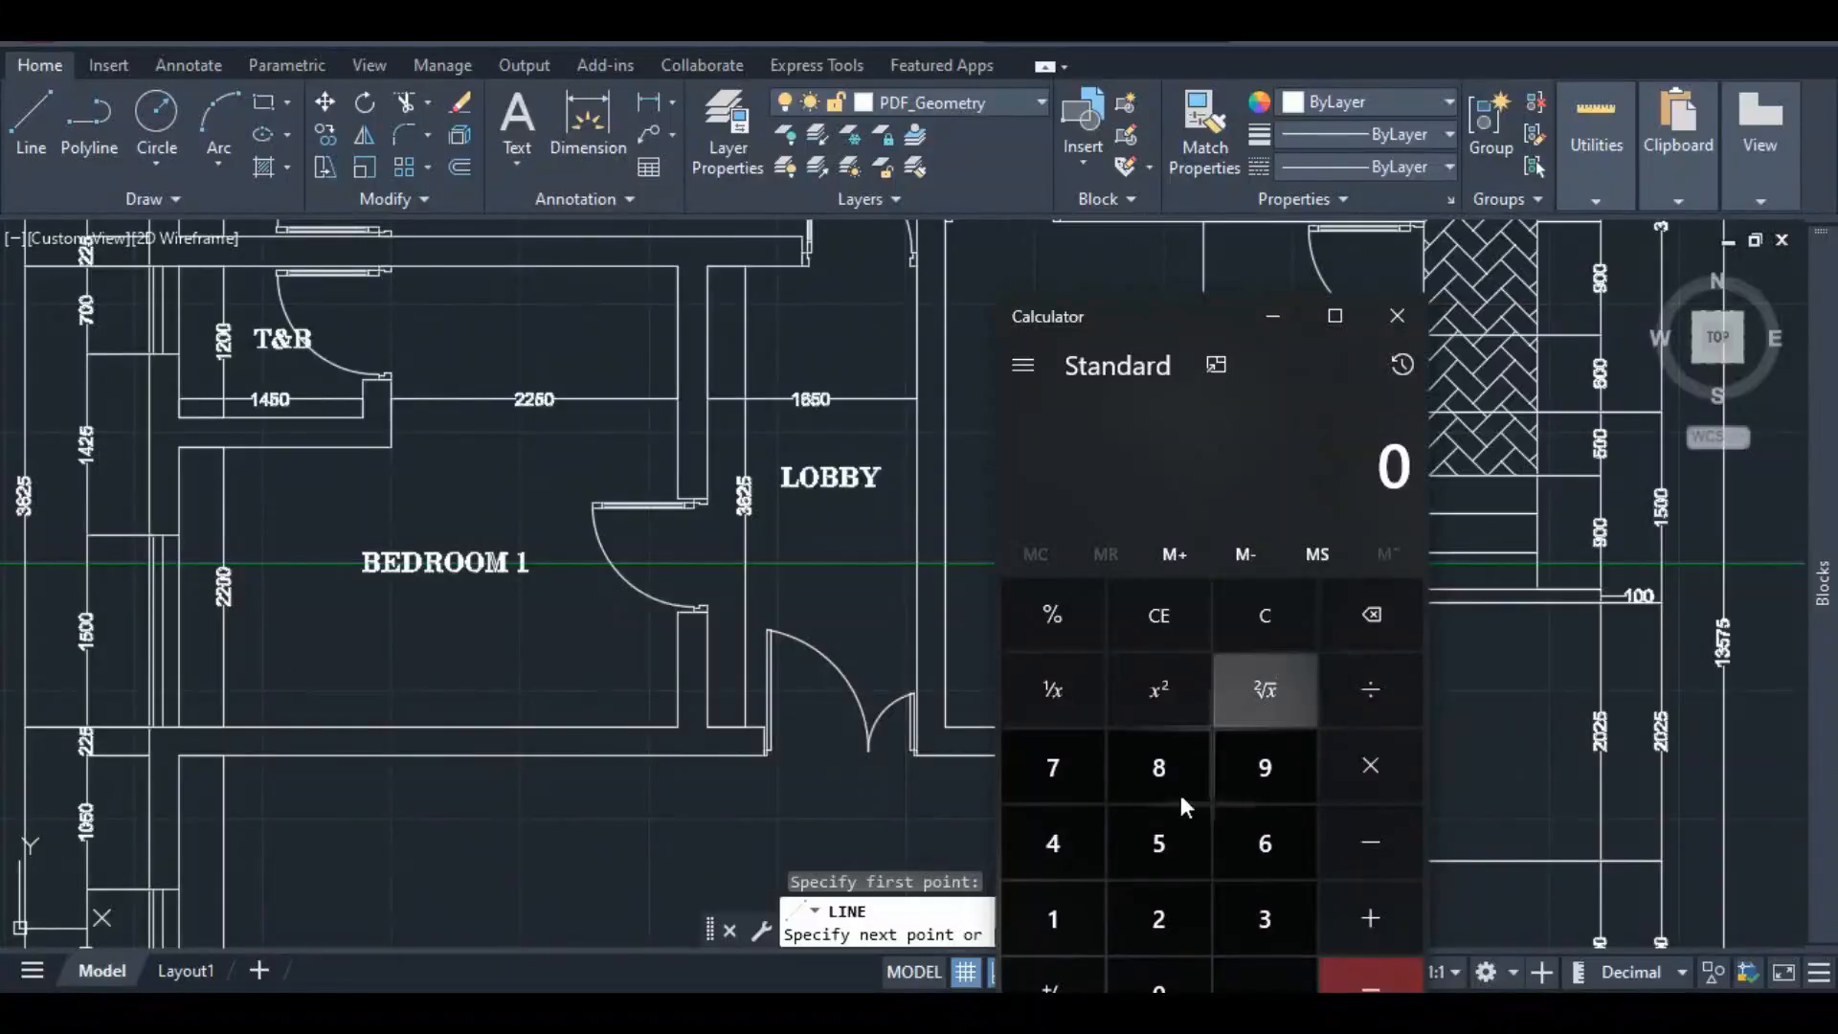
click(1091, 921)
click(1170, 943)
double_click(1187, 962)
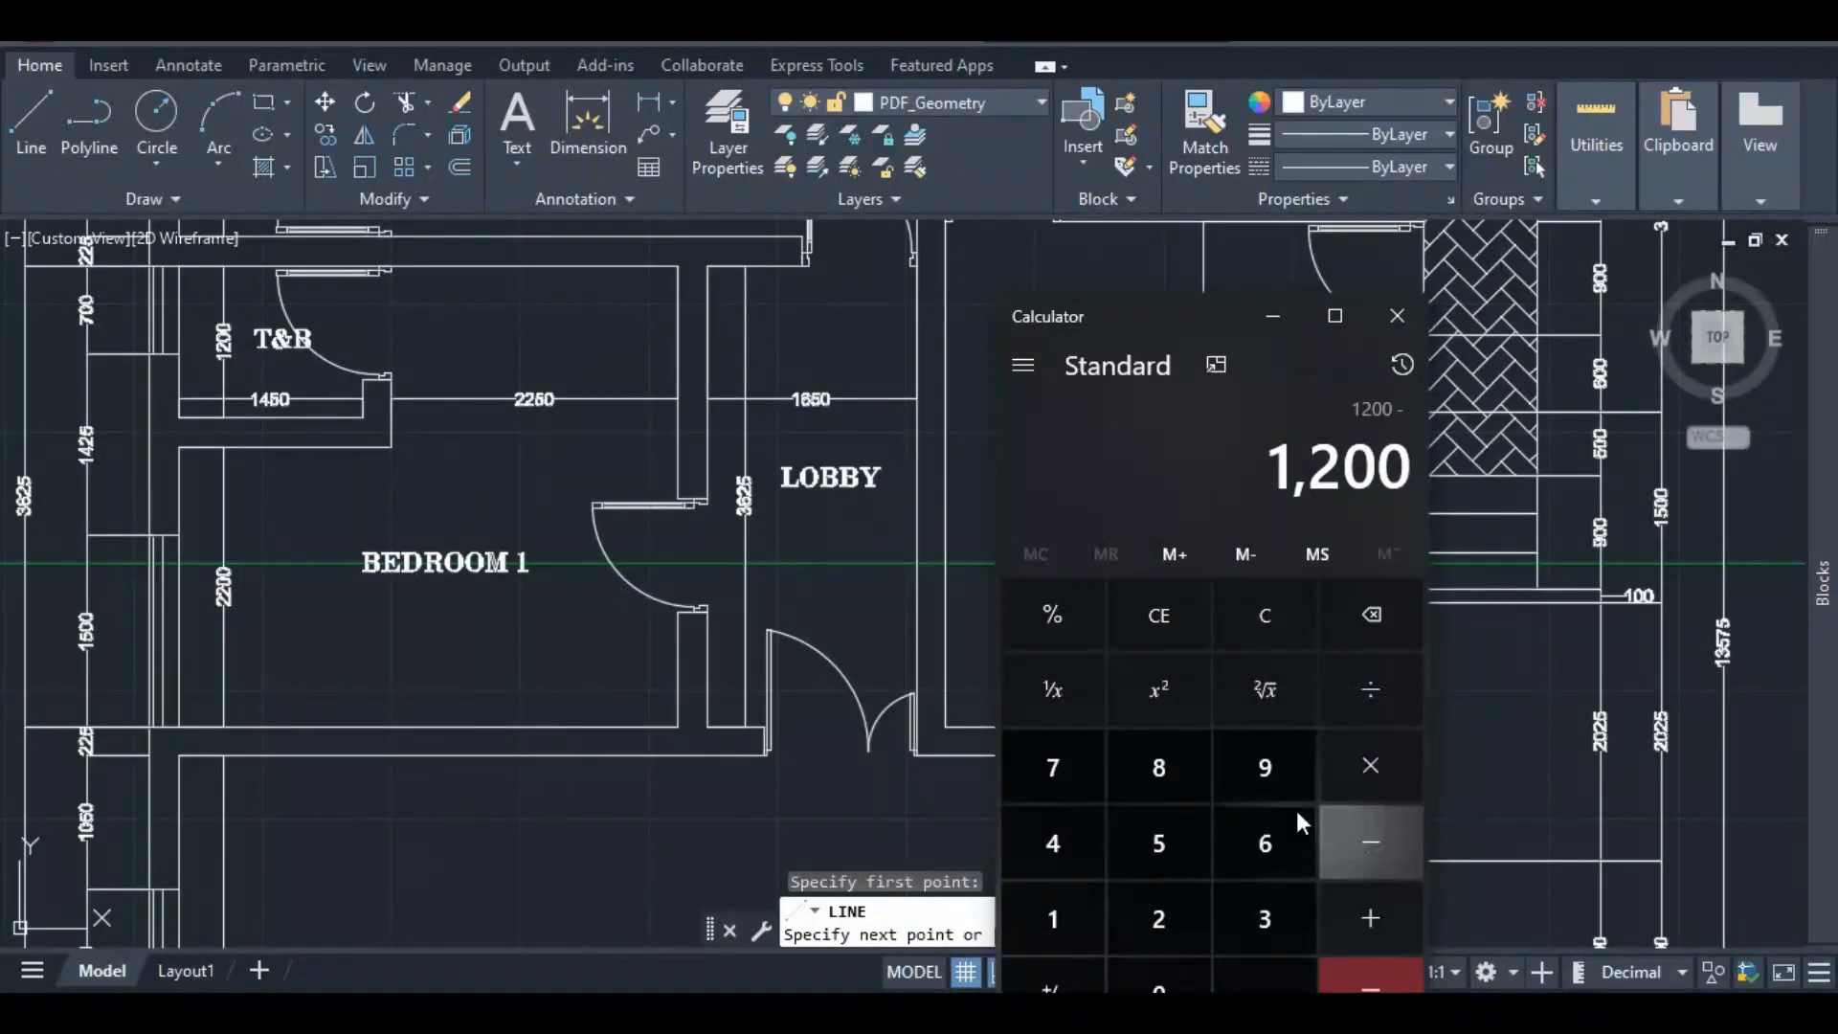
click(1264, 767)
click(1330, 965)
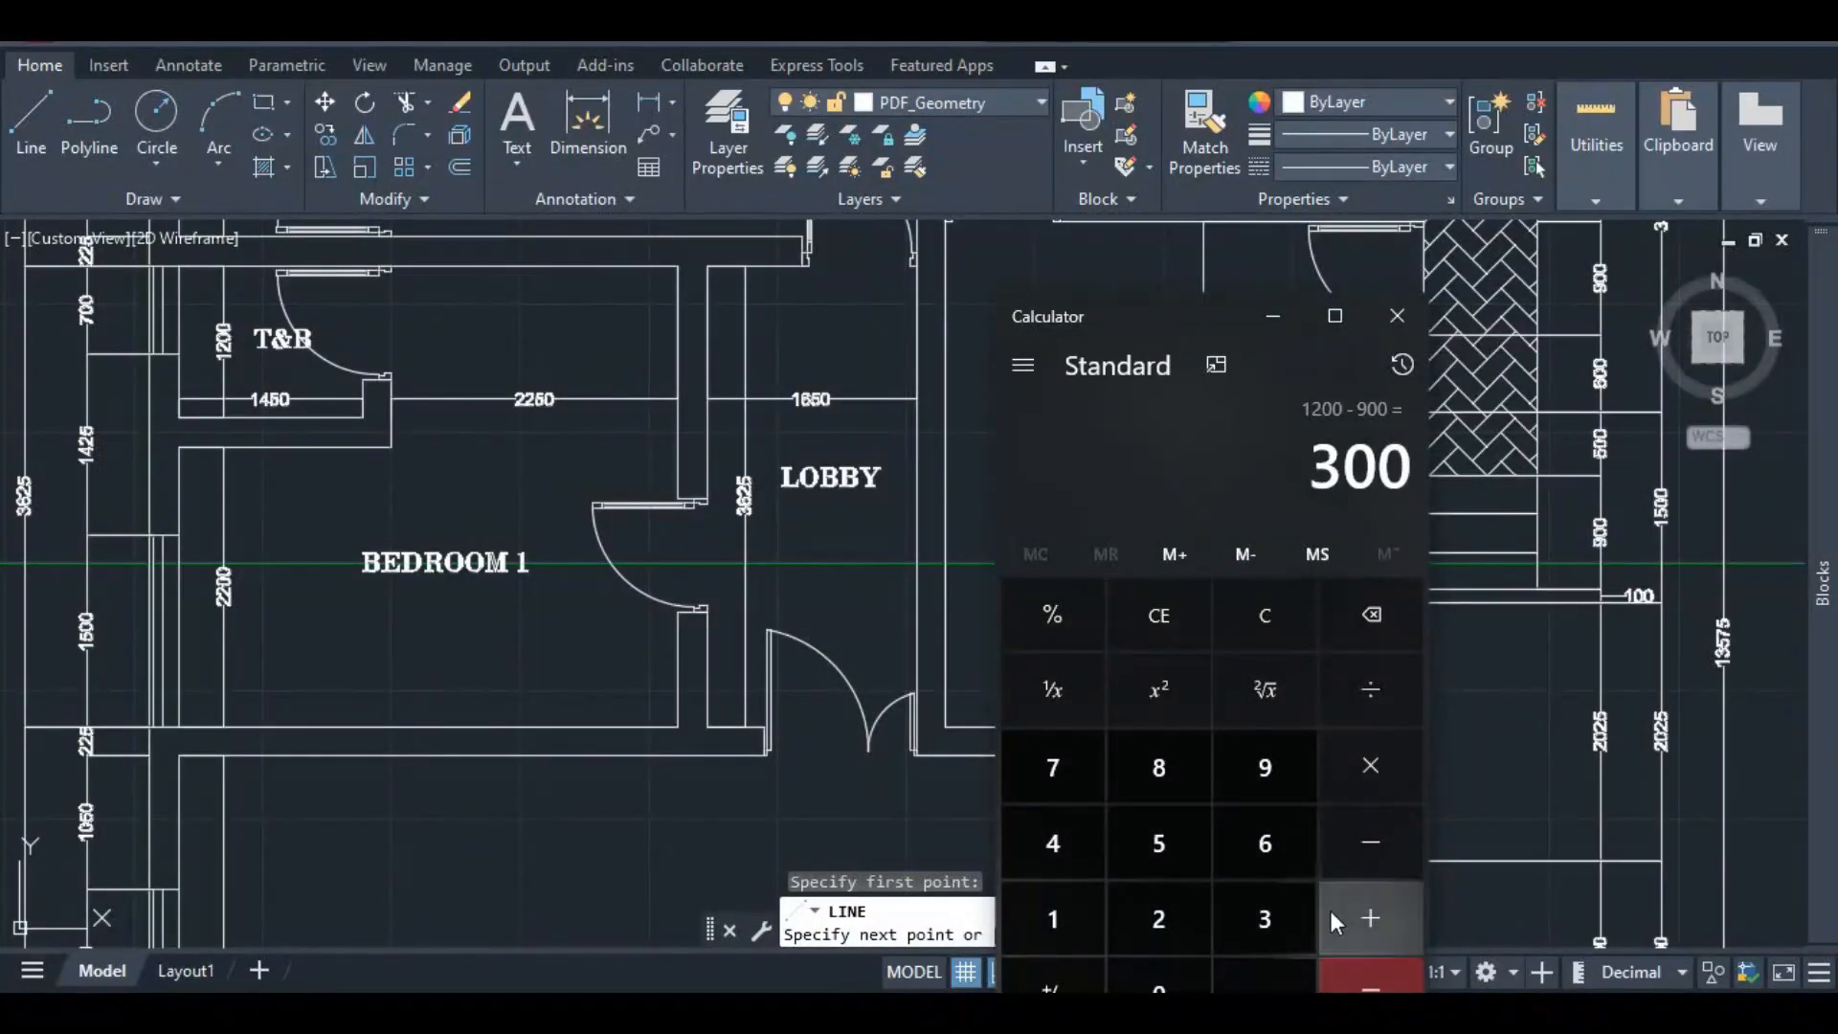
click(1271, 318)
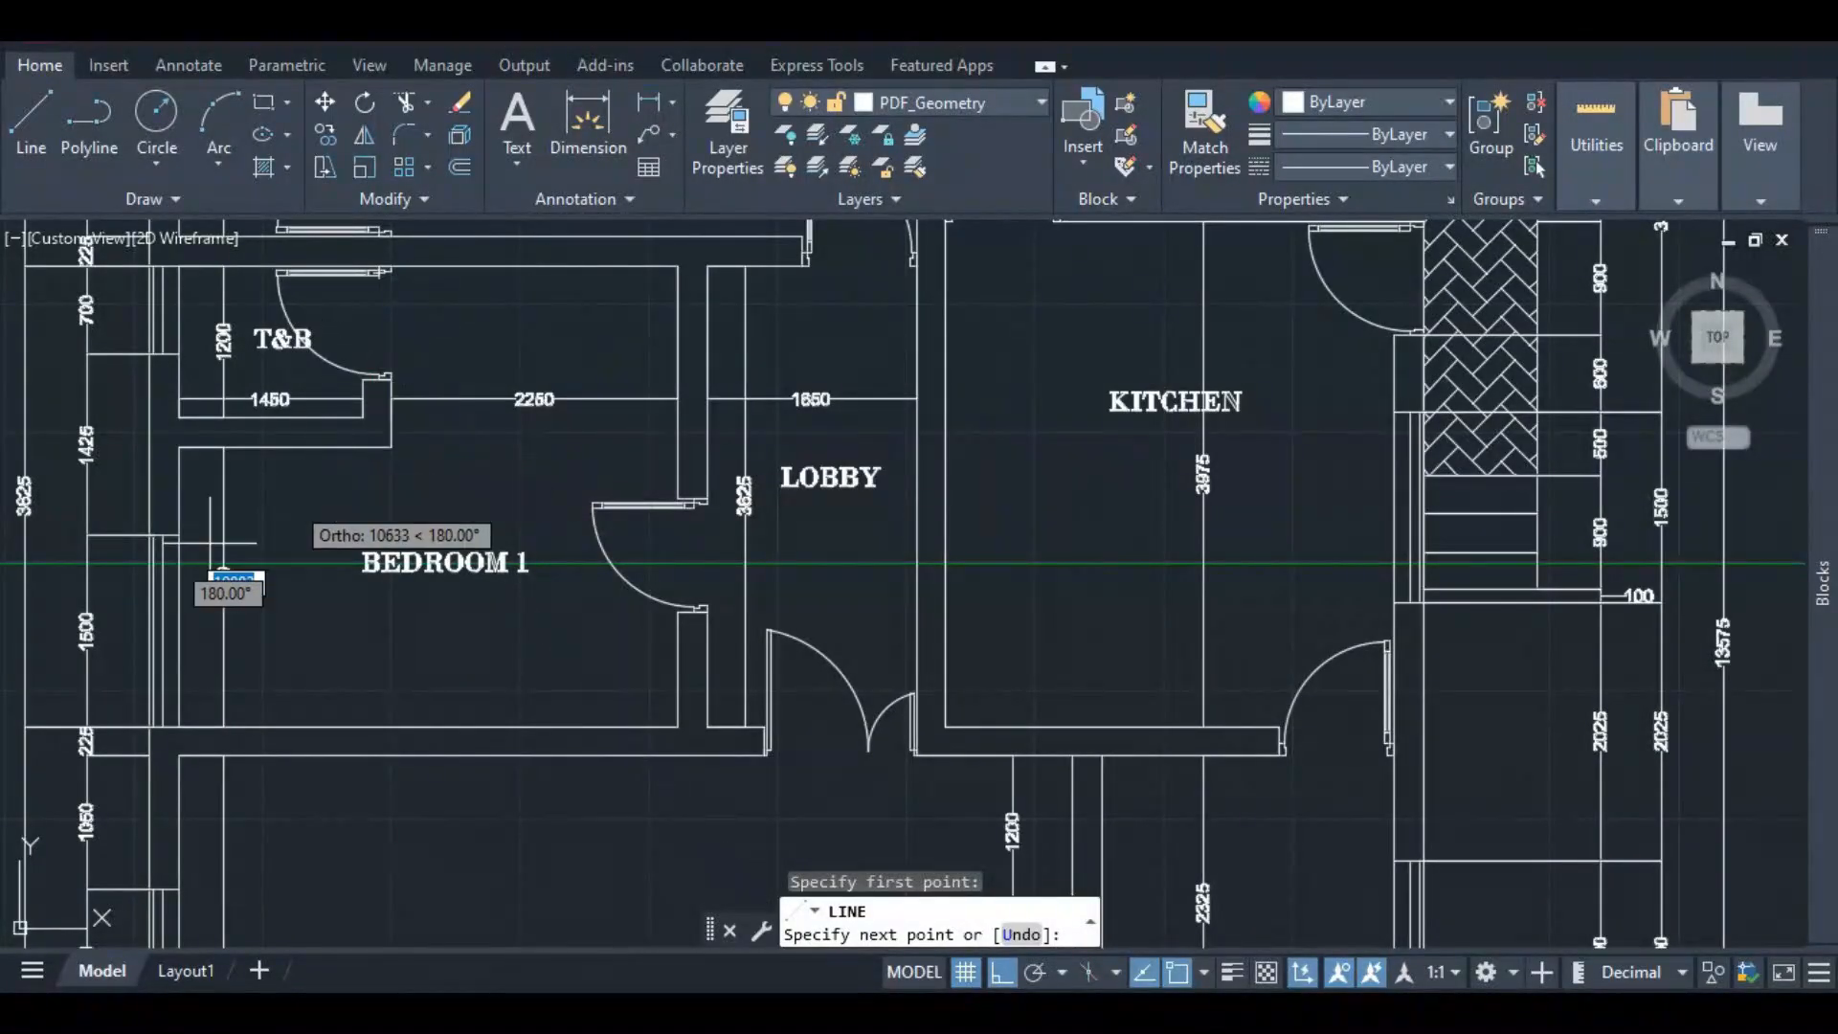
scroll(214, 756, down, 10)
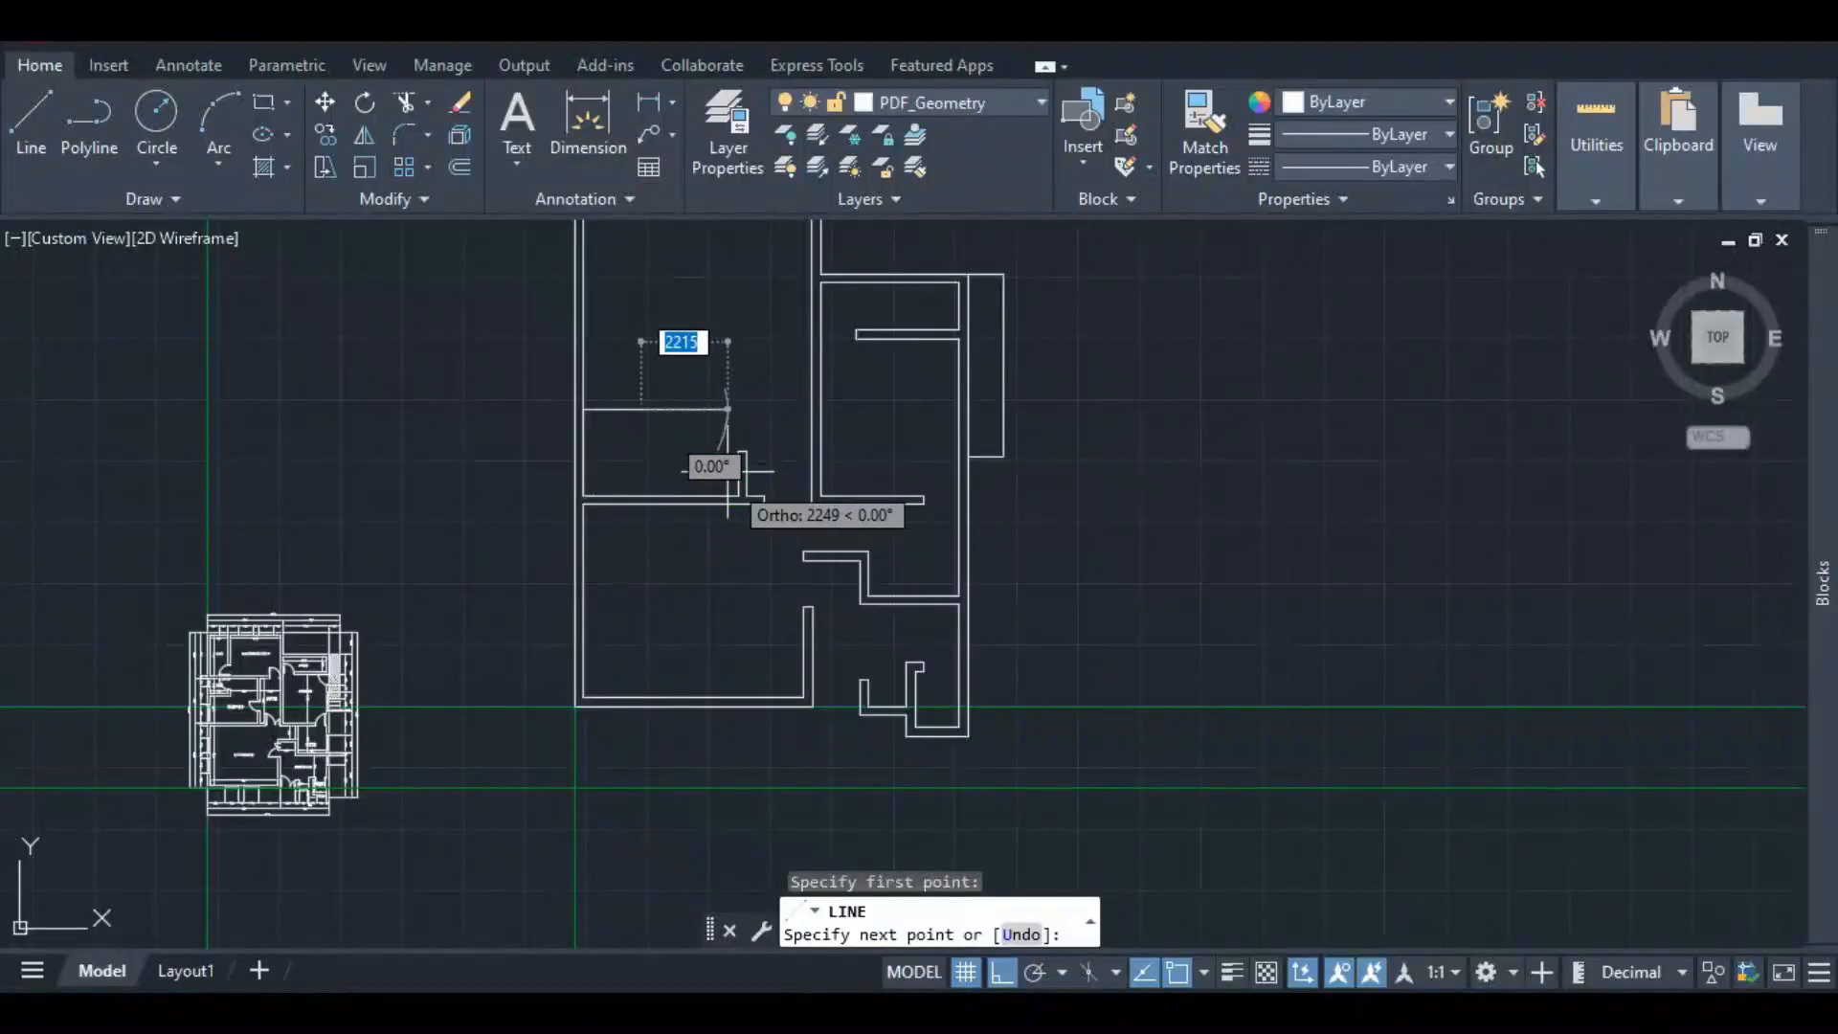
scroll(648, 378, up, 4)
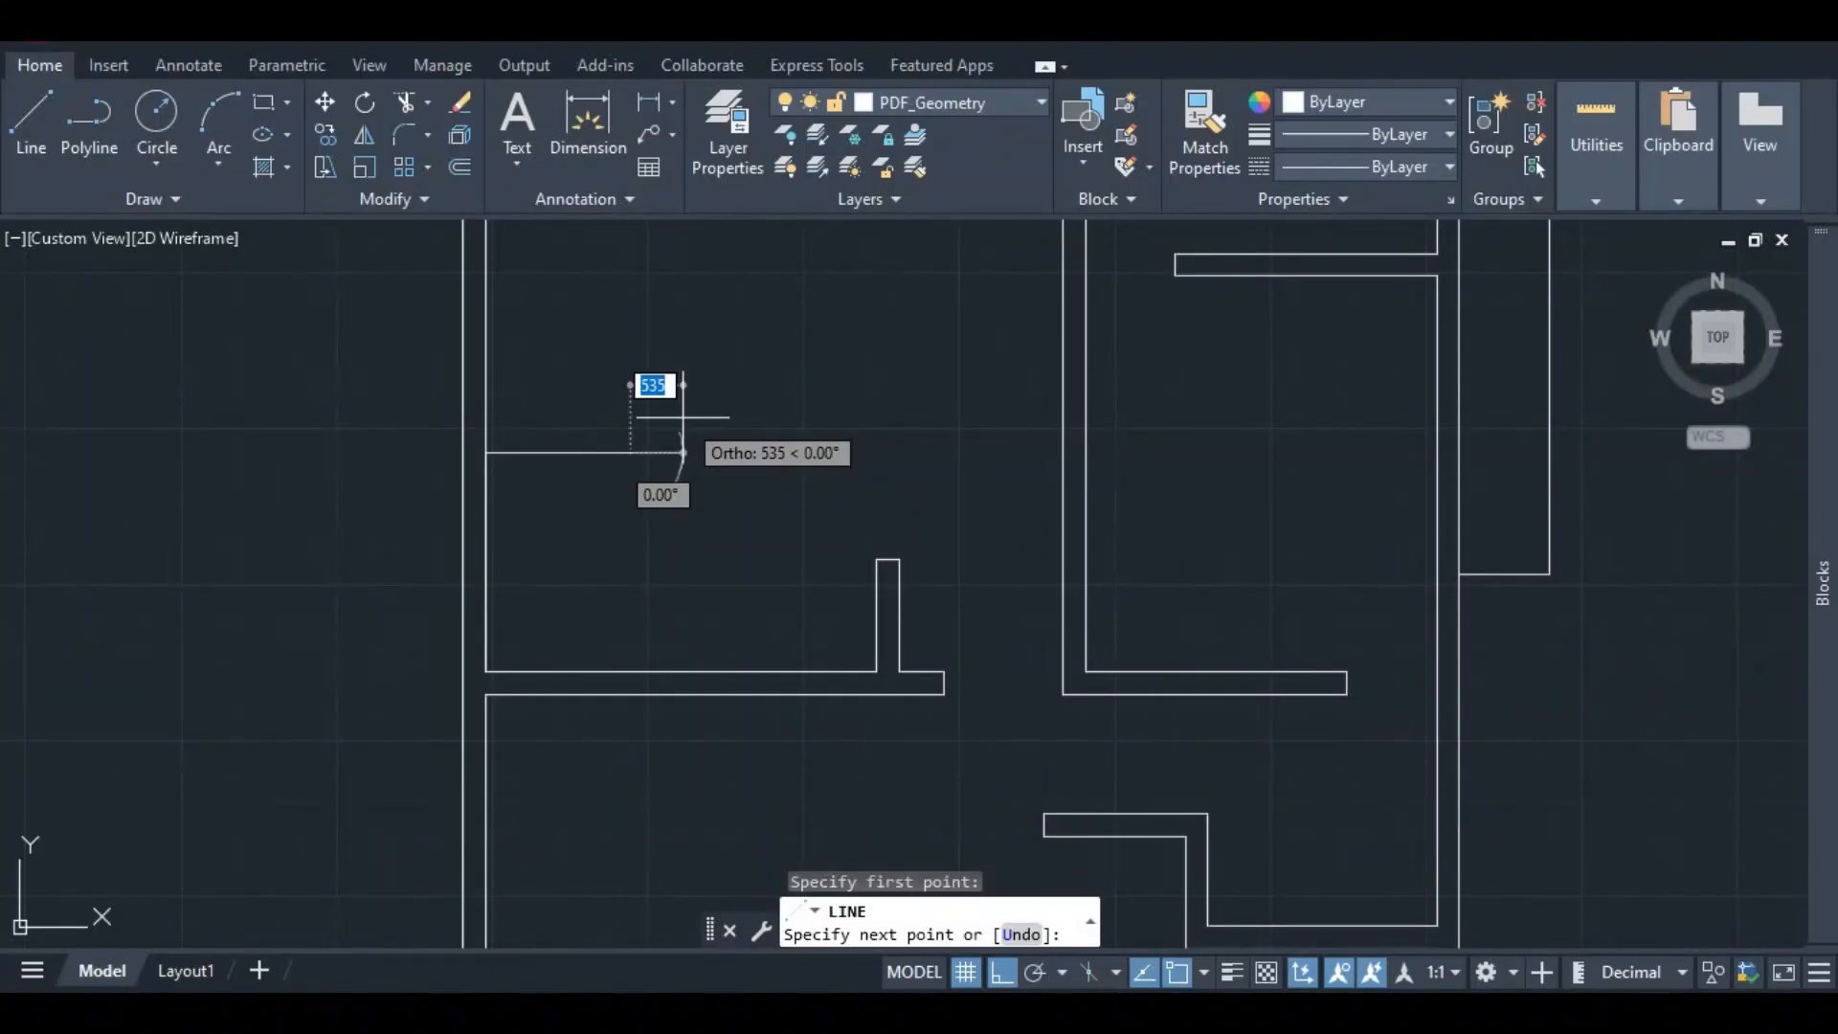
- From the 1450 toilet wall line's free end, draw the T&B door wall 525 upward, 225 back toward the external wall and 300 downward
scroll(682, 417, down, 5)
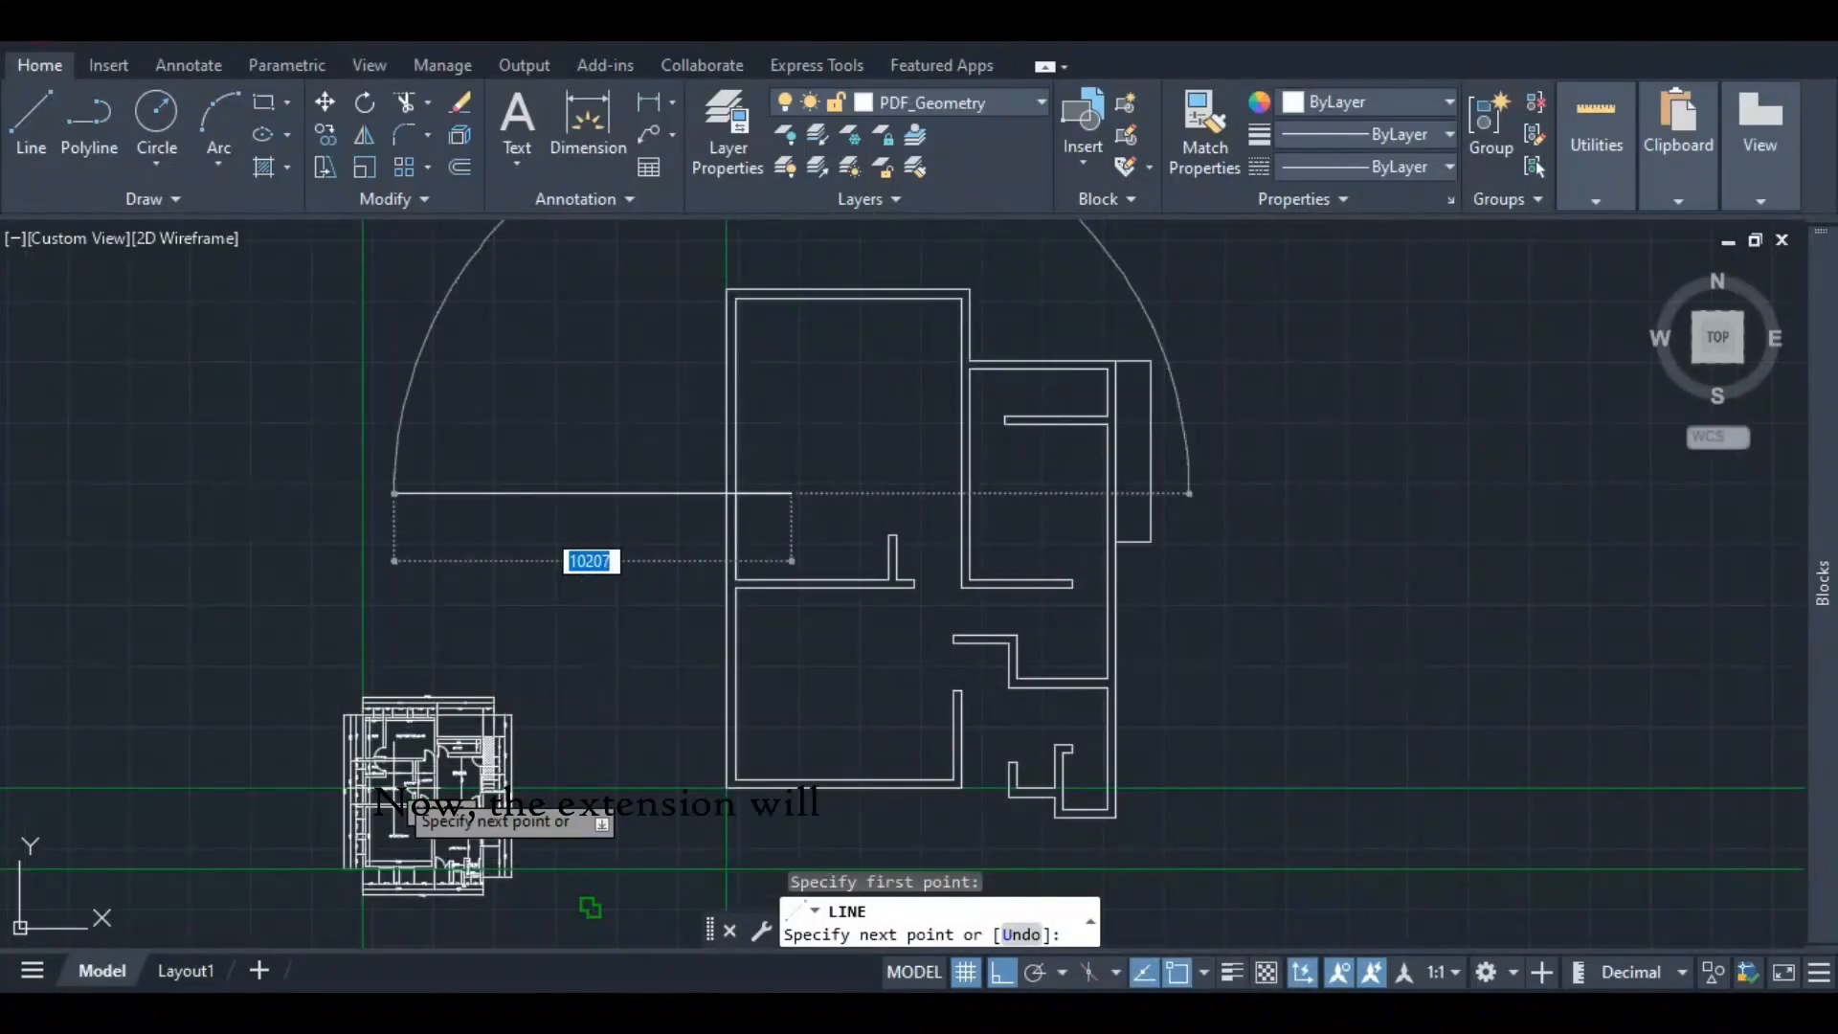
scroll(397, 794, up, 8)
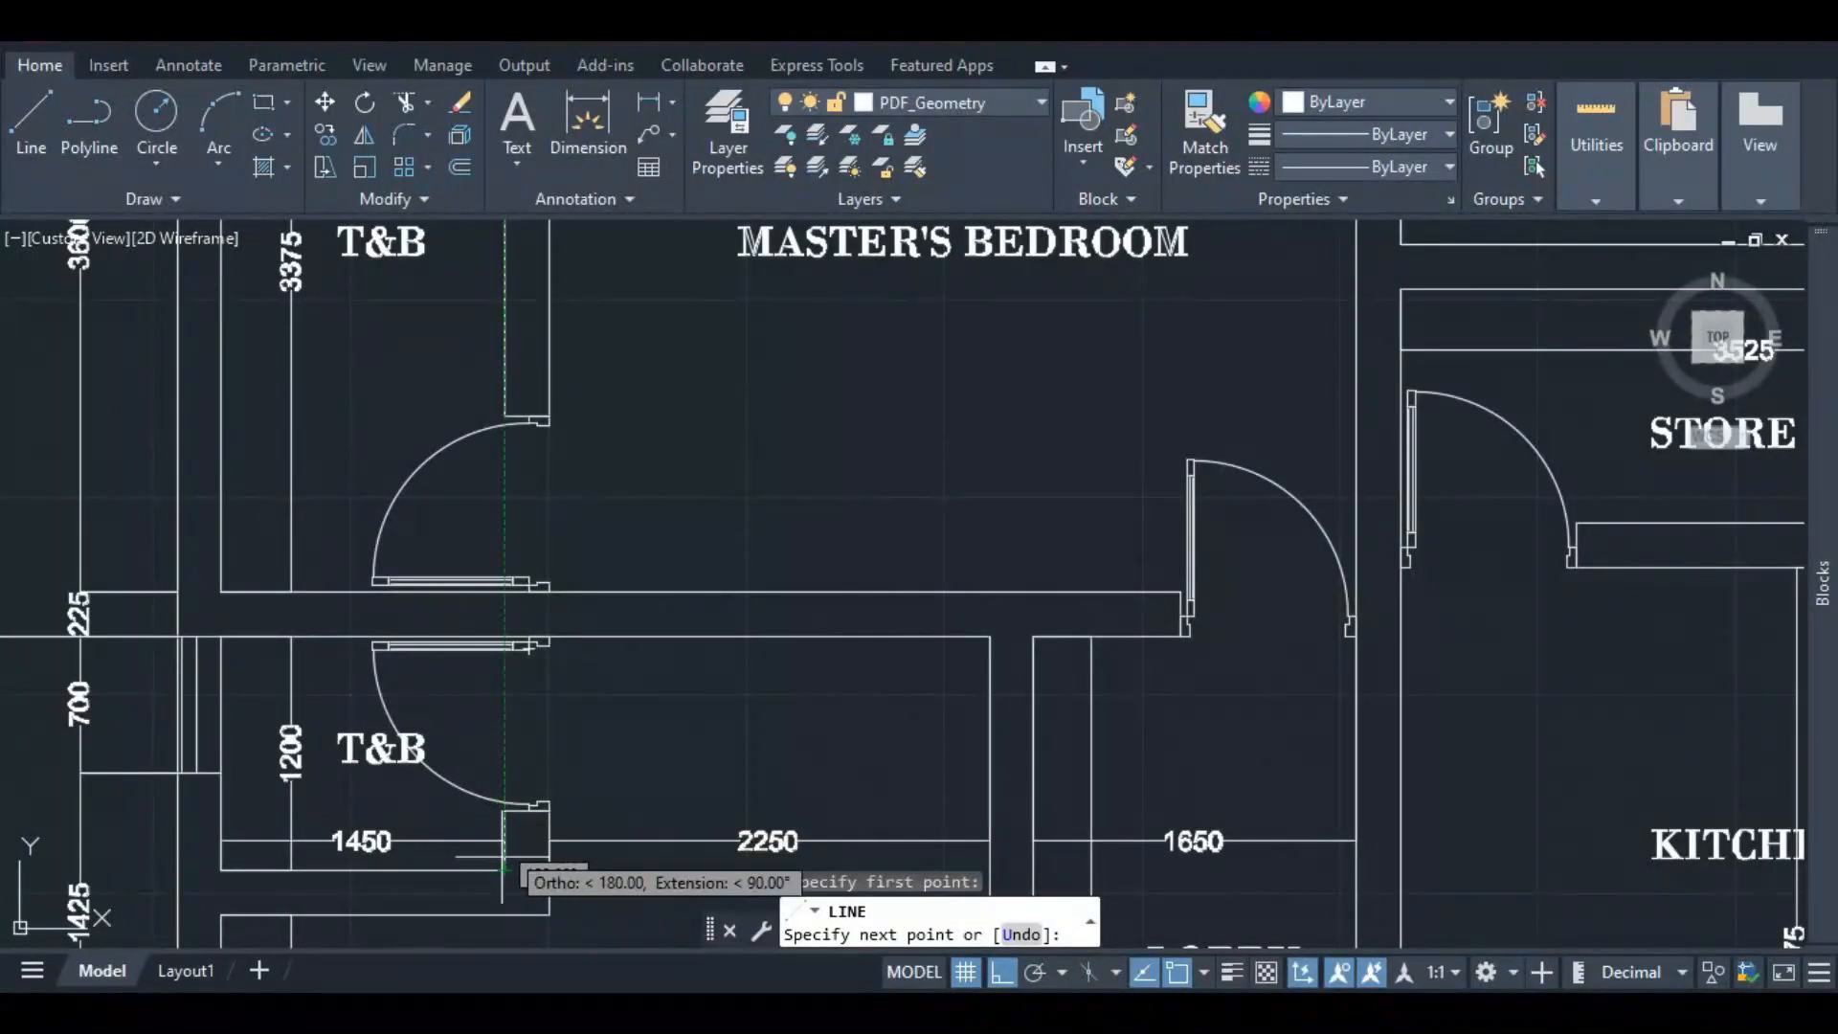
scroll(497, 795, down, 8)
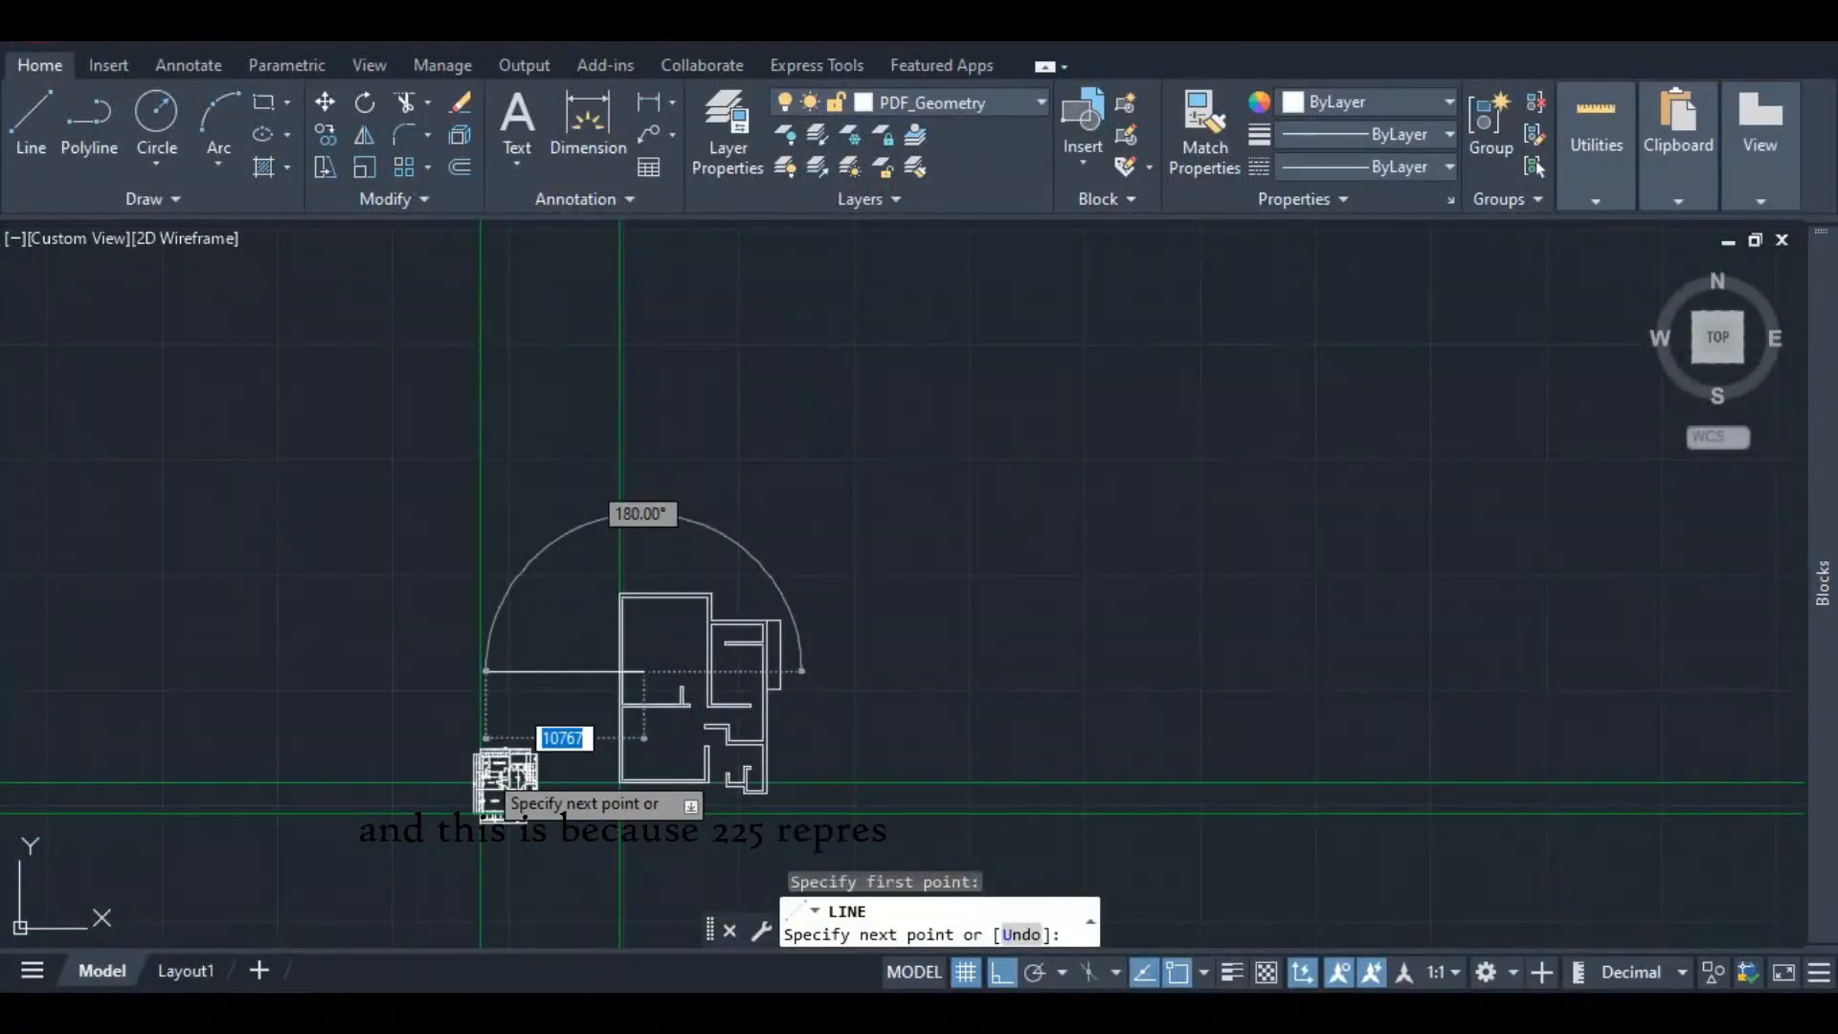
scroll(502, 780, up, 10)
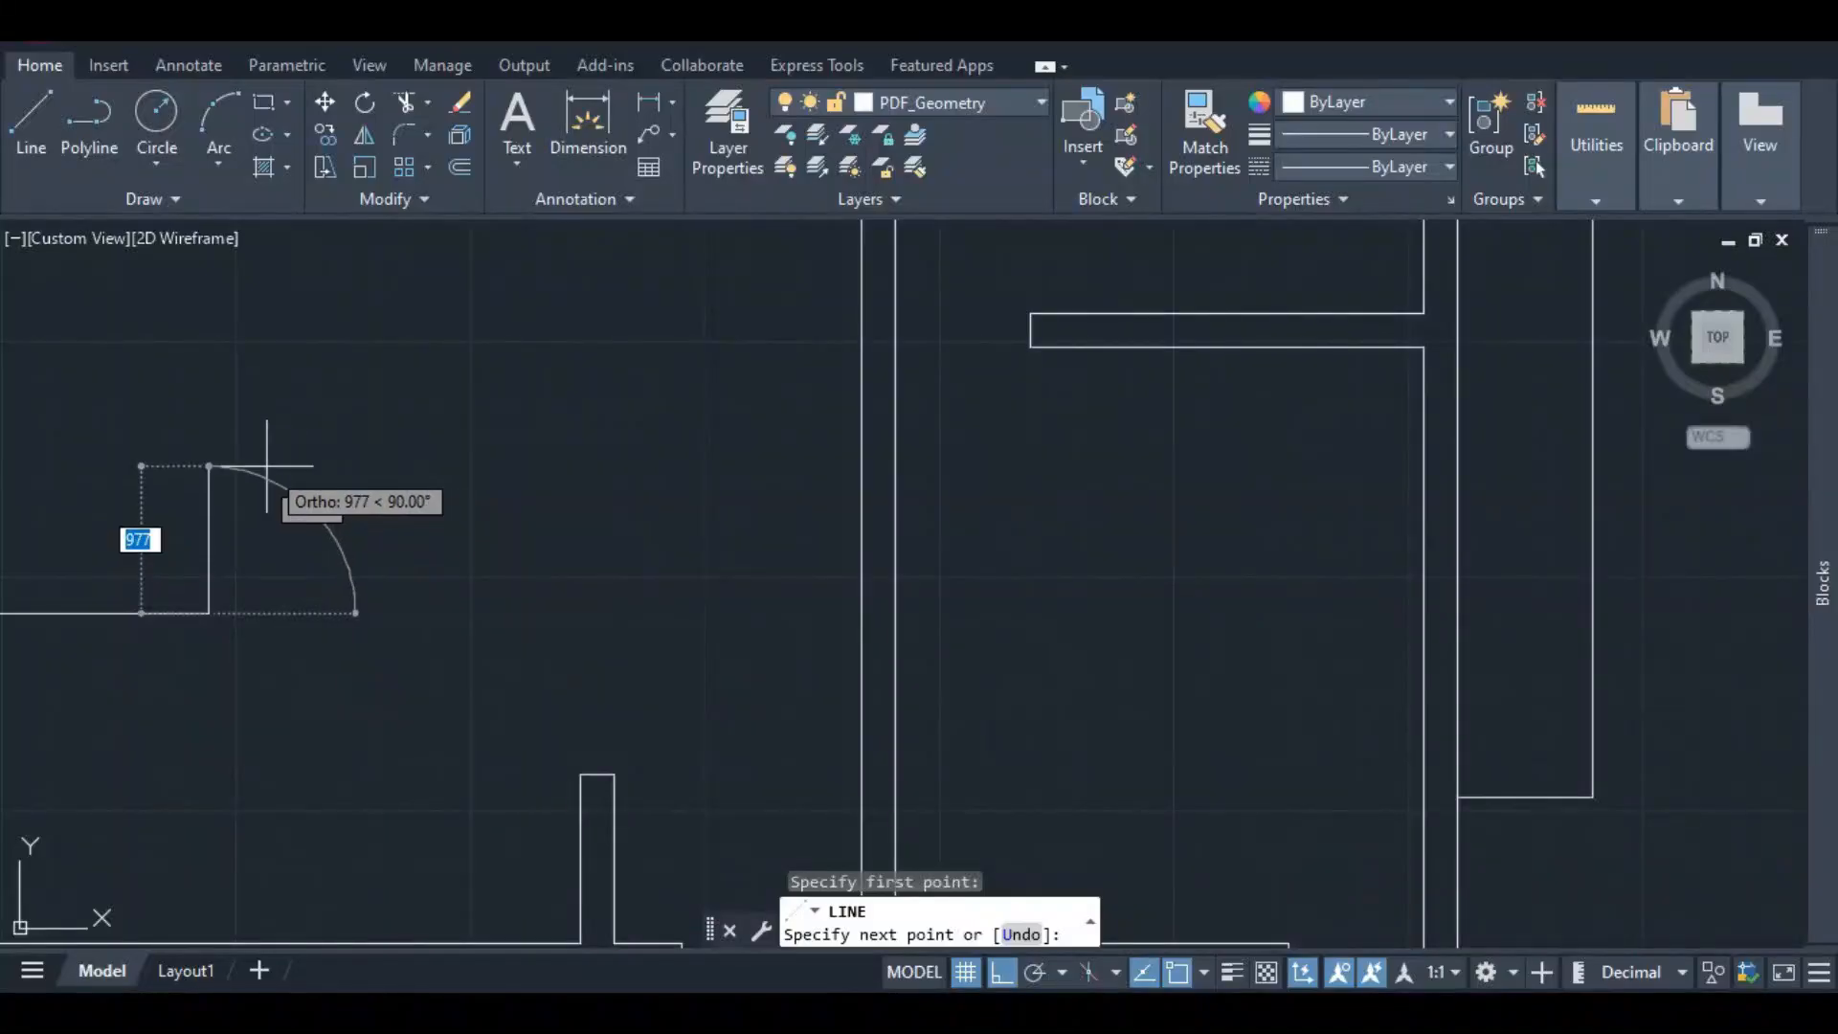
text(525)
key(Return)
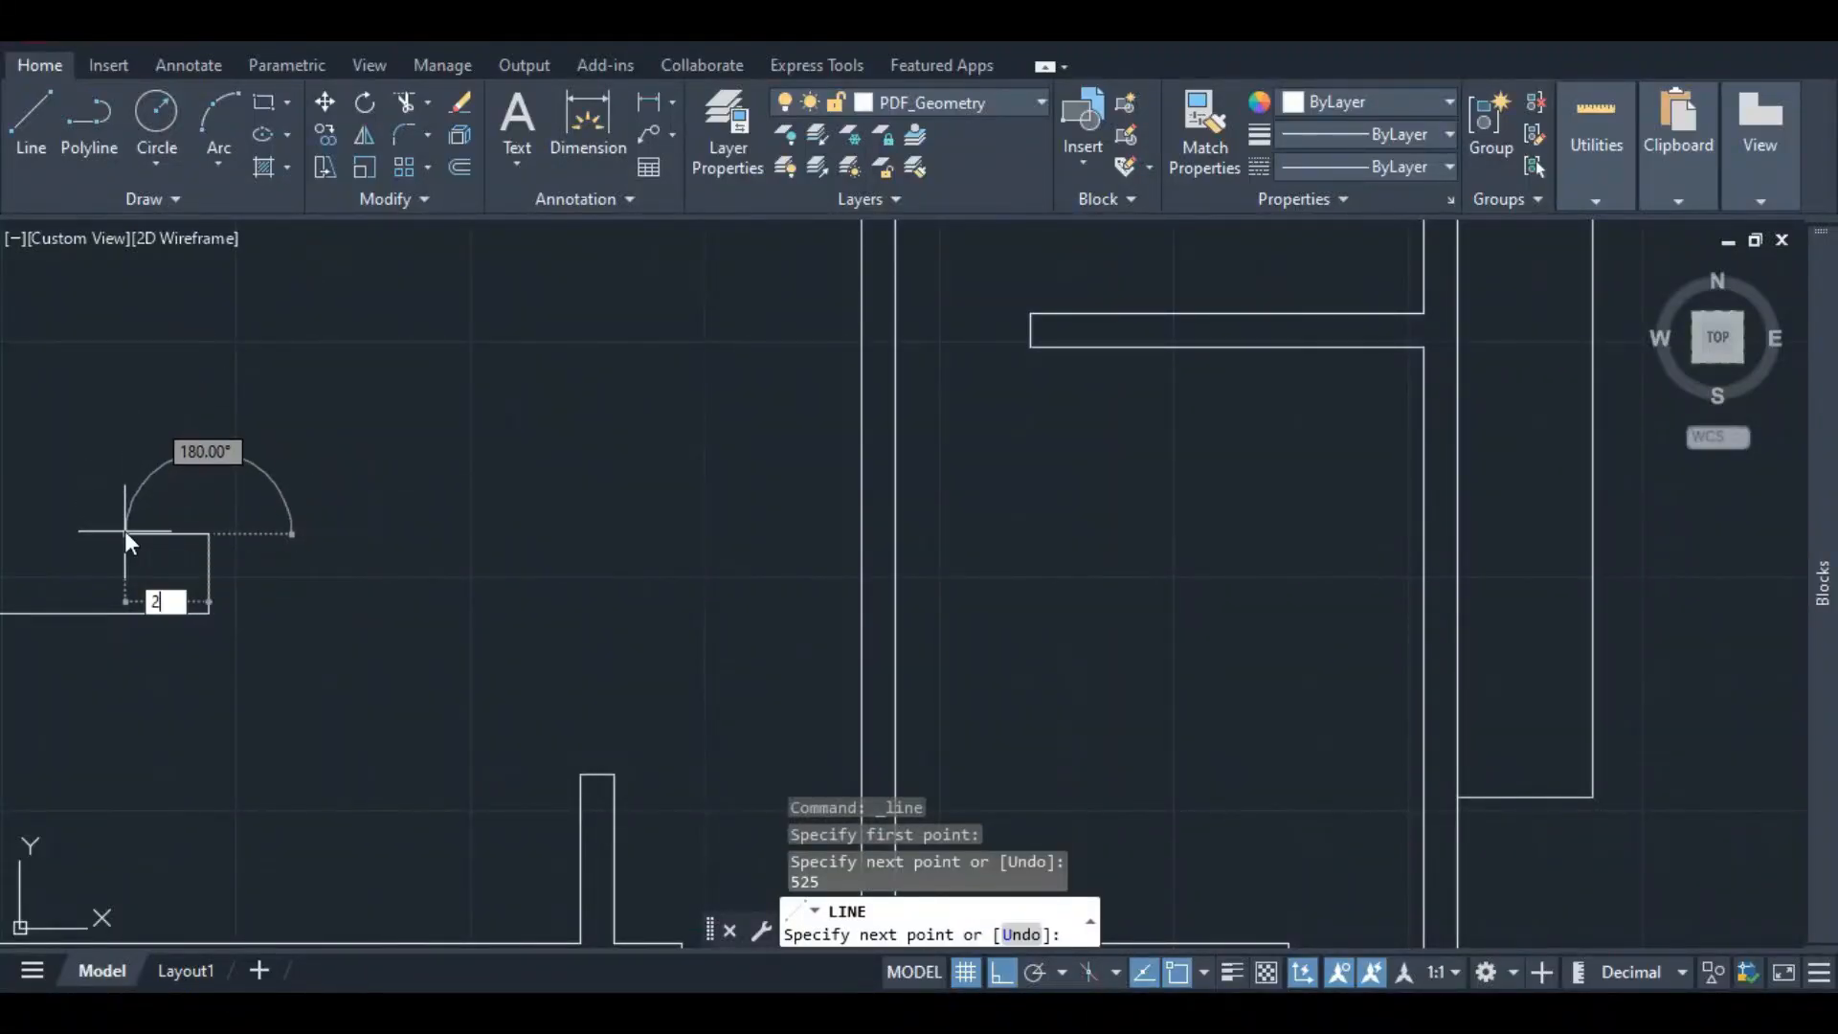
text(225)
key(Return)
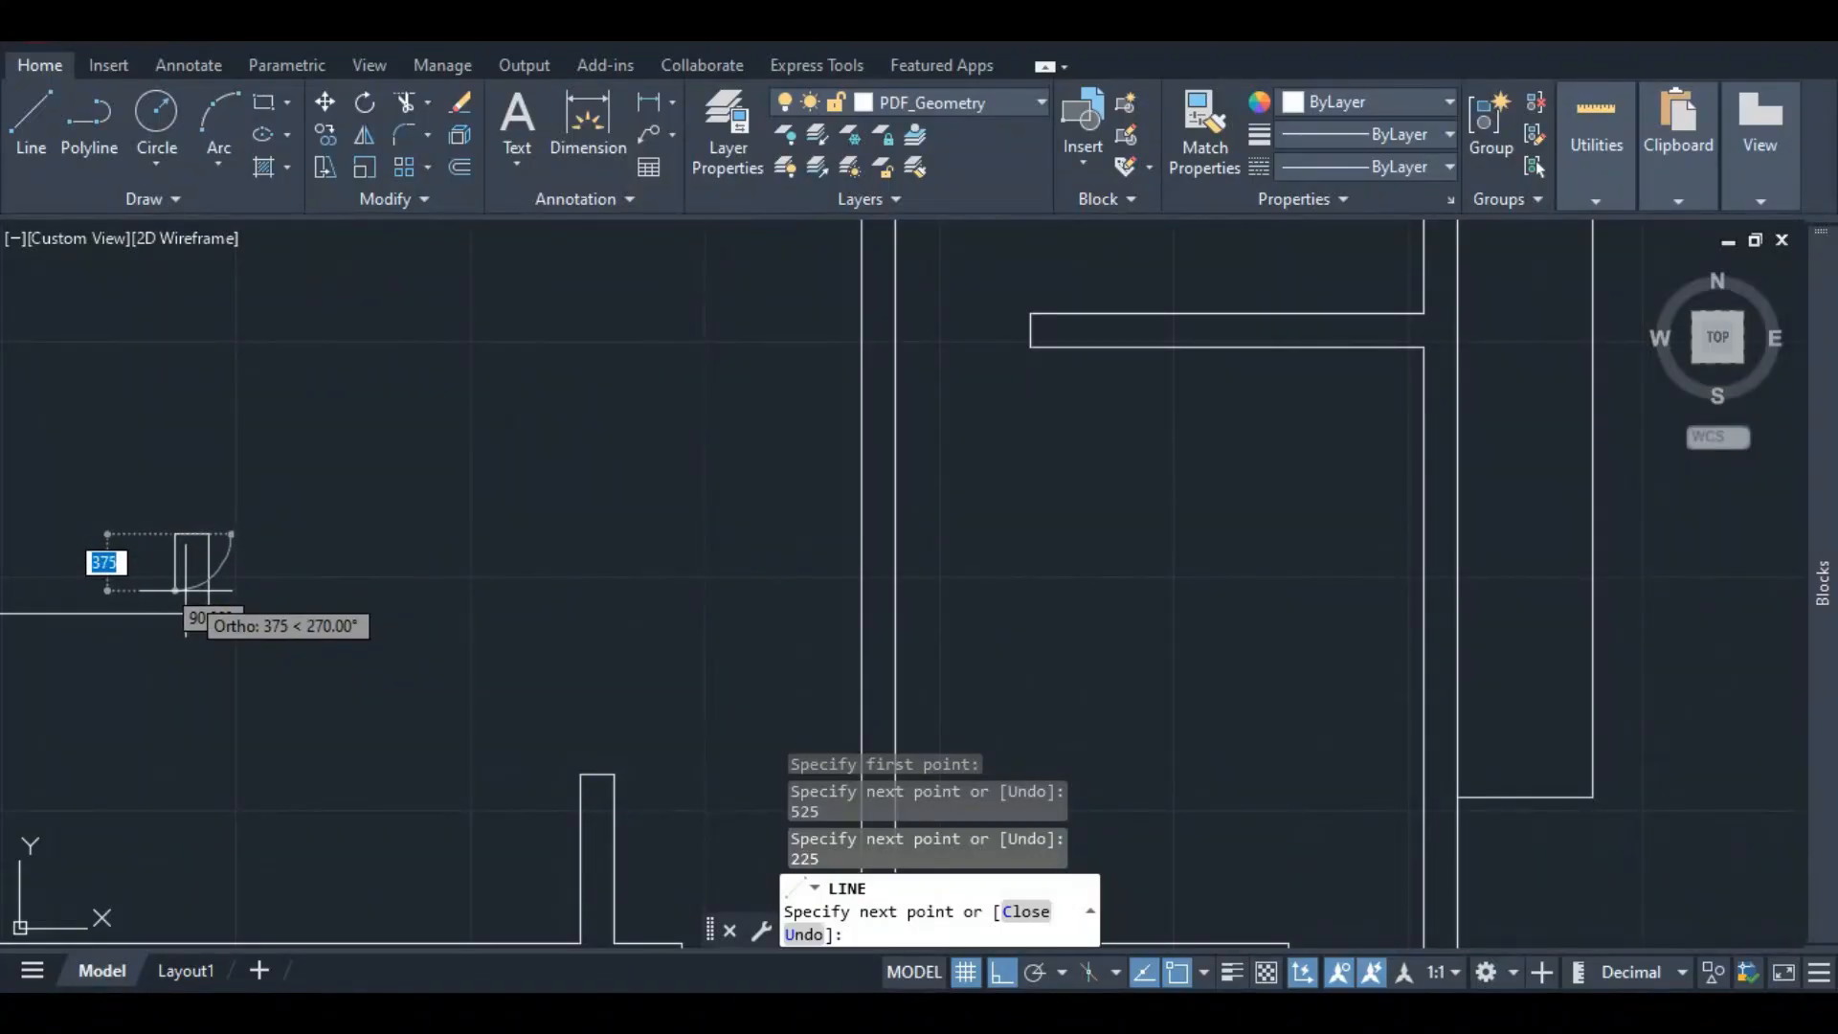
text(300)
key(Return)
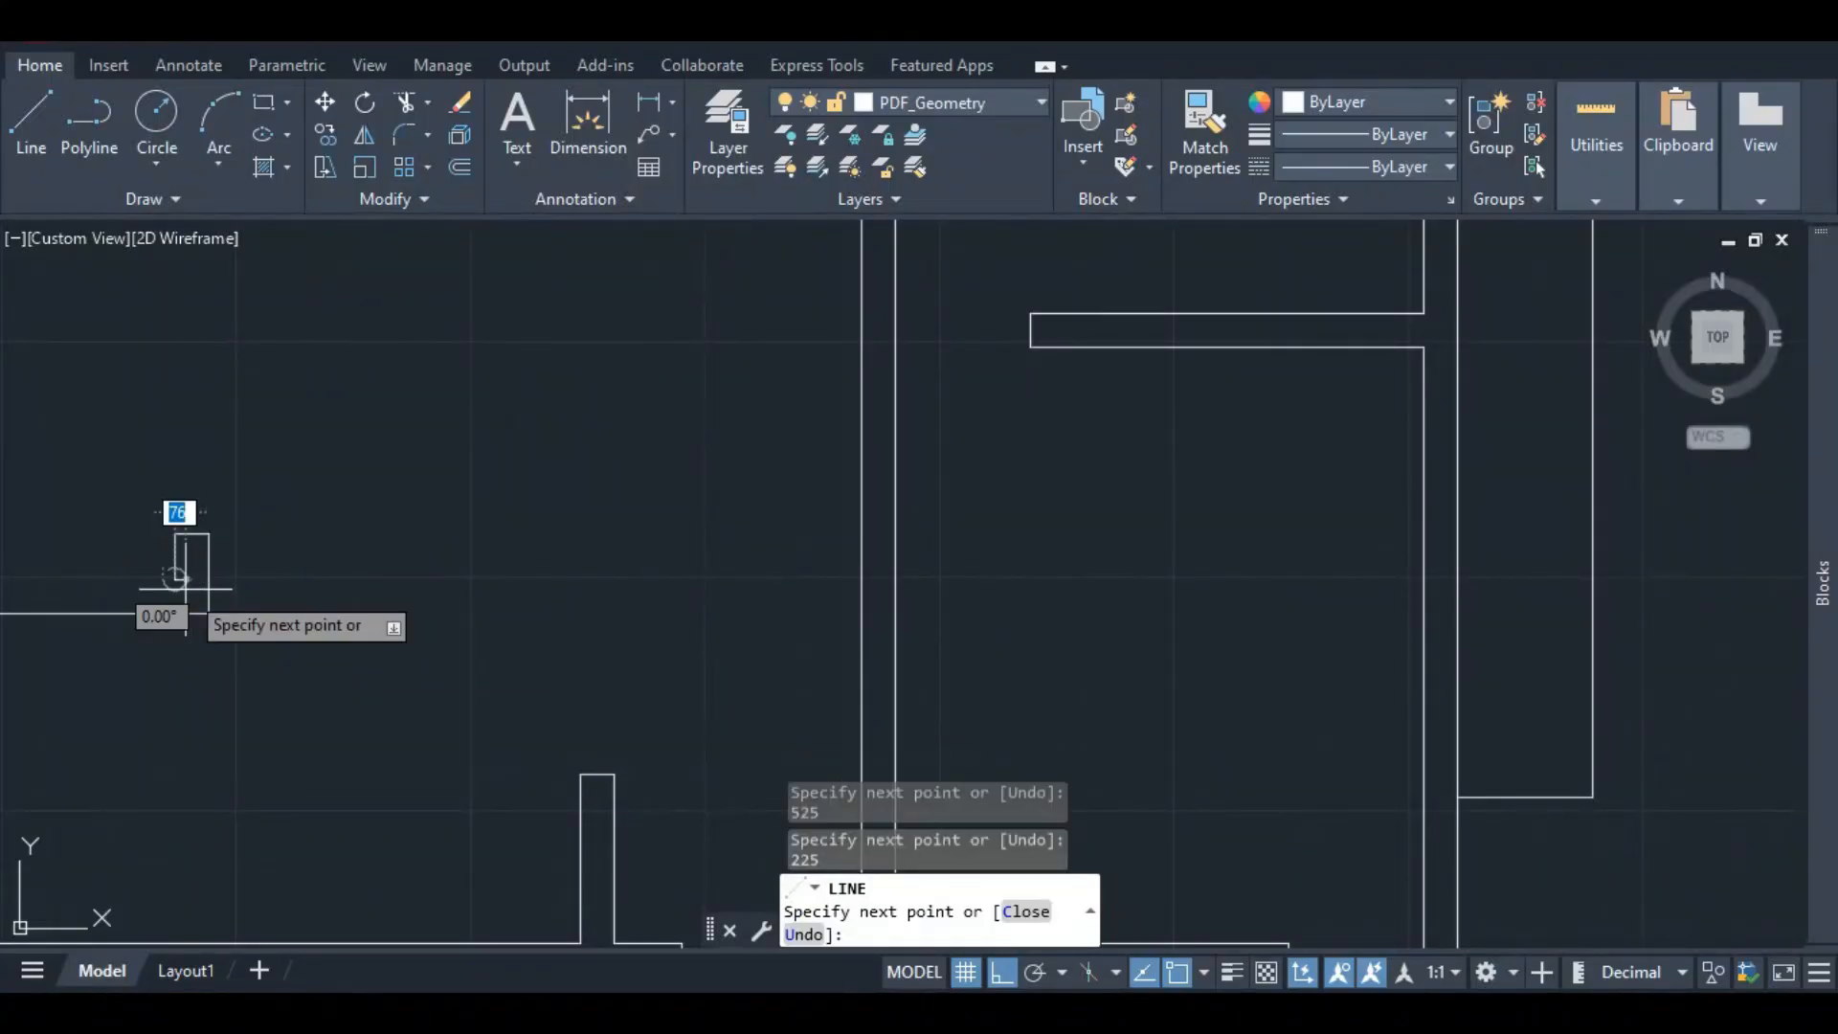
- Extend the toilet wall outline horizontally from the 300 line's lower end to the external wall's inner face and finish the line
scroll(130, 584, down, 4)
scroll(388, 545, down, 3)
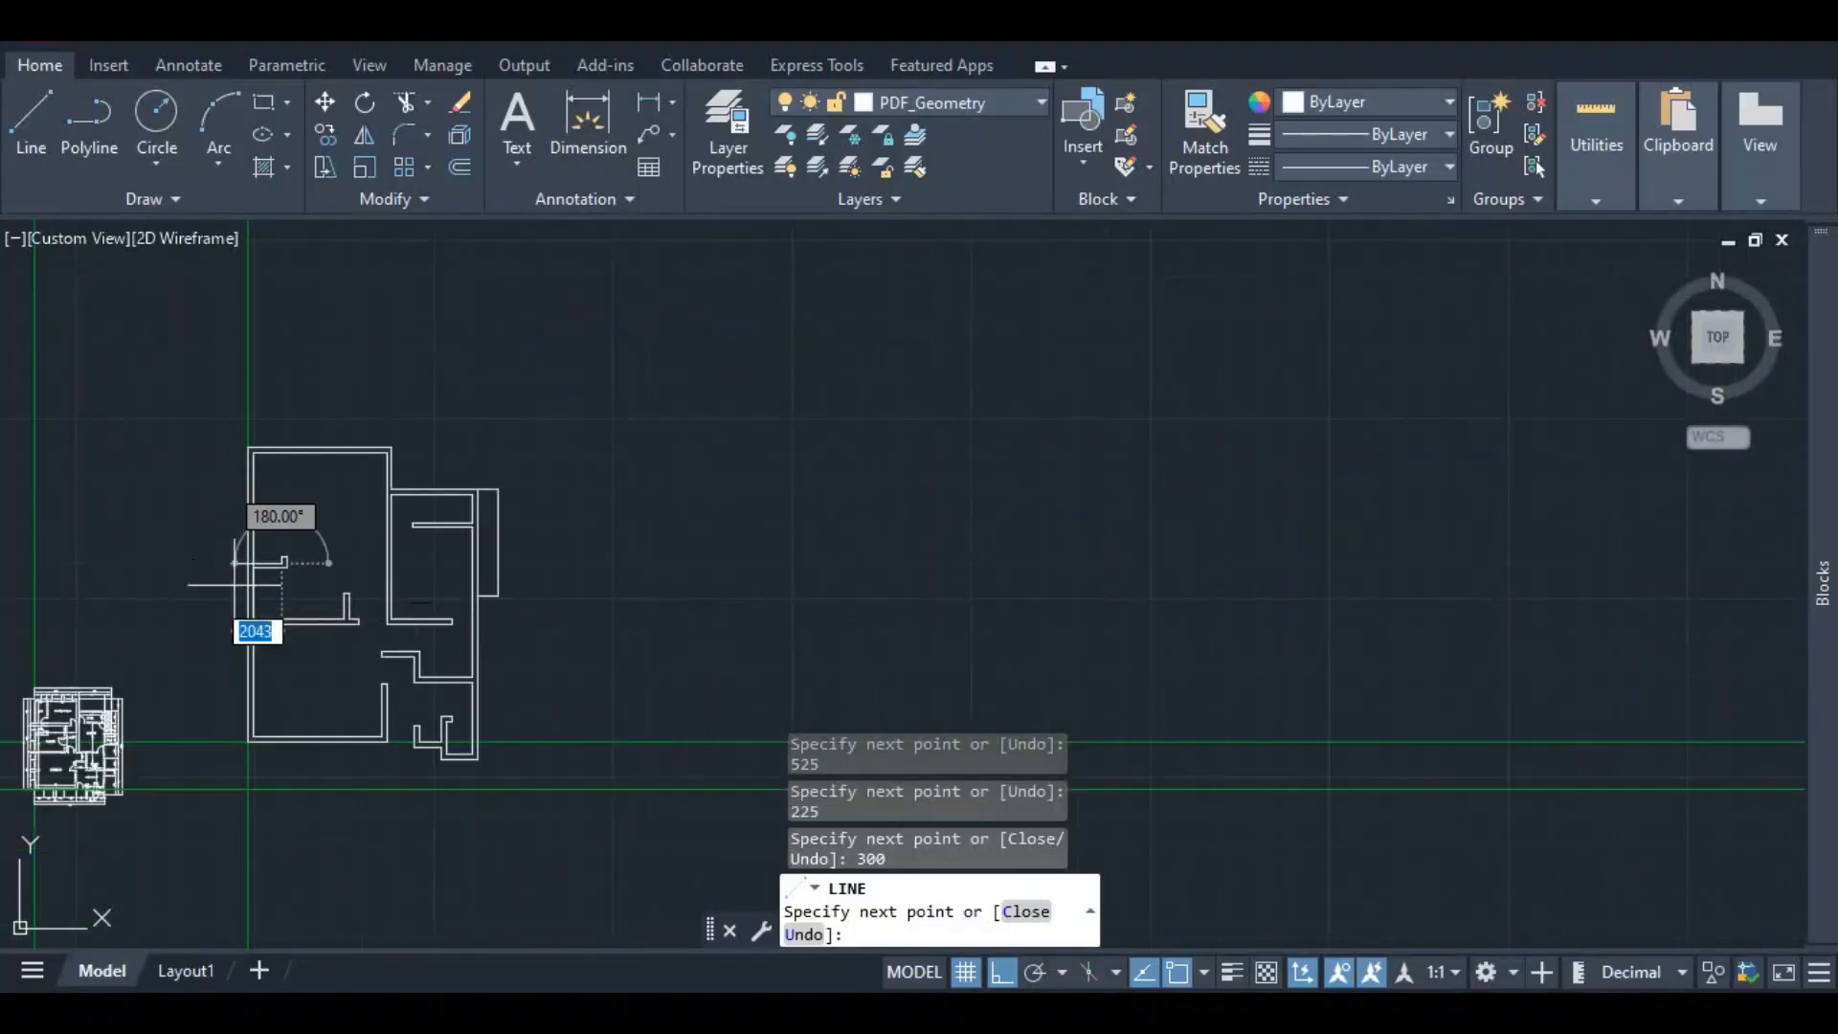
scroll(316, 575, up, 8)
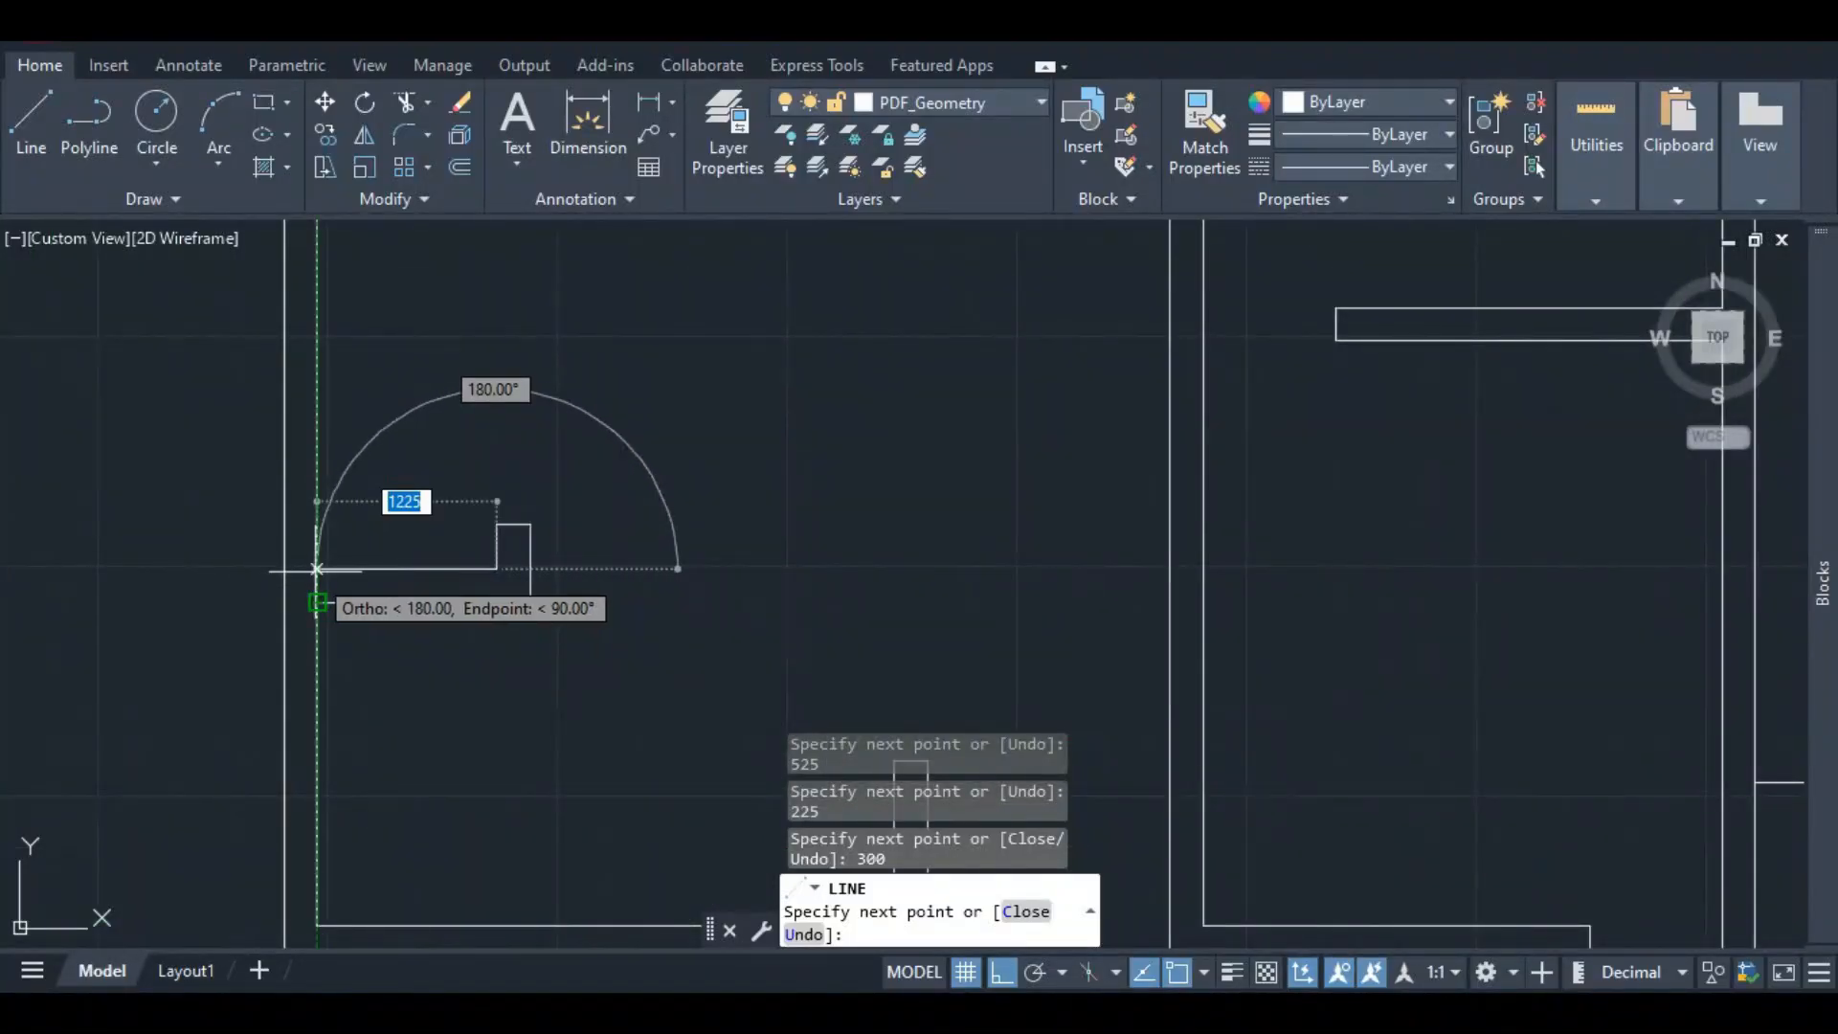
key(Escape)
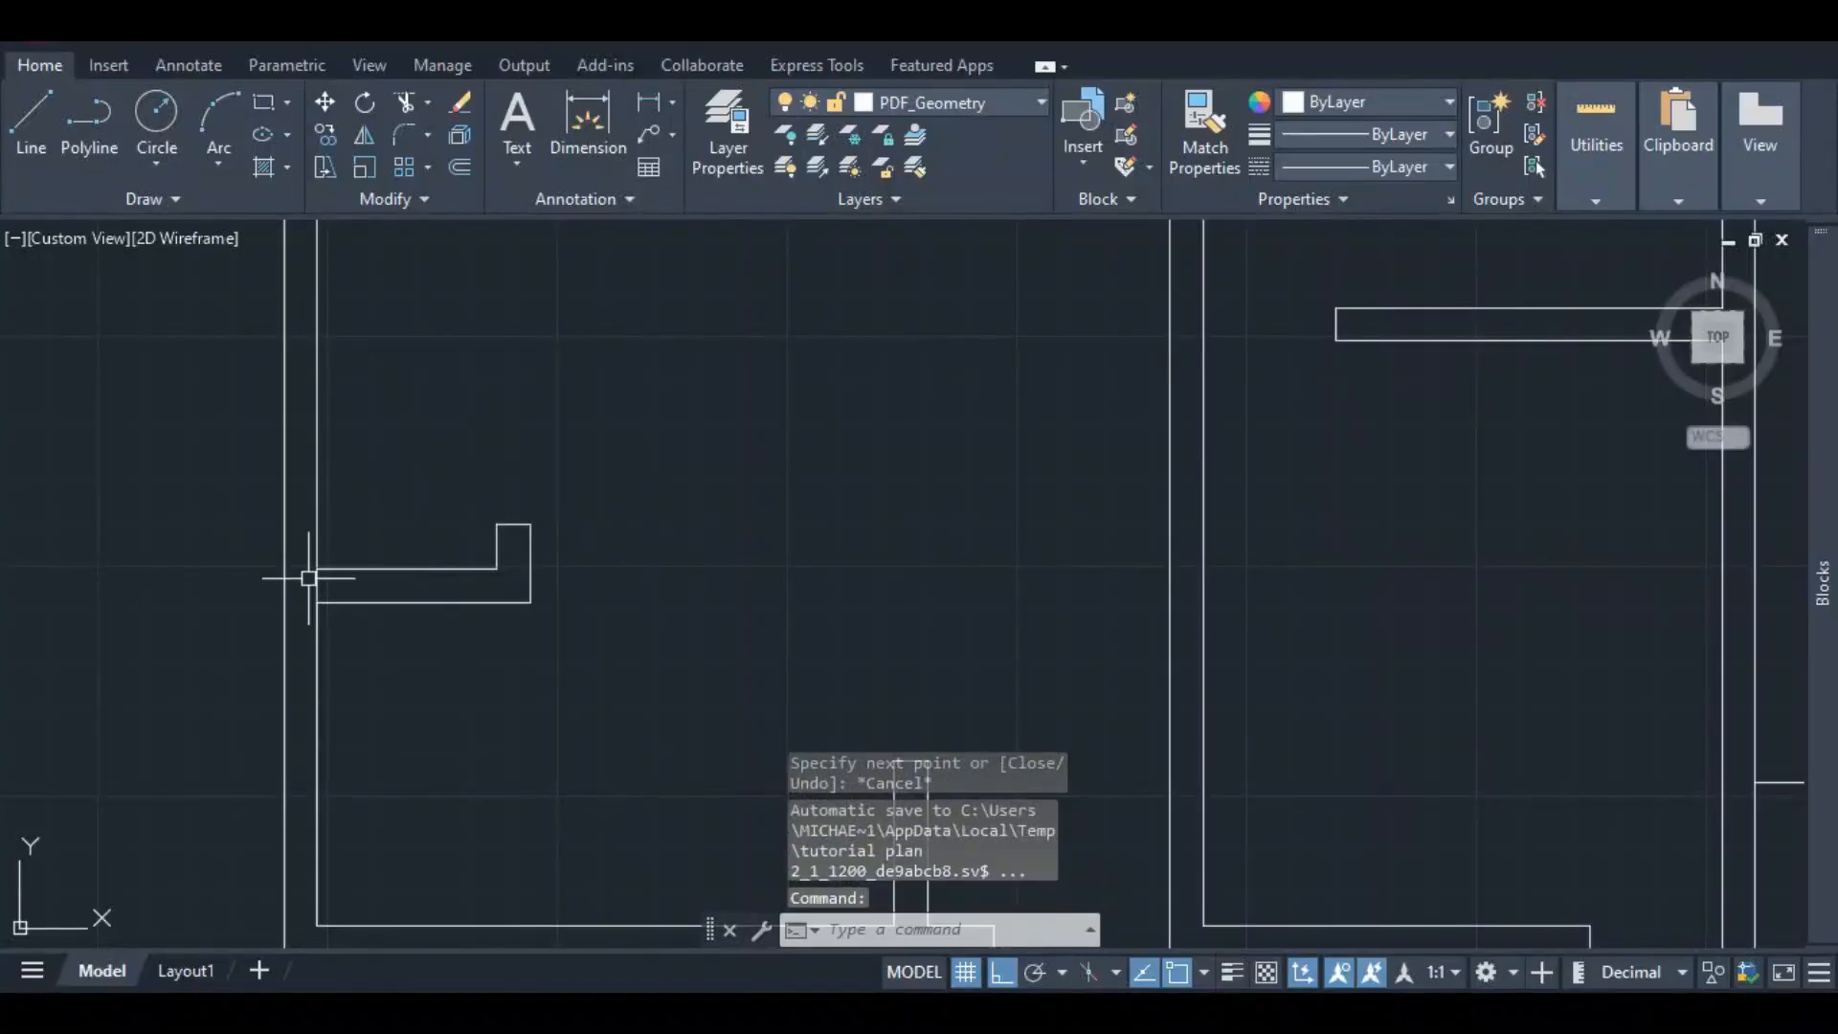
- Trim the external wall's inner line between the two toilet wall lines
click(405, 105)
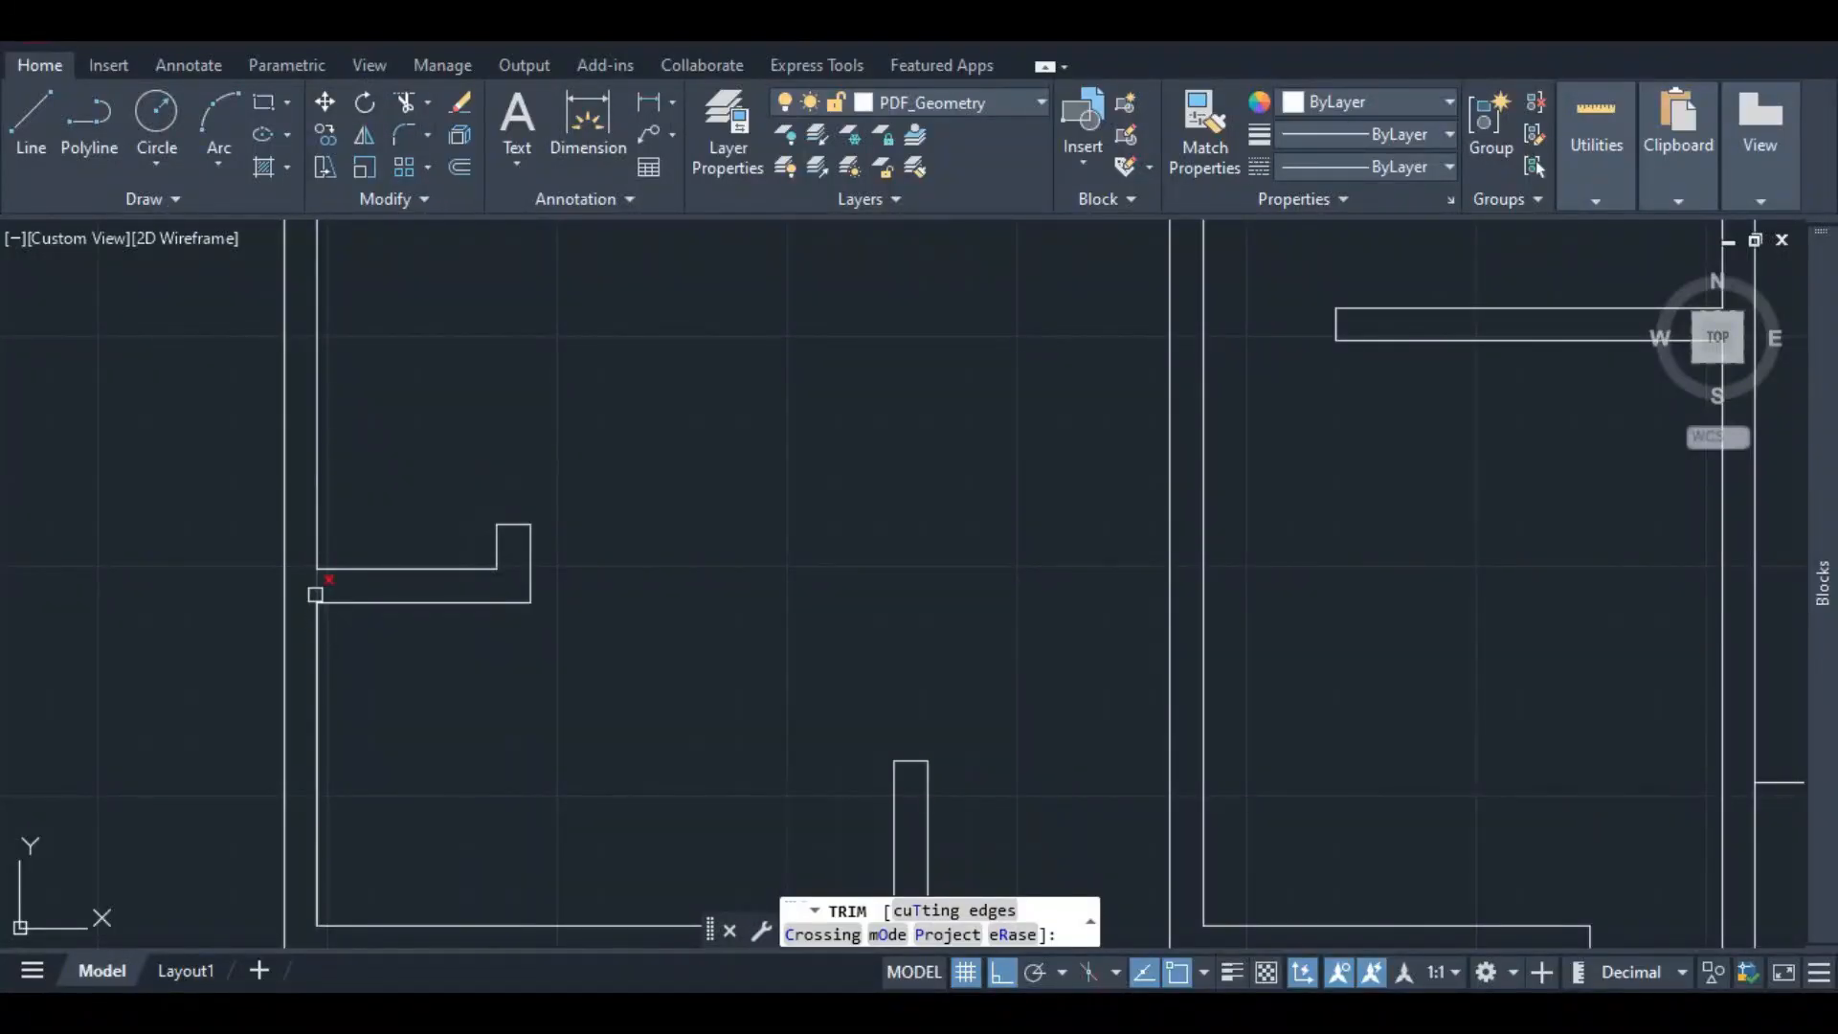
drag(326, 586, 430, 506)
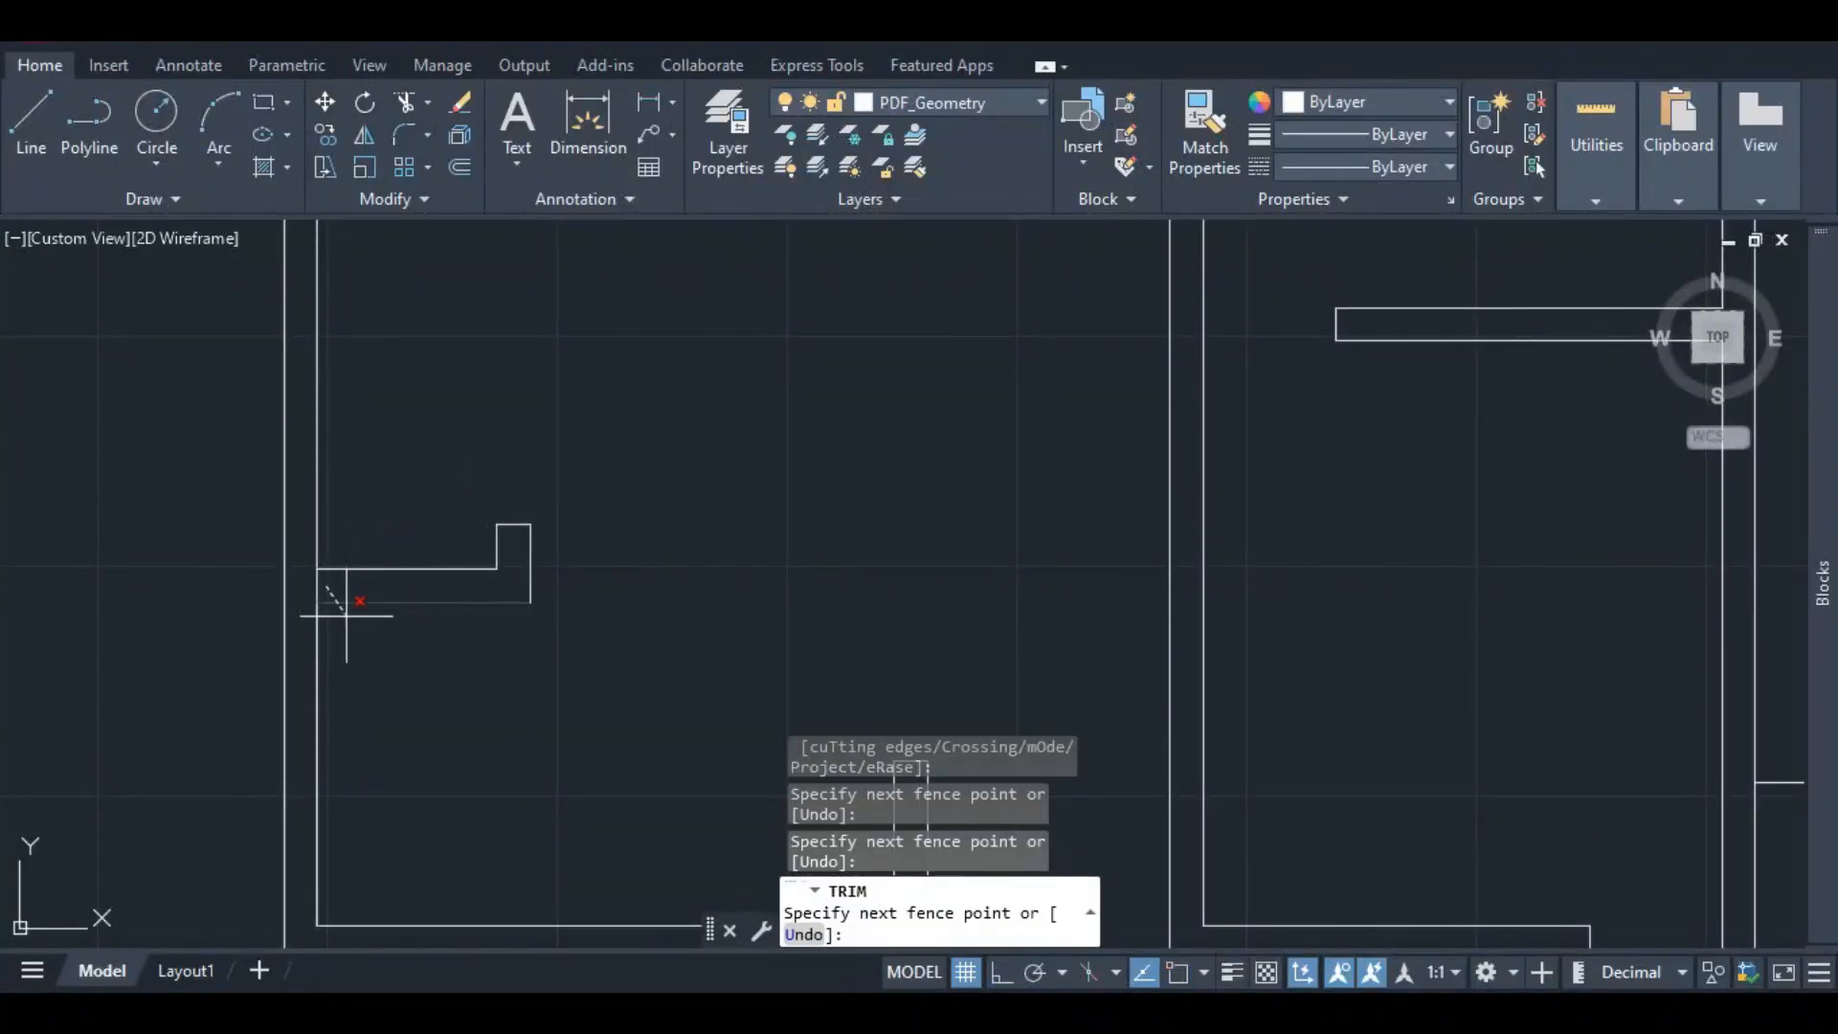
key(Return)
key(F8)
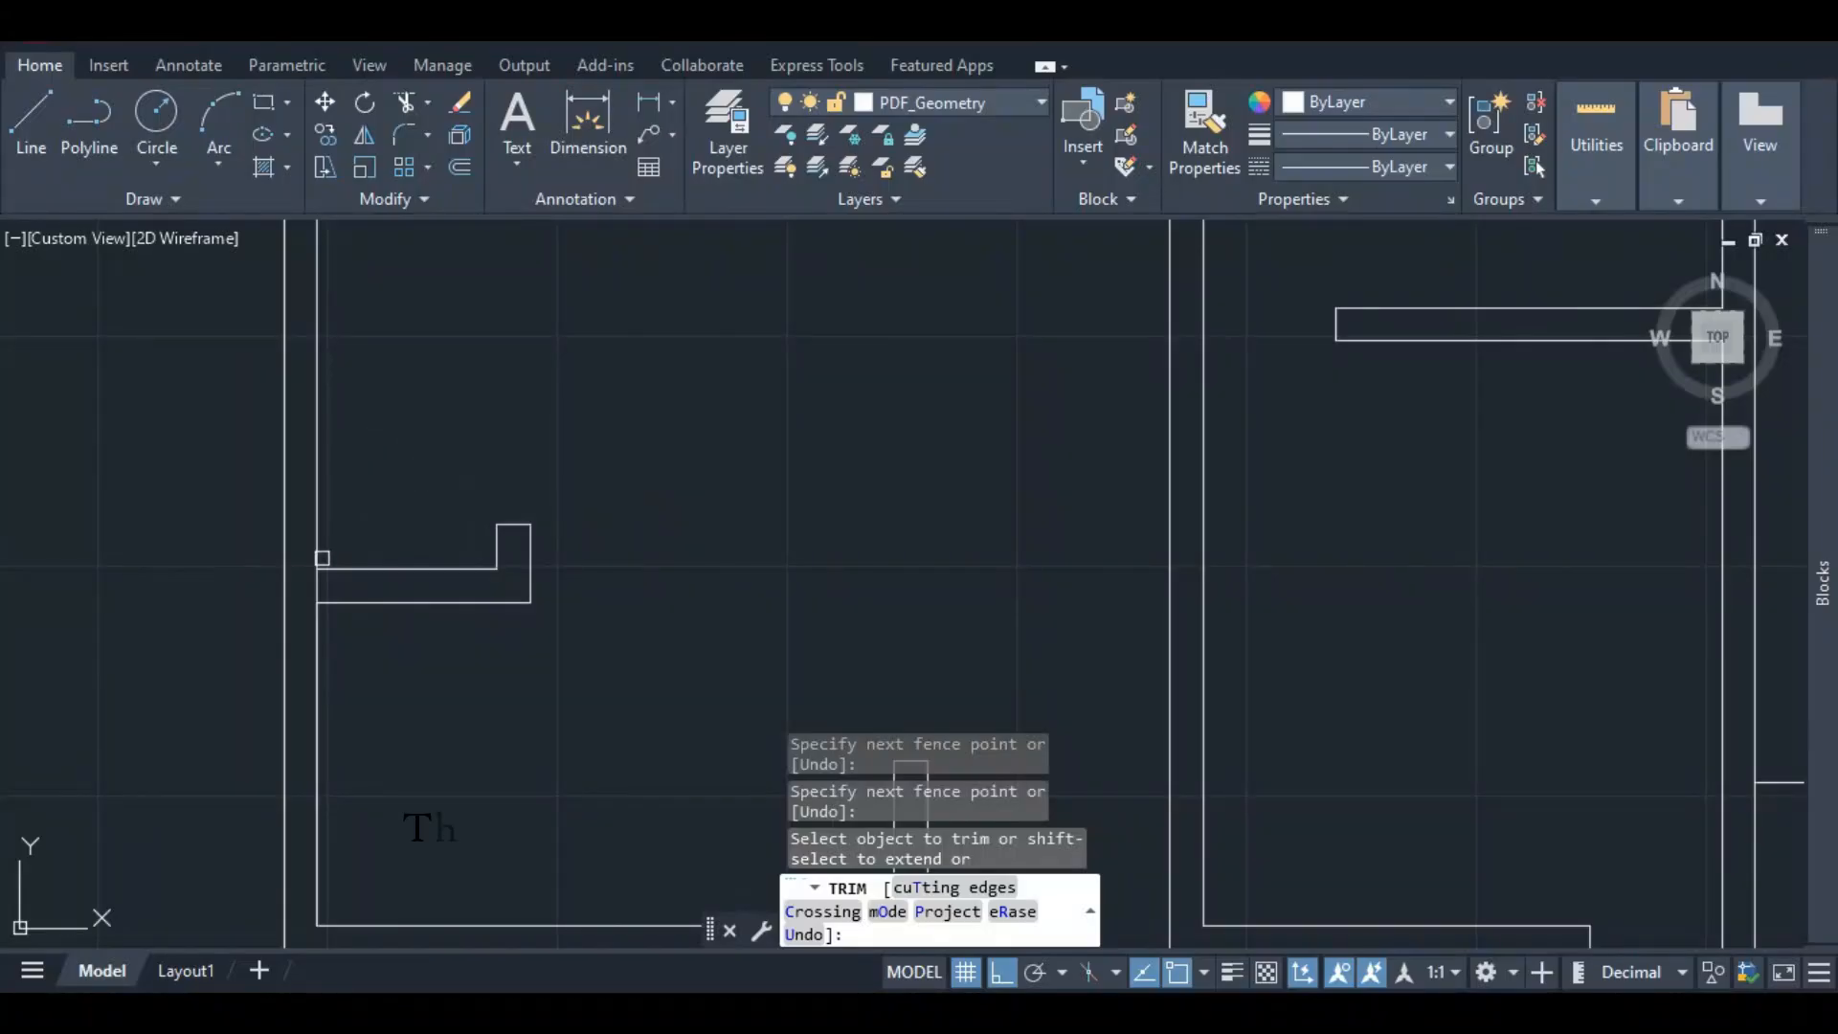
click(311, 581)
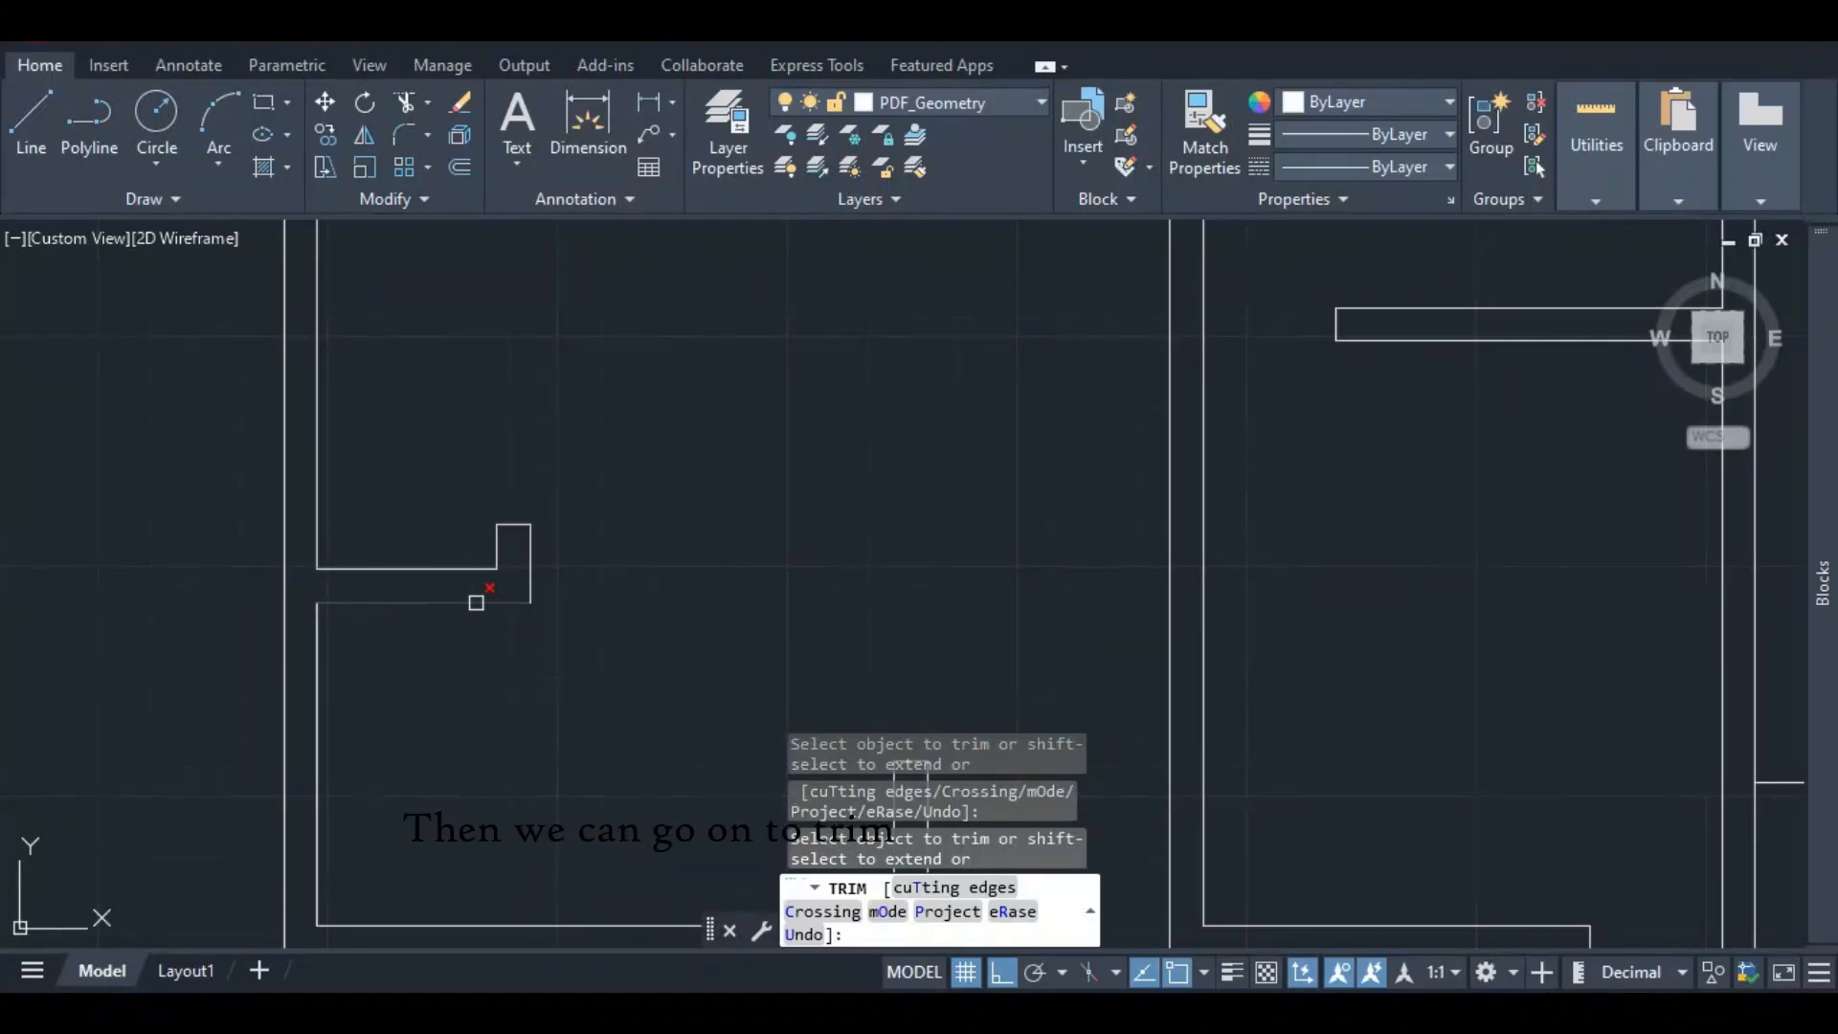
scroll(476, 602, down, 5)
key(Escape)
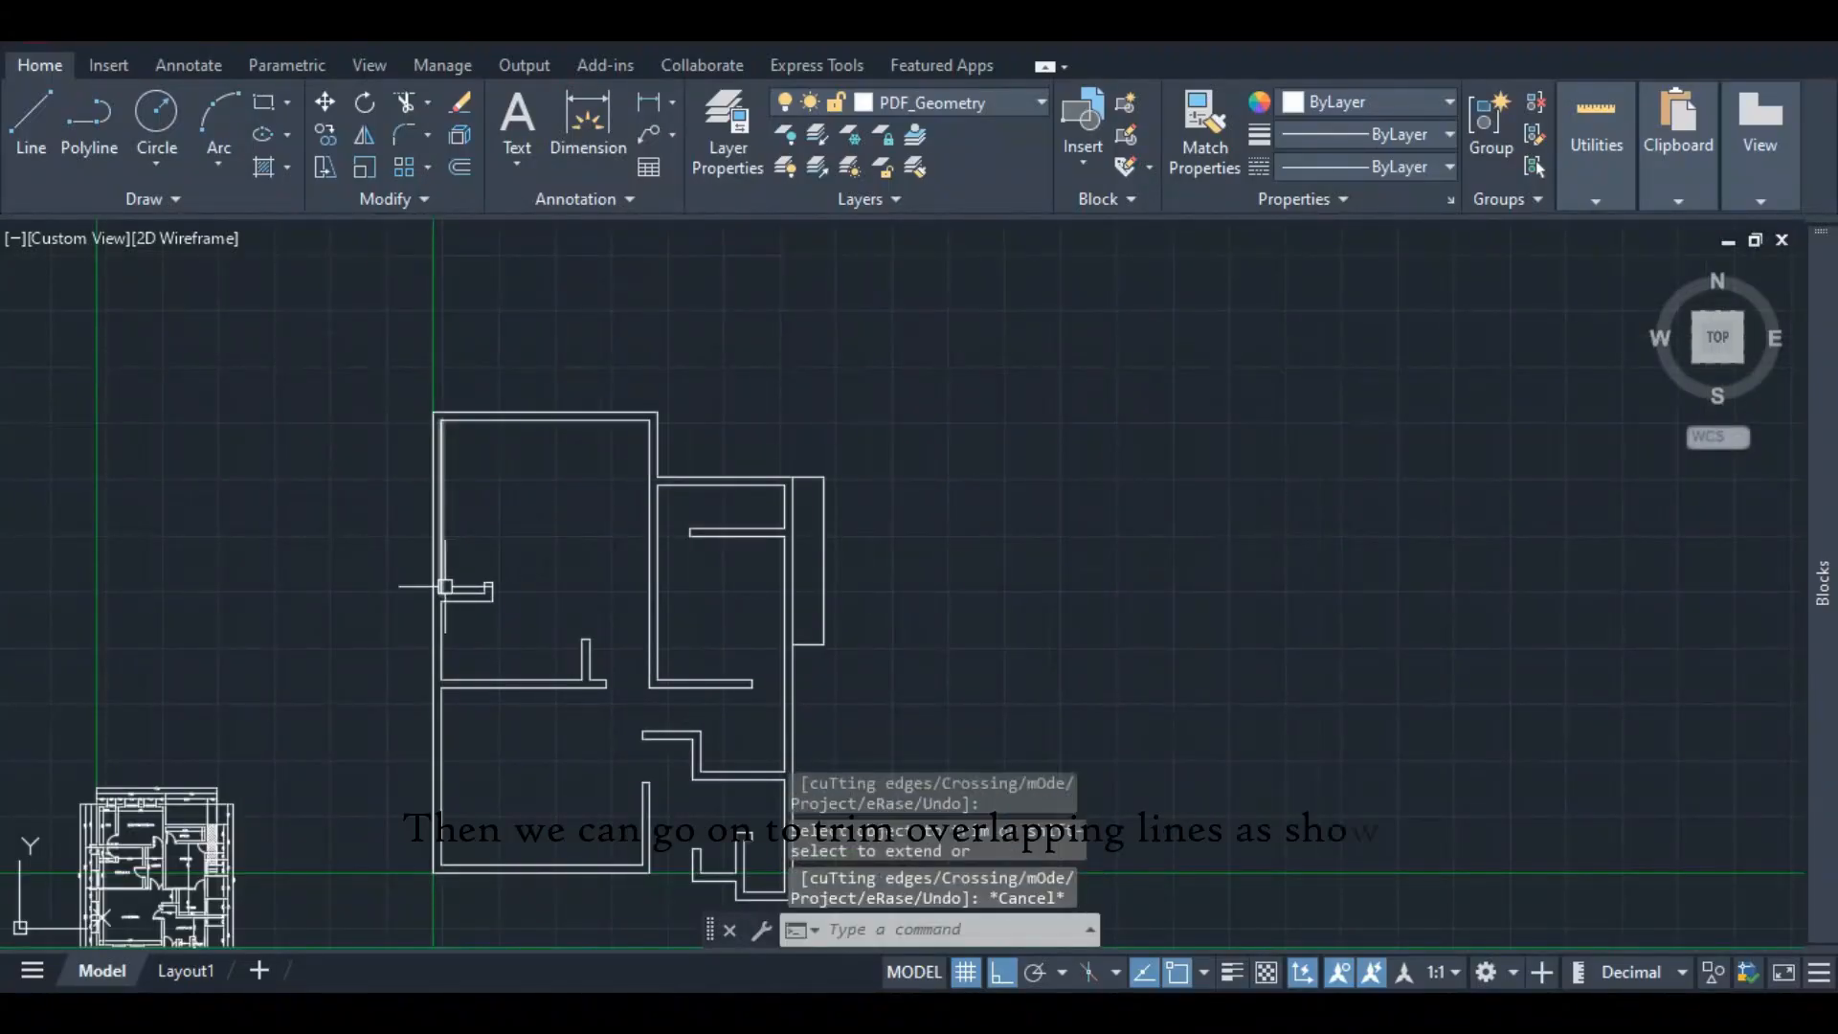
- Check the T&B depth on the reference plan and copy the toilet wall's upper line 1200 upward from its external wall end
scroll(462, 591, down, 5)
scroll(433, 717, up, 7)
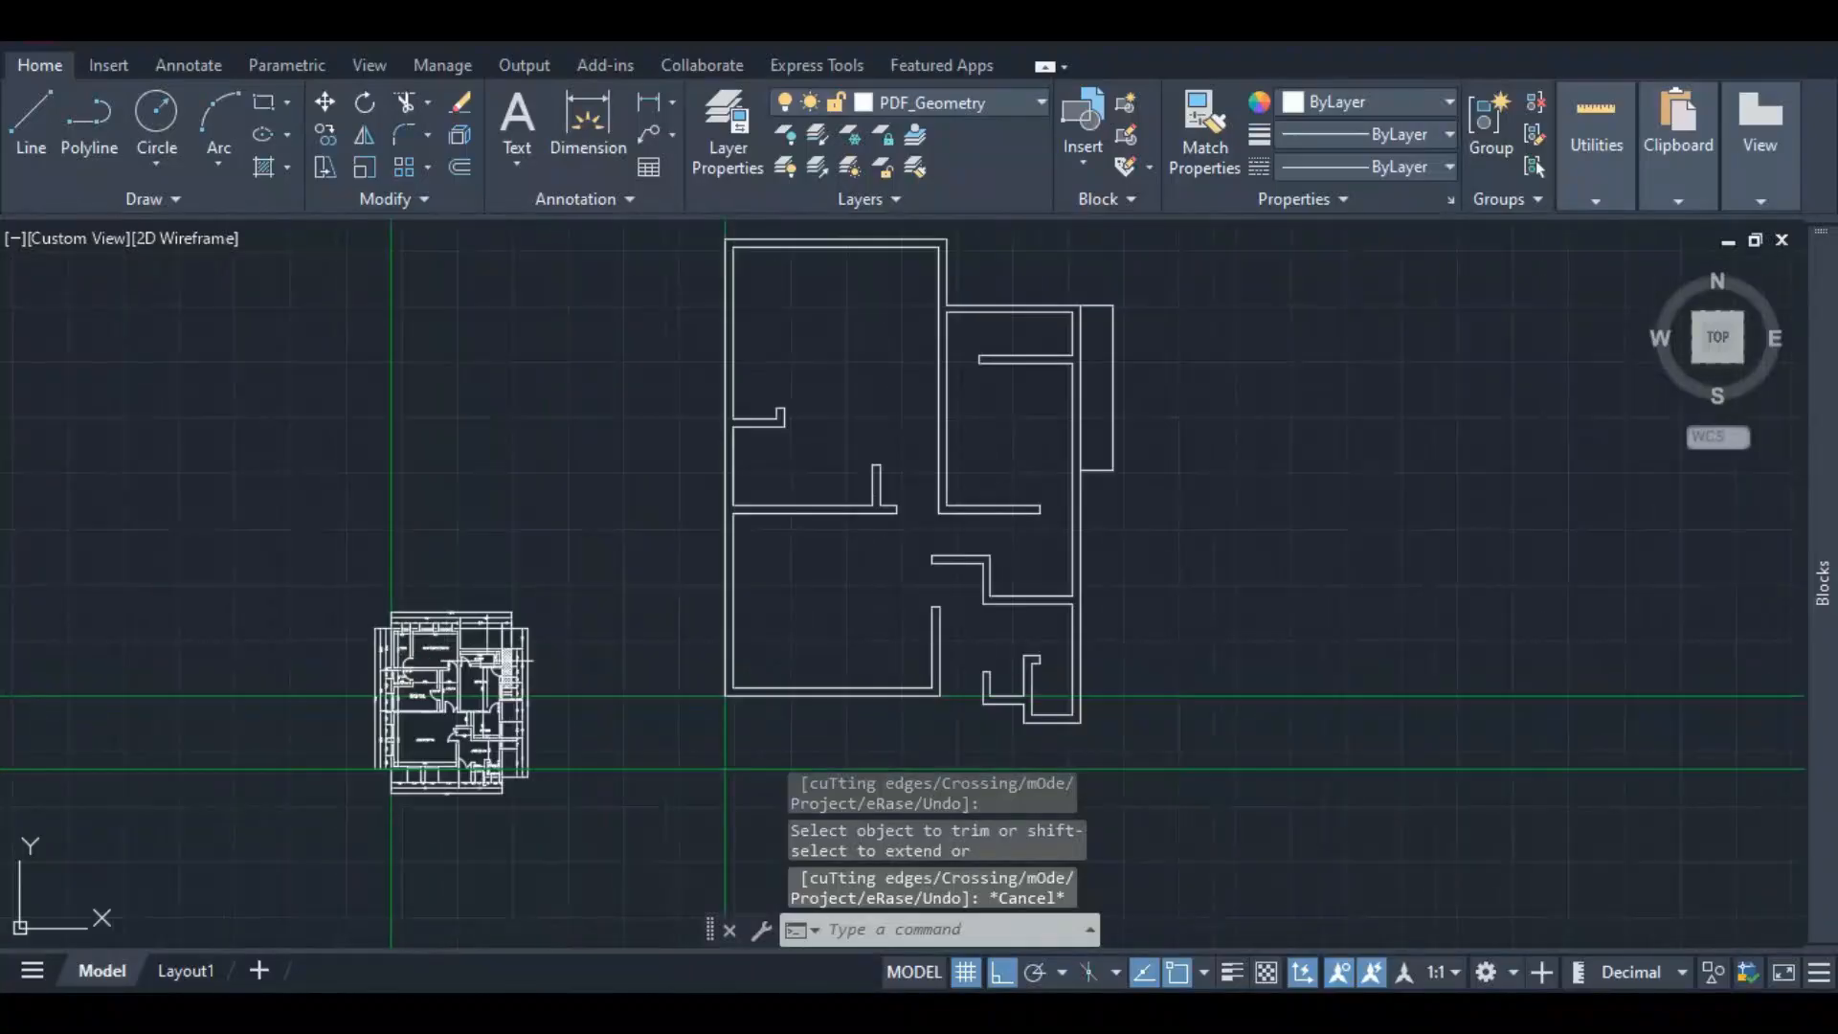
scroll(383, 641, up, 8)
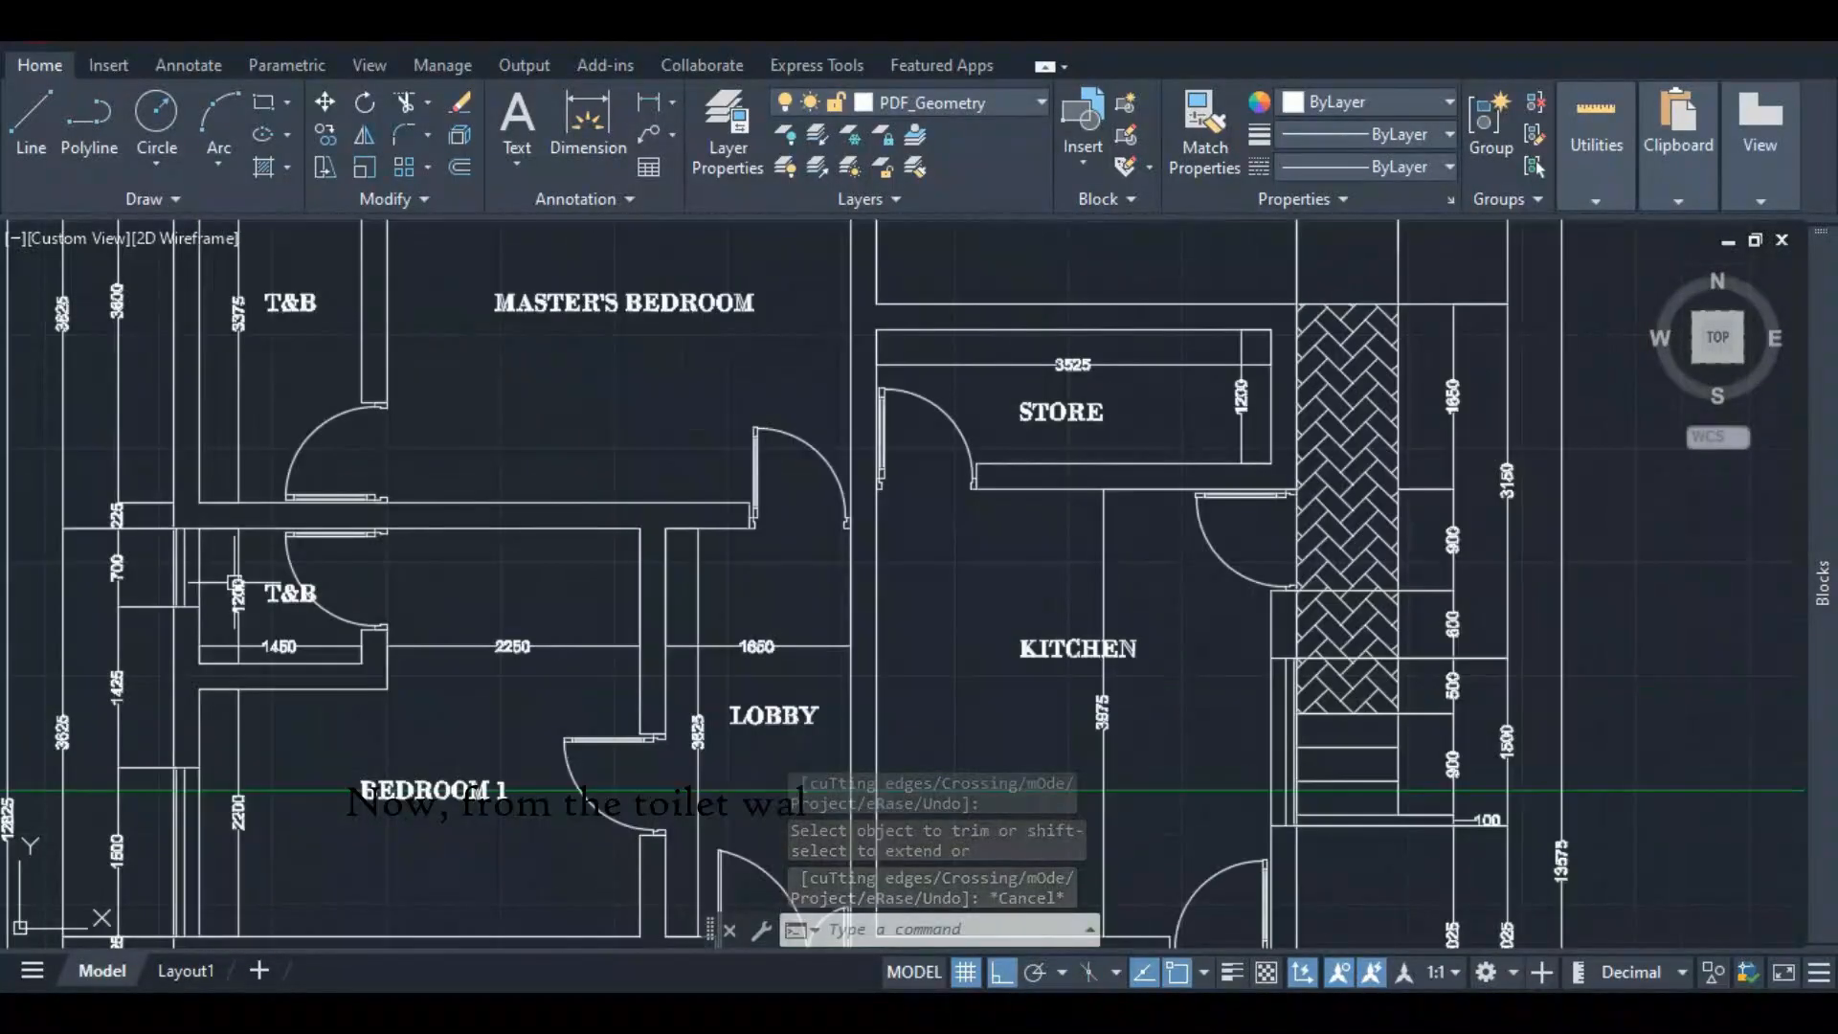
scroll(297, 660, down, 6)
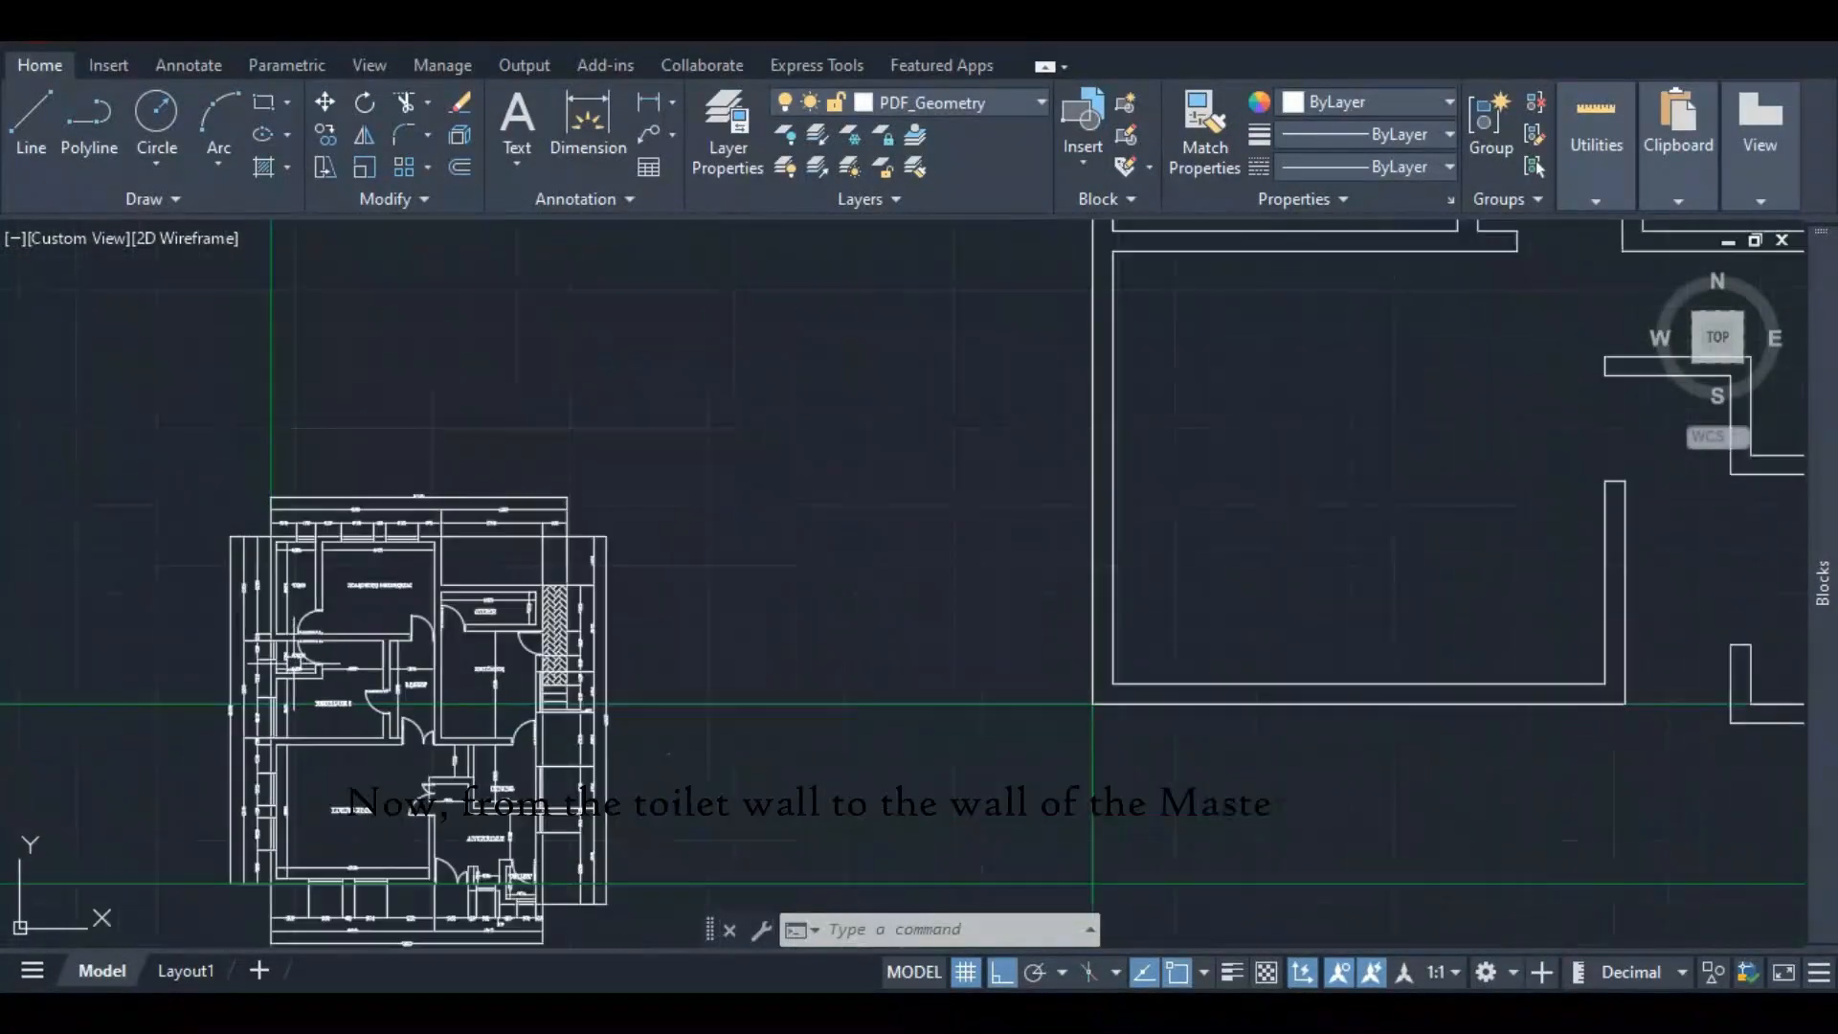
scroll(521, 485, down, 3)
scroll(561, 402, up, 8)
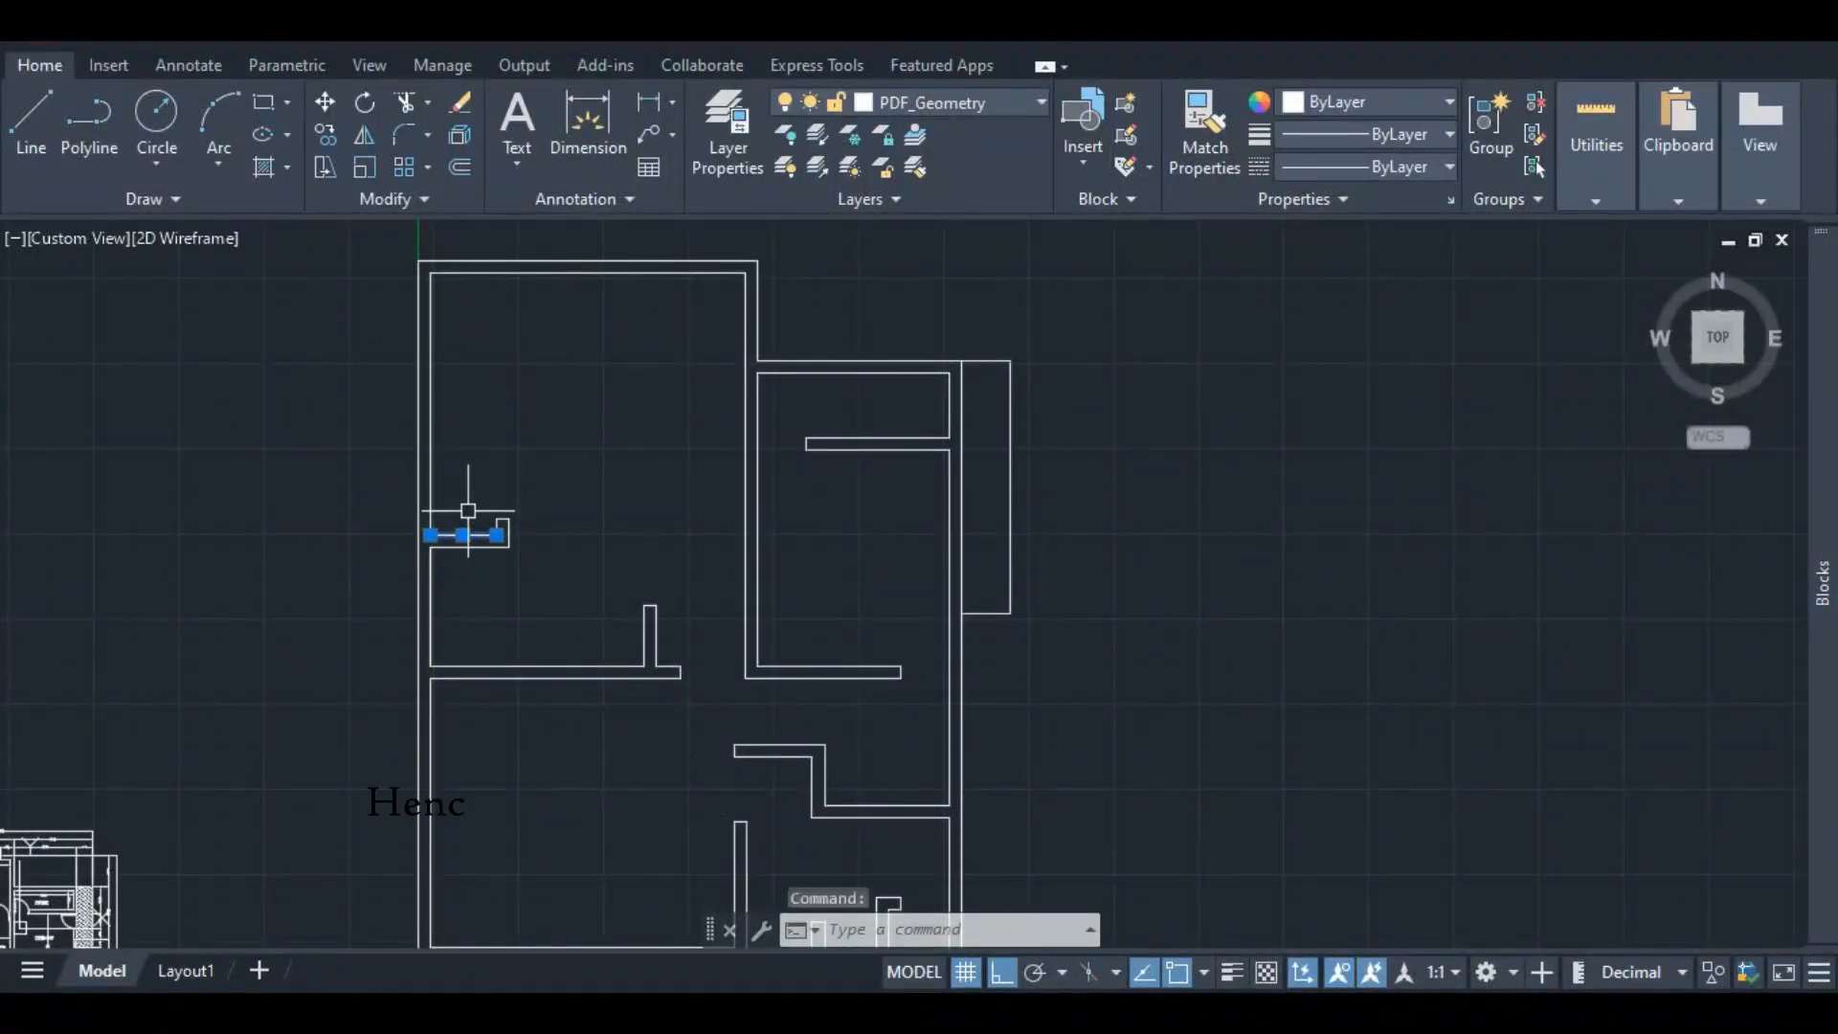
right_click(468, 511)
click(575, 561)
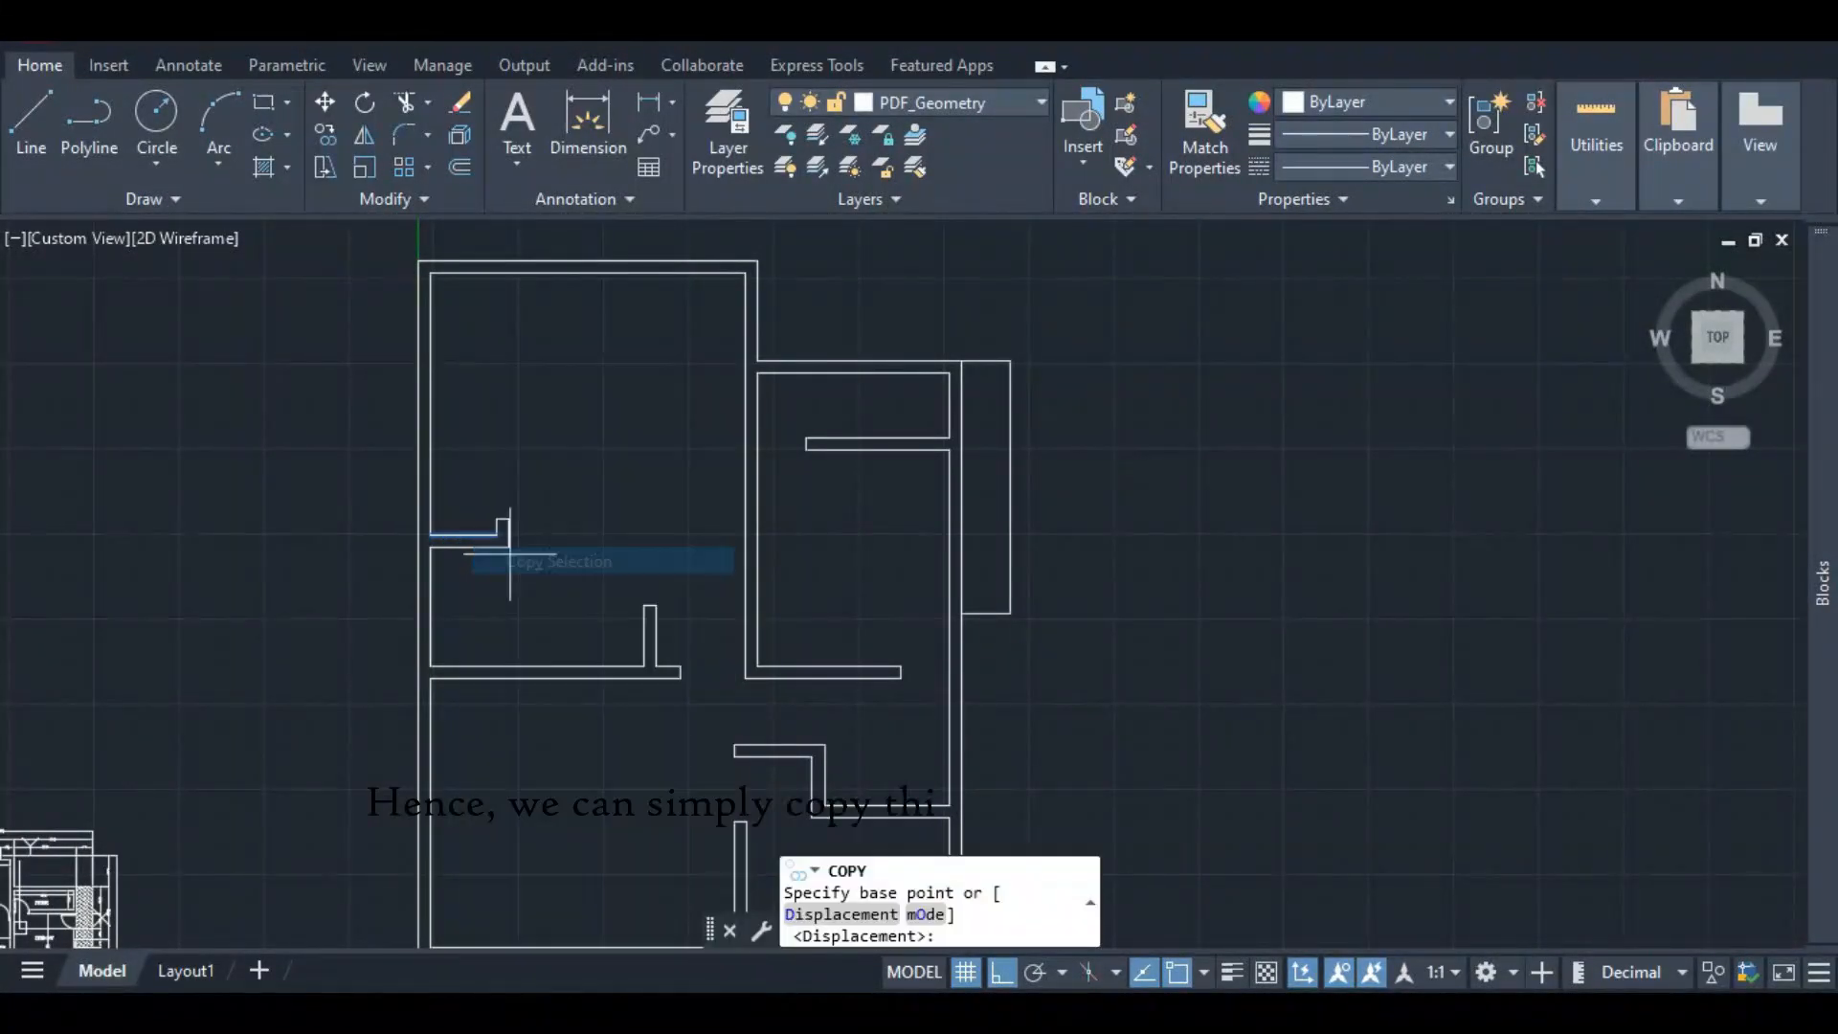
scroll(422, 531, up, 3)
click(435, 537)
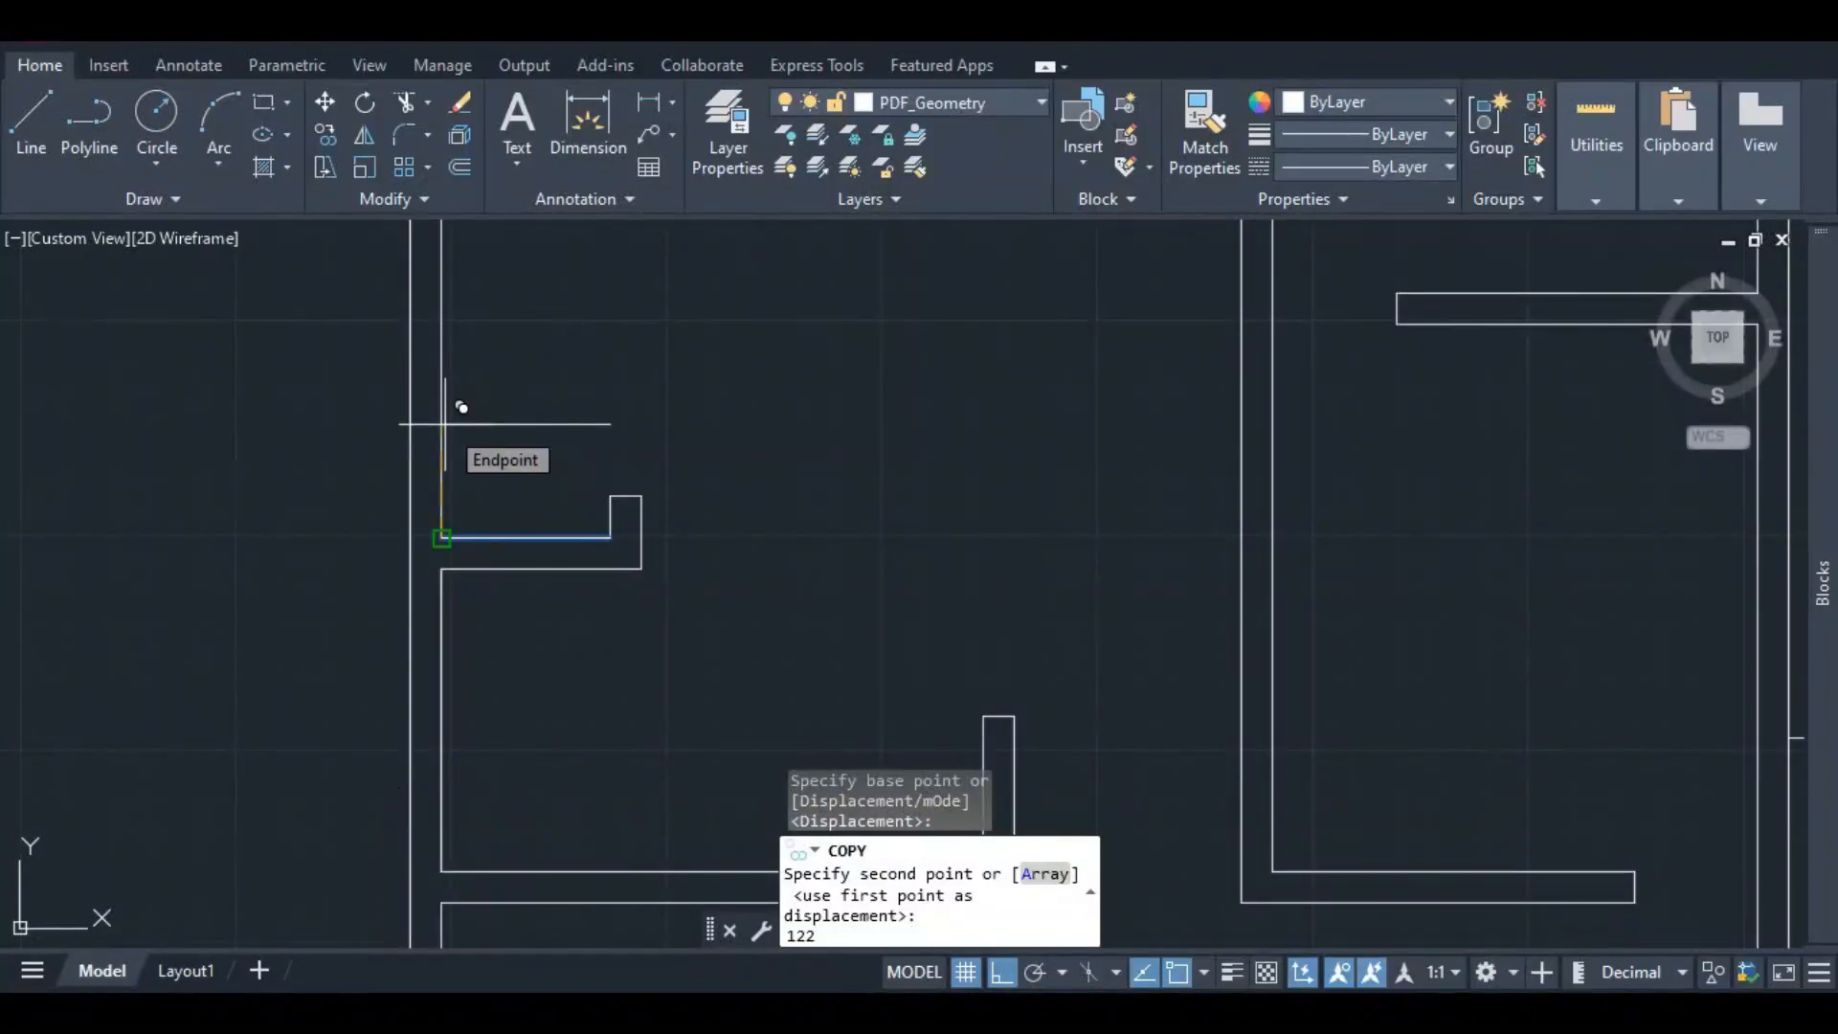
key(Return)
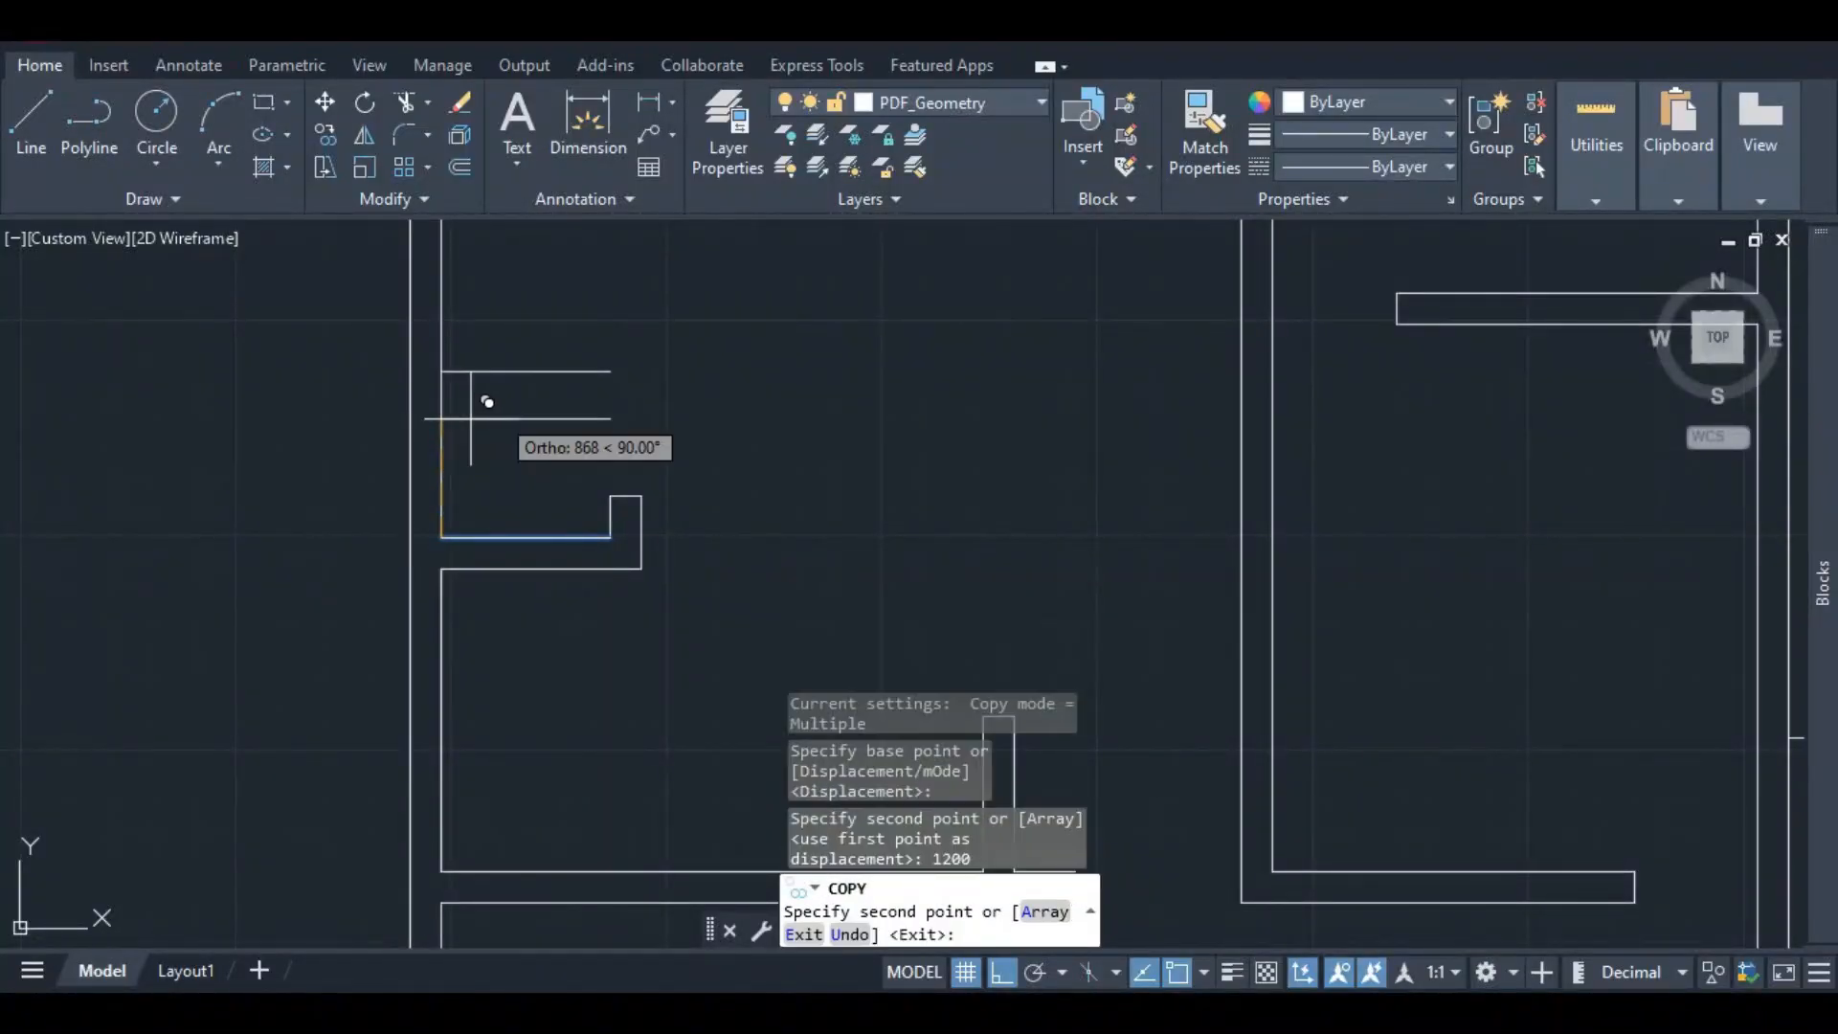
key(Escape)
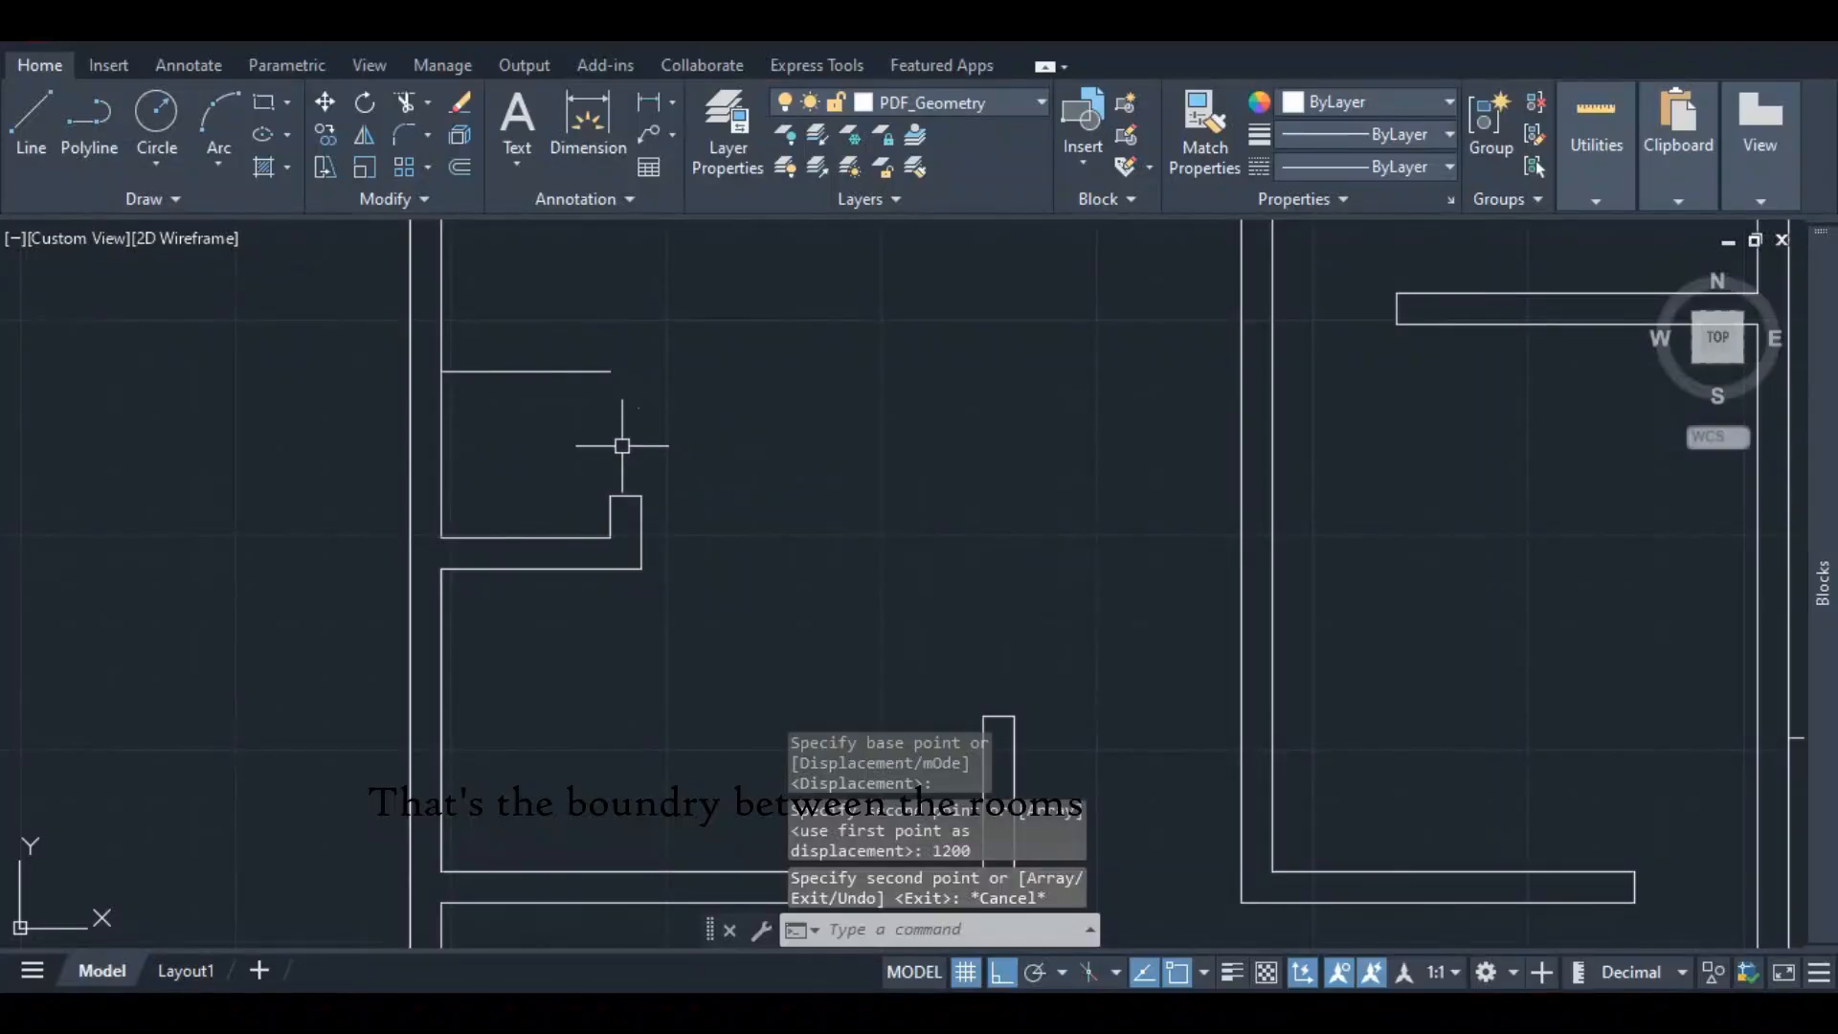
- Stretch the copied line's free end horizontally until it aligns with the near face of bedroom 1's short vertical wall
scroll(585, 378, down, 4)
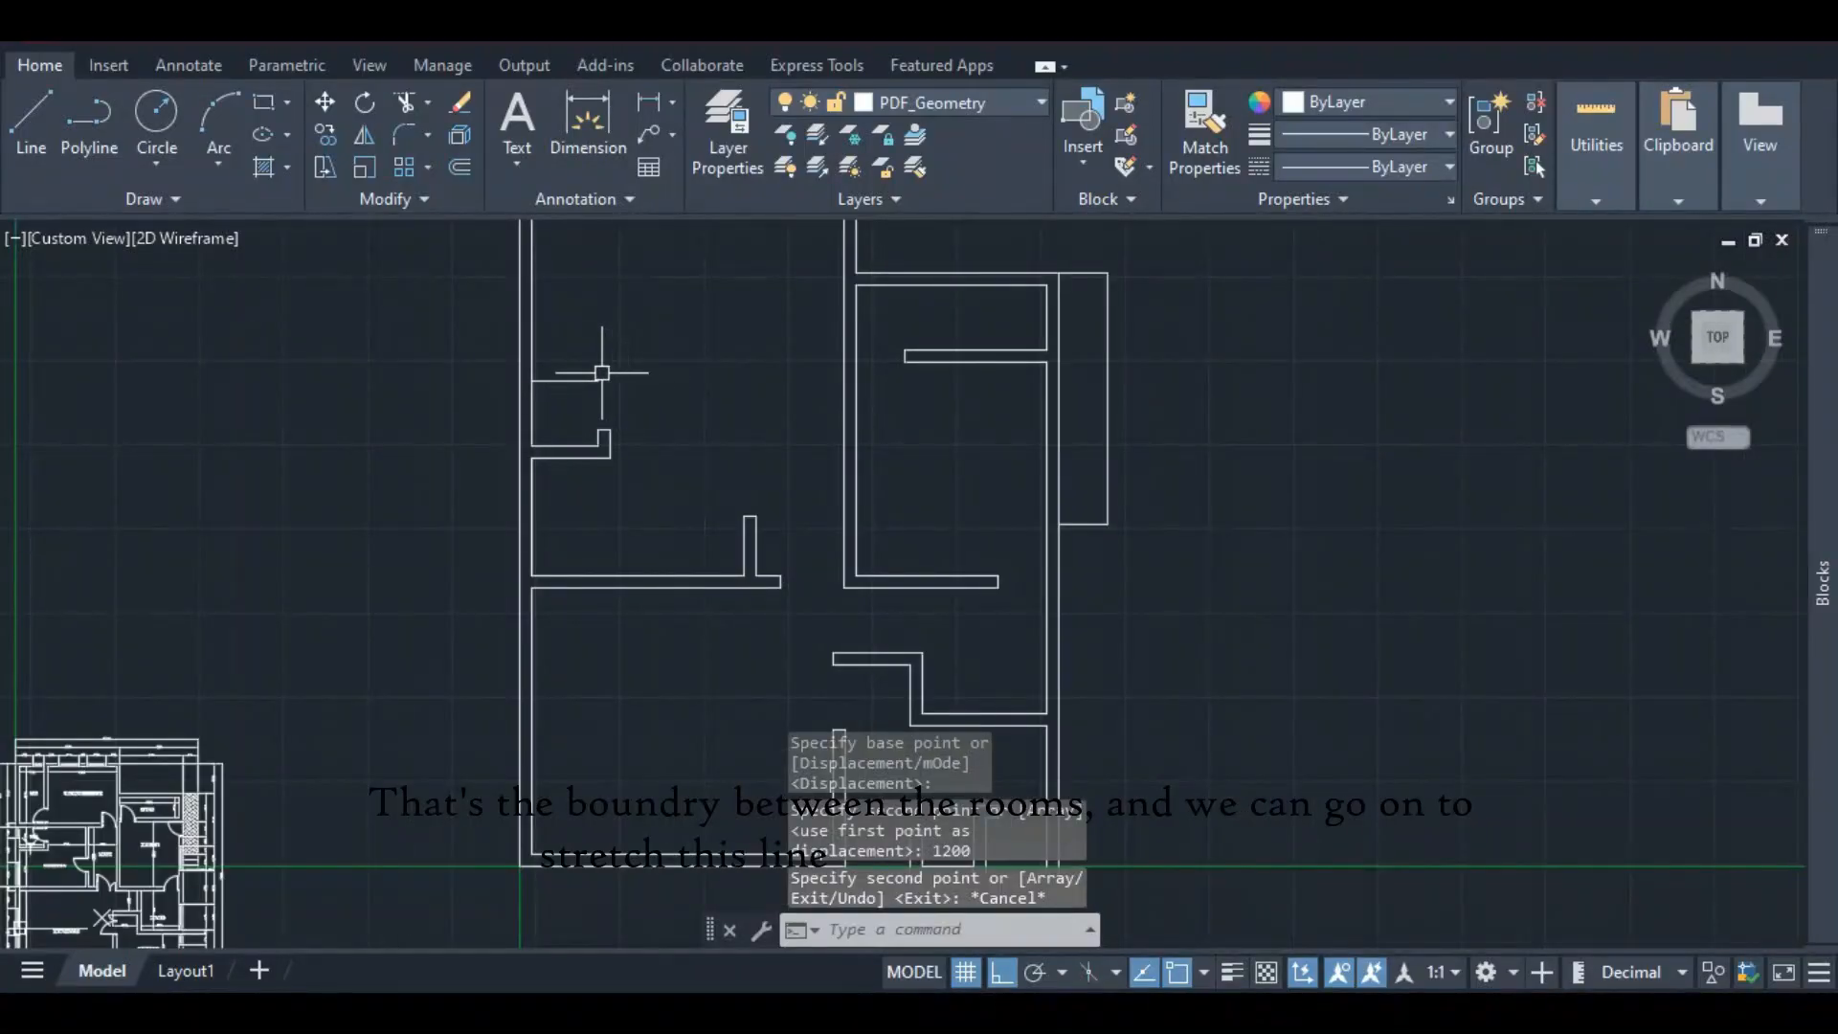
click(582, 381)
click(603, 381)
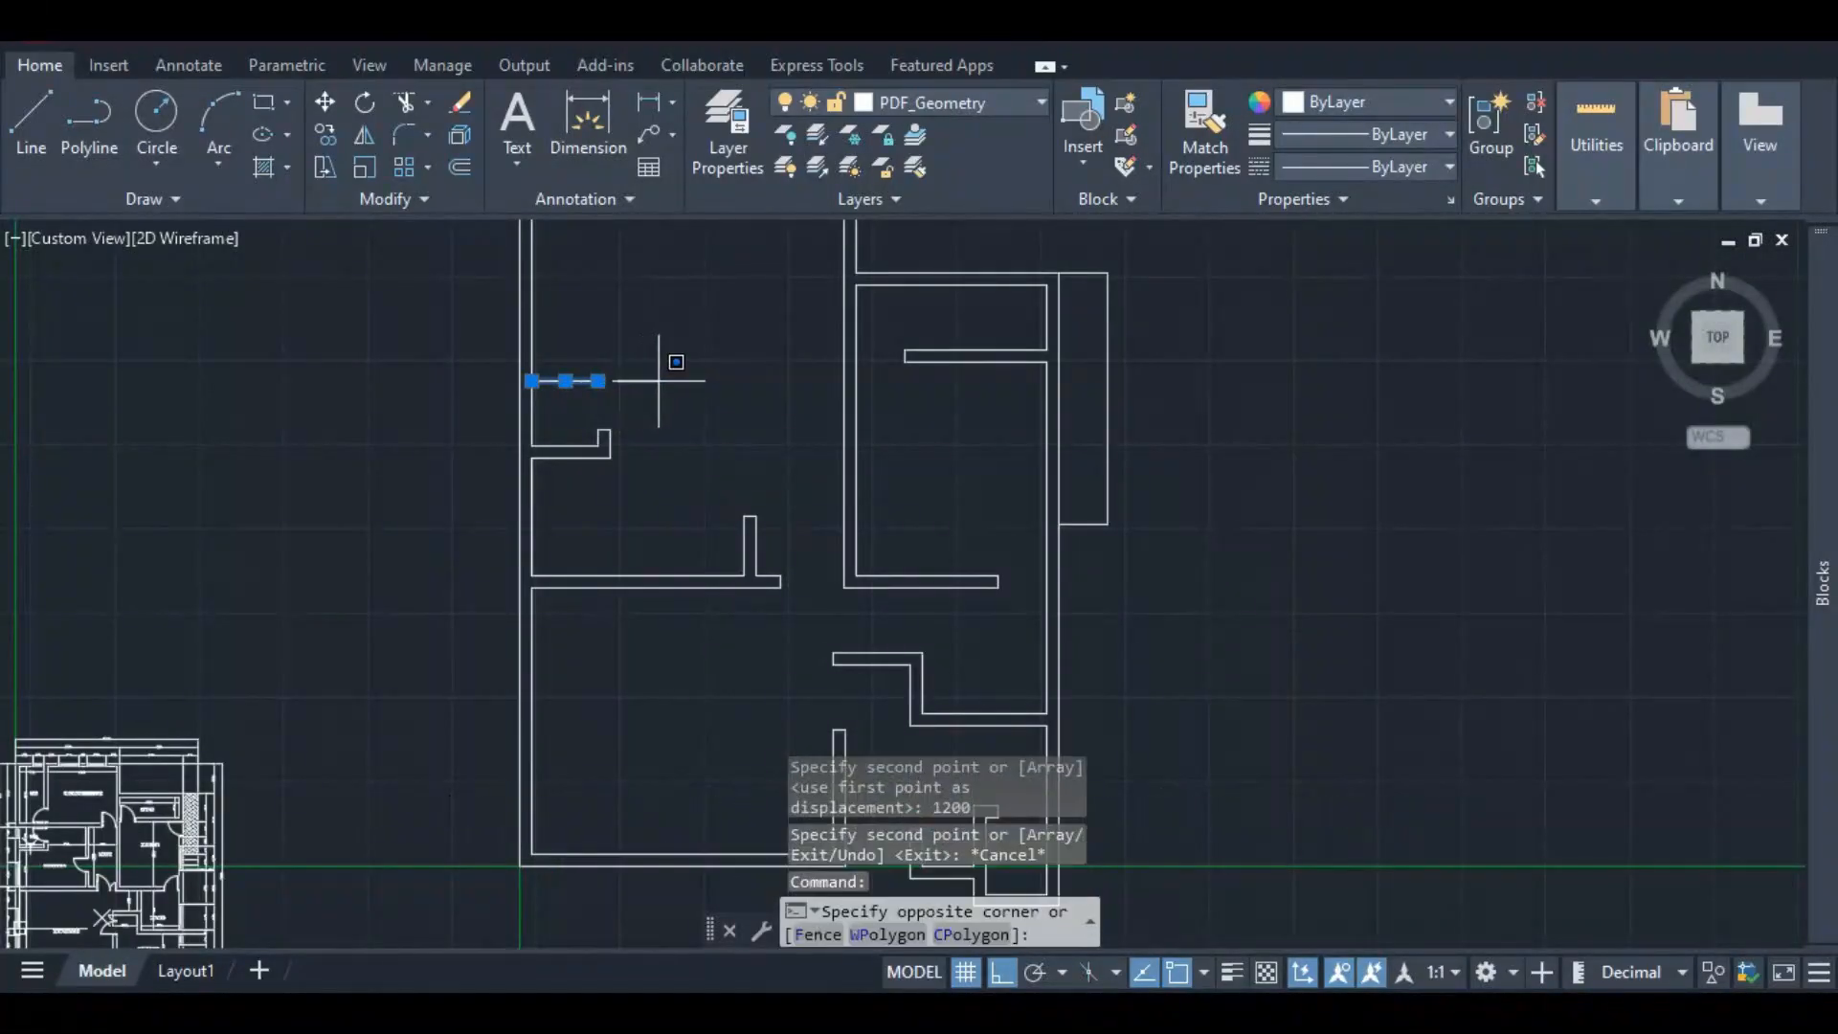
click(615, 387)
click(599, 381)
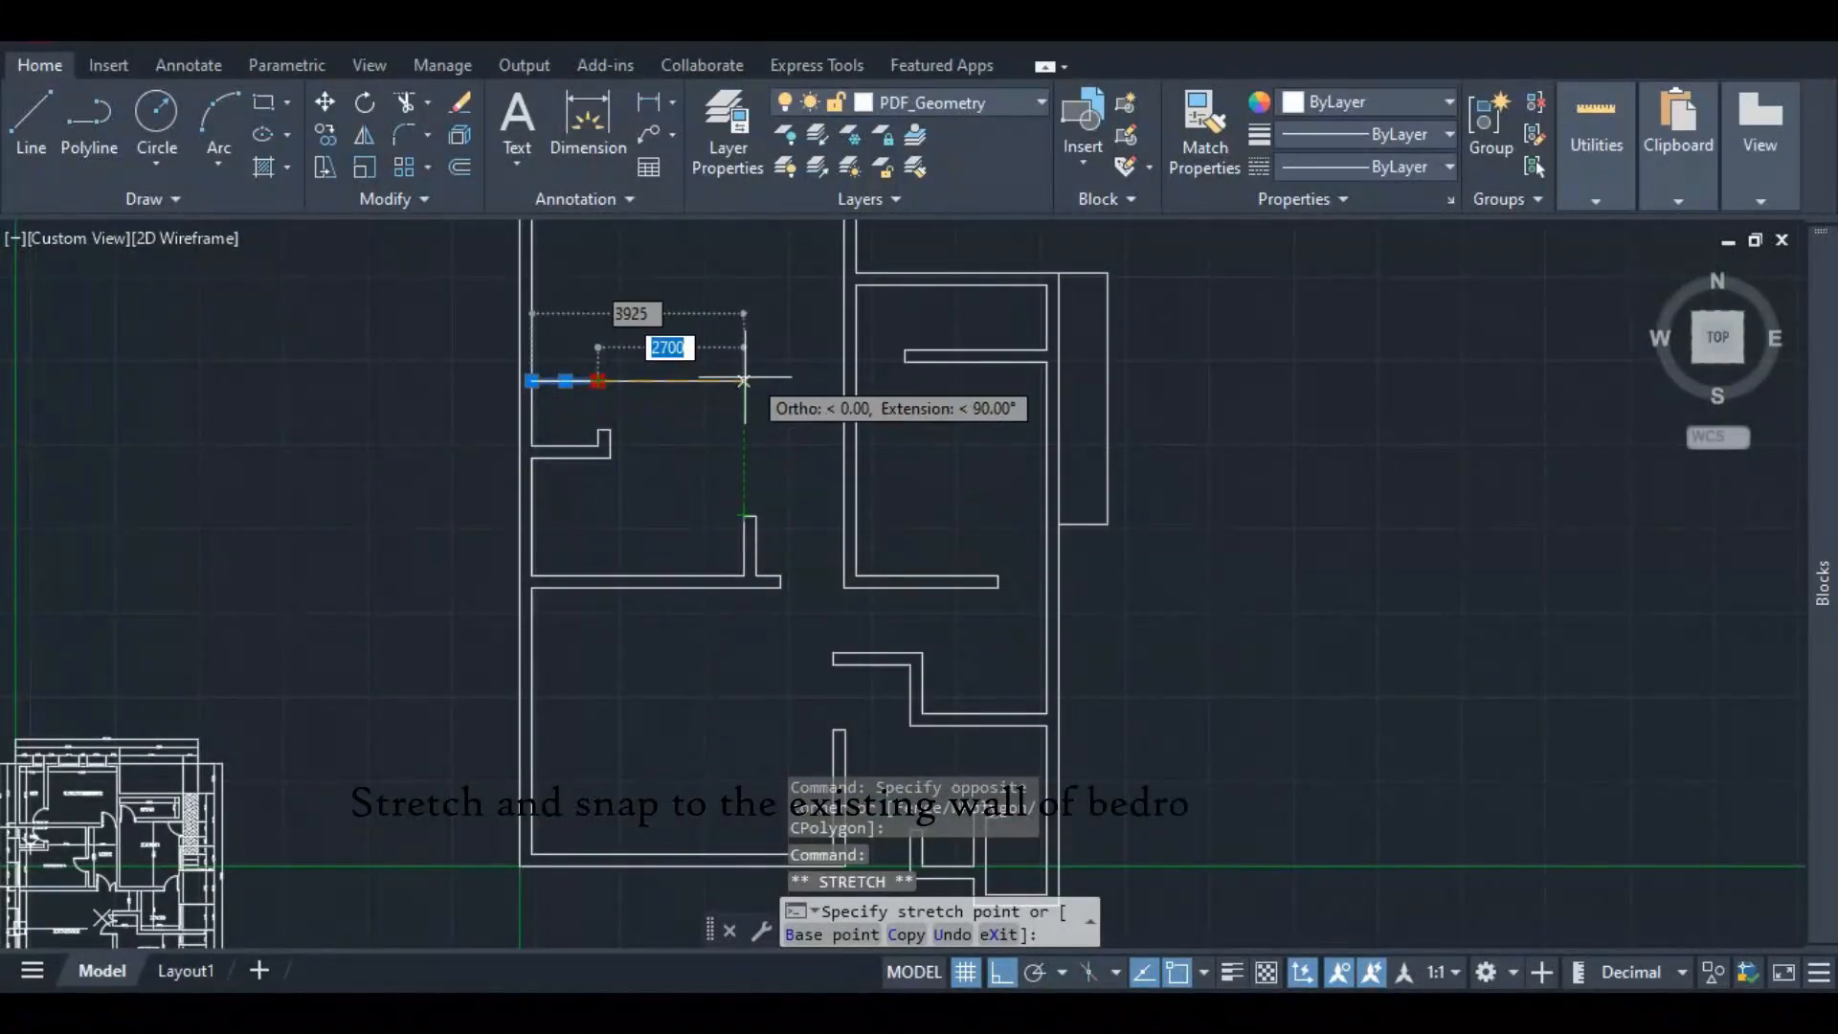
click(748, 389)
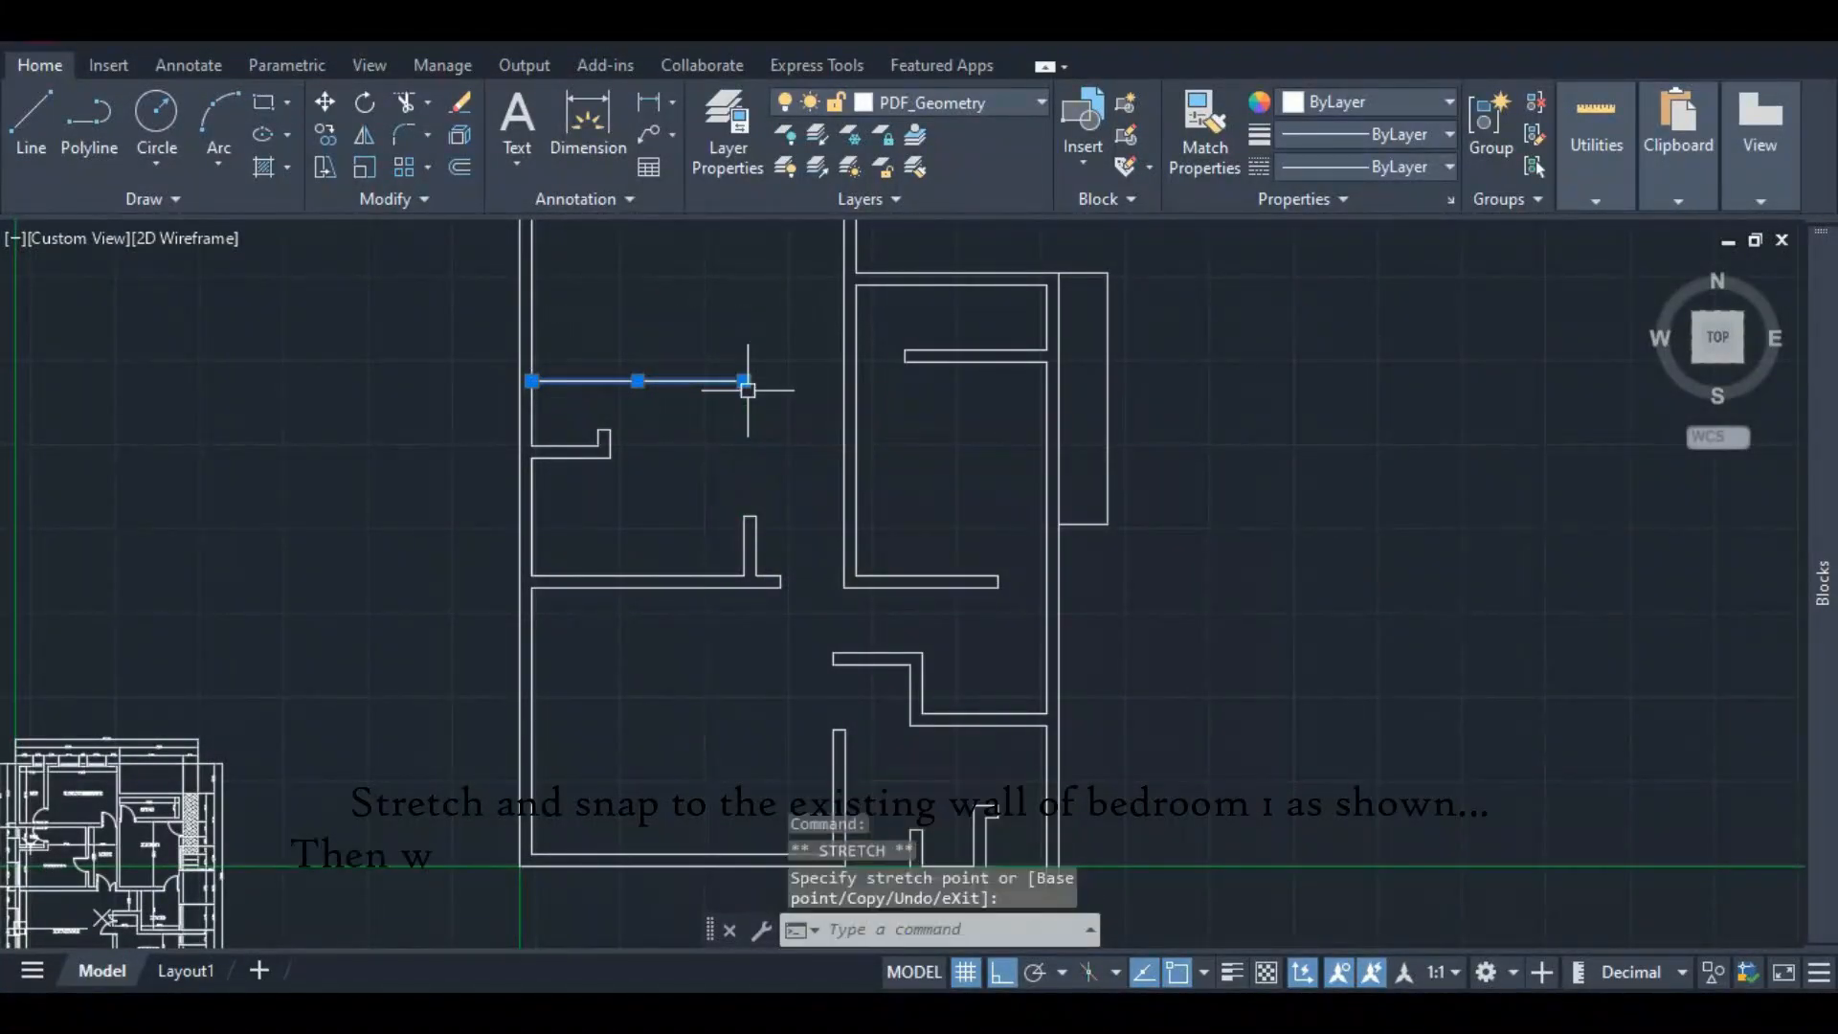
- Copy the stretched boundary line 225 upward to form the wall between bedroom 1 and the master's bedroom
right_click(580, 381)
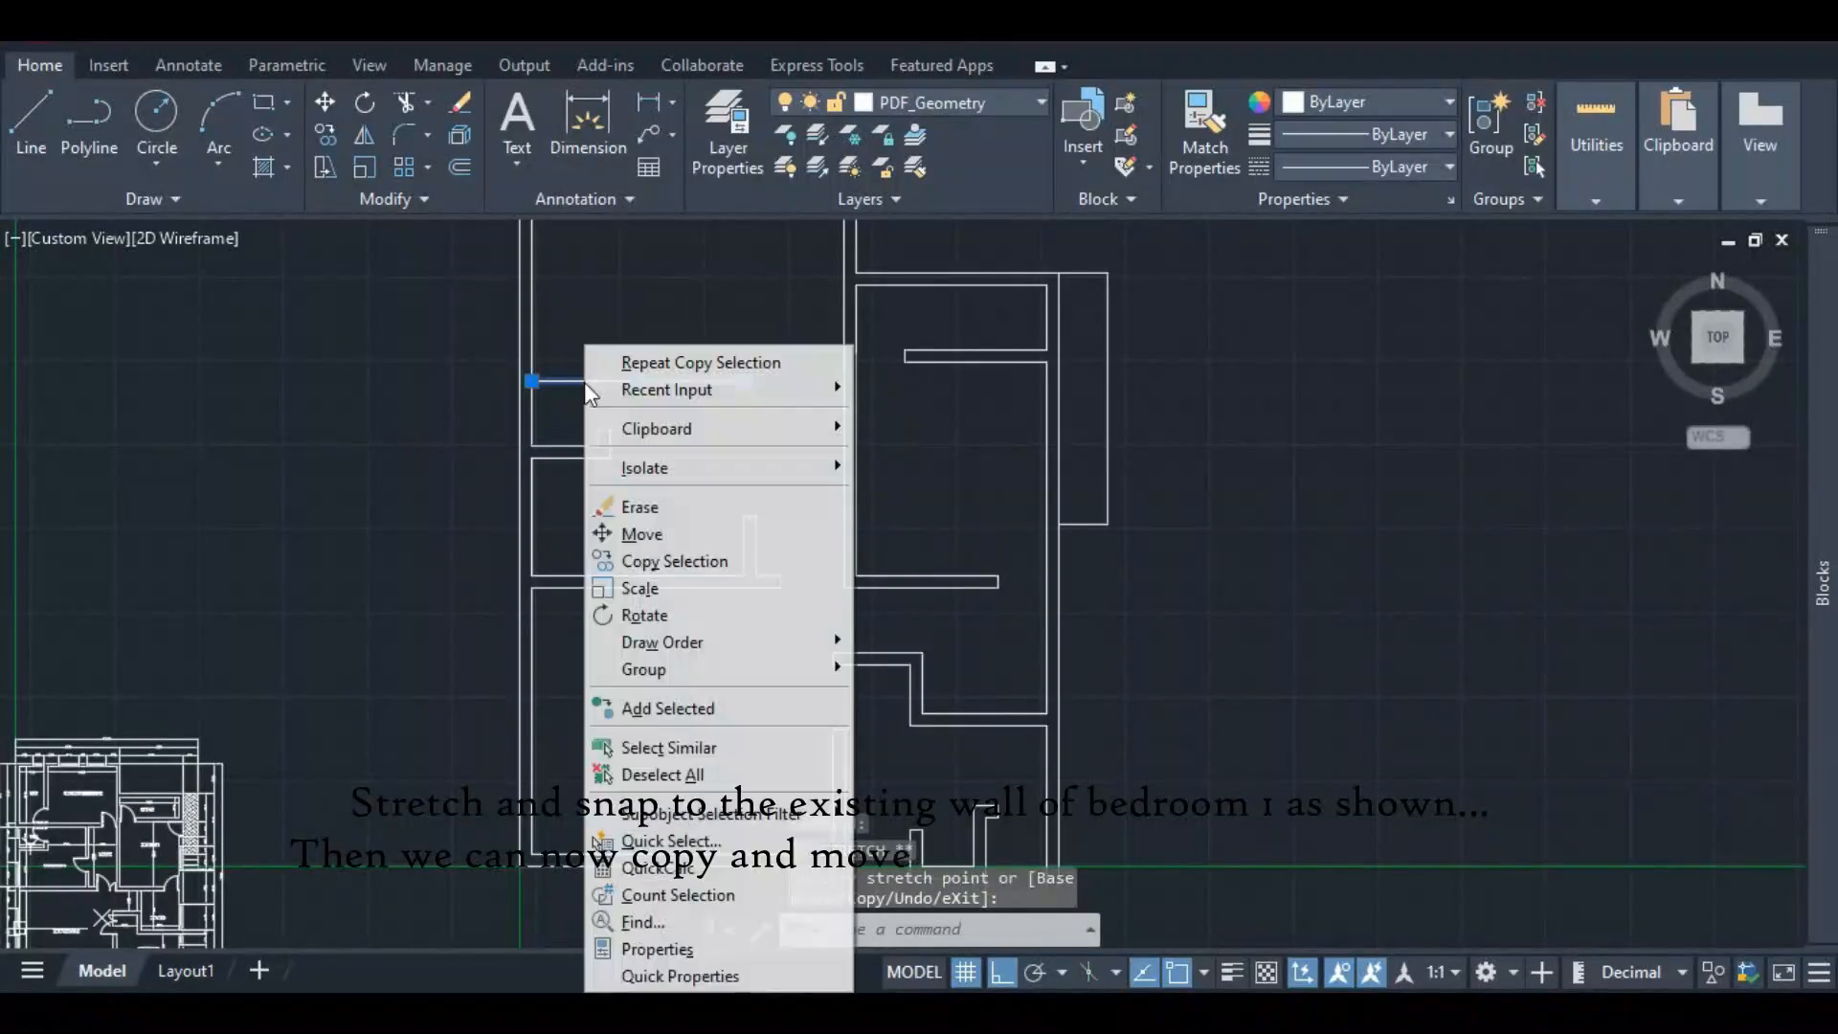
click(708, 561)
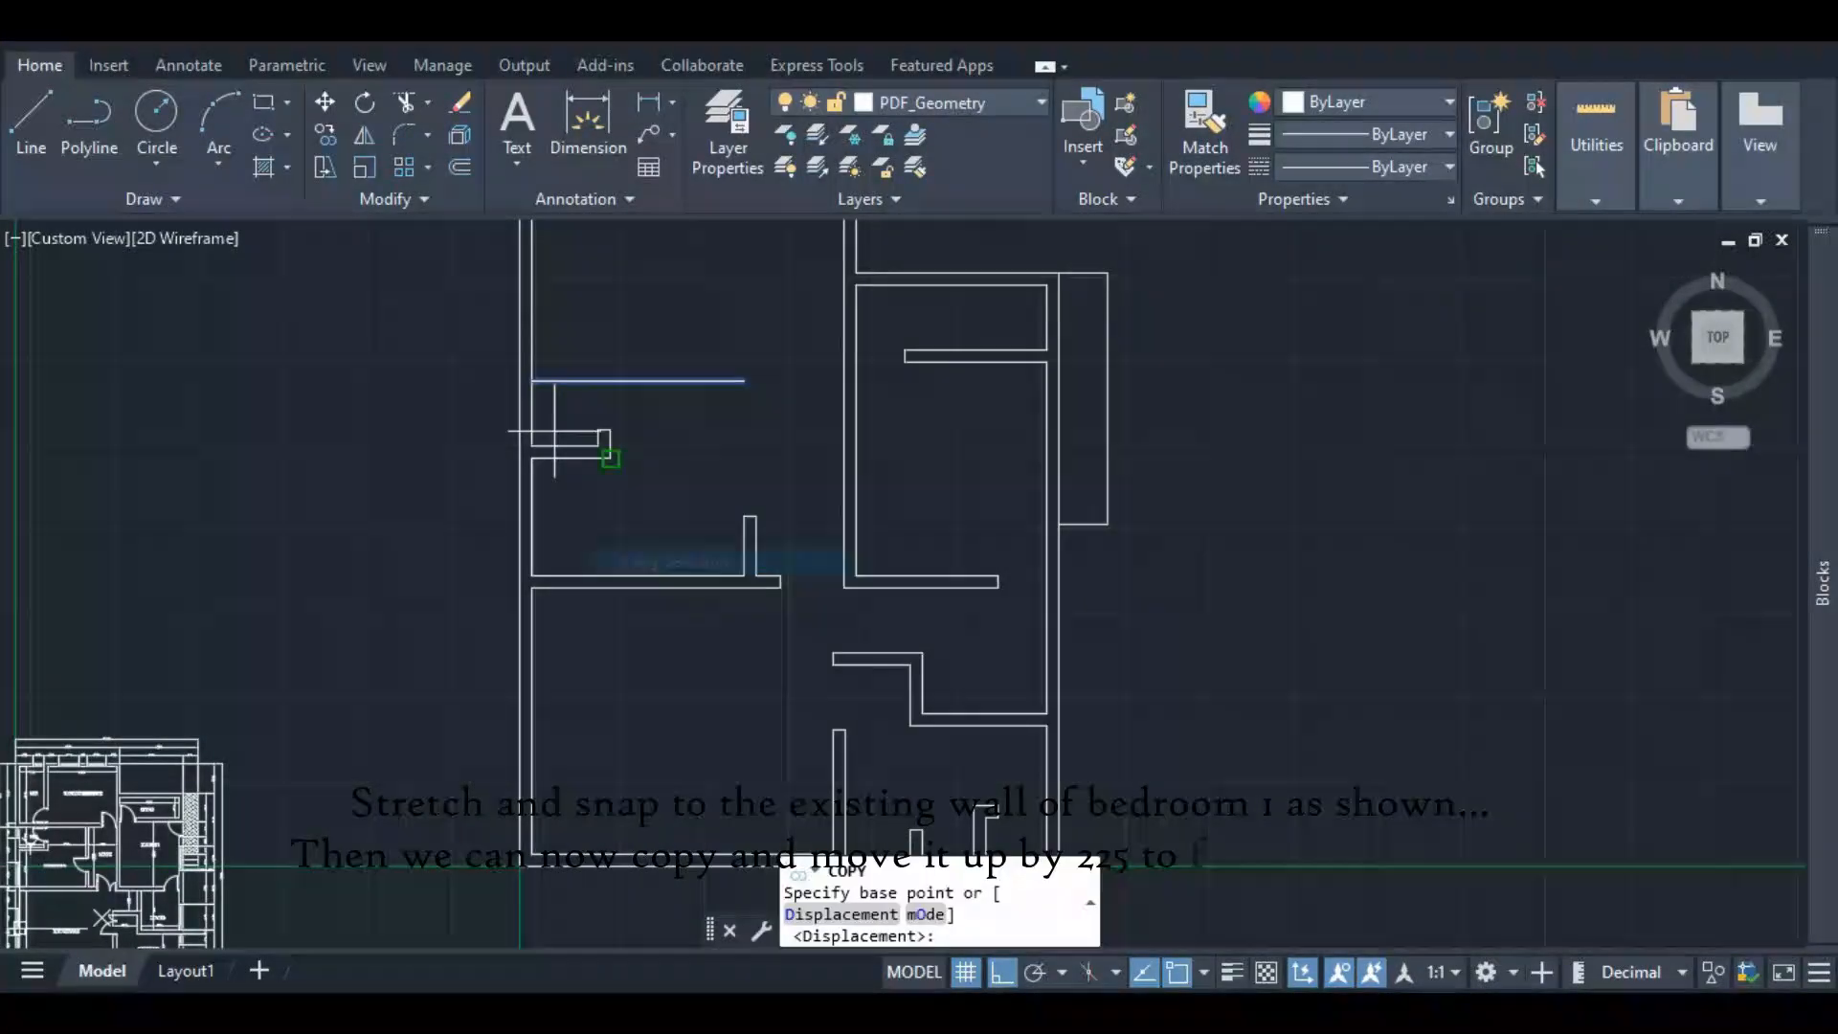
click(533, 381)
text(225)
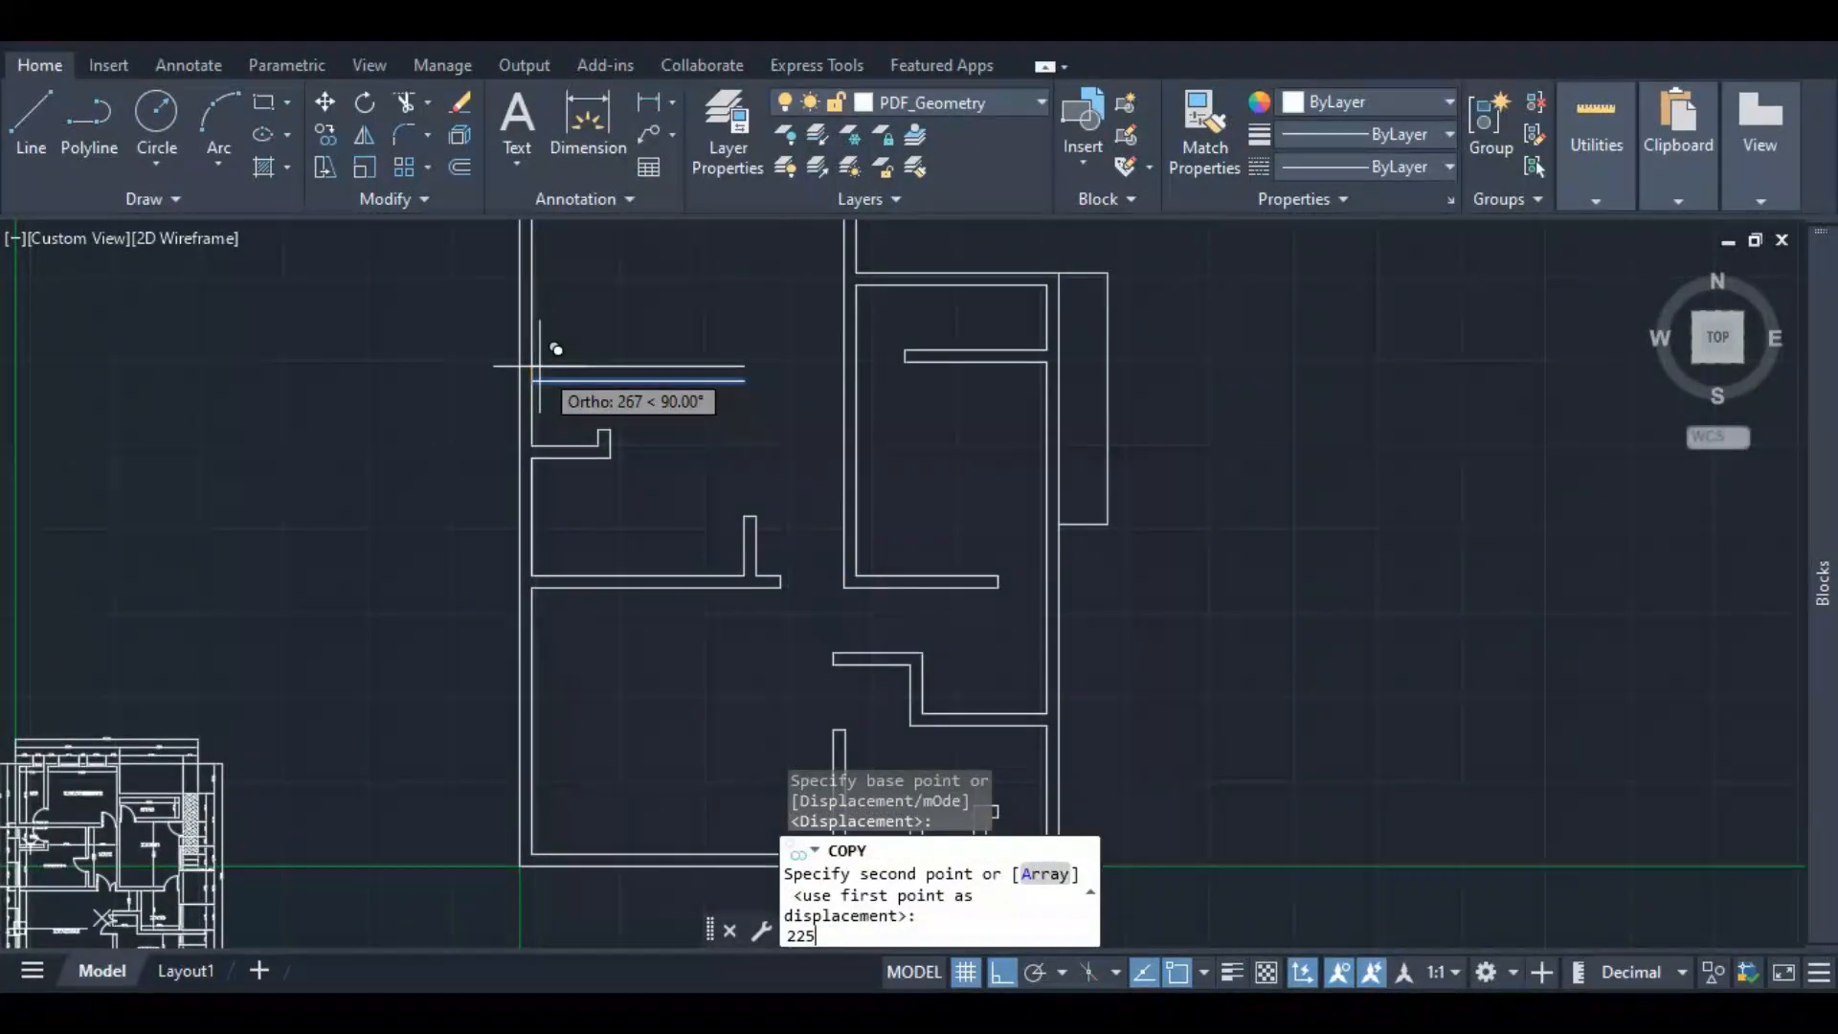
key(Return)
key(Escape)
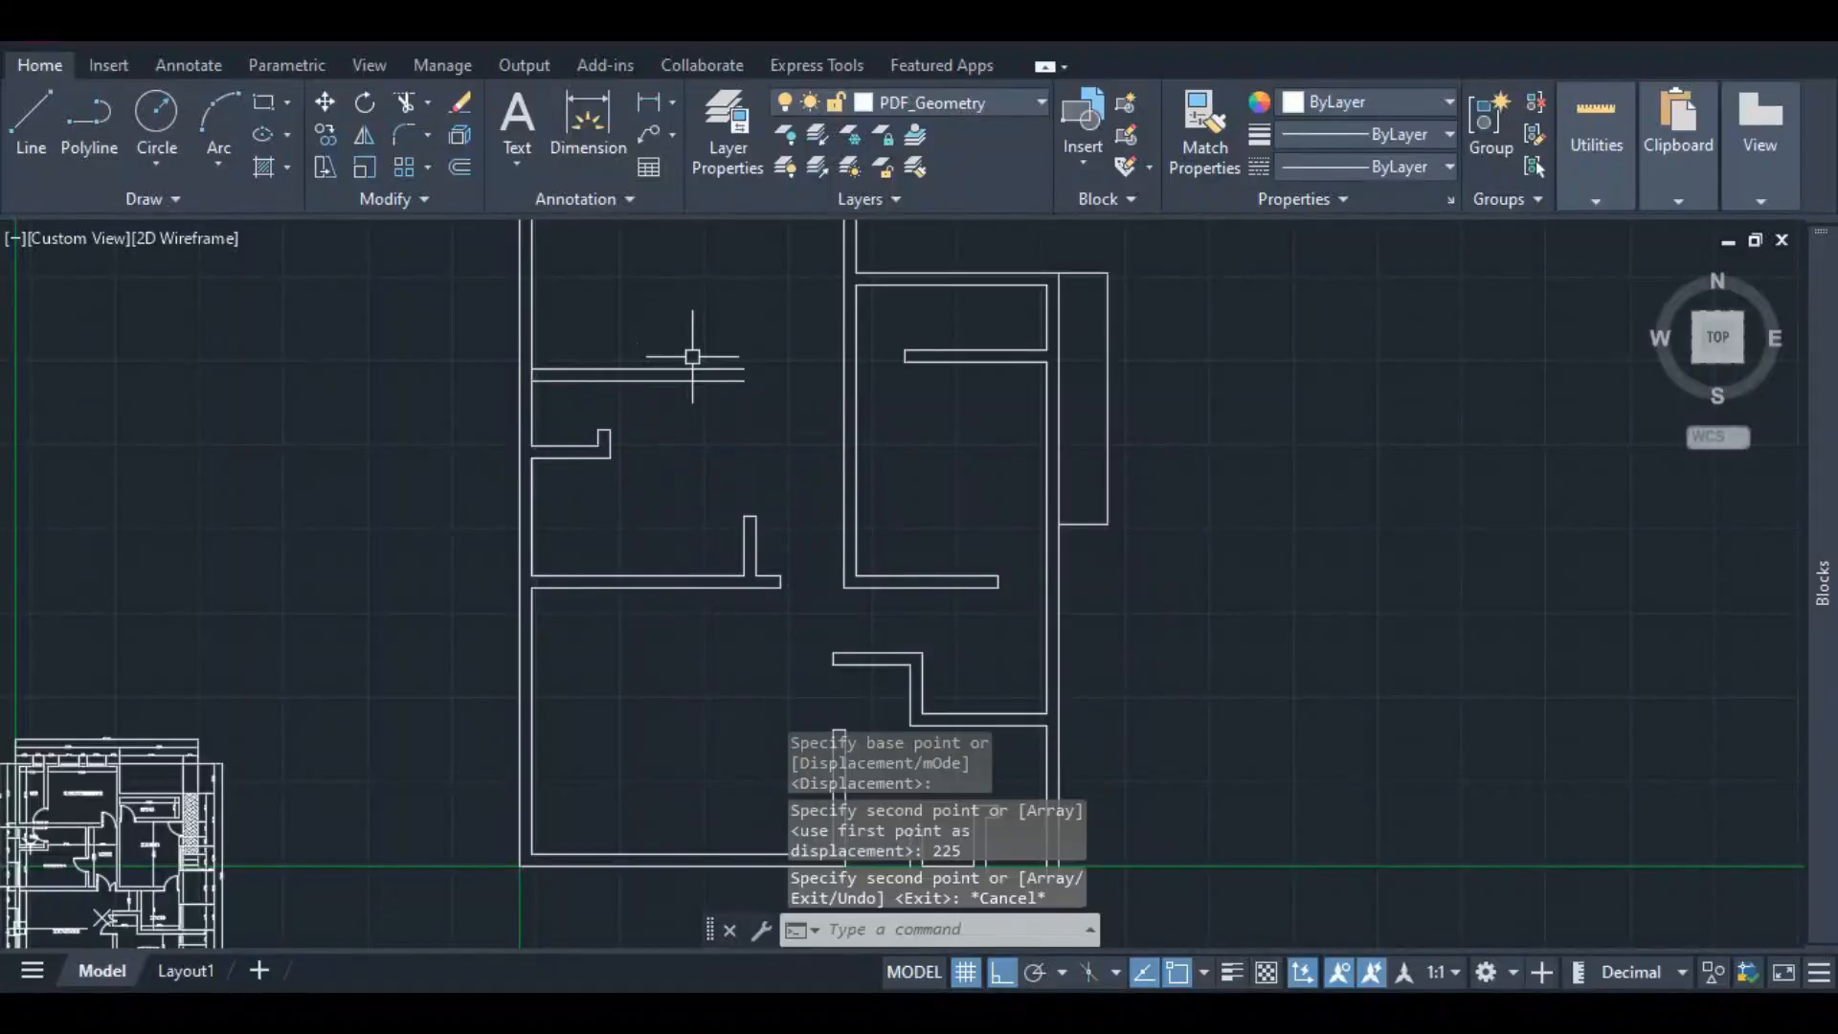
- Draw a vertical line between the free end of bedroom 1's lower boundary line and the near corner of the short wall below
scroll(764, 362, up, 3)
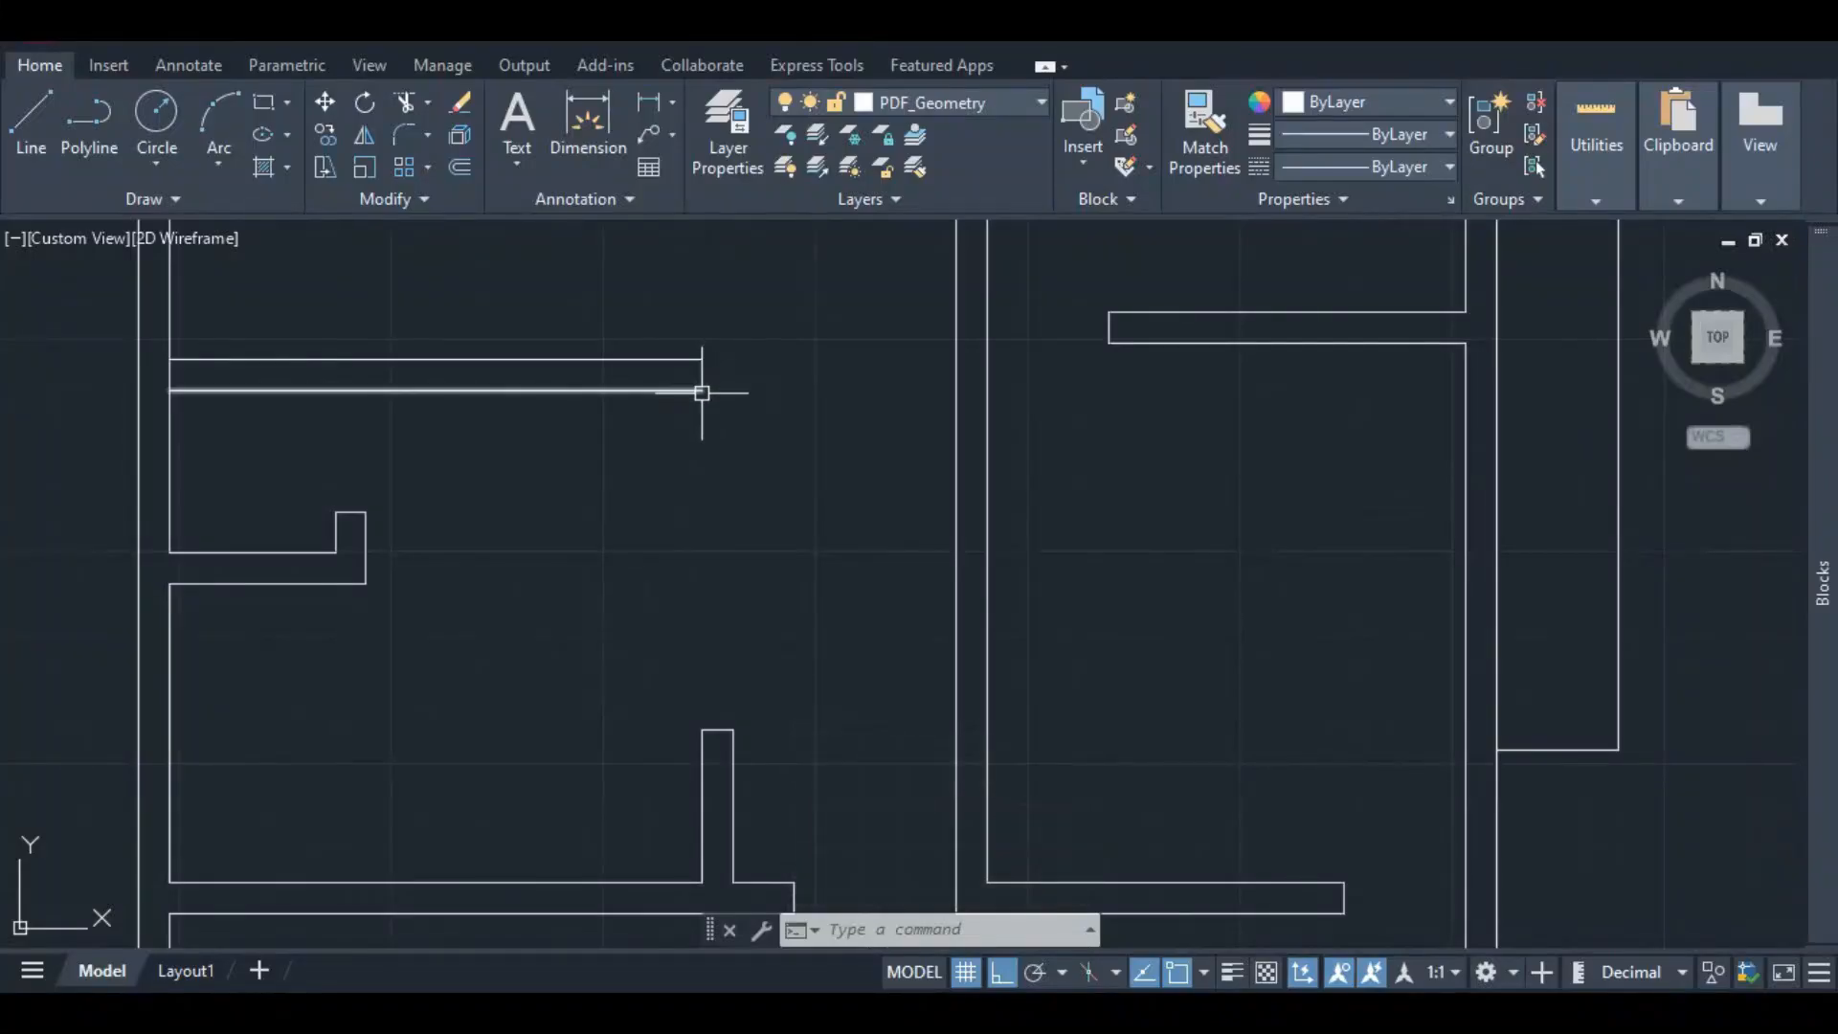
click(36, 114)
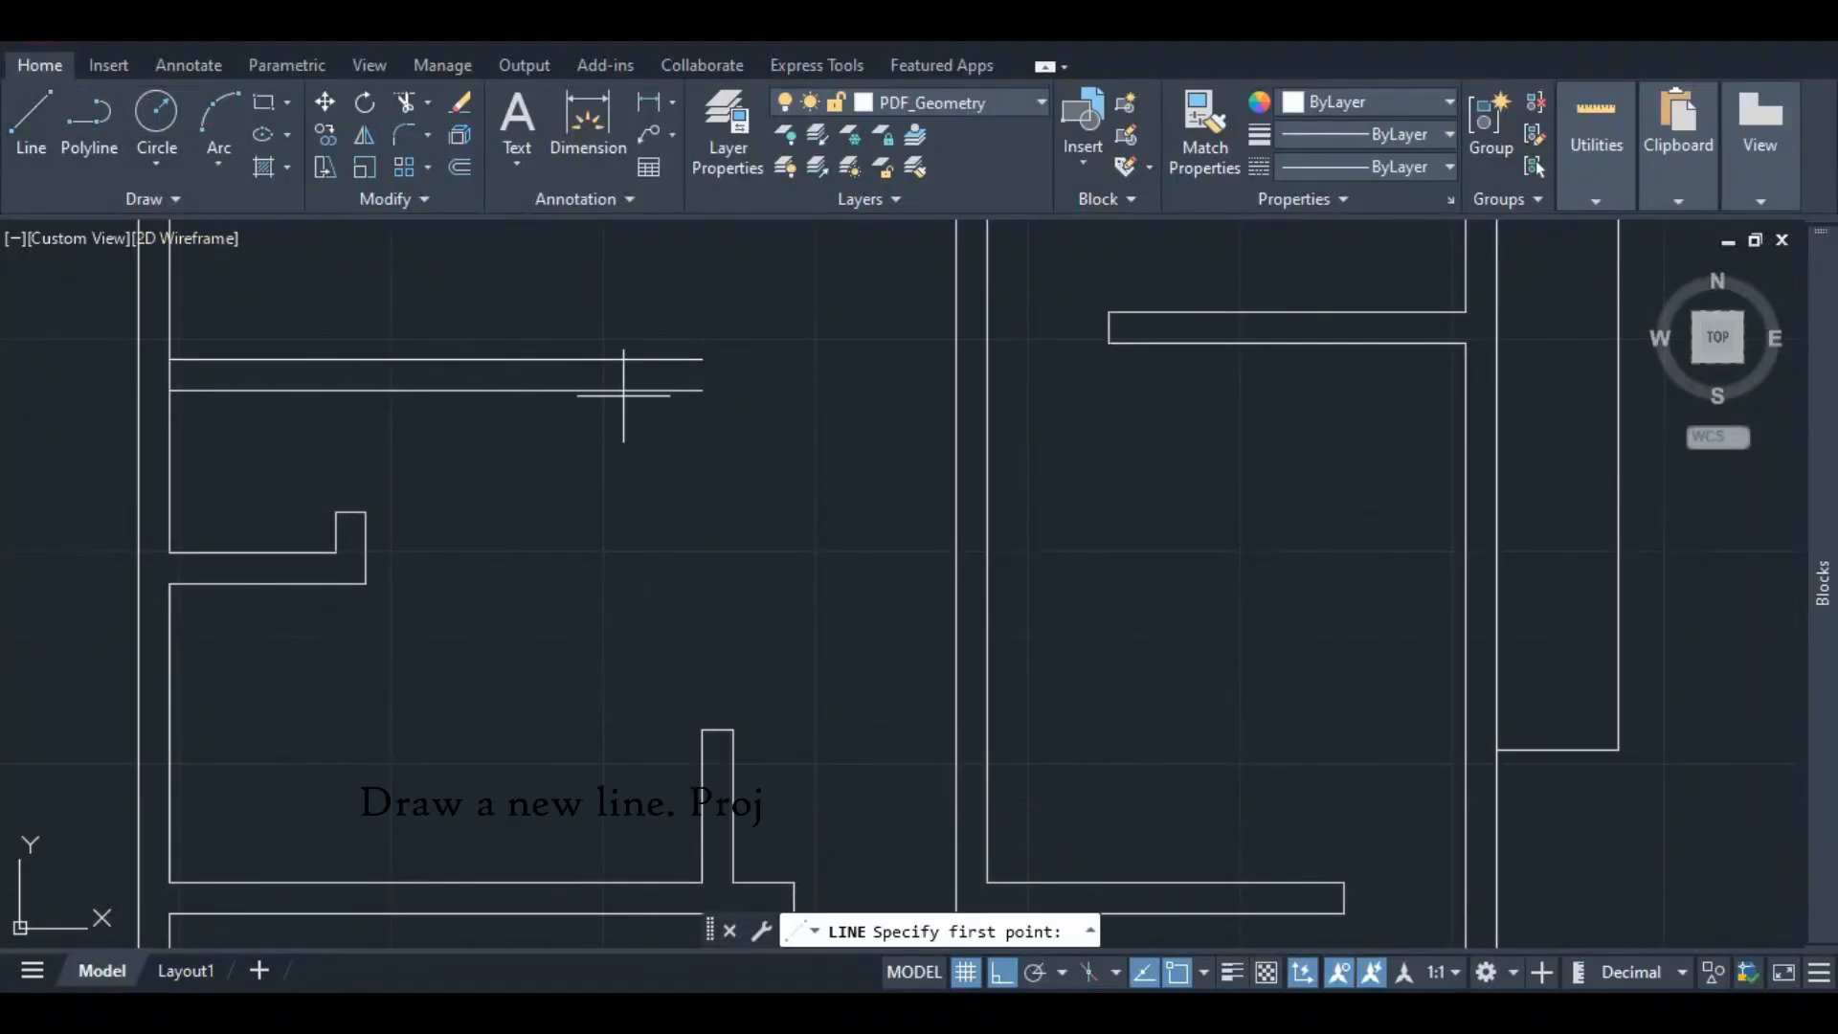
click(702, 390)
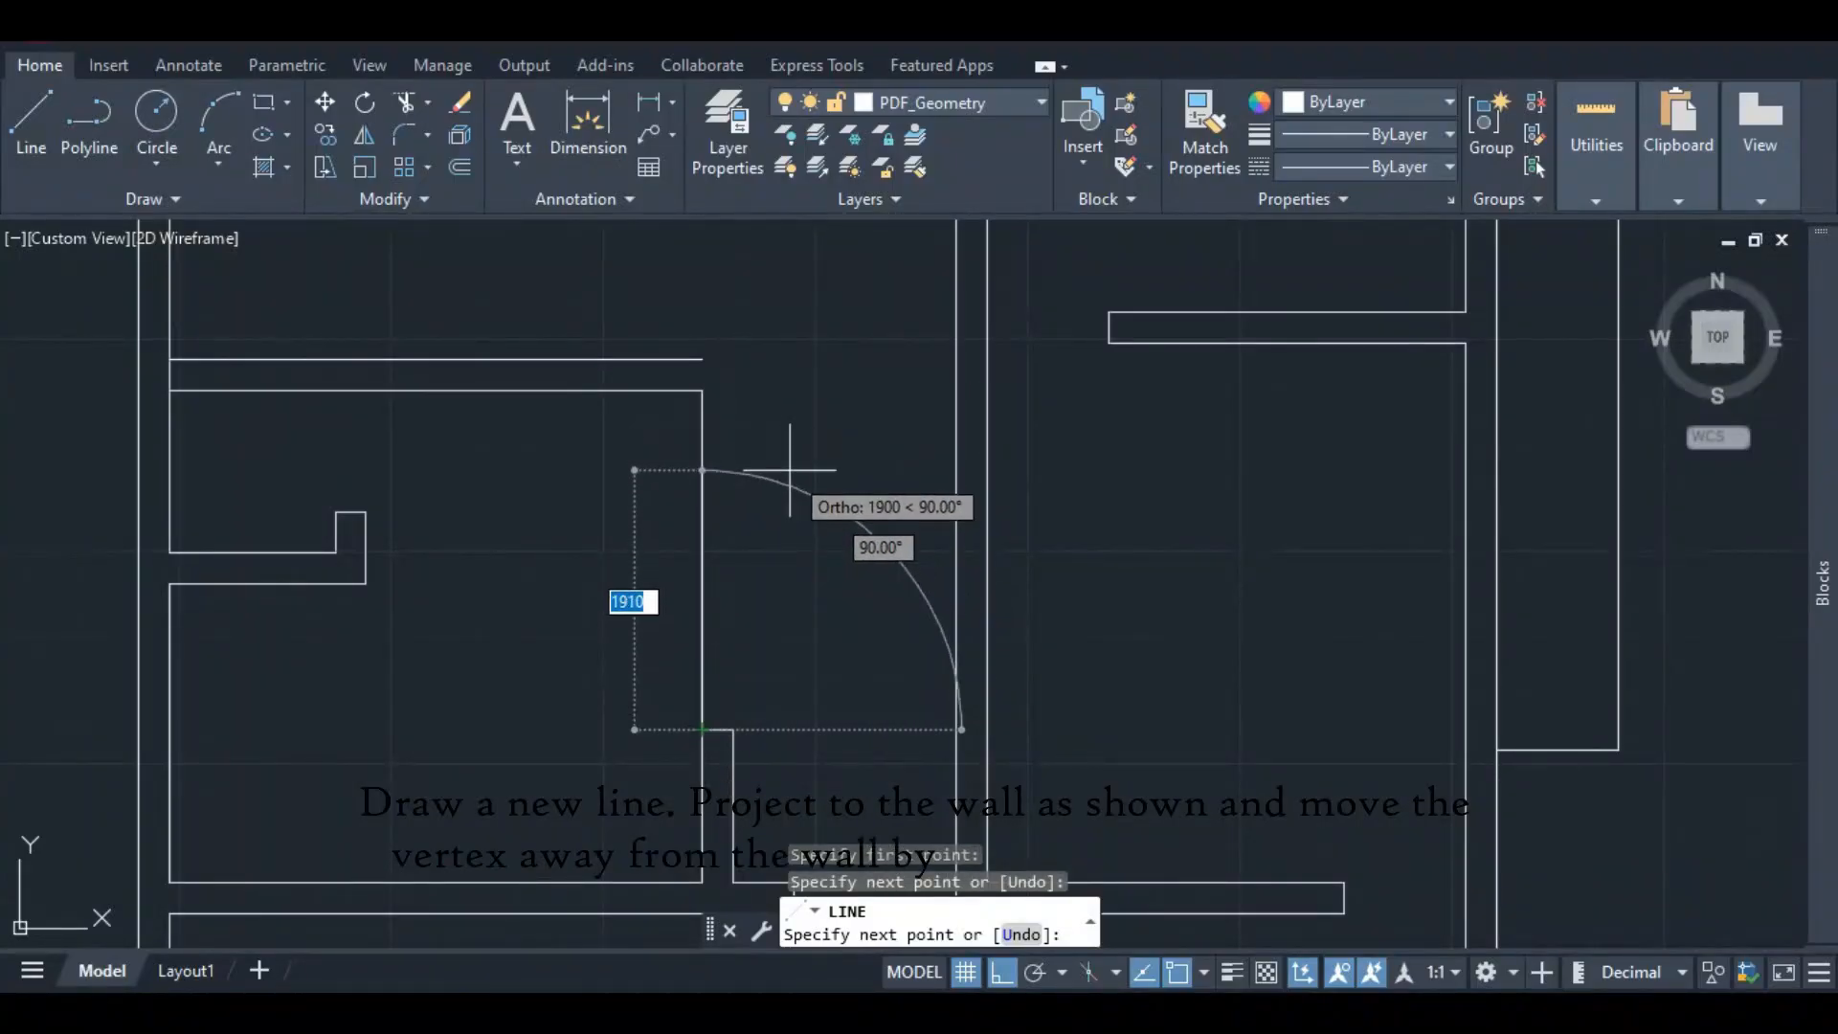
key(Escape)
- Shorten the new vertical line by stretching its lower end 900 upward, away from the short wall, to leave the door opening
click(699, 612)
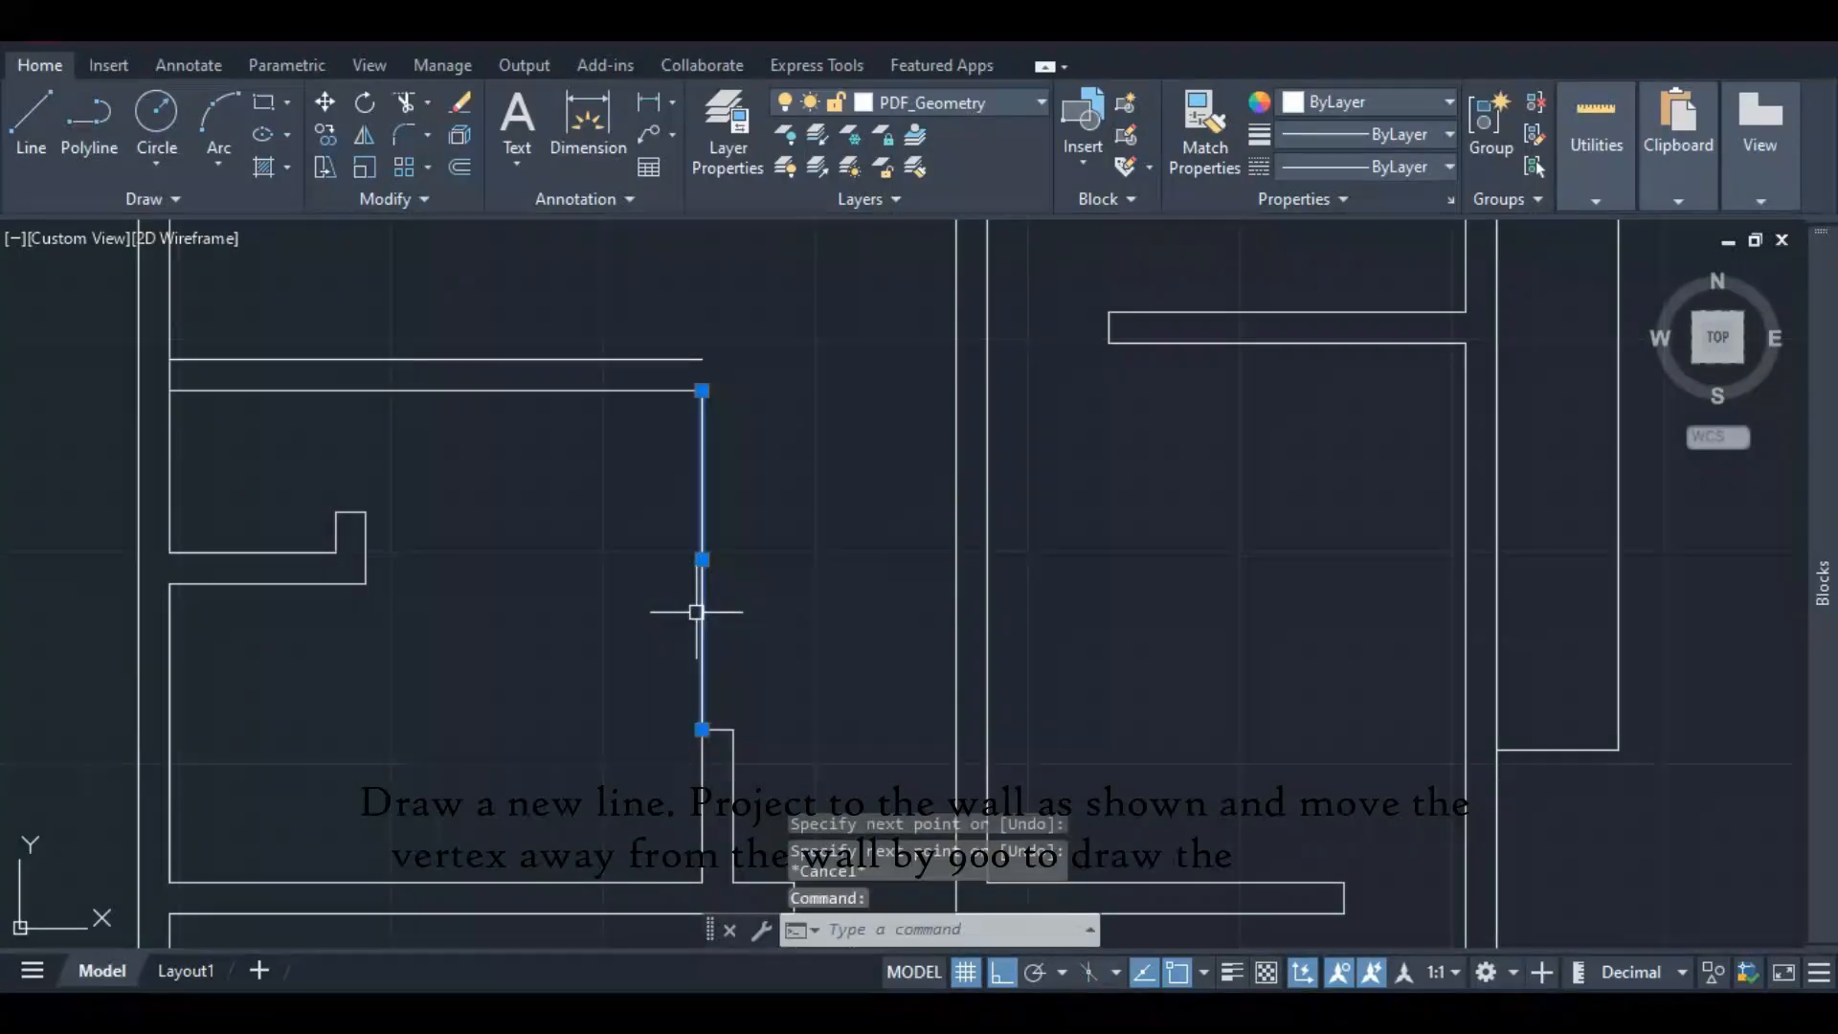
click(701, 729)
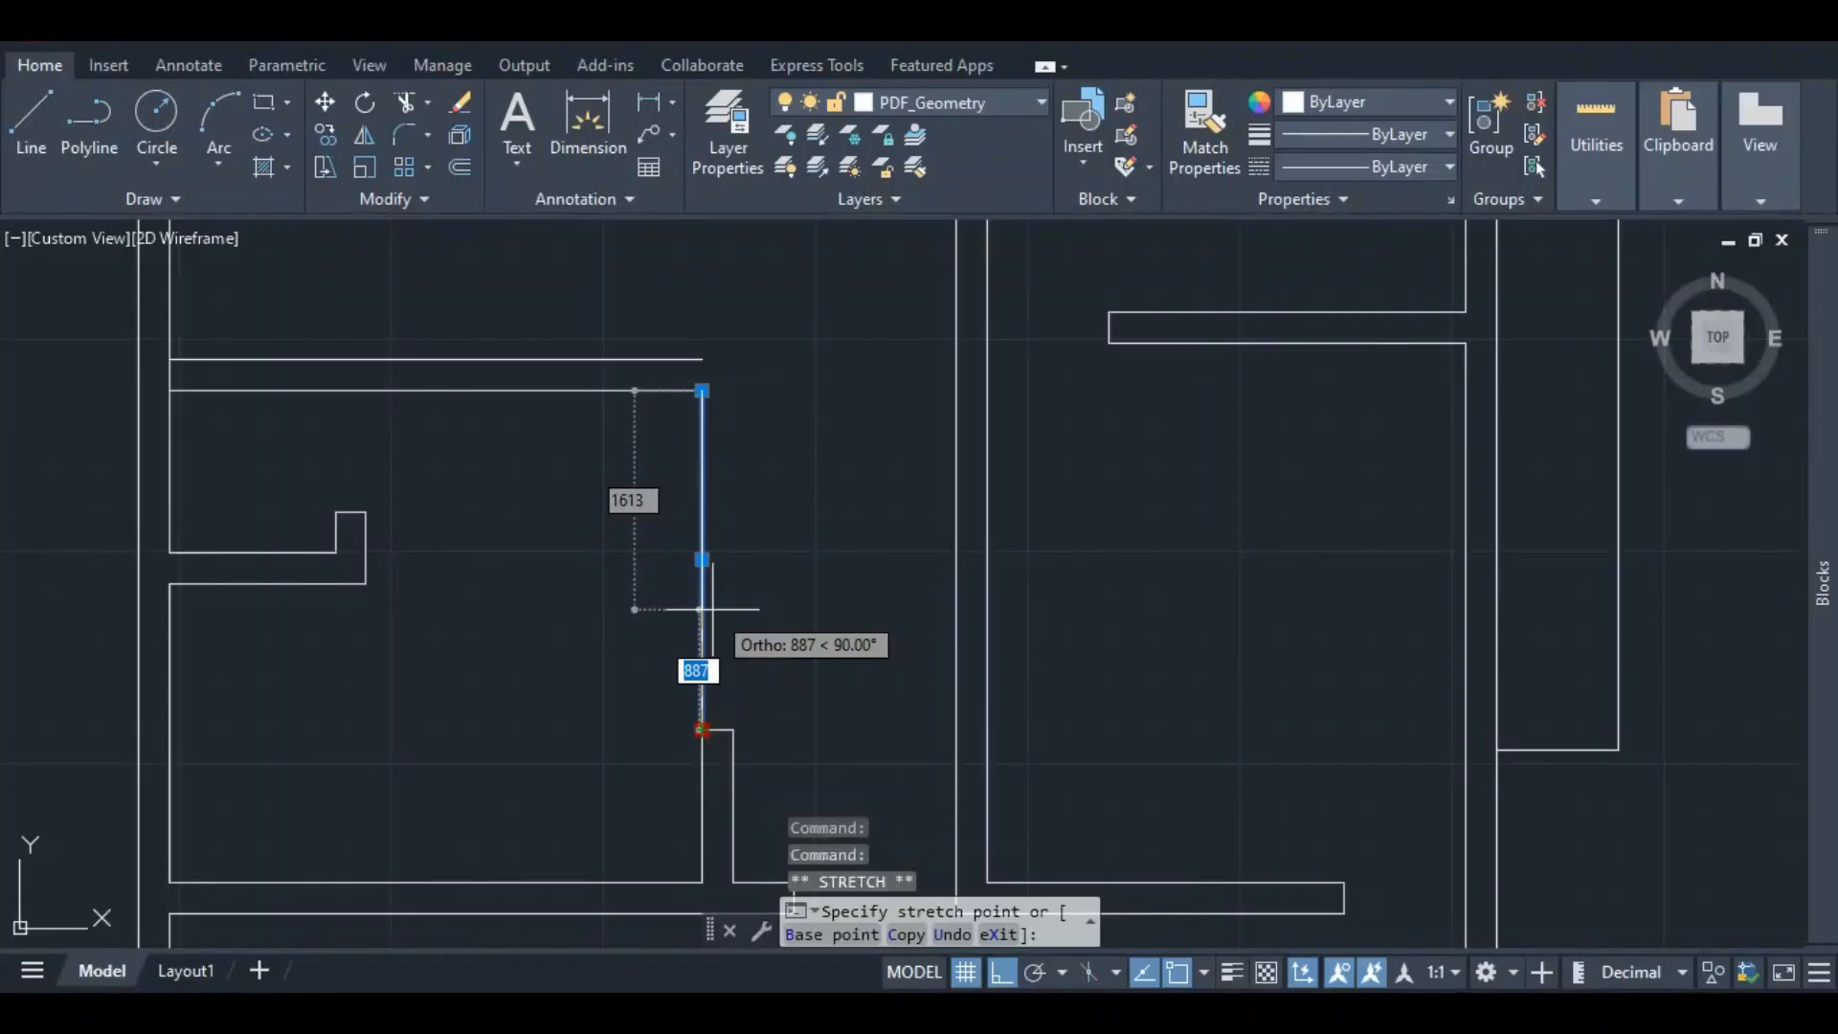
text(900)
key(Return)
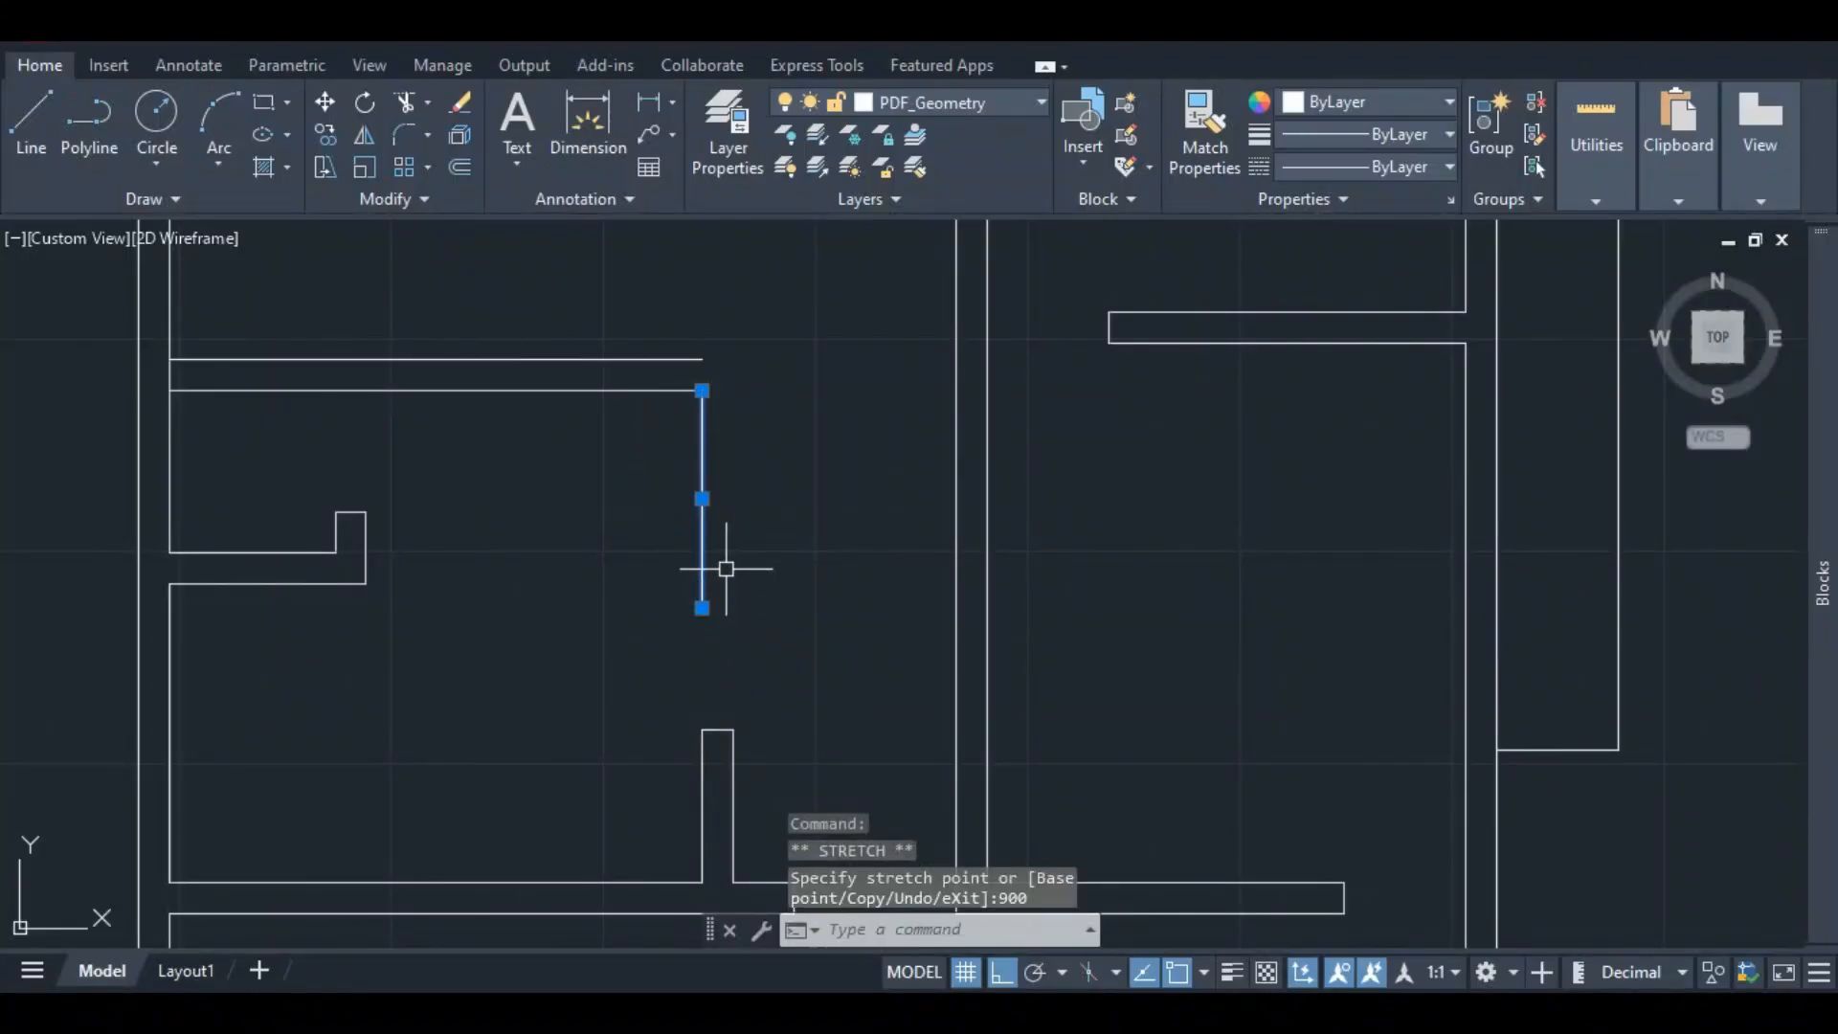
- Copy the shortened vertical line 225 to the right to form the other face of bedroom 1's lobby-side wall
right_click(738, 472)
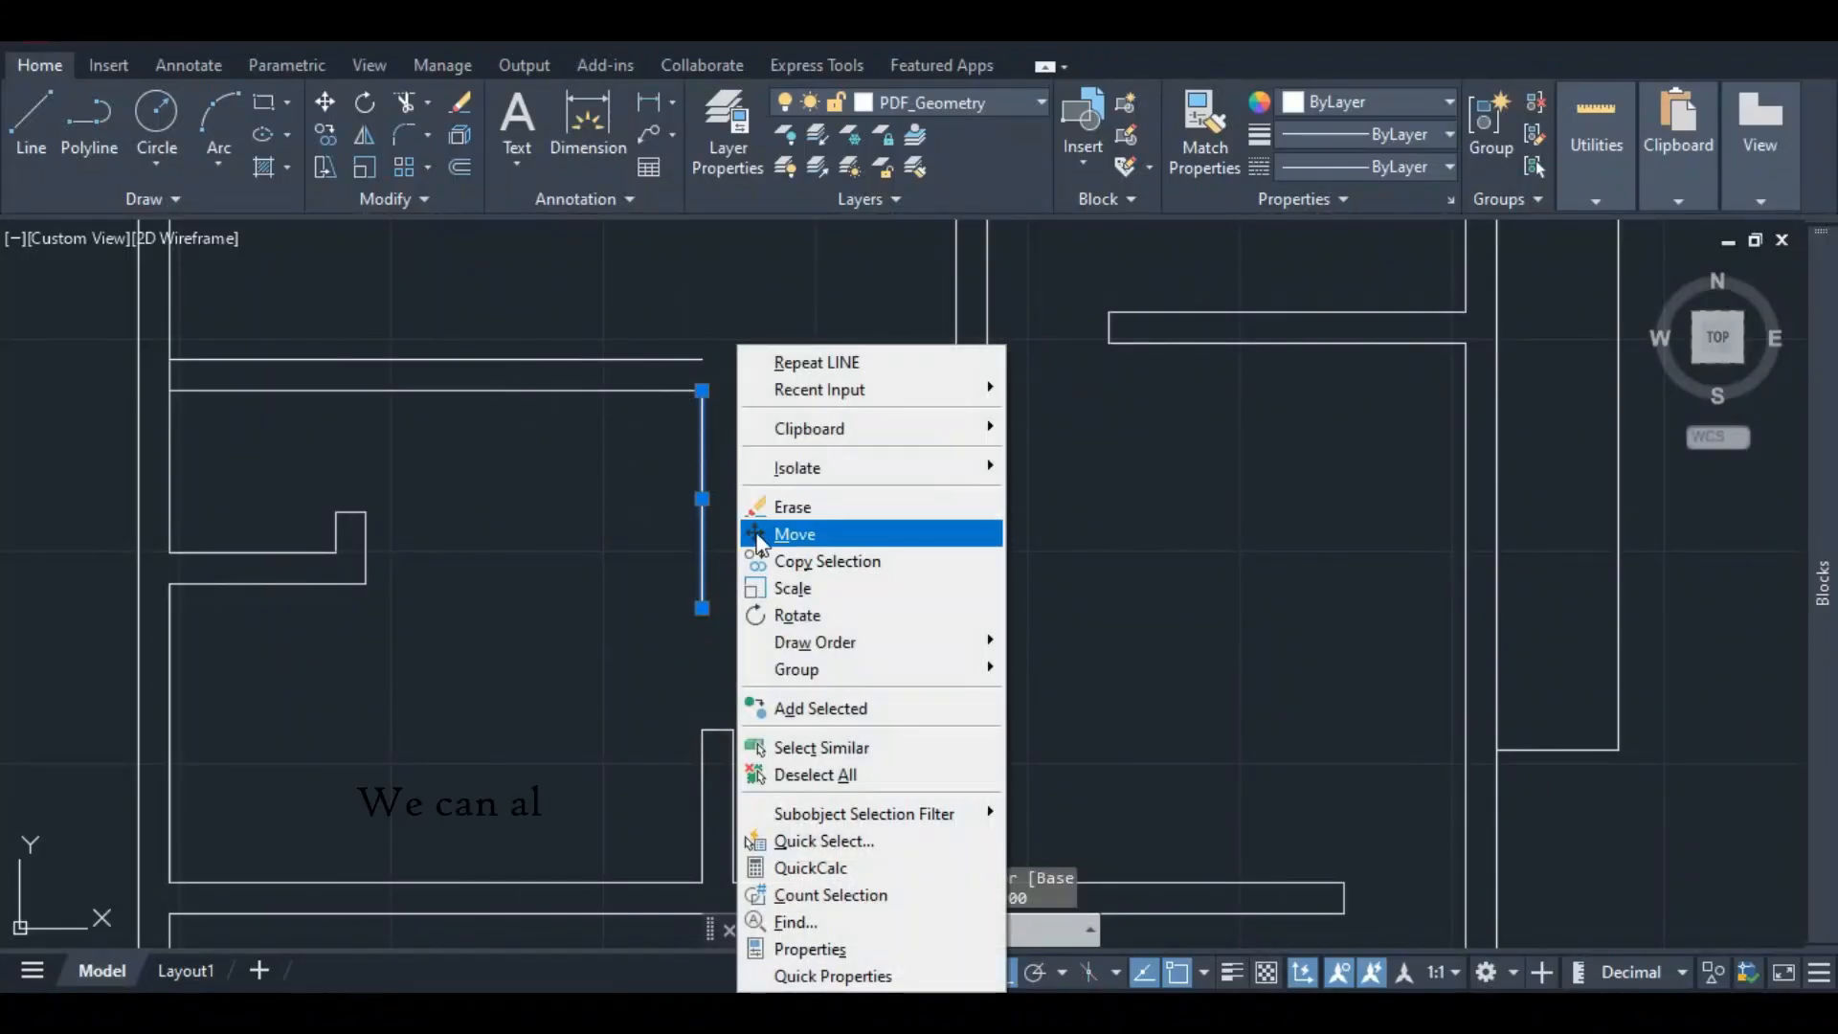
click(770, 554)
click(702, 391)
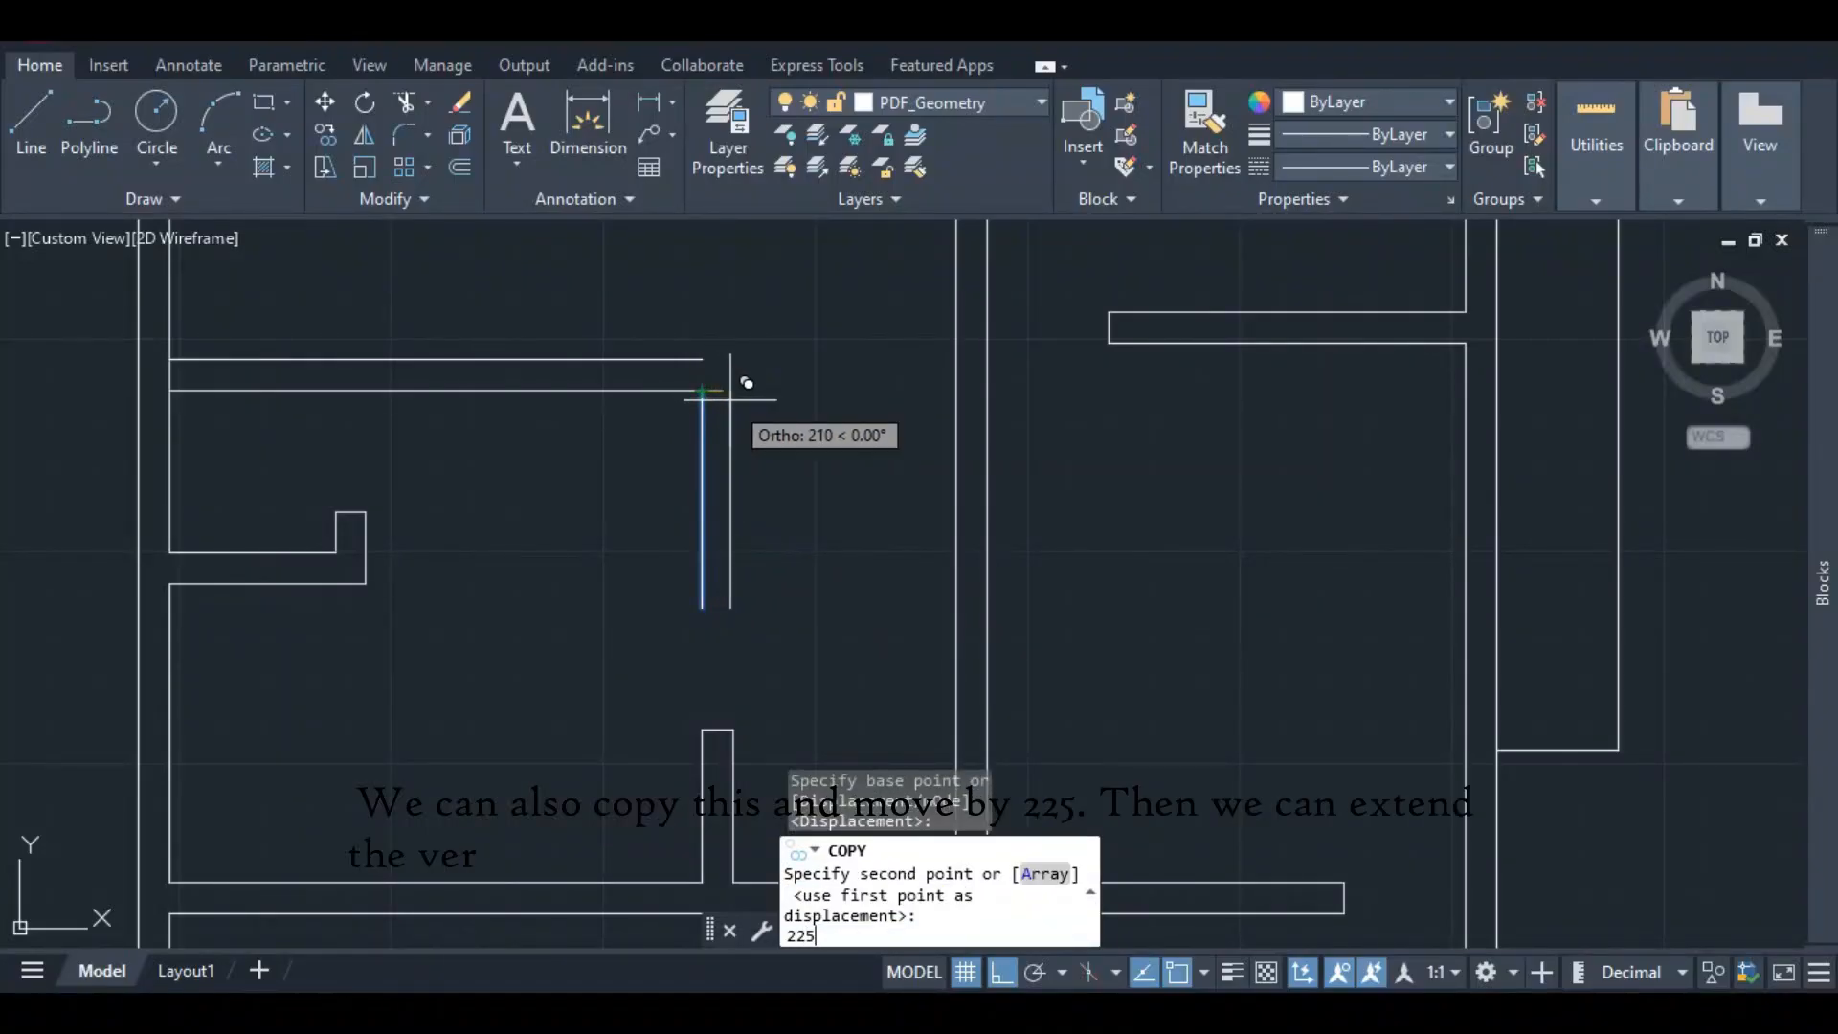
text(225)
key(Return)
key(Escape)
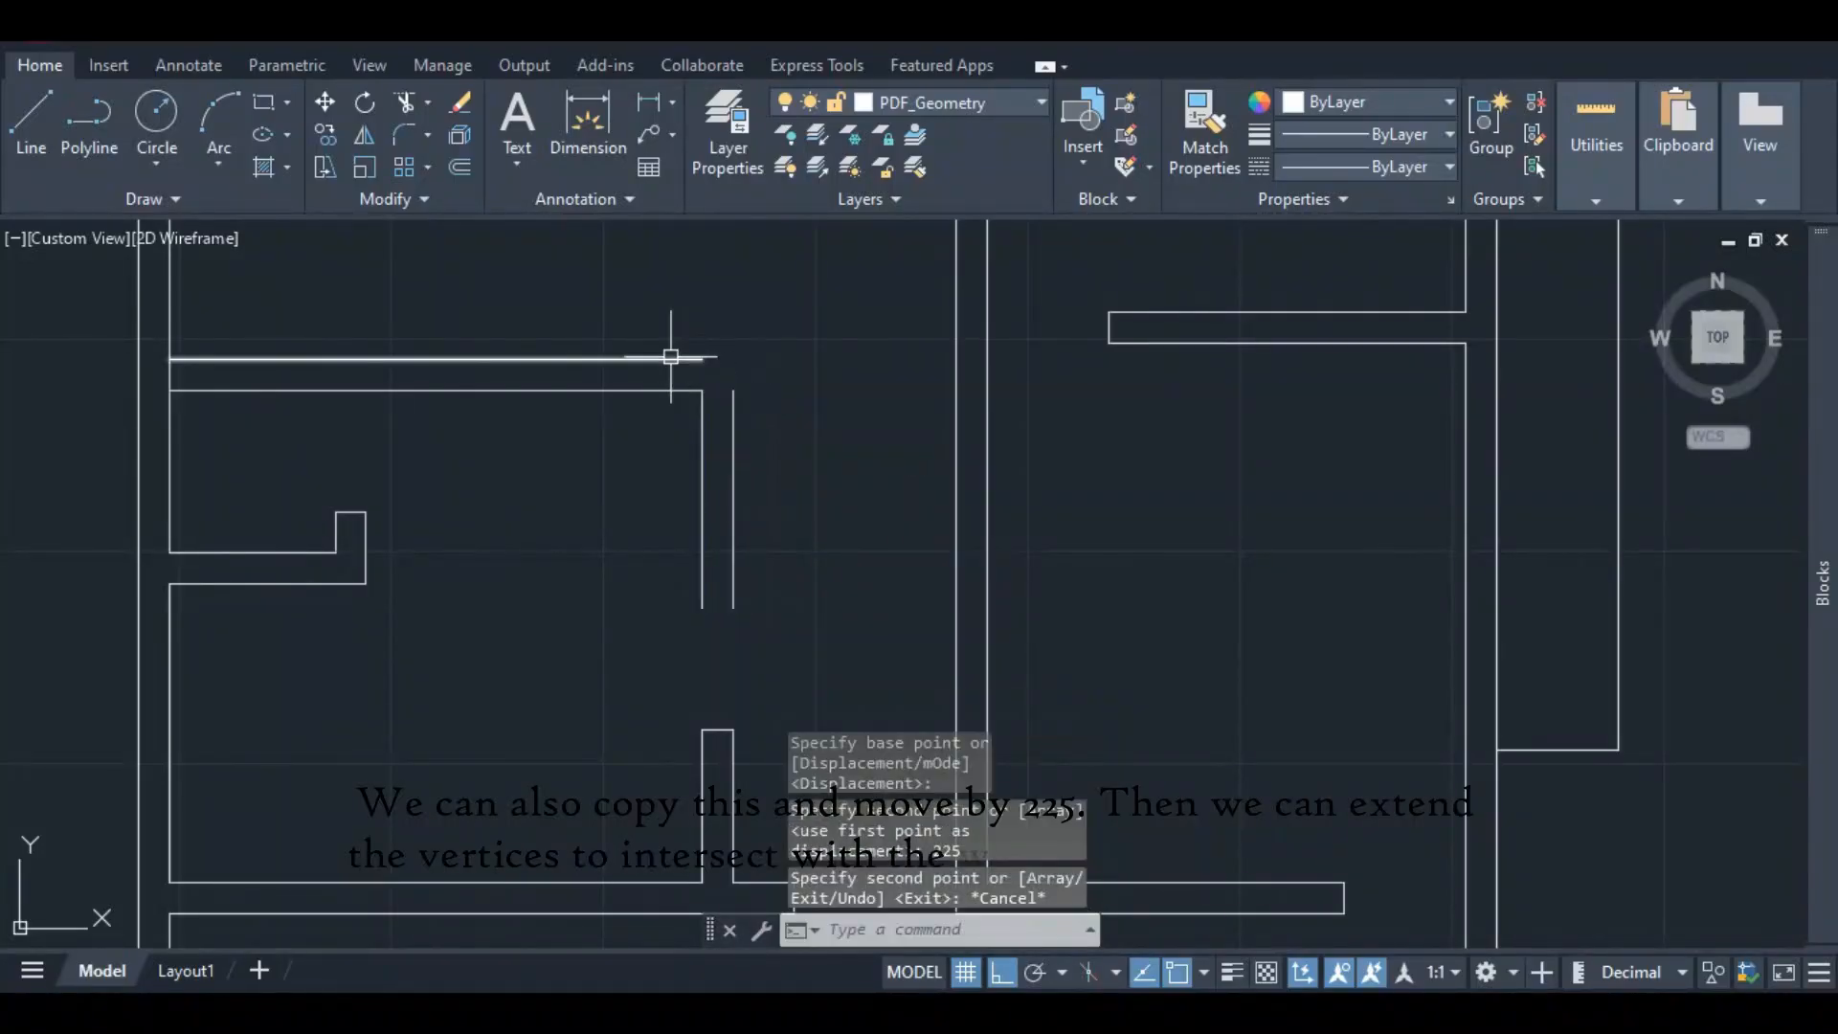
- Stretch the copied vertical line's upper end and the upper boundary line's free end to meet at the wall's outer corner
click(733, 410)
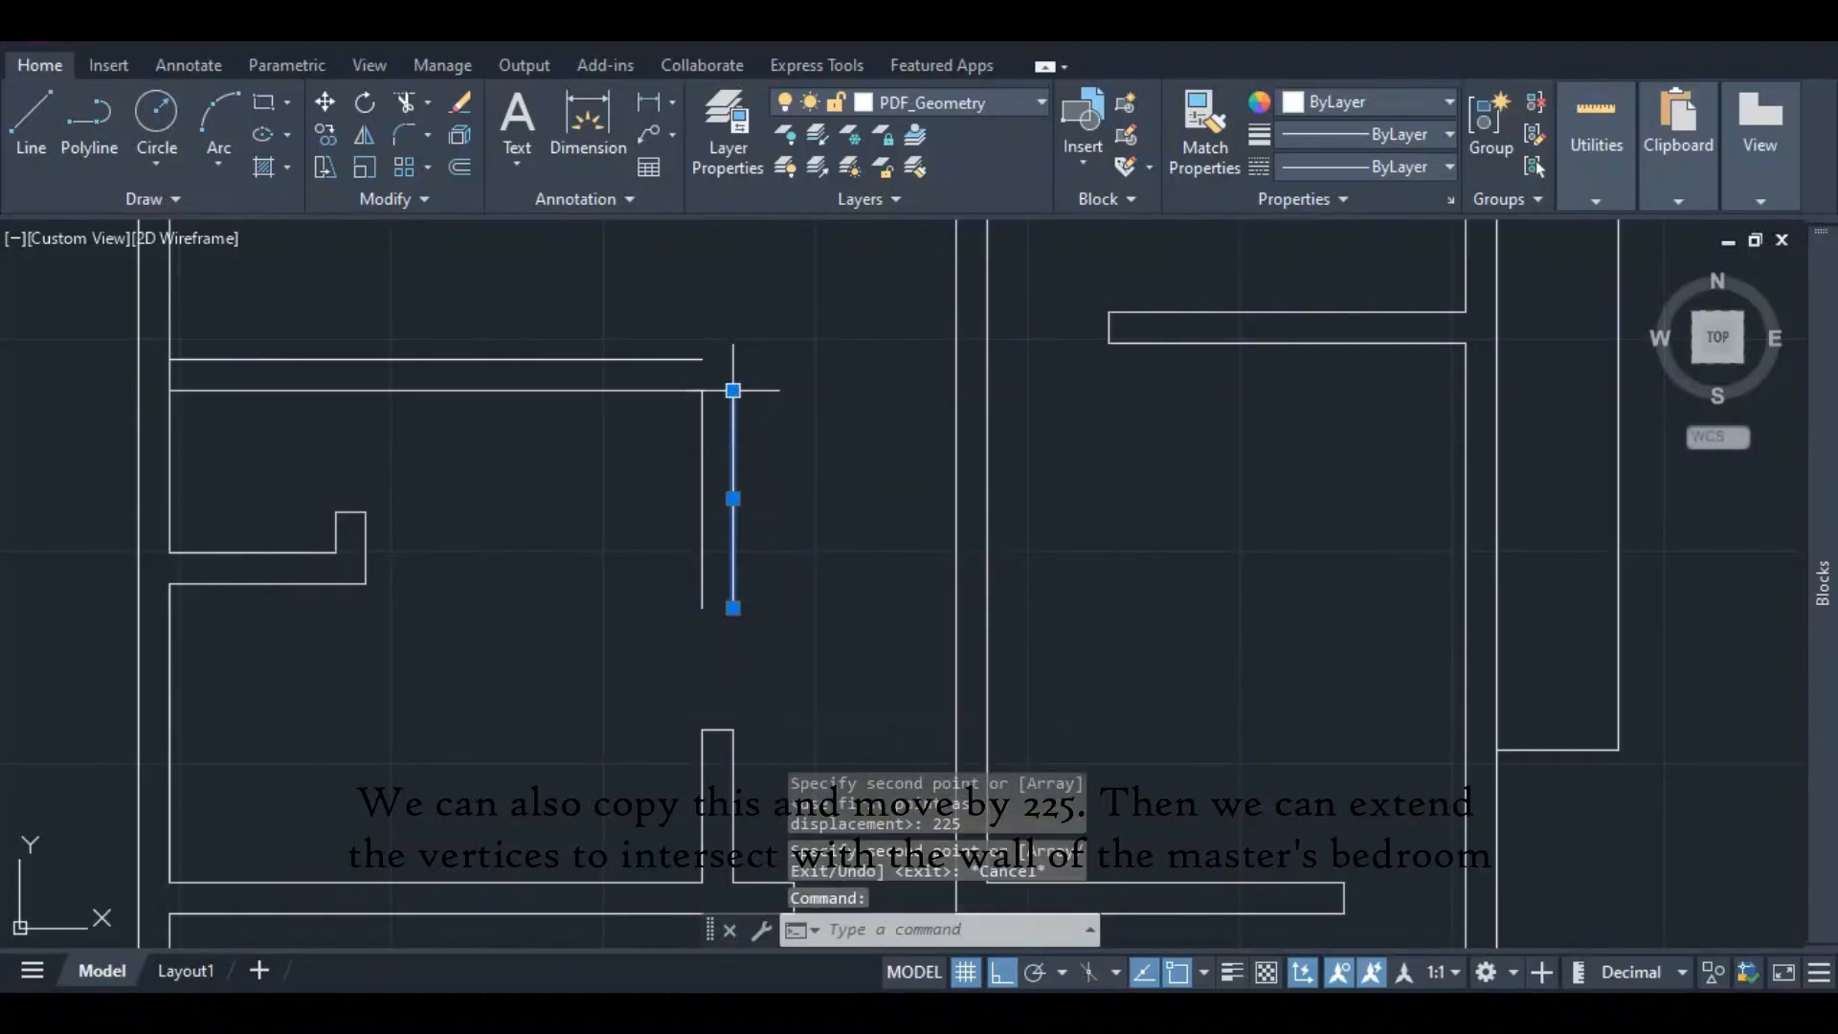
click(733, 390)
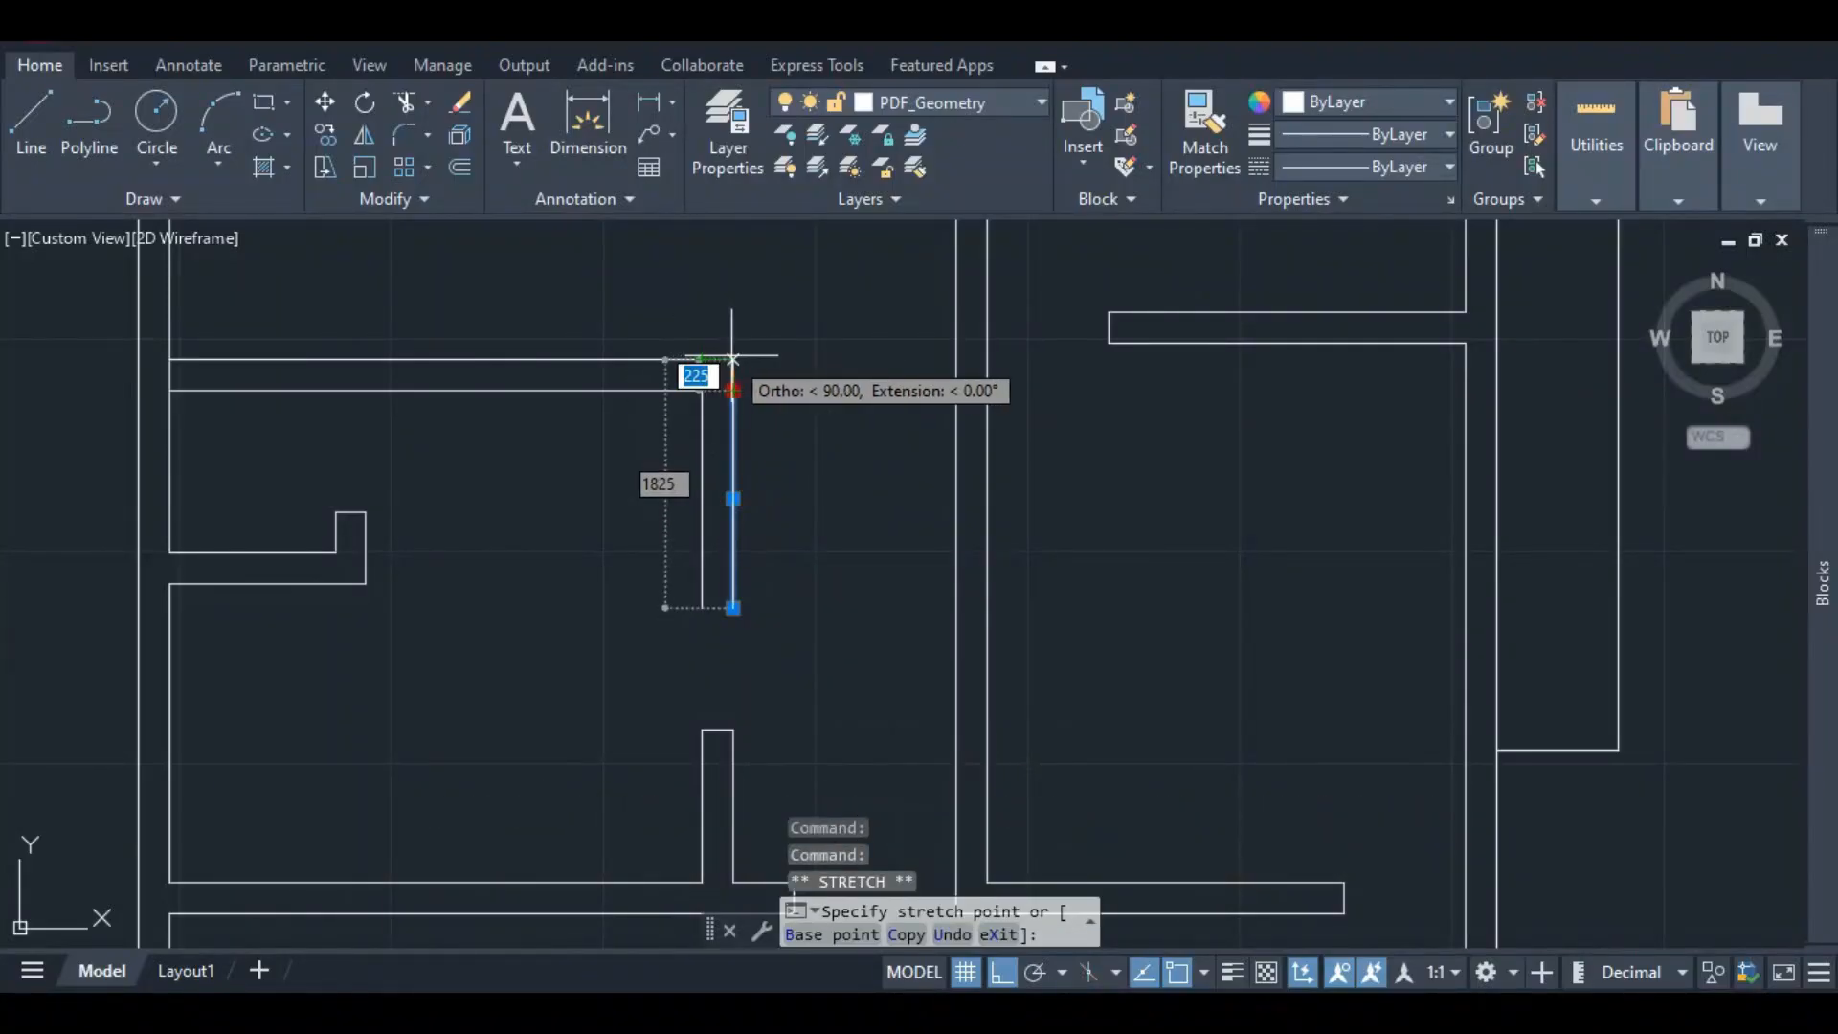
click(733, 360)
click(710, 360)
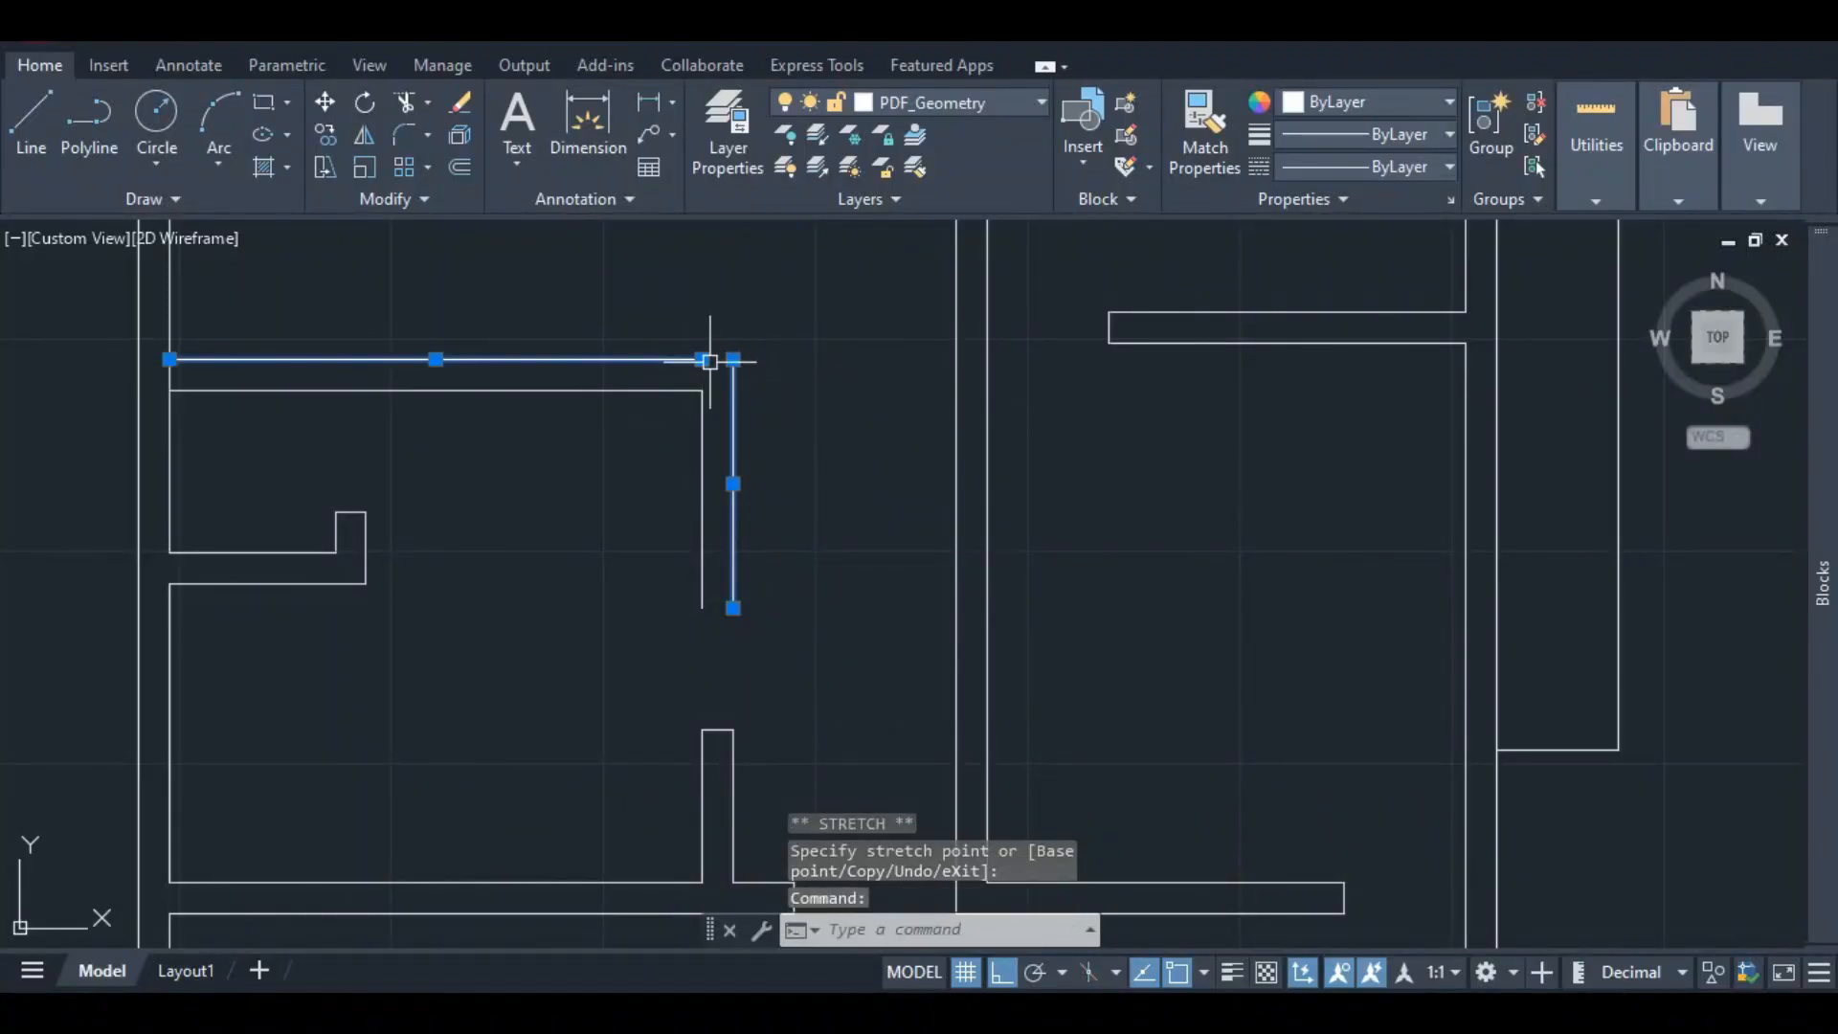
click(701, 358)
click(733, 360)
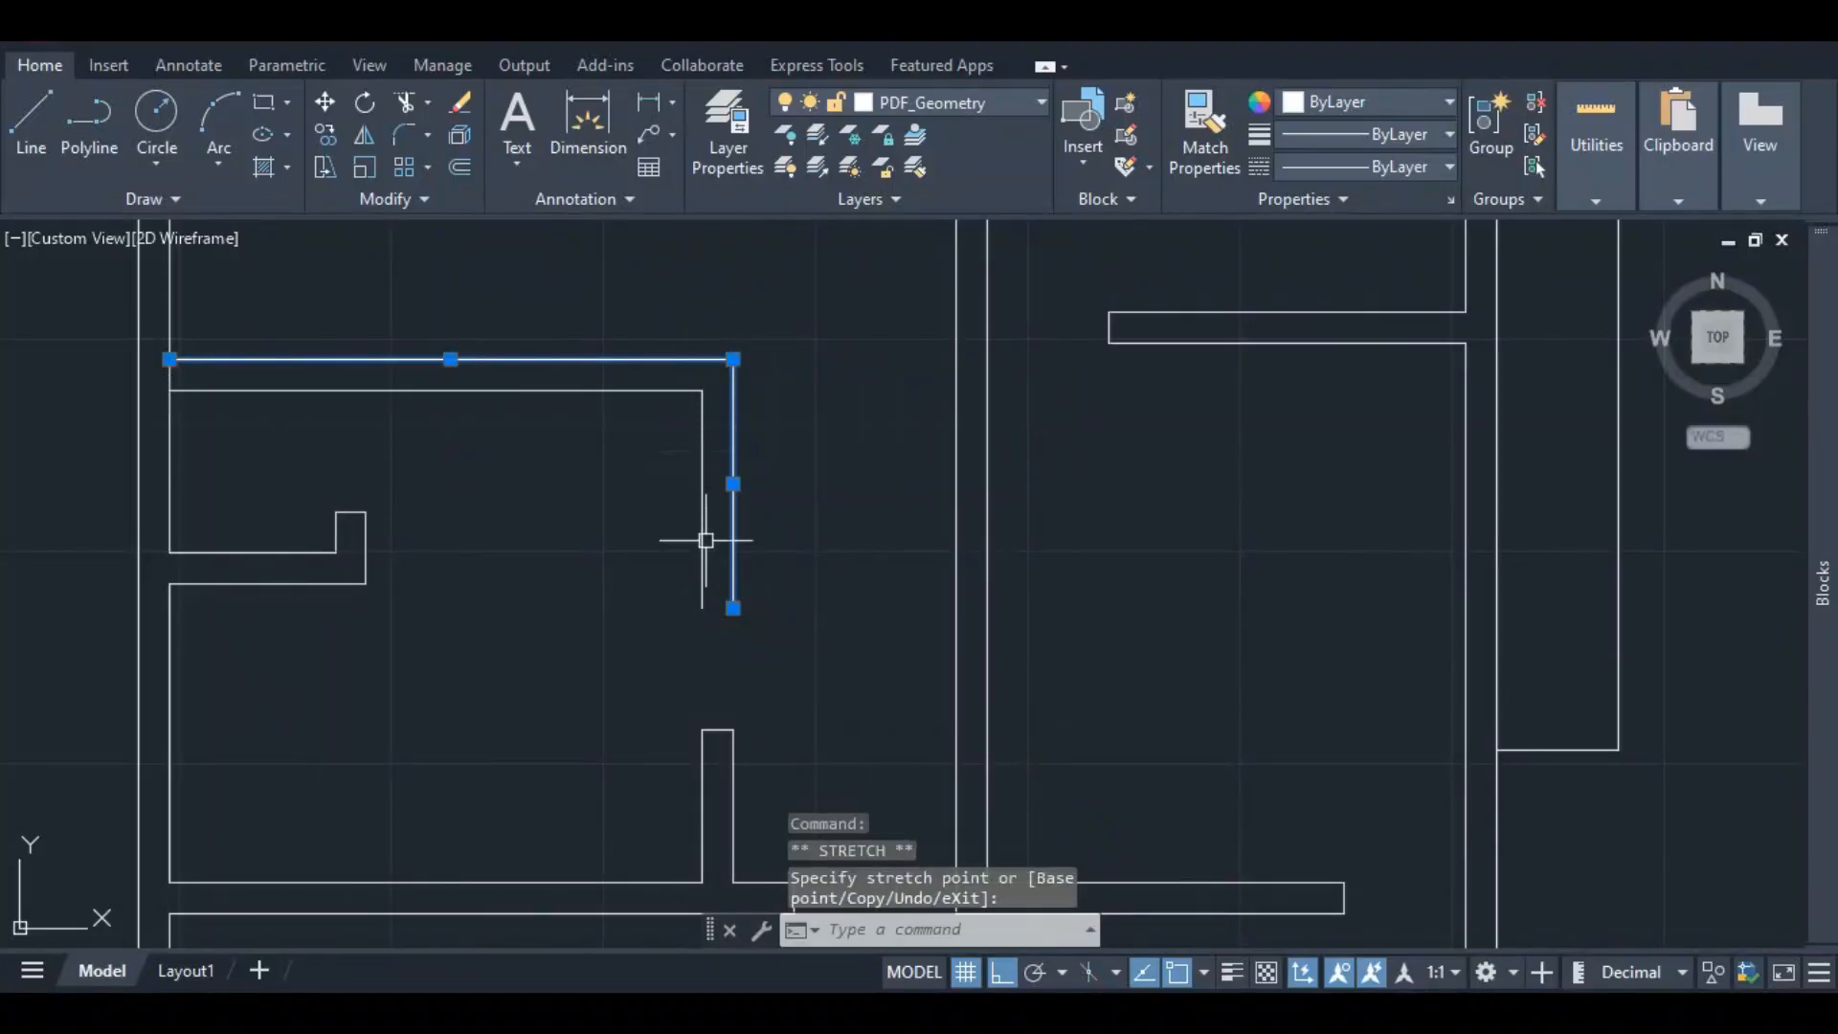
key(Escape)
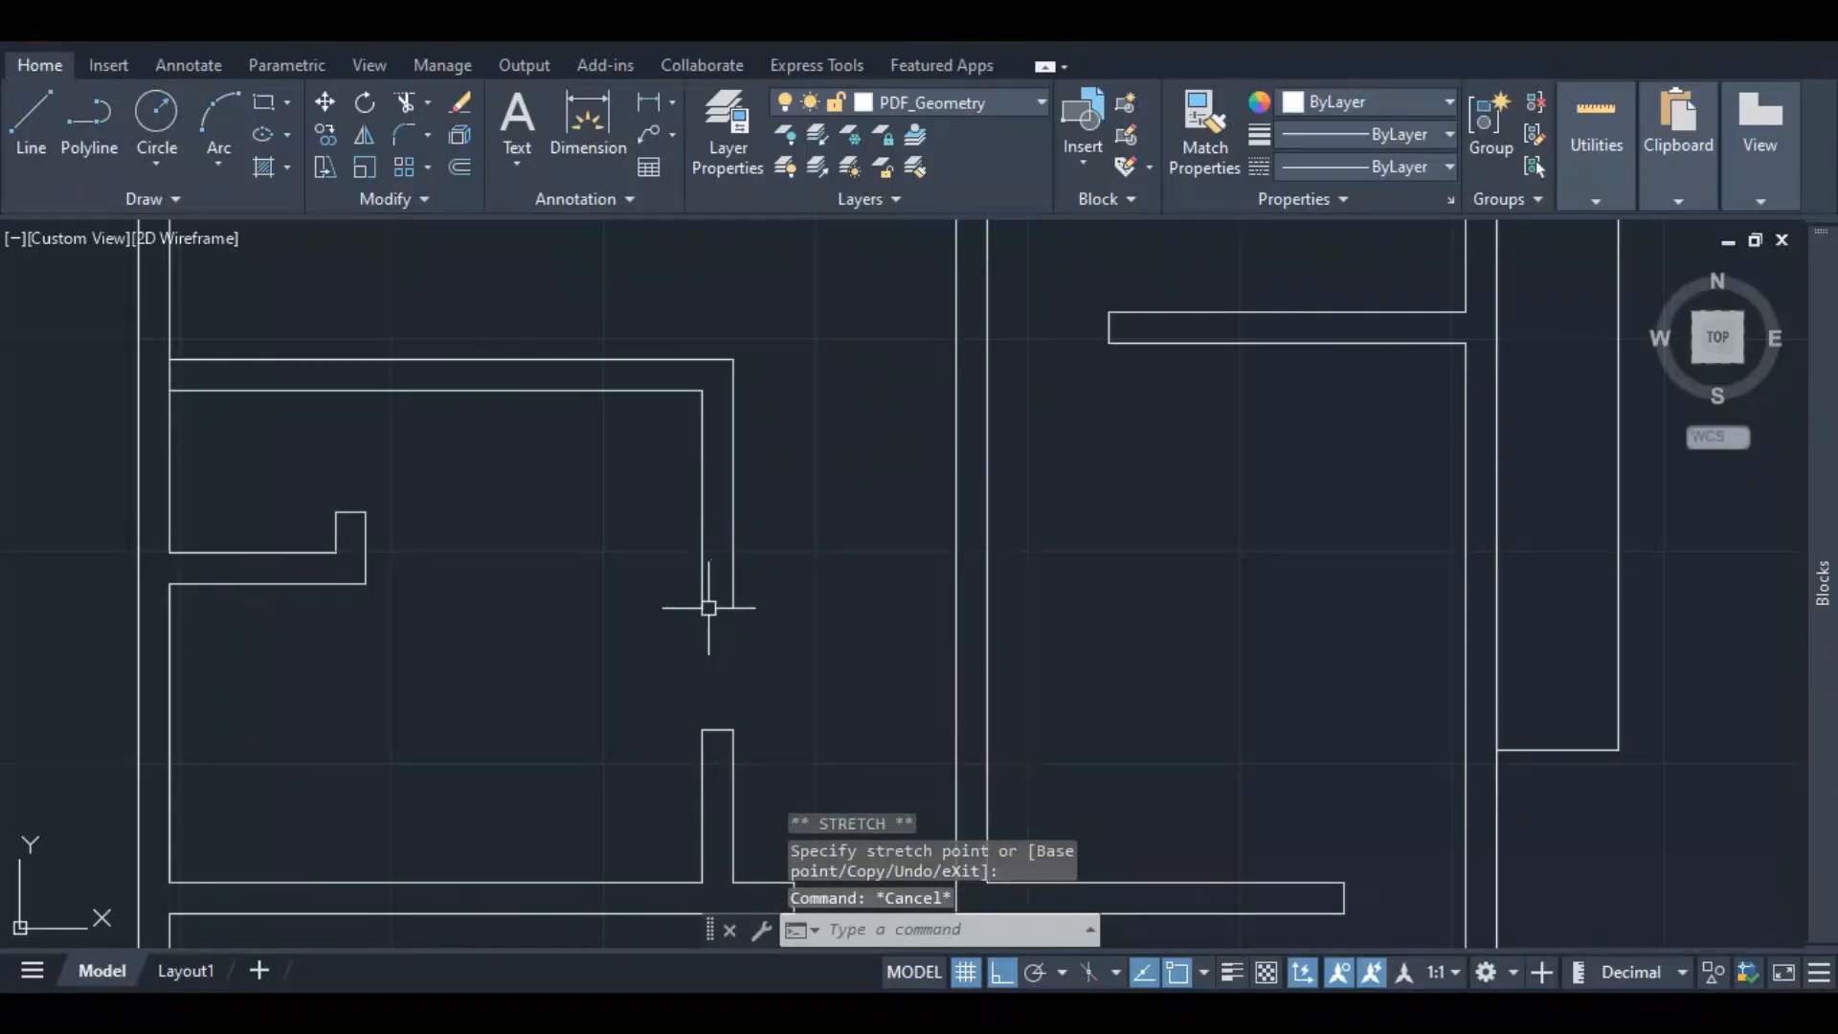
- Copy the short wall's end line up to the lower ends of the vertical wall lines to close the wall above the opening
click(719, 729)
right_click(747, 689)
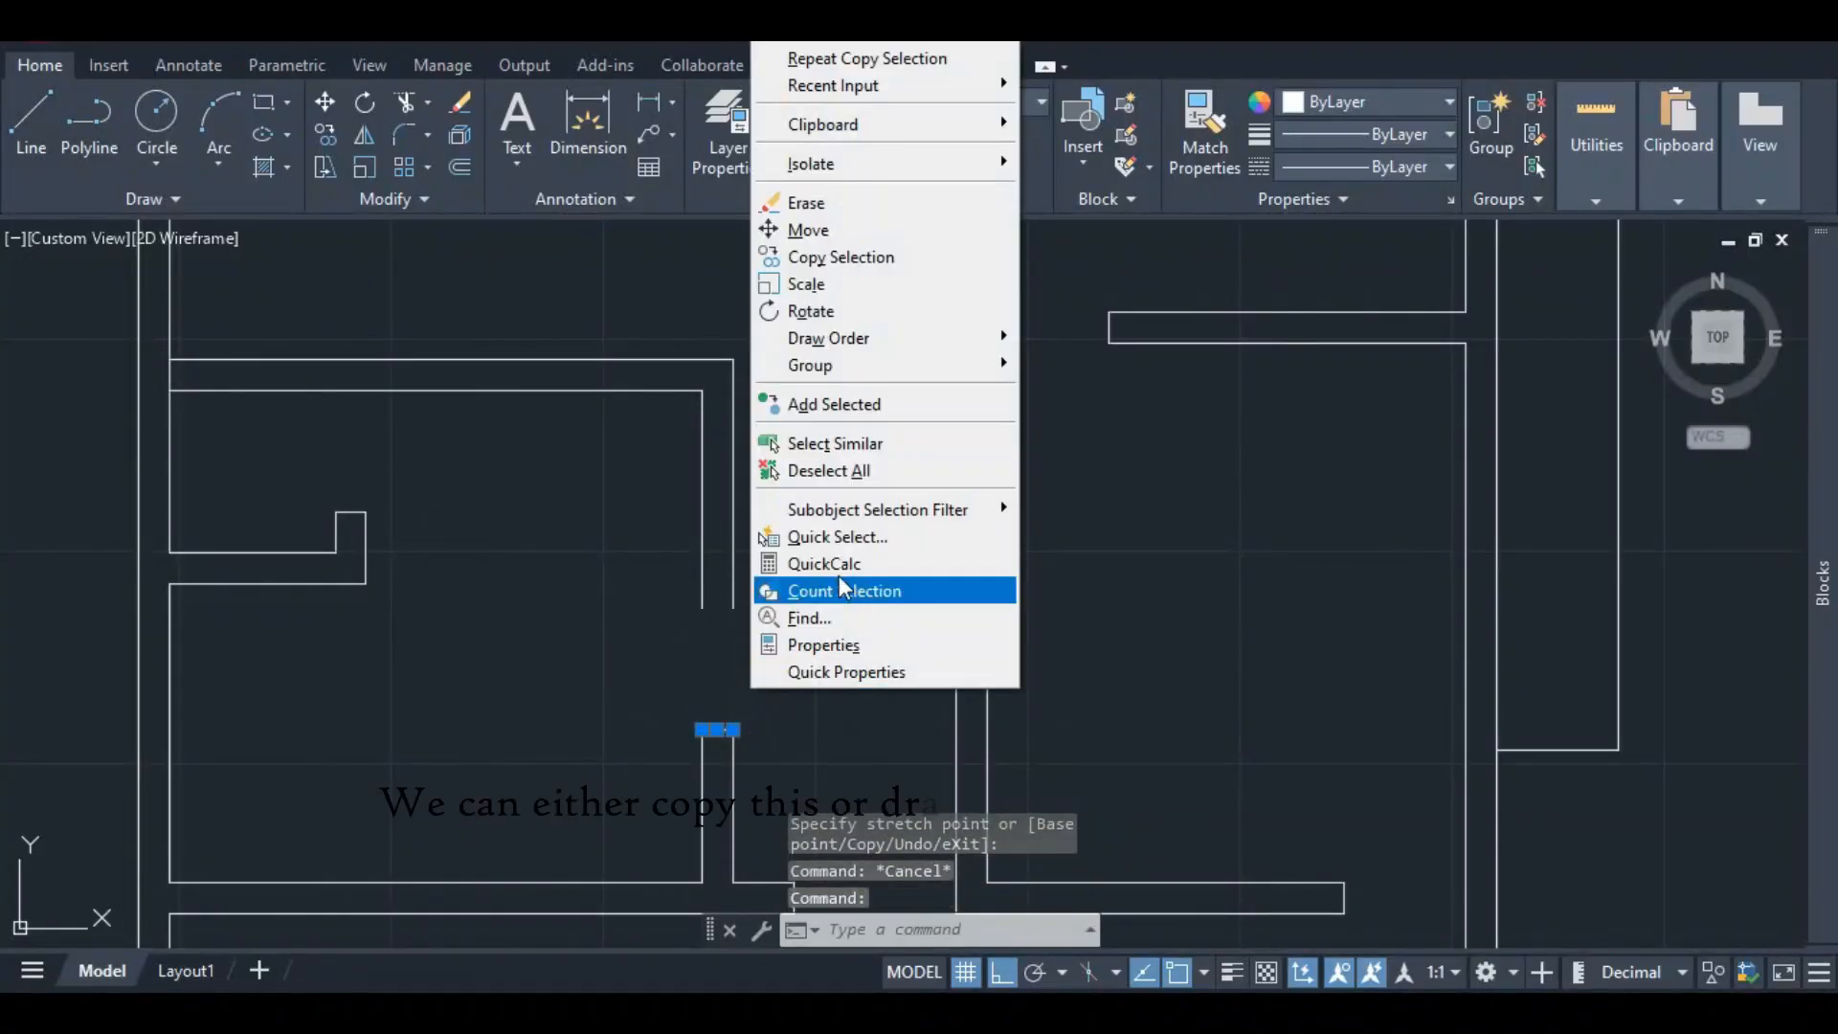
click(863, 276)
click(734, 729)
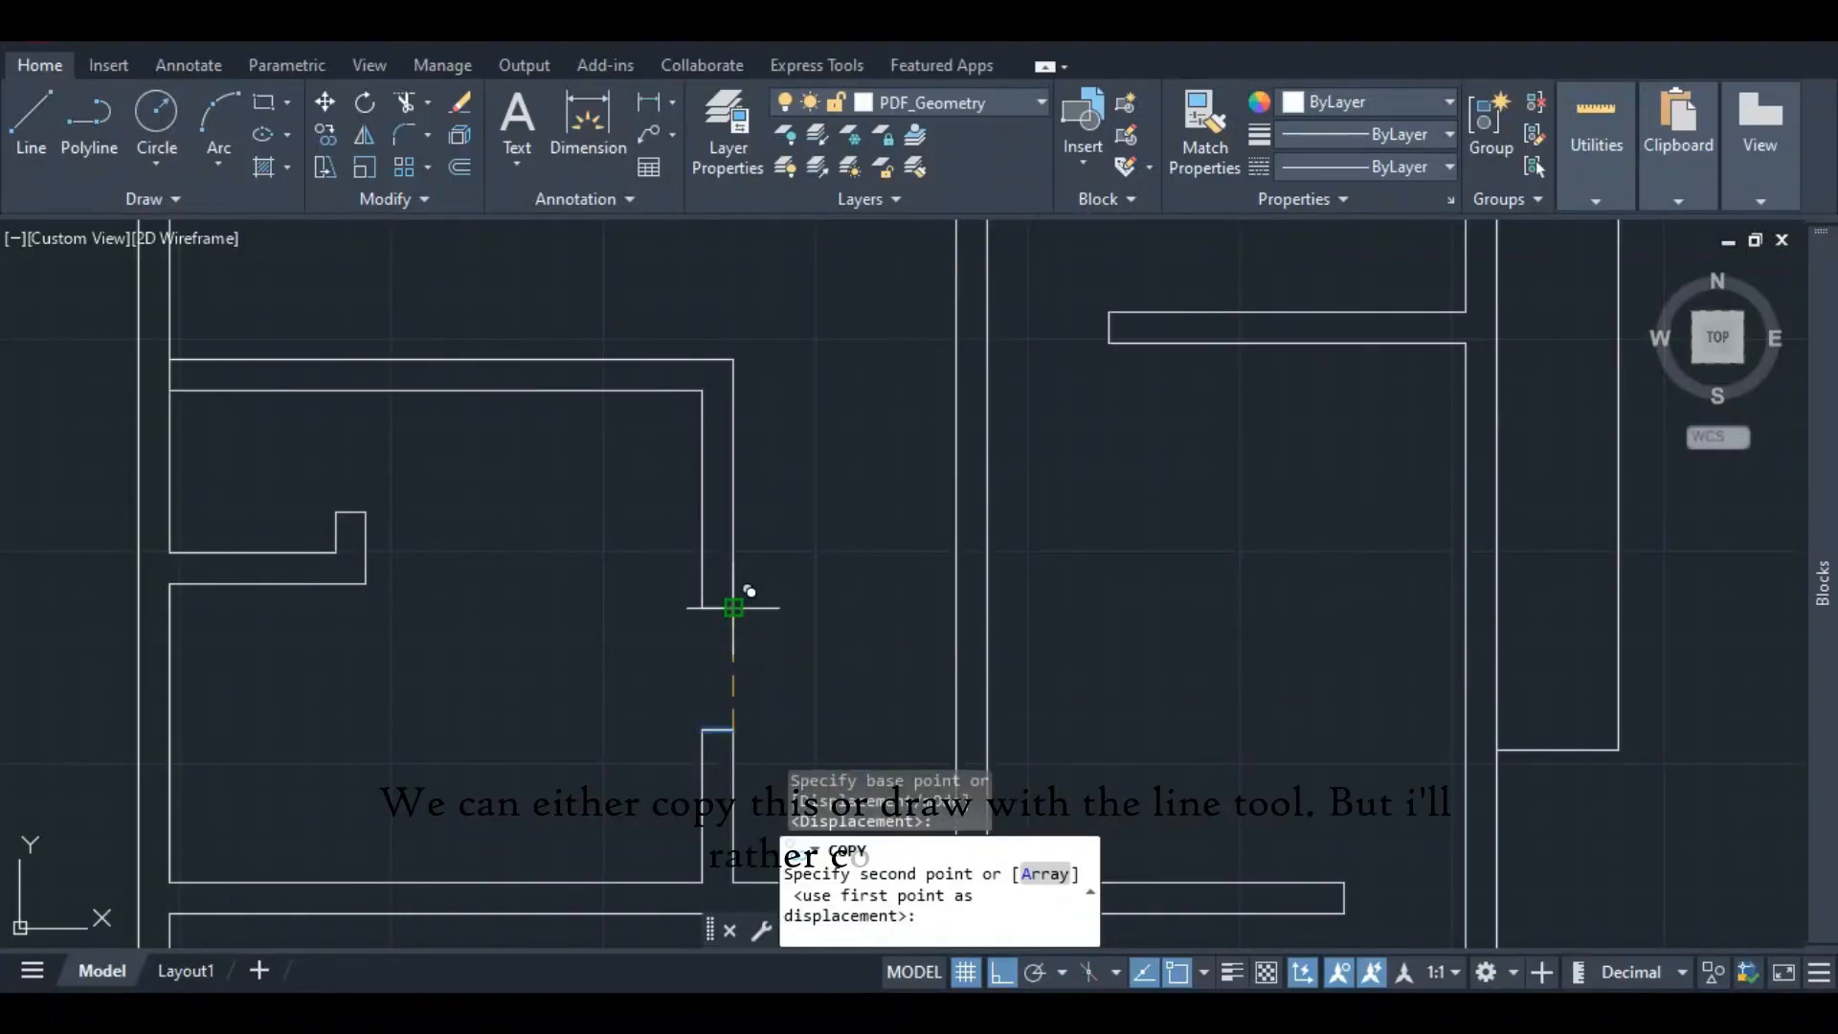
key(Escape)
scroll(722, 571, up, 4)
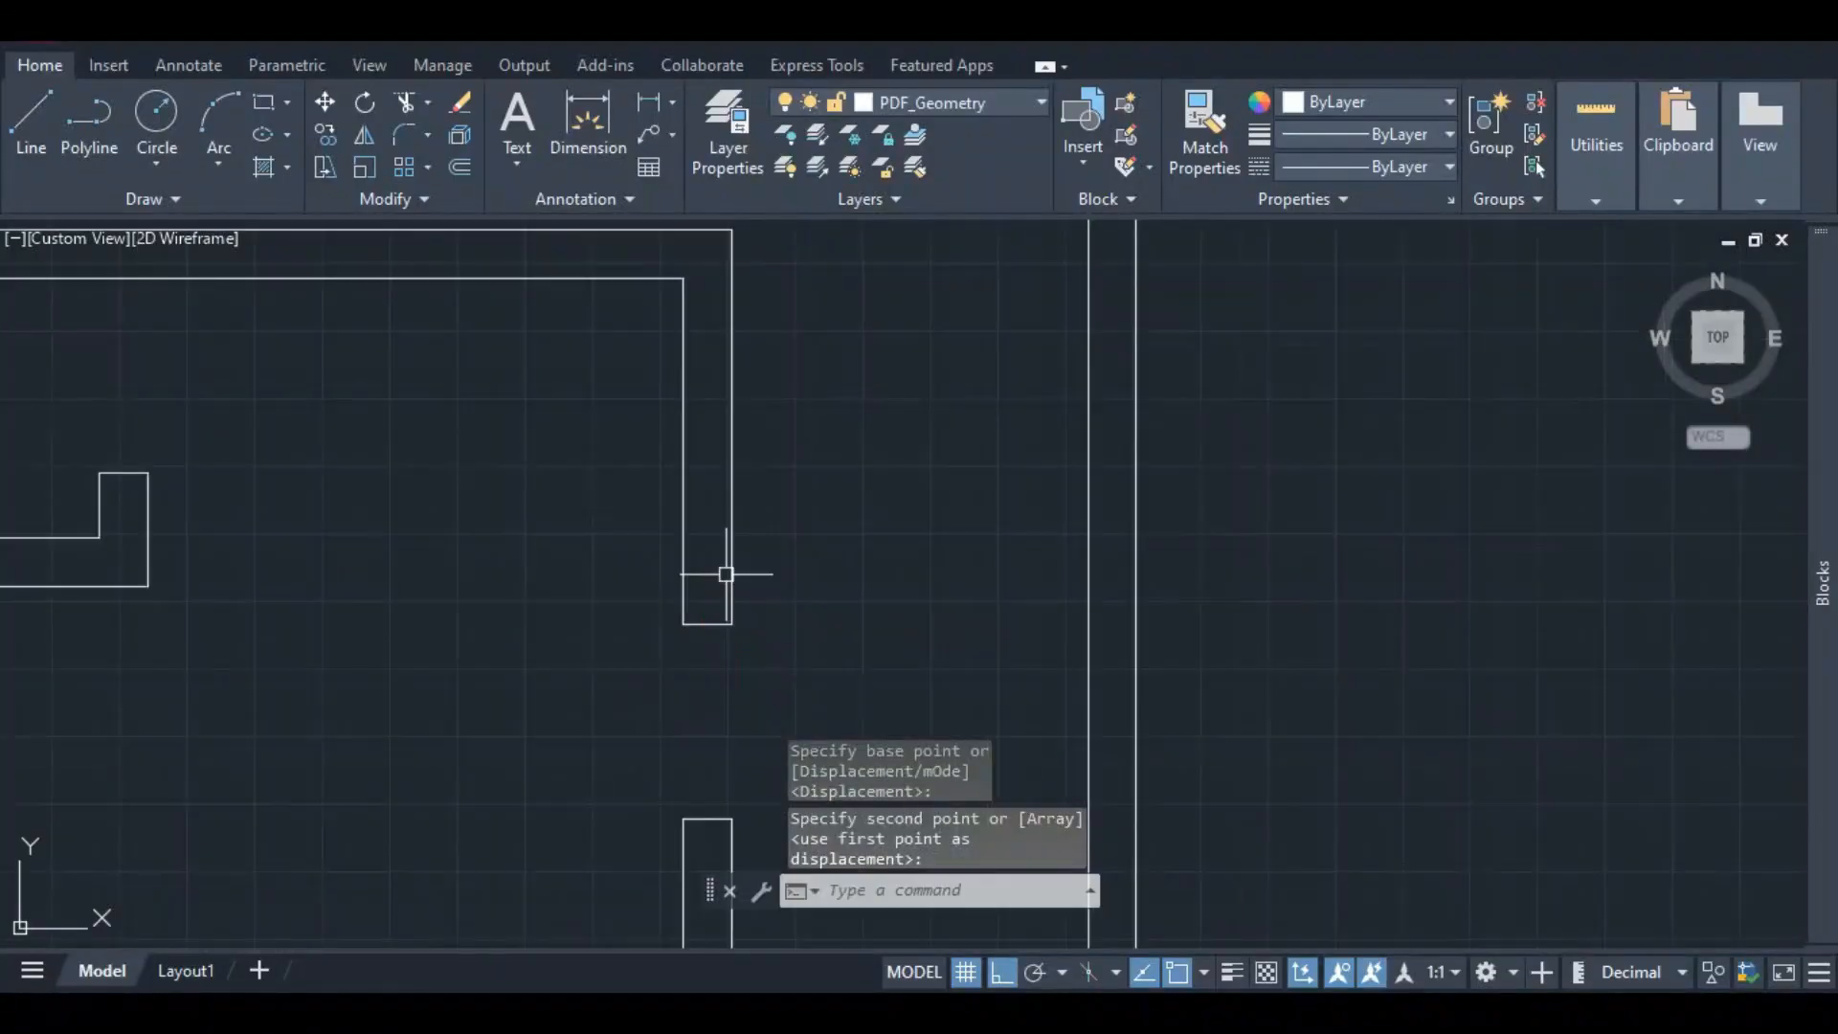
scroll(686, 554, down, 6)
scroll(559, 623, down, 4)
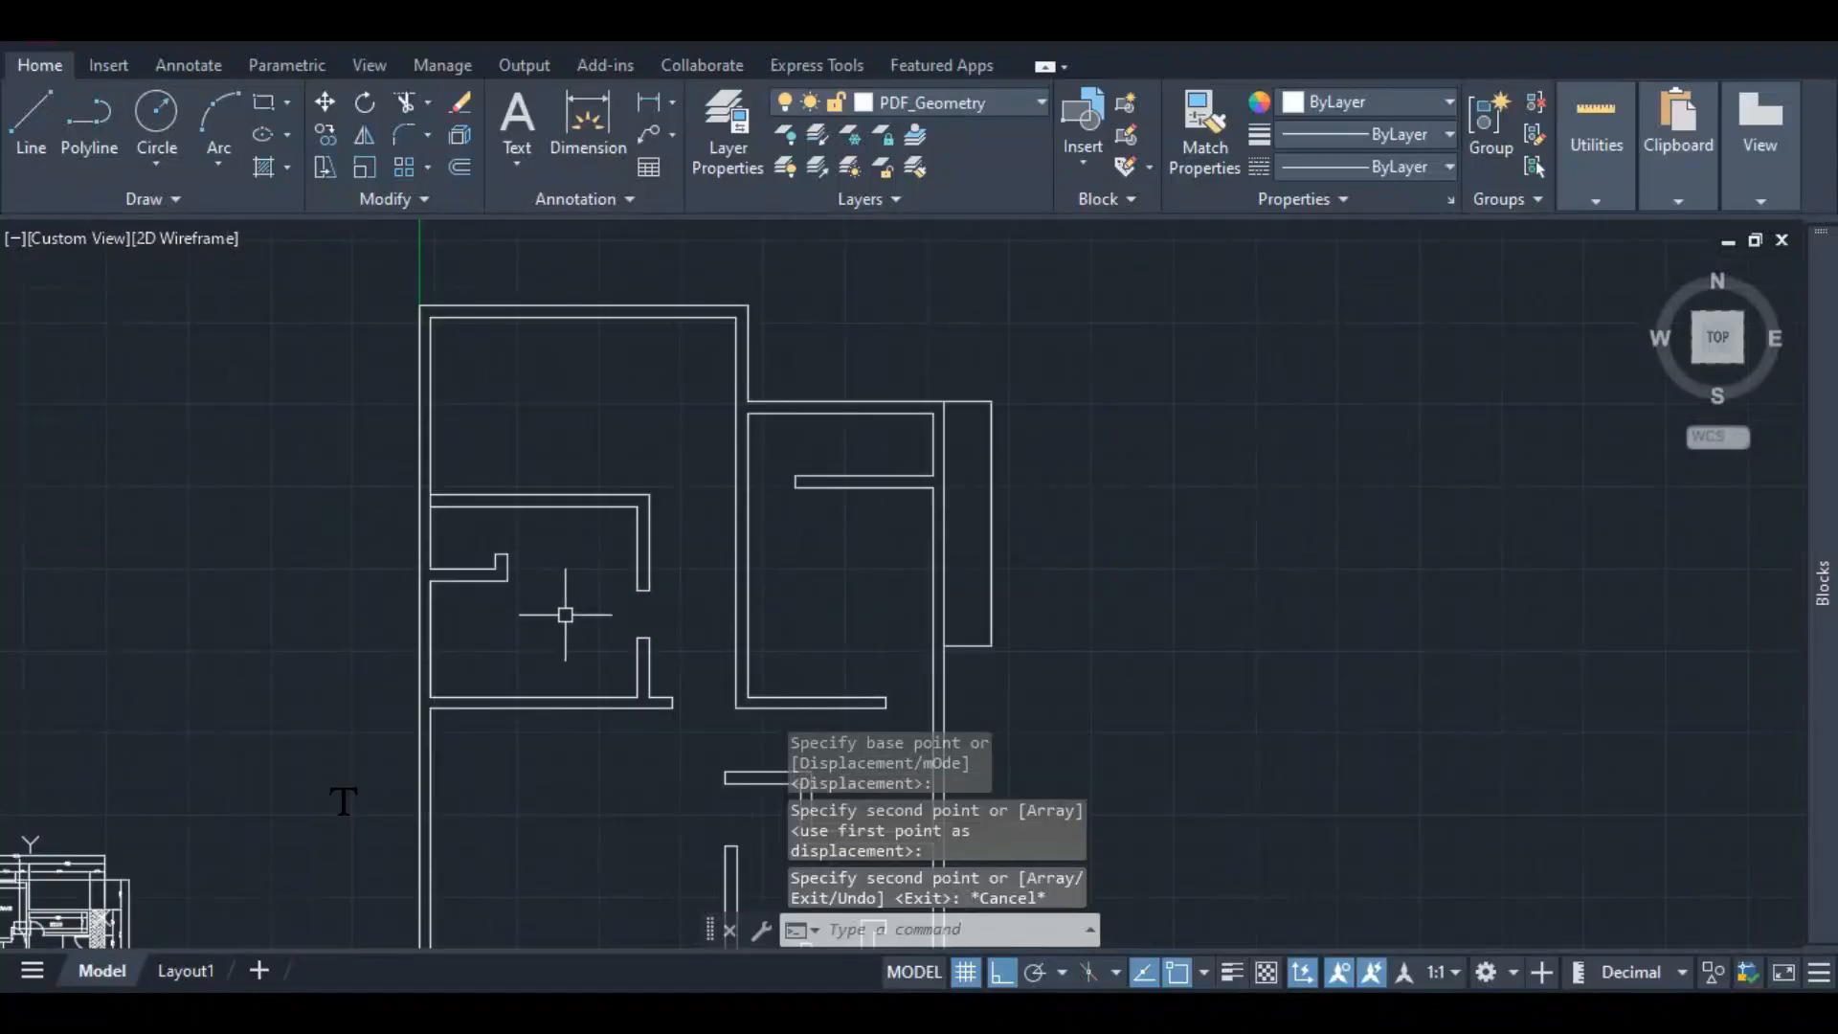
scroll(580, 587, up, 4)
scroll(580, 587, down, 4)
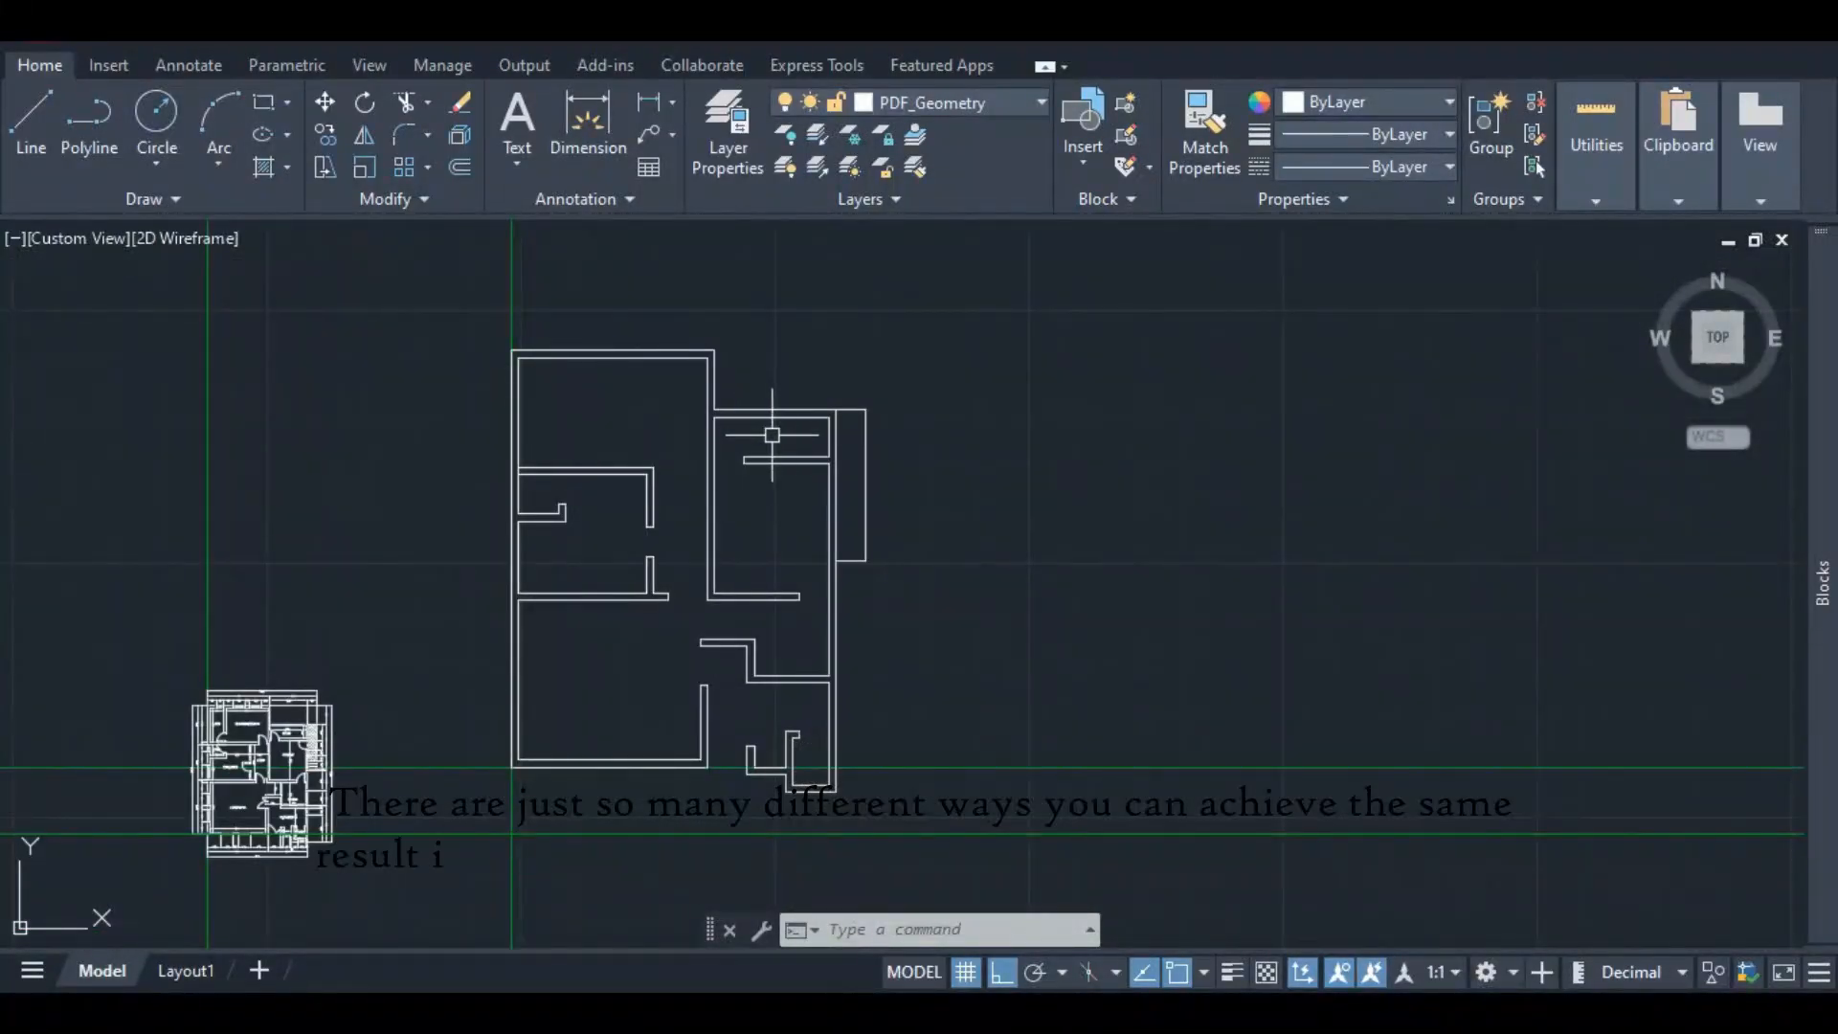
scroll(772, 435, down, 4)
scroll(680, 595, up, 4)
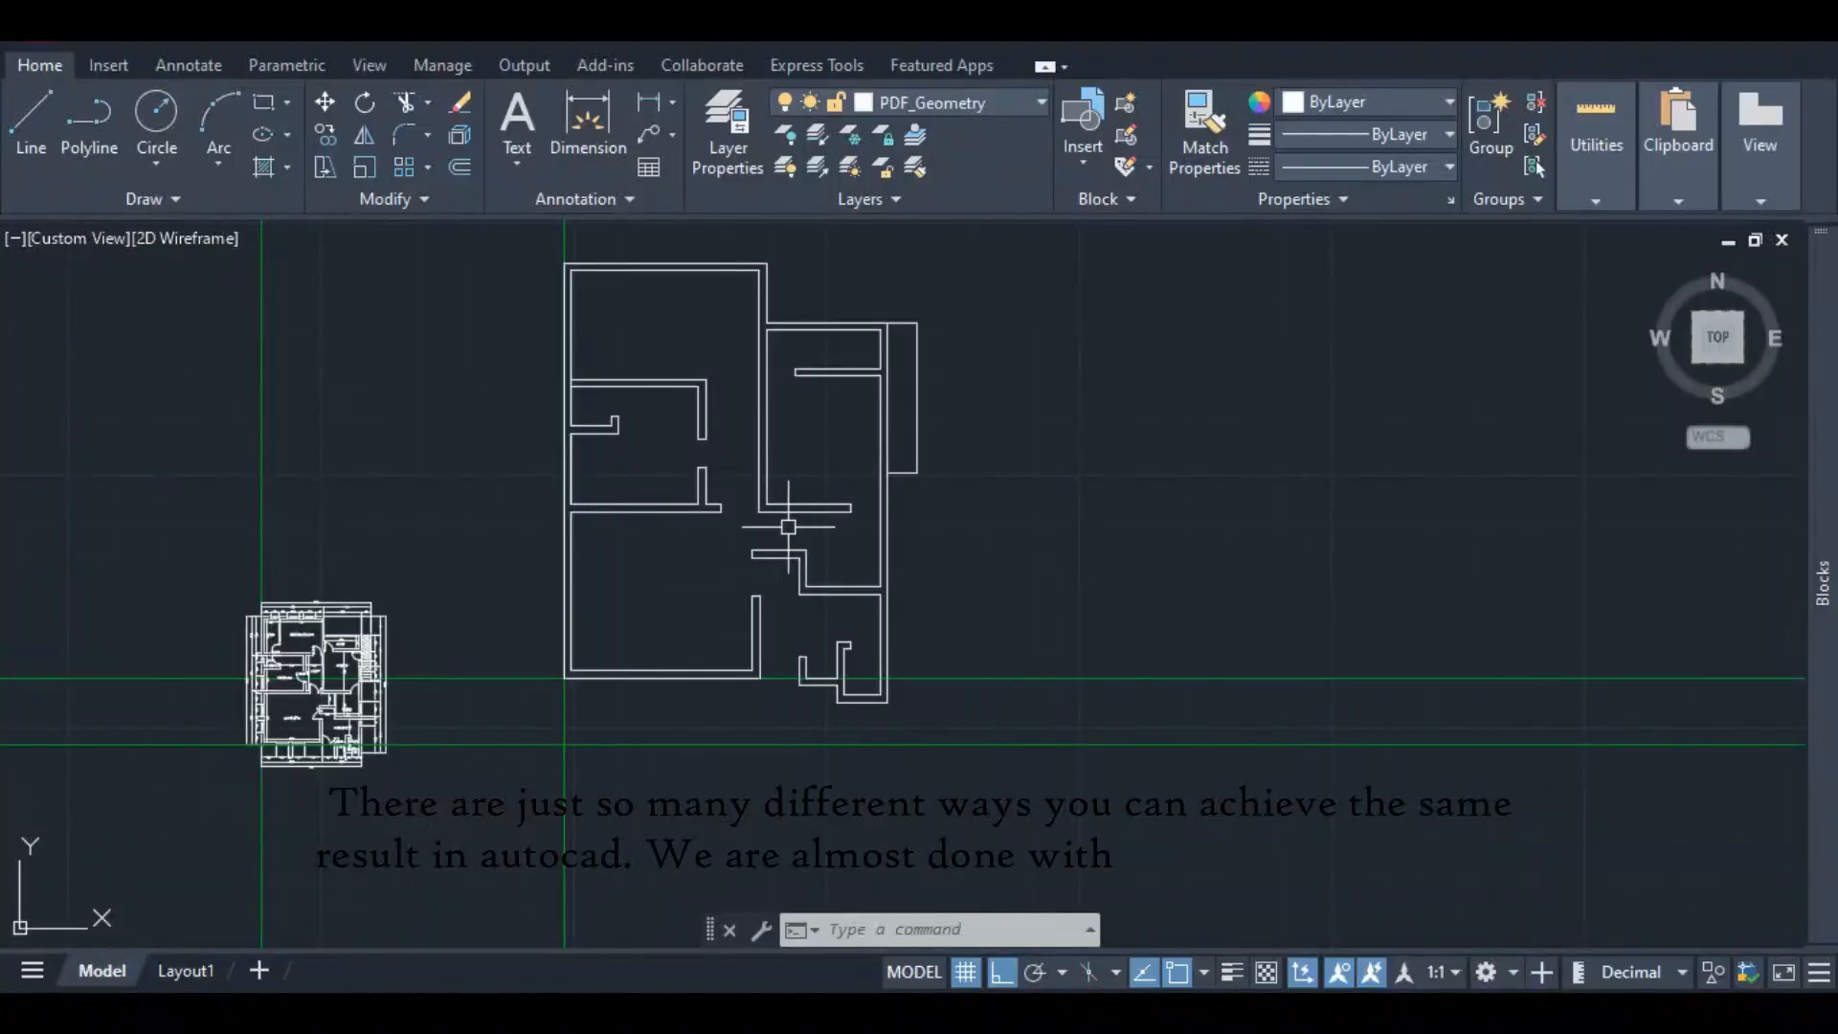
scroll(788, 526, up, 4)
scroll(779, 525, down, 4)
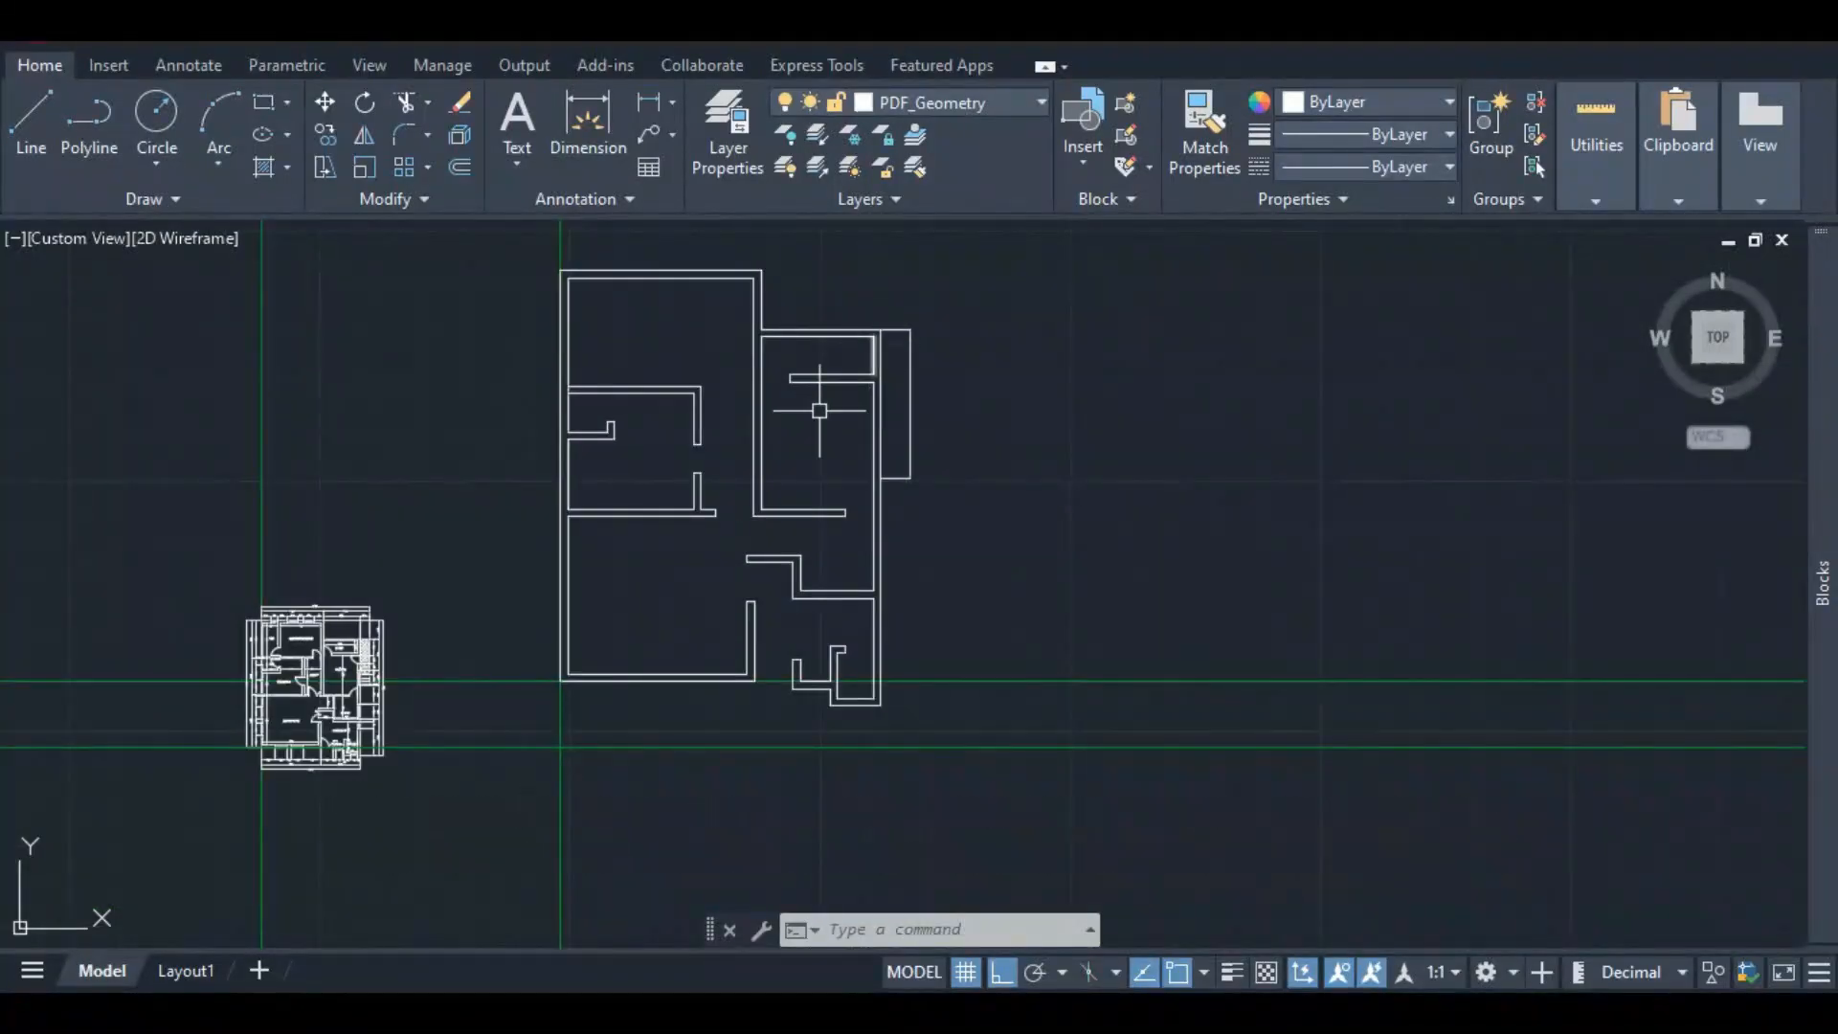
- Examine the master's bedroom and its T&B wall dimensions on the reference plan
scroll(278, 651, up, 5)
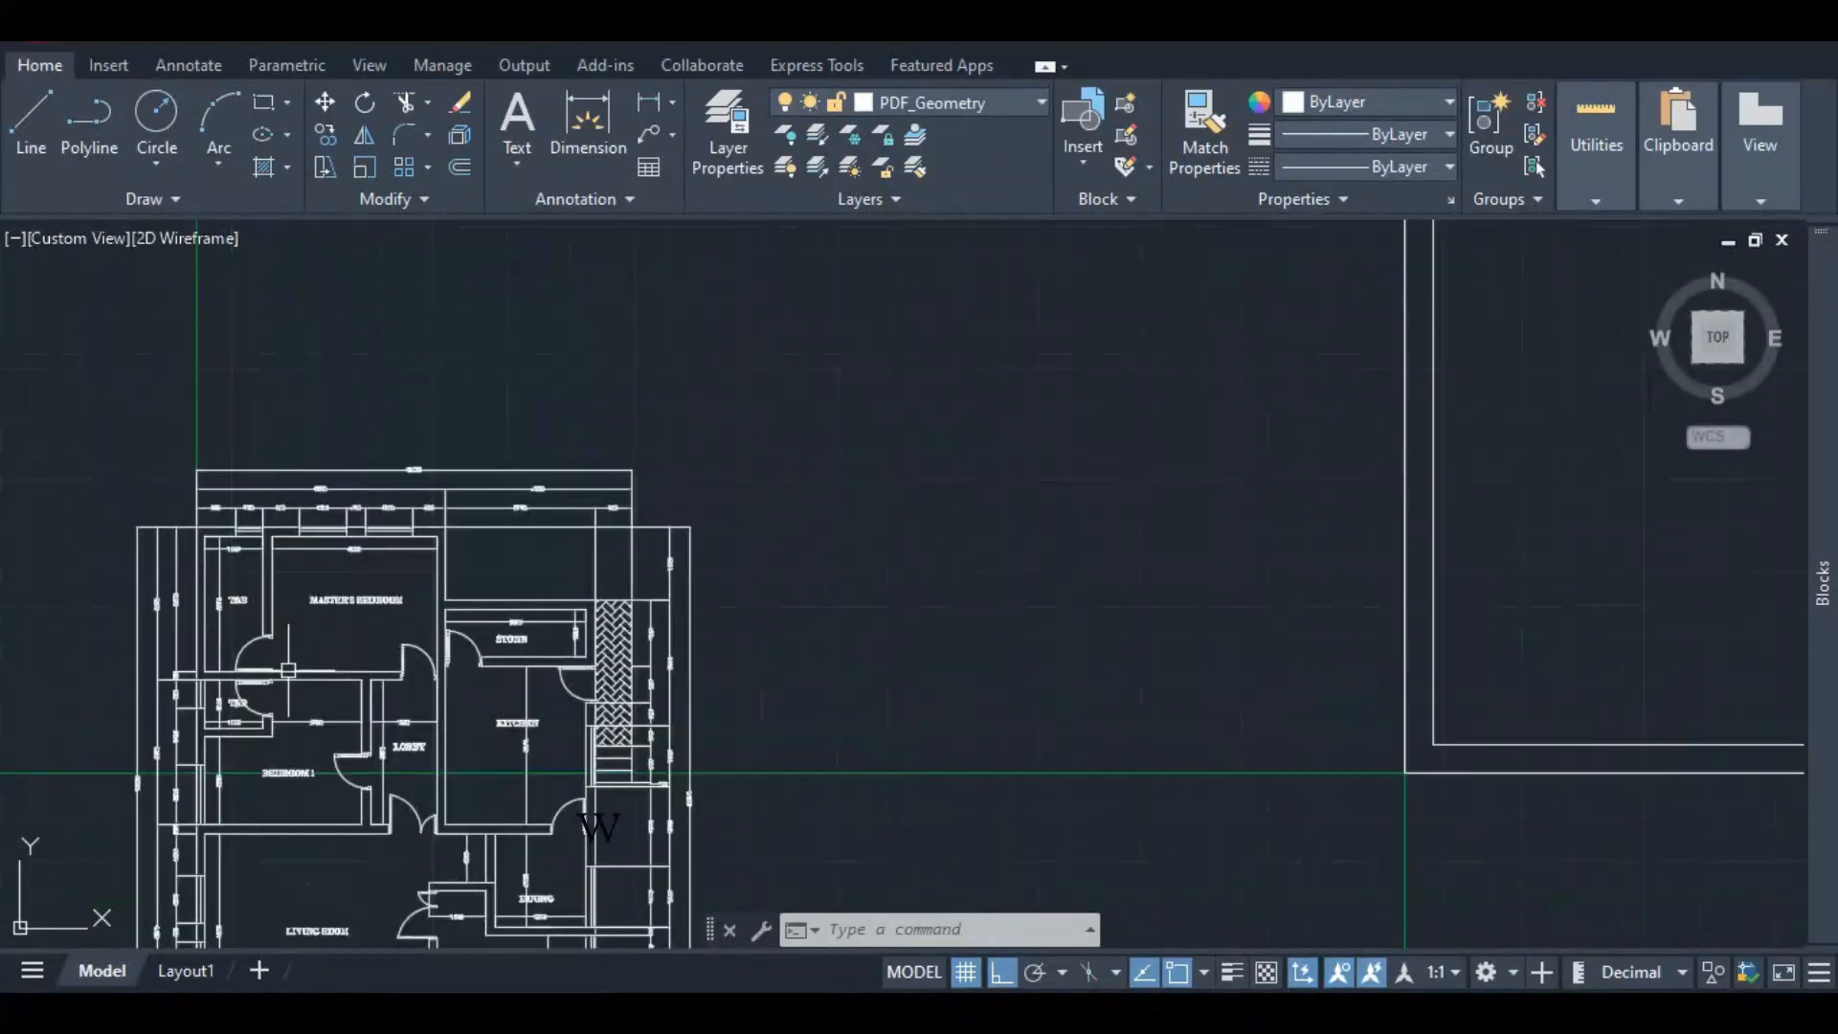
scroll(334, 621, up, 4)
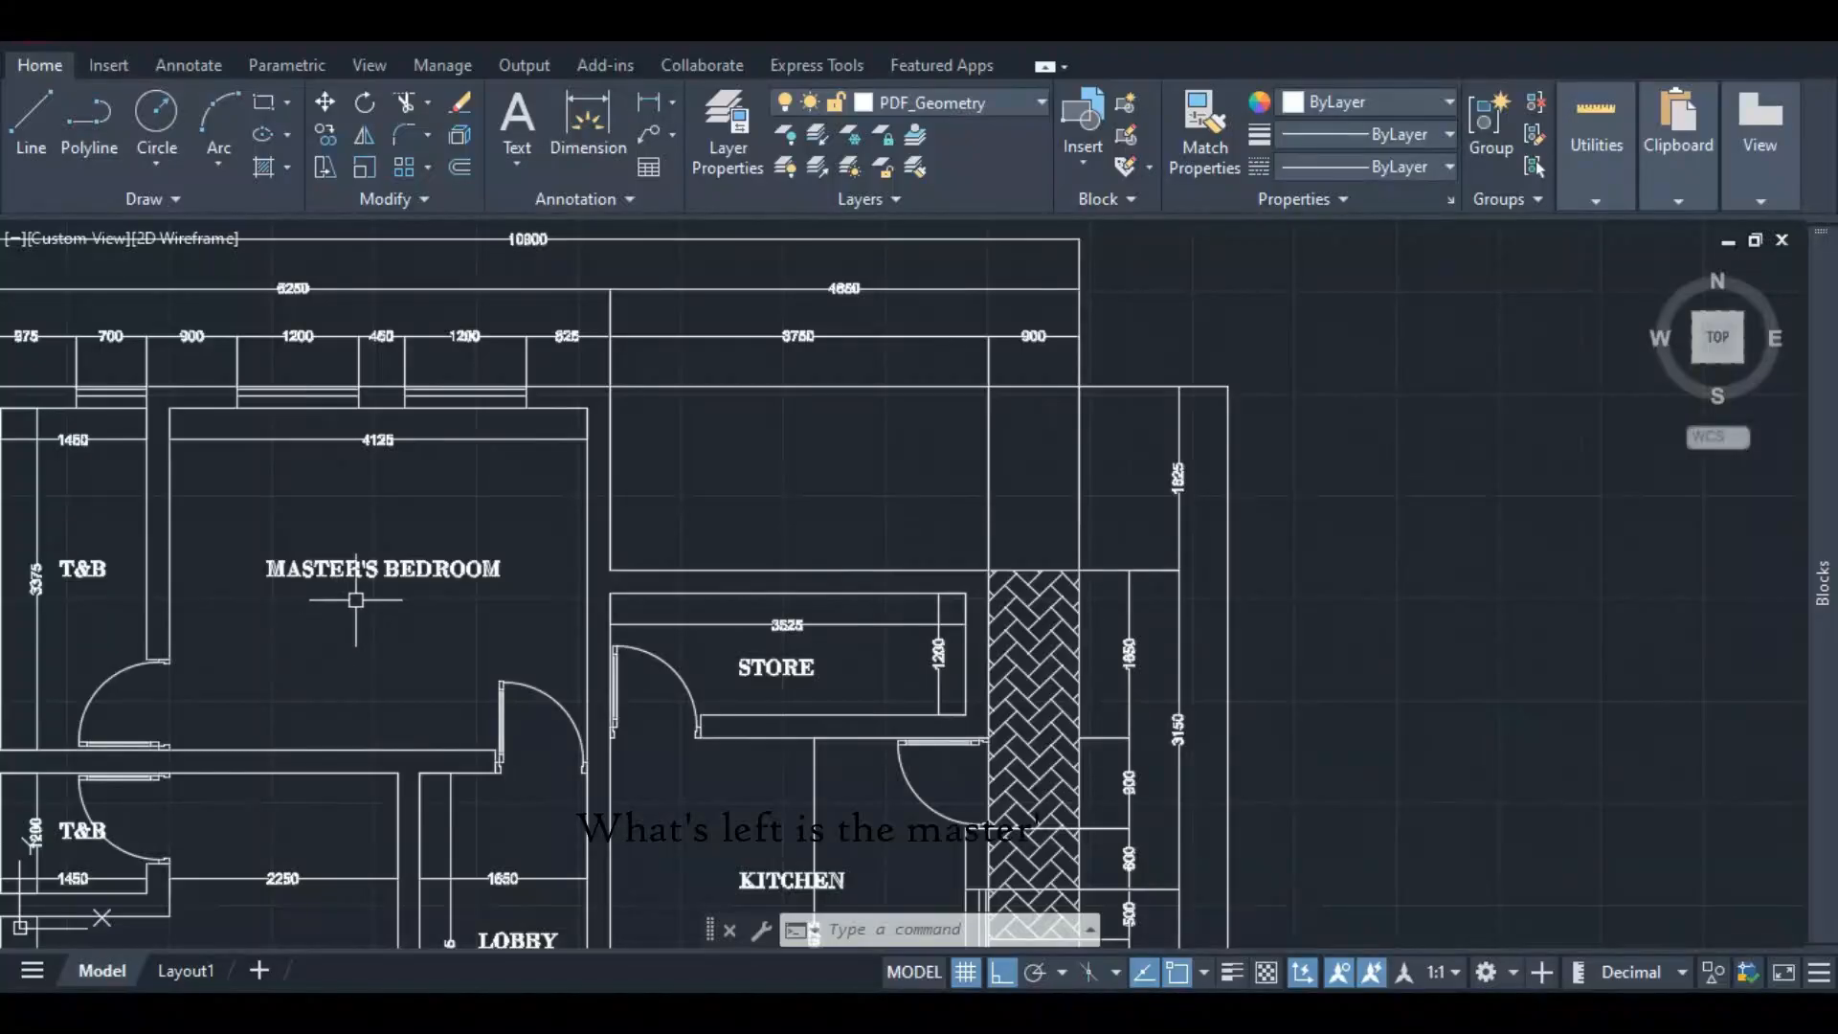
scroll(416, 557, down, 2)
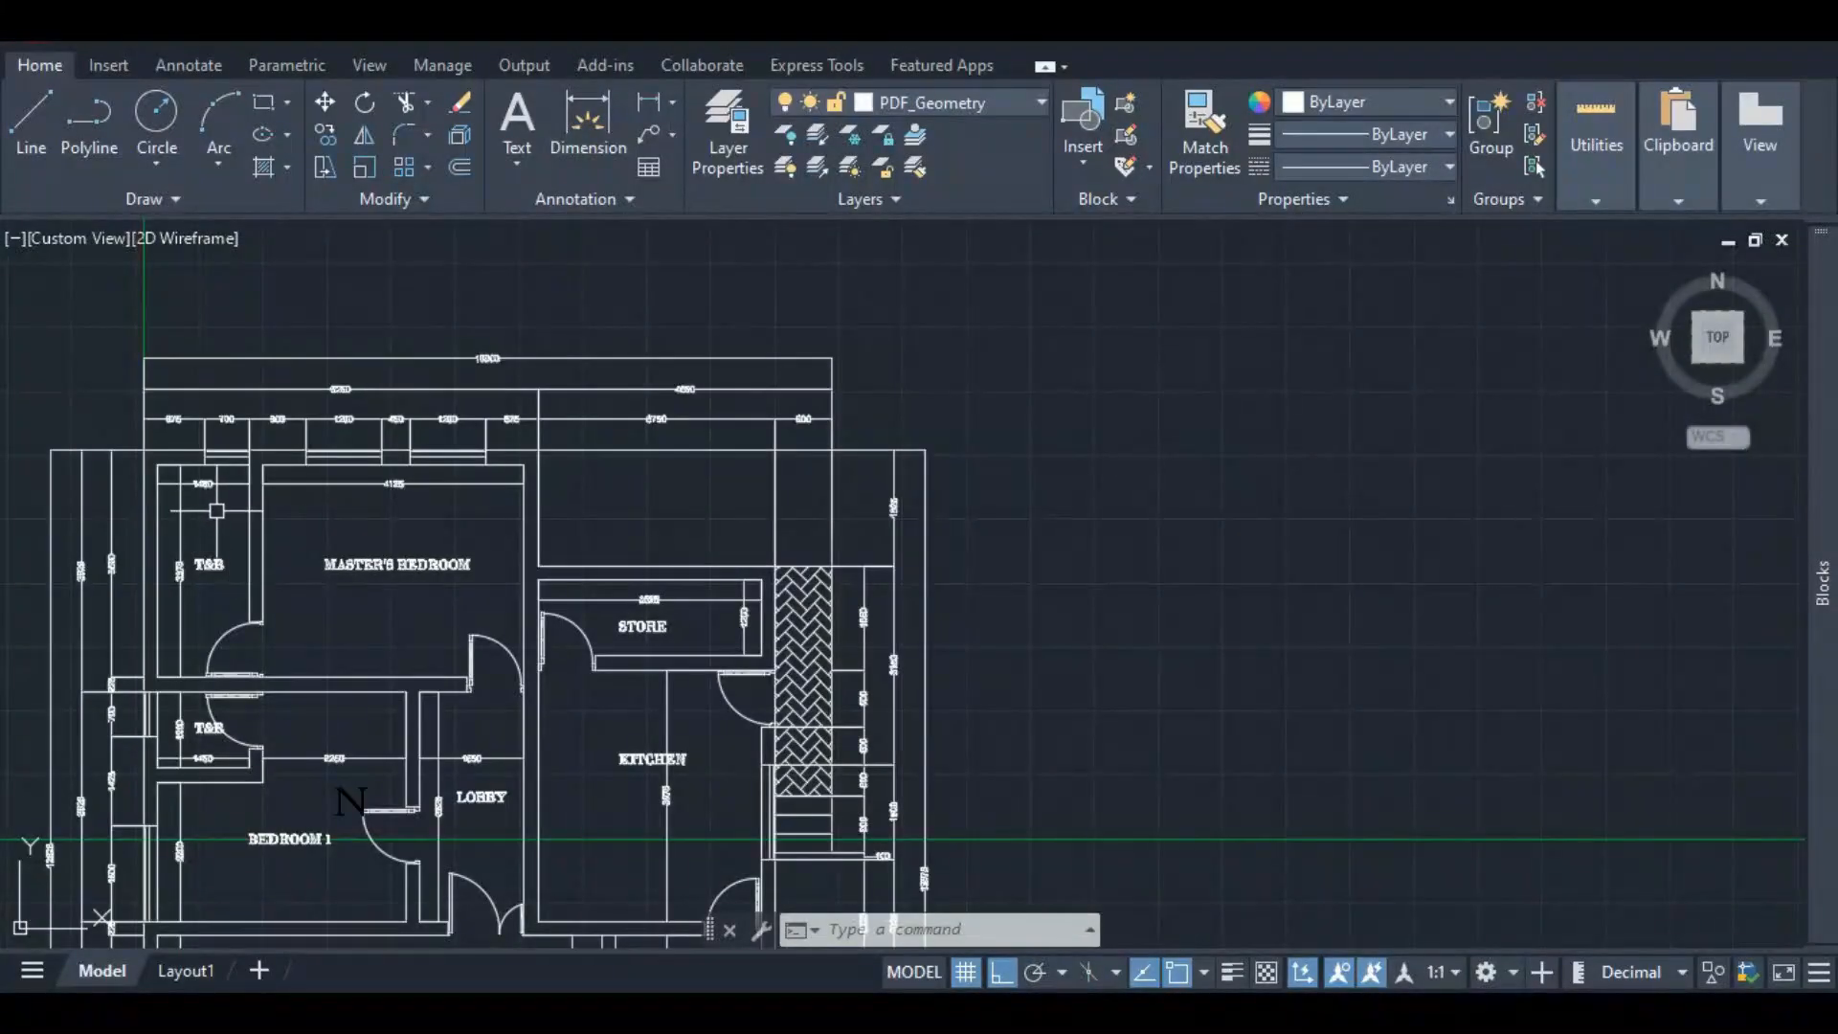
scroll(223, 498, up, 2)
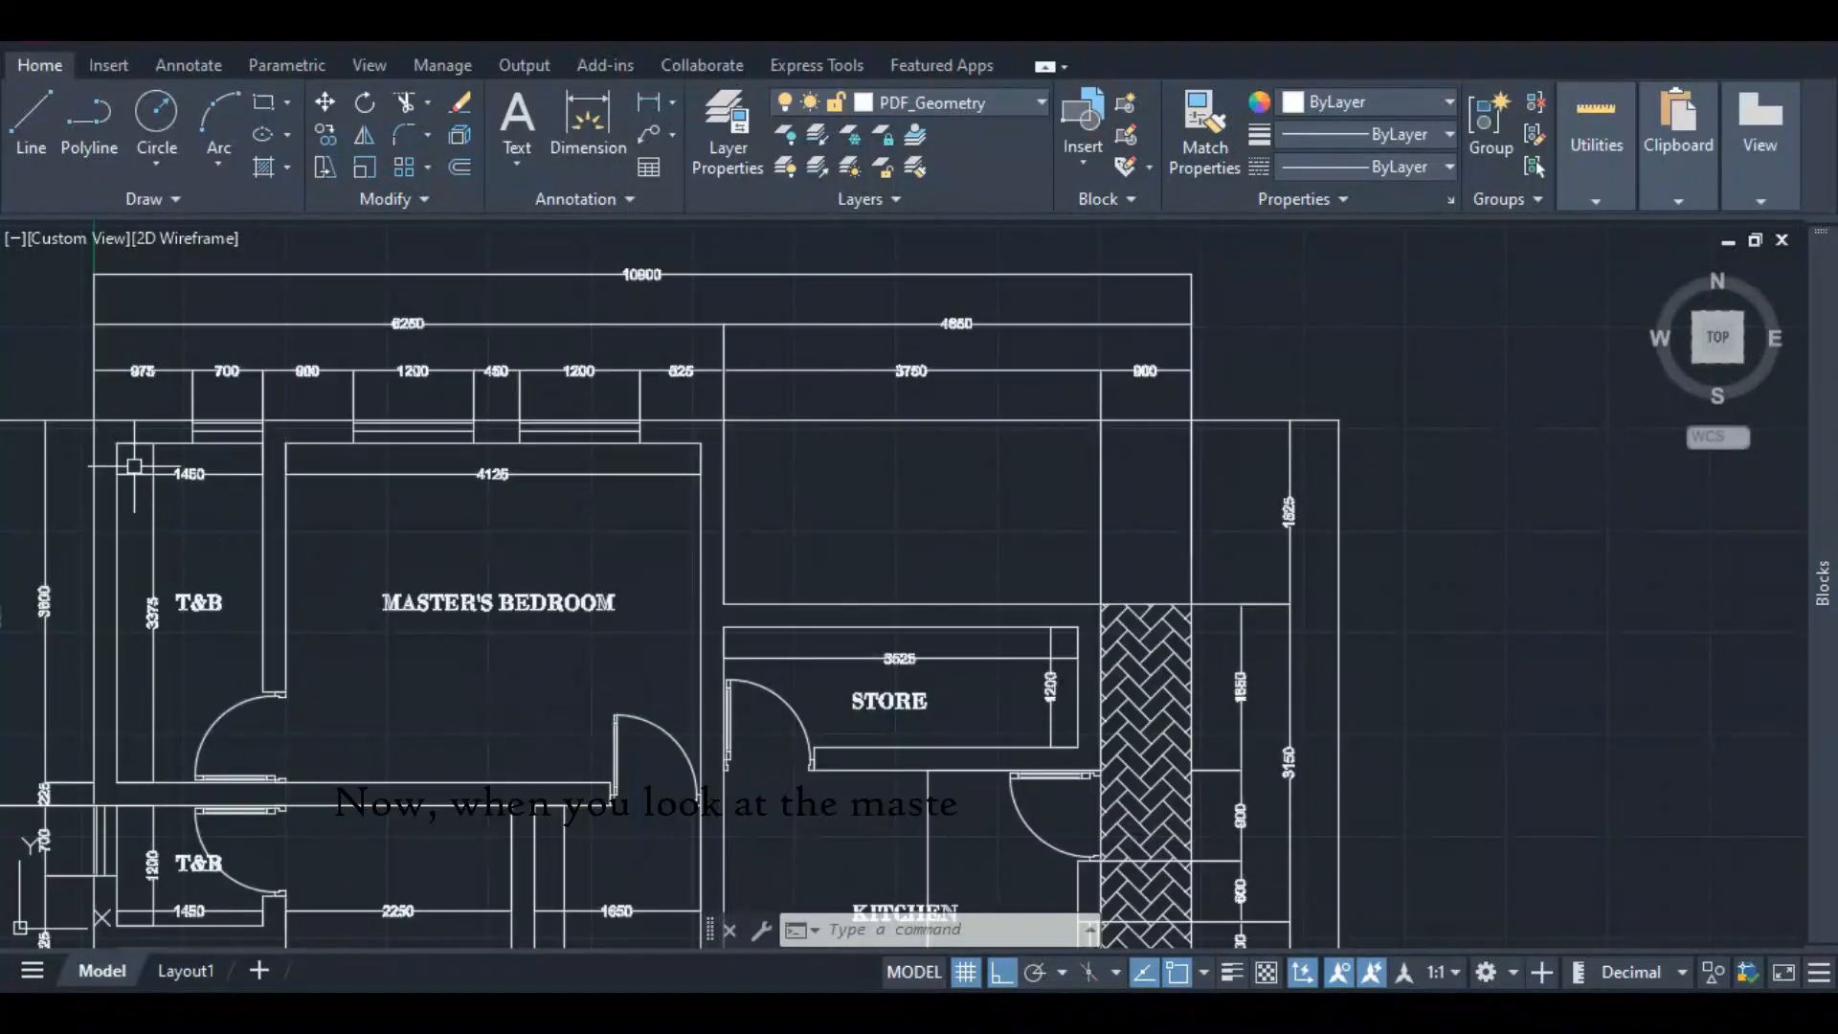
scroll(190, 482, up, 2)
scroll(196, 489, up, 2)
scroll(422, 437, down, 2)
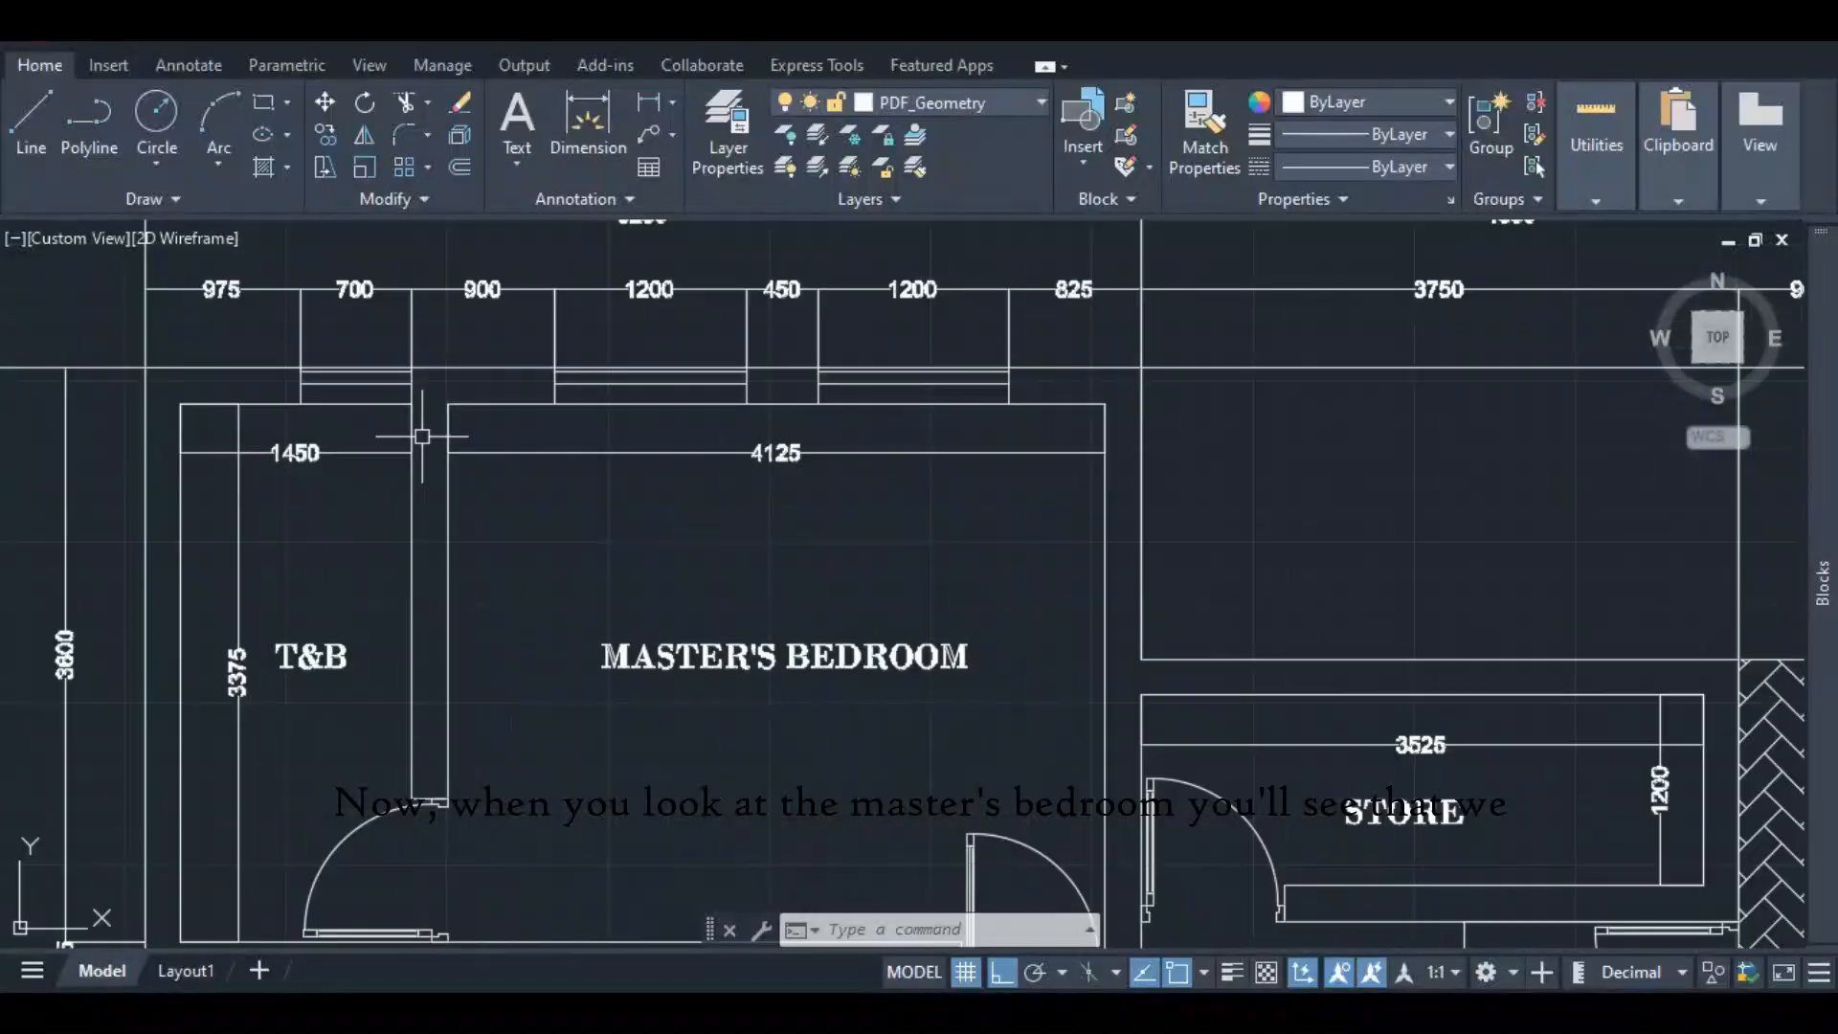
scroll(384, 417, down, 4)
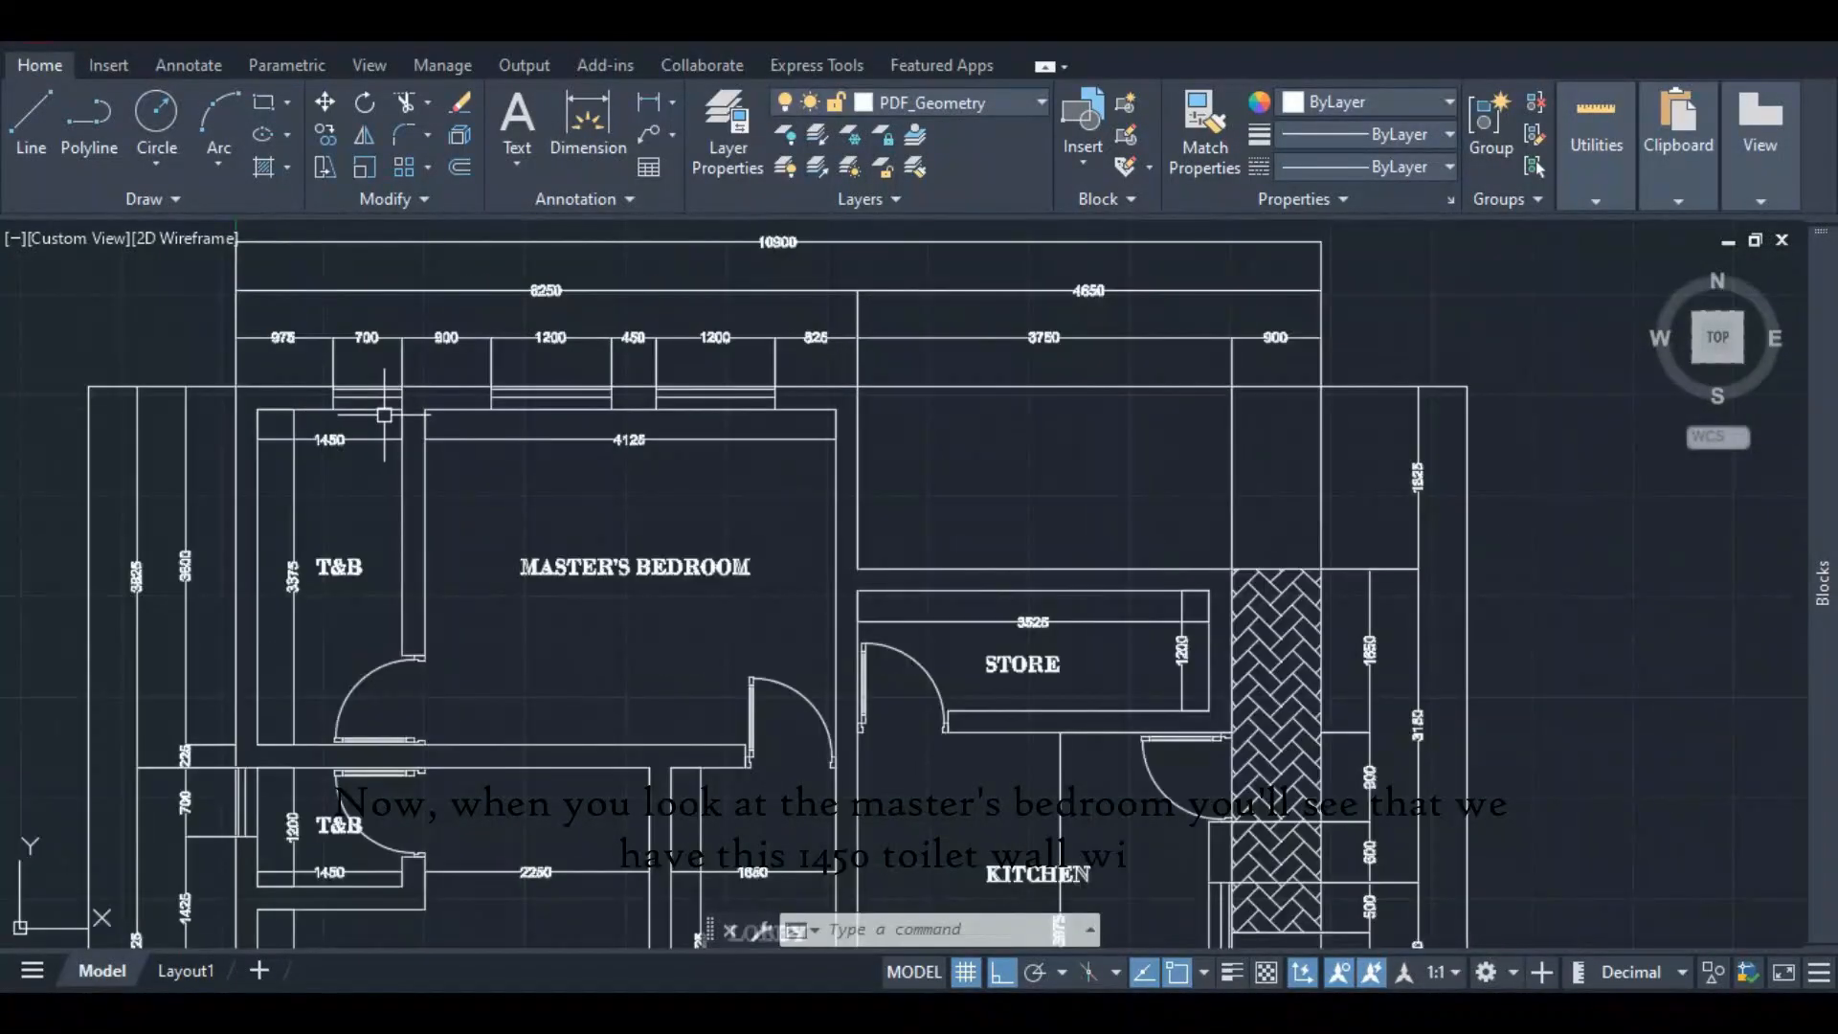
scroll(288, 431, up, 4)
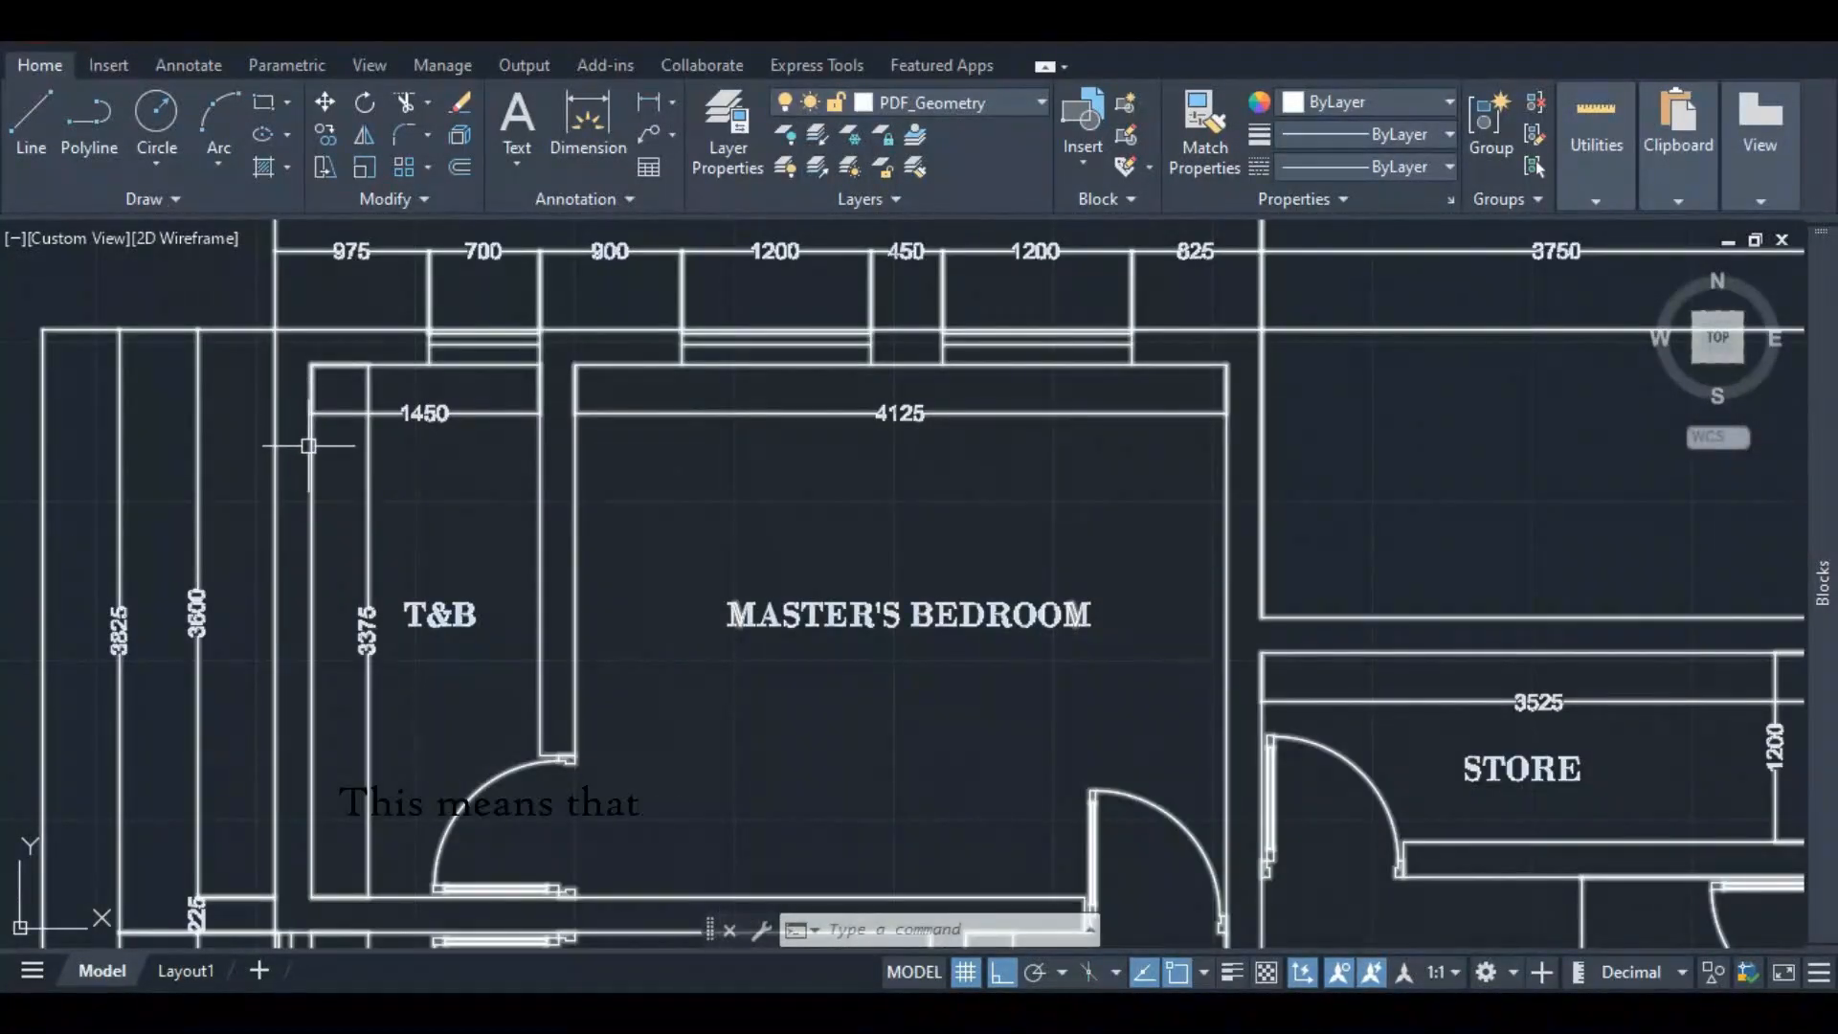
scroll(313, 447, down, 2)
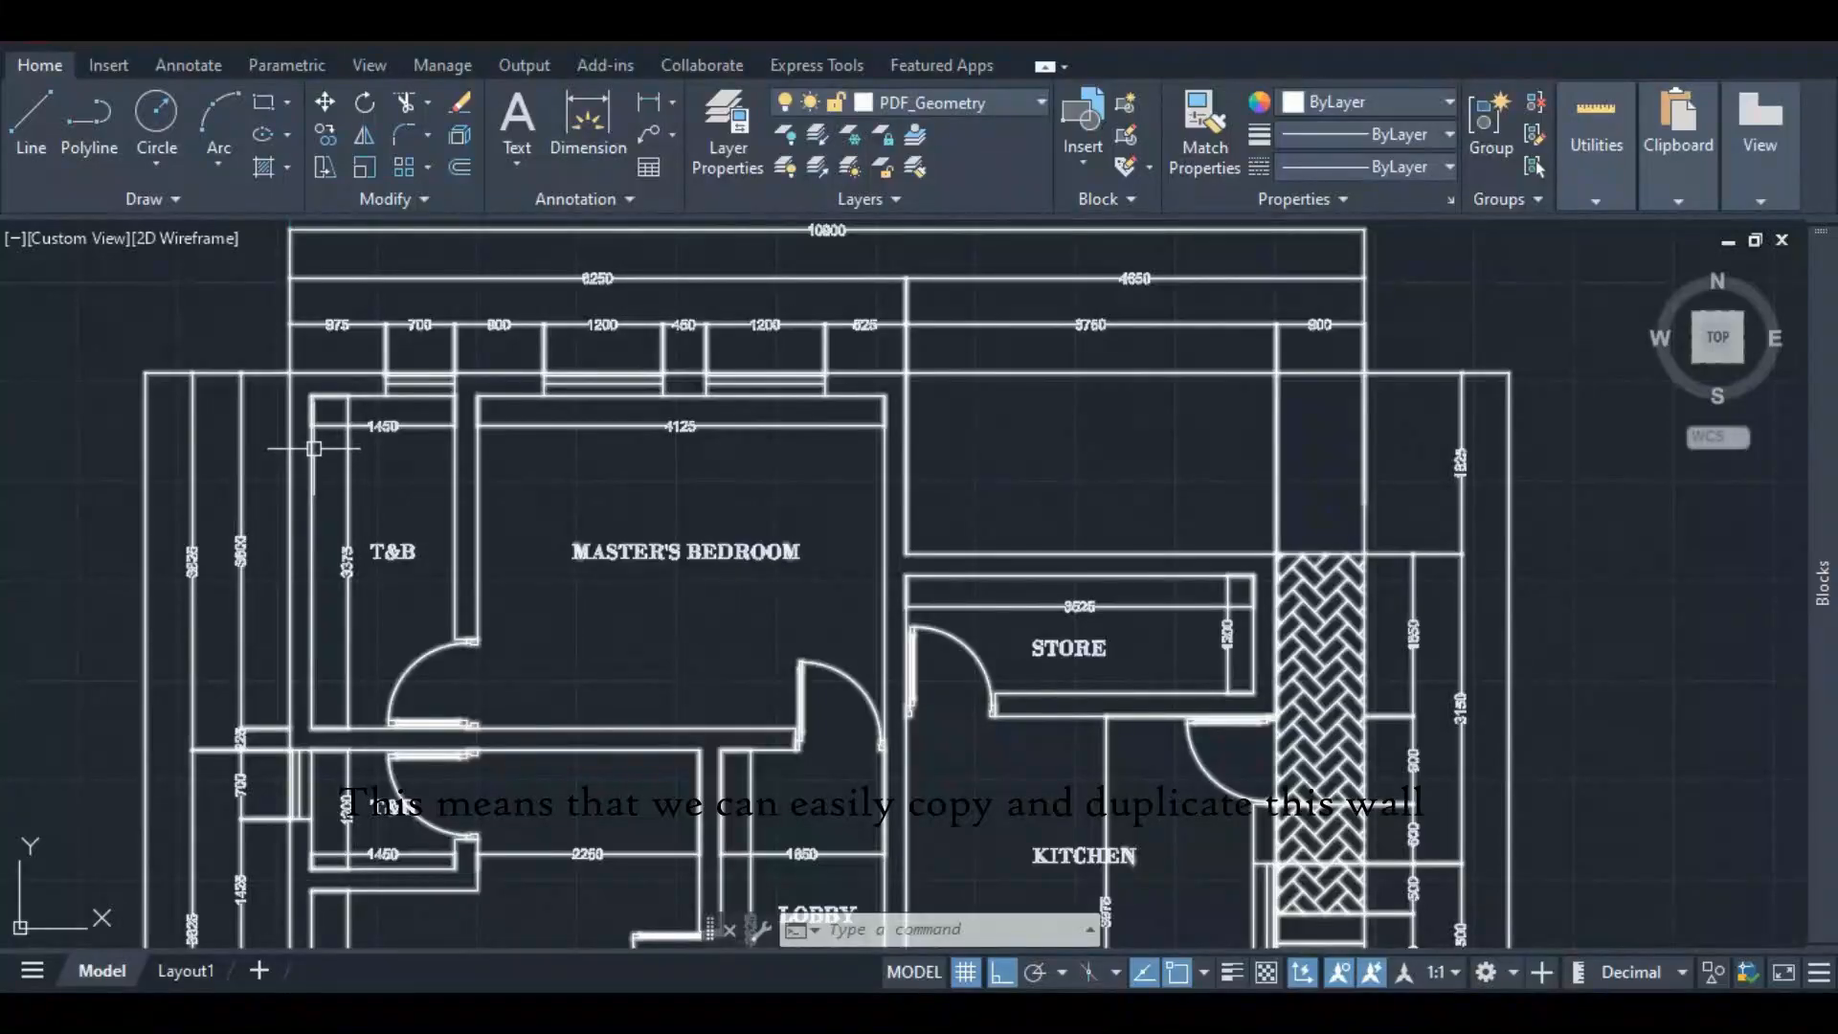
scroll(387, 477, down, 2)
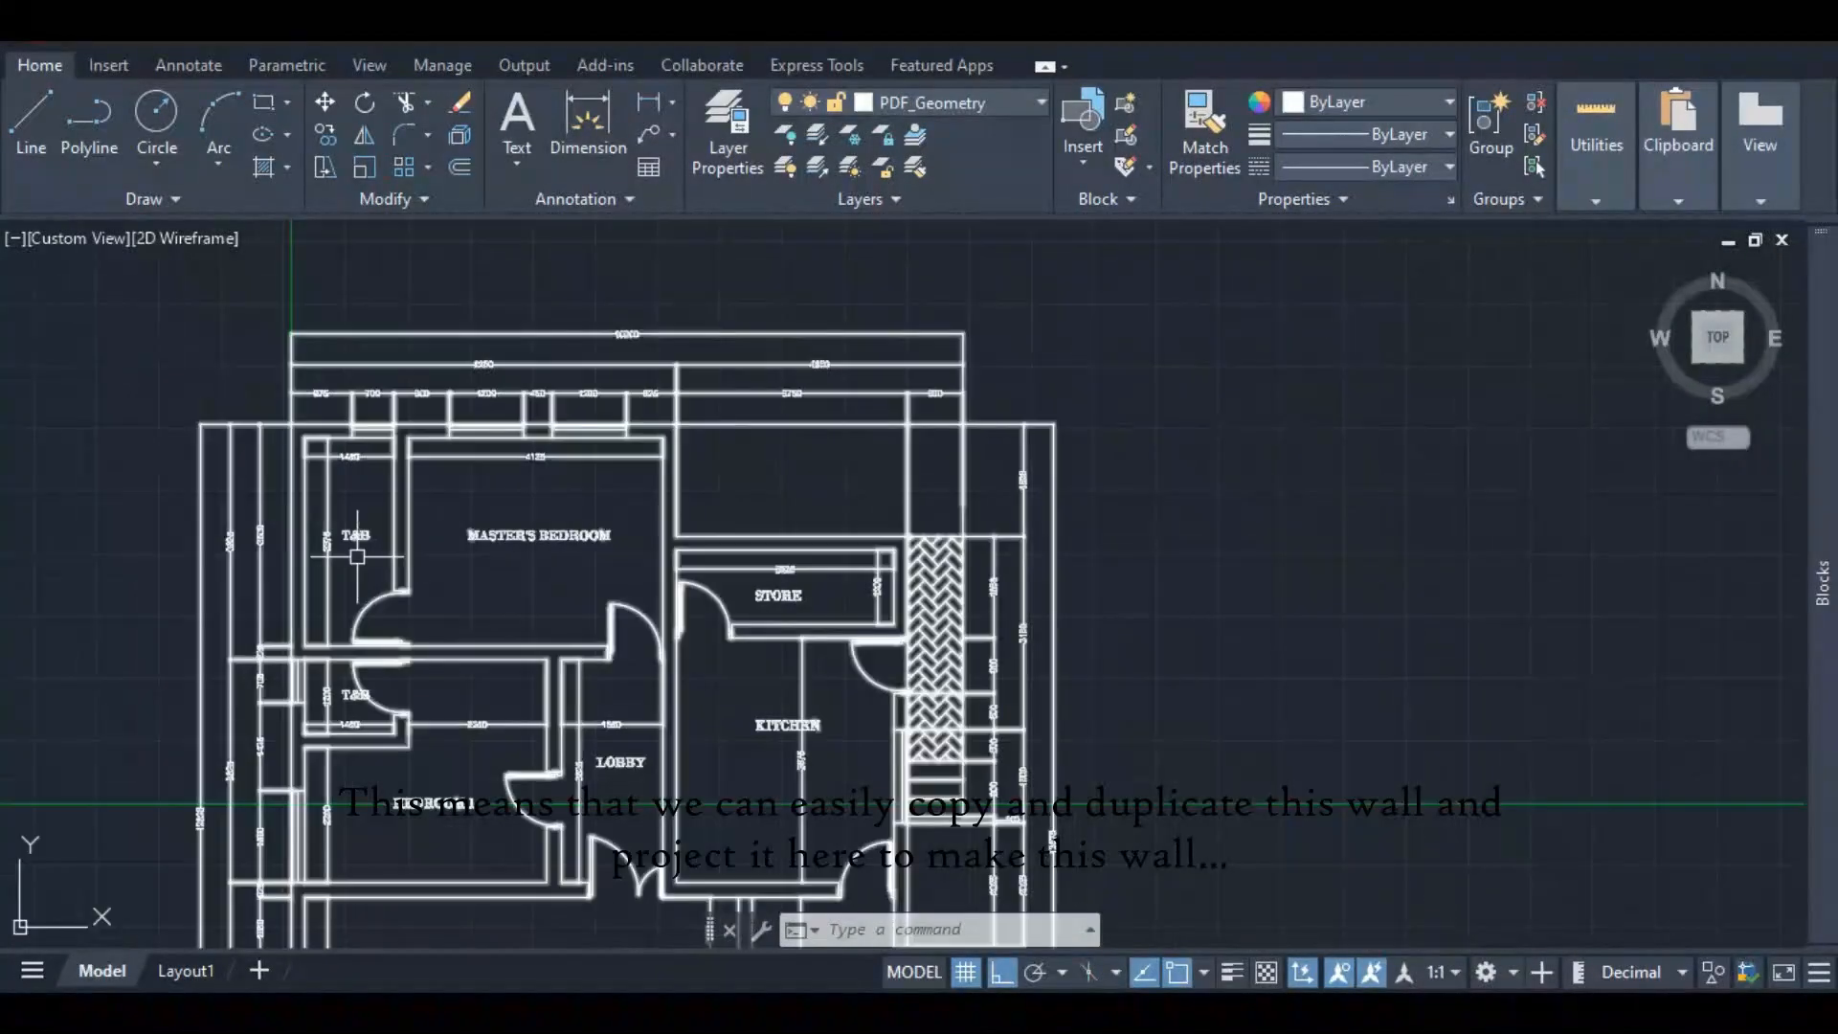
- Shorten the inner face line of the master's bedroom's left outer wall to end at the upper face of bedroom 1's top wall
scroll(536, 584, down, 5)
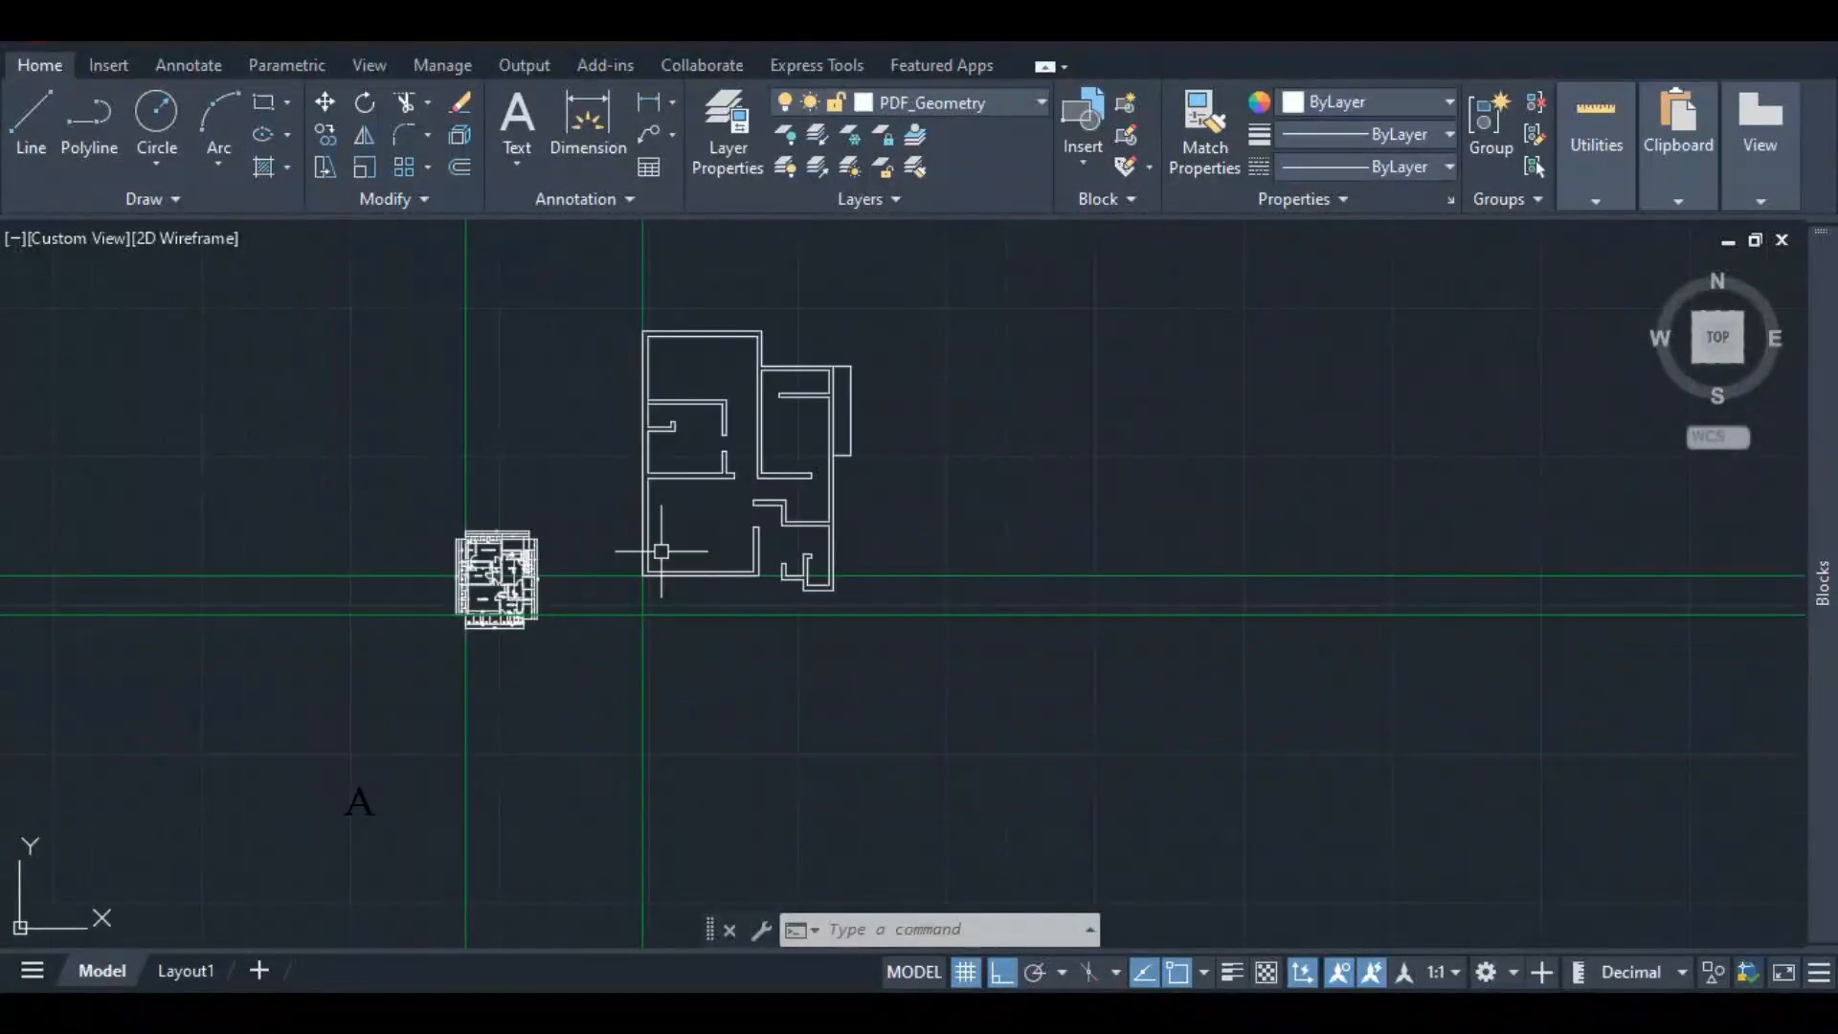
scroll(669, 323, up, 4)
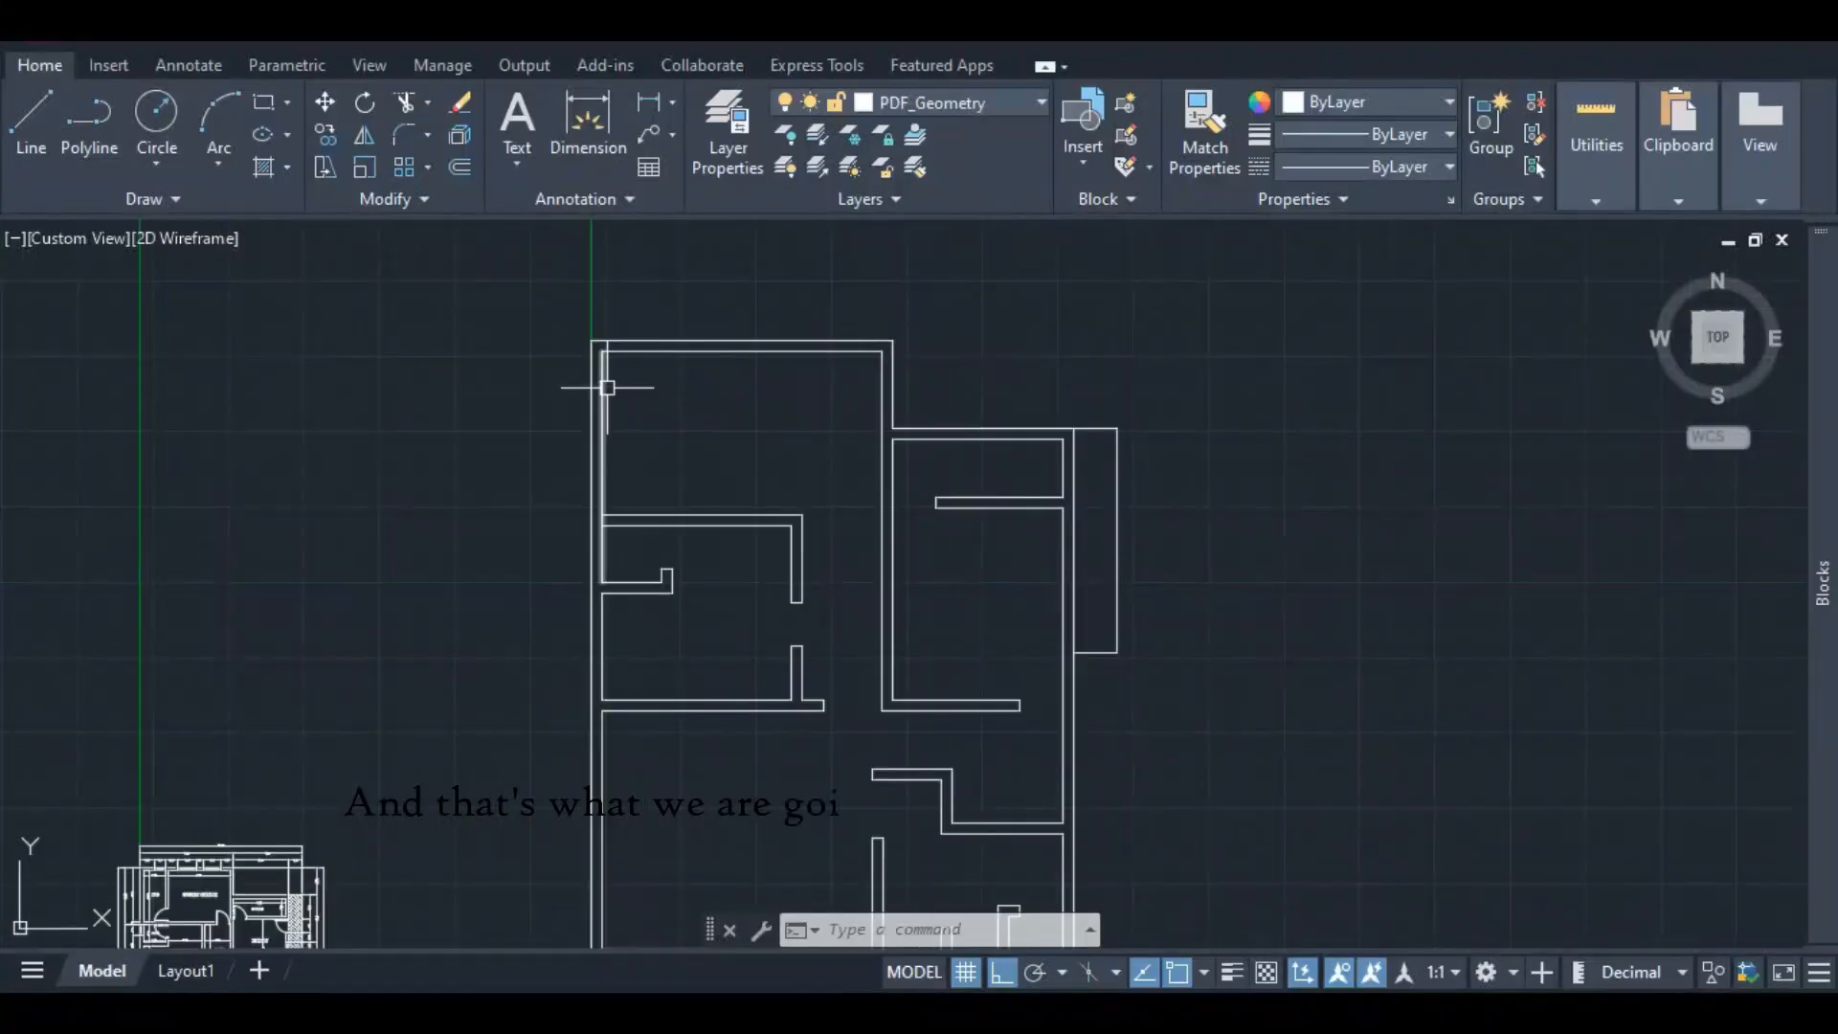
click(607, 389)
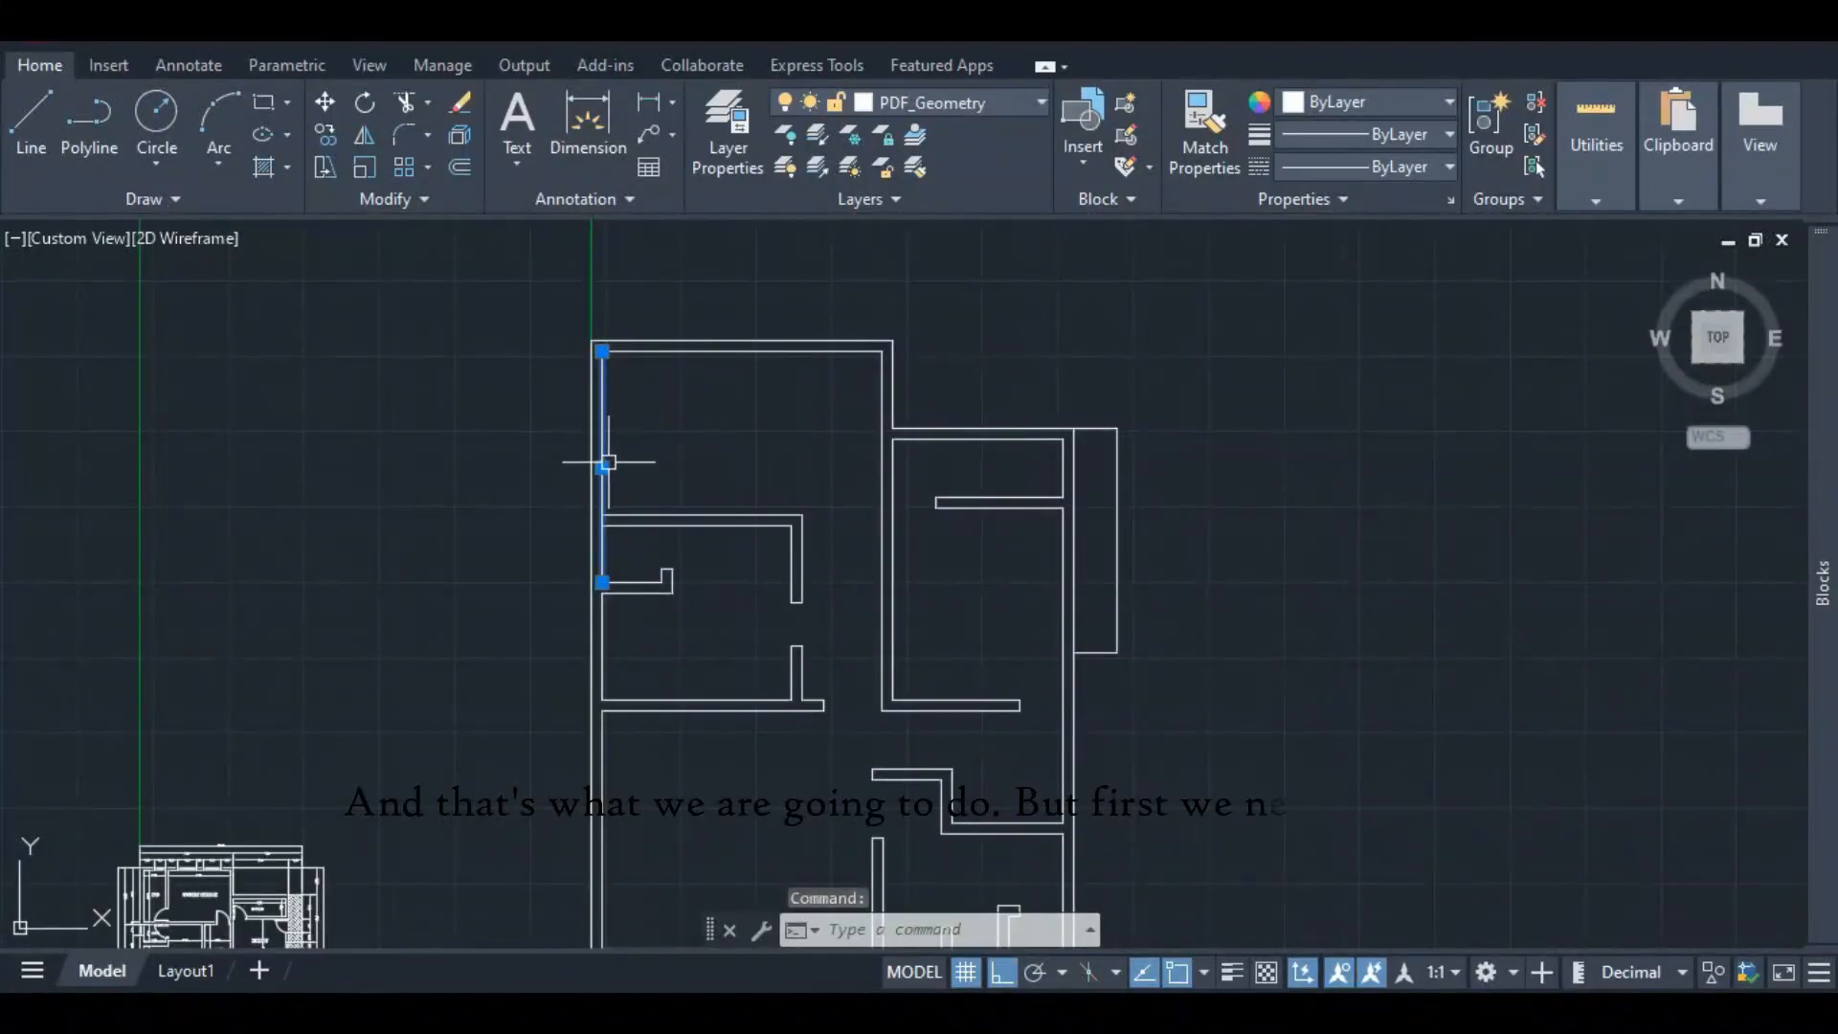
scroll(609, 462, up, 2)
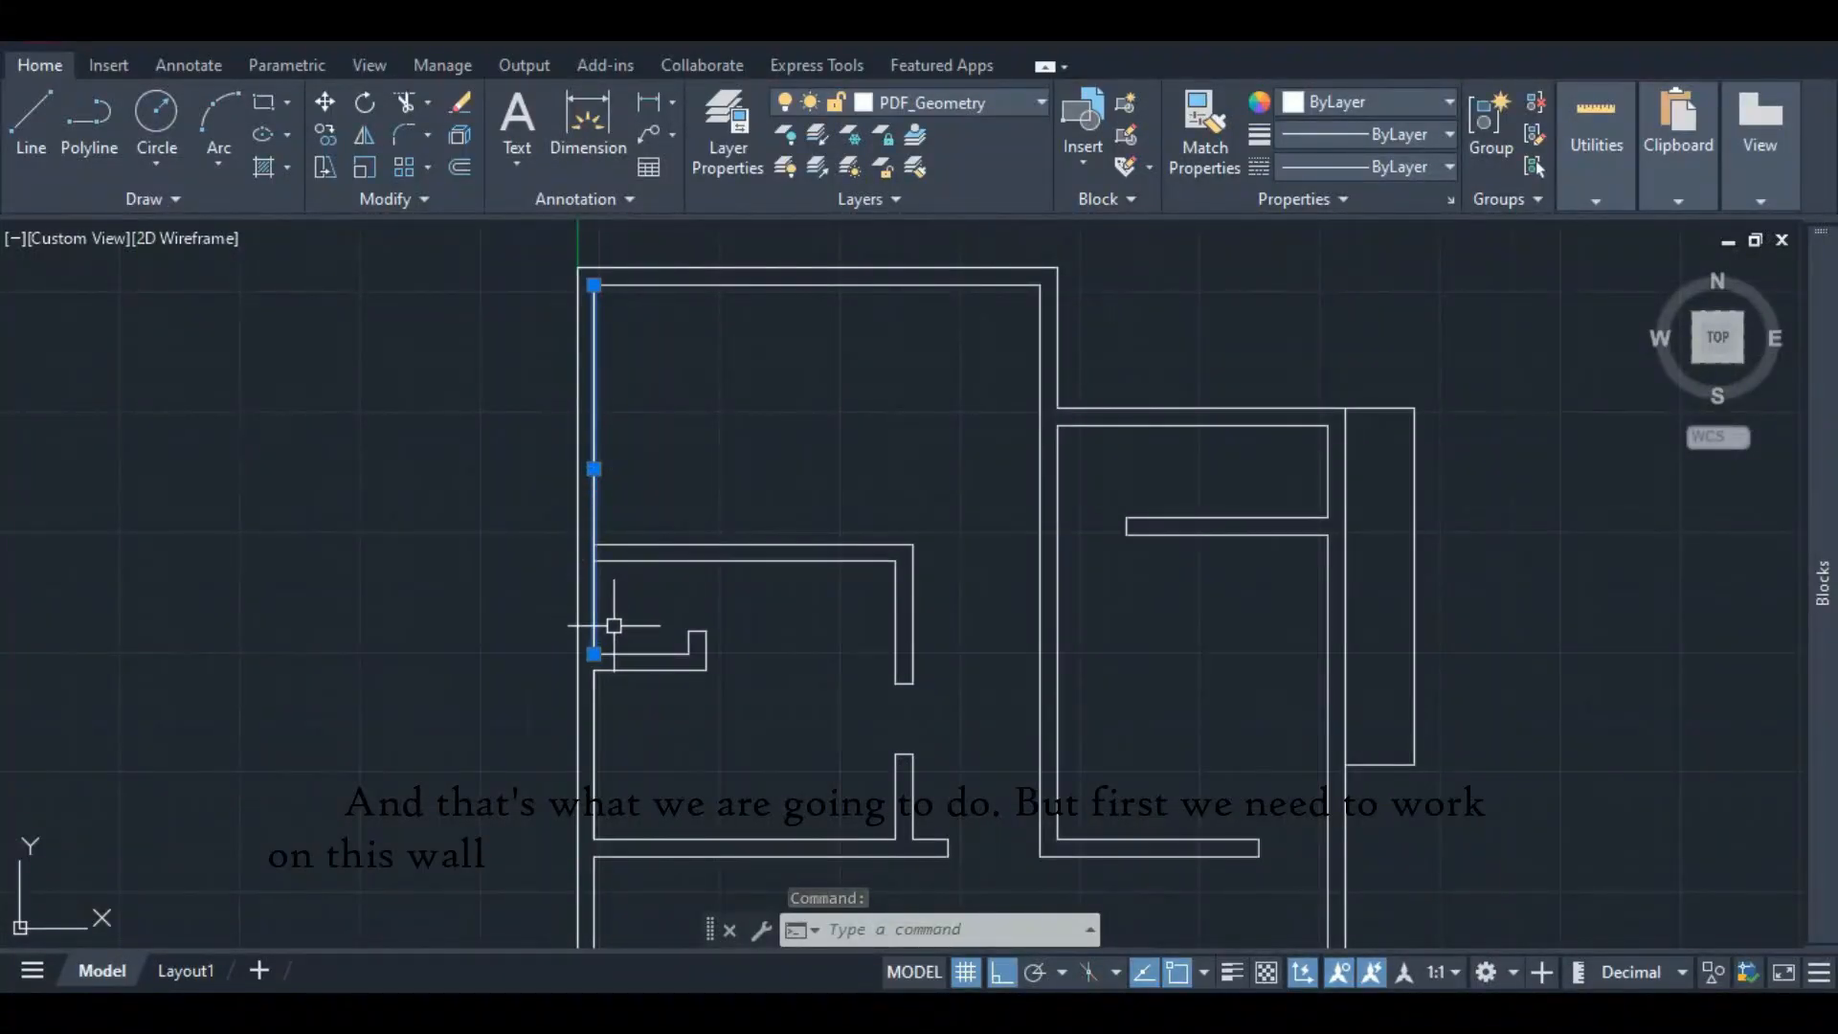
scroll(680, 528, up, 4)
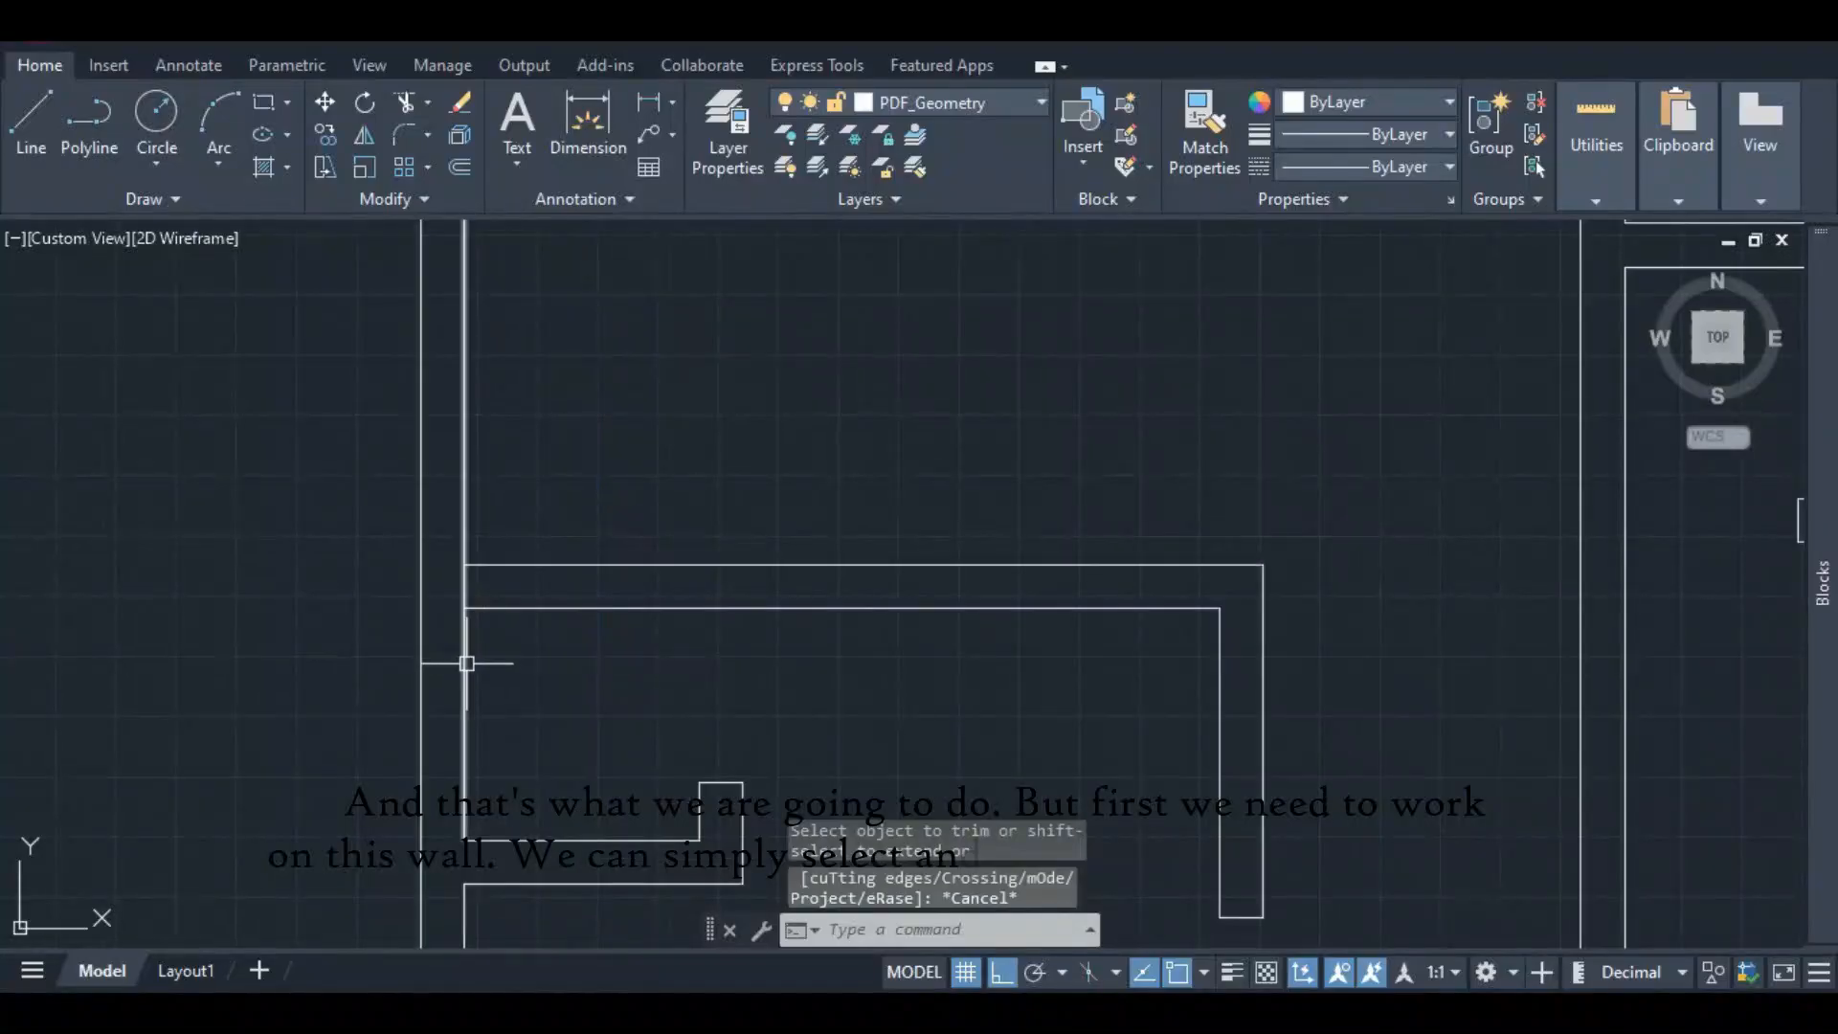
click(464, 841)
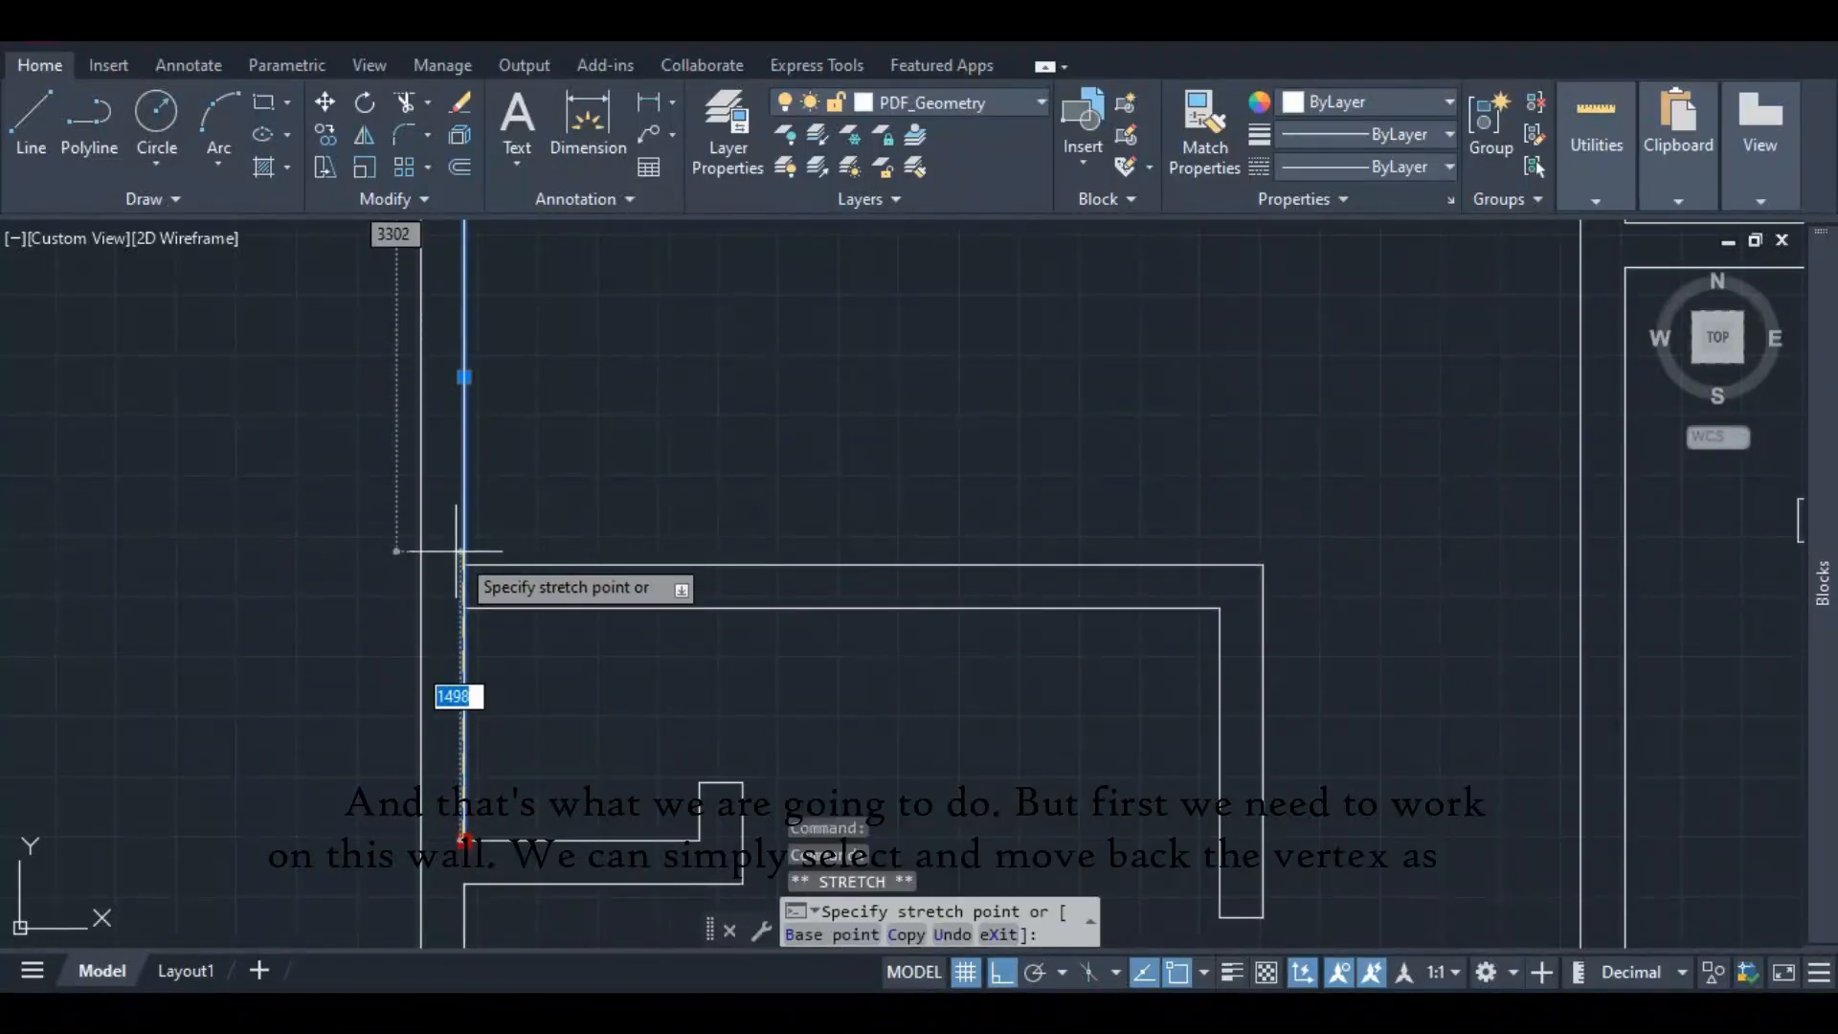
click(464, 565)
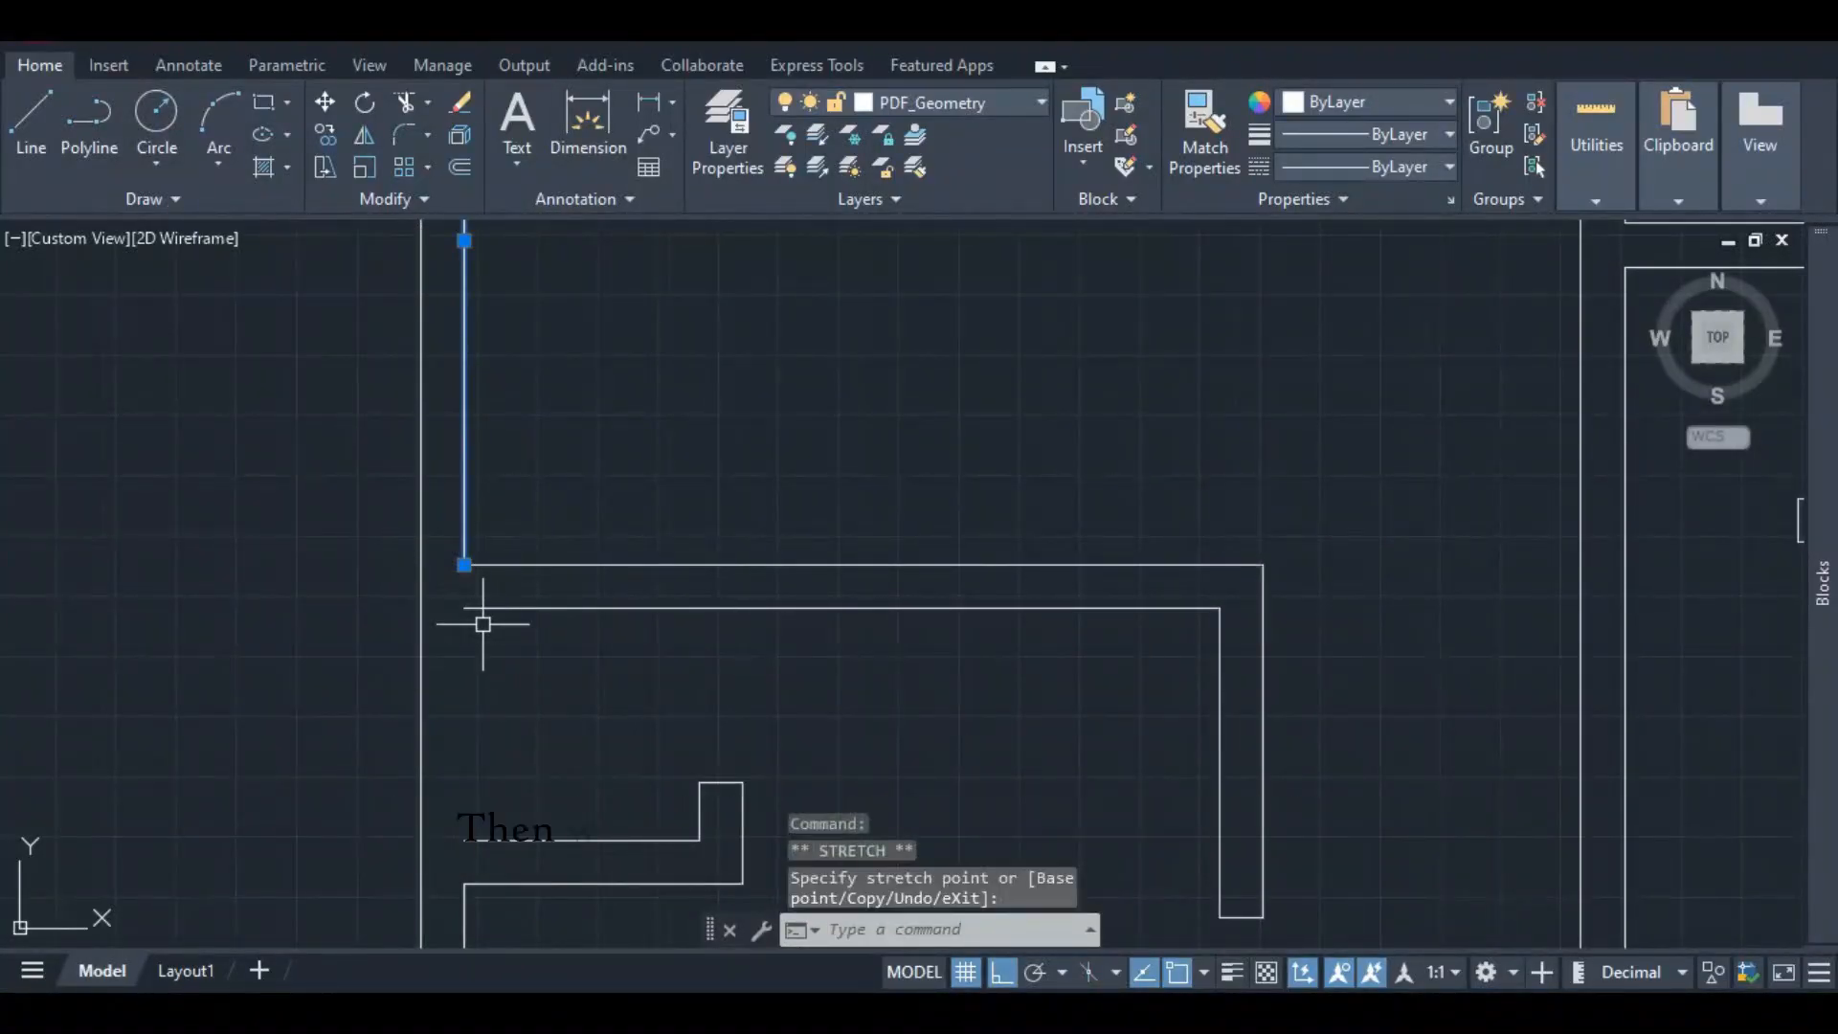
- Draw a vertical line along the left outer wall's inner face, joining bedroom 1's top wall to its T&B wall below
click(31, 119)
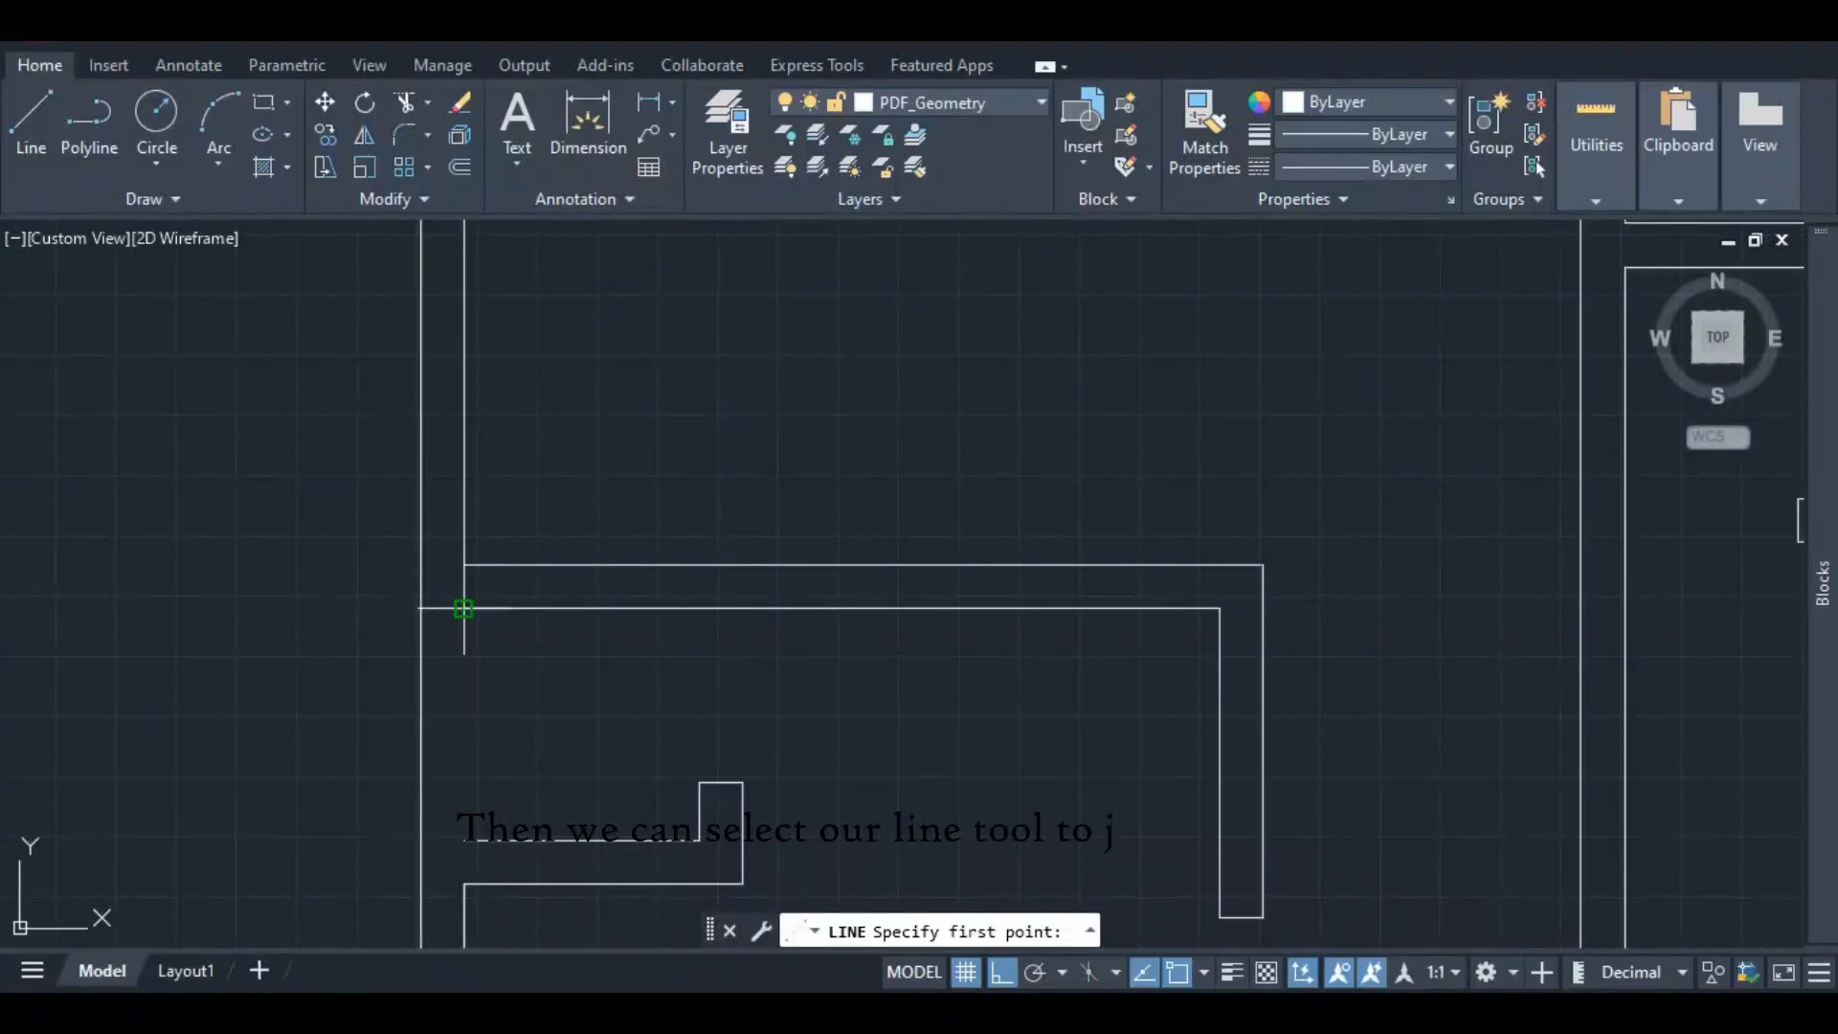
click(464, 840)
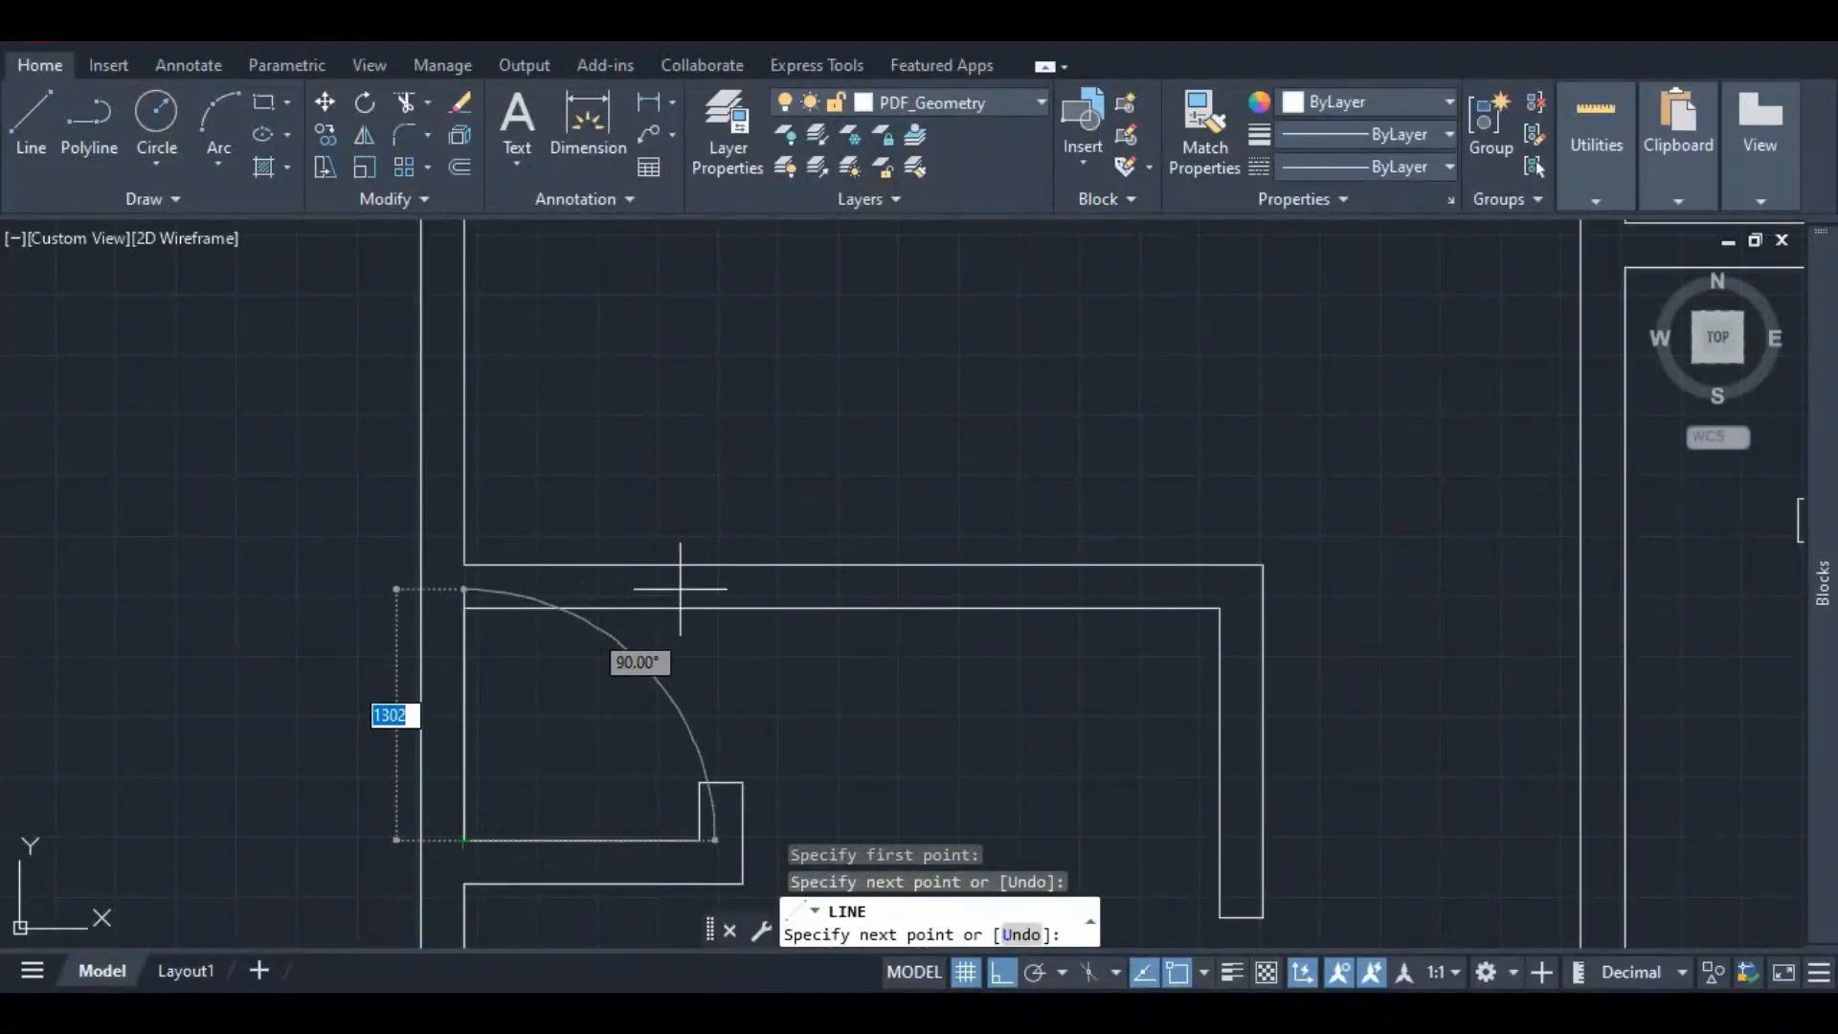
key(Escape)
scroll(526, 636, down, 3)
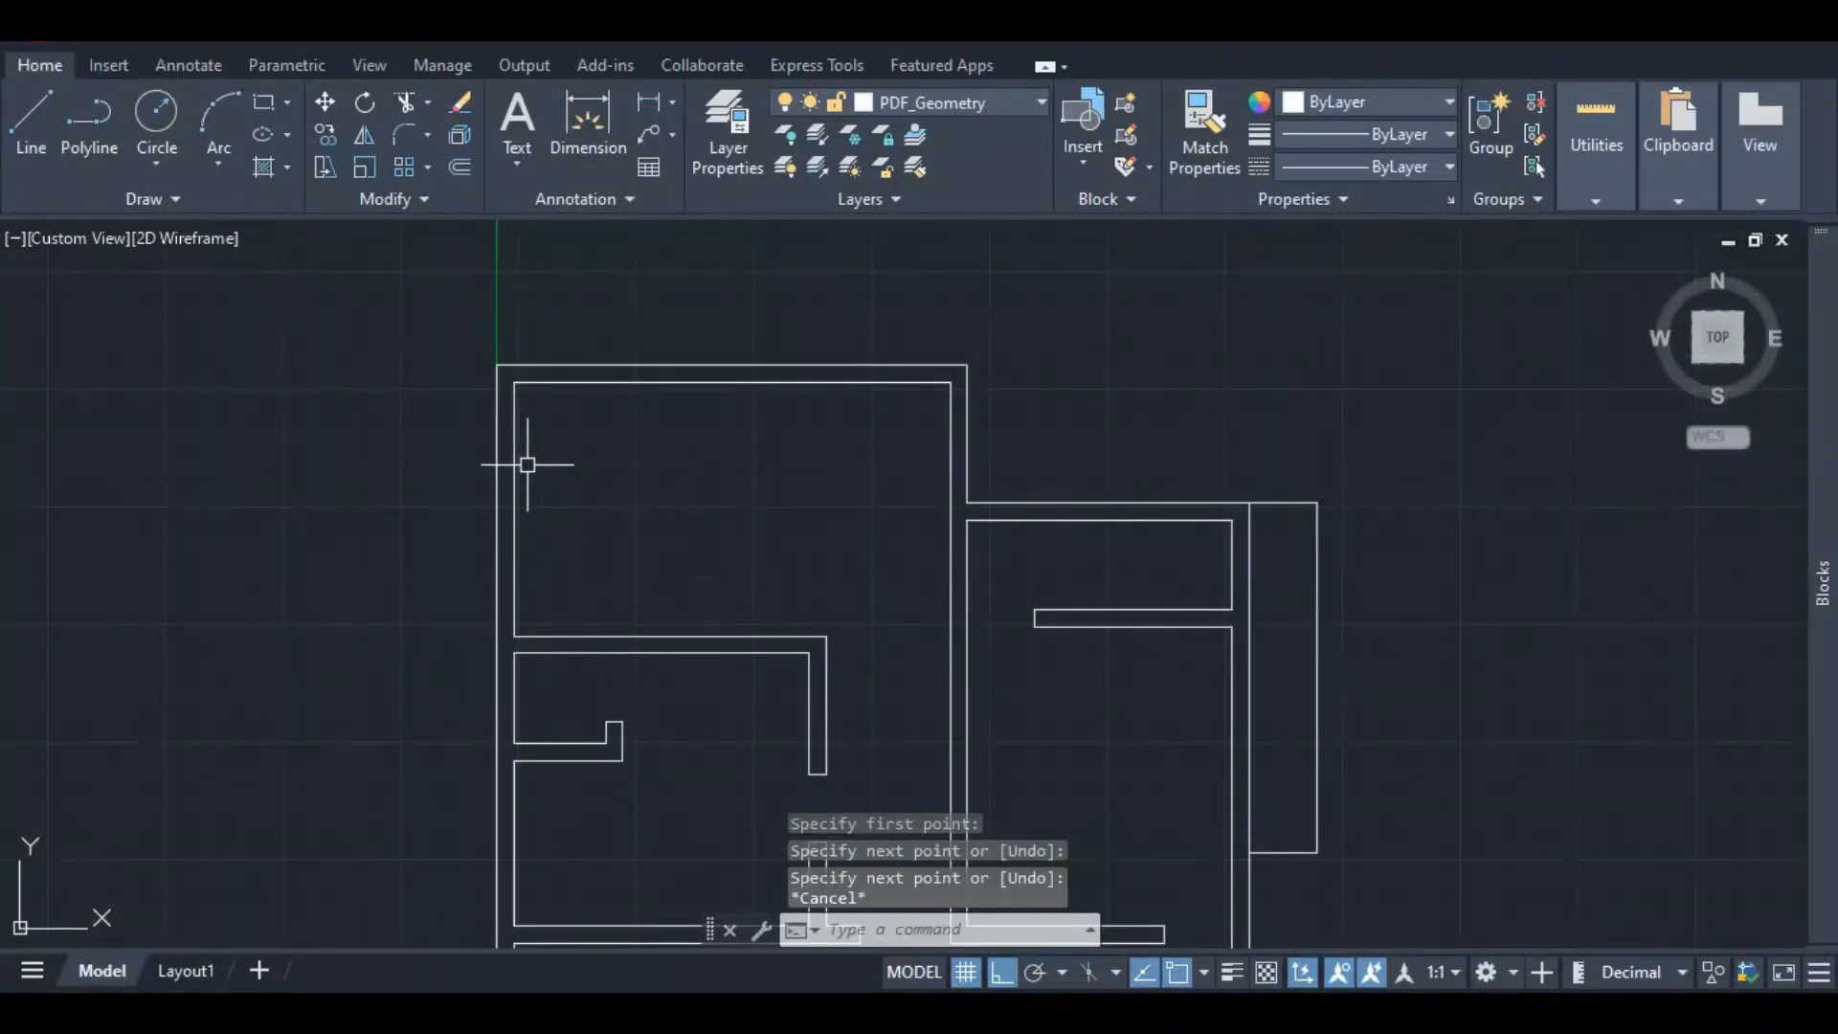
click(514, 435)
right_click(513, 435)
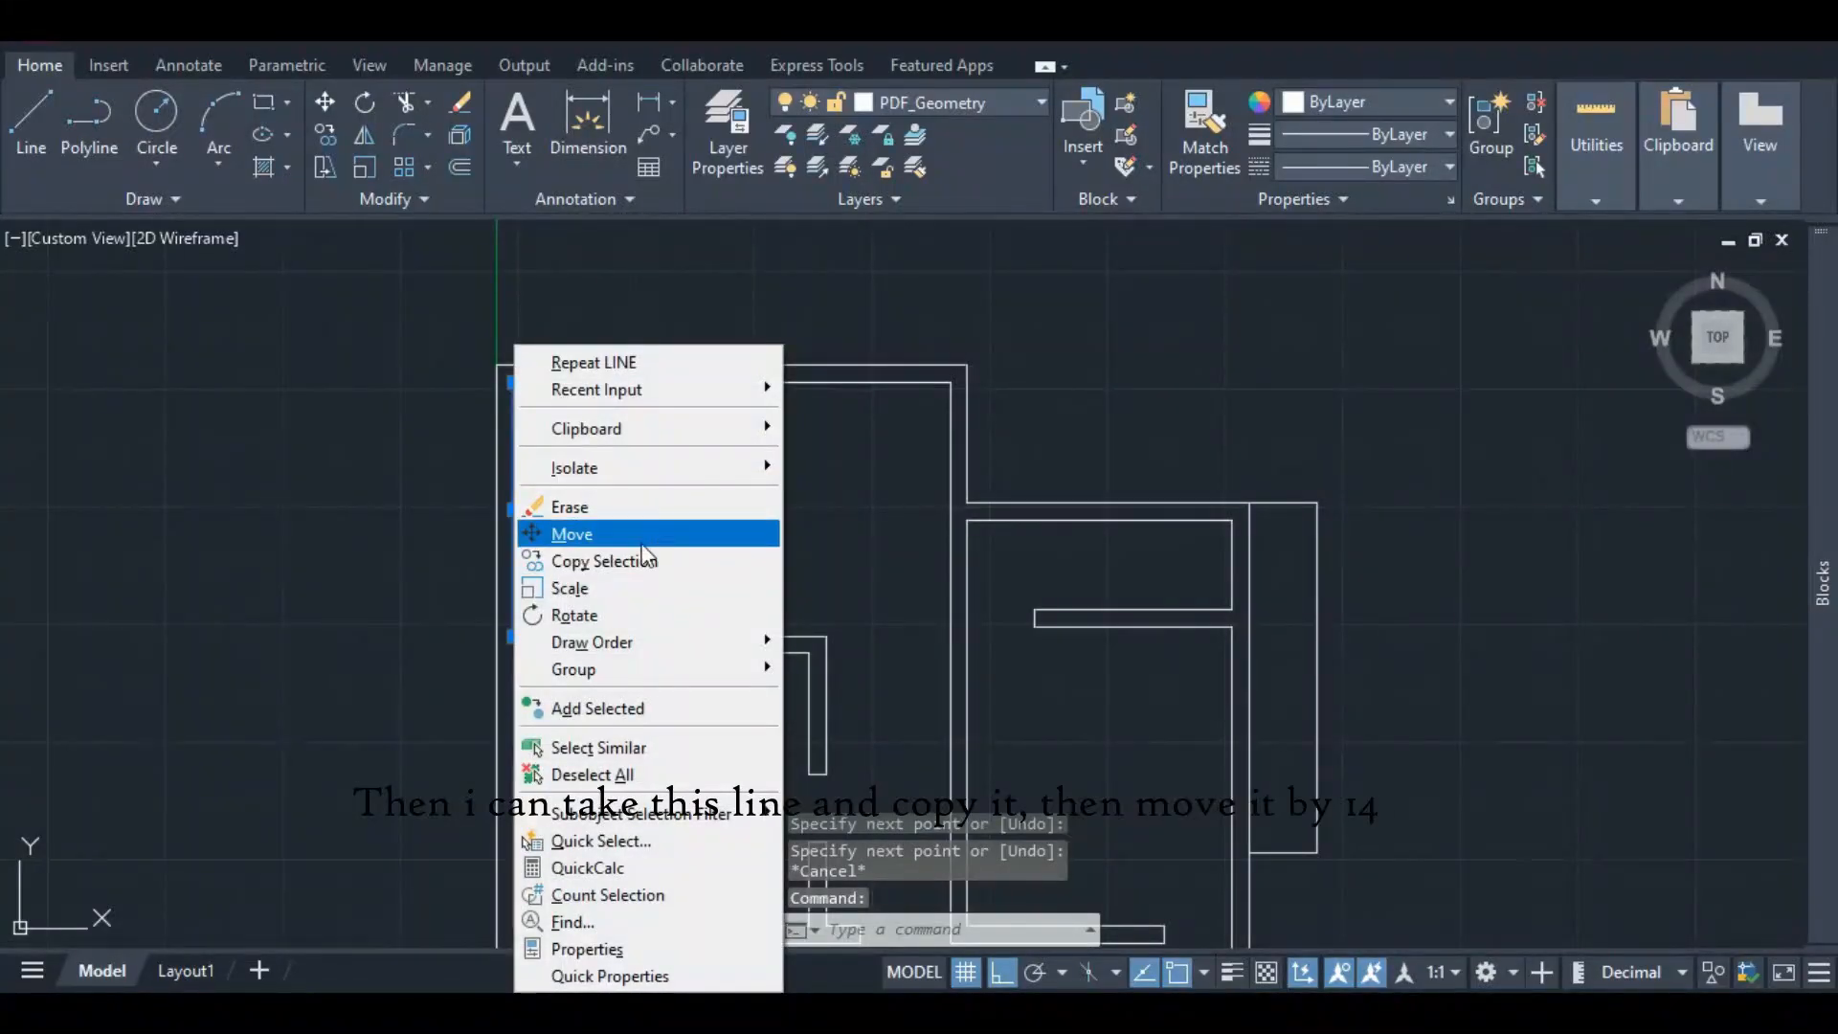
click(605, 561)
scroll(711, 493, down, 4)
scroll(404, 842, up, 10)
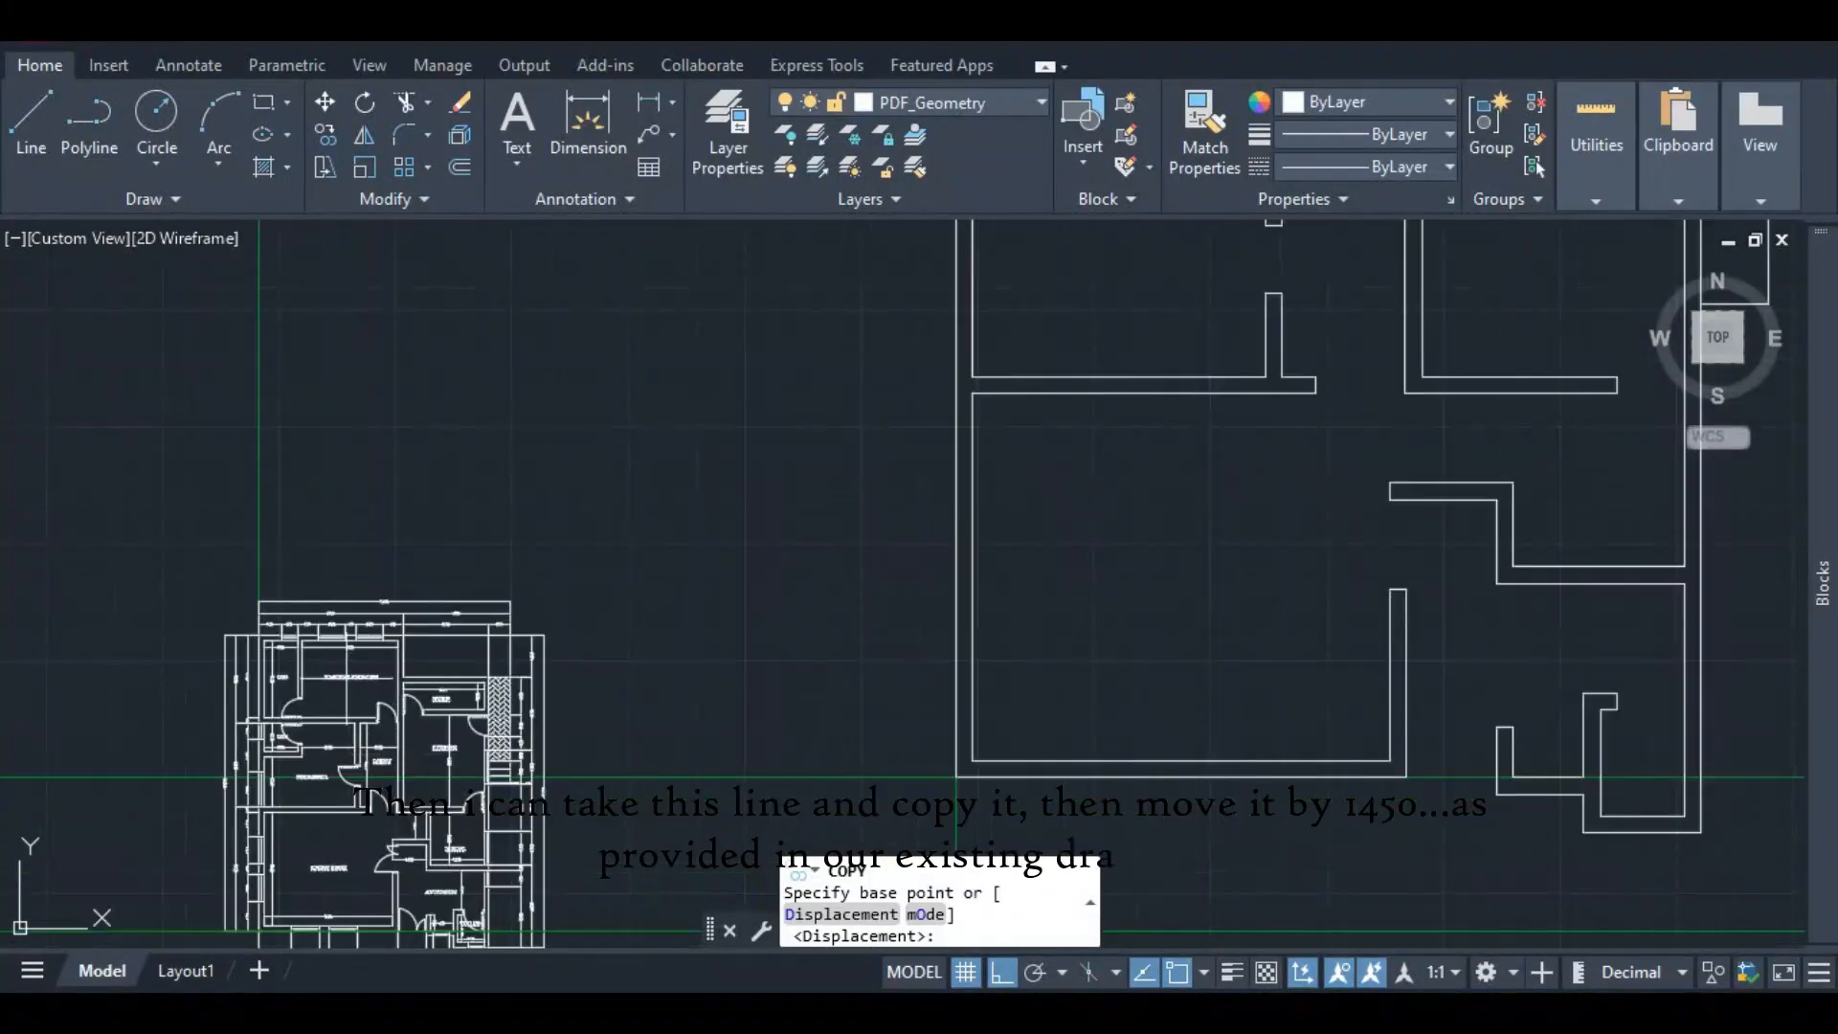
scroll(60, 688, up, 1)
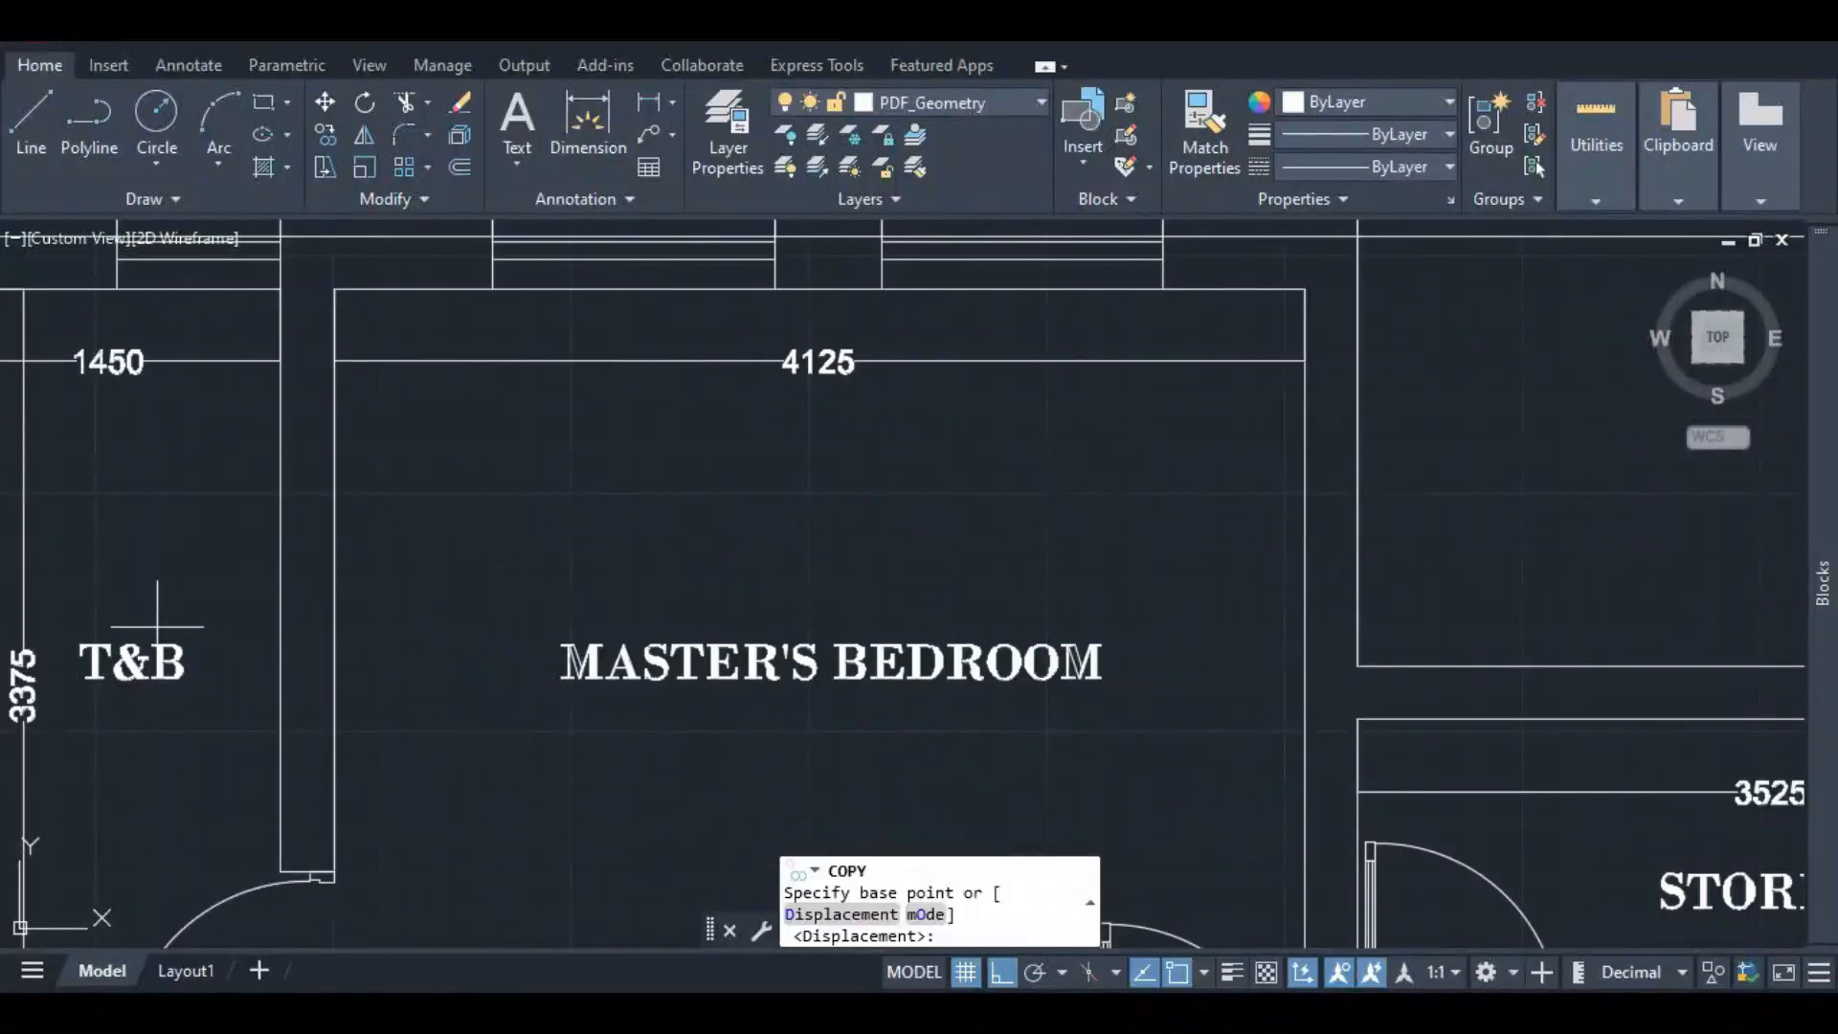
scroll(158, 626, down, 7)
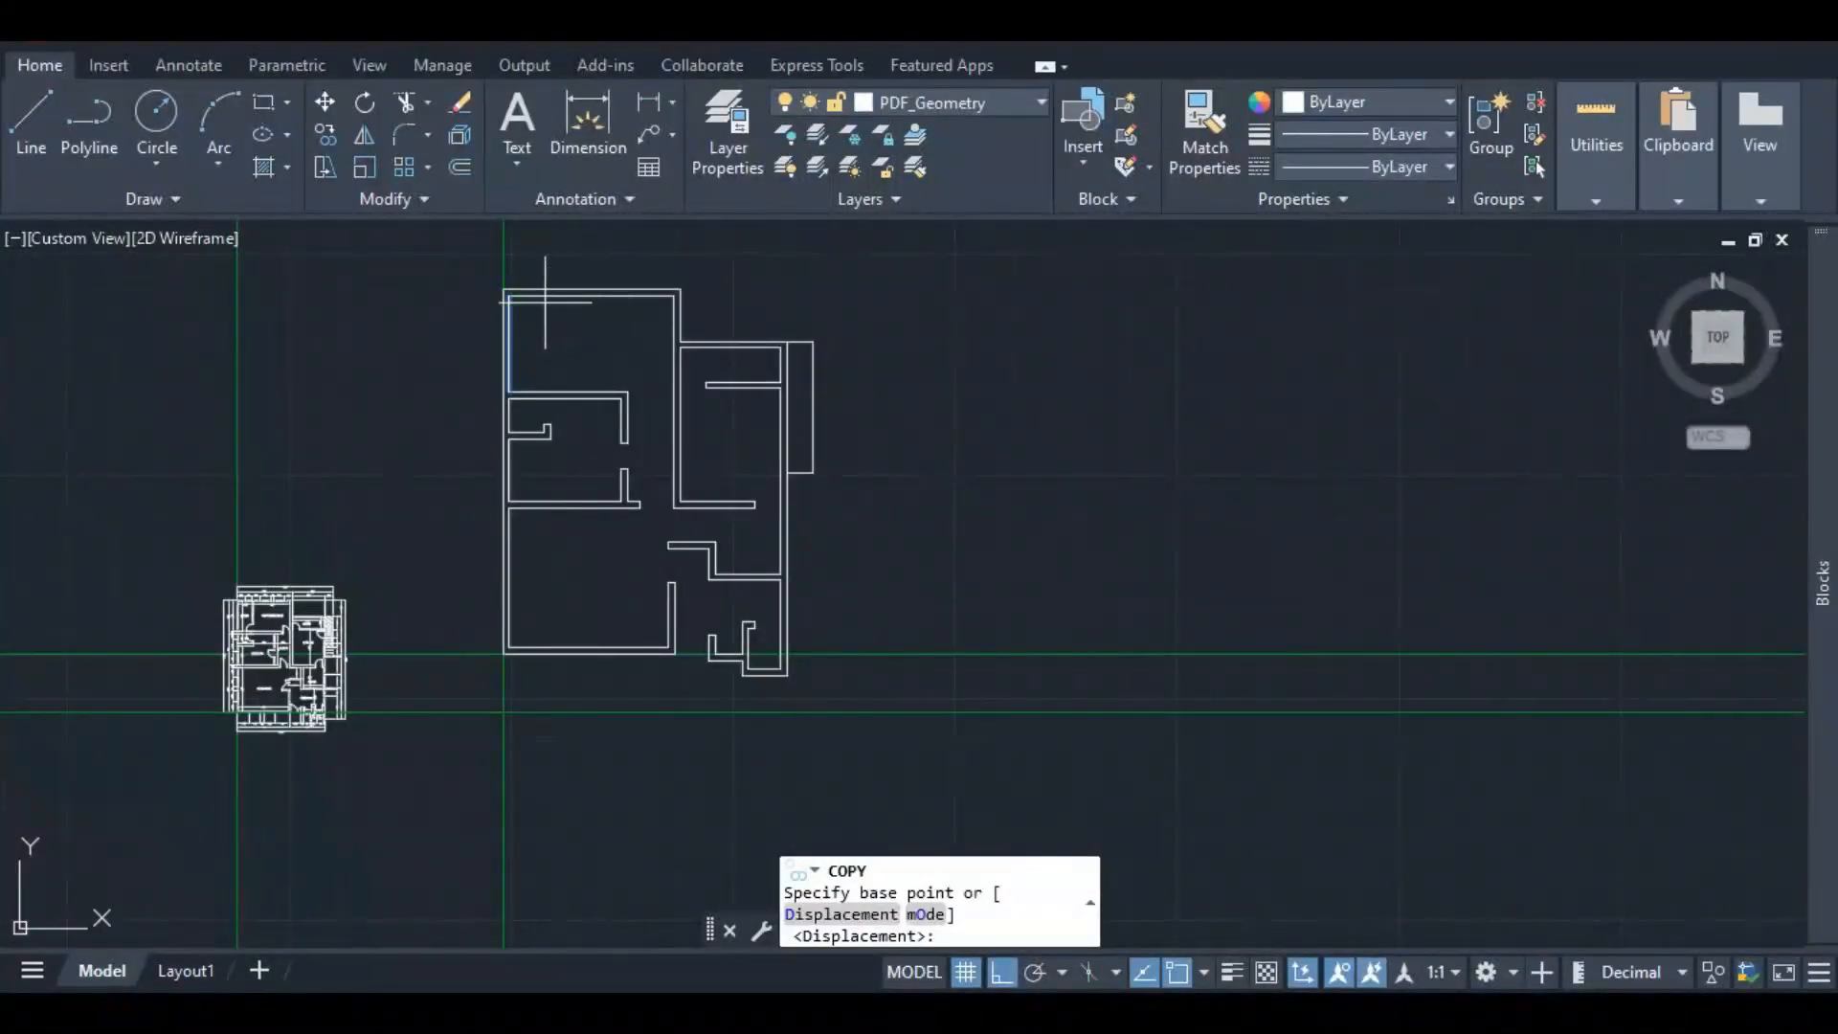
scroll(545, 302, up, 4)
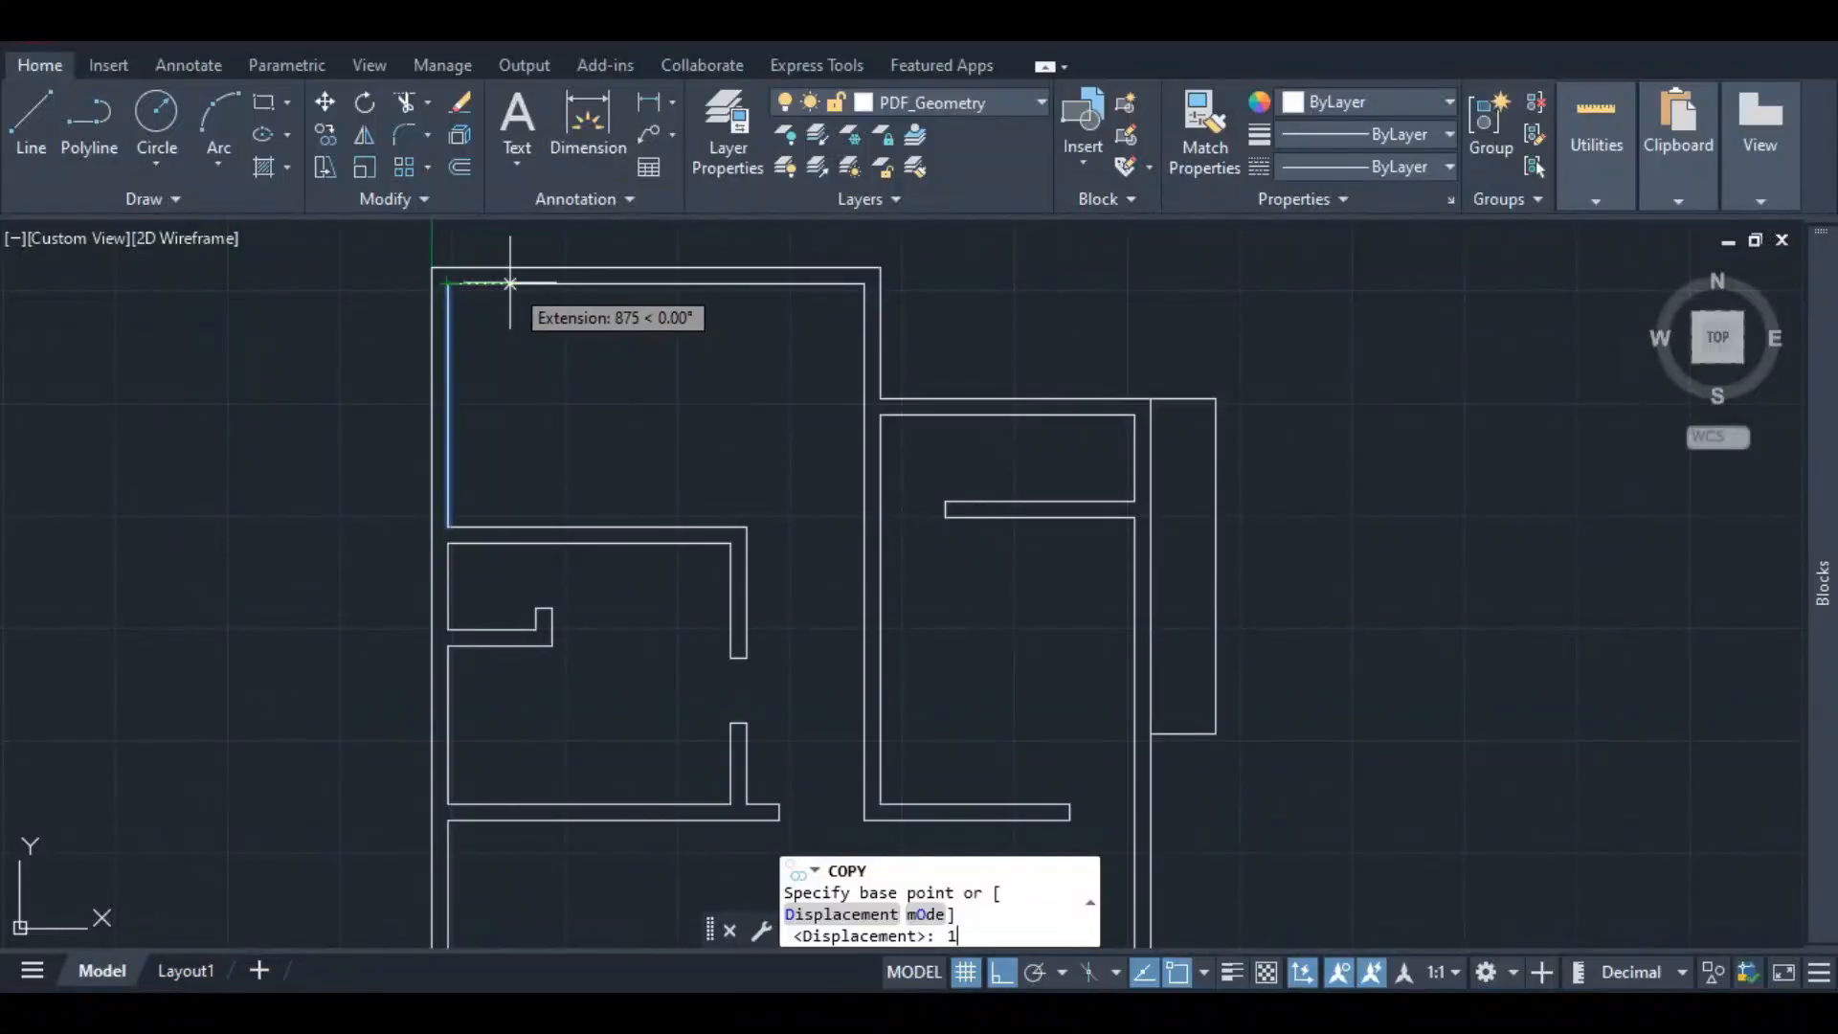
text(0)
key(Return)
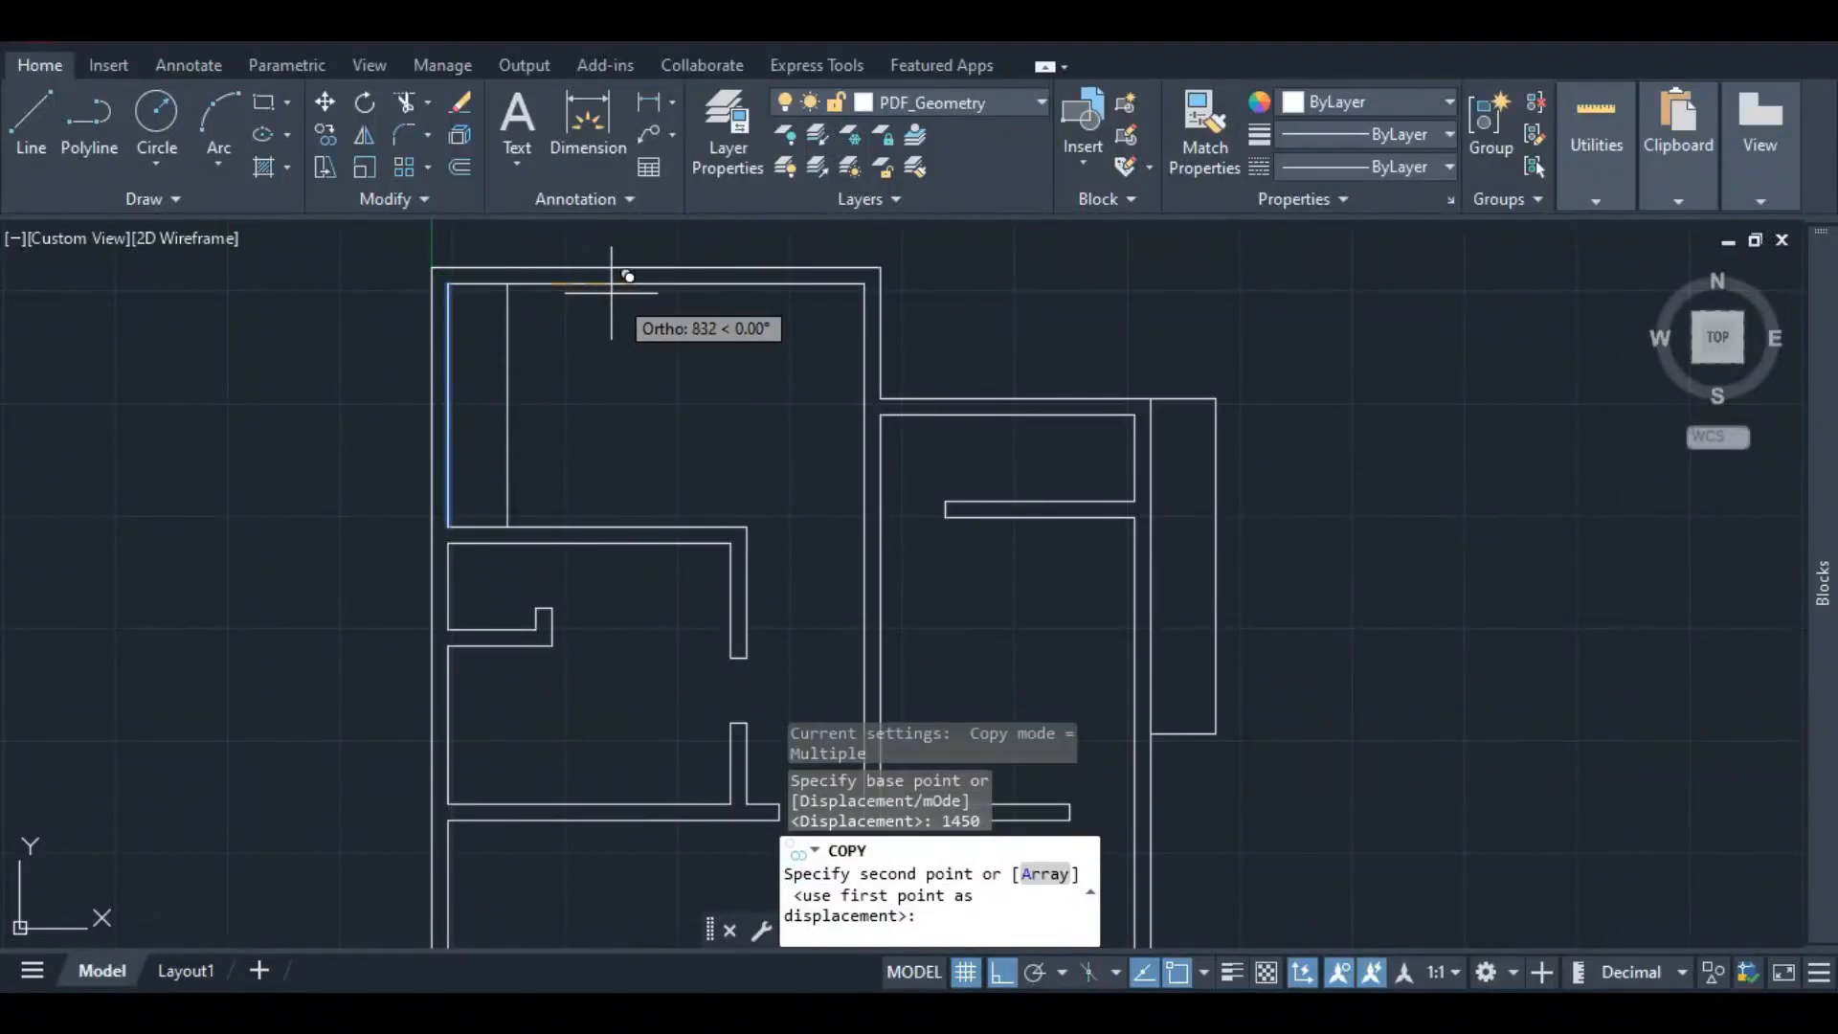
key(Escape)
- Copy the master's bedroom's left inner wall line 1450 to the right from its upper endpoint to form the T&B partition's first face
click(449, 301)
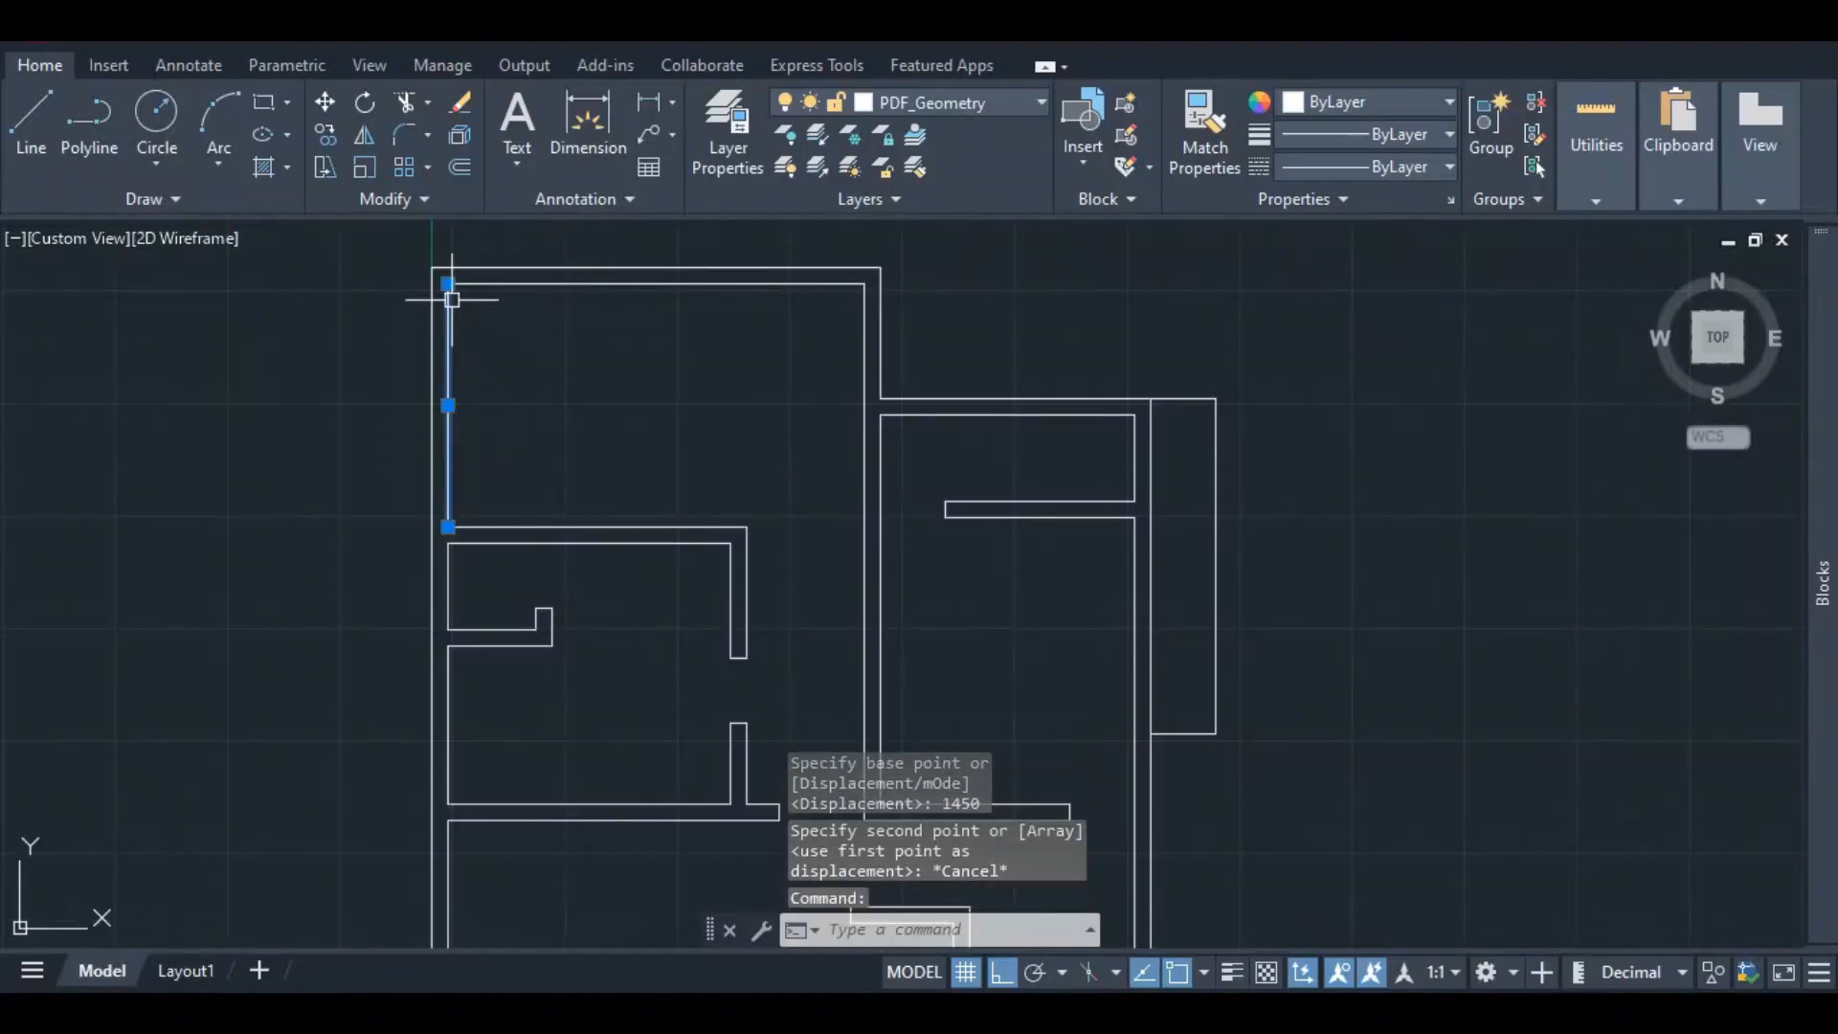
right_click(449, 301)
click(596, 517)
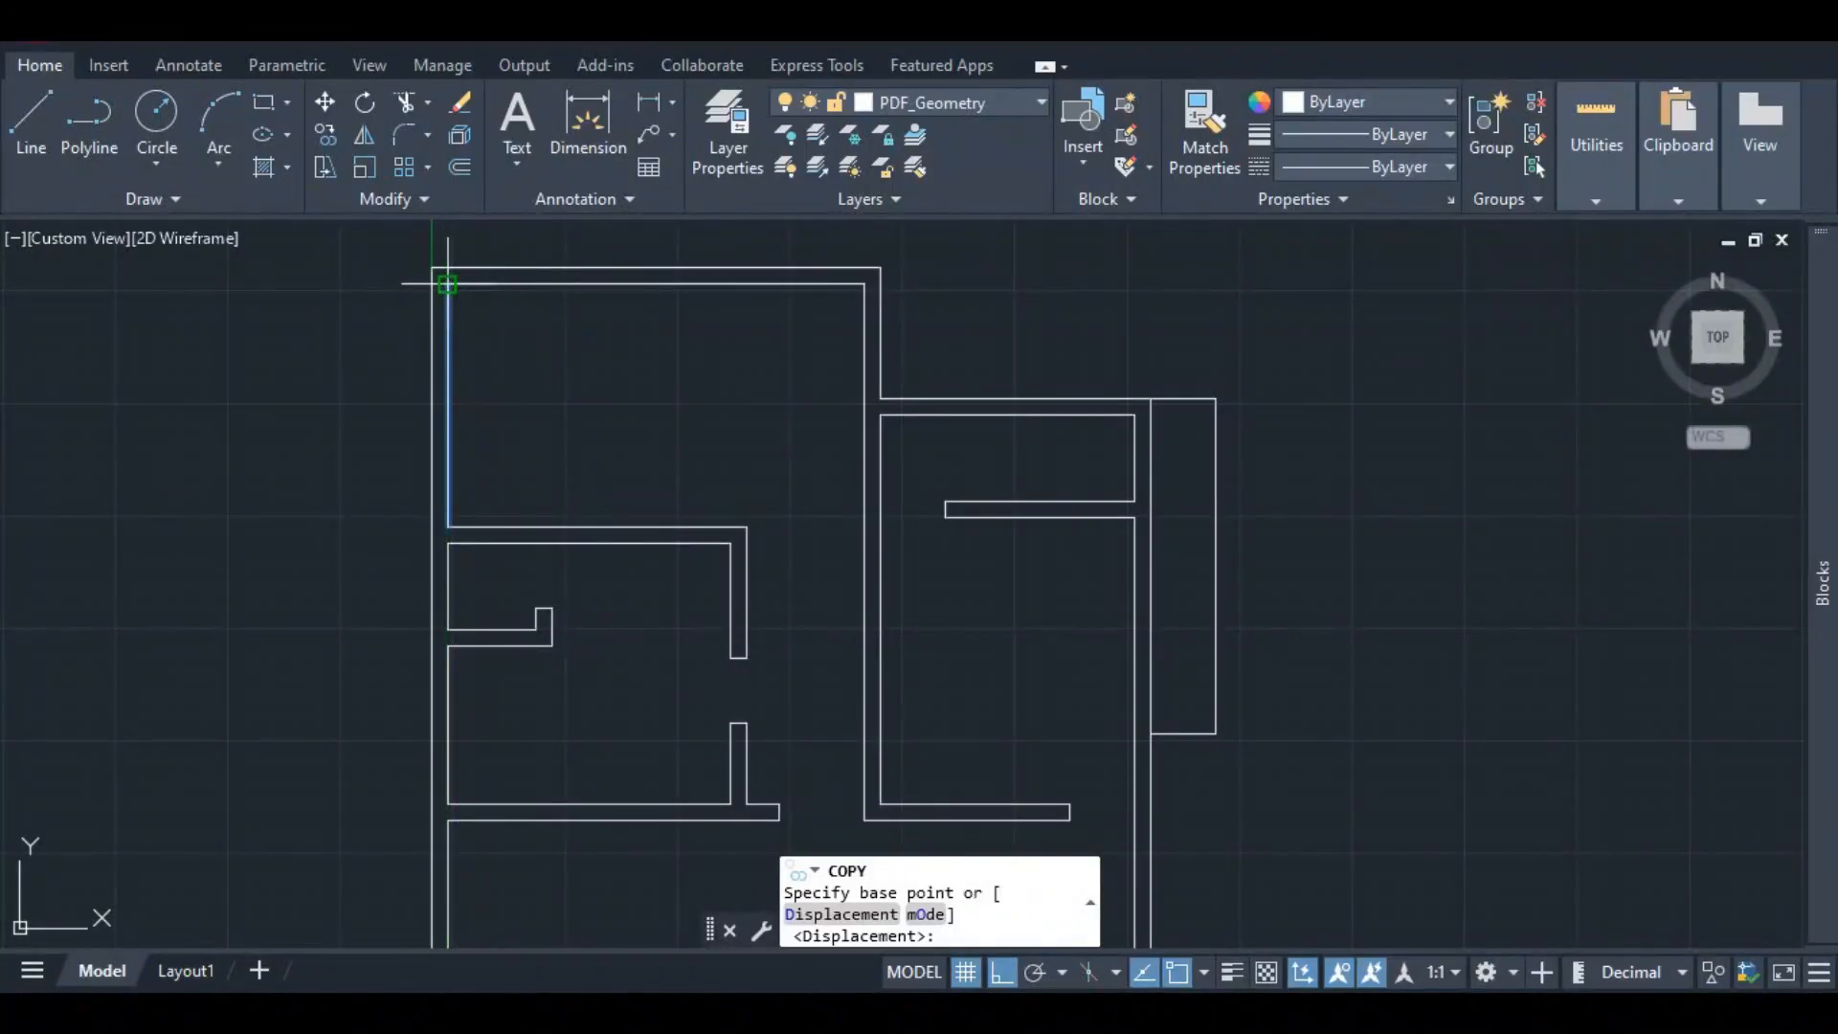
scroll(447, 285, up, 6)
click(424, 284)
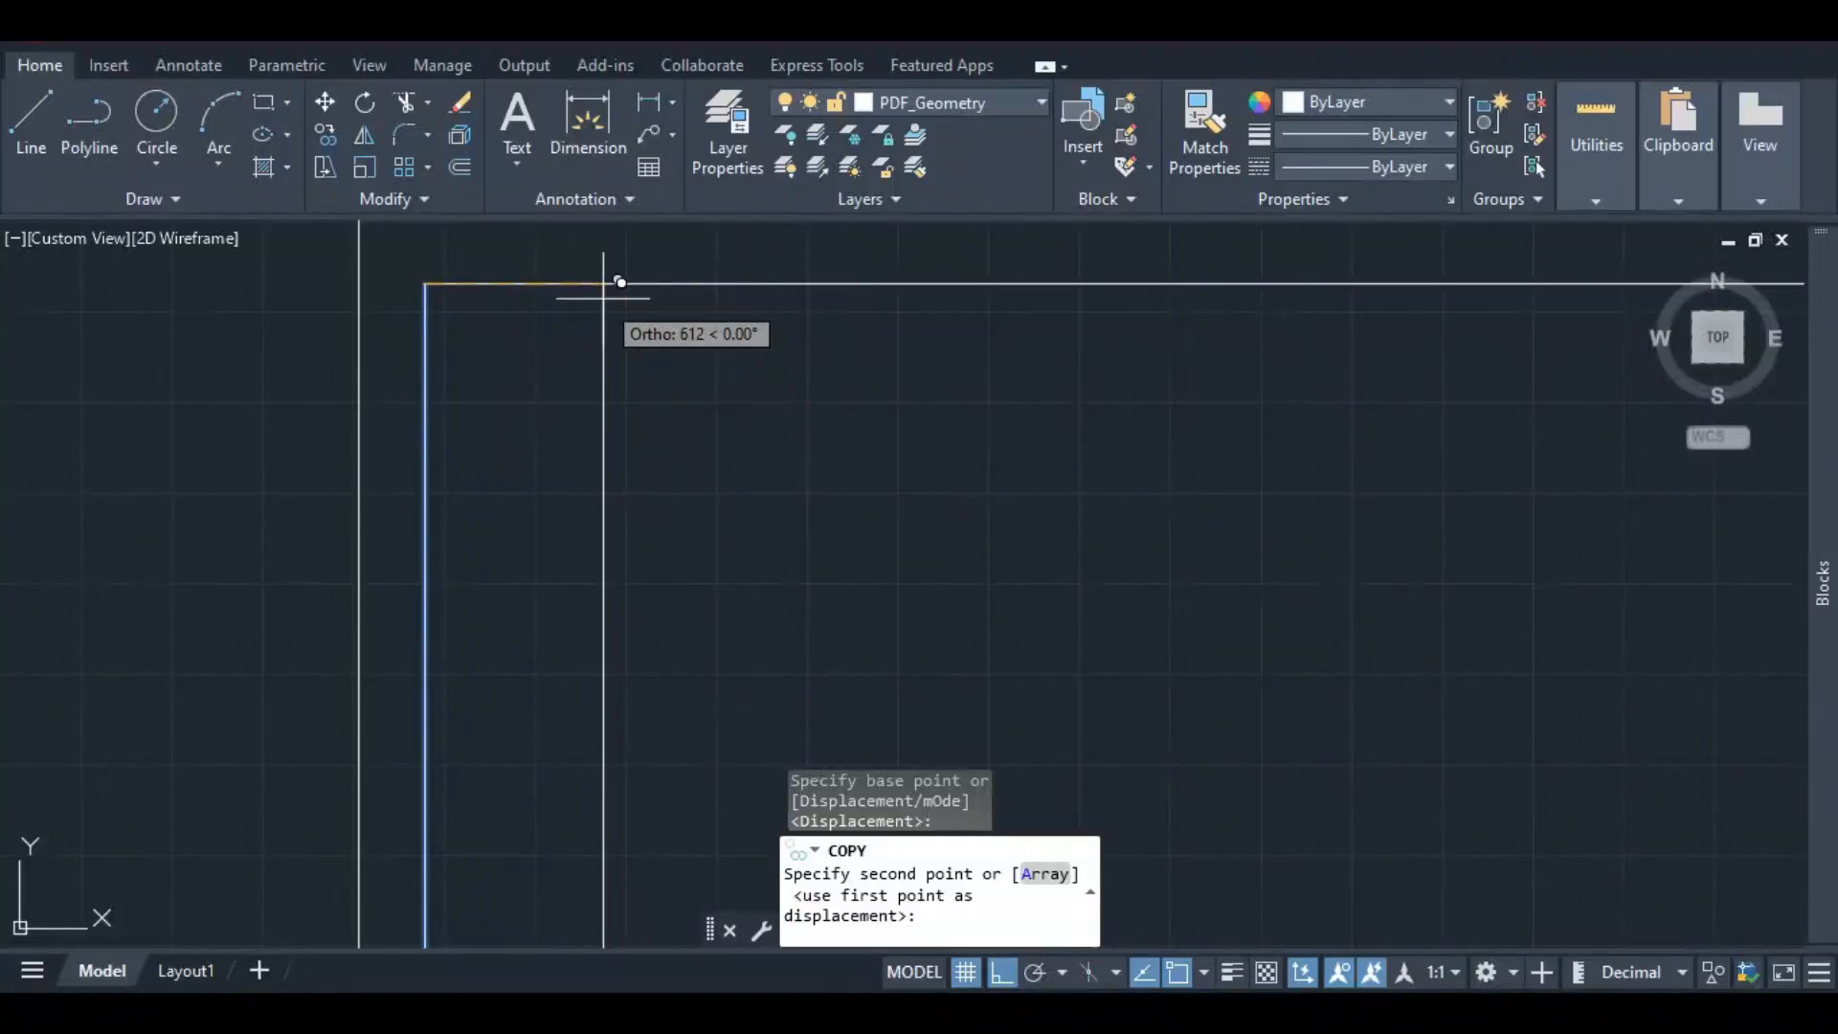
text(1450)
key(Return)
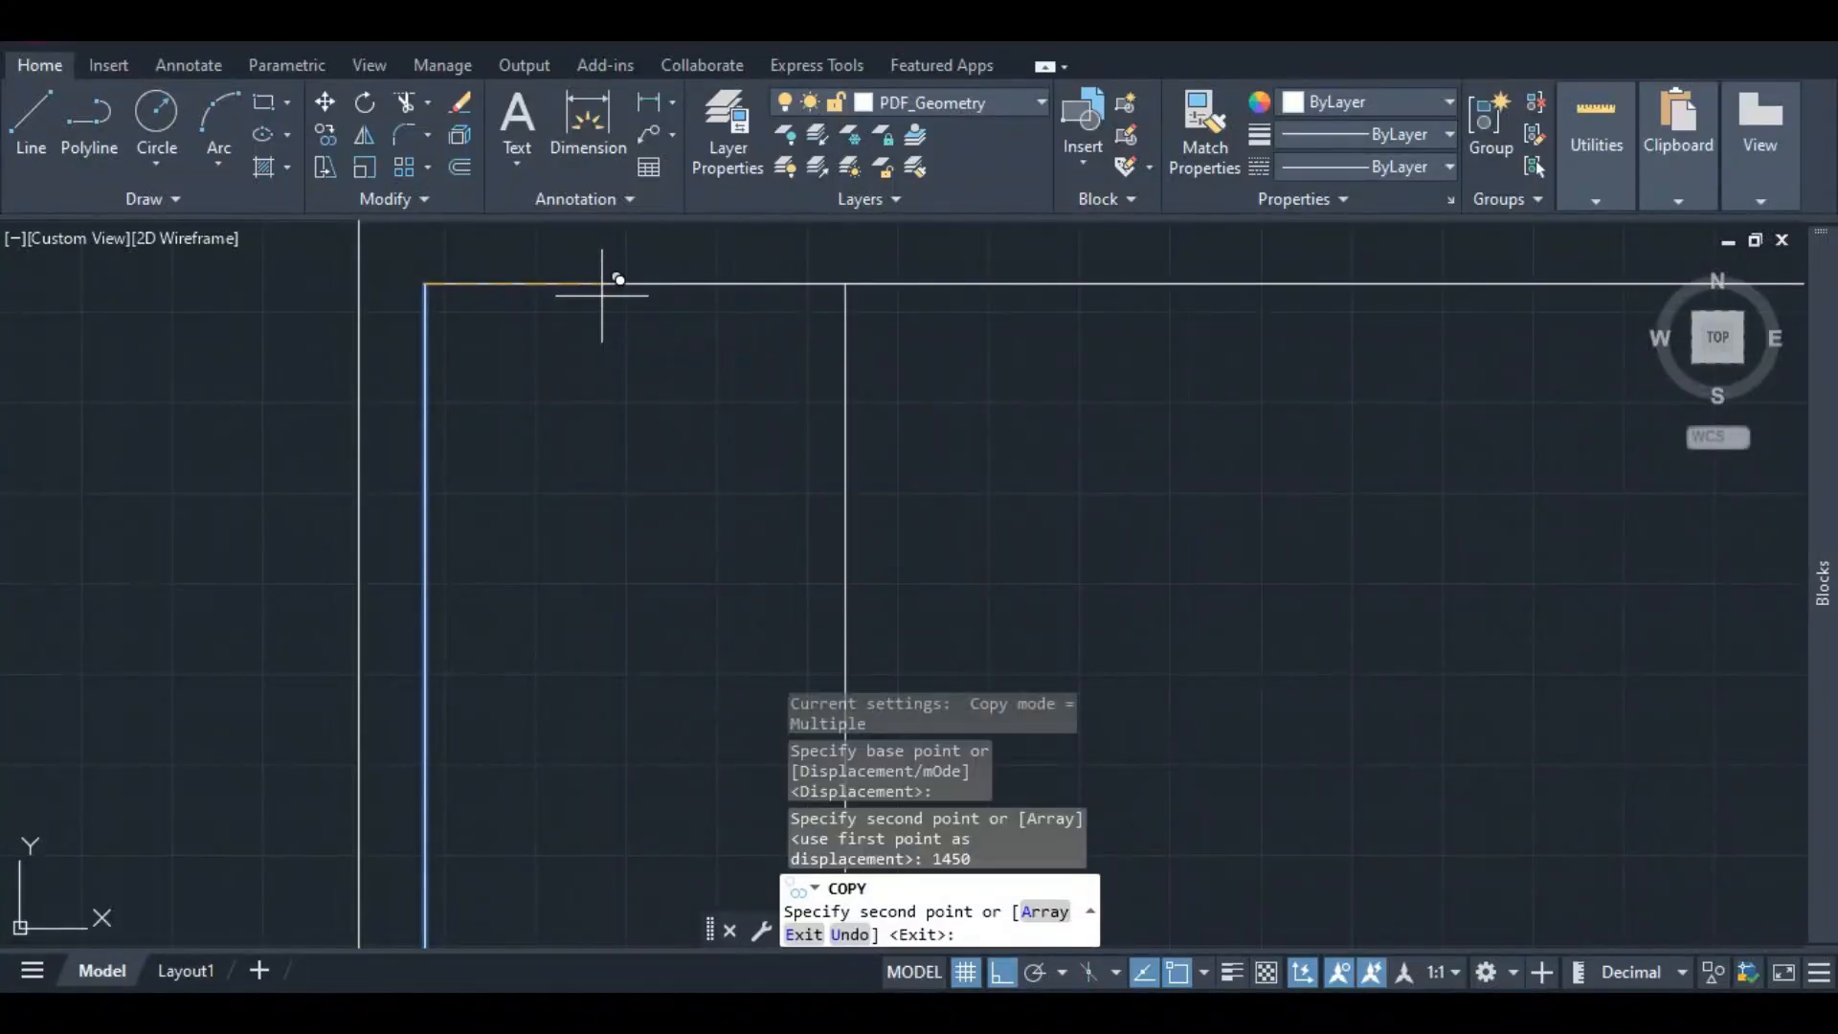
scroll(616, 279, down, 4)
key(Escape)
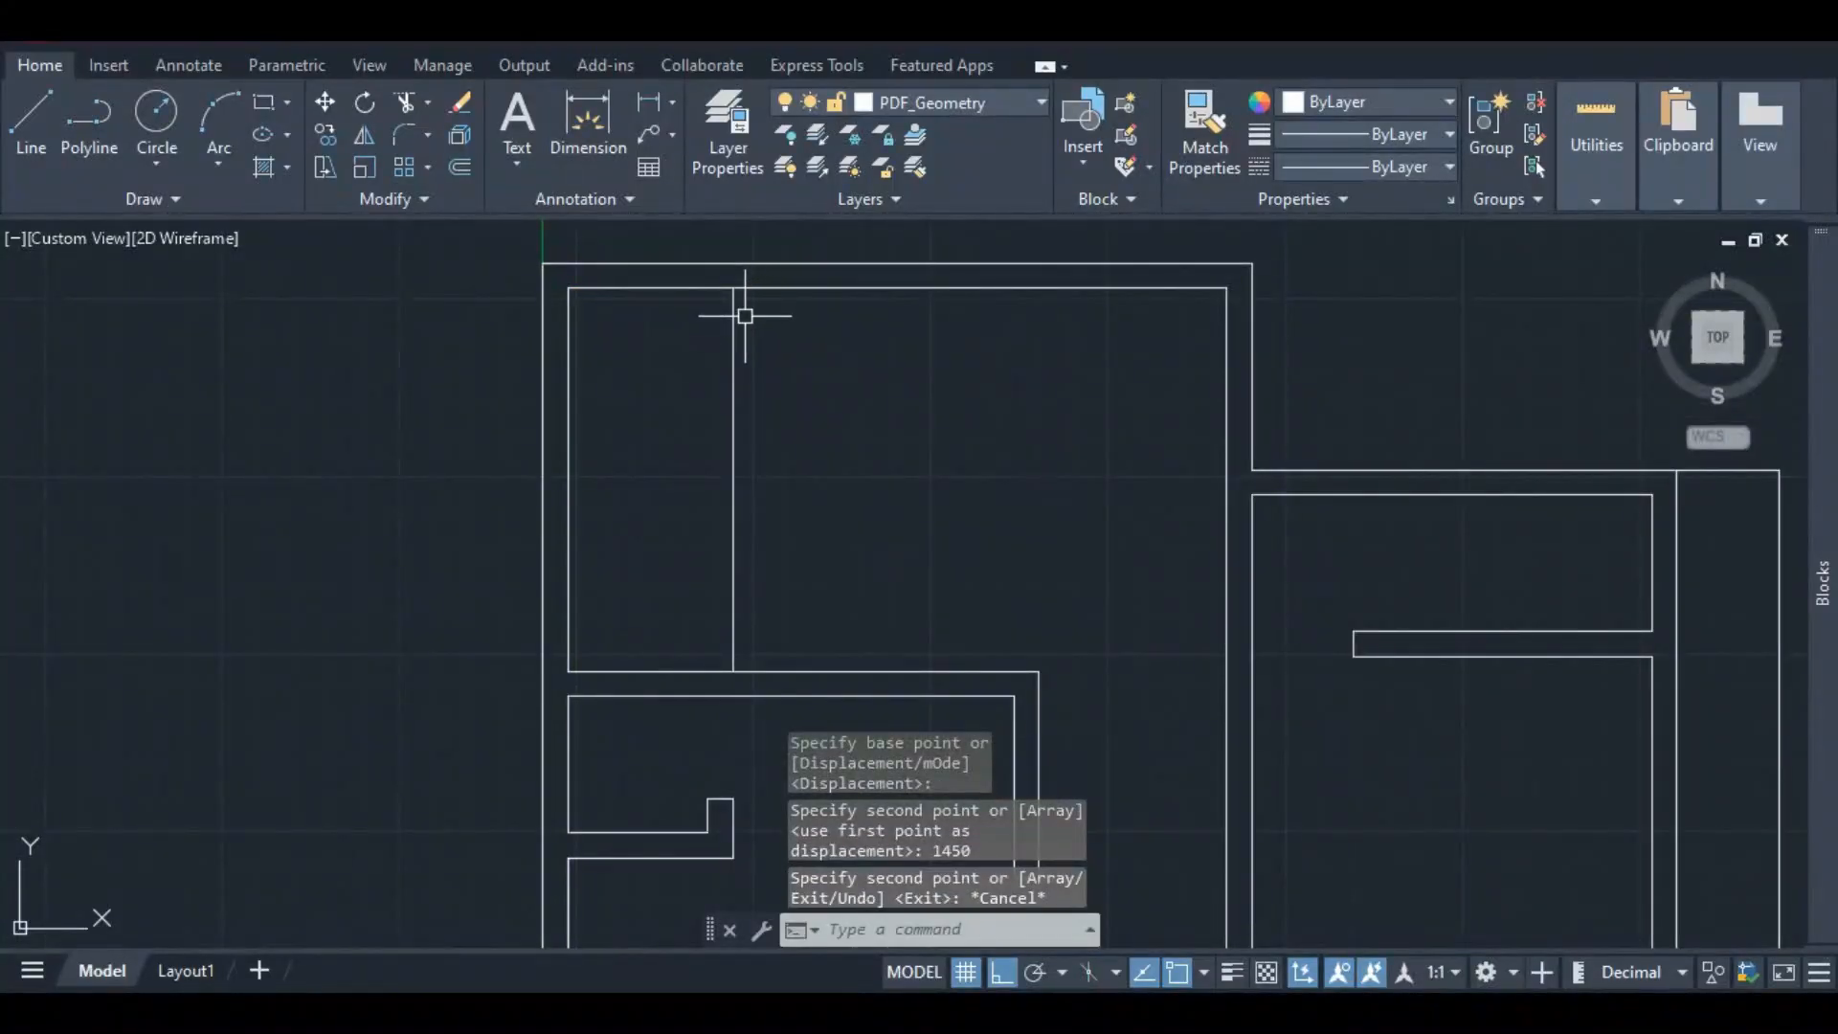
- Copy the new T&B partition line 225 to the right to form the wall's other face
click(741, 315)
right_click(745, 322)
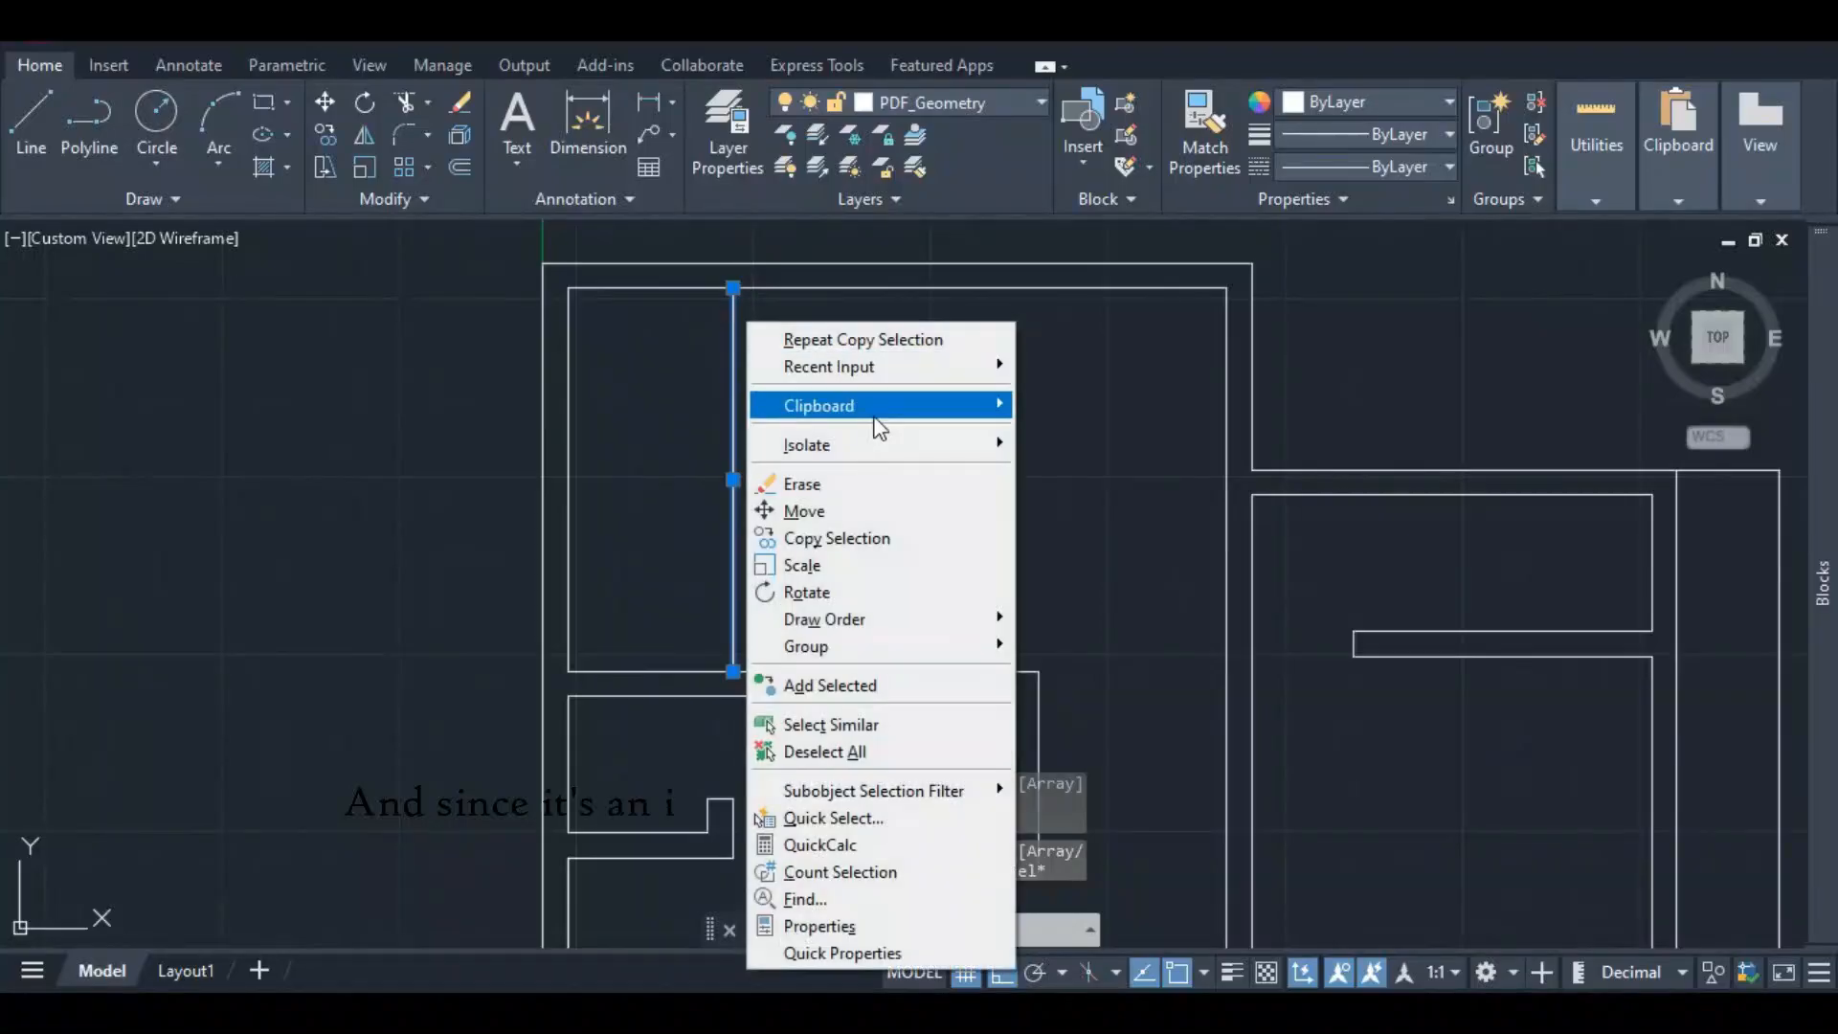
click(854, 538)
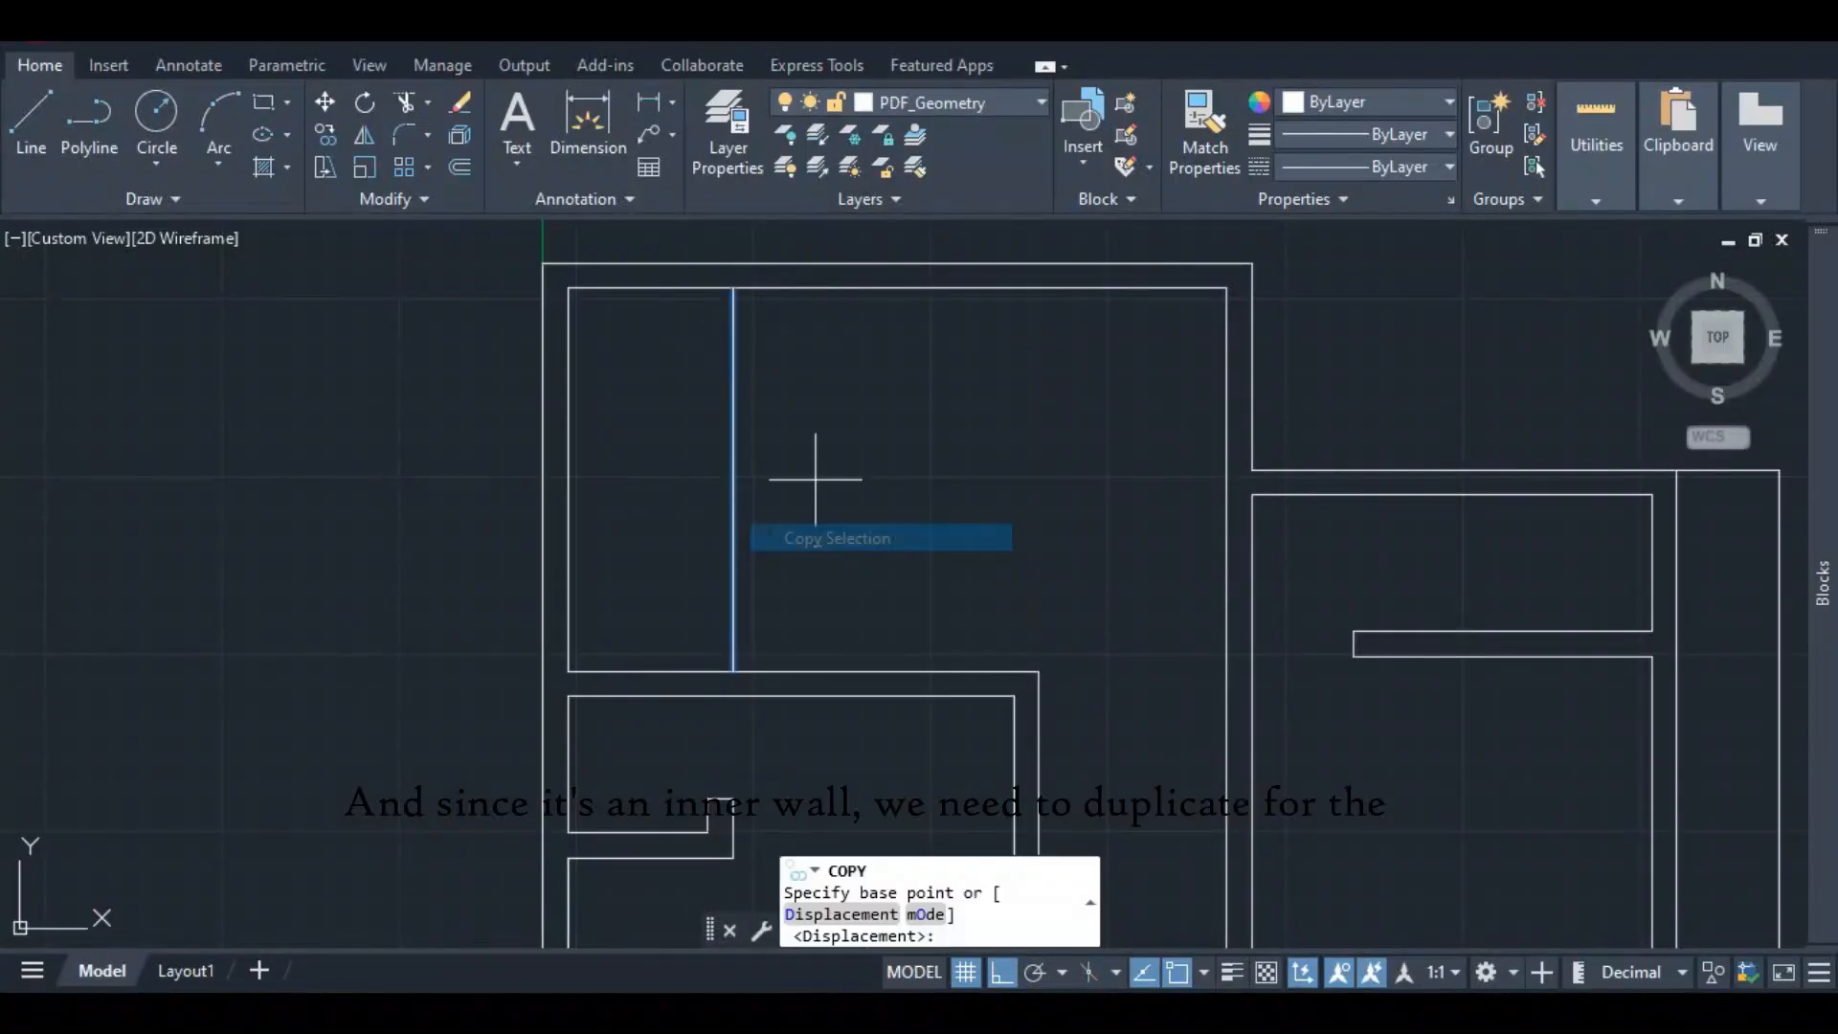
click(733, 287)
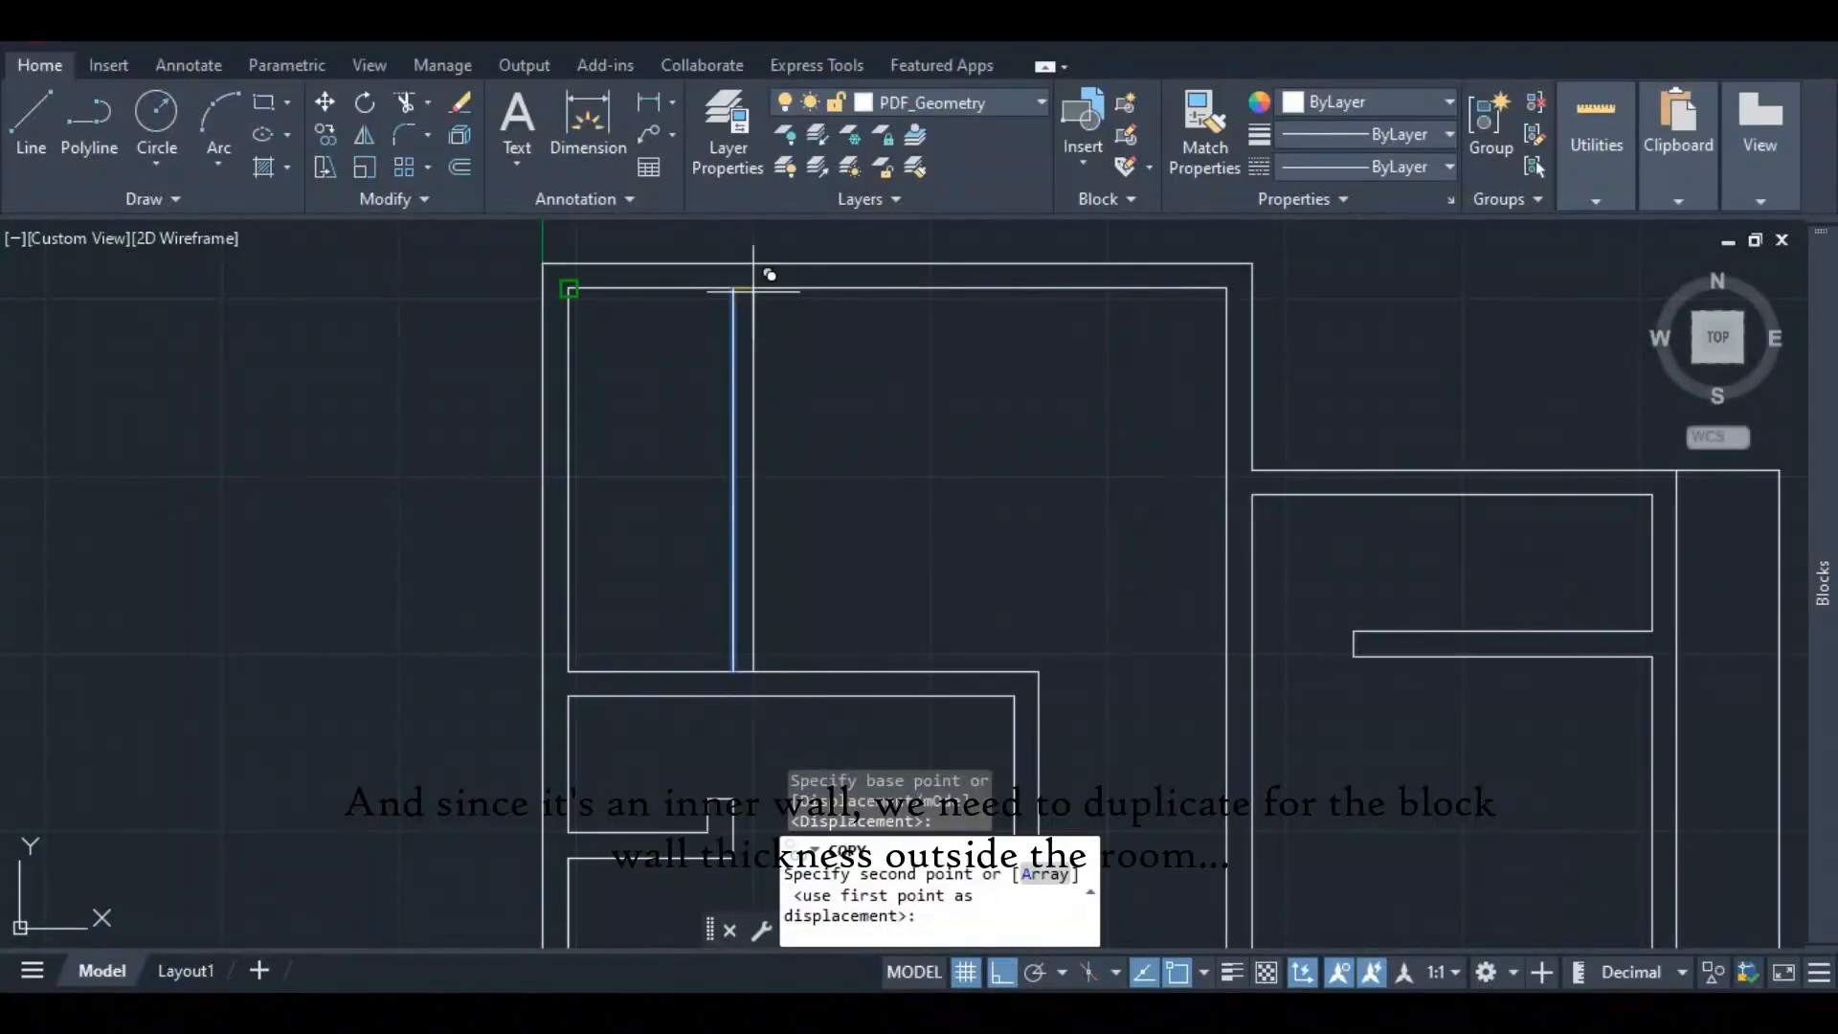
text(225)
key(Return)
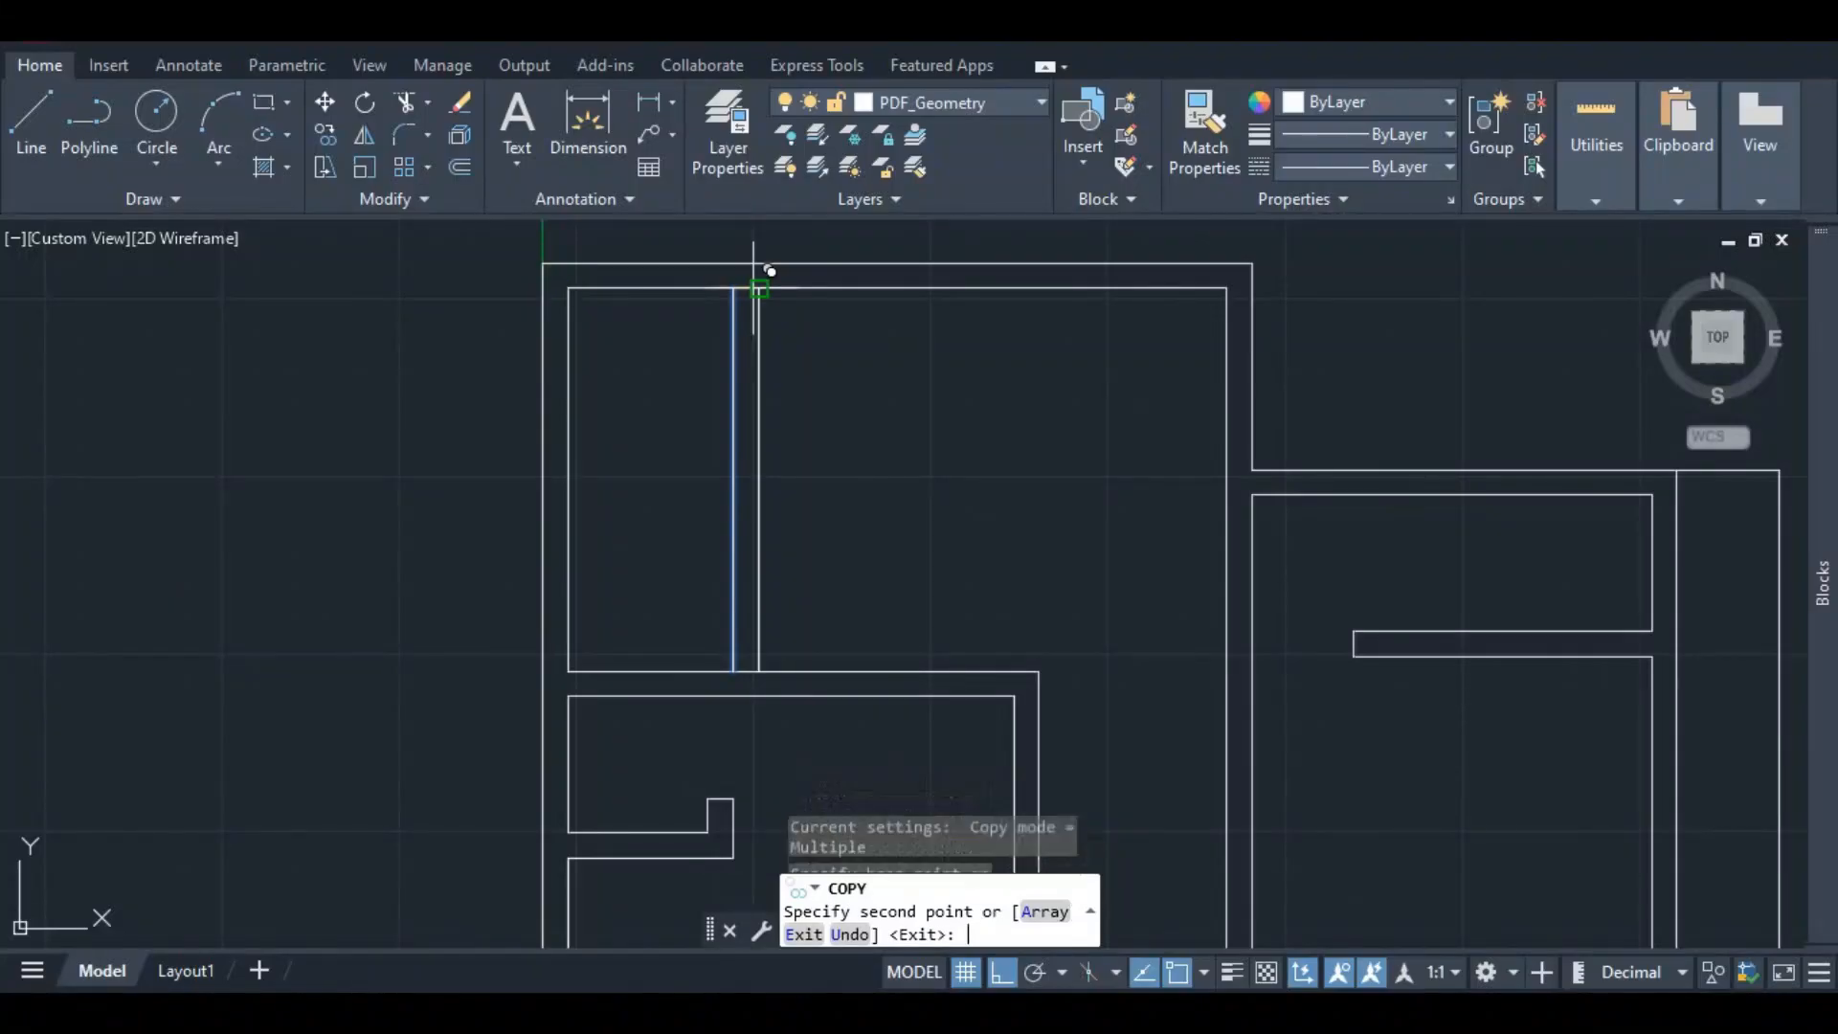
key(Escape)
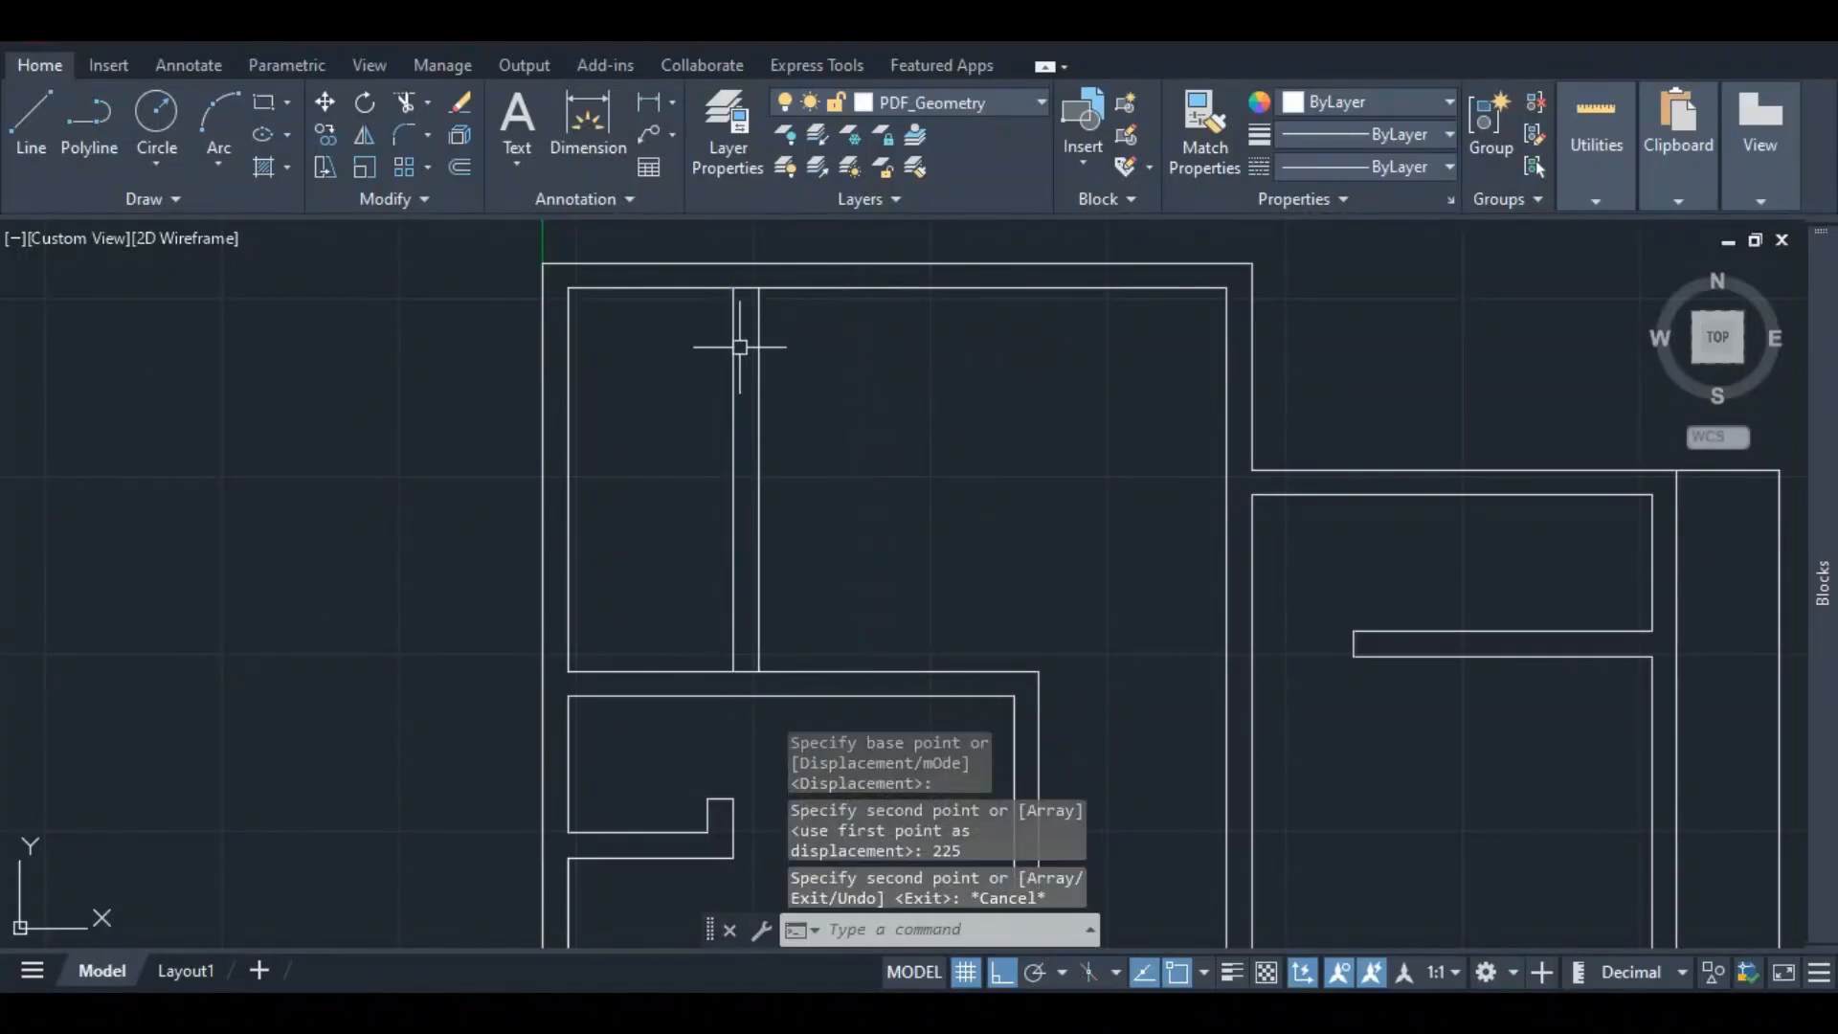
- Stretch the lower end of the T&B partition's left line up by 900 for the door opening and check it against the reference plan
click(733, 643)
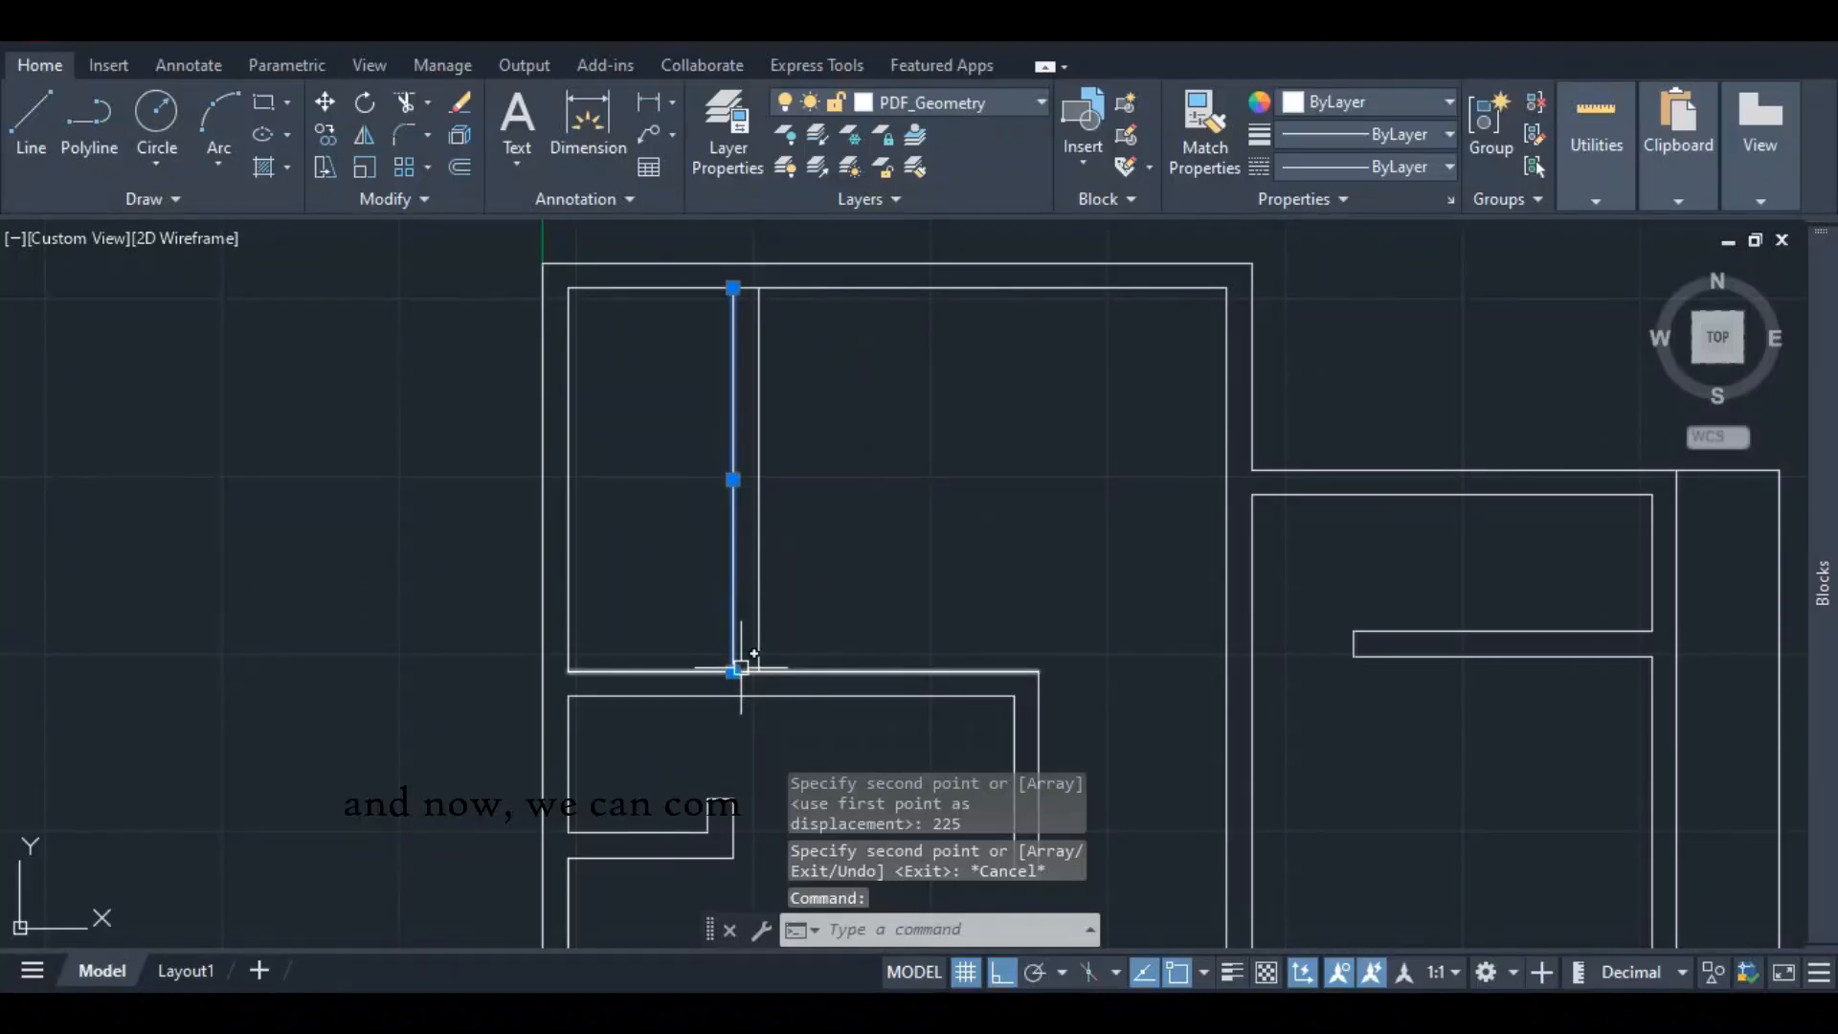
click(733, 671)
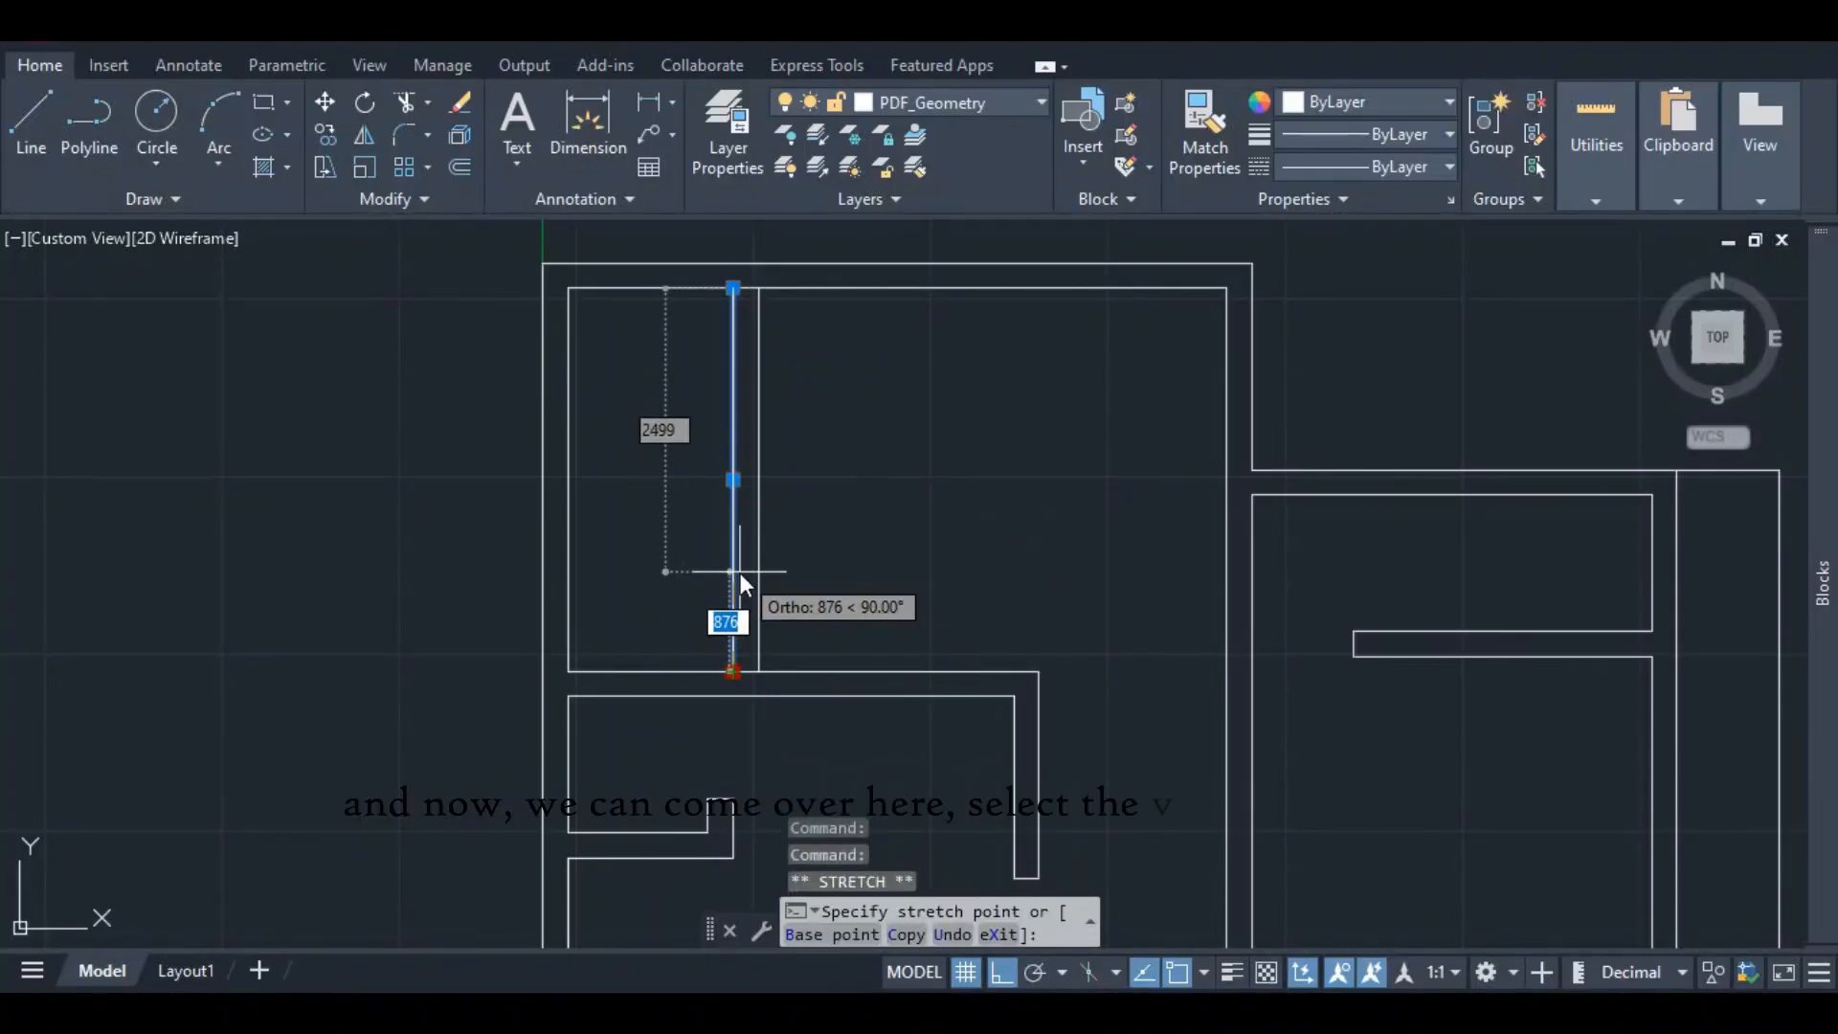
text(900)
key(Return)
scroll(804, 546, down, 8)
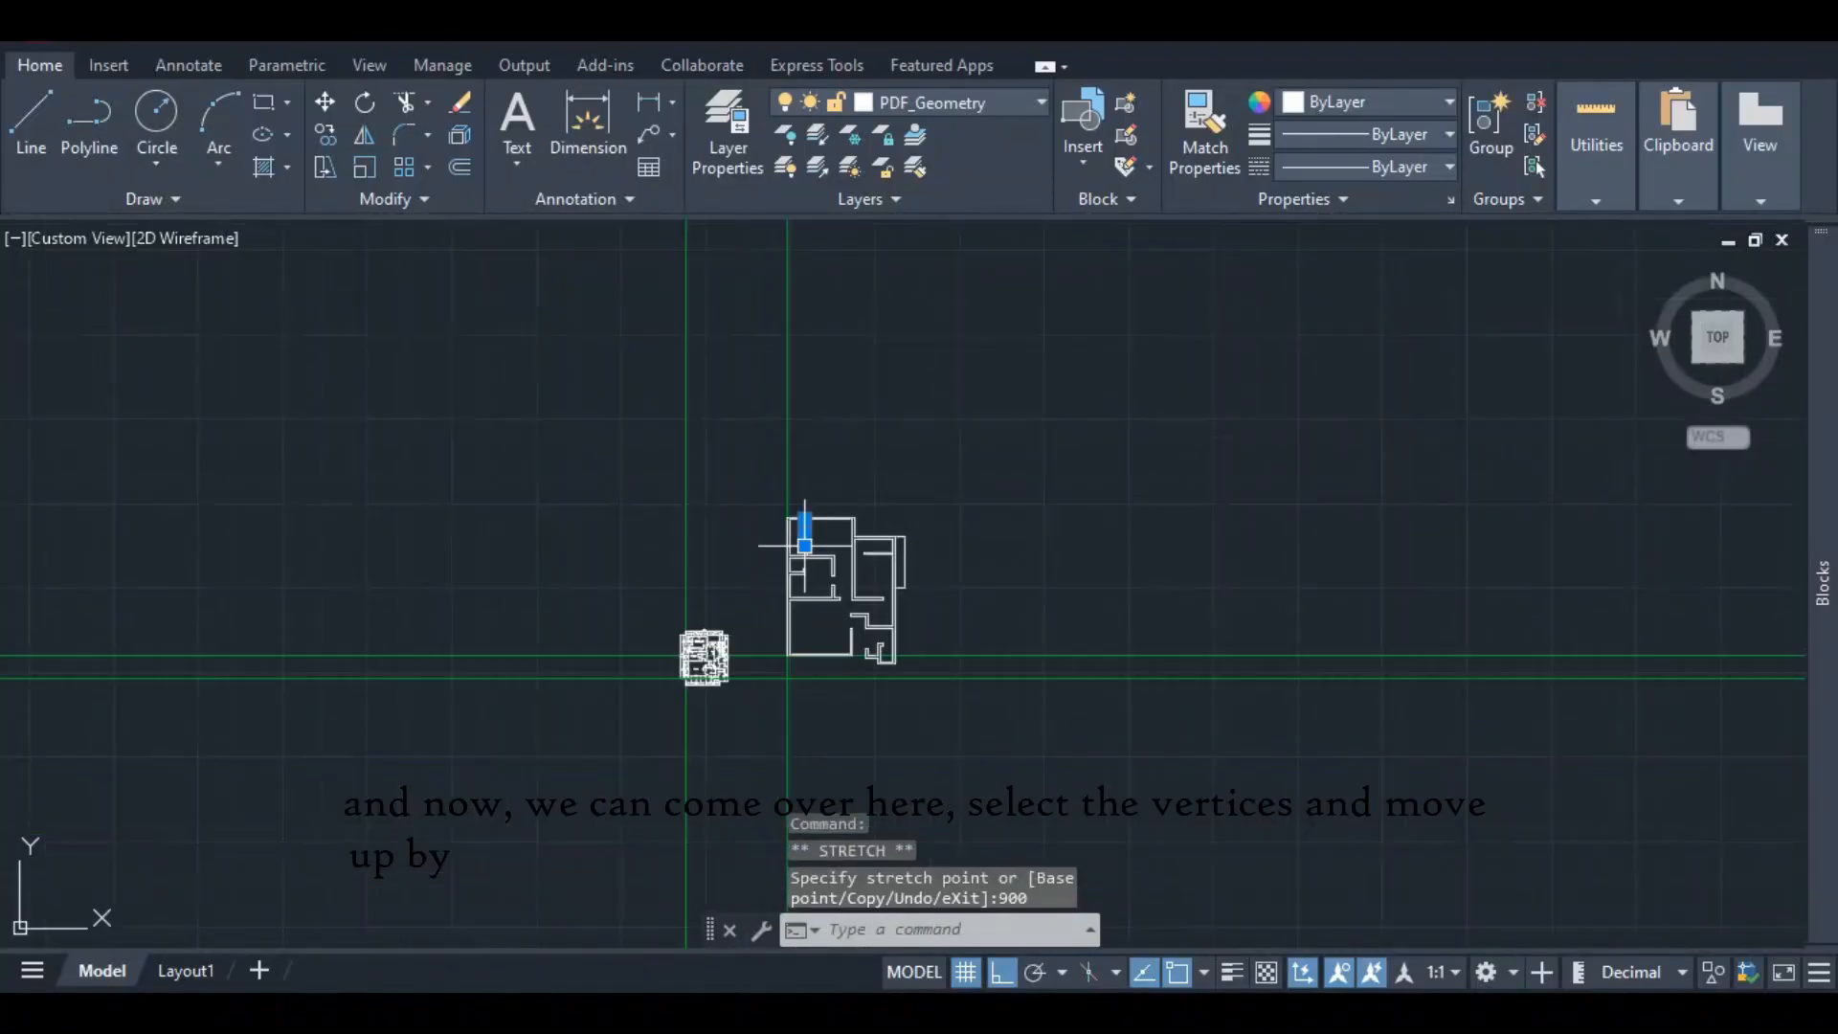
scroll(722, 636, up, 10)
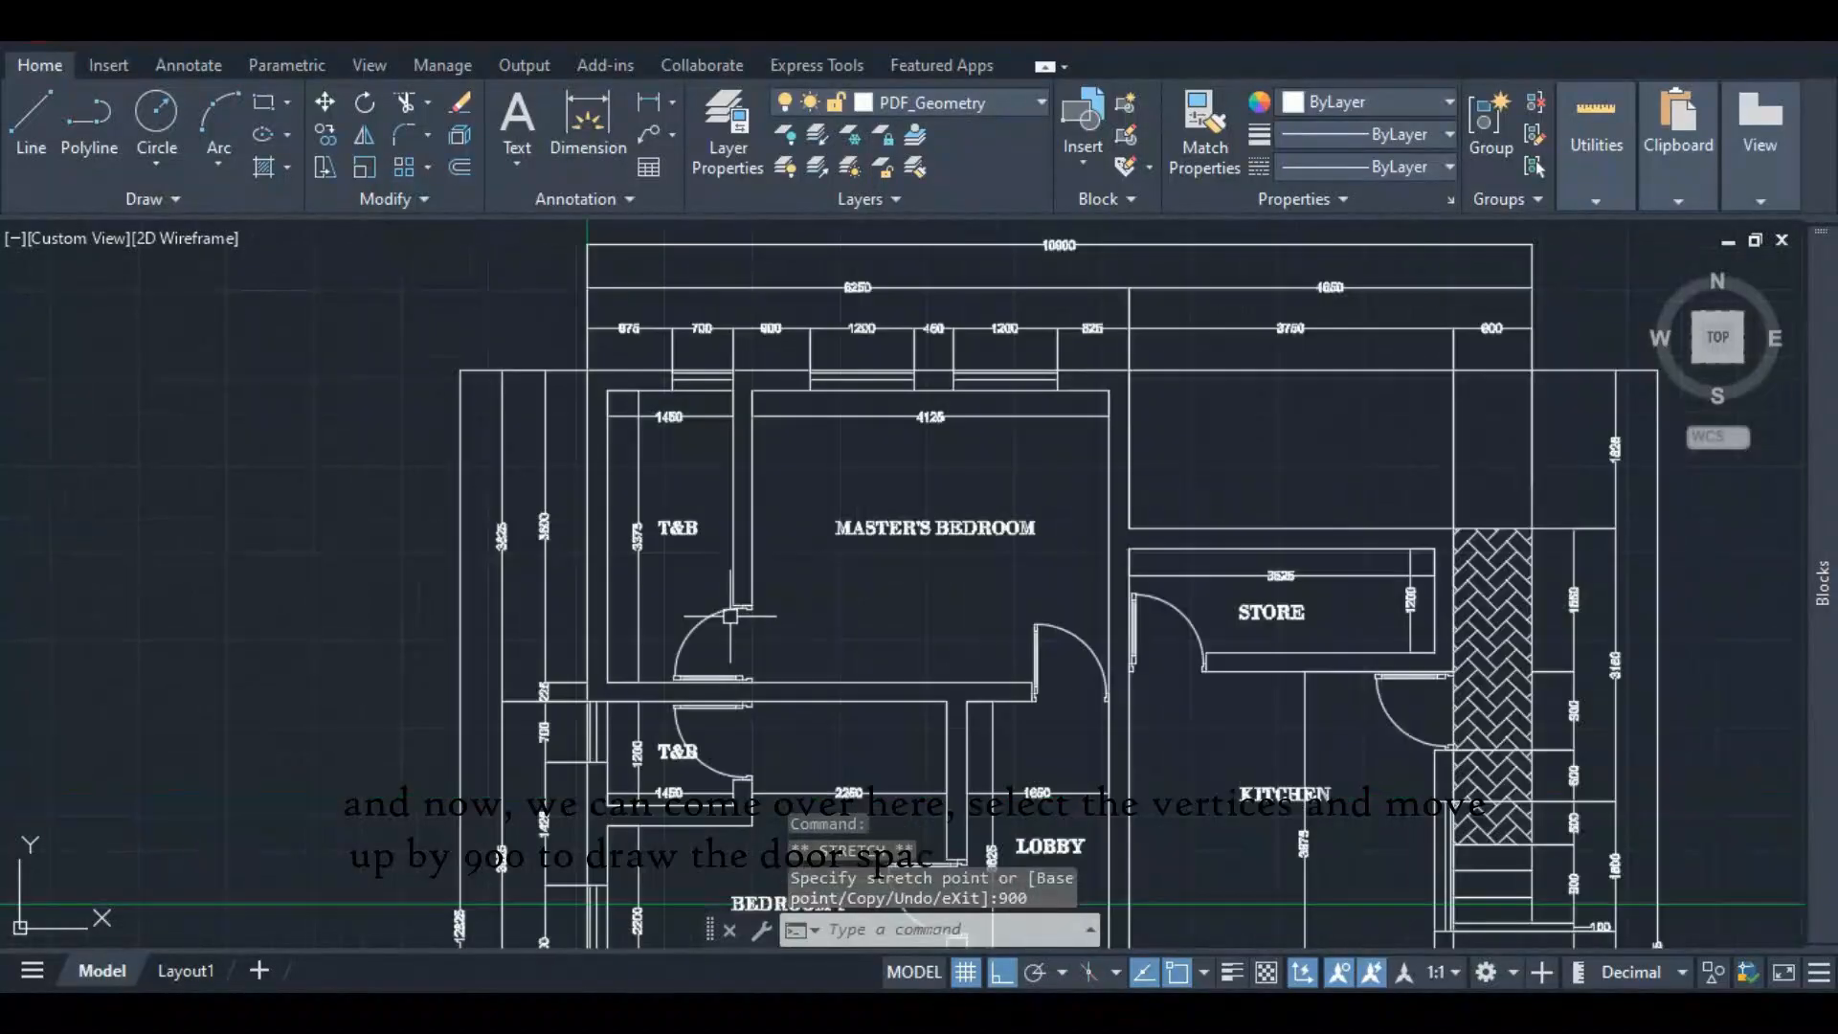
scroll(730, 616, down, 10)
- Stretch the lower end of the T&B partition's right line up 900, level with the end of the left line
scroll(699, 565, up, 3)
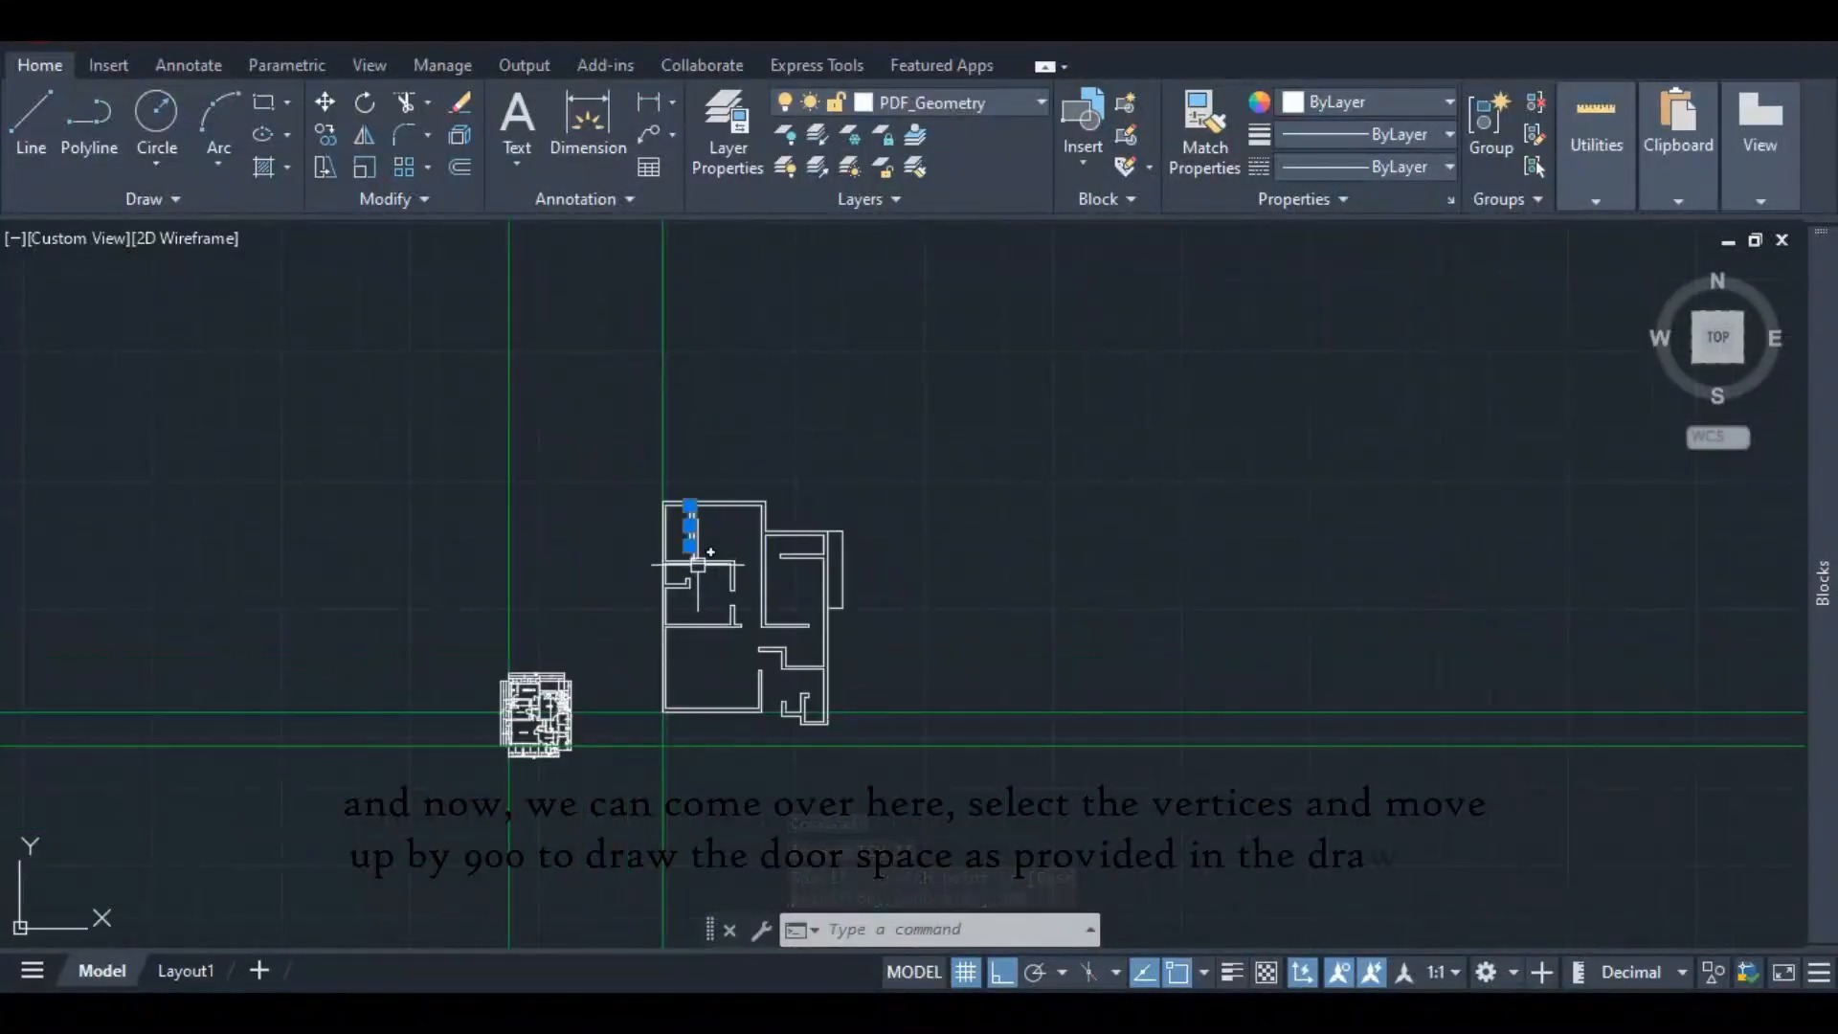
scroll(698, 565, up, 6)
click(547, 543)
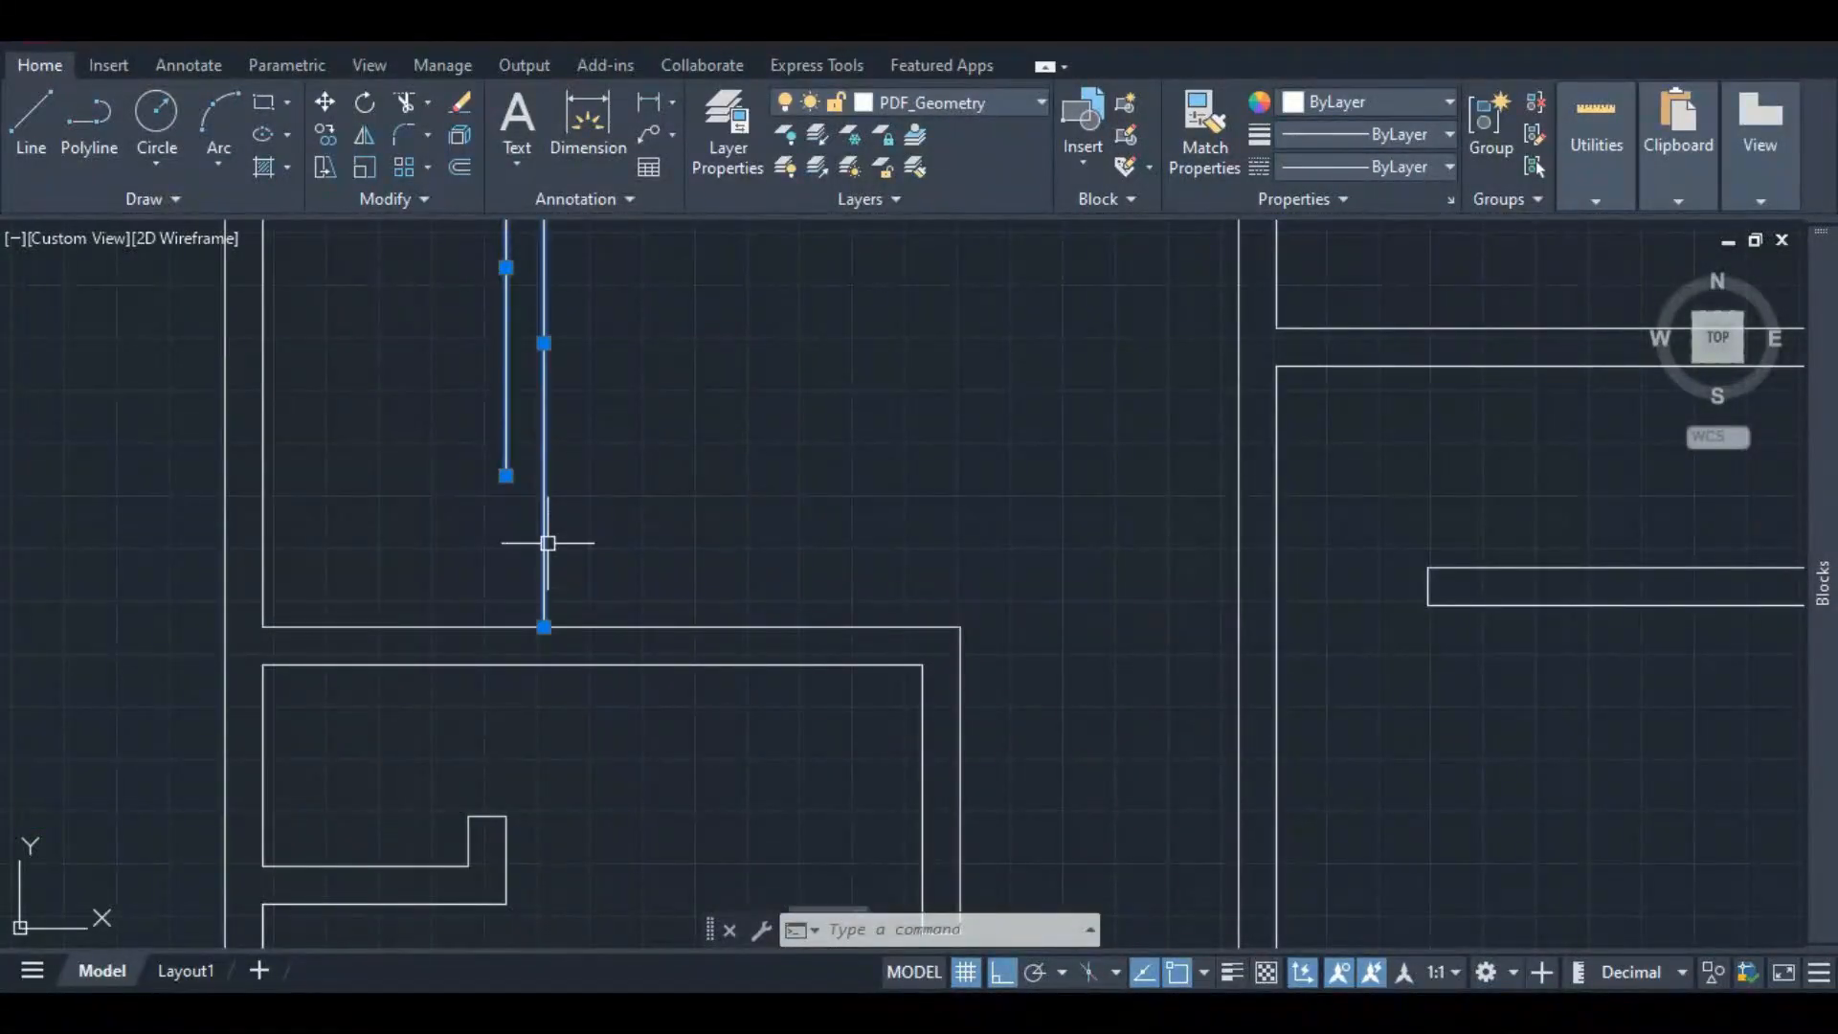
click(544, 627)
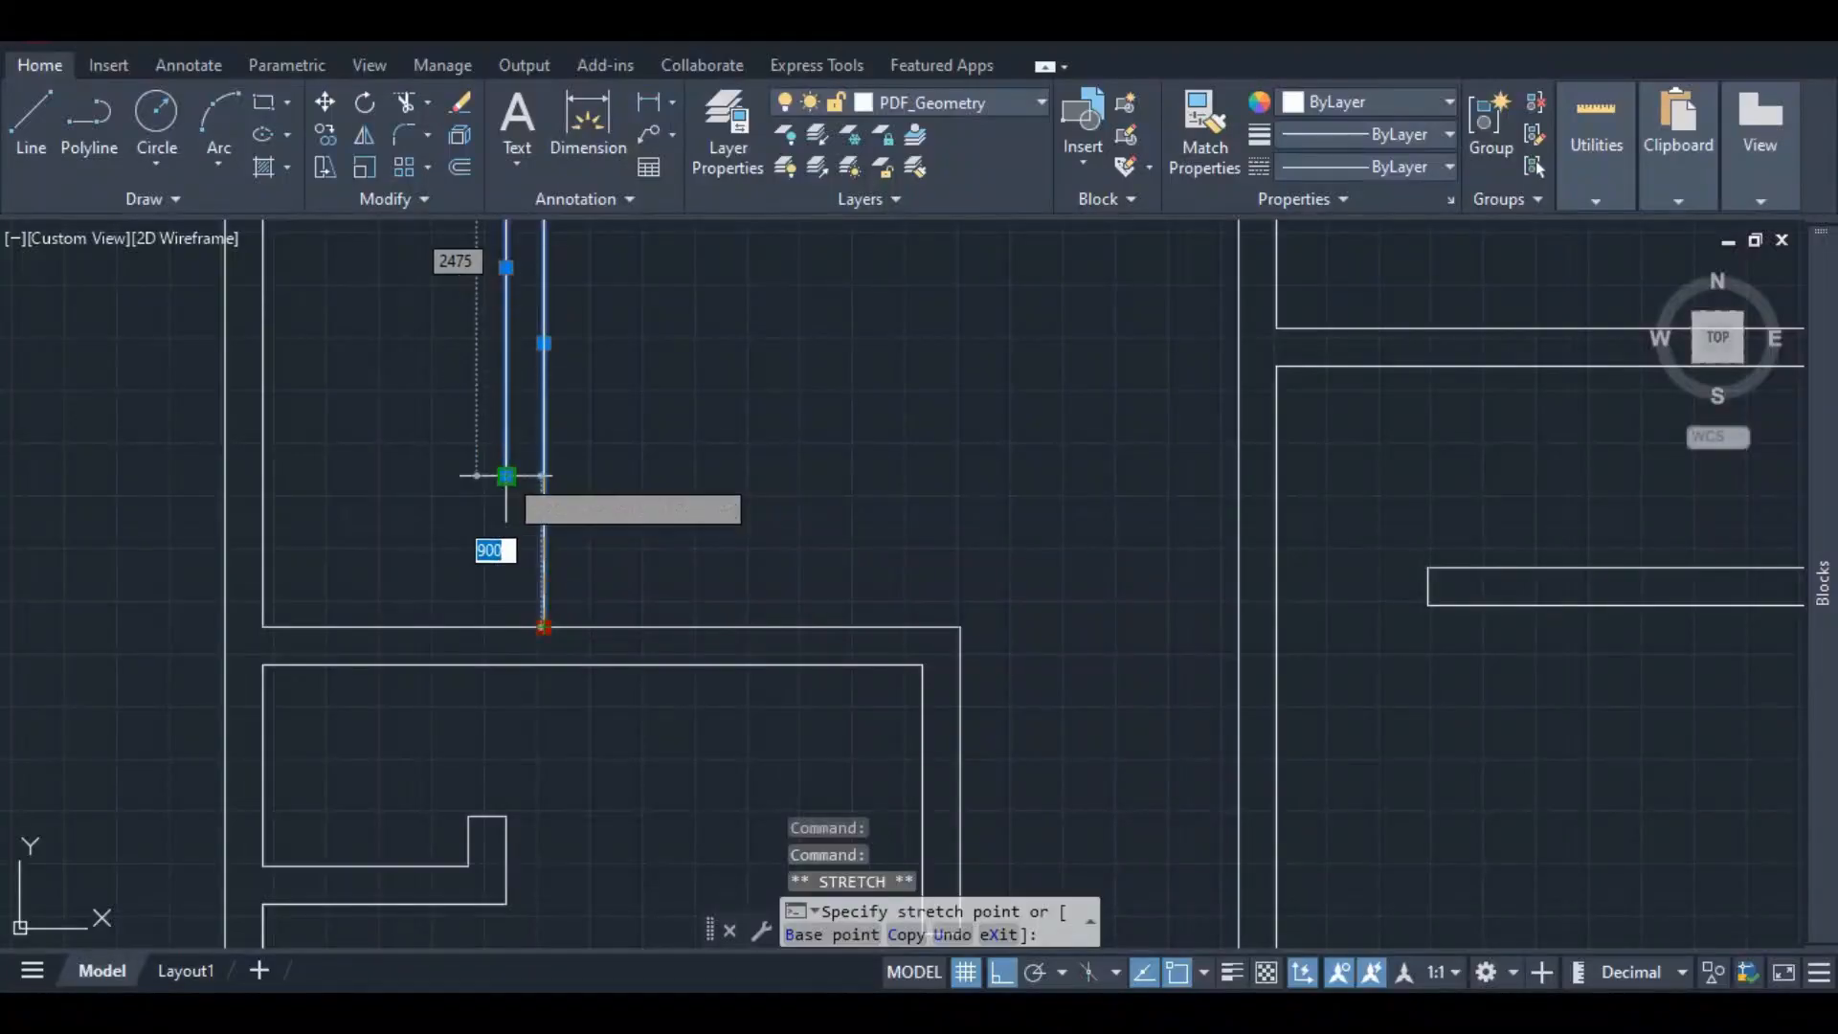
click(546, 473)
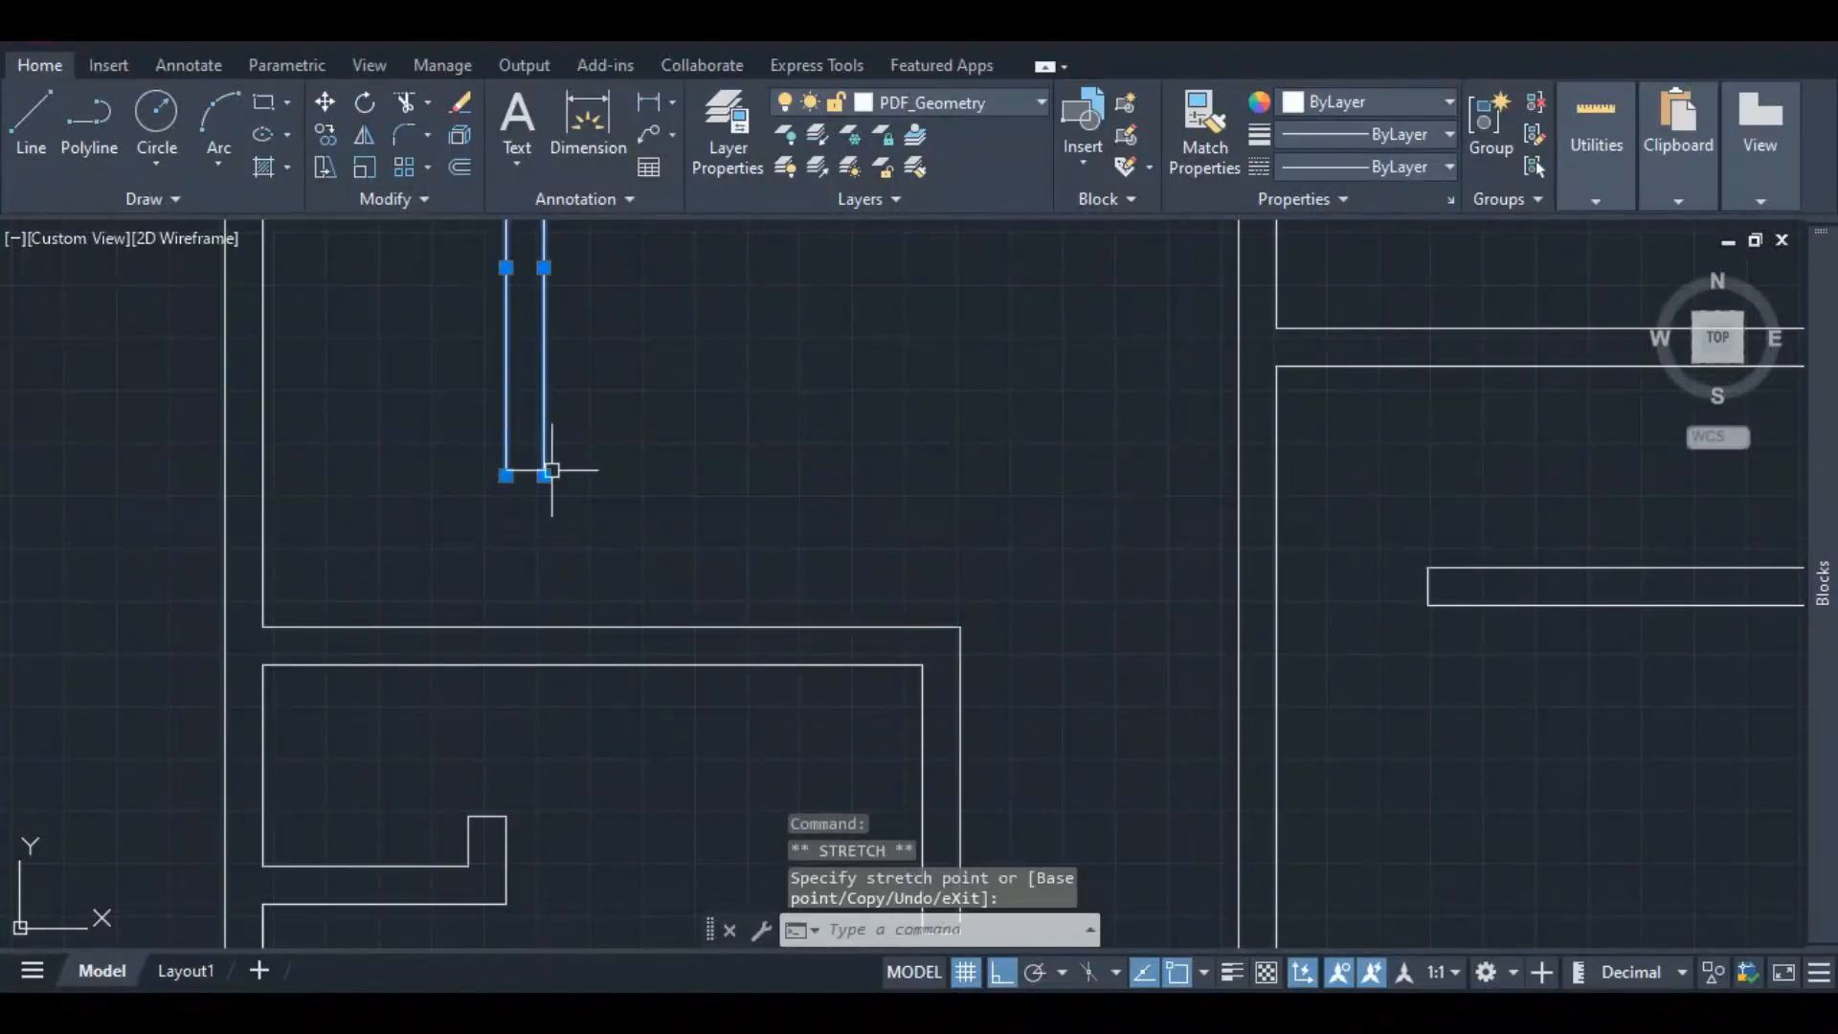
- Close the lower end of the T&B partition with a line joining the endpoints of its two faces
scroll(587, 487, down, 3)
click(31, 119)
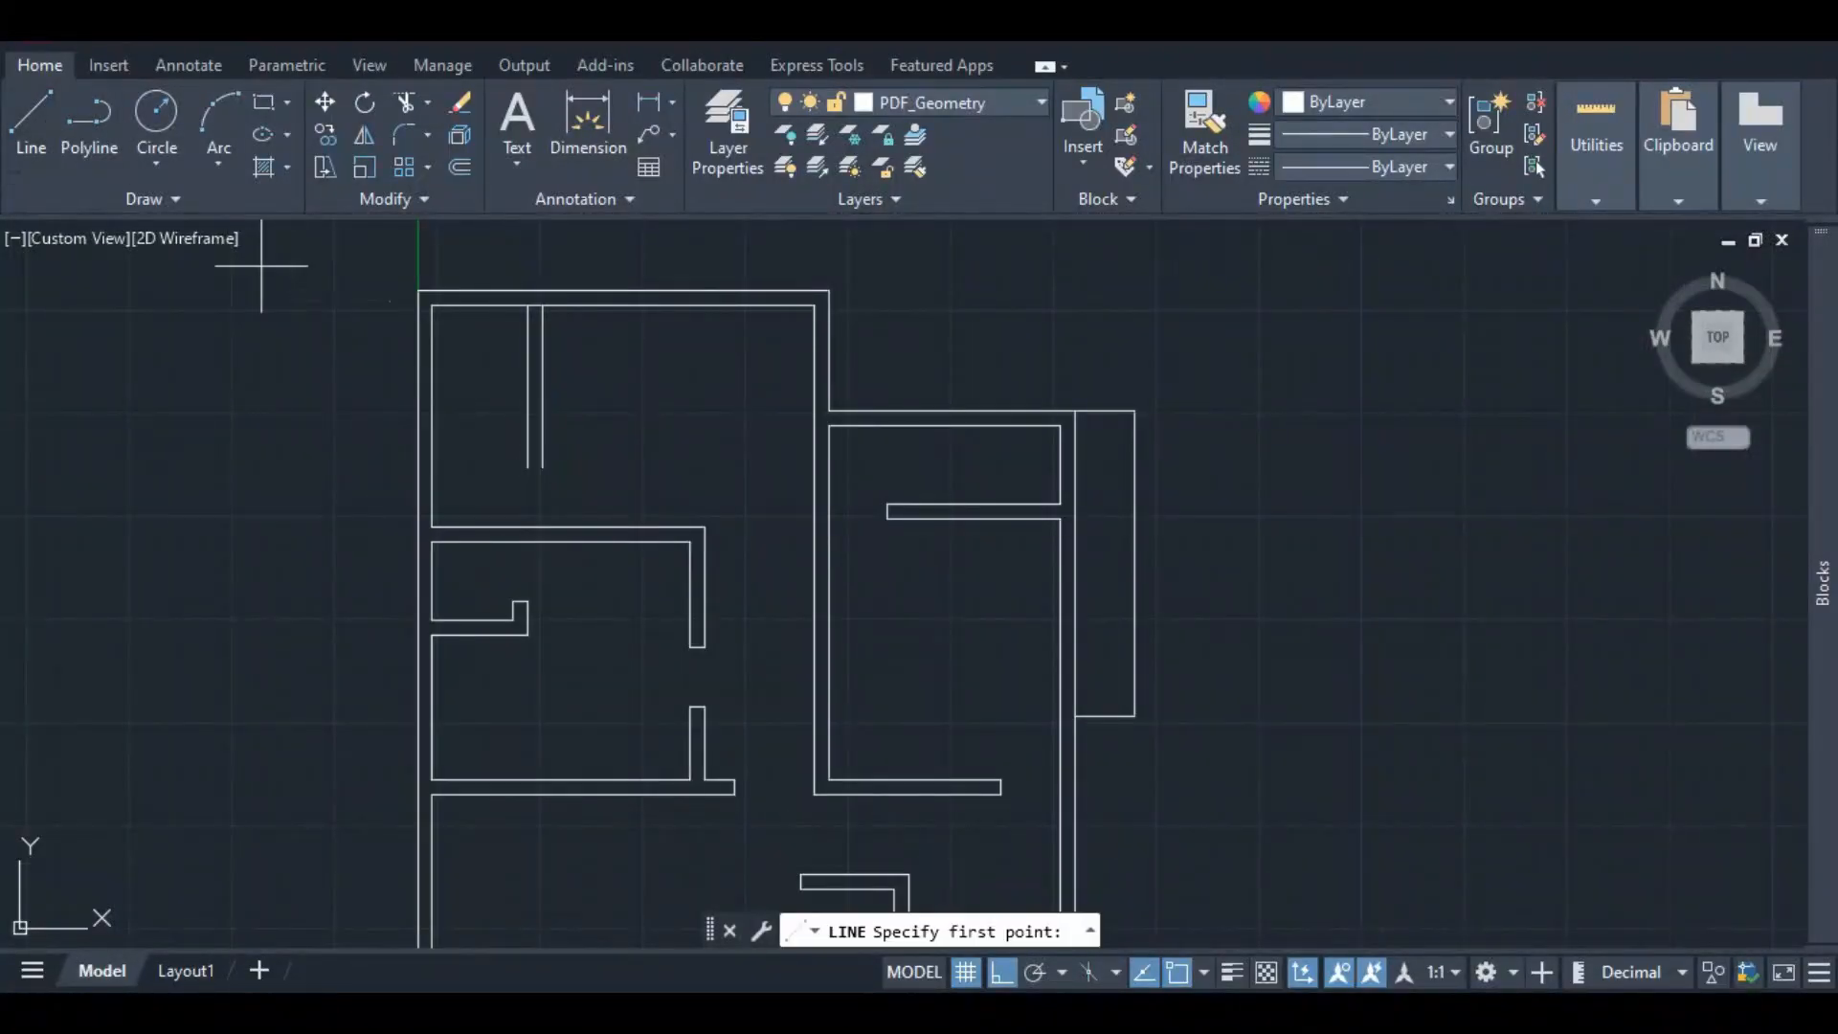
scroll(426, 449, up, 4)
click(439, 466)
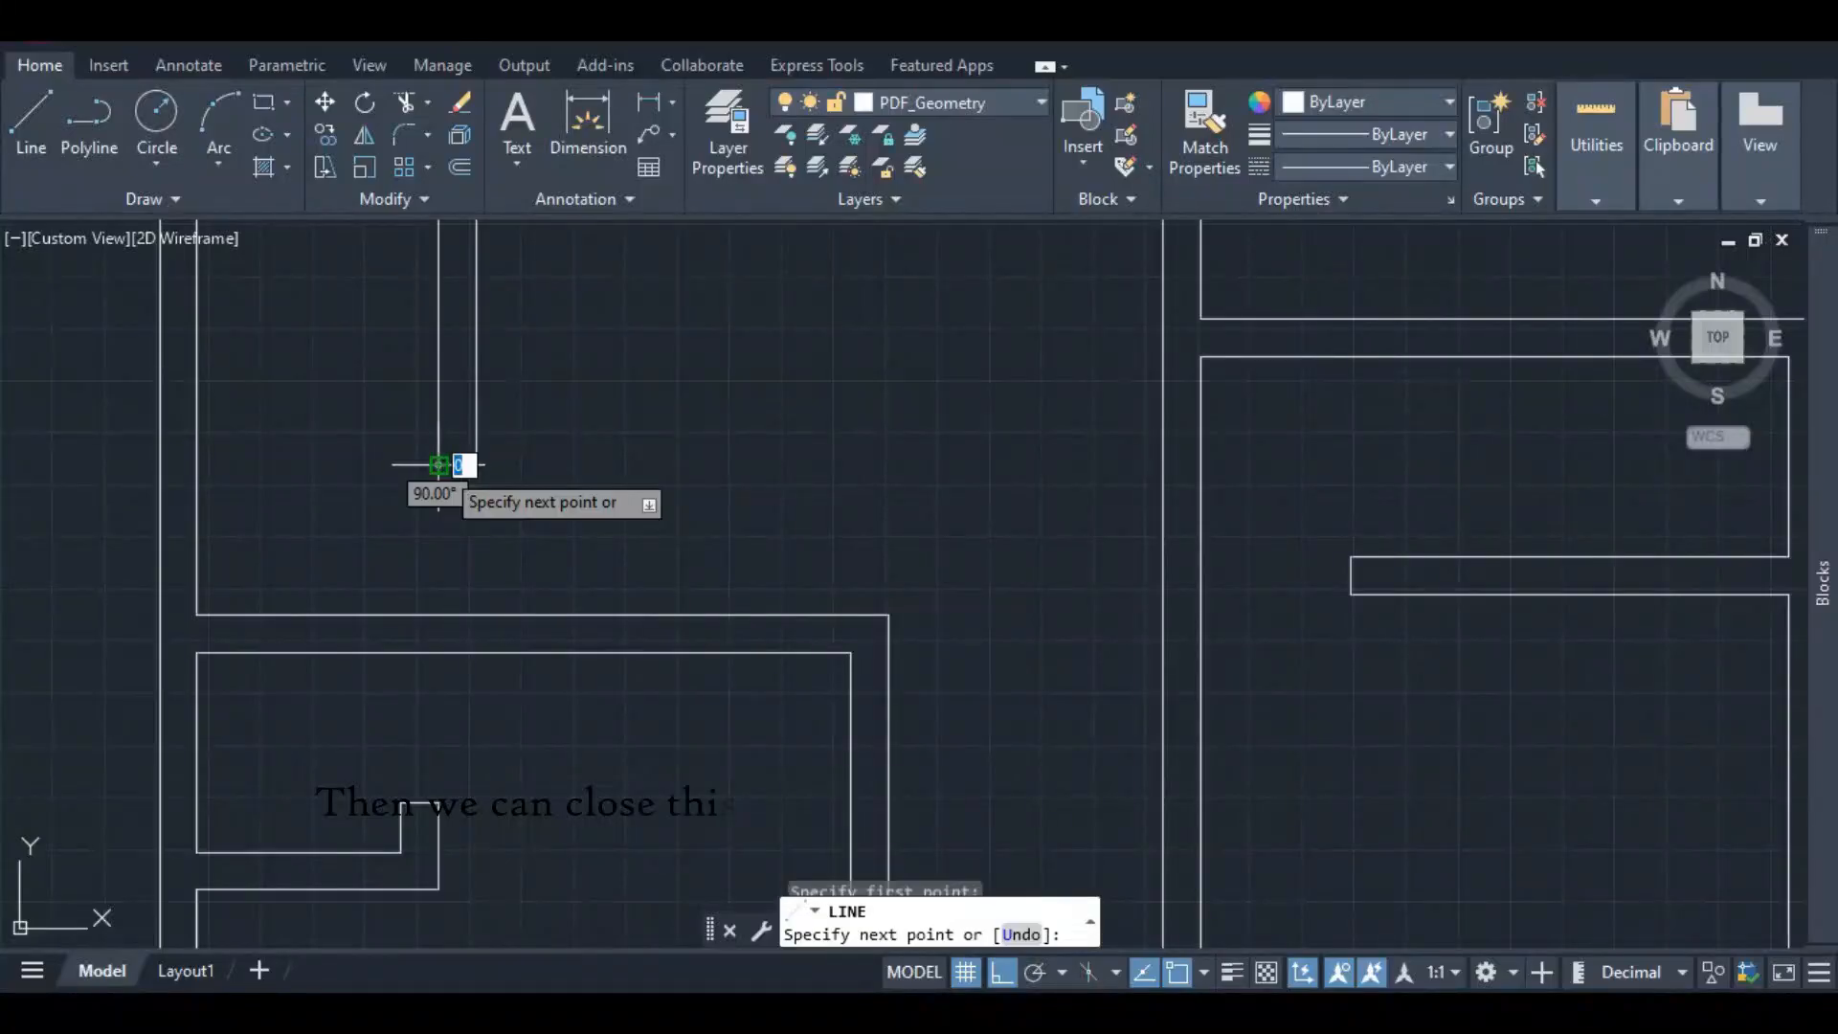
click(477, 465)
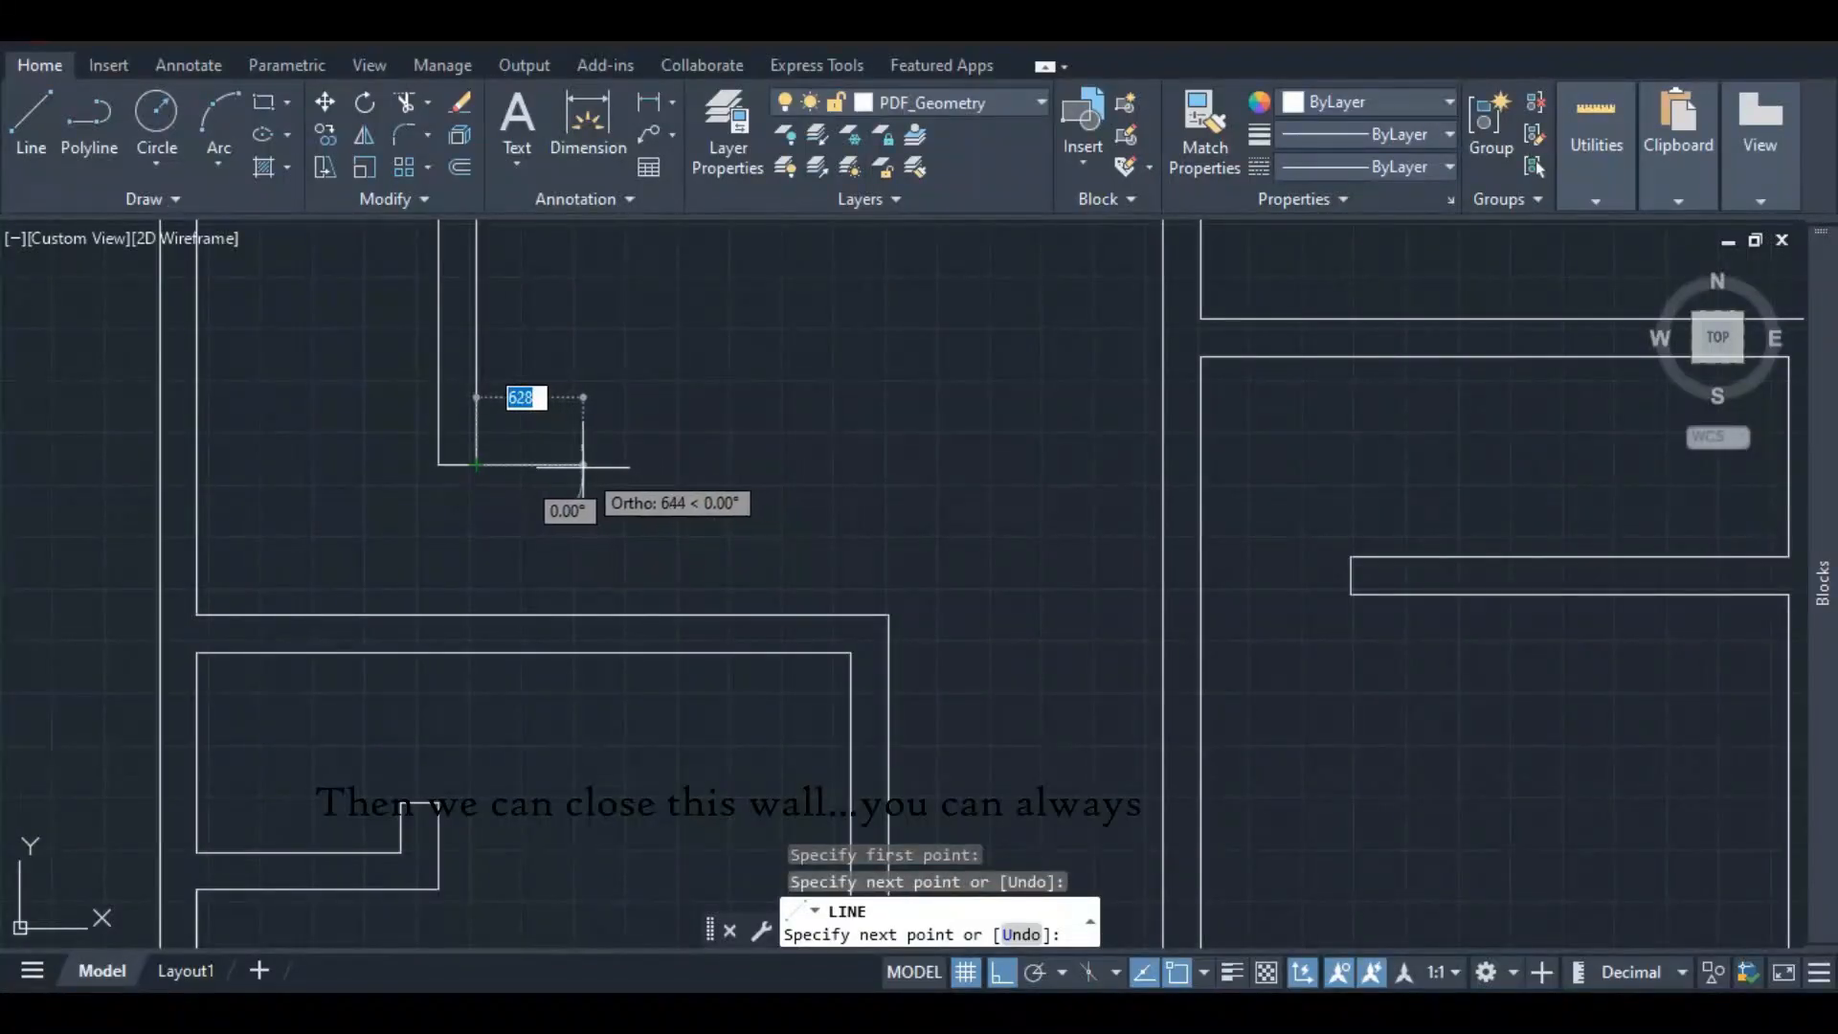
key(Escape)
- Trim the master's bedroom's upper inner wall line between the two faces of the T&B partition
scroll(472, 394, down, 5)
scroll(488, 402, up, 6)
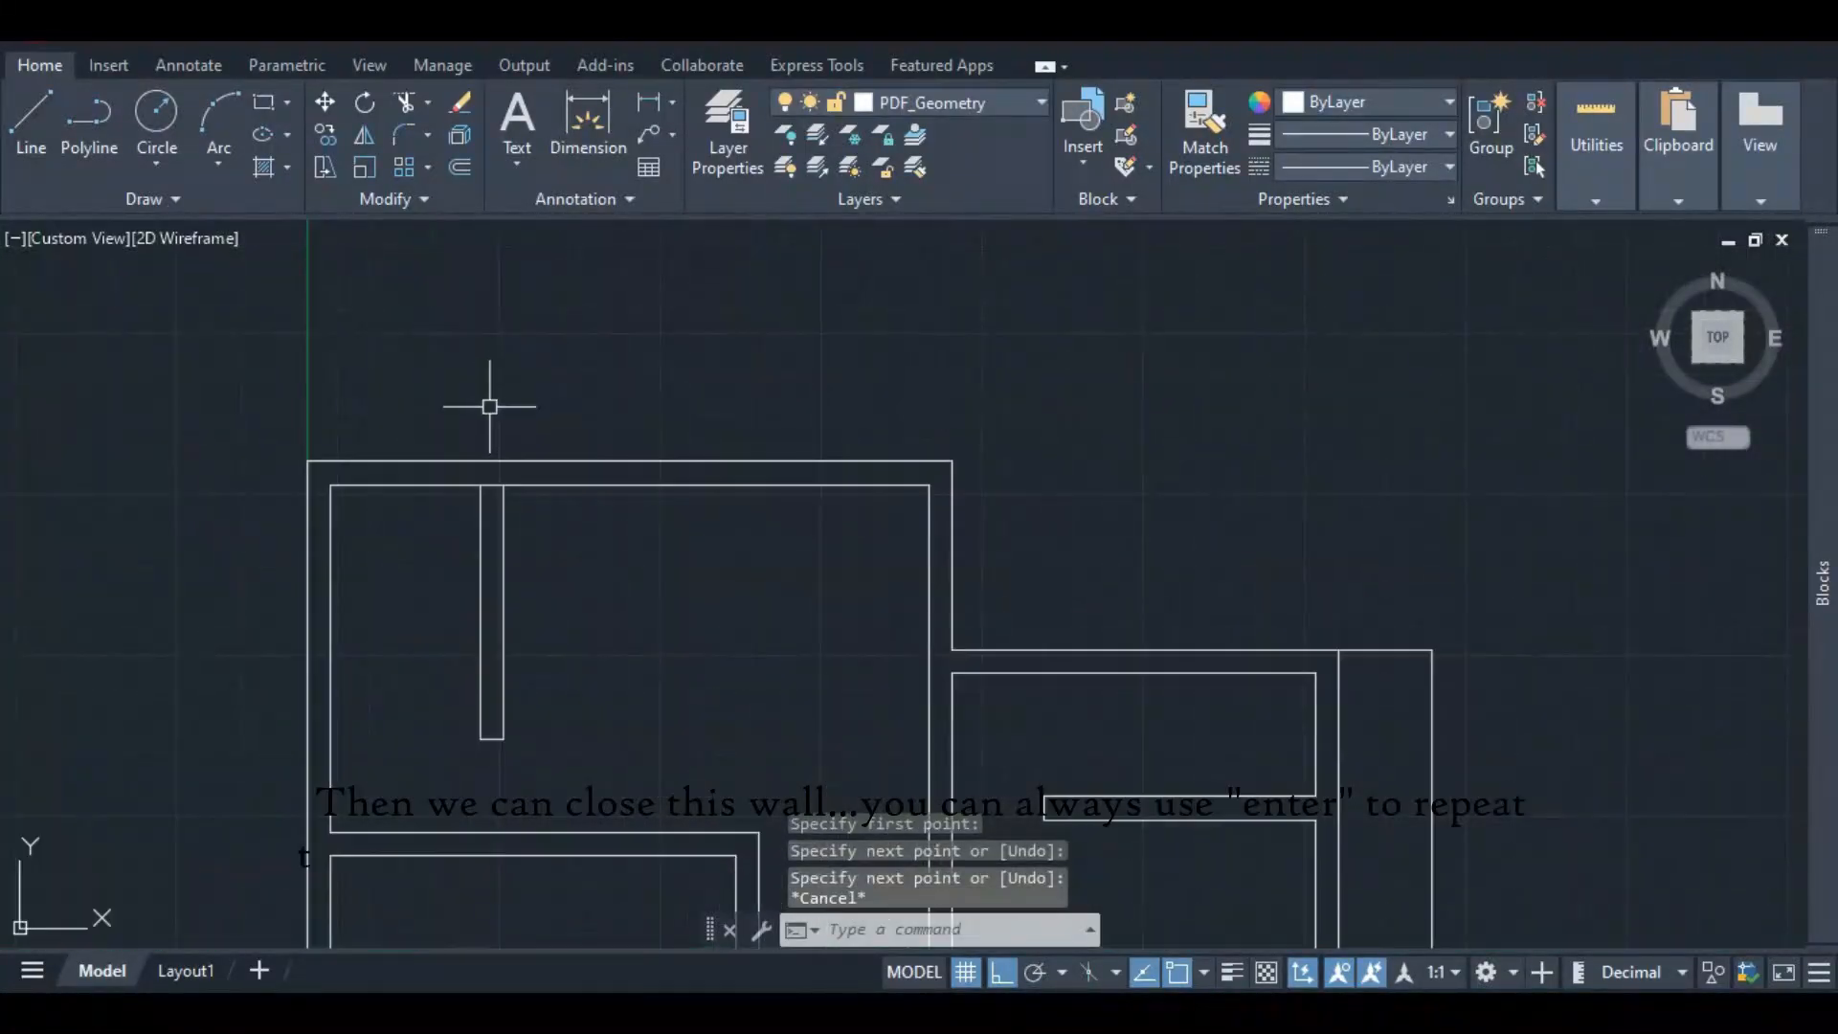
click(407, 106)
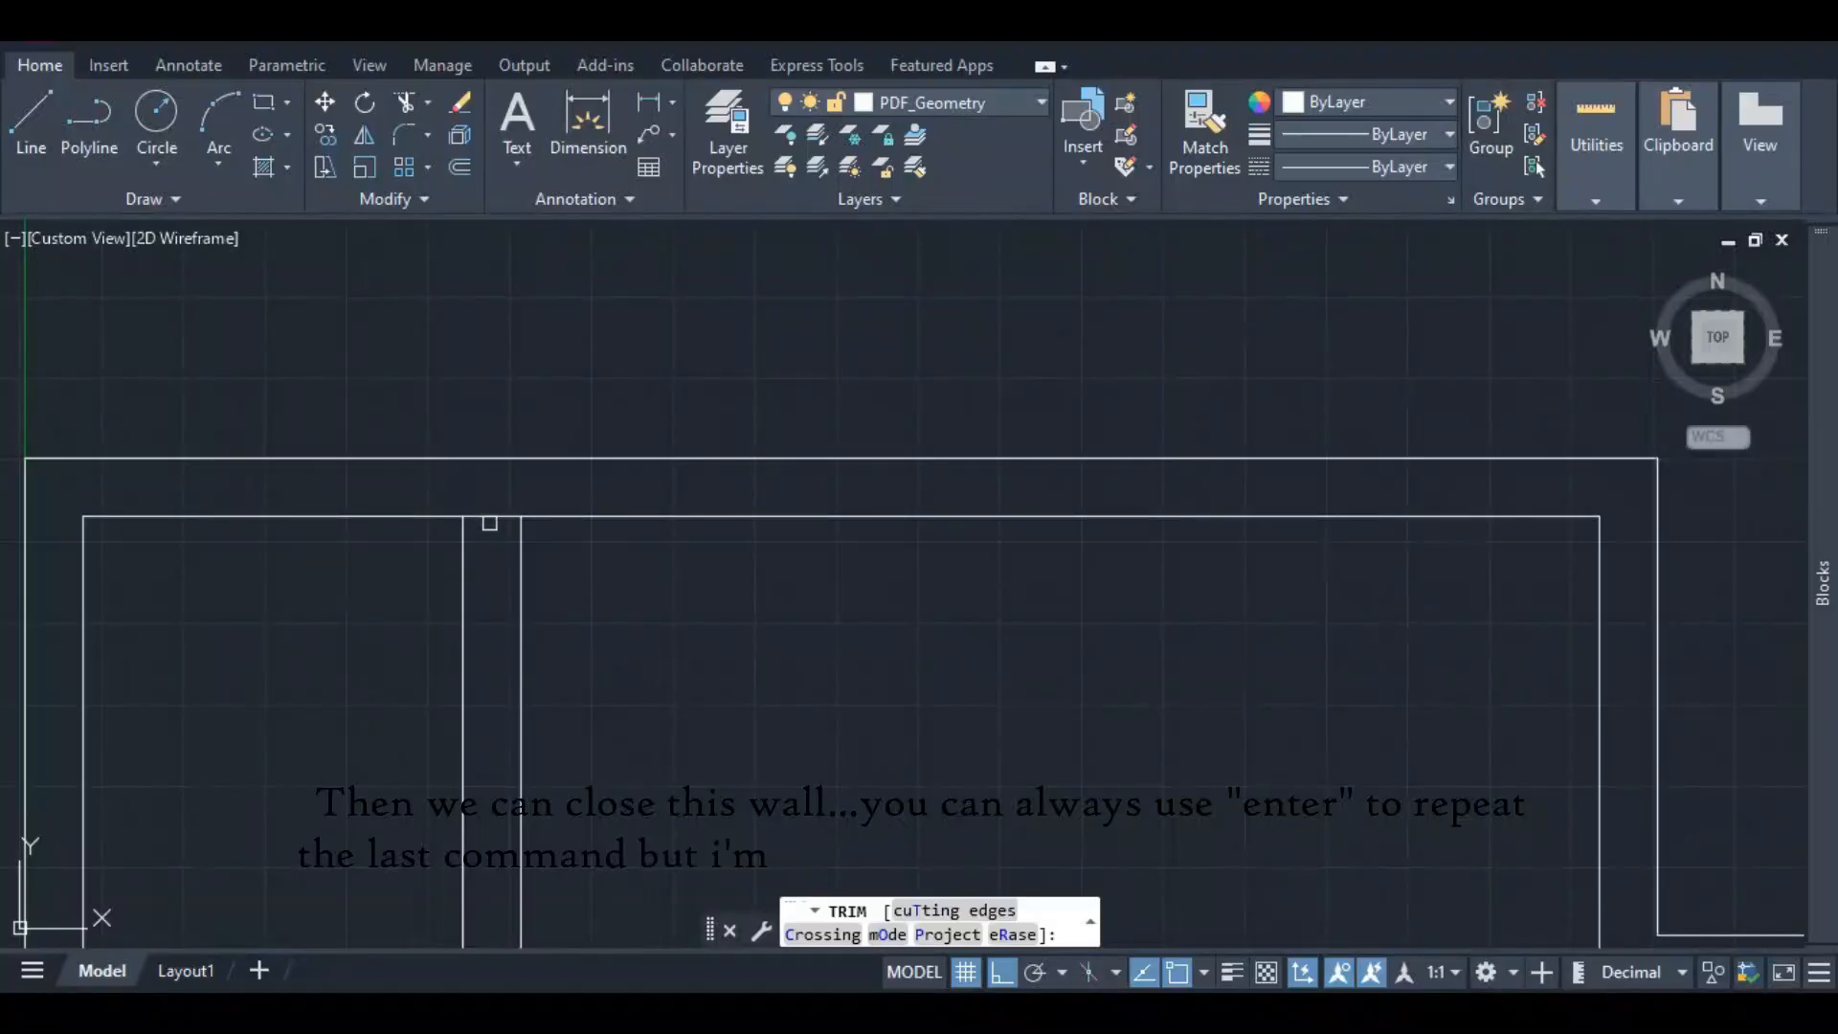
click(489, 518)
scroll(554, 463, down, 3)
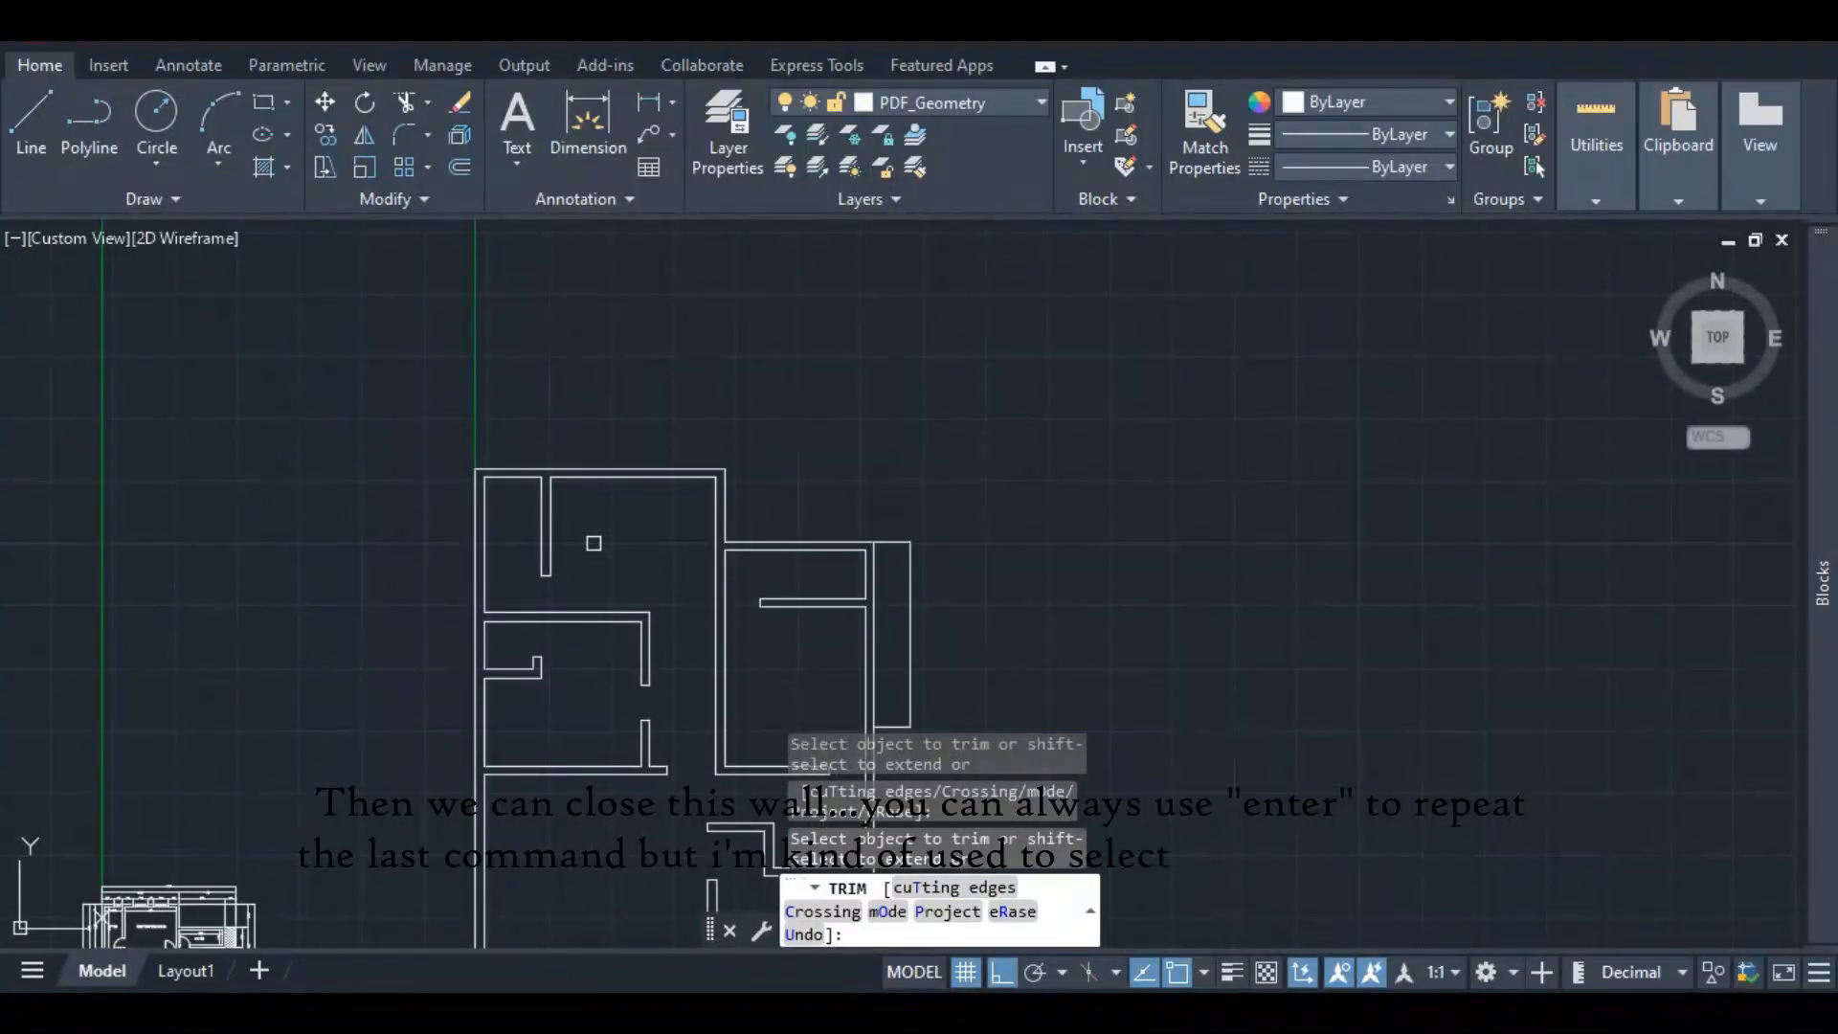
key(Escape)
- Examine the master's bedroom door opening and the lobby walls around it on the reference plan and compare them with the redrawn walls
scroll(536, 565, up, 4)
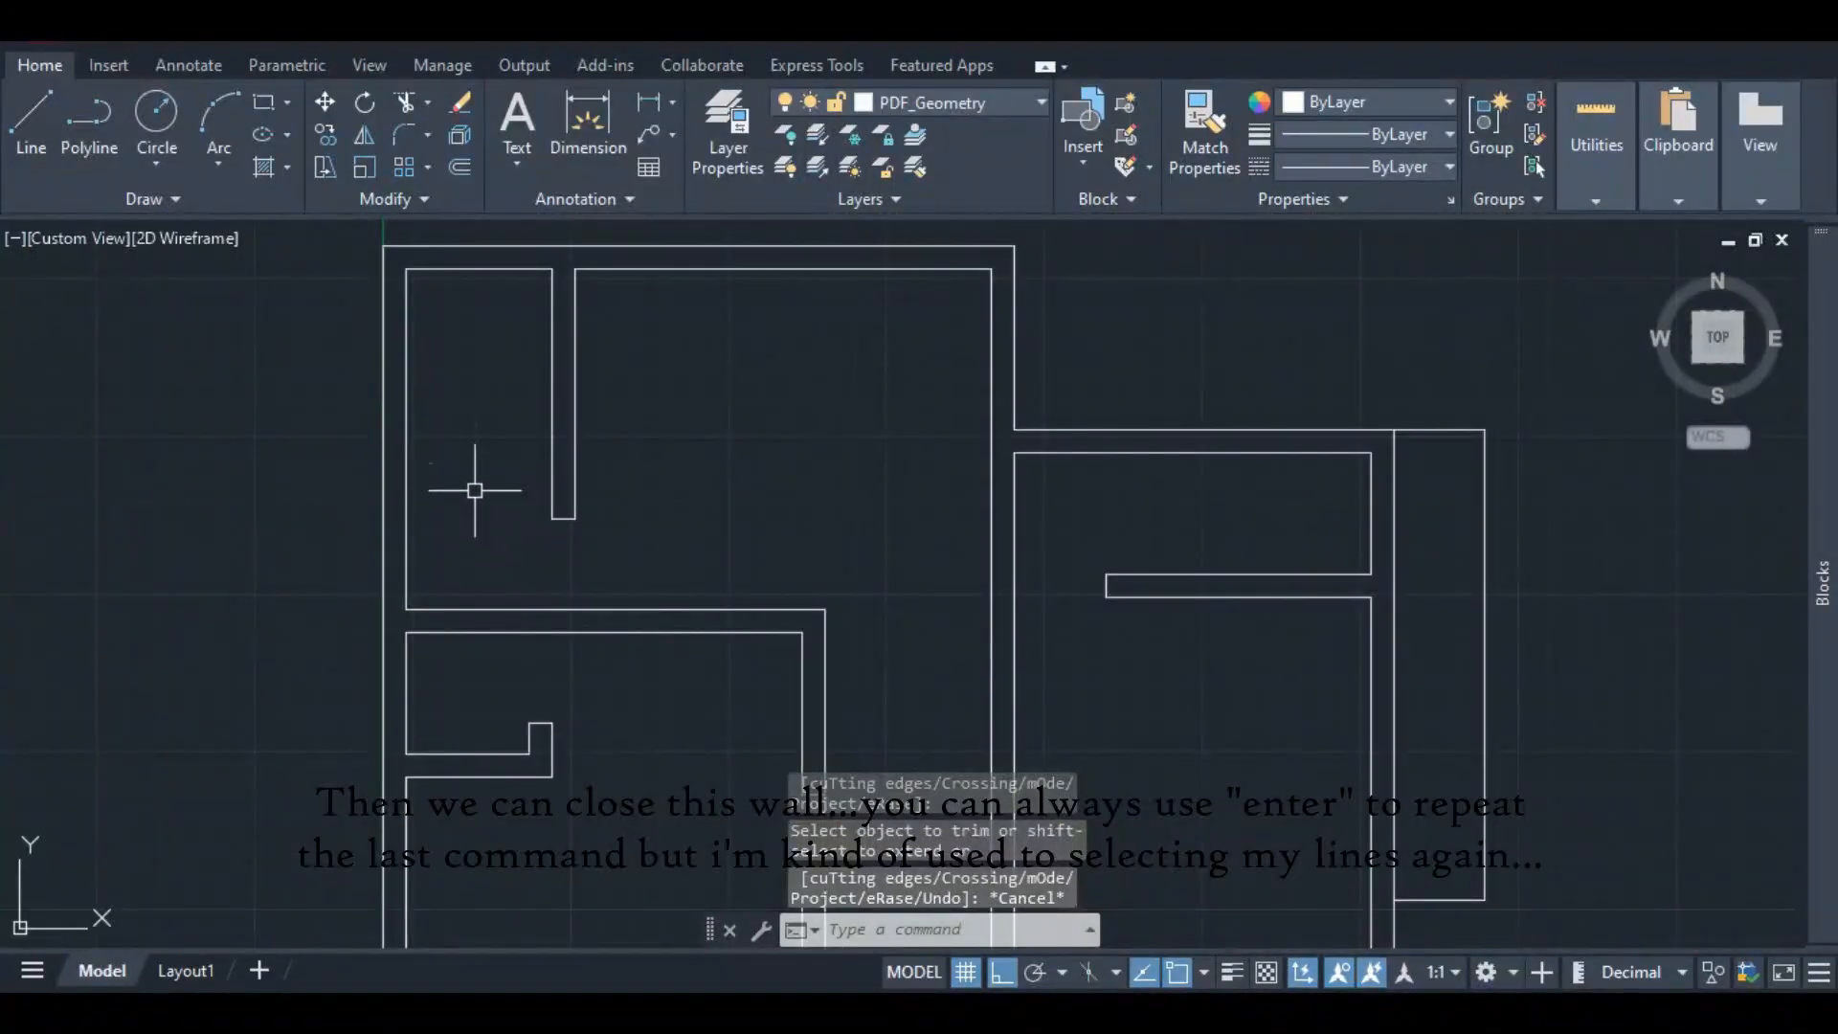
scroll(800, 562, down, 4)
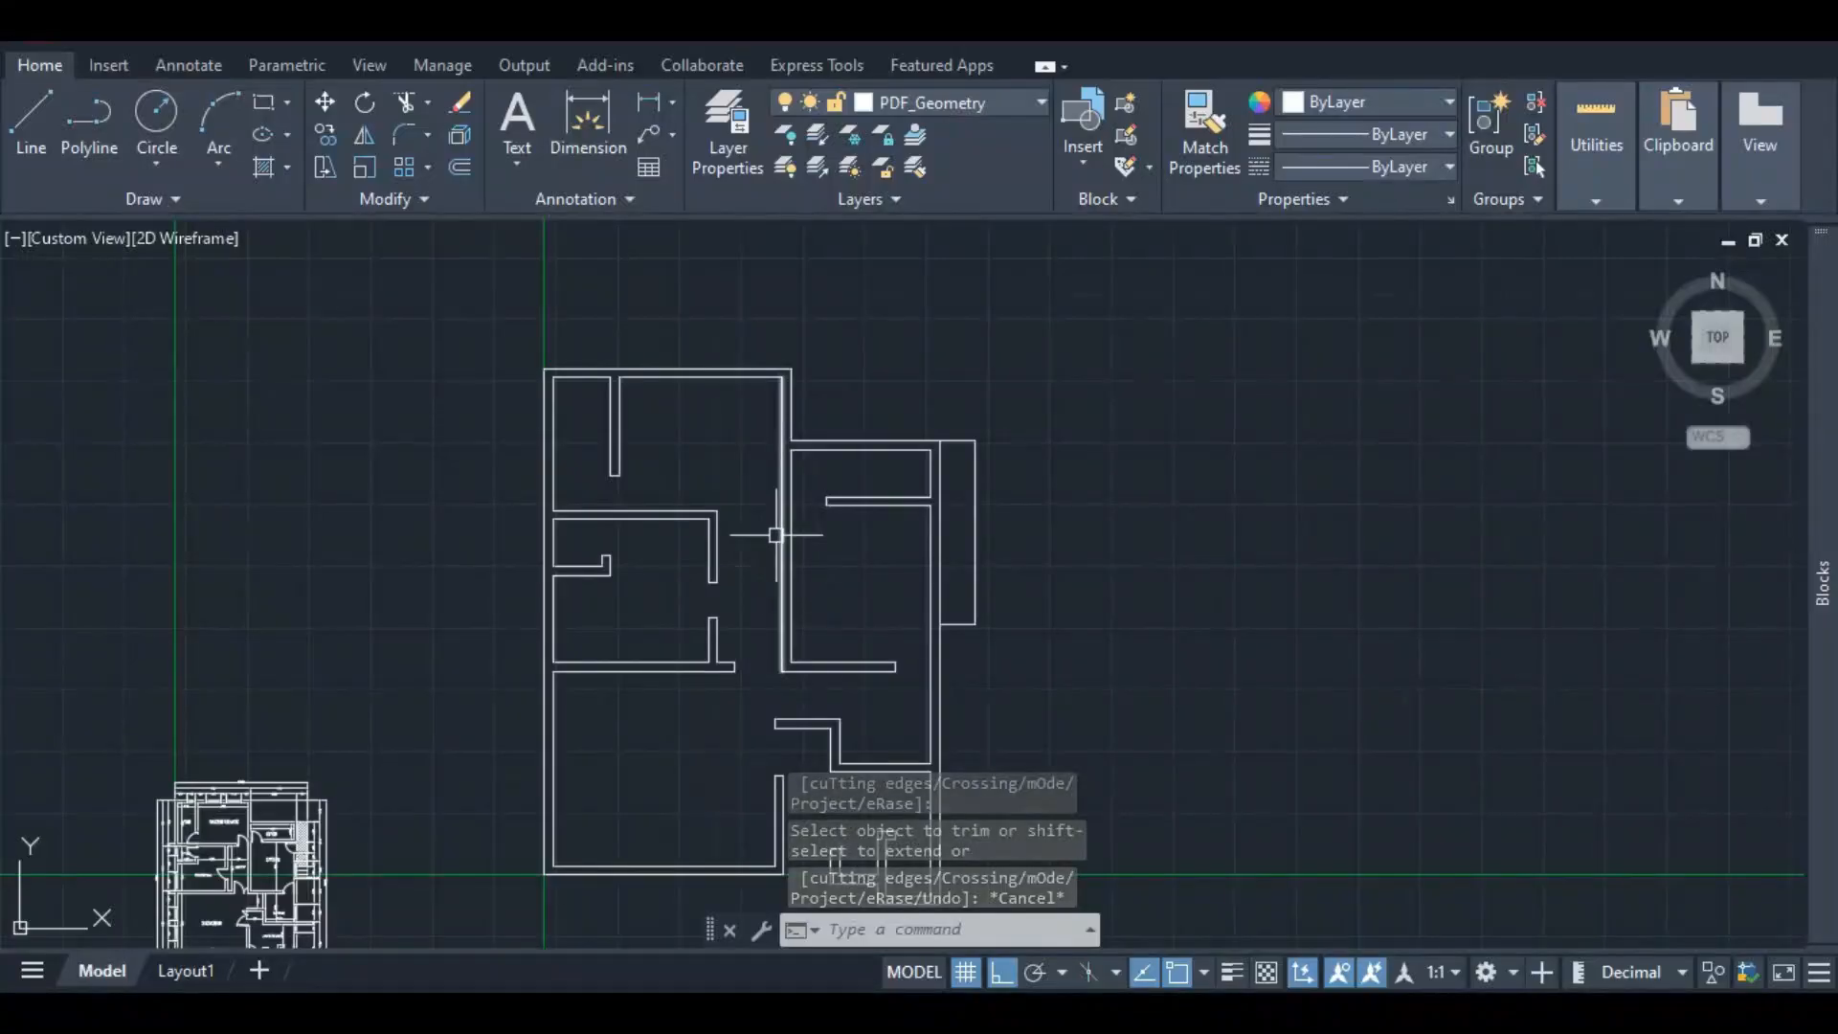
scroll(779, 533, up, 4)
scroll(670, 490, down, 2)
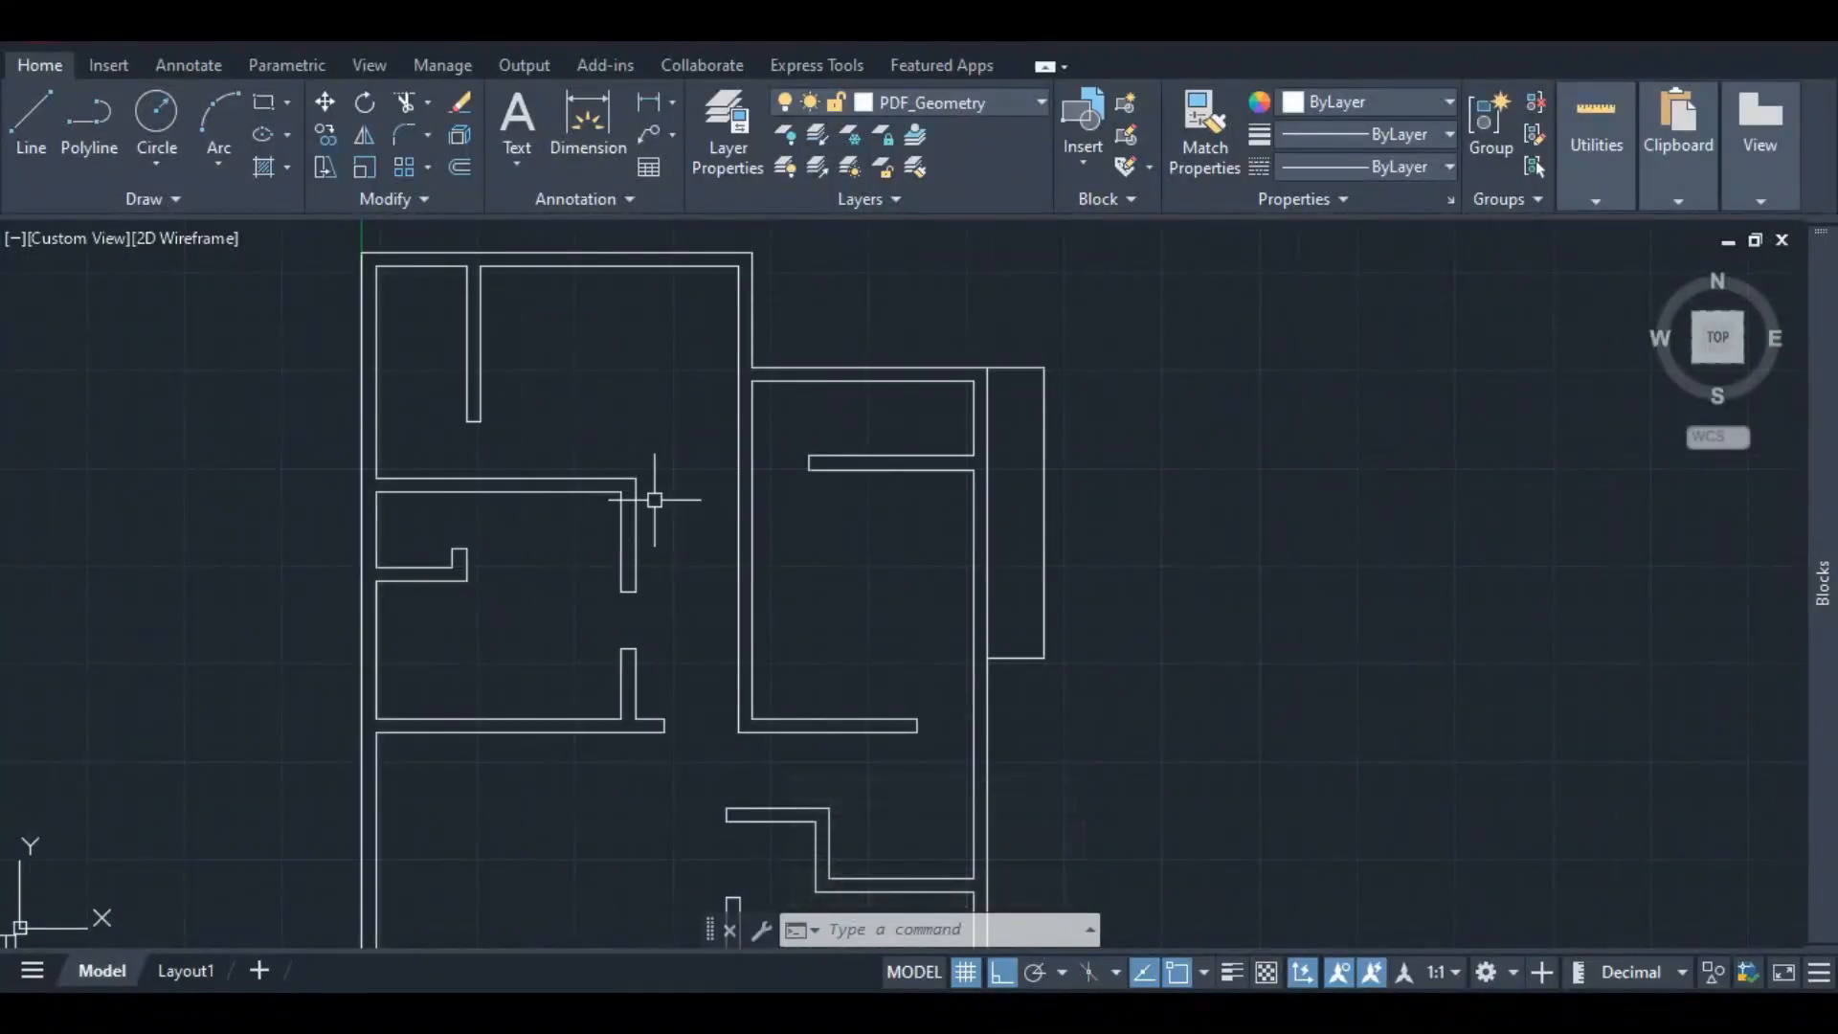
scroll(655, 499, down, 4)
scroll(369, 729, up, 4)
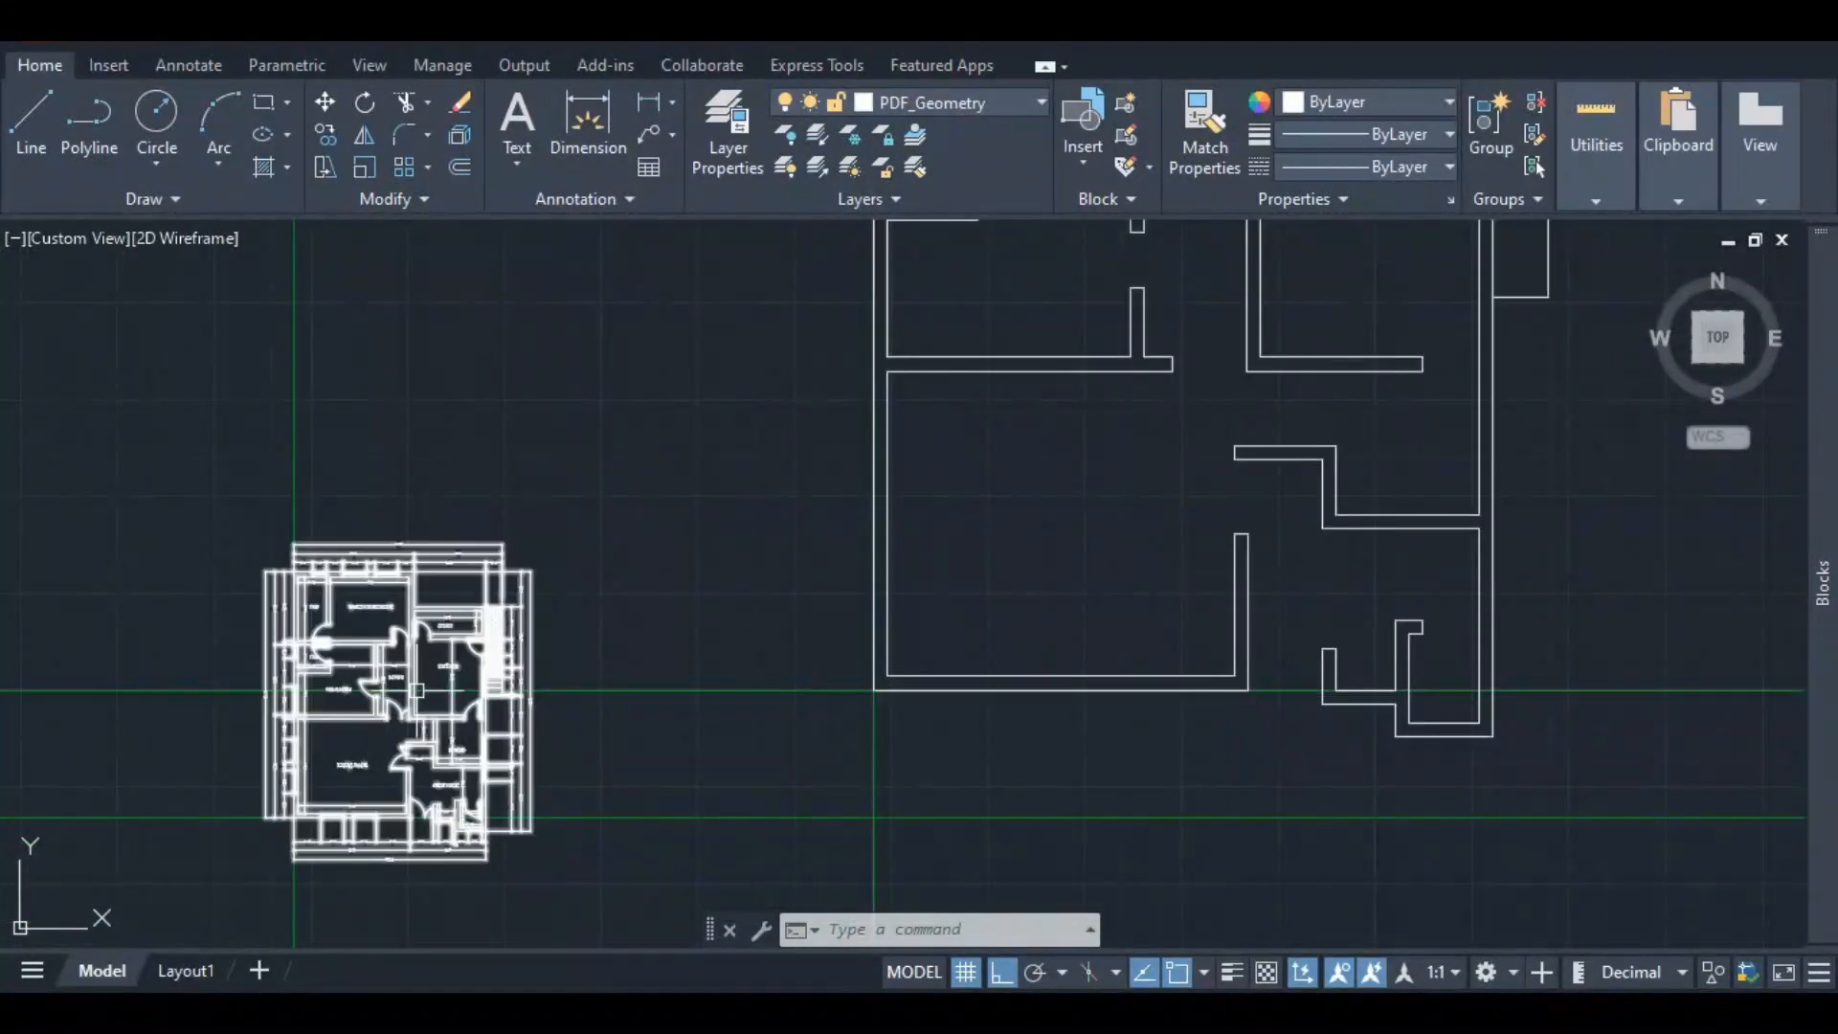
scroll(417, 690, up, 5)
scroll(312, 619, down, 2)
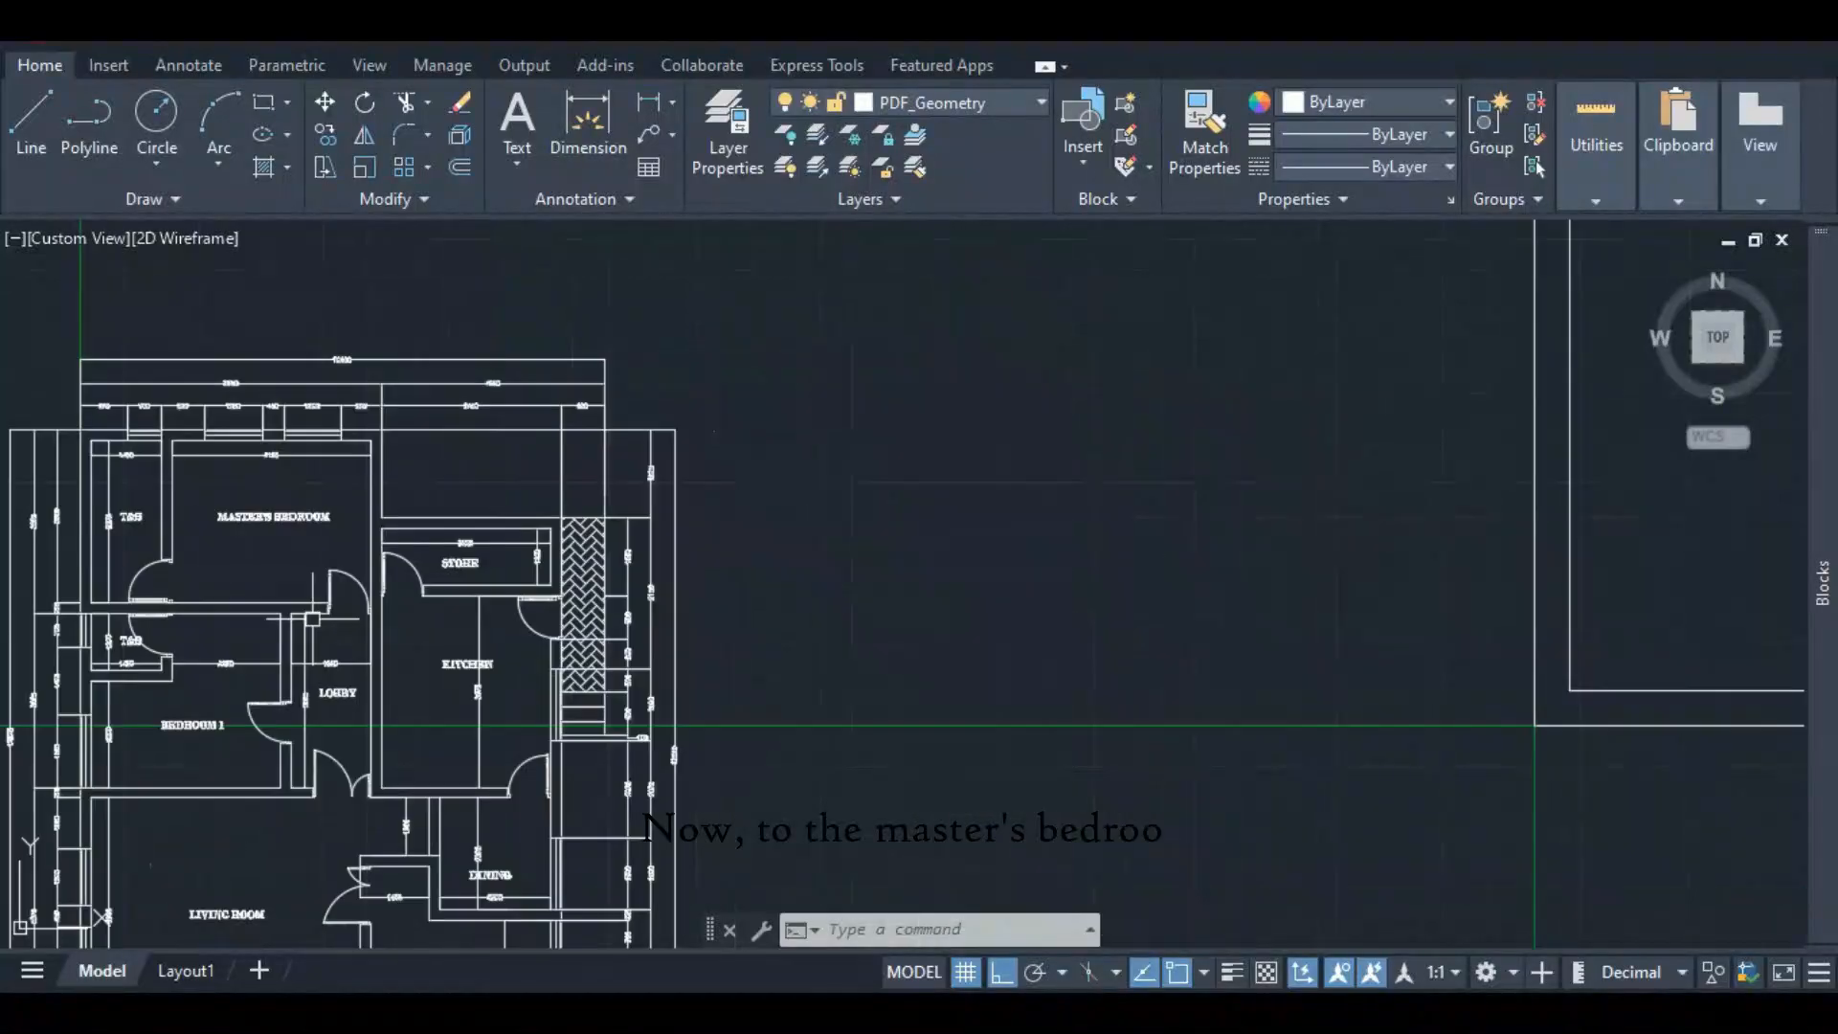
scroll(312, 620, up, 5)
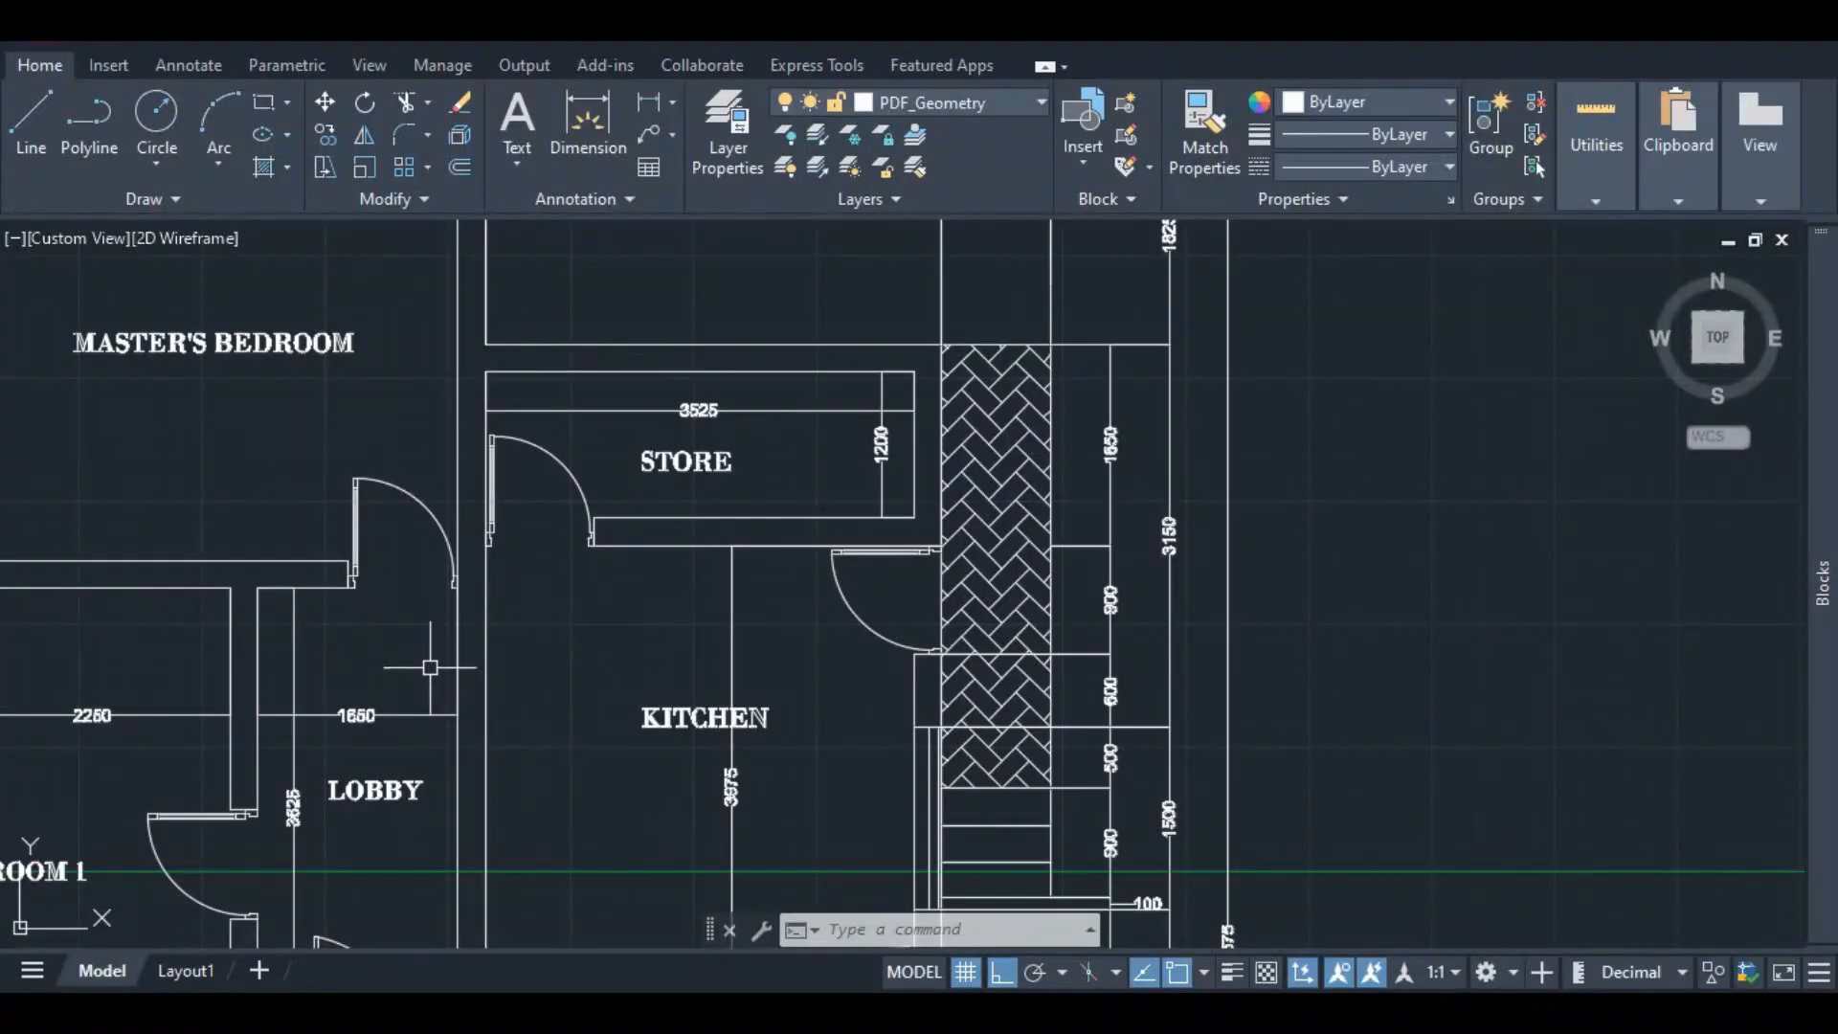
scroll(268, 571, down, 2)
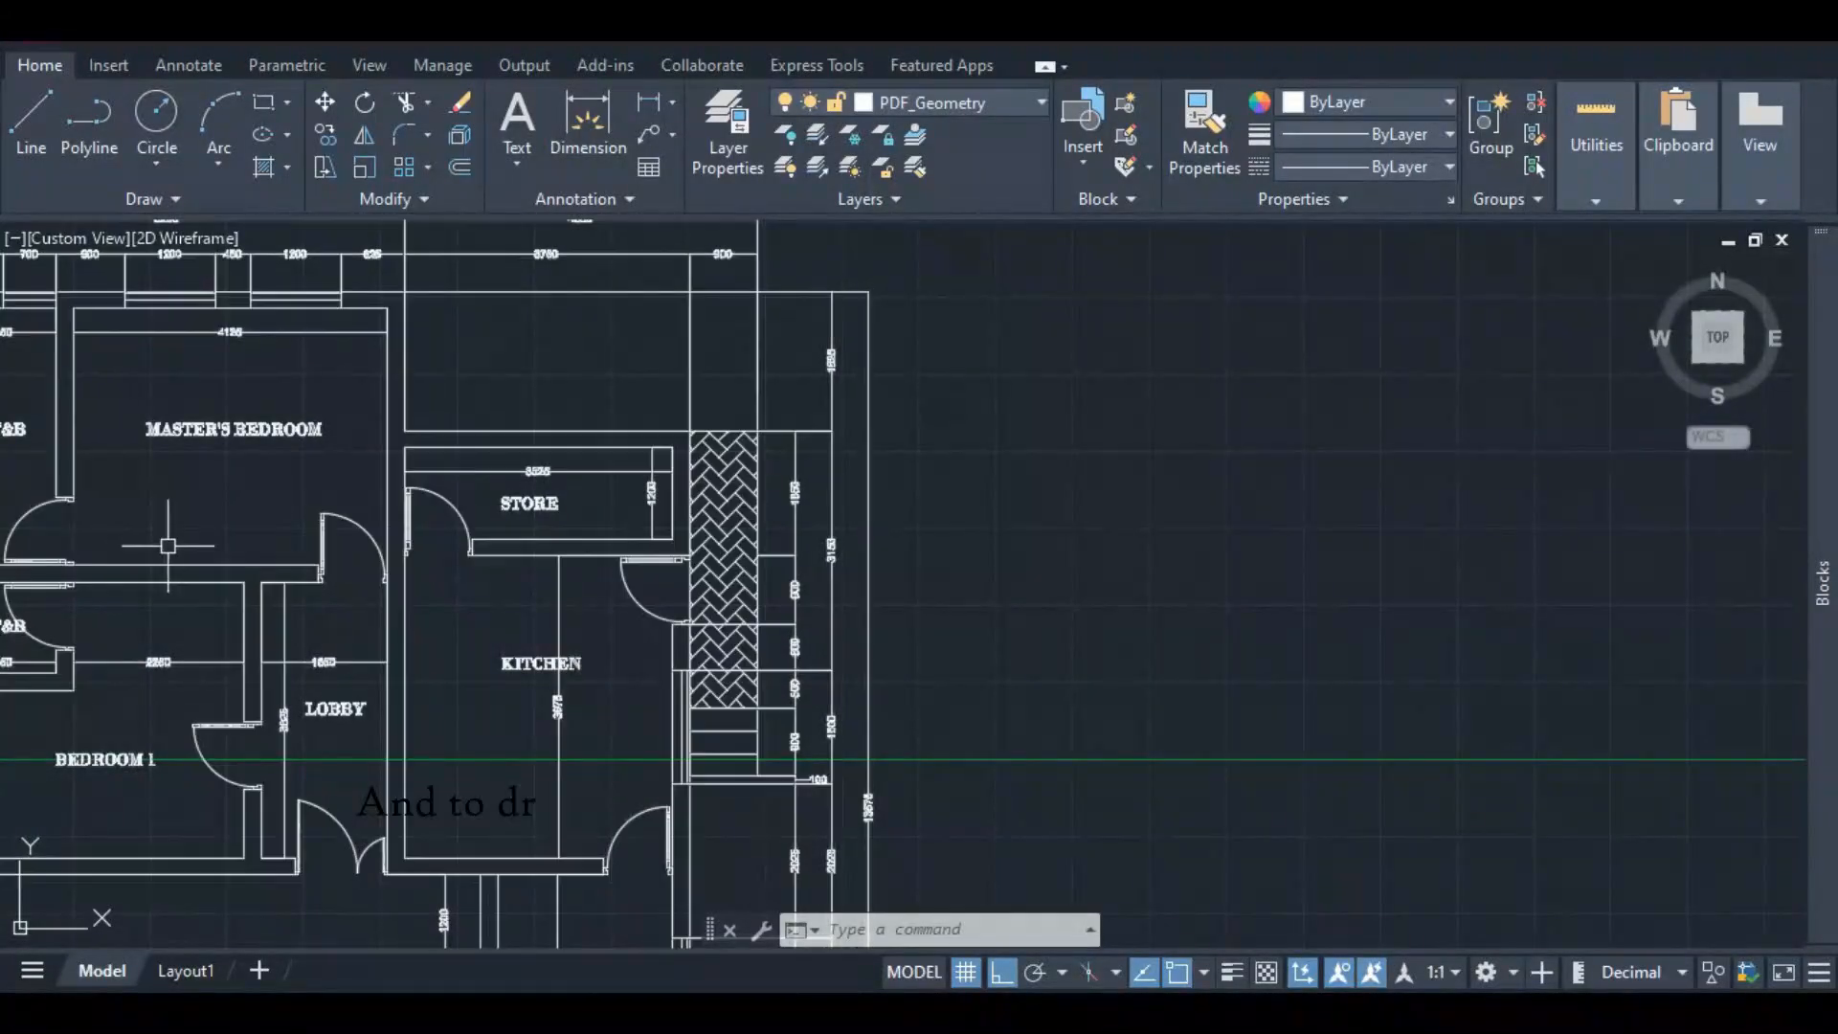
scroll(293, 586, down, 8)
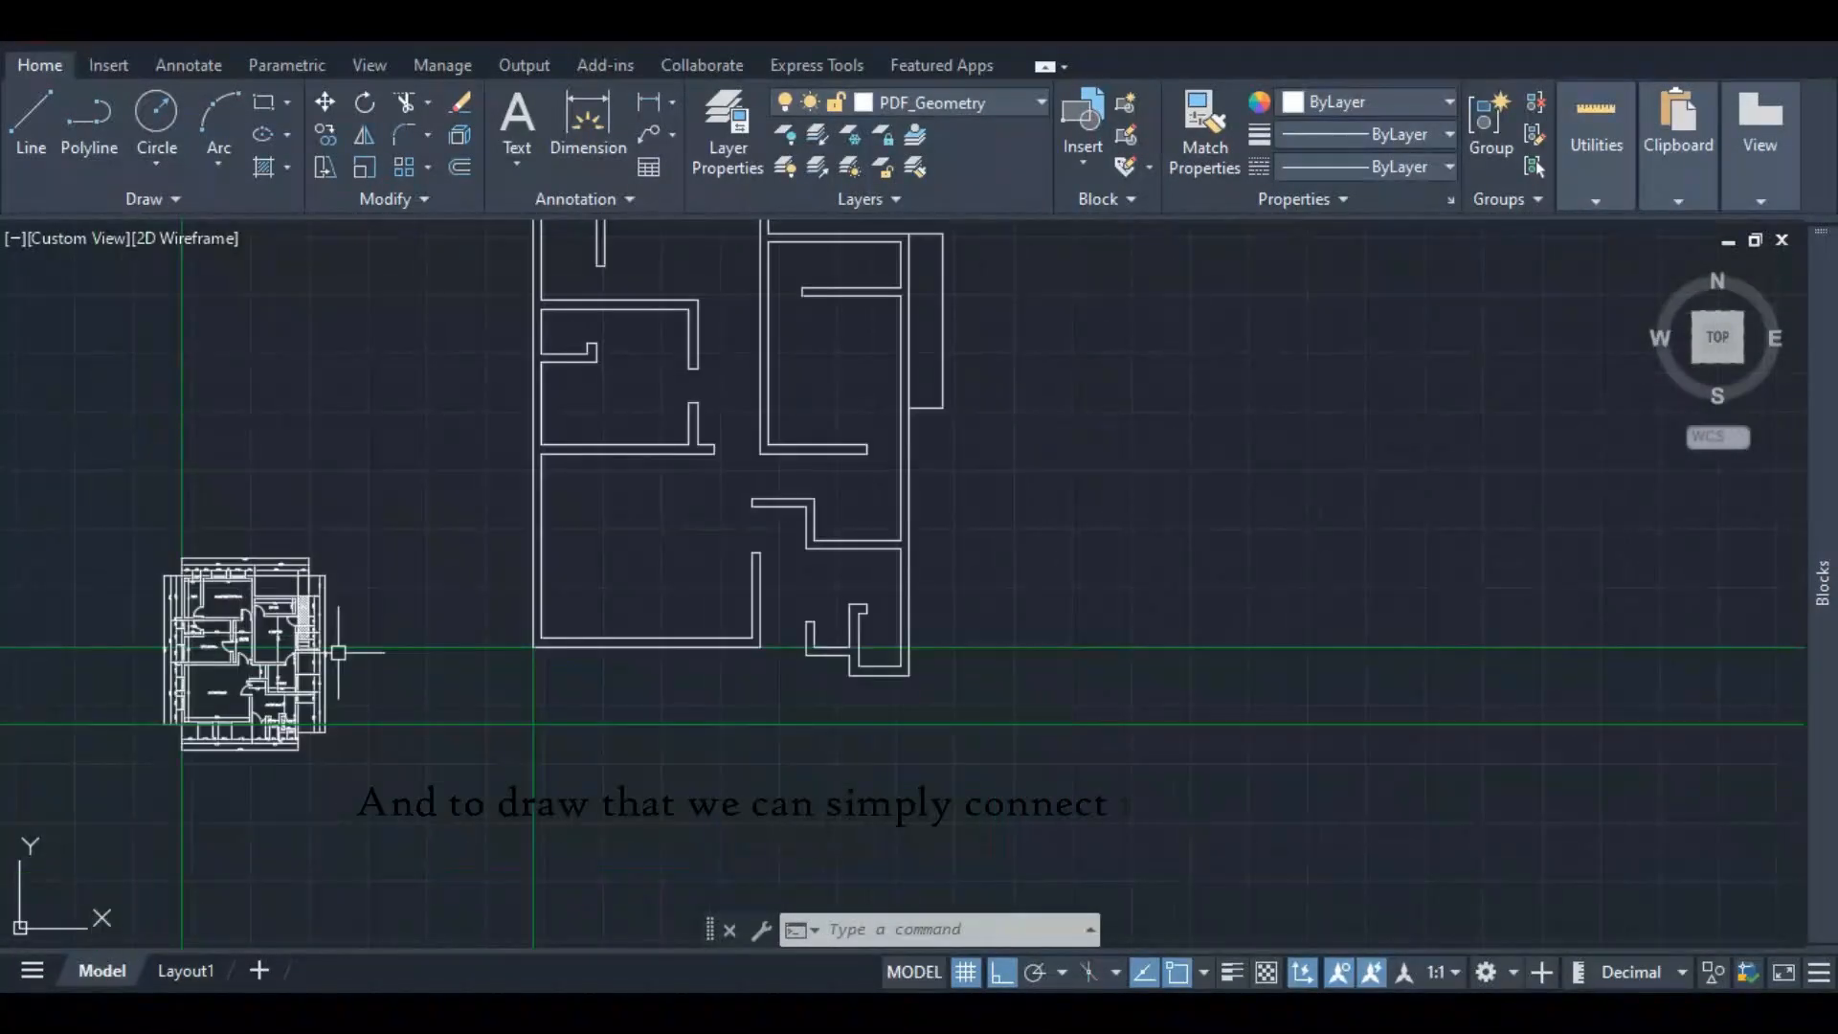
scroll(543, 422, up, 10)
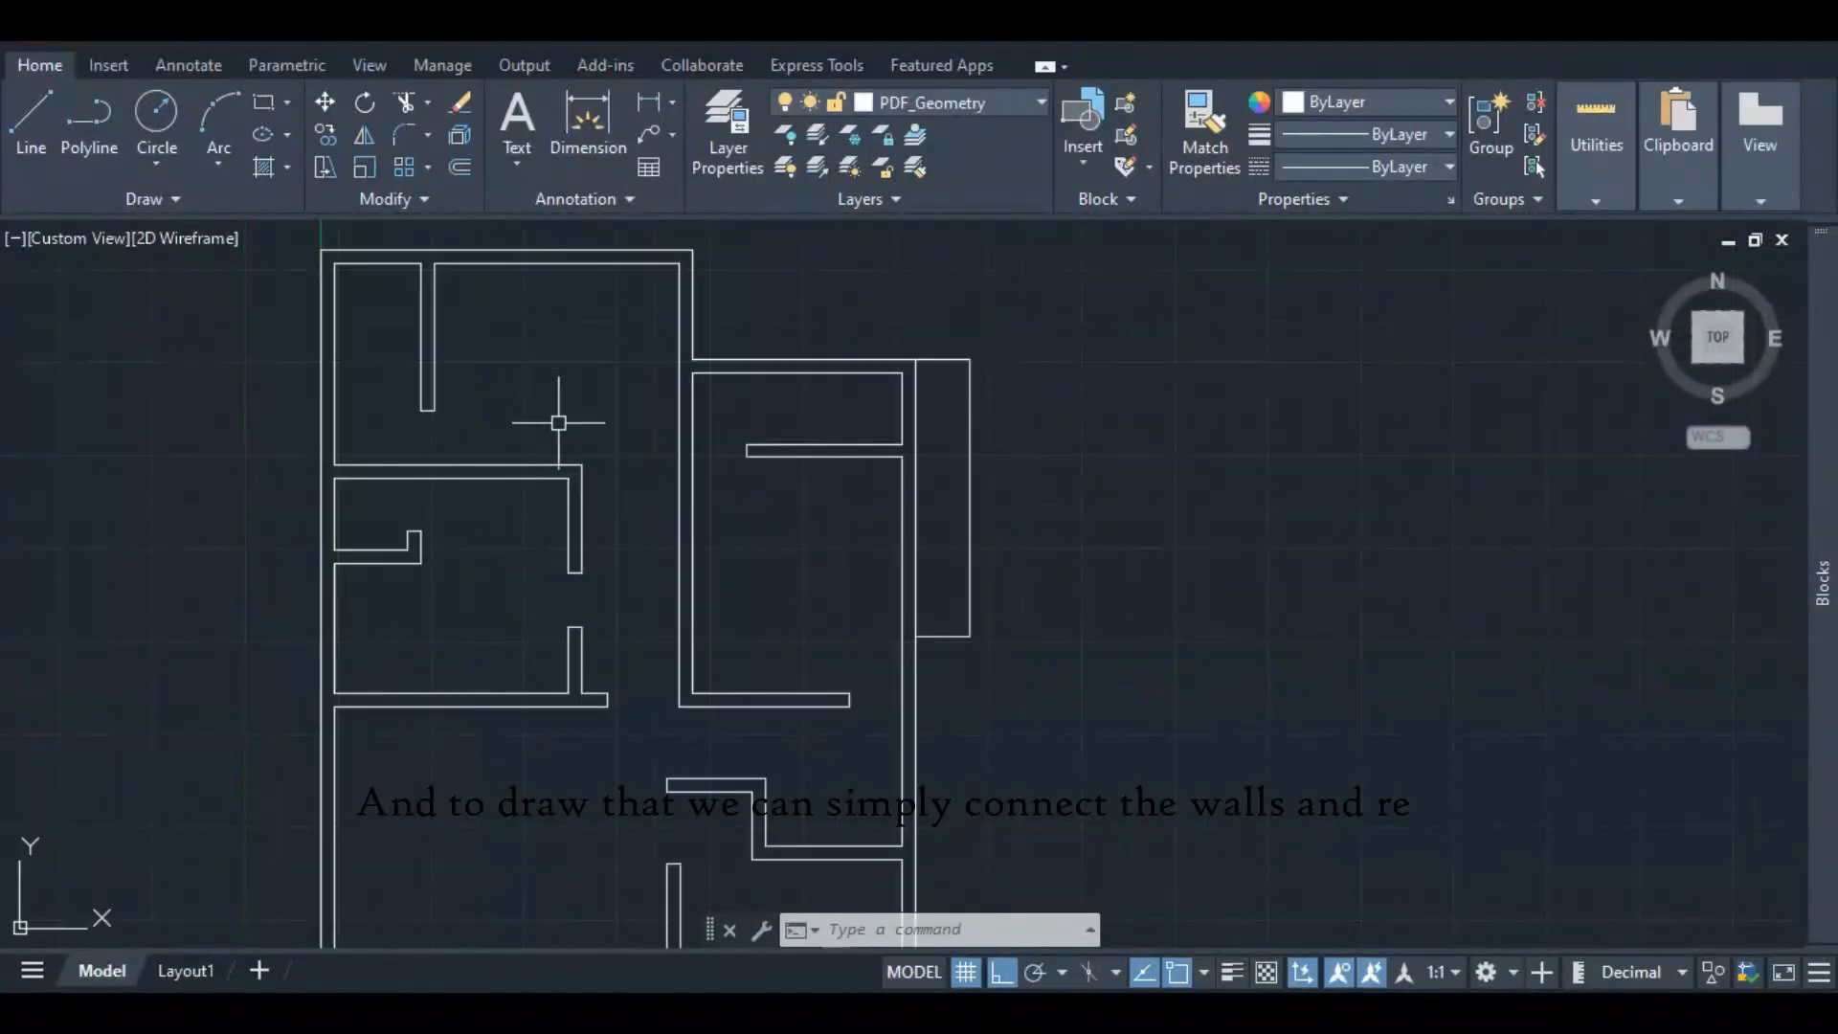
- Stretch the right end of the master's bedroom's lower wall line horizontally to meet the kitchen wall's left face
click(580, 508)
click(599, 510)
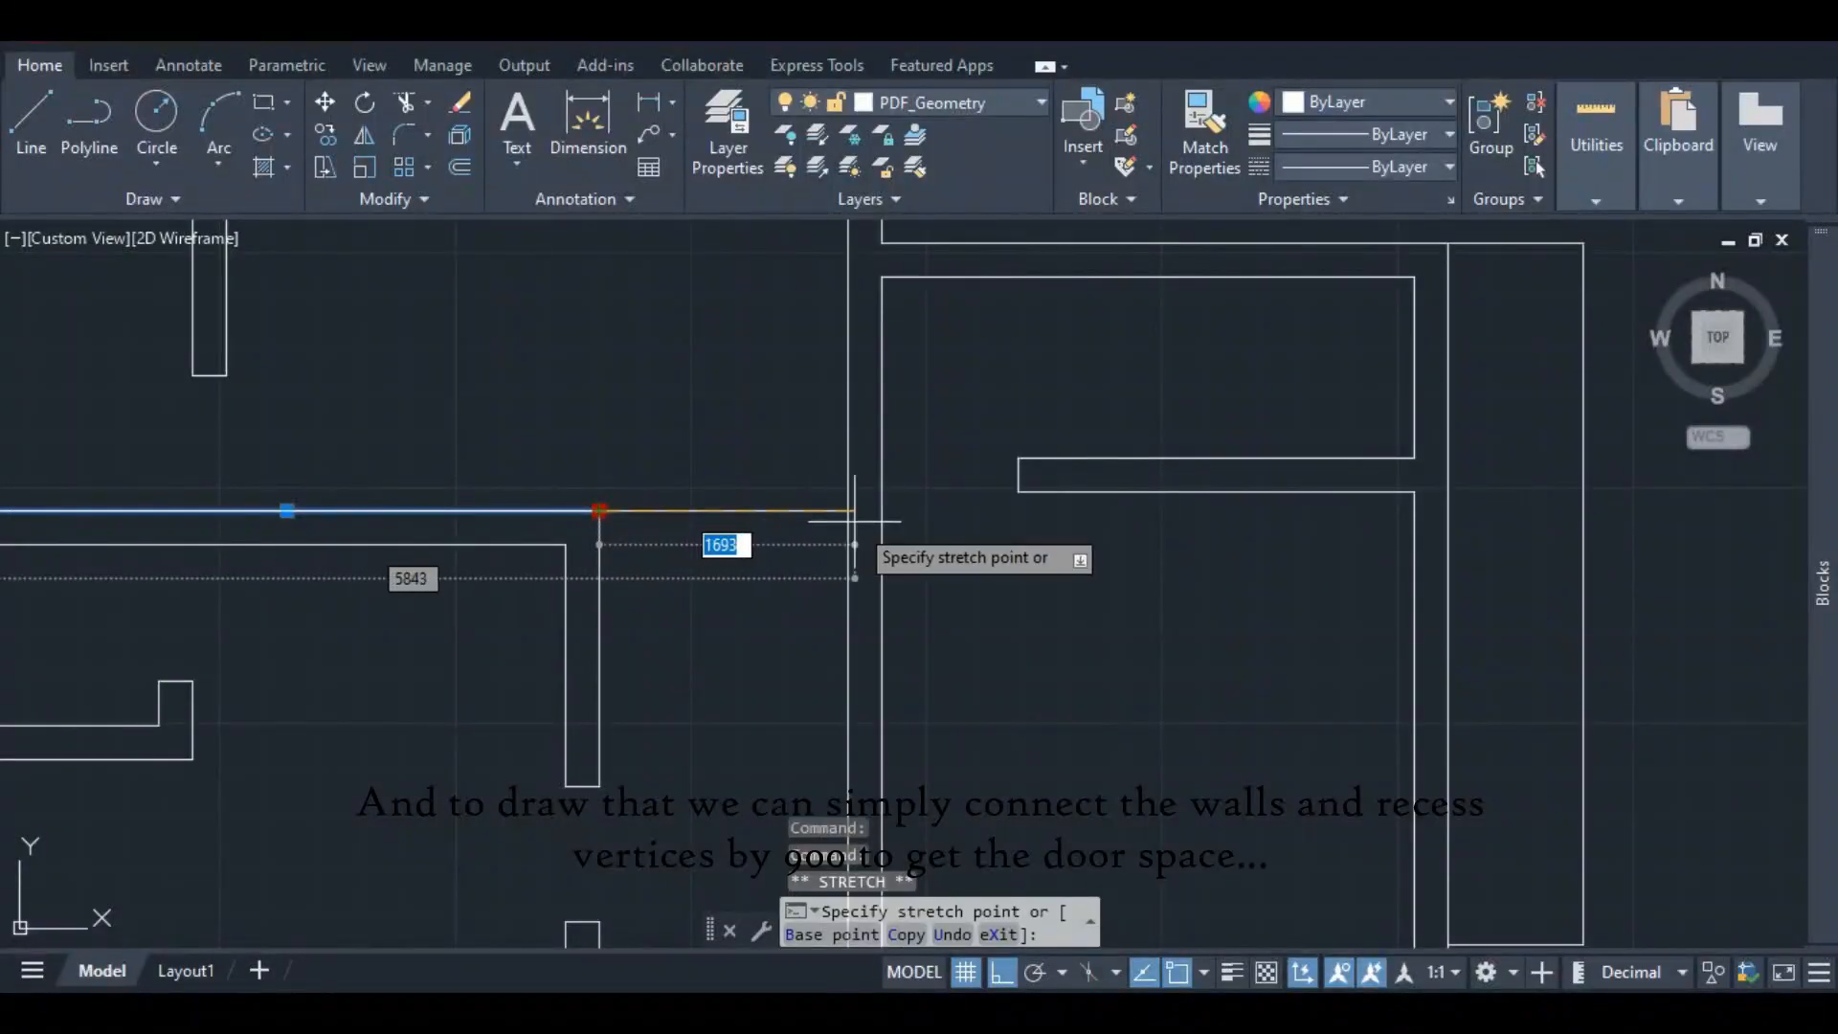
scroll(856, 517, down, 4)
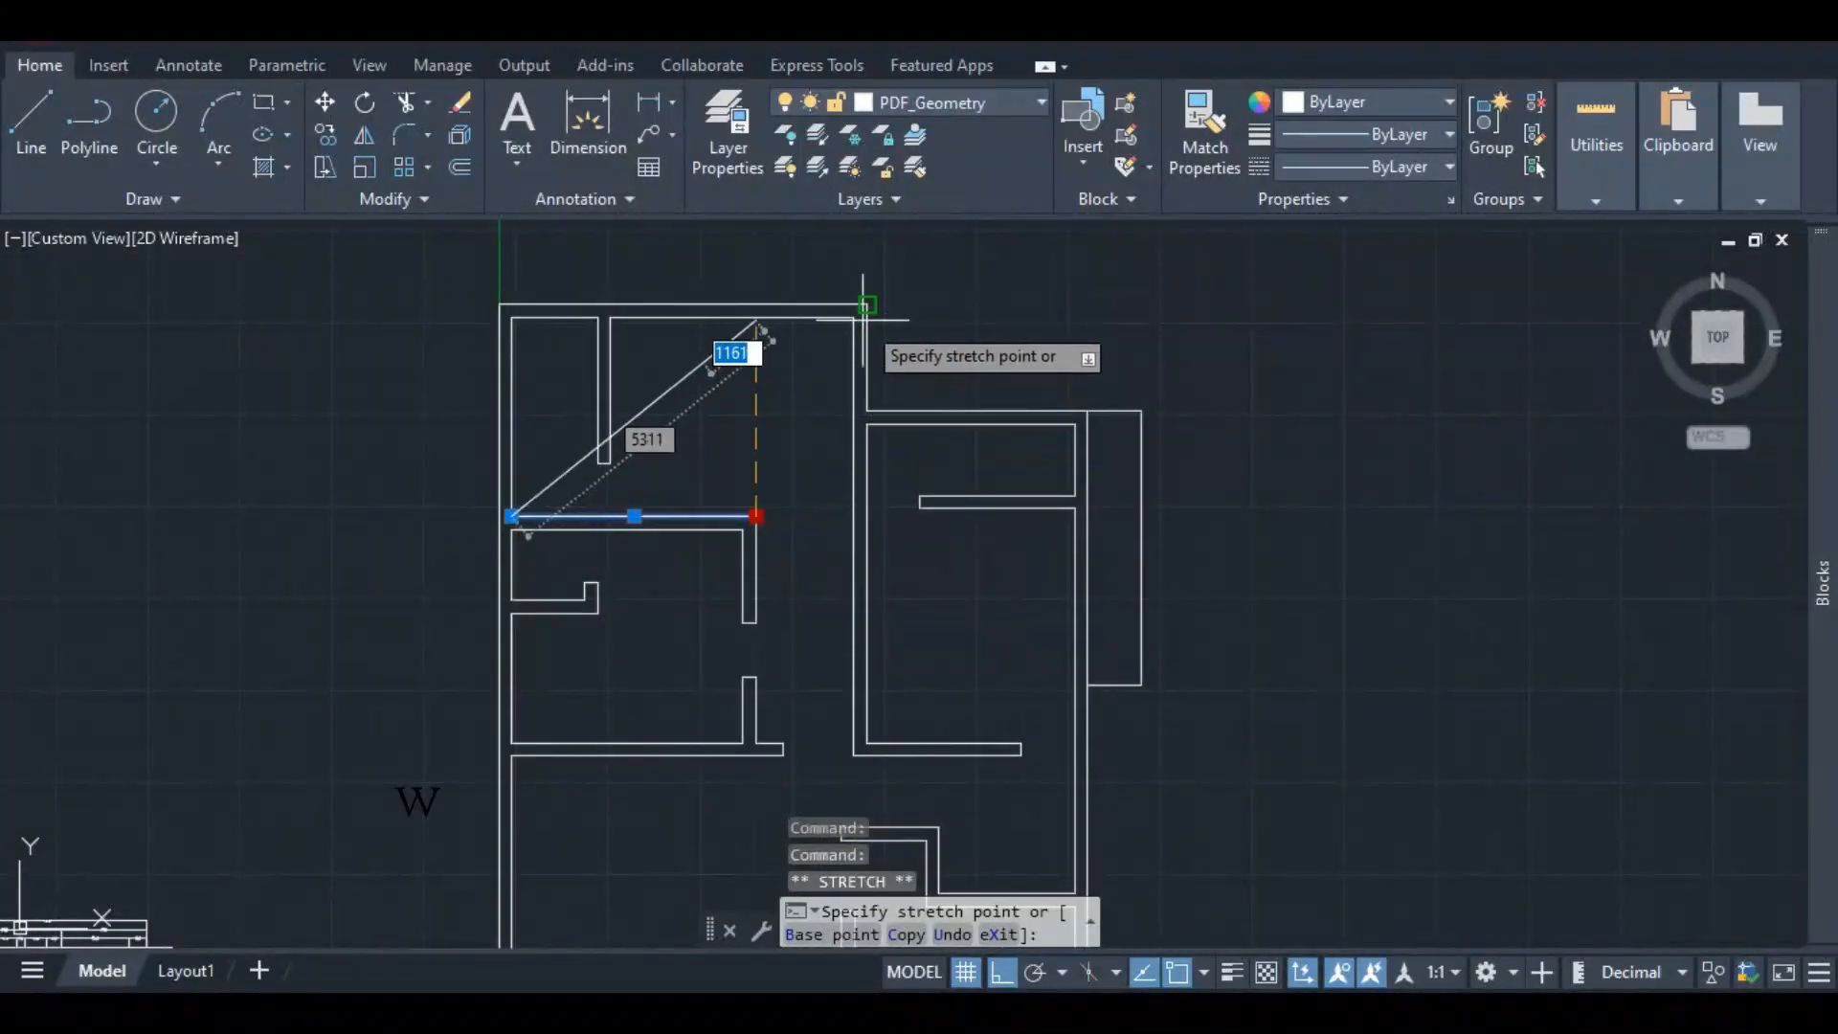
click(853, 516)
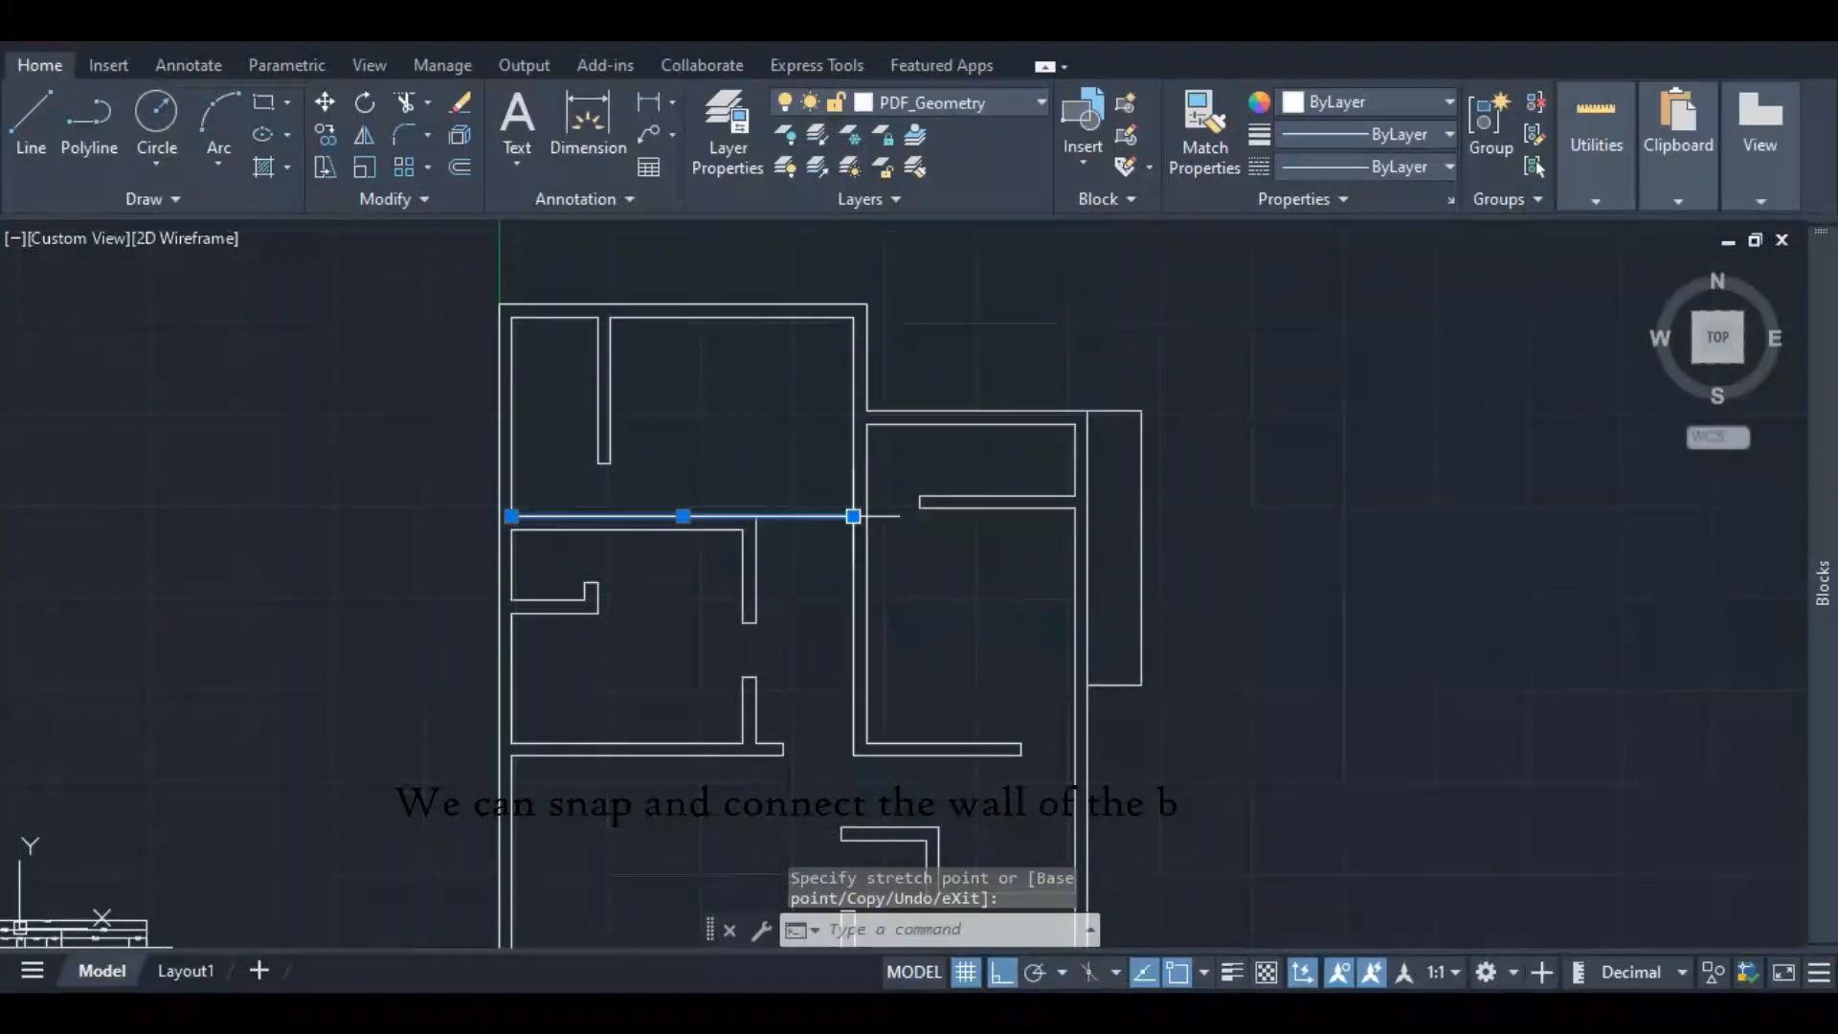
- Stretch the right end of the master's bedroom's lower wall line back left by 900 for the door opening
click(853, 516)
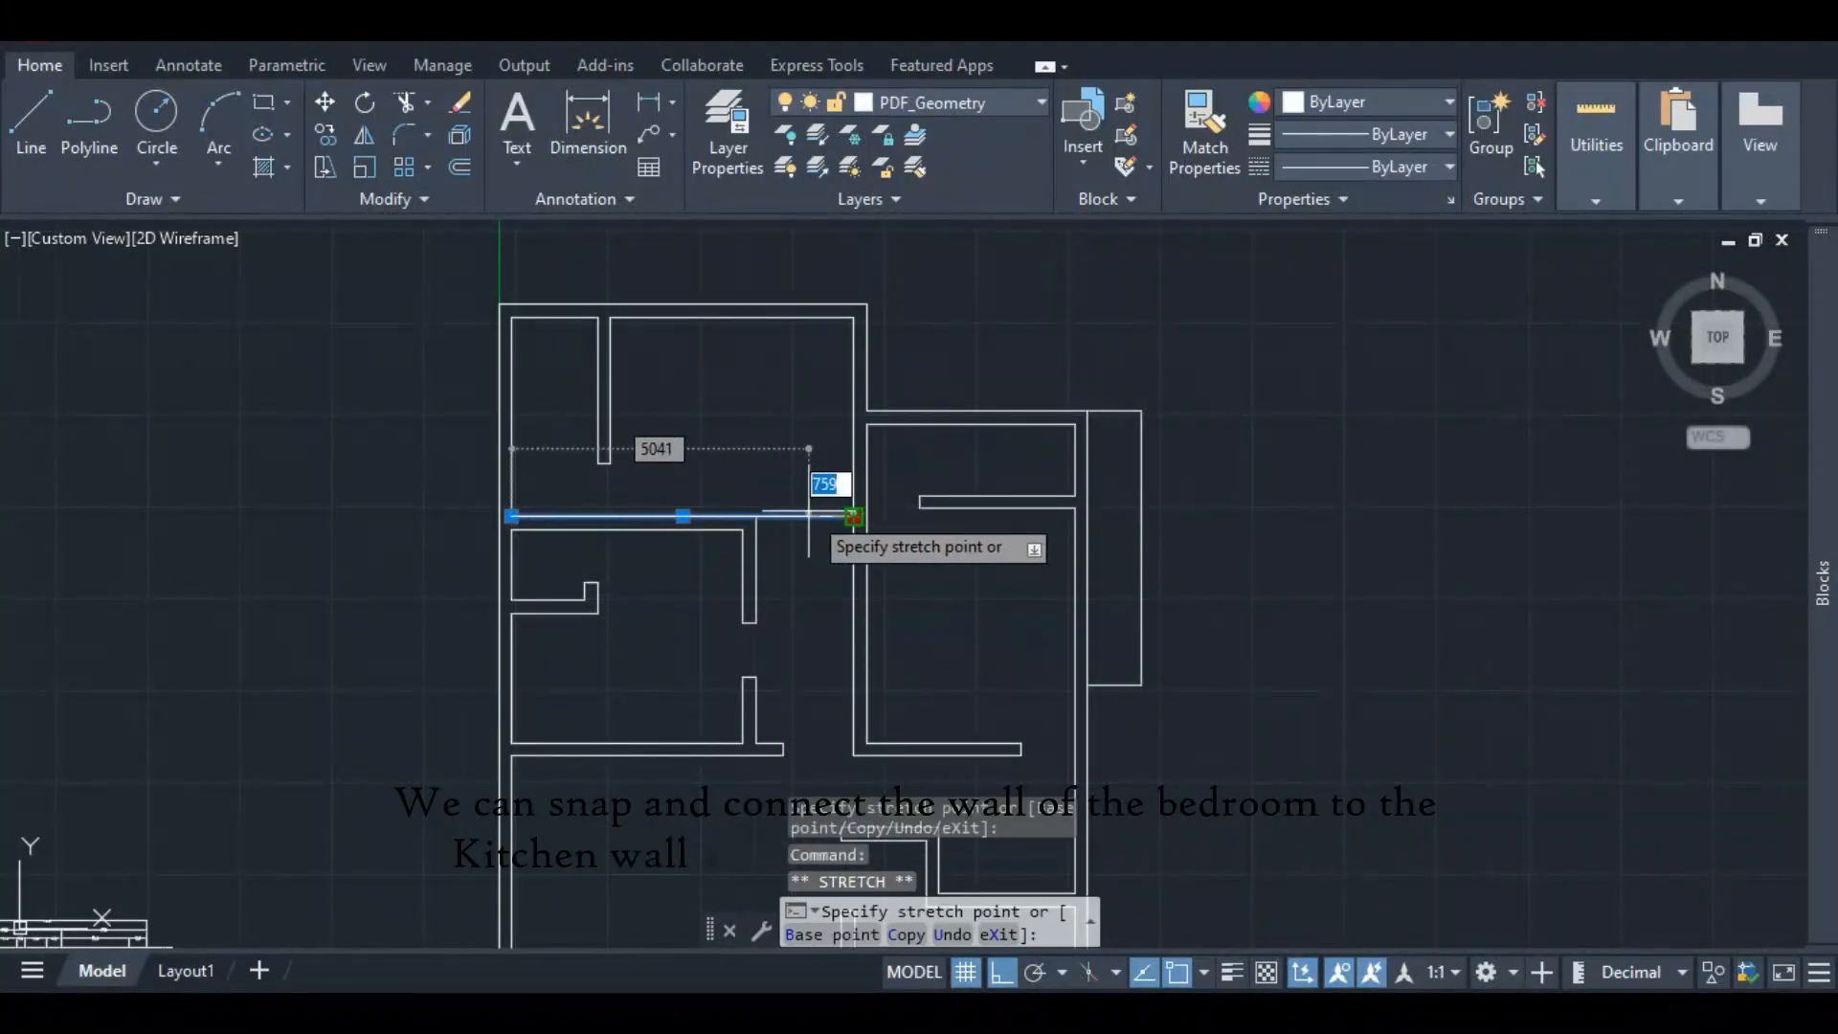
text(900)
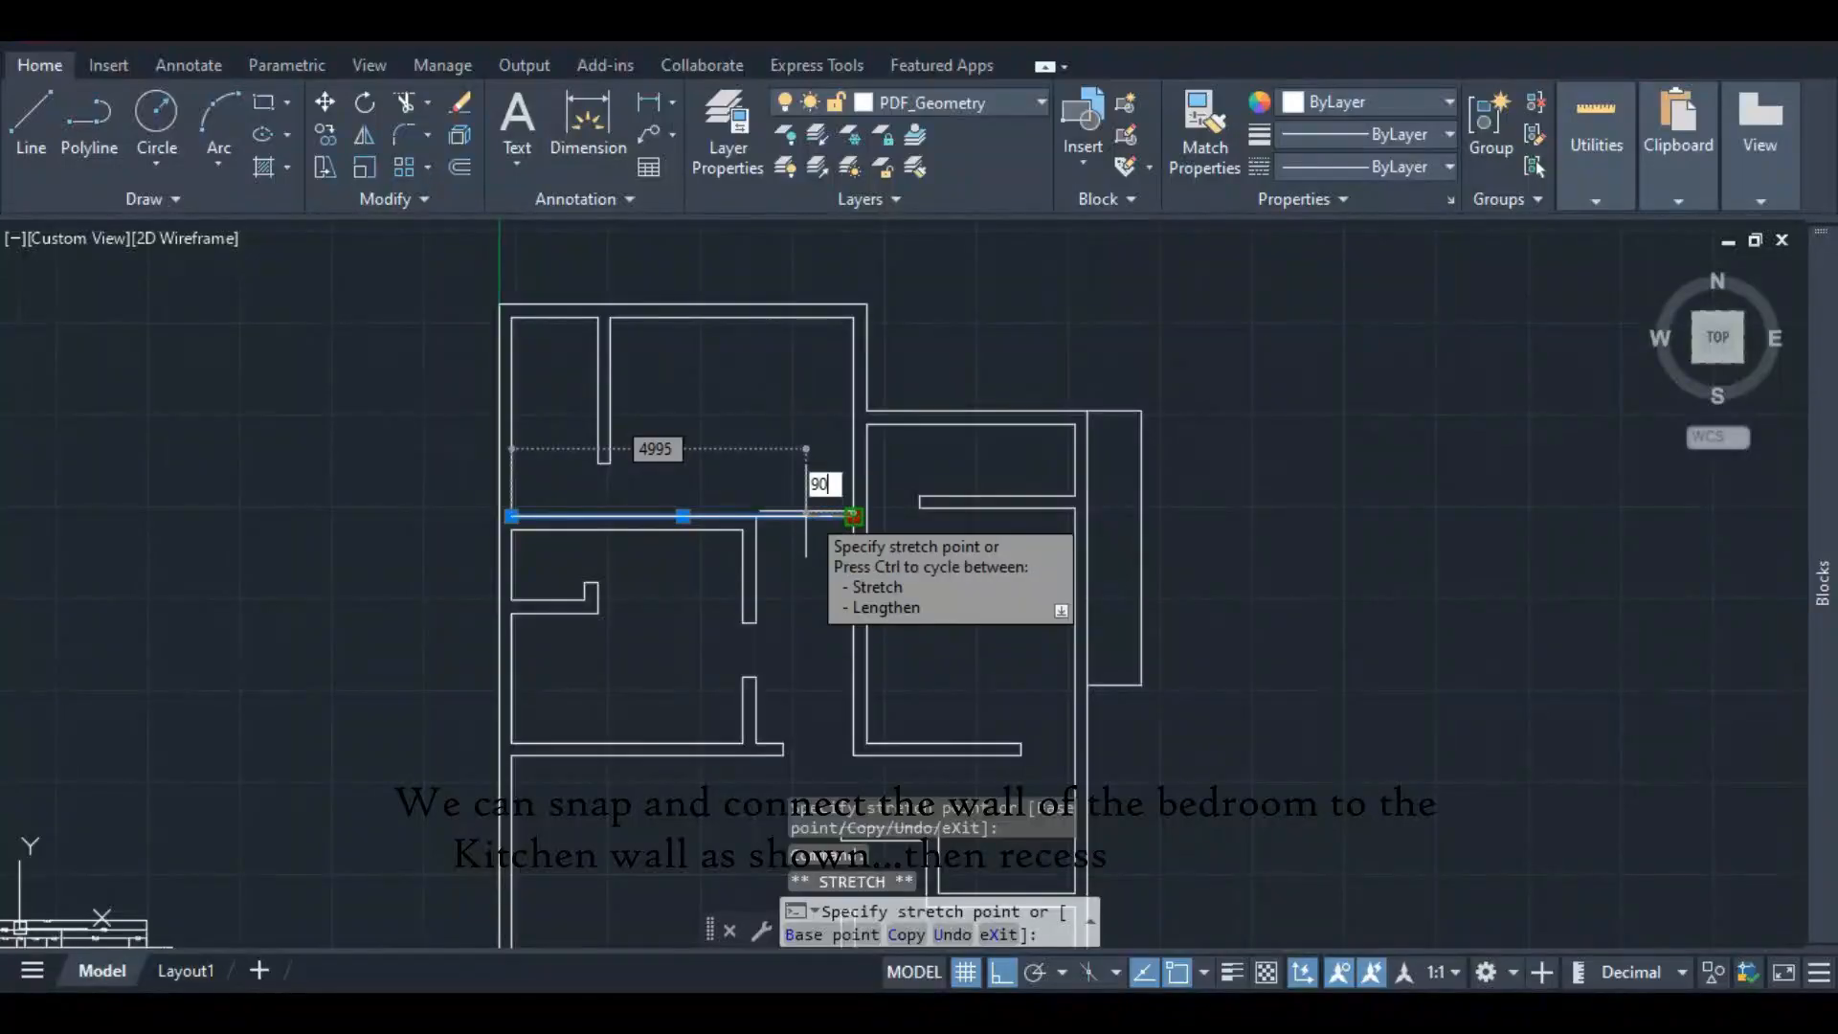
key(Return)
scroll(797, 481, up, 3)
key(Escape)
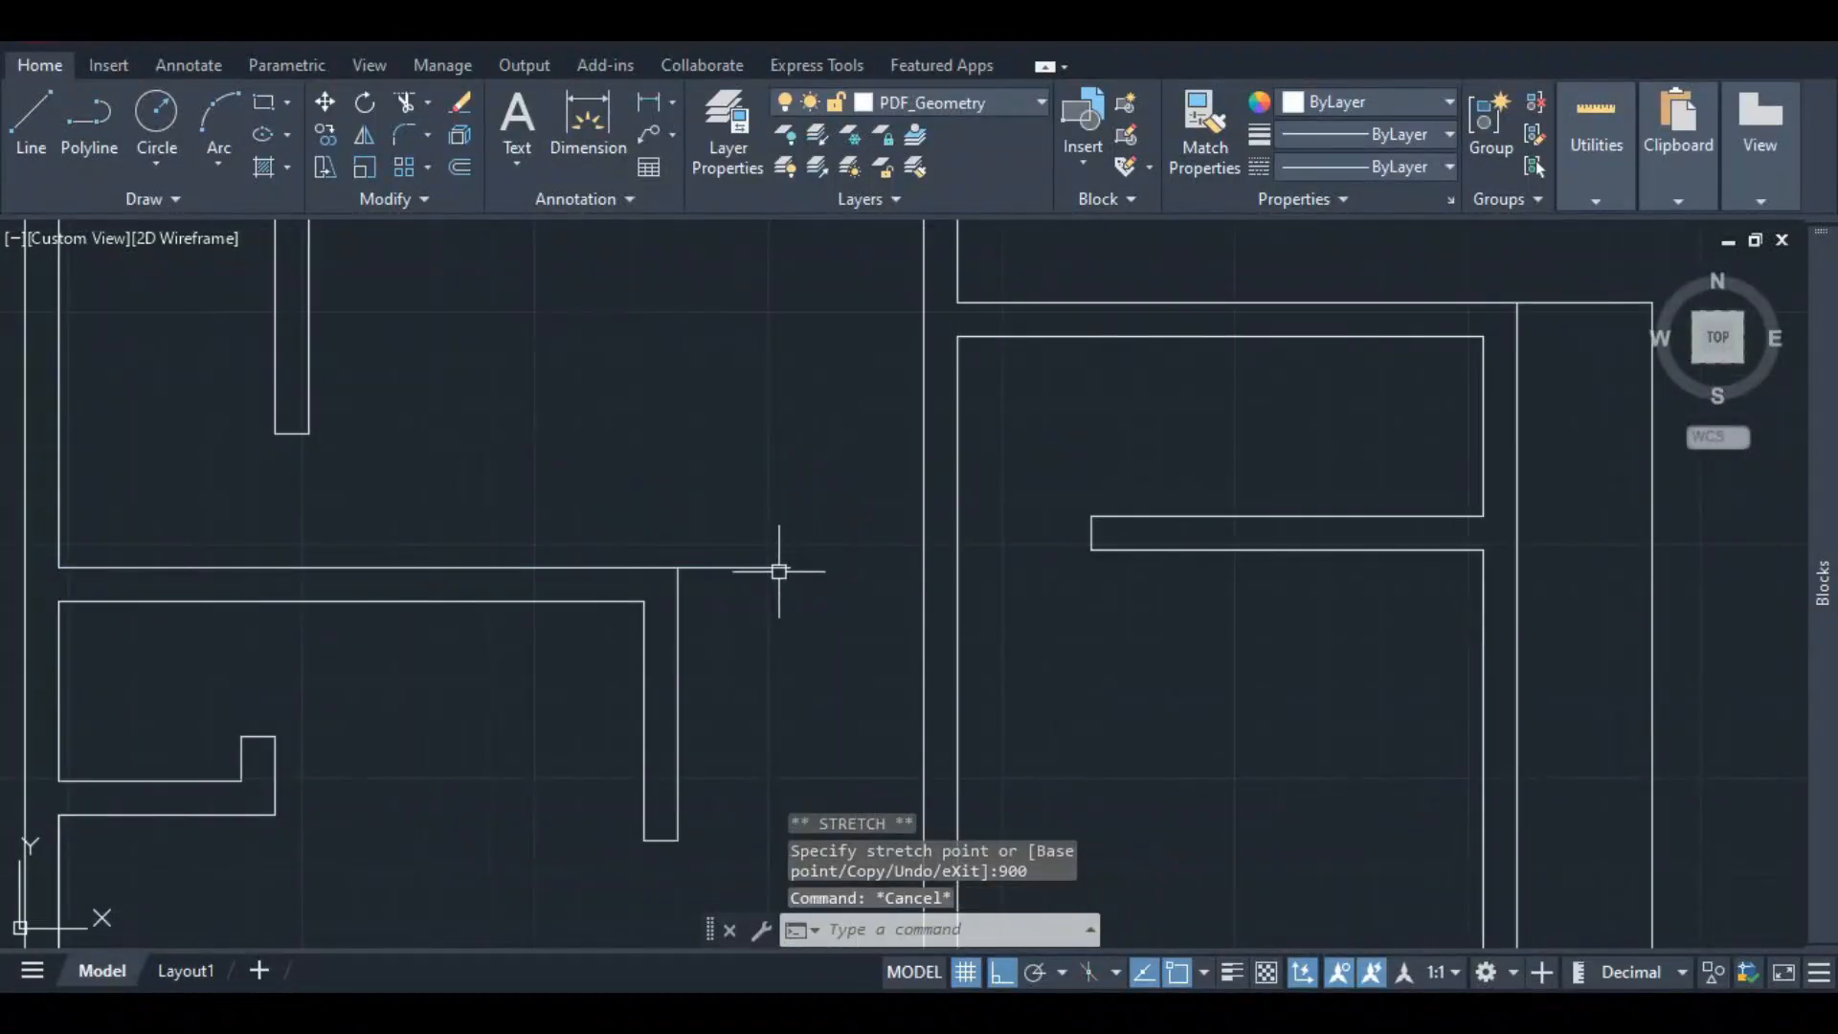
- Stretch the upper end of bedroom 1's lobby-side wall line down 225, level with the bedroom's upper inner wall line
click(677, 601)
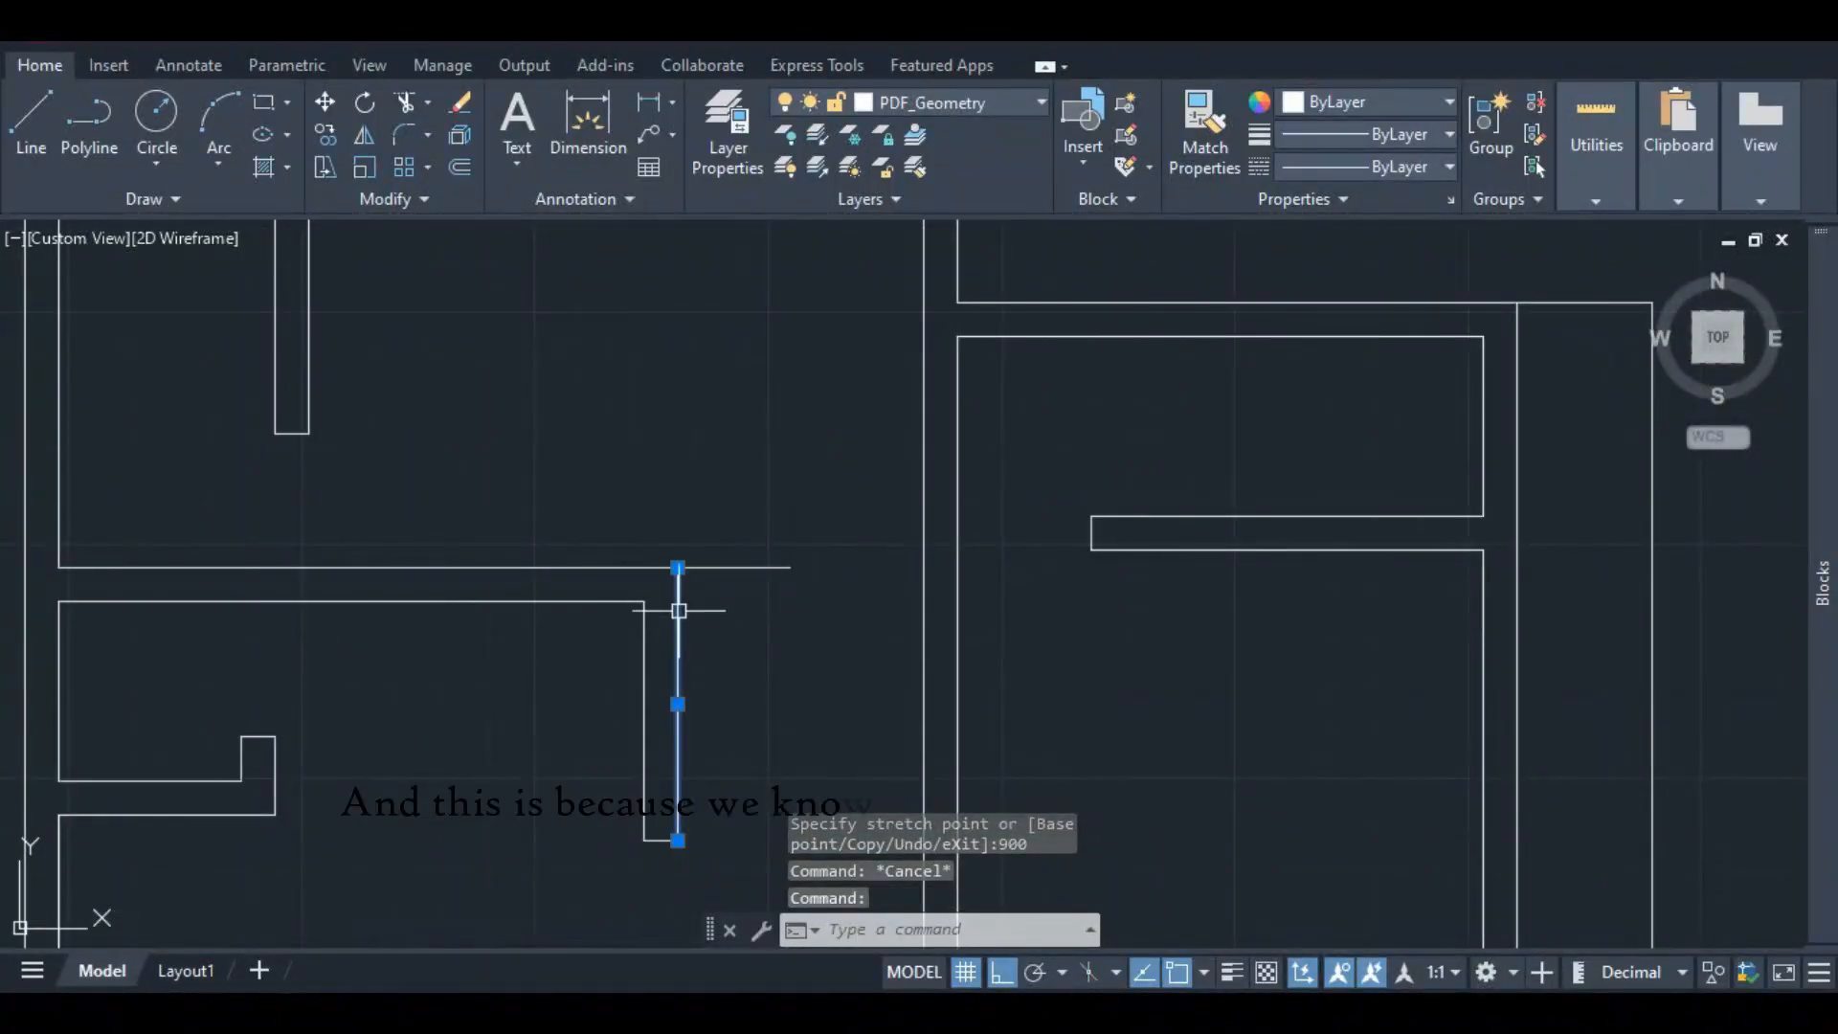
click(678, 568)
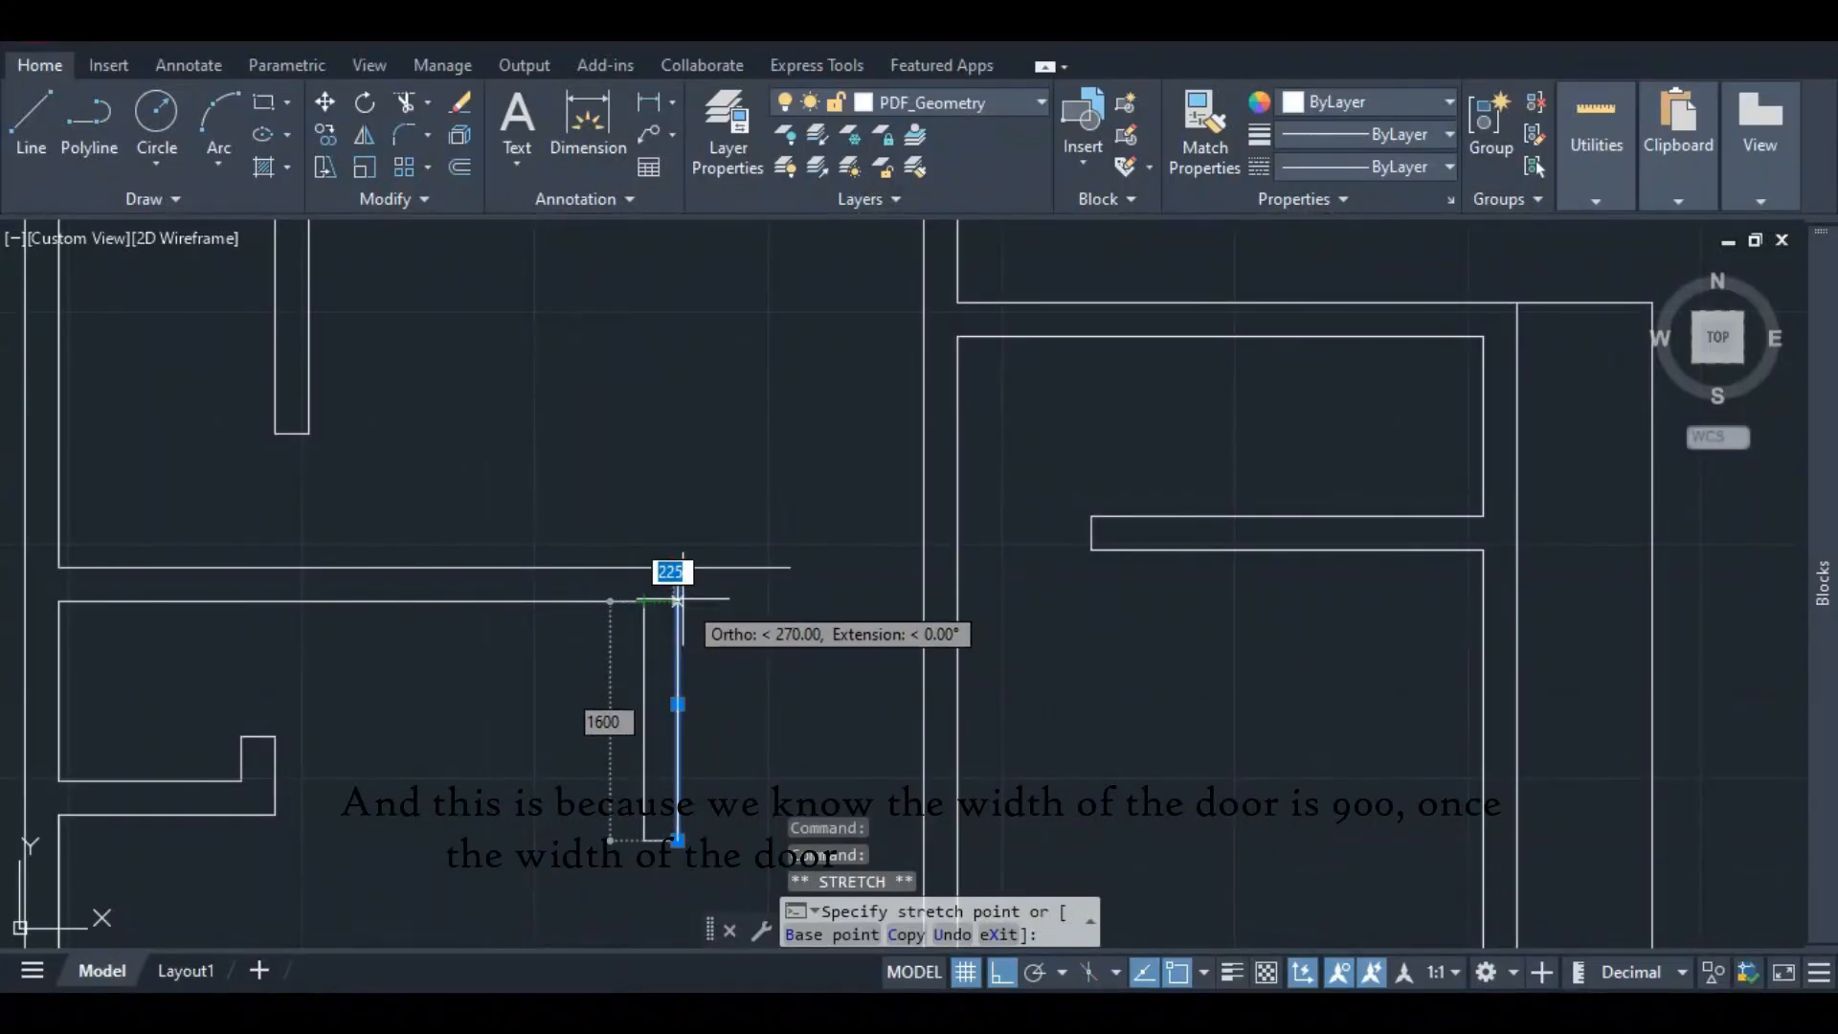
click(678, 601)
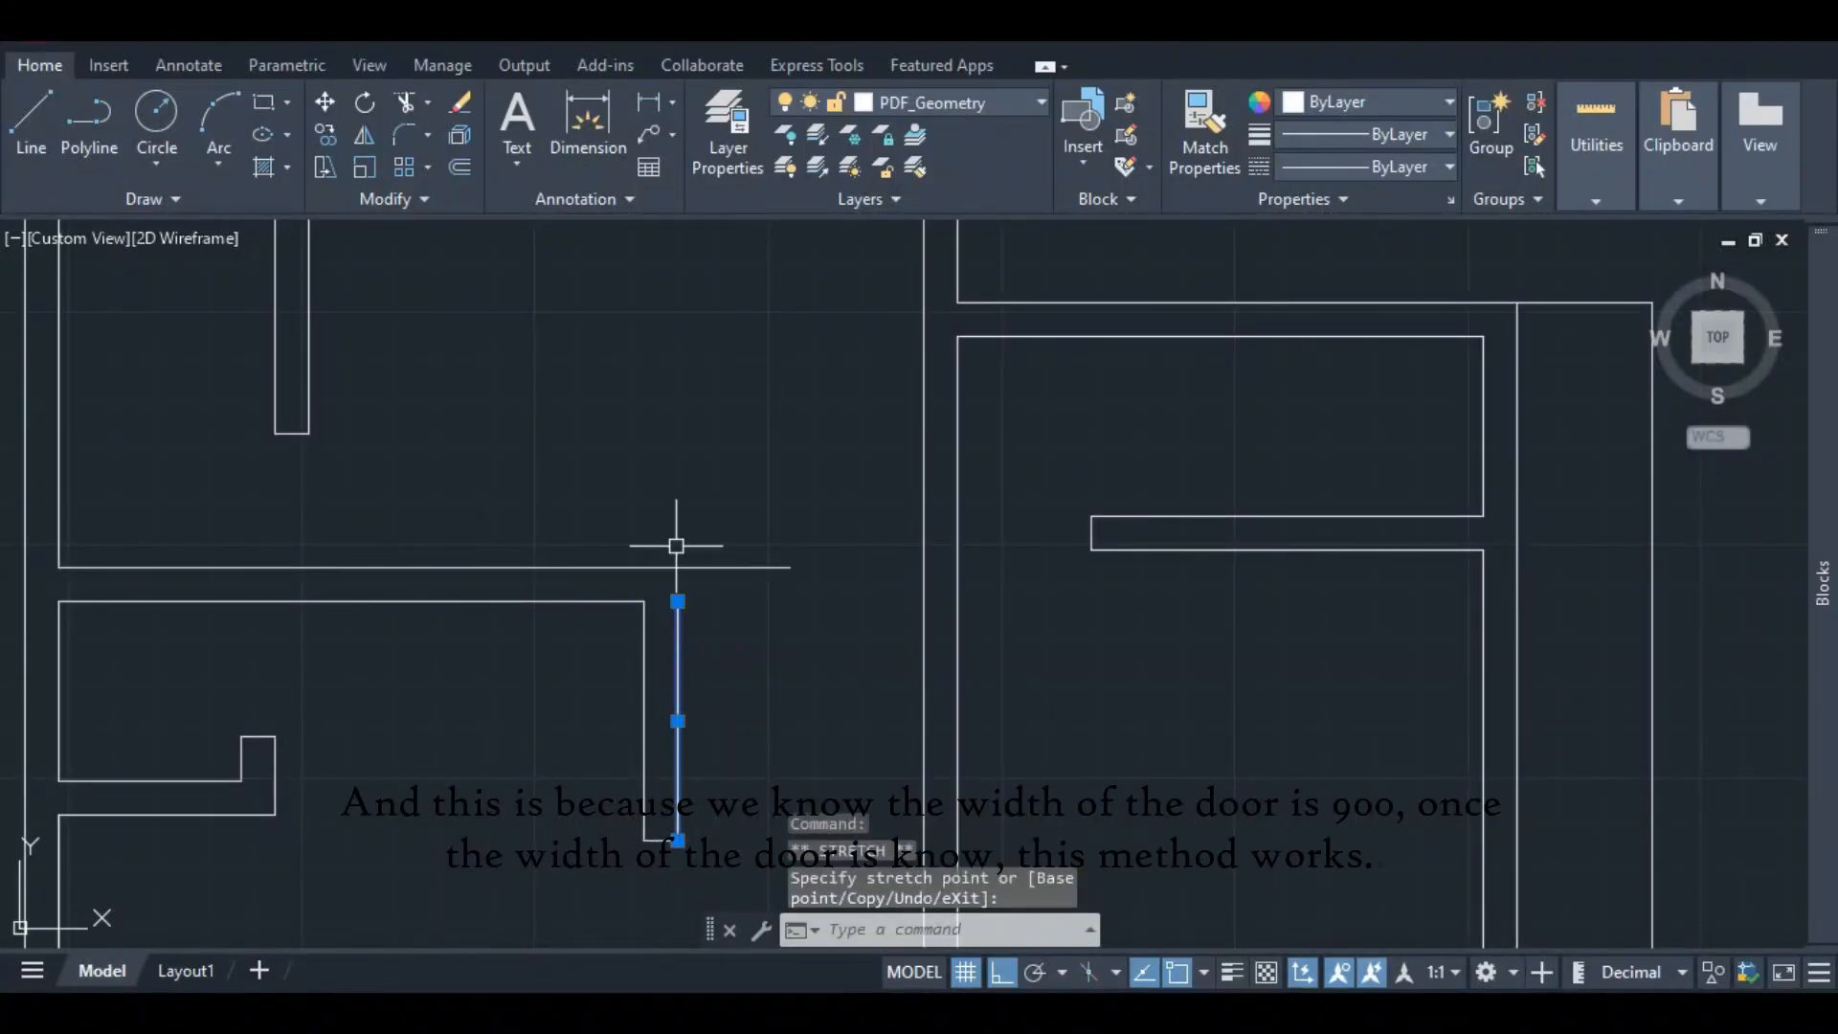
key(Escape)
- Draw a 750 line rightward from the lobby-side wall line's upper endpoint, ending below the master's bedroom wall line's right end
click(27, 127)
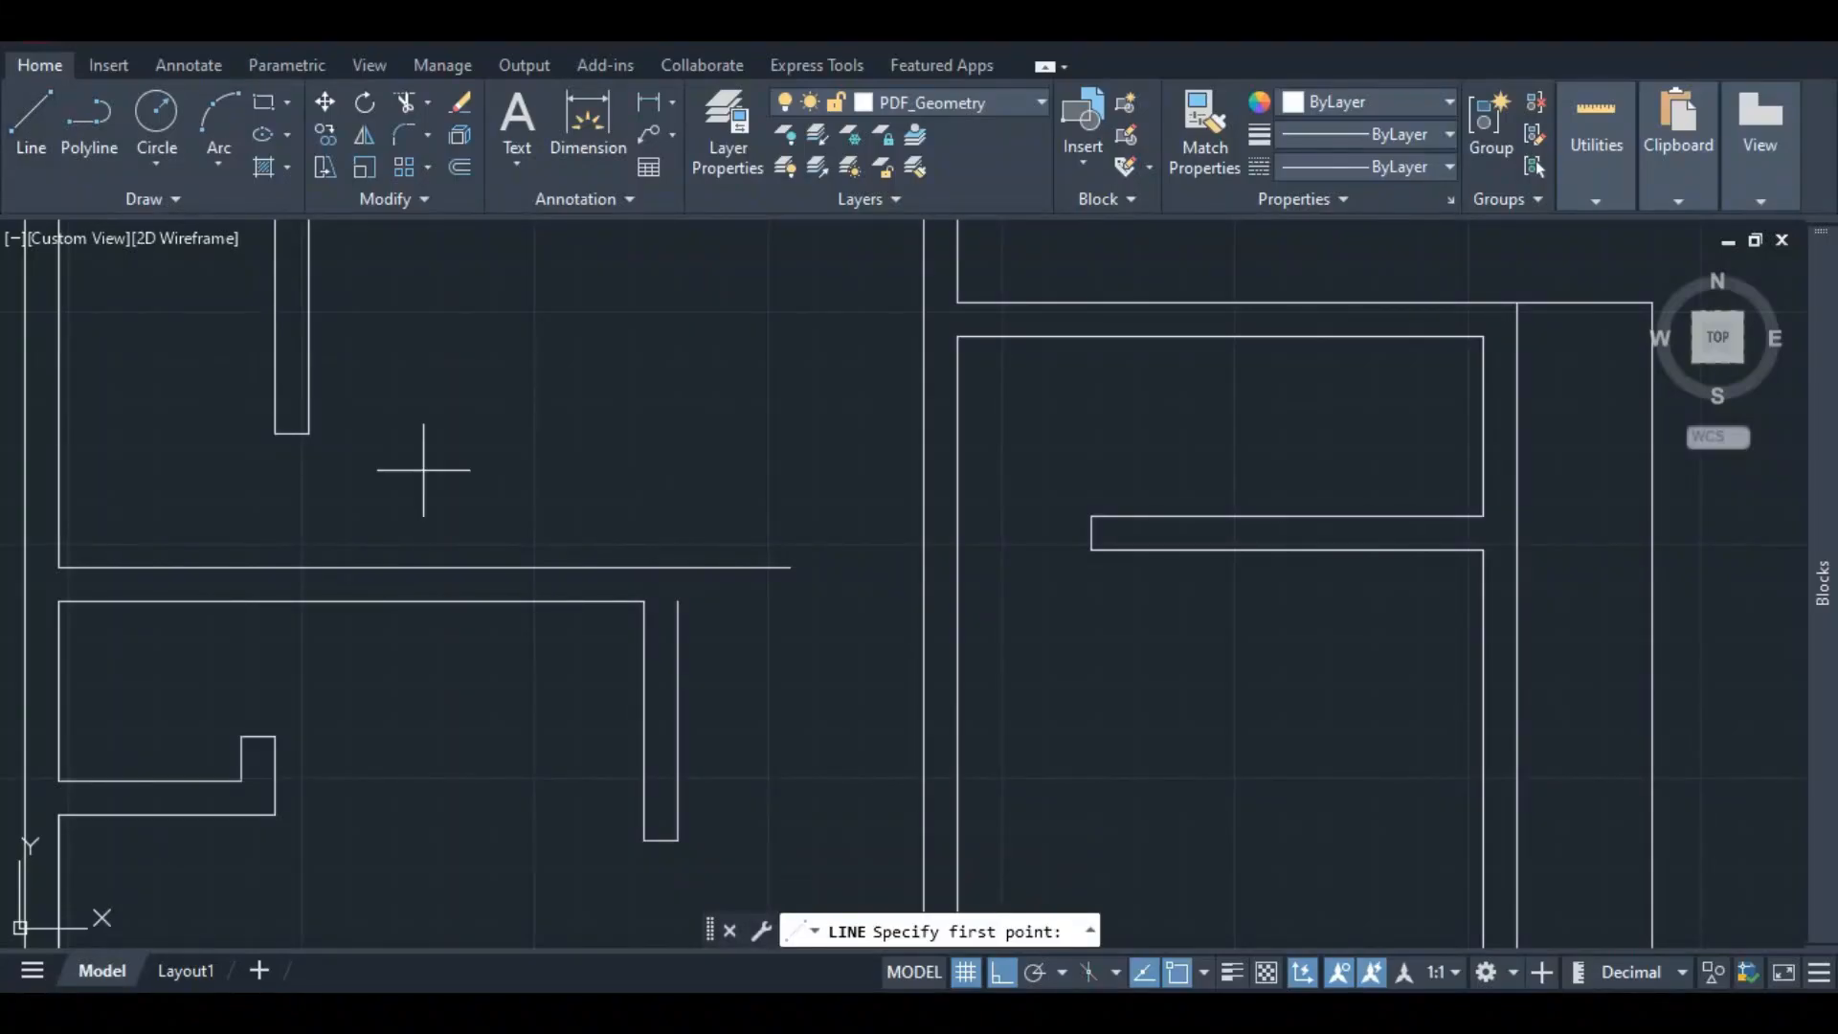
click(678, 601)
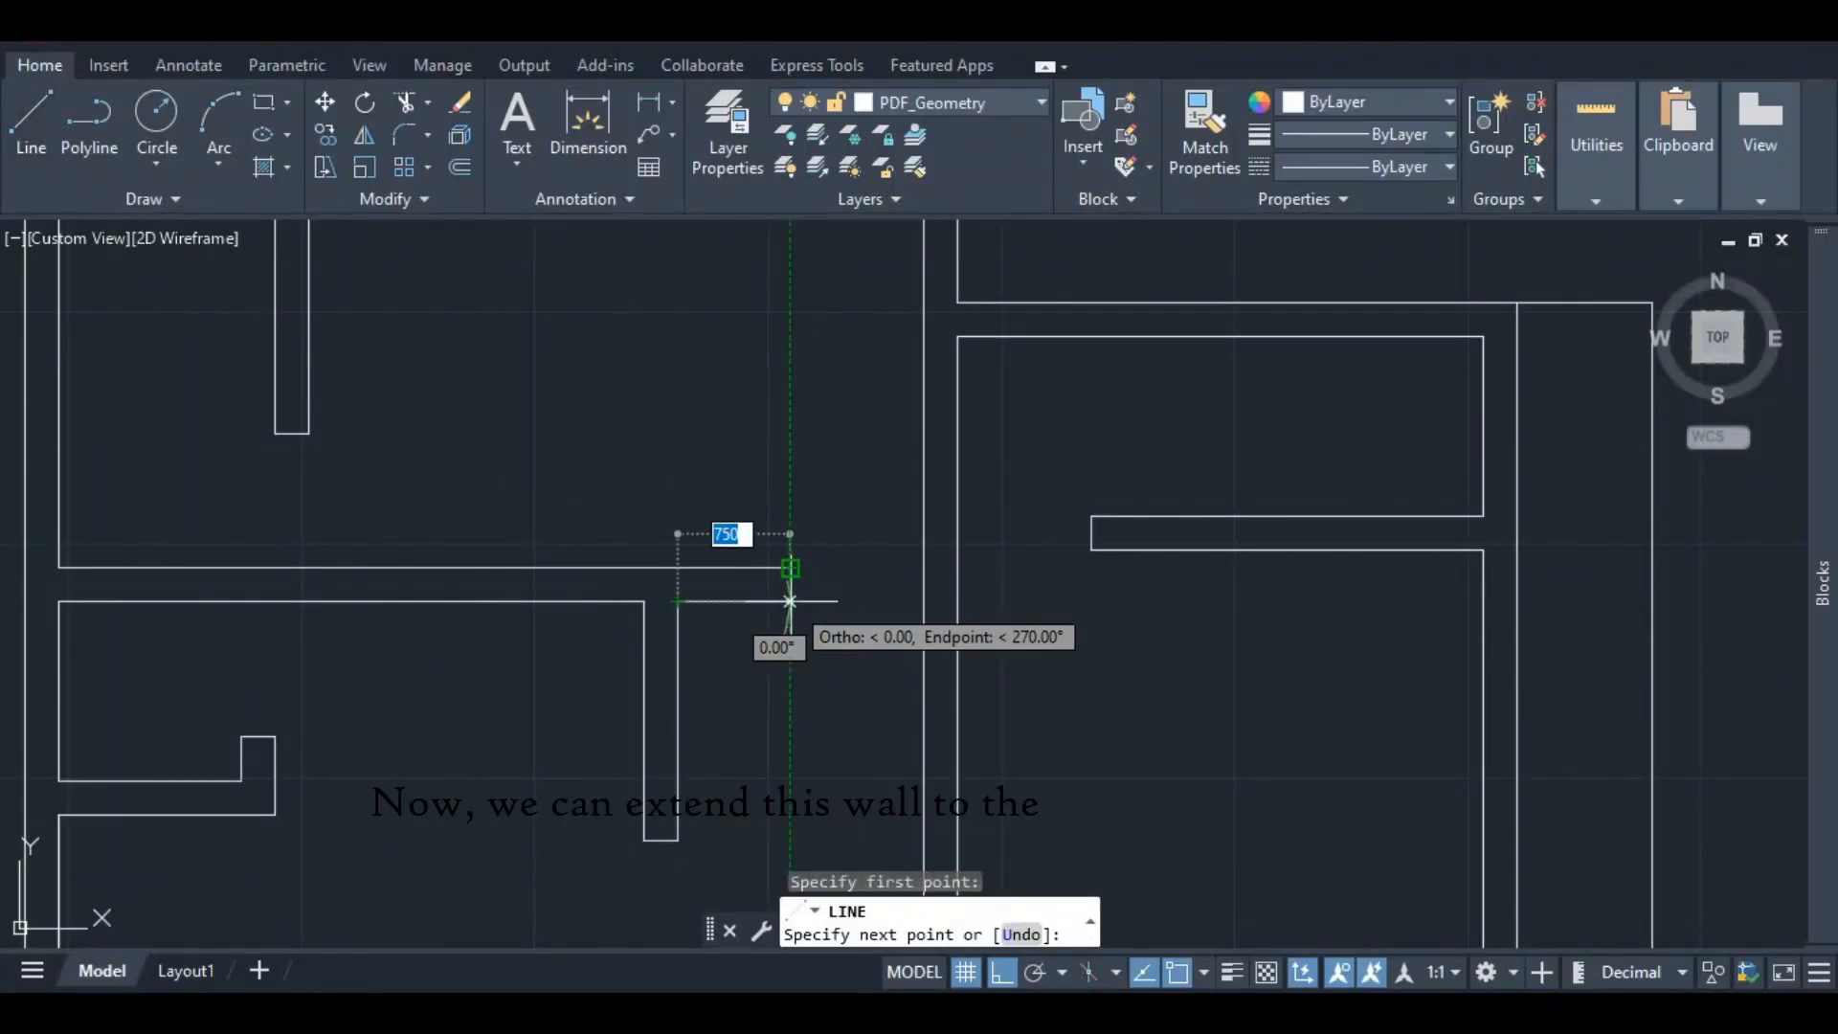
click(789, 601)
key(Escape)
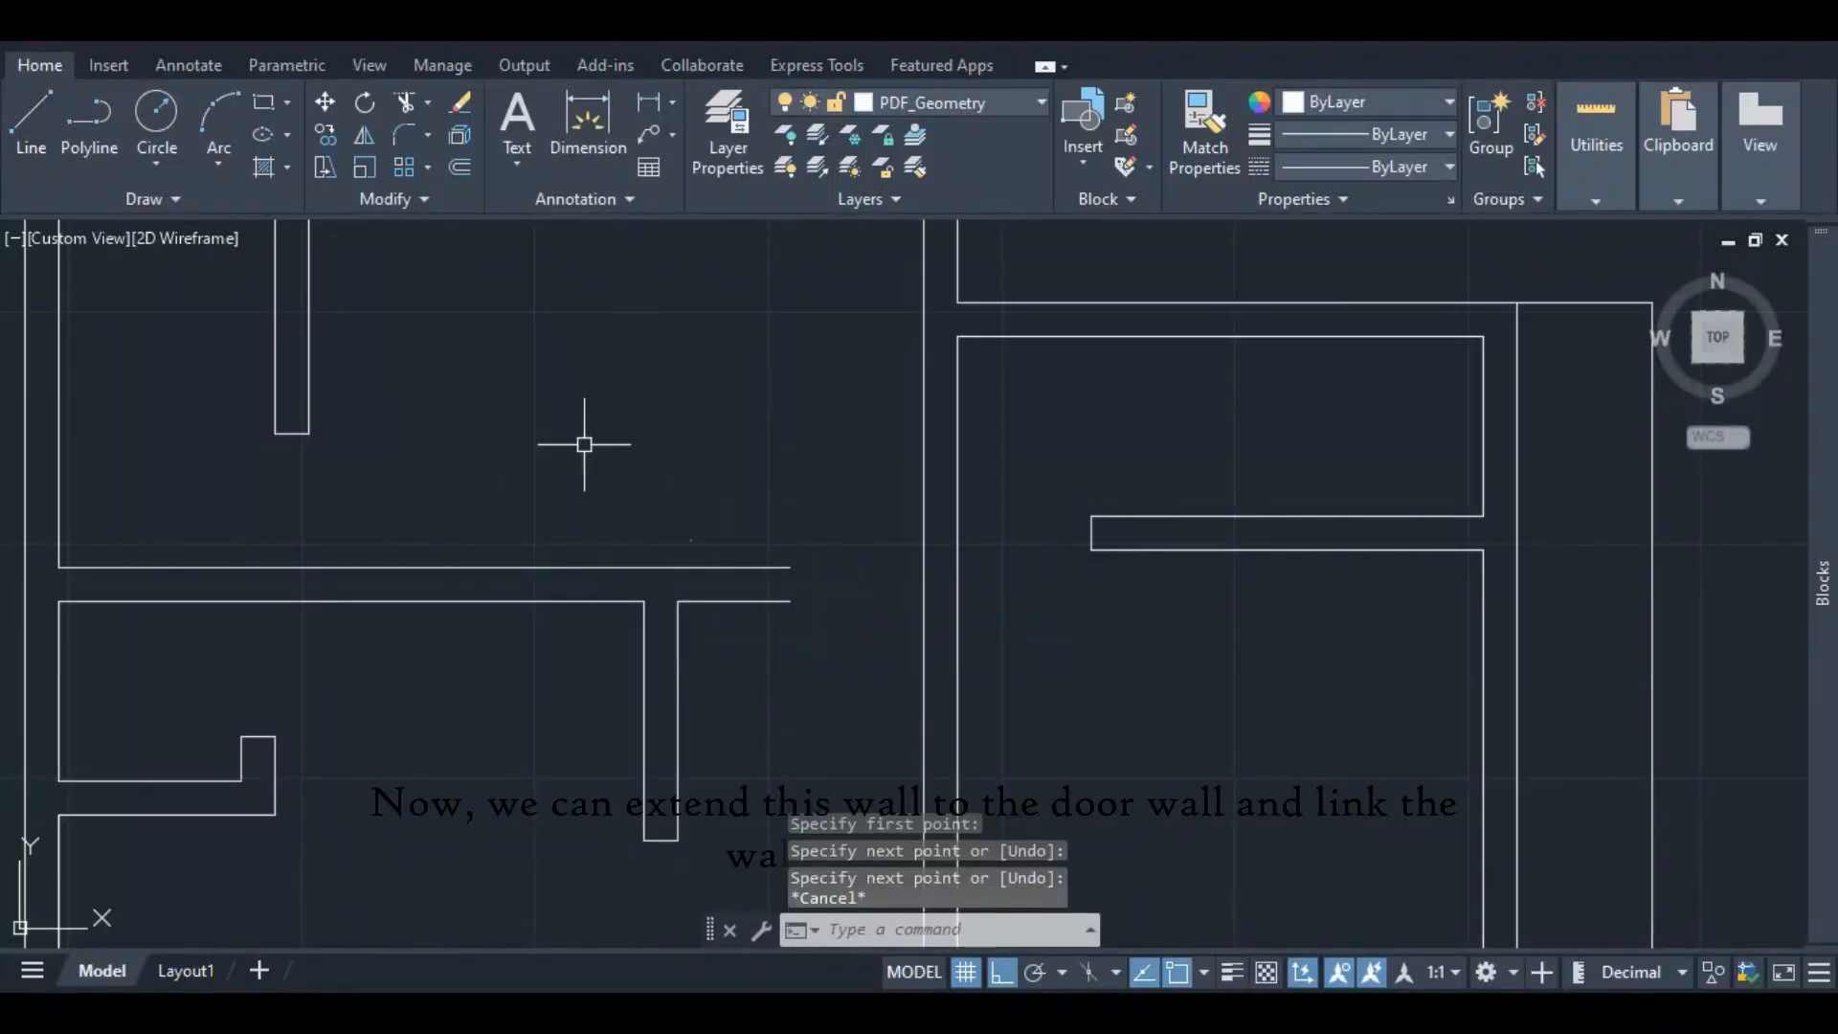
- Close the wall end beside the master's bedroom door opening with a short vertical line between its two faces
click(30, 131)
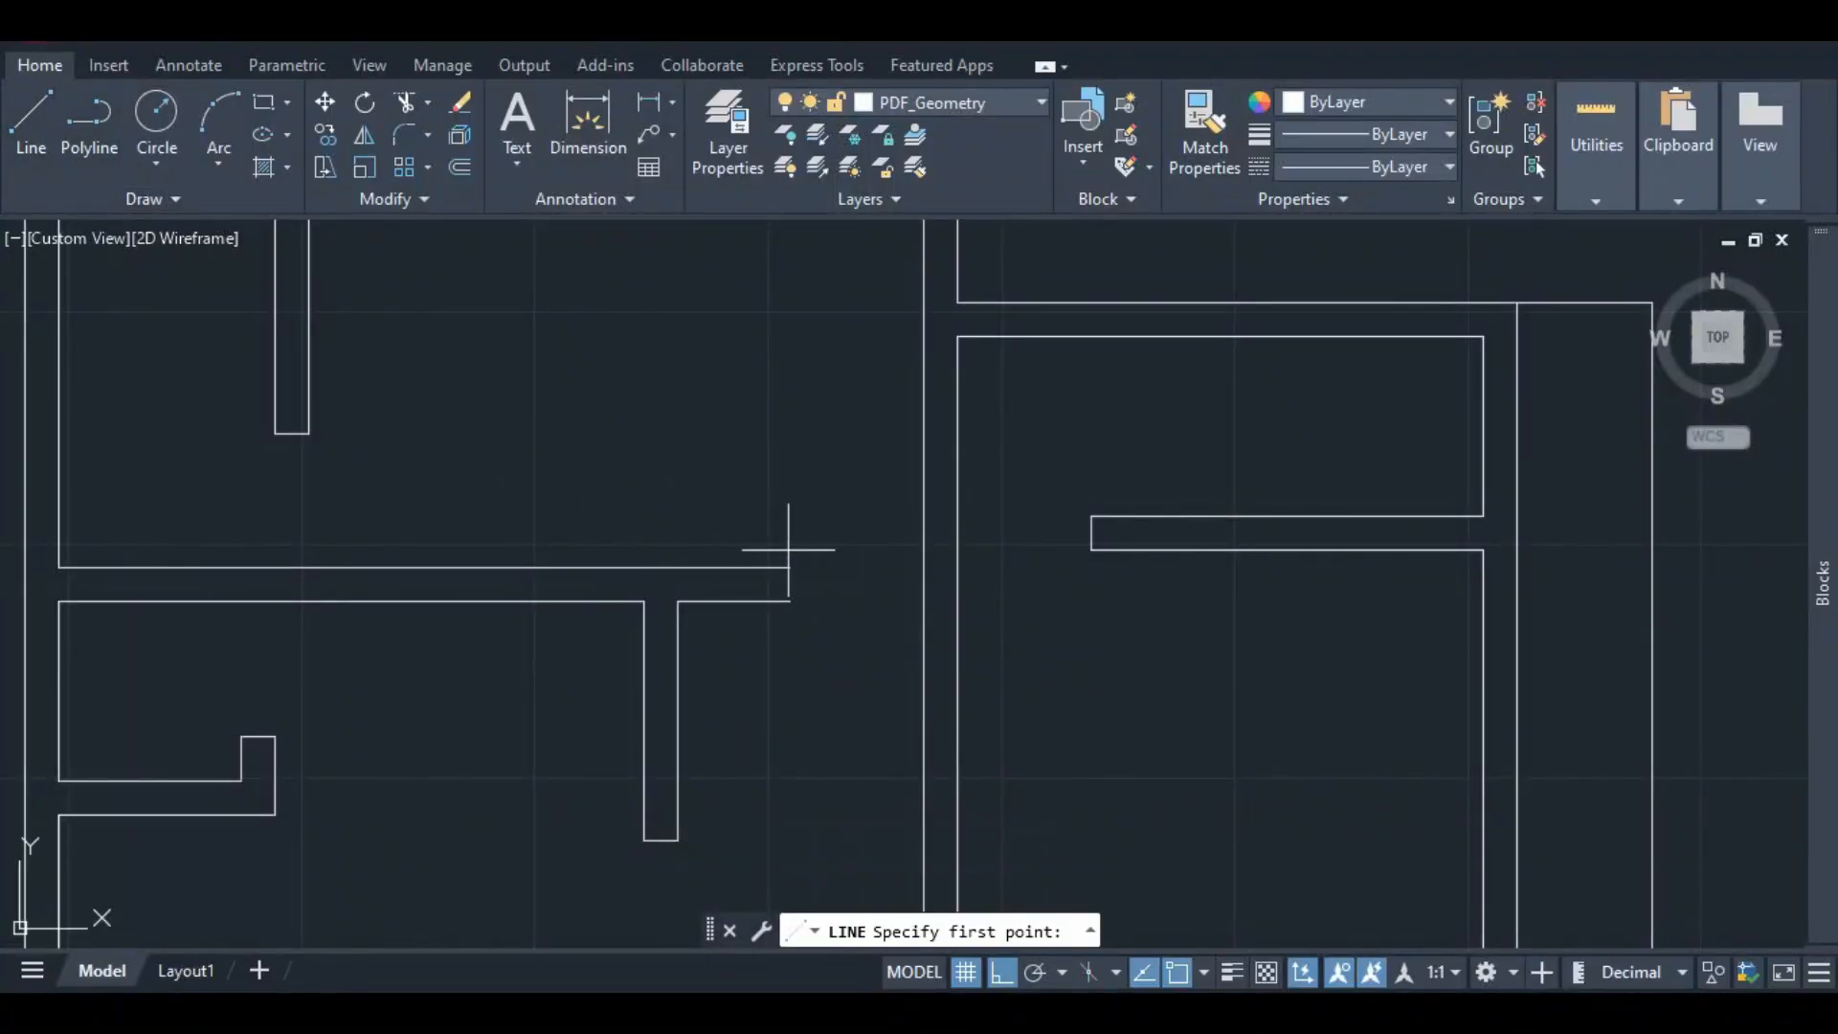
click(789, 567)
click(790, 601)
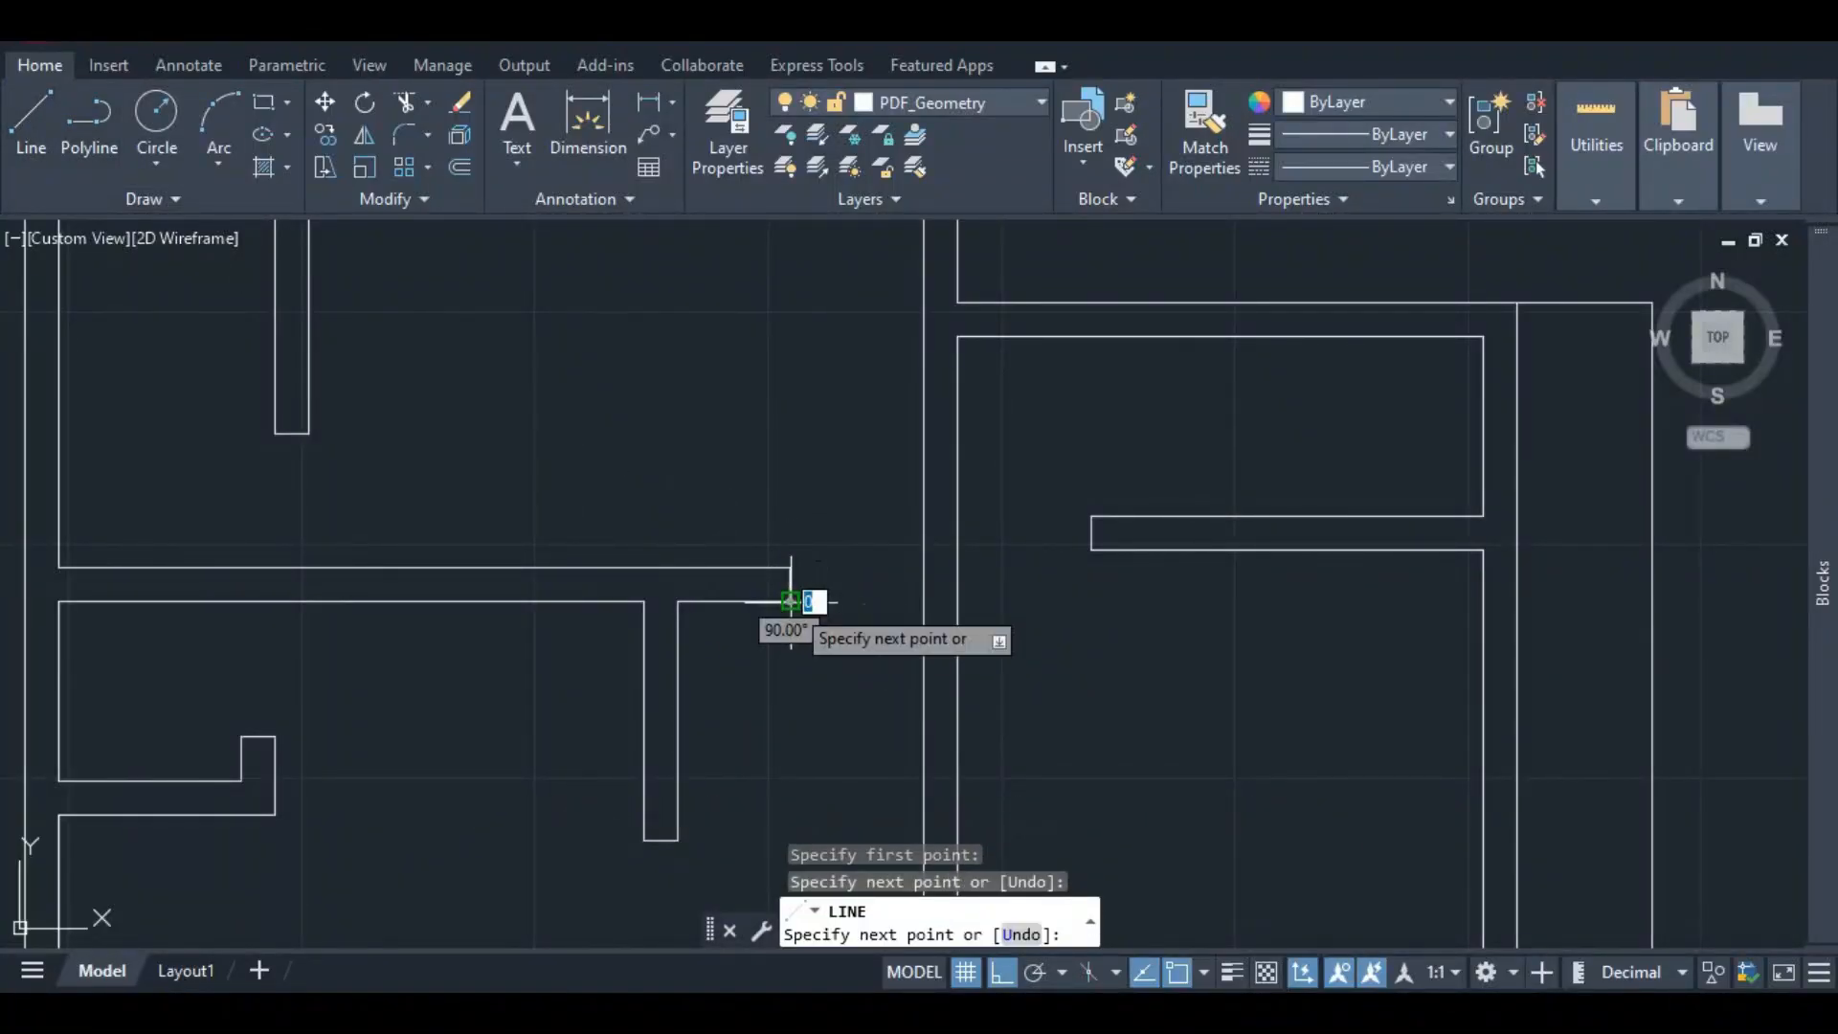
scroll(834, 537, down, 6)
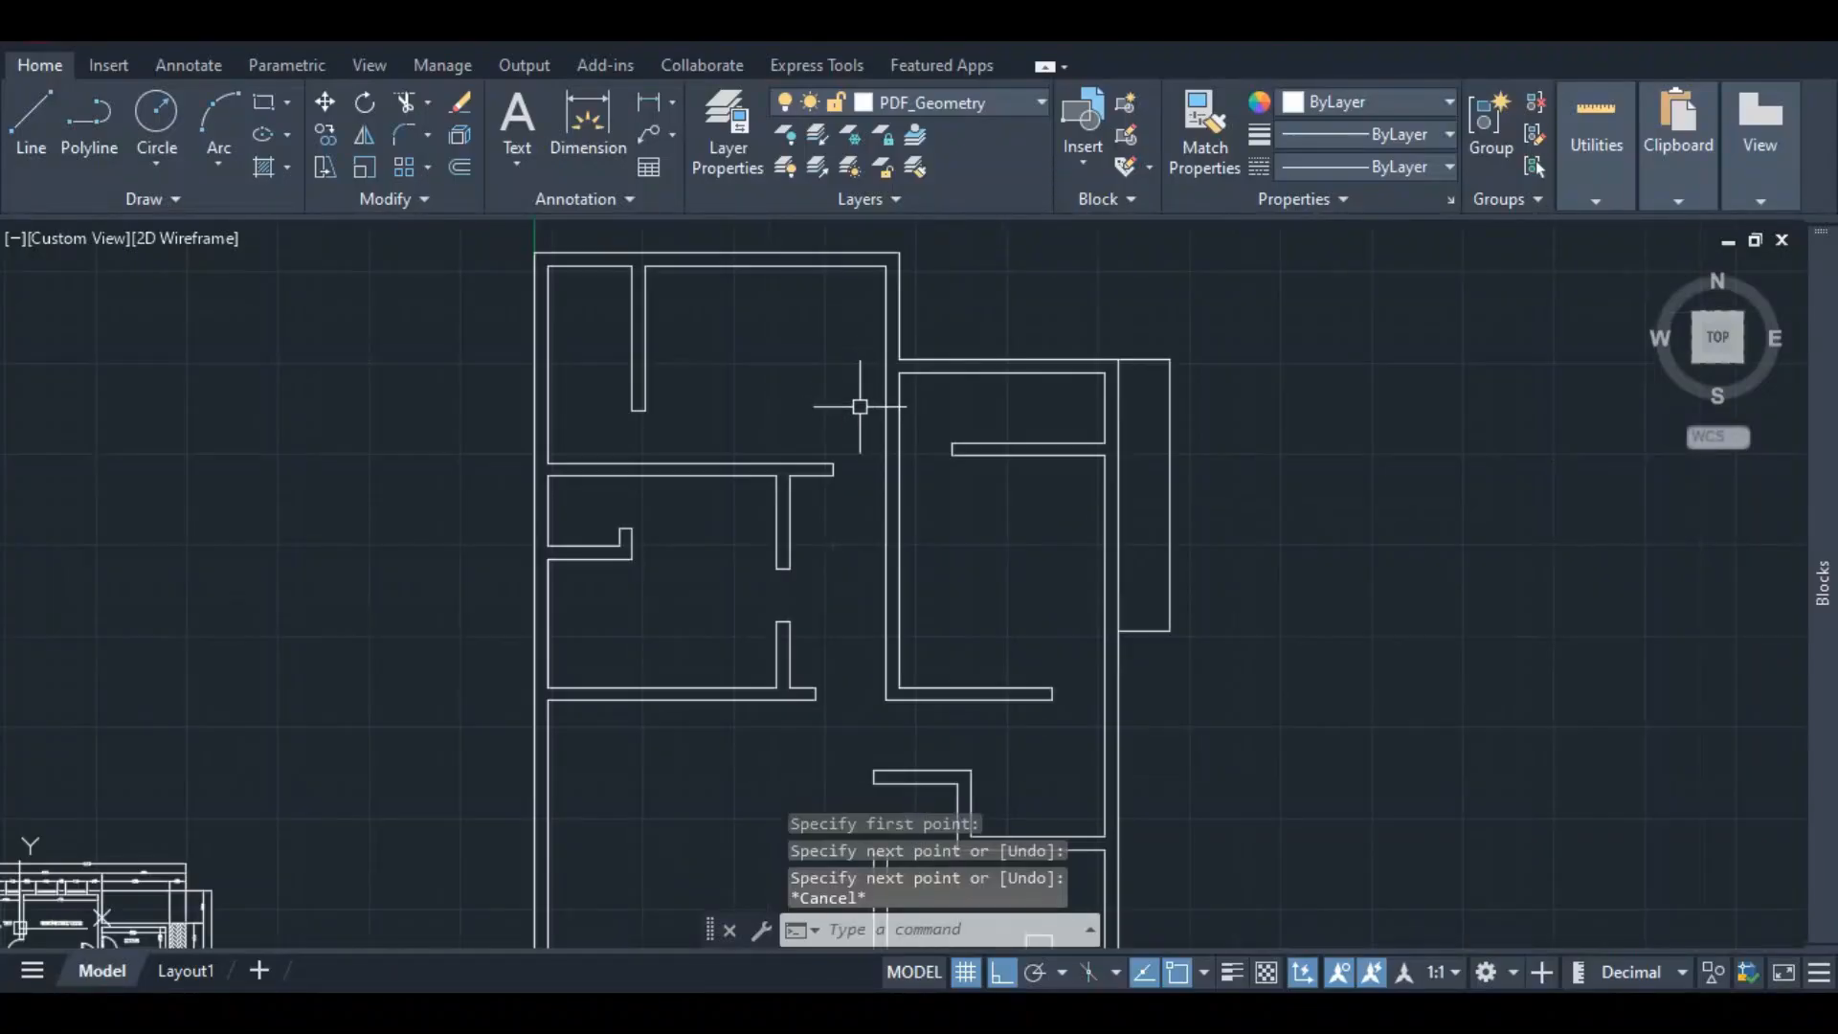
- Review the redrawn partition walls against the reference plan, looking closely at the master's bedroom and its T&B
scroll(830, 613, up, 3)
scroll(831, 608, up, 1)
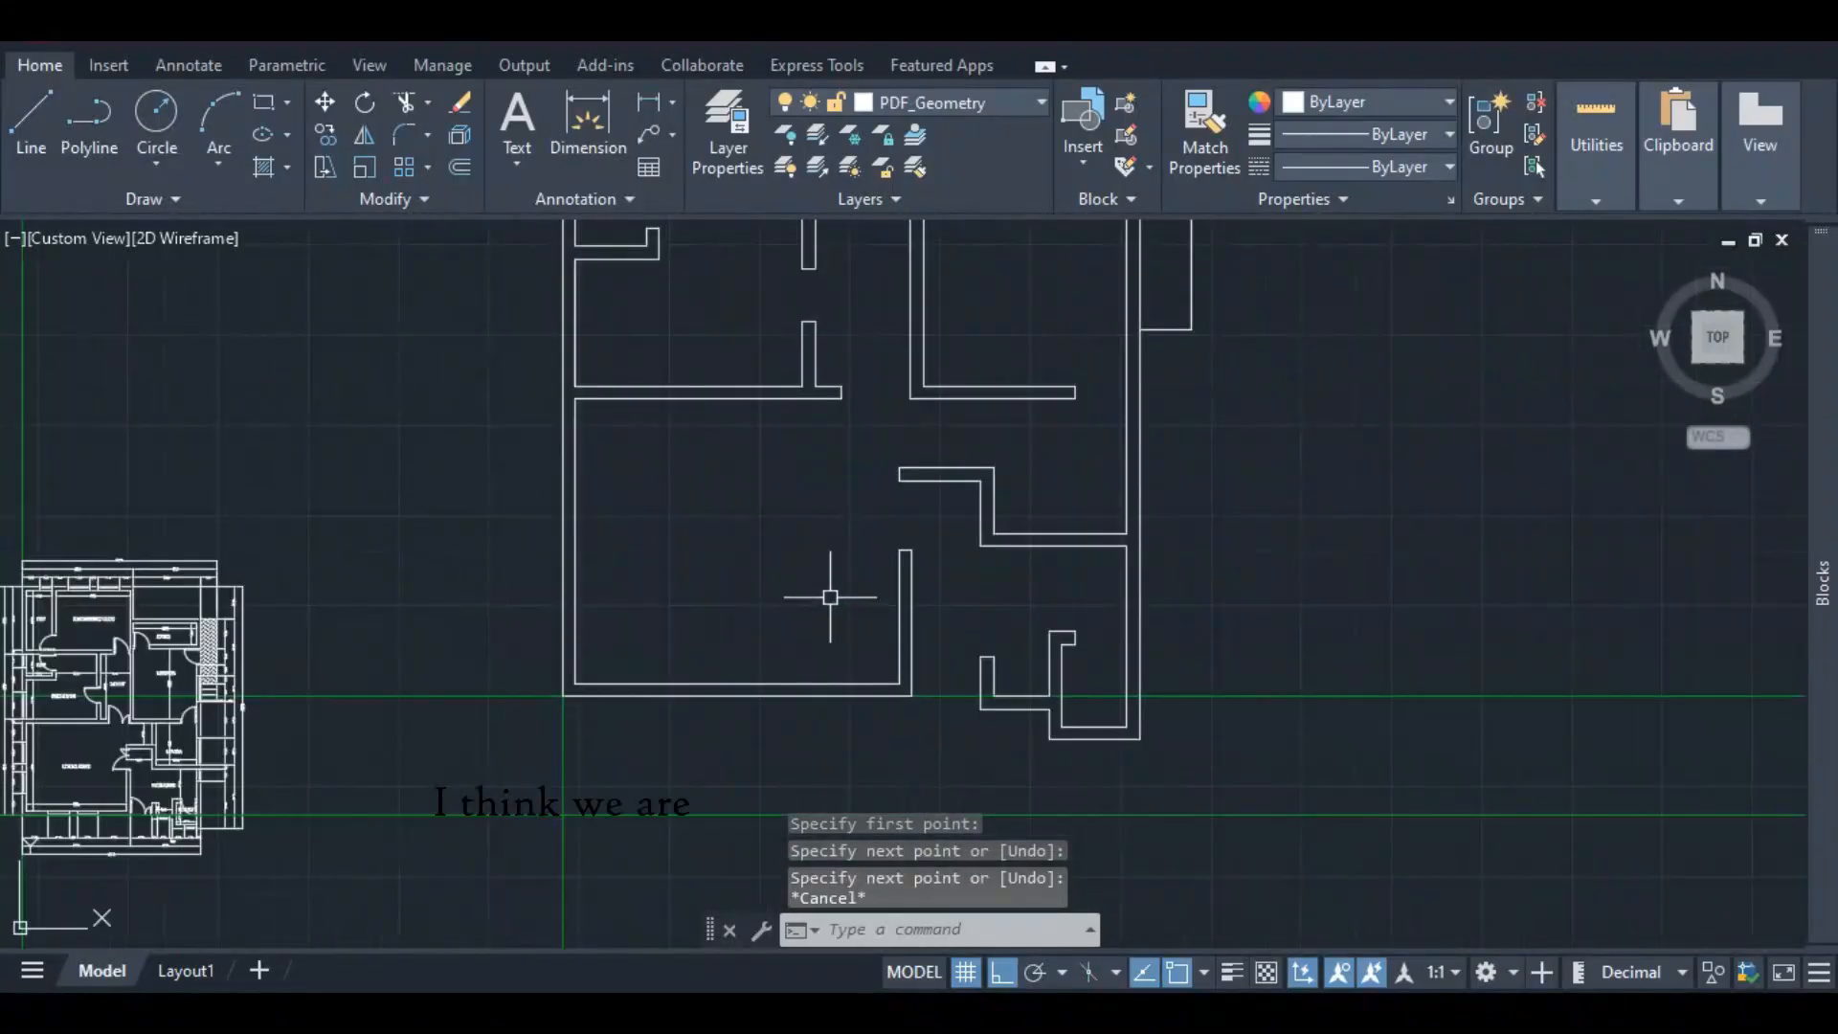
scroll(830, 596, down, 3)
scroll(819, 613, up, 3)
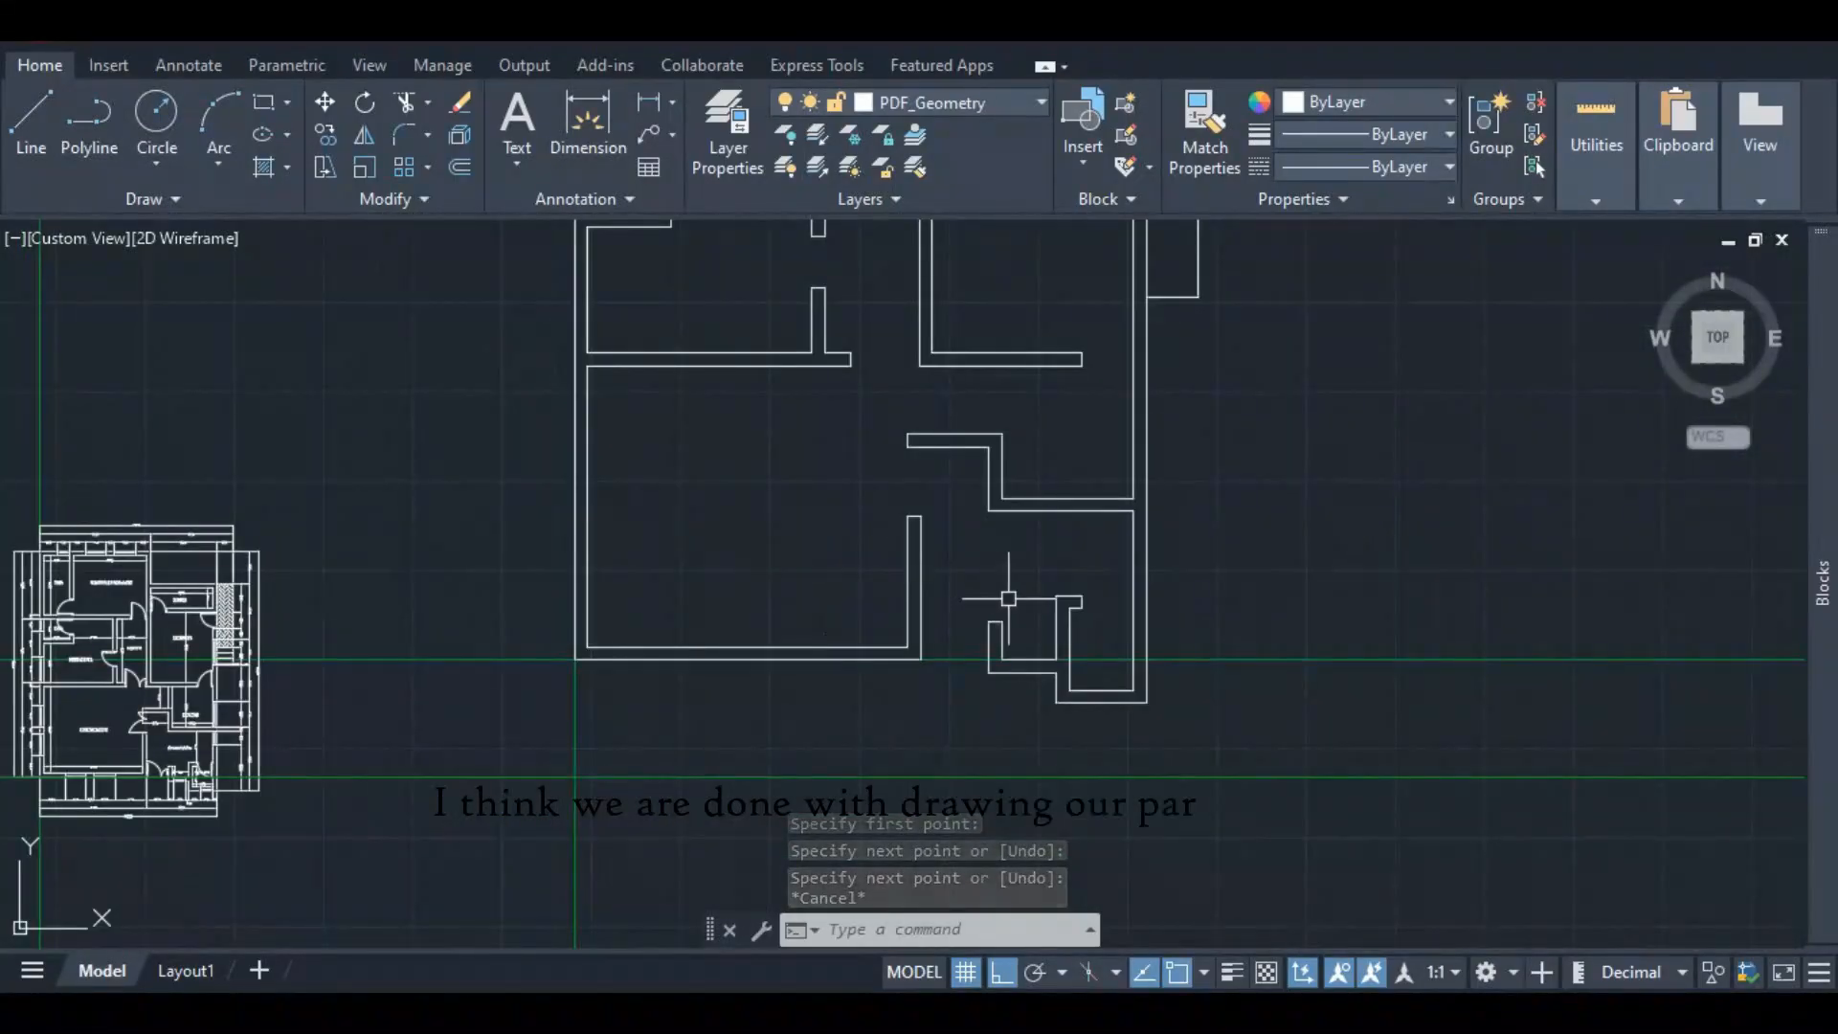
scroll(922, 624, down, 1)
scroll(922, 624, down, 2)
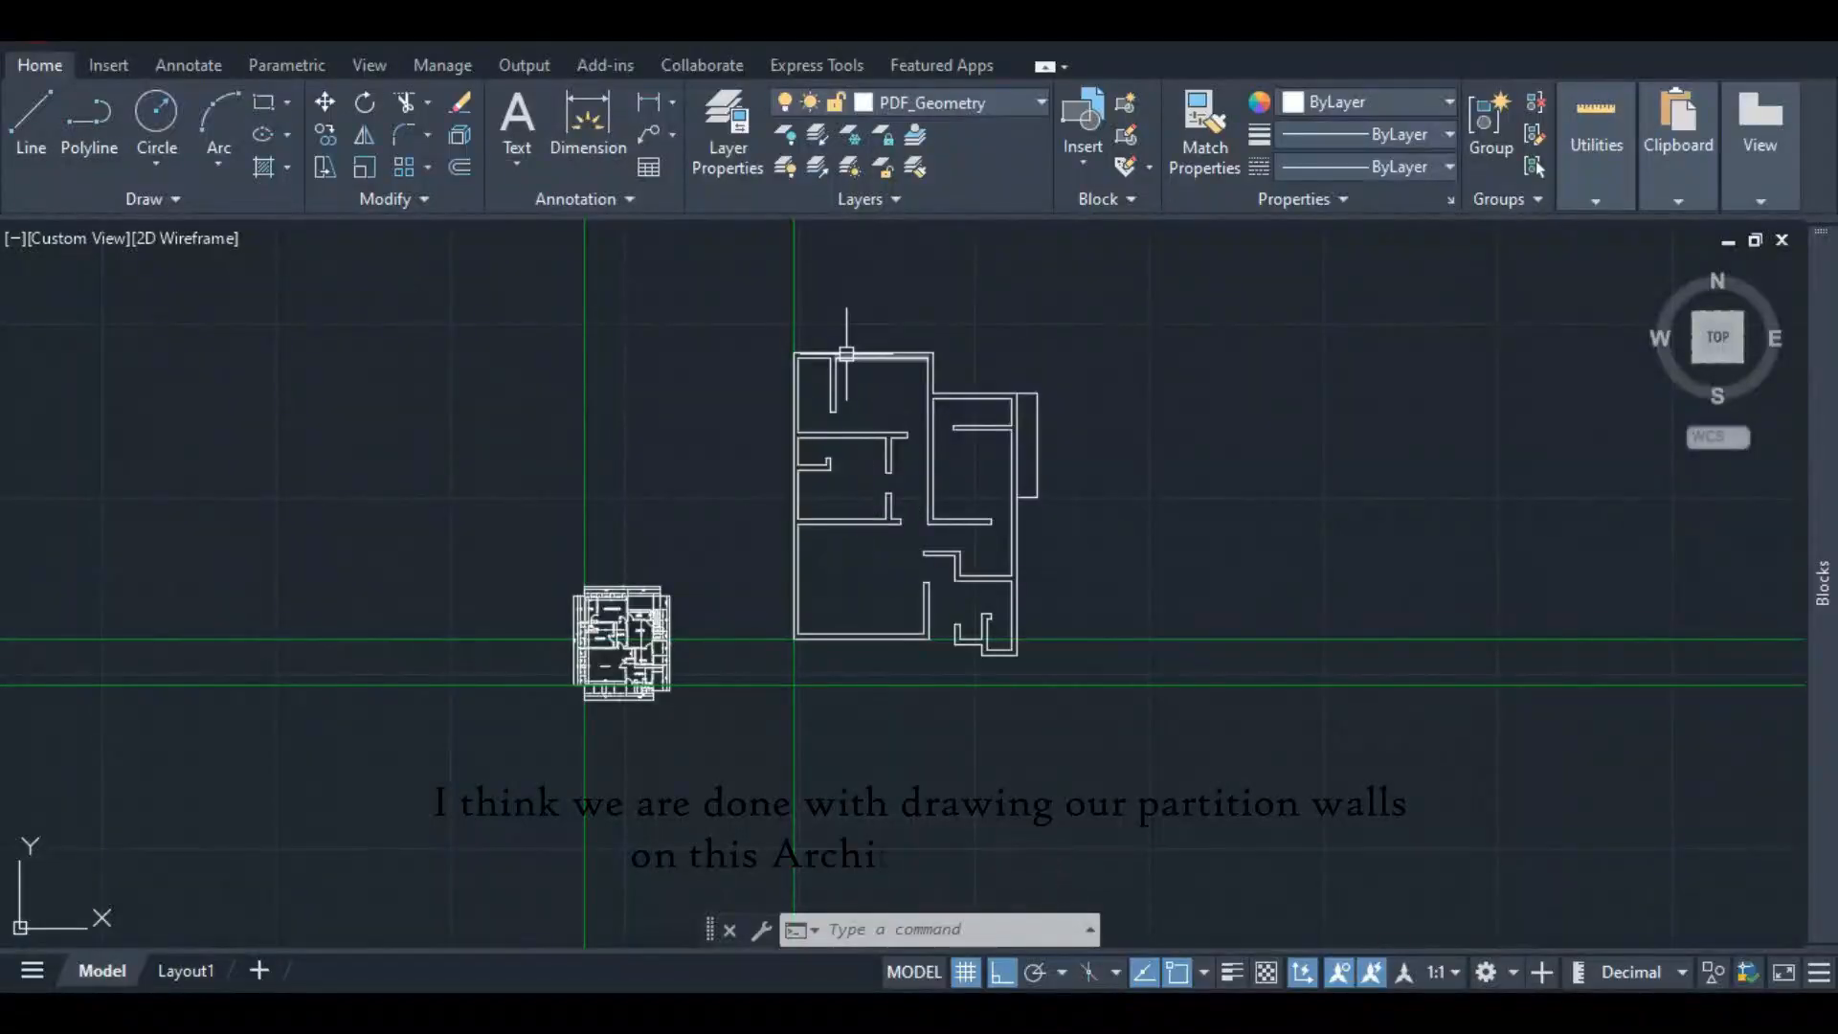
scroll(844, 335, up, 5)
scroll(847, 351, down, 6)
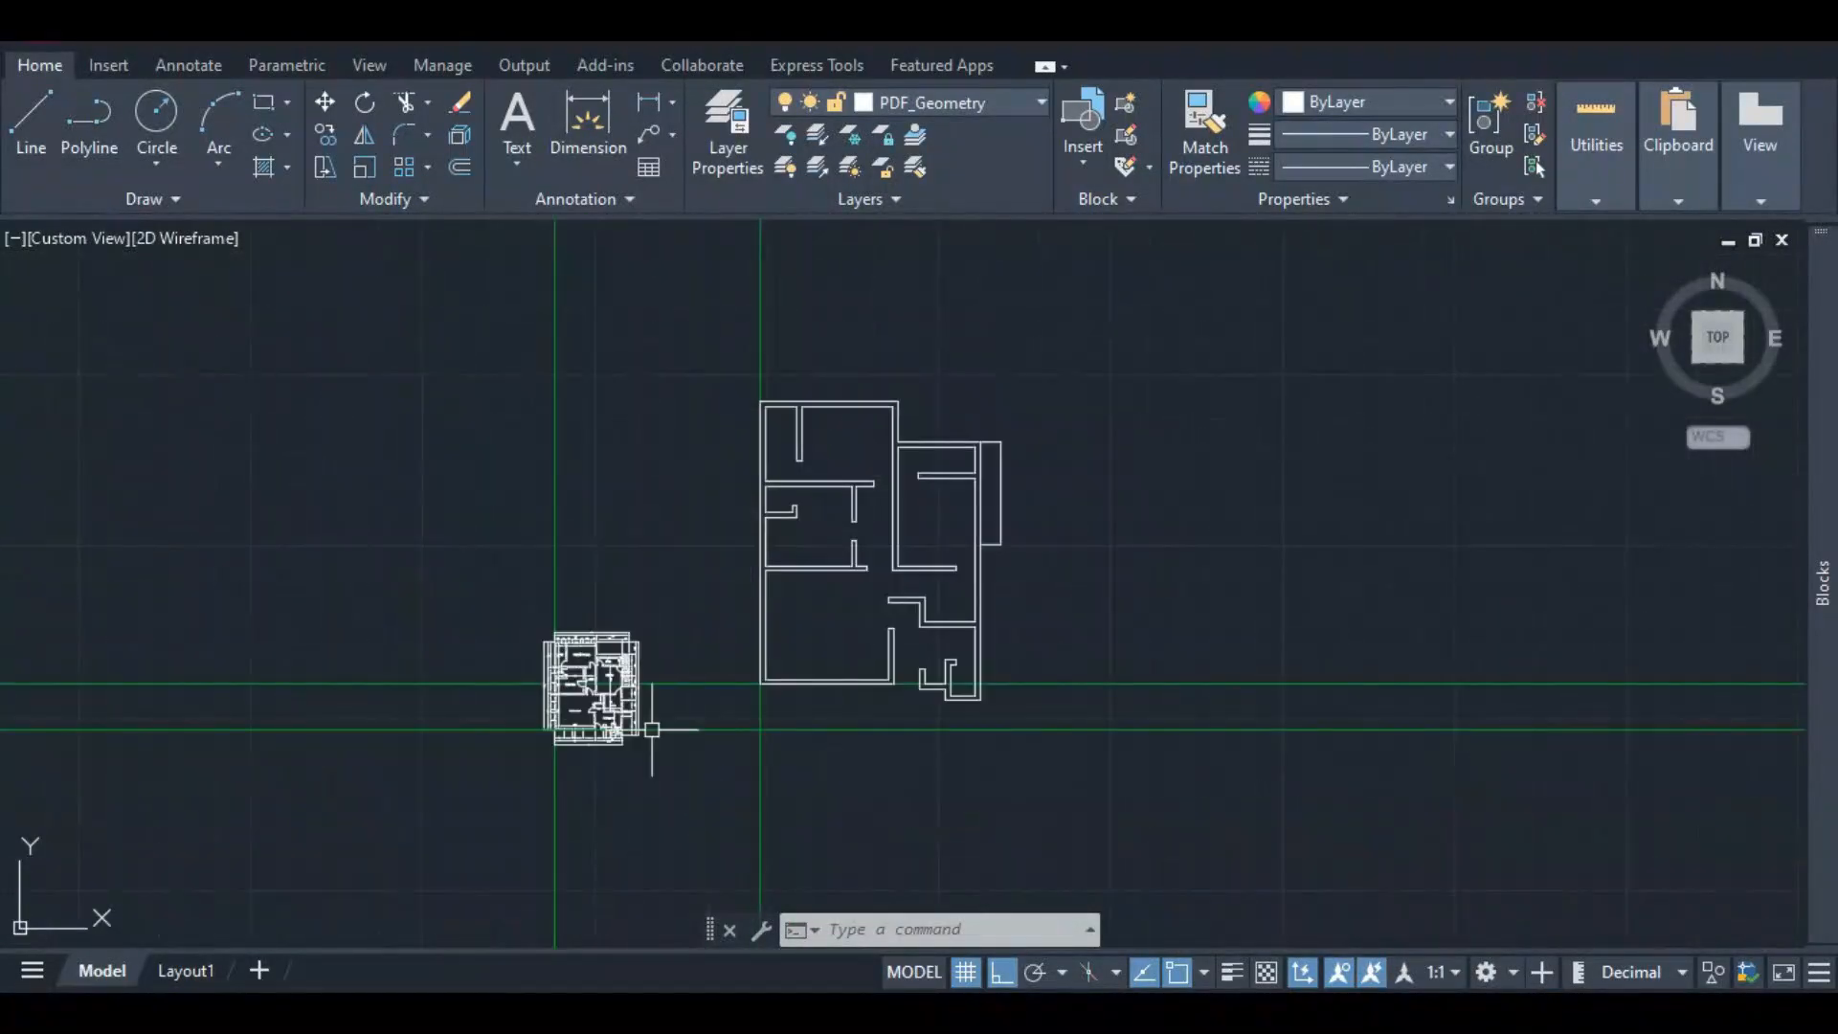
scroll(597, 661, up, 5)
scroll(553, 627, up, 5)
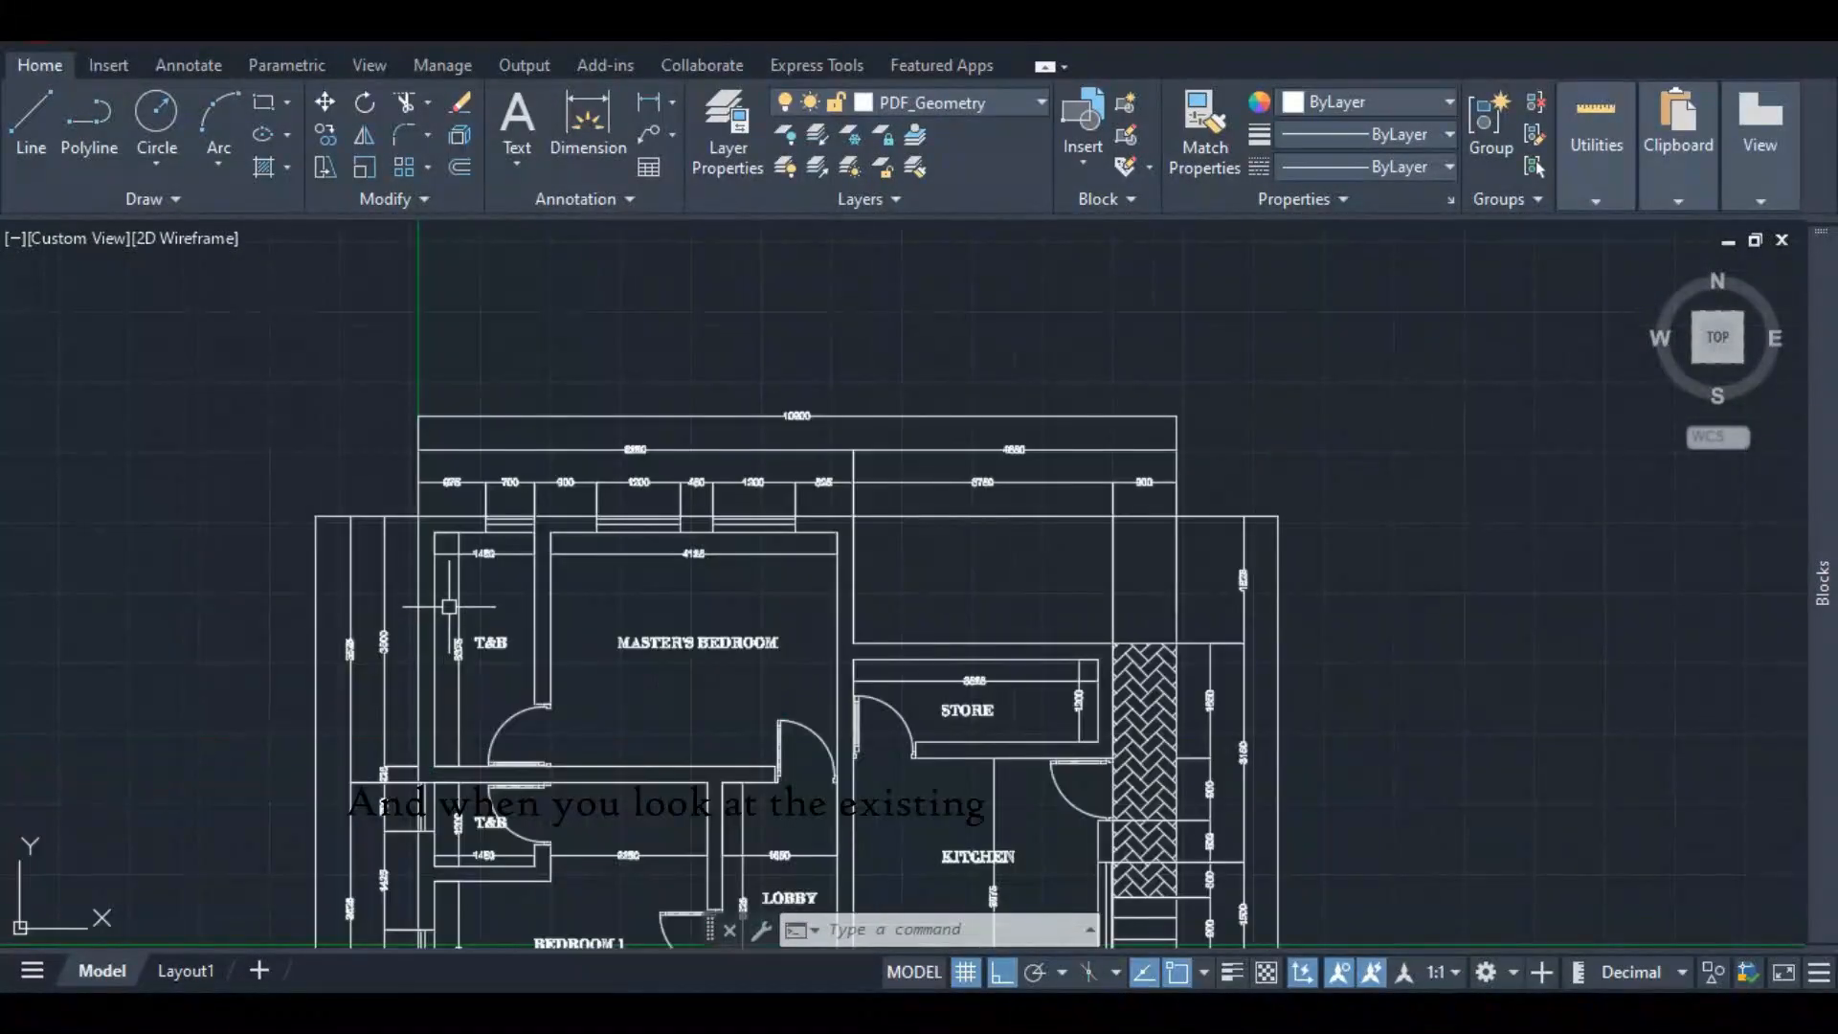
- Check the completed wall layout room by room, from the living room and toilet to the bedrooms and store, against the reference plan
scroll(475, 596, down, 3)
scroll(476, 596, down, 3)
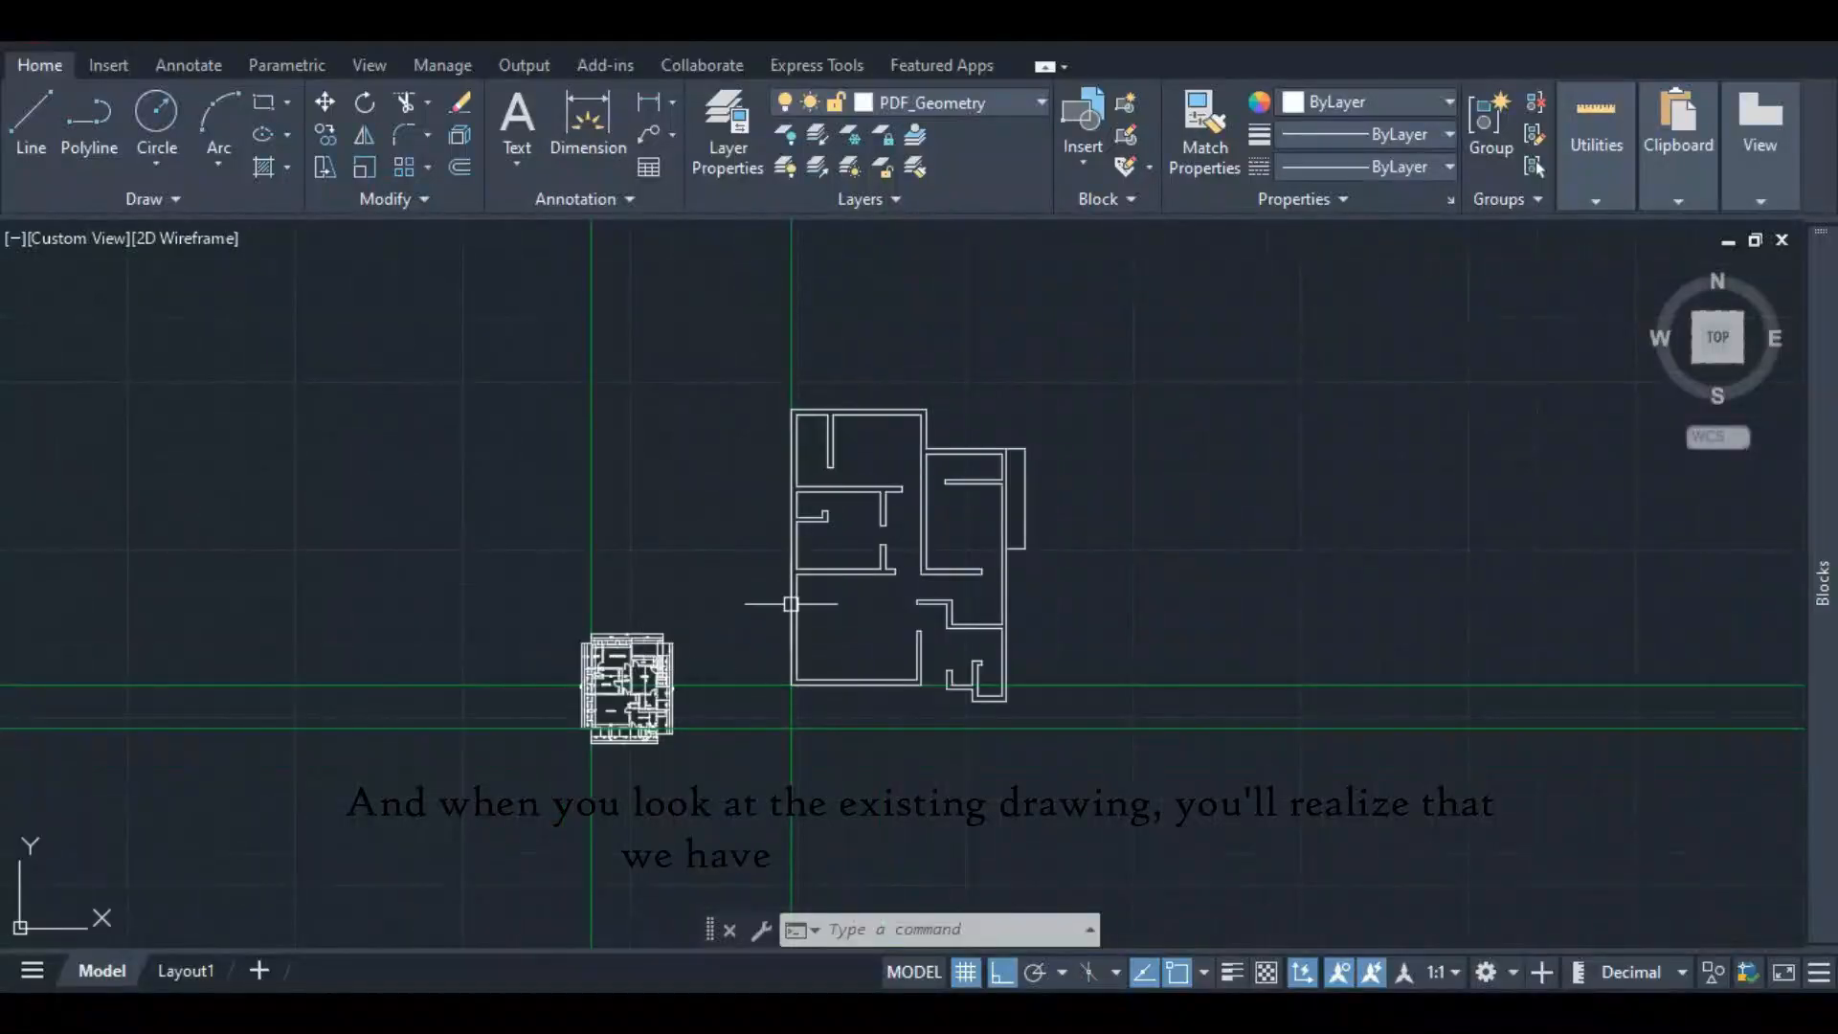
scroll(845, 463, up, 4)
scroll(849, 467, down, 4)
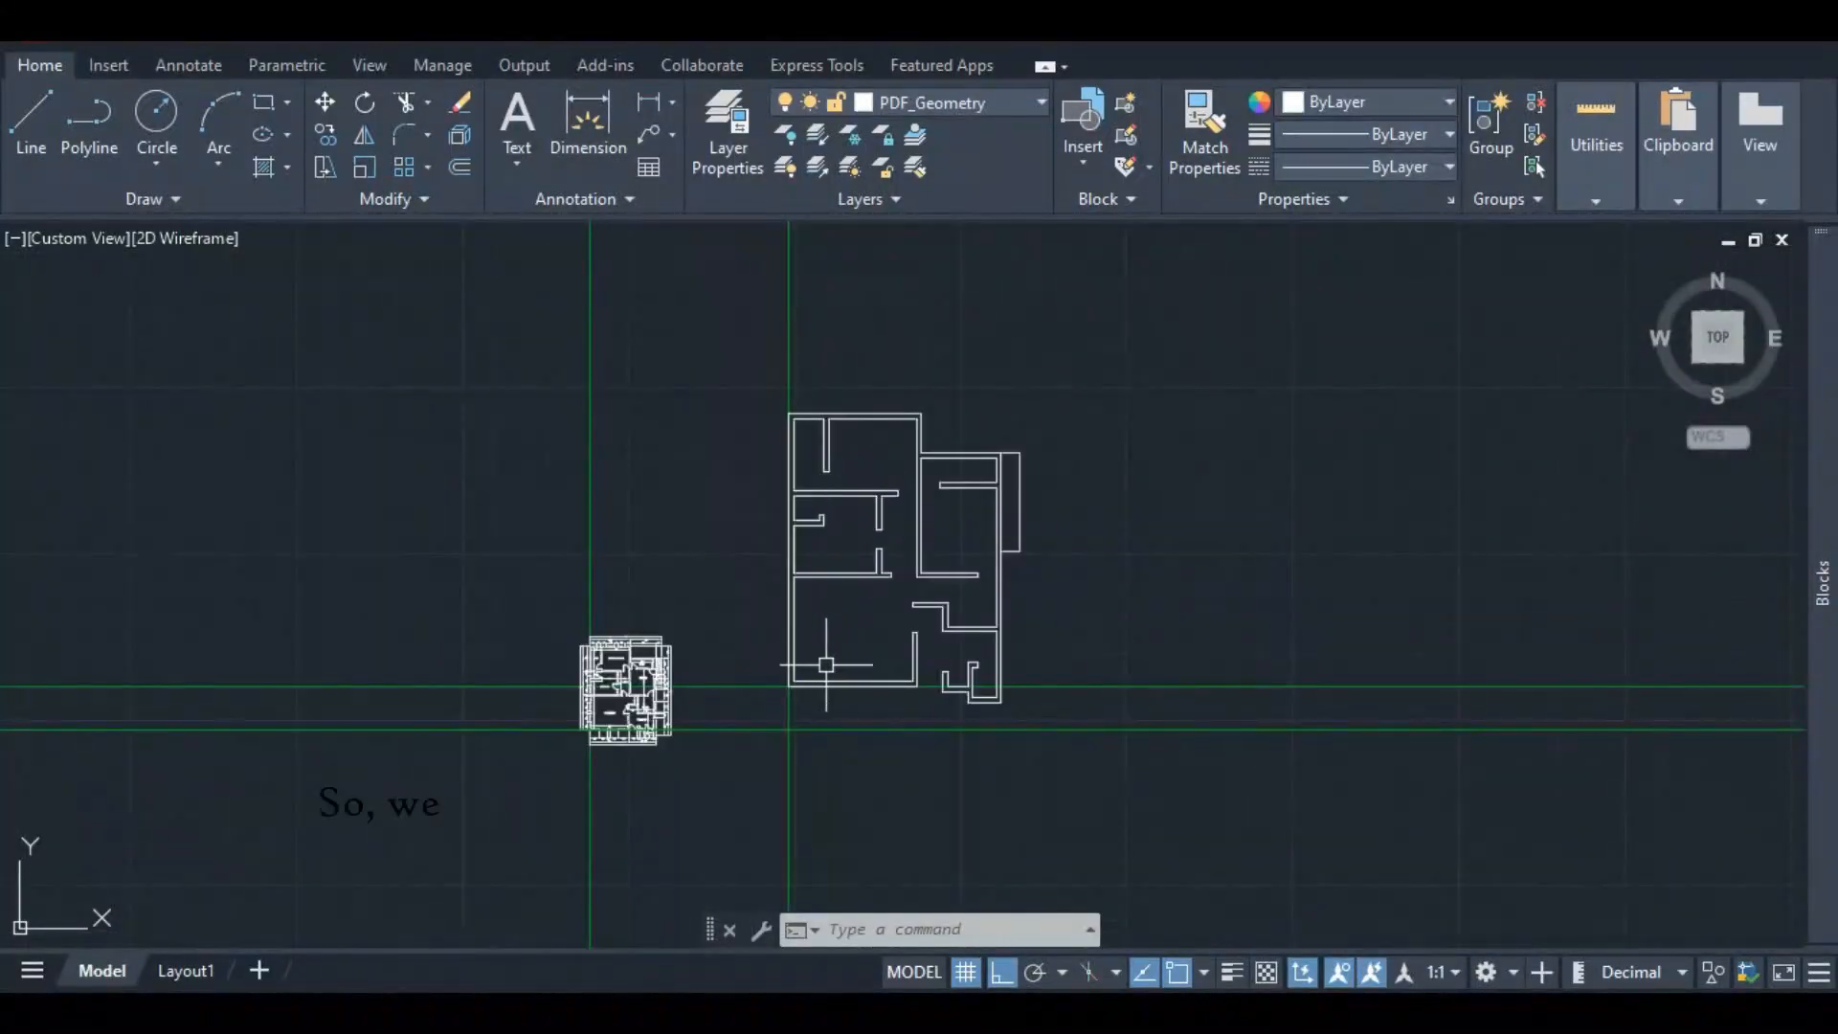
scroll(832, 651, up, 4)
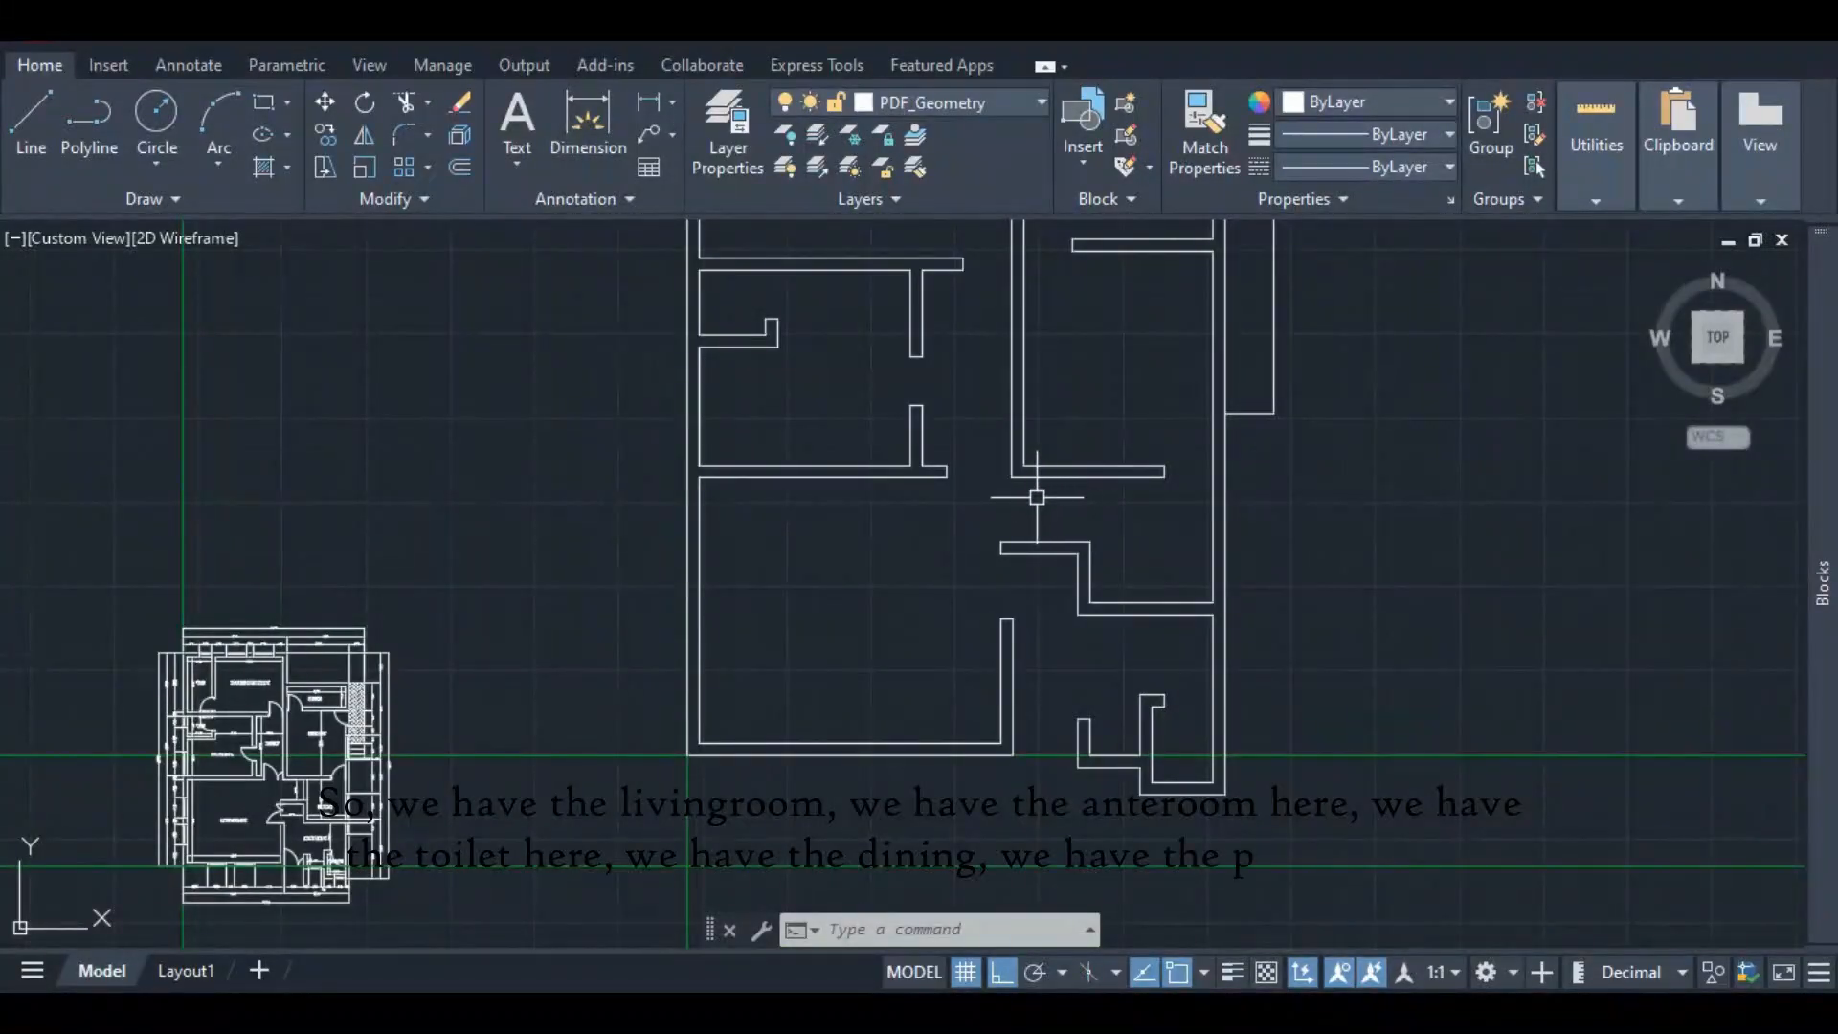
scroll(1005, 526, down, 2)
middle_drag(1008, 530, 725, 559)
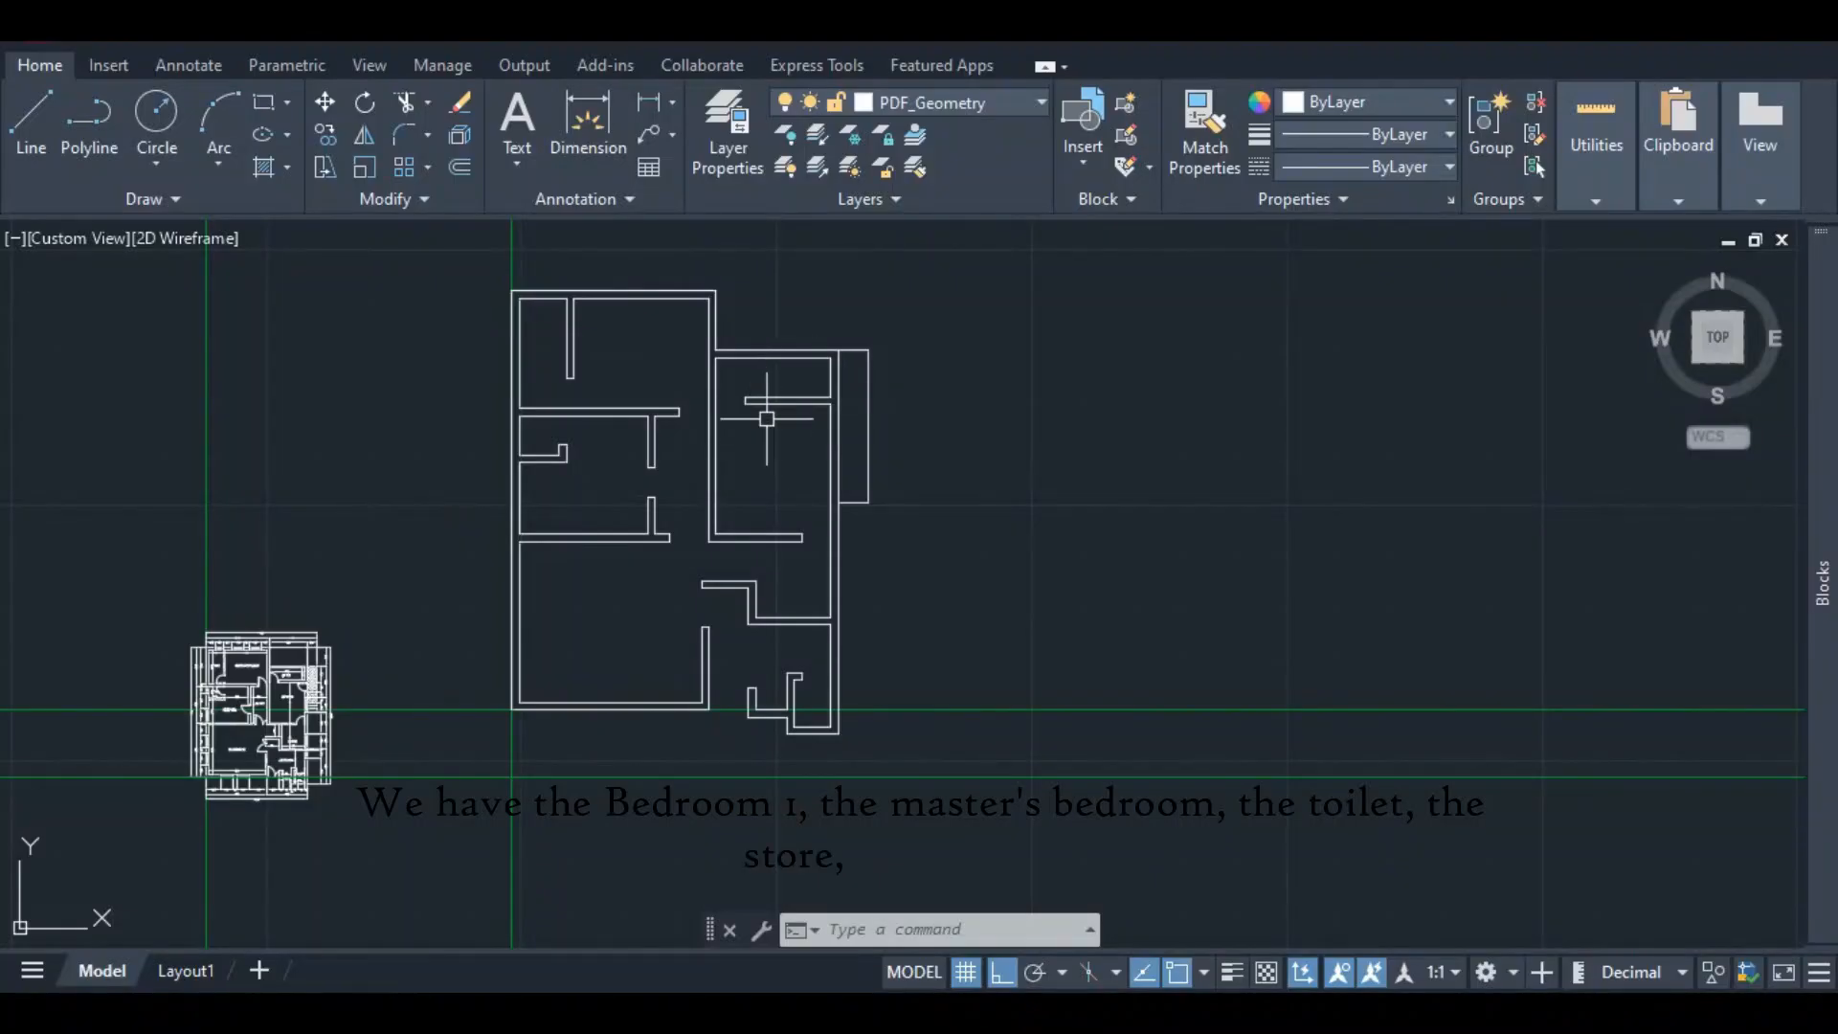
middle_drag(388, 697, 594, 615)
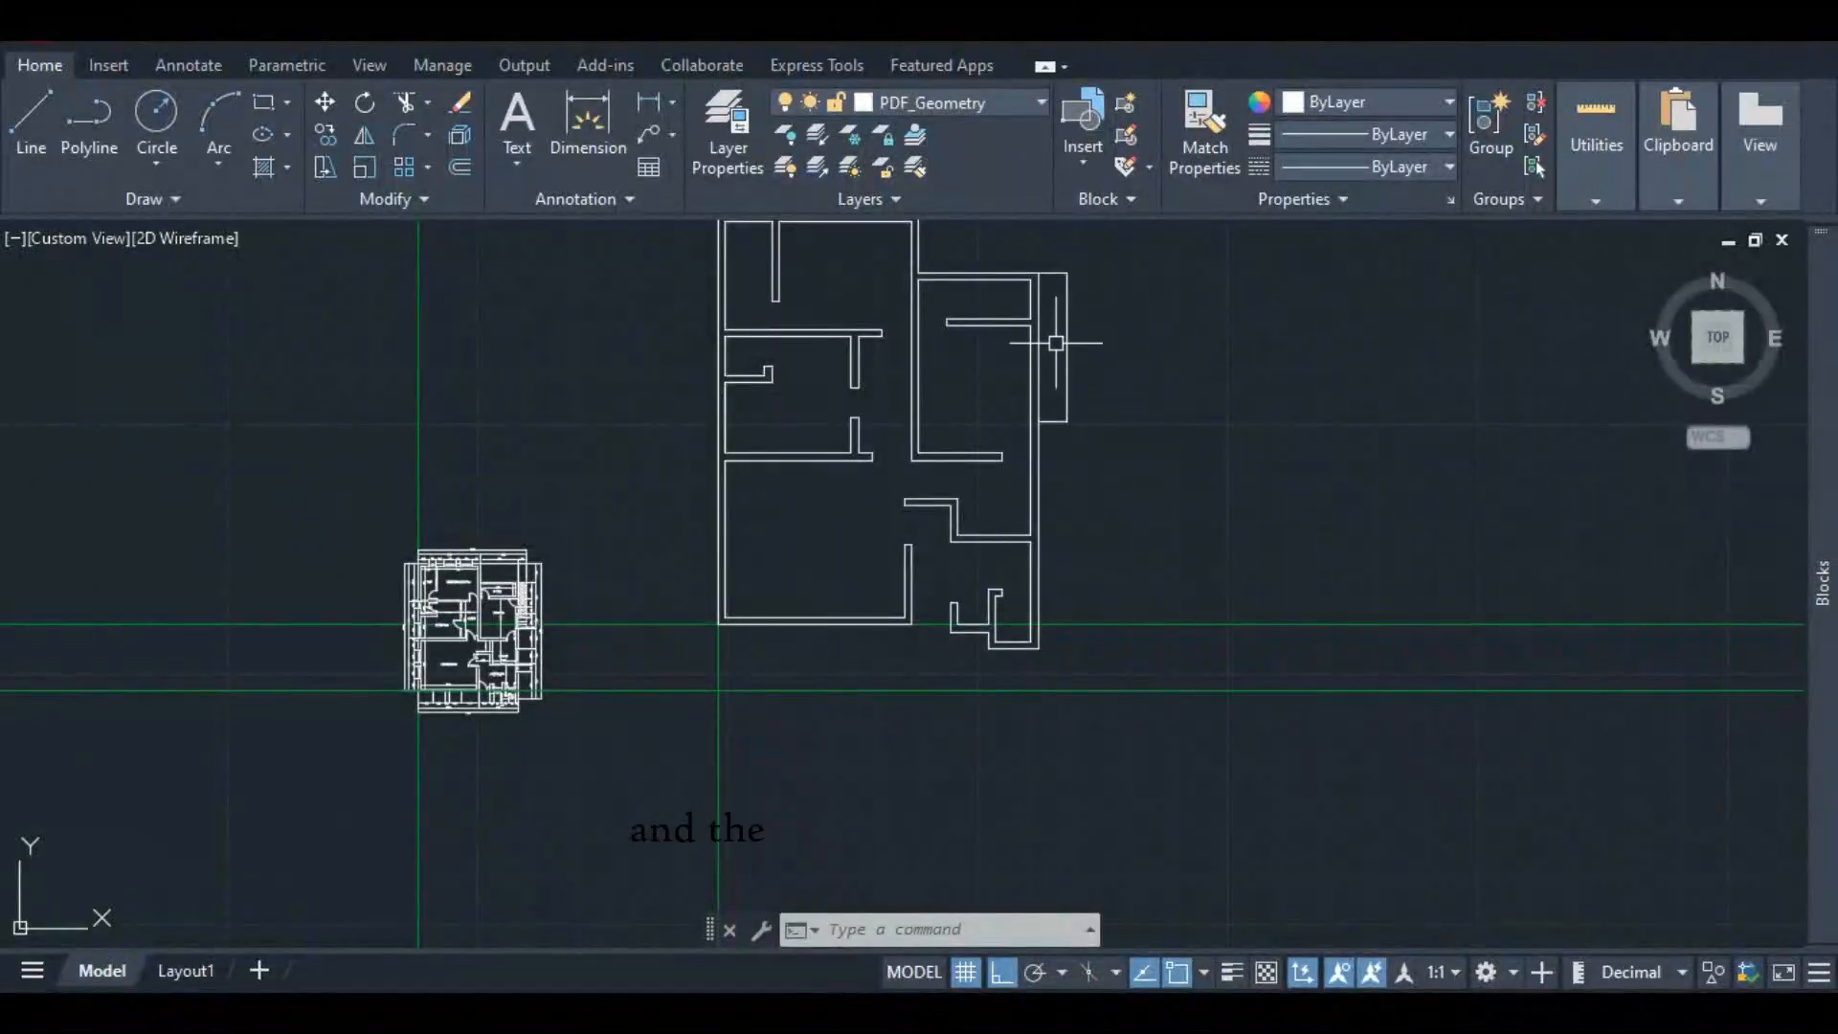
scroll(1034, 350, up, 2)
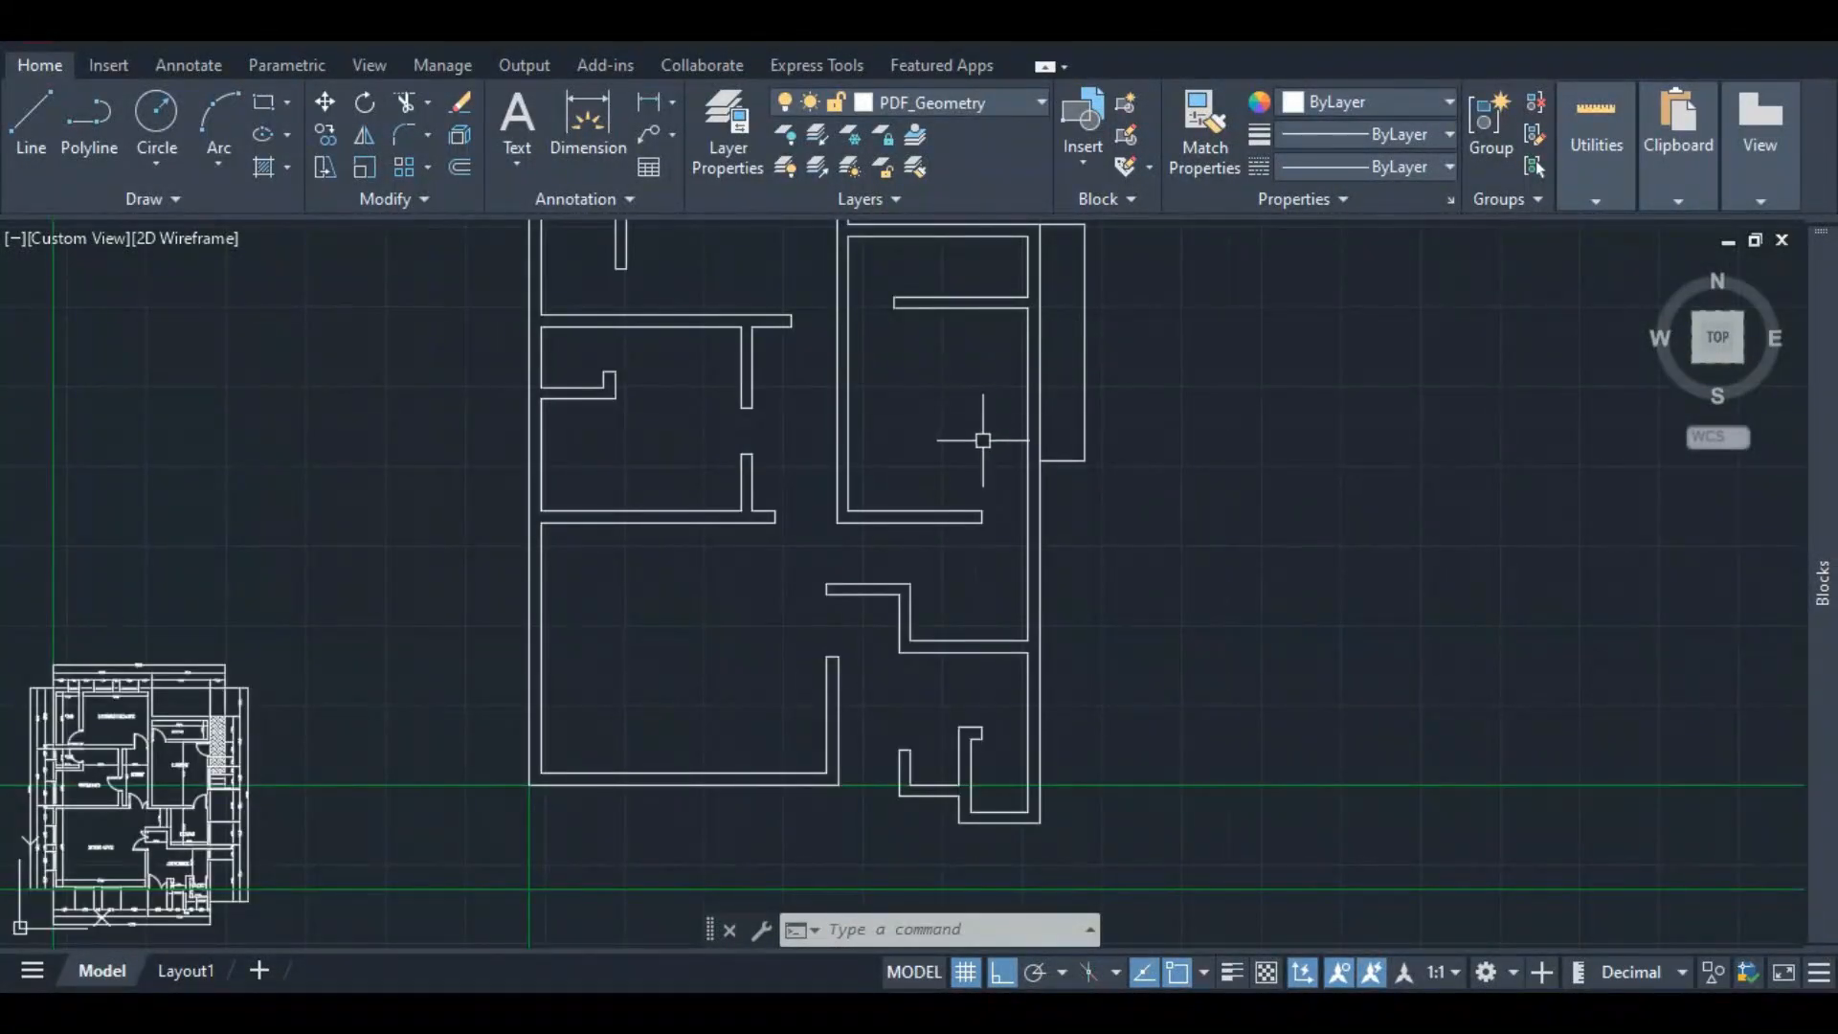
scroll(882, 532, down, 2)
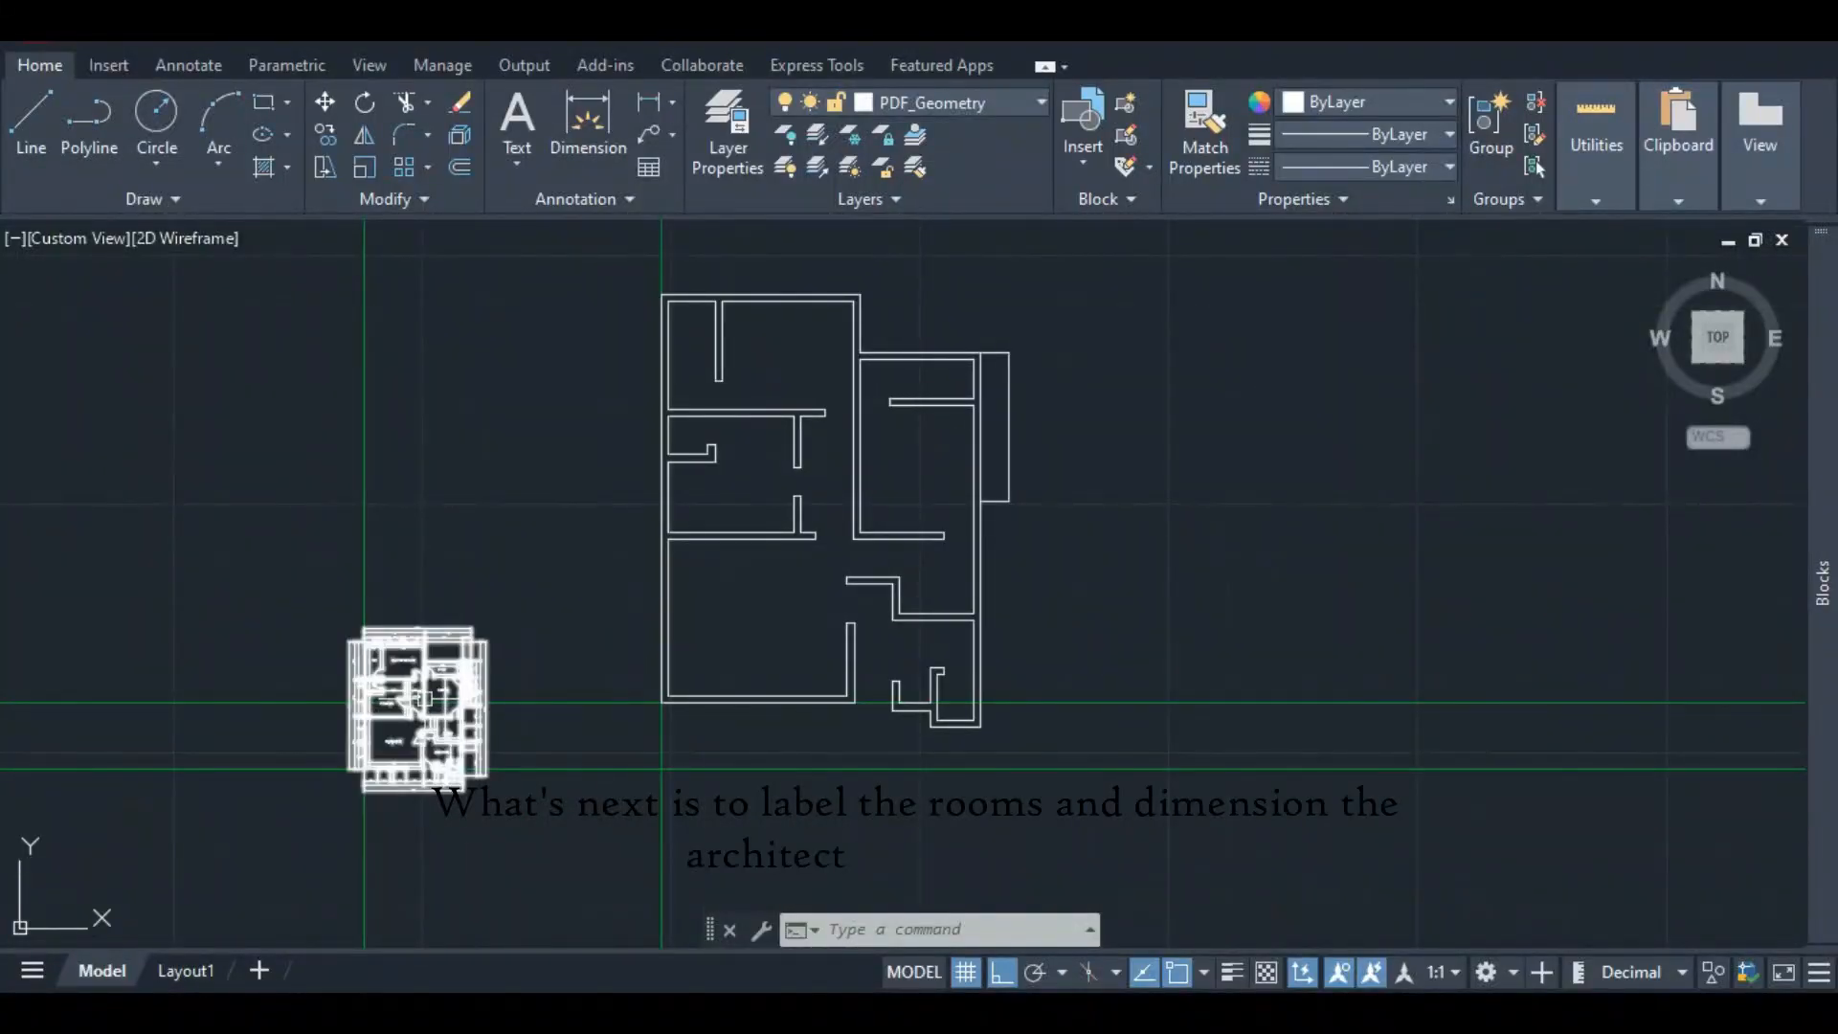
scroll(498, 695, up, 4)
scroll(589, 595, down, 2)
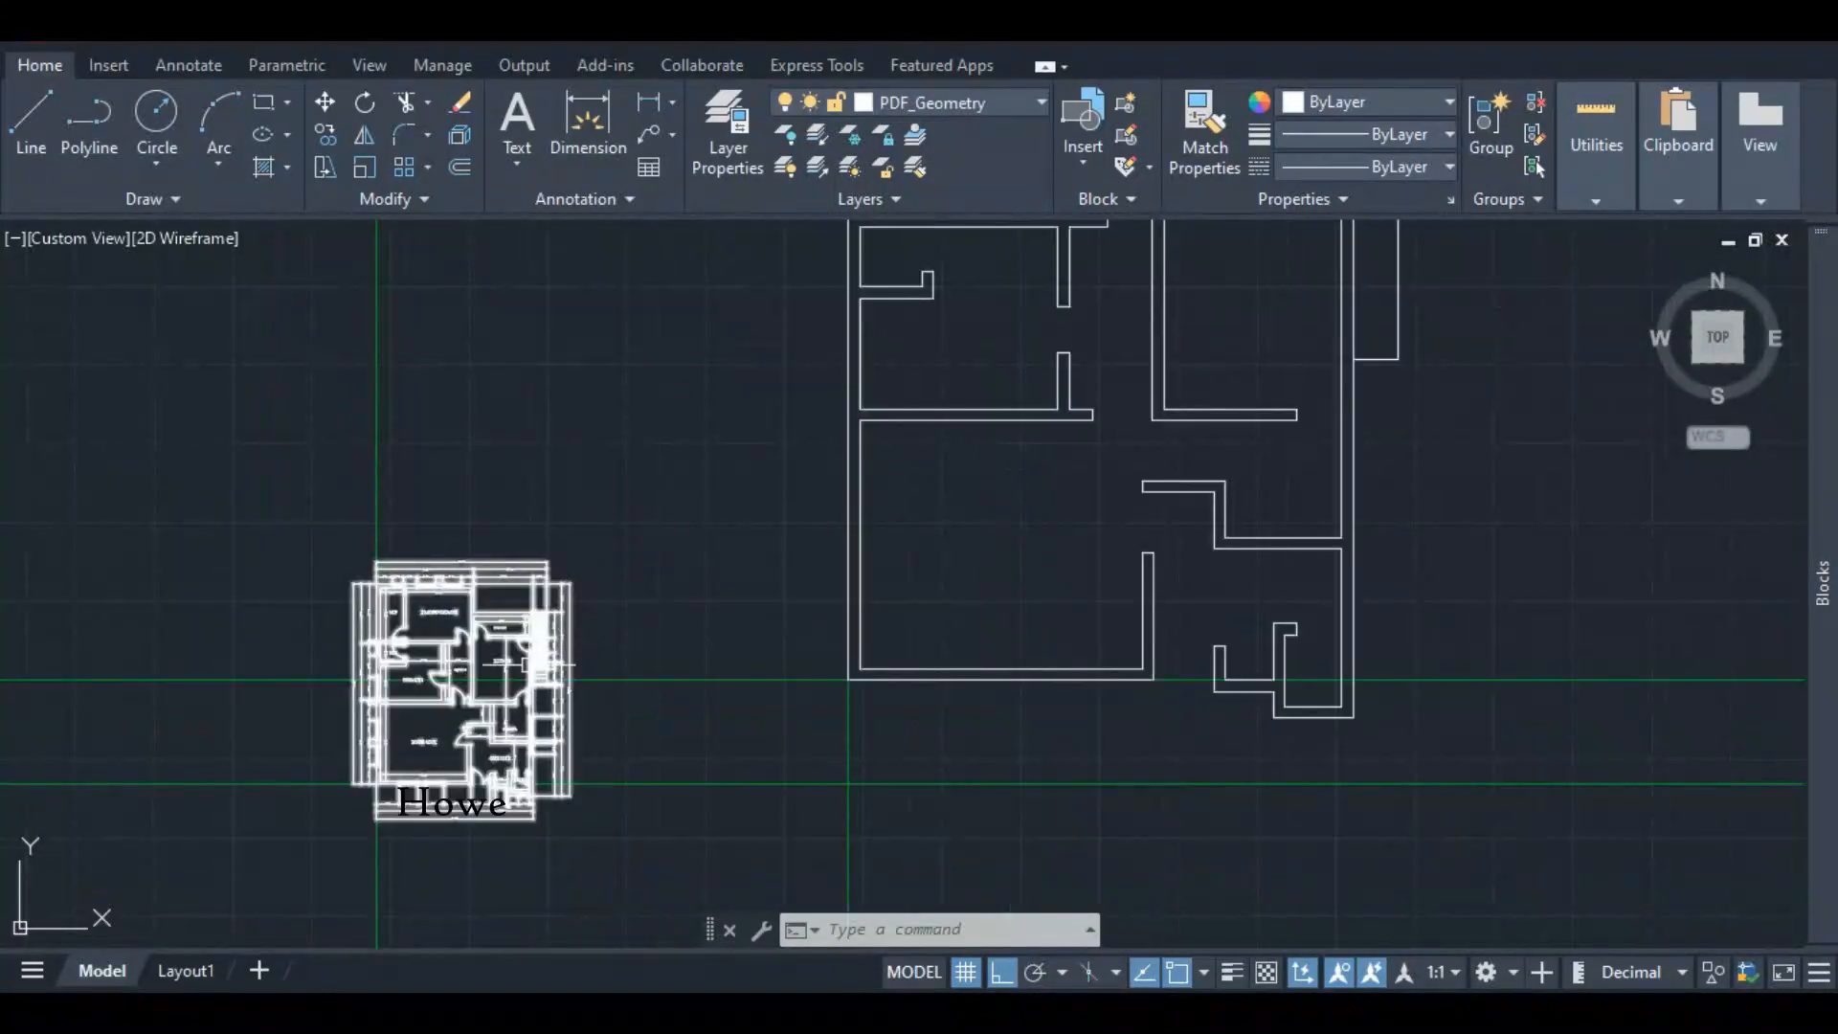
scroll(339, 693, up, 4)
scroll(411, 584, down, 6)
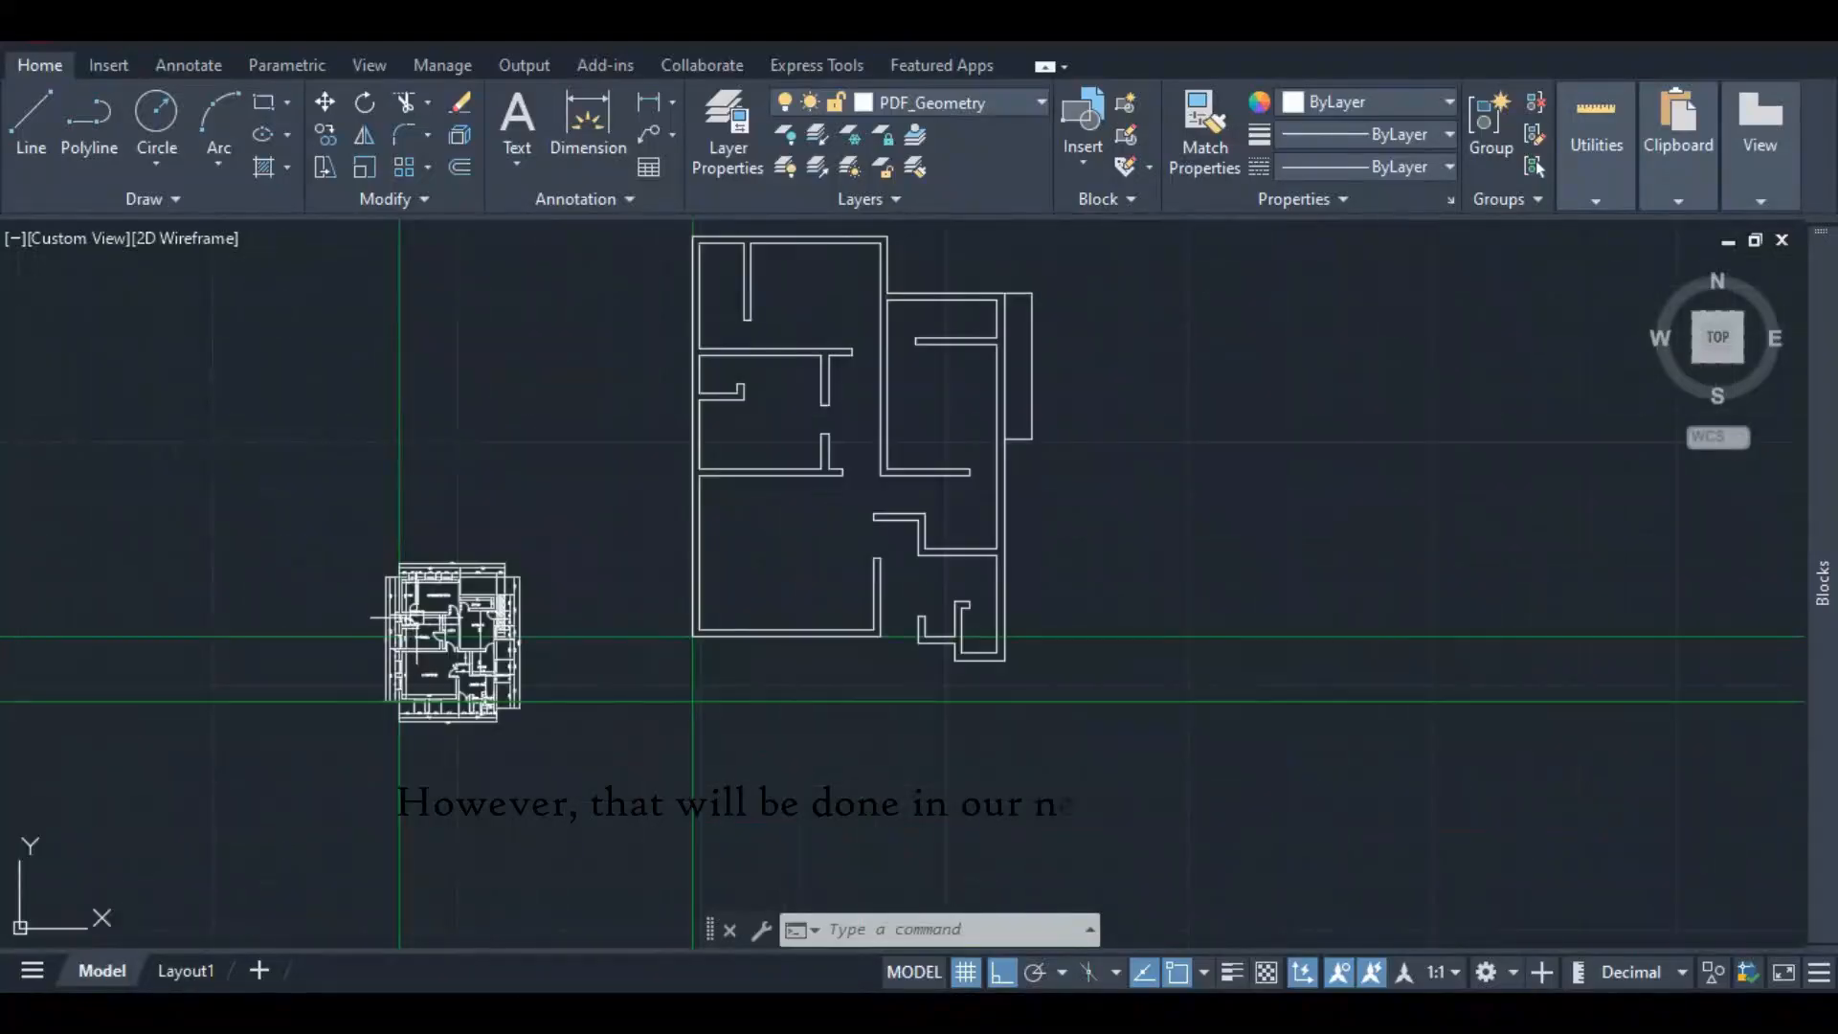
scroll(960, 496, up, 2)
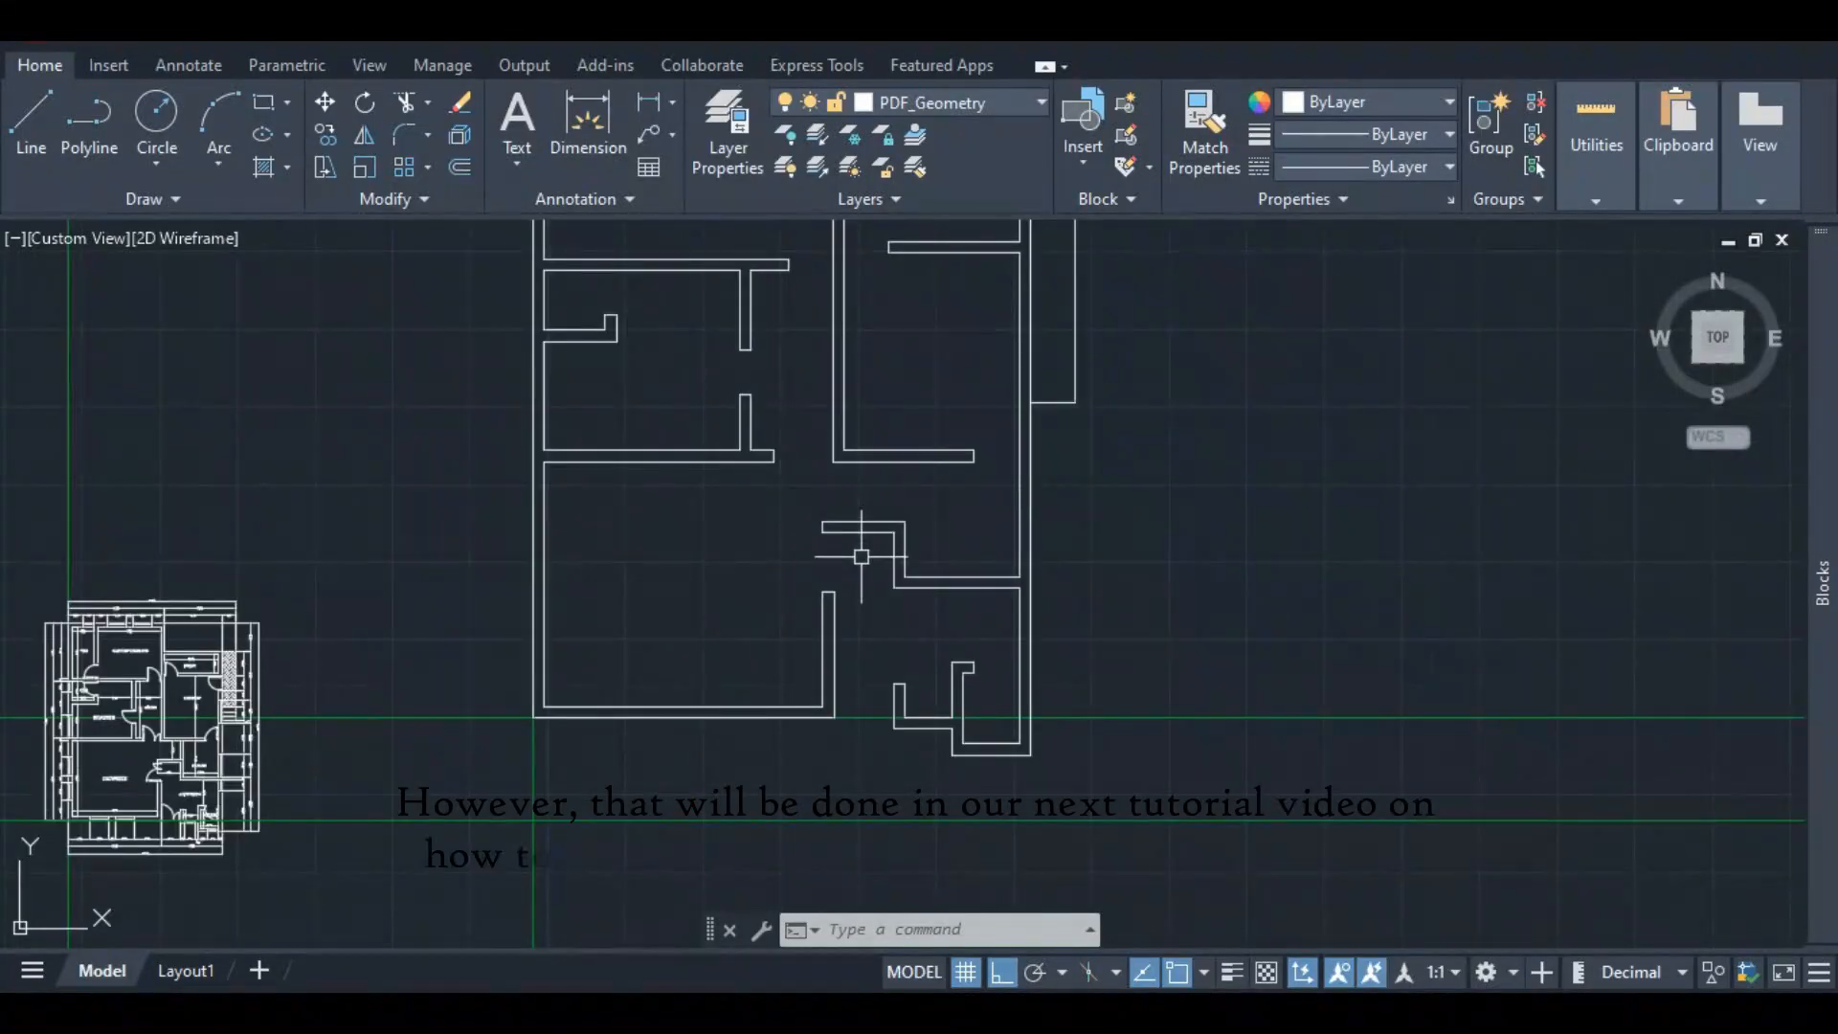
scroll(856, 565, up, 2)
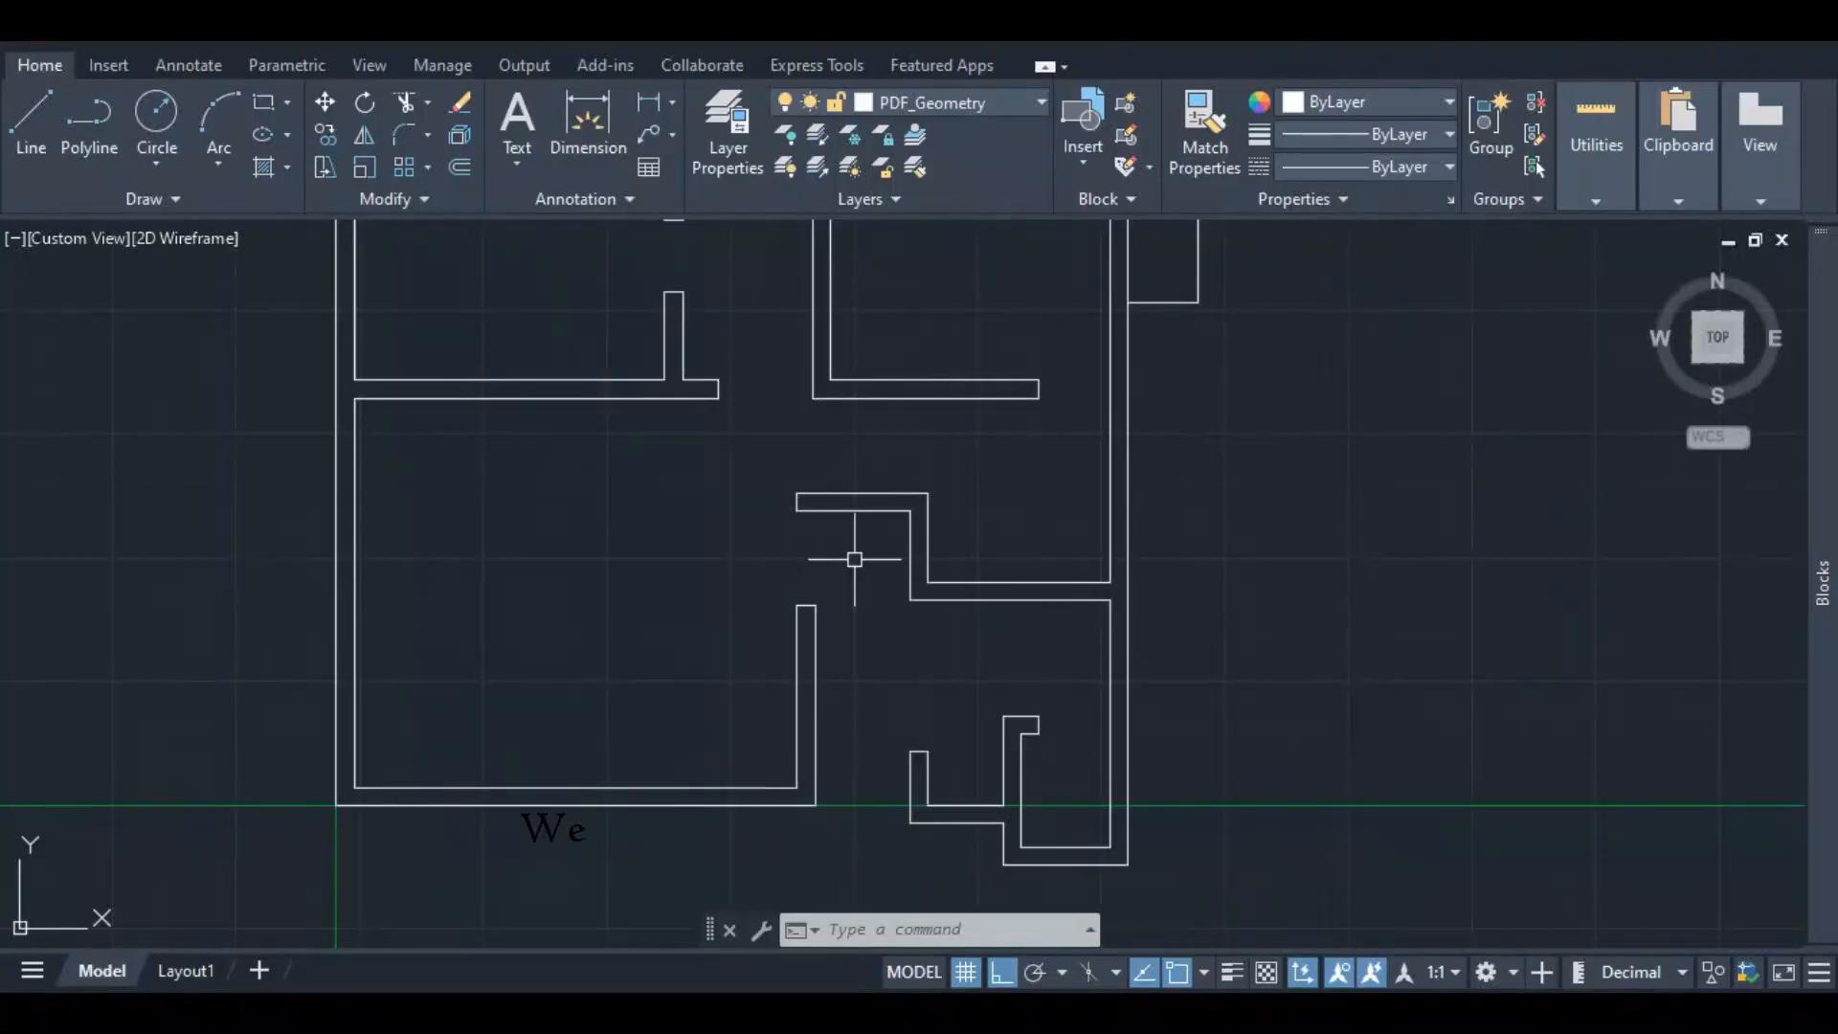
scroll(855, 559, down, 2)
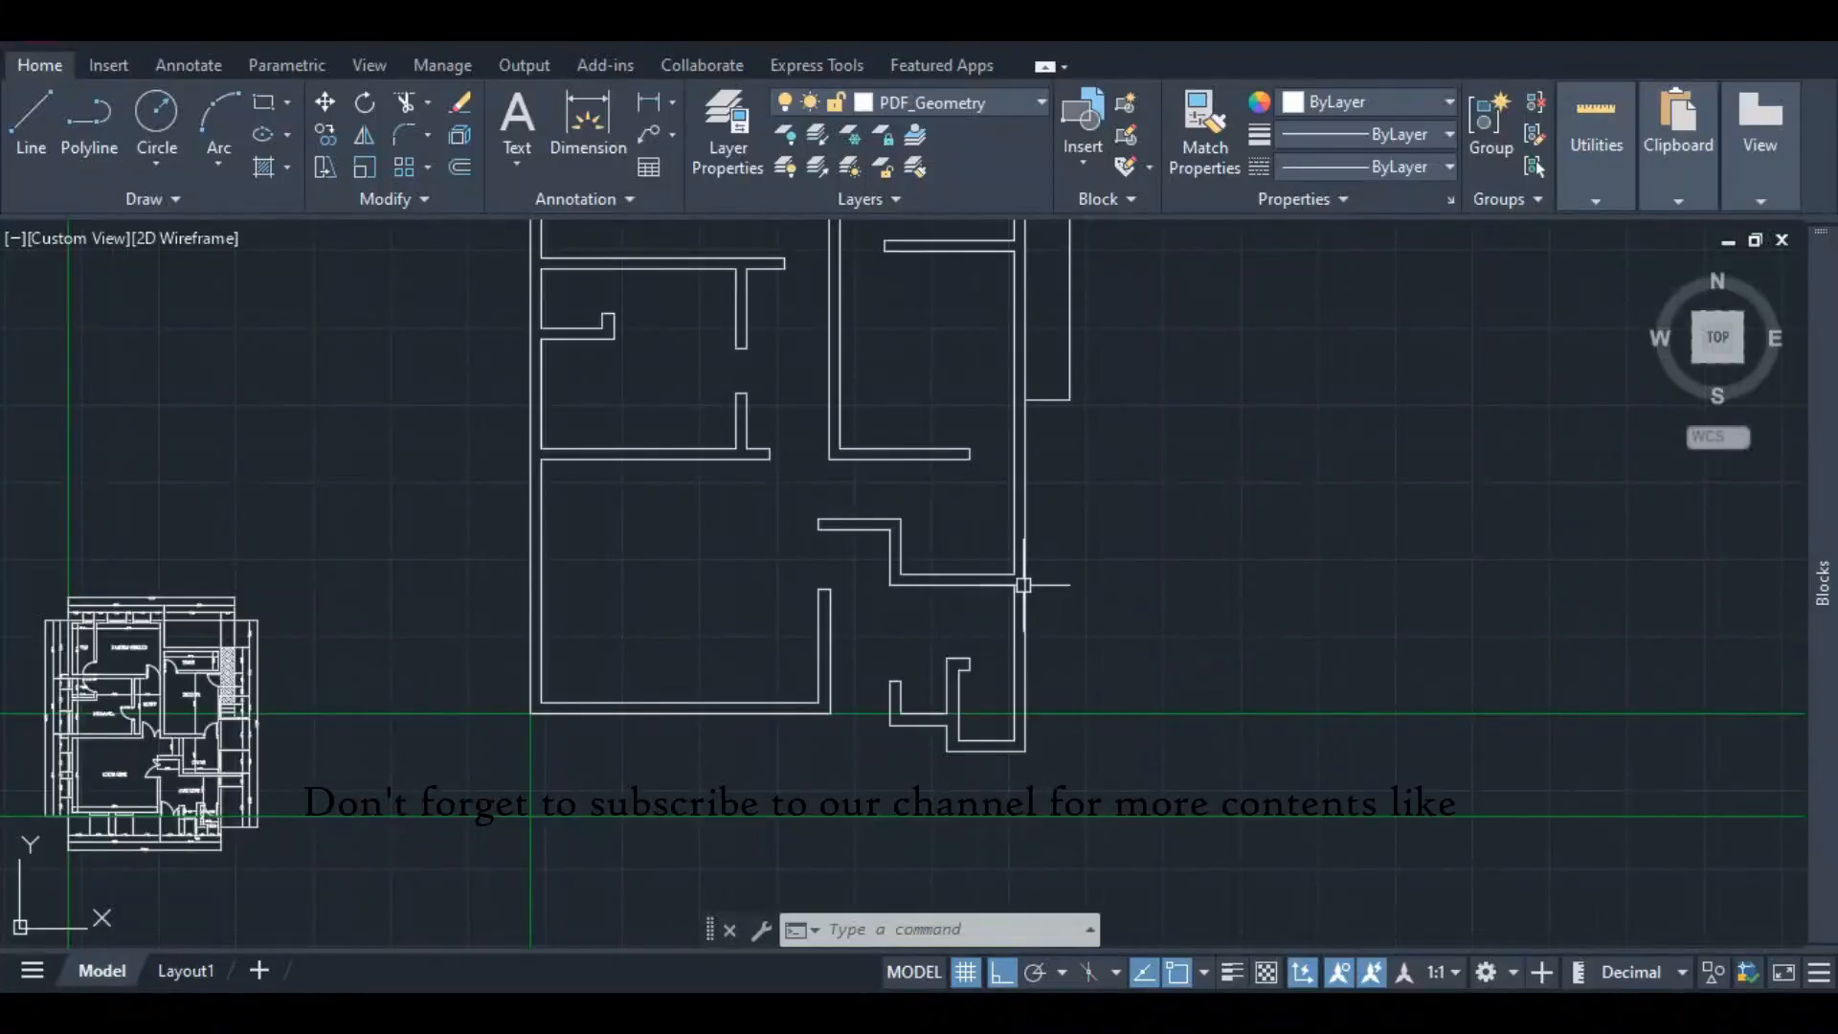
scroll(960, 558, down, 5)
scroll(897, 355, up, 5)
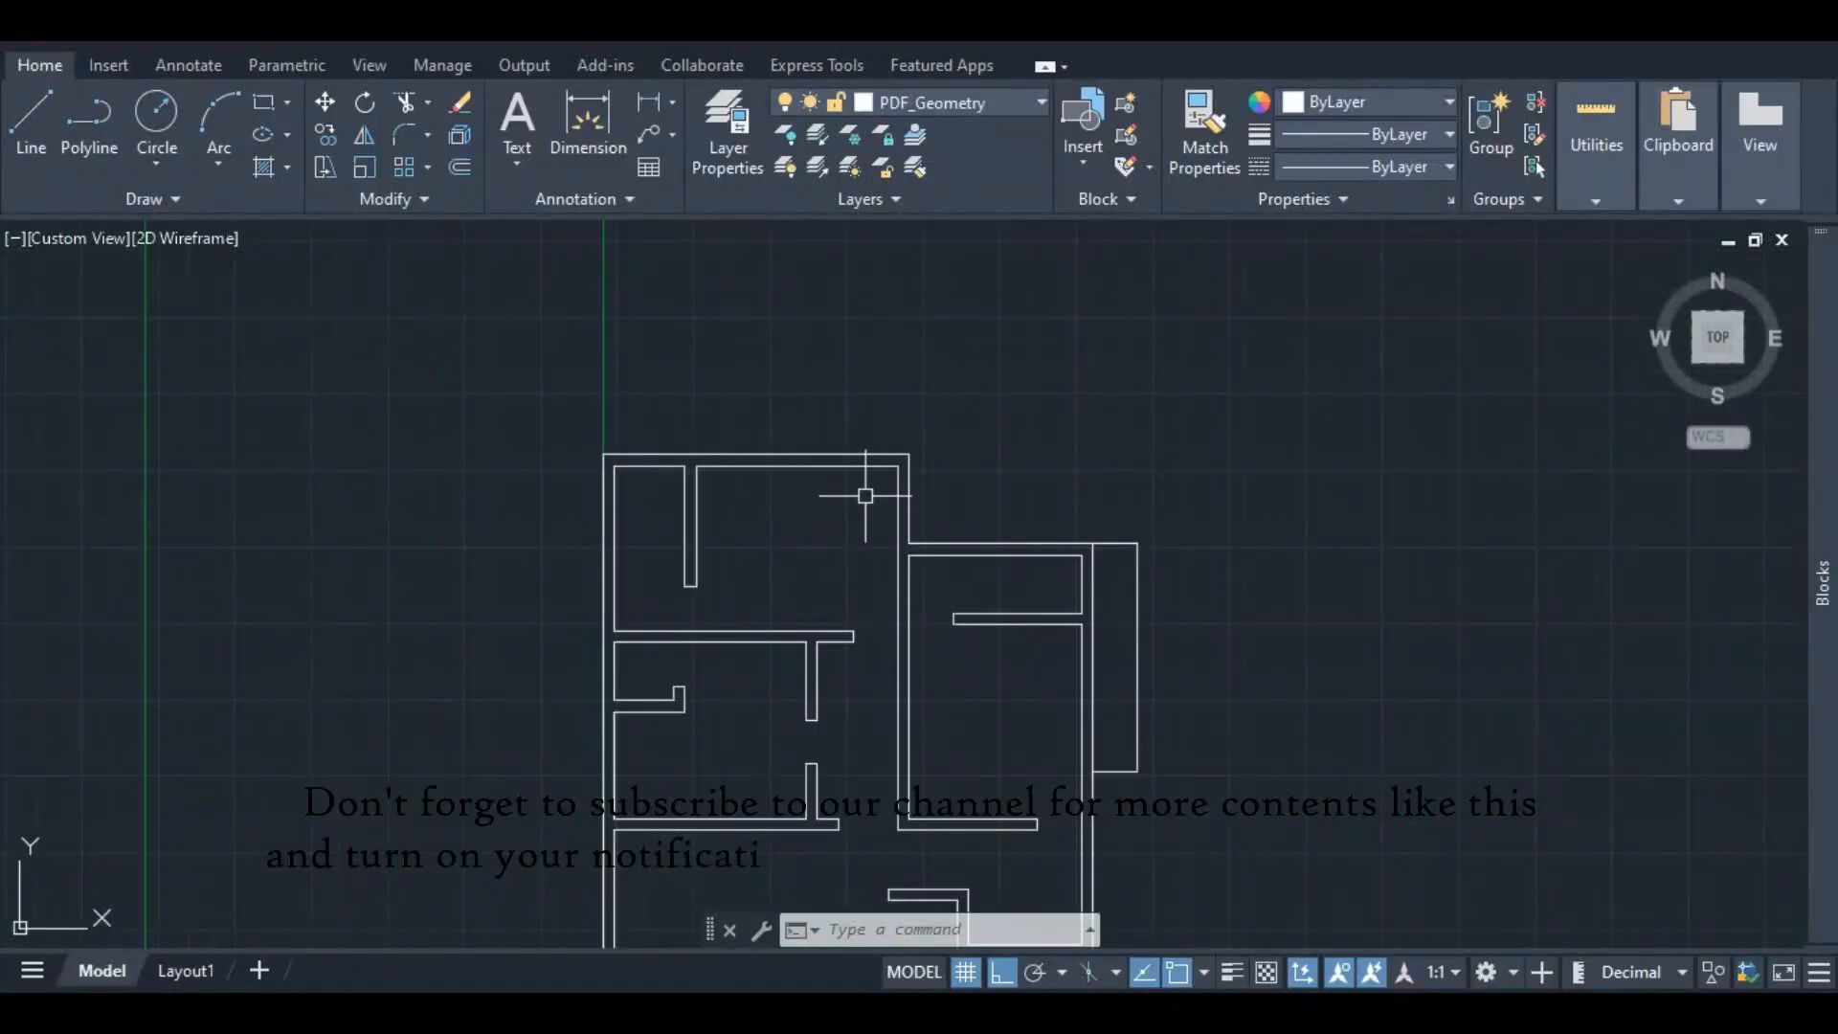
scroll(890, 510, down, 3)
scroll(919, 636, up, 3)
scroll(926, 449, down, 2)
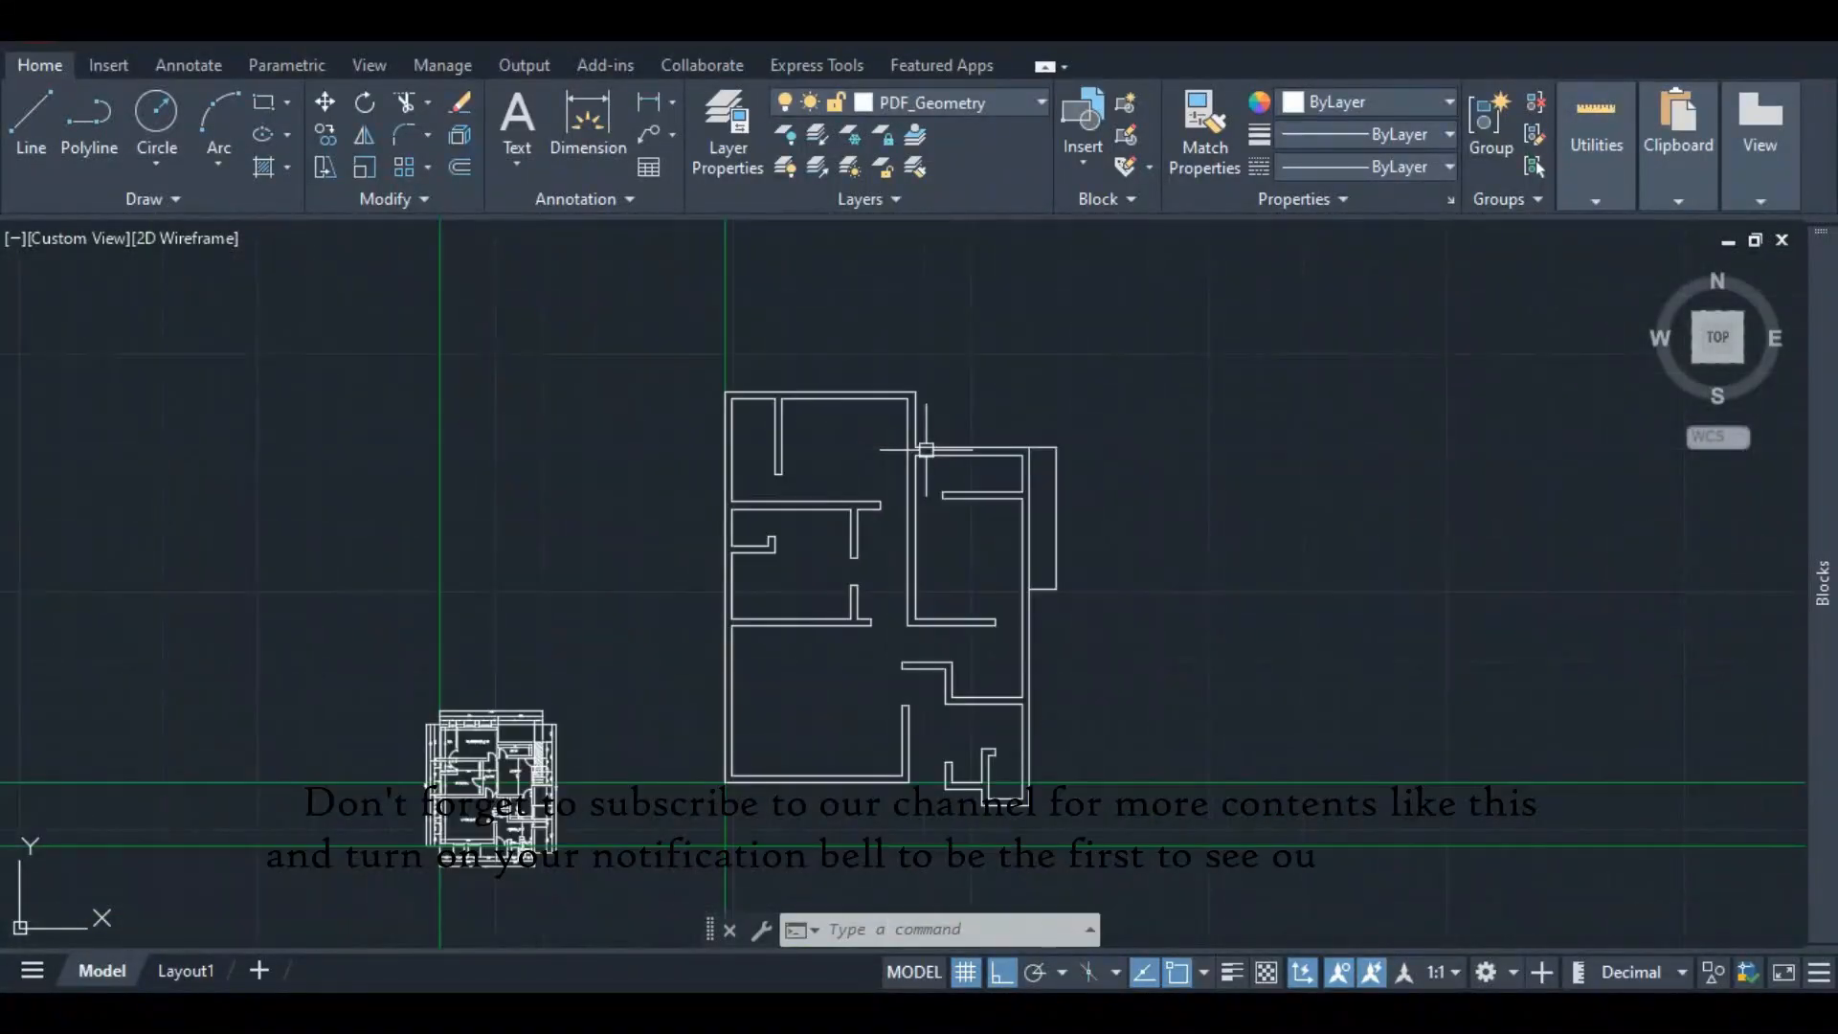